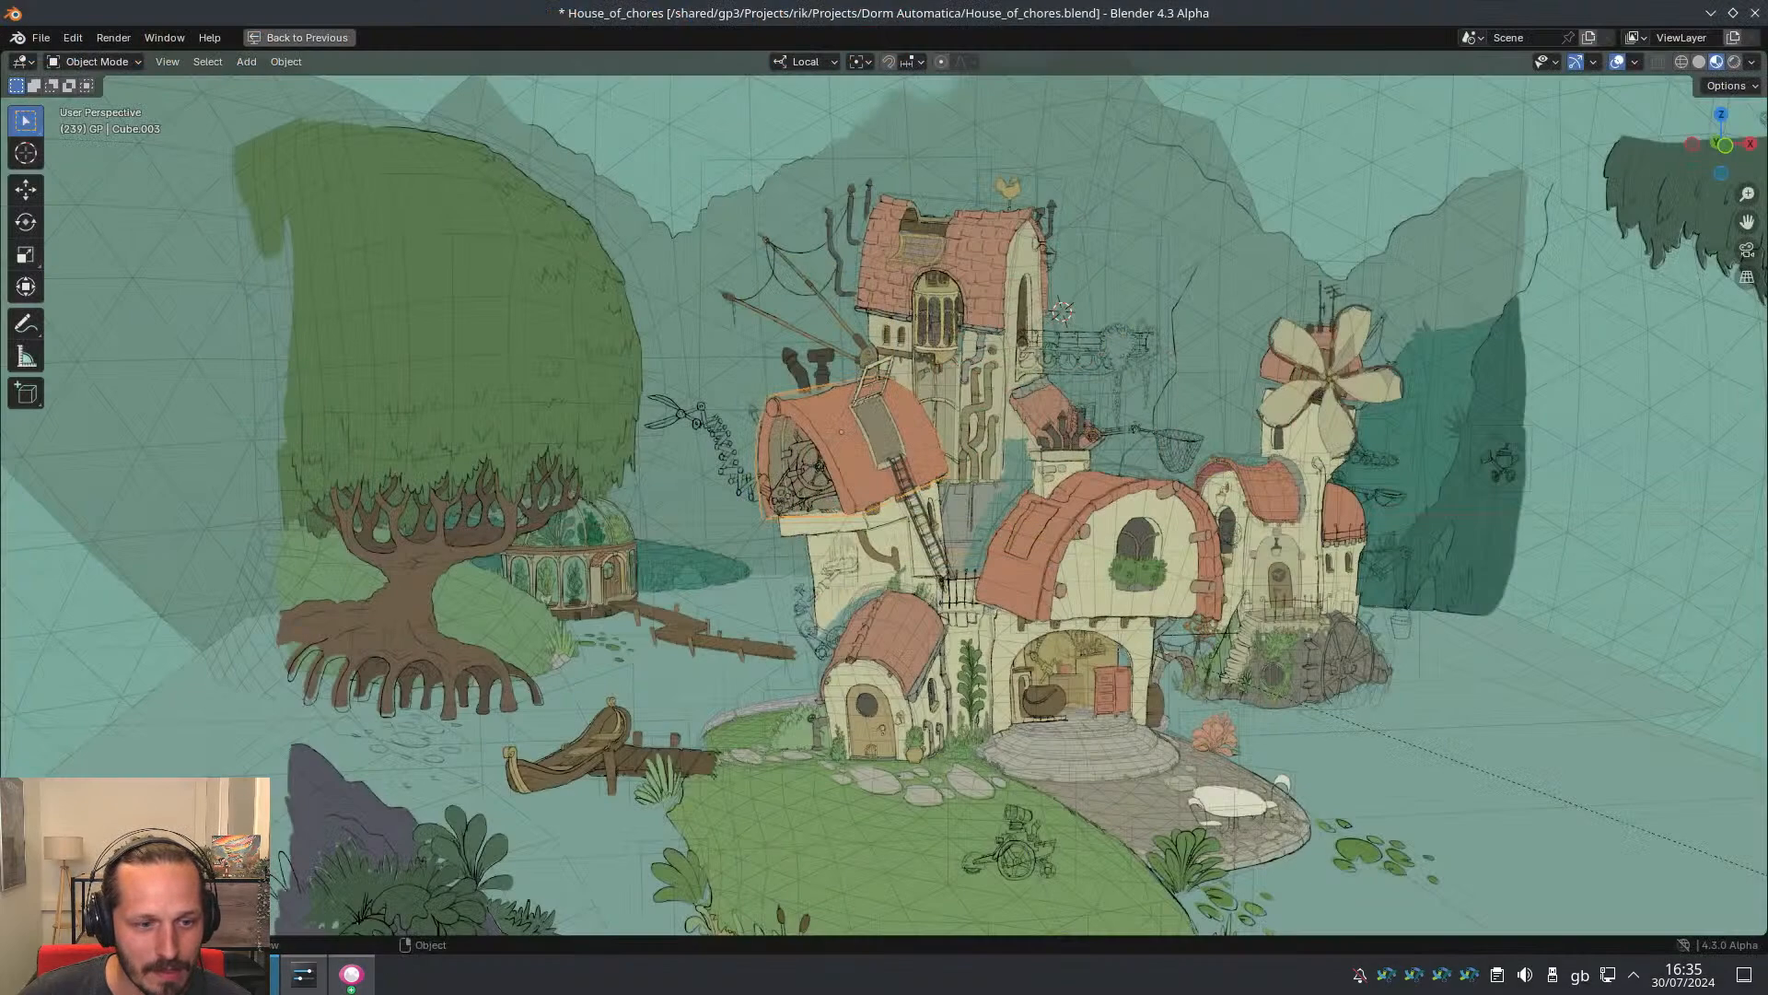
# Switch to the Dolphin file manager and play wip_automatedHouse_basecolor.mp4 full screen in mpv
pyautogui.click(207, 974)
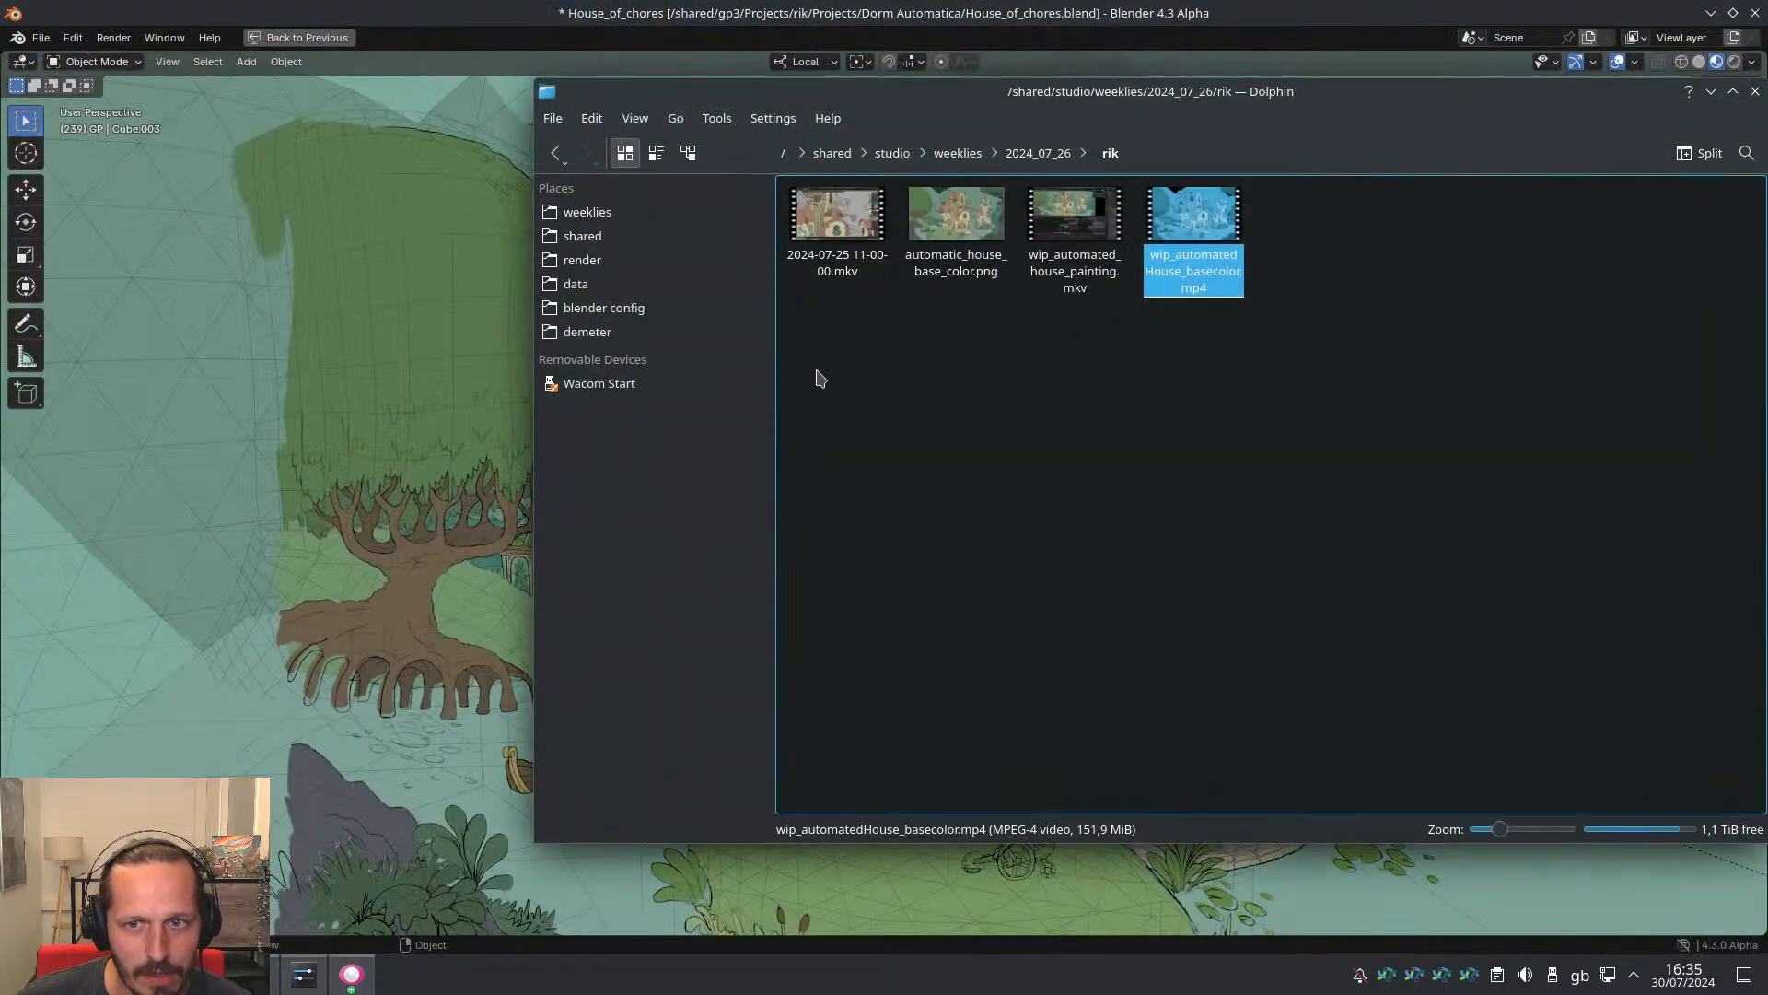
pyautogui.doubleClick(1188, 221)
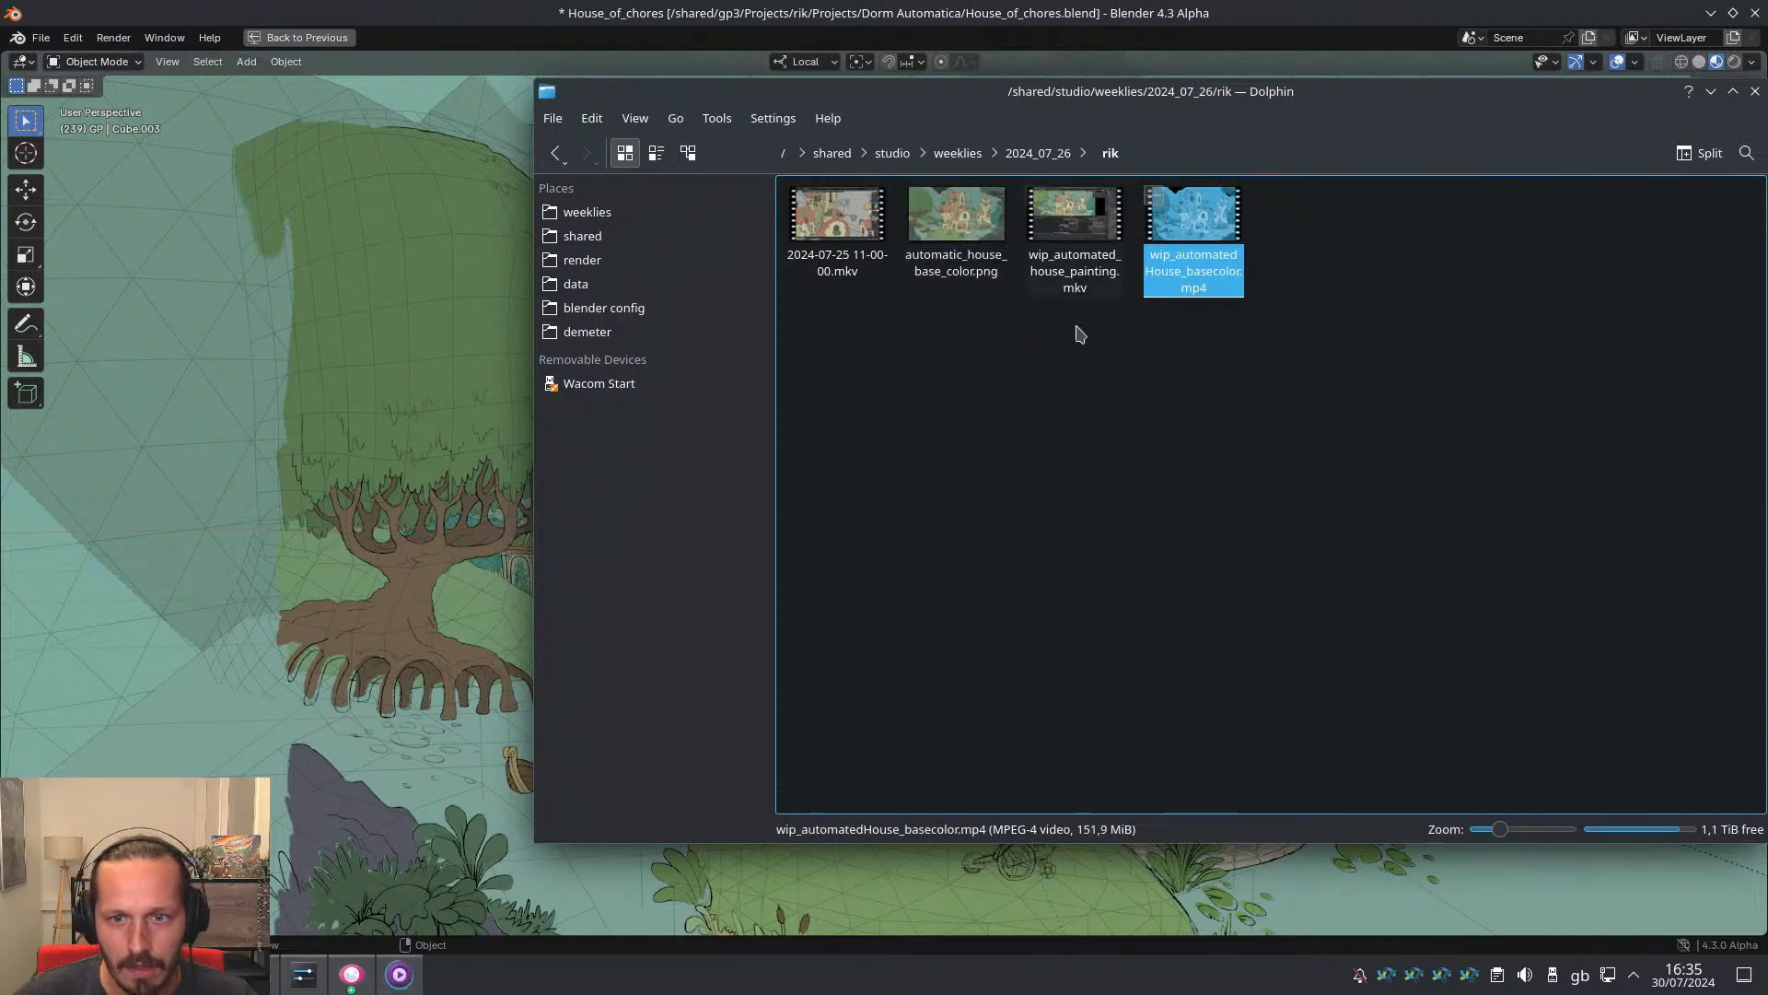
pyautogui.press('f')
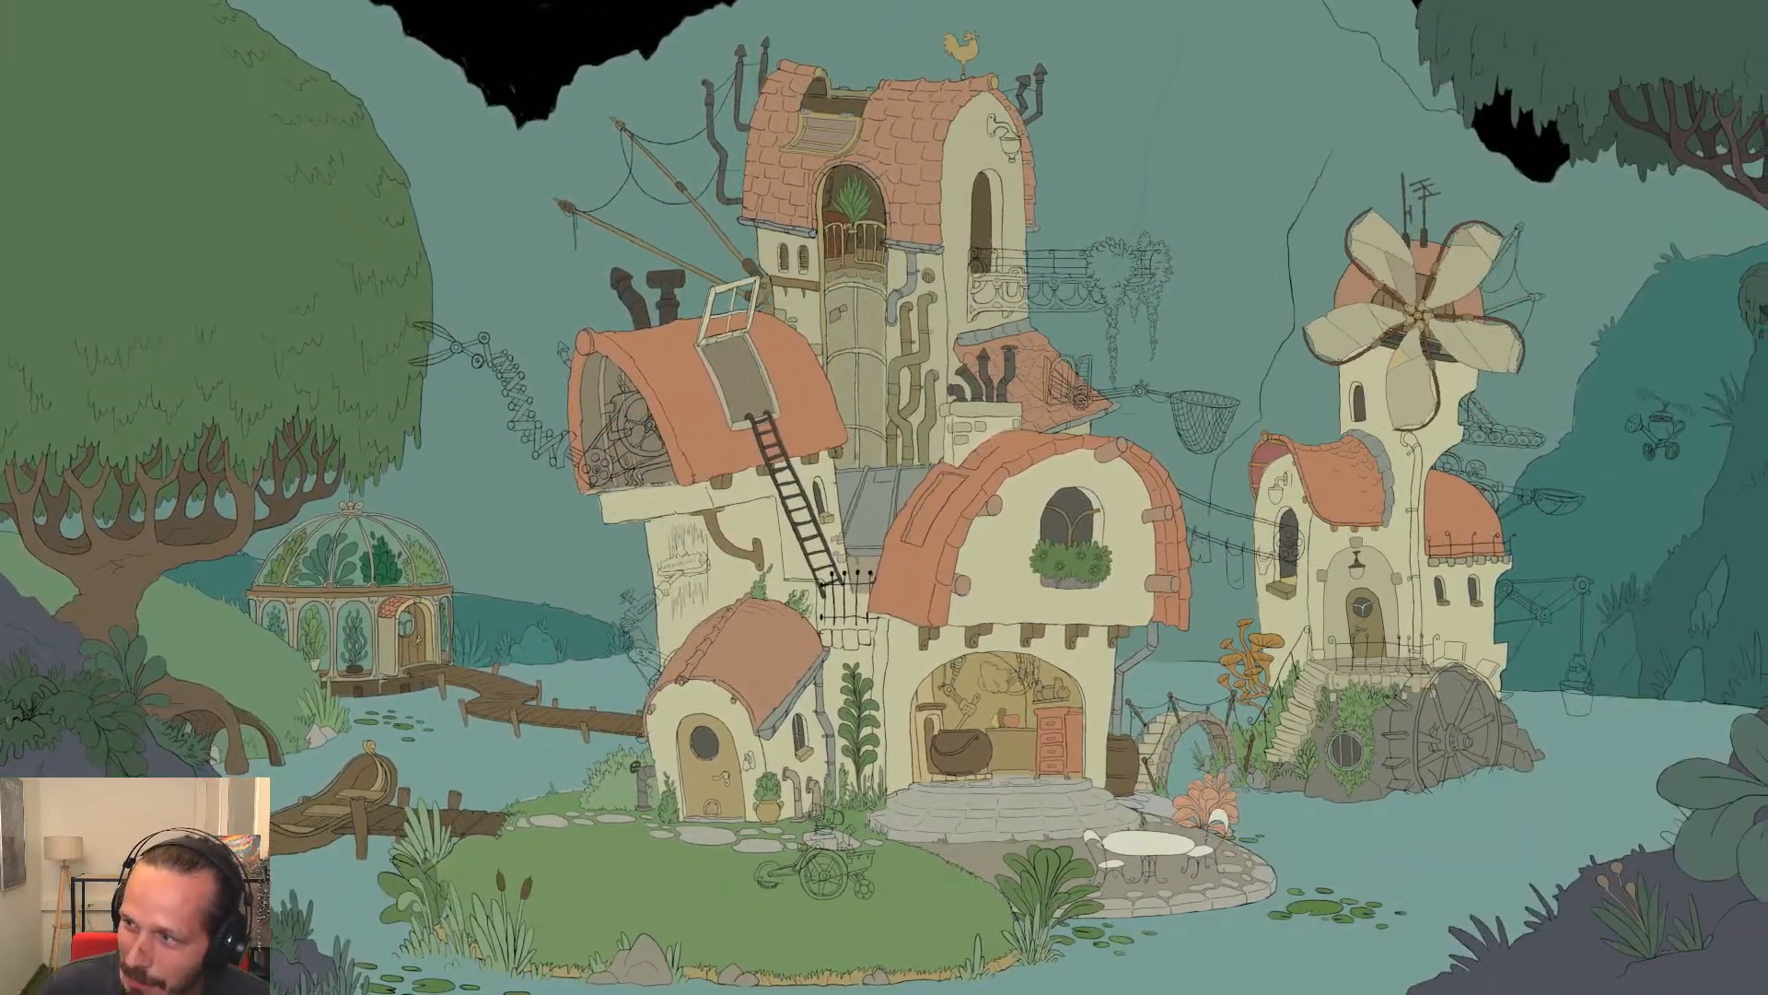
pyautogui.hotkey('alt', 'Tab')
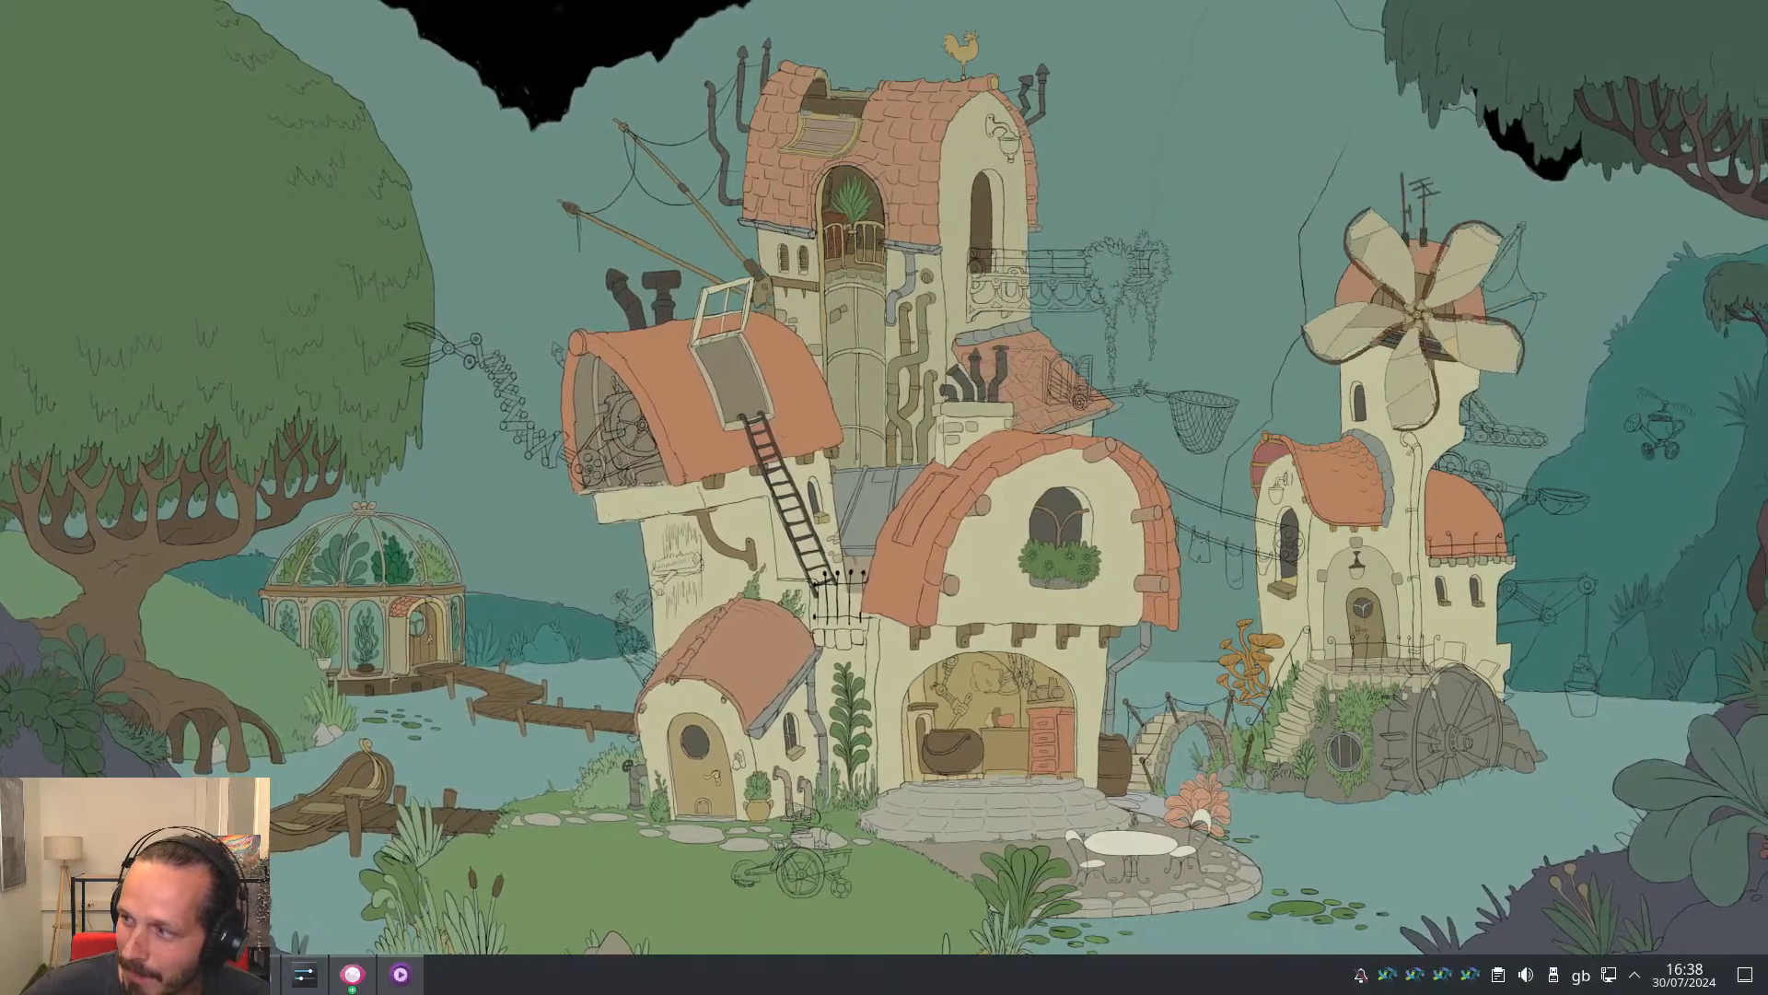
pyautogui.moveTo(1443, 497)
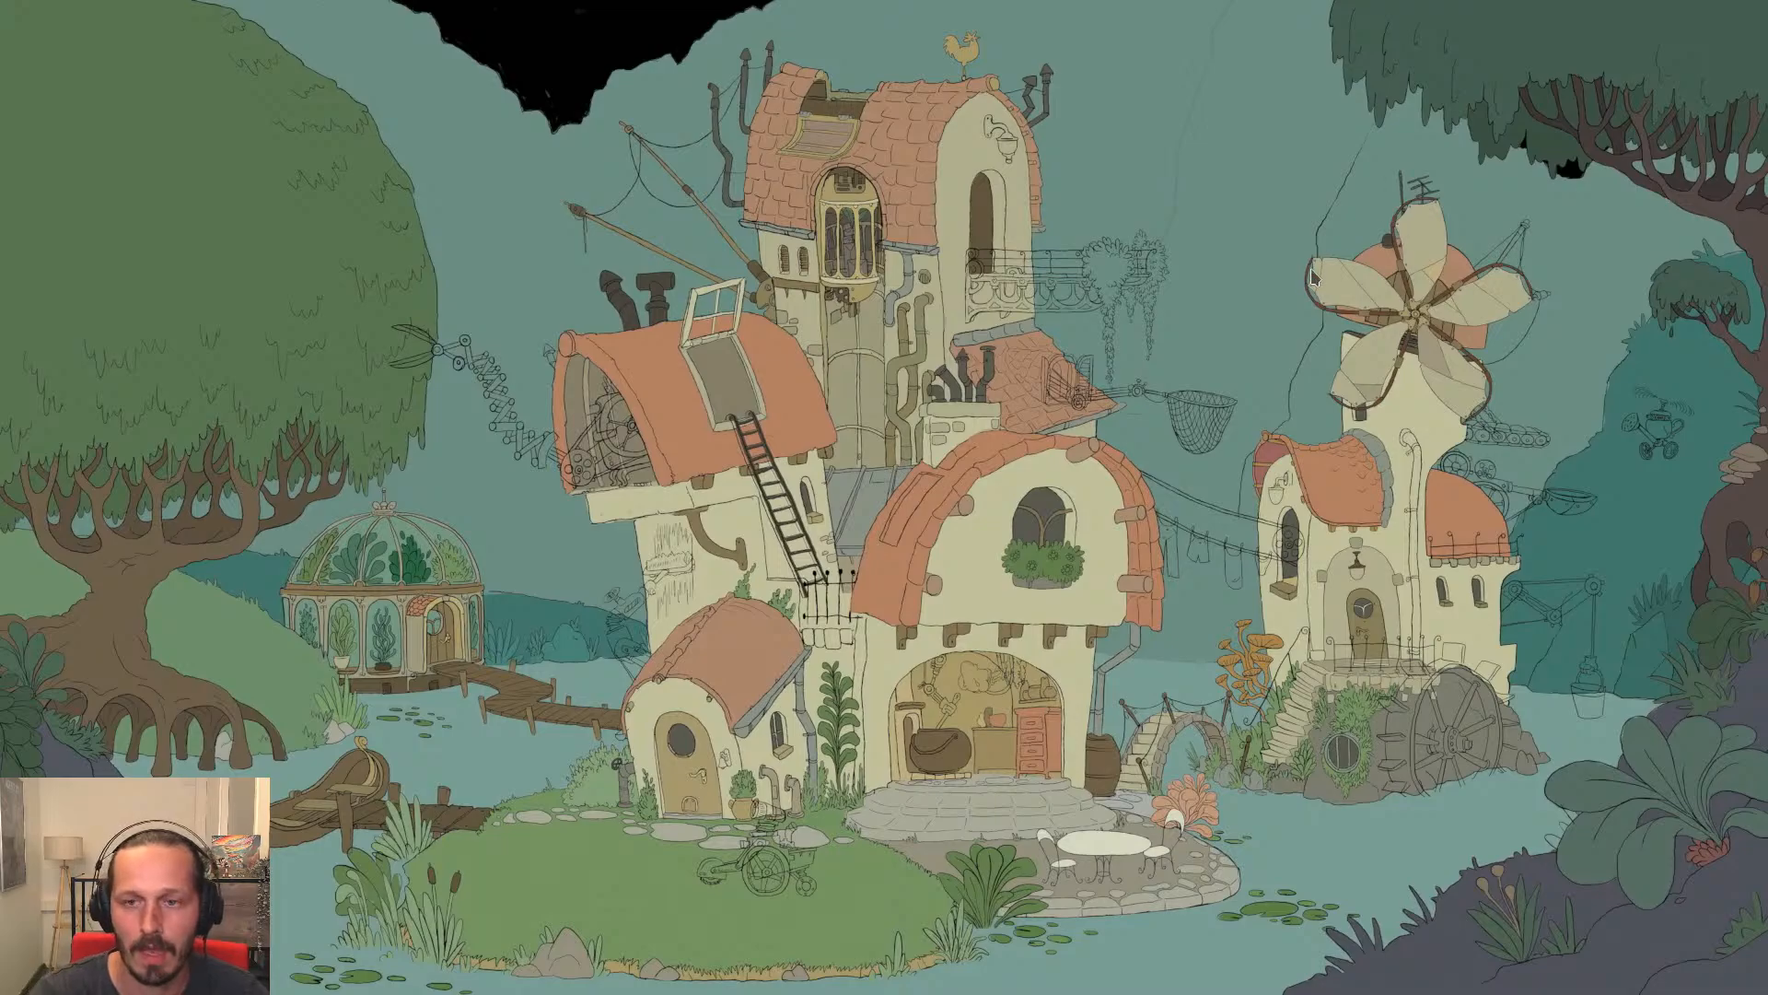
# Leave full-screen playback, minimize the mpv player and return to the House_of_chores scene in Blender
pyautogui.doubleClick(1305, 264)
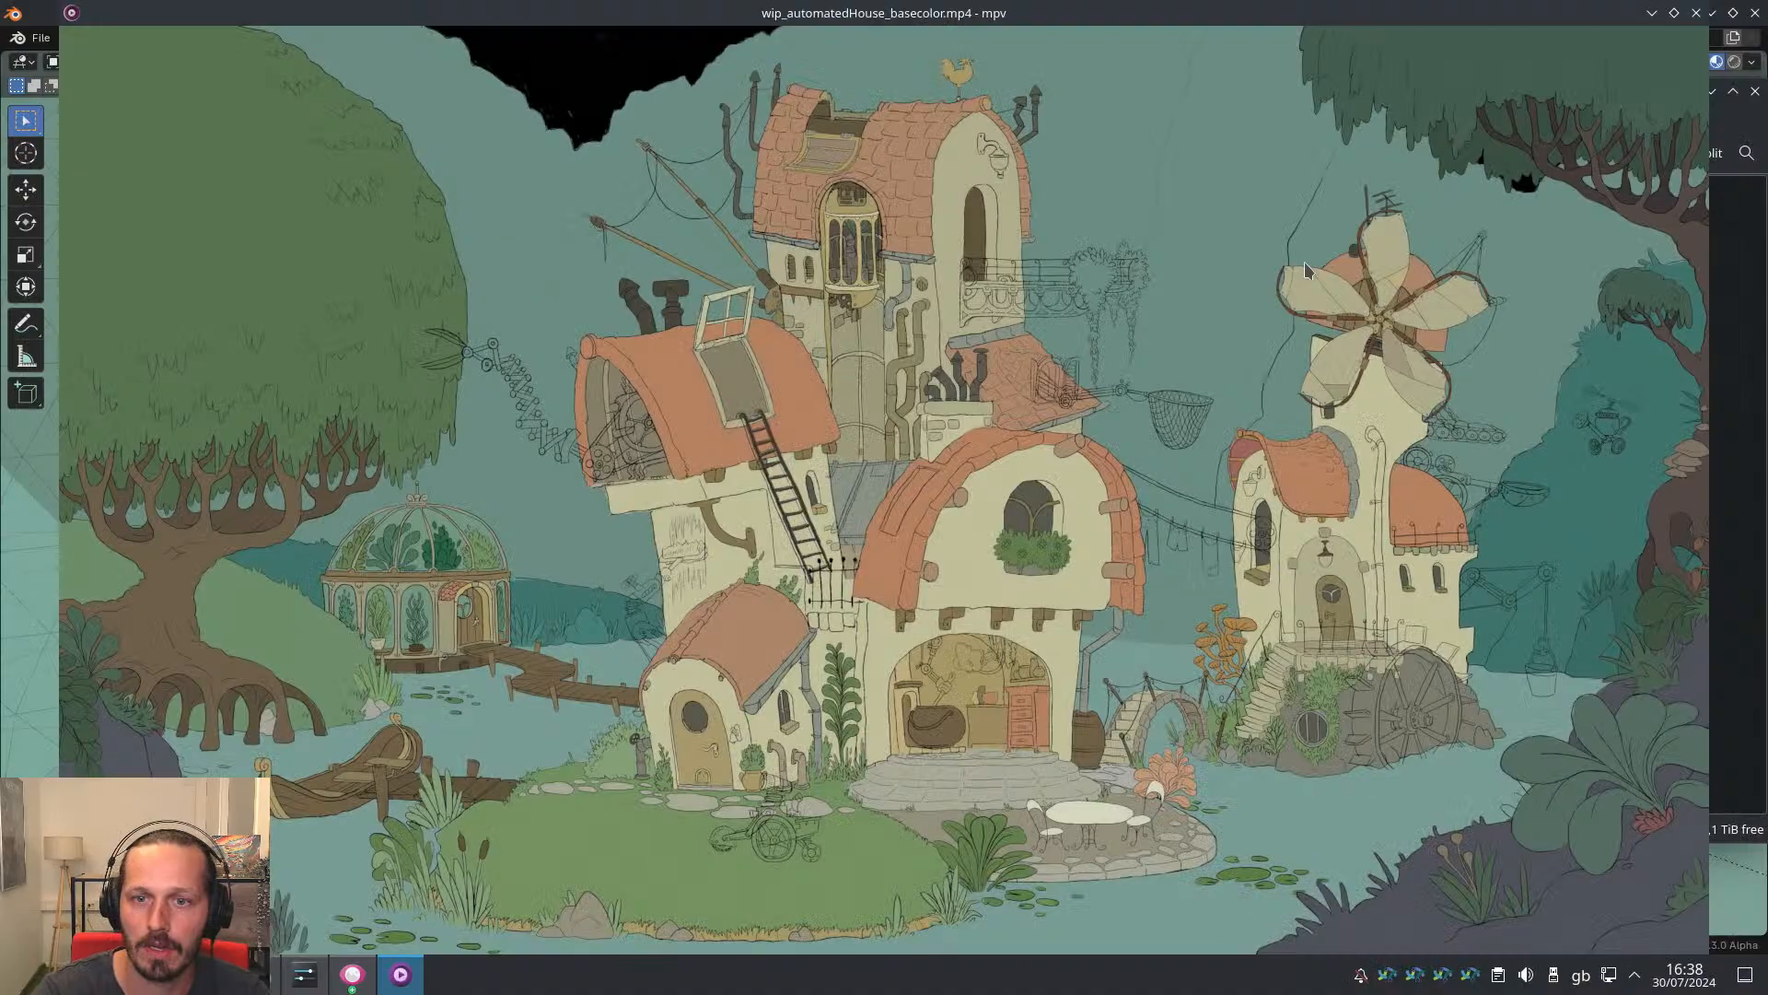
pyautogui.click(1648, 13)
pyautogui.click(697, 17)
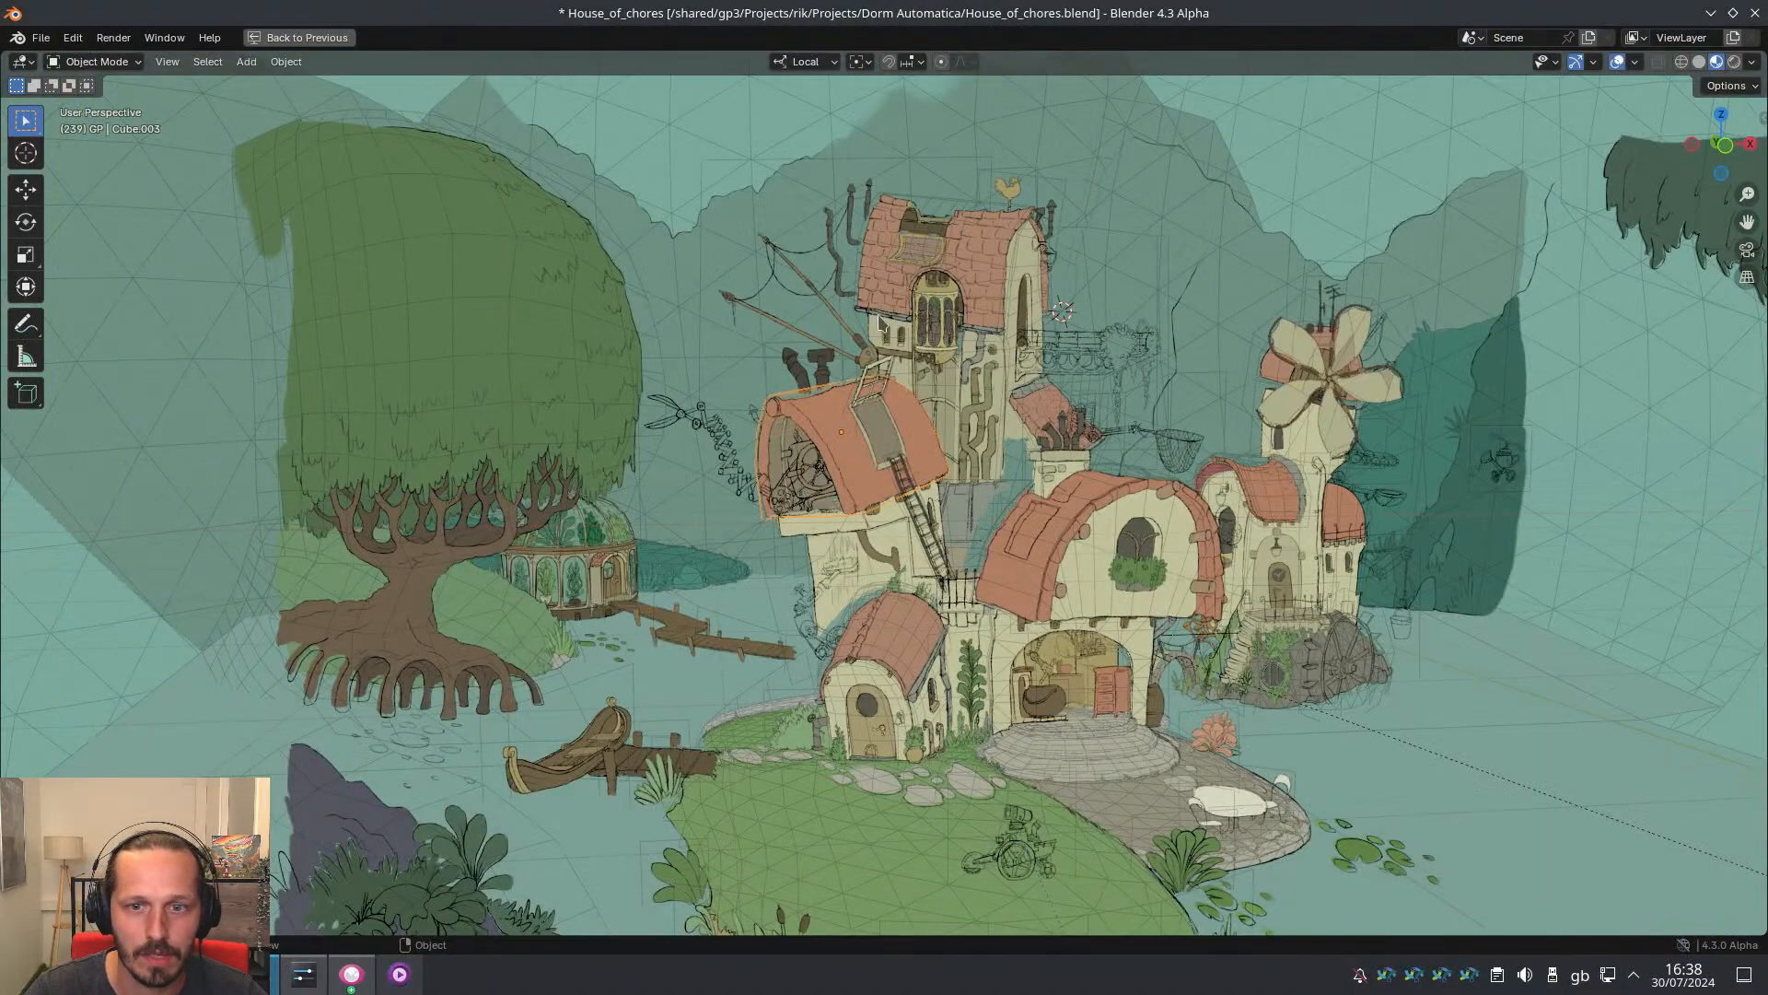
# View the scene through the camera with overlays hidden, and play a short stretch of the animation
pyautogui.press('KP_0')
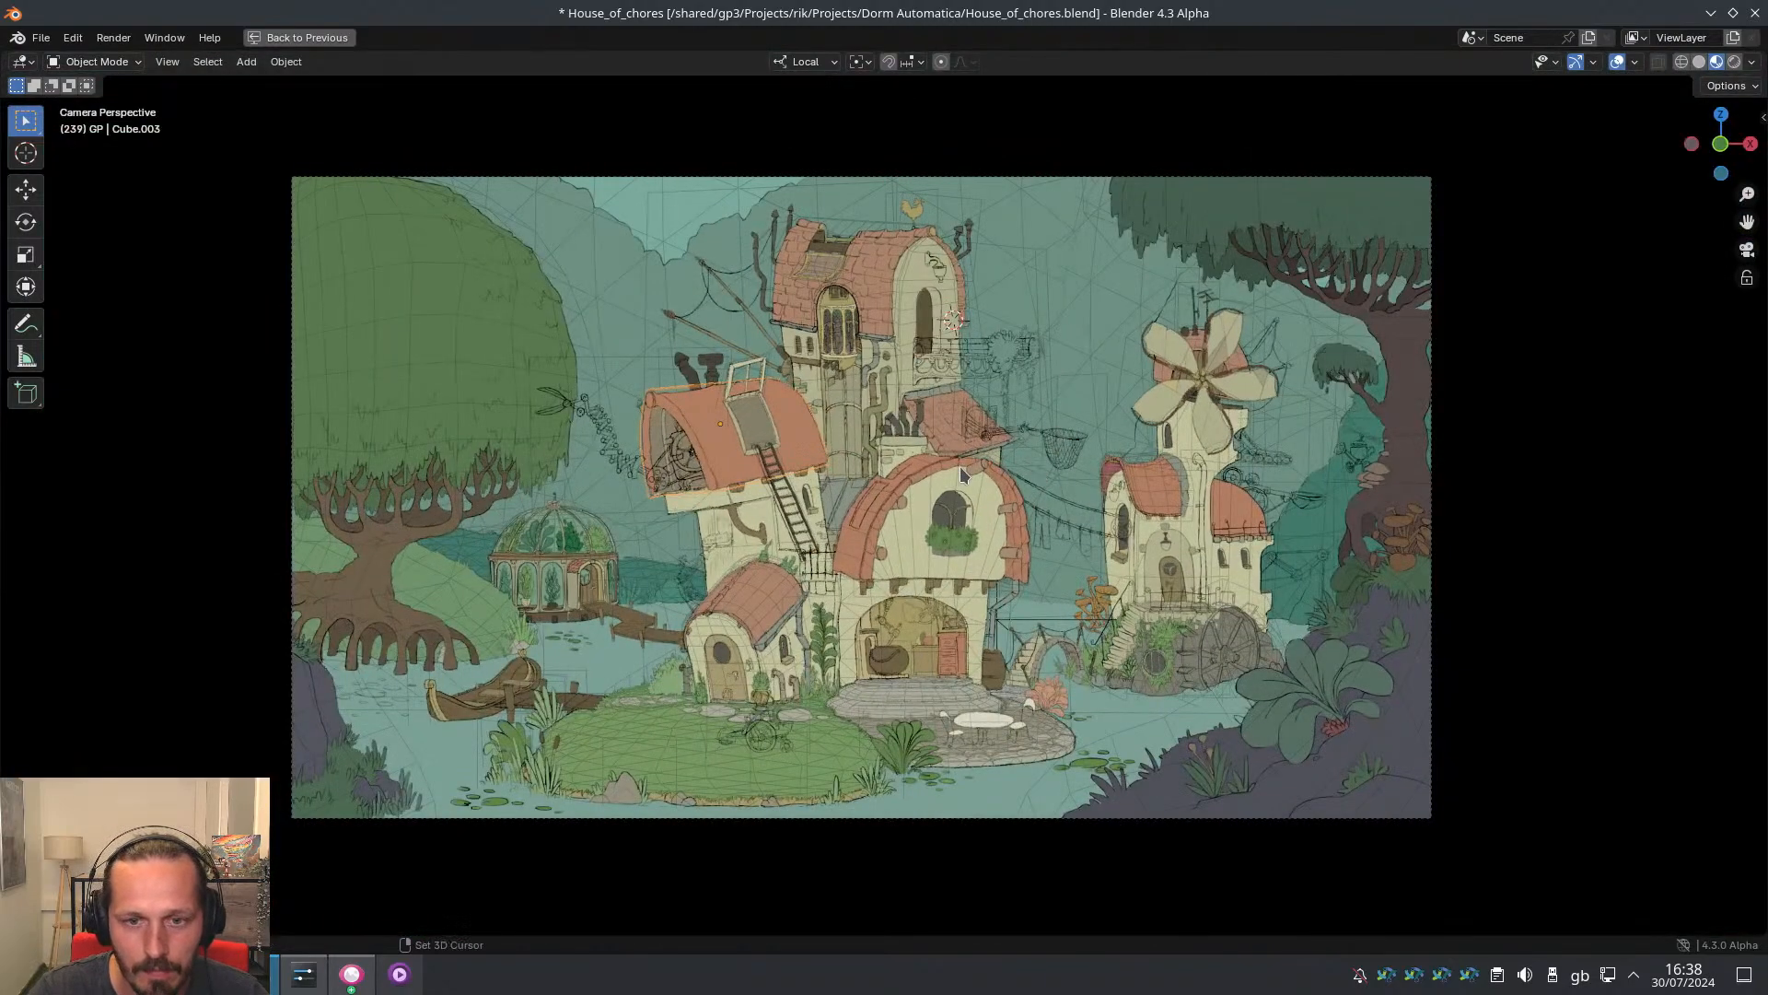
pyautogui.hotkey('alt', 'z')
pyautogui.hotkey('alt', 'z')
pyautogui.hotkey('alt', 'z')
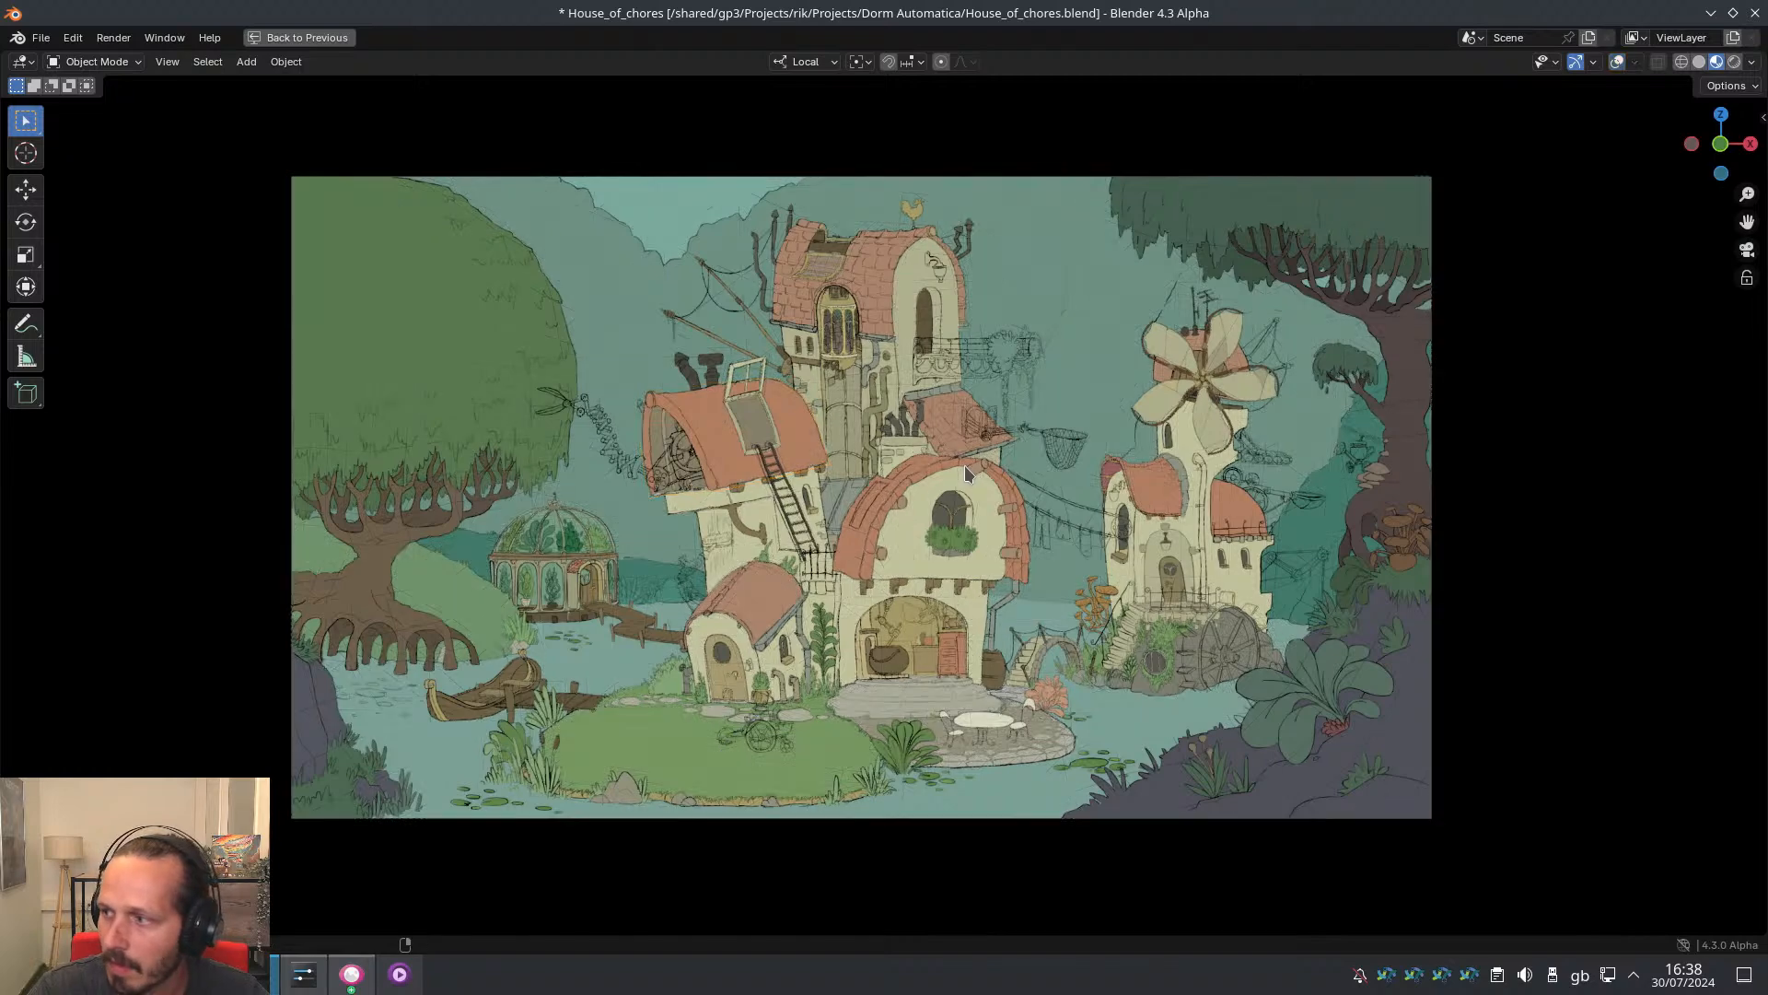
pyautogui.moveTo(879, 444)
pyautogui.keyDown('ctrl'); pyautogui.mouseDown(button='middle')
pyautogui.moveTo(877, 481)
pyautogui.moveTo(894, 466)
pyautogui.mouseUp(button='middle'); pyautogui.keyUp('ctrl')
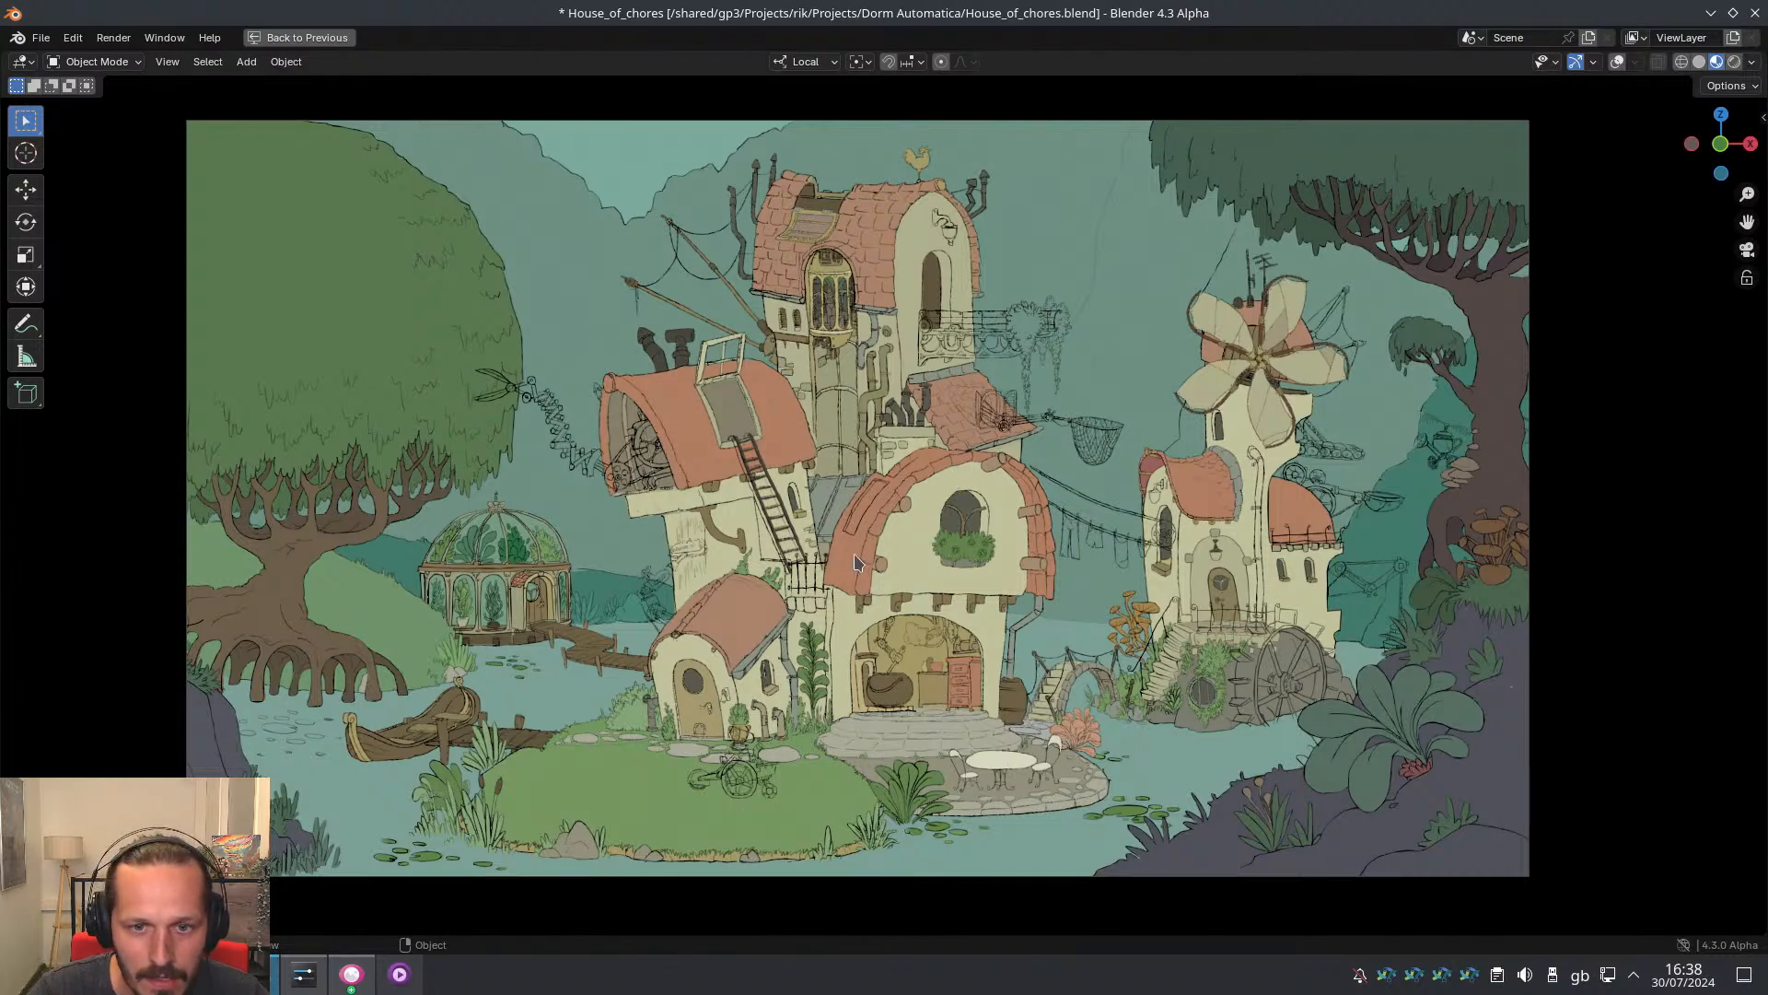
pyautogui.press('space')
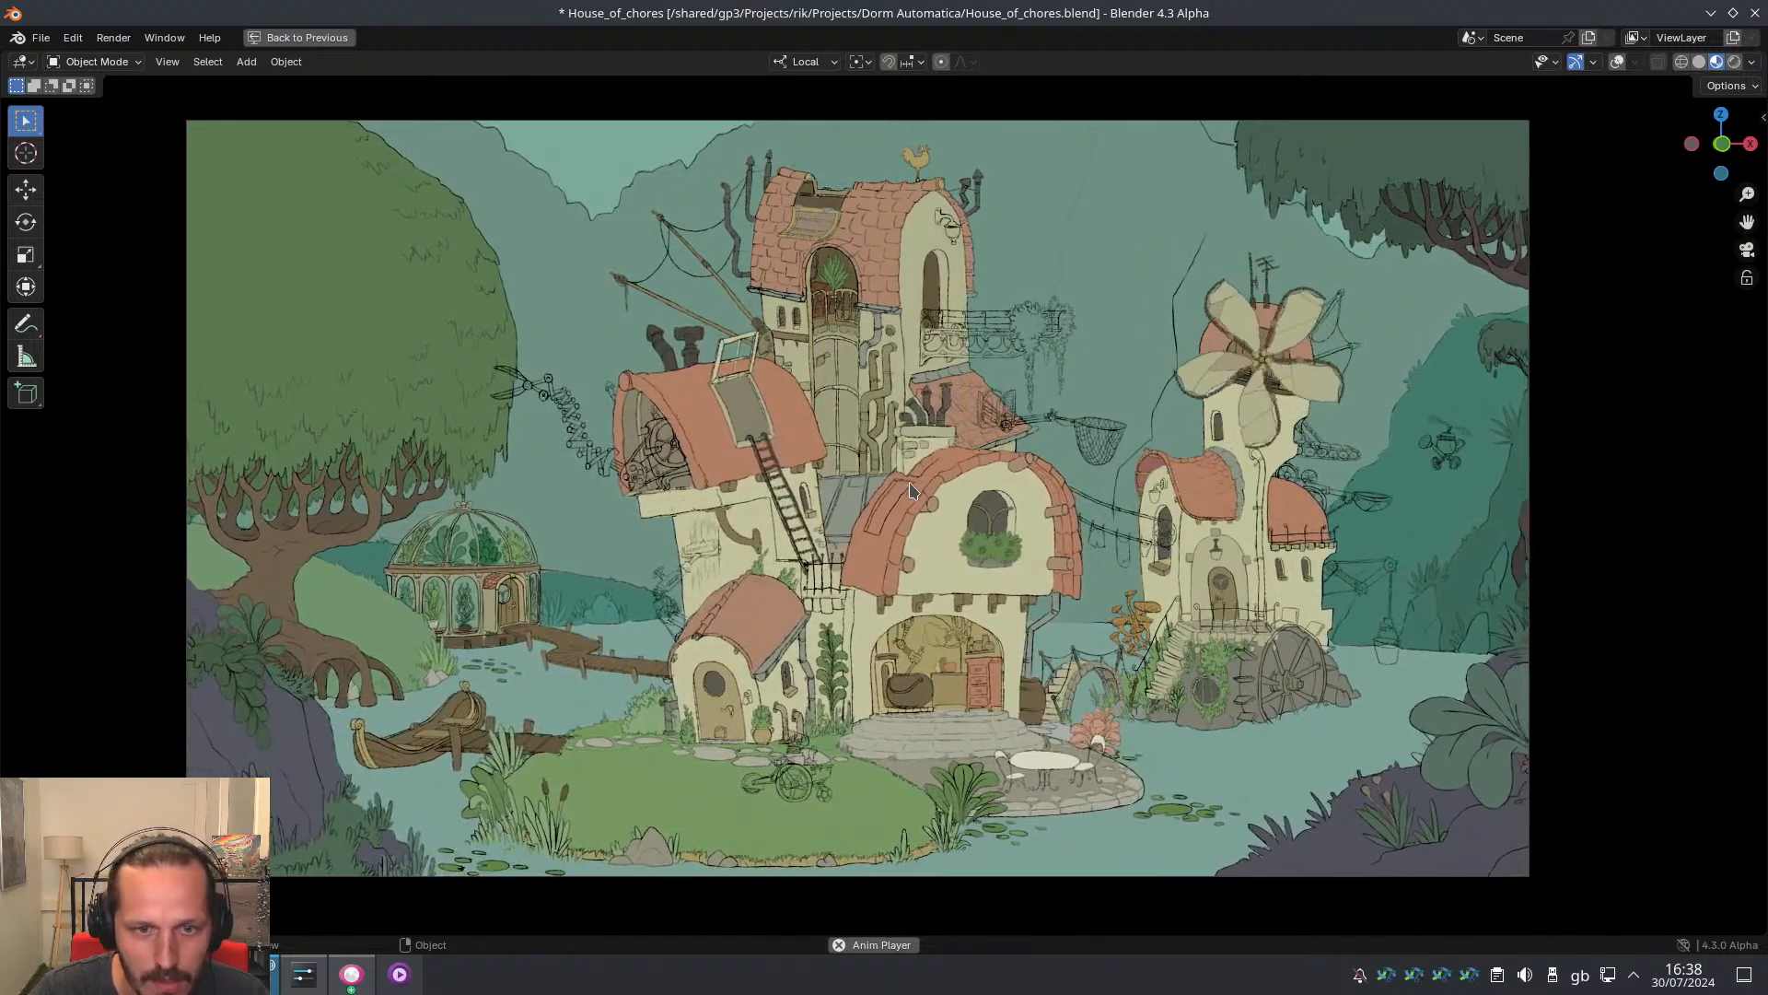
pyautogui.press('space')
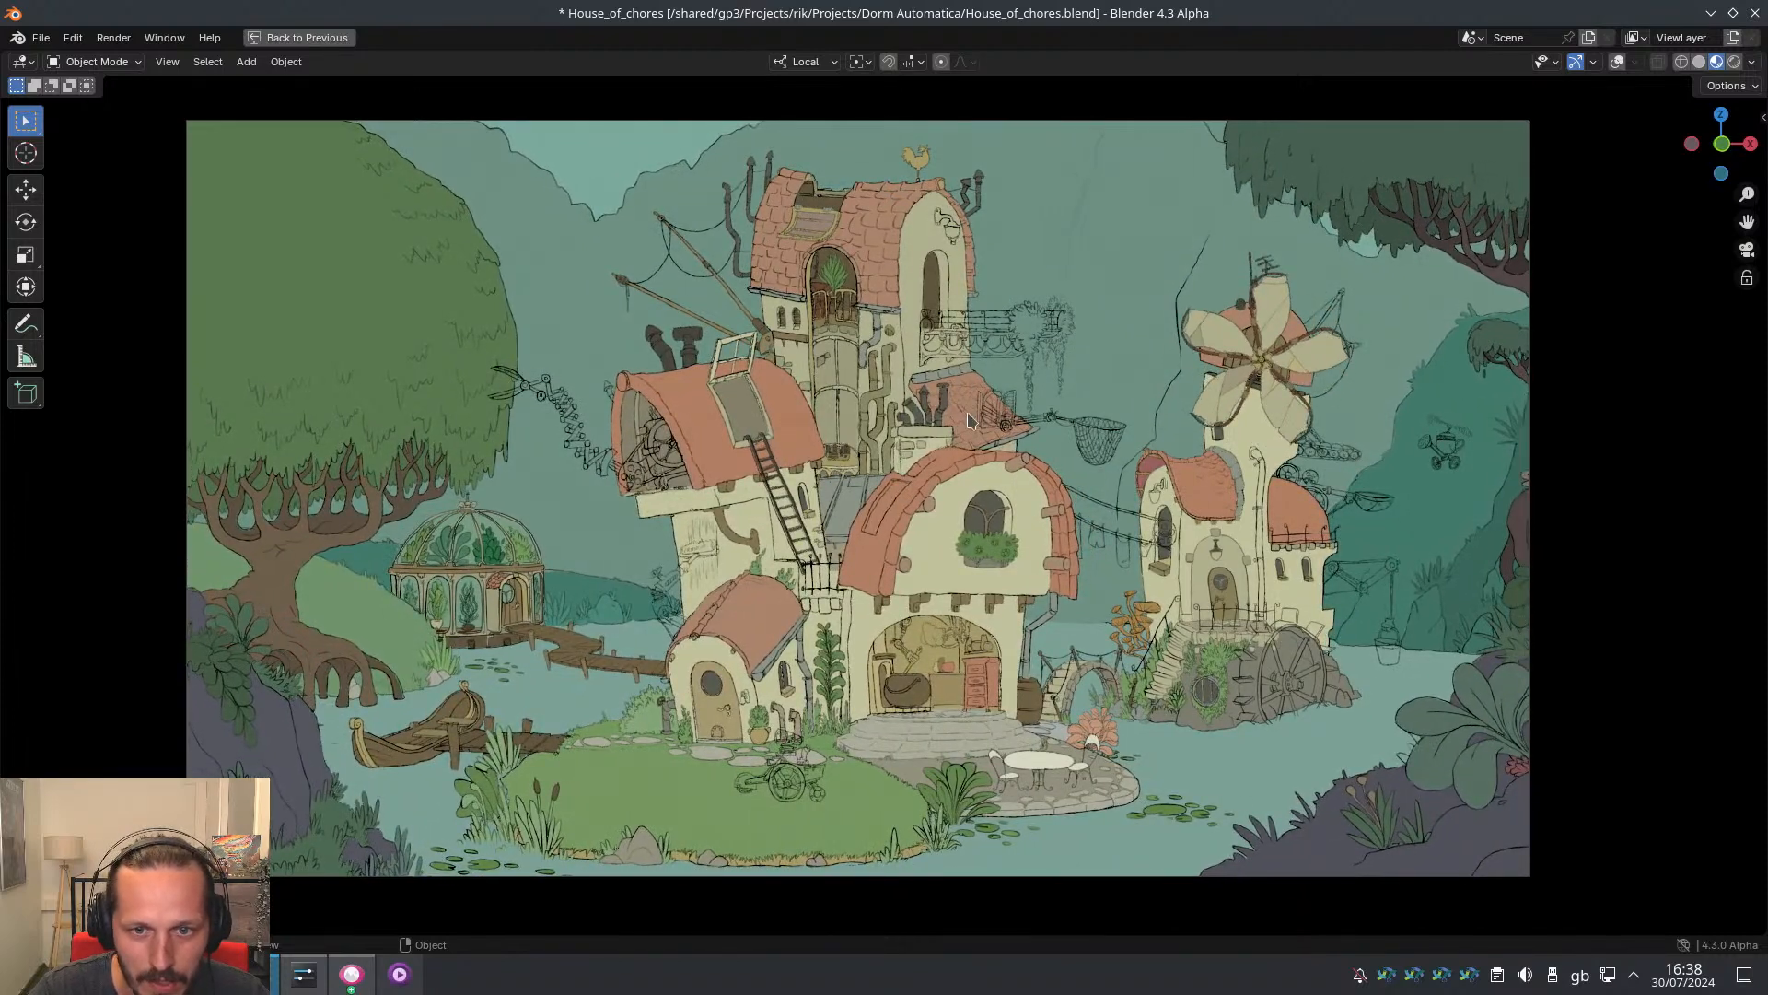
# Leave the camera view and examine the central house and its surroundings up close from a free viewpoint
pyautogui.moveTo(1017, 429)
pyautogui.mouseDown(button='middle')
pyautogui.moveTo(958, 448)
pyautogui.moveTo(980, 433)
pyautogui.moveTo(961, 433)
pyautogui.moveTo(1013, 451)
pyautogui.mouseUp(button='middle')
pyautogui.scroll(3, 1013, 451)
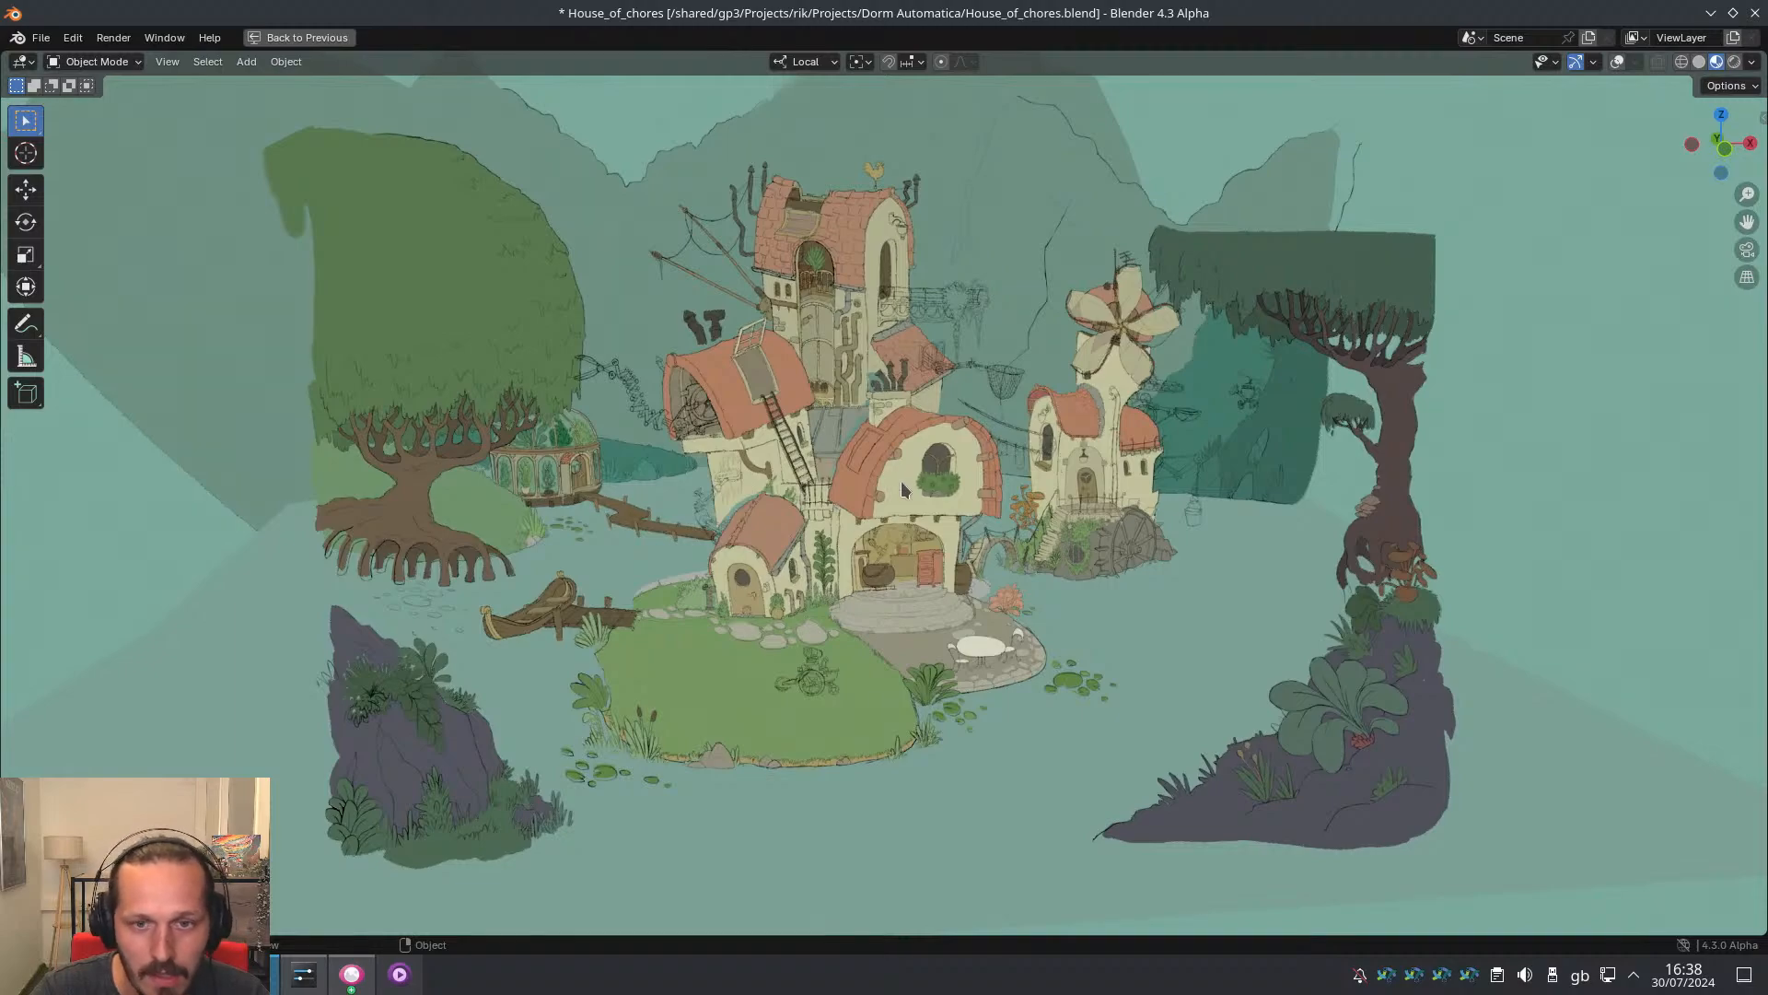
pyautogui.scroll(5, 879, 412)
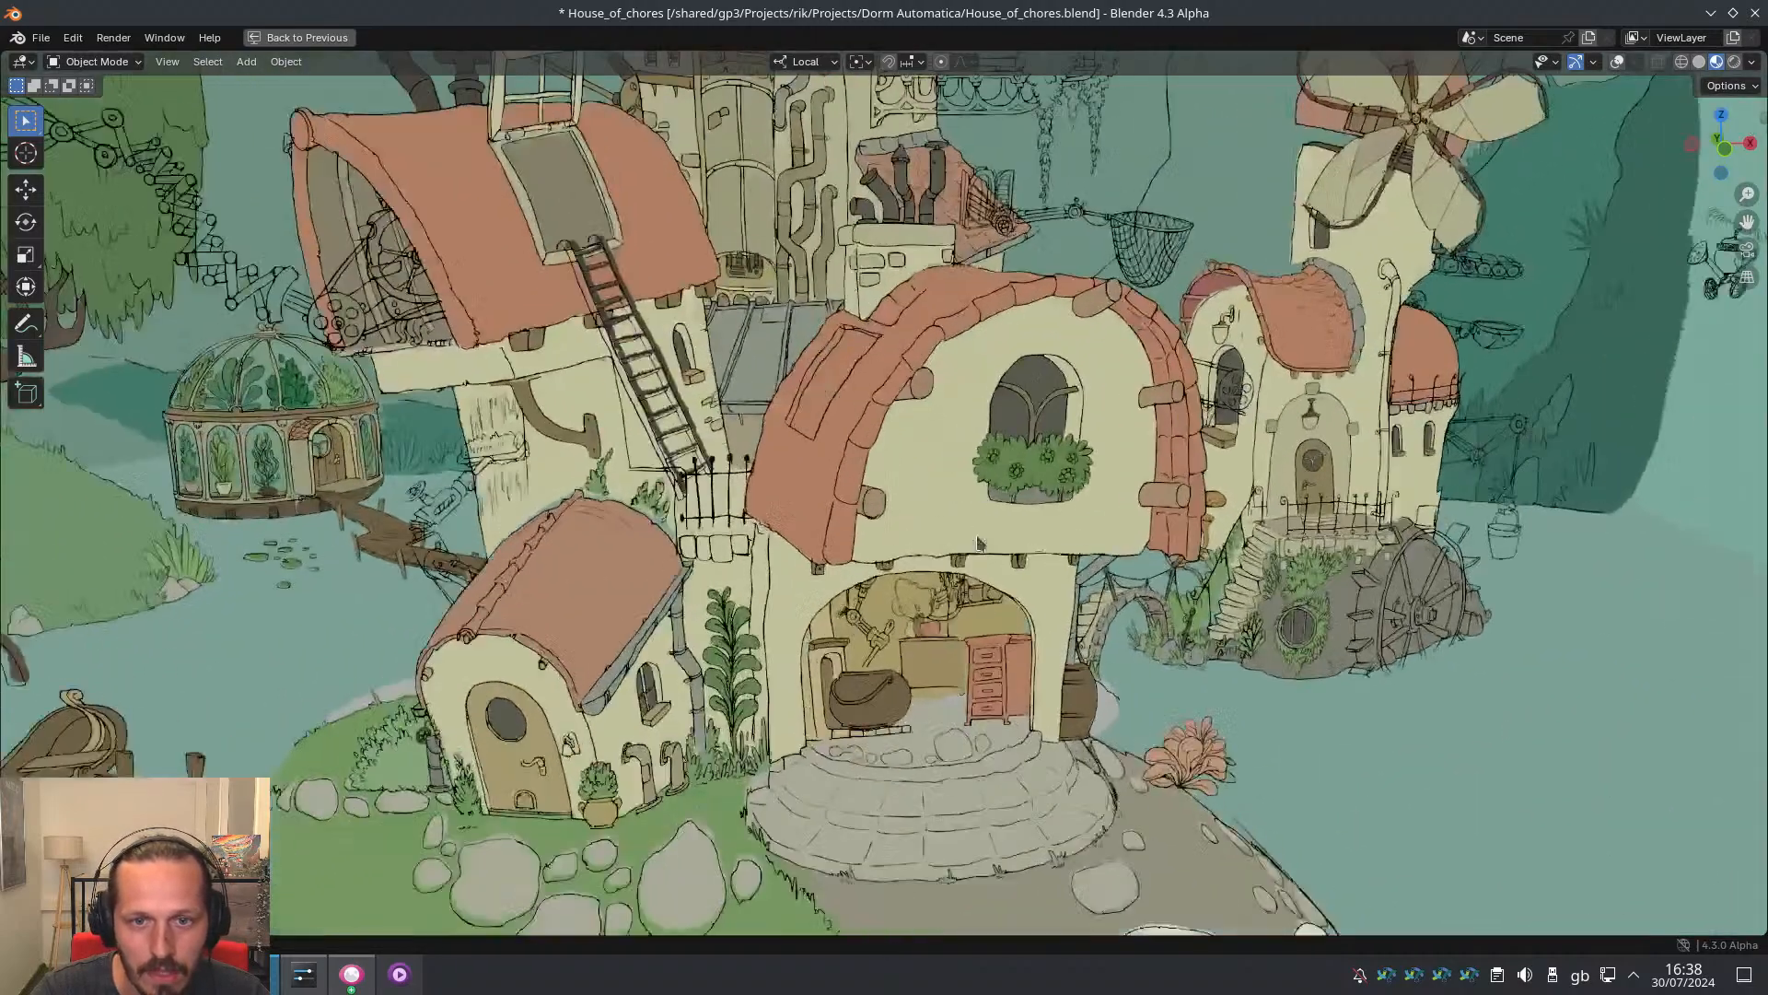
pyautogui.scroll(-1, 897, 437)
pyautogui.scroll(3, 934, 490)
pyautogui.scroll(-4, 952, 488)
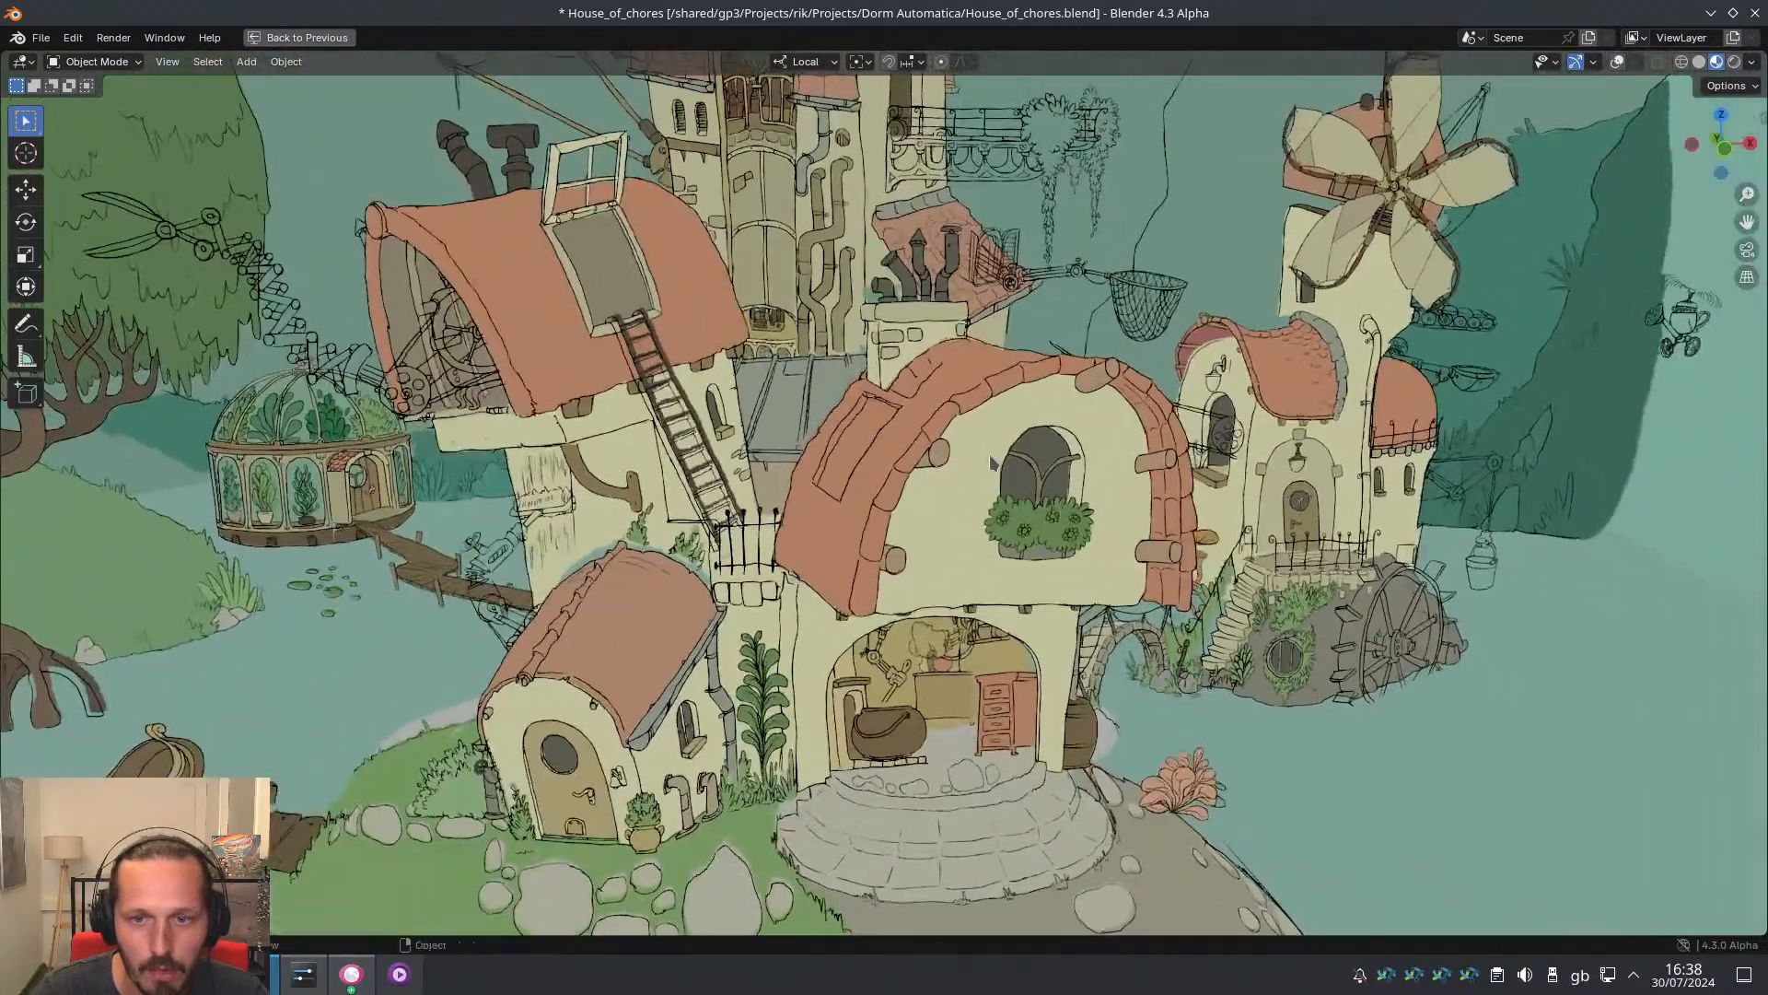
pyautogui.scroll(3, 973, 475)
# Show the overlays and switch the viewport to Solid shading to examine the scene's geometry and drawing planes
pyautogui.hotkey('shift', 'alt', 'z')
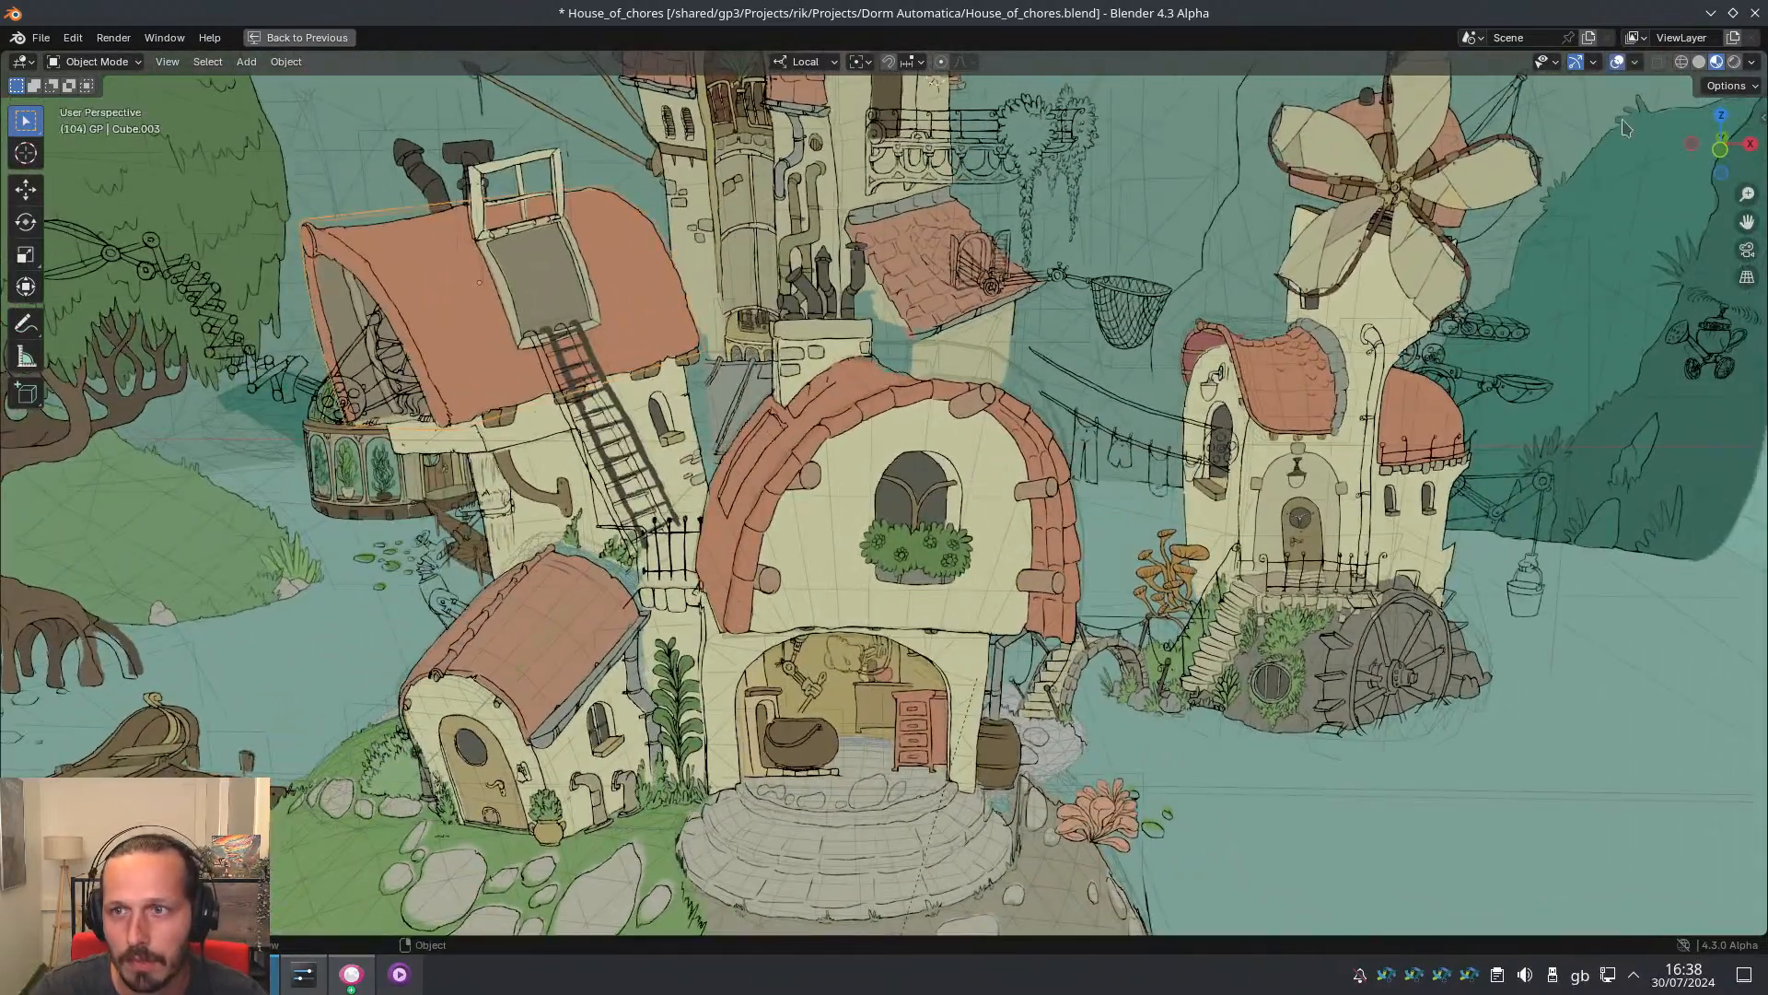
pyautogui.click(1700, 64)
pyautogui.moveTo(1165, 198)
pyautogui.keyDown('ctrl'); pyautogui.mouseDown(button='middle')
pyautogui.moveTo(1146, 410)
pyautogui.moveTo(1143, 360)
pyautogui.mouseUp(button='middle'); pyautogui.keyUp('ctrl')
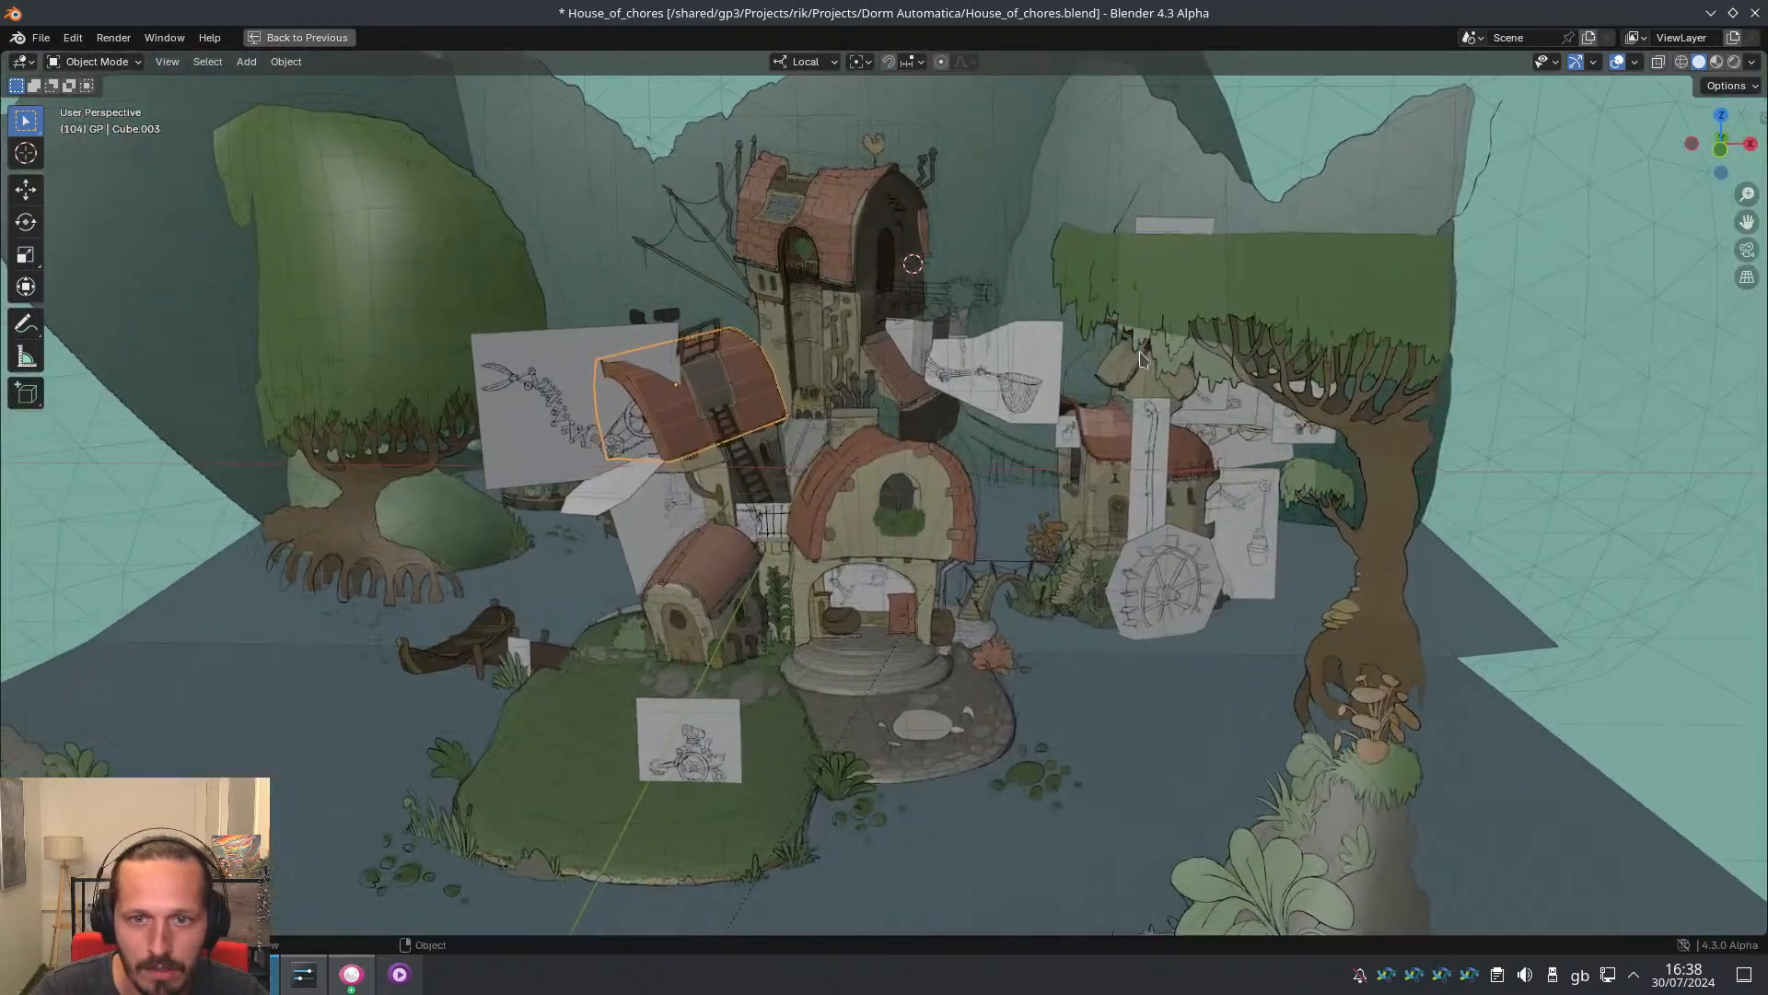
pyautogui.scroll(-5, 1142, 360)
pyautogui.scroll(7, 1096, 373)
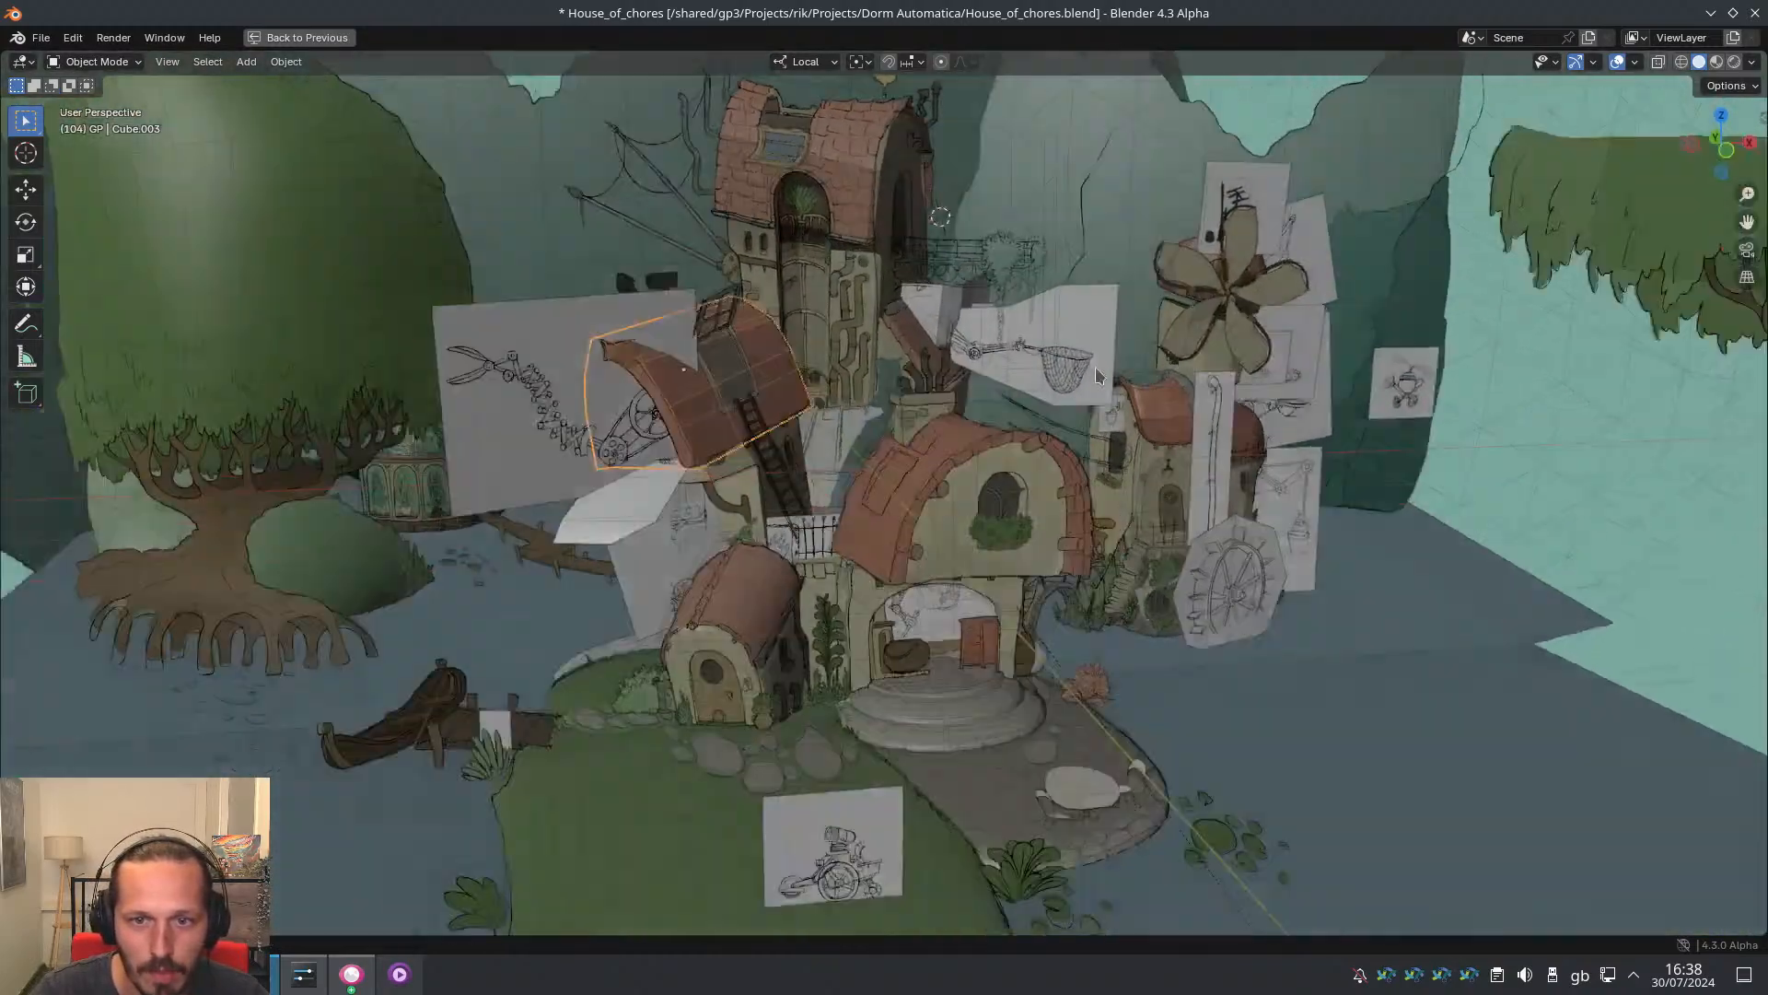
pyautogui.scroll(2, 1096, 366)
pyautogui.scroll(2, 936, 467)
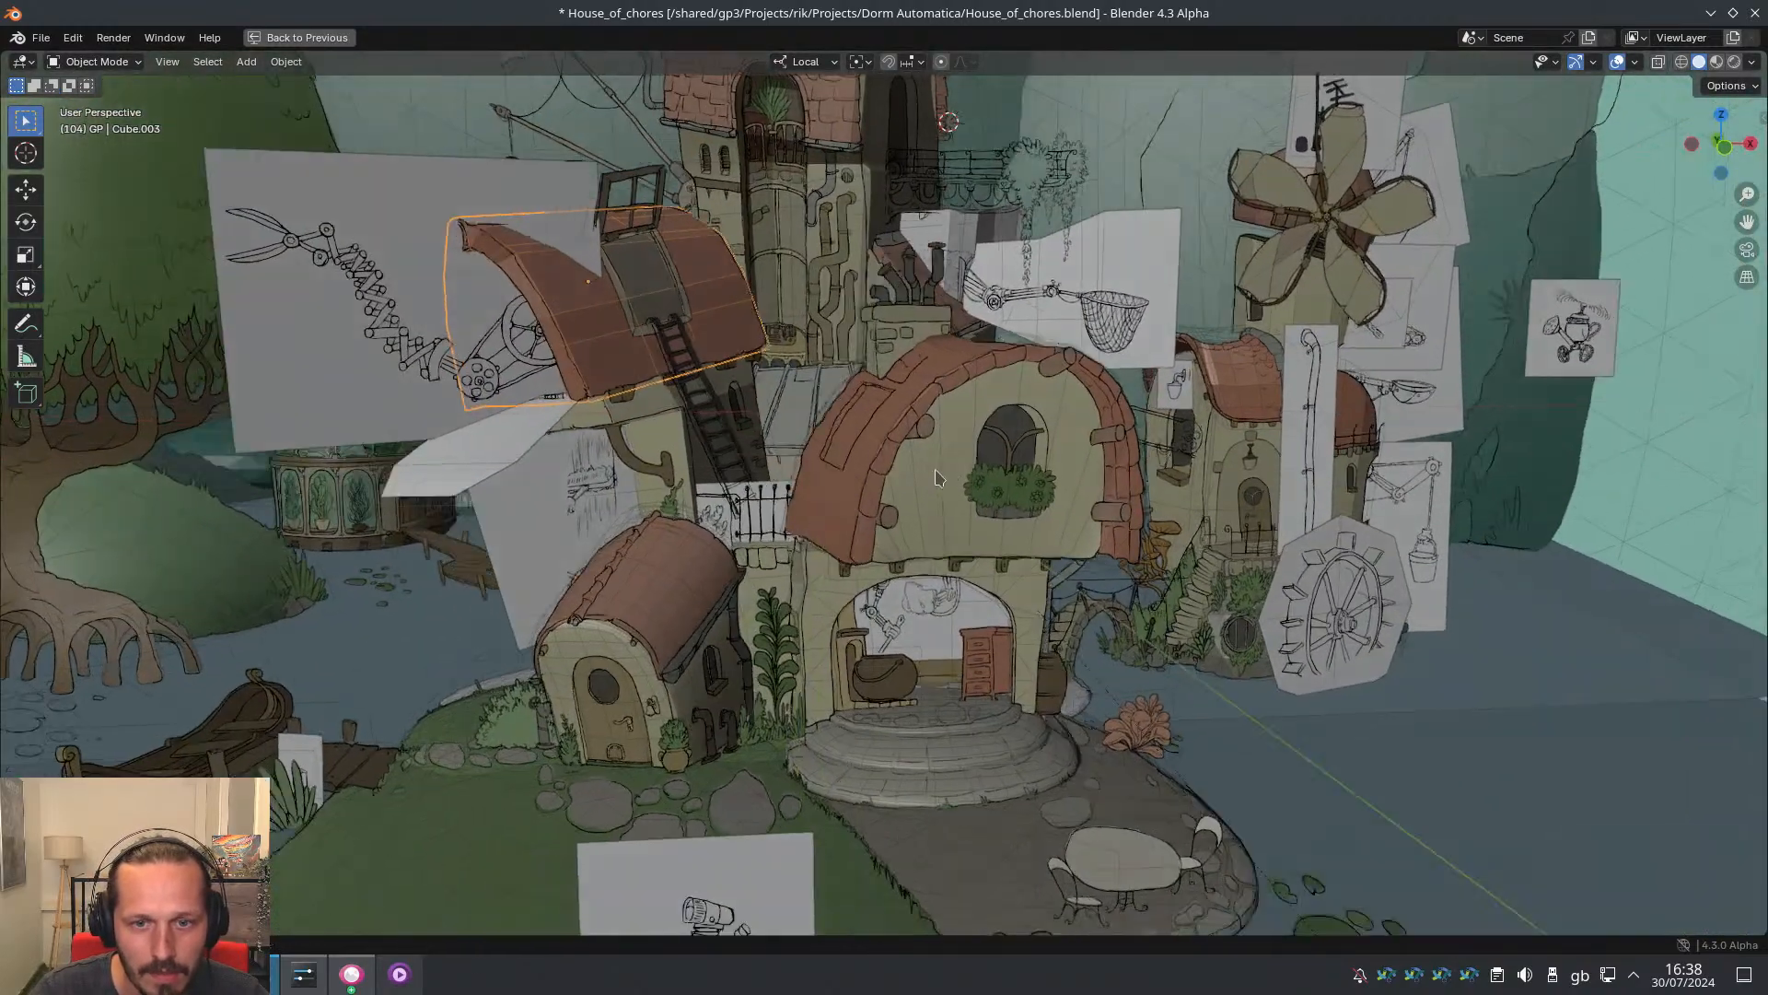
pyautogui.moveTo(936, 468); pyautogui.dragTo(924, 507, button='middle')
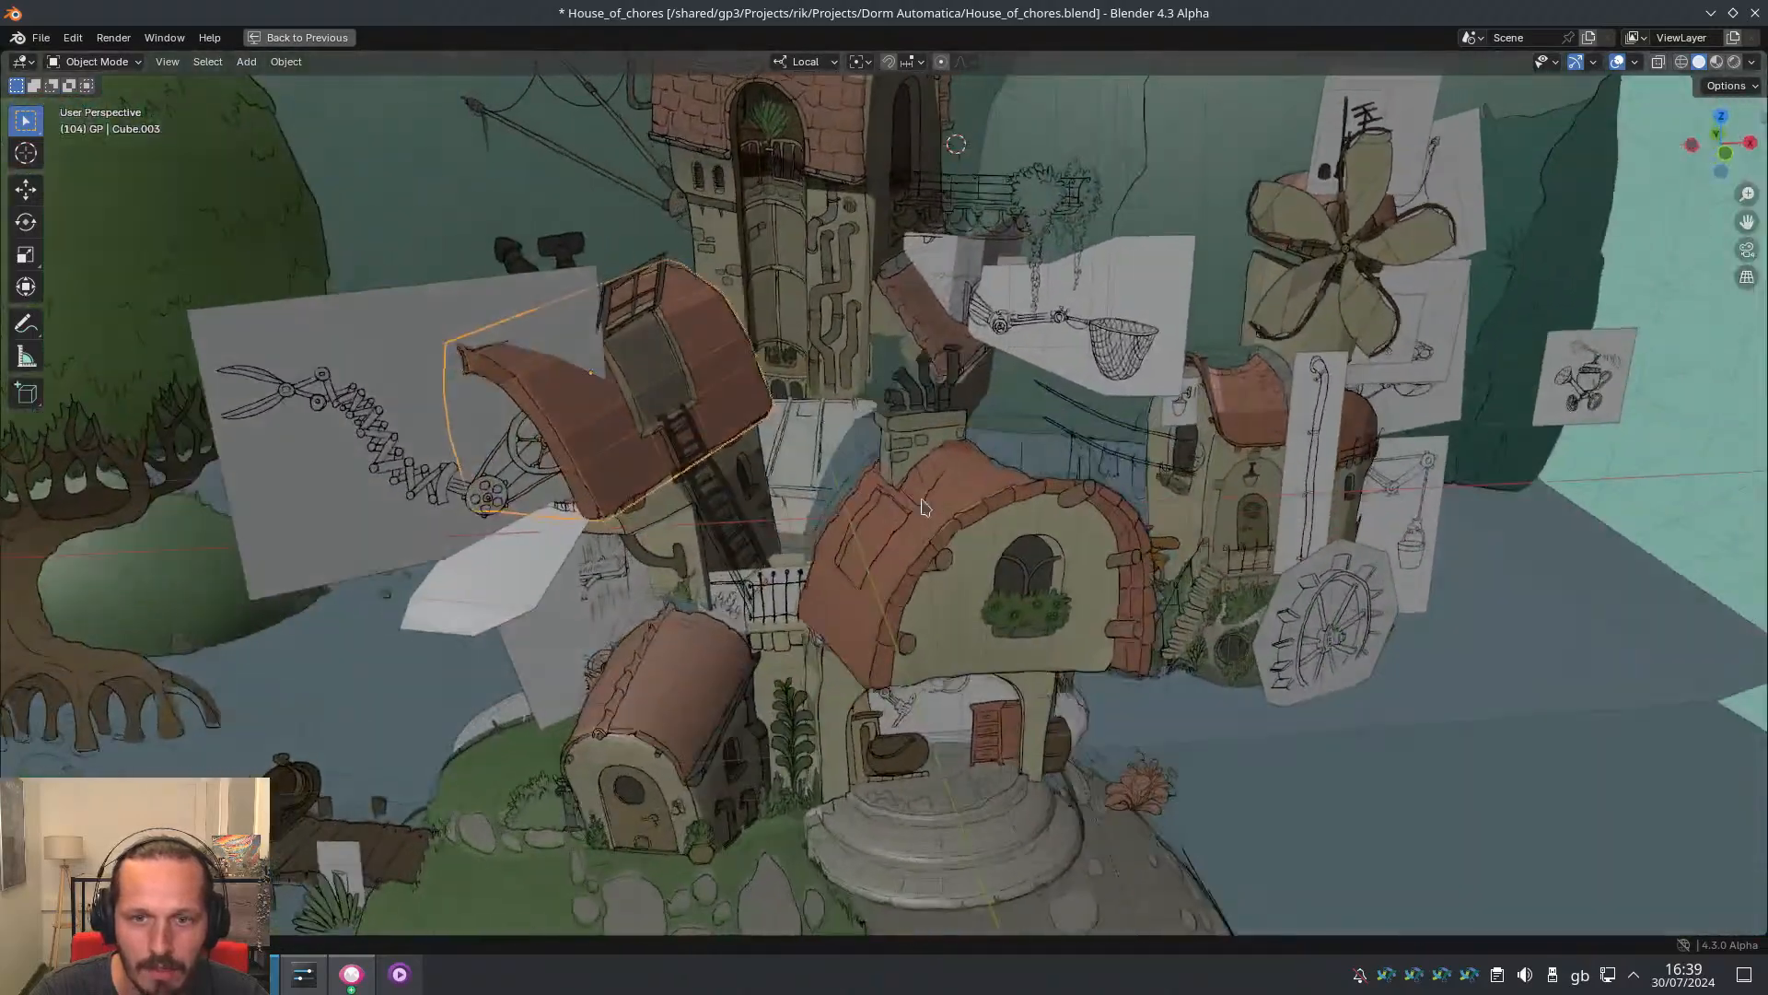
pyautogui.scroll(-5, 925, 488)
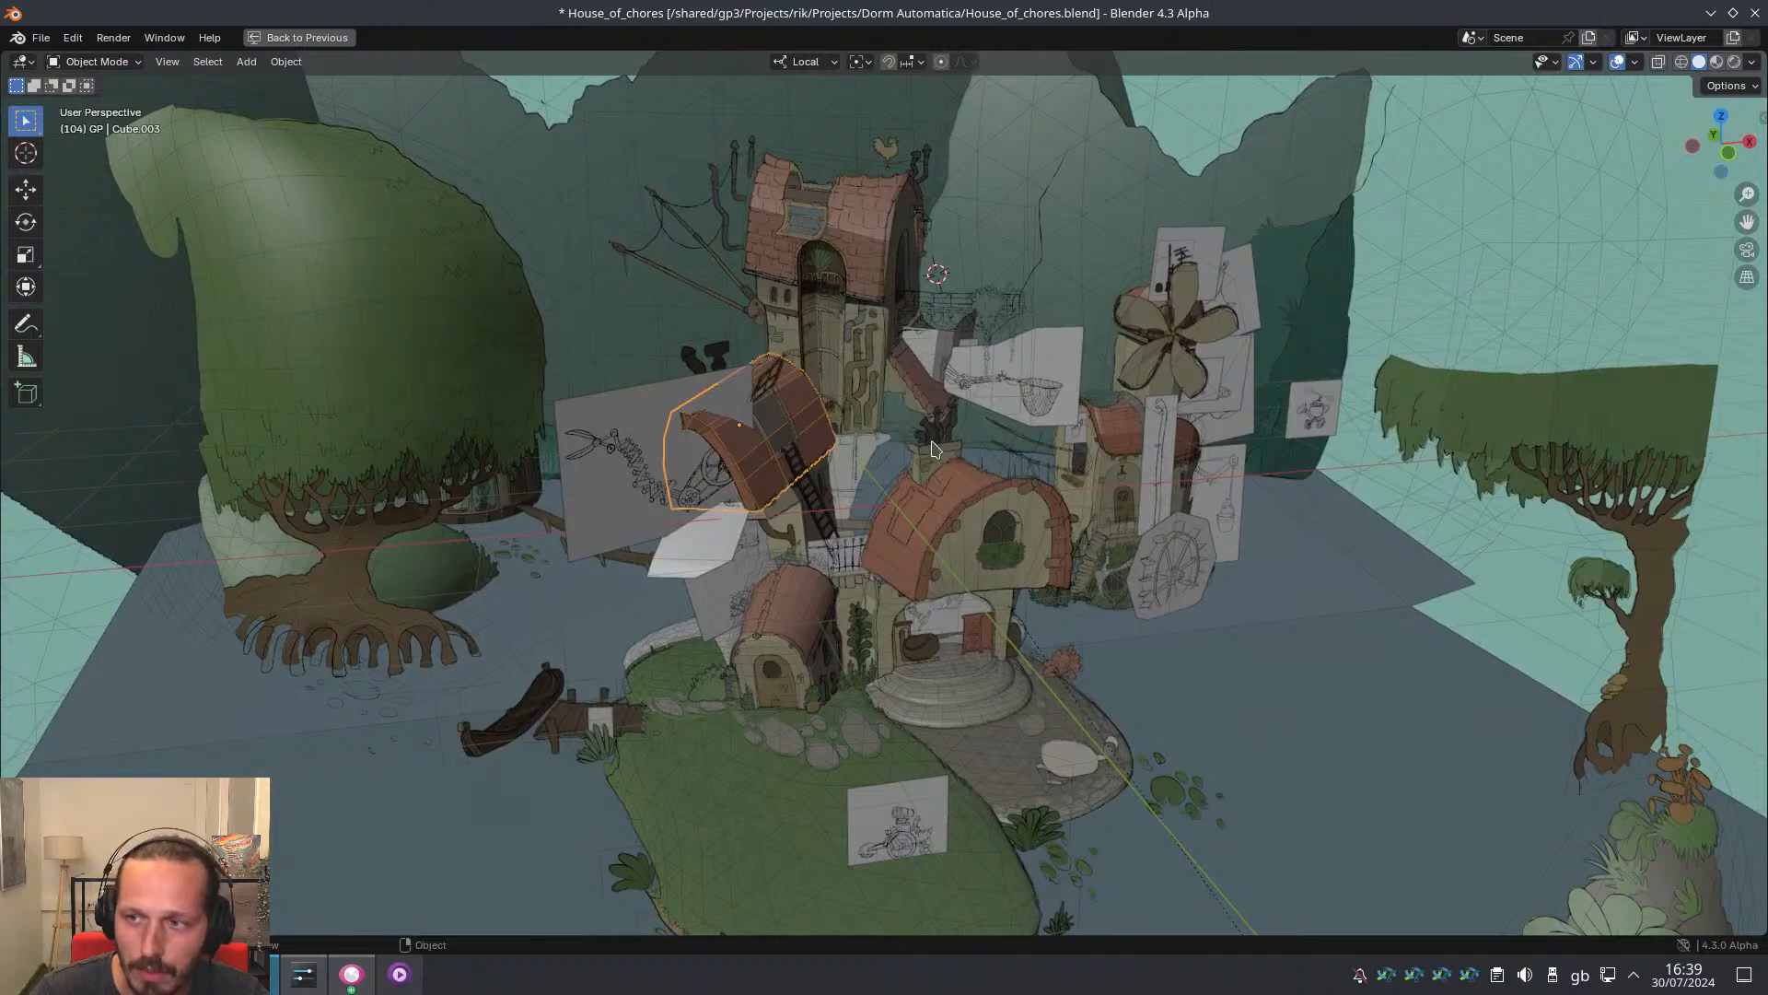
# Return the viewport to Material Preview shading and inspect the painted scene from a lower angle
pyautogui.click(1717, 61)
pyautogui.moveTo(1383, 329); pyautogui.dragTo(1085, 446, button='middle')
pyautogui.scroll(2, 1087, 450)
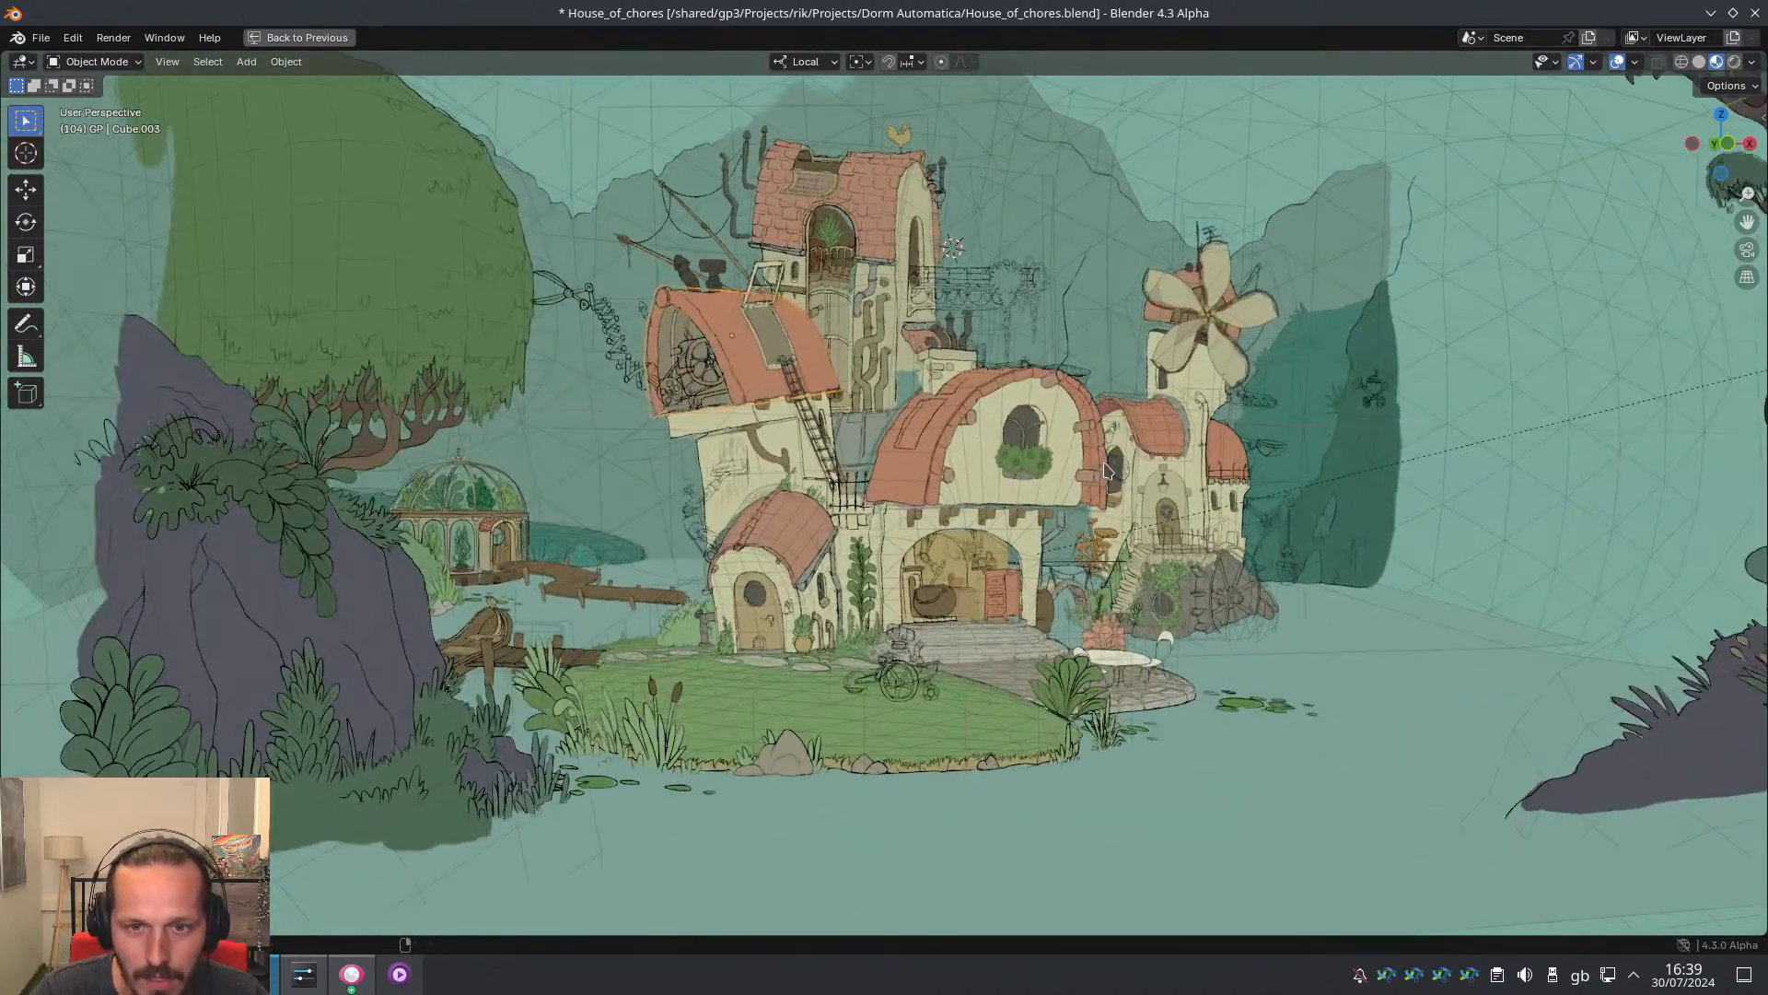
# Return to the camera view with overlays hidden and play a short stretch of the animation again
pyautogui.press('KP_0')
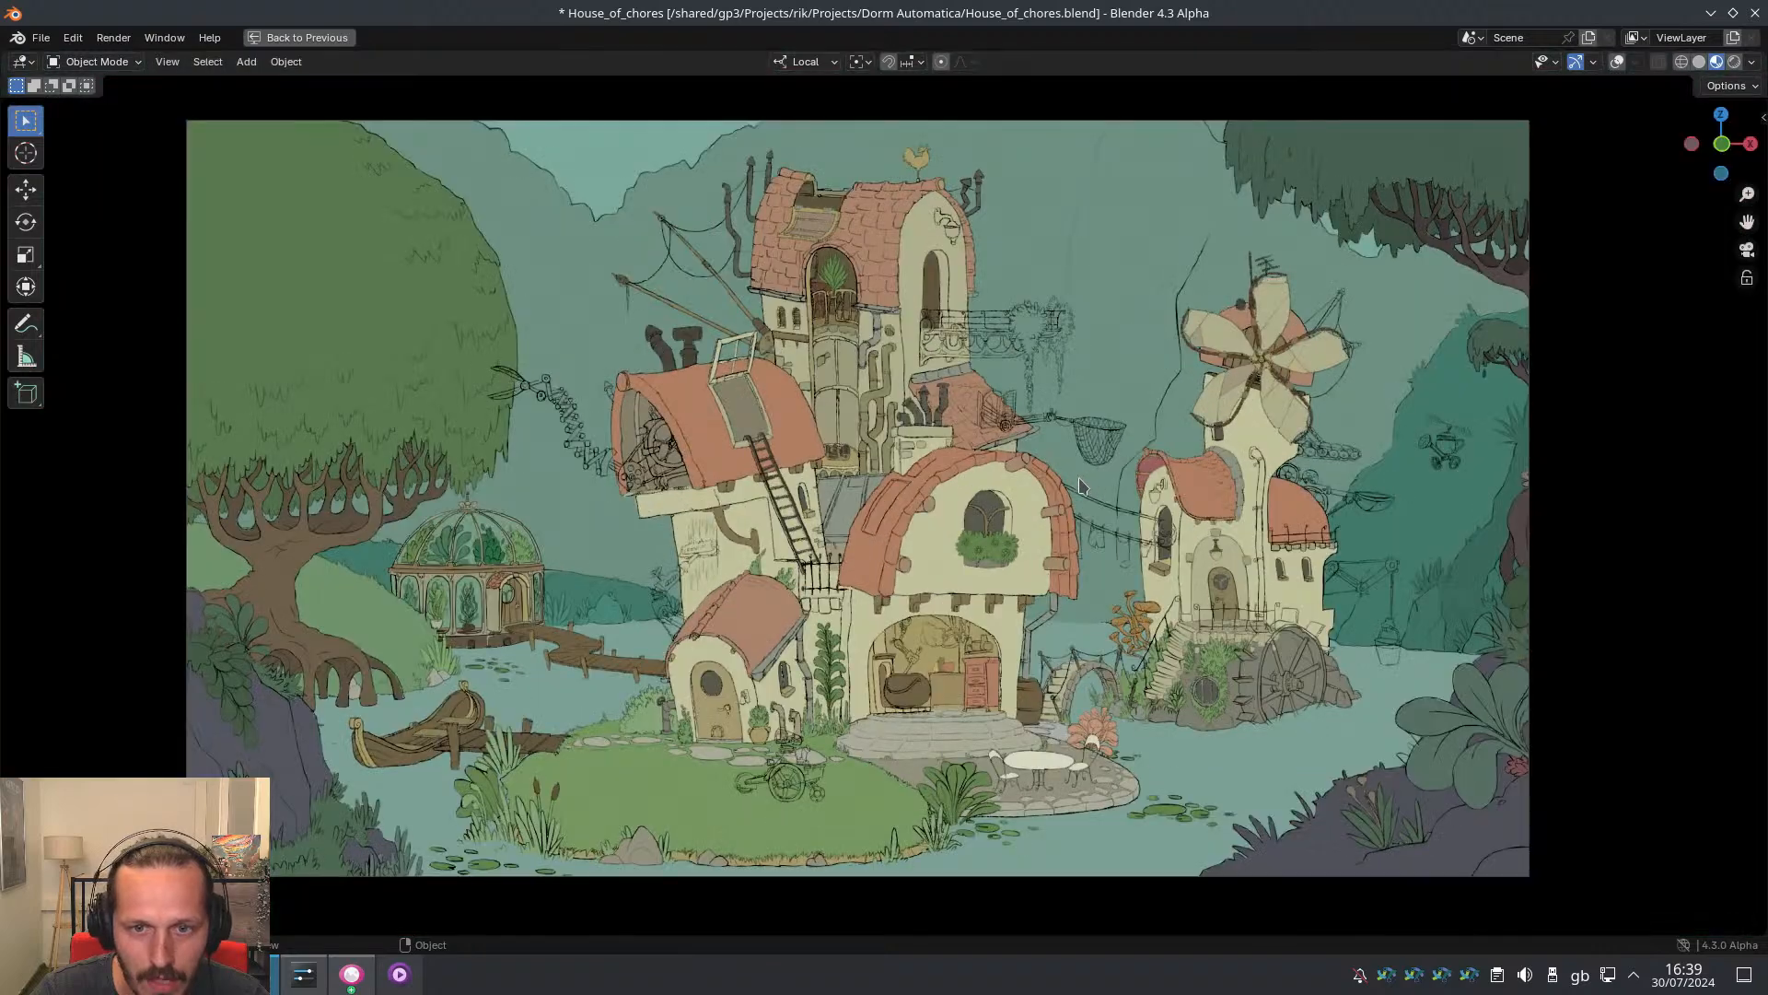
pyautogui.scroll(-1, 1037, 492)
pyautogui.press('space')
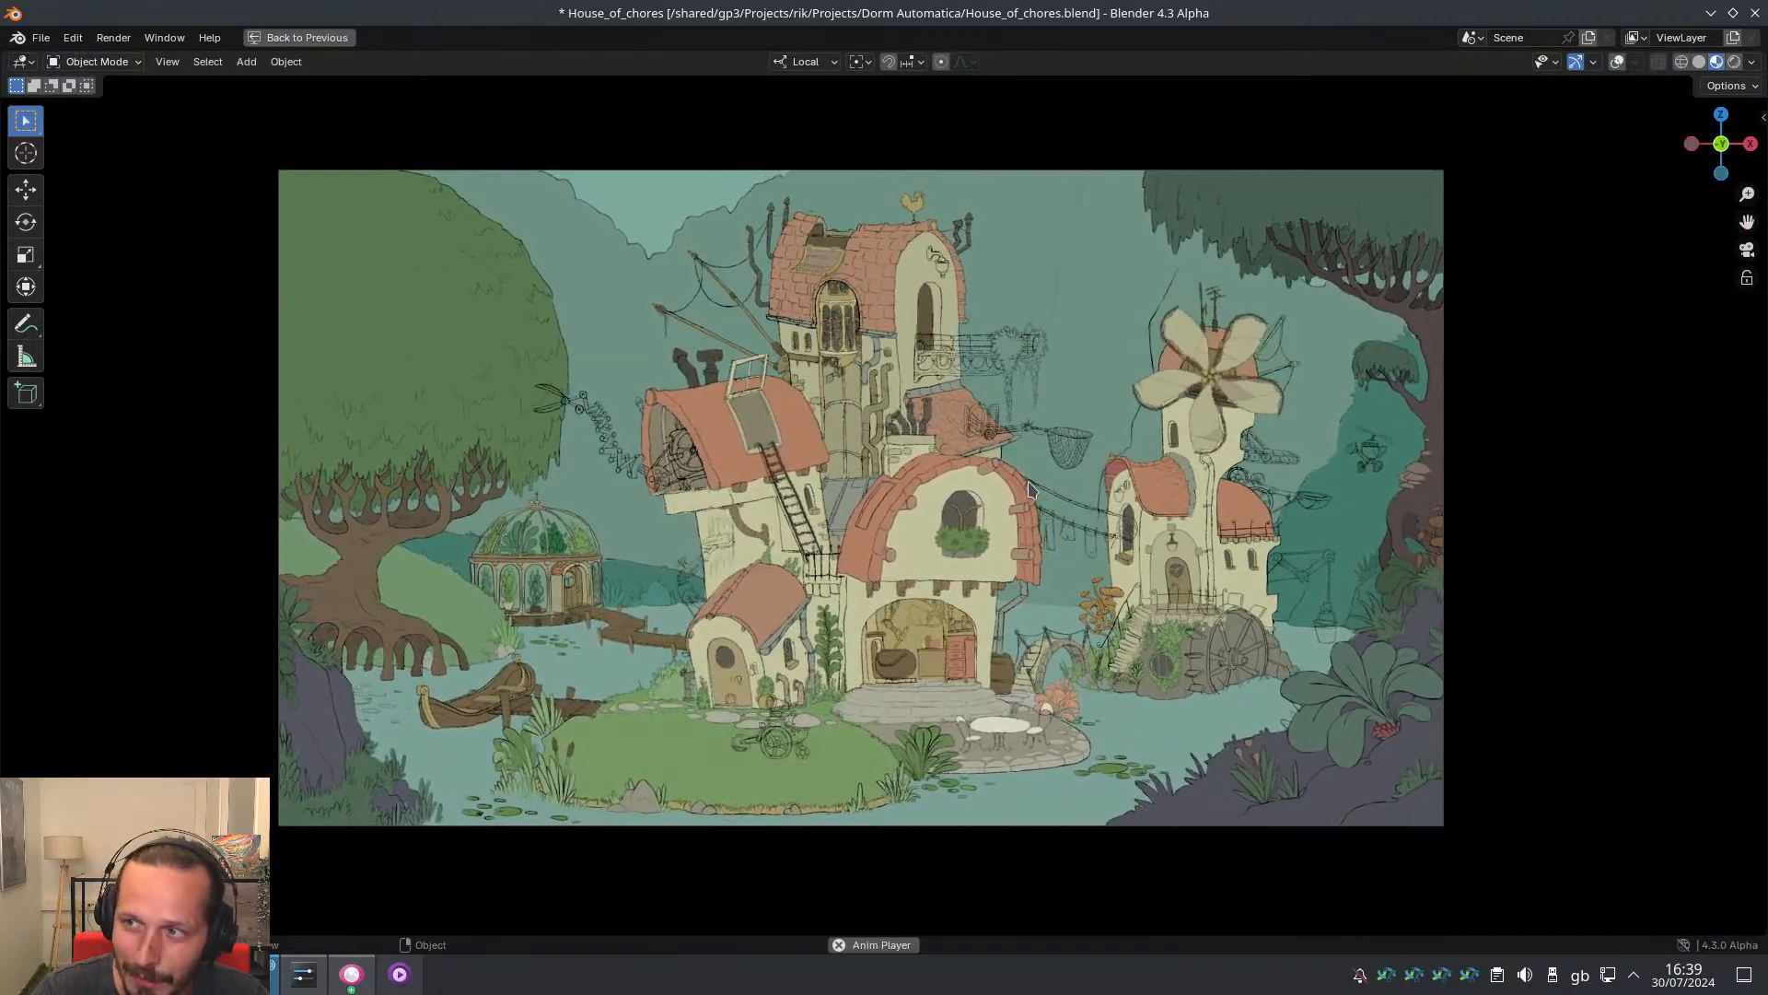
pyautogui.press('space')
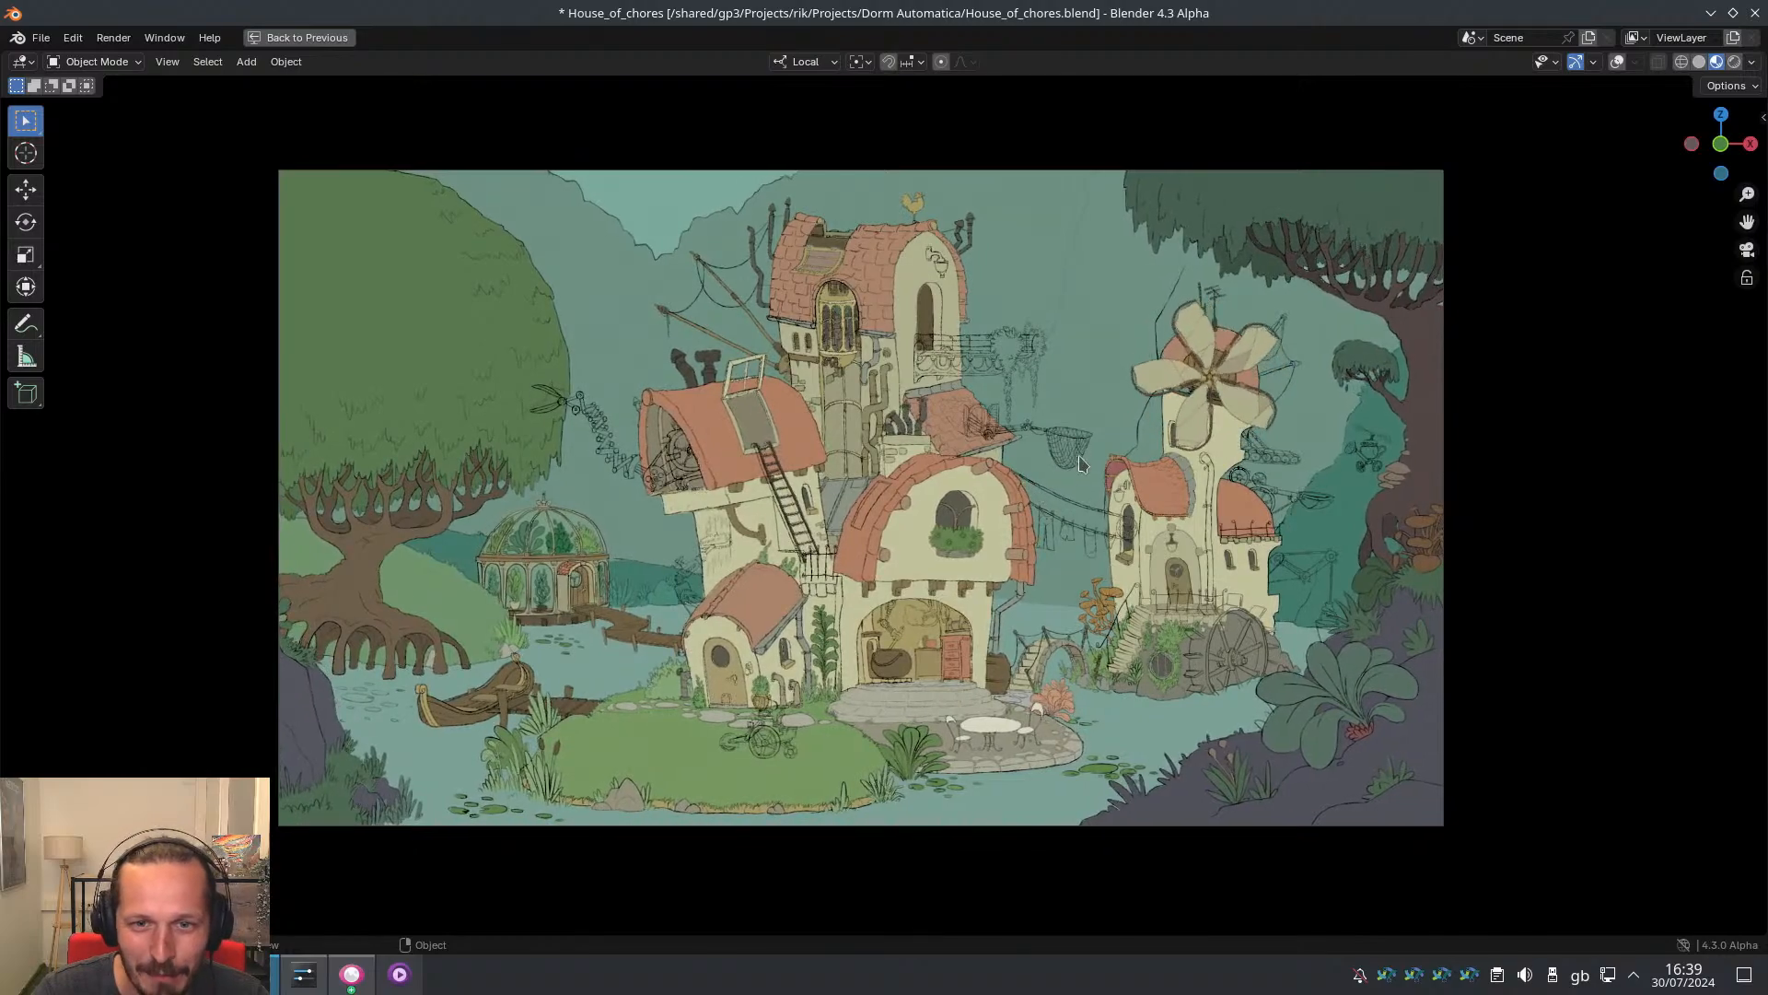
# Inspect the small tiled roof with the net arm from other angles, and return to the camera view
pyautogui.moveTo(1079, 455)
pyautogui.mouseDown(button='middle')
pyautogui.moveTo(882, 471)
pyautogui.moveTo(990, 511)
pyautogui.moveTo(1002, 488)
pyautogui.moveTo(1031, 541)
pyautogui.moveTo(1124, 526)
pyautogui.moveTo(1076, 554)
pyautogui.moveTo(1055, 477)
pyautogui.mouseUp(button='middle')
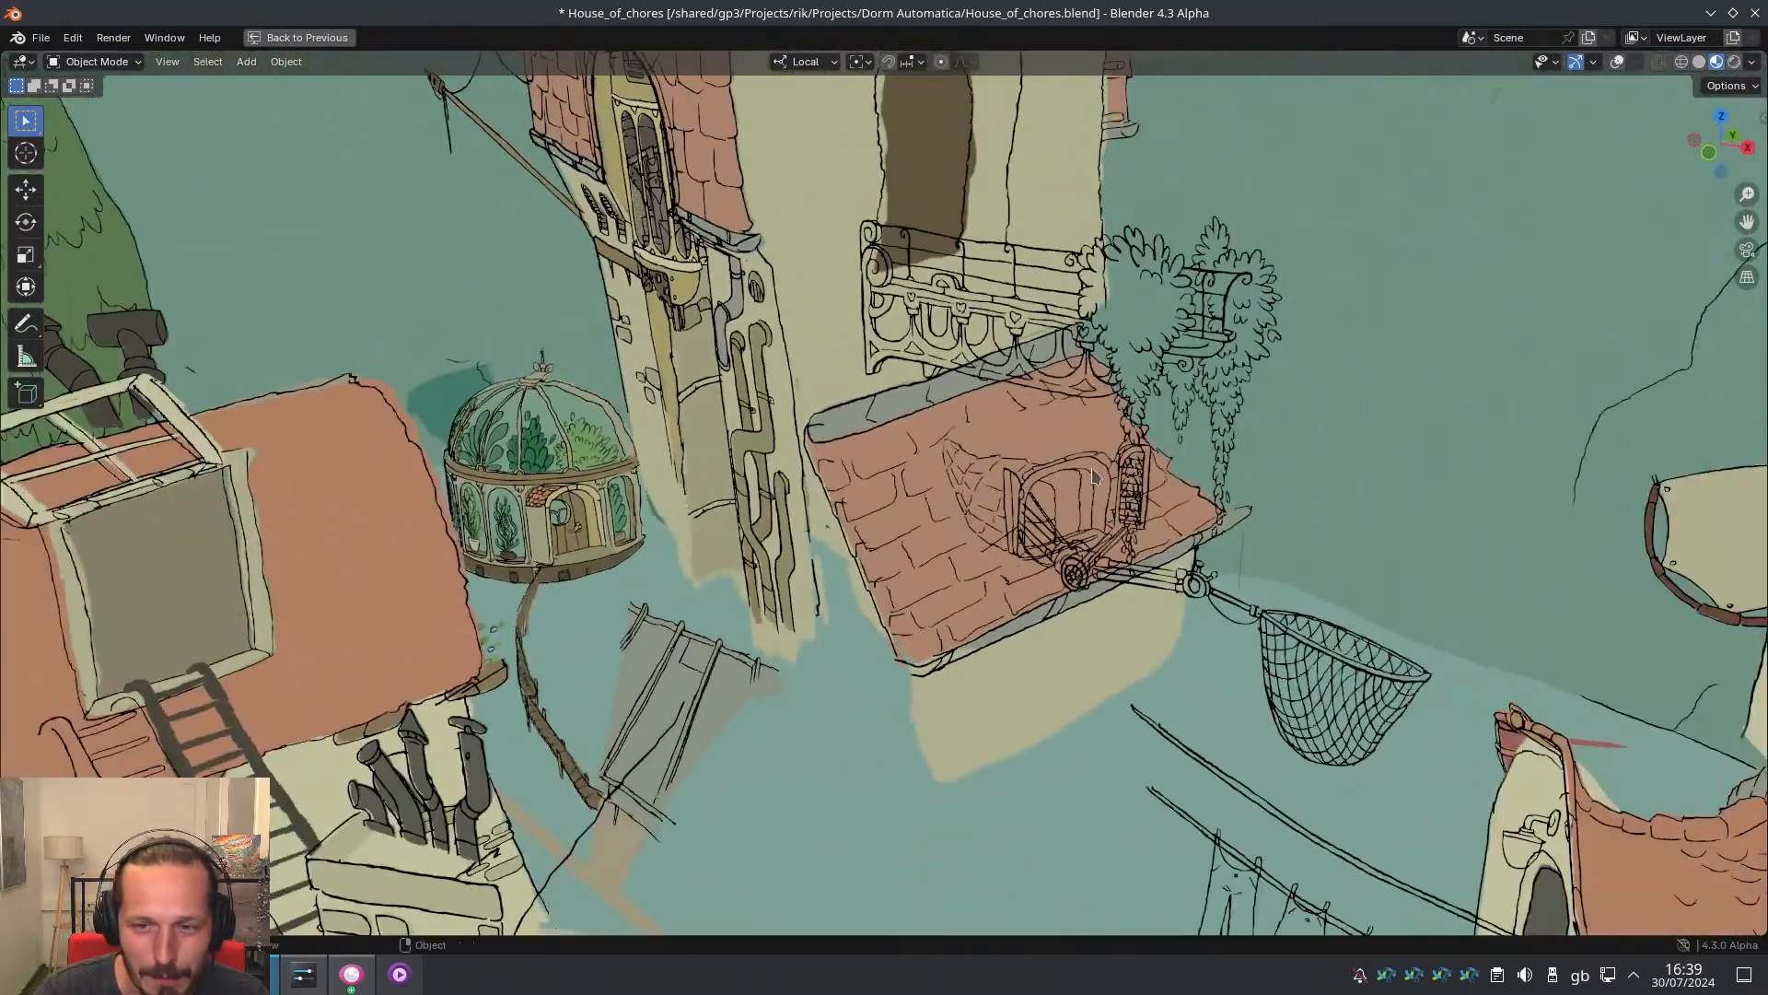
pyautogui.keyDown('ctrl'); pyautogui.moveTo(1057, 576); pyautogui.dragTo(1002, 451, button='middle'); pyautogui.keyUp('ctrl')
pyautogui.moveTo(948, 635); pyautogui.dragTo(997, 525, button='middle')
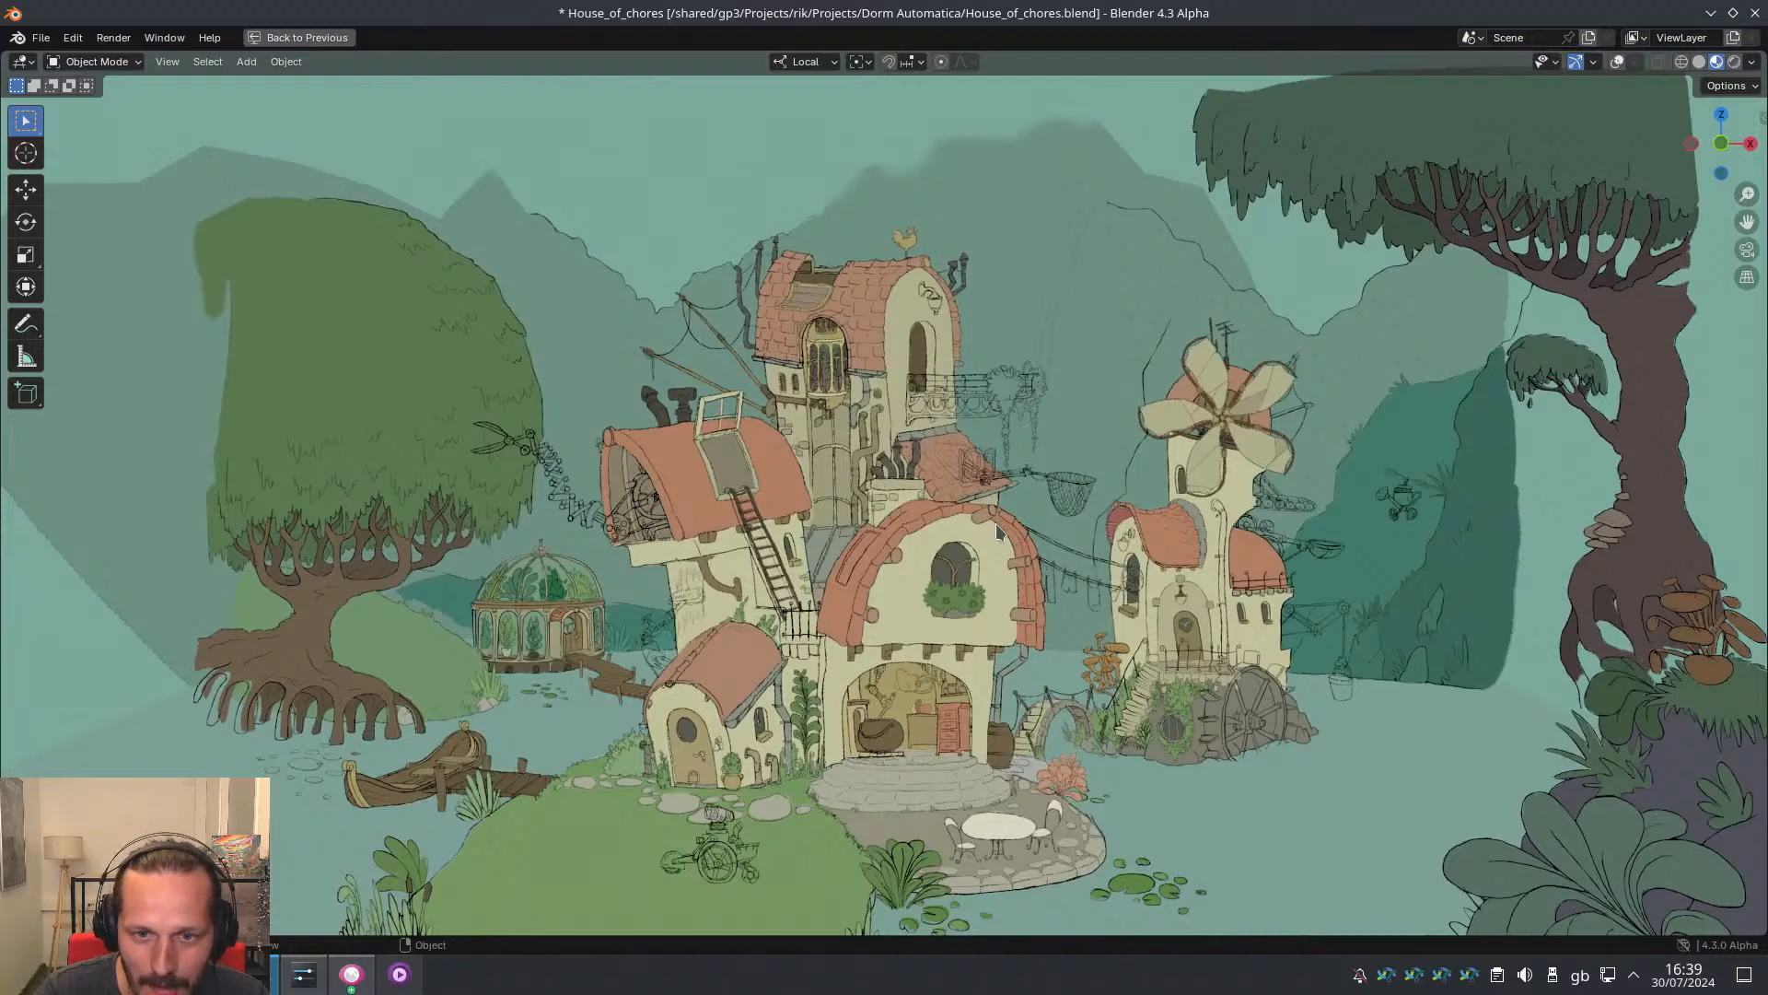
pyautogui.press('KP_0')
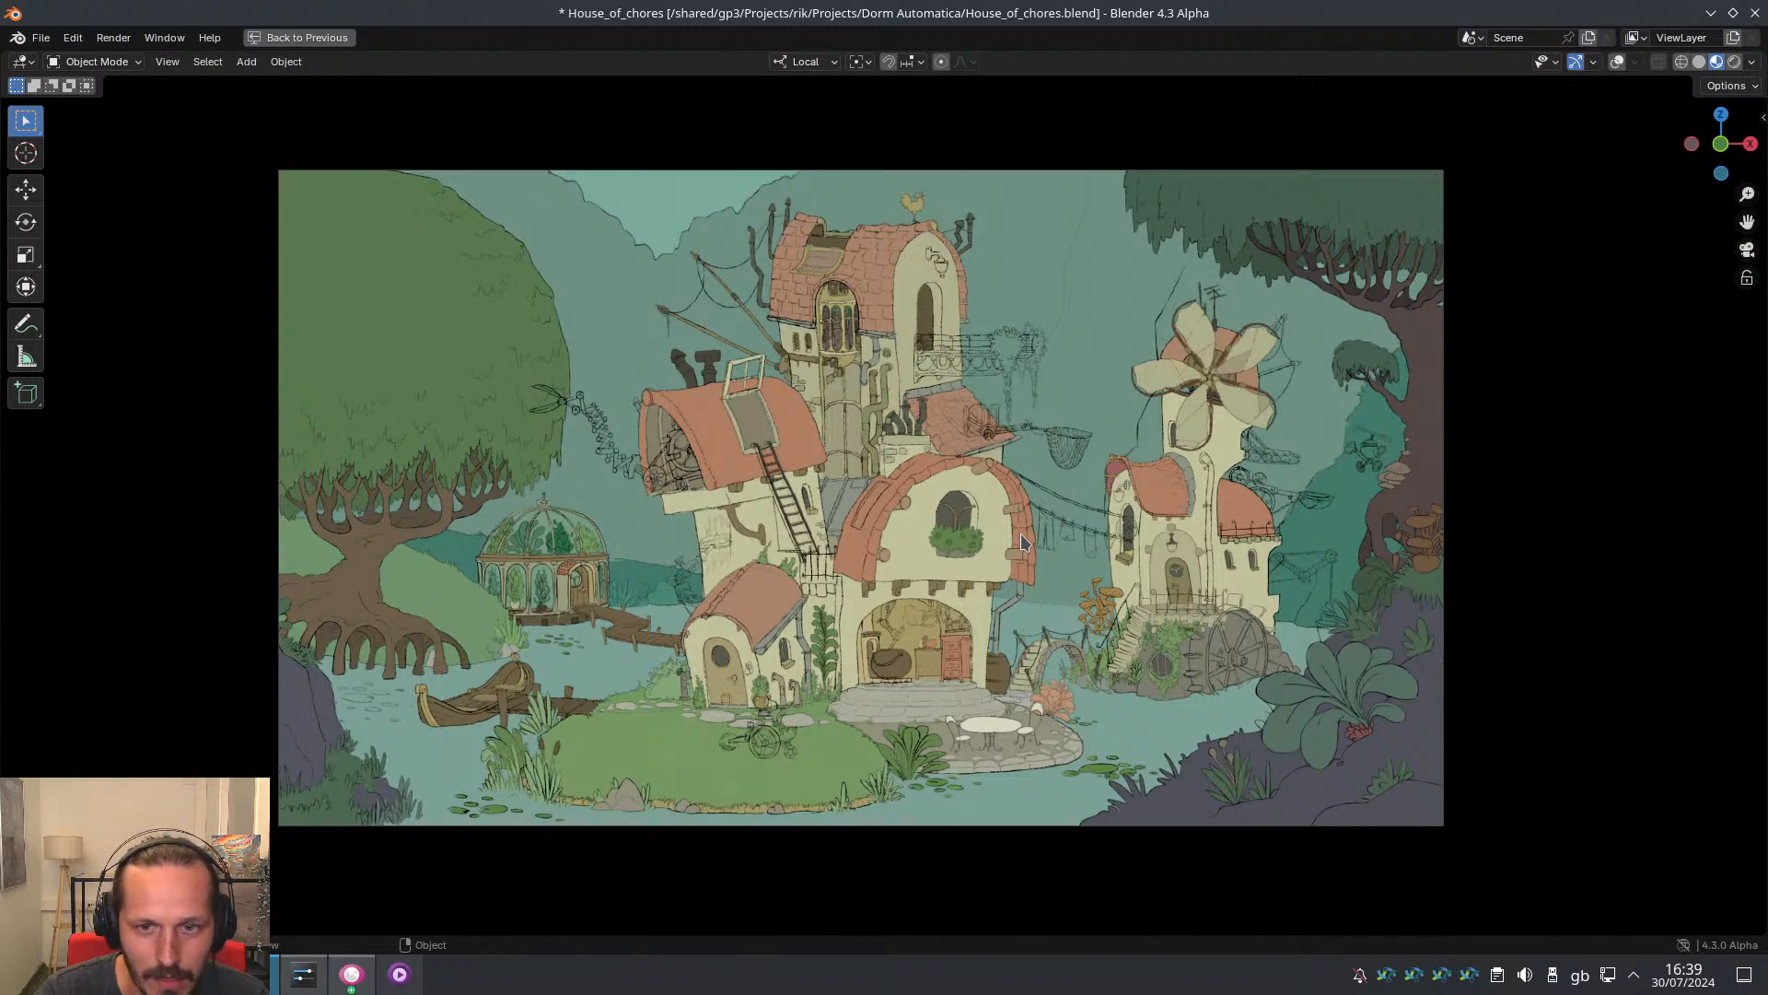
# Examine the painted details in the camera view, from the greenhouse and boat to the tower roof and balcony
pyautogui.scroll(2, 921, 414)
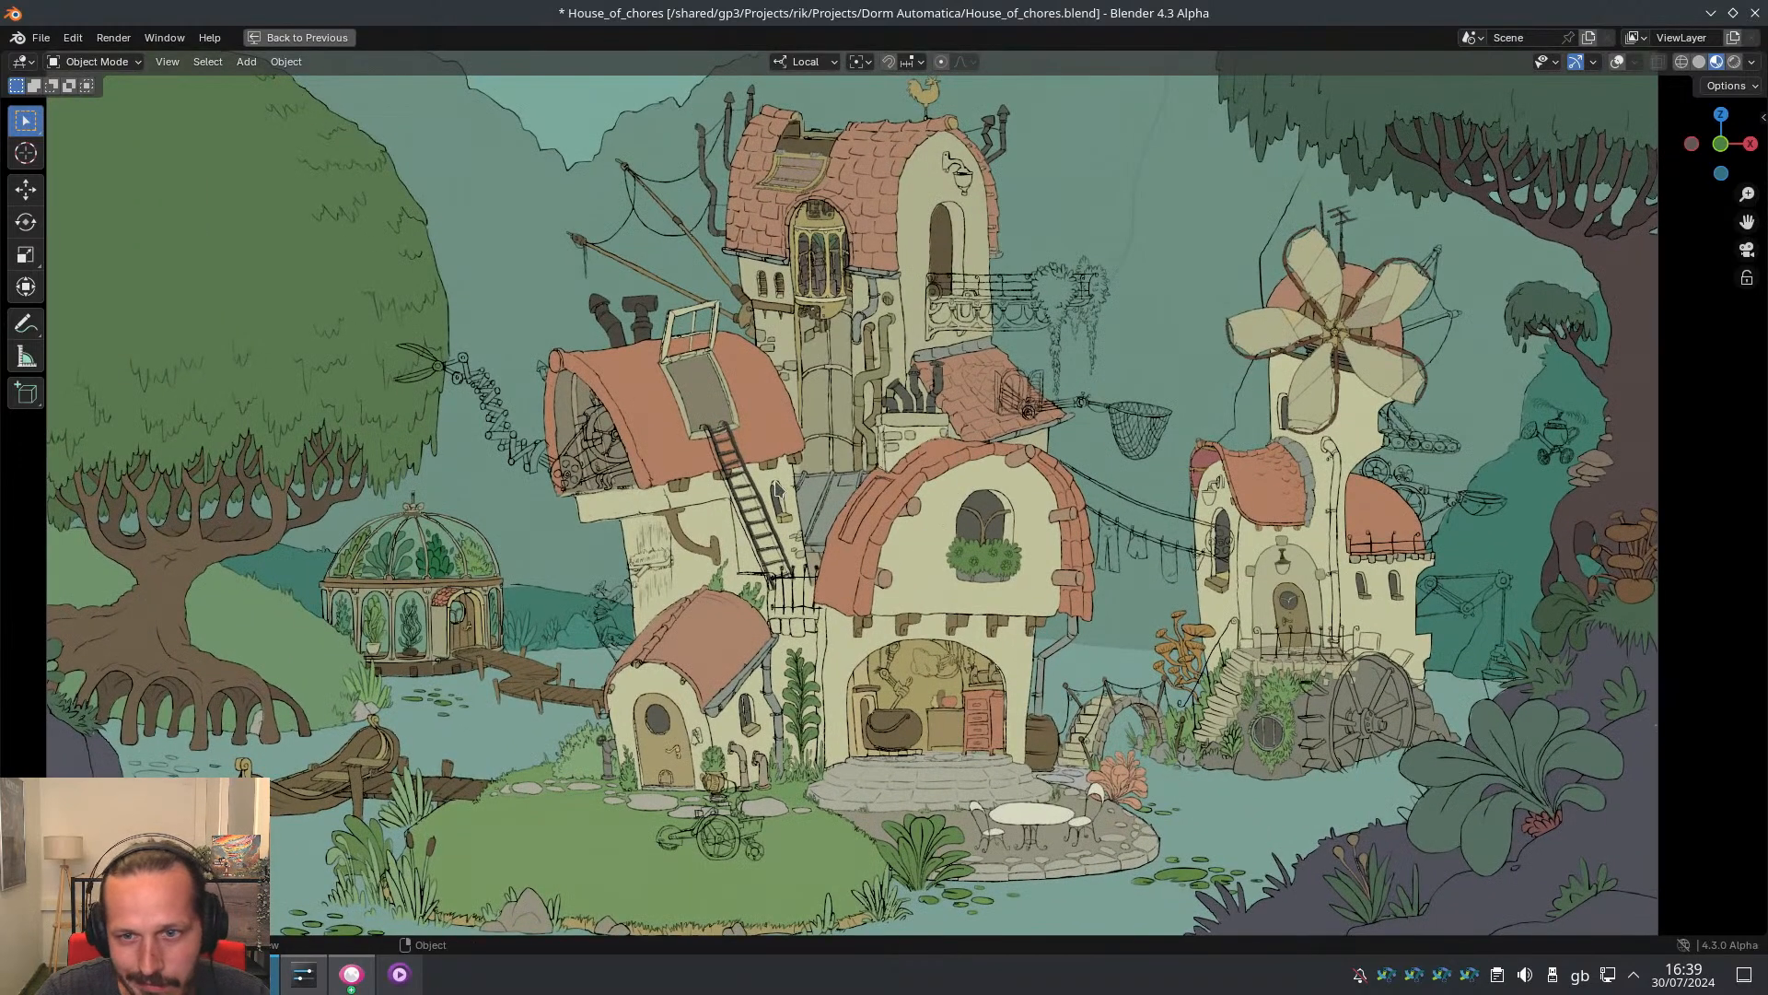
pyautogui.scroll(-1, 1028, 567)
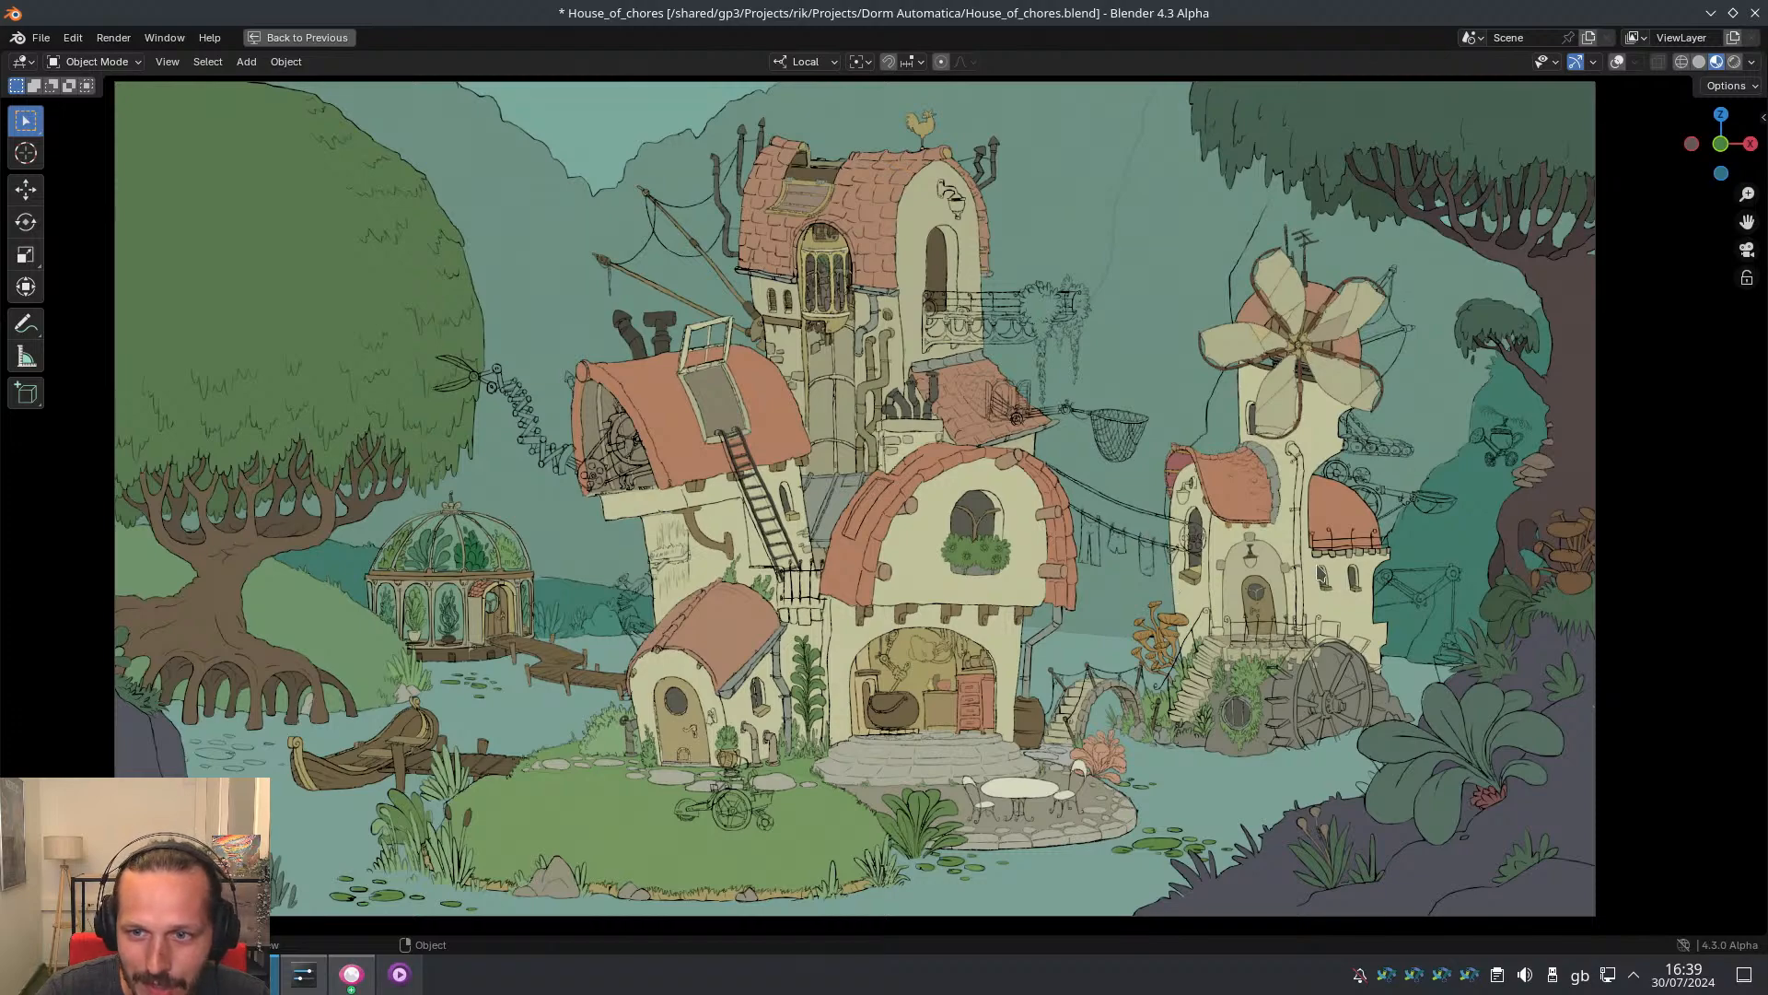
pyautogui.scroll(4, 1159, 513)
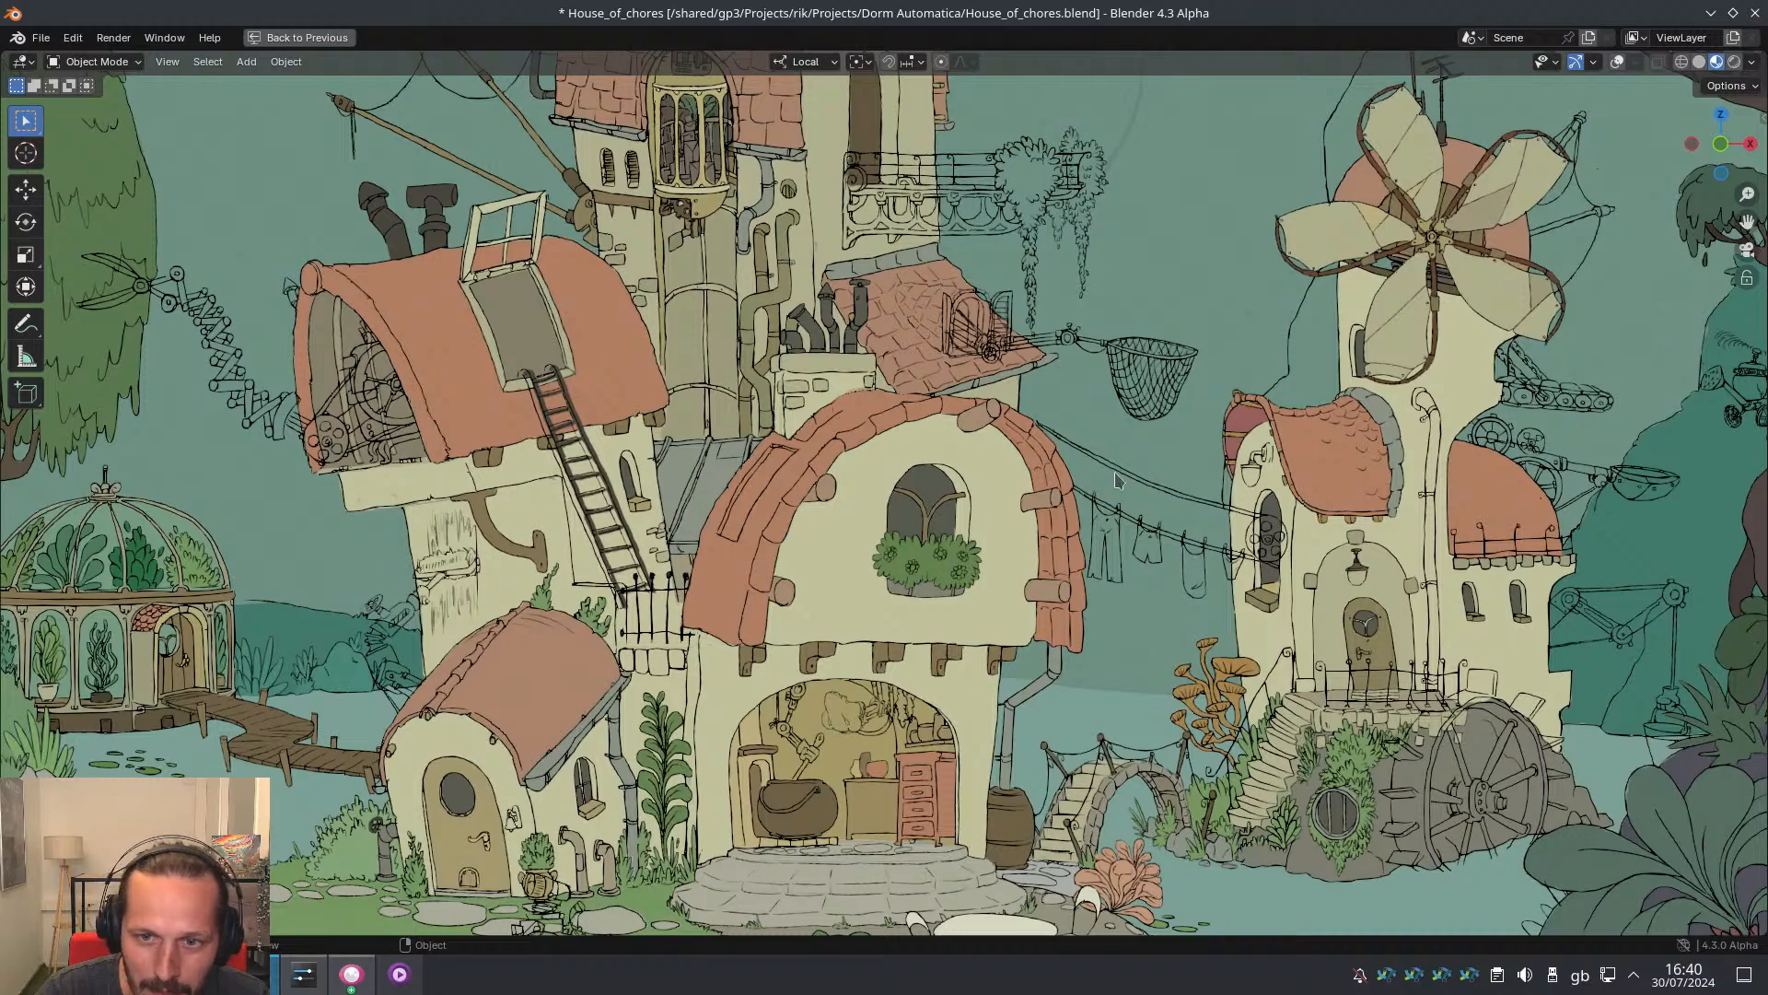
pyautogui.keyDown('shift'); pyautogui.moveTo(794, 692); pyautogui.dragTo(1013, 521, button='middle'); pyautogui.keyUp('shift')
pyautogui.keyDown('shift'); pyautogui.moveTo(902, 455); pyautogui.dragTo(1032, 612, button='middle'); pyautogui.keyUp('shift')
pyautogui.moveTo(1032, 612)
pyautogui.keyDown('ctrl'); pyautogui.mouseDown(button='middle')
pyautogui.moveTo(936, 524)
pyautogui.moveTo(940, 448)
pyautogui.moveTo(1097, 664)
pyautogui.moveTo(1023, 584)
pyautogui.mouseUp(button='middle'); pyautogui.keyUp('ctrl')
pyautogui.keyDown('shift'); pyautogui.moveTo(665, 461); pyautogui.dragTo(989, 556, button='middle'); pyautogui.keyUp('shift')
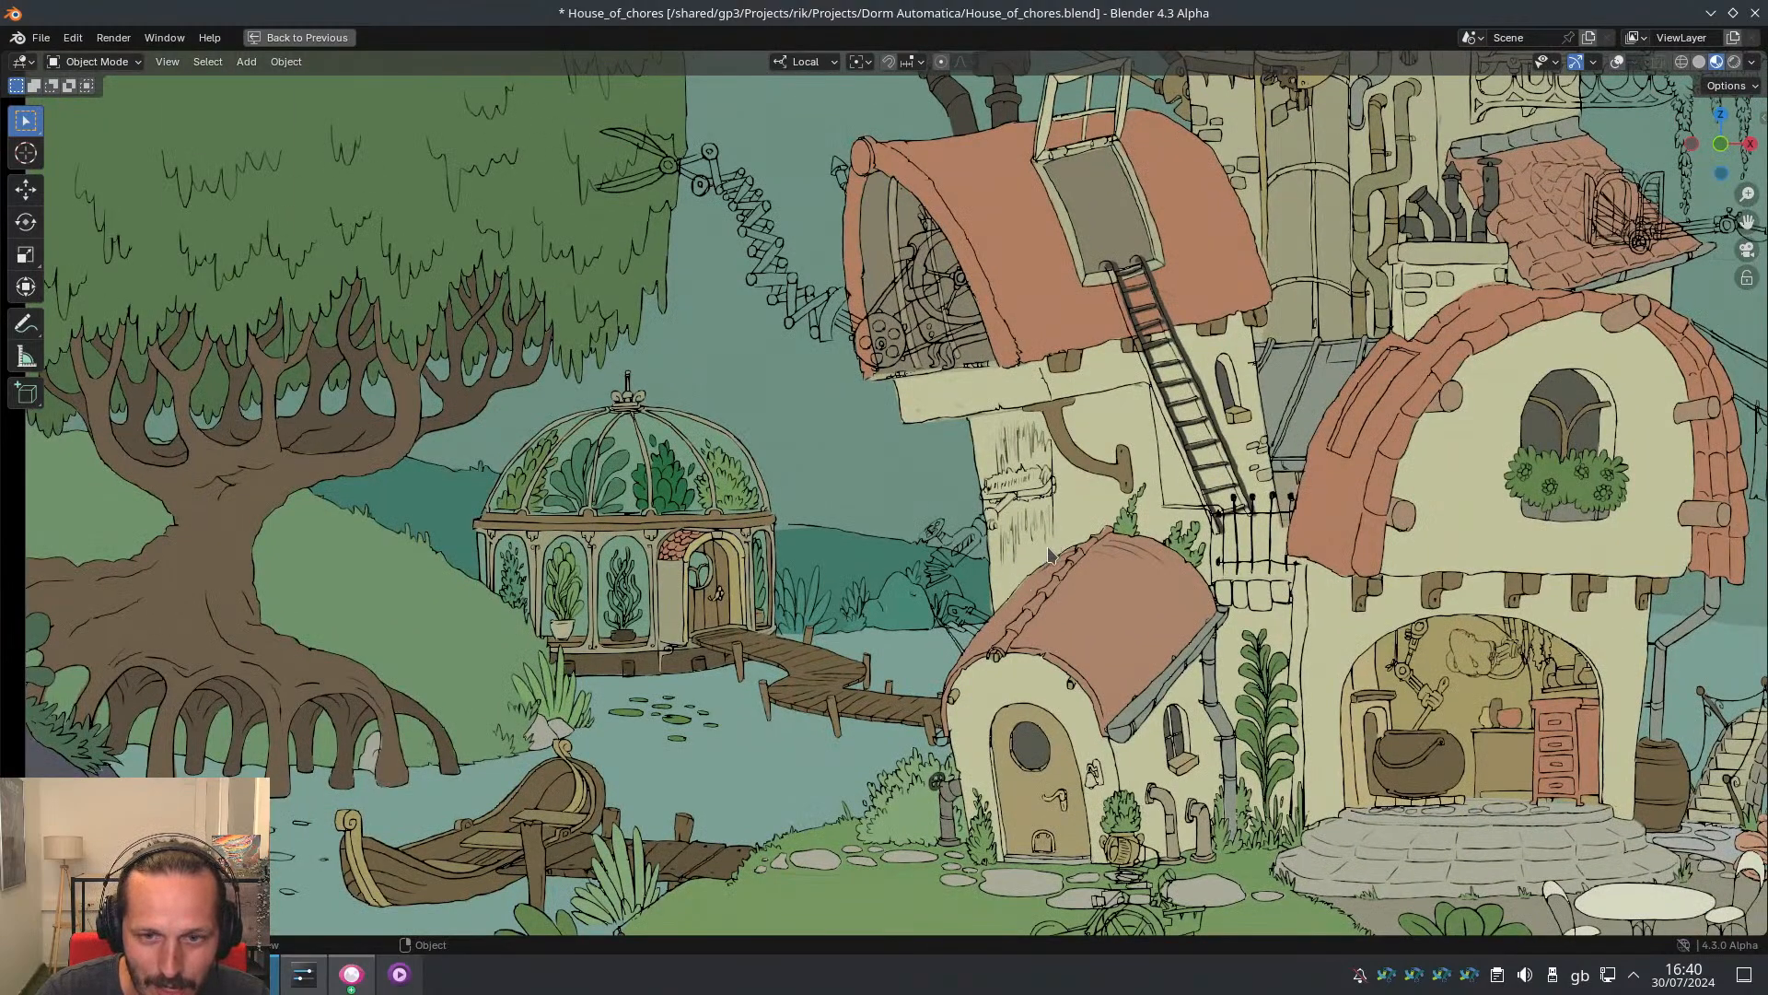
pyautogui.scroll(-2, 1066, 554)
pyautogui.keyDown('shift'); pyautogui.moveTo(1147, 382); pyautogui.dragTo(864, 624, button='middle'); pyautogui.keyUp('shift')
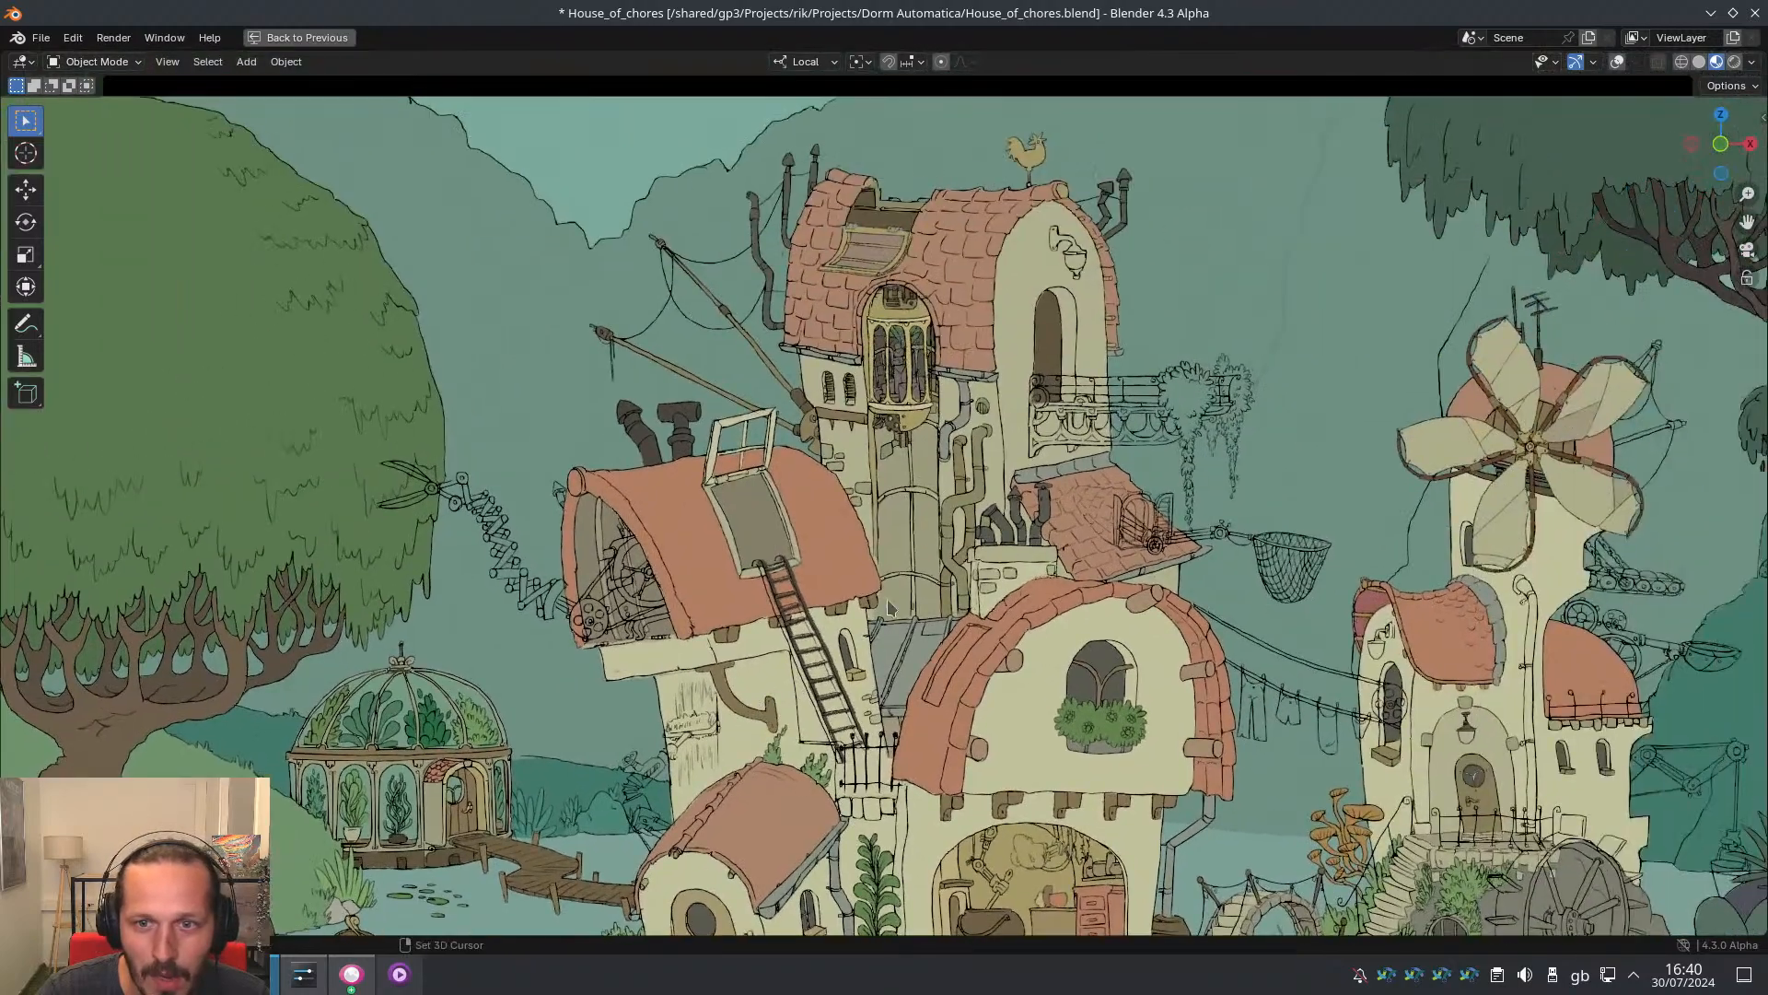
pyautogui.keyDown('shift'); pyautogui.moveTo(1092, 214); pyautogui.dragTo(949, 400, button='middle'); pyautogui.keyUp('shift')
pyautogui.scroll(3, 958, 516)
pyautogui.keyDown('shift'); pyautogui.moveTo(964, 542); pyautogui.dragTo(829, 509, button='middle'); pyautogui.keyUp('shift')
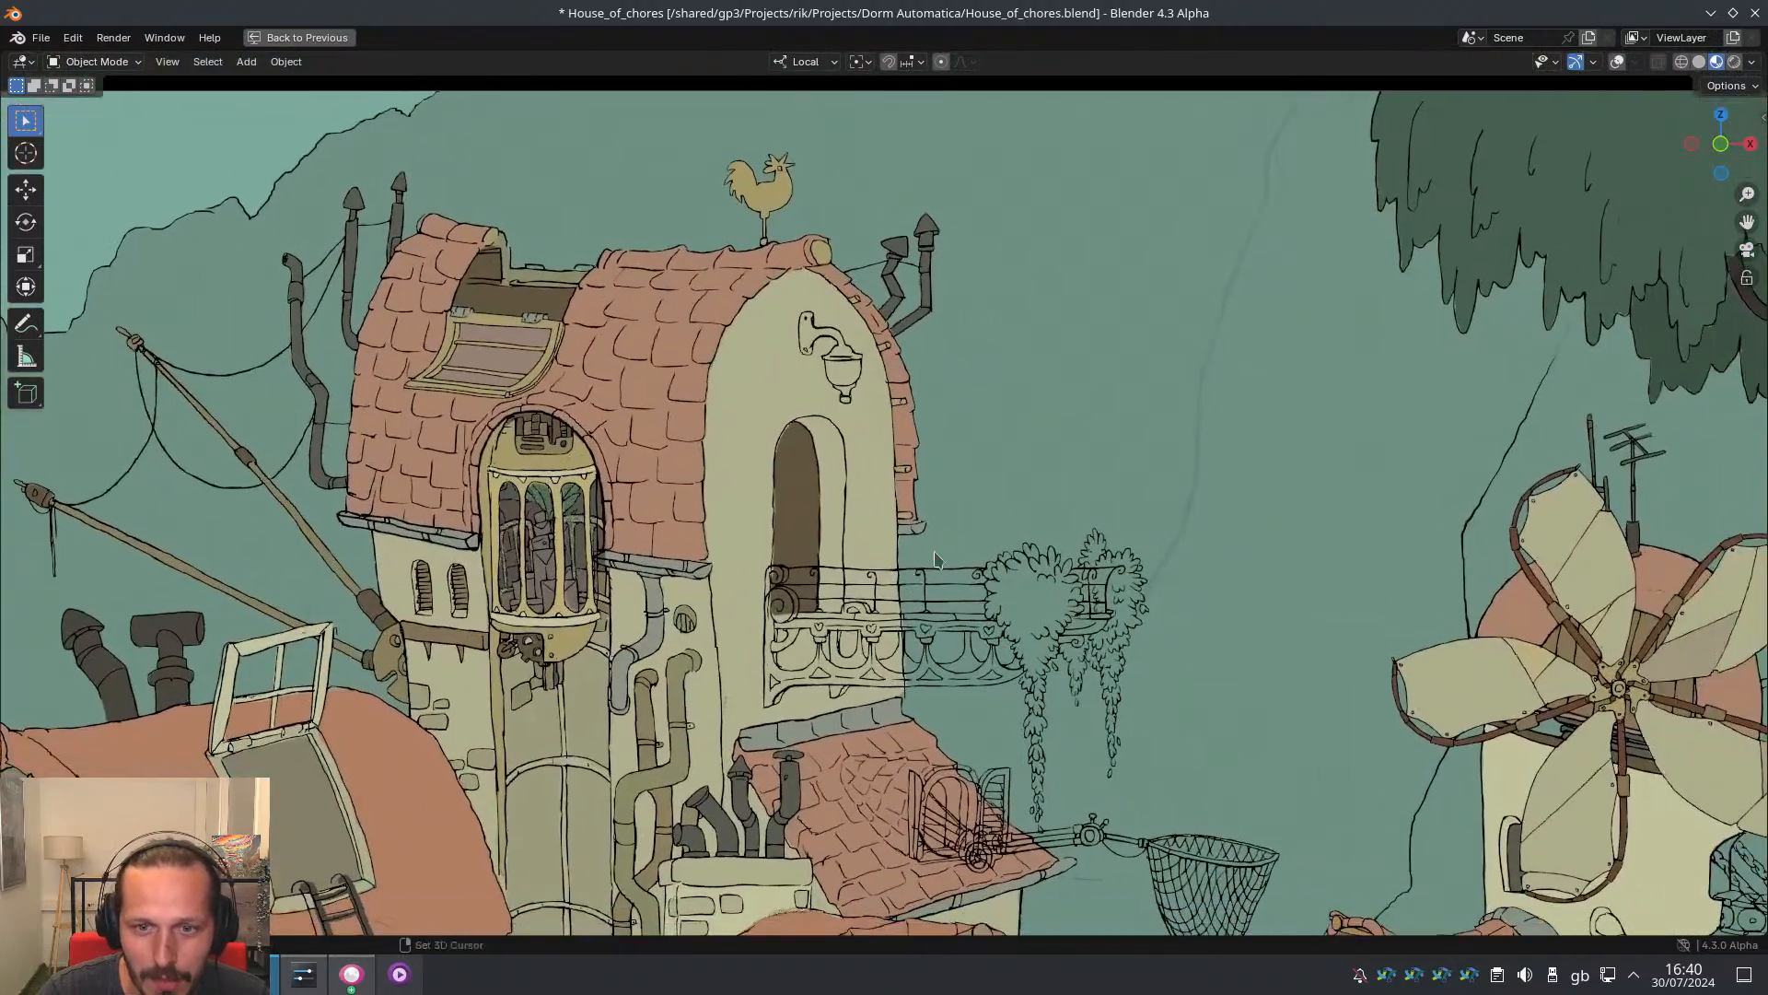
pyautogui.keyDown('ctrl'); pyautogui.moveTo(977, 488); pyautogui.dragTo(993, 421, button='middle'); pyautogui.keyUp('ctrl')
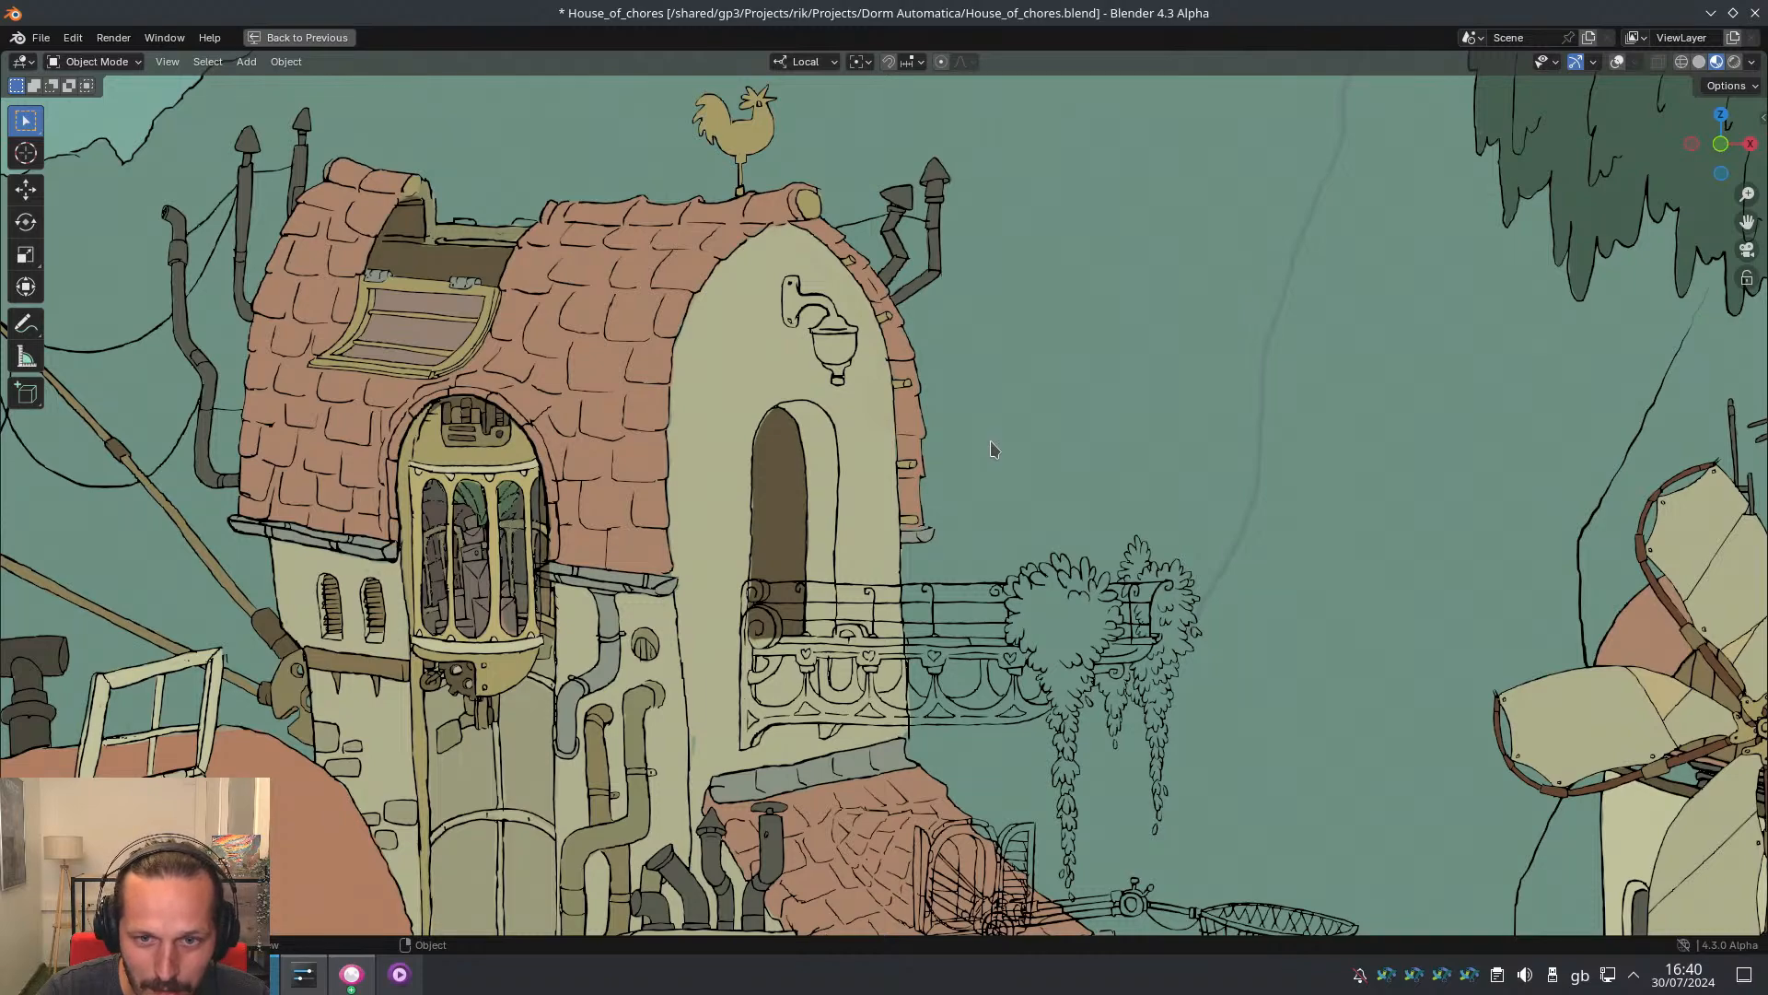
# Examine the painted scene in the camera view, from the tower roof and balcony out to the whole composition
pyautogui.scroll(-4, 994, 453)
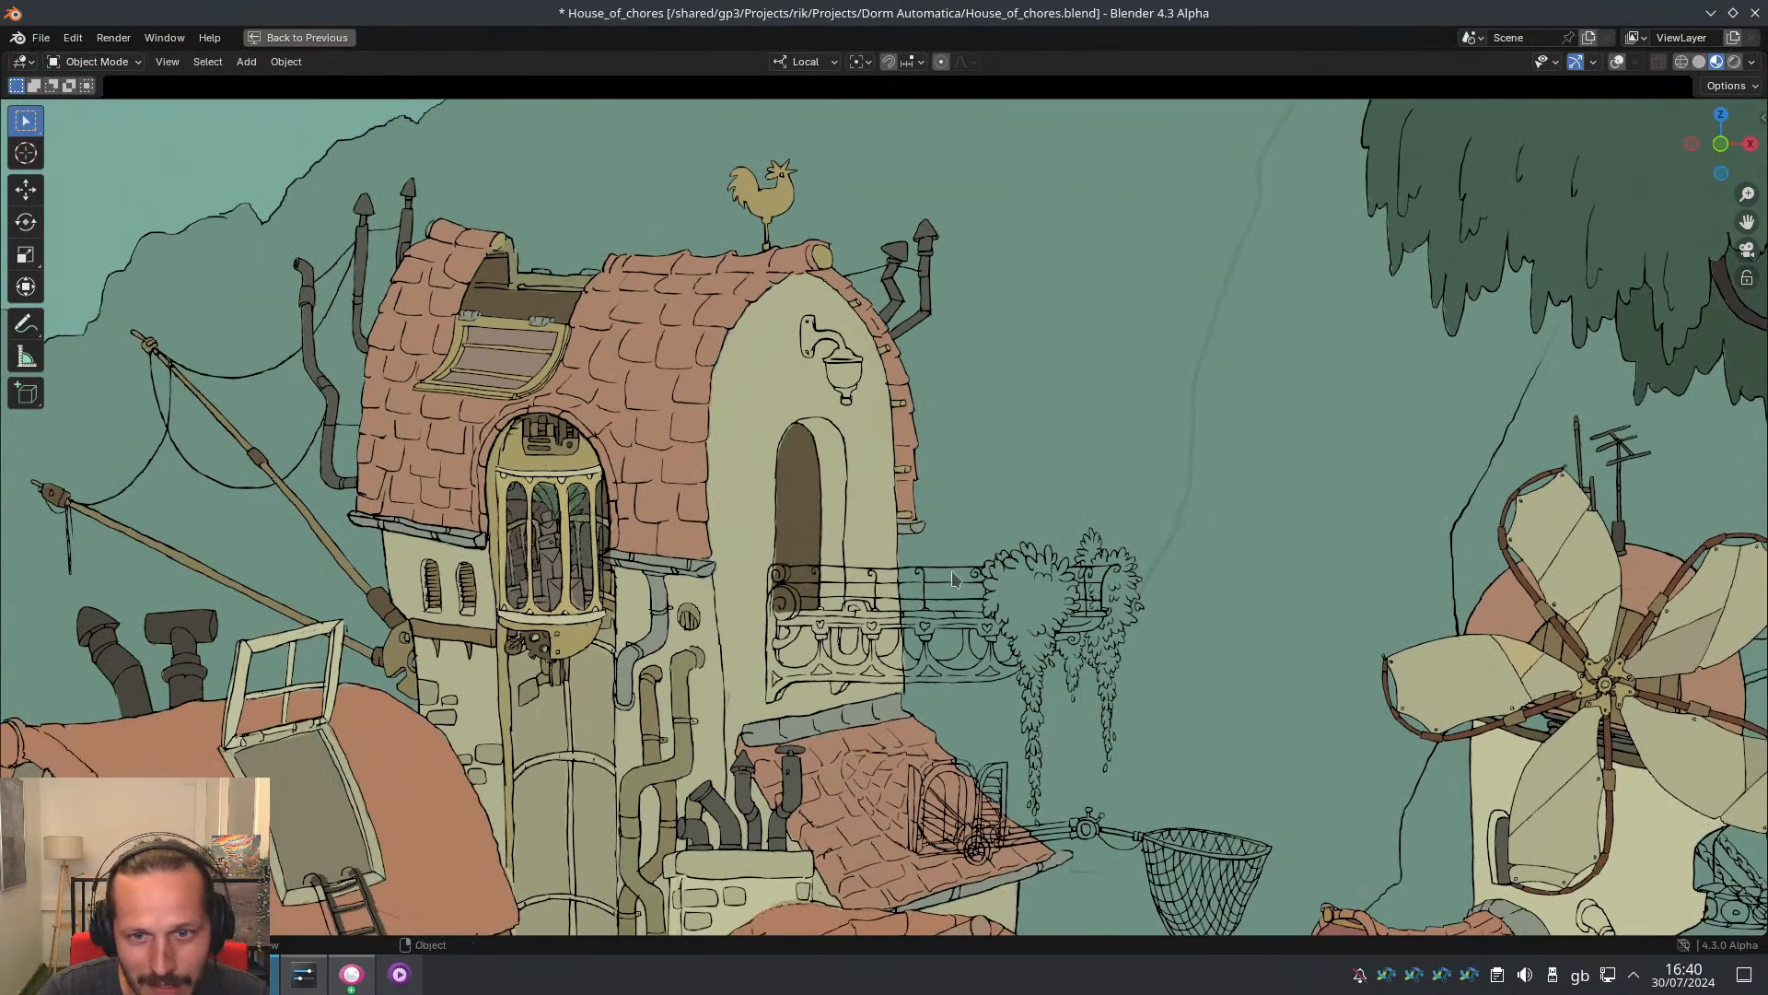
pyautogui.scroll(-1, 982, 455)
pyautogui.scroll(-3, 981, 451)
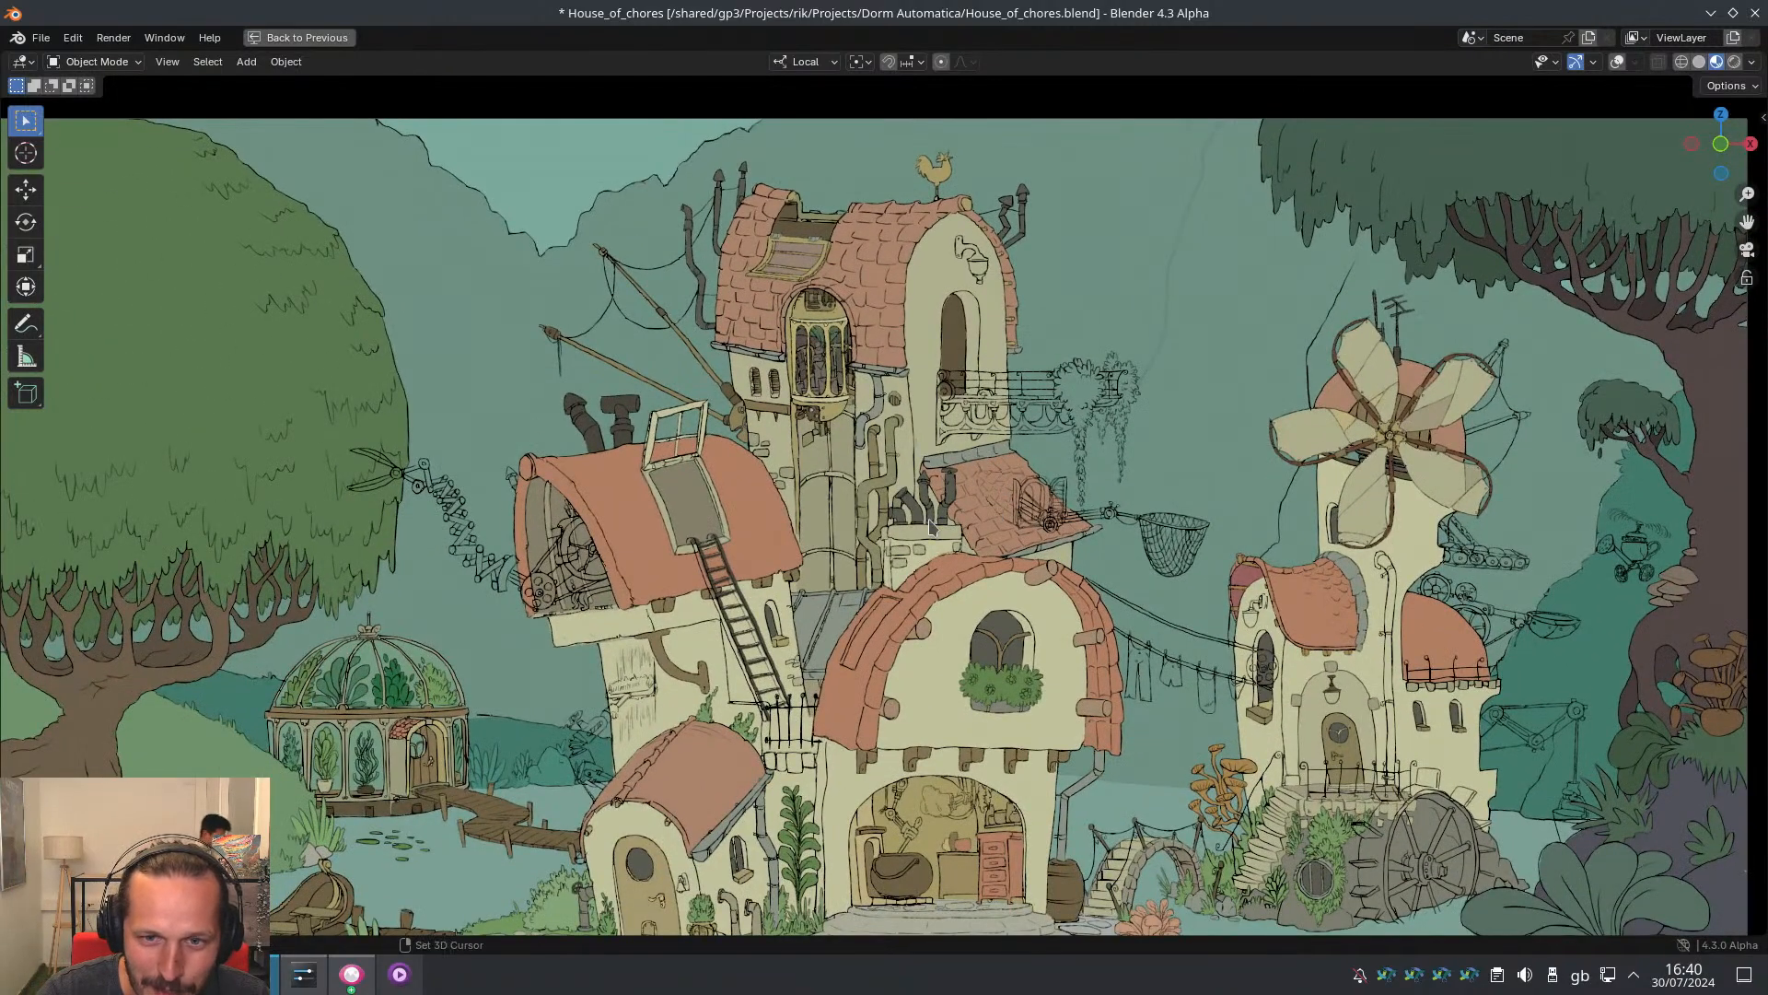
pyautogui.scroll(-3, 974, 451)
pyautogui.scroll(2, 974, 463)
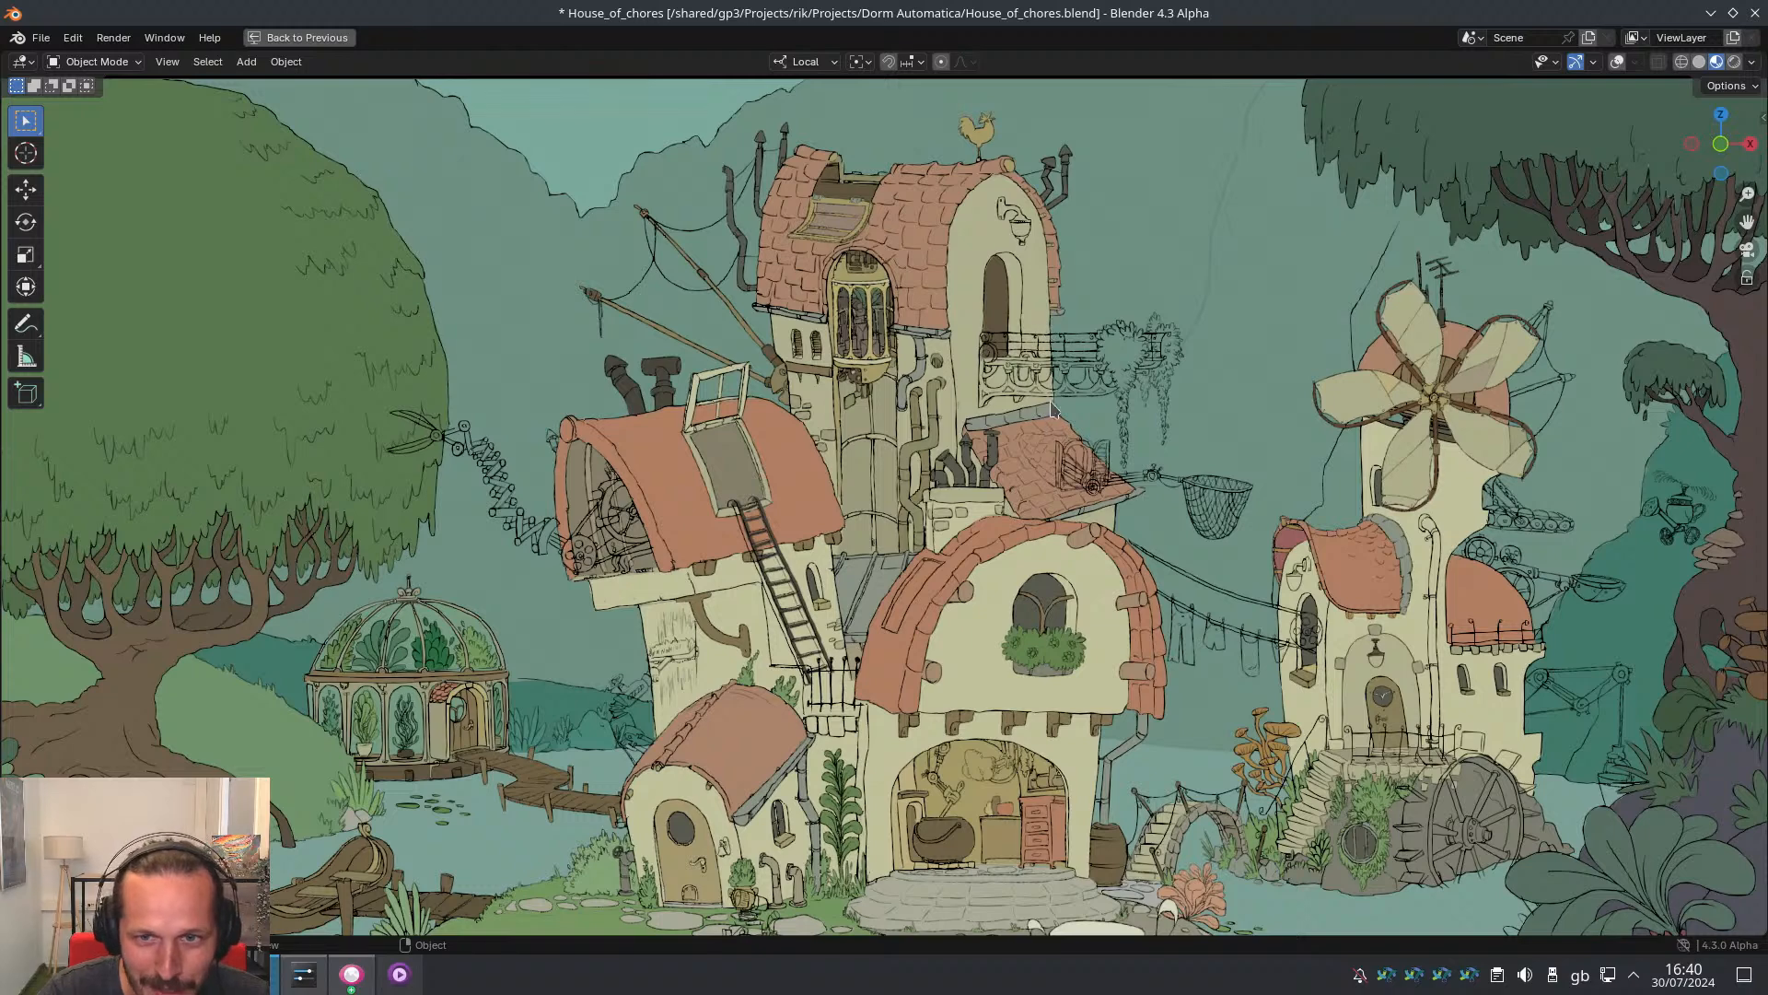
pyautogui.keyDown('shift'); pyautogui.moveTo(1052, 296); pyautogui.dragTo(1000, 441, button='middle'); pyautogui.keyUp('shift')
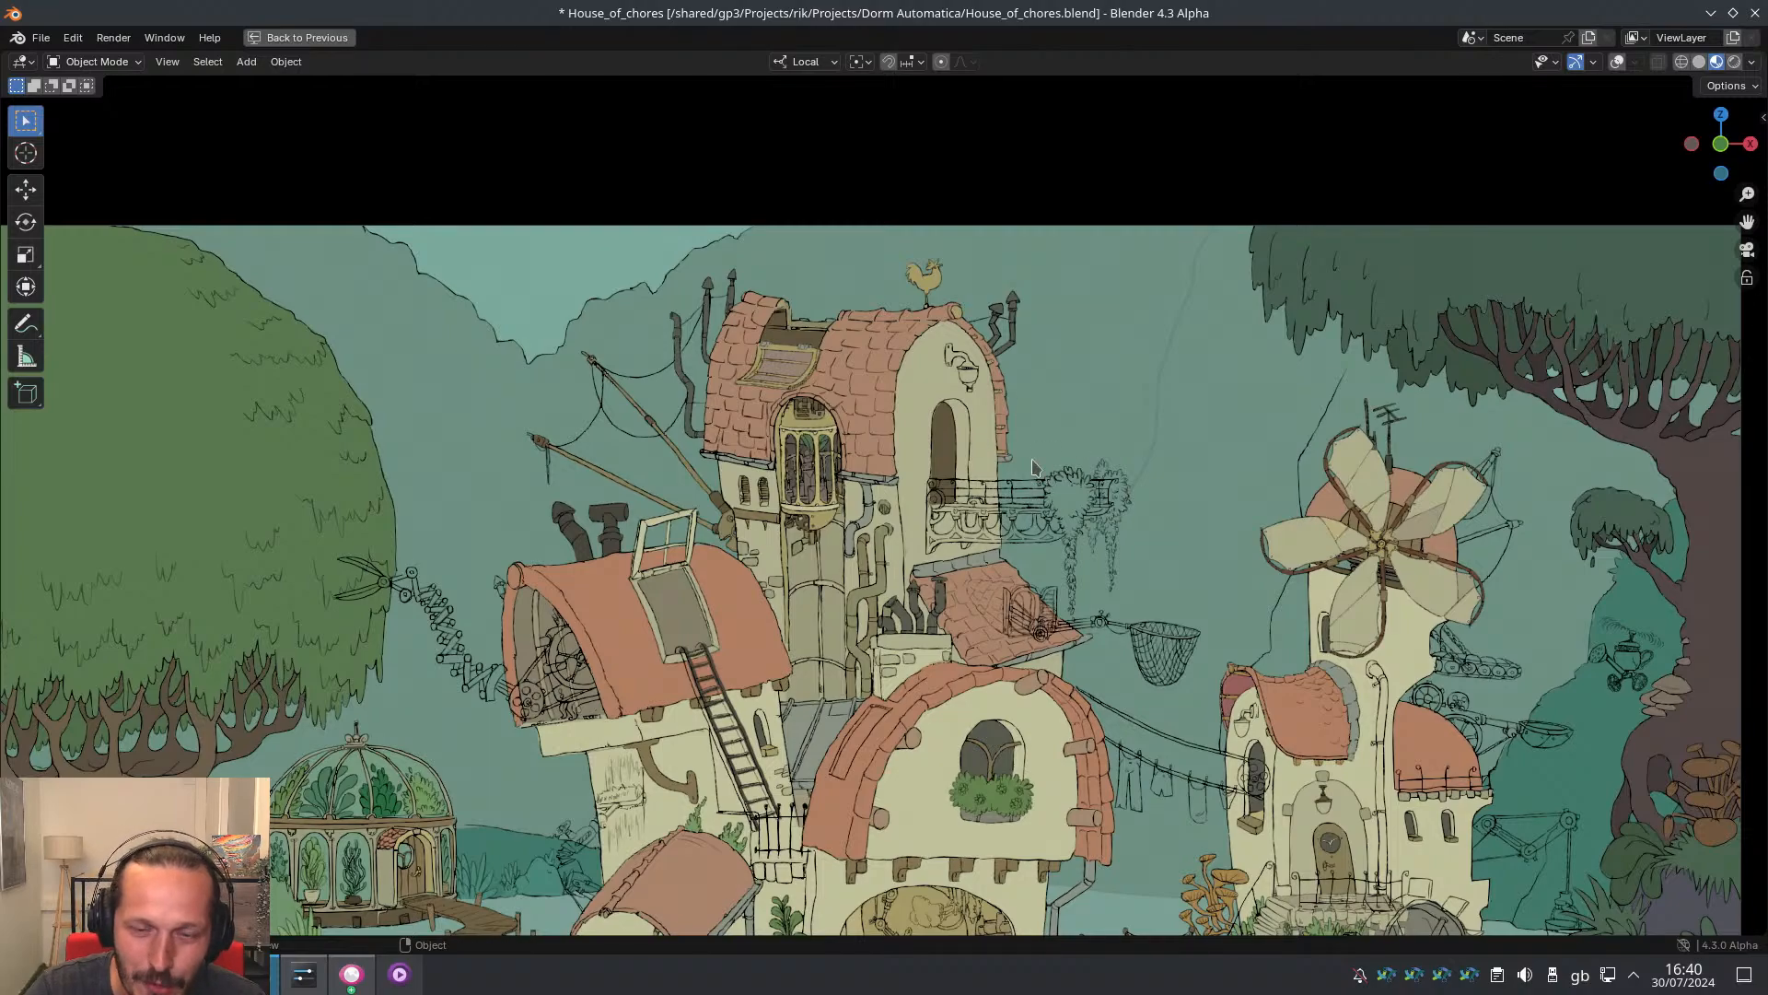
pyautogui.moveTo(1001, 480)
pyautogui.keyDown('ctrl'); pyautogui.mouseDown(button='middle')
pyautogui.moveTo(998, 436)
pyautogui.moveTo(990, 486)
pyautogui.mouseUp(button='middle'); pyautogui.keyUp('ctrl')
pyautogui.keyDown('shift'); pyautogui.moveTo(969, 563); pyautogui.dragTo(1002, 457, button='middle'); pyautogui.keyUp('shift')
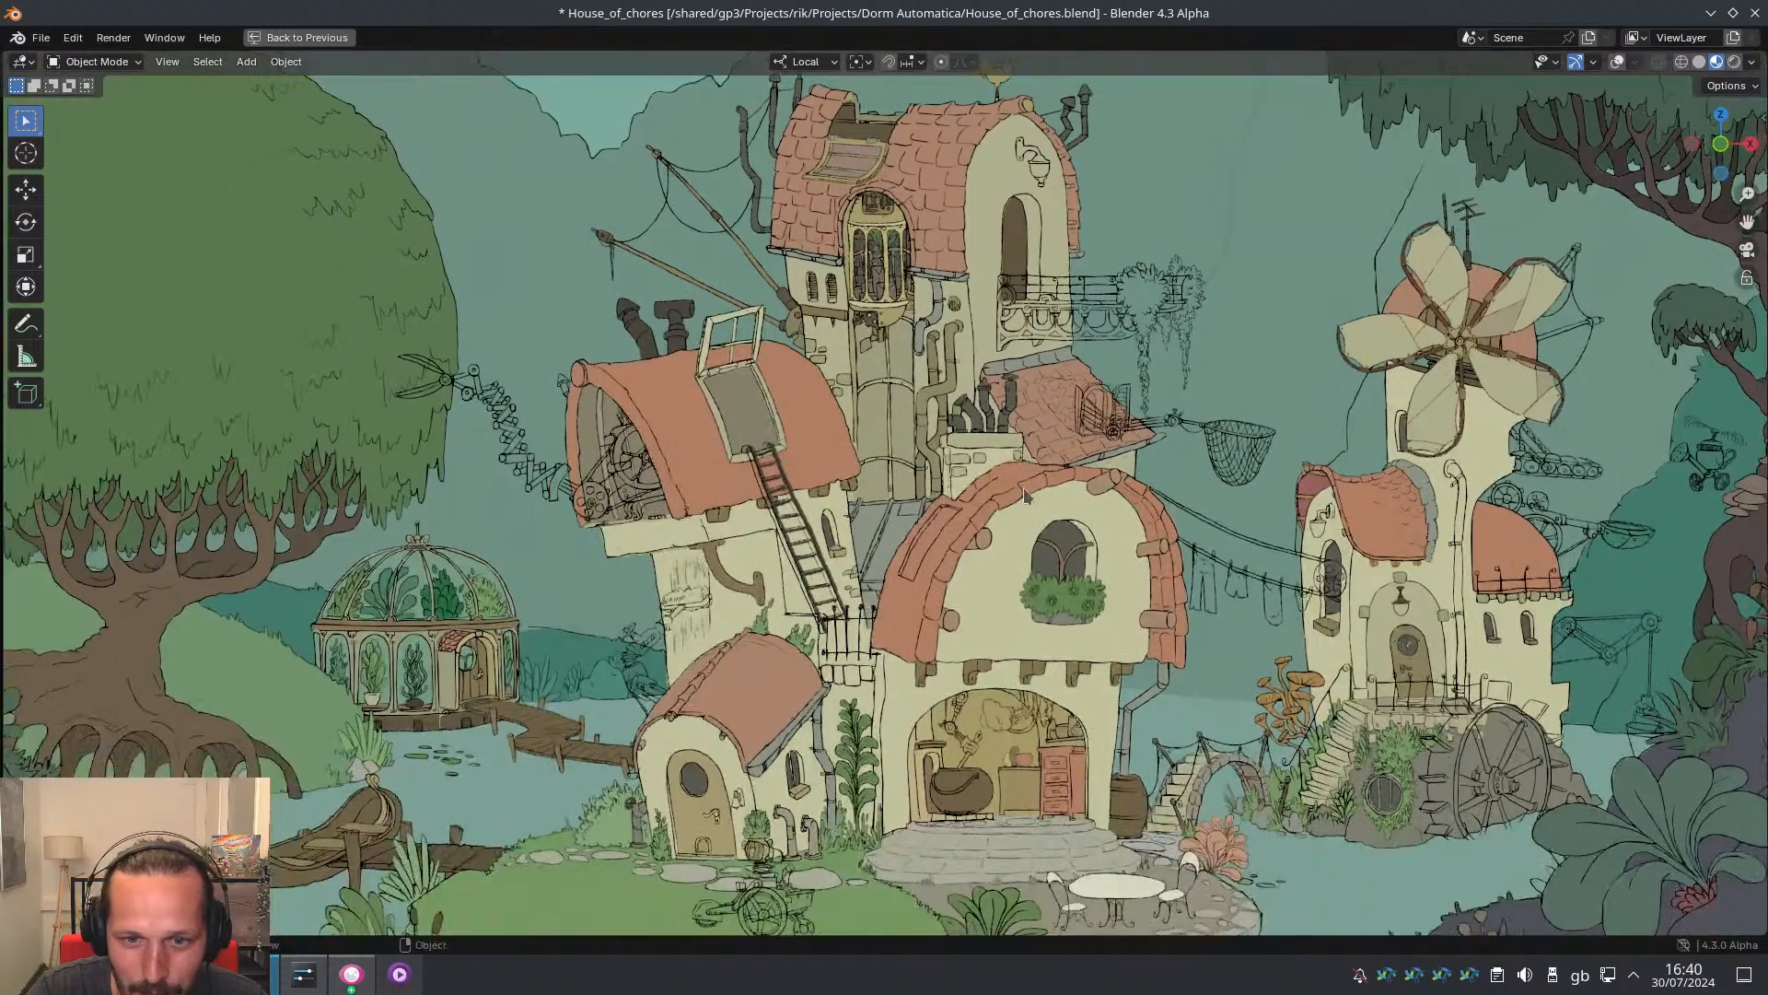
pyautogui.scroll(-1, 1000, 457)
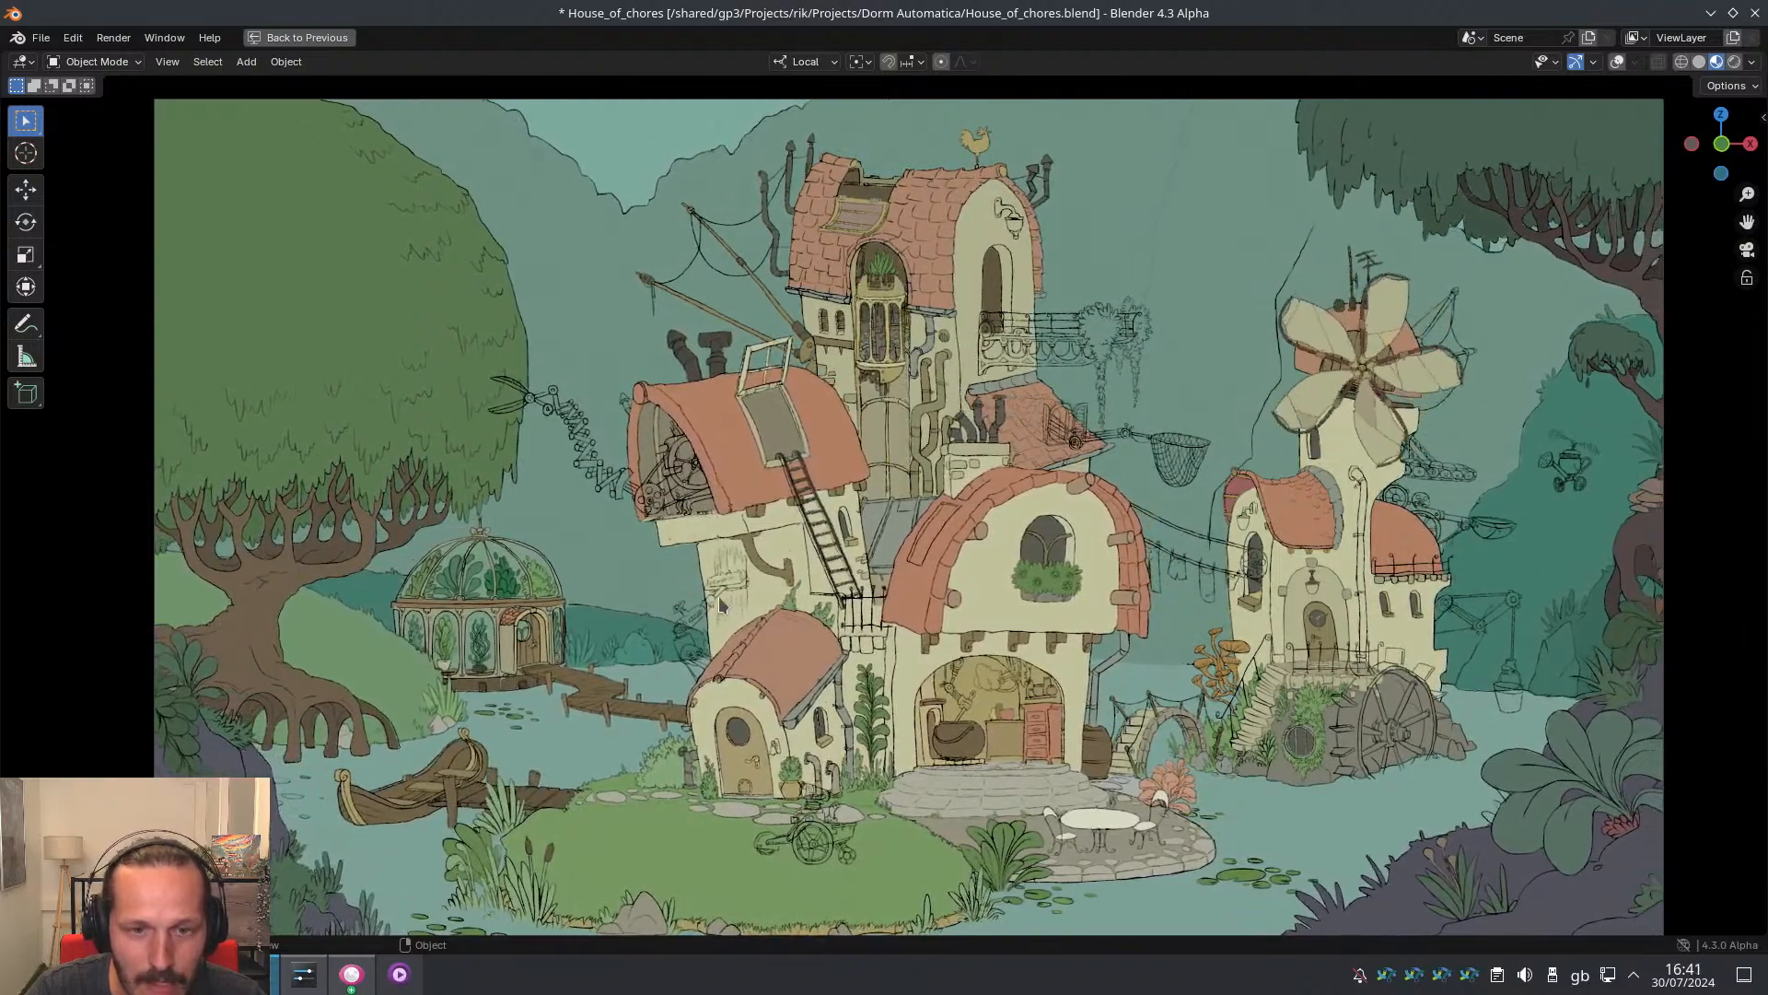
# Inspect the ladder roof with the scissor arm and the central house, and return to the full camera frame
pyautogui.press('Escape')
pyautogui.scroll(6, 757, 521)
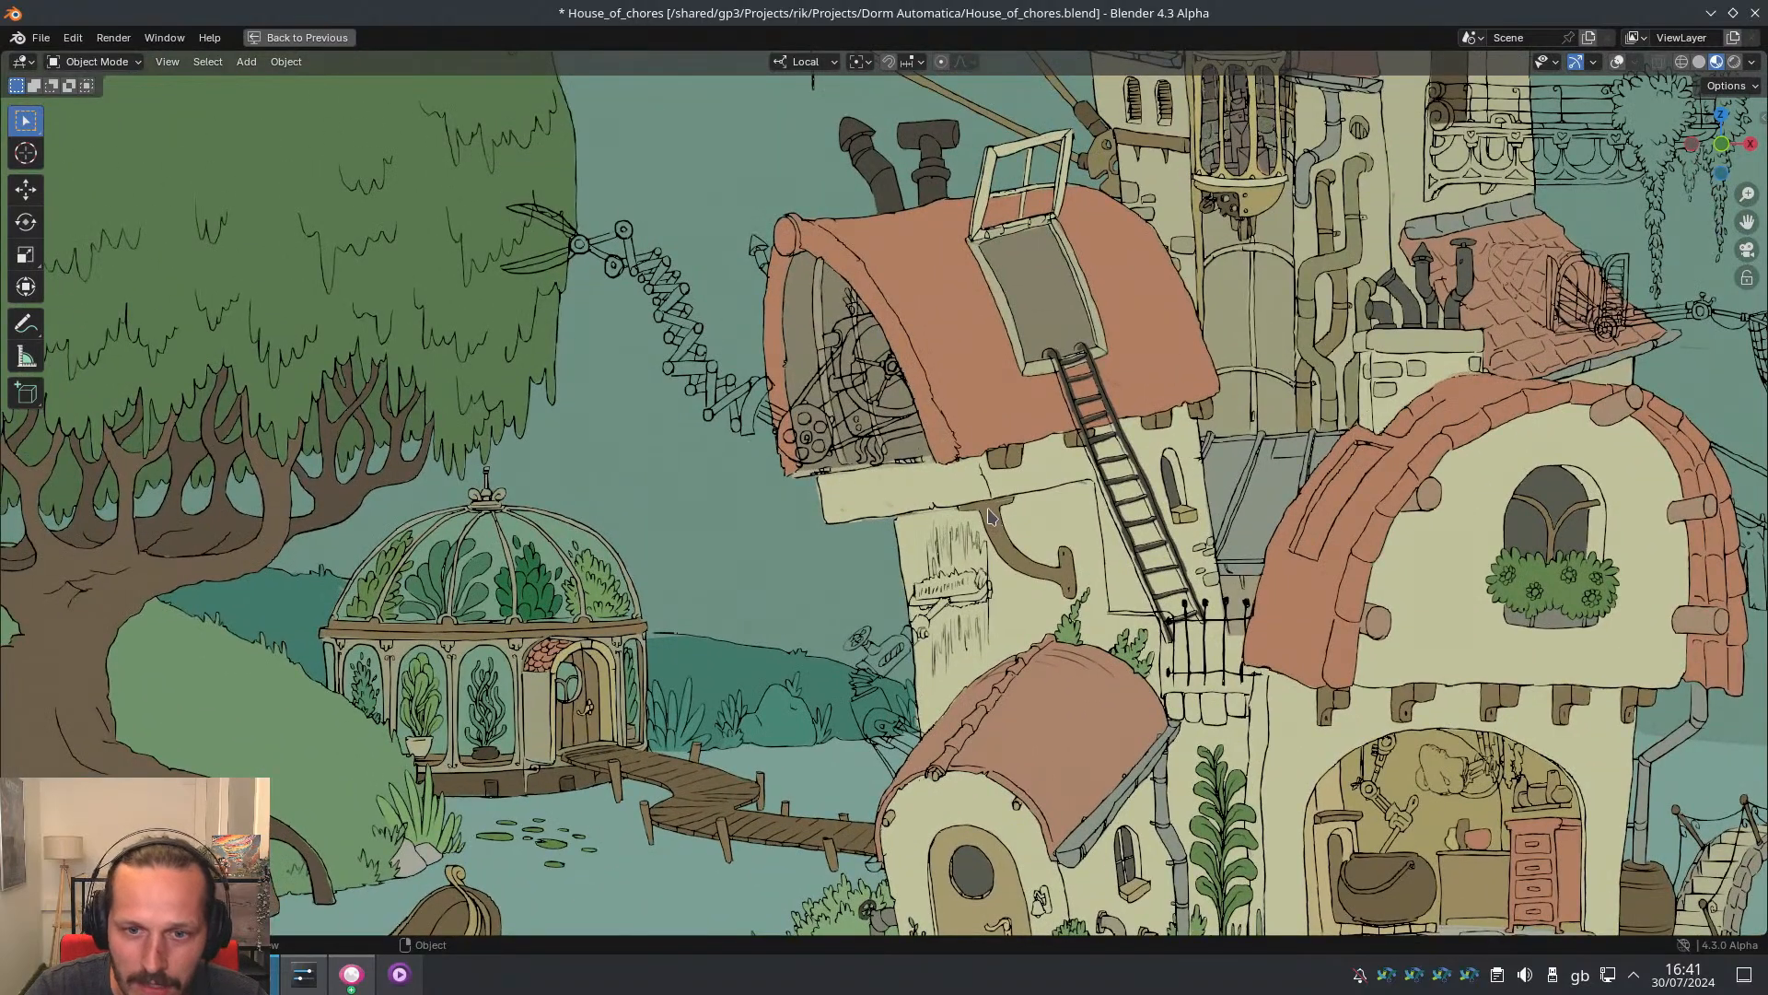
pyautogui.scroll(-4, 1013, 512)
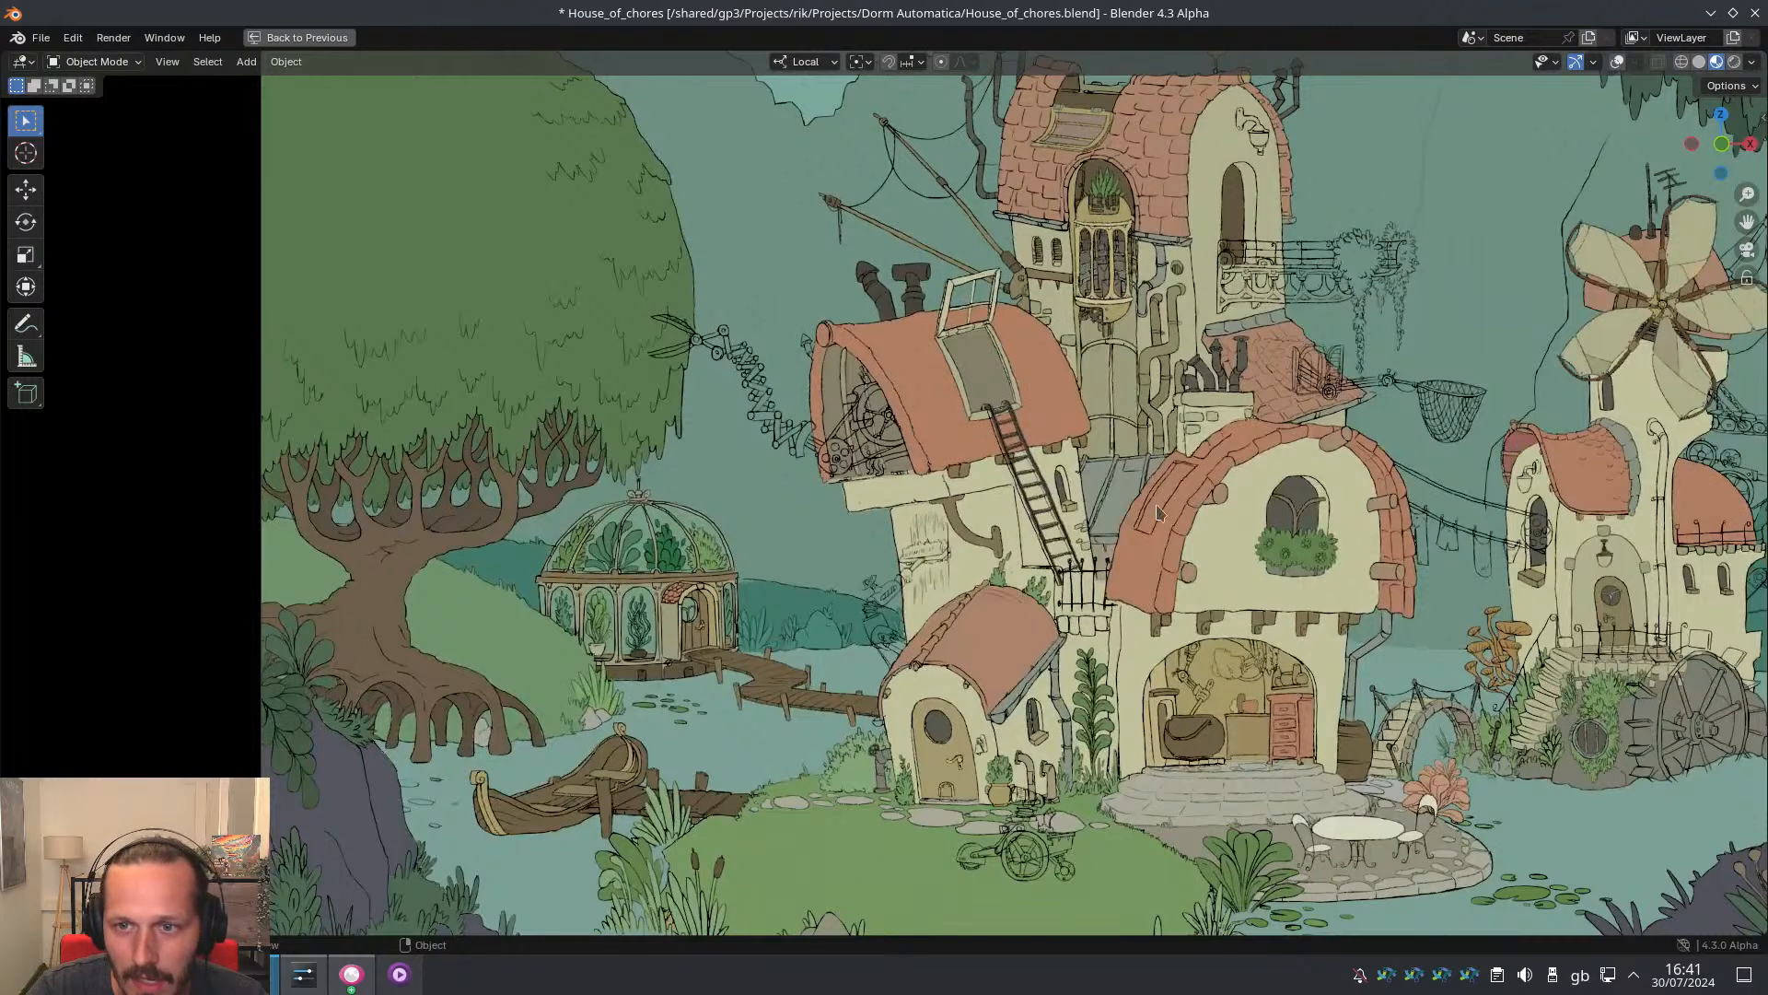
pyautogui.keyDown('shift'); pyautogui.moveTo(1158, 513); pyautogui.dragTo(936, 534, button='middle'); pyautogui.keyUp('shift')
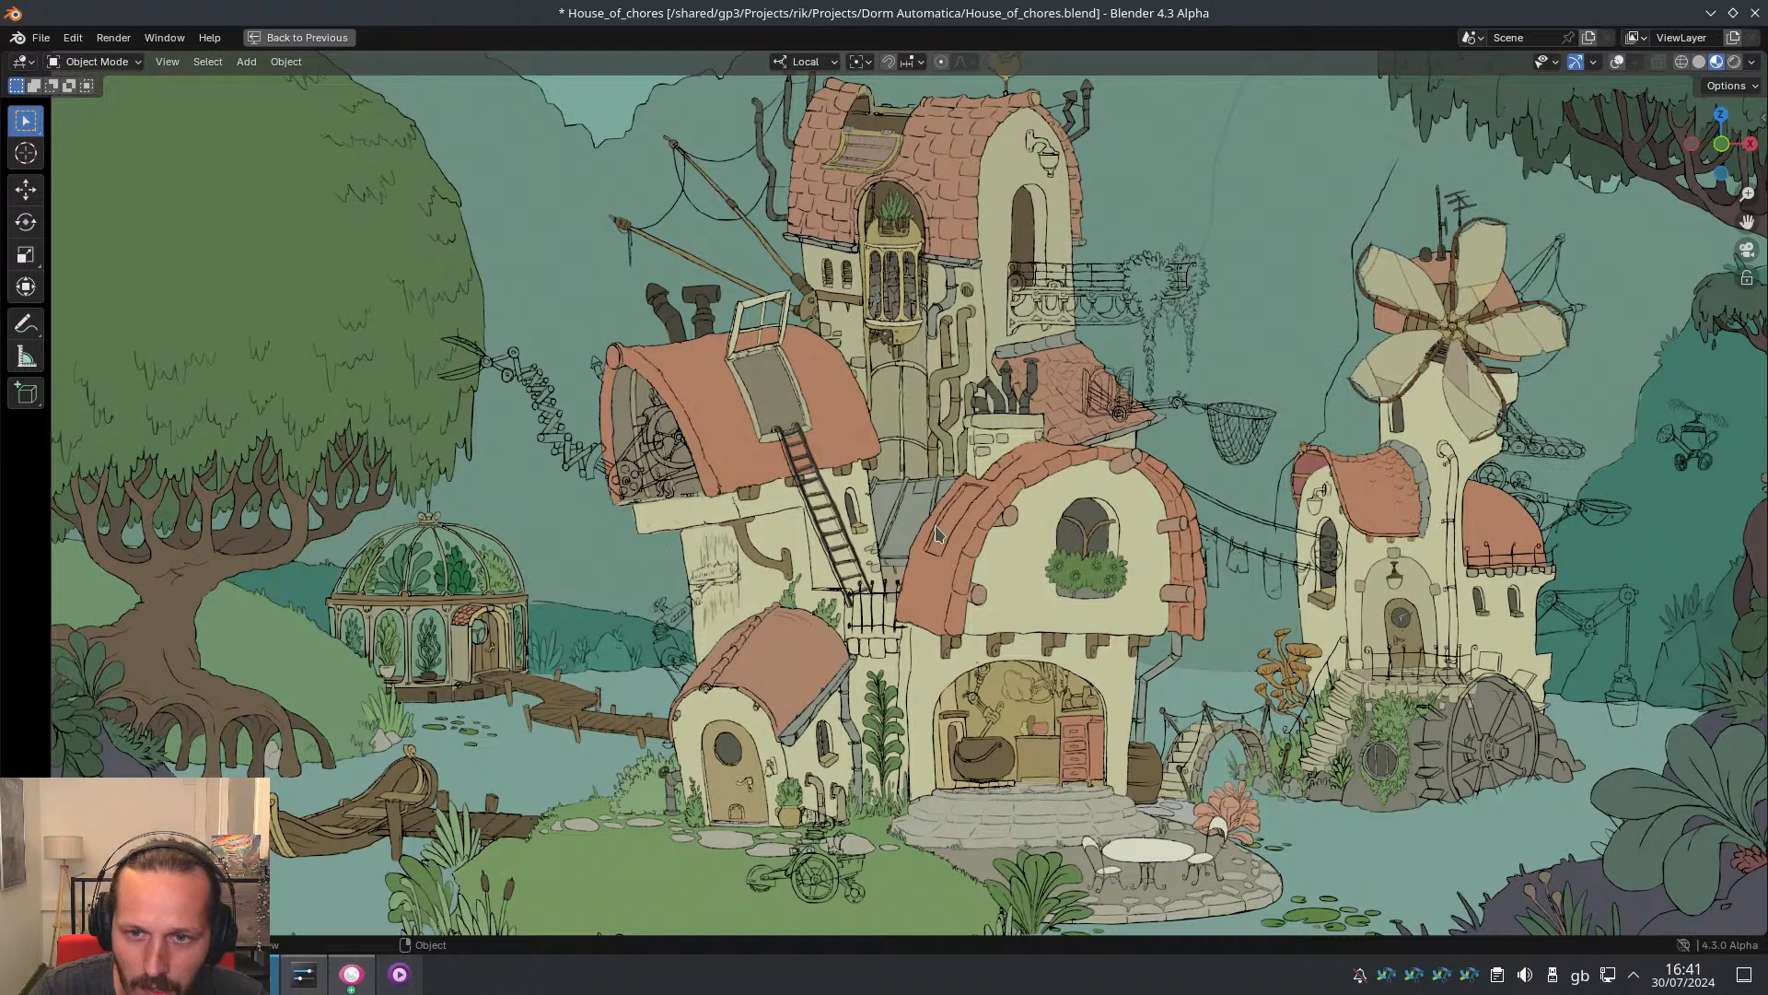
pyautogui.press('Home')
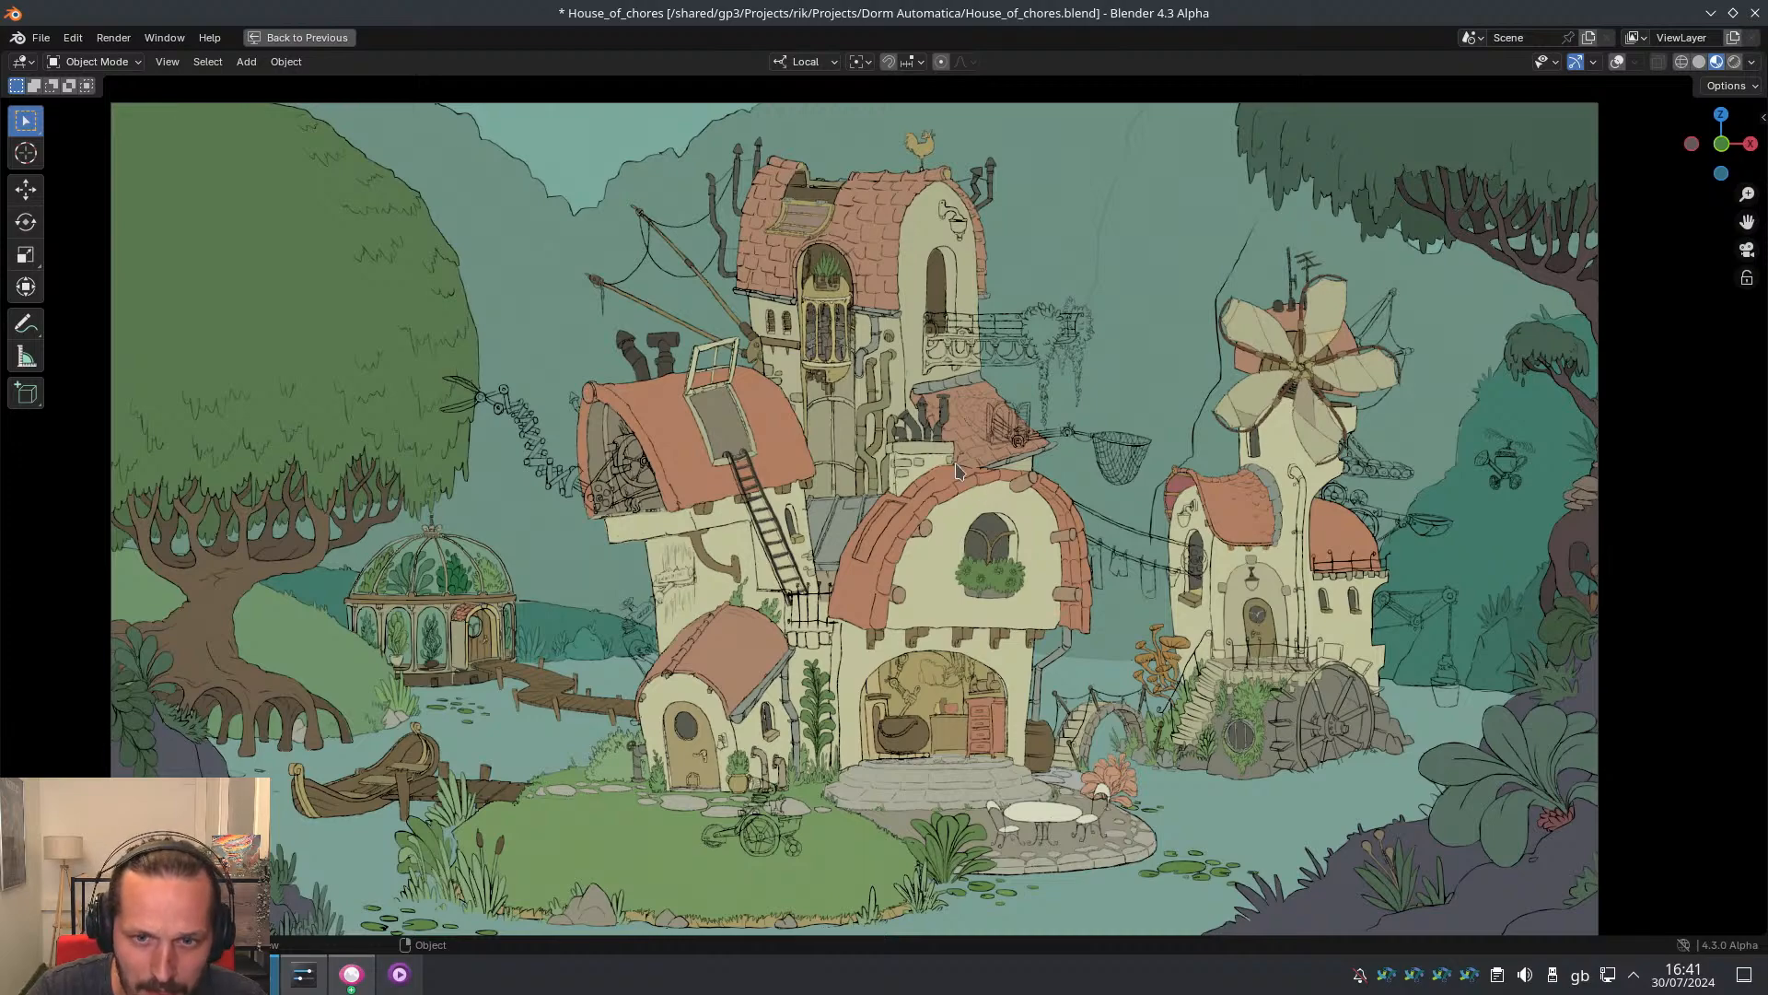
pyautogui.scroll(2, 964, 636)
pyautogui.keyDown('shift'); pyautogui.moveTo(964, 637); pyautogui.dragTo(985, 549, button='middle'); pyautogui.keyUp('shift')
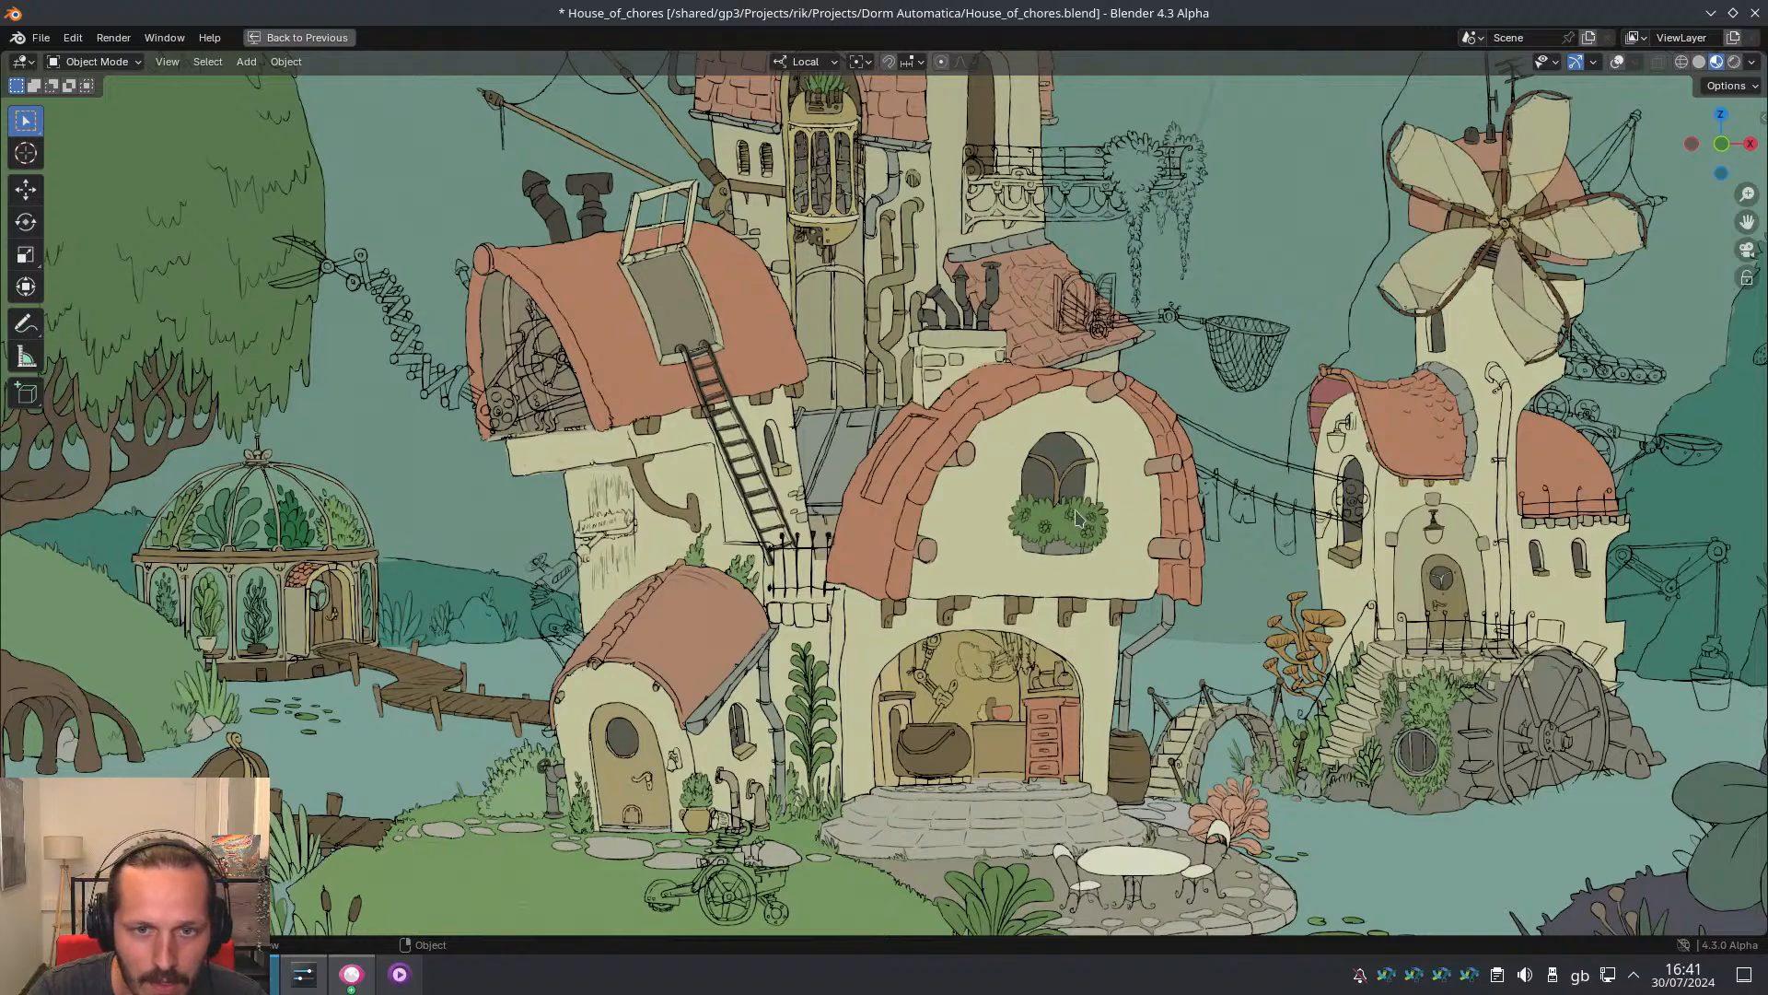
pyautogui.scroll(-4, 1077, 517)
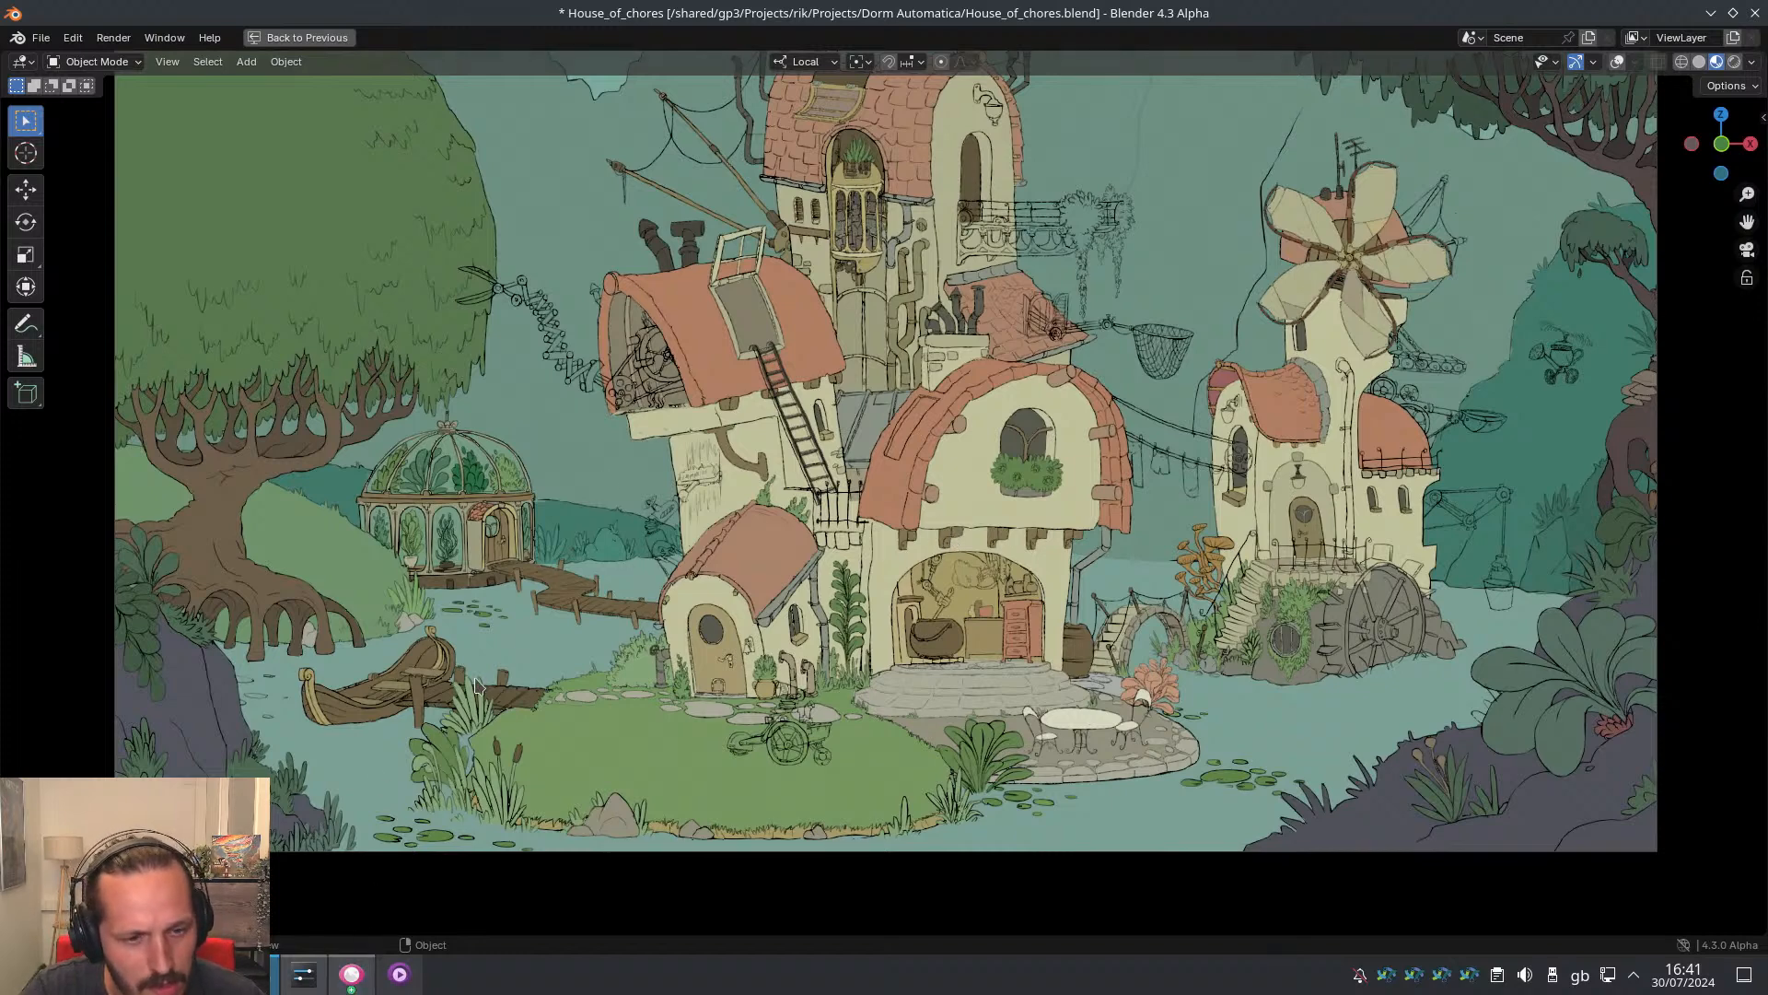
# Switch to Gwenview, enlarge windmill_sloppy_paint_slap_pass_2nd-screen.png beside the 3D scene for comparison, and minimize it again
pyautogui.click(353, 978)
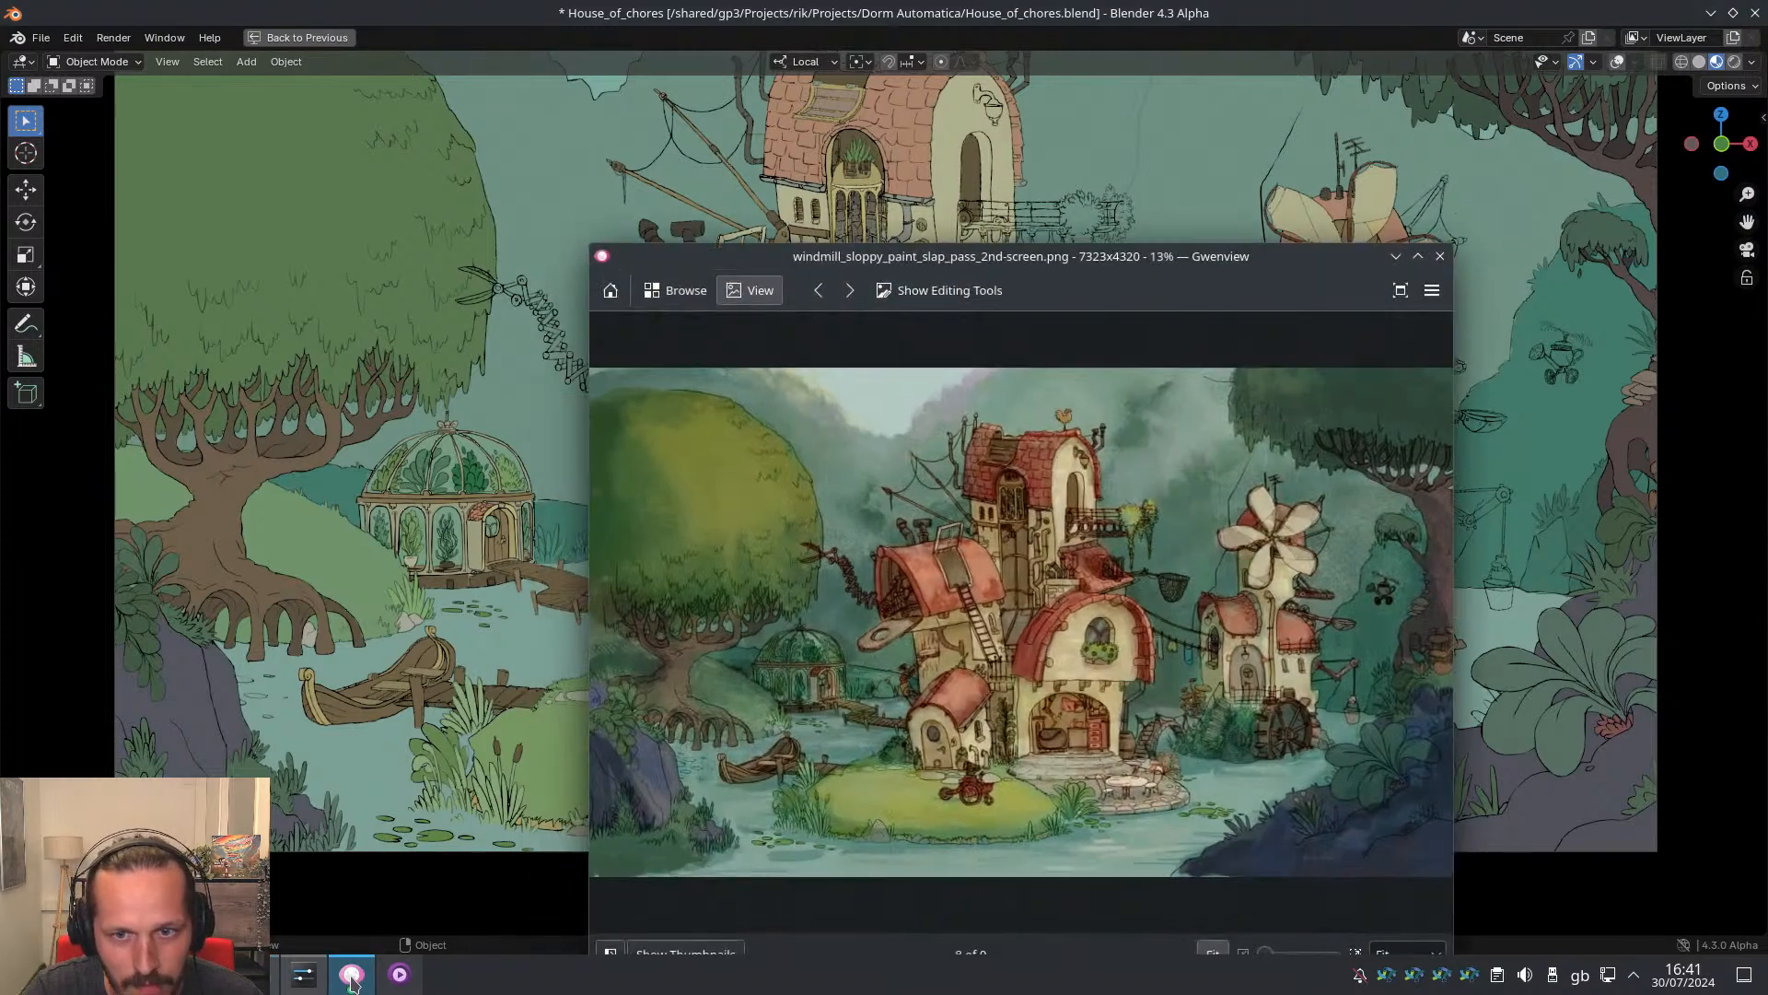
pyautogui.moveTo(1028, 272); pyautogui.dragTo(841, 133)
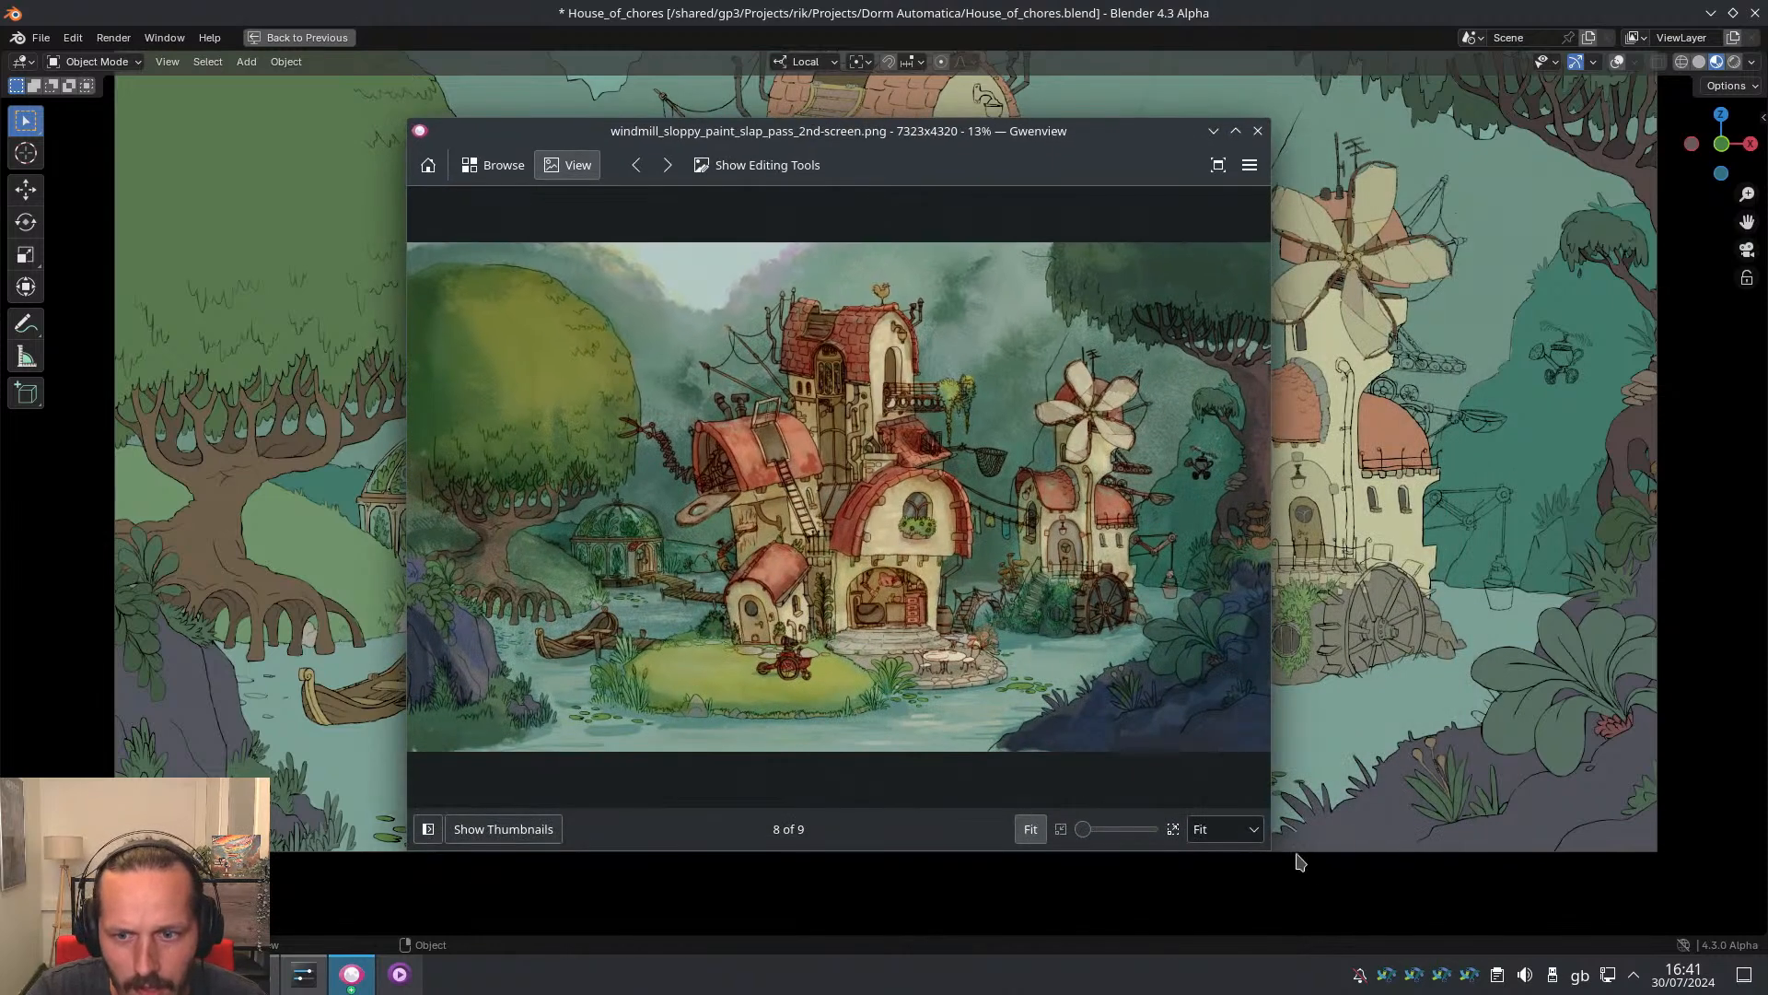
pyautogui.moveTo(1270, 849); pyautogui.dragTo(1541, 949)
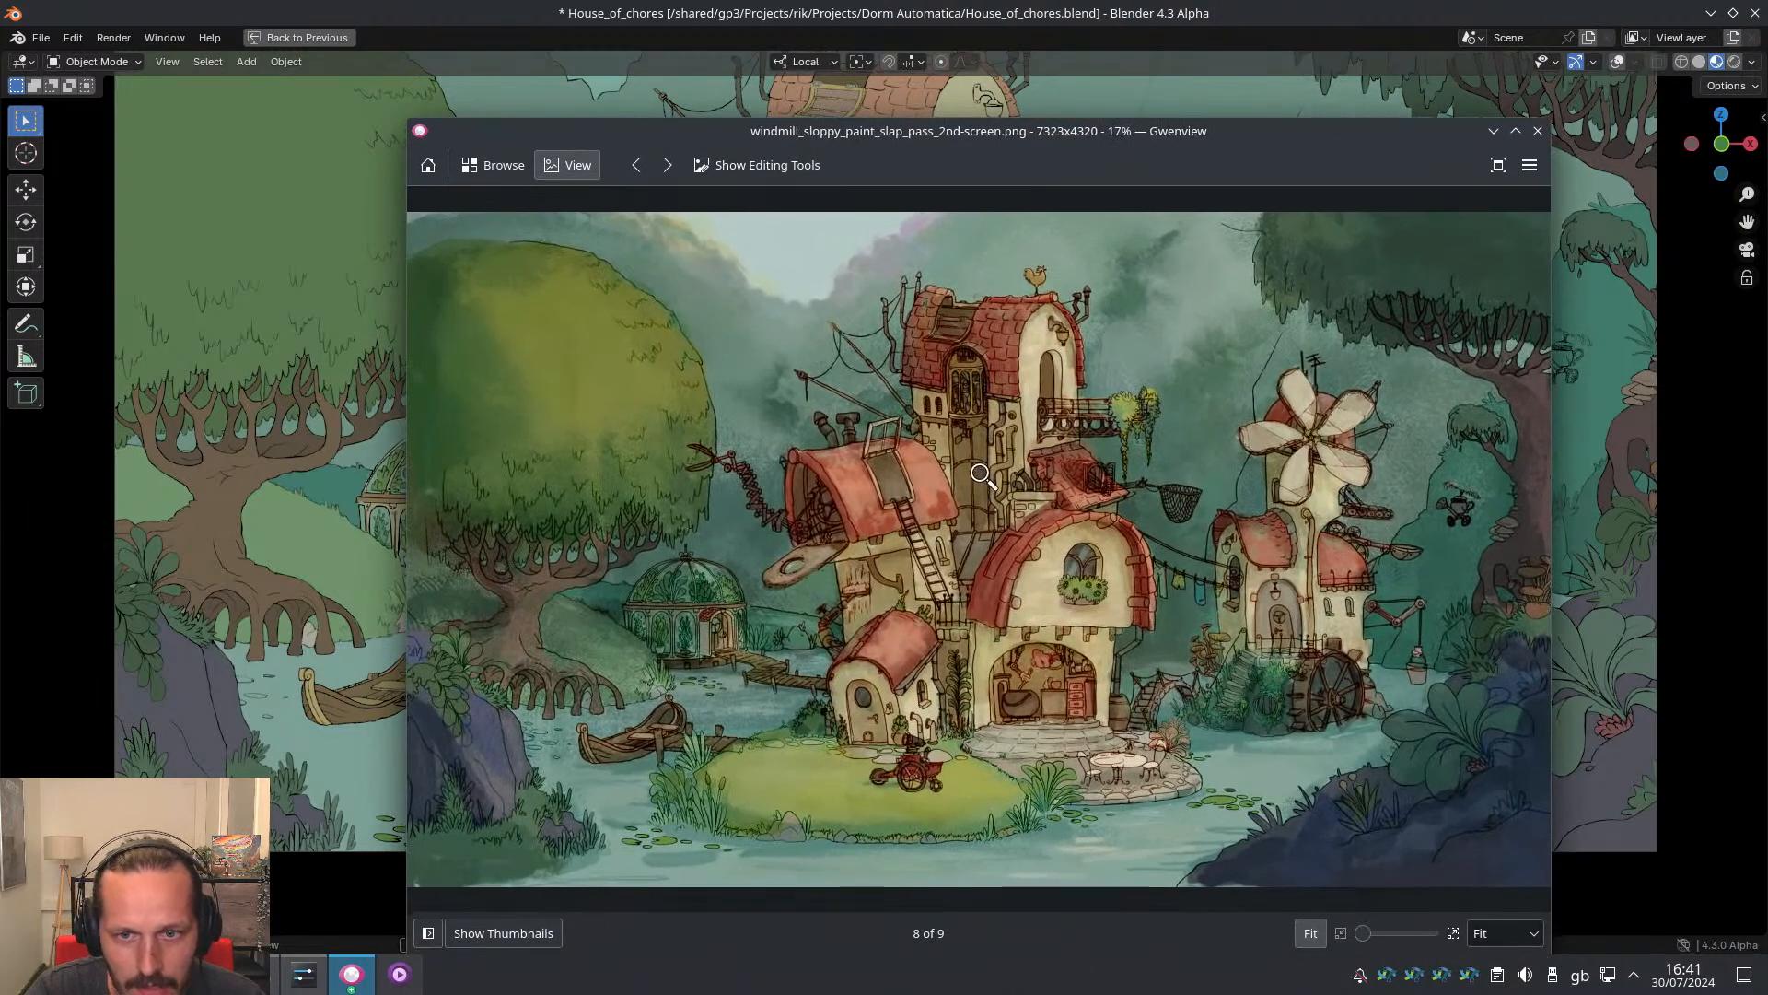
pyautogui.moveTo(888, 138); pyautogui.dragTo(678, 56)
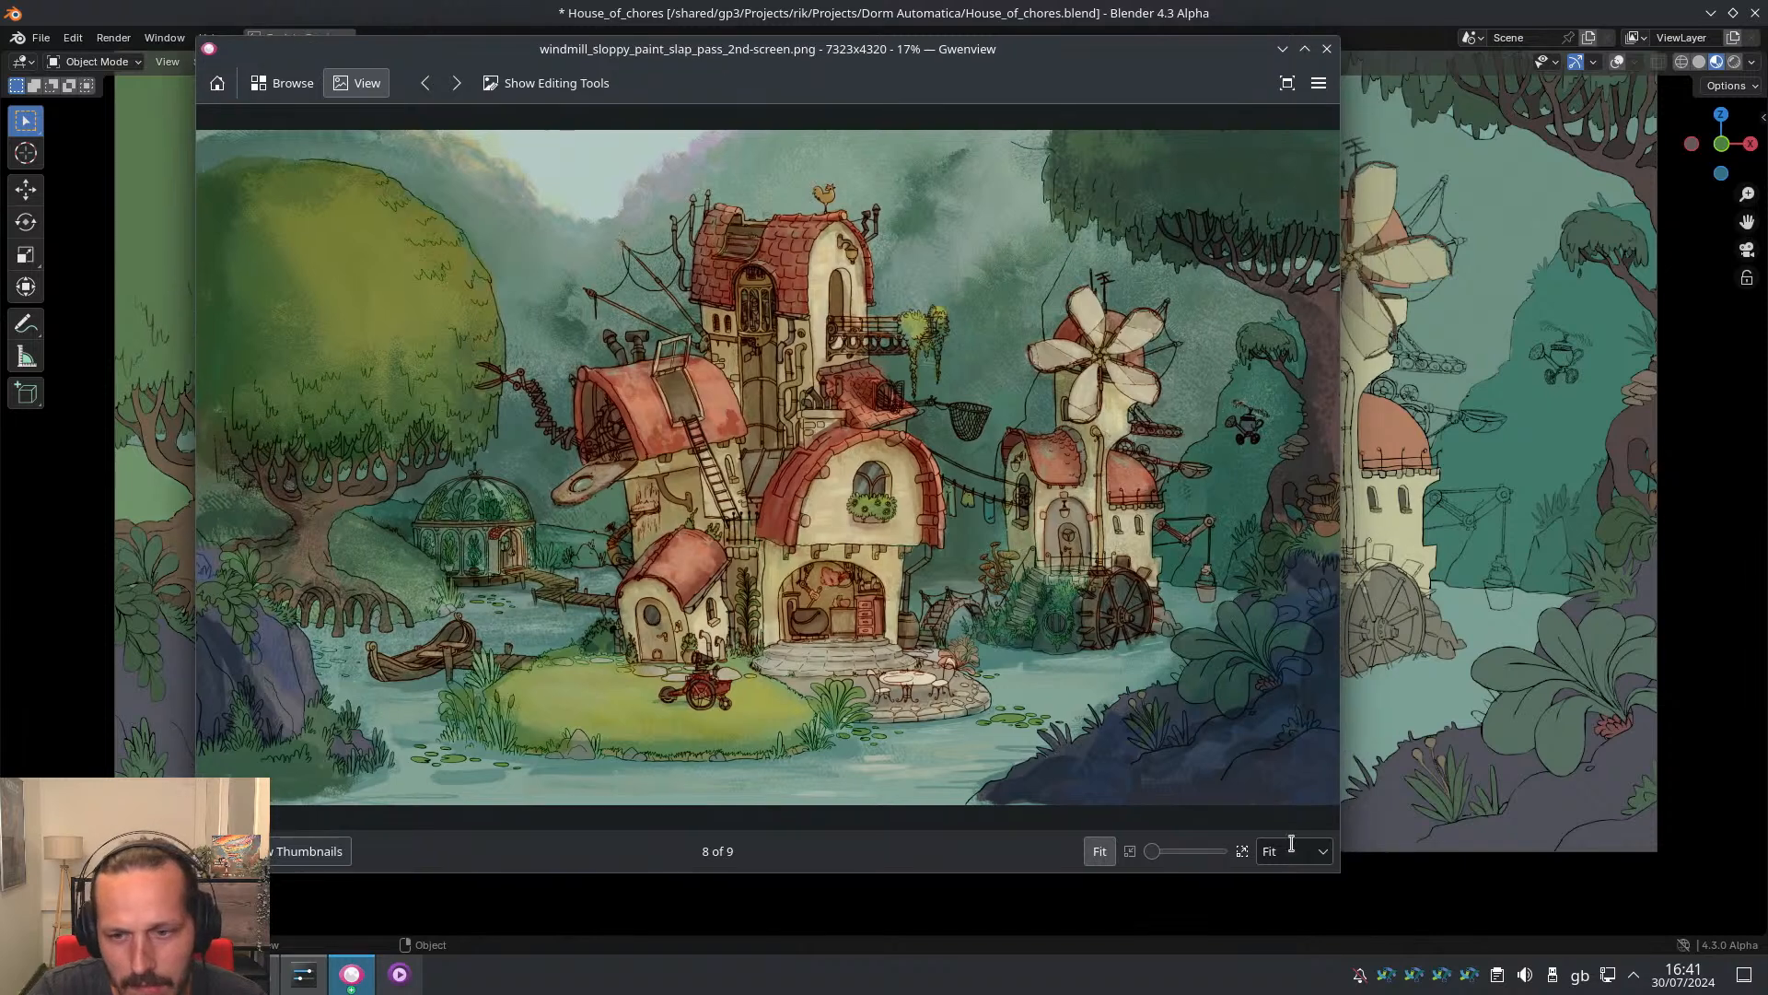
pyautogui.moveTo(1337, 877); pyautogui.dragTo(1661, 932)
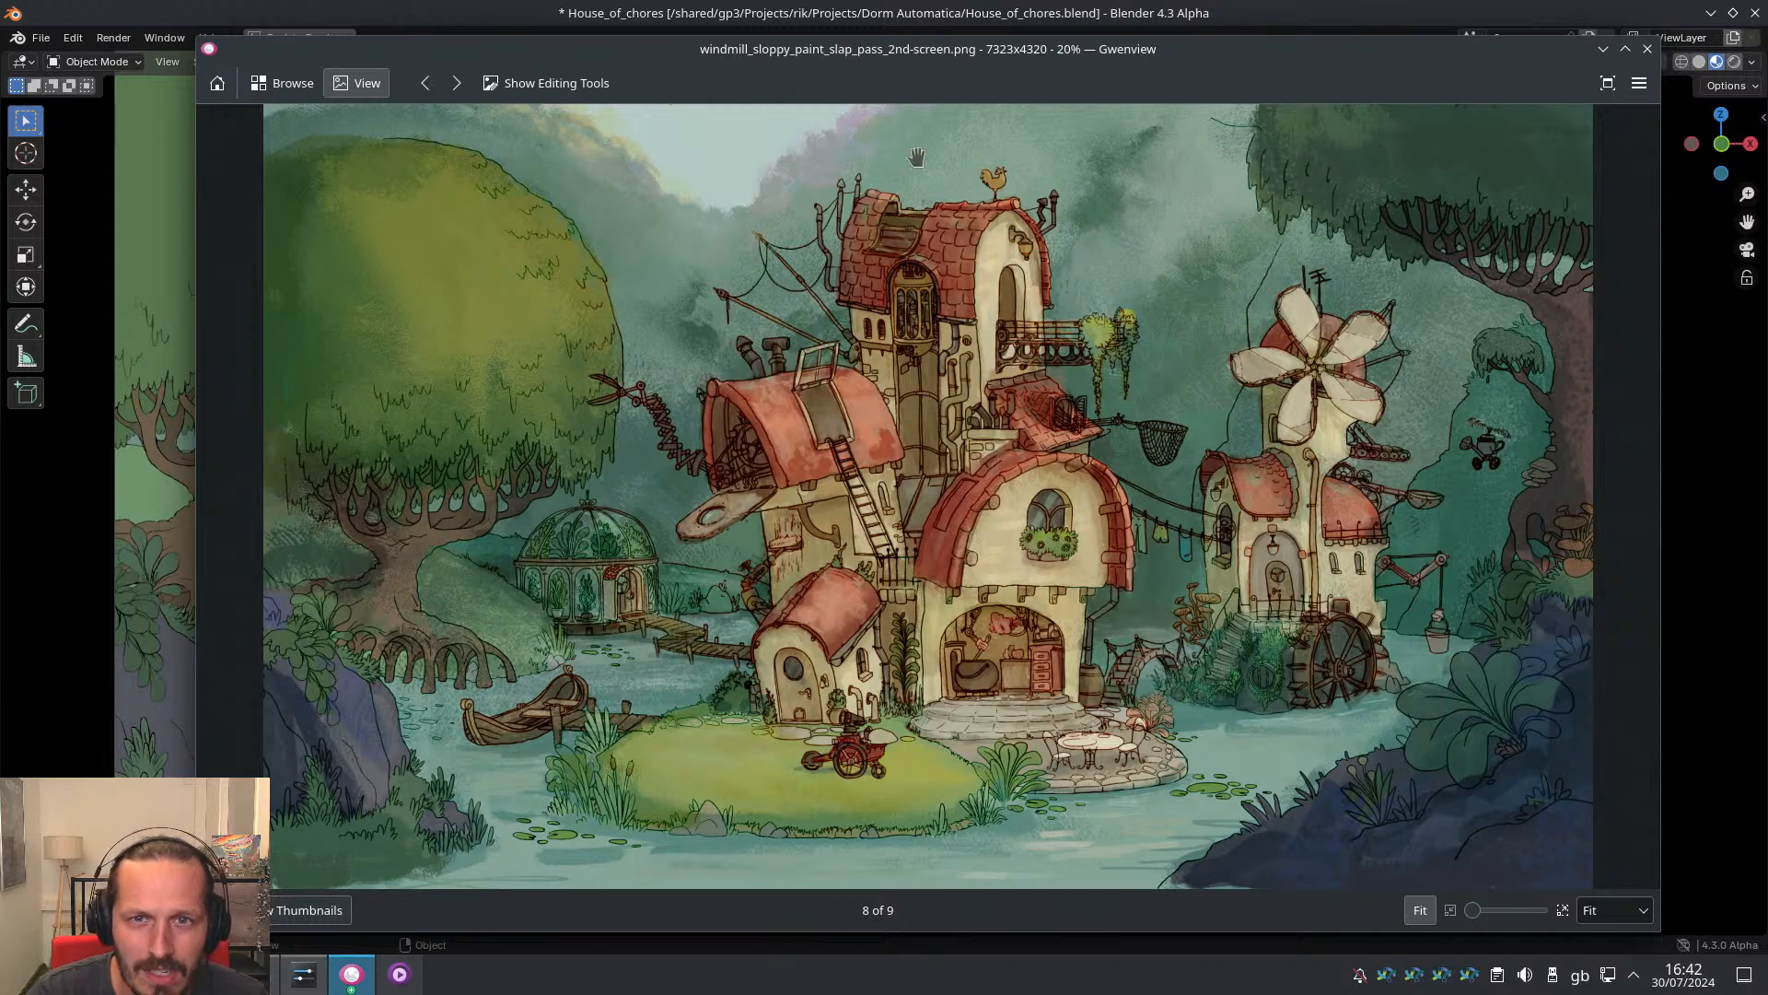
pyautogui.moveTo(820, 64); pyautogui.dragTo(775, 77)
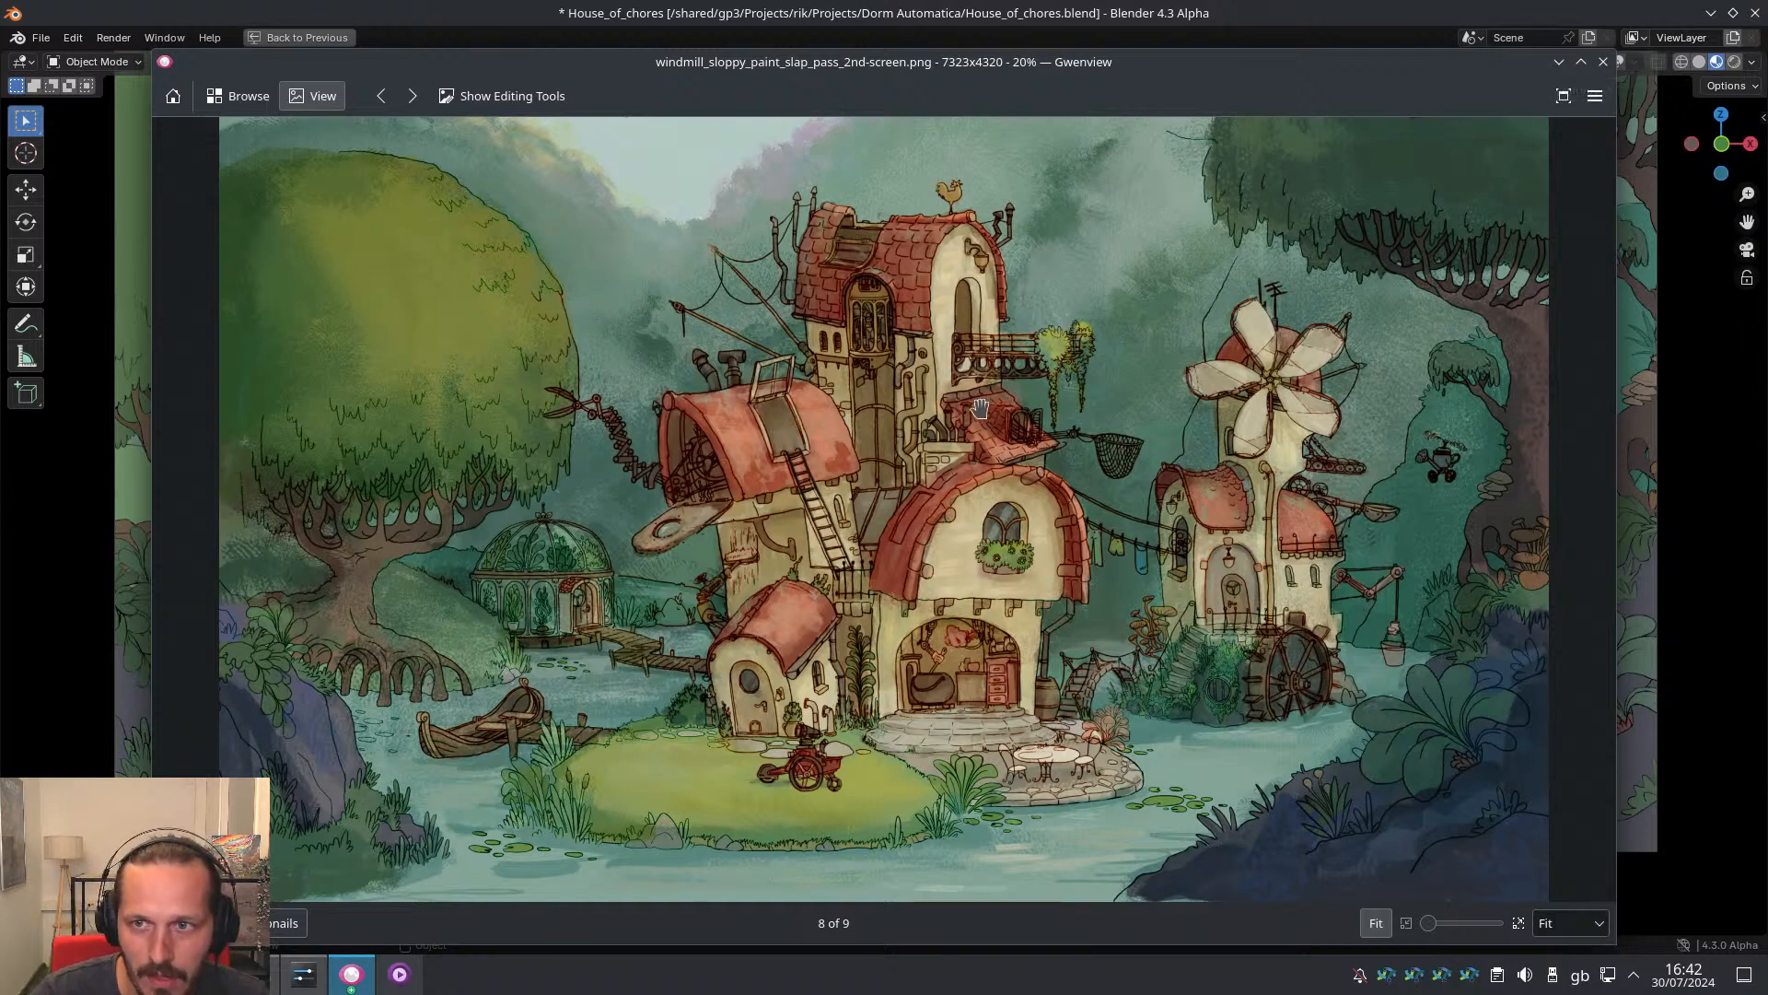
pyautogui.click(1557, 62)
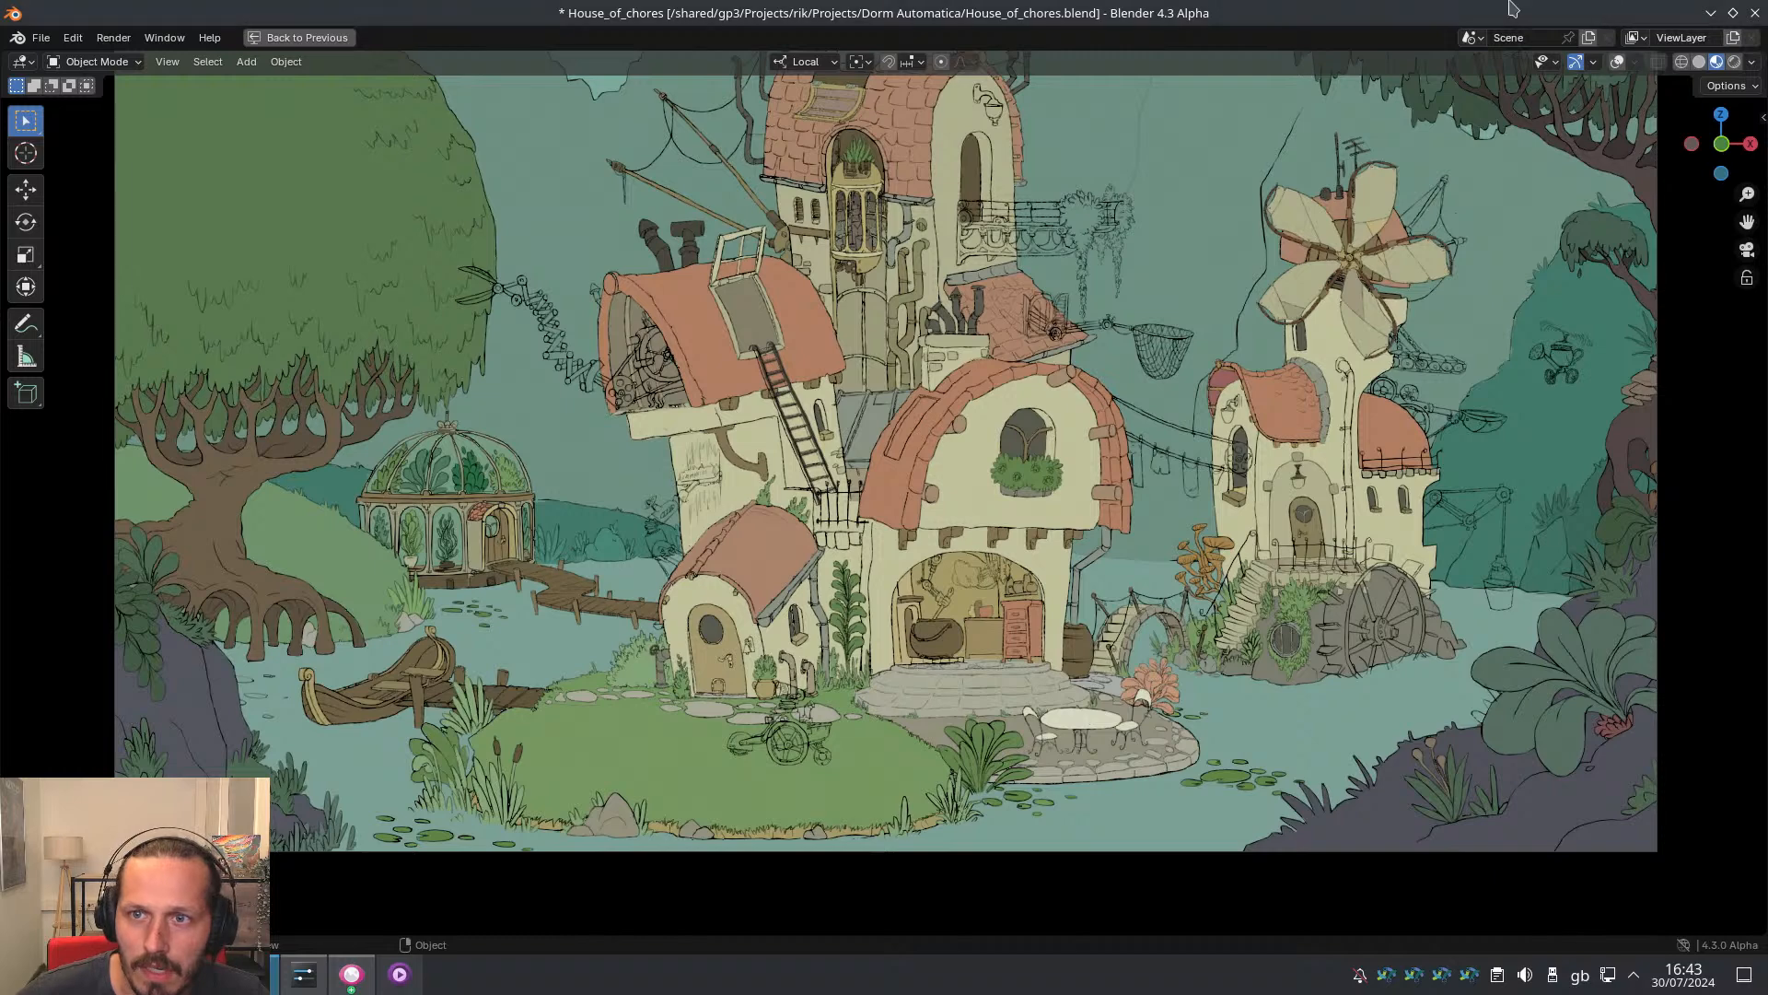
# Play the scene's animation in the camera view and watch the camera movement with the whole house in frame
pyautogui.keyDown('shift'); pyautogui.moveTo(1048, 330); pyautogui.dragTo(1018, 367, button='middle'); pyautogui.keyUp('shift')
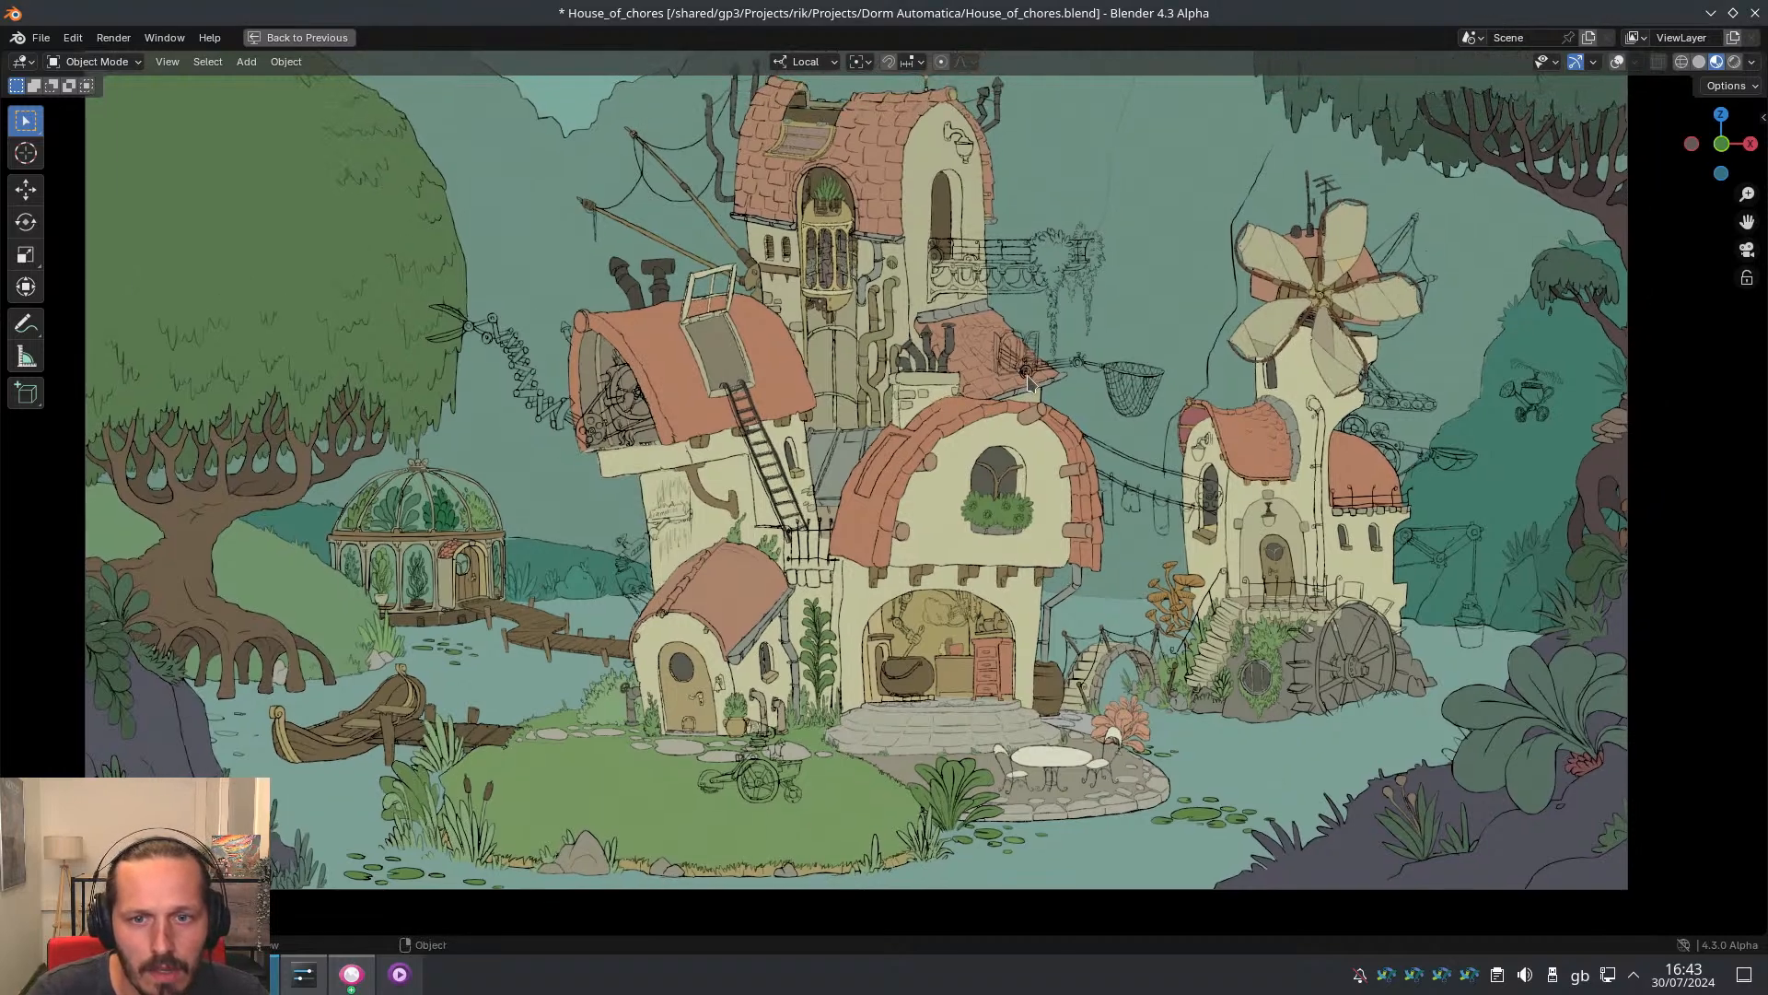
pyautogui.press('space')
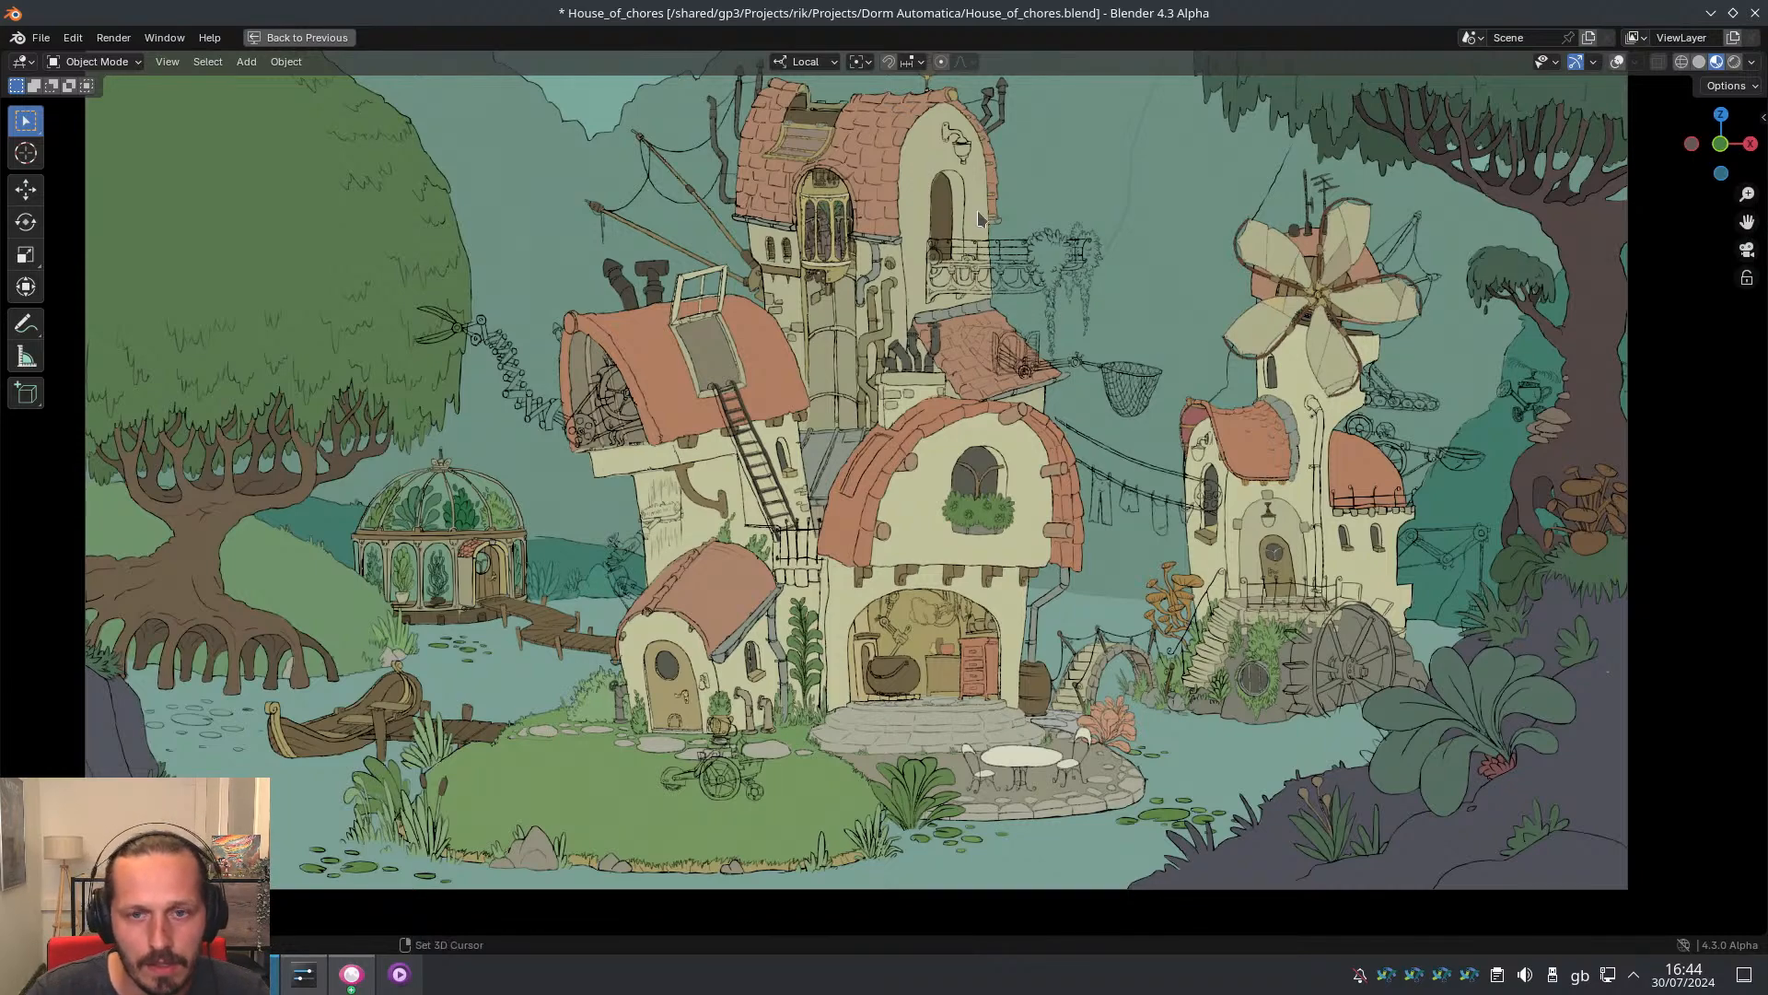
pyautogui.keyDown('shift'); pyautogui.moveTo(981, 154); pyautogui.dragTo(985, 302, button='middle'); pyautogui.keyUp('shift')
pyautogui.scroll(4, 976, 341)
pyautogui.scroll(-5, 984, 353)
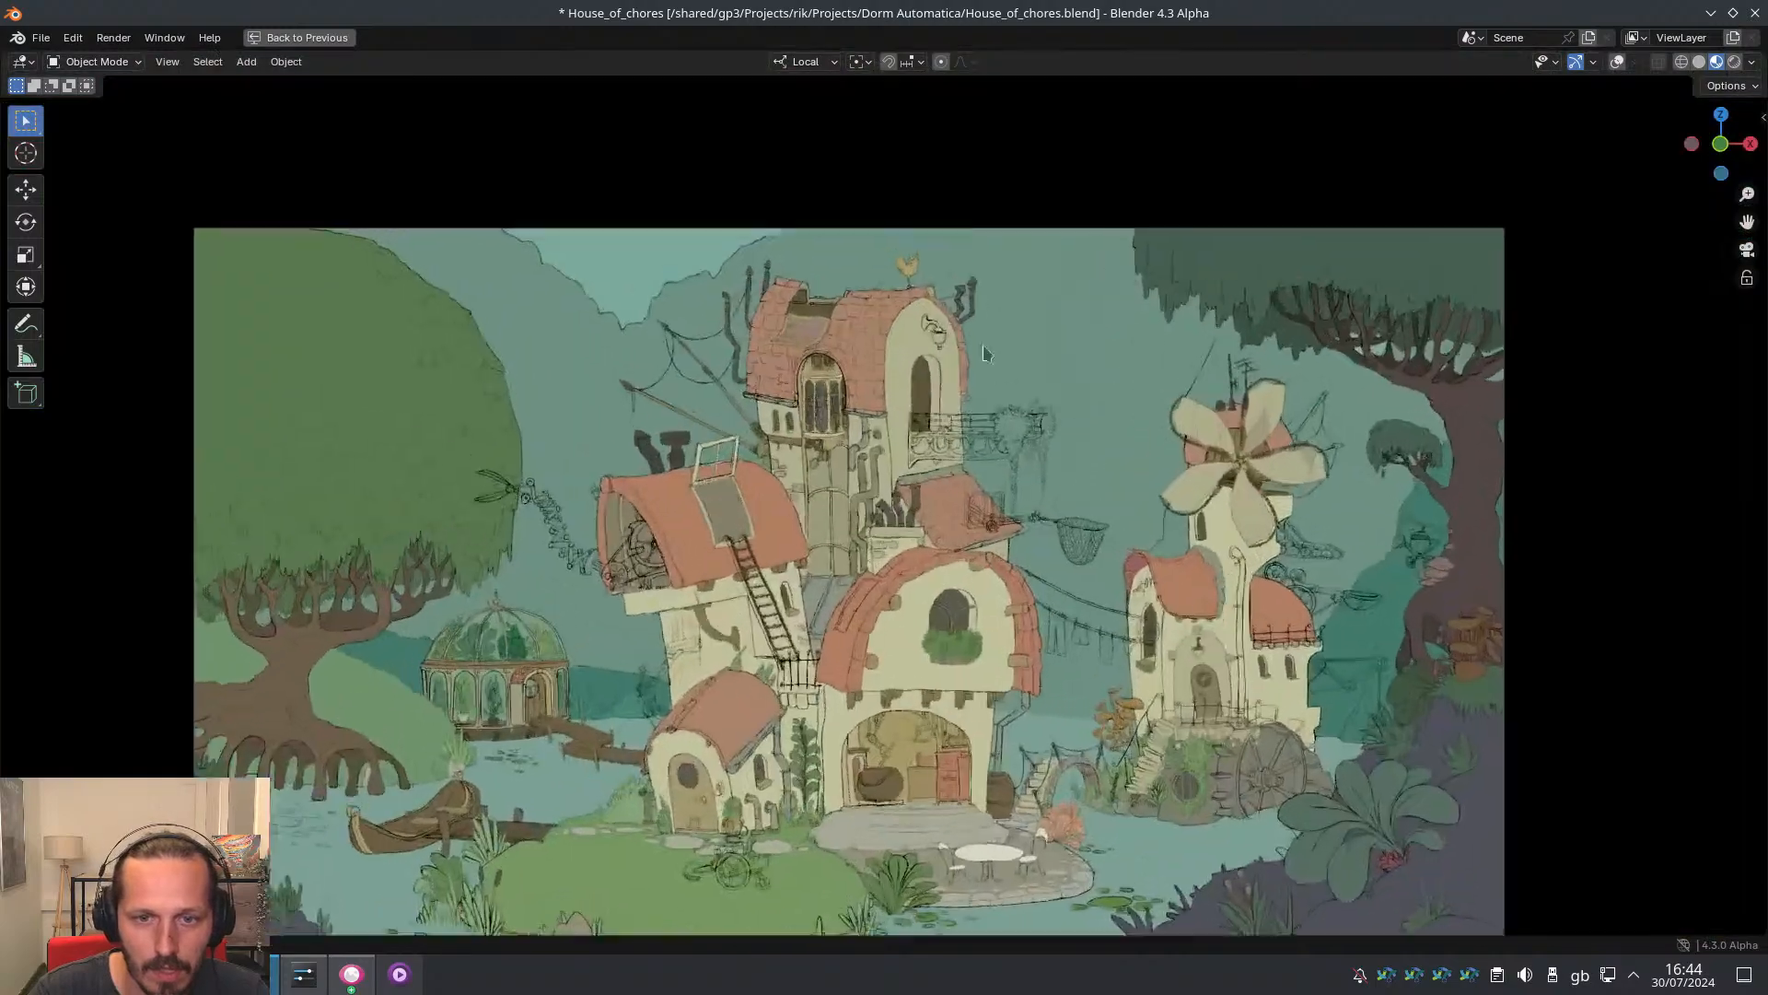
pyautogui.keyDown('shift'); pyautogui.moveTo(944, 461); pyautogui.dragTo(986, 450, button='middle'); pyautogui.keyUp('shift')
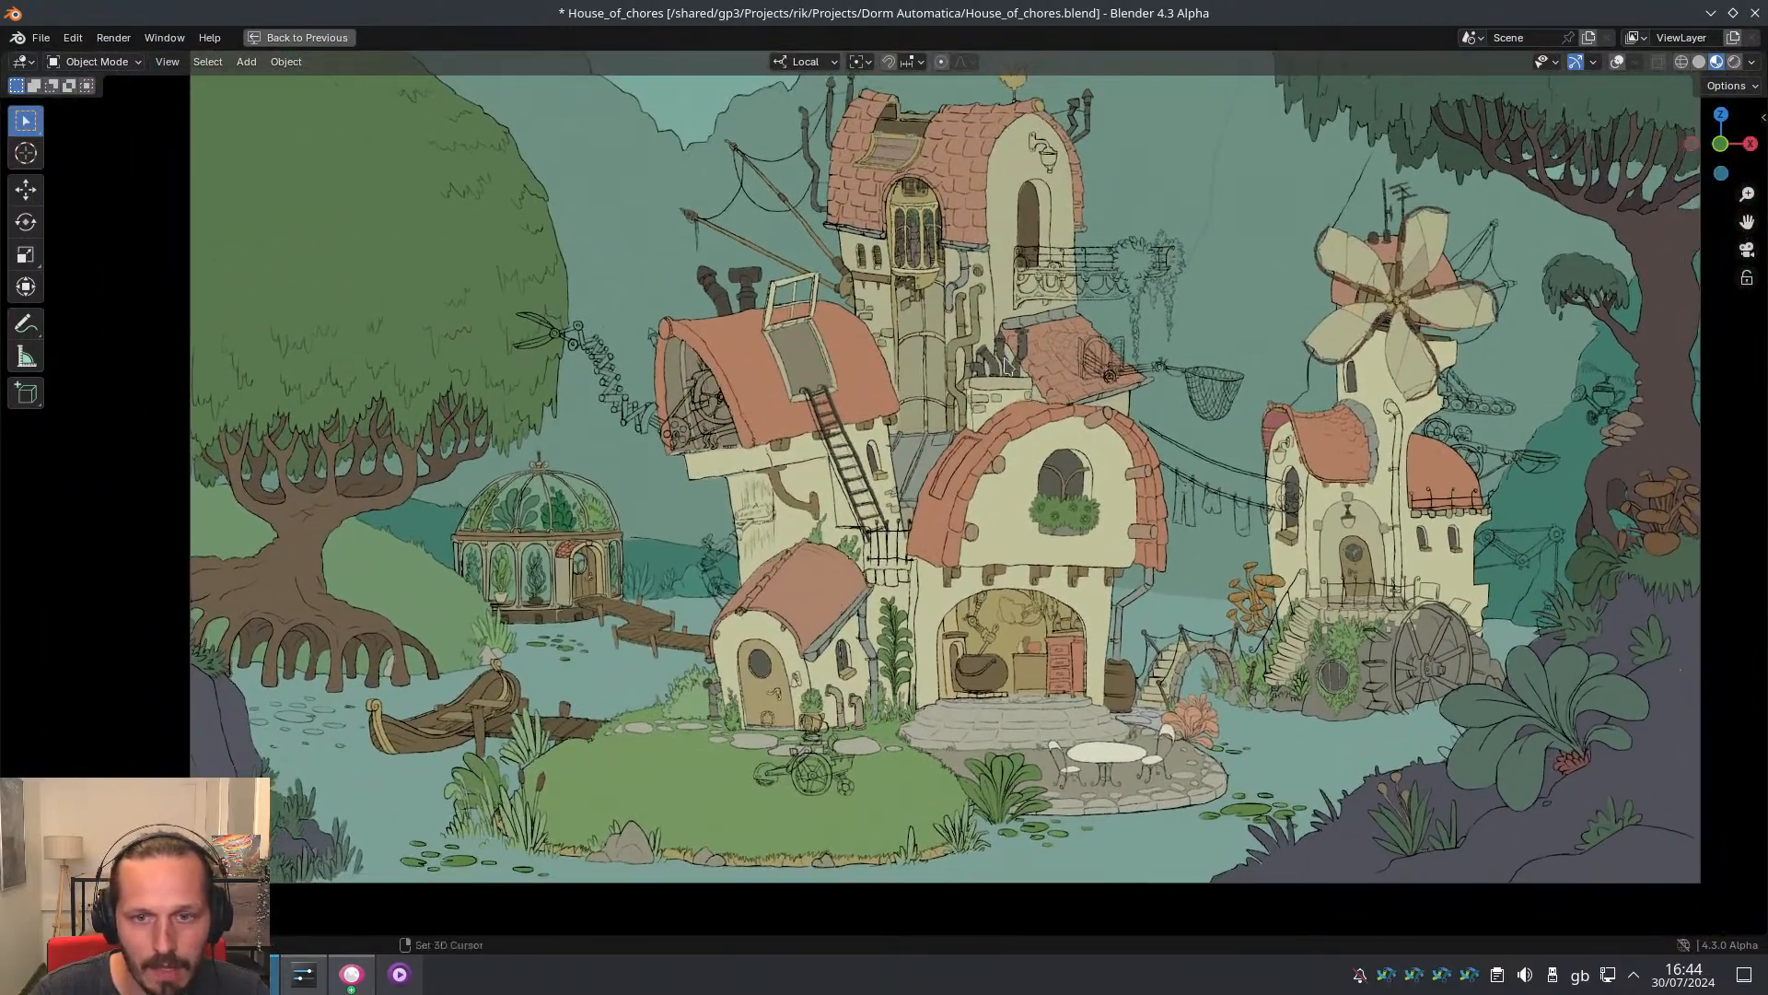
pyautogui.keyDown('shift'); pyautogui.moveTo(1007, 369); pyautogui.dragTo(990, 392, button='middle'); pyautogui.keyUp('shift')
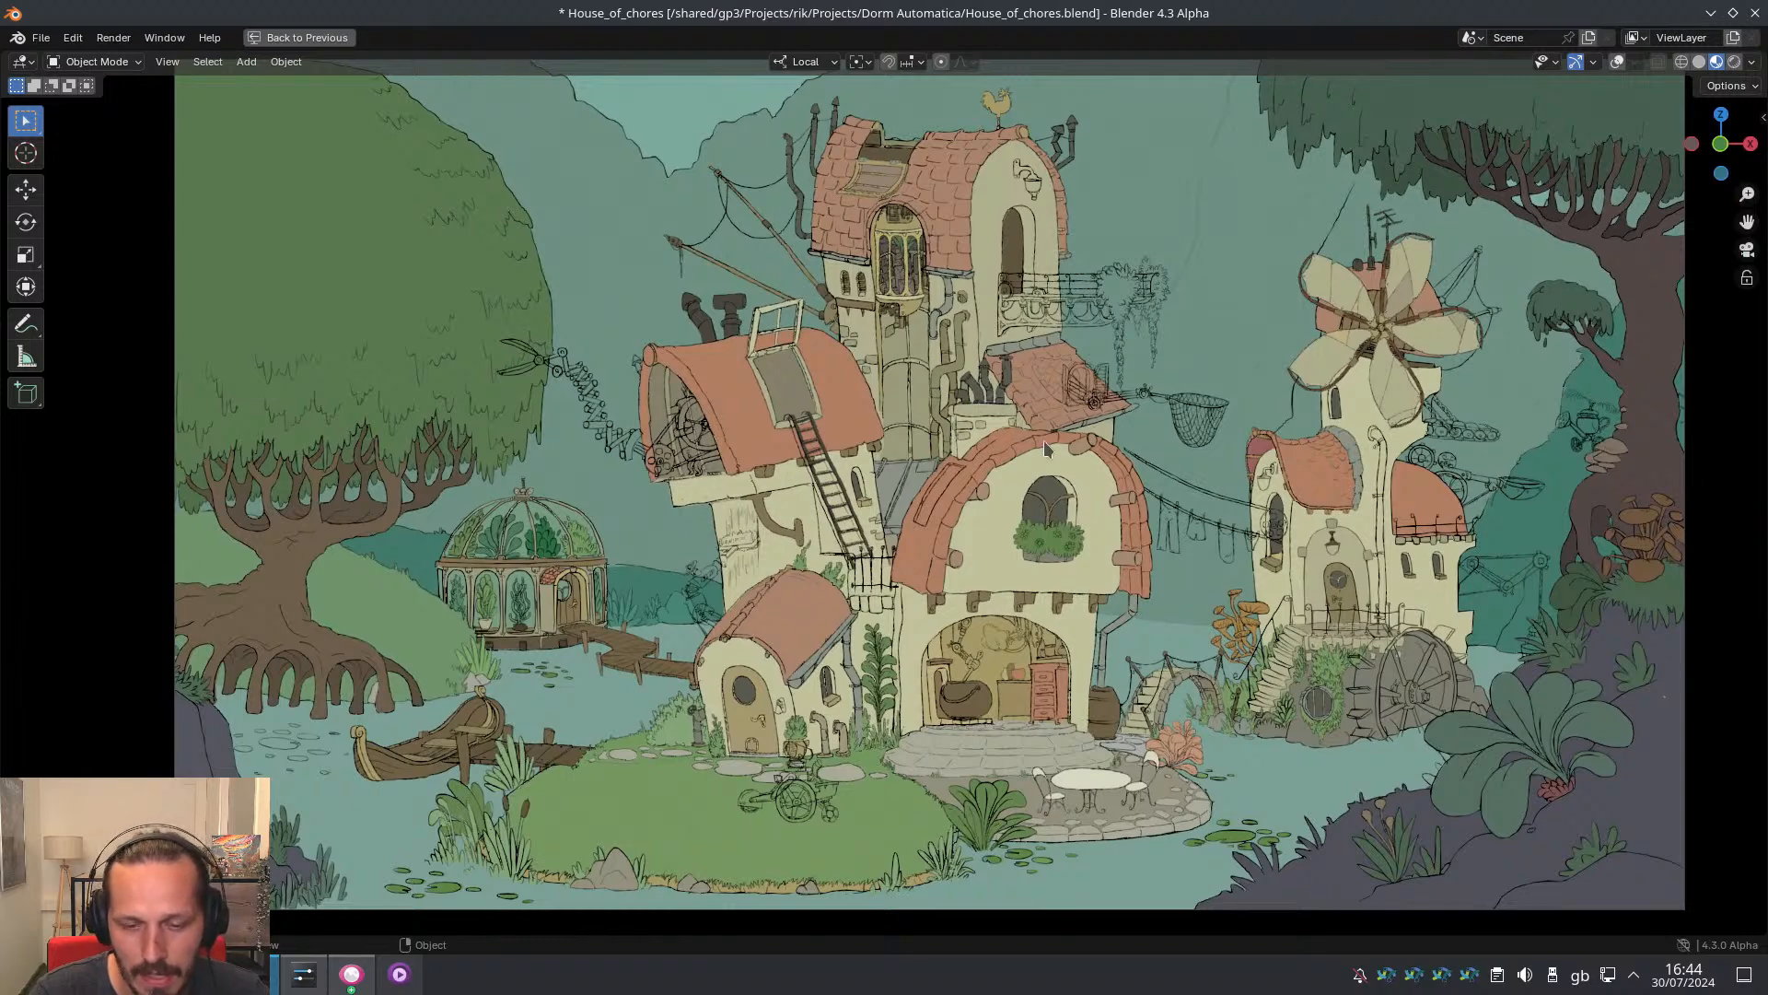
# Leave the maximized viewport, switch to the 2D Animation workspace, and enlarge its 3D viewport over the node editor
pyautogui.click(285, 40)
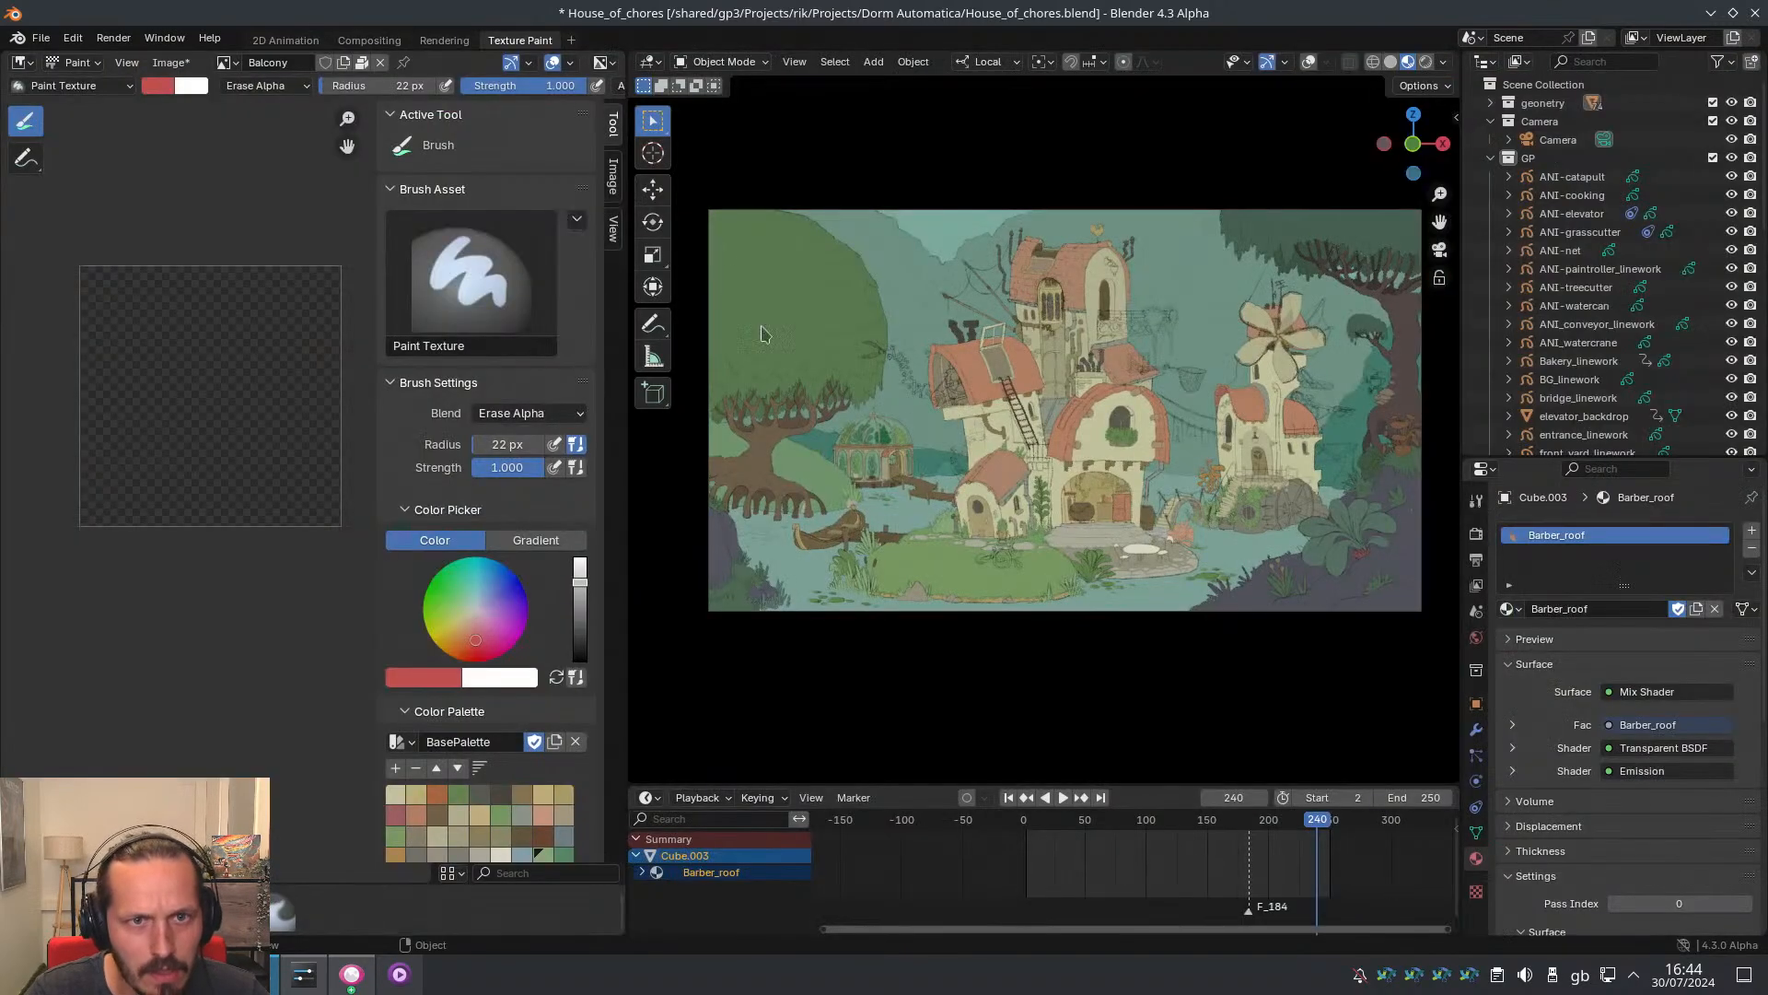
pyautogui.click(285, 41)
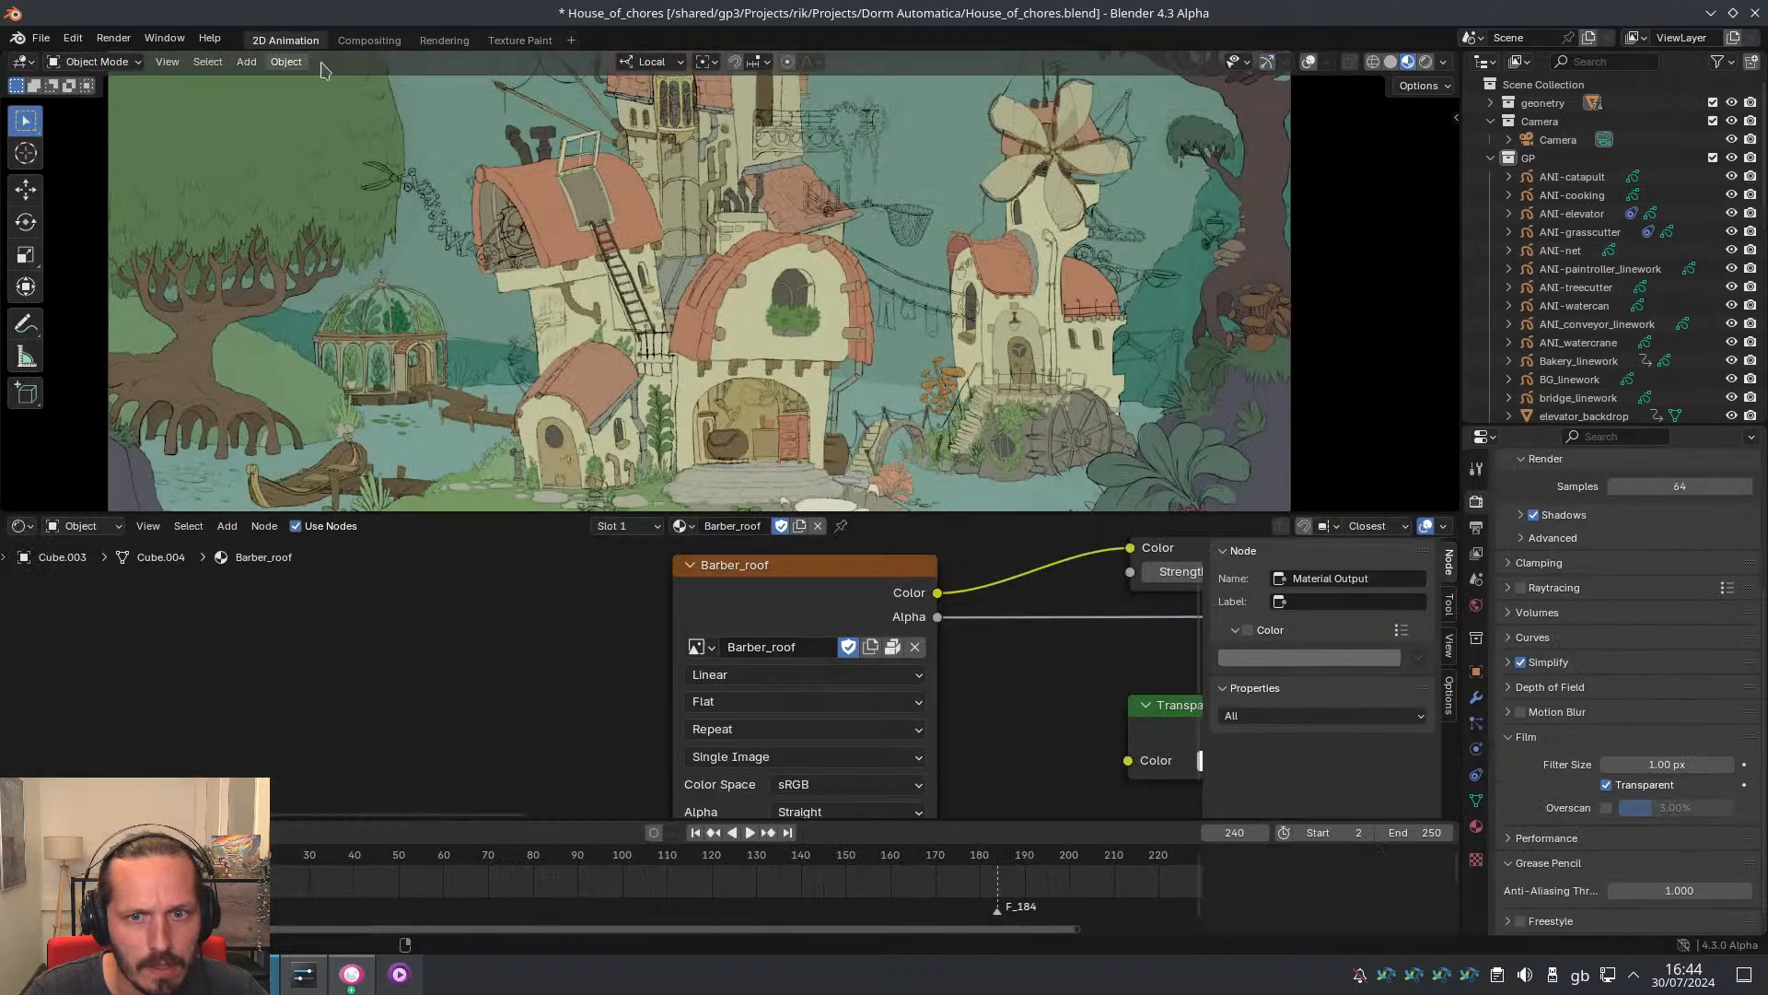
pyautogui.moveTo(902, 513); pyautogui.dragTo(888, 796)
# Play and scrub the animation to frame 132, and examine the elevator on the tower up close
pyautogui.press('space')
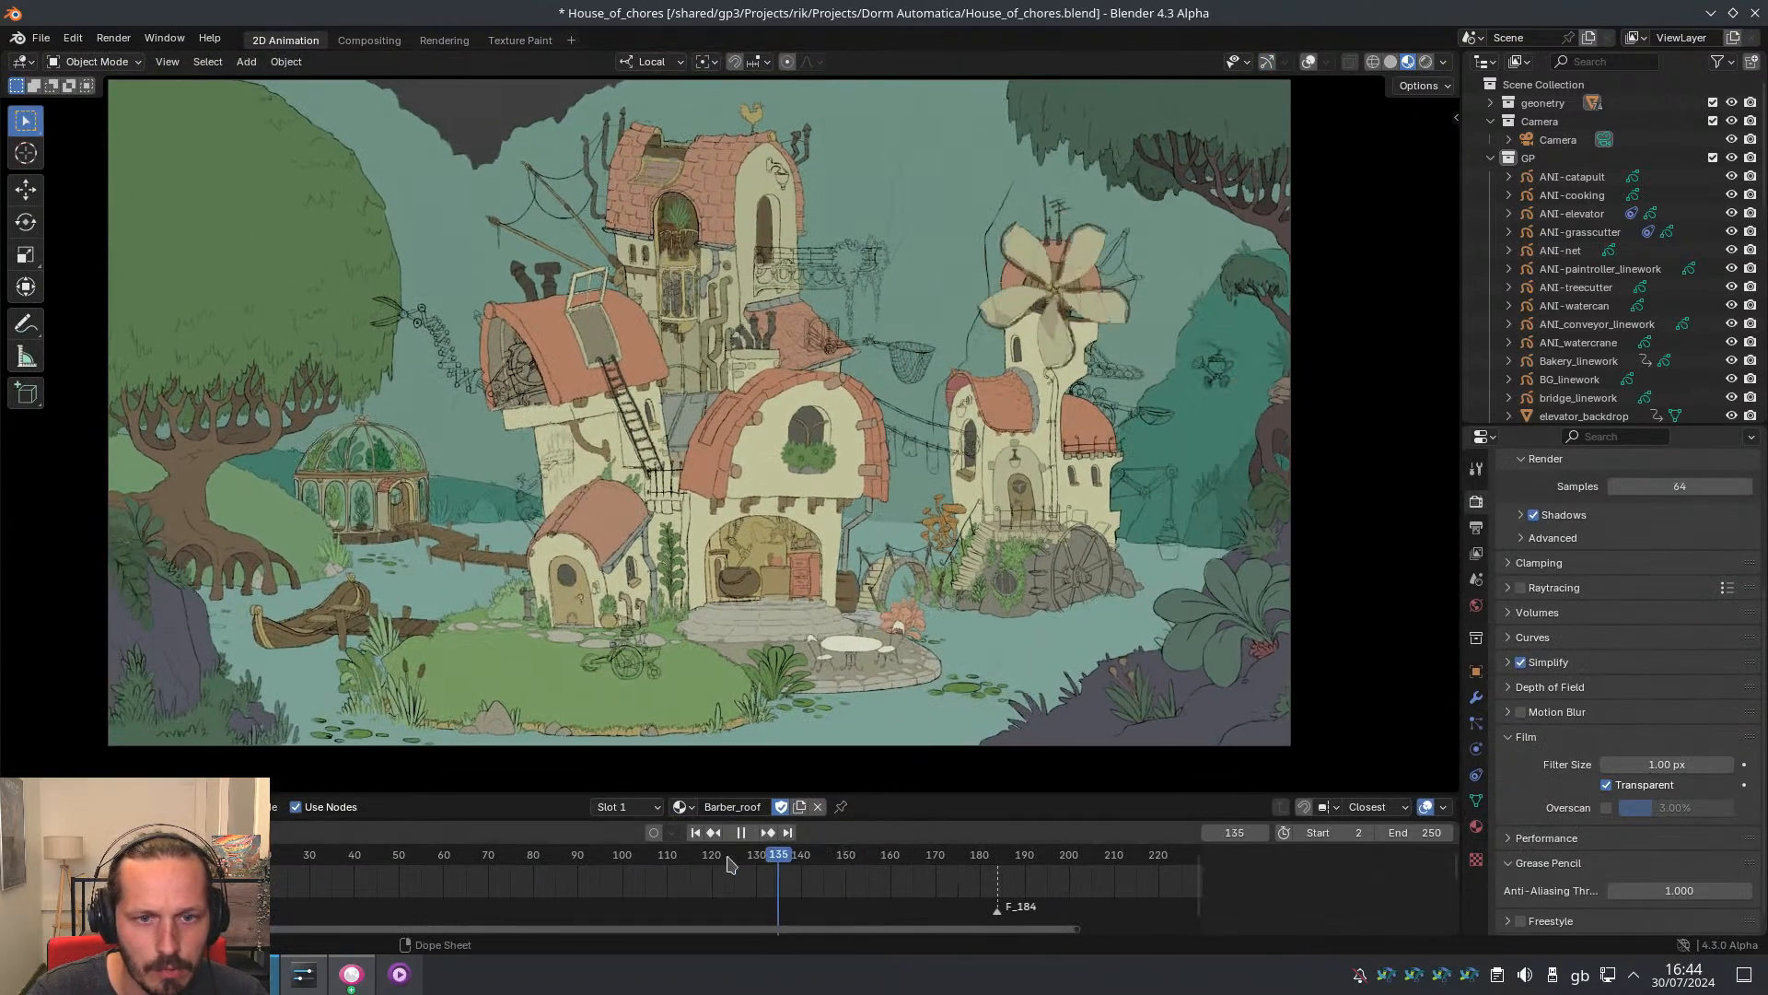
pyautogui.moveTo(420, 875); pyautogui.dragTo(764, 854)
pyautogui.press('space')
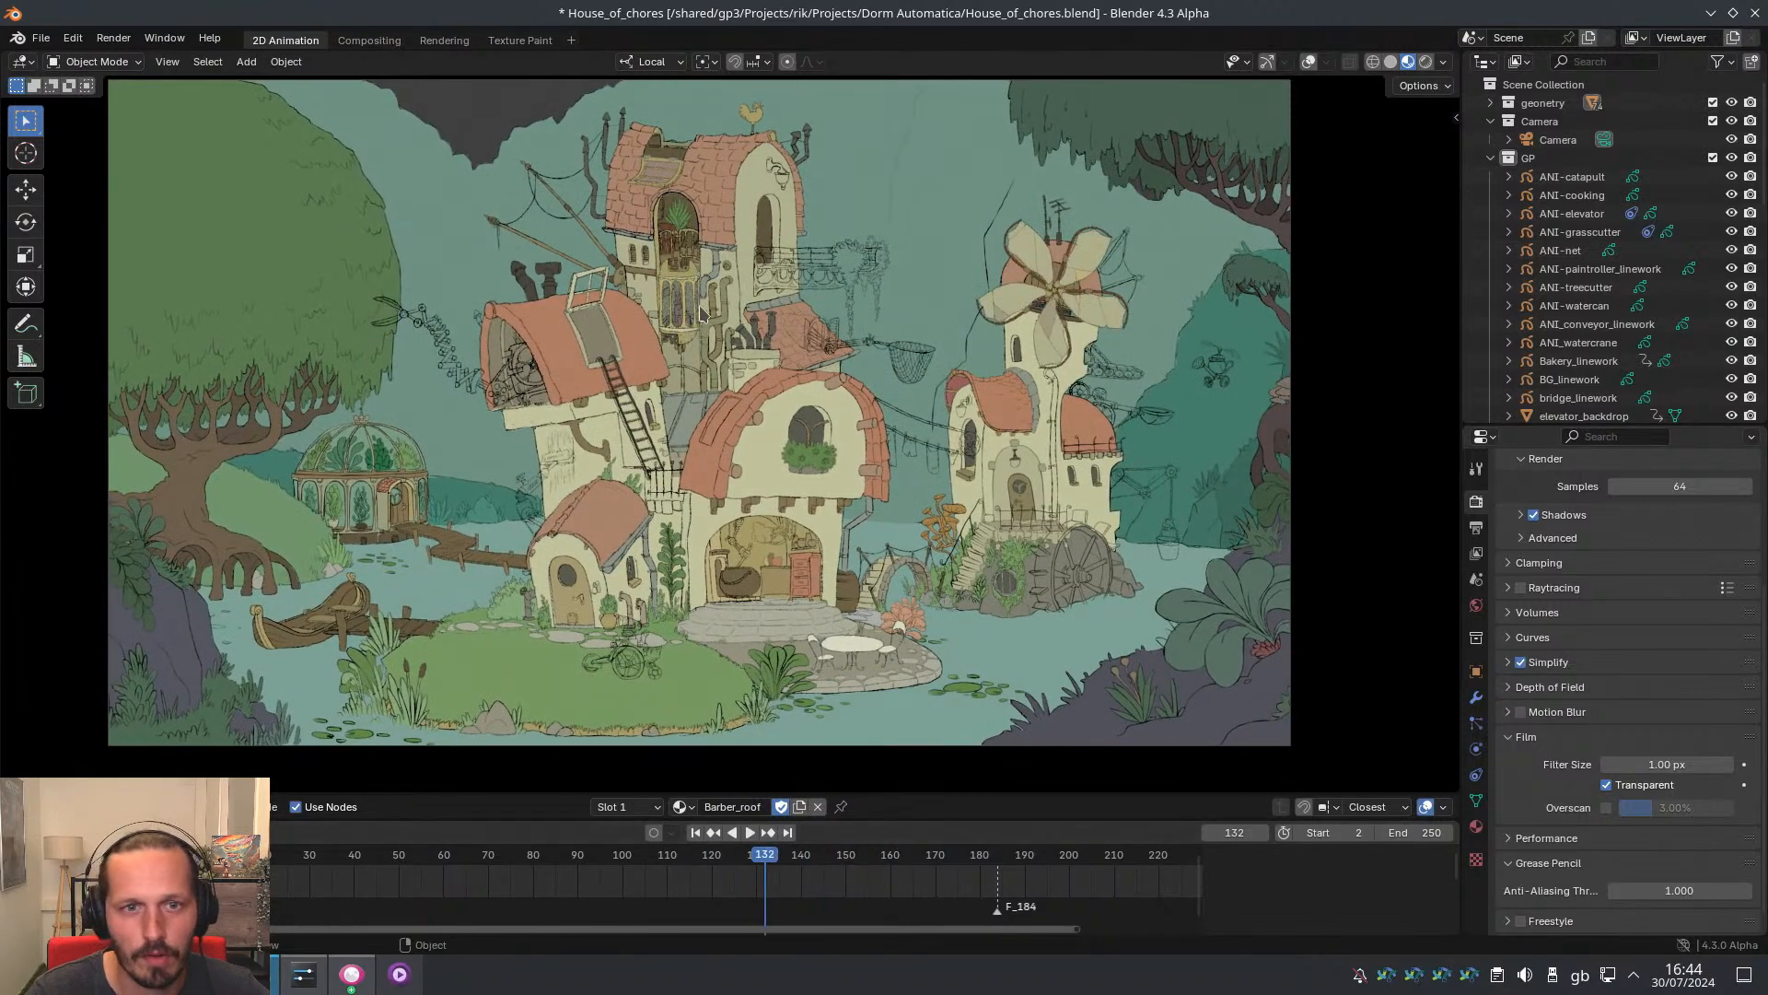
pyautogui.scroll(3, 726, 316)
pyautogui.scroll(4, 727, 317)
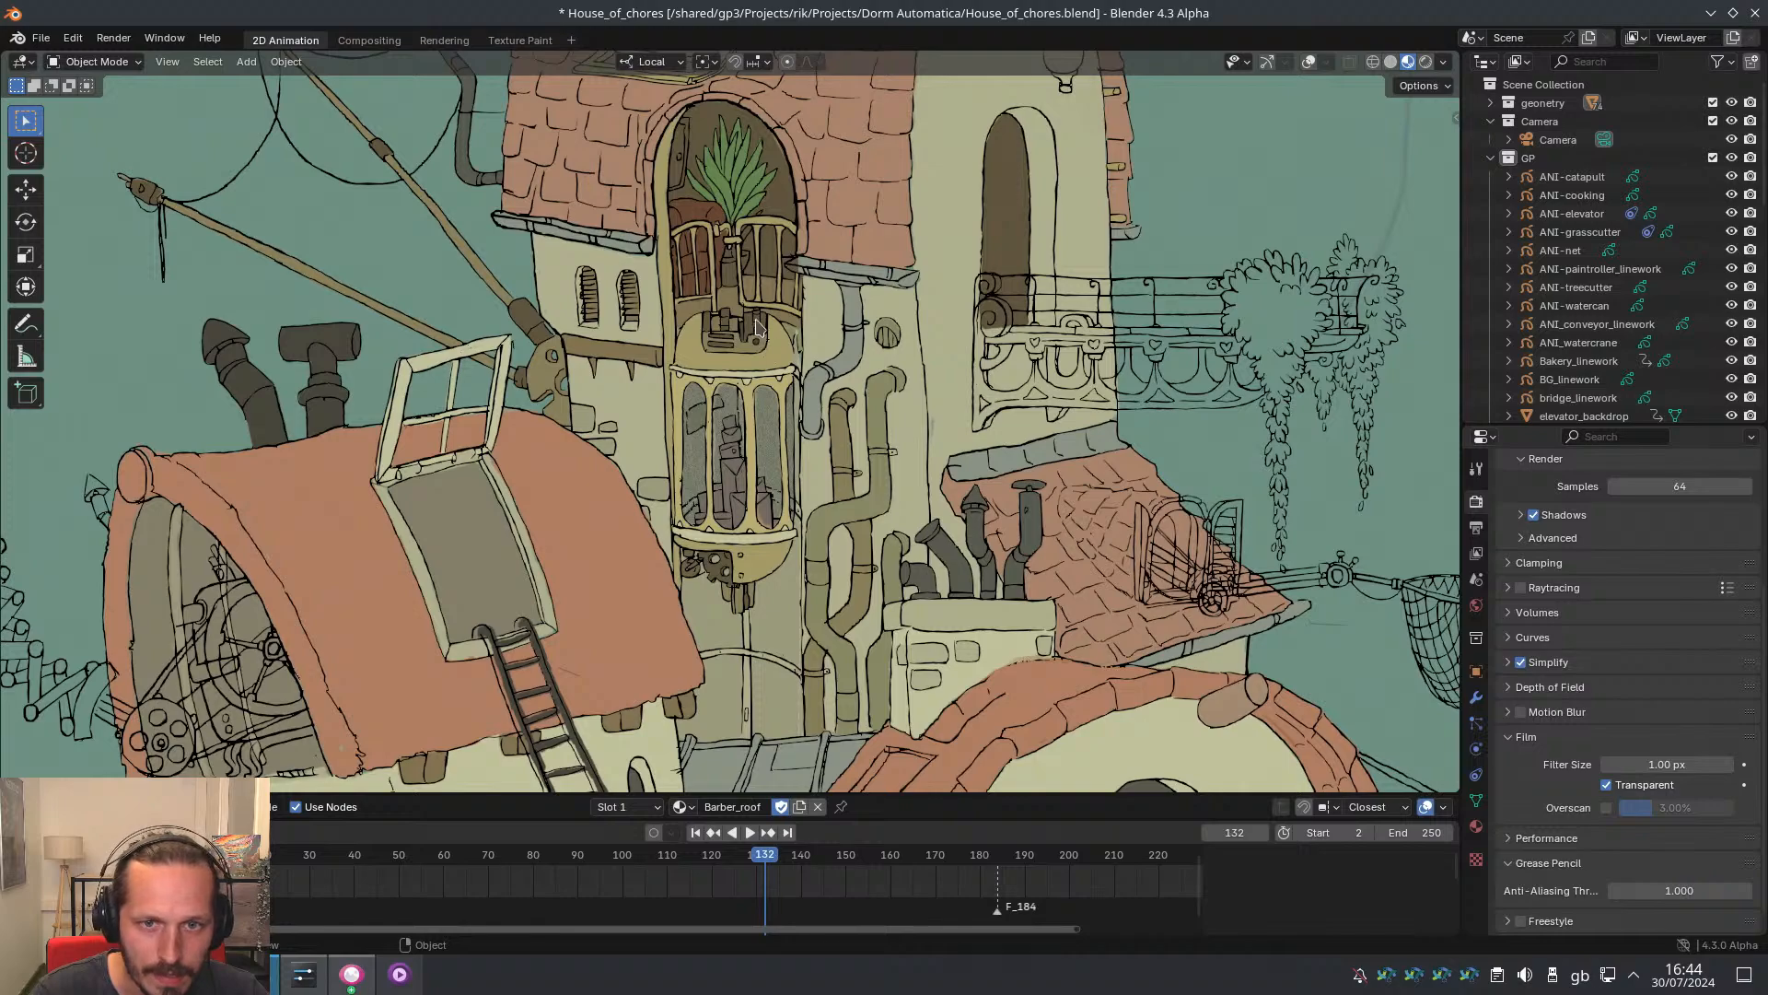
pyautogui.scroll(-5, 751, 329)
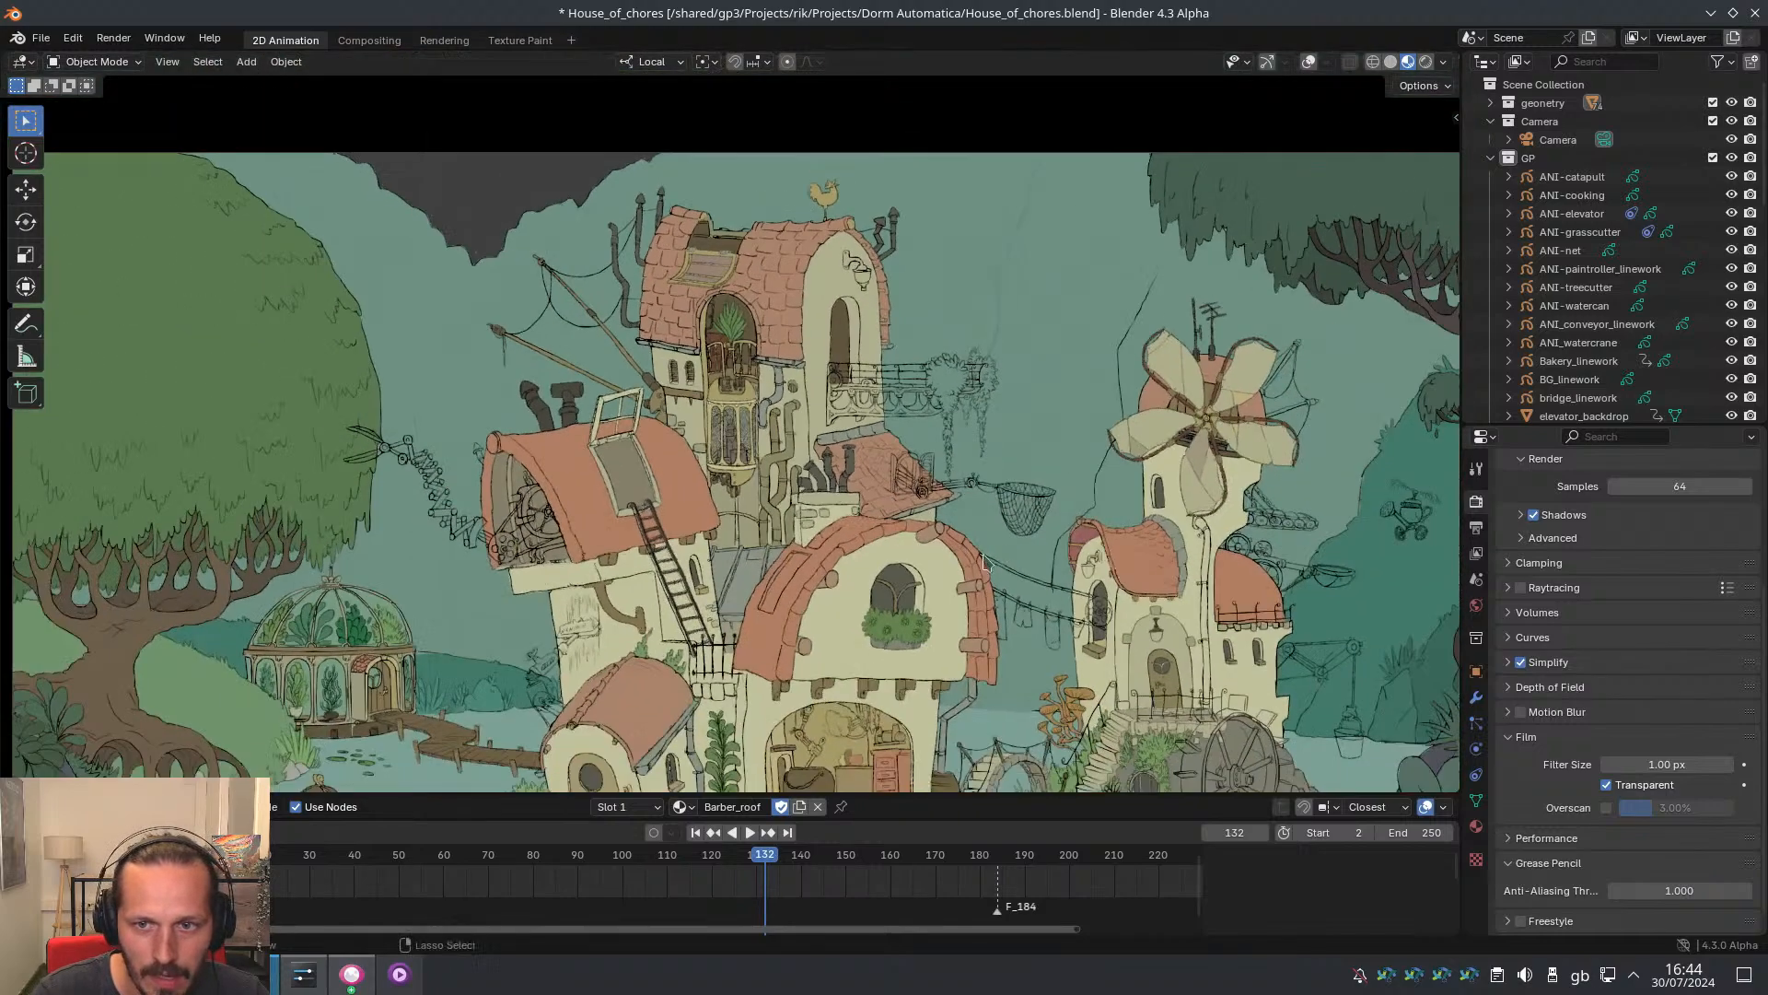
pyautogui.scroll(-2, 820, 645)
pyautogui.keyDown('shift'); pyautogui.moveTo(820, 645); pyautogui.dragTo(843, 548, button='middle'); pyautogui.keyUp('shift')
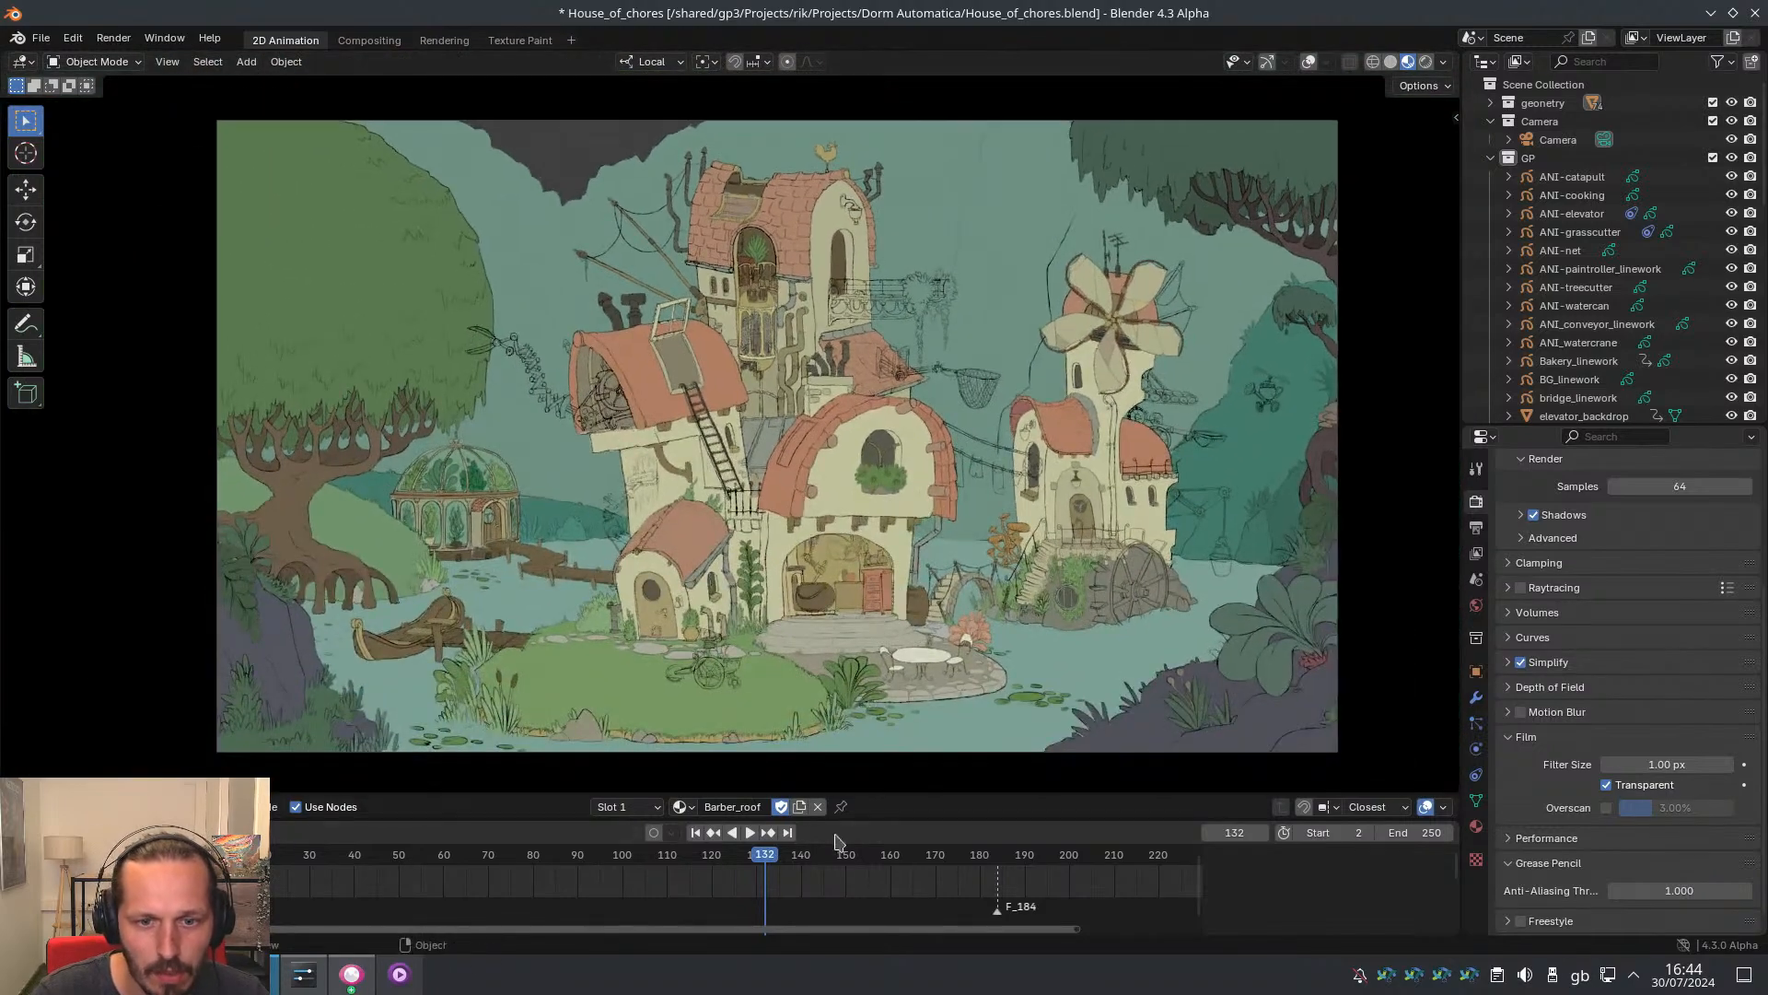
# Play a short stretch of the animation and scrub back to frame 125 to review the elevator's movement
pyautogui.press('space')
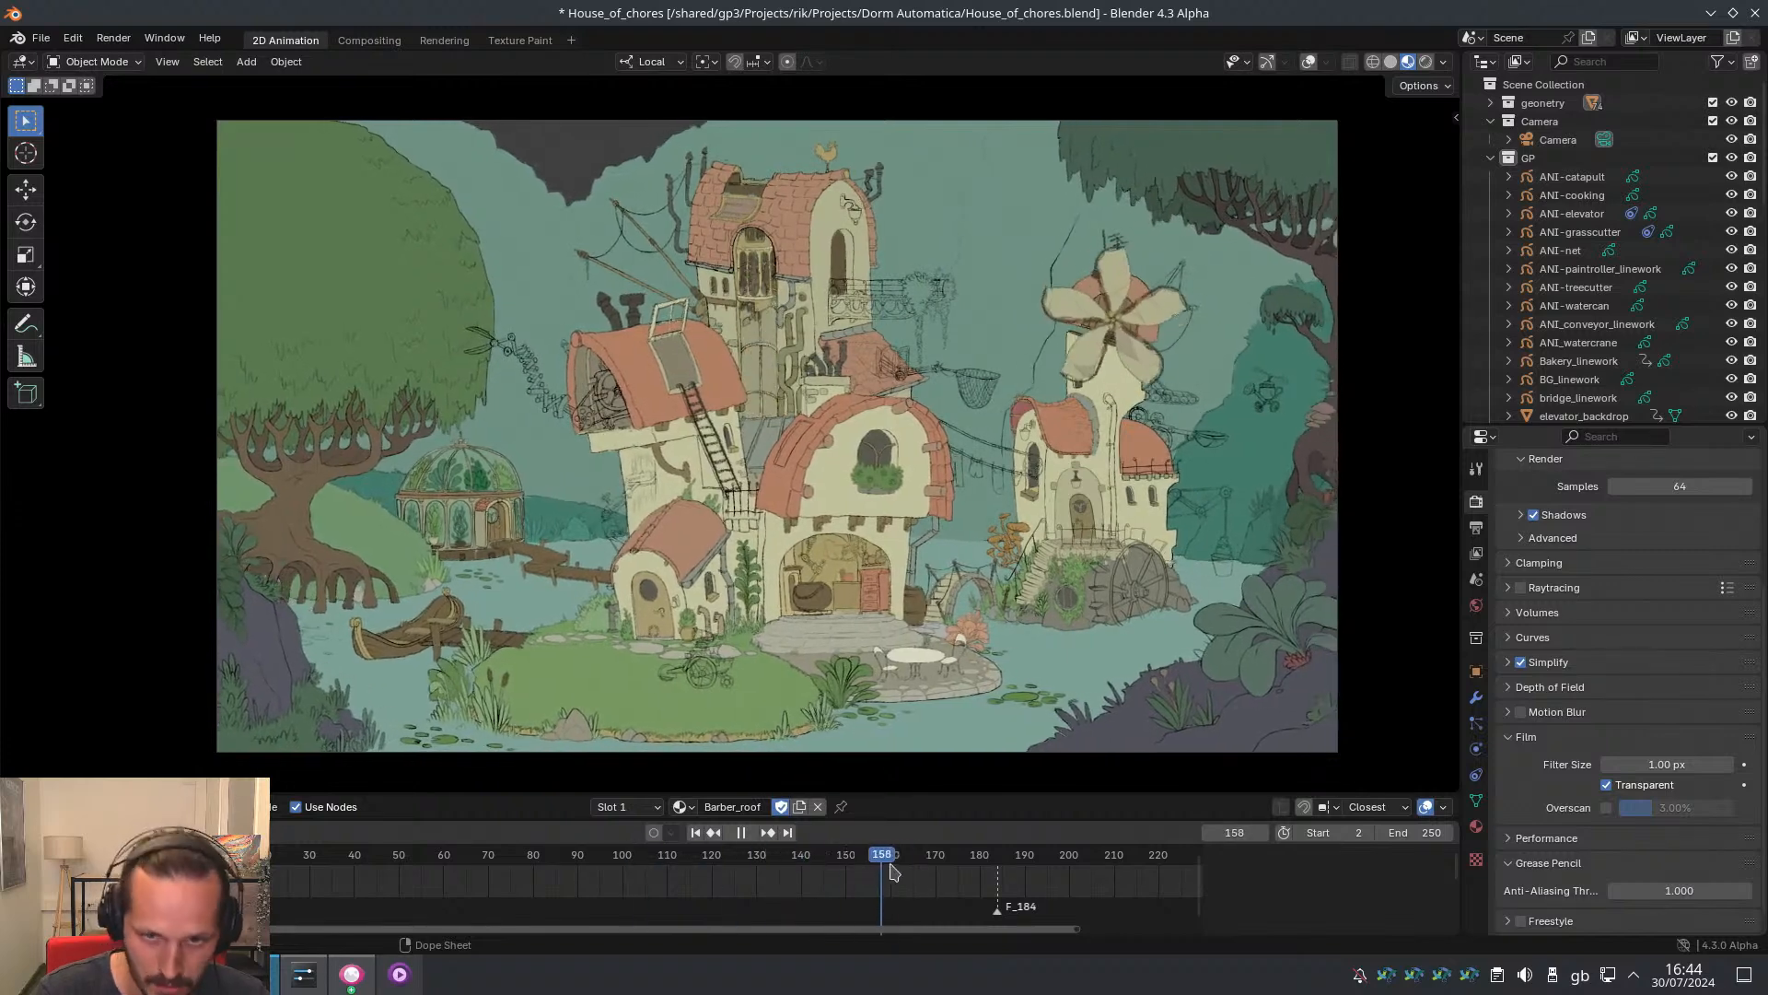
pyautogui.moveTo(862, 863)
pyautogui.mouseDown()
pyautogui.moveTo(760, 856)
pyautogui.moveTo(885, 853)
pyautogui.mouseUp()
pyautogui.press('space')
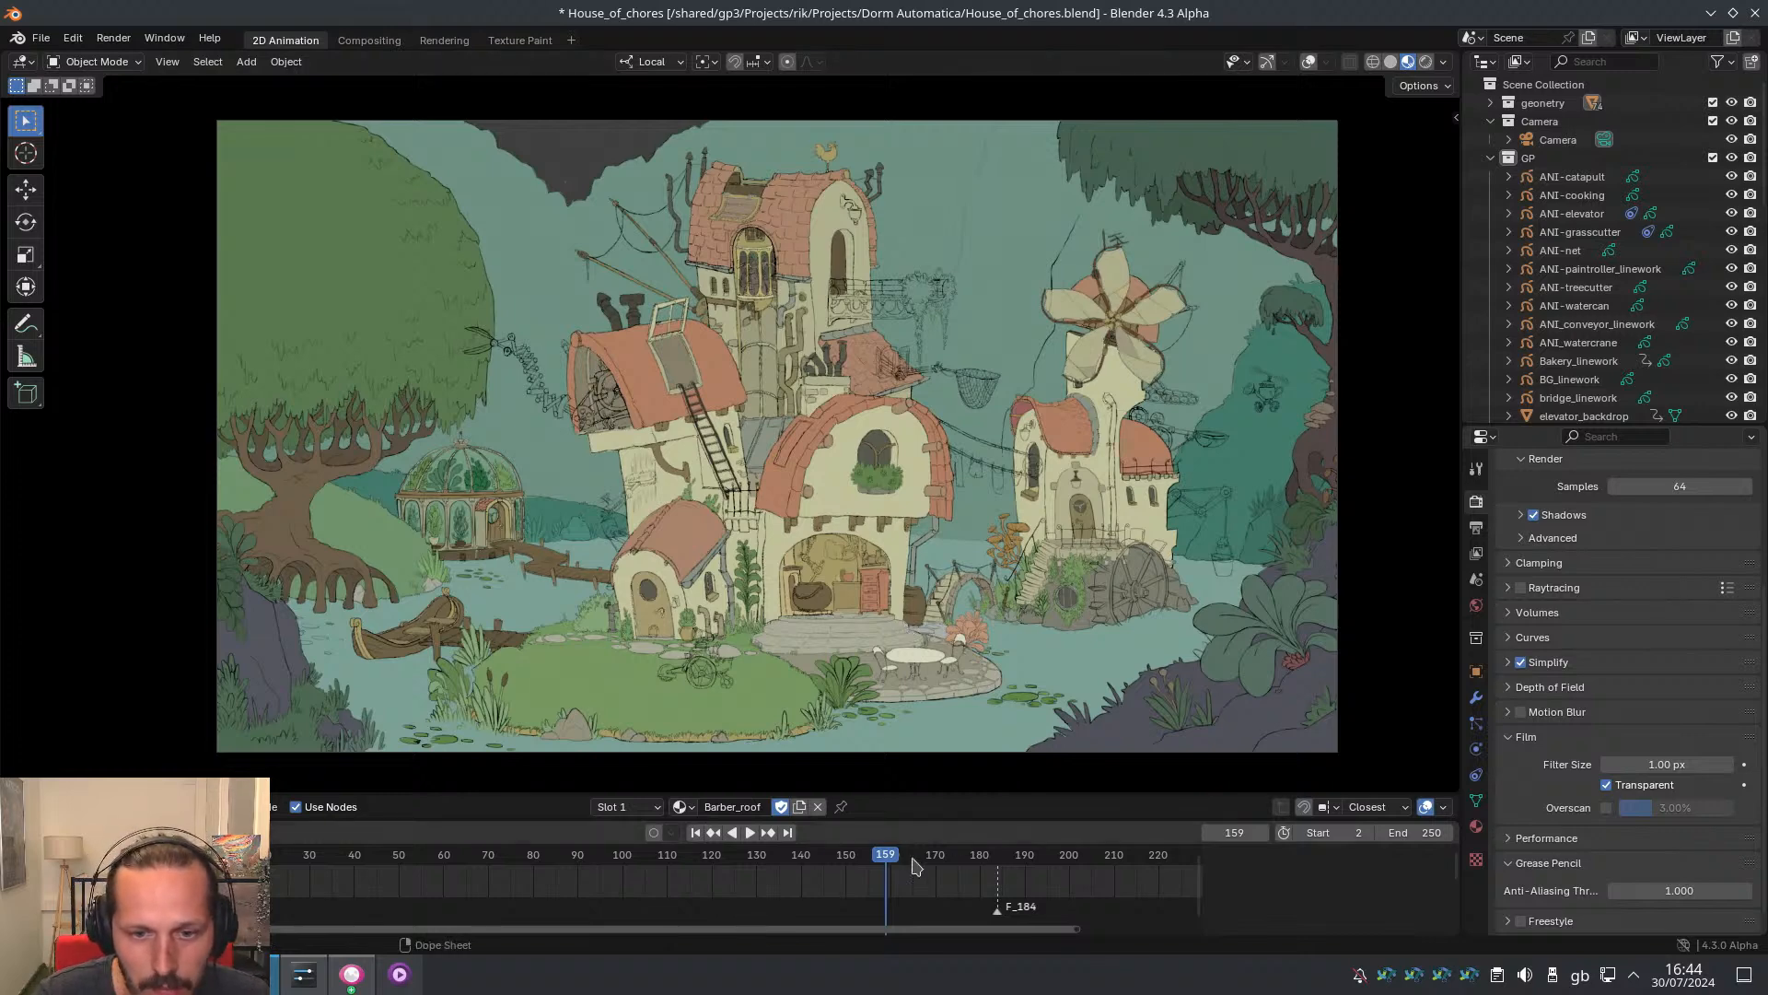
pyautogui.moveTo(886, 858); pyautogui.dragTo(850, 856)
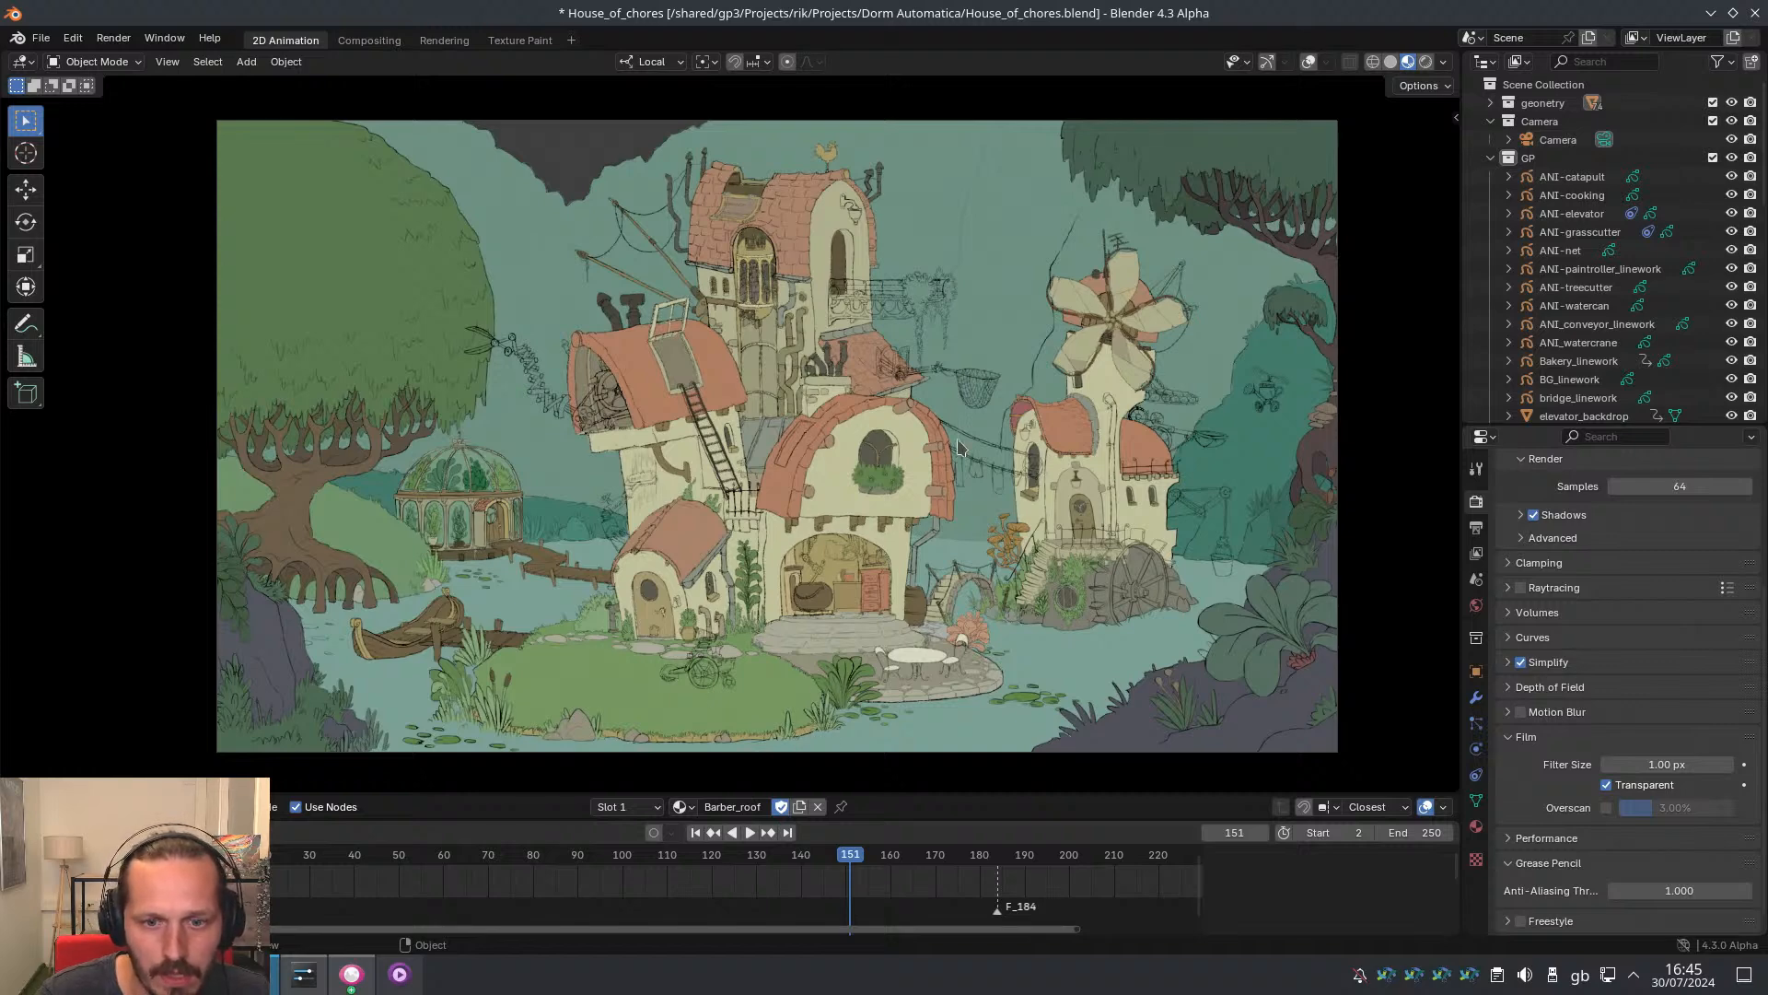
pyautogui.moveTo(849, 856); pyautogui.dragTo(739, 855)
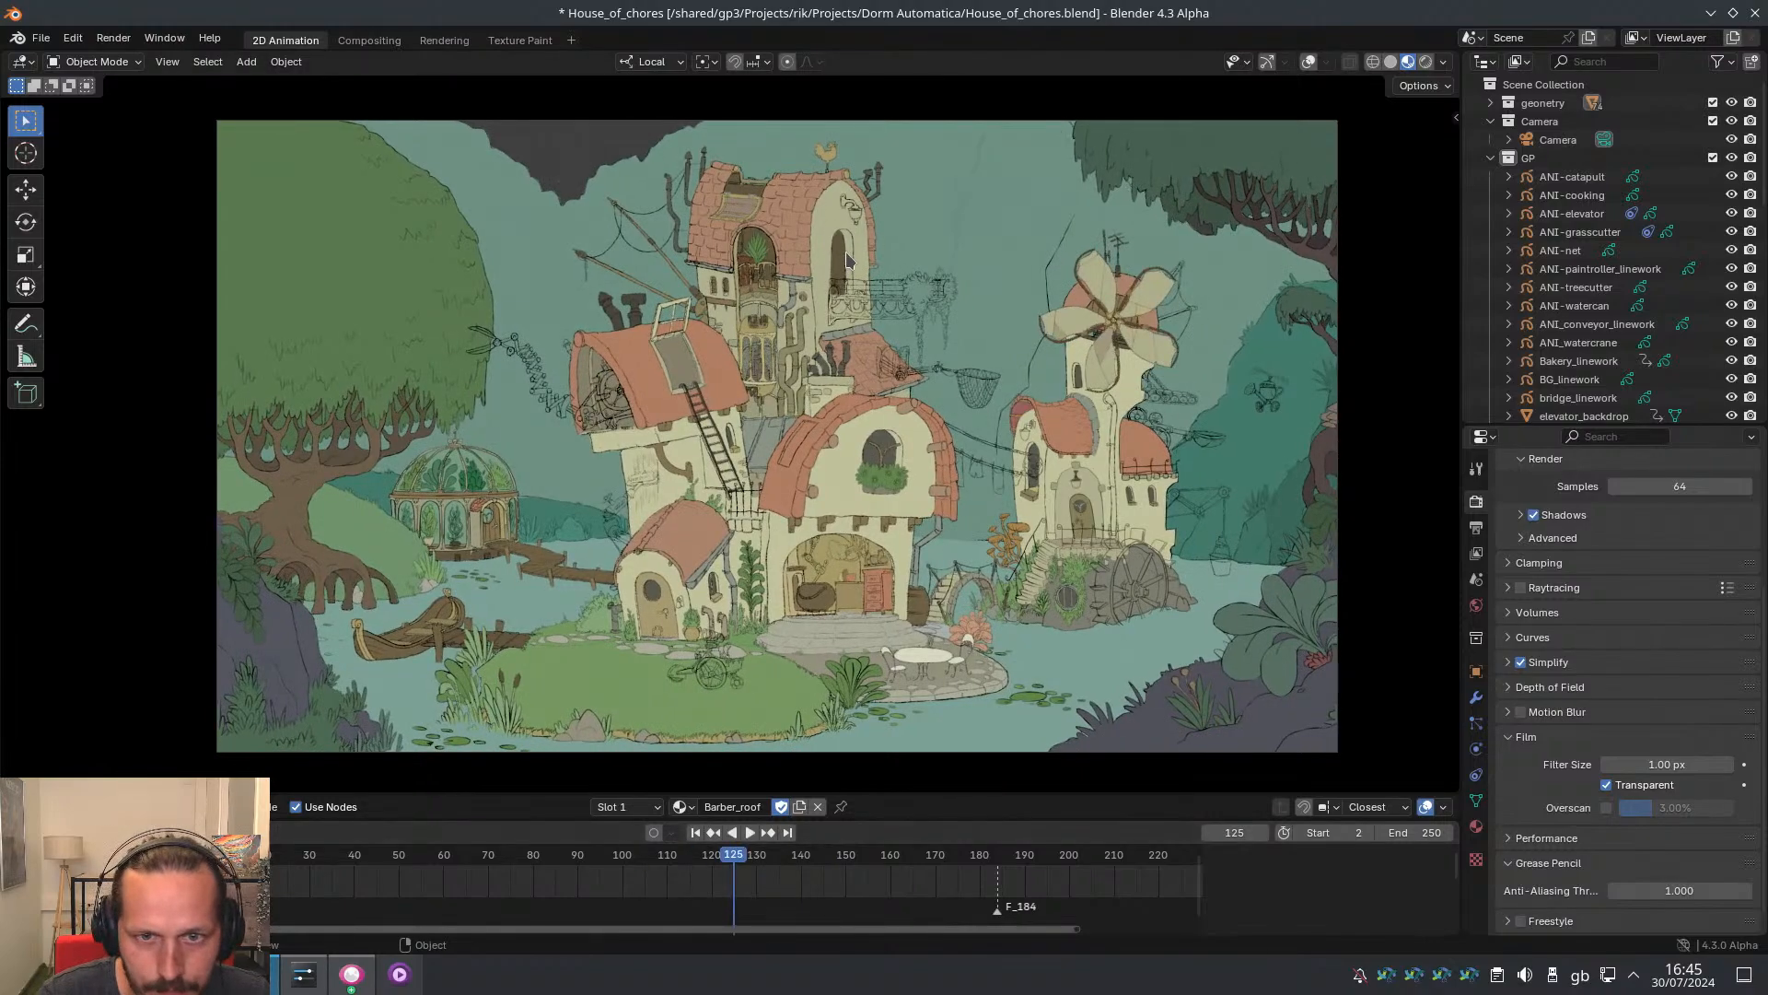
# Play and scrub the animation to frame 165 and watch the tower's elevator up close in the camera view
pyautogui.hotkey('ctrl', 'space')
pyautogui.keyDown('shift'); pyautogui.moveTo(1059, 452); pyautogui.dragTo(913, 543, button='middle'); pyautogui.keyUp('shift')
pyautogui.keyDown('ctrl'); pyautogui.moveTo(921, 543); pyautogui.dragTo(845, 410, button='middle'); pyautogui.keyUp('ctrl')
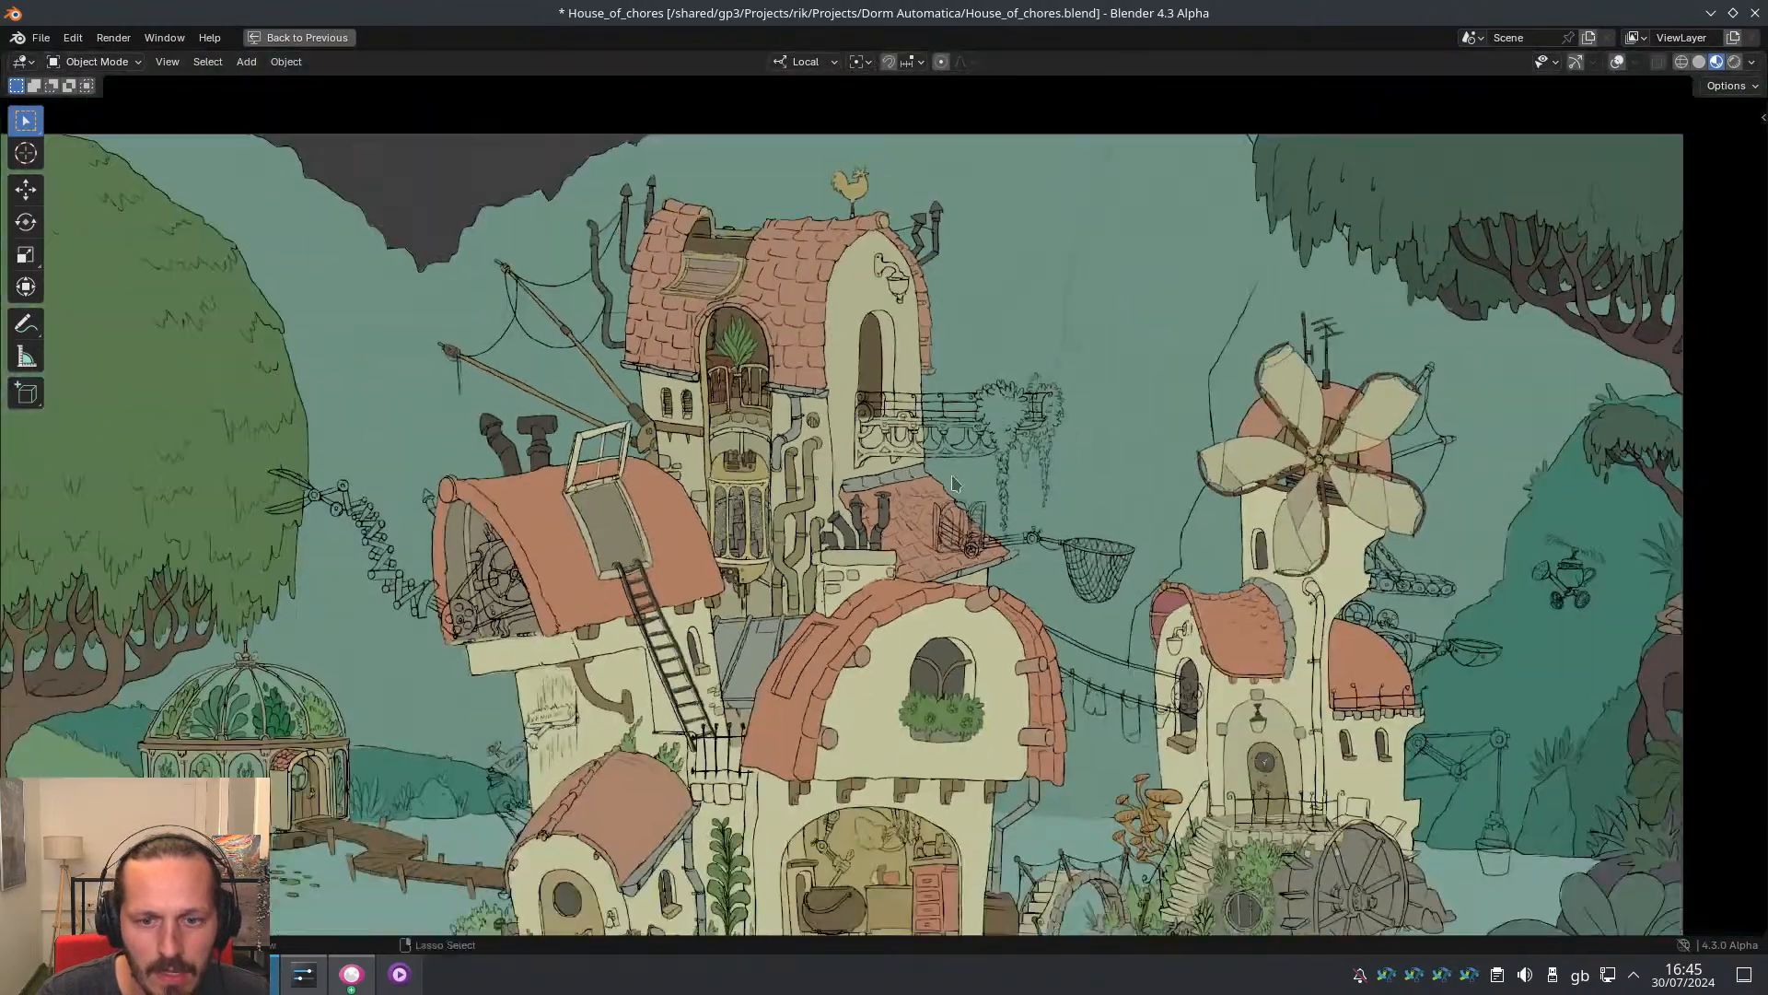
pyautogui.hotkey('ctrl', 'space')
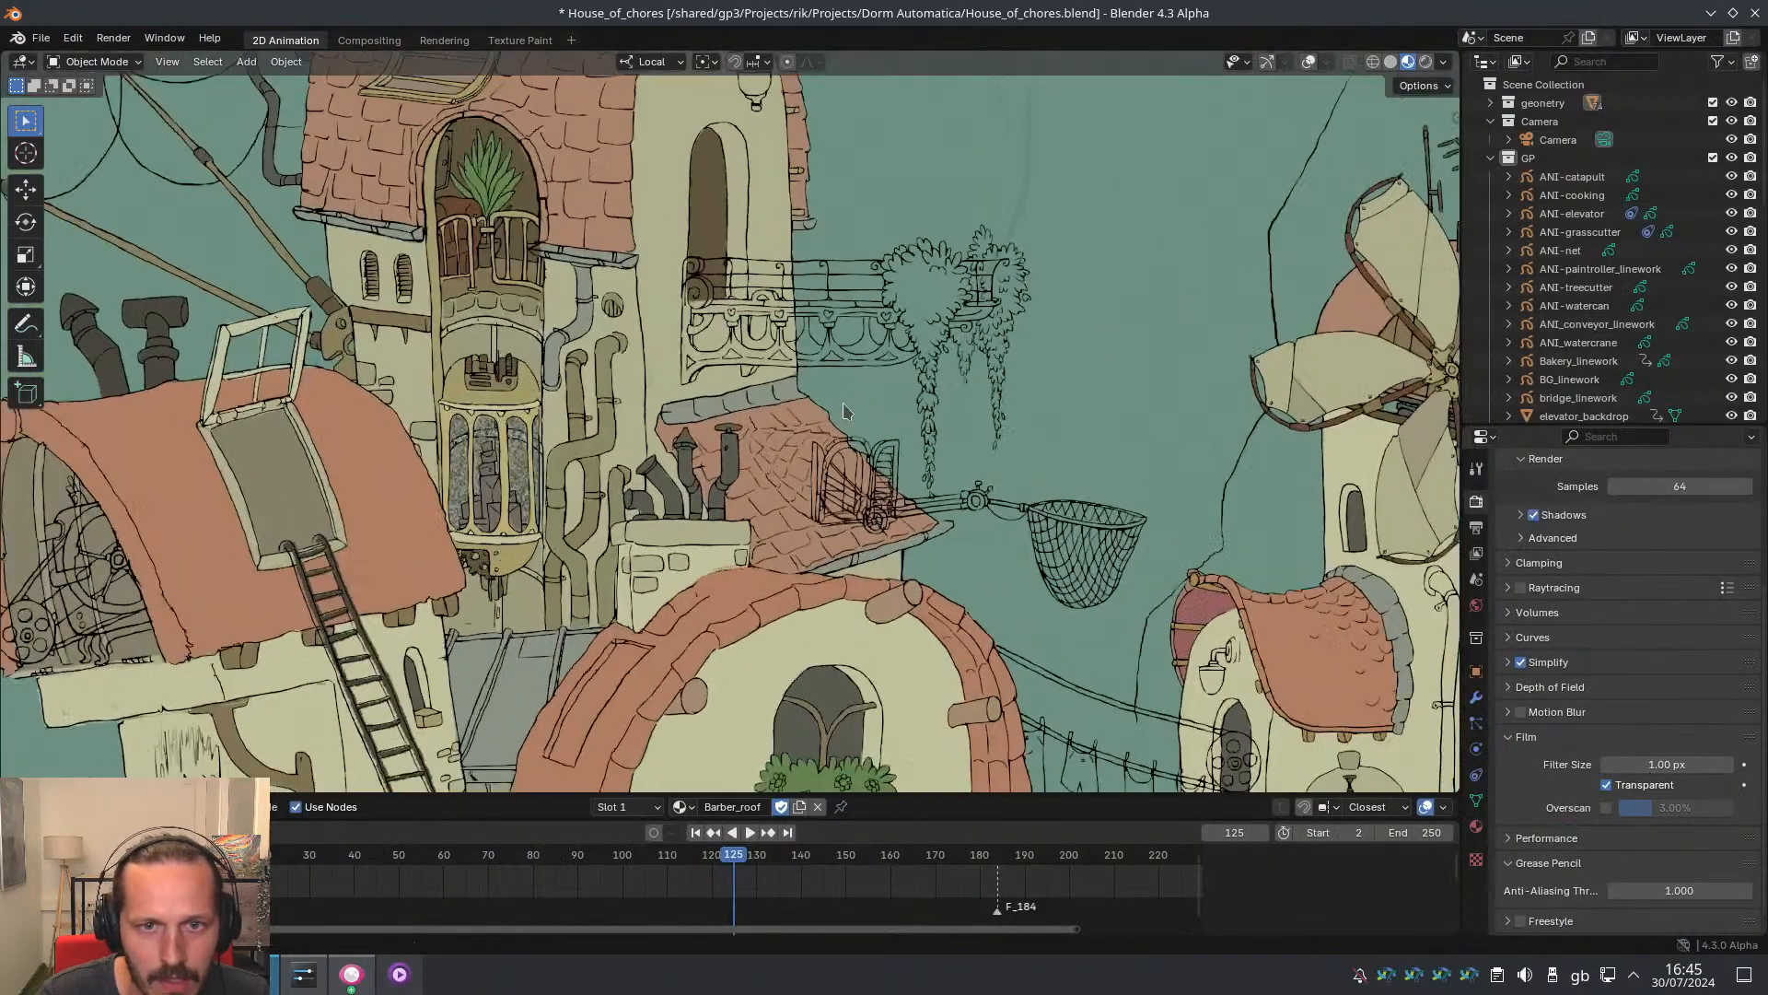
pyautogui.press('space')
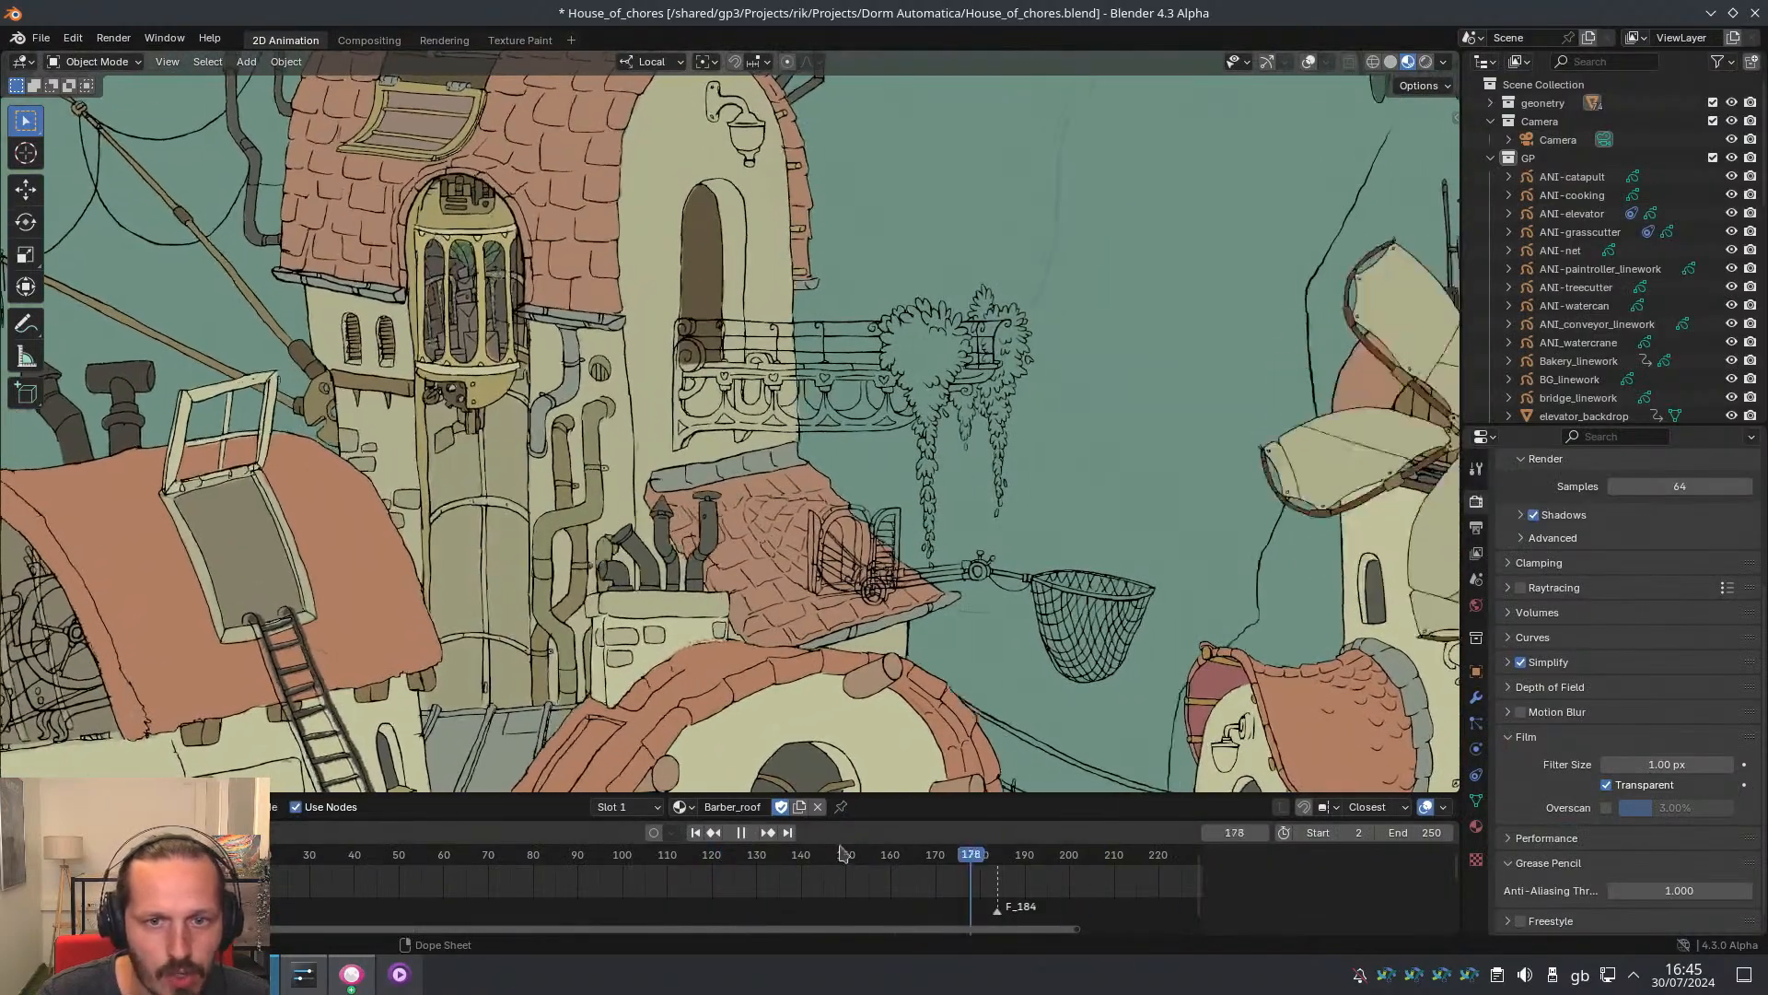
pyautogui.moveTo(840, 854); pyautogui.dragTo(995, 875)
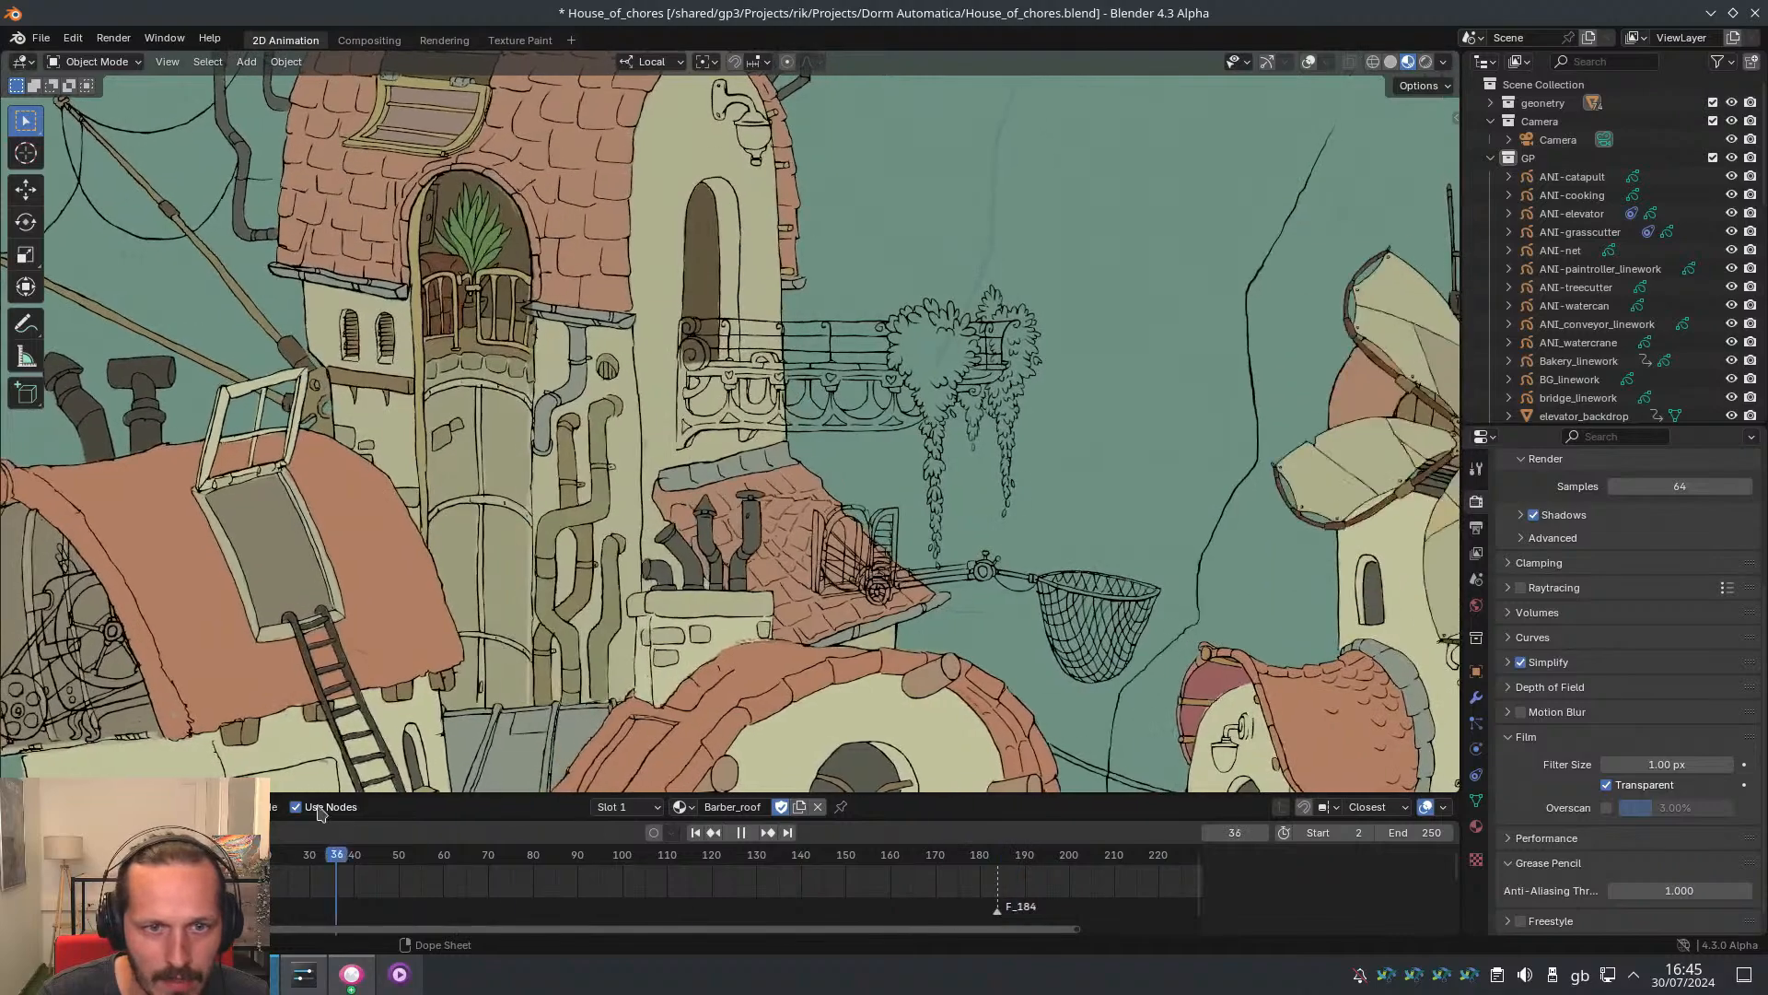
pyautogui.press('space')
# Leave the camera view and examine how the painted house and tower geometry is built from different angles
pyautogui.keyDown('shift'); pyautogui.moveTo(725, 634); pyautogui.dragTo(892, 382, button='middle'); pyautogui.keyUp('shift')
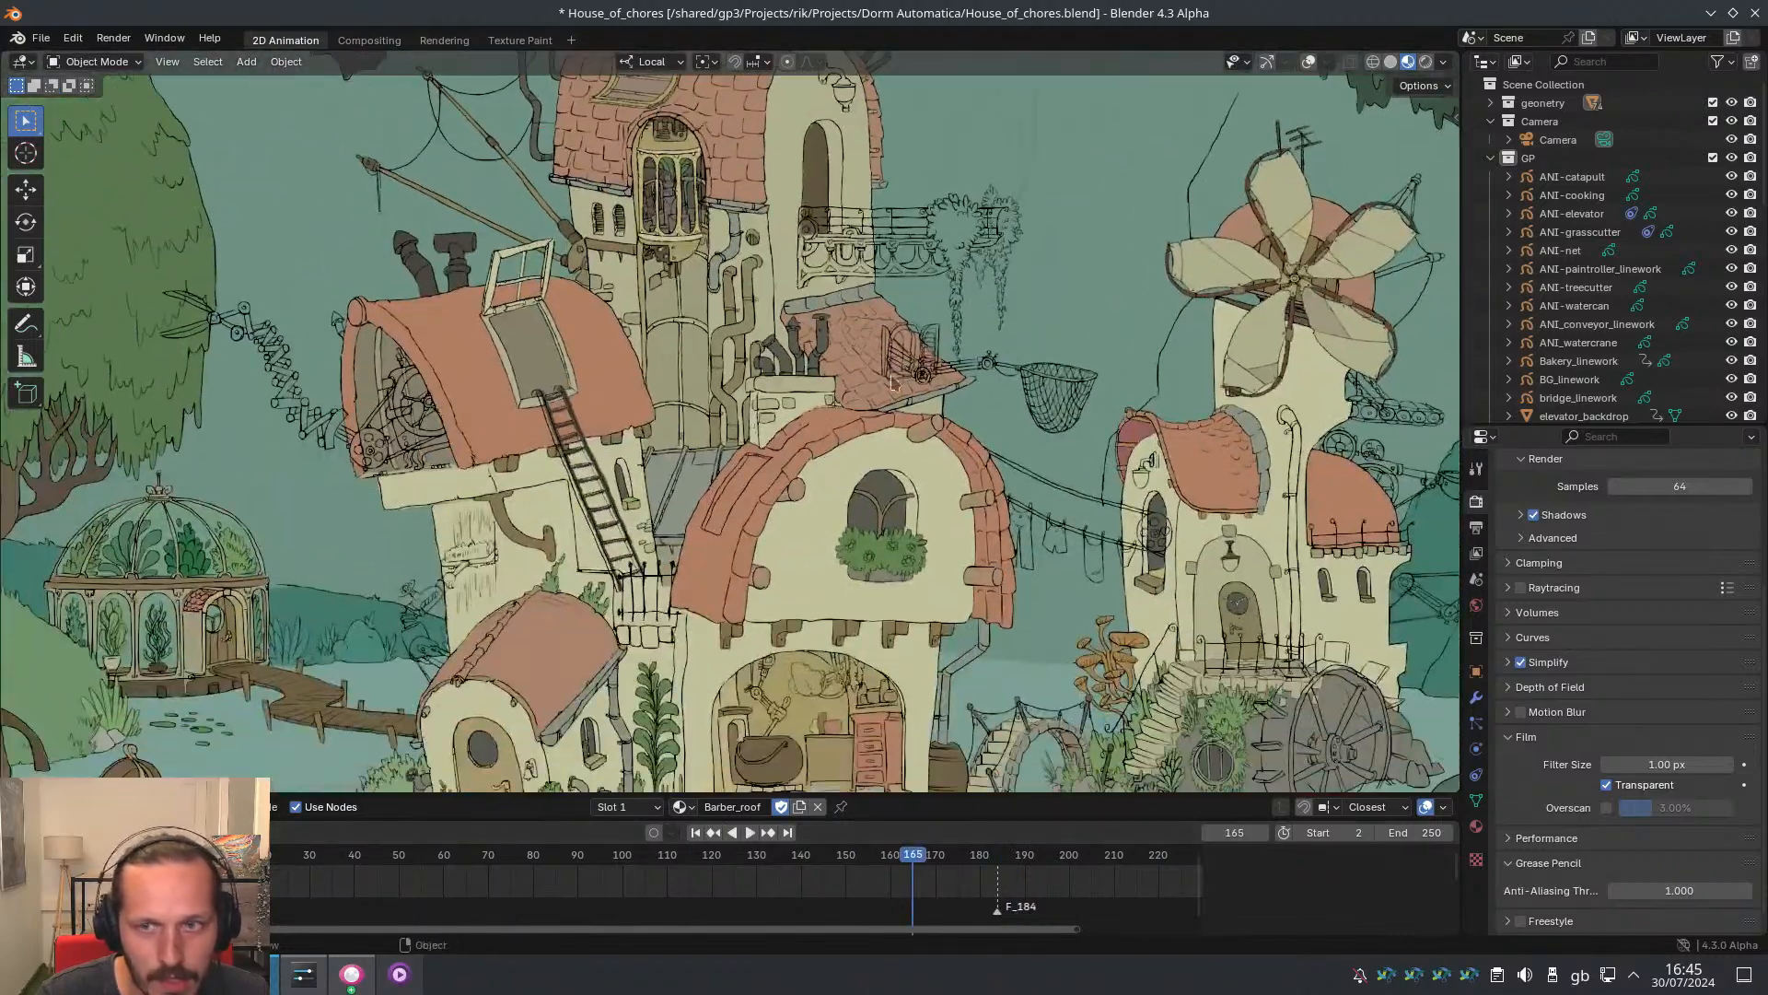
pyautogui.moveTo(1040, 343); pyautogui.dragTo(875, 516, button='middle')
pyautogui.scroll(8, 829, 420)
pyautogui.scroll(6, 950, 601)
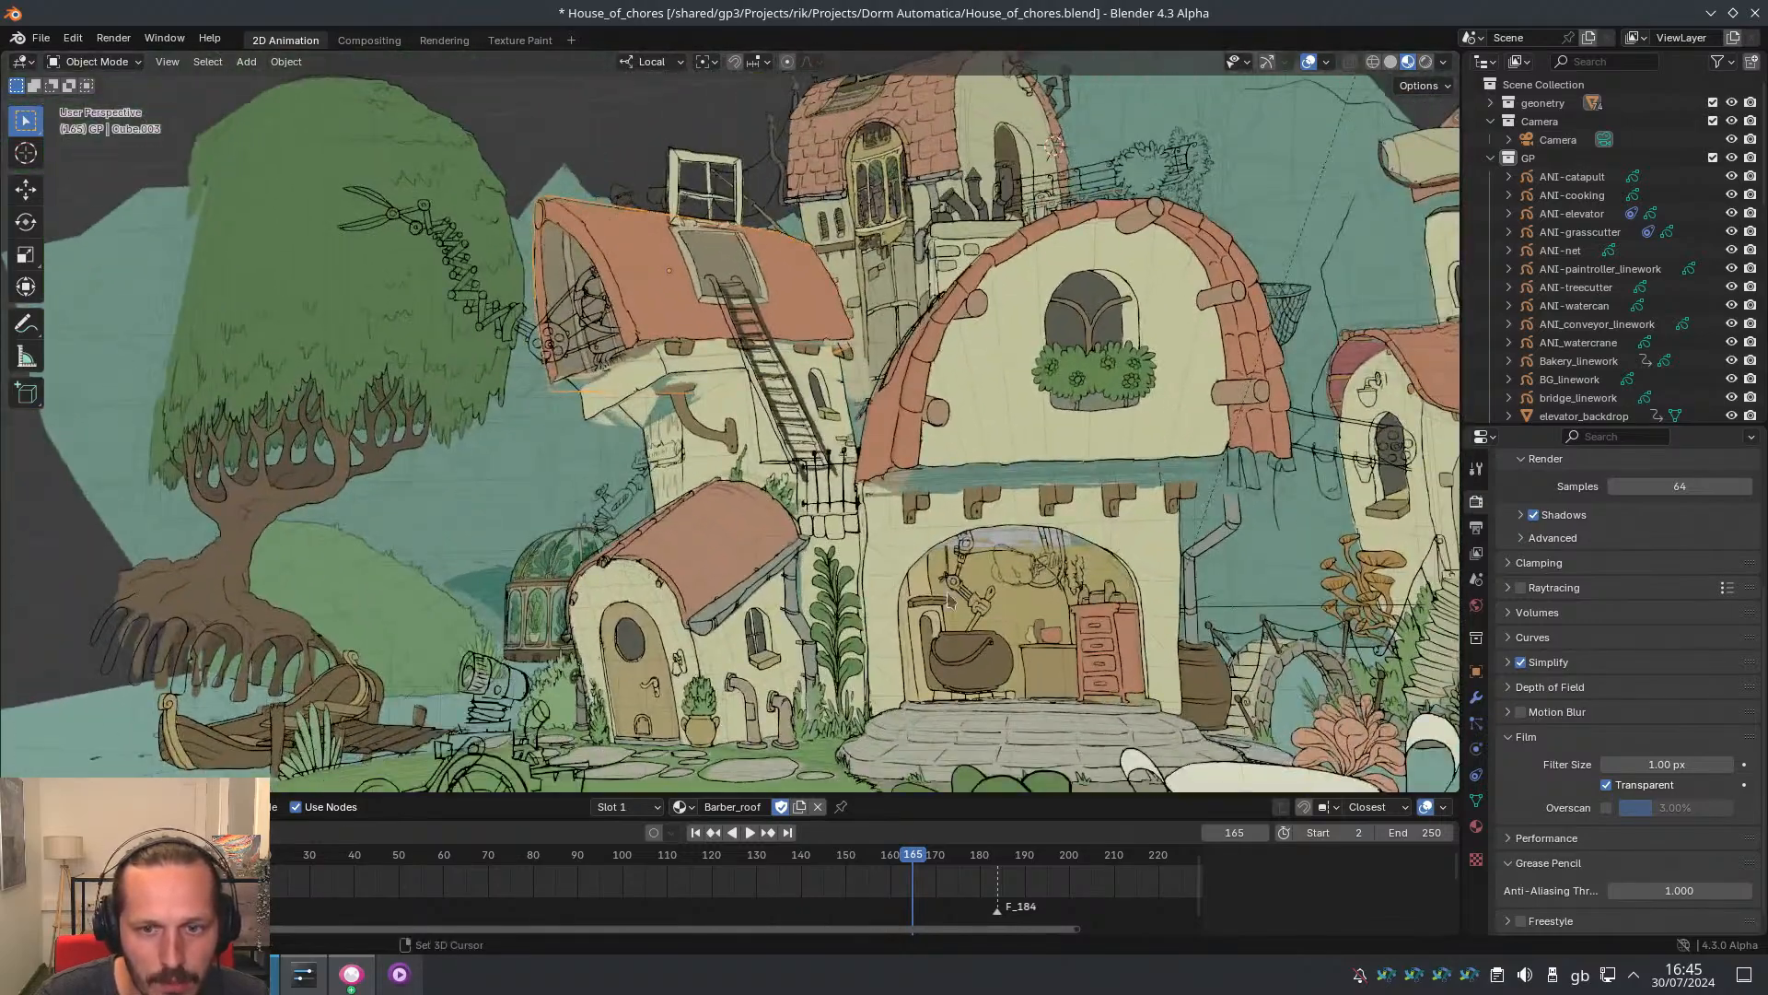
pyautogui.keyDown('shift'); pyautogui.moveTo(951, 600); pyautogui.dragTo(843, 396, button='middle'); pyautogui.keyUp('shift')
pyautogui.scroll(4, 851, 422)
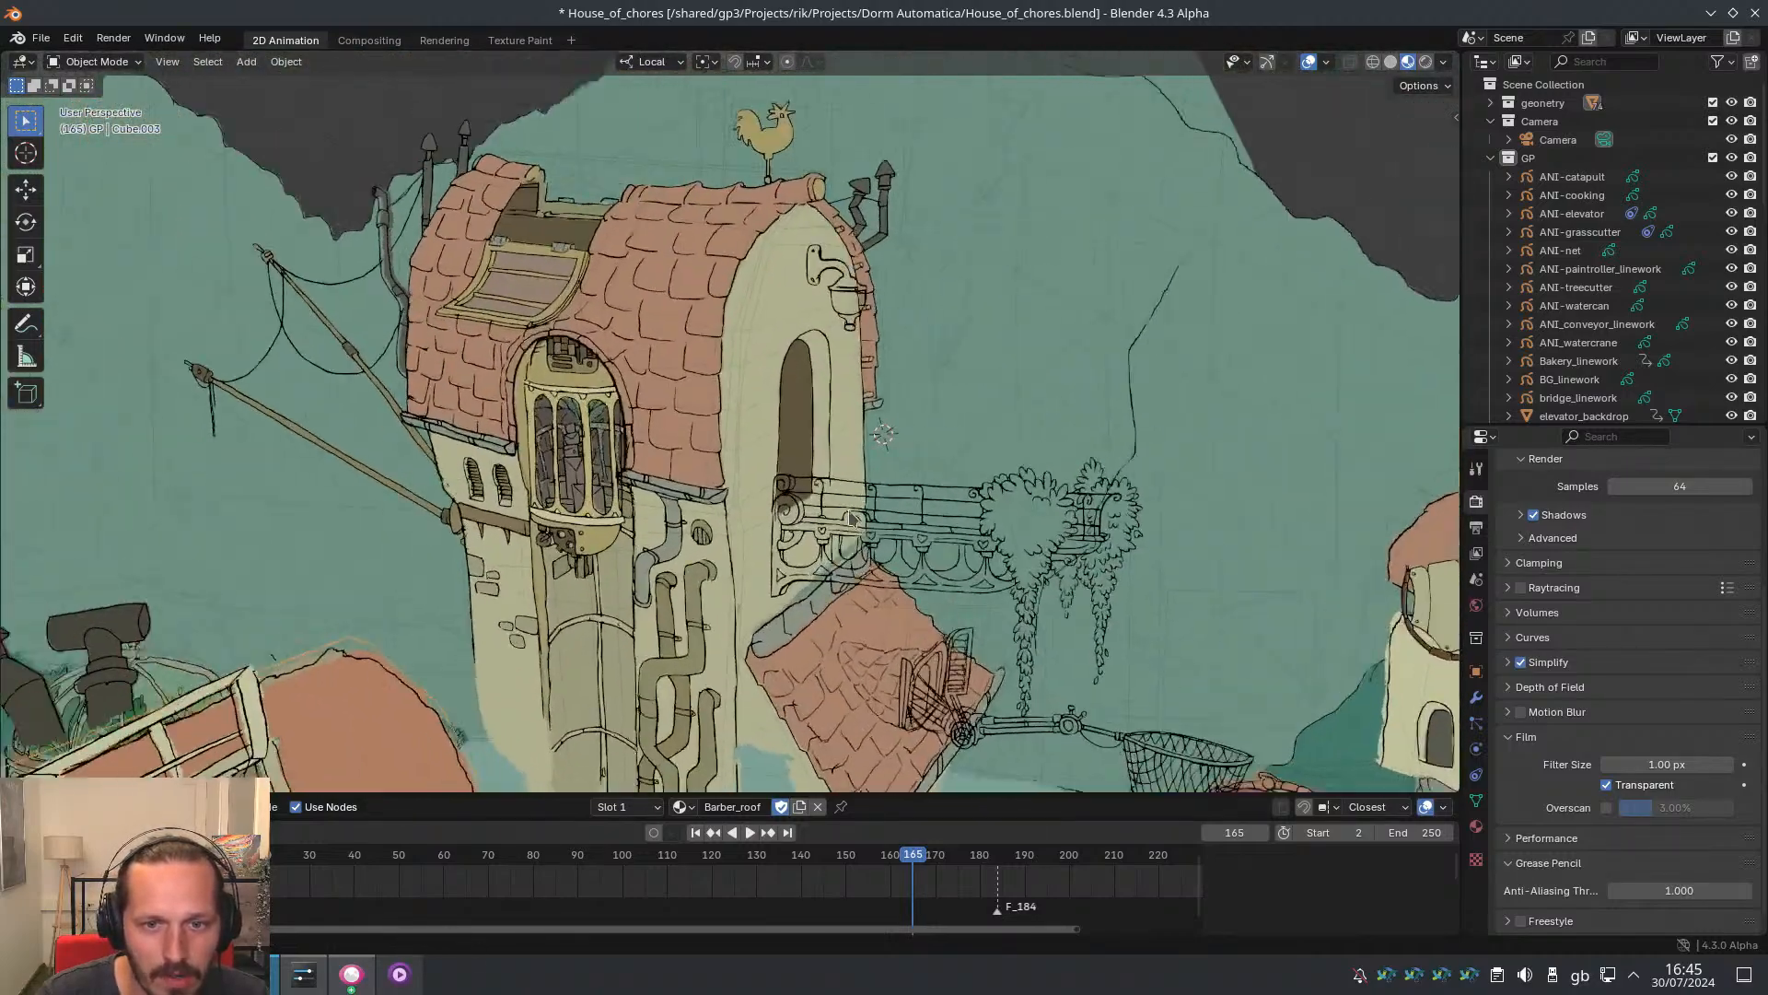
pyautogui.moveTo(718, 392); pyautogui.dragTo(770, 363, button='middle')
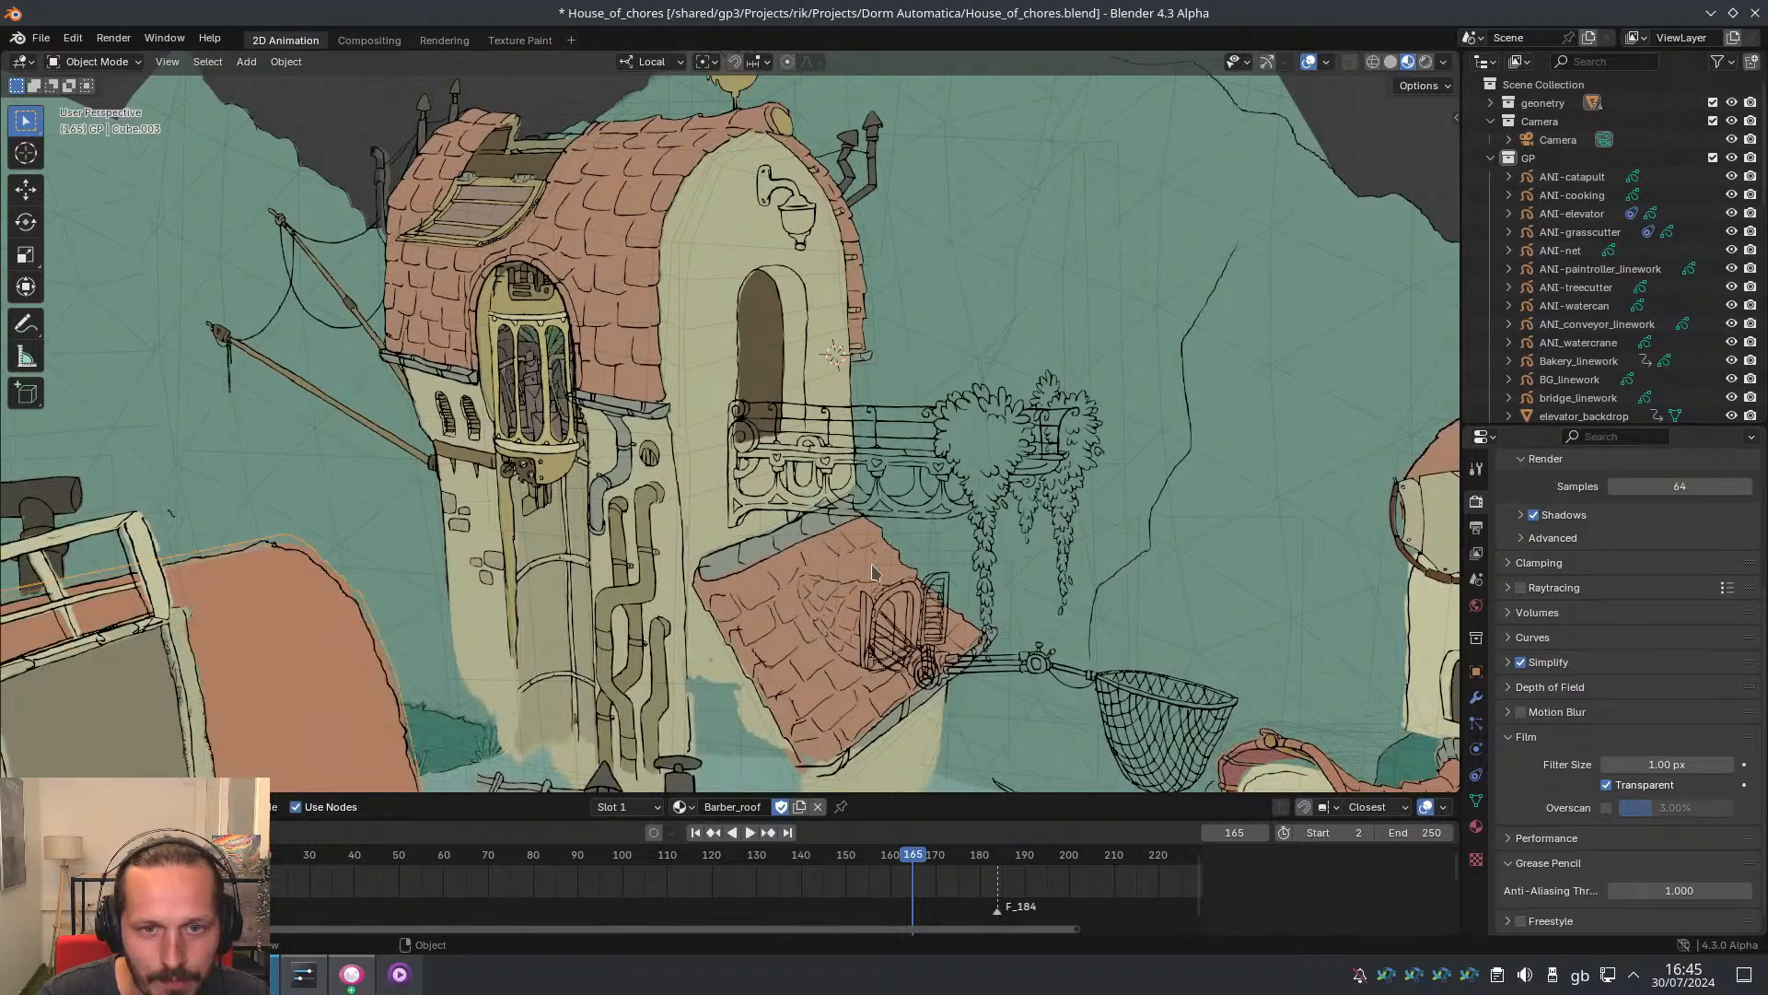
pyautogui.moveTo(873, 571); pyautogui.dragTo(875, 522, button='middle')
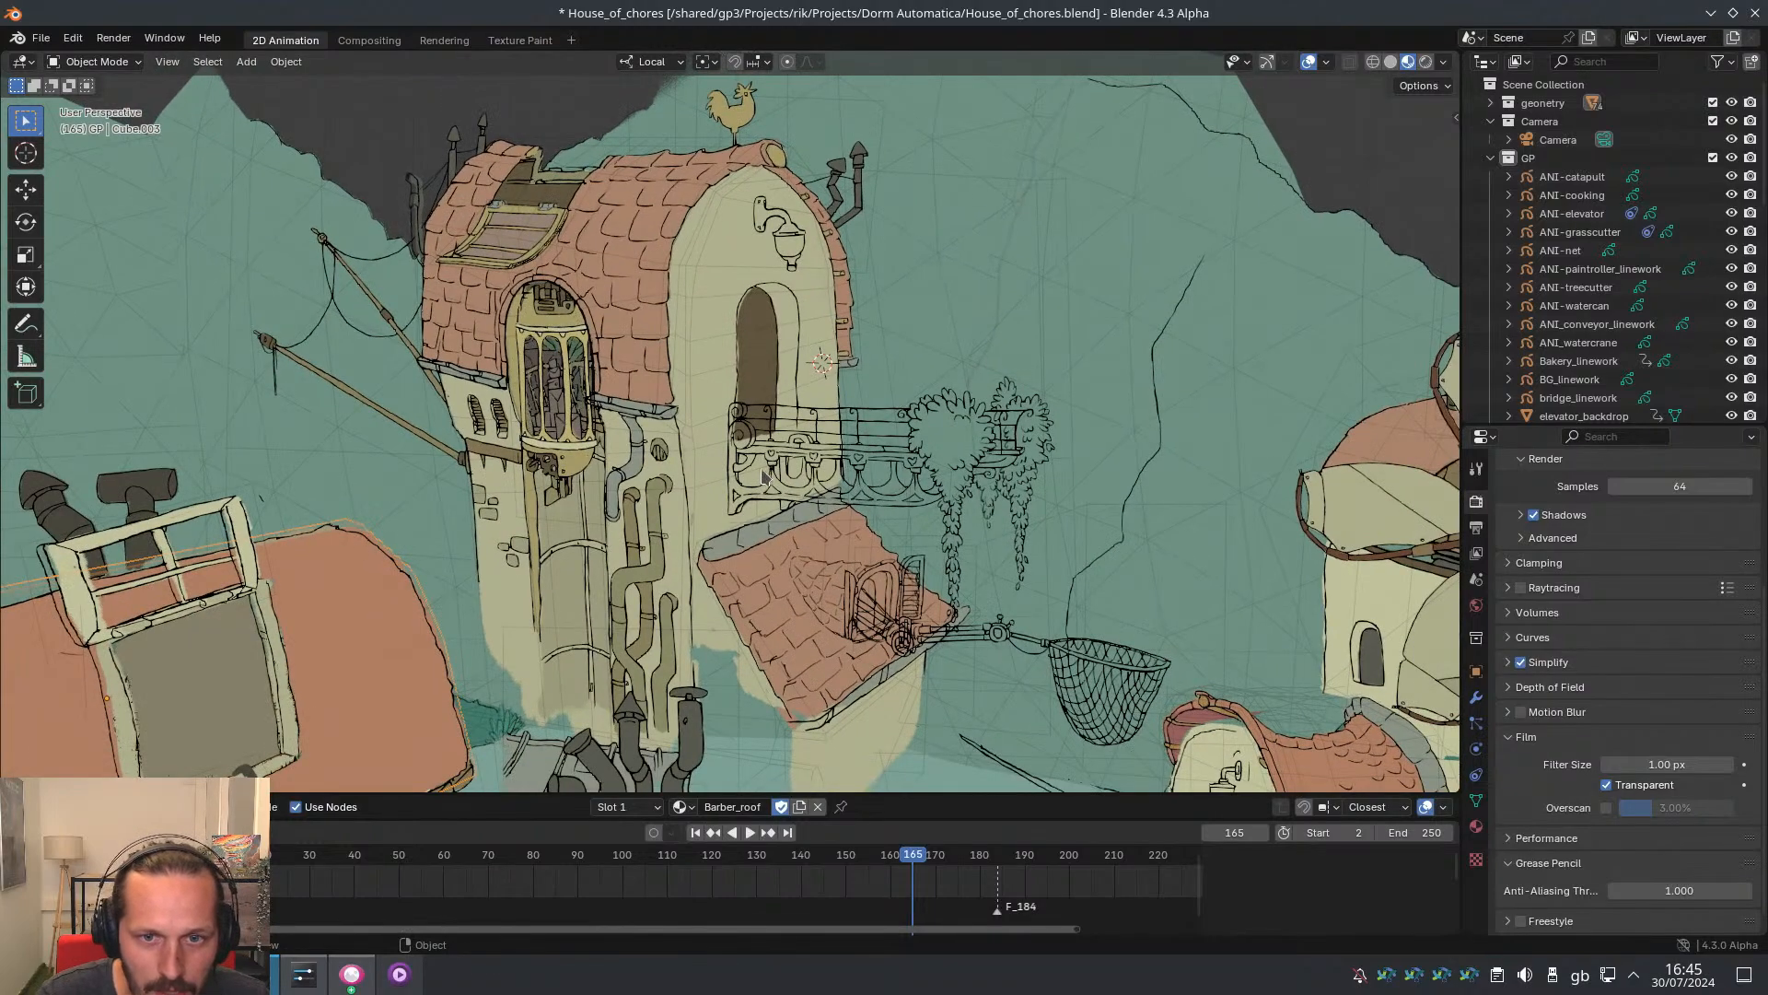
# Return to the camera view, play and scrub the animation around the tower, and stop at frame 95
pyautogui.press('KP_0')
pyautogui.scroll(5, 776, 549)
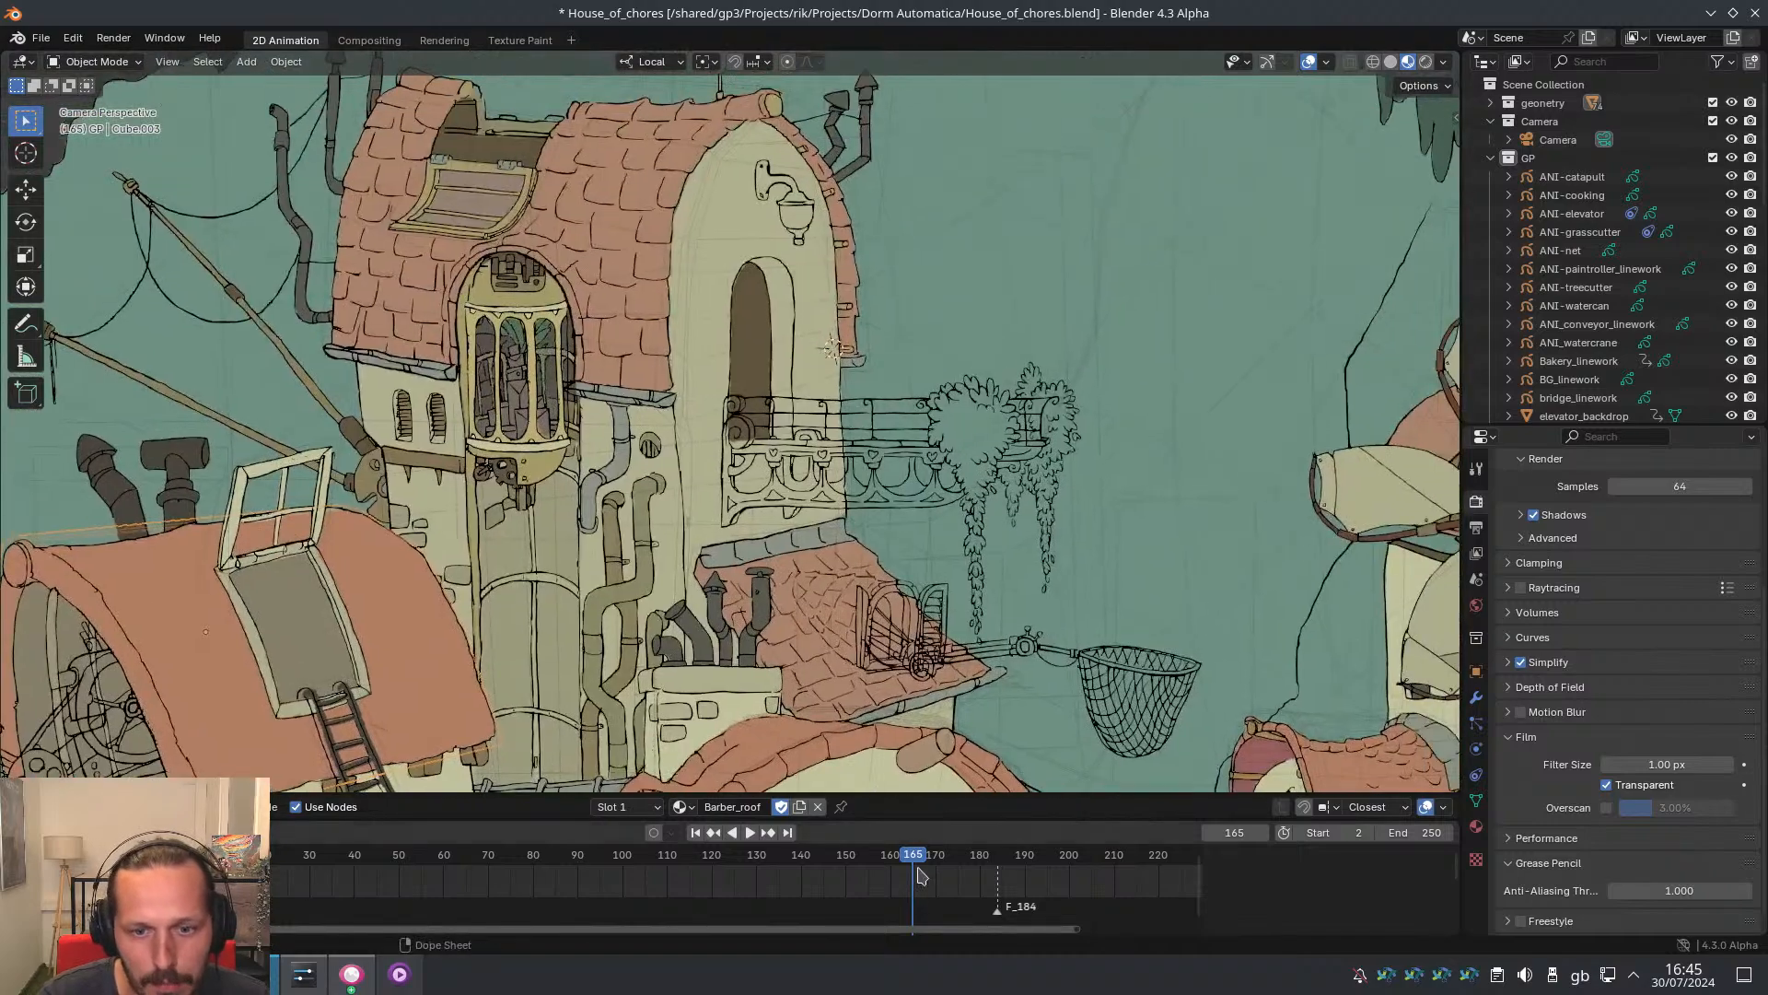
pyautogui.press('space')
pyautogui.click(389, 864)
pyautogui.moveTo(388, 863); pyautogui.dragTo(847, 859)
pyautogui.press('Escape')
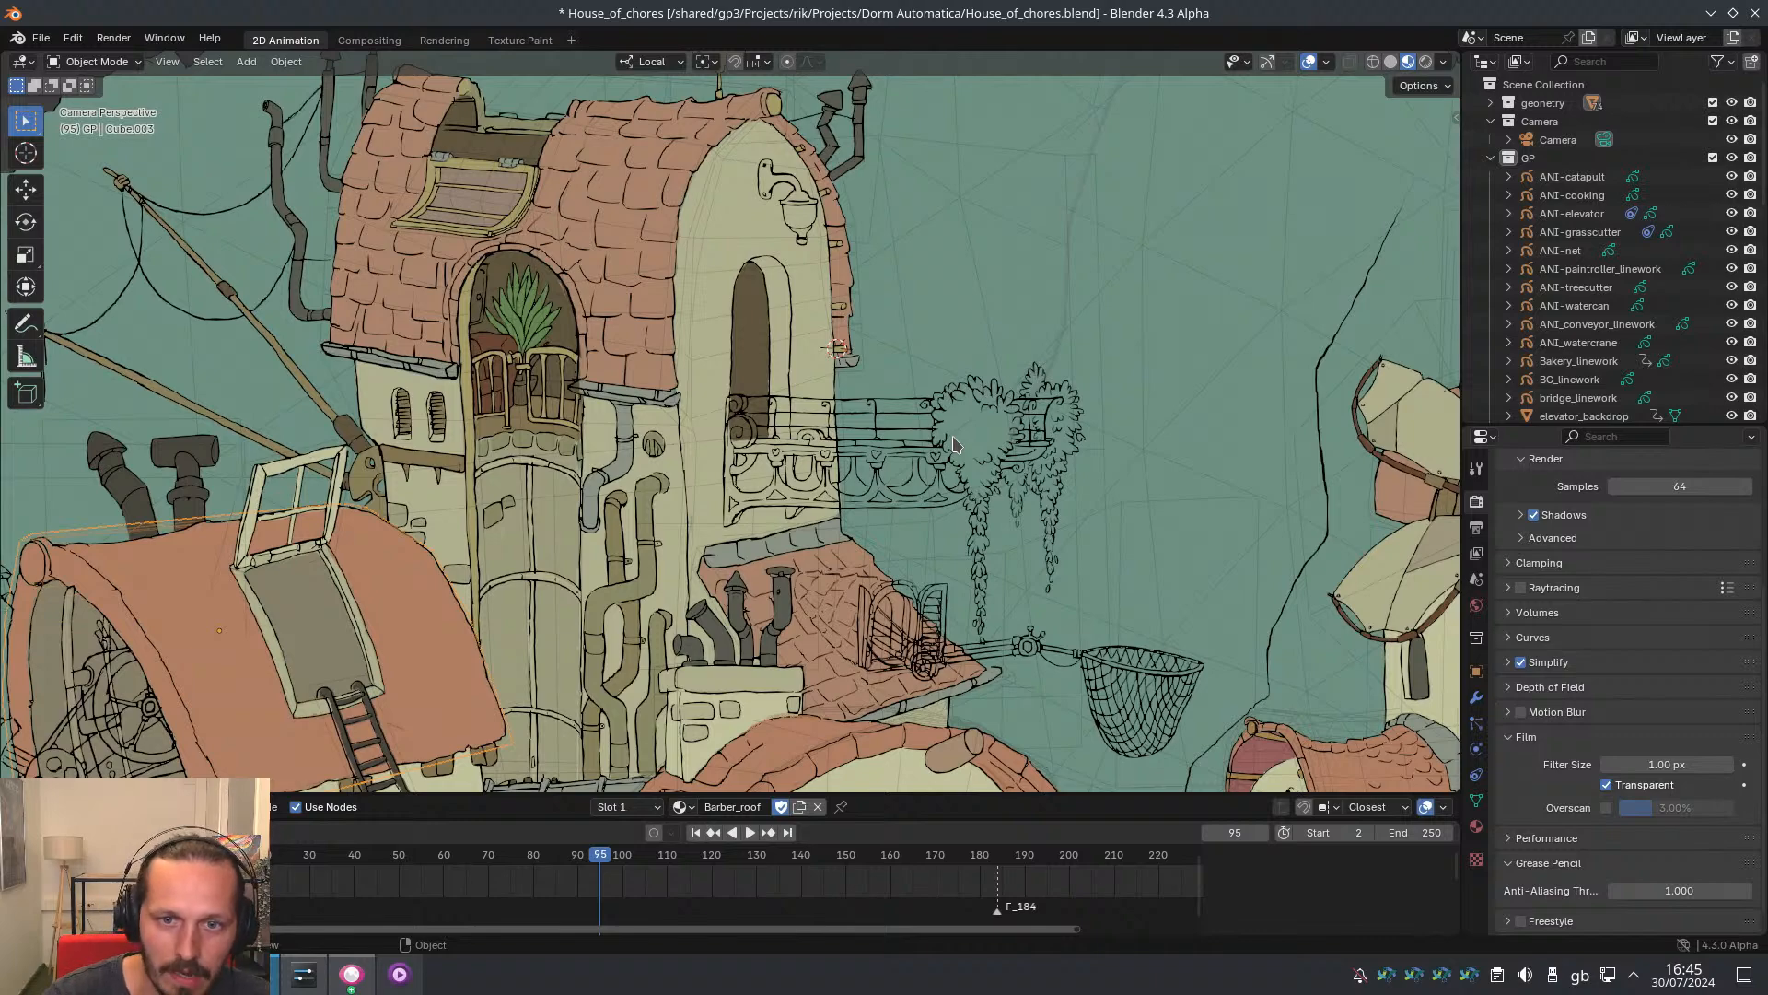
# Frame more of the house, play the animation briefly, and scrub to frame 76
pyautogui.scroll(-3, 958, 617)
pyautogui.keyDown('shift'); pyautogui.moveTo(859, 583); pyautogui.dragTo(881, 536, button='middle'); pyautogui.keyUp('shift')
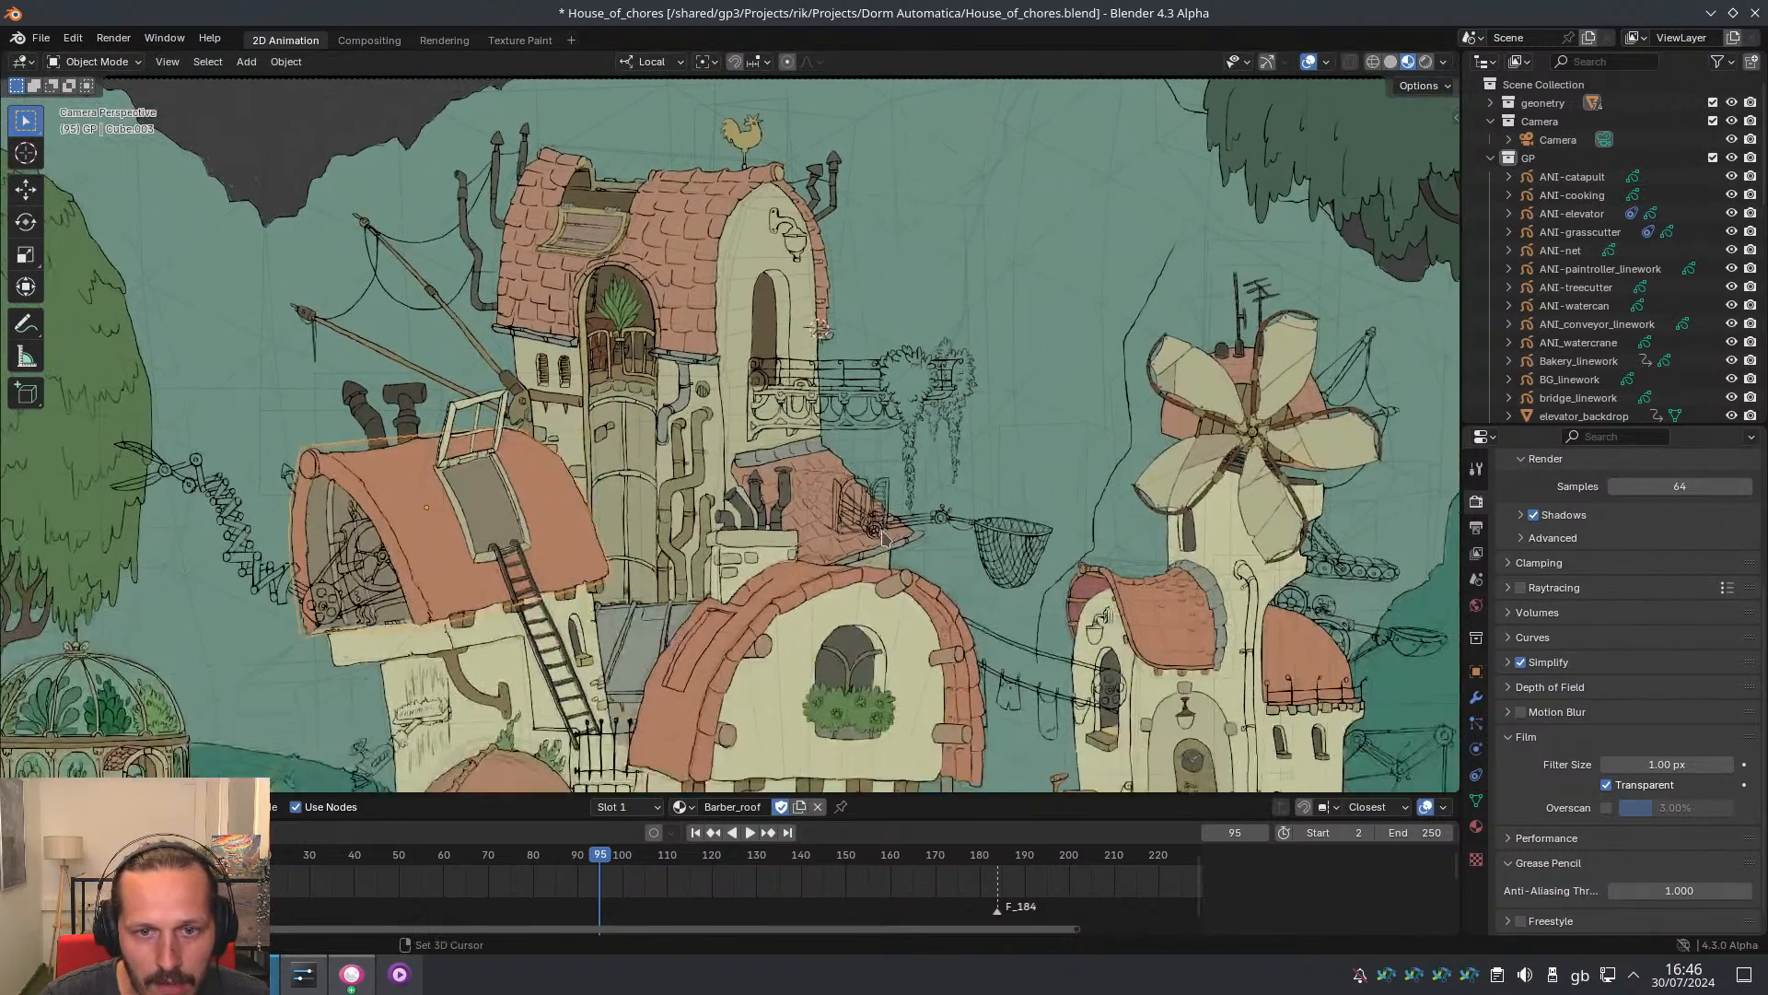
pyautogui.scroll(-1, 881, 536)
pyautogui.press('space')
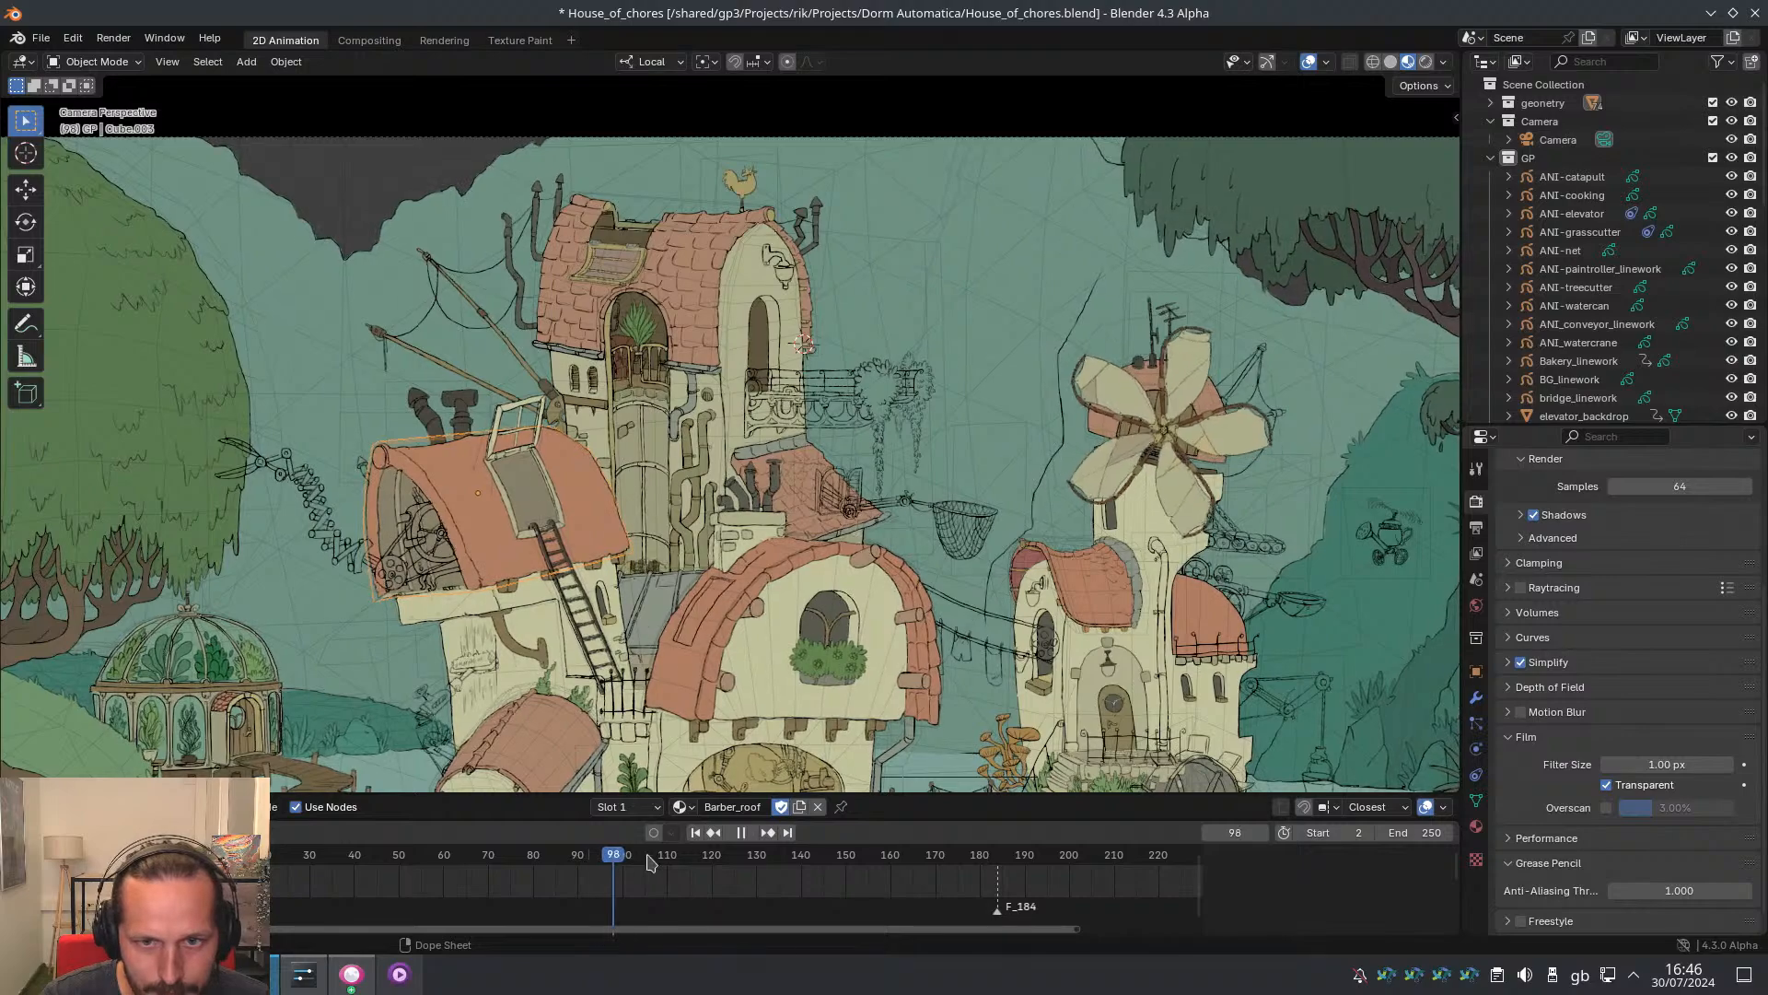
pyautogui.moveTo(648, 855); pyautogui.dragTo(513, 857)
pyautogui.press('space')
# Select the tower's linework to inspect it, and select the unpainted balcony plane Plane.006 instead
pyautogui.scroll(3, 993, 598)
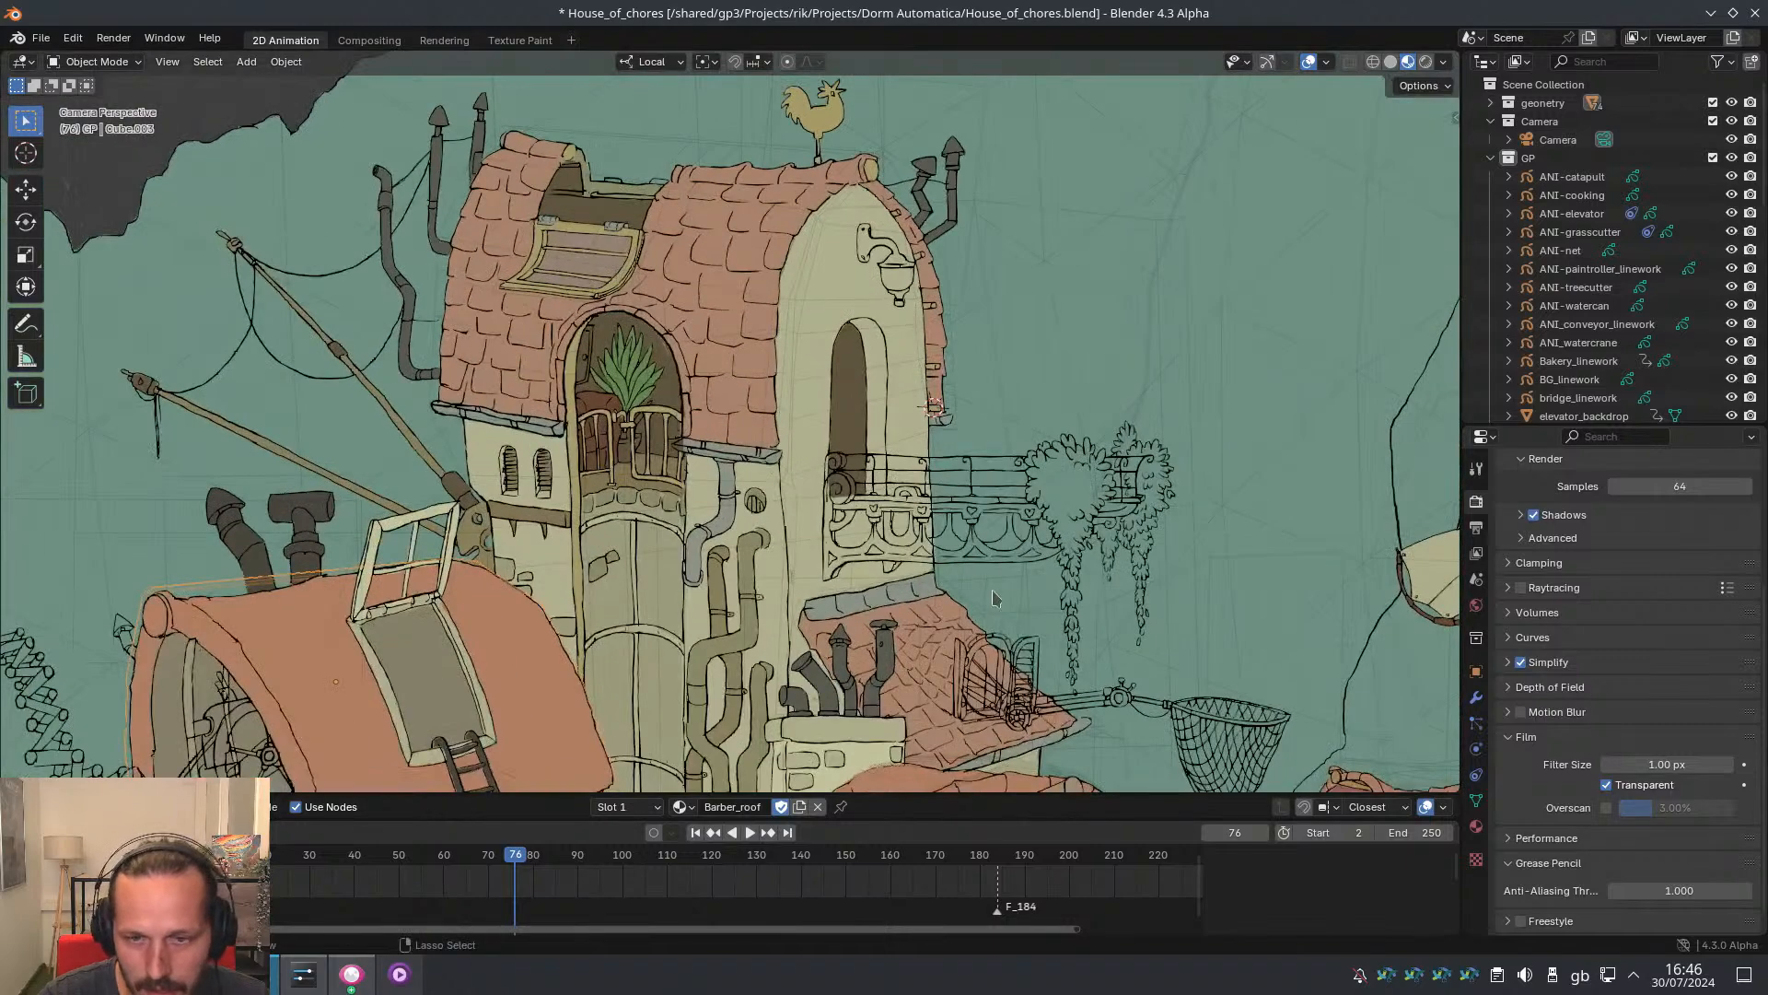
pyautogui.click(969, 504)
pyautogui.scroll(-3, 944, 424)
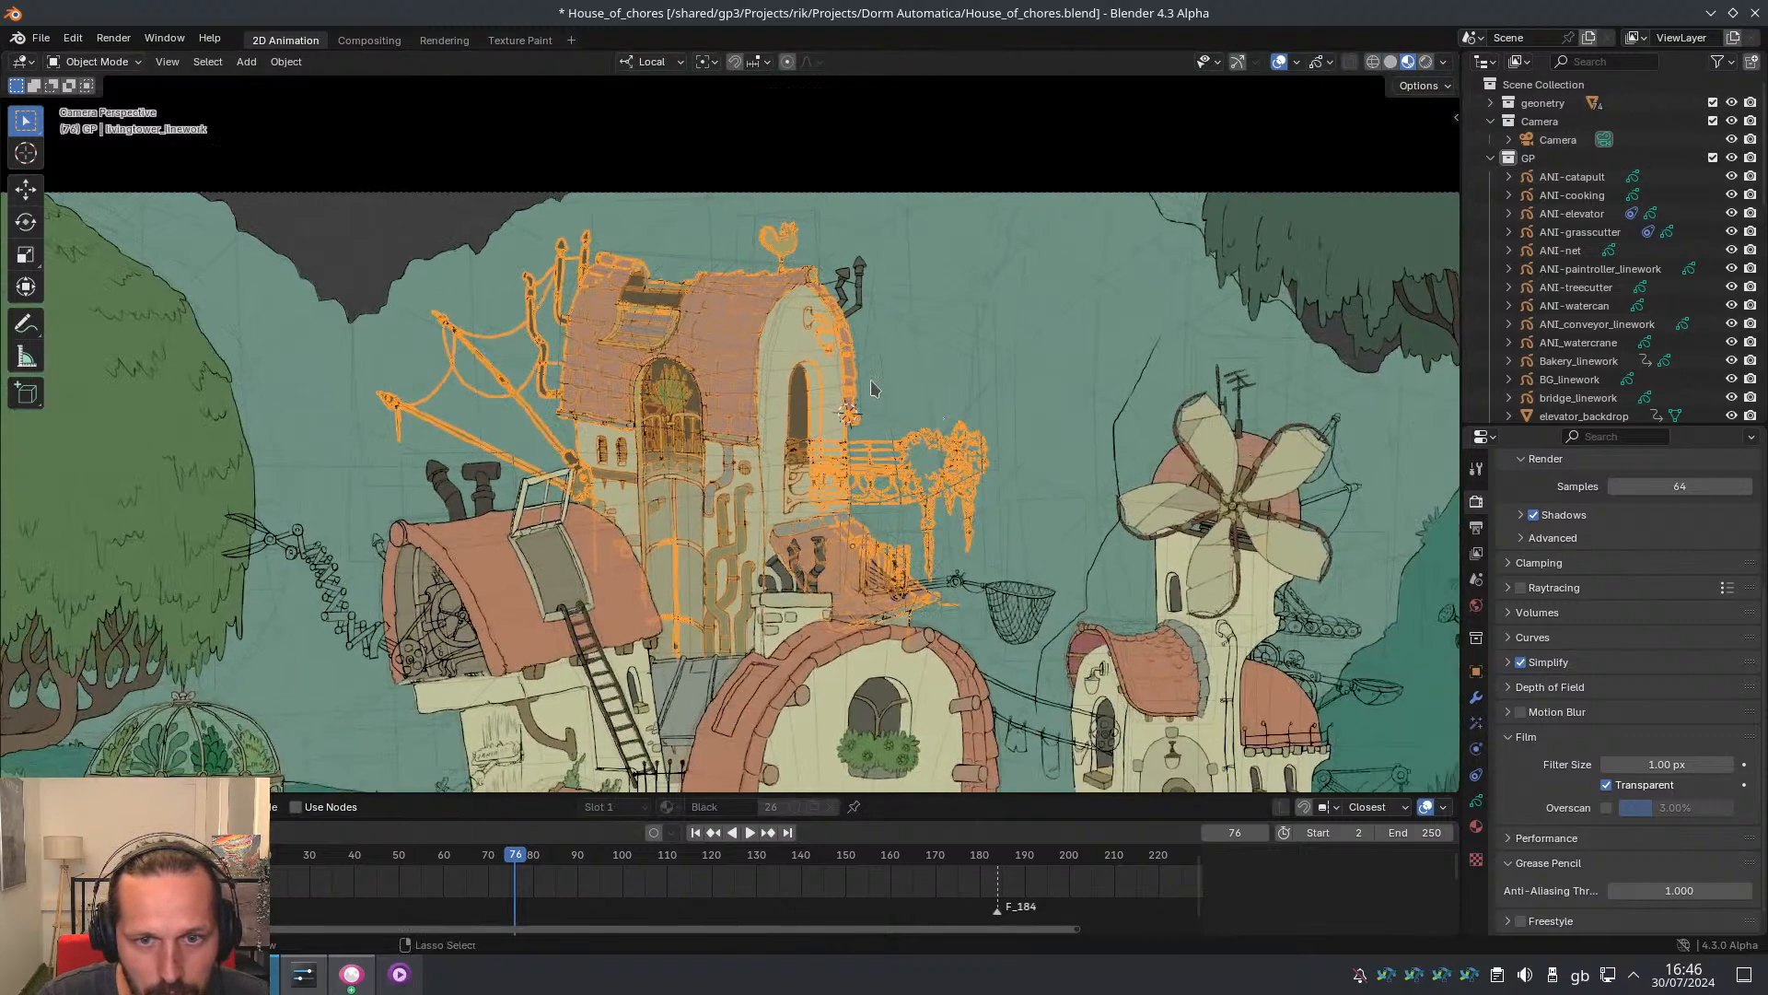
pyautogui.scroll(2, 907, 431)
pyautogui.click(889, 440)
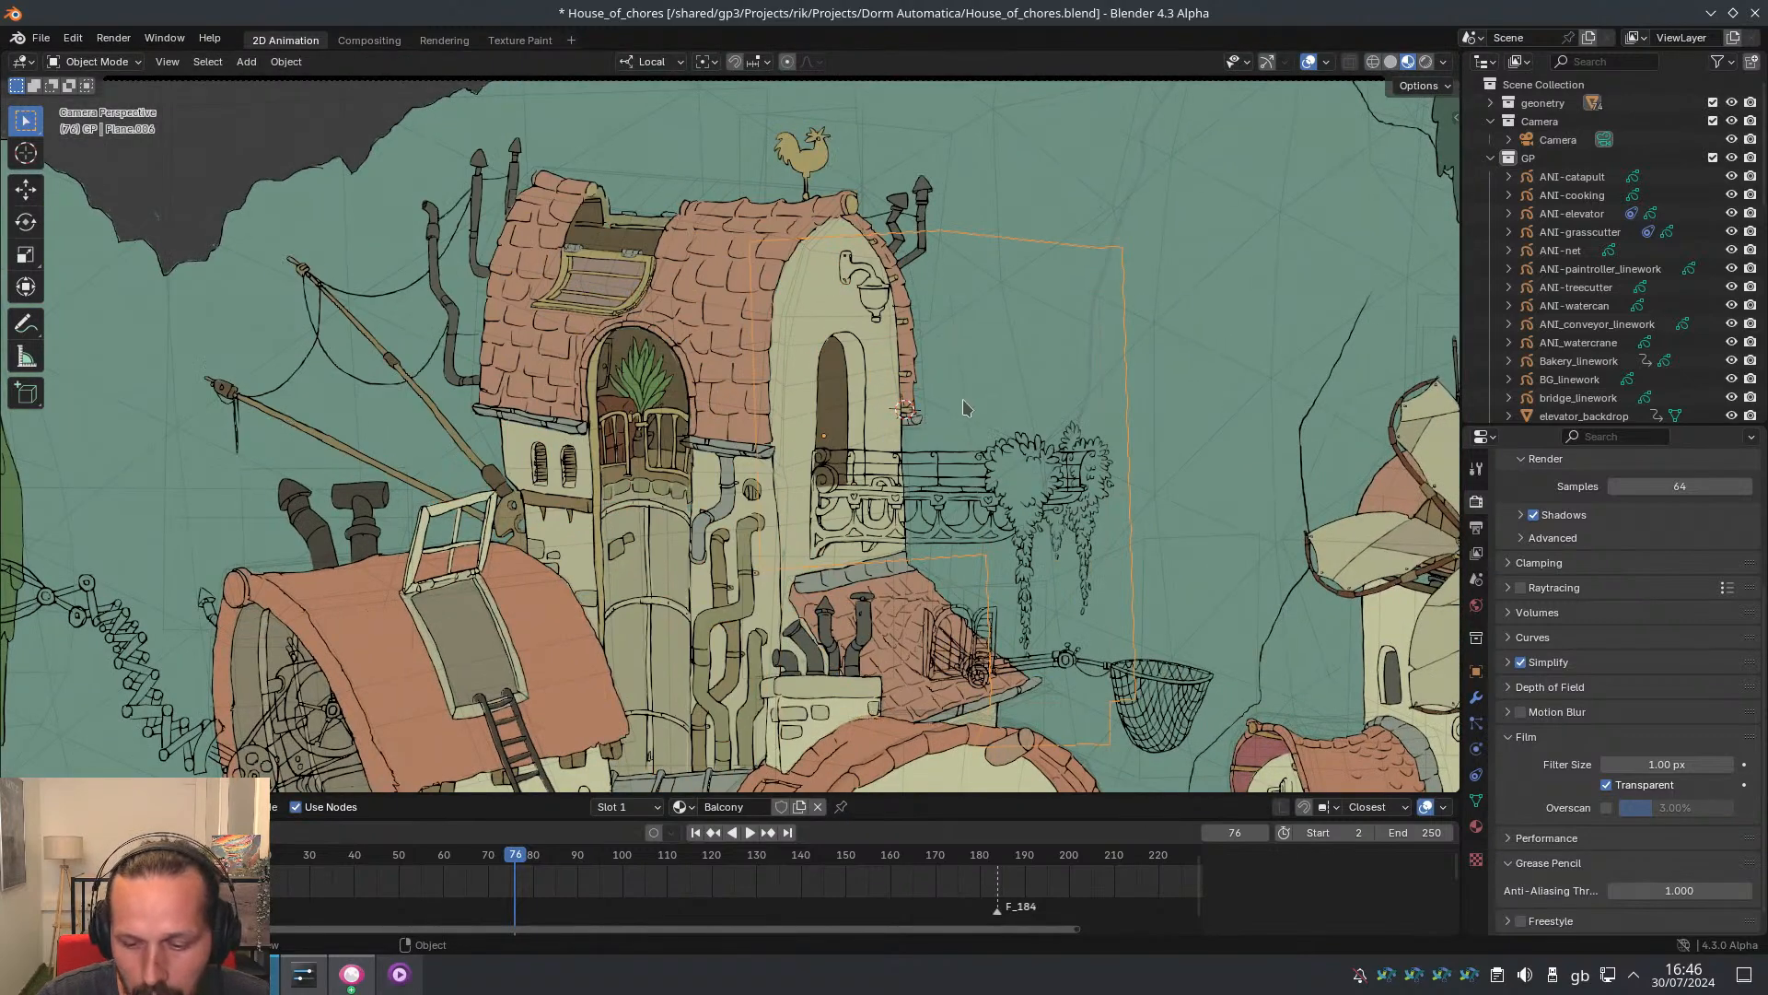
pyautogui.scroll(-3, 958, 402)
pyautogui.scroll(3, 956, 396)
# Examine the selected balcony plane's placement against the tower and background from several angles outside the camera view
pyautogui.moveTo(956, 398); pyautogui.dragTo(882, 473, button='middle')
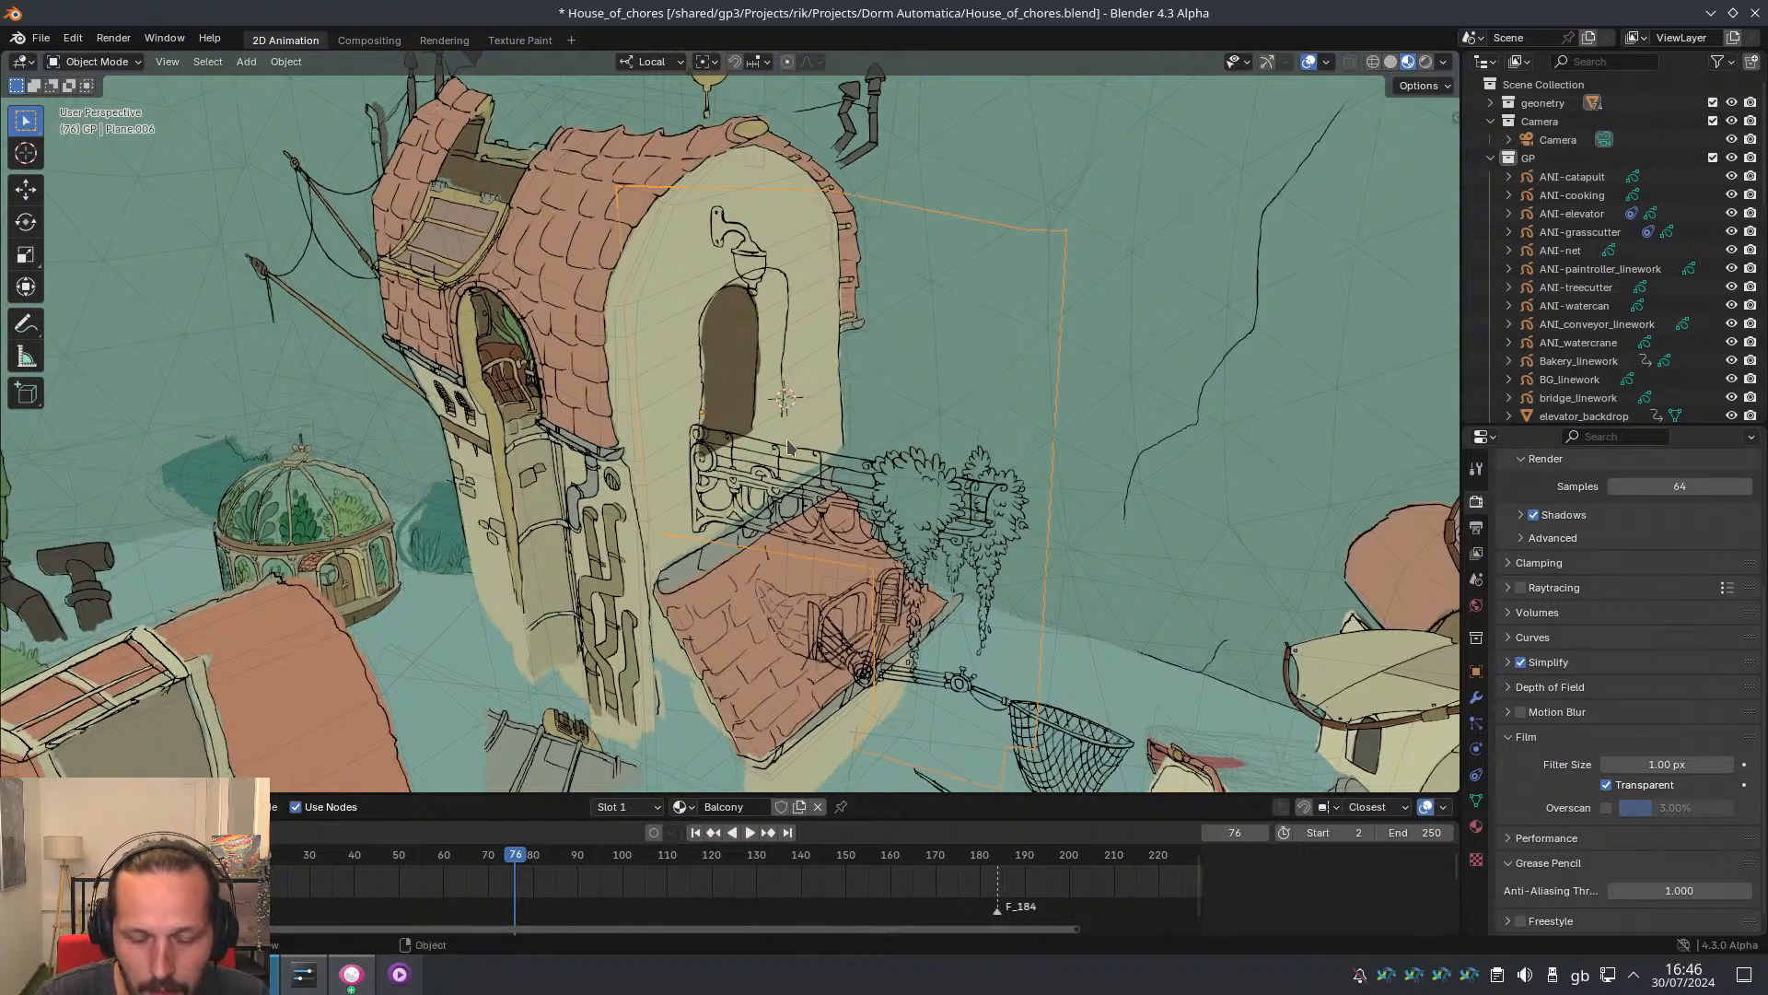
pyautogui.hotkey('shift', 'a')
pyautogui.keyDown('ctrl'); pyautogui.moveTo(1005, 351); pyautogui.dragTo(849, 503, button='middle'); pyautogui.keyUp('ctrl')
pyautogui.moveTo(760, 551); pyautogui.dragTo(722, 480, button='middle')
pyautogui.moveTo(942, 417); pyautogui.dragTo(829, 363, button='middle')
pyautogui.keyDown('shift'); pyautogui.moveTo(854, 578); pyautogui.dragTo(895, 552, button='middle'); pyautogui.keyUp('shift')
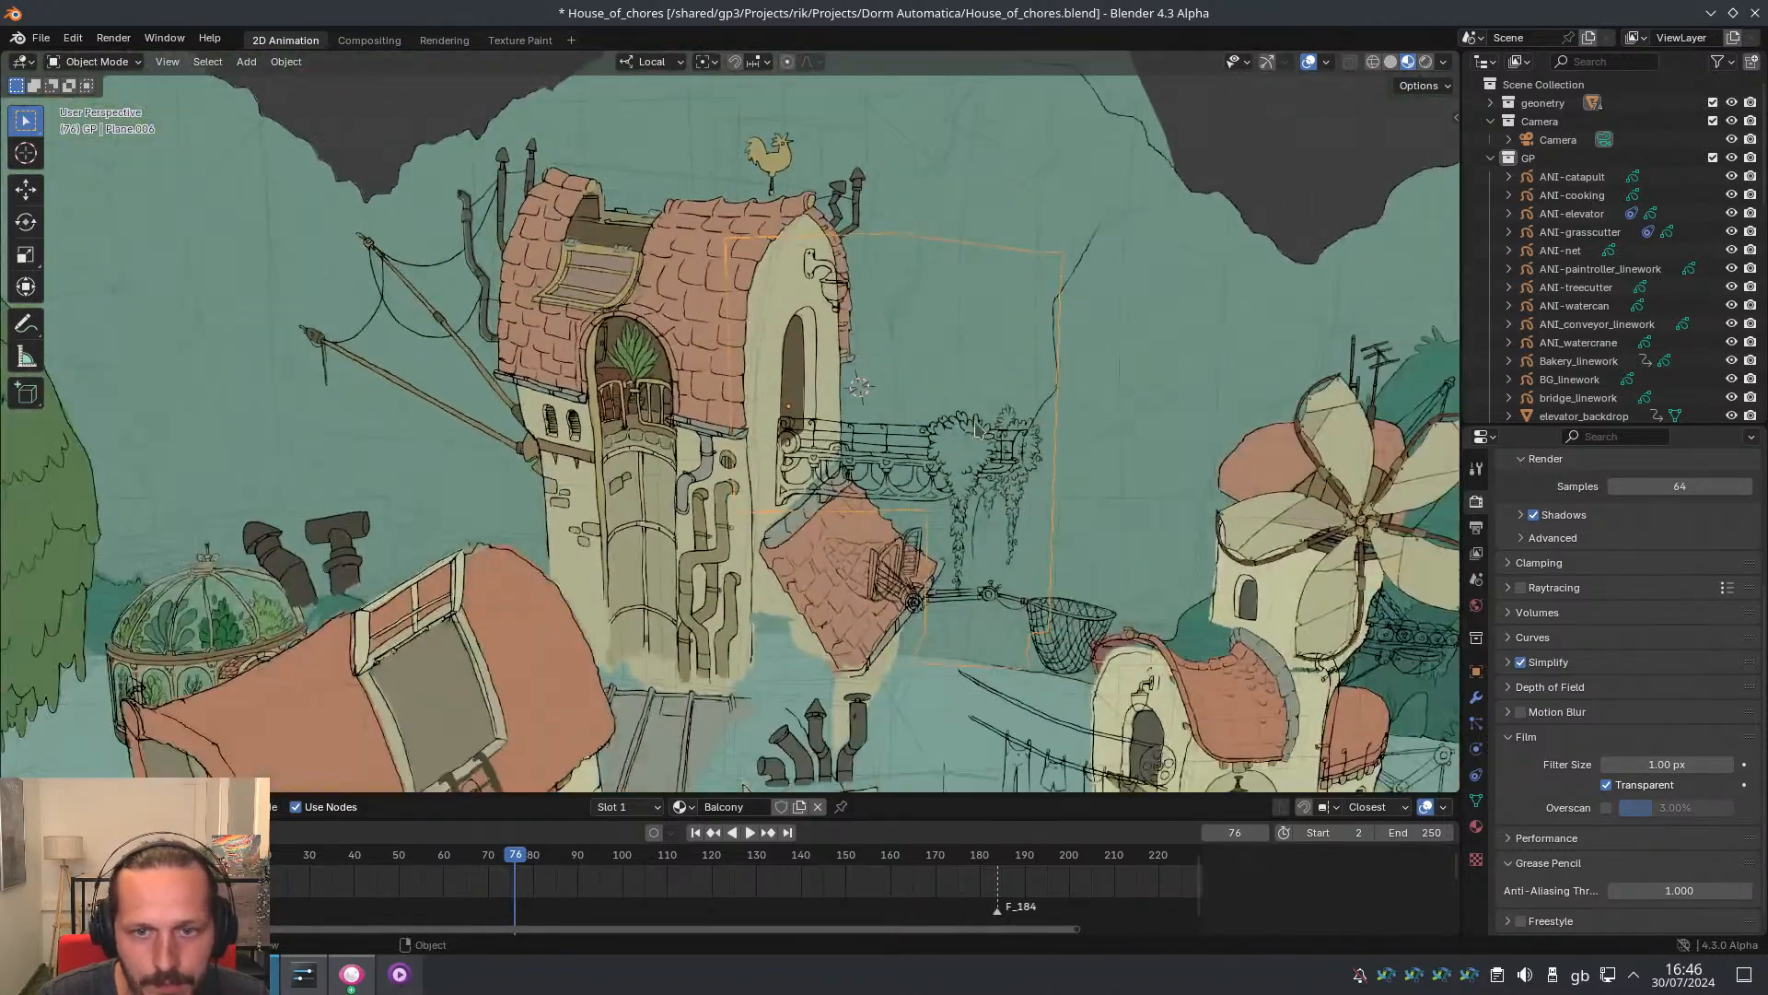
pyautogui.moveTo(974, 422); pyautogui.dragTo(790, 453, button='middle')
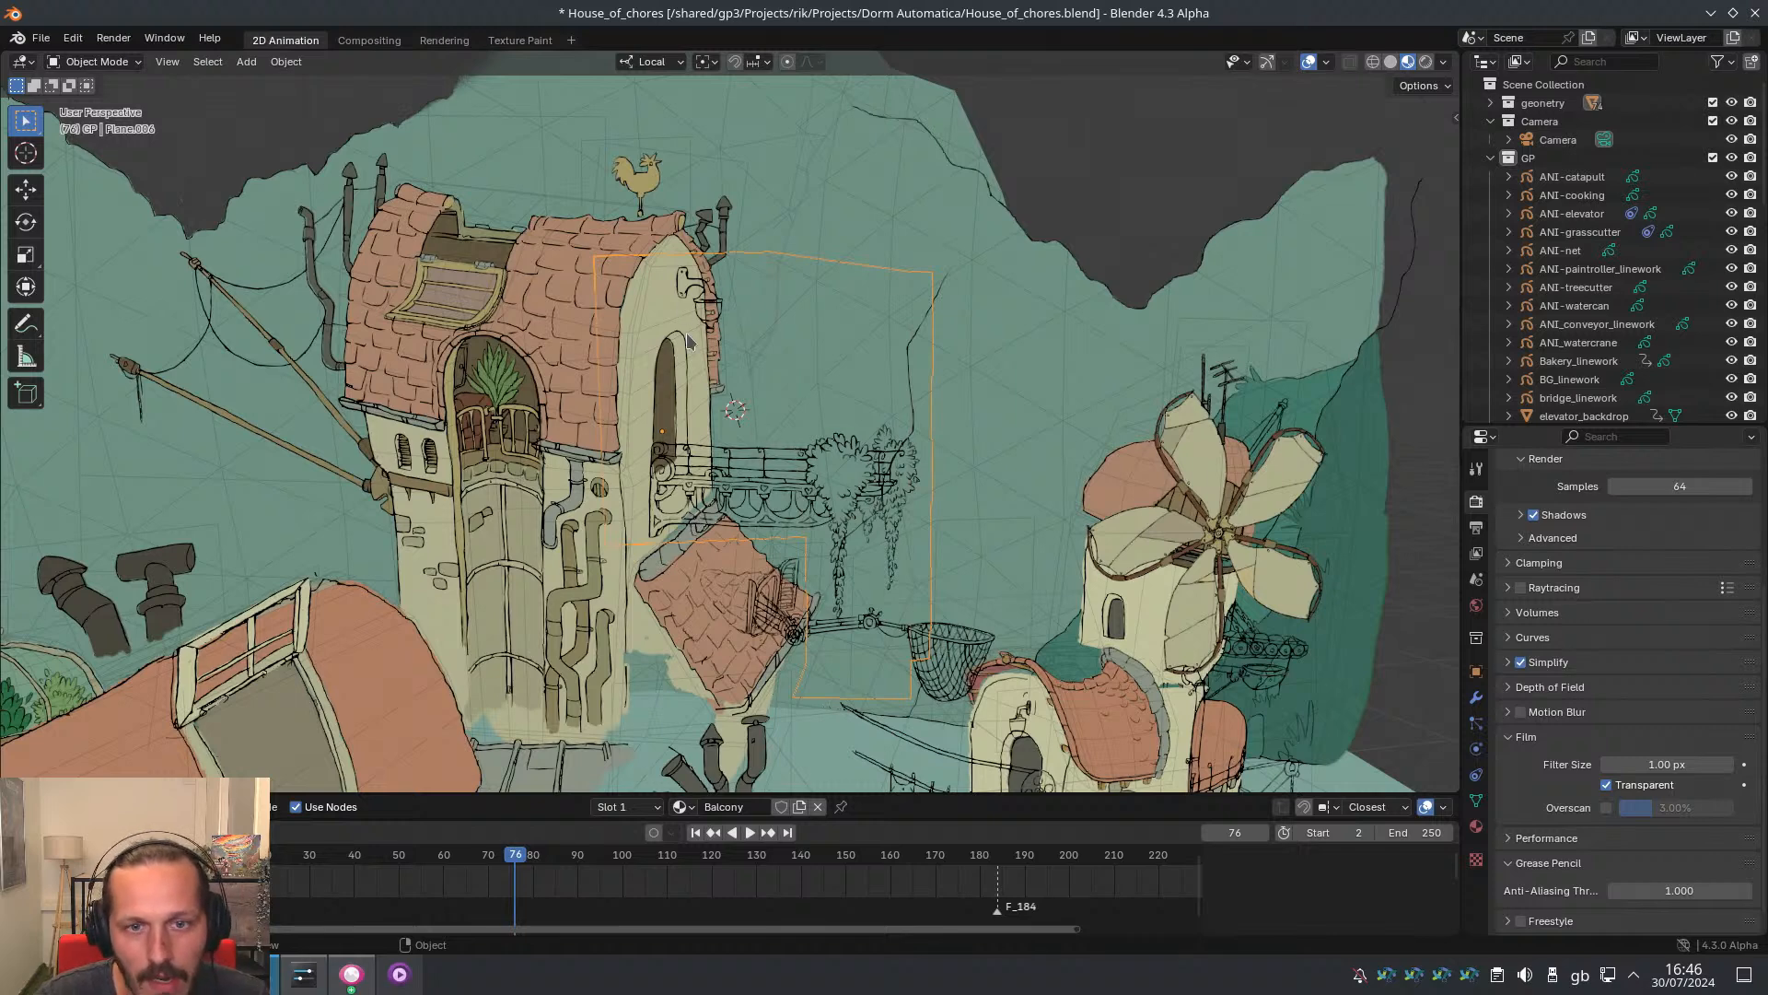
pyautogui.moveTo(686, 340); pyautogui.dragTo(927, 303, button='middle')
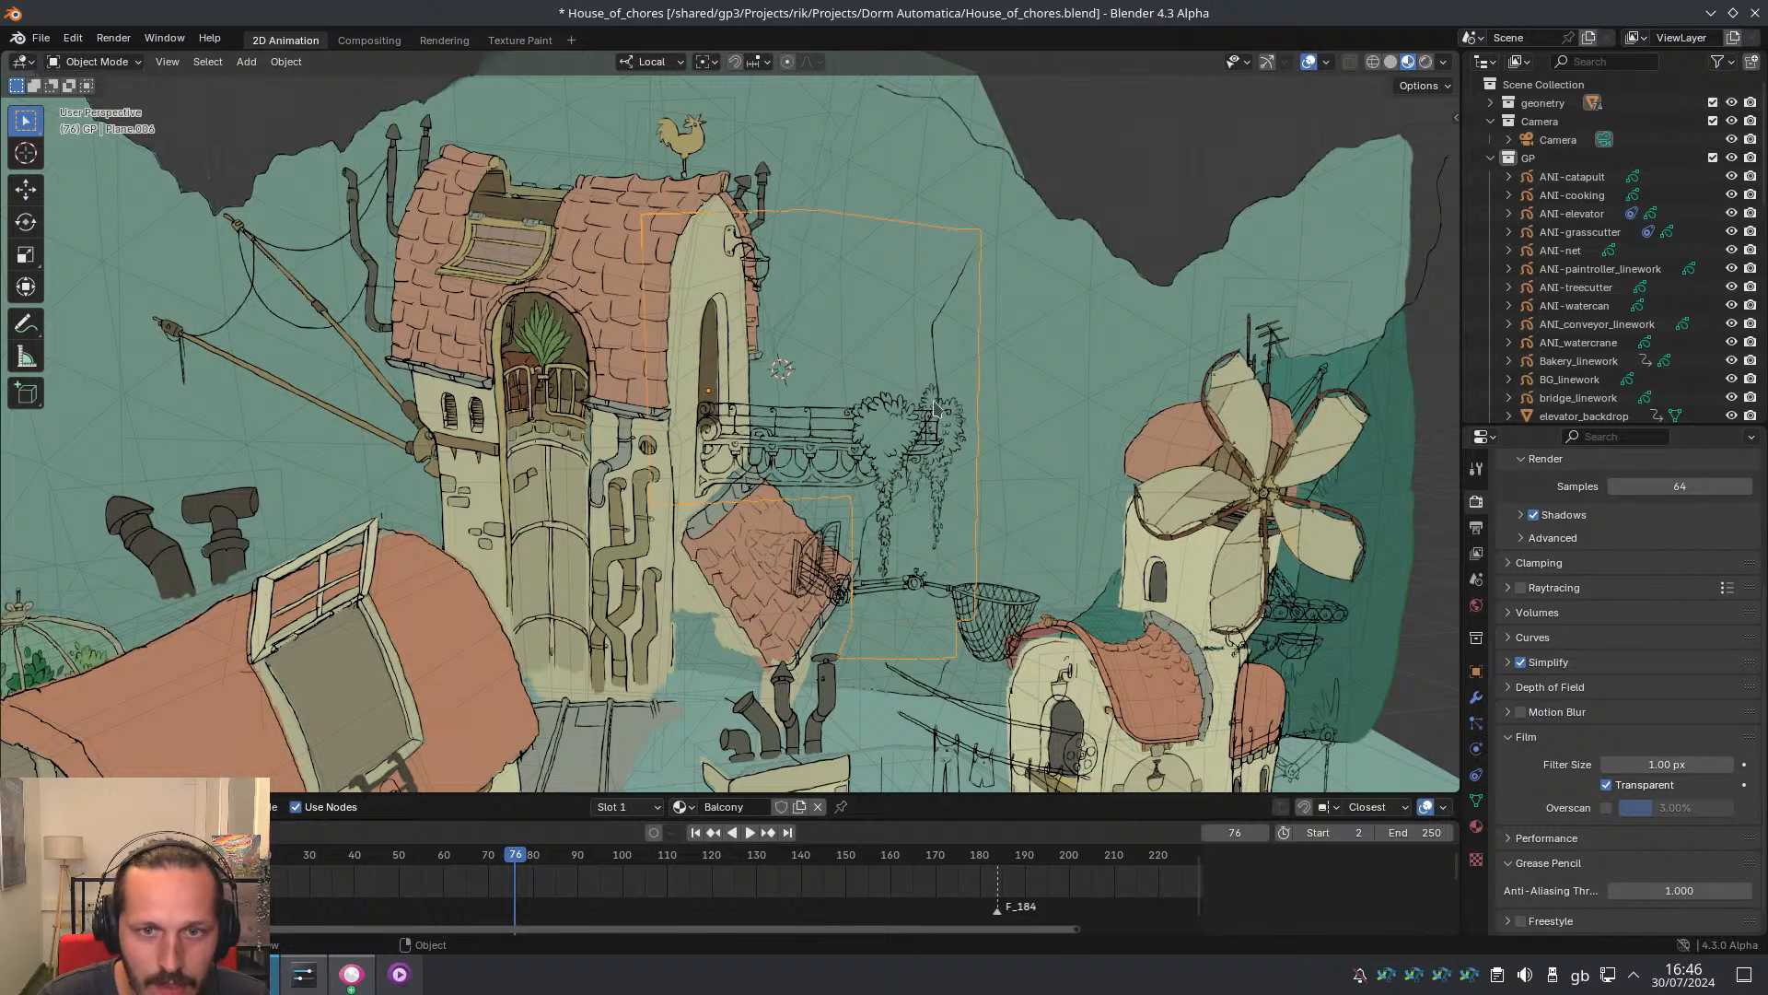
# Inspect the balcony plane's geometry in wireframe shading, and restore the Material Preview shading
pyautogui.moveTo(926, 412)
pyautogui.keyDown('ctrl'); pyautogui.mouseDown(button='middle')
pyautogui.moveTo(792, 369)
pyautogui.moveTo(893, 334)
pyautogui.moveTo(825, 426)
pyautogui.moveTo(715, 406)
pyautogui.moveTo(866, 461)
pyautogui.moveTo(665, 256)
pyautogui.mouseUp(button='middle'); pyautogui.keyUp('ctrl')
pyautogui.hotkey('shift', 'z')
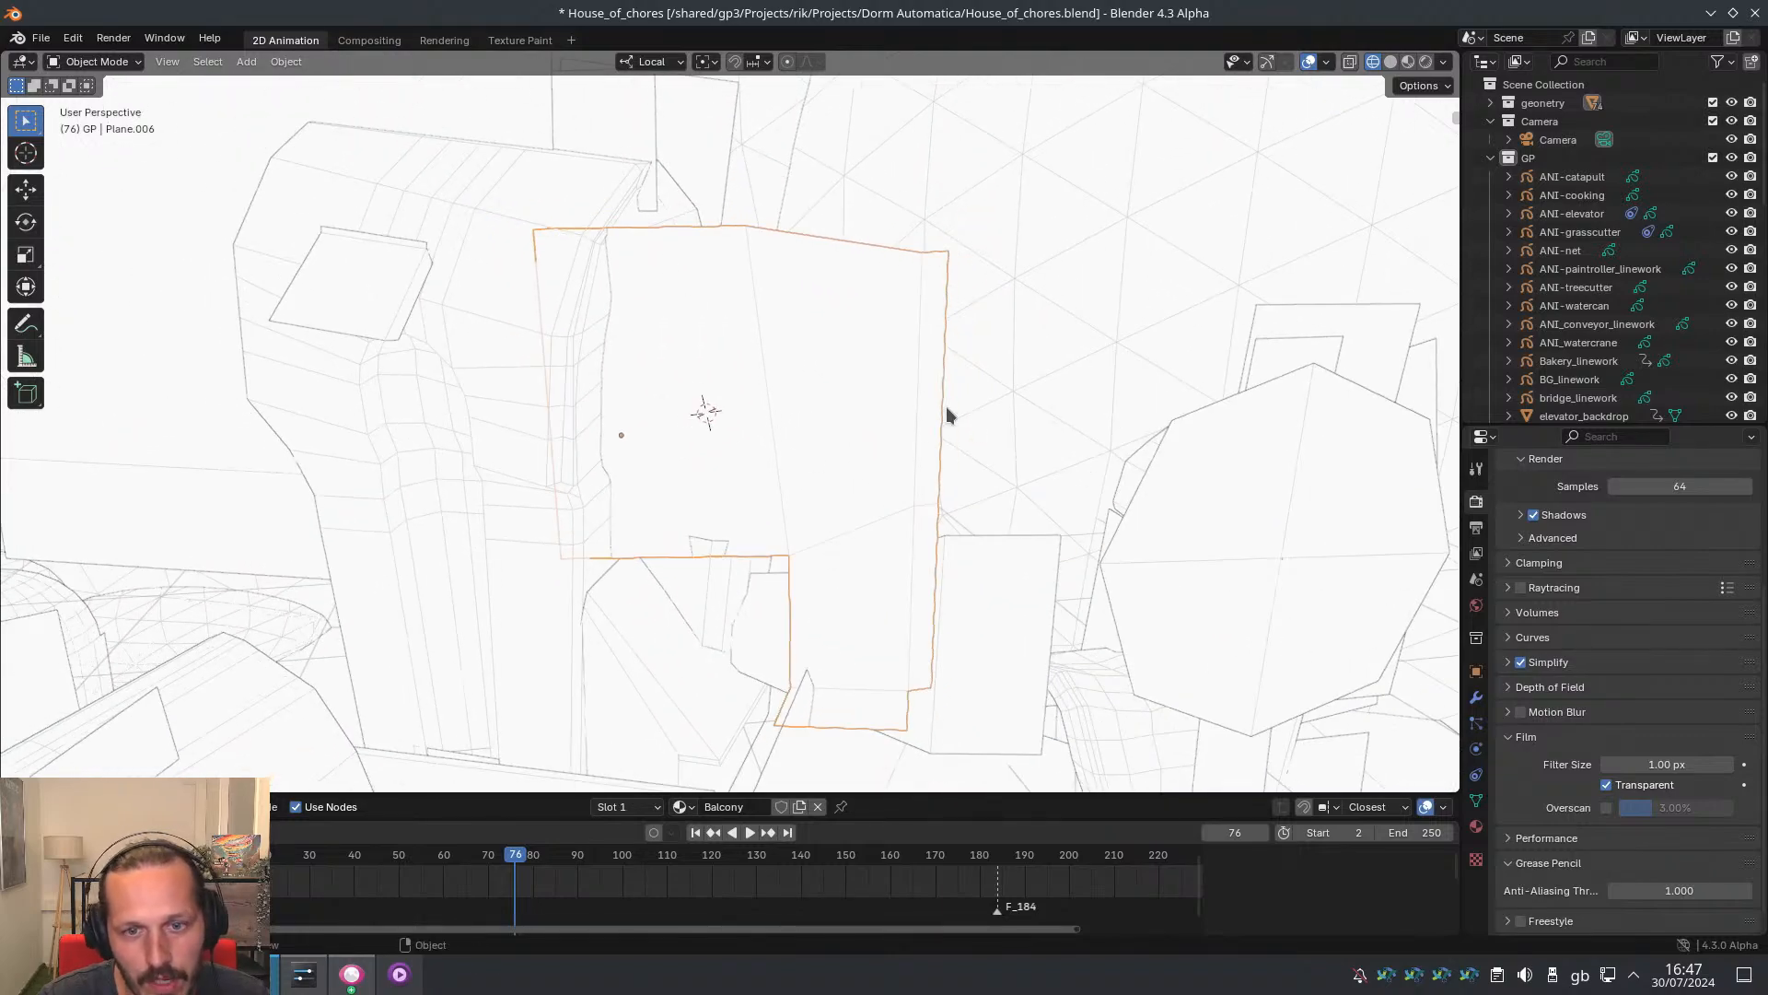
pyautogui.keyDown('ctrl'); pyautogui.moveTo(946, 406); pyautogui.dragTo(742, 444, button='middle'); pyautogui.keyUp('ctrl')
pyautogui.scroll(2, 842, 488)
pyautogui.scroll(-1, 840, 488)
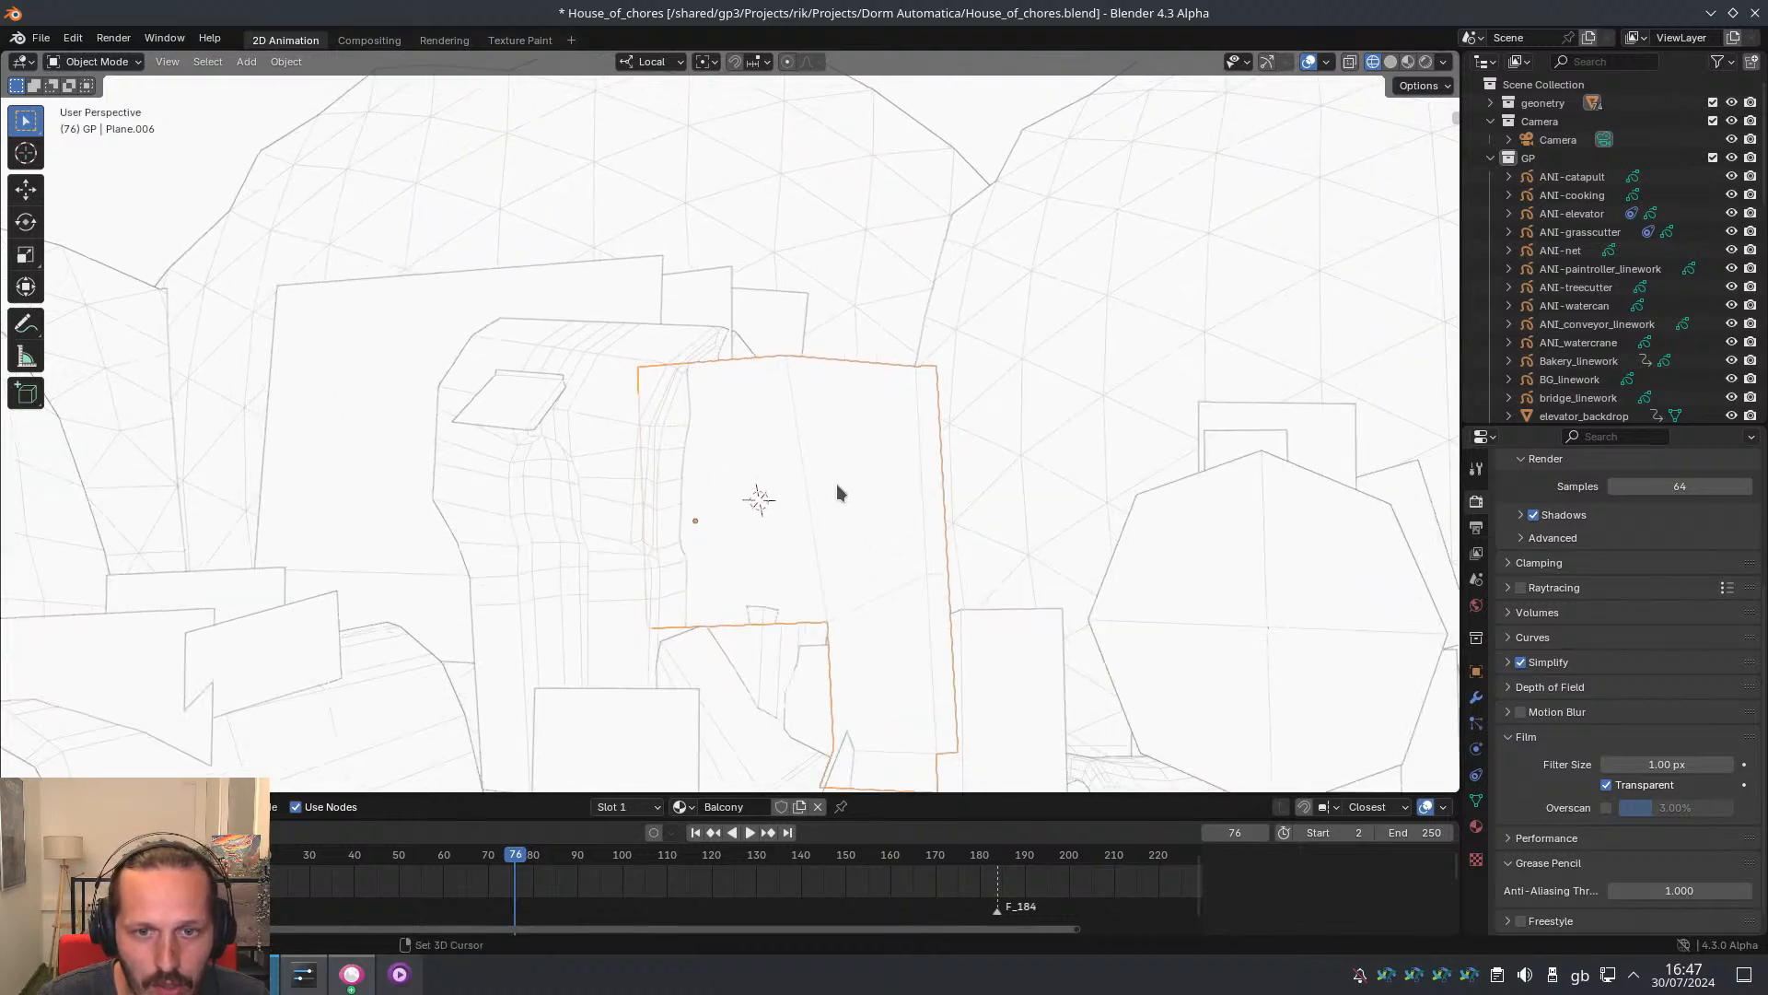
pyautogui.hotkey('shift', 'z')
# Examine the balcony linework, the net, and the surrounding buildings in relation to the selected balcony plane
pyautogui.moveTo(837, 485); pyautogui.dragTo(819, 427, button='middle')
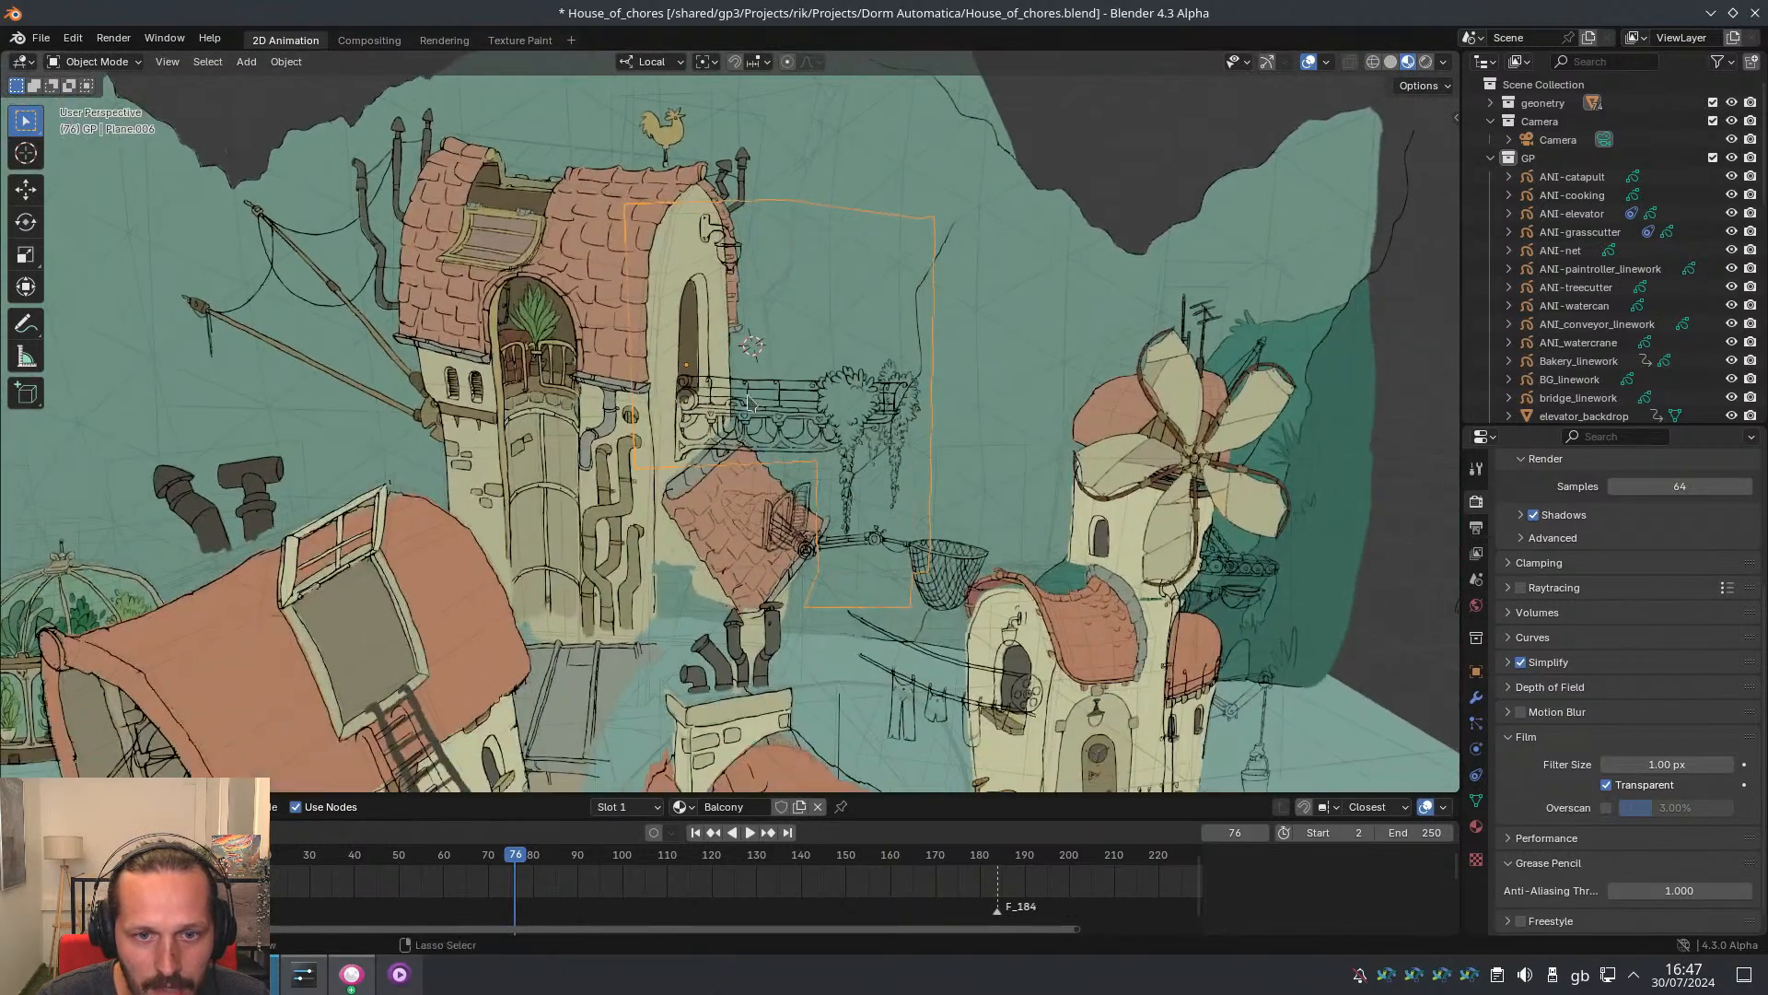
pyautogui.scroll(2, 747, 402)
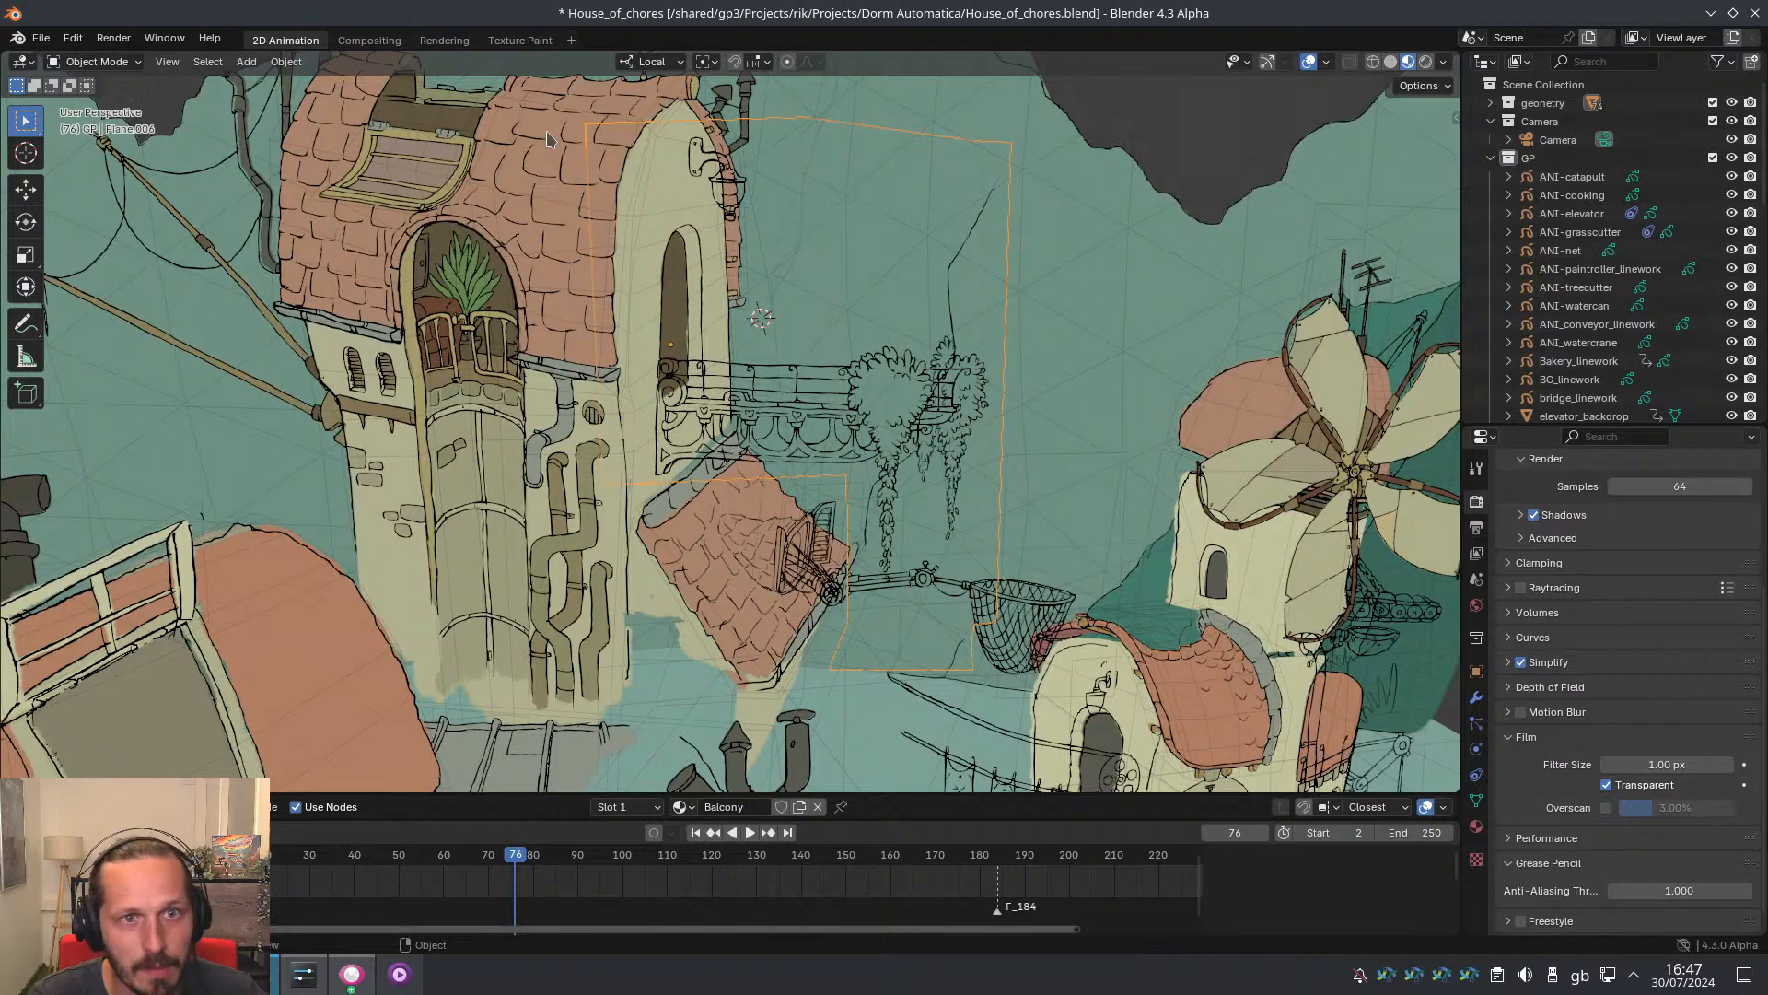
pyautogui.scroll(-2, 737, 310)
pyautogui.moveTo(749, 312); pyautogui.dragTo(714, 324, button='middle')
pyautogui.scroll(2, 793, 511)
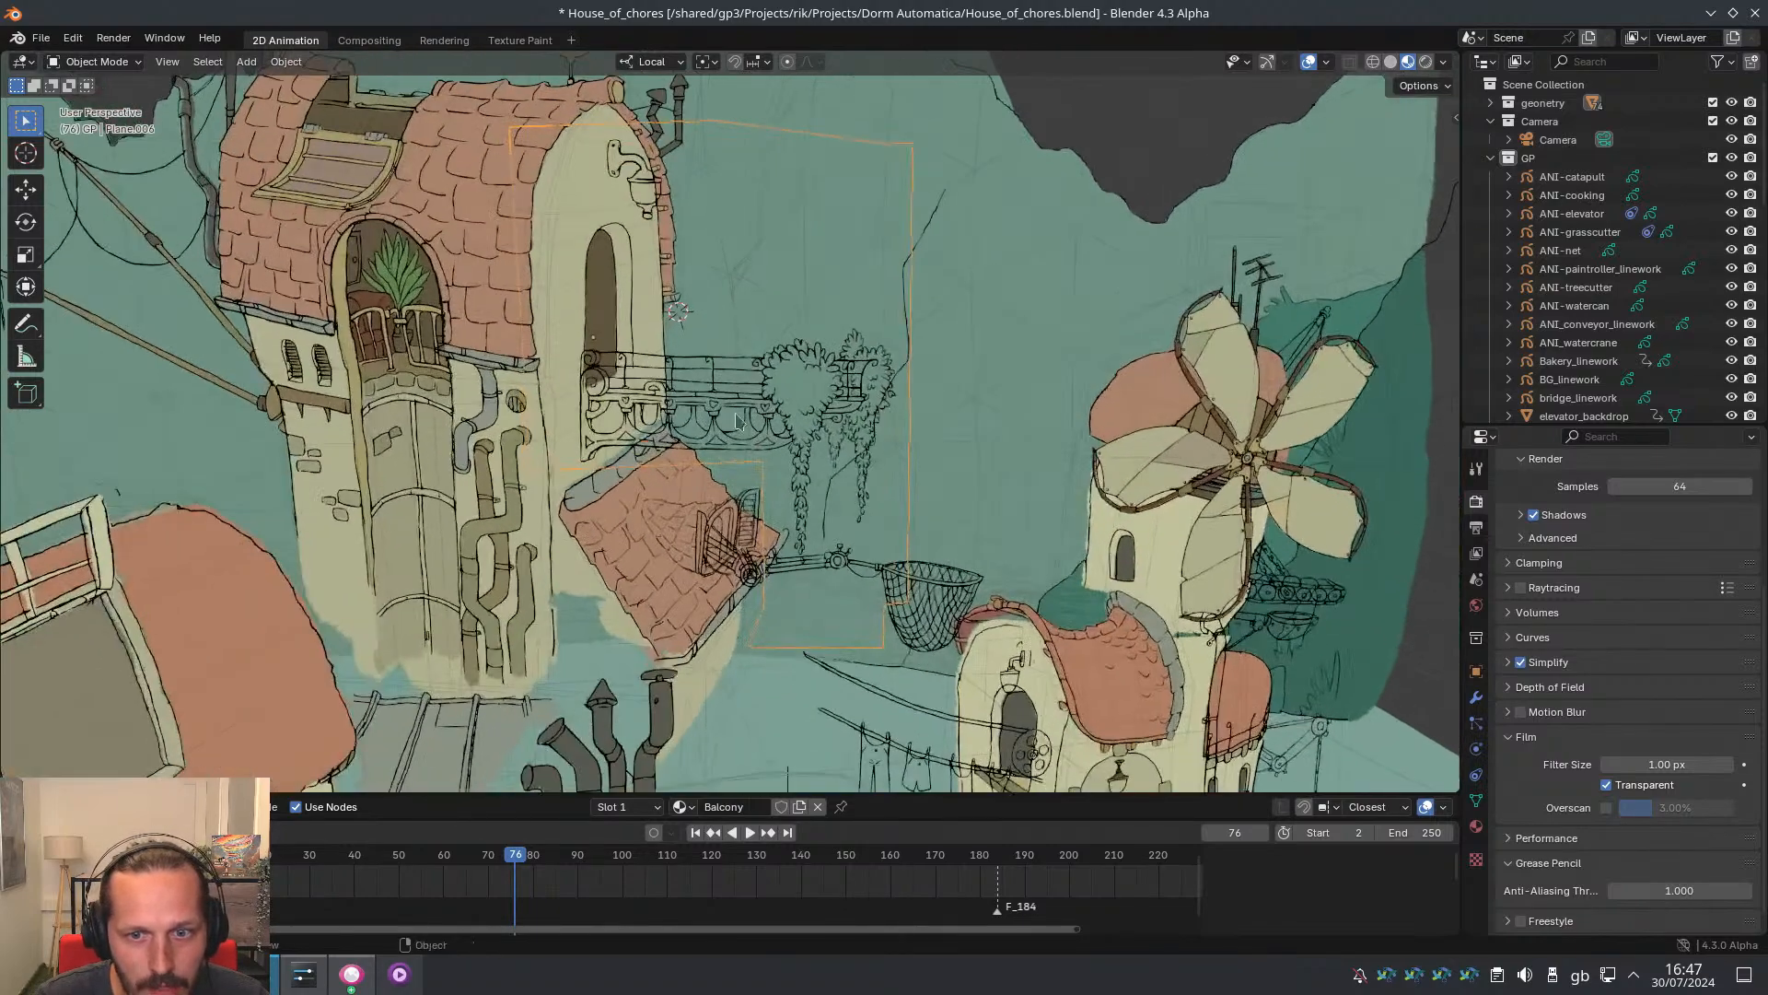
pyautogui.keyDown('shift'); pyautogui.moveTo(793, 511); pyautogui.dragTo(766, 352, button='middle'); pyautogui.keyUp('shift')
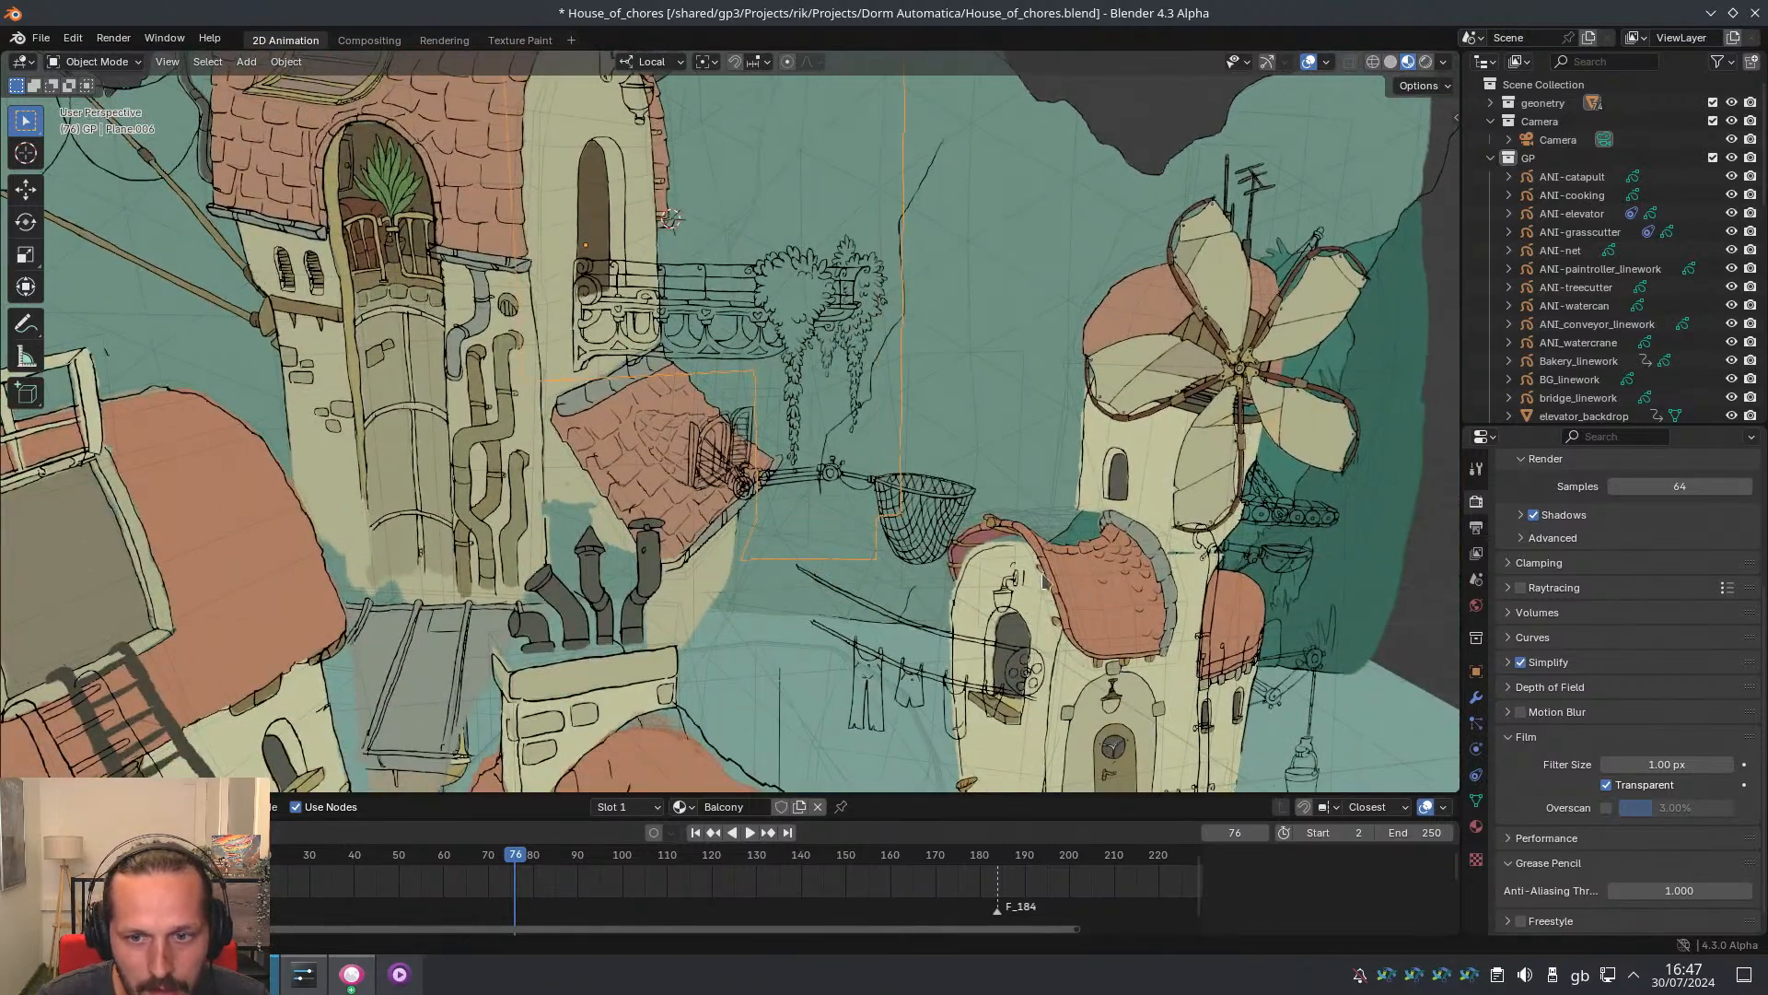
pyautogui.keyDown('shift'); pyautogui.moveTo(1043, 575); pyautogui.dragTo(1045, 484, button='middle'); pyautogui.keyUp('shift')
pyautogui.scroll(-3, 875, 459)
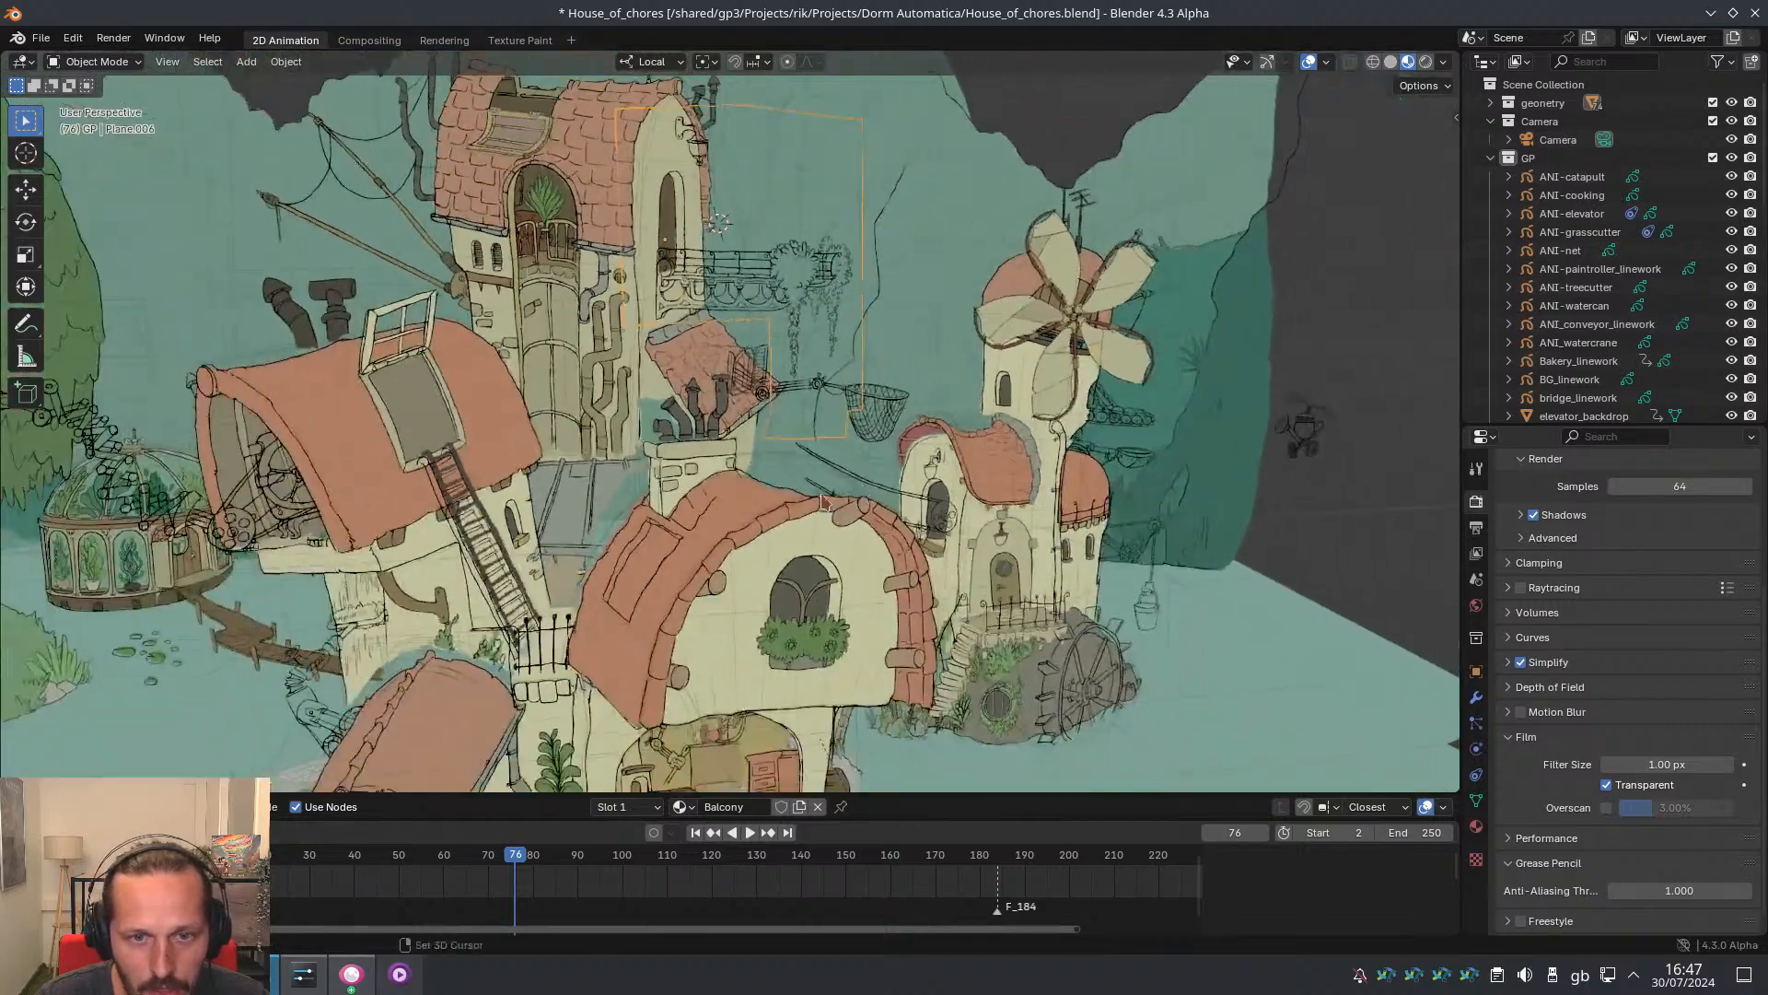
pyautogui.keyDown('shift'); pyautogui.moveTo(744, 256); pyautogui.dragTo(791, 331, button='middle'); pyautogui.keyUp('shift')
pyautogui.scroll(7, 790, 331)
pyautogui.keyDown('shift'); pyautogui.moveTo(924, 366); pyautogui.dragTo(906, 396, button='middle'); pyautogui.keyUp('shift')
pyautogui.scroll(-4, 905, 396)
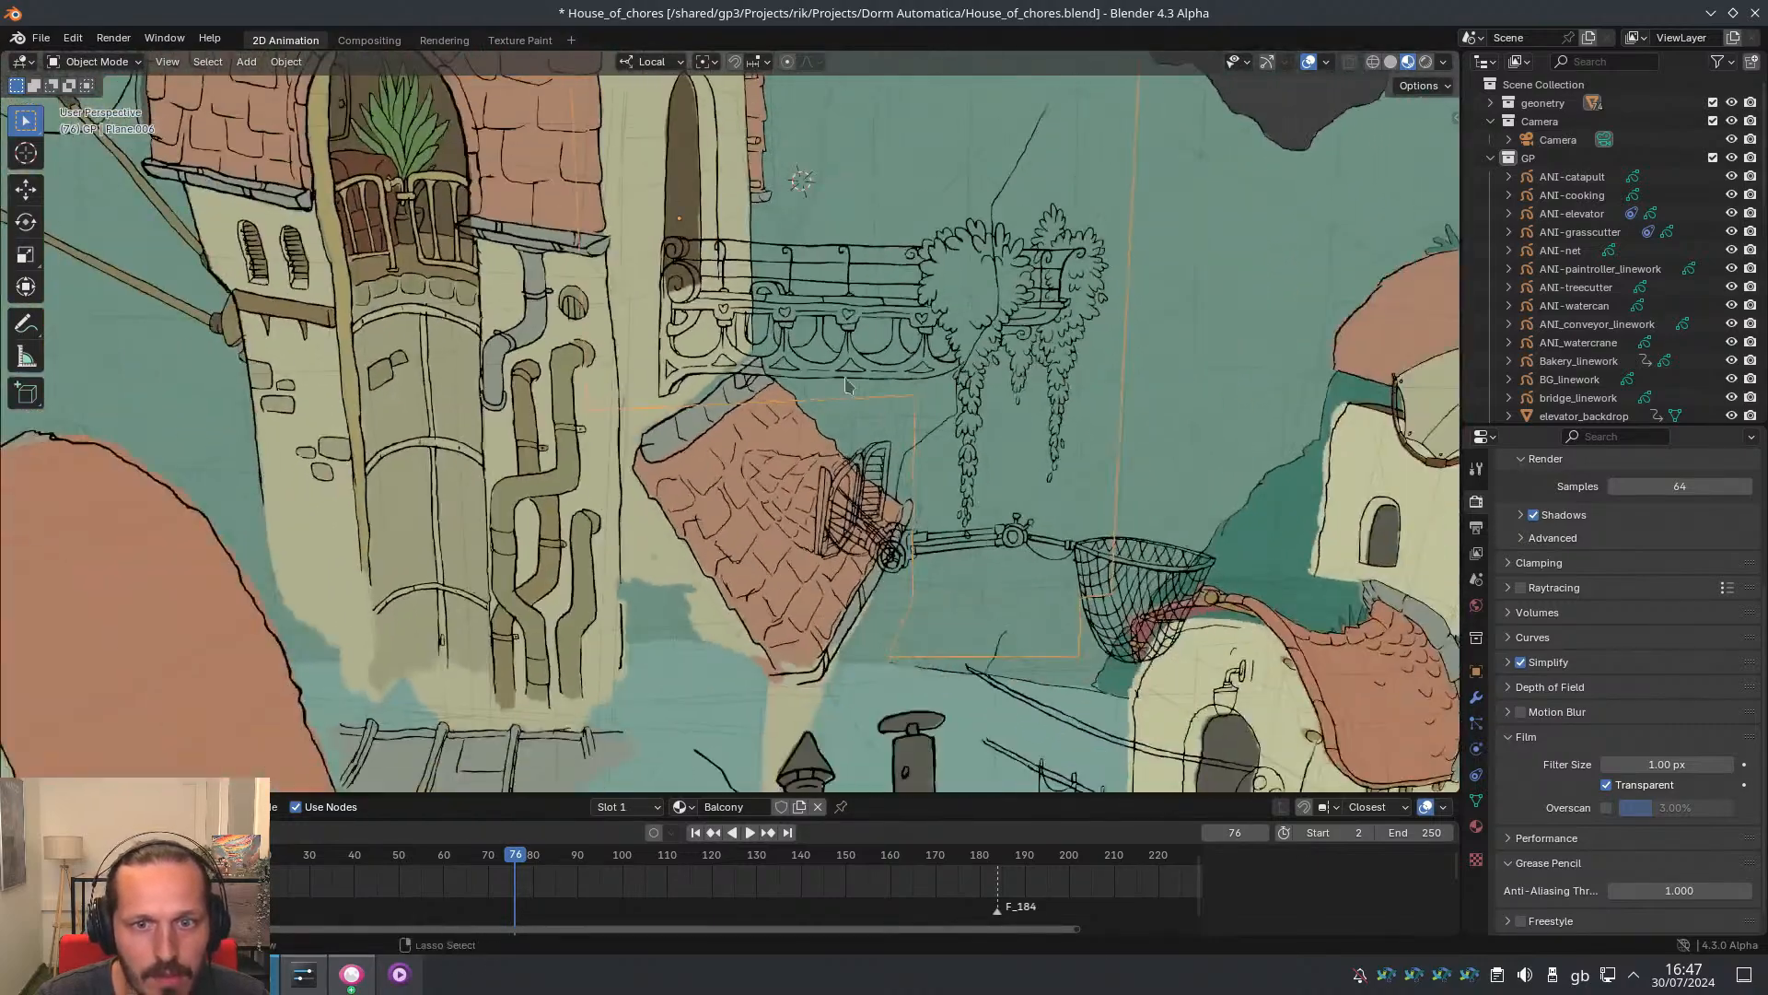
pyautogui.scroll(-3, 903, 396)
# Switch to the Texture Paint workspace, frame the balcony, and put its plane in Object Mode with the overlays shown
pyautogui.click(520, 39)
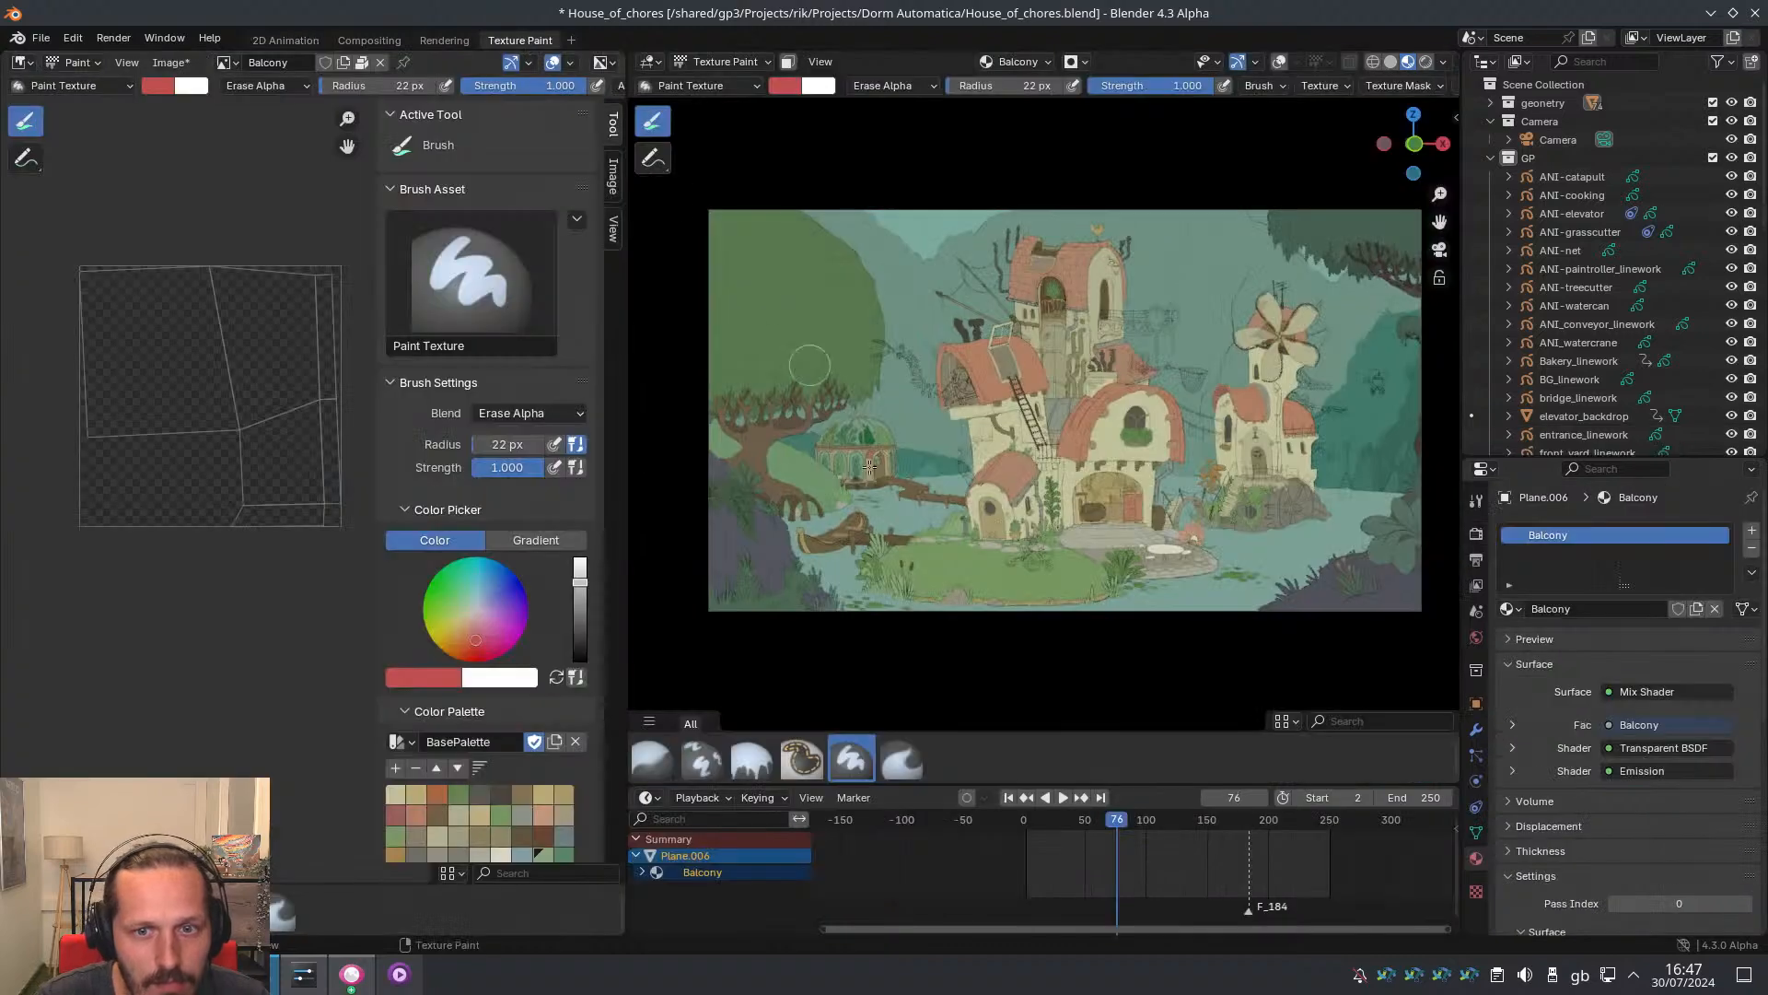
pyautogui.scroll(5, 981, 331)
pyautogui.keyDown('shift'); pyautogui.moveTo(1202, 203); pyautogui.dragTo(926, 443, button='middle'); pyautogui.keyUp('shift')
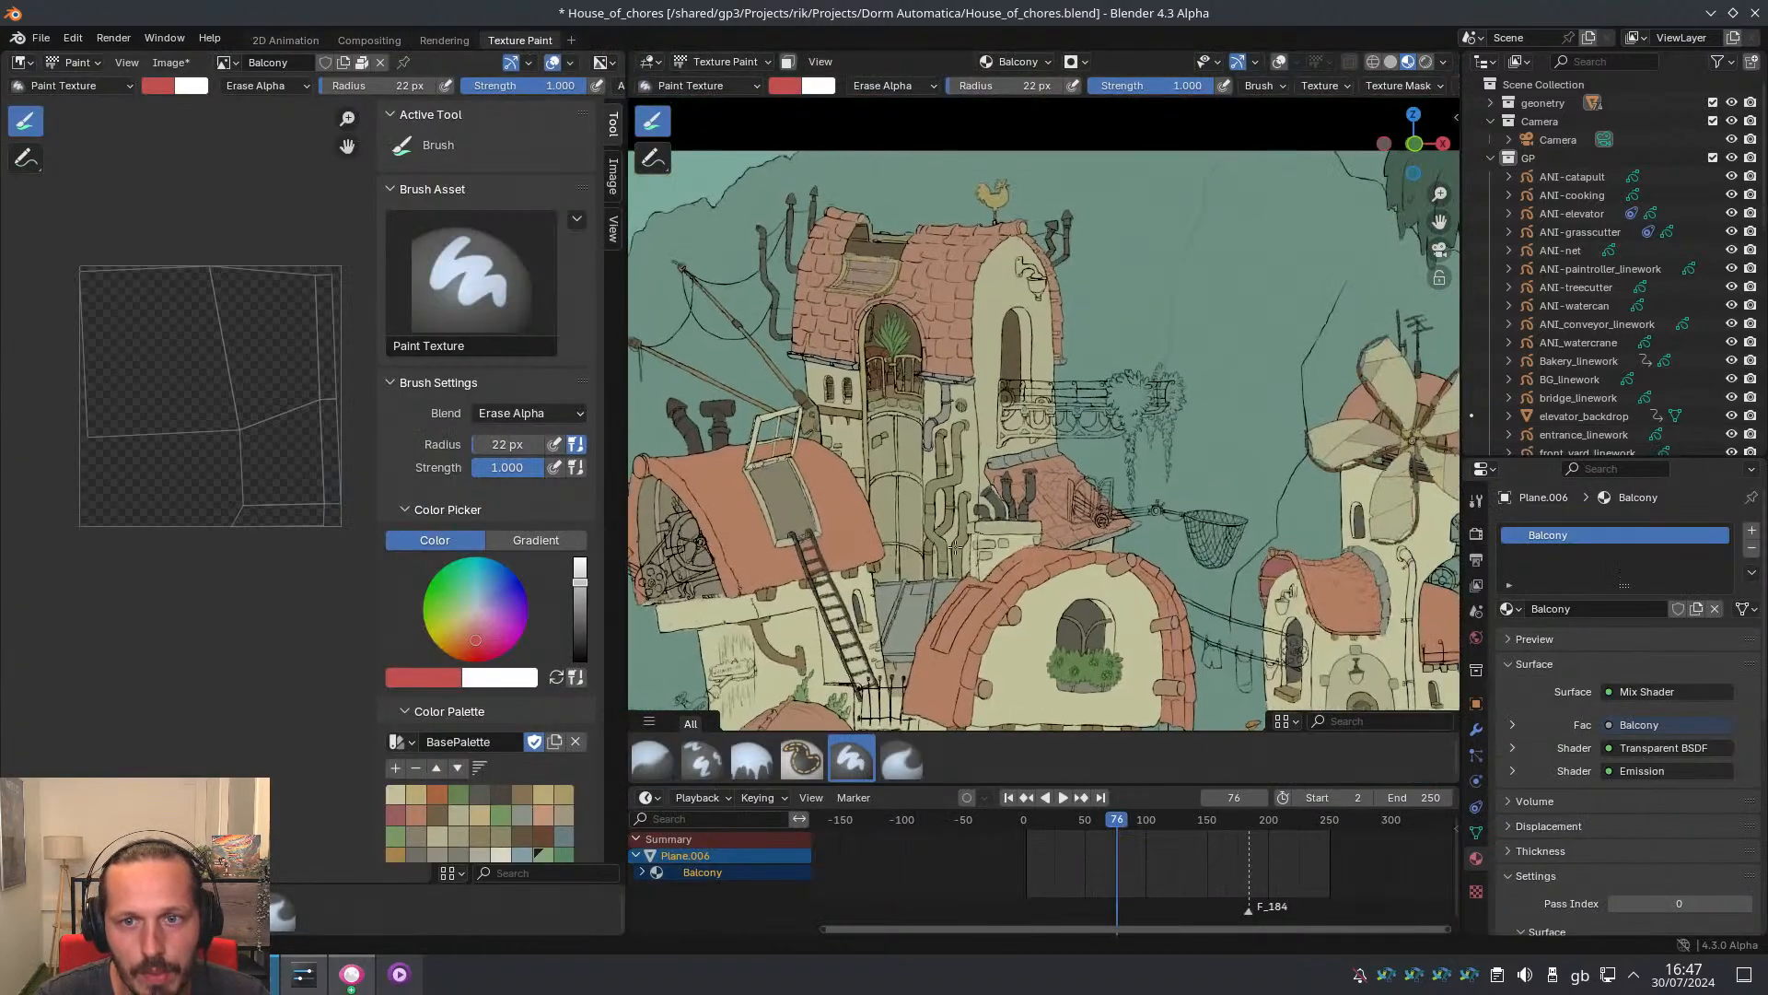
pyautogui.scroll(4, 926, 443)
pyautogui.hotkey('ctrl', 'Tab')
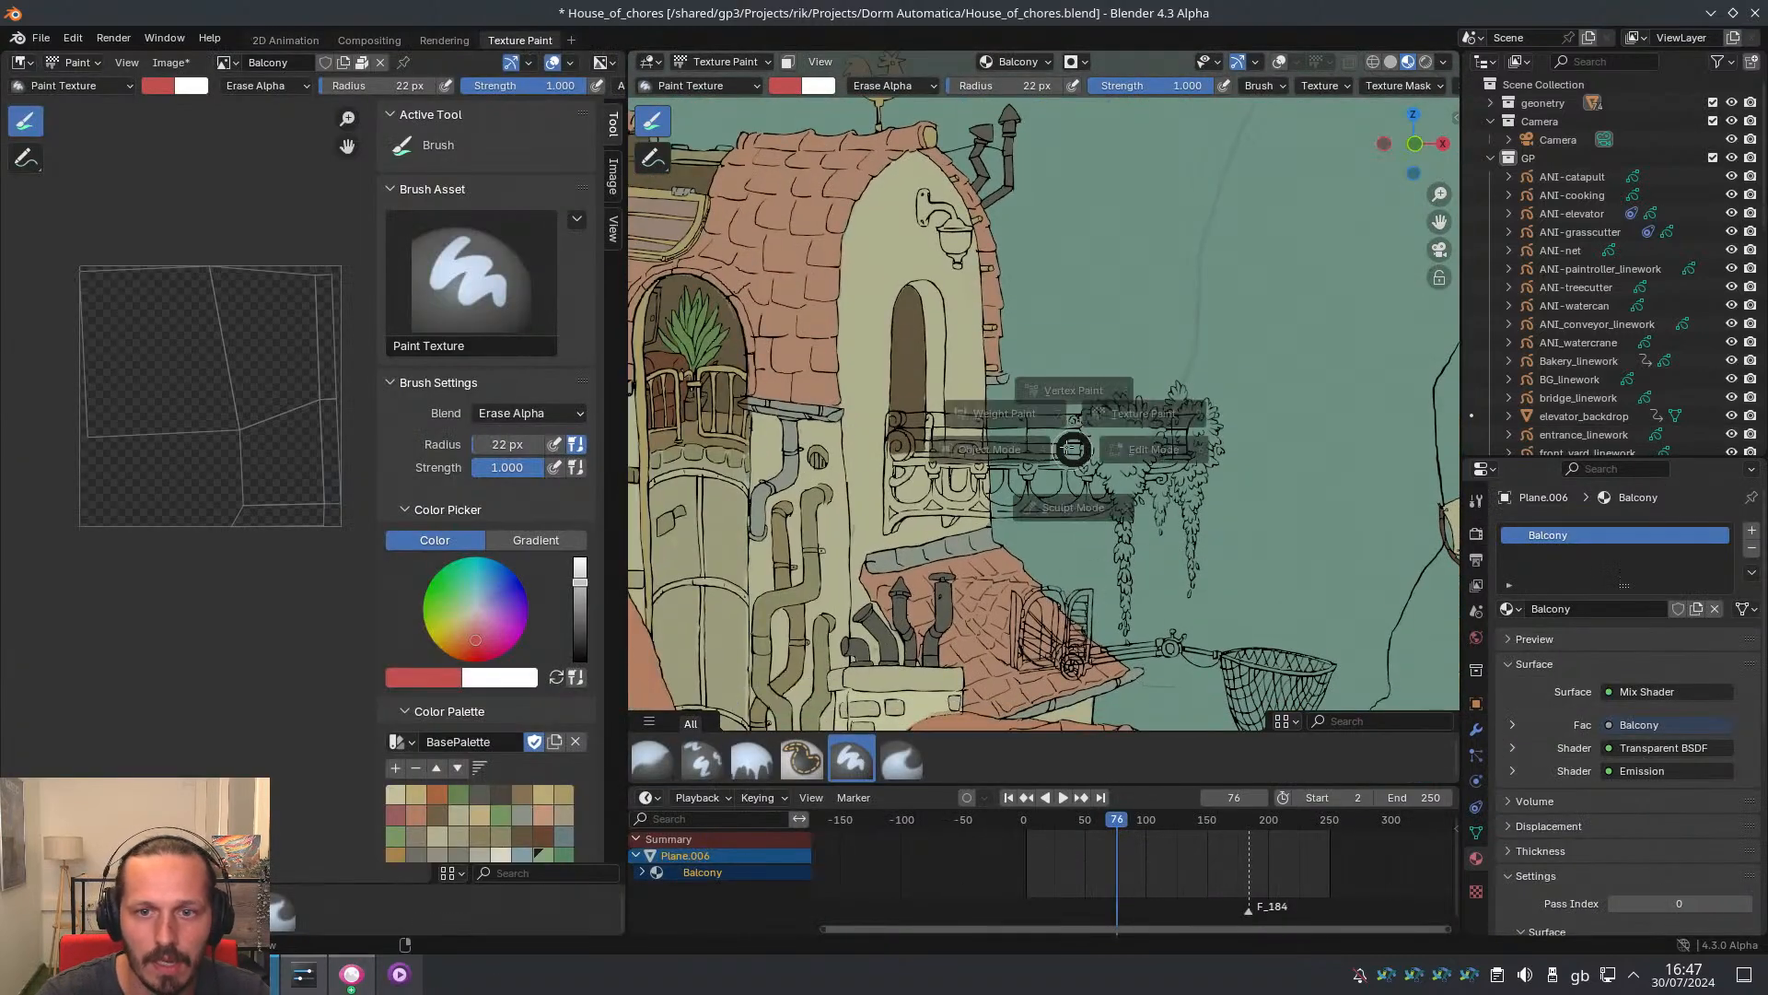
pyautogui.click(1006, 449)
pyautogui.hotkey('shift', 'alt', 'z')
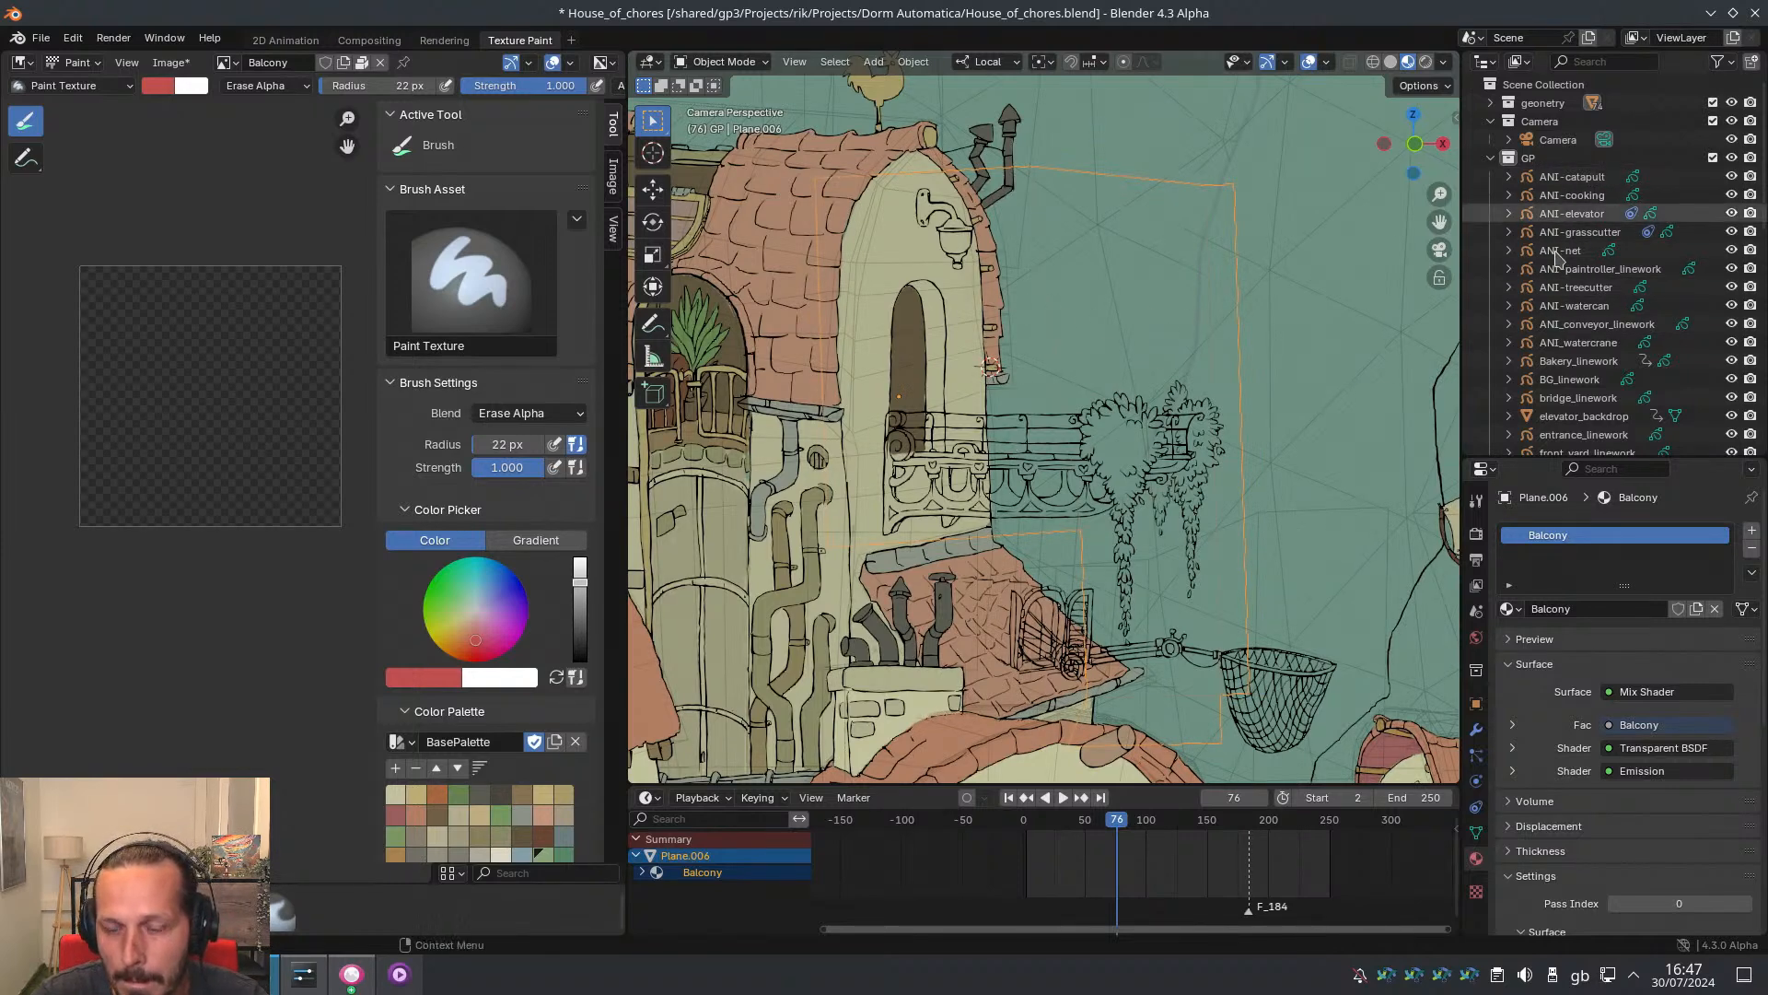
# Locate Plane.006 in the Outliner, enter Edit Mode on it, and examine its UV layout on the Balcony image
pyautogui.scroll(-15, 1568, 258)
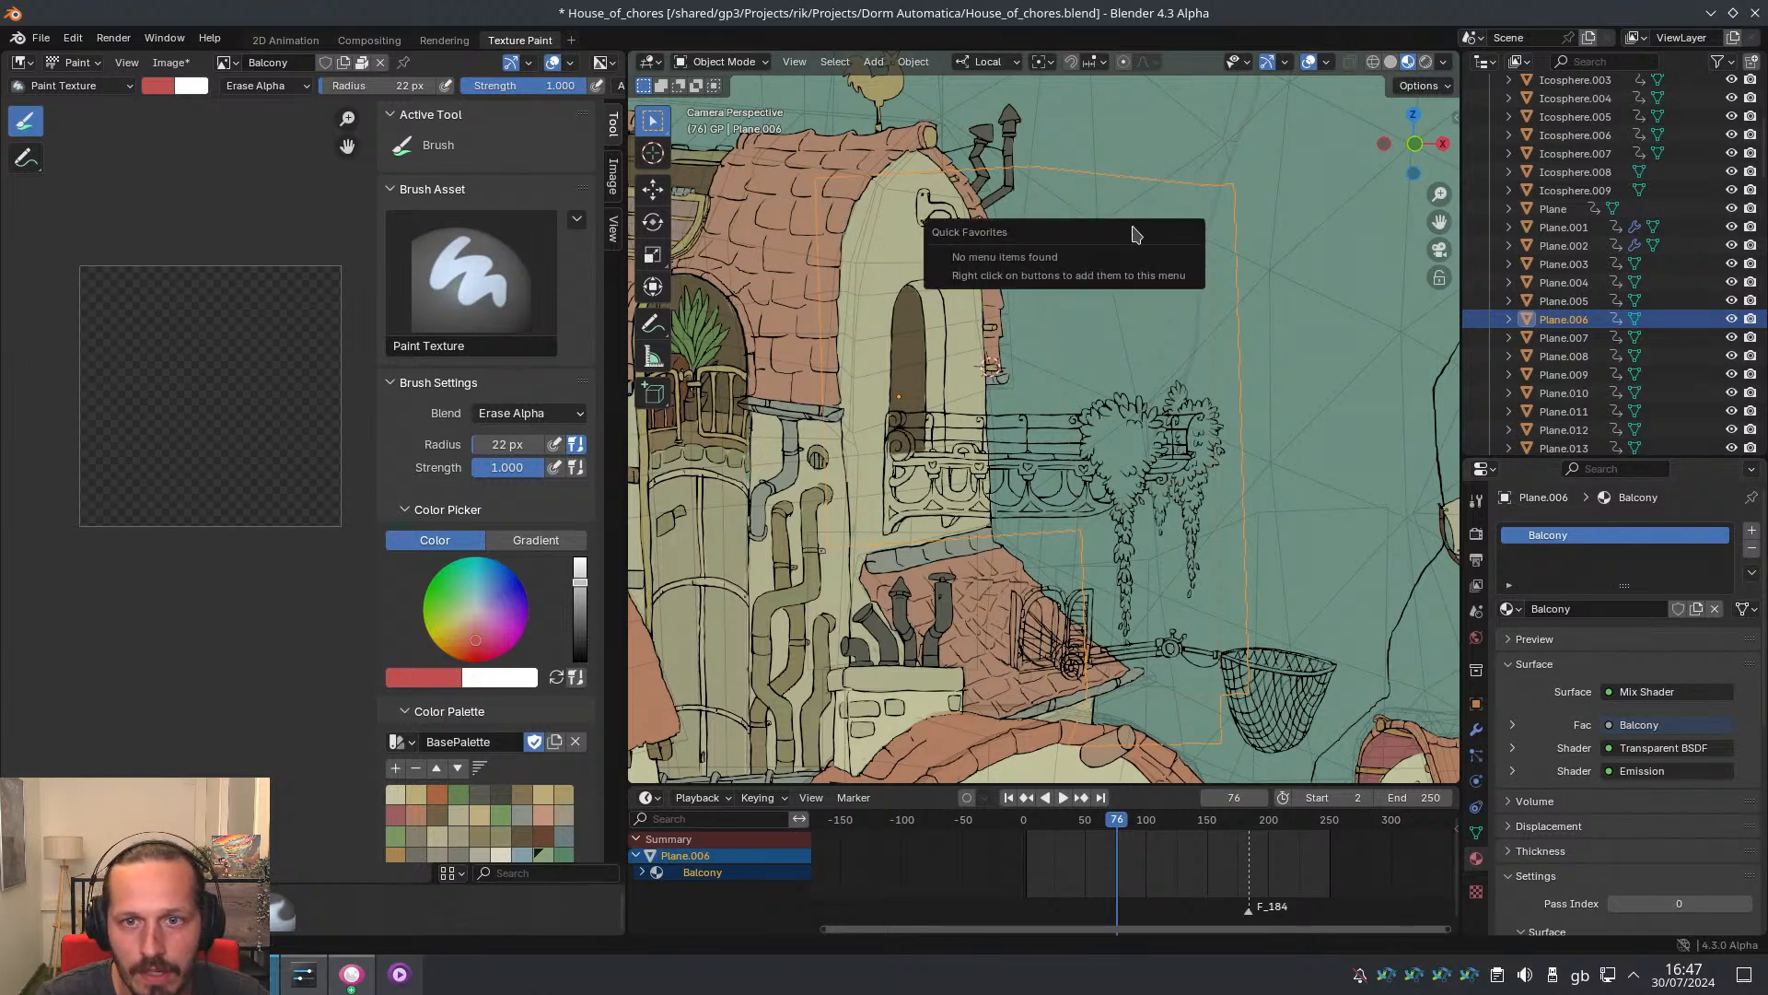
pyautogui.press('Tab')
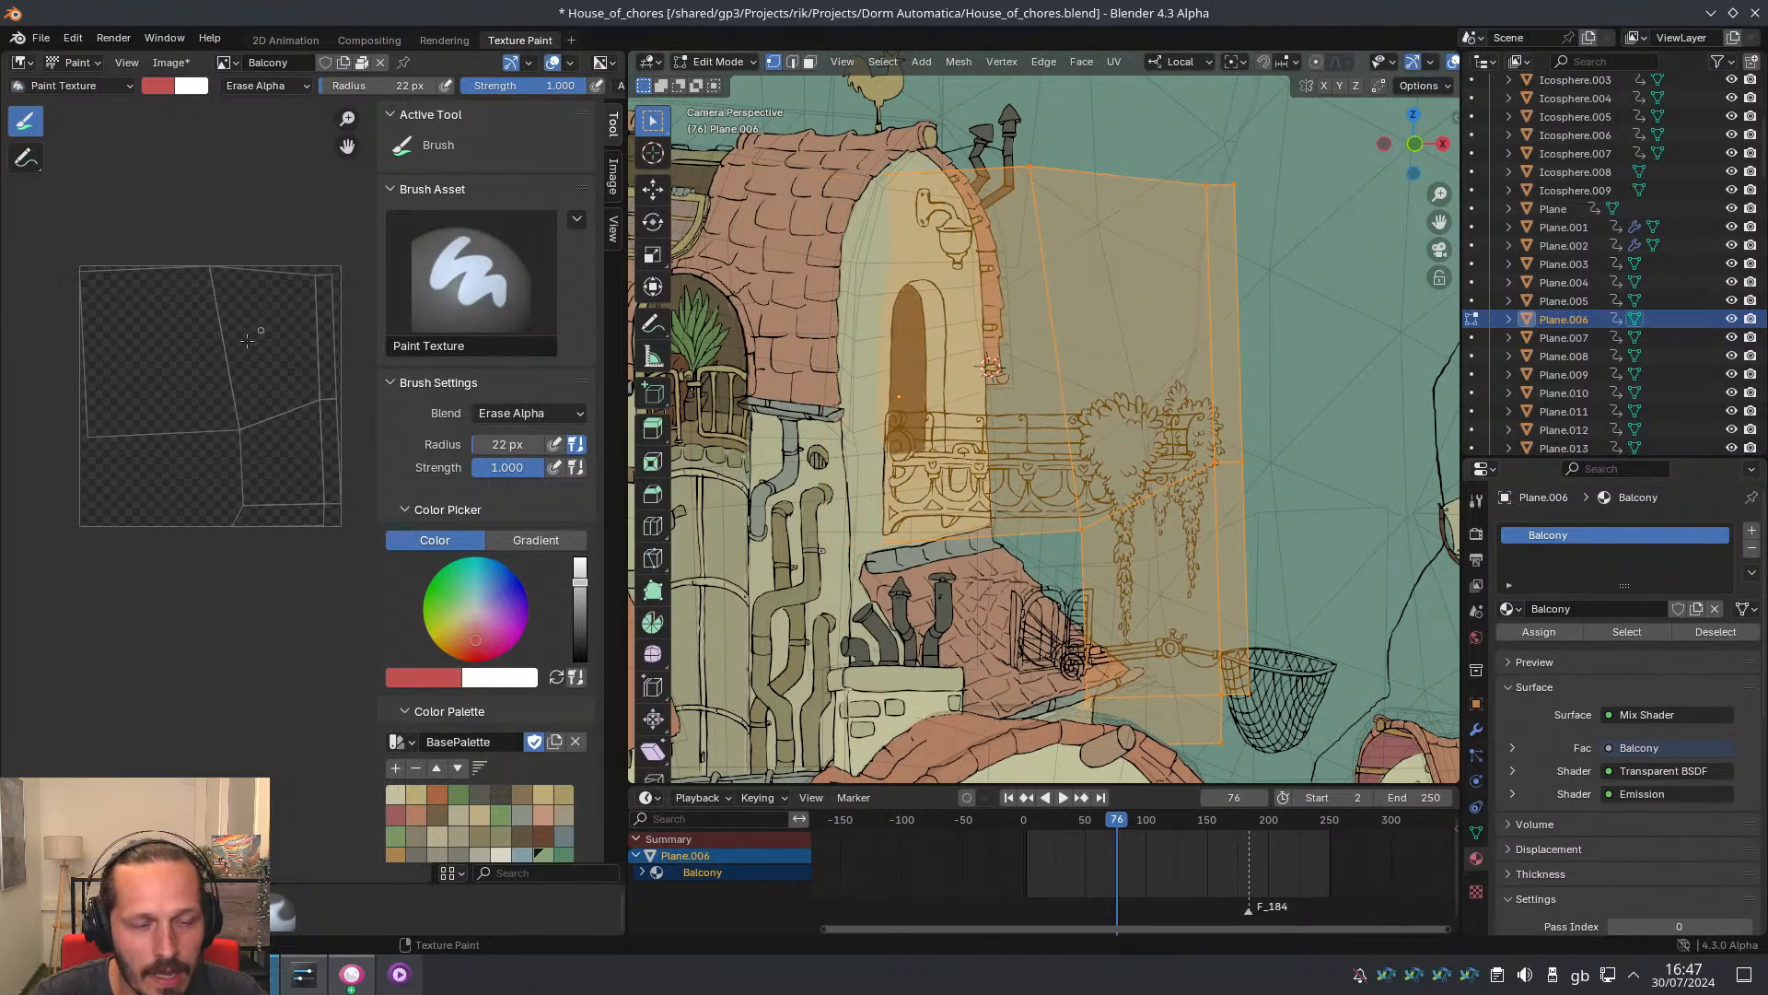
pyautogui.moveTo(167, 347); pyautogui.dragTo(221, 394, button='middle')
pyautogui.keyDown('ctrl'); pyautogui.moveTo(241, 497); pyautogui.dragTo(143, 383, button='middle'); pyautogui.keyUp('ctrl')
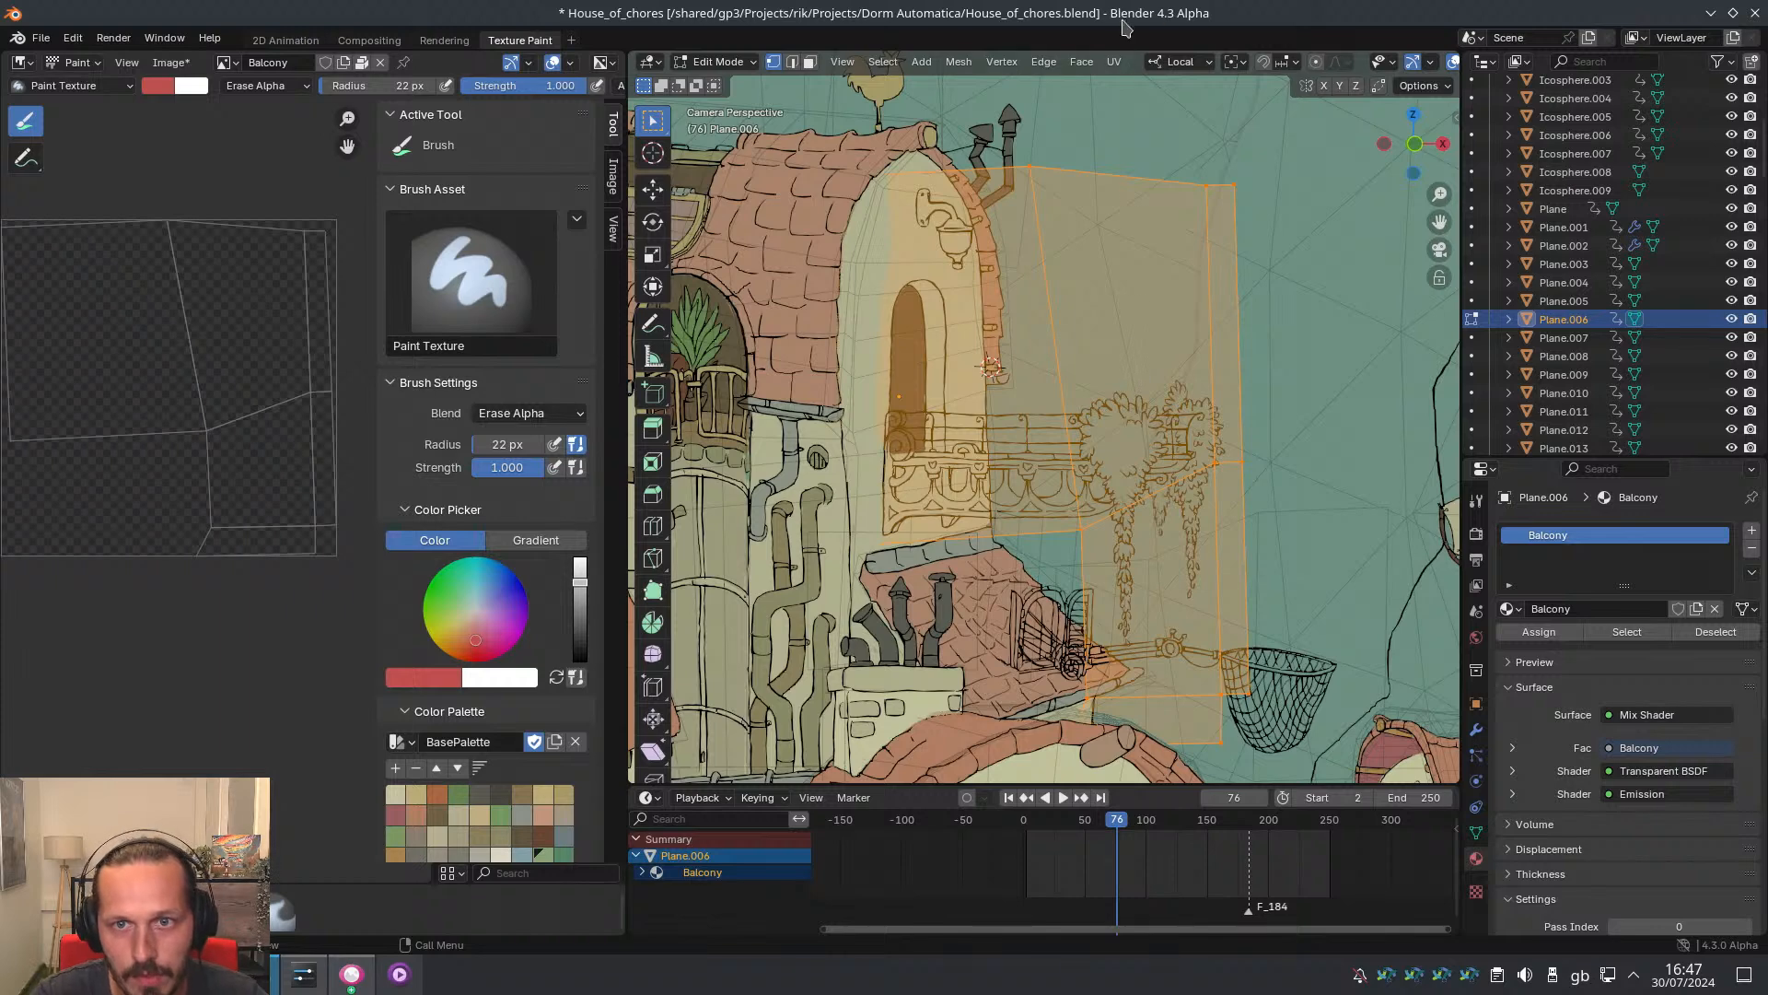
# Unwrap the selected balcony plane with Project from View (Bounds), and check its UV layout on the Balcony image
pyautogui.click(1114, 62)
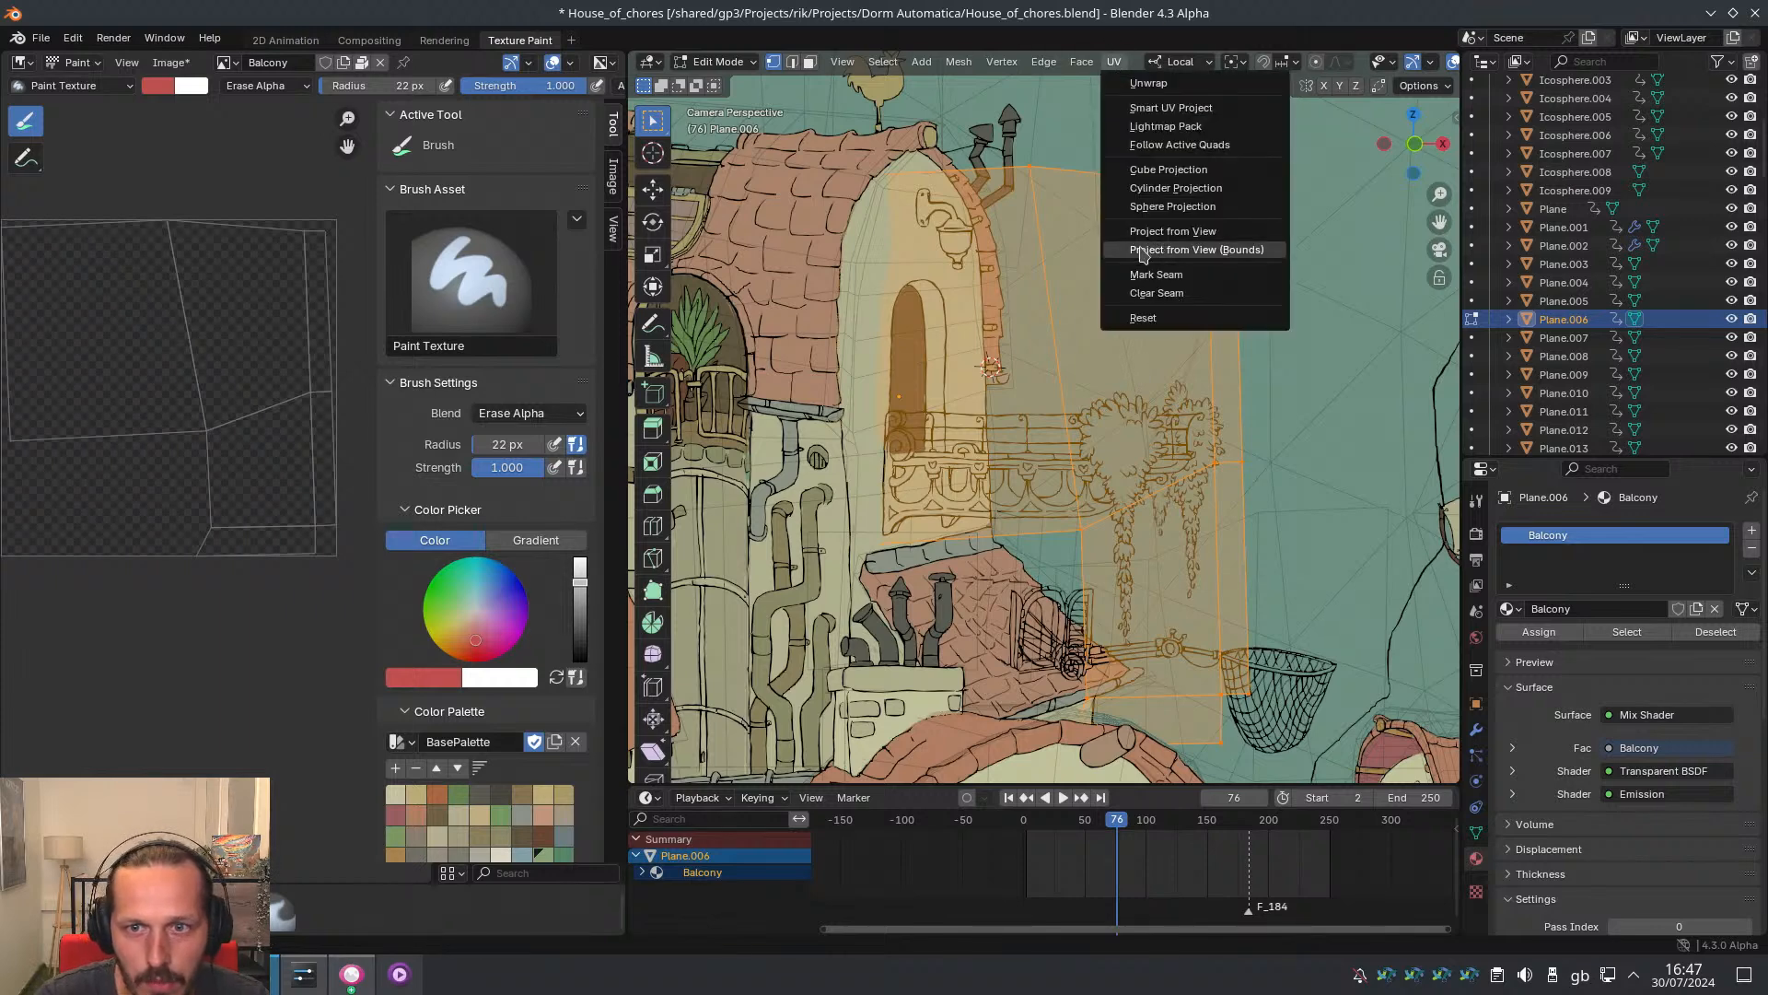
pyautogui.click(1188, 248)
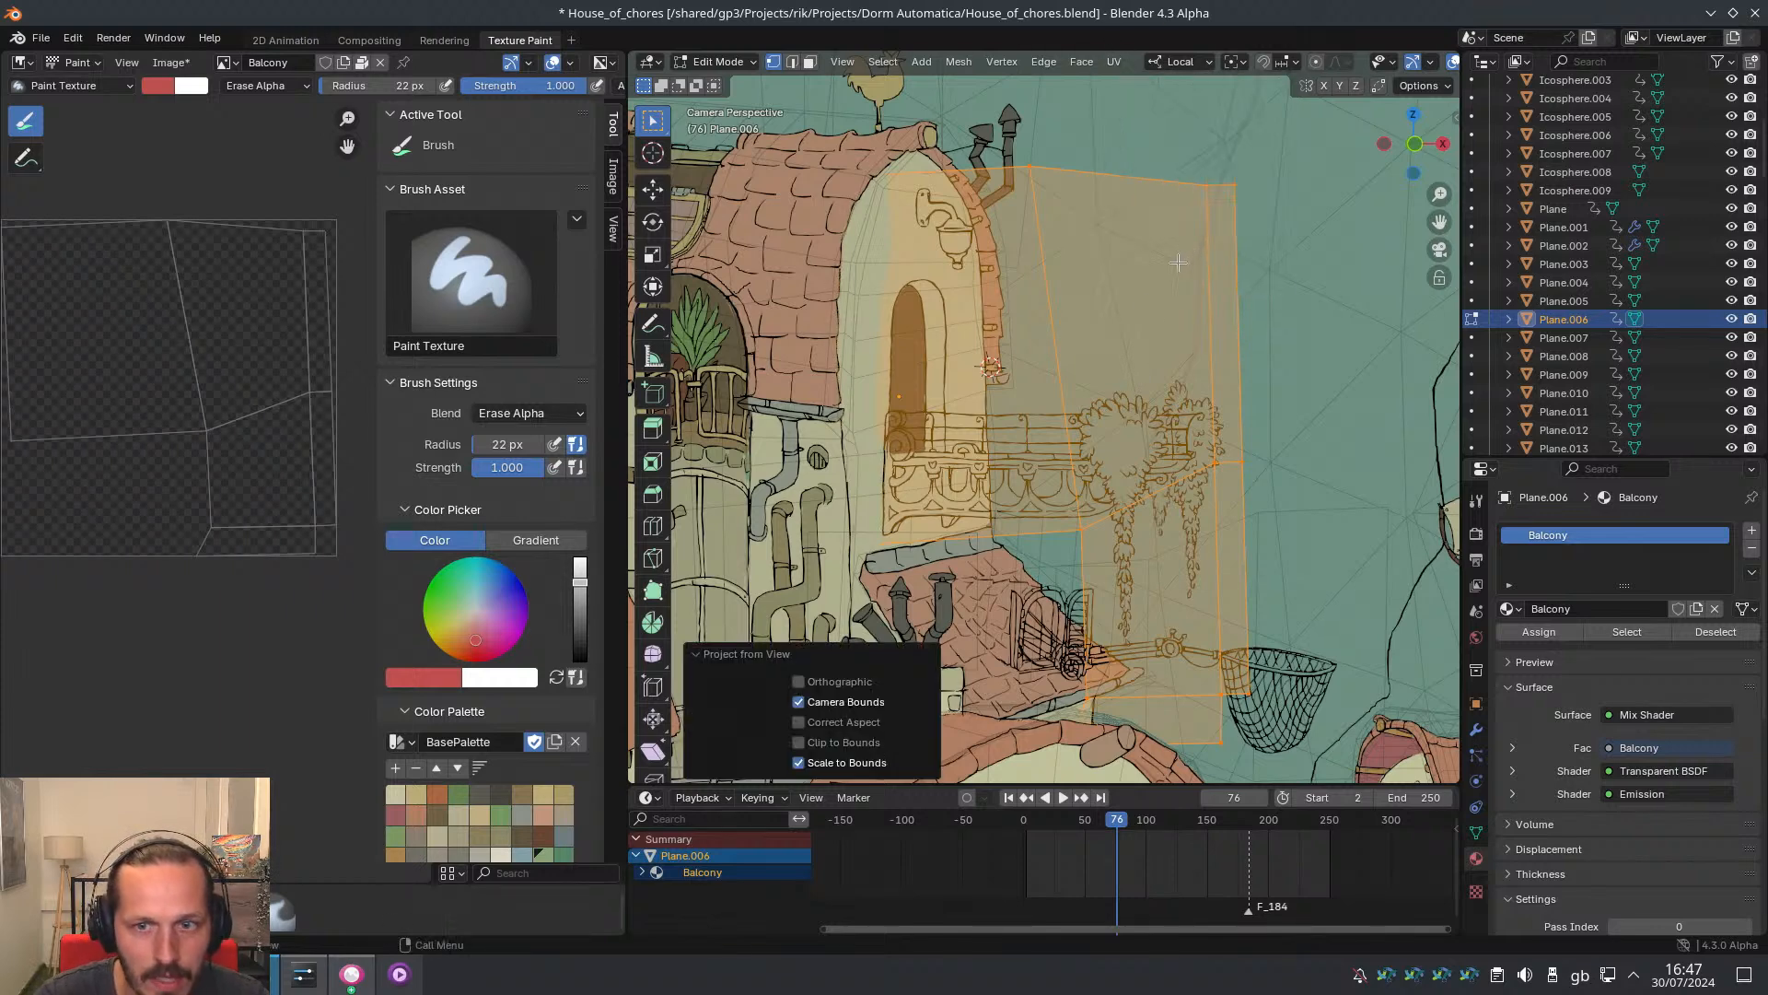
pyautogui.moveTo(153, 334); pyautogui.dragTo(188, 383, button='middle')
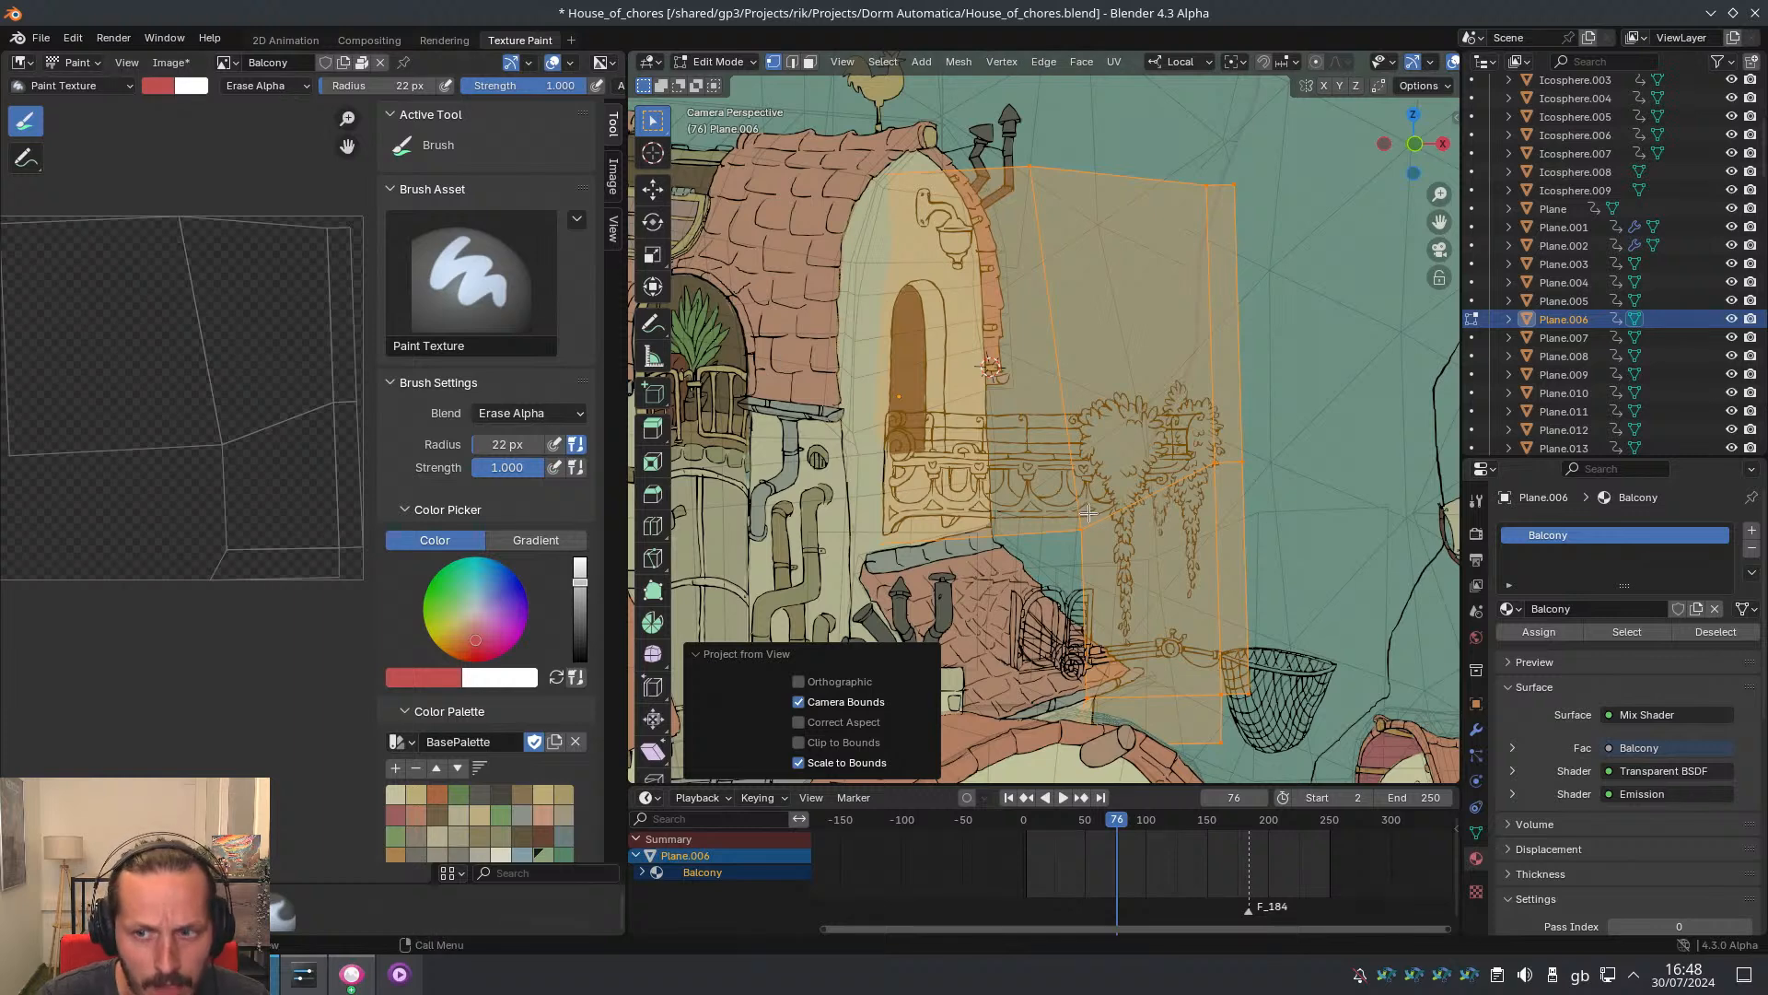
# Switch to the 2D Animation workspace, enlarge the shader editor, and check the color space options of the Balcony image texture
pyautogui.click(285, 41)
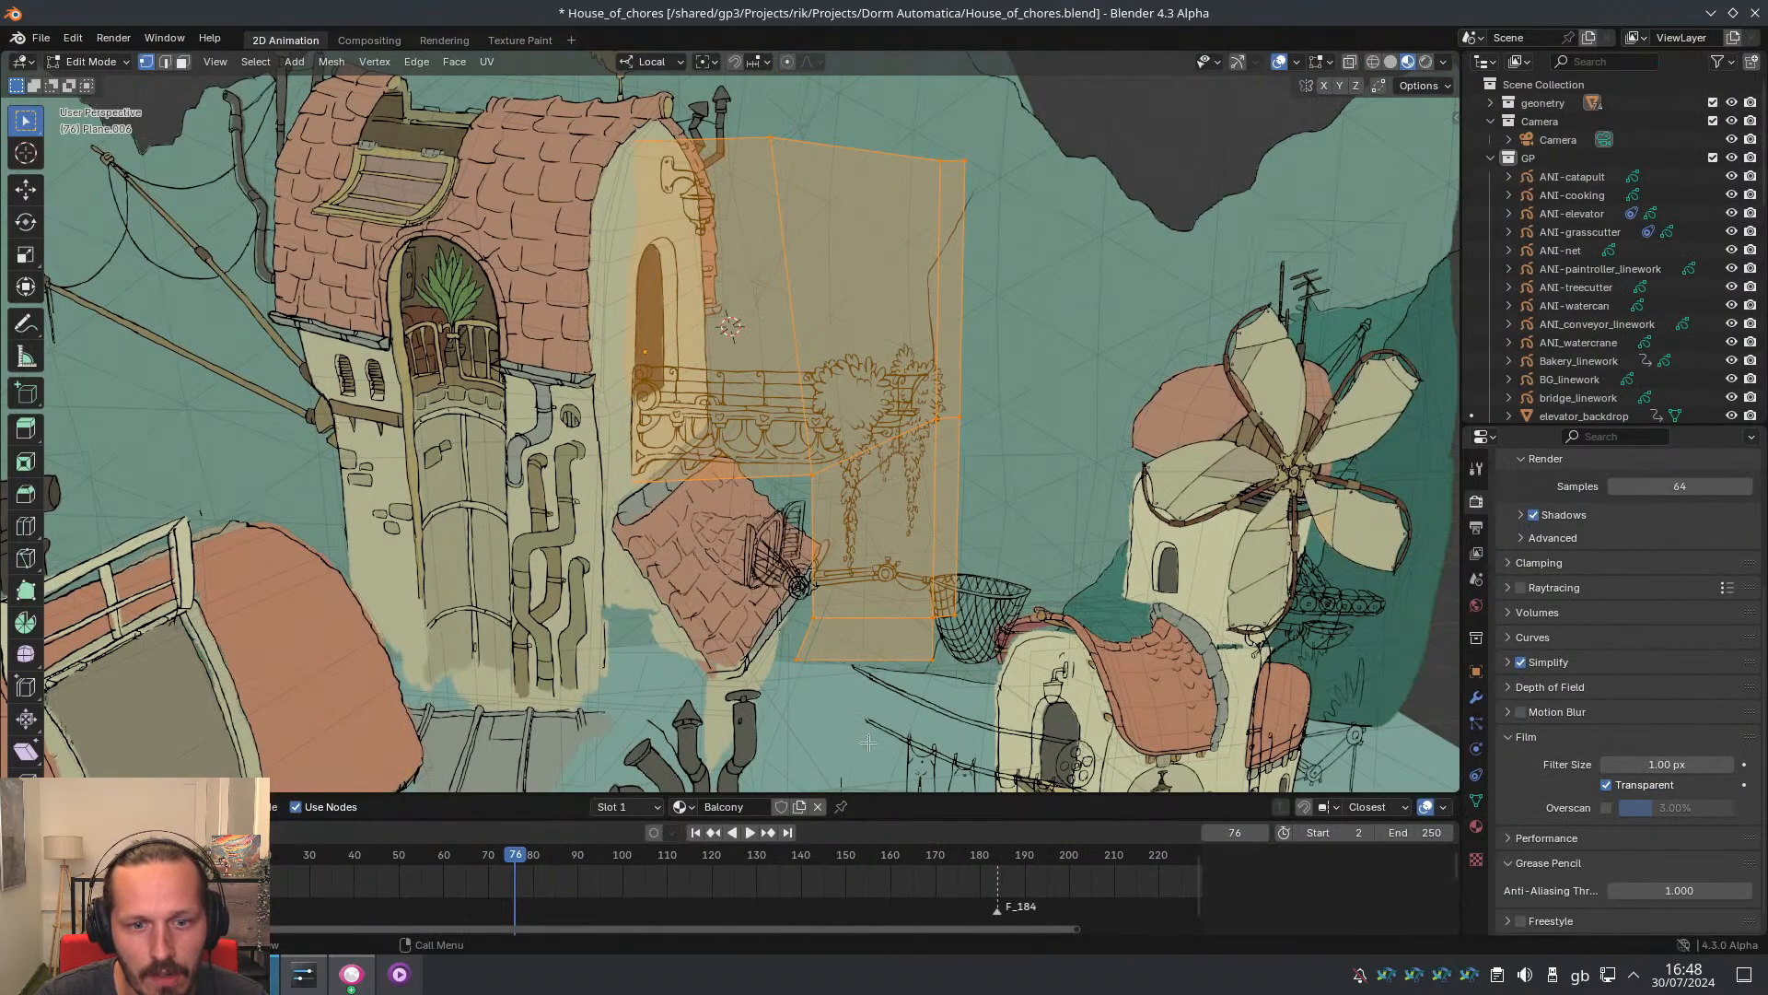
pyautogui.click(756, 799)
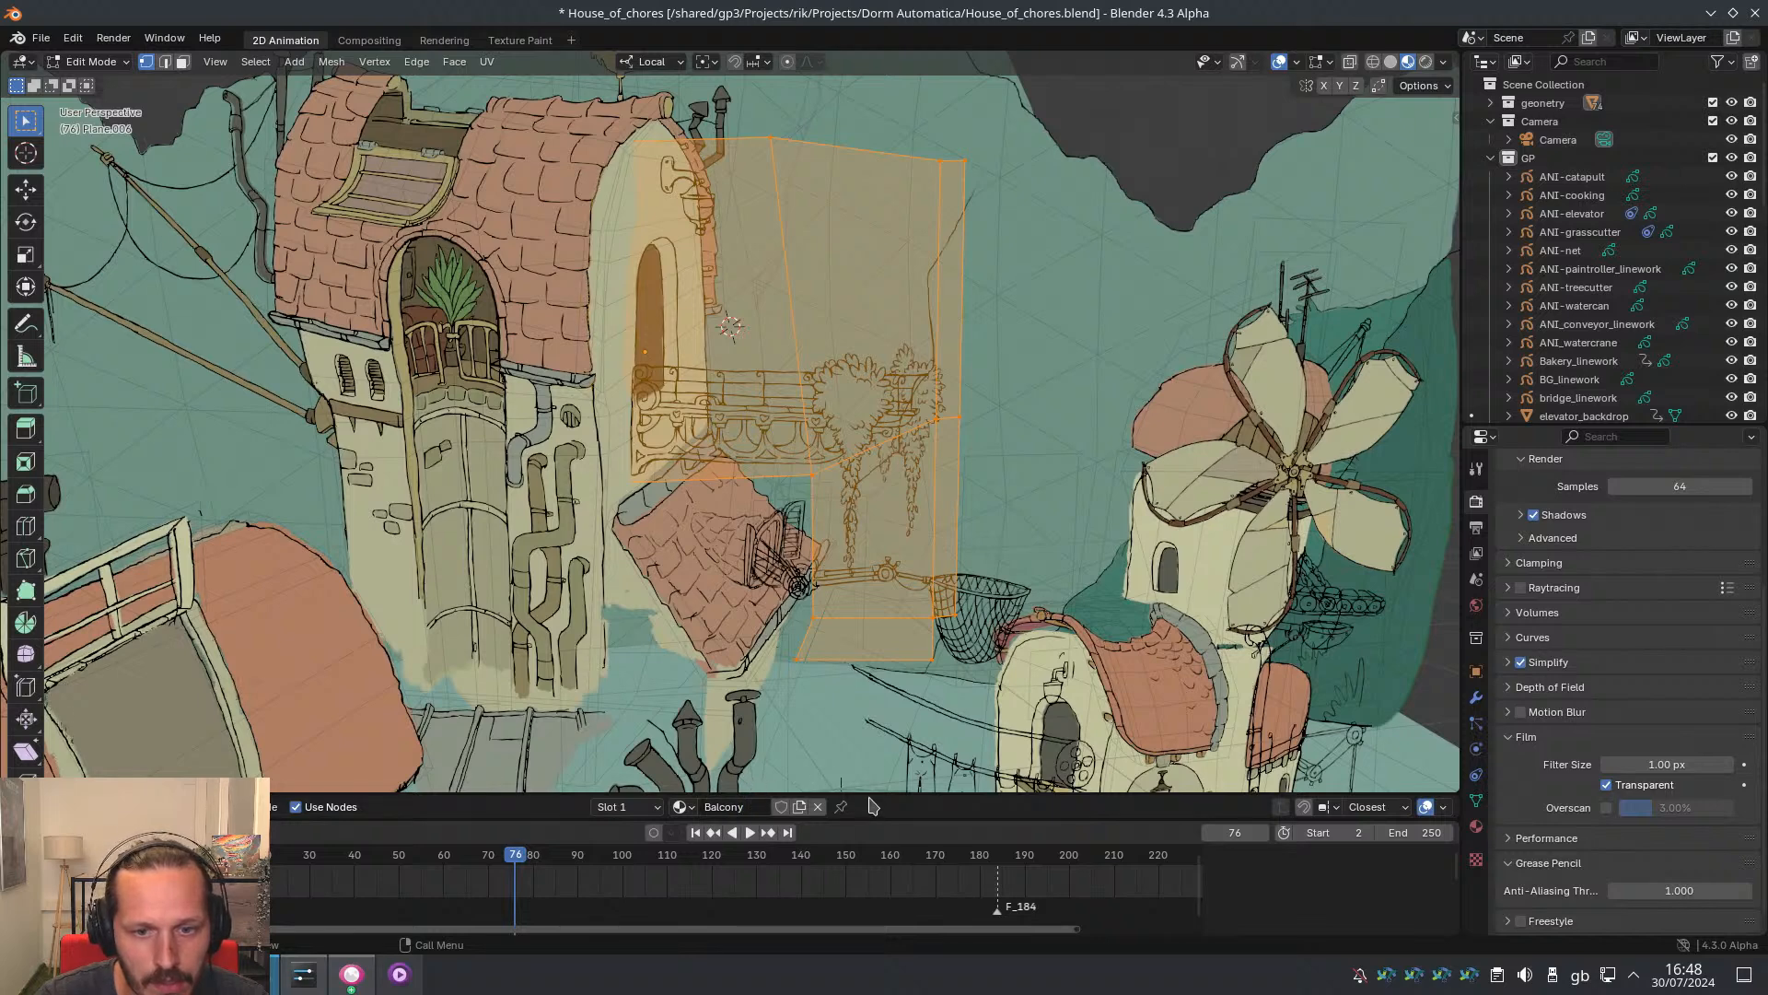
pyautogui.moveTo(871, 792); pyautogui.dragTo(866, 467)
pyautogui.moveTo(813, 640); pyautogui.dragTo(764, 574, button='middle')
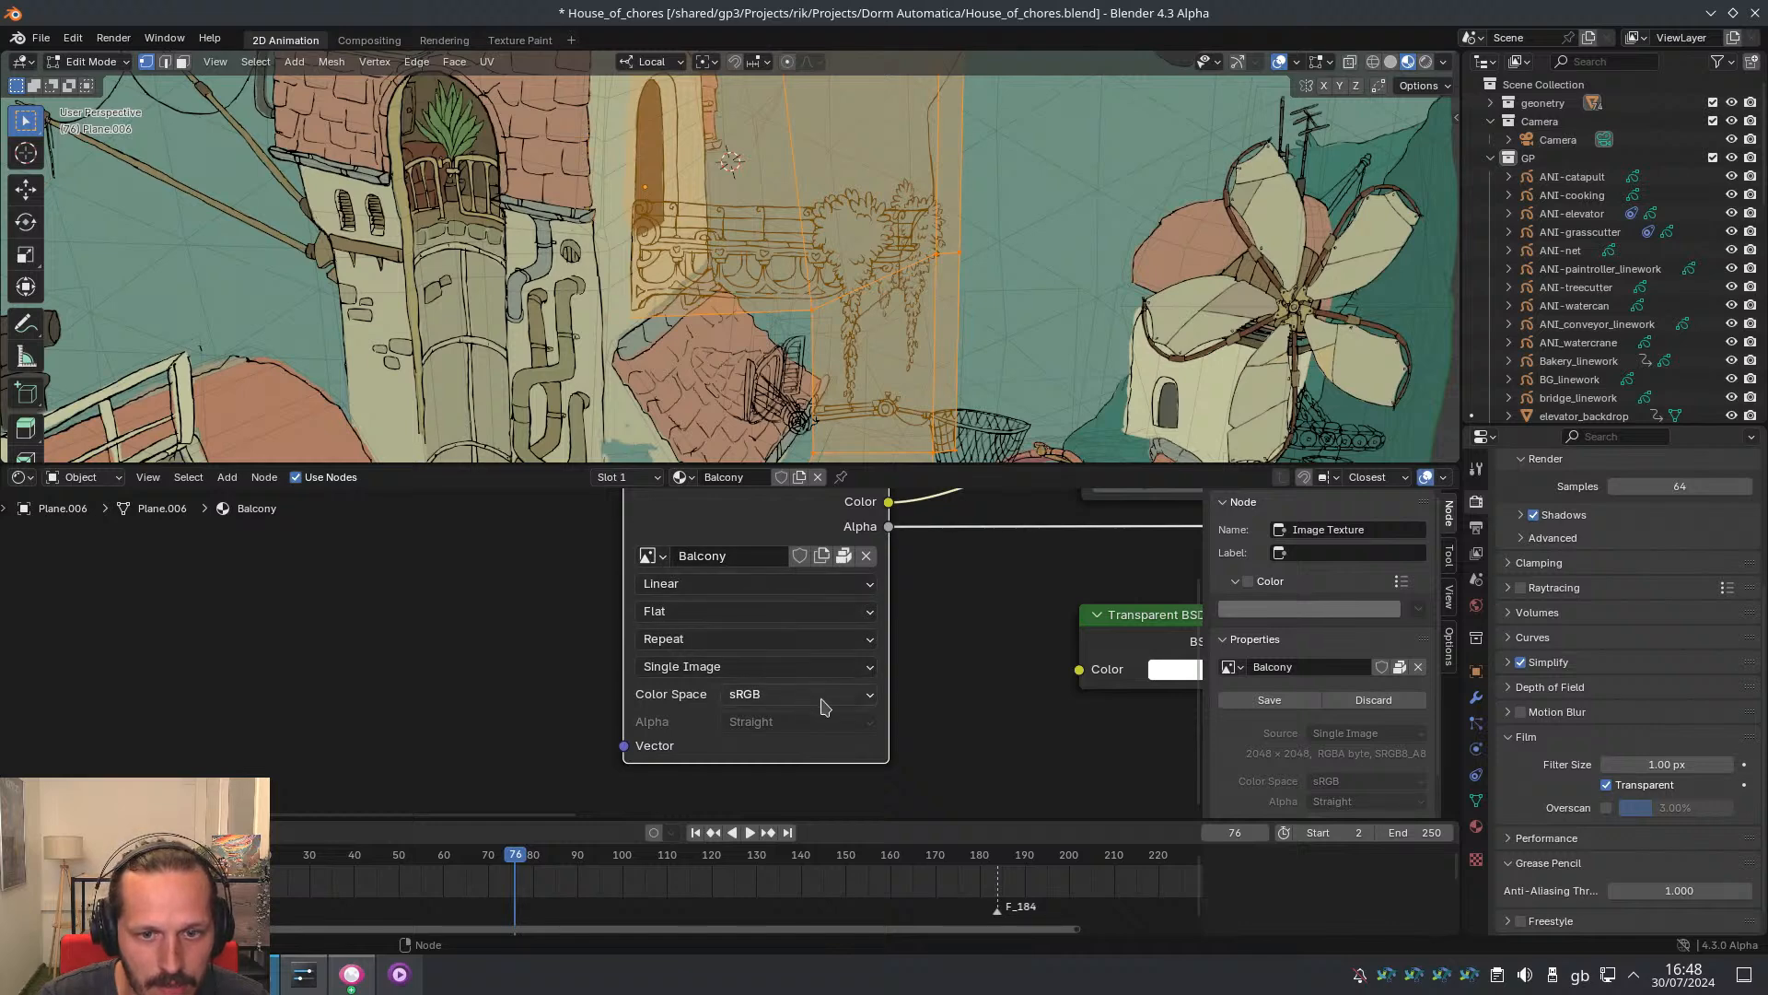
pyautogui.click(866, 697)
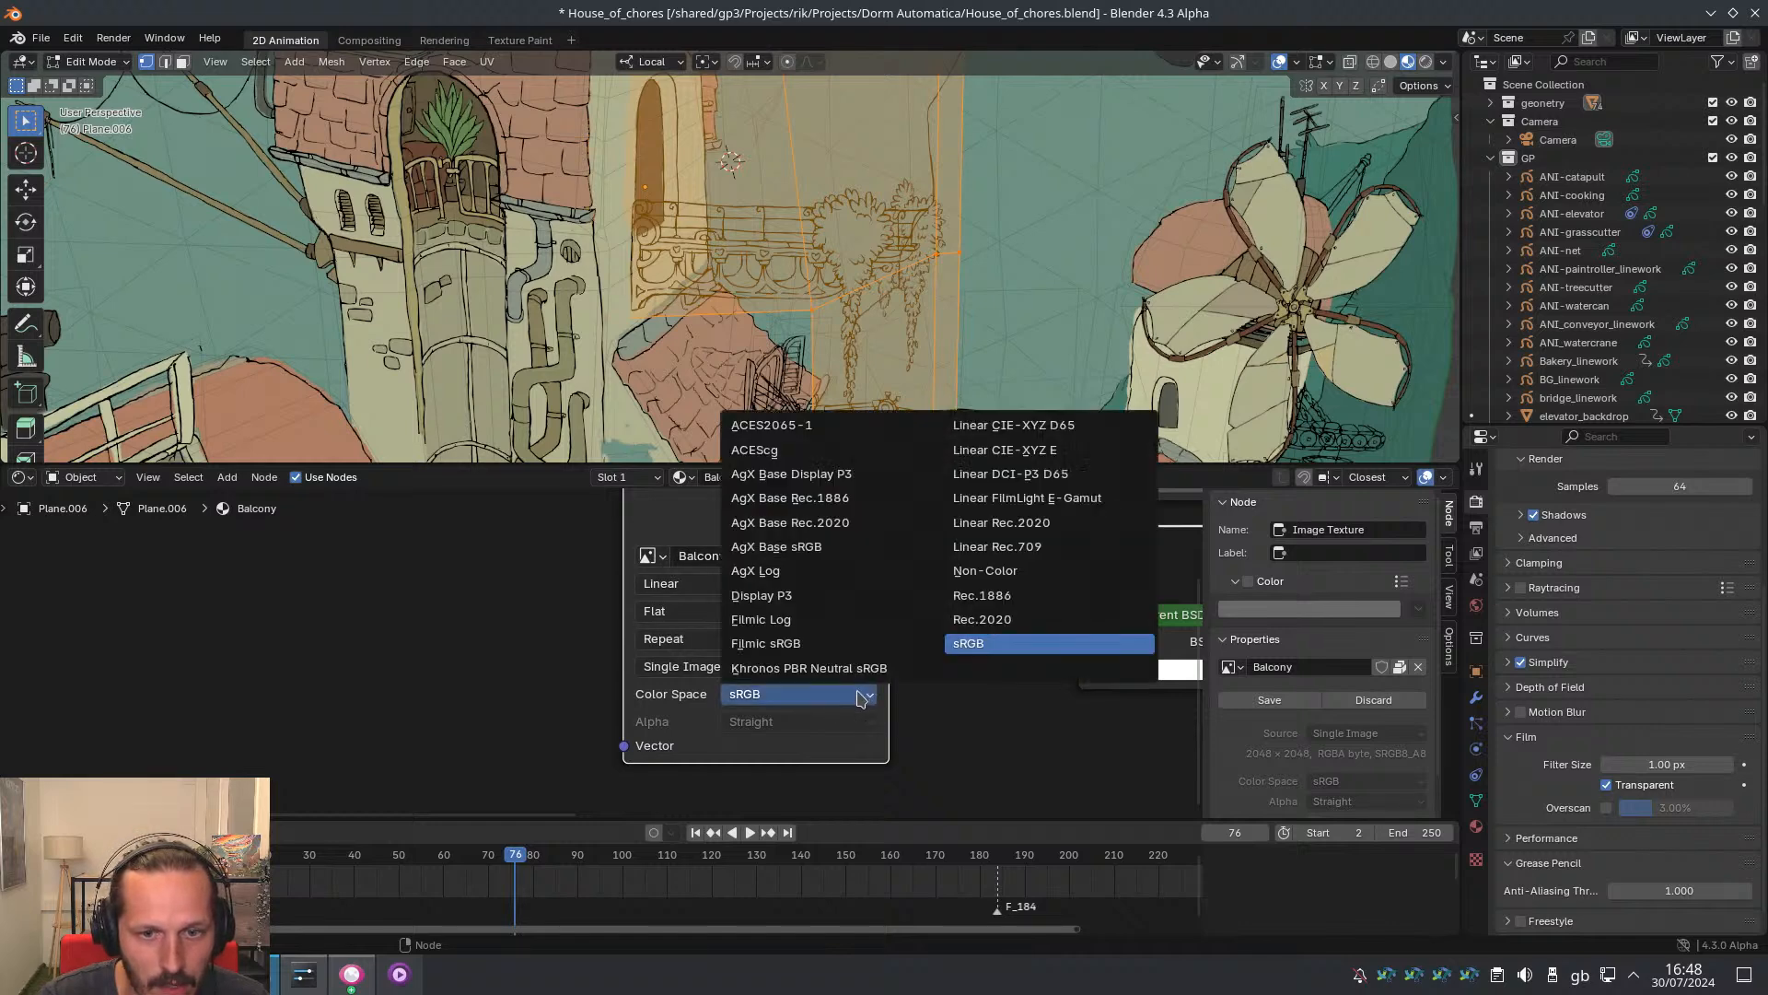
pyautogui.click(858, 698)
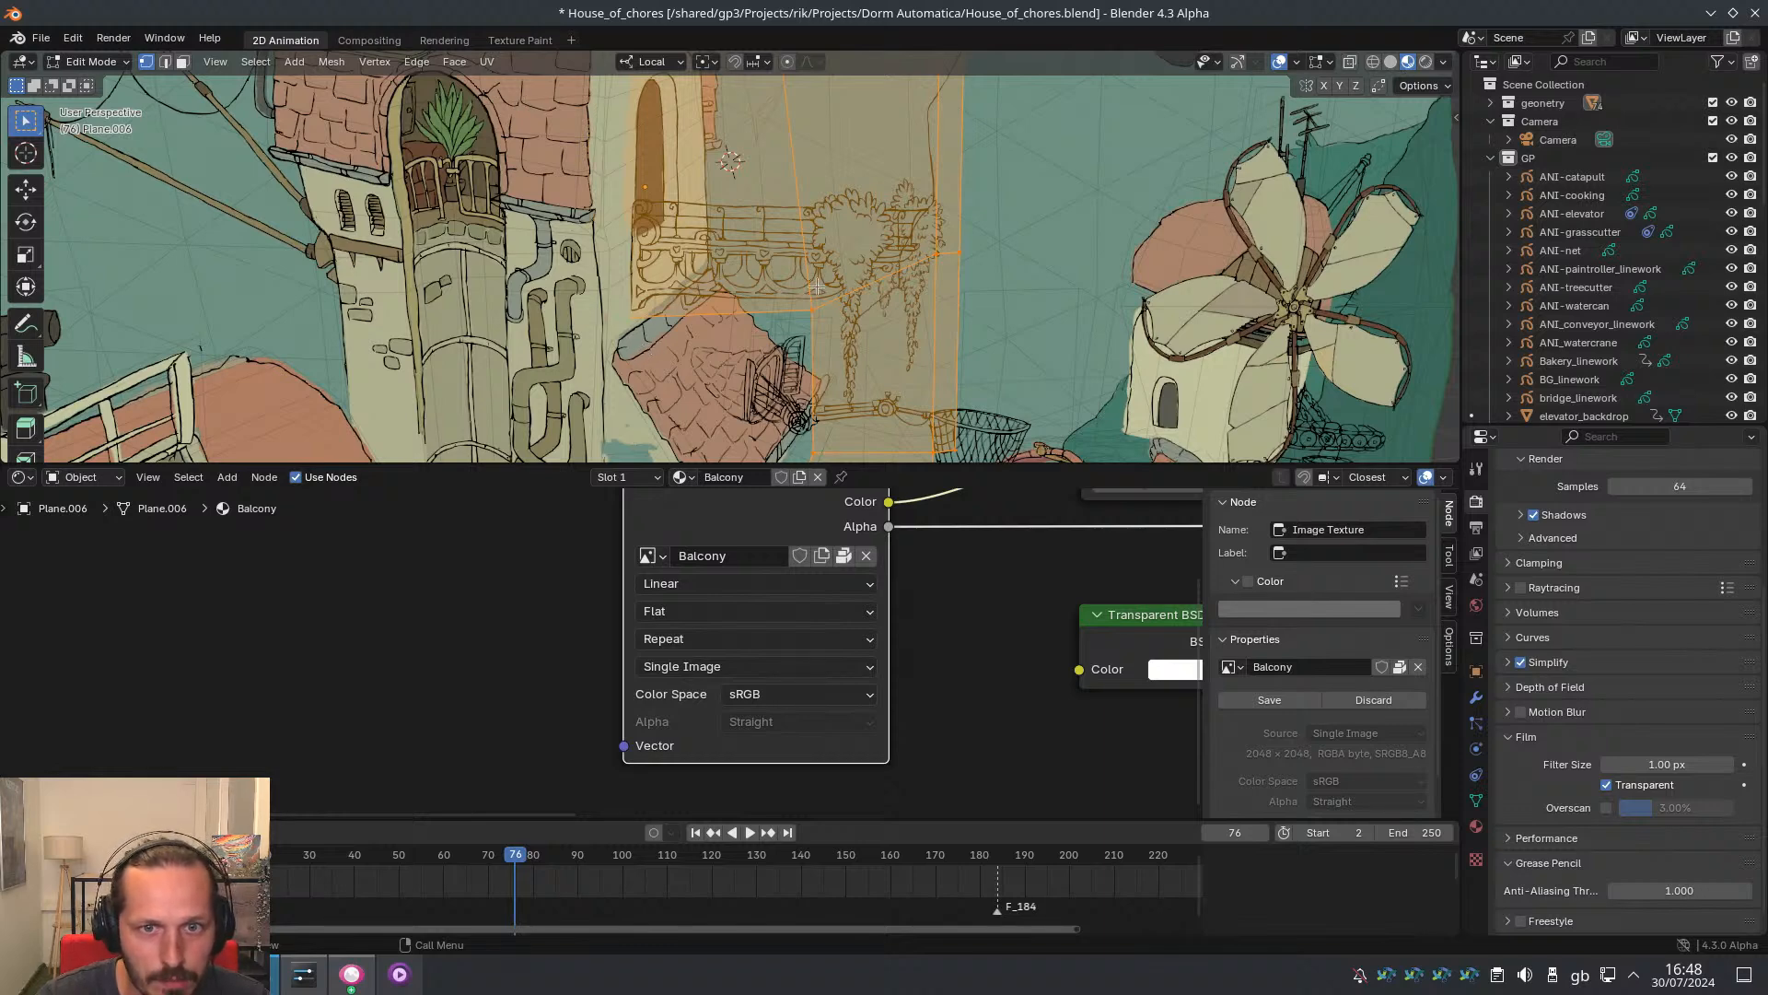
# Return to the Texture Paint workspace, show the viewport's brush settings beside the balcony, and pick the light green from BasePalette
pyautogui.click(519, 40)
pyautogui.scroll(4, 1060, 502)
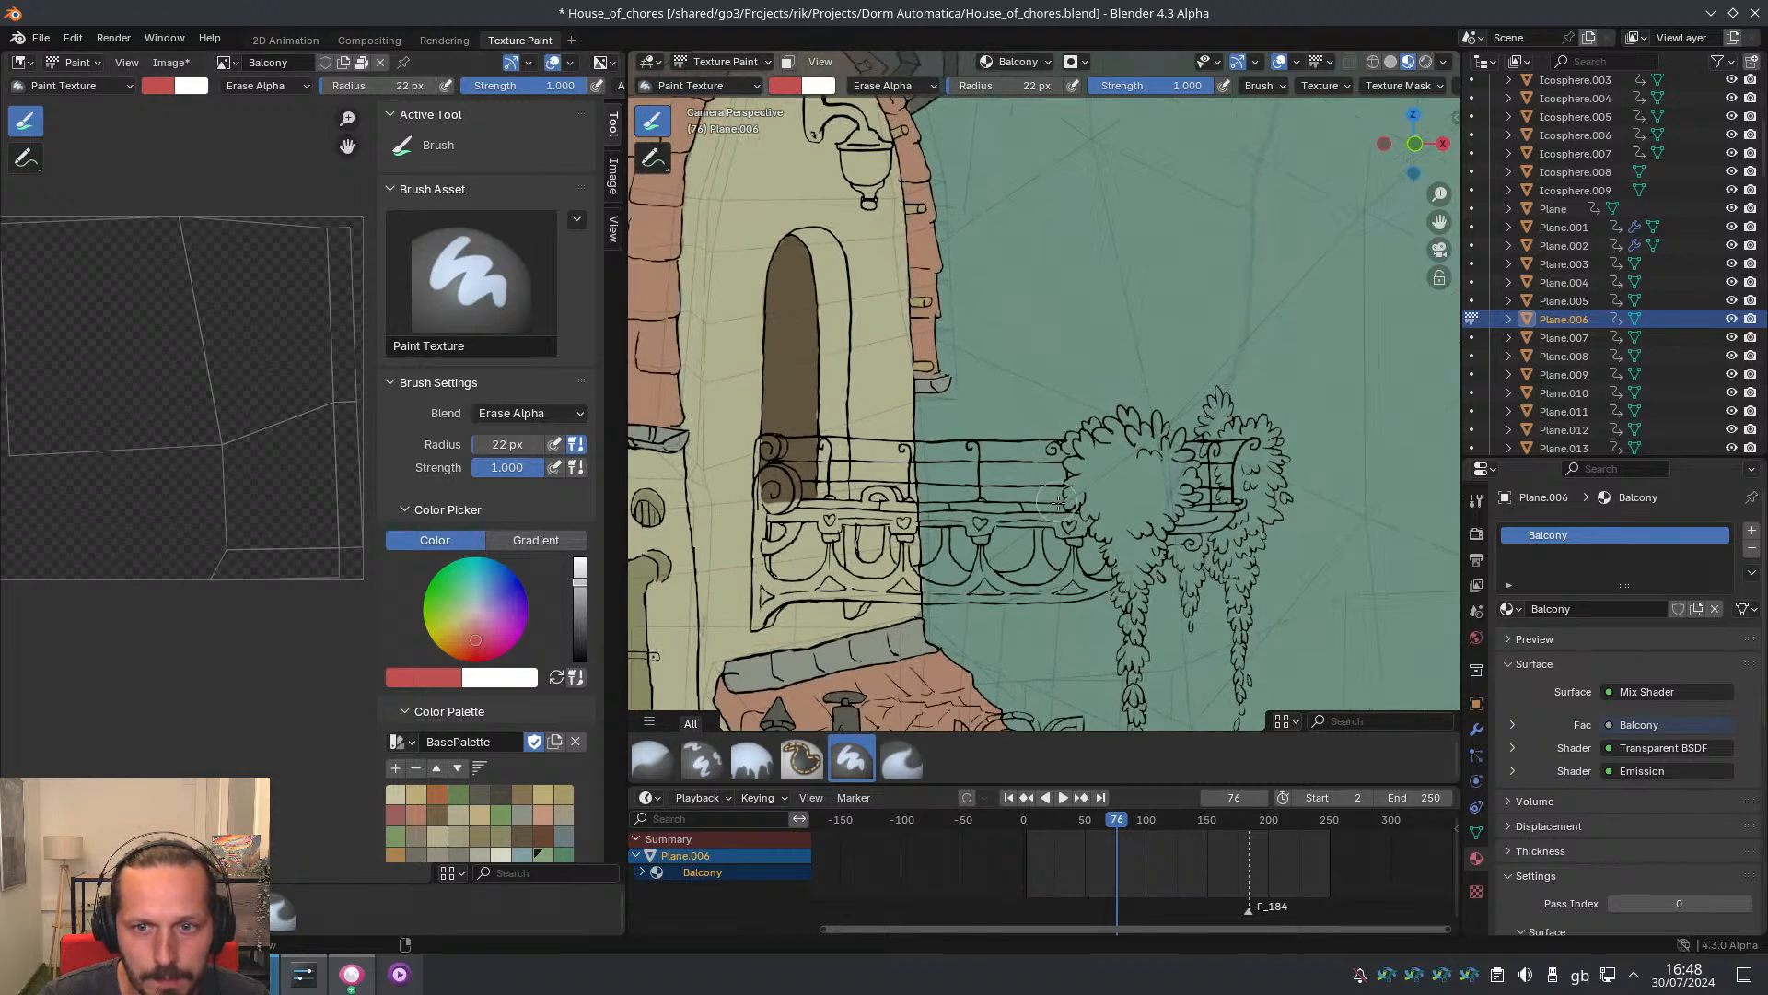
pyautogui.keyDown('shift'); pyautogui.moveTo(1058, 502); pyautogui.dragTo(1012, 456, button='middle'); pyautogui.keyUp('shift')
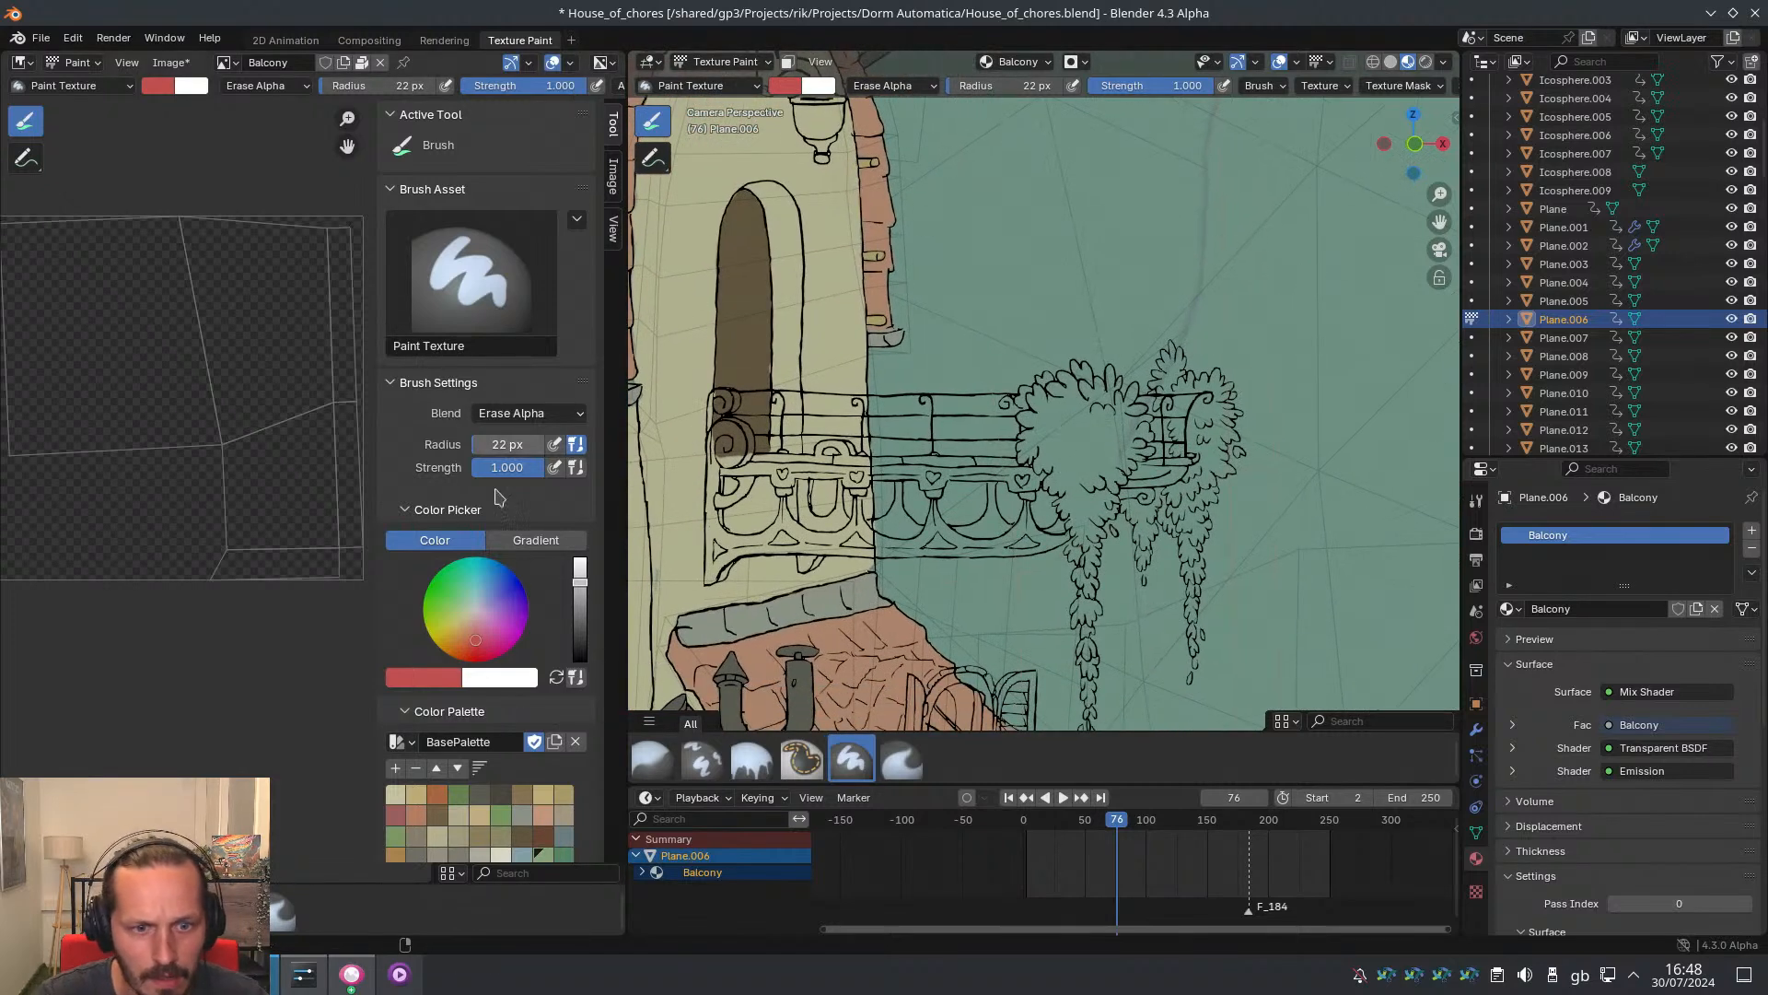
pyautogui.press('n')
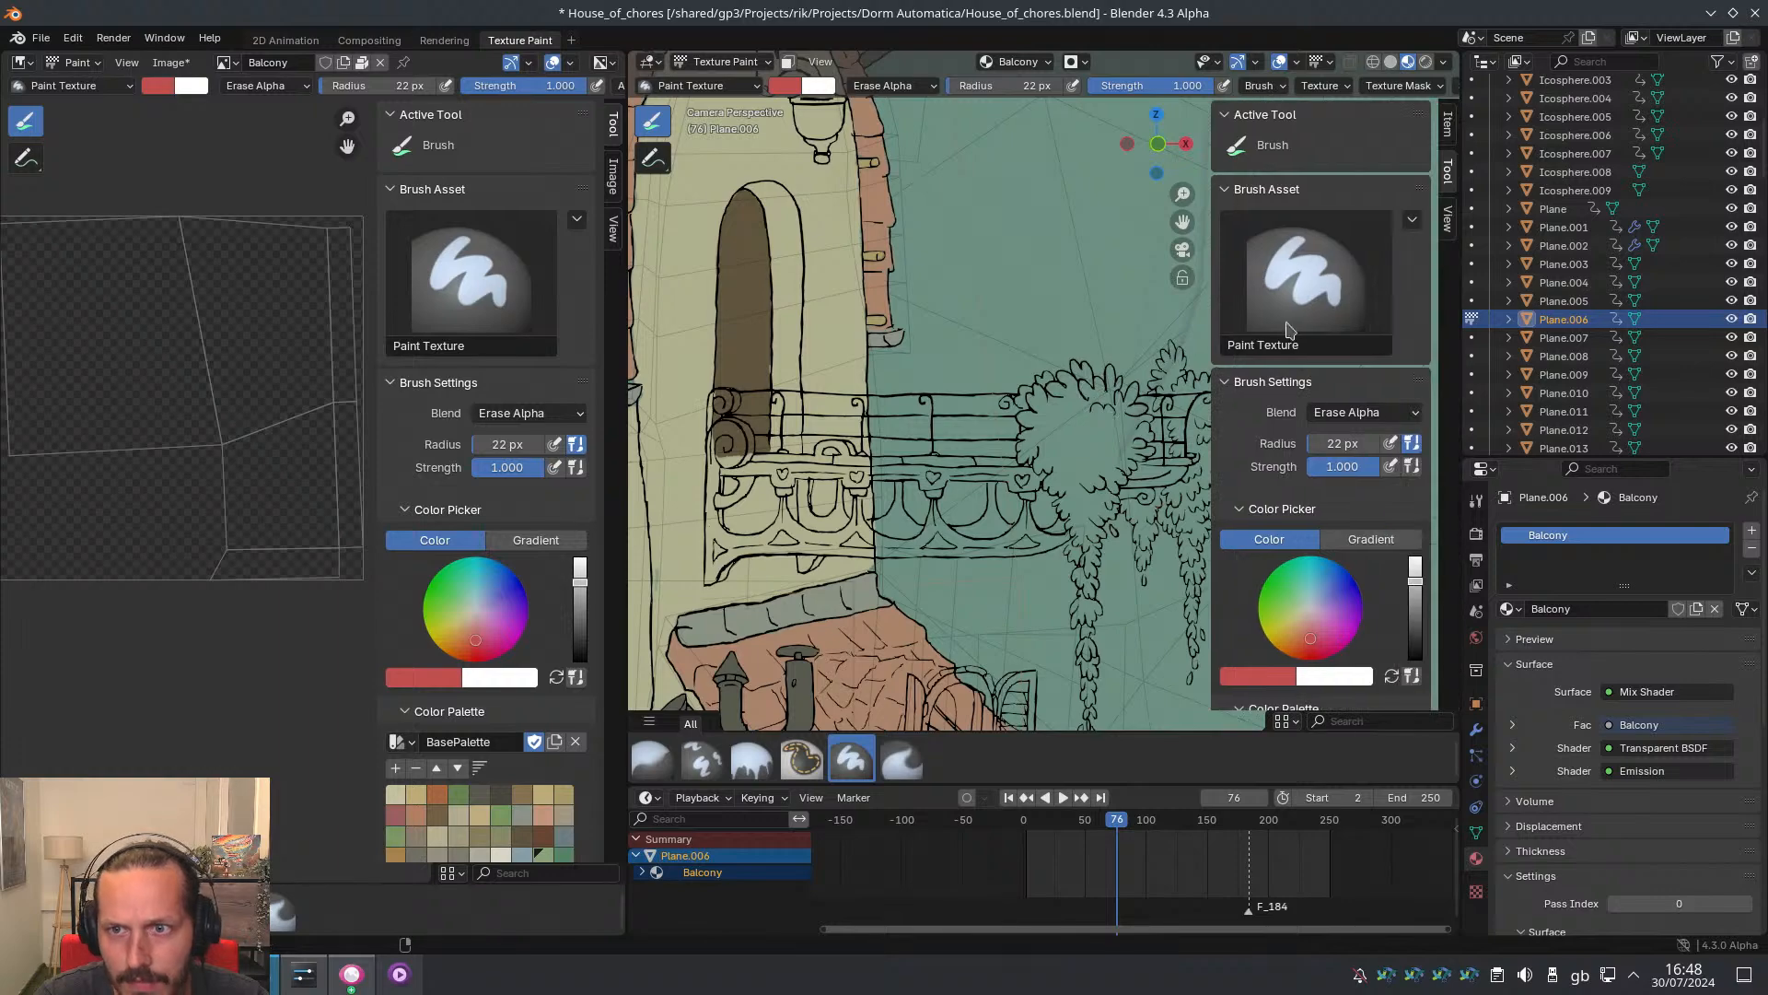
pyautogui.scroll(-6, 1312, 544)
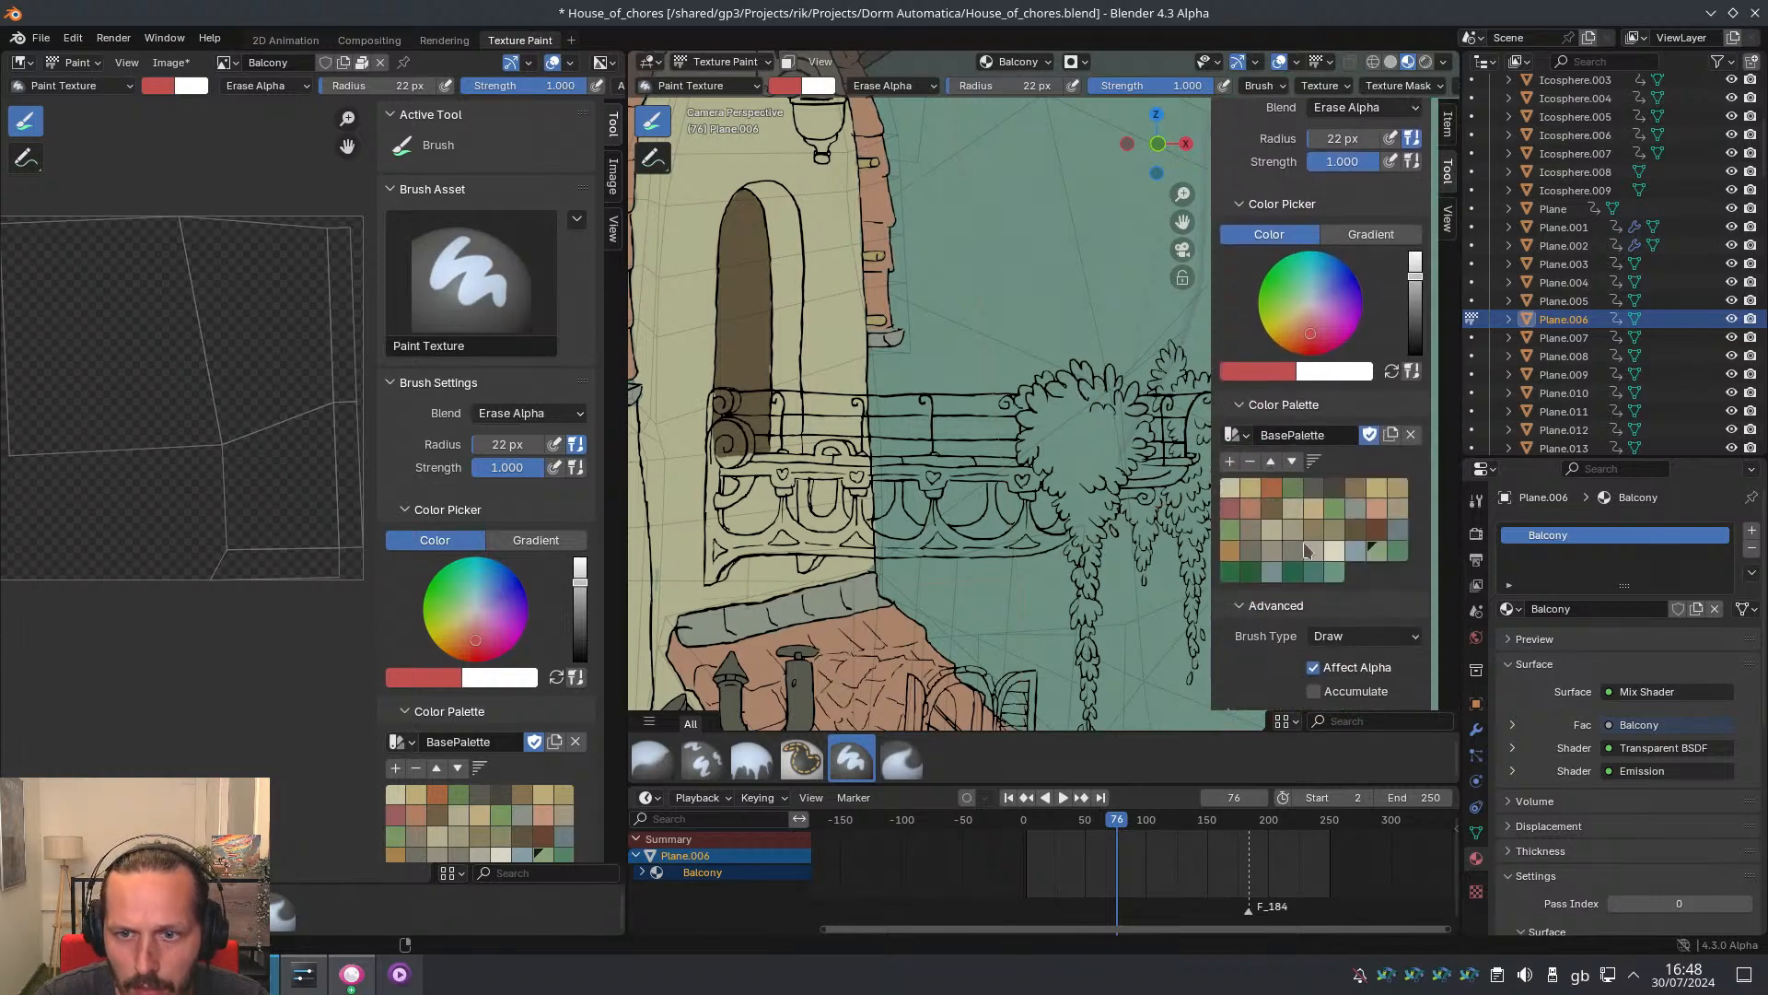
pyautogui.keyDown('ctrl'); pyautogui.moveTo(826, 450); pyautogui.dragTo(792, 390, button='middle'); pyautogui.keyUp('ctrl')
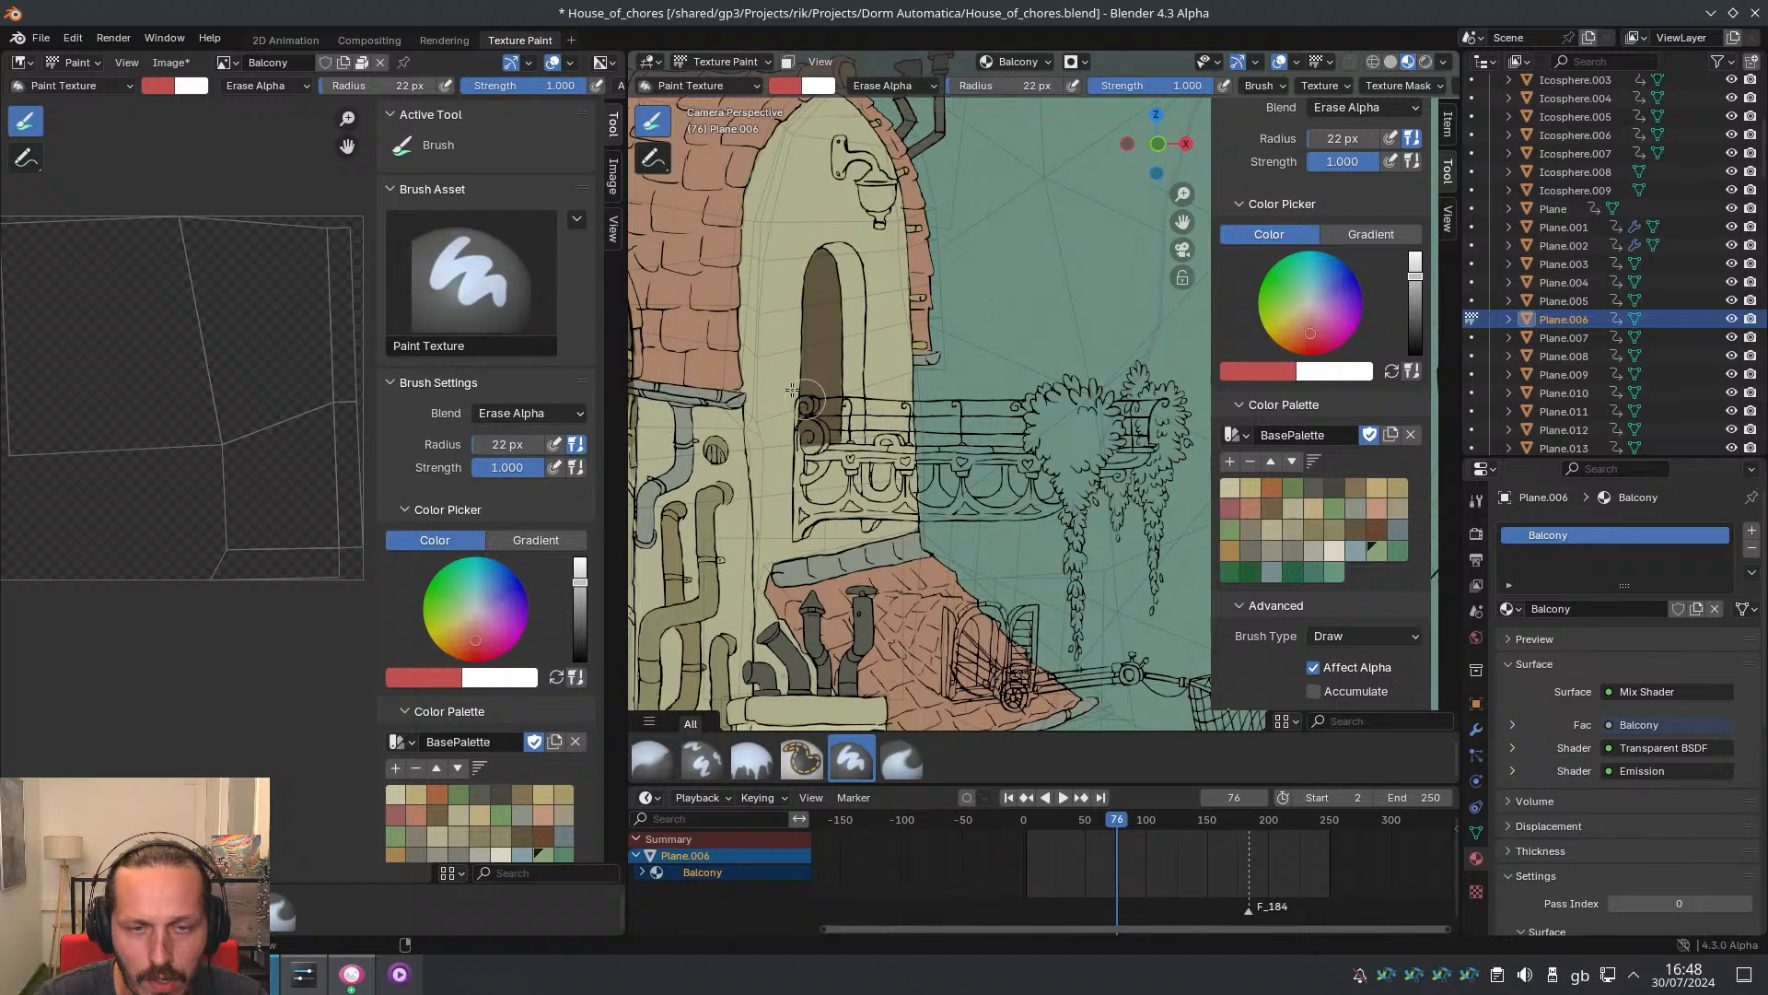
pyautogui.scroll(3, 1048, 466)
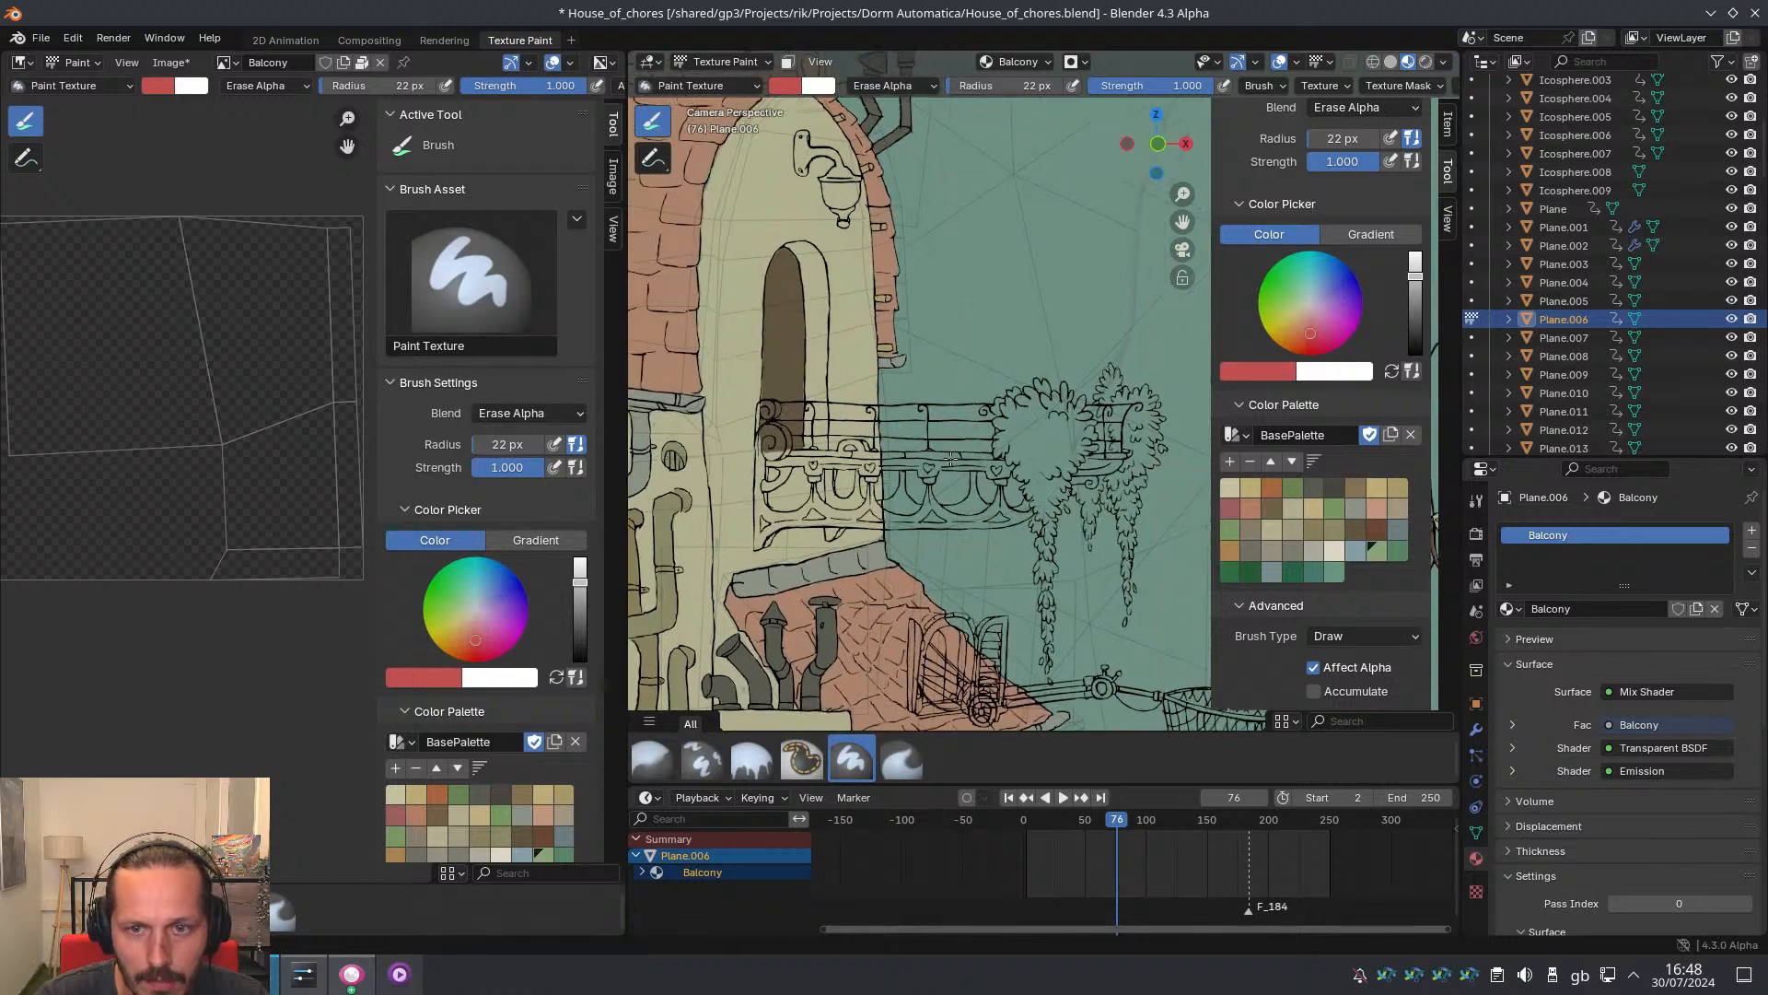
pyautogui.keyDown('shift'); pyautogui.moveTo(1048, 467); pyautogui.dragTo(1024, 442, button='middle'); pyautogui.keyUp('shift')
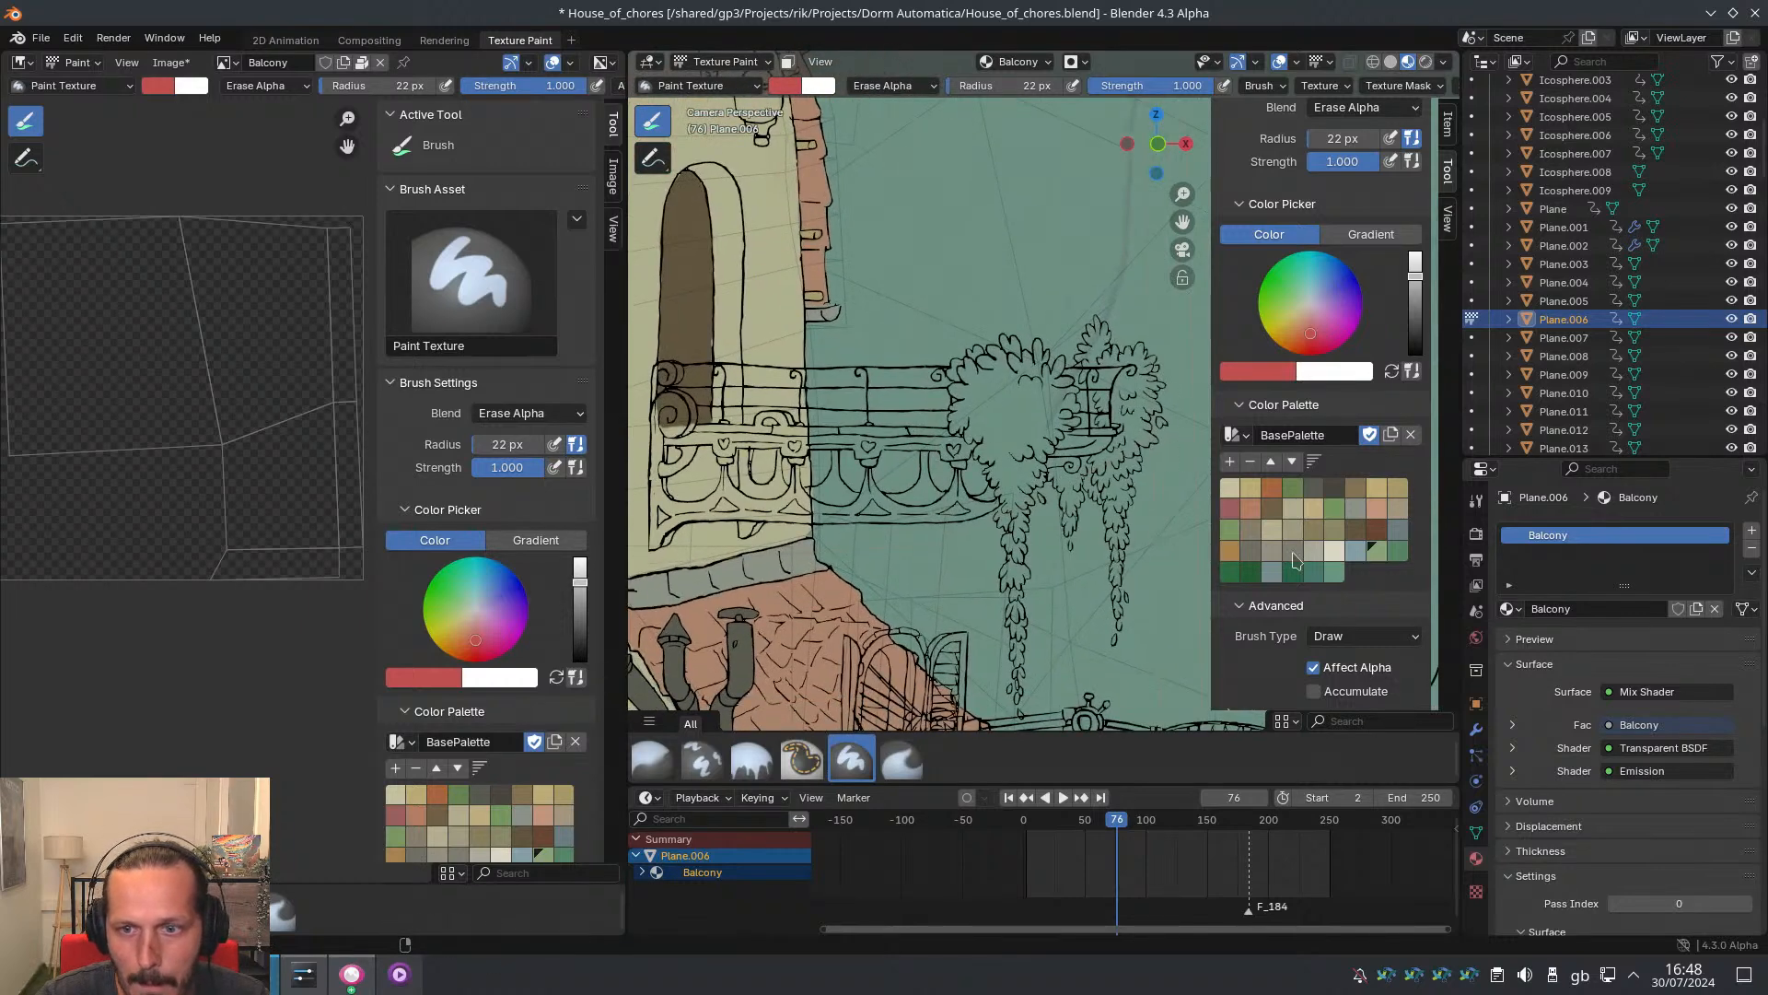
pyautogui.click(1399, 554)
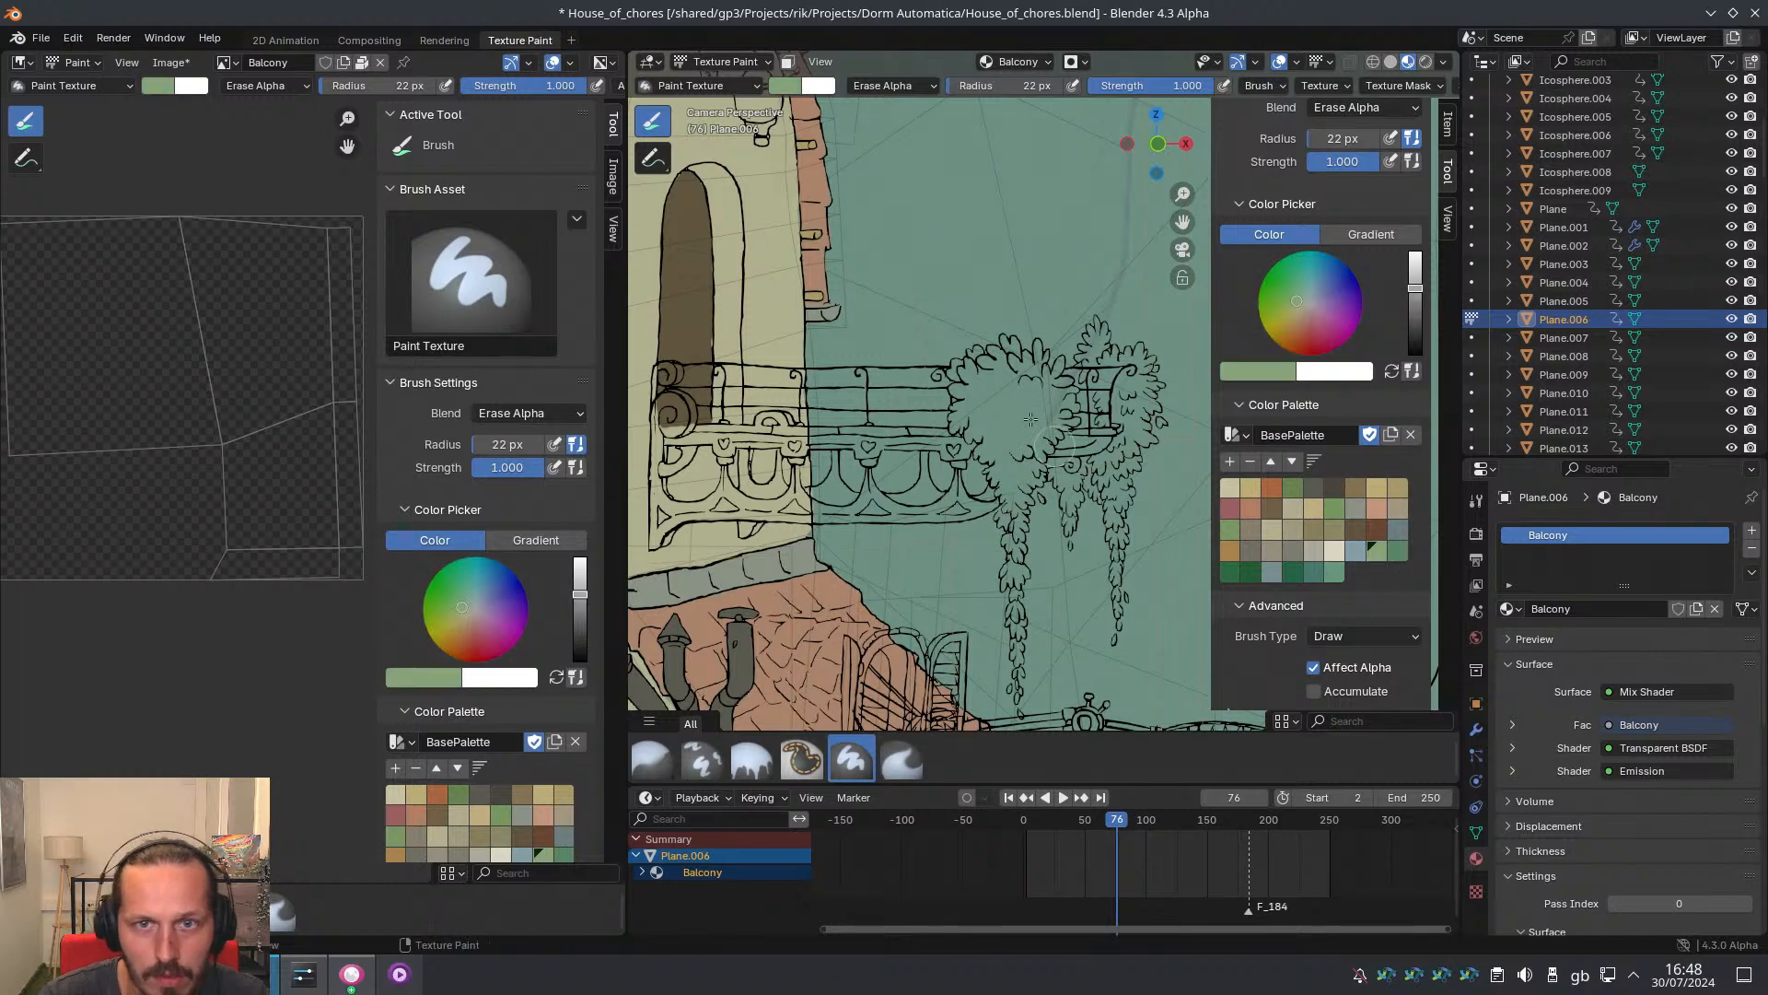
# Set the brush blend mode to Mix, and paint the large foliage clump on the balcony light green
pyautogui.click(879, 88)
pyautogui.click(882, 138)
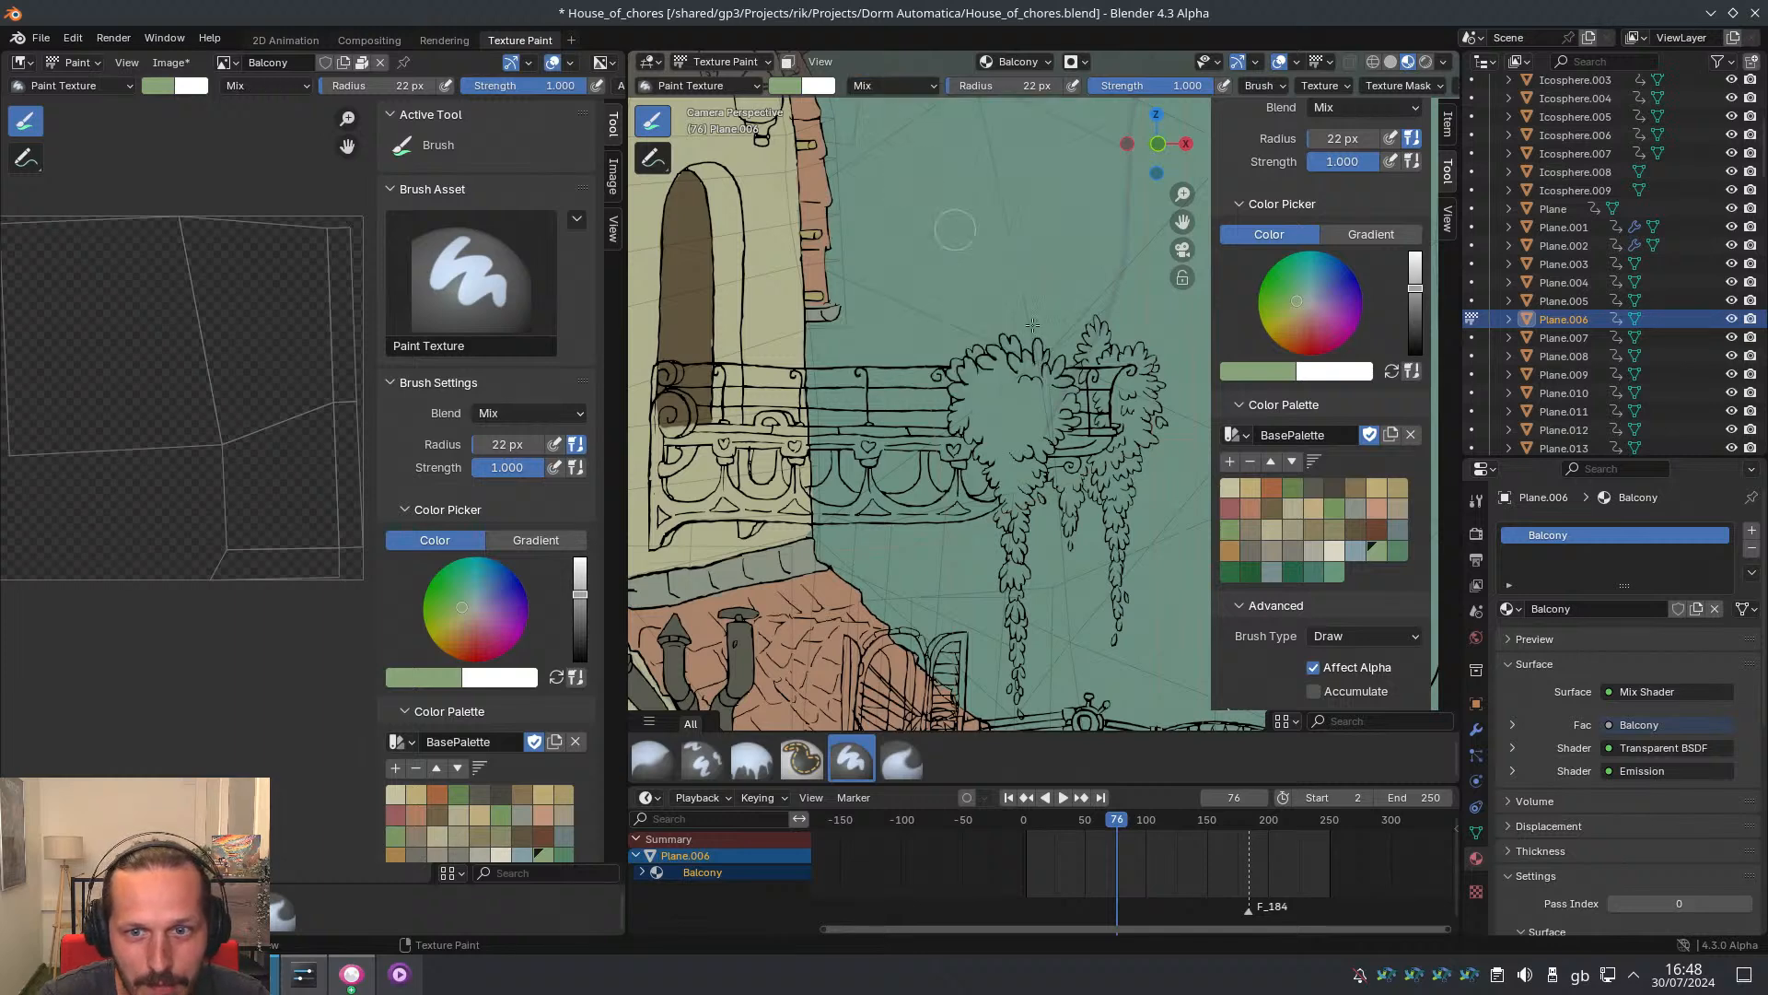
pyautogui.moveTo(1041, 429)
pyautogui.mouseDown()
pyautogui.moveTo(980, 415)
pyautogui.moveTo(1016, 394)
pyautogui.moveTo(998, 402)
pyautogui.mouseUp()
pyautogui.keyDown('shift'); pyautogui.moveTo(981, 304); pyautogui.dragTo(992, 345, button='middle'); pyautogui.keyUp('shift')
pyautogui.moveTo(1080, 460)
pyautogui.mouseDown()
pyautogui.moveTo(1084, 438)
pyautogui.moveTo(1028, 502)
pyautogui.mouseUp()
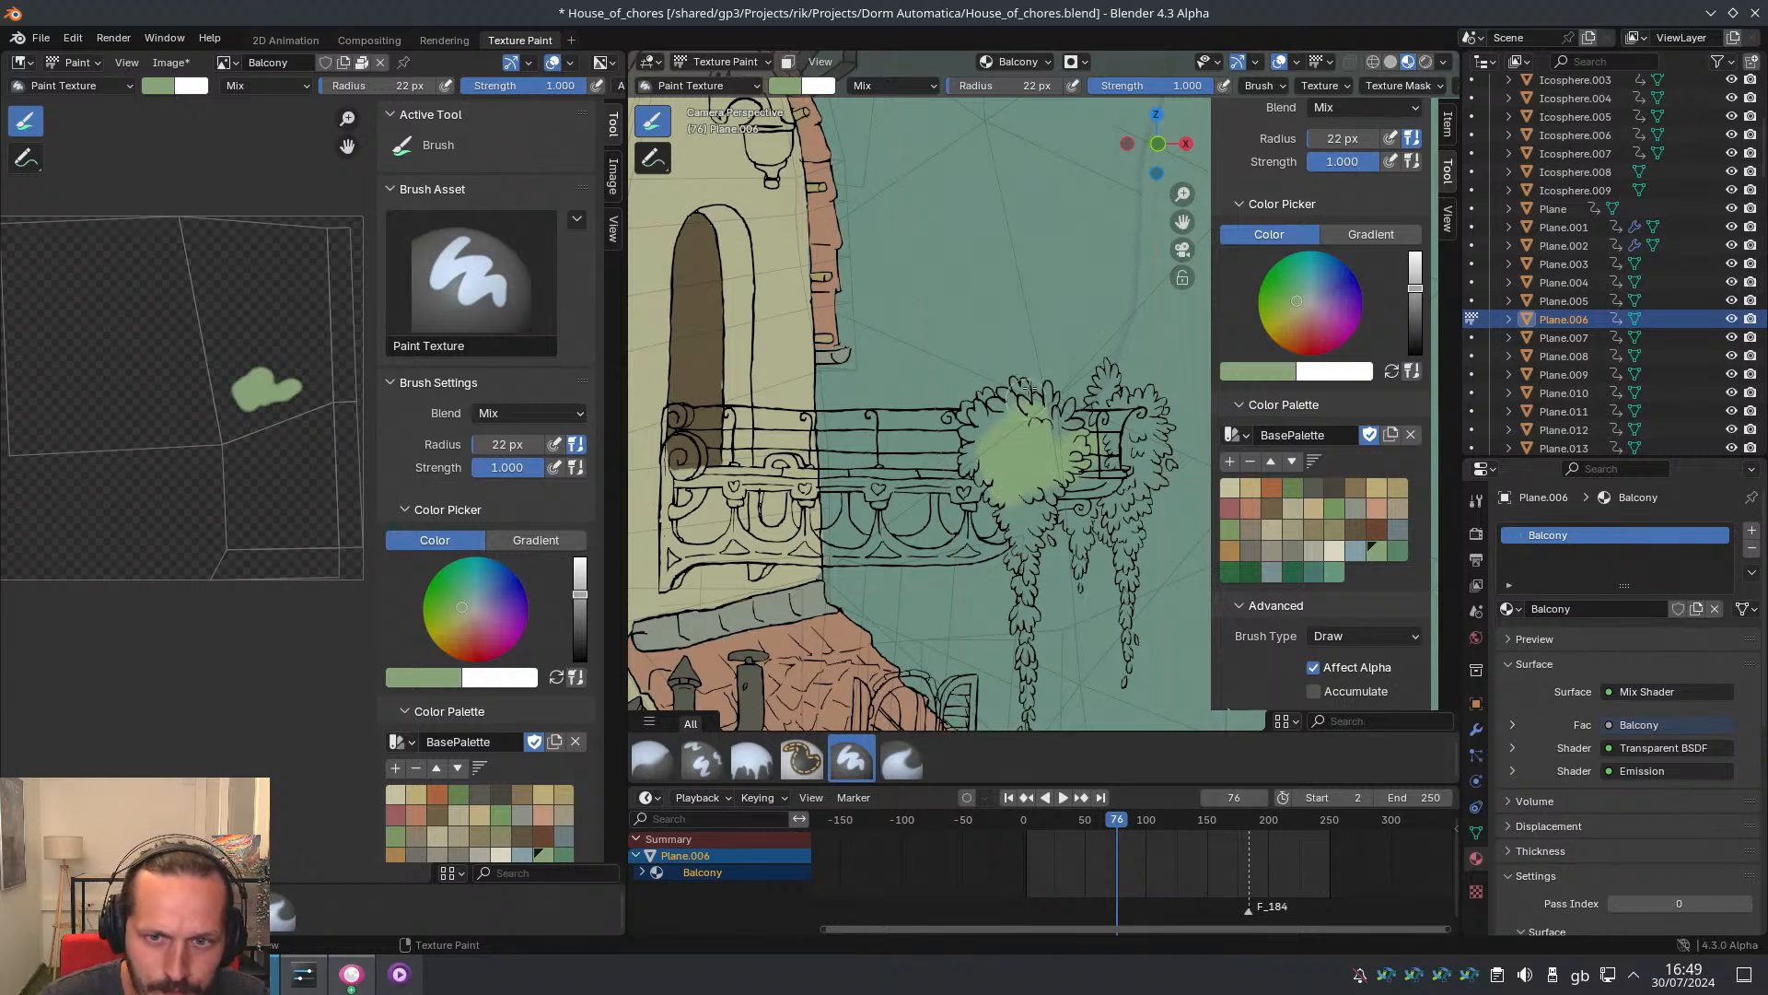
# Set the brush blend mode to Erase Alpha, and erase the green paint from the balcony's foliage
pyautogui.moveTo(1069, 387); pyautogui.dragTo(953, 285, button='middle')
pyautogui.keyDown('shift'); pyautogui.moveTo(884, 239); pyautogui.dragTo(1004, 444, button='middle'); pyautogui.keyUp('shift')
pyautogui.hotkey('ctrl', 'Tab')
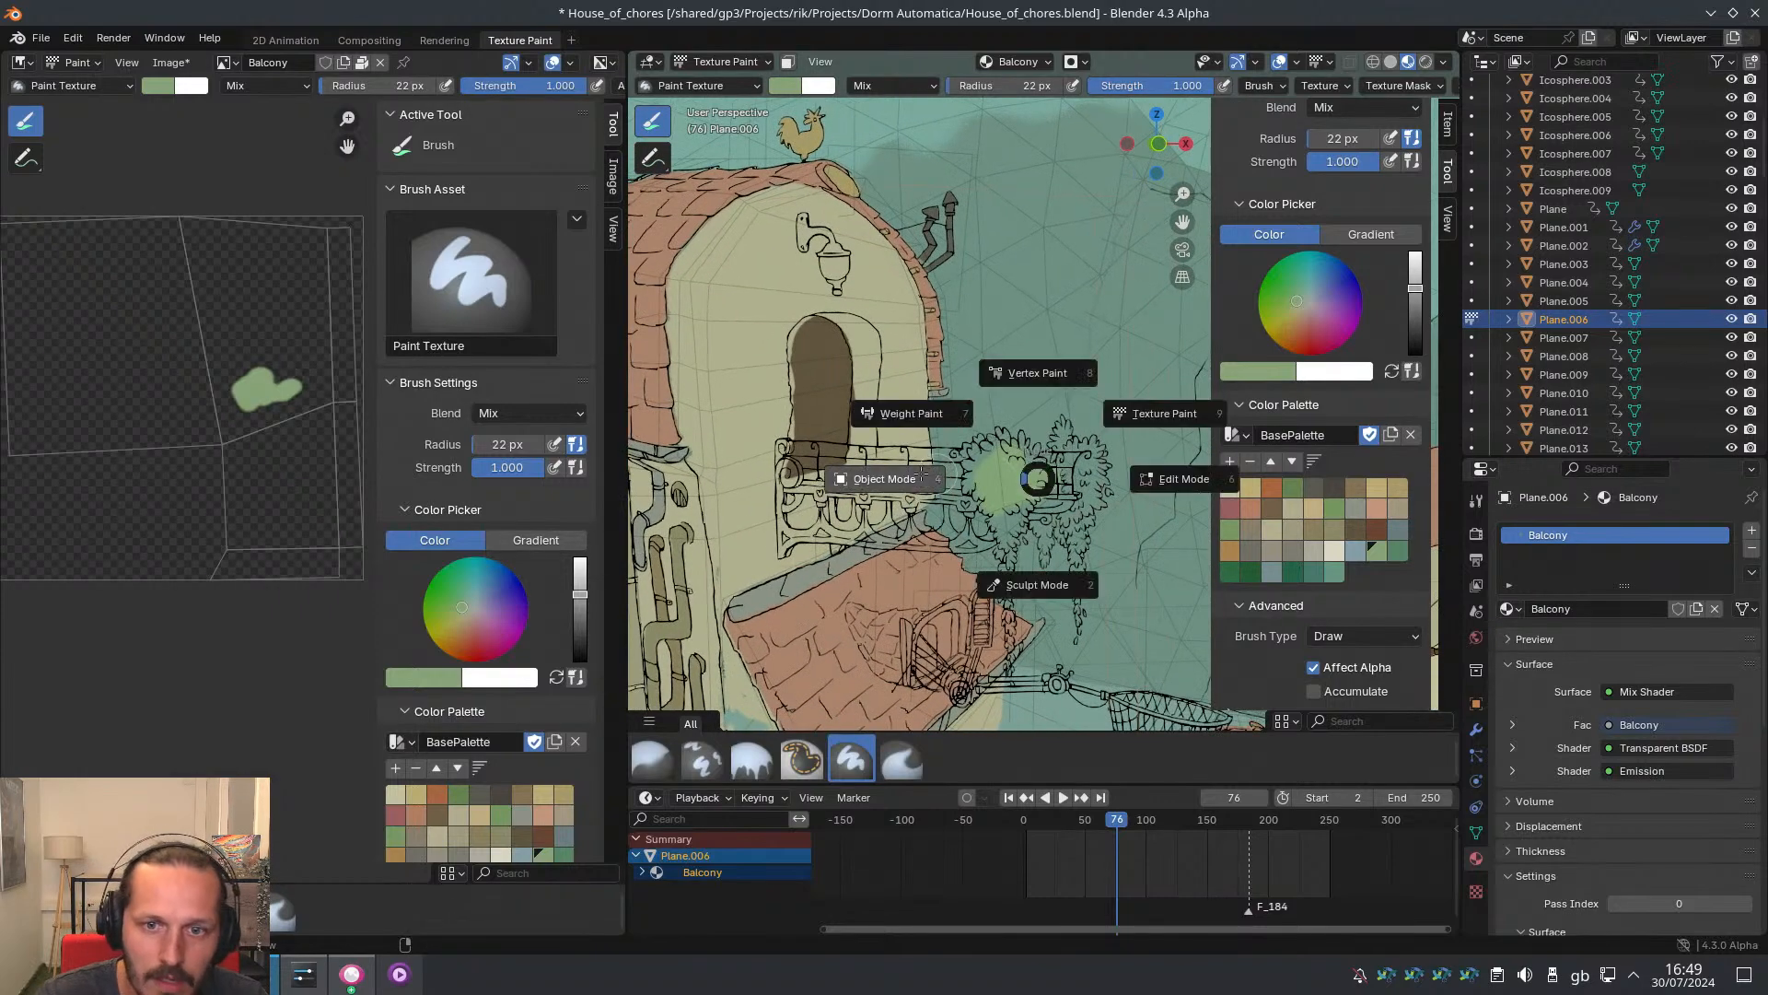
pyautogui.press('Escape')
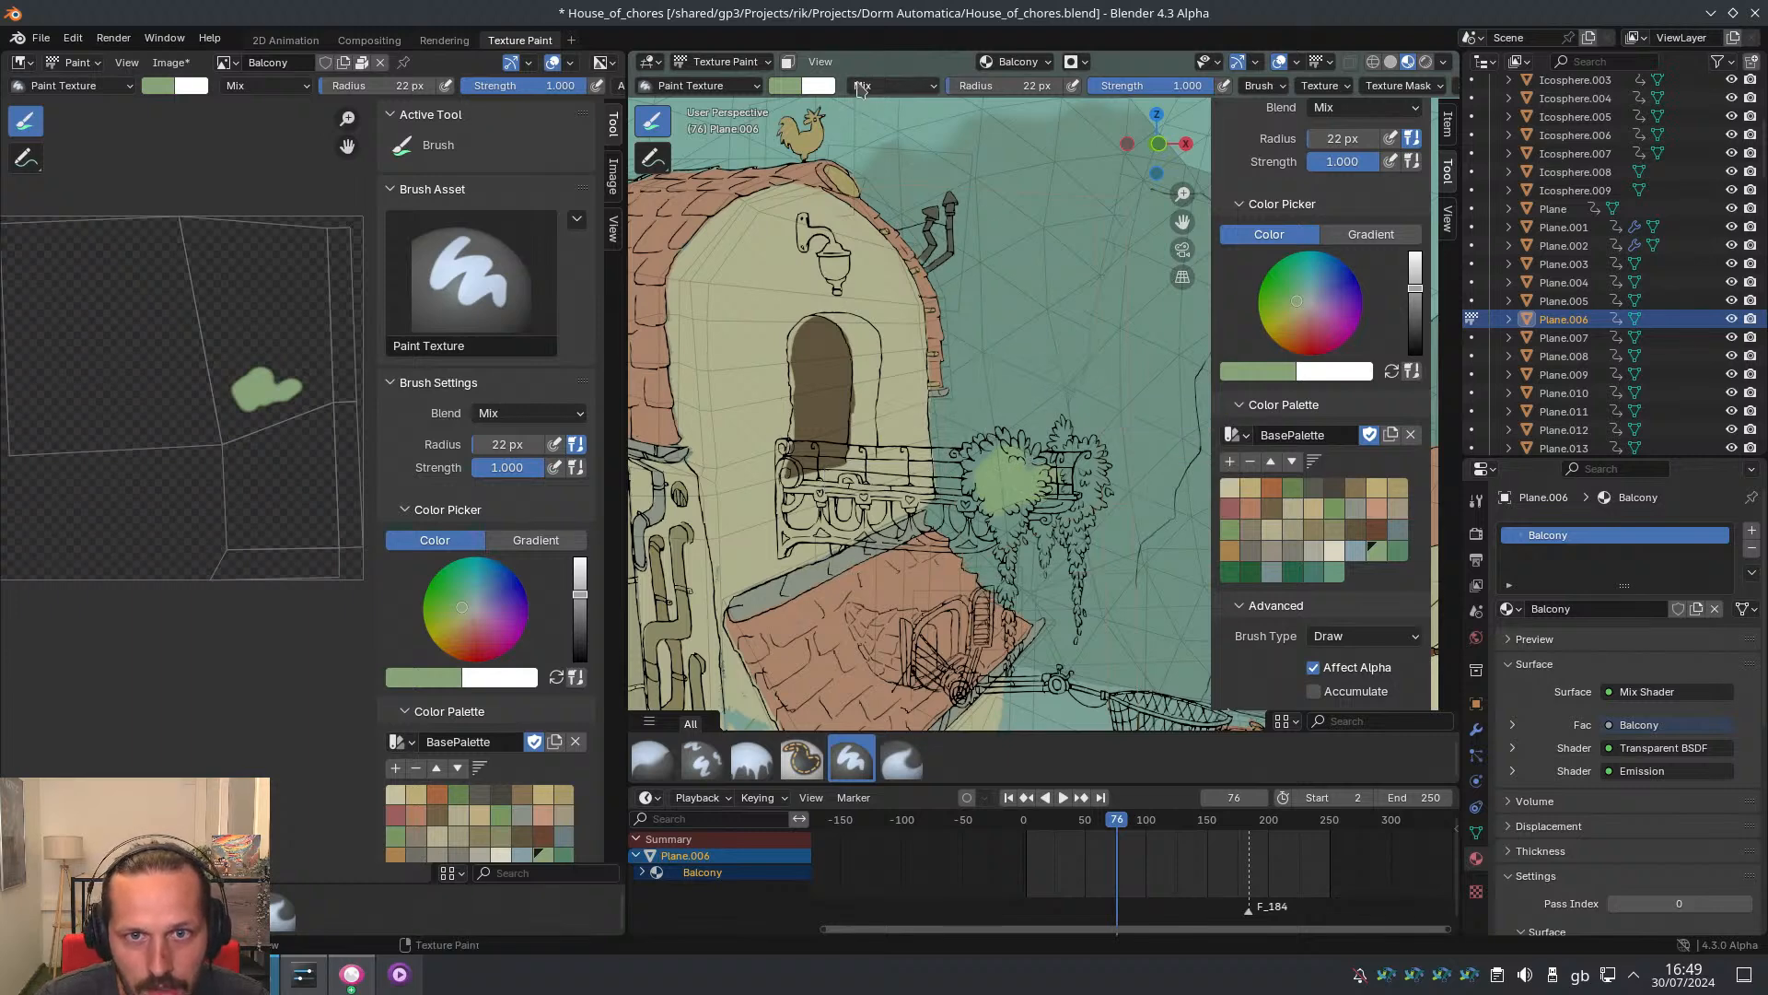
pyautogui.click(891, 85)
pyautogui.click(1027, 368)
pyautogui.moveTo(1050, 495); pyautogui.dragTo(977, 474)
# Switch the balcony plane to Object Mode, and inspect the unpainted balcony linework against the tower
pyautogui.hotkey('ctrl', 'Tab')
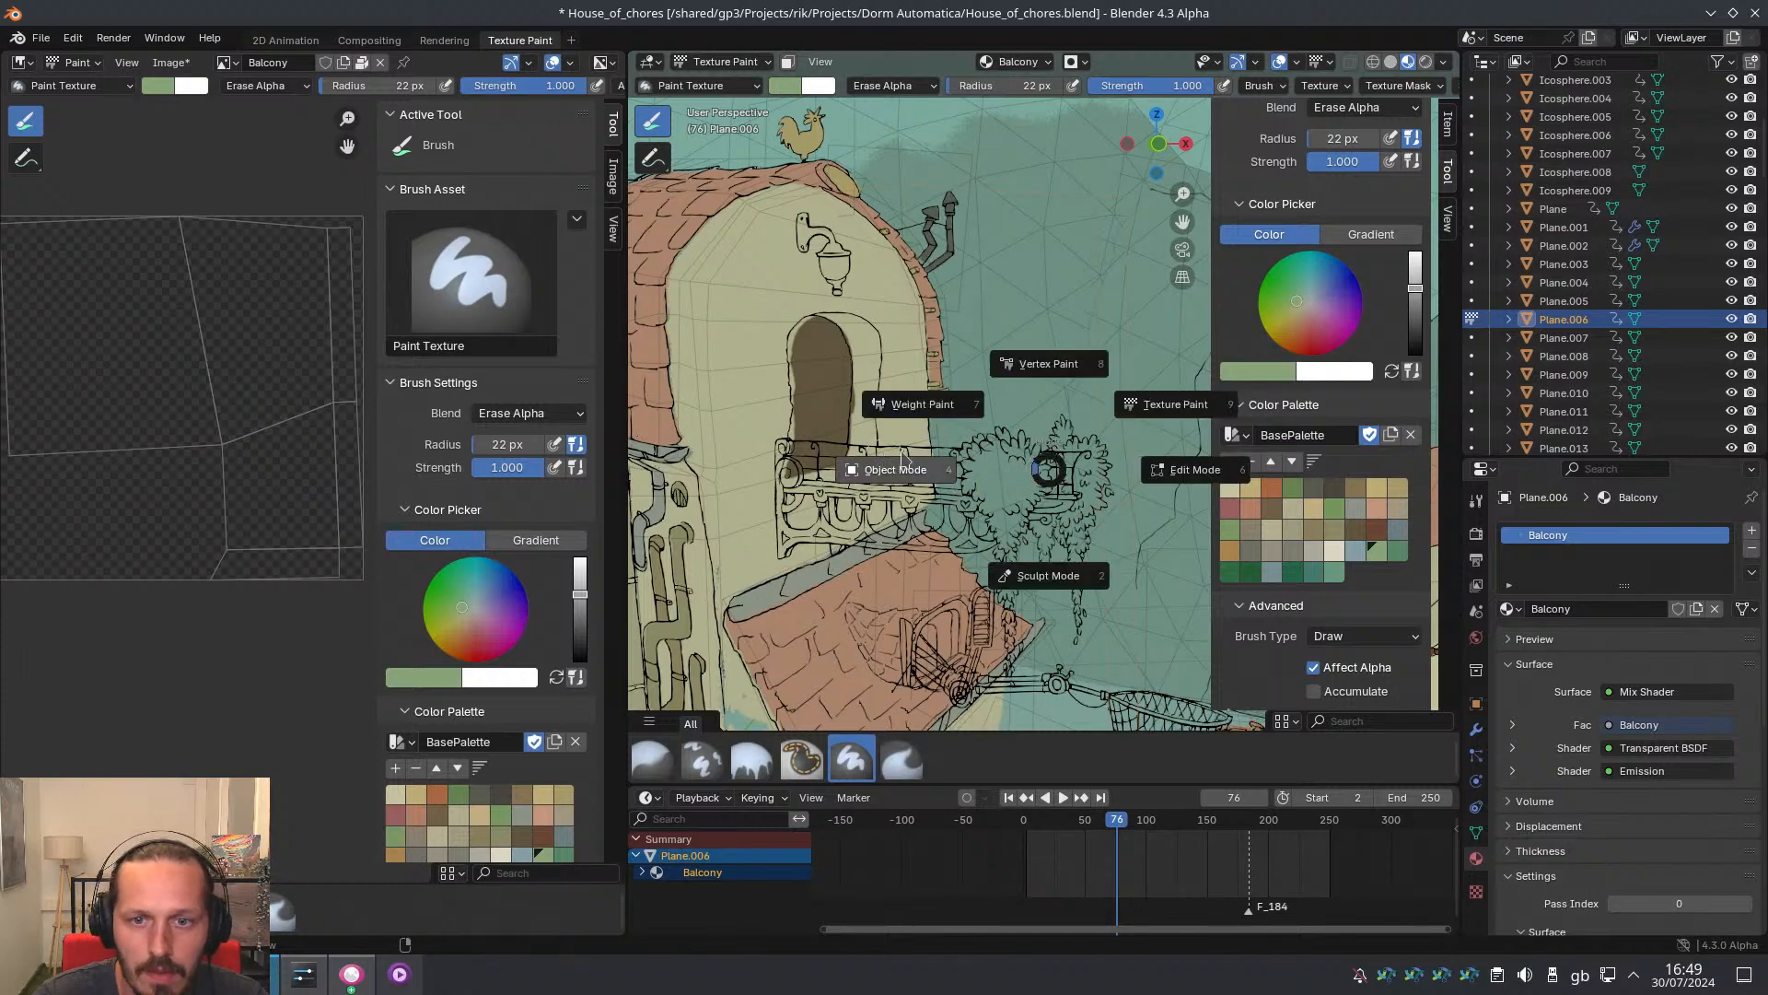
pyautogui.click(916, 469)
pyautogui.moveTo(986, 353); pyautogui.dragTo(1013, 396, button='middle')
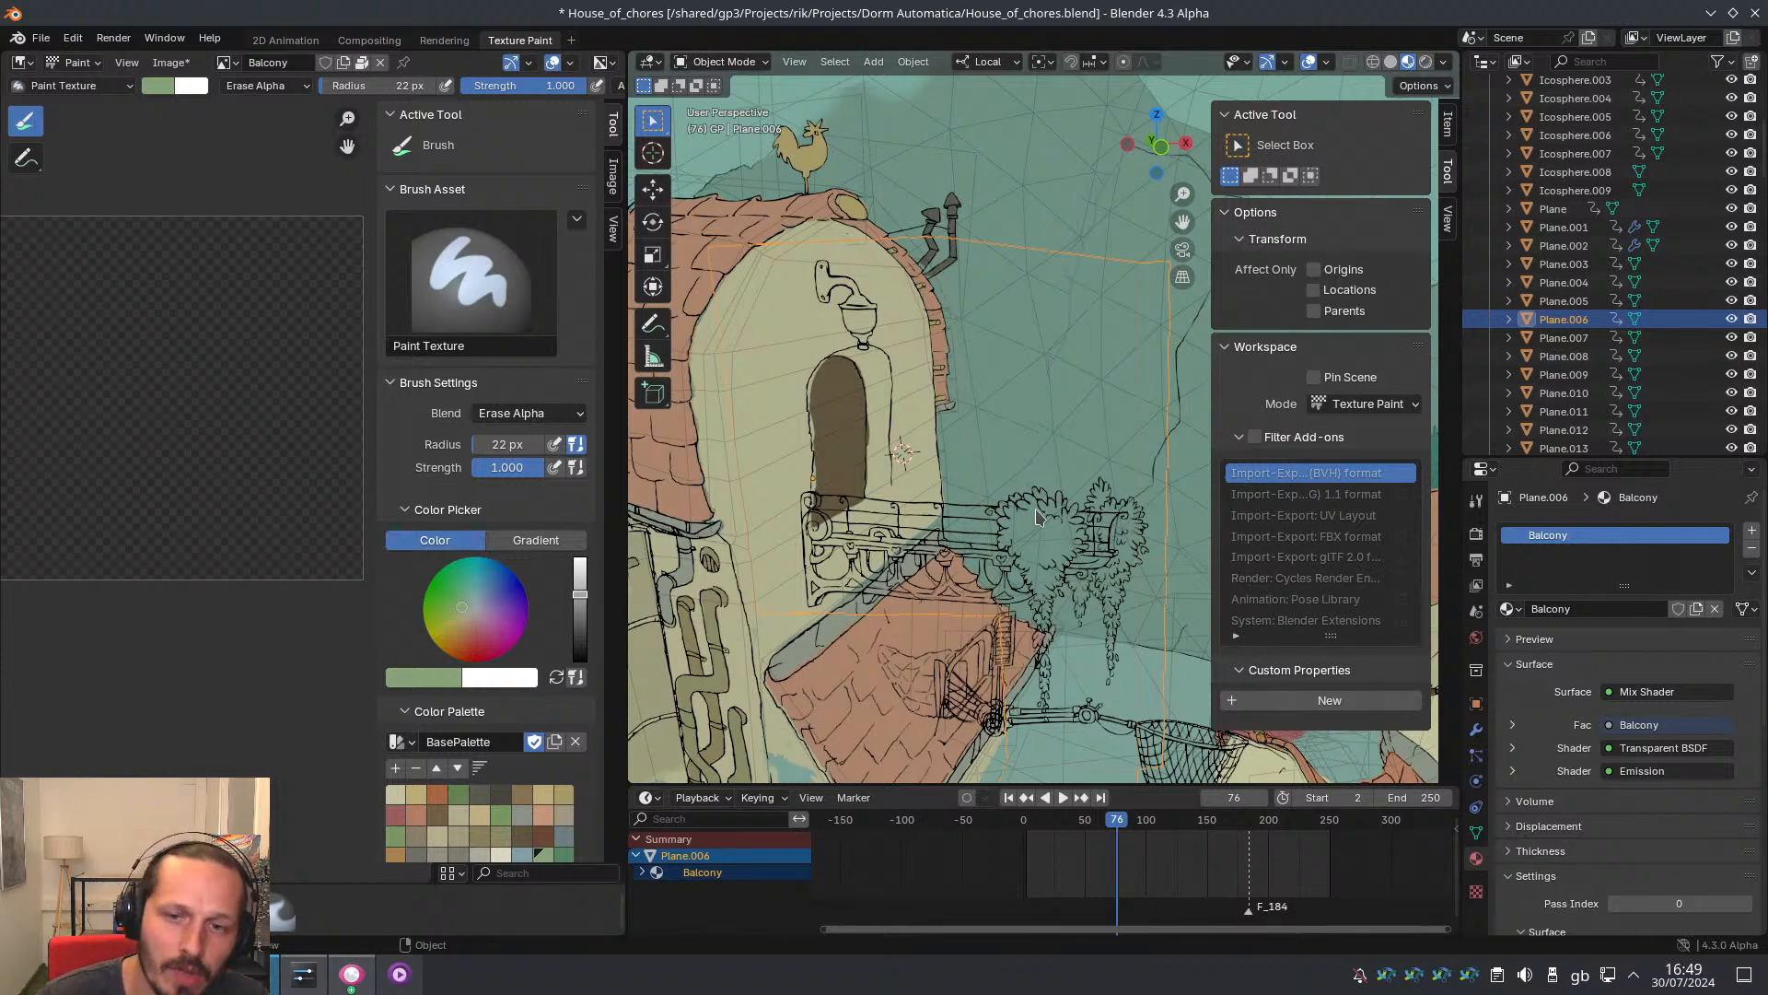
pyautogui.moveTo(1002, 481); pyautogui.dragTo(997, 432, button='middle')
pyautogui.scroll(3, 1001, 431)
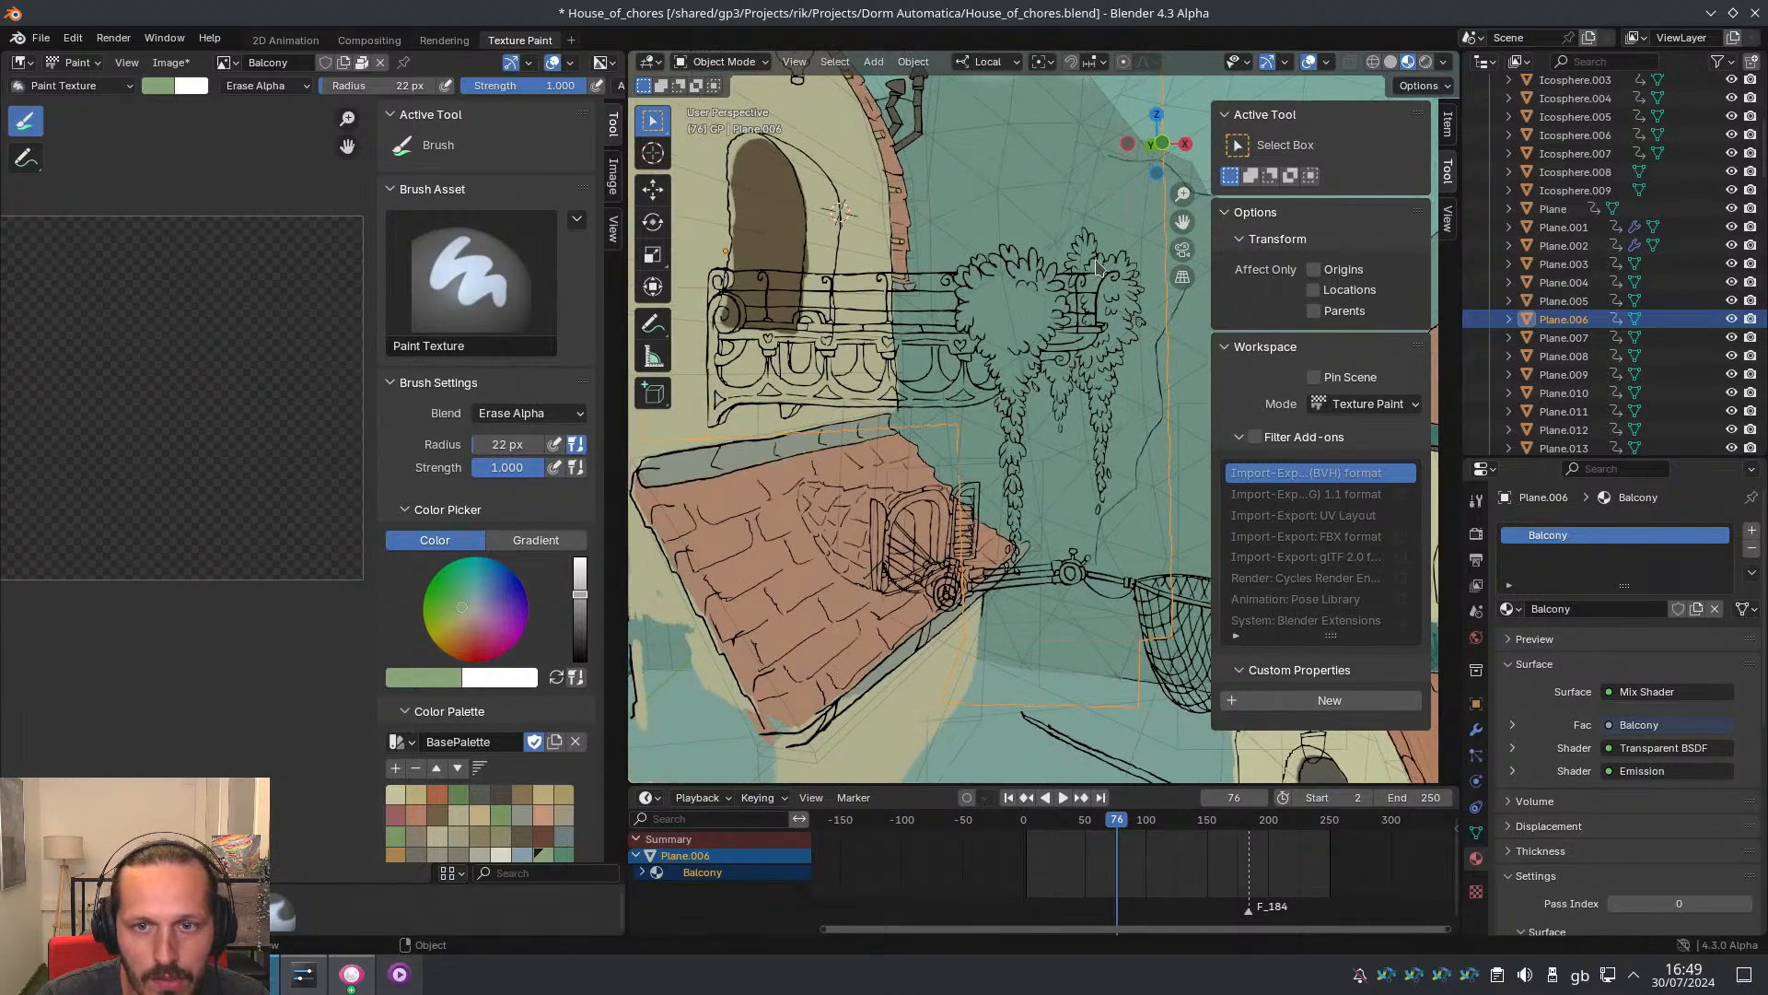
pyautogui.keyDown('shift'); pyautogui.moveTo(1058, 346); pyautogui.dragTo(1053, 440, button='middle'); pyautogui.keyUp('shift')
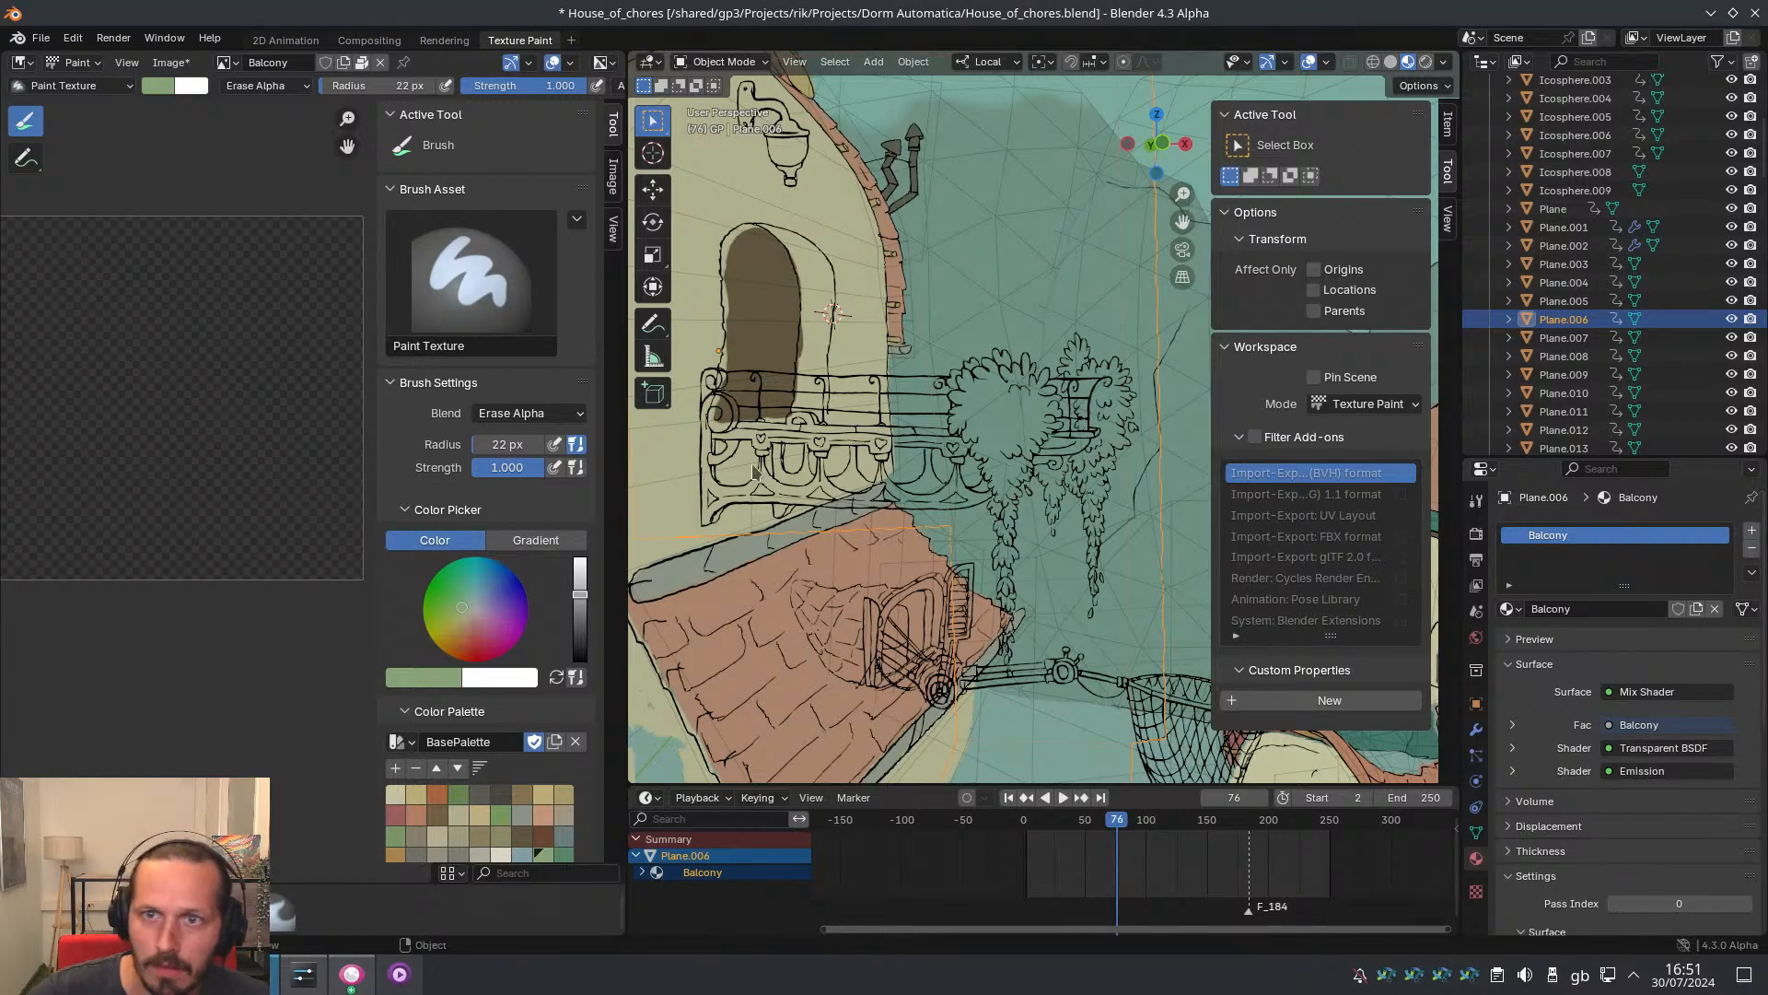
# Return to the 2D Animation workspace, and enlarge the 3D viewport over the shader editor to show the tower and balcony
pyautogui.moveTo(2, 2)
pyautogui.click(291, 237)
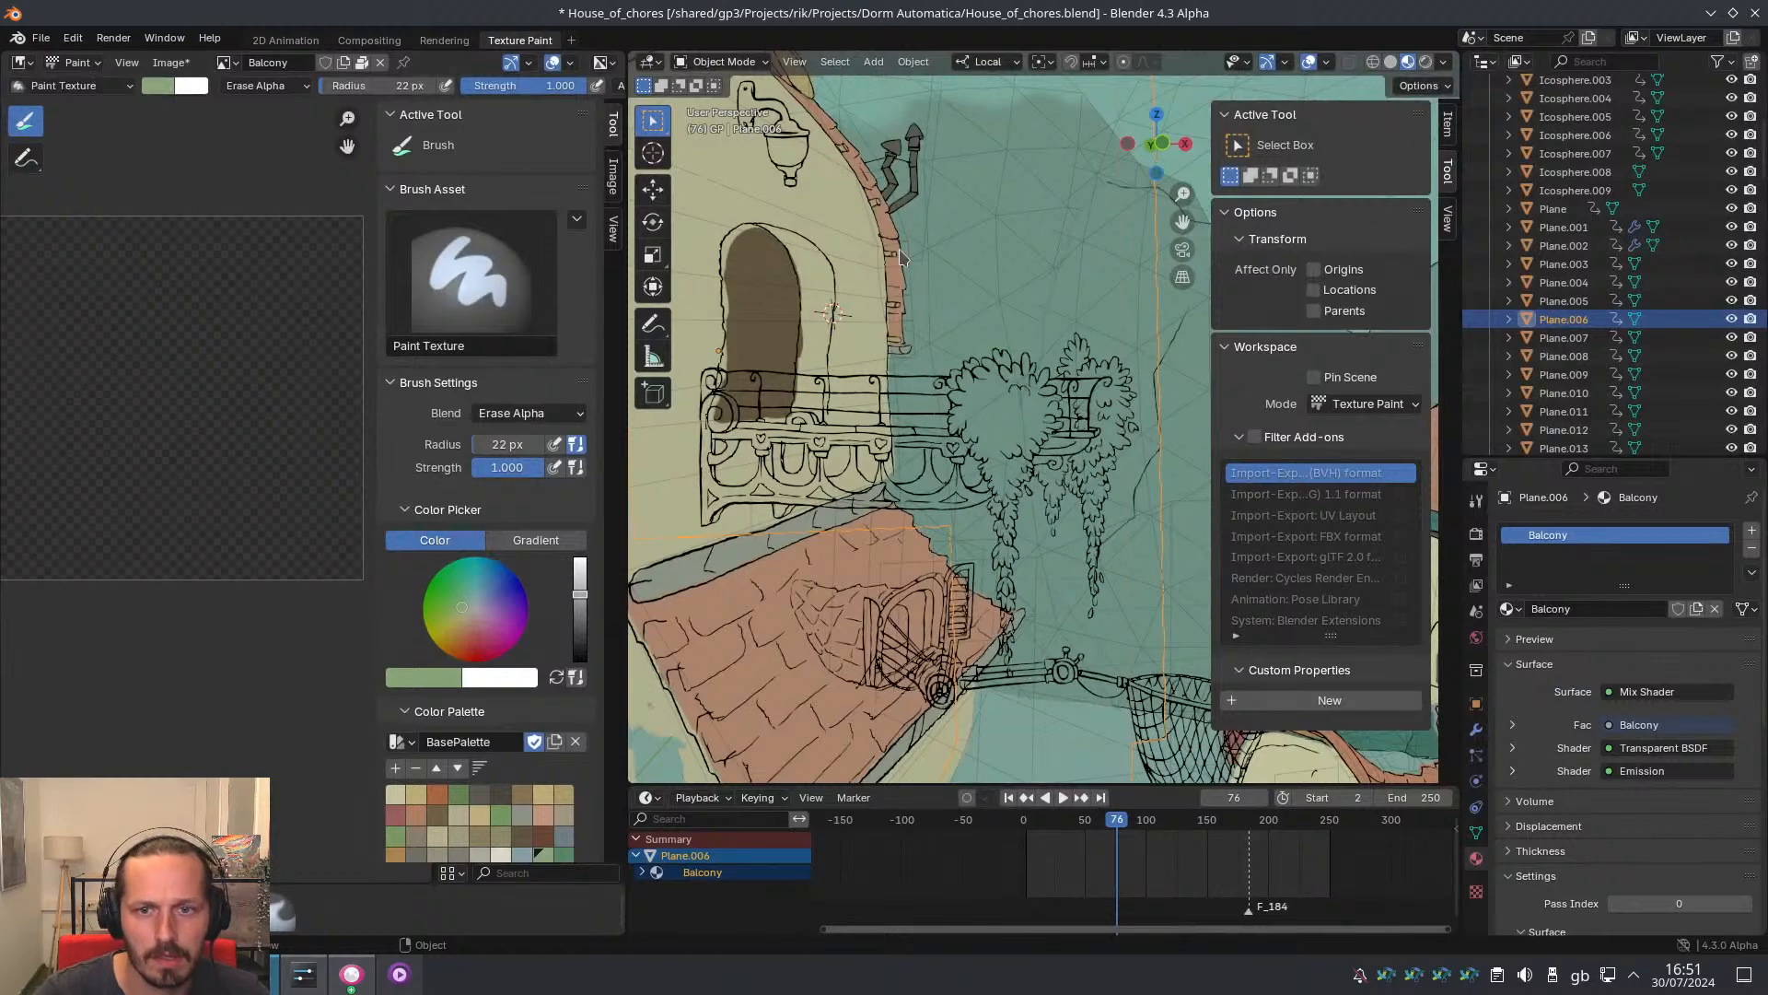
pyautogui.click(285, 40)
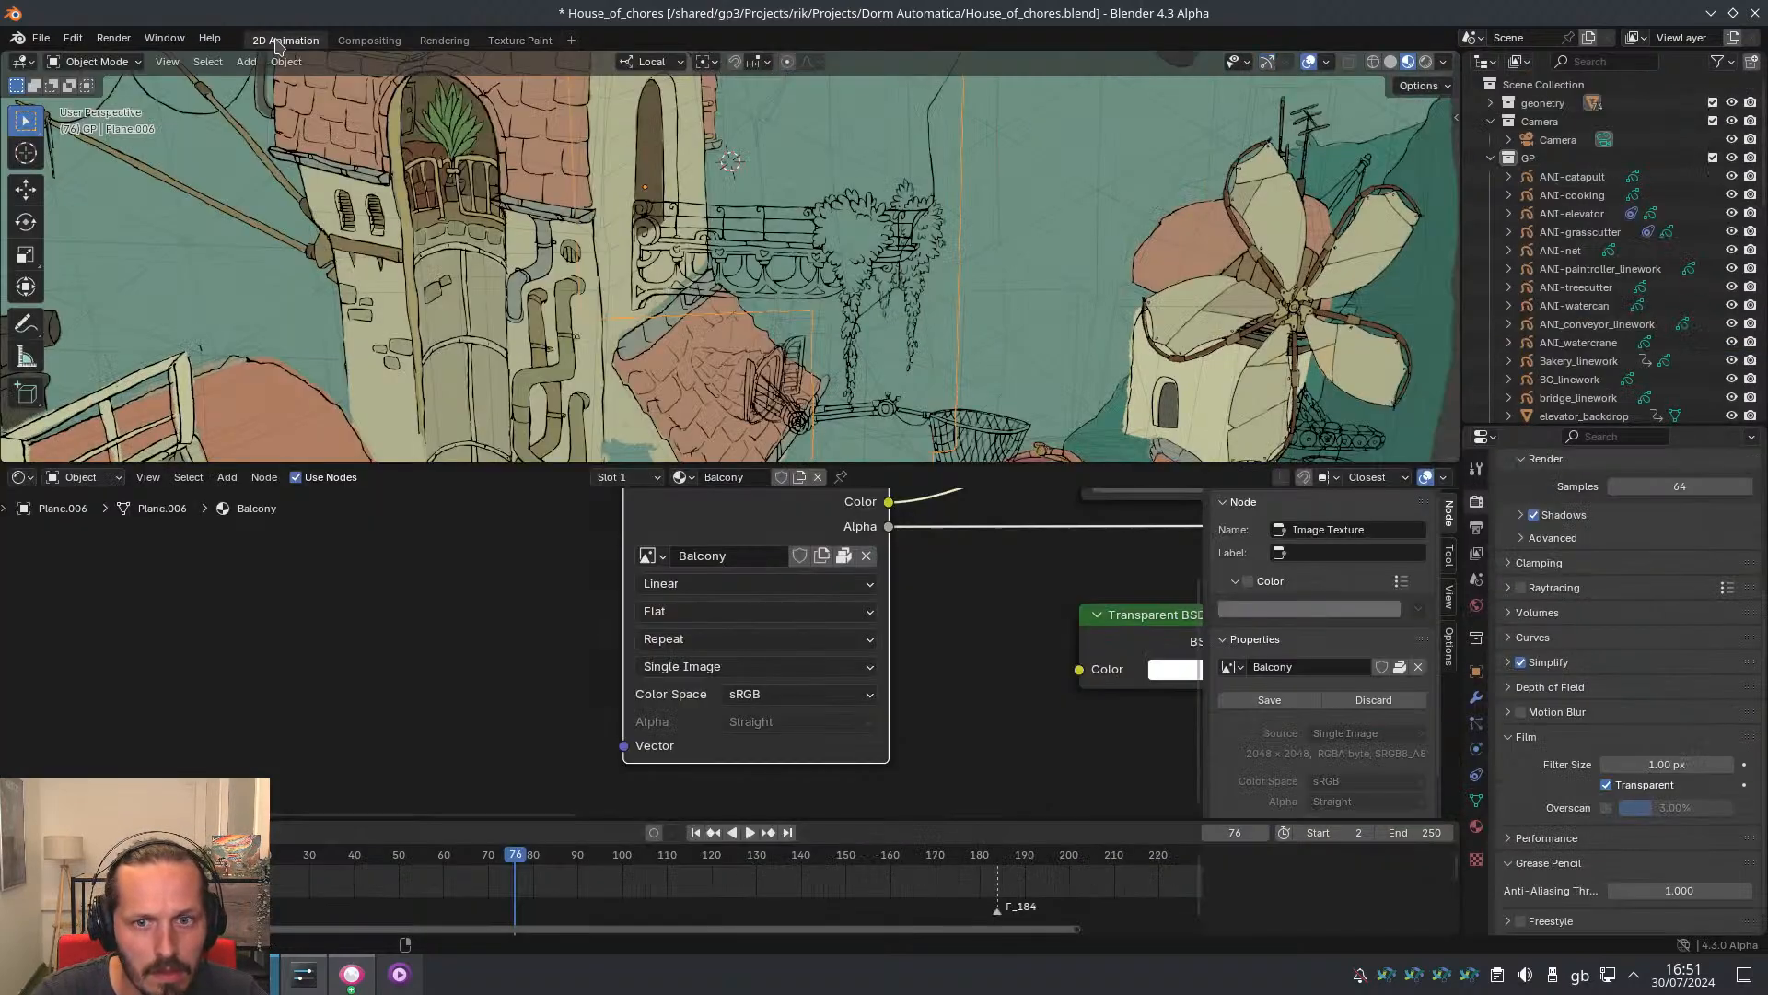
pyautogui.moveTo(858, 460); pyautogui.dragTo(859, 797)
pyautogui.moveTo(734, 386); pyautogui.dragTo(677, 437, button='middle')
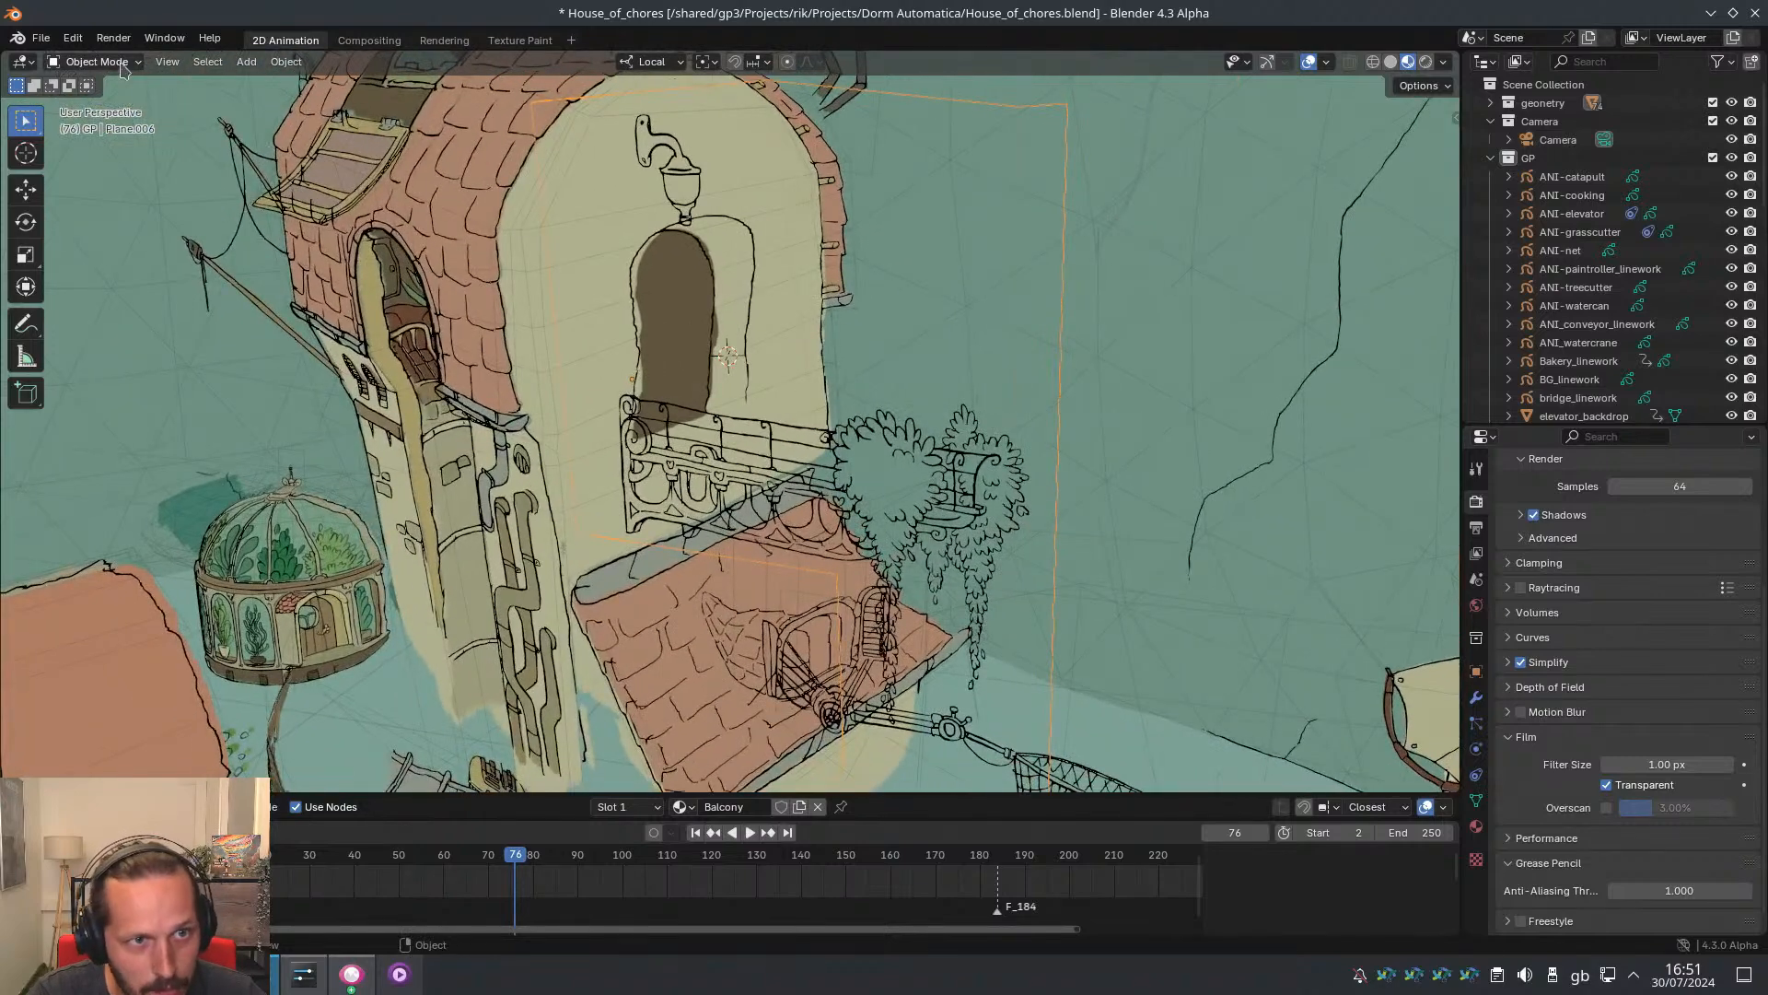
# Enable Orbit Around Selection in the Navigation preferences, and close the Preferences window
pyautogui.click(73, 40)
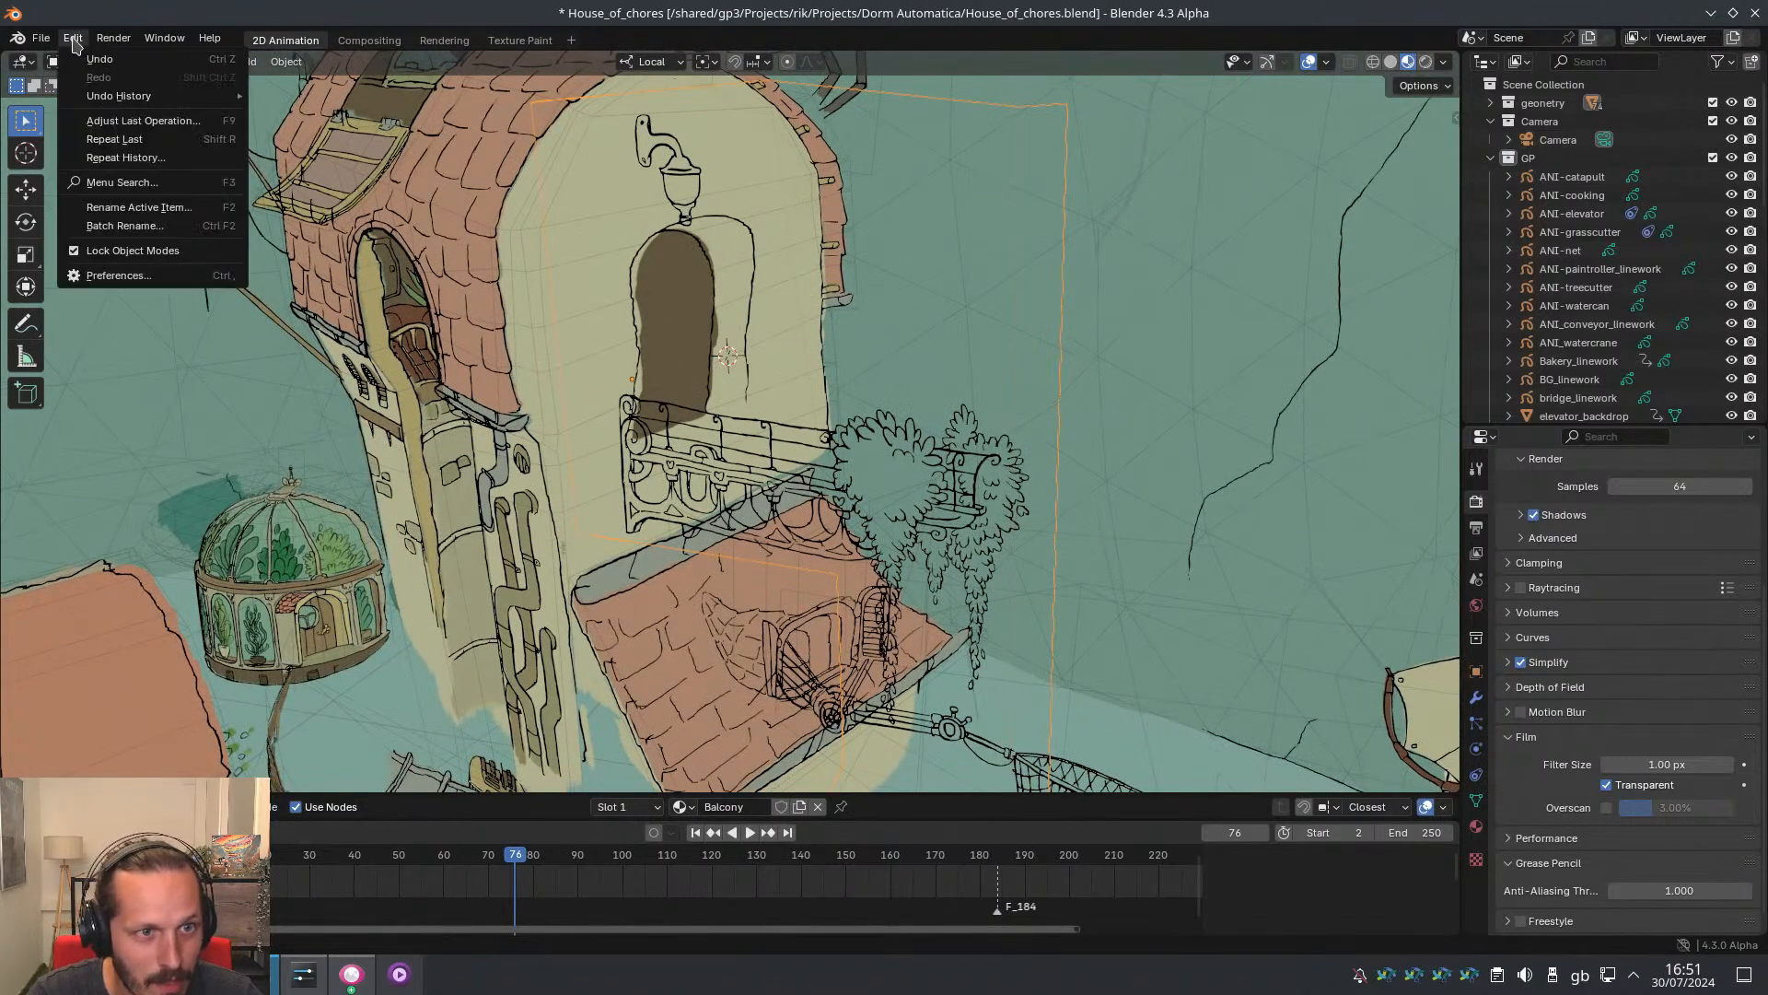
pyautogui.click(156, 286)
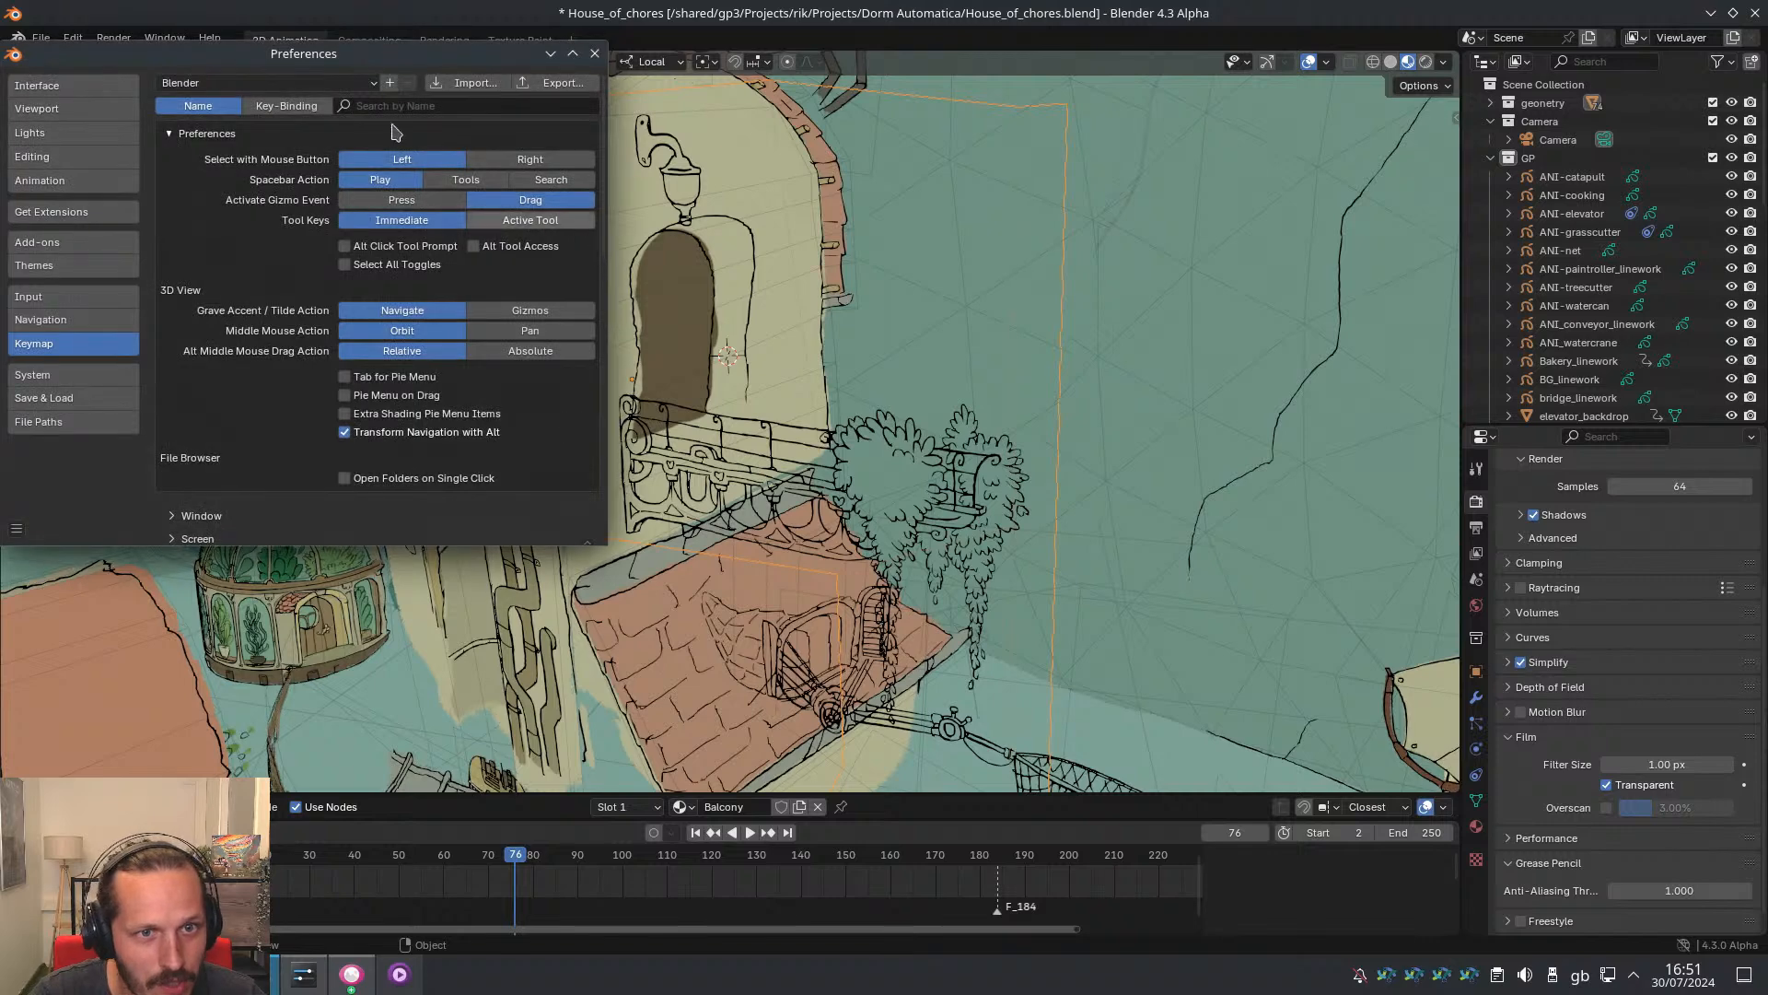
pyautogui.moveTo(336, 67); pyautogui.dragTo(385, 114)
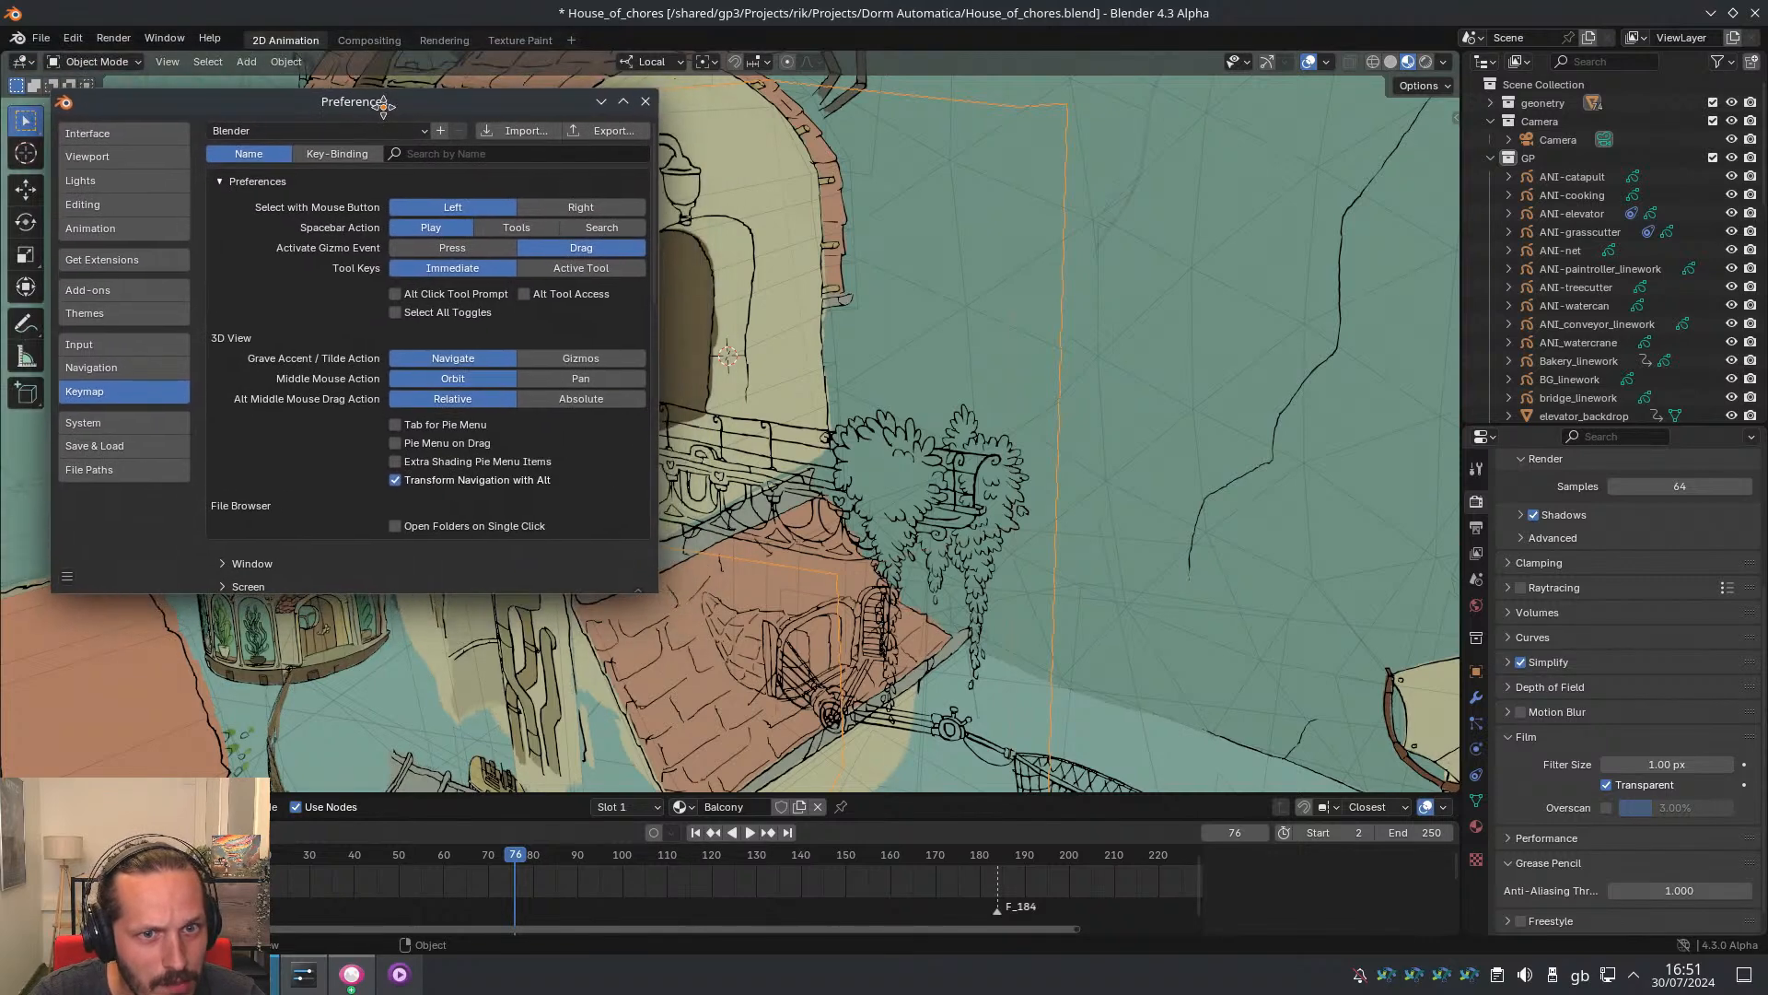
pyautogui.click(92, 367)
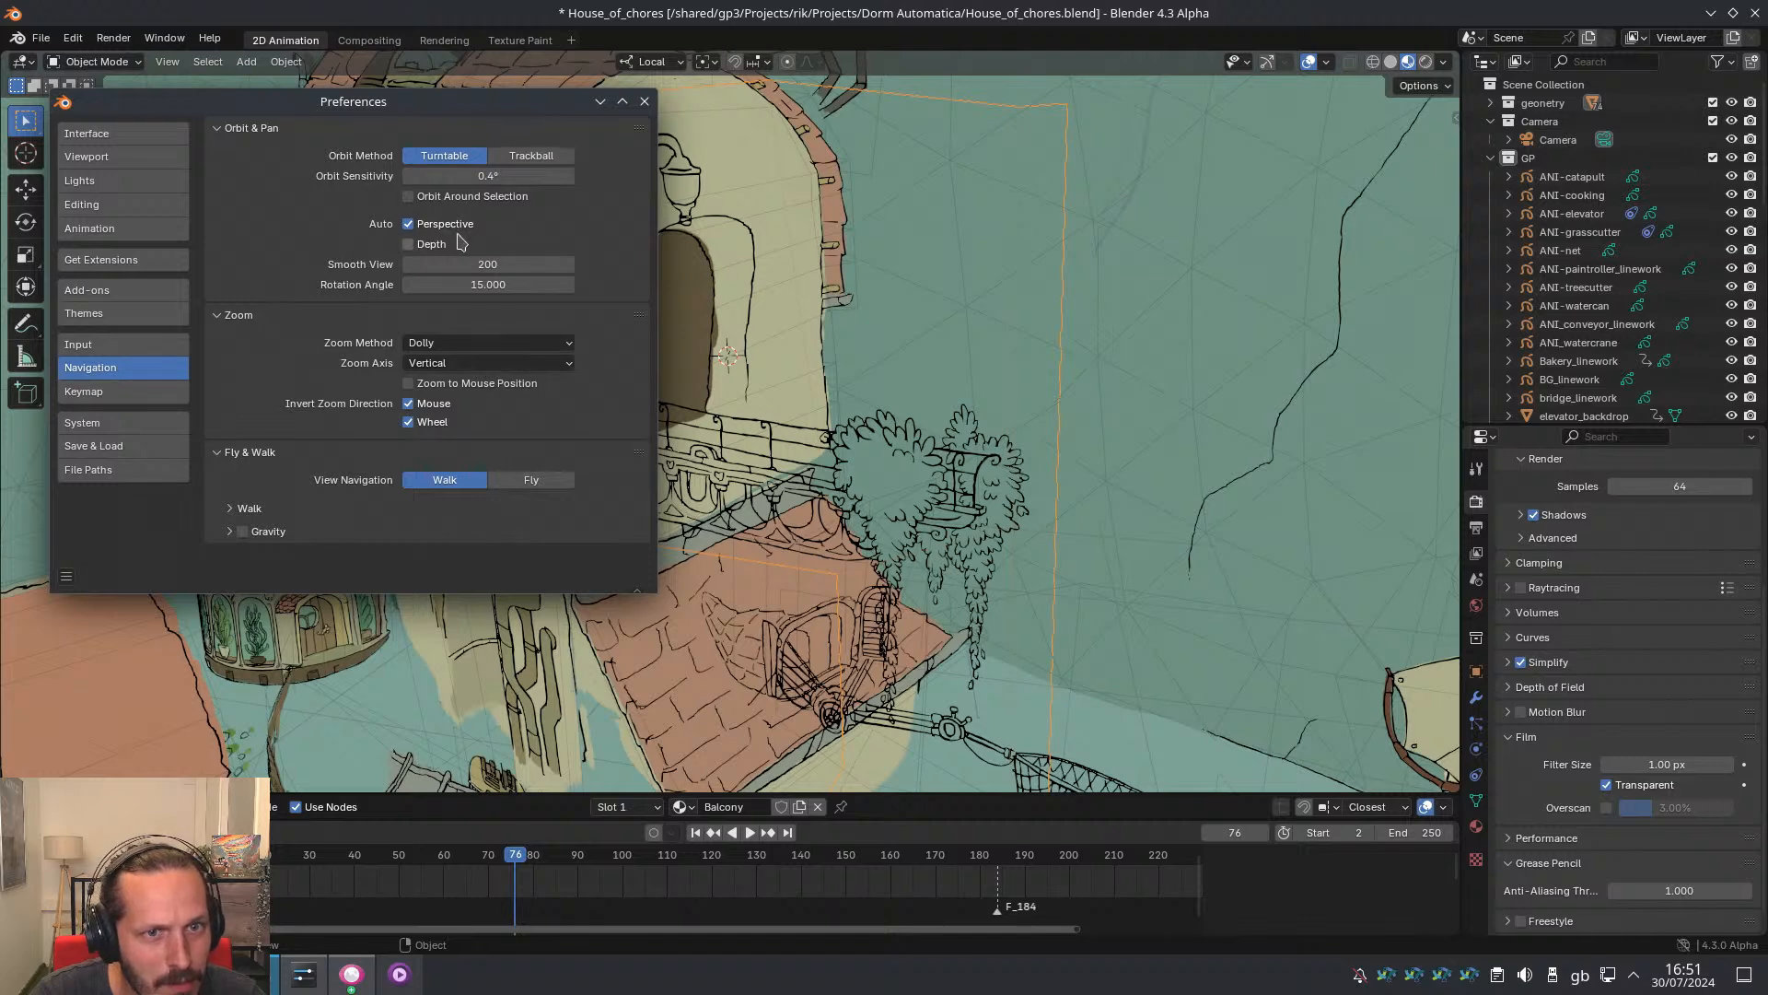
pyautogui.click(408, 196)
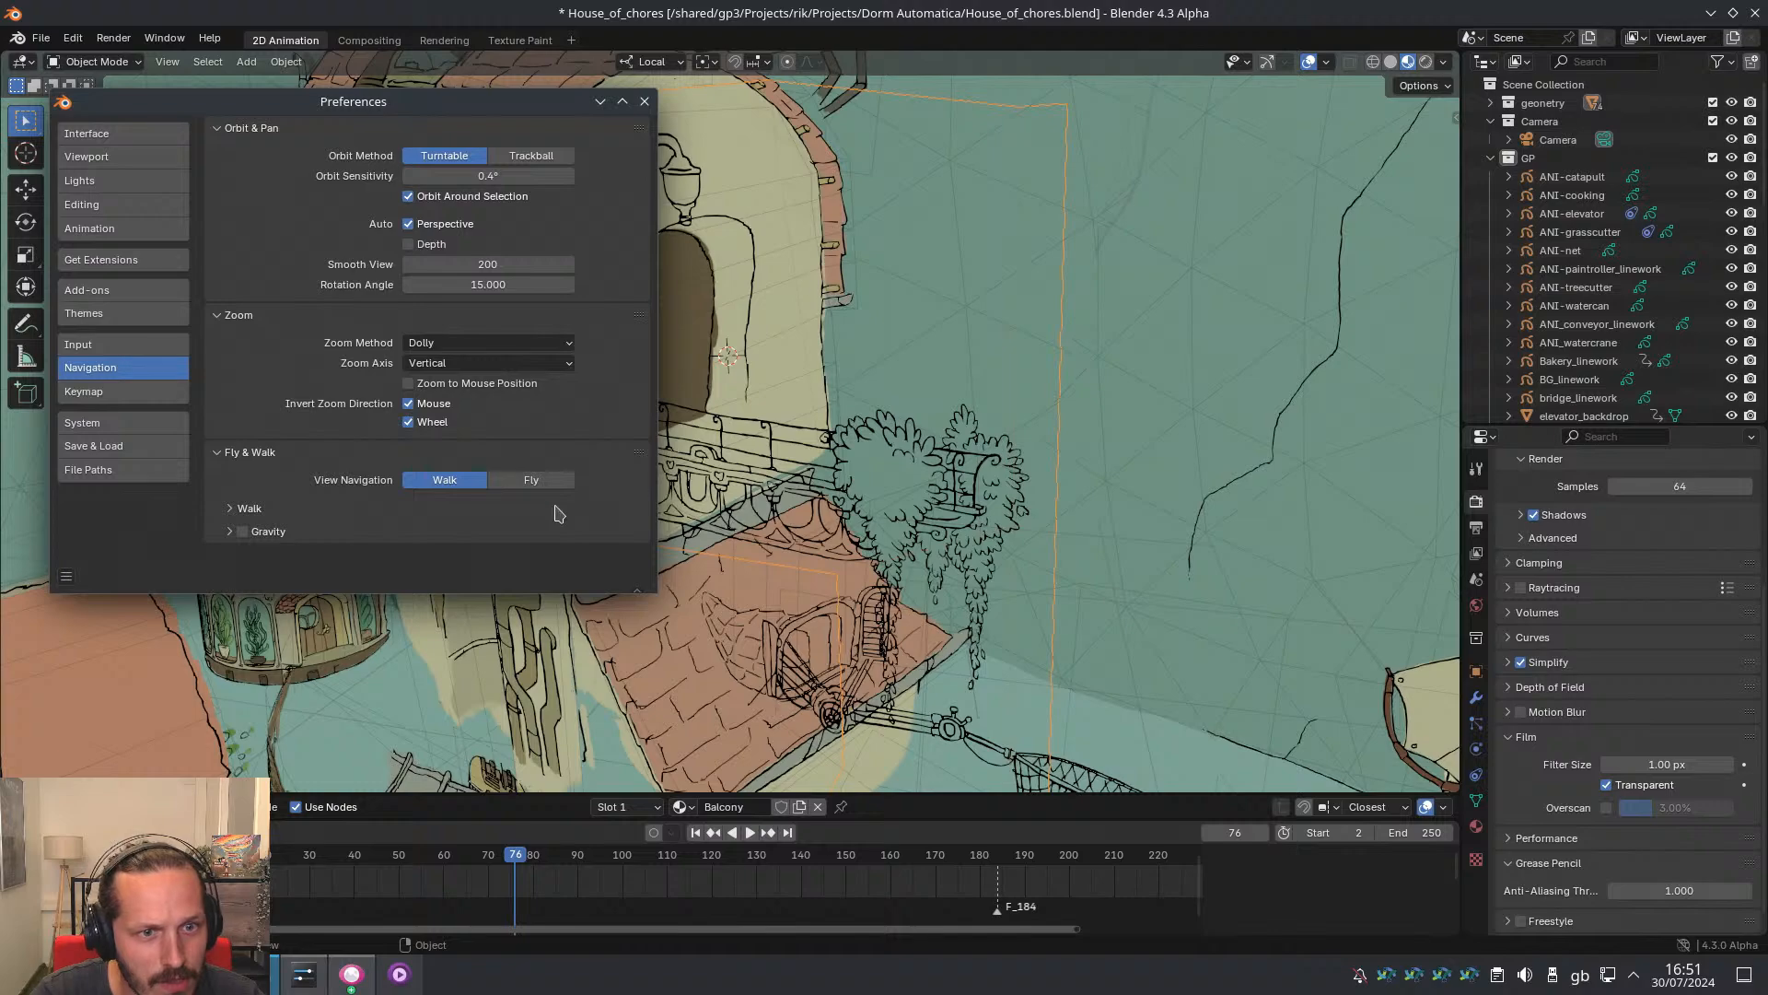
pyautogui.click(65, 577)
pyautogui.click(122, 522)
pyautogui.click(647, 100)
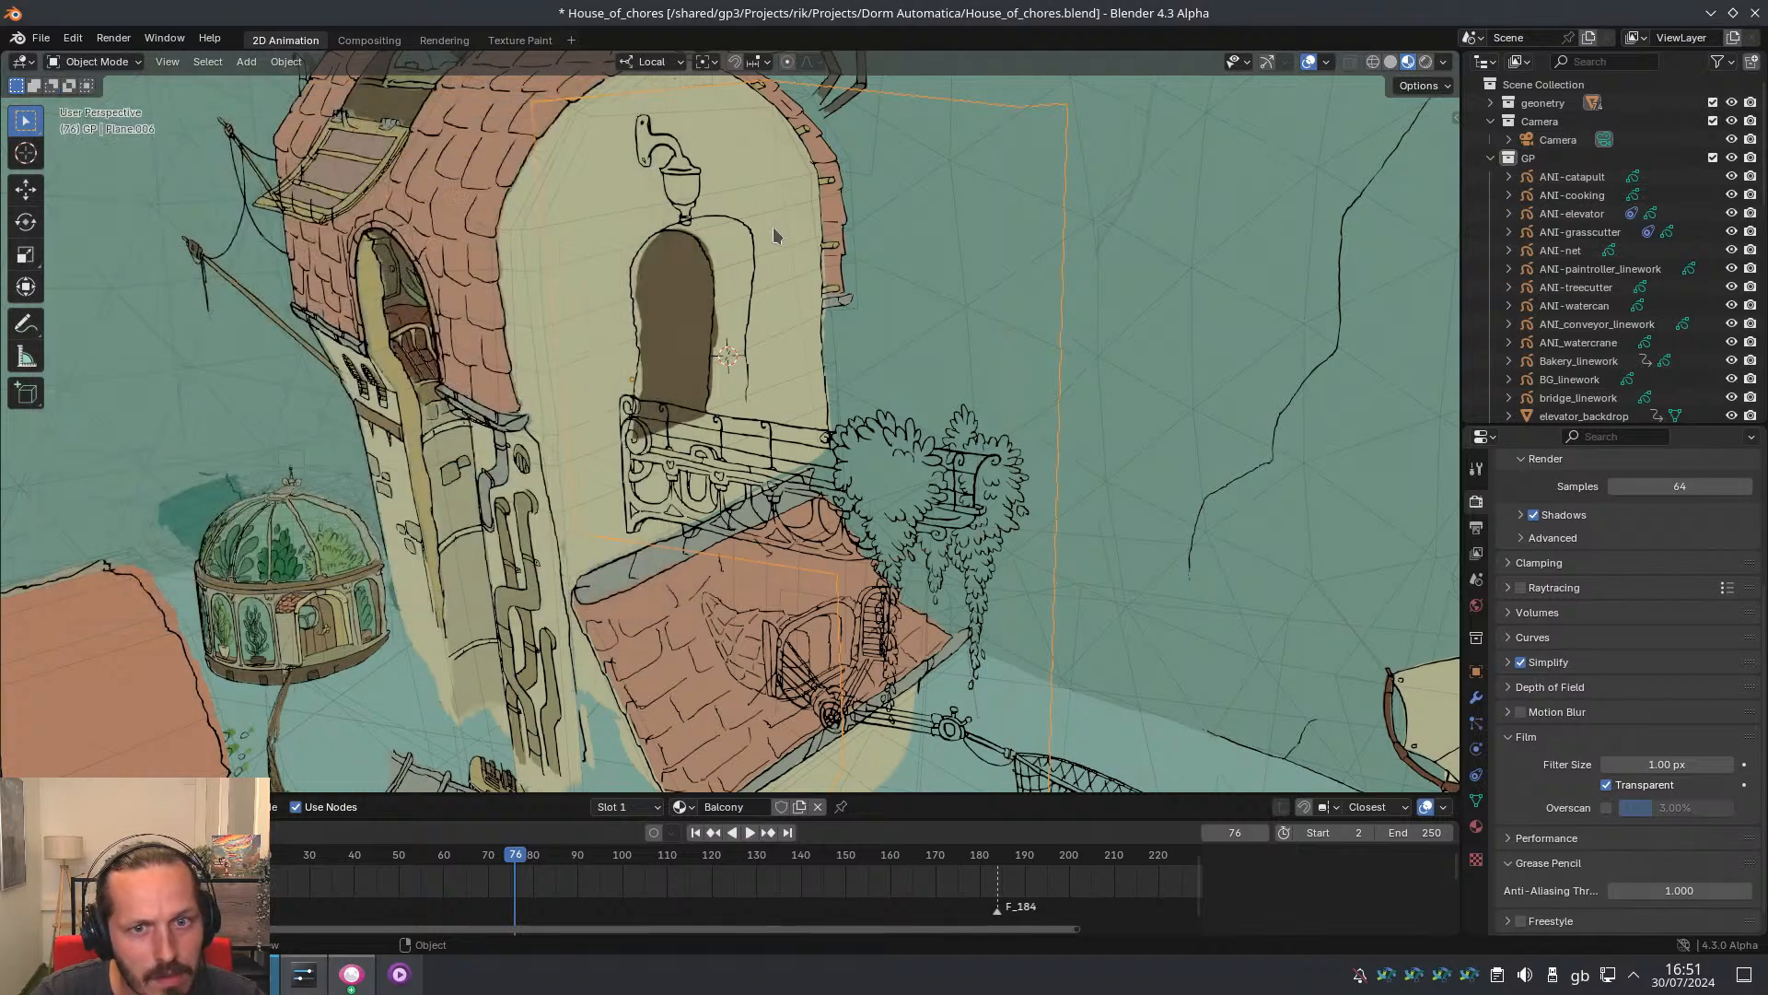
# Place the 3D cursor at the balcony's wall end and add a new mesh plane there
pyautogui.moveTo(718, 359); pyautogui.dragTo(801, 455, button='middle')
pyautogui.scroll(-3, 805, 422)
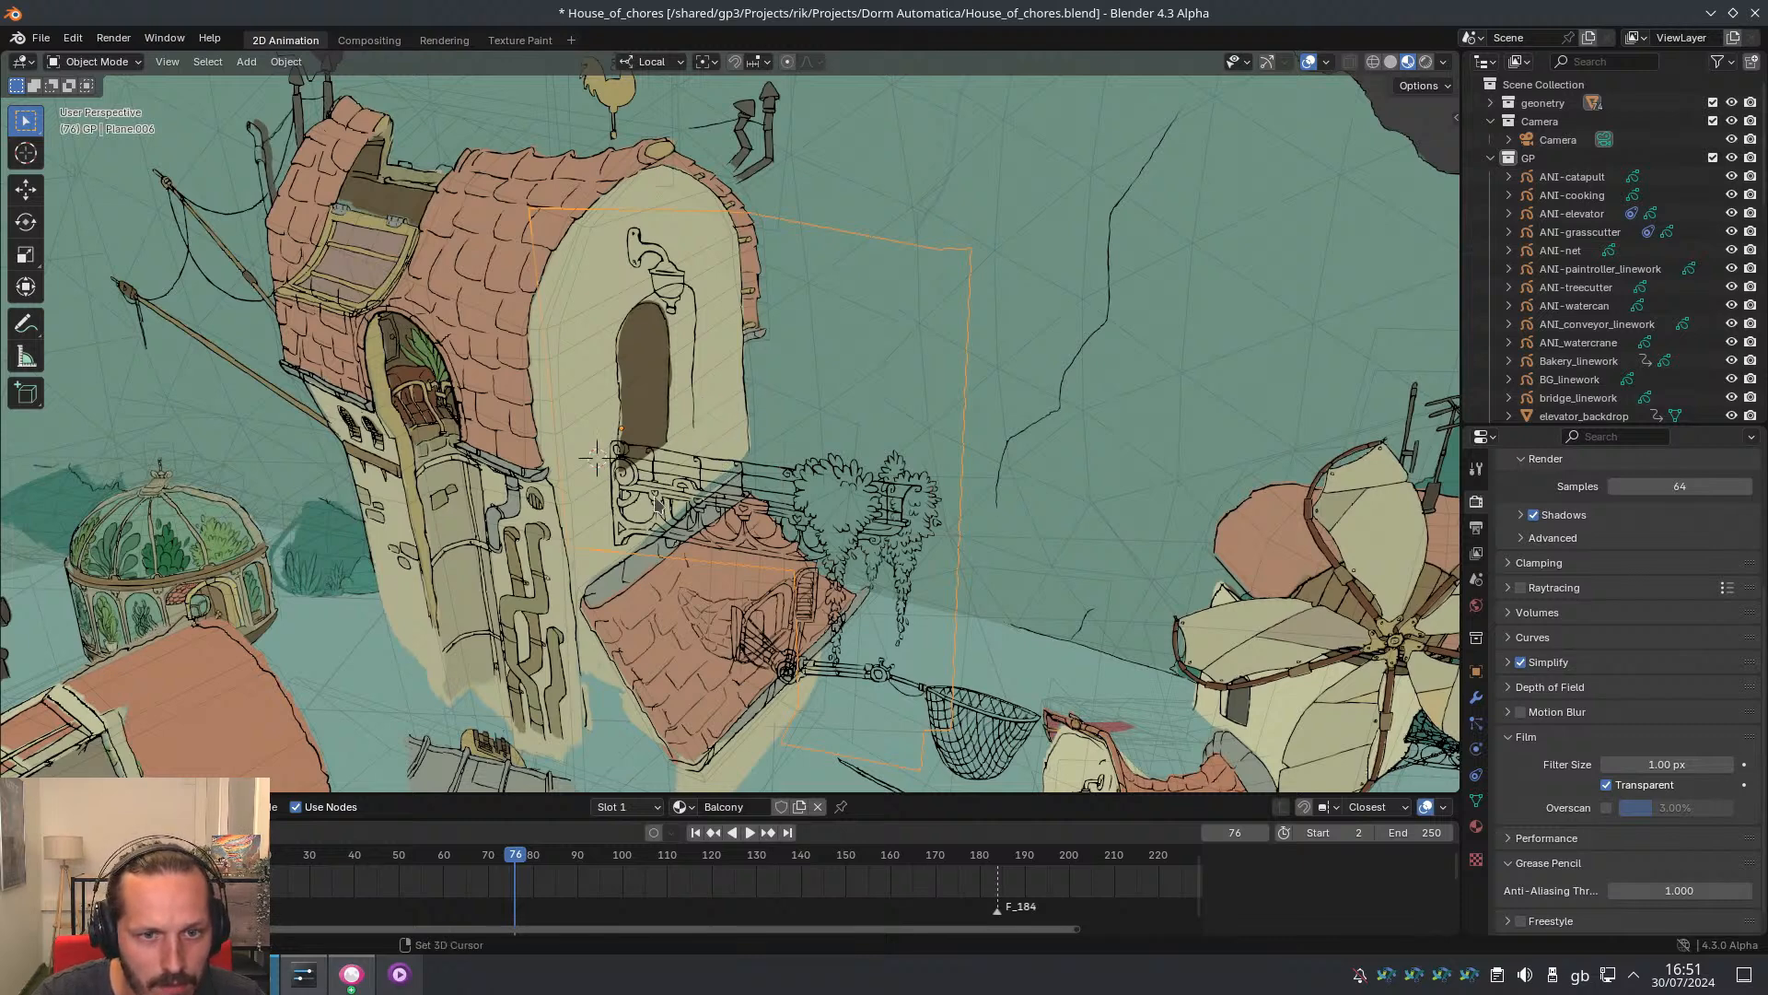
pyautogui.scroll(2, 603, 464)
pyautogui.hotkey('shift', 'a')
pyautogui.moveTo(580, 465)
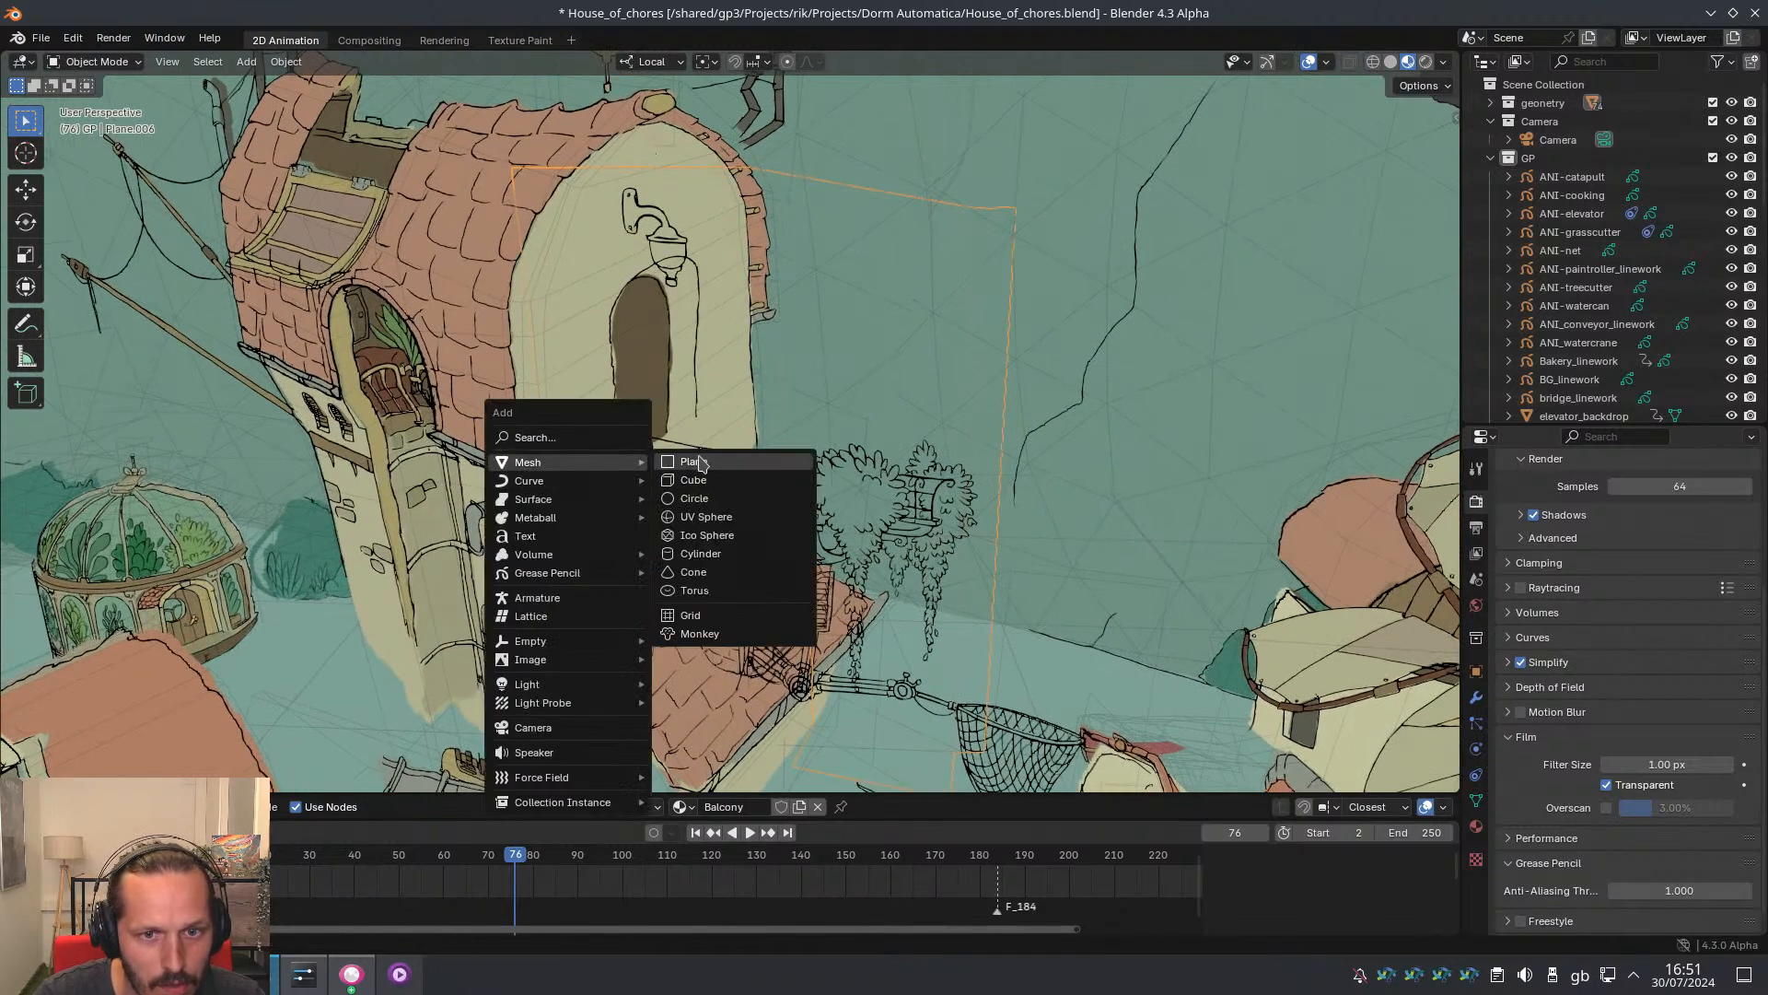
pyautogui.click(697, 469)
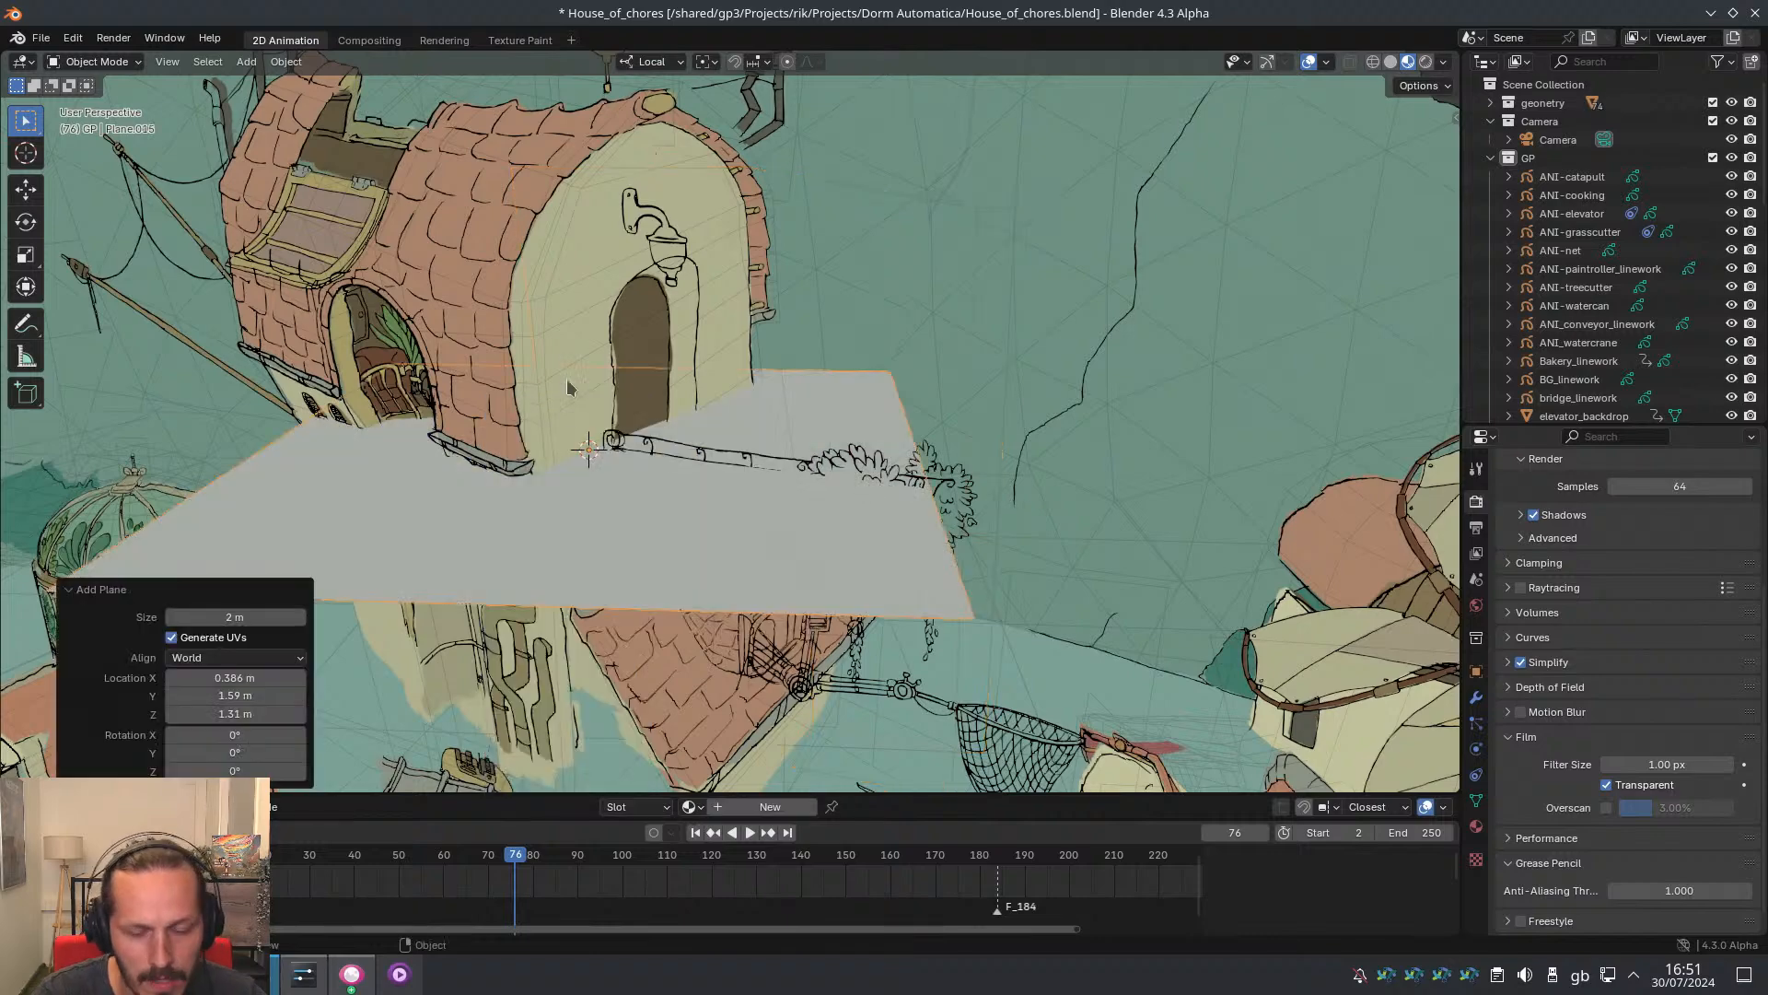
pyautogui.press('r')
pyautogui.press('x')
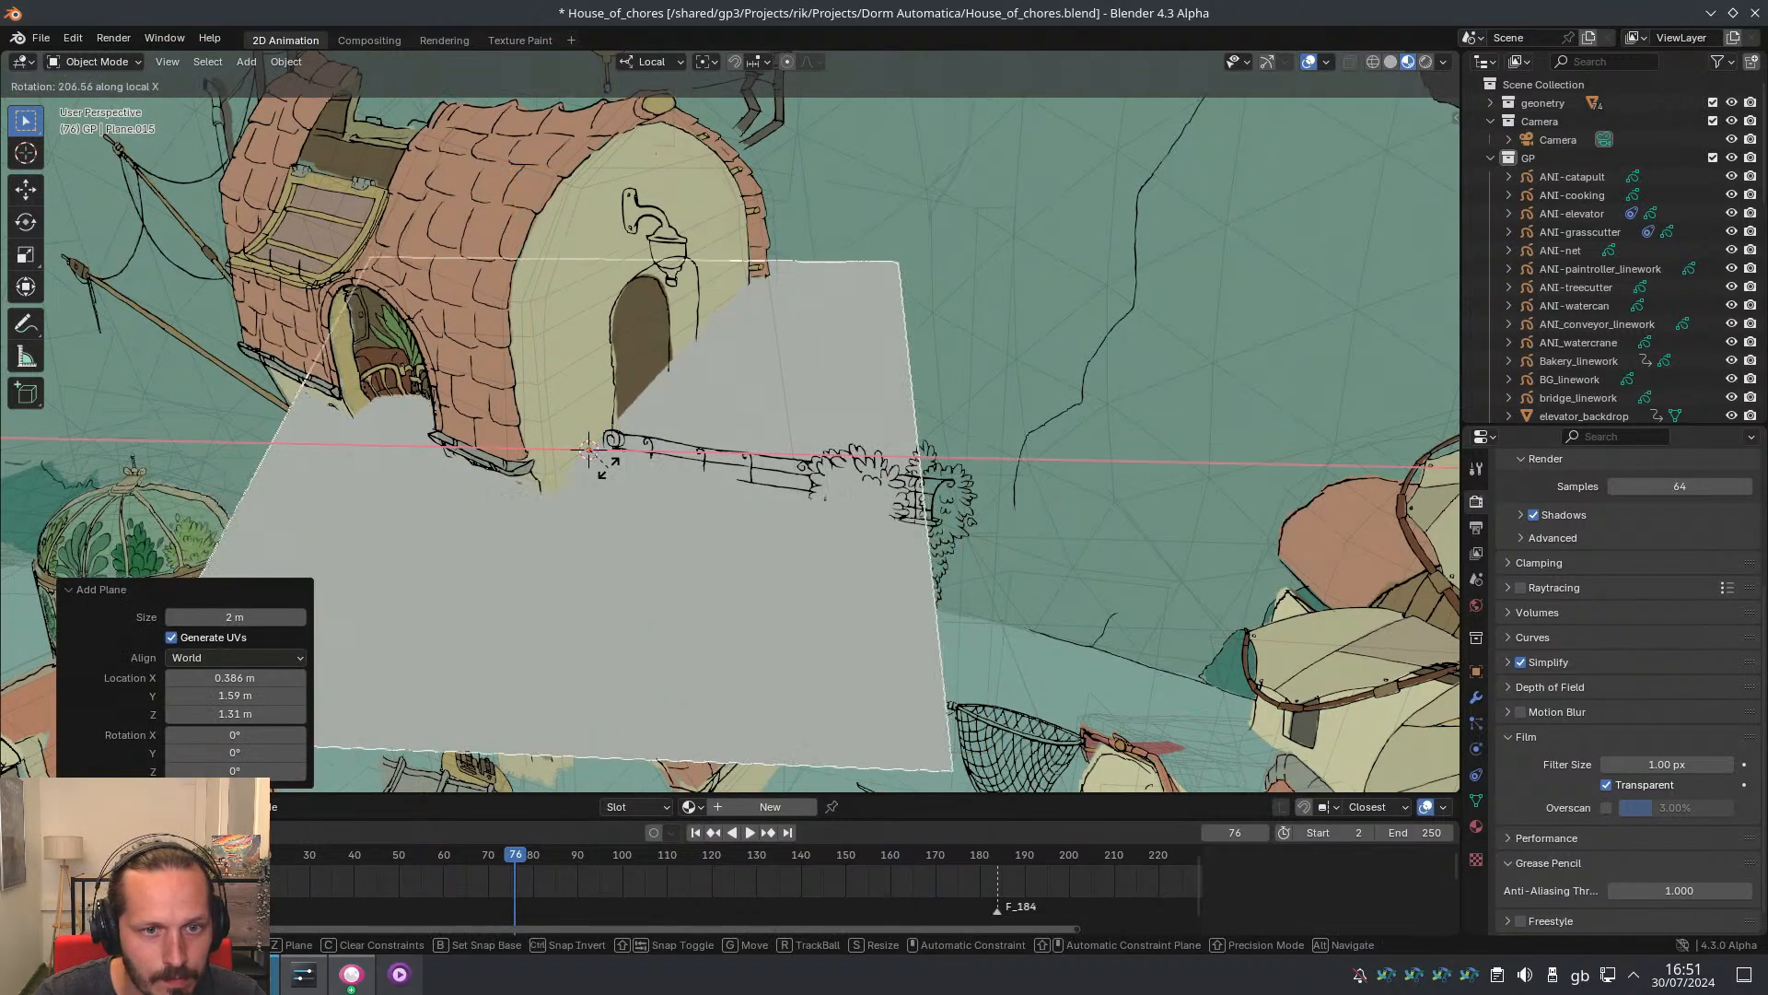
pyautogui.click(580, 414)
pyautogui.hotkey('ctrl', 'z')
# Rotate the new plane upright about its local X axis and scale it uniformly to 0.351
pyautogui.moveTo(601, 396); pyautogui.dragTo(540, 374, button='middle')
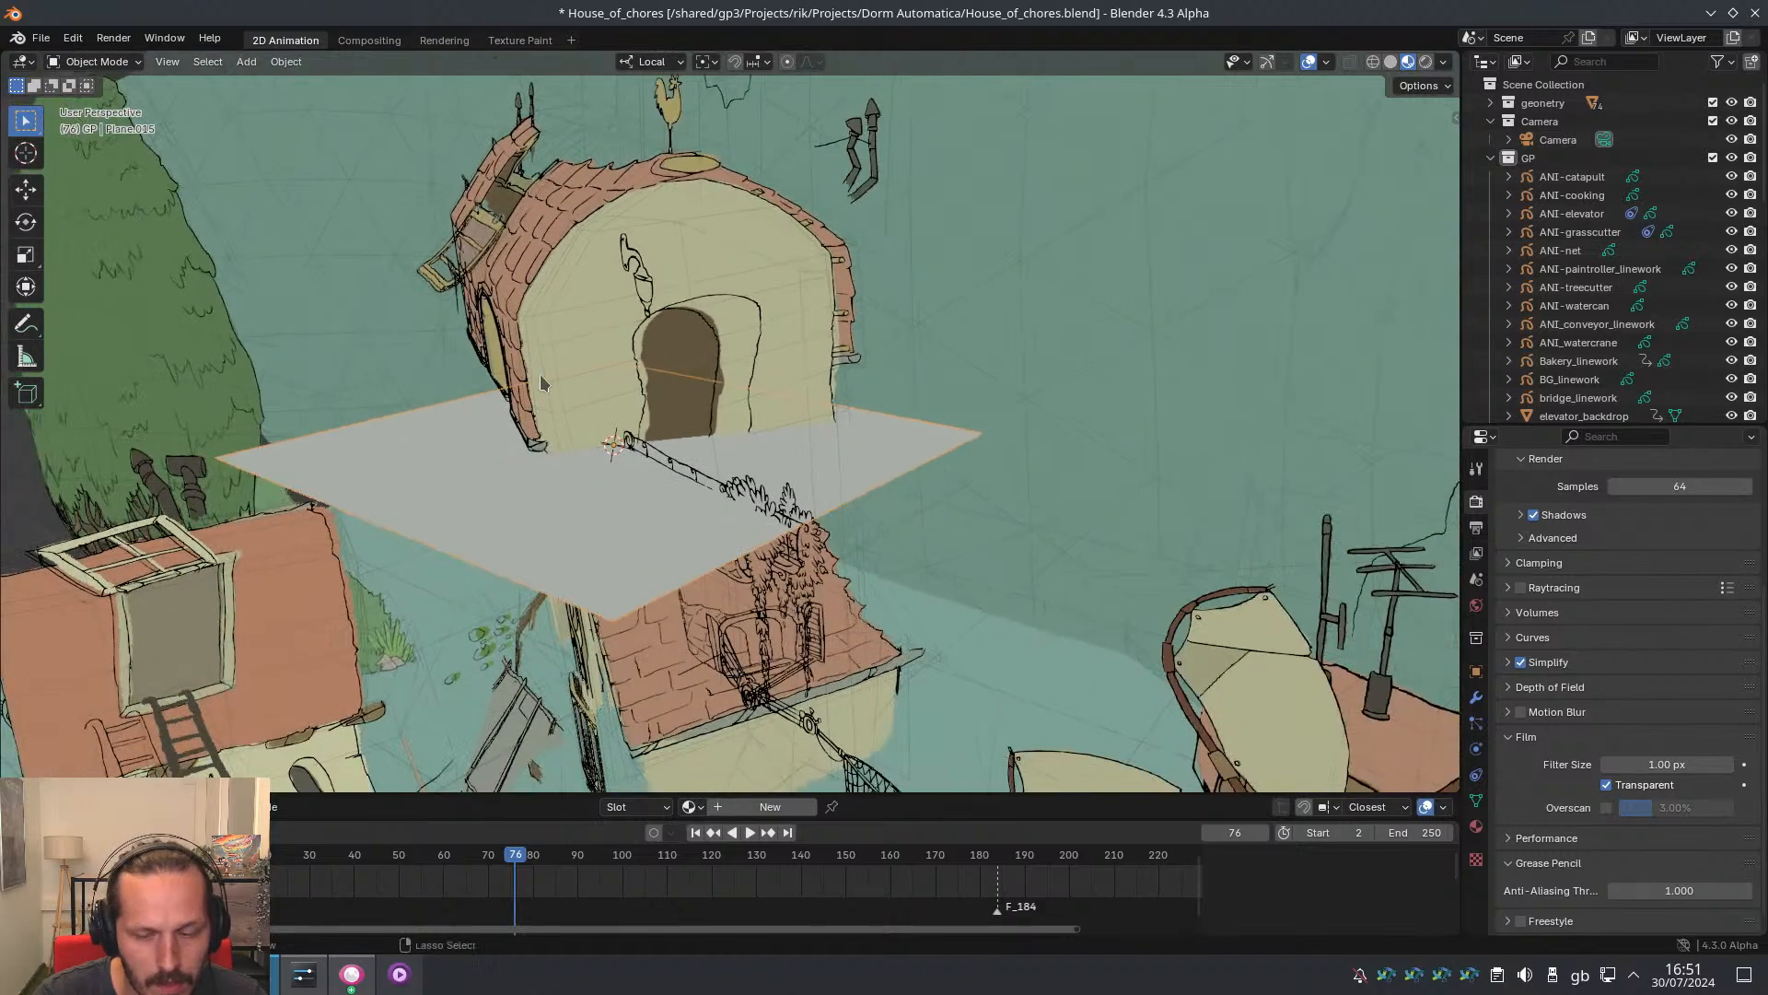
pyautogui.press('r')
pyautogui.press('x')
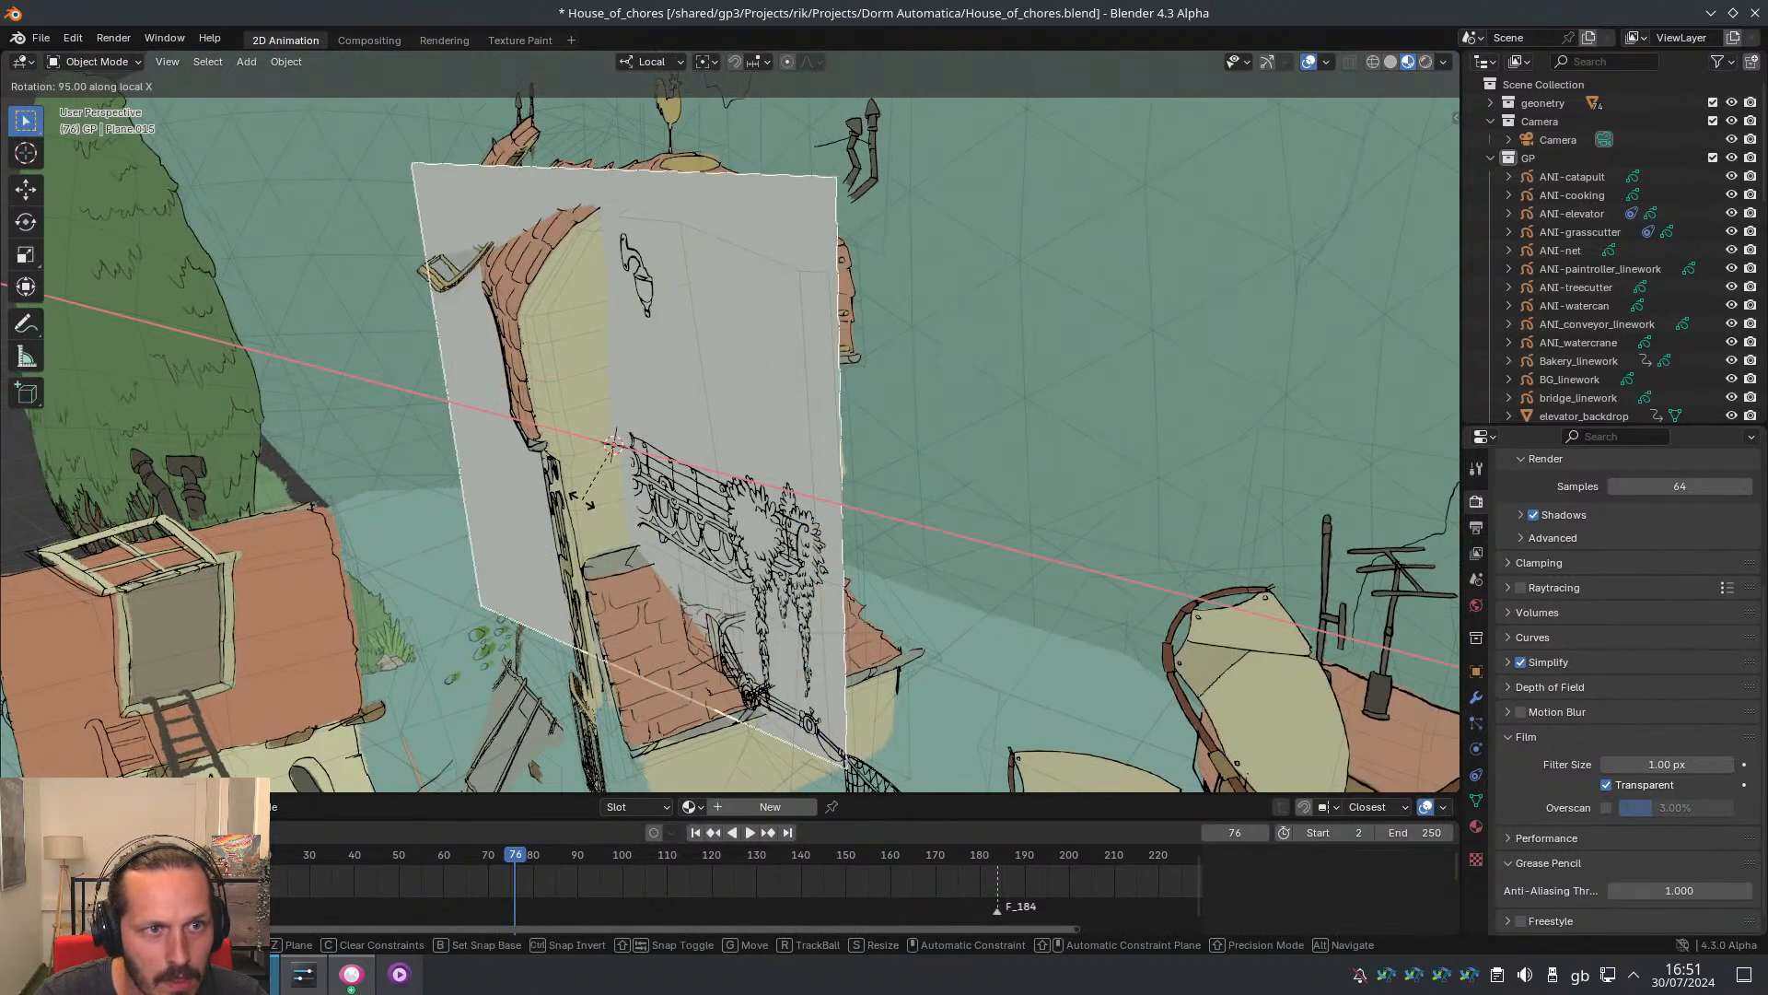
pyautogui.click(590, 488)
pyautogui.moveTo(505, 403); pyautogui.dragTo(541, 419, button='middle')
pyautogui.press('s')
pyautogui.click(567, 410)
# Rotate the upright plane -28.2° about its local Y axis
pyautogui.scroll(1, 595, 425)
pyautogui.press('r')
pyautogui.press('y')
pyautogui.press('y')
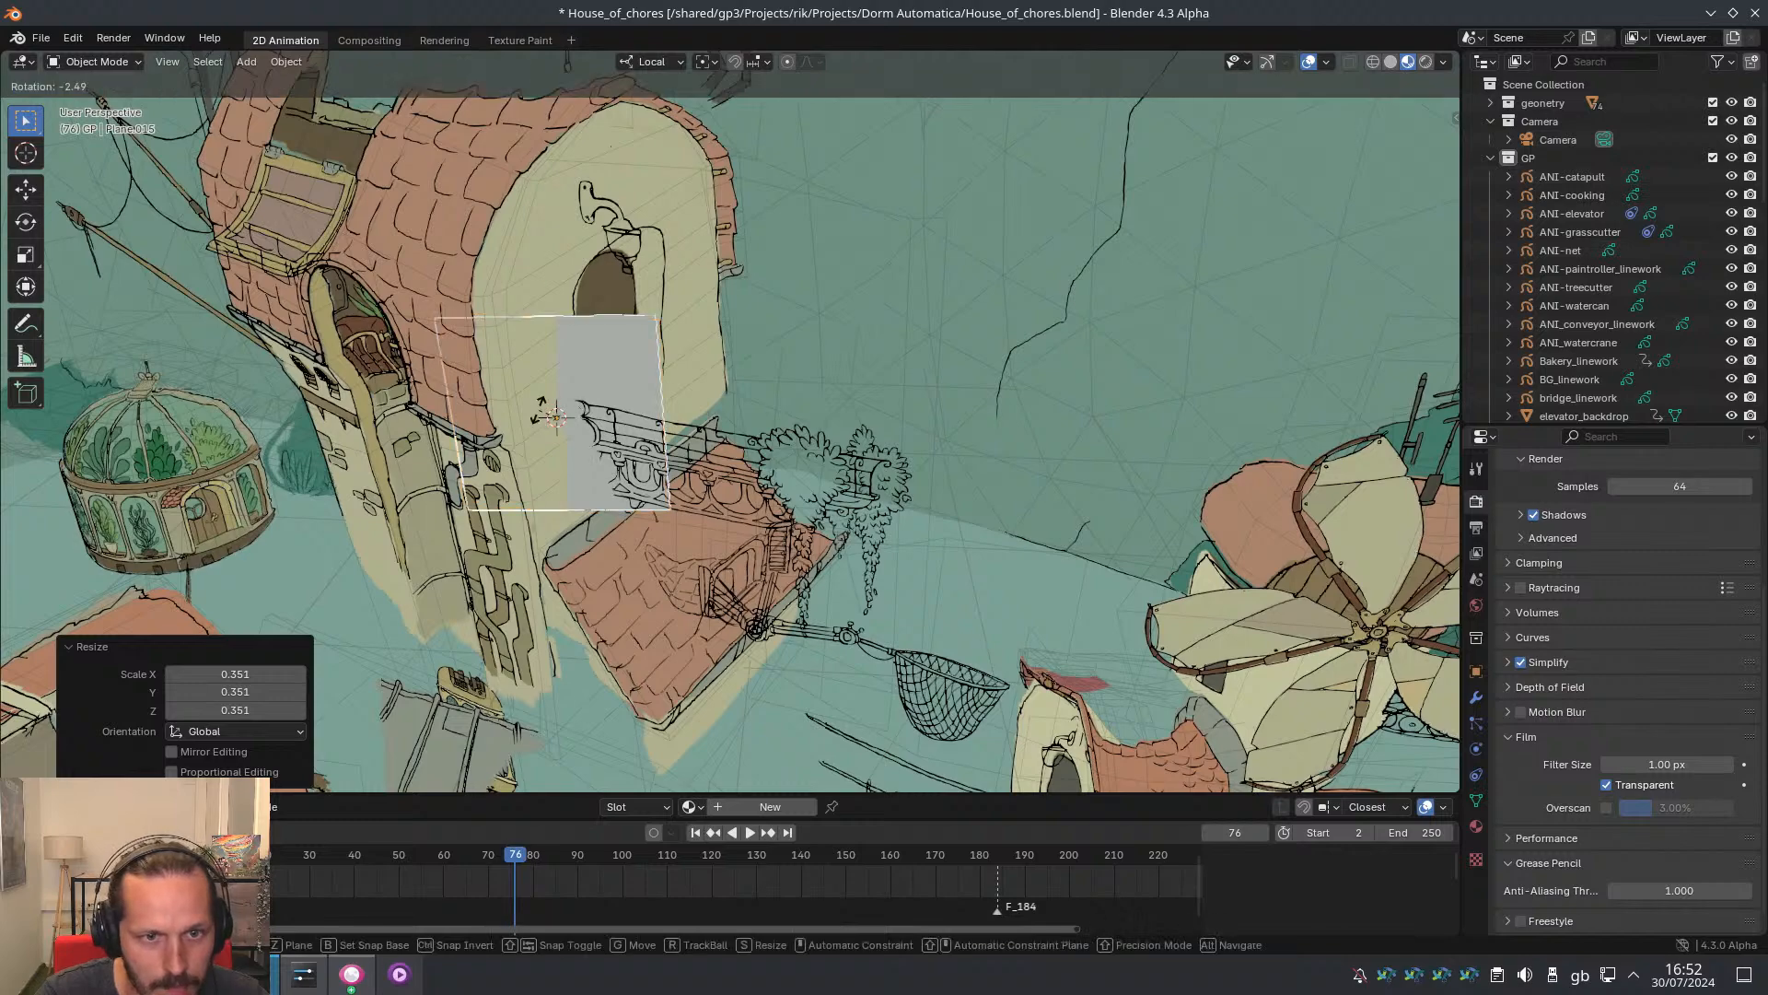
pyautogui.click(540, 416)
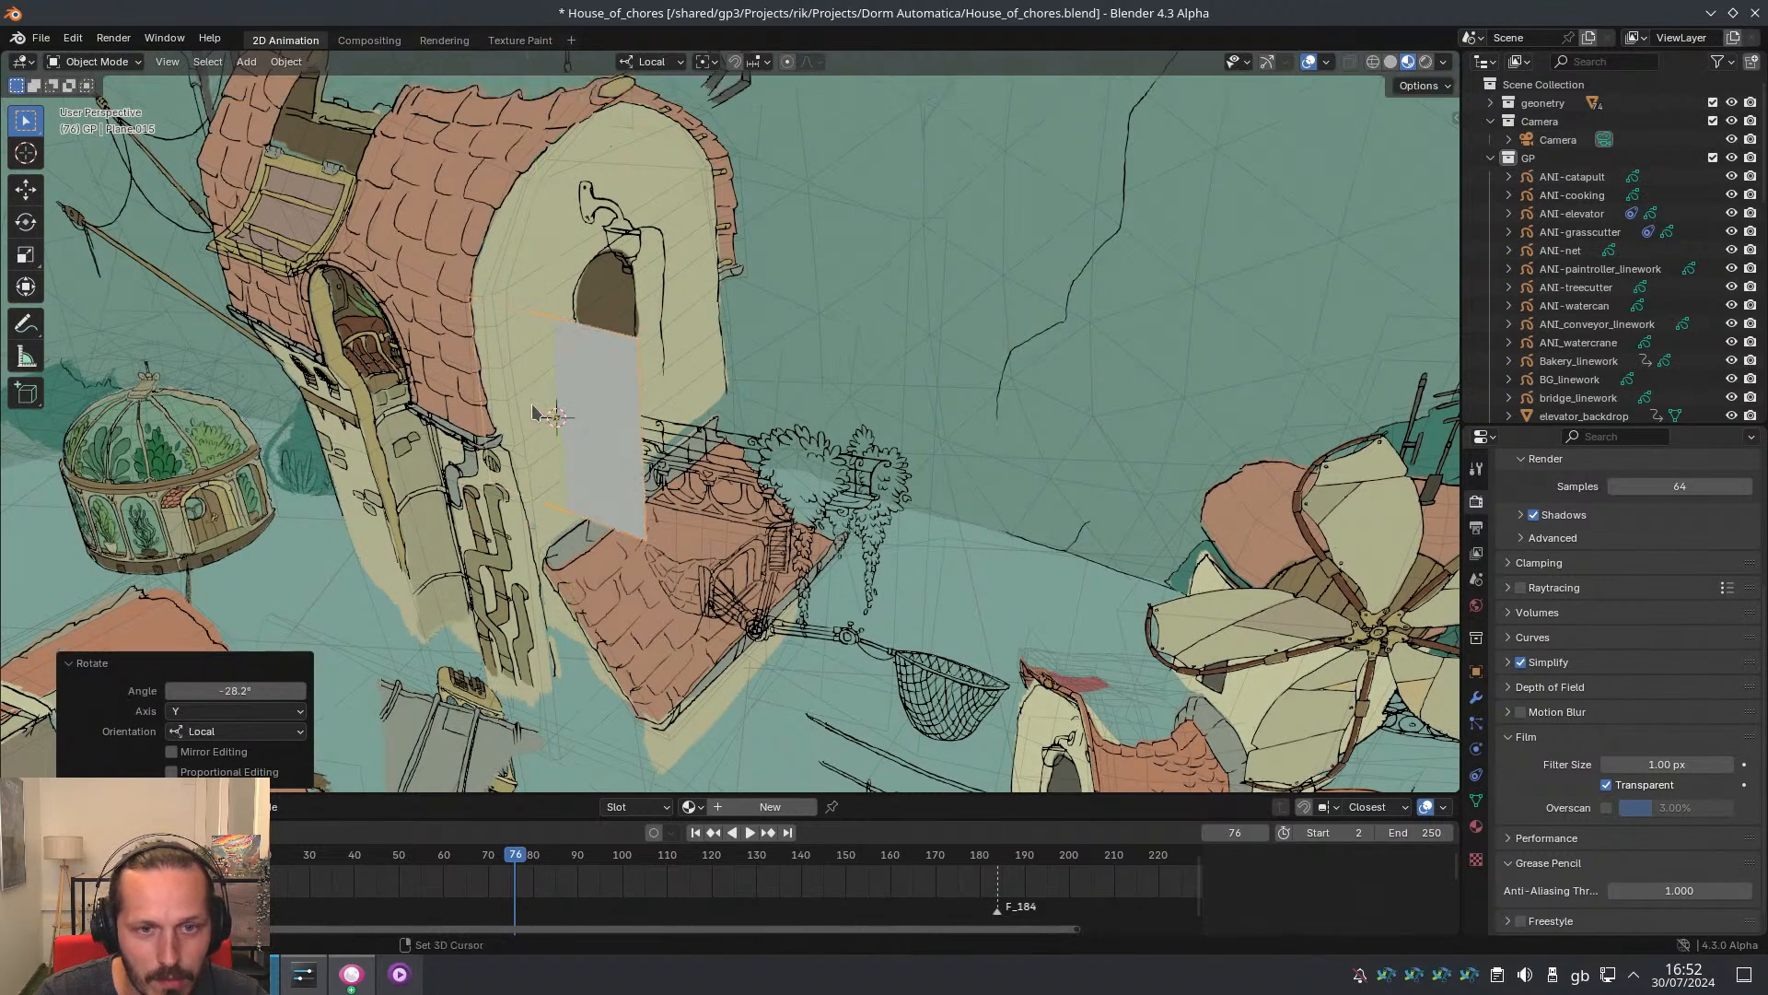
# Move the plane 0.168 m in X, -0.046 m in Y and -0.141 m in Z, and rotate it about 16° around local Y
pyautogui.moveTo(479, 442); pyautogui.dragTo(595, 453, button='middle')
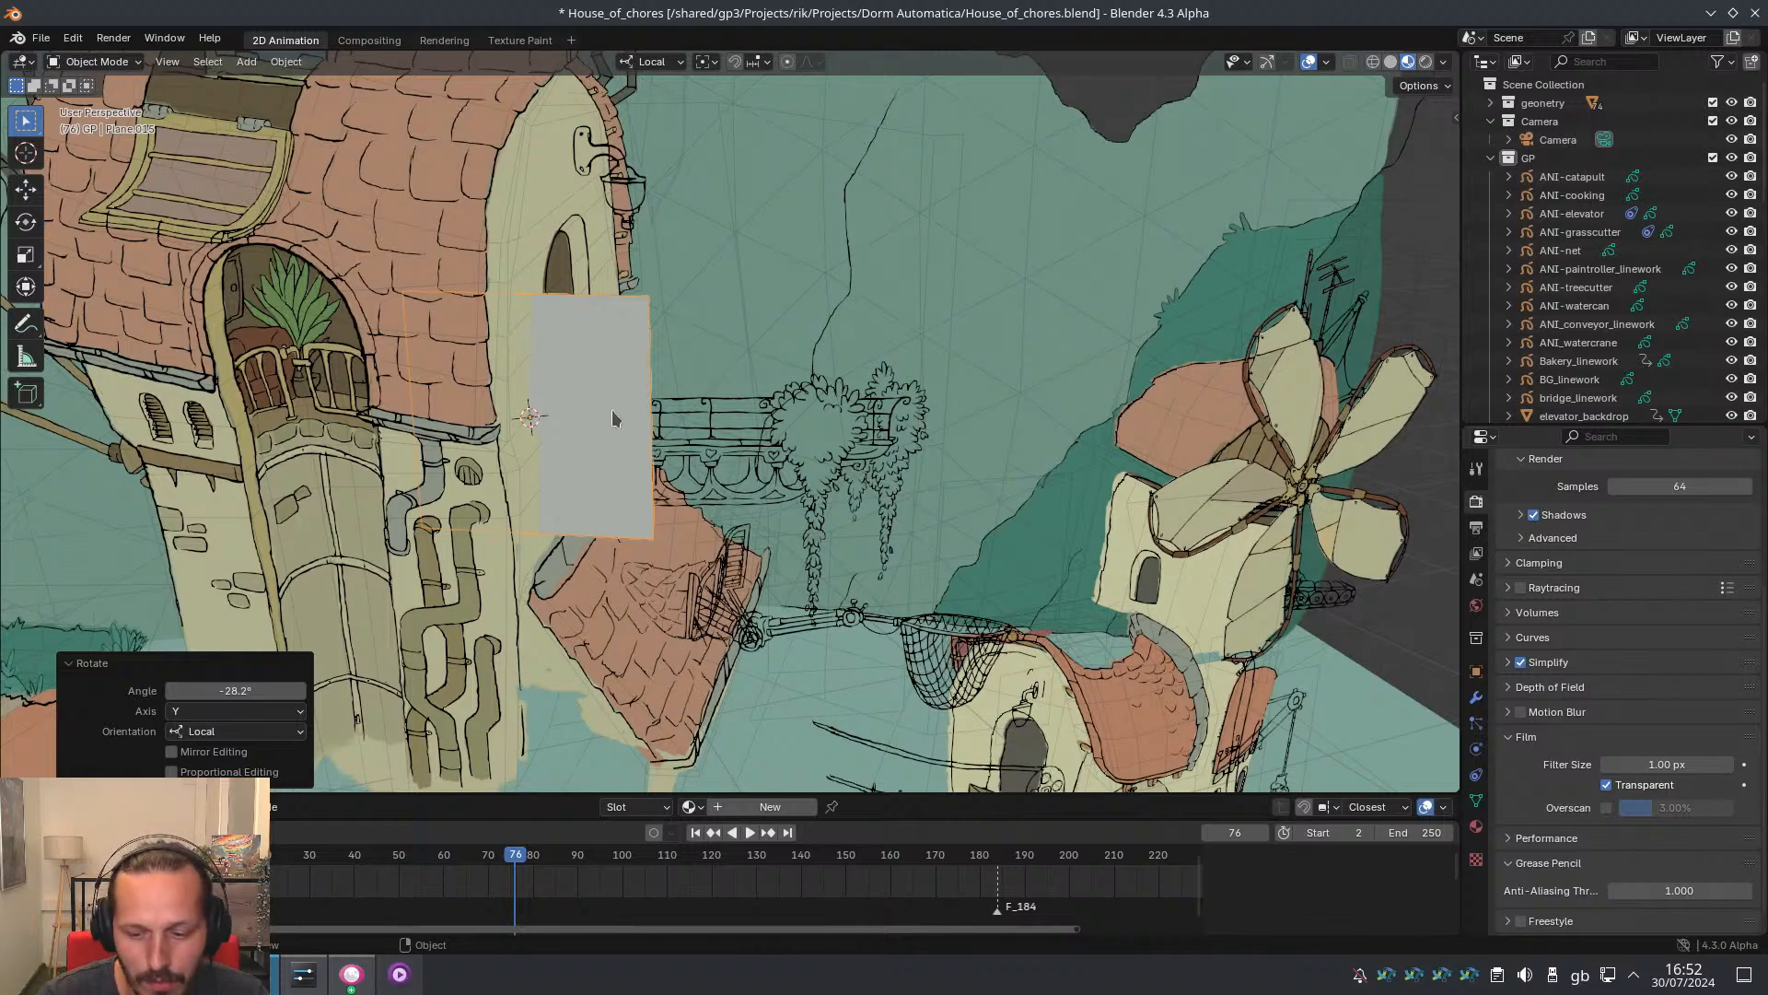
pyautogui.keyDown('ctrl'); pyautogui.moveTo(644, 396); pyautogui.dragTo(590, 396, button='middle'); pyautogui.keyUp('ctrl')
pyautogui.press('g')
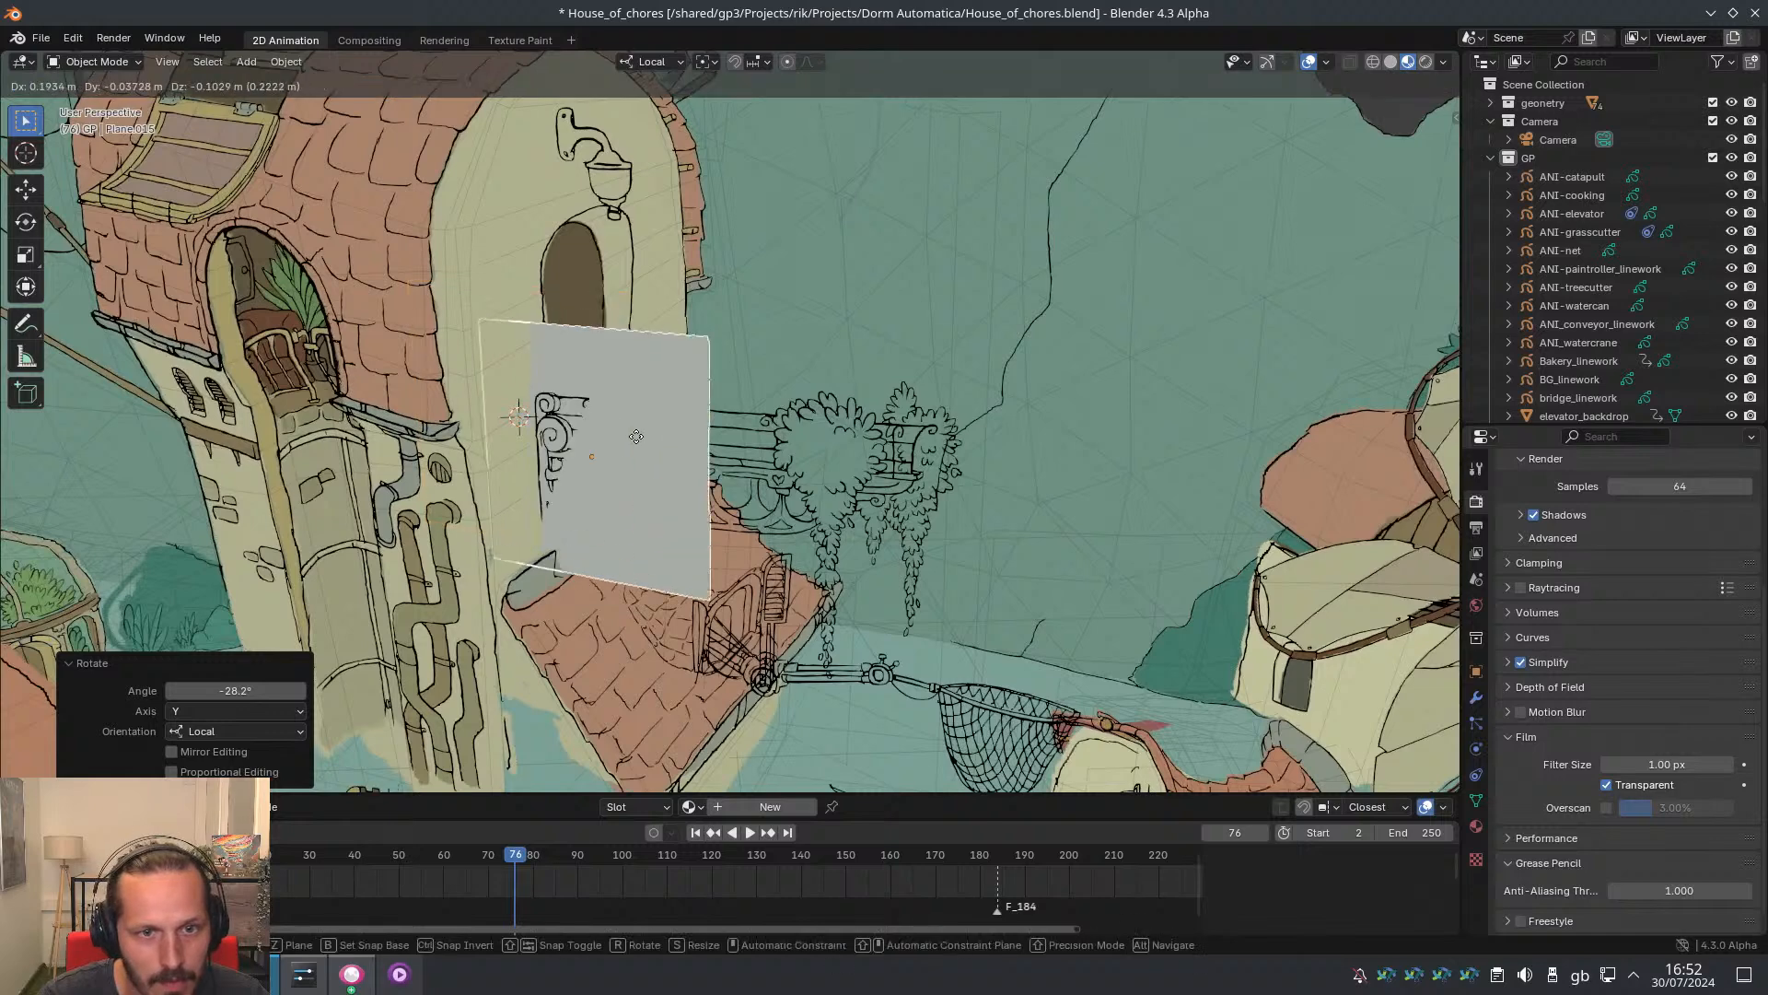
pyautogui.click(613, 457)
pyautogui.press('r')
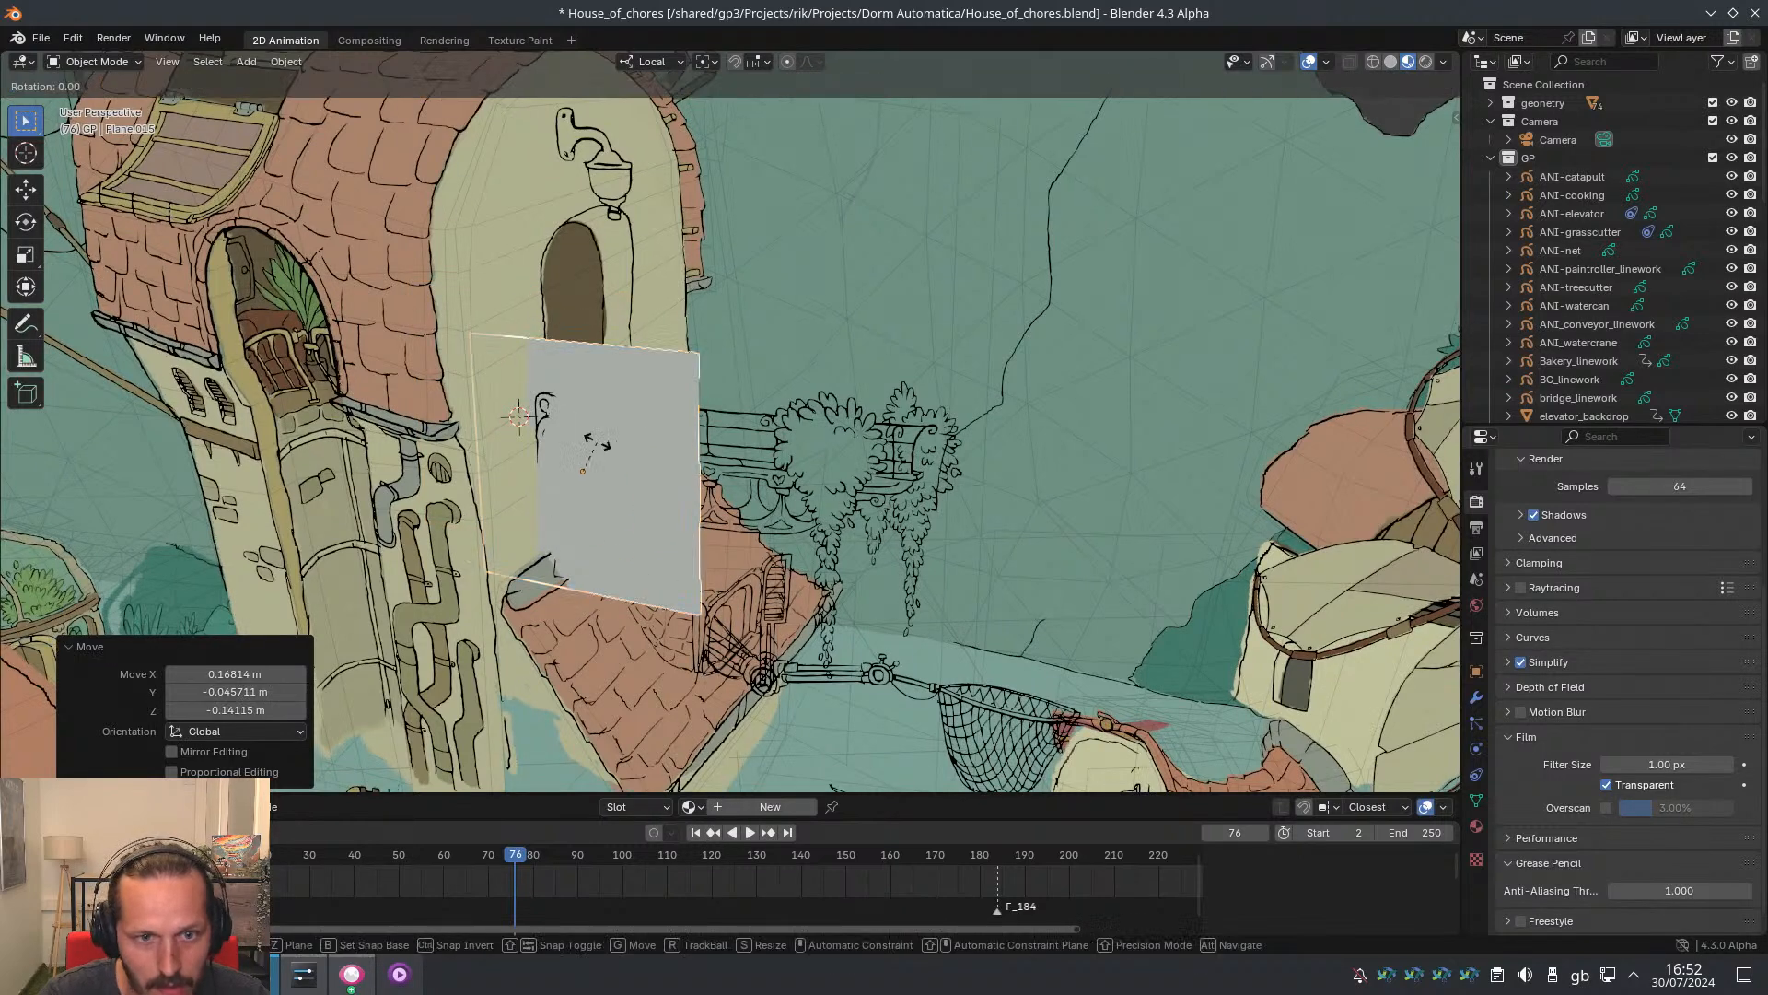
pyautogui.press('y')
pyautogui.press('y')
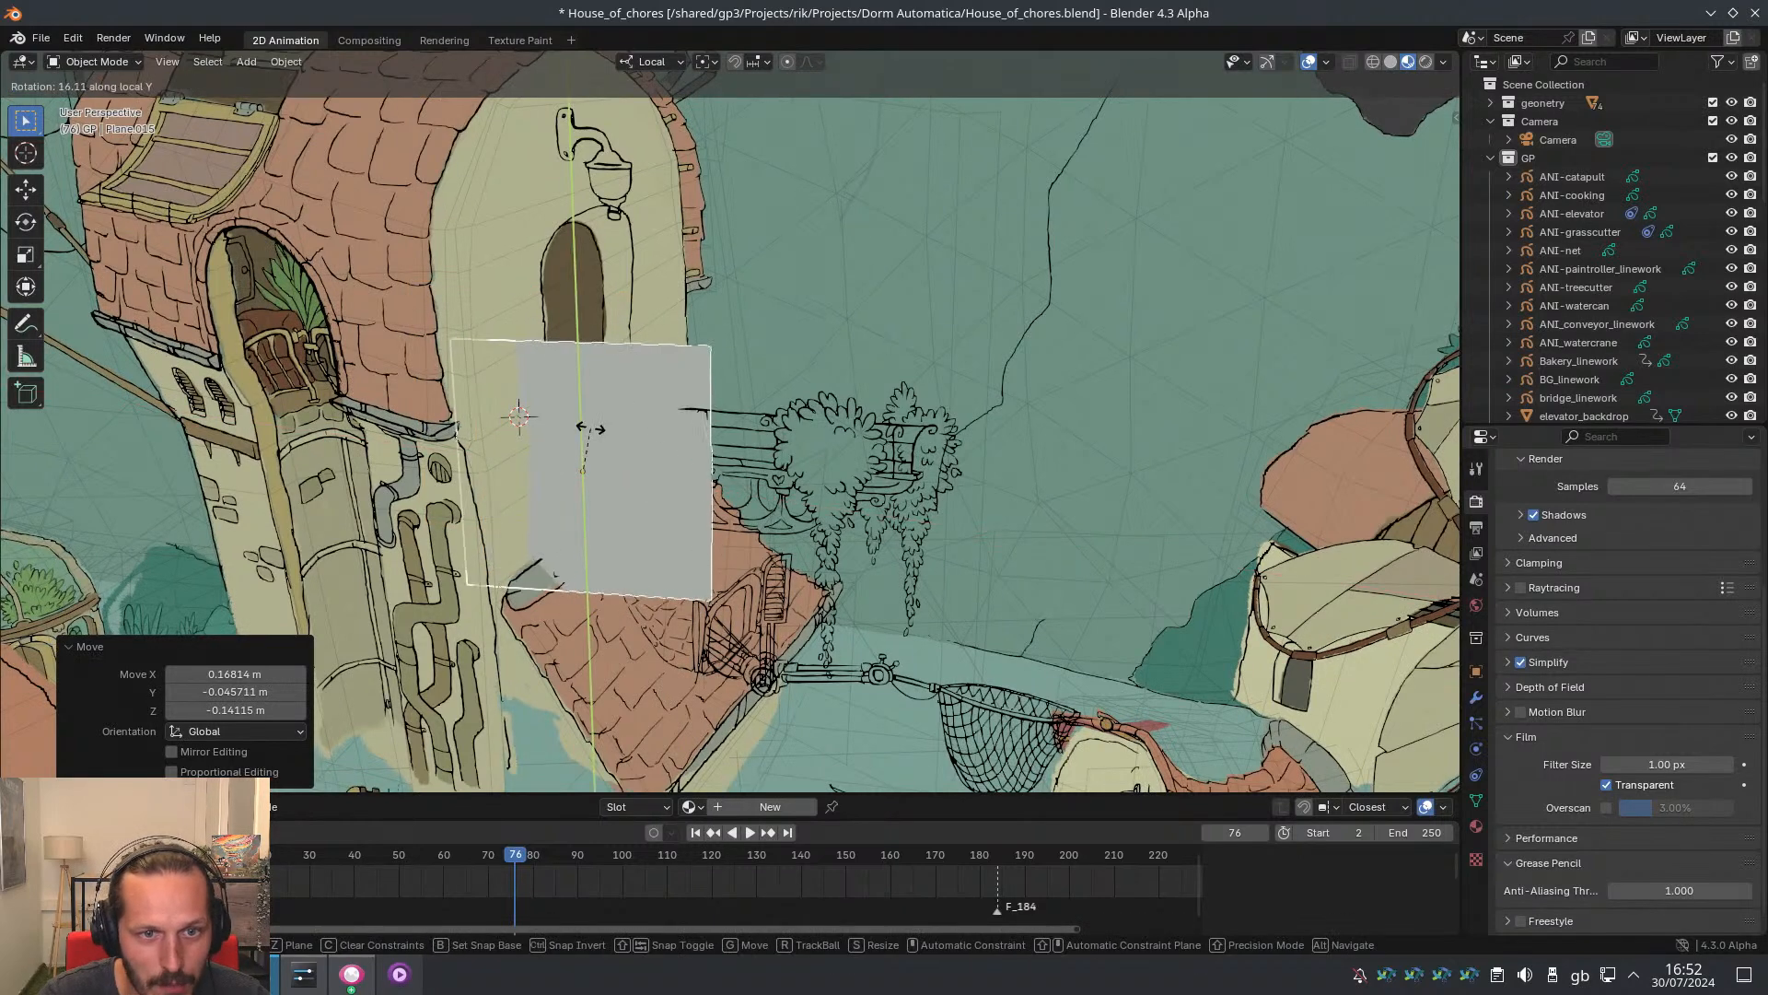
pyautogui.click(588, 432)
# In Edit Mode, extend the plane's outer vertical edge 0.68 m along local X past the balcony foliage
pyautogui.moveTo(761, 517); pyautogui.dragTo(722, 499, button='middle')
pyautogui.press('Tab')
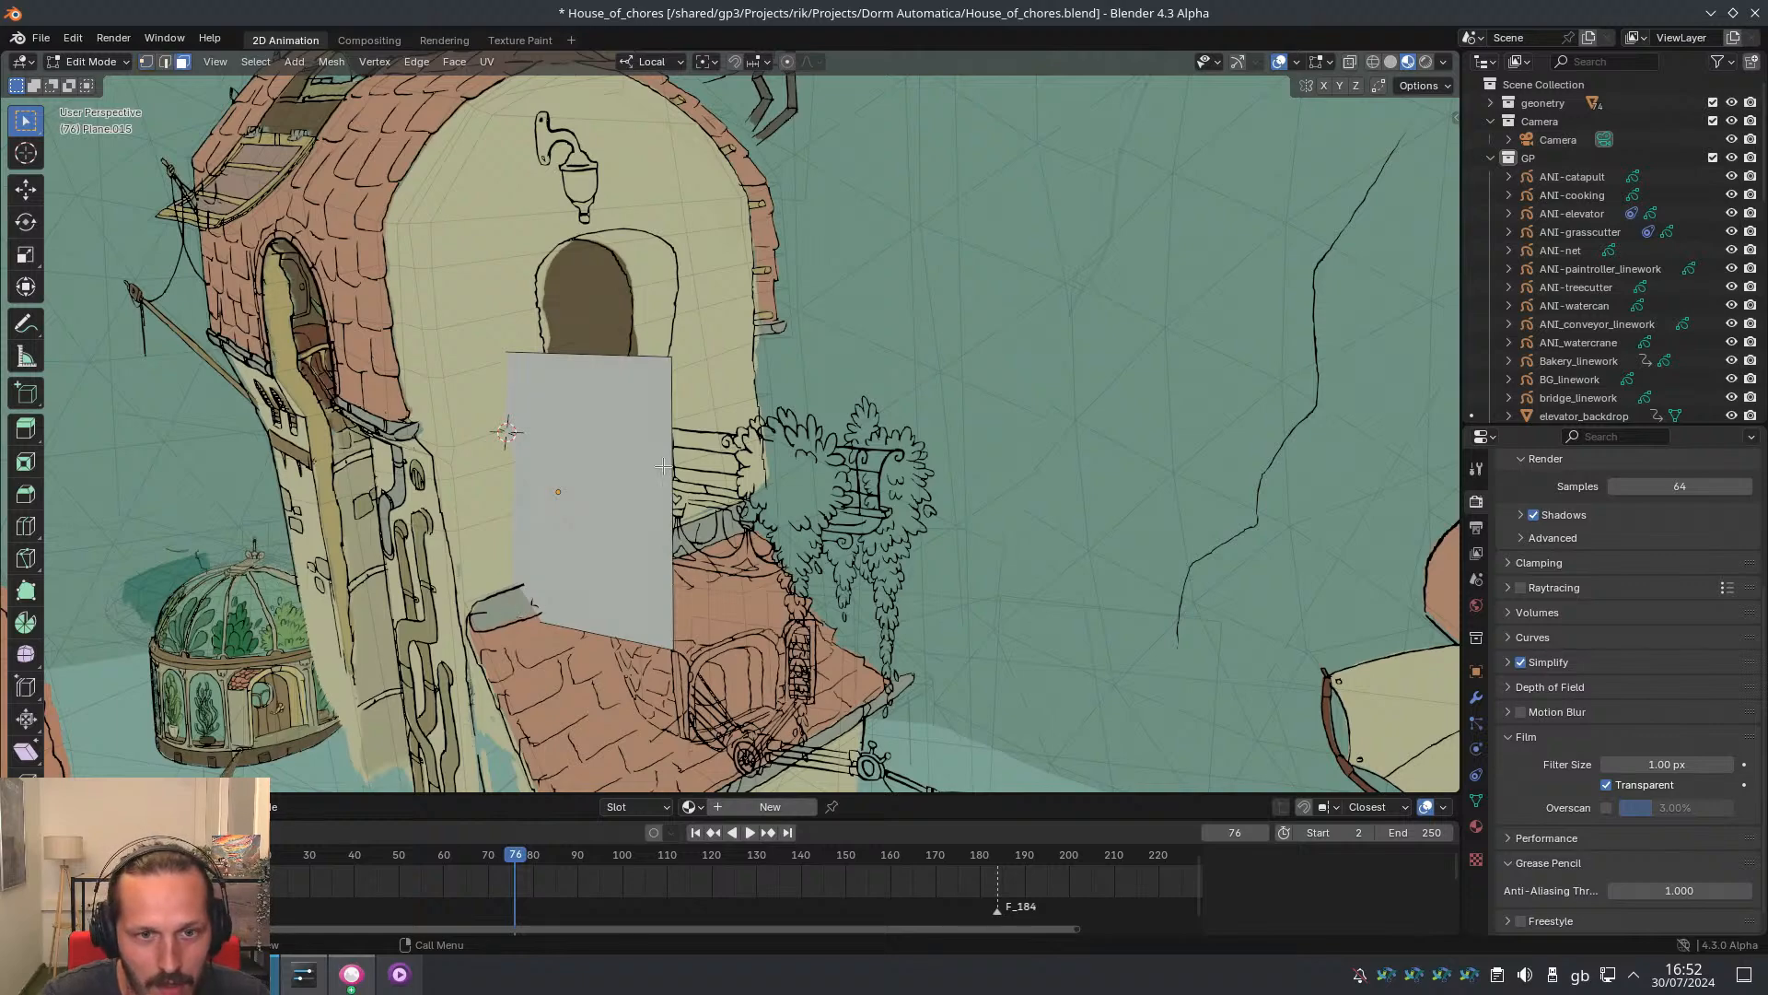
pyautogui.click(665, 485)
pyautogui.press('2')
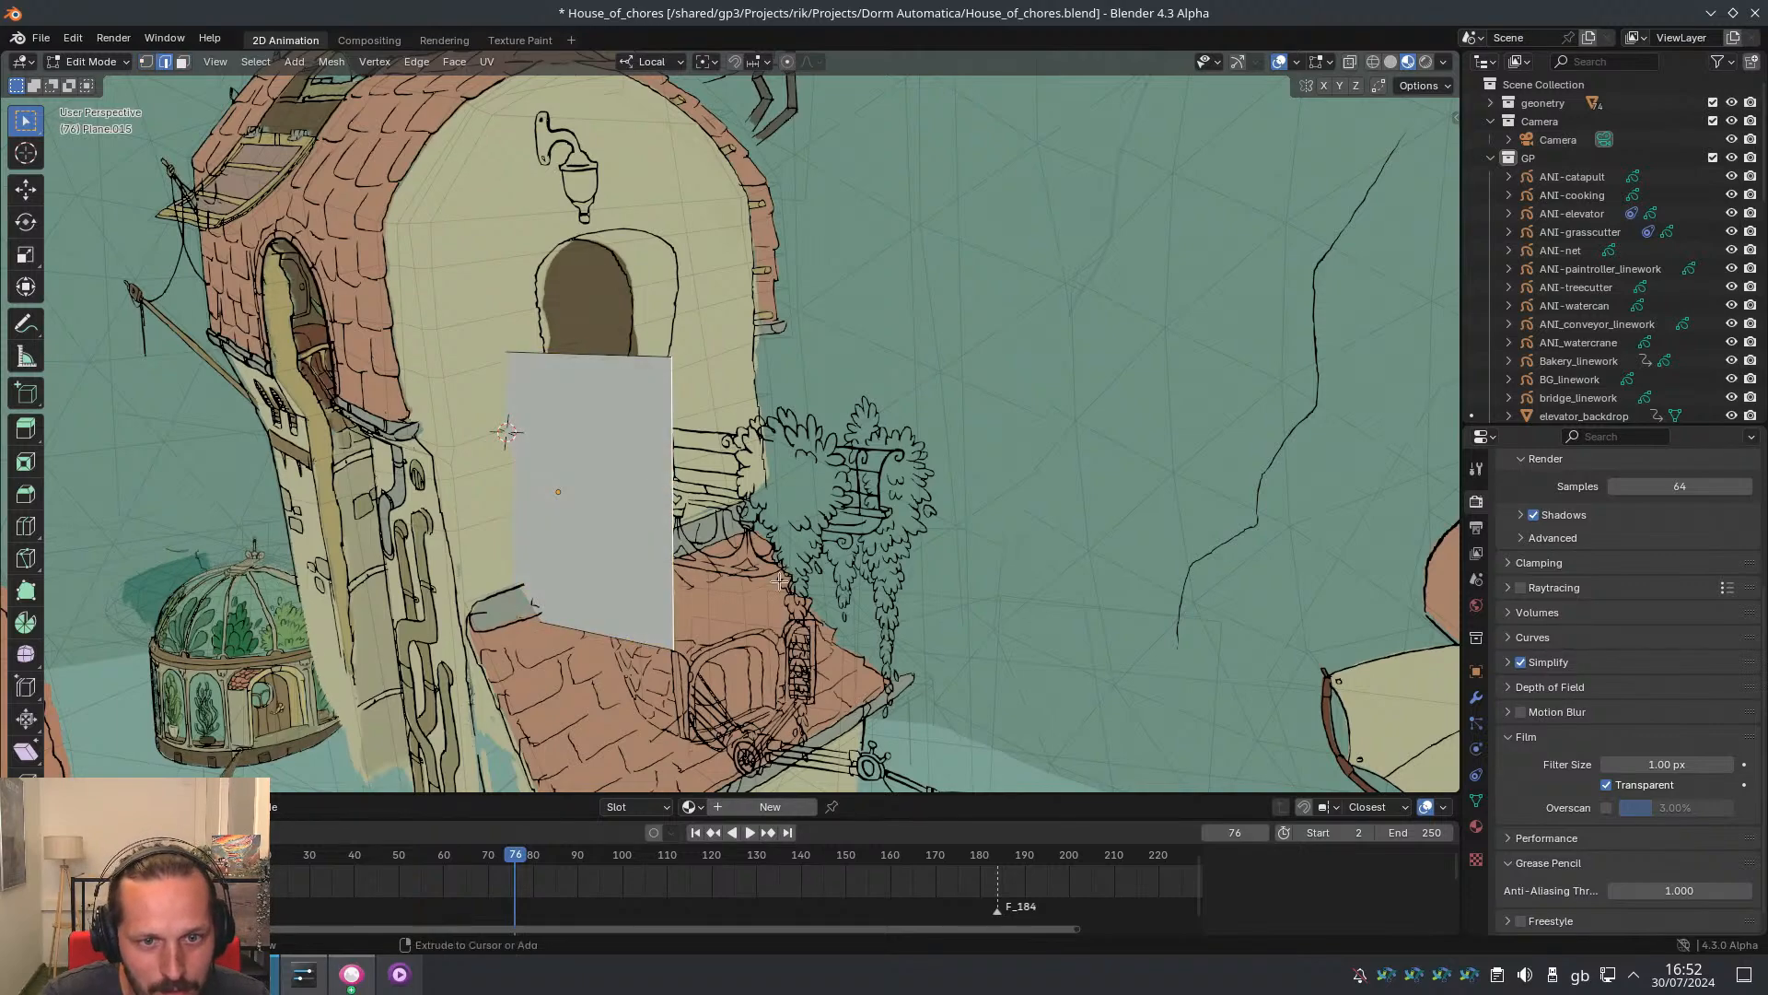
pyautogui.moveTo(668, 482)
pyautogui.mouseDown(button='middle')
pyautogui.moveTo(700, 486)
pyautogui.moveTo(686, 481)
pyautogui.mouseUp(button='middle')
pyautogui.press('g')
pyautogui.press('g')
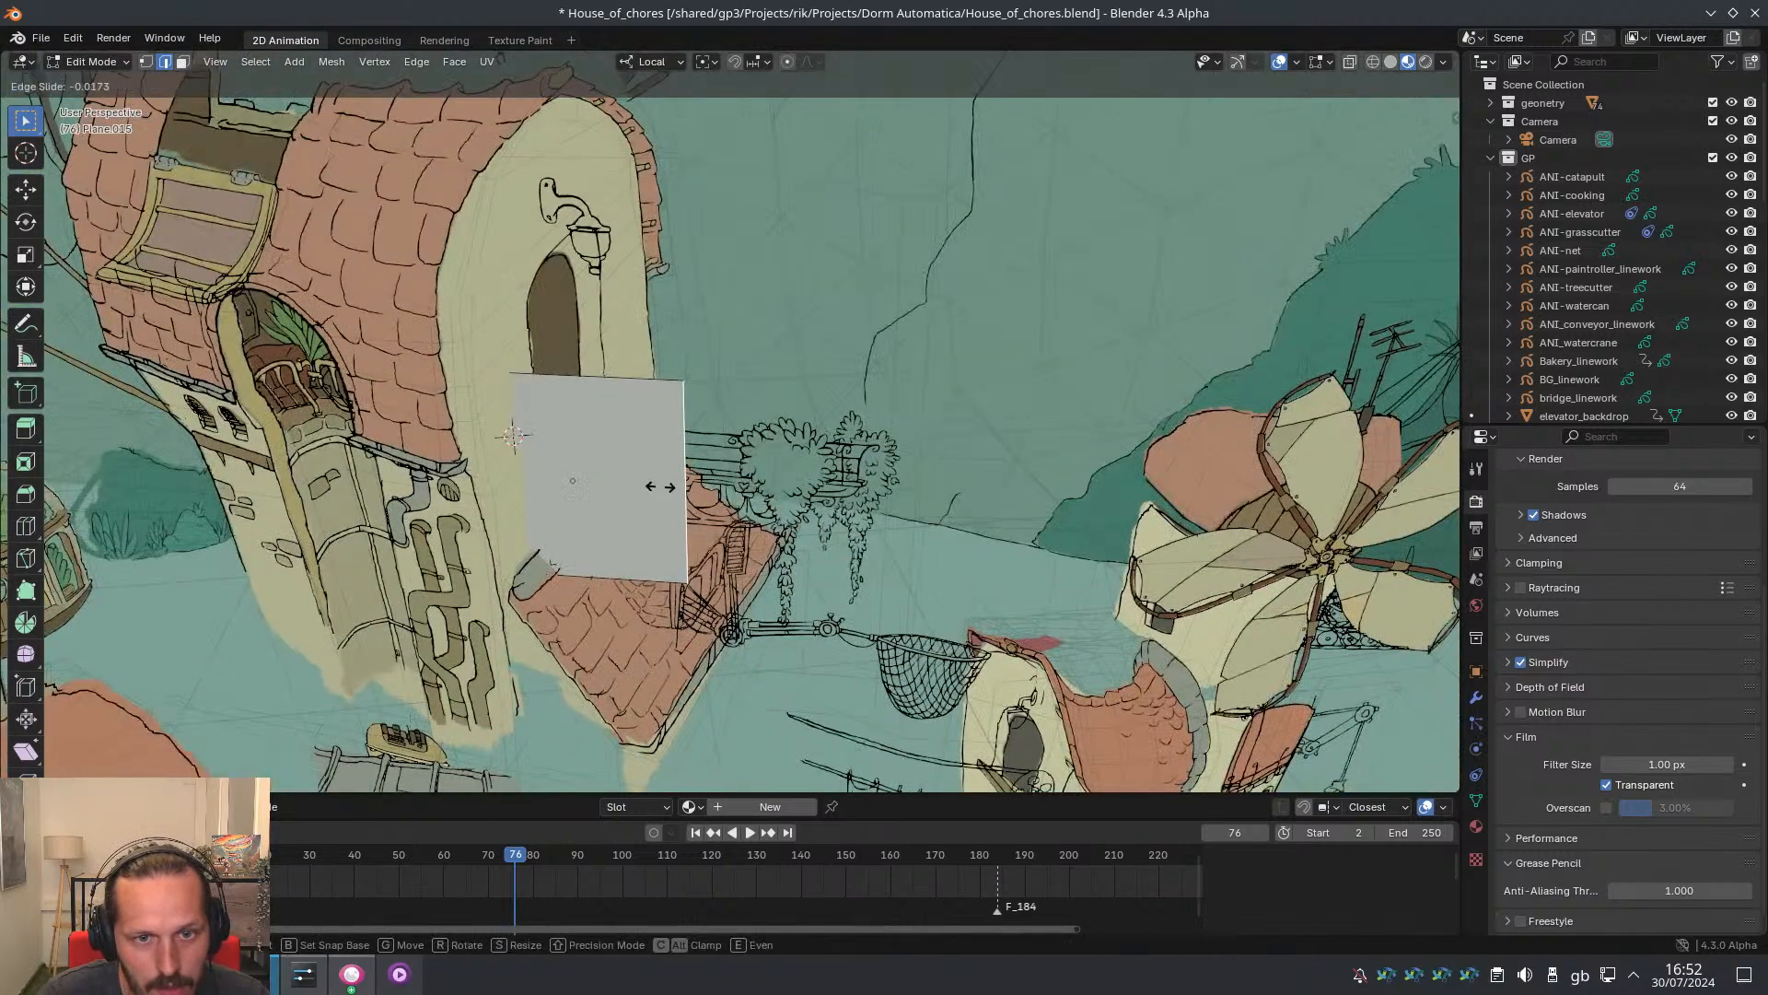
pyautogui.click(735, 482)
pyautogui.press('g')
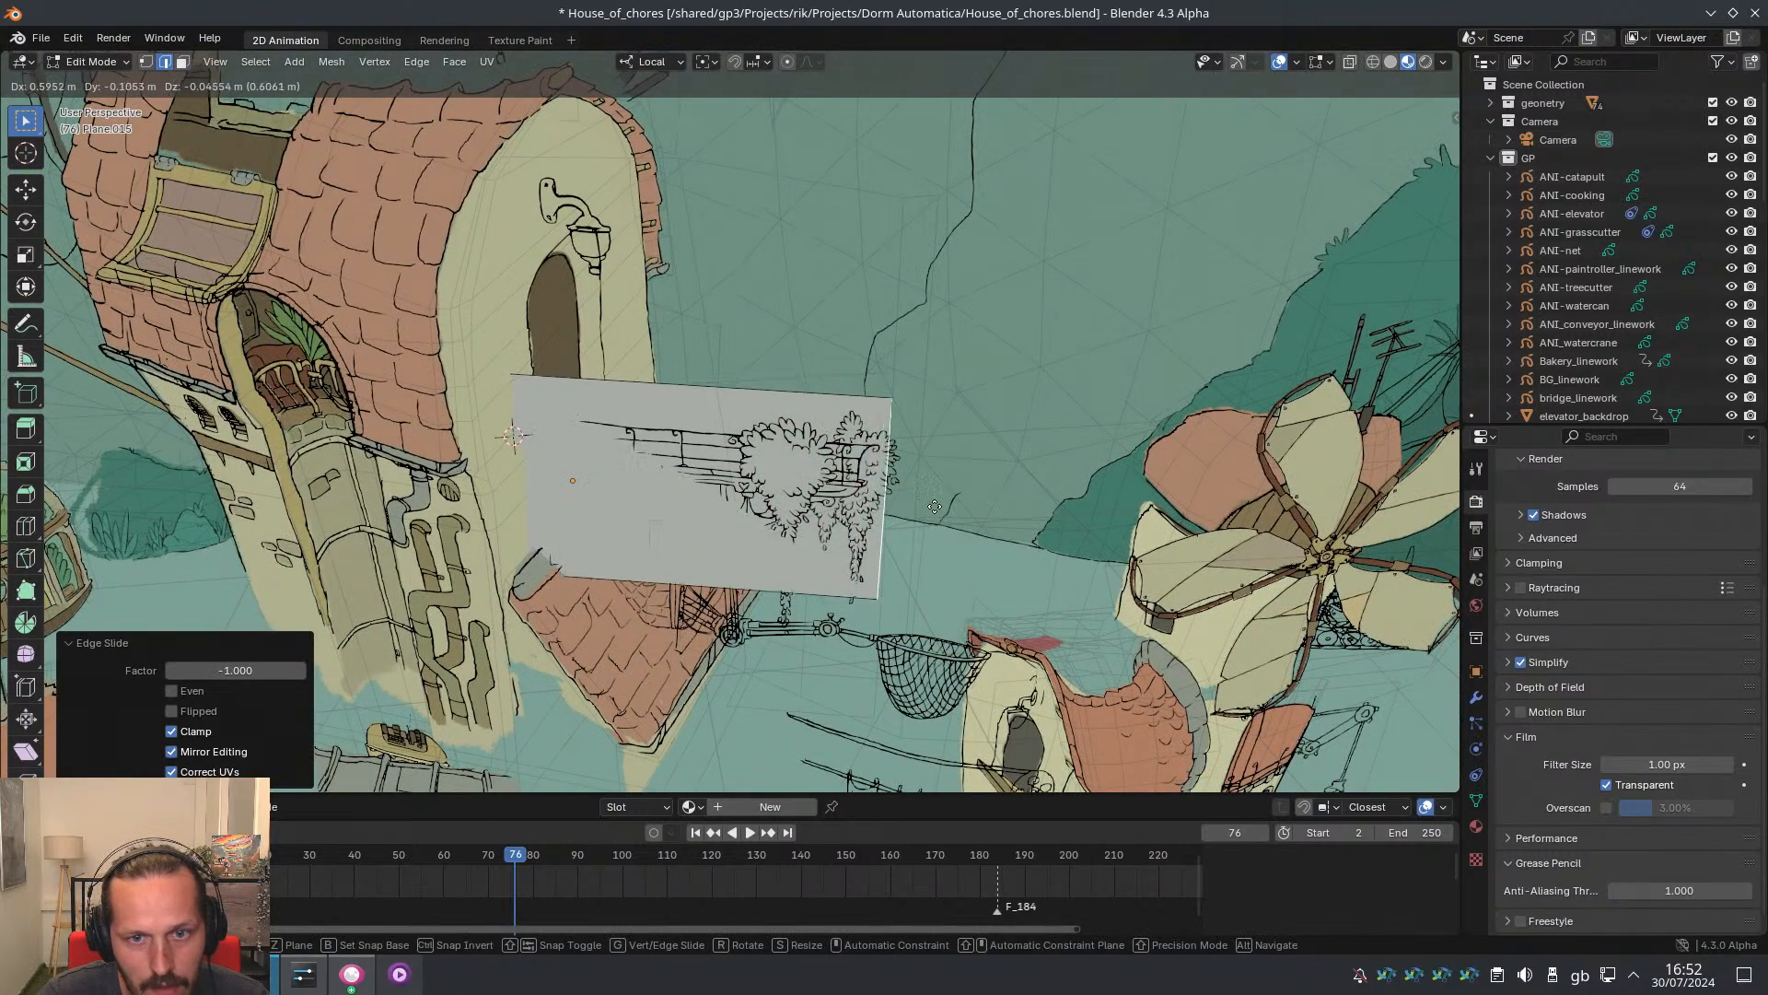
pyautogui.press('x')
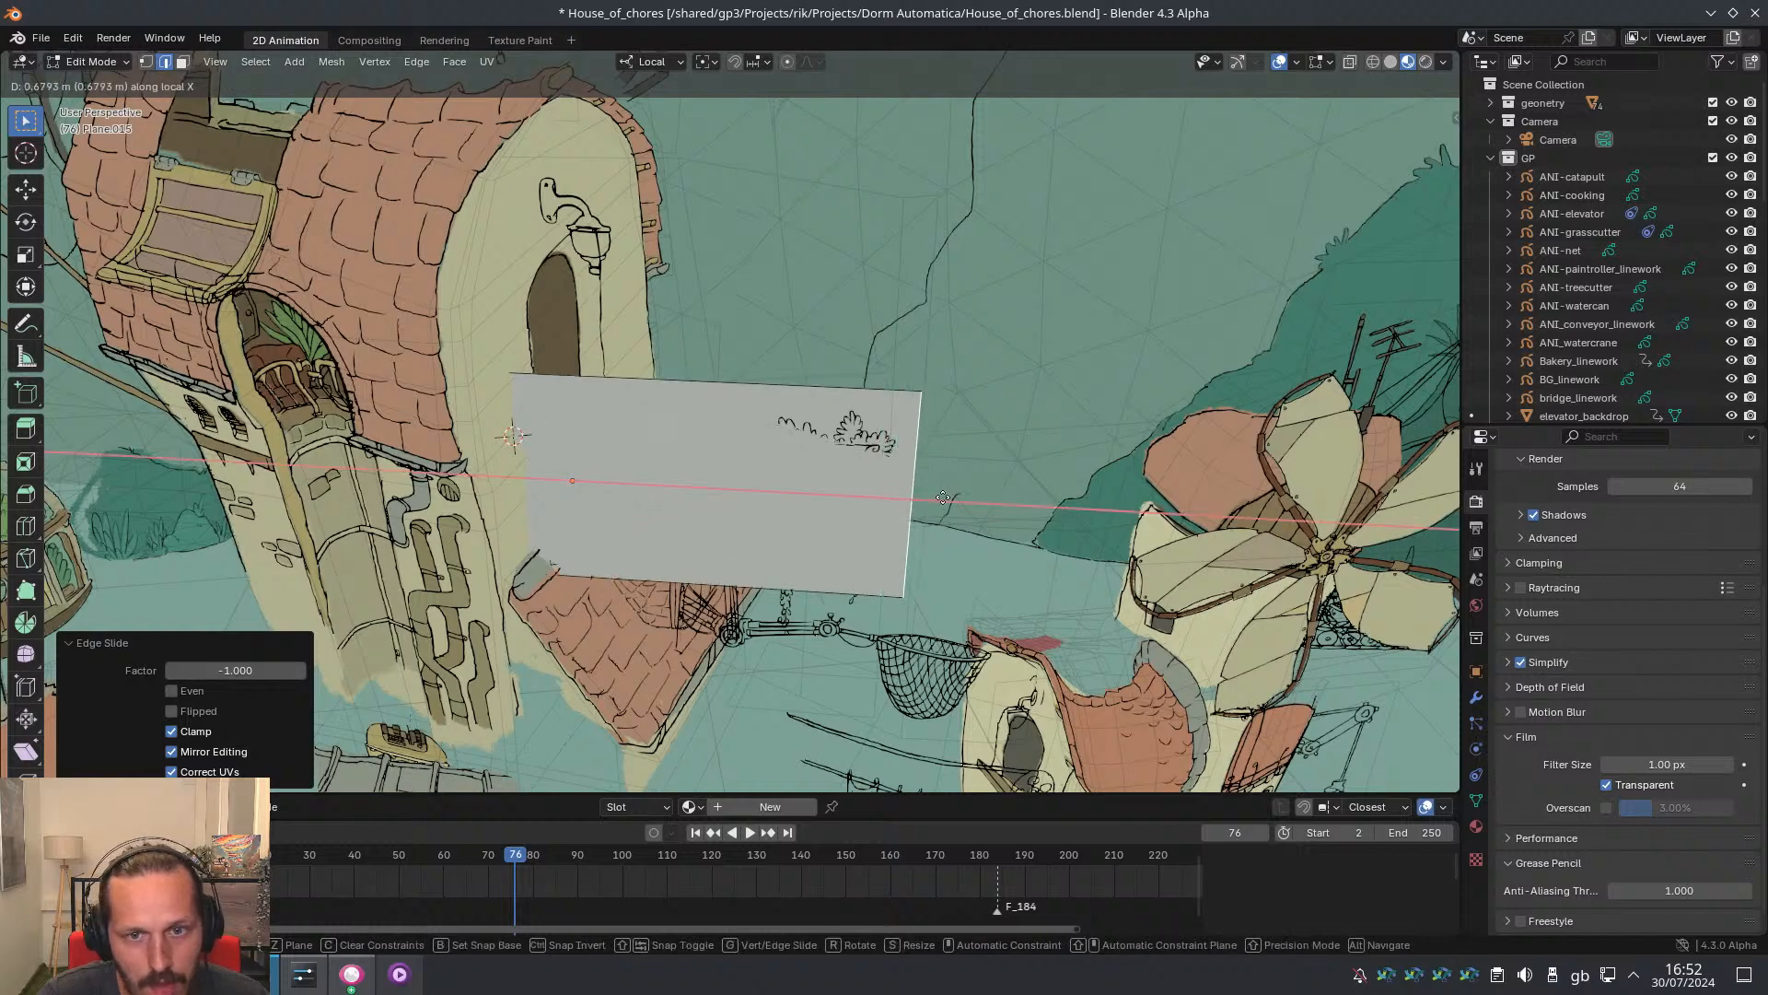
pyautogui.click(957, 501)
# In camera view, move the plane's outer edge 0.388 m along local Z and lower it slightly along local Y
pyautogui.press('KP_0')
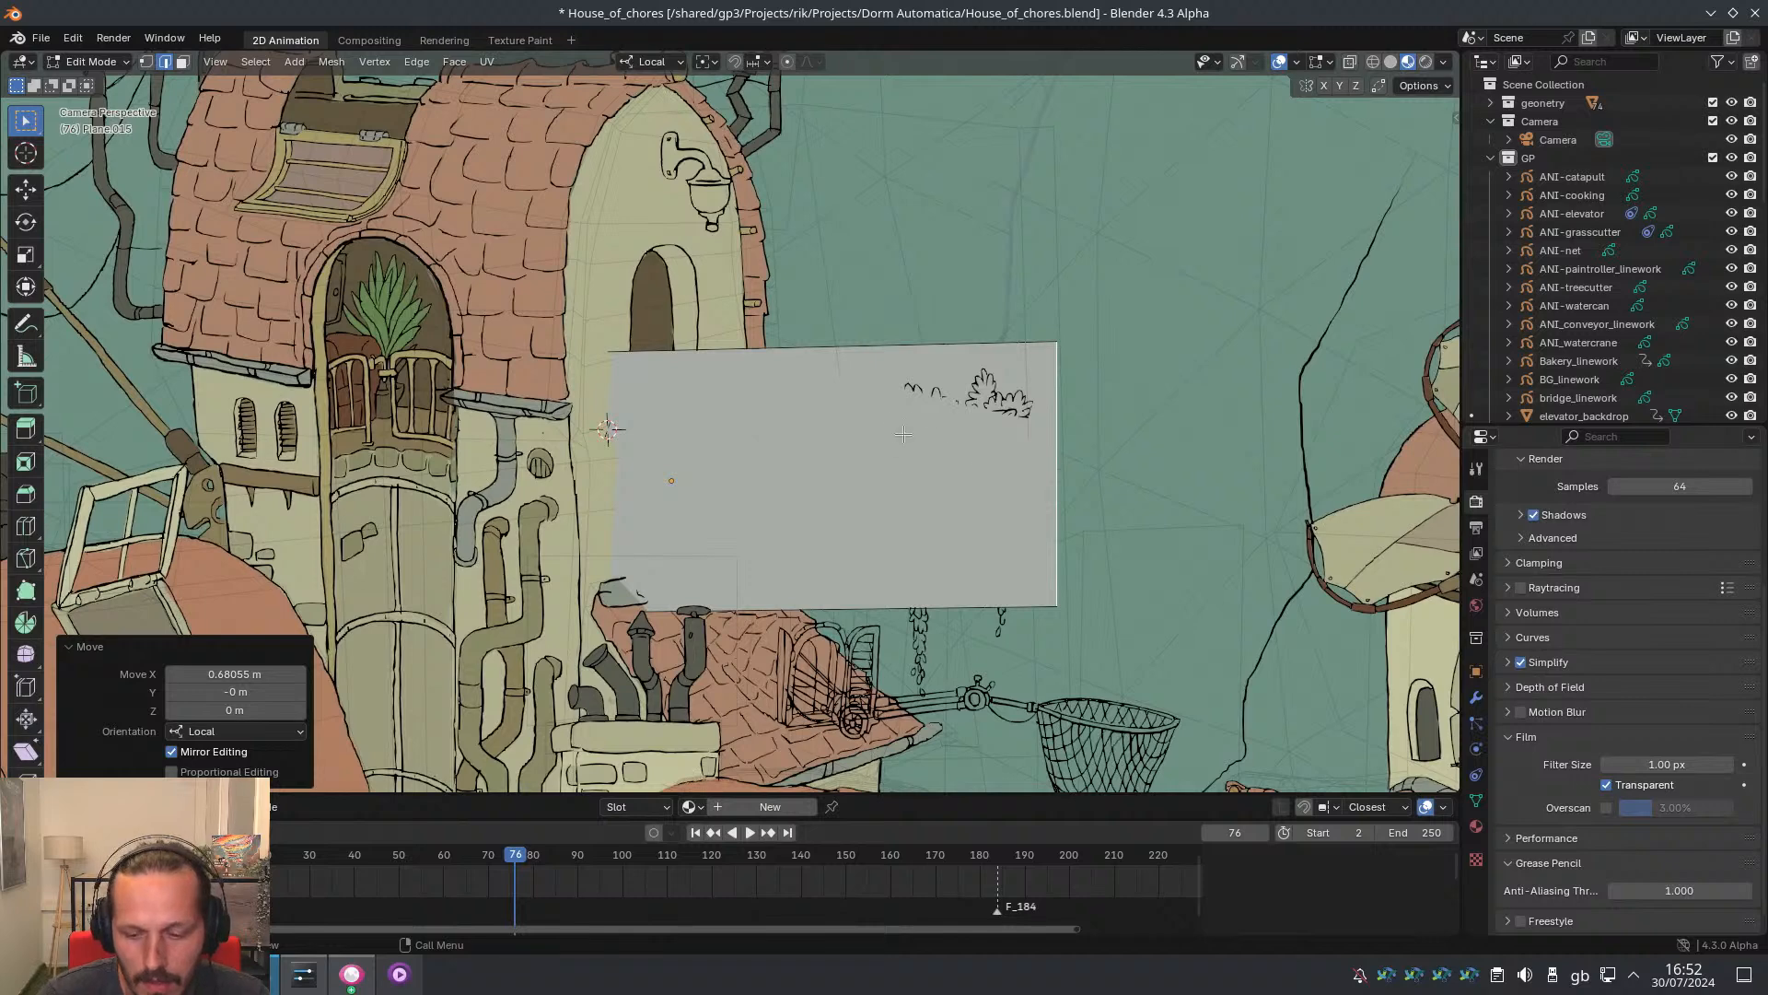
pyautogui.press('g')
pyautogui.press('z')
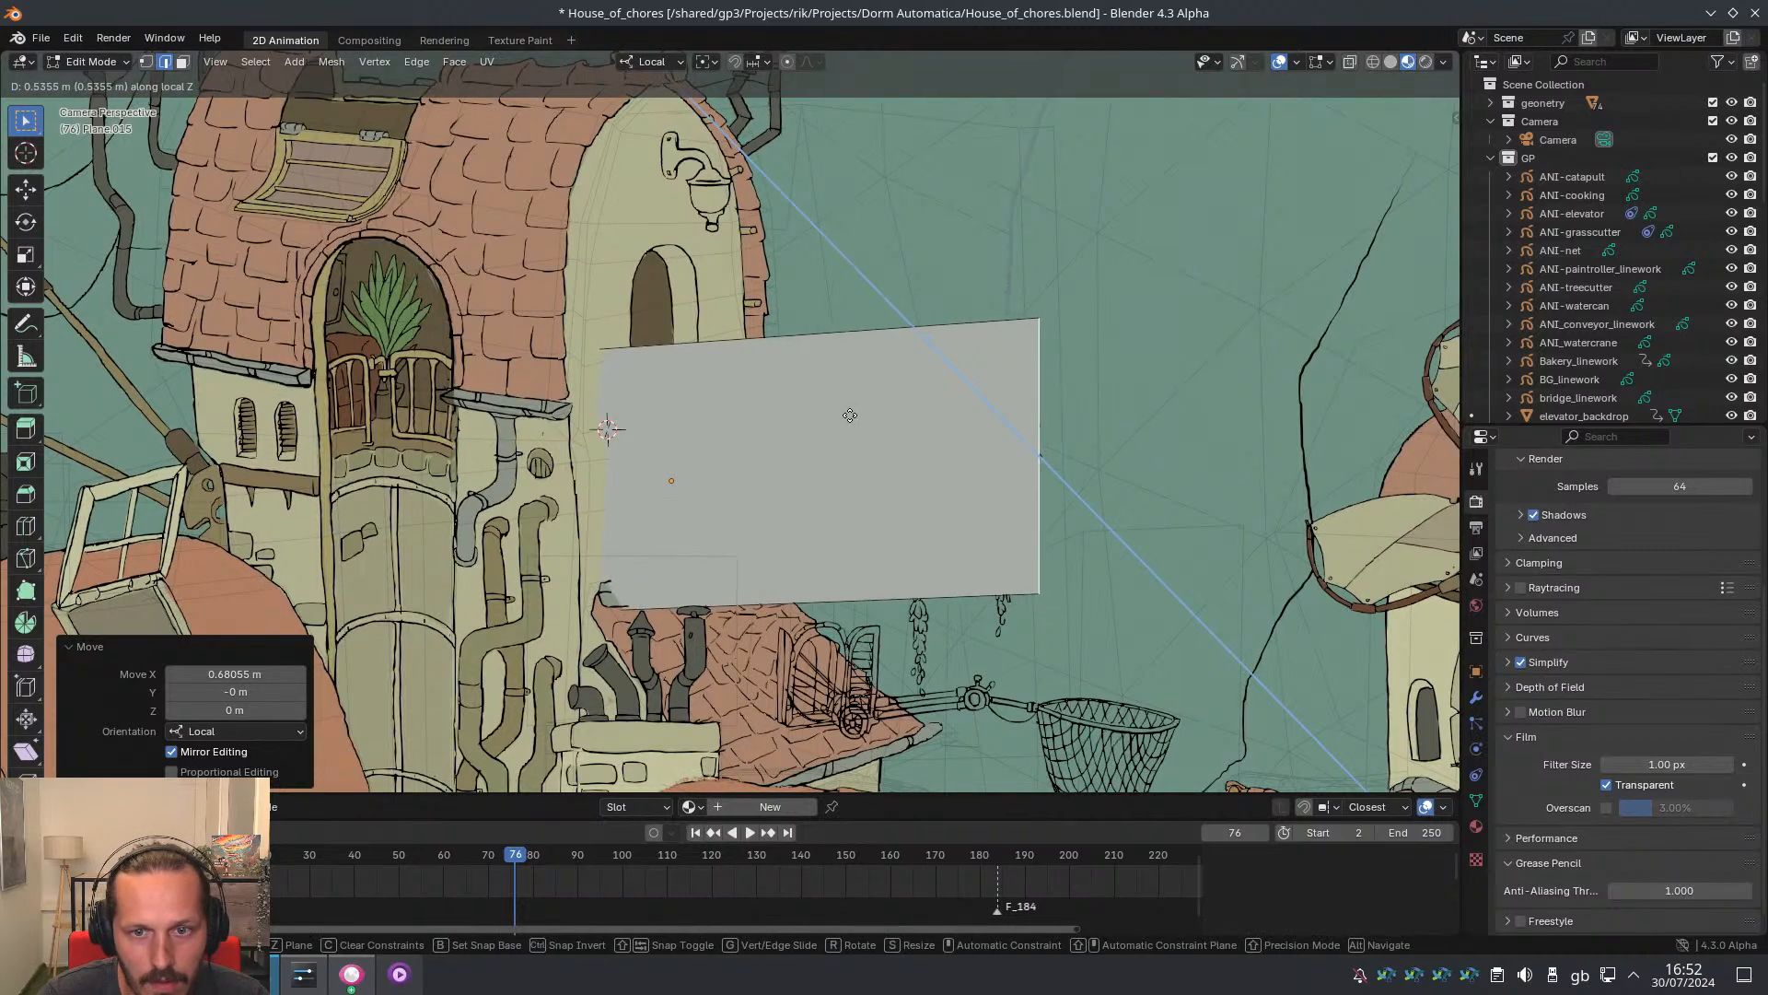
pyautogui.click(852, 420)
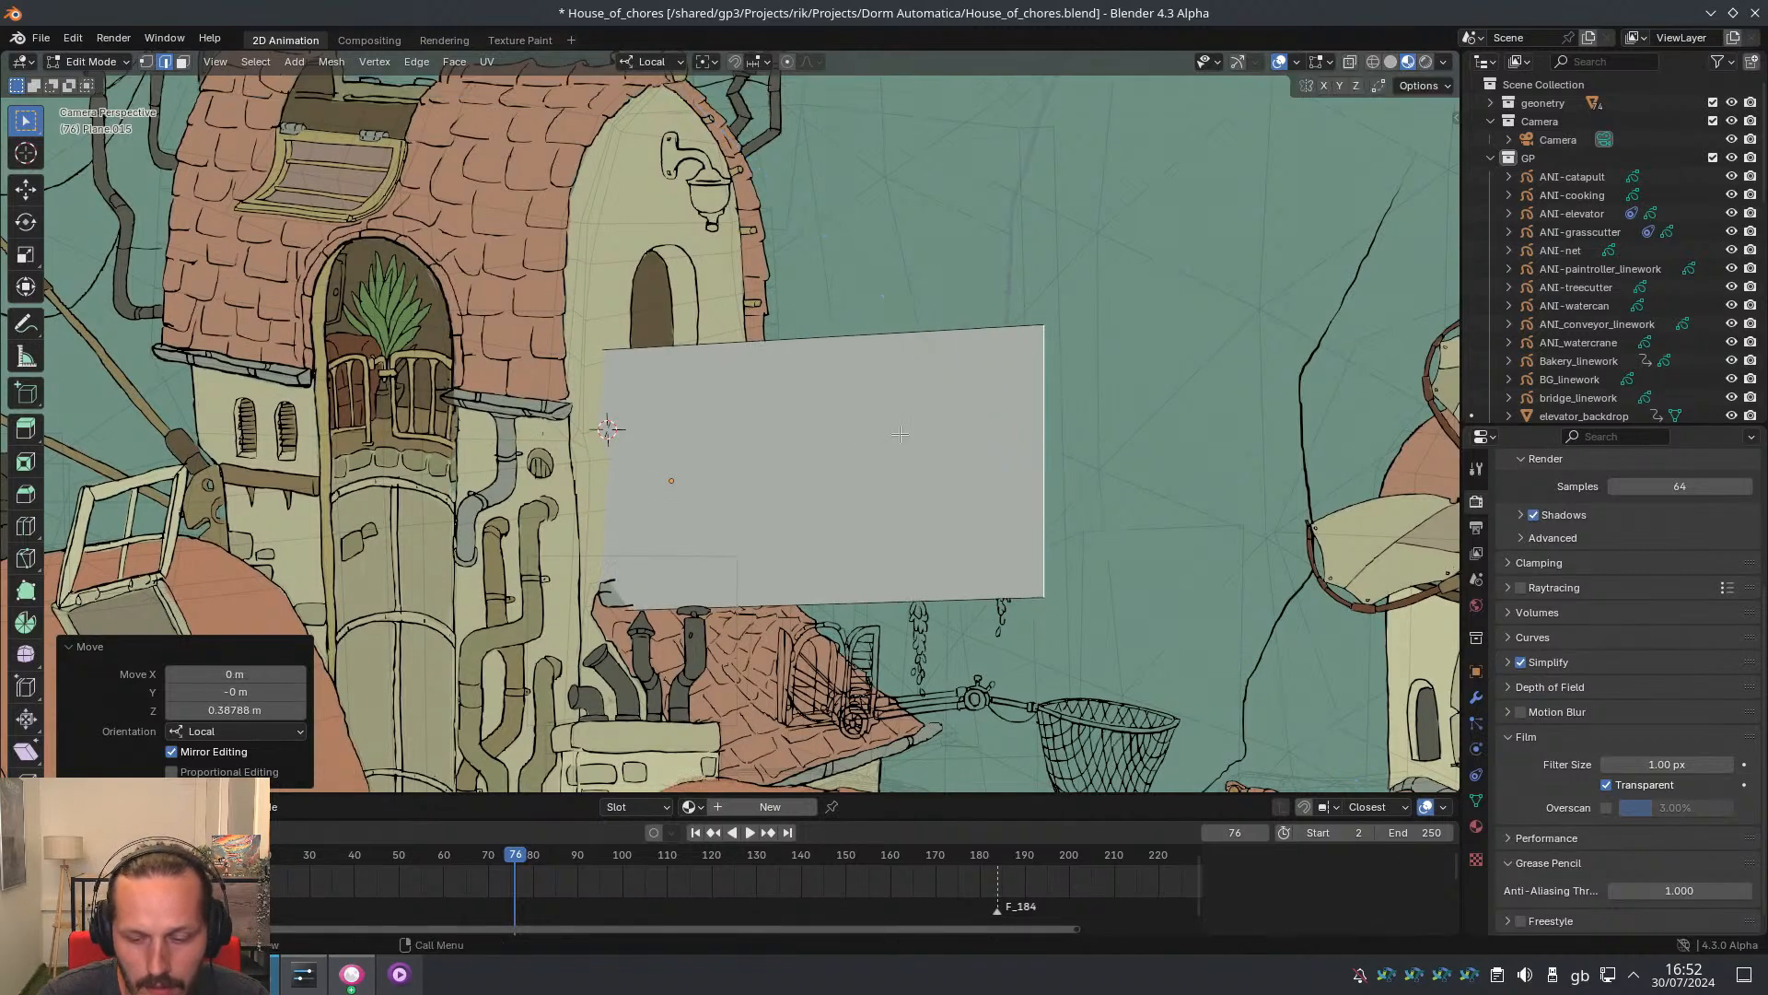
pyautogui.press('g')
pyautogui.press('y')
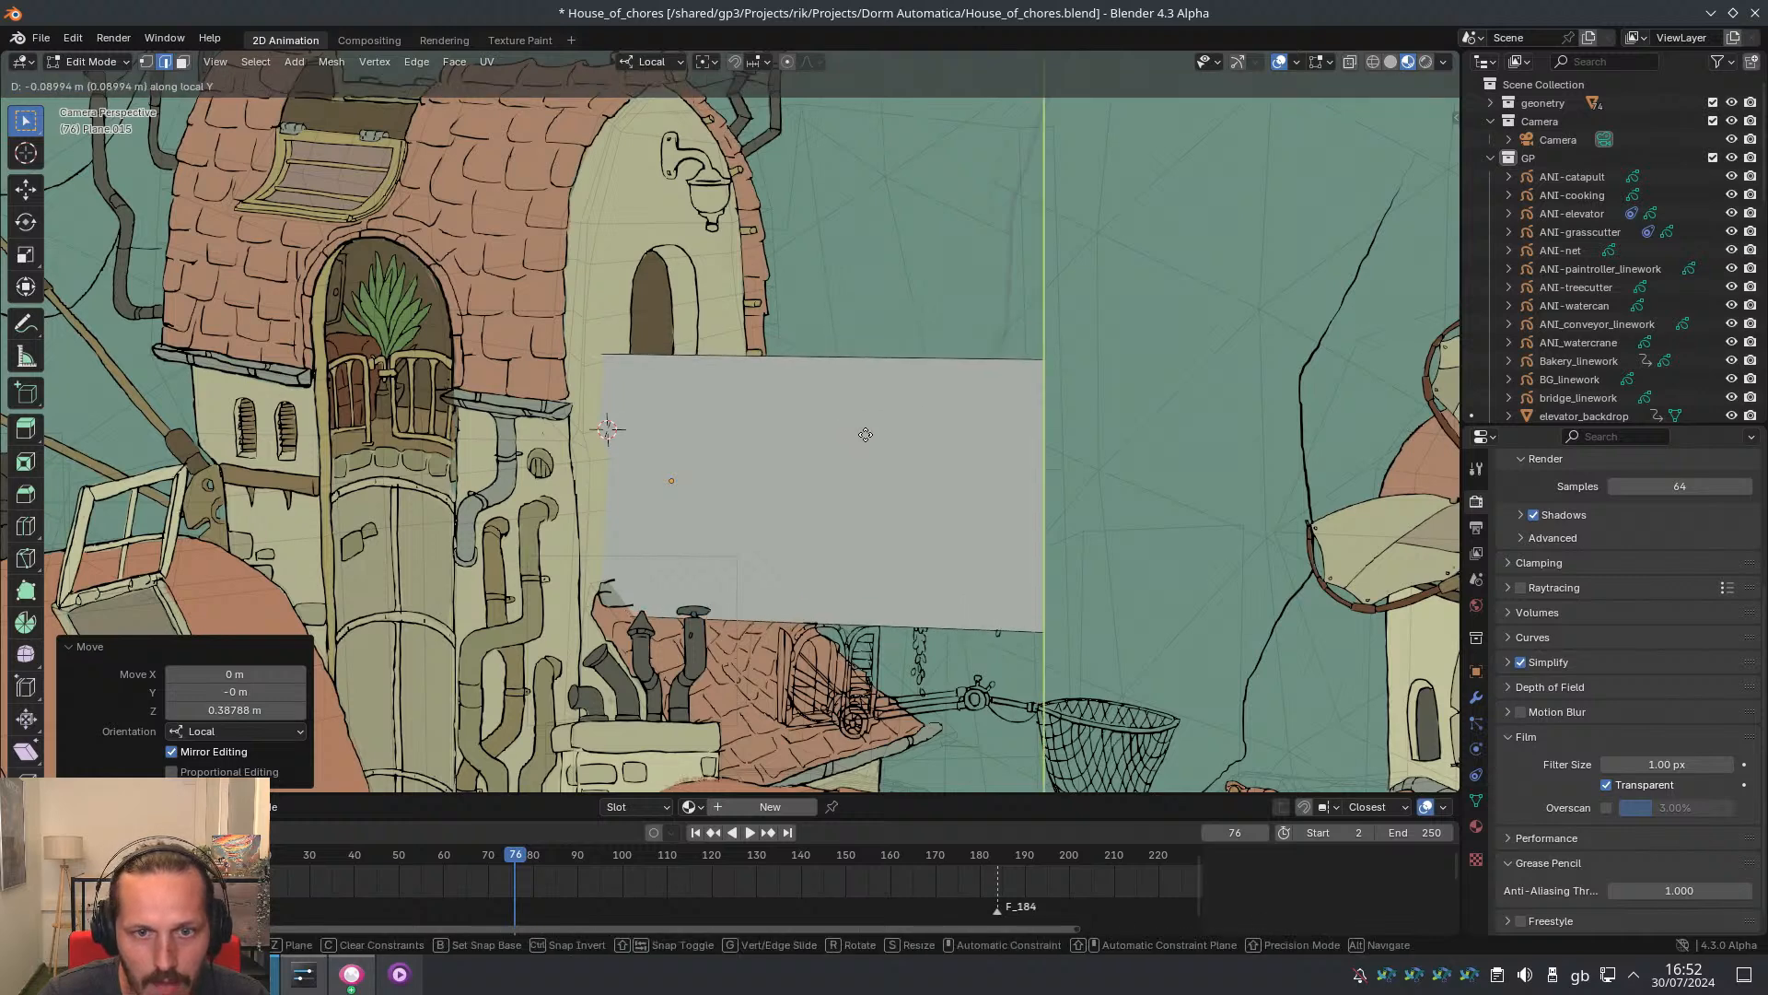
pyautogui.click(865, 429)
# Select the plane's lower edge and compare the plane's outline in wireframe and rendered-material shading
pyautogui.click(842, 620)
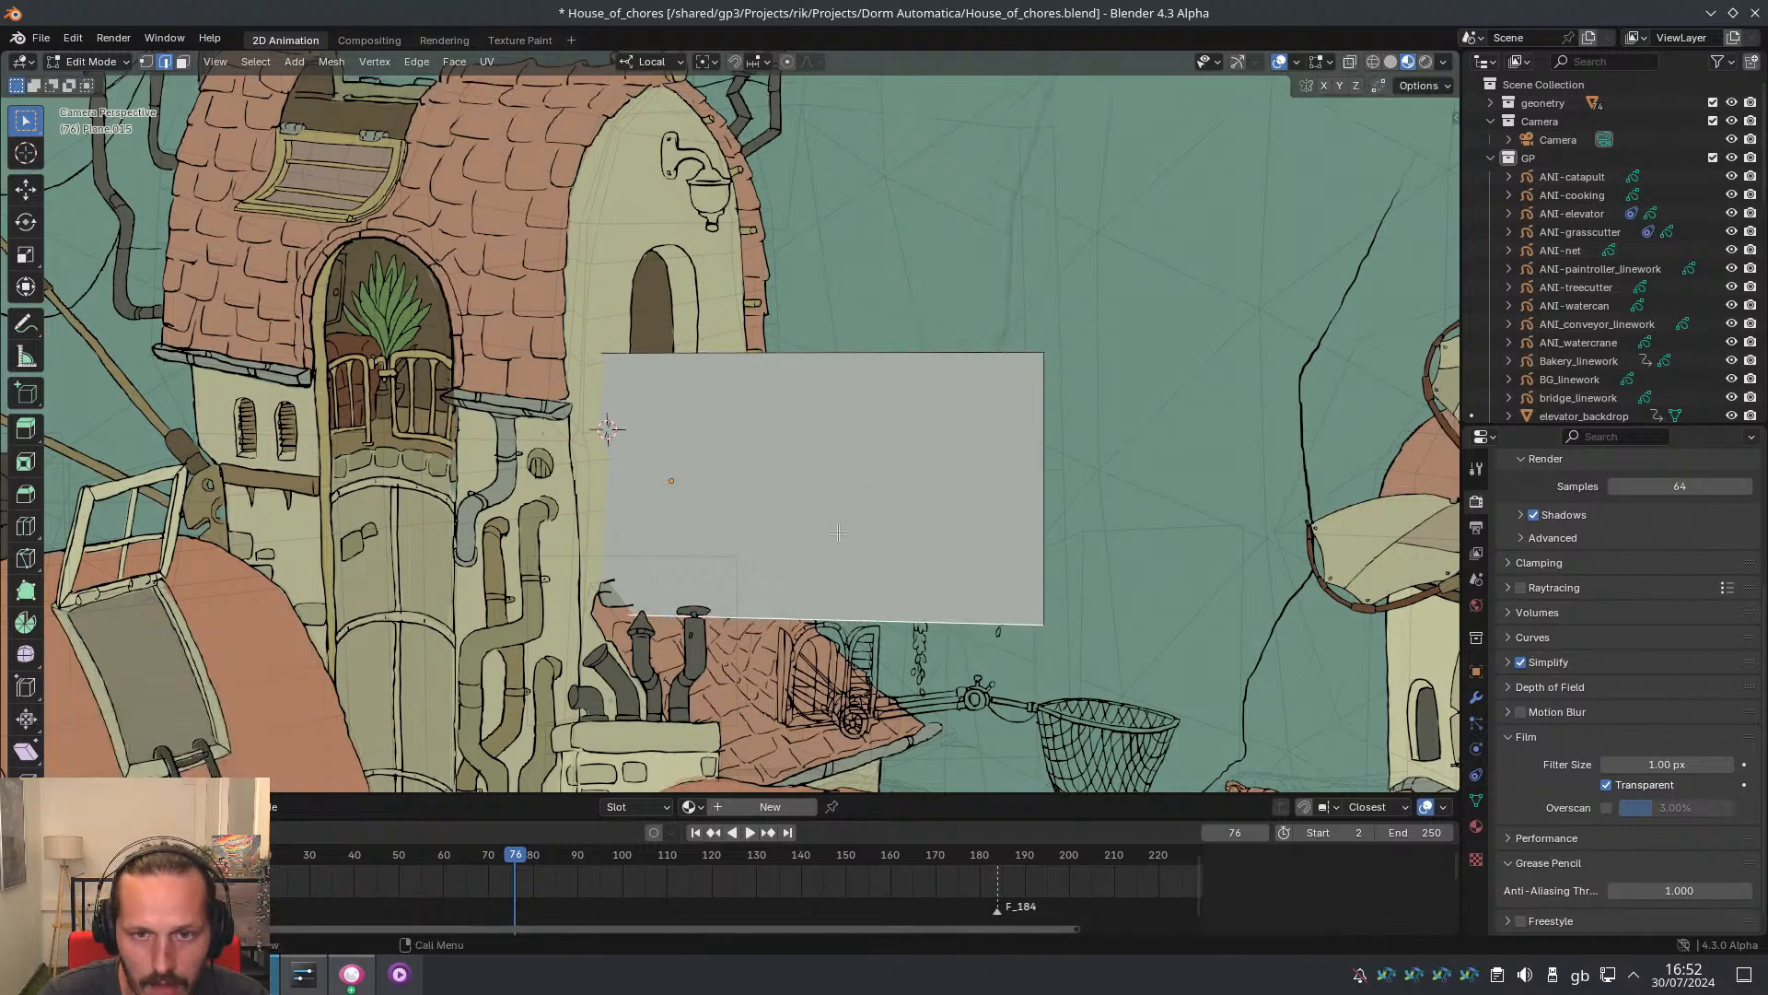
pyautogui.hotkey('shift', 'z')
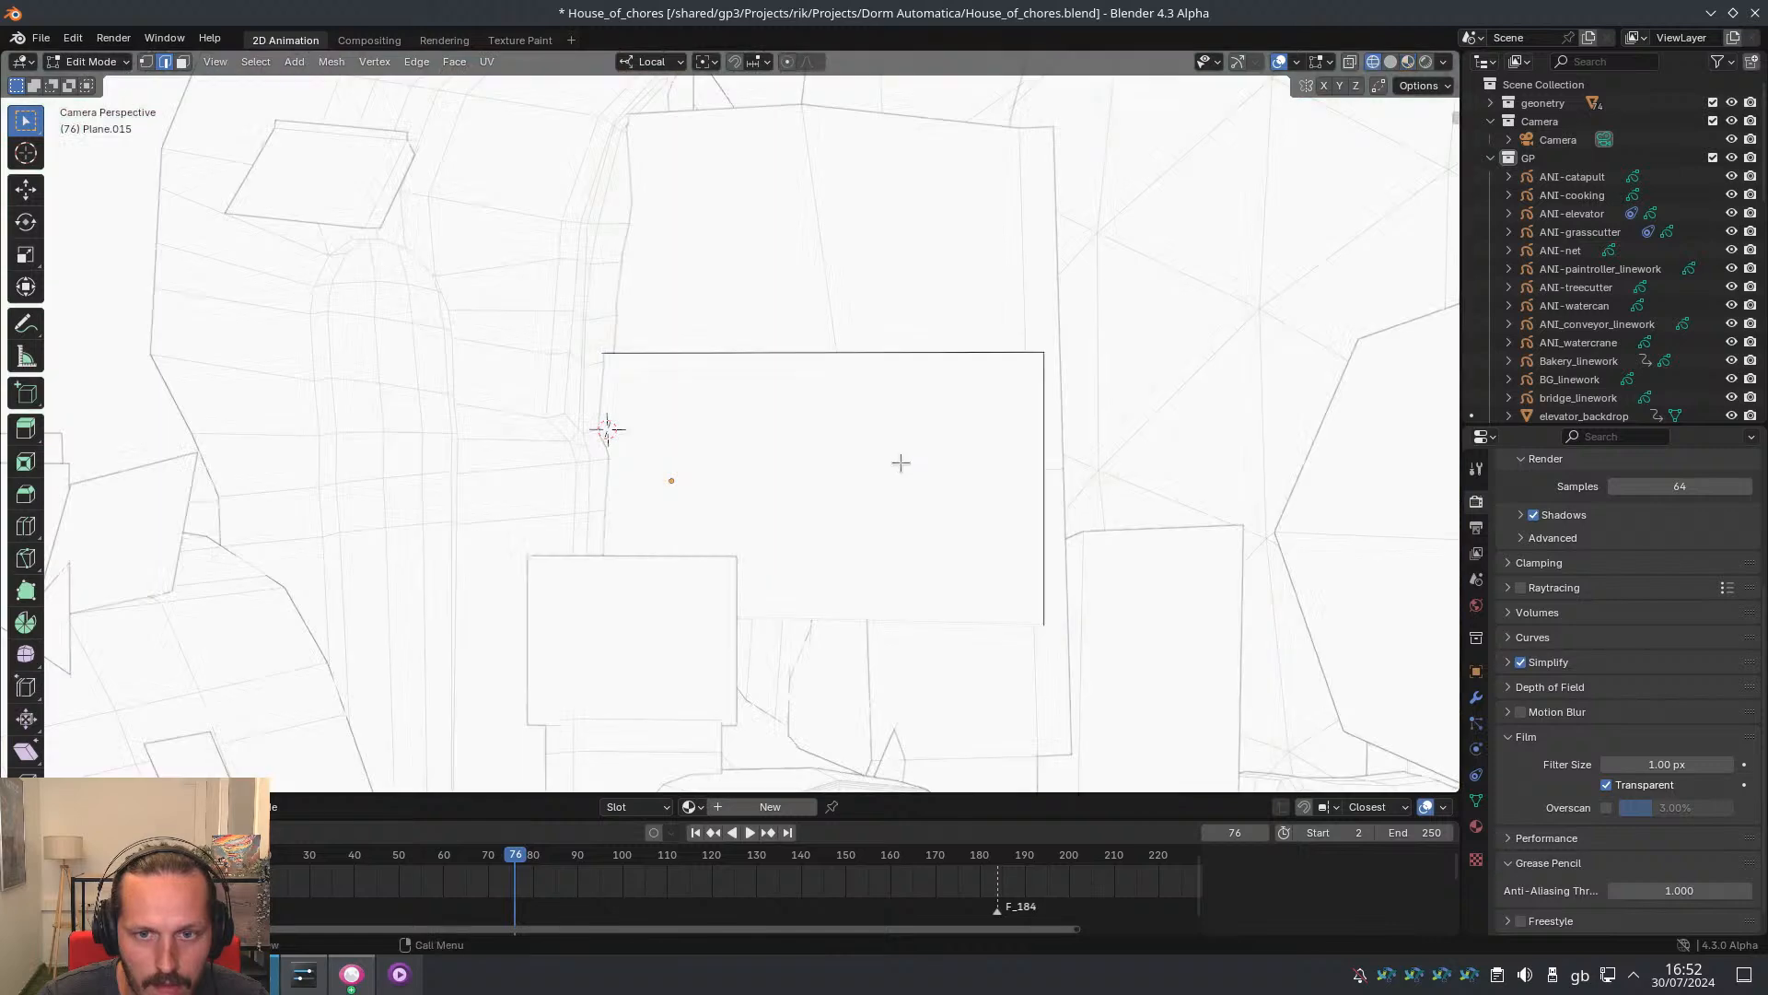
pyautogui.hotkey('shift', 'z')
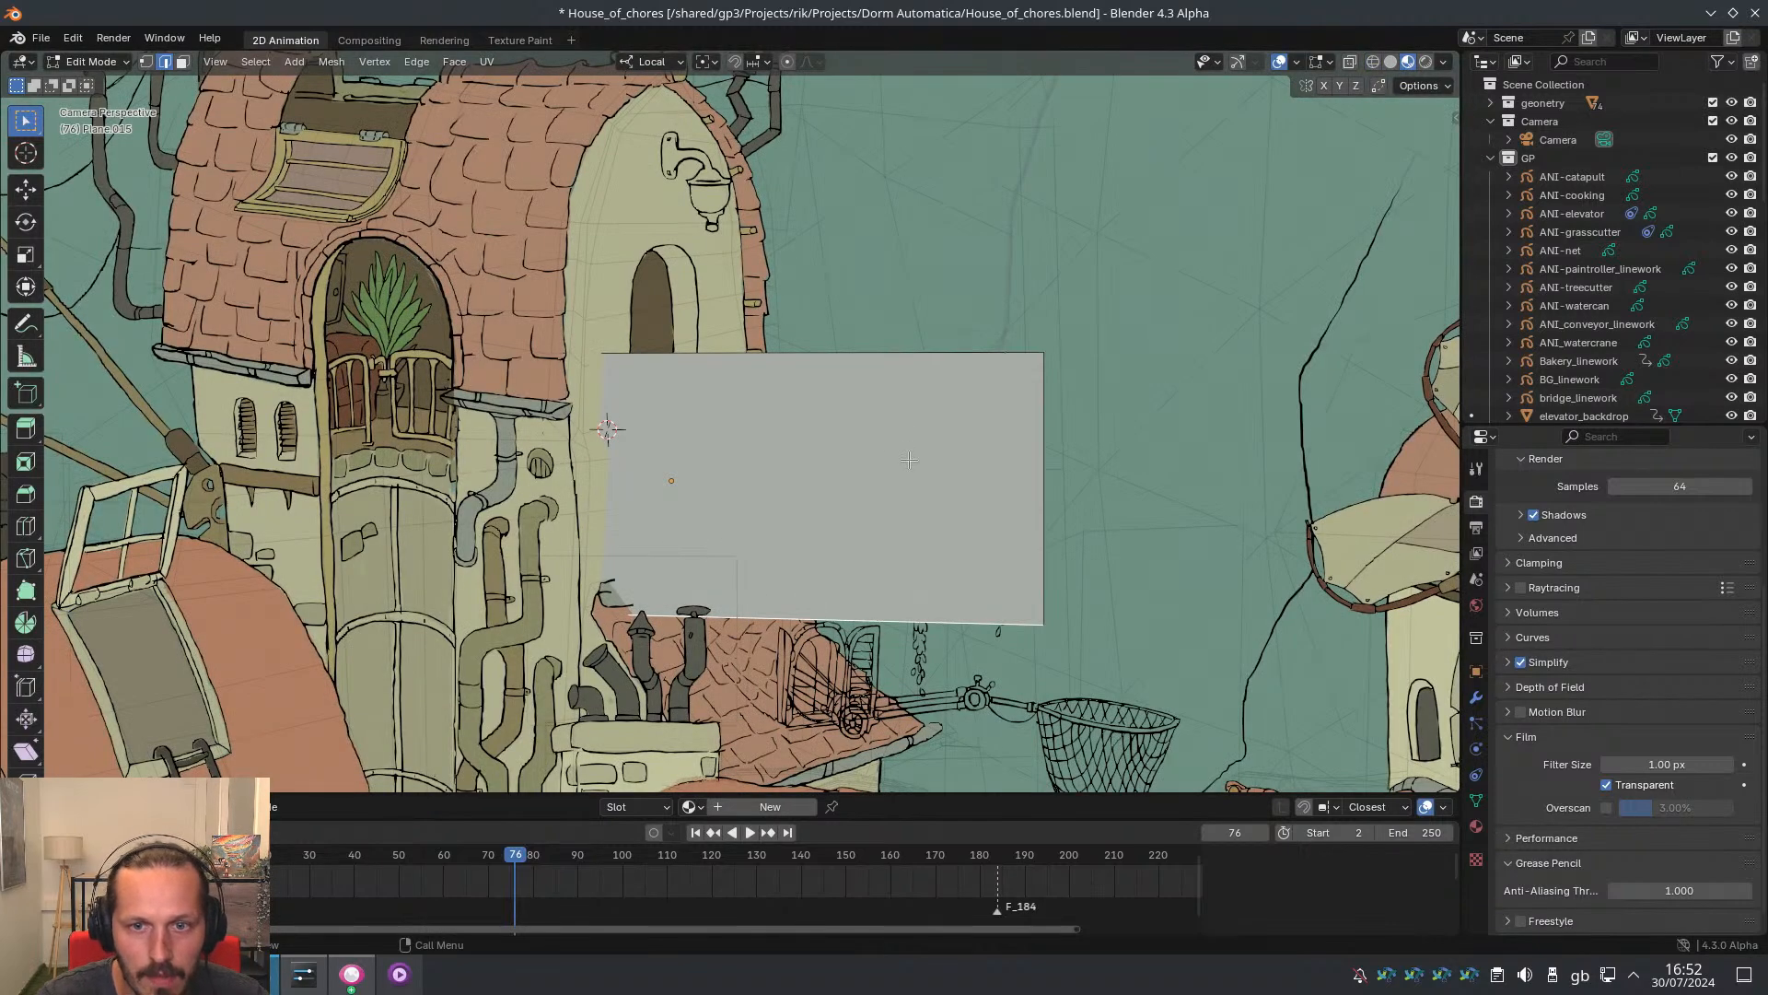
# Return the plane to Object Mode and assign it the existing Transparent material
pyautogui.press('Tab')
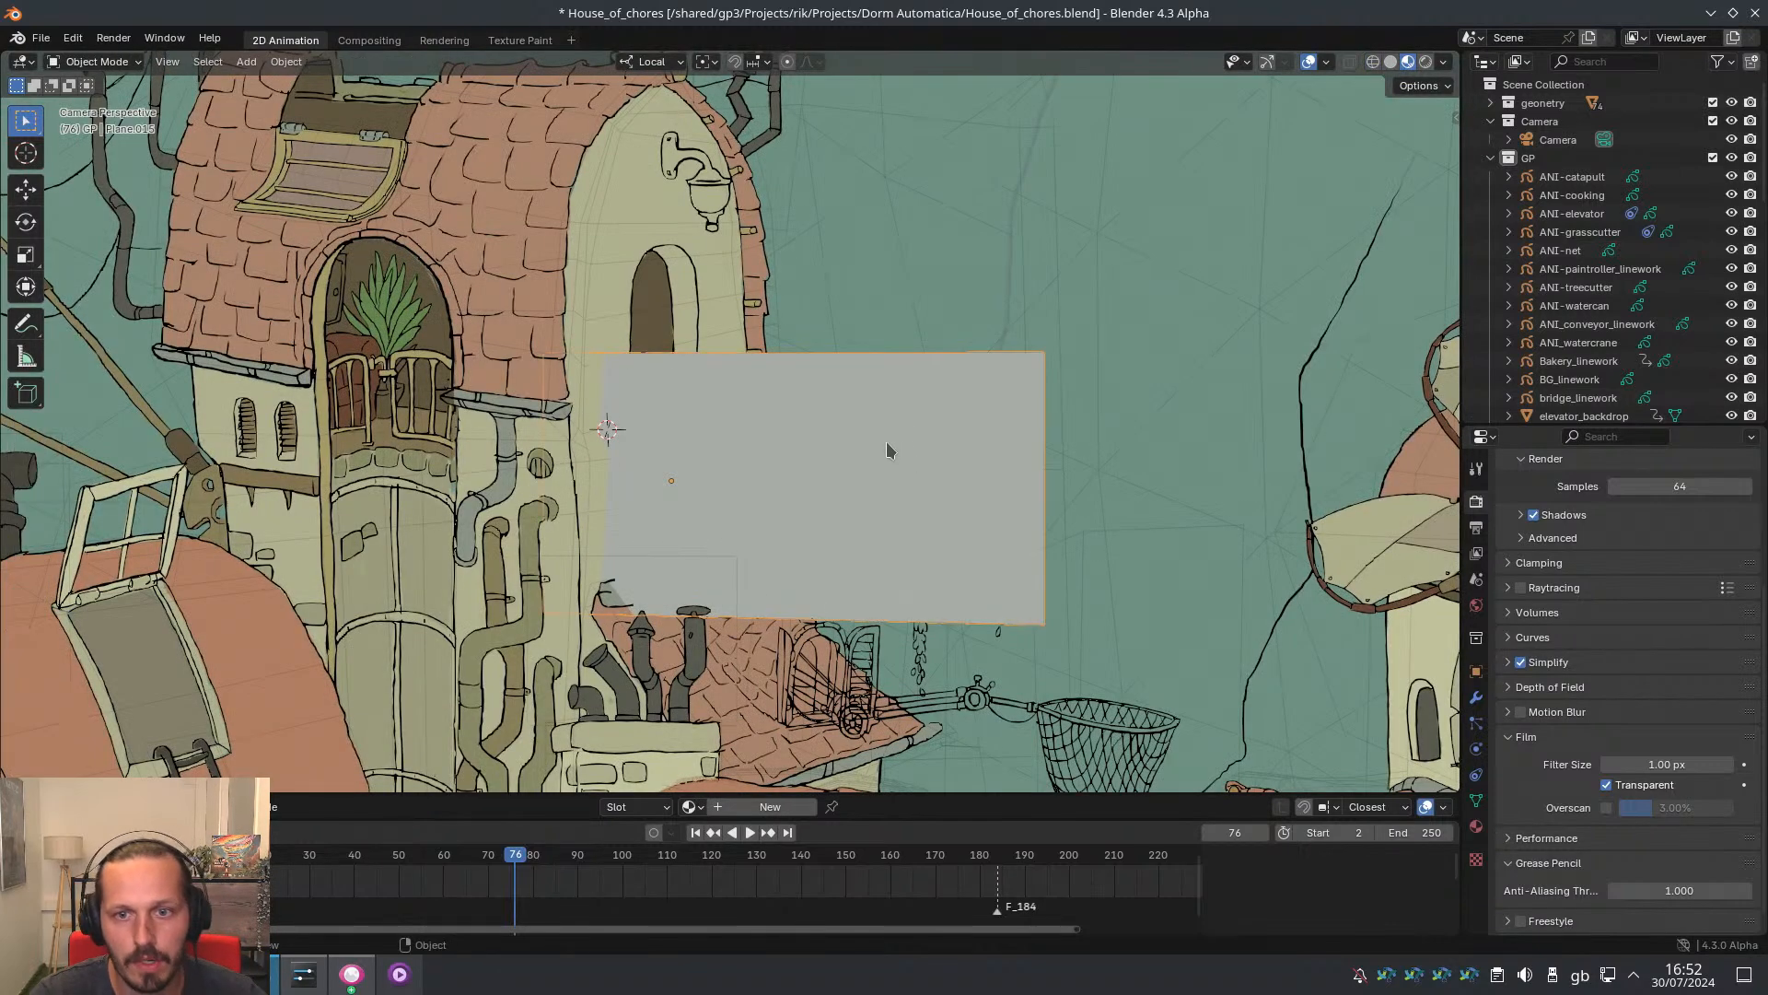
pyautogui.click(1476, 828)
pyautogui.click(1507, 576)
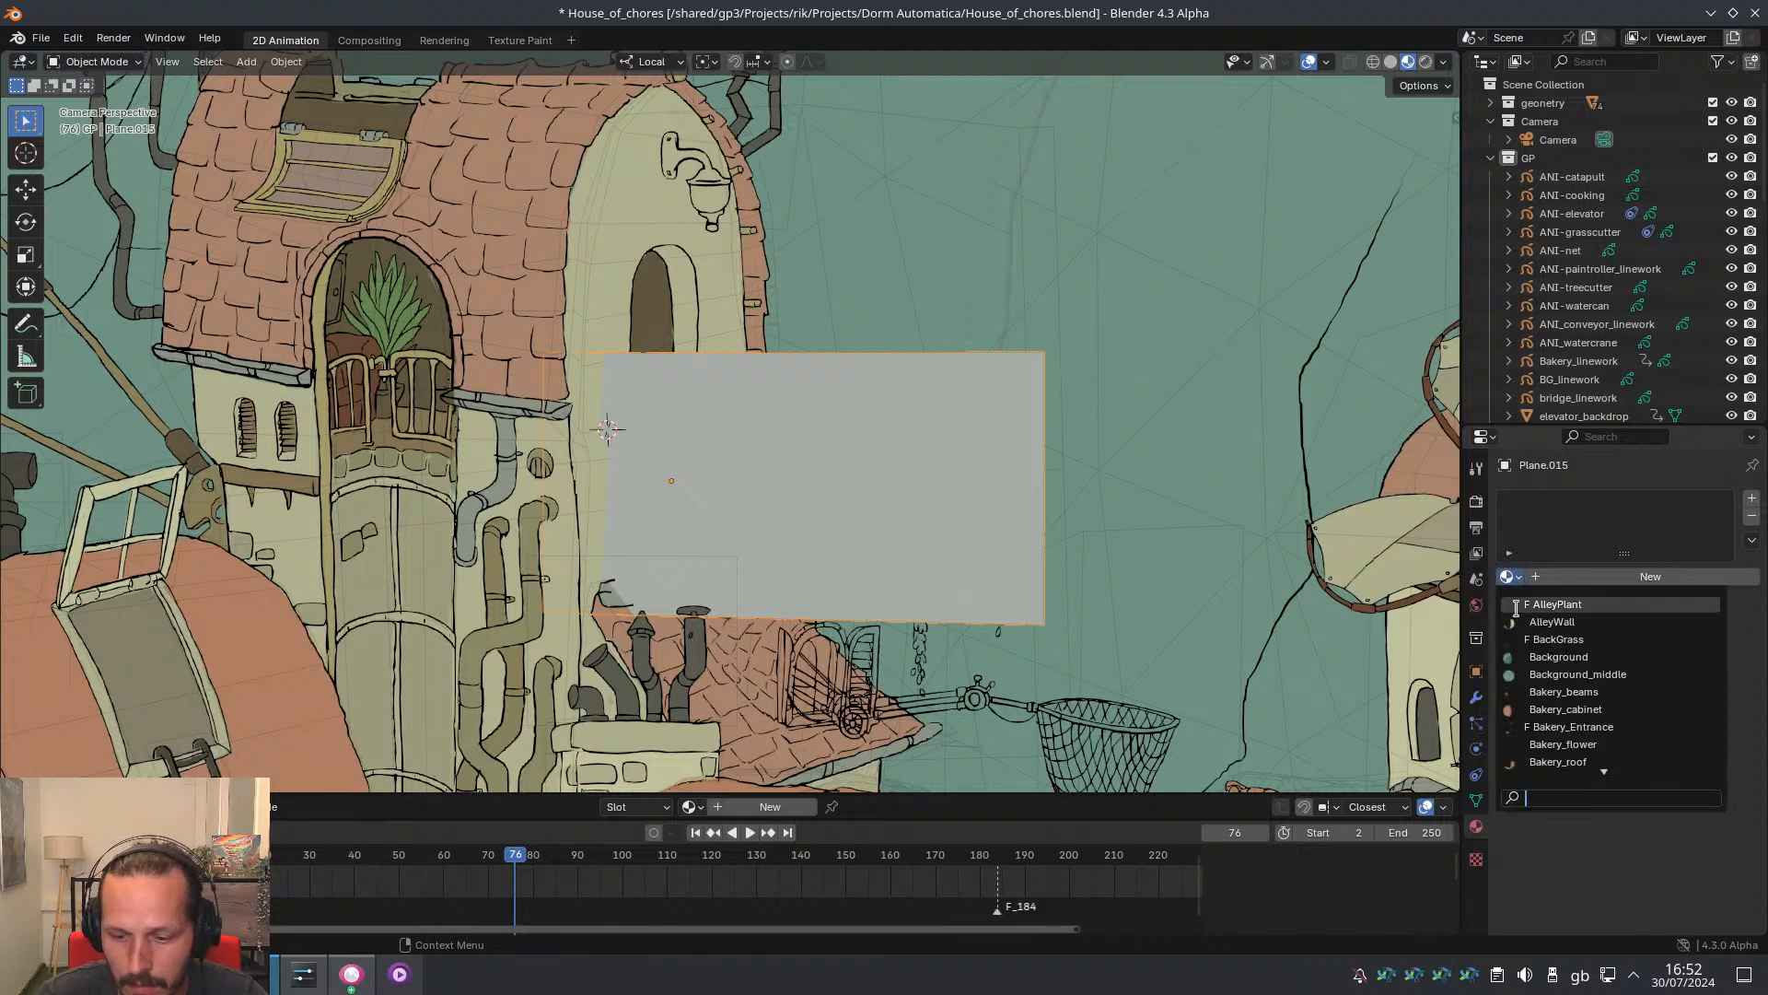
pyautogui.write('tra')
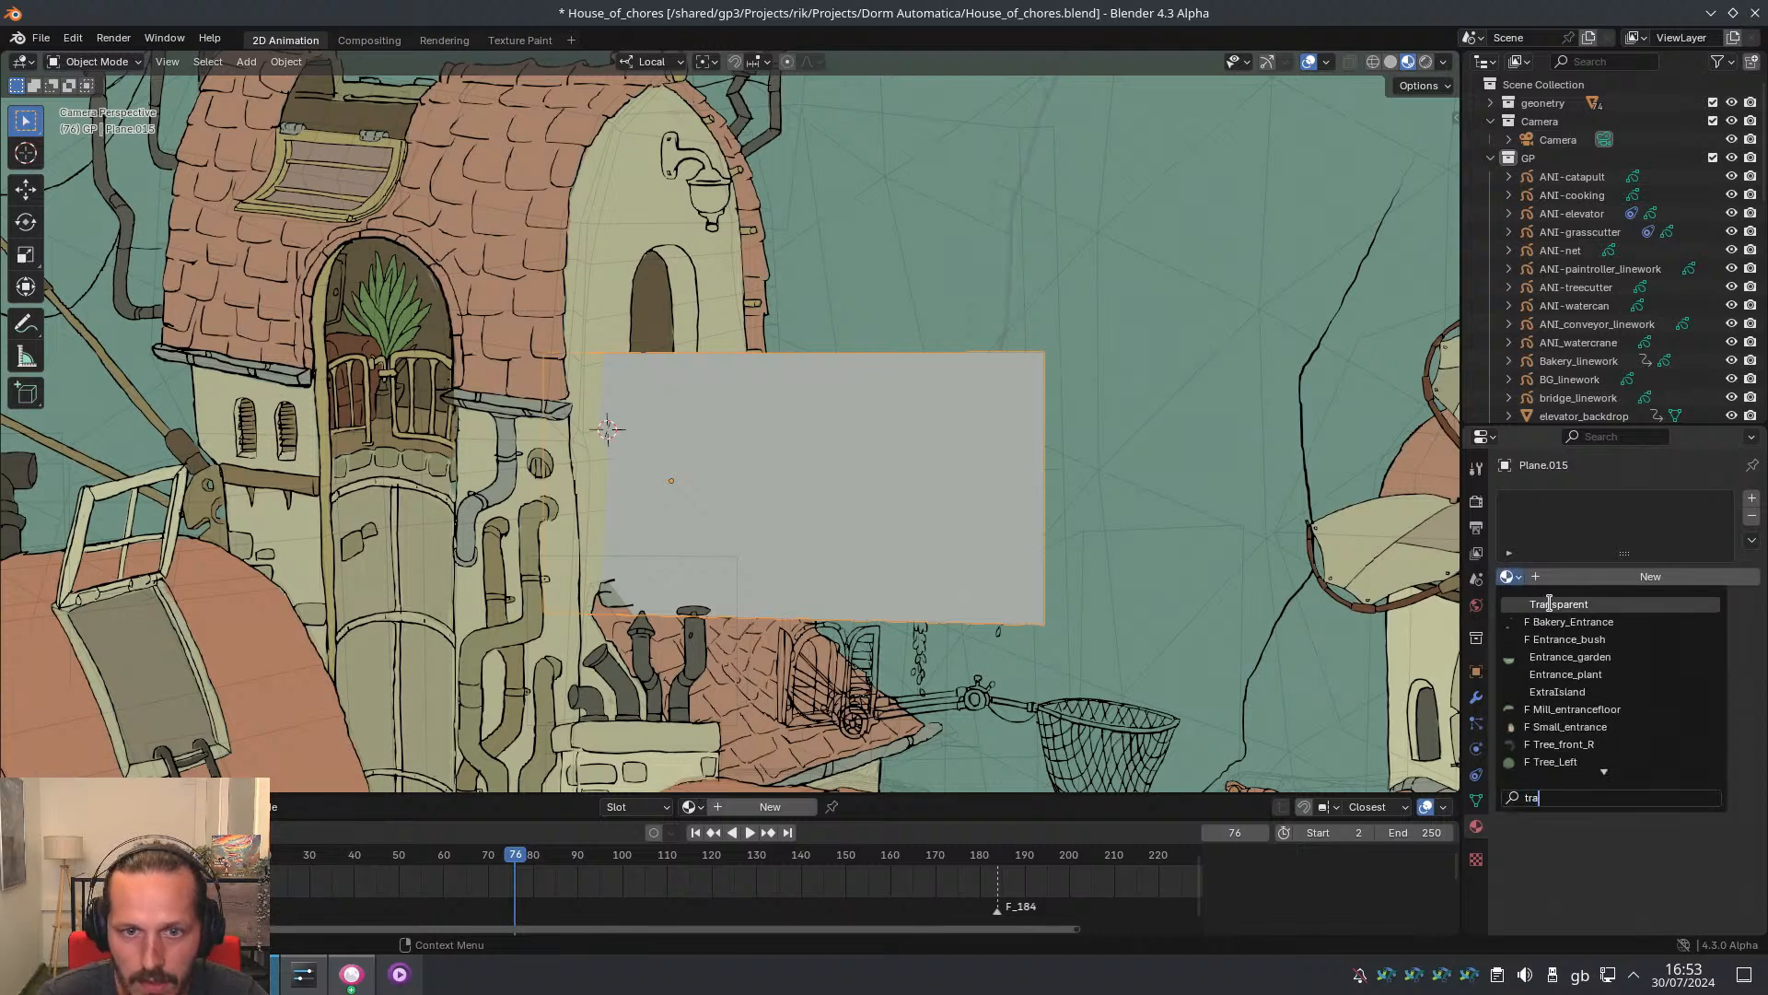
pyautogui.click(1549, 603)
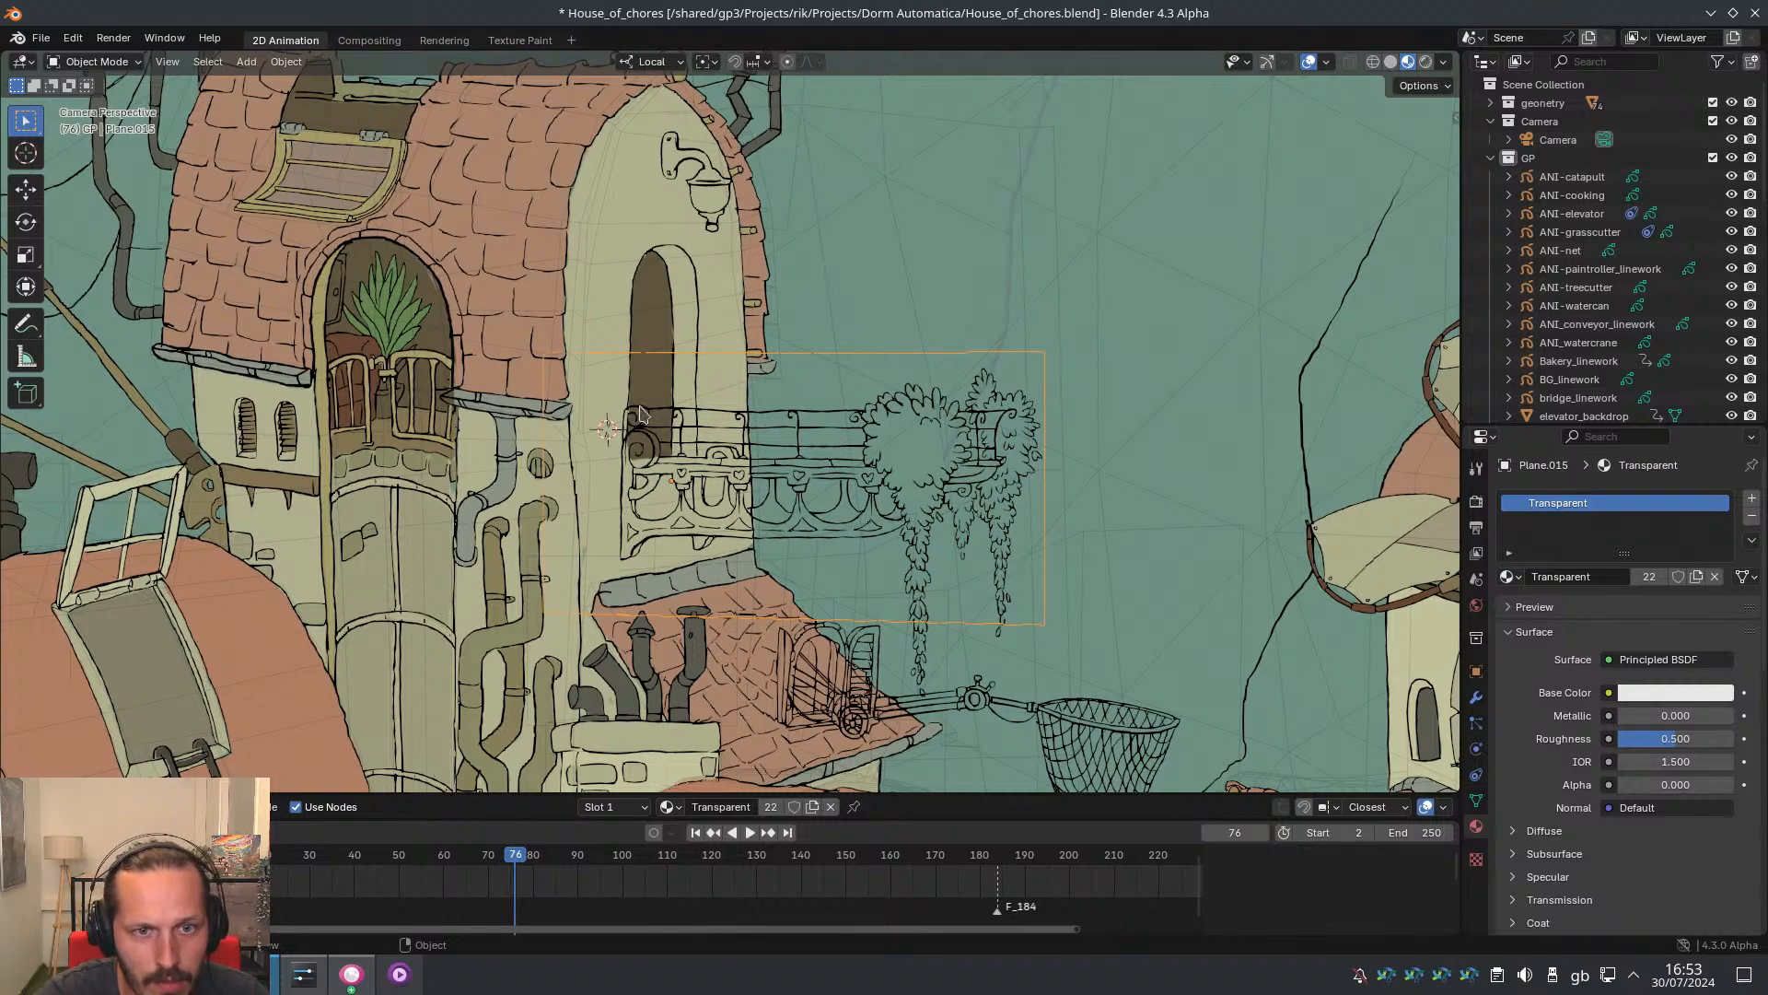
# Inspect the balcony linework against the tower door from several angles and return to the camera view
pyautogui.moveTo(814, 371); pyautogui.dragTo(811, 599, button='middle')
pyautogui.keyDown('ctrl'); pyautogui.moveTo(884, 672); pyautogui.dragTo(774, 449, button='middle'); pyautogui.keyUp('ctrl')
pyautogui.keyDown('ctrl'); pyautogui.moveTo(783, 534); pyautogui.dragTo(798, 479, button='middle'); pyautogui.keyUp('ctrl')
pyautogui.moveTo(797, 478); pyautogui.dragTo(857, 391, button='middle')
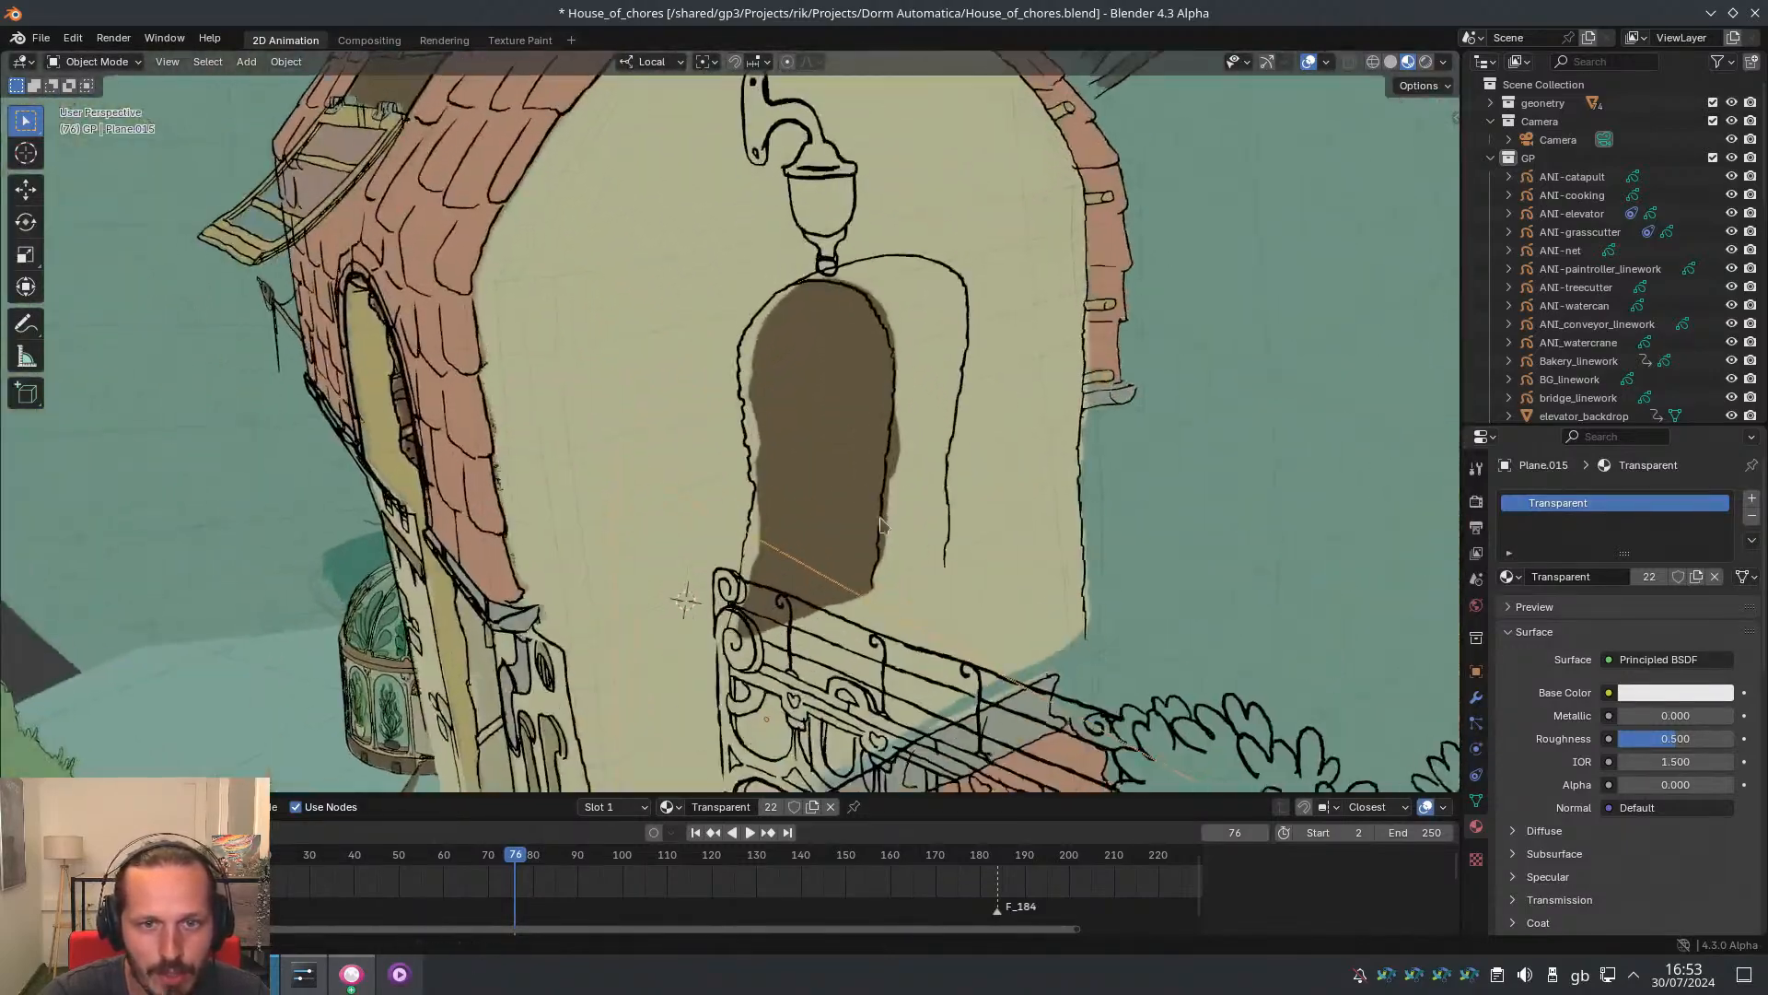
pyautogui.moveTo(930, 460); pyautogui.dragTo(861, 435, button='middle')
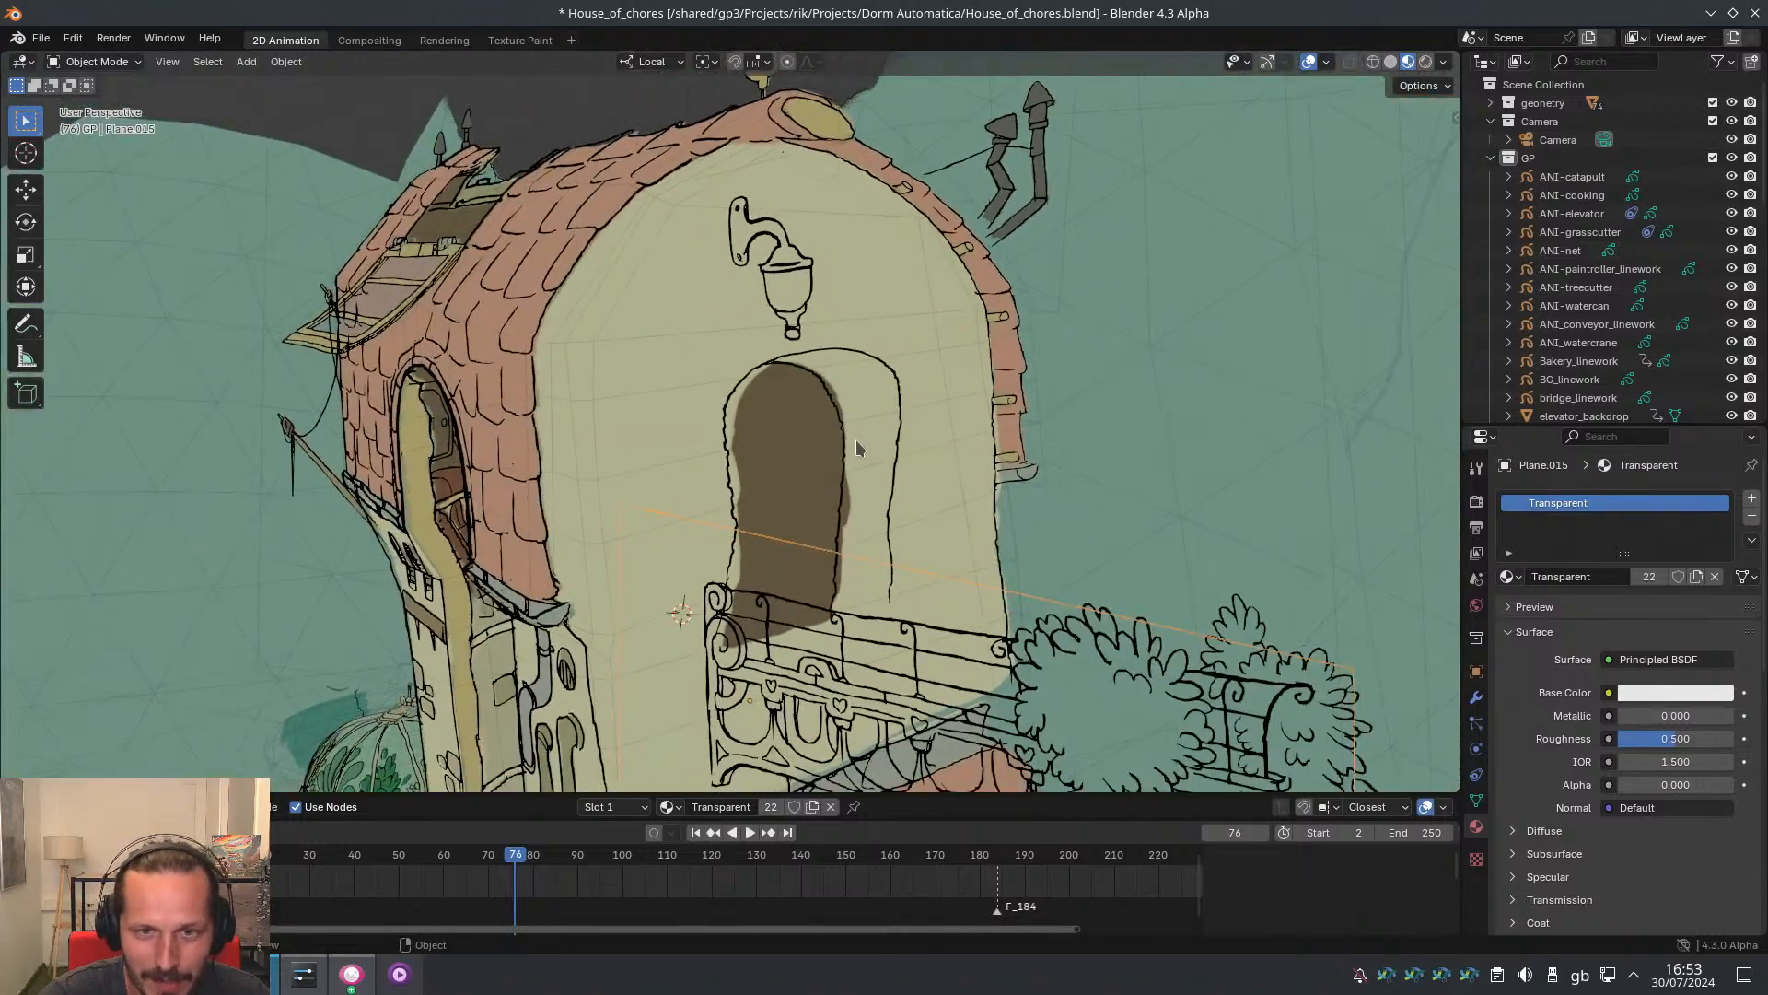
pyautogui.press('KP_0')
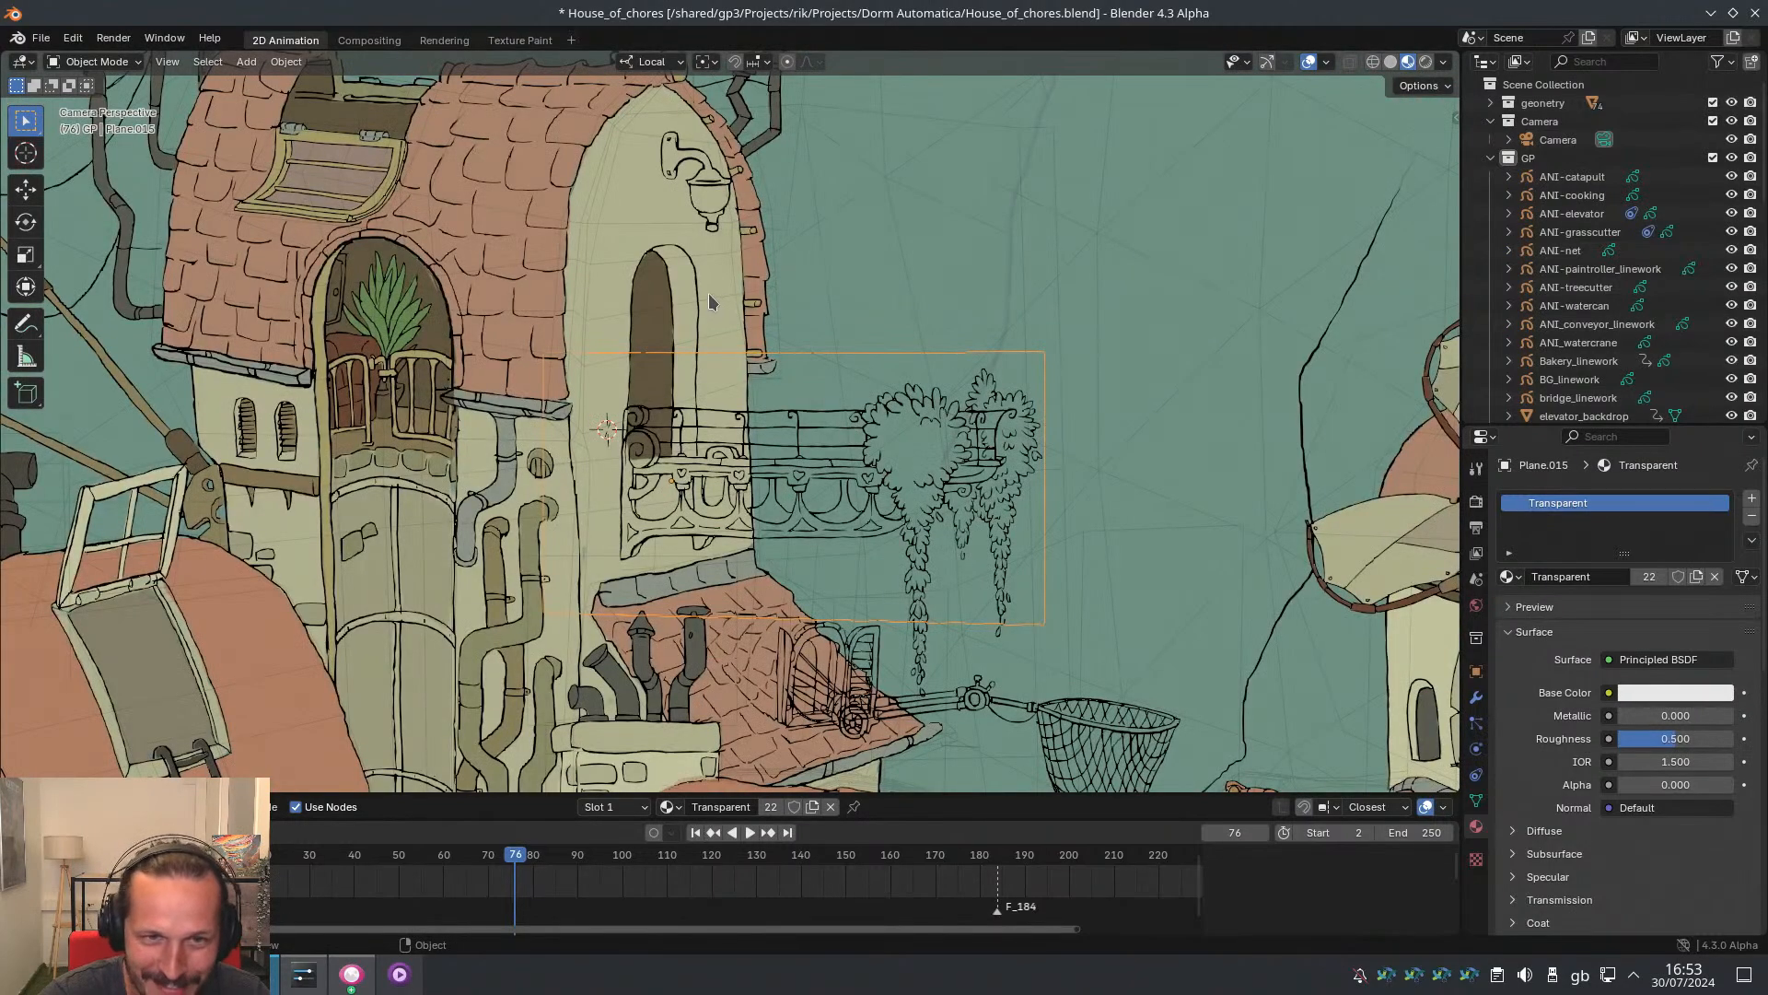
# In Edit Mode, pull the plane's outer vertical edge back toward the tower, moving it -0.577 m in X, 0.173 m in Y and -0.077 m in Z
pyautogui.moveTo(857, 322); pyautogui.dragTo(873, 645, button='middle')
pyautogui.keyDown('ctrl'); pyautogui.moveTo(873, 645); pyautogui.dragTo(746, 632, button='middle'); pyautogui.keyUp('ctrl')
pyautogui.press('Tab')
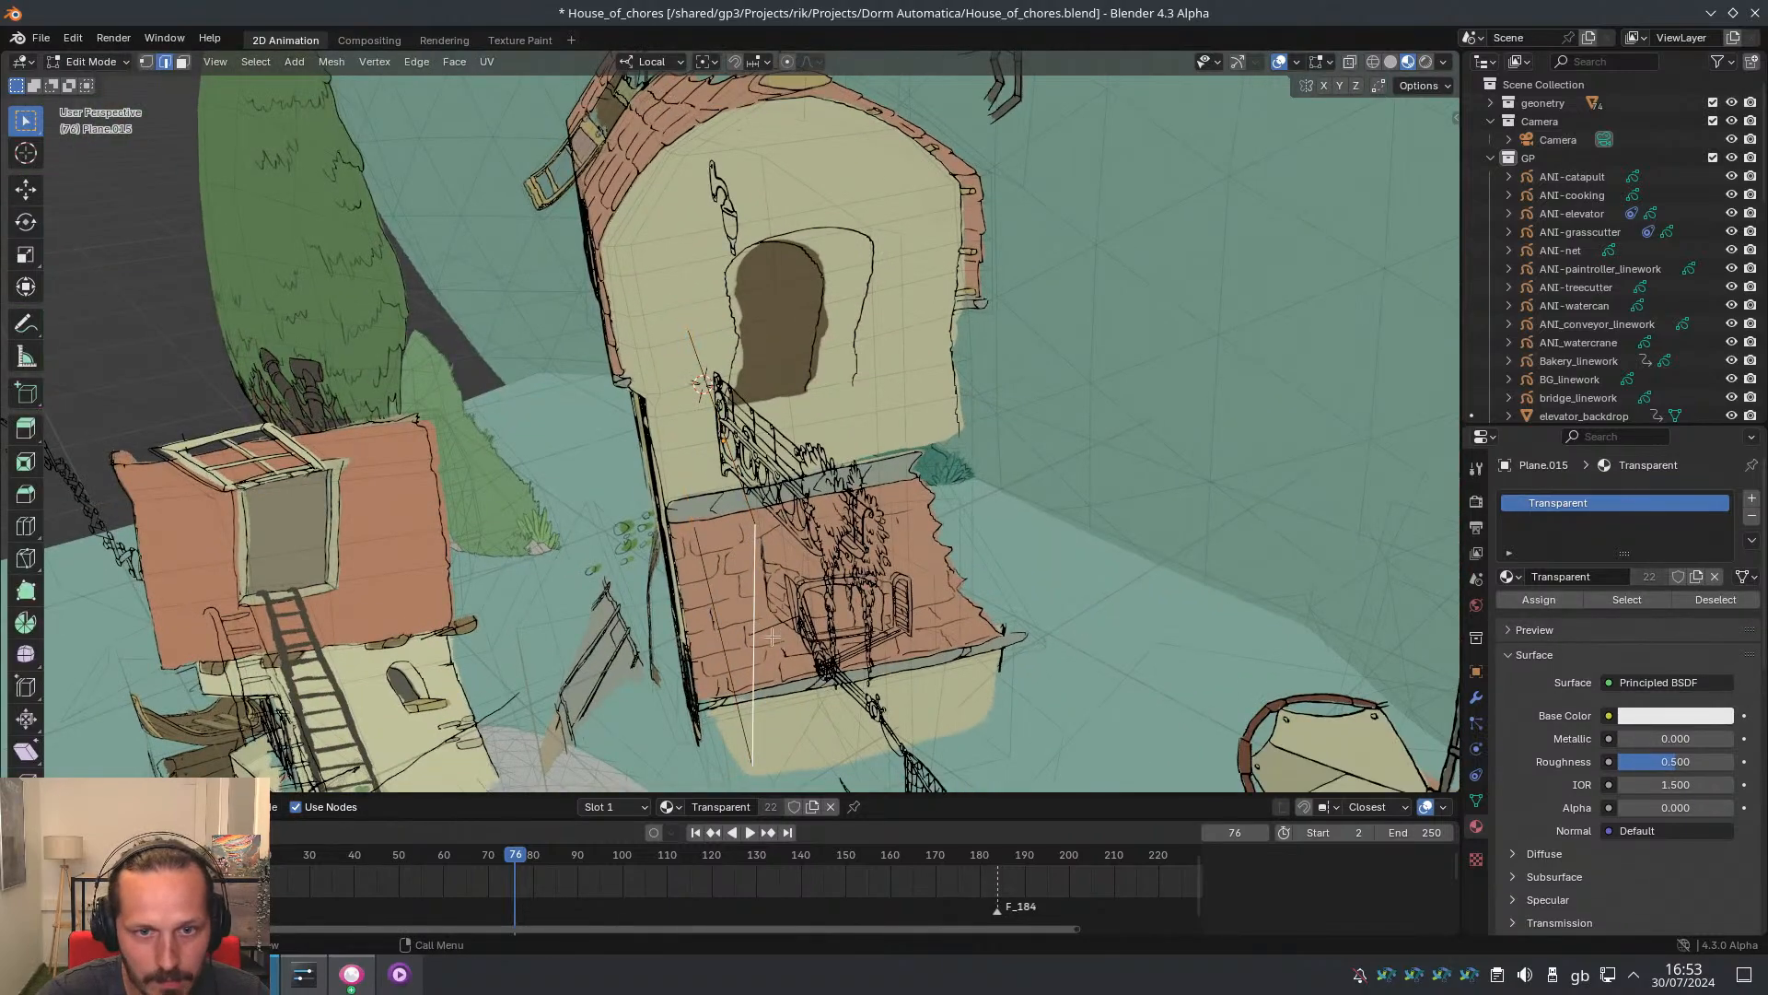
pyautogui.press('g')
pyautogui.click(857, 516)
pyautogui.moveTo(764, 659); pyautogui.dragTo(825, 532, button='middle')
pyautogui.press('g')
pyautogui.click(676, 545)
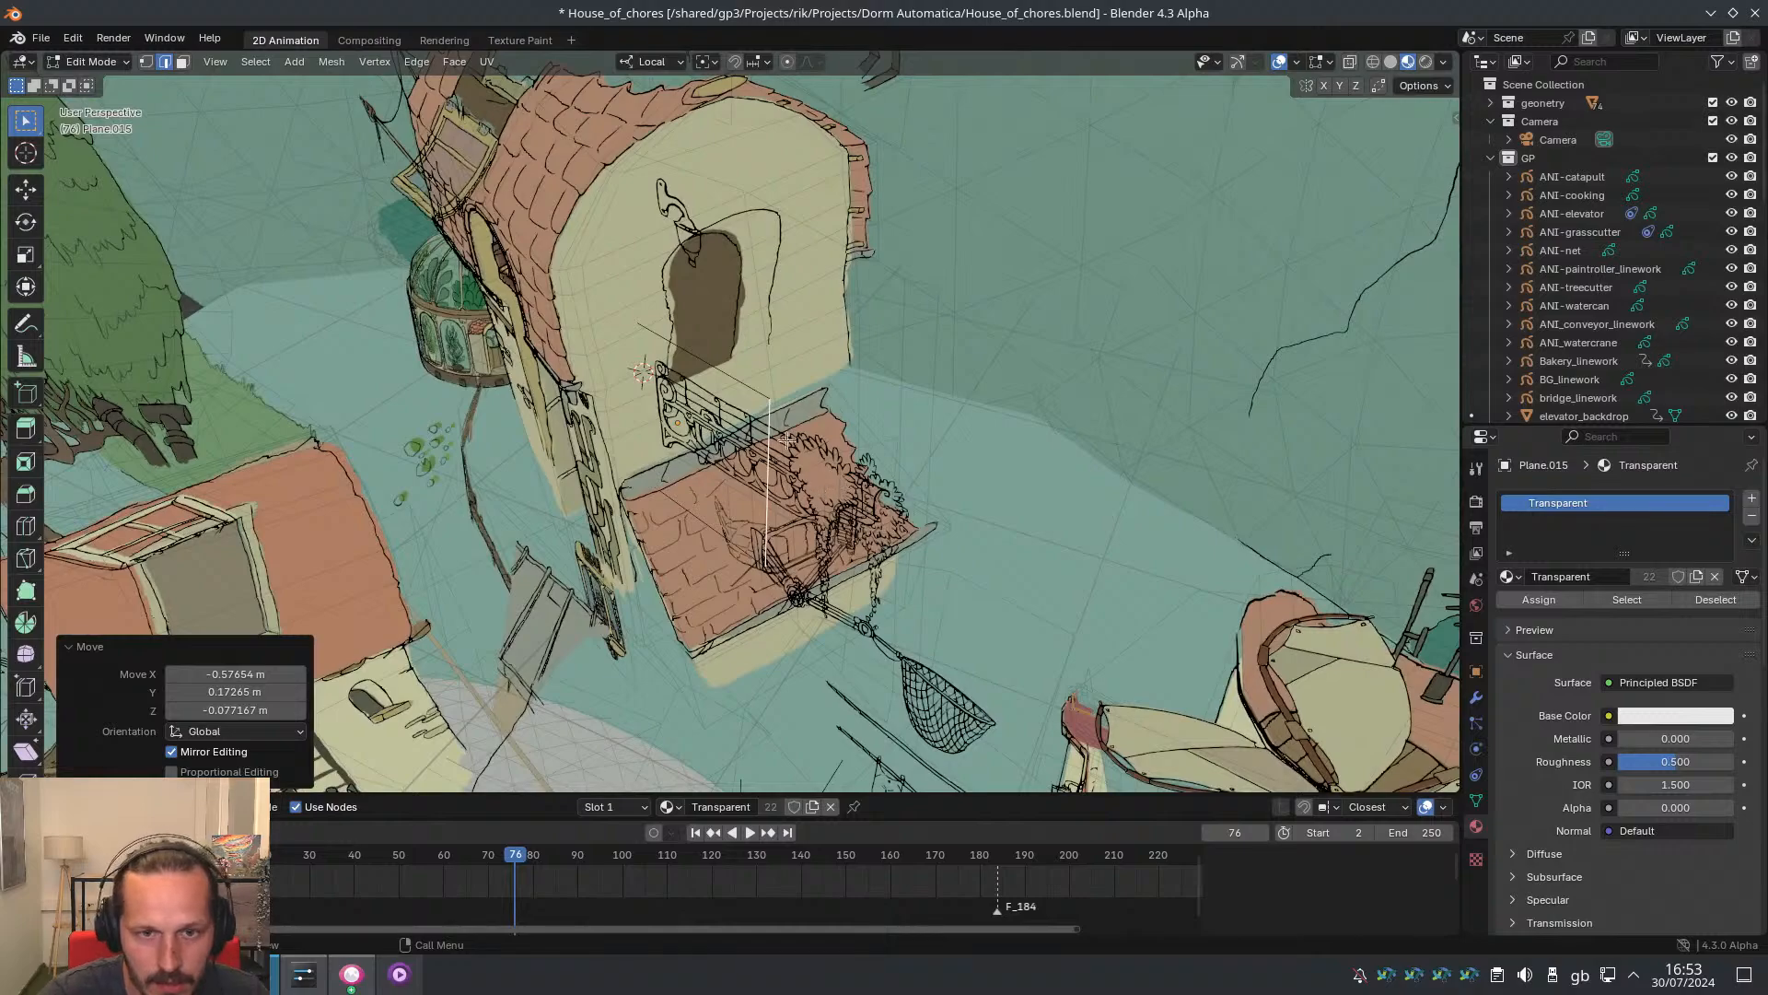
# Extrude the plane's outer vertical edge three times in succession to continue the plane around the balcony's bend
pyautogui.moveTo(788, 440); pyautogui.dragTo(784, 537, button='middle')
pyautogui.press('g')
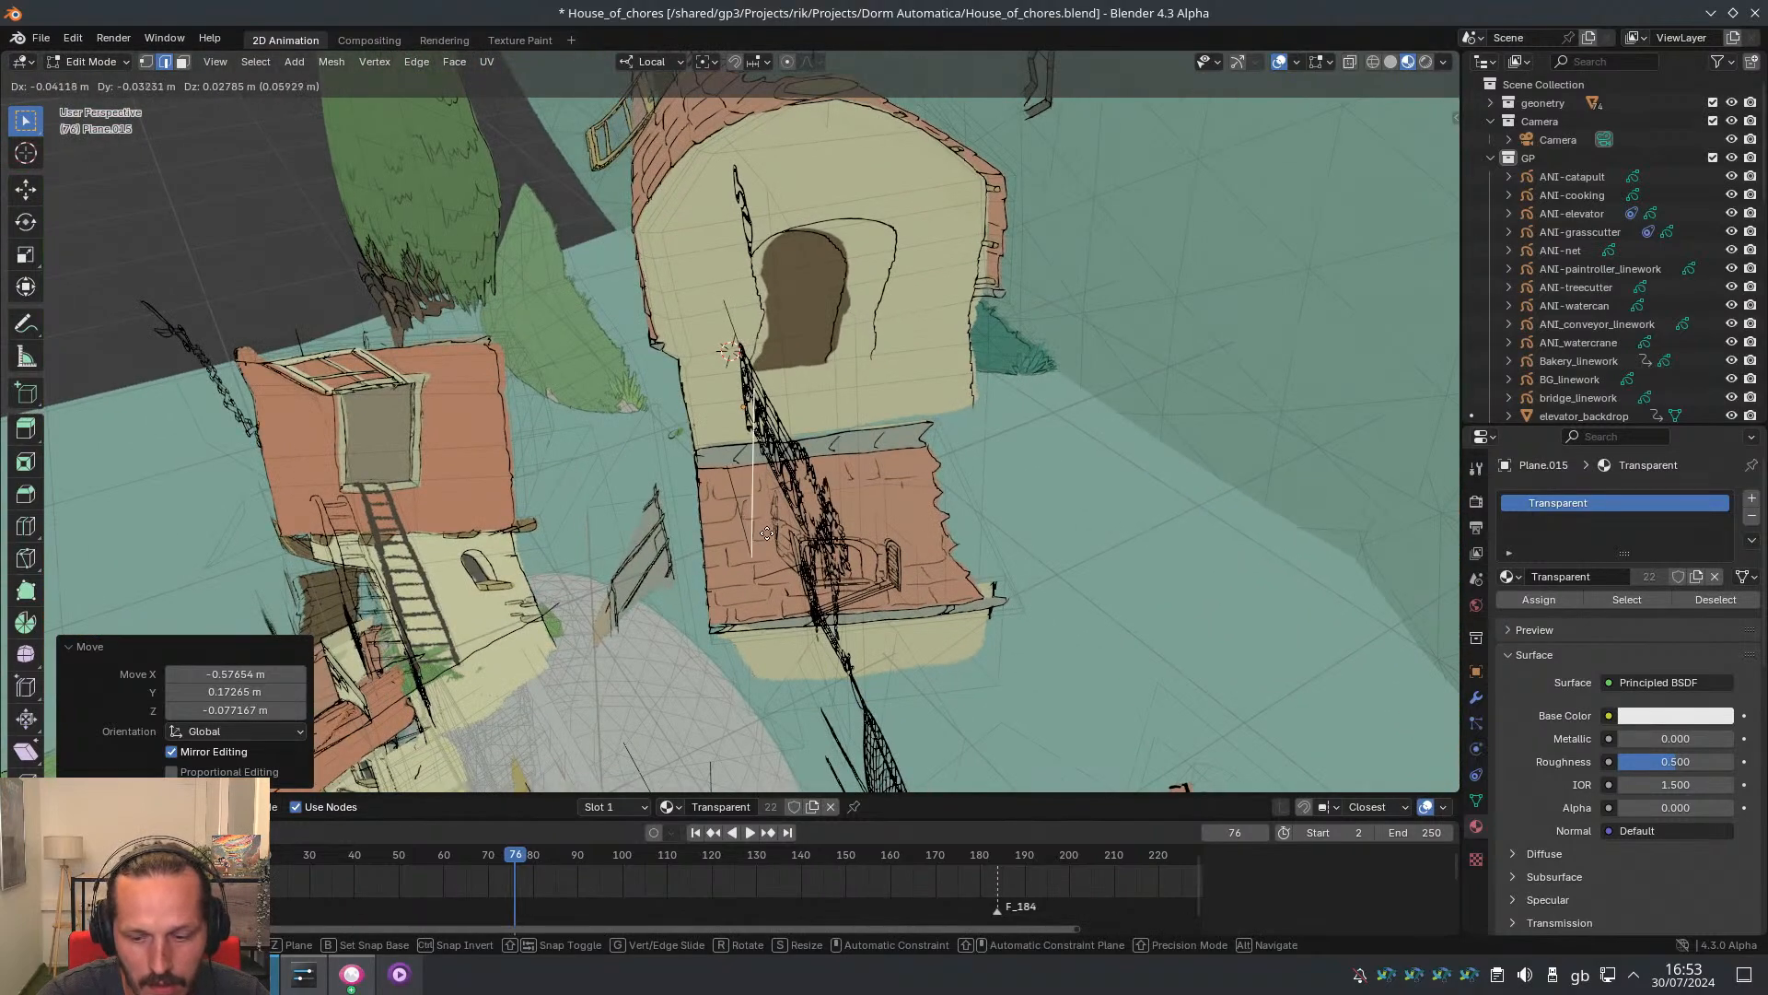
pyautogui.click(783, 542)
pyautogui.press('g')
pyautogui.click(811, 569)
pyautogui.press('e')
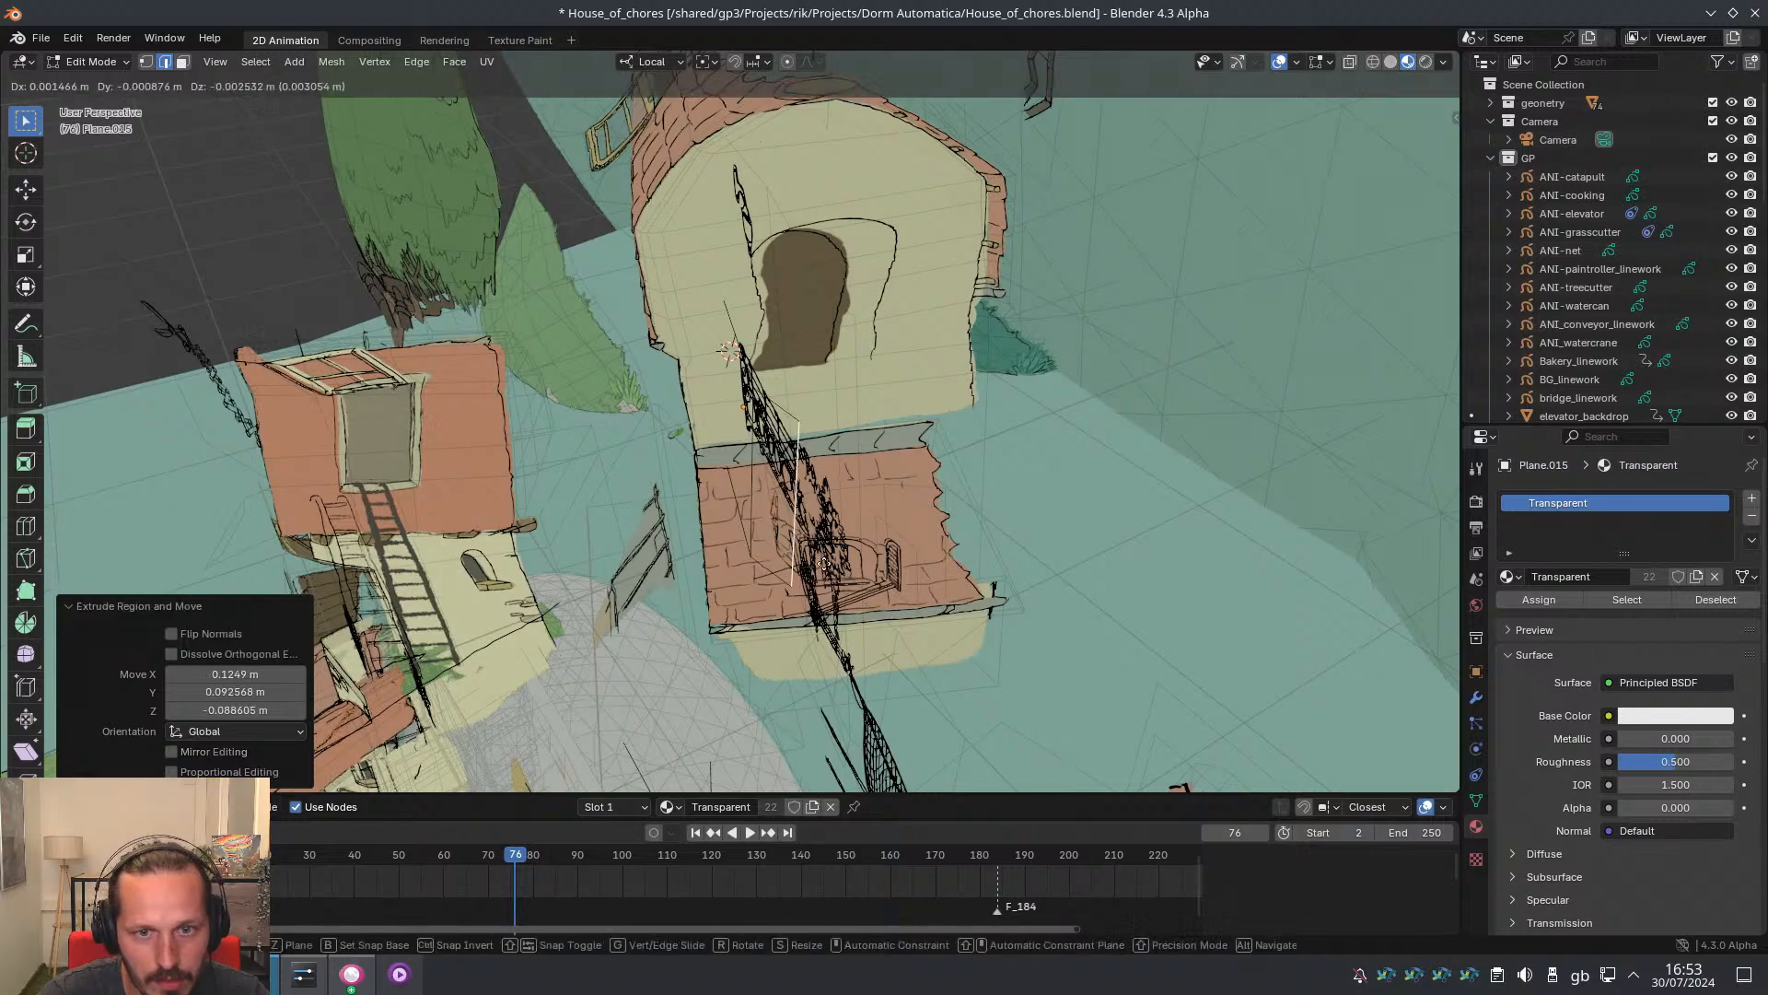
pyautogui.click(873, 566)
pyautogui.press('e')
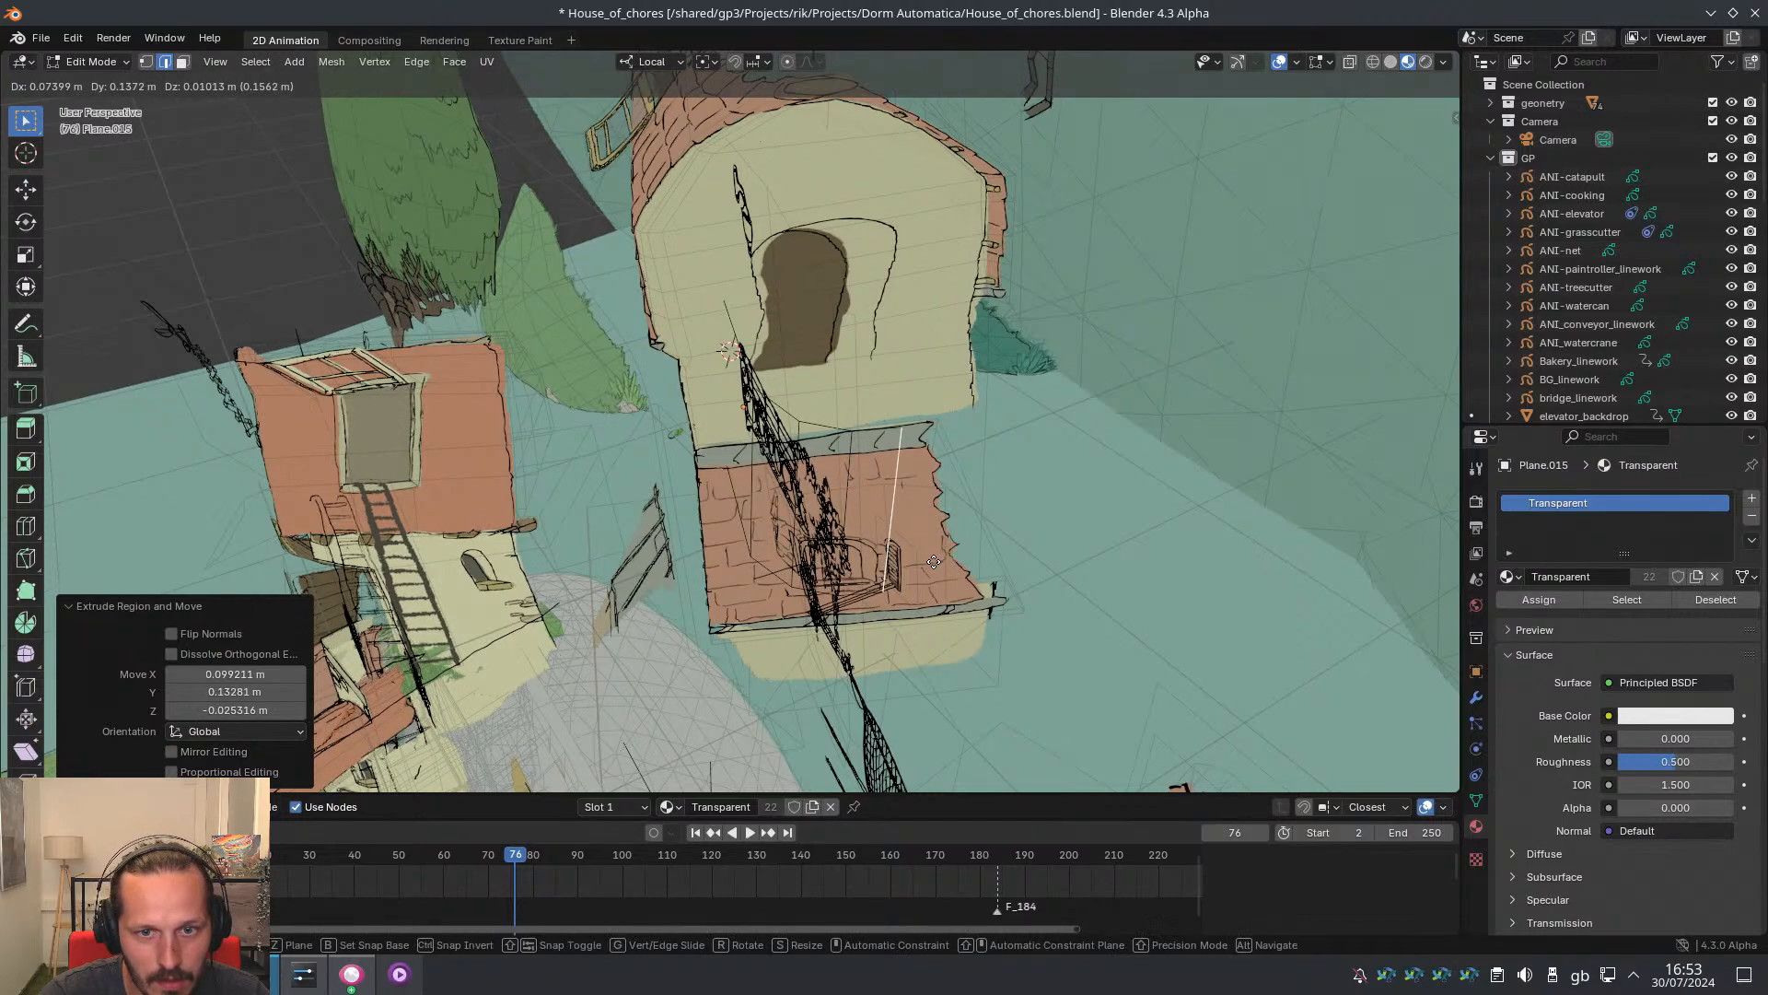
pyautogui.click(934, 558)
# Raise the three extruded vertical edges by about 0.1 m in Z, and lift the last two a little further
pyautogui.moveTo(751, 495); pyautogui.dragTo(868, 502, button='middle')
pyautogui.keyDown('shift'); pyautogui.click(851, 478); pyautogui.keyUp('shift')
pyautogui.press('g')
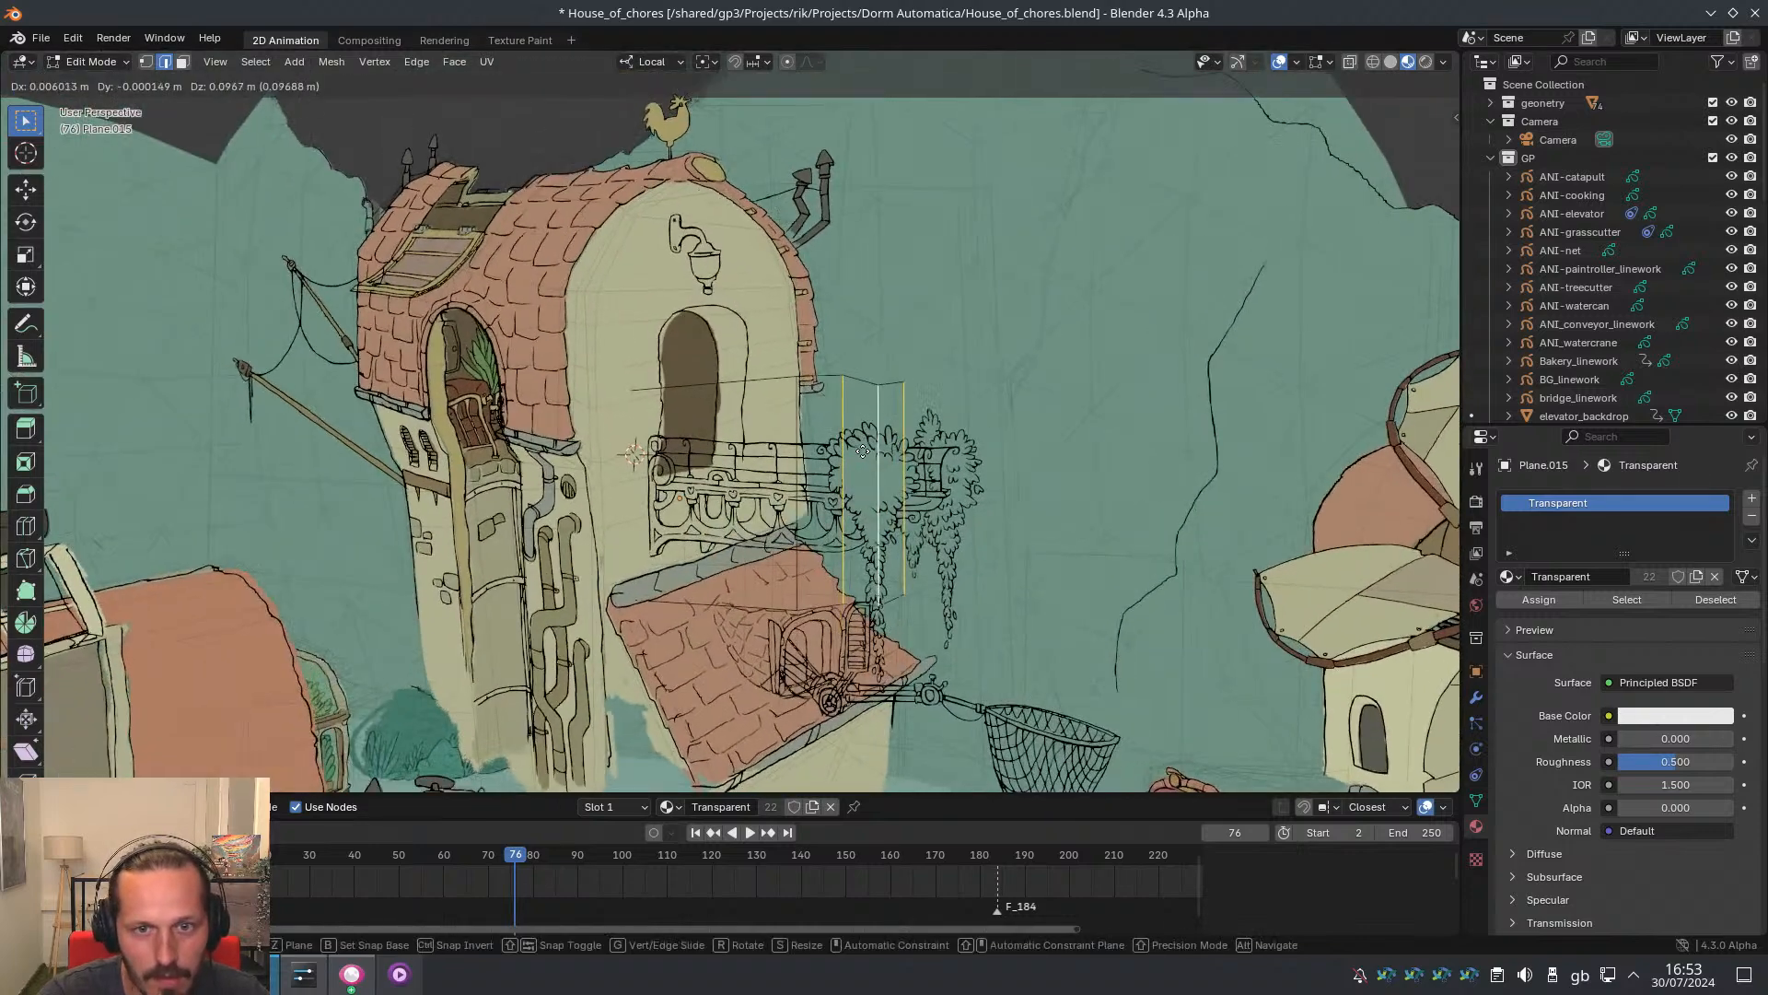
pyautogui.click(862, 506)
pyautogui.click(866, 508)
pyautogui.keyDown('shift'); pyautogui.click(896, 520); pyautogui.keyUp('shift')
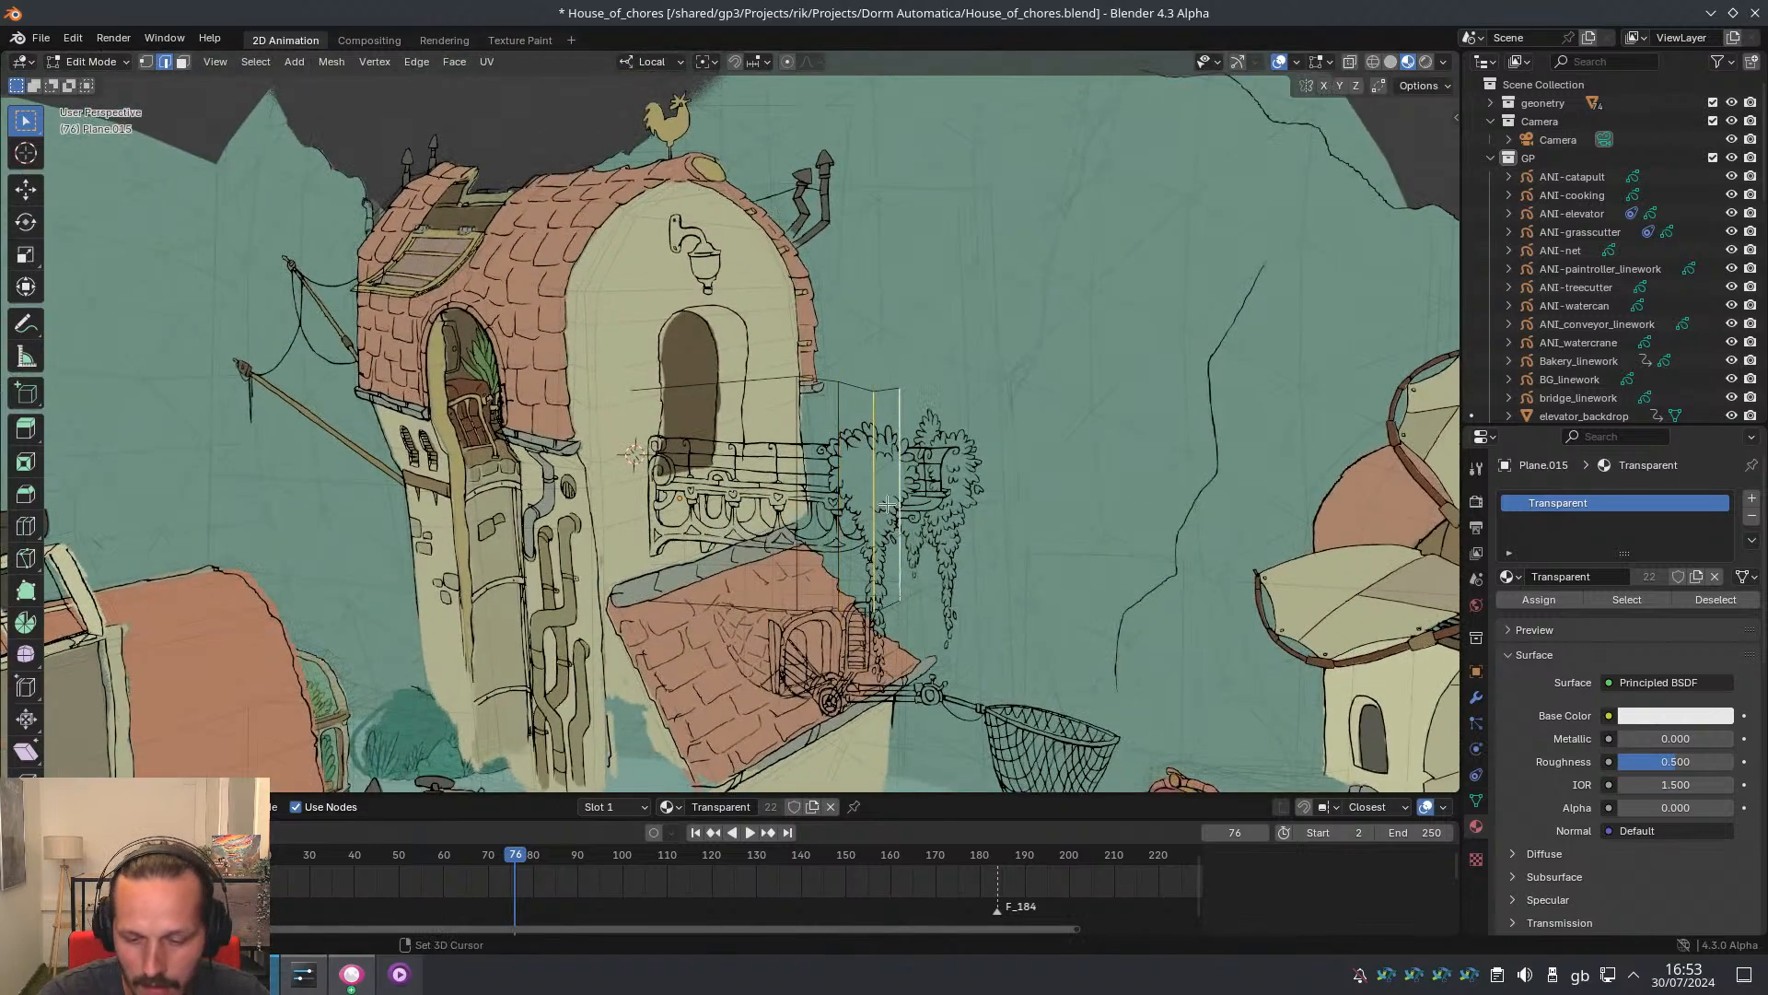
pyautogui.press('g')
pyautogui.click(886, 498)
# In camera view, shift the vertical edge where the bend begins outward by about 0.06 m in X
pyautogui.click(836, 512)
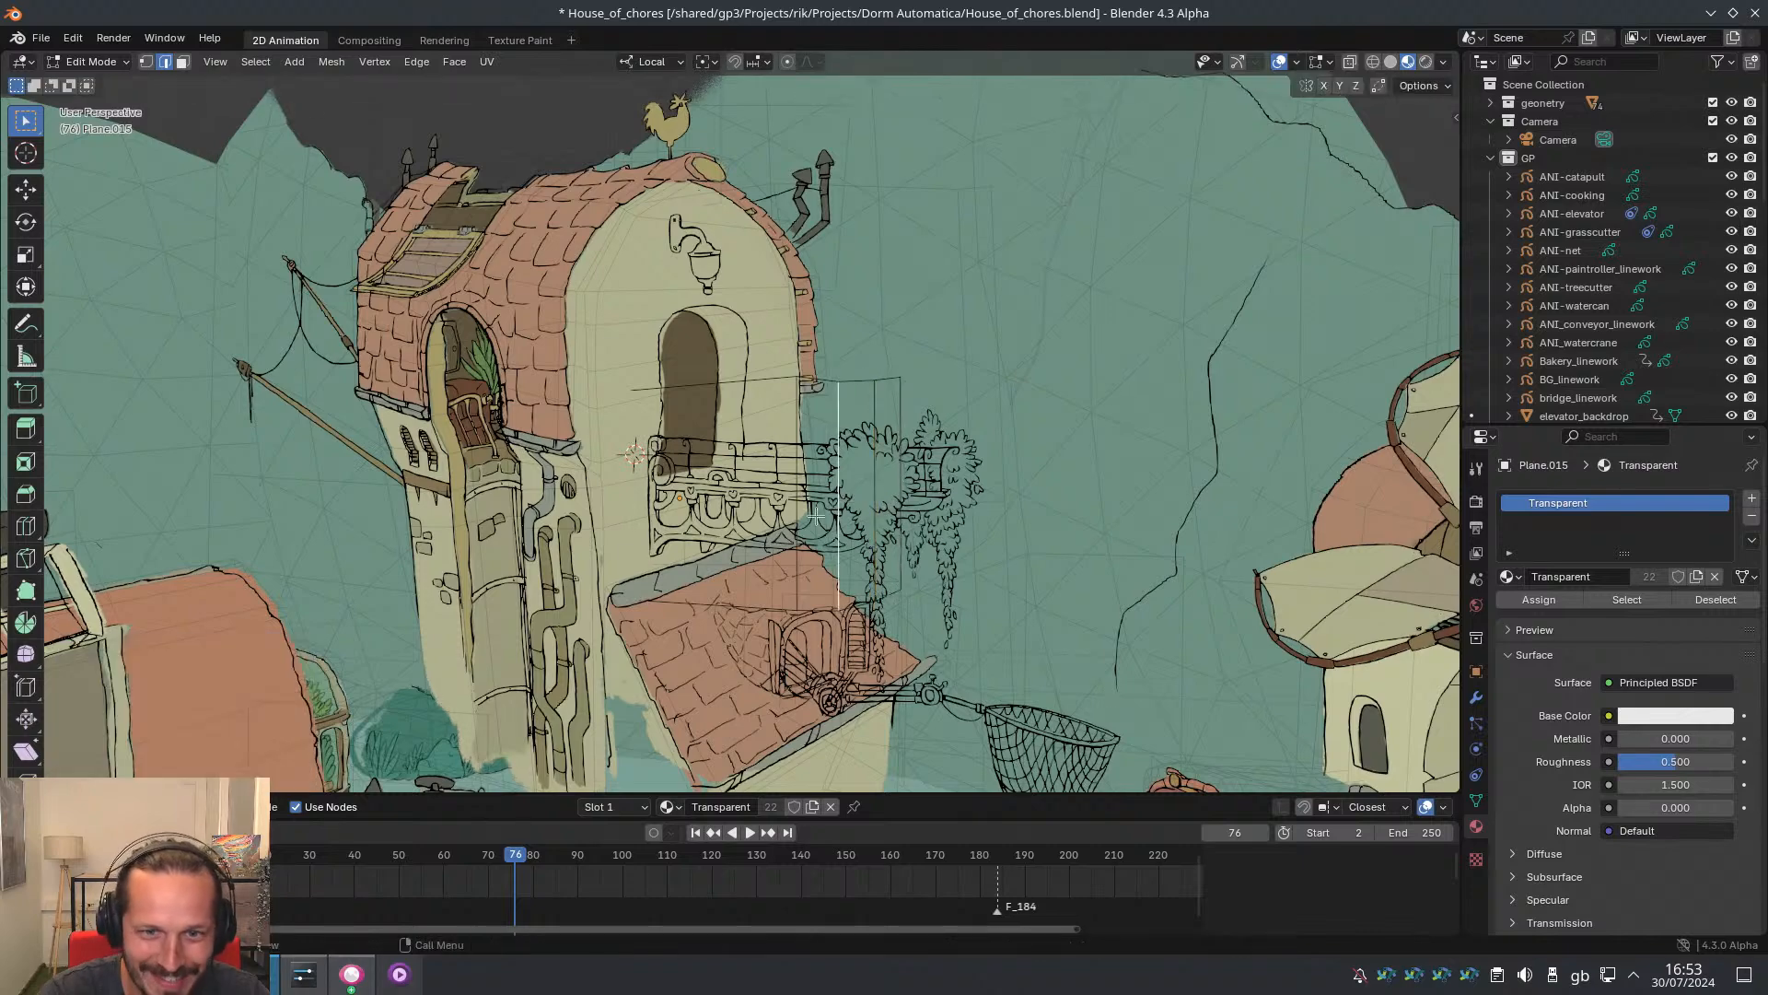
pyautogui.click(797, 539)
pyautogui.press('KP_0')
pyautogui.press('x')
pyautogui.press('Escape')
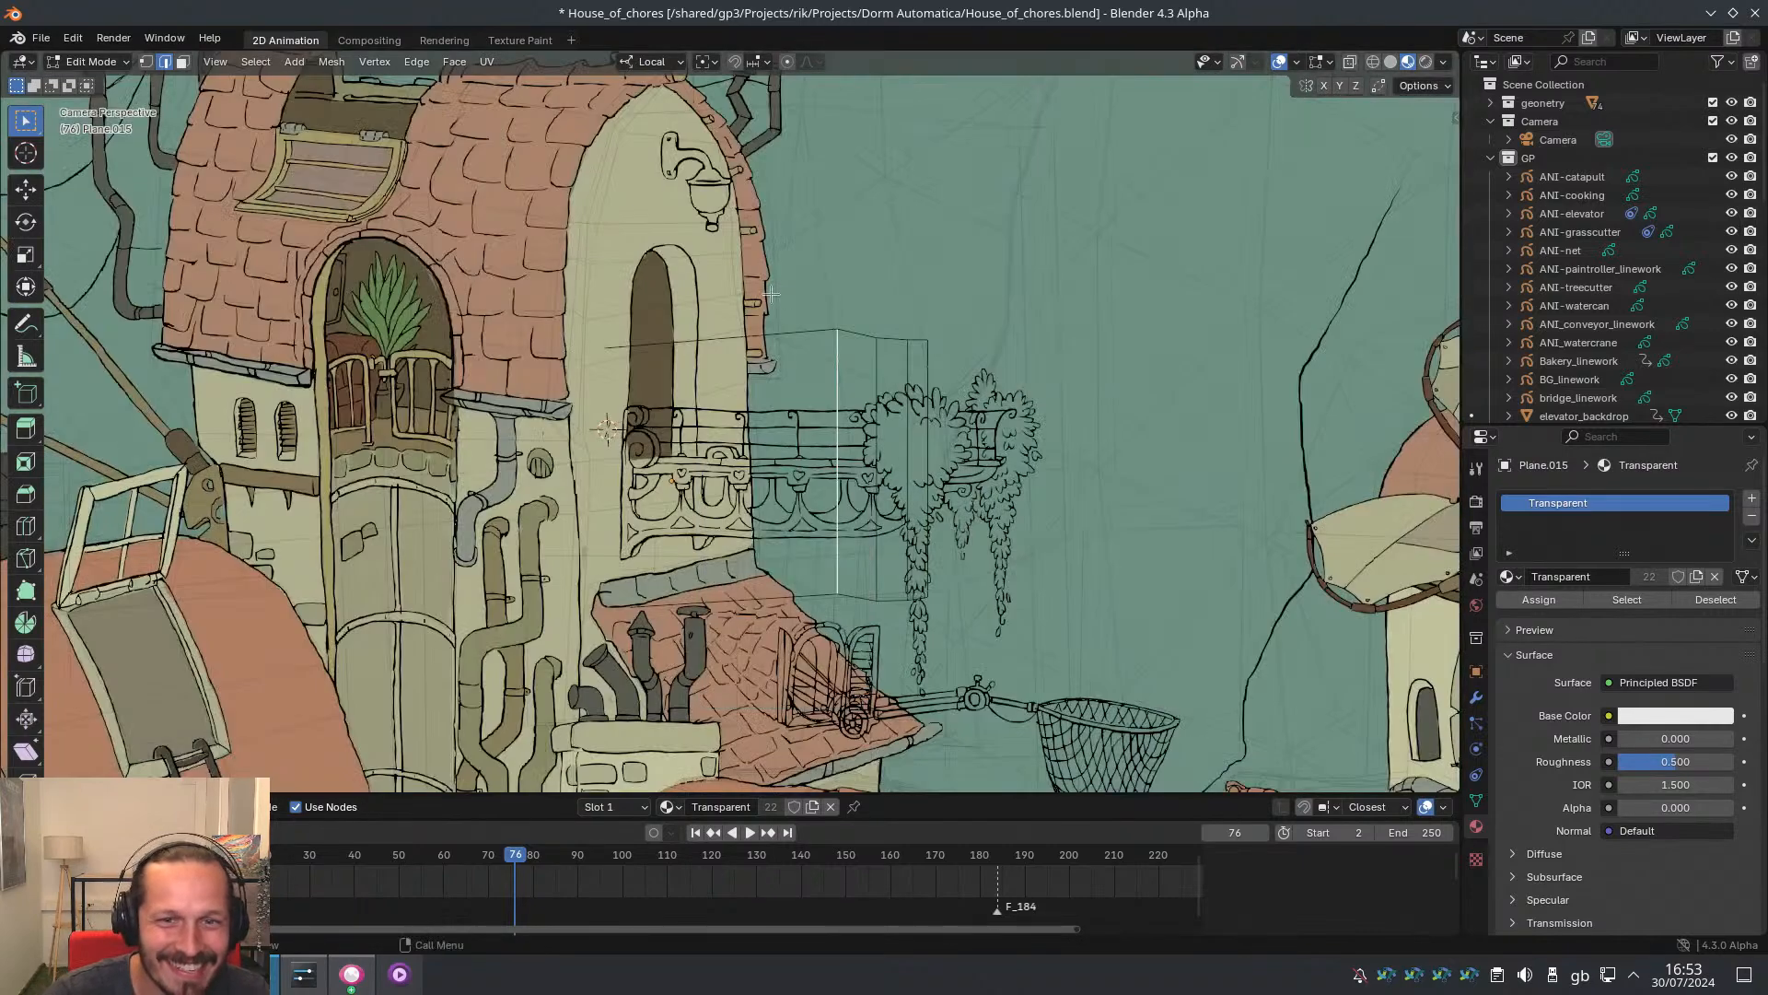
pyautogui.scroll(2, 861, 477)
pyautogui.keyDown('shift'); pyautogui.moveTo(912, 495); pyautogui.dragTo(854, 459, button='middle'); pyautogui.keyUp('shift')
pyautogui.press('g')
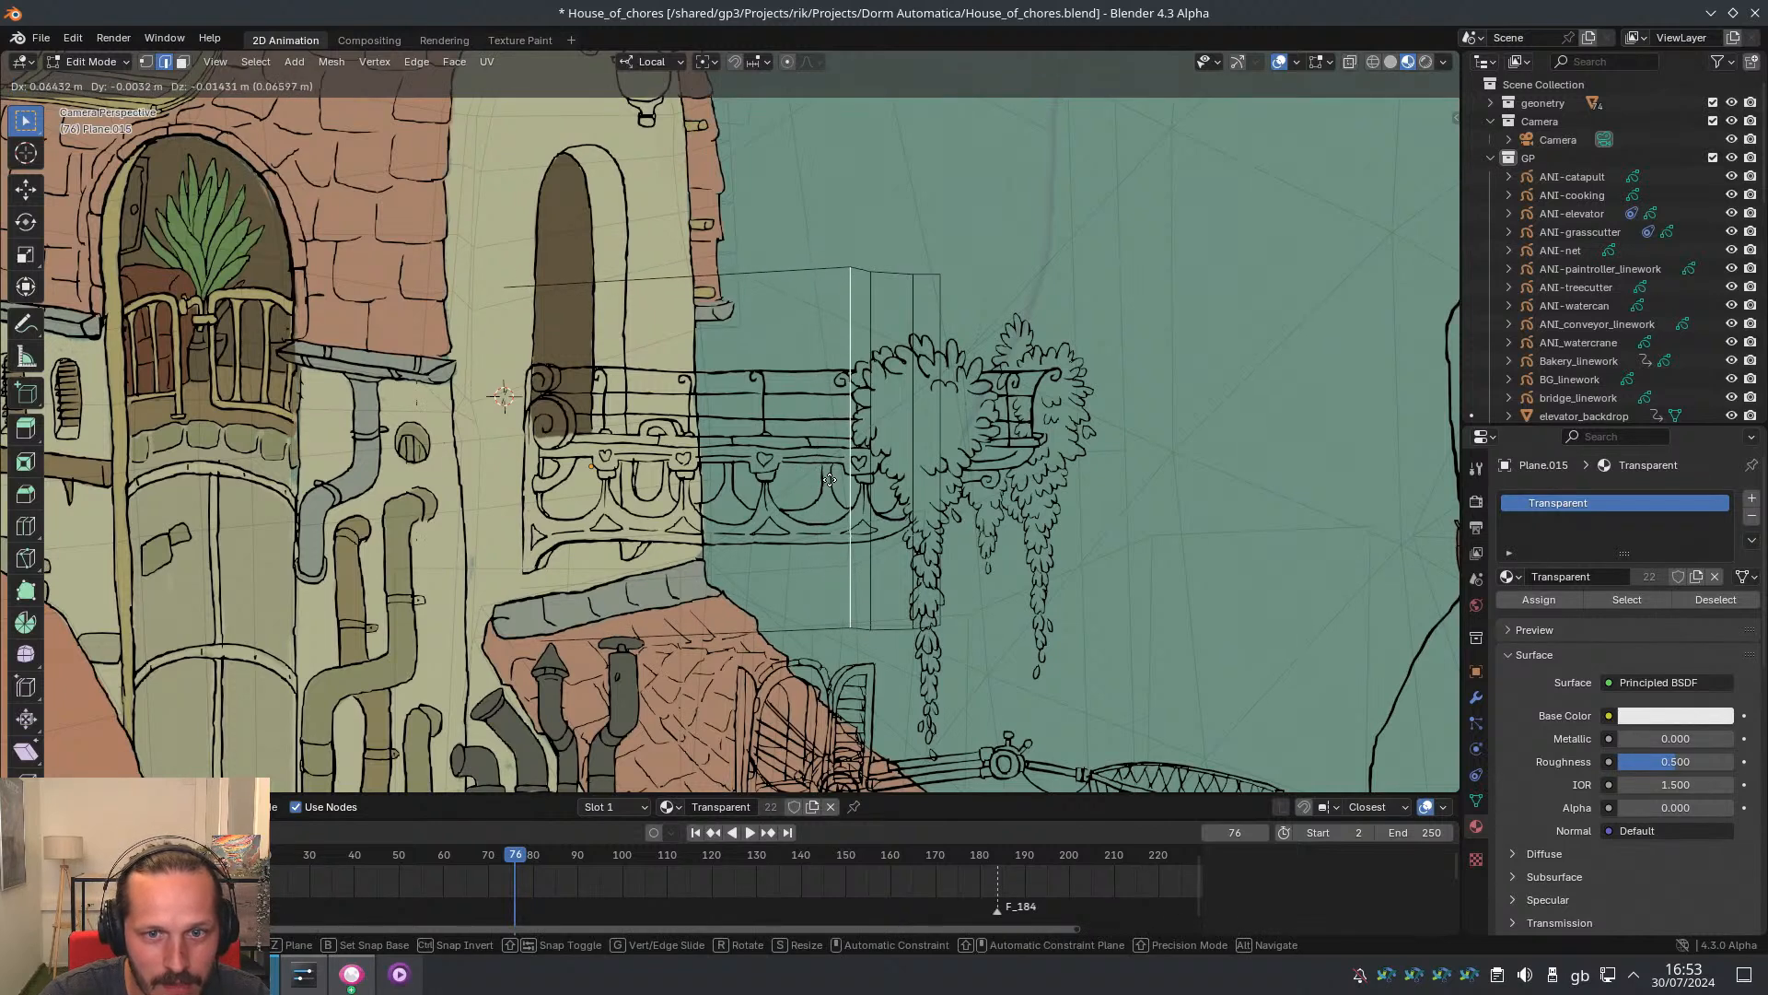
pyautogui.click(833, 482)
# Select the three outermost vertical edges together and move them about 0.12 m outward in X and 0.02 m up
pyautogui.click(870, 497)
pyautogui.keyDown('shift'); pyautogui.click(912, 498); pyautogui.keyUp('shift')
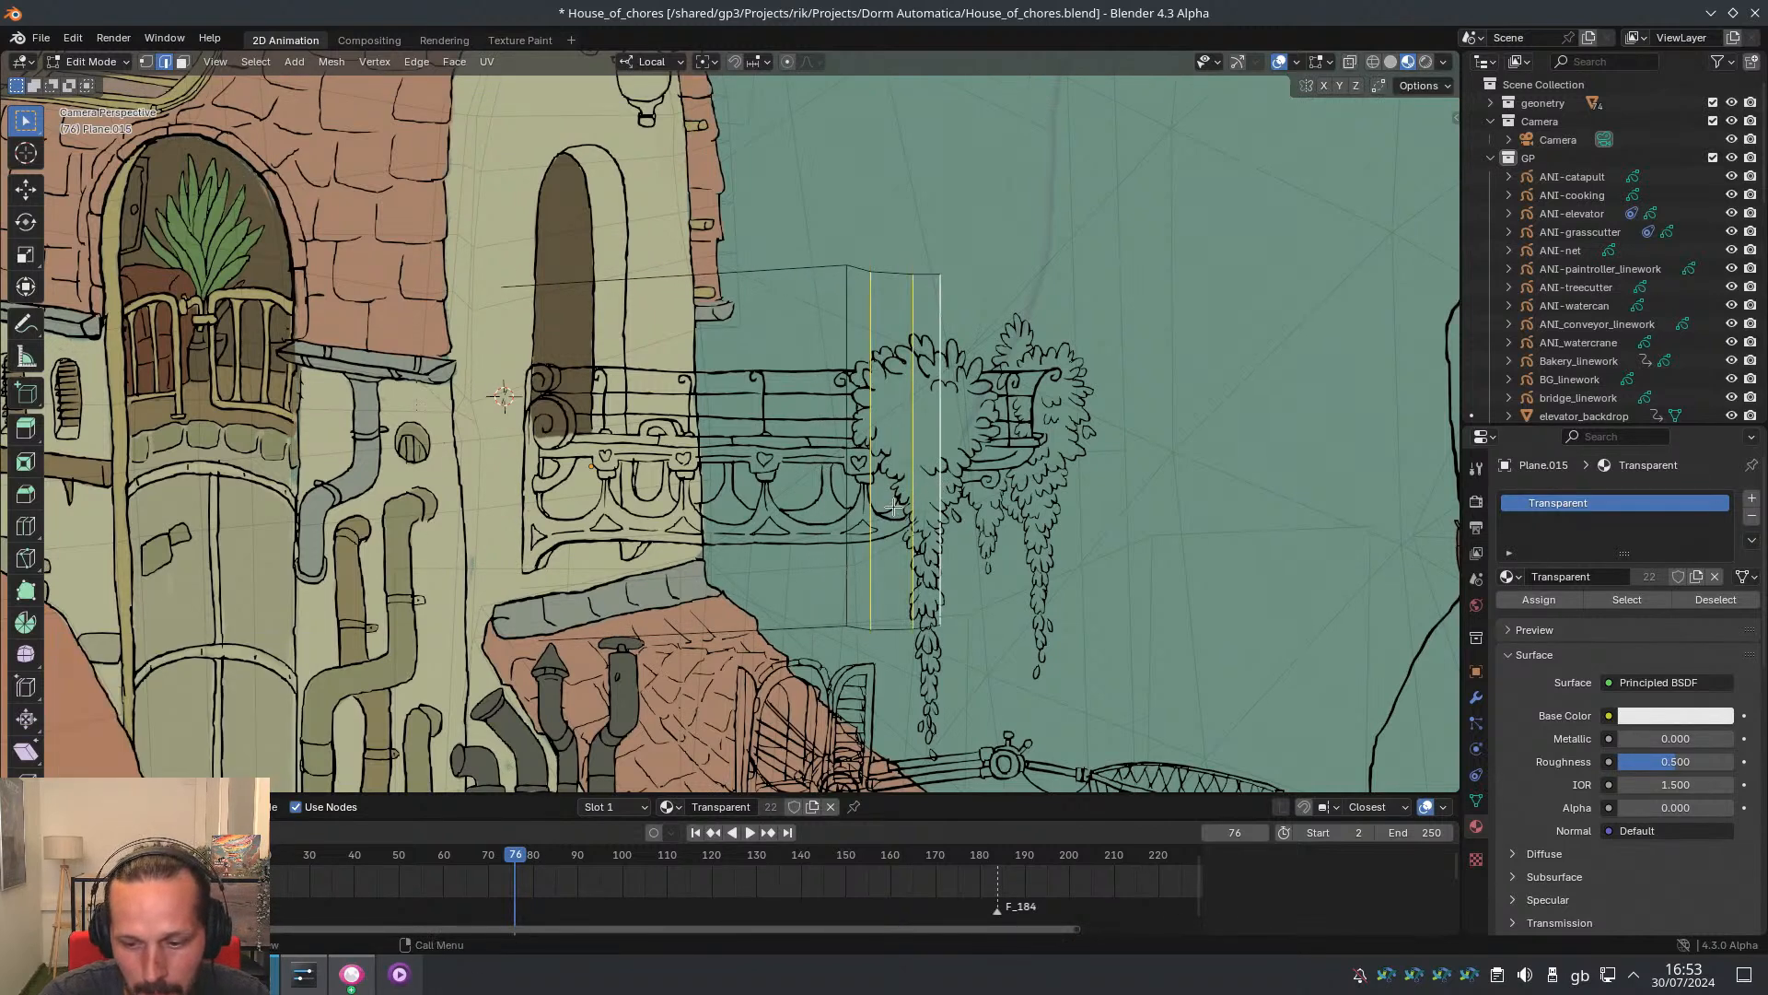
pyautogui.press('g')
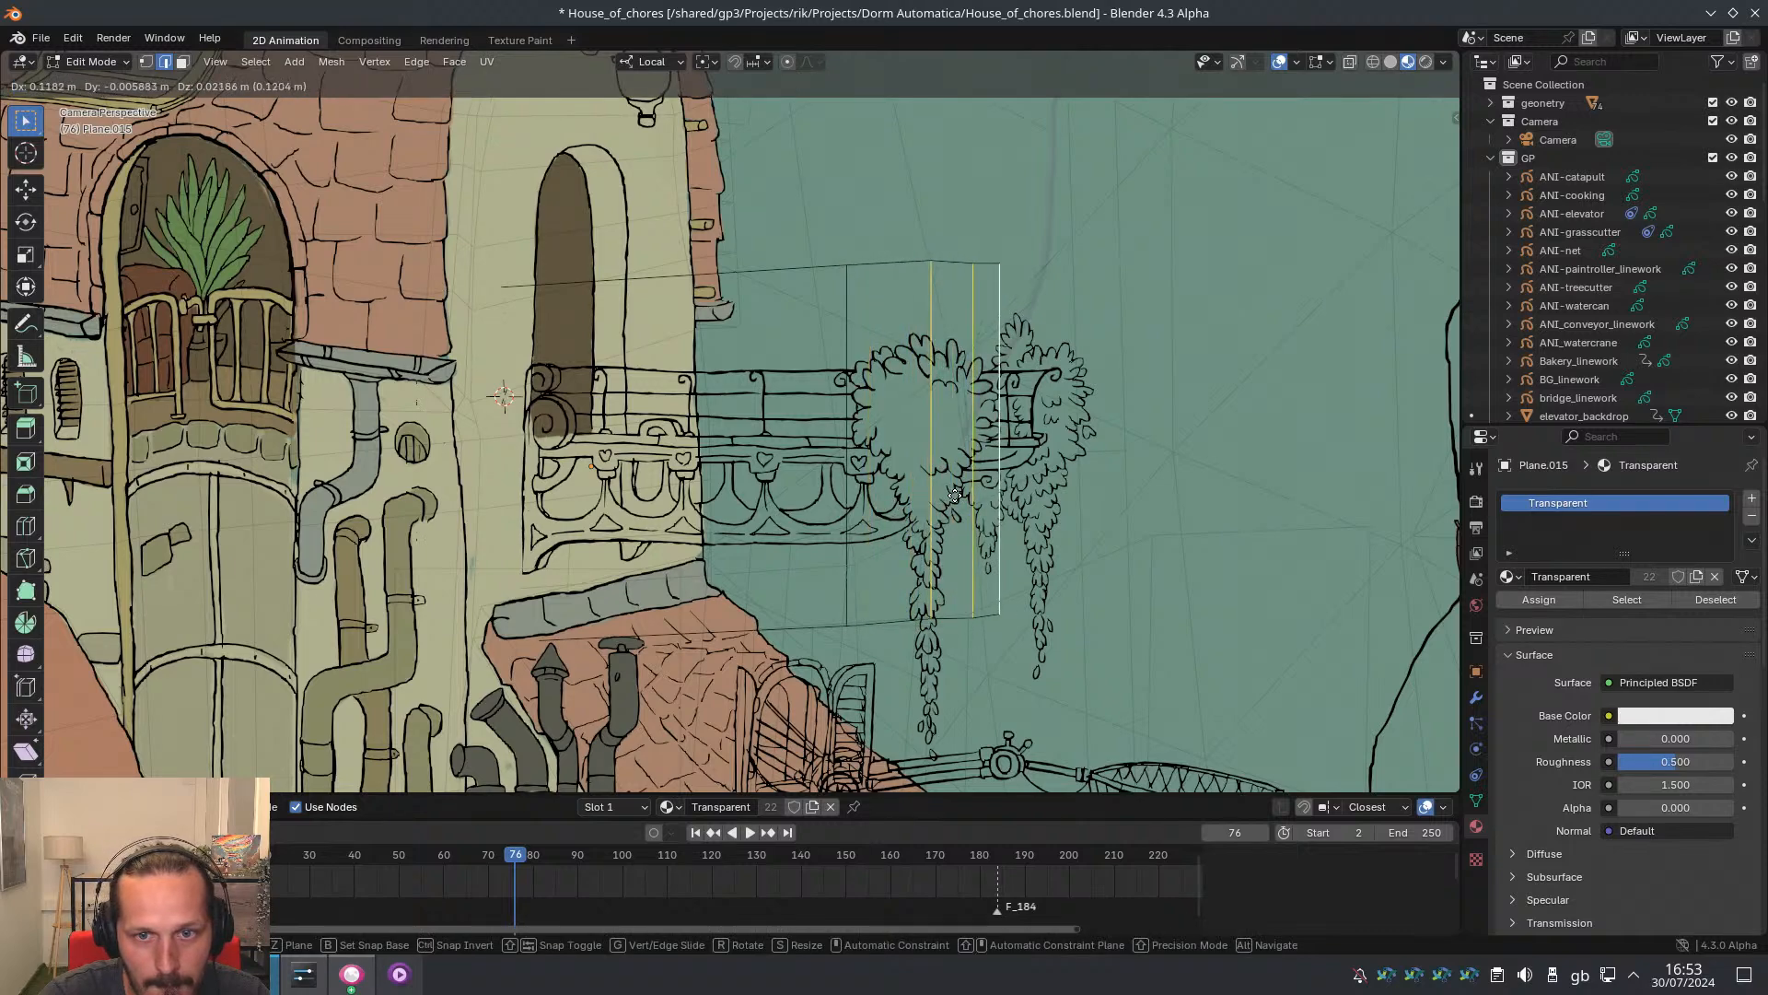
pyautogui.click(958, 492)
# Reposition the second-to-last vertical edge from a high viewing angle to round out the plane's bend
pyautogui.click(974, 486)
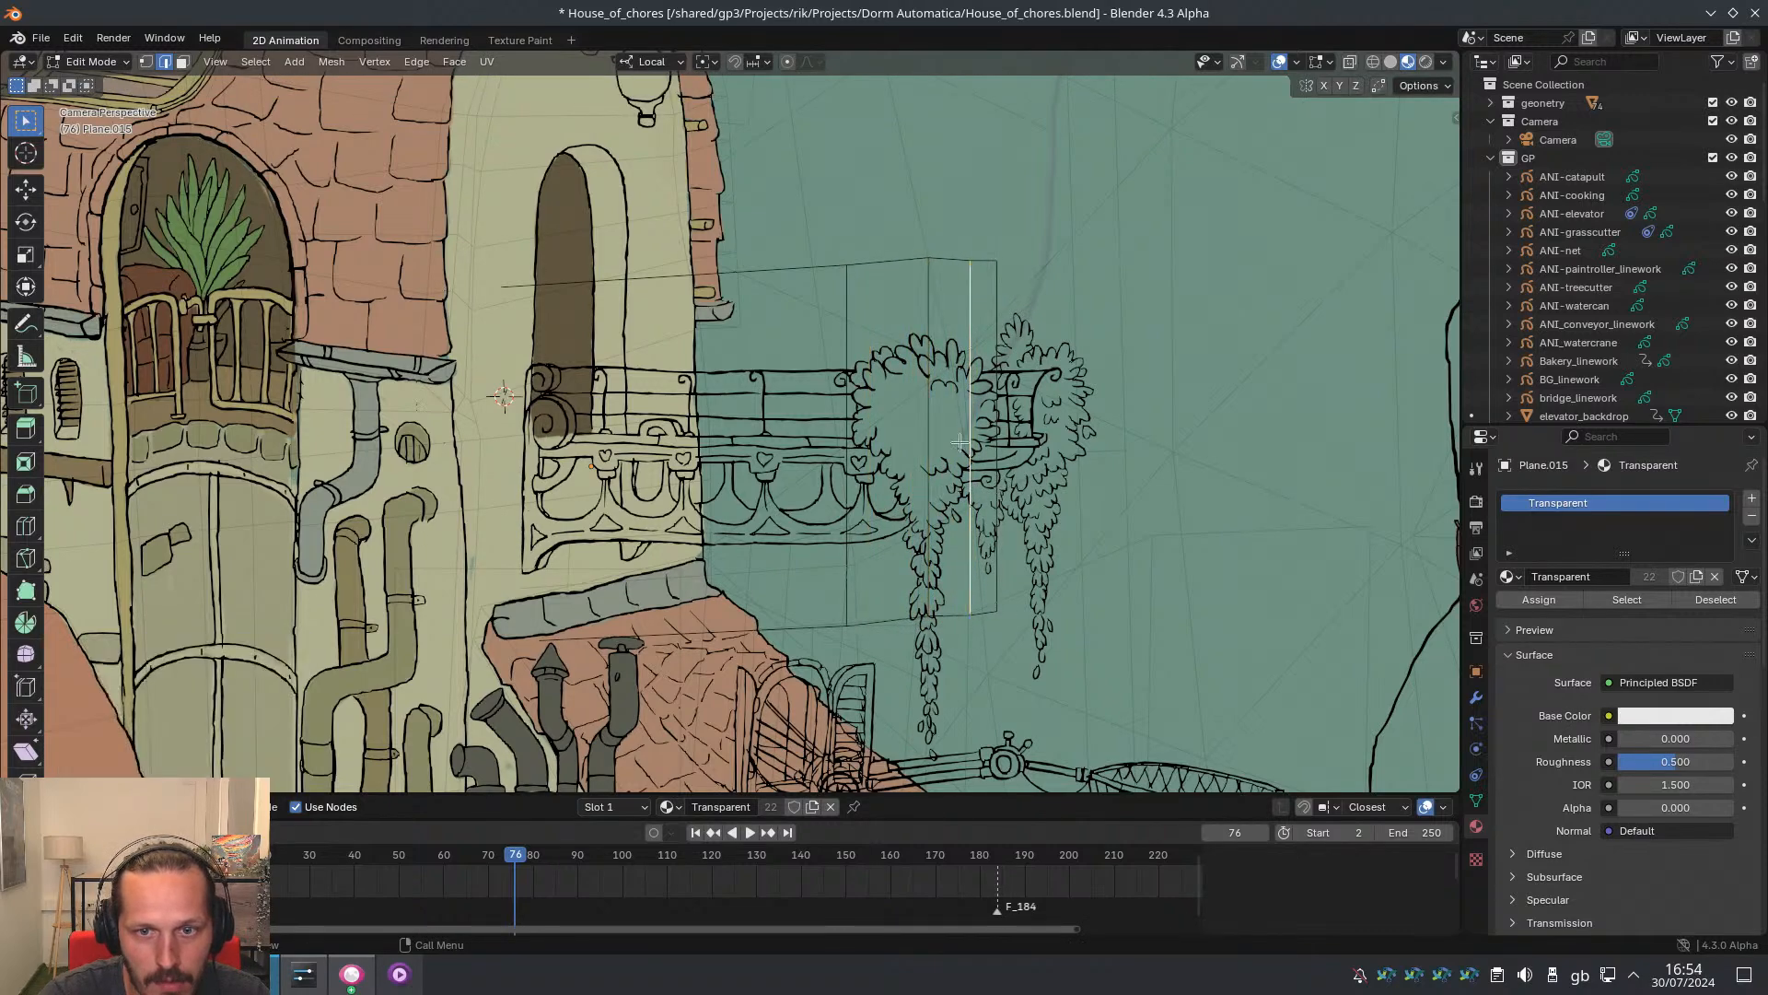
pyautogui.moveTo(1046, 471); pyautogui.dragTo(974, 502, button='middle')
pyautogui.press('KP_0')
pyautogui.scroll(1, 886, 357)
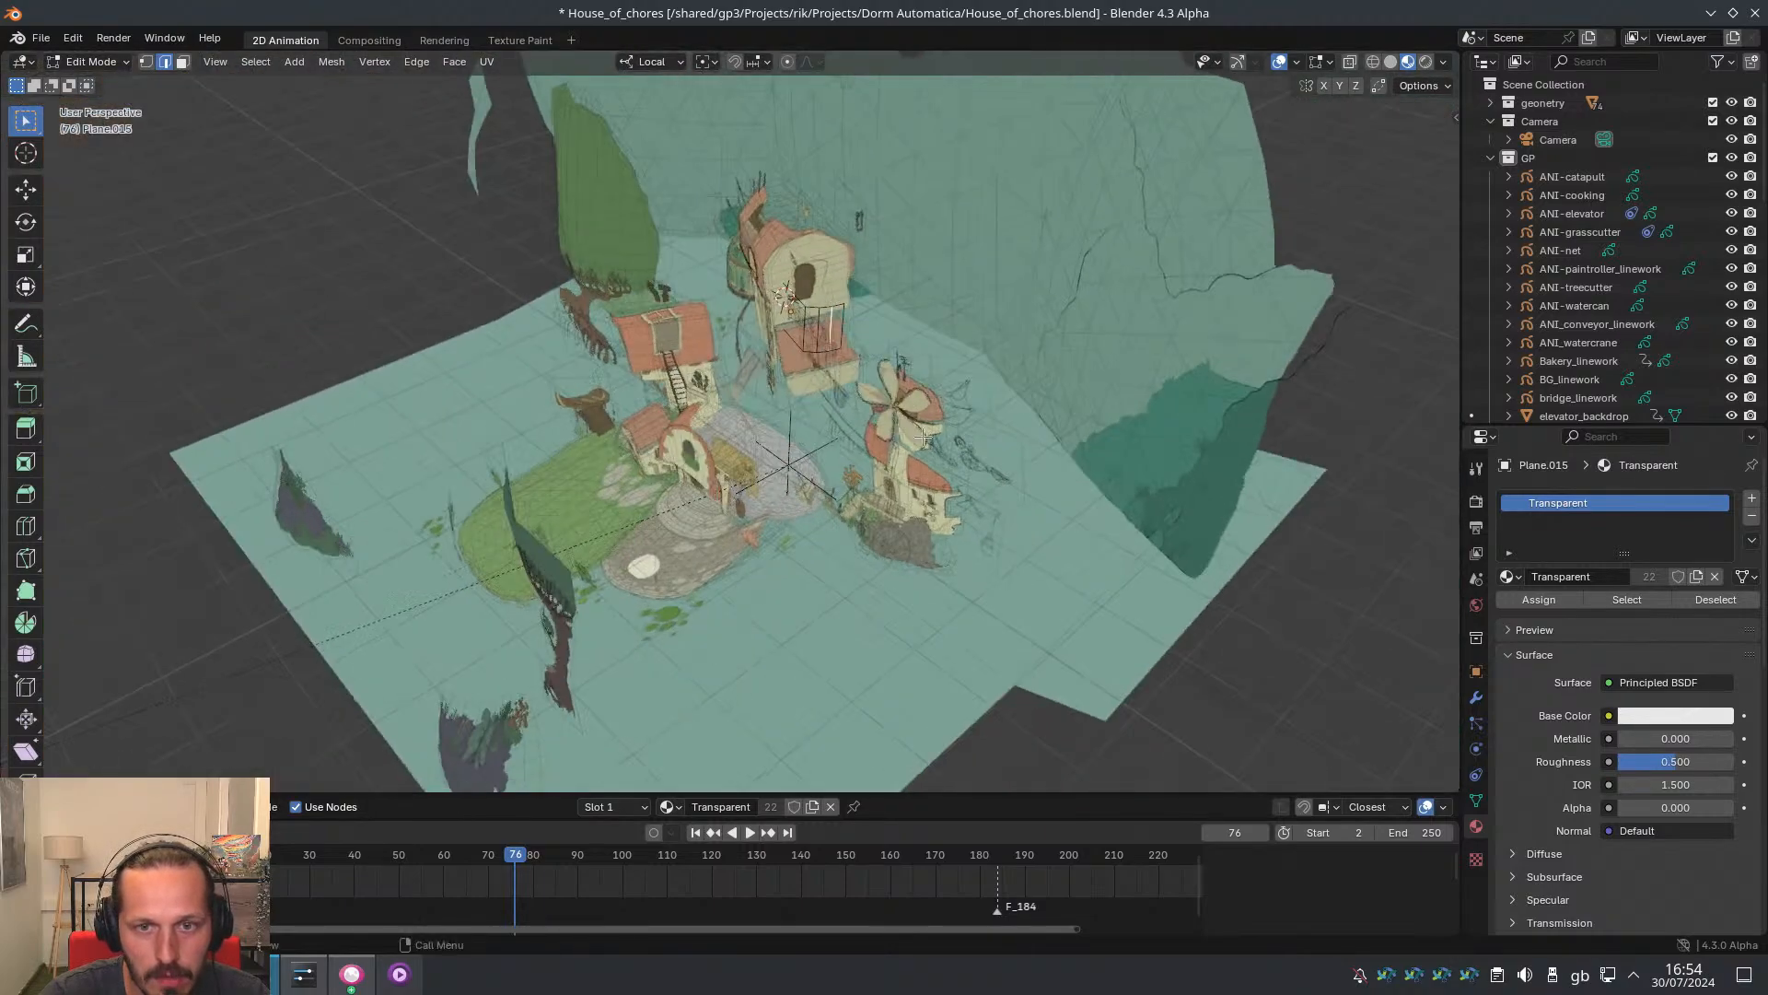
pyautogui.scroll(6, 958, 469)
pyautogui.moveTo(931, 396); pyautogui.dragTo(912, 481, button='middle')
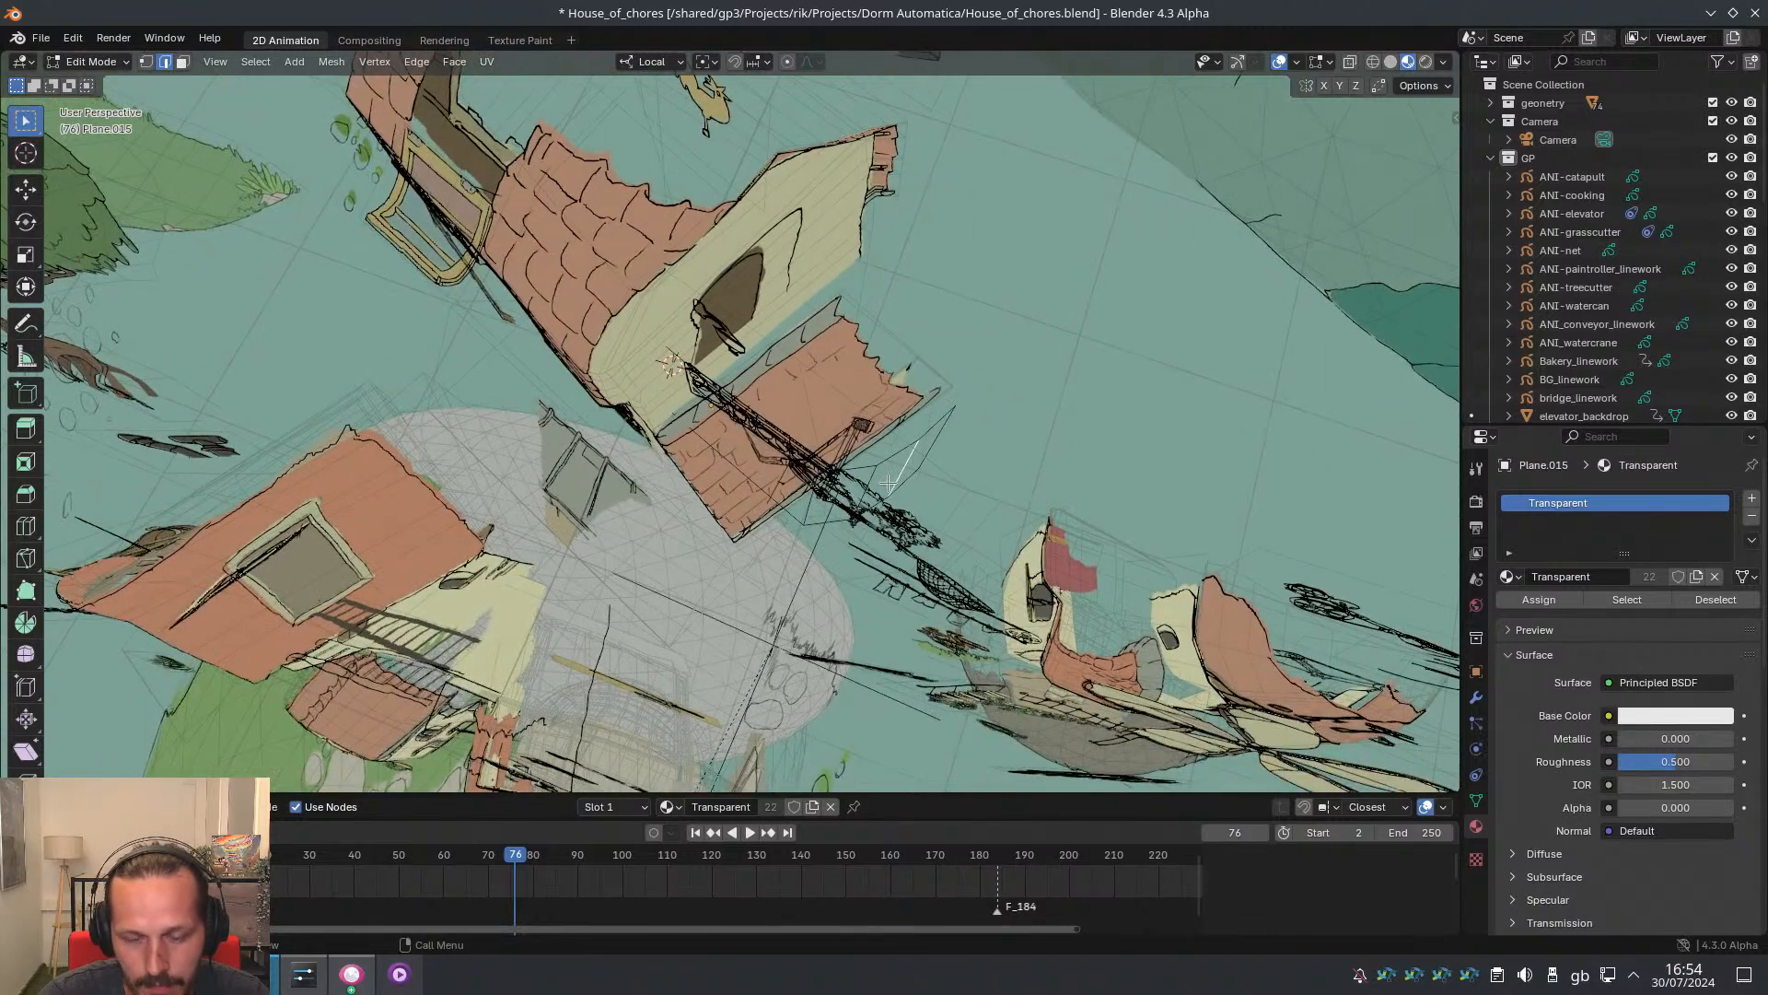
pyautogui.press('g')
pyautogui.click(910, 471)
pyautogui.moveTo(910, 470)
pyautogui.mouseDown(button='middle')
pyautogui.moveTo(902, 452)
pyautogui.moveTo(919, 471)
pyautogui.mouseUp(button='middle')
pyautogui.press('g')
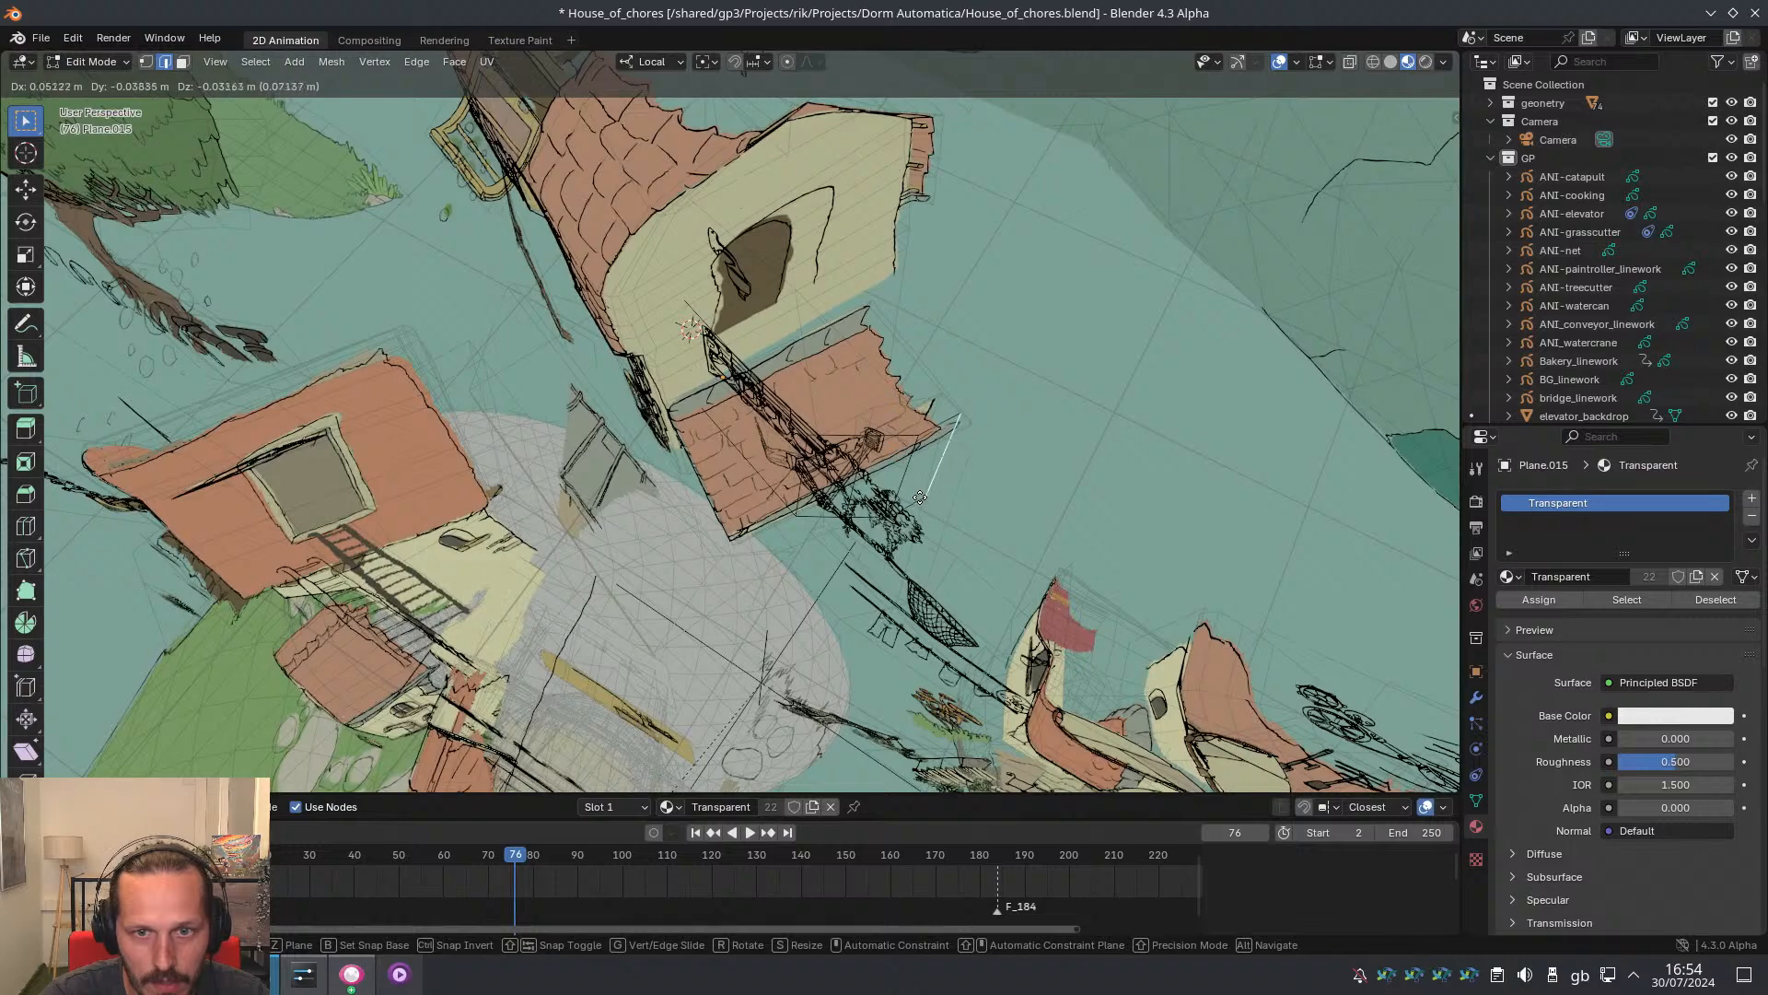
pyautogui.click(926, 488)
# Move the vertical edge where the bend begins -0.038 m in X, 0.042 m in Y and 0.011 m in Z
pyautogui.click(857, 478)
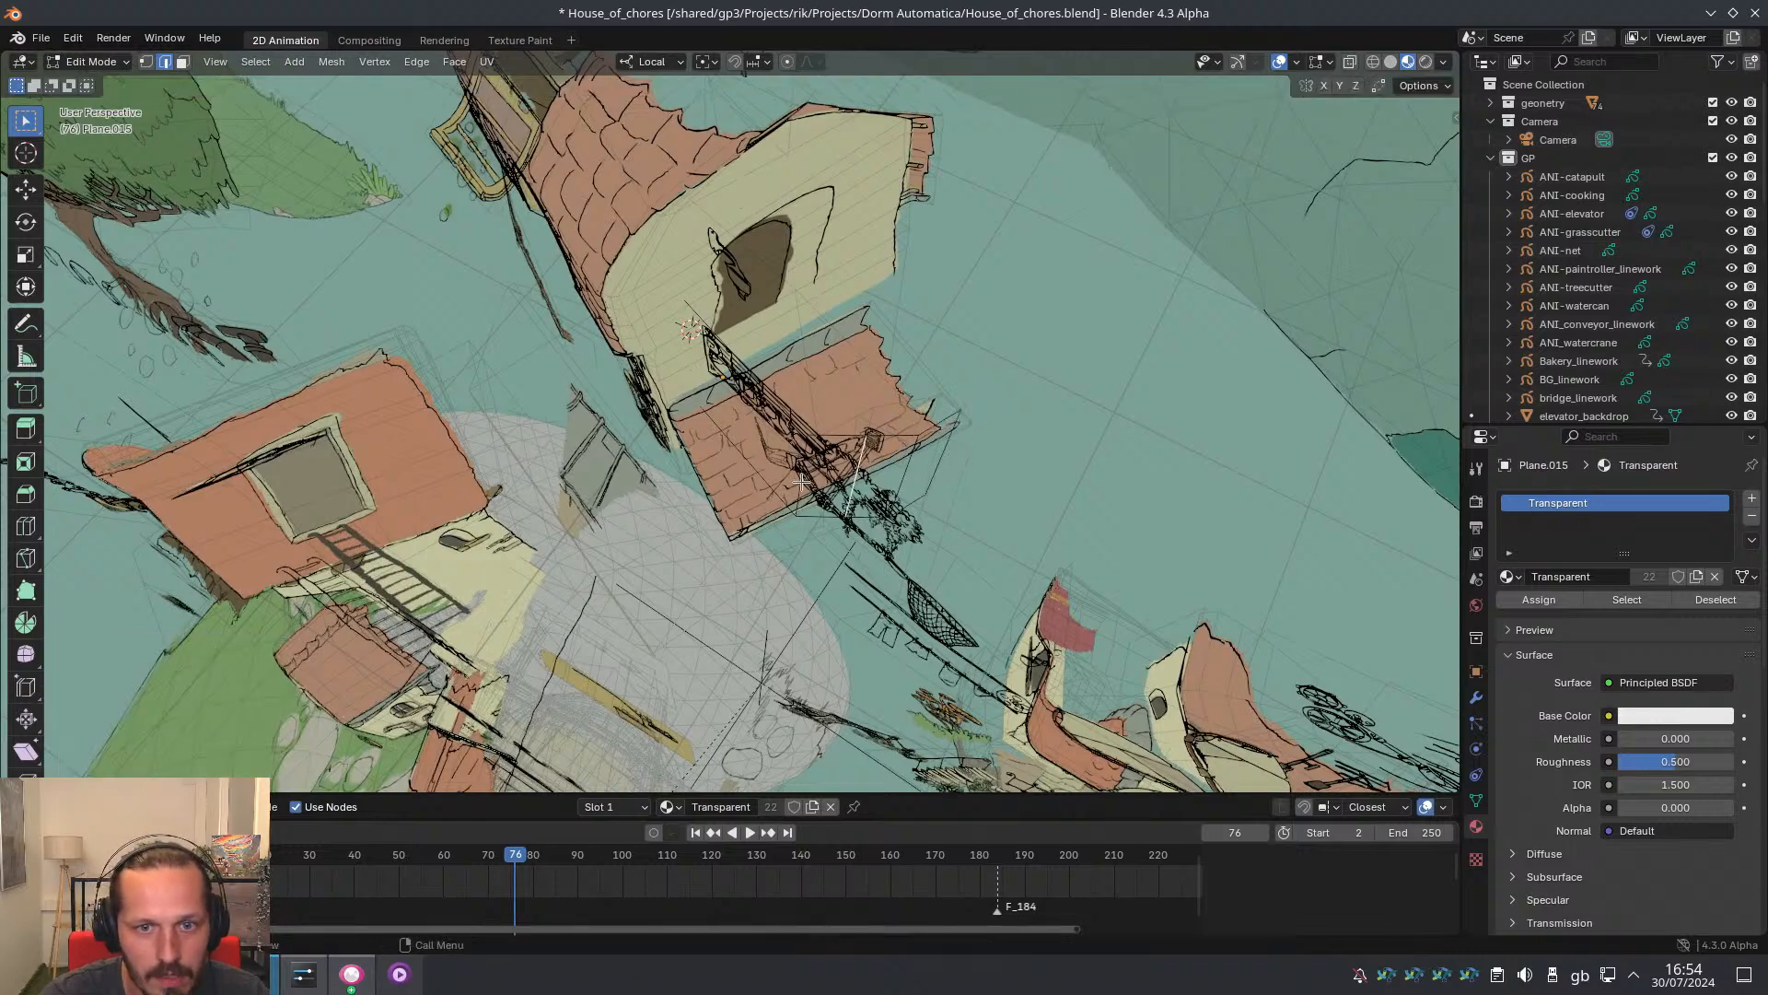
pyautogui.click(799, 480)
pyautogui.moveTo(798, 480)
pyautogui.mouseDown(button='middle')
pyautogui.moveTo(889, 455)
pyautogui.moveTo(804, 478)
pyautogui.mouseUp(button='middle')
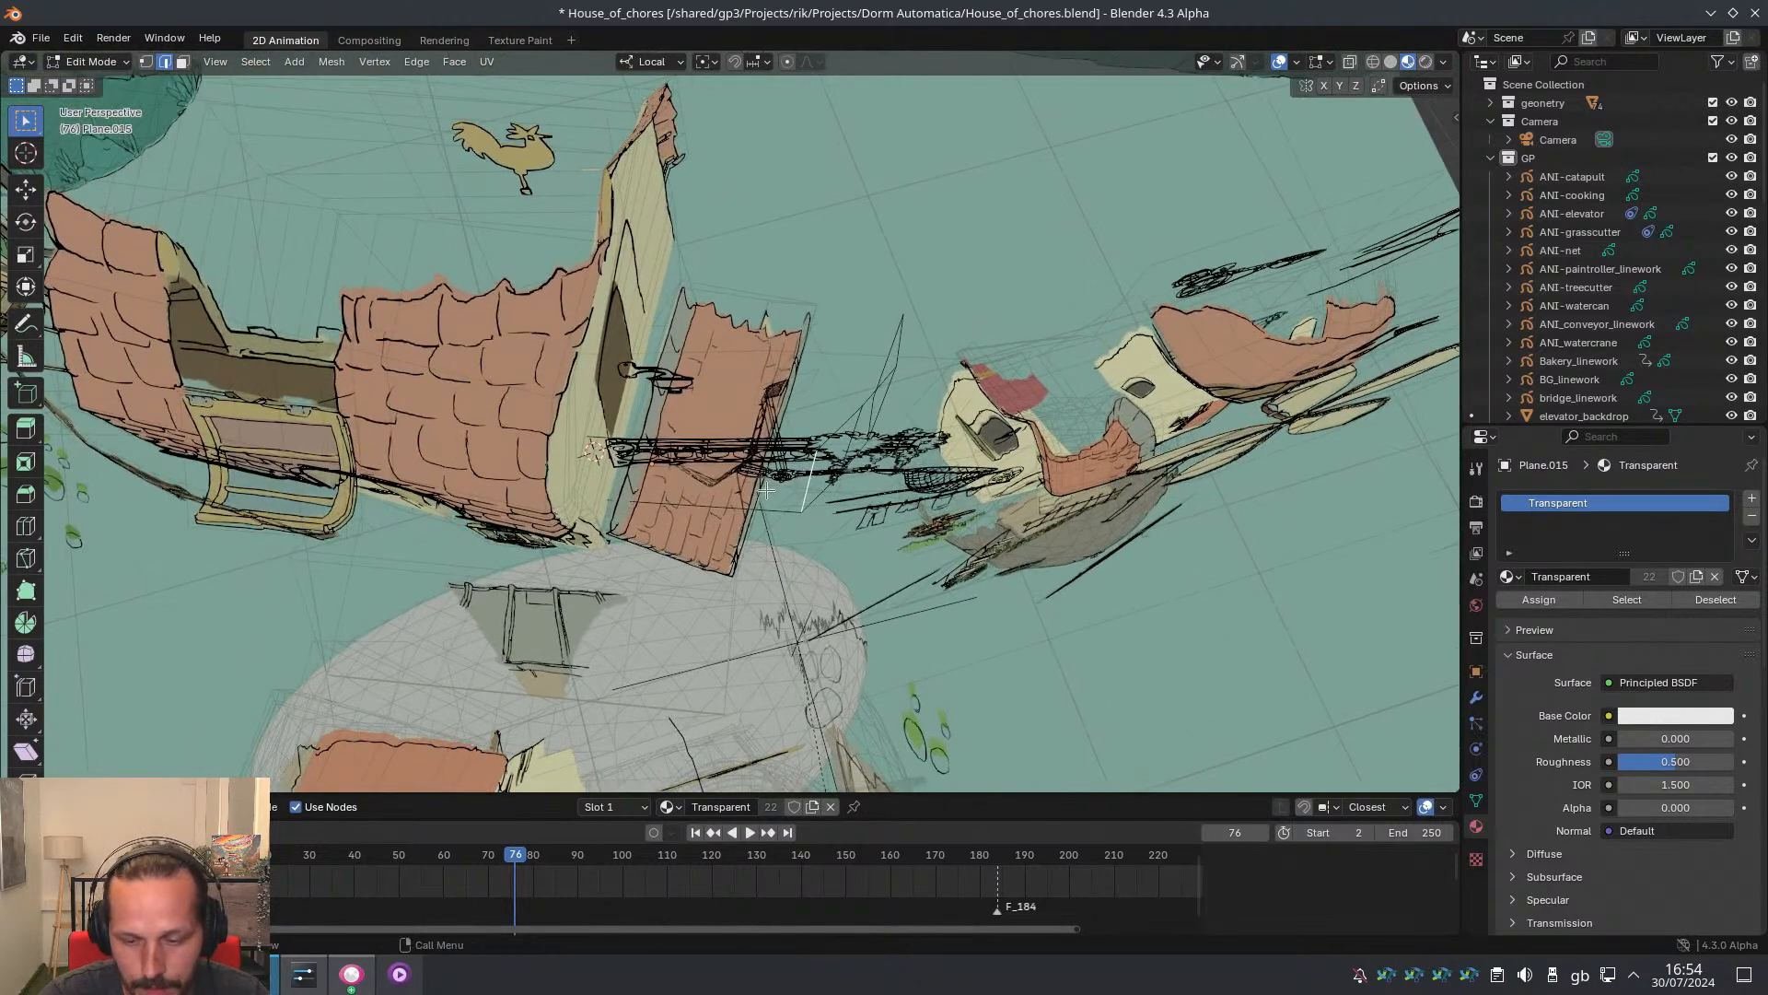
pyautogui.press('g')
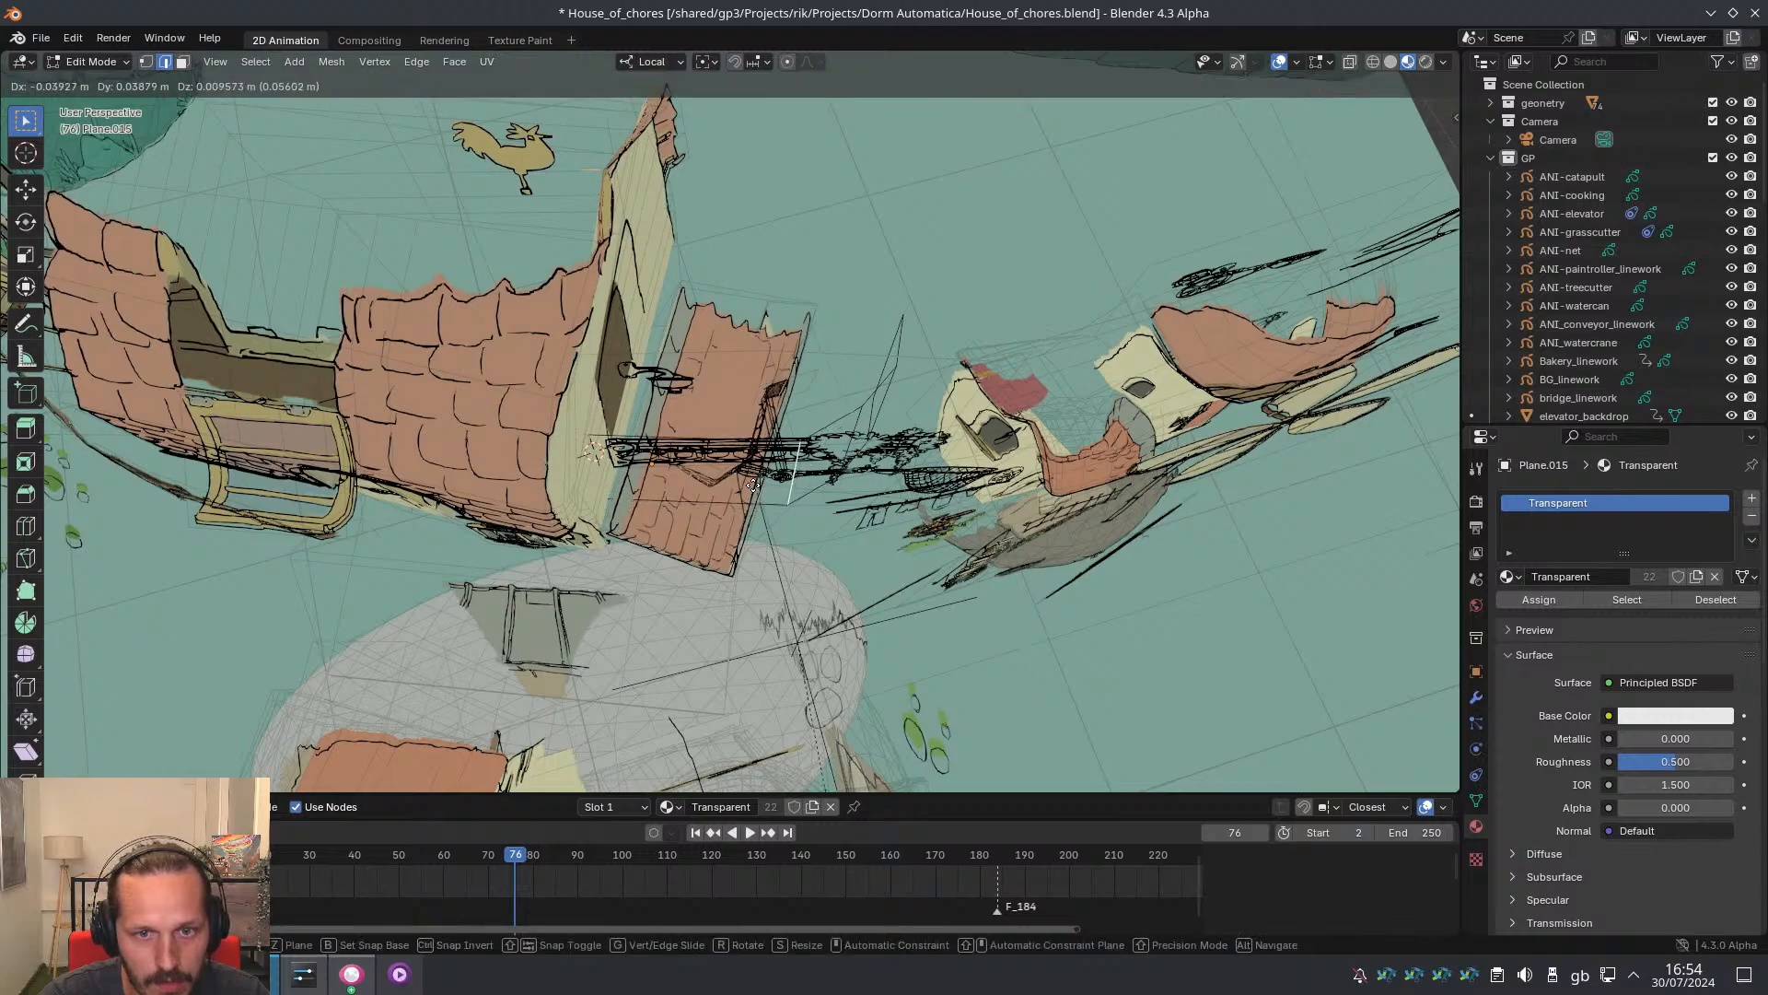
pyautogui.click(764, 488)
pyautogui.moveTo(764, 488); pyautogui.dragTo(972, 440, button='middle')
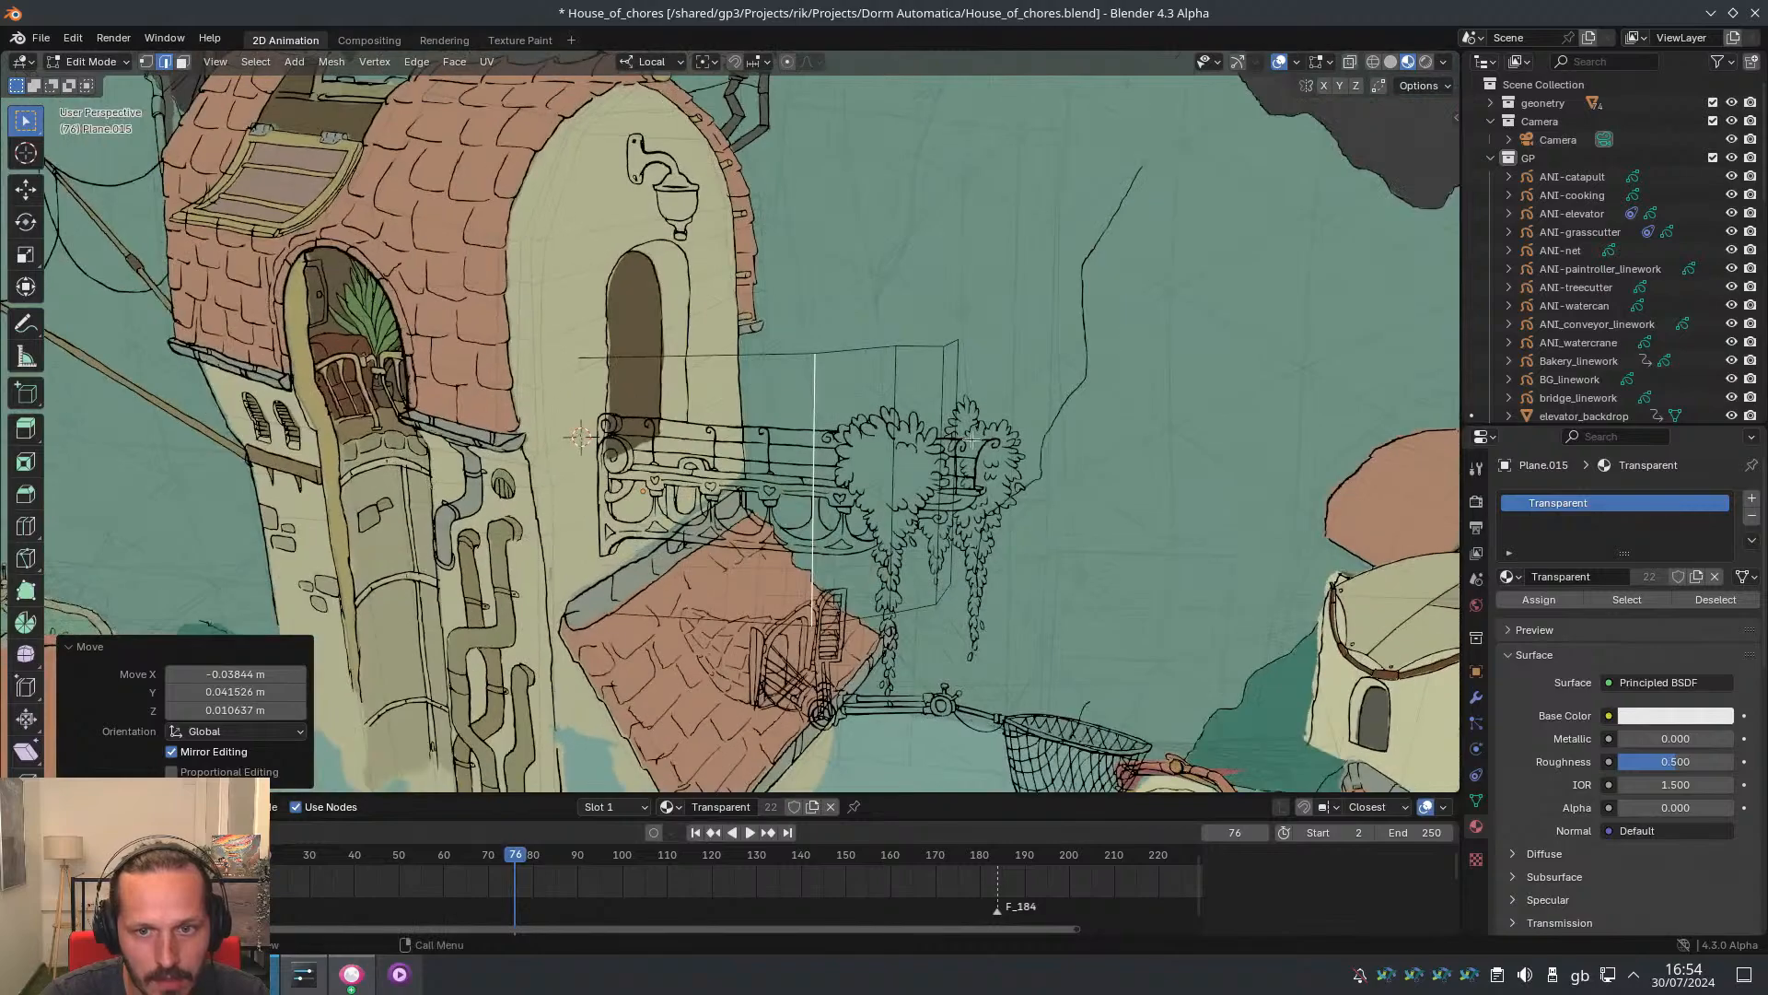
# In camera view, move the outermost vertical edge about 0.1 m outward in X and 0.05 m up to enclose the hanging foliage
pyautogui.click(949, 454)
pyautogui.press('KP_0')
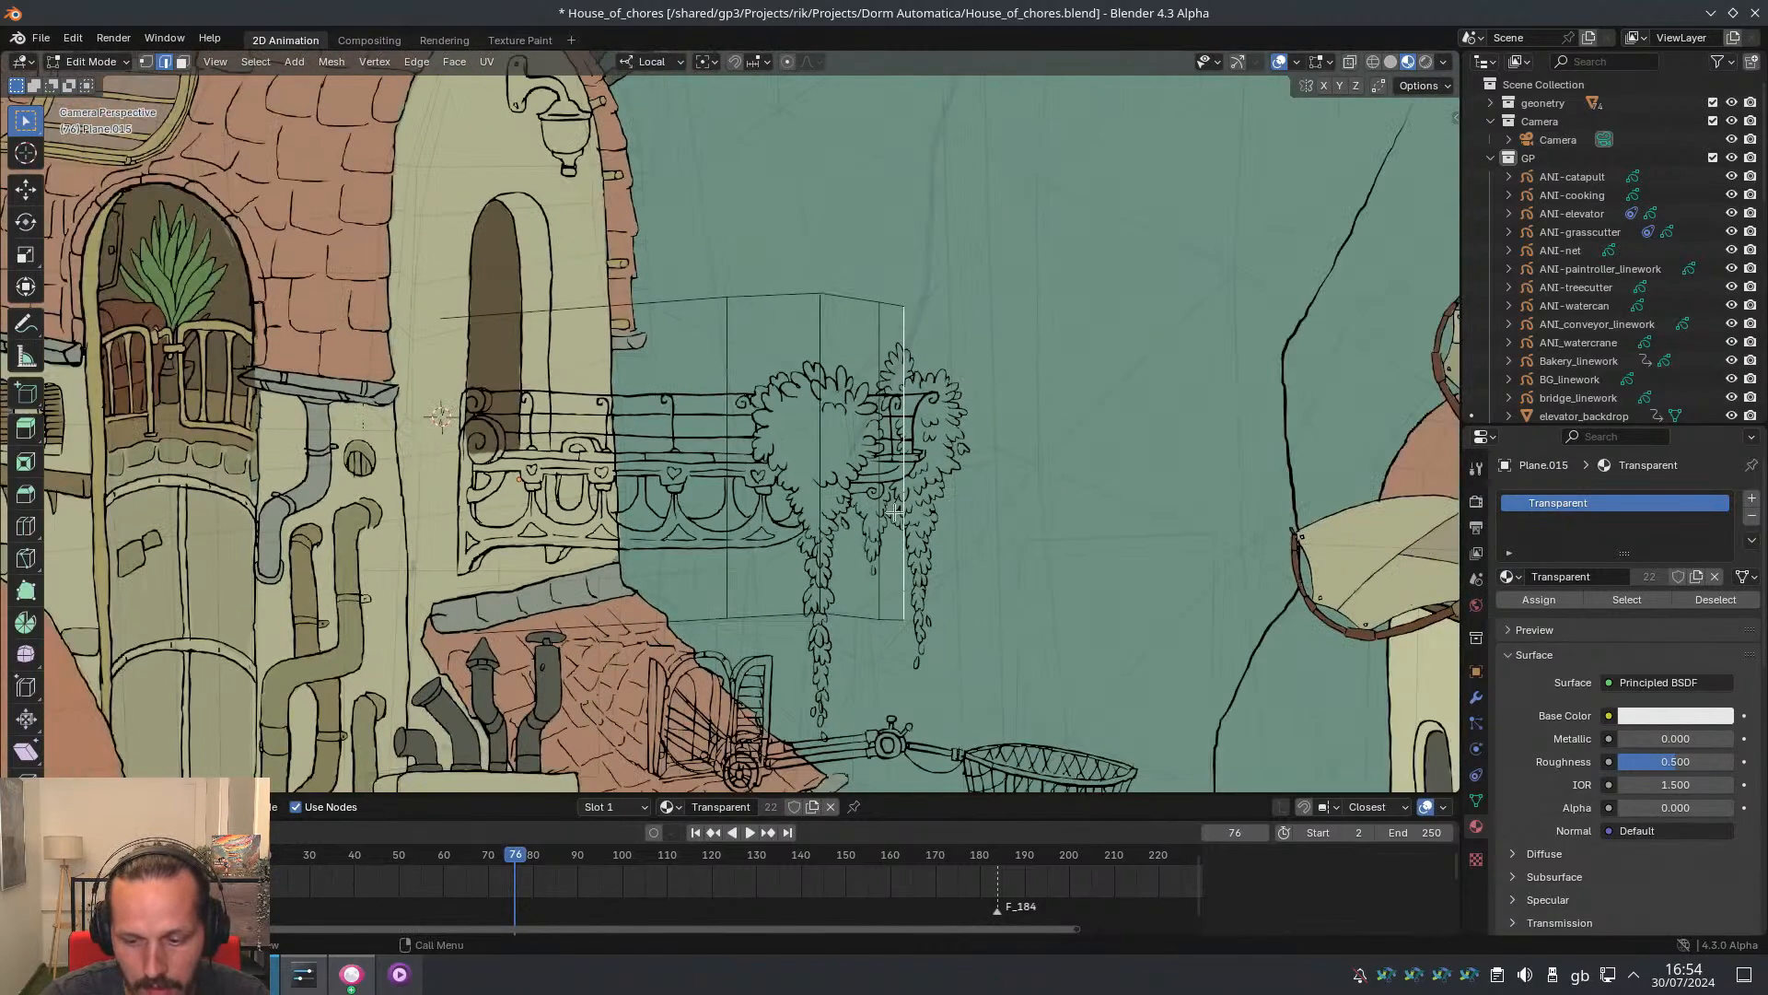
pyautogui.press('g')
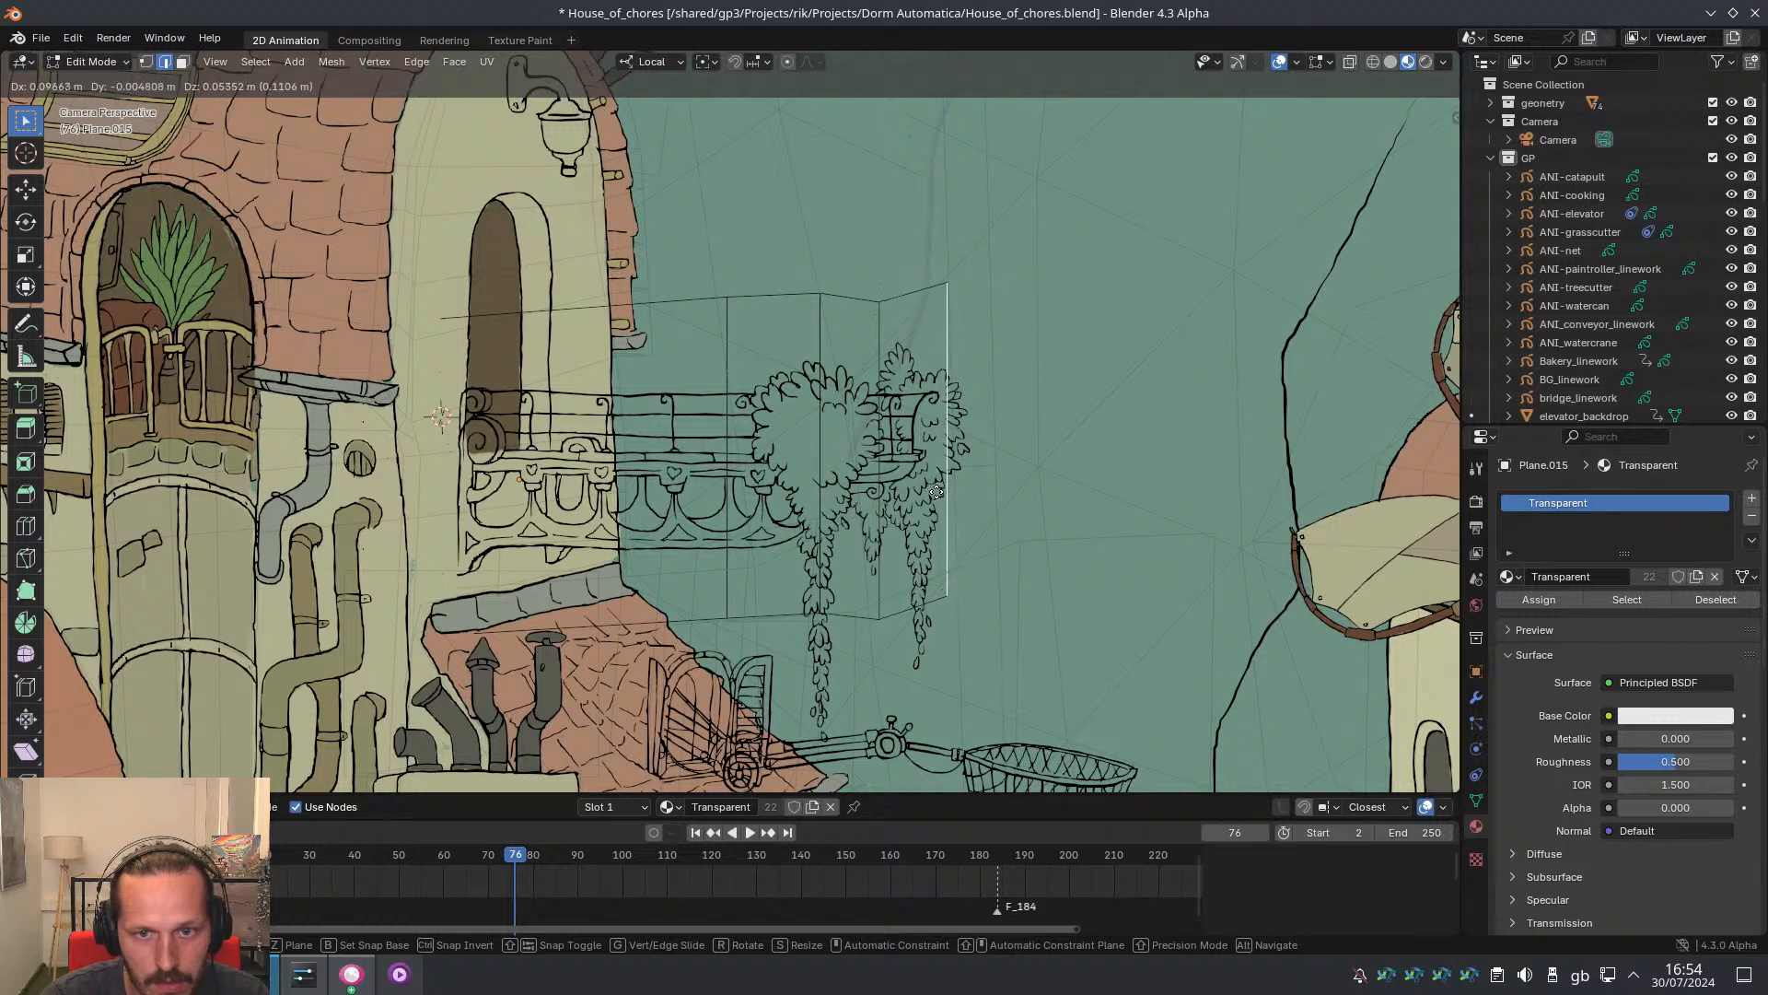
pyautogui.click(935, 489)
# Lower the middle vertical edge by about 0.04 m, and move the bend's first edge 0.022 m in X and -0.048 m in Z
pyautogui.click(824, 472)
pyautogui.press('g')
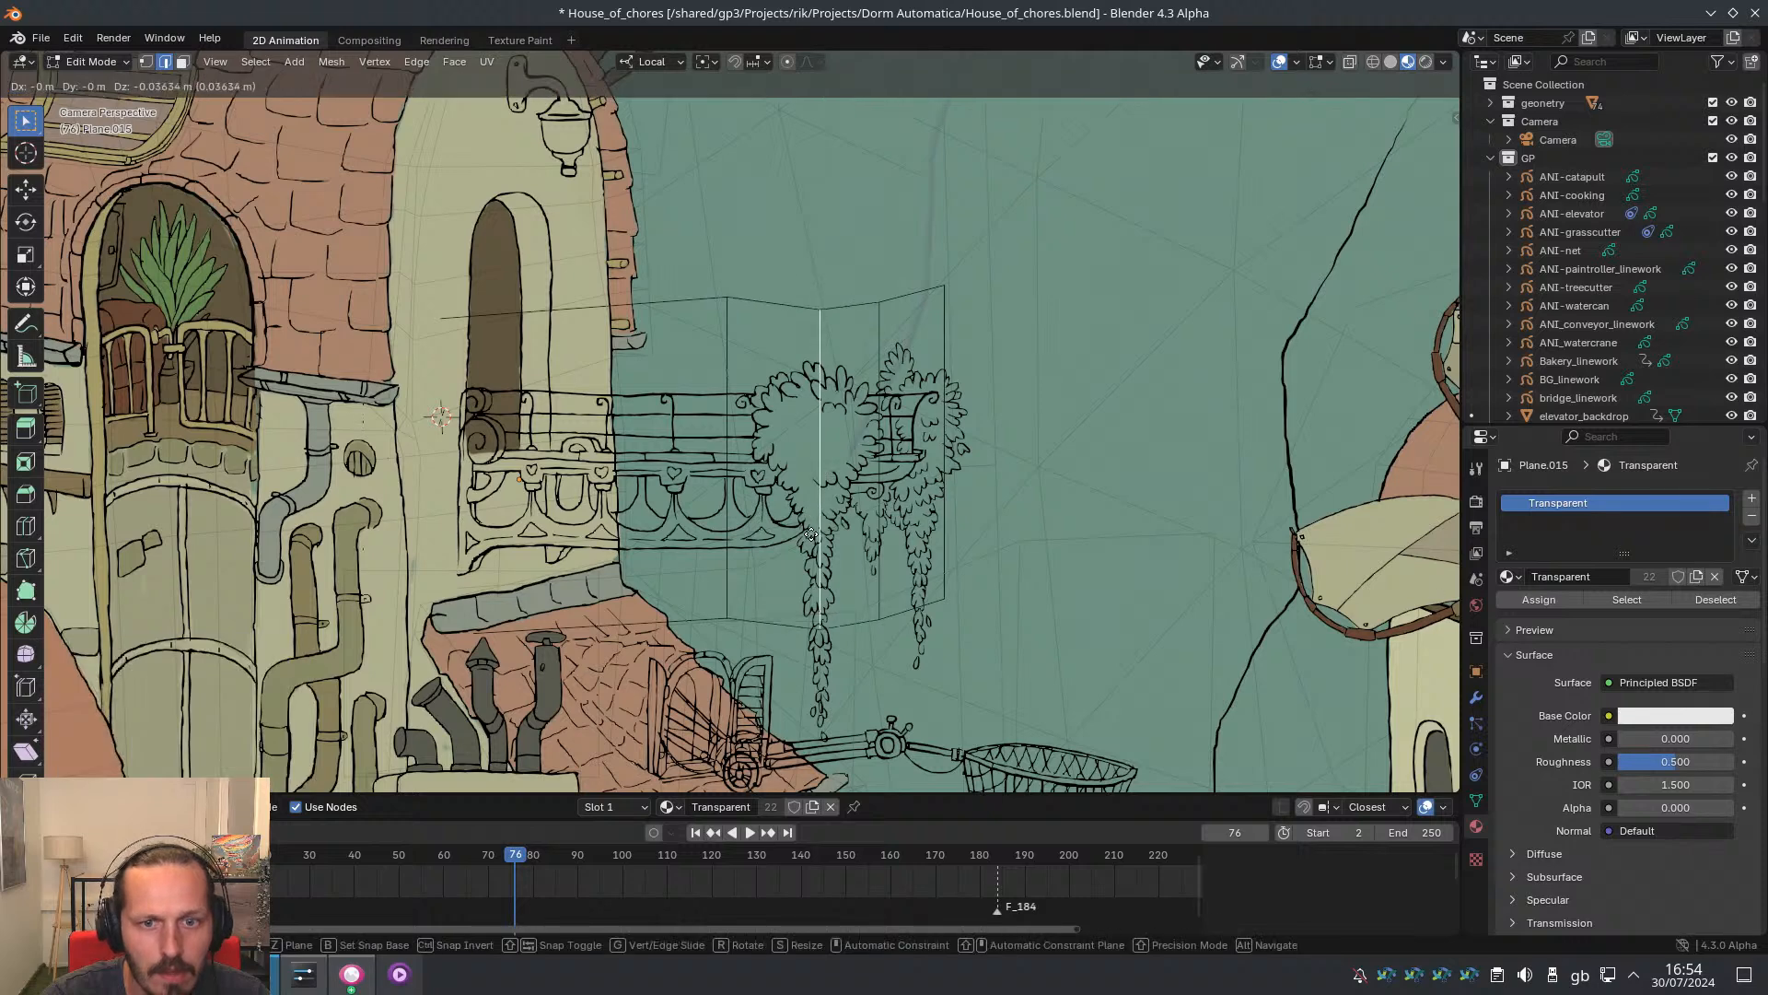
pyautogui.click(811, 527)
pyautogui.click(729, 498)
pyautogui.press('g')
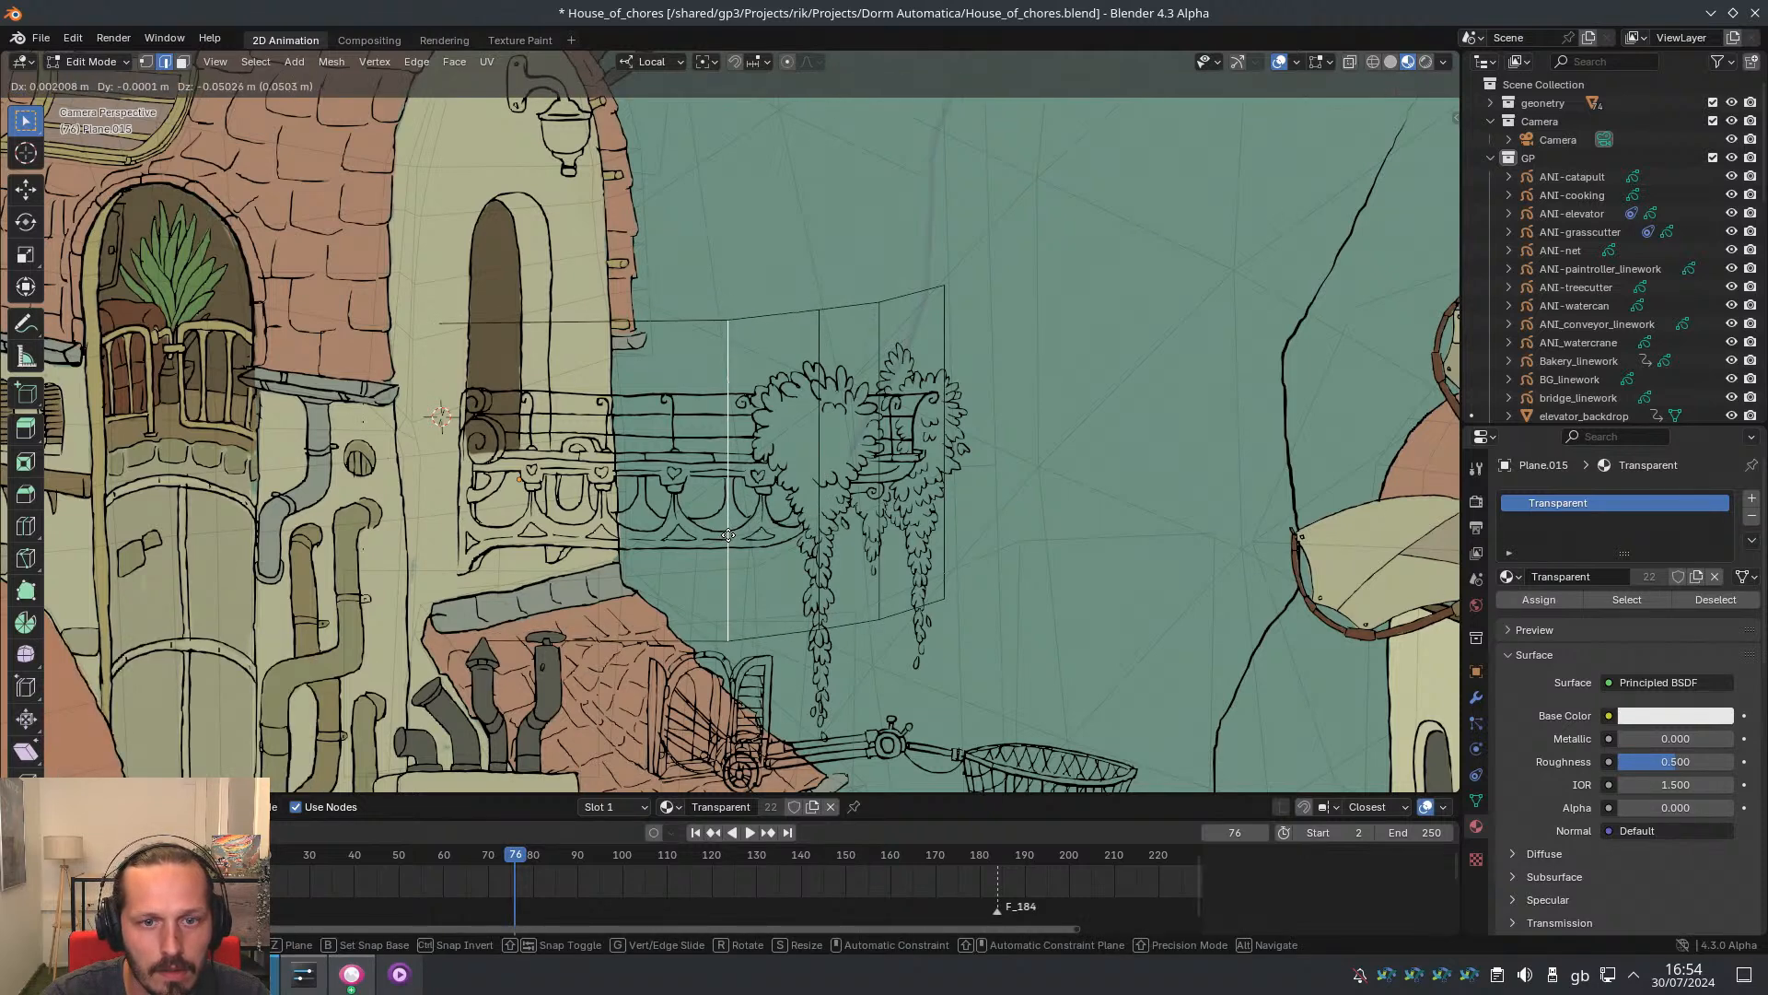
pyautogui.click(736, 536)
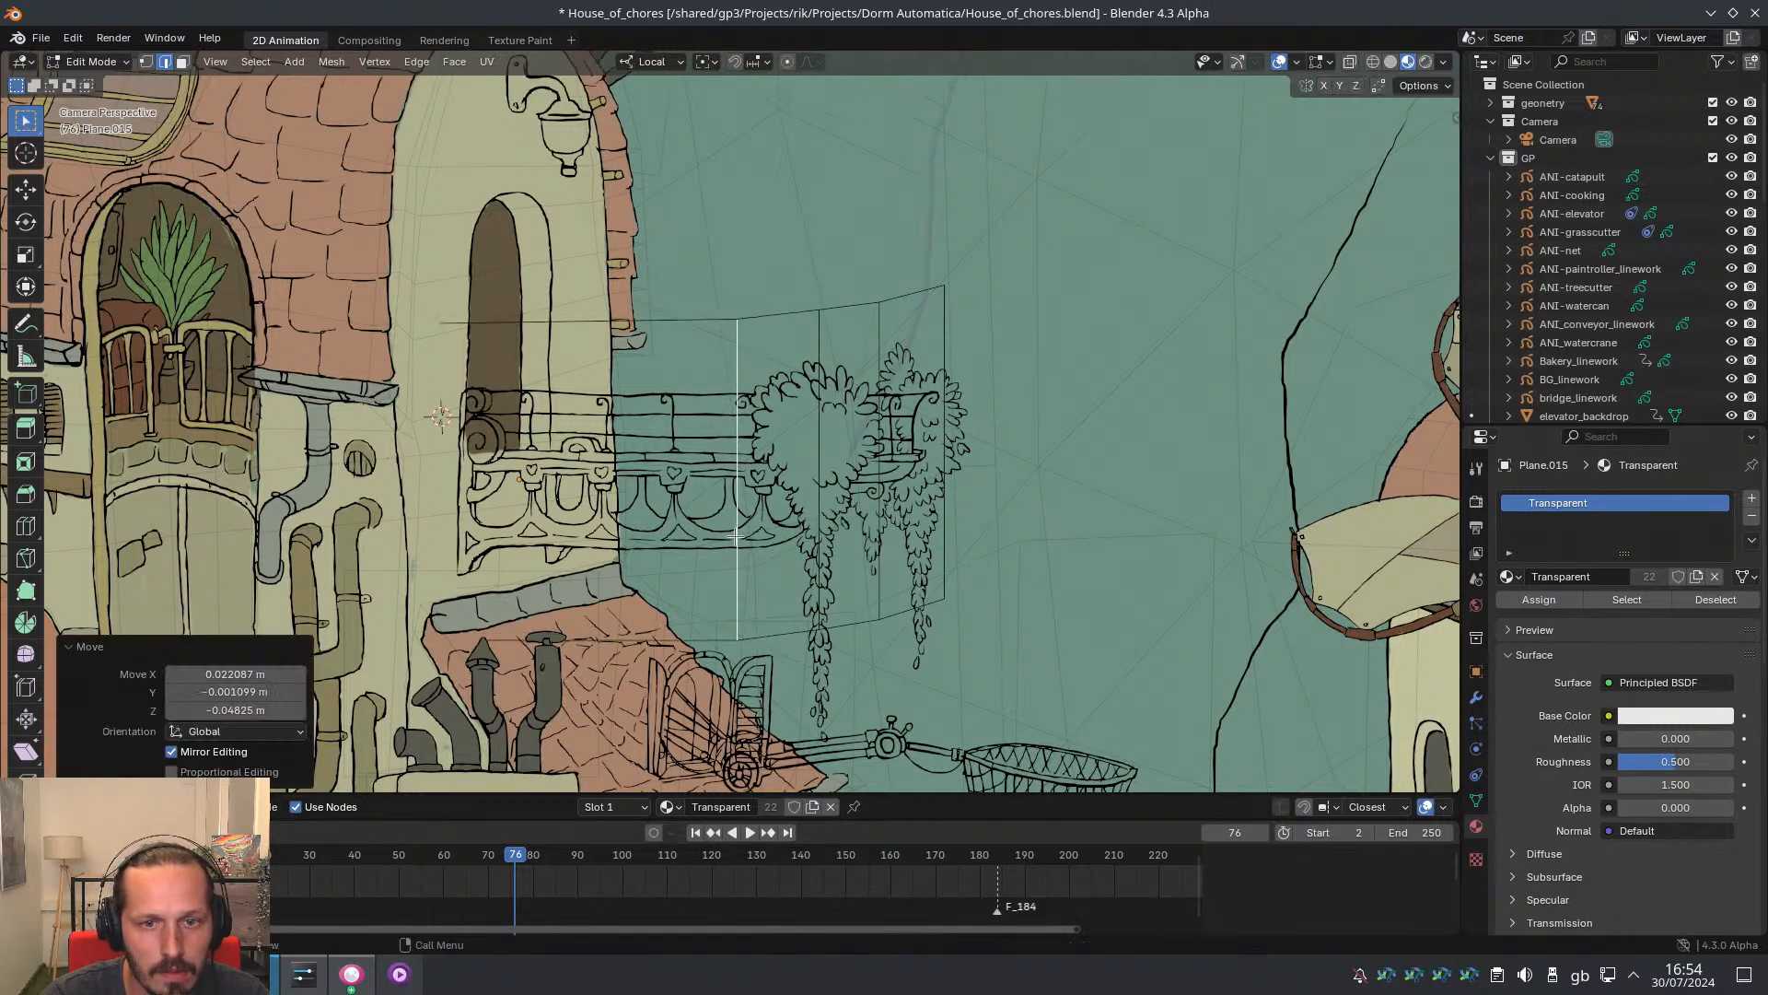
pyautogui.keyDown('shift'); pyautogui.moveTo(572, 496); pyautogui.dragTo(660, 485, button='middle'); pyautogui.keyUp('shift')
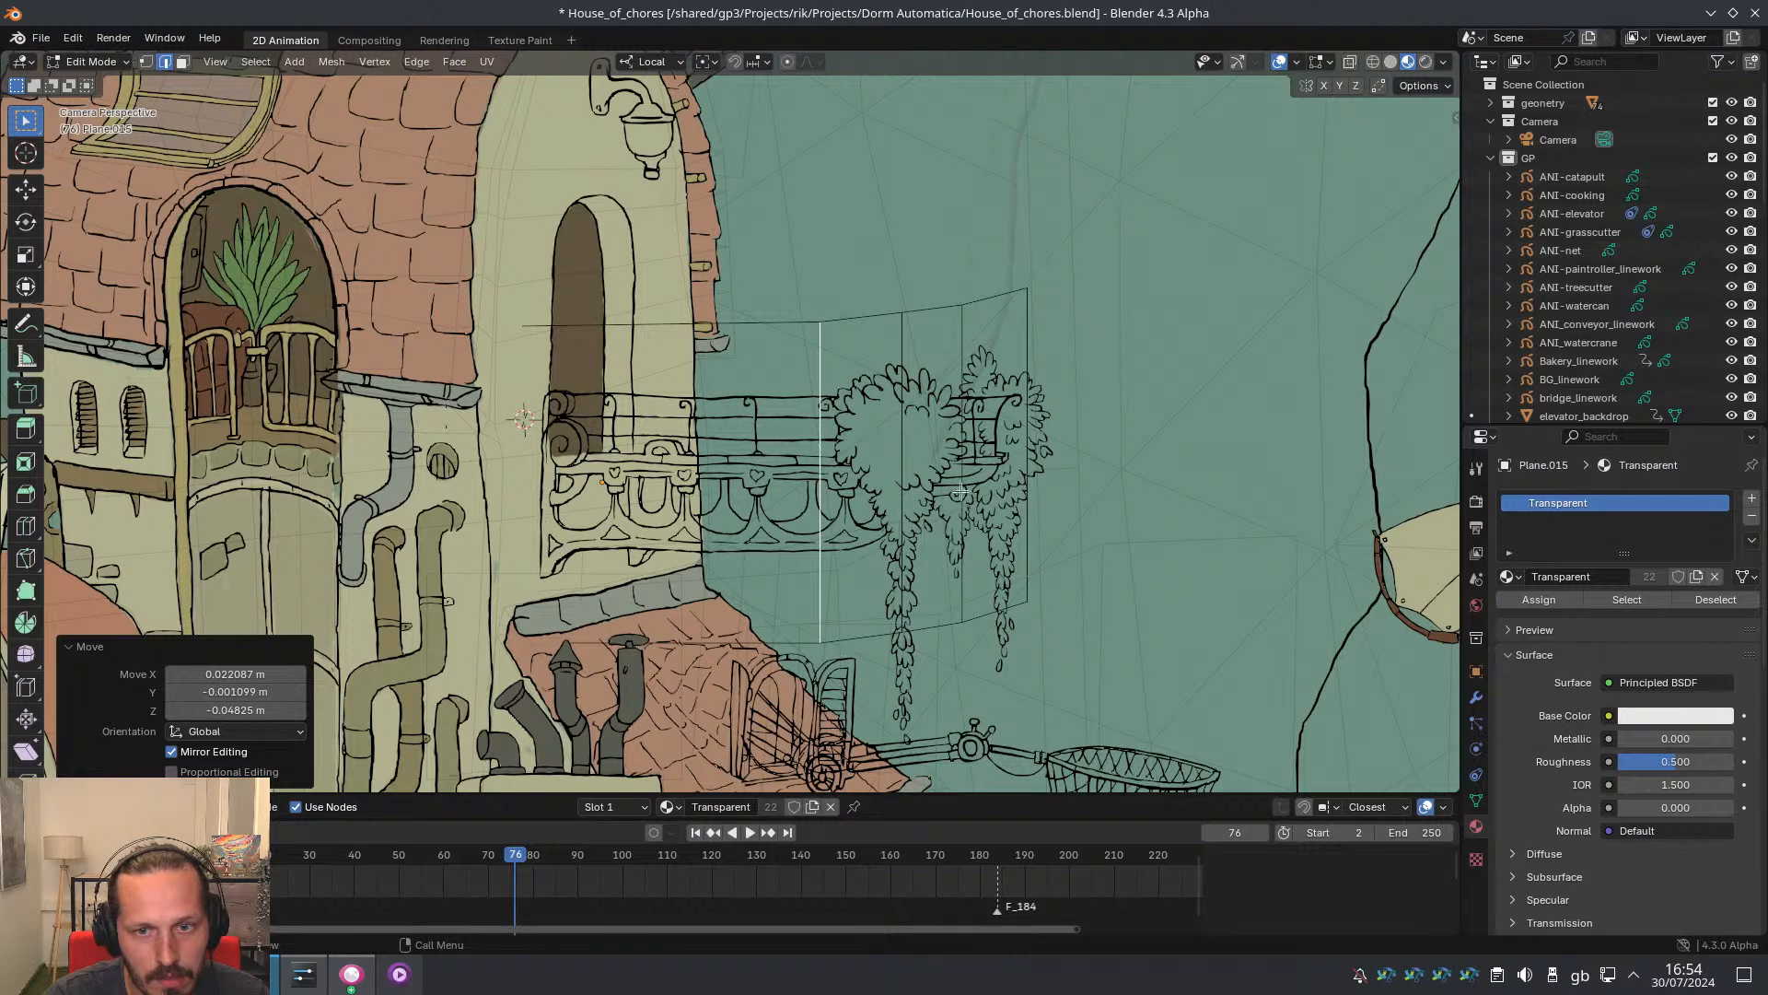
# Move the outermost vertical edge -0.014 m in X, -0.025 m in Y and 0.009 m in Z
pyautogui.click(1013, 505)
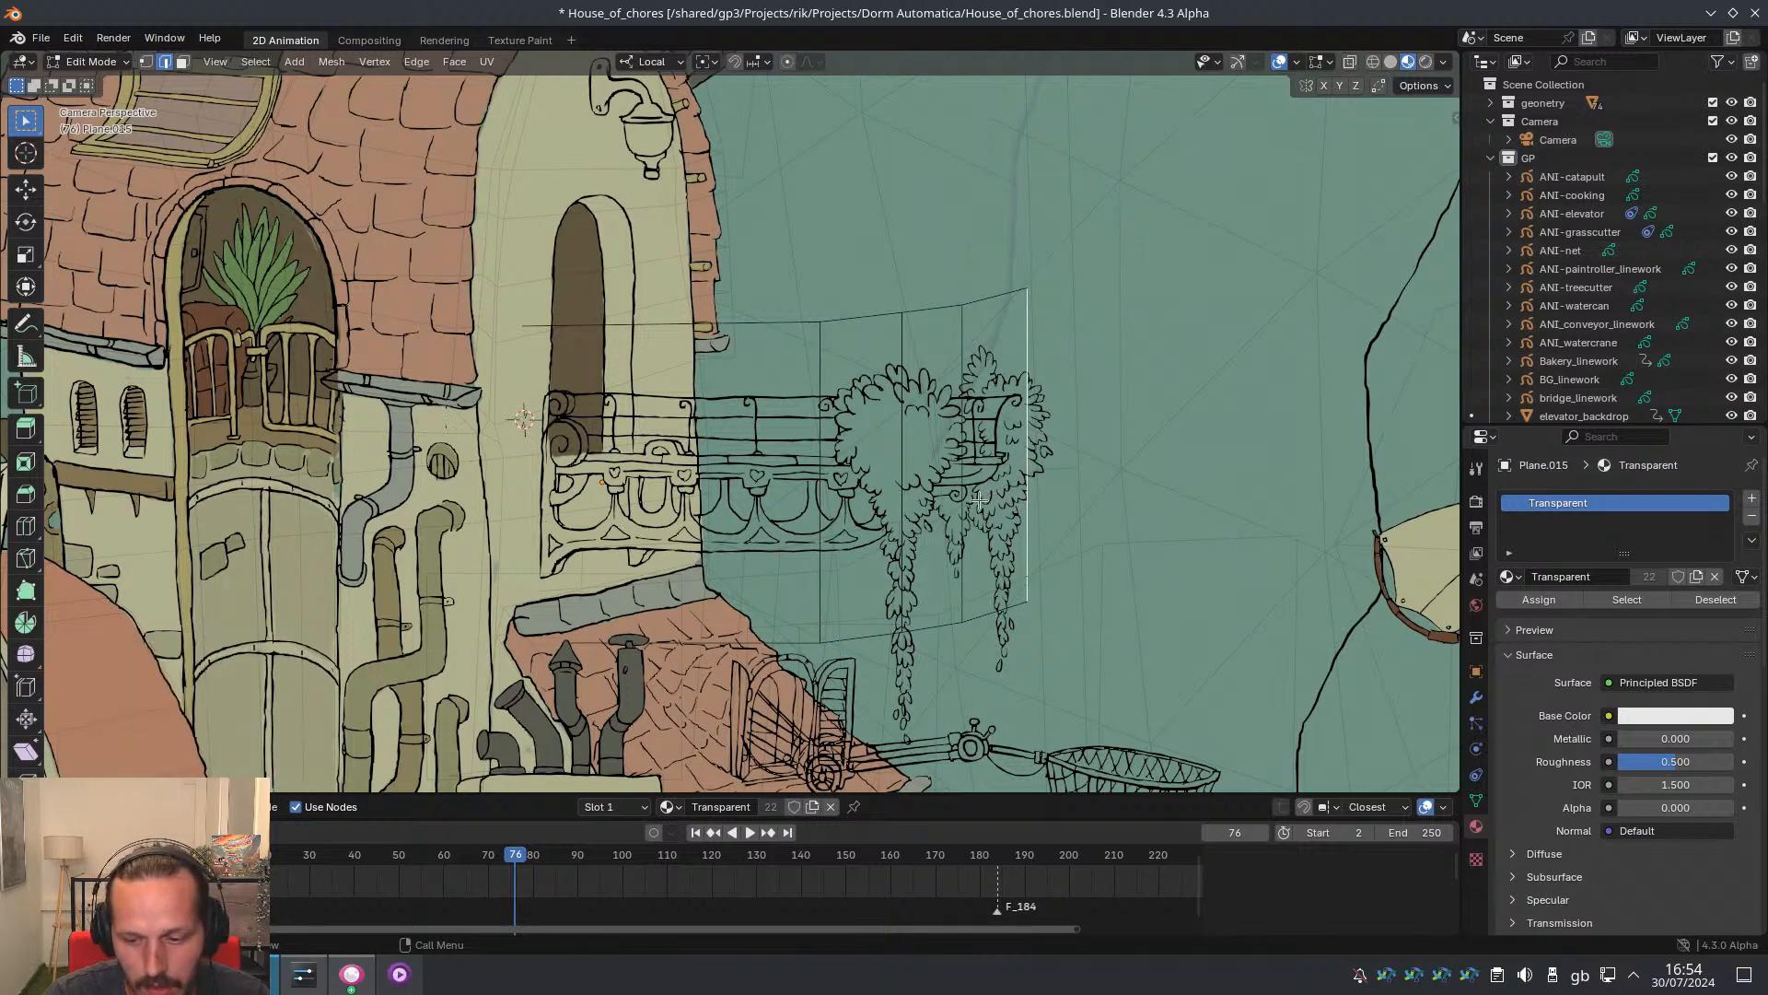
pyautogui.moveTo(1006, 418); pyautogui.dragTo(950, 544, button='middle')
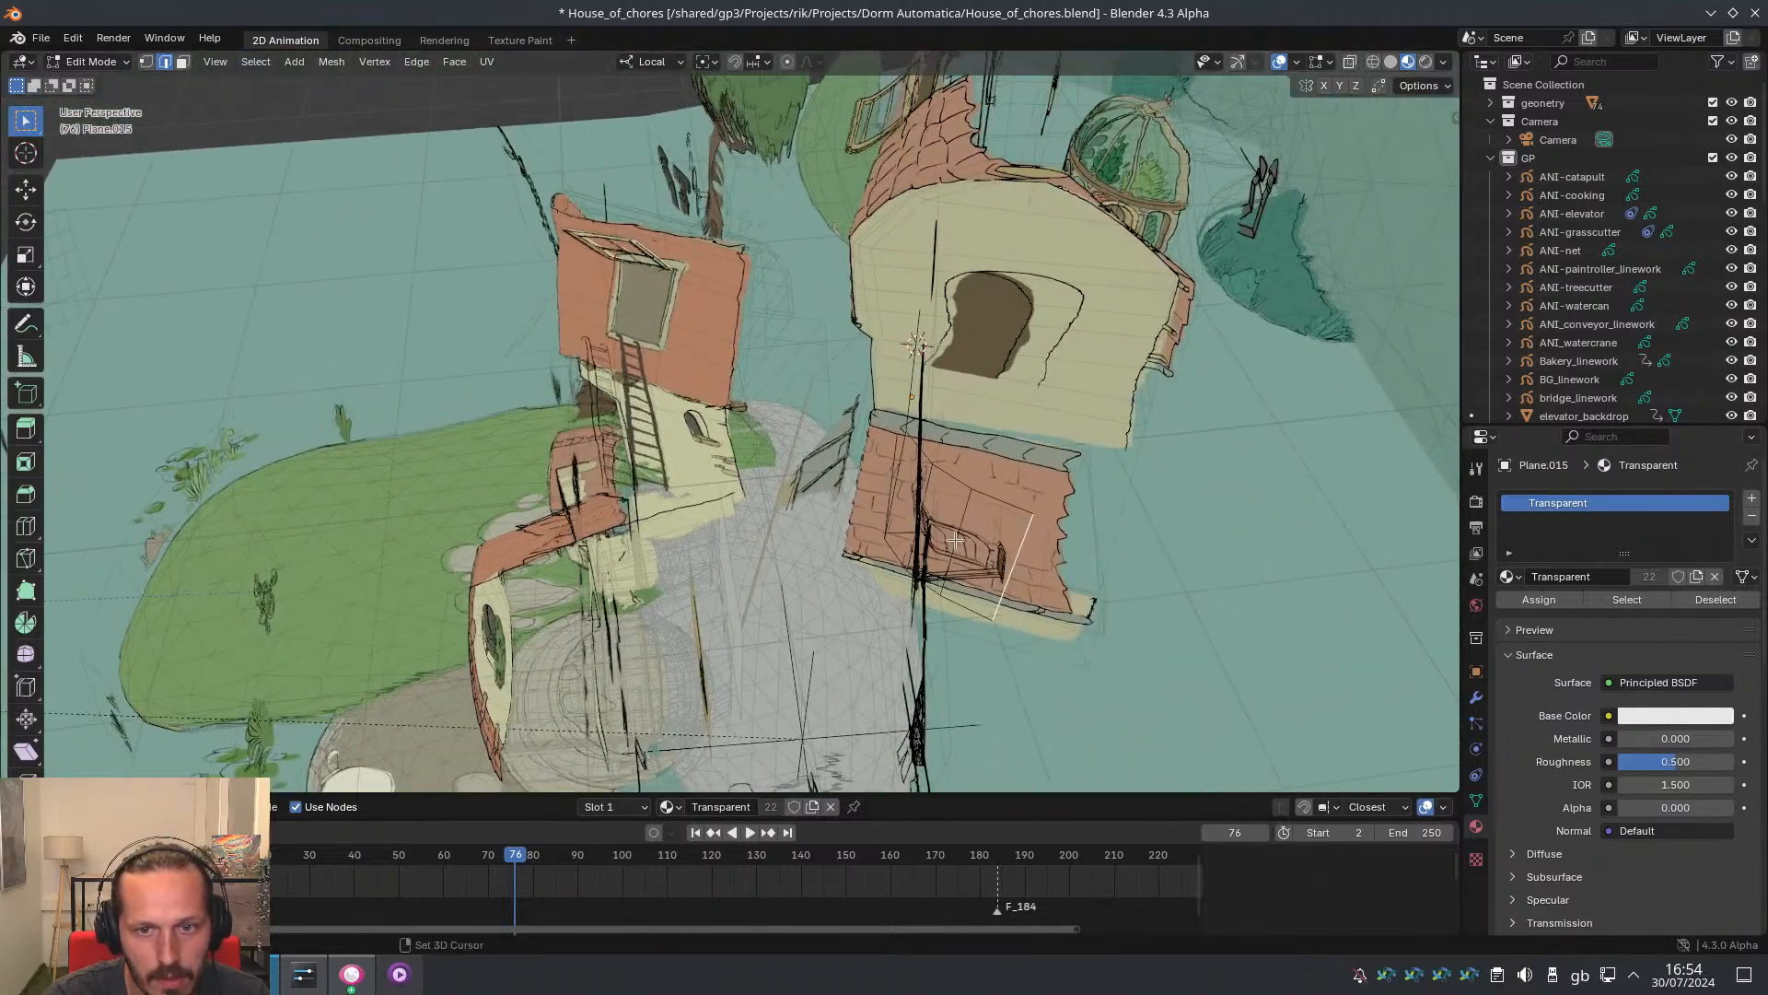
pyautogui.press('g')
pyautogui.click(919, 547)
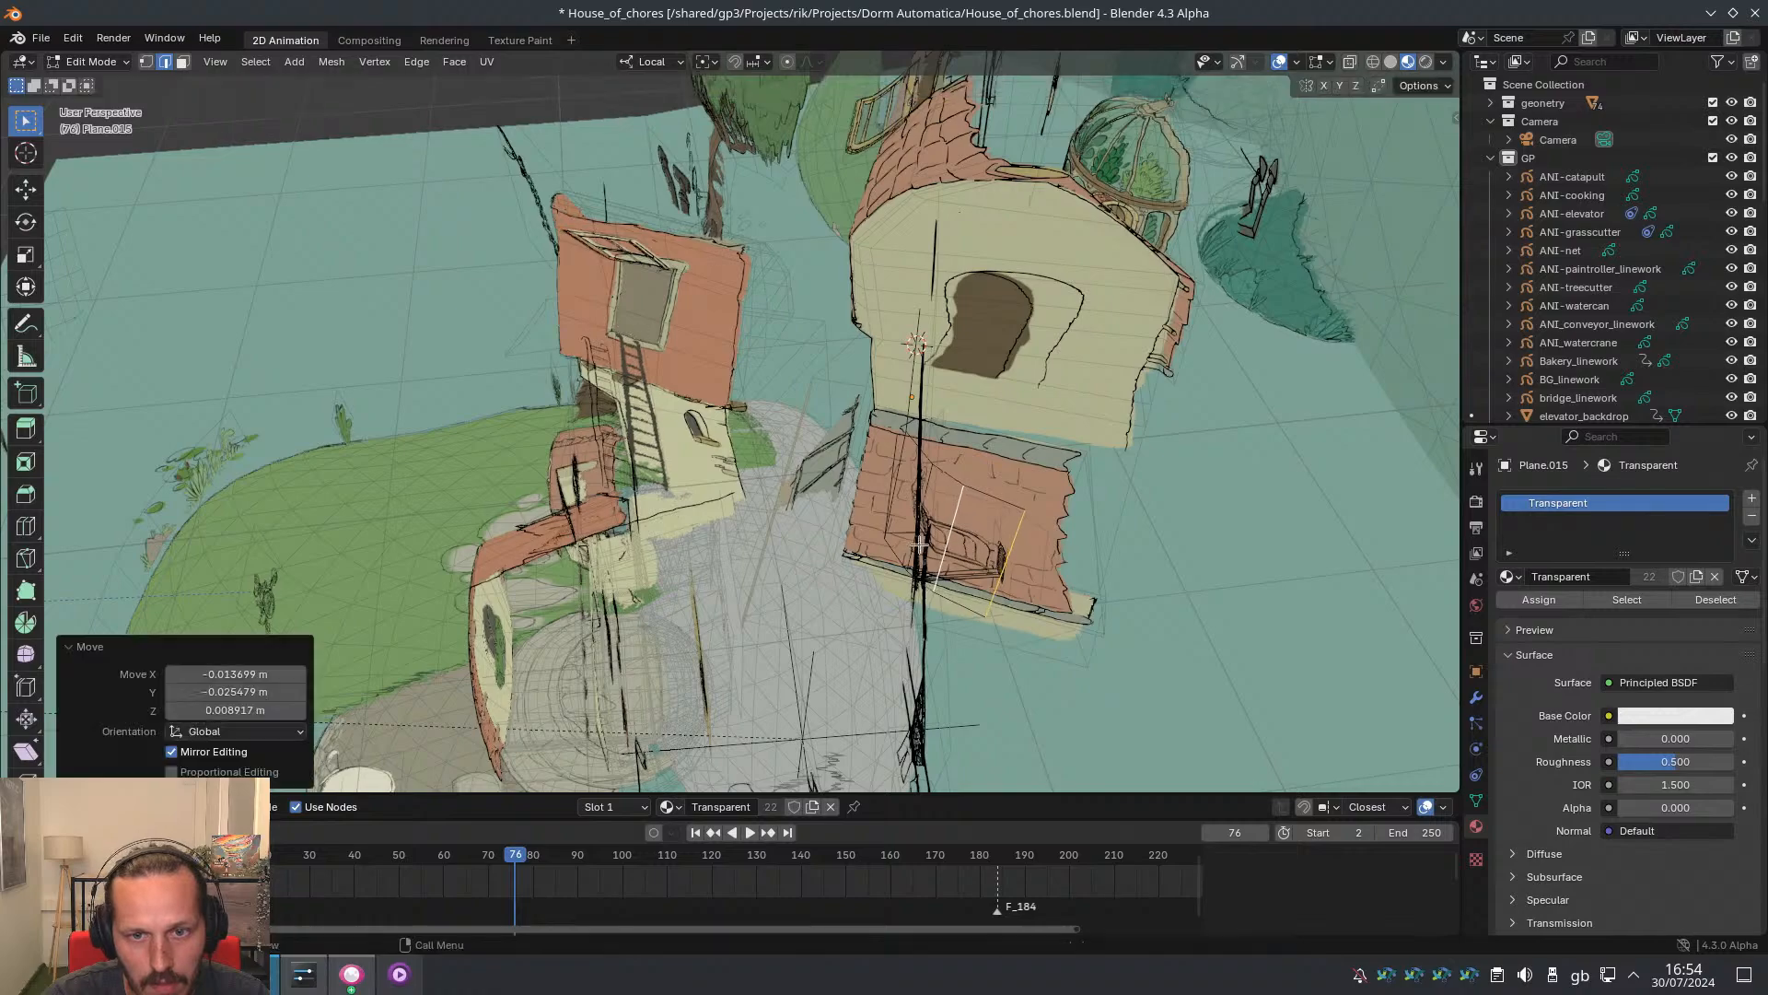
pyautogui.moveTo(919, 547)
pyautogui.mouseDown(button='middle')
pyautogui.moveTo(886, 558)
pyautogui.moveTo(869, 462)
pyautogui.moveTo(852, 479)
pyautogui.moveTo(864, 528)
pyautogui.mouseUp(button='middle')
# Return the plane to Object Mode and check its curved outline against the balcony linework in camera view
pyautogui.press('Tab')
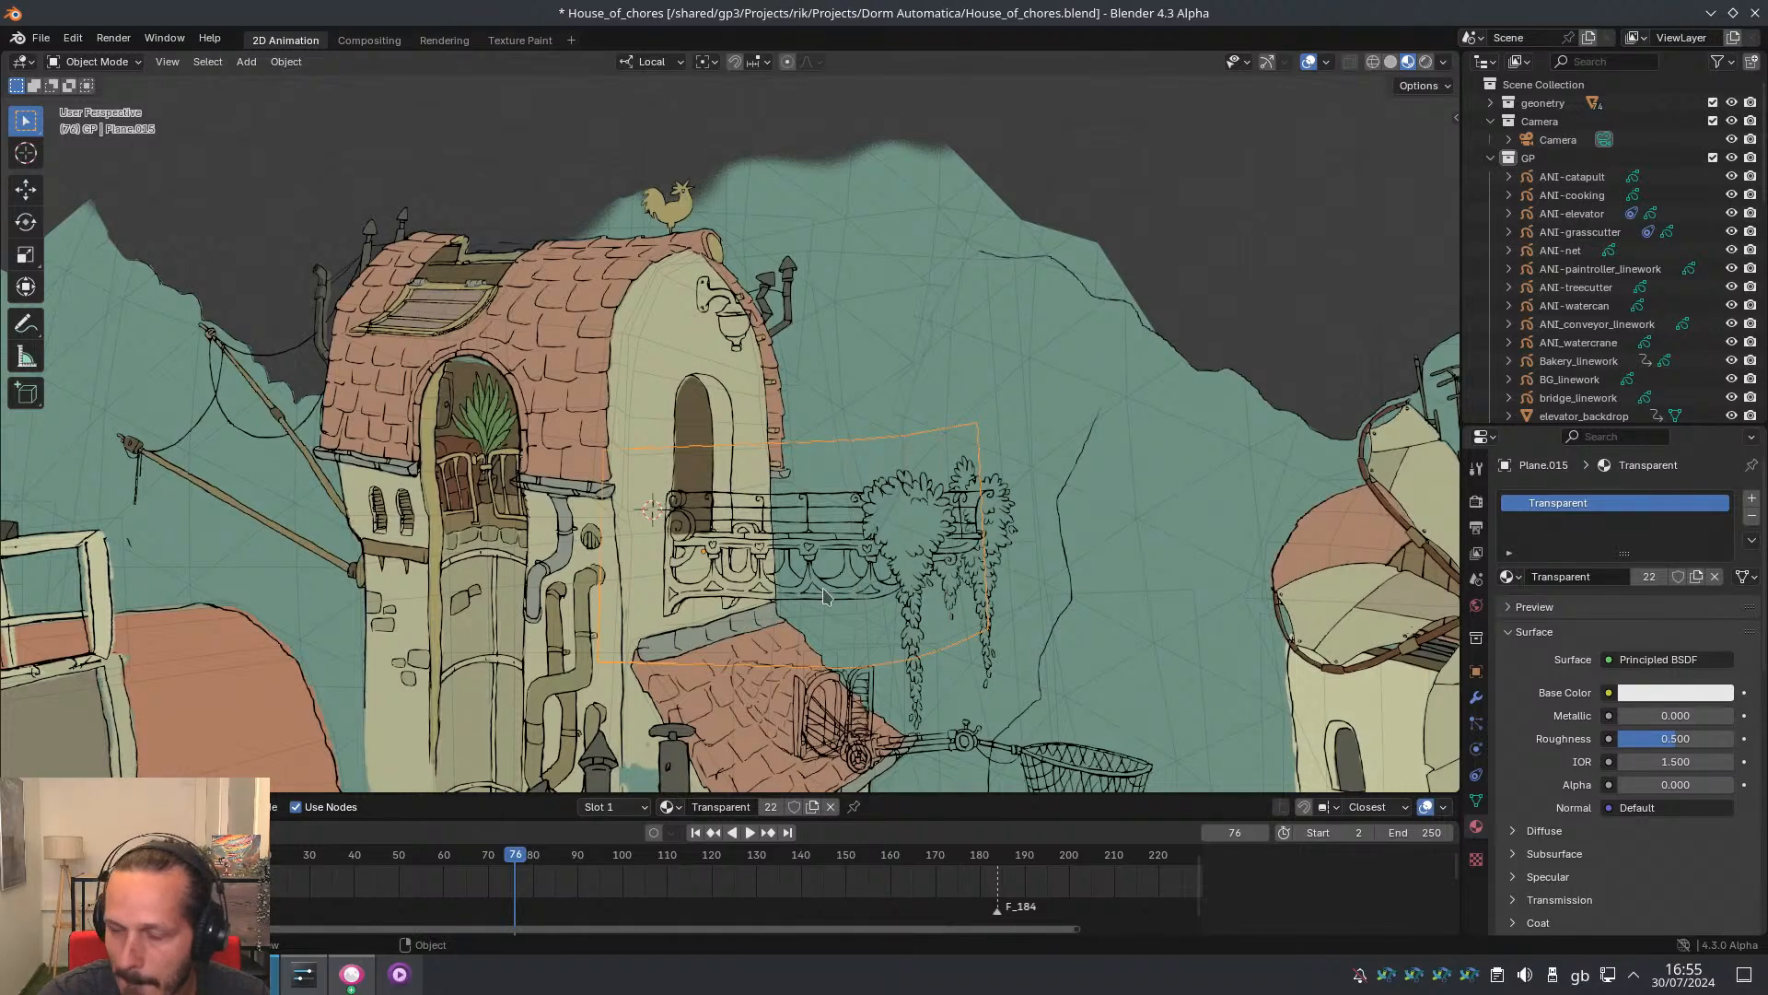
pyautogui.press('KP_0')
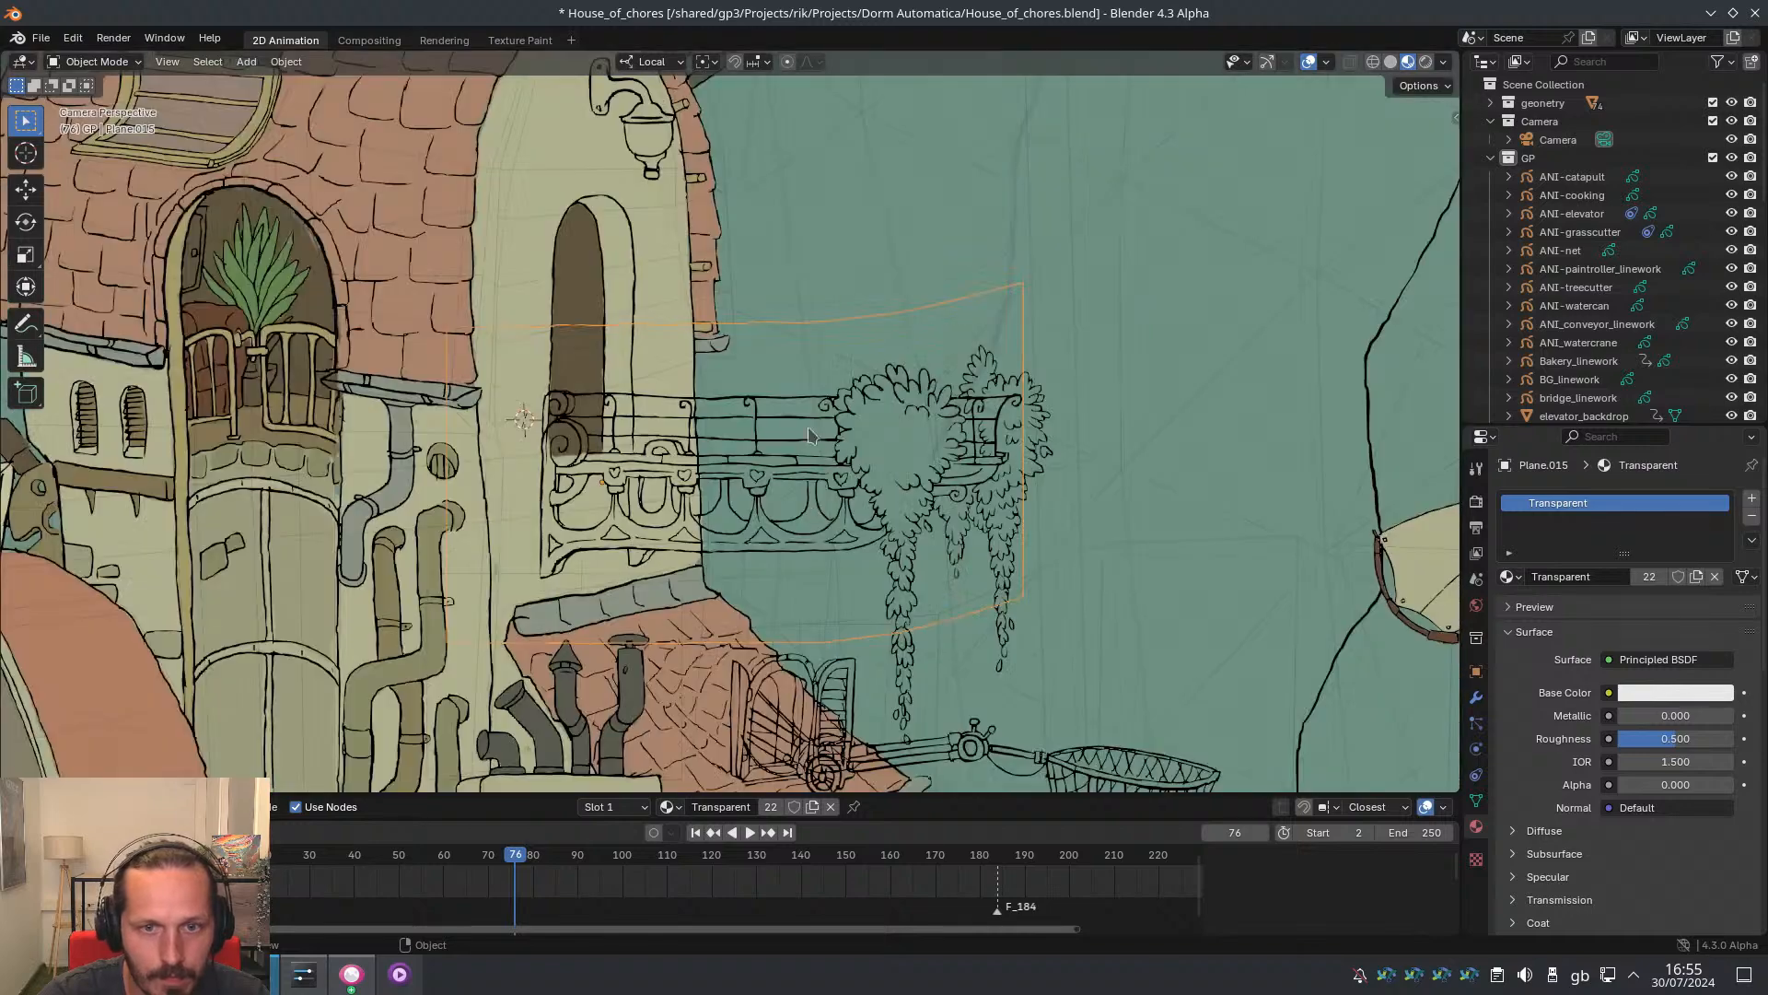
pyautogui.keyDown('ctrl'); pyautogui.moveTo(809, 432); pyautogui.dragTo(797, 375, button='middle'); pyautogui.keyUp('ctrl')
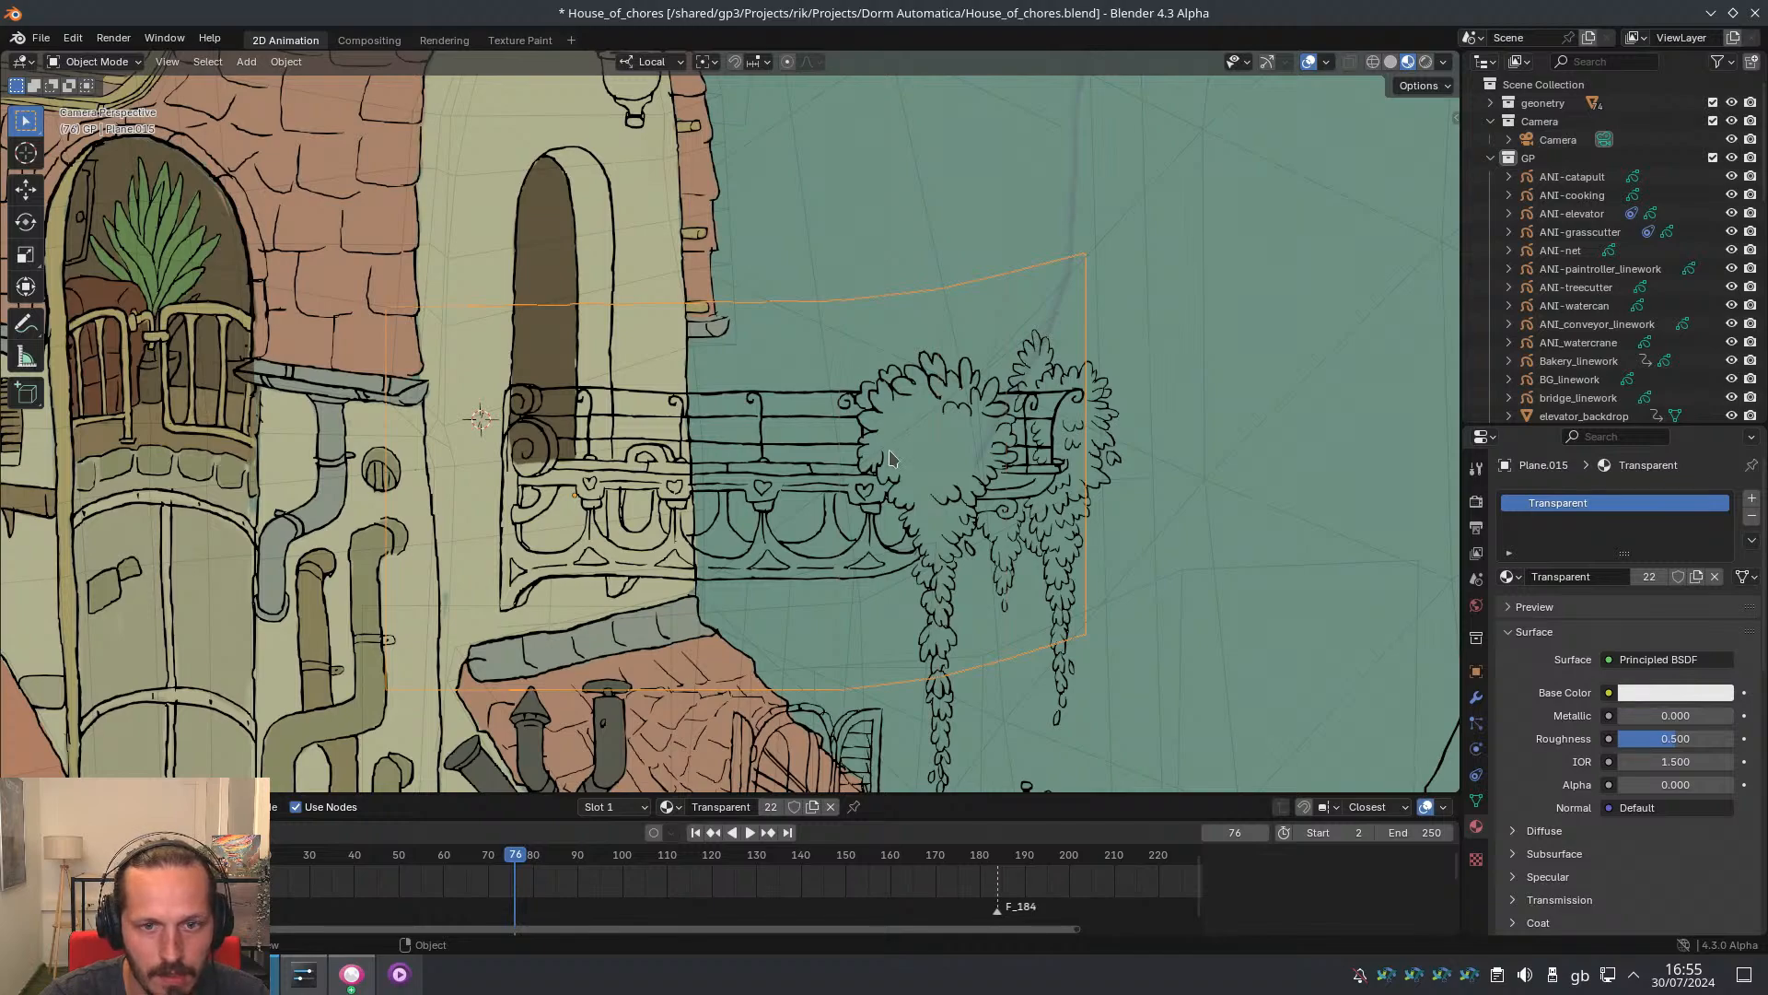
pyautogui.keyDown('ctrl'); pyautogui.moveTo(890, 458); pyautogui.dragTo(832, 402, button='middle'); pyautogui.keyUp('ctrl')
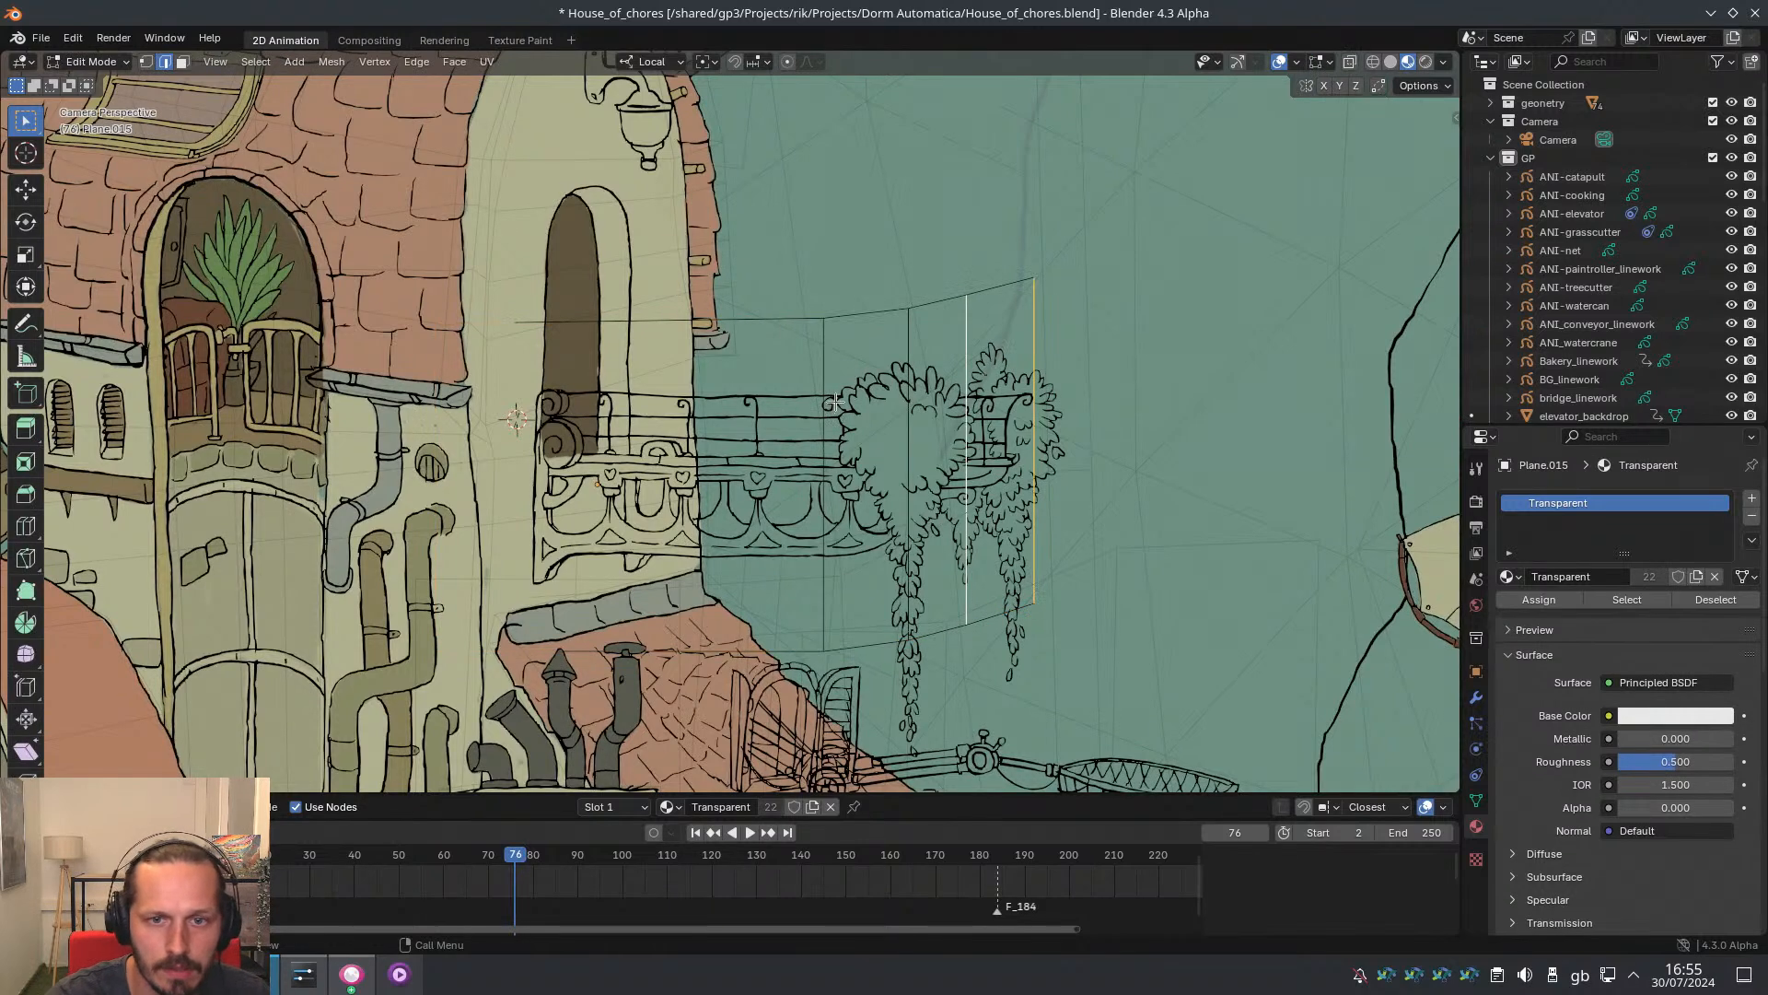
pyautogui.hotkey('ctrl', 'Tab')
pyautogui.click(717, 425)
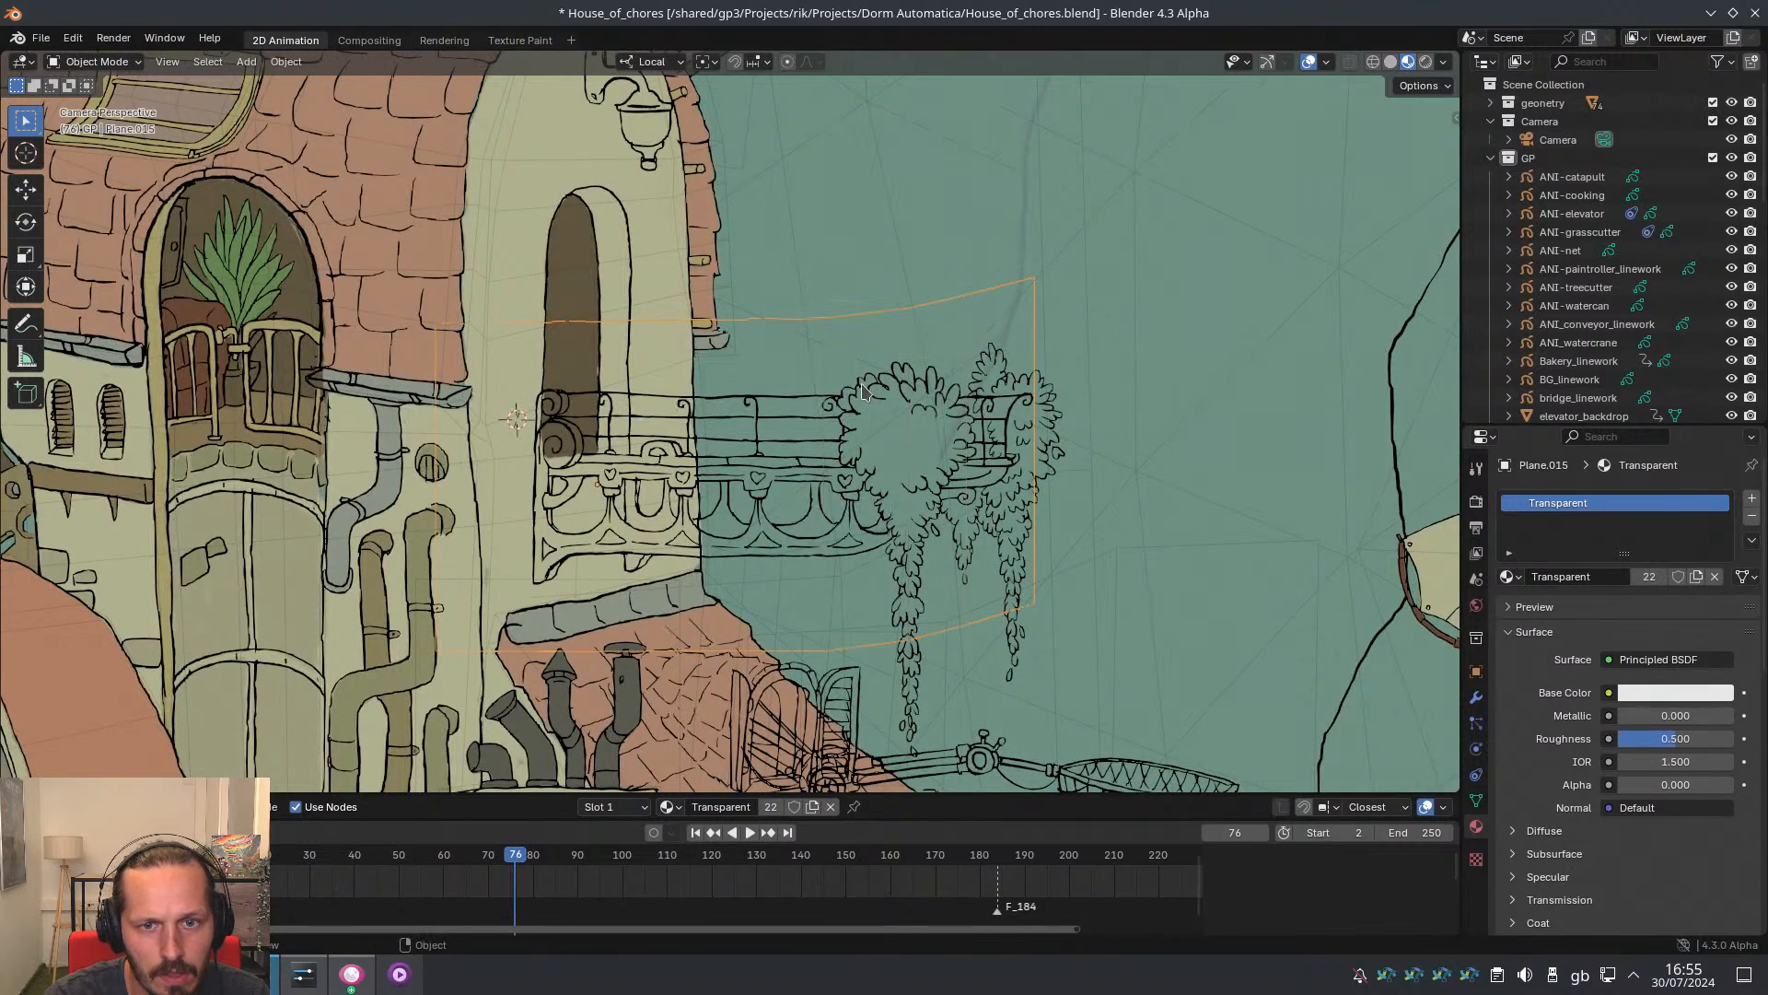
# Select the livingtower_linework object and lower its Grease Pencil layer opacity to 0.252
pyautogui.click(1045, 397)
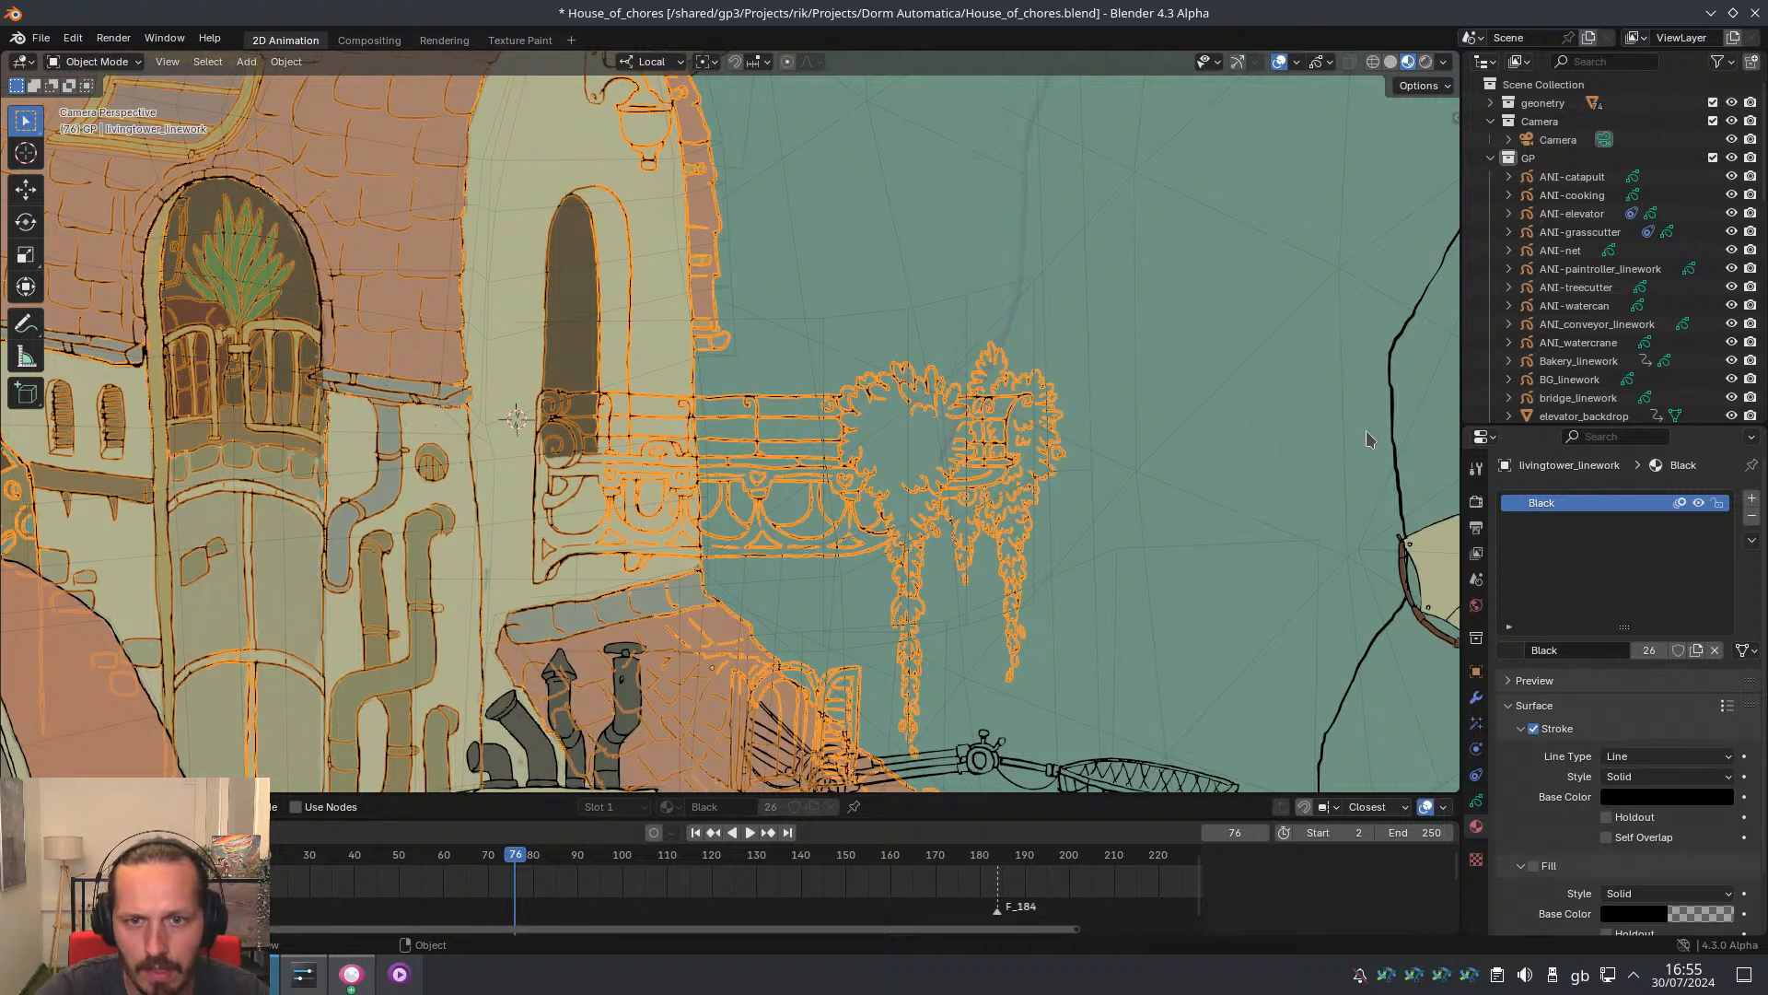
pyautogui.click(1476, 801)
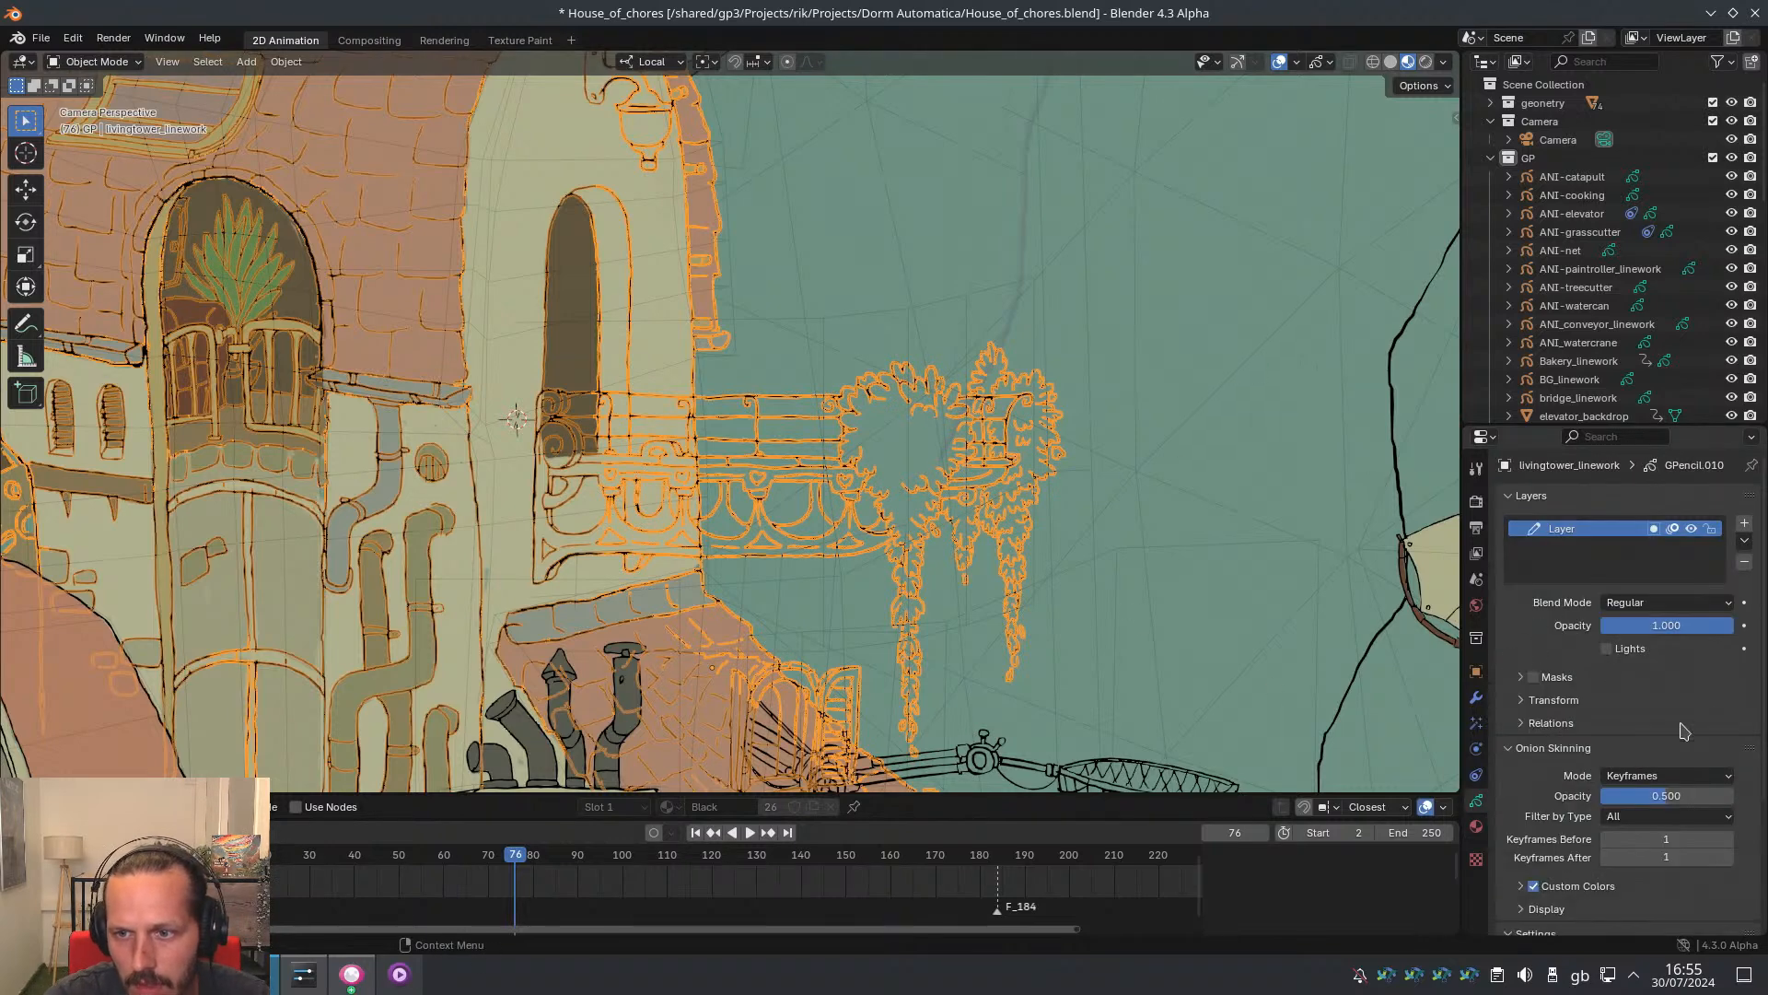
pyautogui.moveTo(1719, 629); pyautogui.dragTo(1610, 652)
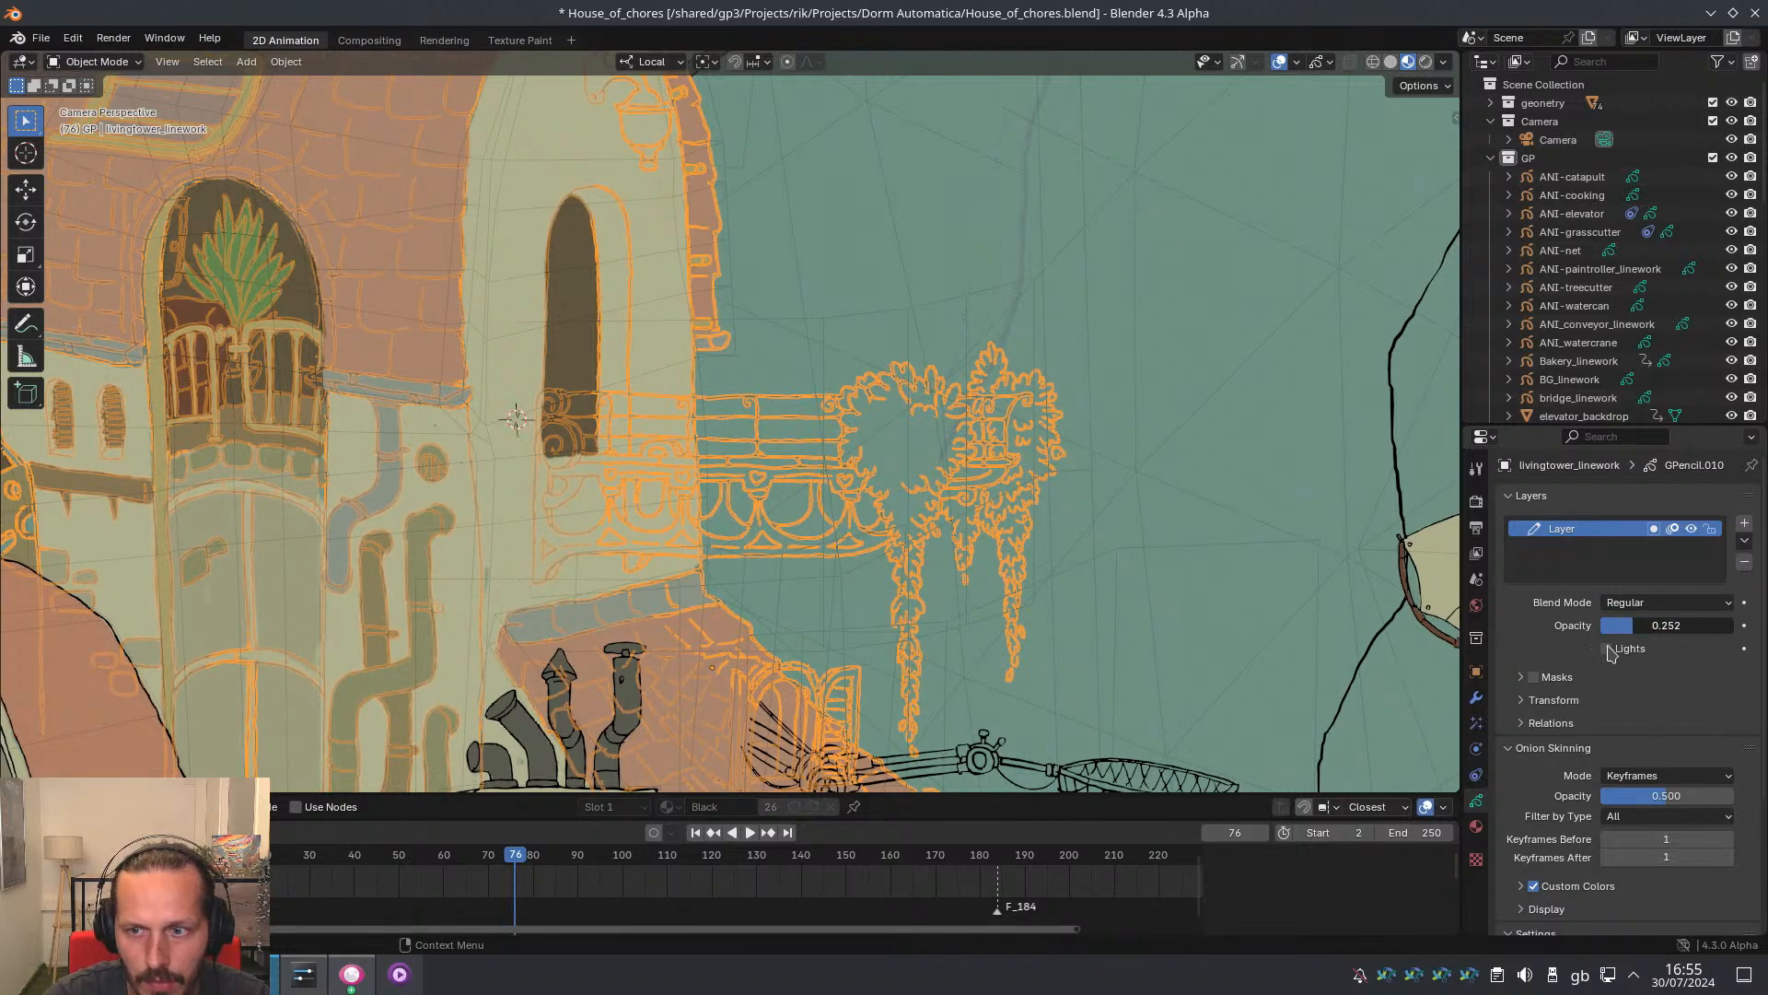
# Take the livingtower_linework object out of the selection and make the GP collection the active collection
pyautogui.click(1038, 411)
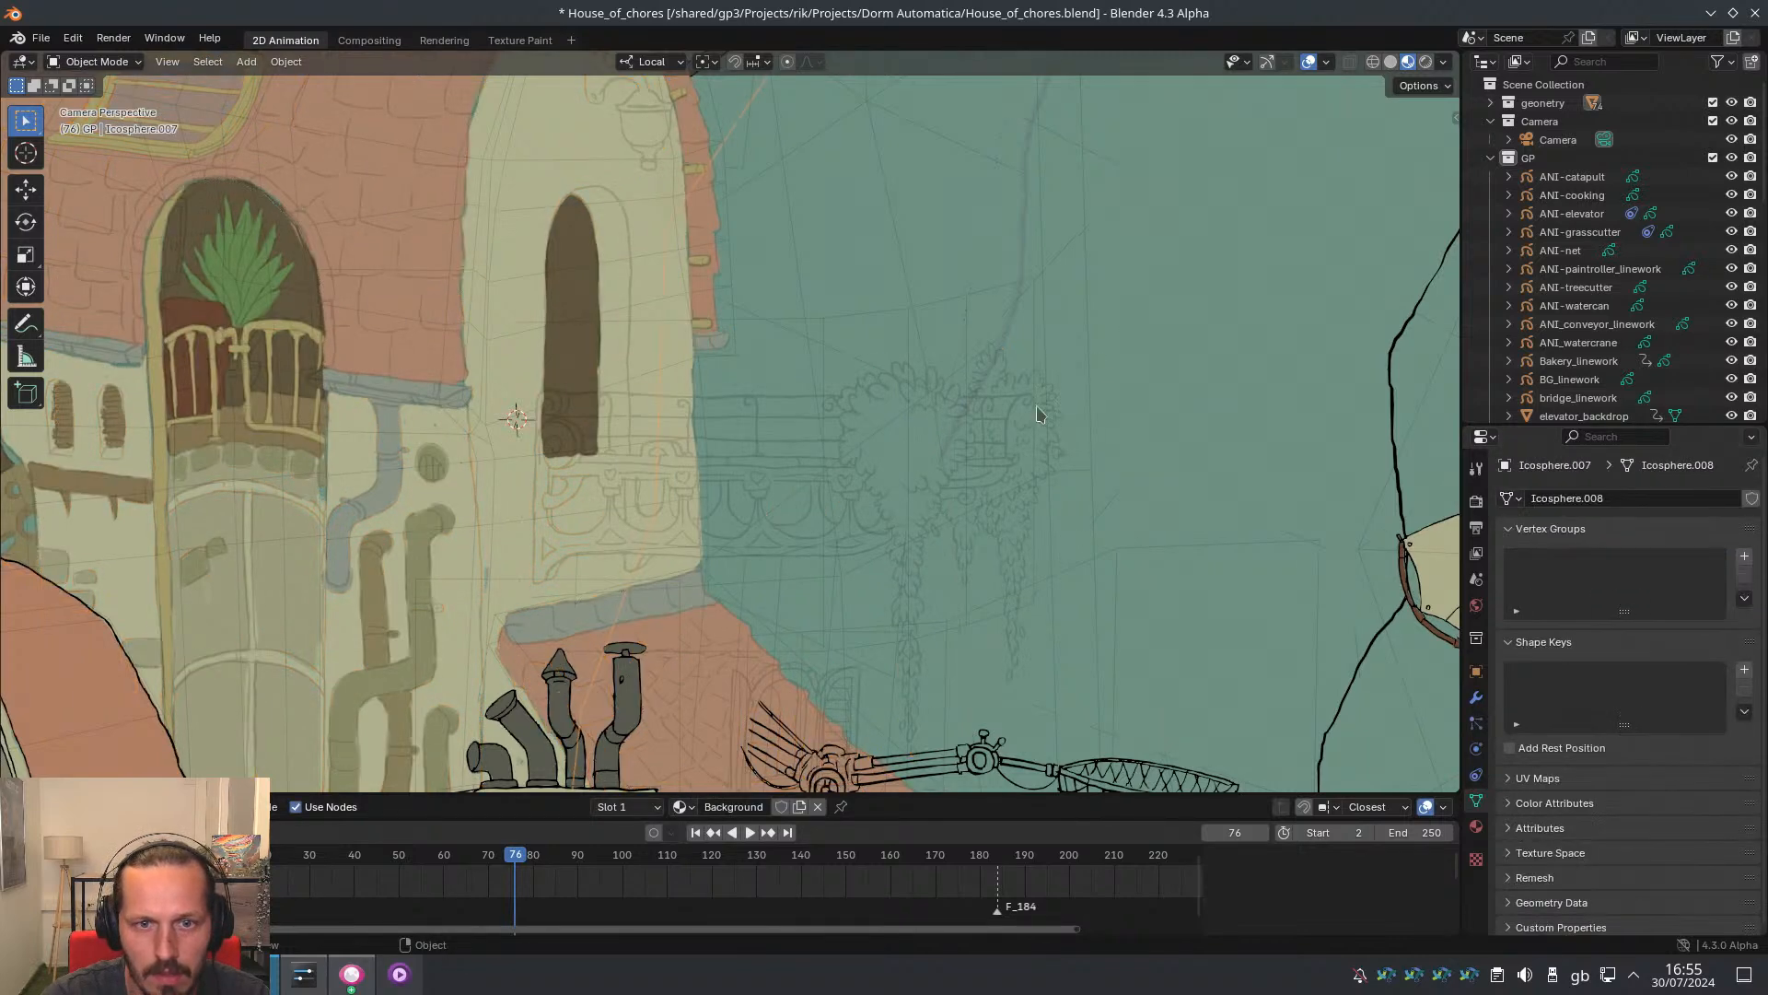
pyautogui.scroll(-5, 848, 435)
pyautogui.scroll(4, 503, 166)
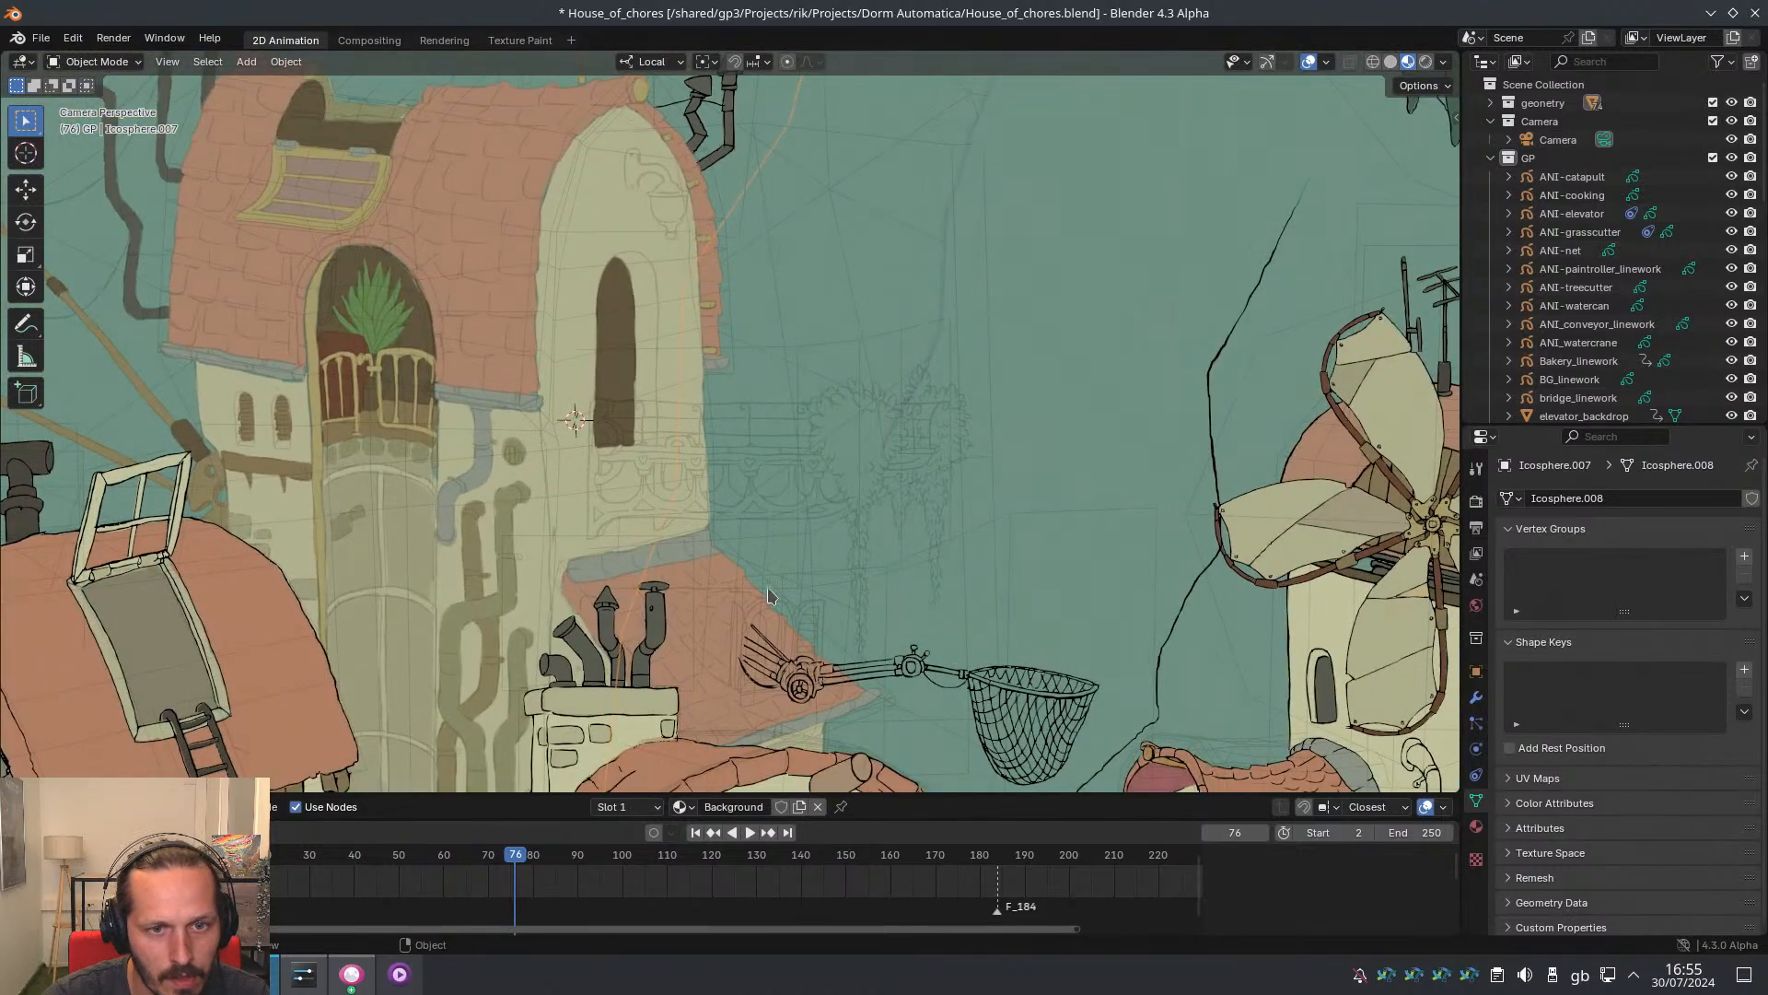
pyautogui.scroll(3, 976, 523)
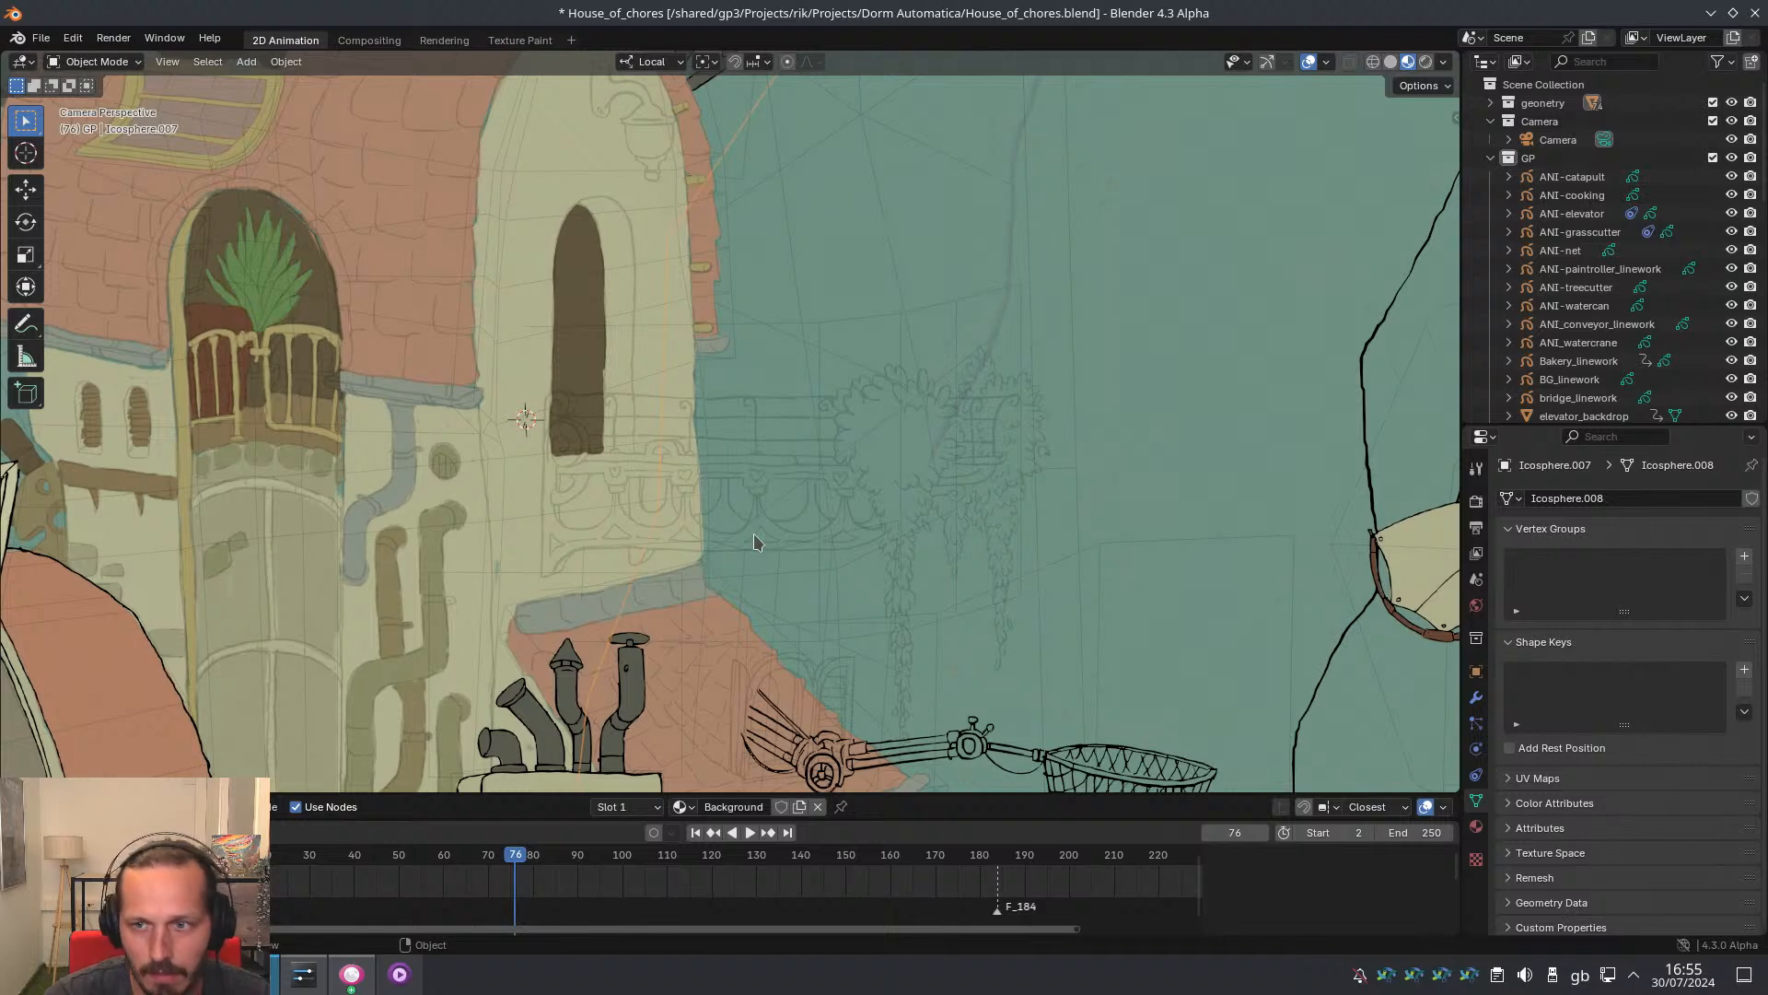
pyautogui.click(1528, 158)
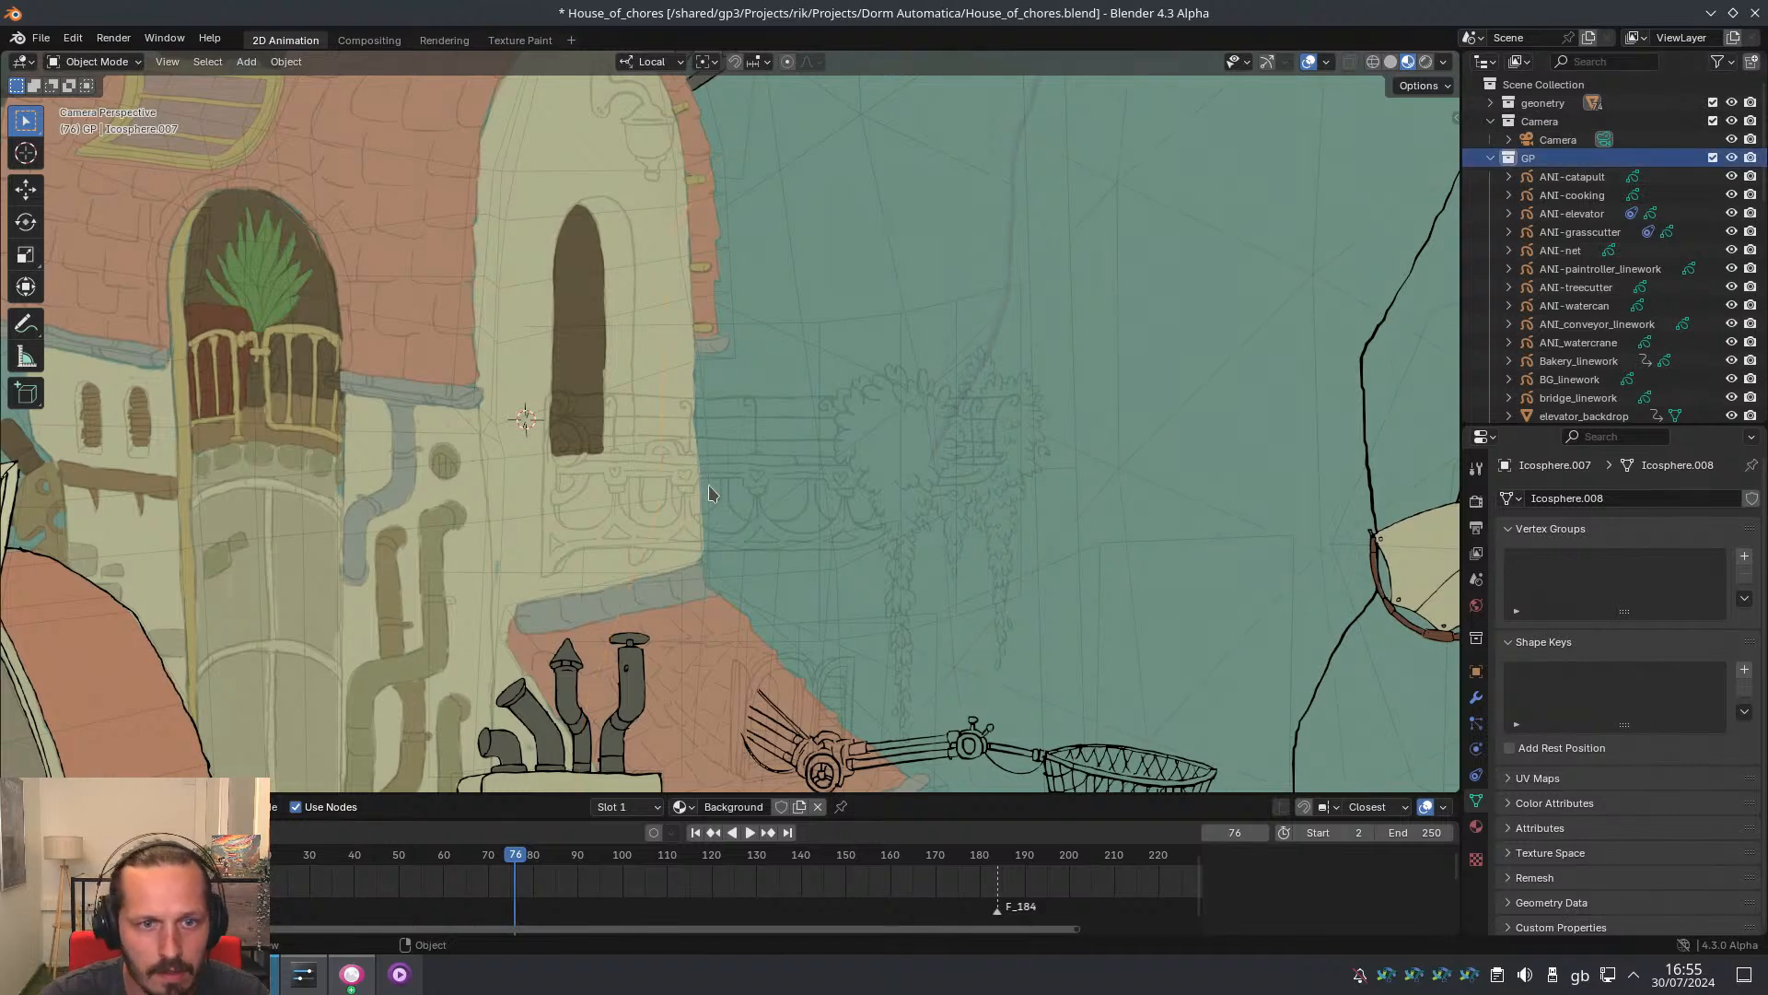
# Place the 3D cursor on the tower wall beside the arched window and add a blank Grease Pencil object there
pyautogui.keyDown('shift'); pyautogui.rightClick(547, 441); pyautogui.keyUp('shift')
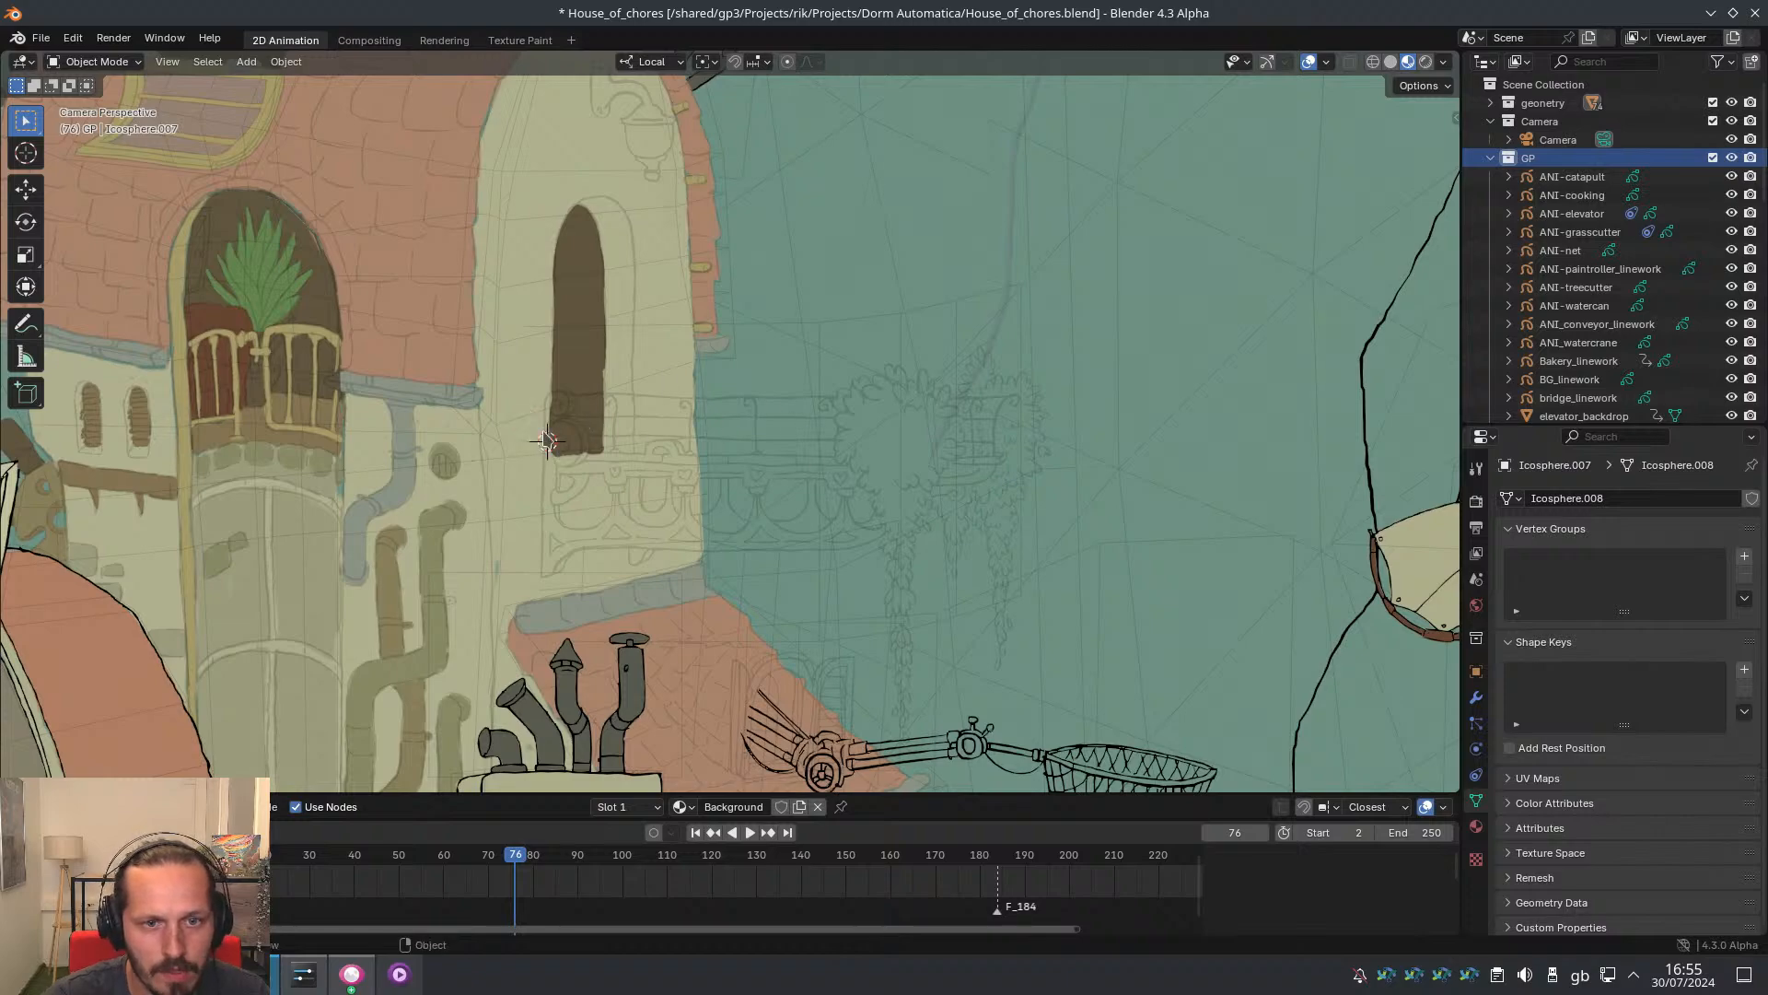
pyautogui.moveTo(723, 442); pyautogui.dragTo(772, 409, button='middle')
pyautogui.keyDown('shift'); pyautogui.rightClick(776, 431); pyautogui.keyUp('shift')
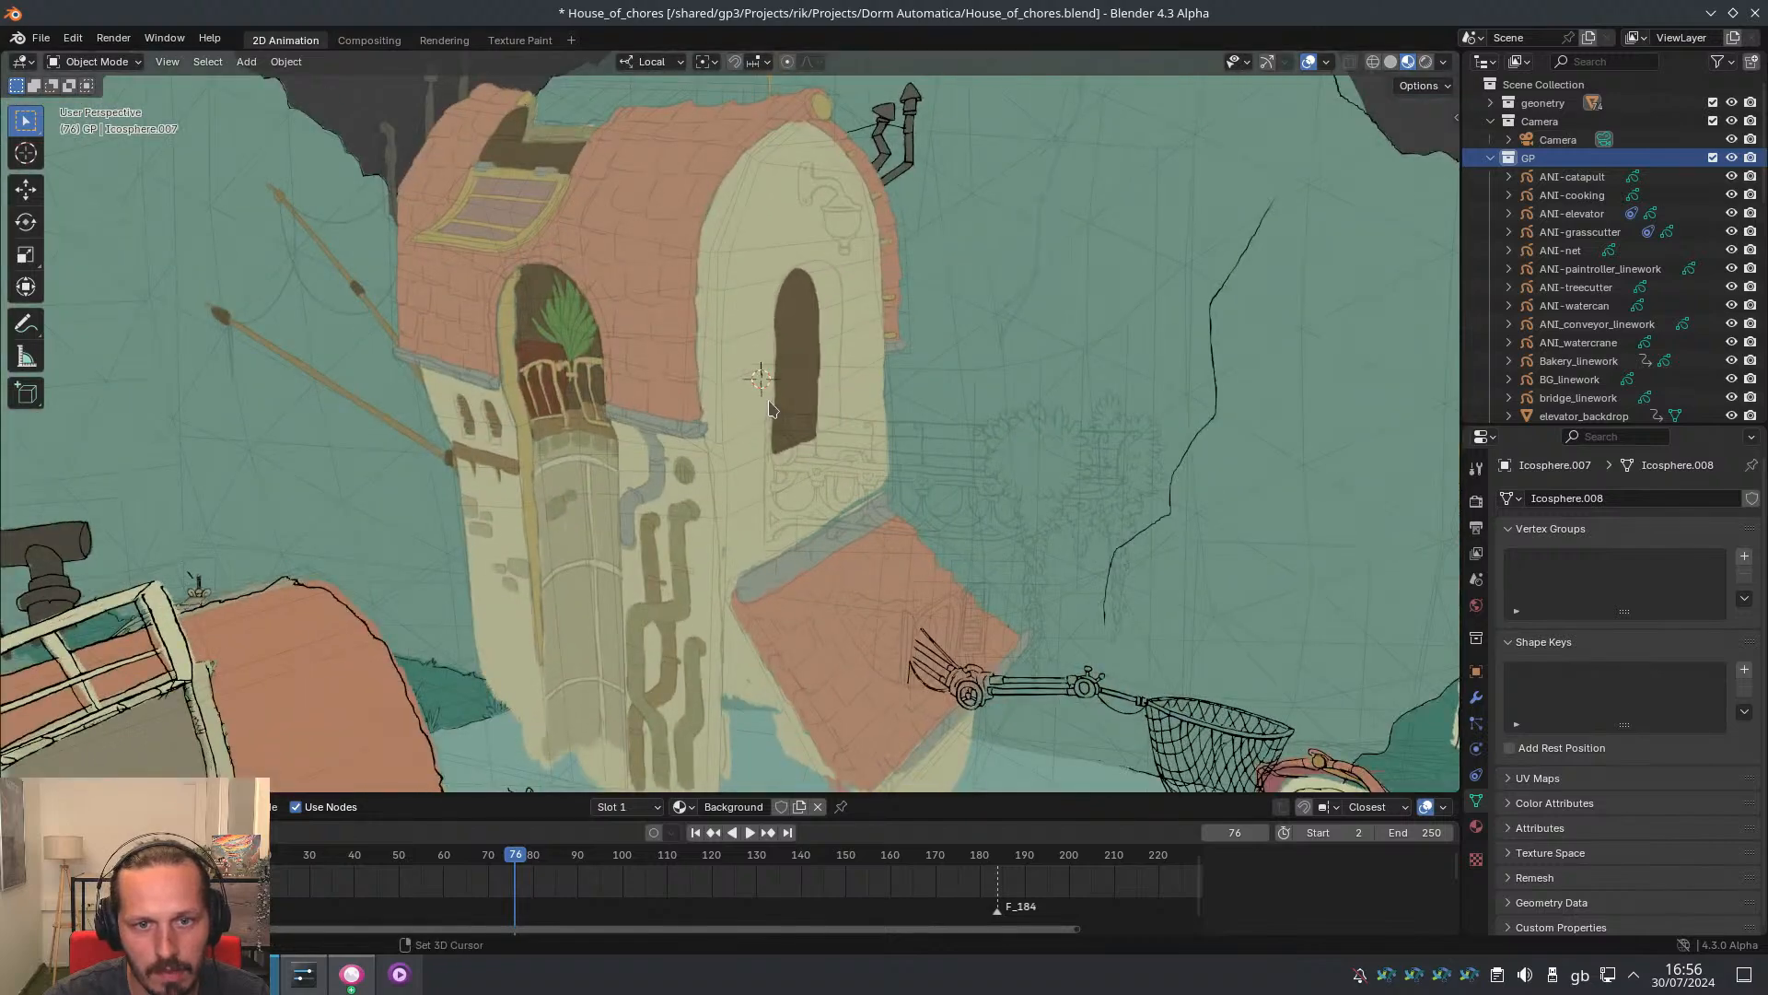
pyautogui.keyDown('shift'); pyautogui.rightClick(766, 400); pyautogui.keyUp('shift')
pyautogui.hotkey('shift', 'a')
pyautogui.moveTo(771, 486)
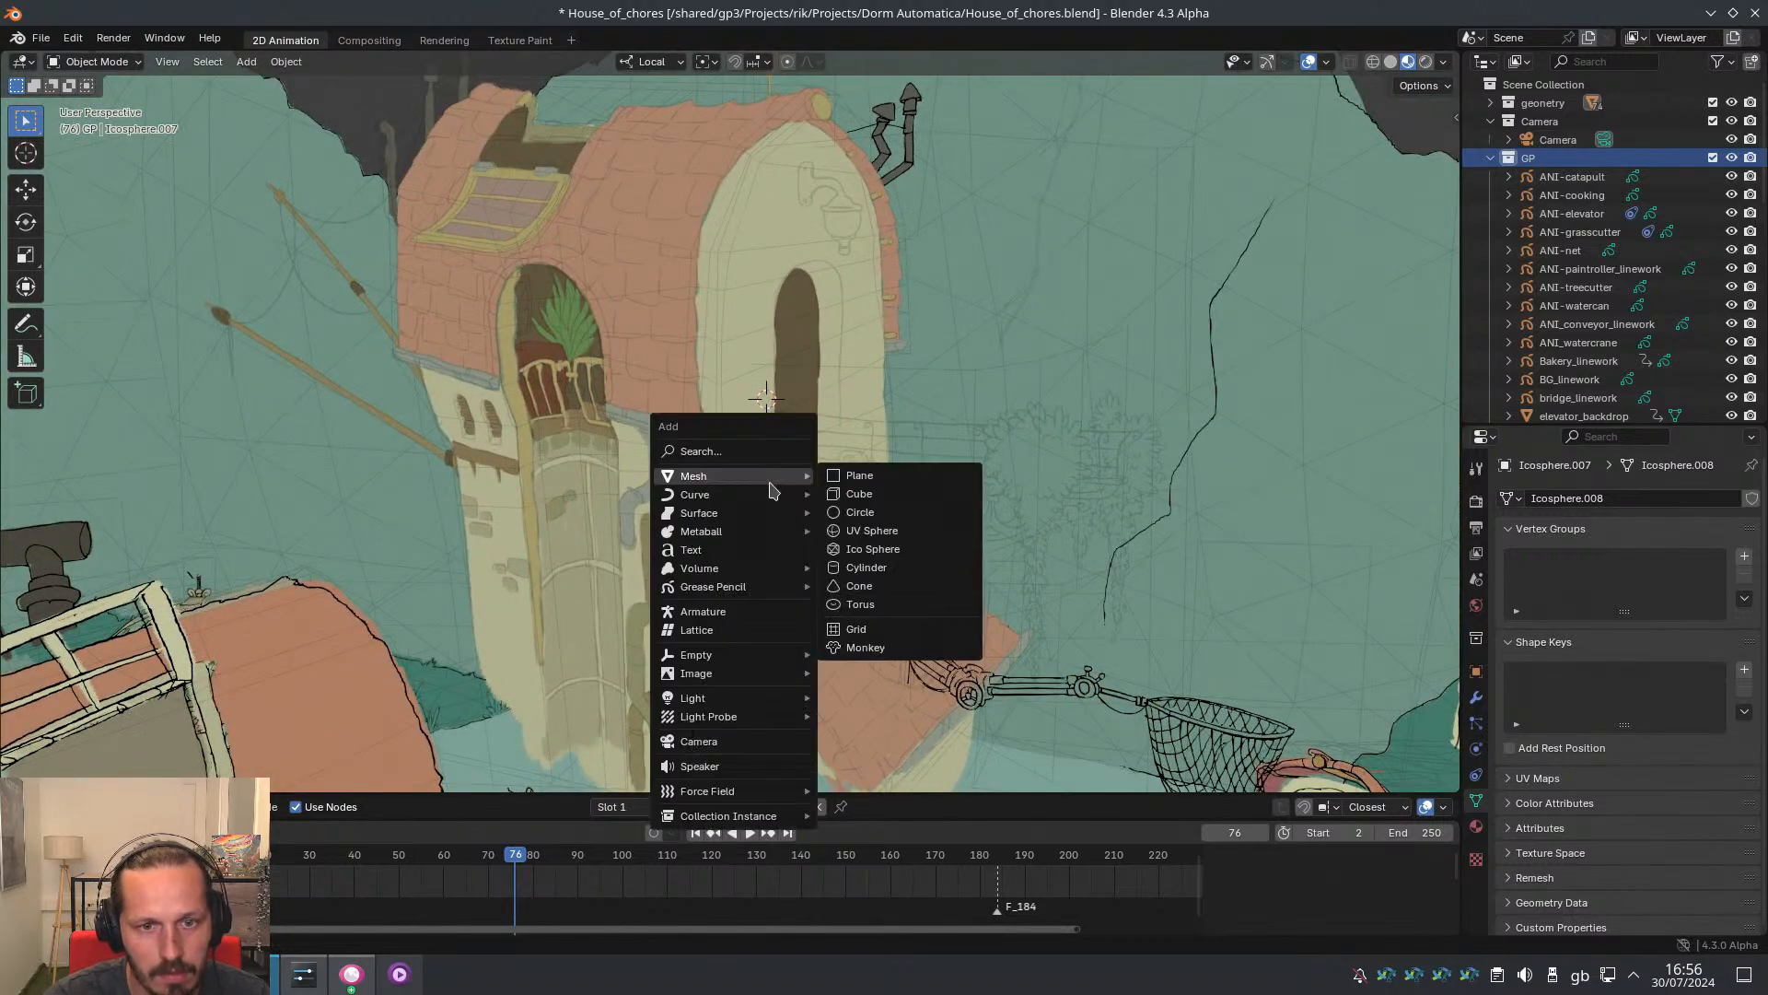
pyautogui.moveTo(769, 590)
pyautogui.click(866, 594)
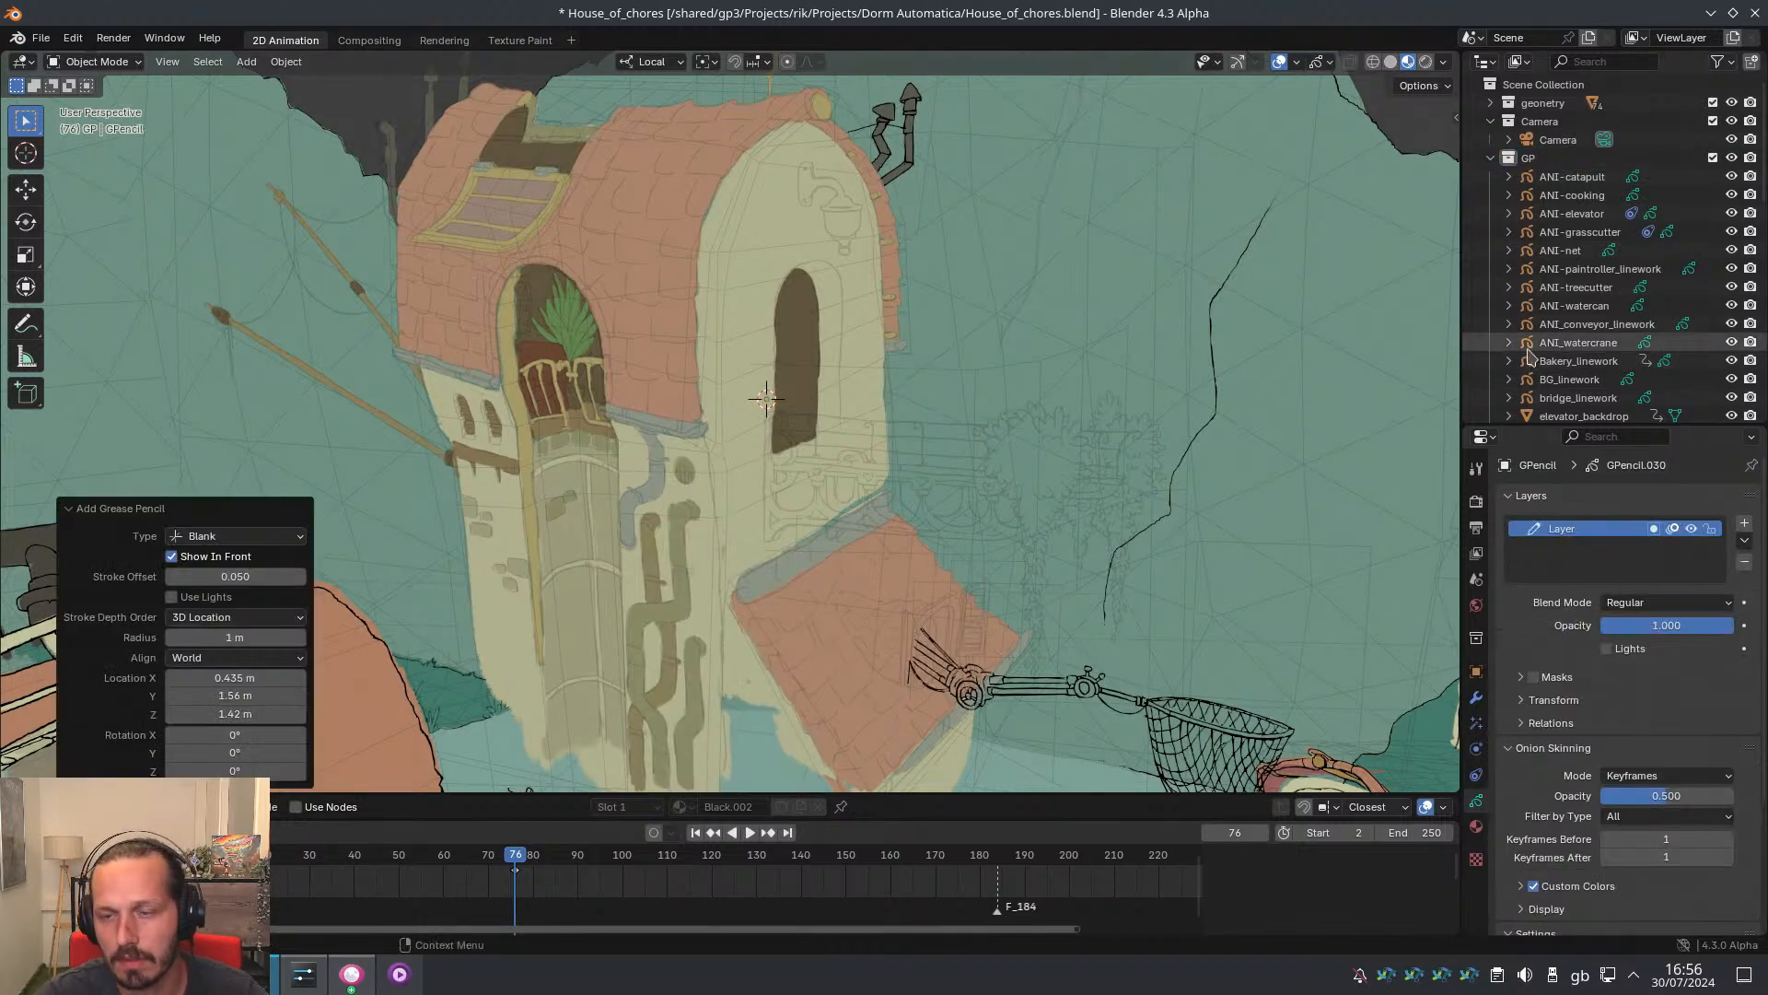
# Rename the newly added Grease Pencil object to Balcony_new
pyautogui.scroll(-4, 1547, 322)
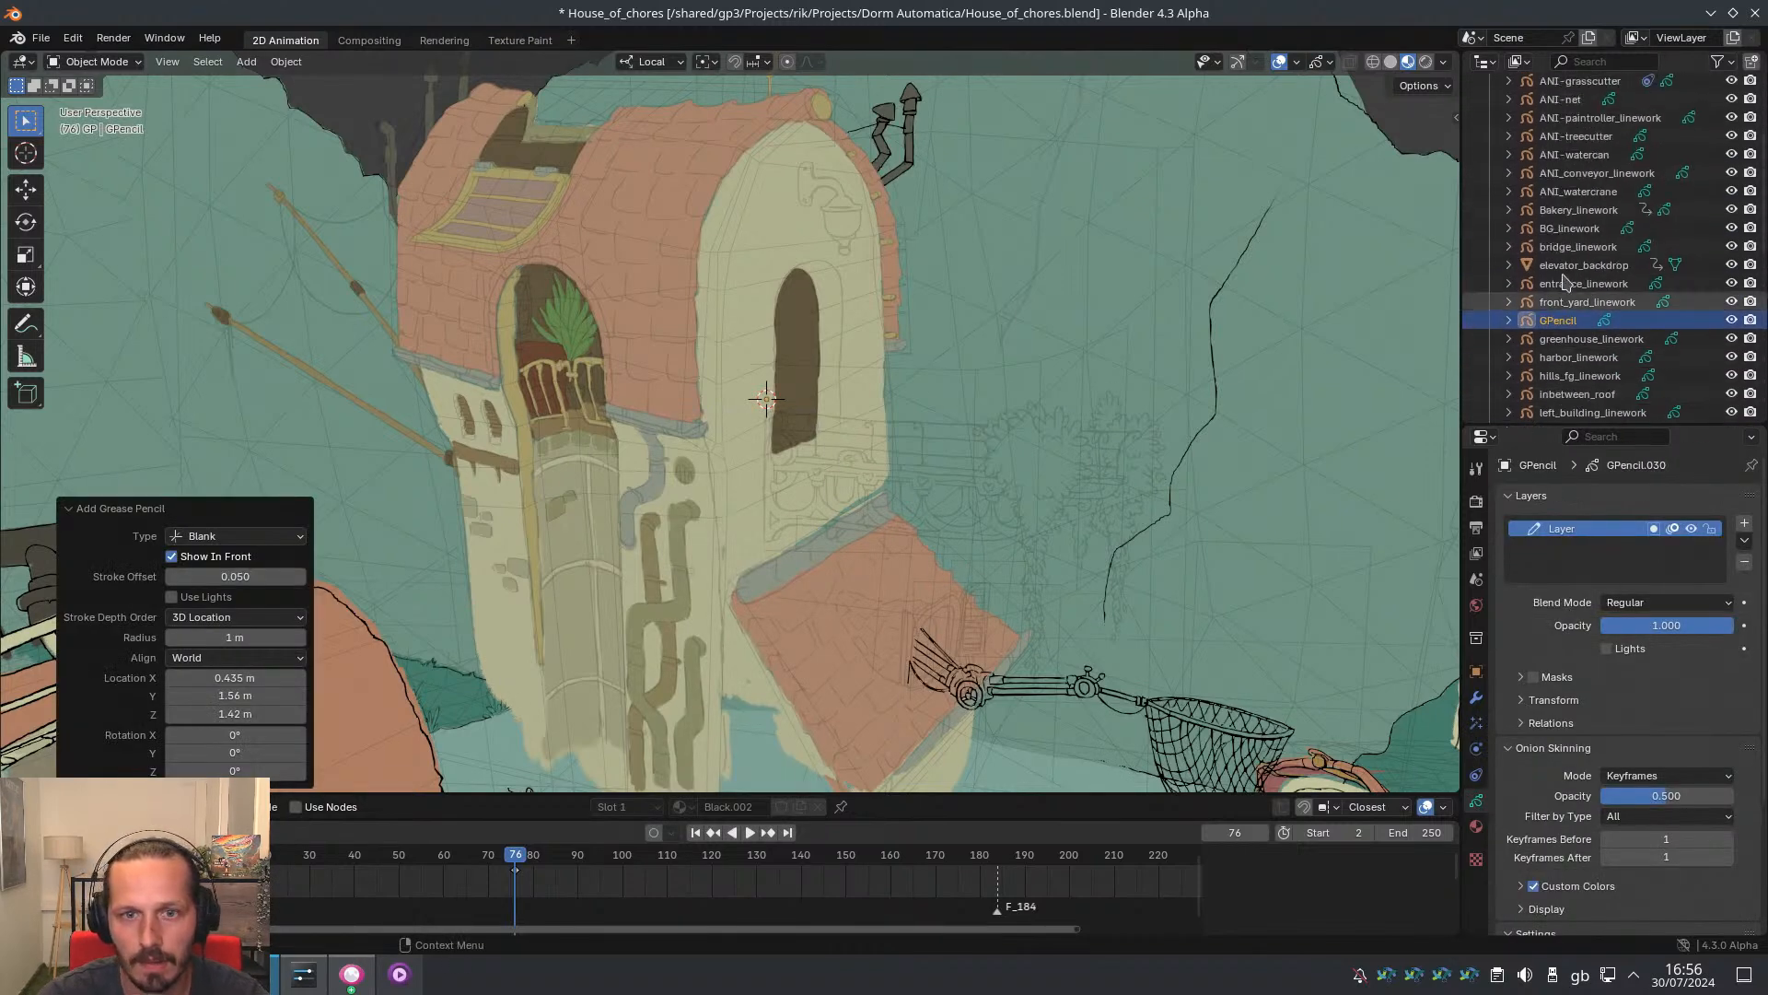
pyautogui.doubleClick(1558, 321)
pyautogui.scroll(-2, 1577, 327)
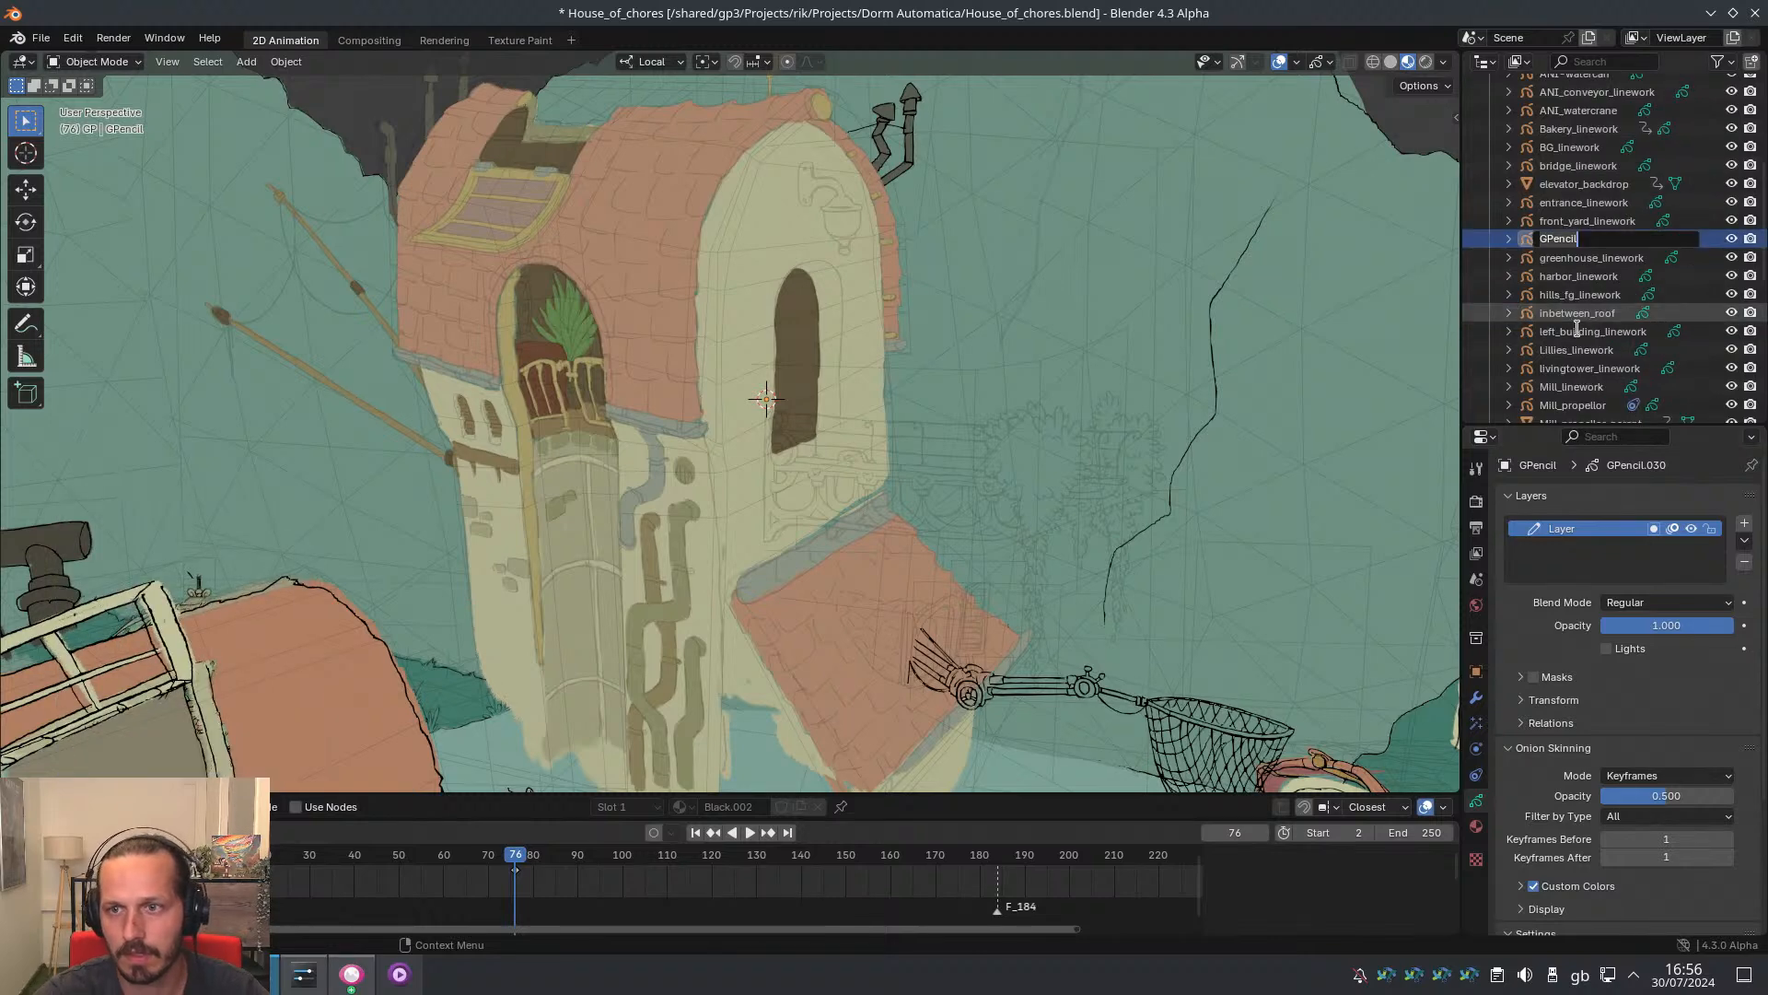
pyautogui.write('Balco')
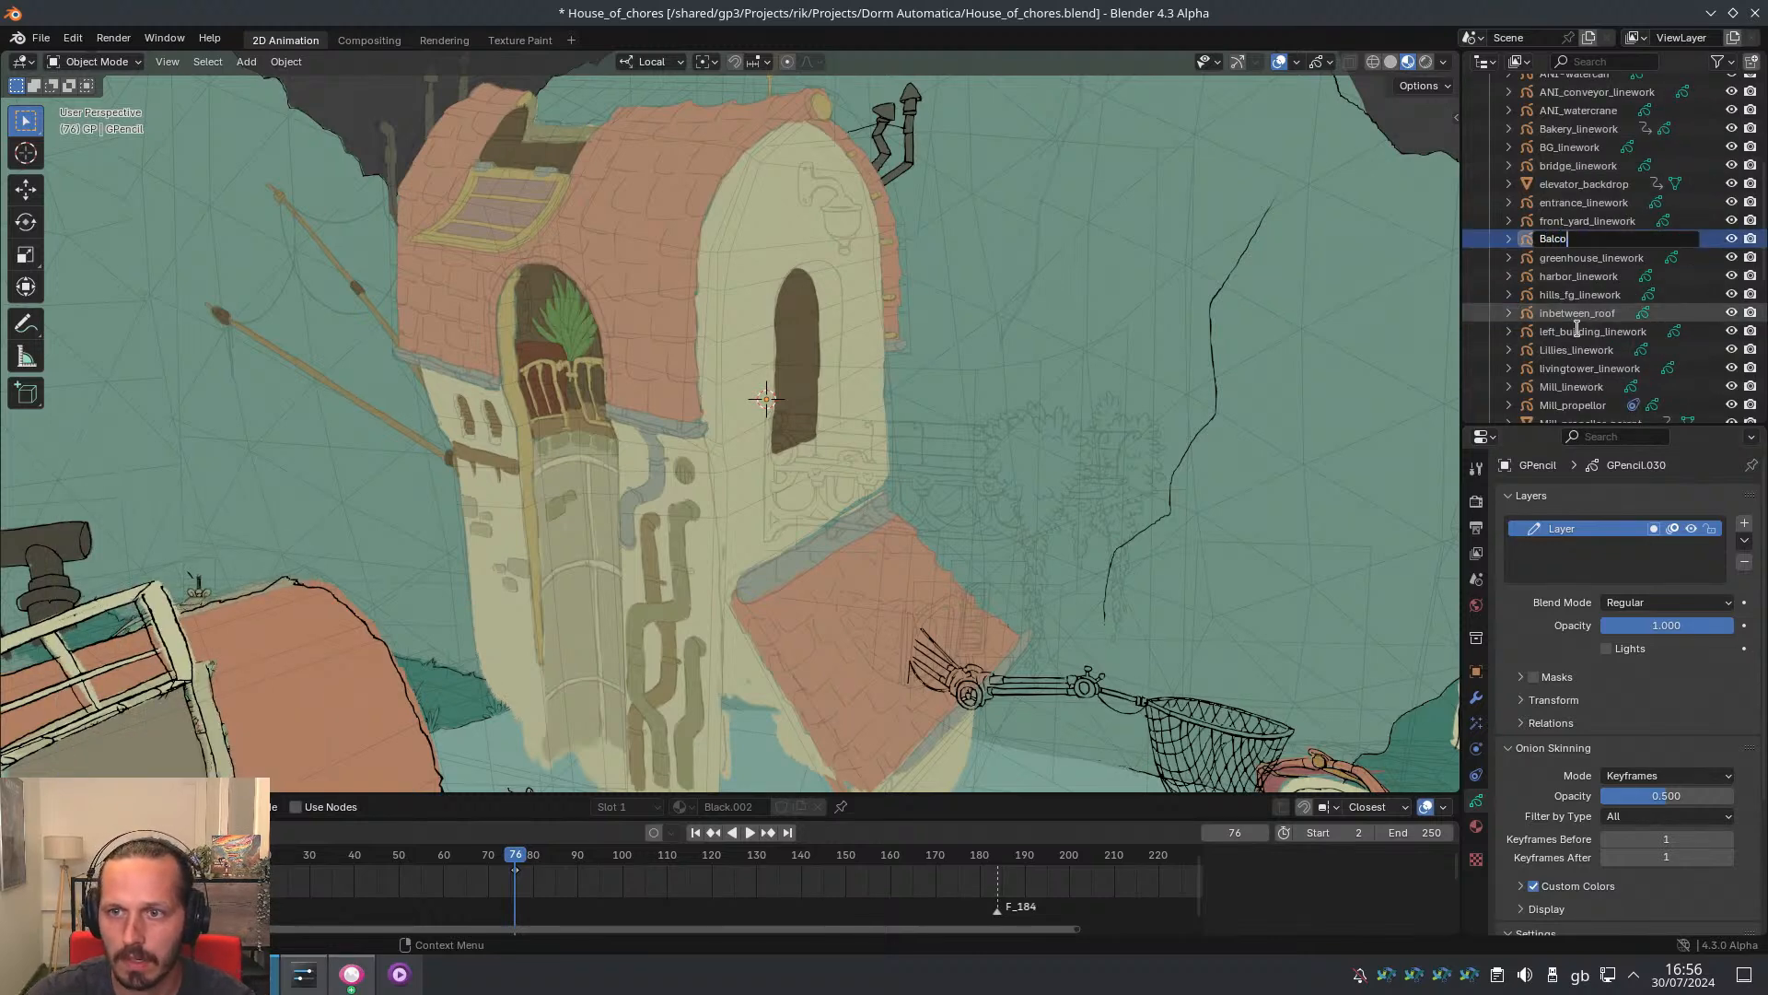
pyautogui.write('ny_')
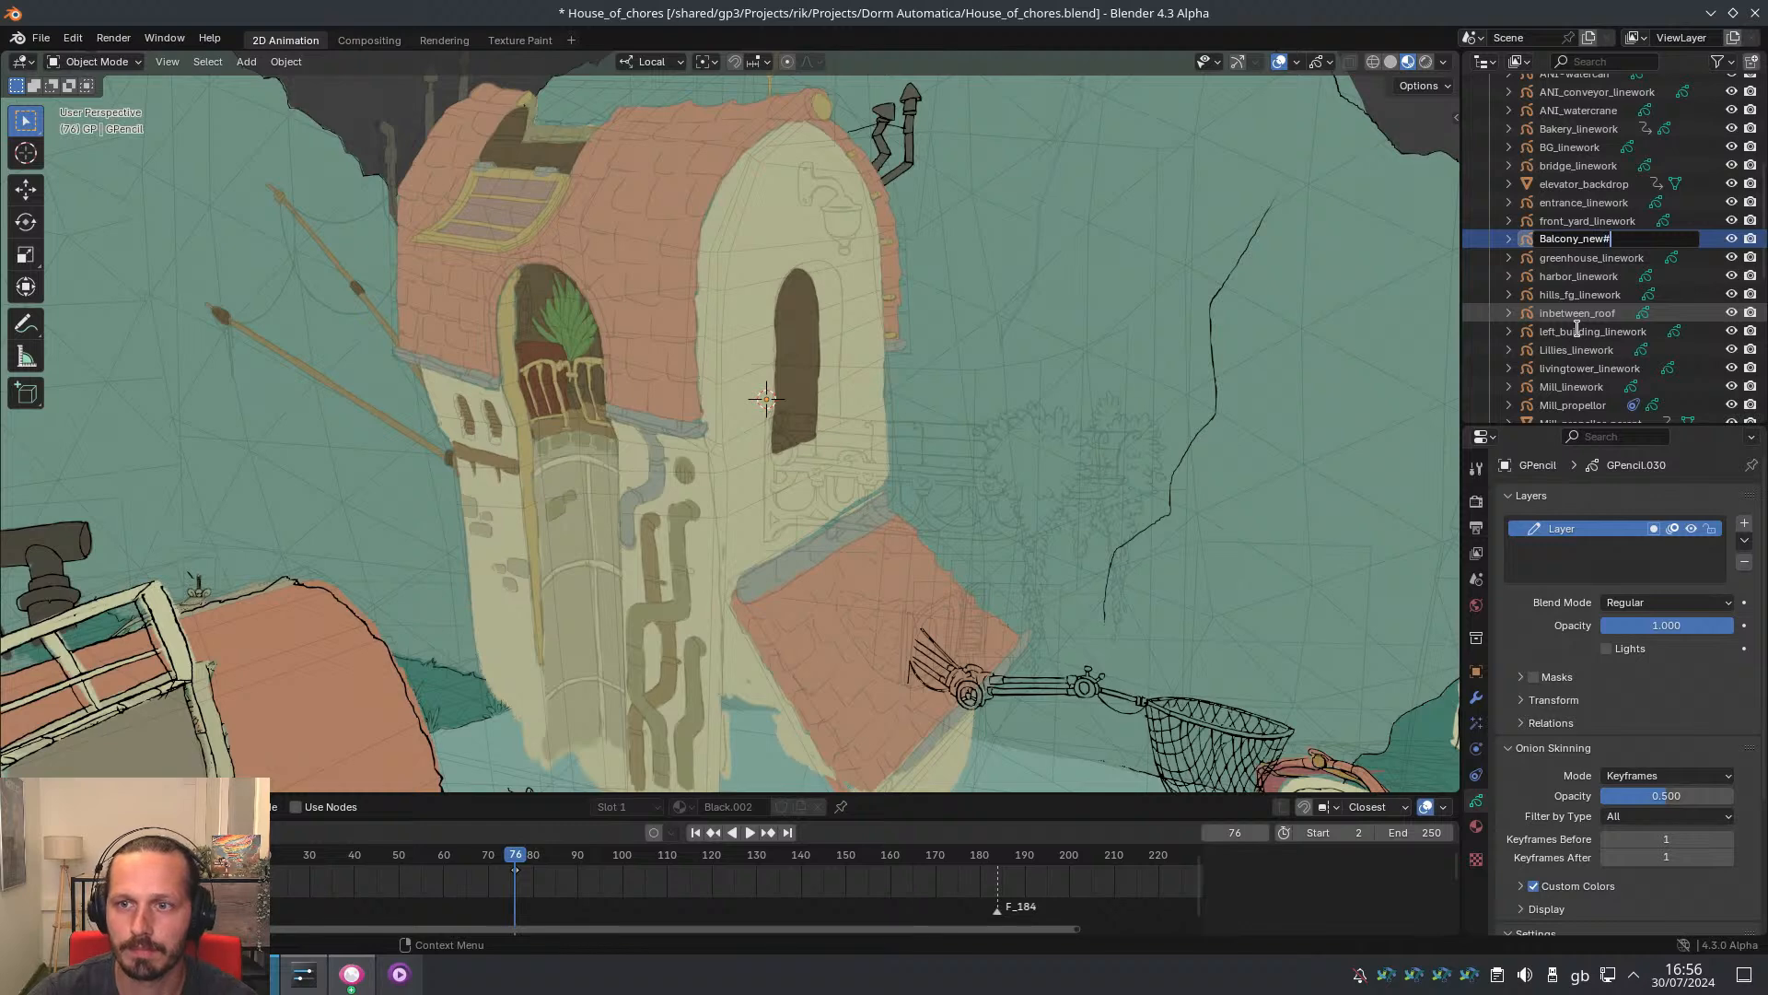
pyautogui.write('new')
pyautogui.press('Return')
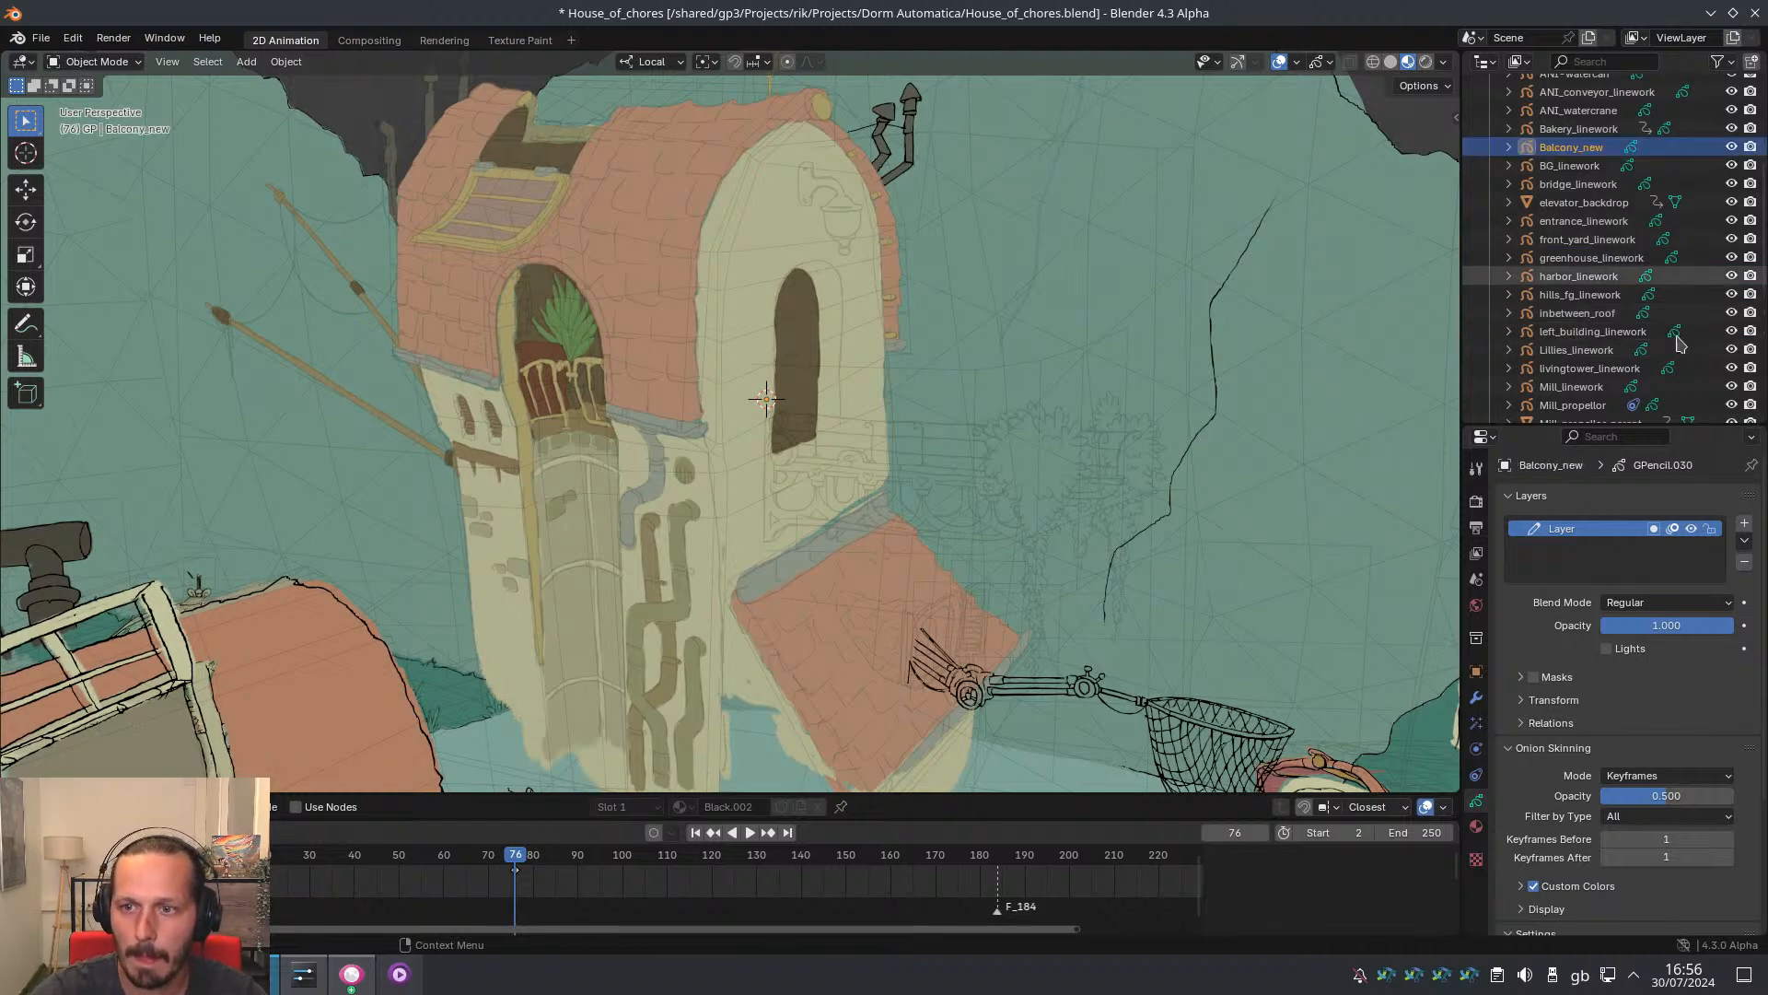
# Assign the existing Black material to the Balcony_new object in place of its default material
pyautogui.click(1476, 826)
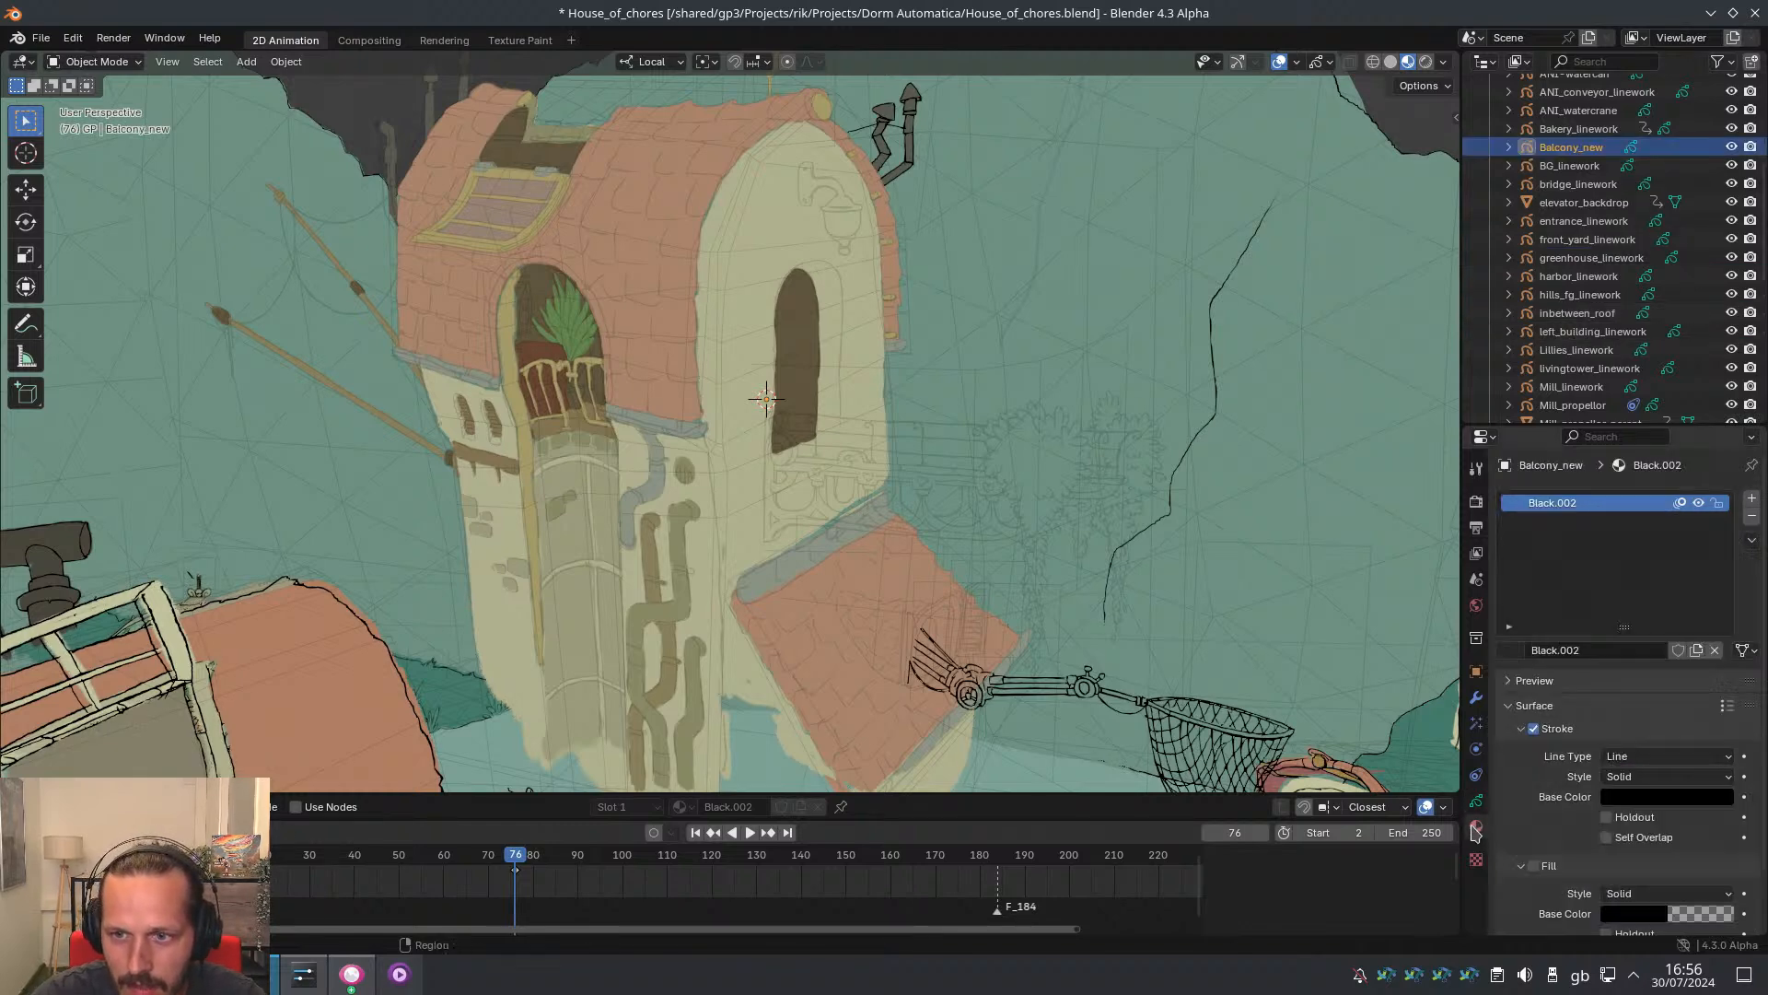
pyautogui.click(1513, 651)
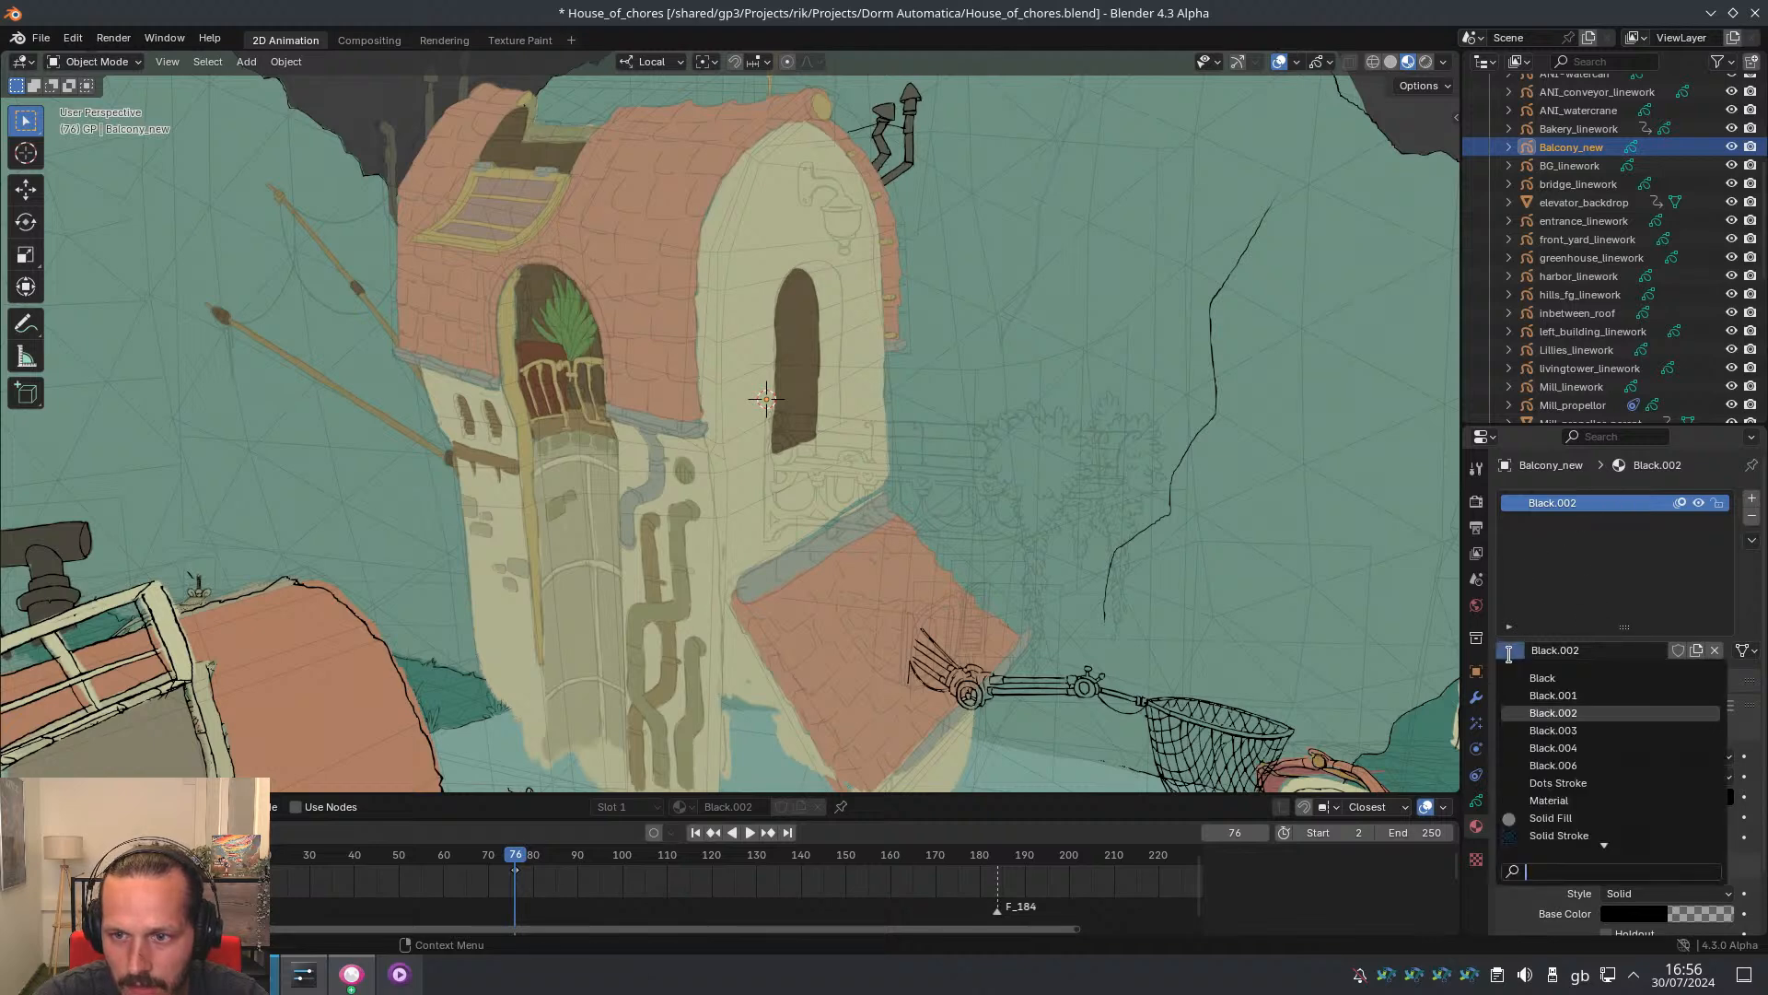
pyautogui.click(1525, 683)
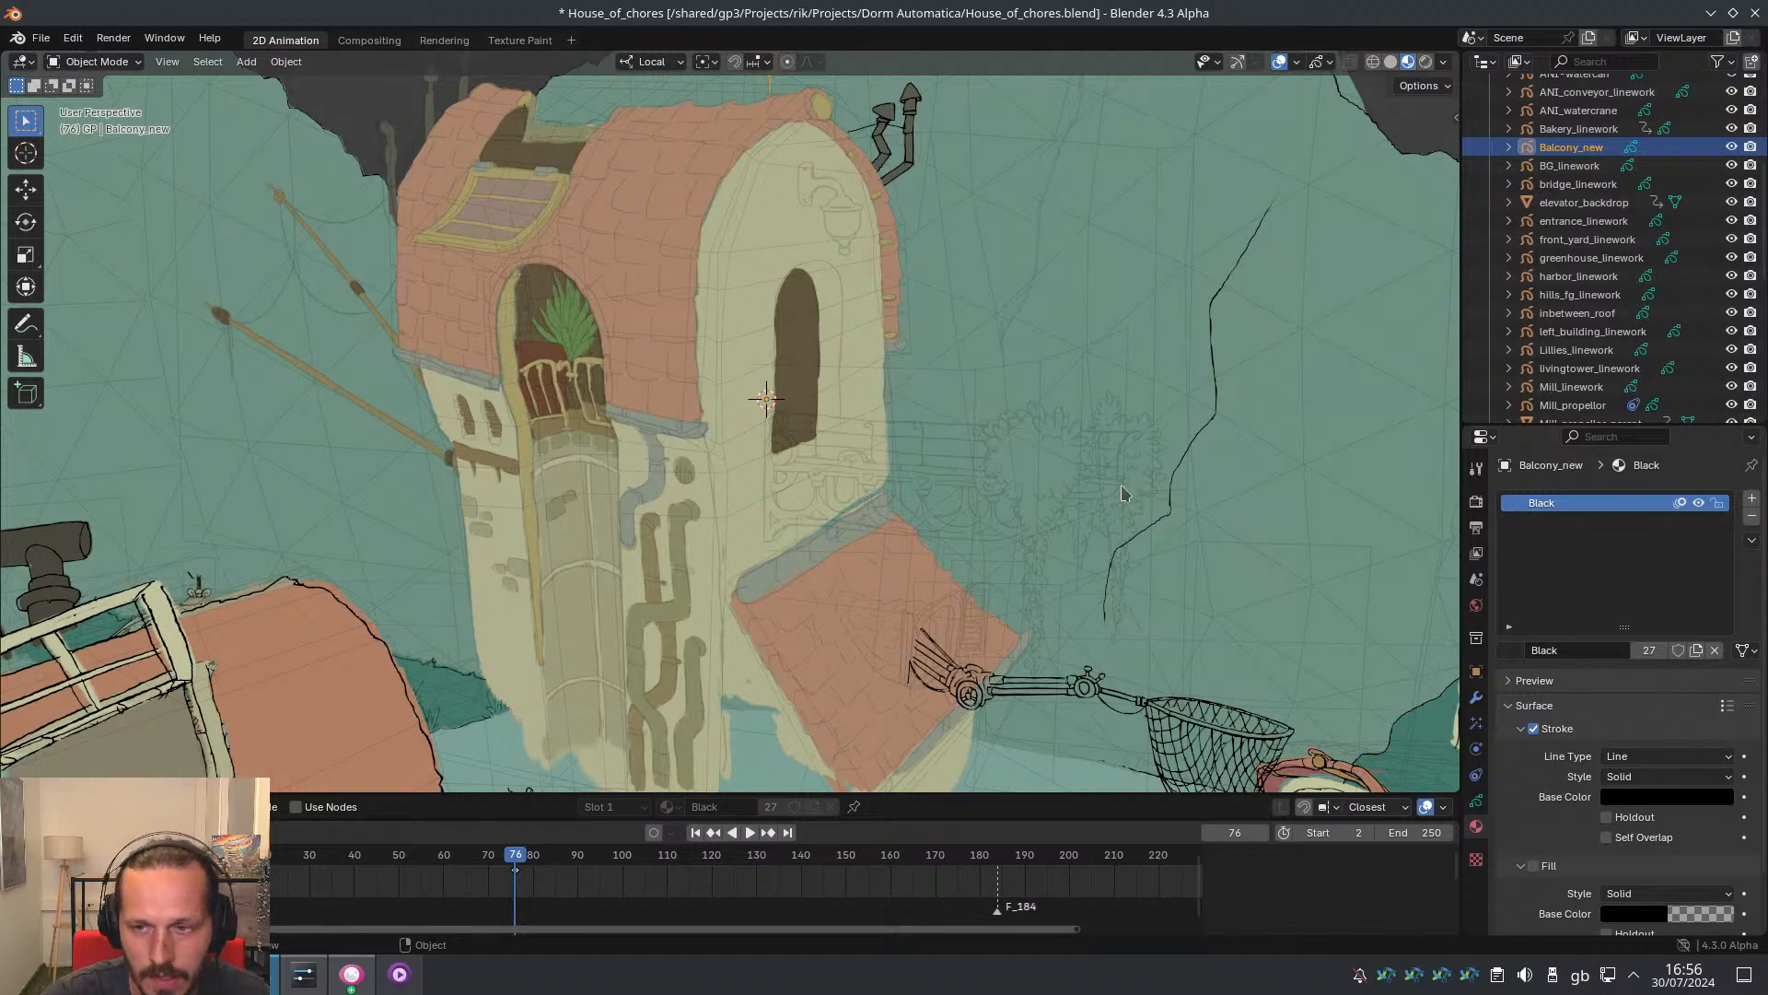
pyautogui.scroll(-2, 935, 331)
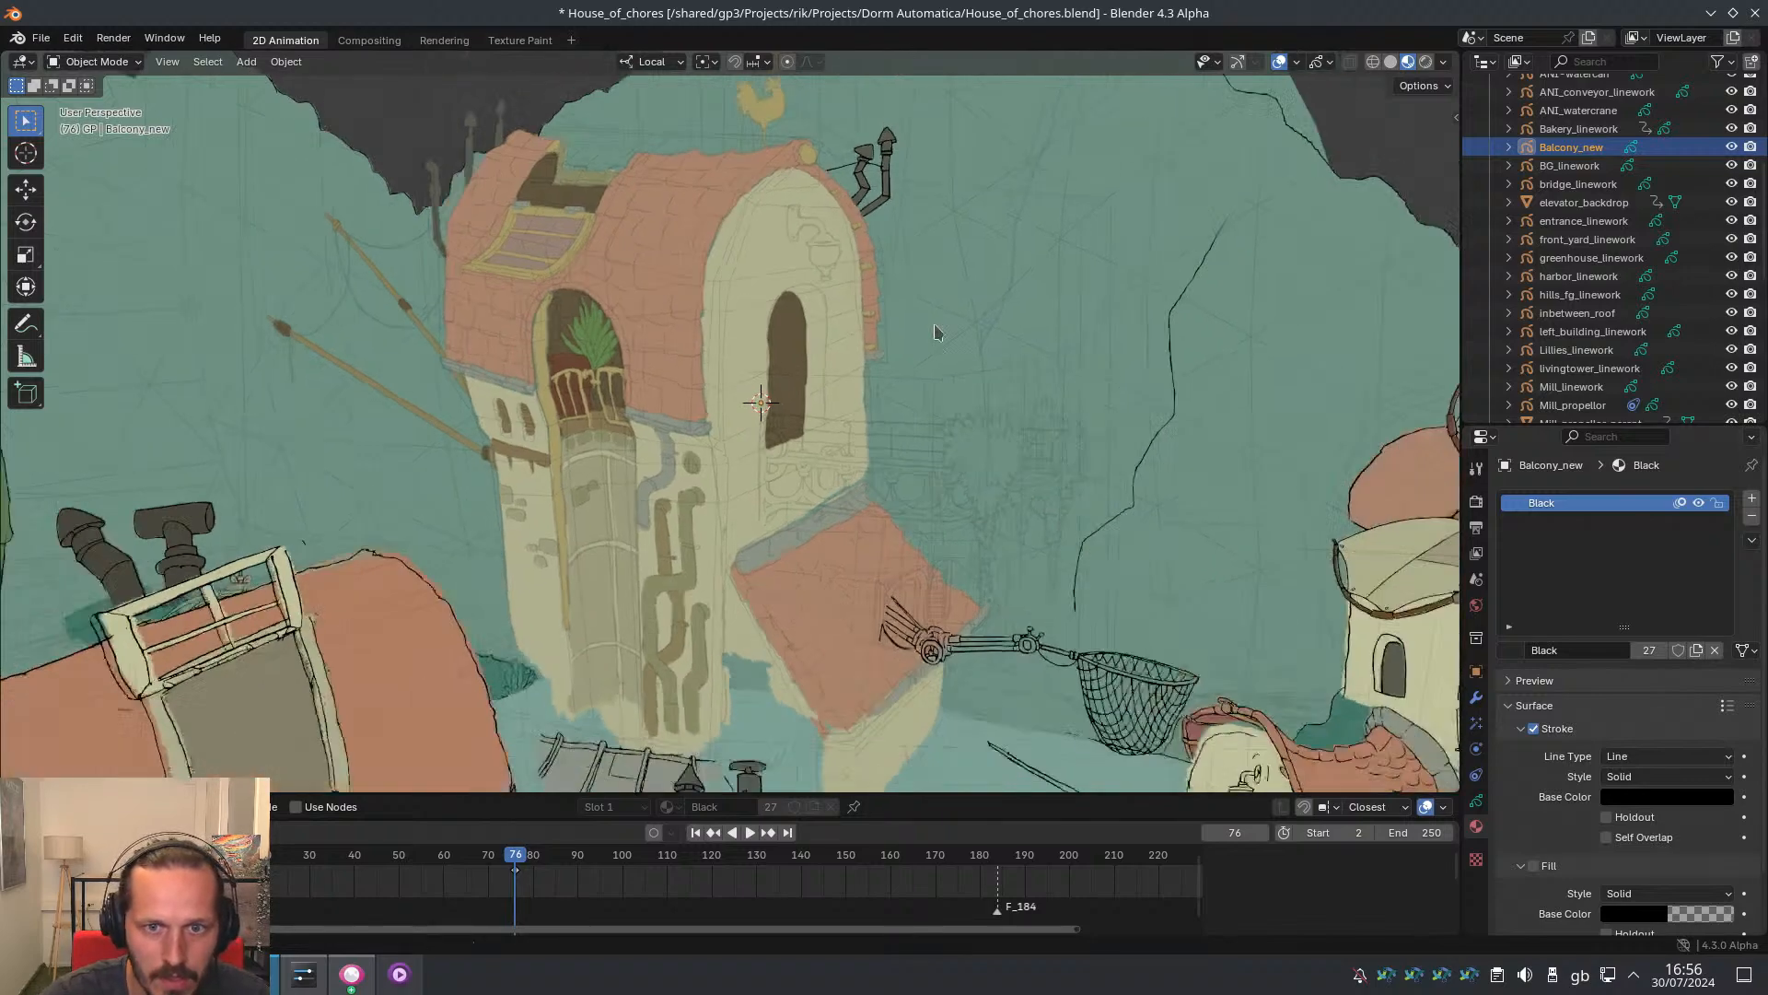
pyautogui.scroll(2, 935, 331)
pyautogui.scroll(-2, 757, 449)
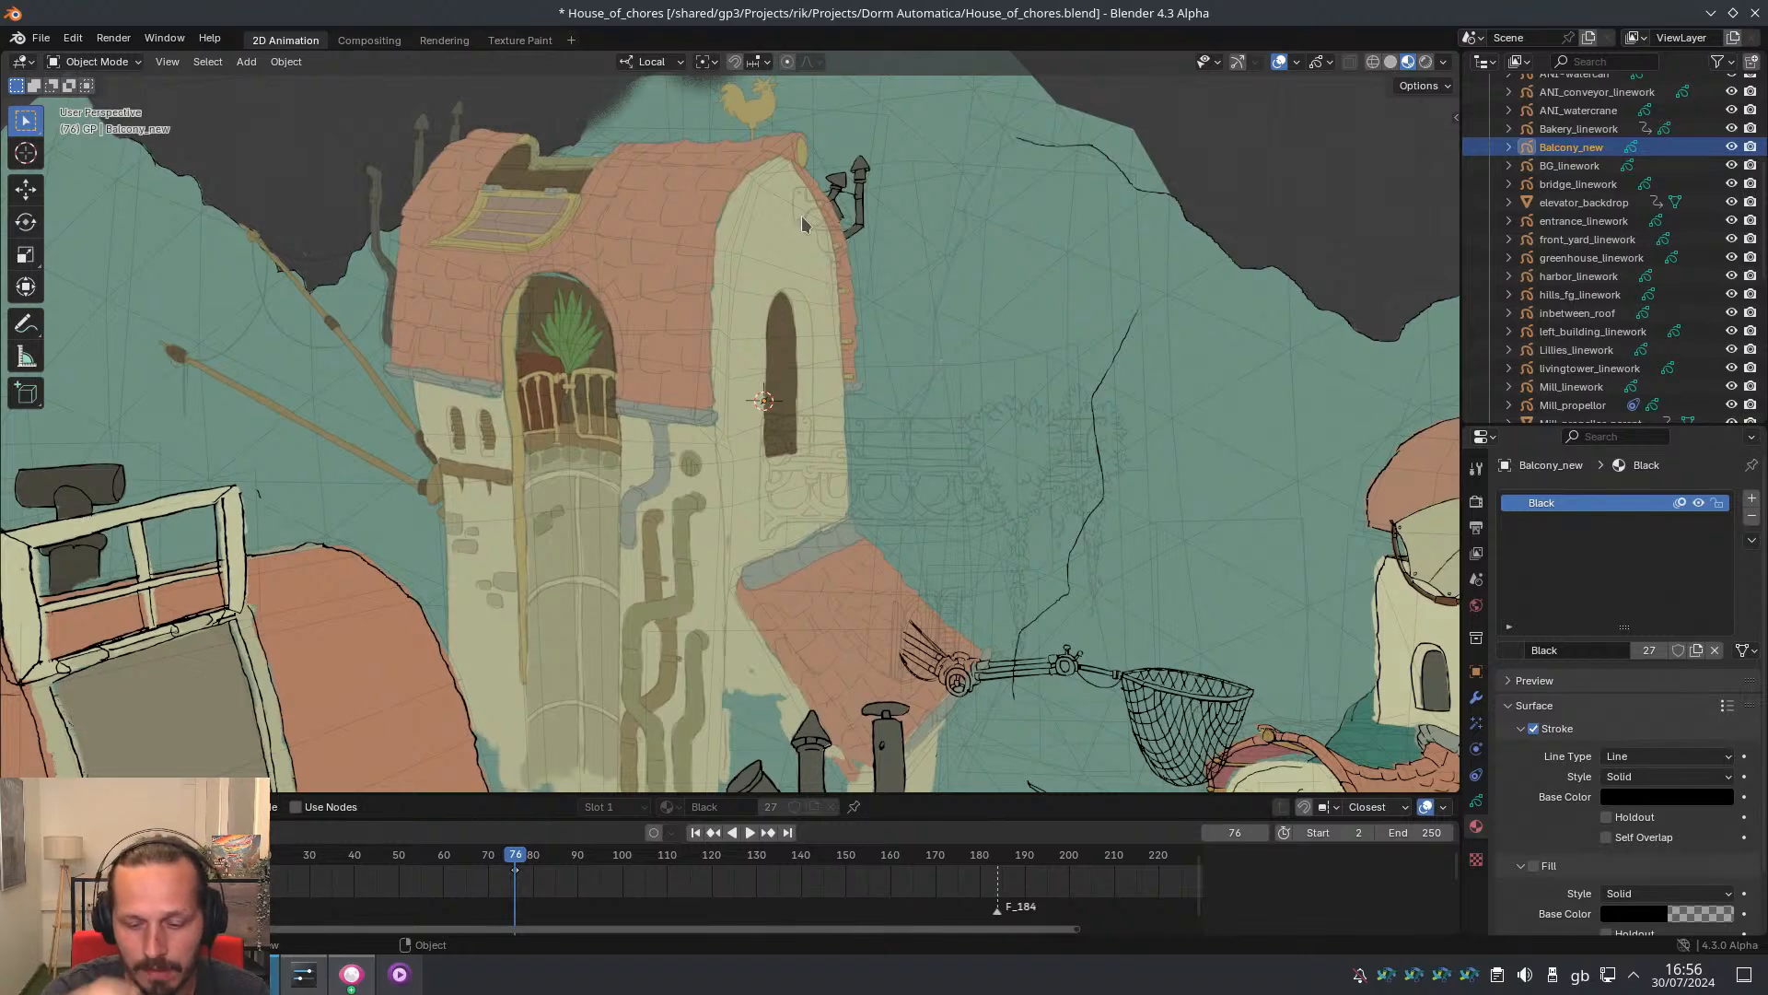
pyautogui.click(958, 413)
pyautogui.hotkey('ctrl', 'Tab')
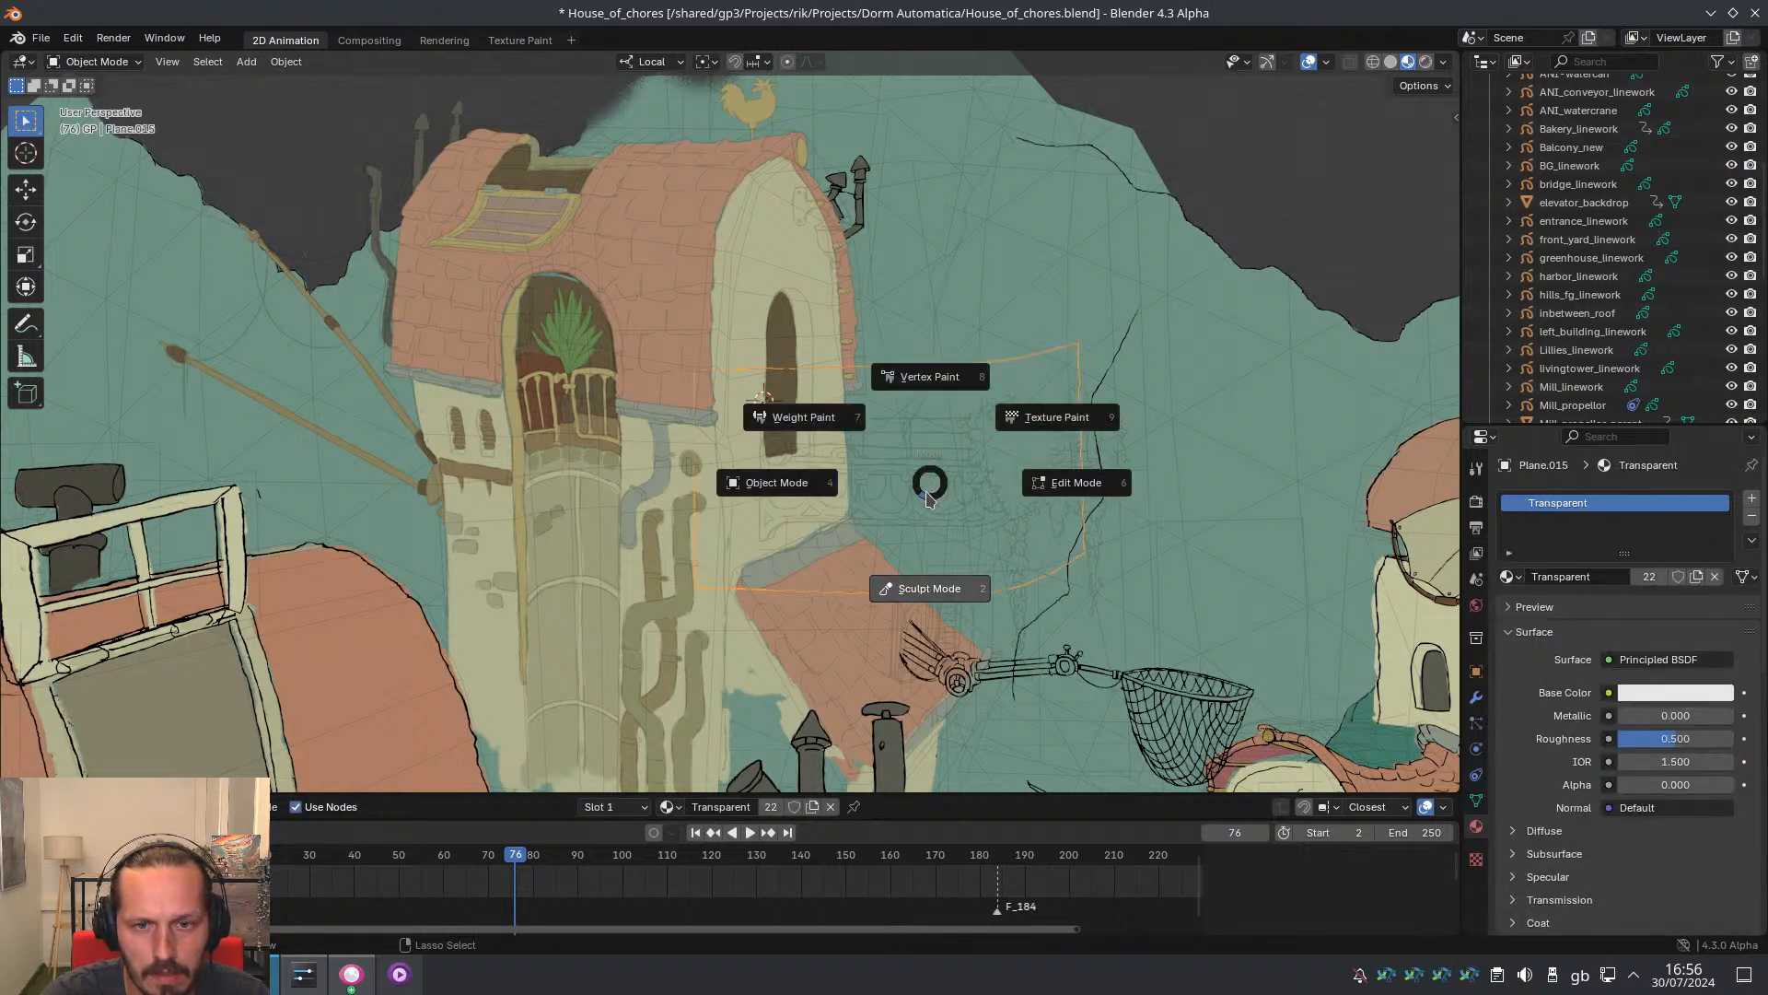
pyautogui.press('Escape')
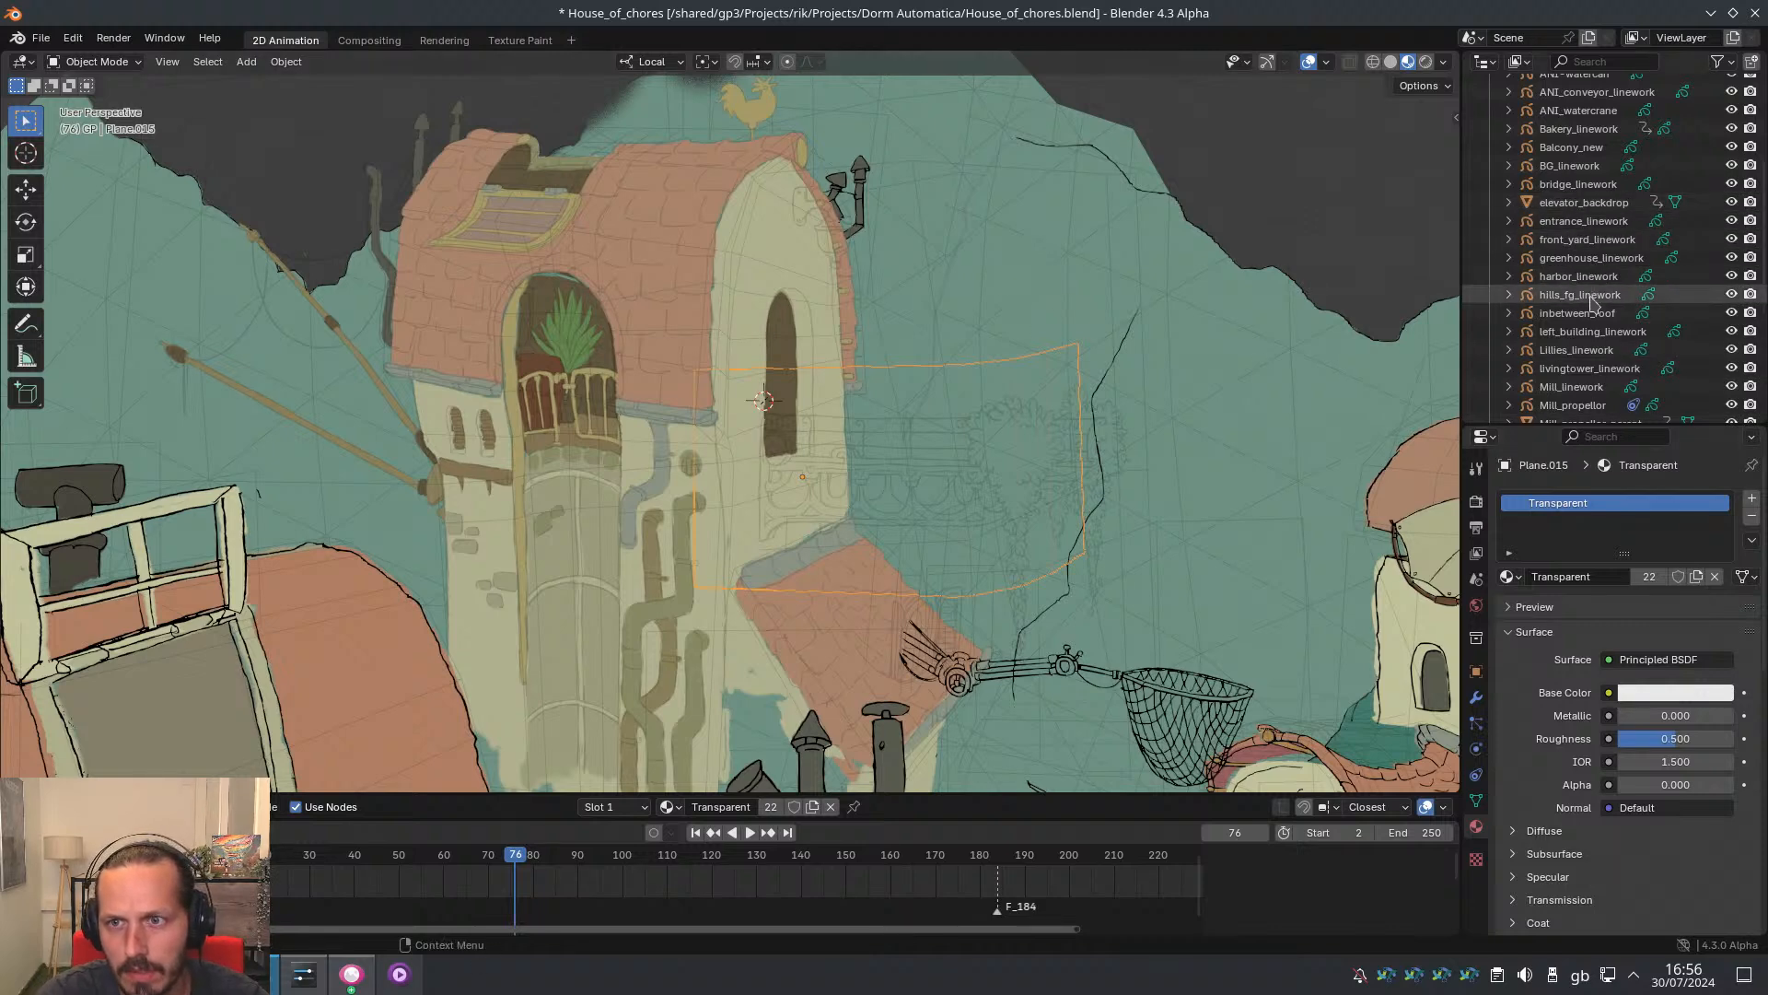
# Check the stroke placement setting for the Balcony_new object in Draw Mode, and return to Object Mode
pyautogui.click(1577, 149)
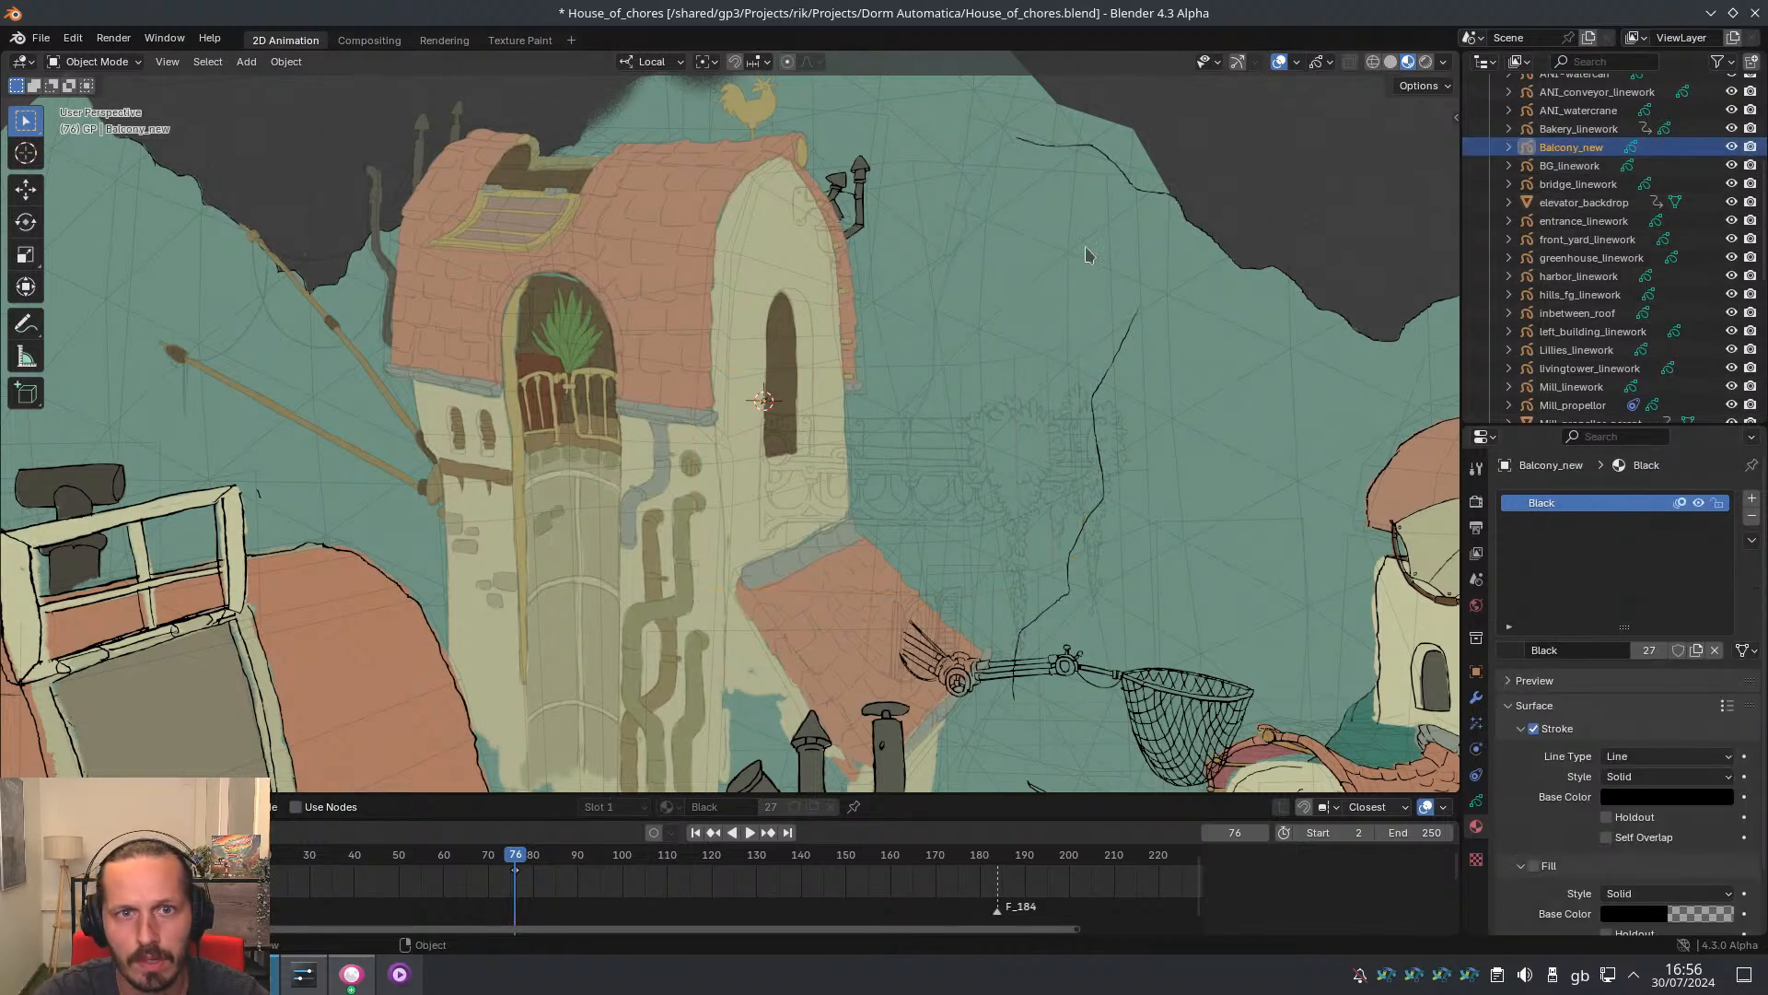
pyautogui.hotkey('ctrl', 'Tab')
pyautogui.click(1071, 378)
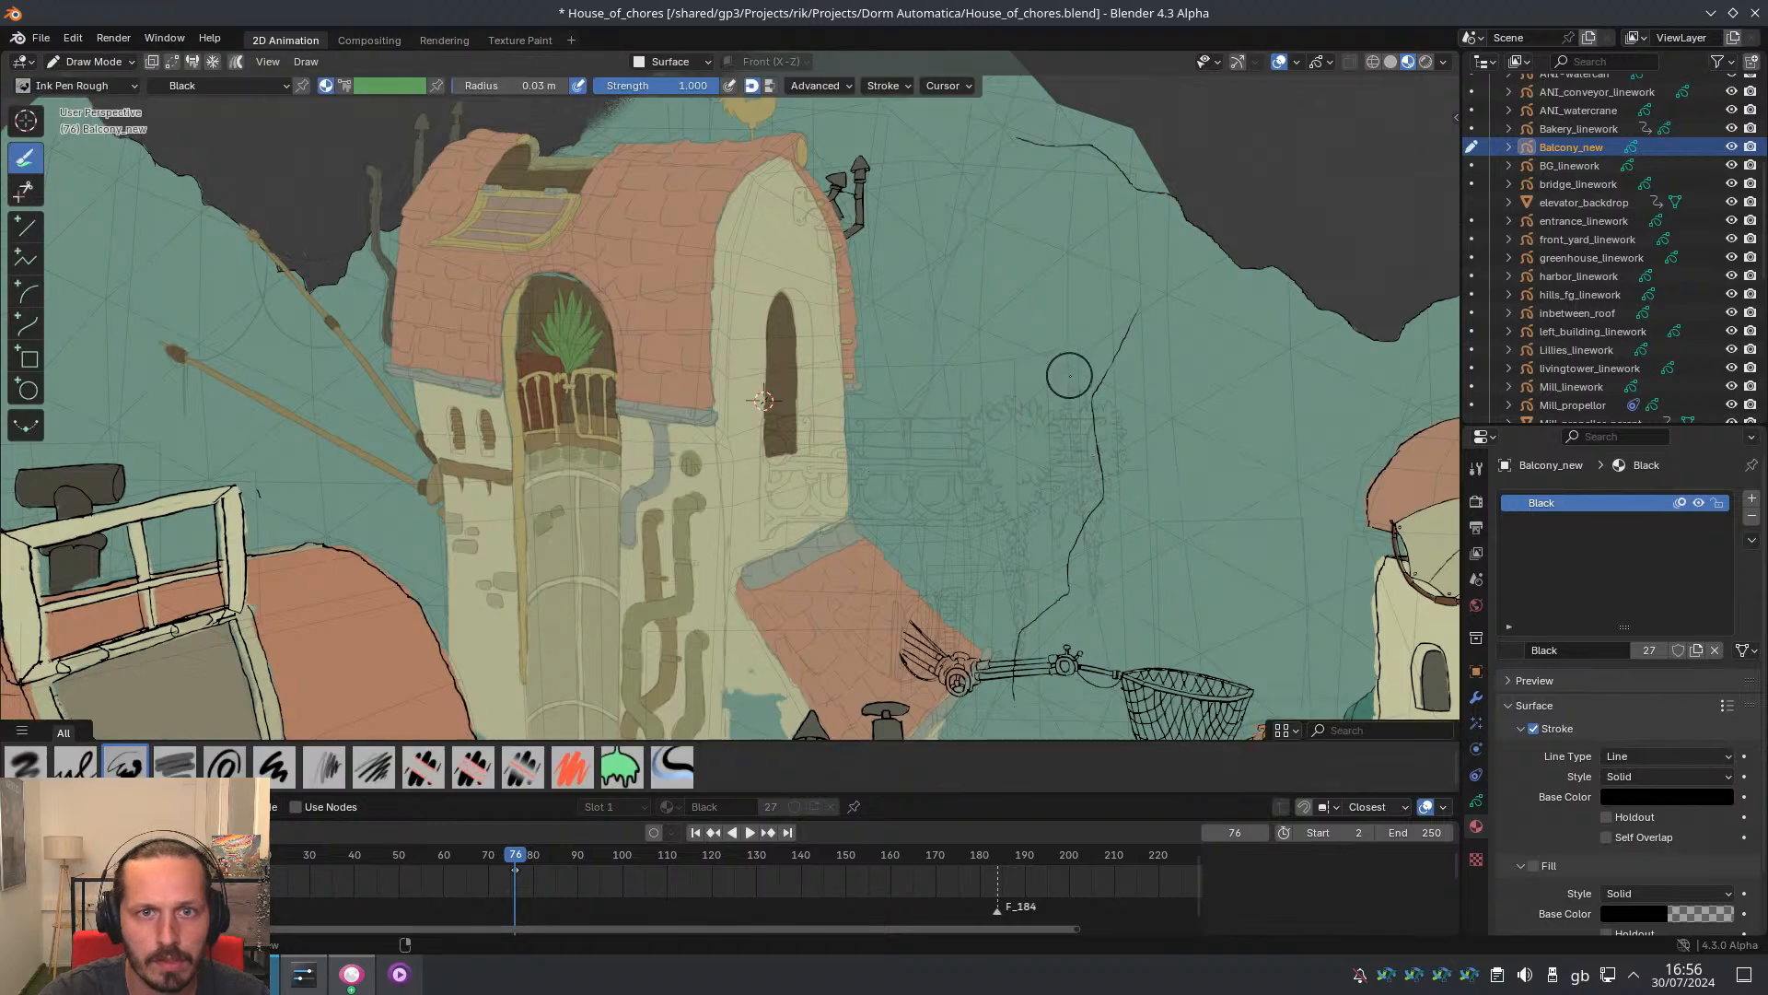
pyautogui.click(656, 63)
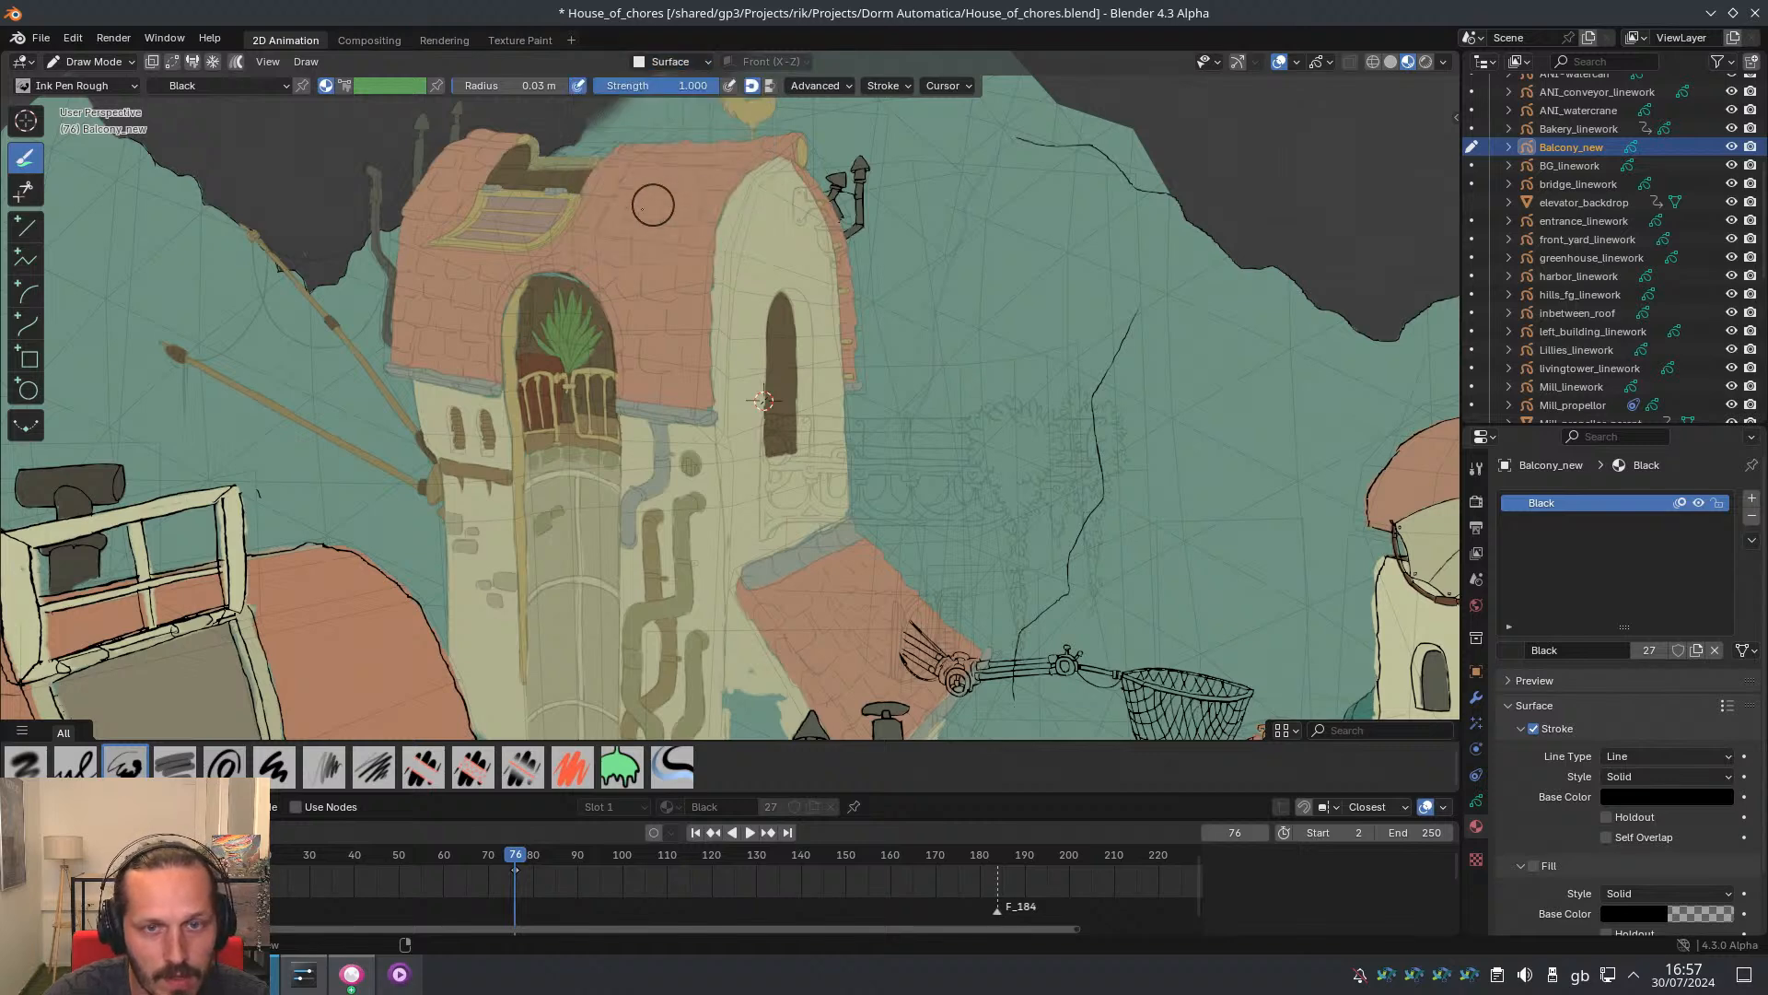
pyautogui.click(670, 61)
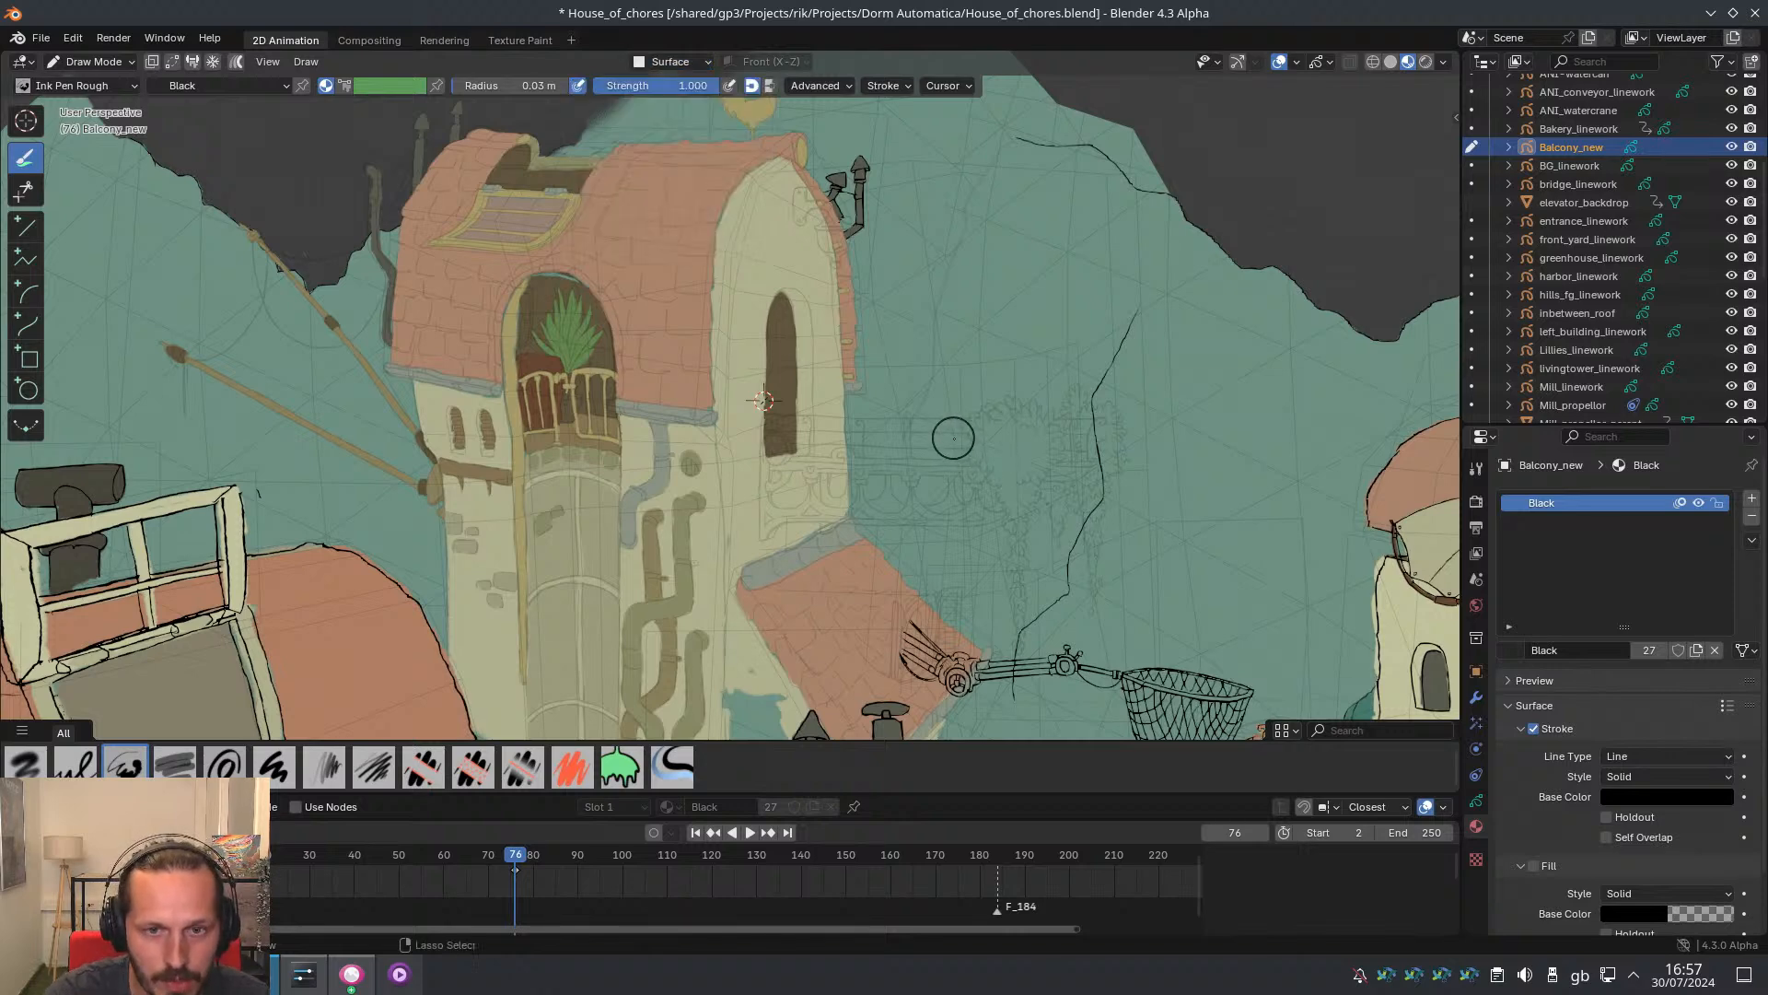
pyautogui.hotkey('ctrl', 'Tab')
pyautogui.click(800, 439)
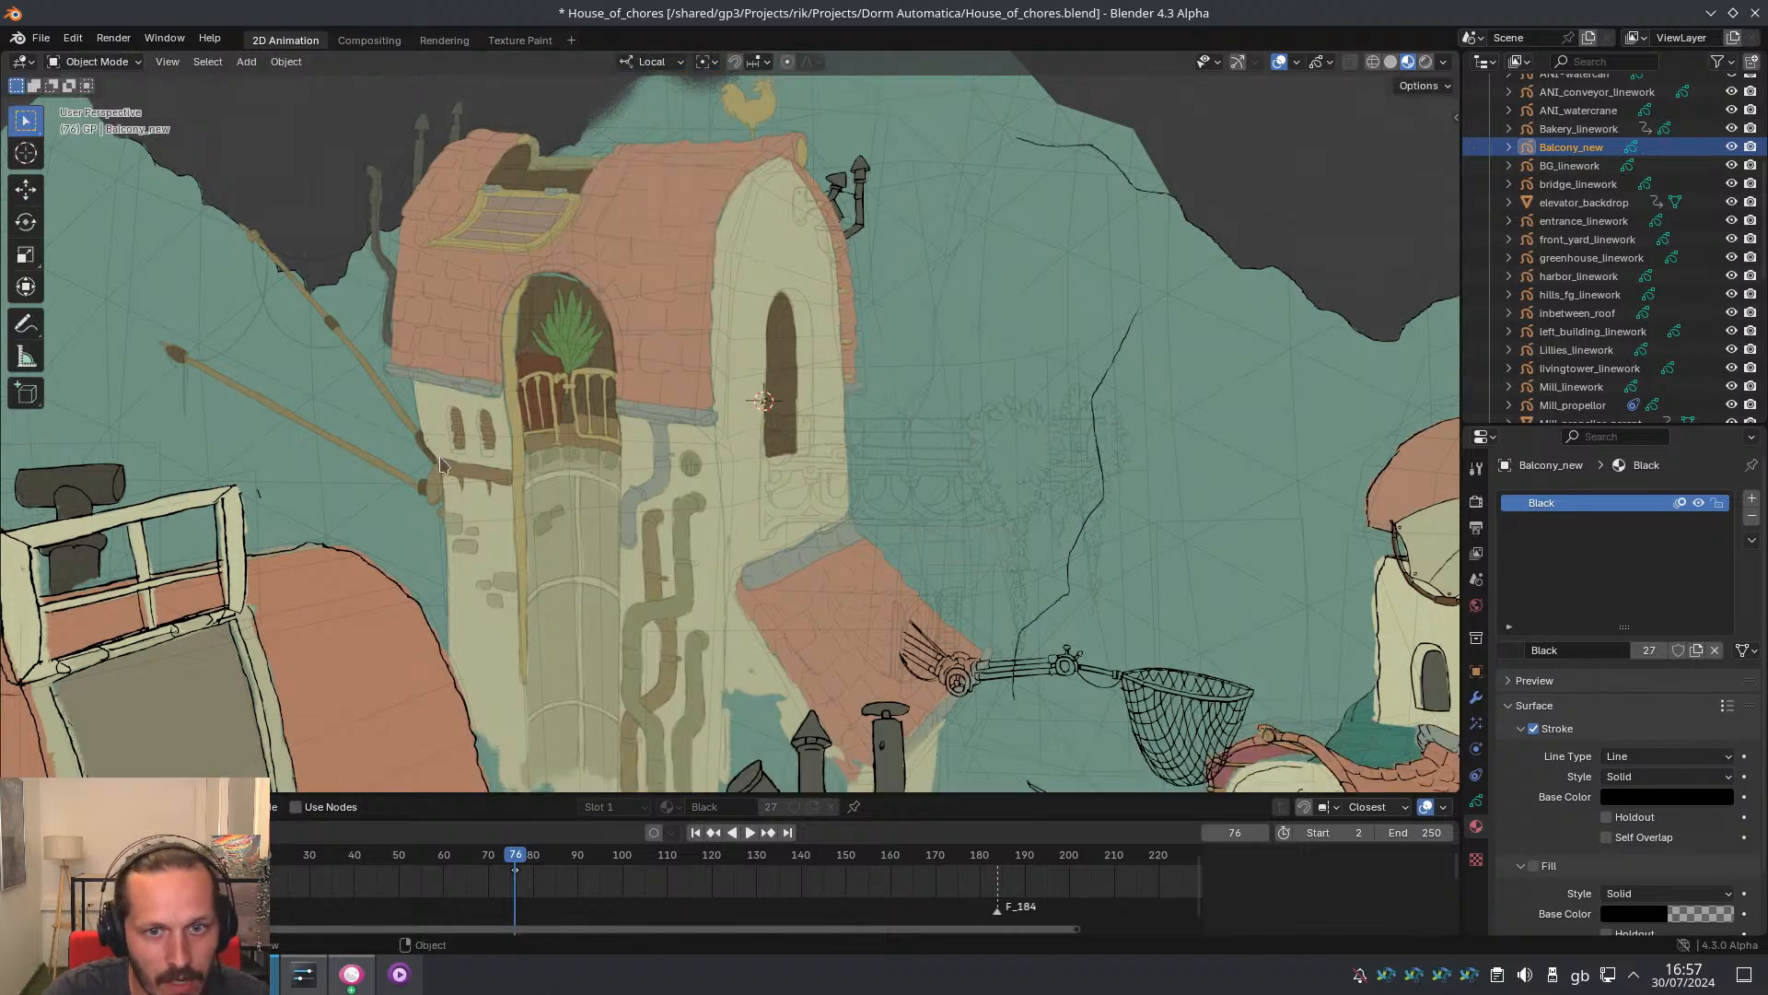
# Select the curved transparent balcony plane and examine its shape and position against the tower from several angles
pyautogui.click(960, 364)
pyautogui.scroll(4, 741, 413)
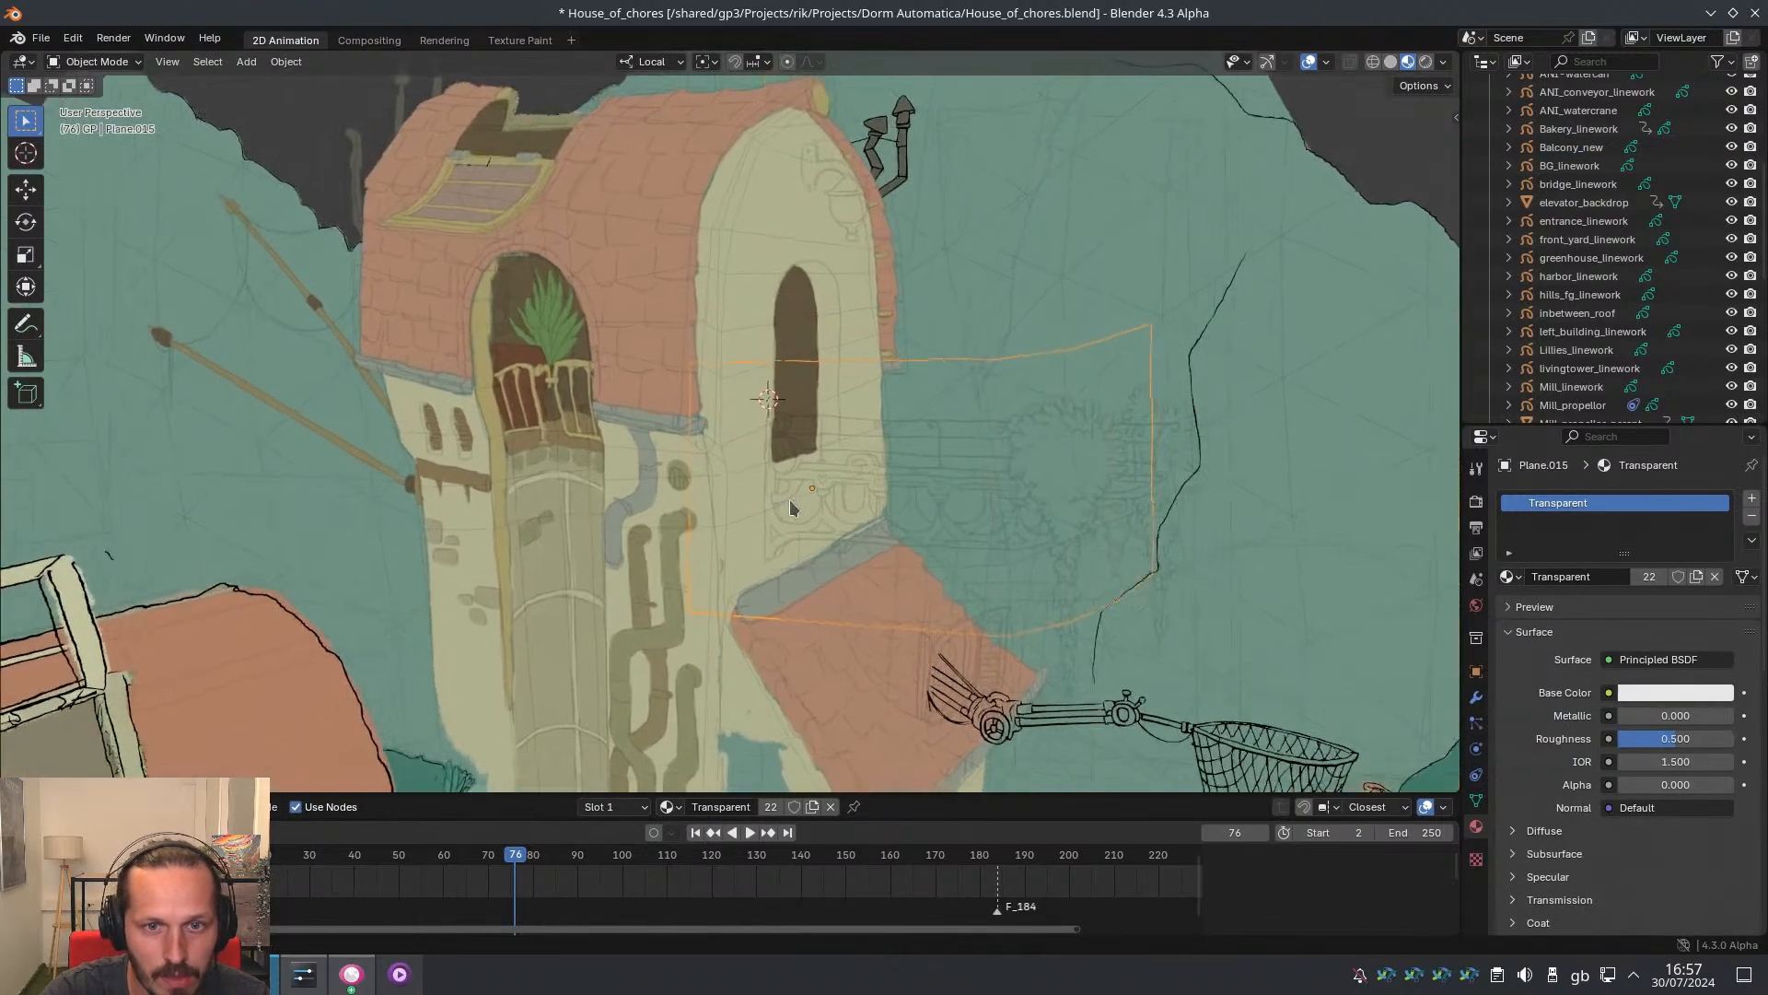
pyautogui.moveTo(790, 506); pyautogui.dragTo(816, 392, button='middle')
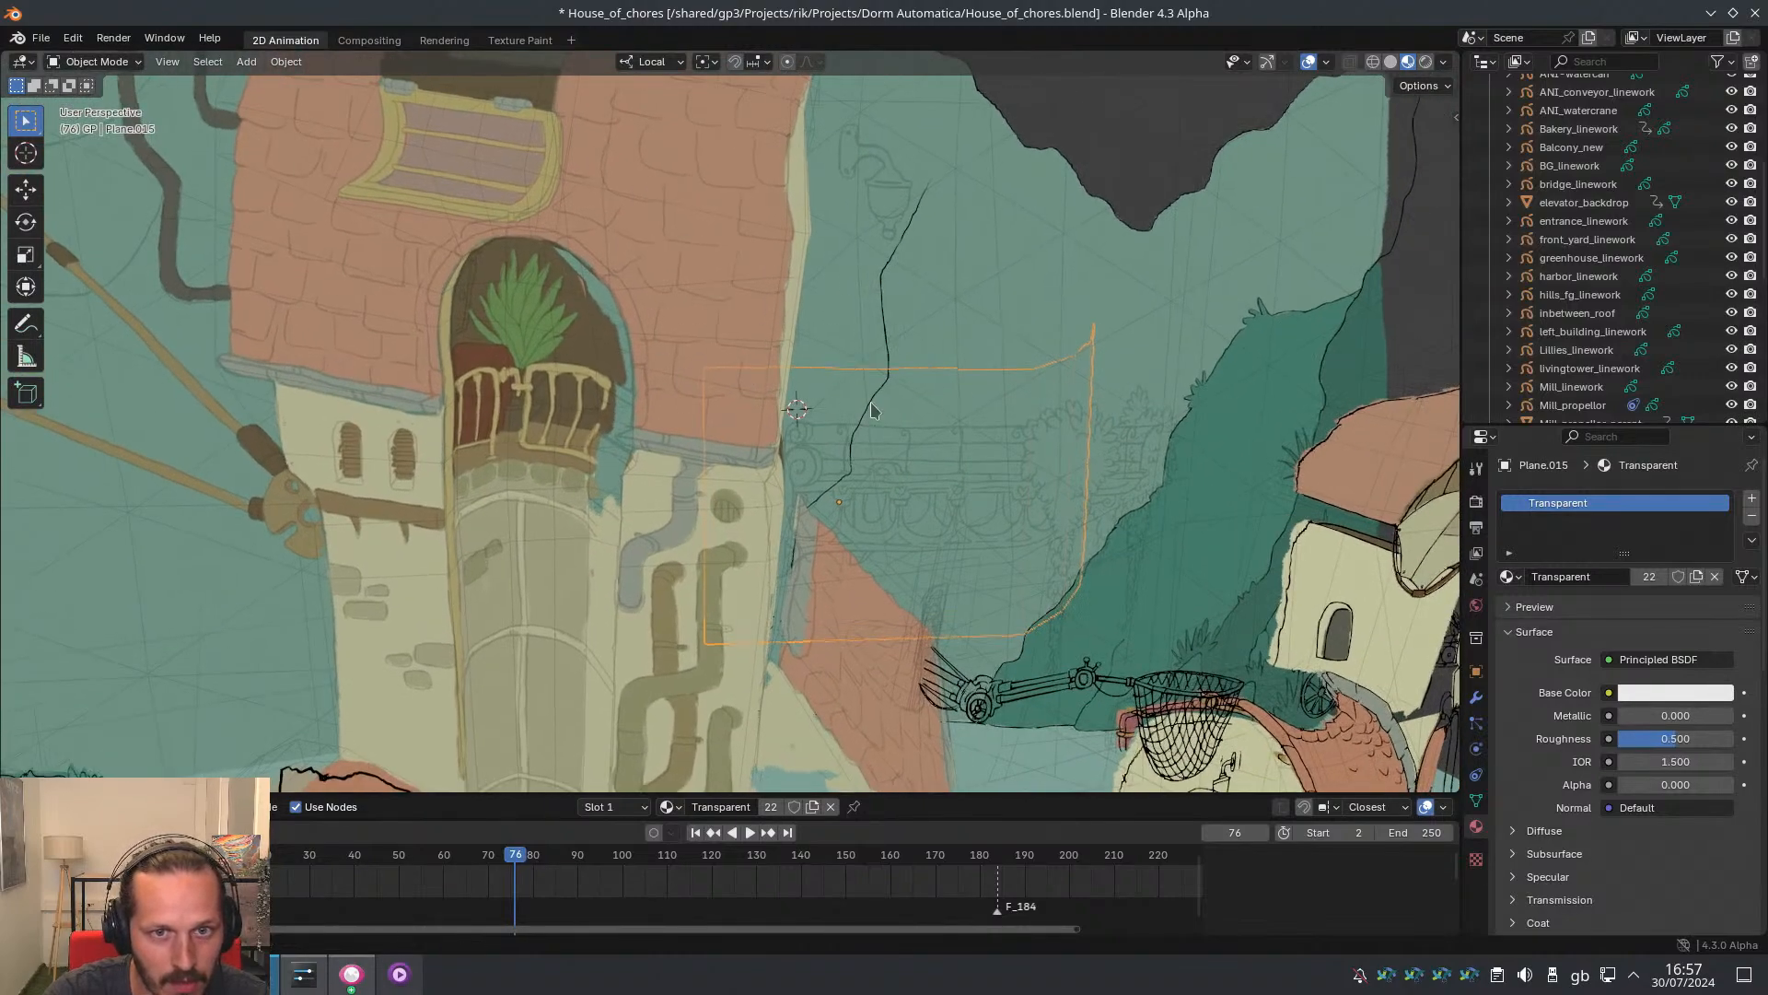
pyautogui.moveTo(782, 276); pyautogui.dragTo(1003, 436, button='middle')
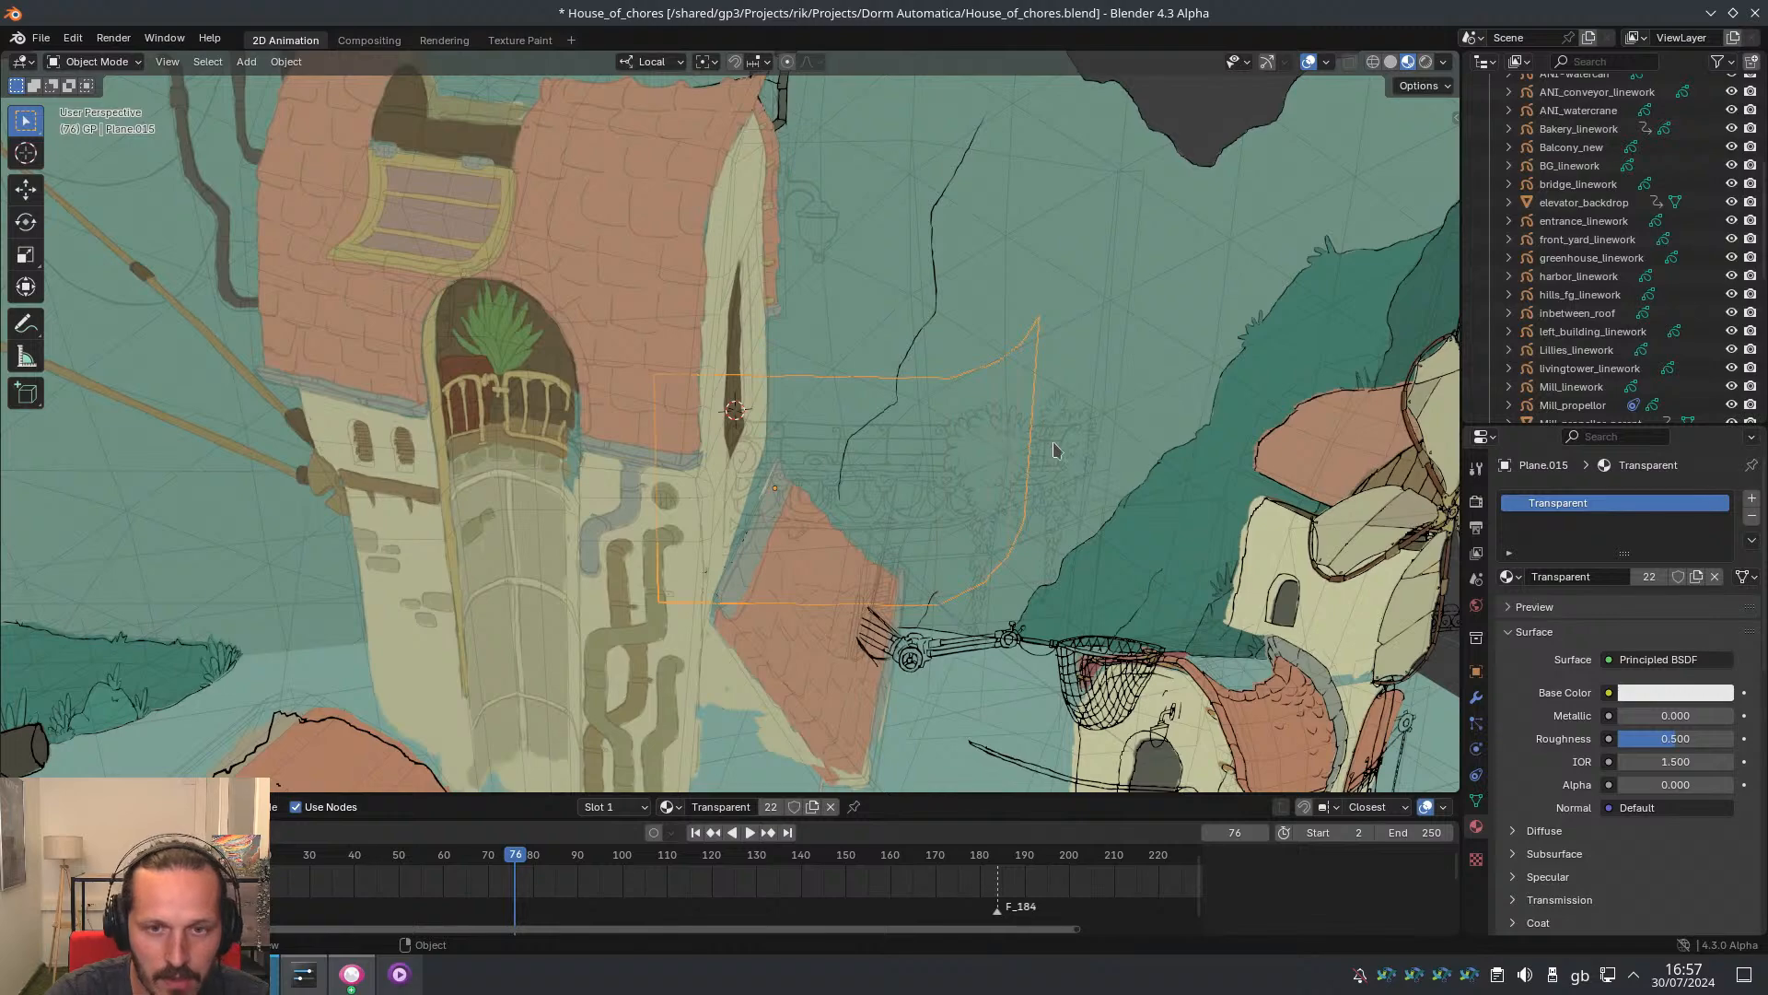
pyautogui.moveTo(900, 372); pyautogui.dragTo(946, 427, button='middle')
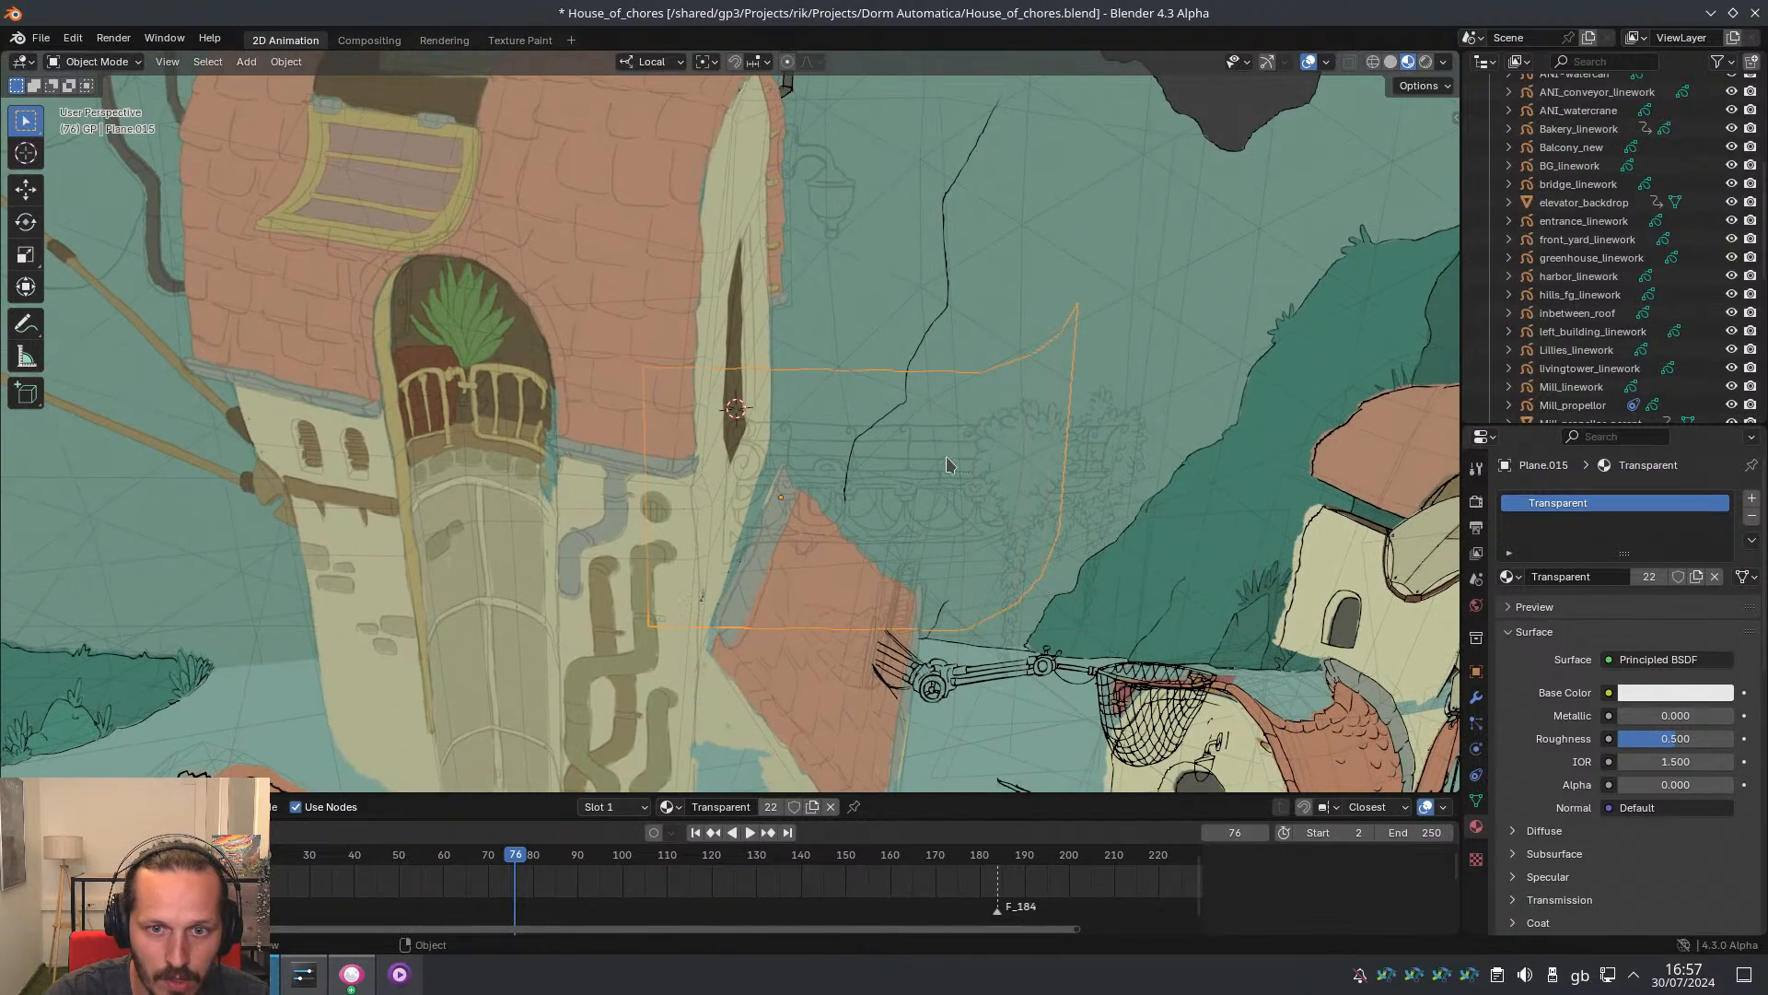
pyautogui.moveTo(946, 356)
pyautogui.mouseDown(button='middle')
pyautogui.moveTo(893, 360)
pyautogui.moveTo(938, 361)
pyautogui.mouseUp(button='middle')
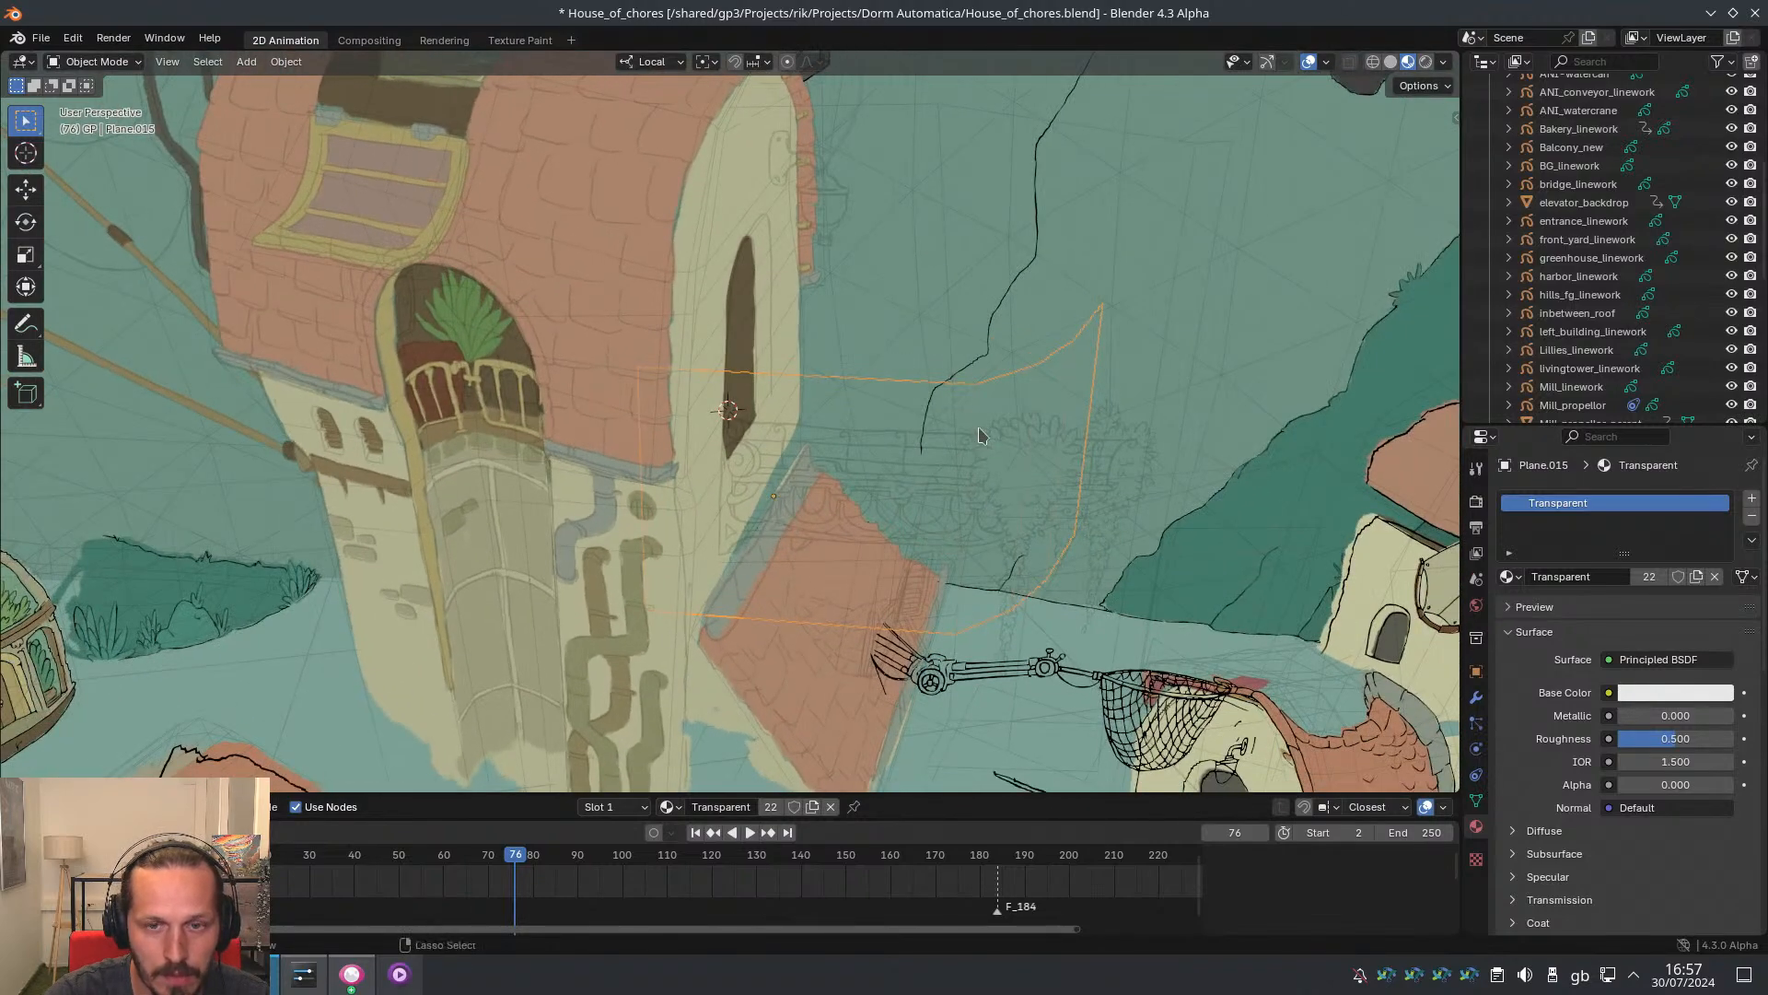
pyautogui.moveTo(979, 427); pyautogui.dragTo(920, 442, button='middle')
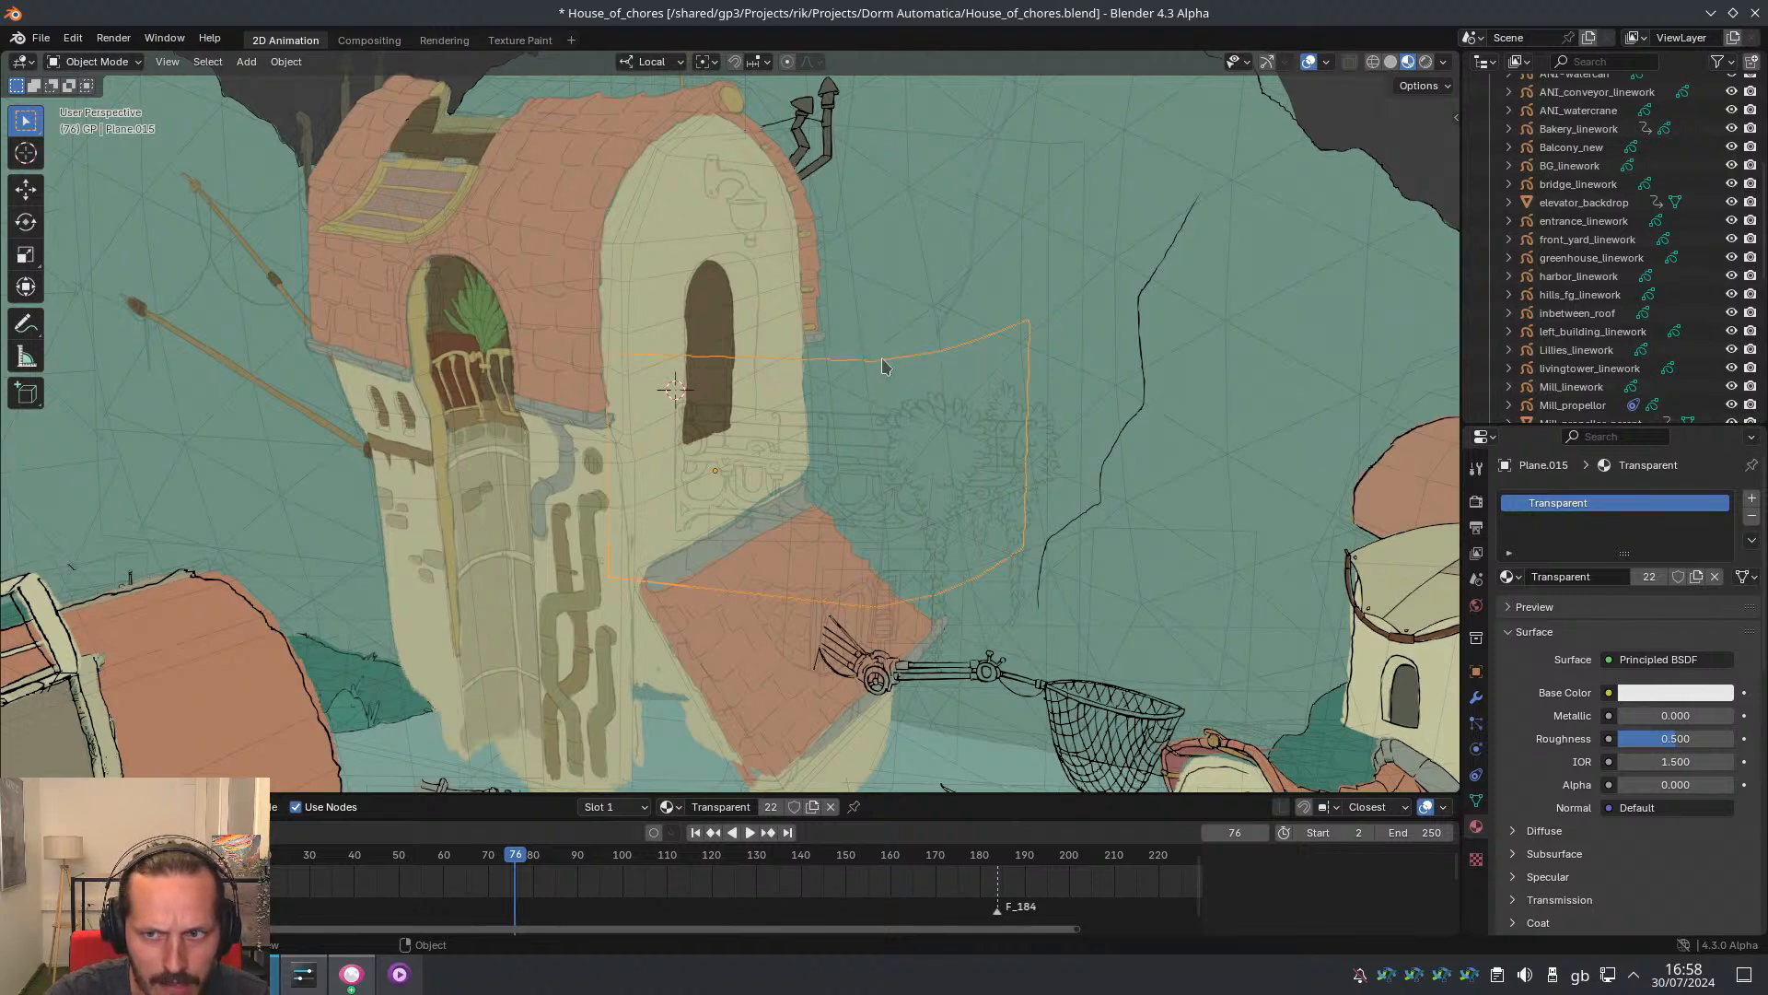
pyautogui.moveTo(777, 356); pyautogui.dragTo(844, 365, button='middle')
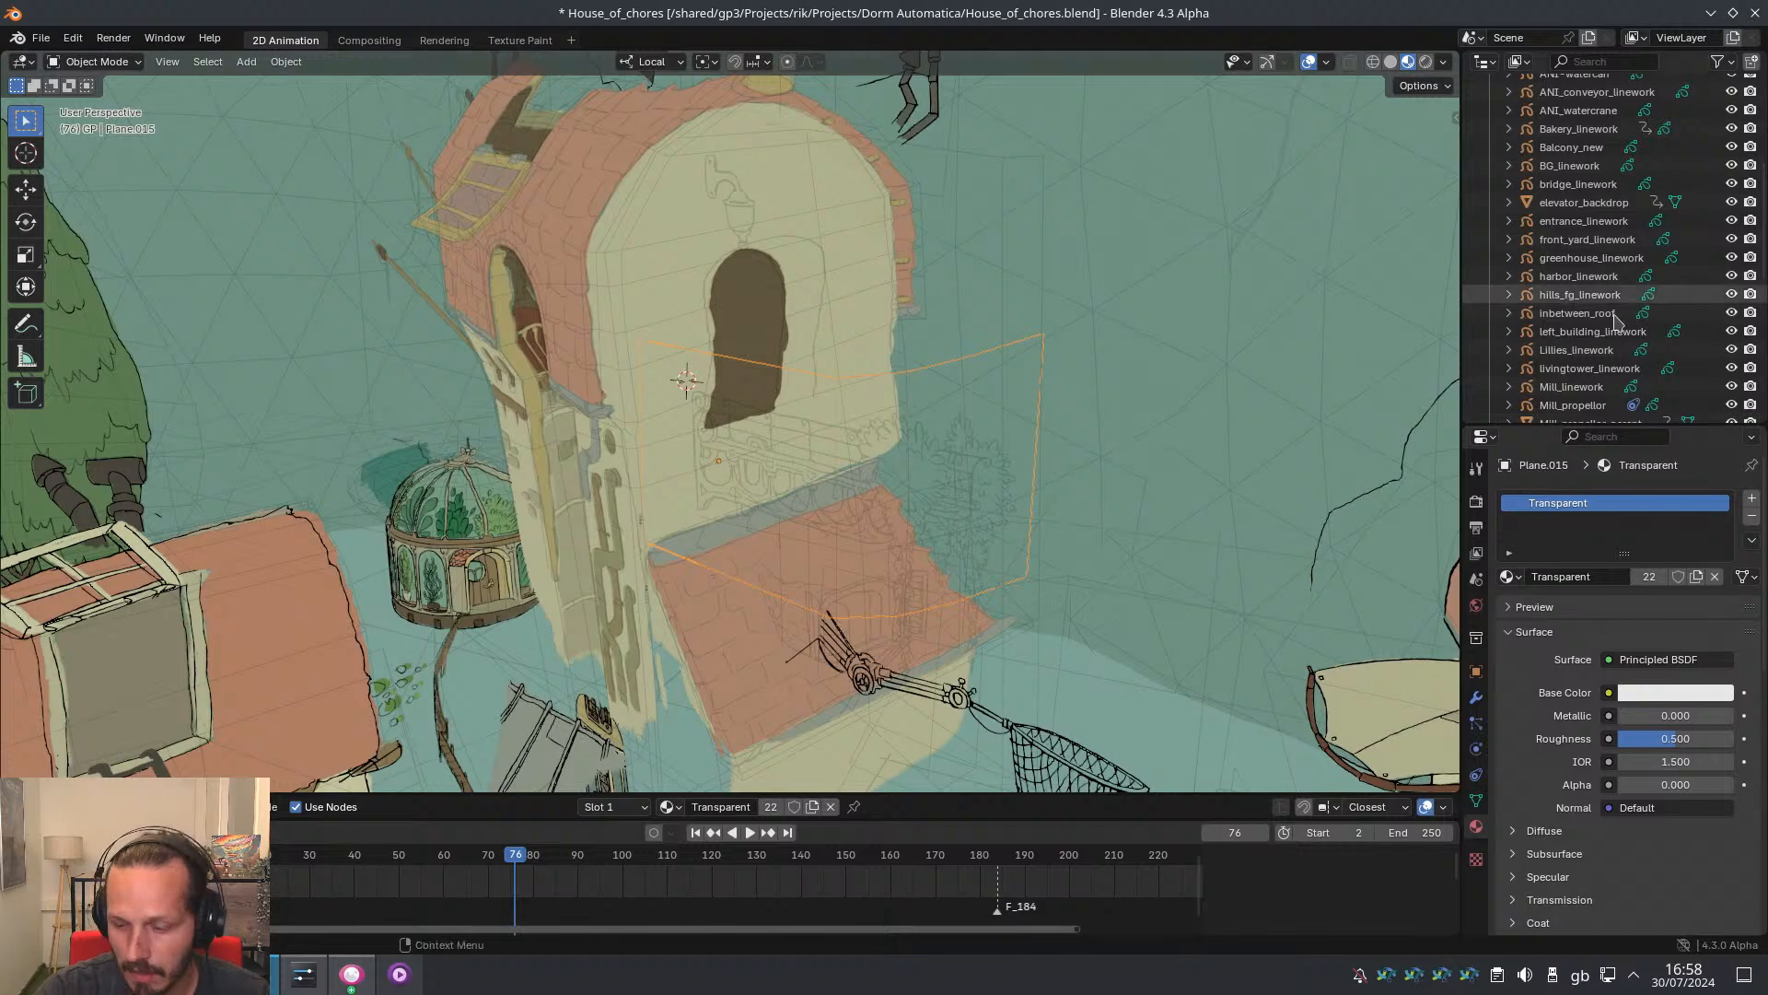
# Rename the curved transparent plane Plane.015 to Balcony_geo
pyautogui.press('KP_Decimal')
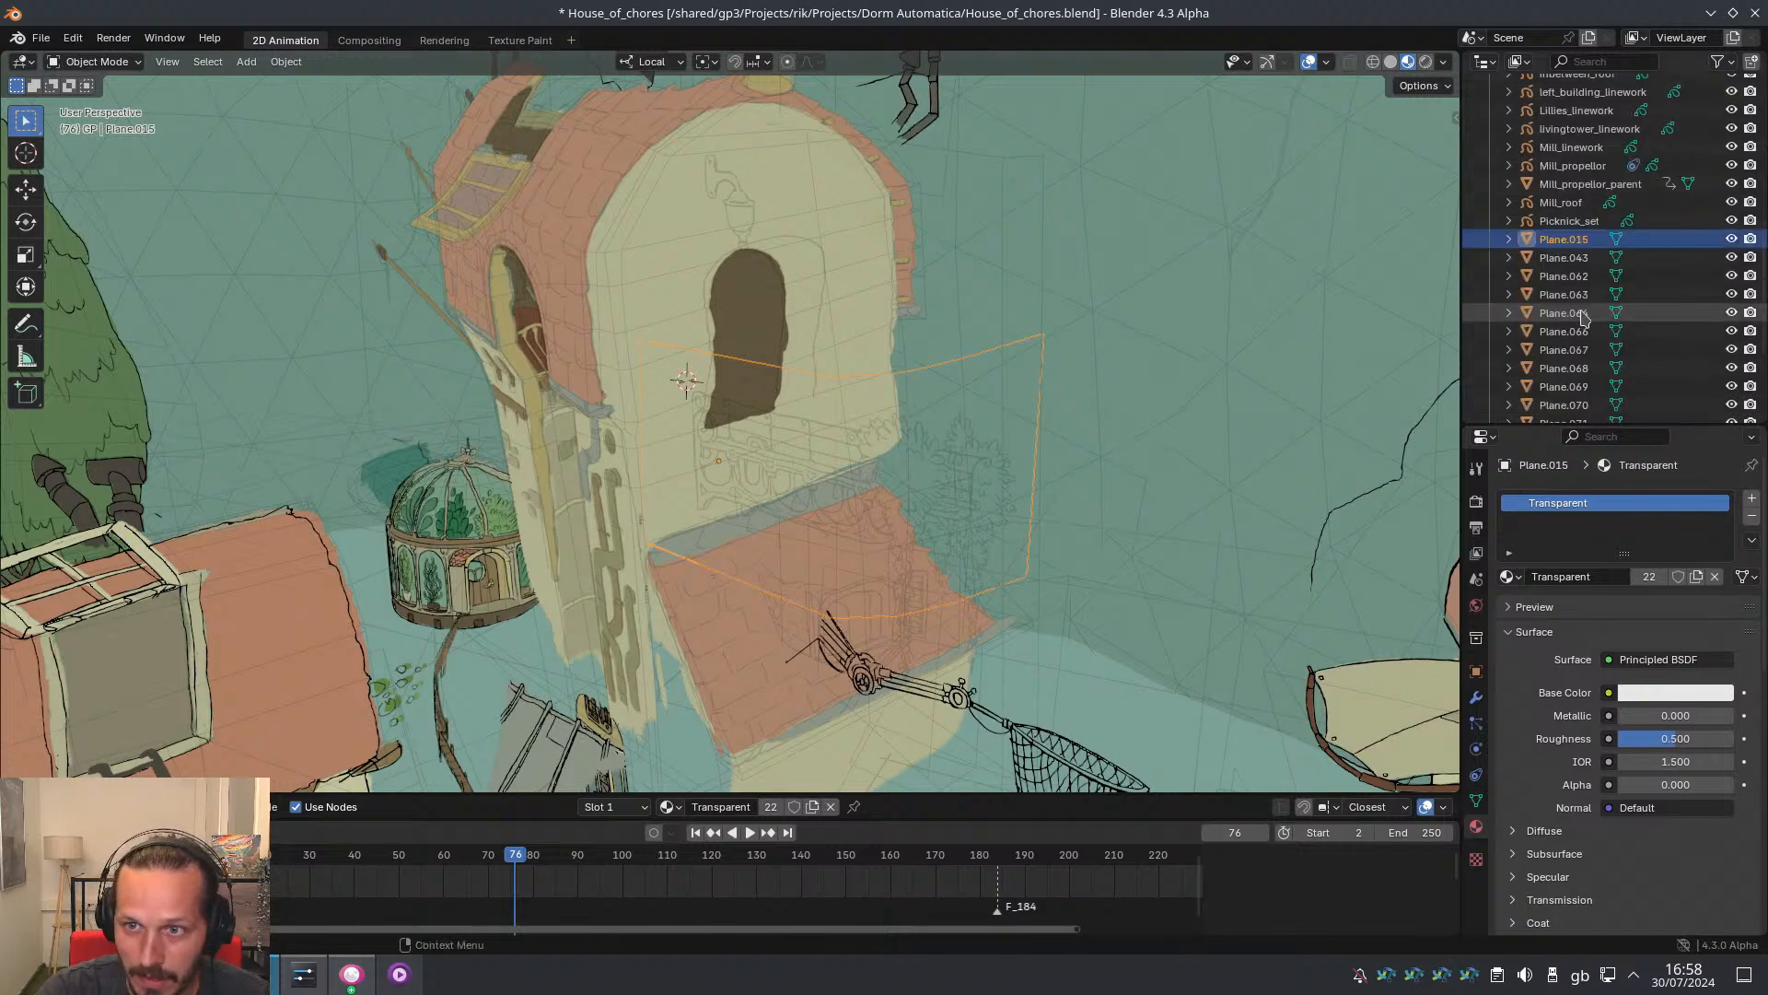
pyautogui.doubleClick(1572, 240)
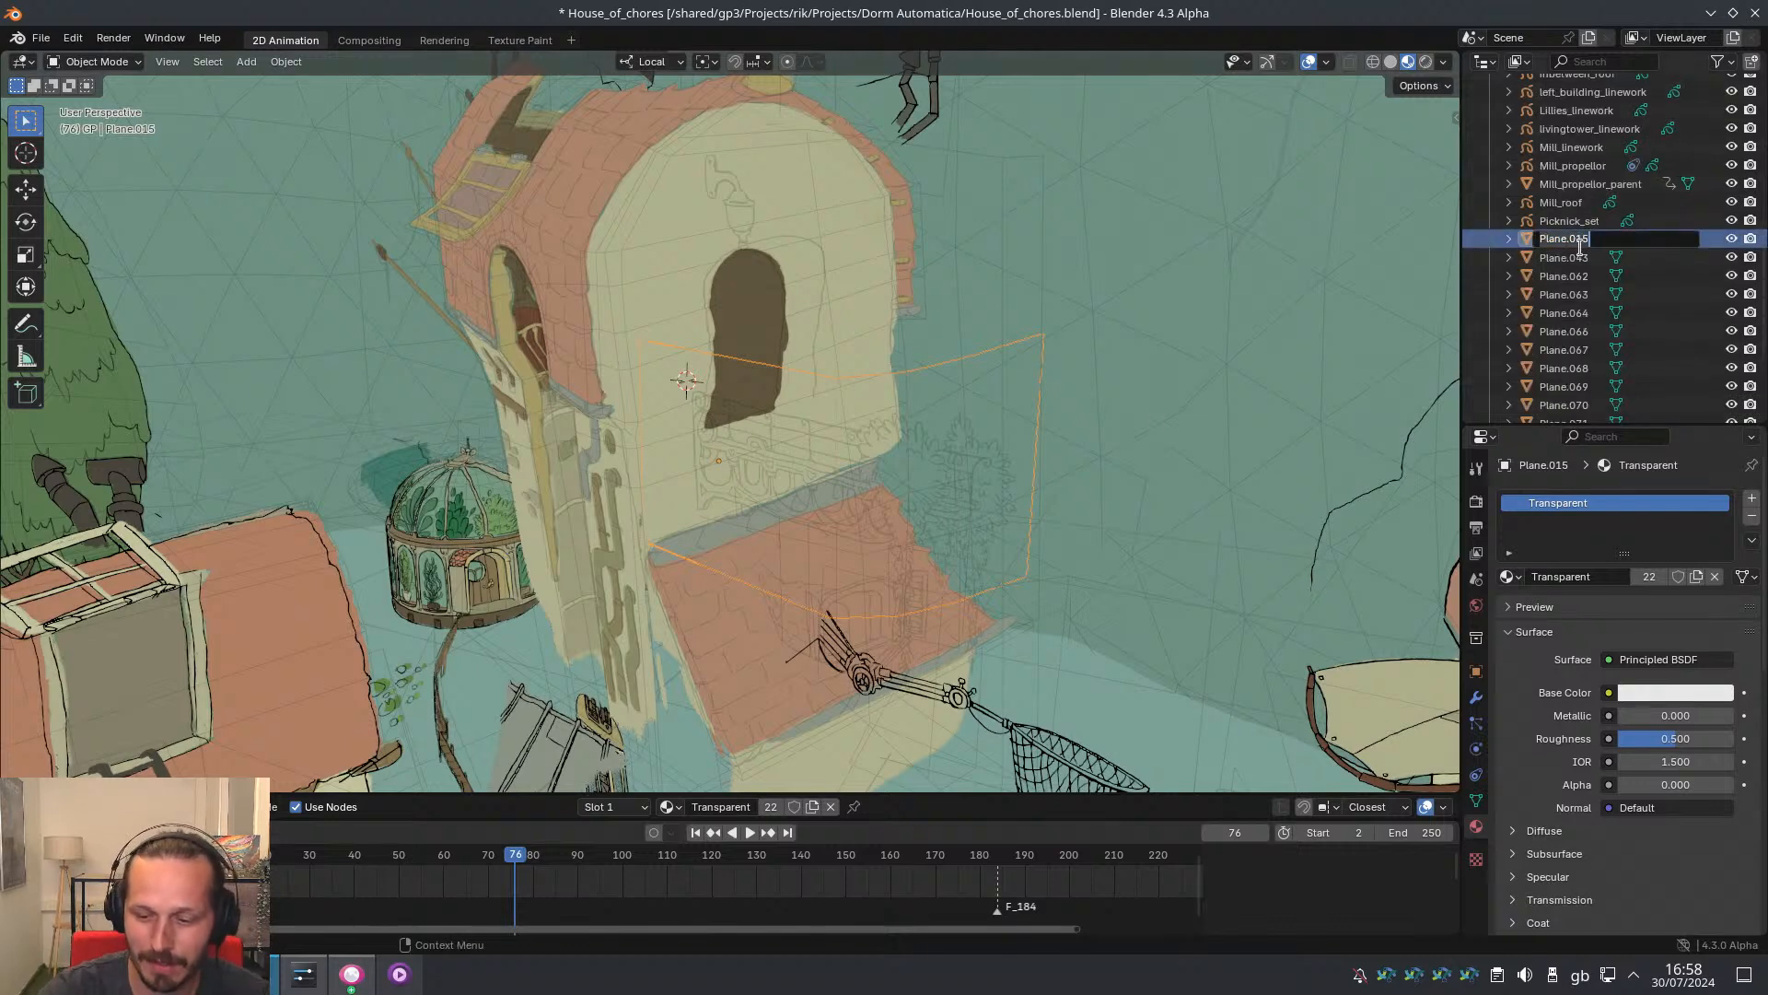
pyautogui.write('Balc')
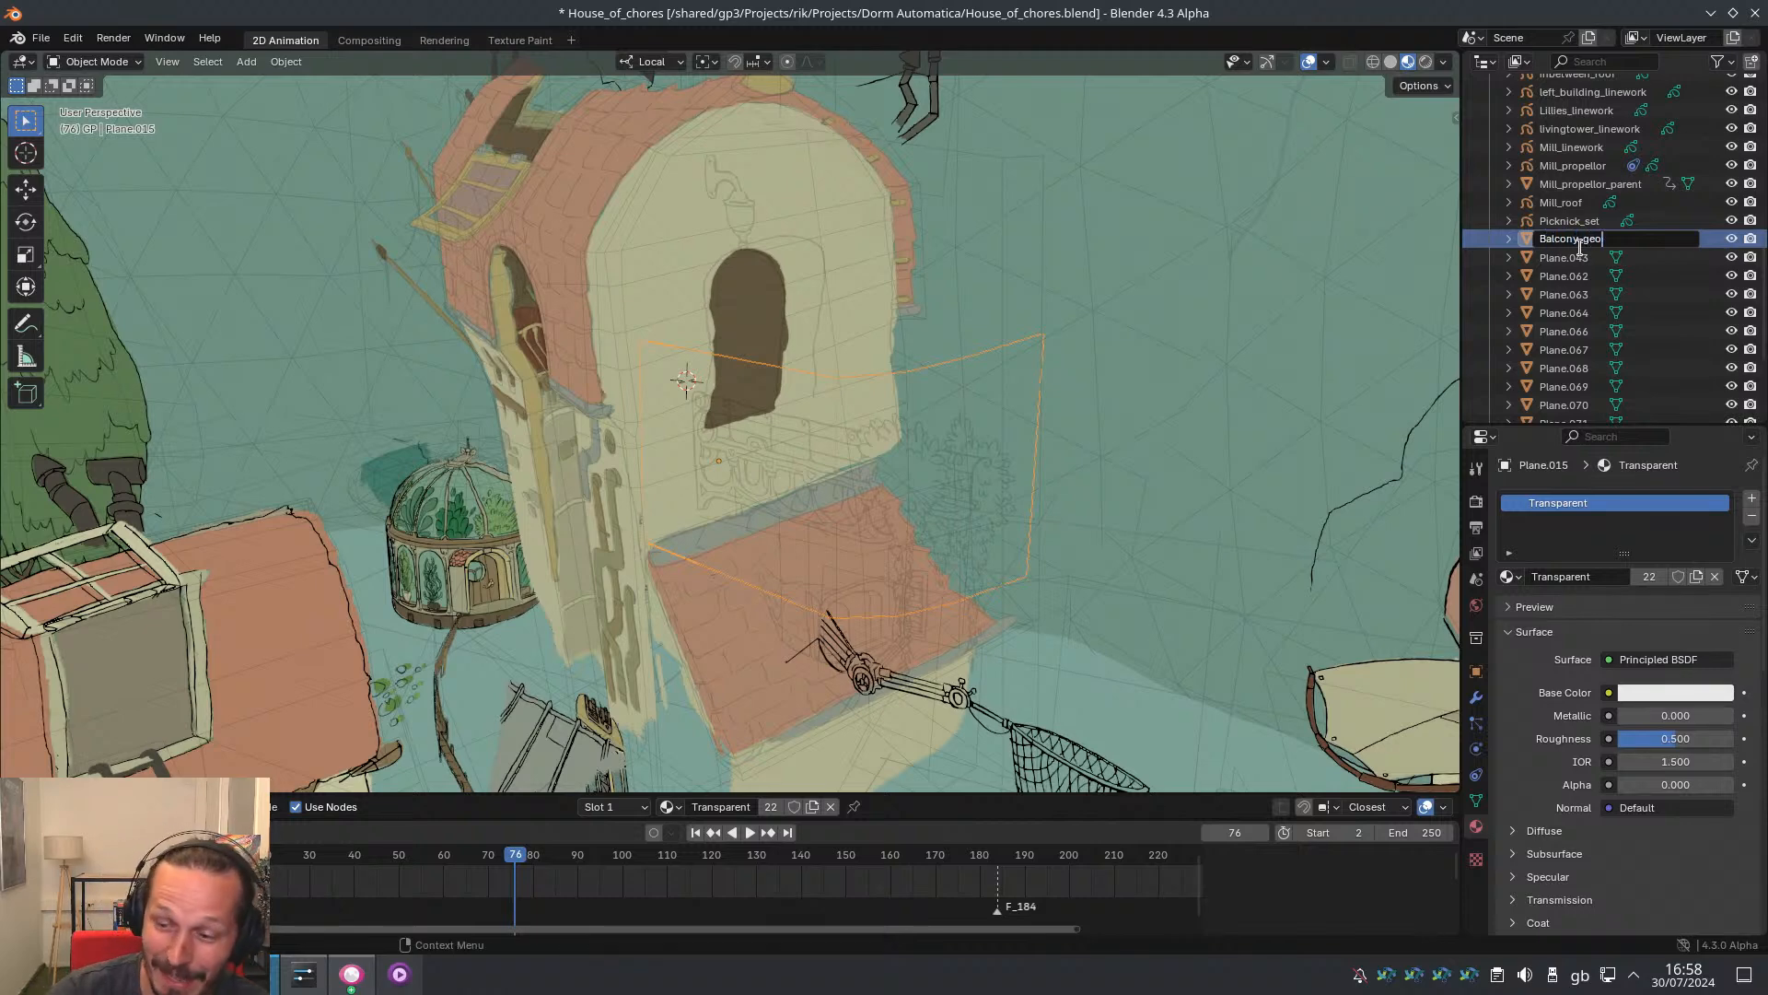
pyautogui.write('ony_geo')
pyautogui.press('Return')
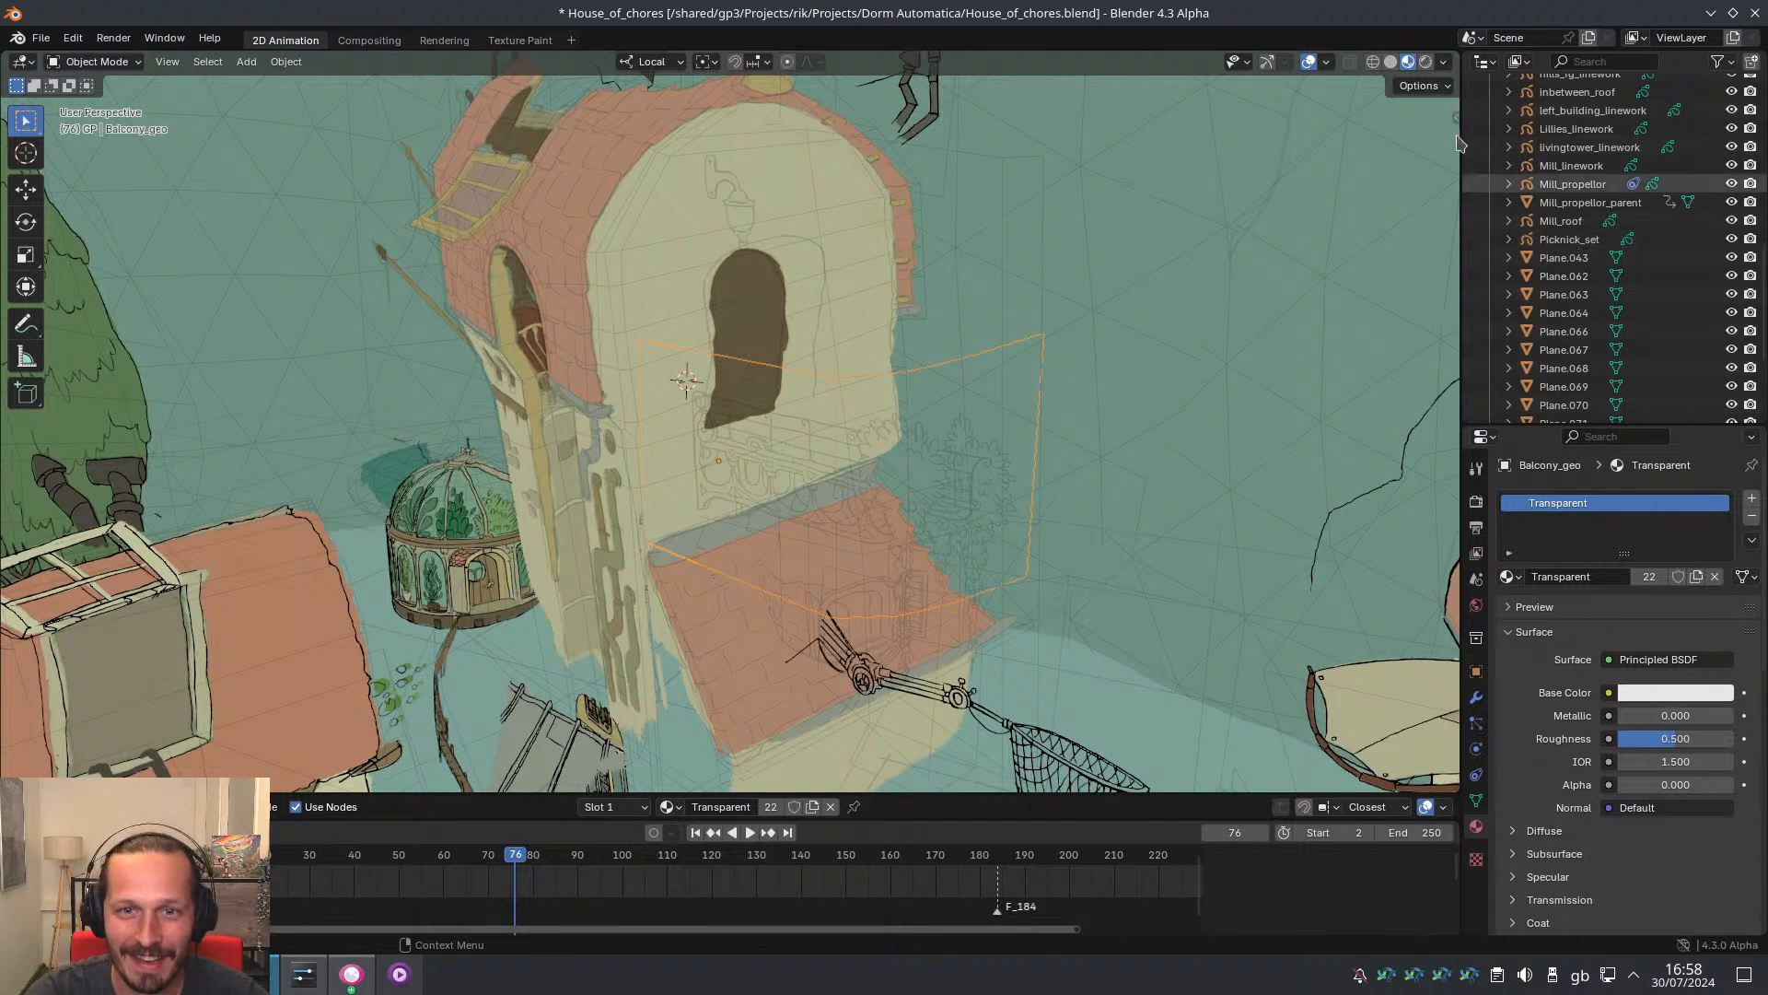
# Add Balcony_new to the selection as the active object, enter Draw Mode on it, and check its Ink Pen Rough brush
pyautogui.moveTo(1586, 164); pyautogui.dragTo(1616, 410, button='middle')
pyautogui.moveTo(925, 410)
pyautogui.keyDown('shift'); pyautogui.mouseDown(button='middle')
pyautogui.moveTo(1010, 442)
pyautogui.moveTo(966, 387)
pyautogui.moveTo(930, 410)
pyautogui.mouseUp(button='middle'); pyautogui.keyUp('shift')
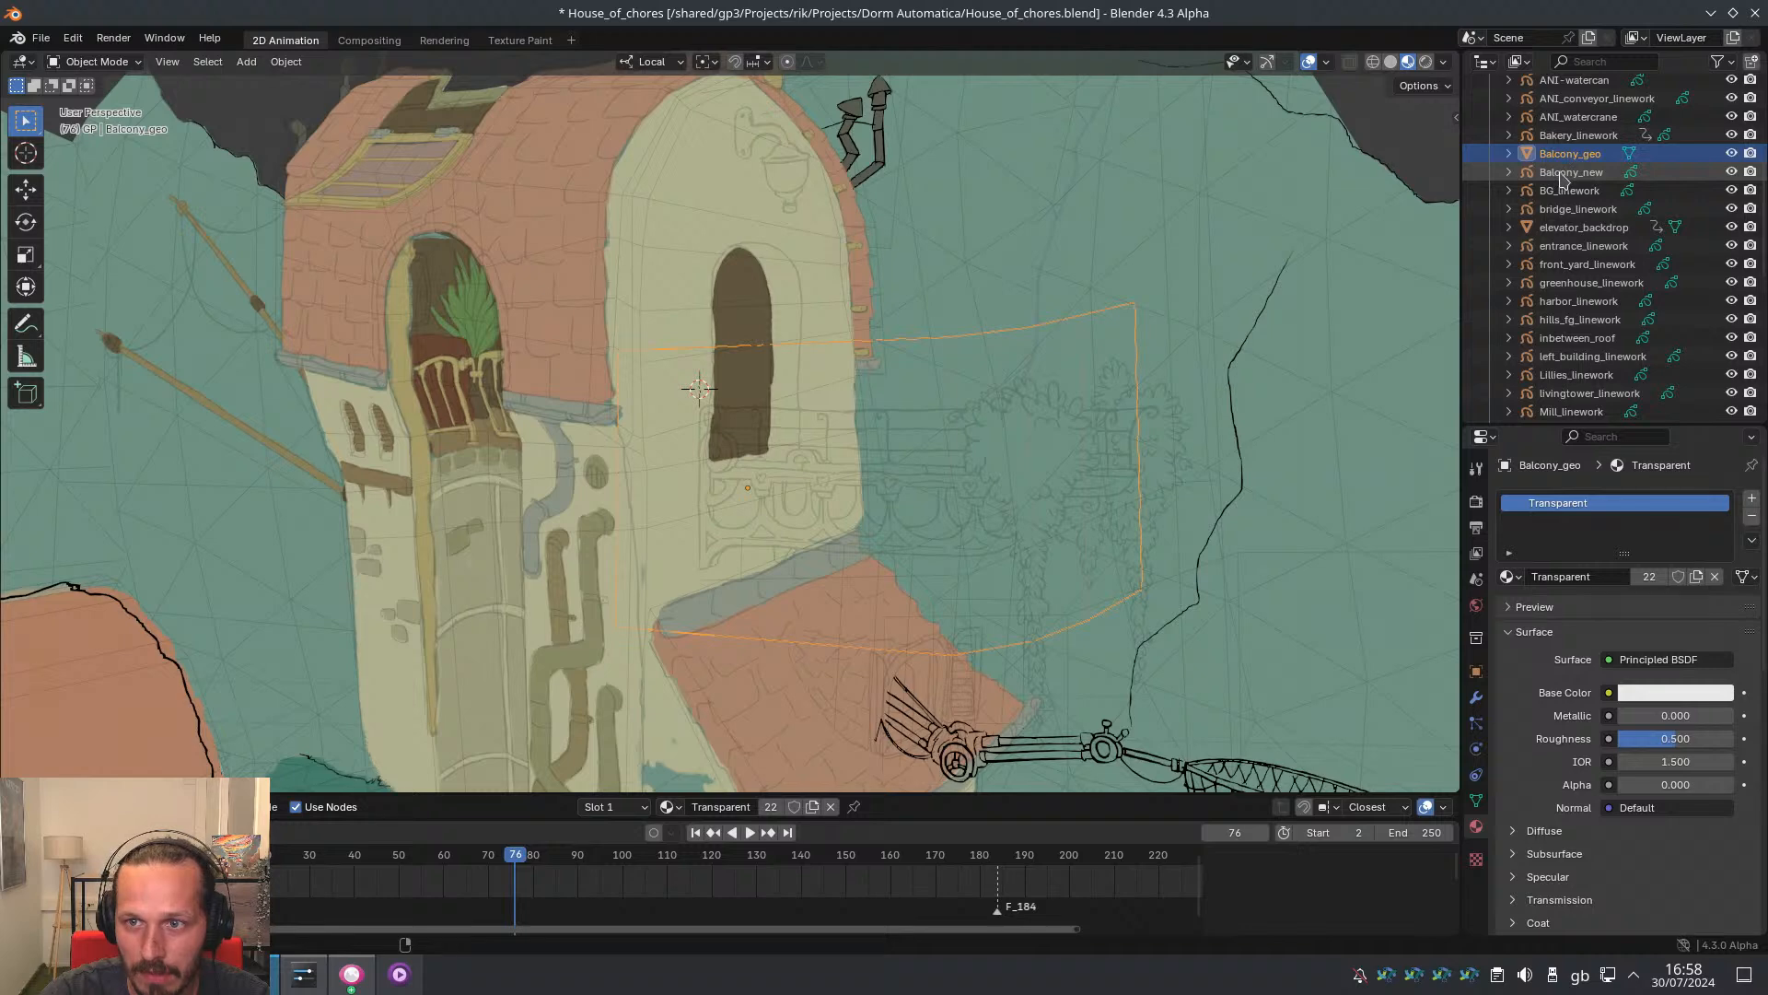
pyautogui.keyDown('ctrl'); pyautogui.click(1562, 172); pyautogui.keyUp('ctrl')
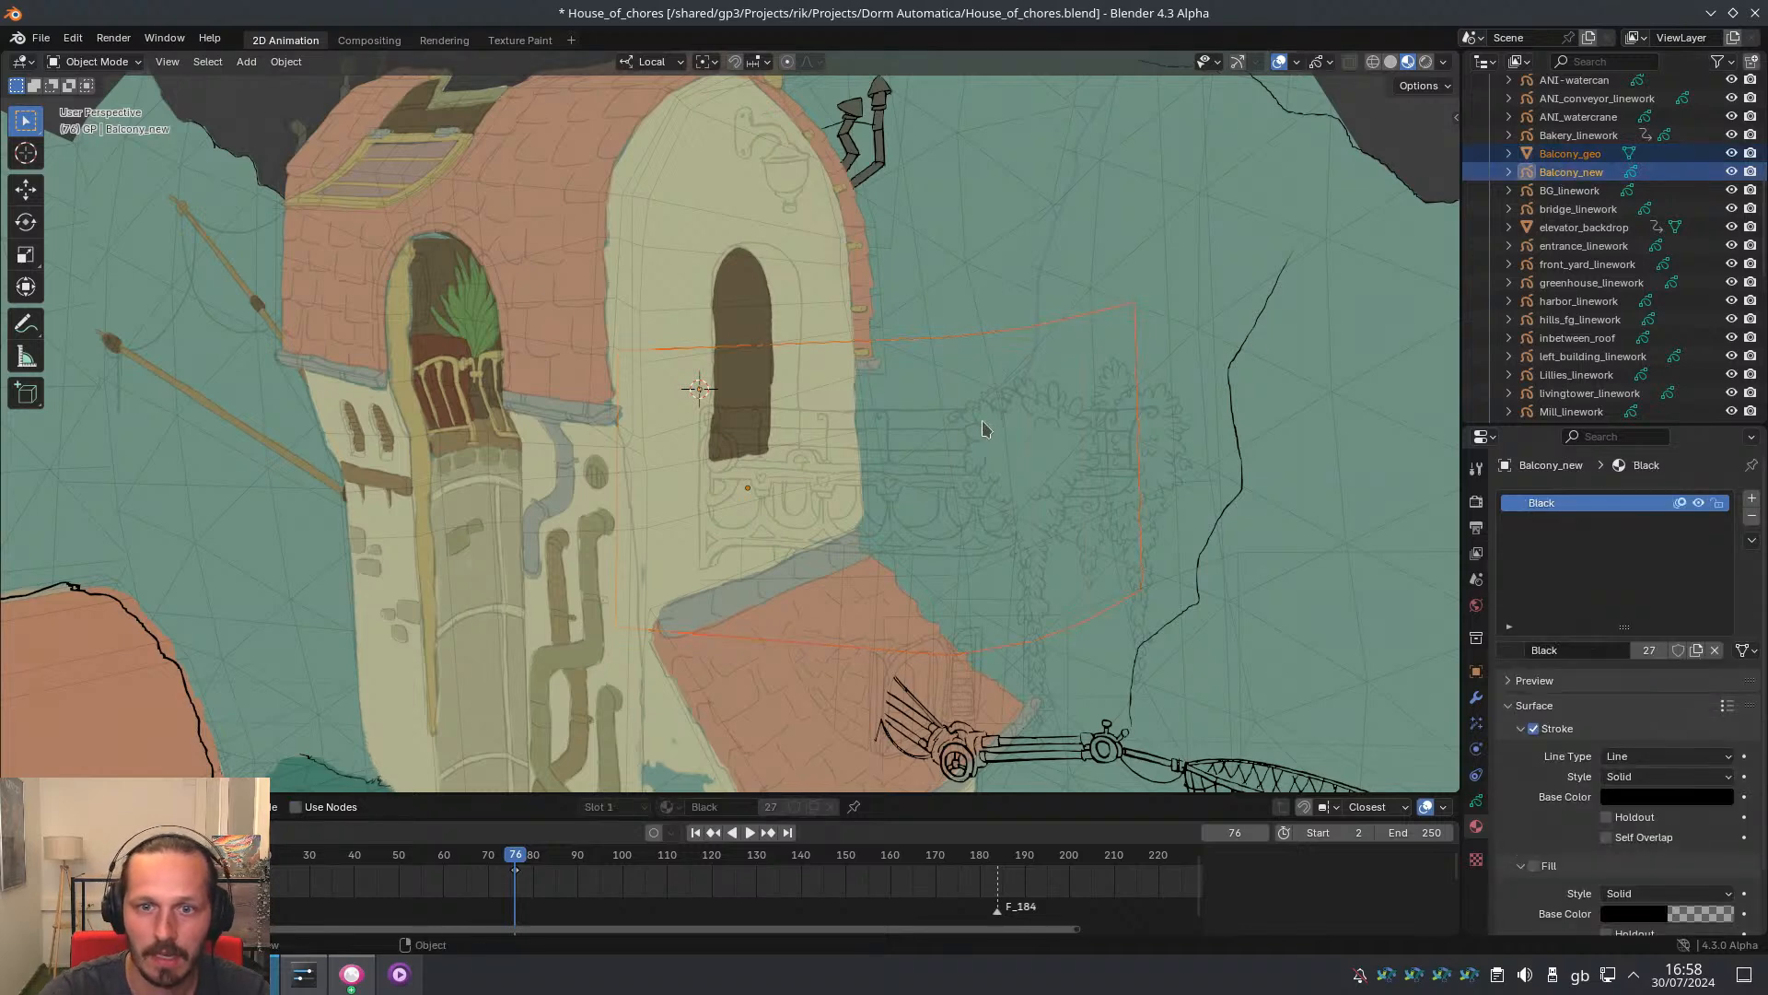
pyautogui.hotkey('ctrl', 'Tab')
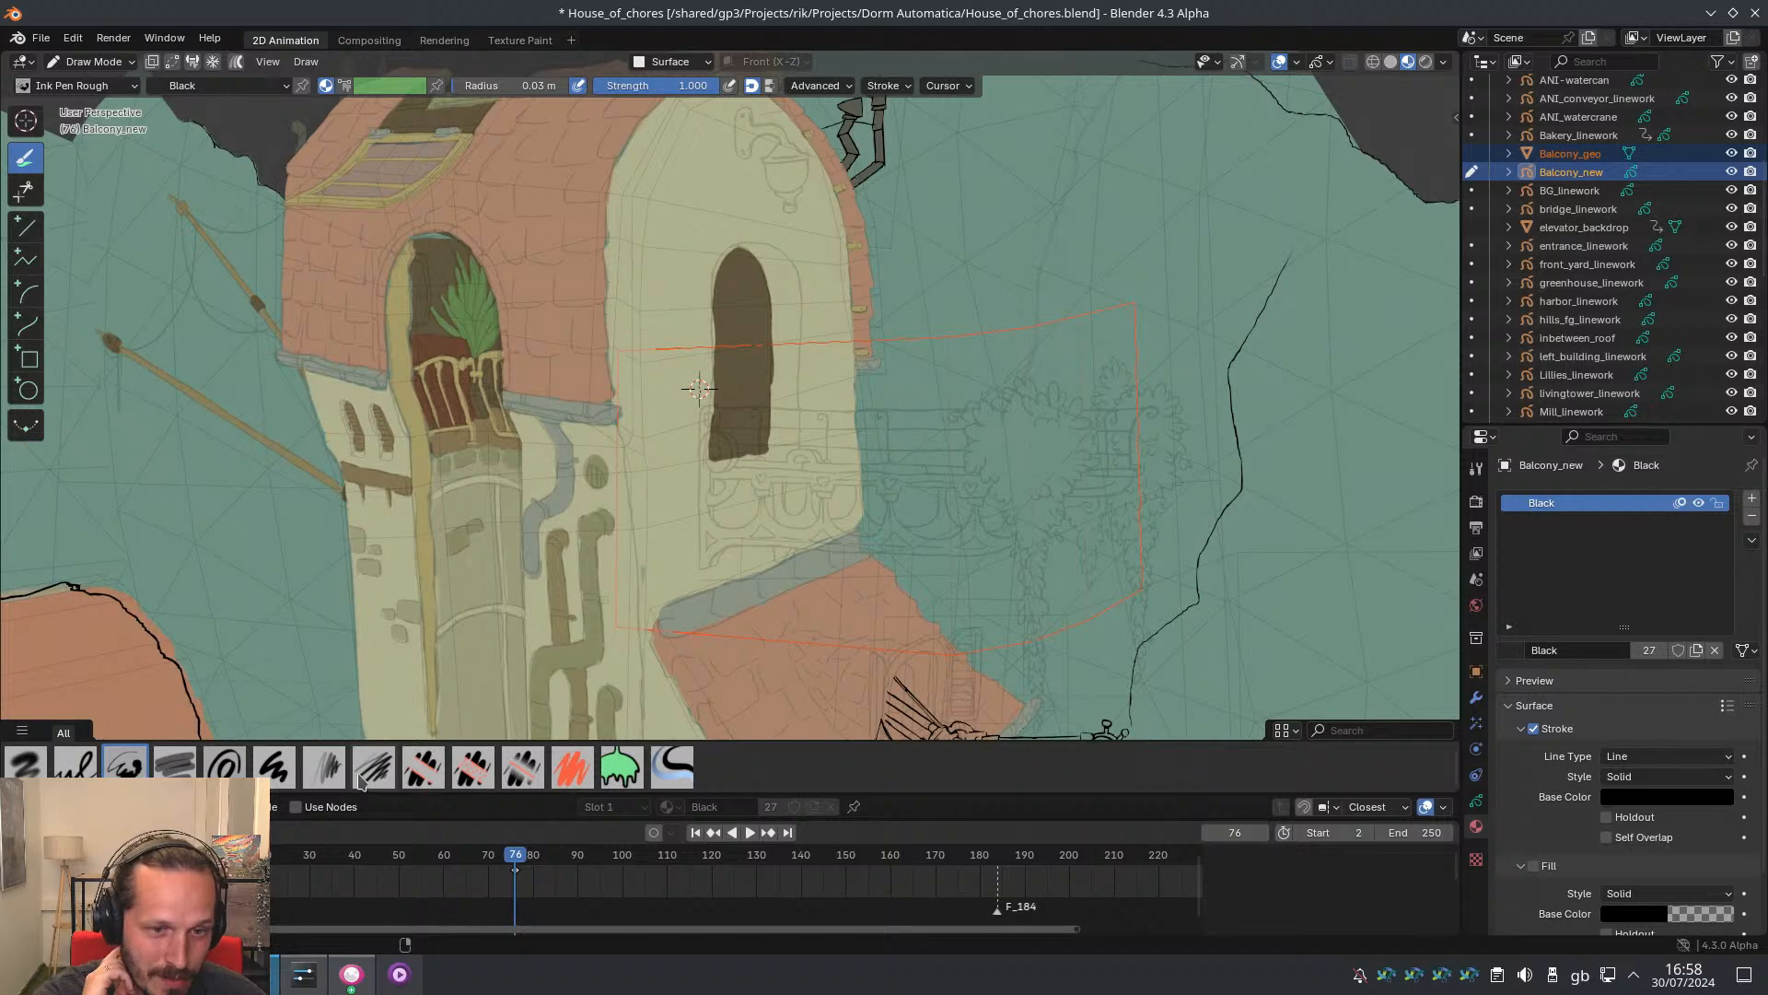
pyautogui.moveTo(130, 150); pyautogui.dragTo(80, 105, button='middle')
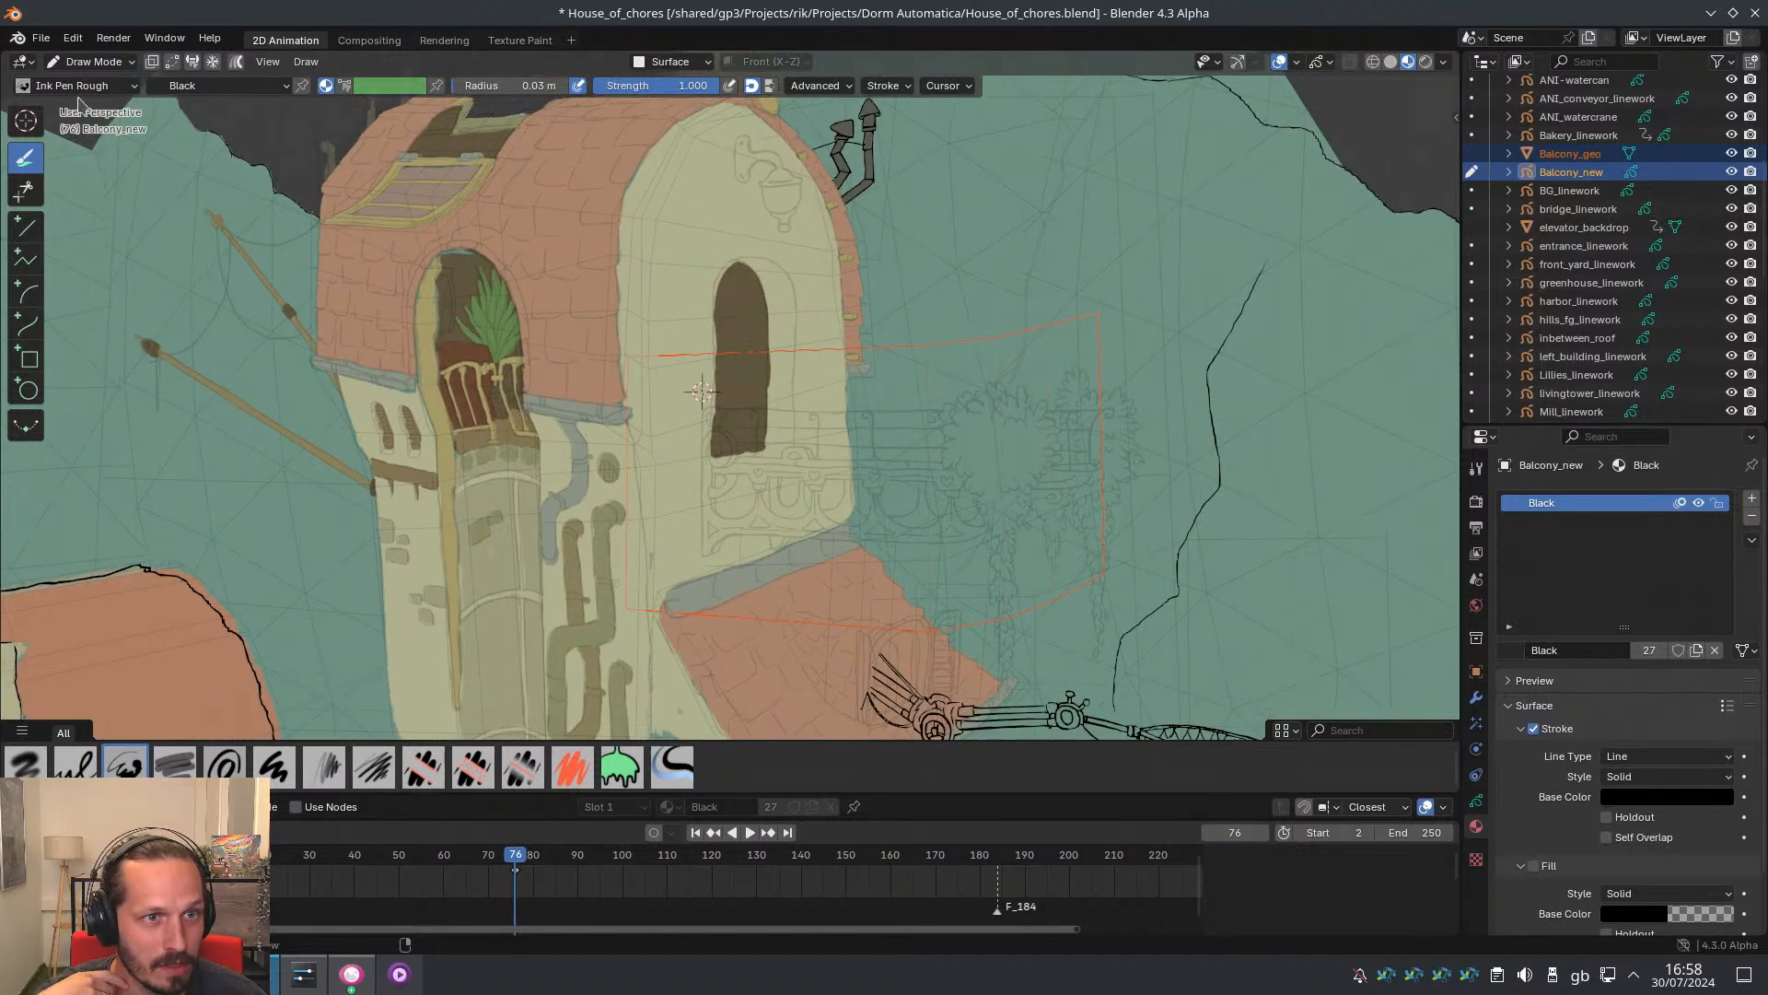
pyautogui.click(79, 85)
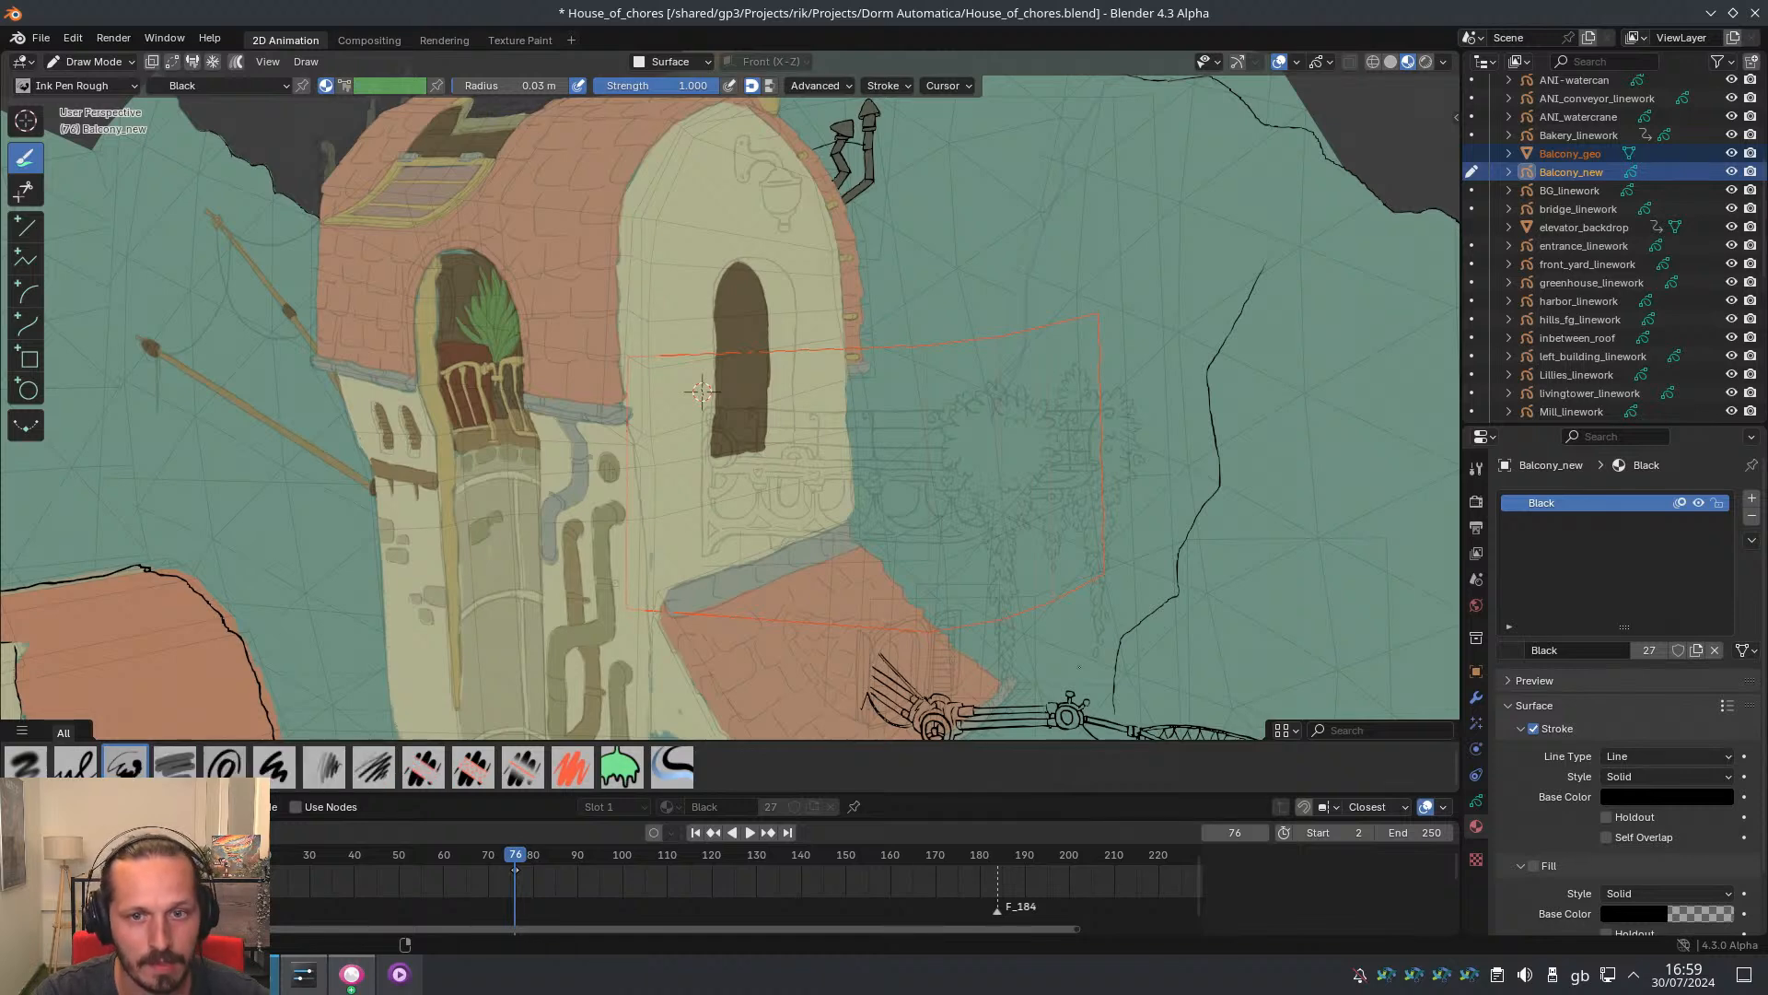
# Switch to the camera view and frame the sketched balcony beside the tower for drawing
pyautogui.scroll(2, 967, 506)
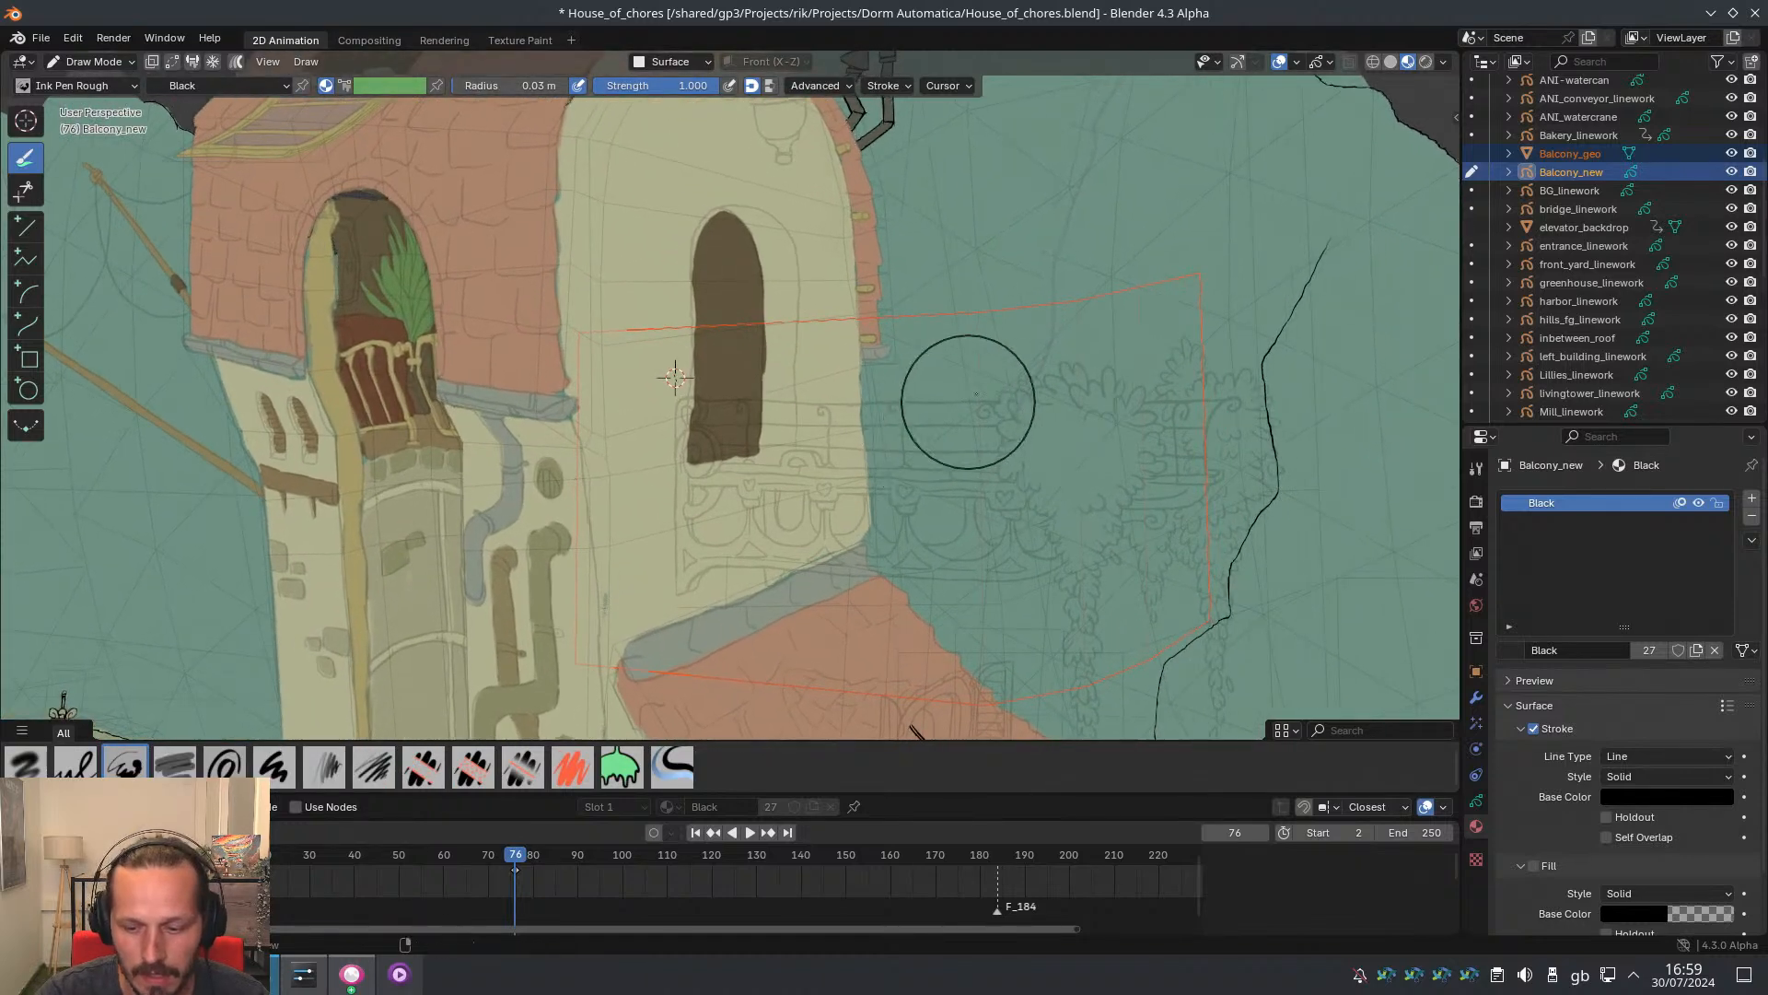
pyautogui.press('KP_0')
pyautogui.scroll(5, 741, 288)
pyautogui.scroll(3, 741, 289)
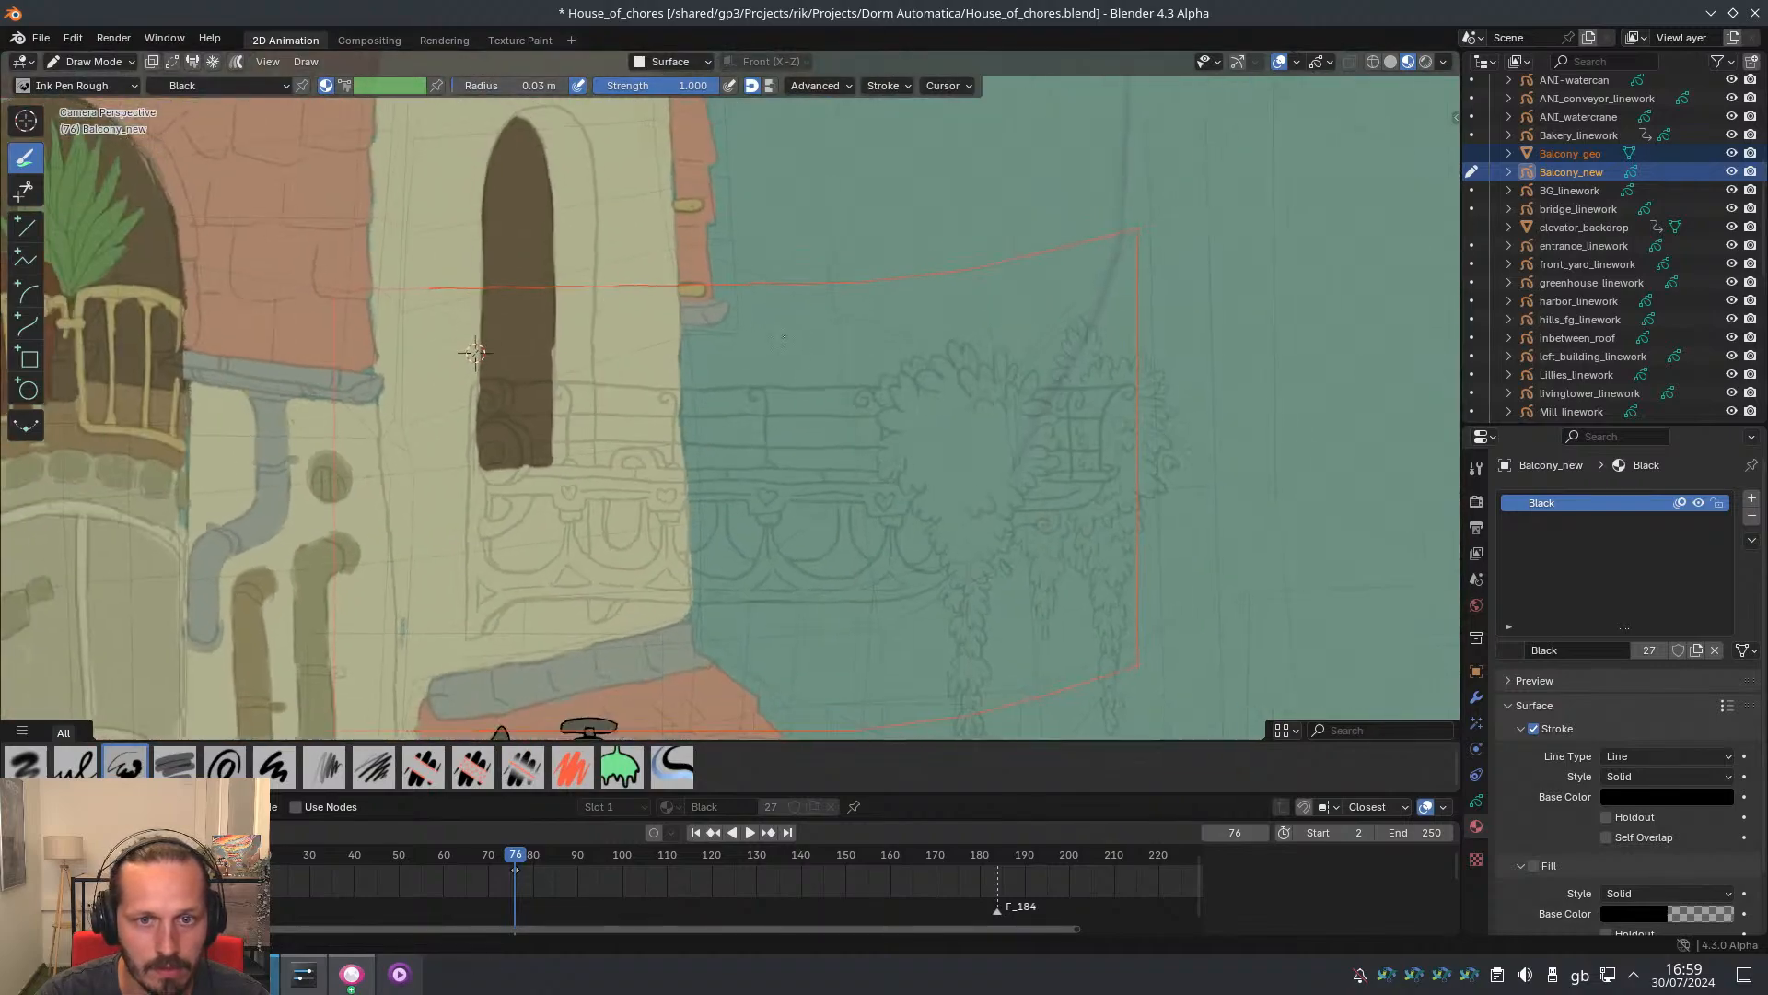
pyautogui.scroll(-3, 780, 384)
pyautogui.scroll(1, 780, 384)
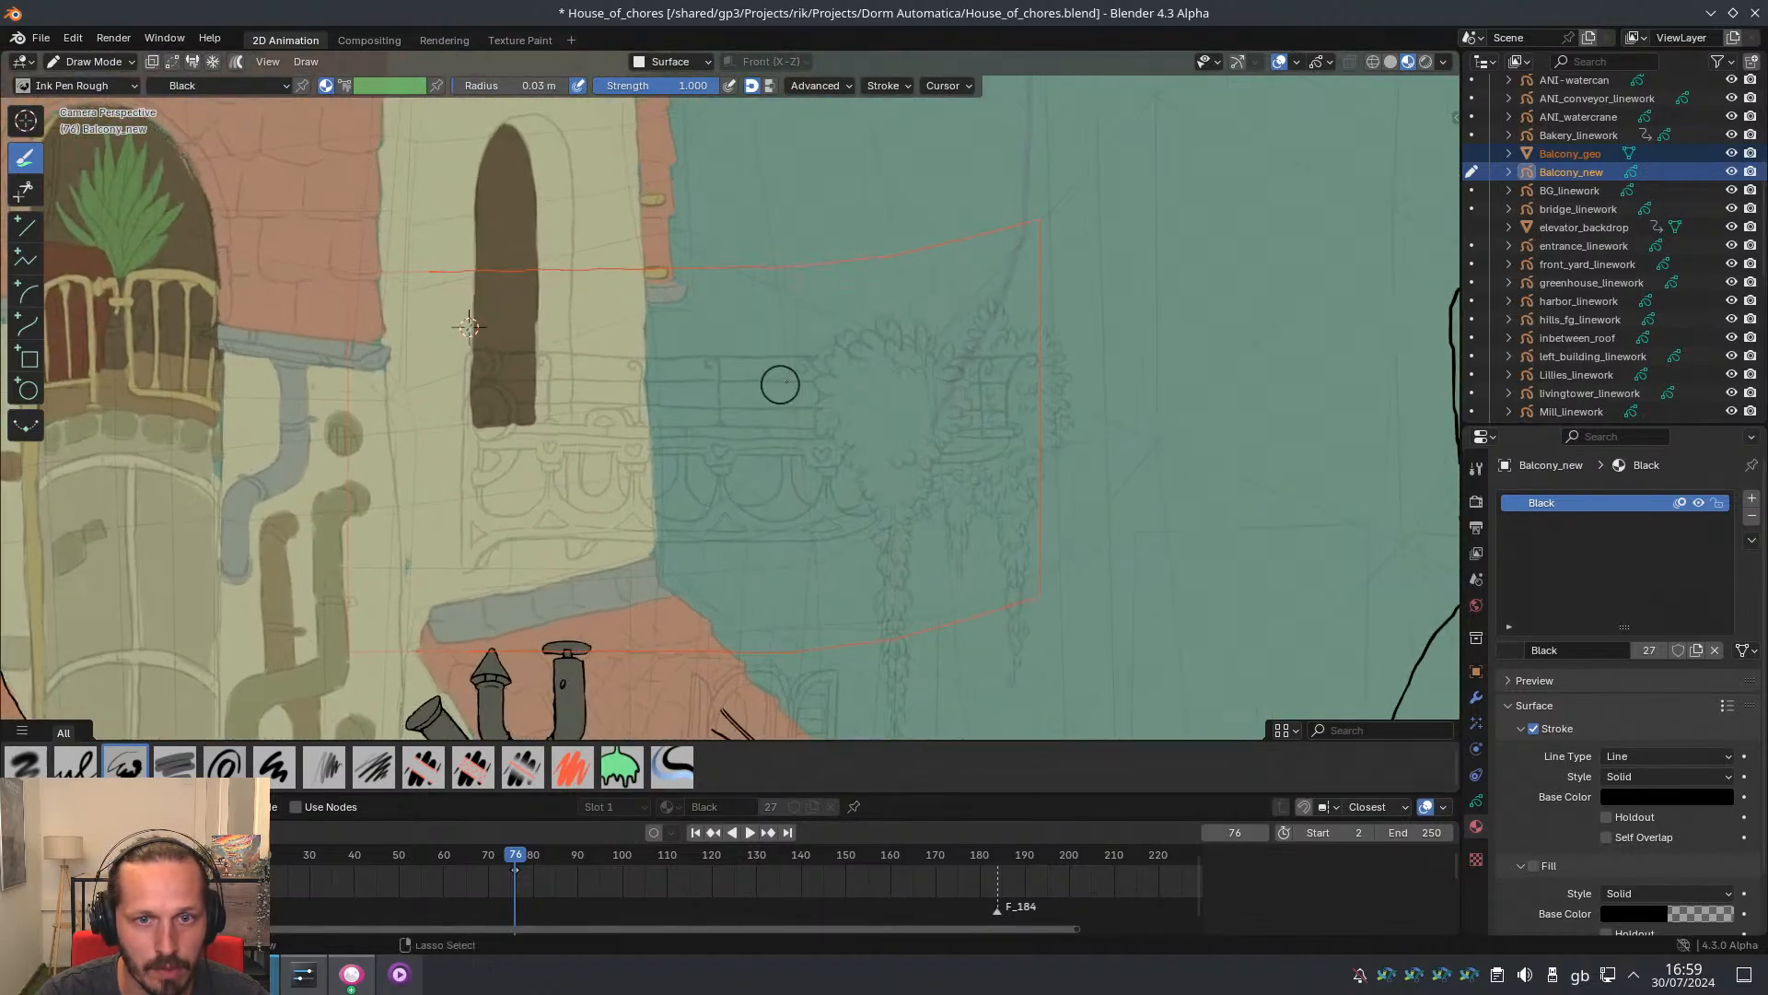
pyautogui.moveTo(780, 384); pyautogui.dragTo(802, 343, button='middle')
pyautogui.press('KP_0')
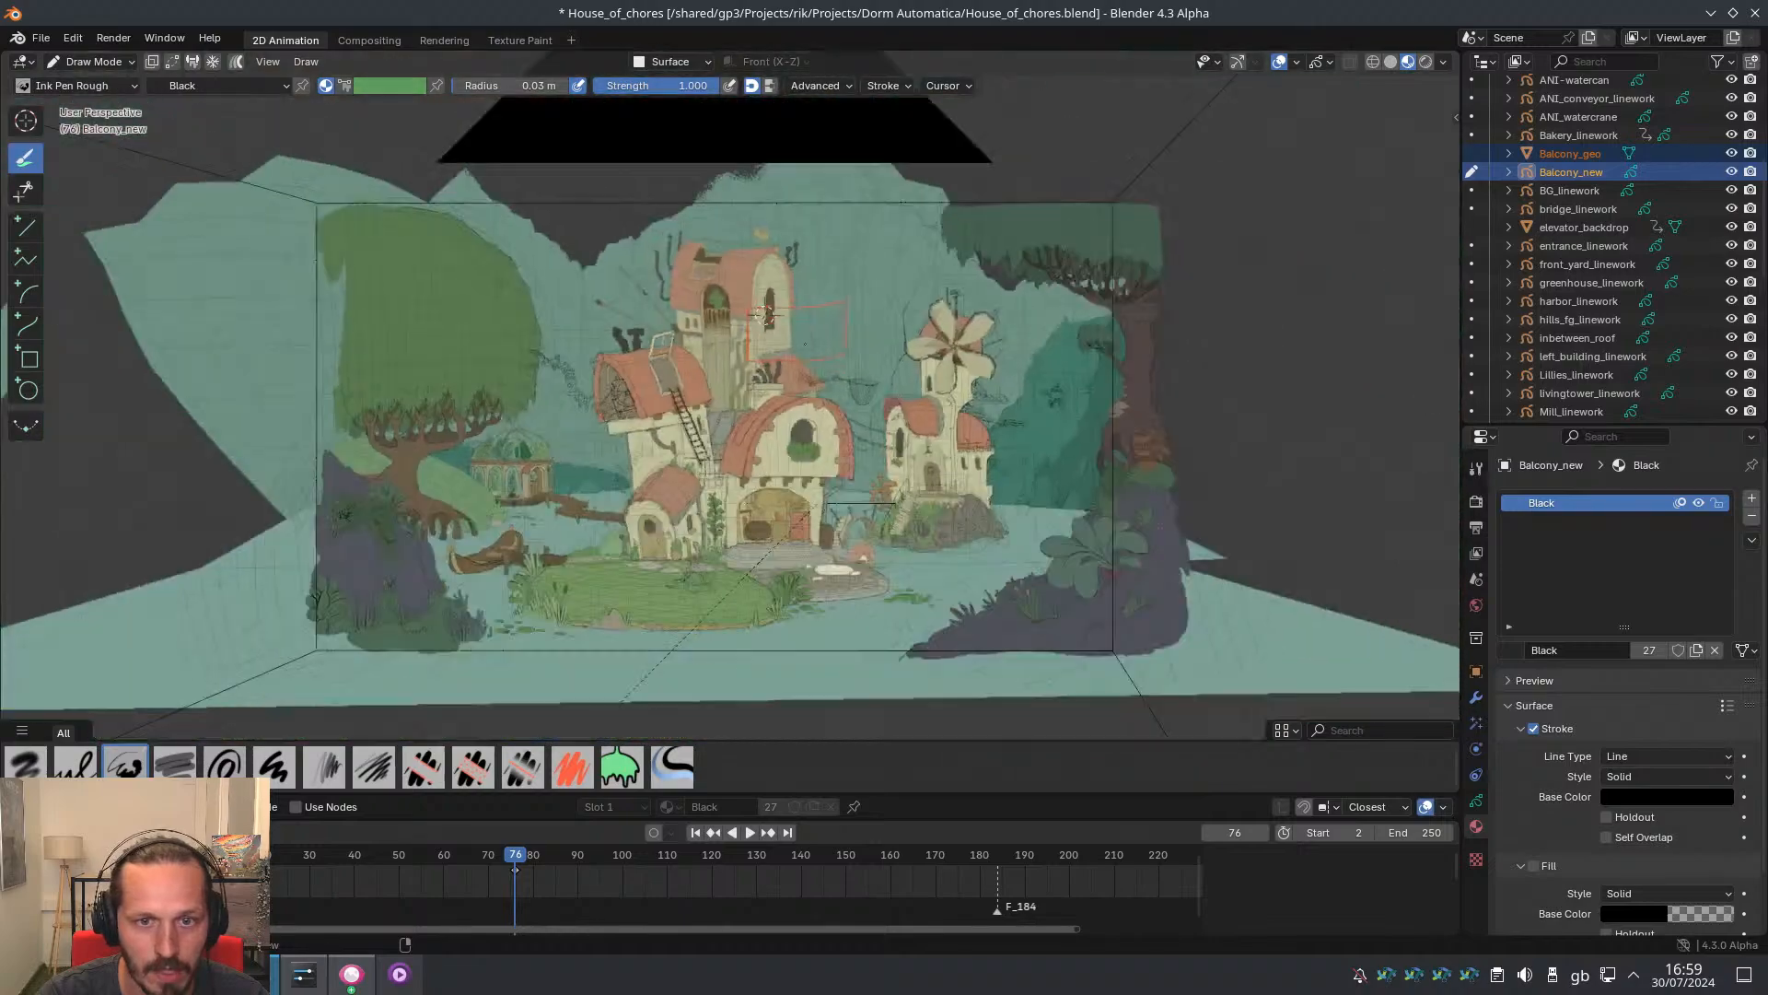
pyautogui.scroll(3, 792, 346)
pyautogui.scroll(-3, 773, 350)
pyautogui.scroll(1, 753, 355)
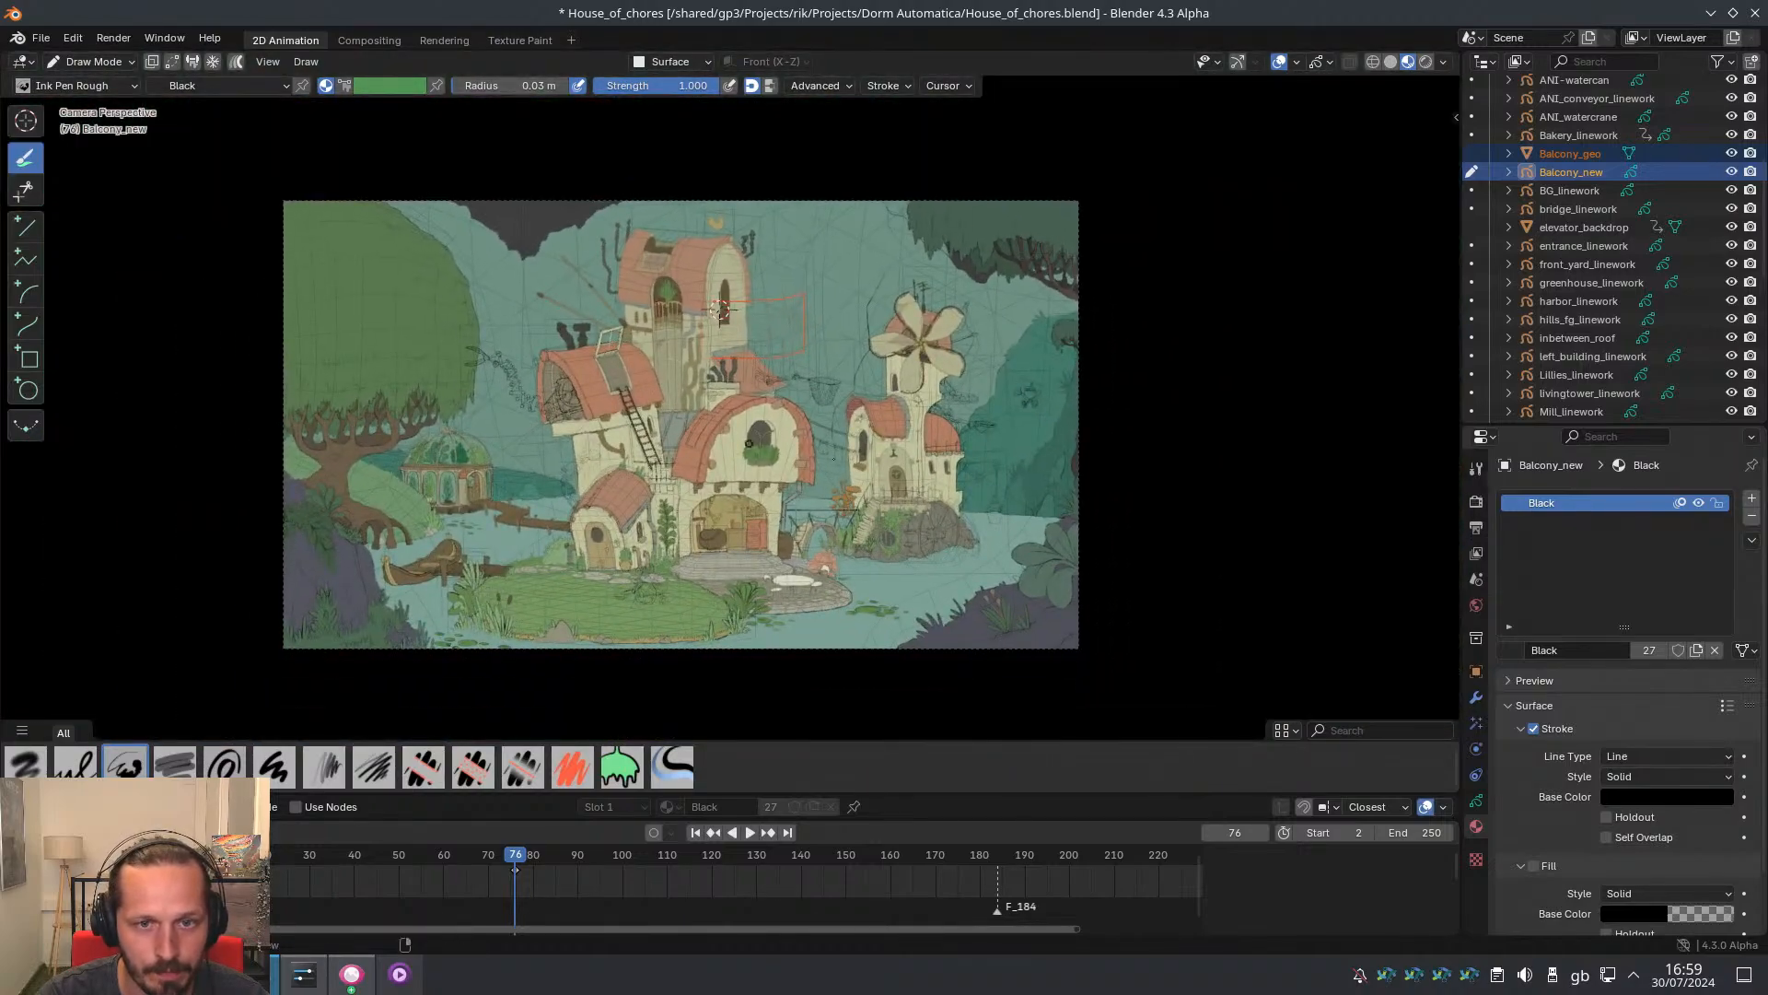
pyautogui.scroll(8, 649, 474)
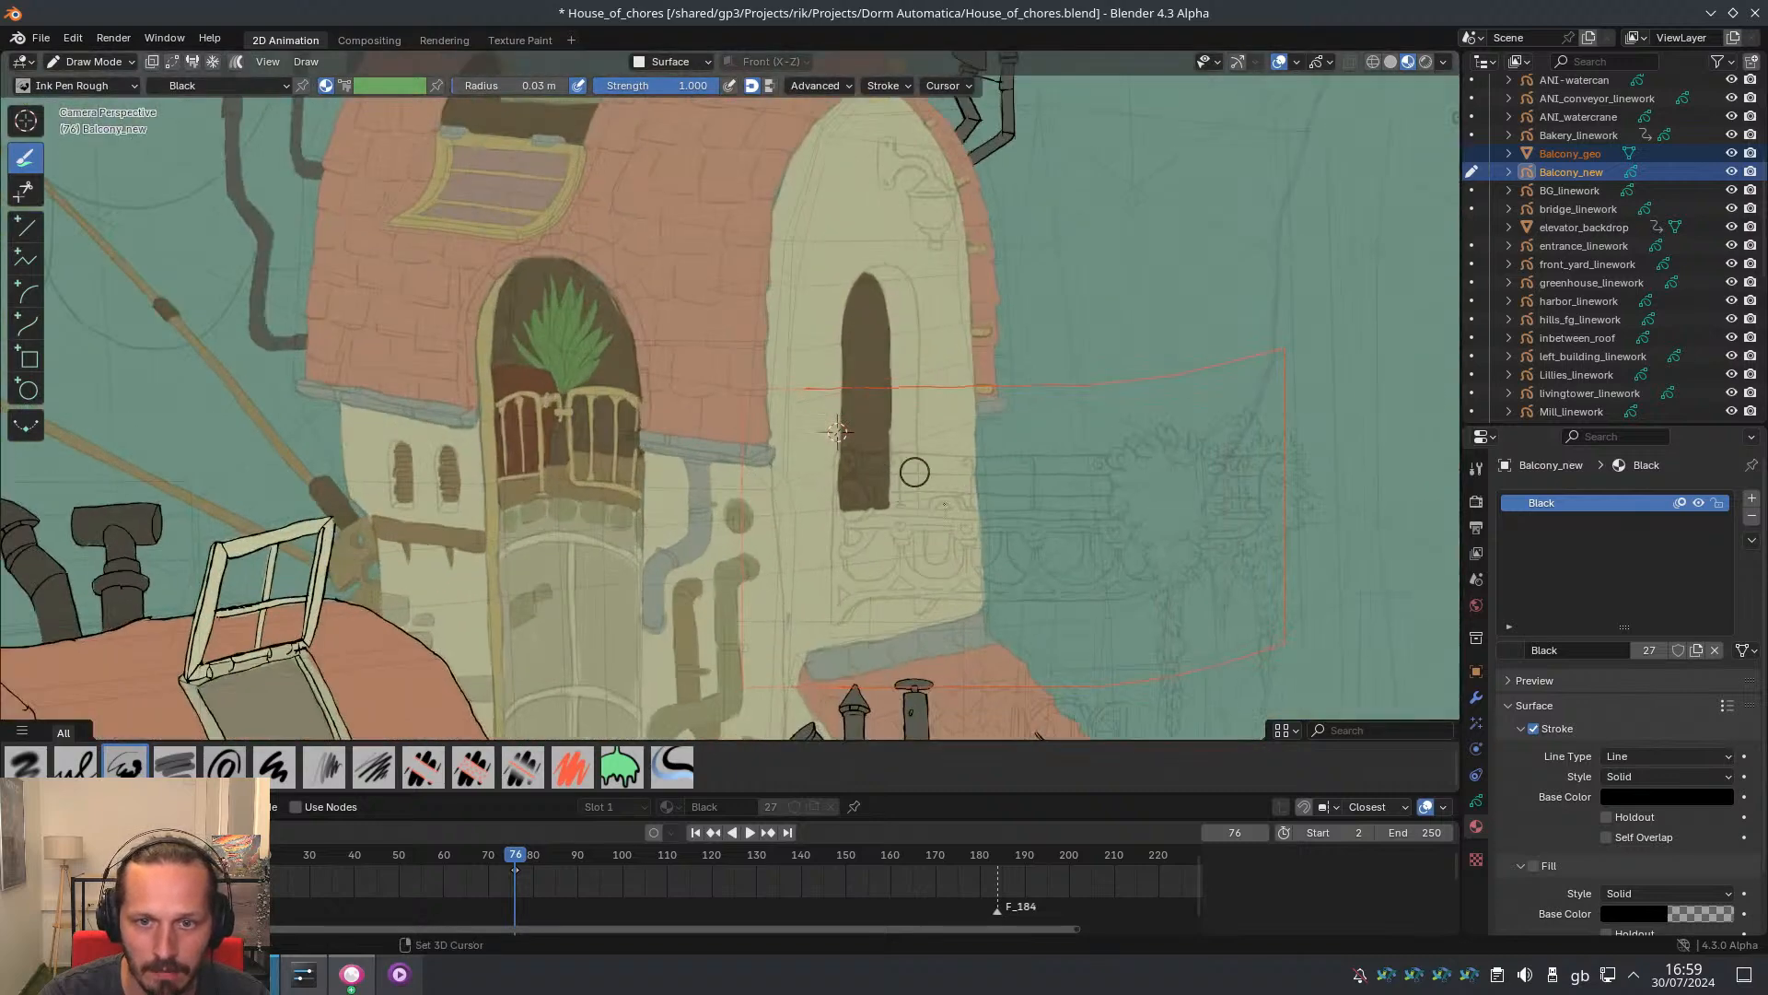
pyautogui.keyDown('shift'); pyautogui.moveTo(915, 472); pyautogui.dragTo(691, 373, button='middle'); pyautogui.keyUp('shift')
# Try long freehand test strokes across the curved balcony plane, and undo them
pyautogui.moveTo(838, 376)
pyautogui.mouseDown()
pyautogui.moveTo(677, 490)
pyautogui.moveTo(810, 376)
pyautogui.moveTo(552, 525)
pyautogui.mouseUp()
pyautogui.hotkey('ctrl', 'z')
pyautogui.hotkey('ctrl', 'z')
pyautogui.moveTo(950, 279); pyautogui.dragTo(857, 419)
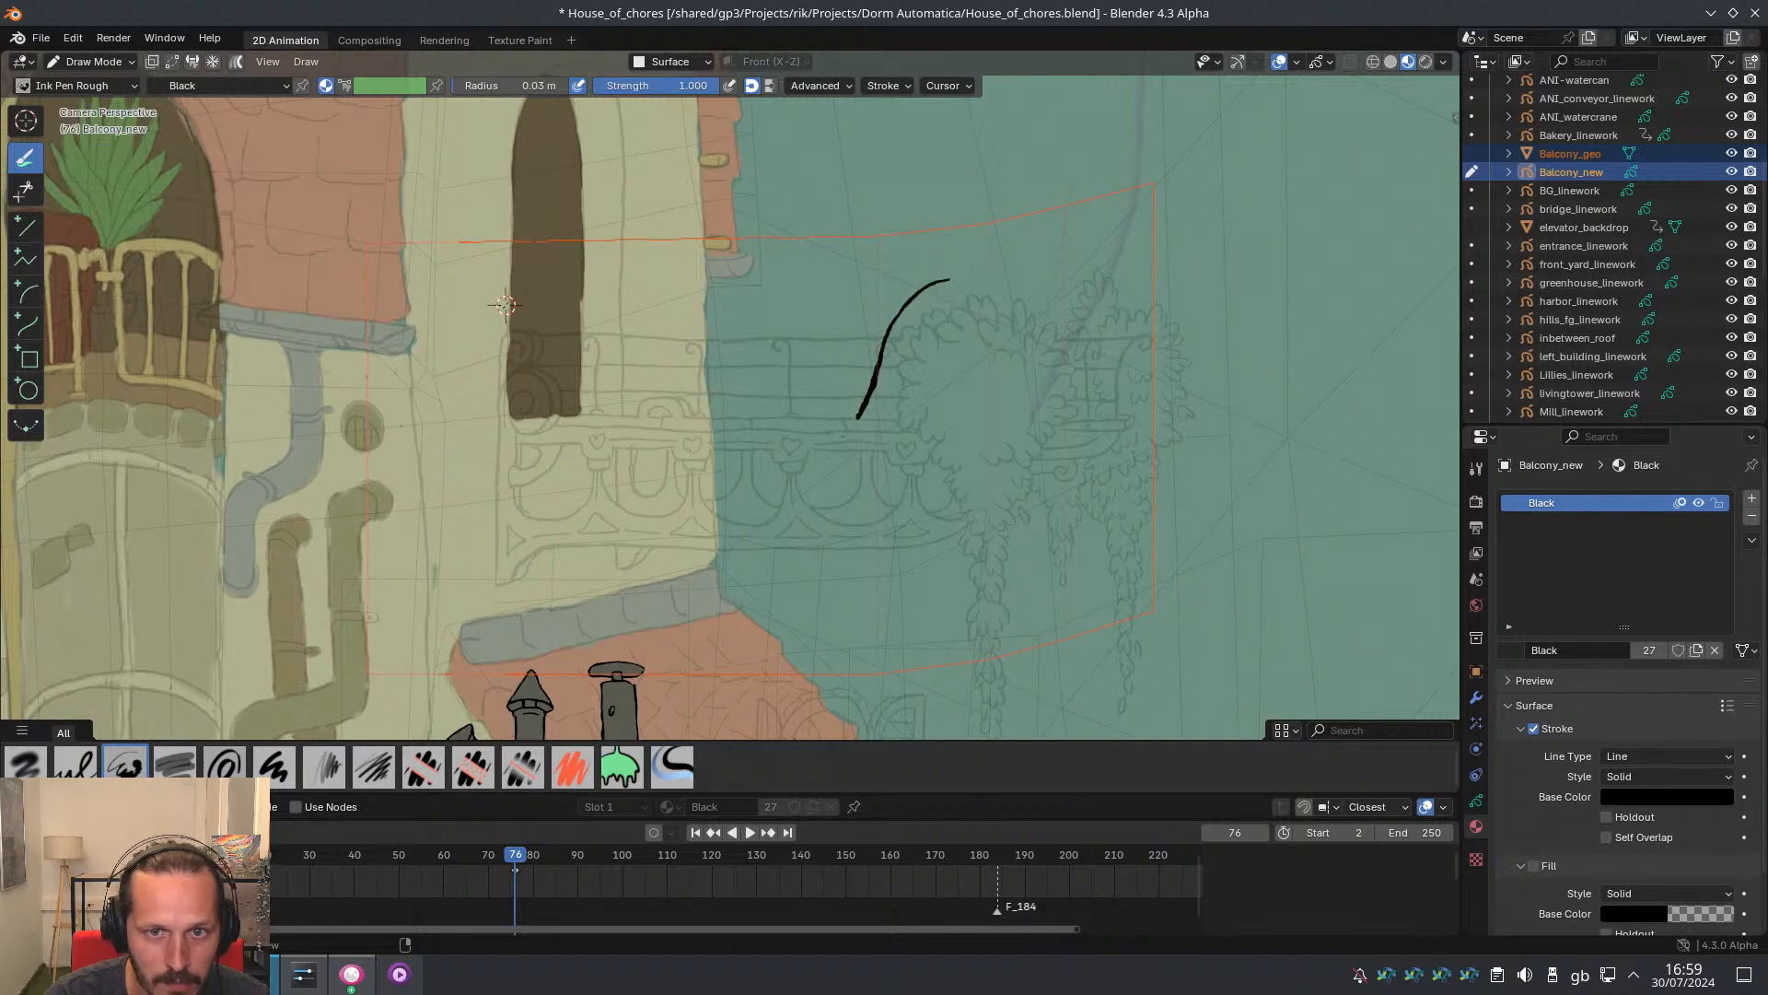
pyautogui.moveTo(700, 477); pyautogui.dragTo(577, 500)
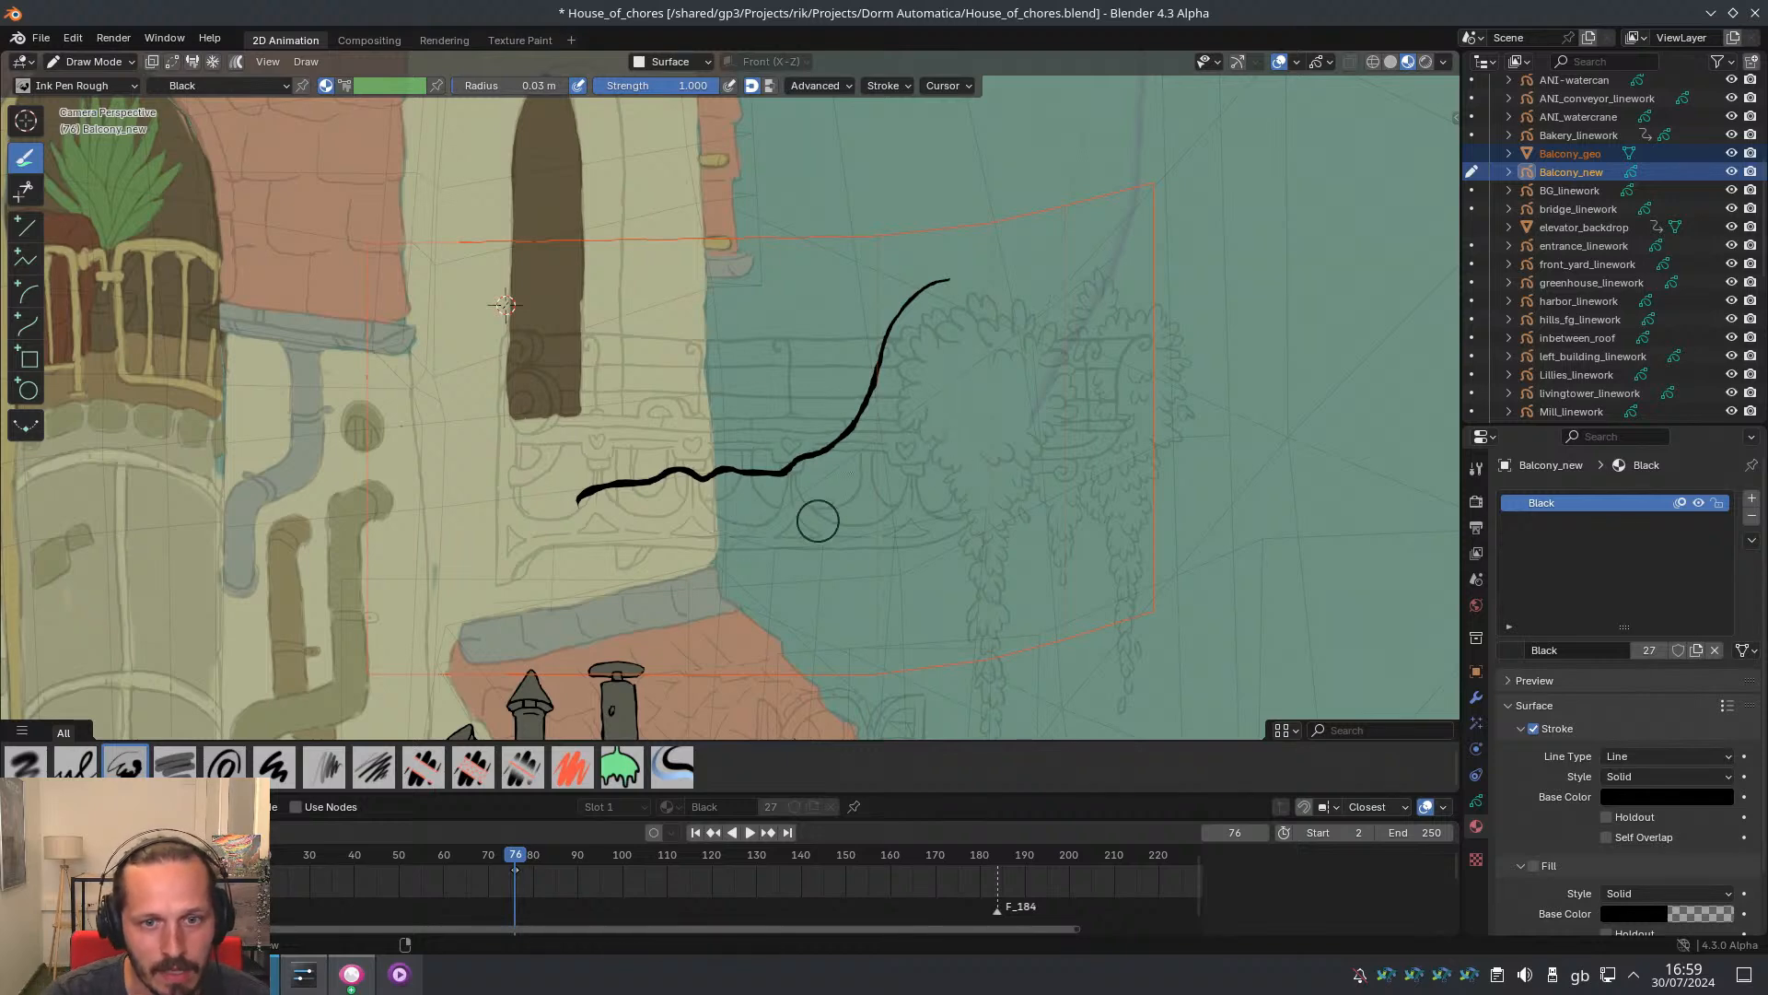
pyautogui.hotkey('ctrl', 'z')
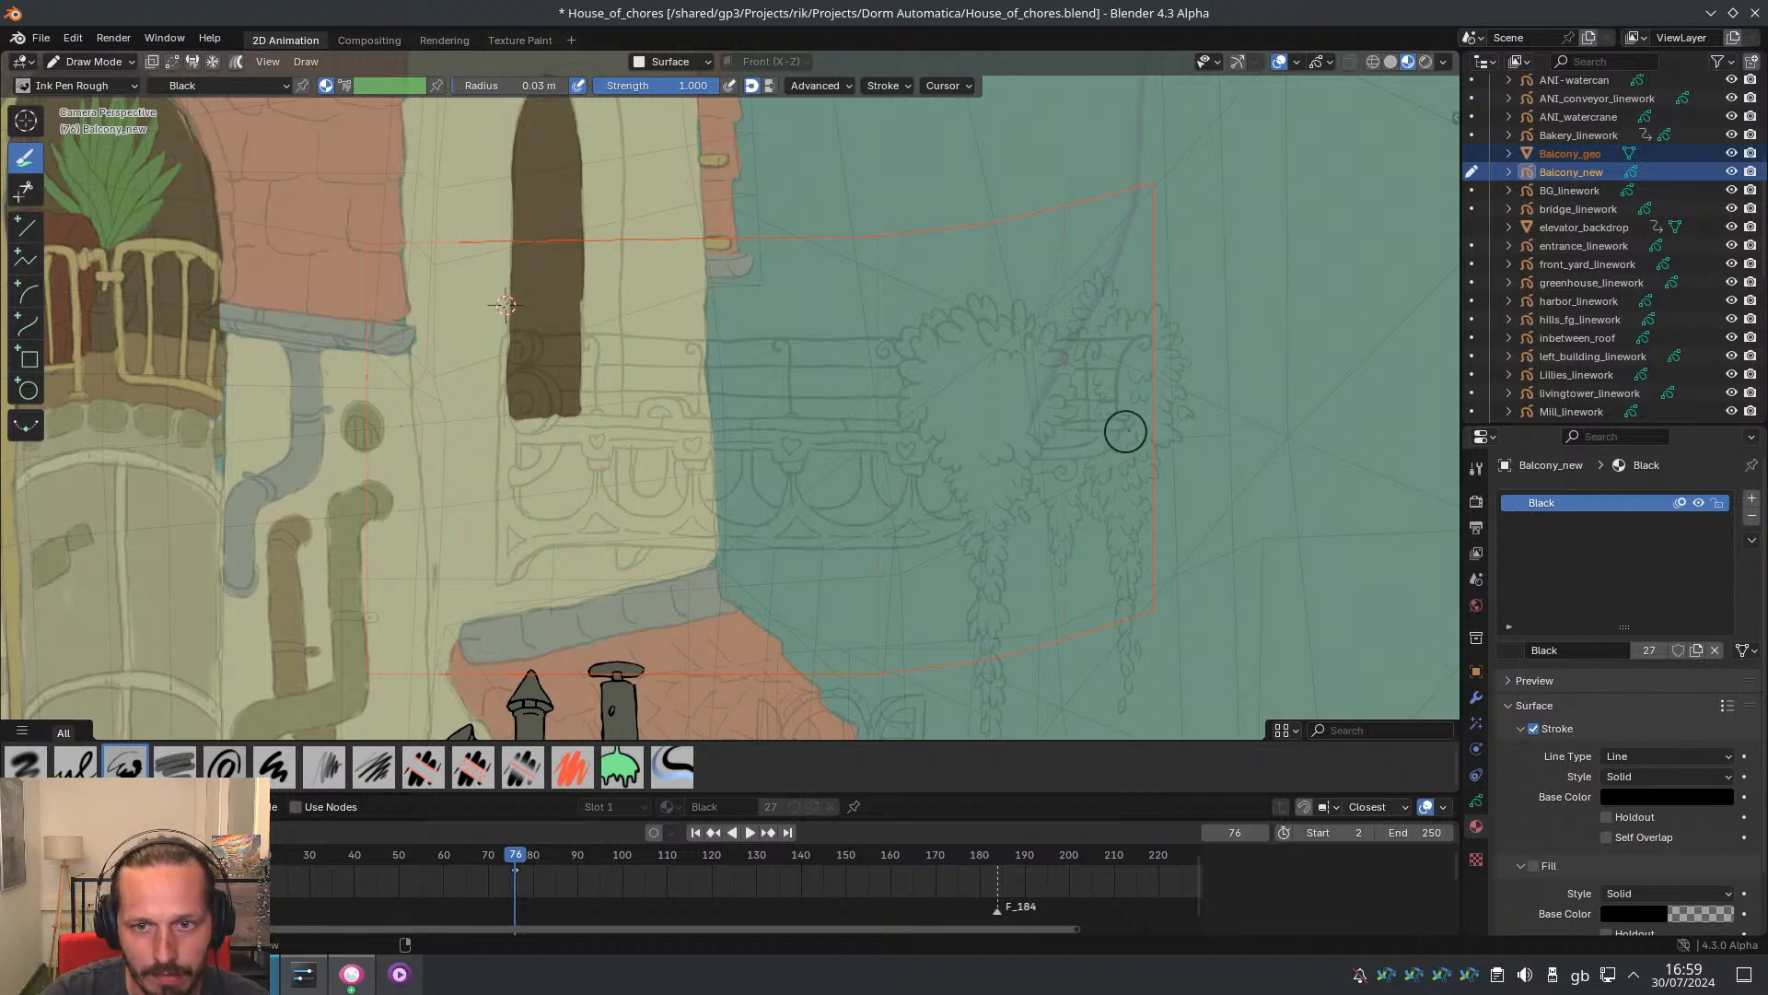
# Ink the upper and lower edges of the balcony's floor from the tower wall to its outer end, redoing imperfect strokes
pyautogui.moveTo(1124, 430); pyautogui.dragTo(550, 436)
pyautogui.hotkey('ctrl', 'z')
pyautogui.hotkey('ctrl', 'z')
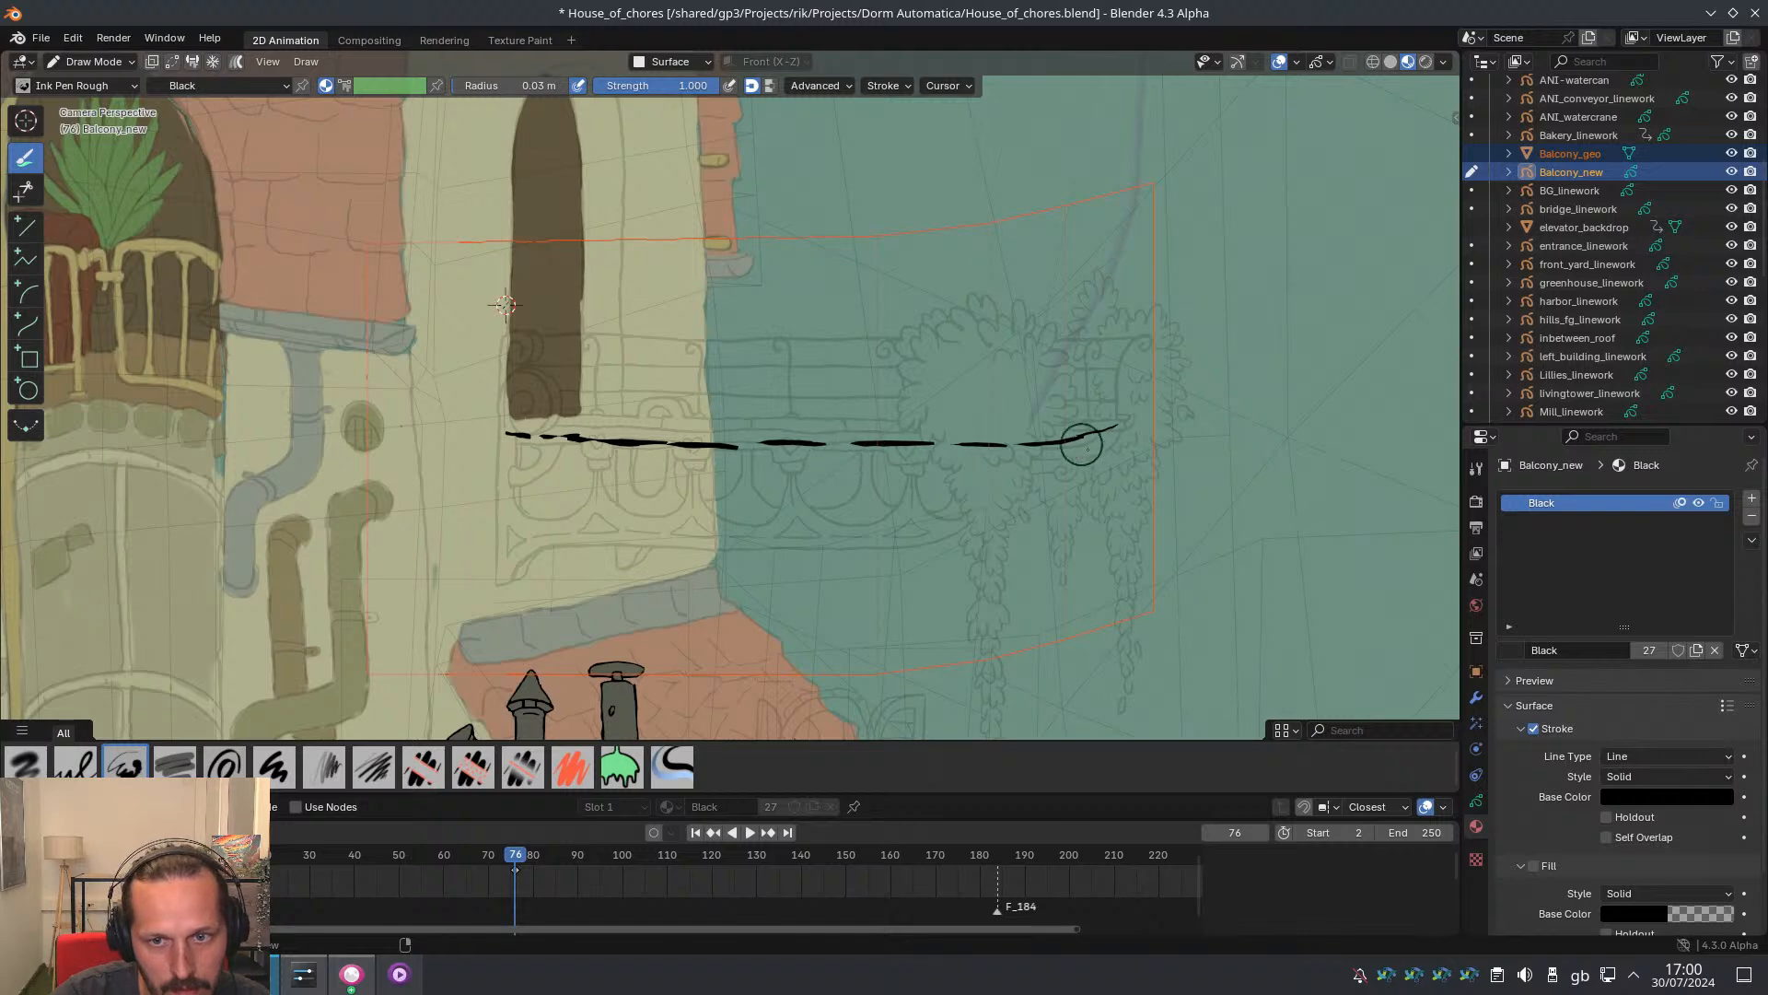
pyautogui.moveTo(928, 463)
pyautogui.mouseDown()
pyautogui.moveTo(485, 463)
pyautogui.moveTo(495, 442)
pyautogui.mouseUp()
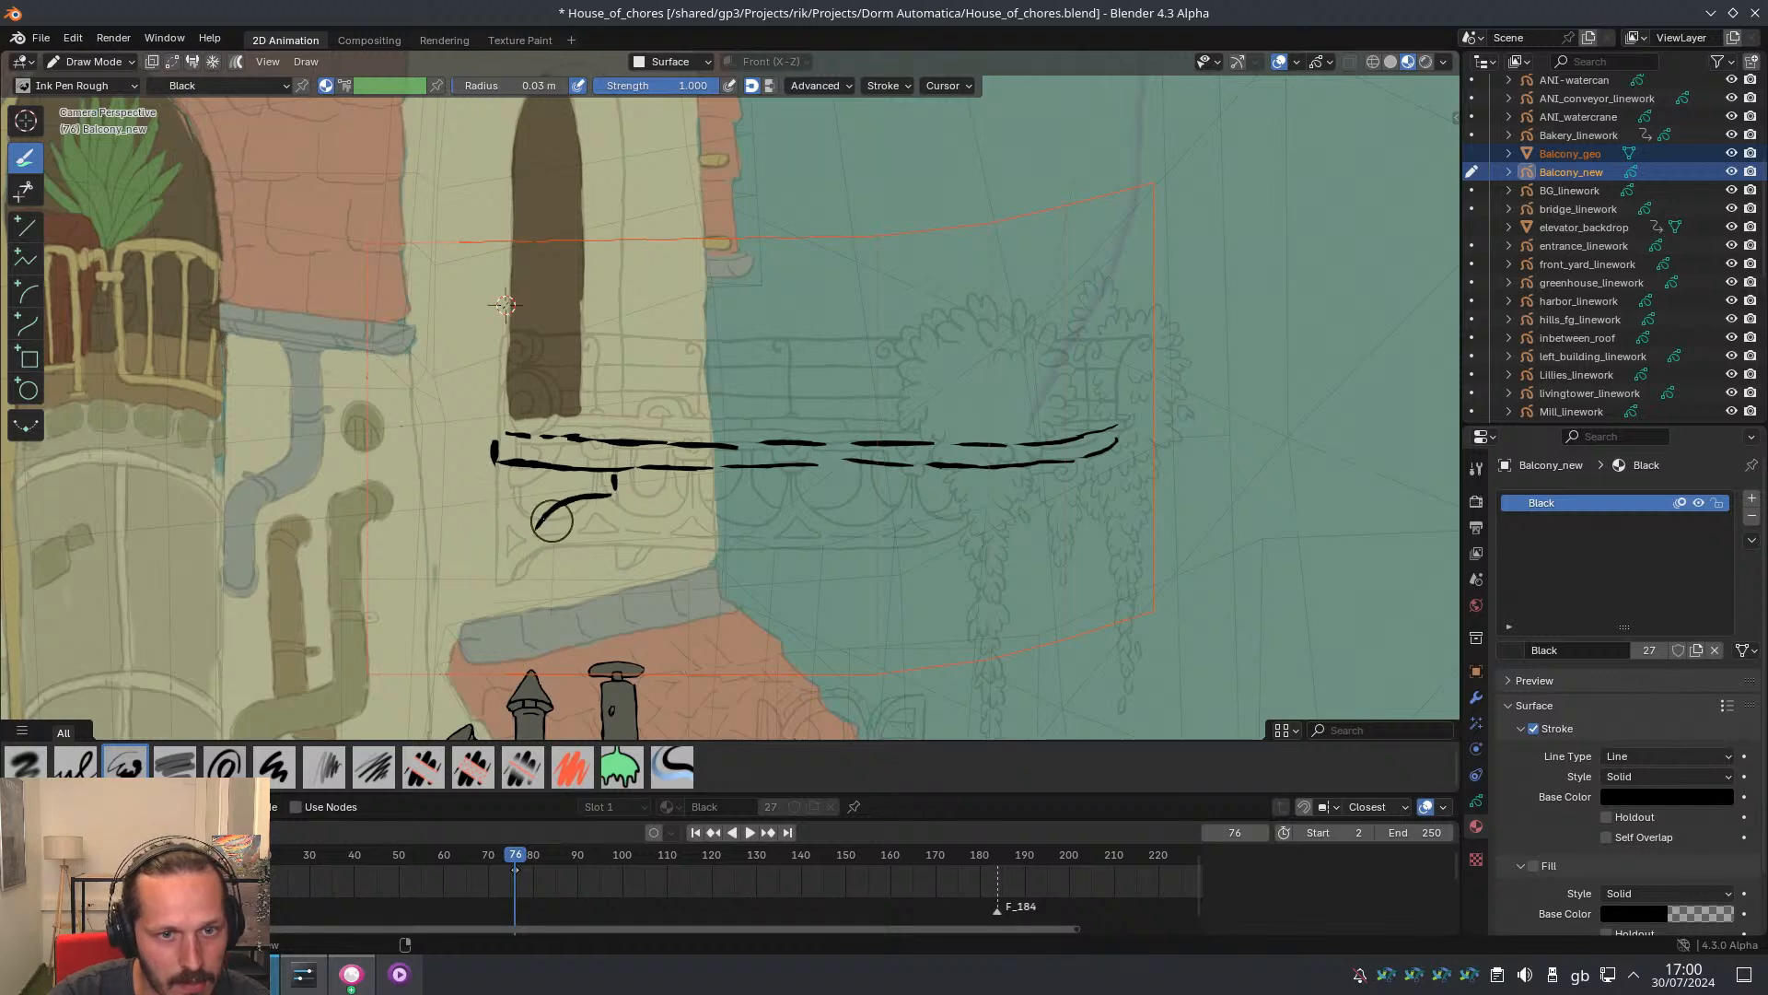
# Draw the balcony's wall-side edge and its curved underside up to the outer end, undoing the first bracket strokes
pyautogui.moveTo(550, 522); pyautogui.dragTo(522, 593)
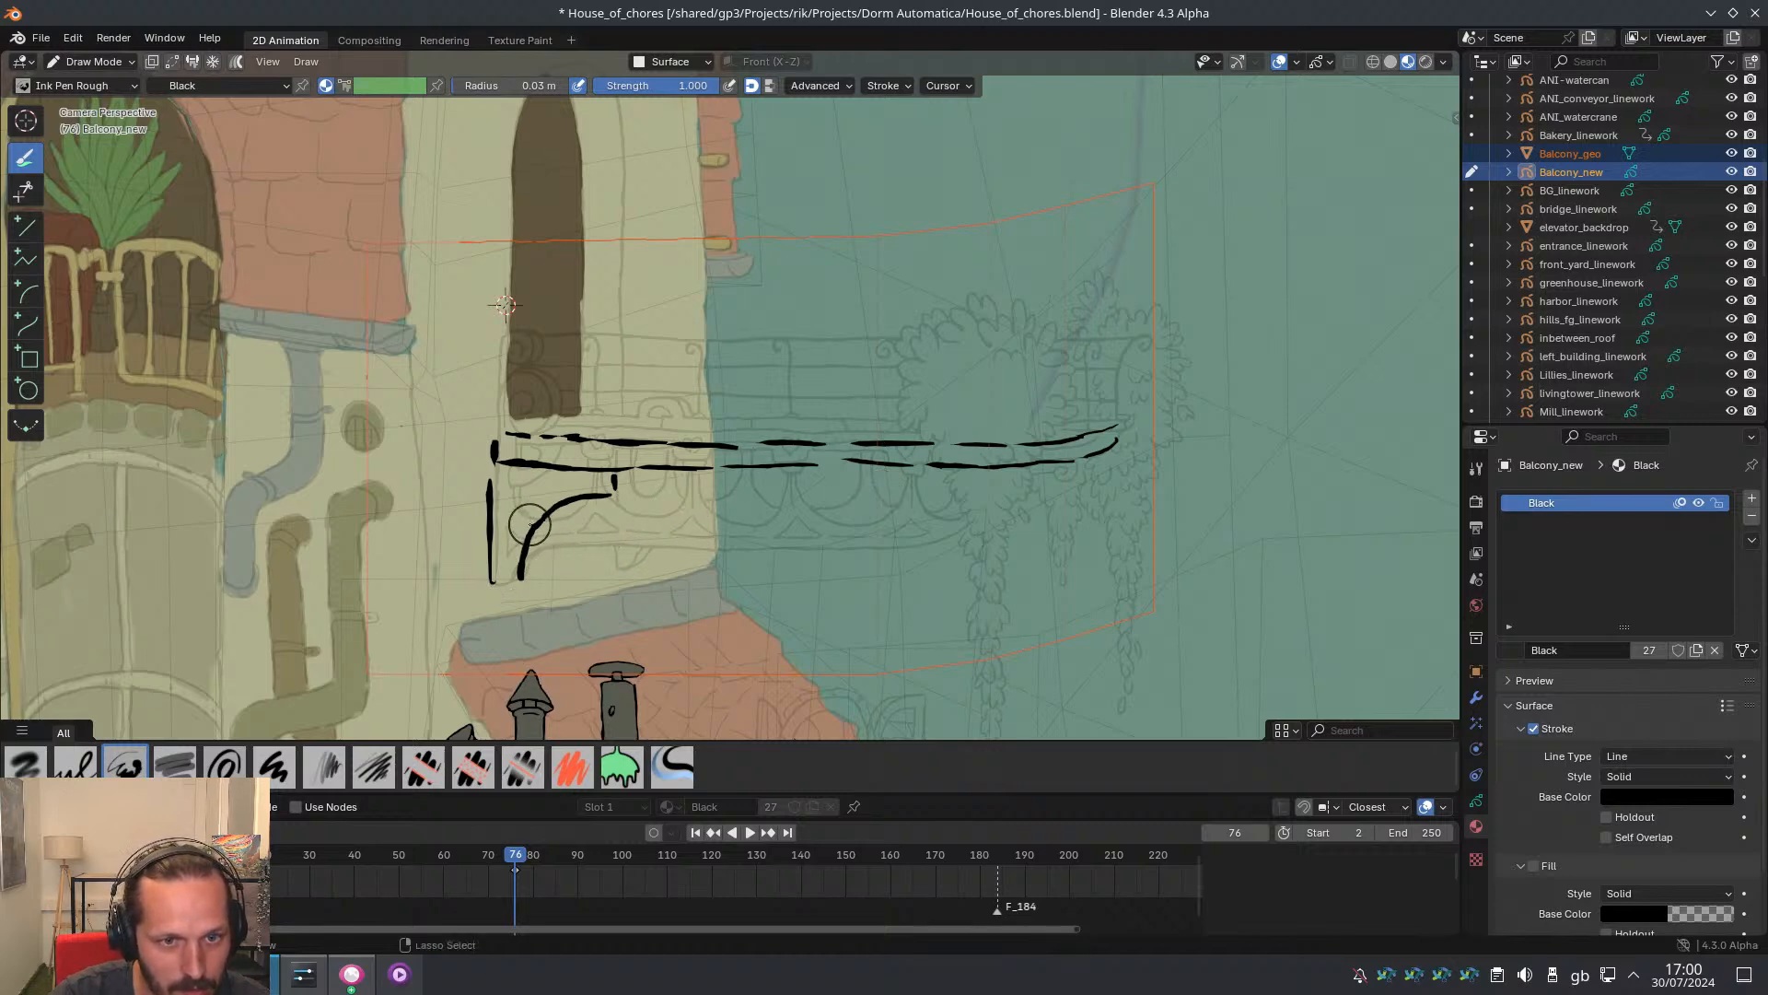
pyautogui.hotkey('ctrl', 'z')
pyautogui.hotkey('ctrl', 'z')
pyautogui.hotkey('ctrl', 'z')
pyautogui.moveTo(501, 468)
pyautogui.mouseDown()
pyautogui.moveTo(508, 574)
pyautogui.moveTo(580, 545)
pyautogui.moveTo(922, 550)
pyautogui.moveTo(1056, 498)
pyautogui.mouseUp()
pyautogui.hotkey('ctrl', 'z')
pyautogui.hotkey('ctrl', 'z')
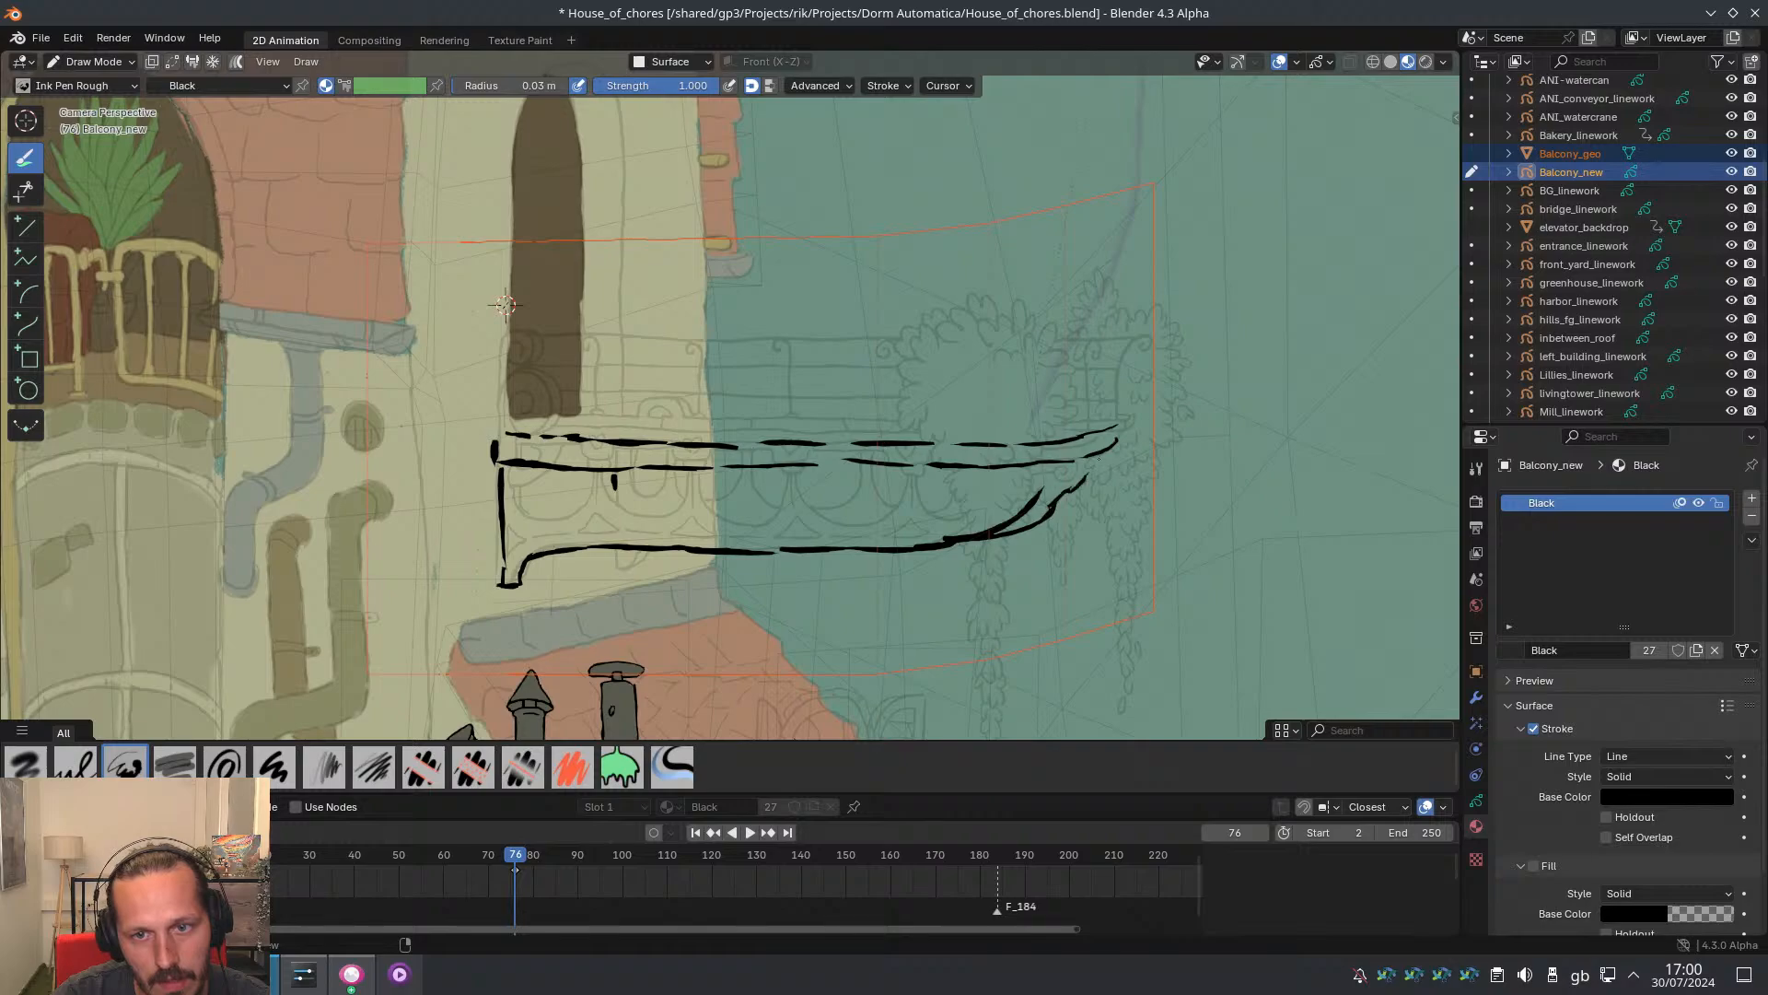
# Move the balcony drawing's keyframe from frame 76 back to the start of the timeline
pyautogui.keyDown('ctrl'); pyautogui.moveTo(879, 421); pyautogui.dragTo(706, 384, button='middle'); pyautogui.keyUp('ctrl')
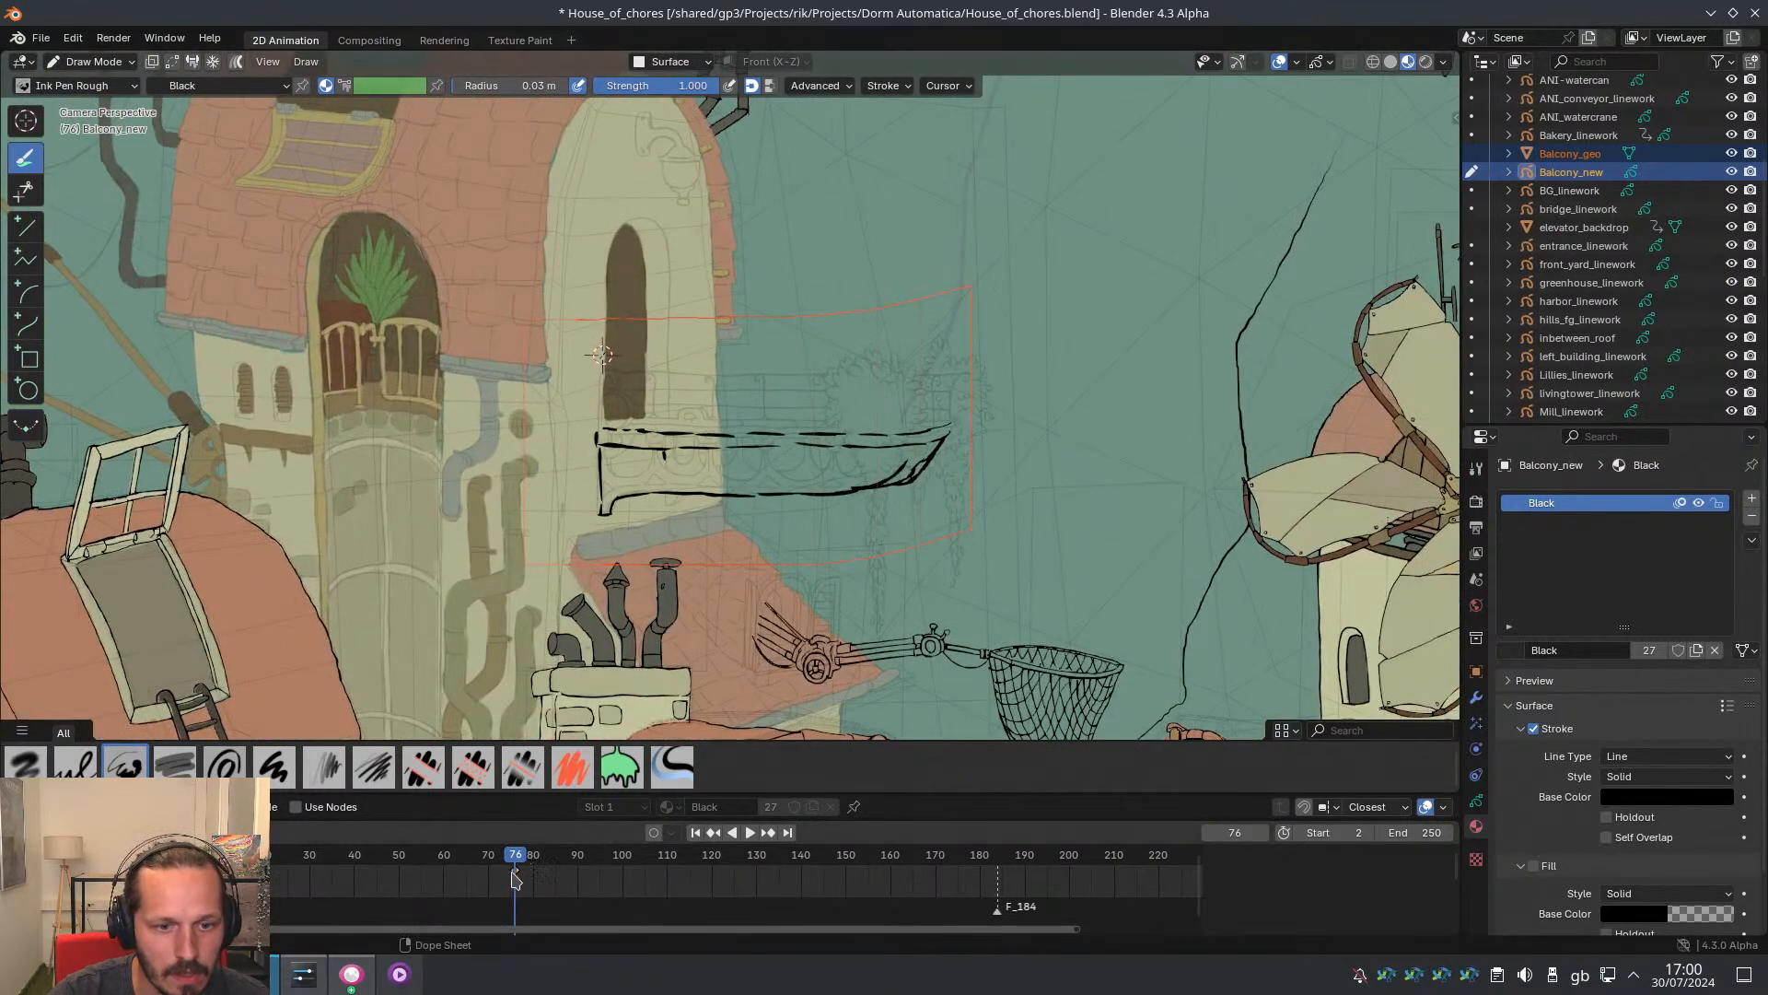
pyautogui.moveTo(514, 877); pyautogui.dragTo(438, 873)
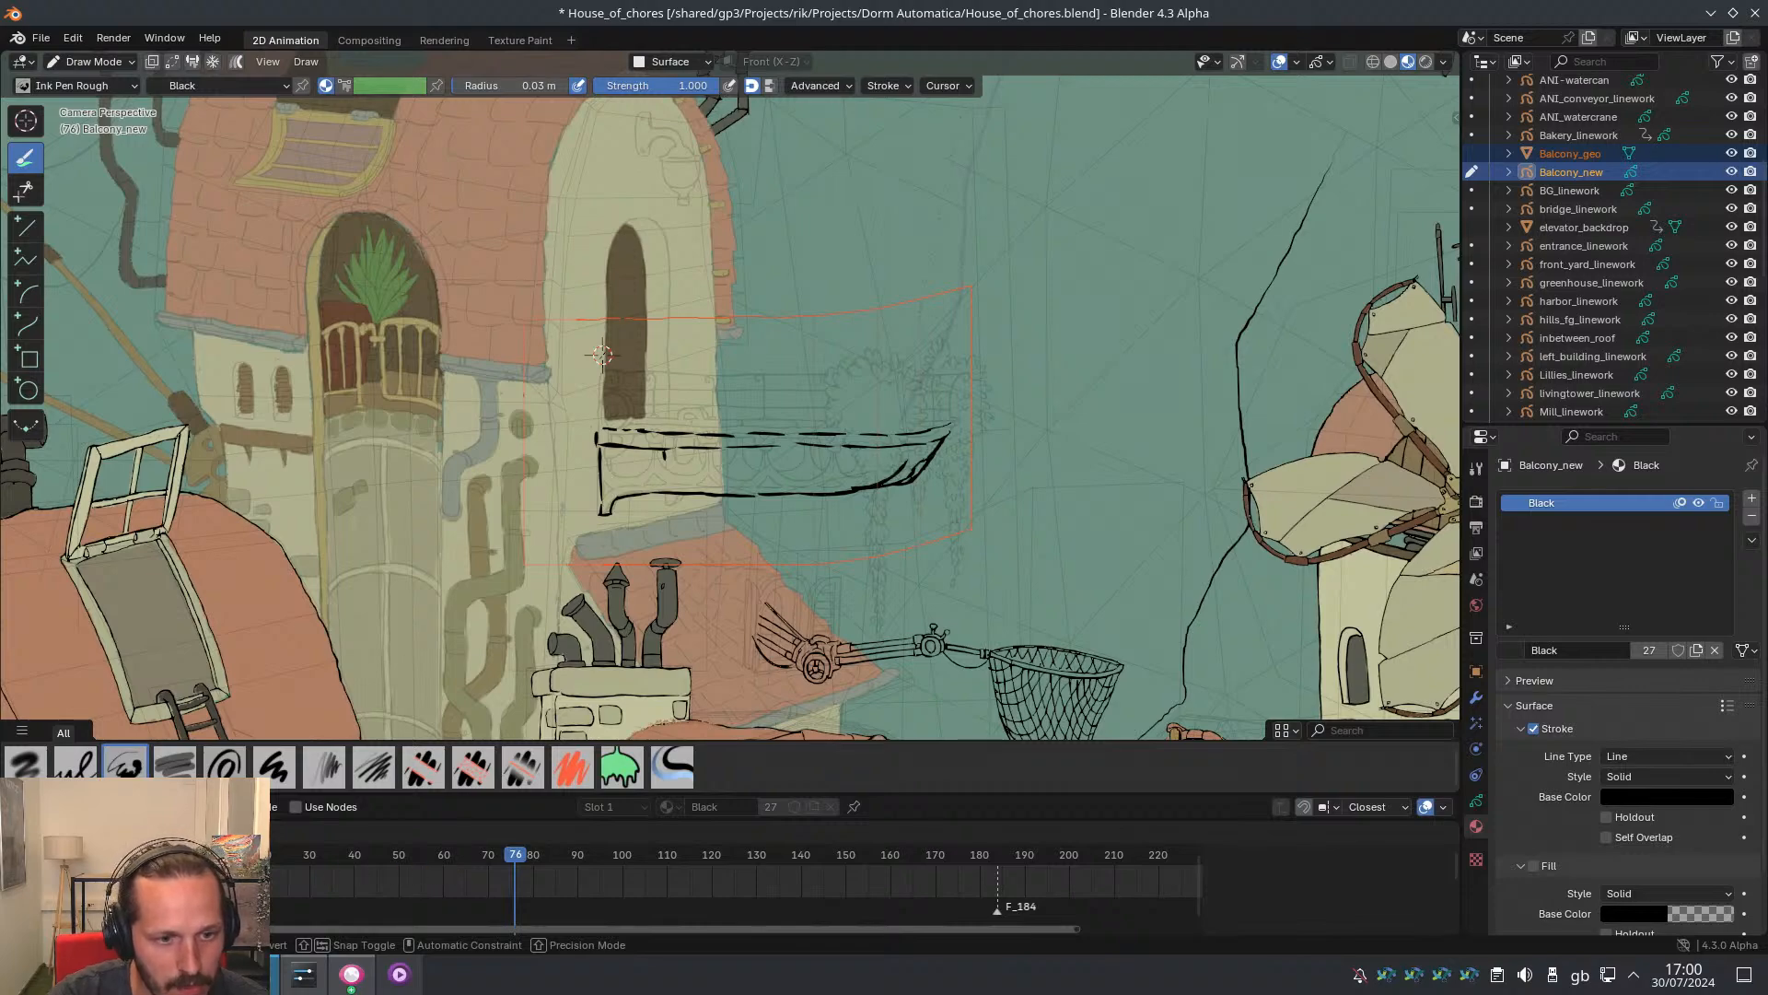
pyautogui.press('Escape')
# Hatch the shaded underside at the balcony's outer end, and play the animation to check the new linework in motion
pyautogui.press('space')
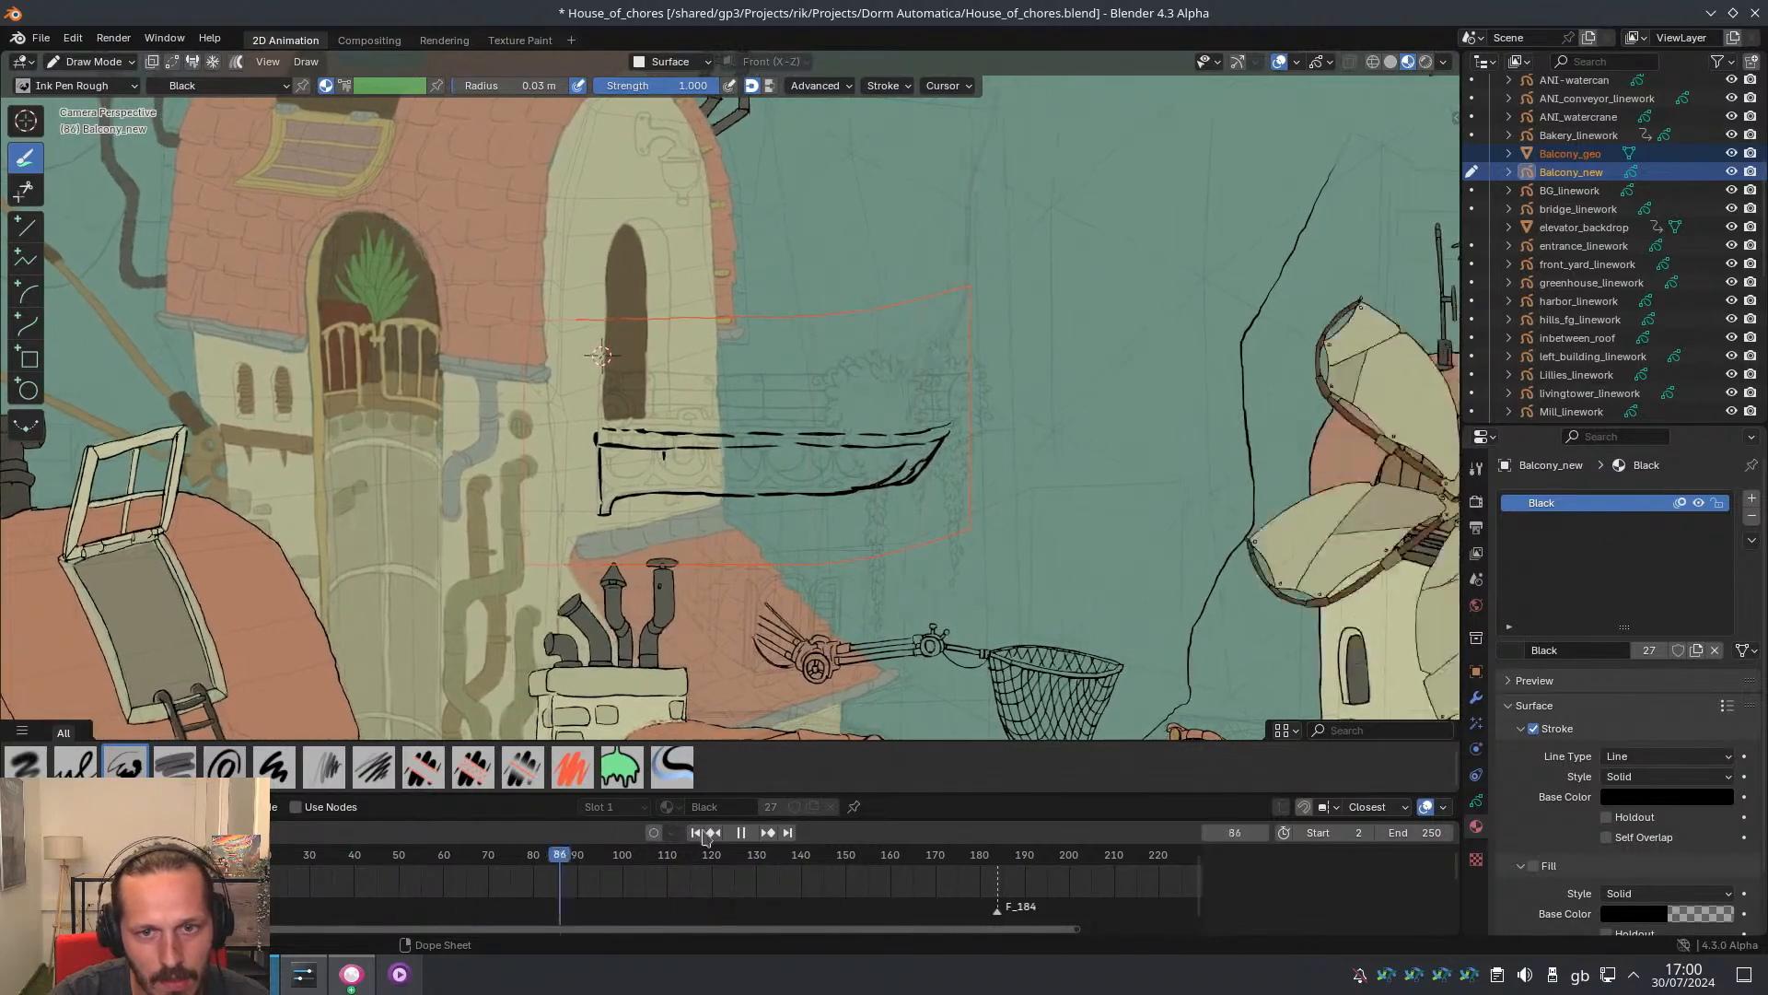
pyautogui.press('space')
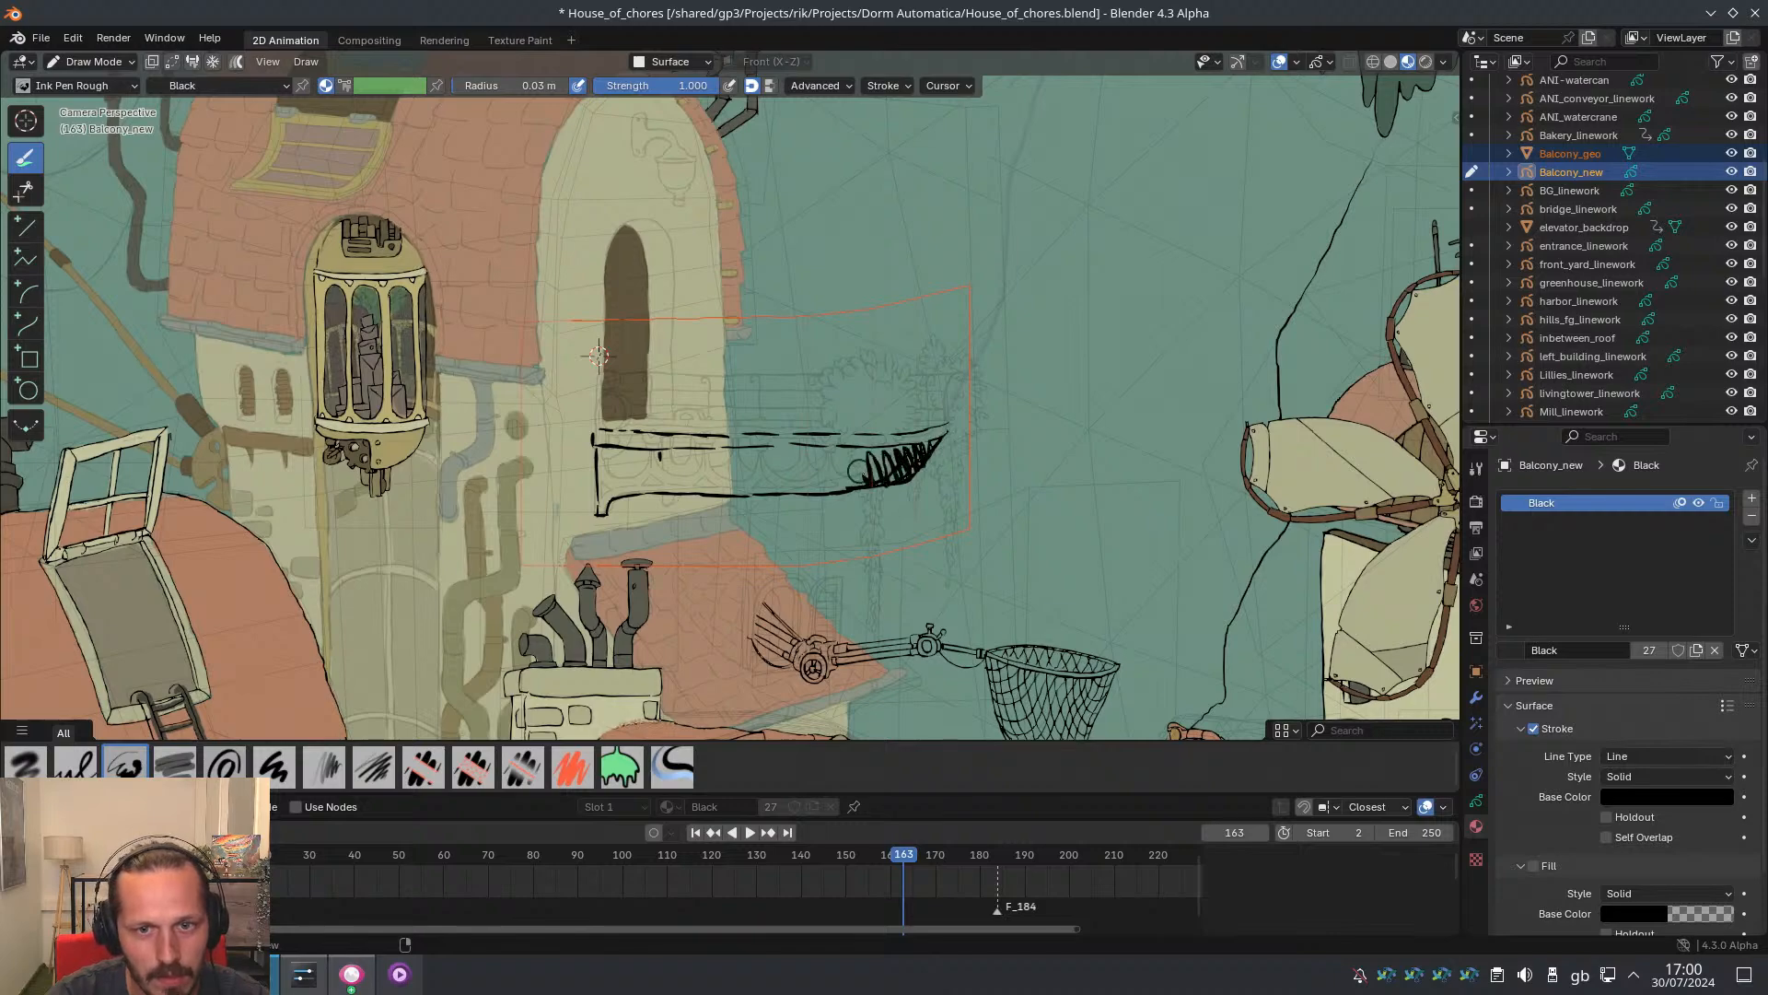
pyautogui.moveTo(882, 859); pyautogui.dragTo(304, 861)
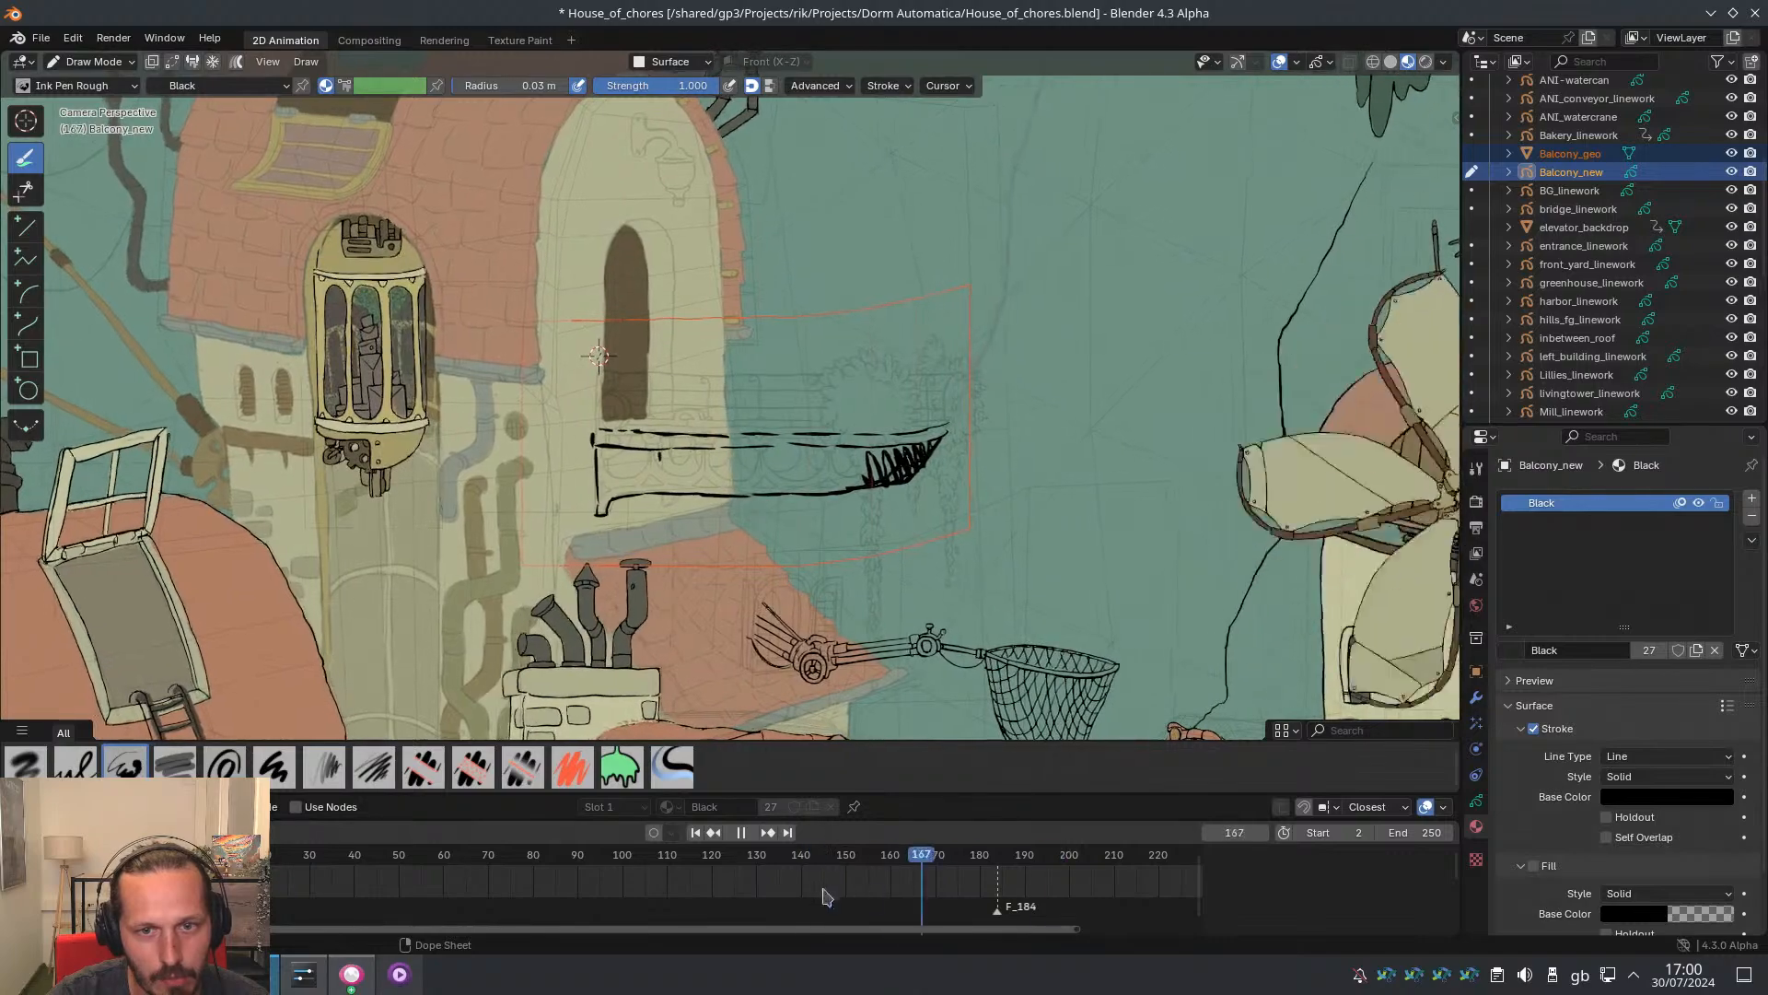
pyautogui.press('space')
# Hide the viewport overlays and play the animation in a wider framing to judge the balcony against the tower
pyautogui.moveTo(816, 385)
pyautogui.keyDown('ctrl'); pyautogui.mouseDown(button='middle')
pyautogui.moveTo(814, 543)
pyautogui.moveTo(803, 419)
pyautogui.mouseUp(button='middle'); pyautogui.keyUp('ctrl')
pyautogui.moveTo(803, 419)
pyautogui.keyDown('ctrl'); pyautogui.mouseDown(button='middle')
pyautogui.moveTo(808, 258)
pyautogui.moveTo(815, 383)
pyautogui.mouseUp(button='middle'); pyautogui.keyUp('ctrl')
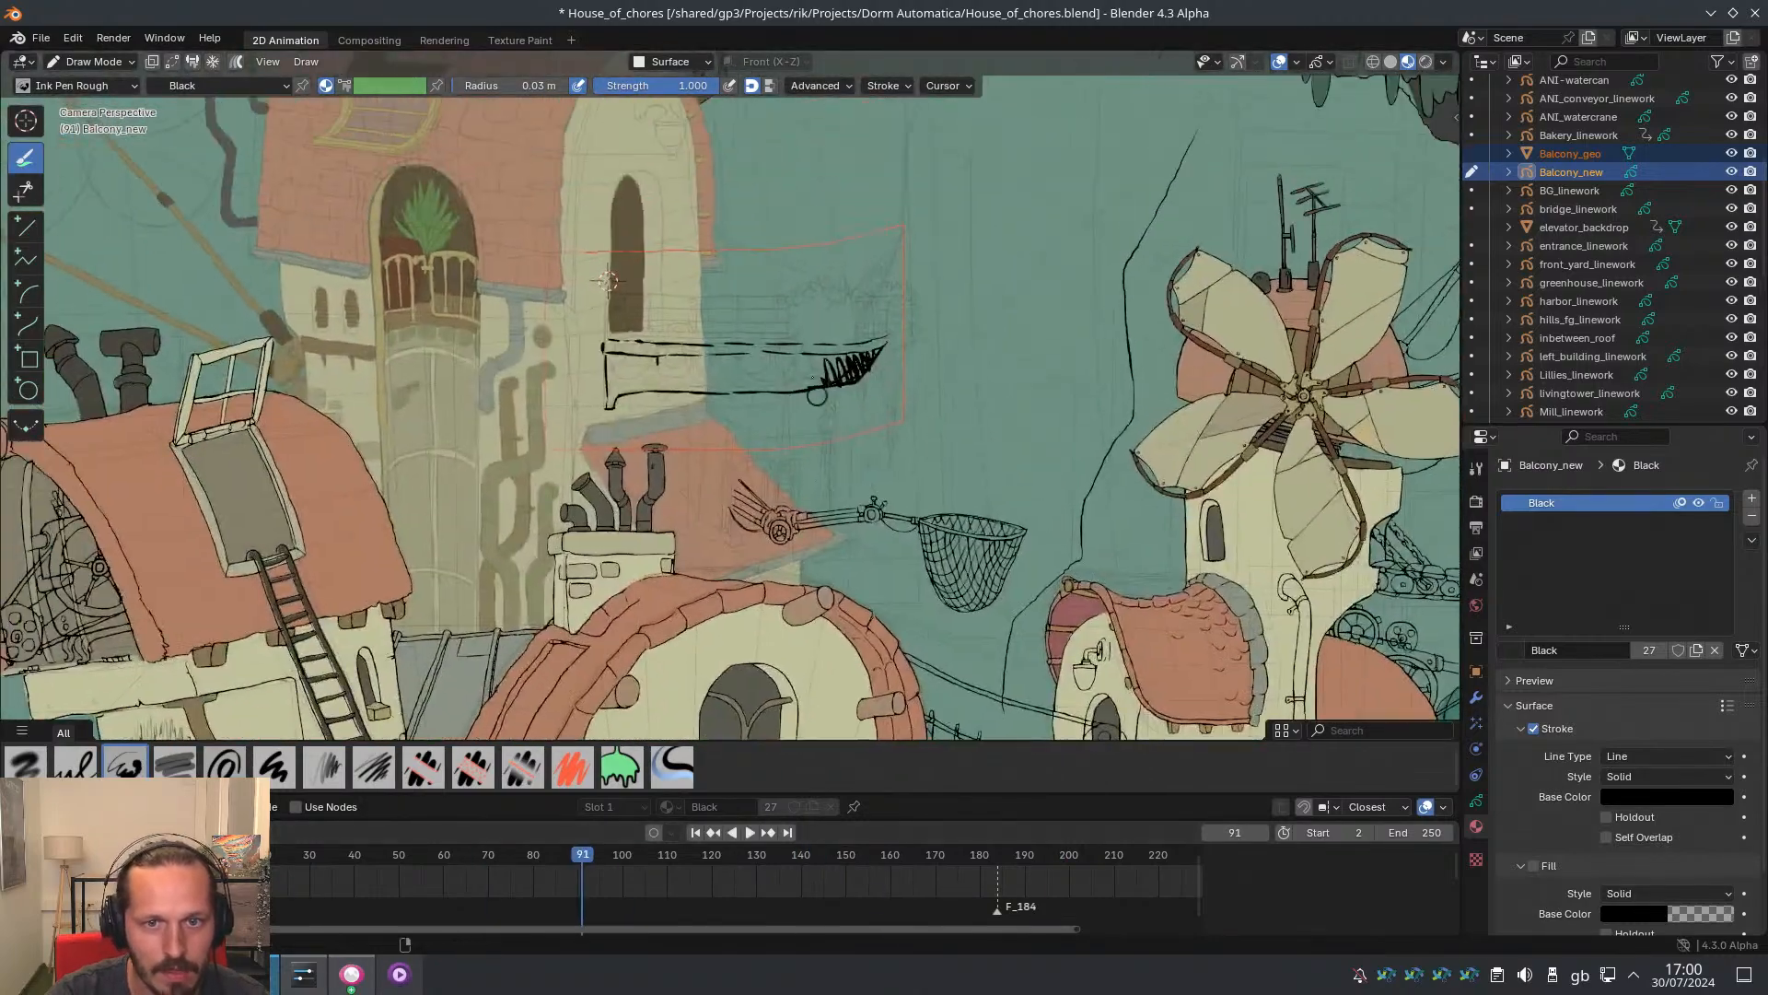
pyautogui.hotkey('shift', 'ctrl', 'space')
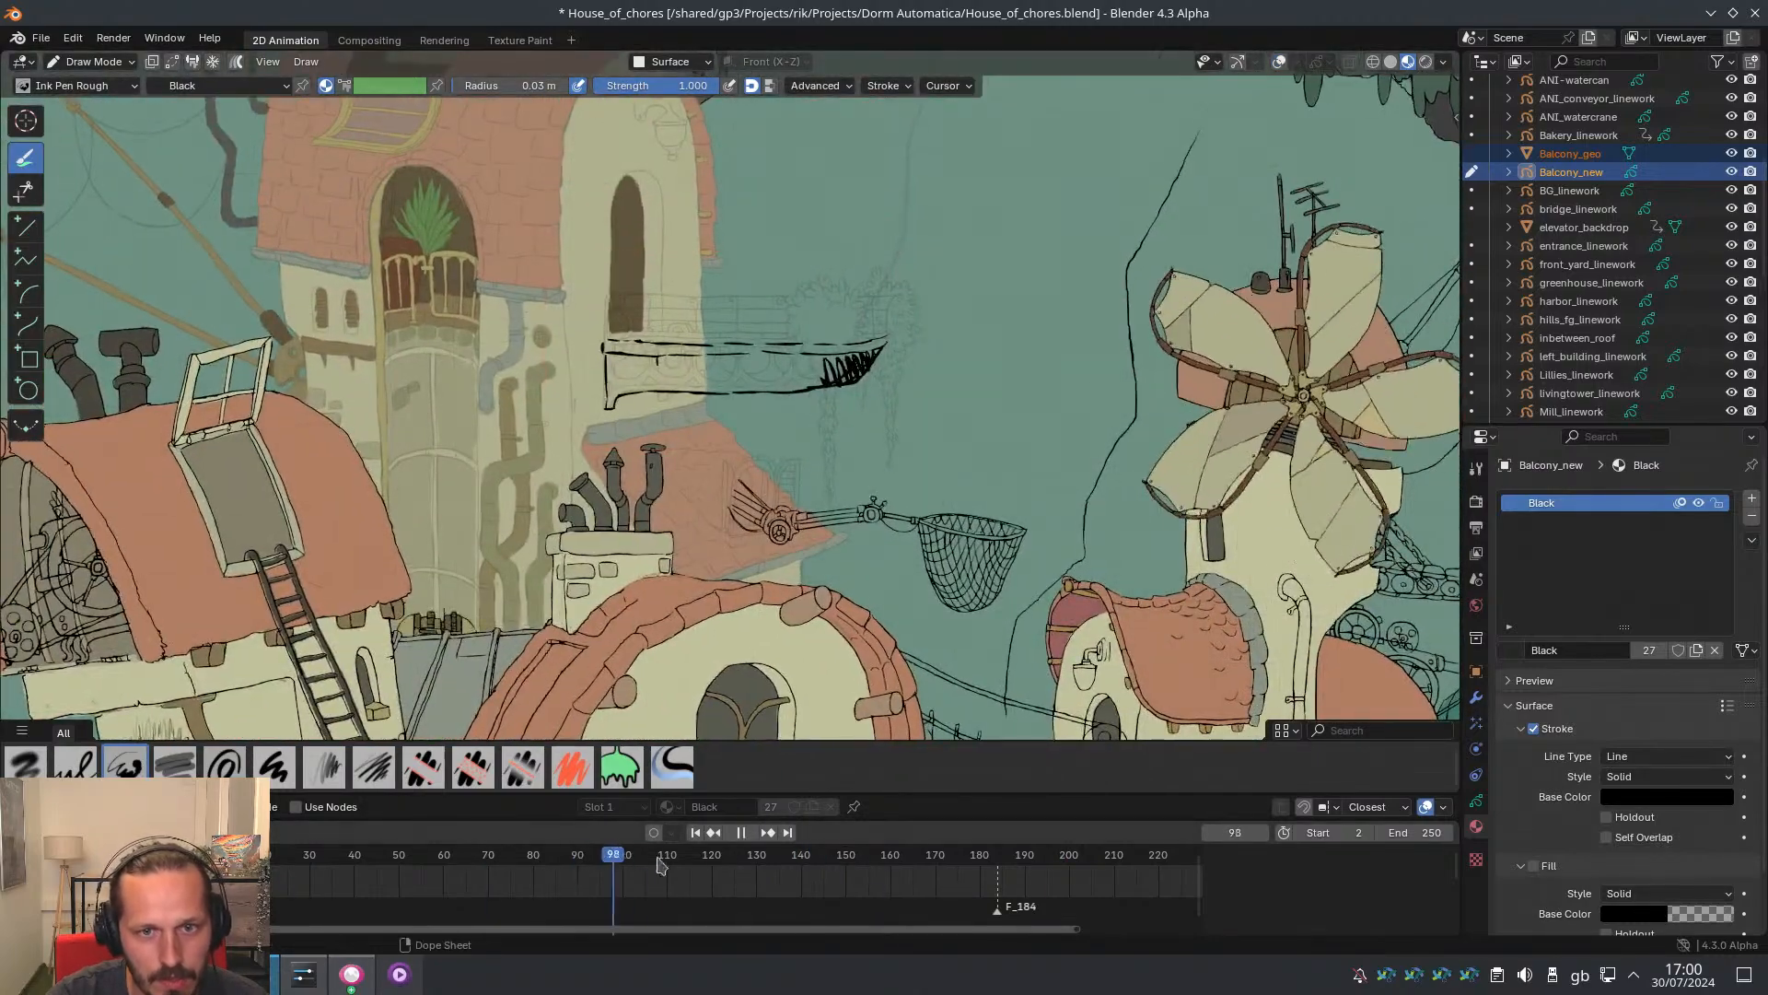
pyautogui.press('space')
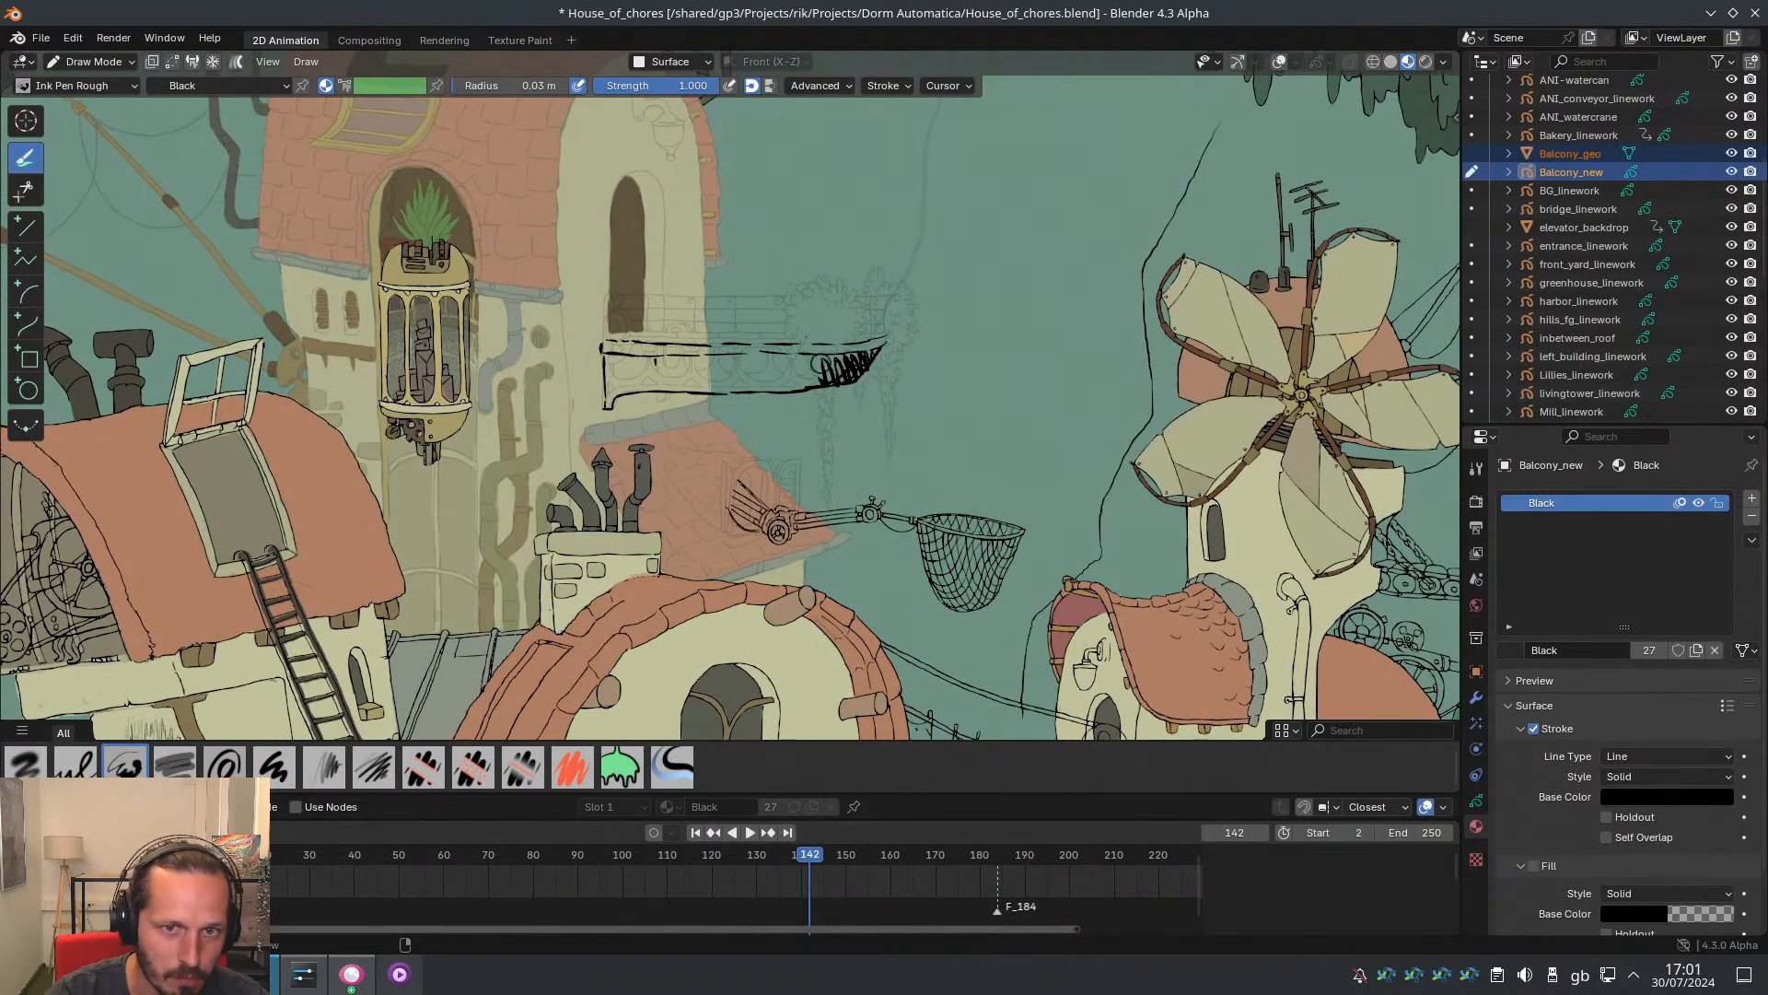
pyautogui.press('space')
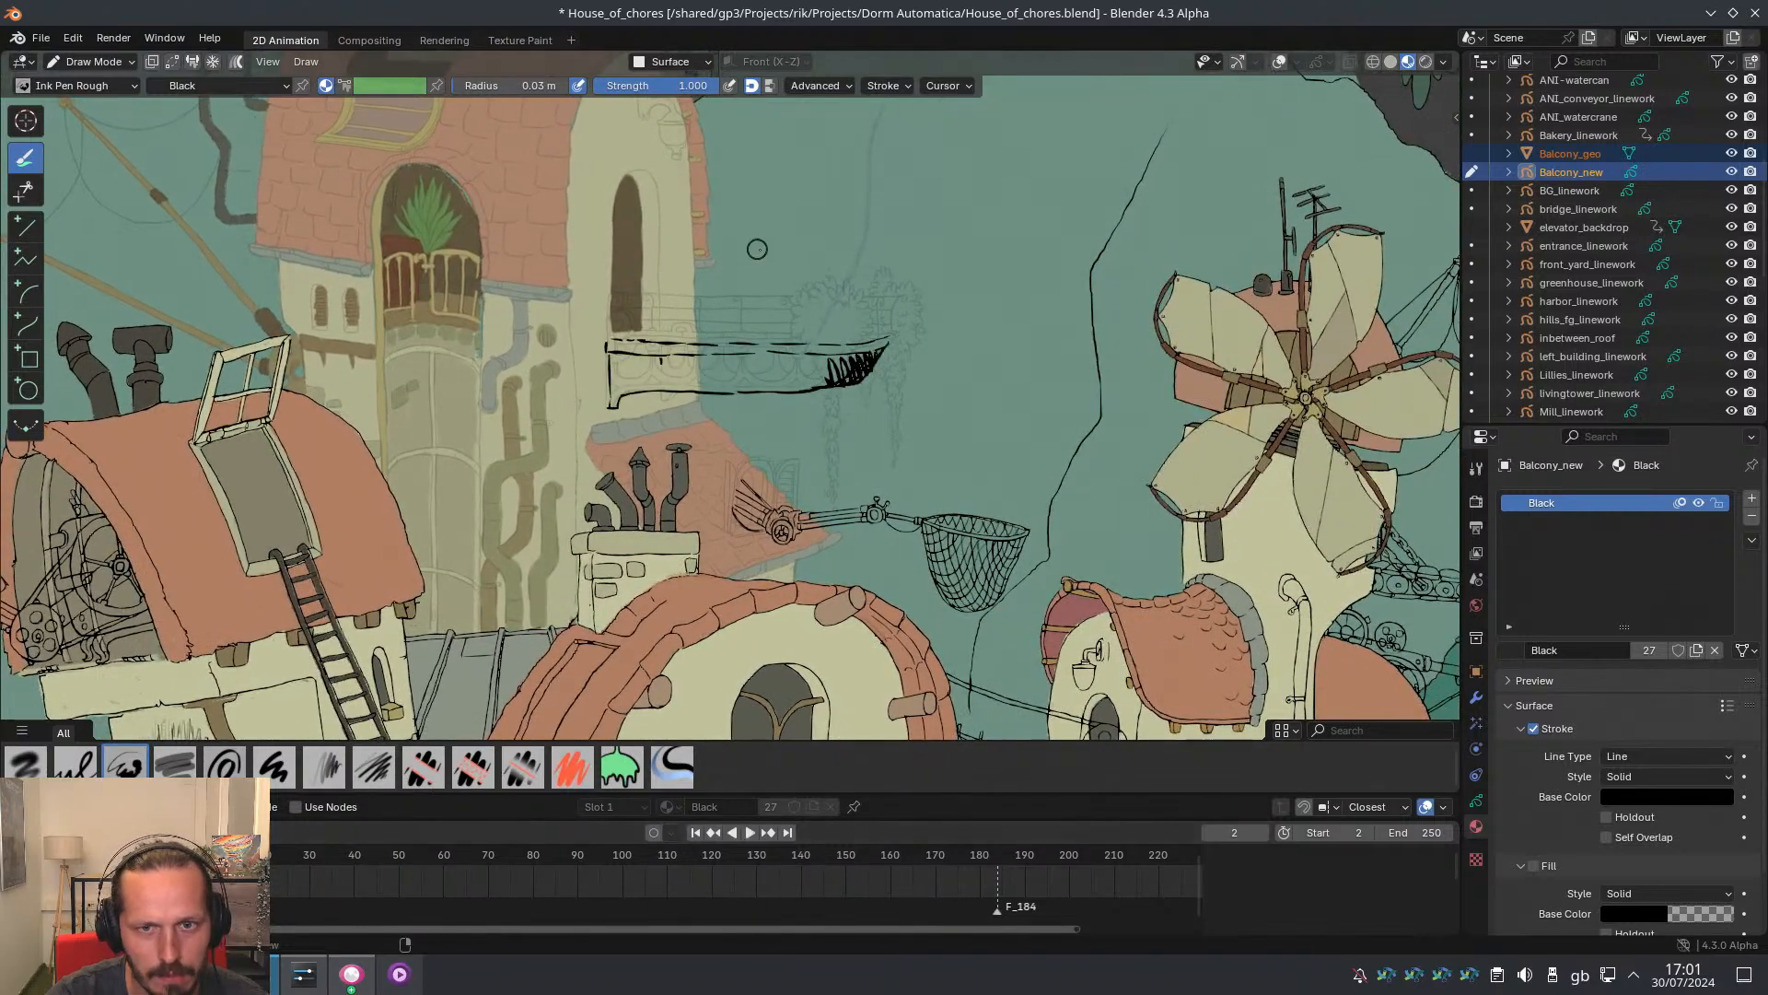
# Draw the outer railing's two posts with curled tops, a short handrail segment, and the floor's rounded outer corner
pyautogui.scroll(5, 931, 245)
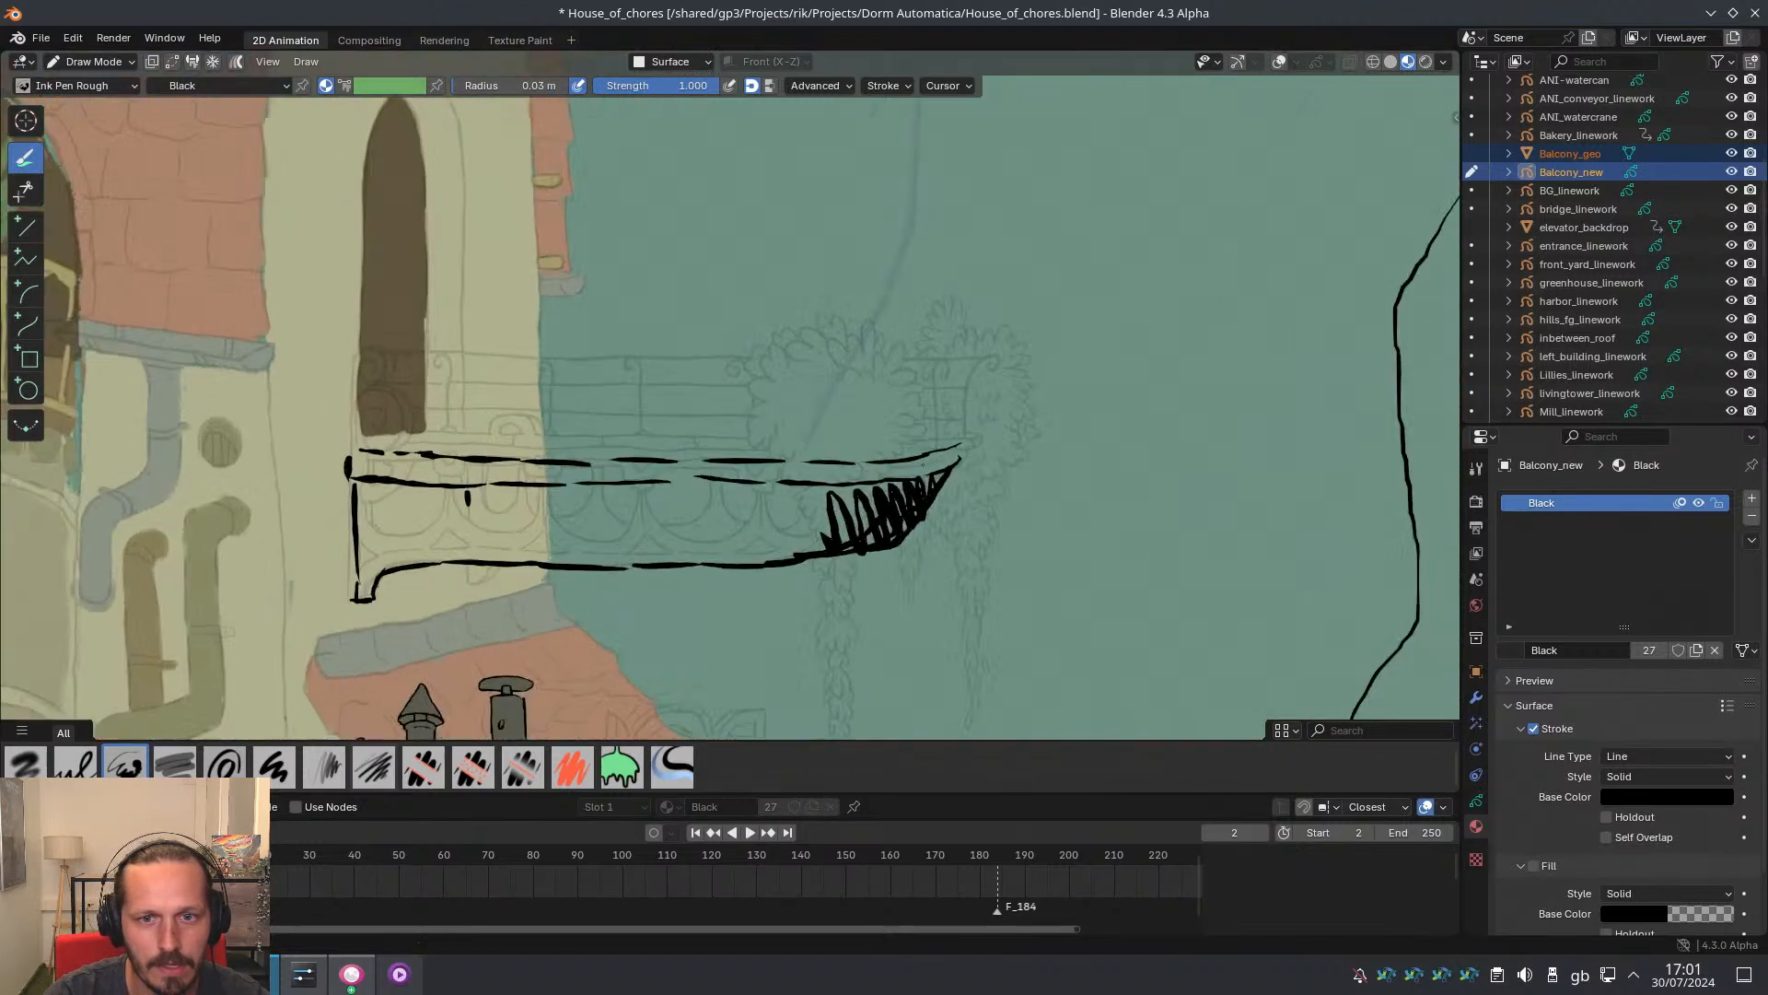
pyautogui.keyDown('ctrl'); pyautogui.moveTo(932, 460); pyautogui.dragTo(938, 453, button='middle'); pyautogui.keyUp('ctrl')
pyautogui.moveTo(924, 468); pyautogui.dragTo(918, 456)
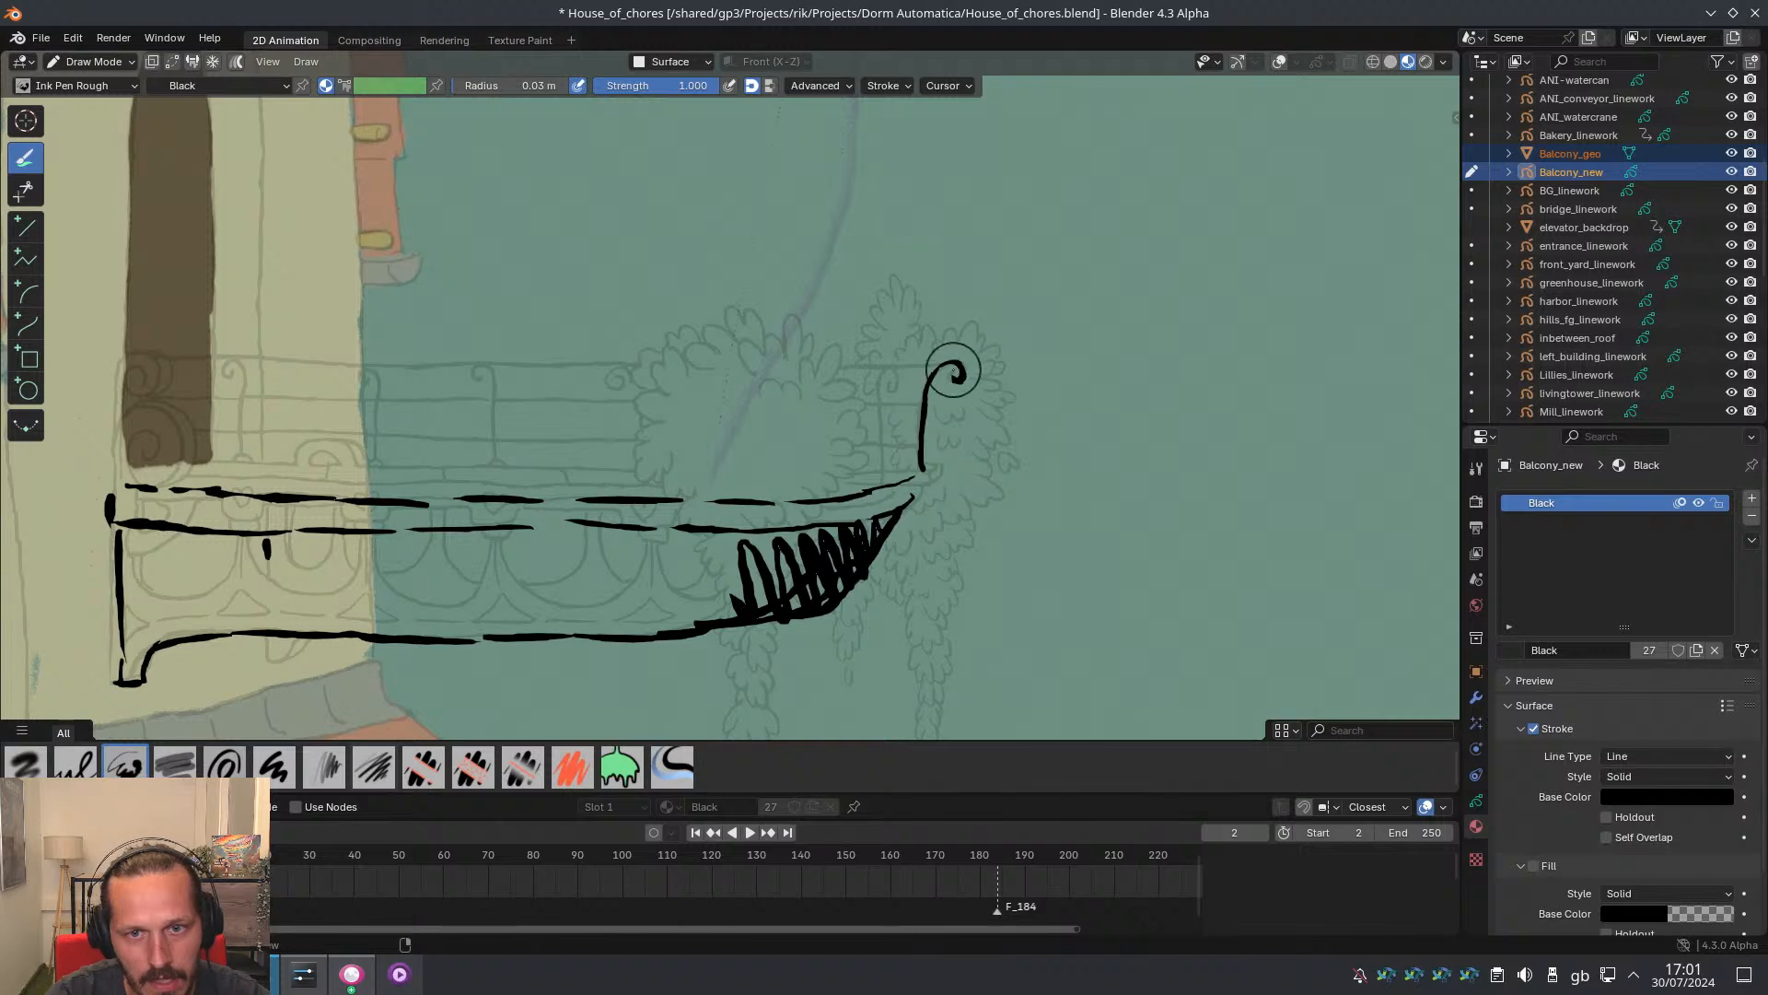
pyautogui.moveTo(891, 373); pyautogui.dragTo(837, 372)
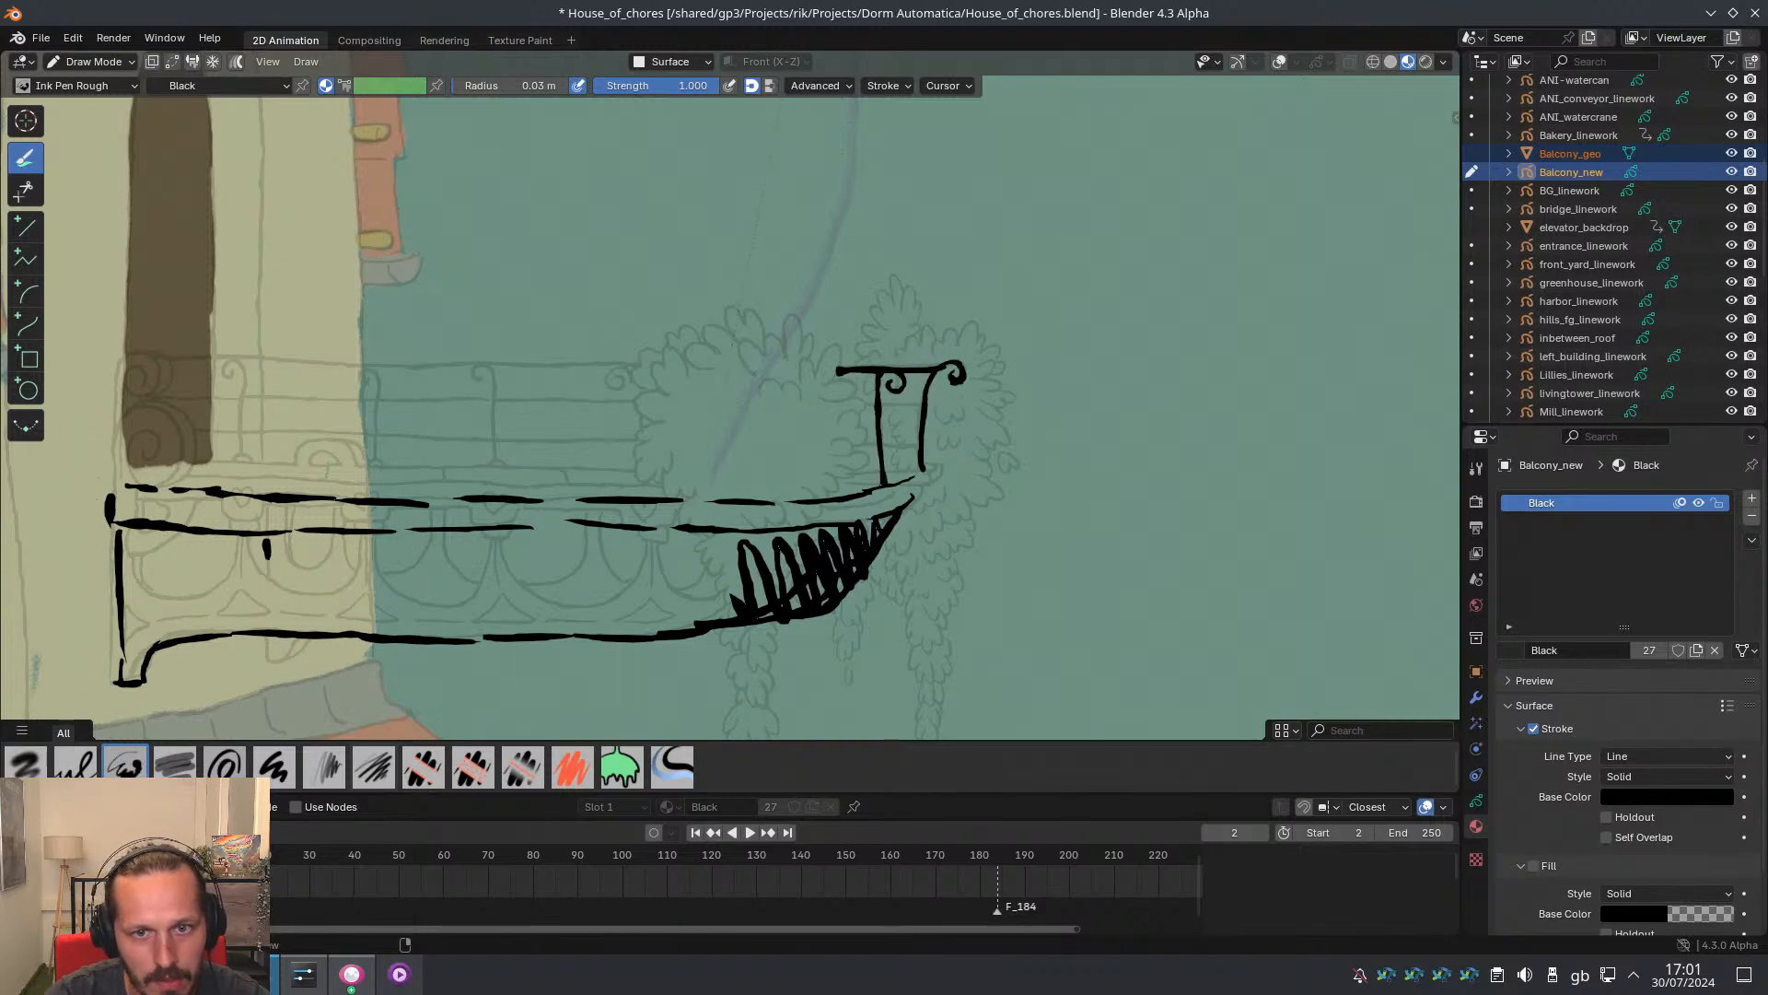
pyautogui.moveTo(924, 478); pyautogui.dragTo(913, 495)
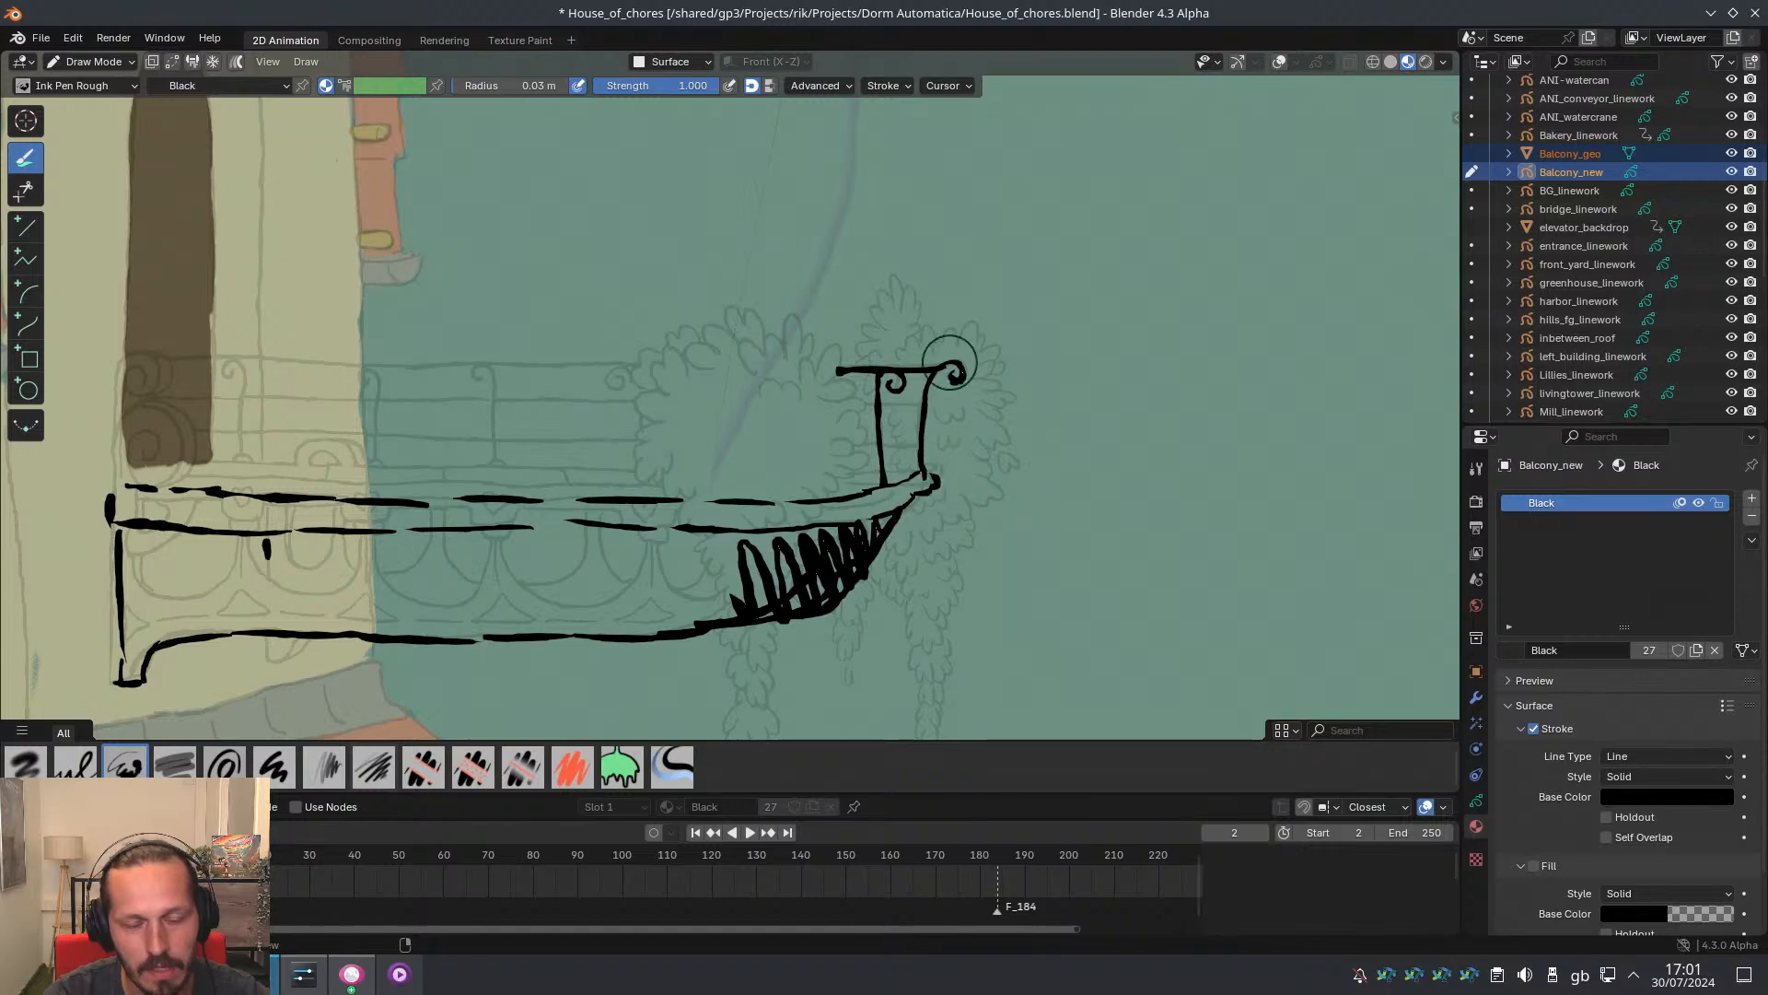
# Scrub through the animation around the balcony and check the railing's outer end close up in motion
pyautogui.keyDown('ctrl'); pyautogui.moveTo(930, 498); pyautogui.dragTo(745, 513, button='middle'); pyautogui.keyUp('ctrl')
pyautogui.keyDown('shift'); pyautogui.moveTo(744, 513); pyautogui.dragTo(761, 441, button='middle'); pyautogui.keyUp('shift')
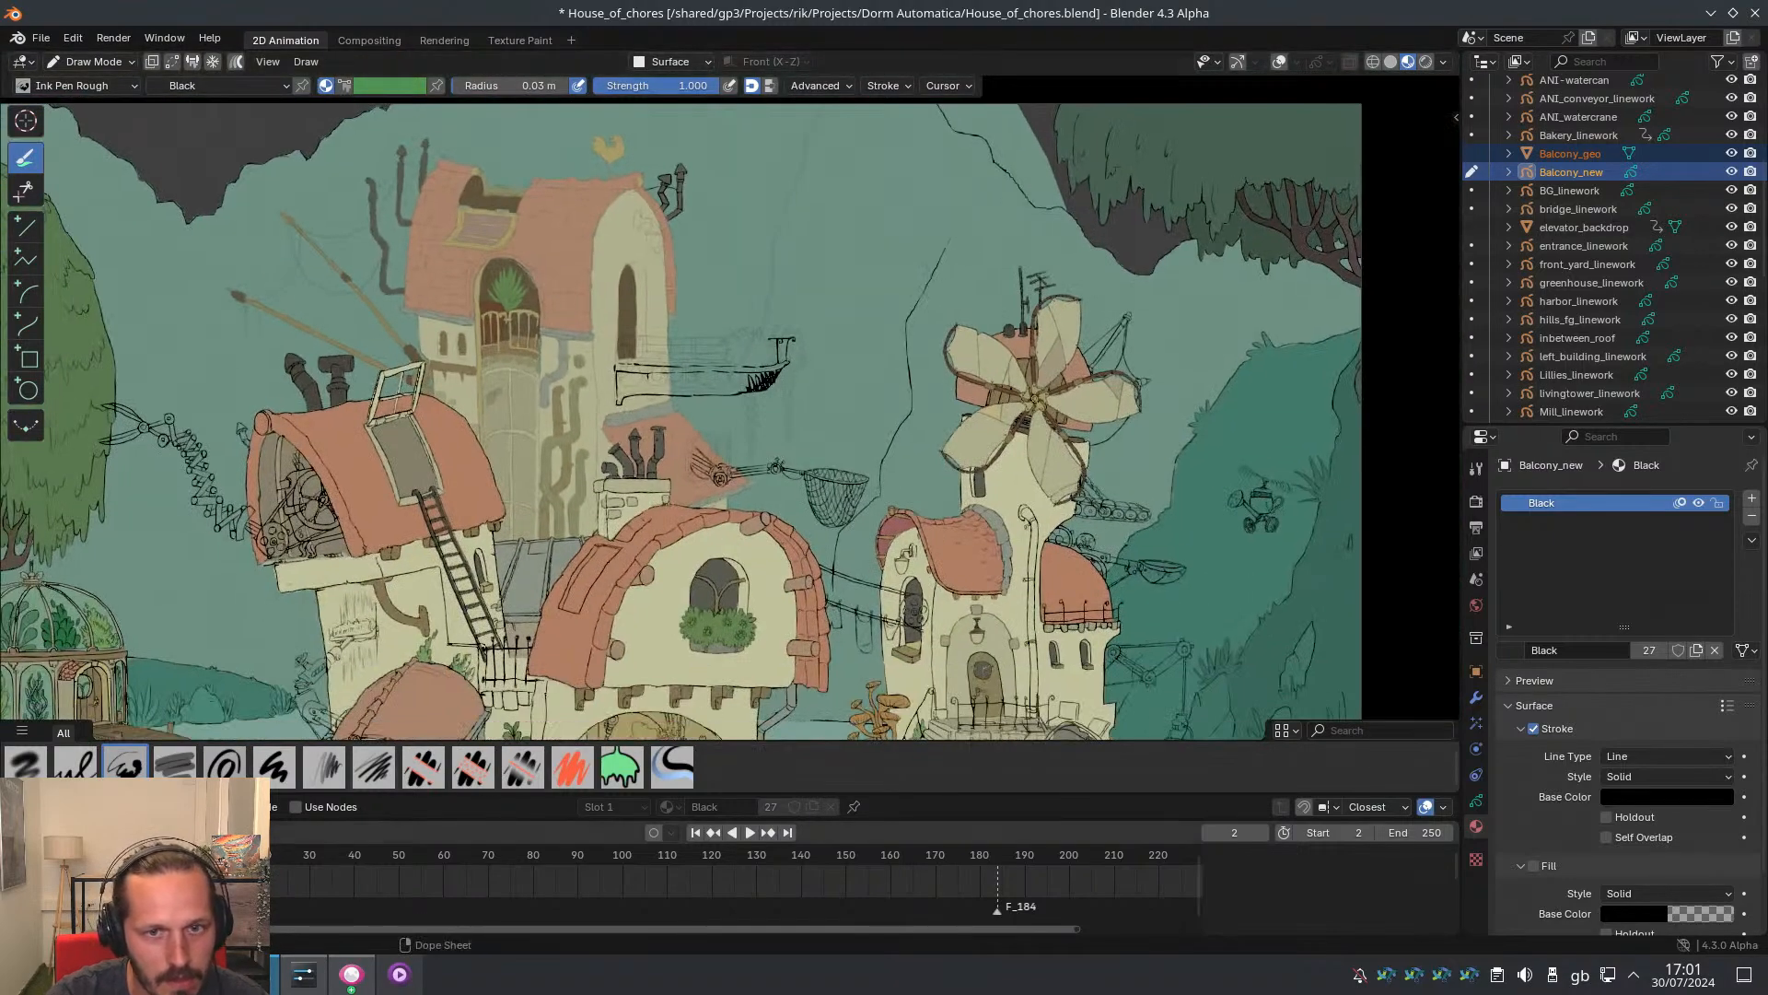
pyautogui.moveTo(396, 851); pyautogui.dragTo(775, 855)
pyautogui.keyDown('ctrl'); pyautogui.moveTo(699, 368); pyautogui.dragTo(855, 230, button='middle'); pyautogui.keyUp('ctrl')
pyautogui.keyDown('shift'); pyautogui.moveTo(856, 230); pyautogui.dragTo(794, 470, button='middle'); pyautogui.keyUp('shift')
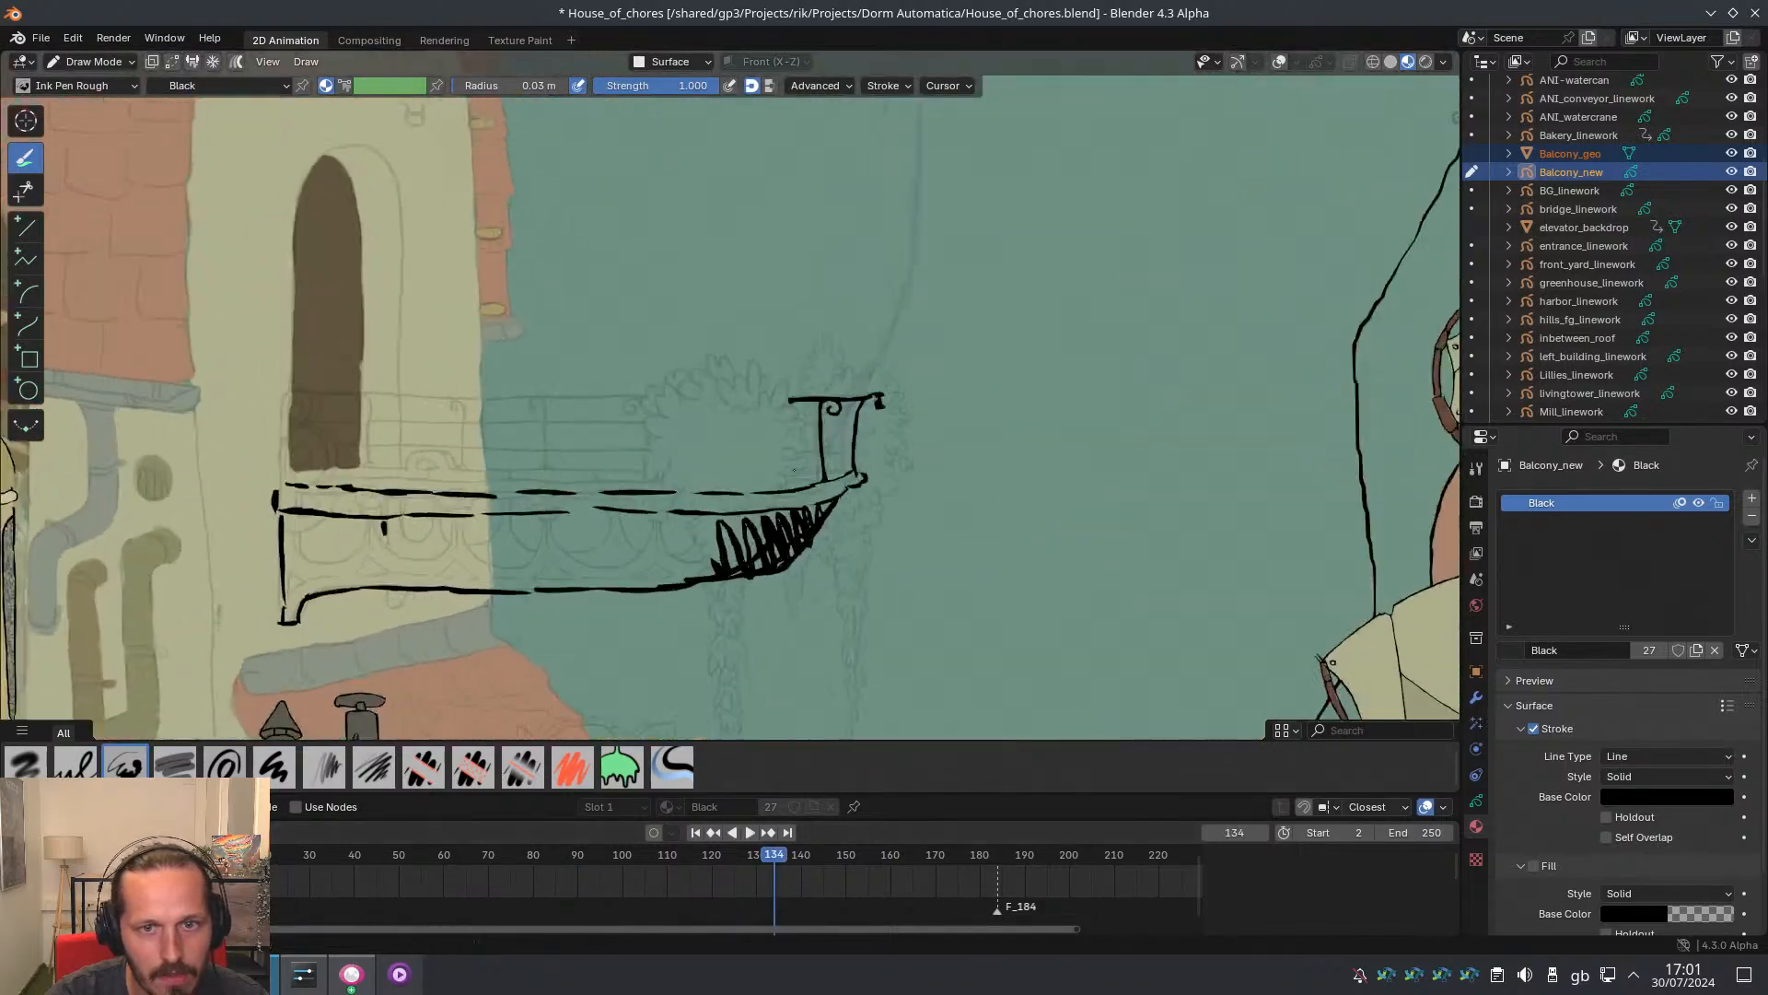
pyautogui.scroll(4, 794, 469)
pyautogui.moveTo(737, 854); pyautogui.dragTo(548, 837)
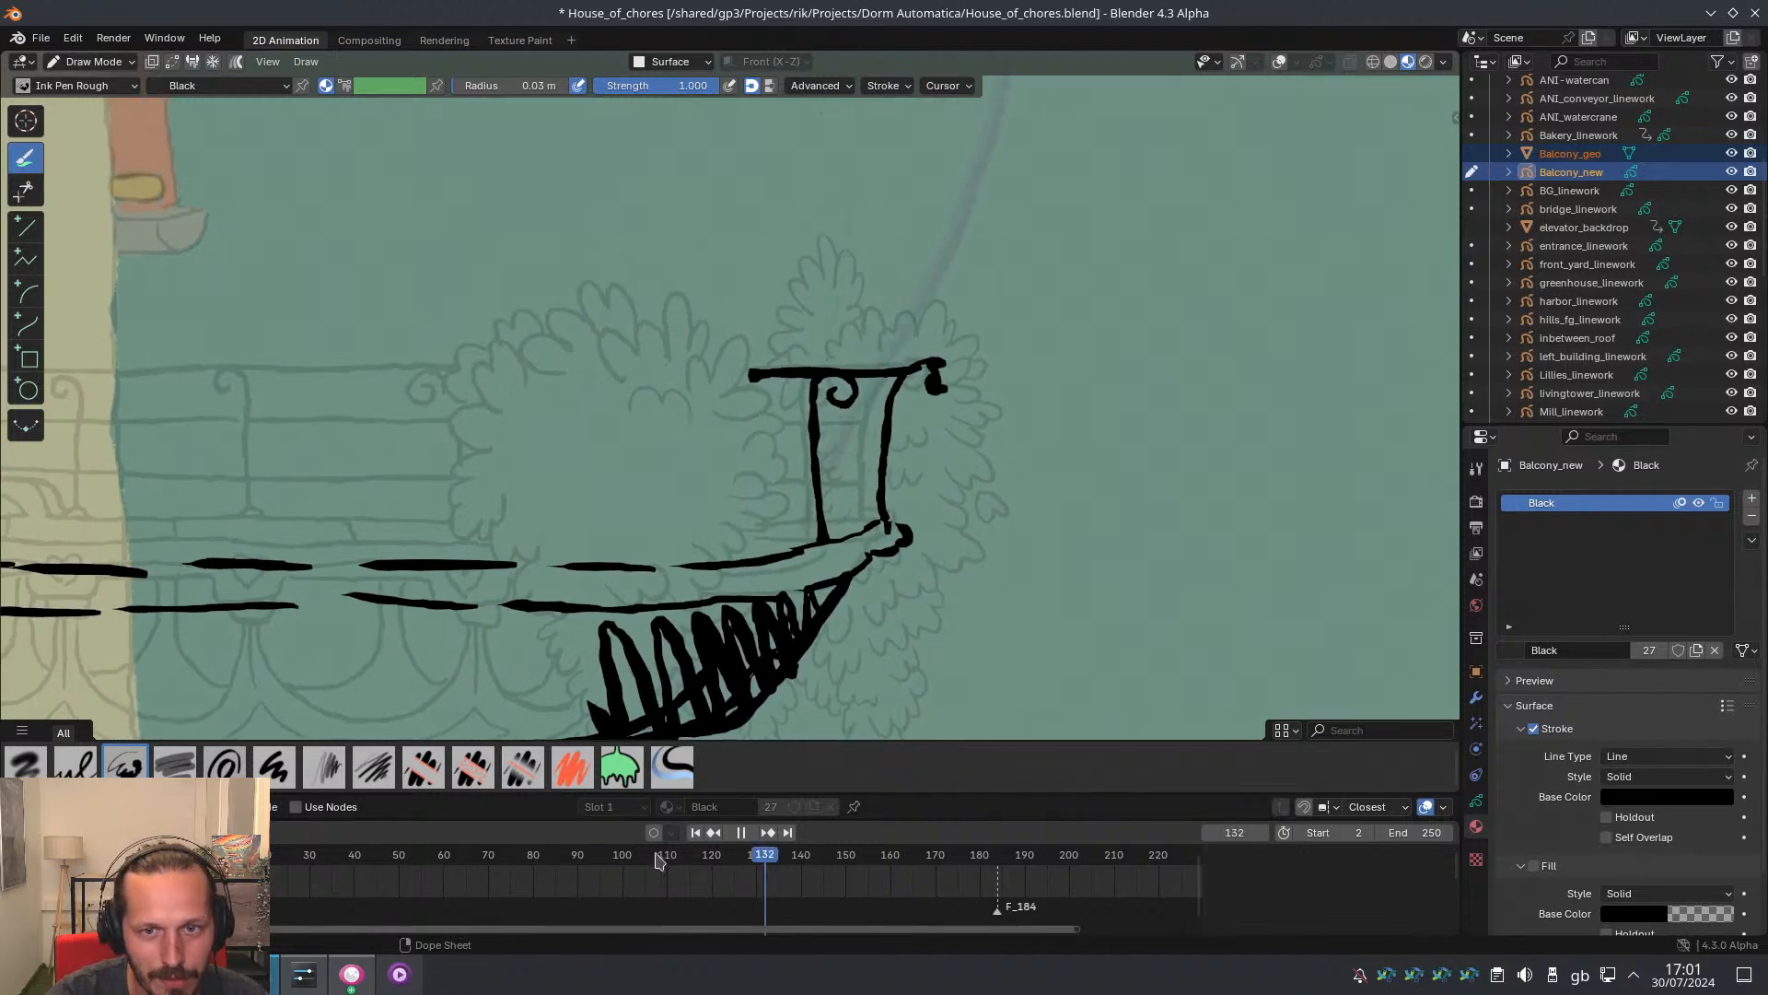
pyautogui.press('space')
# Show the viewport overlays again and scrub the animation to compare the outer railing curl with the Balcony_geo plane's edge
pyautogui.hotkey('shift', 'alt', 'z')
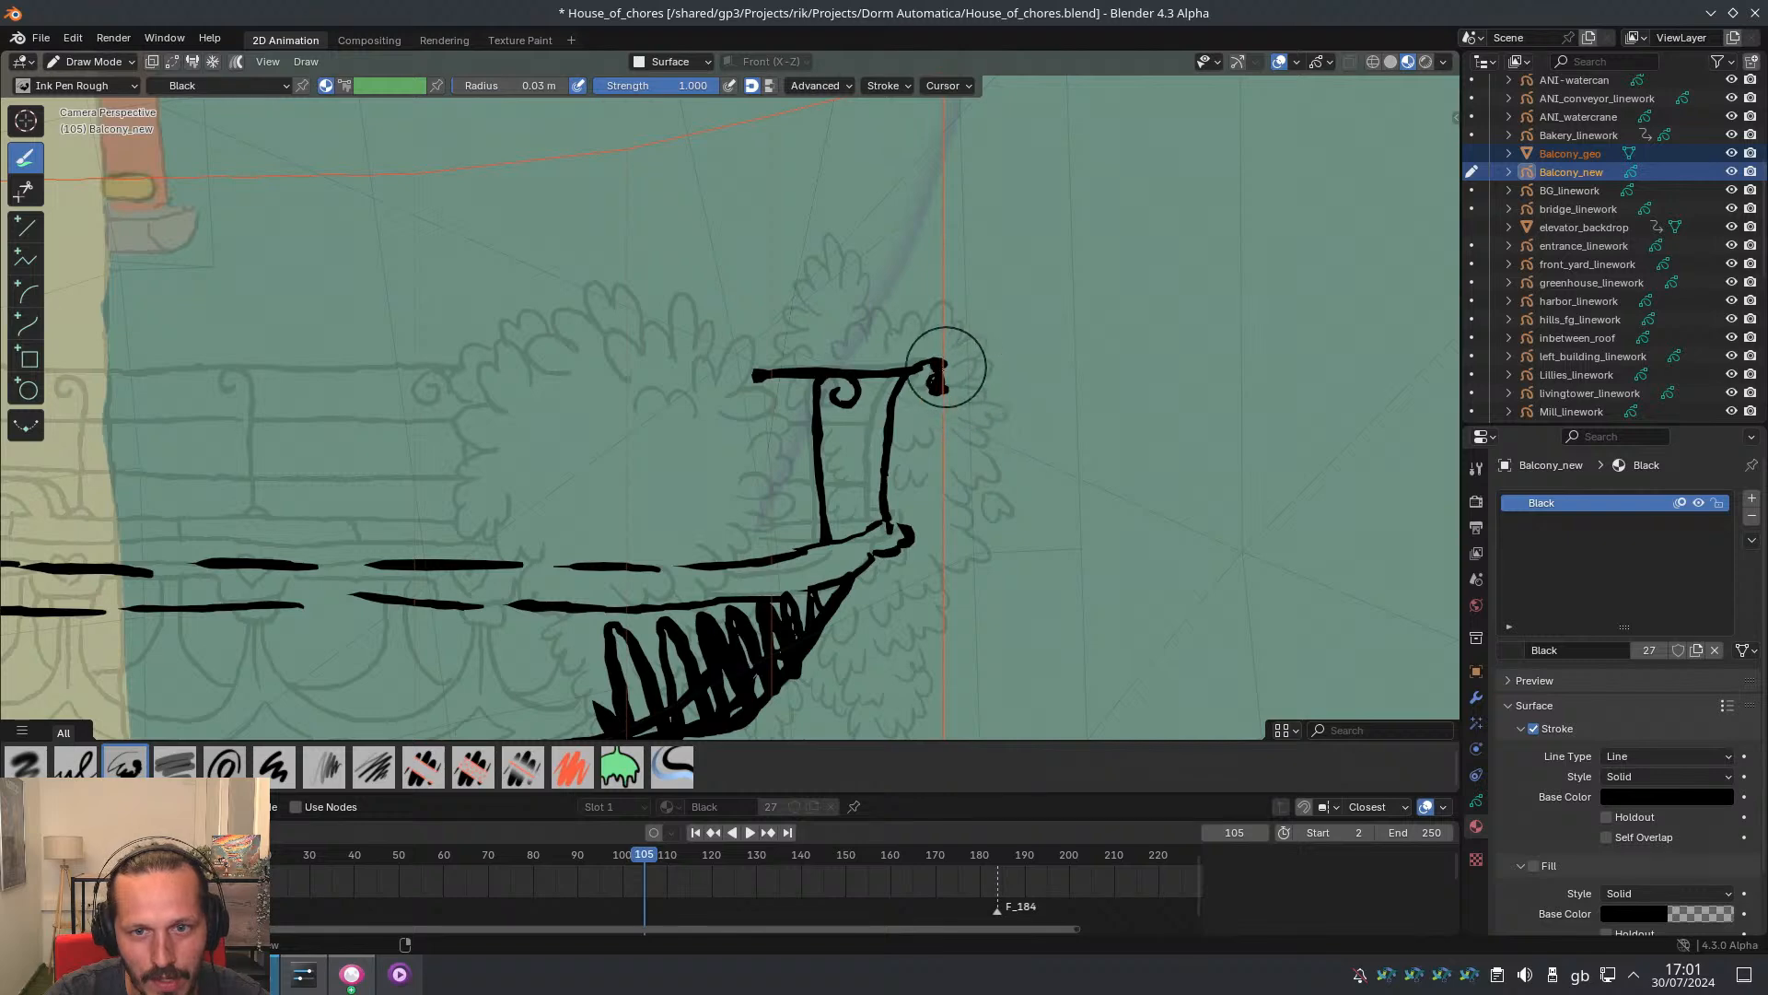
pyautogui.press('space')
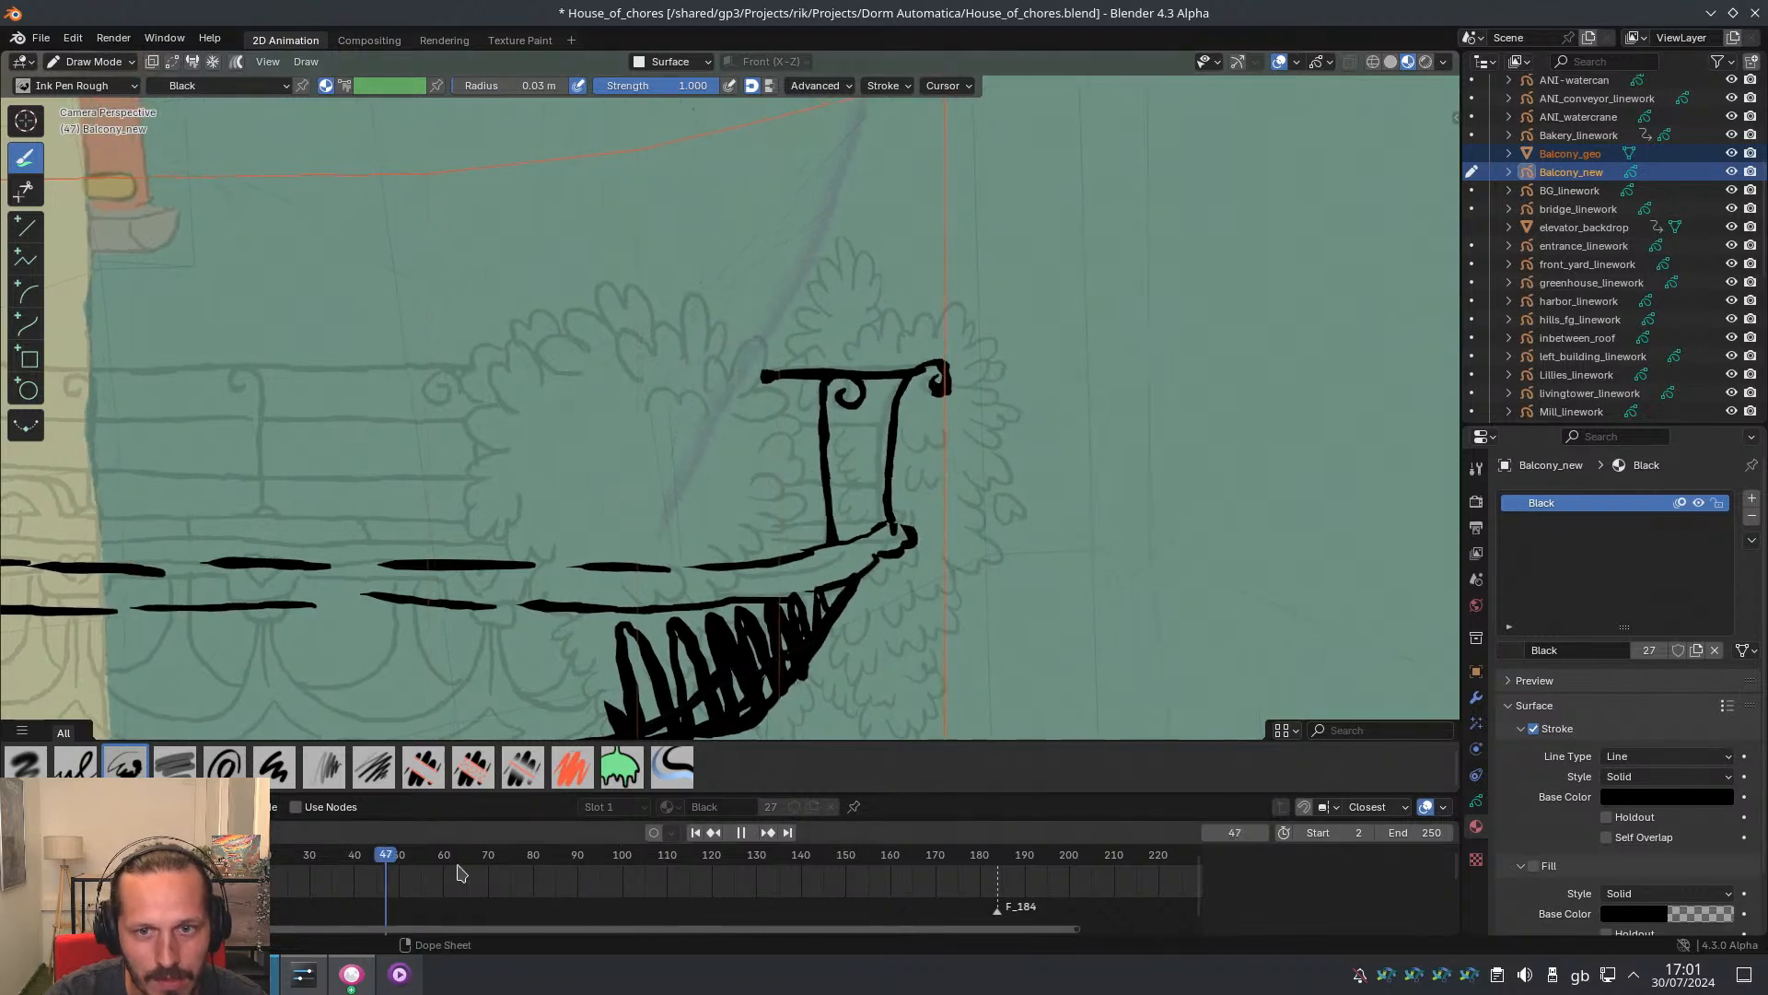
pyautogui.moveTo(958, 857); pyautogui.dragTo(268, 864)
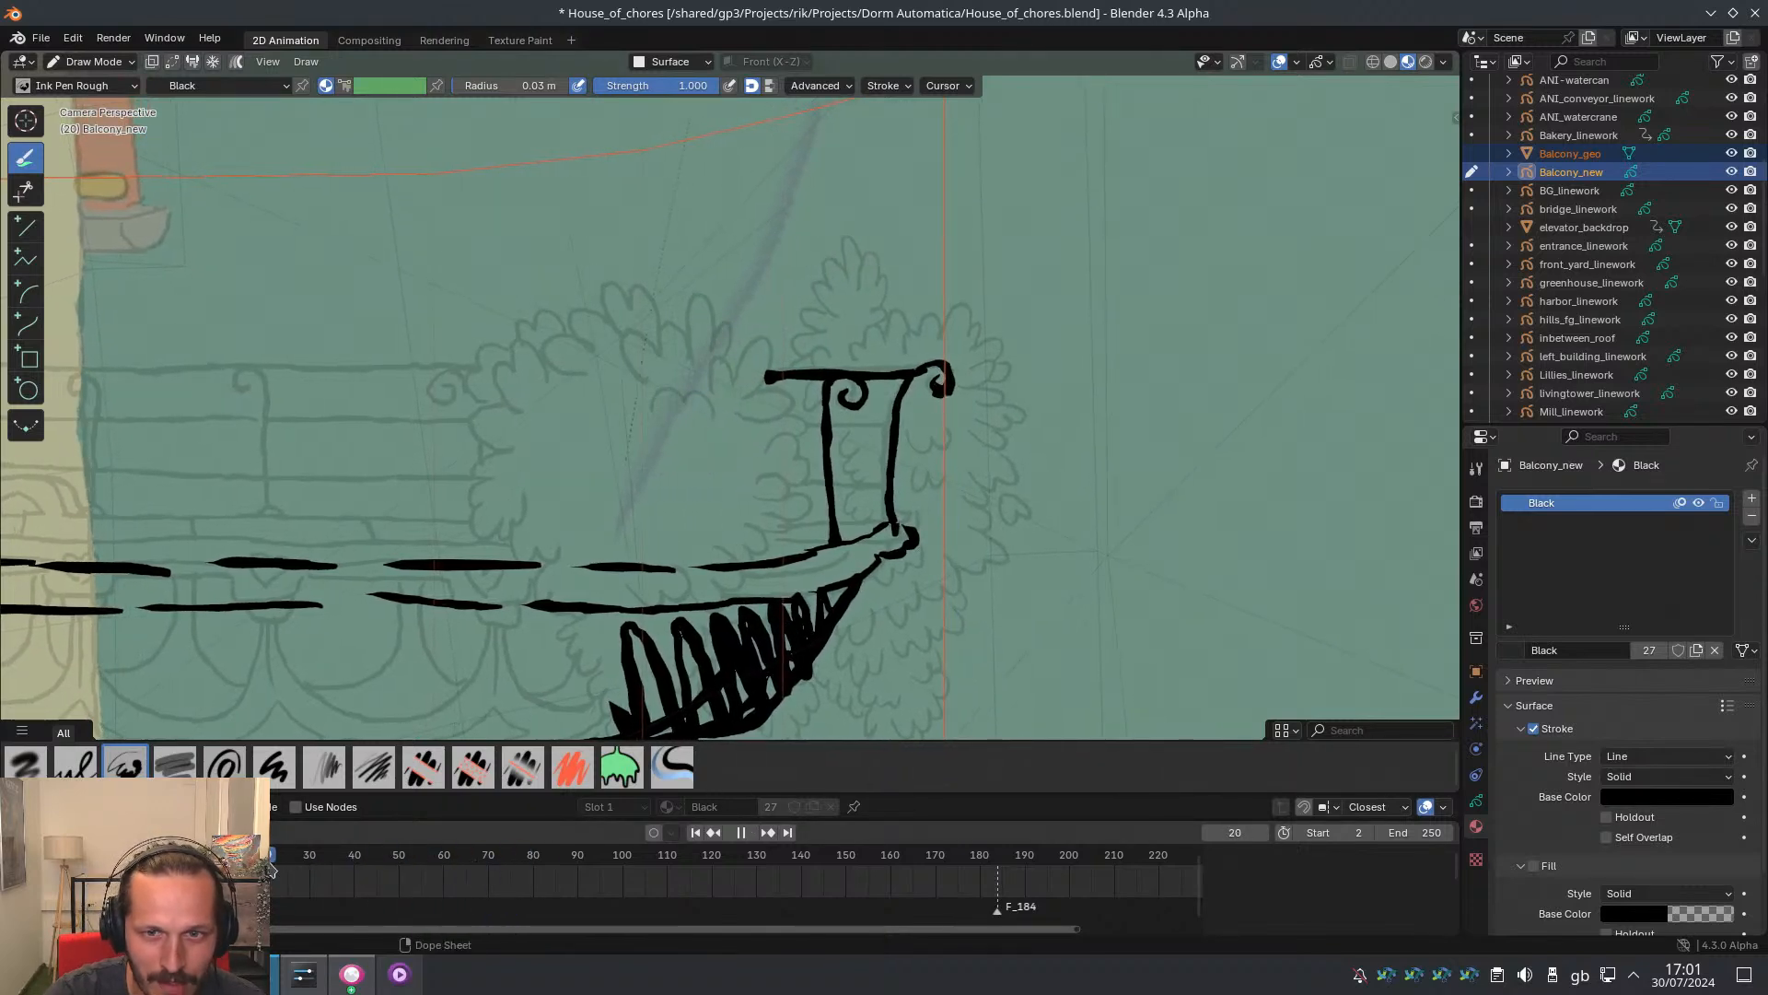
pyautogui.press('space')
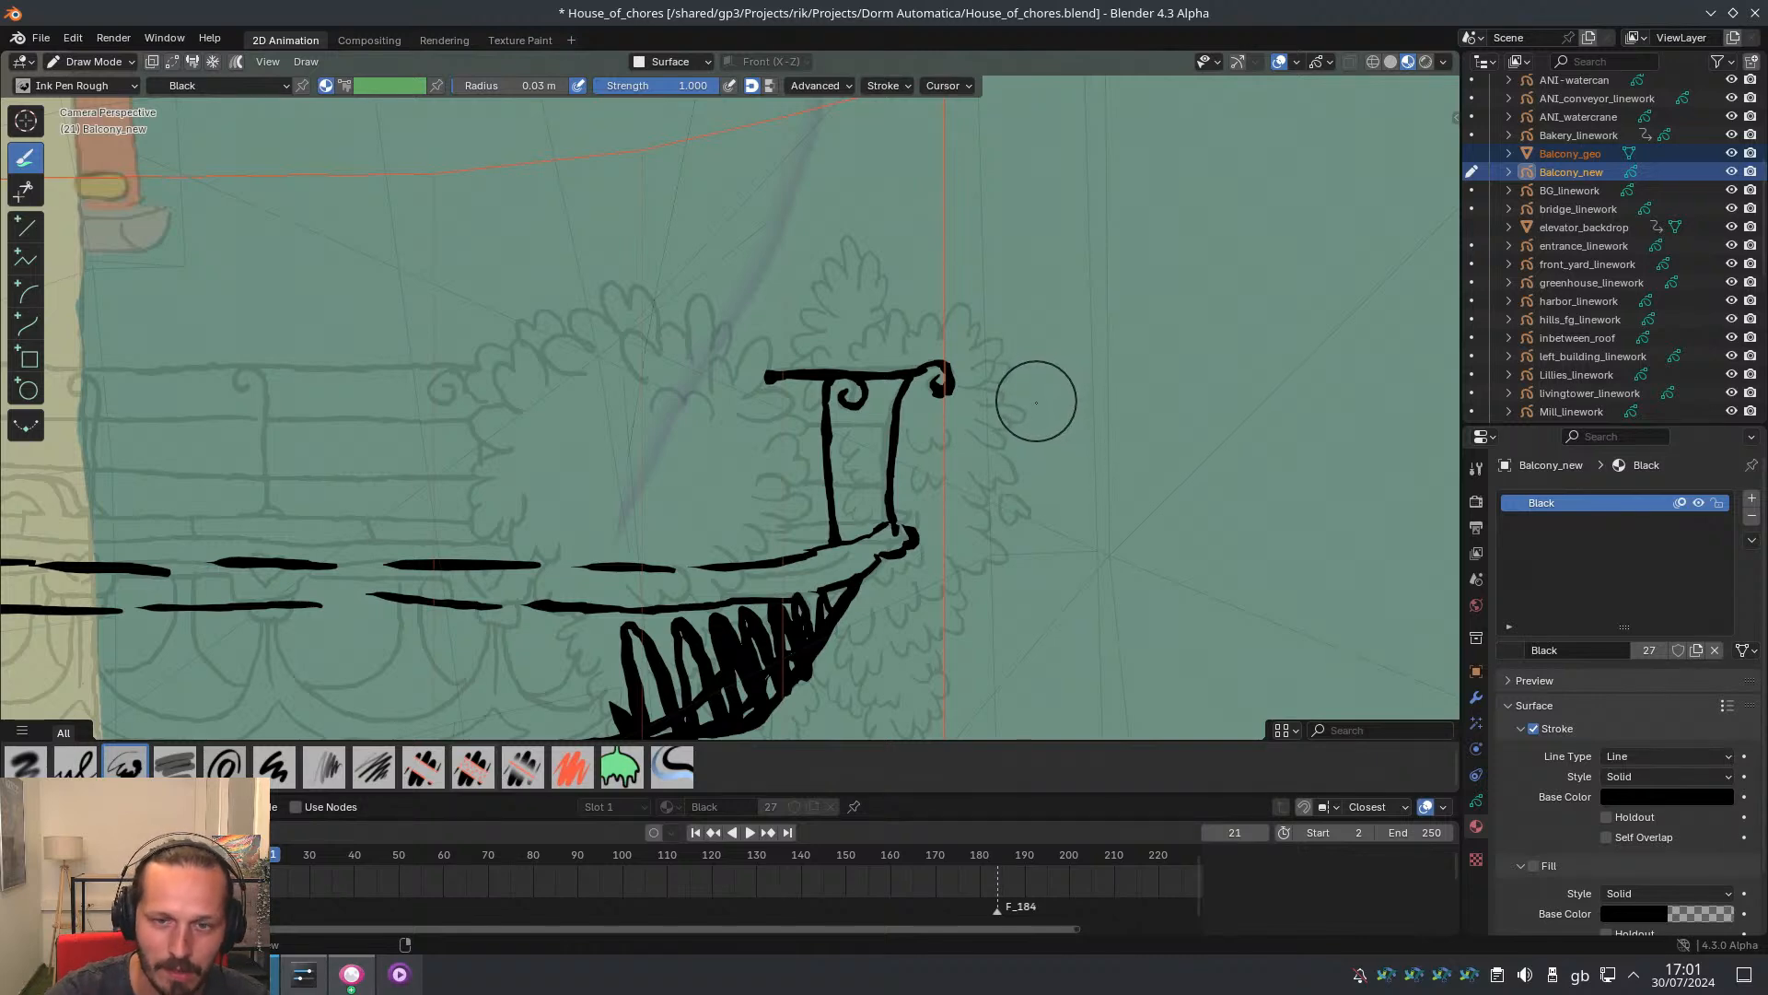
# Return to frame 2 and erase the outer railing post's curled top together with the handrail's outer end
pyautogui.click(185, 855)
pyautogui.press('space')
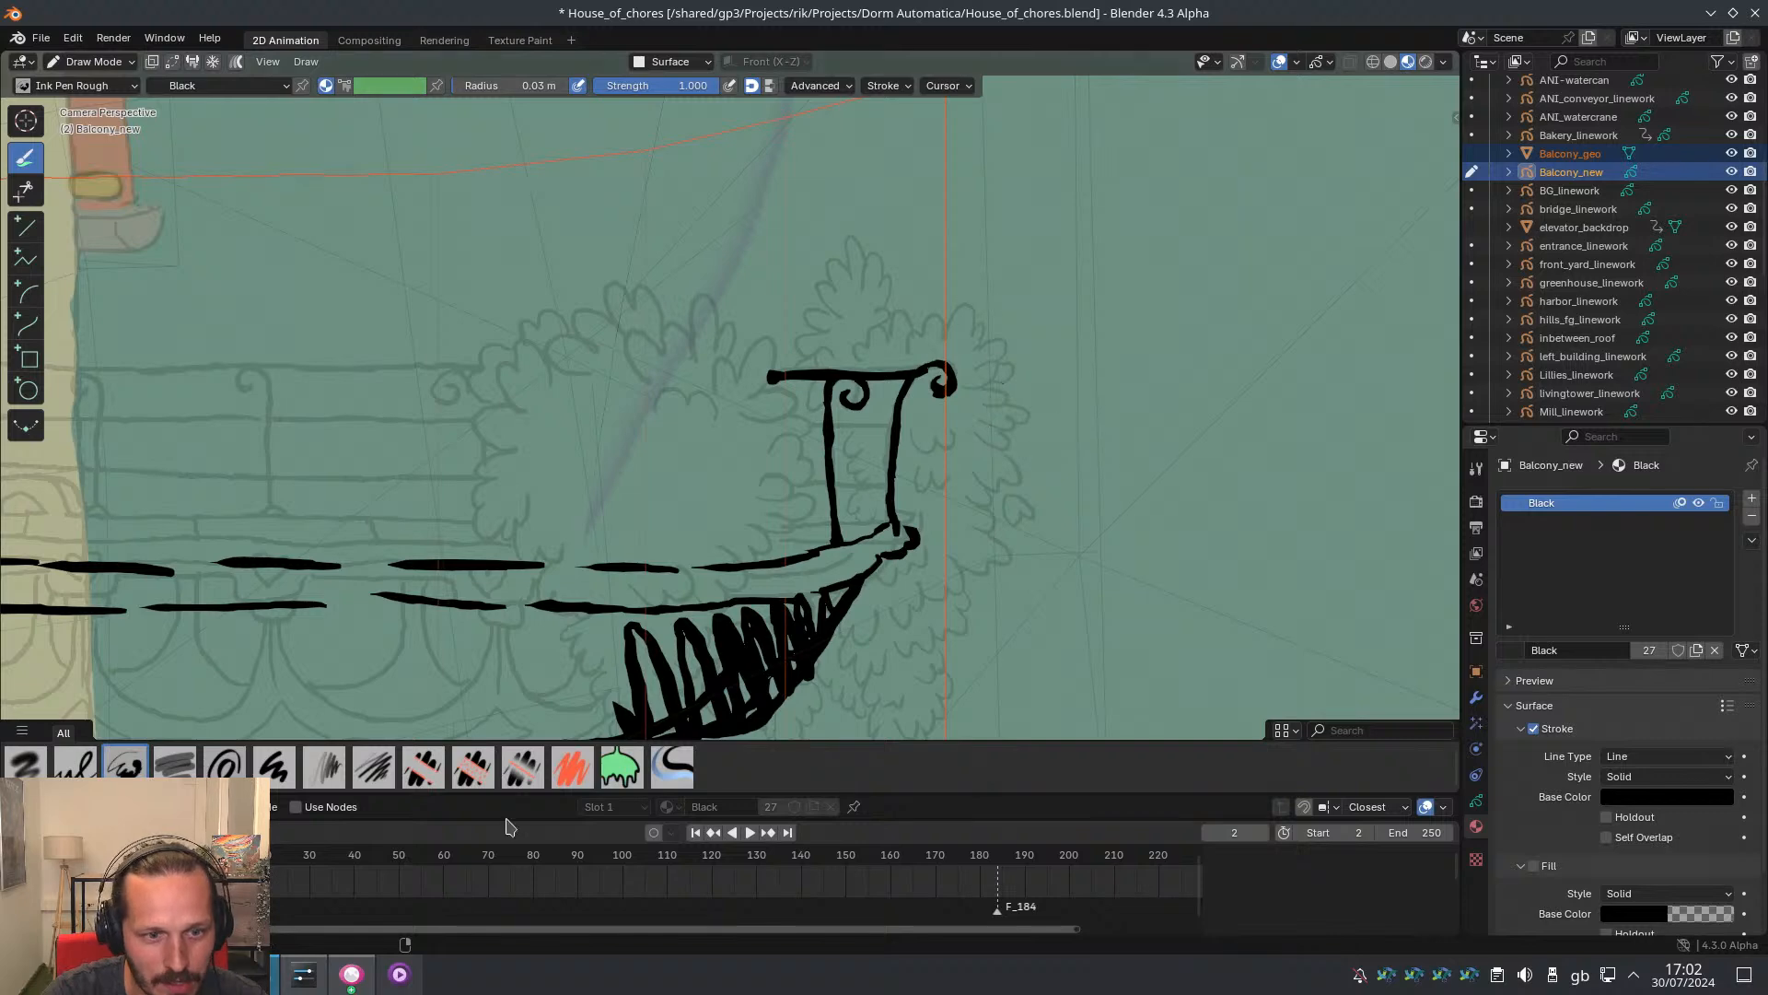
pyautogui.press('space')
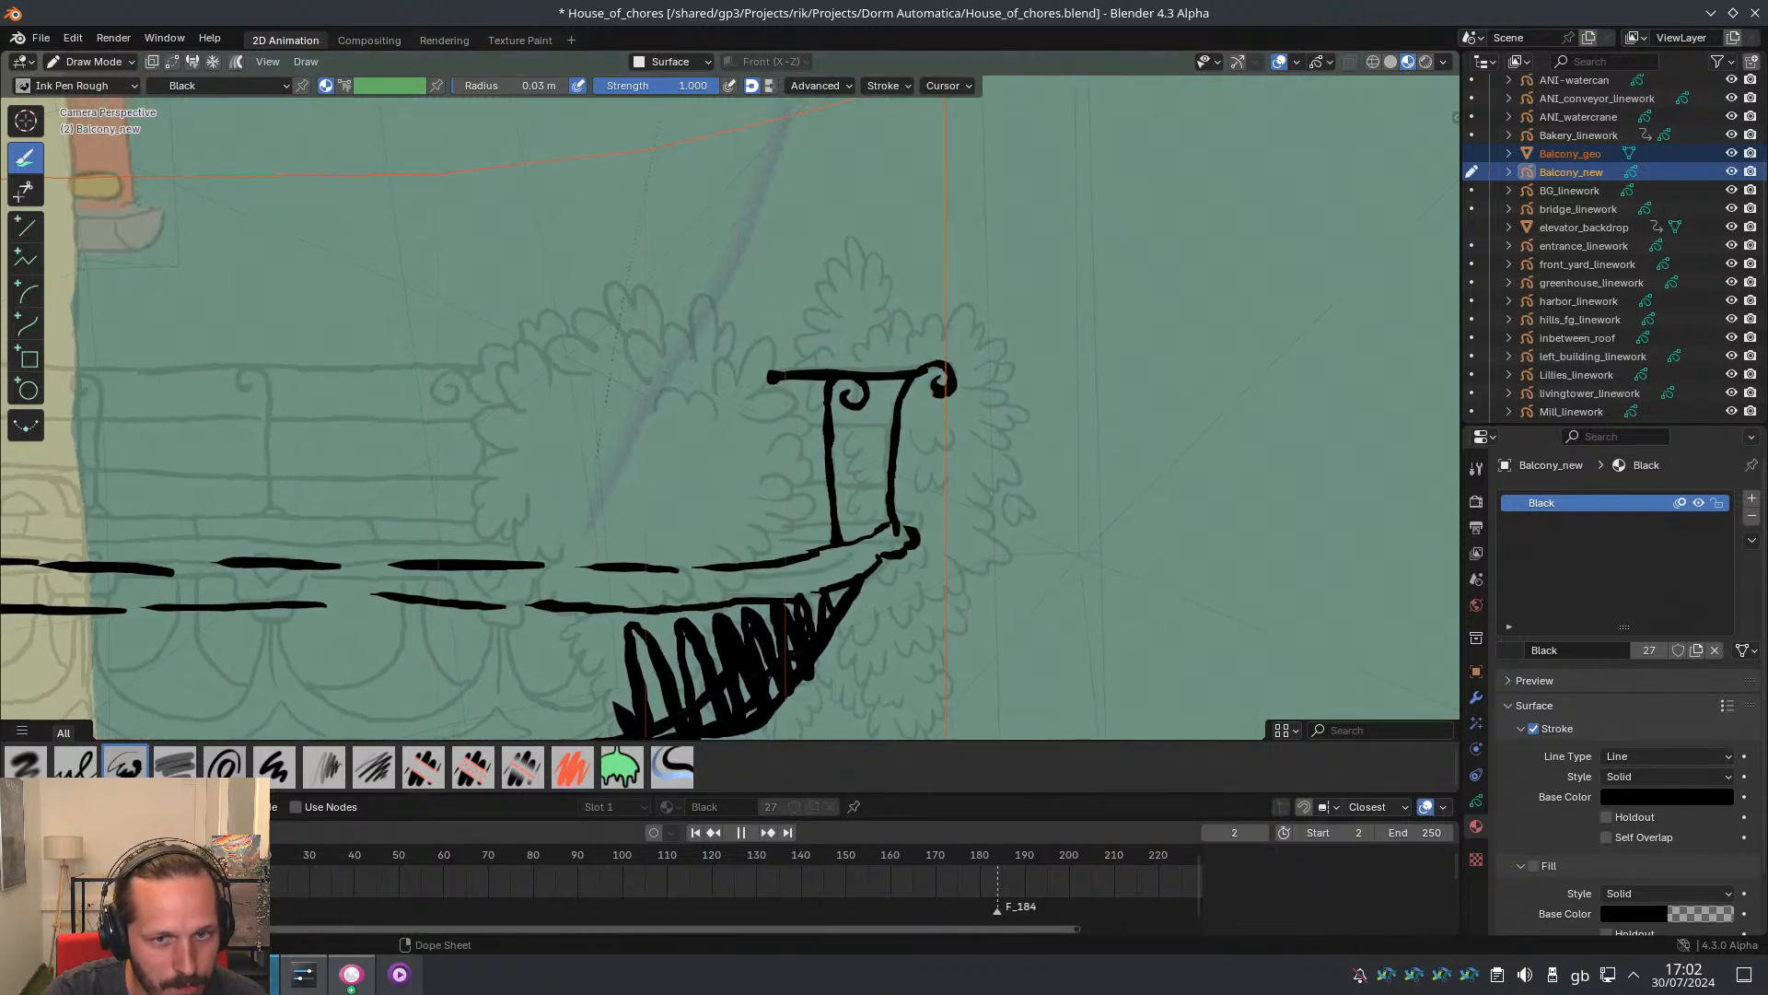
pyautogui.press('Escape')
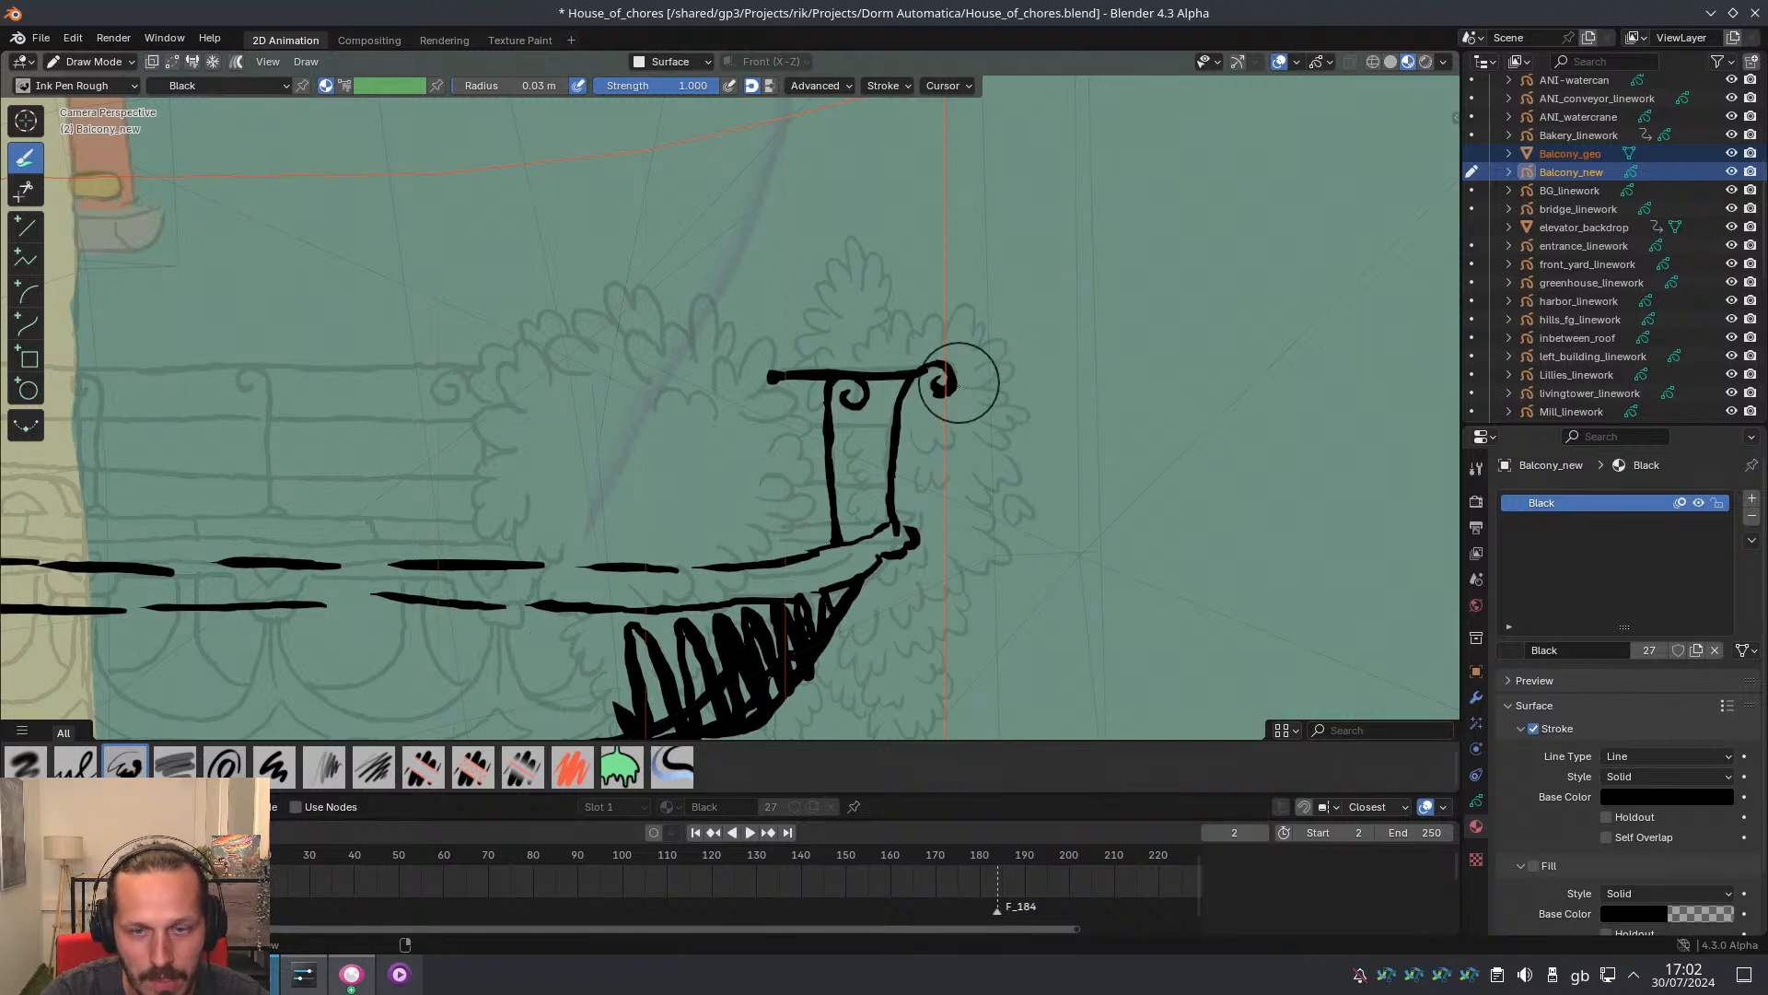
pyautogui.keyDown('ctrl'); pyautogui.moveTo(961, 378); pyautogui.dragTo(959, 375, button='middle'); pyautogui.keyUp('ctrl')
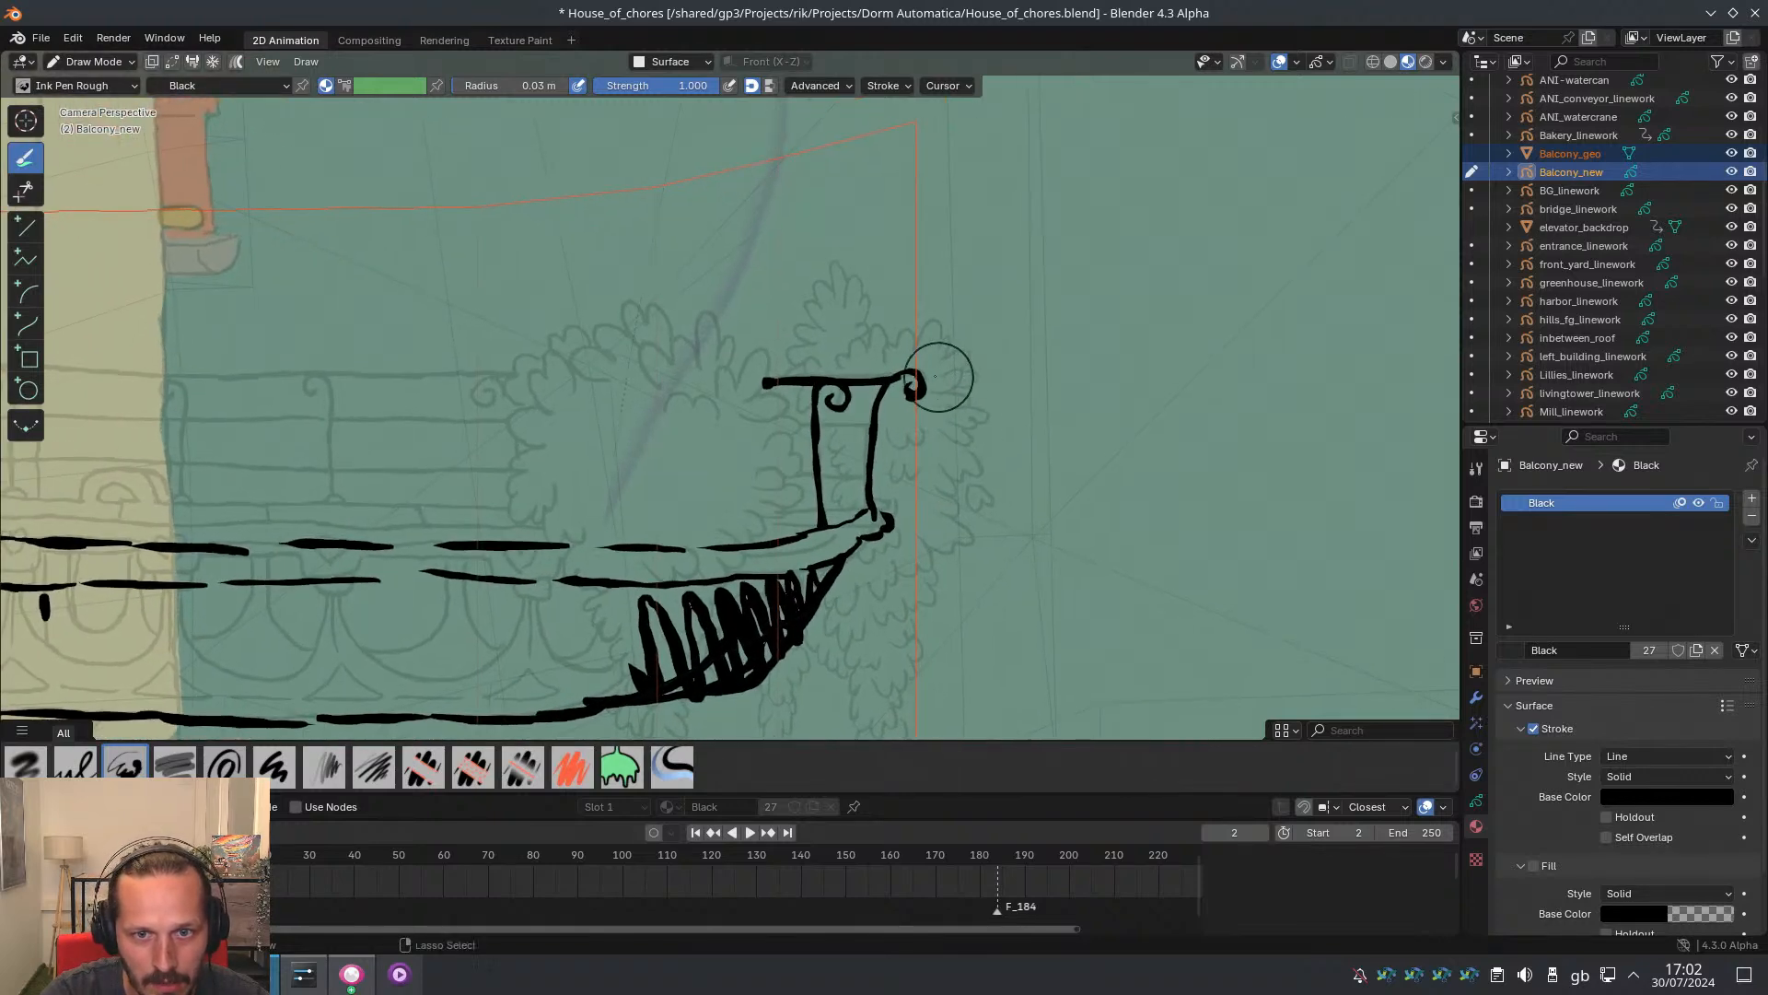
pyautogui.keyDown('ctrl'); pyautogui.moveTo(941, 373); pyautogui.dragTo(910, 371); pyautogui.keyUp('ctrl')
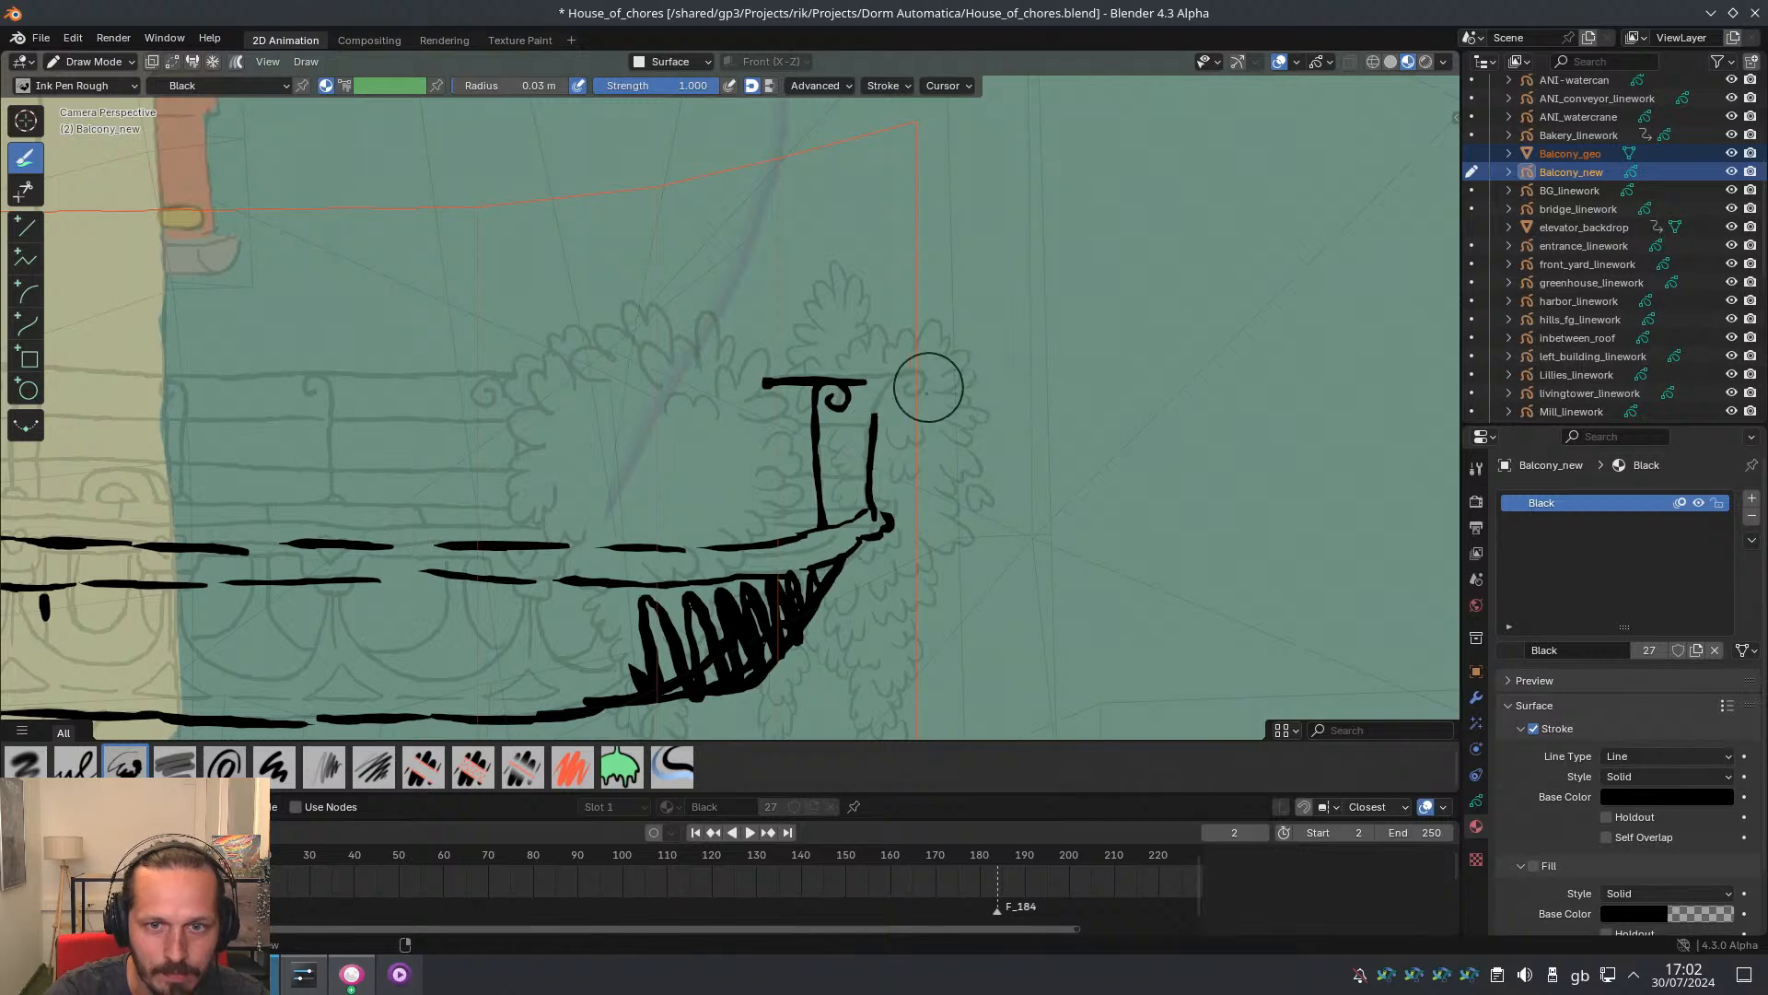
# Move the outer vertical edge of the Balcony_geo plane outward by about 0.018 m in X and 0.016 m in Z
pyautogui.press('Tab')
pyautogui.hotkey('ctrl', 'Tab')
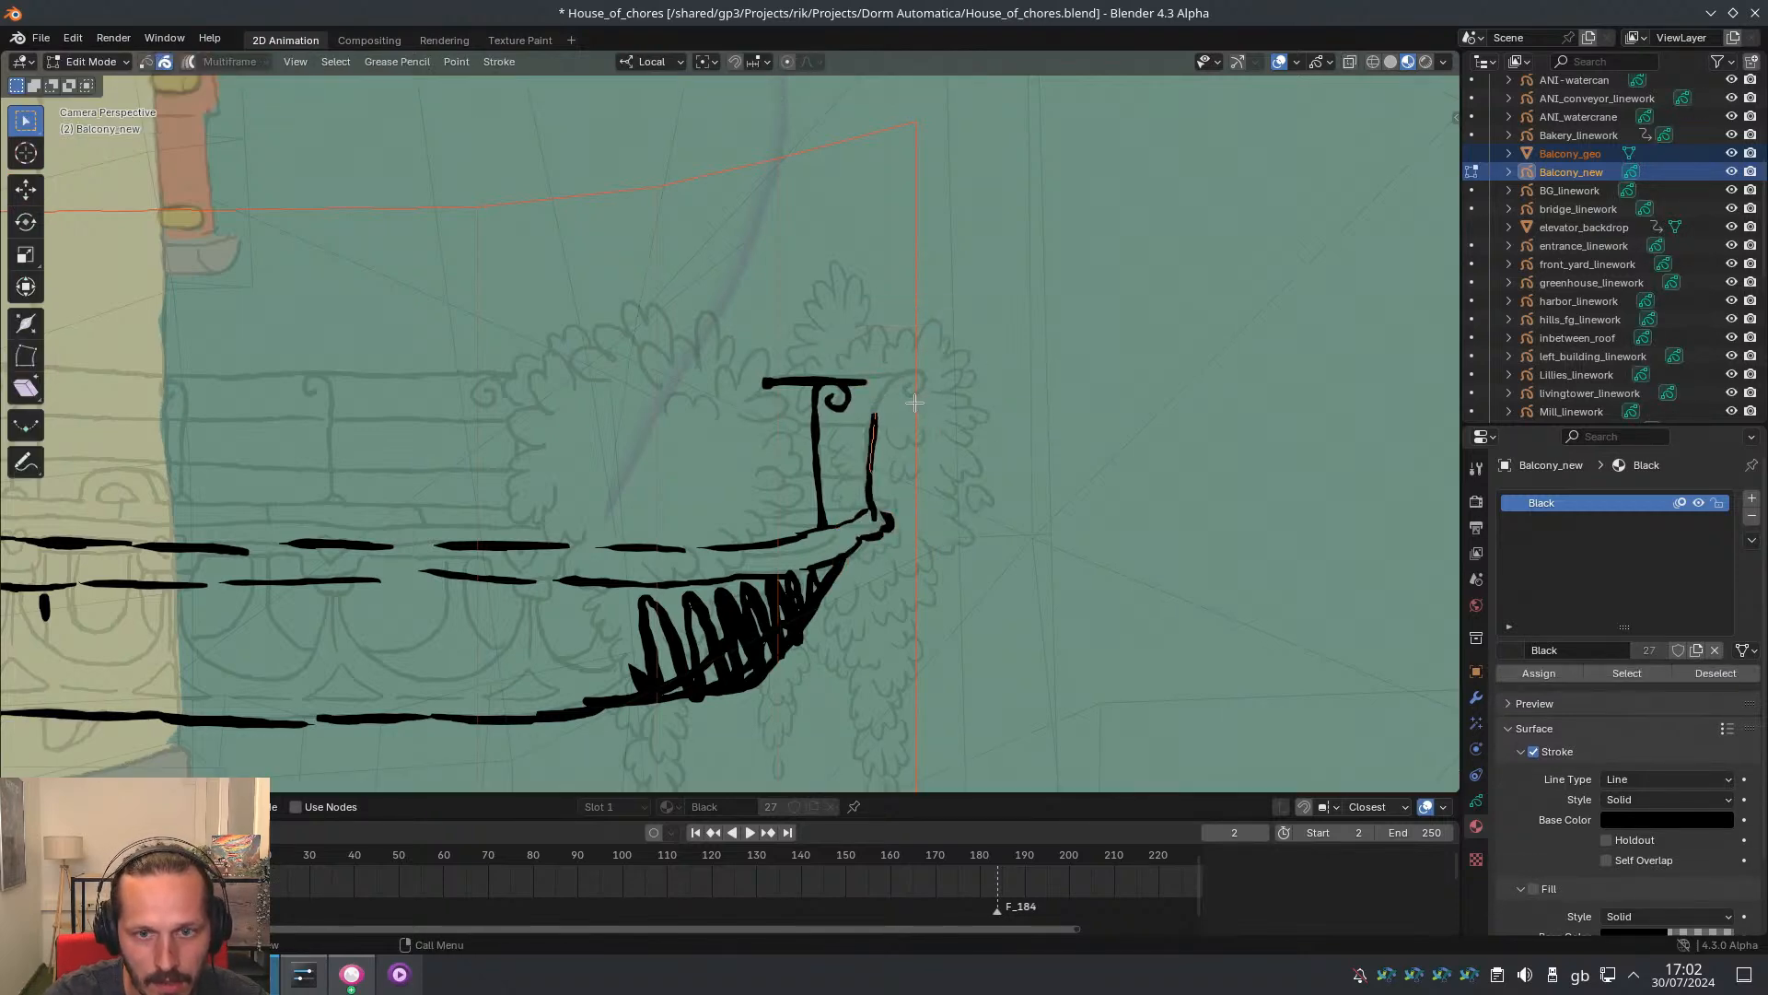
pyautogui.hotkey('ctrl', 'Tab')
pyautogui.click(908, 296)
pyautogui.click(919, 244)
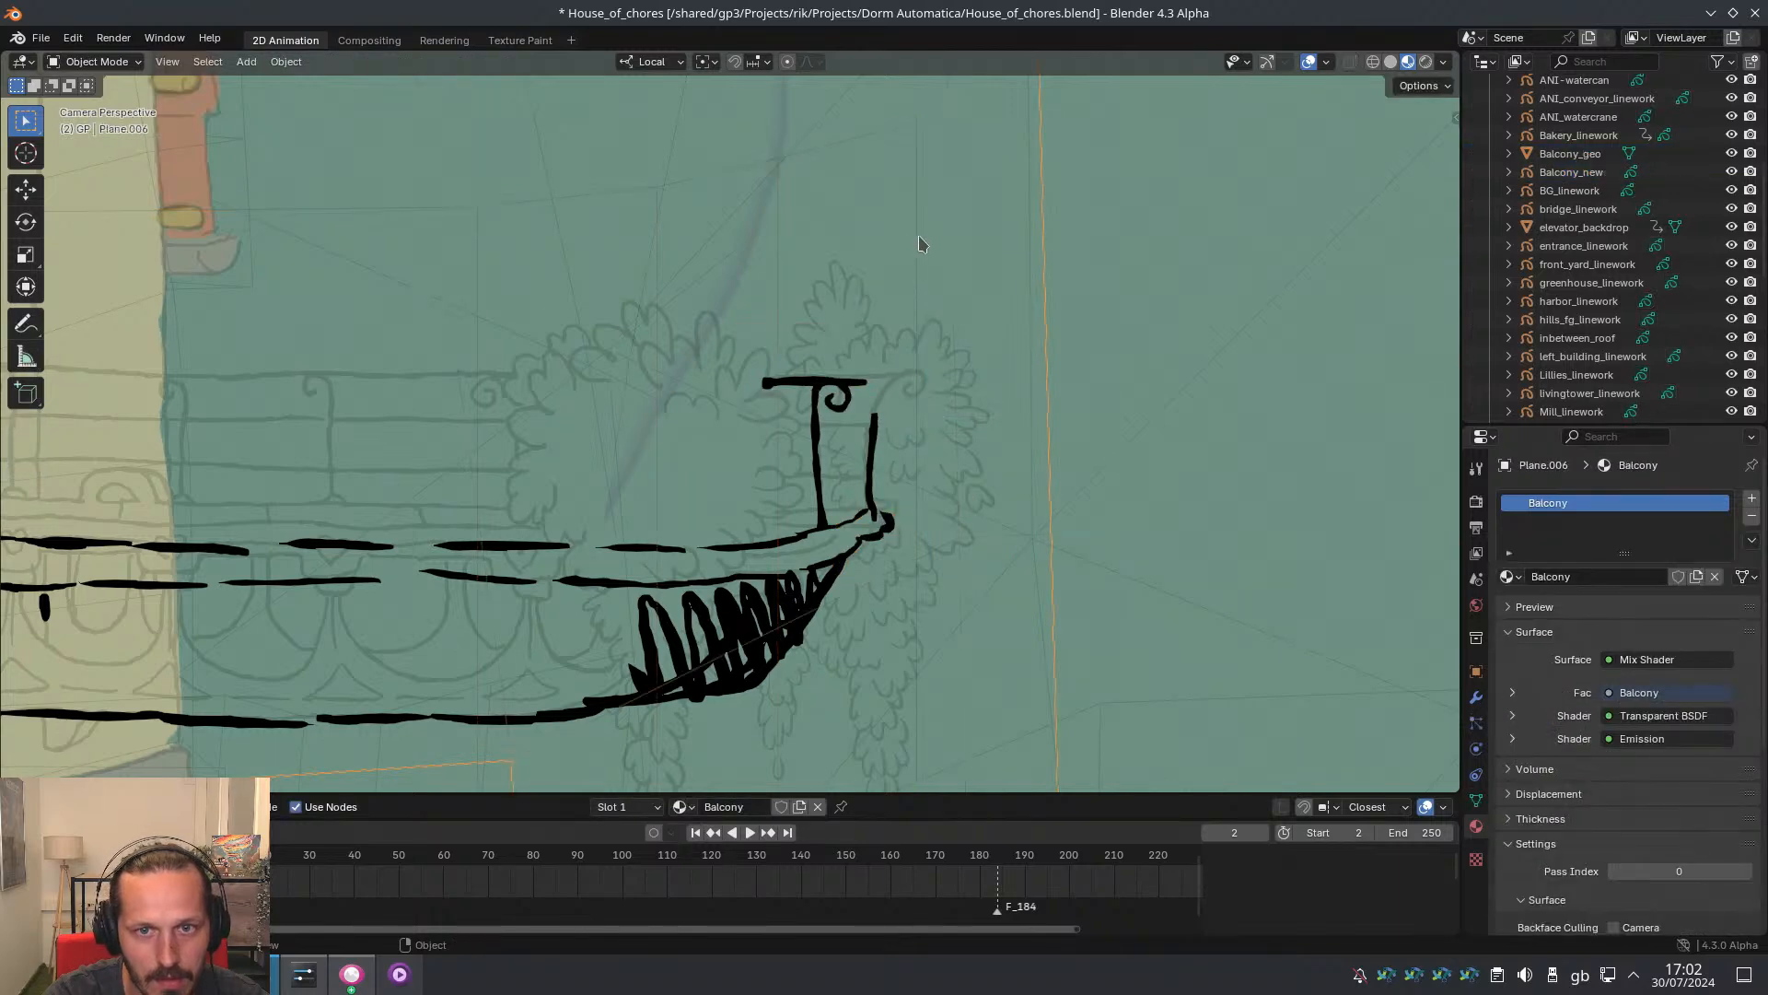
pyautogui.click(917, 242)
pyautogui.hotkey('ctrl', 'Tab')
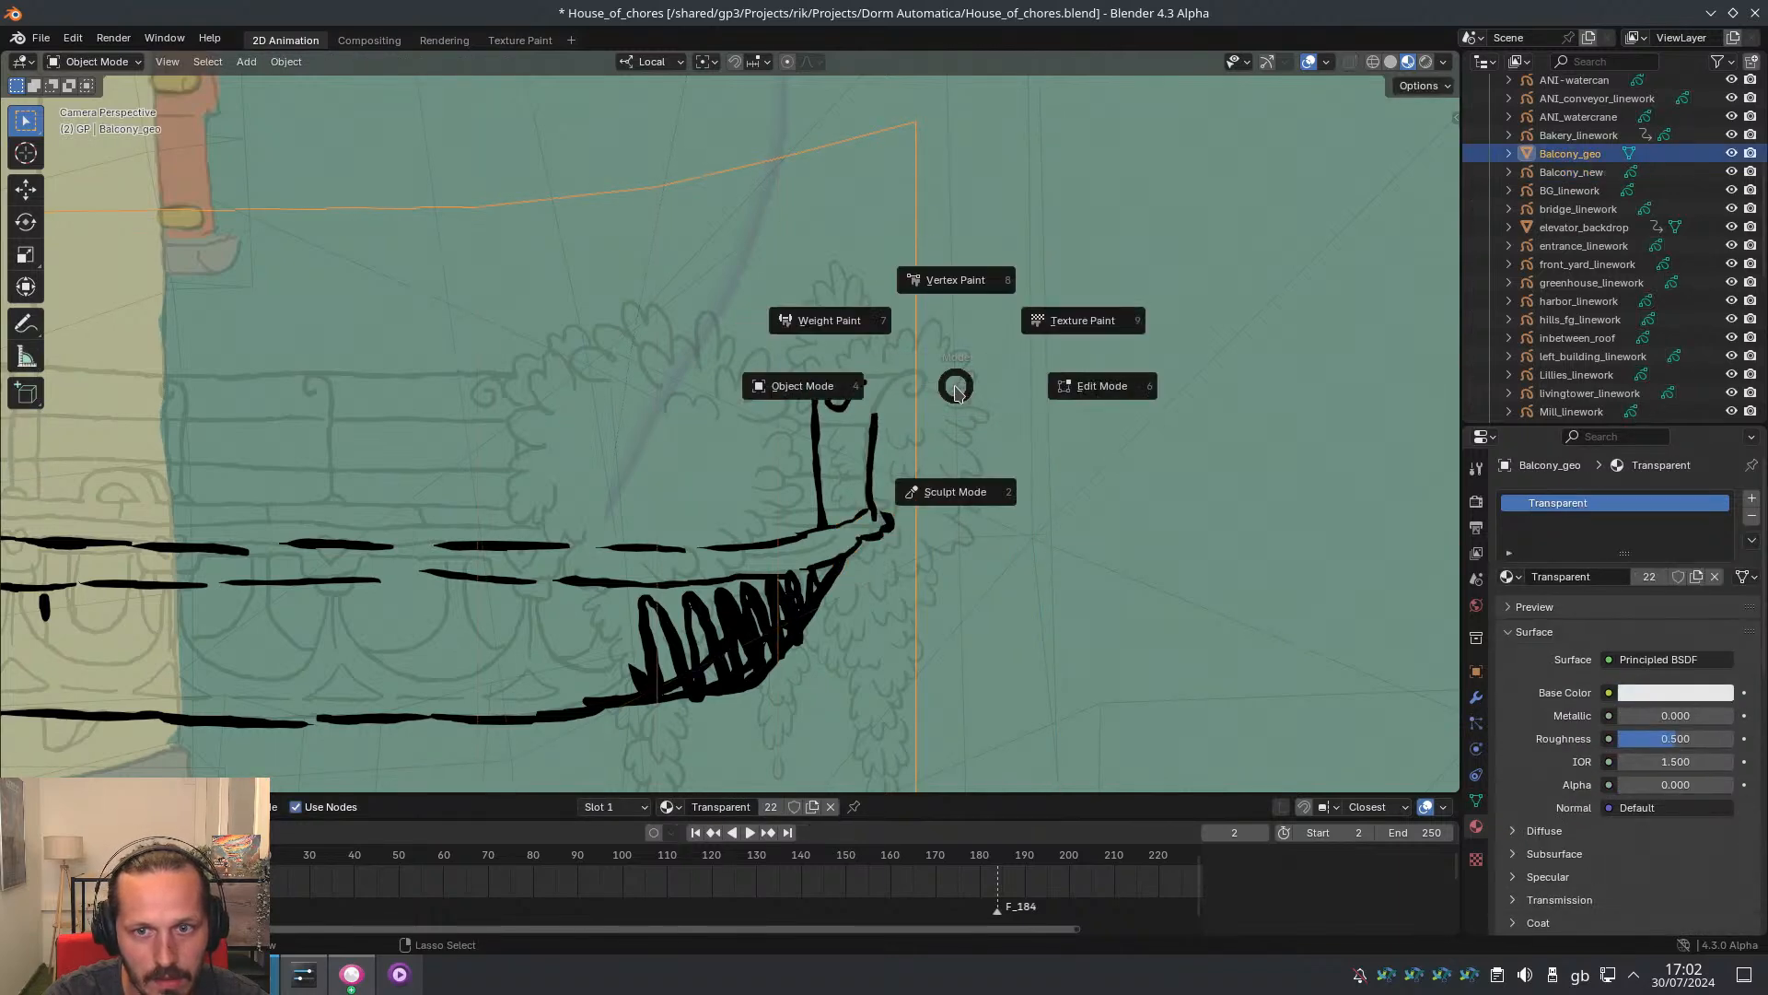
pyautogui.click(1085, 393)
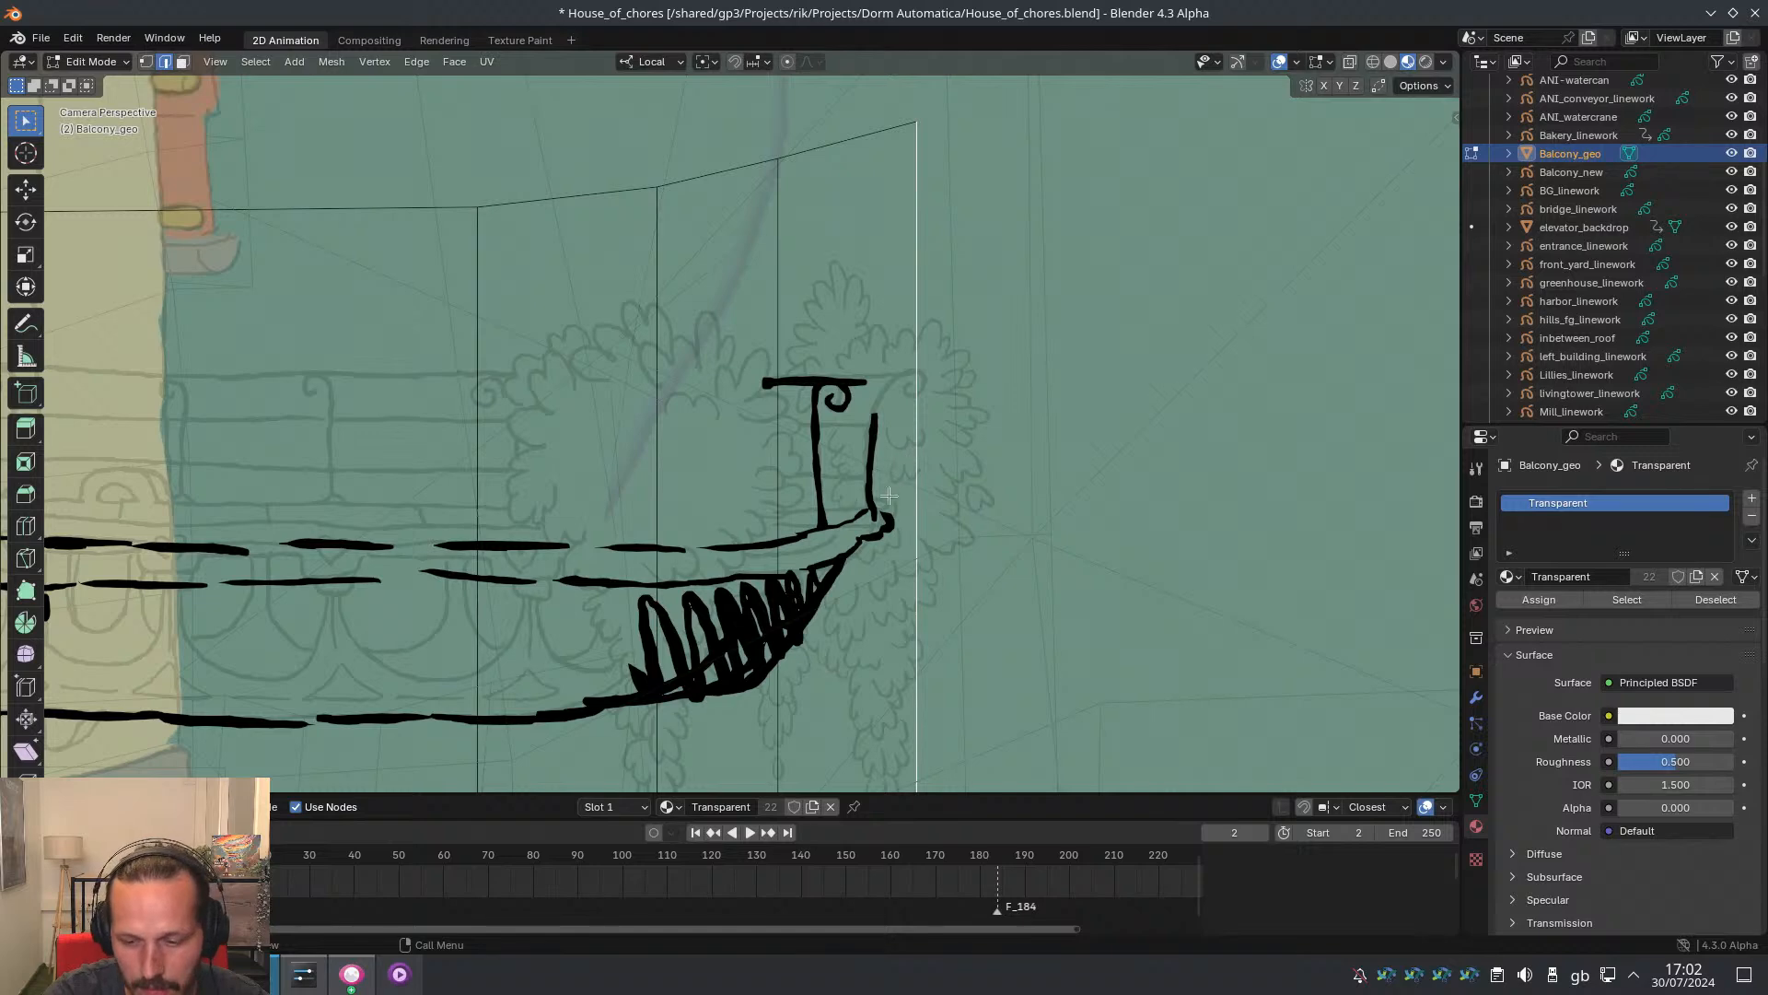
pyautogui.press('g')
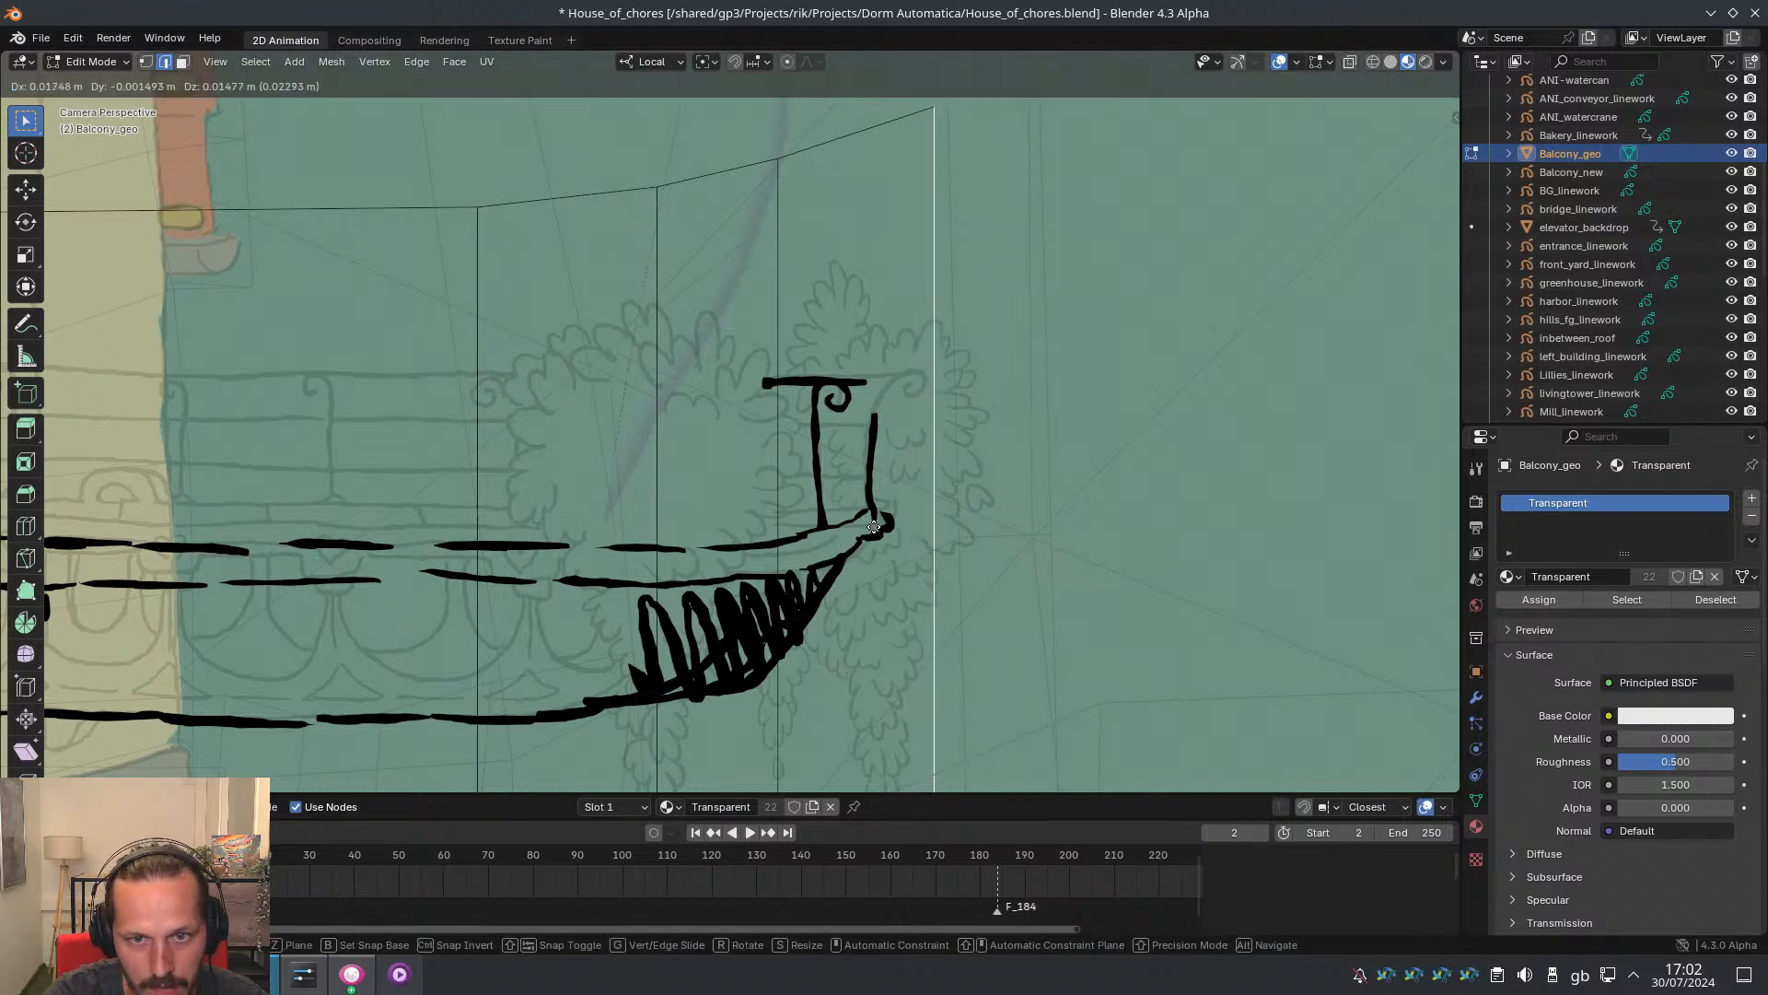
pyautogui.click(920, 304)
pyautogui.scroll(-5, 920, 304)
pyautogui.hotkey('ctrl', 'Tab')
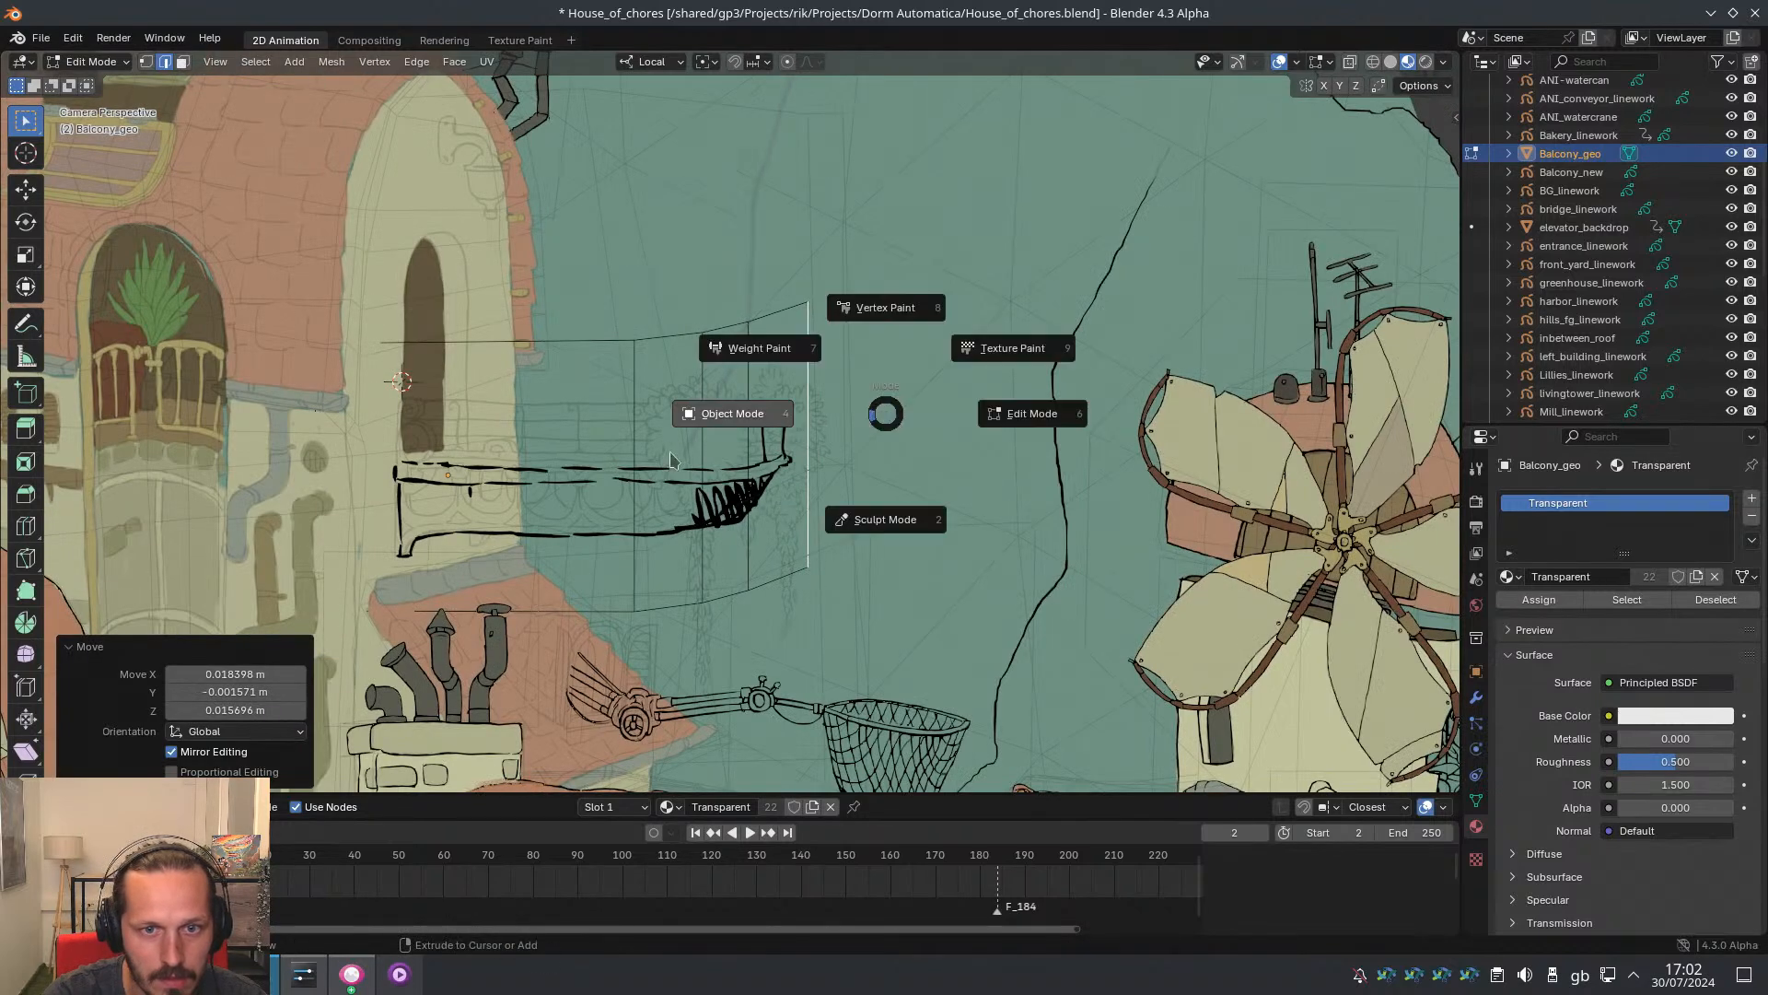
pyautogui.click(734, 406)
# Play the animation to check the extended Balcony_geo plane against the moving scene
pyautogui.scroll(5, 615, 504)
pyautogui.scroll(-2, 616, 504)
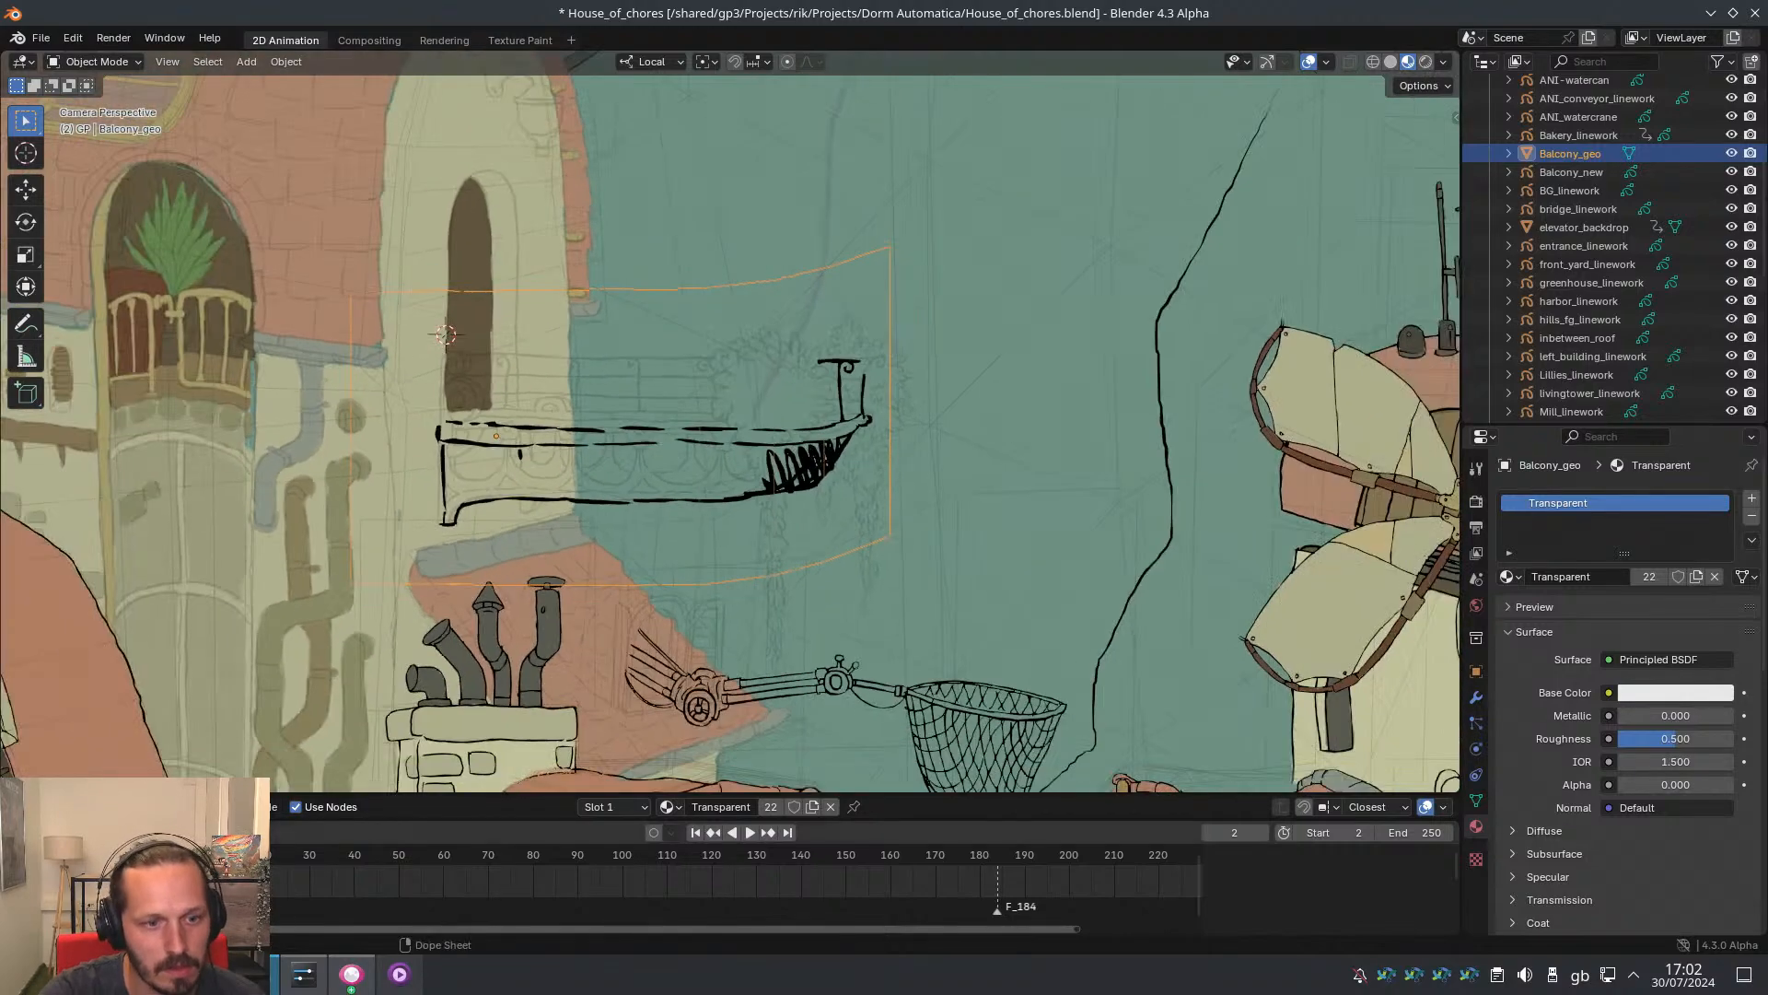
pyautogui.press('space')
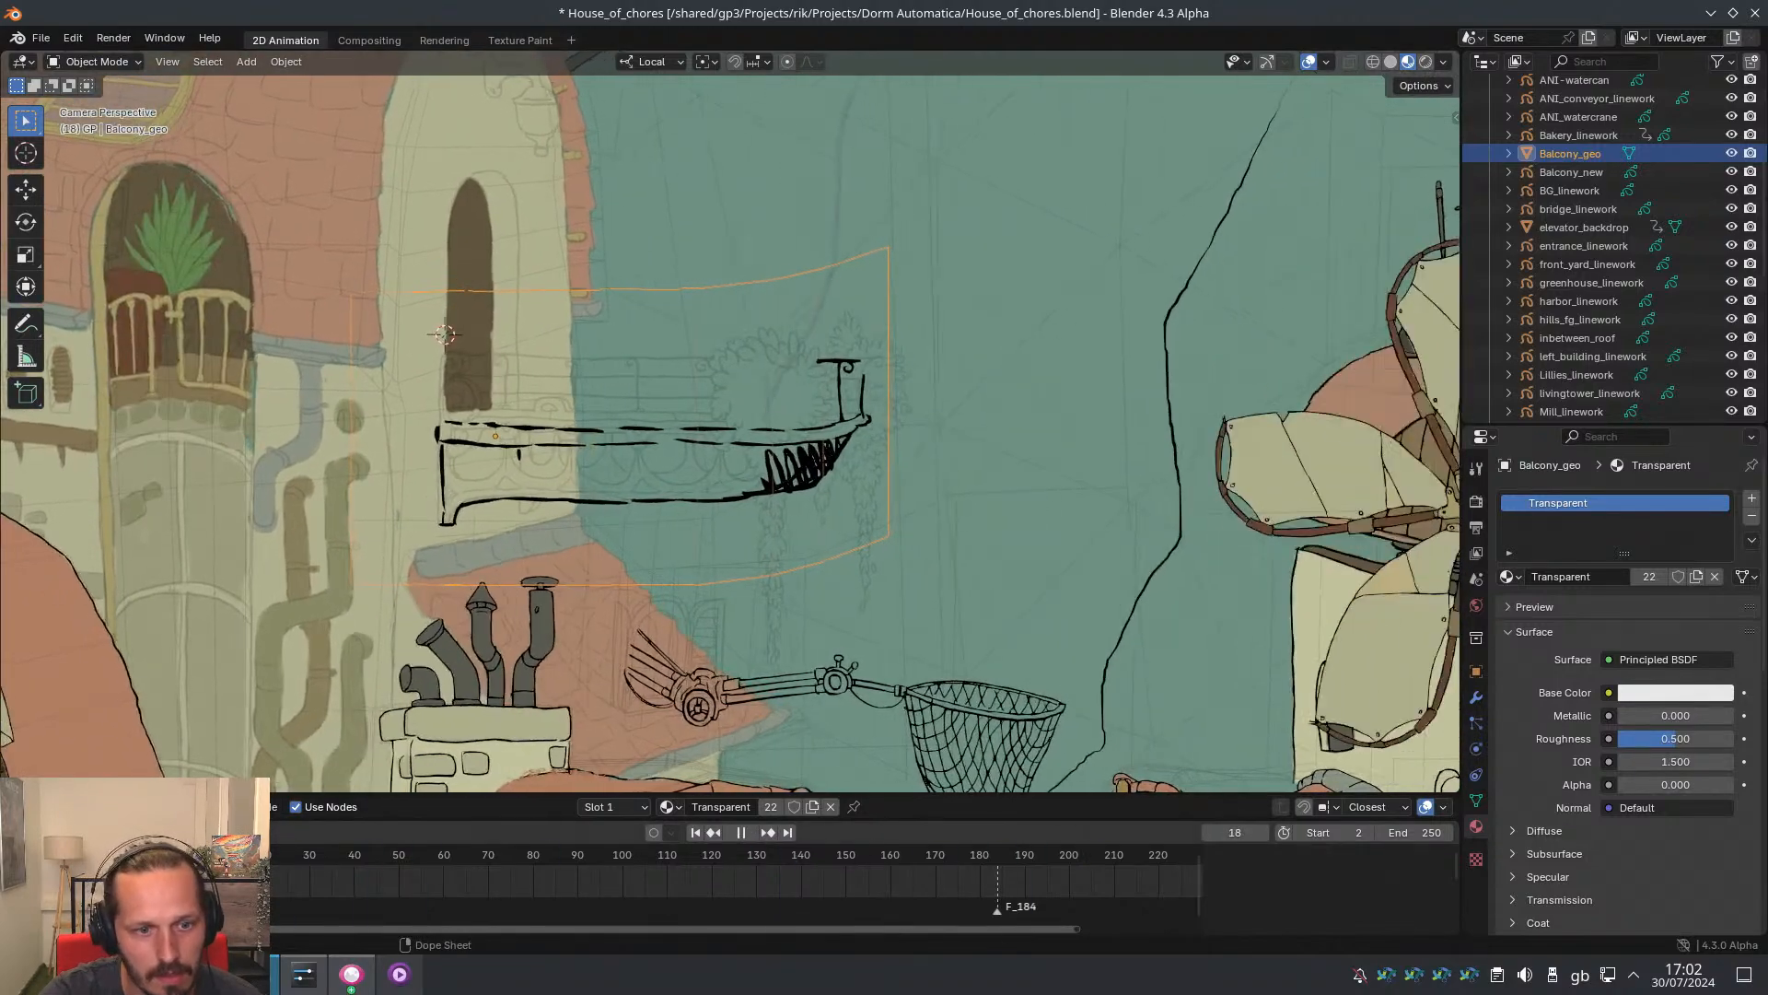
pyautogui.press('space')
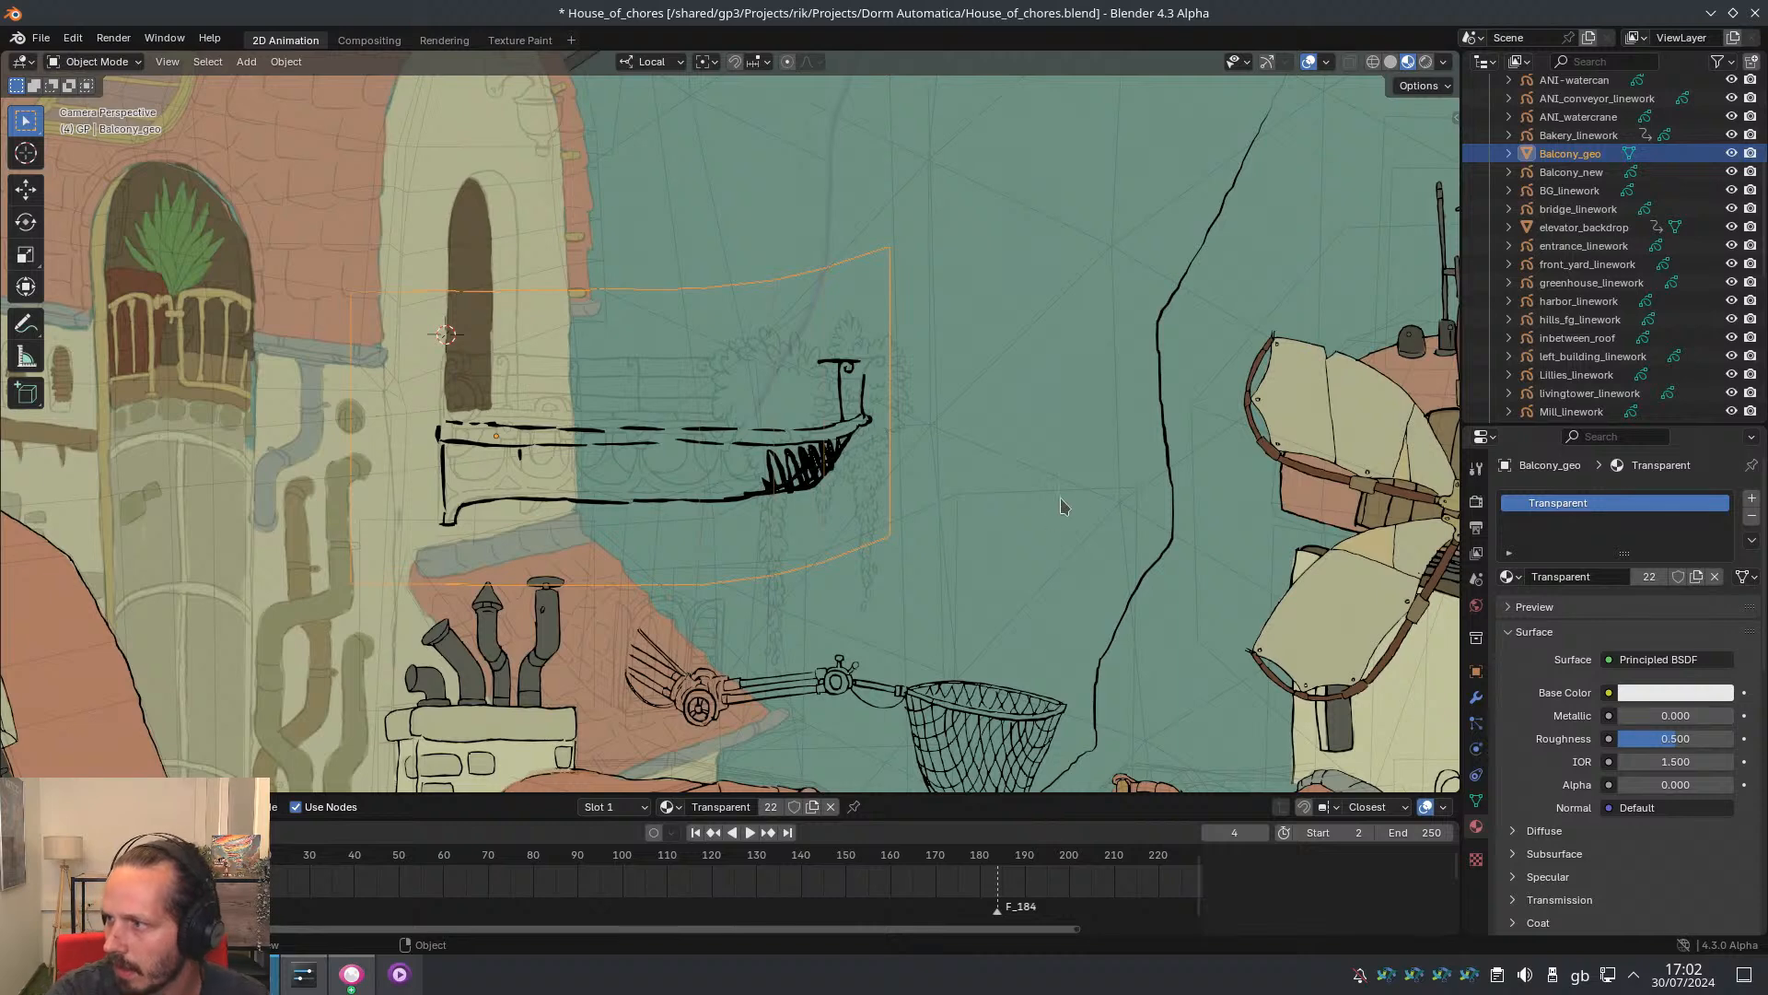
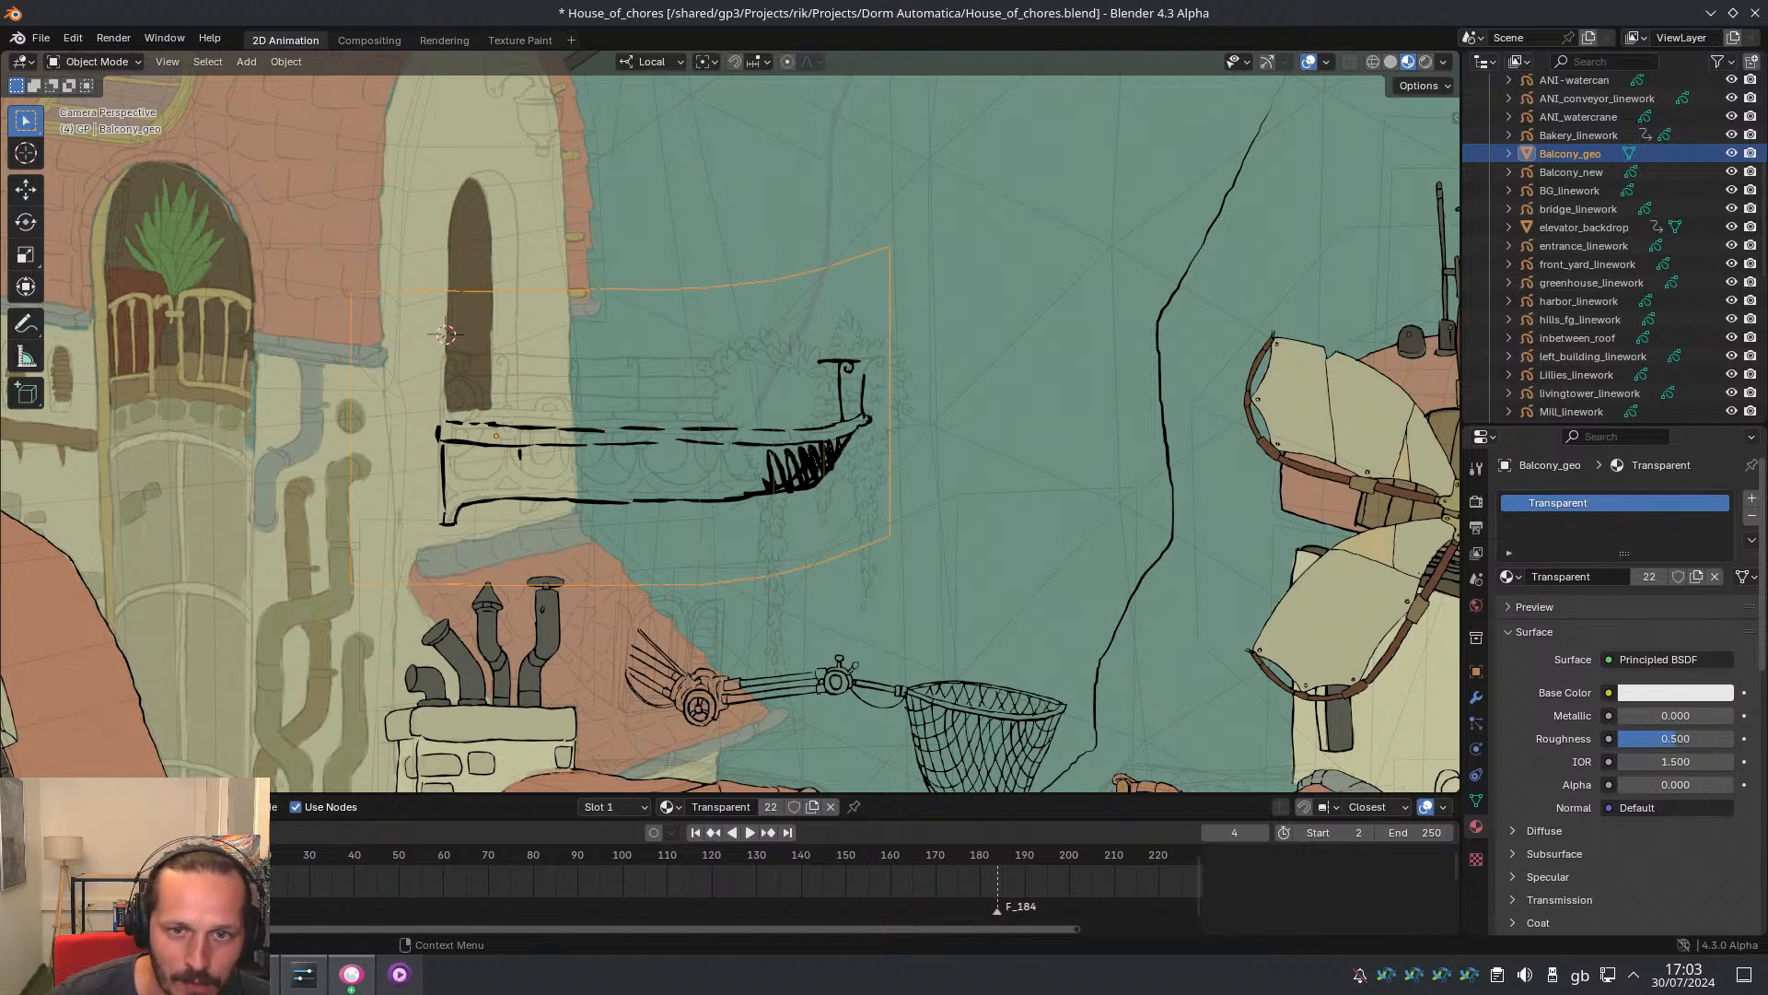
# View the painted windmill reference in Gwenview, and play the Blender scene to frame 80 to judge the balcony's motion
pyautogui.click(356, 980)
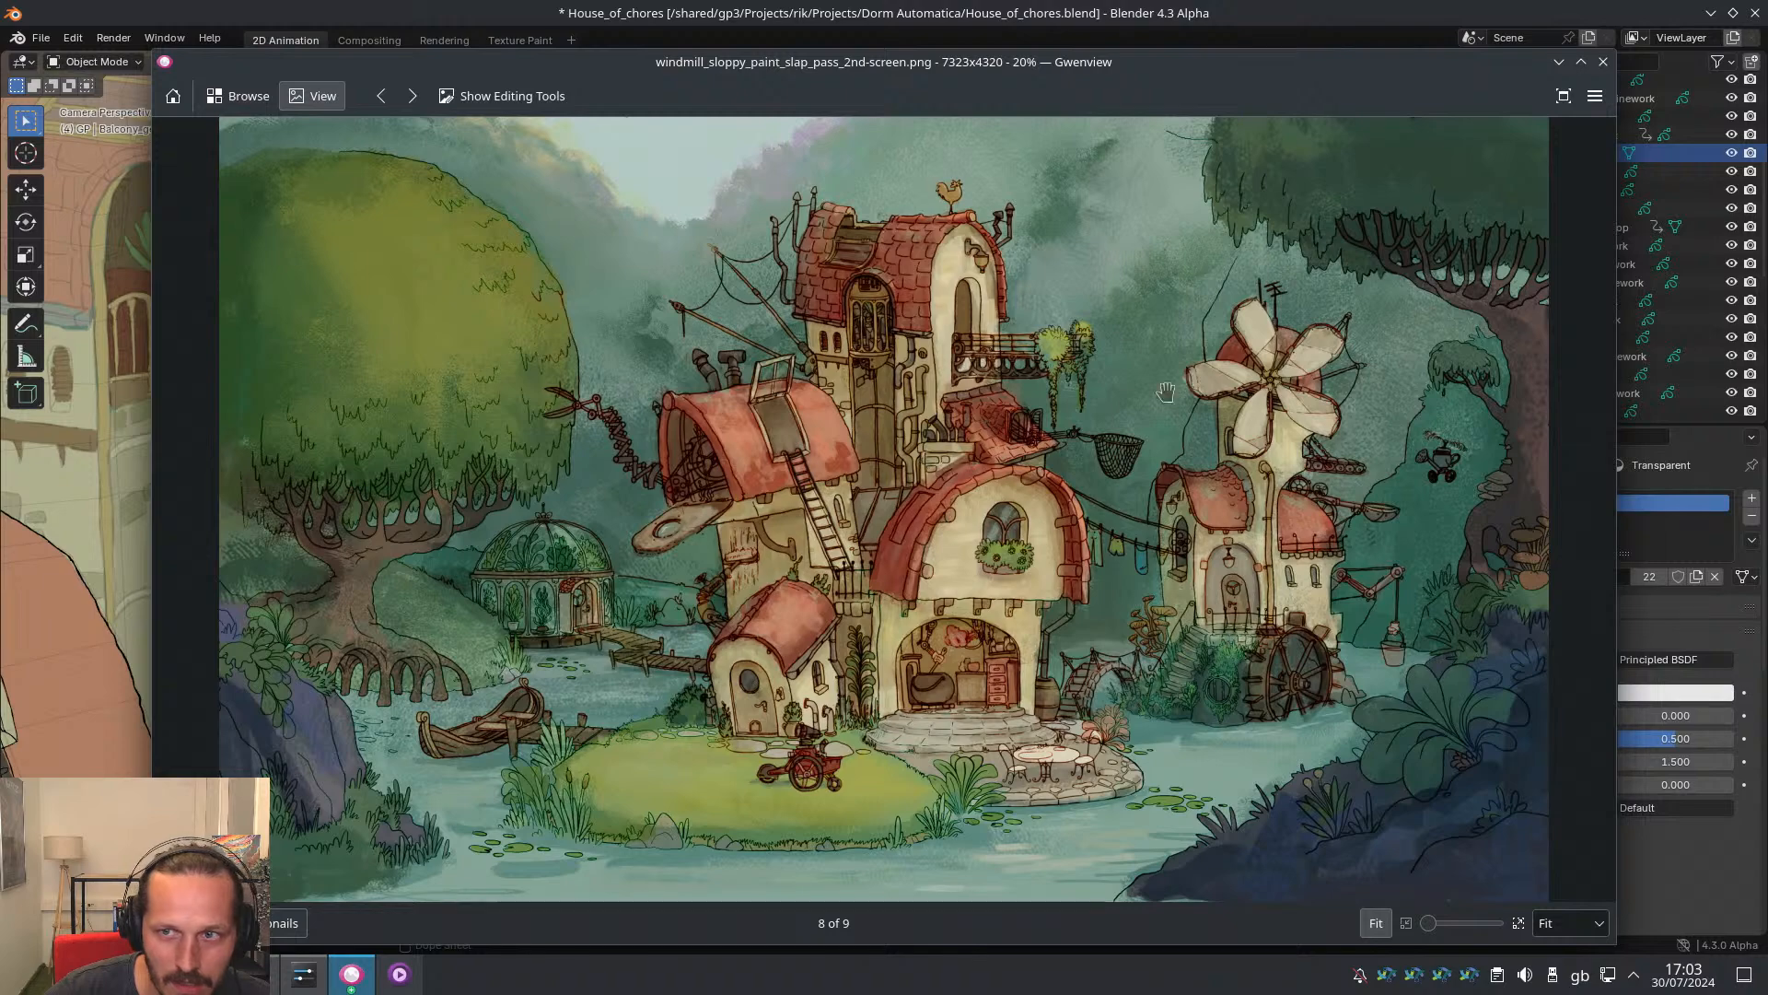
pyautogui.click(1558, 62)
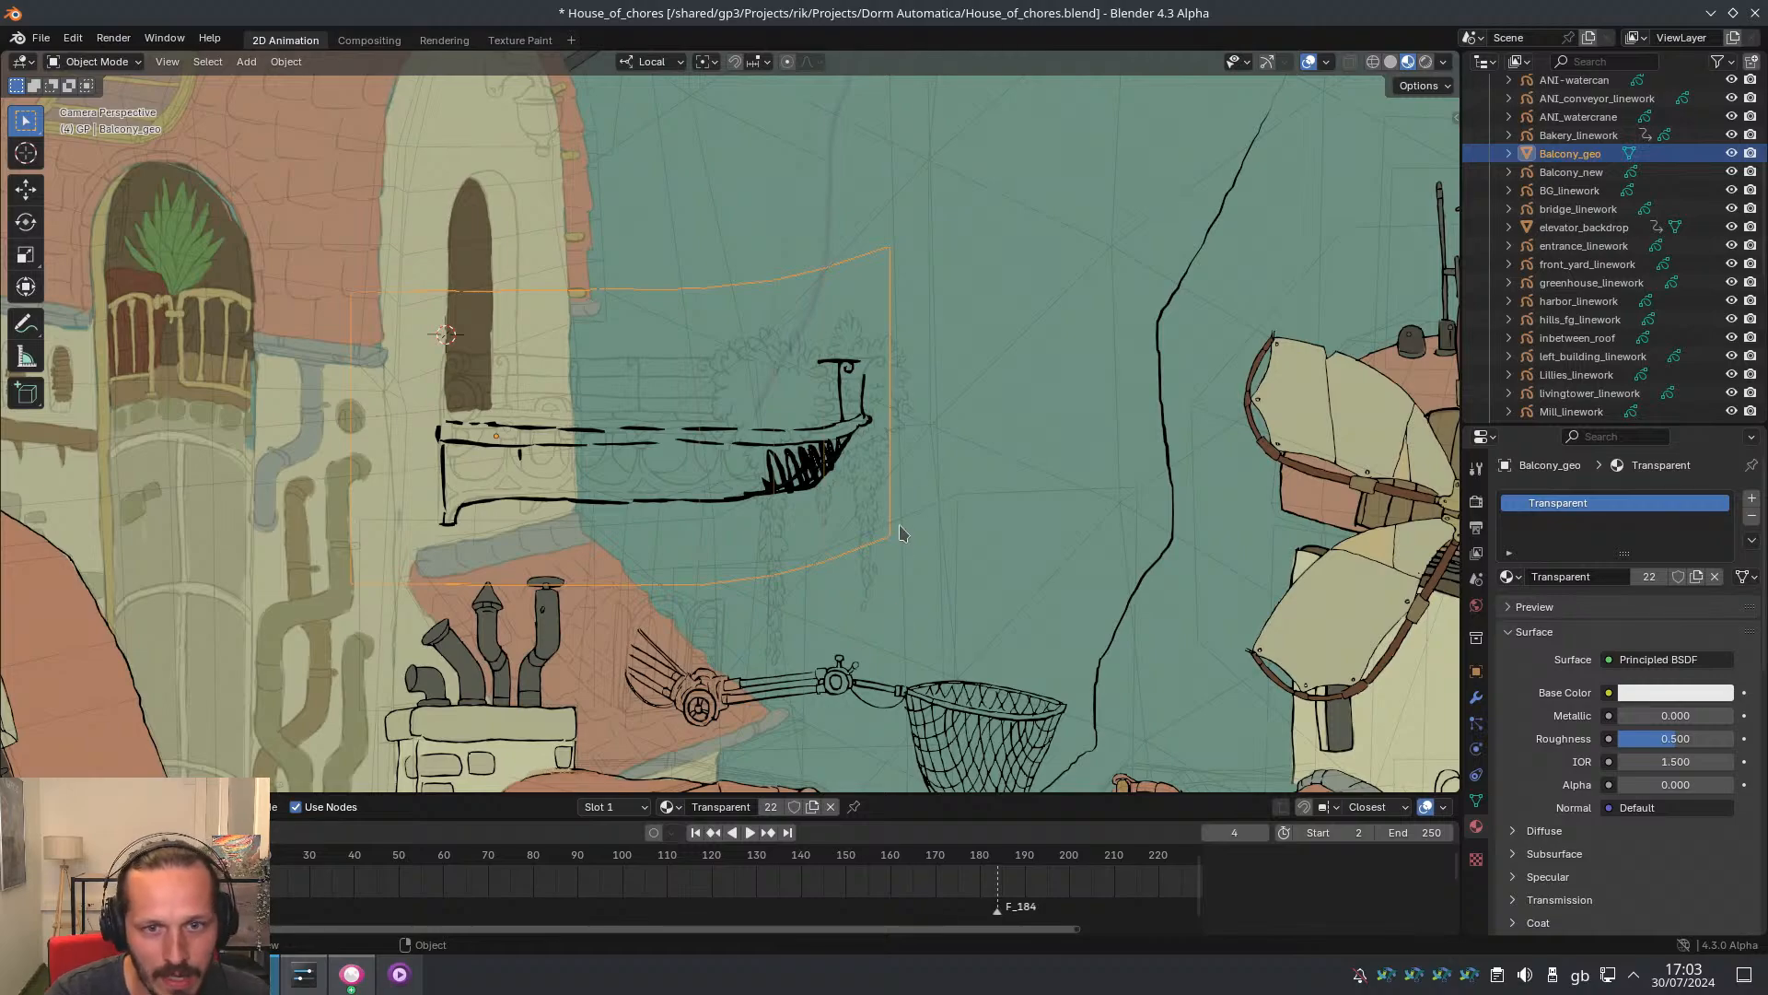
pyautogui.scroll(-3, 901, 533)
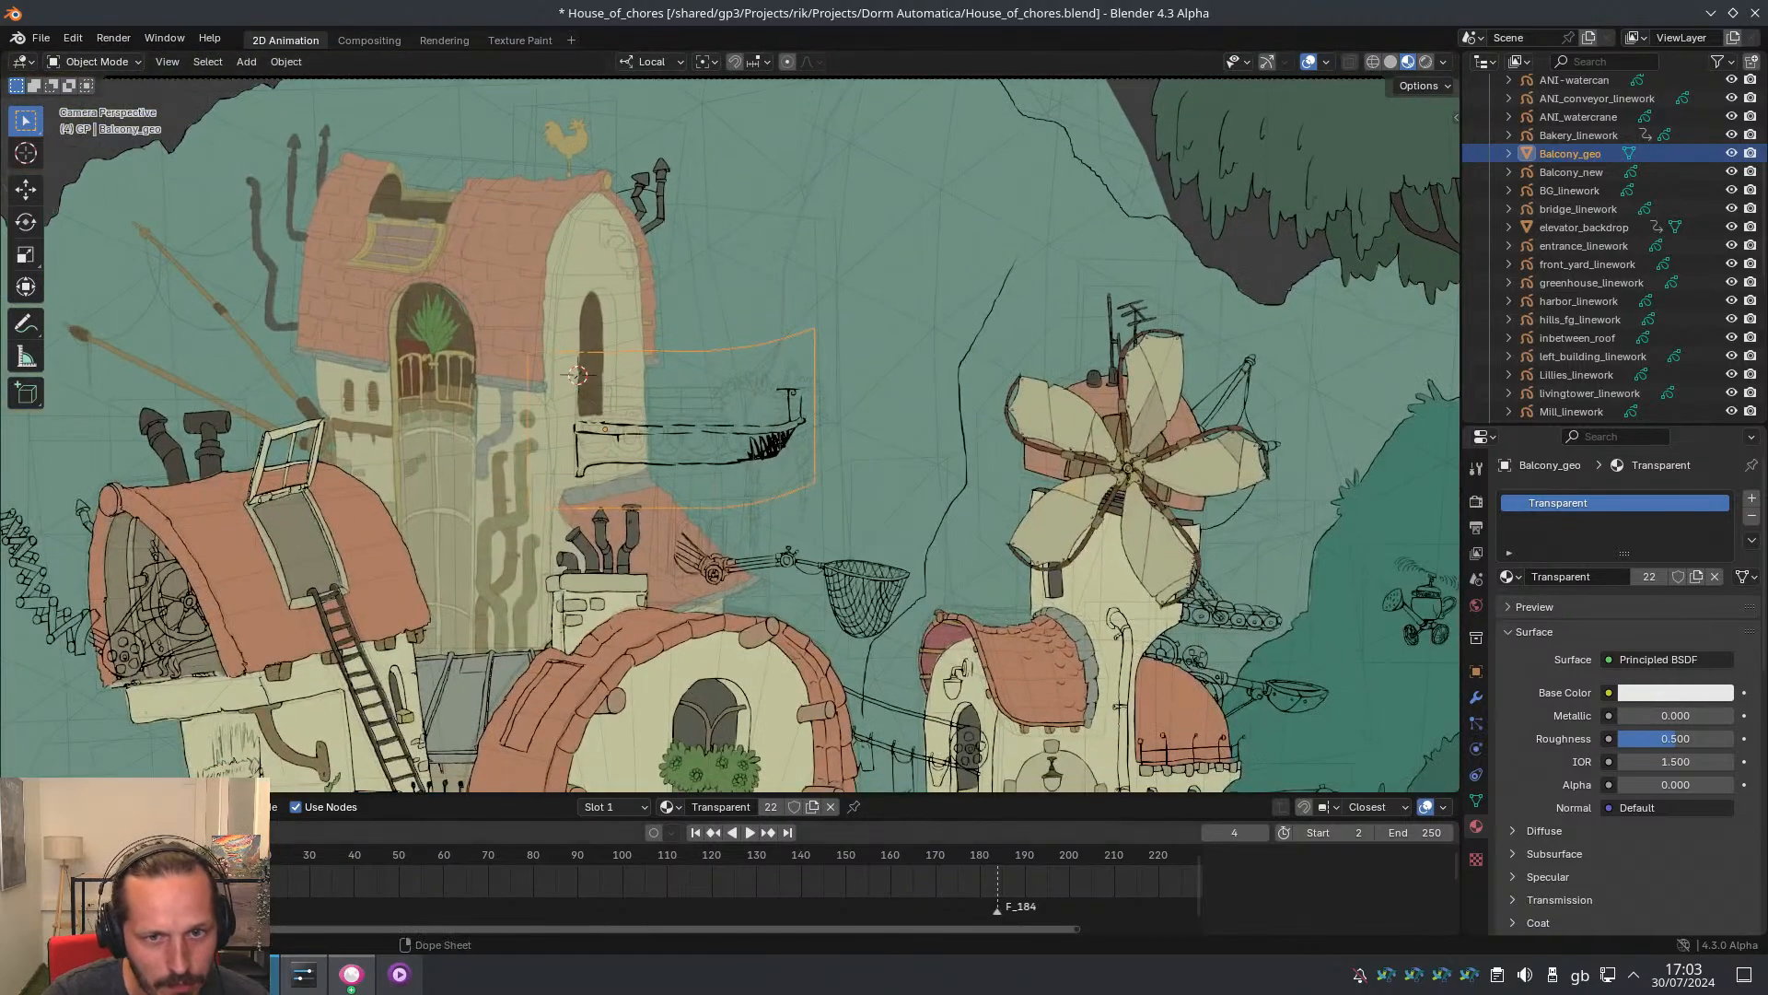
pyautogui.press('space')
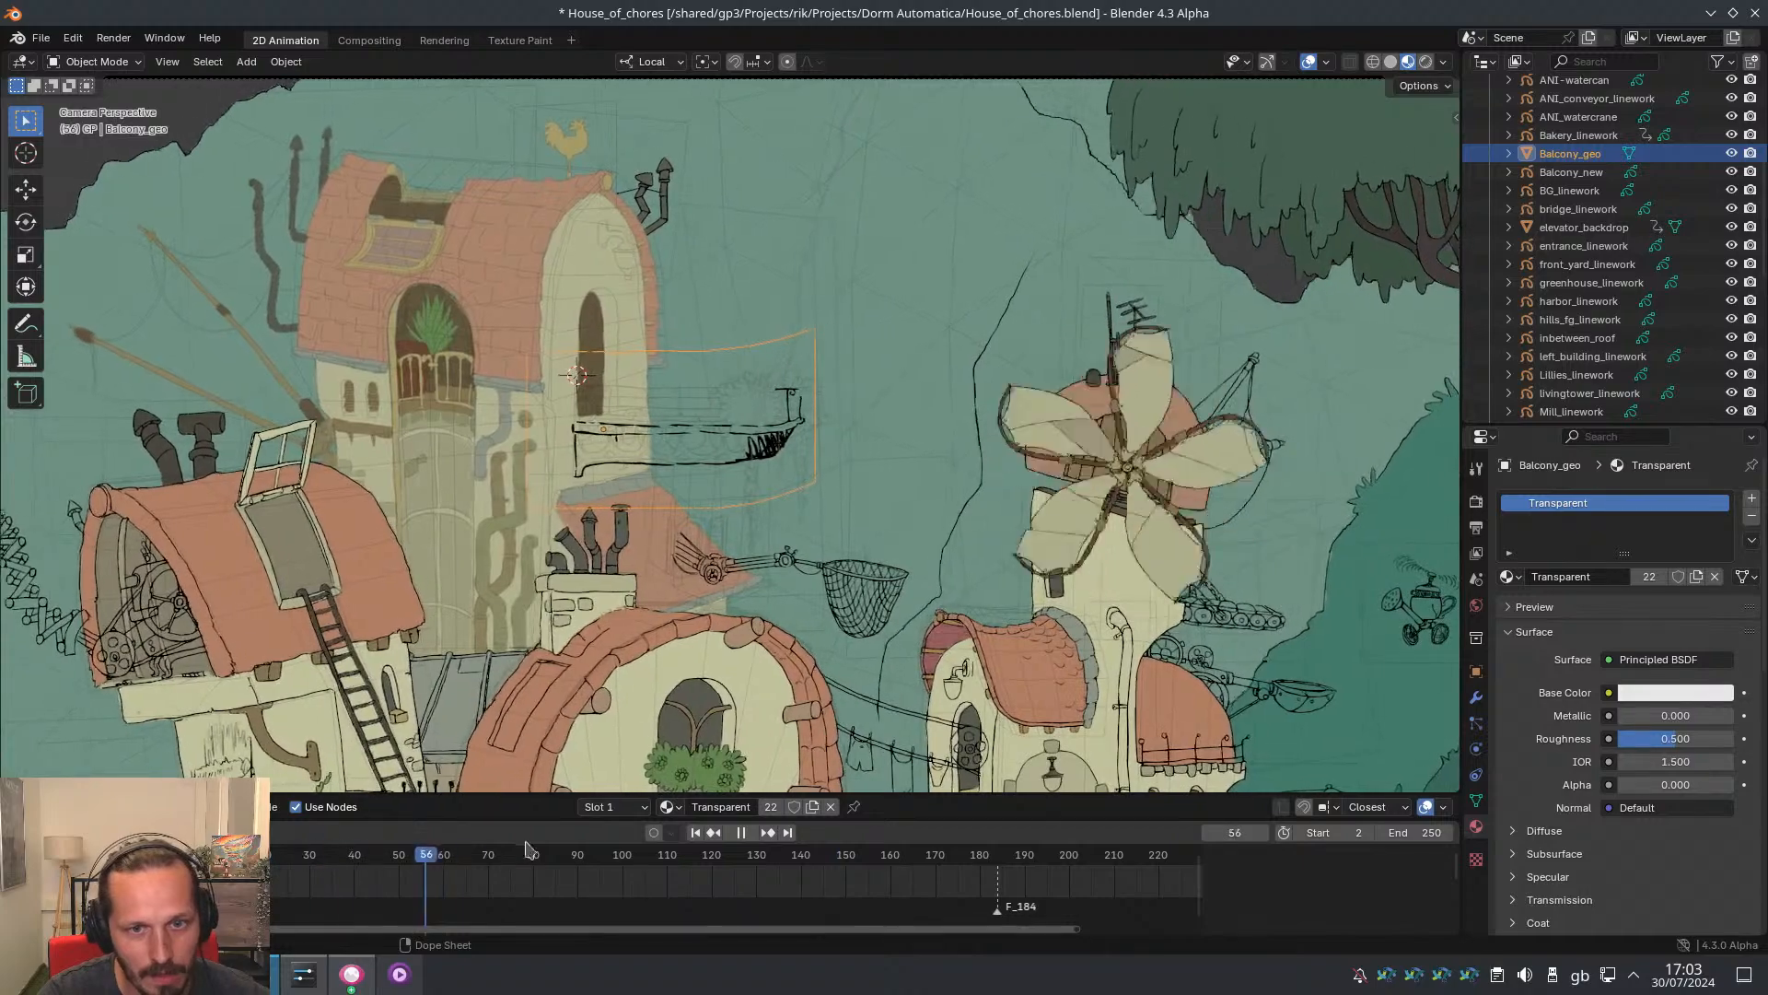
pyautogui.press('space')
pyautogui.scroll(-3, 861, 394)
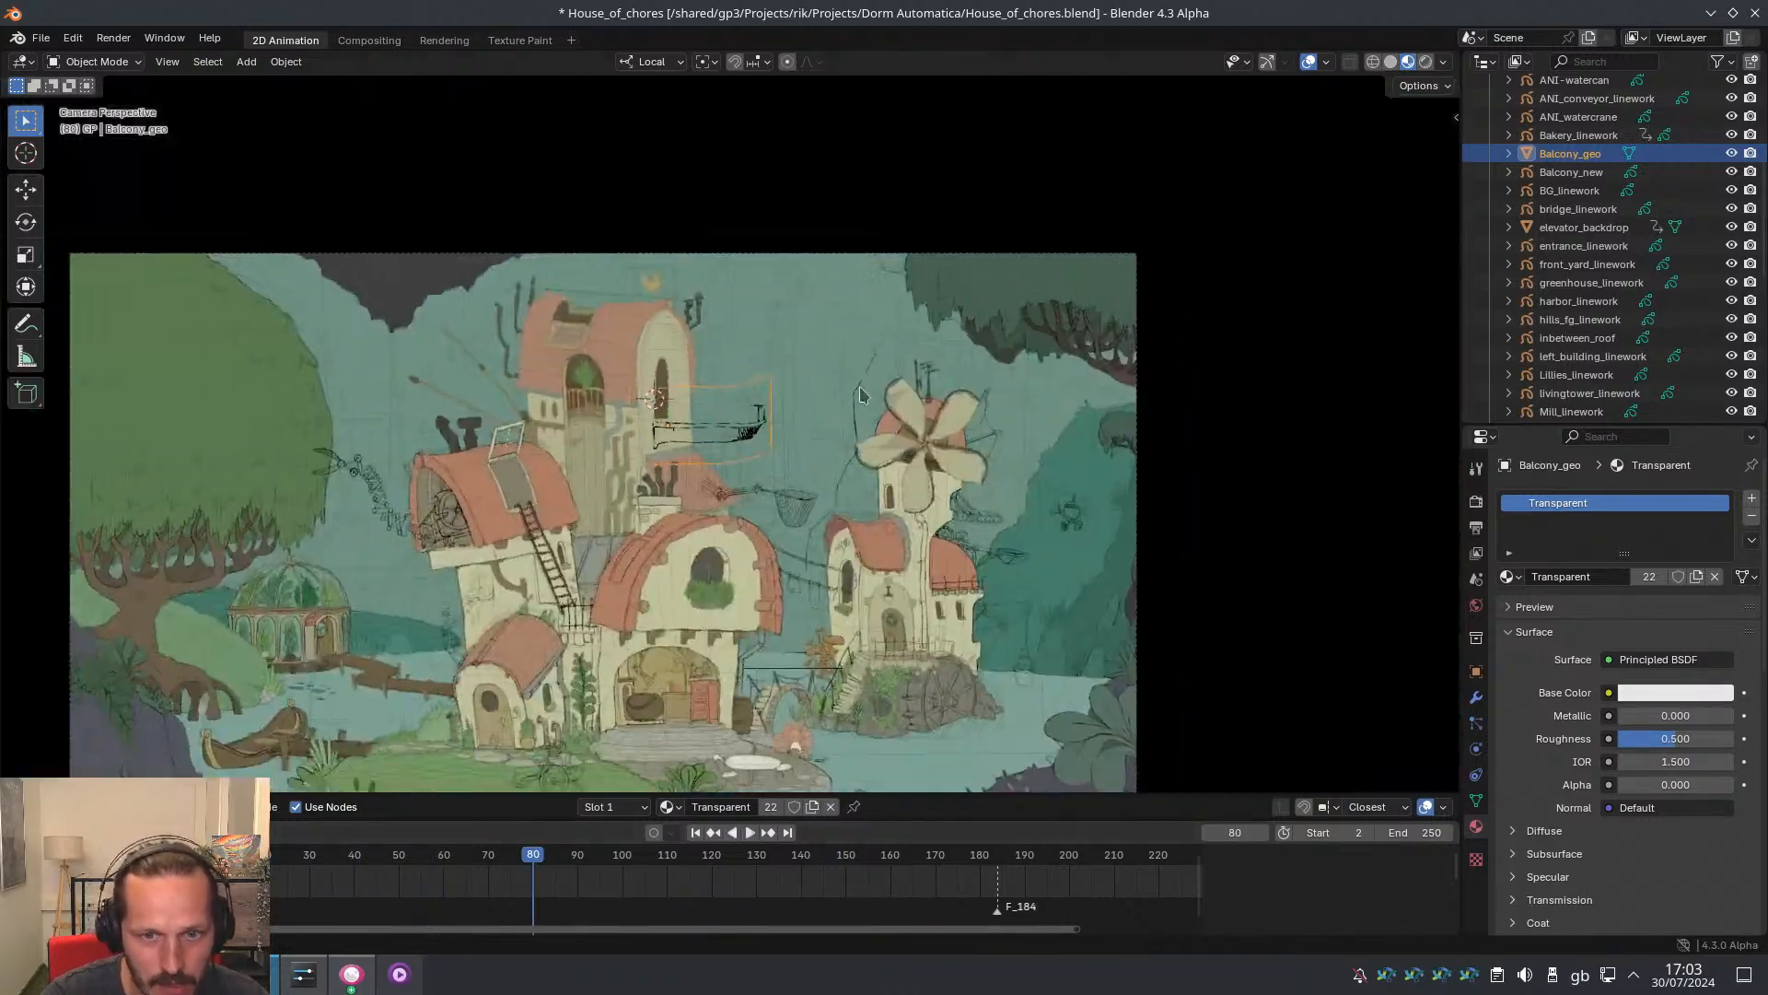
pyautogui.scroll(8, 861, 394)
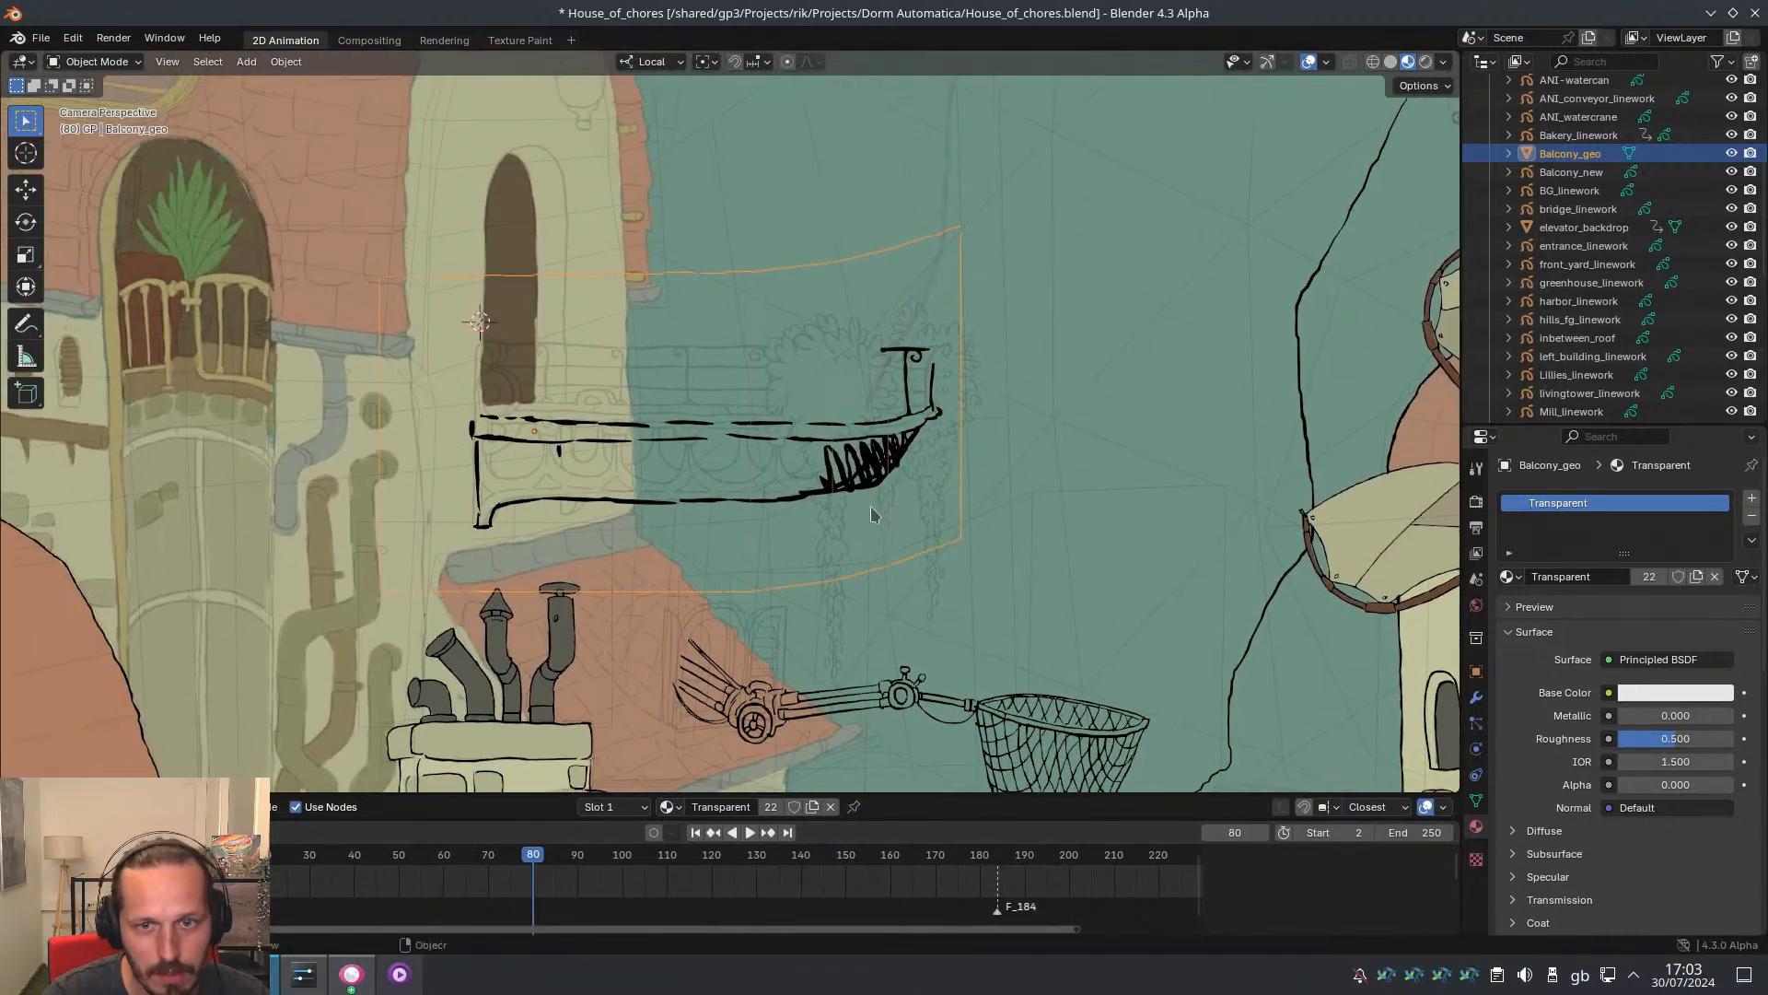
pyautogui.hotkey('ctrl', 'Tab')
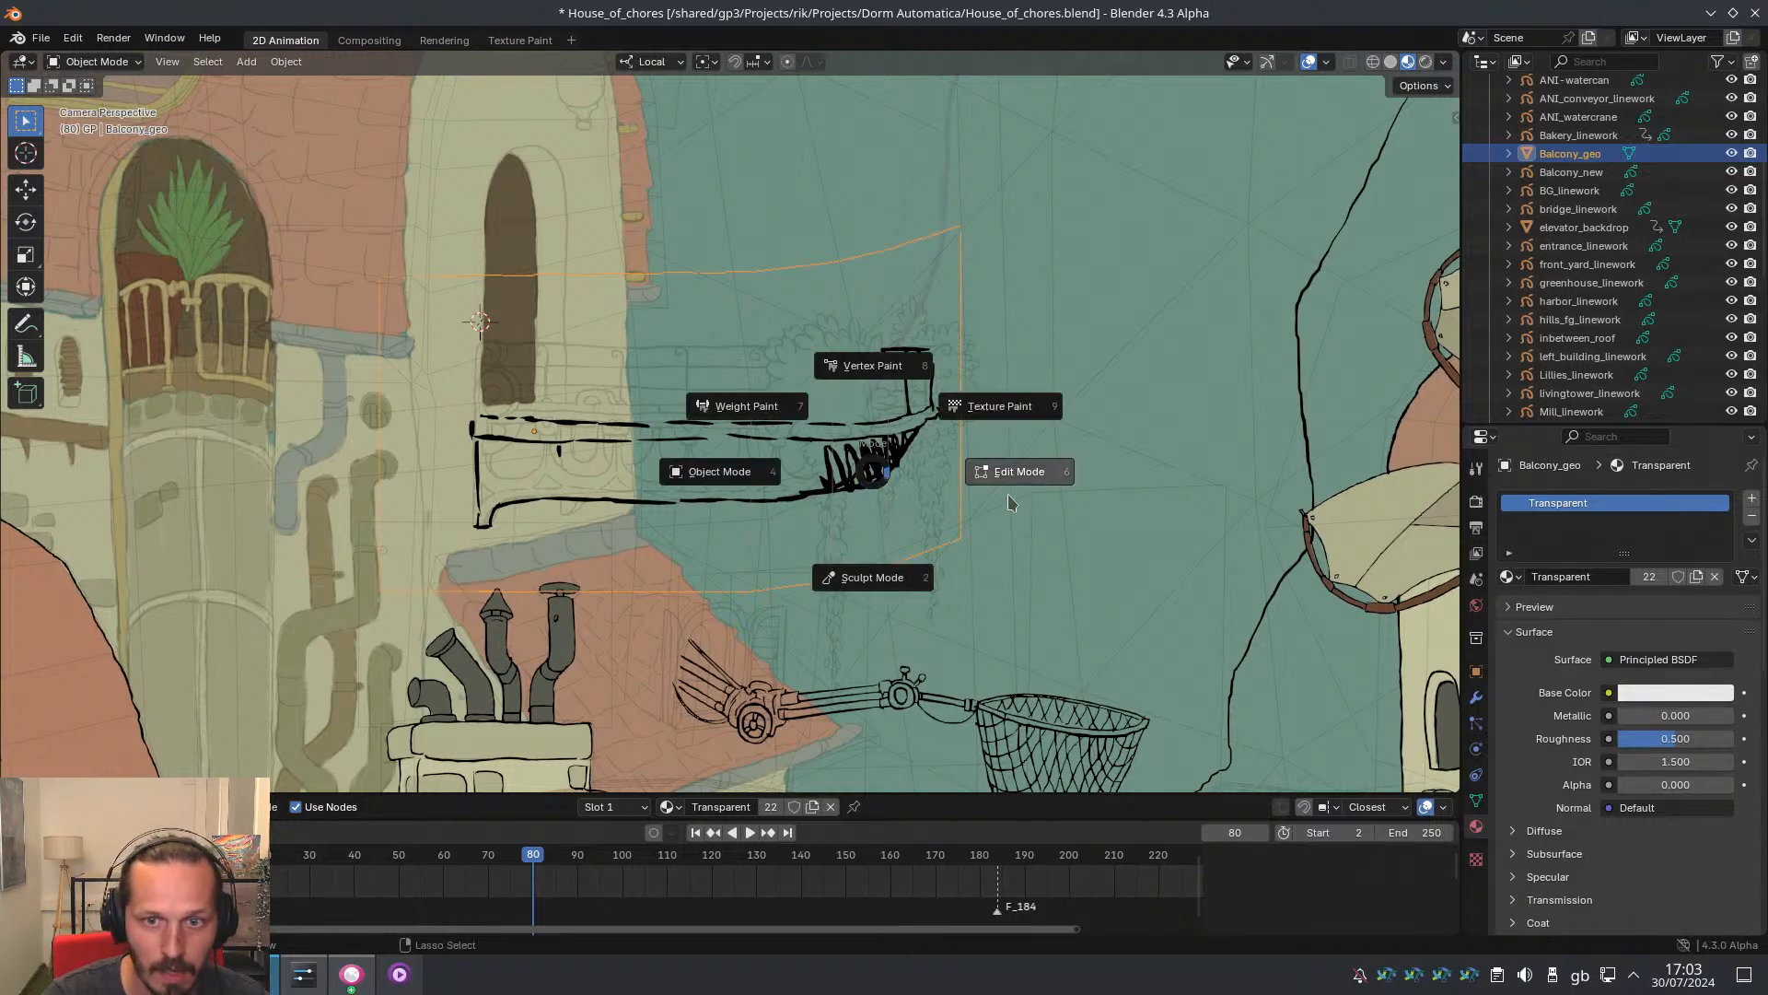
pyautogui.click(999, 480)
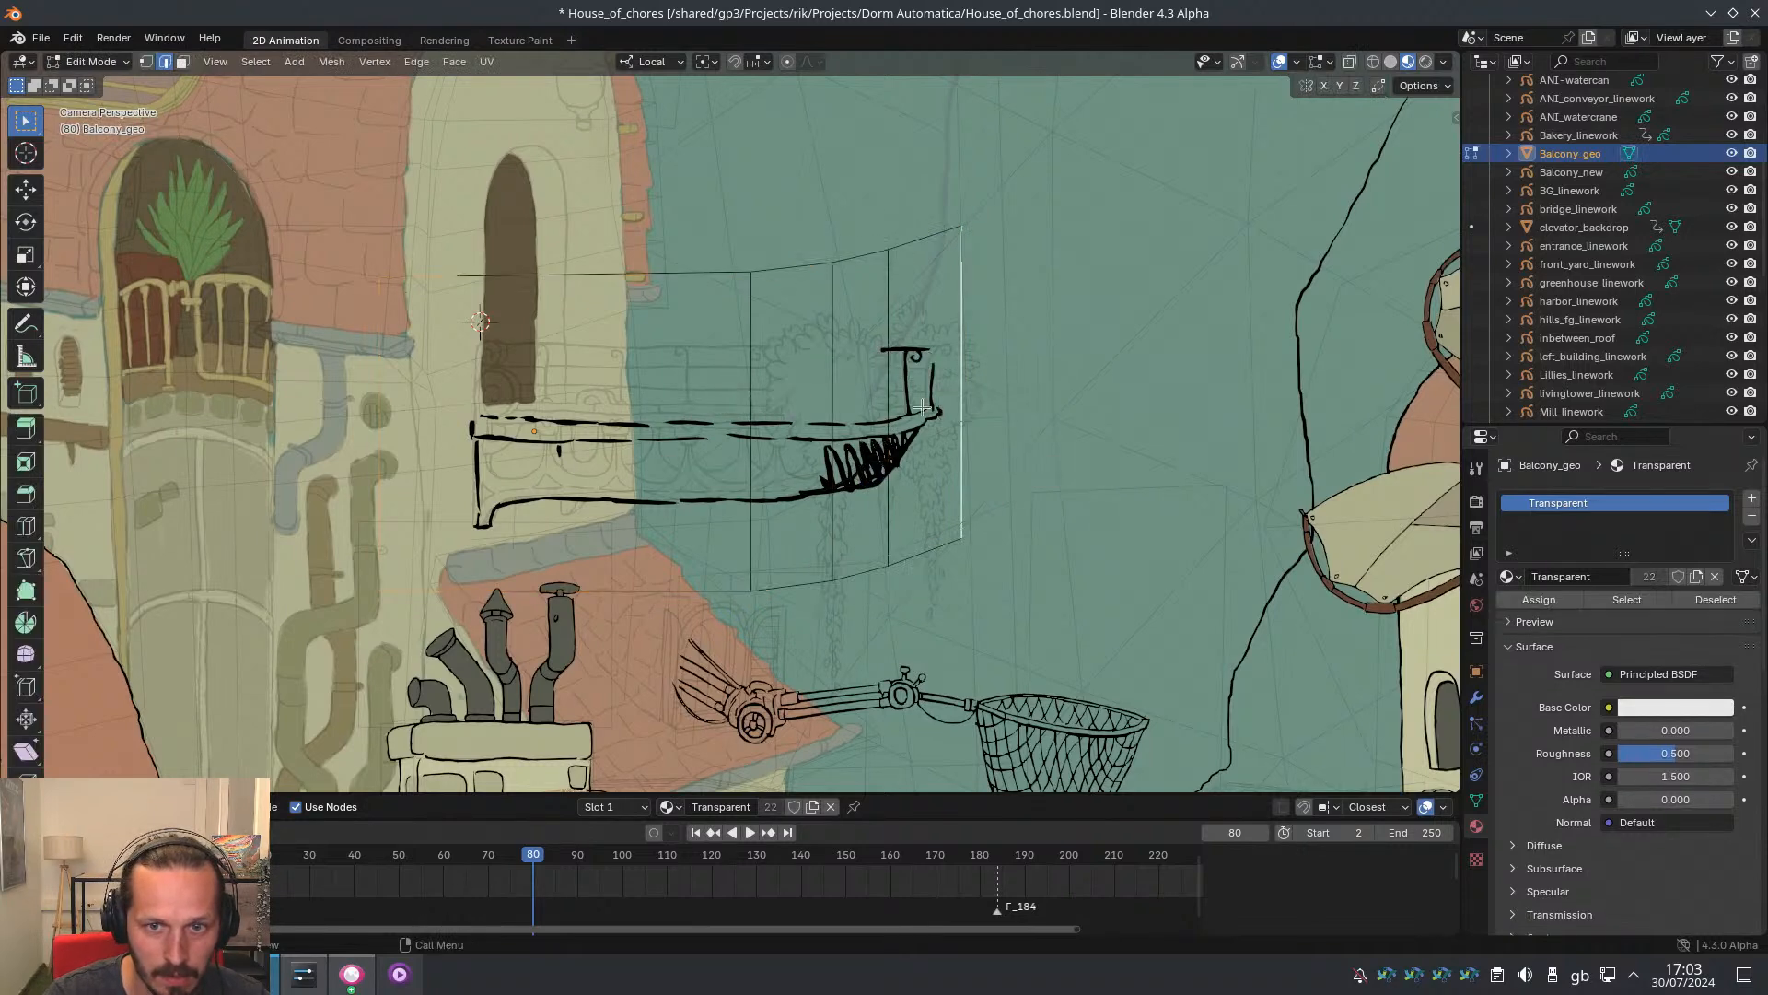
pyautogui.press('Tab')
# Delete all existing strokes from the Balcony_new Grease Pencil object at frame 80 and return to Object Mode
pyautogui.click(911, 384)
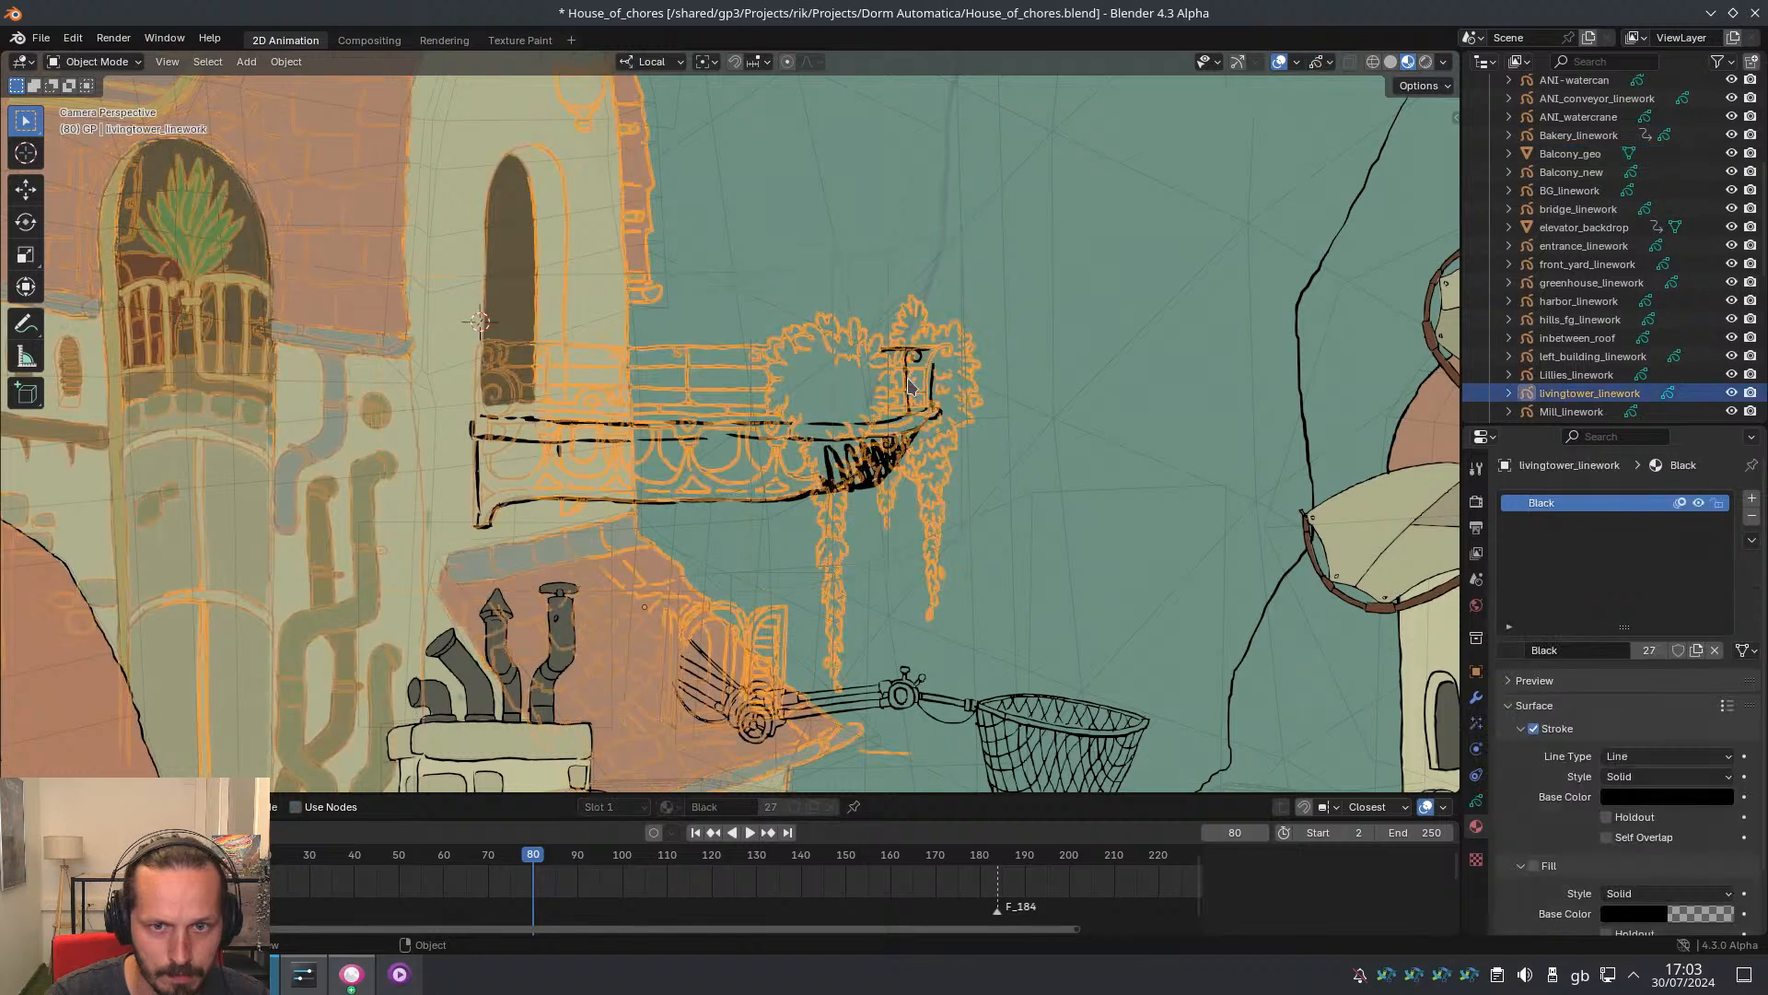
pyautogui.click(941, 414)
pyautogui.click(941, 415)
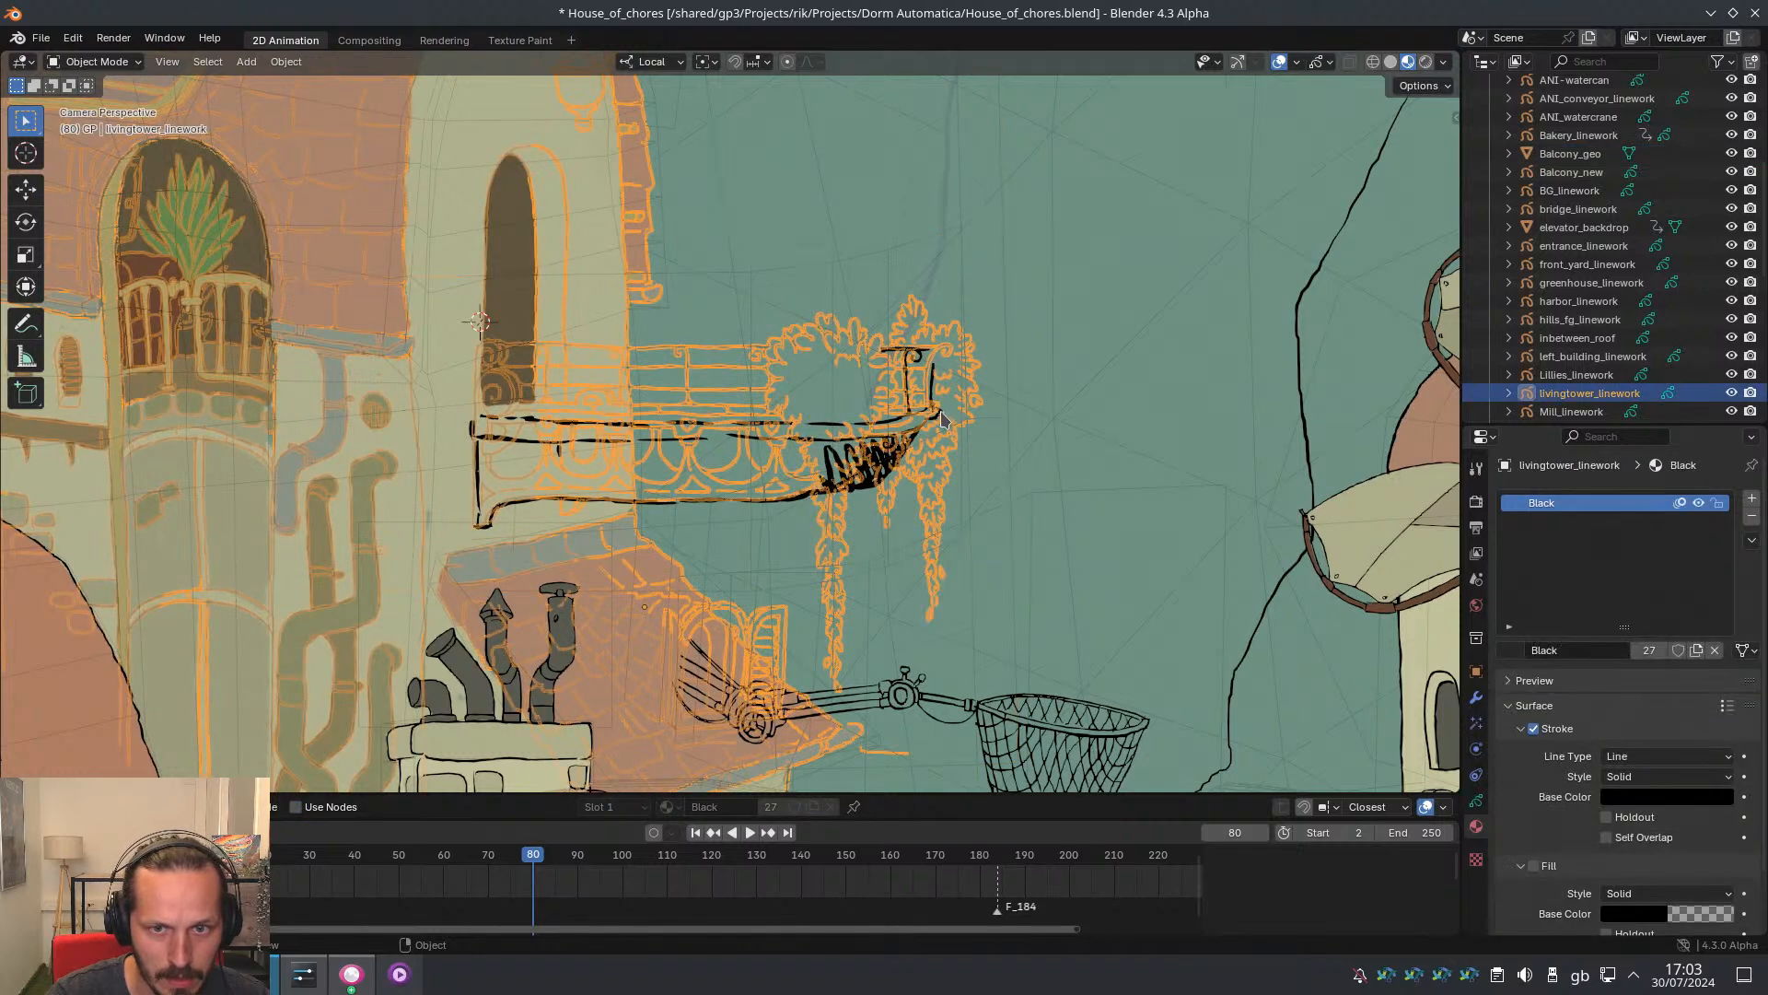
pyautogui.click(859, 498)
pyautogui.click(866, 495)
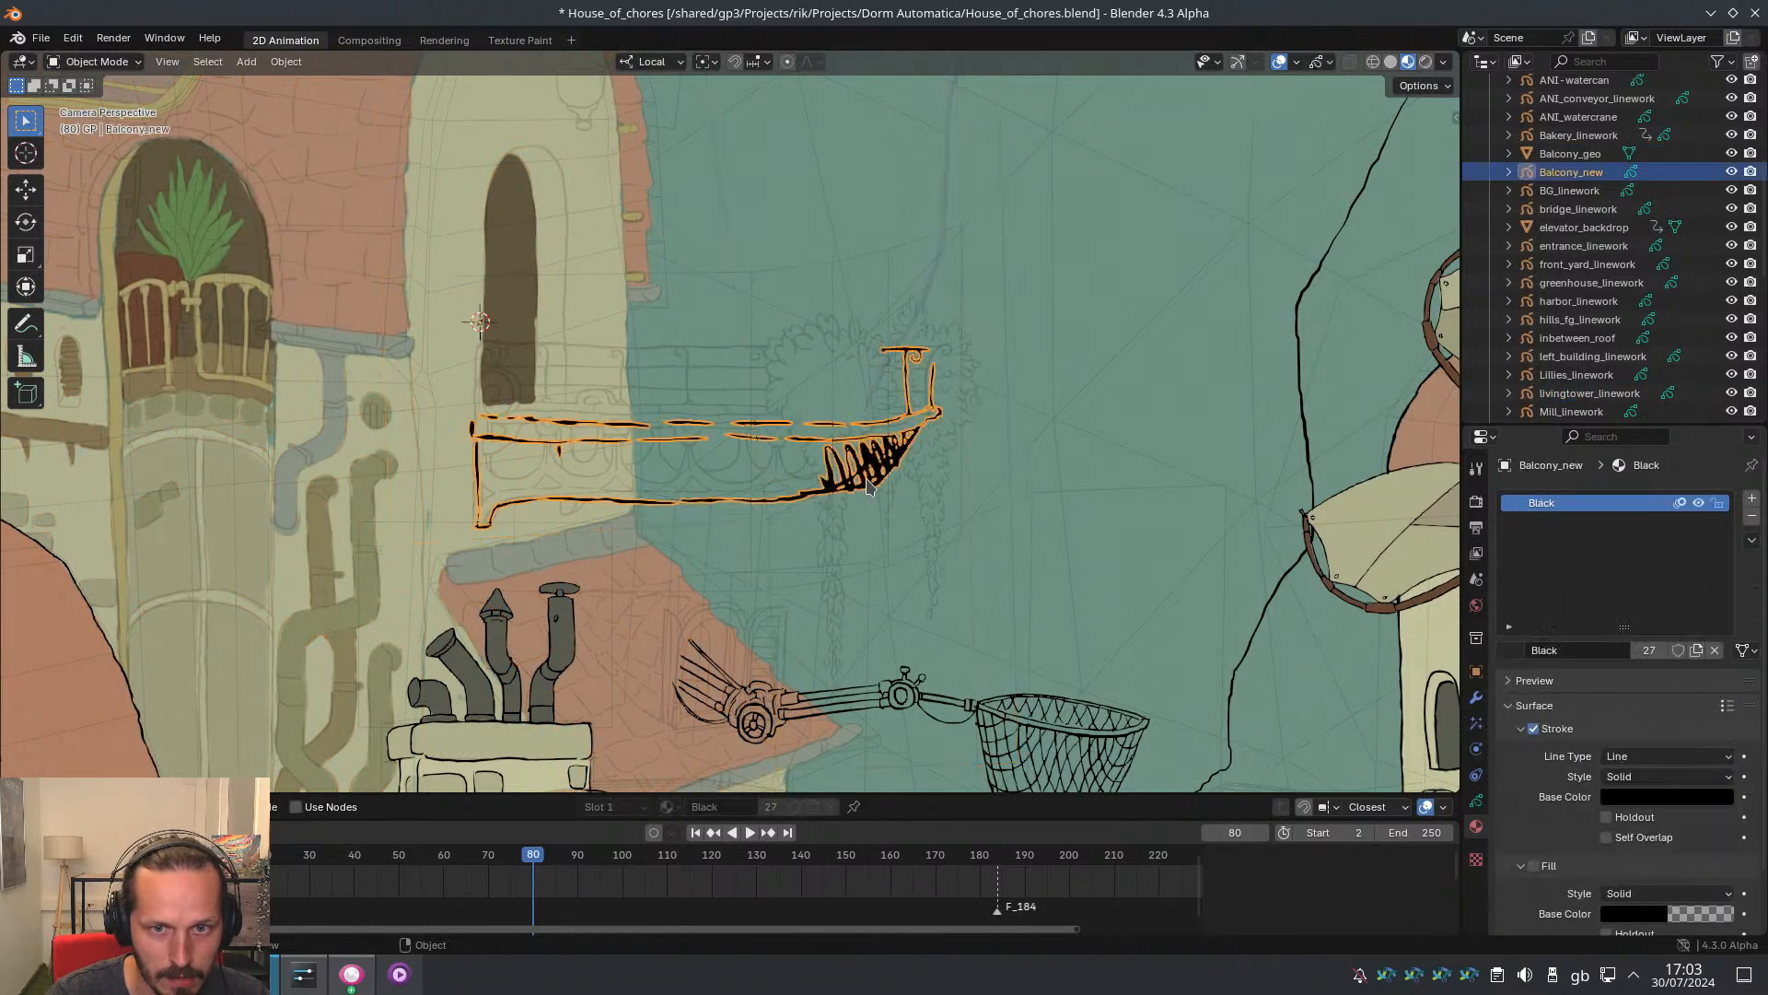
pyautogui.click(866, 495)
pyautogui.click(867, 495)
pyautogui.press('Tab')
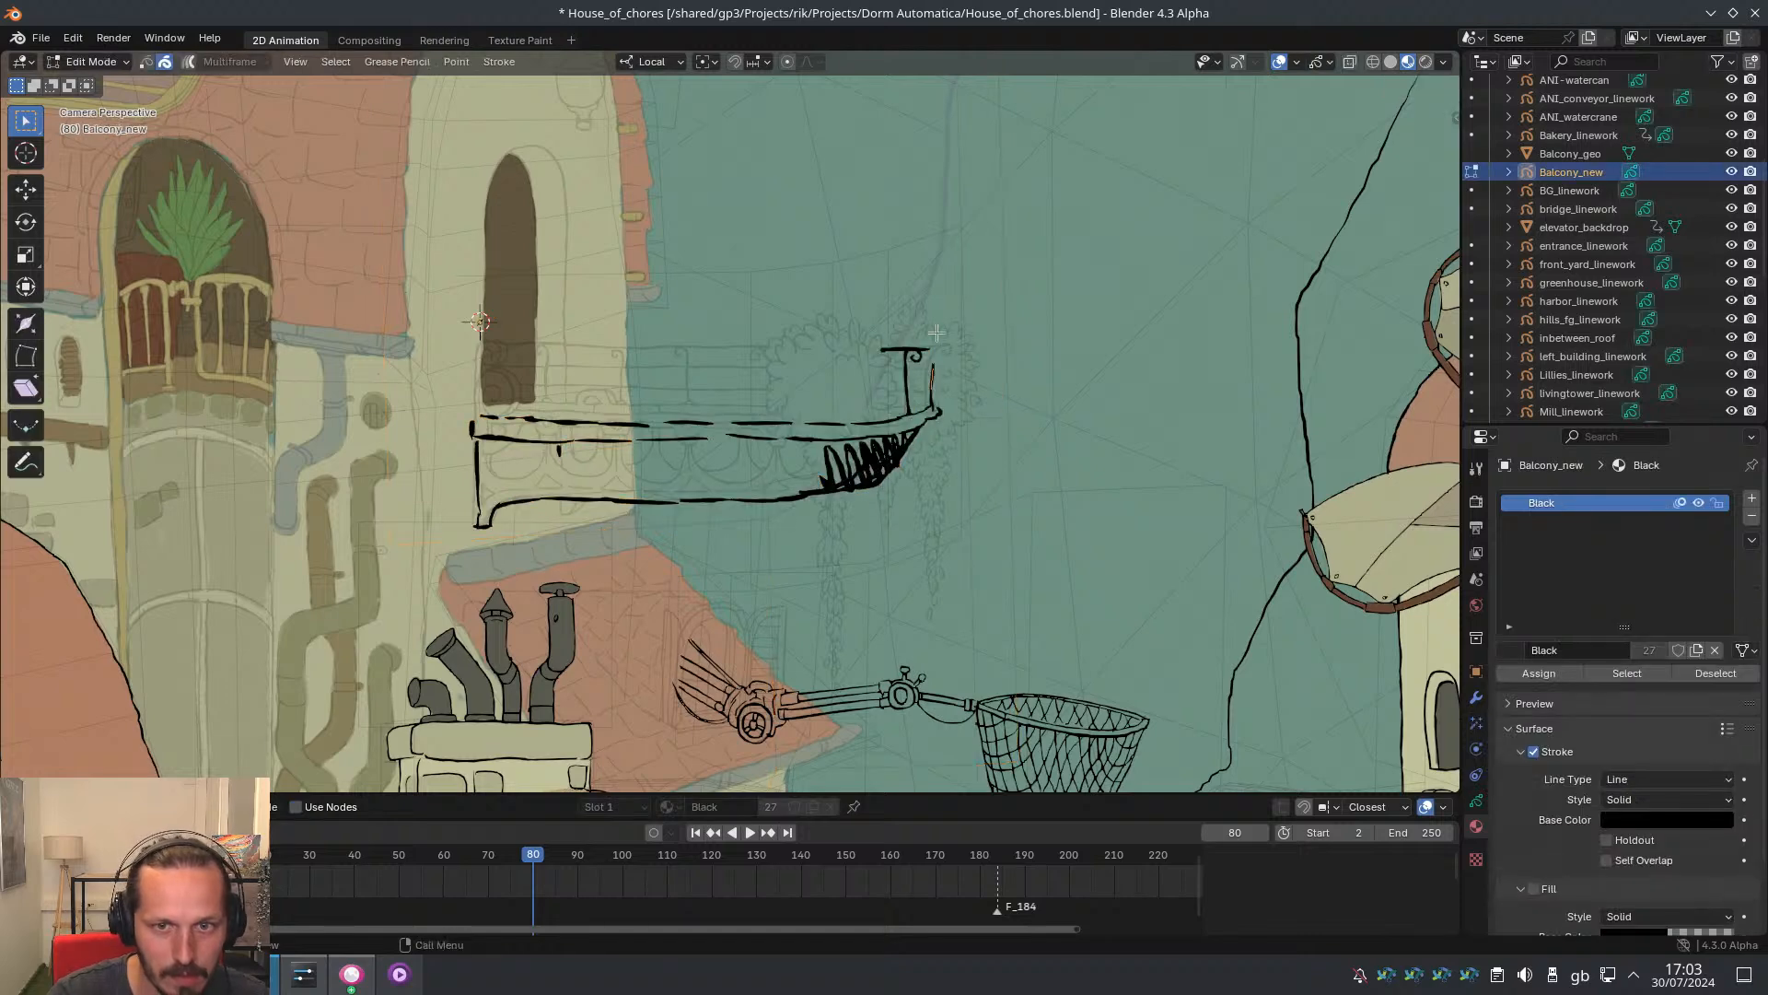
pyautogui.press('a')
pyautogui.keyDown('shift'); pyautogui.moveTo(582, 506); pyautogui.dragTo(656, 497, button='middle'); pyautogui.keyUp('shift')
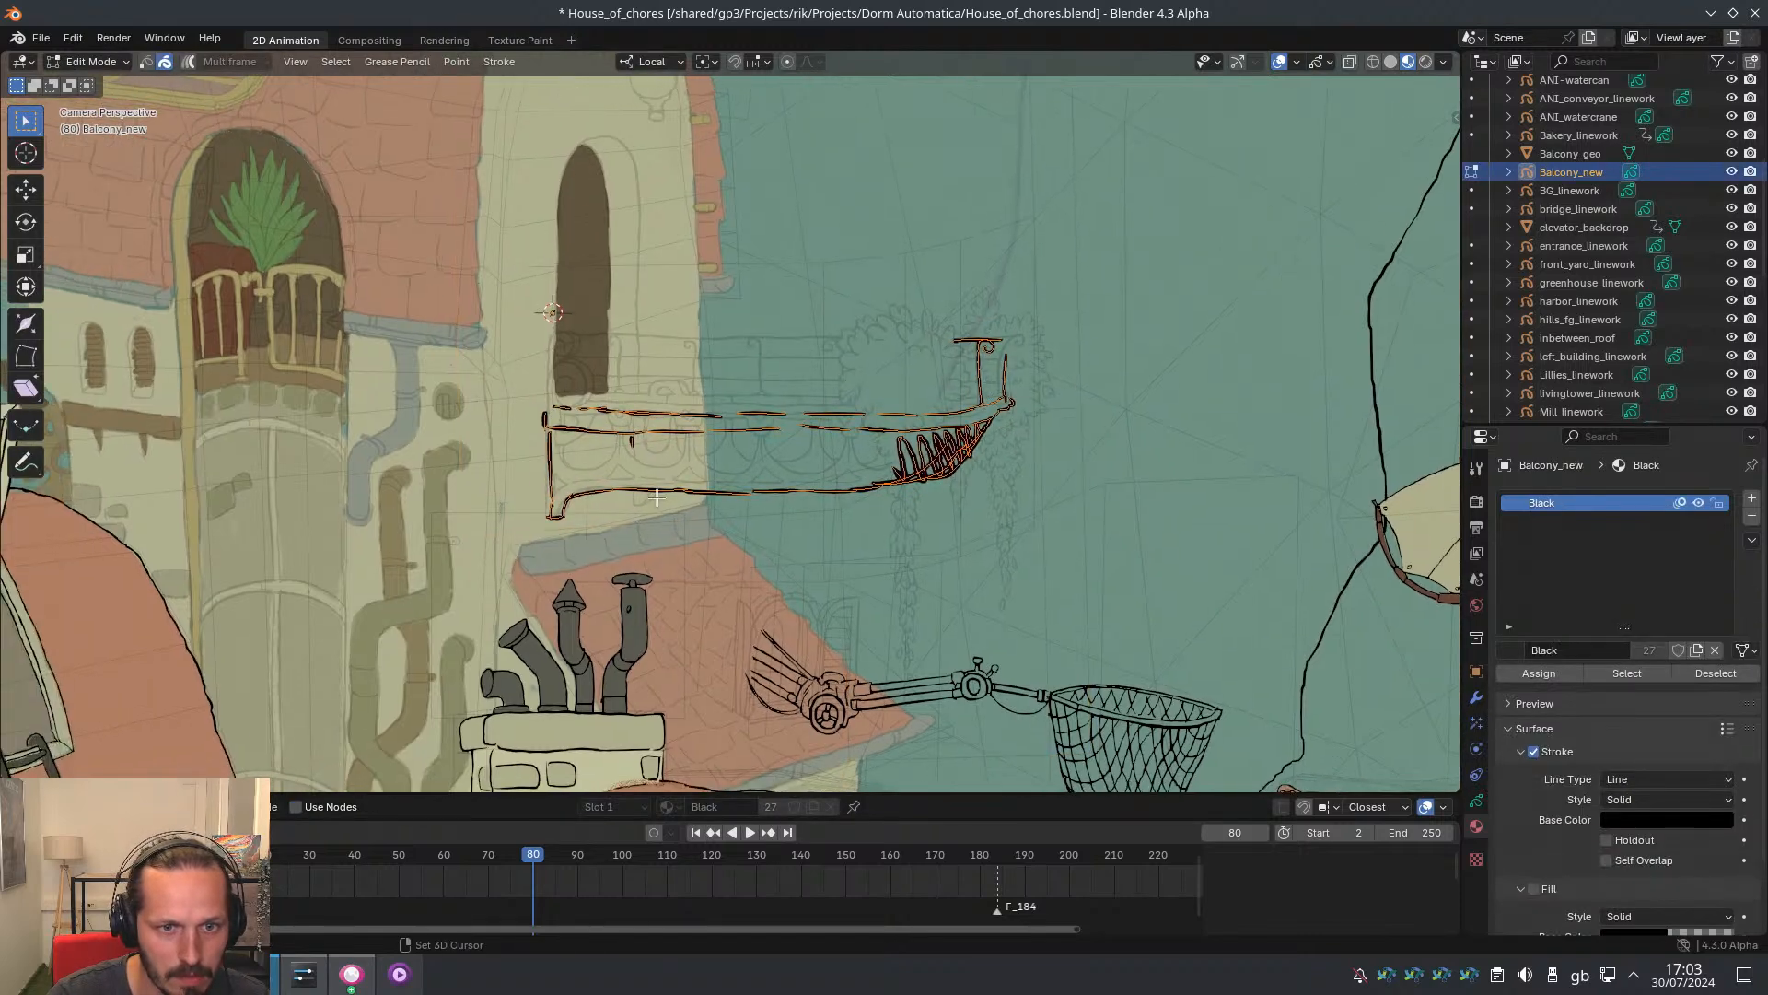
pyautogui.press('x')
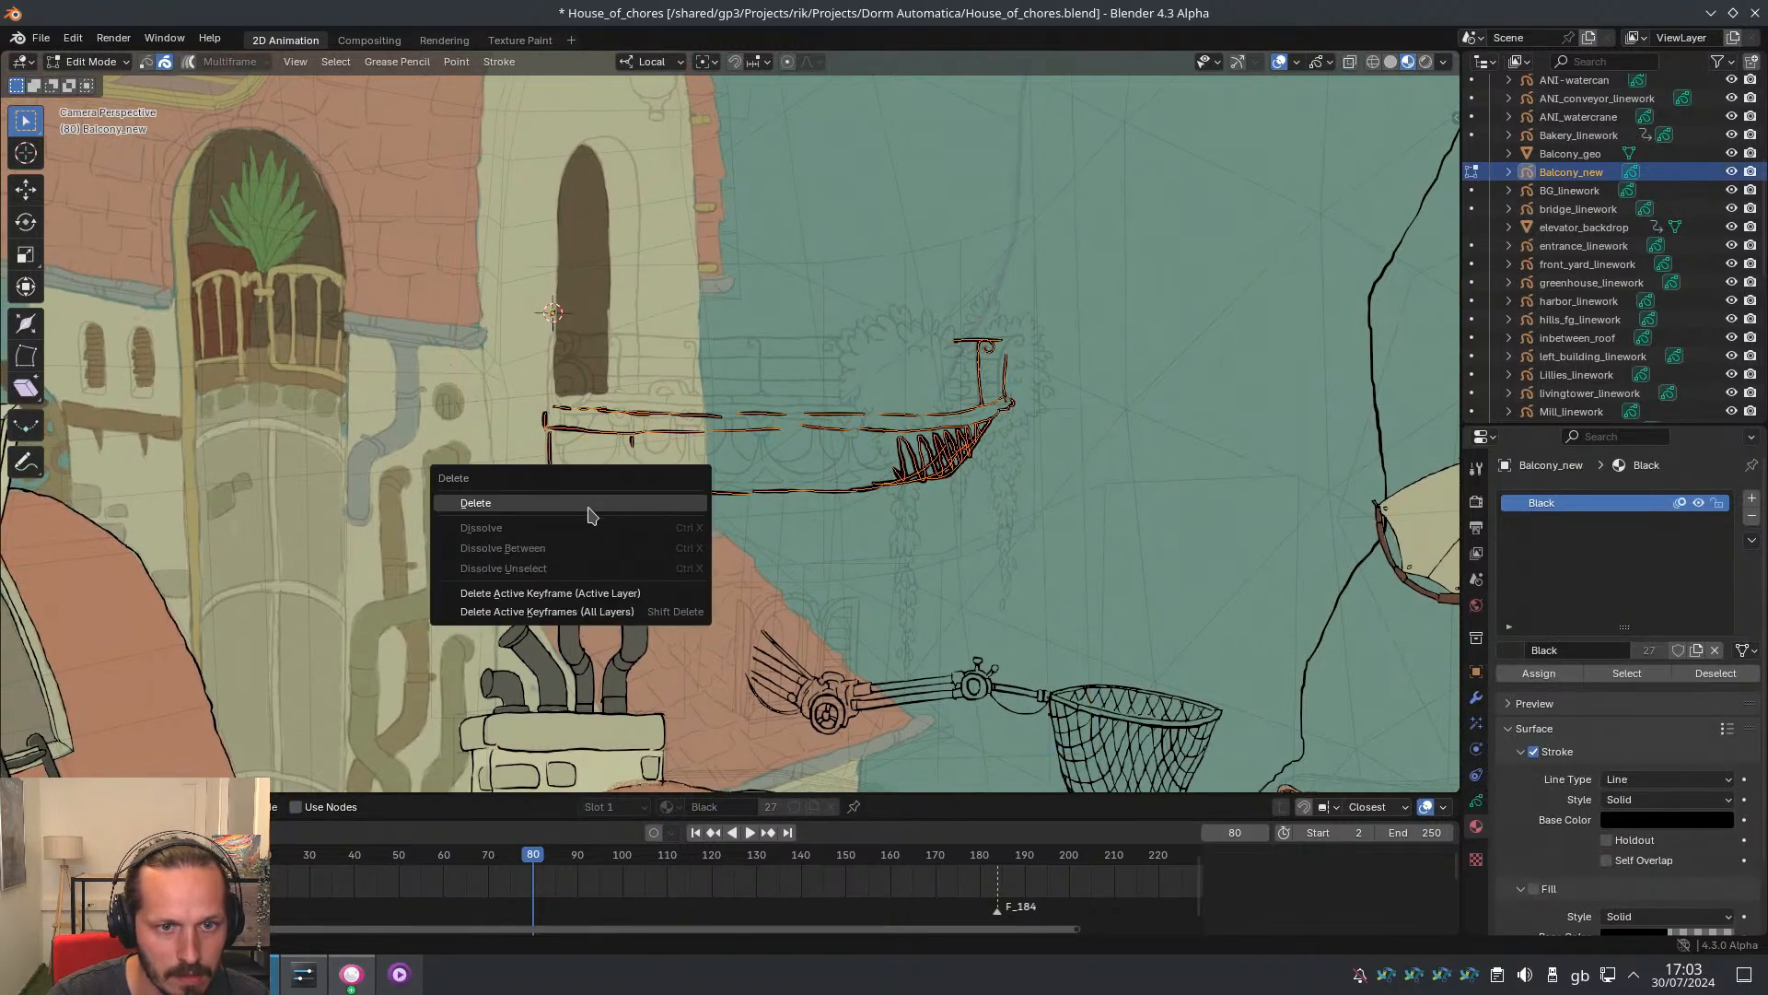
pyautogui.click(592, 511)
pyautogui.hotkey('ctrl', 'Tab')
pyautogui.click(663, 483)
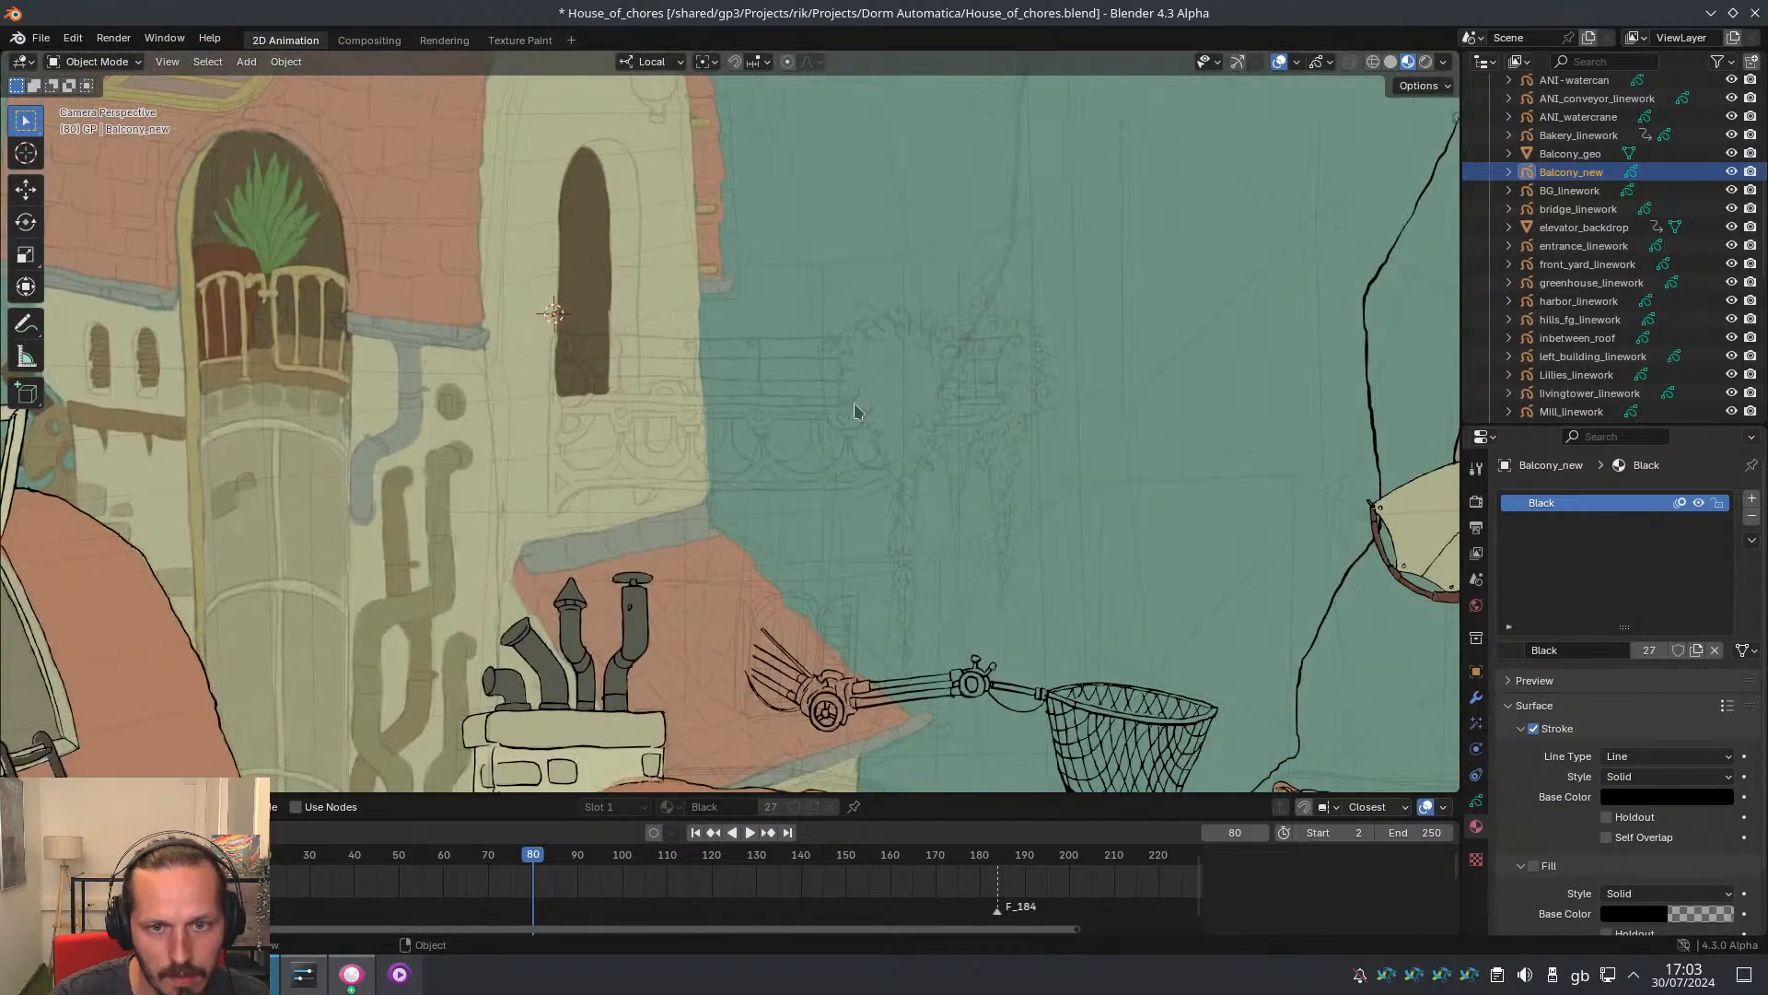
pyautogui.click(906, 272)
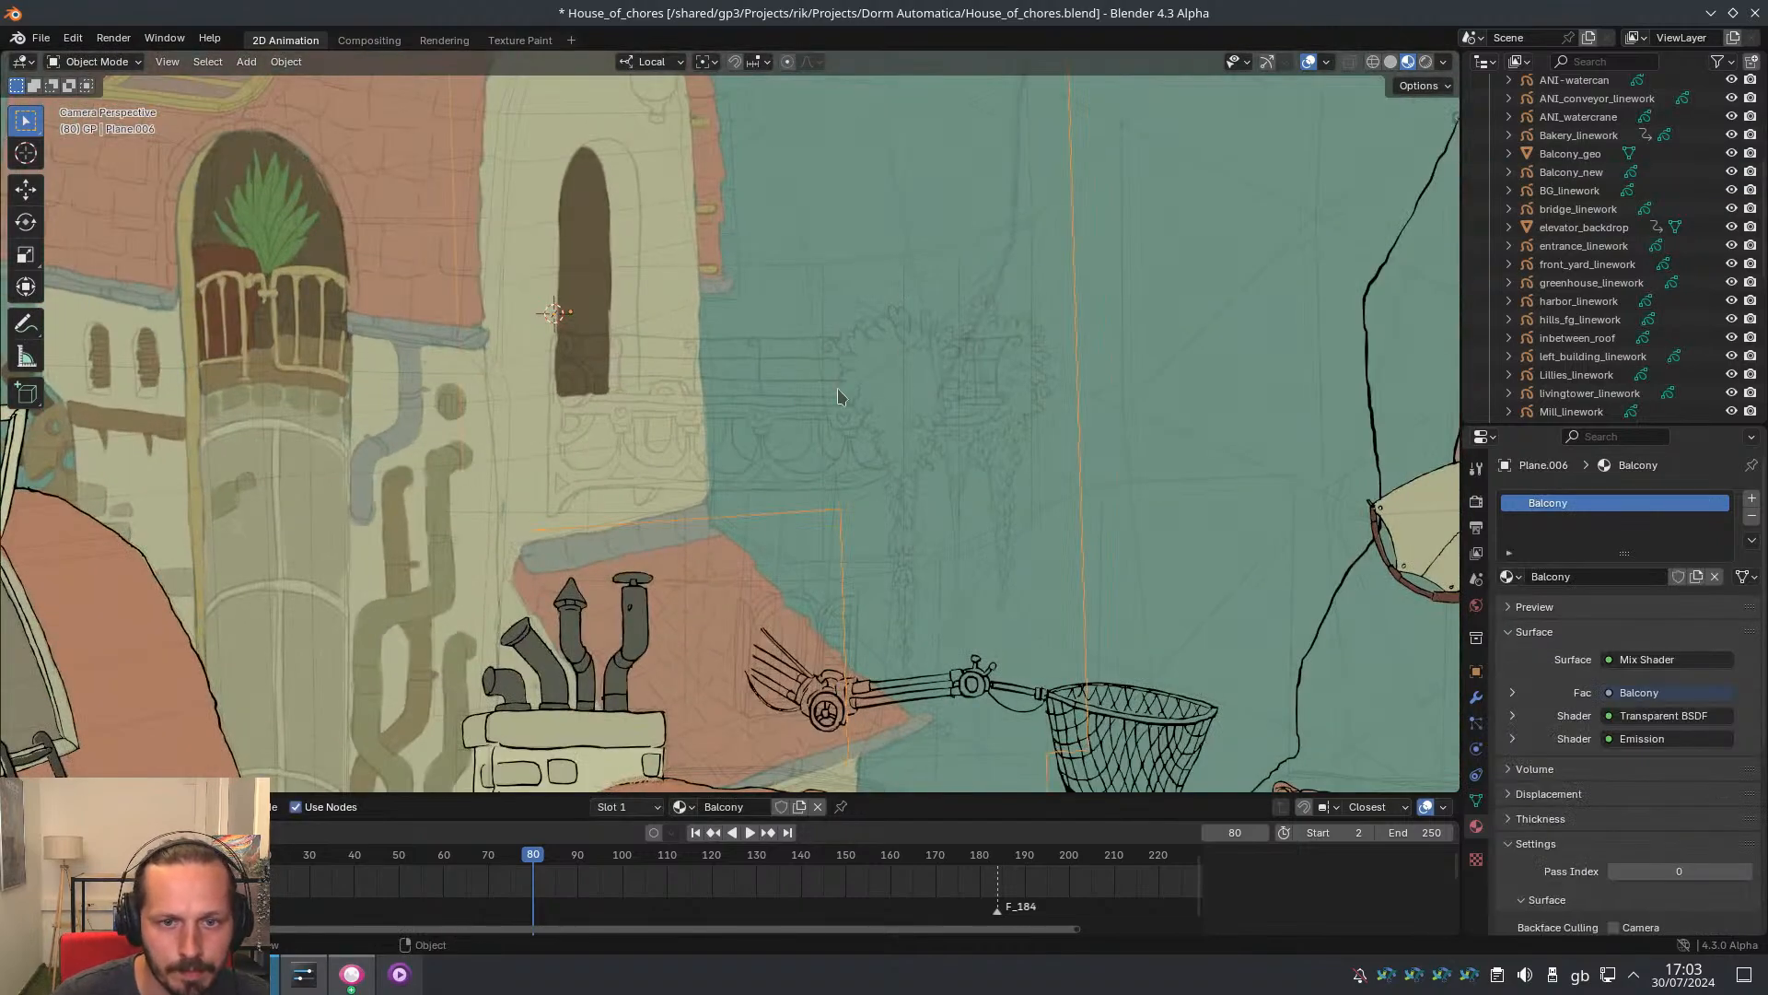
pyautogui.scroll(-2, 840, 391)
pyautogui.scroll(2, 830, 373)
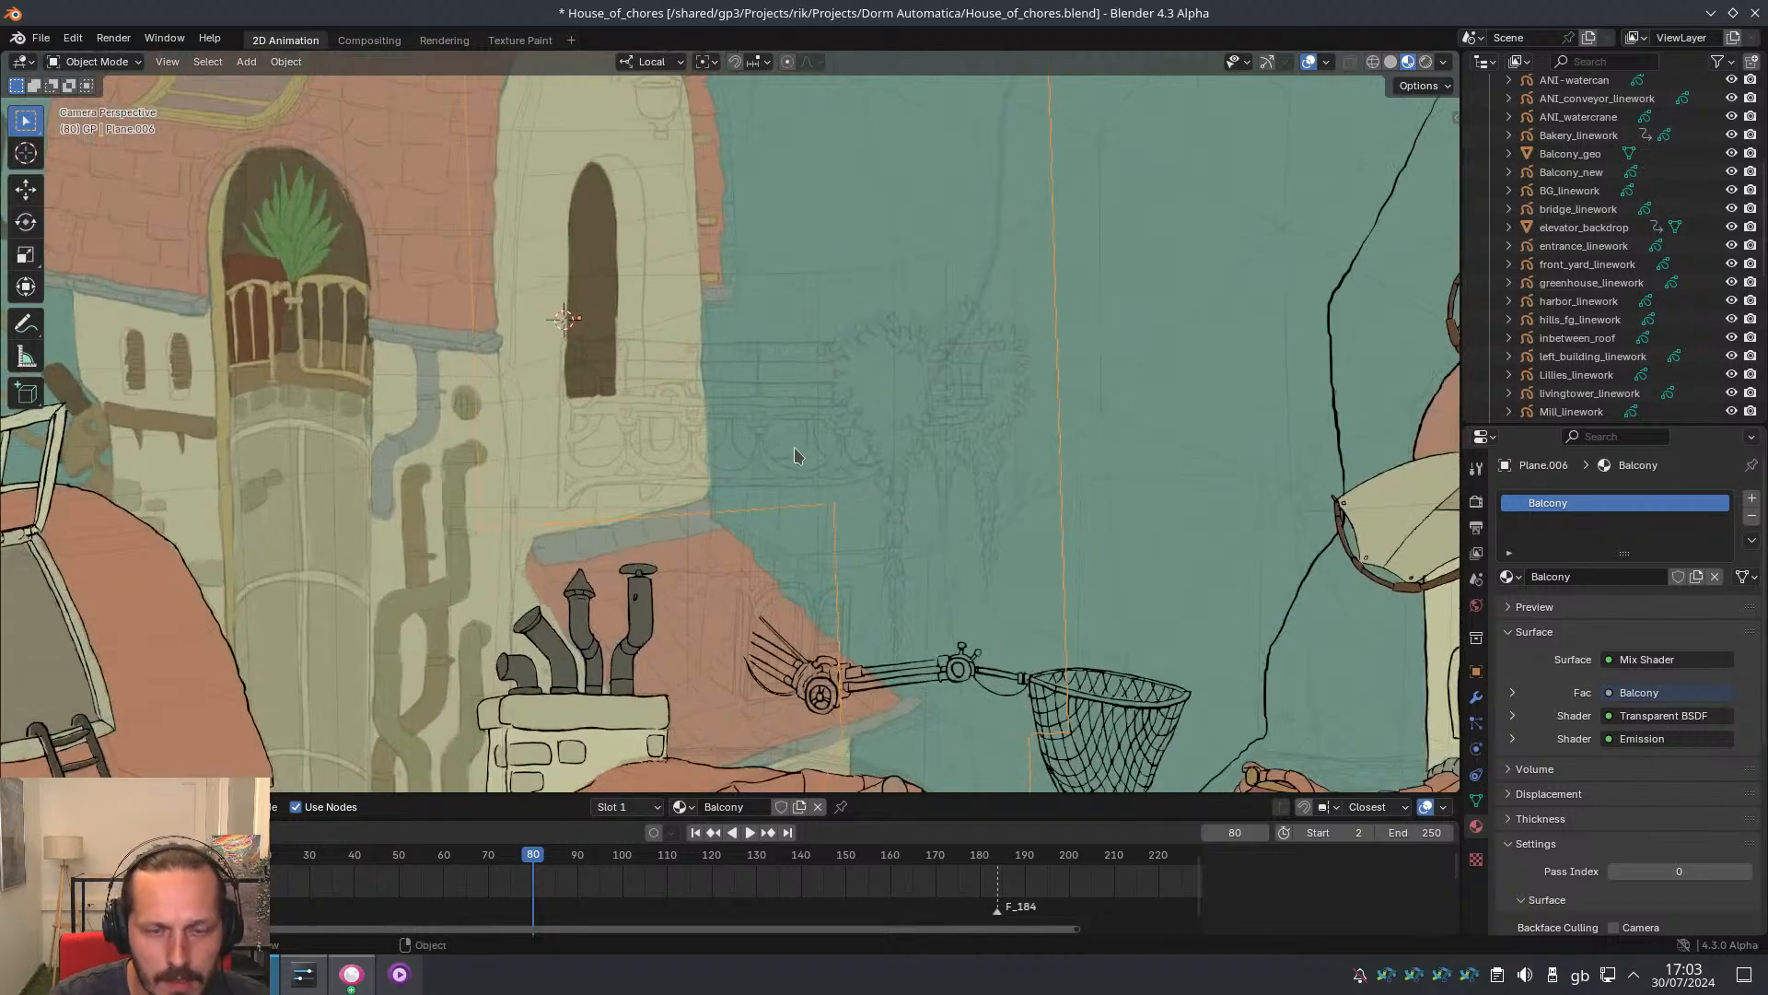
pyautogui.hotkey('ctrl', 'Tab')
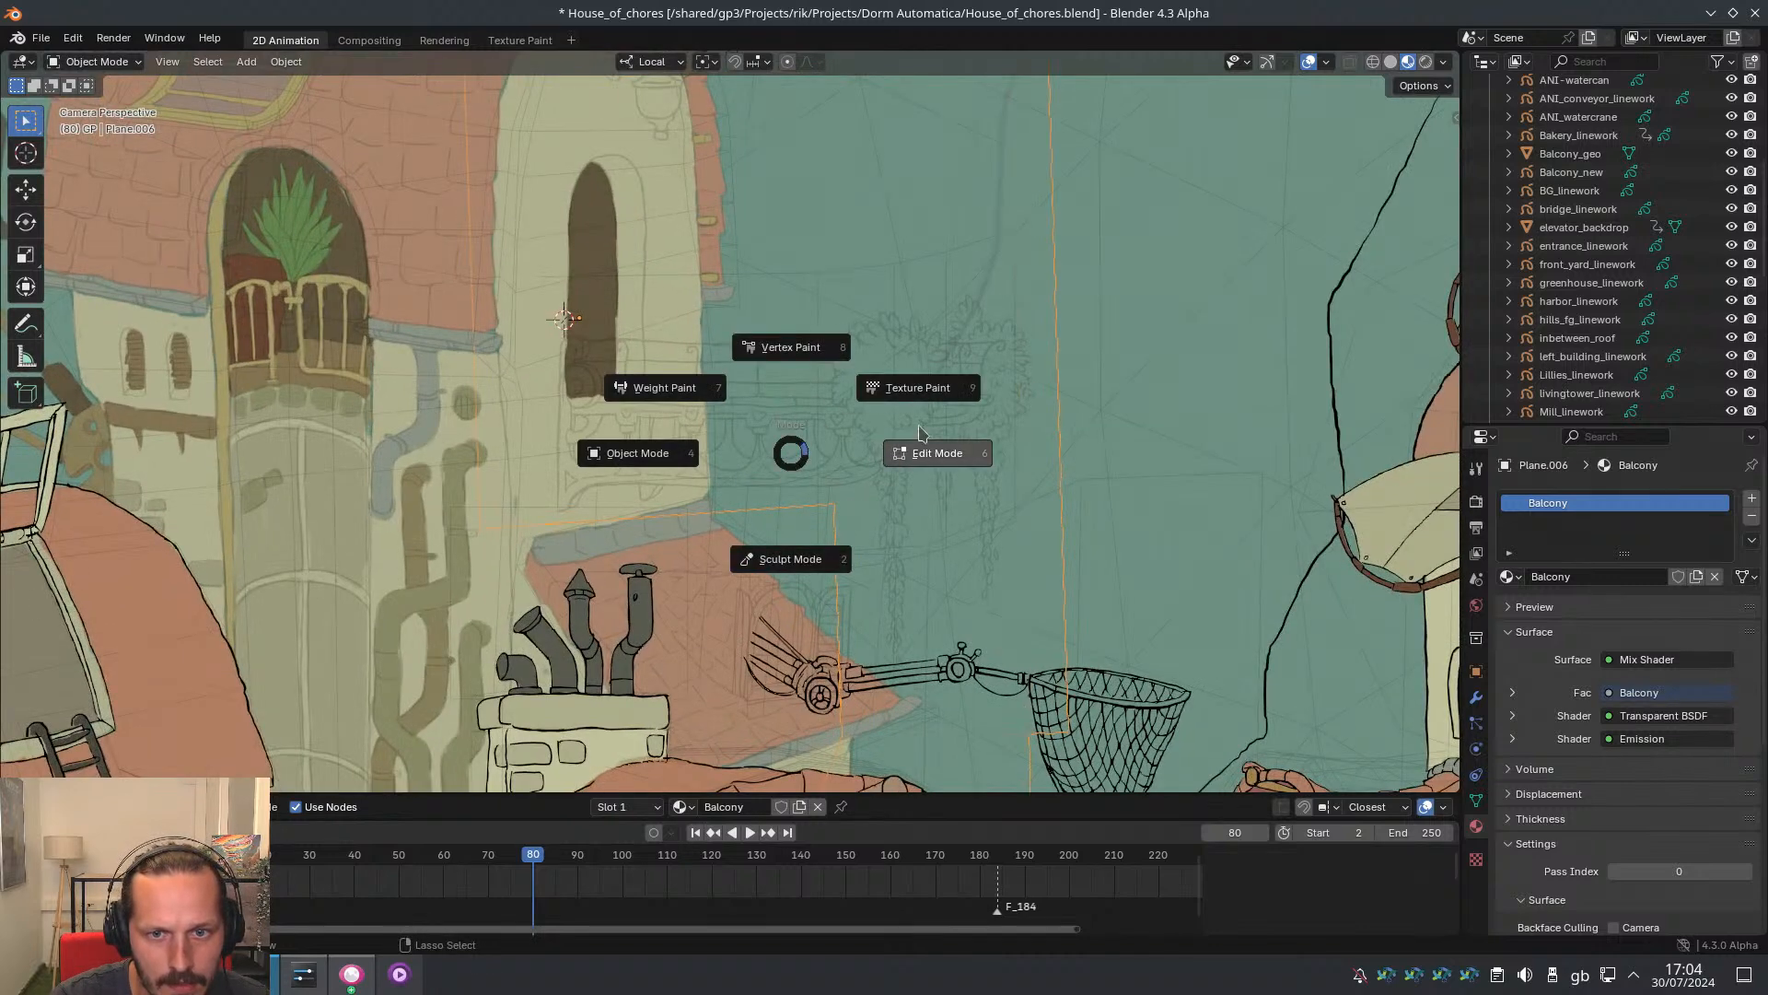
pyautogui.click(792, 453)
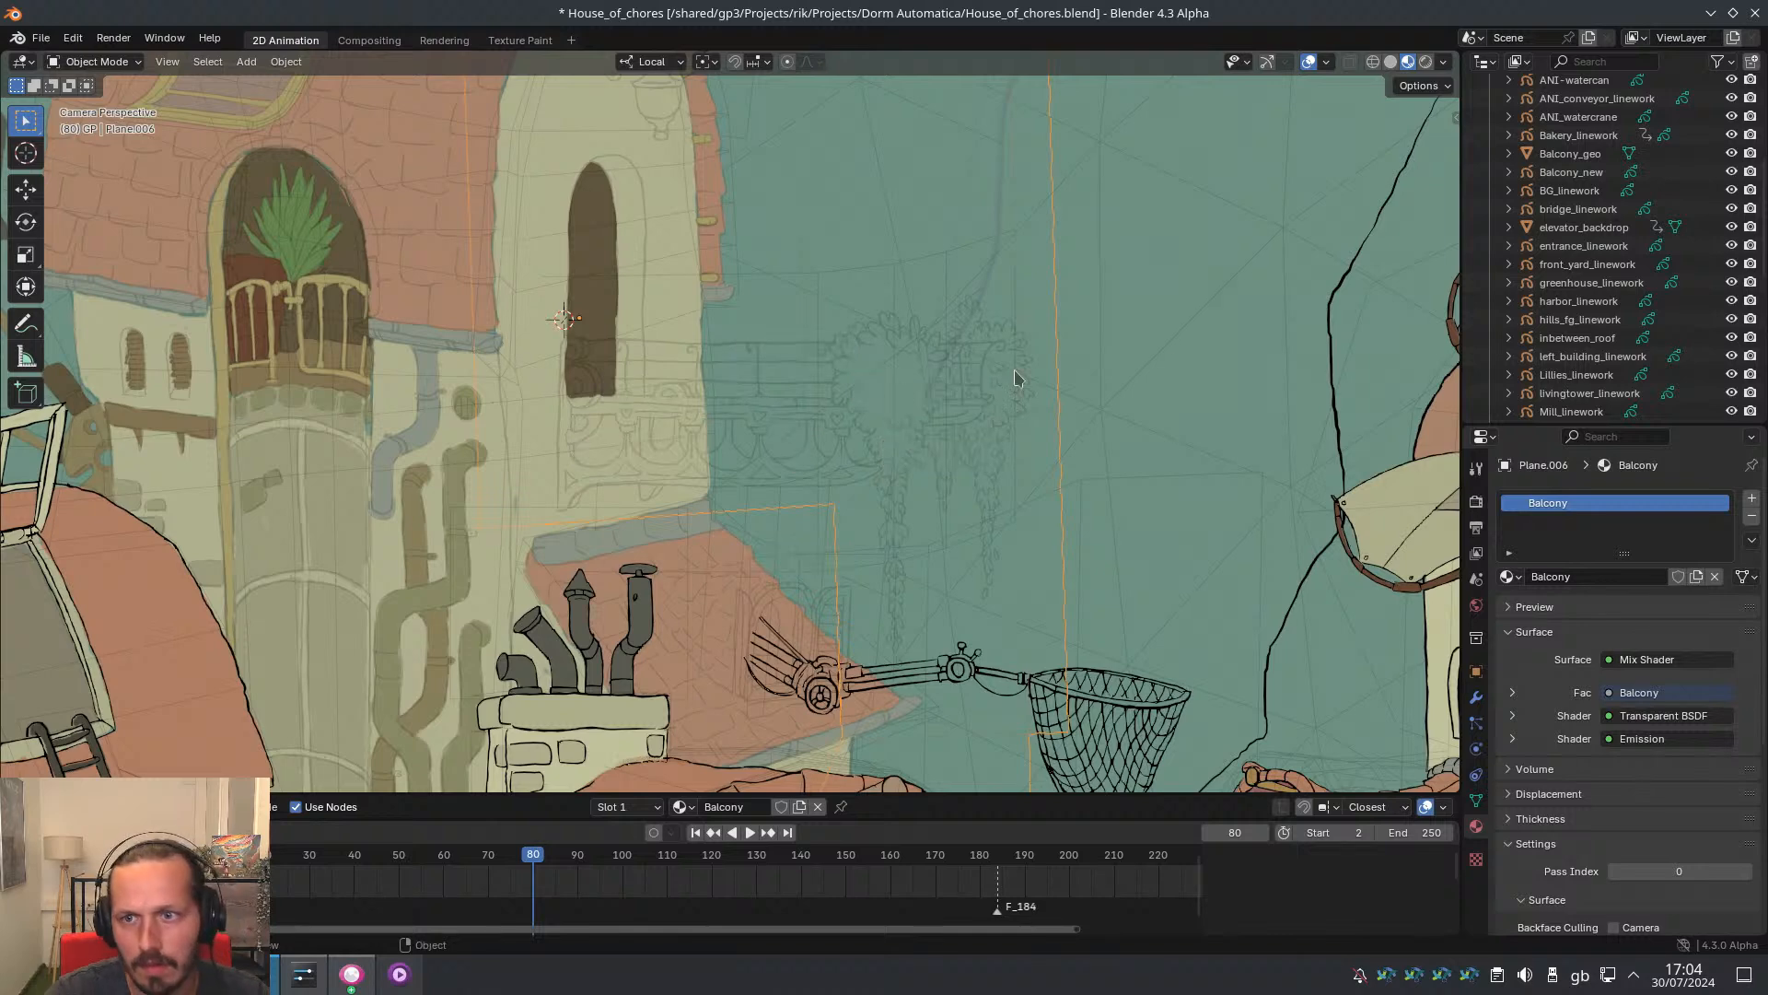
# Put Balcony_new into Draw Mode, try a wavy Ink Pen Rough stroke across the faded balcony, and undo it
pyautogui.click(1571, 172)
pyautogui.hotkey('ctrl', 'Tab')
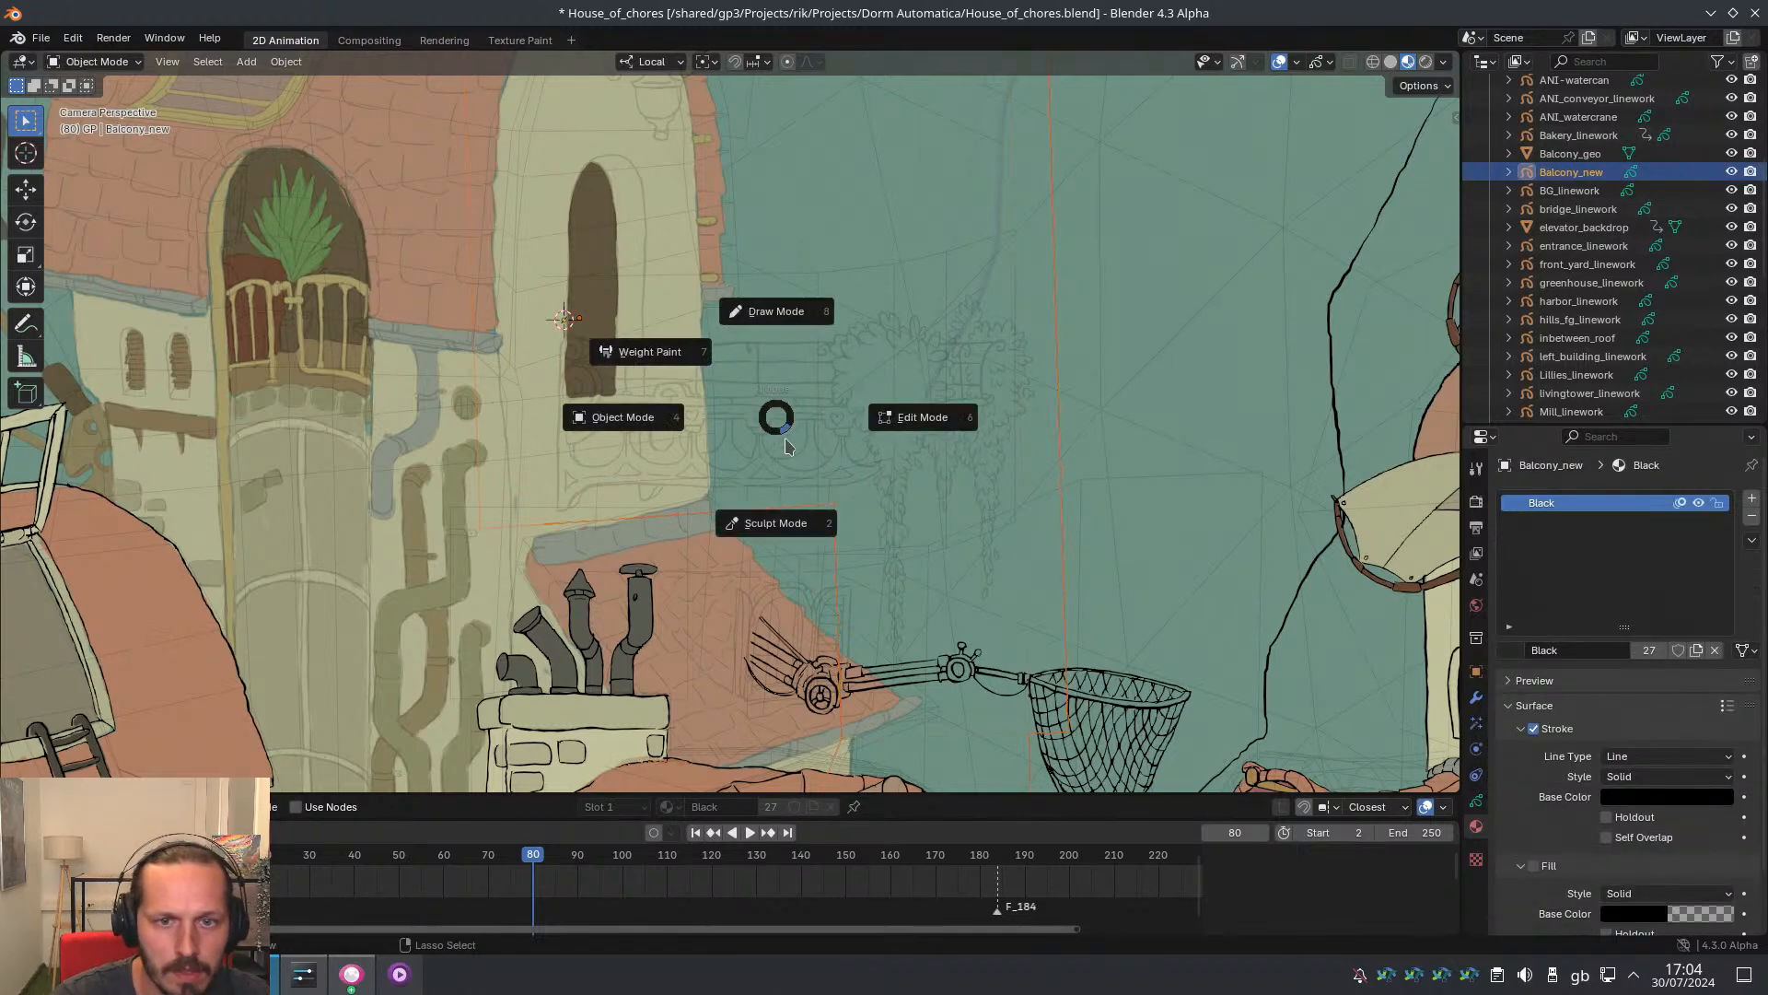
pyautogui.click(911, 411)
pyautogui.moveTo(805, 372); pyautogui.dragTo(599, 423)
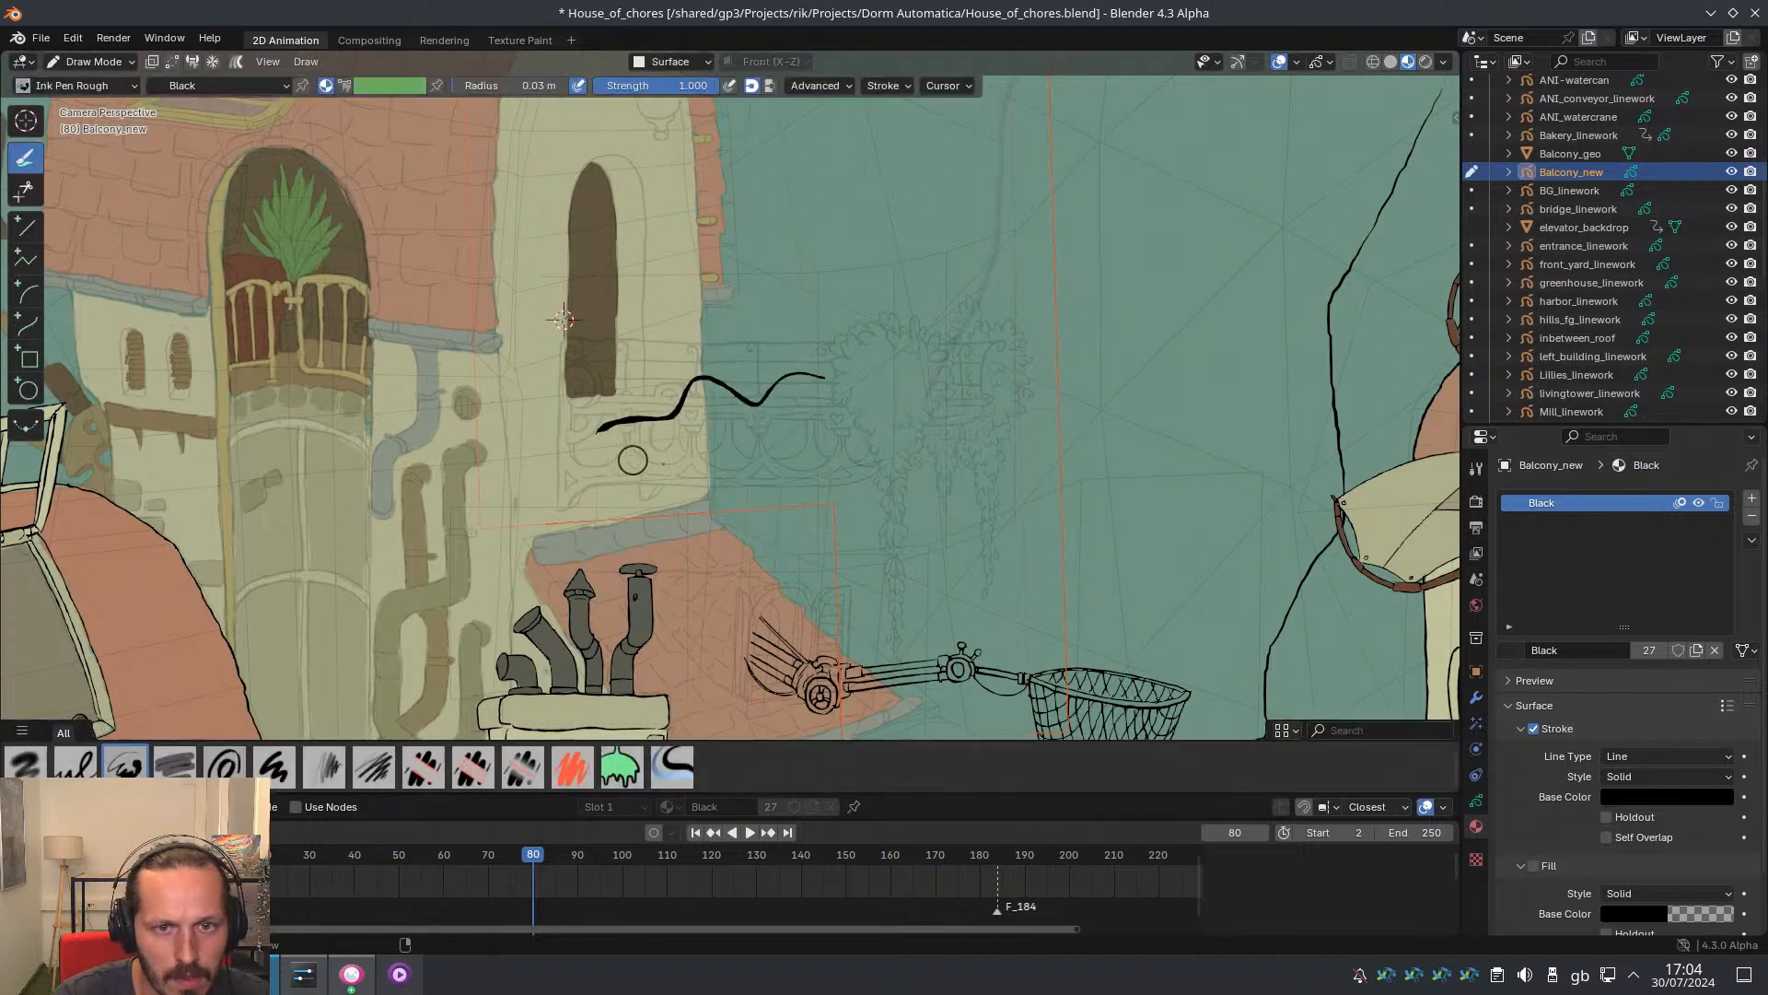
pyautogui.hotkey('ctrl', 'z')
# Go to frame 91 and reduce the Ink Pen Rough brush radius to 0.02 m
pyautogui.moveTo(770, 478)
pyautogui.keyDown('ctrl'); pyautogui.mouseDown(button='middle')
pyautogui.moveTo(671, 497)
pyautogui.moveTo(772, 551)
pyautogui.mouseUp(button='middle'); pyautogui.keyUp('ctrl')
pyautogui.keyDown('shift'); pyautogui.moveTo(882, 549); pyautogui.dragTo(810, 553, button='middle'); pyautogui.keyUp('shift')
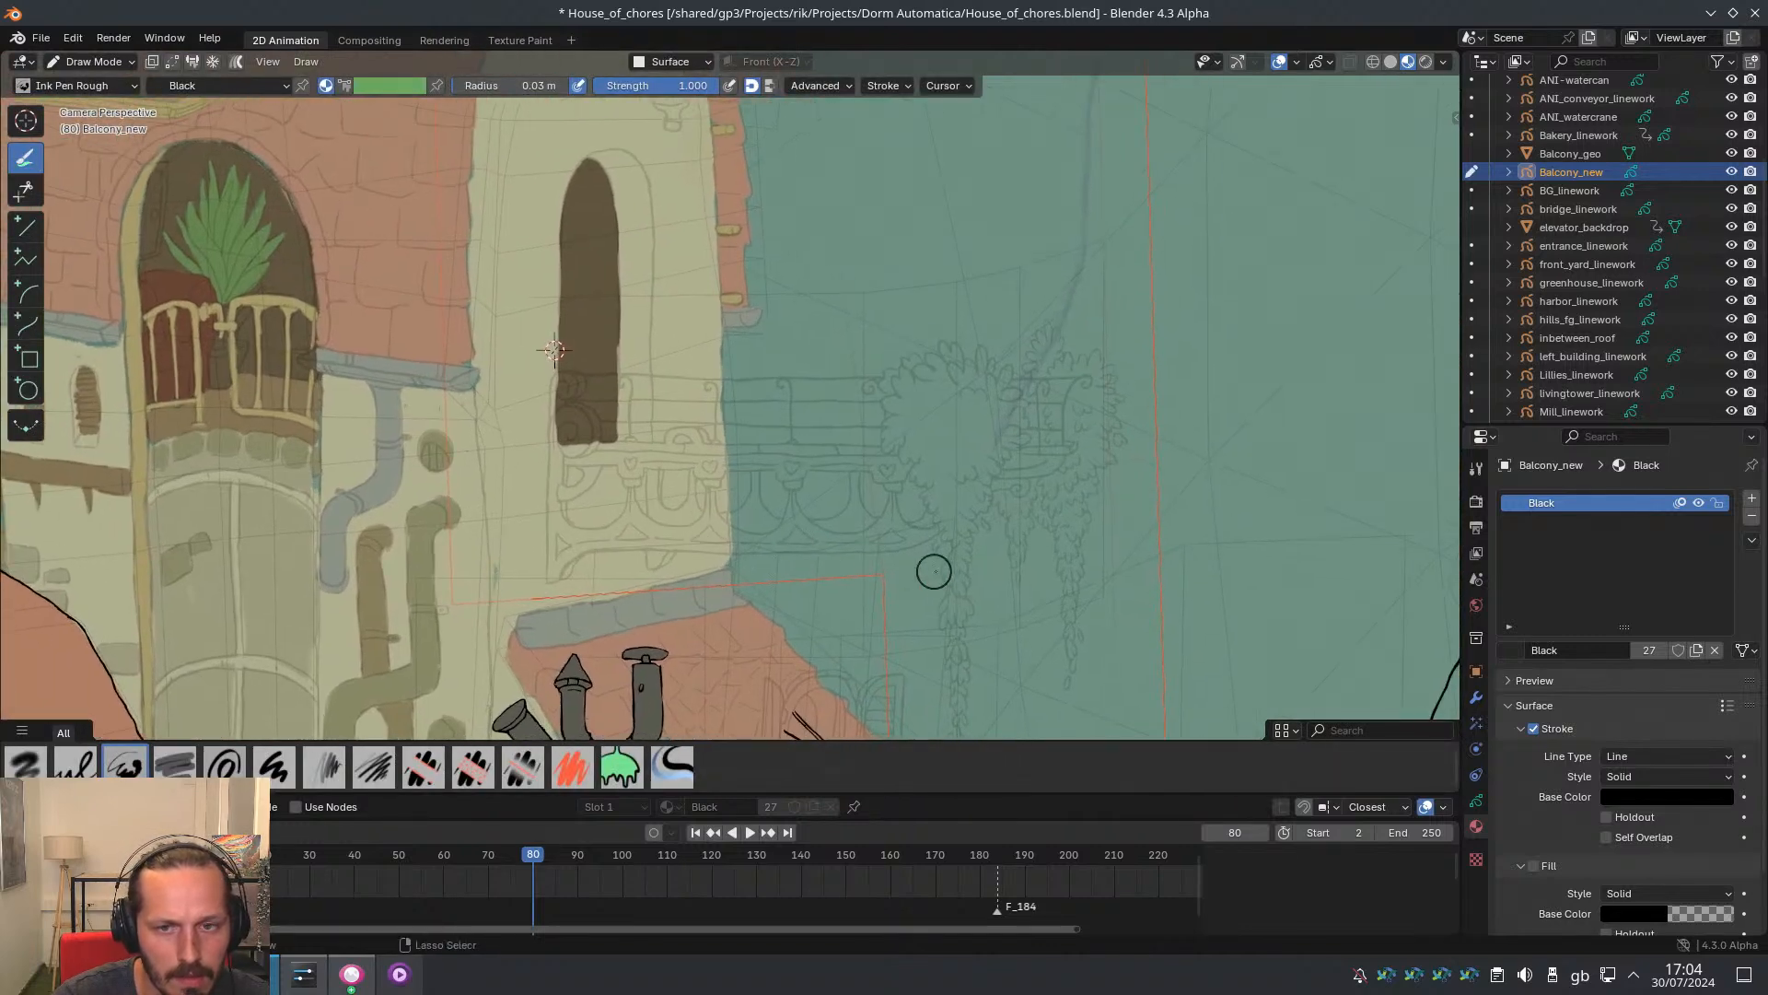
pyautogui.keyDown('ctrl'); pyautogui.moveTo(876, 457); pyautogui.dragTo(842, 427, button='middle'); pyautogui.keyUp('ctrl')
pyautogui.moveTo(464, 854); pyautogui.dragTo(582, 855)
pyautogui.keyDown('shift'); pyautogui.moveTo(612, 465); pyautogui.dragTo(735, 448, button='middle'); pyautogui.keyUp('shift')
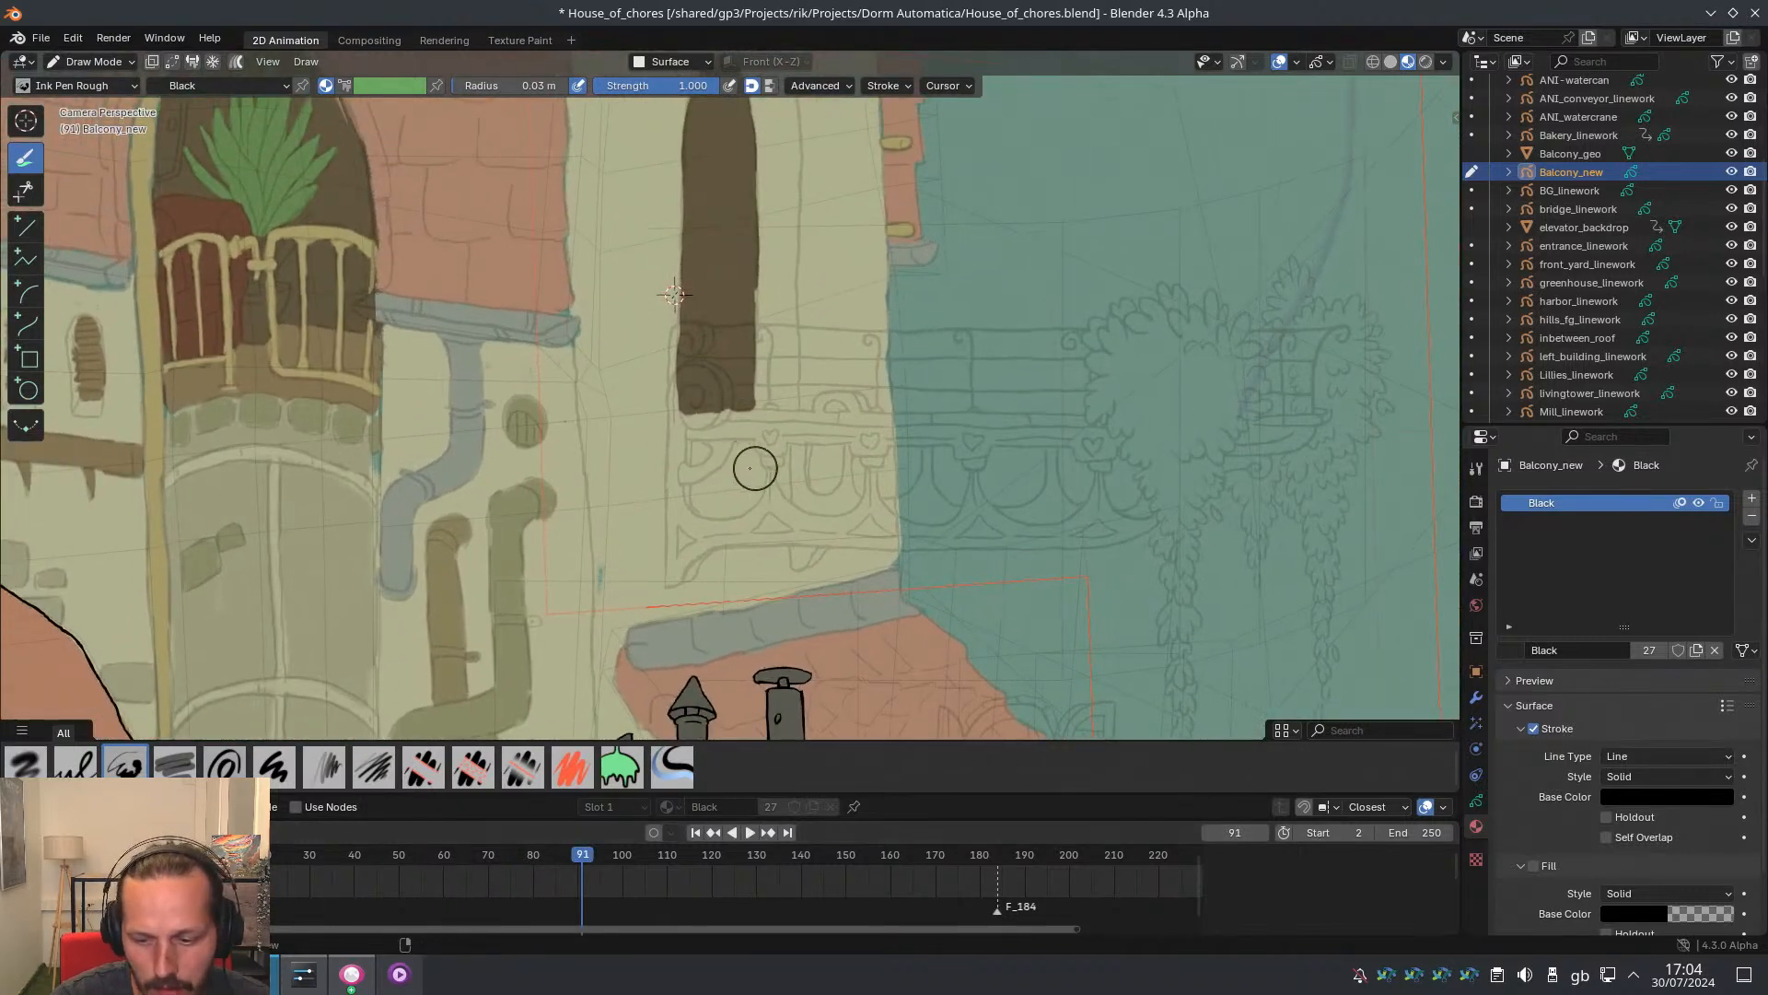
pyautogui.press('f')
pyautogui.click(746, 466)
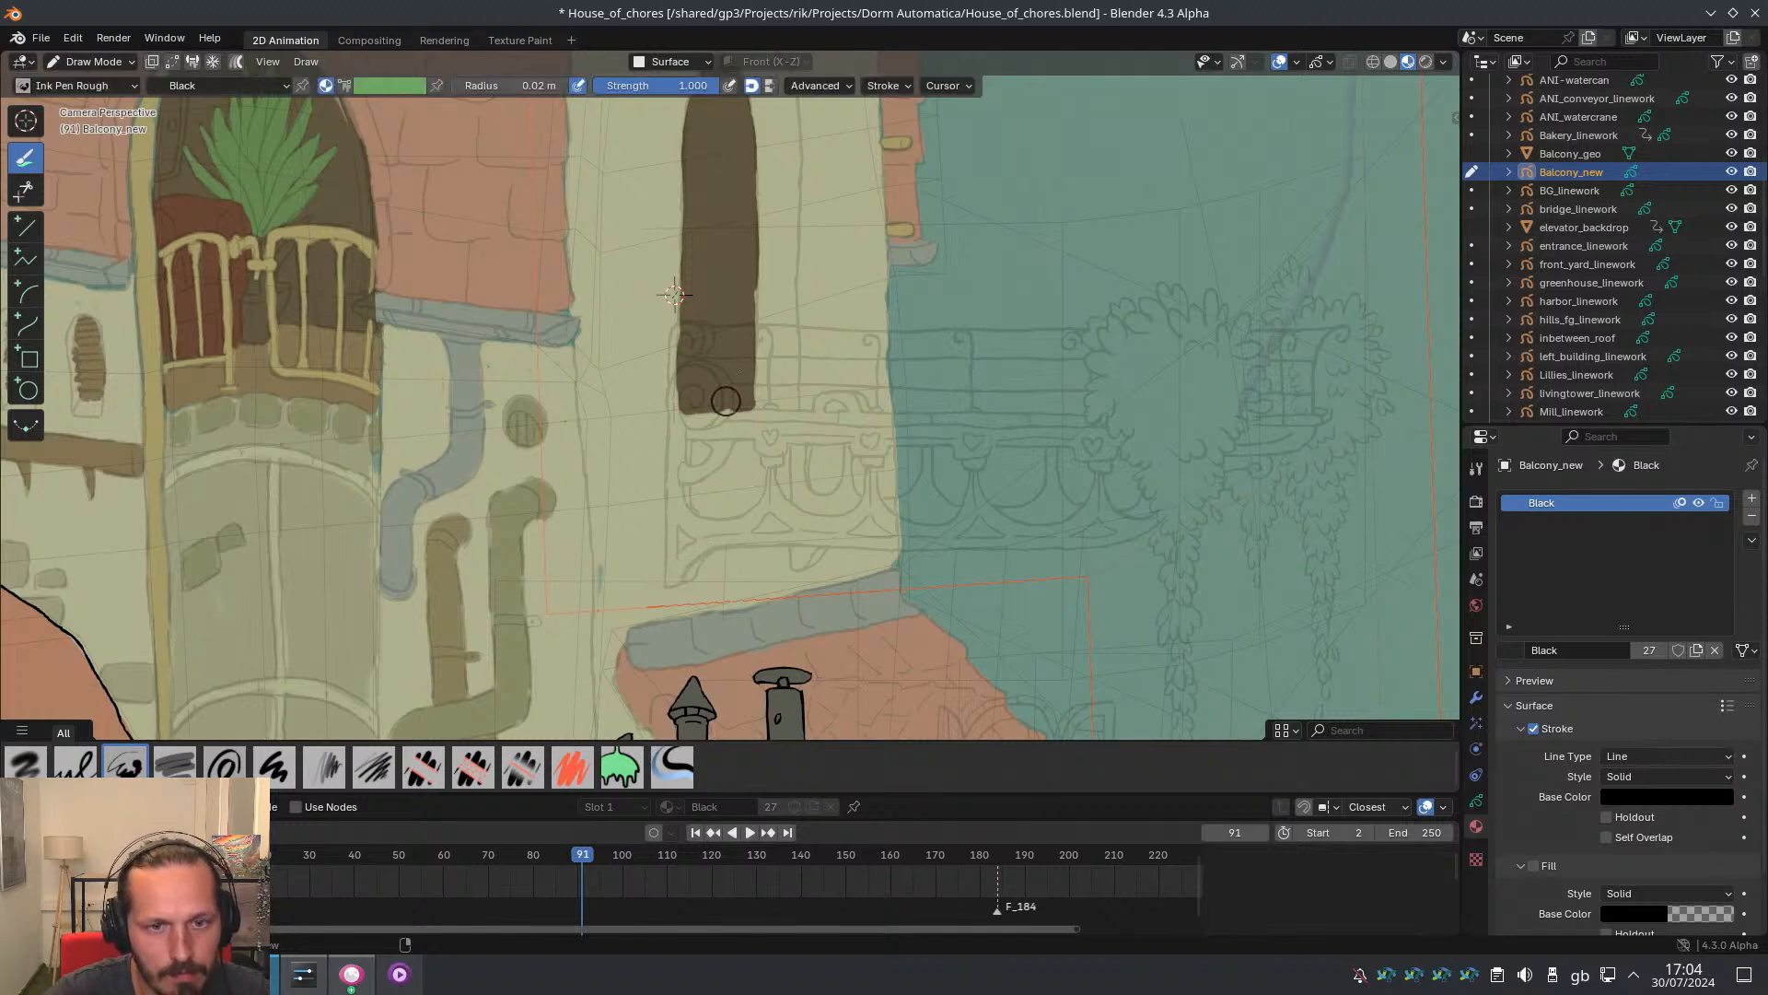
# Trace the balcony's wall-side vertical edge with a large spiral and a smaller scroll above it, and review the brush's Stroke options
pyautogui.moveTo(671, 553)
pyautogui.mouseDown()
pyautogui.moveTo(666, 586)
pyautogui.moveTo(671, 379)
pyautogui.mouseUp()
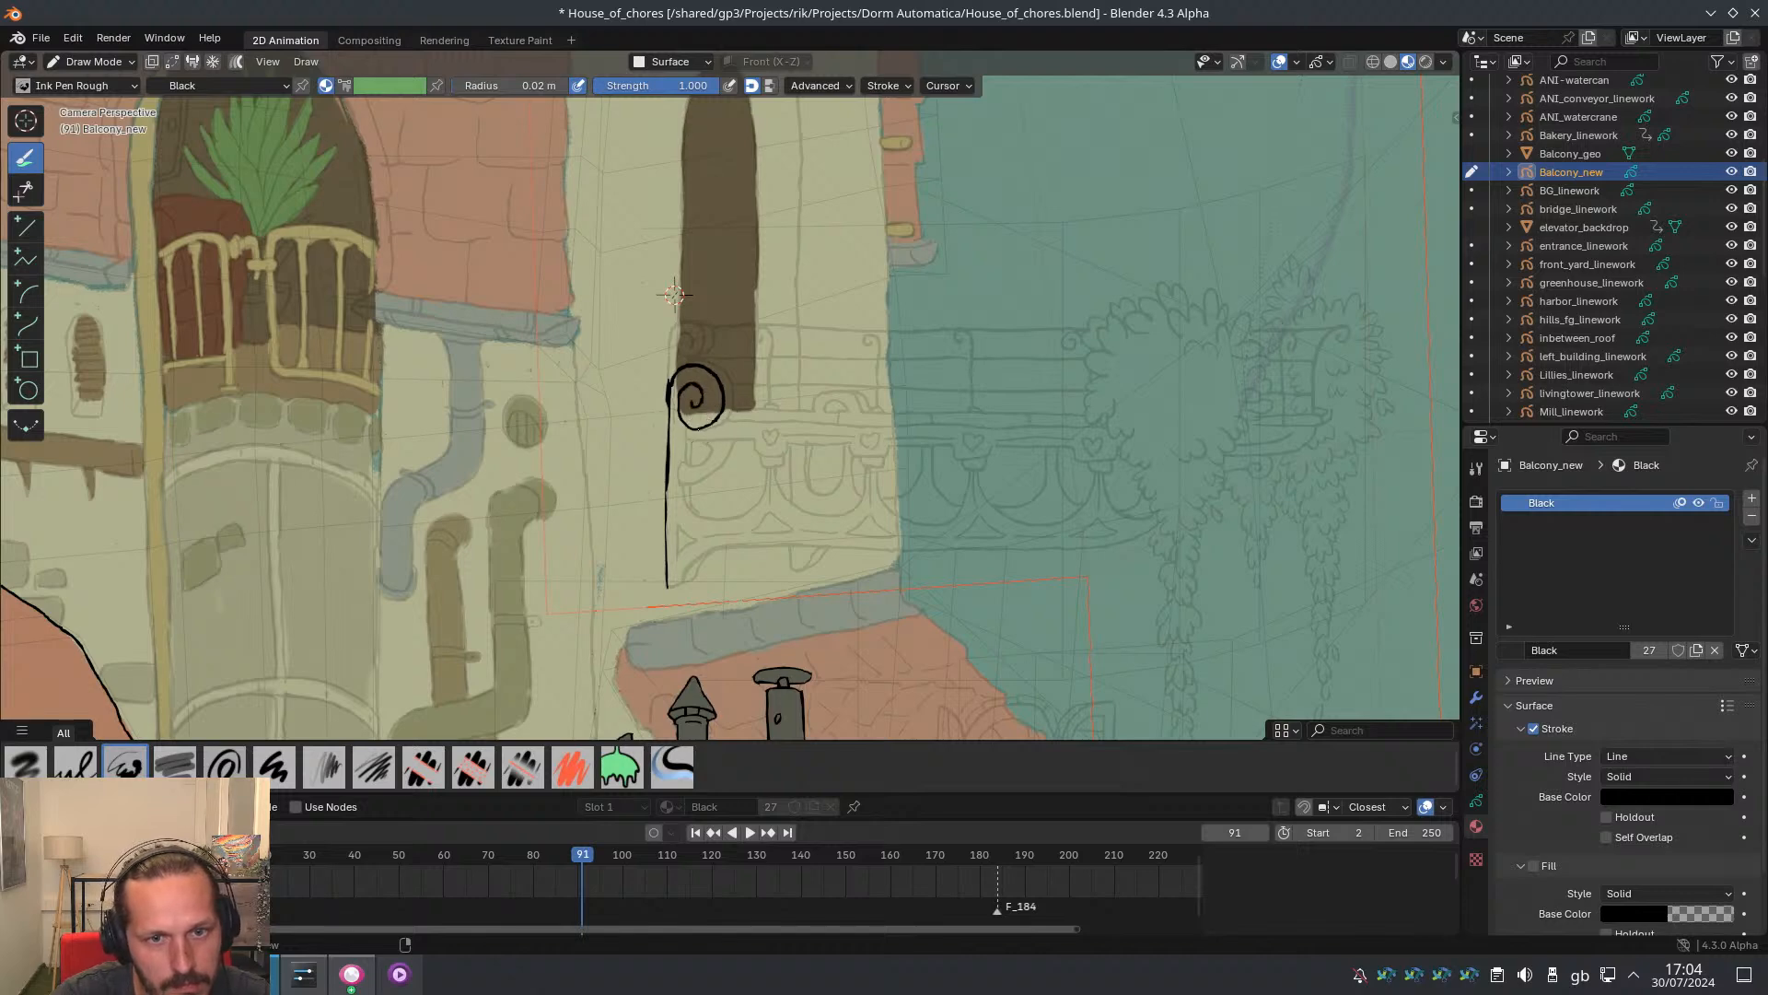
pyautogui.moveTo(718, 422)
pyautogui.mouseDown()
pyautogui.moveTo(730, 376)
pyautogui.moveTo(670, 340)
pyautogui.mouseUp()
pyautogui.hotkey('ctrl', 'z')
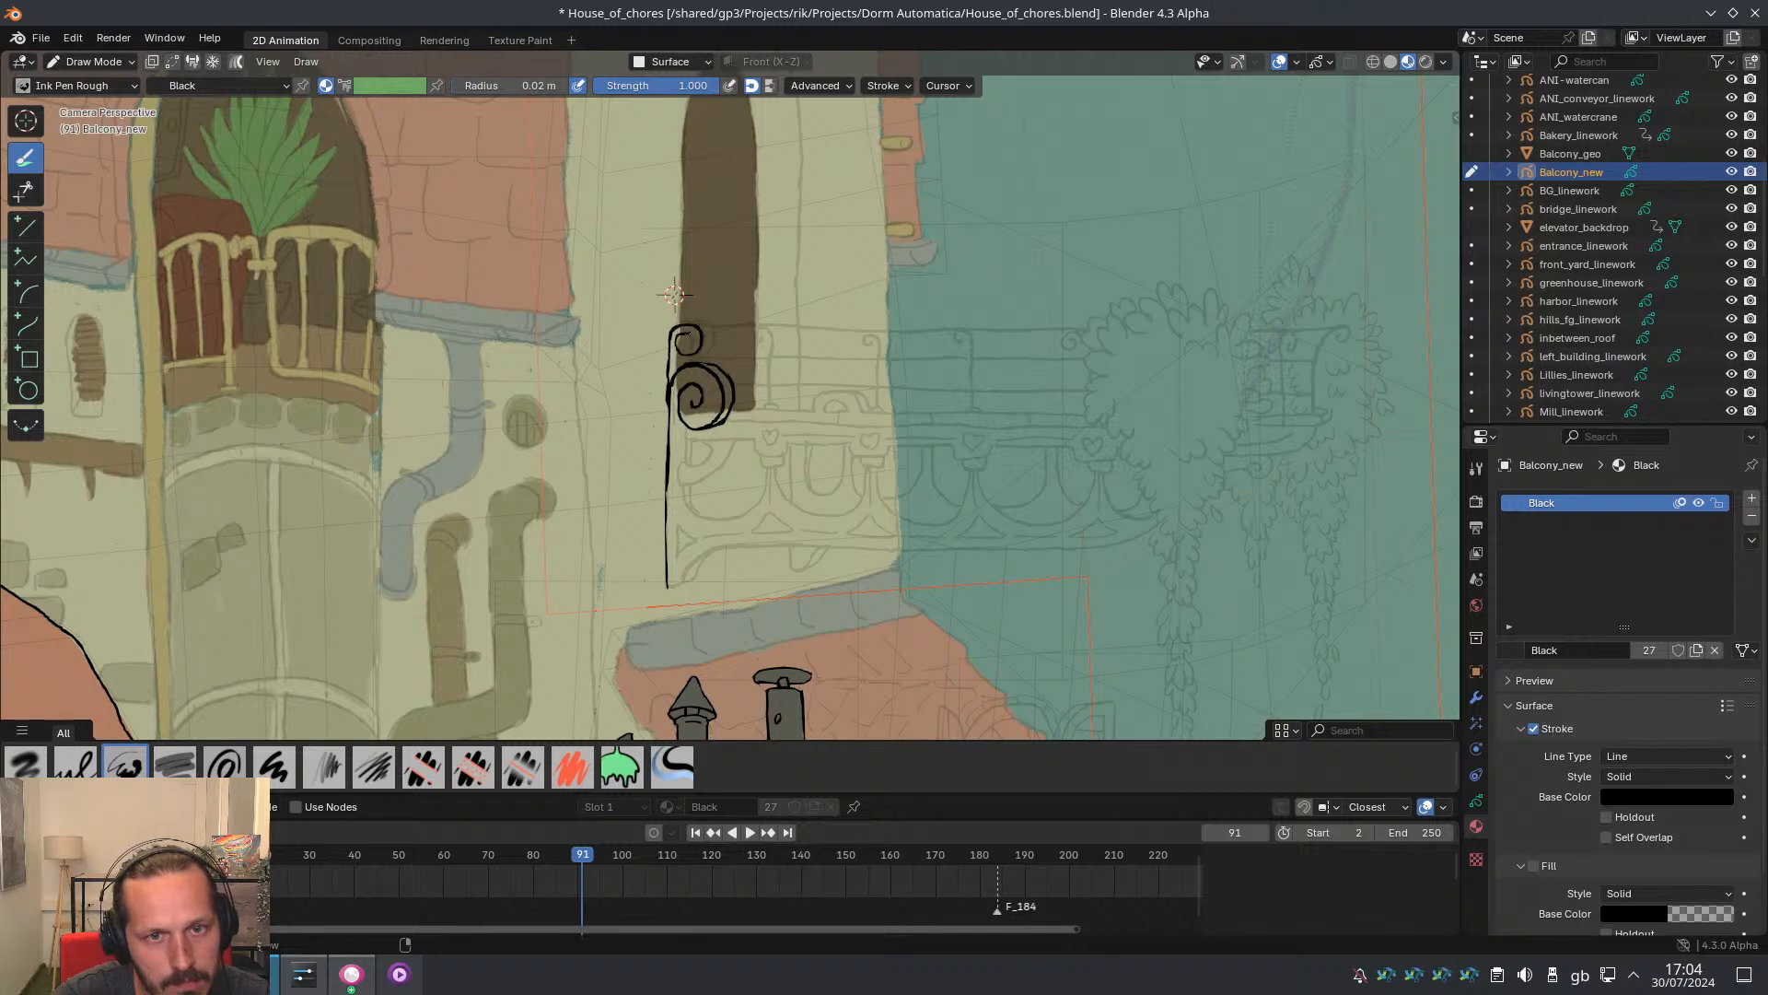
pyautogui.moveTo(698, 340)
pyautogui.mouseDown()
pyautogui.moveTo(707, 356)
pyautogui.moveTo(706, 321)
pyautogui.mouseUp()
pyautogui.hotkey('ctrl', 'z')
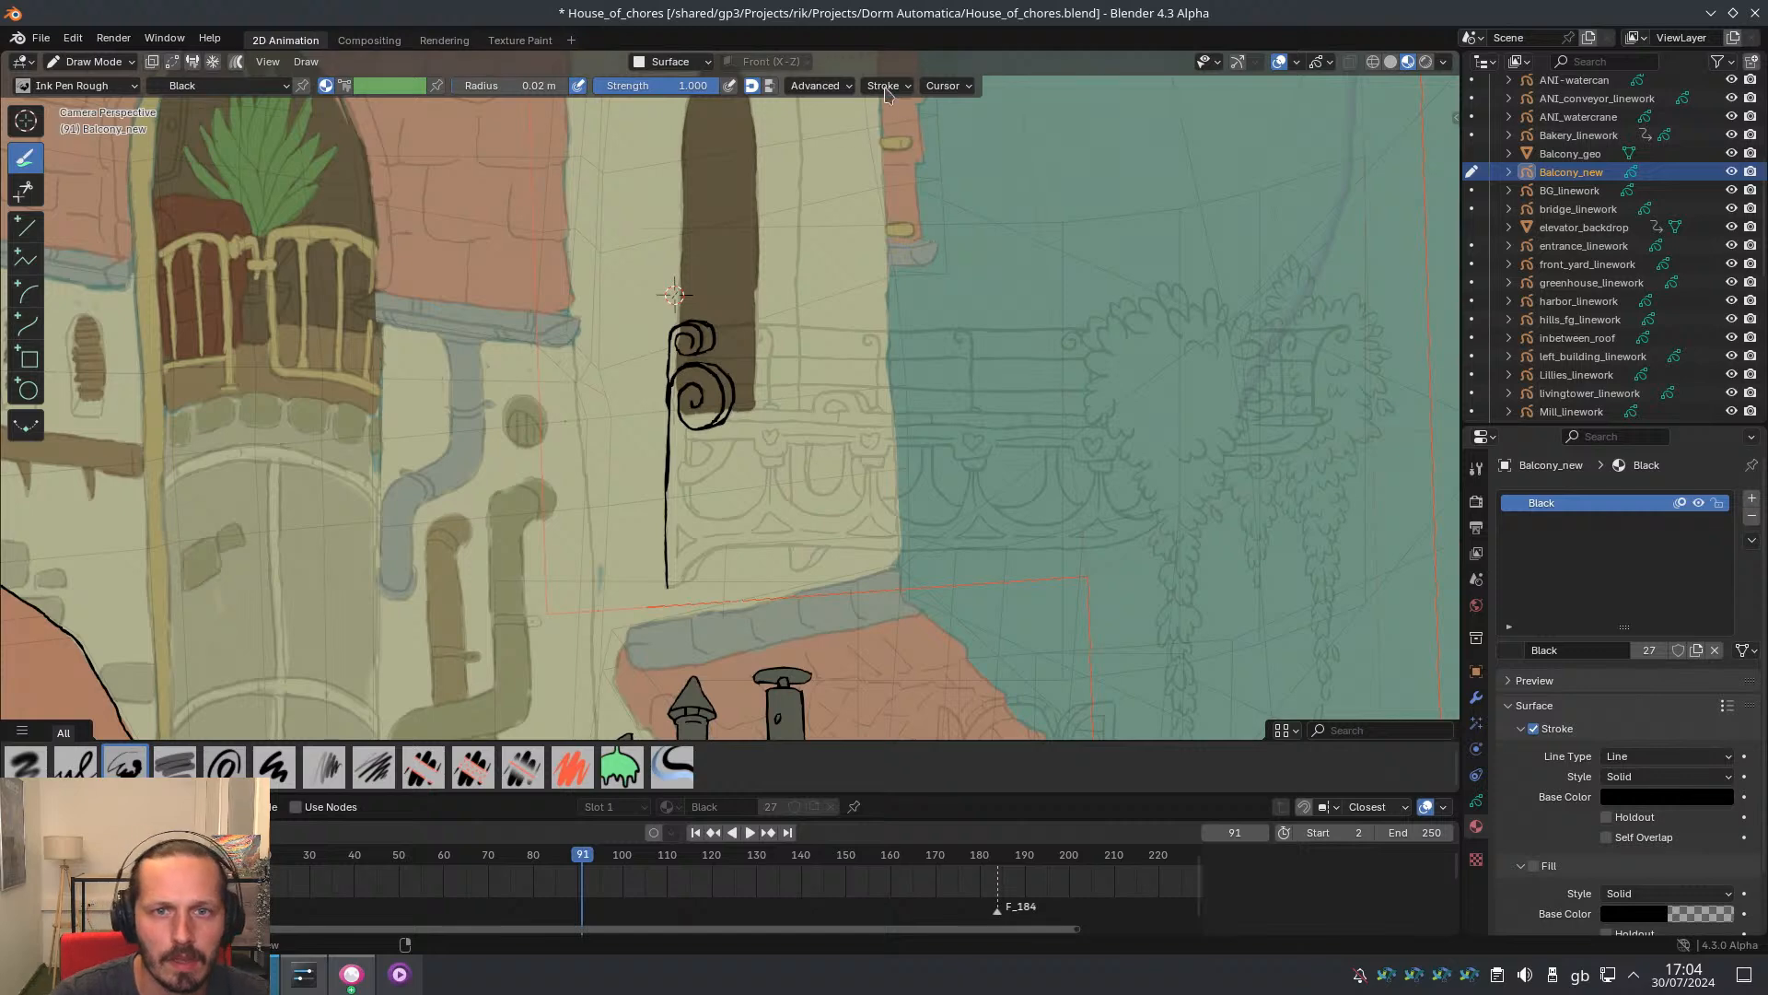
pyautogui.click(815, 88)
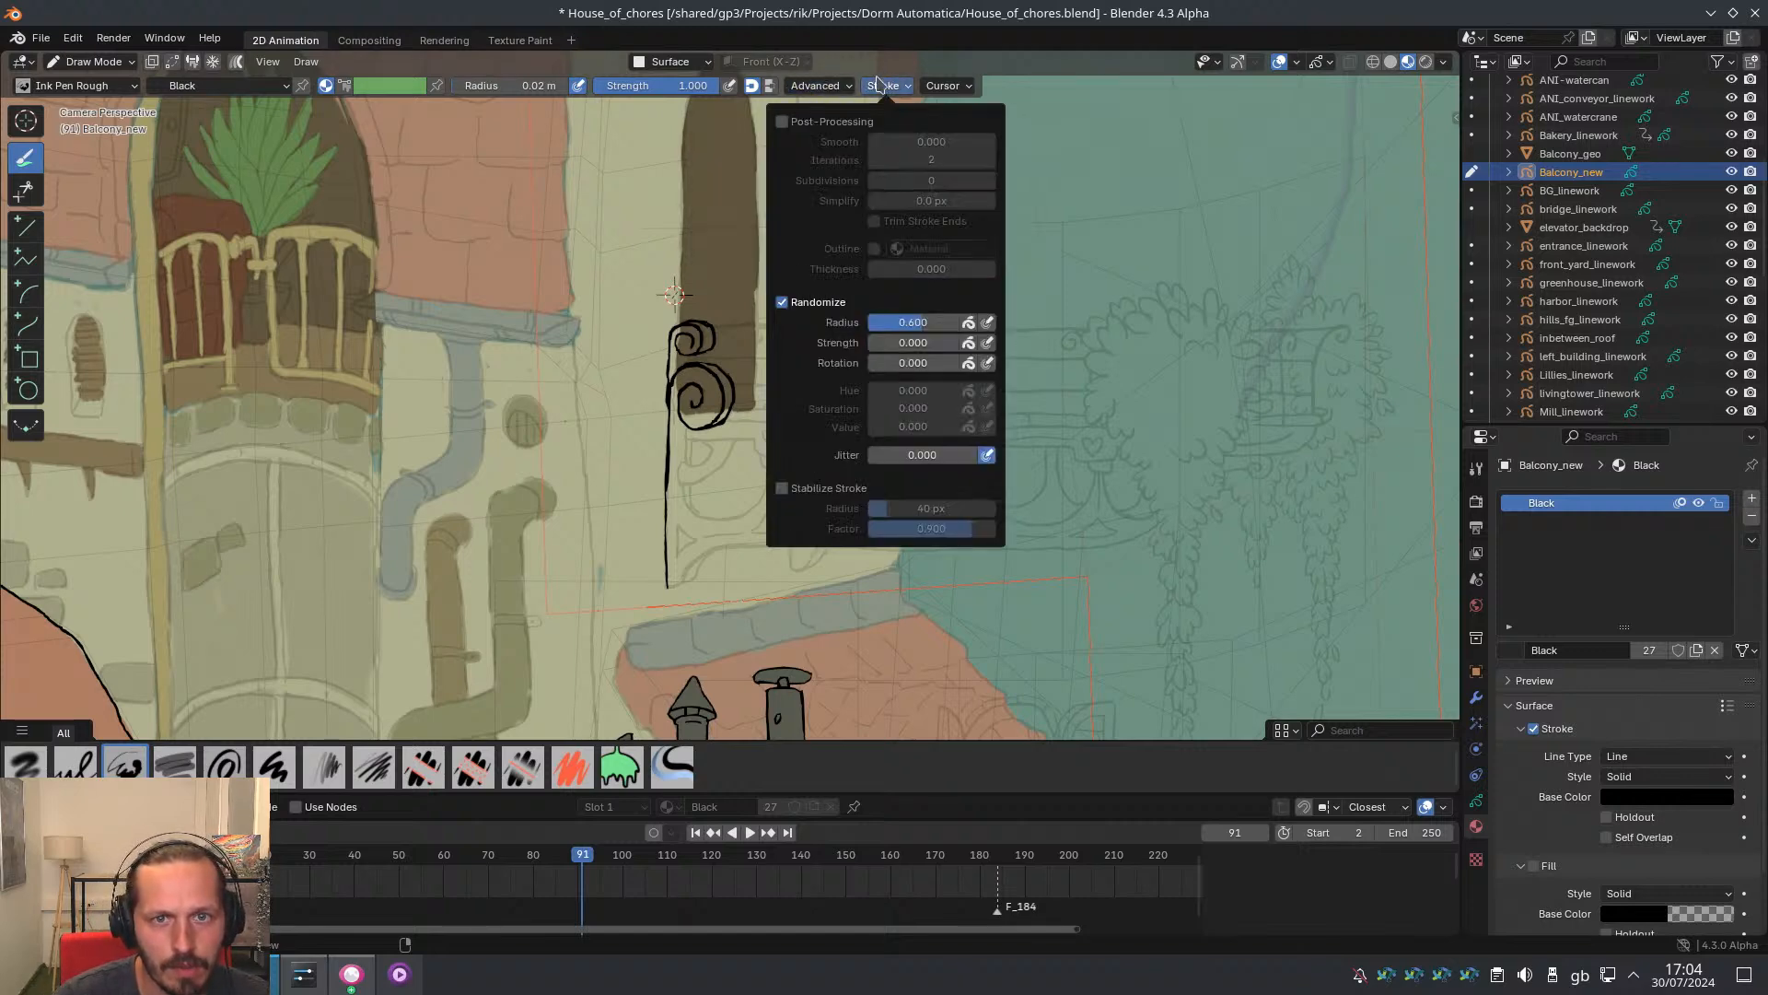
pyautogui.moveTo(891, 87)
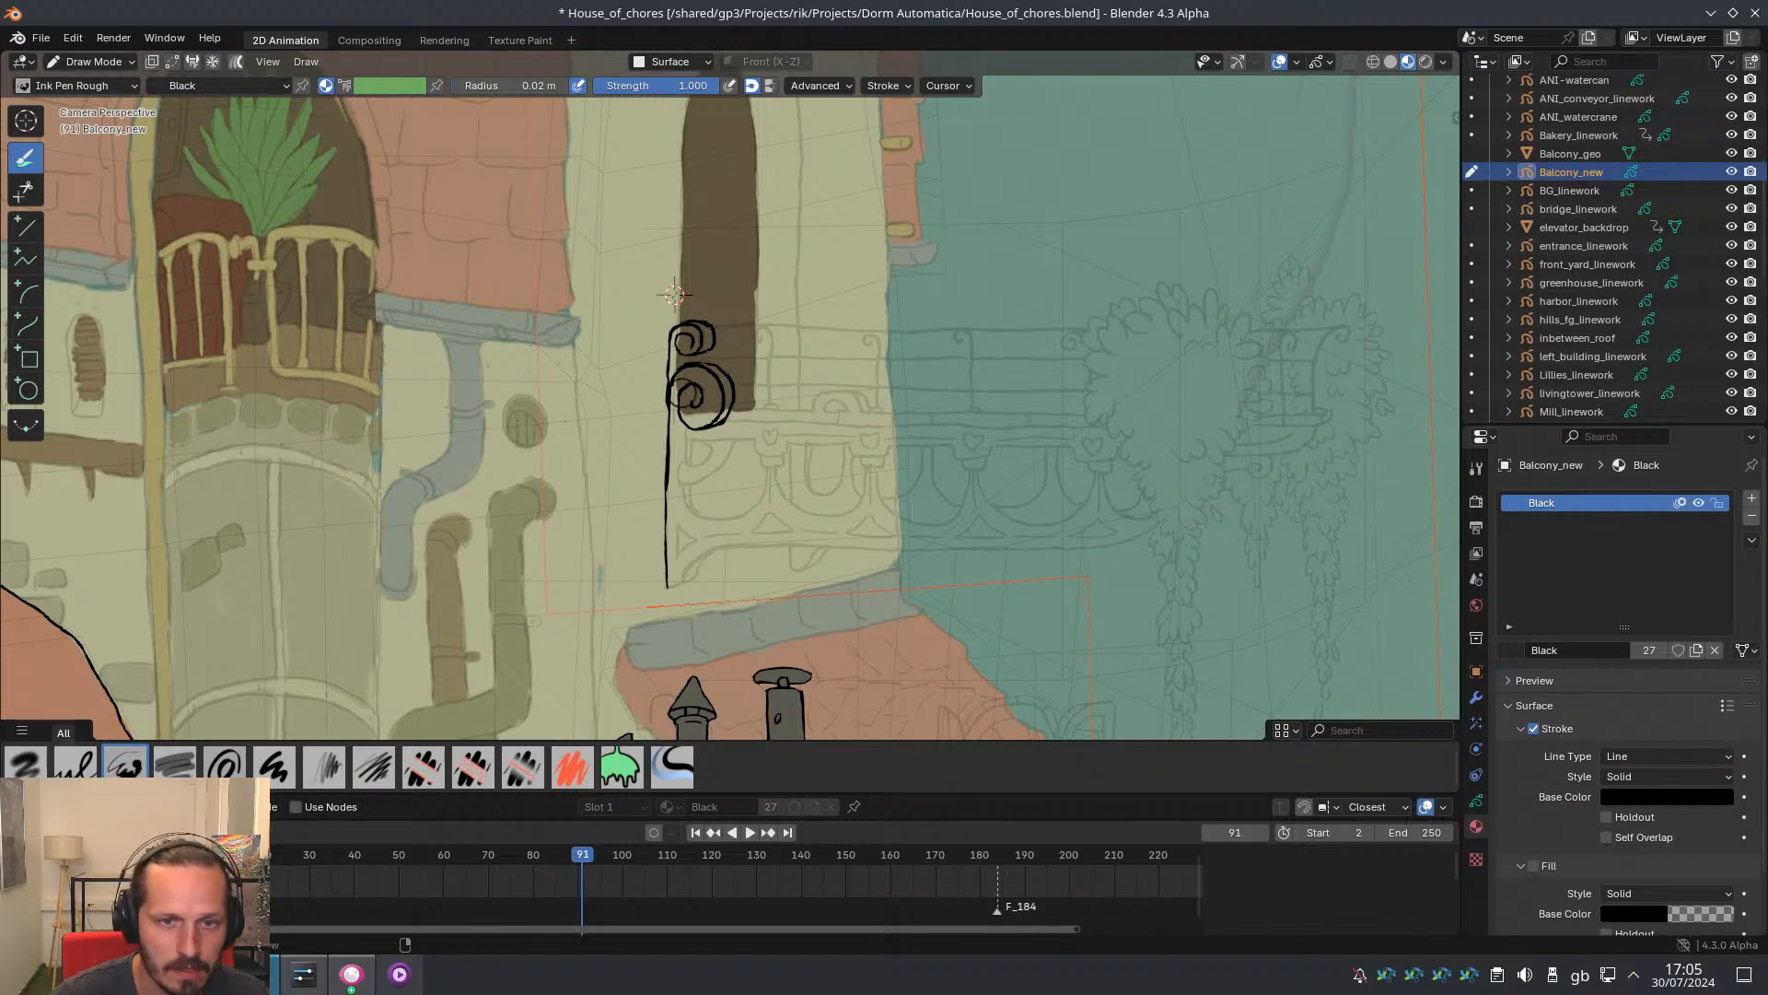
# Draw the curved foot at the vertical edge's base and the long underside line, curving upward at the balcony's outer end
pyautogui.moveTo(711, 398)
pyautogui.mouseDown(button='middle')
pyautogui.moveTo(703, 368)
pyautogui.moveTo(746, 416)
pyautogui.moveTo(750, 461)
pyautogui.moveTo(726, 433)
pyautogui.moveTo(738, 506)
pyautogui.mouseUp(button='middle')
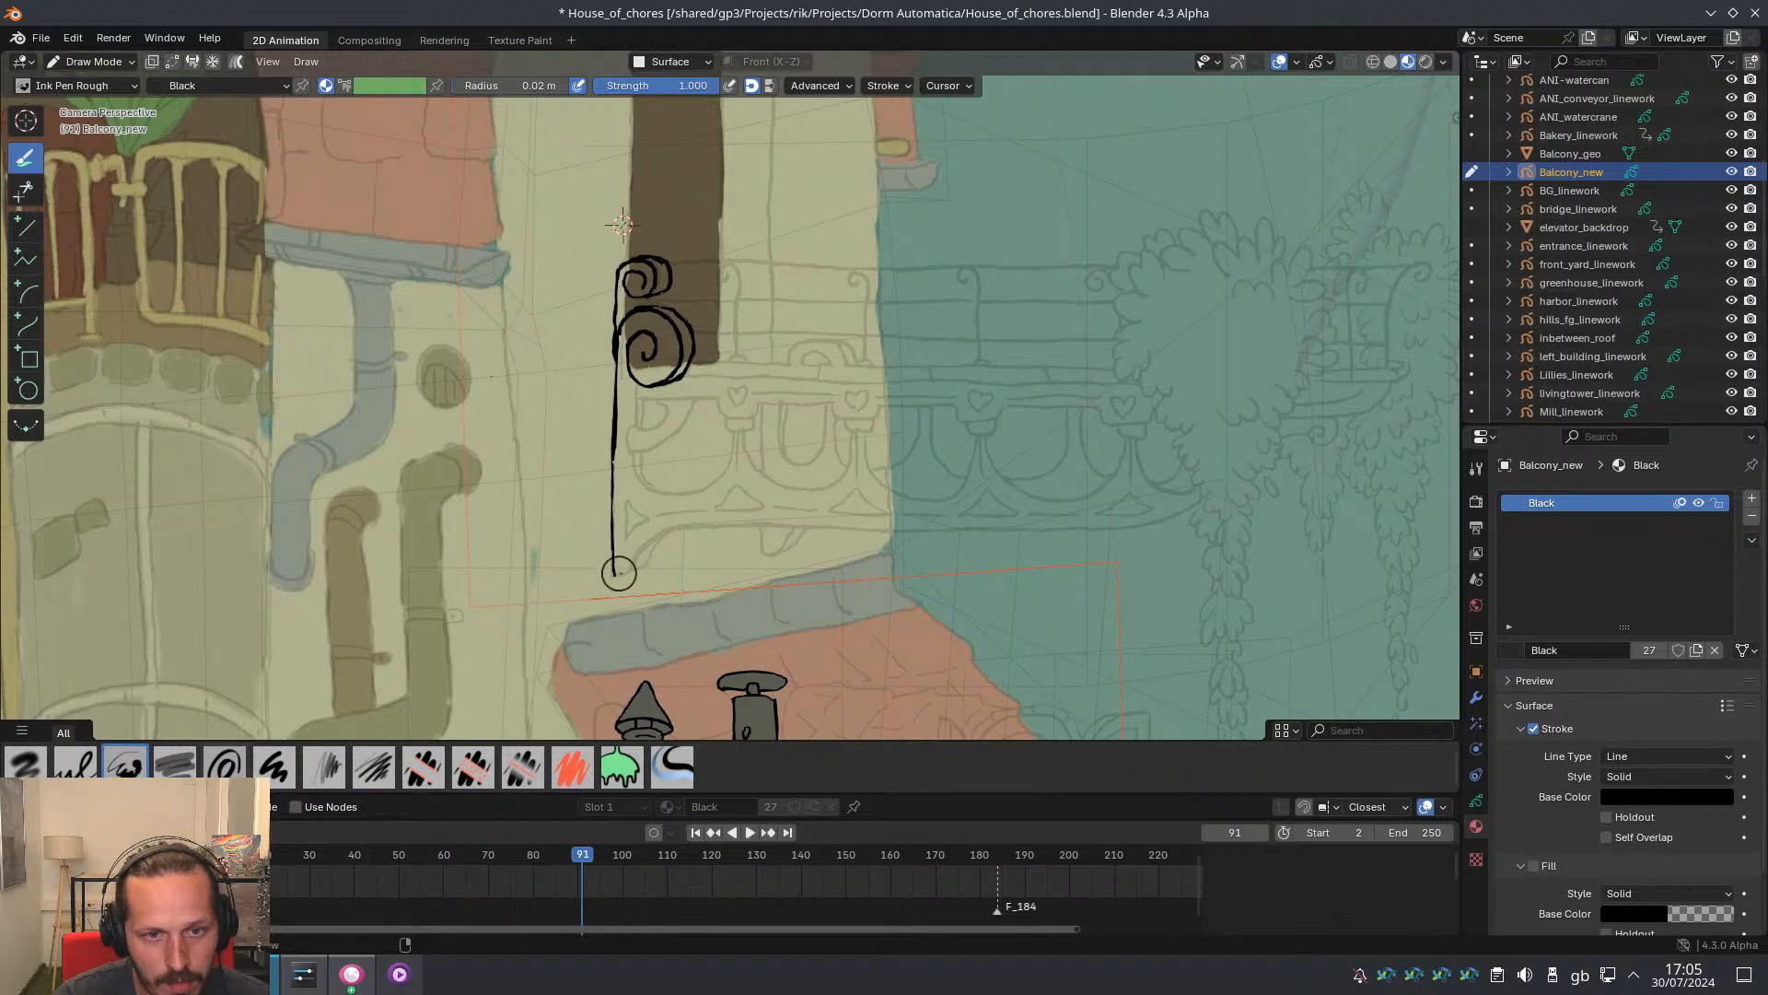
pyautogui.moveTo(920, 466); pyautogui.dragTo(750, 513, button='middle')
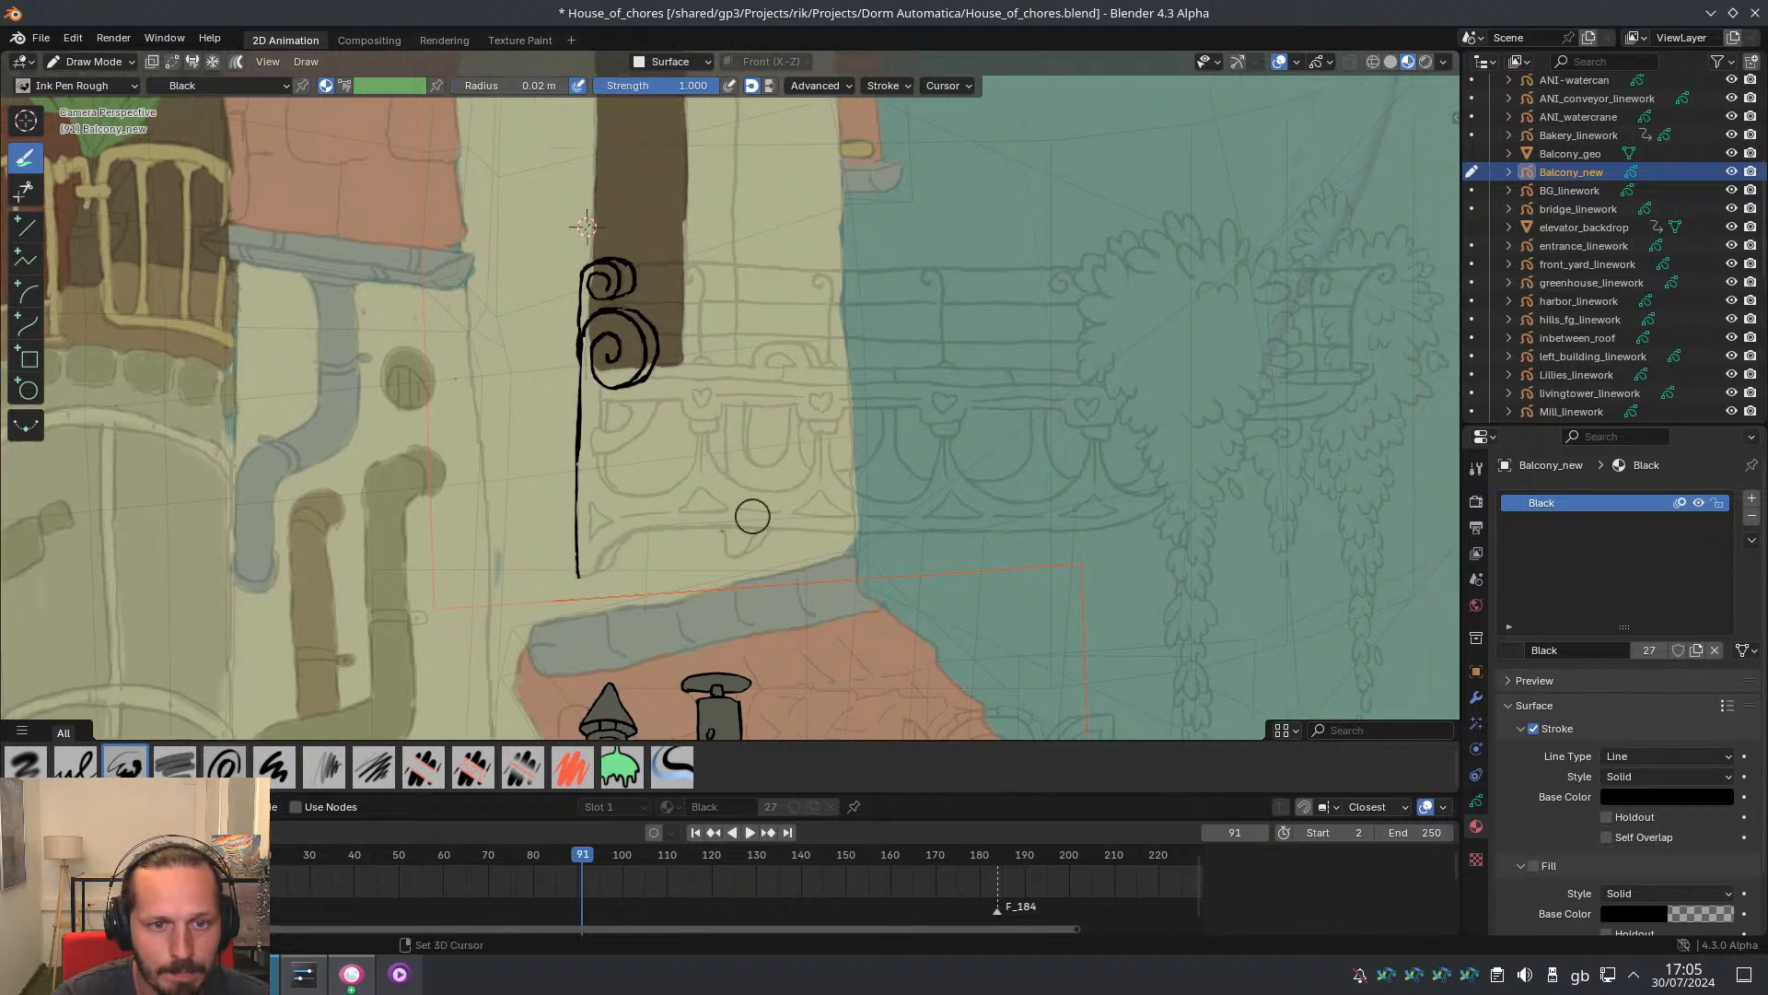
pyautogui.moveTo(577, 575); pyautogui.dragTo(599, 574)
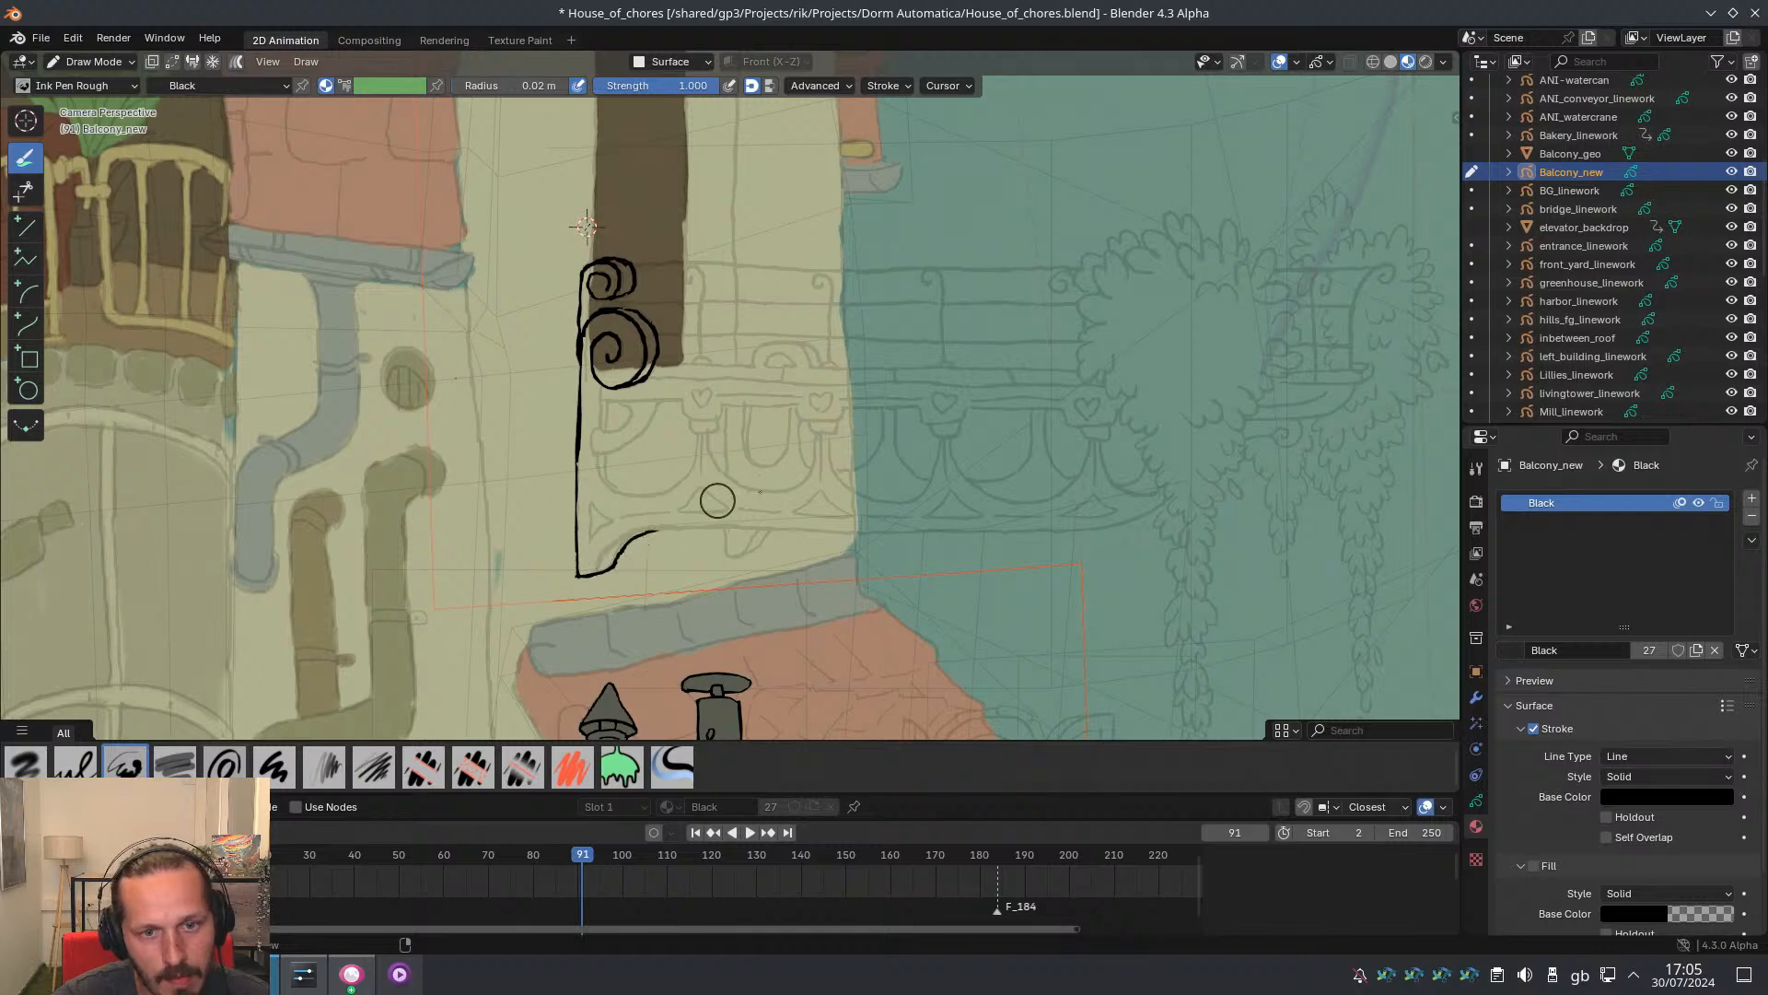
pyautogui.keyDown('shift'); pyautogui.moveTo(711, 498); pyautogui.dragTo(679, 525, button='middle'); pyautogui.keyUp('shift')
pyautogui.moveTo(520, 571); pyautogui.dragTo(626, 556)
pyautogui.moveTo(1052, 532)
pyautogui.mouseDown()
pyautogui.moveTo(969, 559)
pyautogui.moveTo(732, 562)
pyautogui.mouseUp()
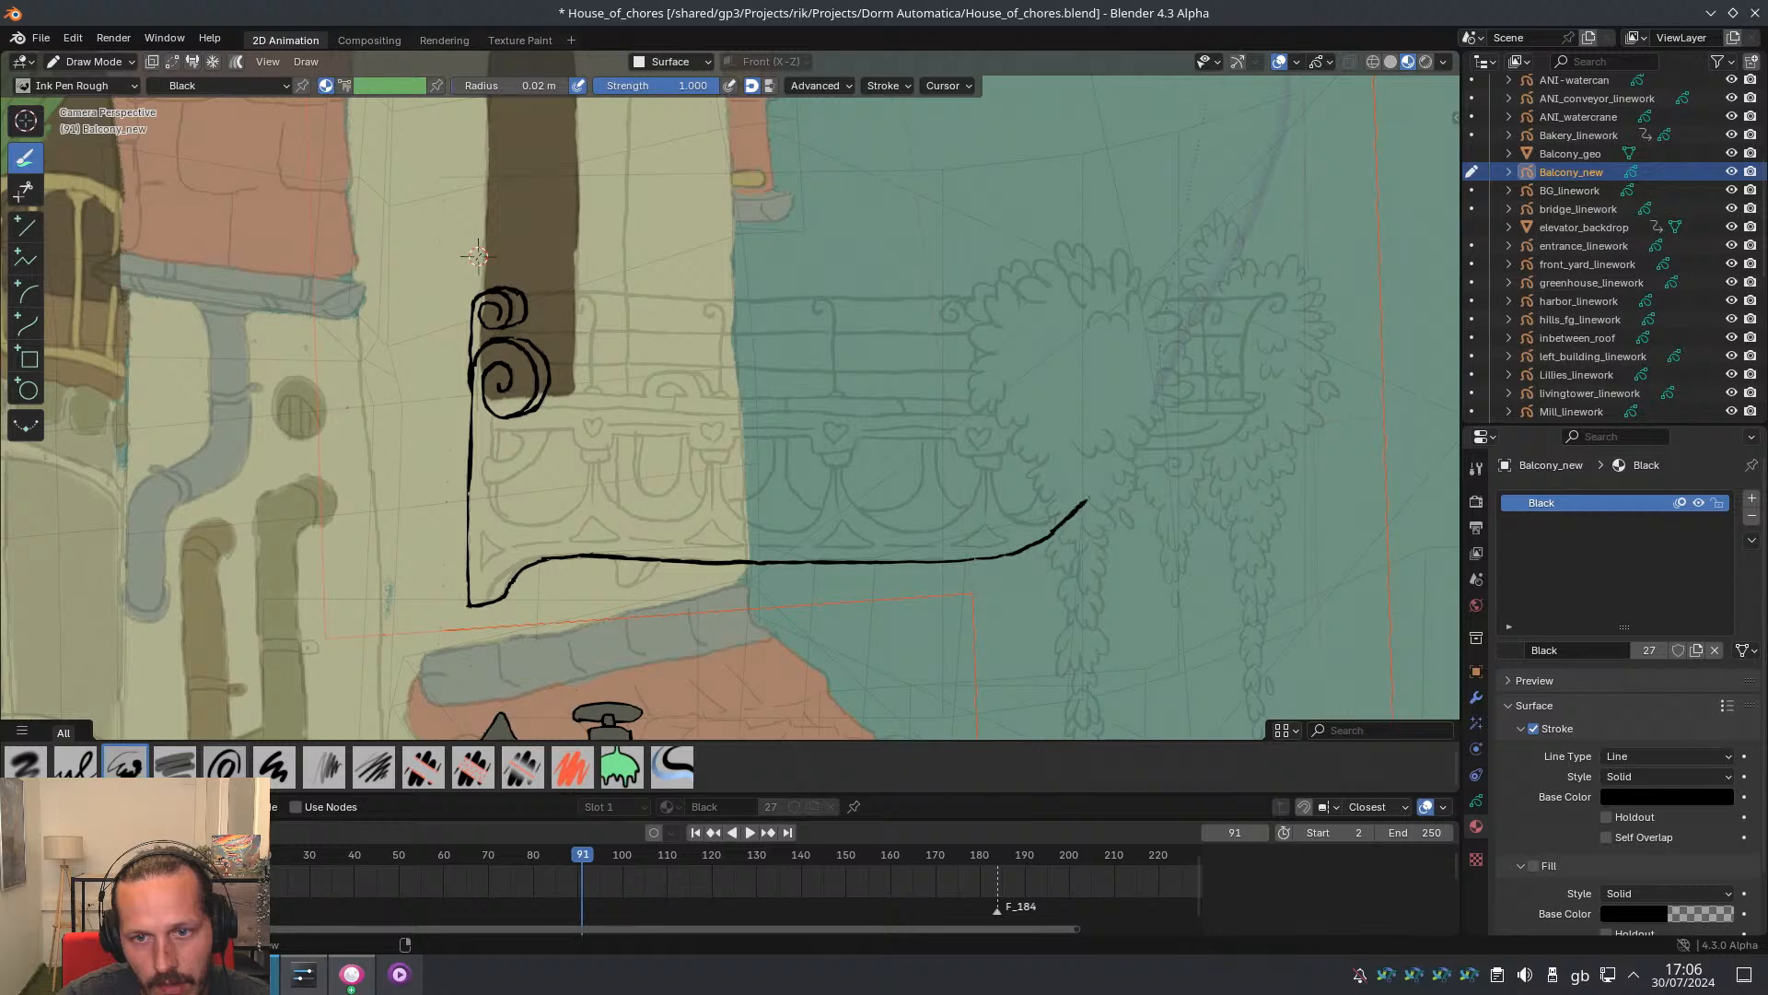
# Redraw the balcony's lower outline up to a small curl at its outer end and play the animation to check it
pyautogui.hotkey('ctrl', 'z')
pyautogui.moveTo(1046, 533)
pyautogui.mouseDown()
pyautogui.moveTo(1101, 489)
pyautogui.moveTo(1190, 466)
pyautogui.moveTo(1188, 449)
pyautogui.mouseUp()
pyautogui.hotkey('ctrl', 'z')
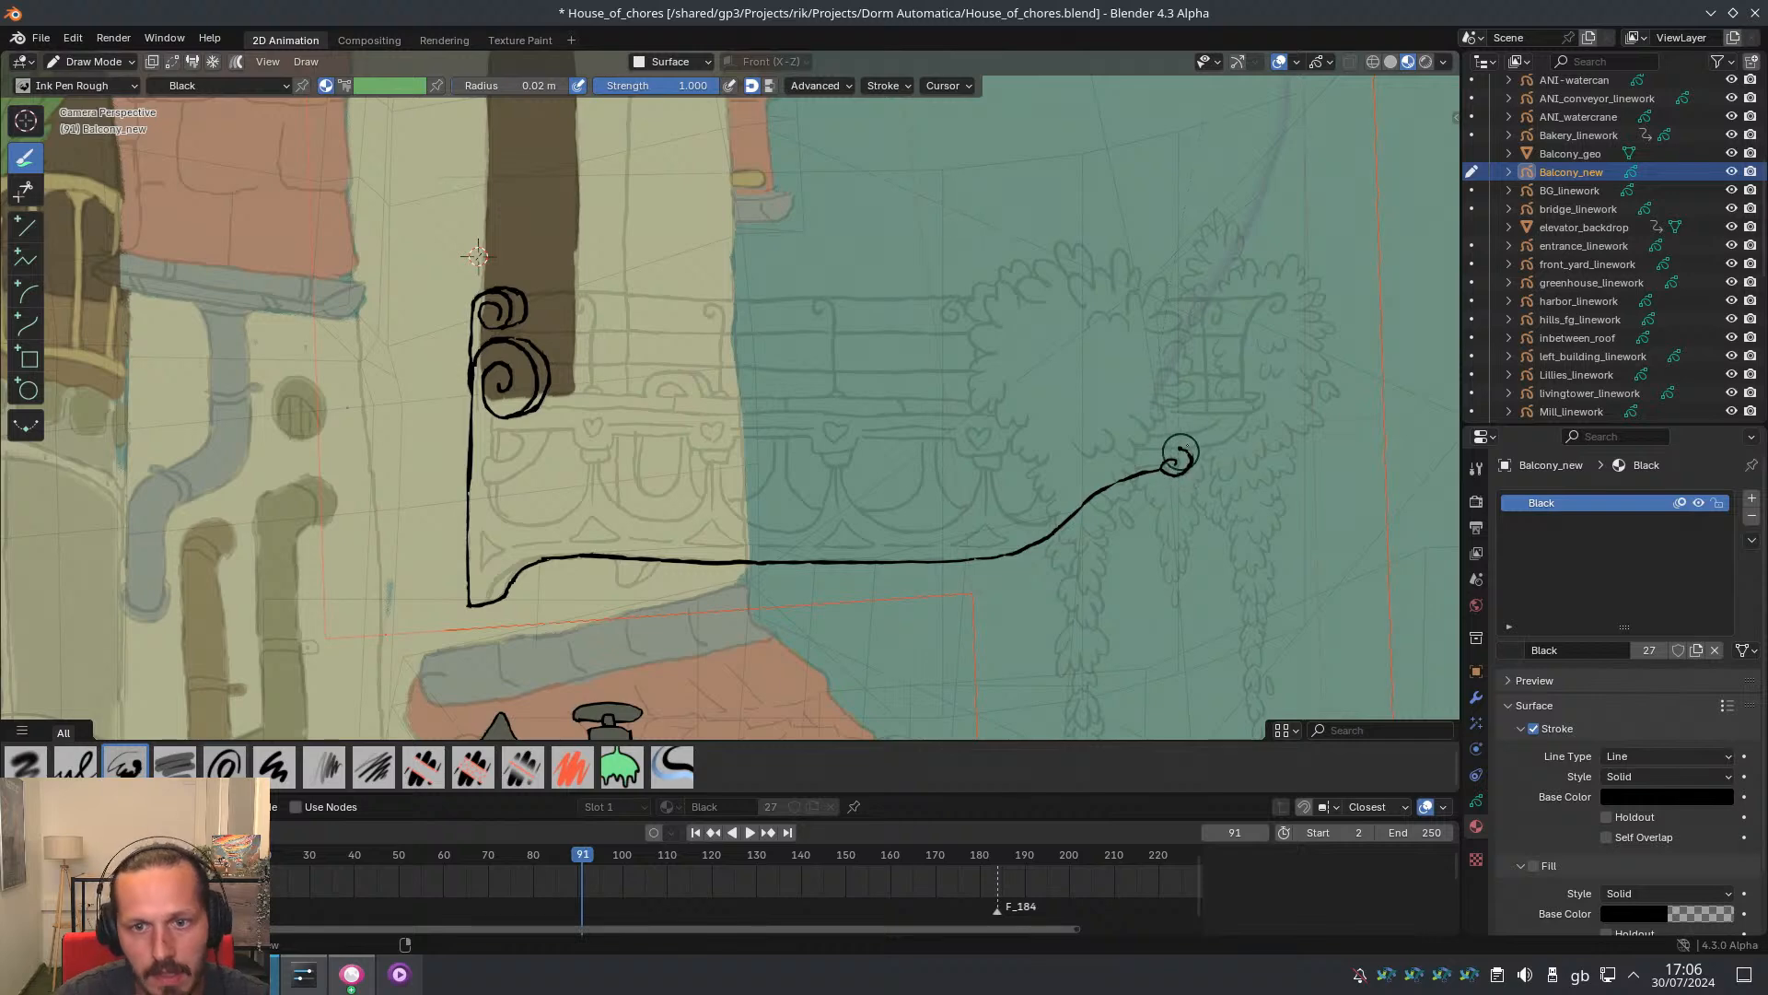
pyautogui.press('space')
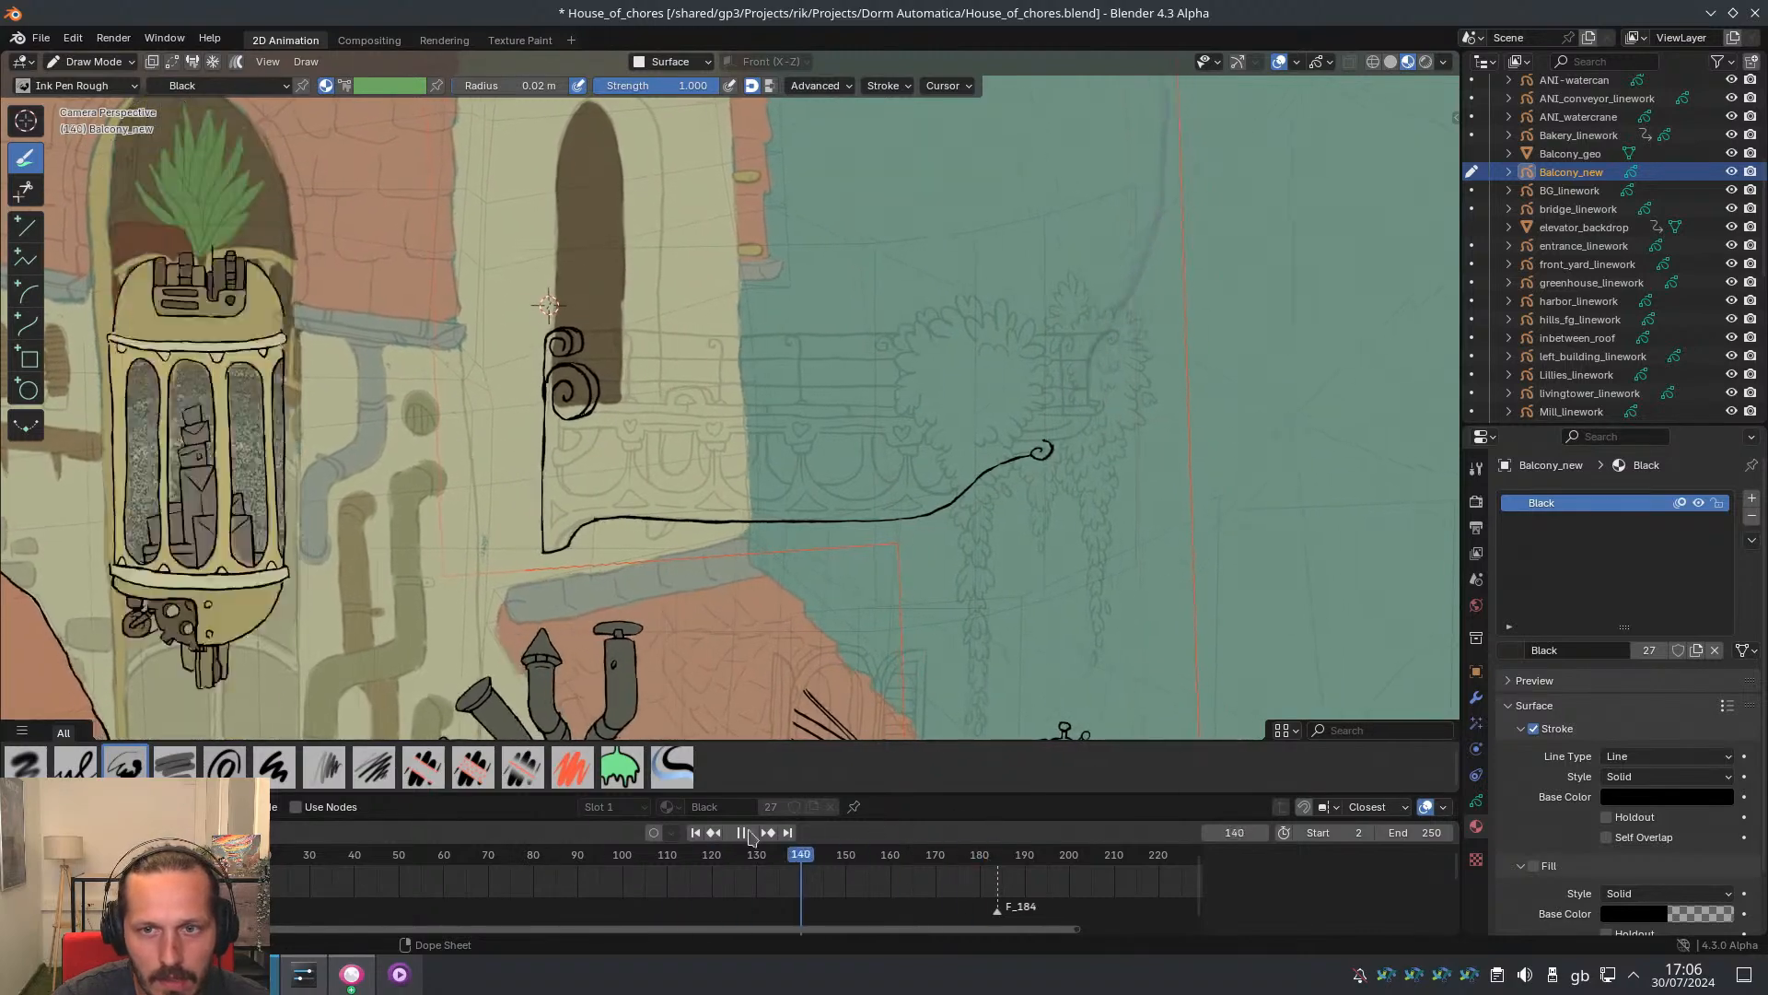
pyautogui.press('space')
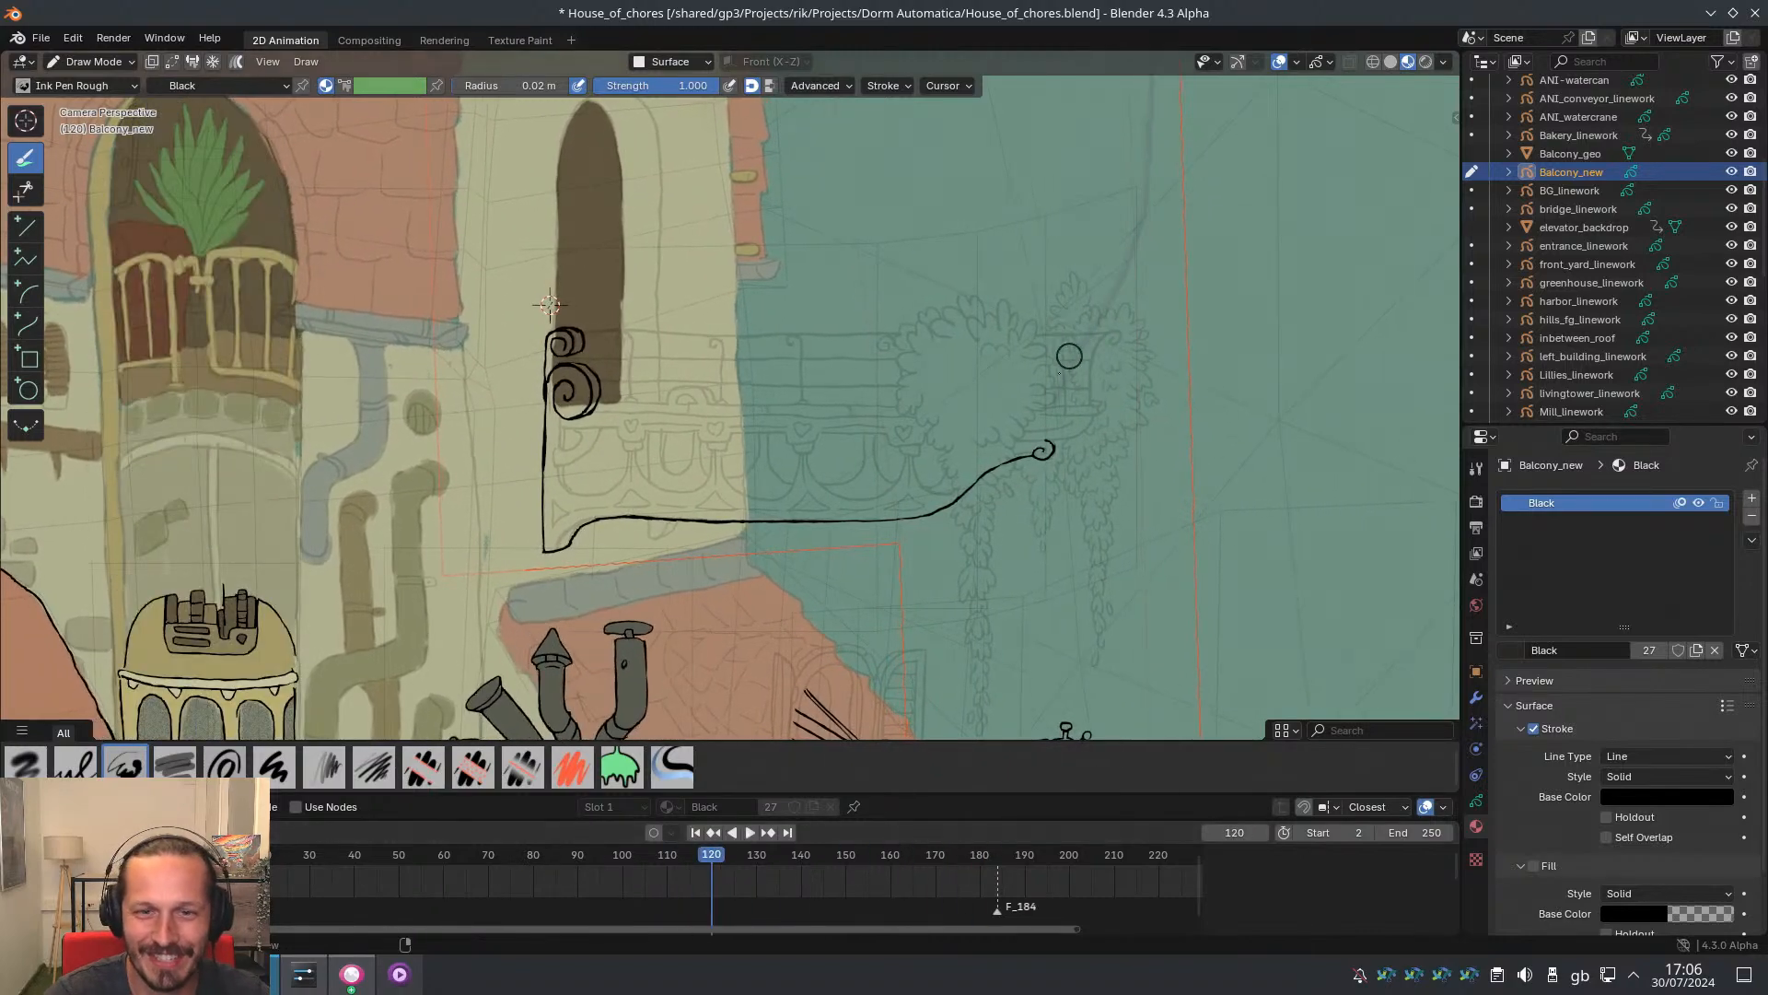
# Erase all the inked balcony strokes, including the scrolls, and switch to Object Mode
pyautogui.keyDown('ctrl'); pyautogui.moveTo(1046, 461); pyautogui.dragTo(1041, 434); pyautogui.keyUp('ctrl')
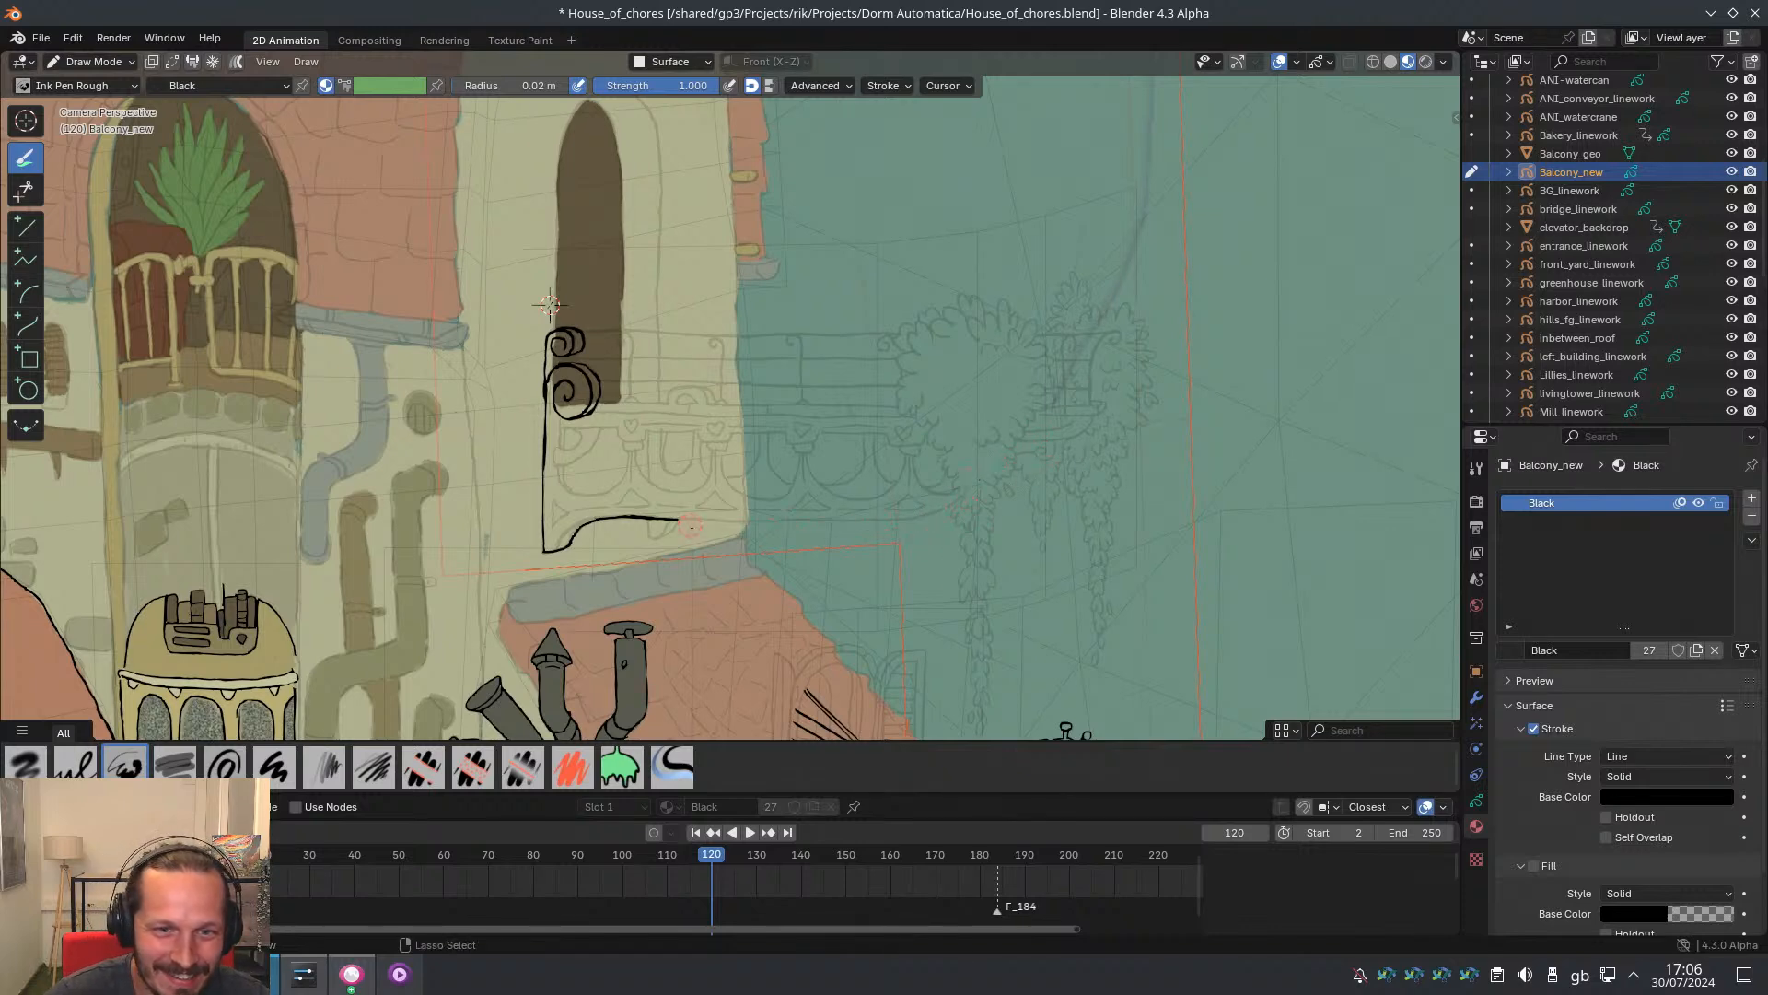
pyautogui.keyDown('ctrl'); pyautogui.moveTo(553, 470); pyautogui.dragTo(553, 461); pyautogui.keyUp('ctrl')
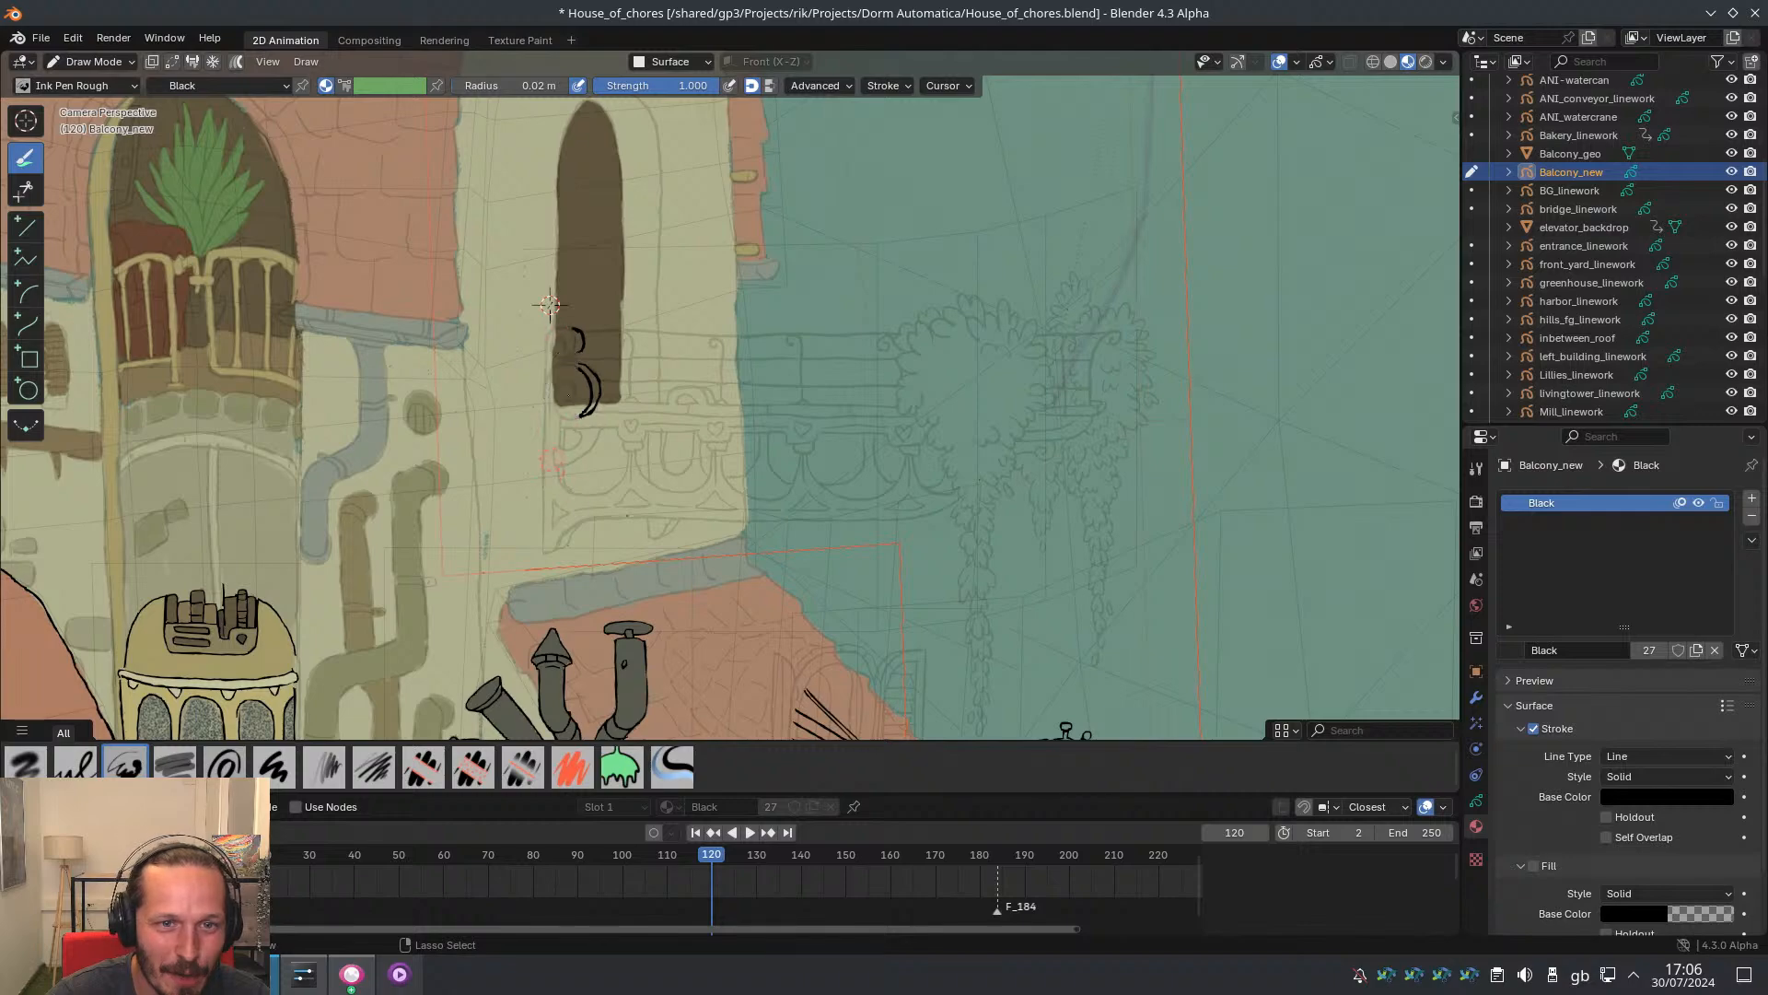
pyautogui.hotkey('ctrl', 'Tab')
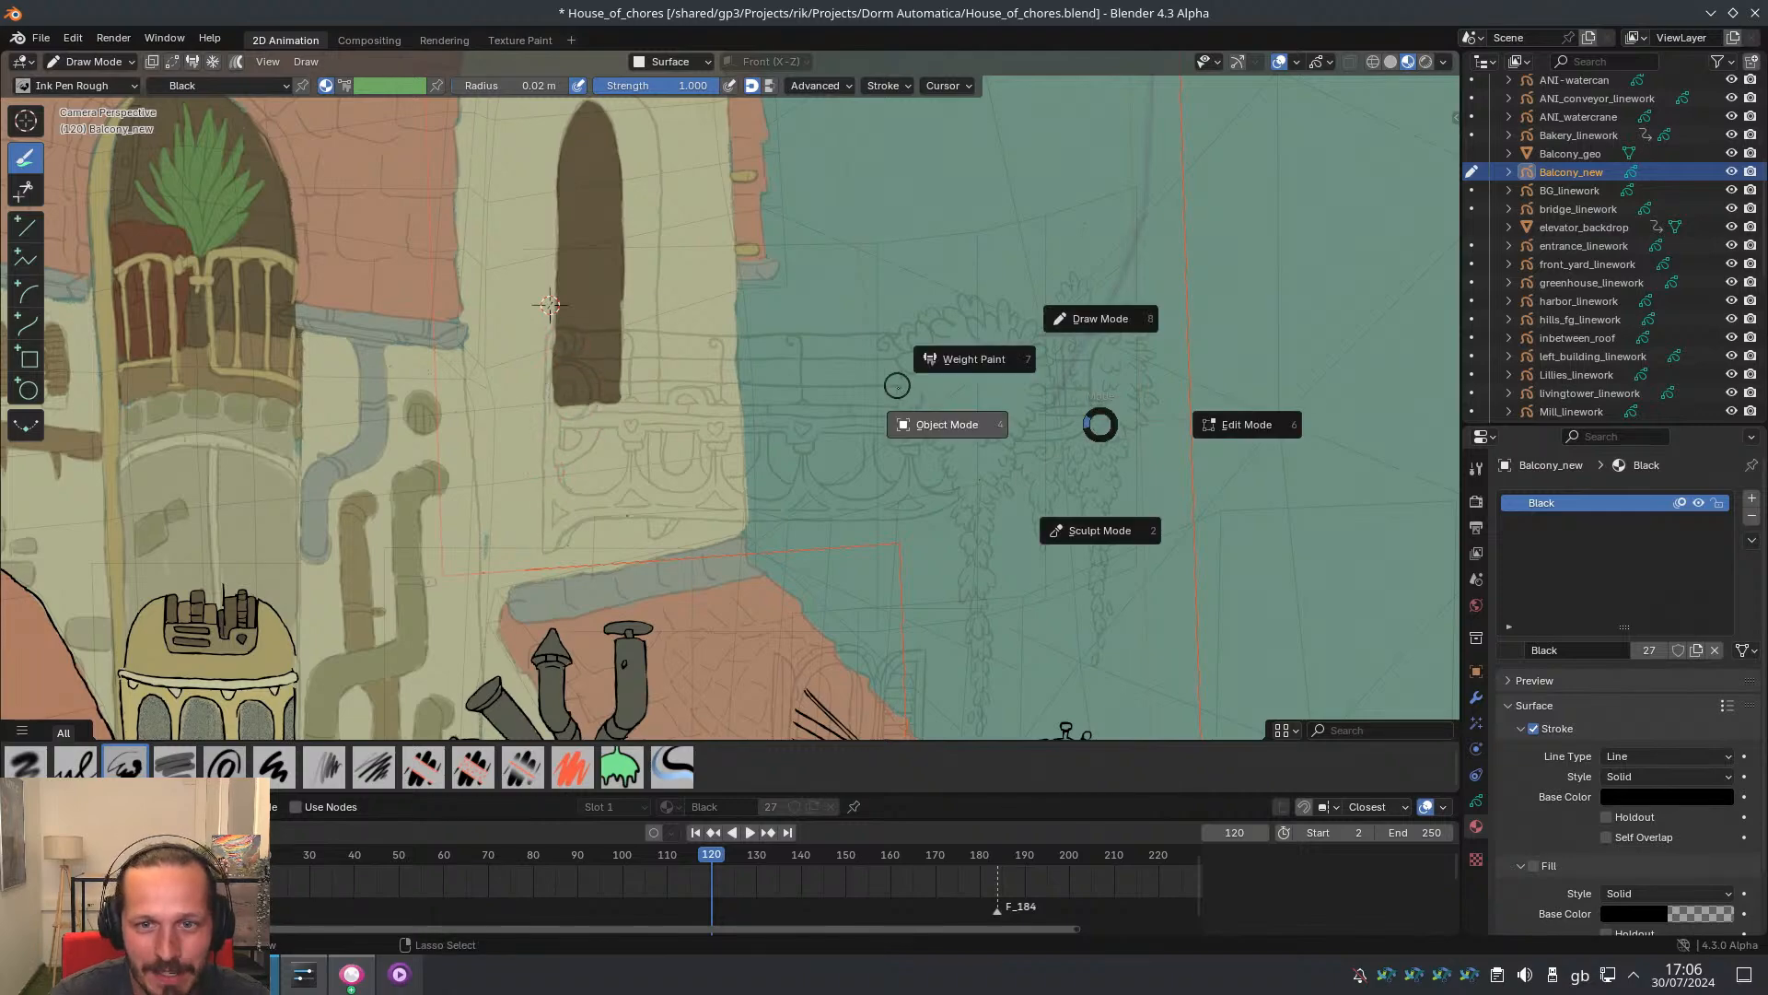
pyautogui.click(896, 384)
# Hide Balcony_new to select the Balcony_geo surface from outside the camera view, and make Balcony_new visible again
pyautogui.moveTo(1080, 331); pyautogui.dragTo(988, 414, button='middle')
pyautogui.scroll(2, 988, 414)
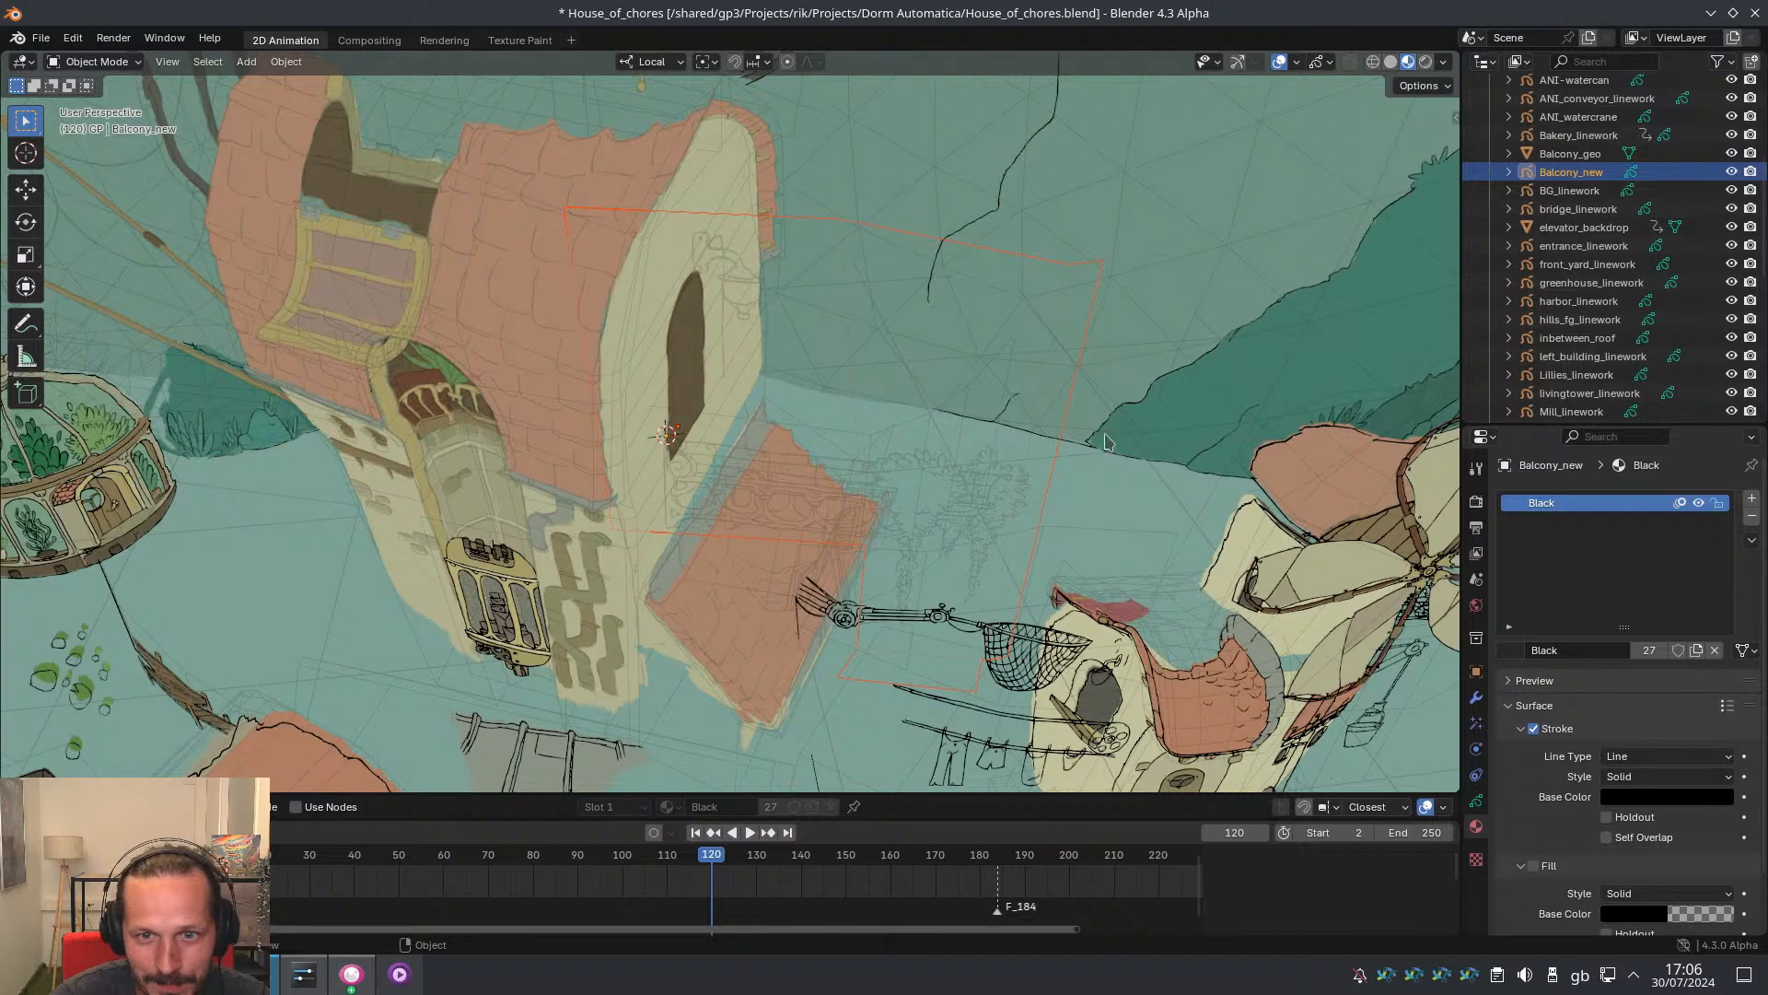
pyautogui.moveTo(937, 374); pyautogui.dragTo(1008, 394, button='middle')
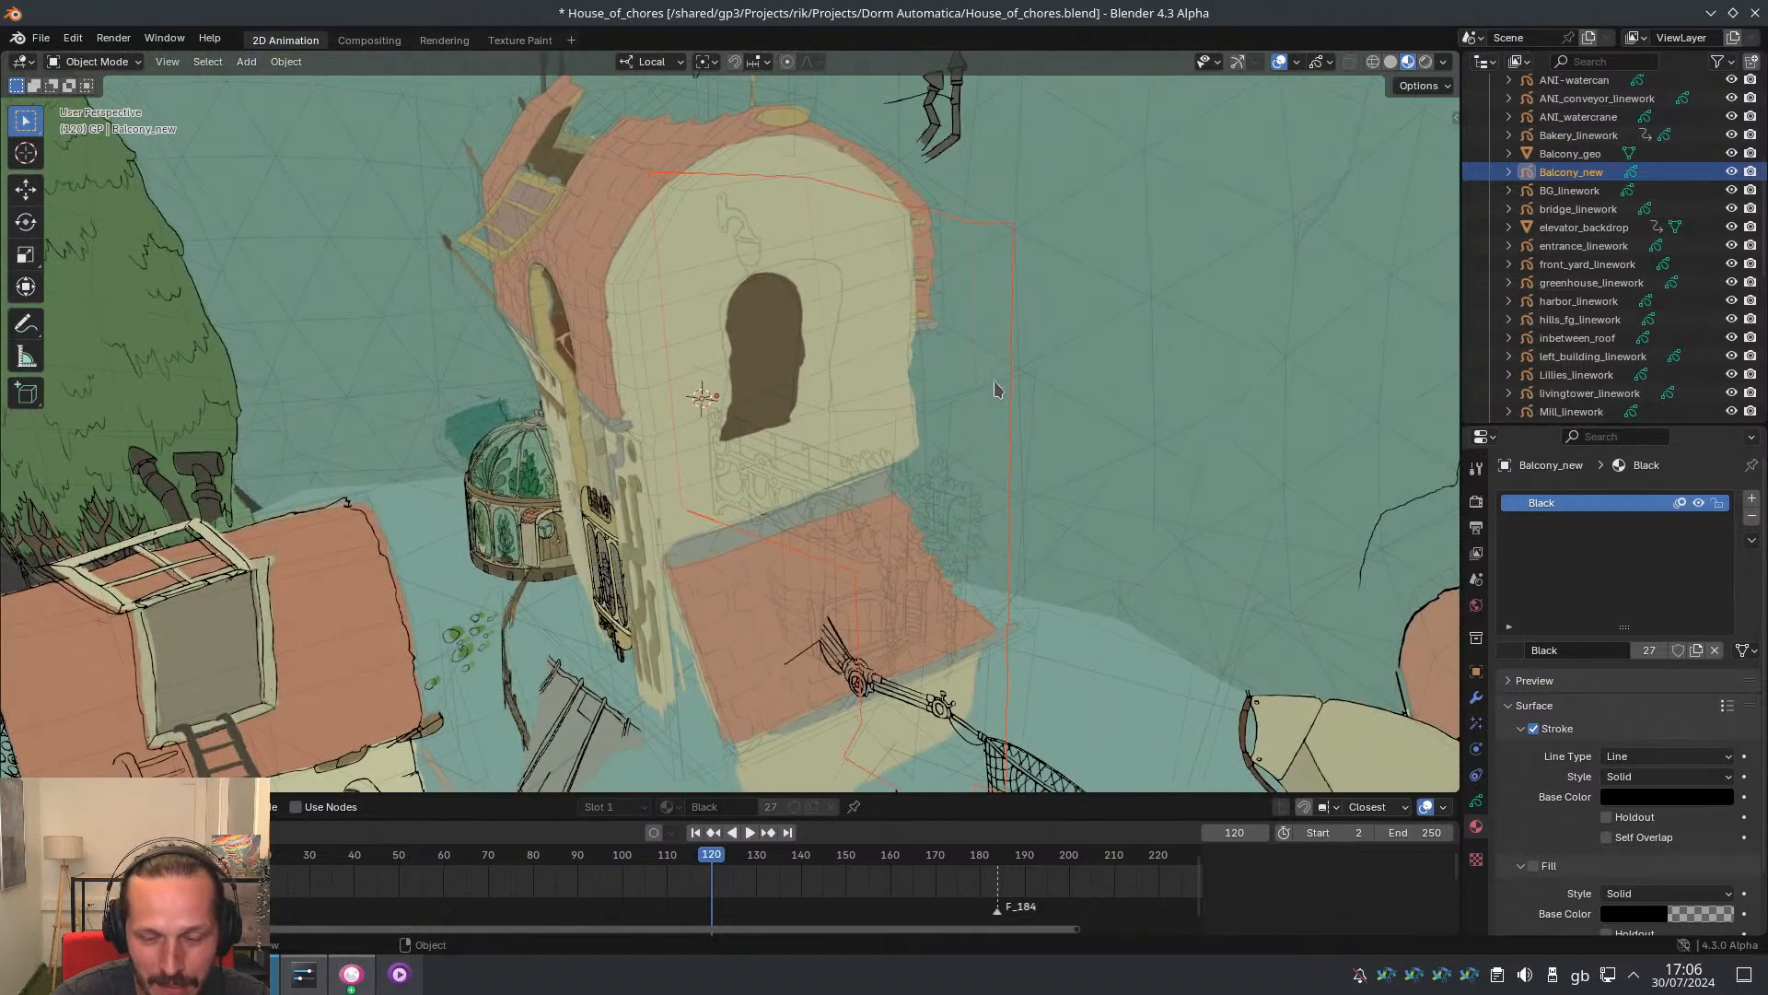
pyautogui.press('h')
pyautogui.click(947, 396)
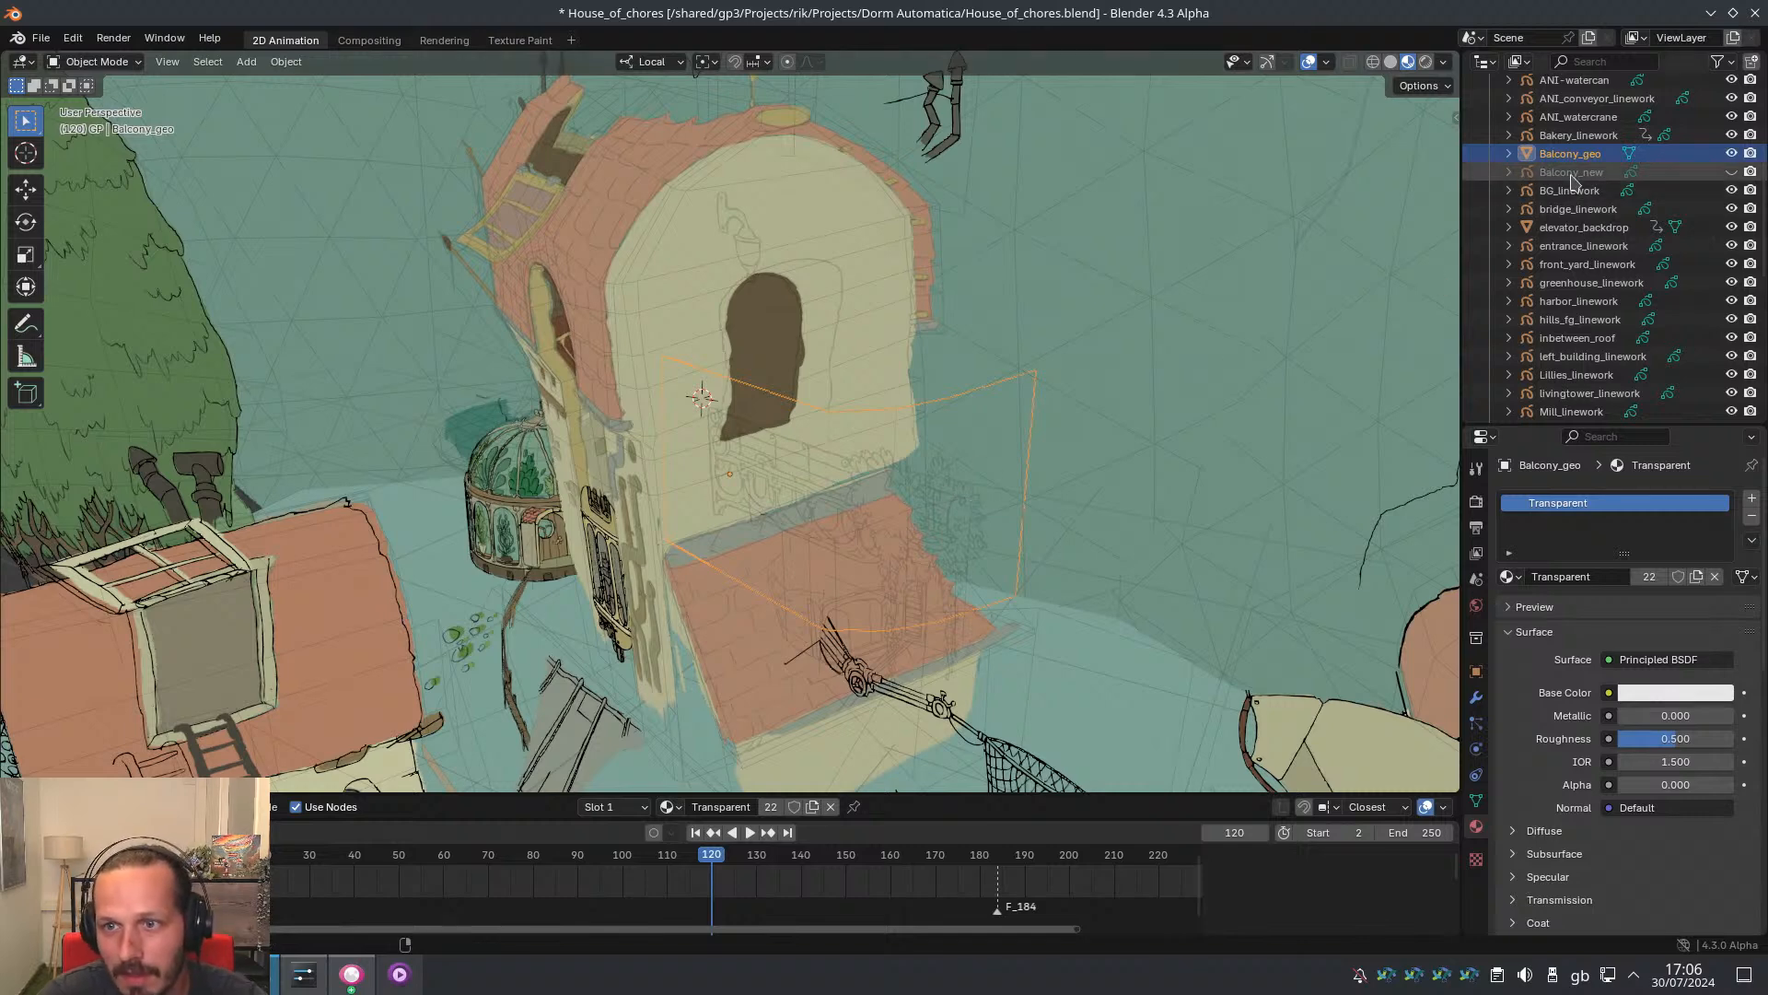
pyautogui.click(1731, 172)
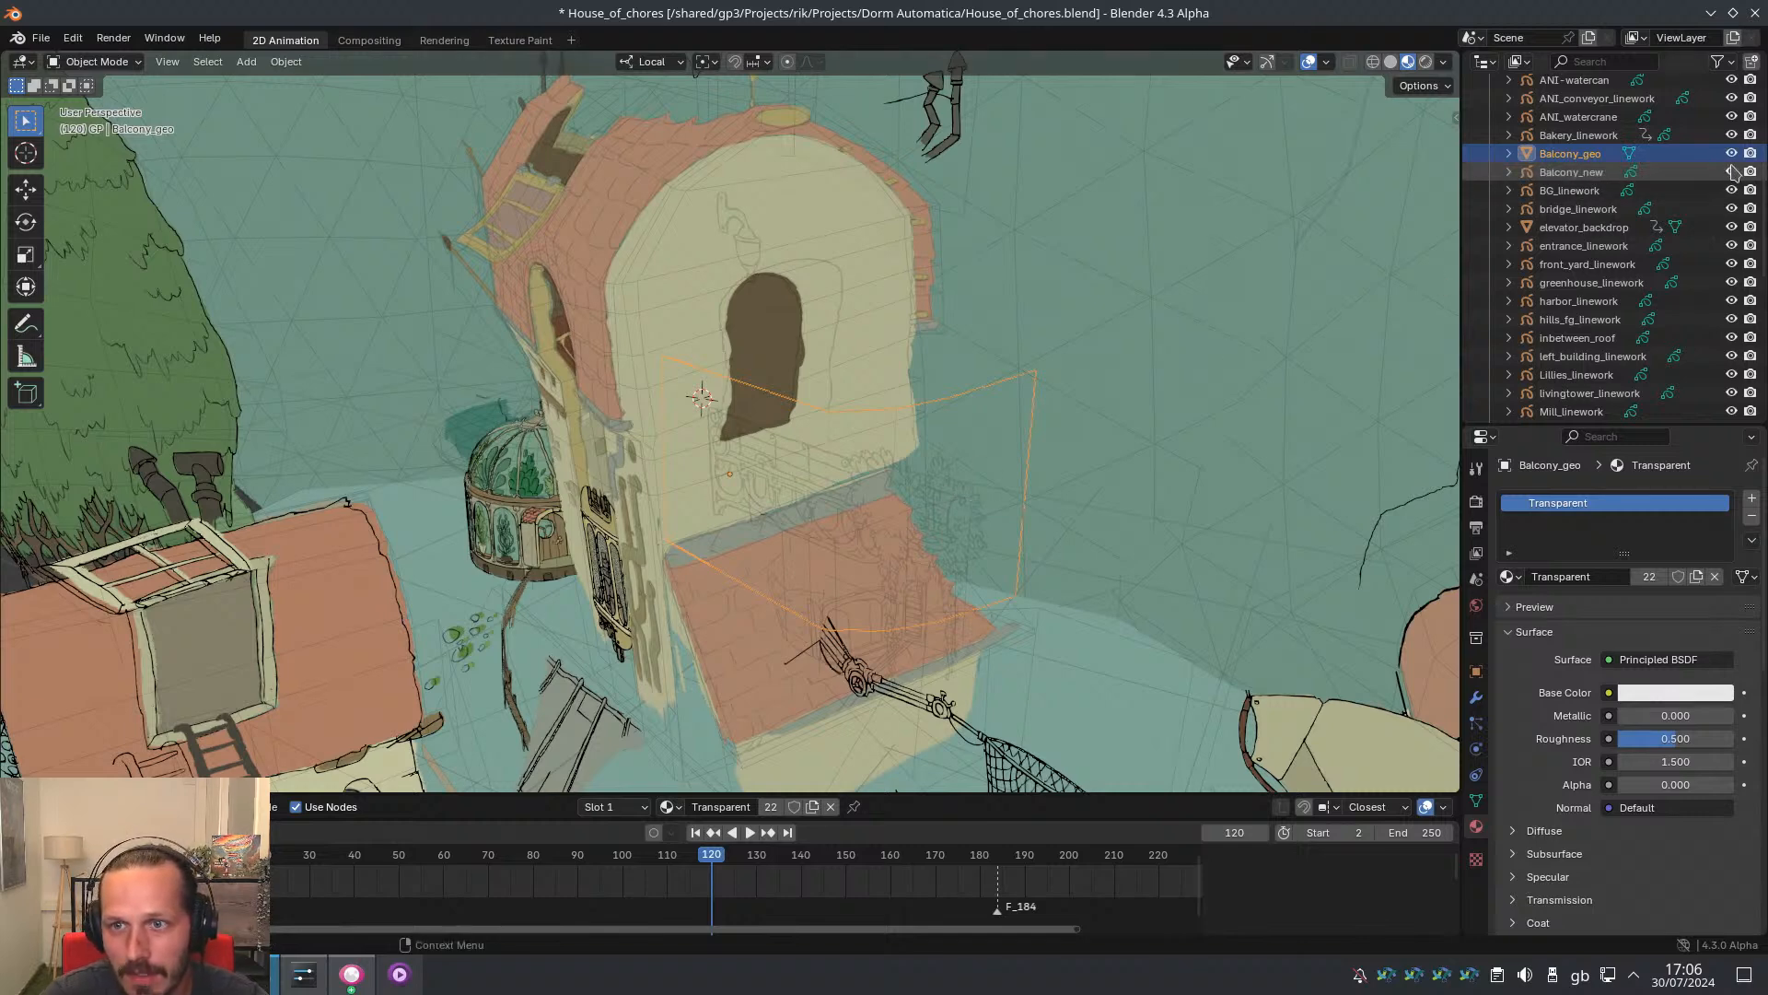
# Select Balcony_geo together with Balcony_new as the active object, and enter Draw Mode in the camera view
pyautogui.click(1575, 172)
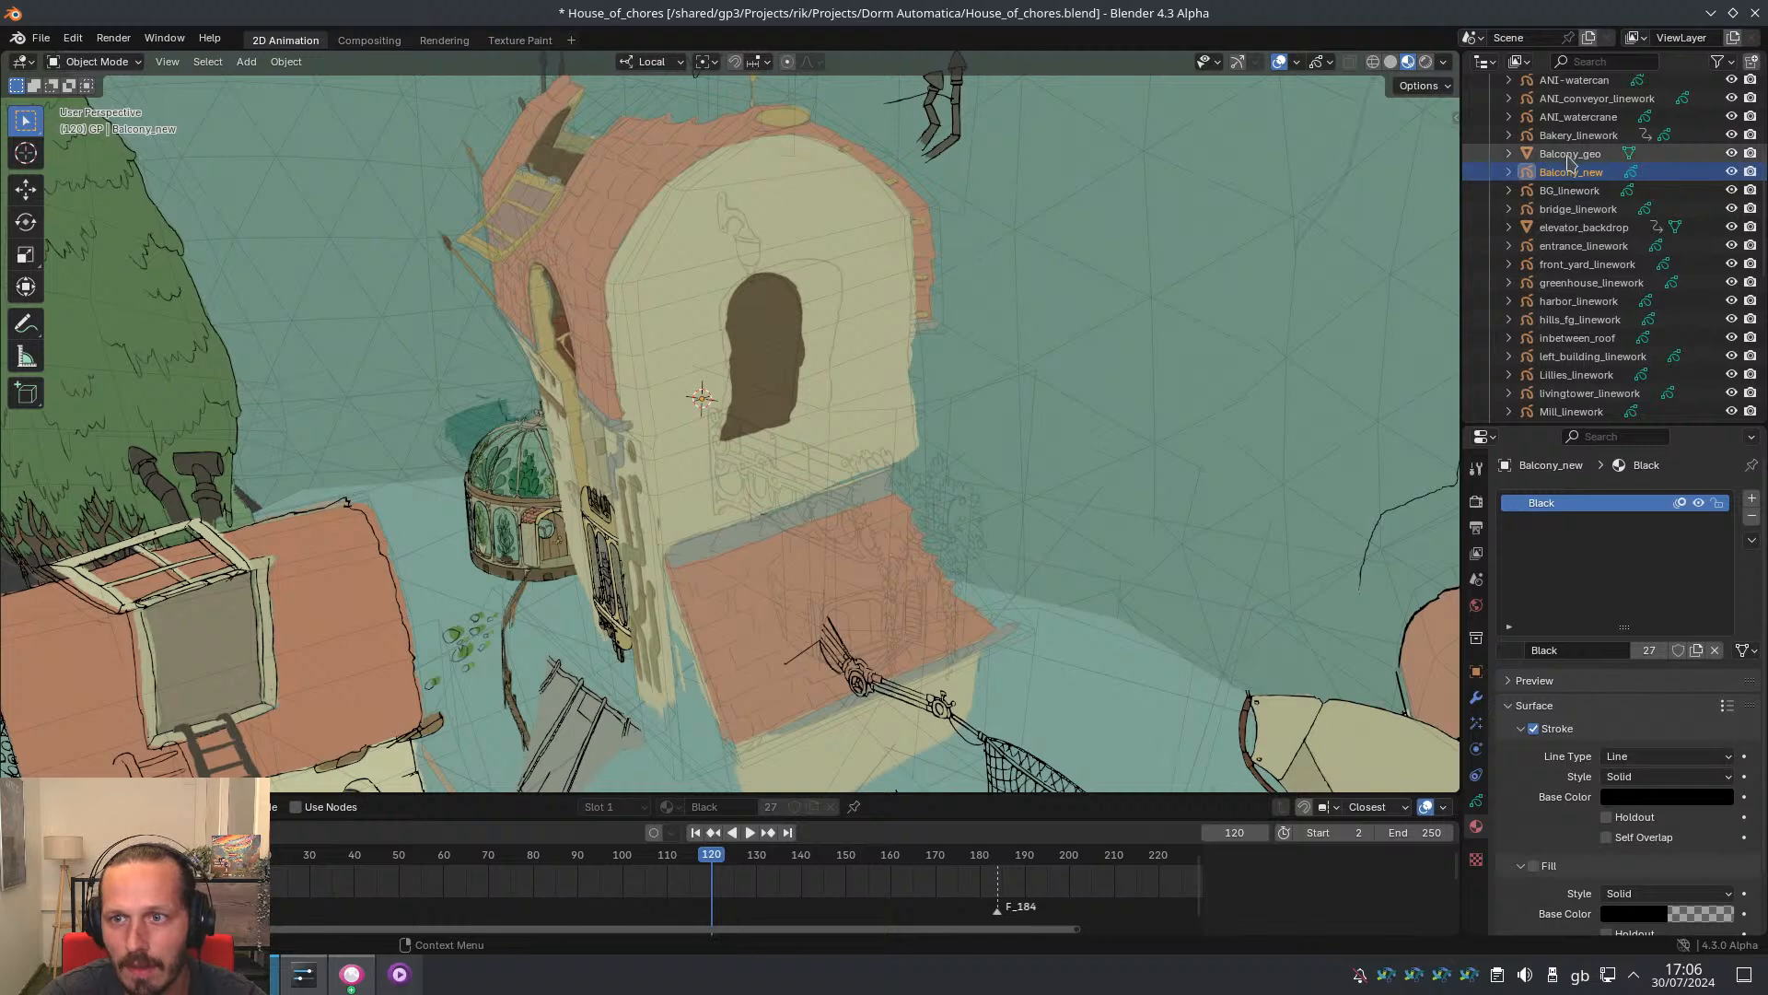
pyautogui.click(1568, 158)
pyautogui.keyDown('ctrl'); pyautogui.click(1562, 174); pyautogui.keyUp('ctrl')
pyautogui.hotkey('ctrl', 'Tab')
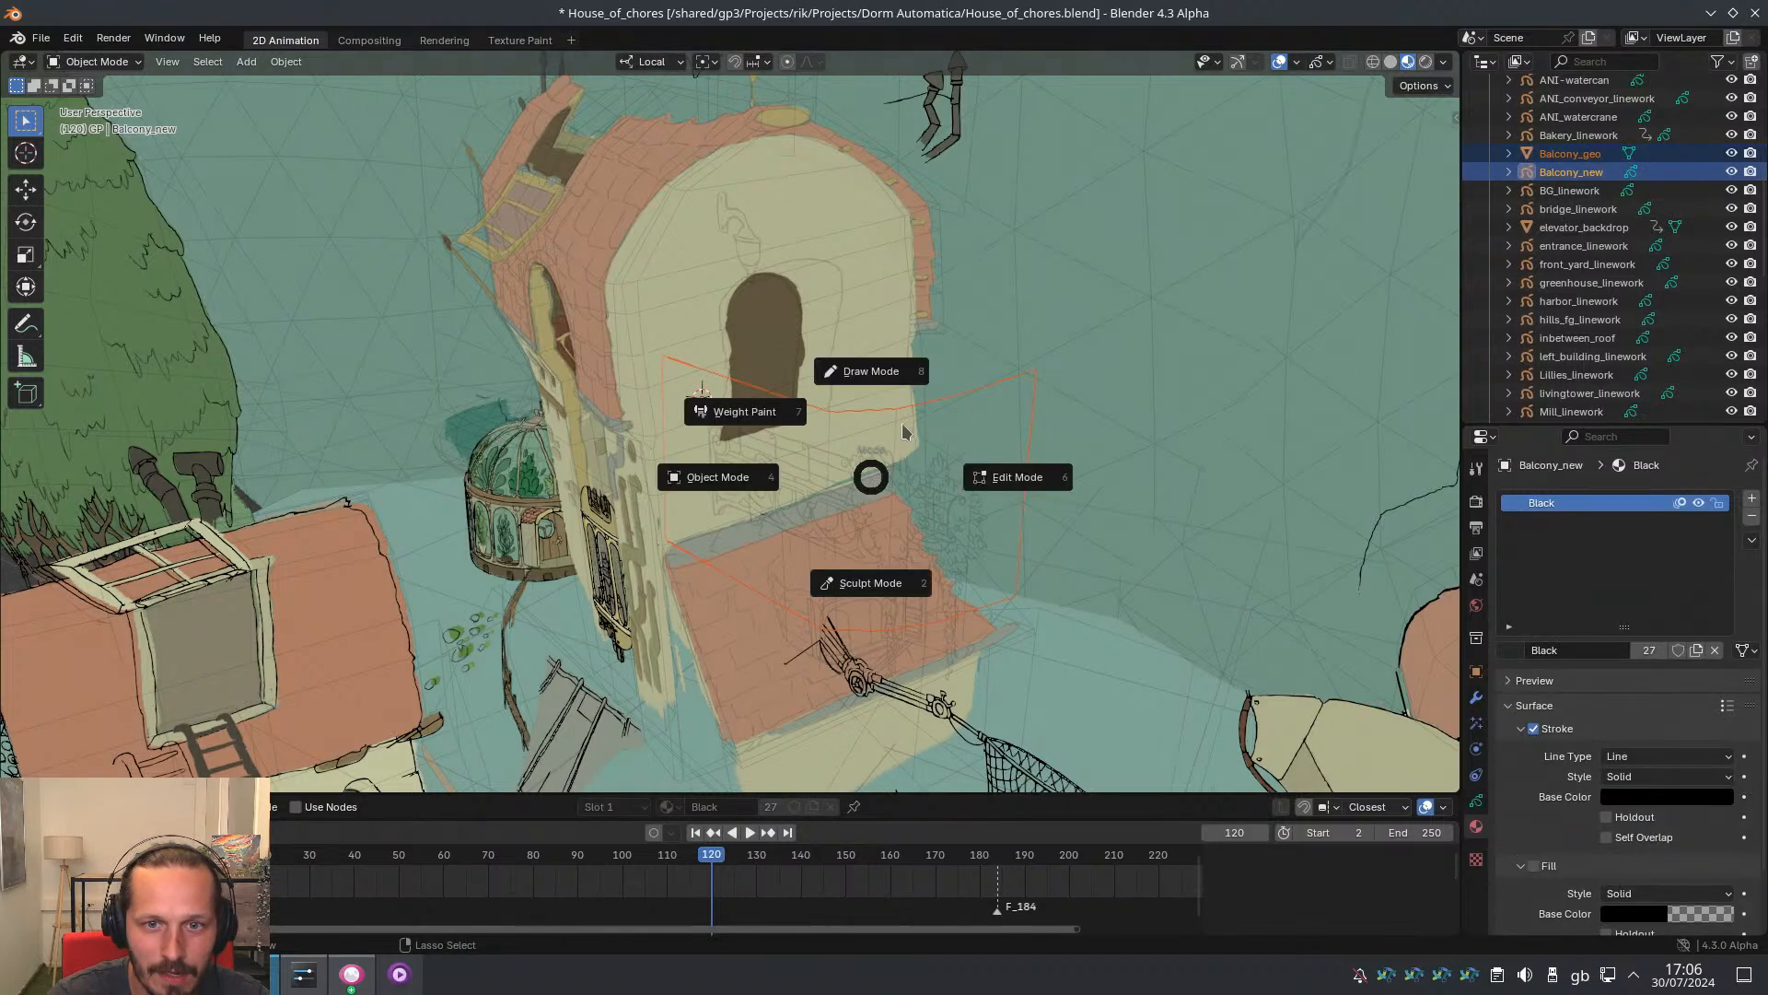
pyautogui.click(909, 377)
pyautogui.press('KP_0')
pyautogui.press('KP_Decimal')
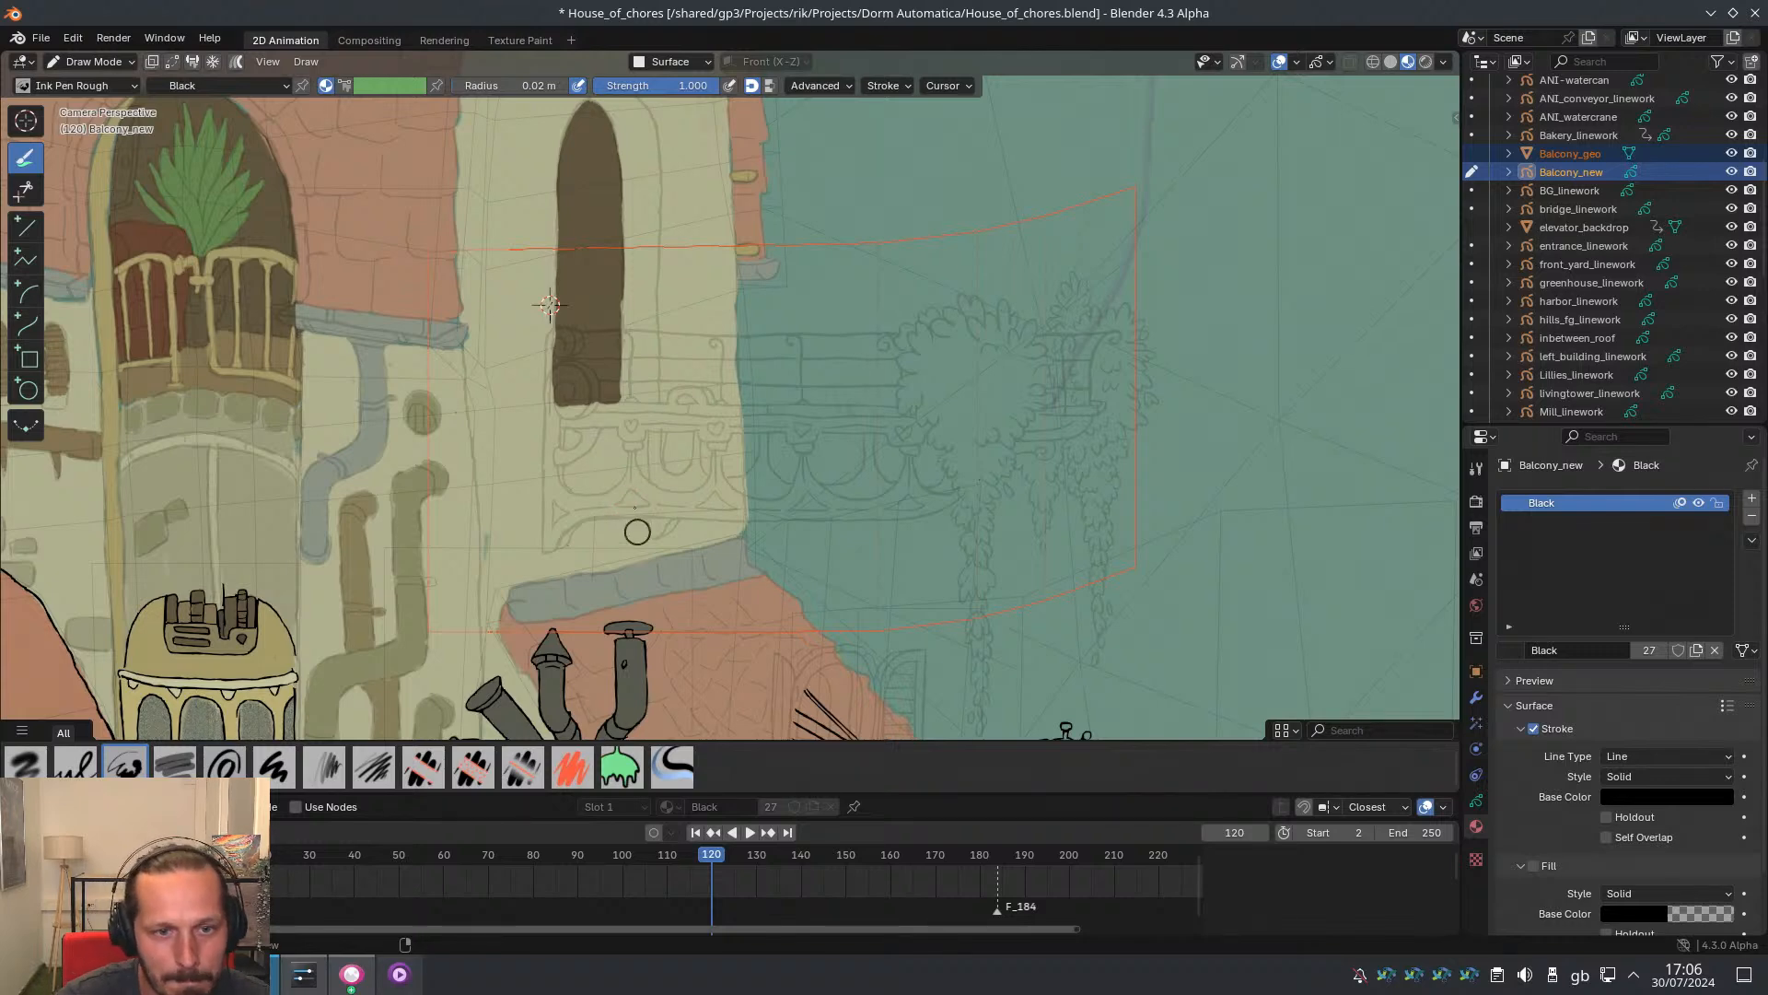
# Ink the balcony's vertical wall-side edge over the sketch with the Ink Pen Rough brush in Black
pyautogui.scroll(2, 637, 532)
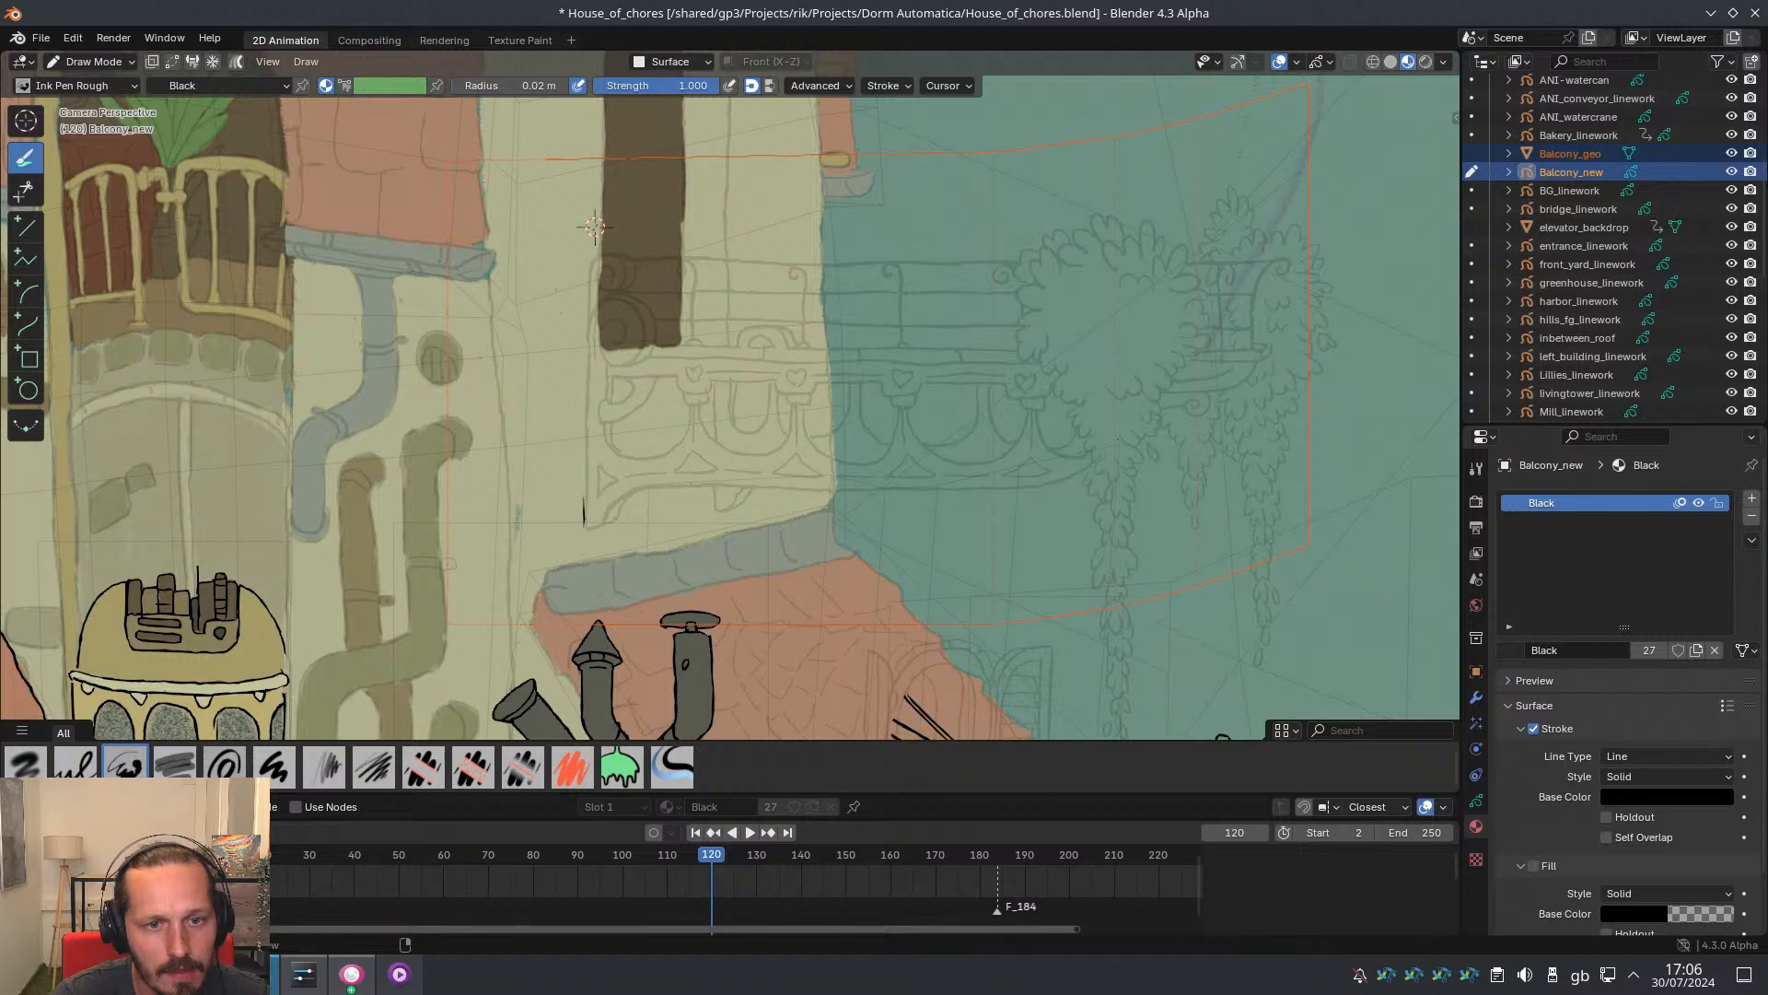
pyautogui.moveTo(584, 525); pyautogui.dragTo(582, 446)
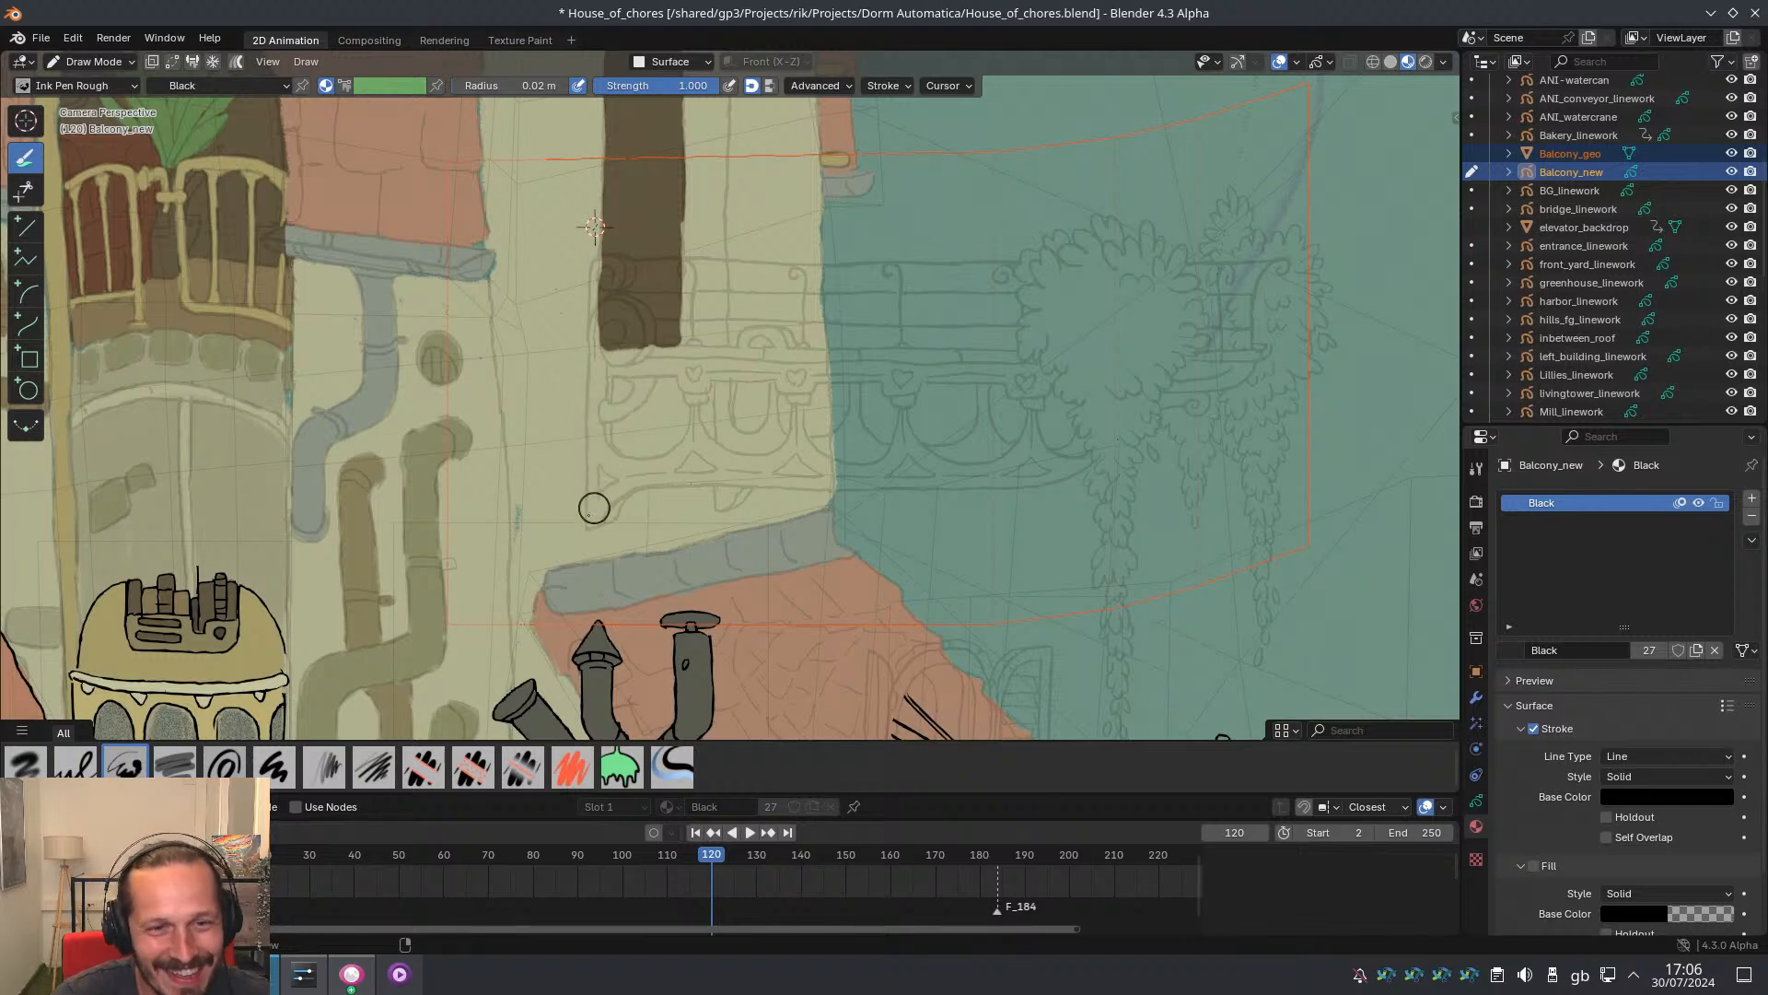
pyautogui.moveTo(584, 530); pyautogui.dragTo(586, 371)
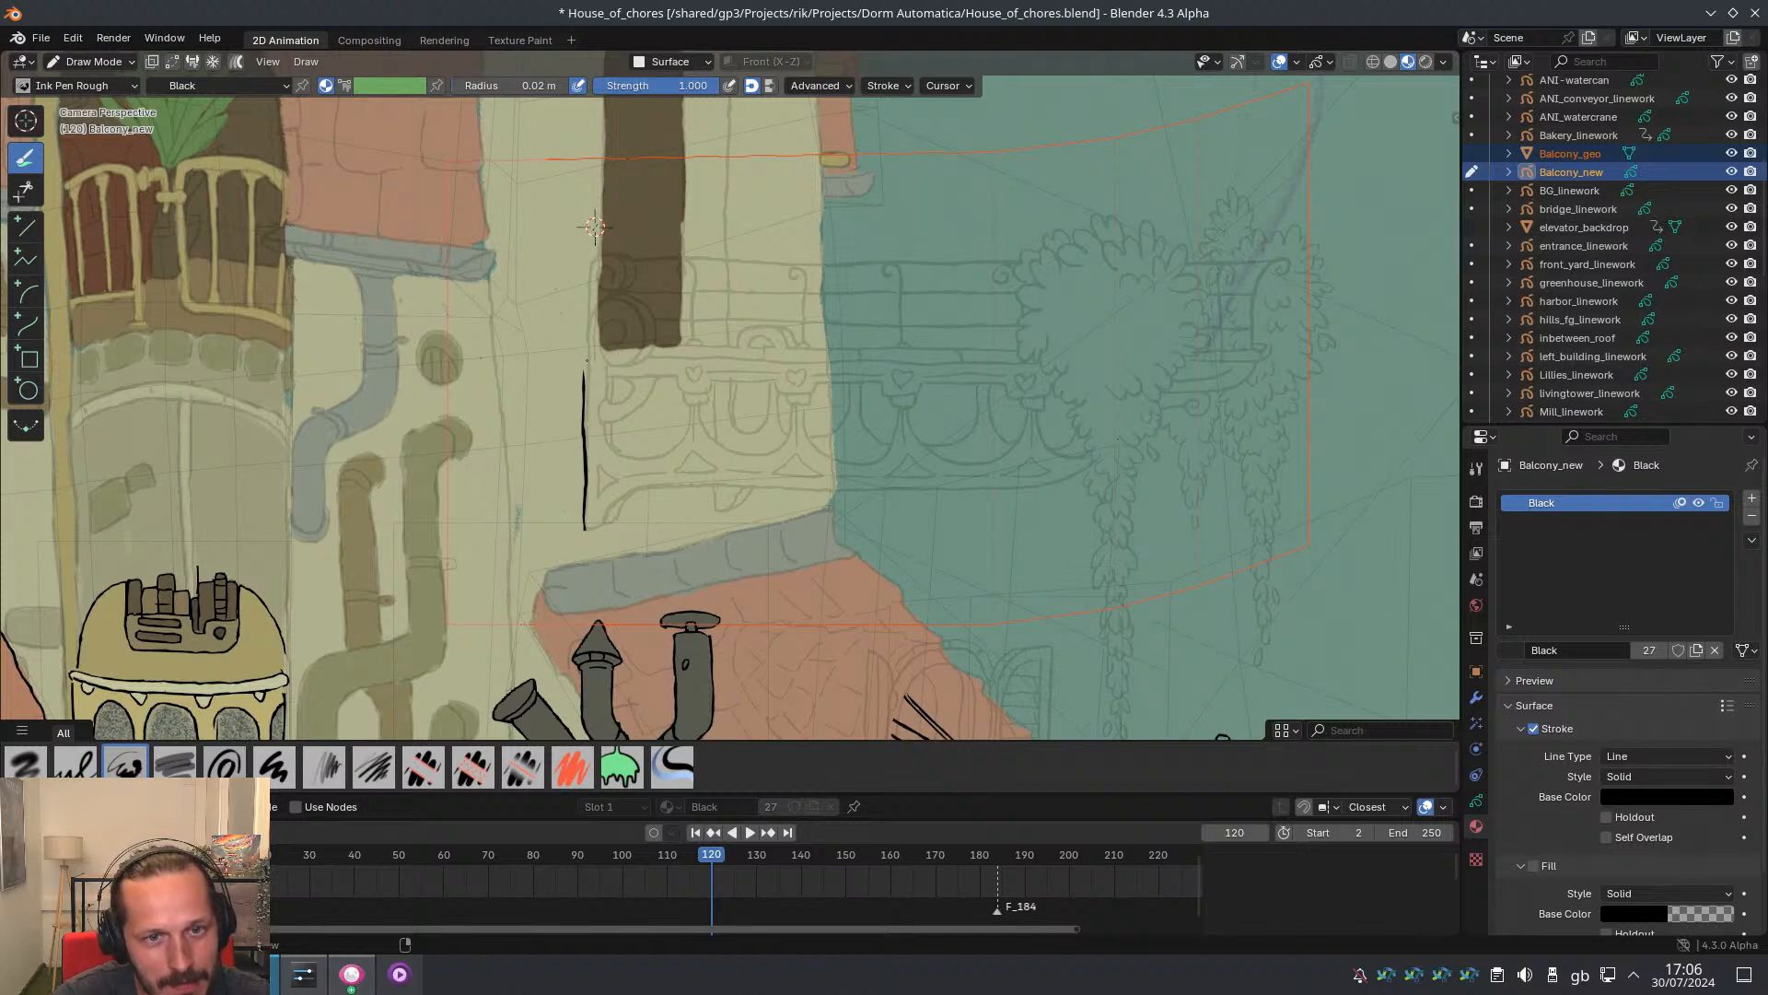
pyautogui.hotkey('ctrl', 'z')
# Ink a large spiral scroll with a smaller one above it at the top of the vertical edge
pyautogui.moveTo(586, 440); pyautogui.dragTo(601, 305)
pyautogui.hotkey('ctrl', 'z')
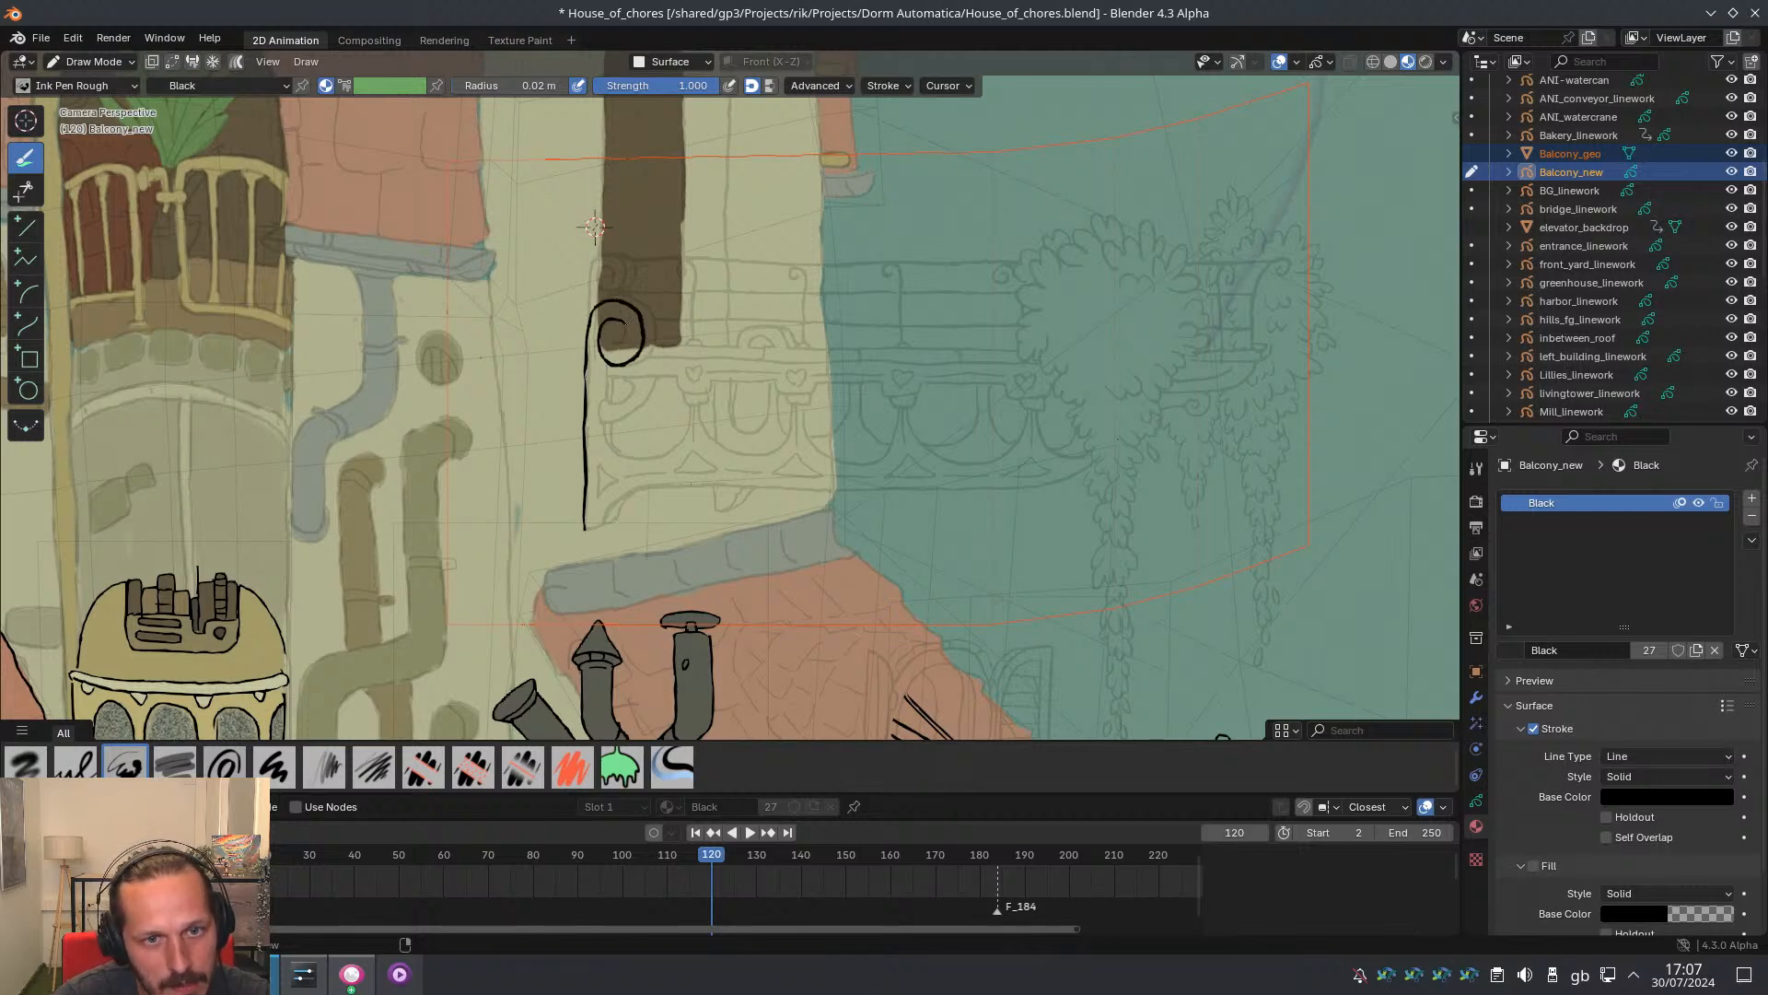
pyautogui.moveTo(615, 341)
pyautogui.mouseDown()
pyautogui.moveTo(642, 354)
pyautogui.moveTo(638, 302)
pyautogui.mouseUp()
pyautogui.hotkey('ctrl', 'z')
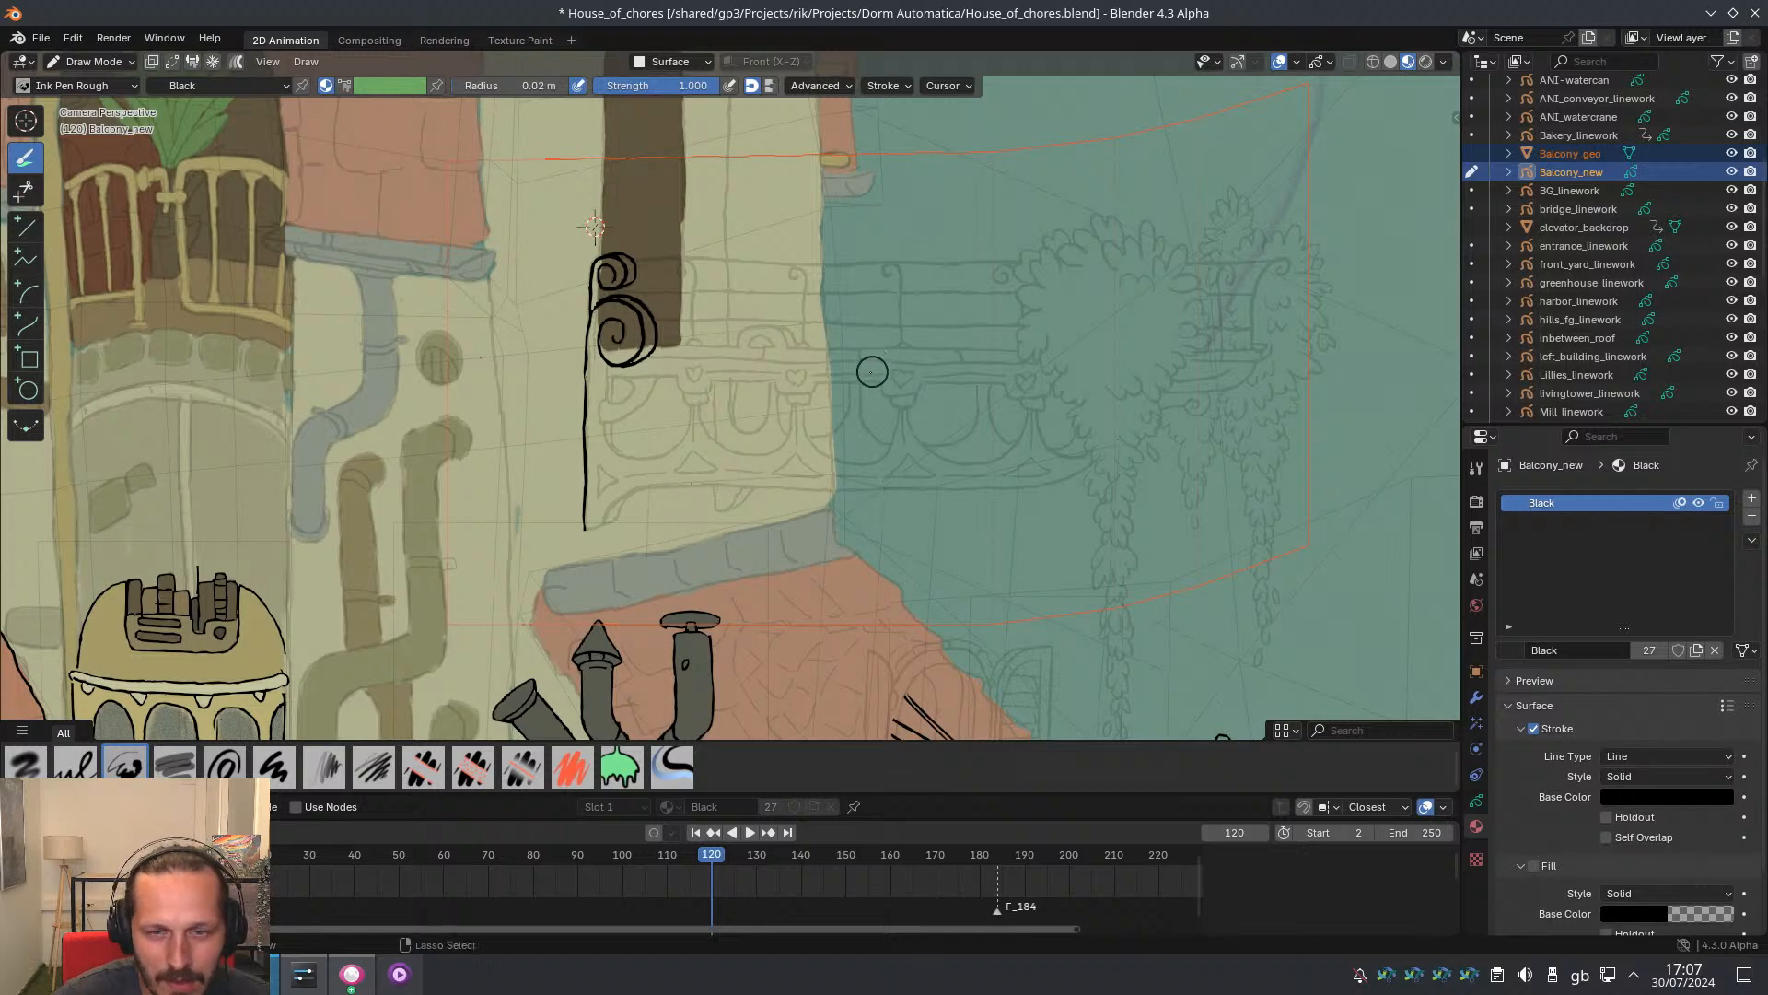
# Ink the balcony's lower outline from the foot of the vertical edge along the underside towards the foliage
pyautogui.moveTo(872, 371)
pyautogui.keyDown('ctrl'); pyautogui.mouseDown(button='middle')
pyautogui.moveTo(867, 396)
pyautogui.moveTo(862, 359)
pyautogui.mouseUp(button='middle'); pyautogui.keyUp('ctrl')
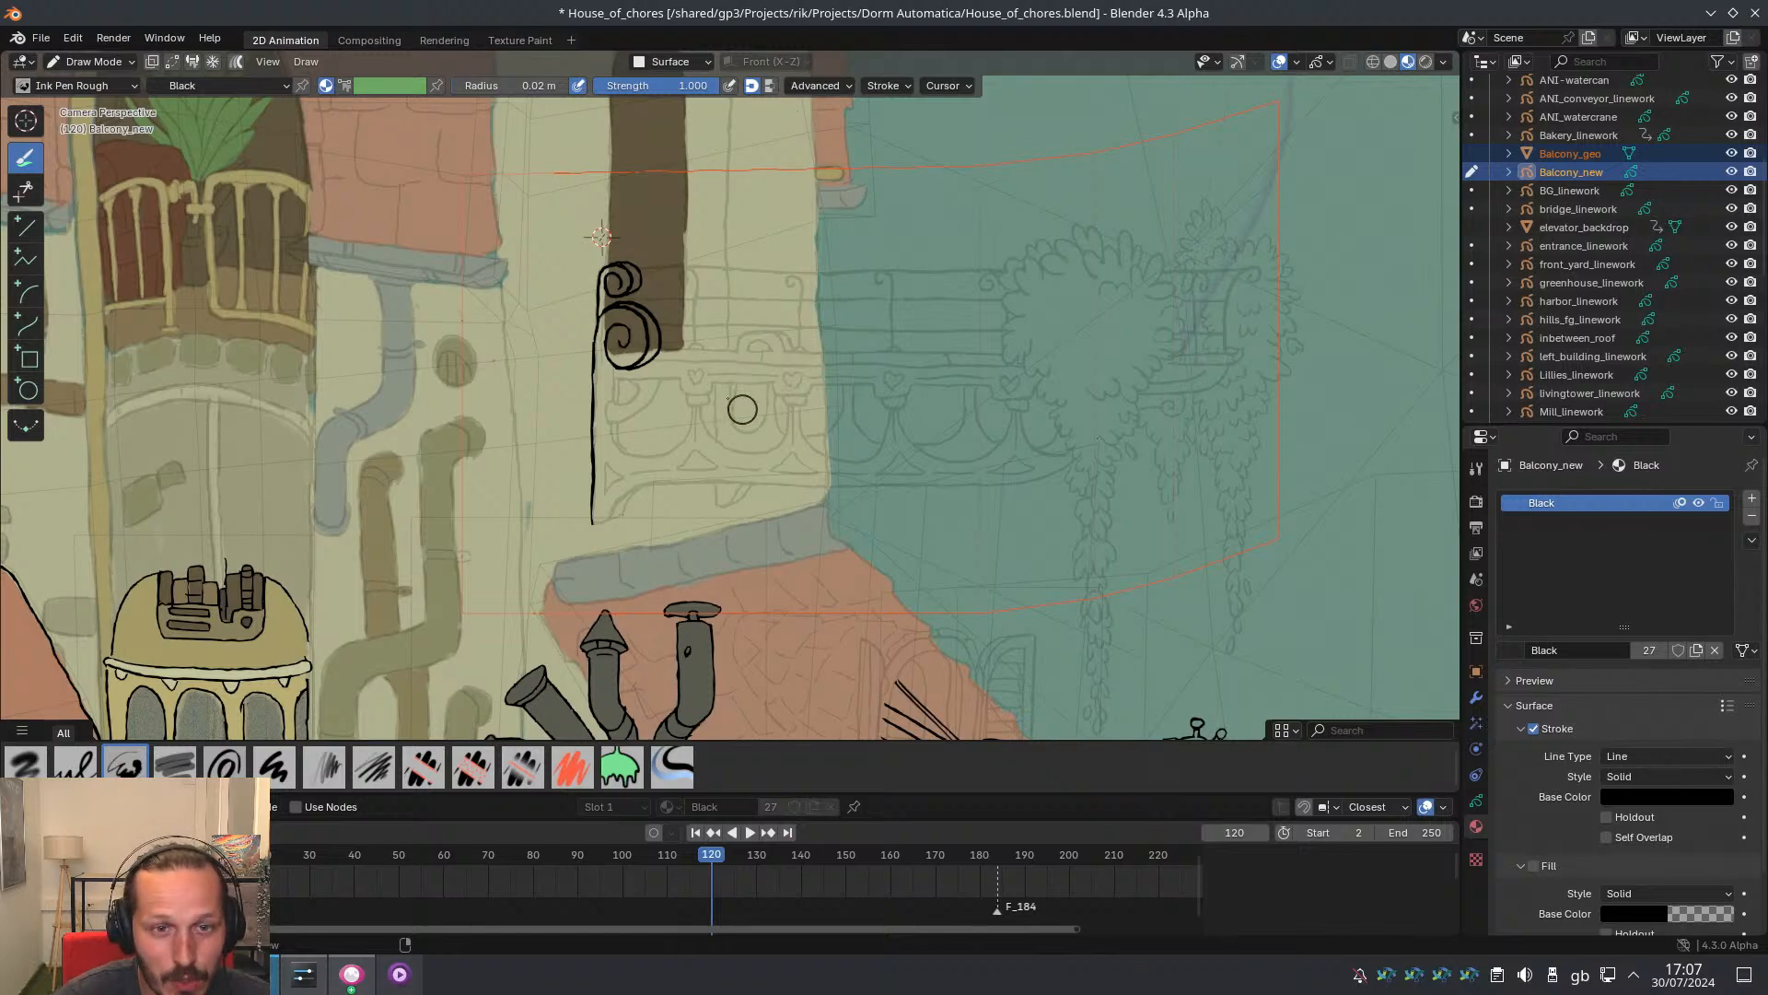
pyautogui.moveTo(849, 375)
pyautogui.keyDown('ctrl'); pyautogui.mouseDown(button='middle')
pyautogui.moveTo(849, 413)
pyautogui.moveTo(845, 343)
pyautogui.mouseUp(button='middle'); pyautogui.keyUp('ctrl')
pyautogui.moveTo(740, 470)
pyautogui.keyDown('shift'); pyautogui.mouseDown(button='middle')
pyautogui.moveTo(763, 407)
pyautogui.moveTo(782, 543)
pyautogui.moveTo(801, 488)
pyautogui.moveTo(730, 406)
pyautogui.moveTo(805, 485)
pyautogui.mouseUp(button='middle'); pyautogui.keyUp('shift')
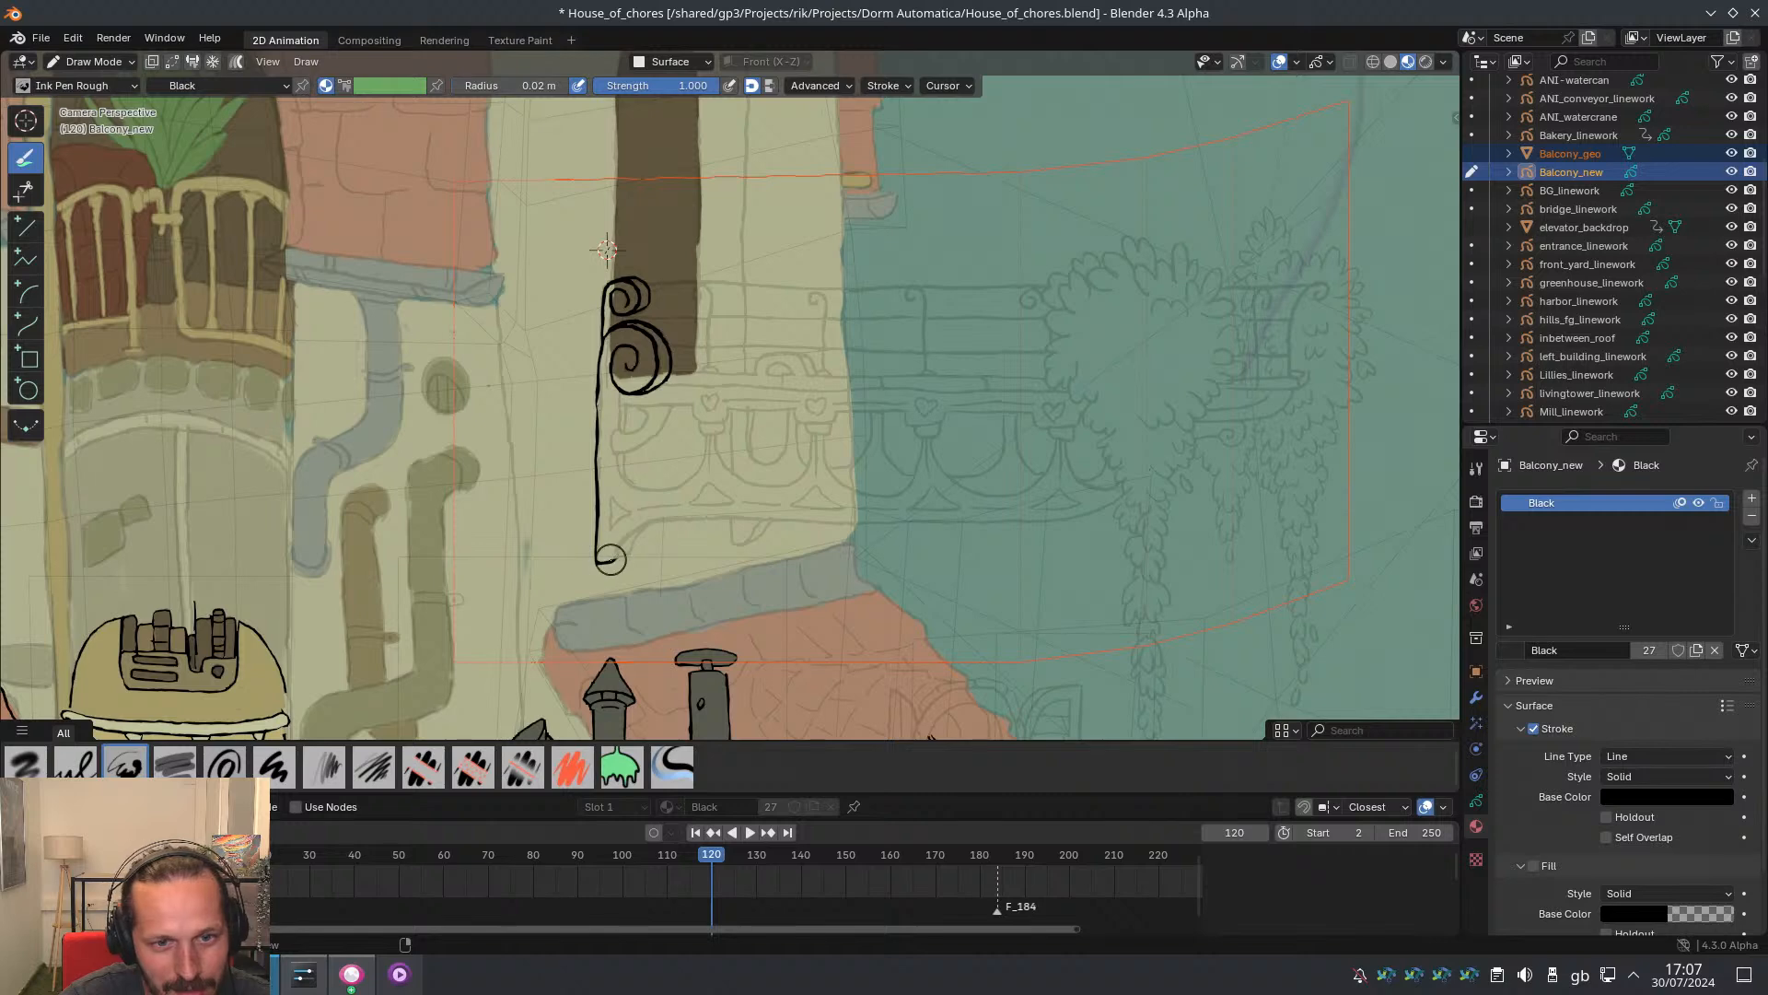
pyautogui.moveTo(611, 559)
pyautogui.mouseDown()
pyautogui.moveTo(682, 512)
pyautogui.moveTo(782, 516)
pyautogui.mouseUp()
pyautogui.keyDown('shift'); pyautogui.moveTo(949, 484); pyautogui.dragTo(766, 475, button='middle'); pyautogui.keyUp('shift')
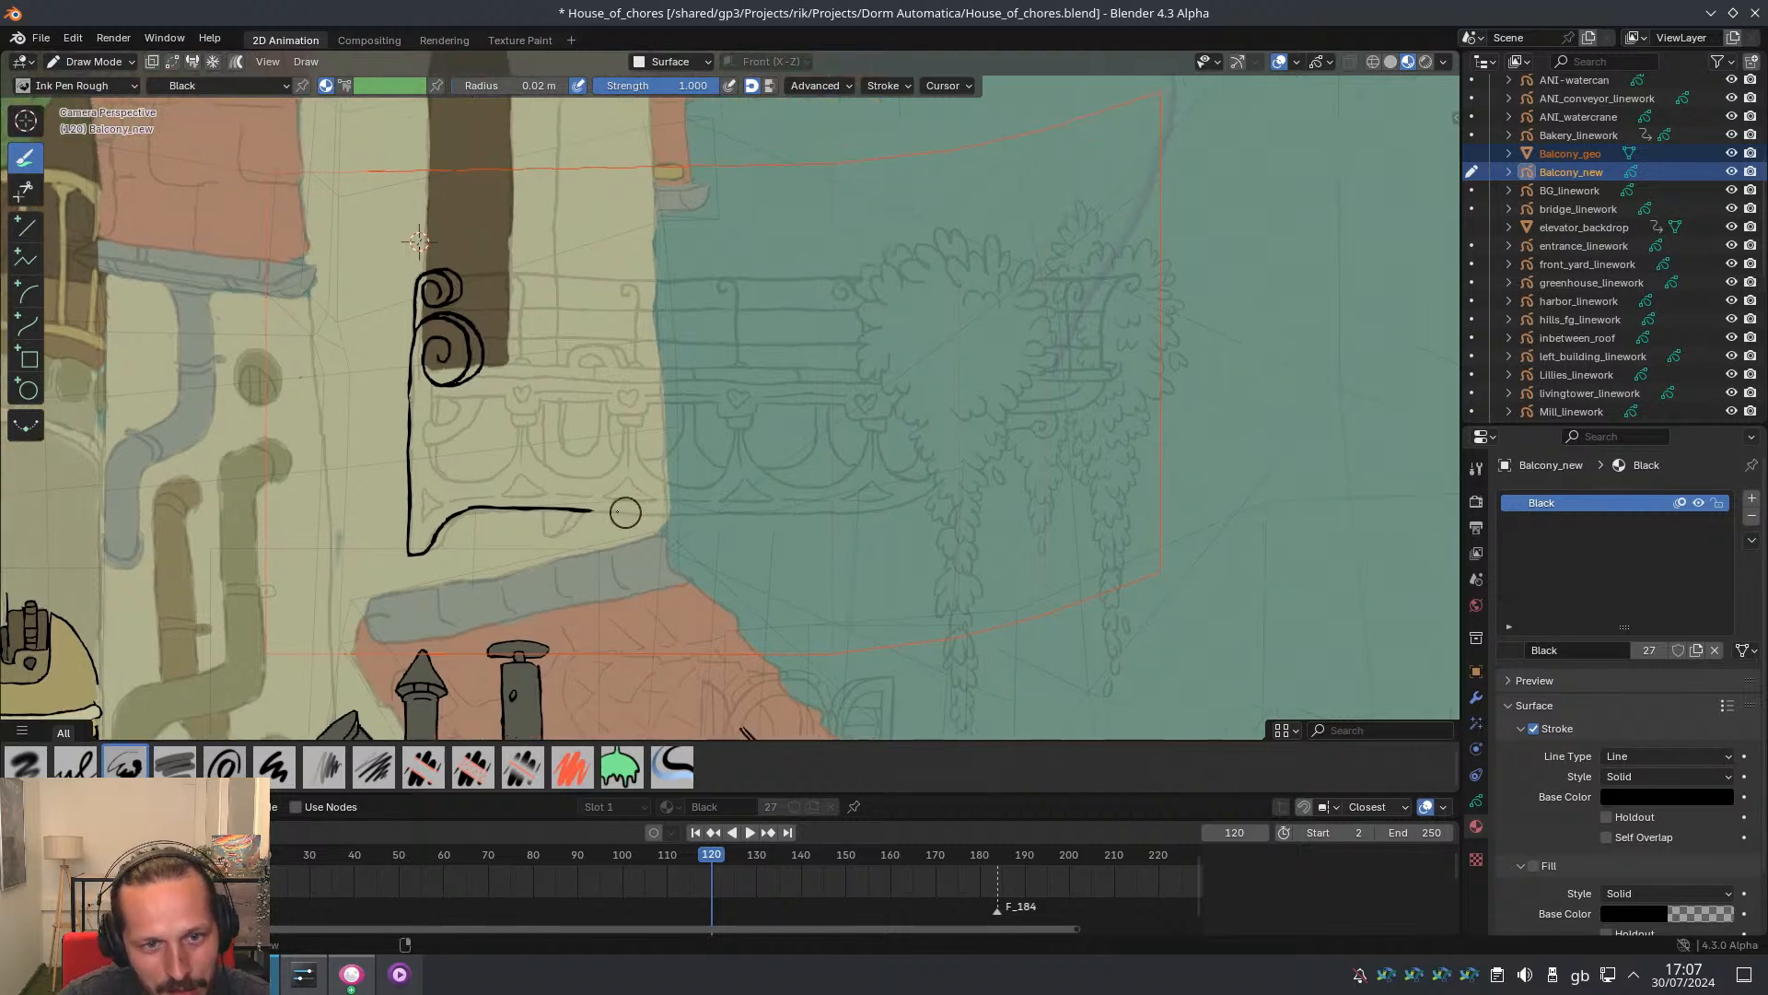
pyautogui.moveTo(586, 512); pyautogui.dragTo(838, 513)
pyautogui.hotkey('ctrl', 'z')
pyautogui.hotkey('ctrl', 'z')
pyautogui.hotkey('ctrl', 'z')
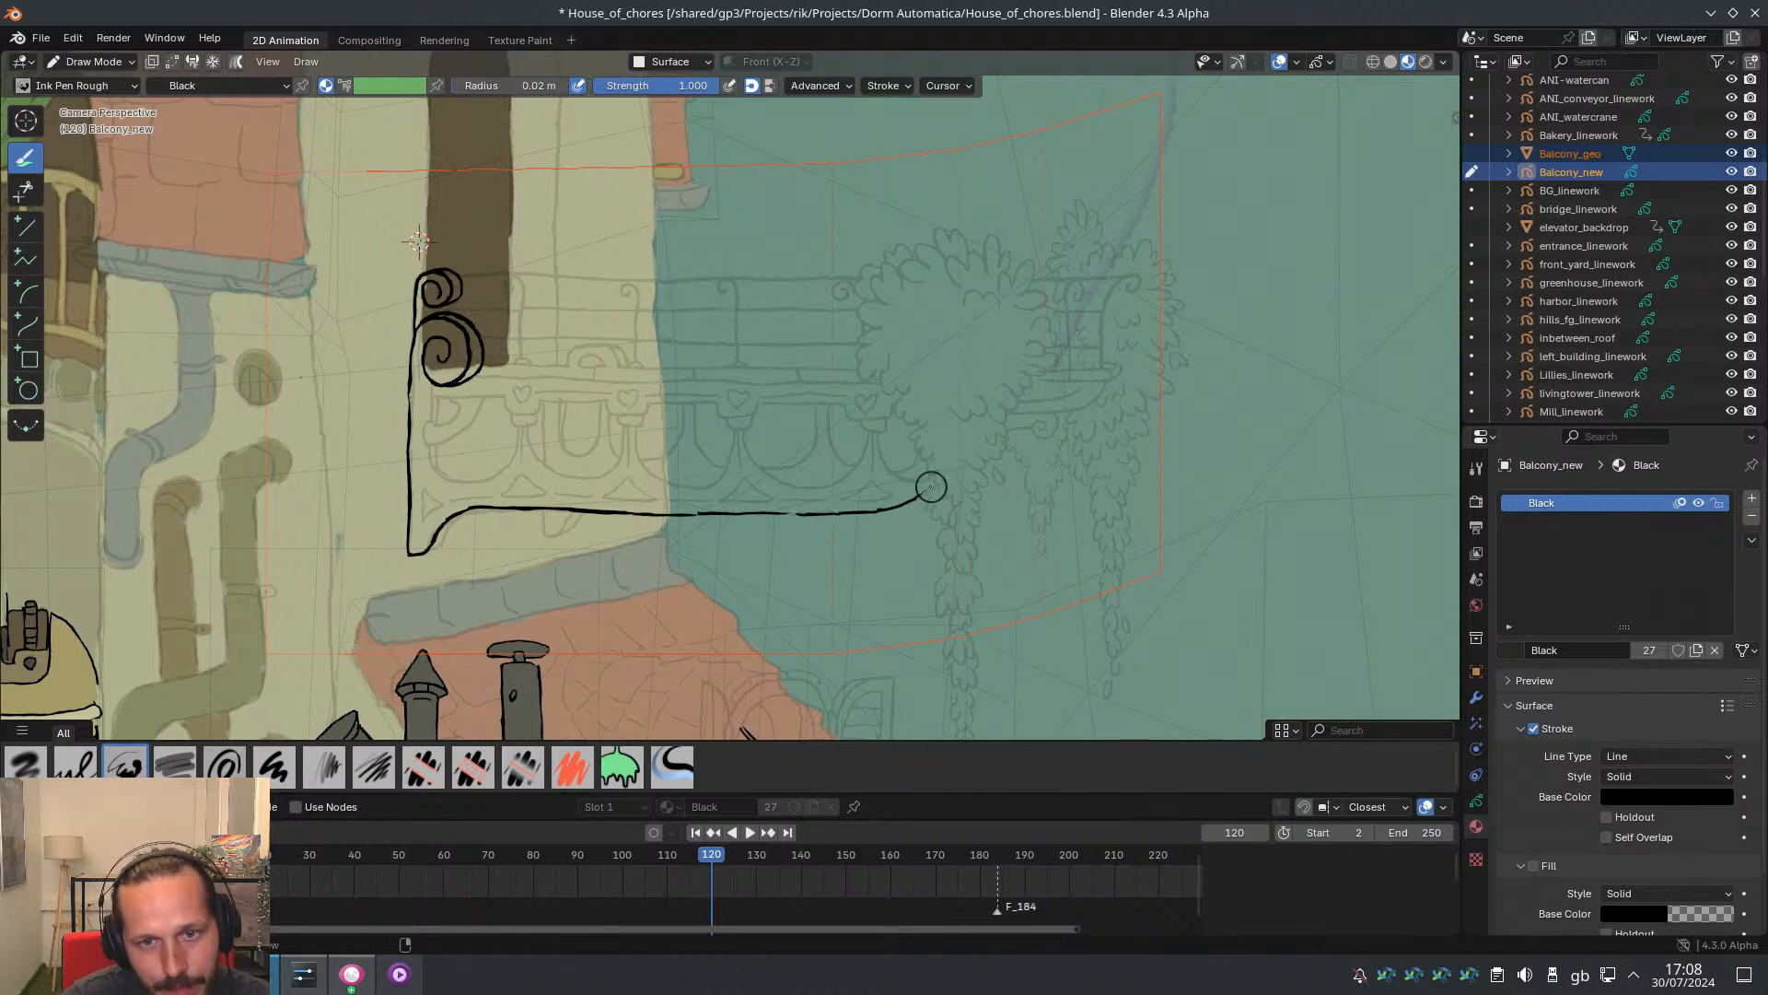
# Extend the lower outline up to a small double curl beneath the foliage and play the animation to check it
pyautogui.hotkey('ctrl', 'z')
pyautogui.moveTo(879, 510); pyautogui.dragTo(980, 451)
pyautogui.keyDown('shift'); pyautogui.moveTo(1091, 392); pyautogui.dragTo(1032, 416, button='middle'); pyautogui.keyUp('shift')
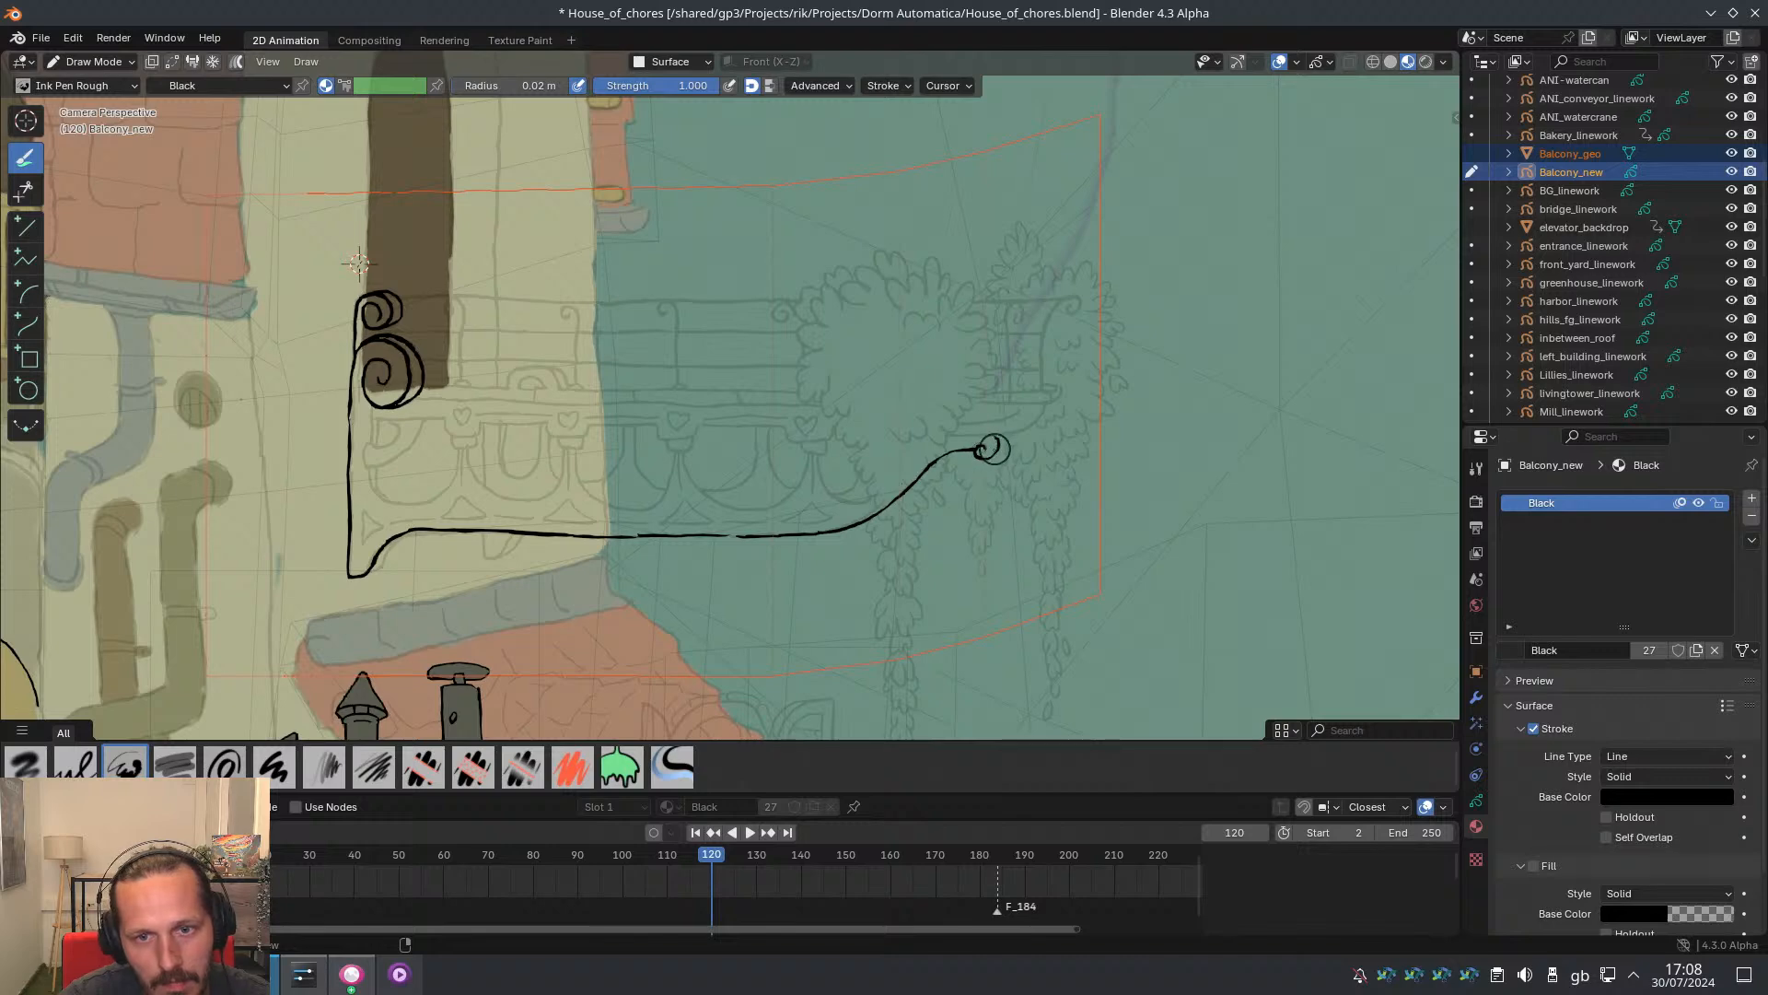
pyautogui.moveTo(993, 453); pyautogui.dragTo(987, 448)
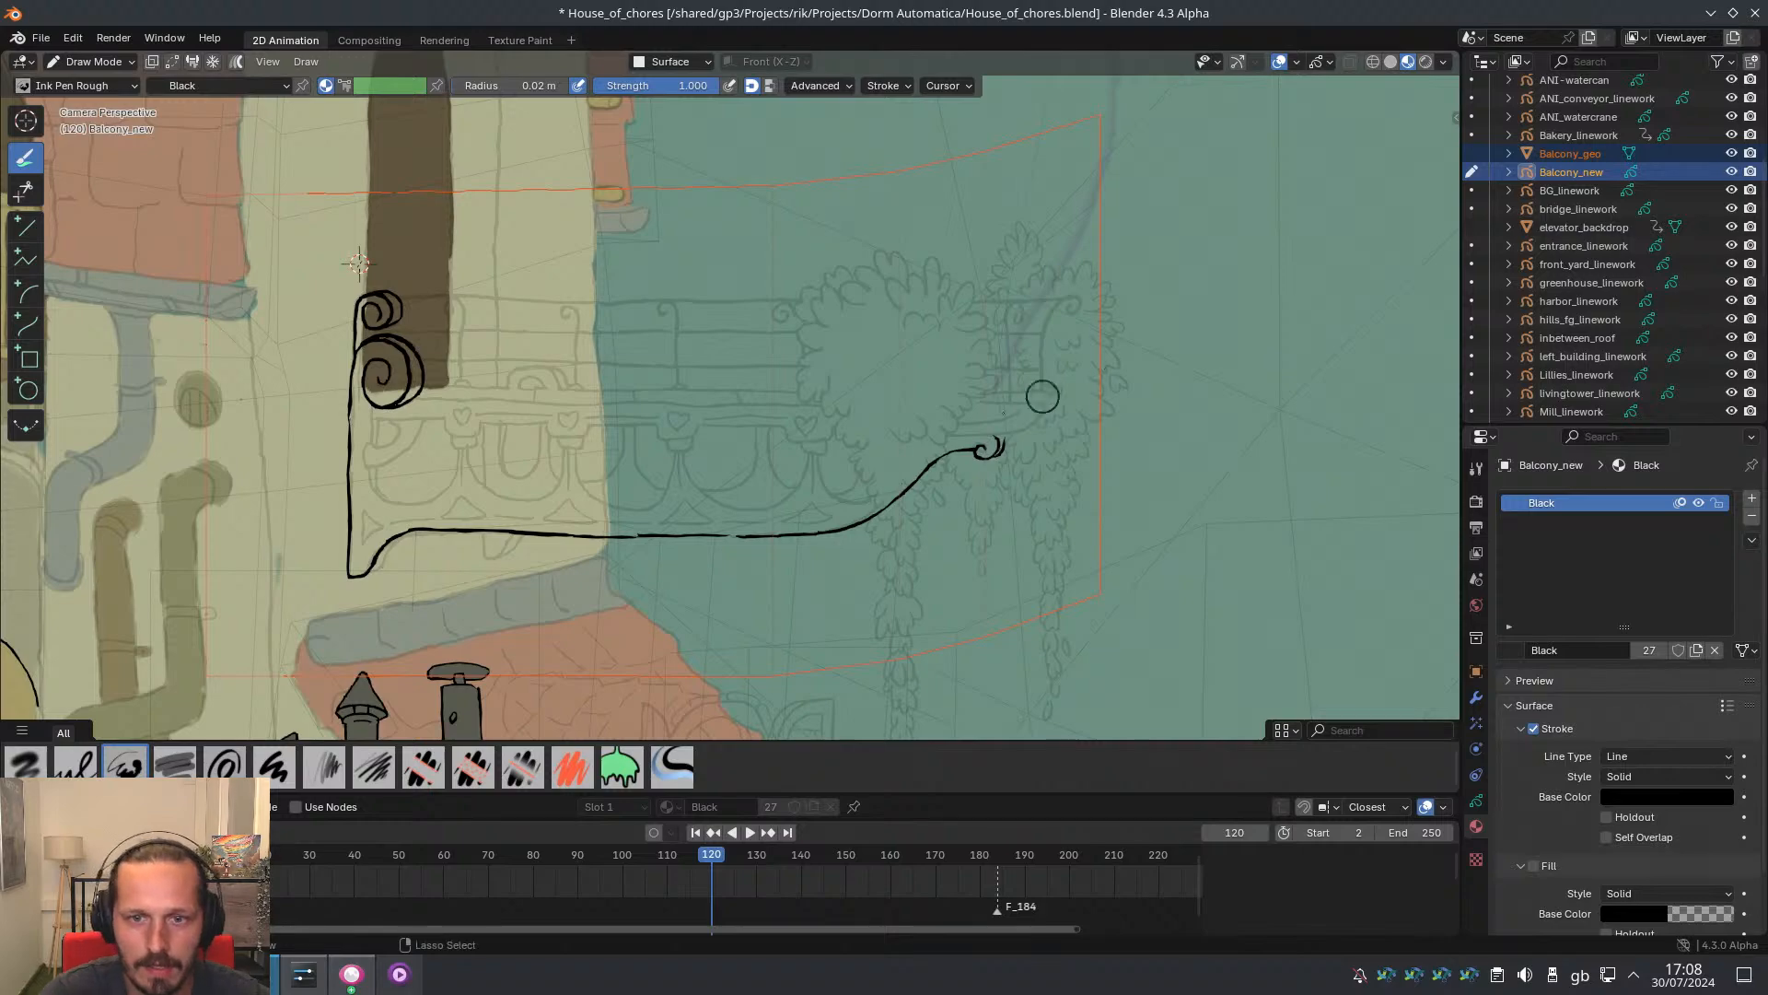
pyautogui.press('space')
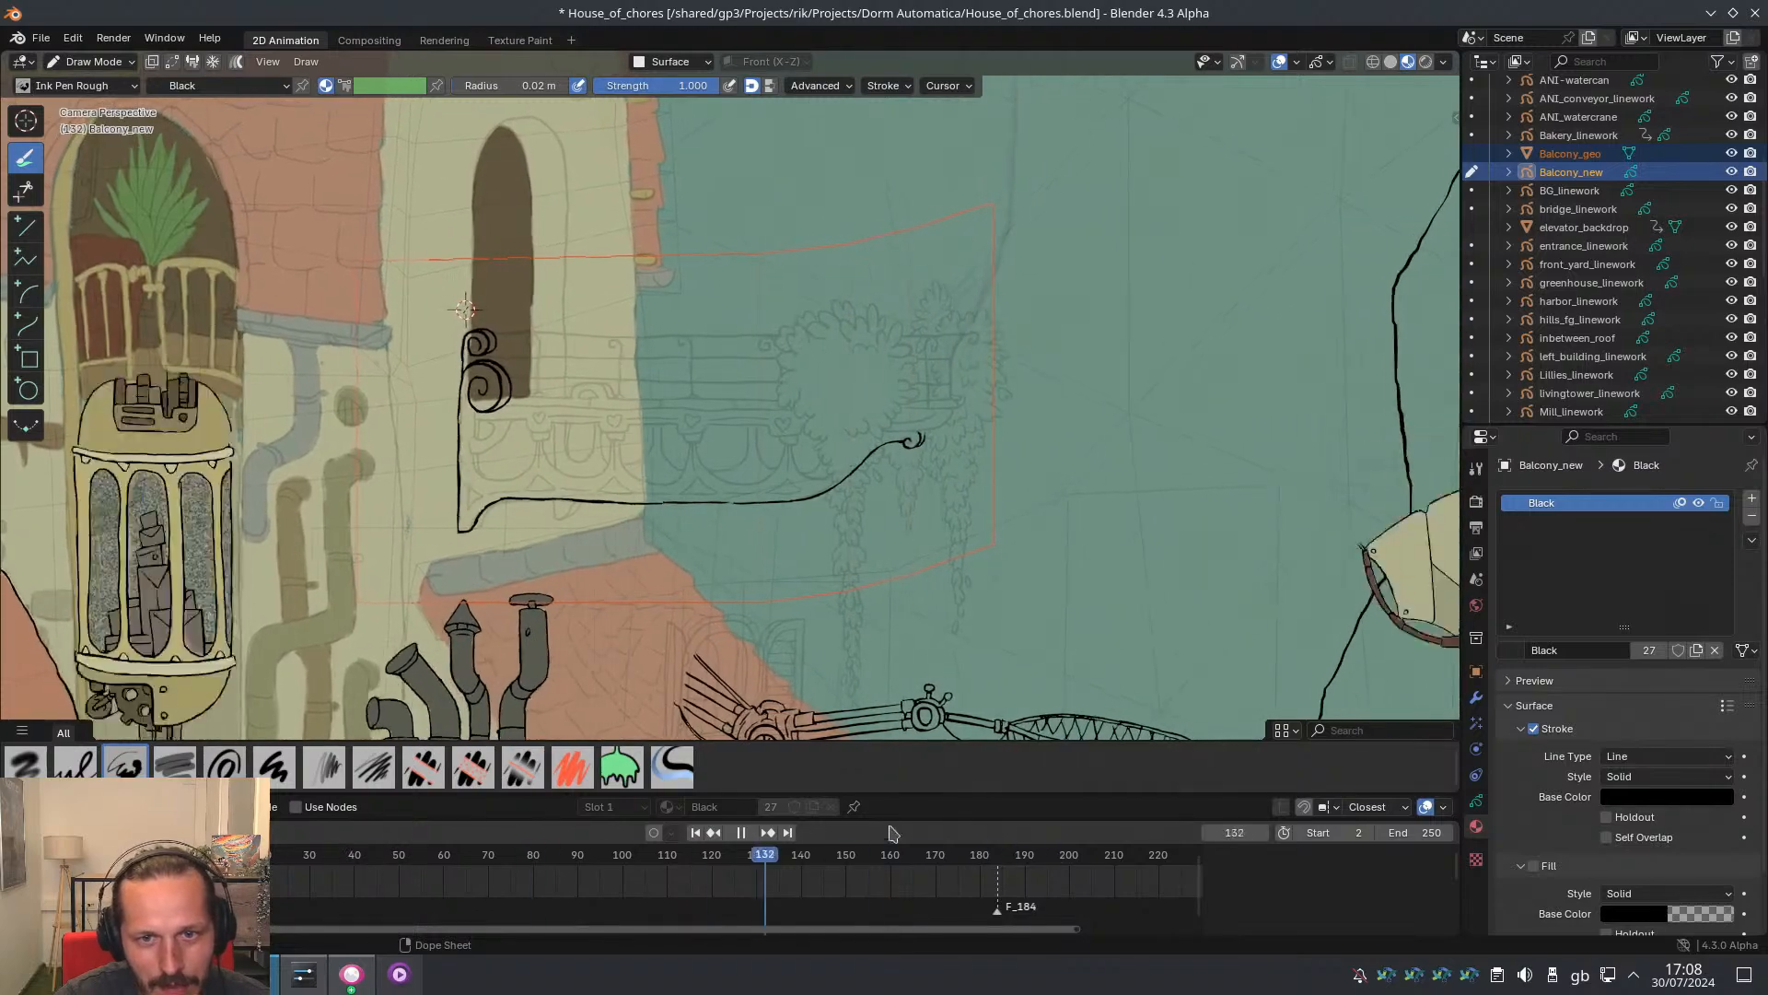
pyautogui.press('Escape')
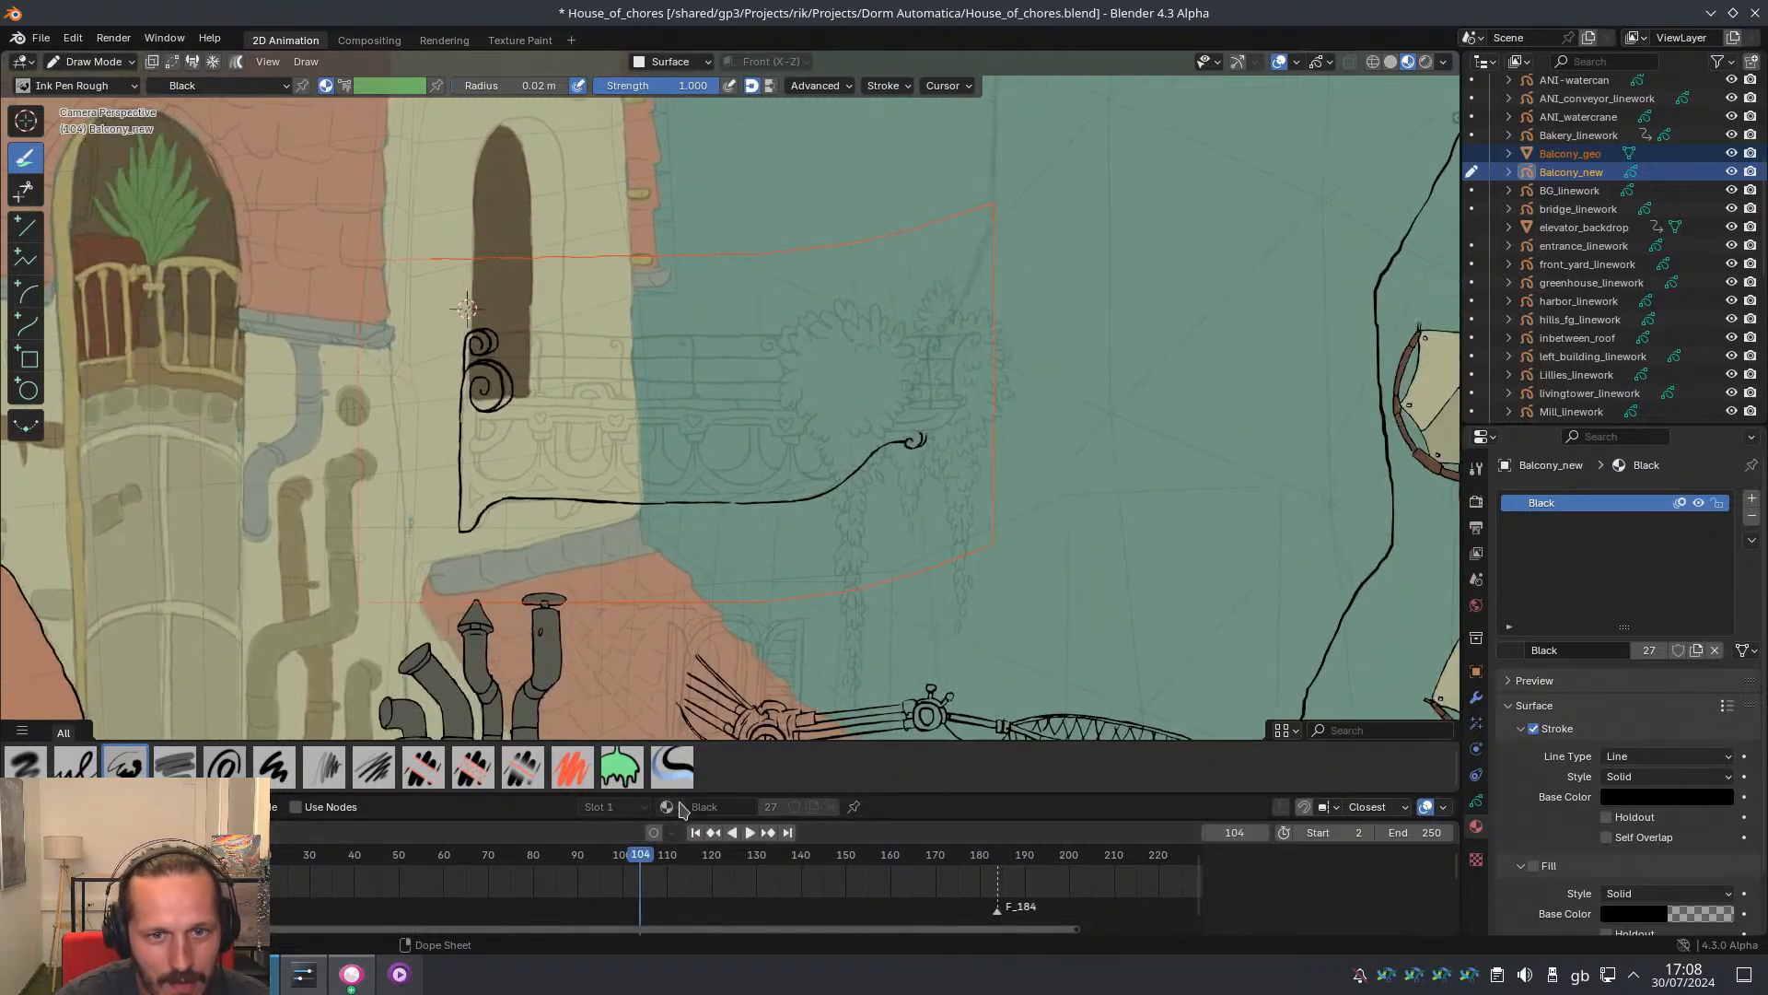
# Ink the small support block's open outline and the hanging arc beside it near the balcony's outer curve
pyautogui.scroll(2, 773, 476)
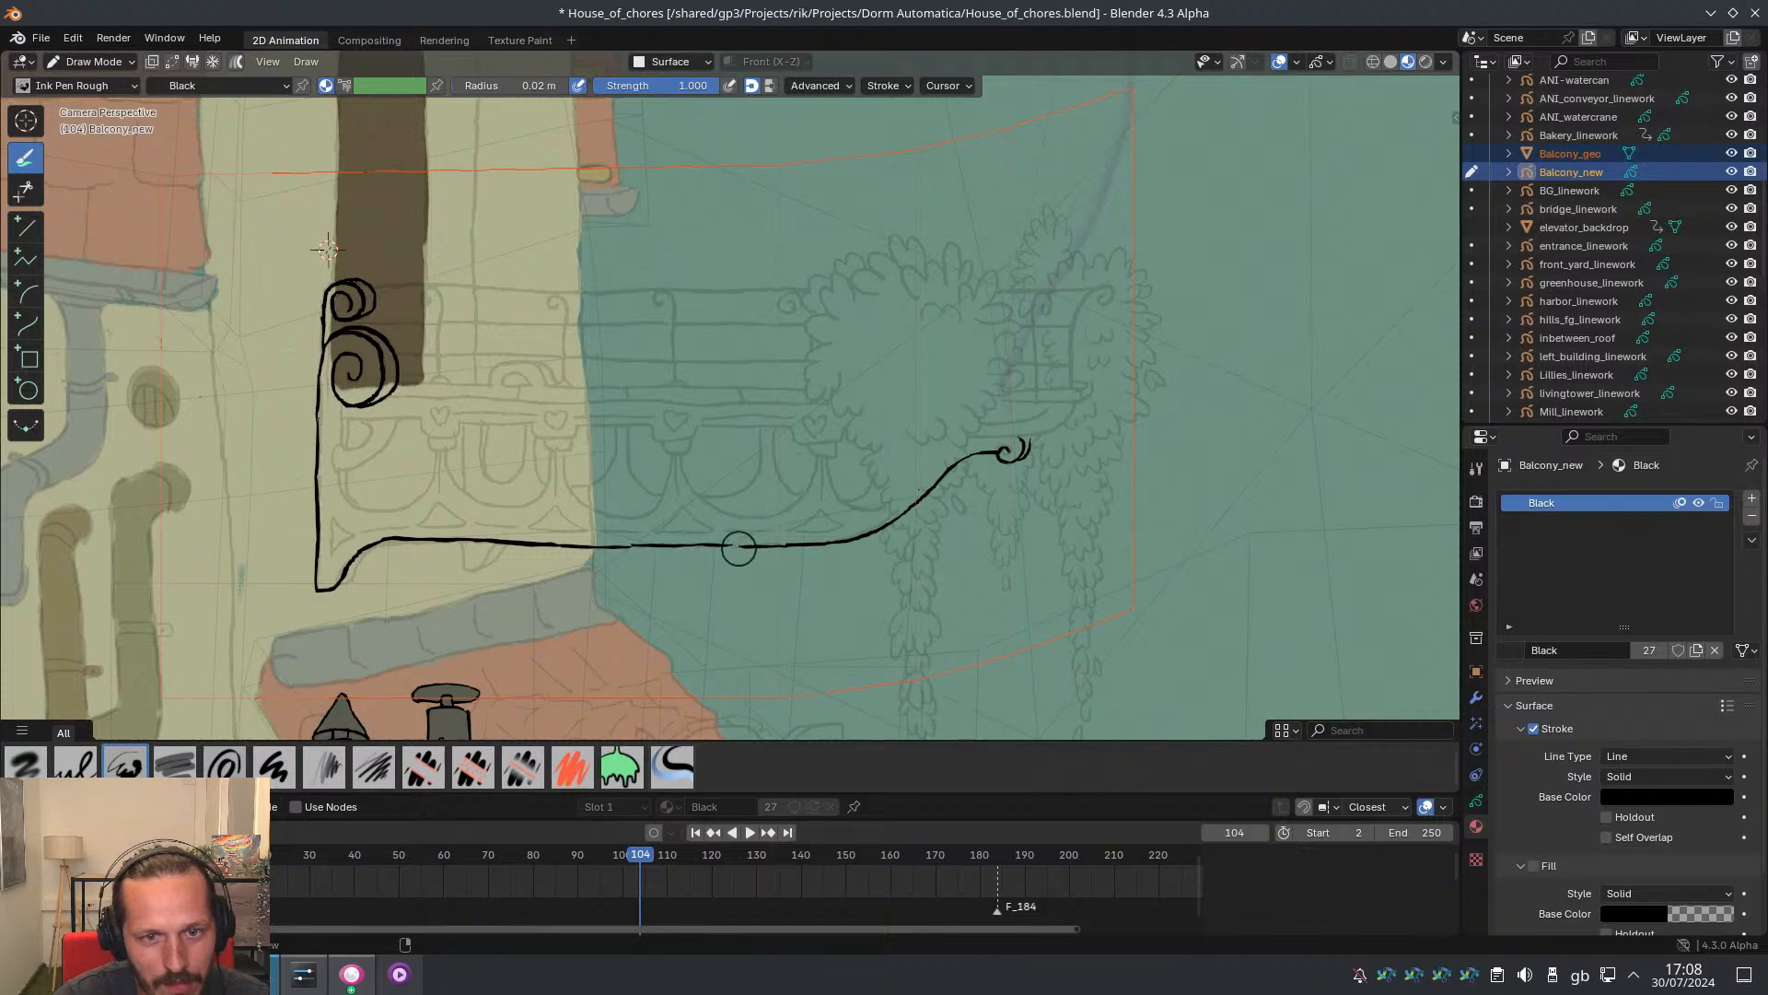
pyautogui.keyDown('ctrl'); pyautogui.moveTo(619, 450); pyautogui.dragTo(594, 544, button='middle'); pyautogui.keyUp('ctrl')
pyautogui.keyDown('shift'); pyautogui.moveTo(537, 439); pyautogui.dragTo(705, 400, button='middle'); pyautogui.keyUp('shift')
pyautogui.keyDown('ctrl'); pyautogui.moveTo(697, 585); pyautogui.dragTo(682, 448, button='middle'); pyautogui.keyUp('ctrl')
pyautogui.keyDown('shift'); pyautogui.moveTo(856, 498); pyautogui.dragTo(629, 554, button='middle'); pyautogui.keyUp('shift')
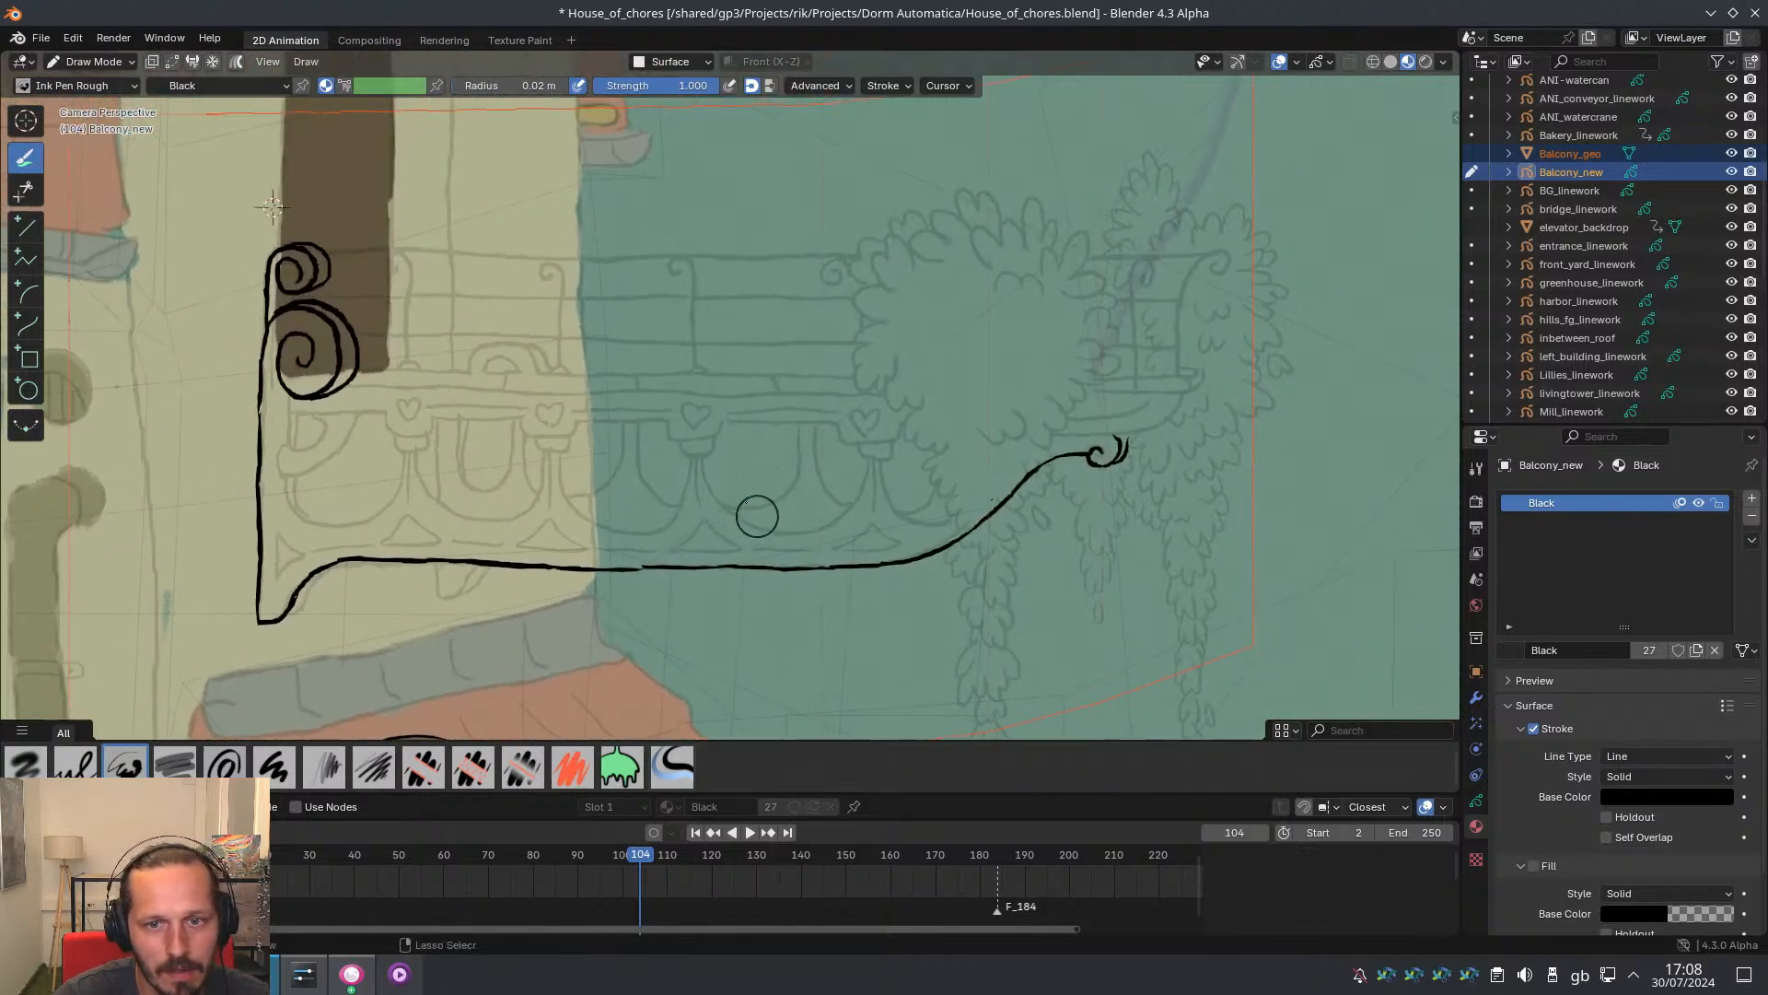
pyautogui.scroll(-1, 756, 516)
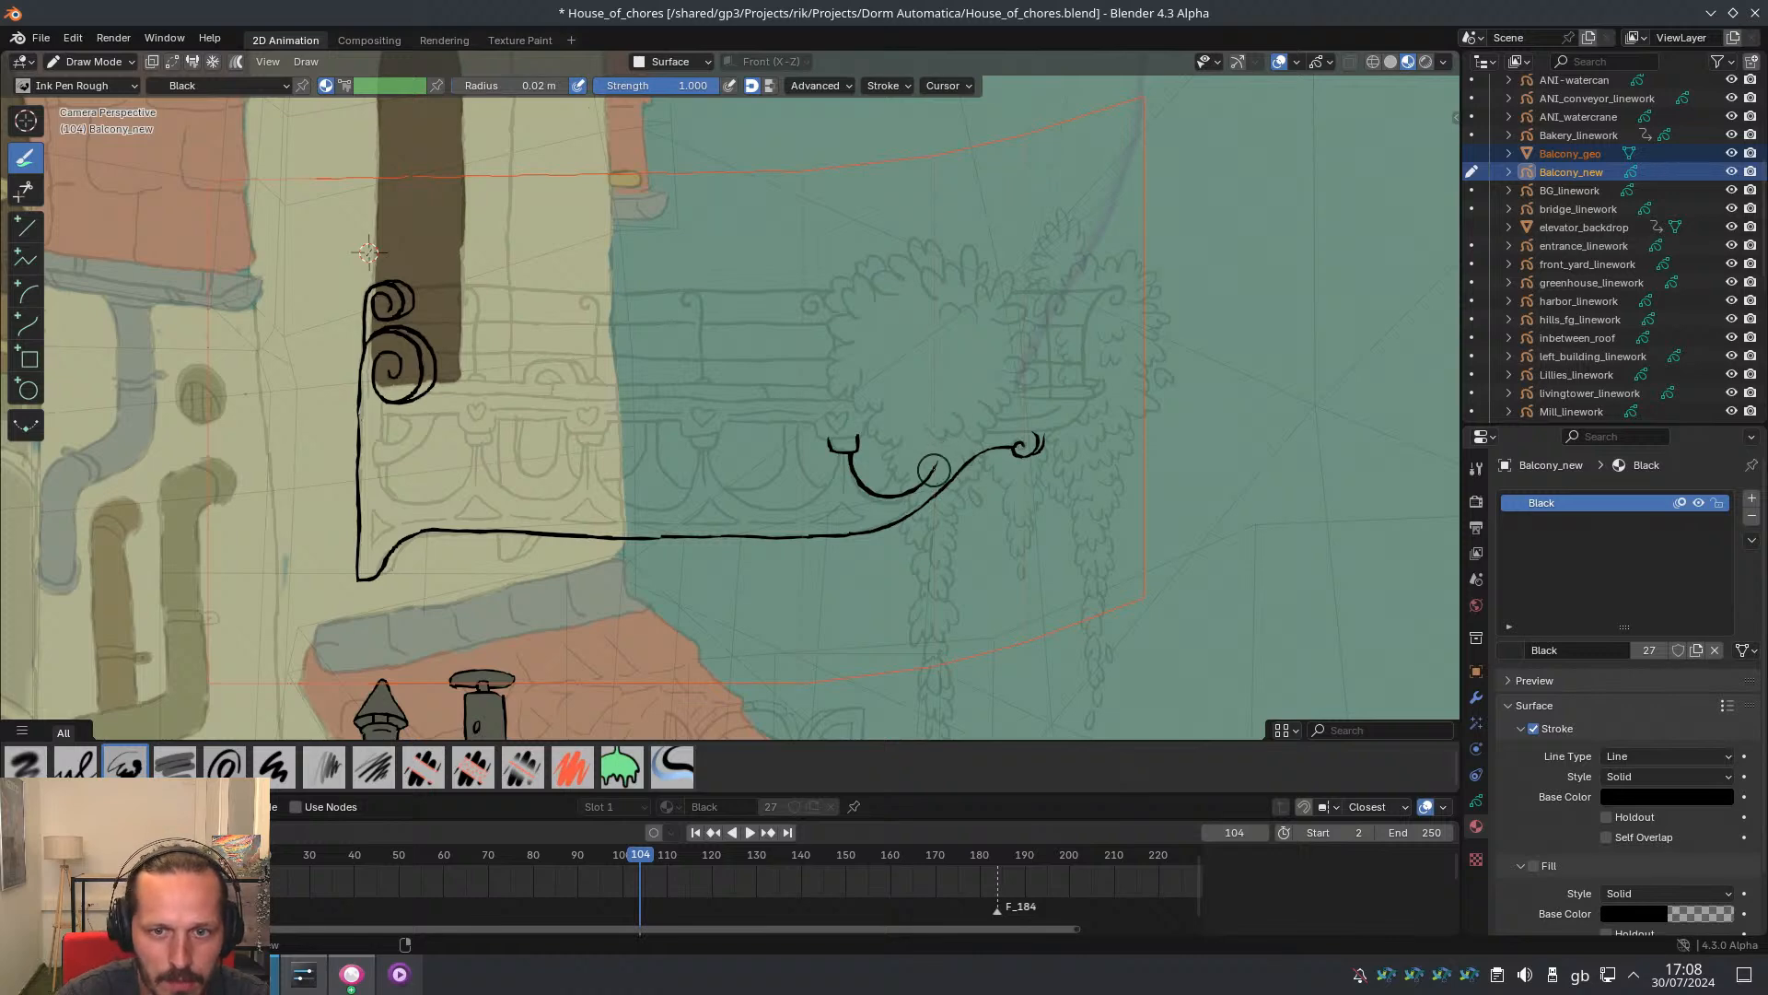
pyautogui.moveTo(934, 443); pyautogui.dragTo(934, 440)
# Play the animation to check how the new balcony linework sits on the tower as the camera moves
pyautogui.moveTo(822, 497)
pyautogui.keyDown('ctrl'); pyautogui.mouseDown(button='middle')
pyautogui.moveTo(818, 635)
pyautogui.moveTo(820, 503)
pyautogui.moveTo(855, 430)
pyautogui.mouseUp(button='middle'); pyautogui.keyUp('ctrl')
pyautogui.scroll(-2, 855, 430)
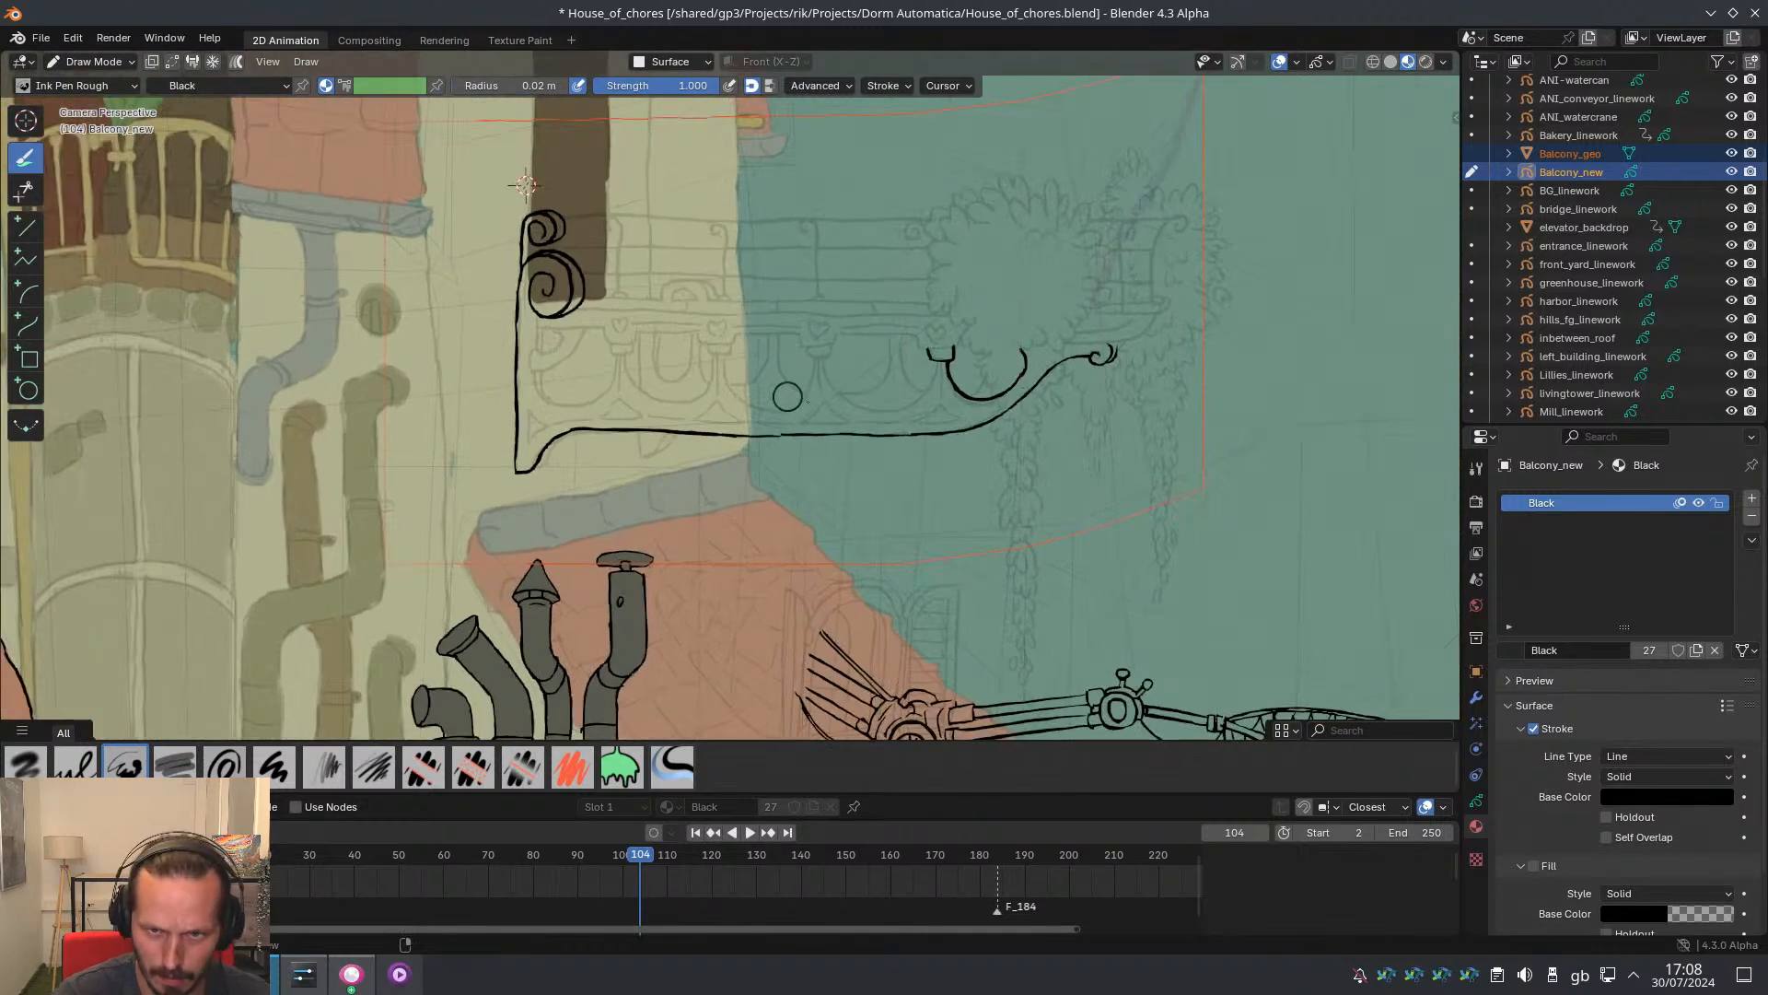
pyautogui.scroll(3, 753, 459)
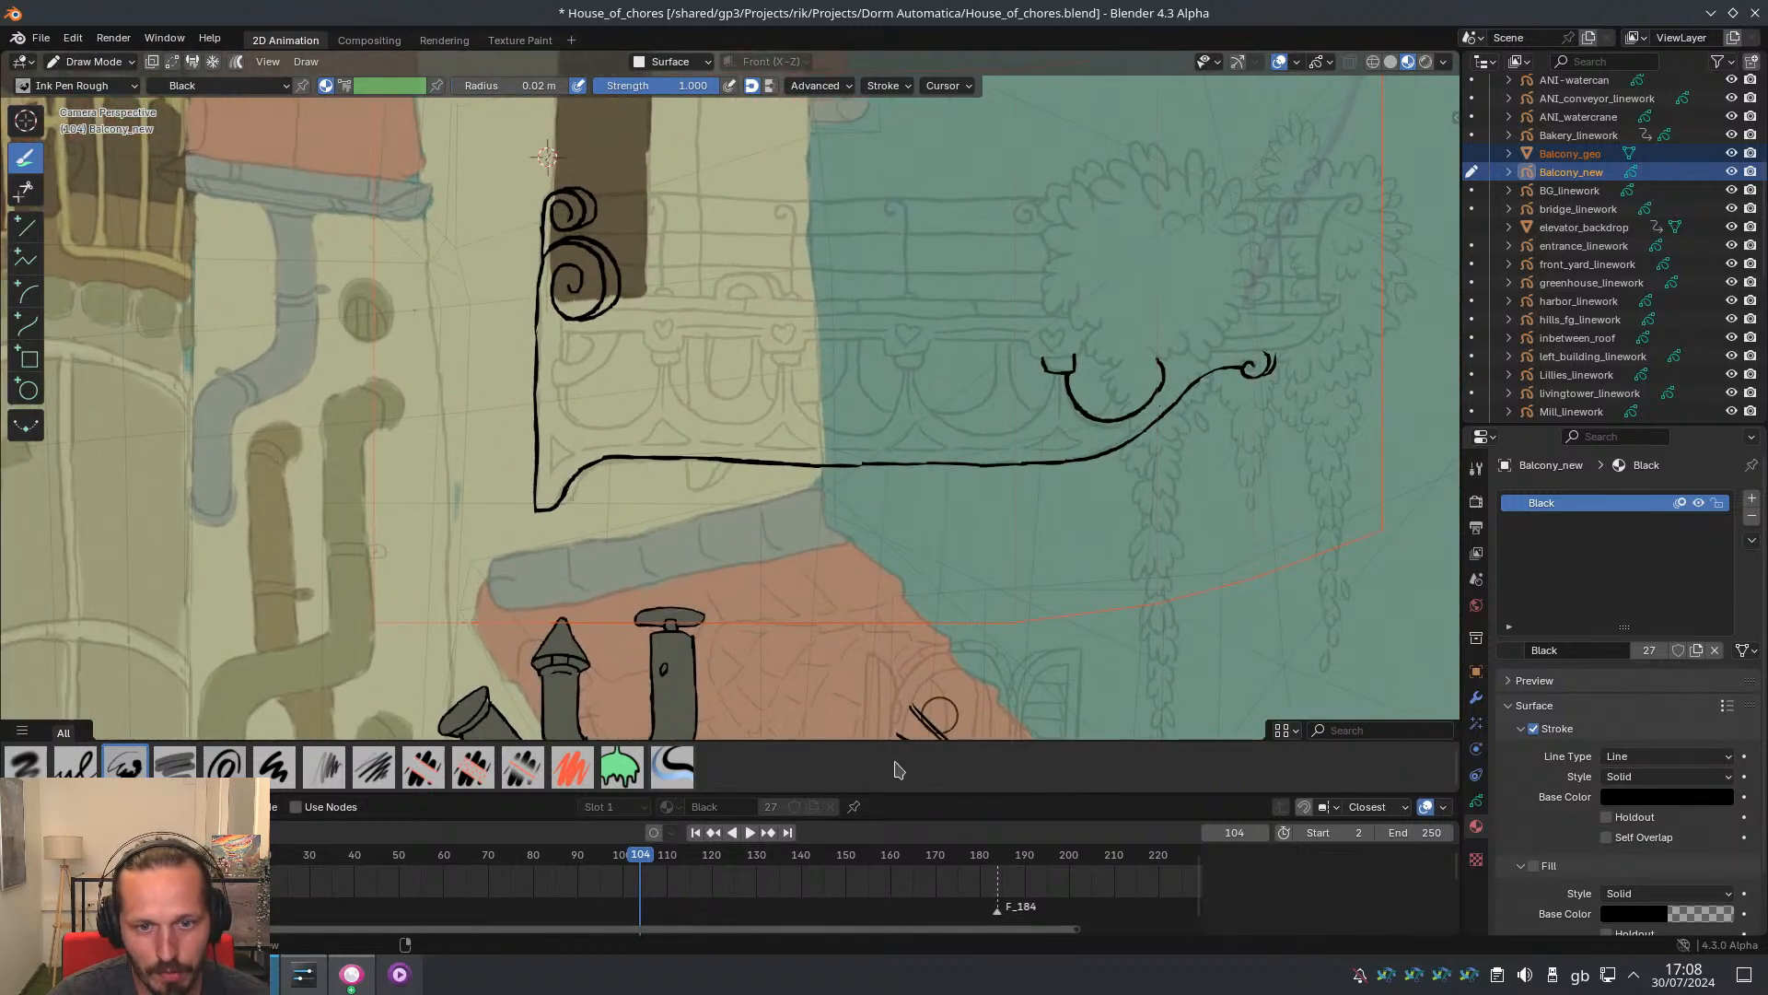
pyautogui.hotkey('ctrl', 'shift', 'space')
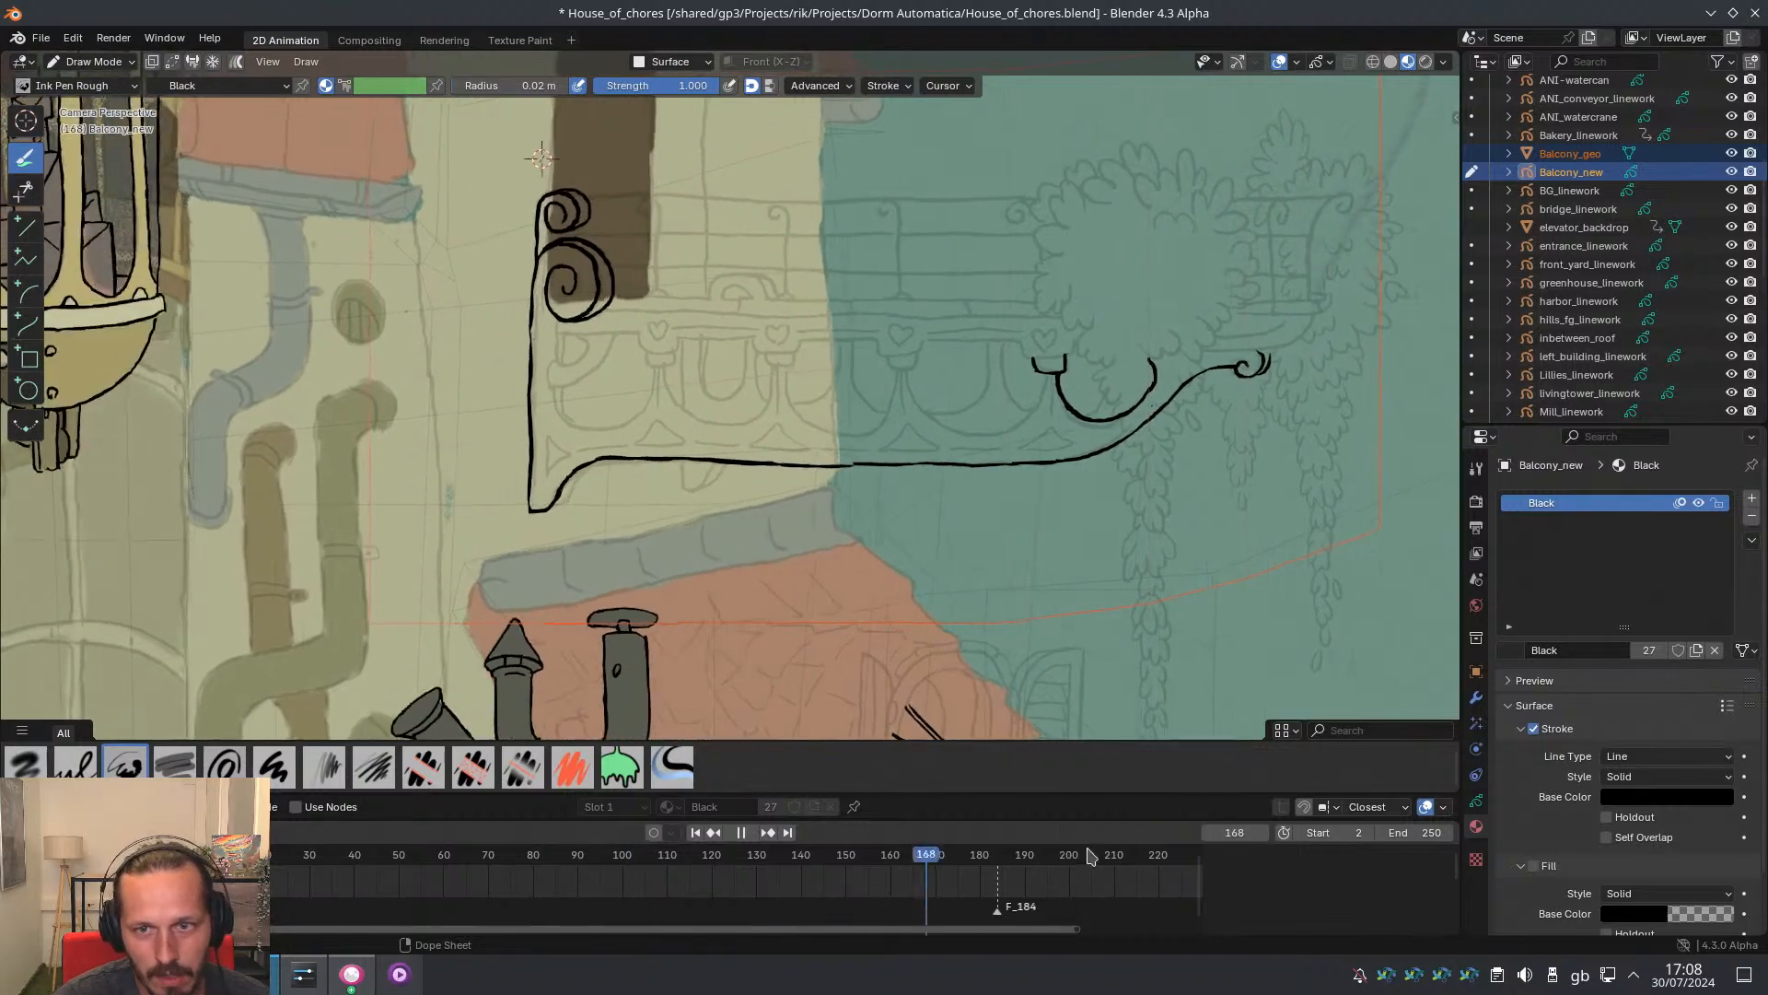
pyautogui.press('space')
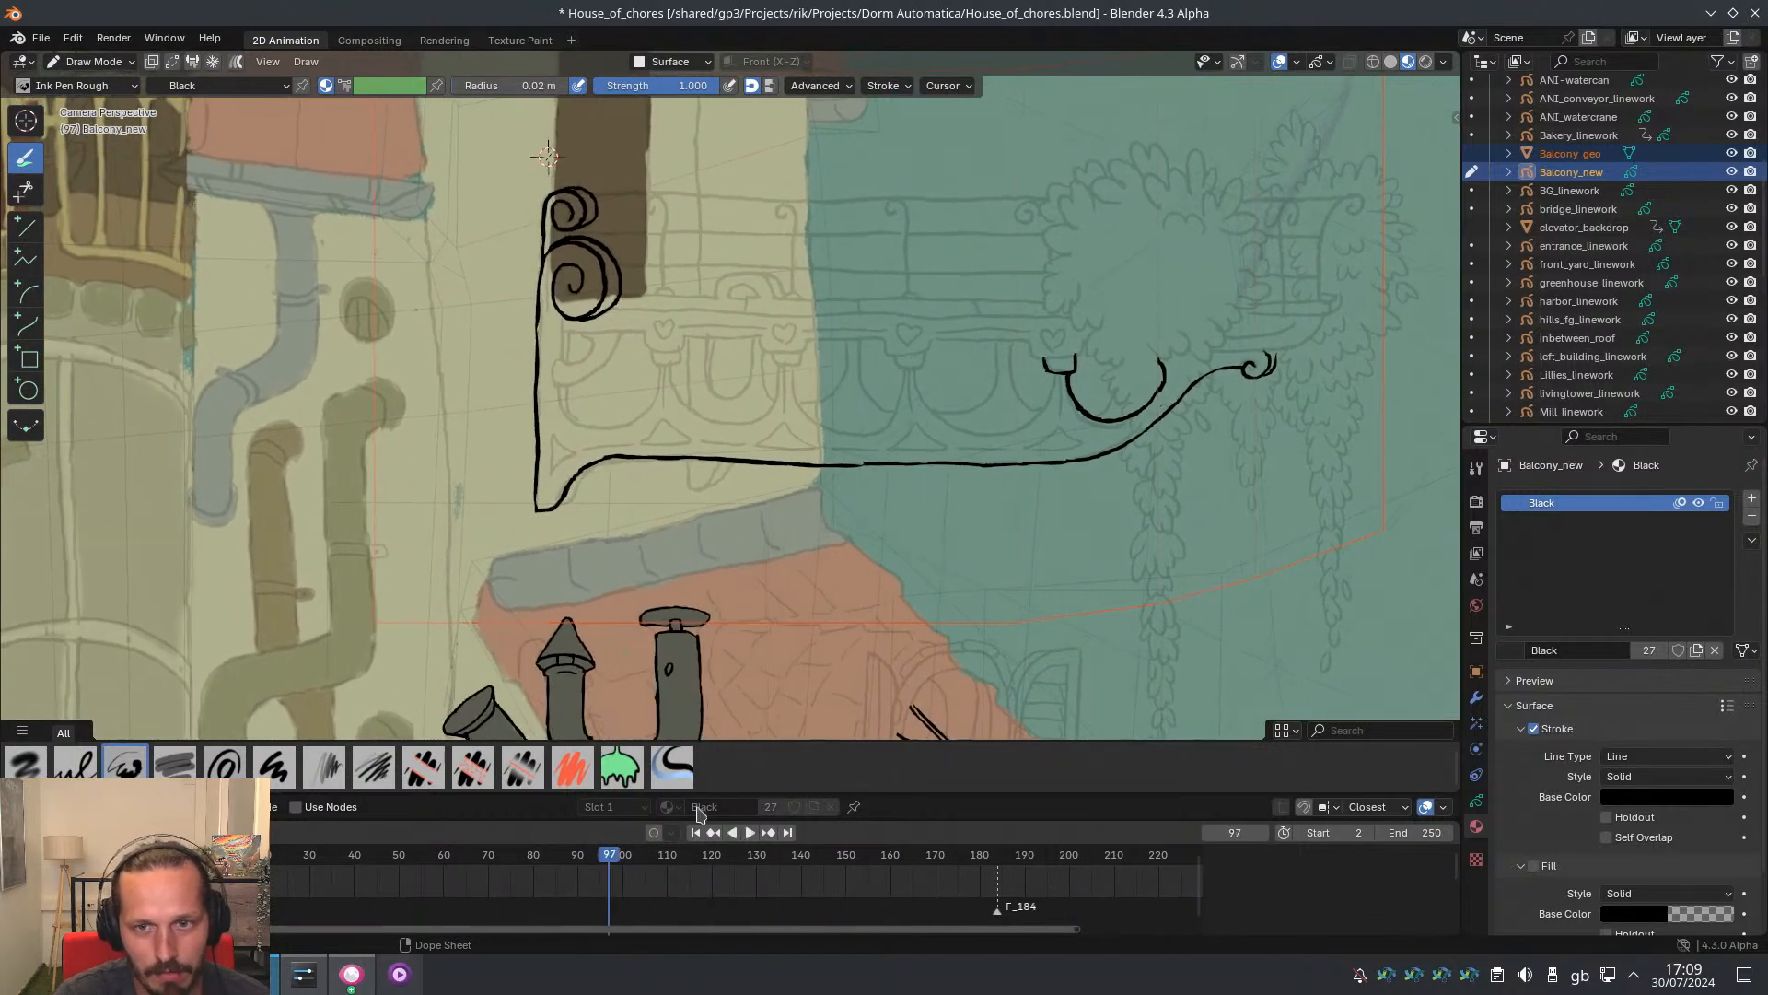
# Ink the top edge of the small support block above the hanging arc to close its outline
pyautogui.keyDown('shift'); pyautogui.moveTo(1099, 299); pyautogui.dragTo(1000, 313, button='middle'); pyautogui.keyUp('shift')
pyautogui.keyDown('ctrl'); pyautogui.moveTo(1000, 313); pyautogui.dragTo(985, 276, button='middle'); pyautogui.keyUp('ctrl')
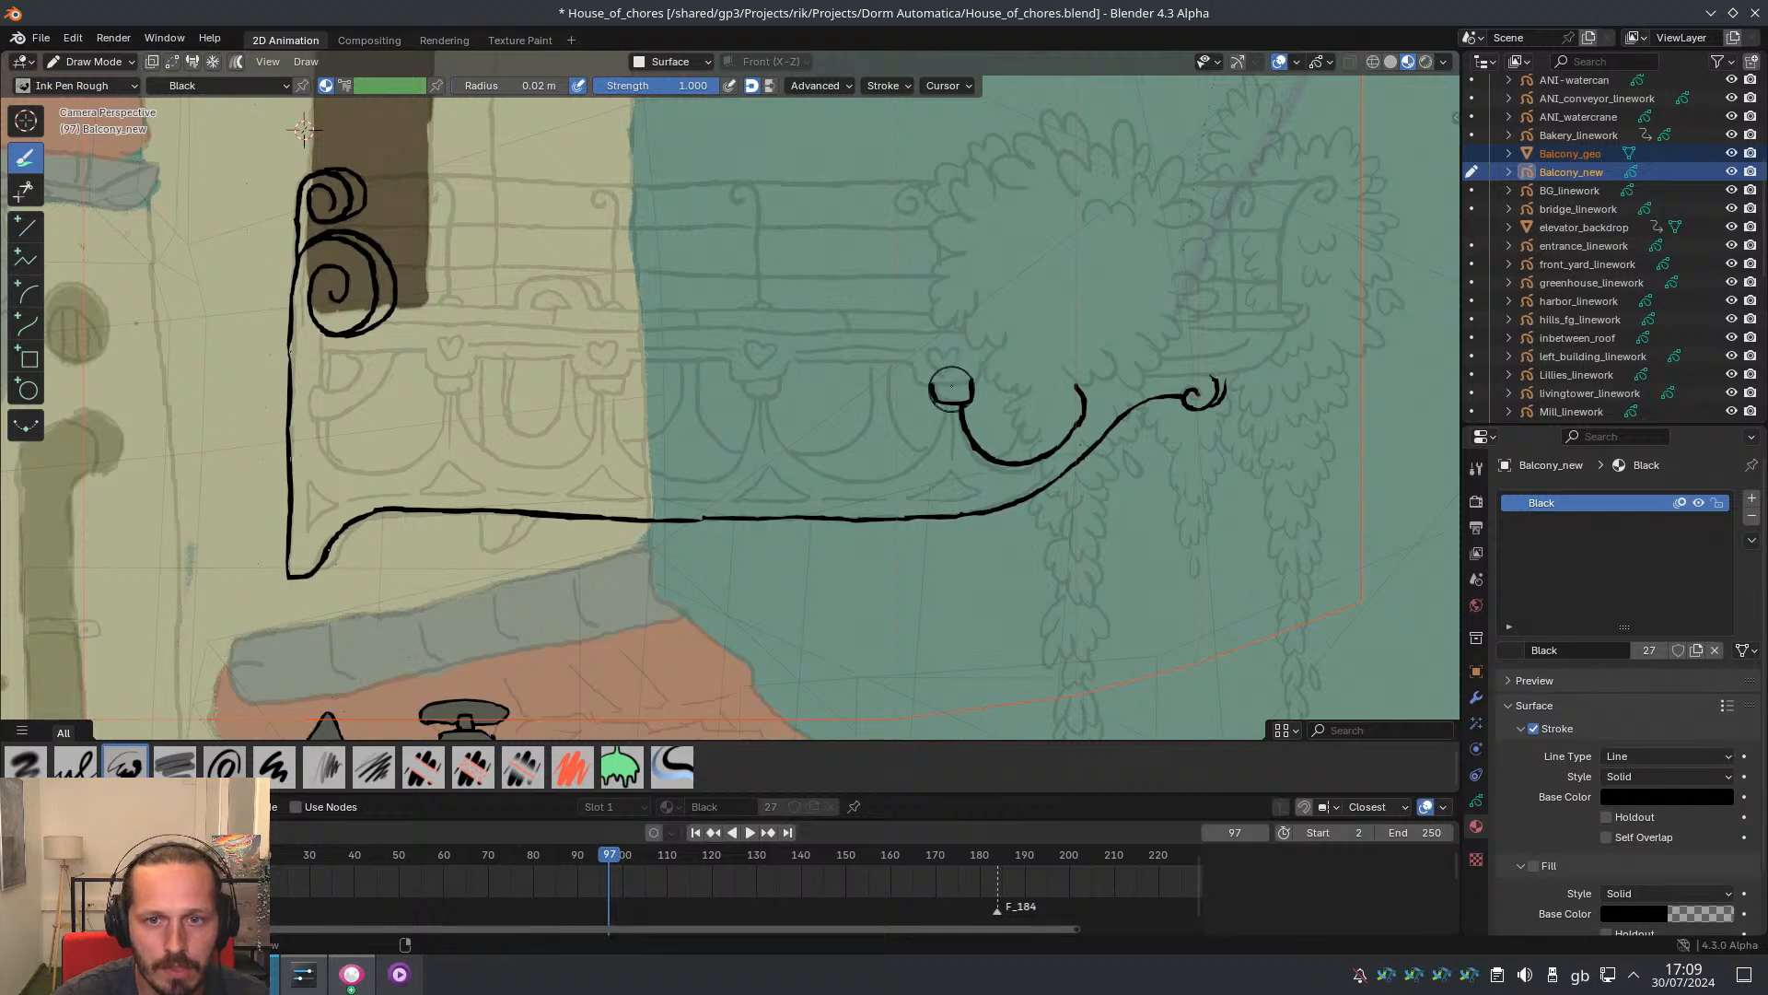
pyautogui.moveTo(973, 379); pyautogui.dragTo(930, 383)
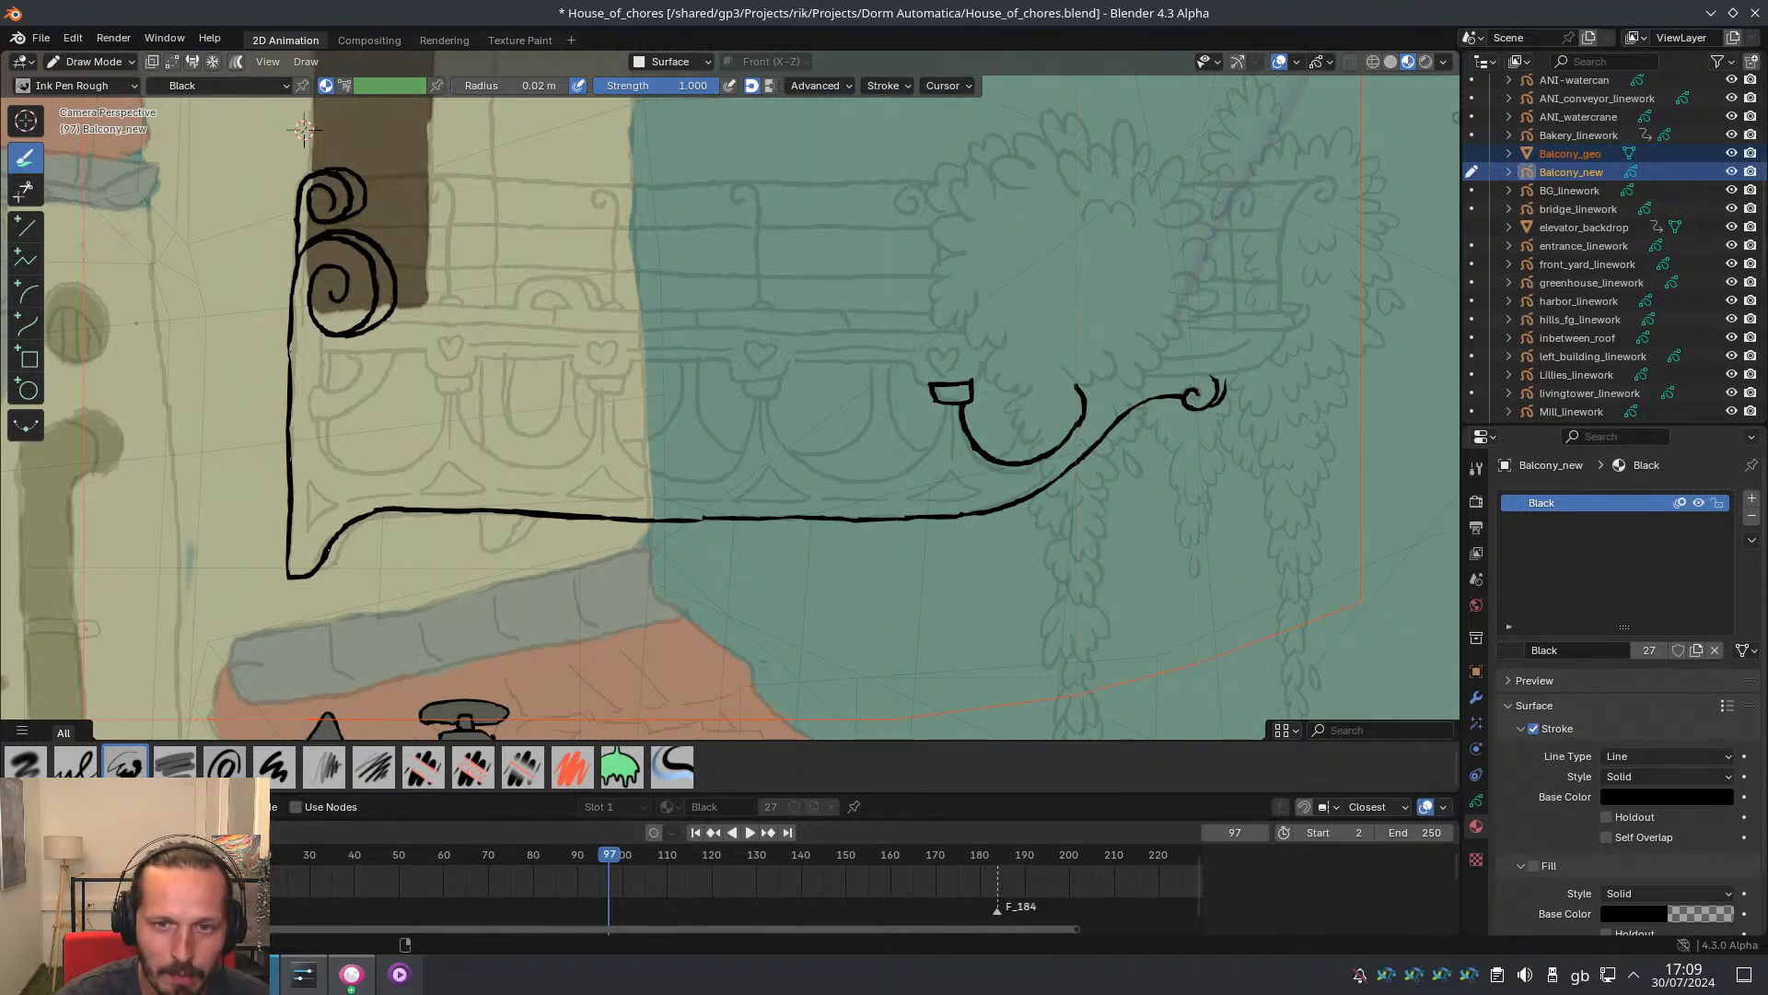
# Inspect the windmill, the machinery beside it and the flying watering can on the hillside
pyautogui.scroll(-4, 734, 412)
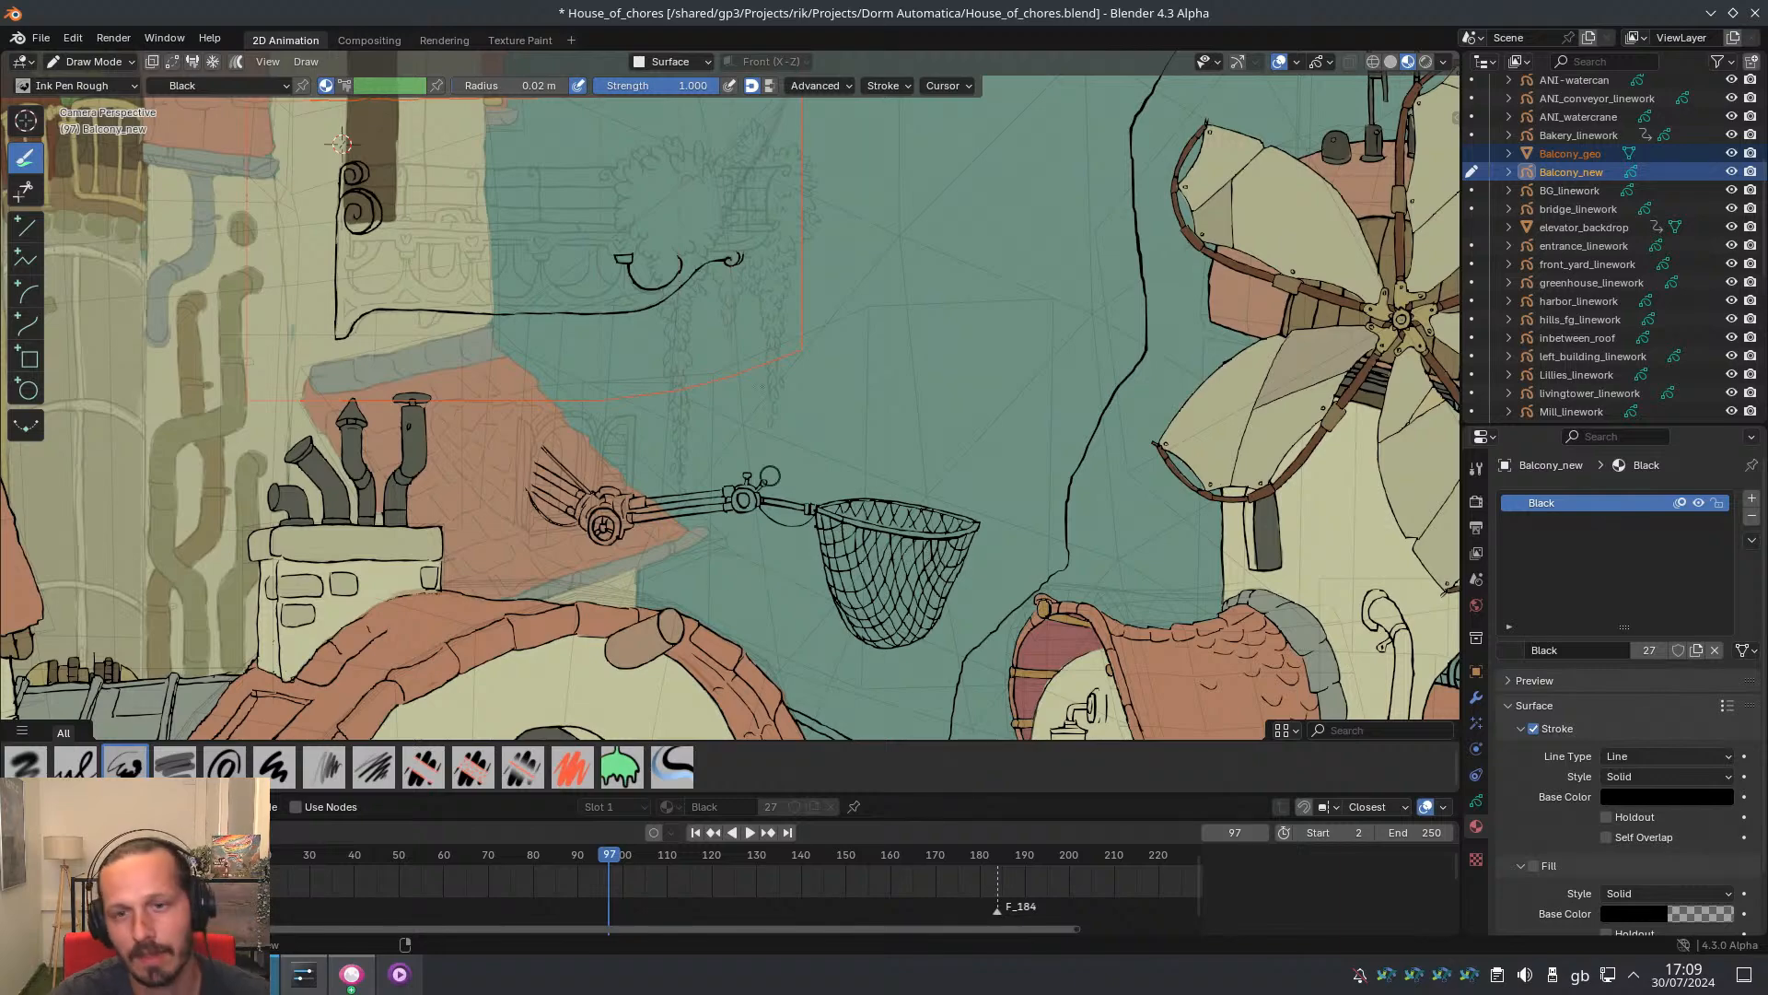
pyautogui.scroll(-4, 1052, 441)
pyautogui.keyDown('shift'); pyautogui.moveTo(1096, 461); pyautogui.dragTo(715, 412, button='middle'); pyautogui.keyUp('shift')
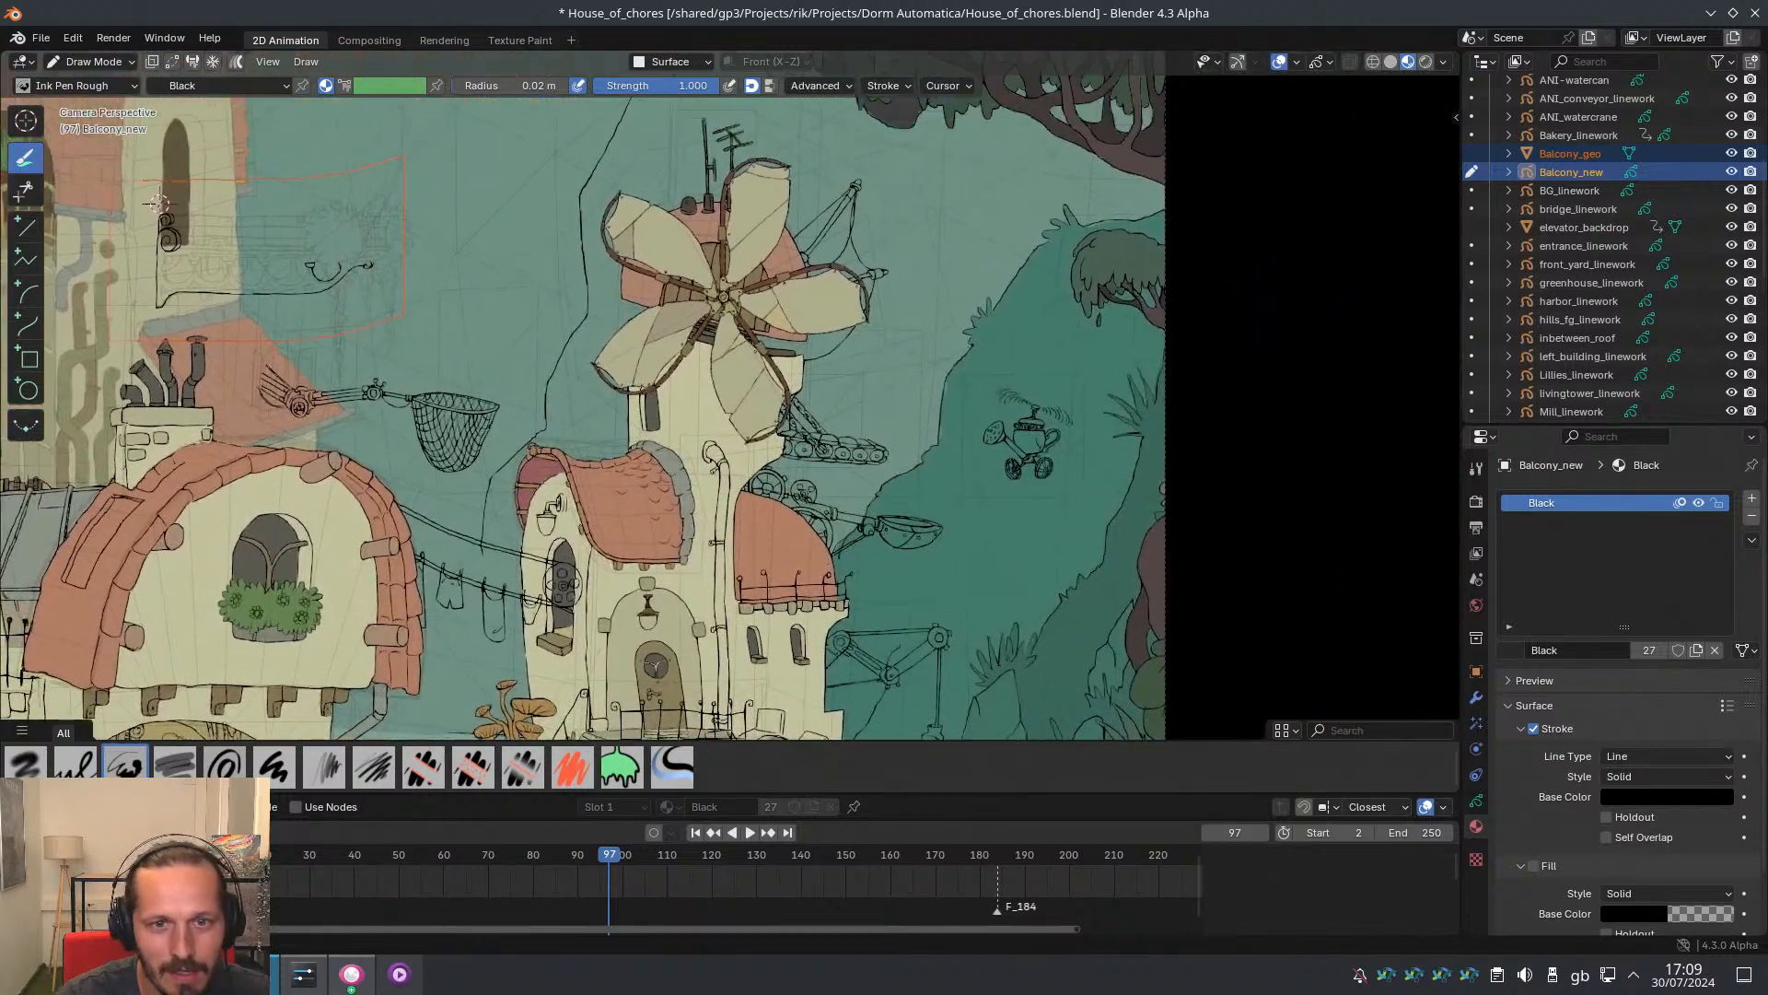
pyautogui.scroll(1, 715, 412)
pyautogui.scroll(-3, 810, 442)
pyautogui.keyDown('shift'); pyautogui.moveTo(824, 447); pyautogui.dragTo(830, 537, button='middle'); pyautogui.keyUp('shift')
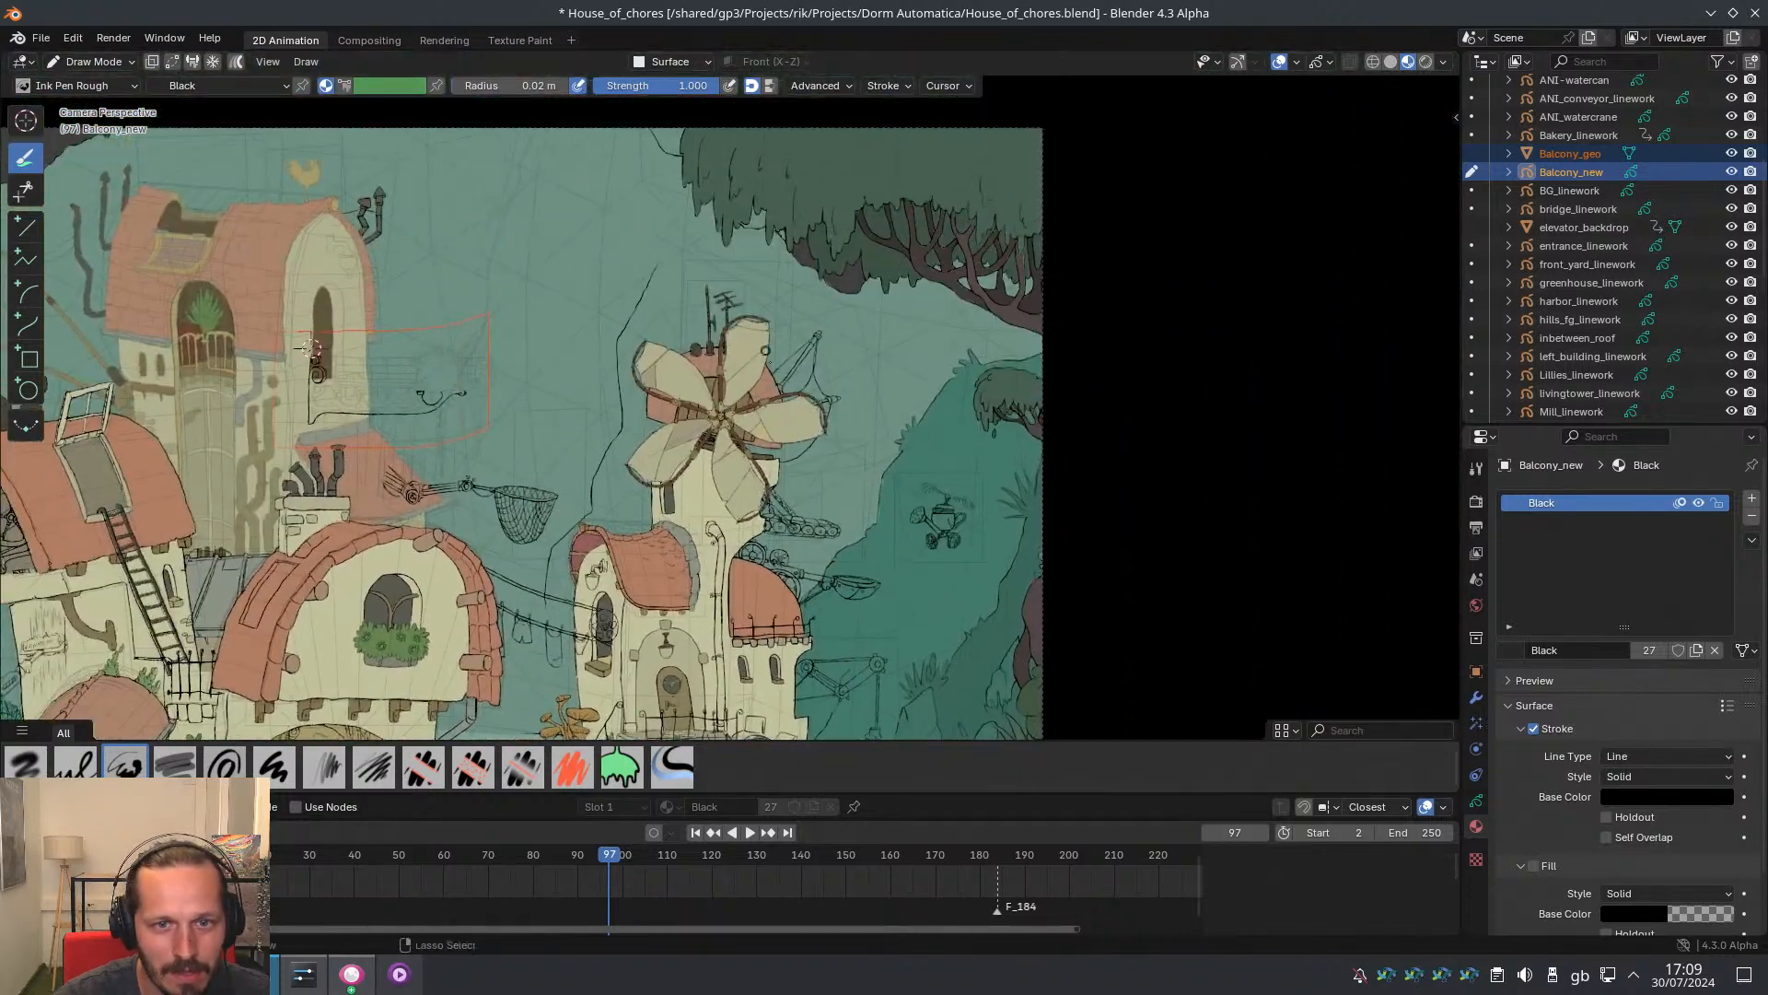
pyautogui.scroll(4, 830, 537)
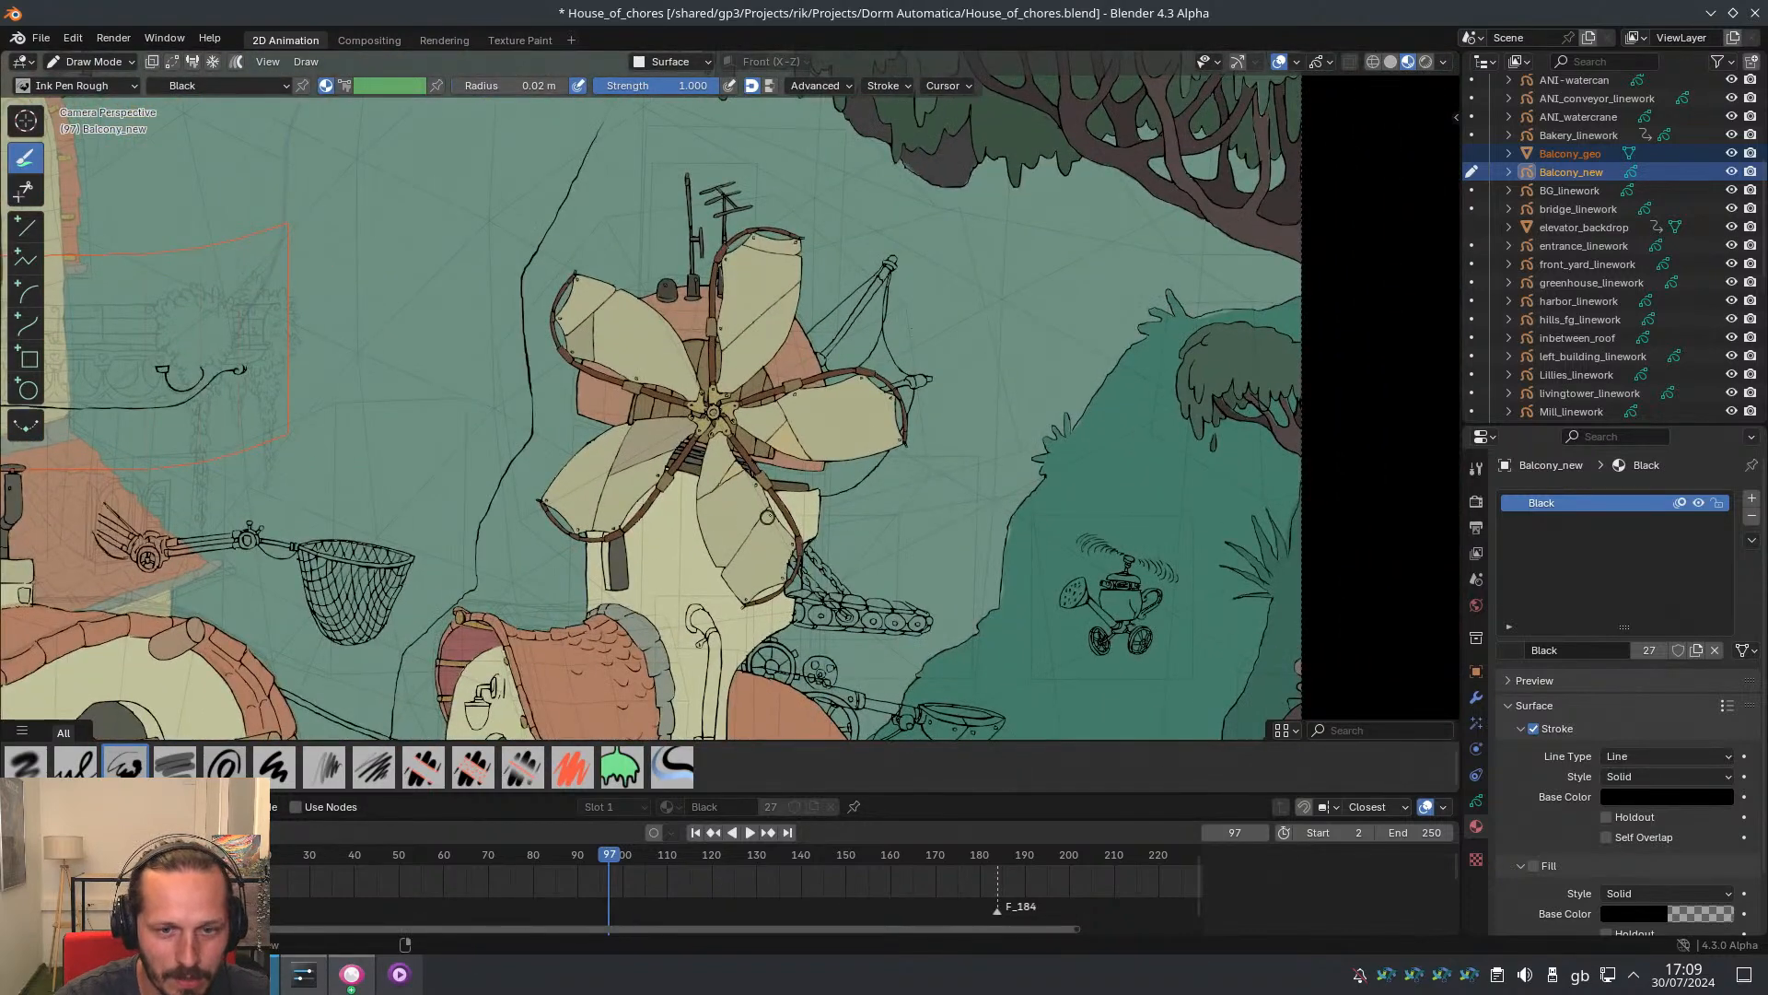
pyautogui.scroll(-1, 776, 635)
pyautogui.keyDown('shift'); pyautogui.moveTo(776, 636); pyautogui.dragTo(755, 456, button='middle'); pyautogui.keyUp('shift')
pyautogui.scroll(2, 754, 456)
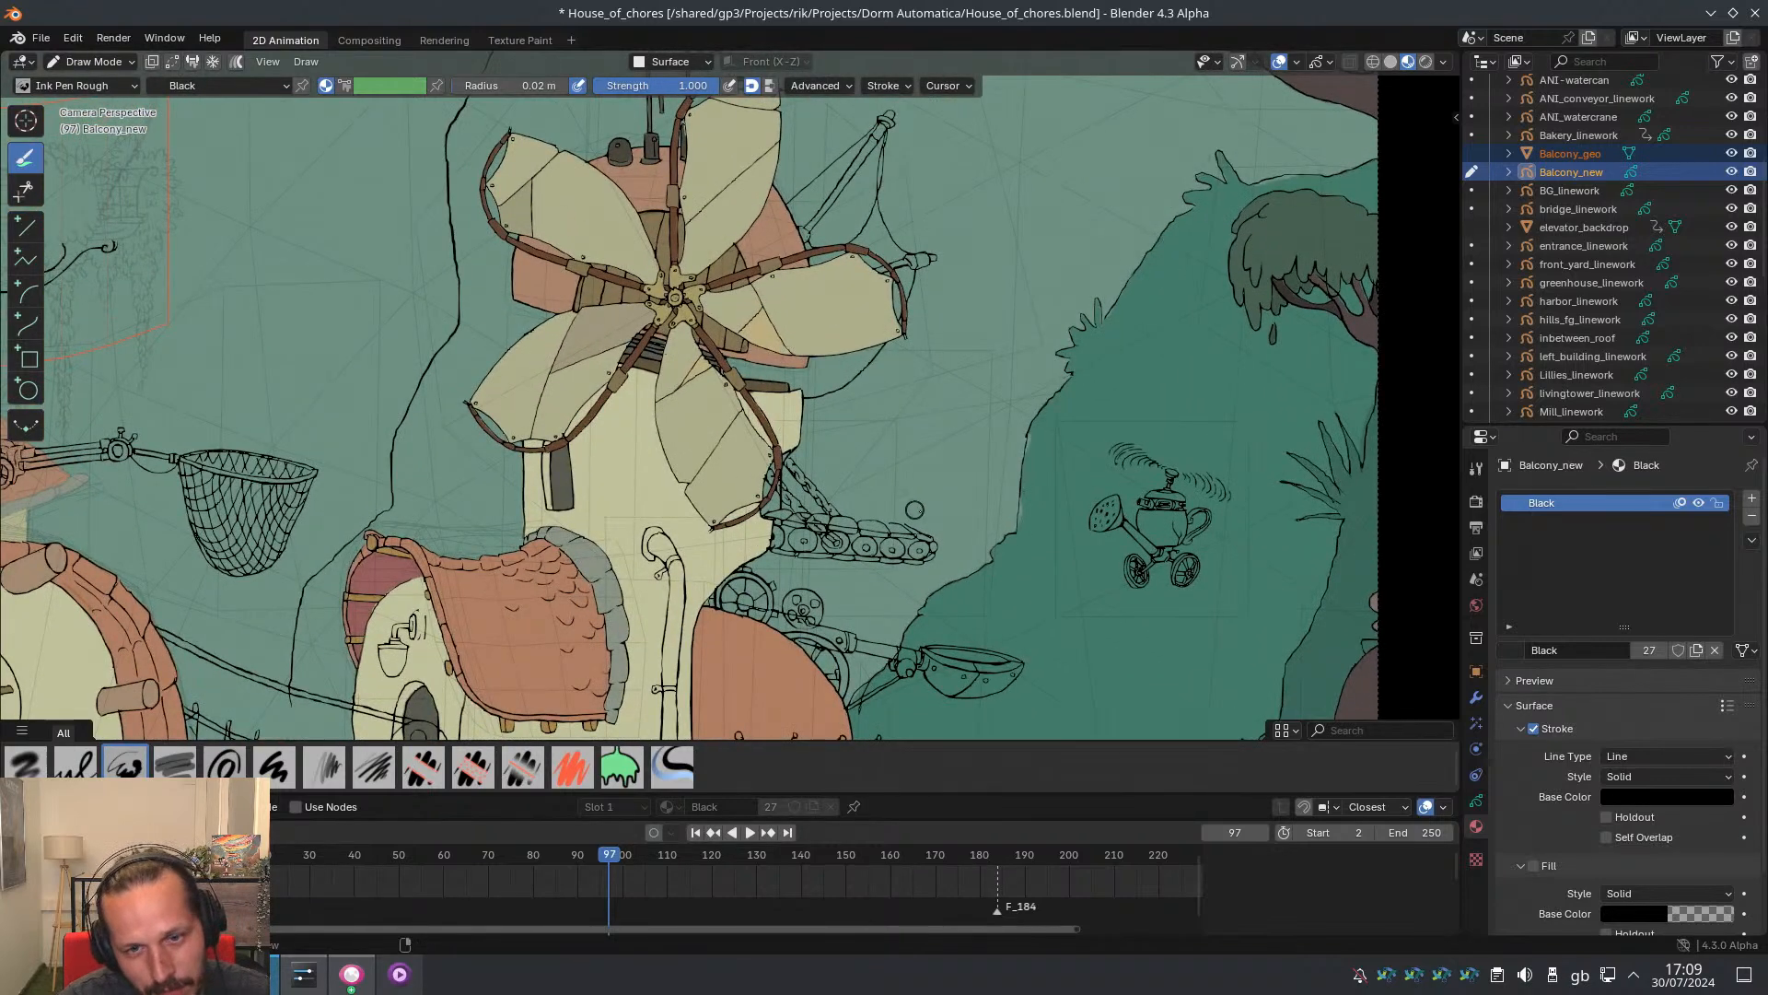
pyautogui.keyDown('shift'); pyautogui.moveTo(965, 603); pyautogui.dragTo(803, 345, button='middle'); pyautogui.keyUp('shift')
pyautogui.scroll(4, 805, 347)
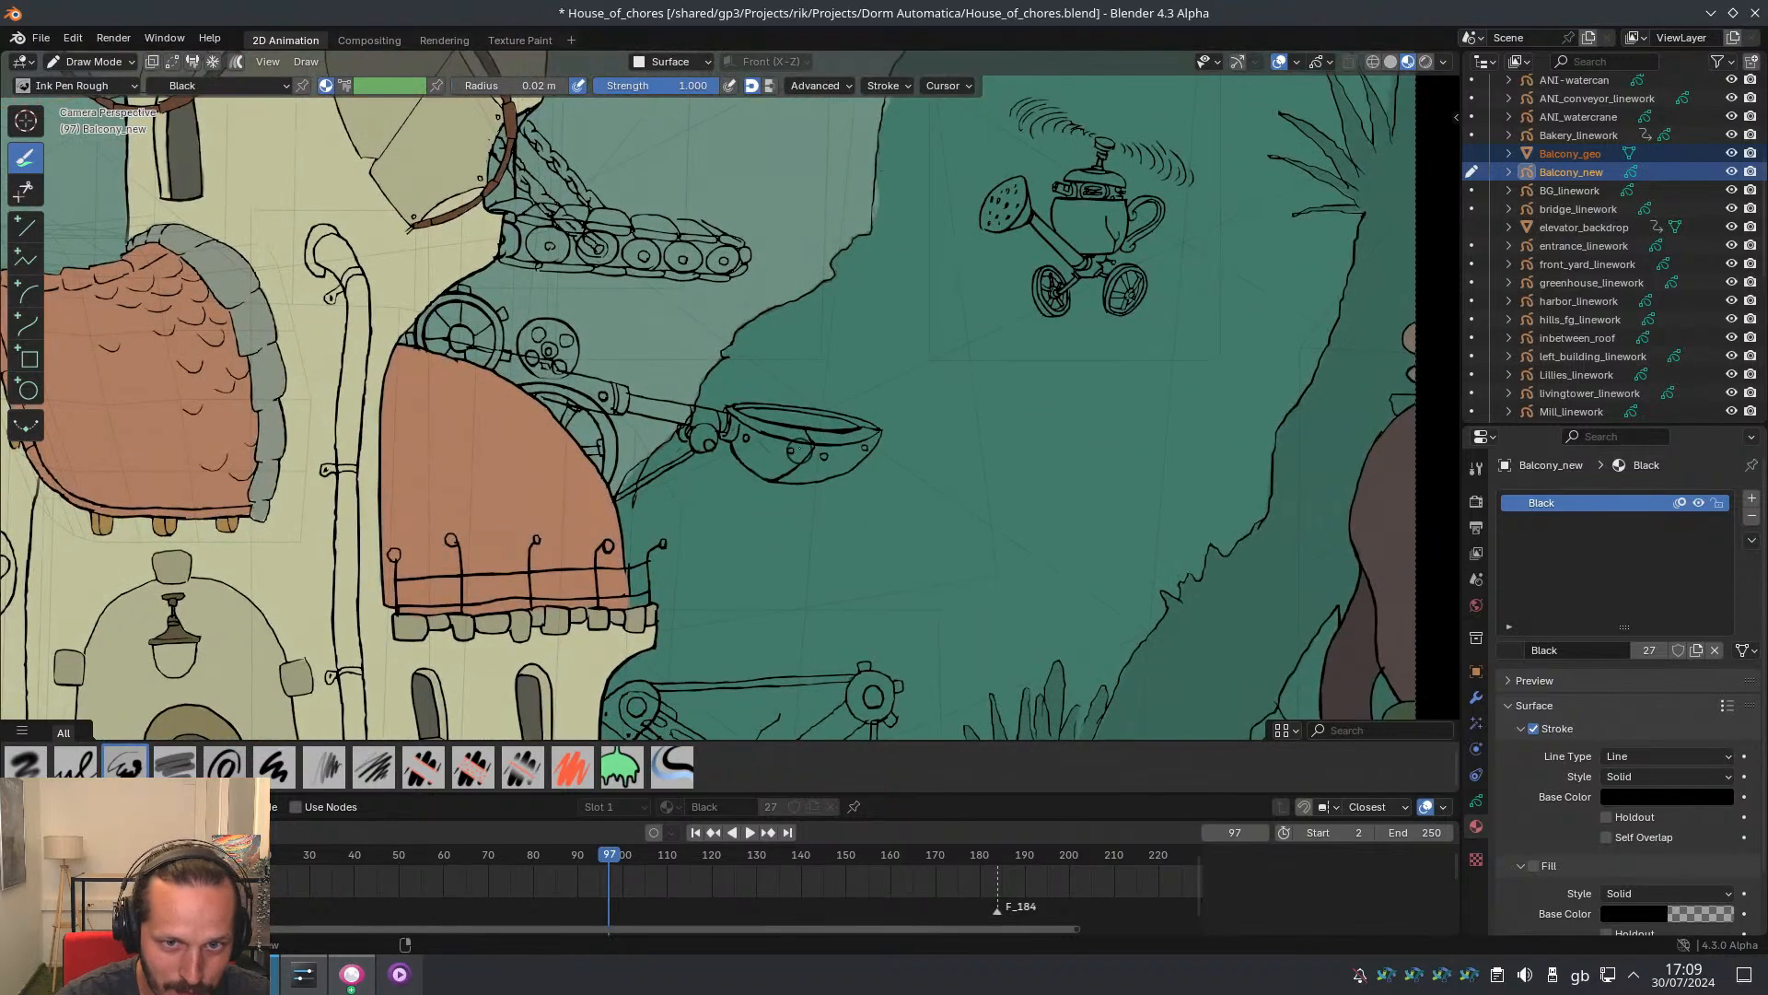
pyautogui.keyDown('shift'); pyautogui.moveTo(734, 199); pyautogui.dragTo(956, 563, button='middle'); pyautogui.keyUp('shift')
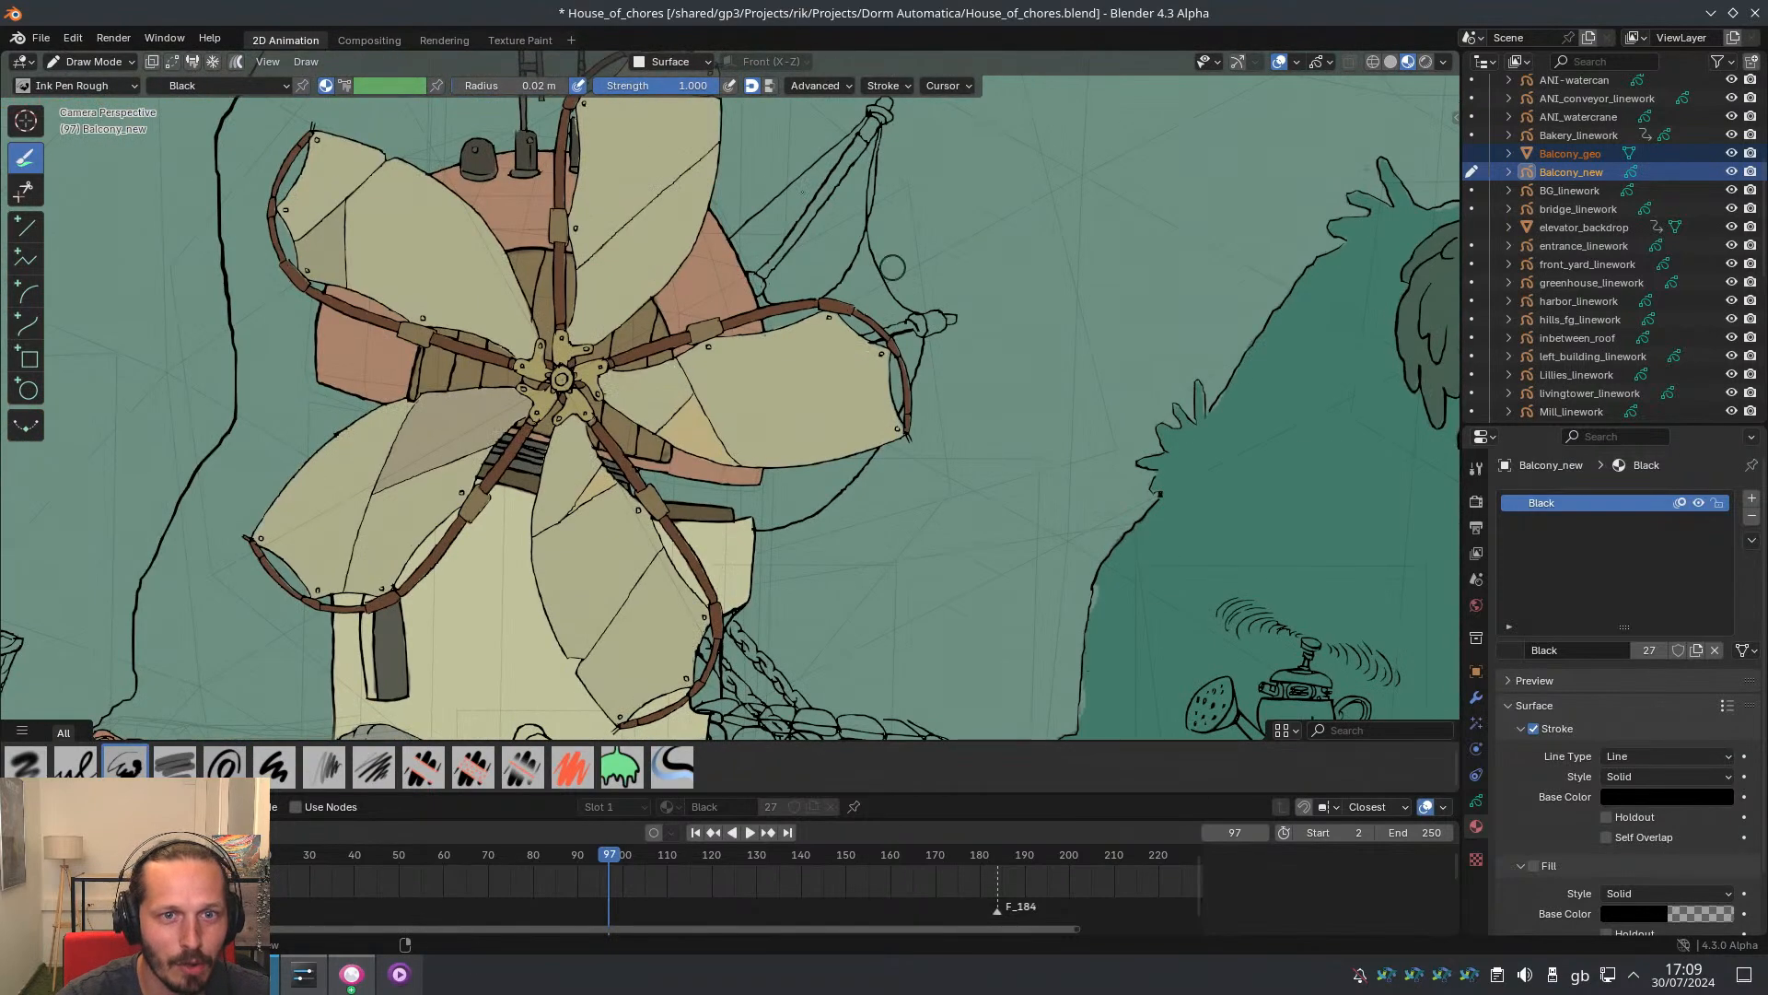
pyautogui.scroll(-8, 956, 564)
pyautogui.scroll(5, 928, 197)
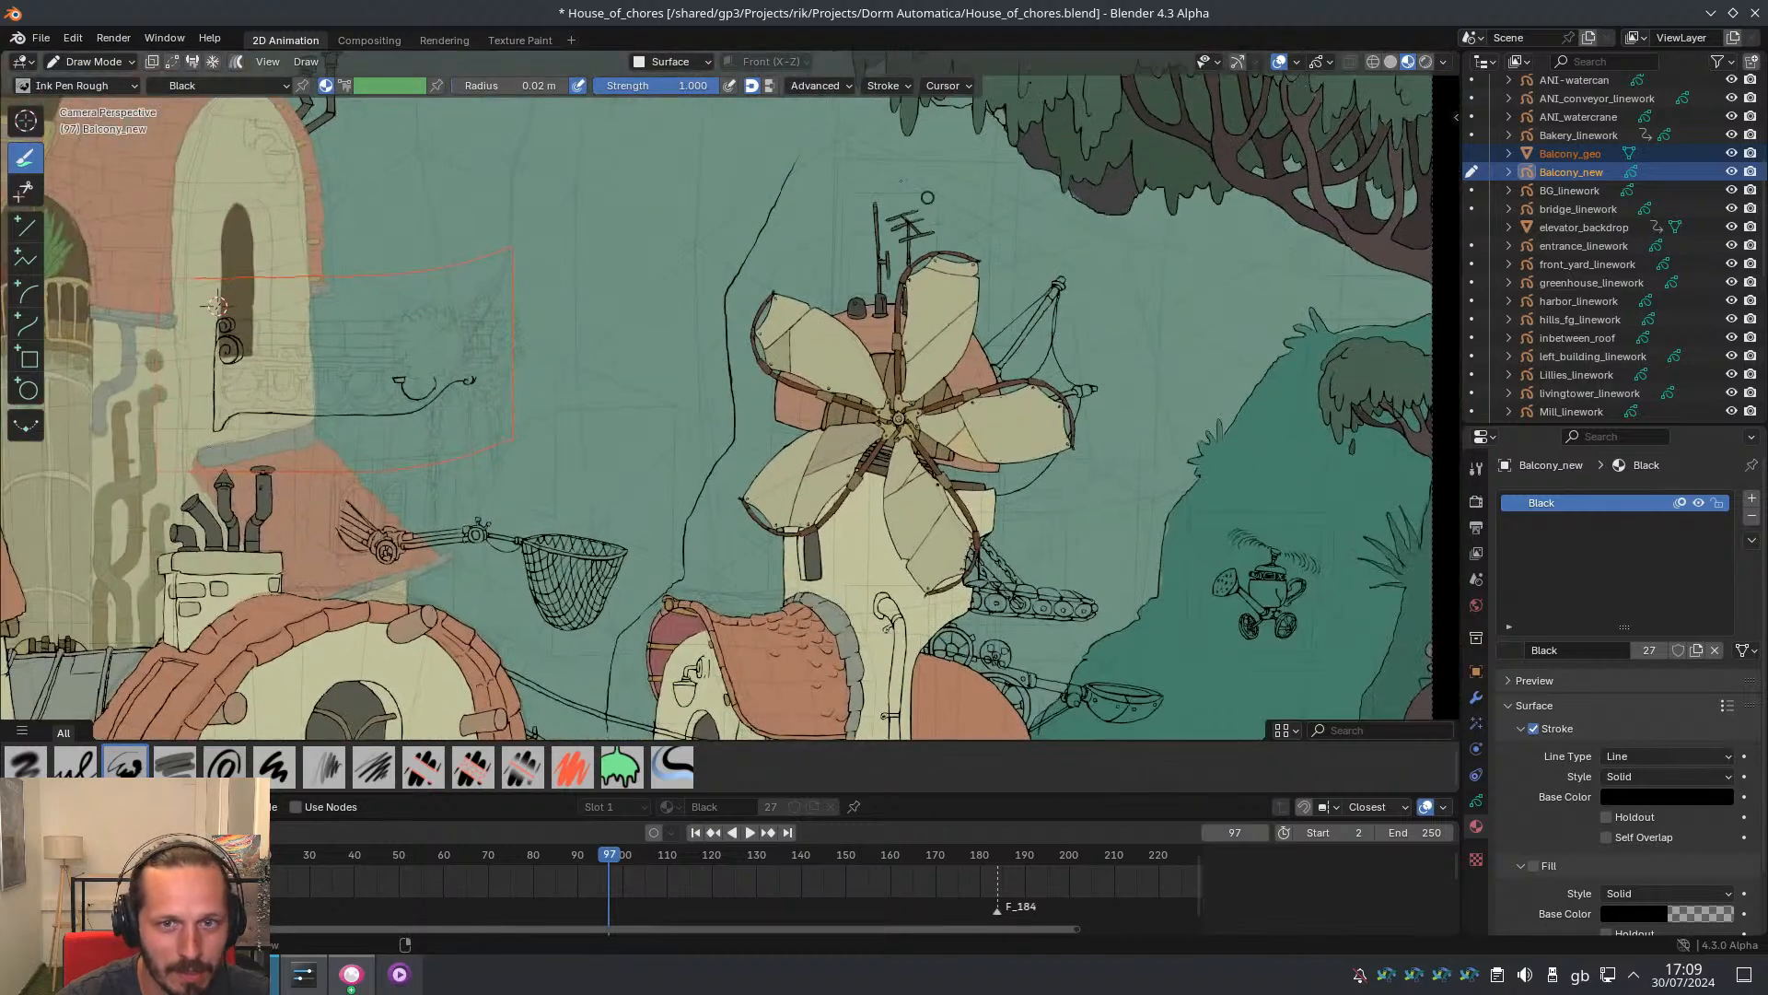
# Inspect the mechanical net arm beneath the balcony and the cauldron alcove in the central house
pyautogui.keyDown('shift'); pyautogui.moveTo(561, 448); pyautogui.dragTo(694, 230, button='middle'); pyautogui.keyUp('shift')
pyautogui.scroll(3, 694, 230)
pyautogui.keyDown('shift'); pyautogui.moveTo(381, 325); pyautogui.dragTo(538, 415, button='middle'); pyautogui.keyUp('shift')
pyautogui.scroll(2, 537, 414)
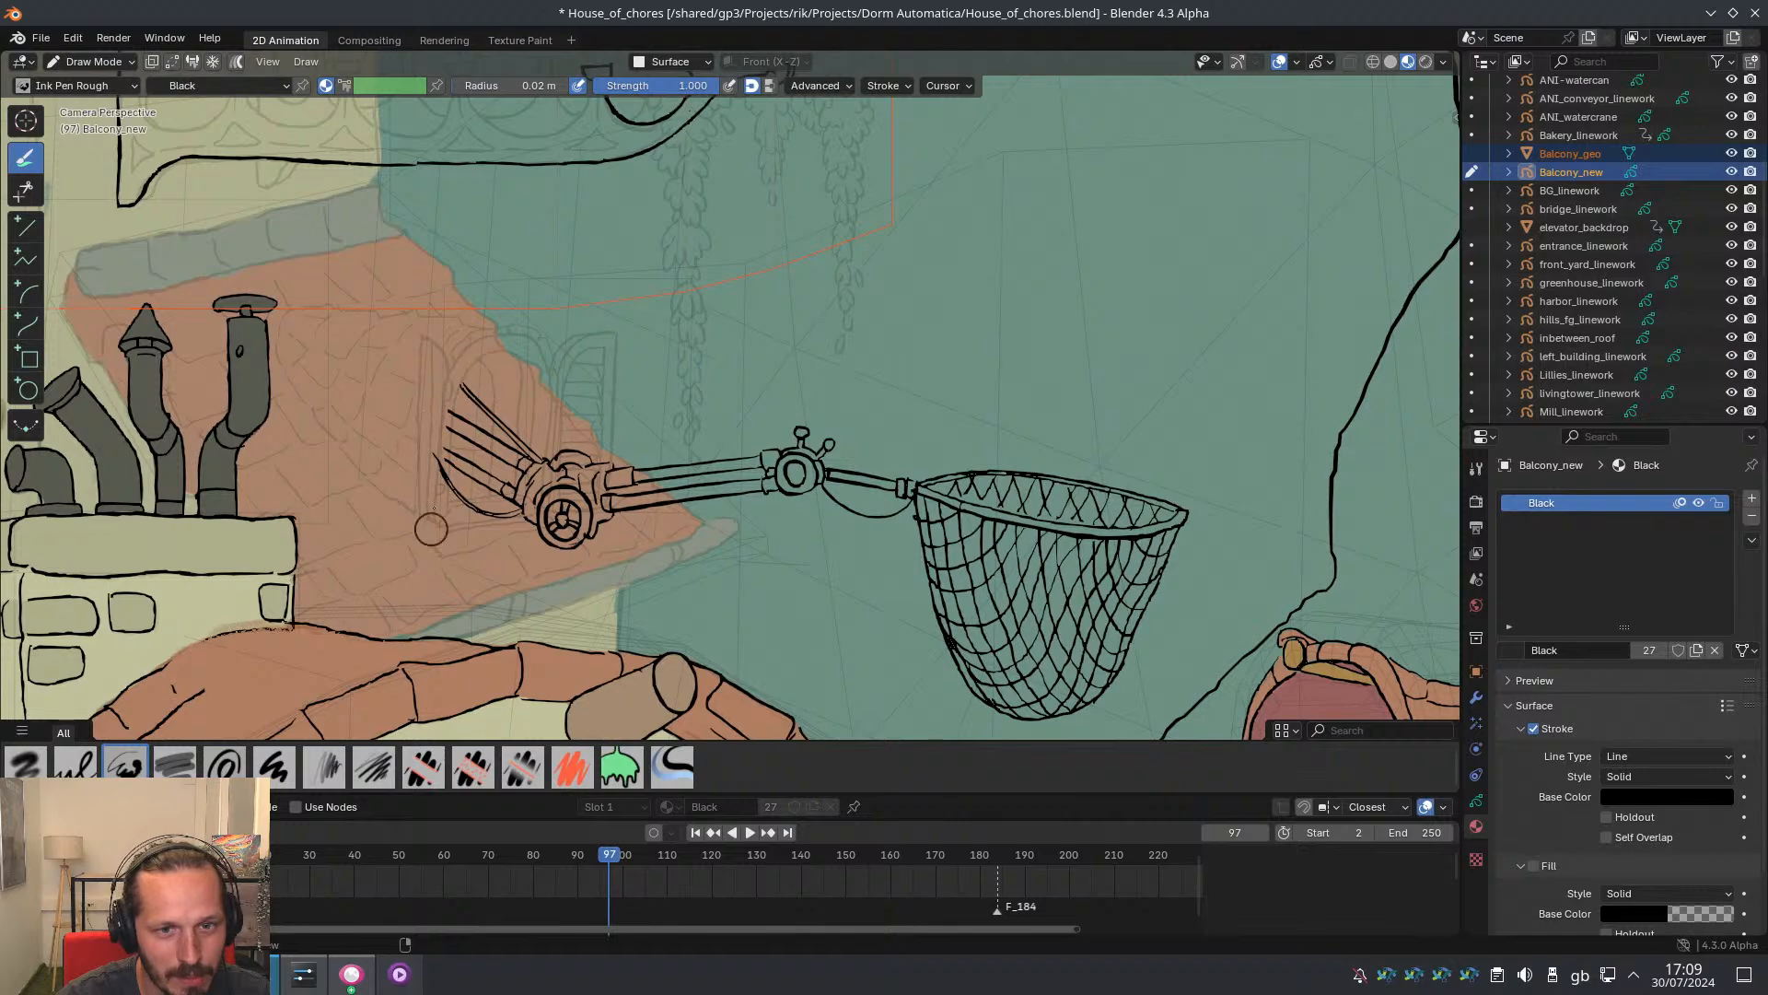
pyautogui.scroll(-4, 710, 520)
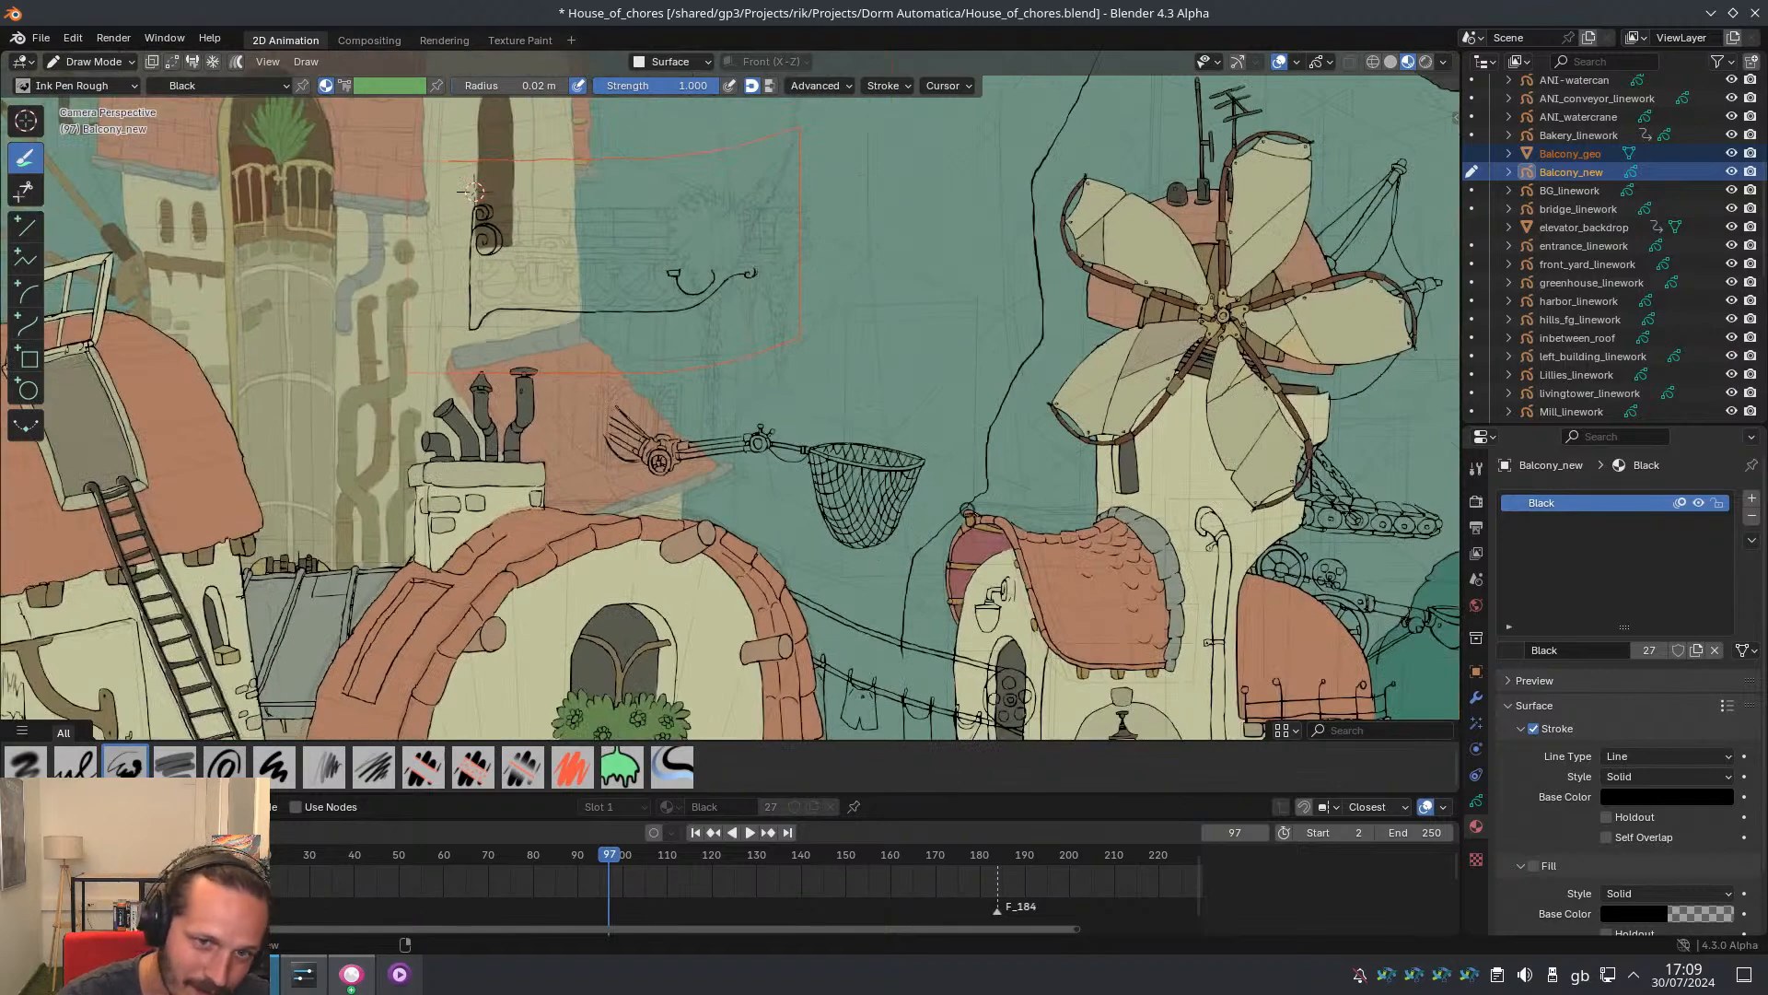
pyautogui.keyDown('shift'); pyautogui.moveTo(512, 594); pyautogui.dragTo(745, 83, button='middle'); pyautogui.keyUp('shift')
pyautogui.scroll(4, 702, 442)
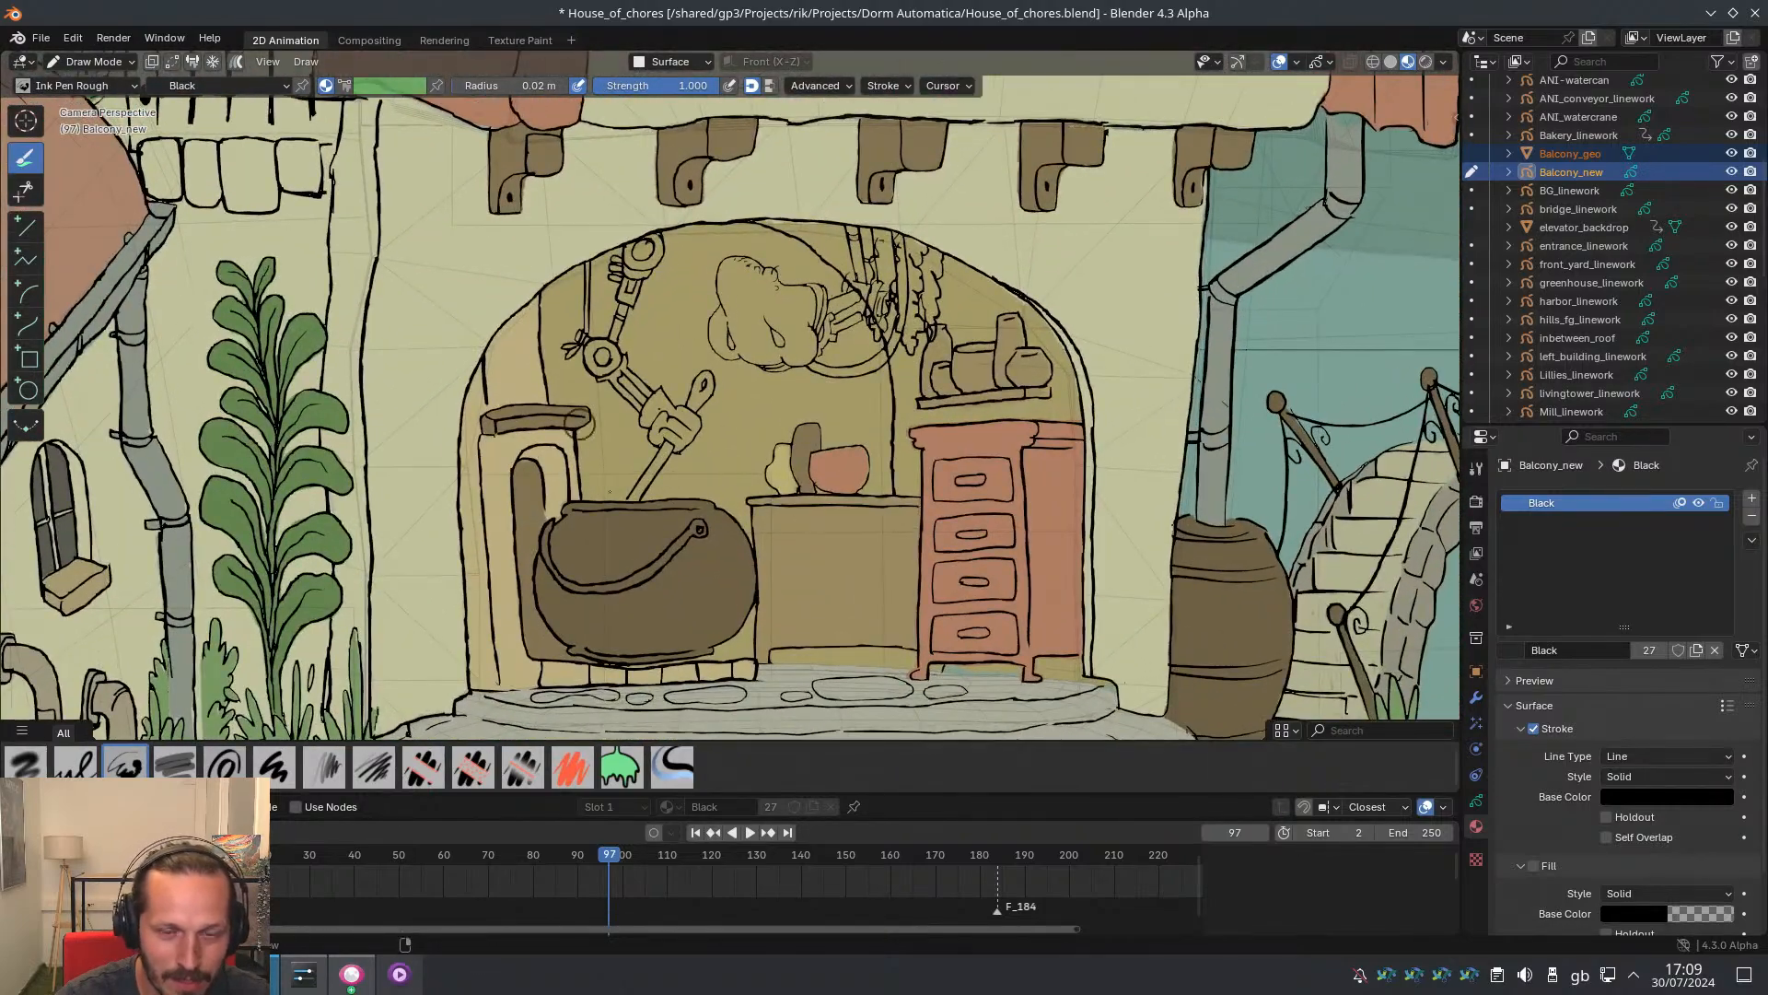
pyautogui.scroll(-4, 852, 487)
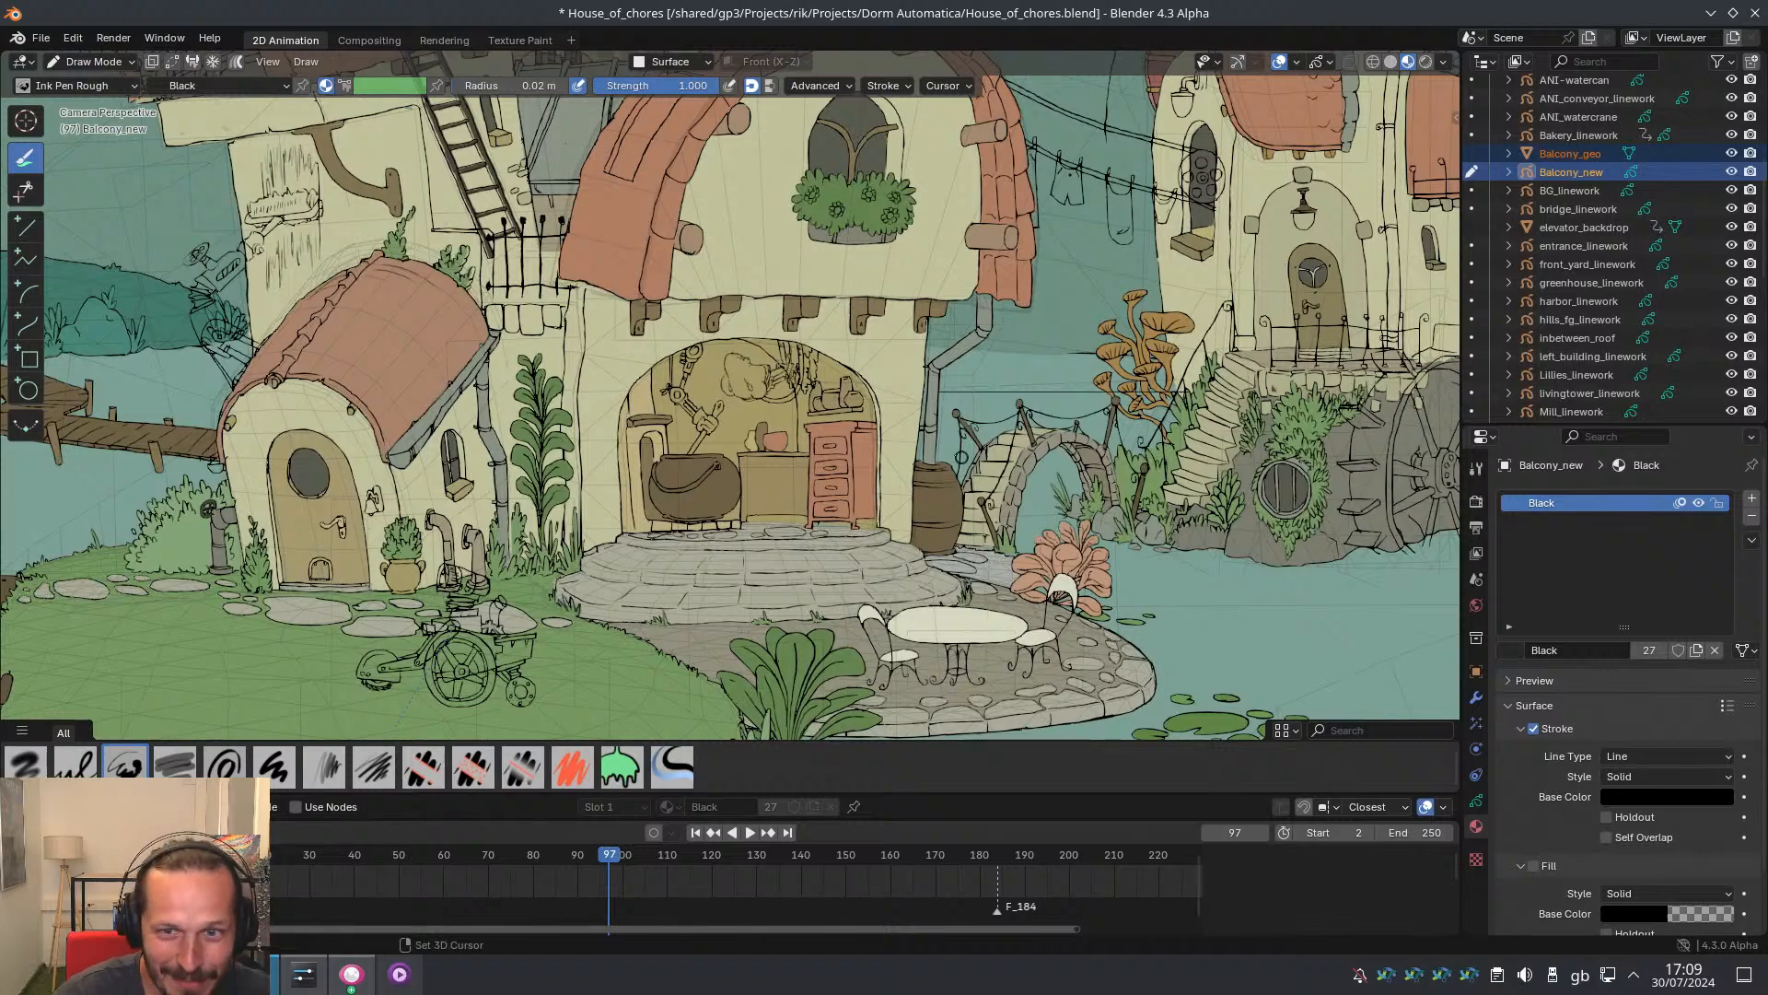
# Look over the mill house, the waterwheel and the tower rooftops around the balcony
pyautogui.moveTo(1106, 470)
pyautogui.keyDown('shift'); pyautogui.mouseDown(button='middle')
pyautogui.moveTo(782, 501)
pyautogui.moveTo(576, 592)
pyautogui.mouseUp(button='middle'); pyautogui.keyUp('shift')
pyautogui.scroll(-1, 737, 516)
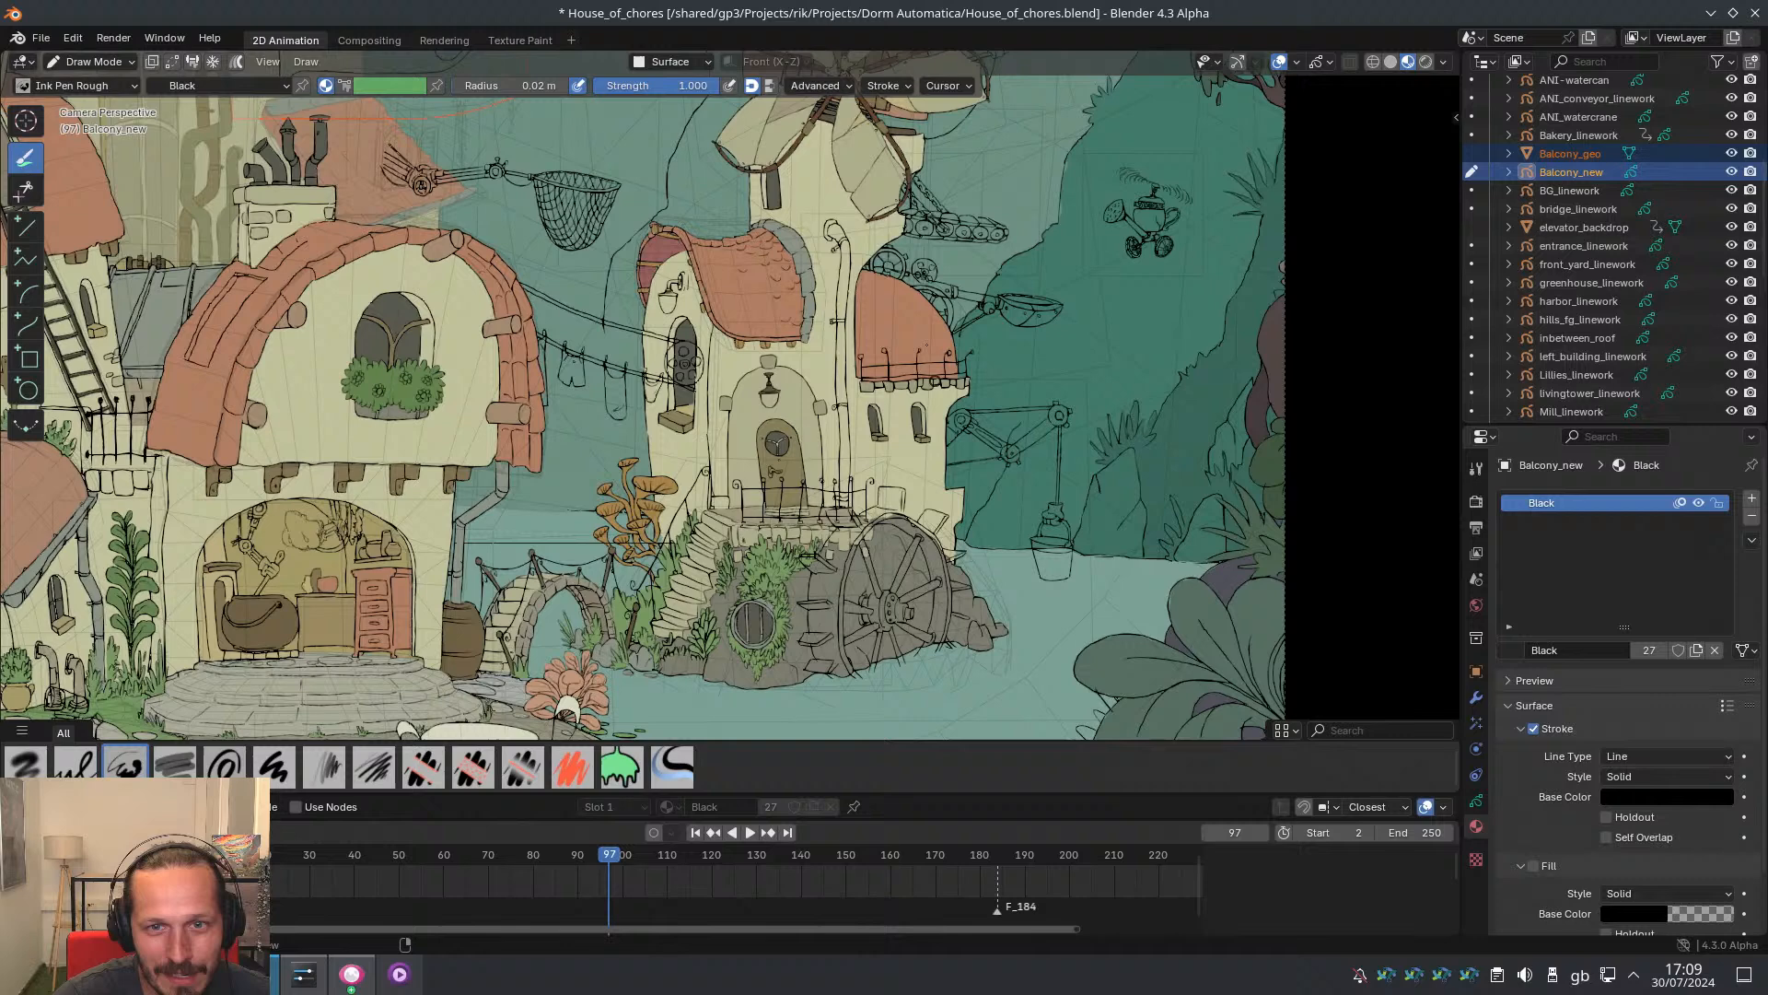
pyautogui.keyDown('shift'); pyautogui.moveTo(903, 287); pyautogui.dragTo(838, 402, button='middle'); pyautogui.keyUp('shift')
pyautogui.keyDown('shift'); pyautogui.moveTo(742, 523); pyautogui.dragTo(838, 609, button='middle'); pyautogui.keyUp('shift')
pyautogui.keyDown('shift'); pyautogui.moveTo(700, 447); pyautogui.dragTo(843, 570, button='middle'); pyautogui.keyUp('shift')
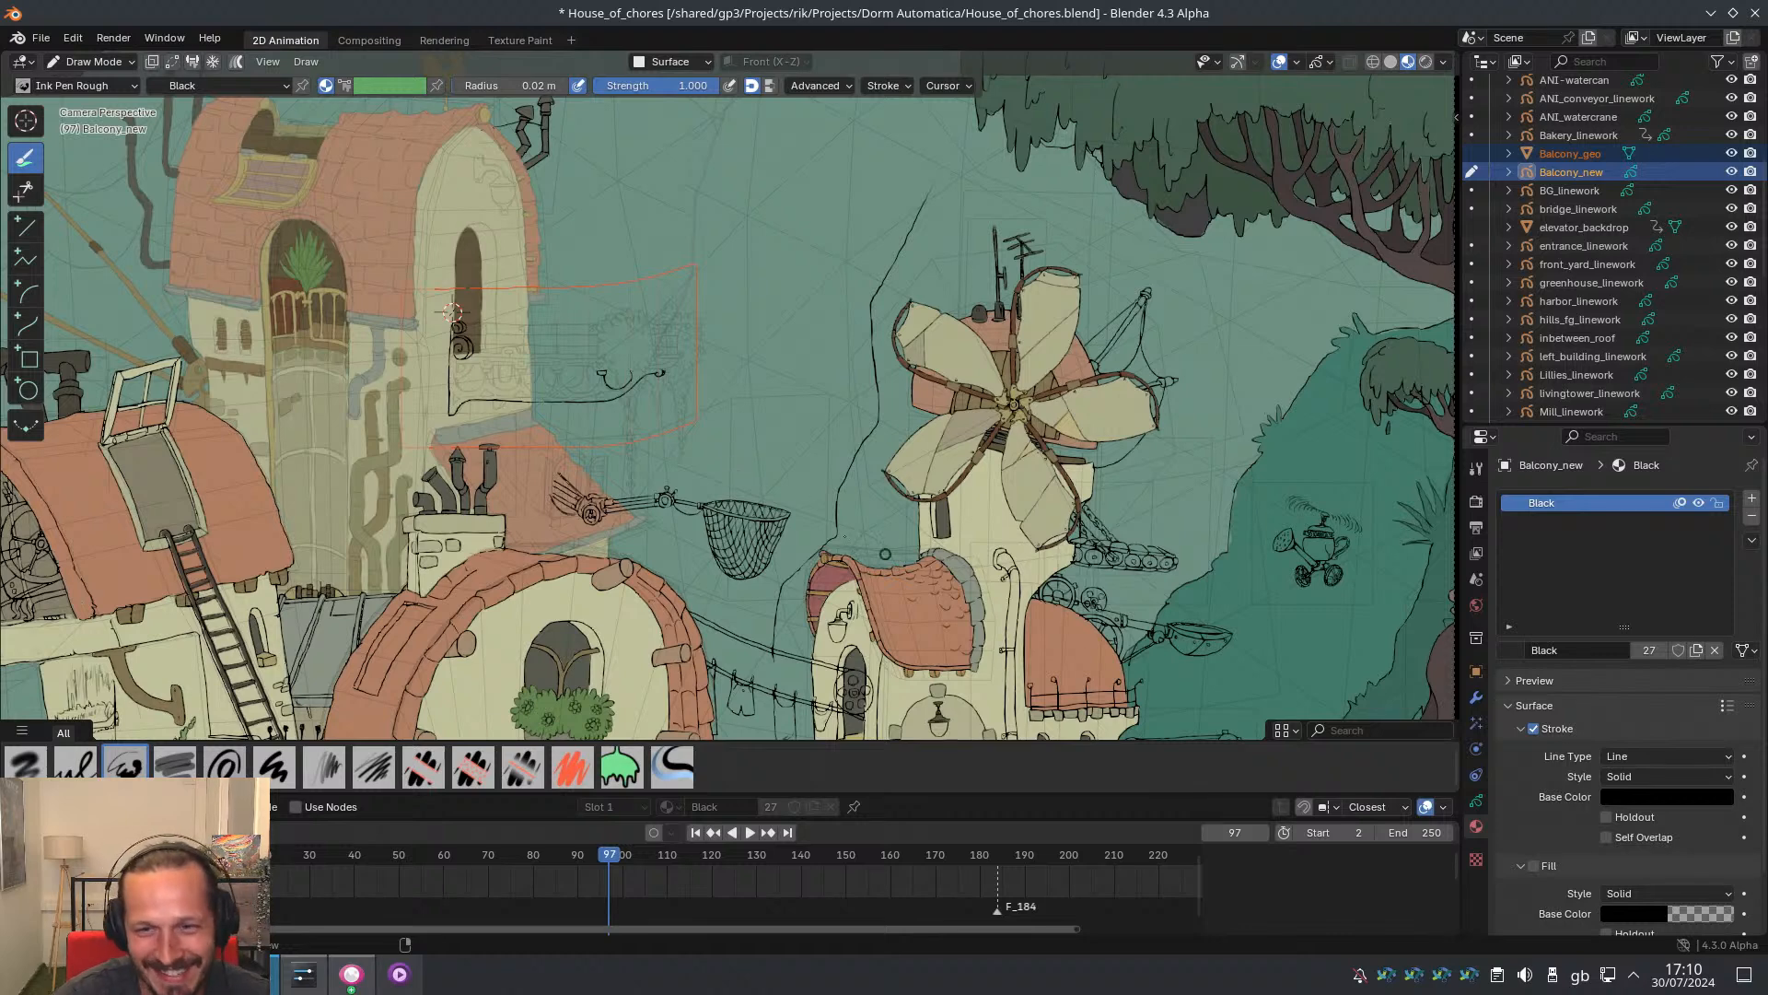
pyautogui.keyDown('shift'); pyautogui.moveTo(451, 313); pyautogui.dragTo(585, 221, button='middle'); pyautogui.keyUp('shift')
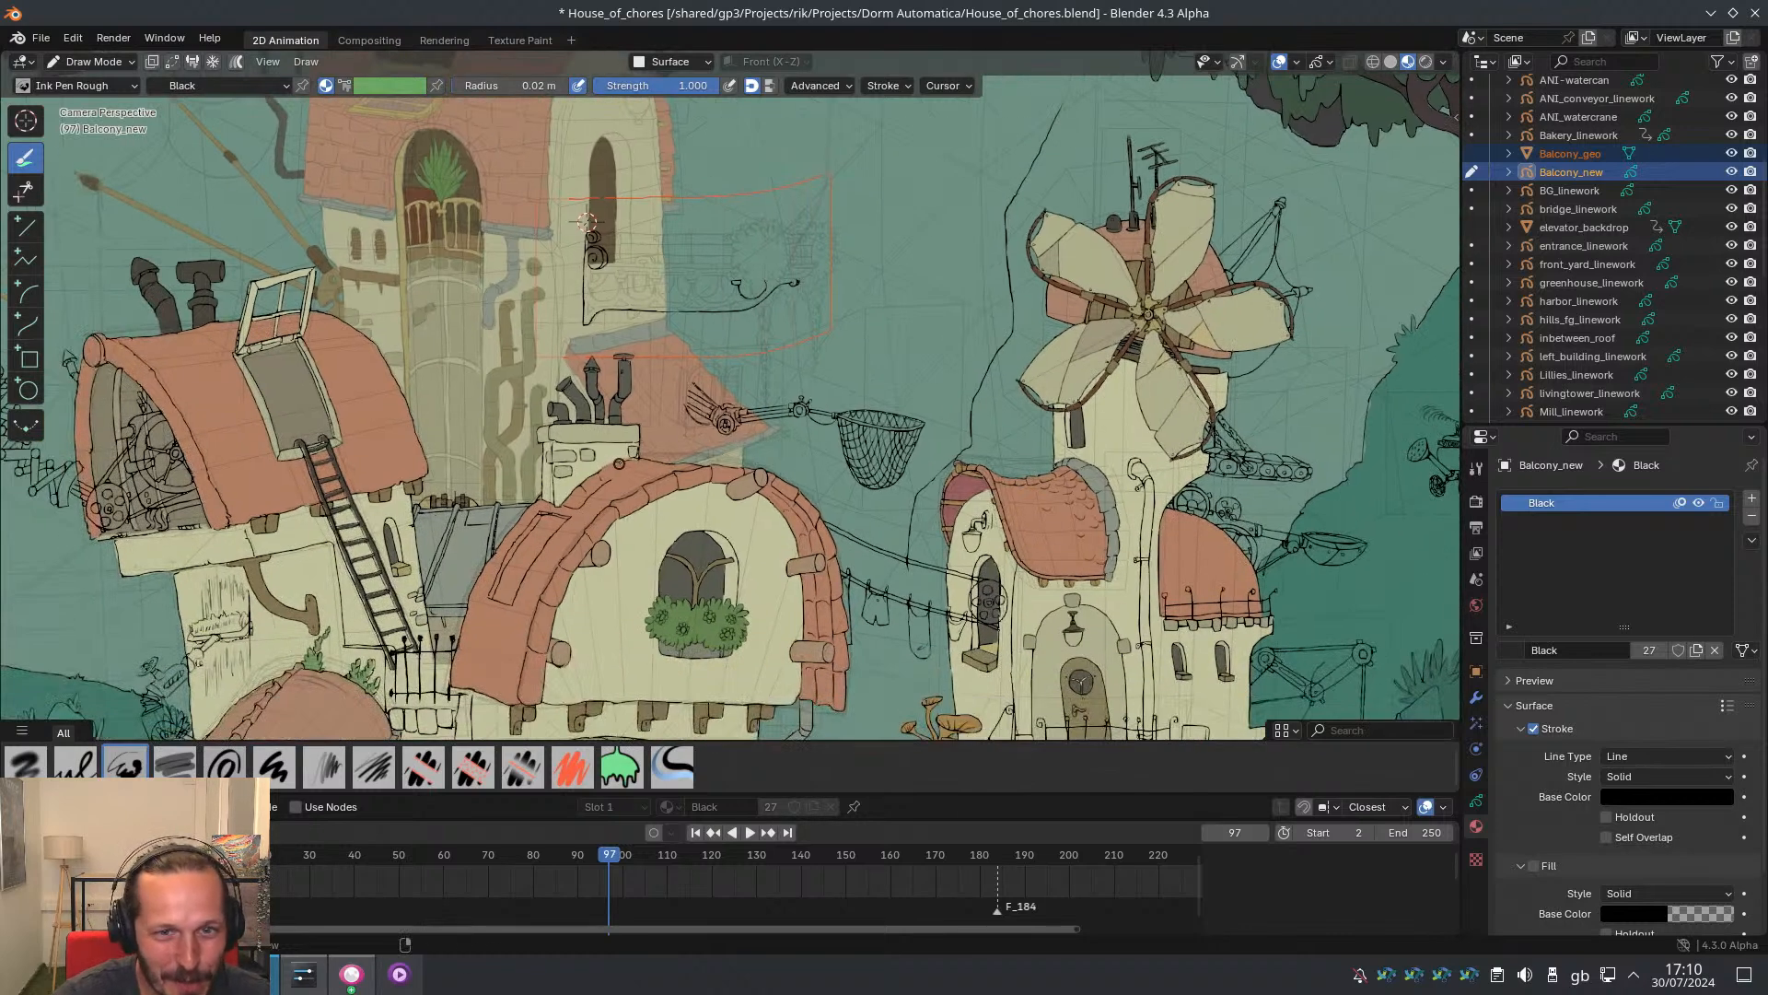
pyautogui.moveTo(806, 407)
pyautogui.keyDown('shift'); pyautogui.mouseDown(button='middle')
pyautogui.moveTo(798, 492)
pyautogui.moveTo(1040, 442)
pyautogui.moveTo(1244, 576)
pyautogui.mouseUp(button='middle'); pyautogui.keyUp('shift')
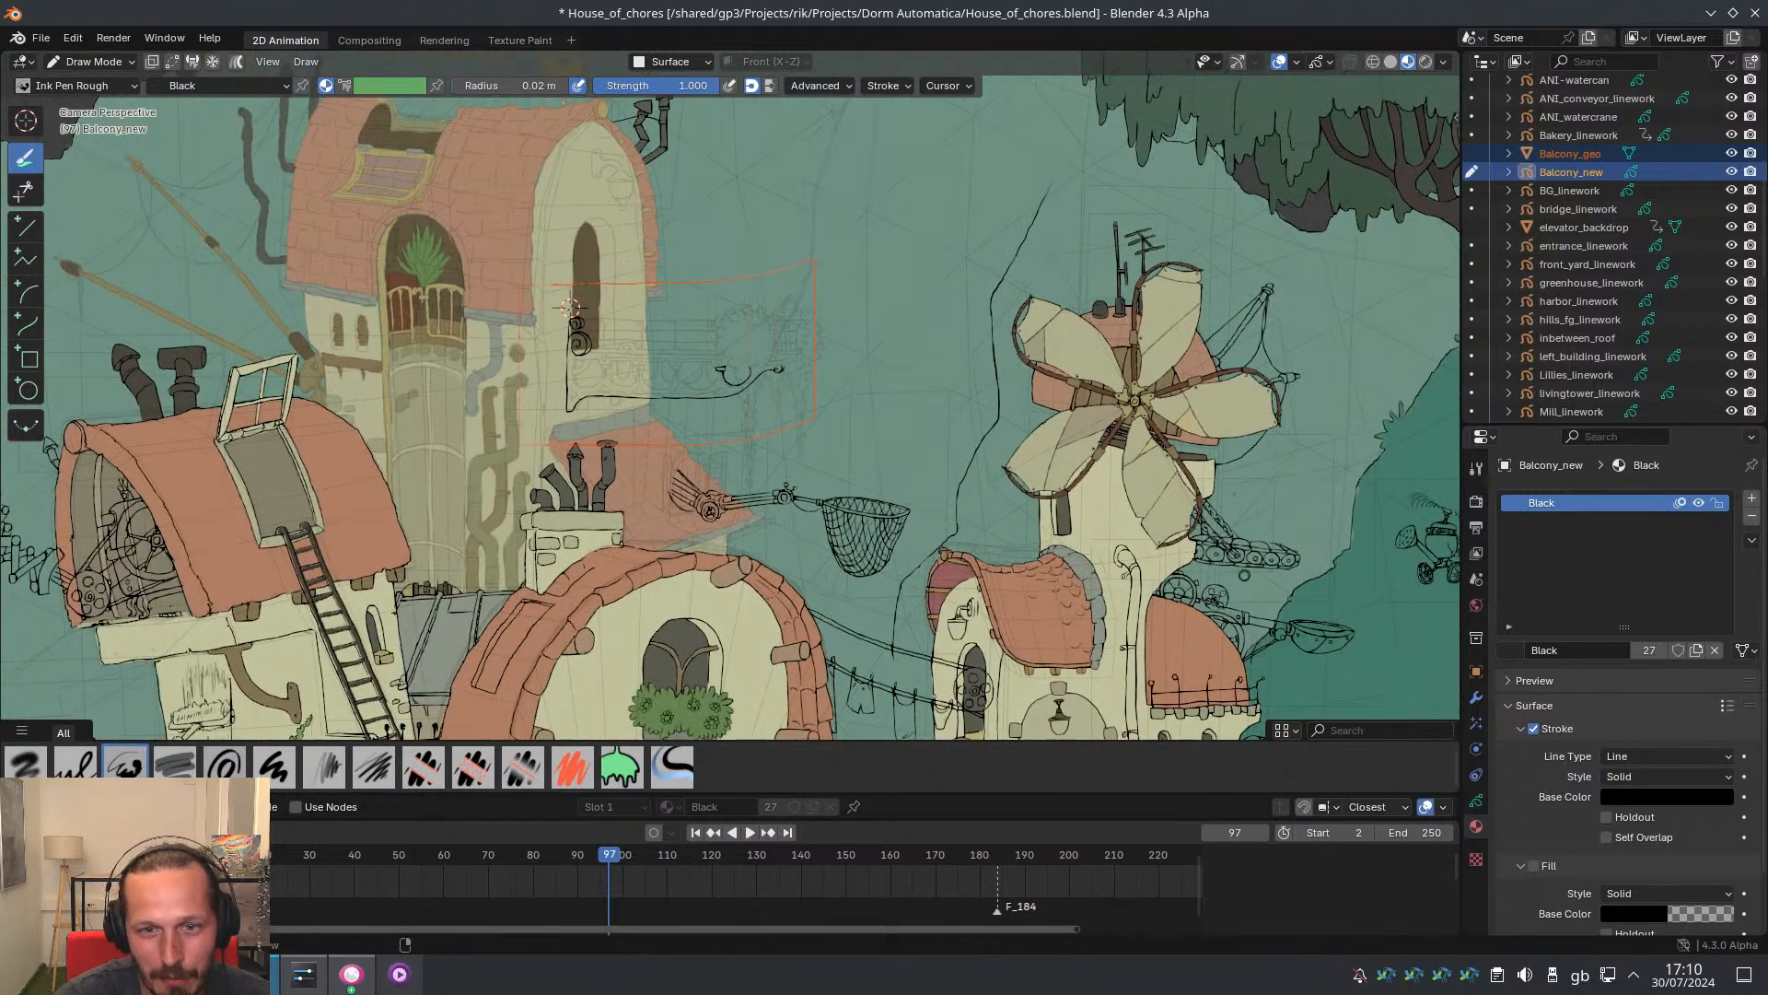
# Play the animation to review the balcony linework in motion, stopping playback at frame 106
pyautogui.scroll(4, 576, 331)
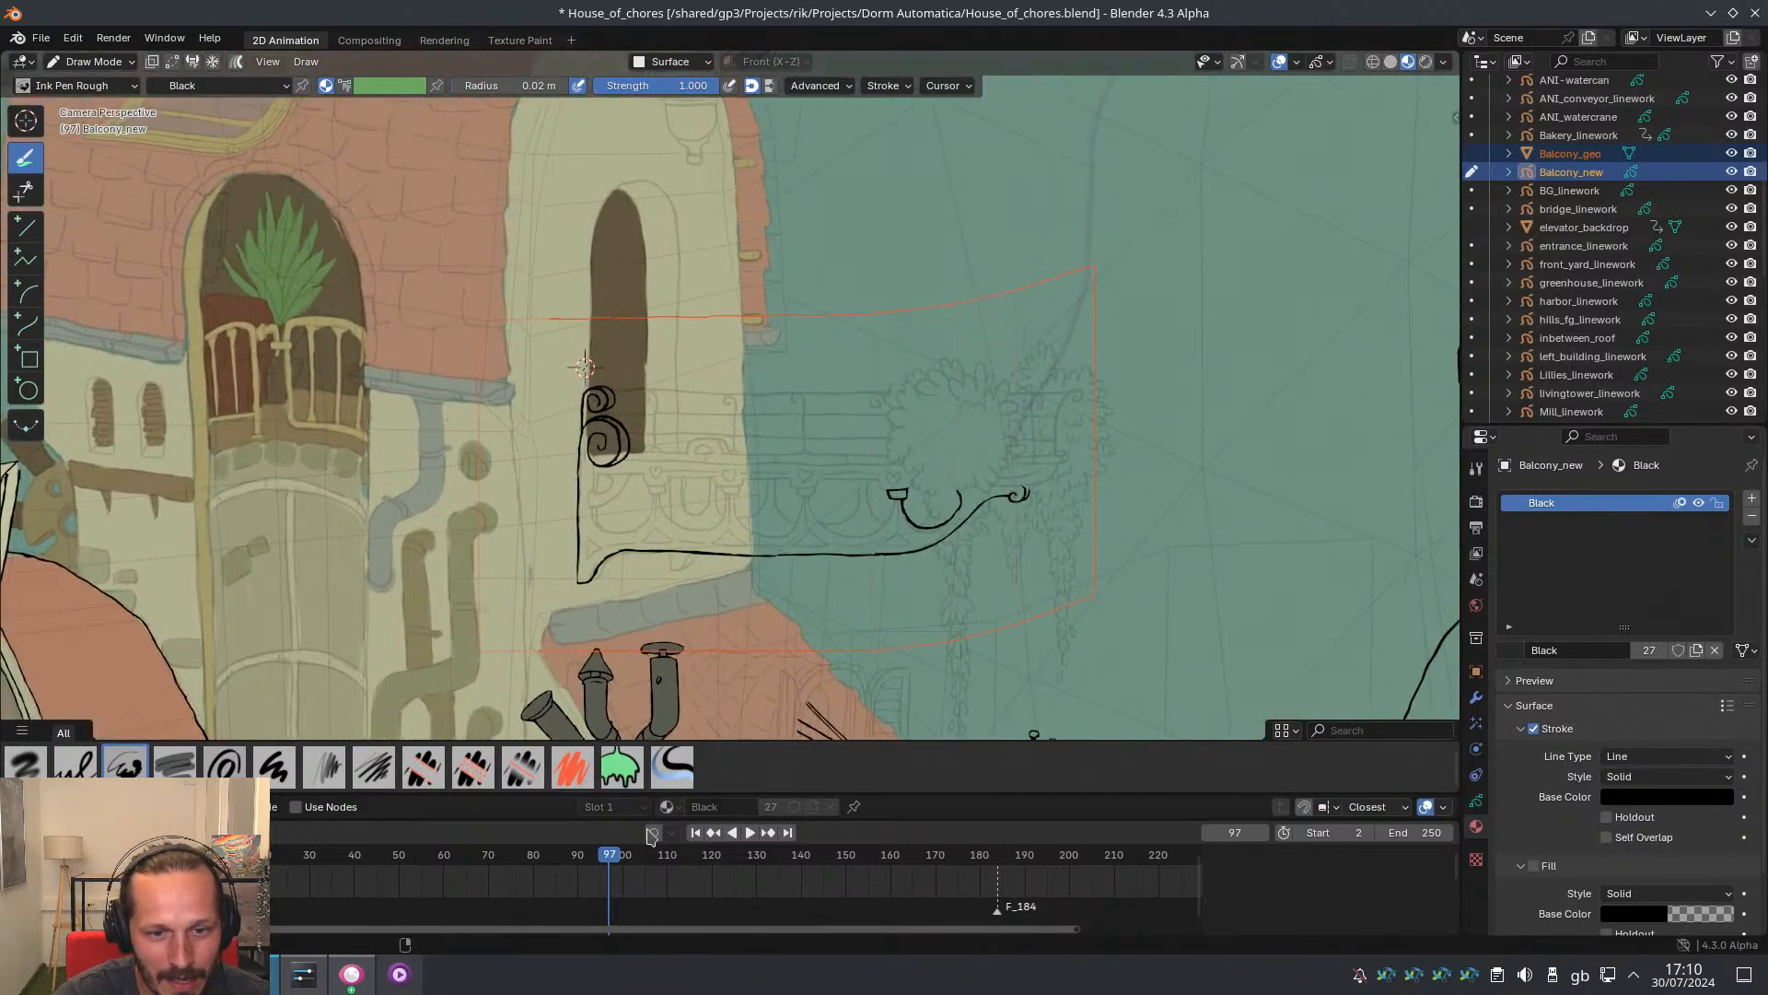
pyautogui.keyDown('shift'); pyautogui.moveTo(585, 366); pyautogui.dragTo(410, 35, button='middle'); pyautogui.keyUp('shift')
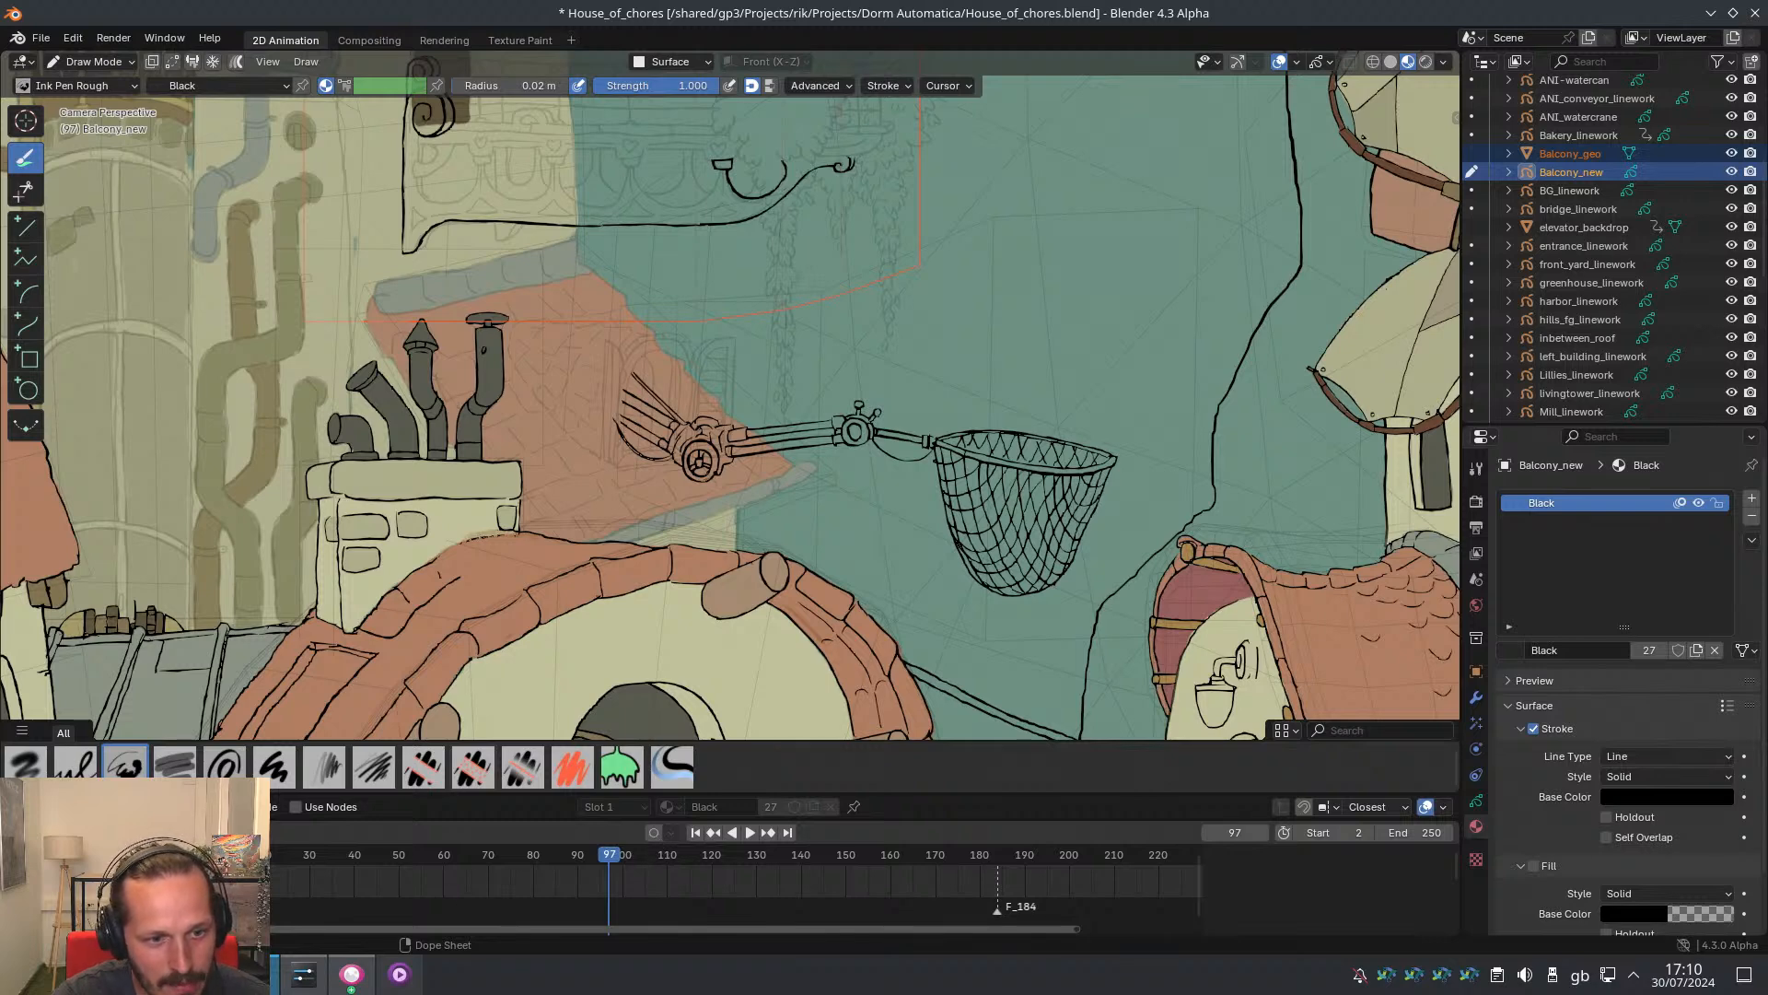
pyautogui.press('space')
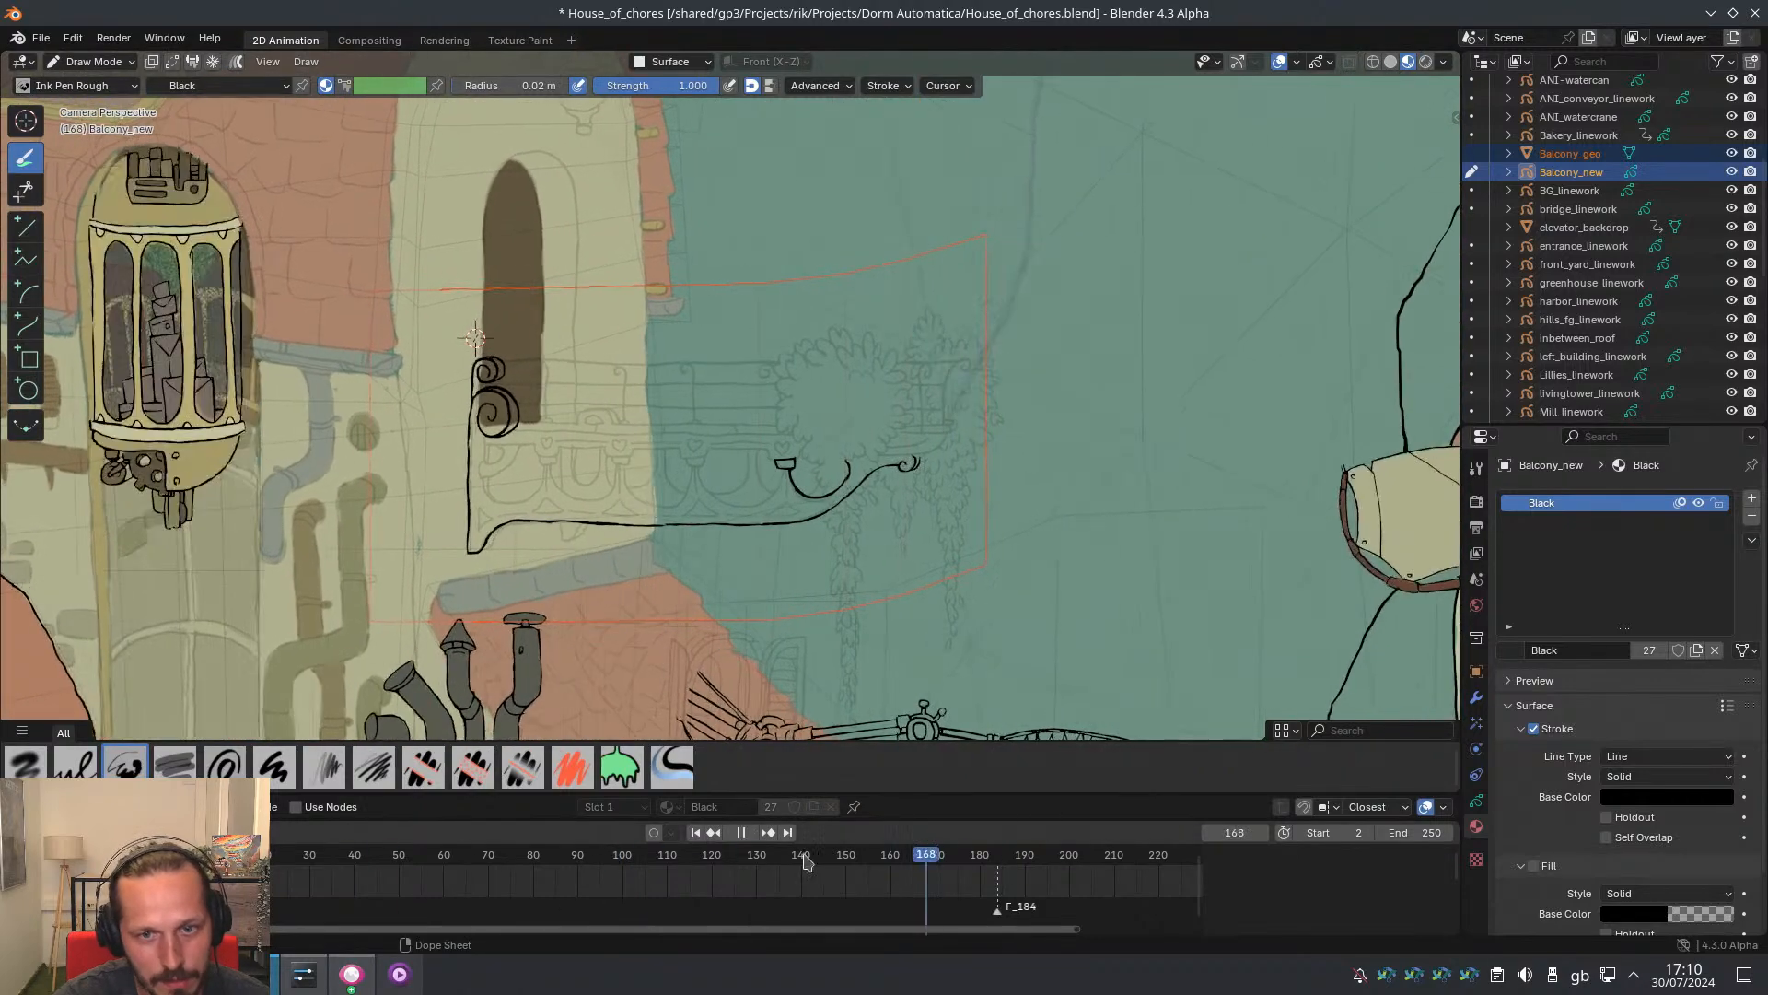
pyautogui.press('space')
# Ink the wide hanging arc beside the small support block and begin the next arc toward the tower, undoing unwanted strokes
pyautogui.scroll(3, 719, 363)
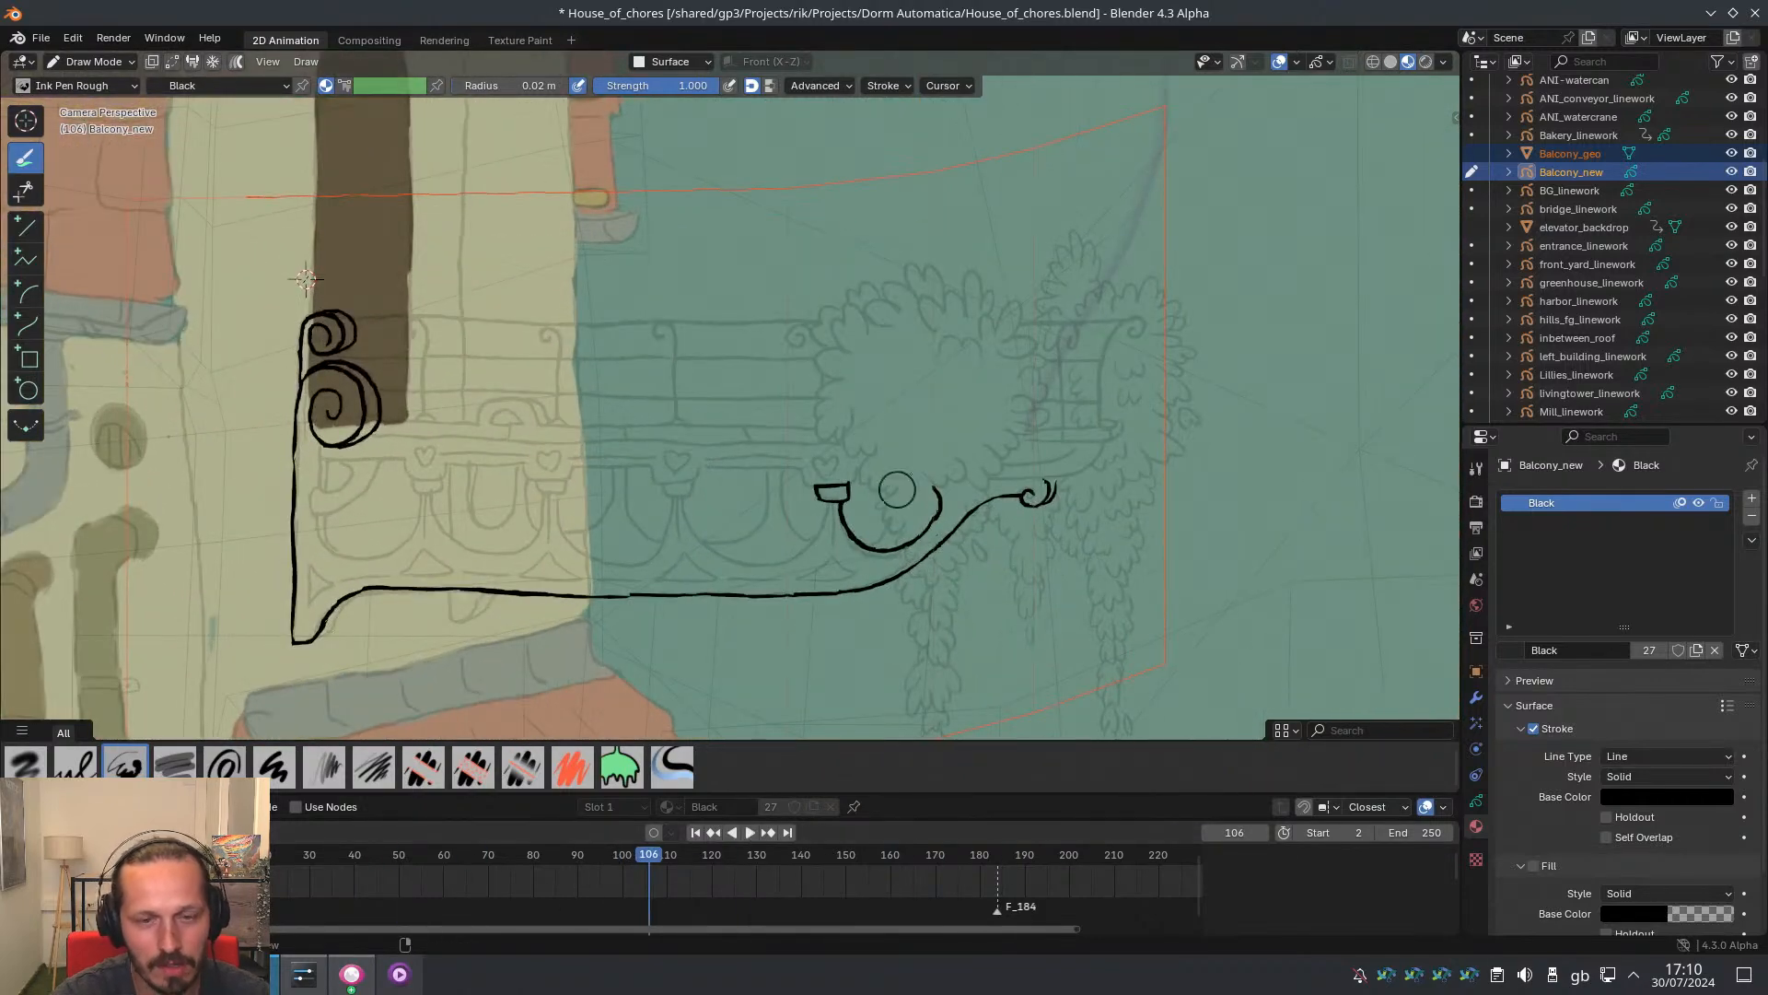
pyautogui.moveTo(737, 543)
pyautogui.keyDown('shift'); pyautogui.mouseDown(button='middle')
pyautogui.moveTo(817, 492)
pyautogui.moveTo(810, 431)
pyautogui.moveTo(839, 455)
pyautogui.mouseUp(button='middle'); pyautogui.keyUp('shift')
pyautogui.keyDown('ctrl'); pyautogui.moveTo(839, 455); pyautogui.dragTo(937, 504, button='middle'); pyautogui.keyUp('ctrl')
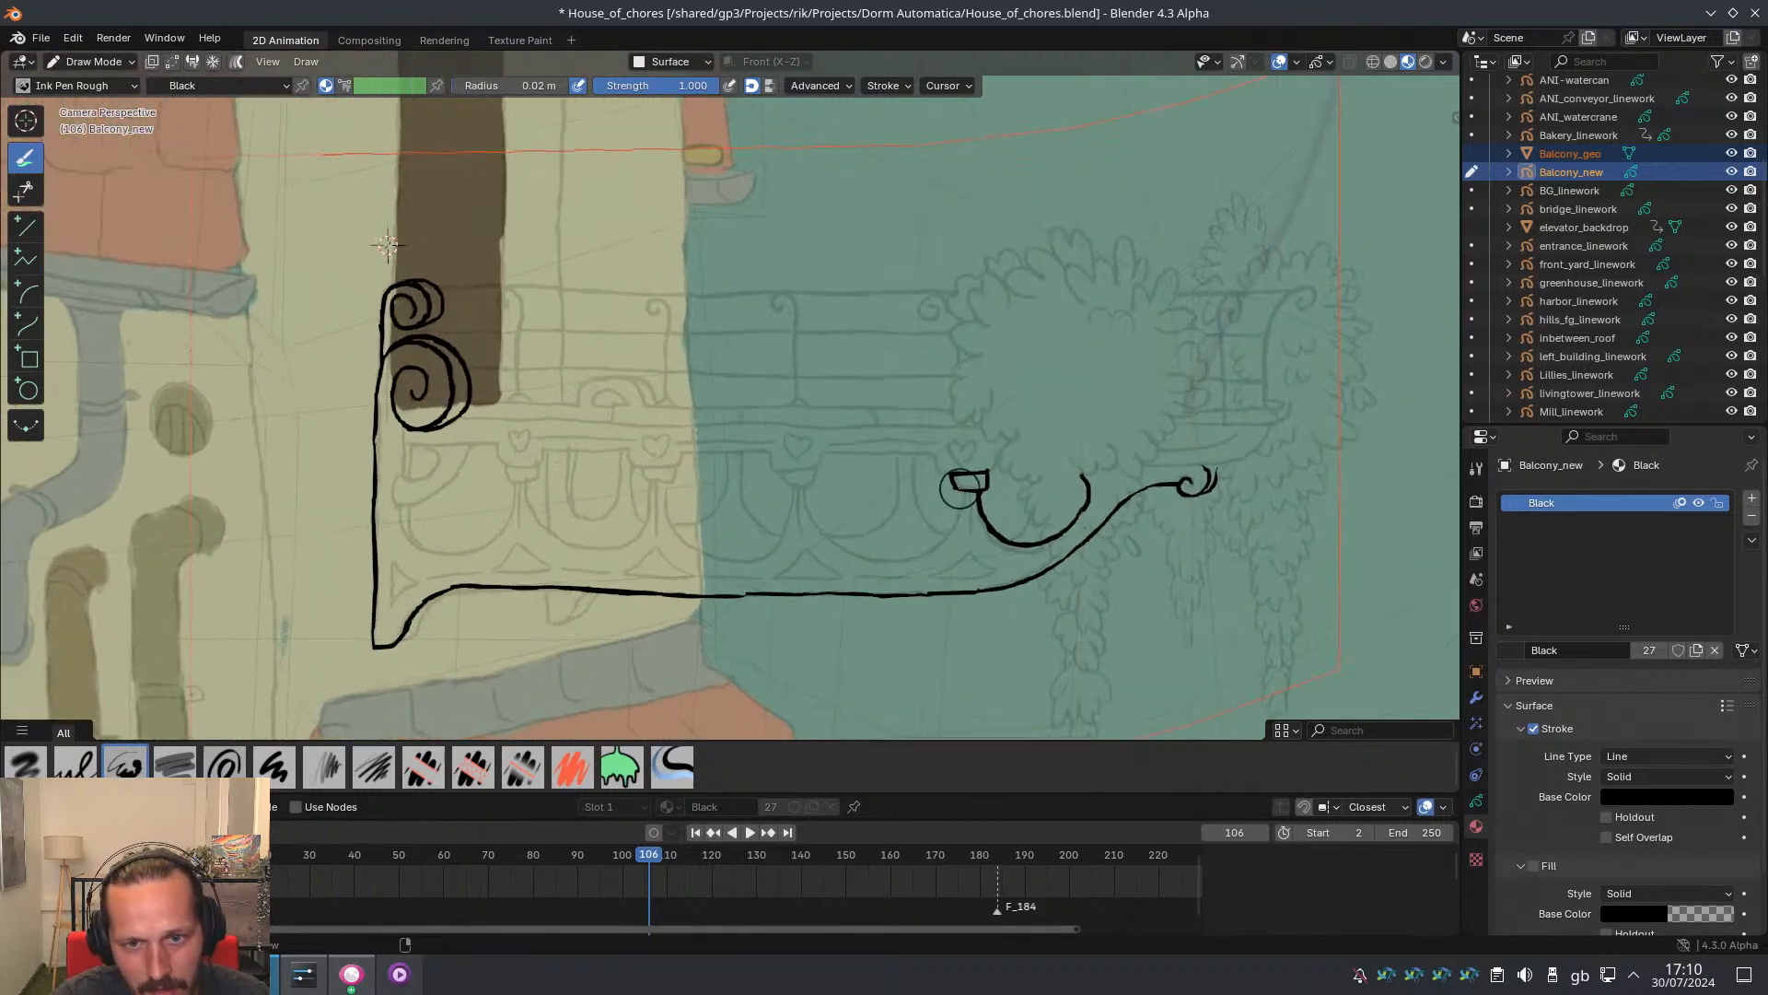
pyautogui.moveTo(964, 488)
pyautogui.mouseDown()
pyautogui.moveTo(919, 553)
pyautogui.moveTo(821, 539)
pyautogui.moveTo(810, 493)
pyautogui.moveTo(775, 544)
pyautogui.moveTo(704, 547)
pyautogui.mouseUp()
pyautogui.hotkey('ctrl', 'z')
pyautogui.hotkey('ctrl', 'z')
pyautogui.hotkey('ctrl', 'z')
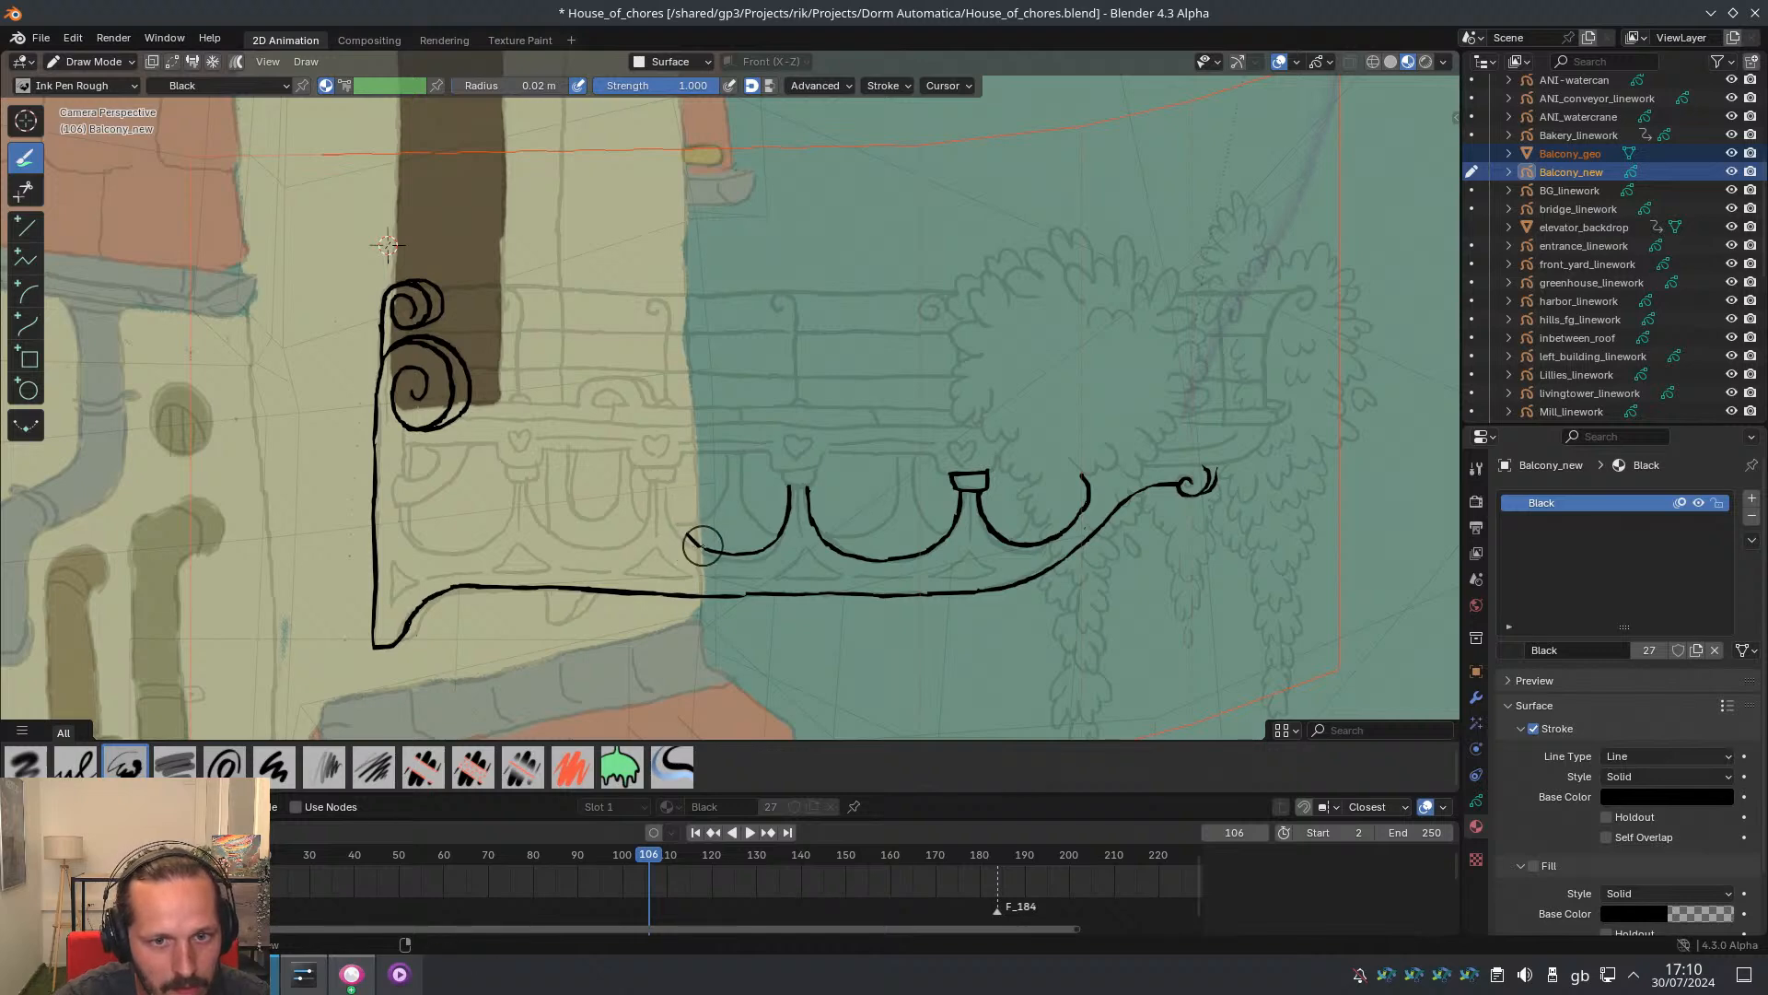
# Finish the partly drawn hanging arc and ink another one closer to the tower wall, following the sketch
pyautogui.moveTo(703, 547); pyautogui.dragTo(673, 512)
pyautogui.moveTo(650, 518)
pyautogui.keyDown('shift'); pyautogui.mouseDown(button='middle')
pyautogui.moveTo(758, 466)
pyautogui.moveTo(755, 430)
pyautogui.mouseUp(button='middle'); pyautogui.keyUp('shift')
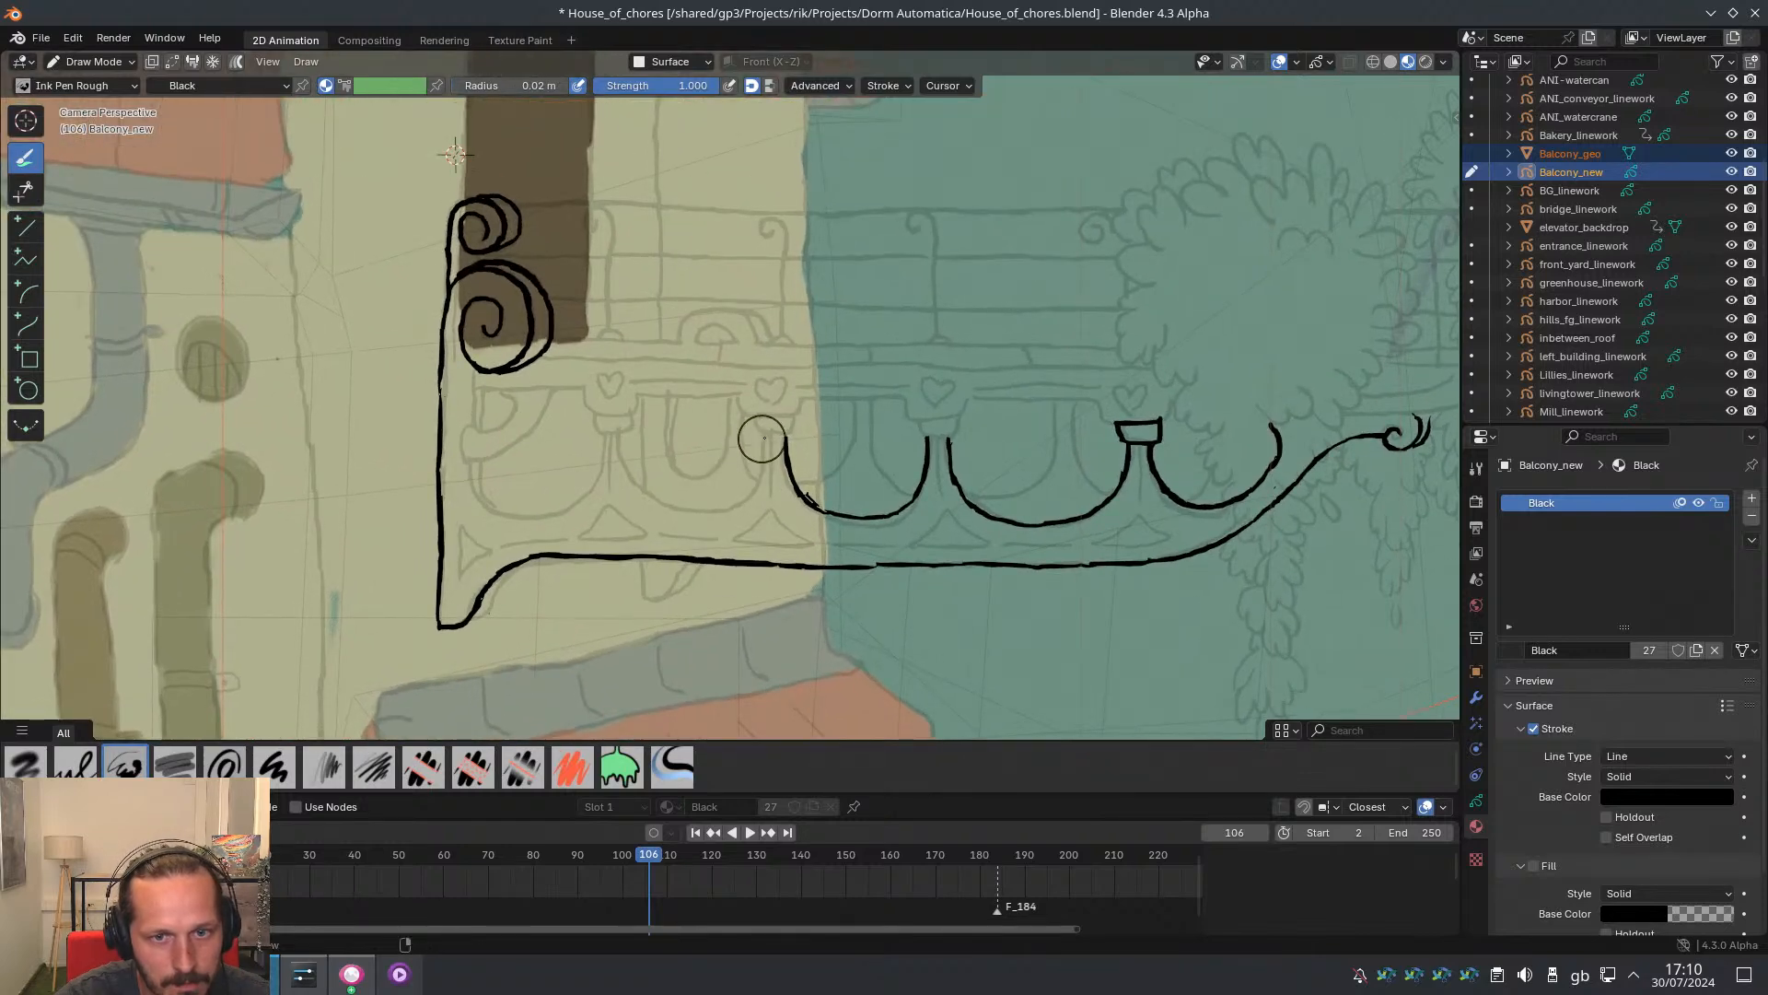
pyautogui.moveTo(761, 431)
pyautogui.mouseDown()
pyautogui.moveTo(747, 493)
pyautogui.moveTo(686, 509)
pyautogui.moveTo(642, 489)
pyautogui.moveTo(622, 438)
pyautogui.mouseUp()
pyautogui.moveTo(605, 448)
pyautogui.keyDown('shift'); pyautogui.mouseDown(button='middle')
pyautogui.moveTo(681, 415)
pyautogui.moveTo(680, 580)
pyautogui.mouseUp(button='middle'); pyautogui.keyUp('shift')
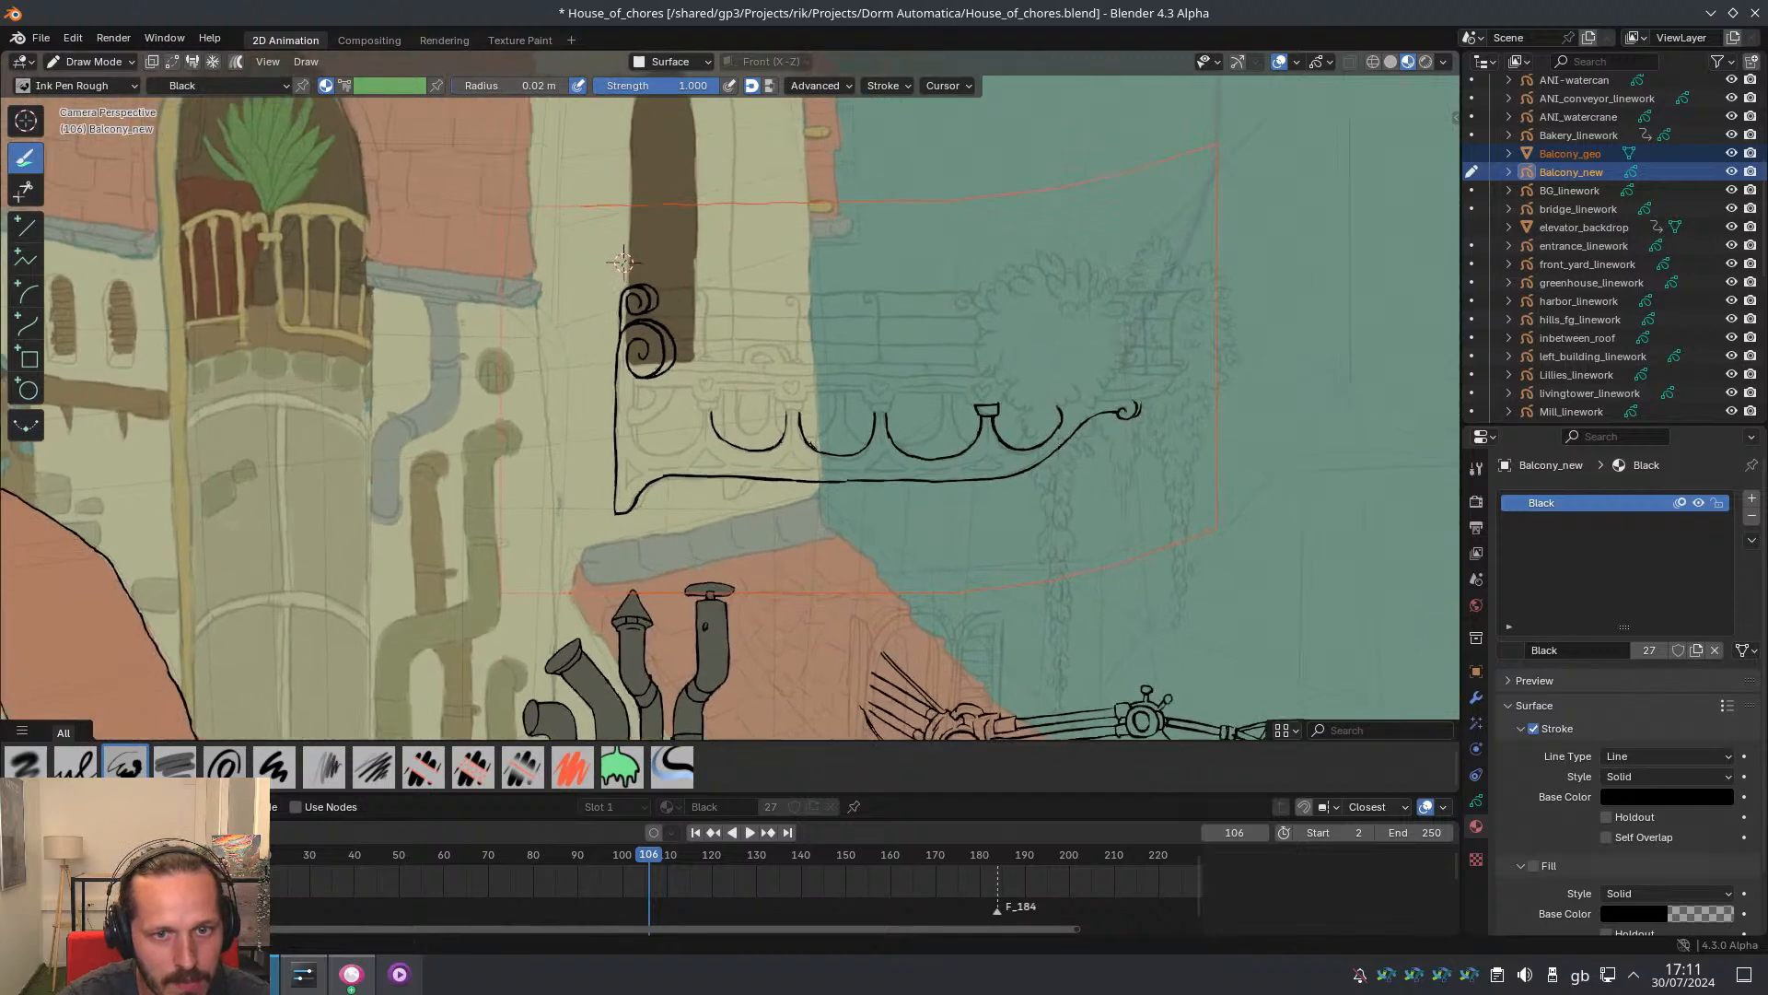
# Switch the balcony linework to Sculpt Mode and enlarge the Thickness brush radius to 93 px
pyautogui.keyDown('ctrl'); pyautogui.moveTo(682, 433); pyautogui.dragTo(683, 362, button='middle'); pyautogui.keyUp('ctrl')
pyautogui.moveTo(950, 419)
pyautogui.keyDown('shift'); pyautogui.mouseDown(button='middle')
pyautogui.moveTo(729, 426)
pyautogui.moveTo(796, 443)
pyautogui.mouseUp(button='middle'); pyautogui.keyUp('shift')
pyautogui.hotkey('ctrl', 'Tab')
pyautogui.click(933, 586)
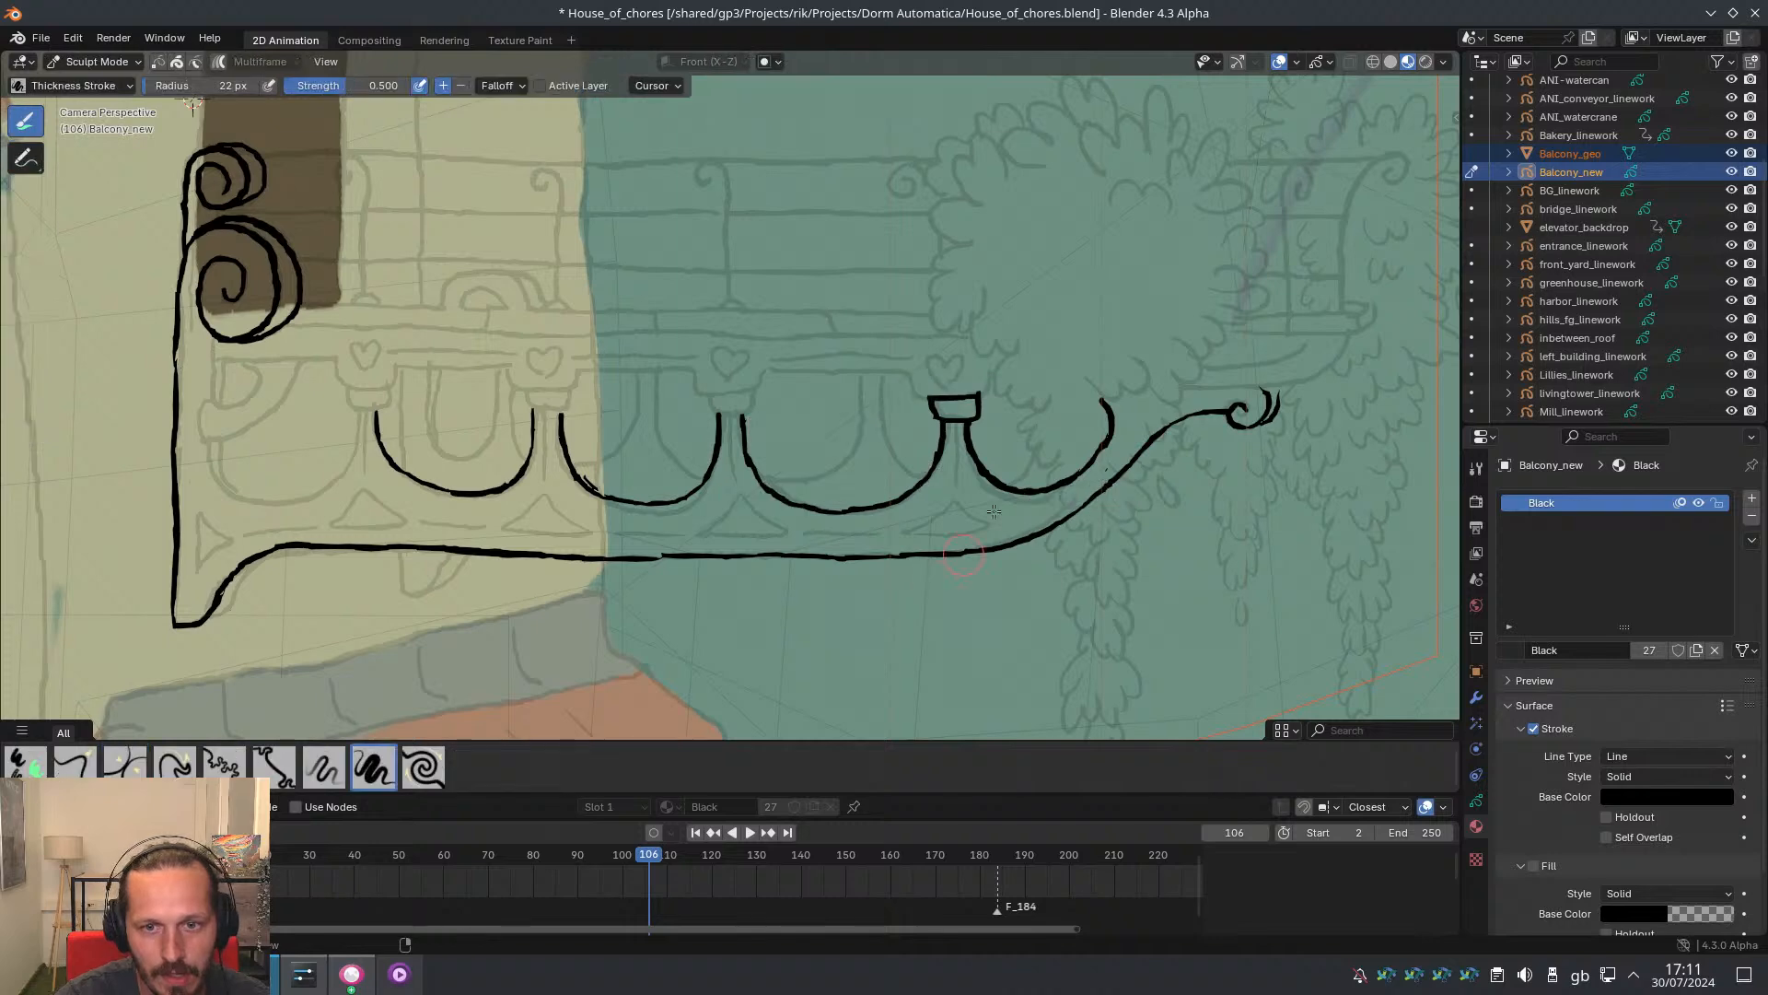
pyautogui.press('f')
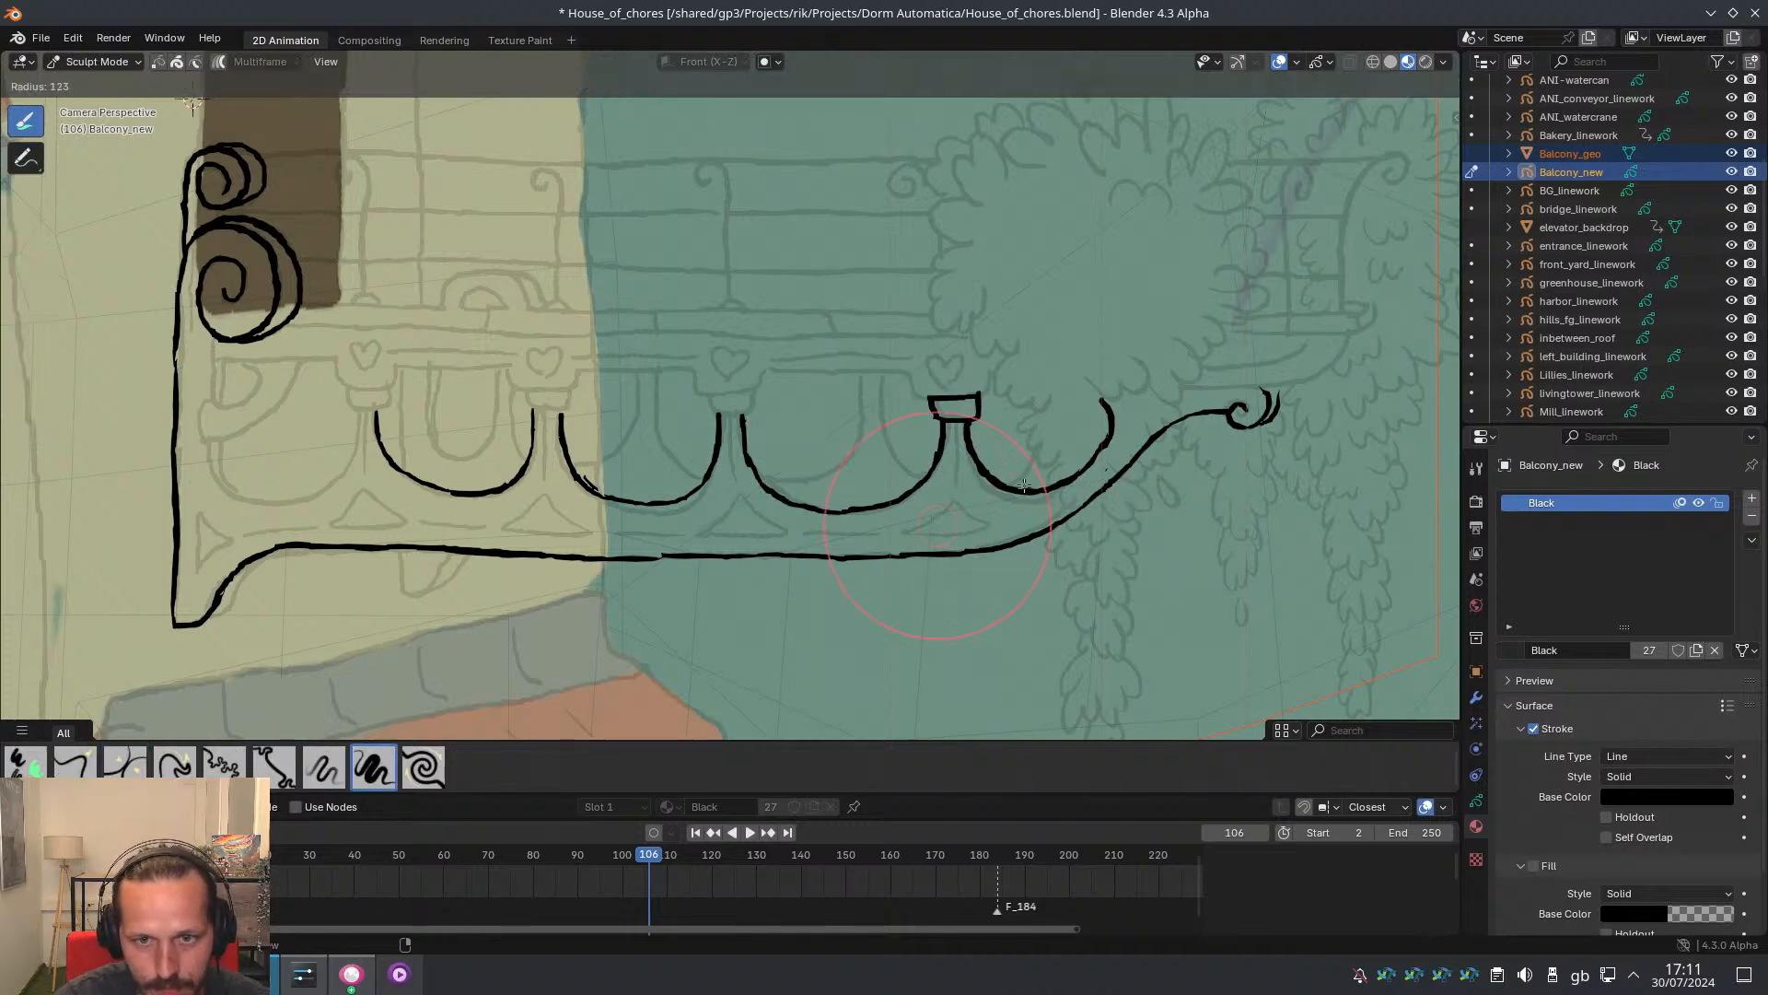
pyautogui.click(1026, 505)
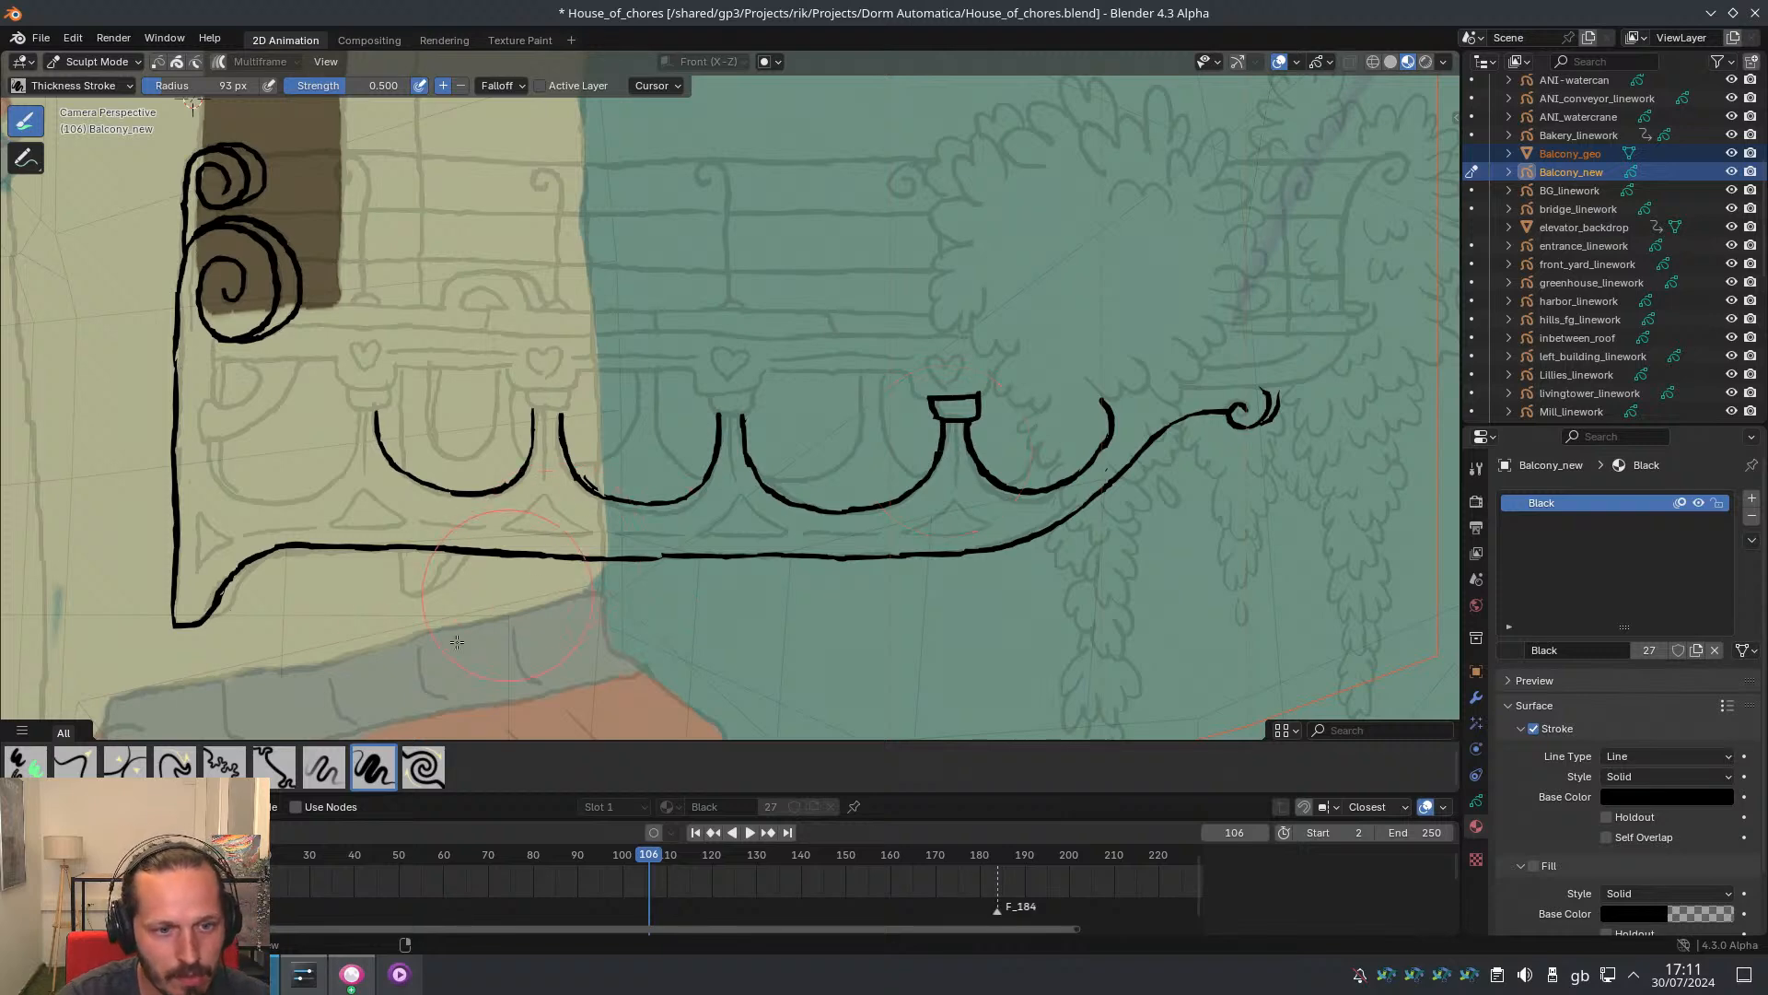
# Choose the Smooth sculpt brush and inspect the balcony's hanging arcs
pyautogui.click(276, 770)
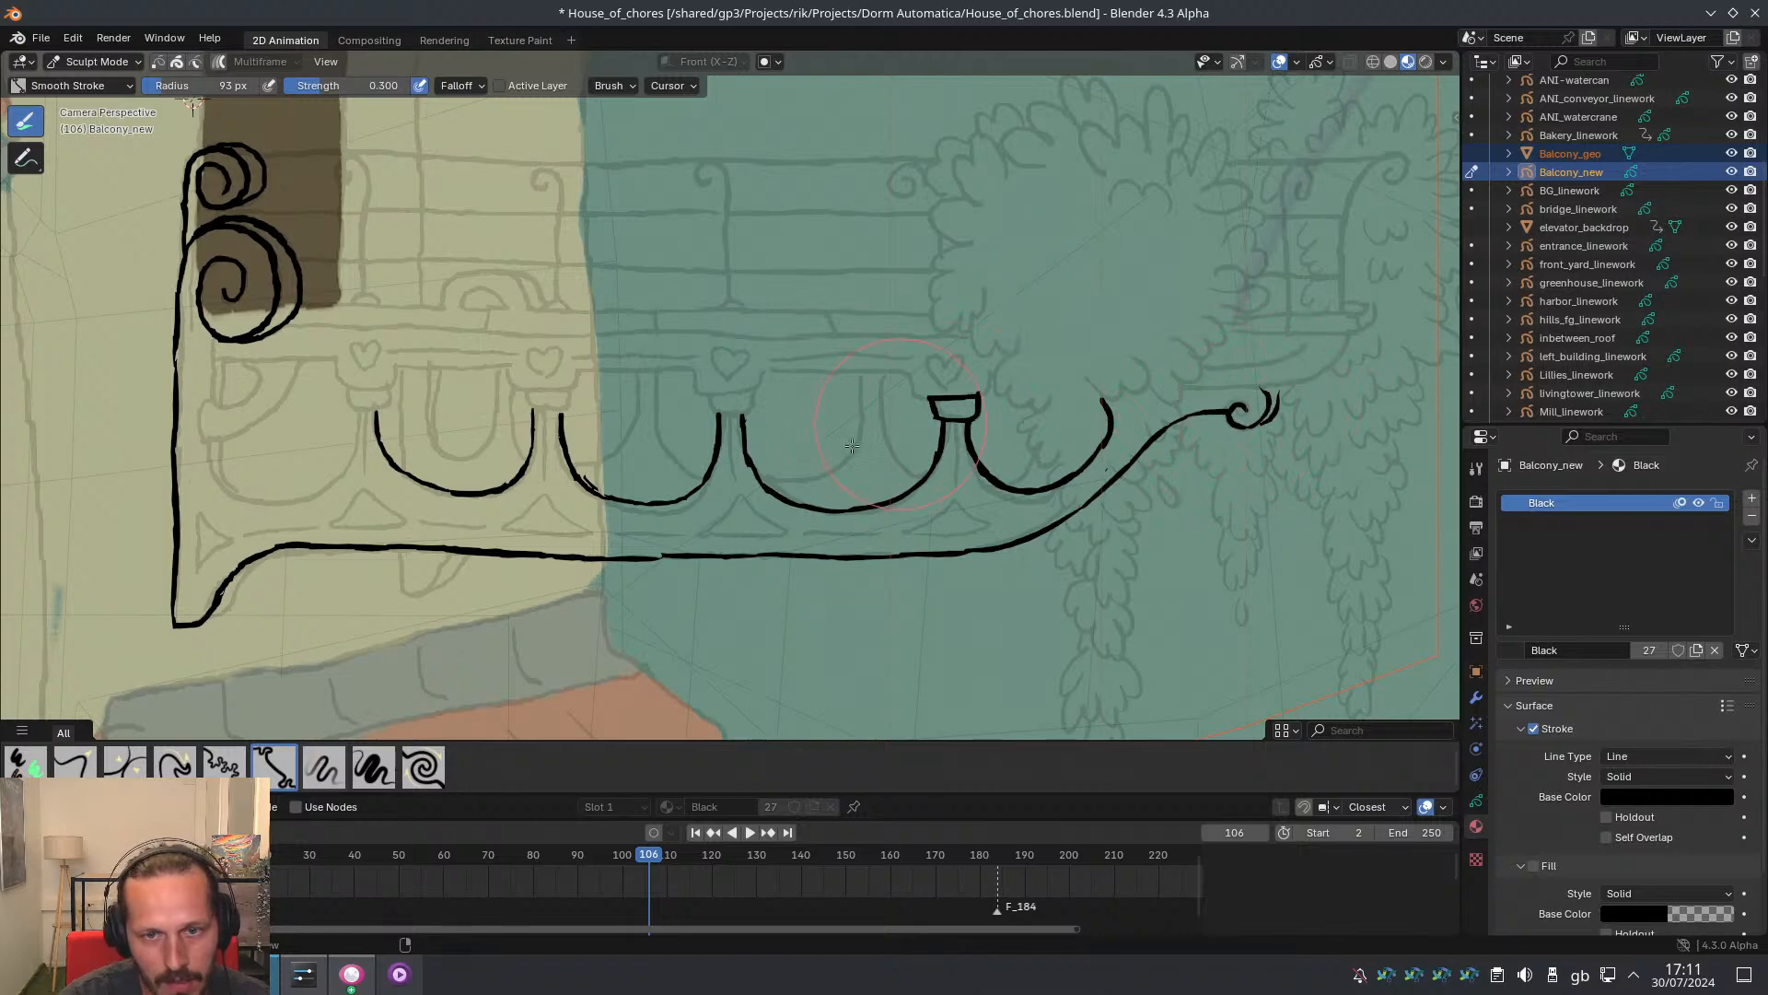
pyautogui.scroll(-8, 852, 446)
pyautogui.scroll(4, 646, 390)
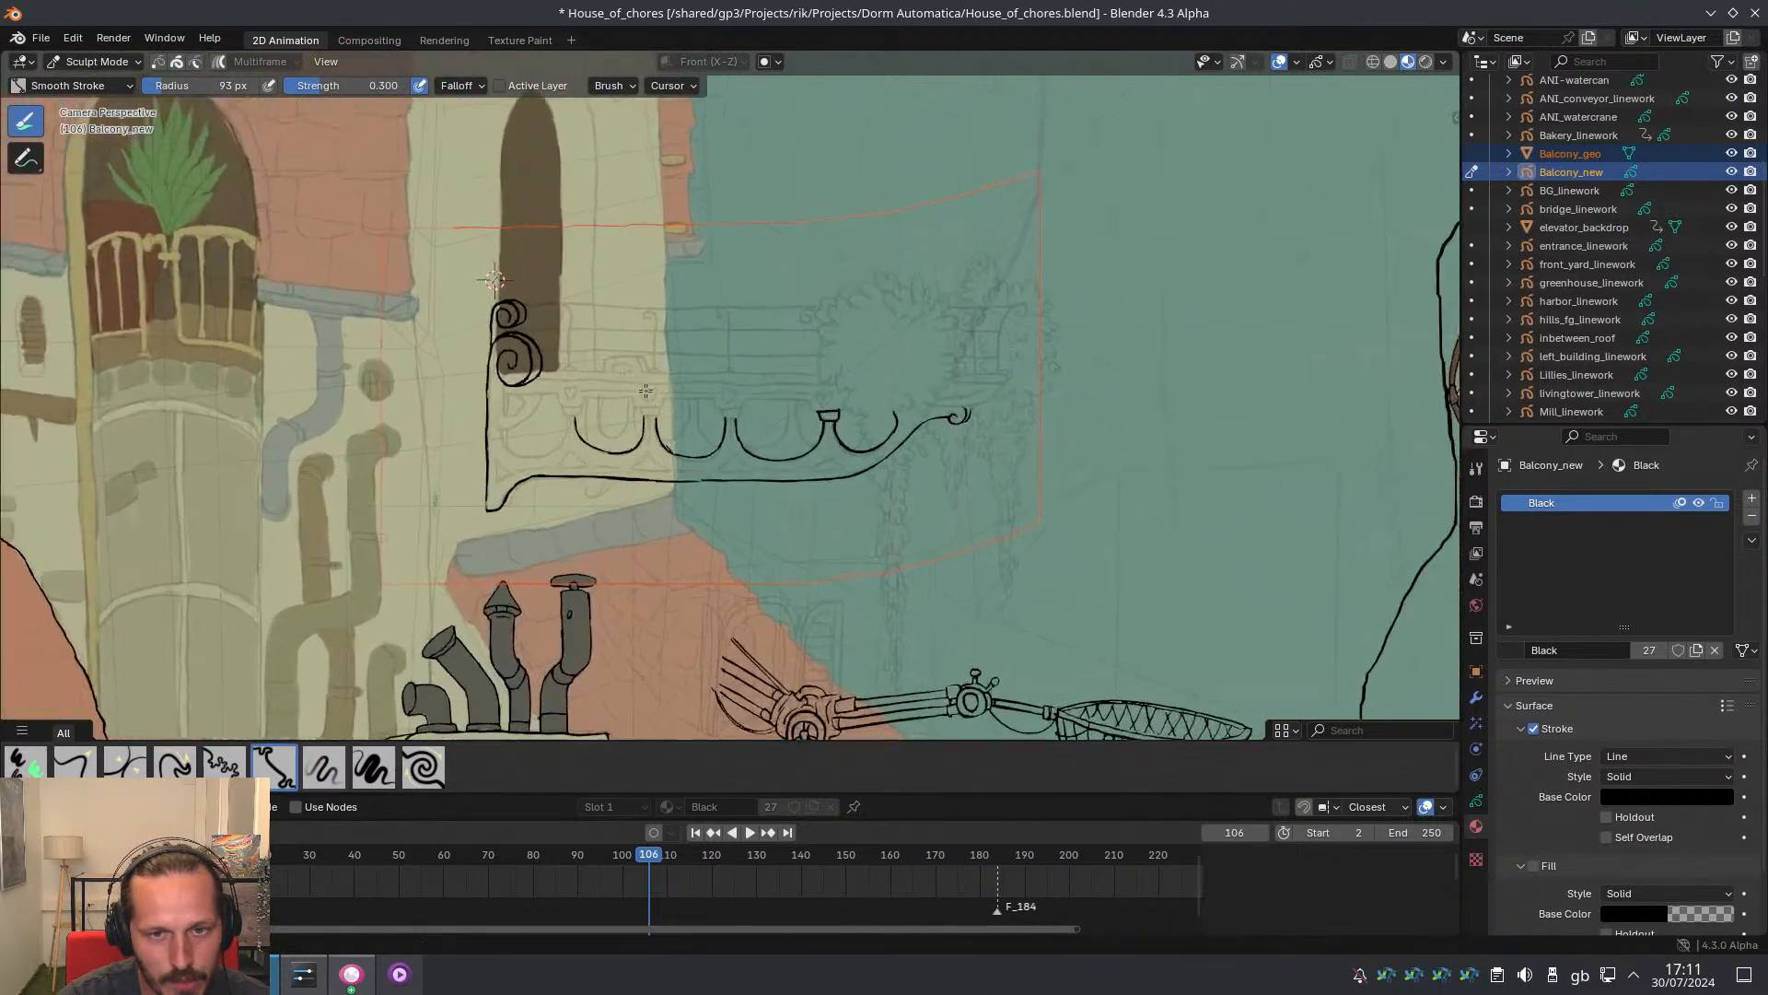
pyautogui.scroll(4, 733, 421)
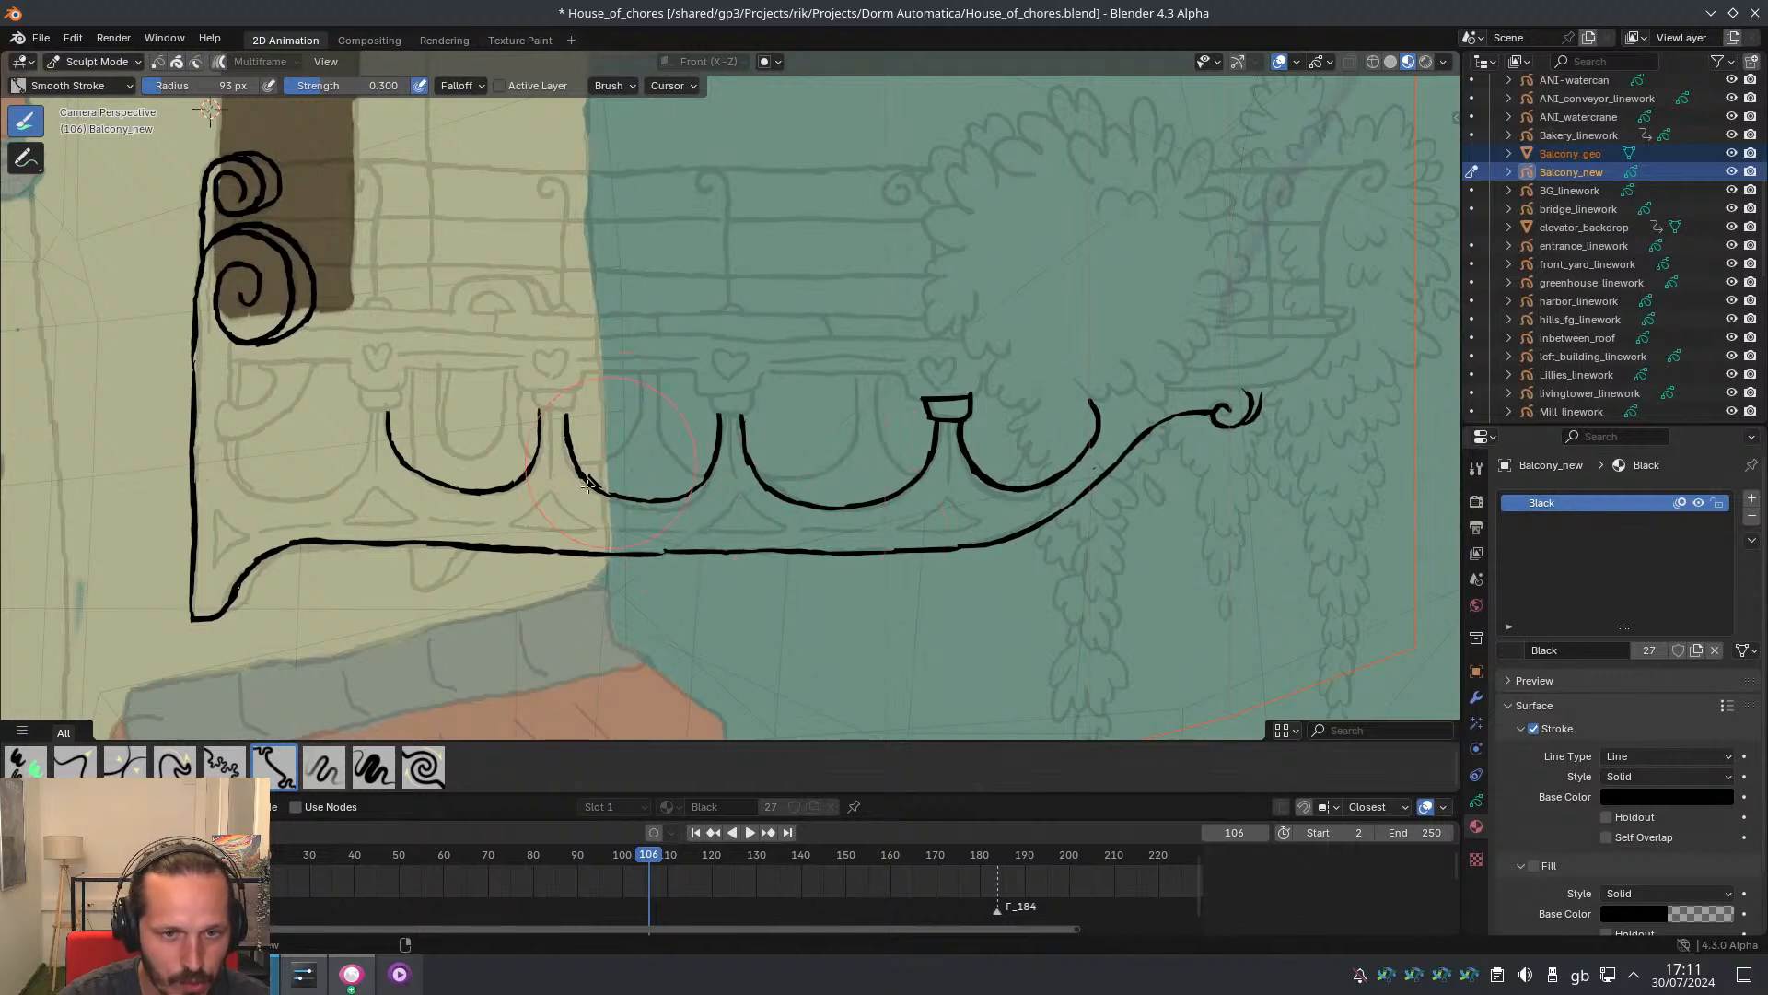
pyautogui.keyDown('shift'); pyautogui.moveTo(588, 486); pyautogui.dragTo(732, 420, button='middle'); pyautogui.keyUp('shift')
# Try fading the hanging arcs and lower outline with the Strength sculpt brush, undoing each attempt
pyautogui.click(323, 766)
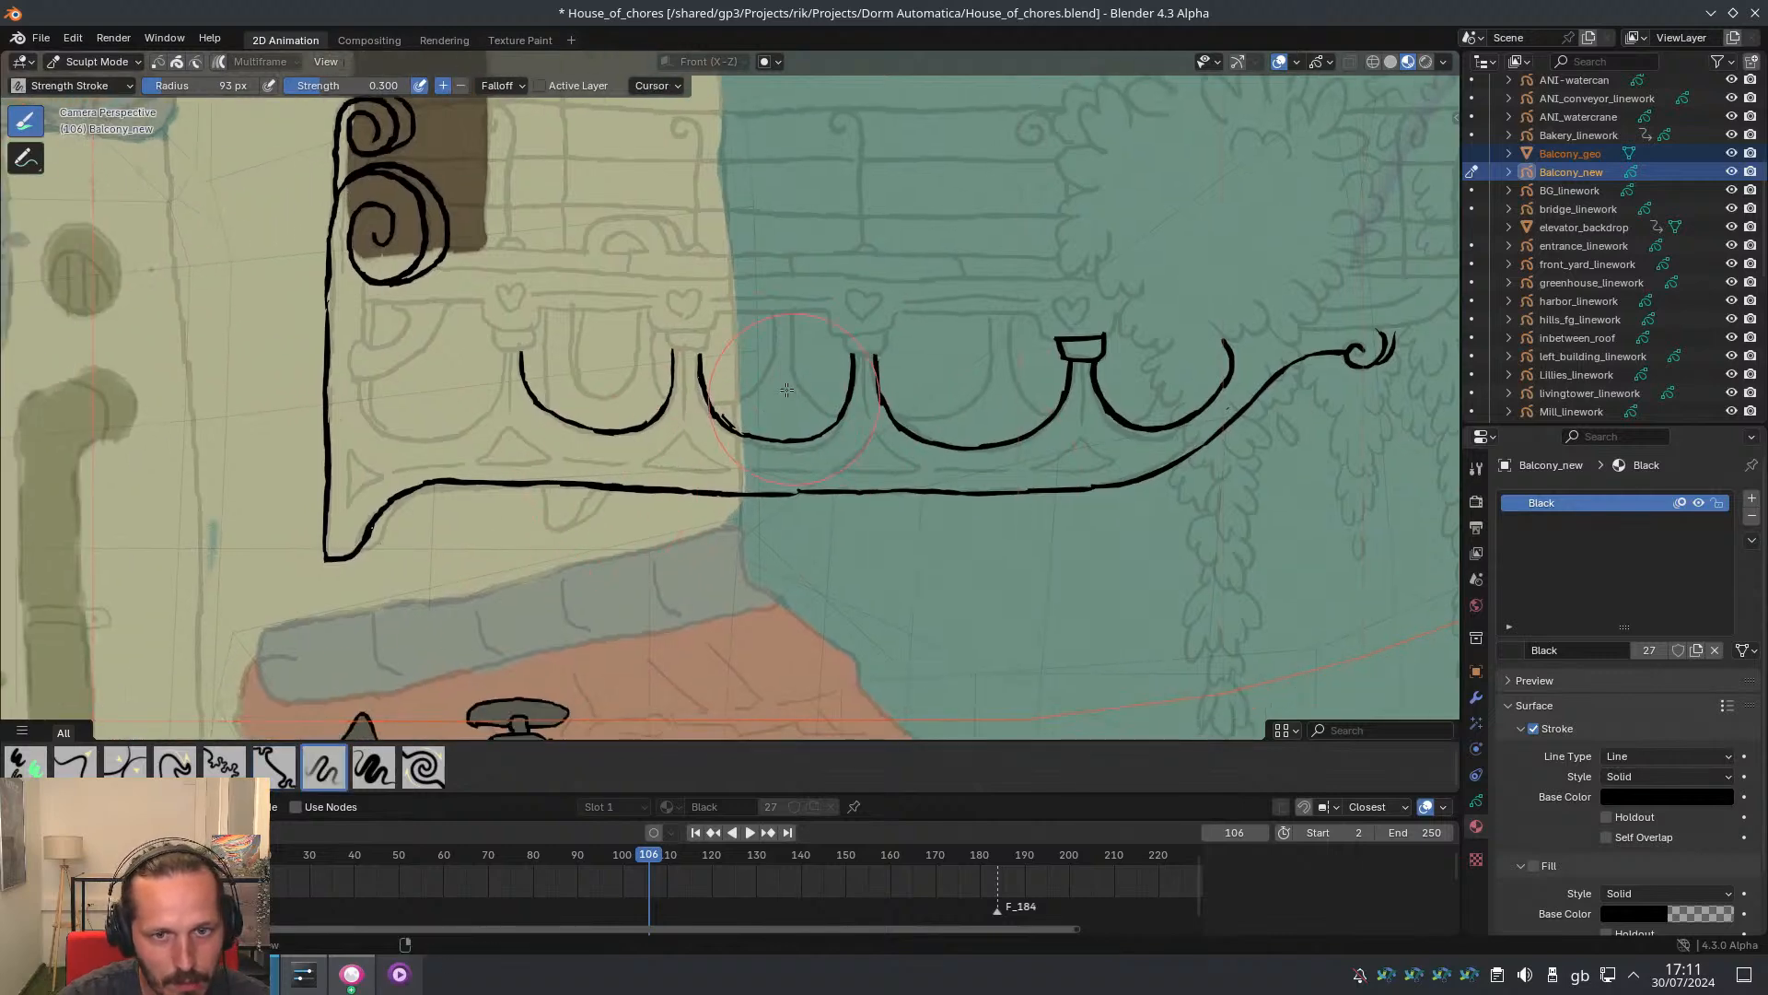
pyautogui.keyDown('ctrl'); pyautogui.moveTo(787, 442); pyautogui.dragTo(822, 424); pyautogui.keyUp('ctrl')
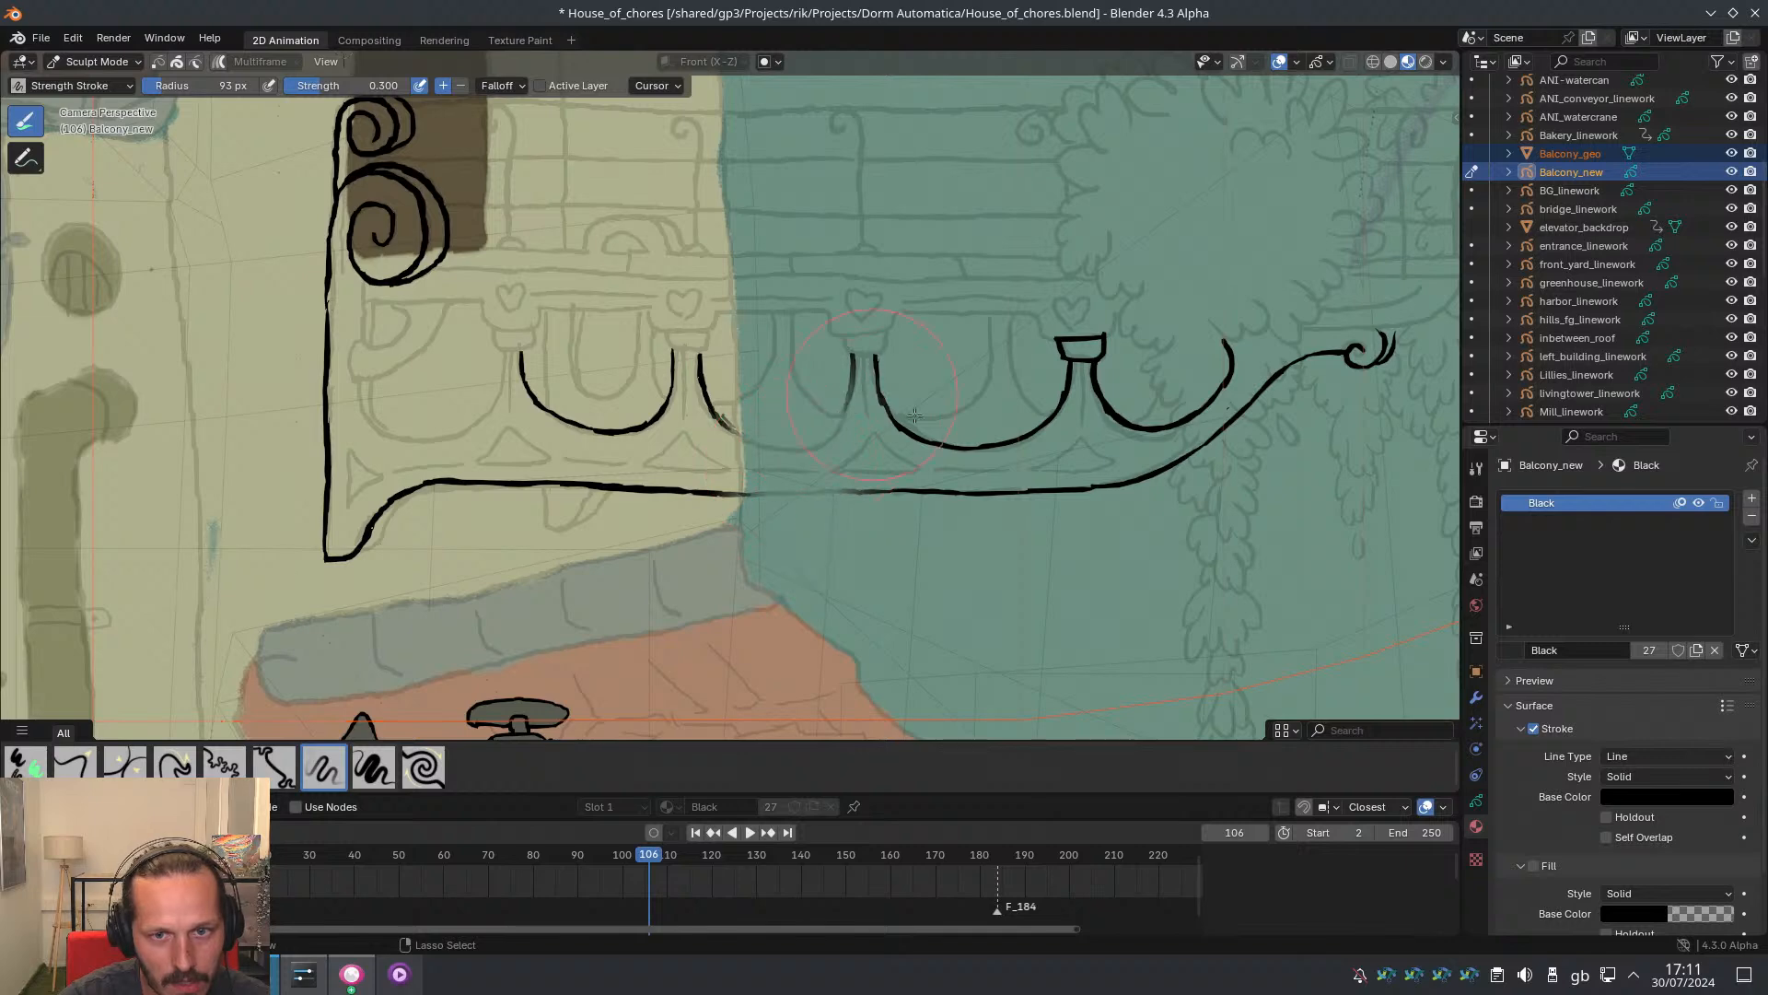
pyautogui.hotkey('ctrl', 'z')
pyautogui.keyDown('ctrl'); pyautogui.moveTo(972, 422); pyautogui.dragTo(993, 423); pyautogui.keyUp('ctrl')
pyautogui.scroll(2, 993, 424)
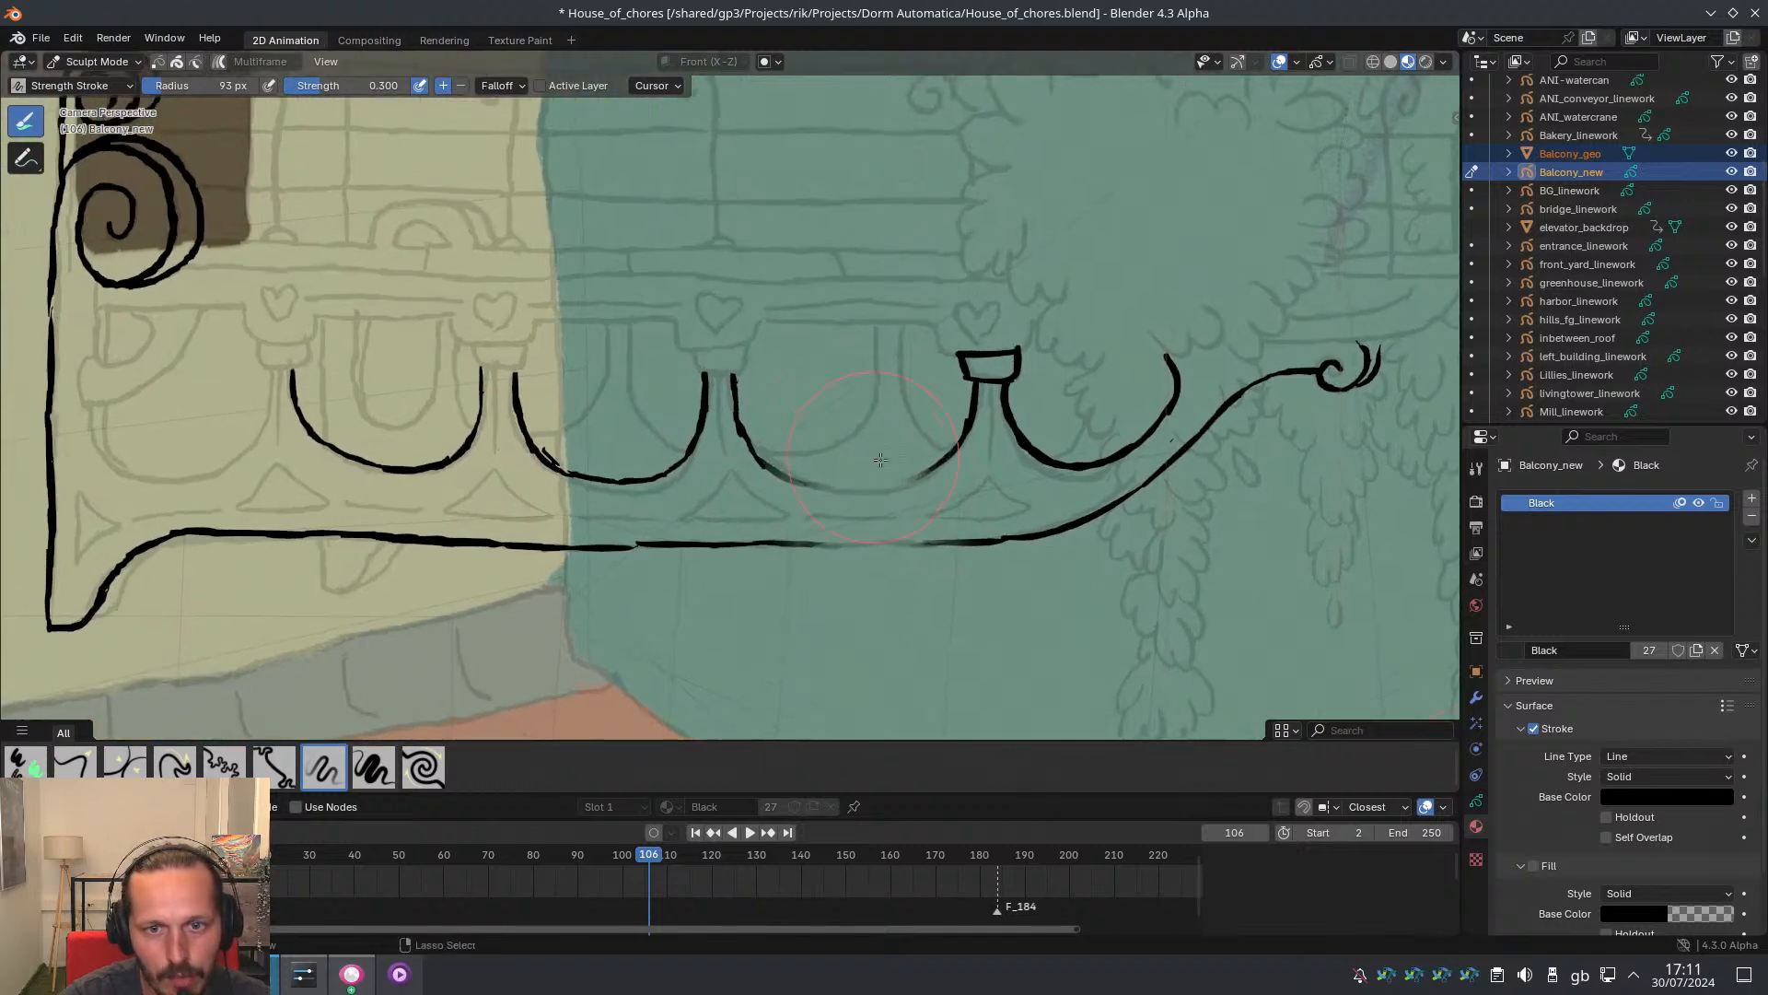
pyautogui.hotkey('ctrl', 'z')
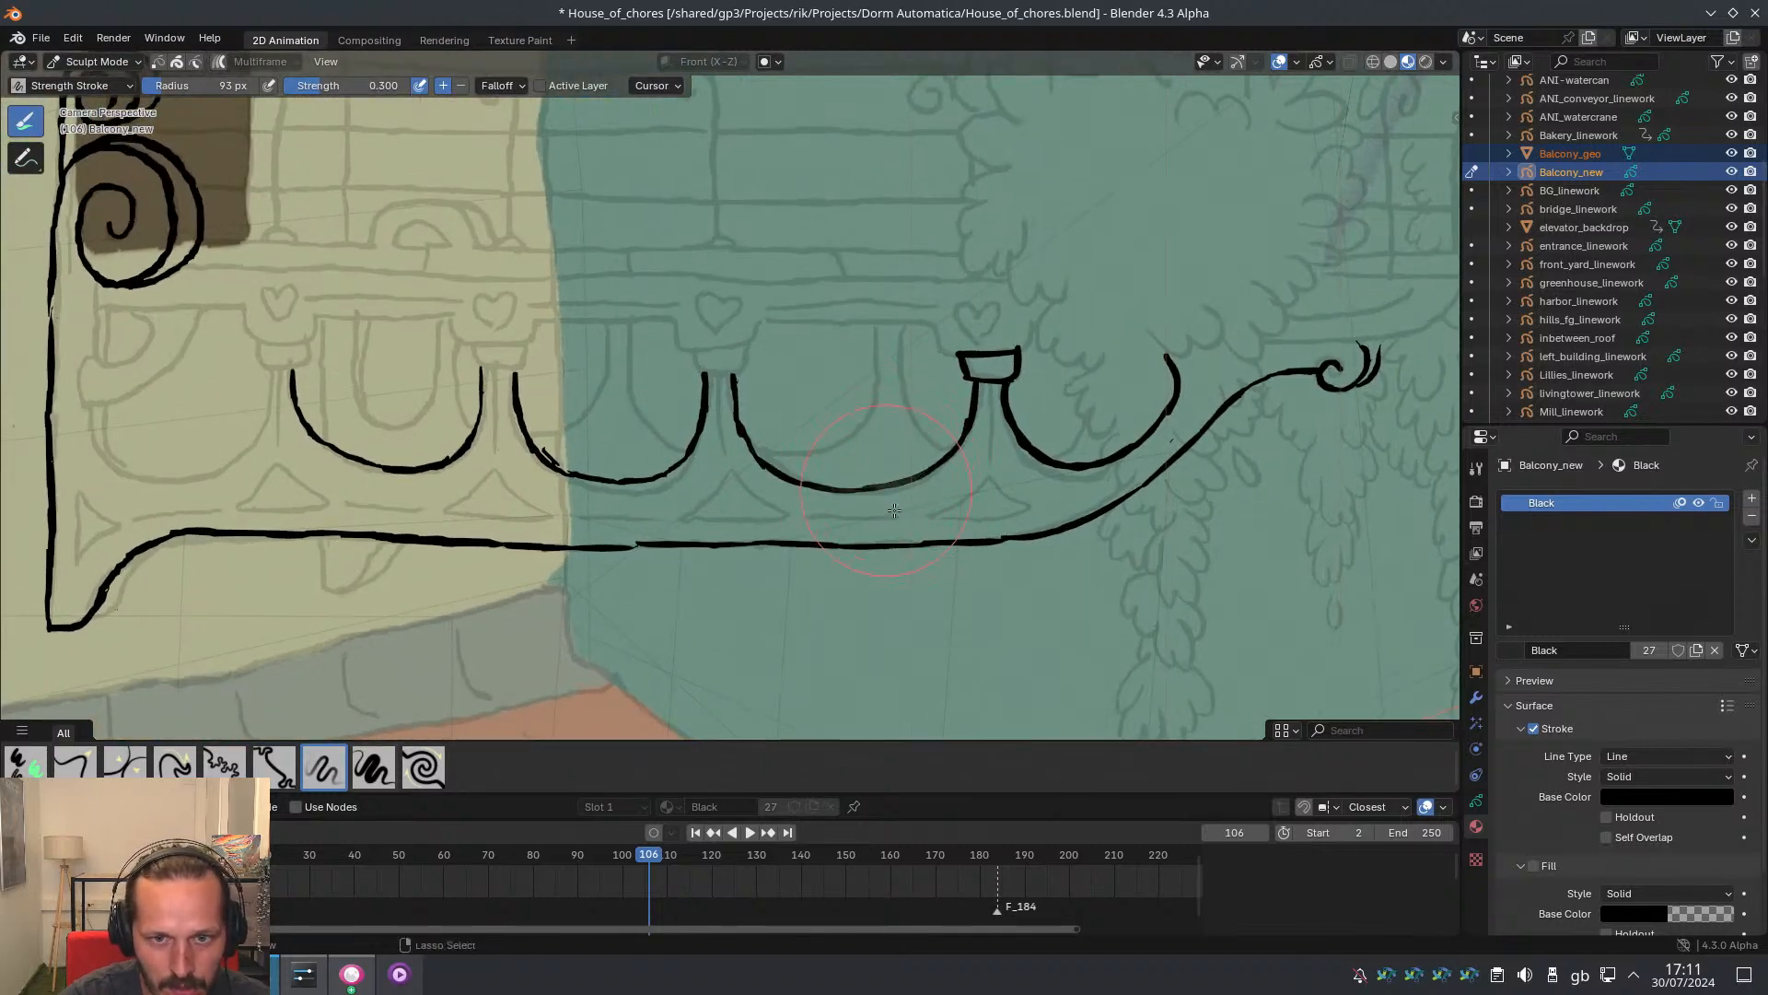
pyautogui.keyDown('ctrl'); pyautogui.moveTo(894, 511); pyautogui.dragTo(887, 470); pyautogui.keyUp('ctrl')
pyautogui.hotkey('ctrl', 'z')
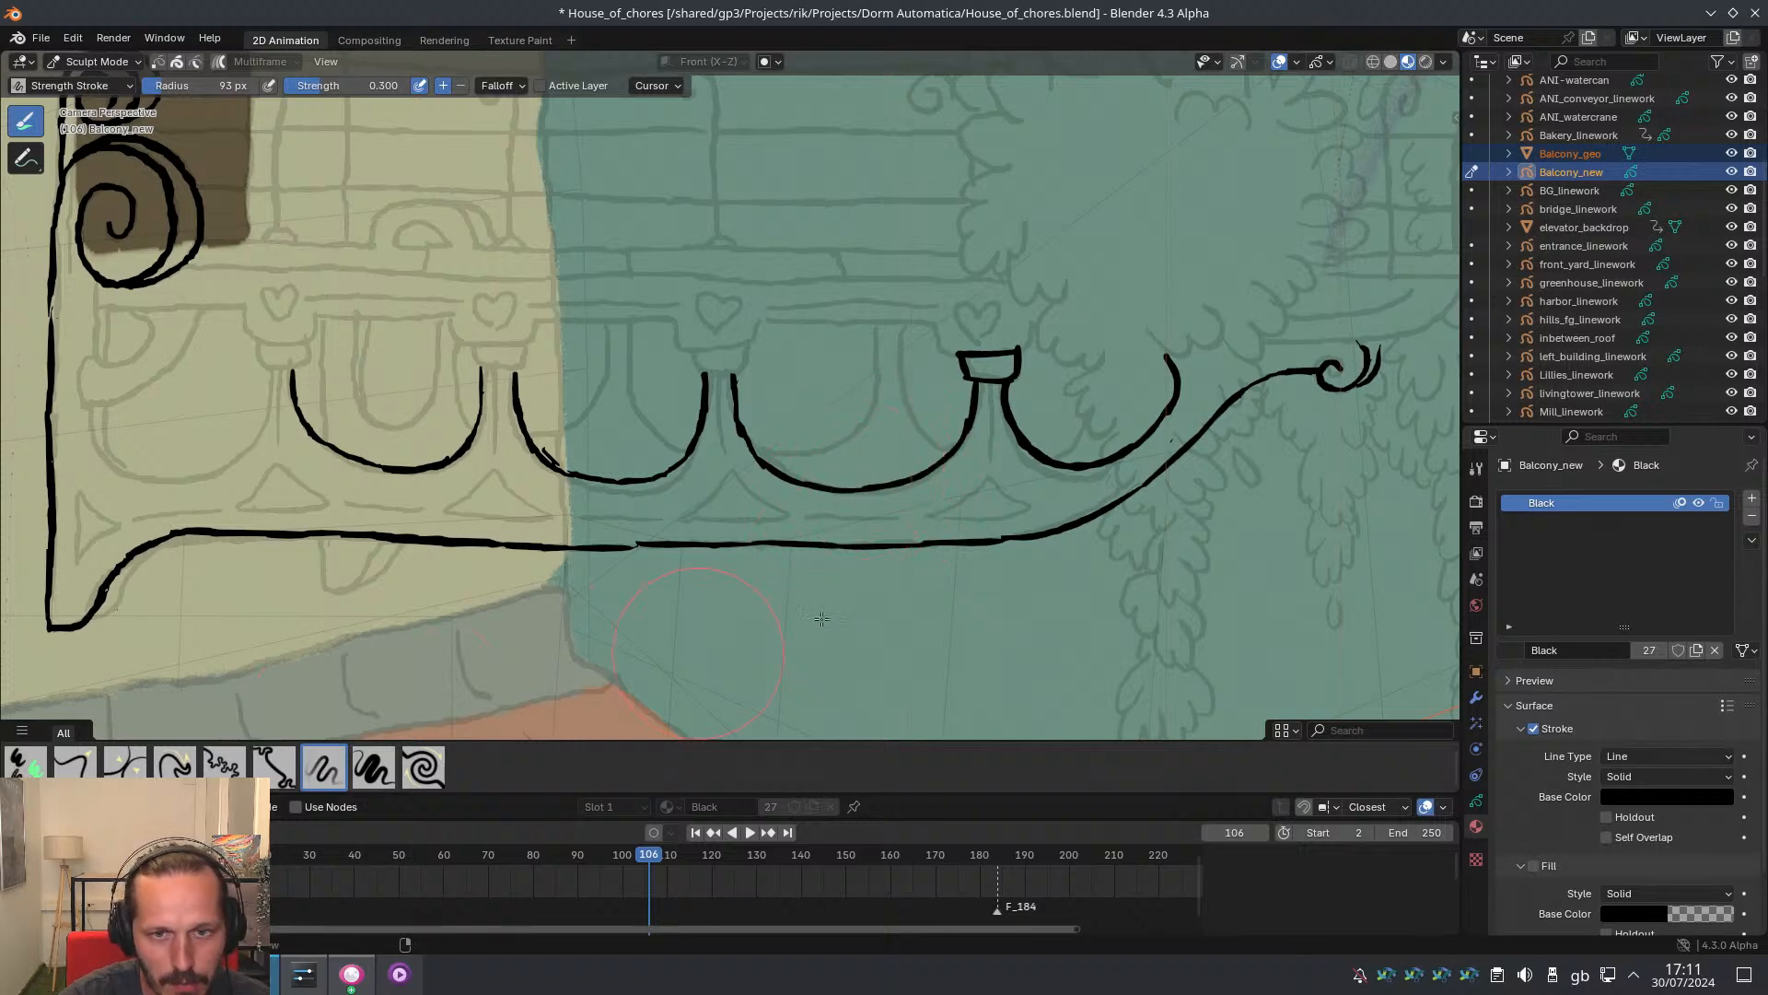
# Try the Strength sculpt brush on a hanging arc and the Thickness brush on the lower outline, undoing both
pyautogui.keyDown('ctrl'); pyautogui.moveTo(884, 461); pyautogui.dragTo(1013, 368); pyautogui.keyUp('ctrl')
pyautogui.hotkey('ctrl', 'z')
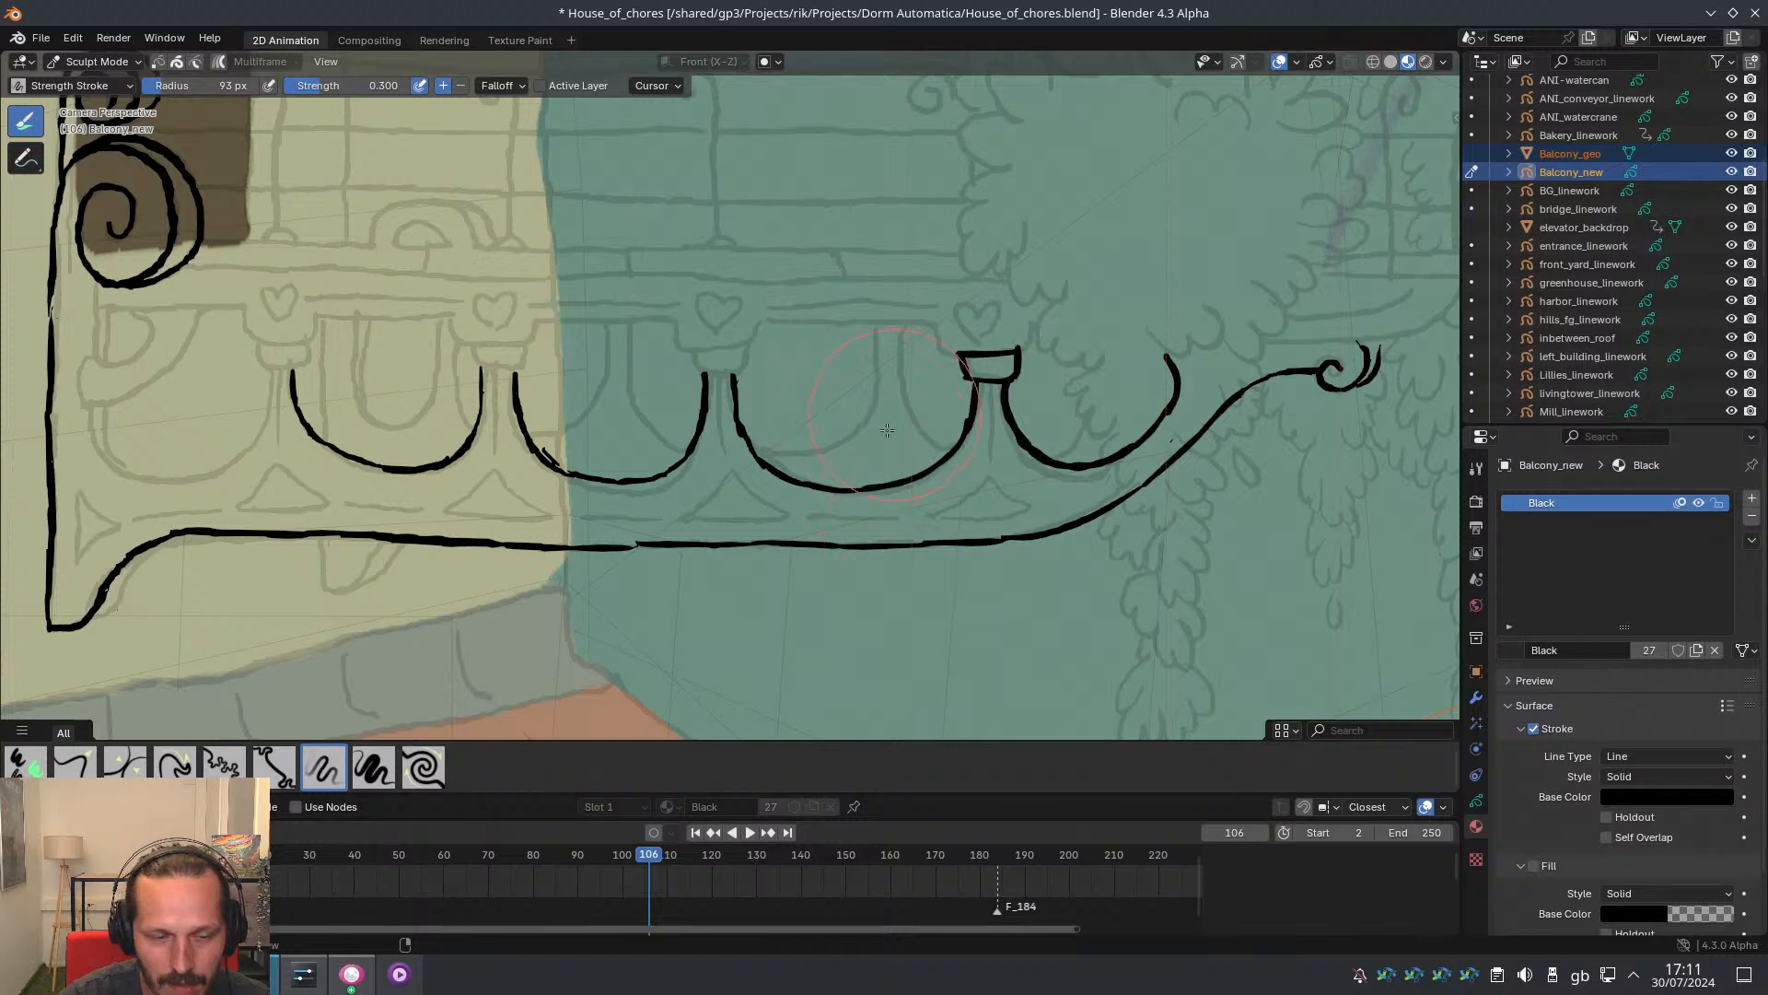
pyautogui.click(373, 769)
pyautogui.moveTo(810, 515); pyautogui.dragTo(912, 516)
pyautogui.hotkey('ctrl', 'z')
pyautogui.keyDown('ctrl'); pyautogui.moveTo(852, 580); pyautogui.dragTo(850, 682, button='middle'); pyautogui.keyUp('ctrl')
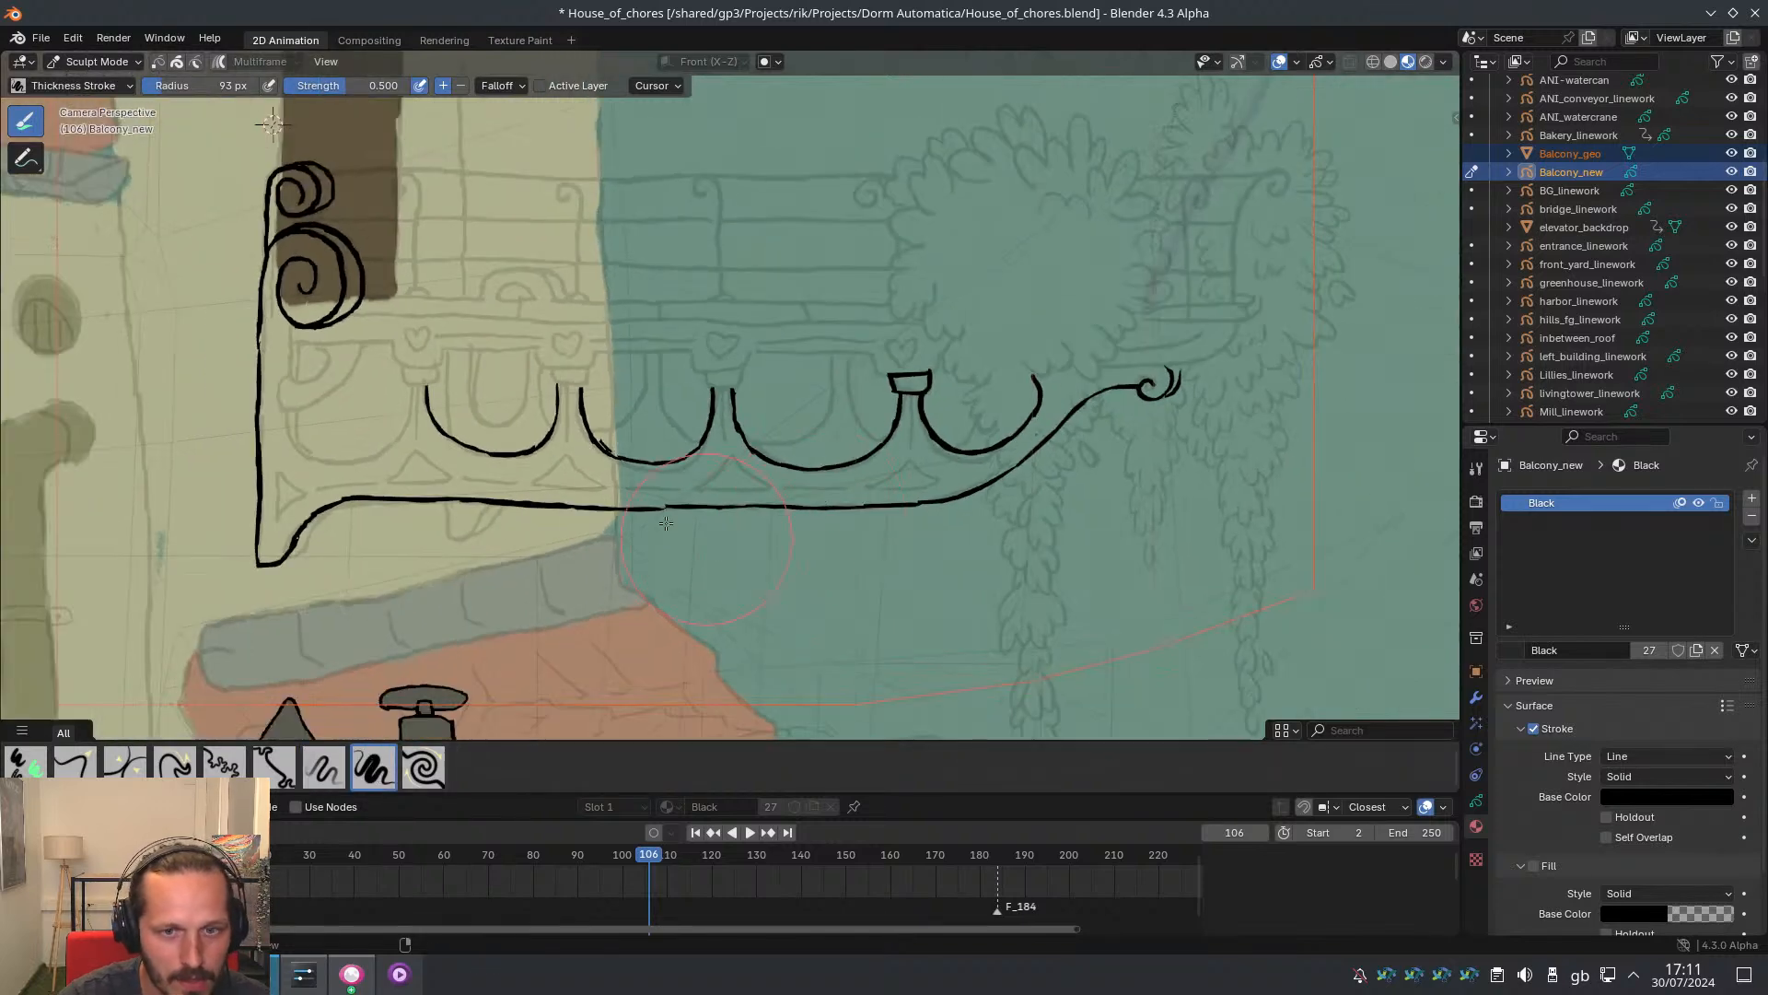
# Return to Draw Mode and ink a crossbar under the bracket nearest the wall, plus the first part of the neighbouring hanging arc
pyautogui.keyDown('shift'); pyautogui.moveTo(643, 435); pyautogui.dragTo(717, 456, button='middle'); pyautogui.keyUp('shift')
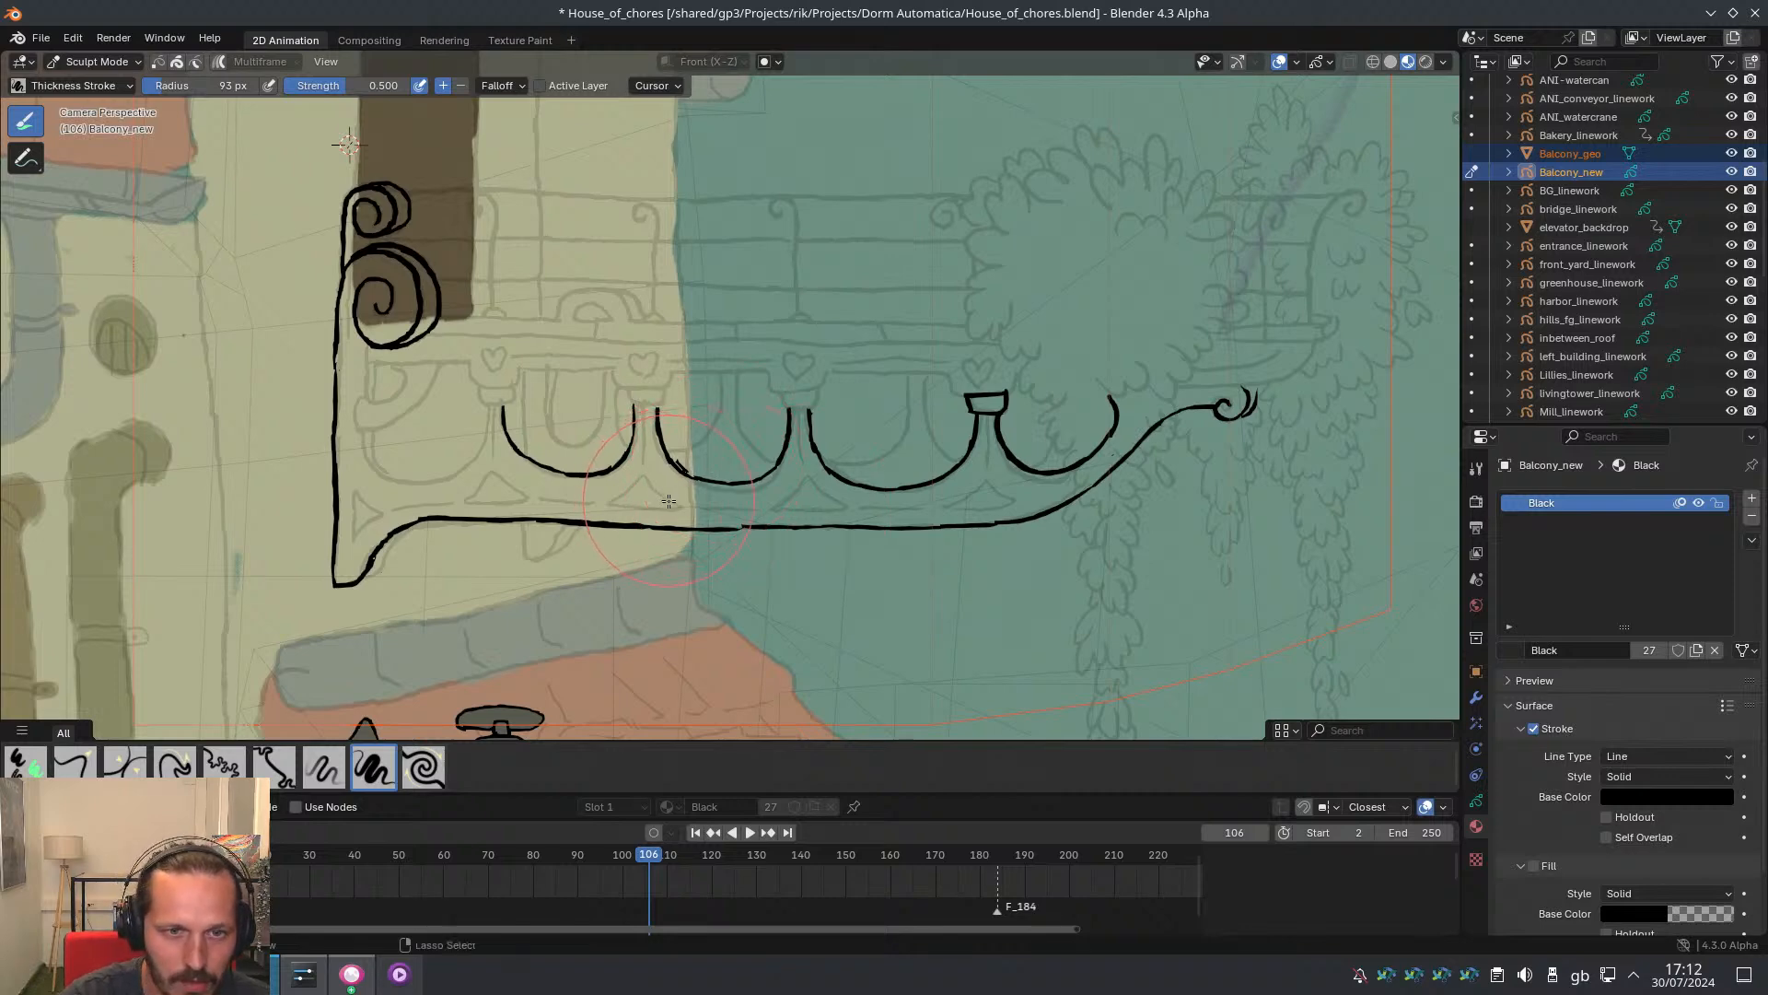
pyautogui.hotkey('ctrl', 'Tab')
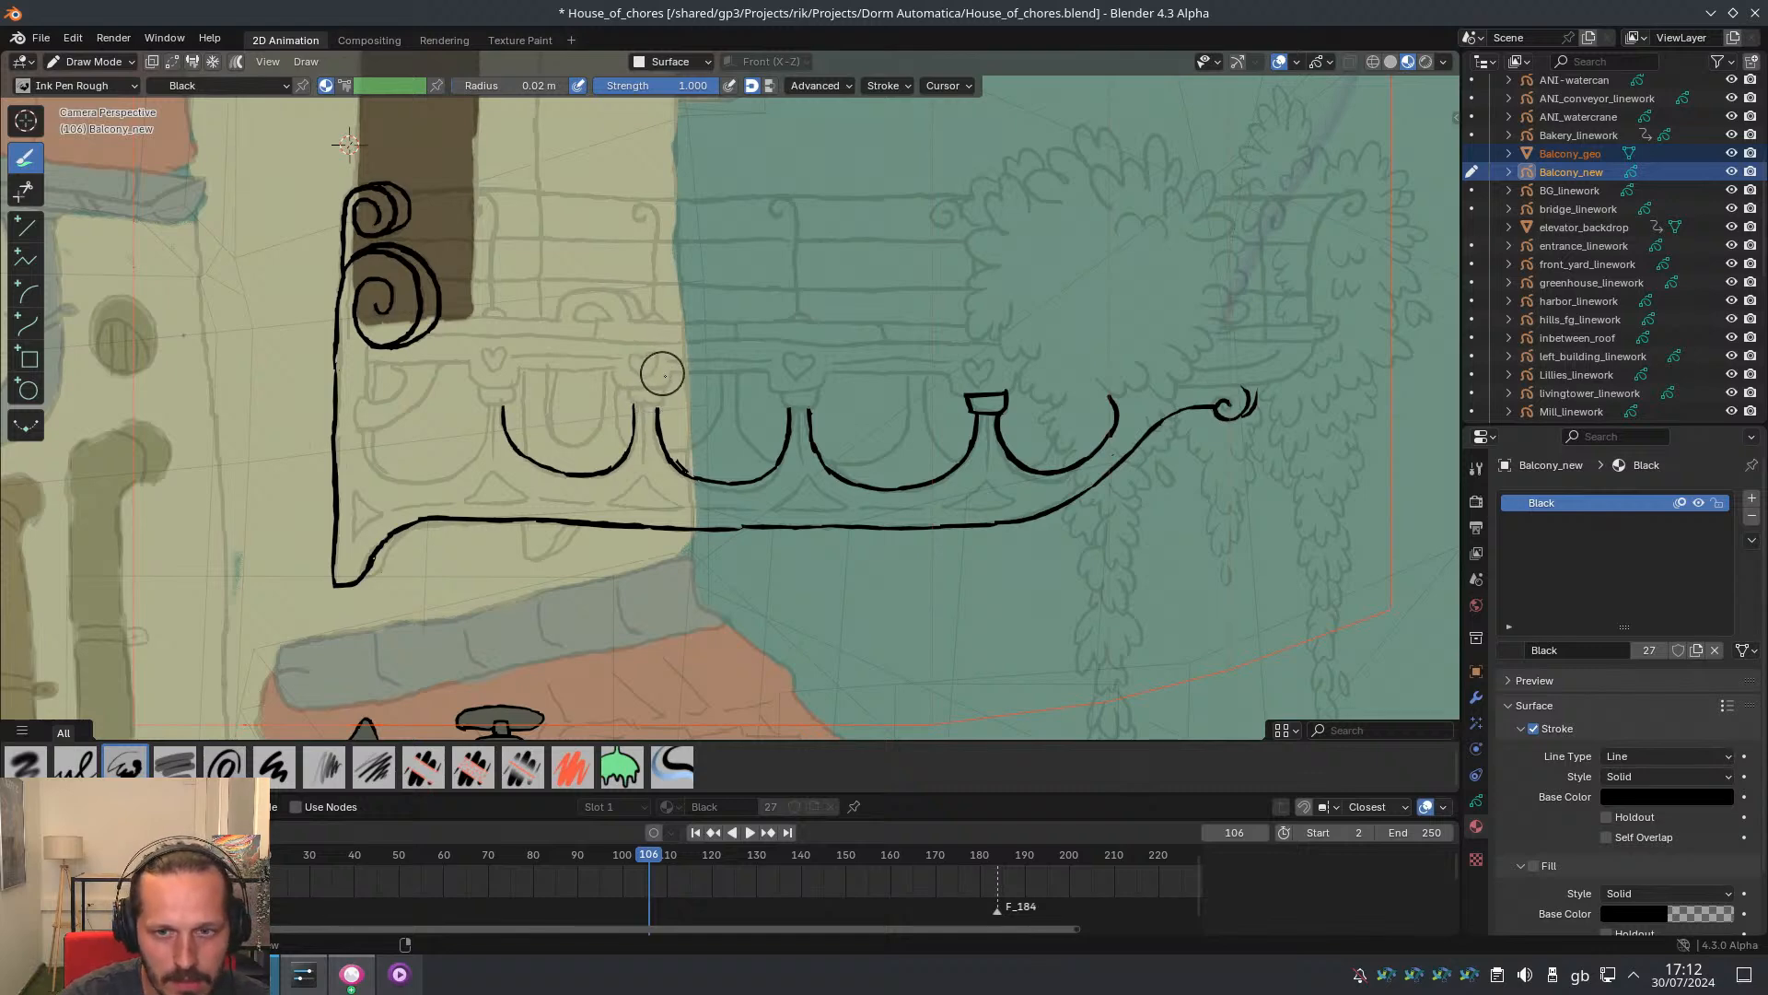
pyautogui.moveTo(1020, 416)
pyautogui.keyDown('shift'); pyautogui.mouseDown(button='middle')
pyautogui.moveTo(810, 398)
pyautogui.moveTo(886, 448)
pyautogui.mouseUp(button='middle'); pyautogui.keyUp('shift')
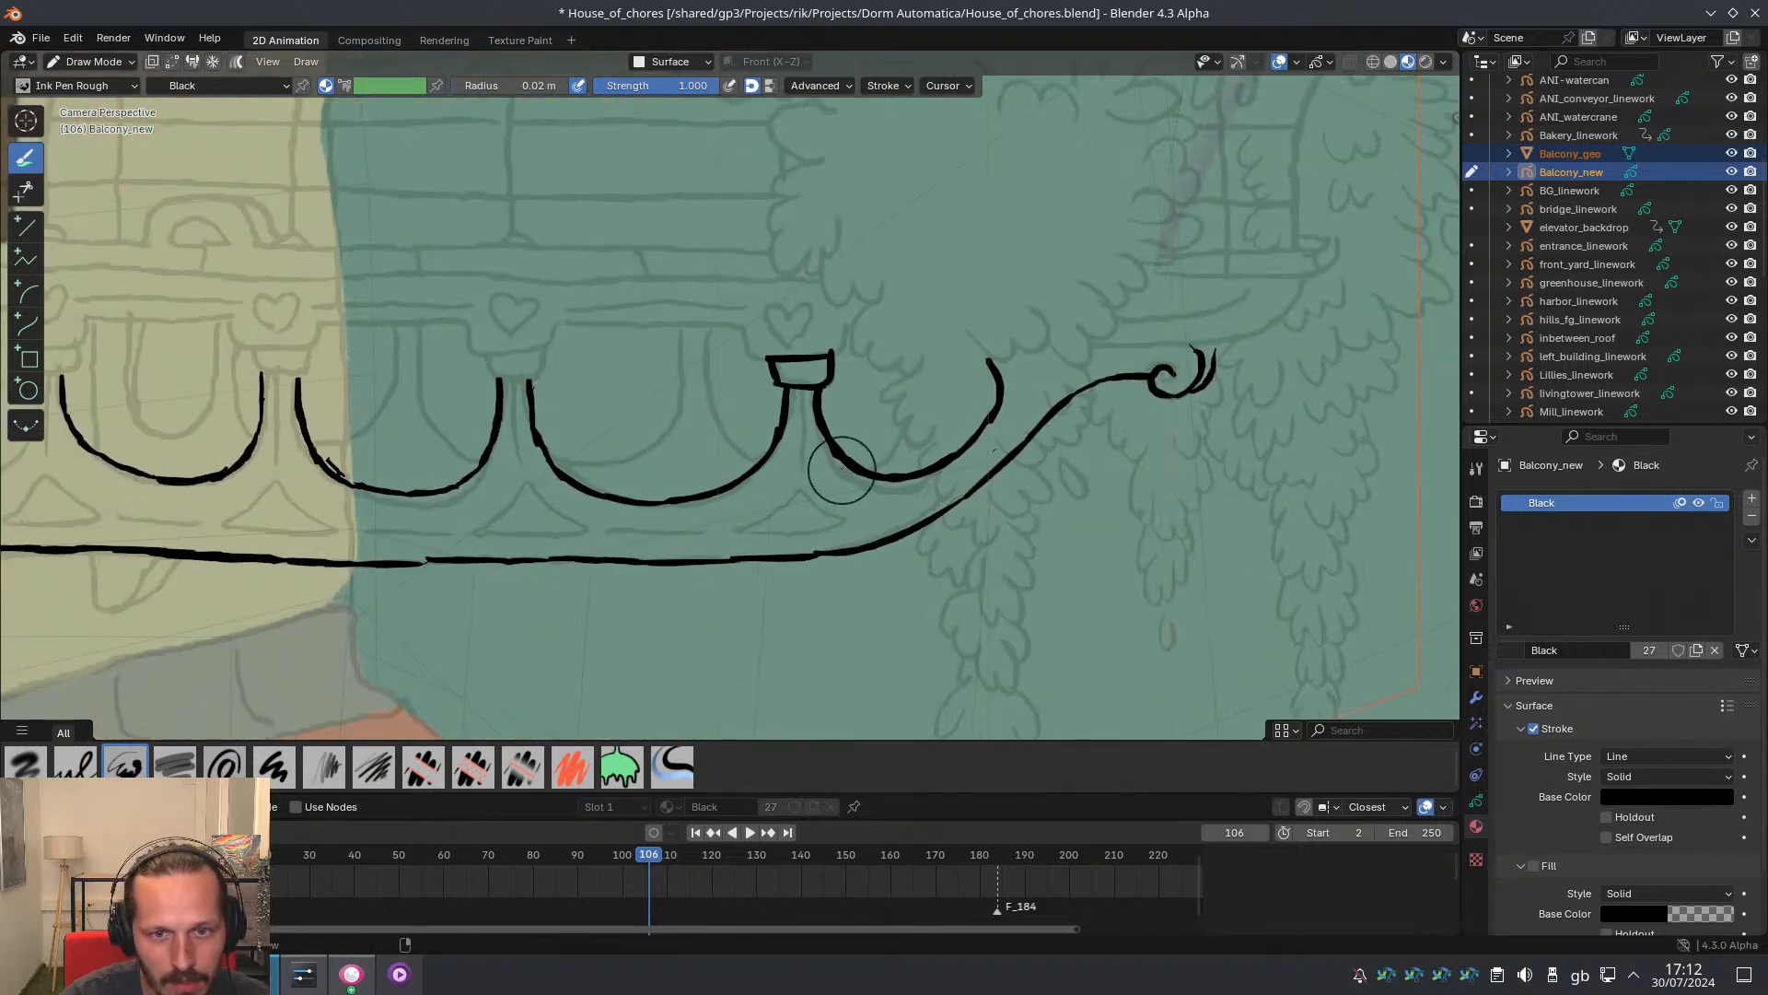
pyautogui.moveTo(783, 440)
pyautogui.keyDown('shift'); pyautogui.mouseDown(button='middle')
pyautogui.moveTo(763, 489)
pyautogui.moveTo(1057, 518)
pyautogui.mouseUp(button='middle'); pyautogui.keyUp('shift')
pyautogui.keyDown('shift'); pyautogui.moveTo(642, 439); pyautogui.dragTo(746, 396, button='middle'); pyautogui.keyUp('shift')
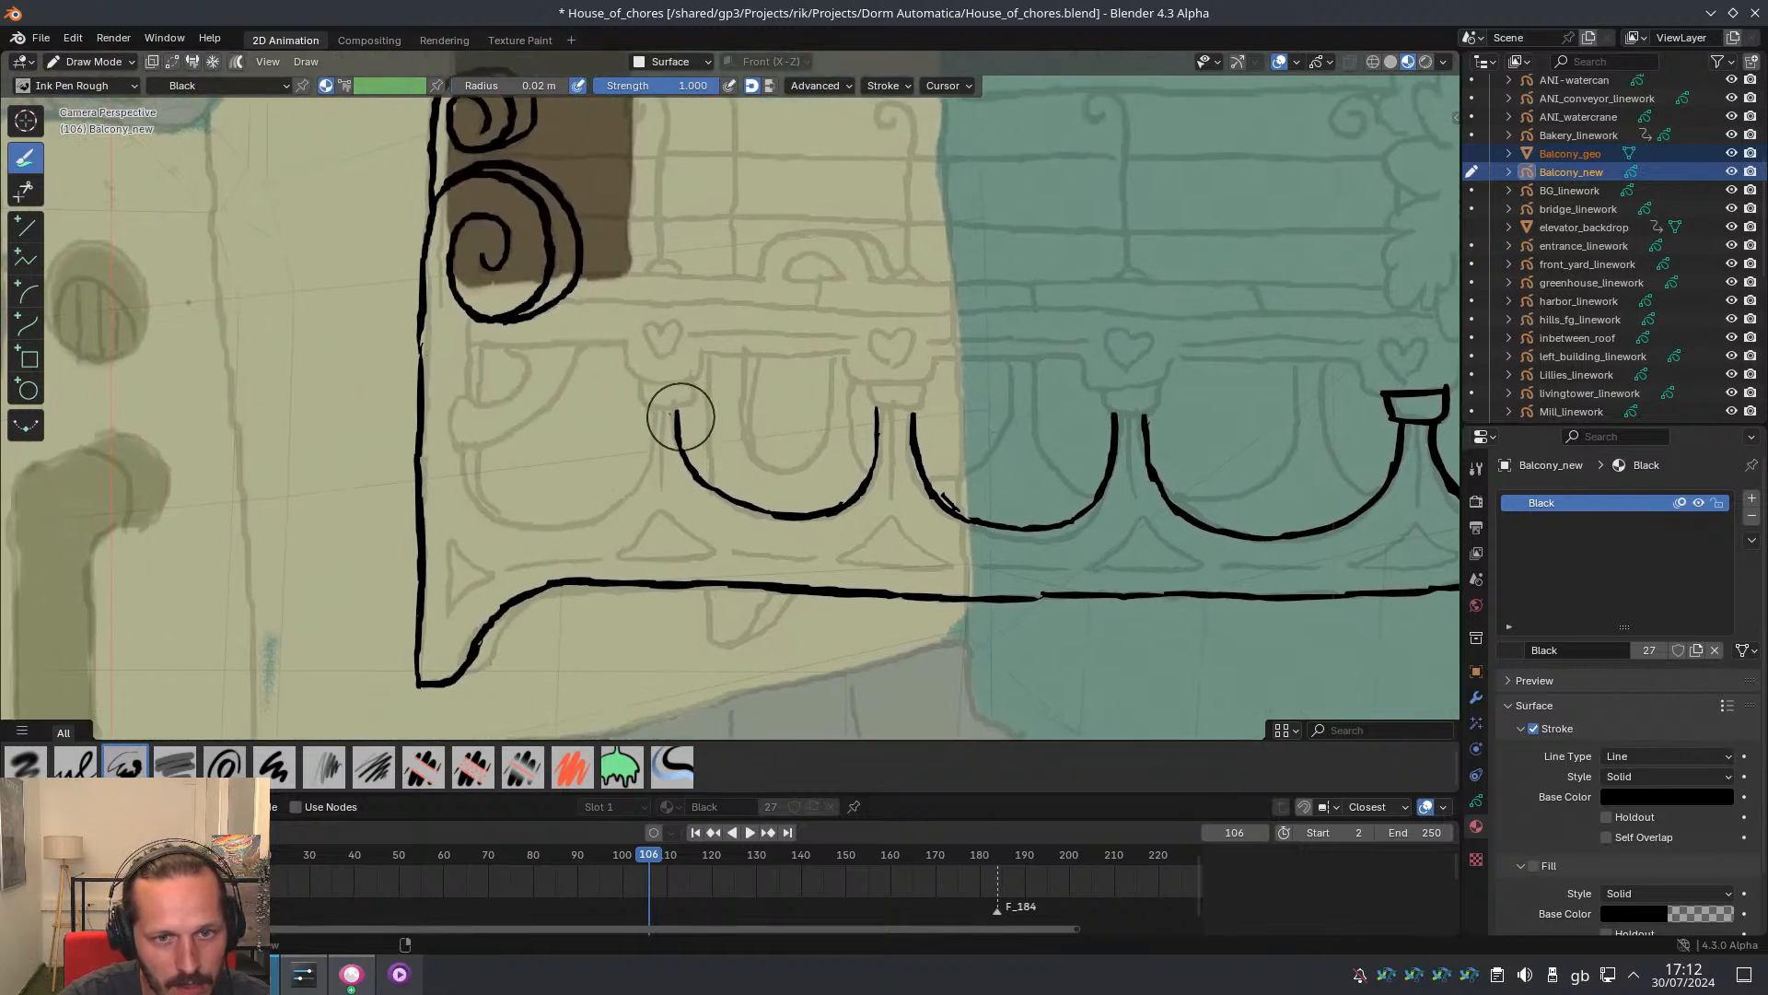
pyautogui.hotkey('ctrl', 'z')
pyautogui.moveTo(691, 414)
pyautogui.mouseDown()
pyautogui.moveTo(638, 419)
pyautogui.moveTo(640, 469)
pyautogui.moveTo(599, 514)
pyautogui.mouseUp()
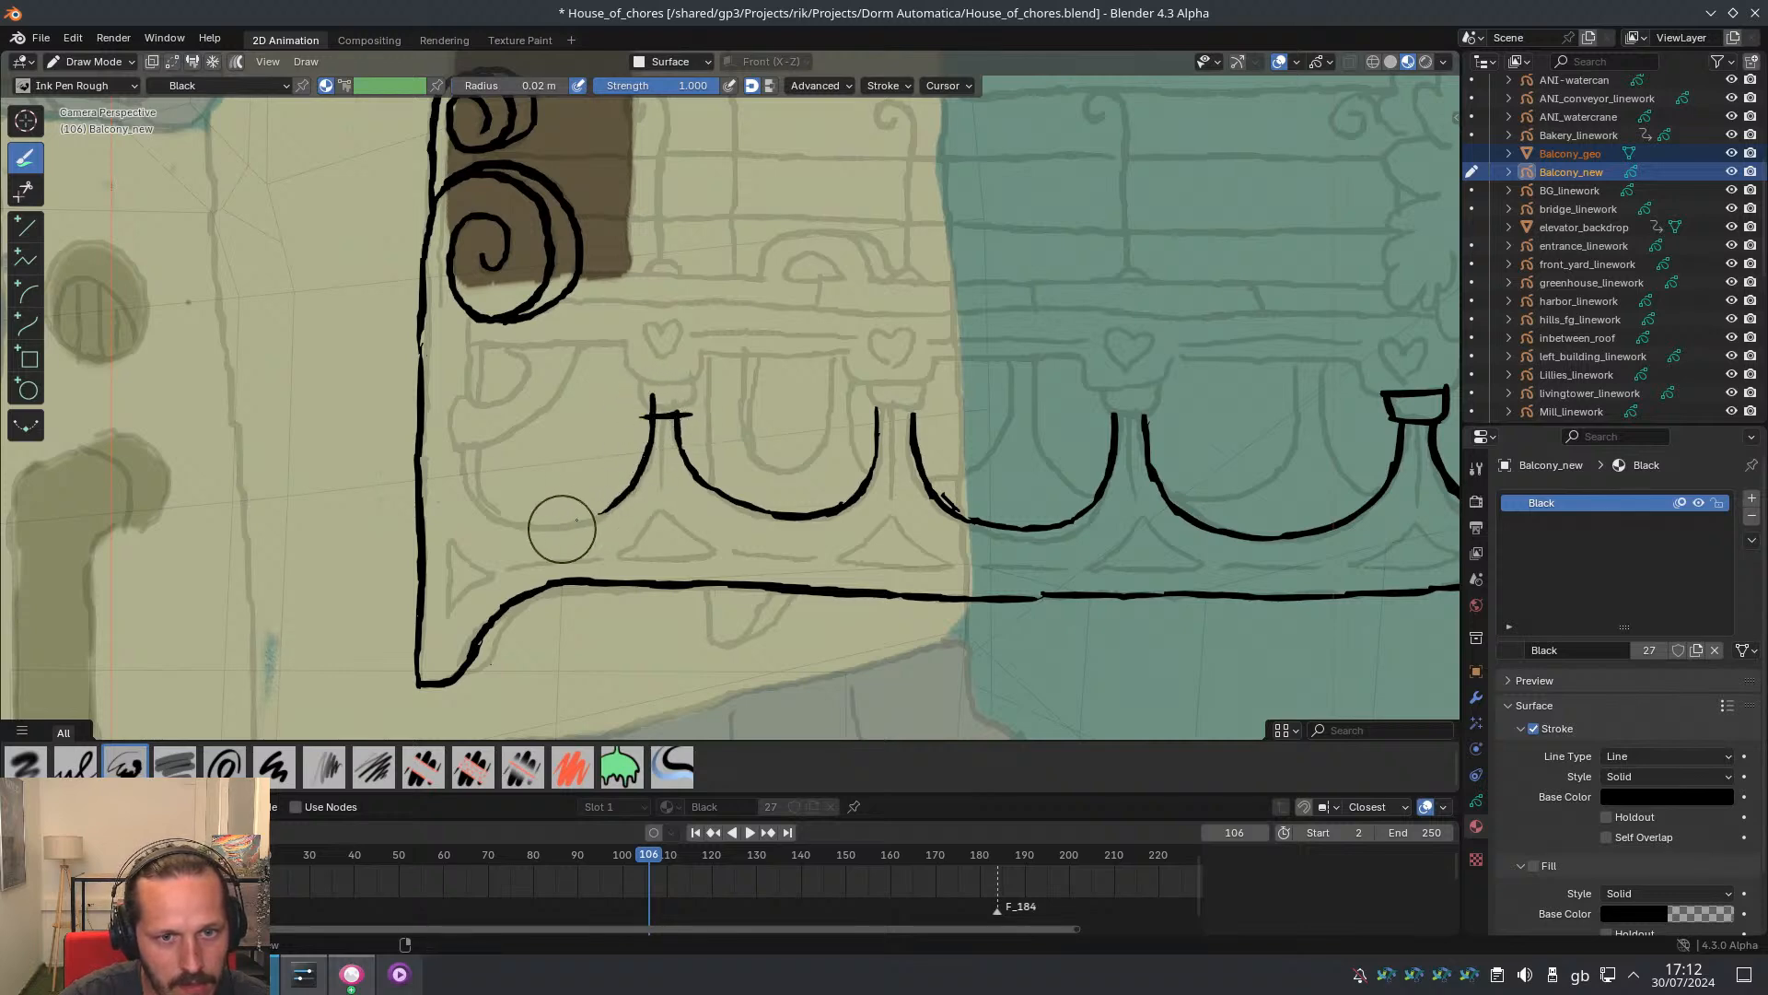
# Trim the arc end above the crossbar and the crossbar's overhang away from the wall, undoing the unwanted extra cut
pyautogui.keyDown('ctrl'); pyautogui.moveTo(643, 320); pyautogui.dragTo(670, 451, button='middle'); pyautogui.keyUp('ctrl')
pyautogui.moveTo(604, 348)
pyautogui.keyDown('shift'); pyautogui.mouseDown(button='middle')
pyautogui.moveTo(695, 367)
pyautogui.moveTo(691, 449)
pyautogui.mouseUp(button='middle'); pyautogui.keyUp('shift')
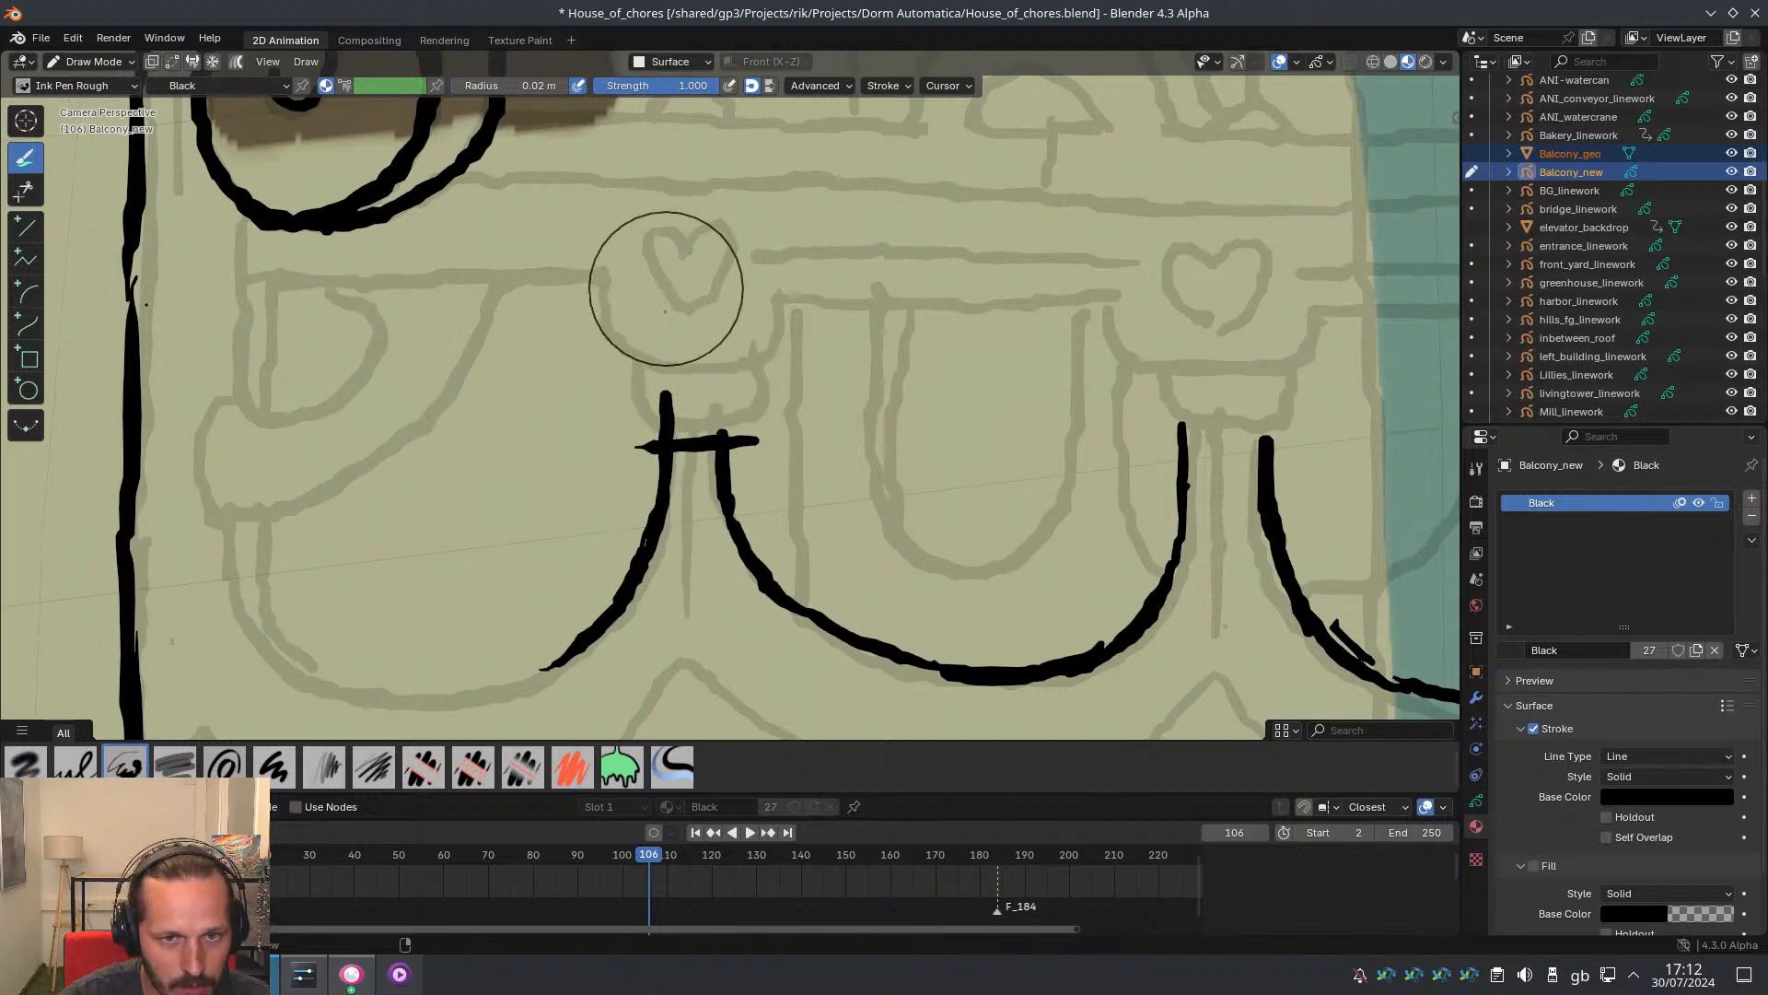
pyautogui.click(25, 190)
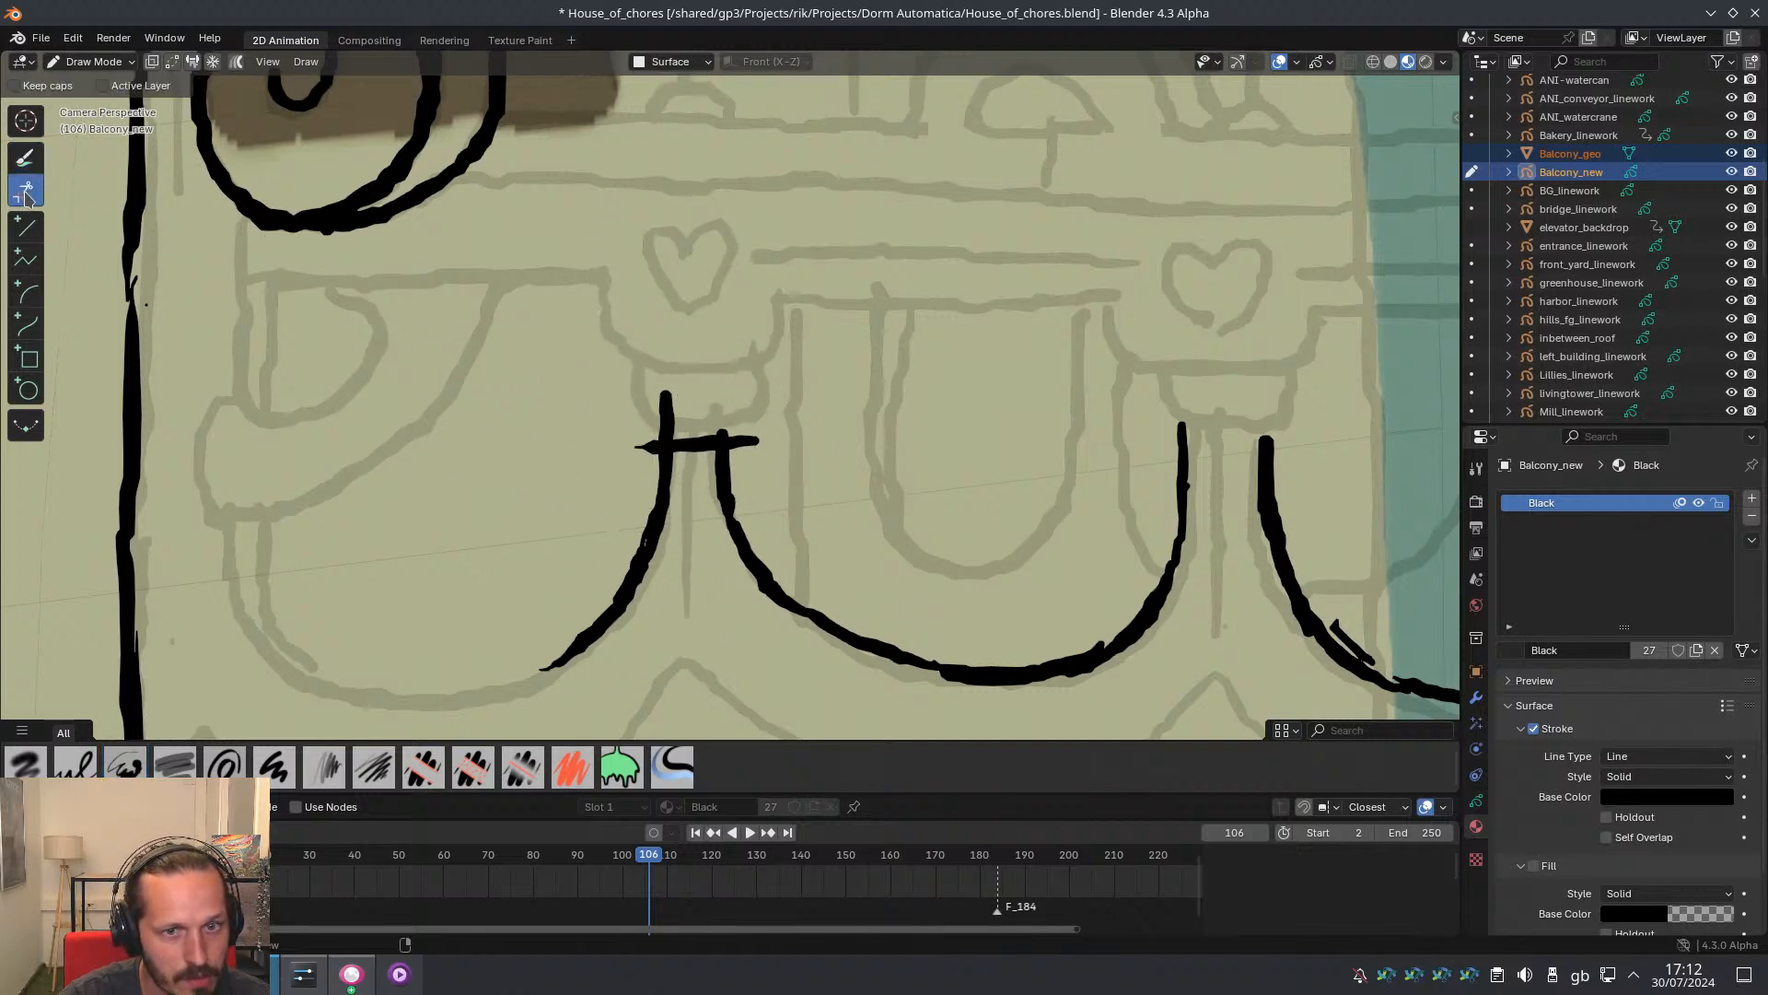
pyautogui.moveTo(644, 435); pyautogui.dragTo(604, 438)
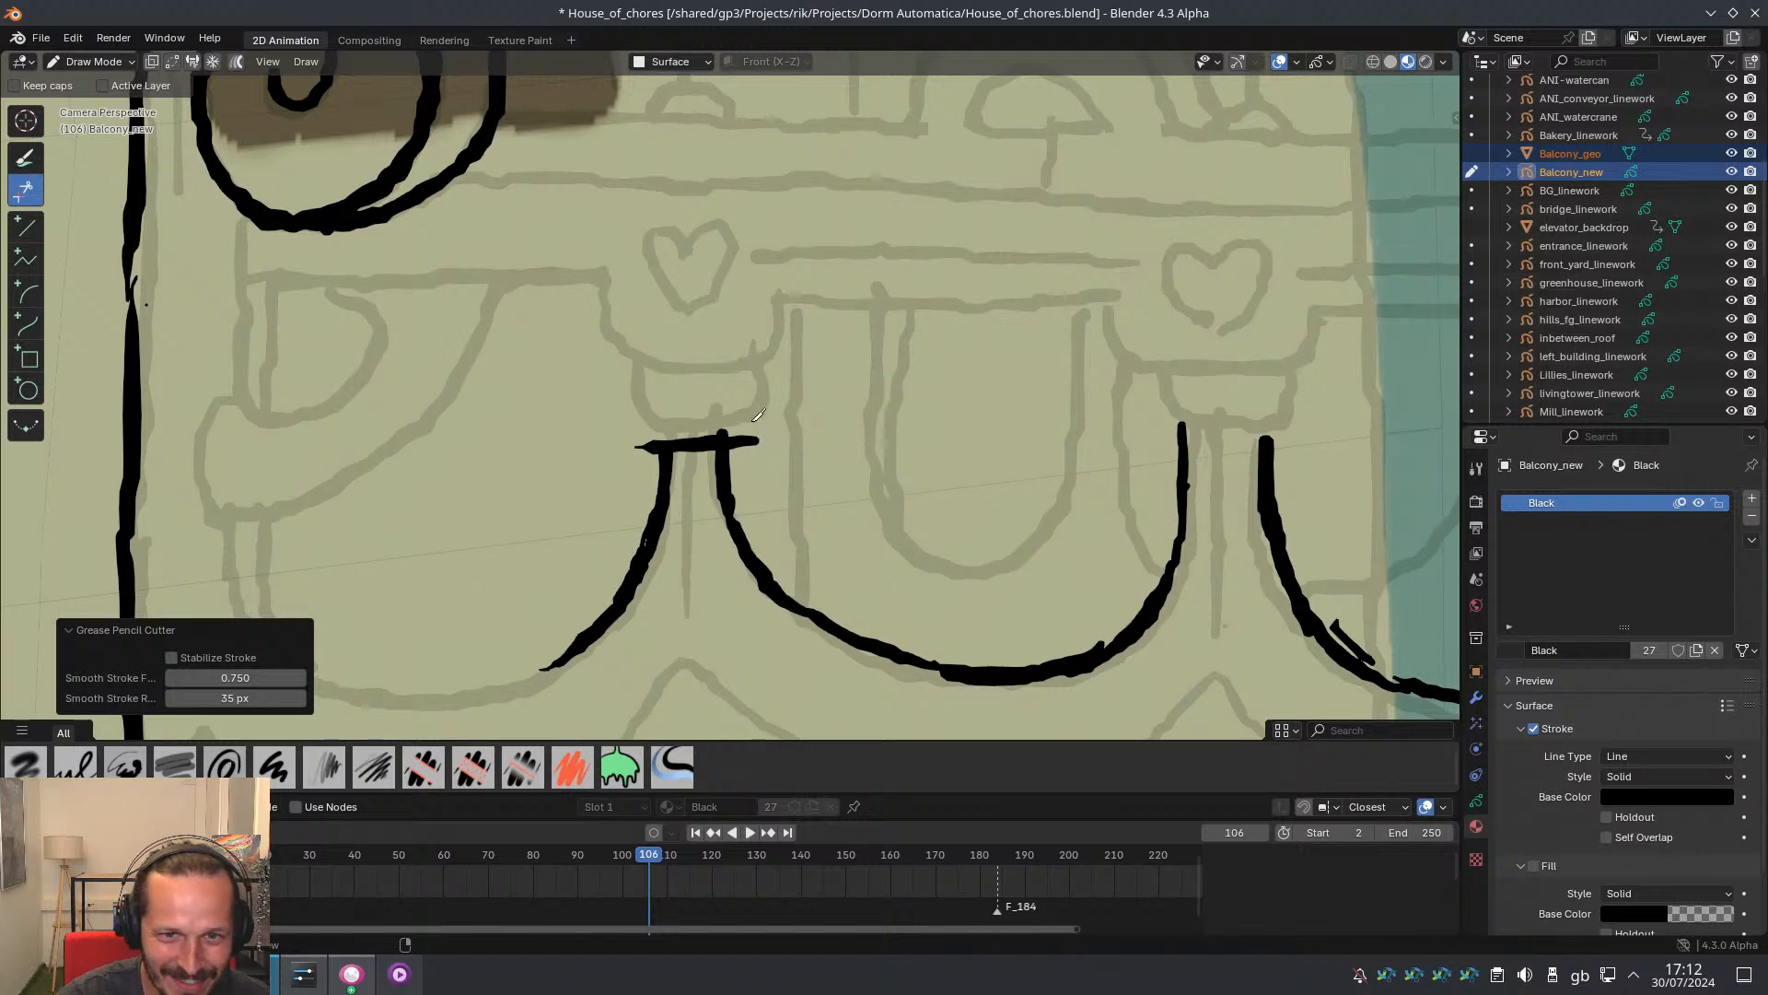
pyautogui.moveTo(776, 523); pyautogui.dragTo(748, 427)
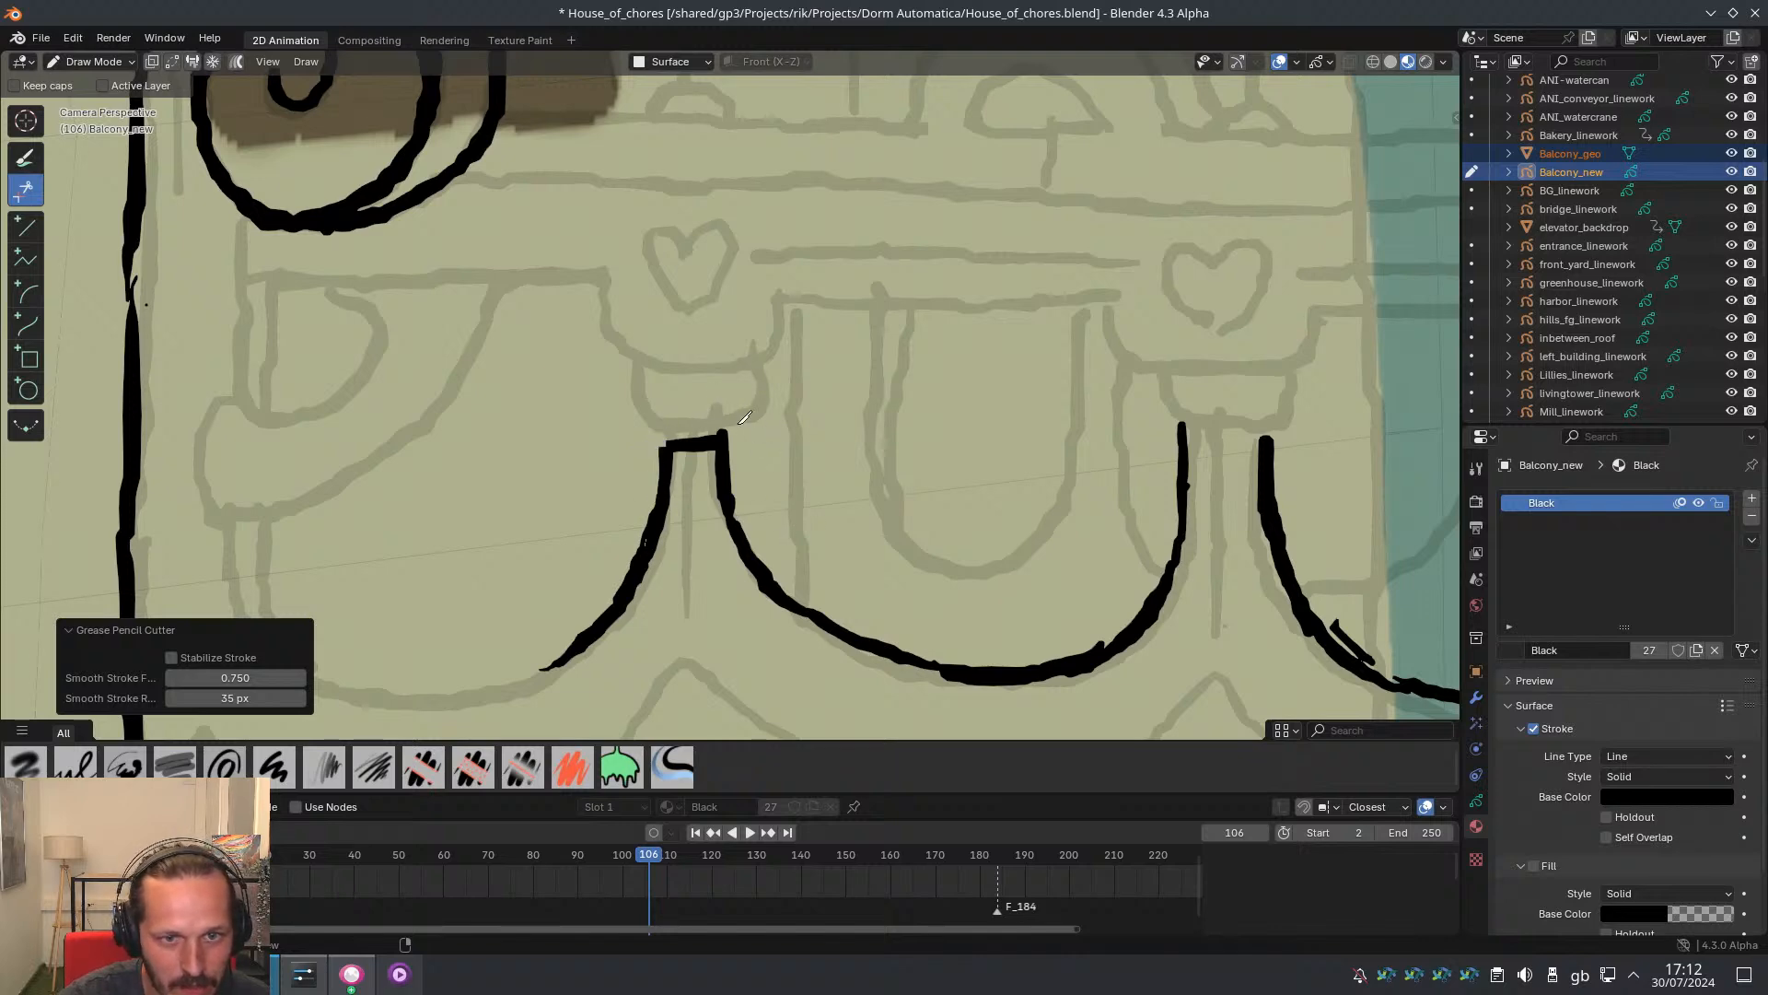
pyautogui.hotkey('ctrl', 'z')
# Try trimming the crossbar's remaining overhang on the wall side, then undo the cut
pyautogui.scroll(2, 705, 534)
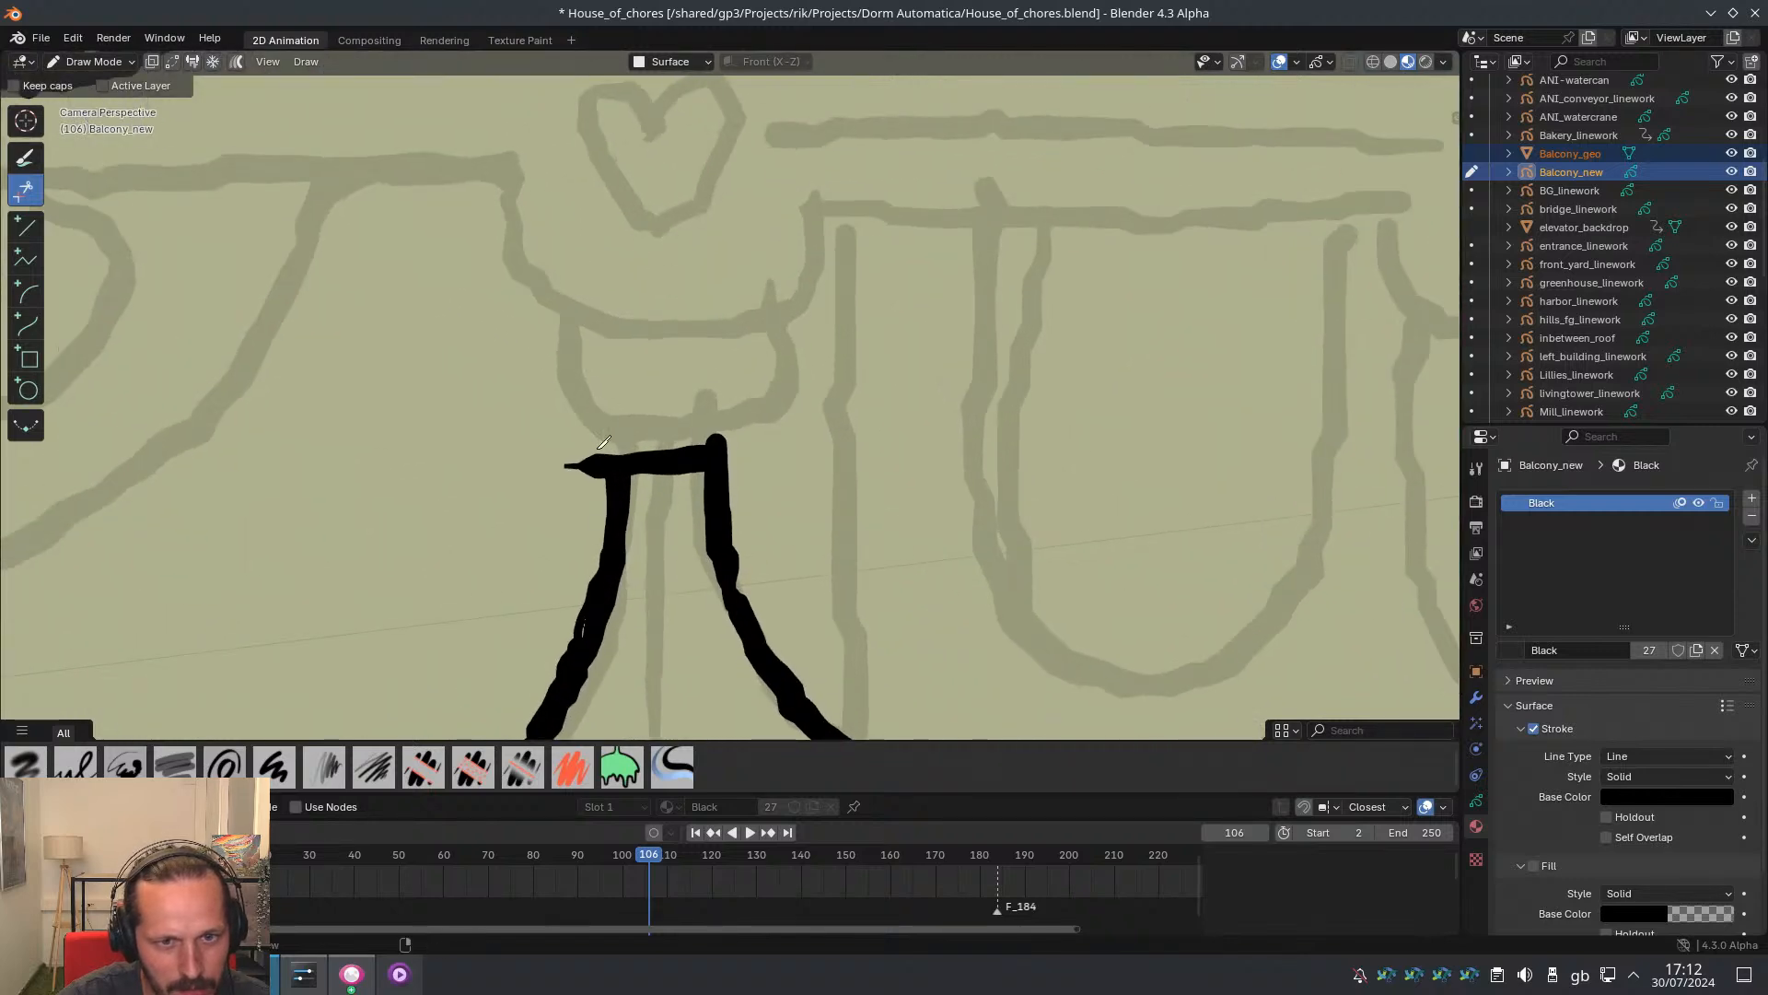
pyautogui.moveTo(604, 442); pyautogui.dragTo(619, 452)
pyautogui.hotkey('ctrl', 'z')
pyautogui.scroll(-7, 606, 475)
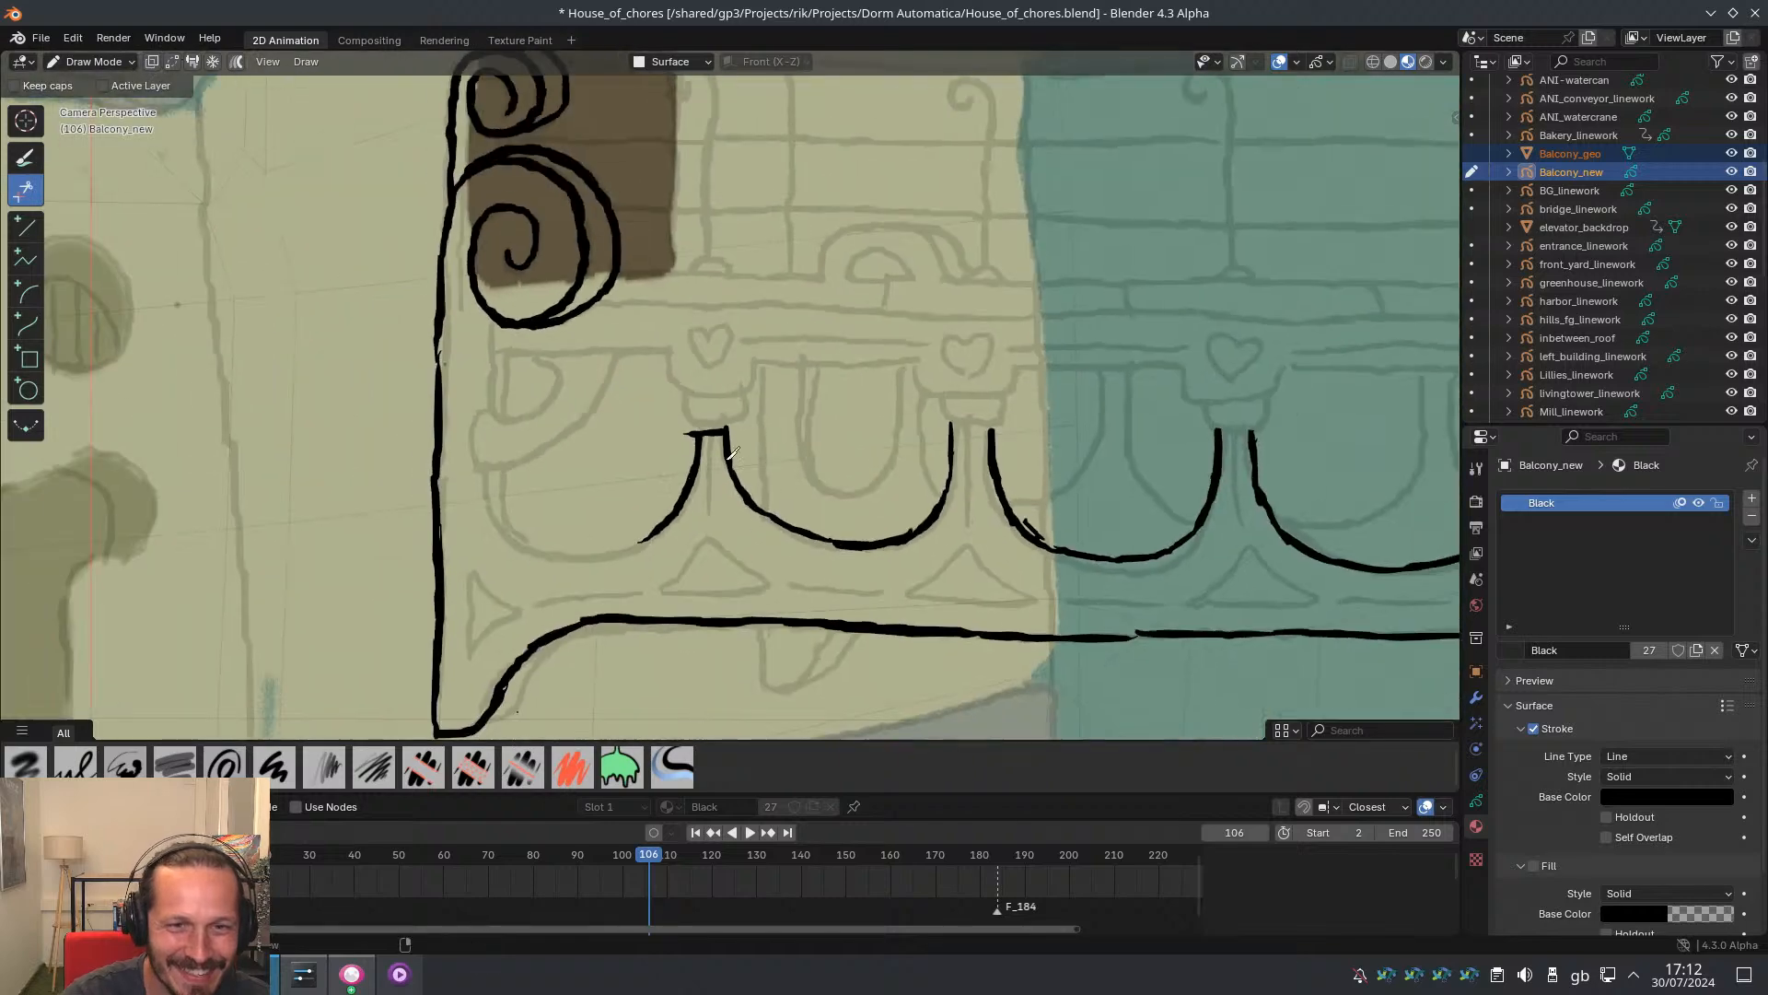
pyautogui.keyDown('shift'); pyautogui.moveTo(811, 486); pyautogui.dragTo(670, 374, button='middle'); pyautogui.keyUp('shift')
pyautogui.scroll(-4, 671, 374)
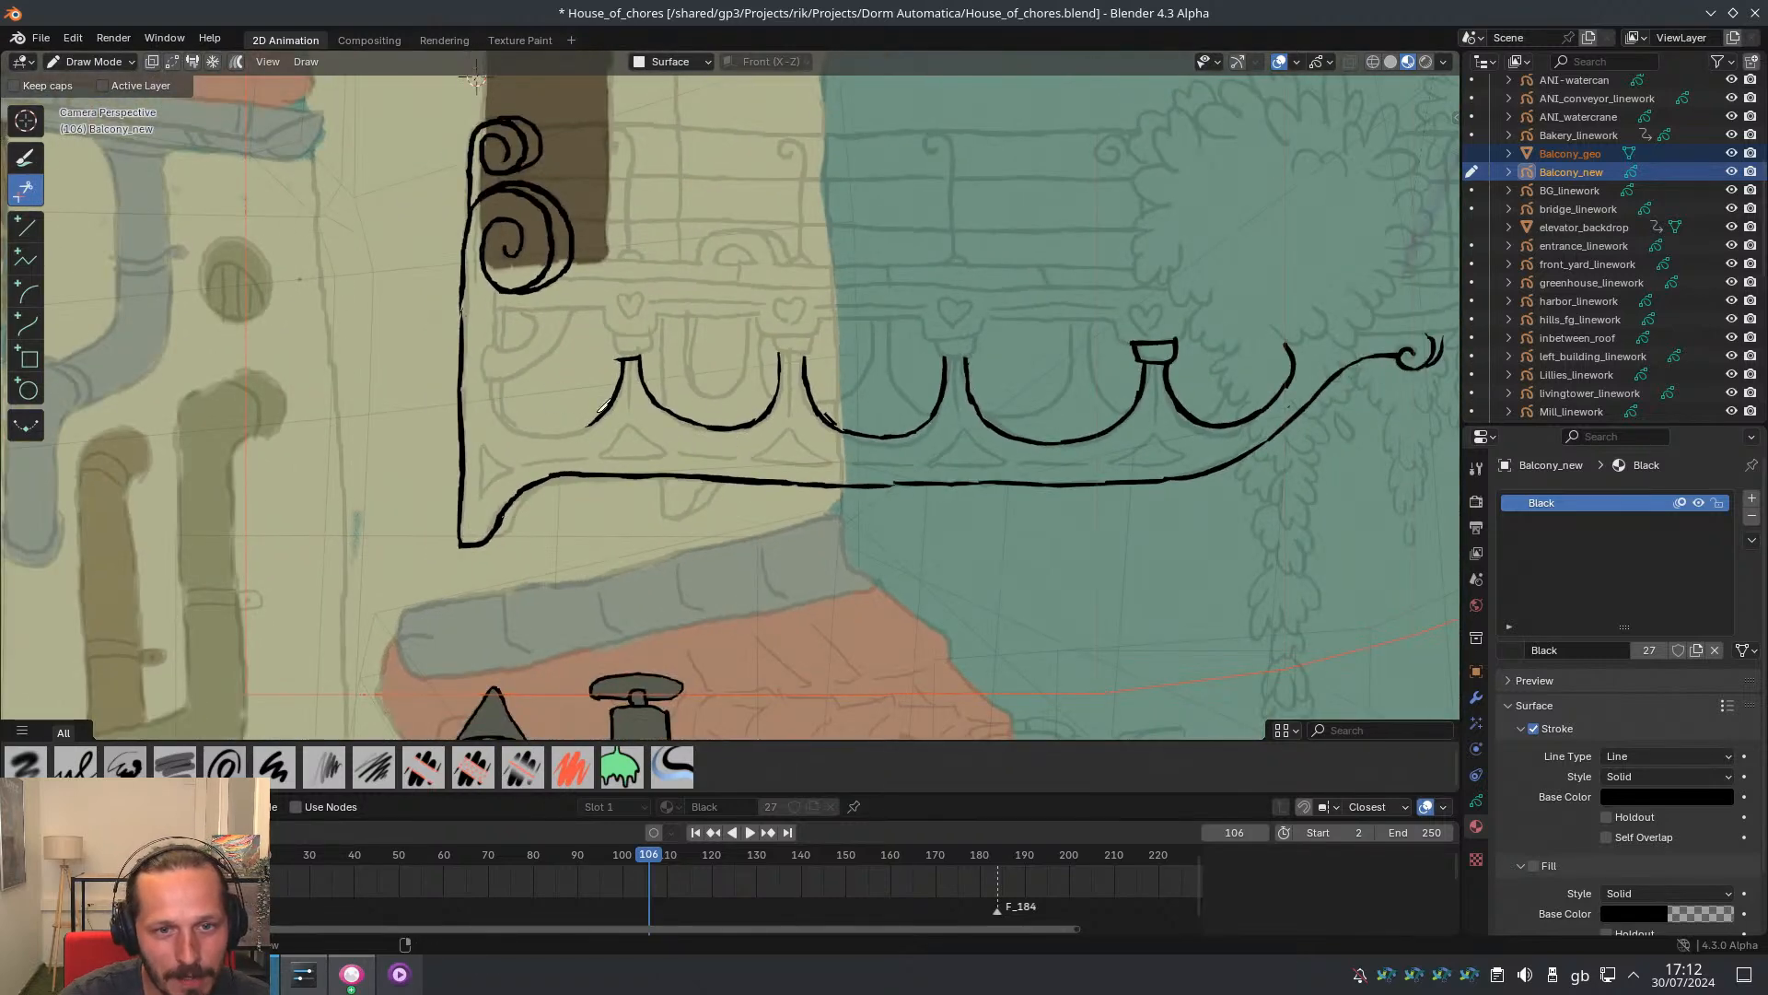
# Try cutting segments out of the hanging arc and the lower outline with the Trim tool, undoing each cut
pyautogui.scroll(5, 605, 399)
pyautogui.moveTo(723, 352); pyautogui.dragTo(725, 537)
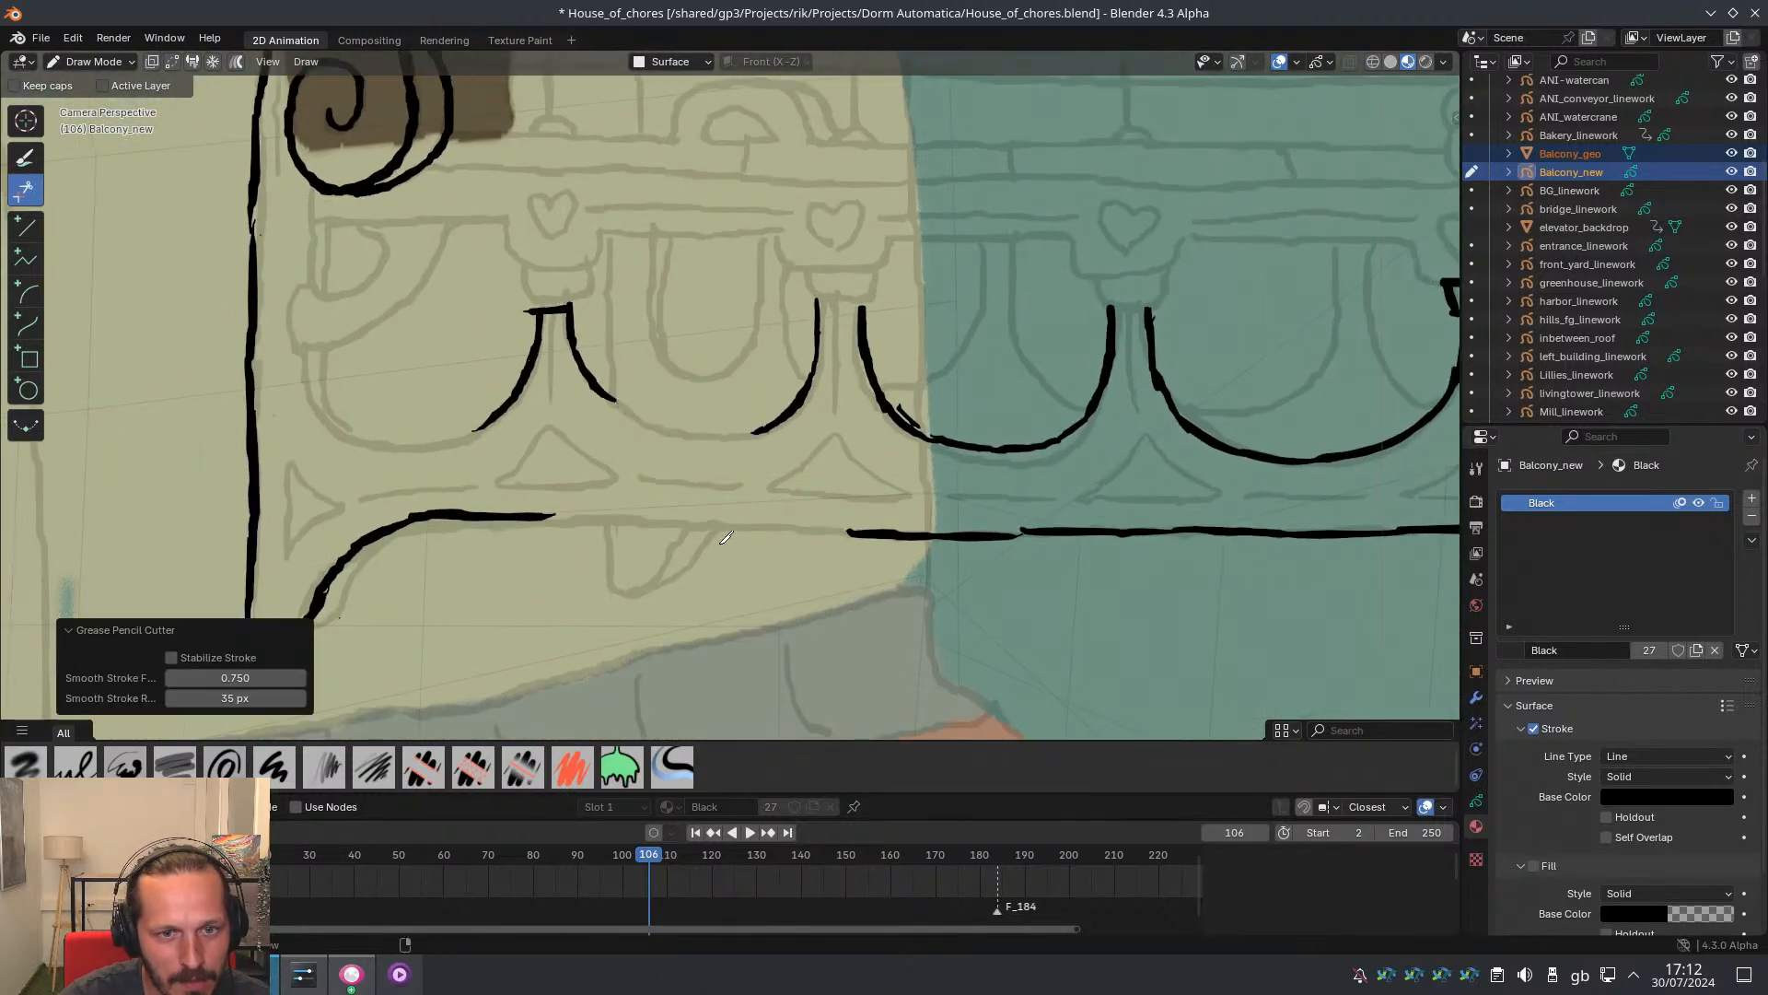
pyautogui.hotkey('ctrl', 'z')
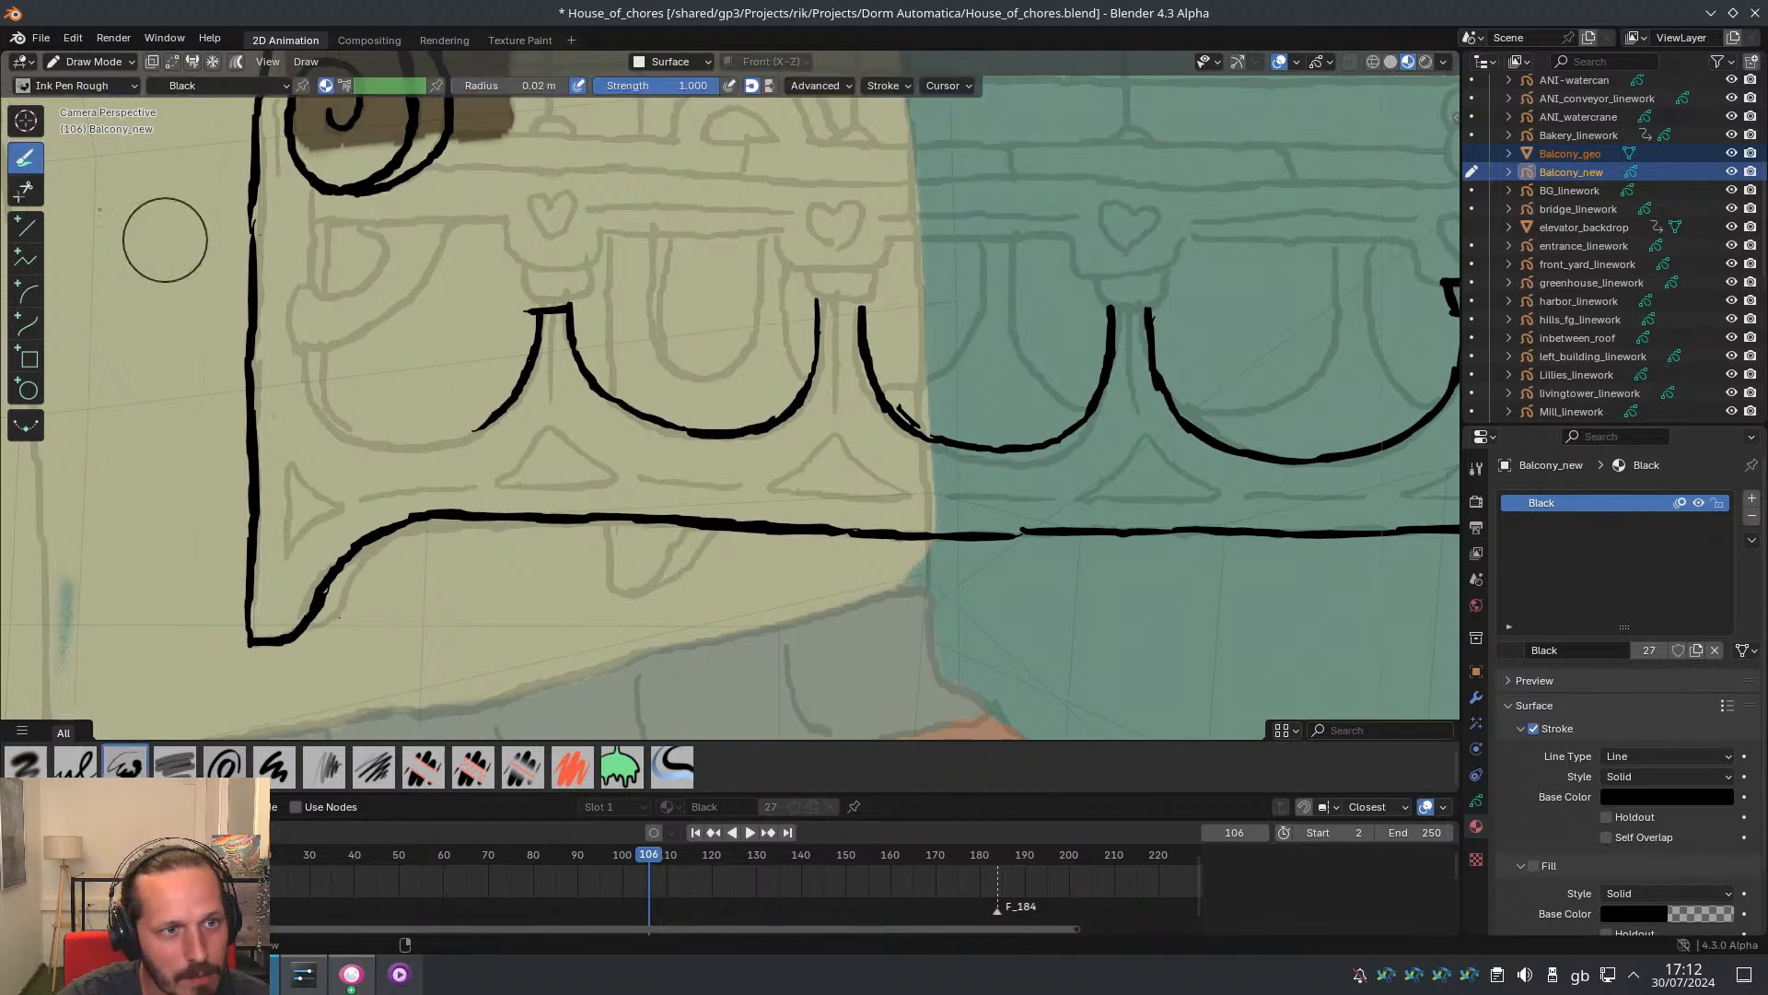
pyautogui.moveTo(749, 558)
pyautogui.mouseDown()
pyautogui.moveTo(660, 484)
pyautogui.moveTo(672, 544)
pyautogui.mouseUp()
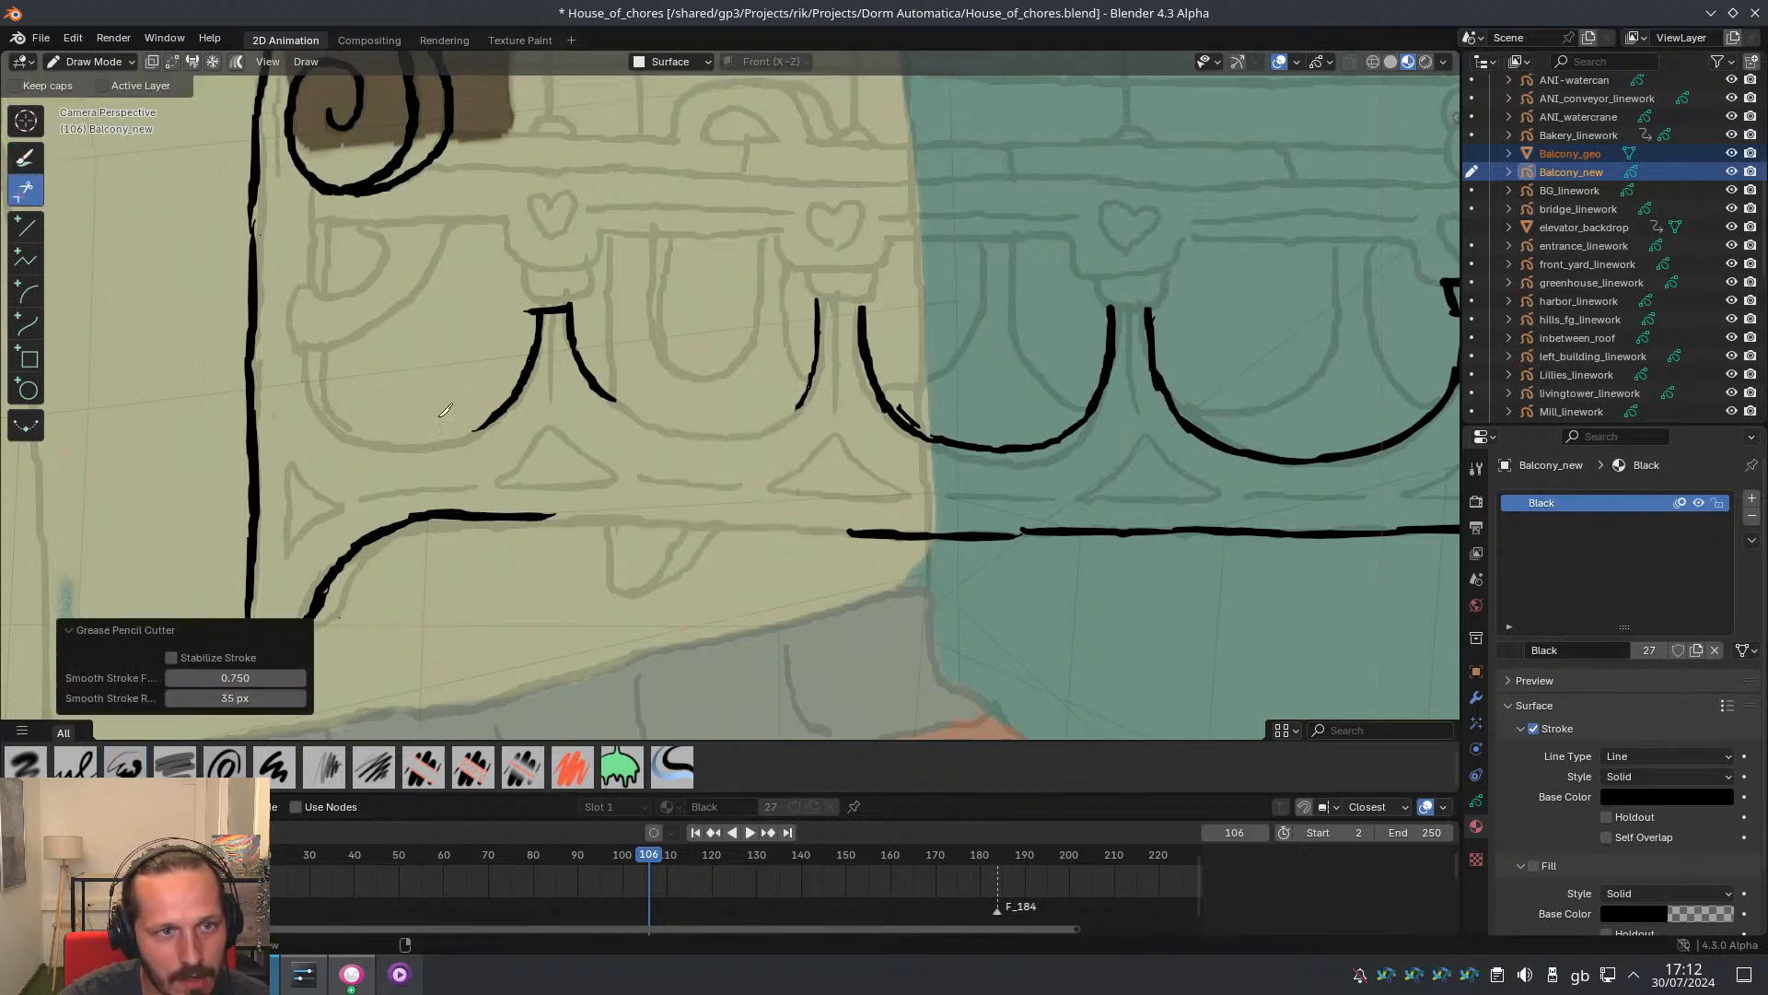
pyautogui.hotkey('ctrl', 'z')
# Draw a freehand test circle across the hanging arc and lower outline, and trim off the parts above the arc
pyautogui.click(26, 163)
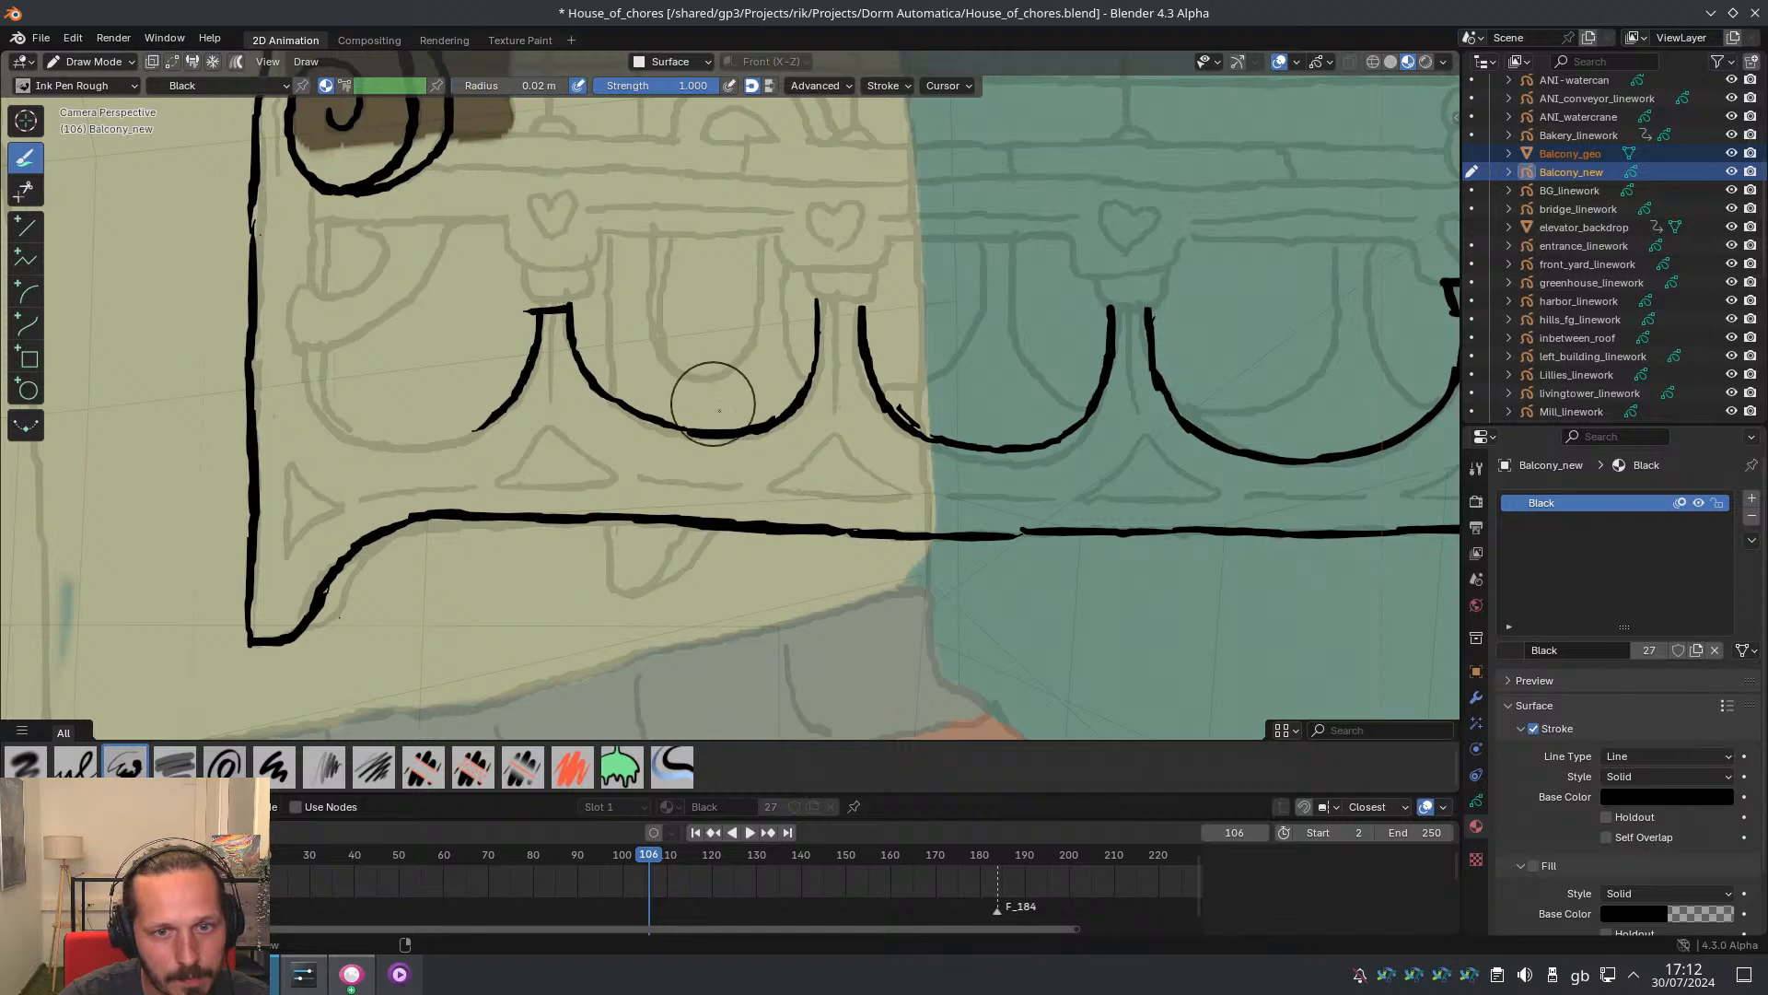
pyautogui.moveTo(732, 387)
pyautogui.mouseDown()
pyautogui.moveTo(727, 635)
pyautogui.moveTo(778, 392)
pyautogui.mouseUp()
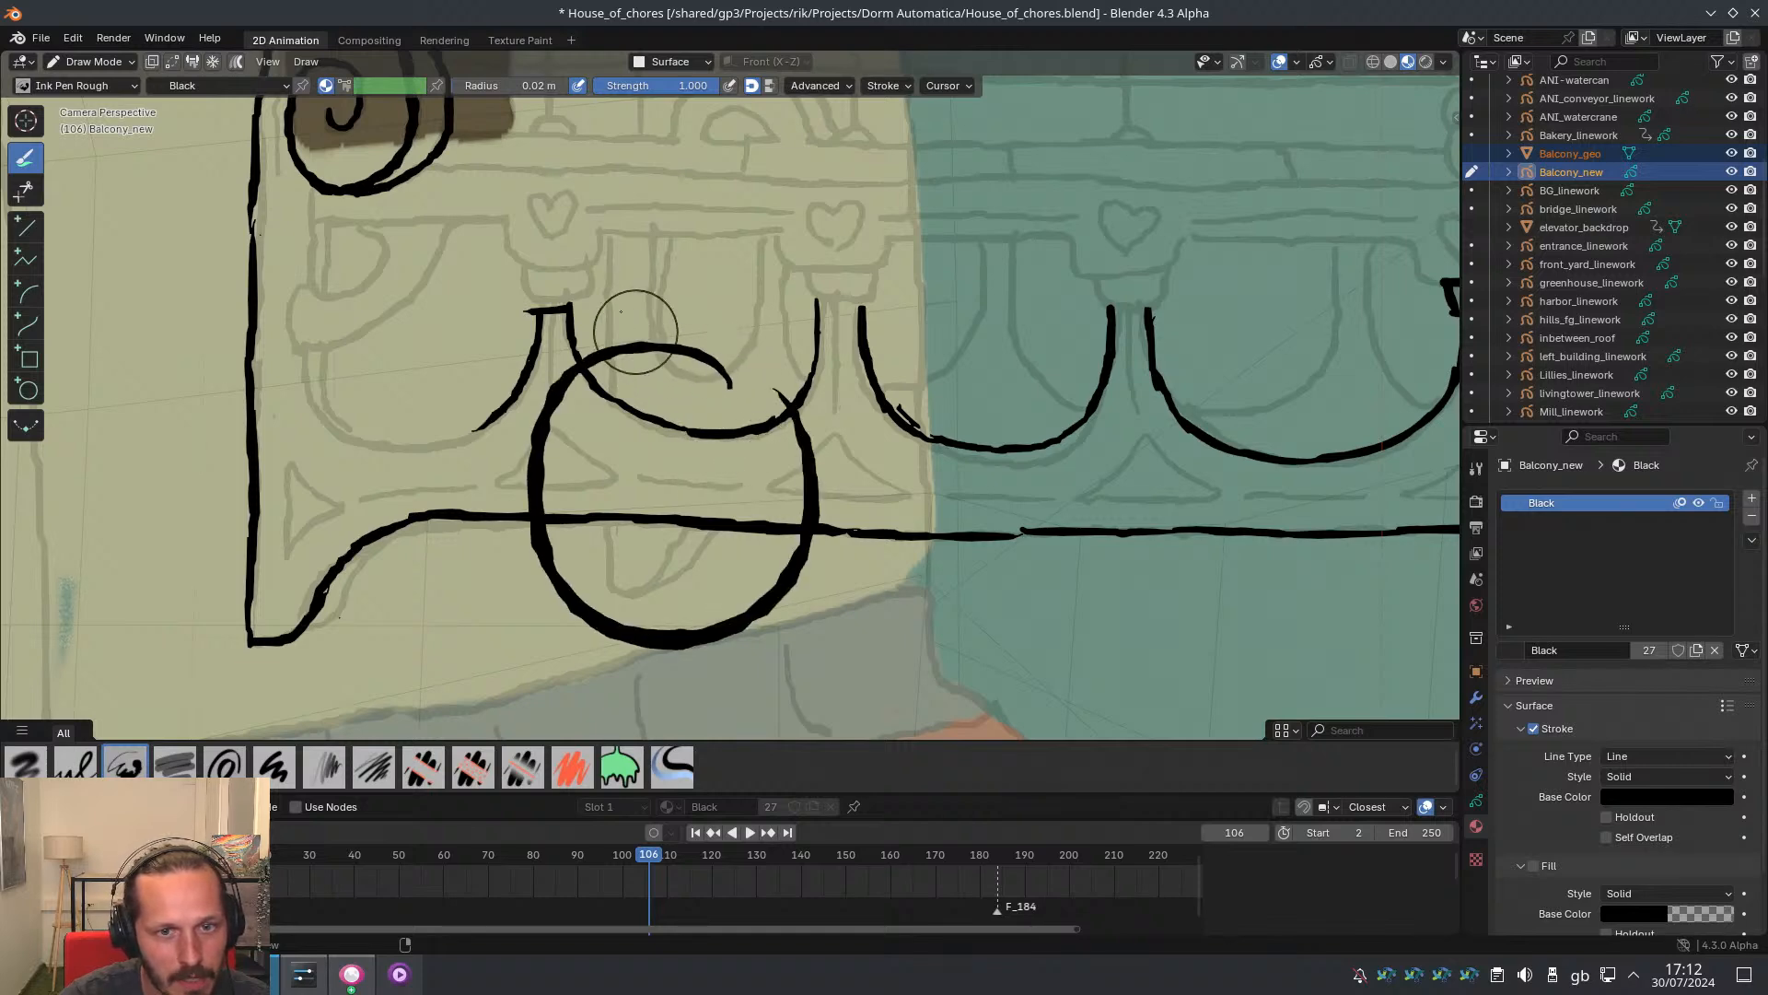
pyautogui.click(28, 194)
pyautogui.moveTo(643, 298)
pyautogui.mouseDown()
pyautogui.moveTo(680, 391)
pyautogui.moveTo(663, 410)
pyautogui.mouseUp()
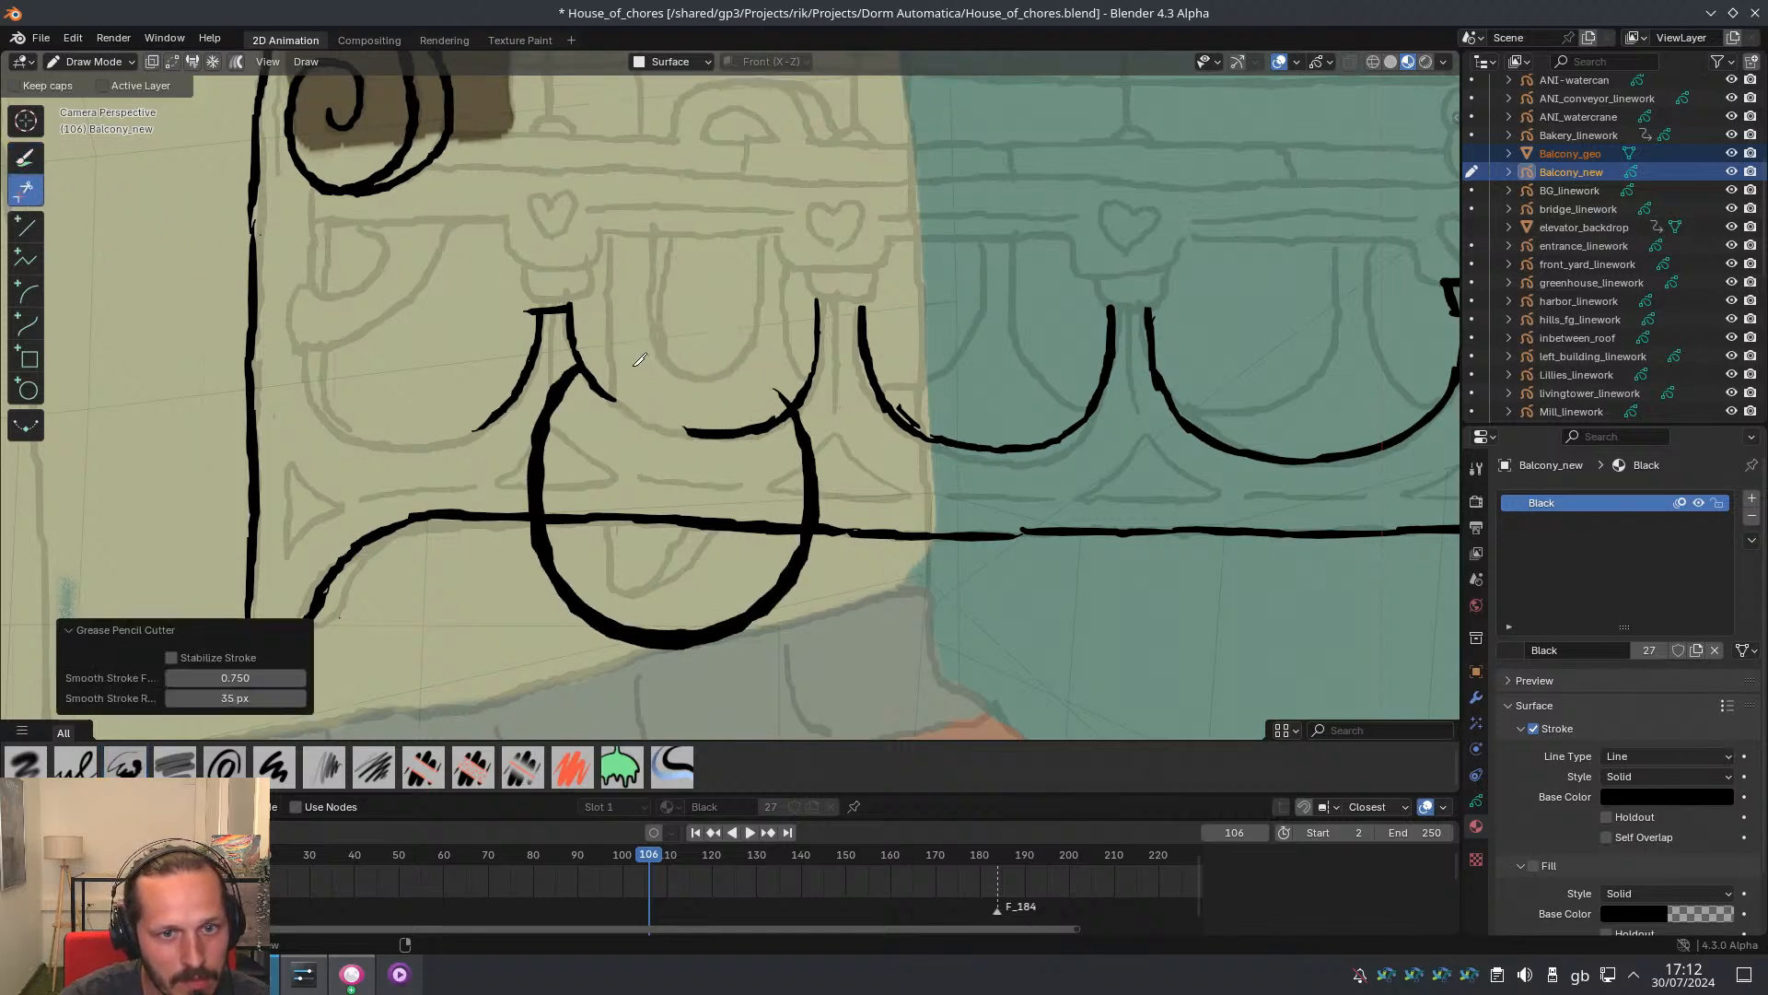
pyautogui.hotkey('ctrl', 'z')
pyautogui.moveTo(635, 324); pyautogui.dragTo(662, 388)
pyautogui.moveTo(617, 317)
pyautogui.keyDown('ctrl'); pyautogui.mouseDown(button='middle')
pyautogui.moveTo(597, 359)
pyautogui.moveTo(633, 465)
pyautogui.moveTo(514, 477)
pyautogui.mouseUp(button='middle'); pyautogui.keyUp('ctrl')
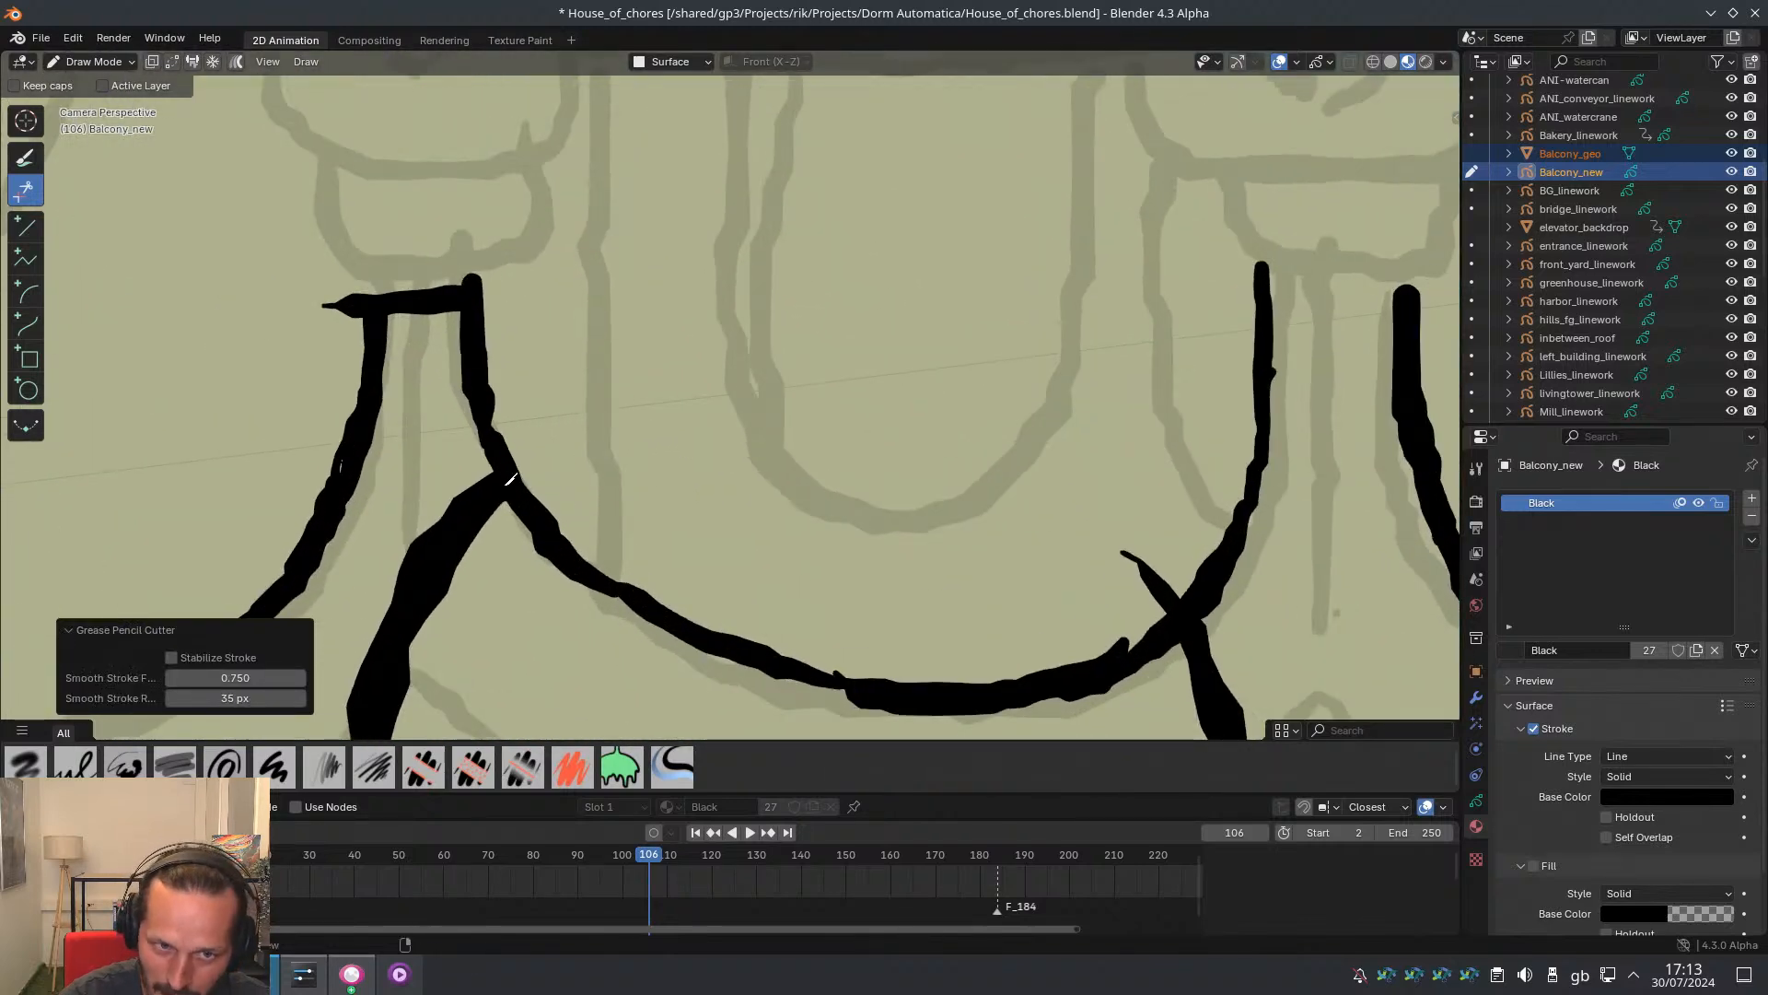
pyautogui.keyDown('shift'); pyautogui.moveTo(1133, 595); pyautogui.dragTo(842, 529, button='middle'); pyautogui.keyUp('shift')
pyautogui.moveTo(841, 529); pyautogui.dragTo(881, 497)
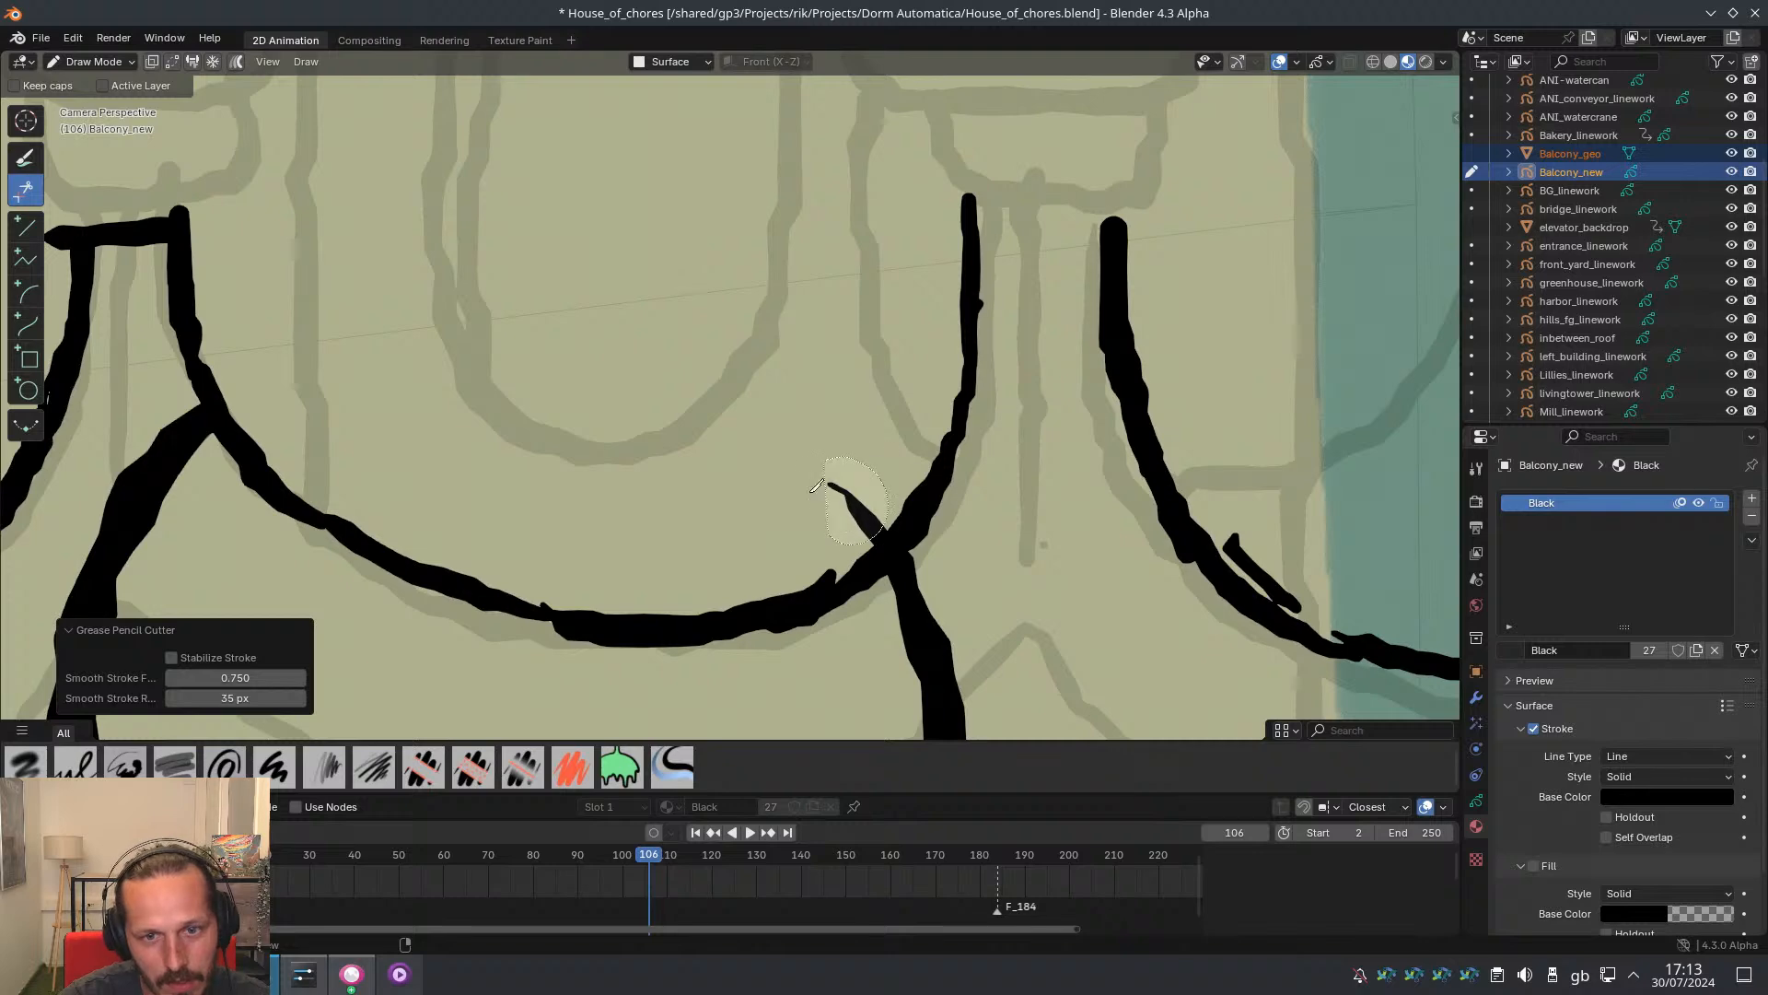
# Trim away the remaining segments of the test circle between the hanging arc and below the lower outline
pyautogui.keyDown('ctrl'); pyautogui.moveTo(865, 496); pyautogui.dragTo(842, 537, button='middle'); pyautogui.keyUp('ctrl')
pyautogui.moveTo(697, 496)
pyautogui.keyDown('ctrl'); pyautogui.mouseDown(button='middle')
pyautogui.moveTo(658, 558)
pyautogui.moveTo(660, 534)
pyautogui.mouseUp(button='middle'); pyautogui.keyUp('ctrl')
pyautogui.keyDown('shift'); pyautogui.moveTo(660, 521); pyautogui.dragTo(712, 449, button='middle'); pyautogui.keyUp('shift')
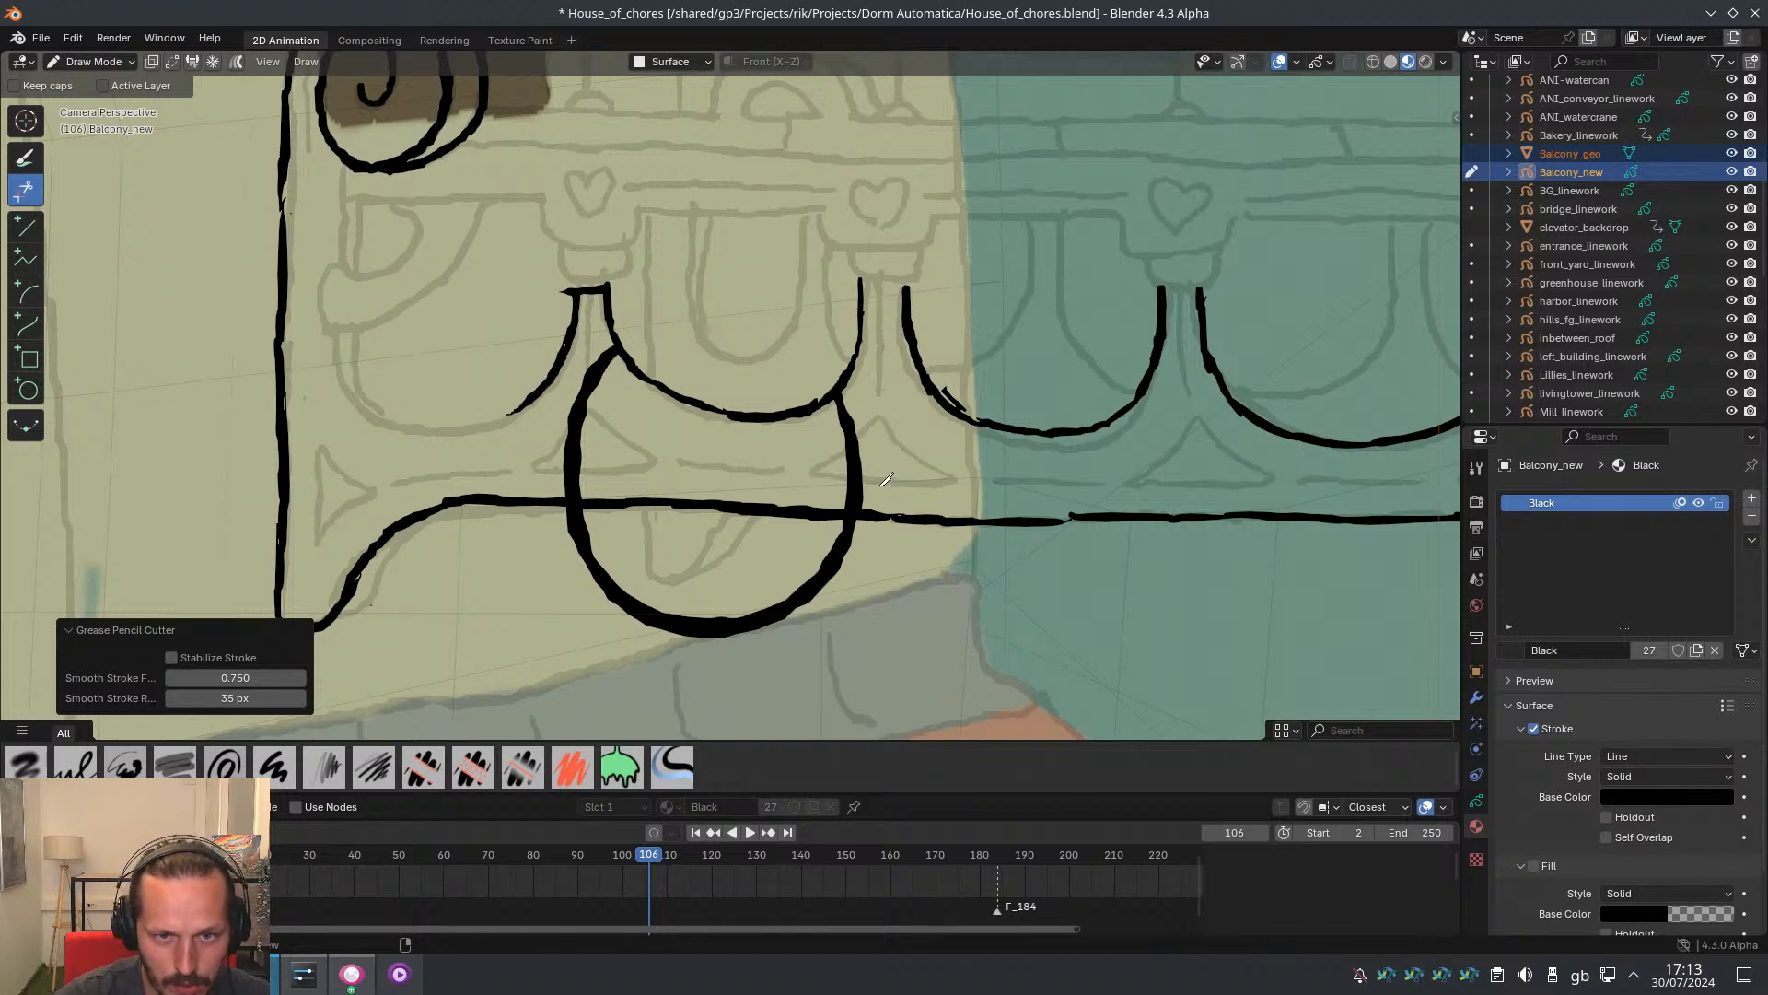
pyautogui.moveTo(825, 470); pyautogui.dragTo(709, 455)
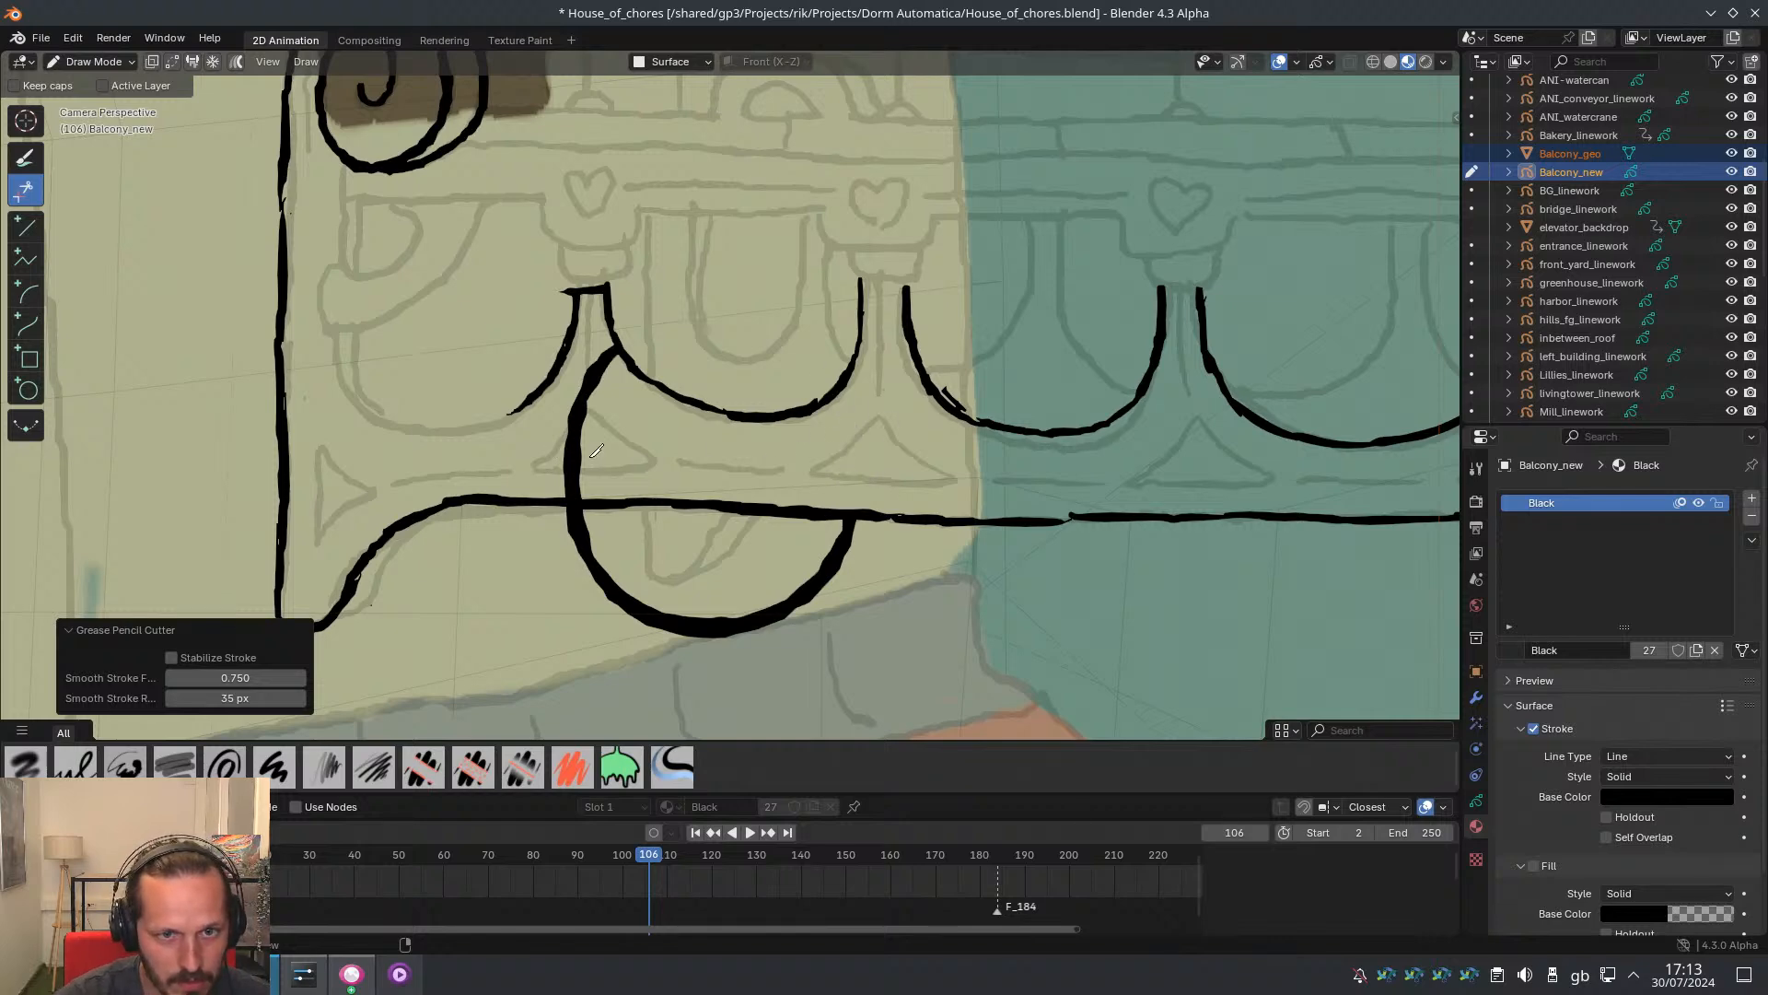
pyautogui.moveTo(592, 456); pyautogui.dragTo(573, 464)
pyautogui.moveTo(629, 636); pyautogui.dragTo(688, 581)
pyautogui.keyDown('ctrl'); pyautogui.moveTo(511, 307); pyautogui.dragTo(612, 382, button='middle'); pyautogui.keyUp('ctrl')
# Return to freehand drawing in Draw Mode with the Ink Pen Rough brush, near the unfinished hanging arc
pyautogui.hotkey('ctrl', 'Tab')
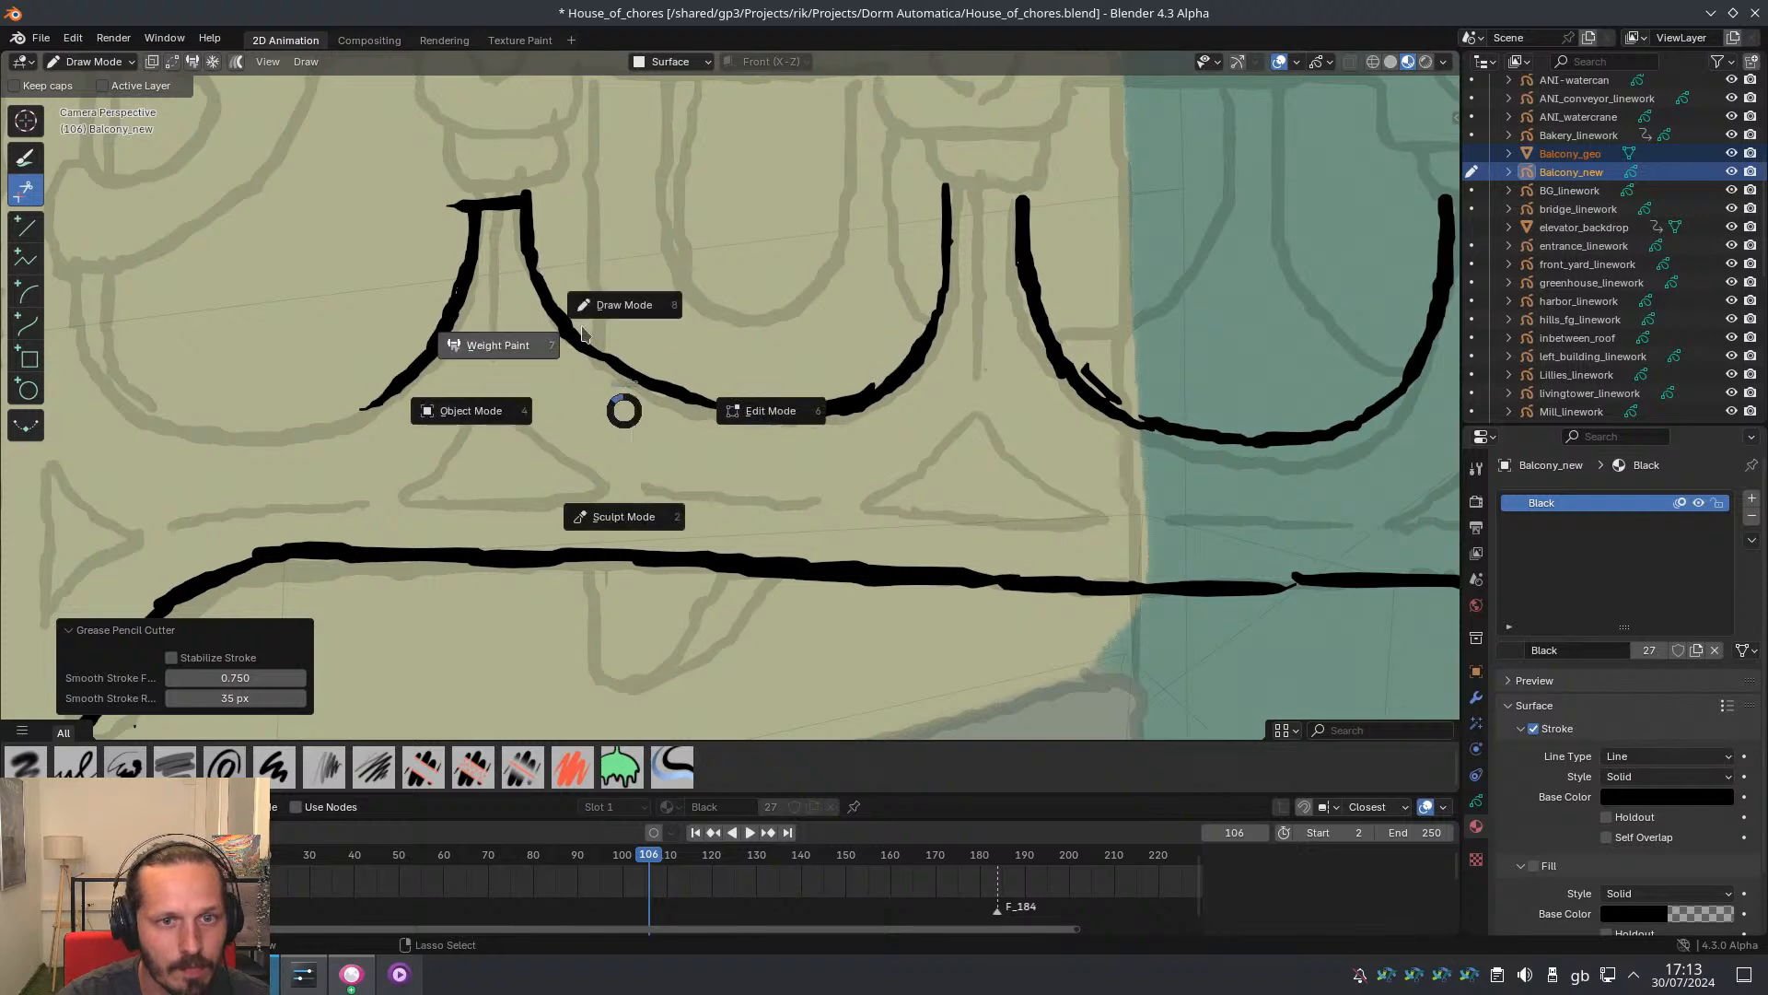
pyautogui.click(599, 316)
pyautogui.moveTo(513, 336)
pyautogui.keyDown('shift'); pyautogui.mouseDown(button='middle')
pyautogui.moveTo(827, 368)
pyautogui.moveTo(705, 405)
pyautogui.mouseUp(button='middle'); pyautogui.keyUp('shift')
pyautogui.keyDown('shift'); pyautogui.moveTo(705, 405); pyautogui.dragTo(744, 494, button='middle'); pyautogui.keyUp('shift')
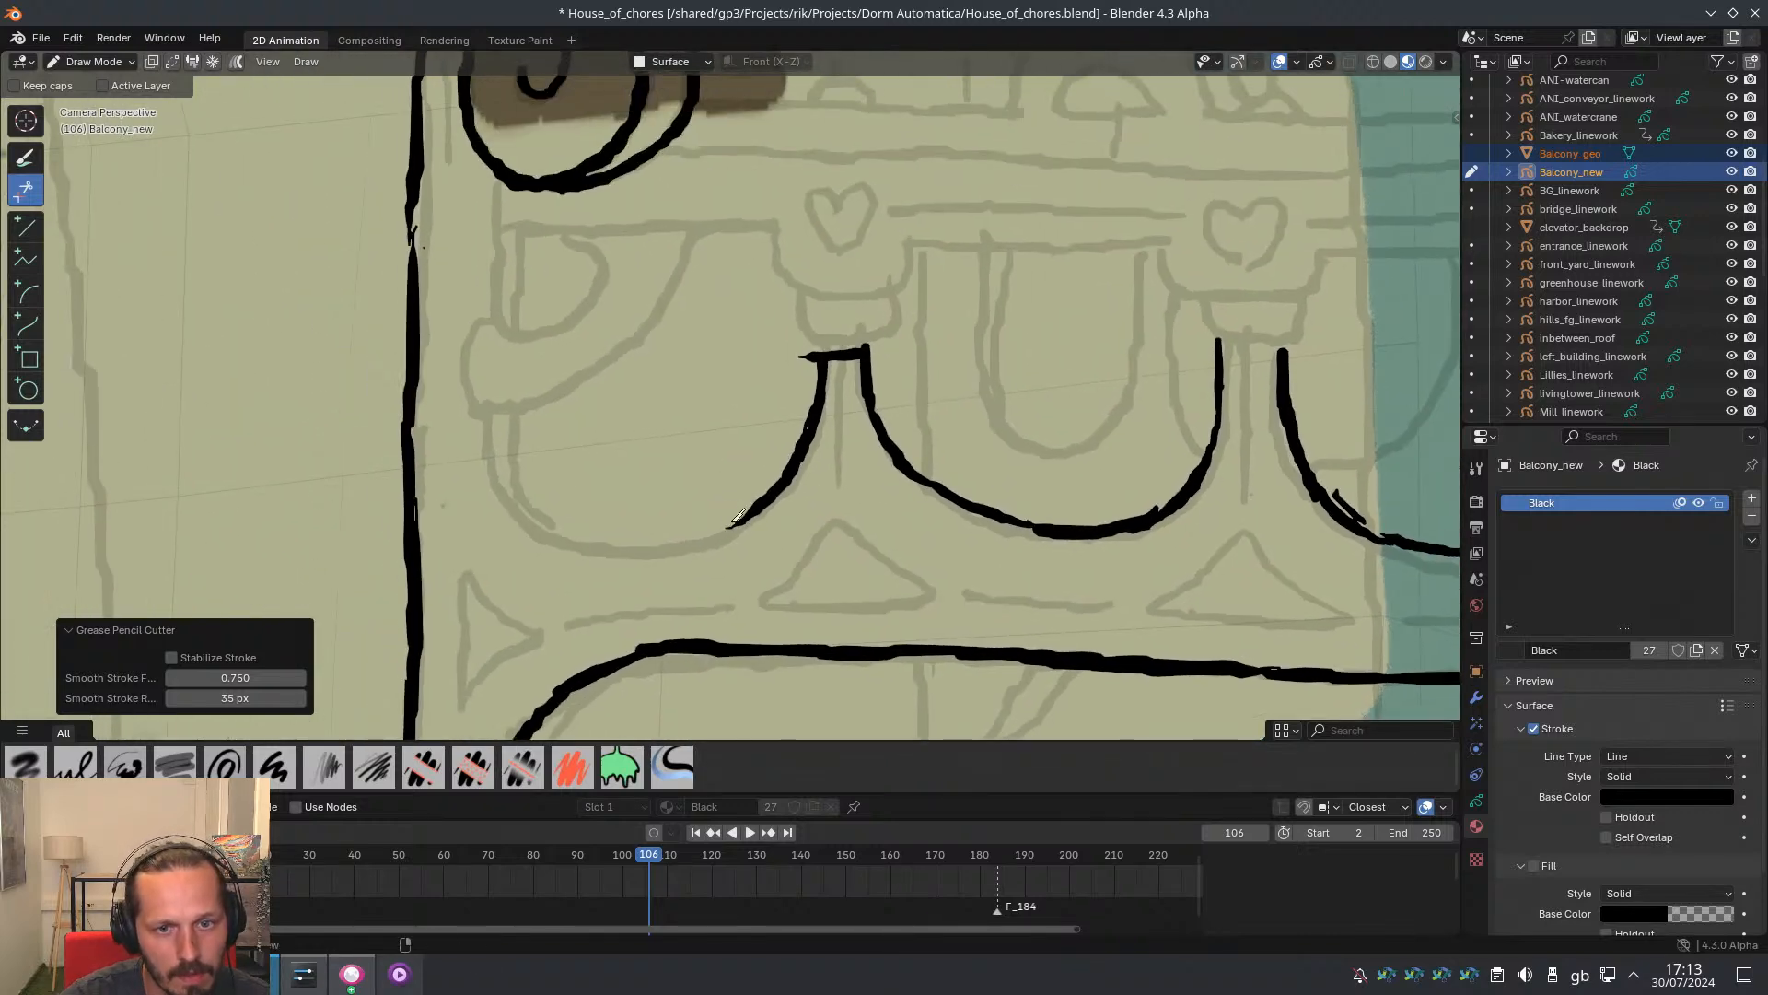
pyautogui.click(25, 157)
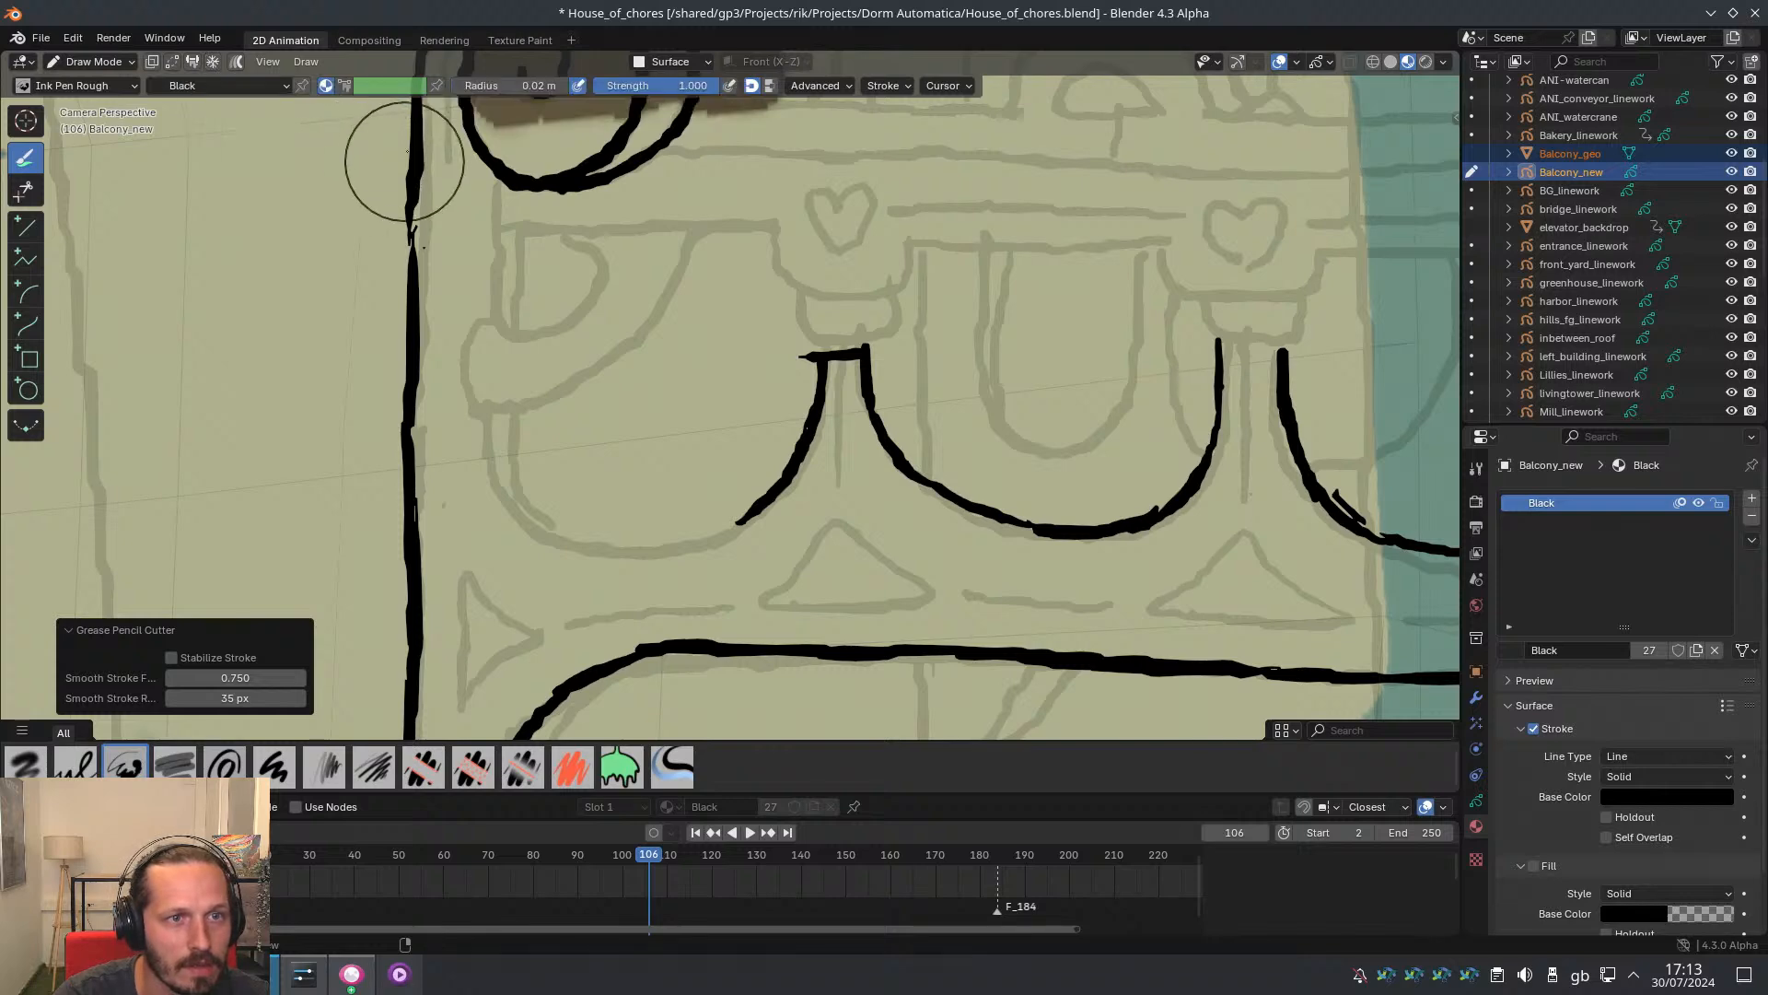
pyautogui.click(213, 65)
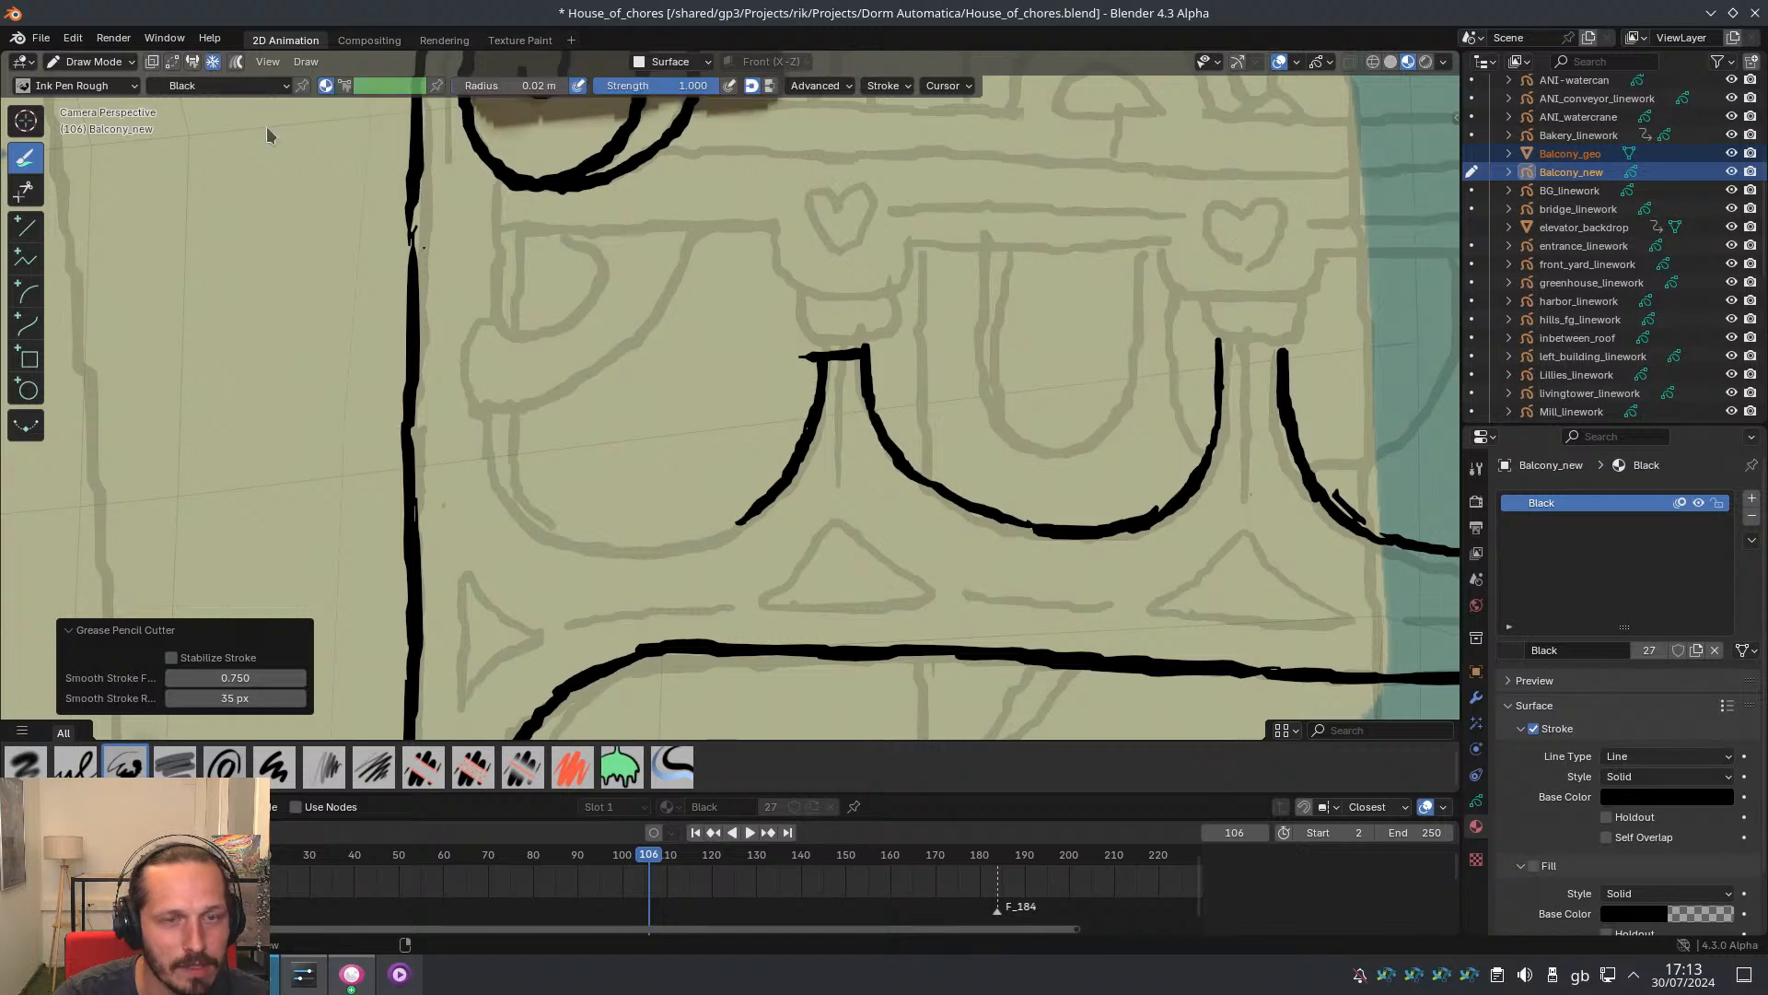
# Go to frame 104 and continue the unfinished hanging arc toward the tower wall along the sketch, undoing unsatisfactory strokes
pyautogui.press('Left')
pyautogui.press('Left')
pyautogui.moveTo(782, 498)
pyautogui.keyDown('ctrl'); pyautogui.mouseDown(button='middle')
pyautogui.moveTo(750, 438)
pyautogui.moveTo(783, 405)
pyautogui.mouseUp(button='middle'); pyautogui.keyUp('ctrl')
pyautogui.keyDown('ctrl'); pyautogui.moveTo(783, 406); pyautogui.dragTo(793, 510, button='middle'); pyautogui.keyUp('ctrl')
pyautogui.moveTo(736, 444)
pyautogui.keyDown('shift'); pyautogui.mouseDown(button='middle')
pyautogui.moveTo(815, 444)
pyautogui.moveTo(856, 488)
pyautogui.mouseUp(button='middle'); pyautogui.keyUp('shift')
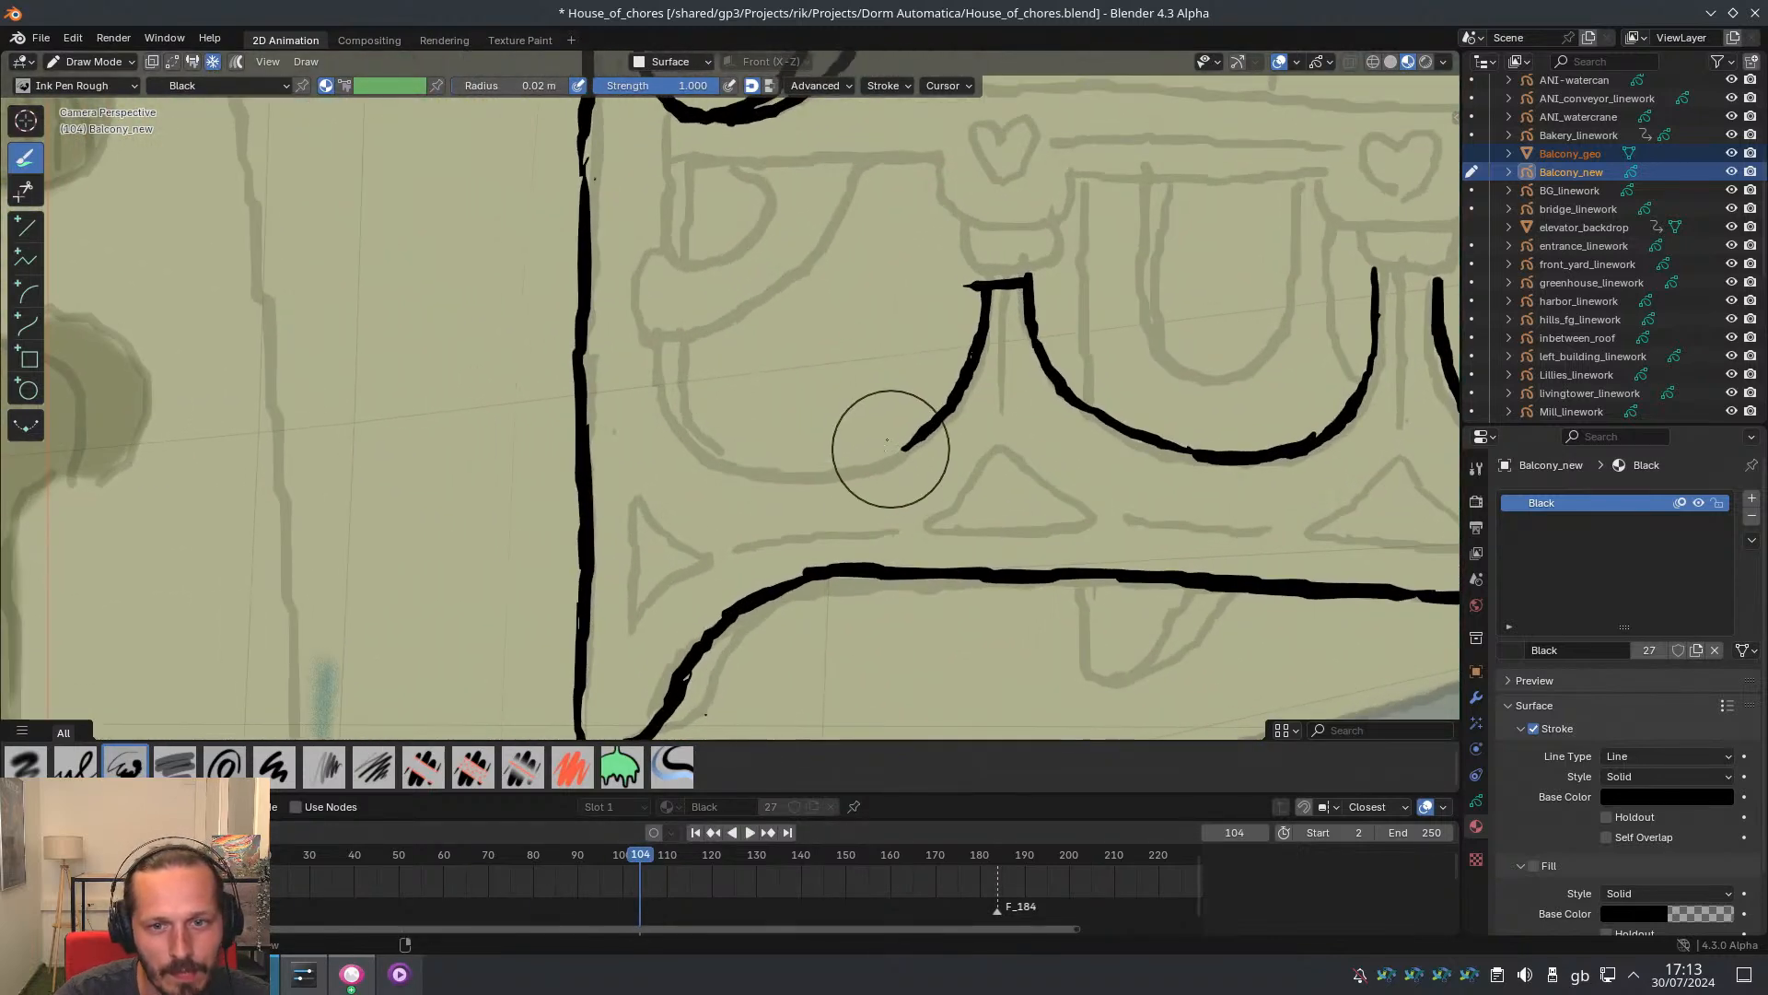
pyautogui.moveTo(913, 441)
pyautogui.mouseDown()
pyautogui.moveTo(814, 468)
pyautogui.moveTo(692, 417)
pyautogui.mouseUp()
pyautogui.hotkey('ctrl', 'z')
# Play back the animation to check the balcony linework, stop it, and set the current frame to 126
pyautogui.press('space')
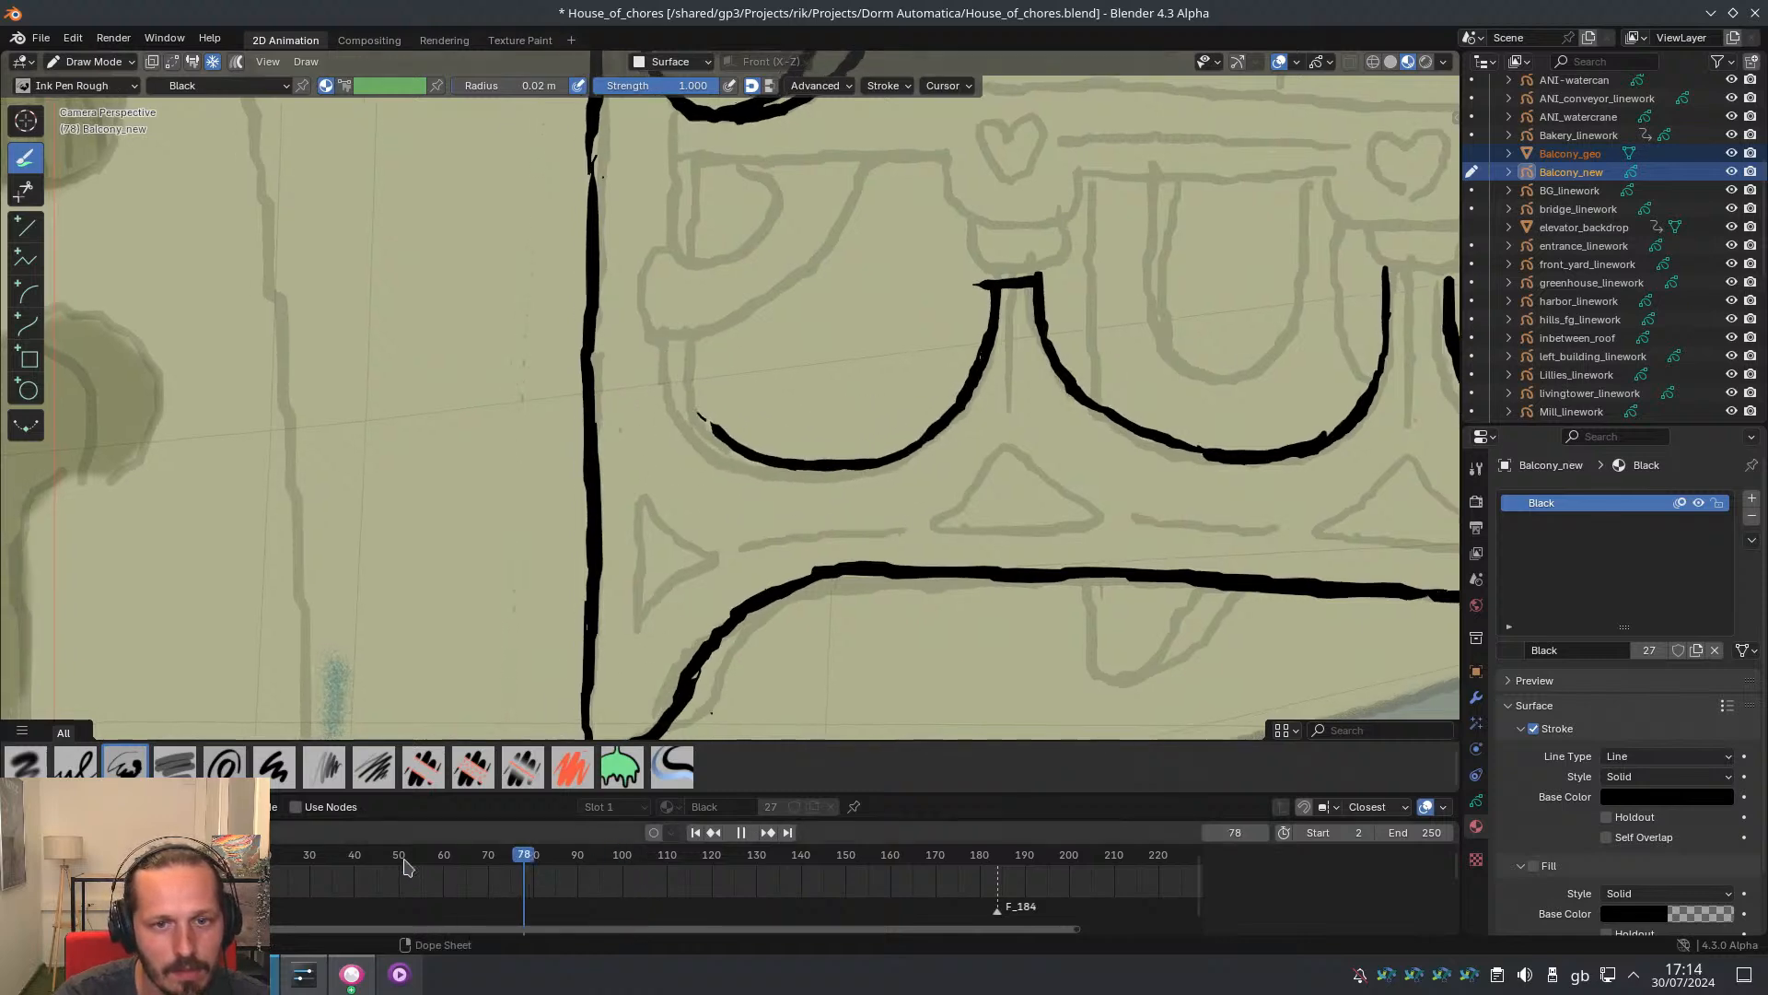
pyautogui.press('space')
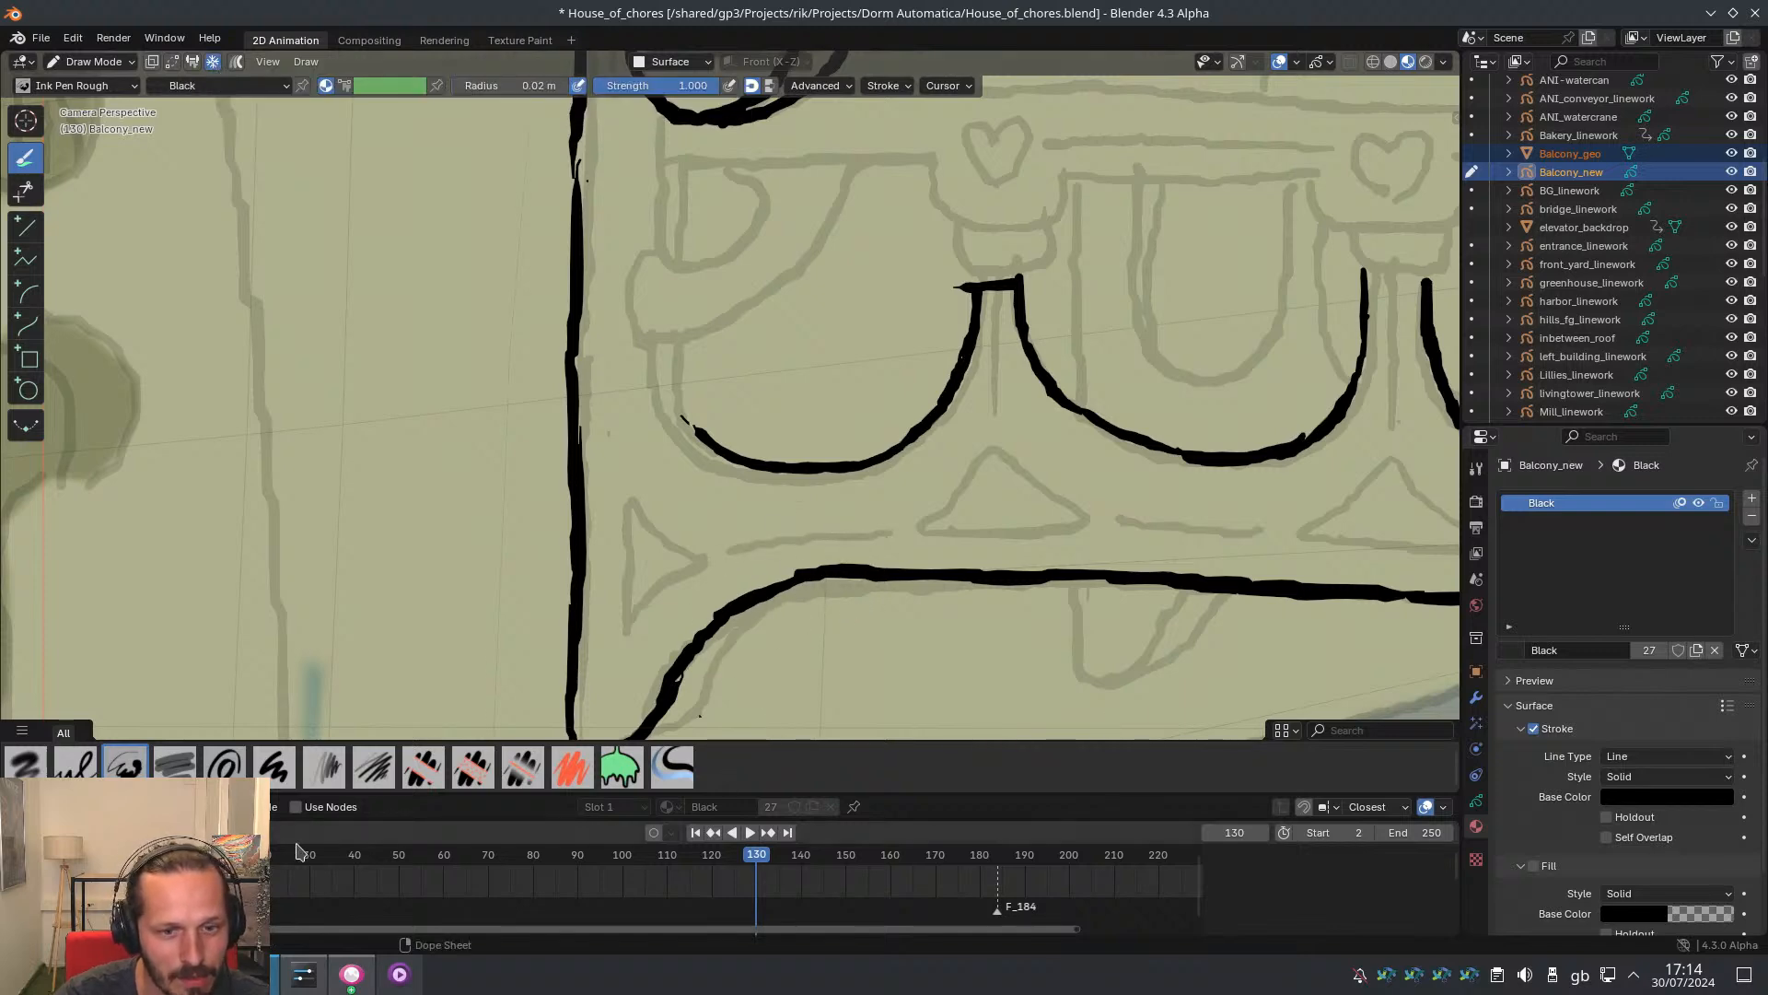
pyautogui.moveTo(744, 857); pyautogui.dragTo(738, 857)
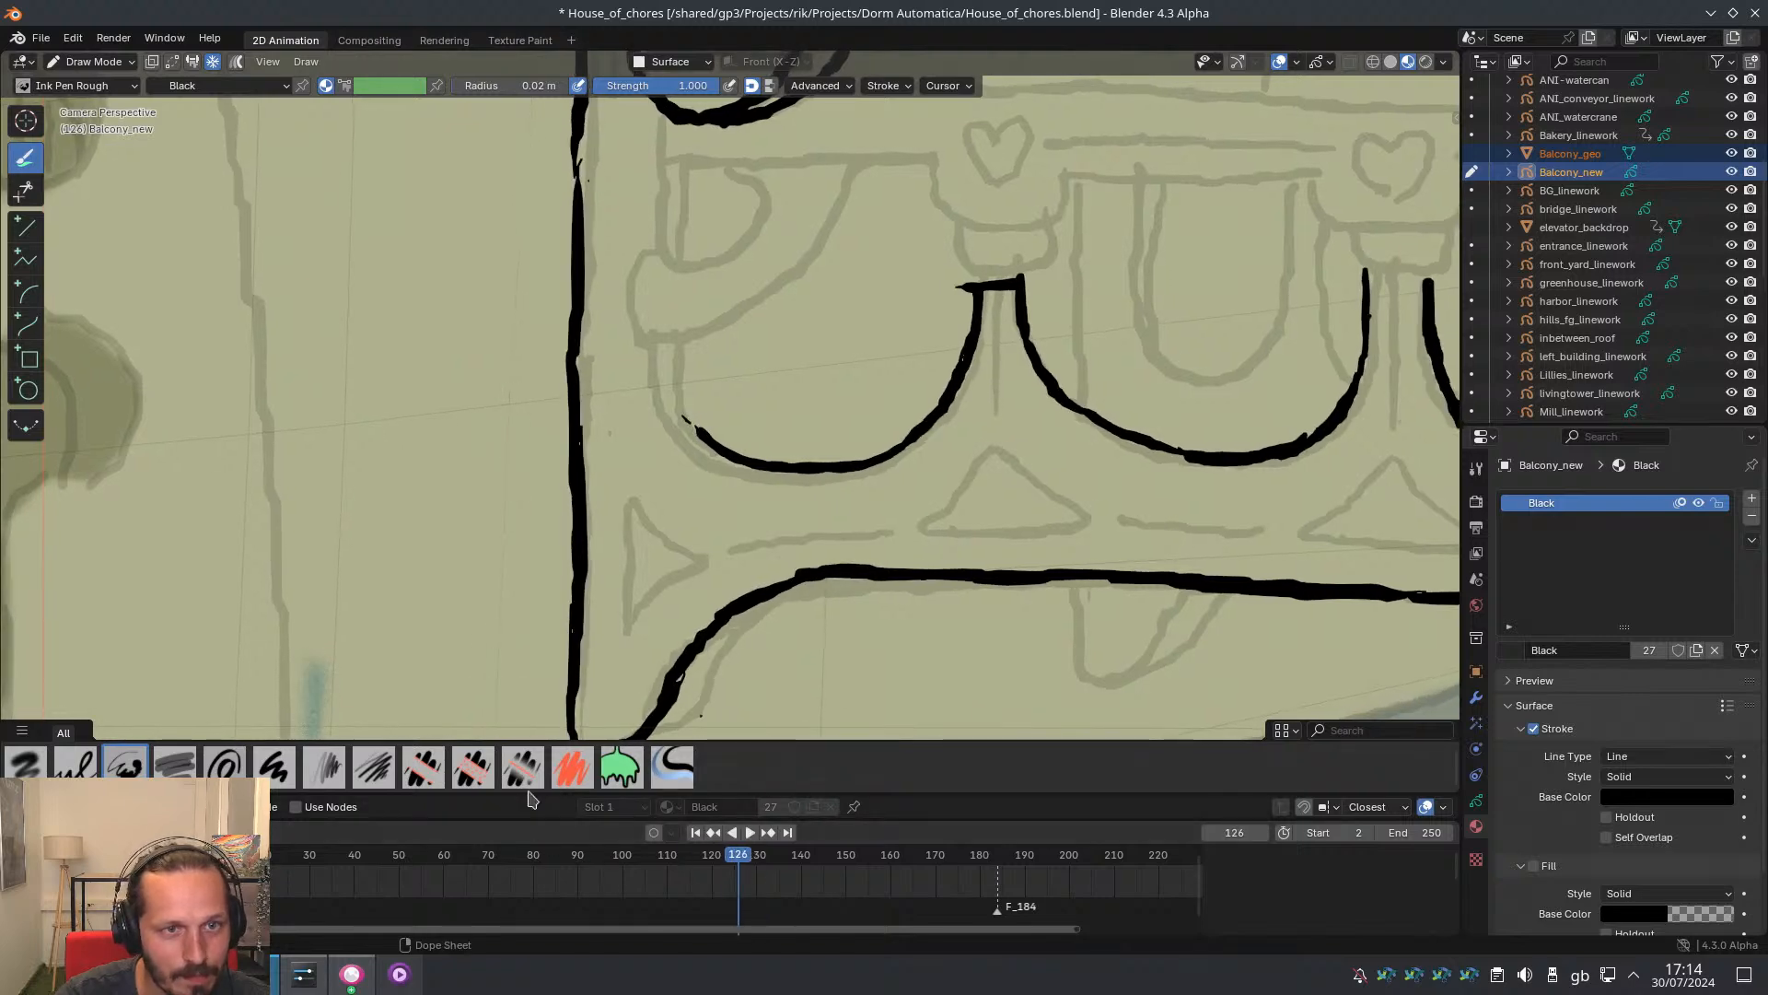
# Extend the wall-side end of the hanging arc upward along the sketch
pyautogui.scroll(-3, 737, 504)
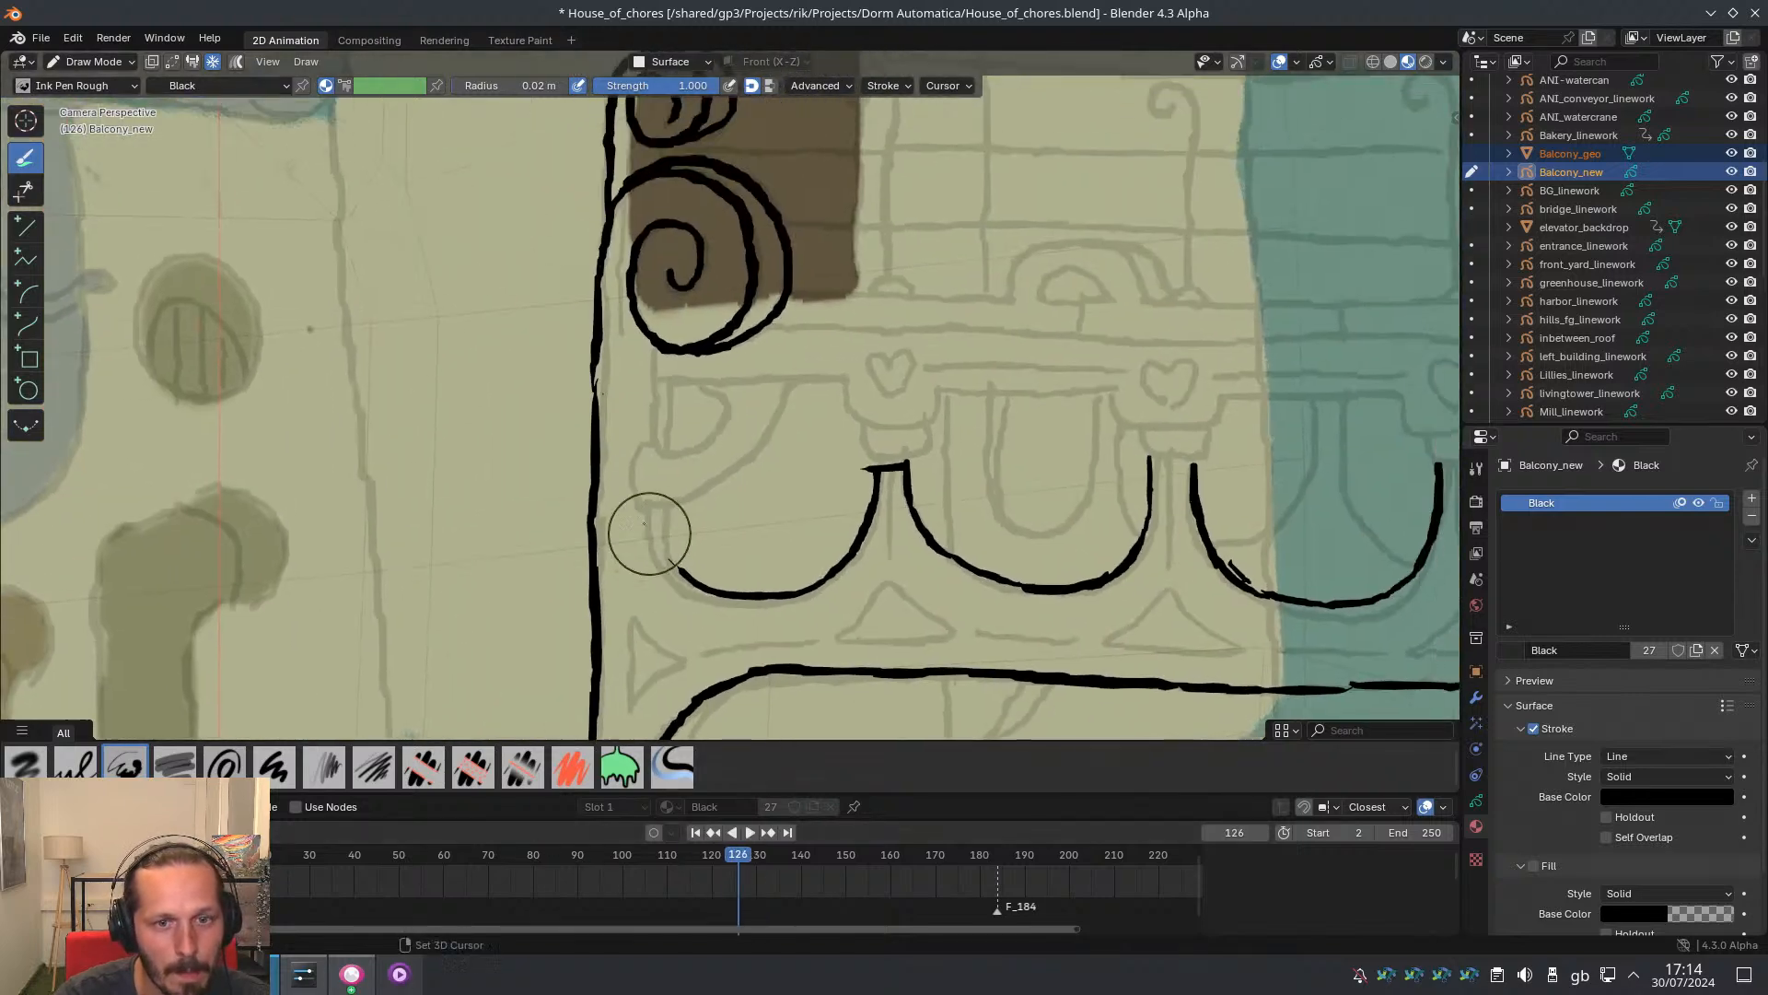
pyautogui.keyDown('ctrl'); pyautogui.moveTo(751, 479); pyautogui.dragTo(744, 449, button='middle'); pyautogui.keyUp('ctrl')
pyautogui.moveTo(672, 573)
pyautogui.keyDown('ctrl'); pyautogui.mouseDown()
pyautogui.moveTo(692, 614)
pyautogui.moveTo(663, 600)
pyautogui.moveTo(631, 527)
pyautogui.mouseUp(); pyautogui.keyUp('ctrl')
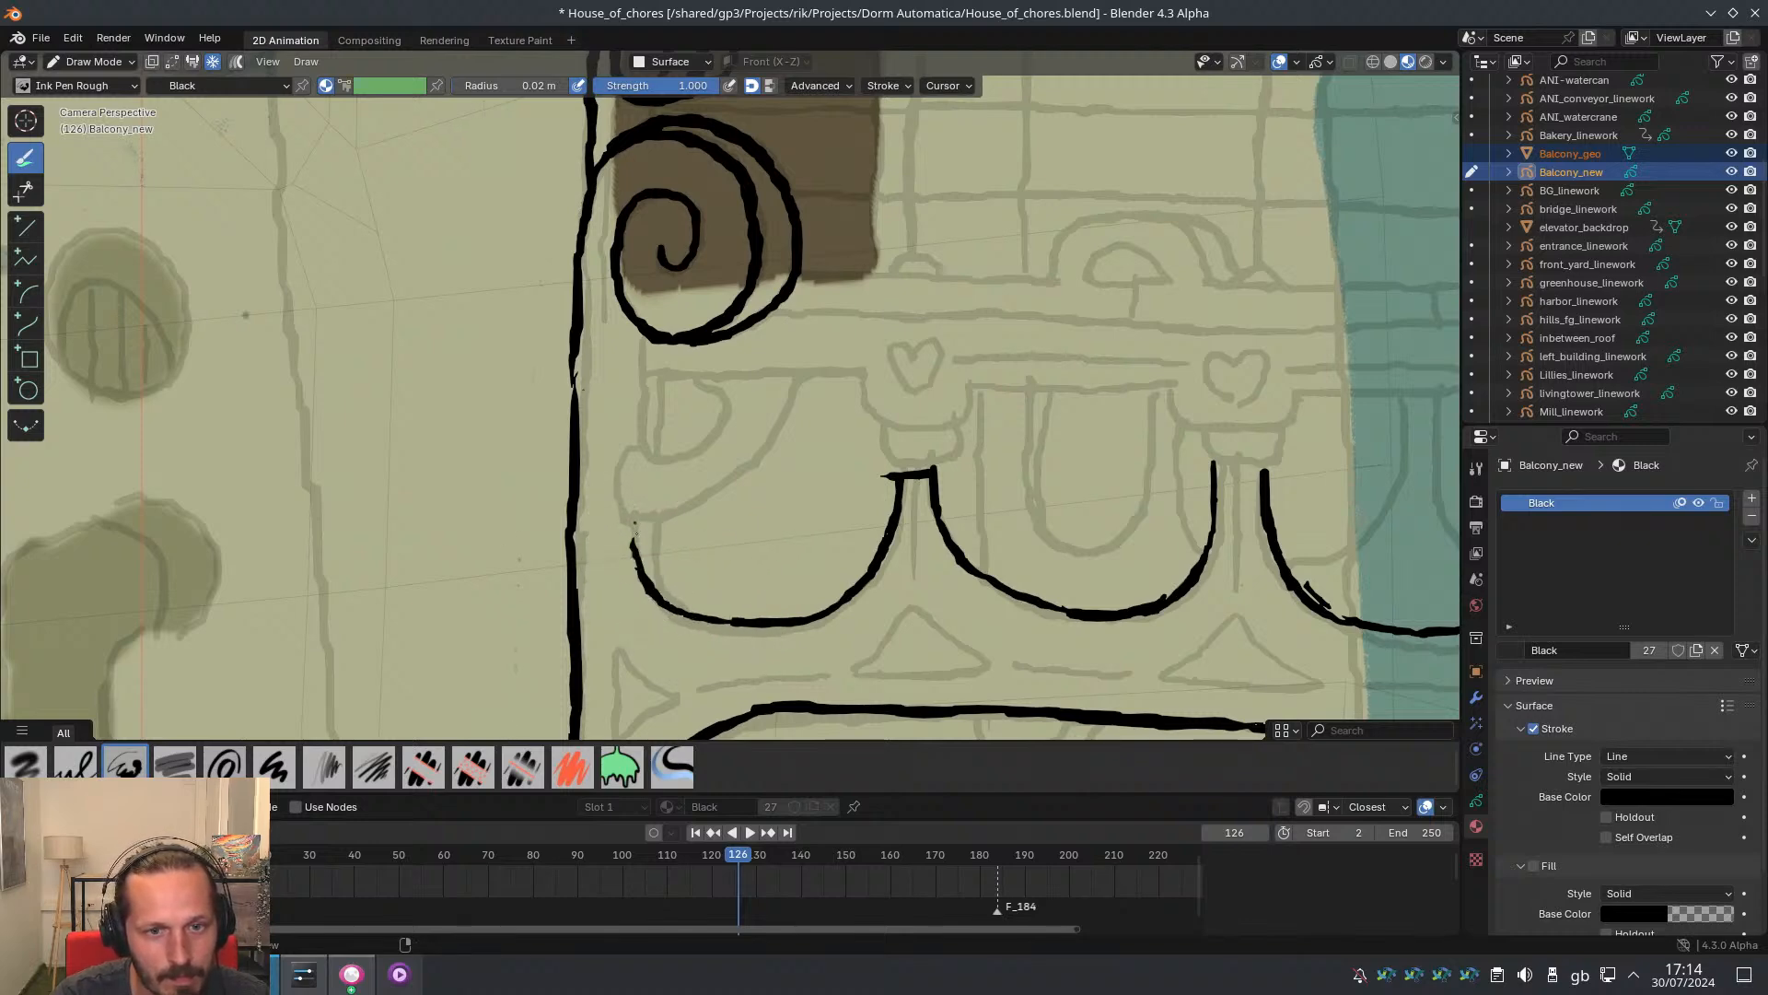
pyautogui.keyDown('shift'); pyautogui.moveTo(690, 451); pyautogui.dragTo(677, 562, button='middle'); pyautogui.keyUp('shift')
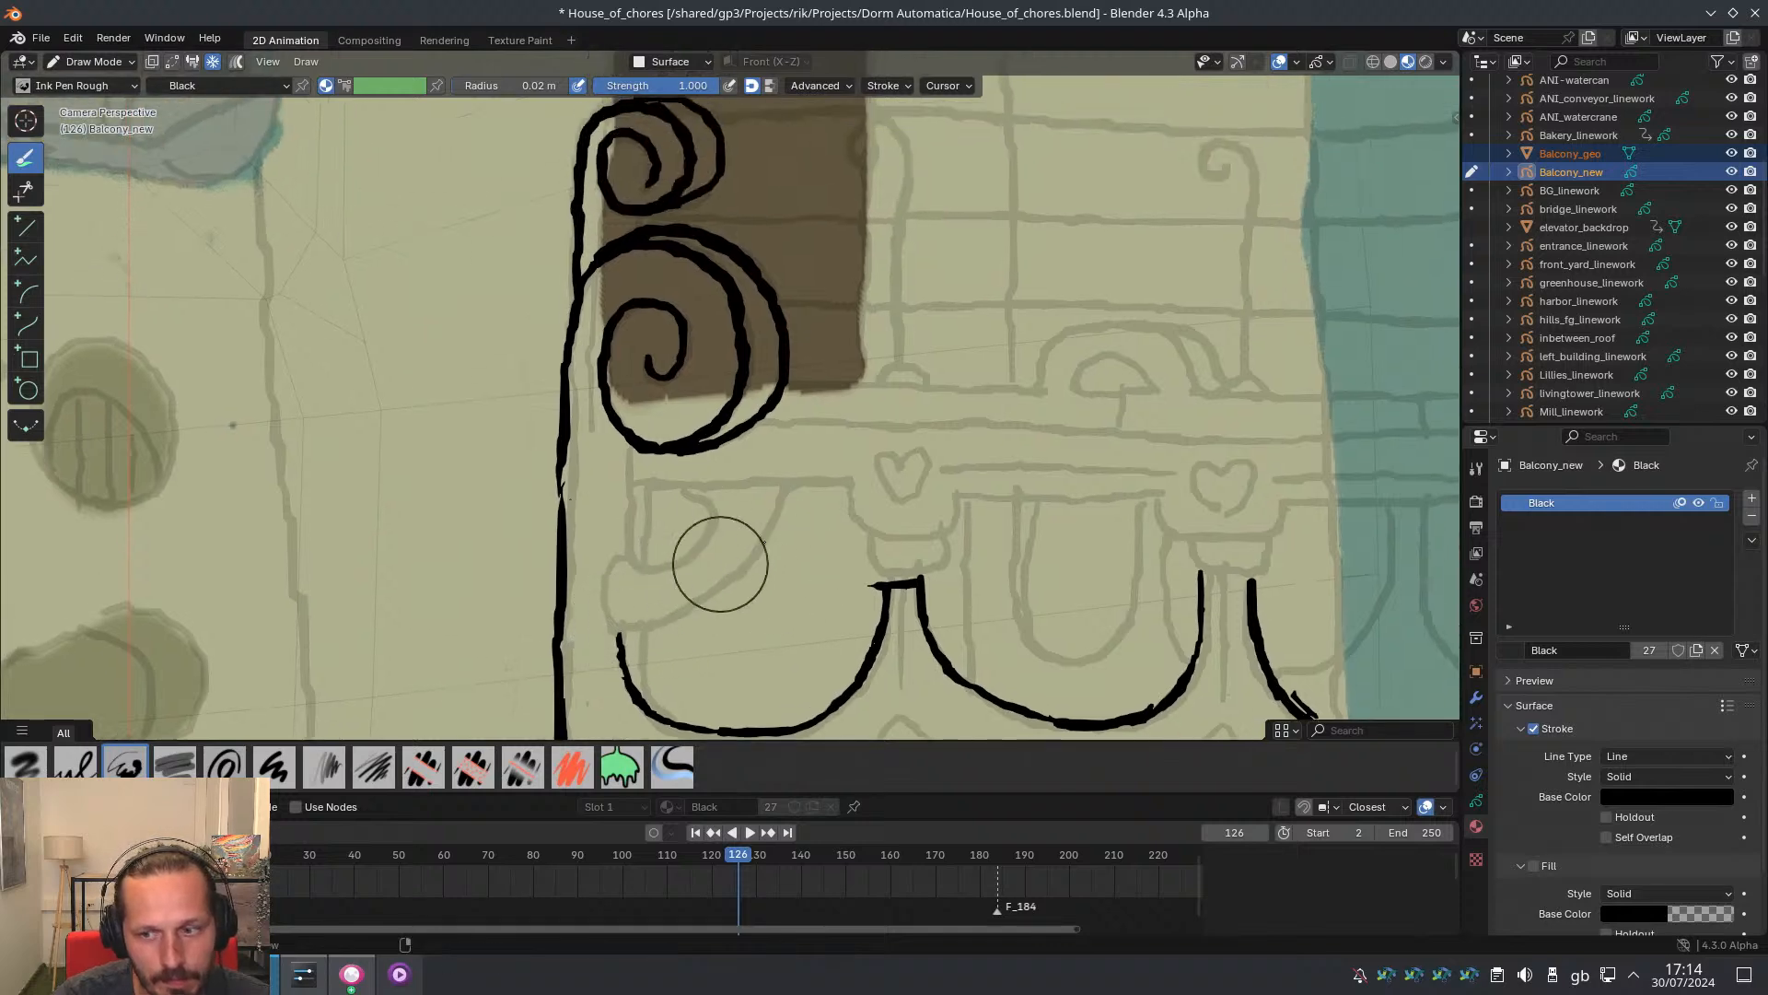
# Ink the curved bracket beside the tower wall above the first hanging arc and close its wall-side end, undoing unsatisfactory strokes
pyautogui.moveTo(605, 630)
pyautogui.mouseDown()
pyautogui.moveTo(663, 628)
pyautogui.moveTo(739, 583)
pyautogui.moveTo(799, 487)
pyautogui.mouseUp()
pyautogui.hotkey('ctrl', 'z')
pyautogui.hotkey('ctrl', 'z')
pyautogui.hotkey('ctrl', 'z')
pyautogui.moveTo(616, 557)
pyautogui.mouseDown()
pyautogui.moveTo(660, 565)
pyautogui.moveTo(681, 548)
pyautogui.moveTo(714, 502)
pyautogui.moveTo(683, 490)
pyautogui.mouseUp()
pyautogui.hotkey('ctrl', 'z')
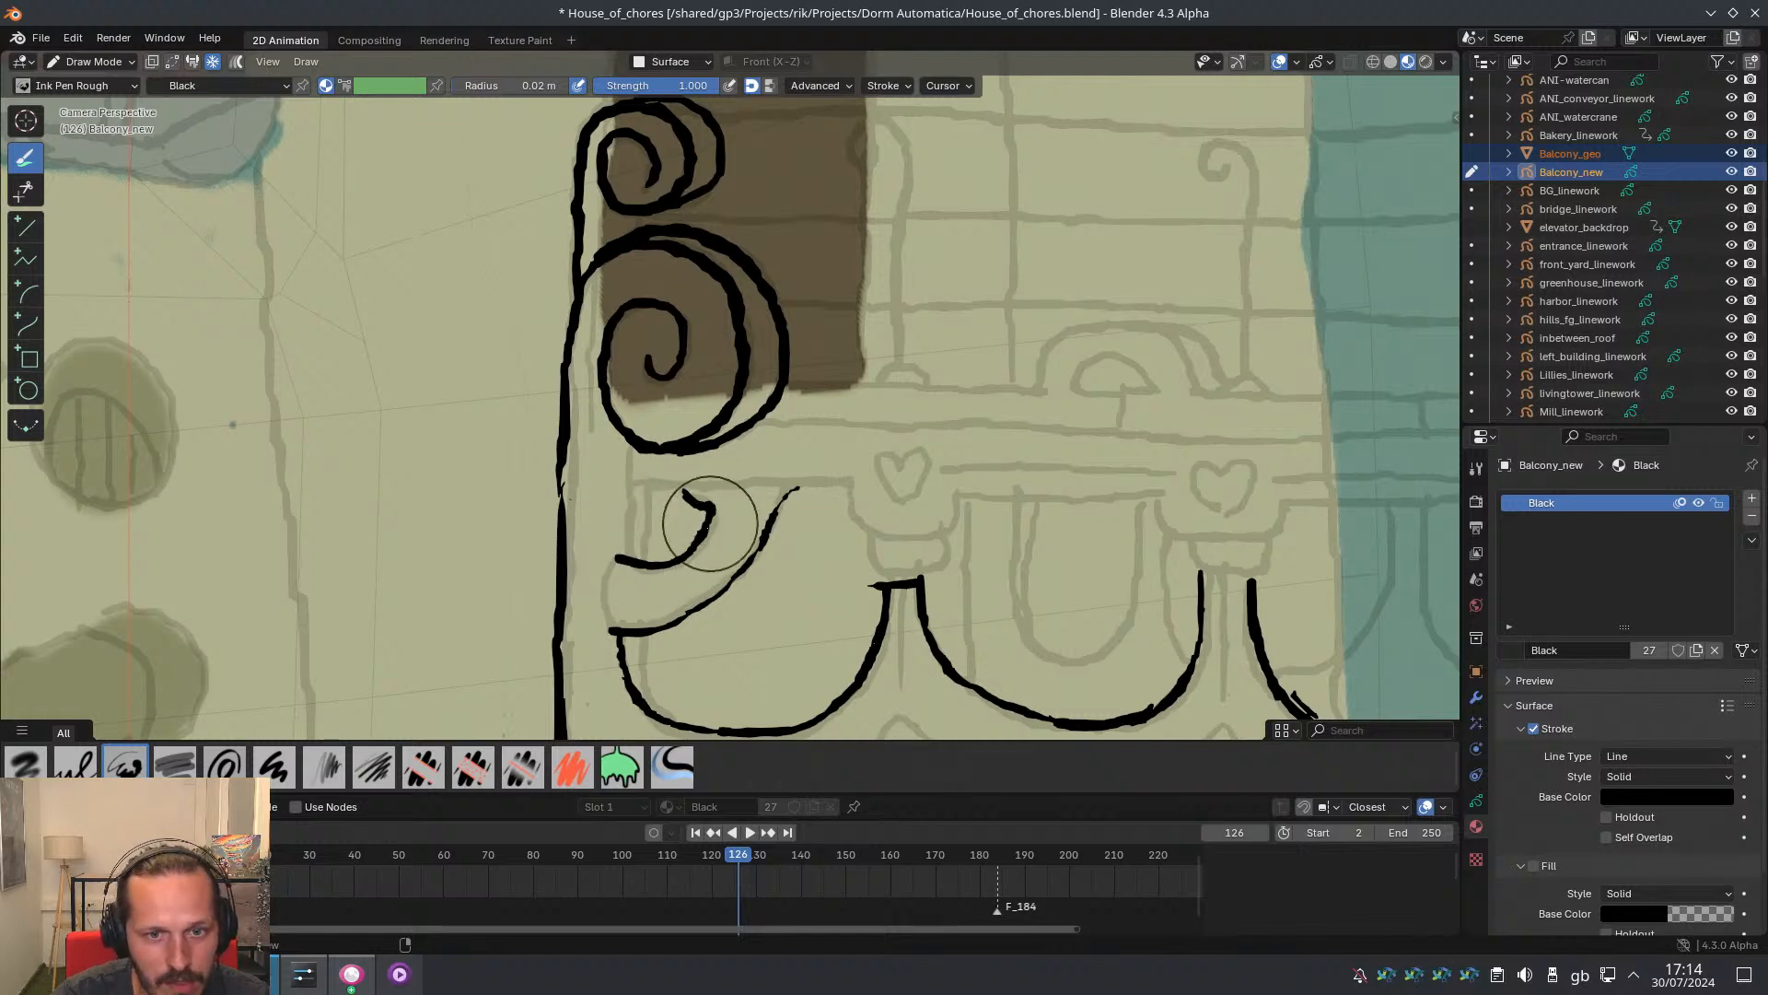
pyautogui.moveTo(803, 507)
pyautogui.keyDown('ctrl'); pyautogui.mouseDown(button='middle')
pyautogui.moveTo(718, 485)
pyautogui.moveTo(555, 392)
pyautogui.moveTo(530, 324)
pyautogui.moveTo(585, 352)
pyautogui.mouseUp(button='middle'); pyautogui.keyUp('ctrl')
pyautogui.scroll(1, 585, 351)
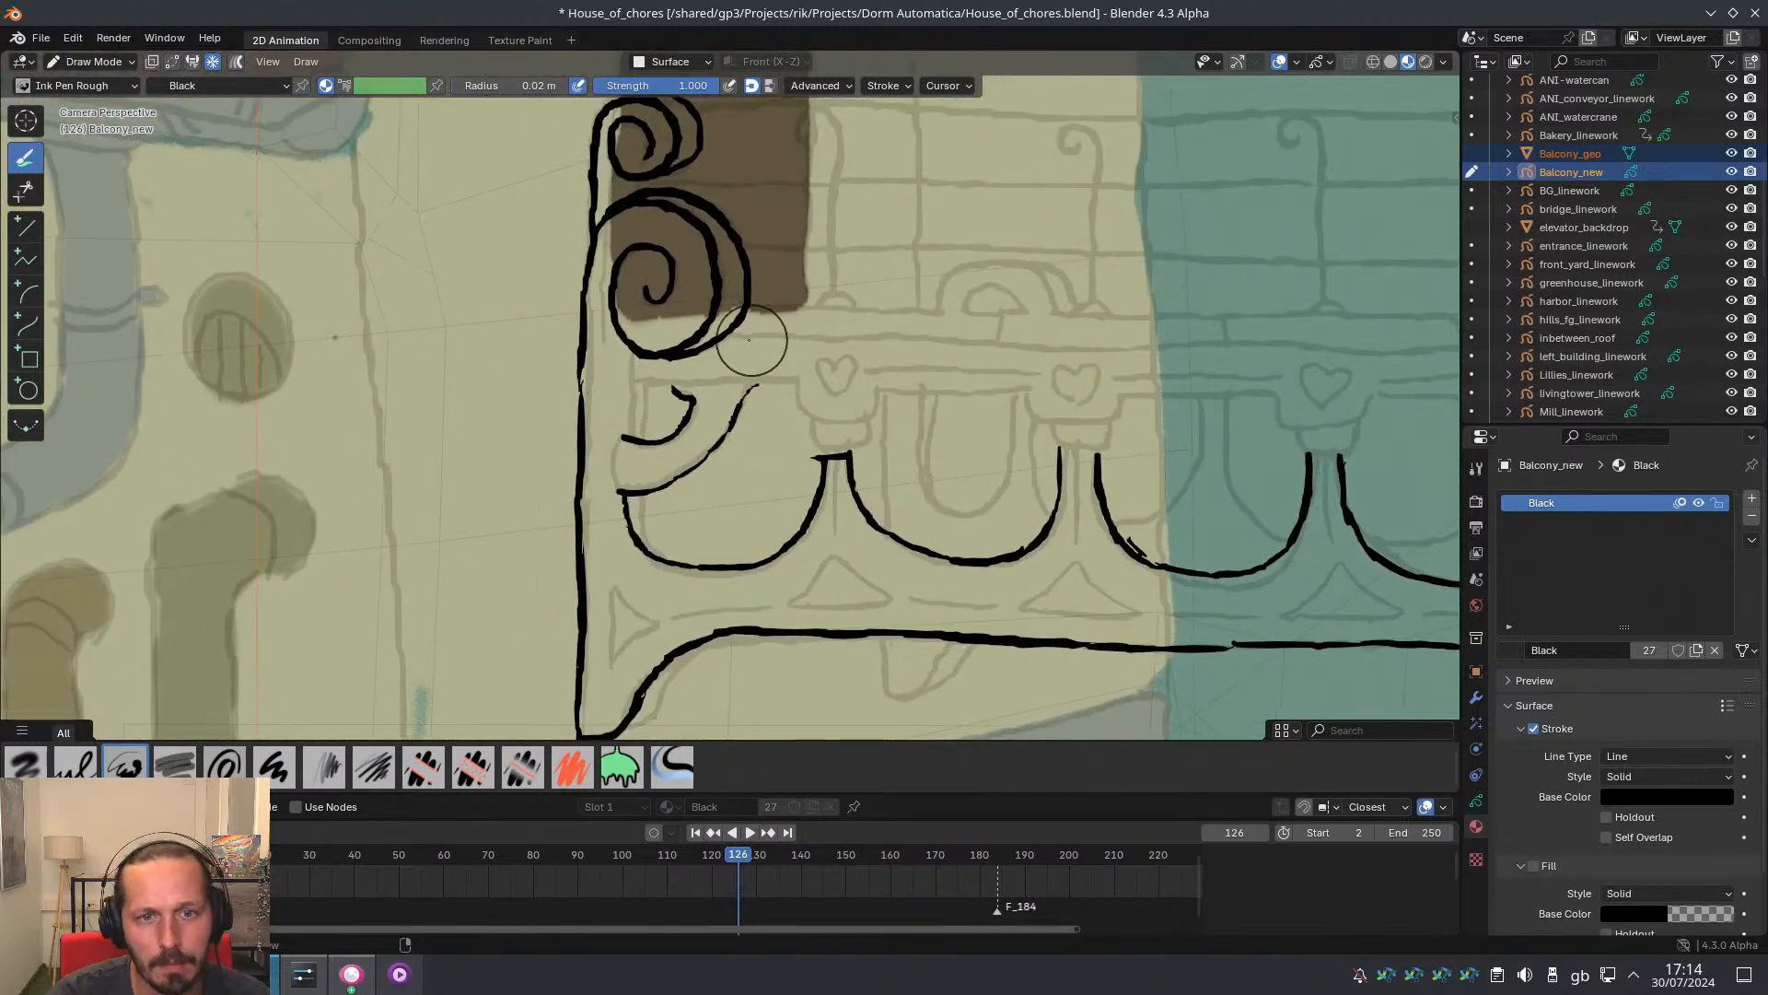
pyautogui.moveTo(625, 438); pyautogui.dragTo(618, 466)
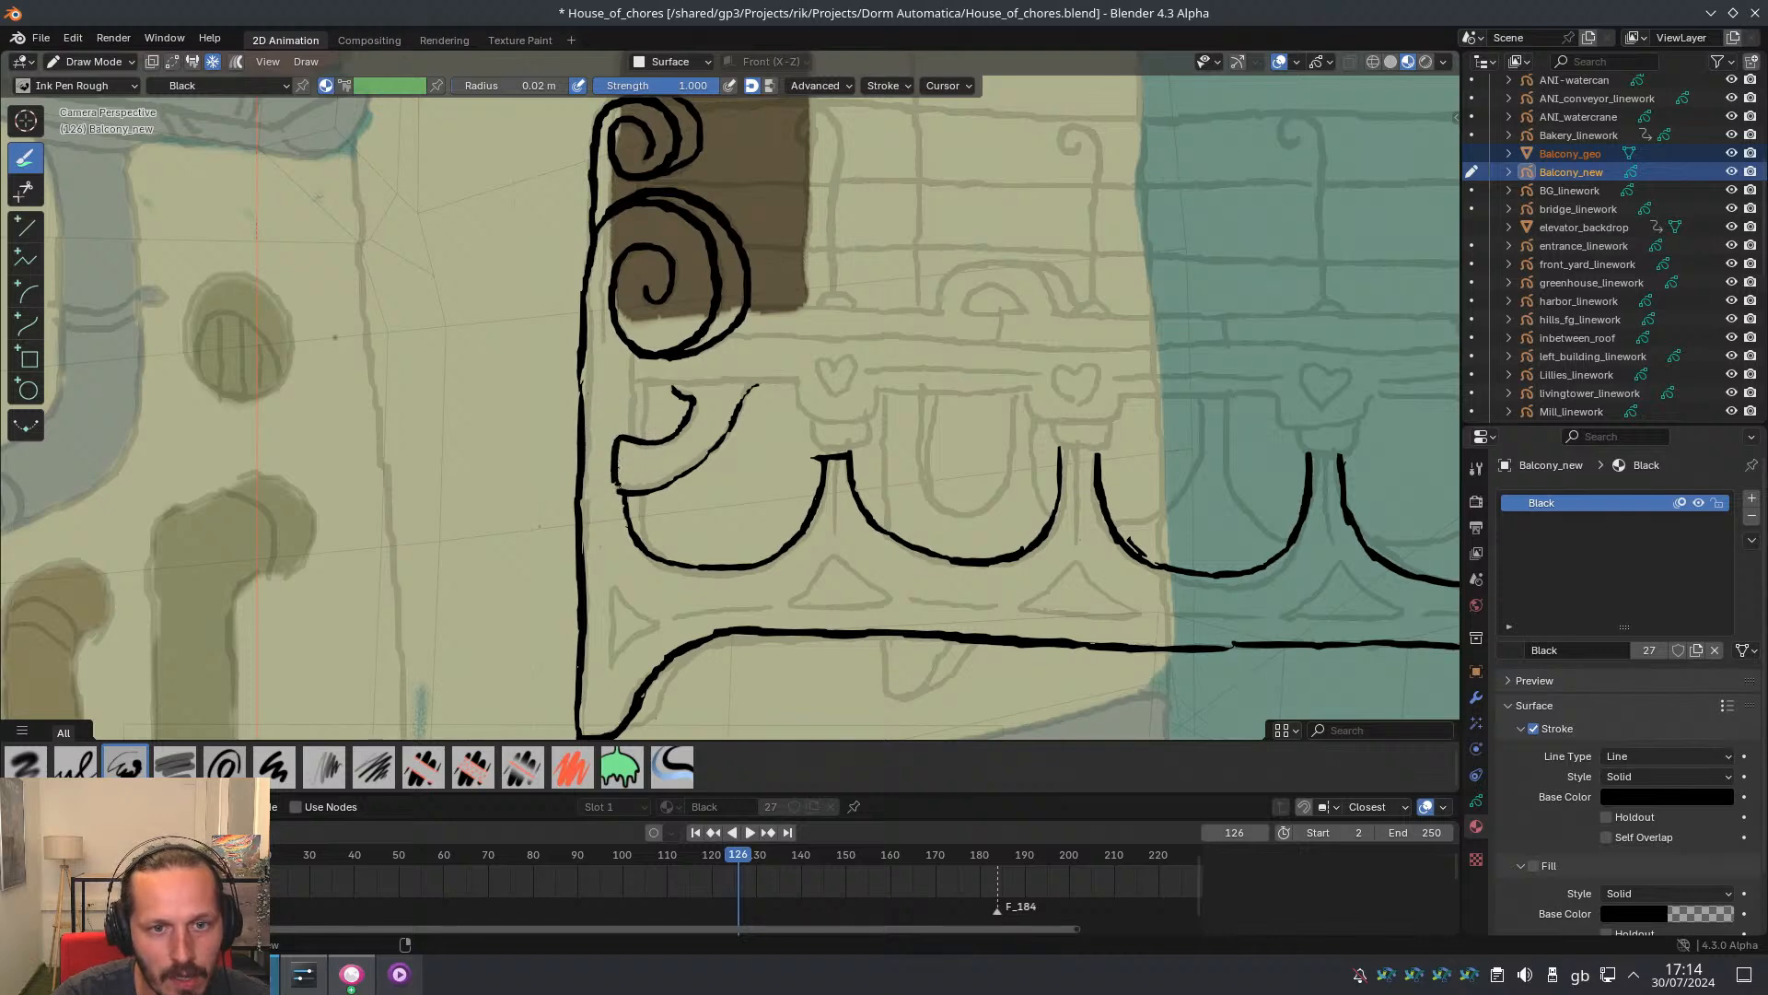
# Ink the small caps on top of the two pillars nearest the tower wall, following the sketch
pyautogui.keyDown('shift'); pyautogui.moveTo(953, 461); pyautogui.dragTo(792, 488, button='middle'); pyautogui.keyUp('shift')
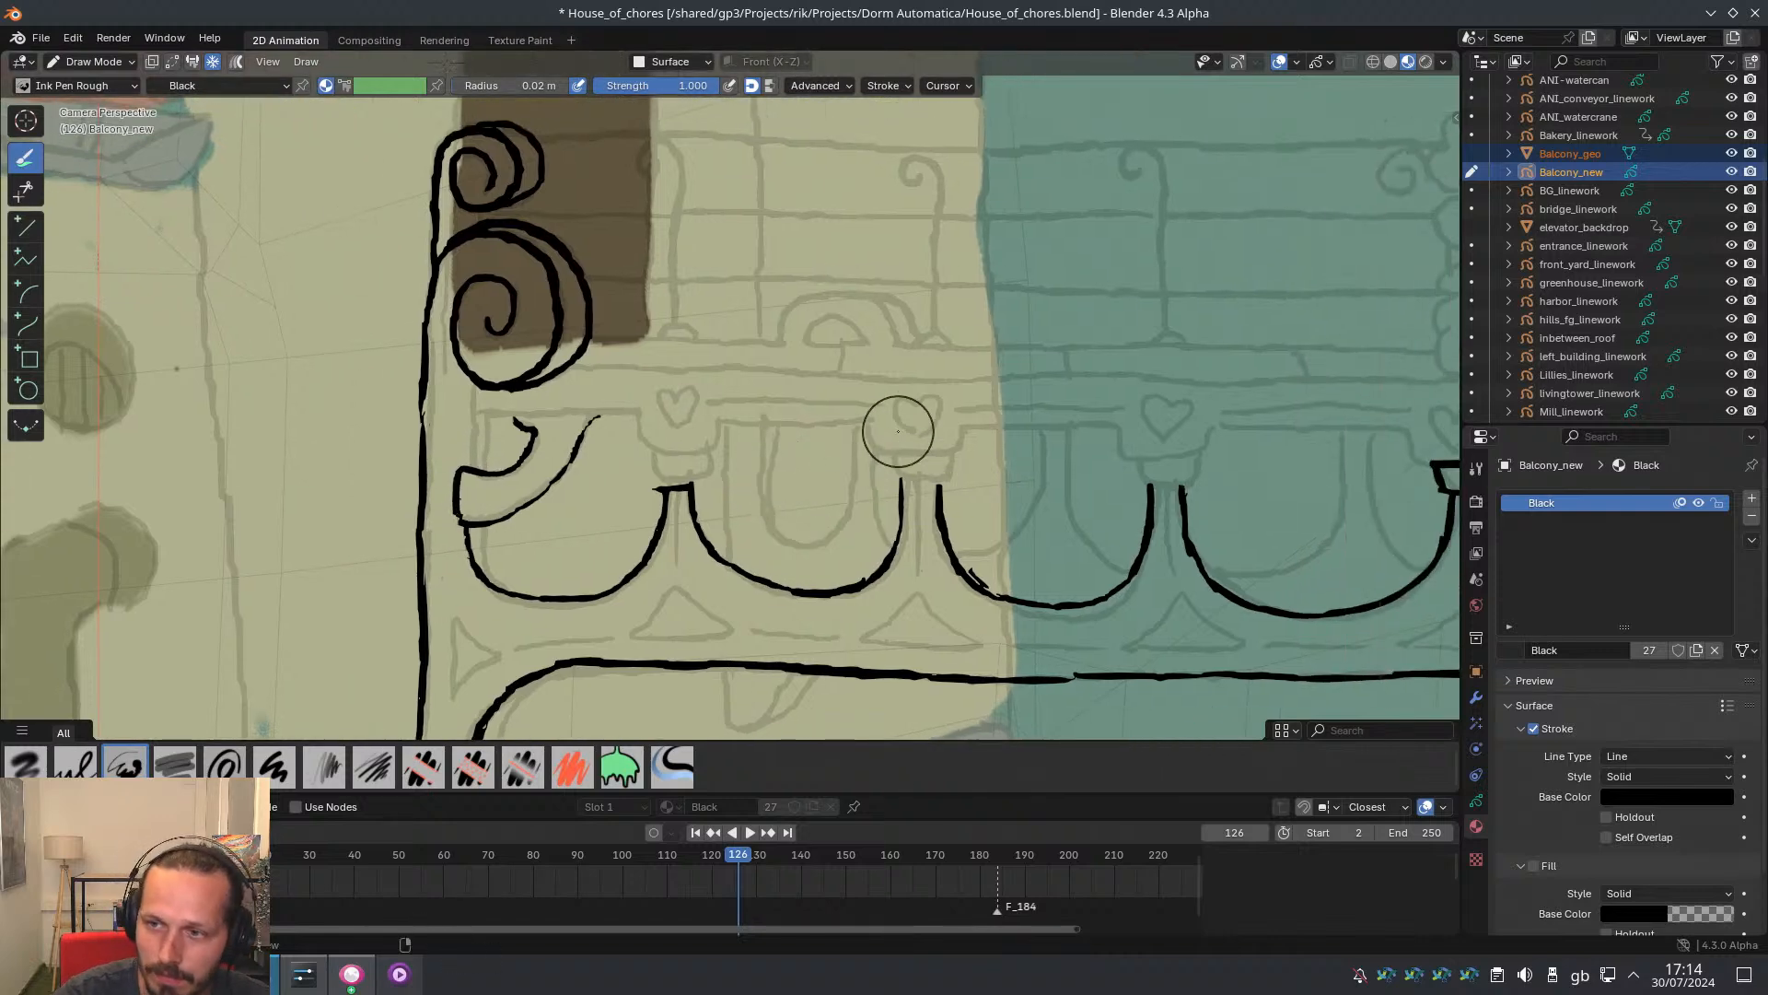
pyautogui.keyDown('shift'); pyautogui.moveTo(895, 448); pyautogui.dragTo(714, 448, button='middle'); pyautogui.keyUp('shift')
pyautogui.keyDown('ctrl'); pyautogui.moveTo(714, 447); pyautogui.dragTo(793, 462, button='middle'); pyautogui.keyUp('ctrl')
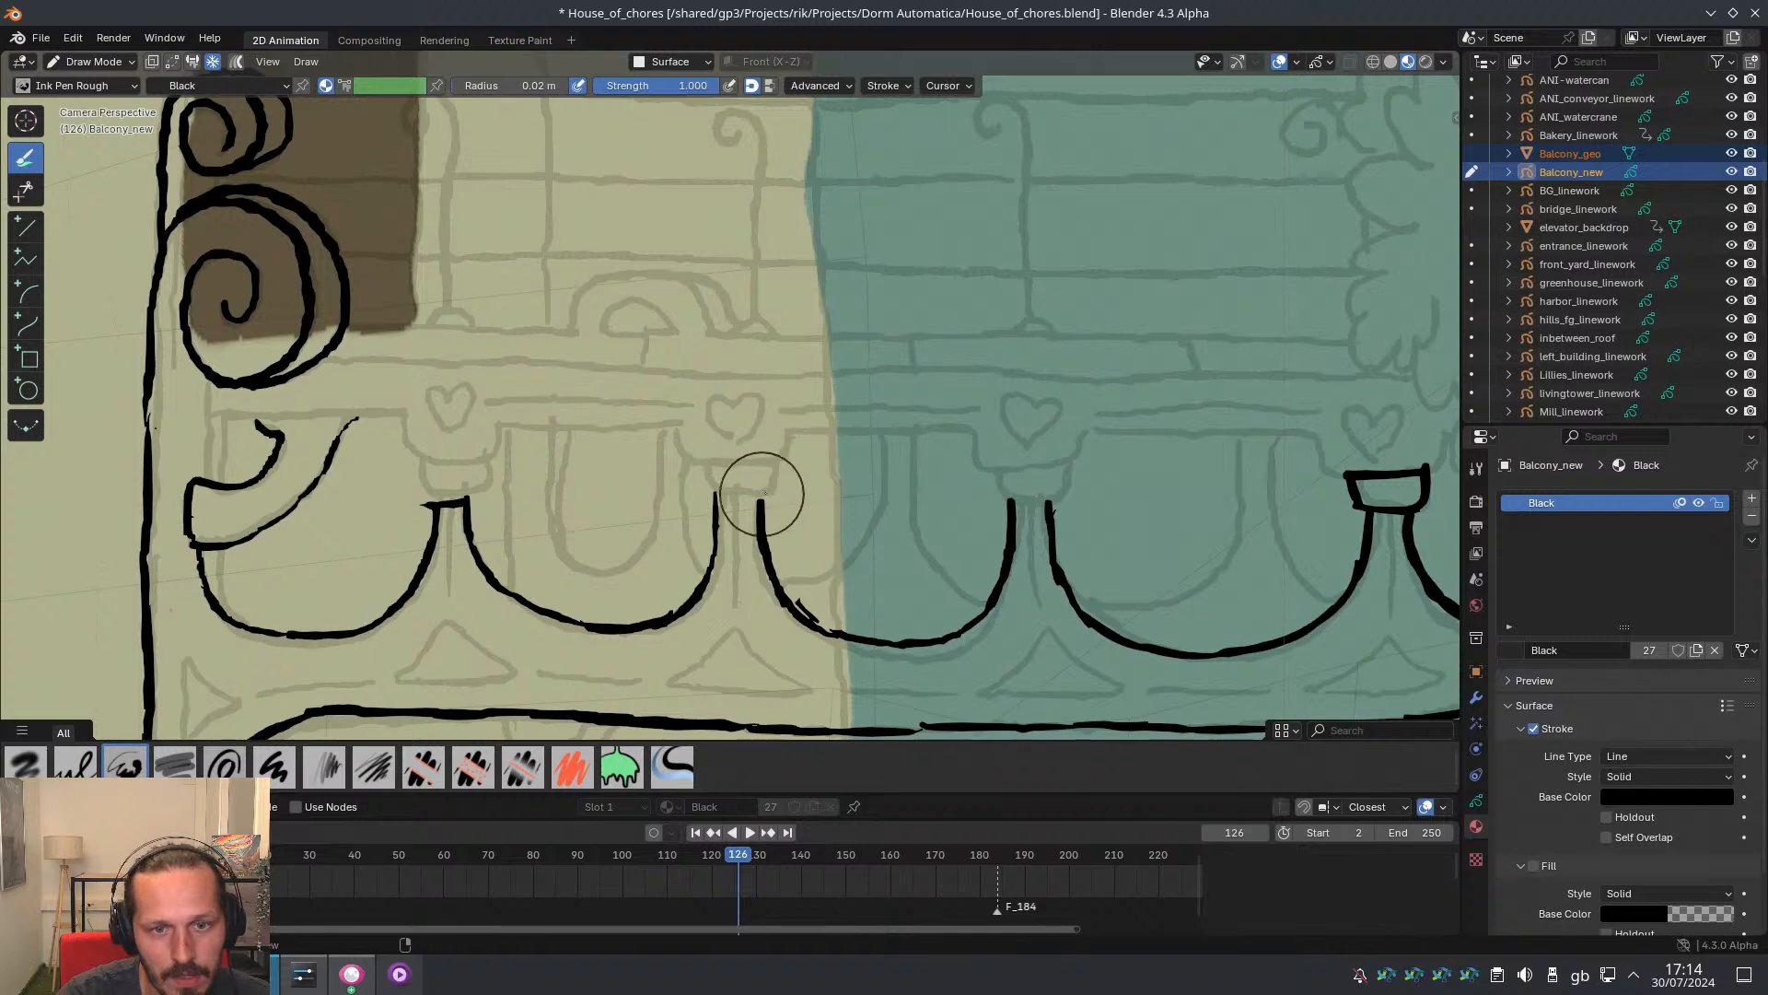
pyautogui.moveTo(718, 495)
pyautogui.mouseDown()
pyautogui.moveTo(763, 496)
pyautogui.moveTo(776, 464)
pyautogui.moveTo(722, 496)
pyautogui.mouseUp()
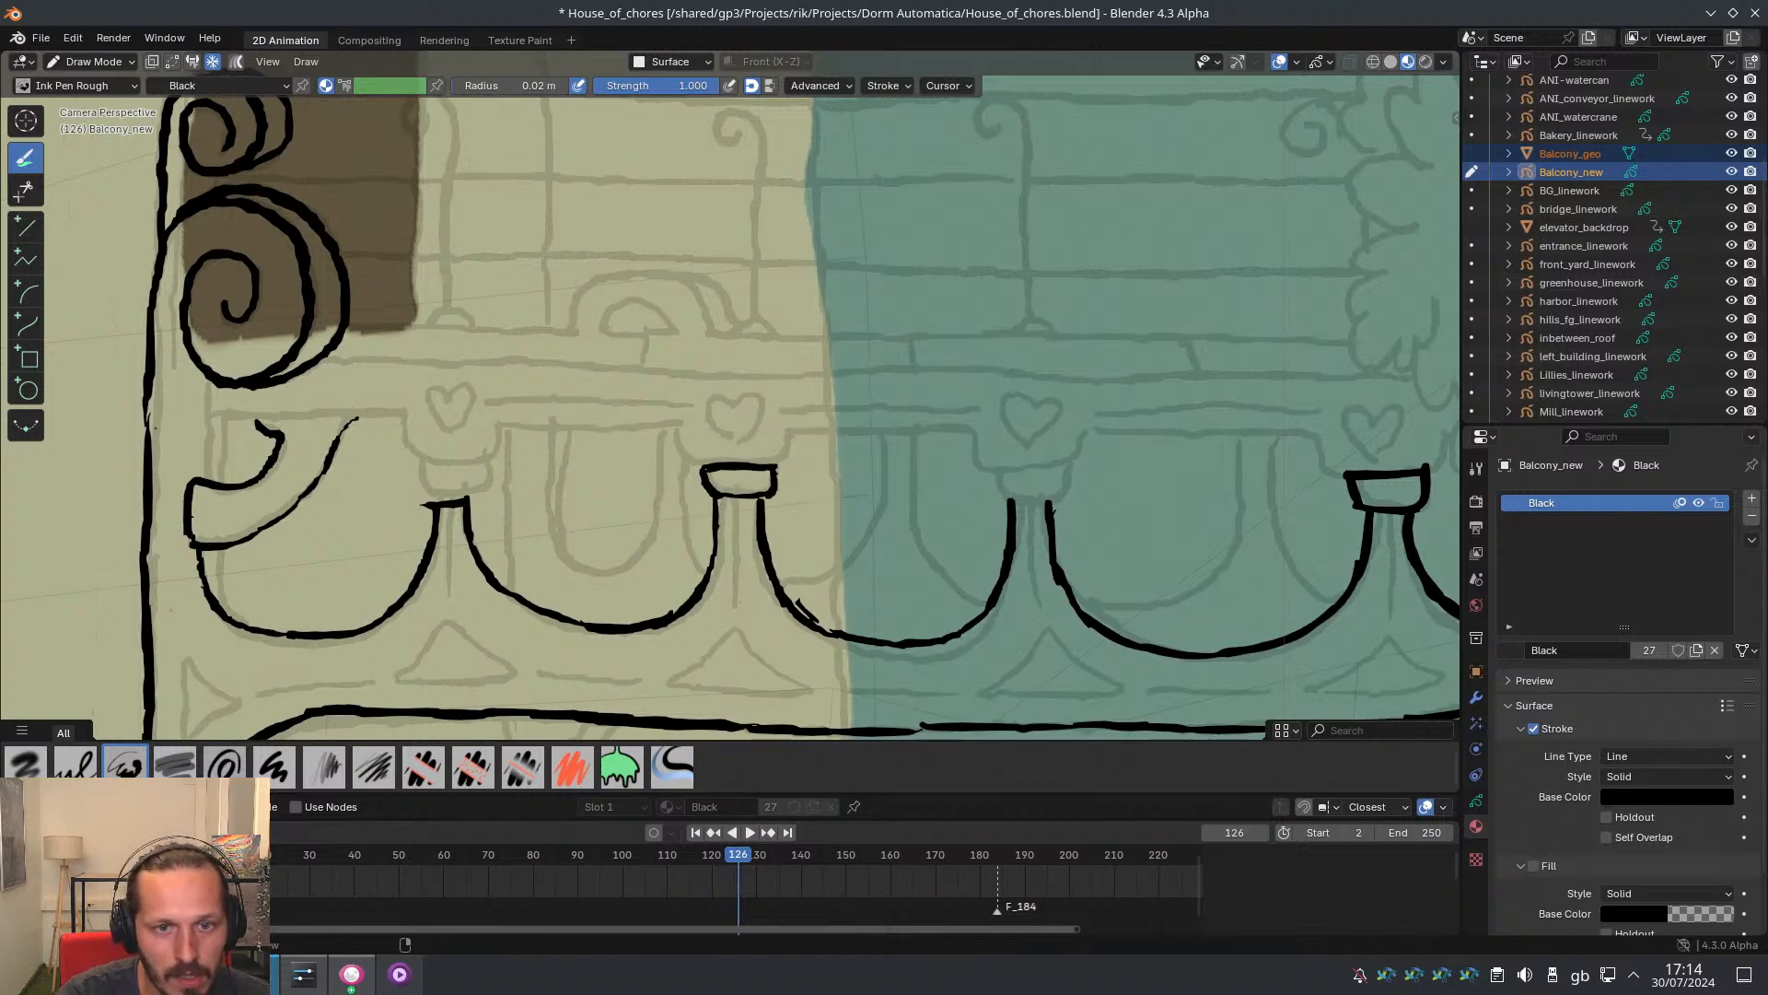
pyautogui.keyDown('shift'); pyautogui.moveTo(497, 490); pyautogui.dragTo(659, 502, button='middle'); pyautogui.keyUp('shift')
pyautogui.moveTo(587, 504)
pyautogui.mouseDown()
pyautogui.moveTo(632, 497)
pyautogui.moveTo(612, 495)
pyautogui.moveTo(631, 528)
pyautogui.moveTo(596, 533)
pyautogui.mouseUp()
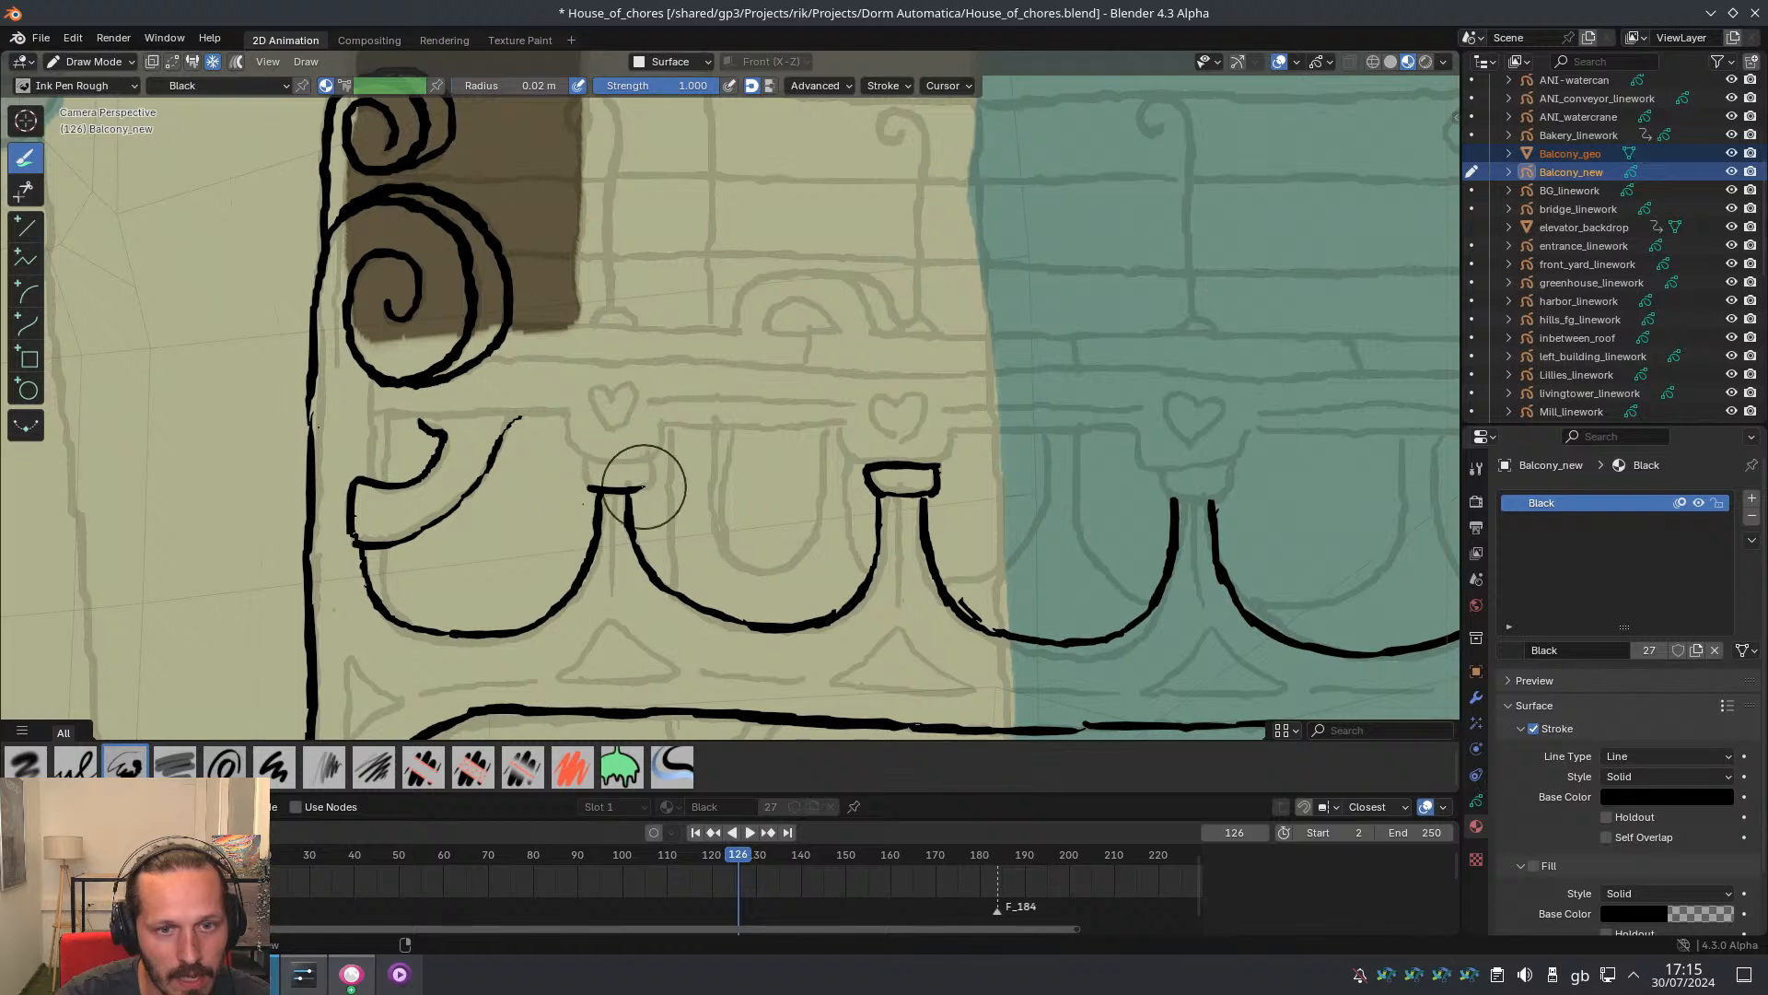
pyautogui.moveTo(651, 458)
pyautogui.mouseDown()
pyautogui.moveTo(581, 470)
pyautogui.moveTo(651, 461)
pyautogui.mouseUp()
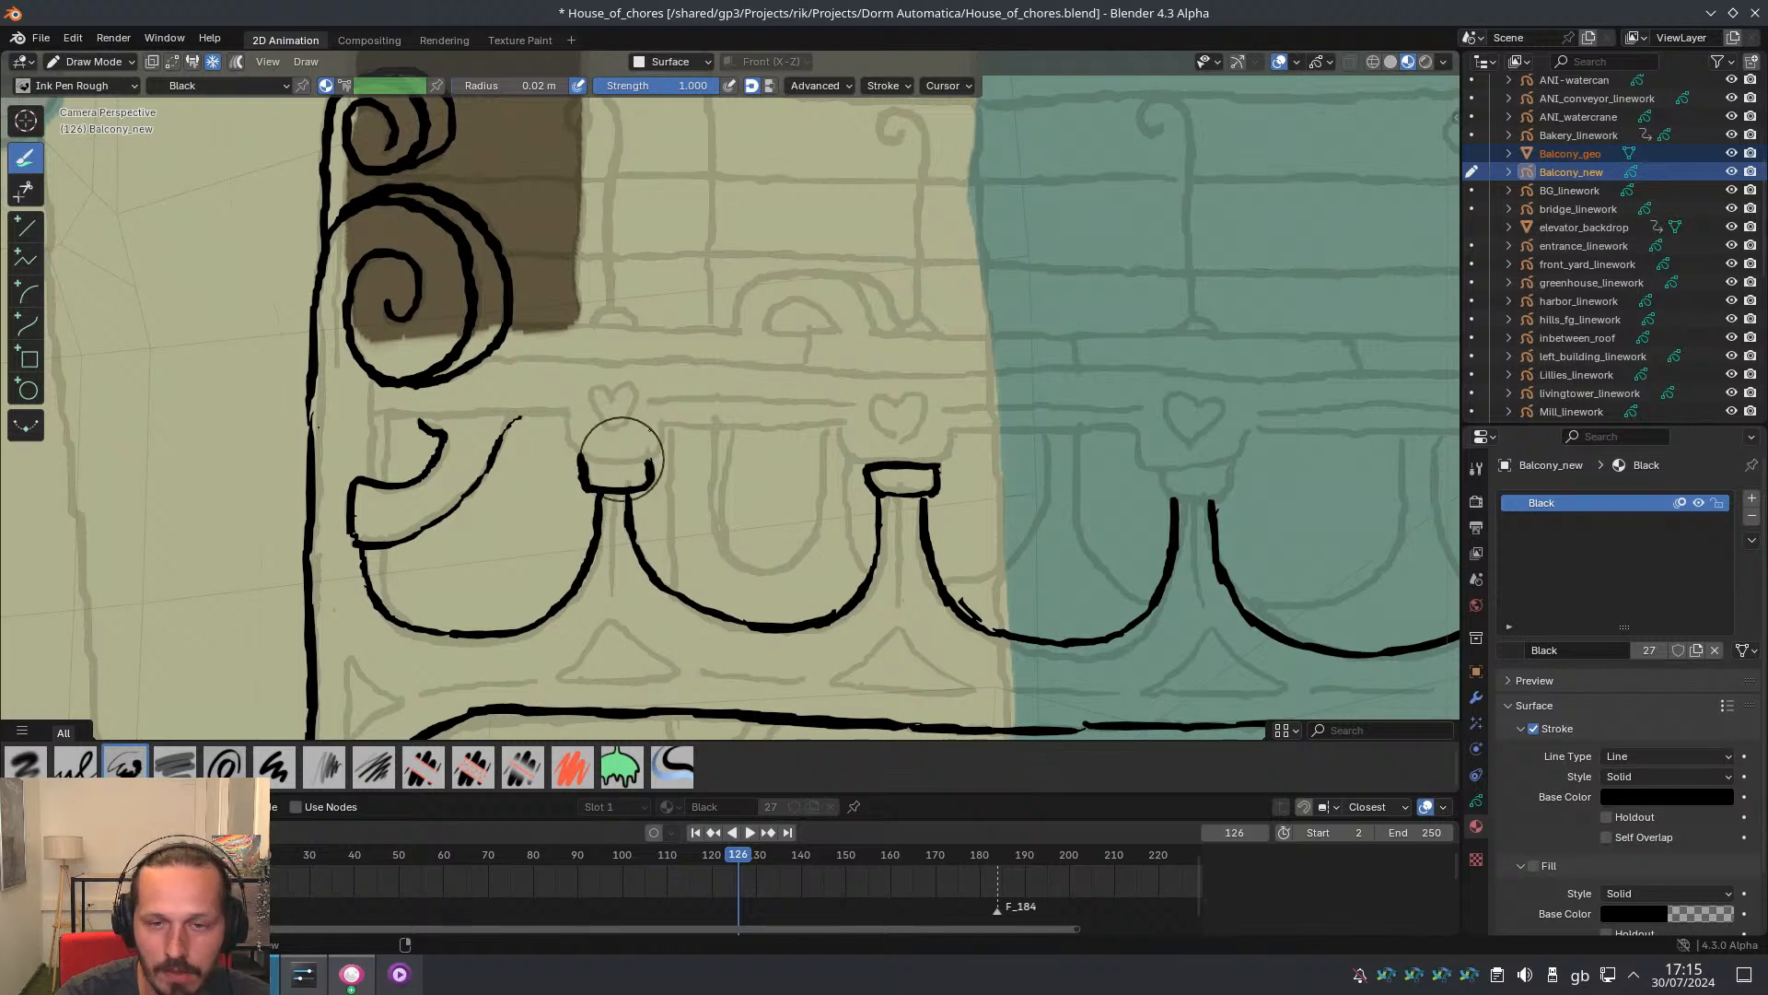
# Ink the cap on the third pillar from the wall and the flared sides of the heart block above it
pyautogui.scroll(-3, 925, 409)
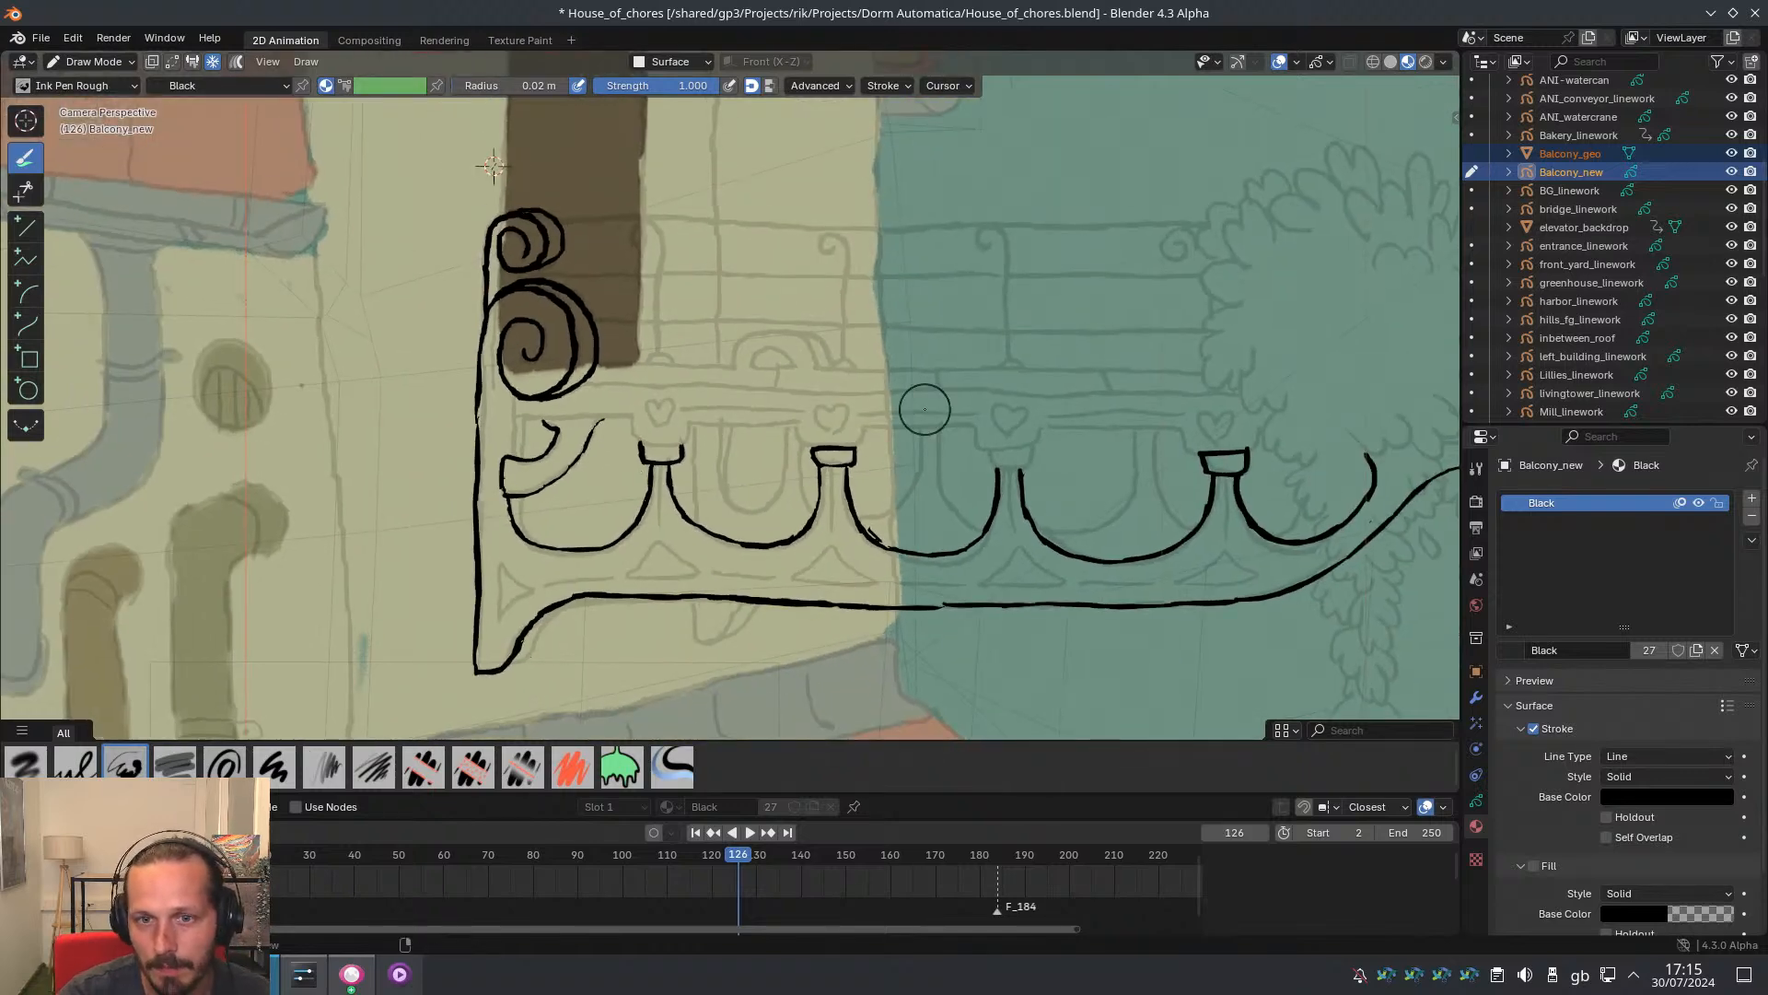
pyautogui.scroll(3, 1046, 383)
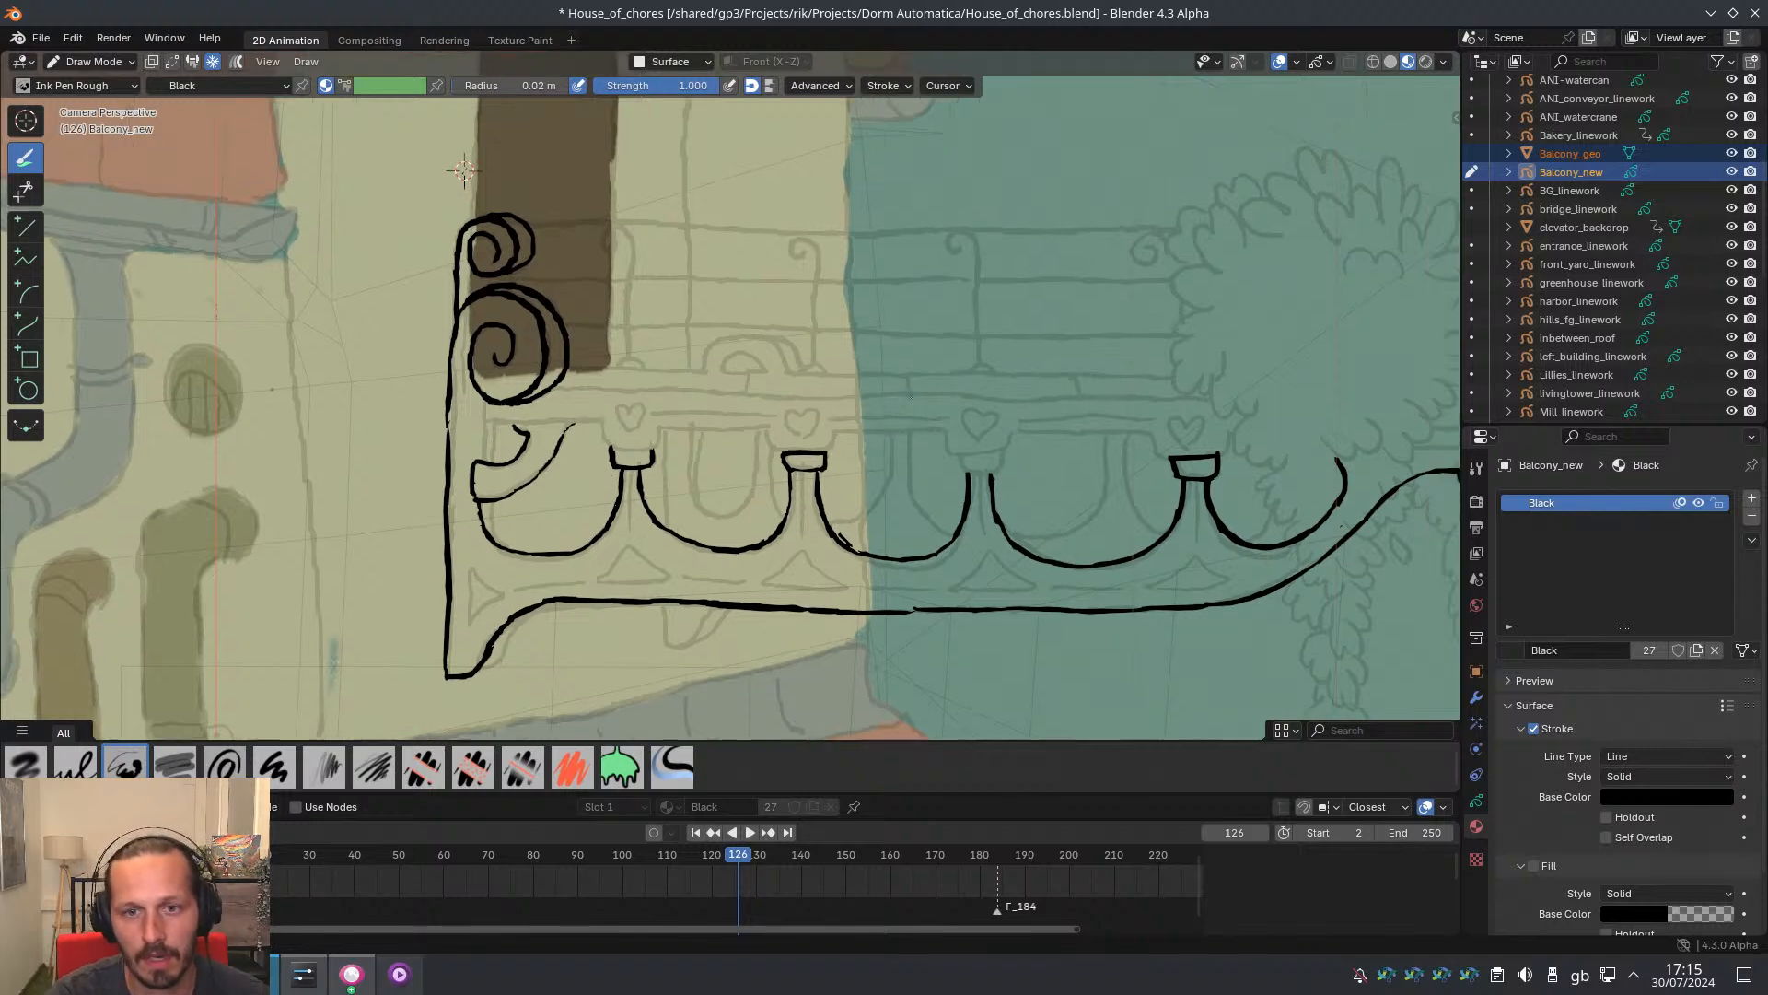
pyautogui.scroll(-1, 861, 430)
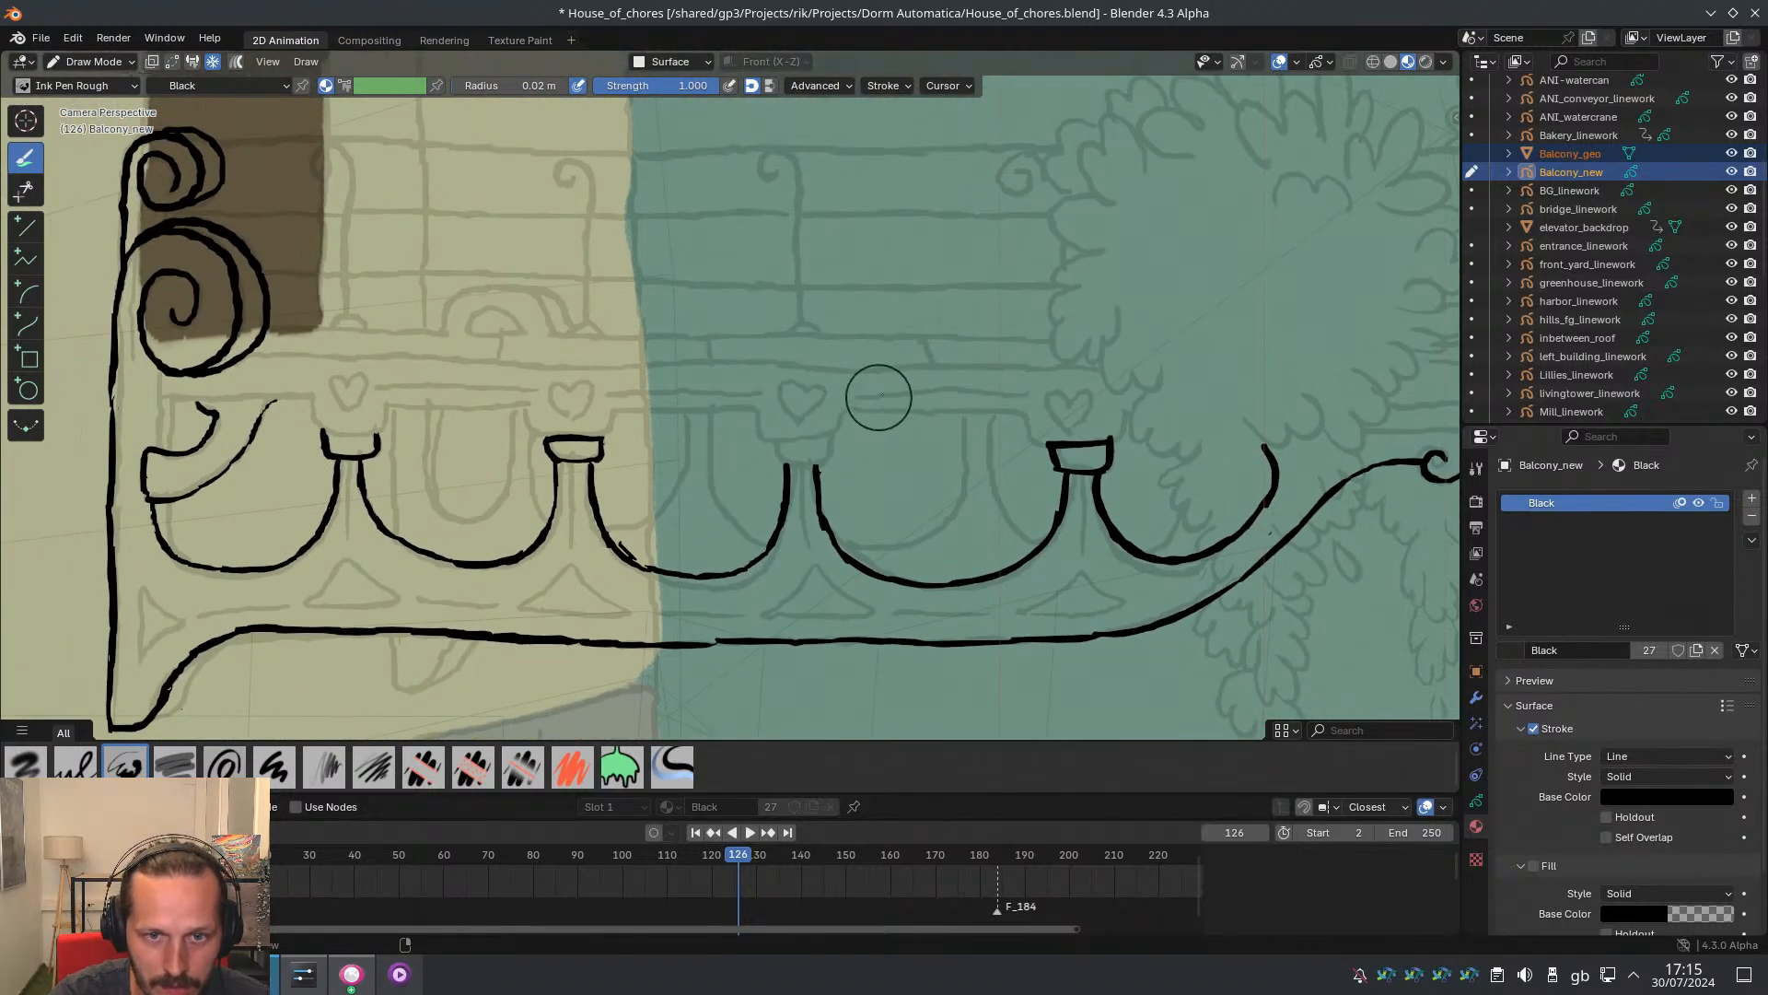
pyautogui.scroll(2, 808, 463)
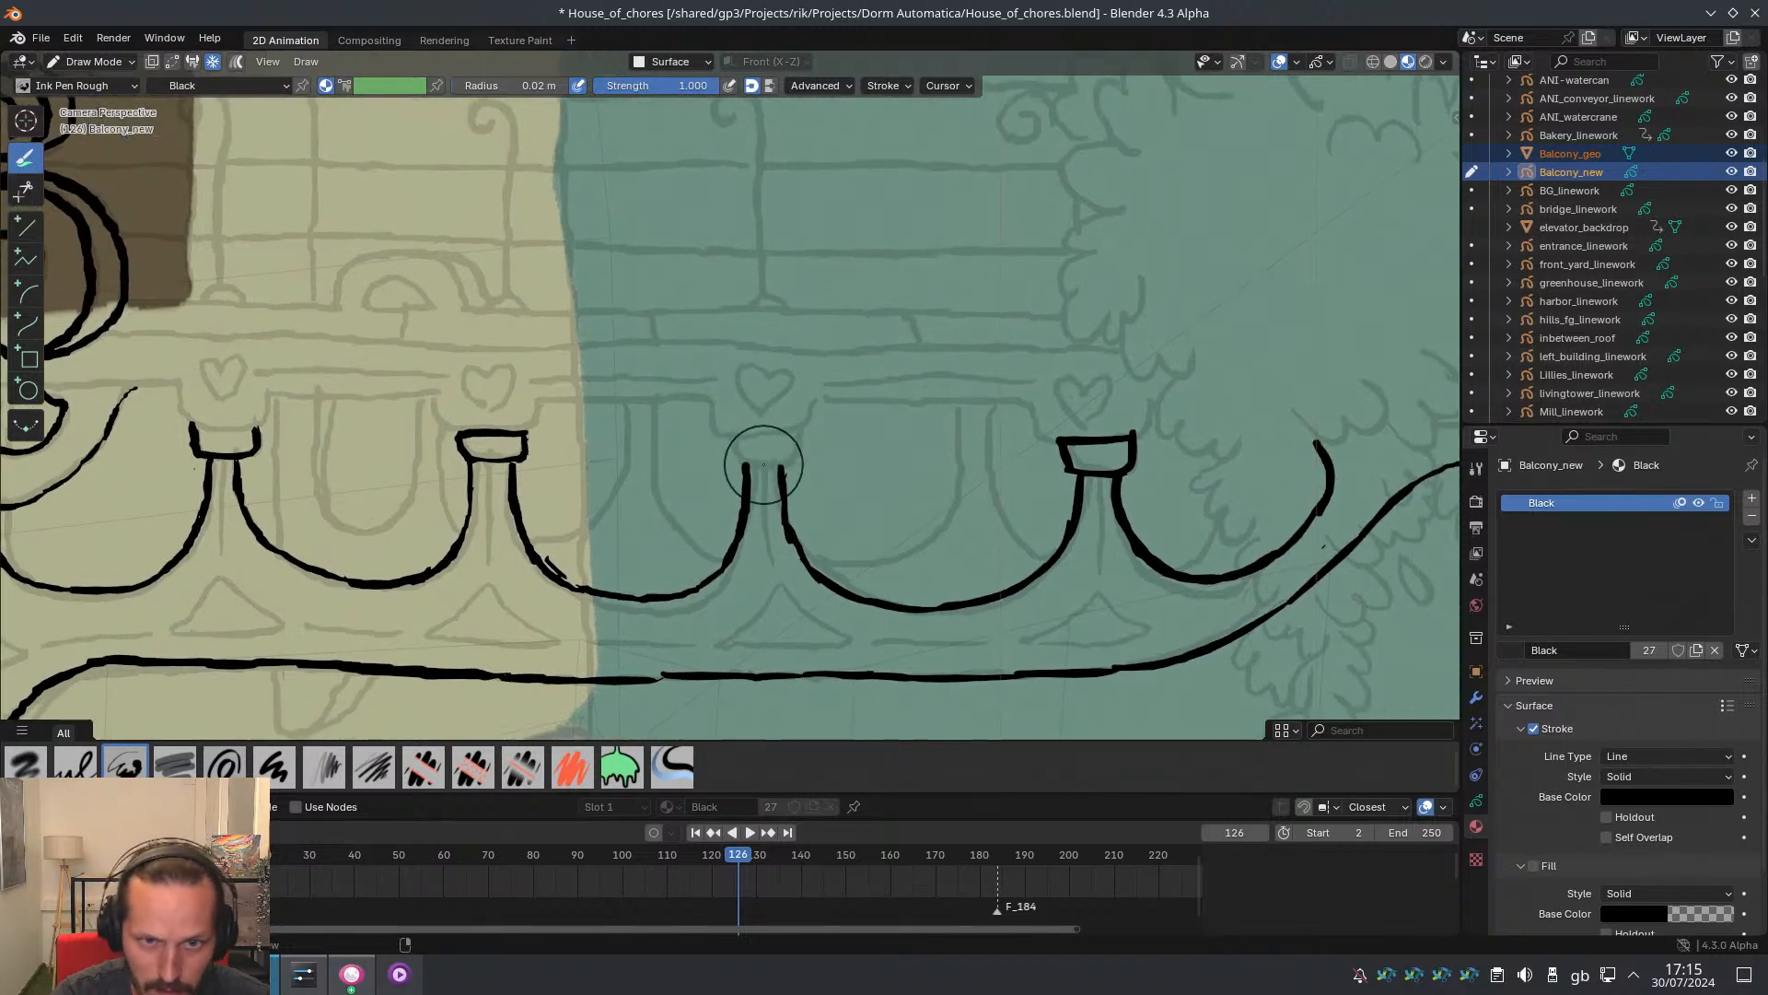
pyautogui.moveTo(739, 465)
pyautogui.mouseDown()
pyautogui.moveTo(800, 450)
pyautogui.moveTo(735, 456)
pyautogui.mouseUp()
pyautogui.moveTo(811, 428); pyautogui.dragTo(719, 439)
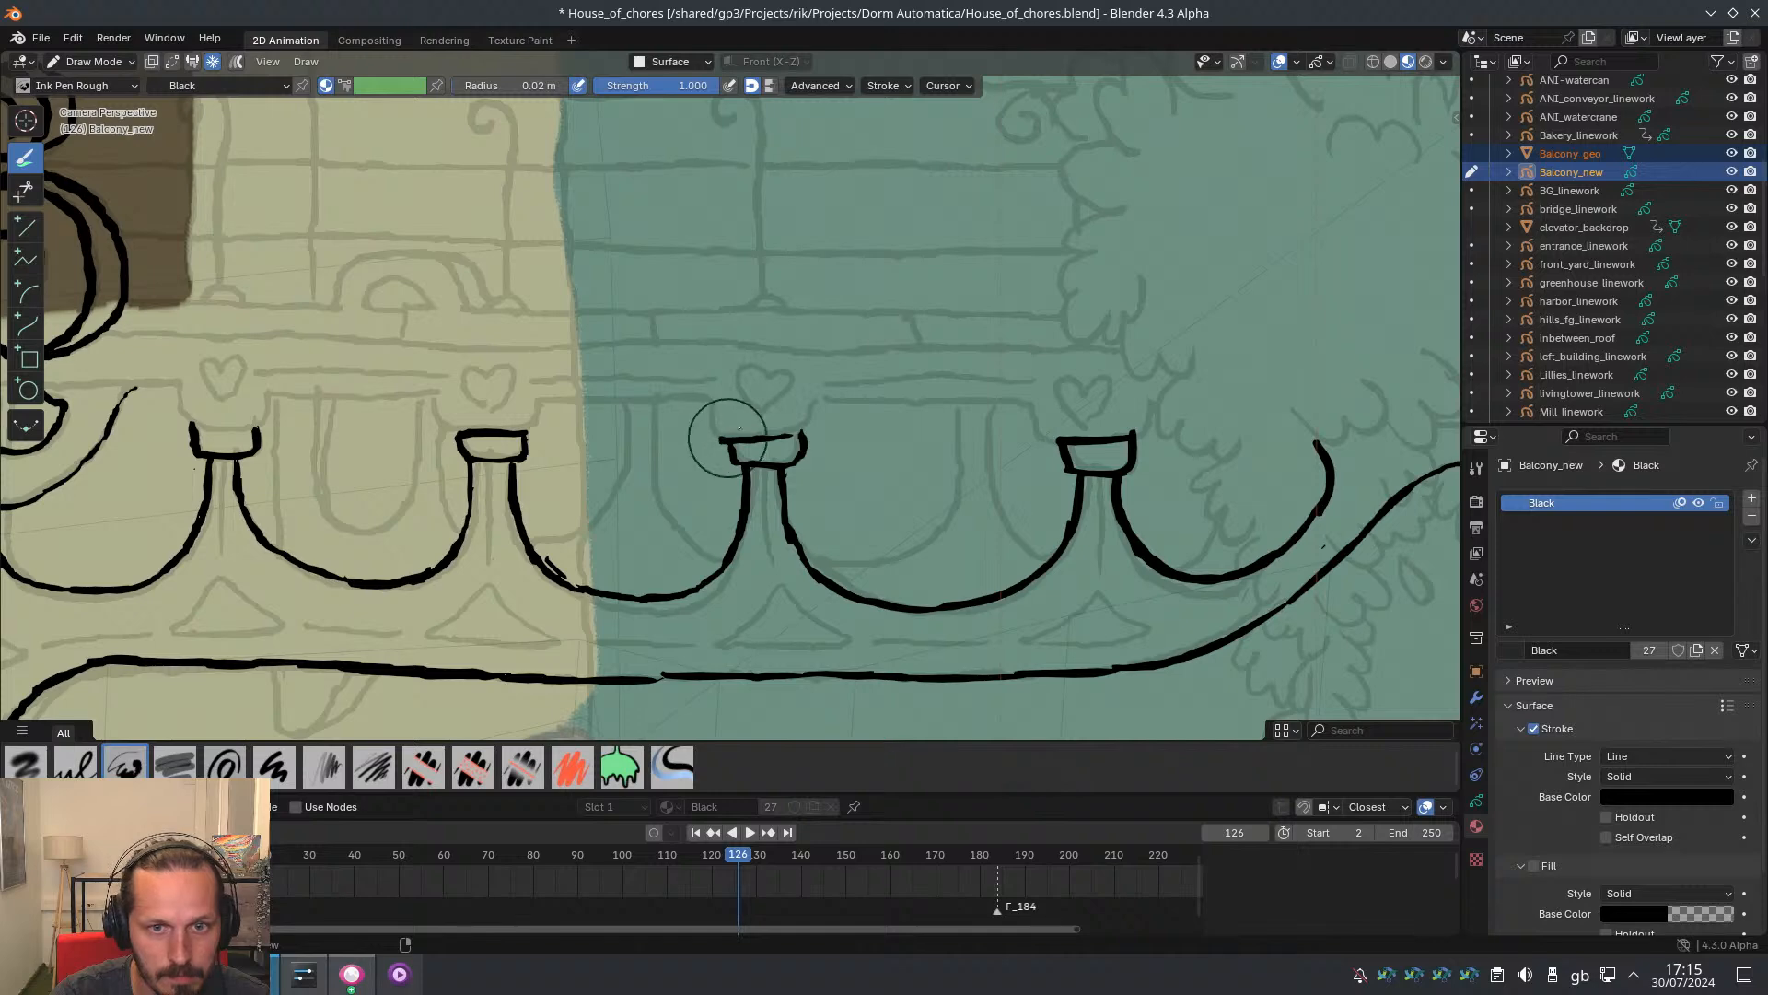
pyautogui.moveTo(817, 403); pyautogui.dragTo(807, 431)
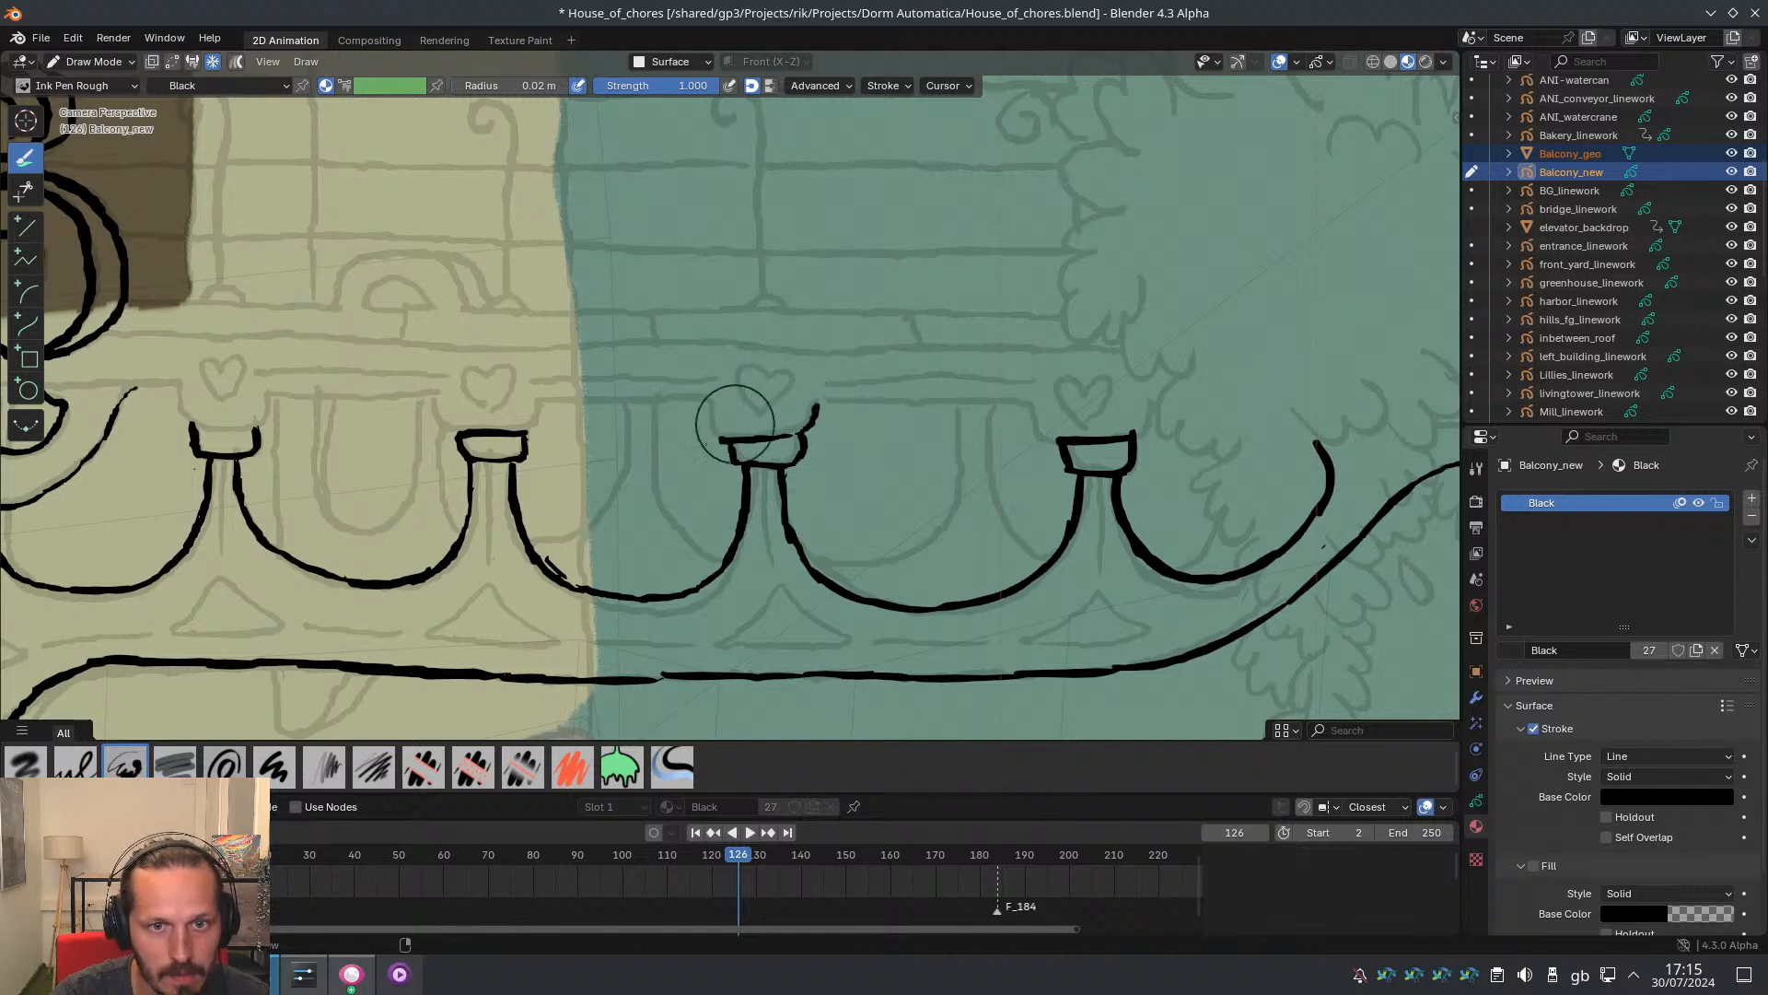
pyautogui.moveTo(706, 401); pyautogui.dragTo(715, 436)
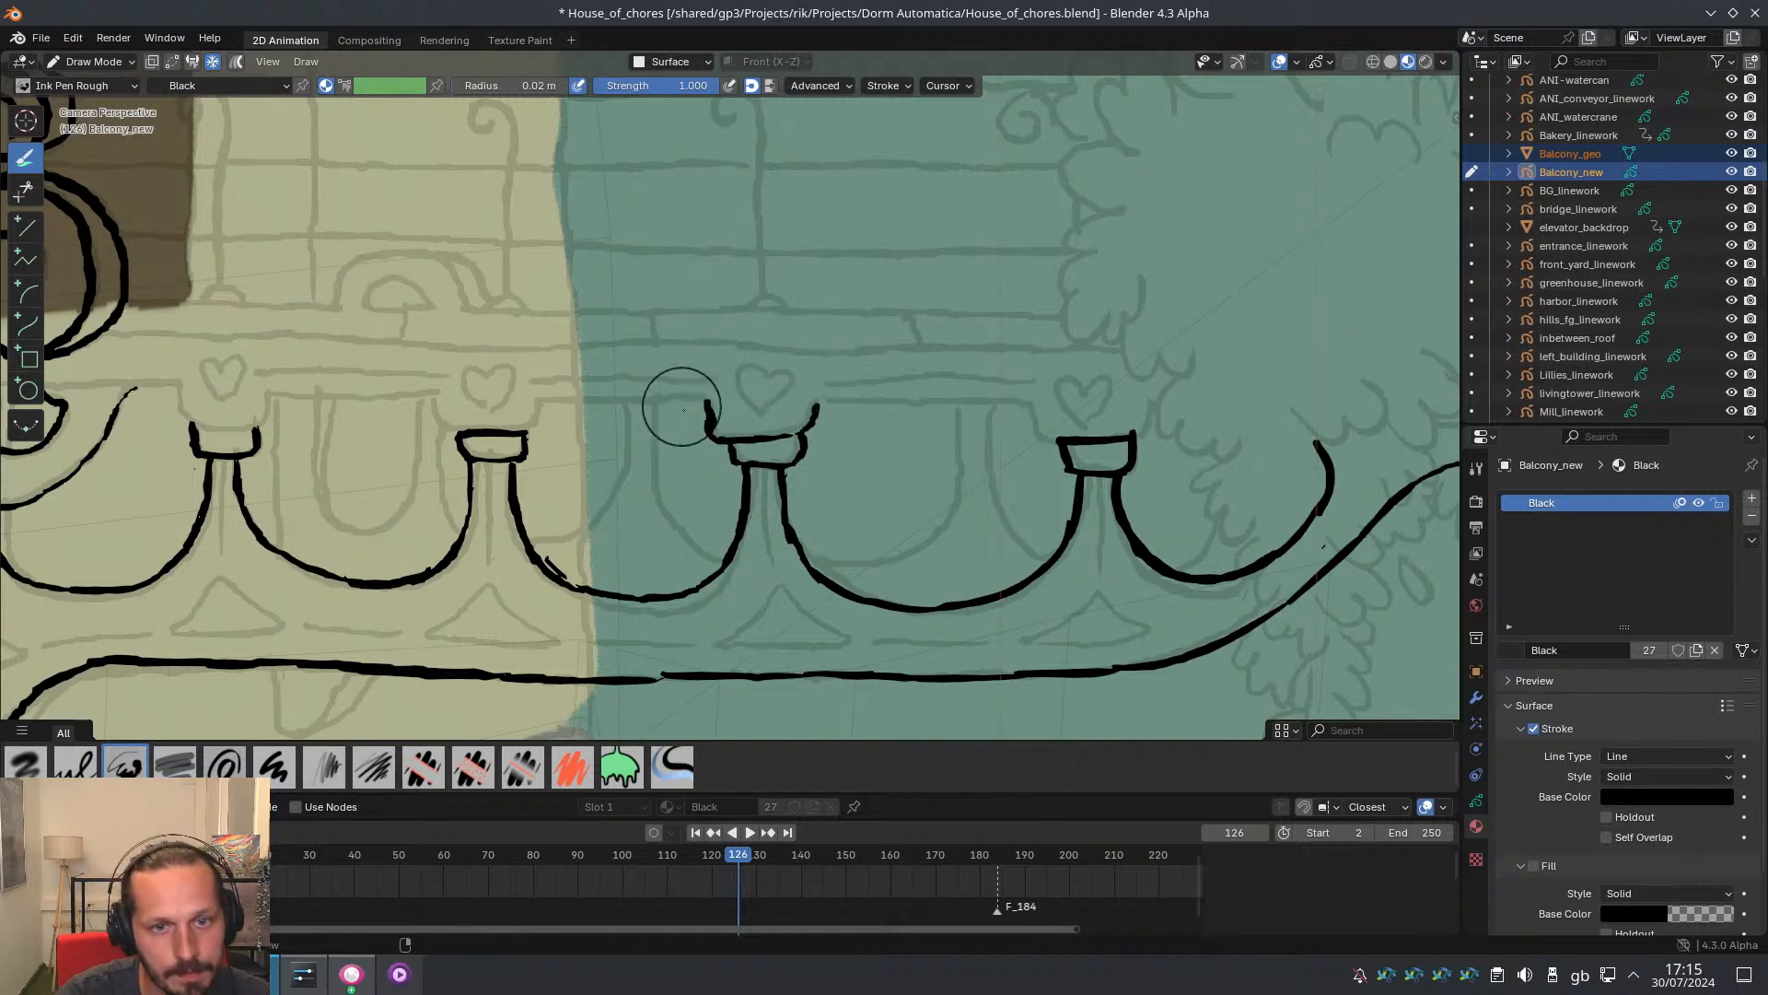
# Ink the balcony's underside edge from the third pillar toward the wall, including the flared block sides above the first two pillars
pyautogui.moveTo(597, 396)
pyautogui.mouseDown()
pyautogui.moveTo(698, 400)
pyautogui.moveTo(539, 398)
pyautogui.moveTo(532, 423)
pyautogui.mouseUp()
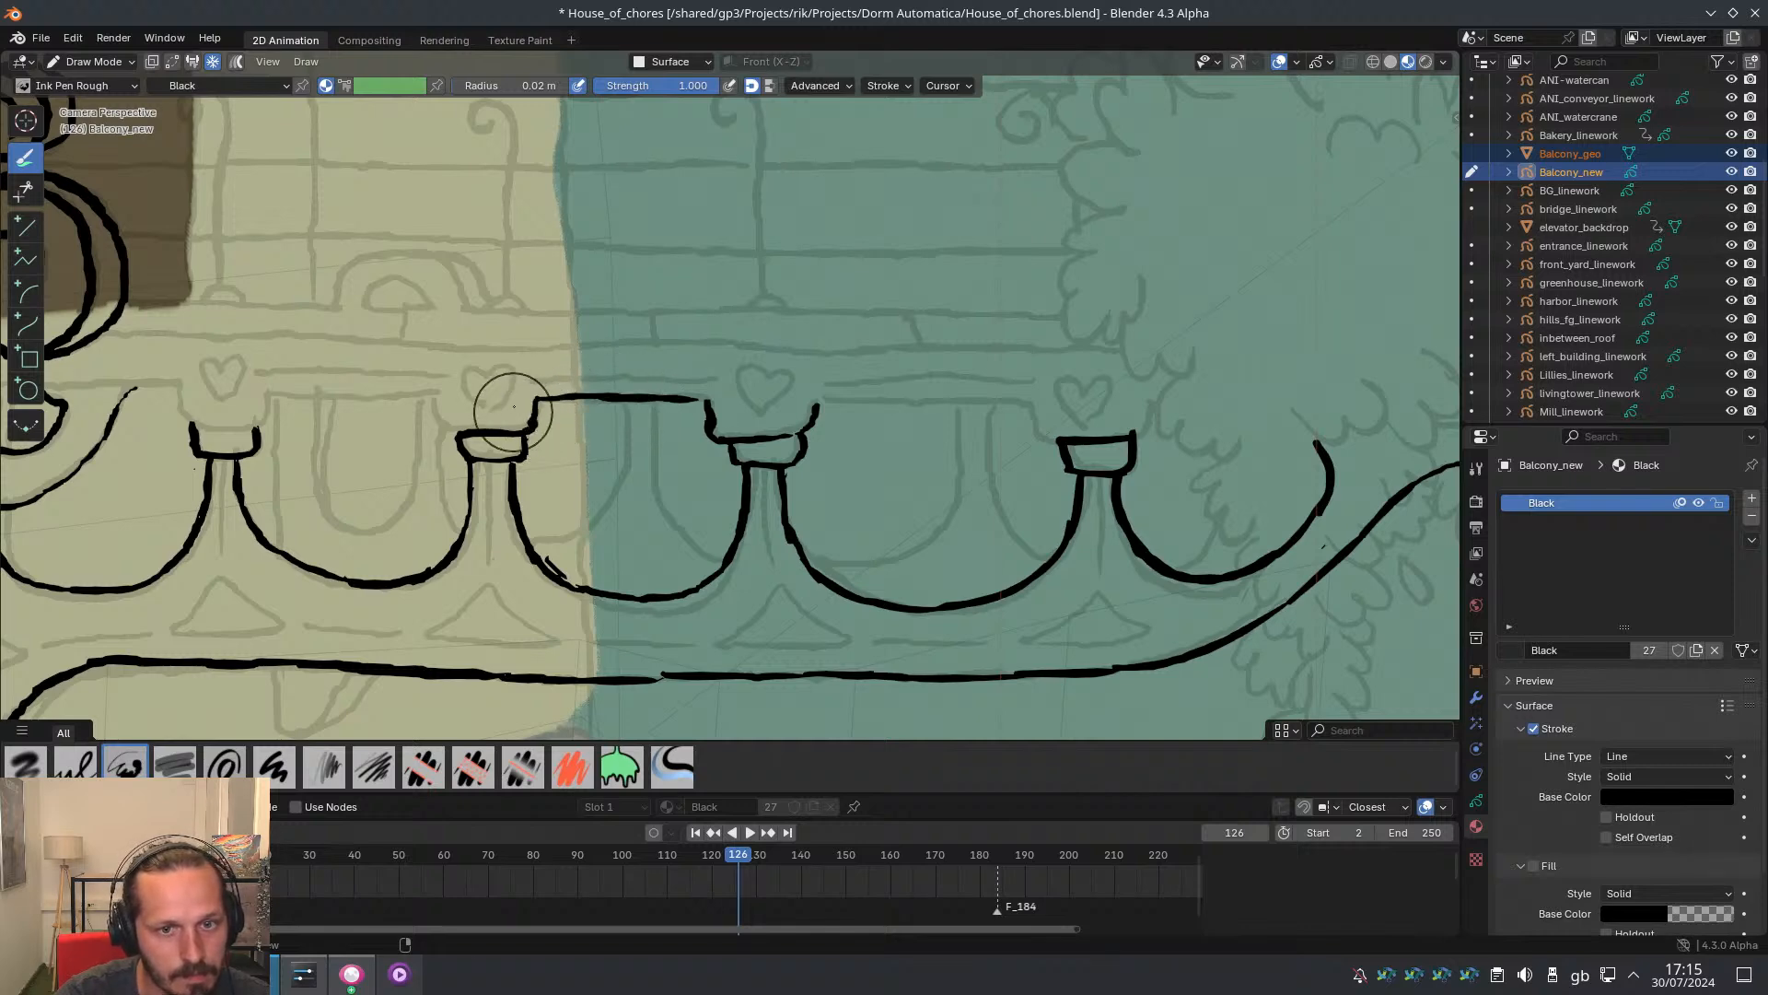
pyautogui.scroll(-2, 543, 428)
pyautogui.scroll(1, 635, 497)
pyautogui.moveTo(636, 502)
pyautogui.mouseDown()
pyautogui.moveTo(612, 474)
pyautogui.moveTo(479, 478)
pyautogui.mouseUp()
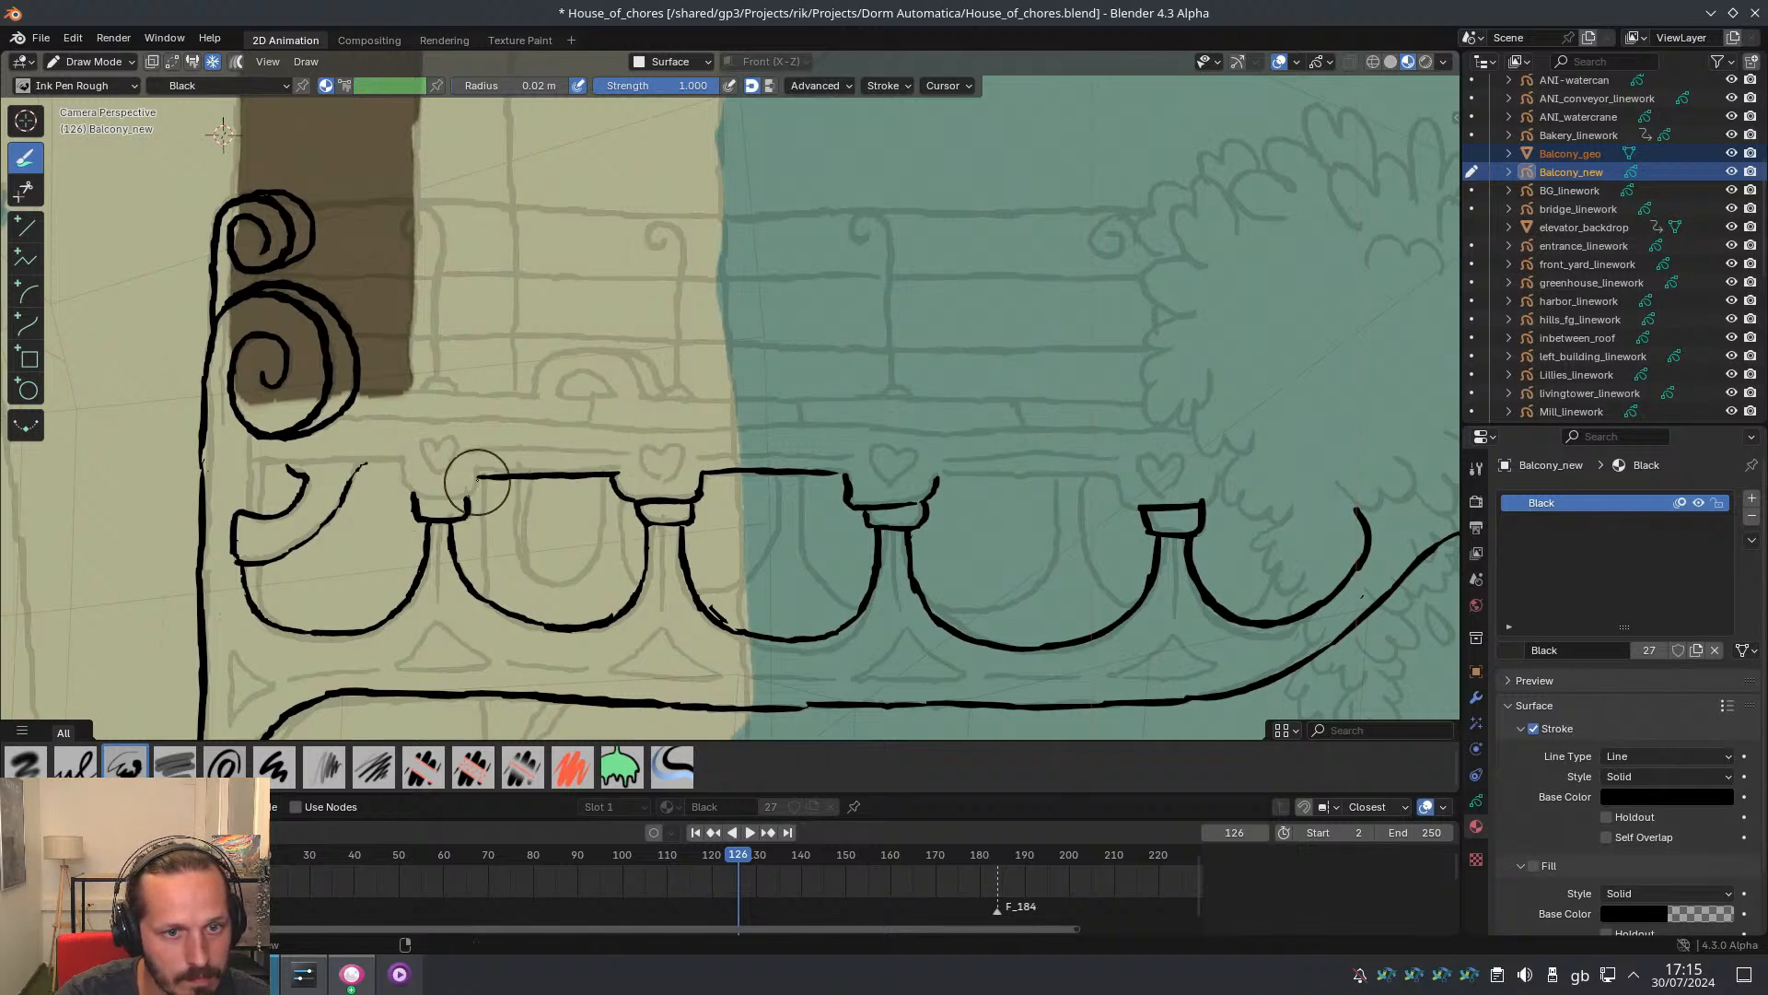
pyautogui.keyDown('shift'); pyautogui.moveTo(435, 479); pyautogui.dragTo(603, 497, button='middle'); pyautogui.keyUp('shift')
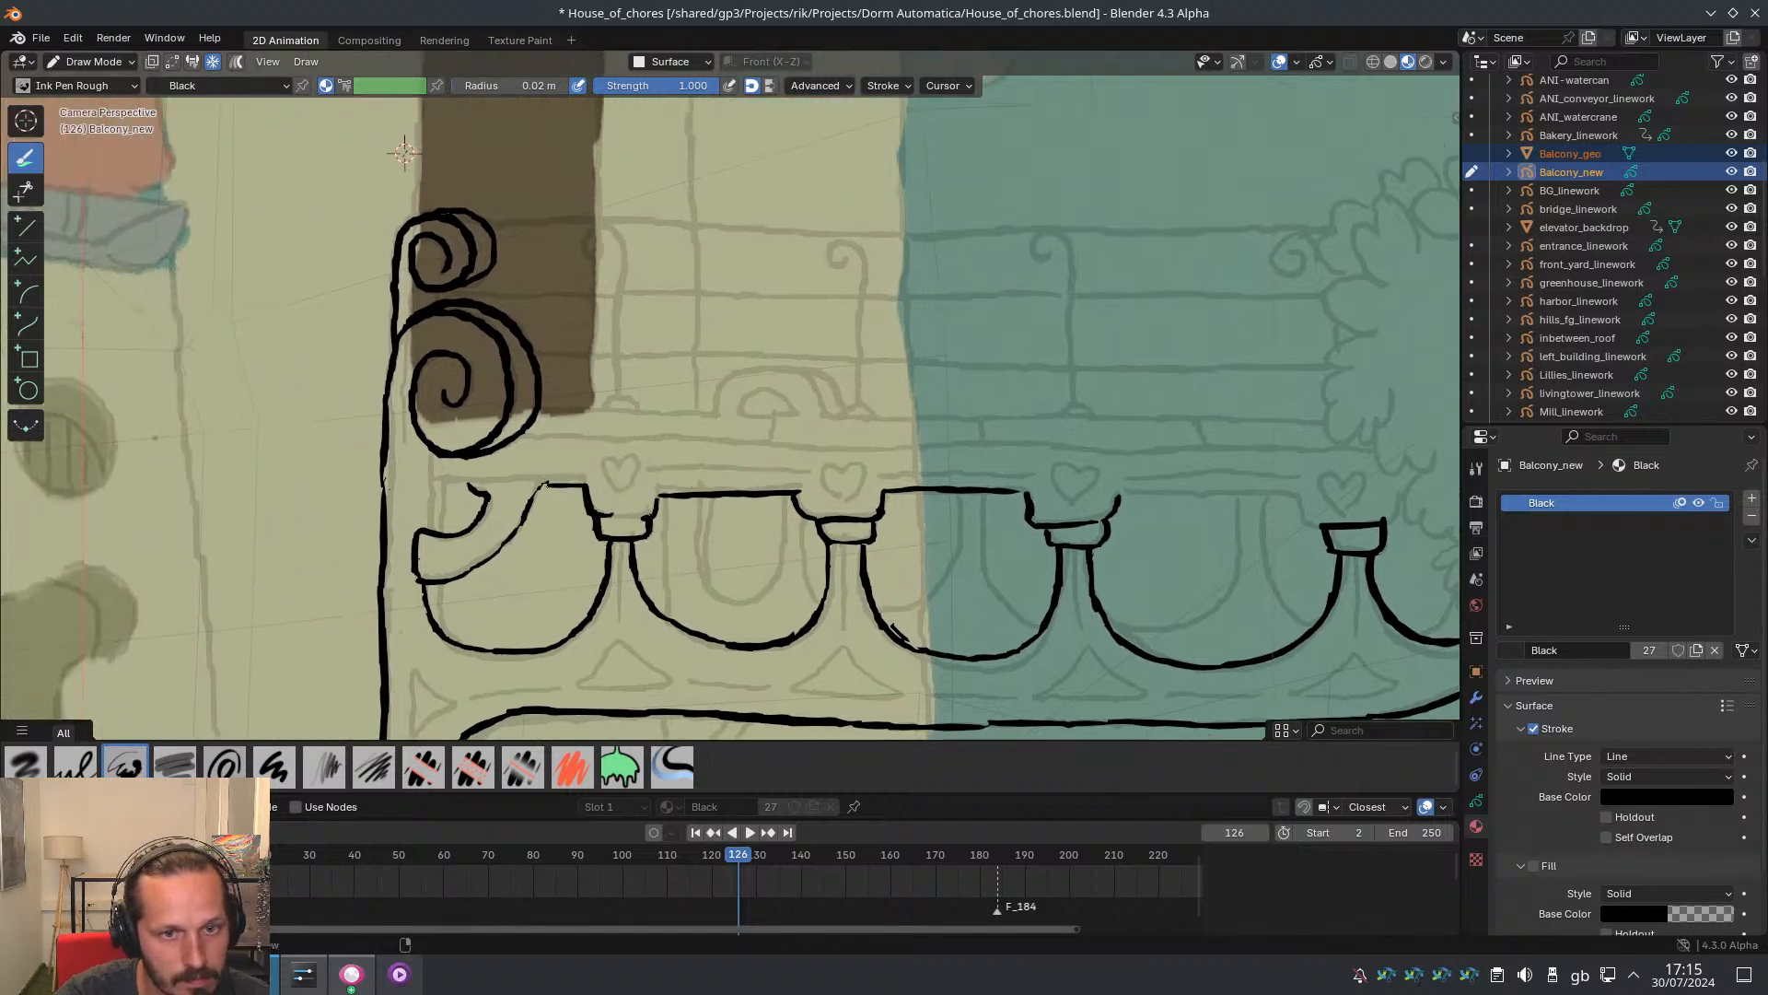
pyautogui.keyDown('shift'); pyautogui.moveTo(502, 474); pyautogui.dragTo(679, 486, button='middle'); pyautogui.keyUp('shift')
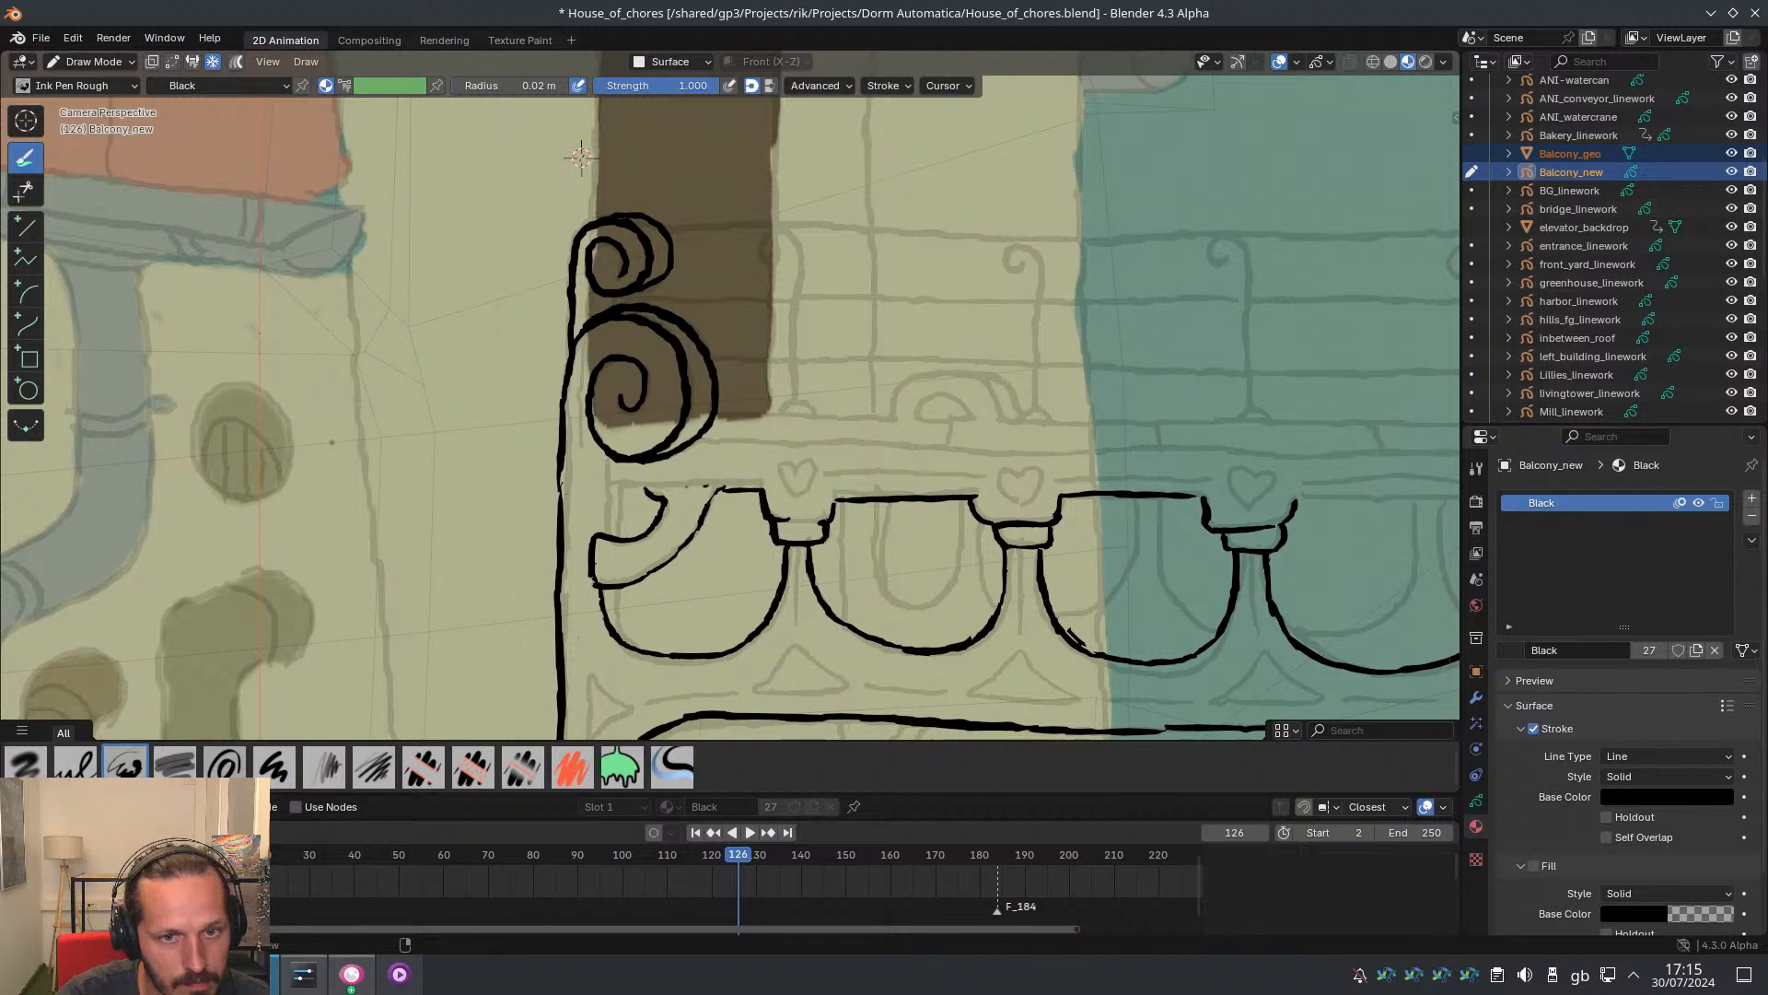
# Ink the straight underside edge and the short vertical lines behind the wall-side bracket, undoing unsatisfactory strokes
pyautogui.hotkey('ctrl', 'z')
pyautogui.moveTo(701, 483)
pyautogui.mouseDown()
pyautogui.moveTo(636, 485)
pyautogui.moveTo(615, 535)
pyautogui.moveTo(642, 652)
pyautogui.mouseUp()
pyautogui.hotkey('ctrl', 'z')
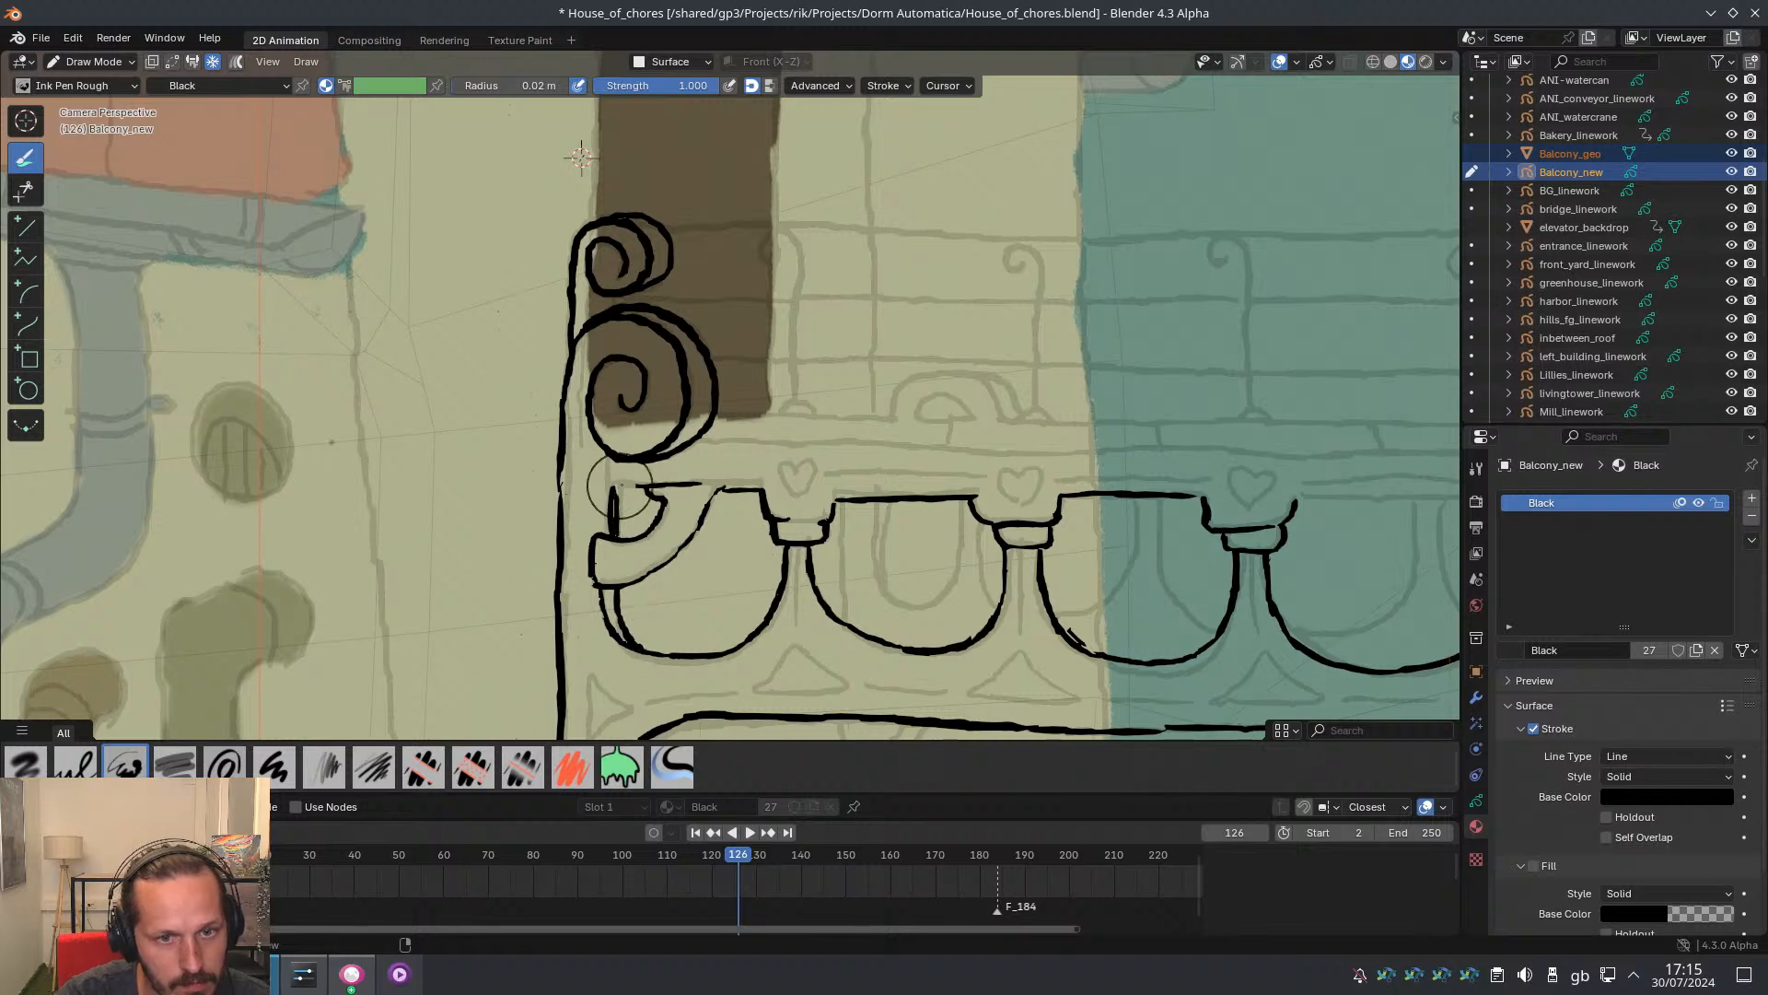
pyautogui.moveTo(621, 488); pyautogui.dragTo(629, 526)
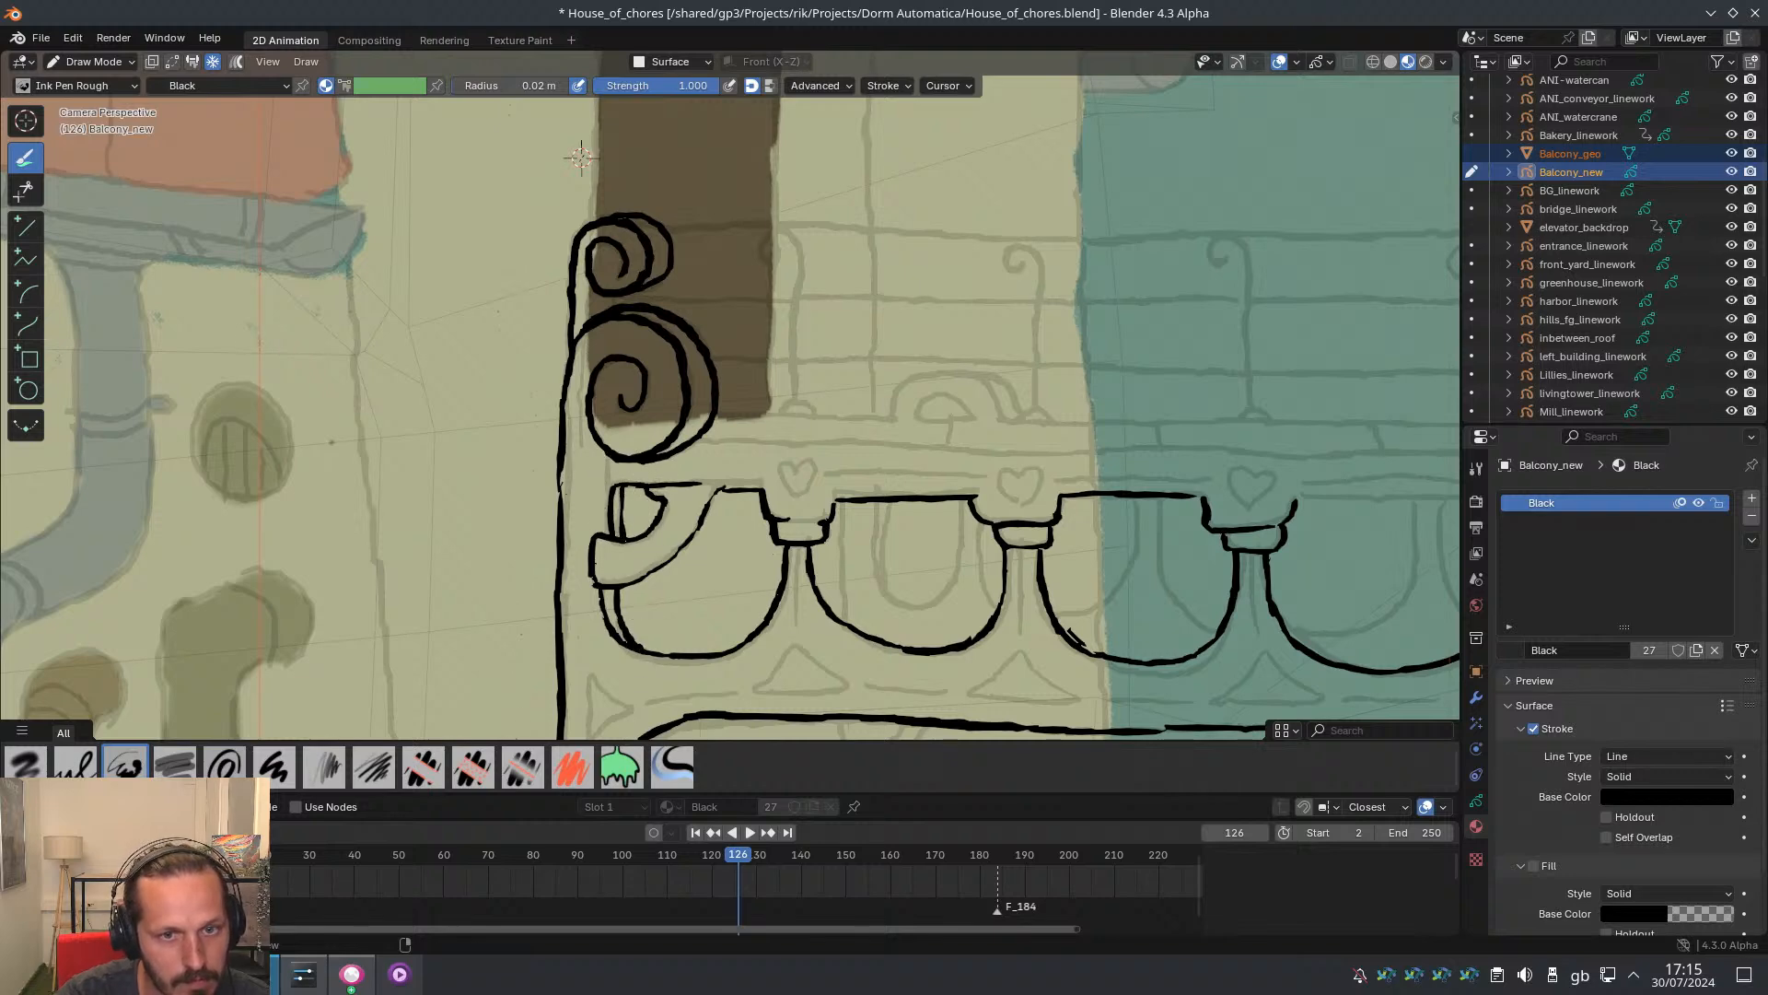
# Ink the flared block sides above the fourth pillar and the underside edge on both sides of it
pyautogui.keyDown('ctrl'); pyautogui.moveTo(719, 413); pyautogui.dragTo(815, 415, button='middle'); pyautogui.keyUp('ctrl')
pyautogui.keyDown('shift'); pyautogui.moveTo(814, 414); pyautogui.dragTo(462, 438, button='middle'); pyautogui.keyUp('shift')
pyautogui.keyDown('ctrl'); pyautogui.moveTo(842, 494); pyautogui.dragTo(800, 443, button='middle'); pyautogui.keyUp('ctrl')
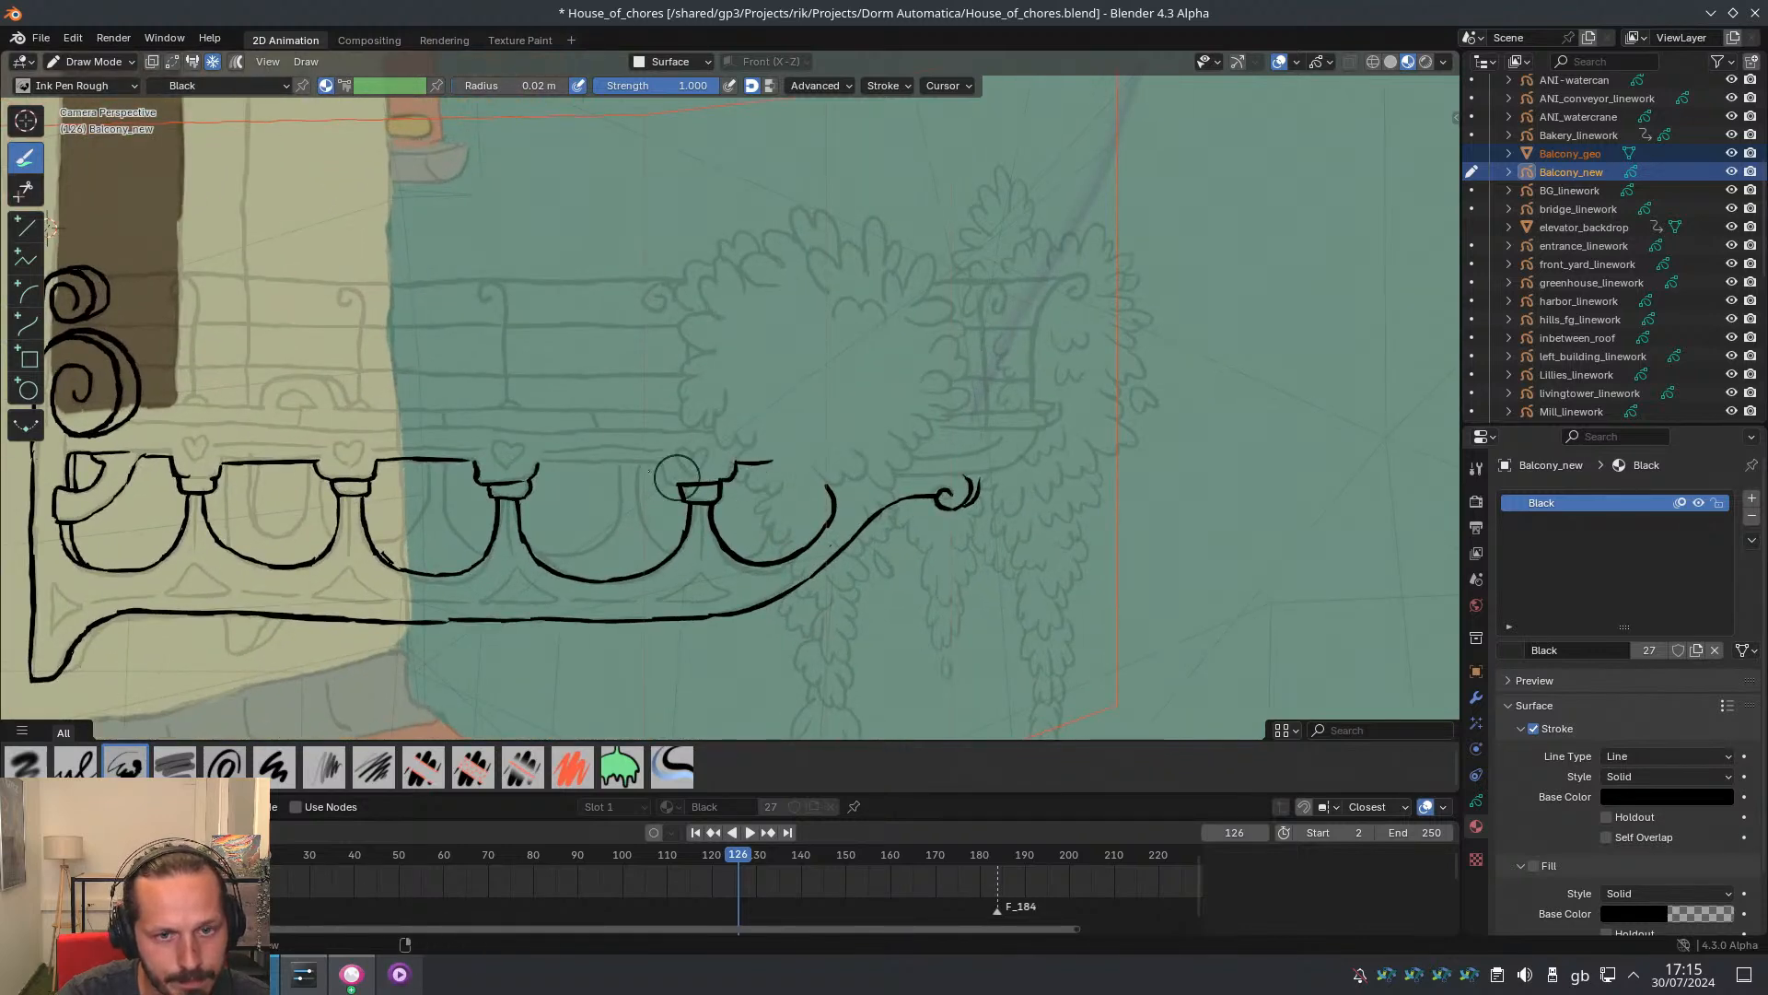
pyautogui.keyDown('shift'); pyautogui.moveTo(893, 442); pyautogui.dragTo(713, 483, button='middle'); pyautogui.keyUp('shift')
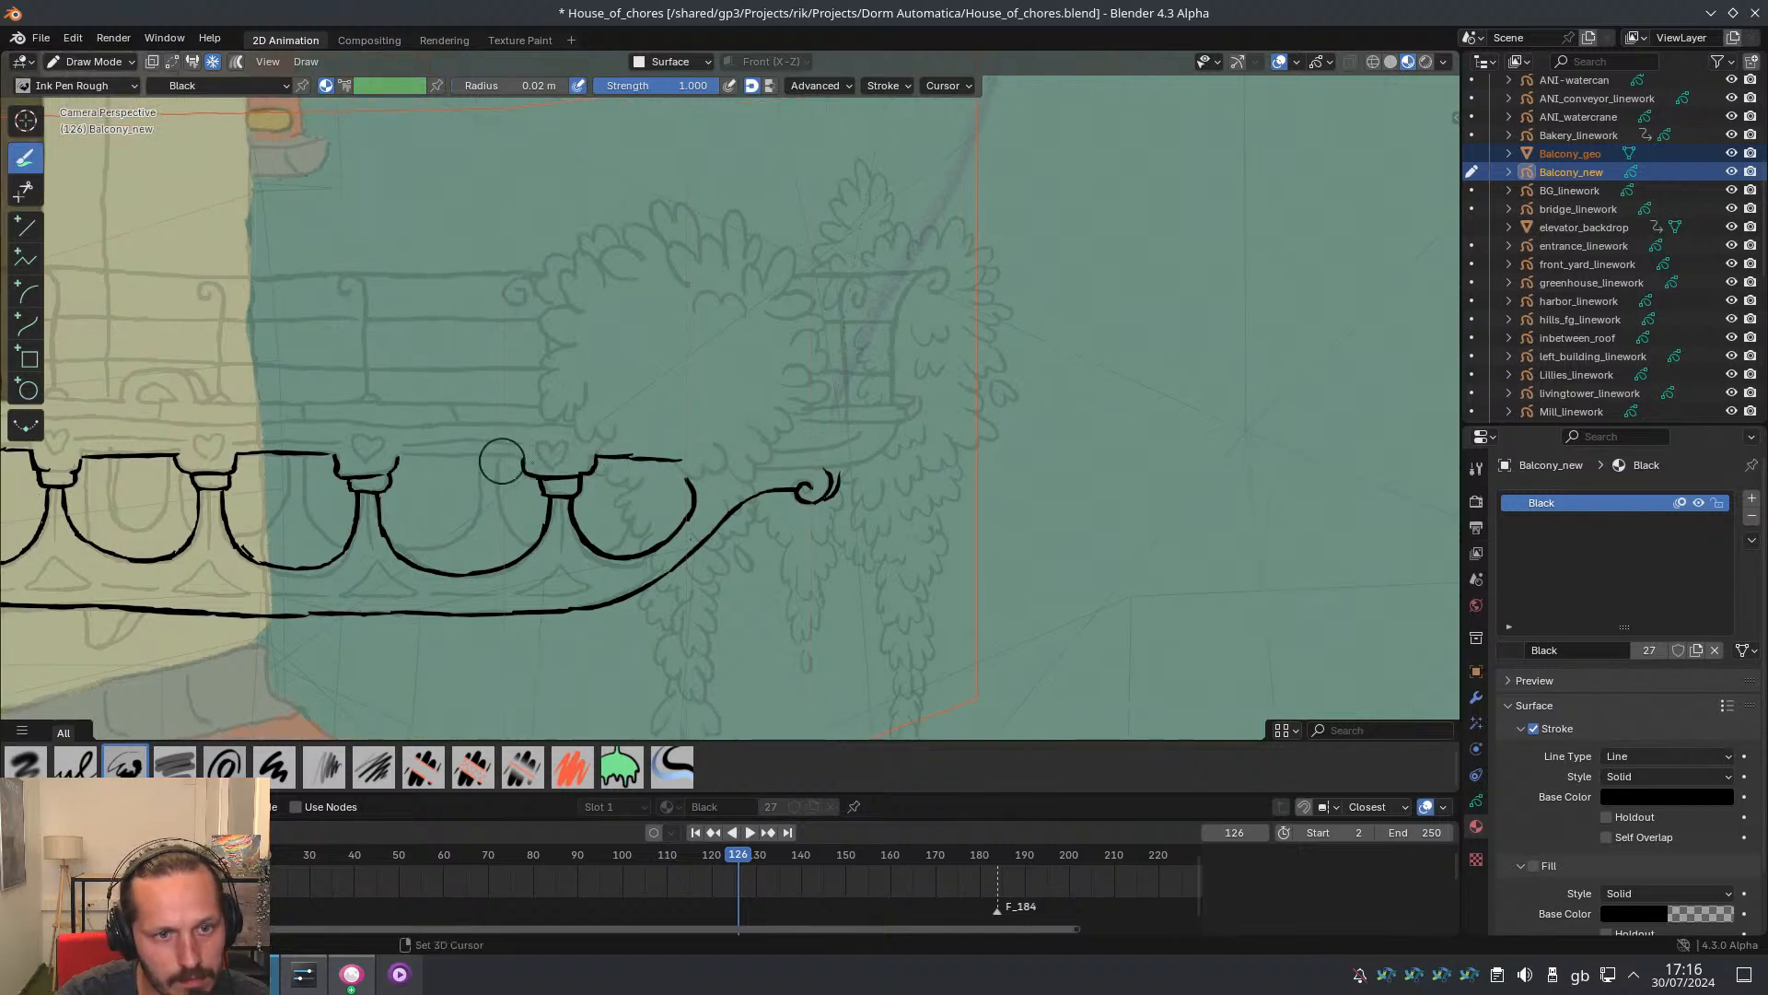
pyautogui.keyDown('shift'); pyautogui.moveTo(503, 461); pyautogui.dragTo(804, 466, button='middle'); pyautogui.keyUp('shift')
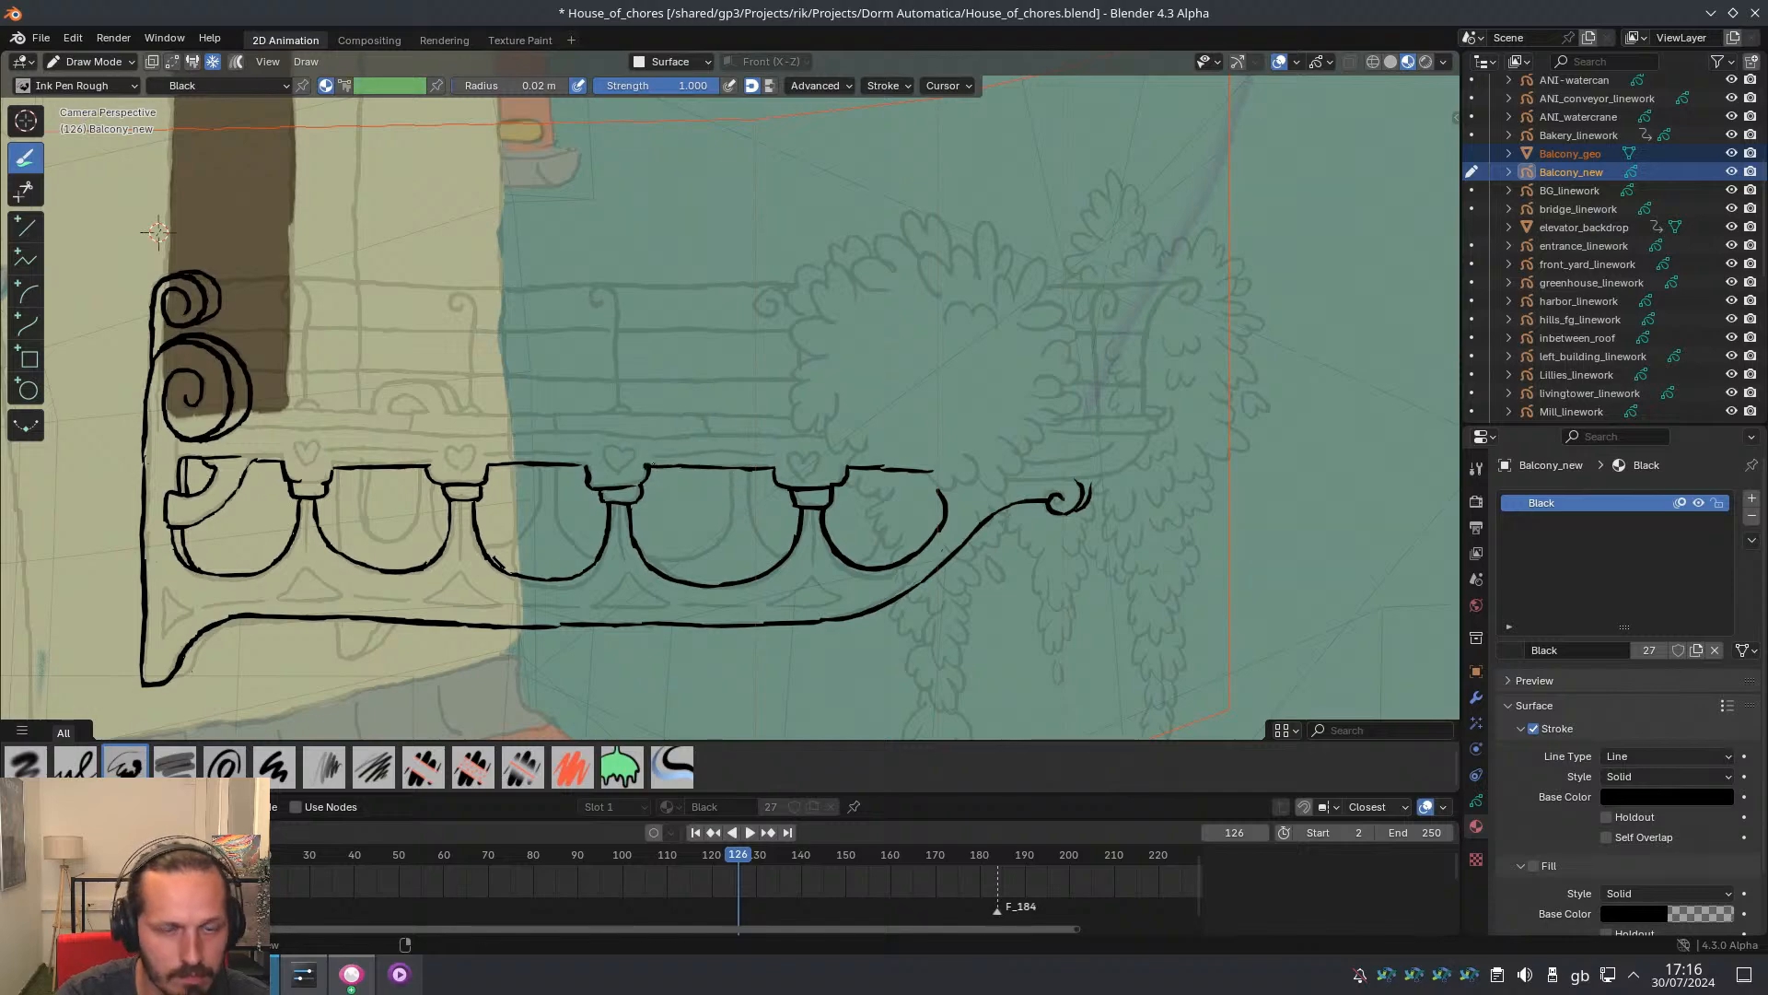
# Play back the animation with the whole balcony in view to check its linework, and stop at frame 124
pyautogui.keyDown('ctrl'); pyautogui.moveTo(695, 377); pyautogui.dragTo(617, 465, button='middle'); pyautogui.keyUp('ctrl')
pyautogui.keyDown('shift'); pyautogui.moveTo(575, 431); pyautogui.dragTo(785, 735, button='middle'); pyautogui.keyUp('shift')
pyautogui.keyDown('shift'); pyautogui.moveTo(785, 735); pyautogui.dragTo(724, 670, button='middle'); pyautogui.keyUp('shift')
pyautogui.press('space')
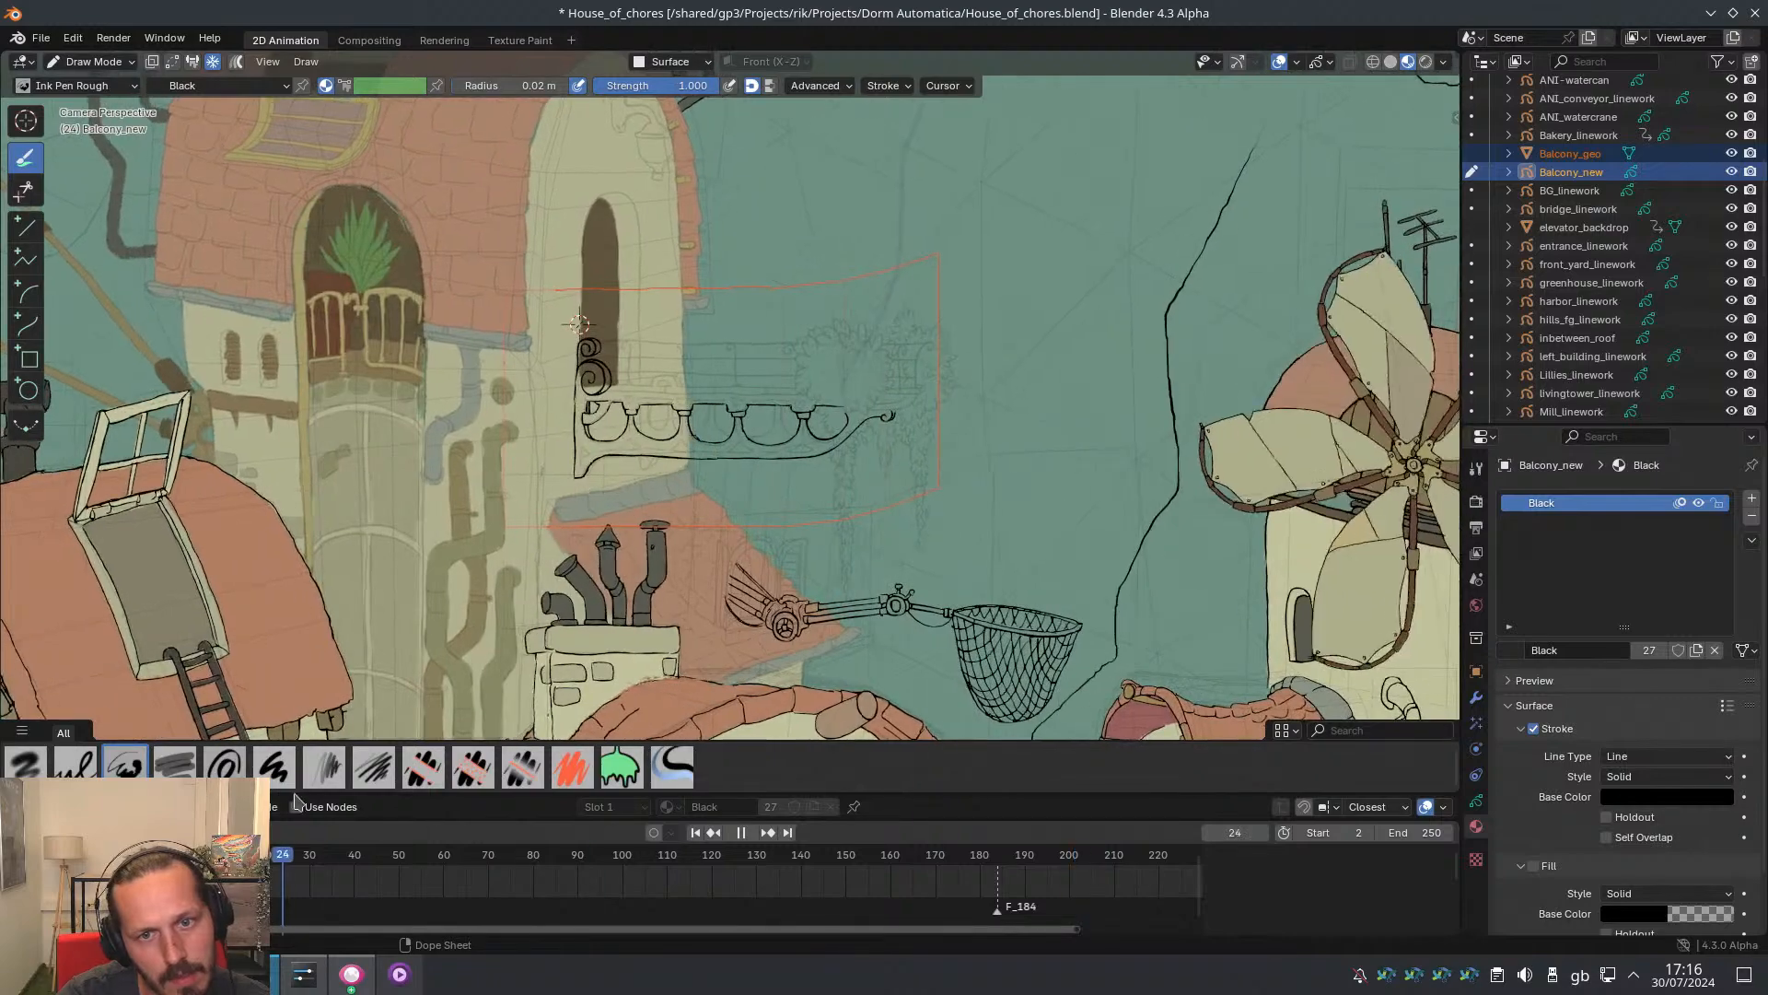
pyautogui.press('Escape')
# Ink the outer end of the underside edge past the scroll, curving it upward along the sketched balcony tip
pyautogui.scroll(4, 781, 448)
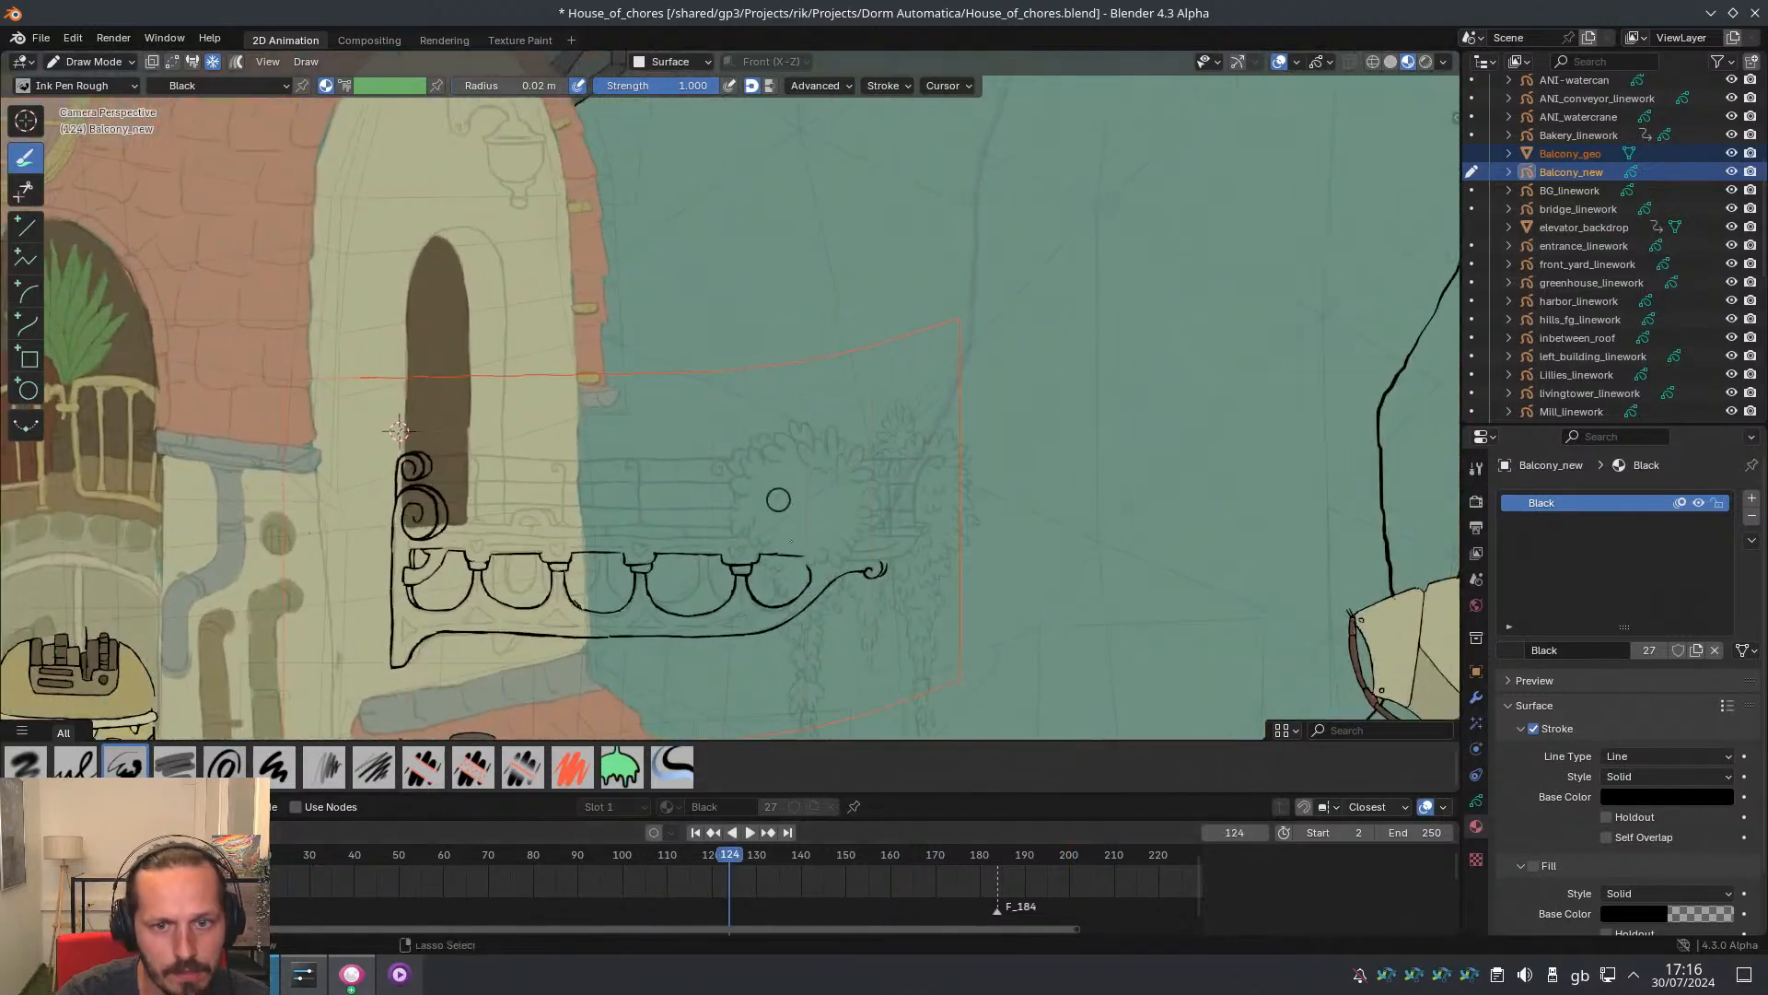
pyautogui.keyDown('shift'); pyautogui.moveTo(755, 482); pyautogui.dragTo(820, 475, button='middle'); pyautogui.keyUp('shift')
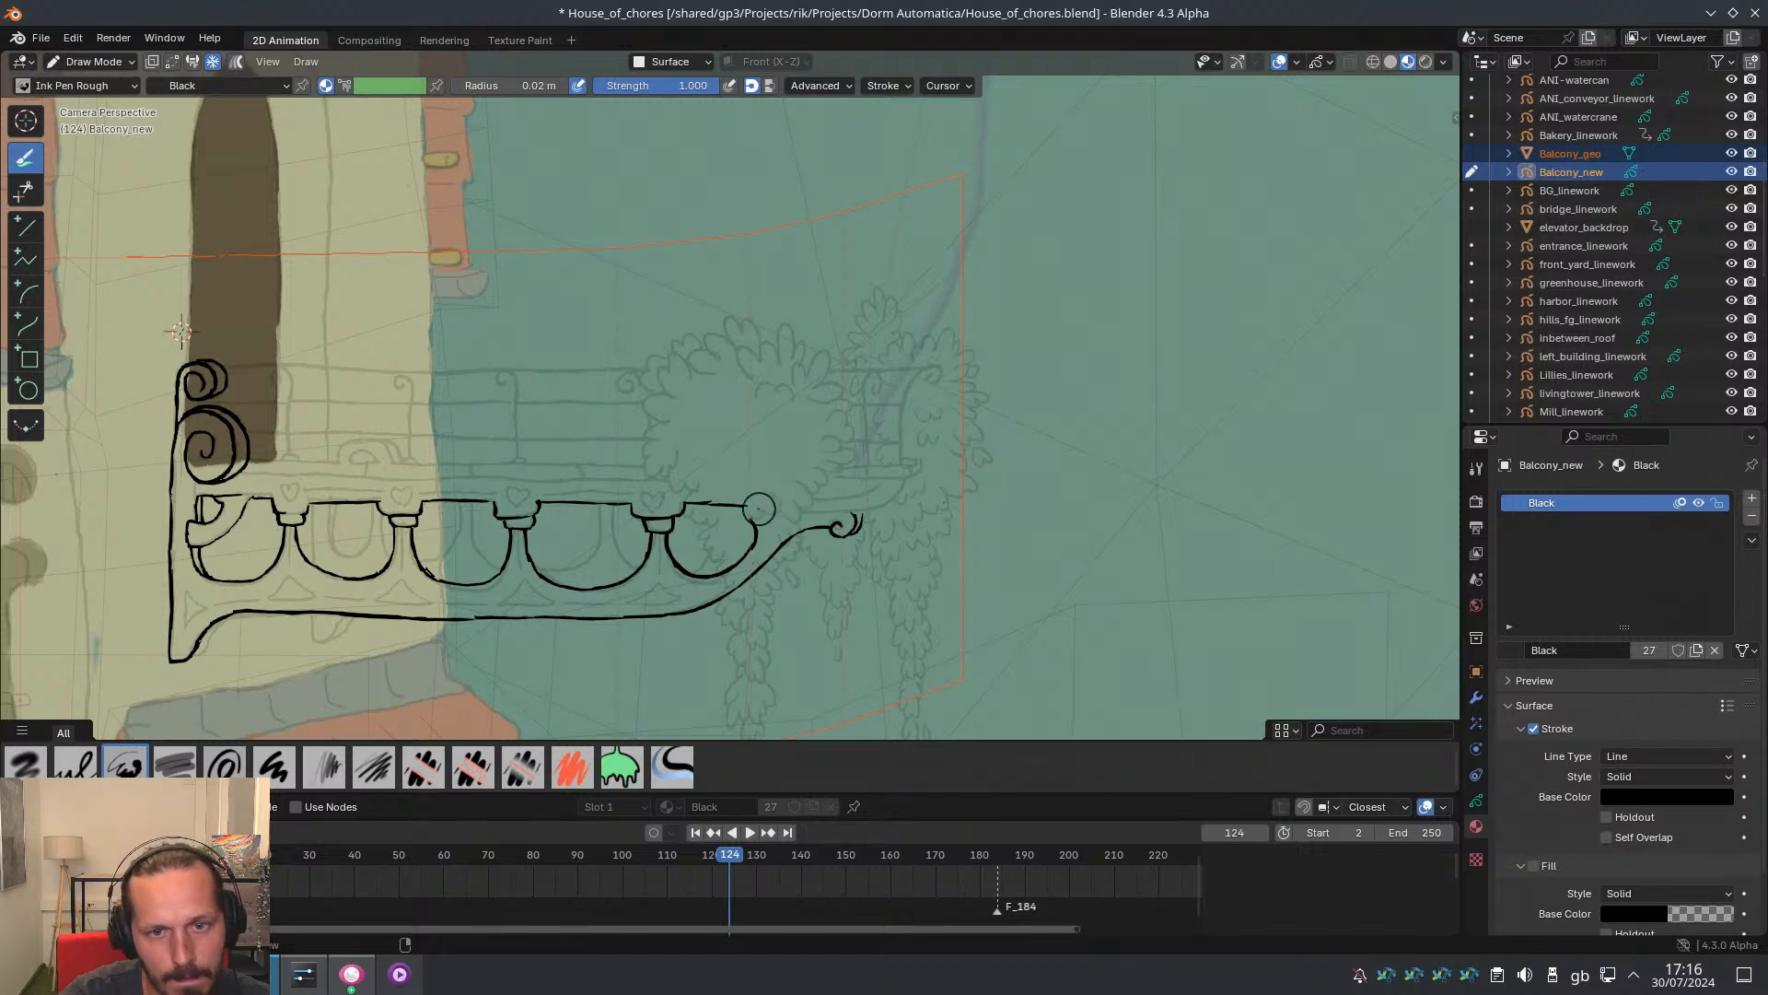
pyautogui.moveTo(772, 512); pyautogui.dragTo(833, 516)
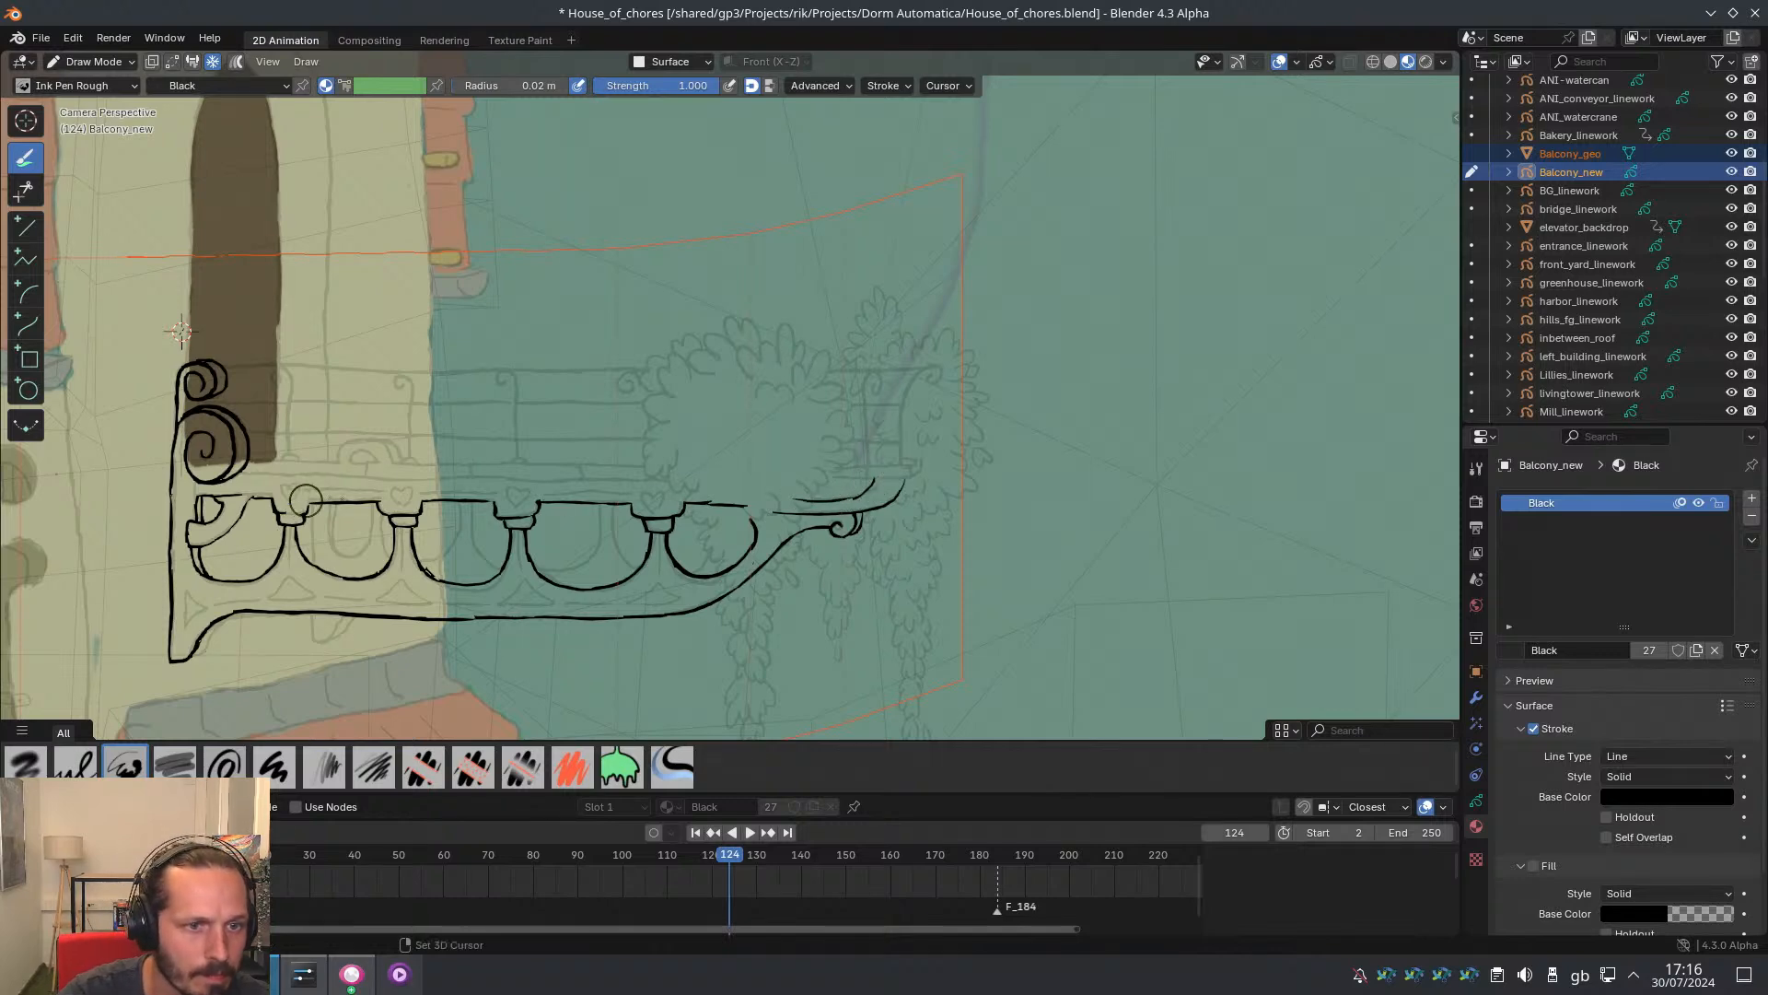
pyautogui.keyDown('shift'); pyautogui.moveTo(350, 495); pyautogui.dragTo(599, 481, button='middle'); pyautogui.keyUp('shift')
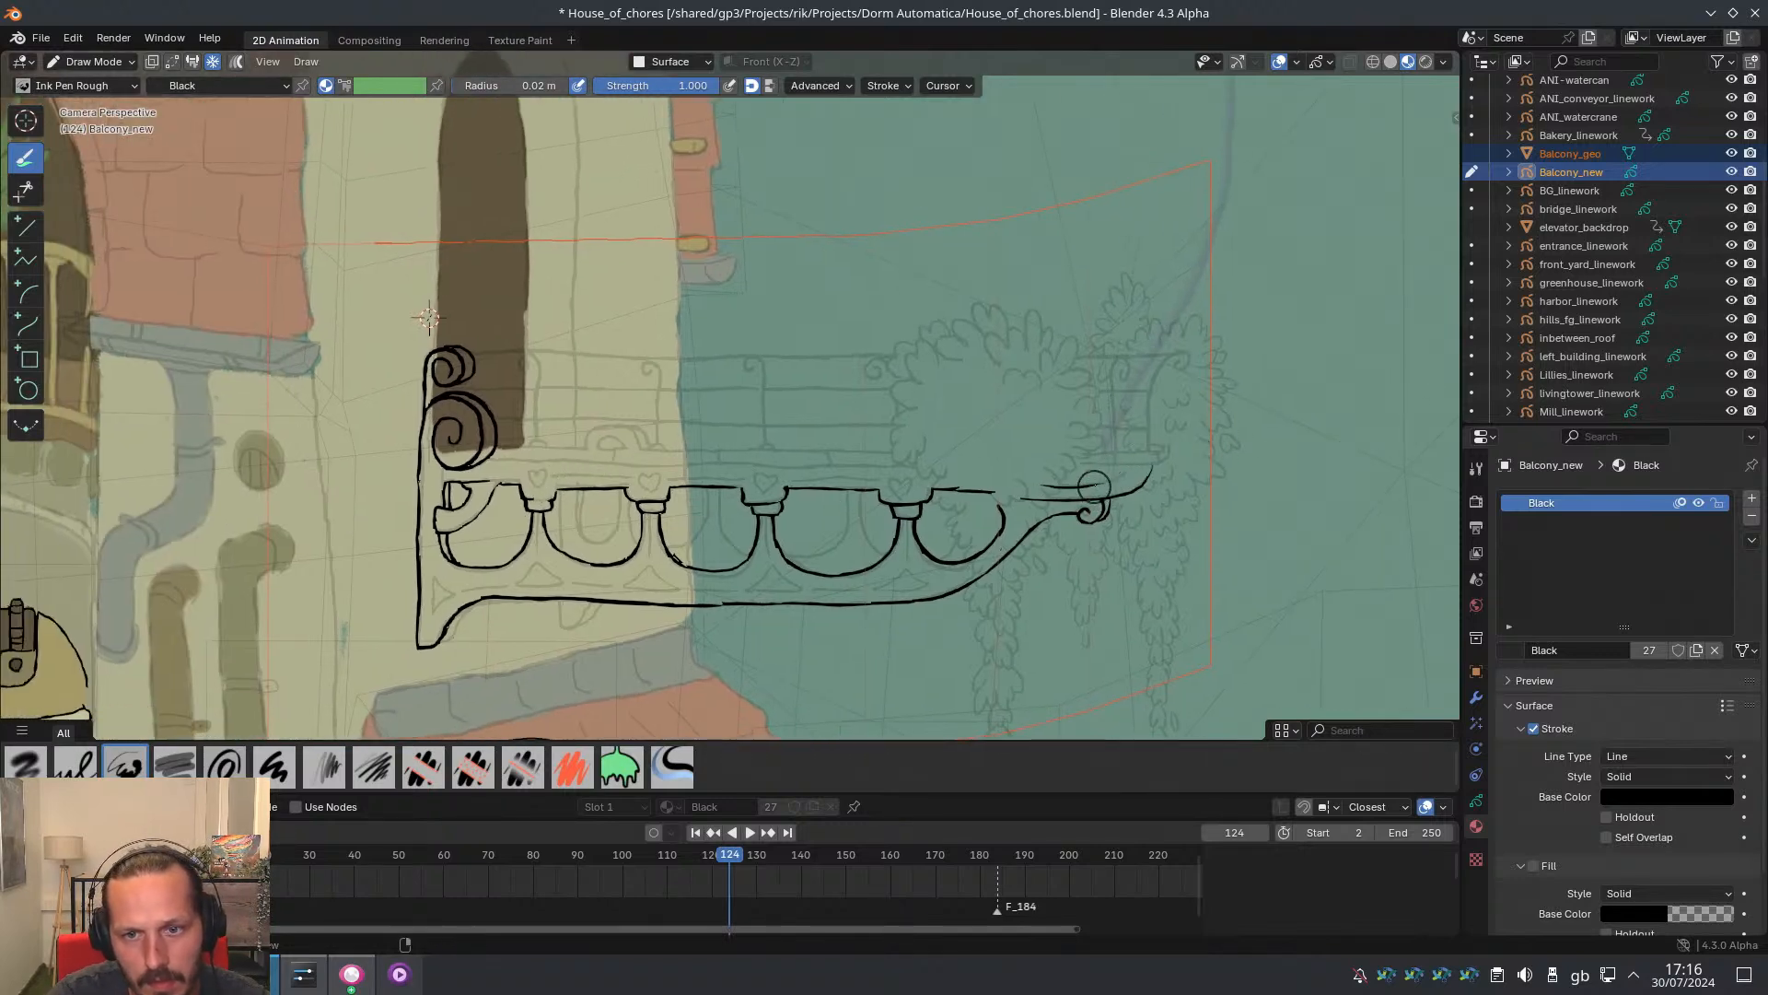
# Maximize the viewport, hide the overlays and examine the inked balcony within the full camera view of the scene
pyautogui.scroll(-10, 1163, 383)
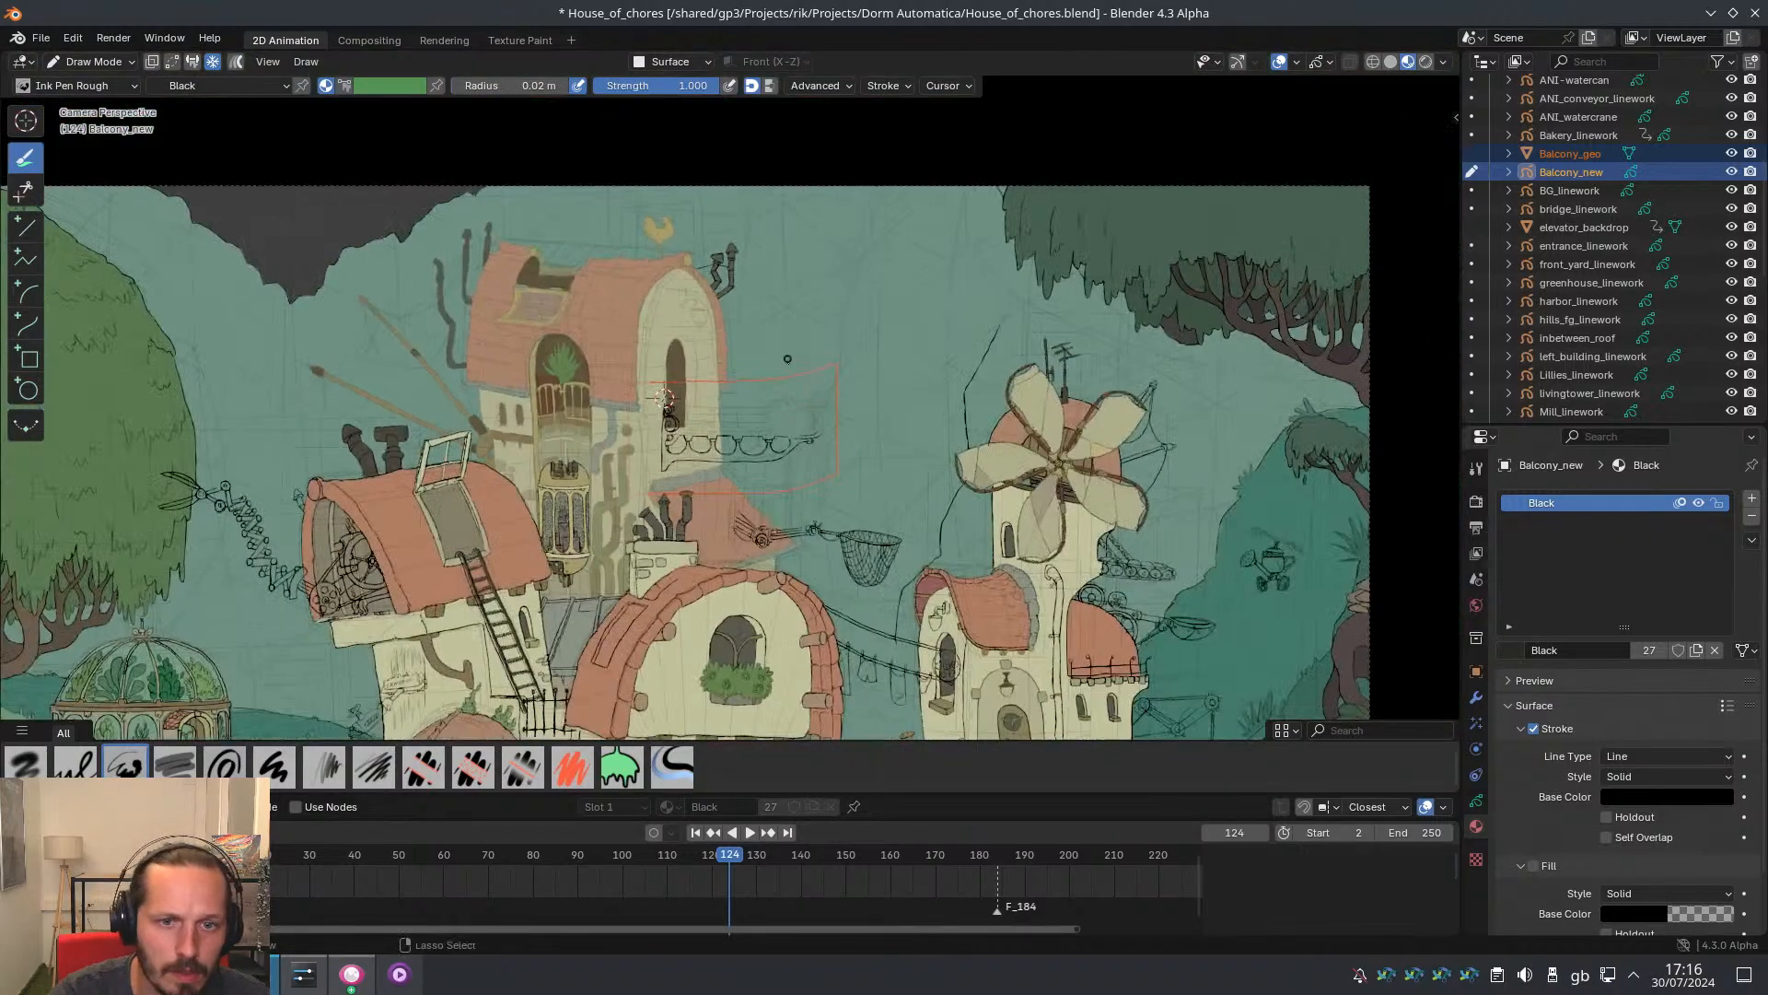
pyautogui.hotkey('ctrl', 'space')
pyautogui.scroll(-7, 804, 461)
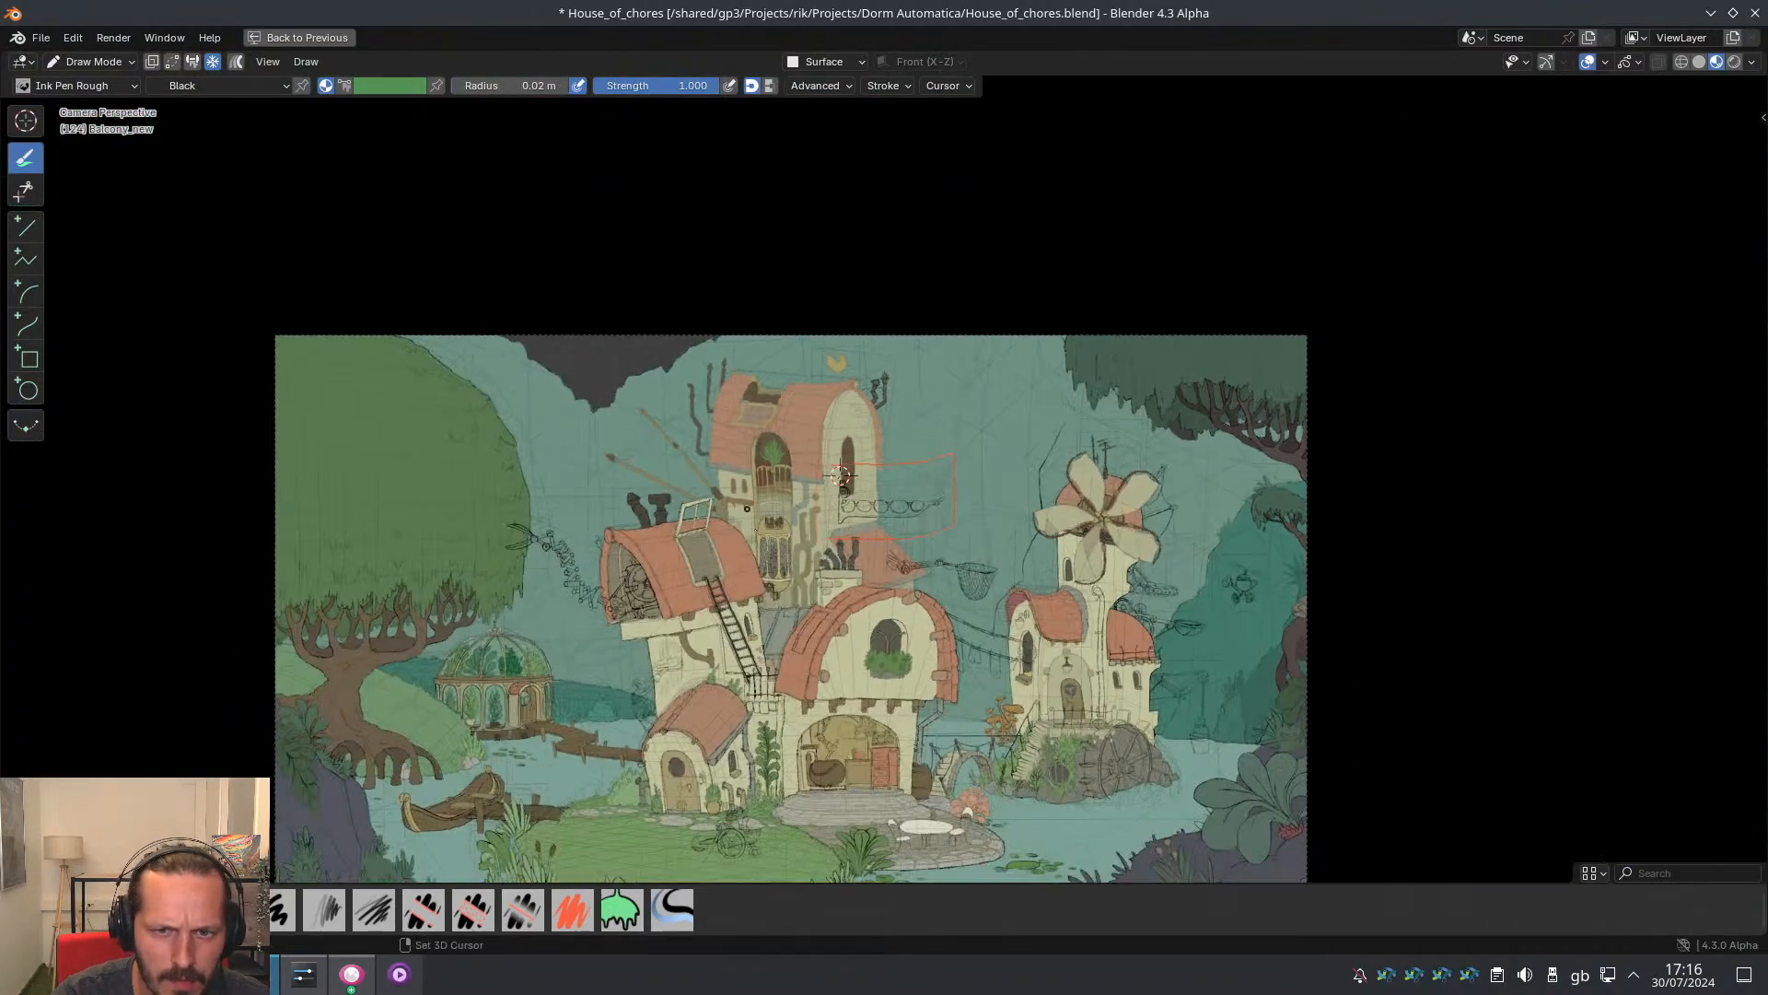
pyautogui.scroll(7, 769, 419)
pyautogui.scroll(-2, 768, 419)
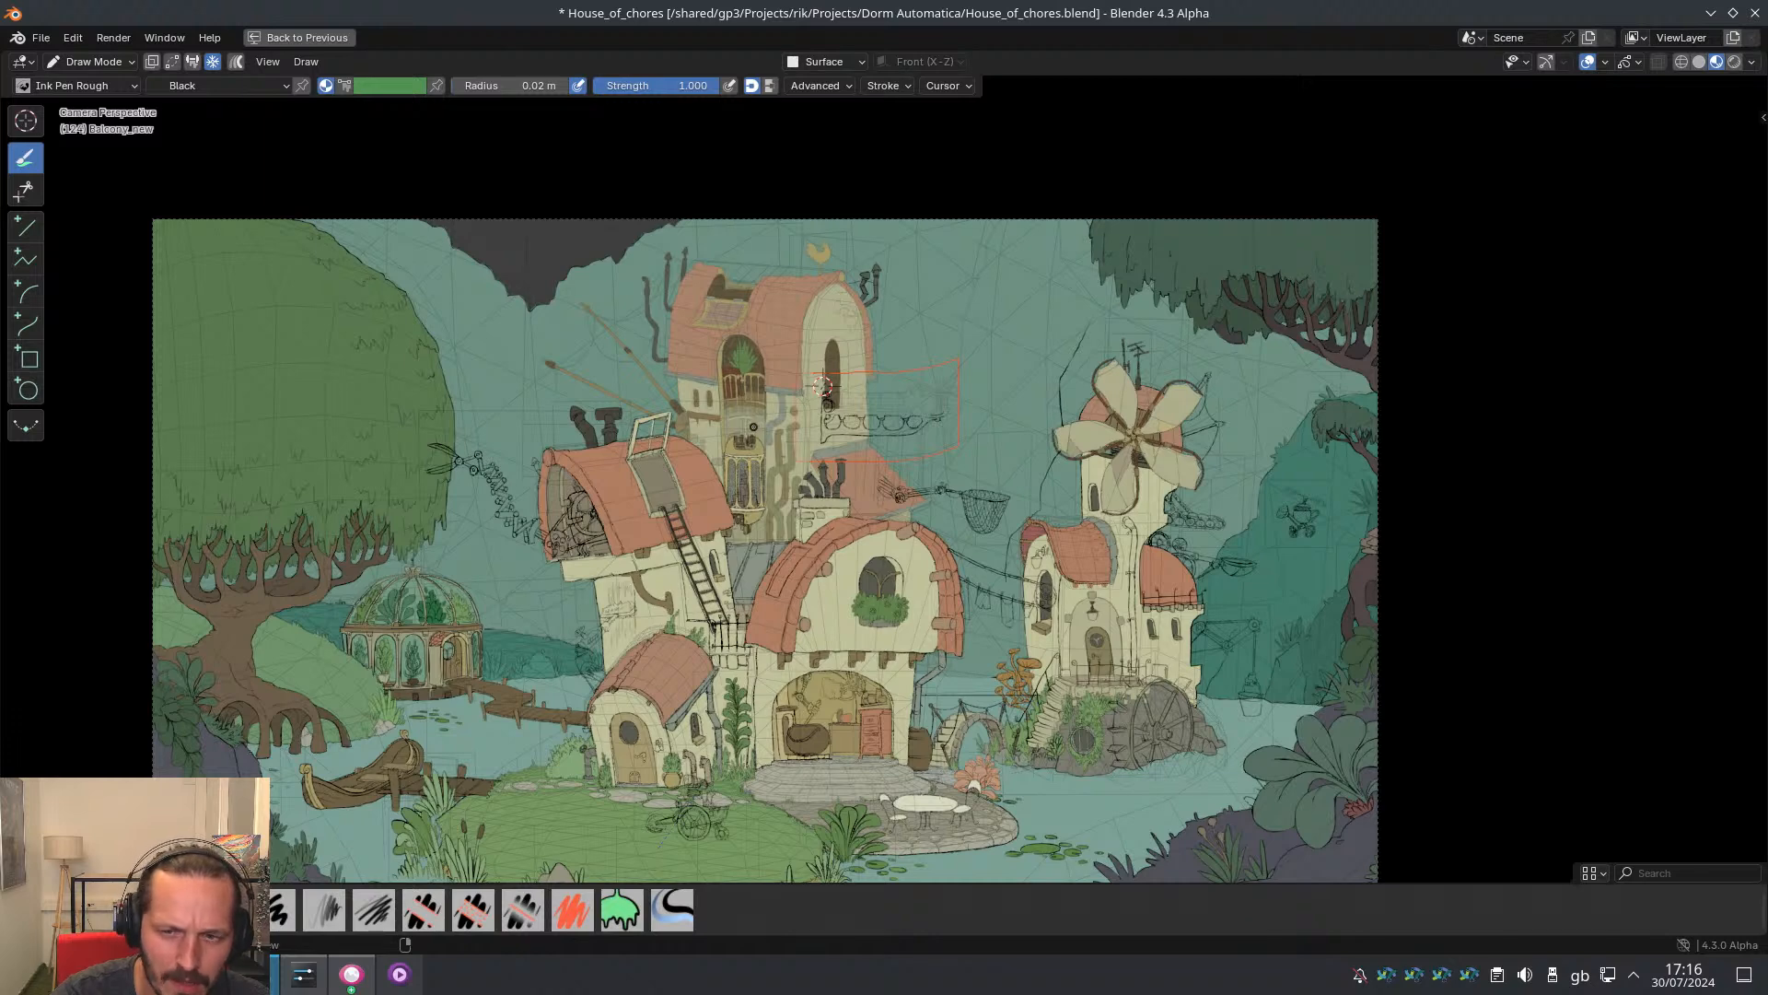
pyautogui.scroll(2, 823, 386)
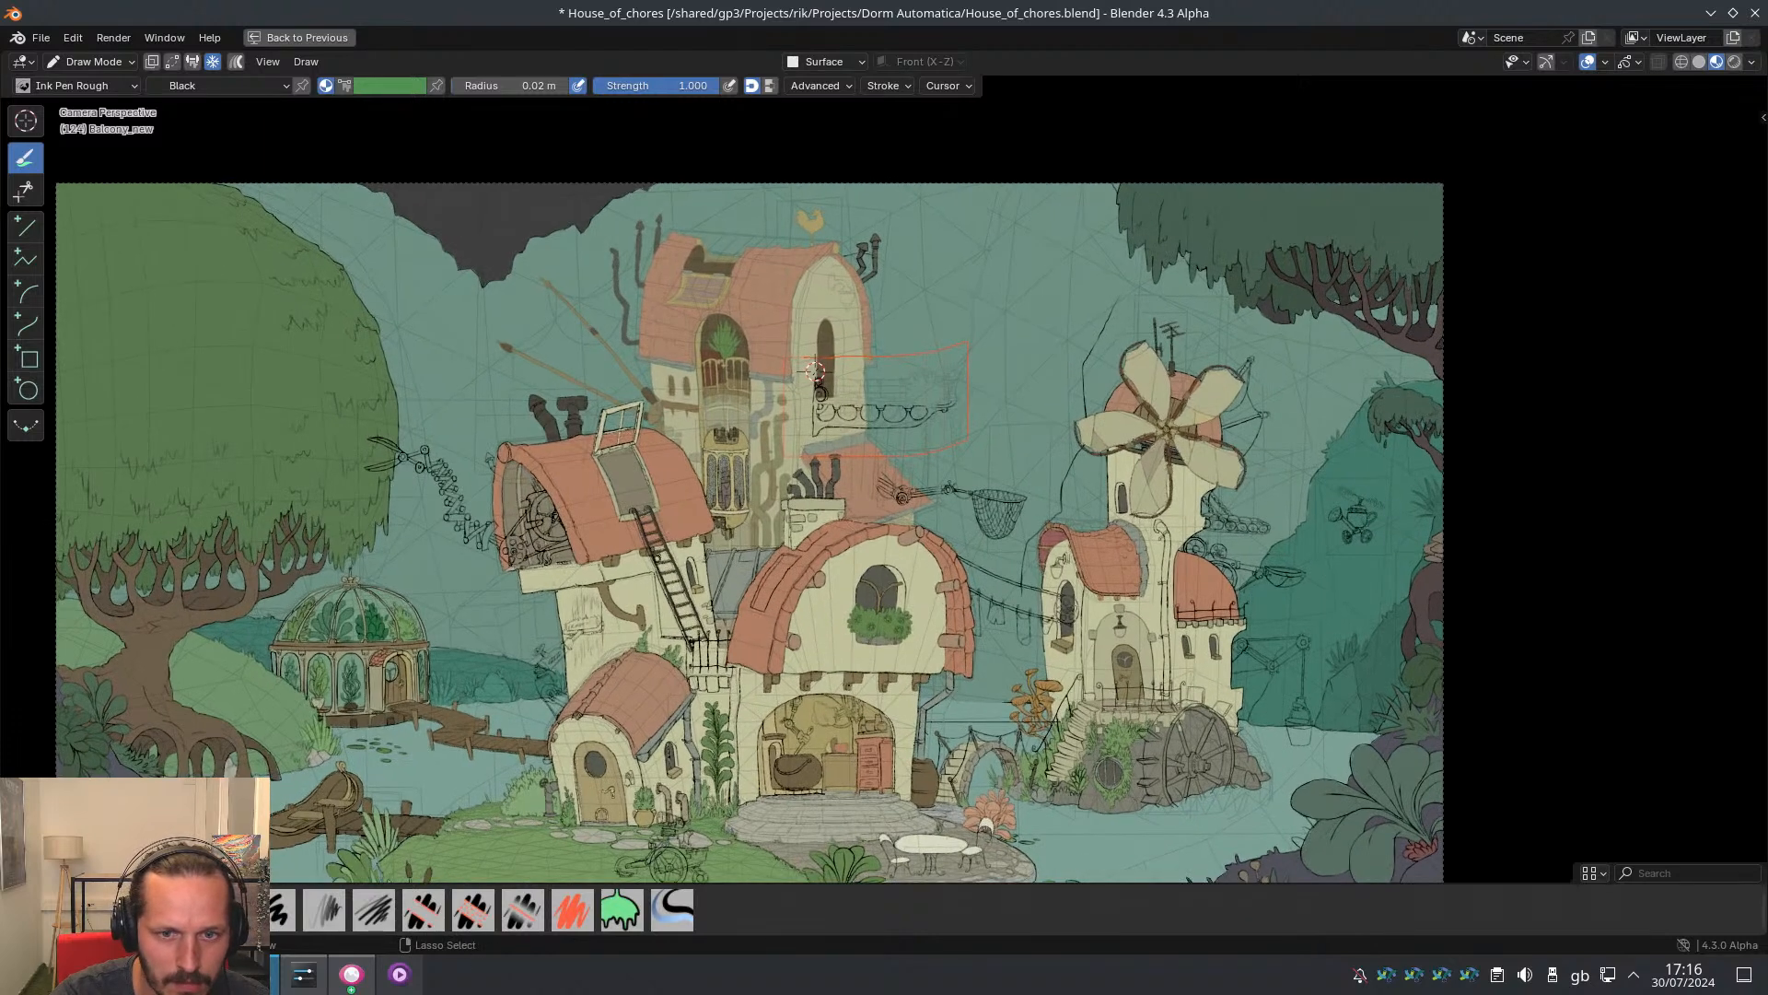
pyautogui.hotkey('shift', 'alt', 'z')
pyautogui.keyDown('shift'); pyautogui.moveTo(603, 575); pyautogui.dragTo(659, 447, button='middle'); pyautogui.keyUp('shift')
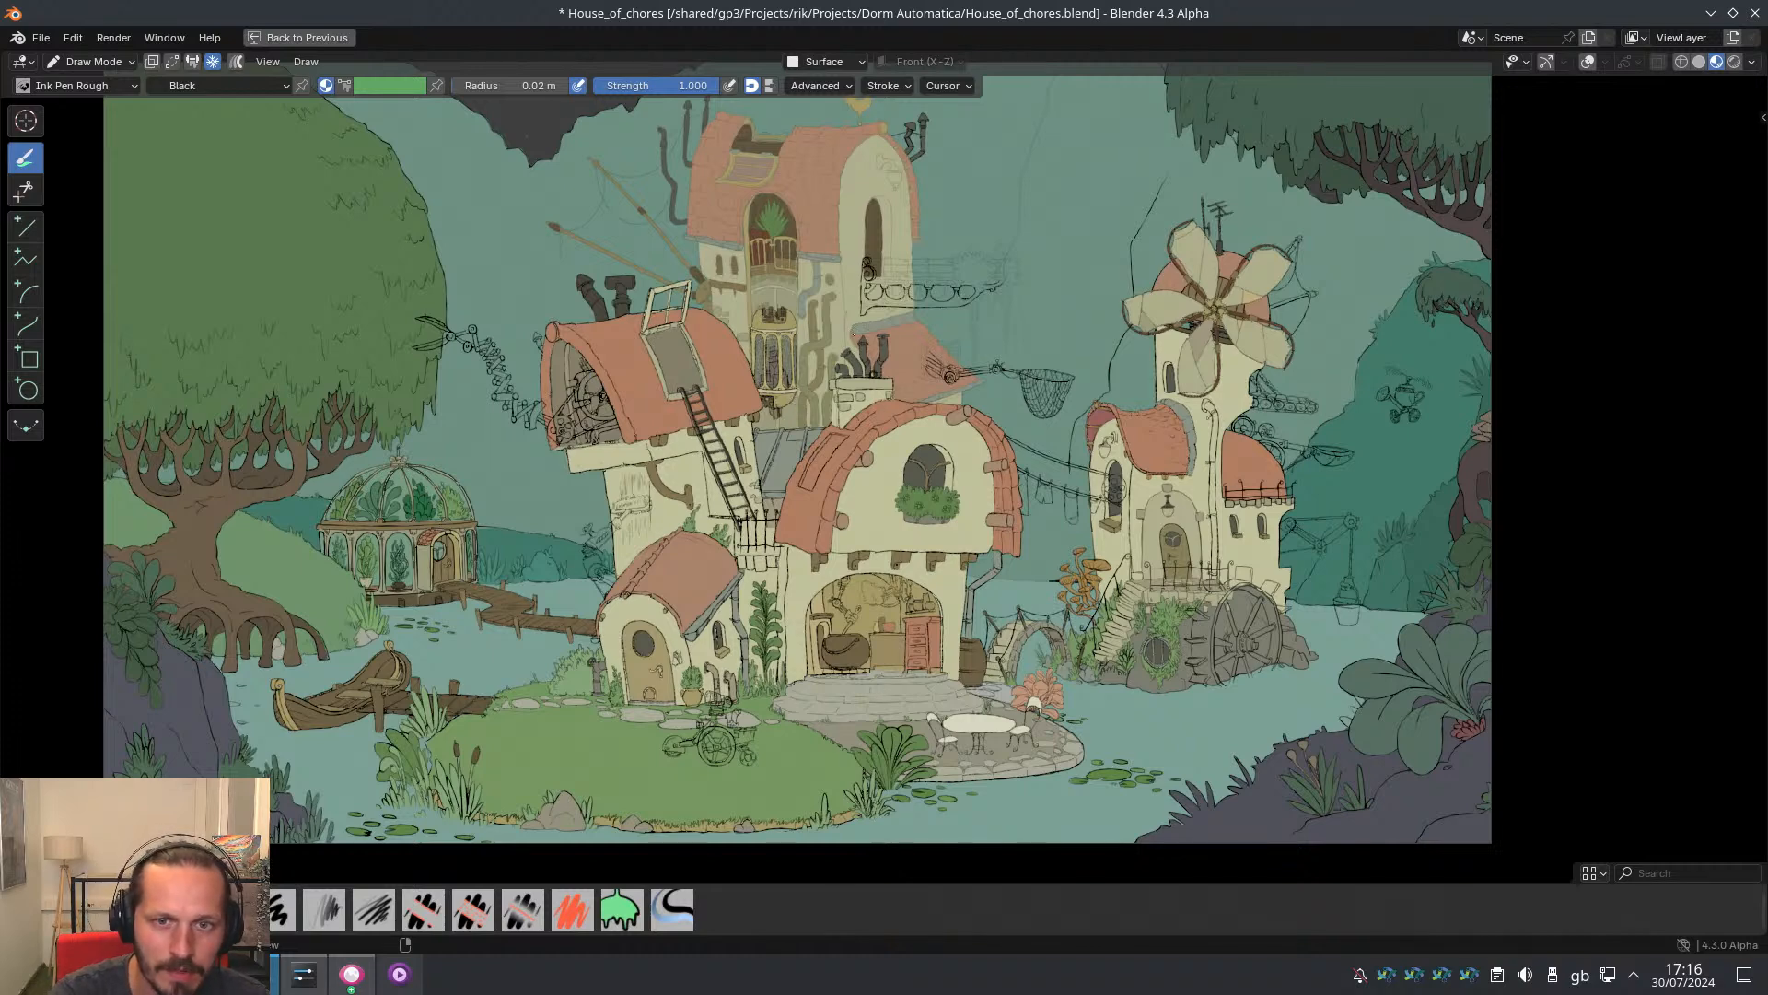
pyautogui.keyDown('shift'); pyautogui.moveTo(841, 247); pyautogui.dragTo(835, 309, button='middle'); pyautogui.keyUp('shift')
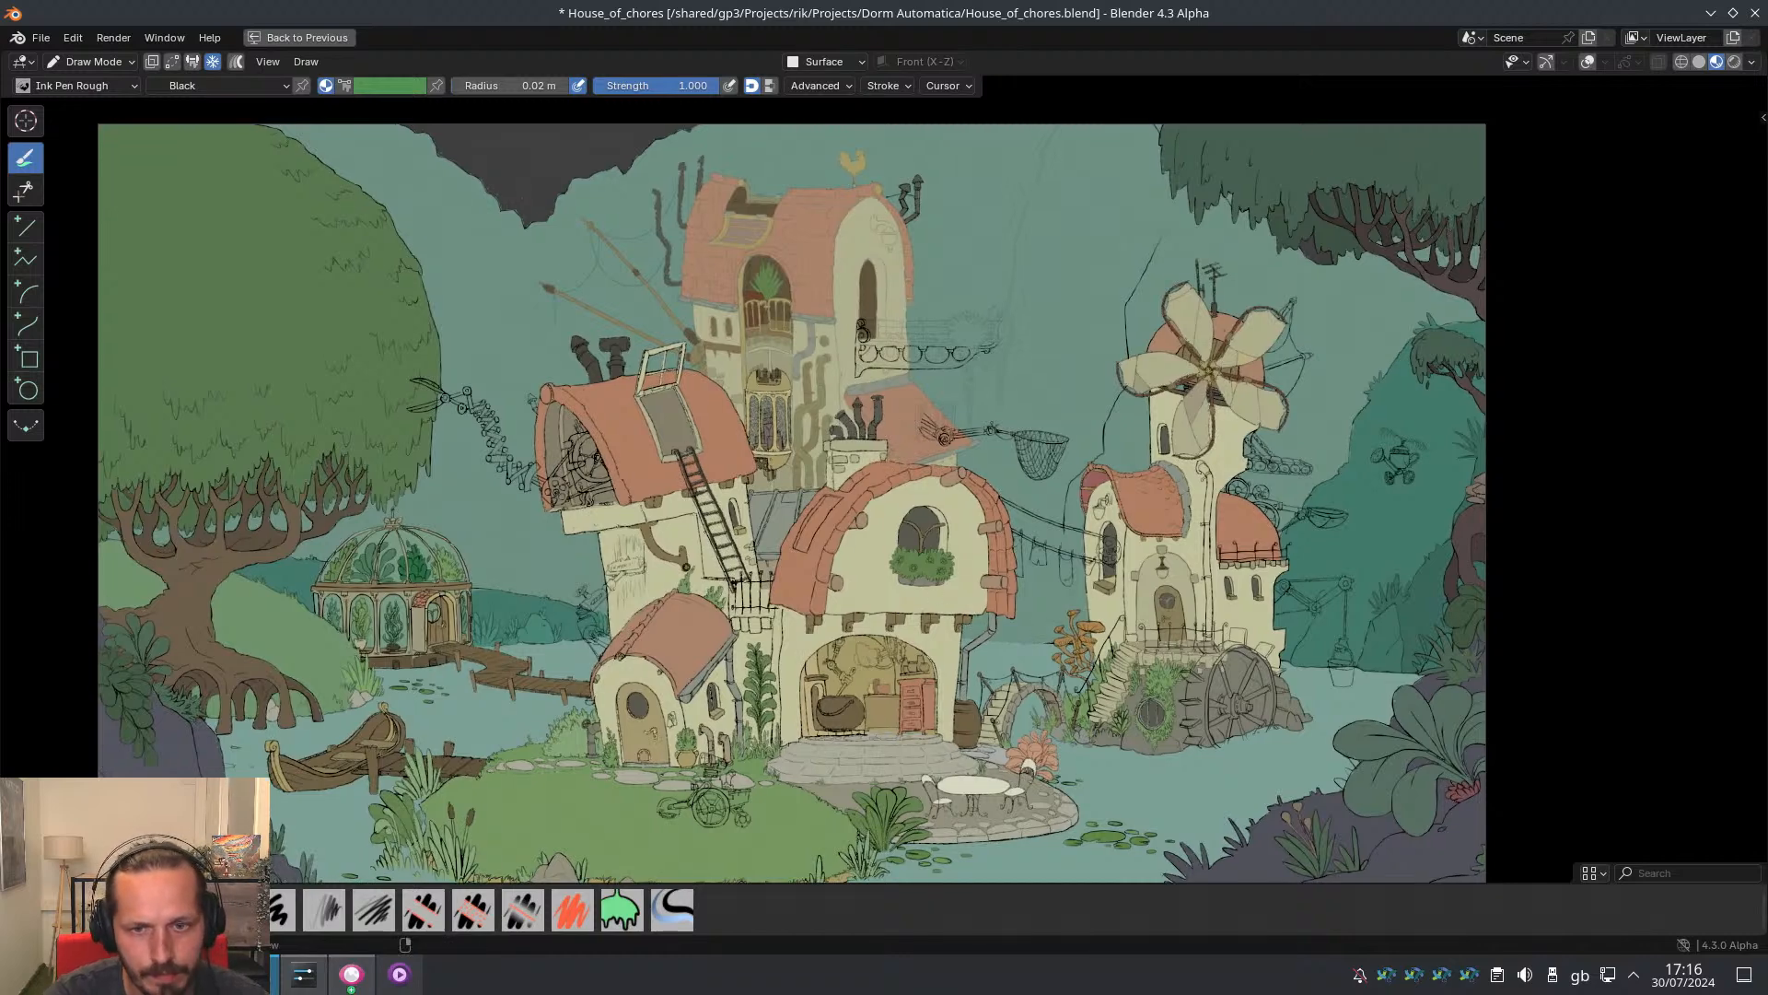
# Open the windmill_sloppy_paint_slap_pass_2nd-screen.png reference painting in Gwenview and examine its balcony and tower details, then minimize it
pyautogui.keyDown('shift'); pyautogui.moveTo(786, 478); pyautogui.dragTo(650, 679, button='middle'); pyautogui.keyUp('shift')
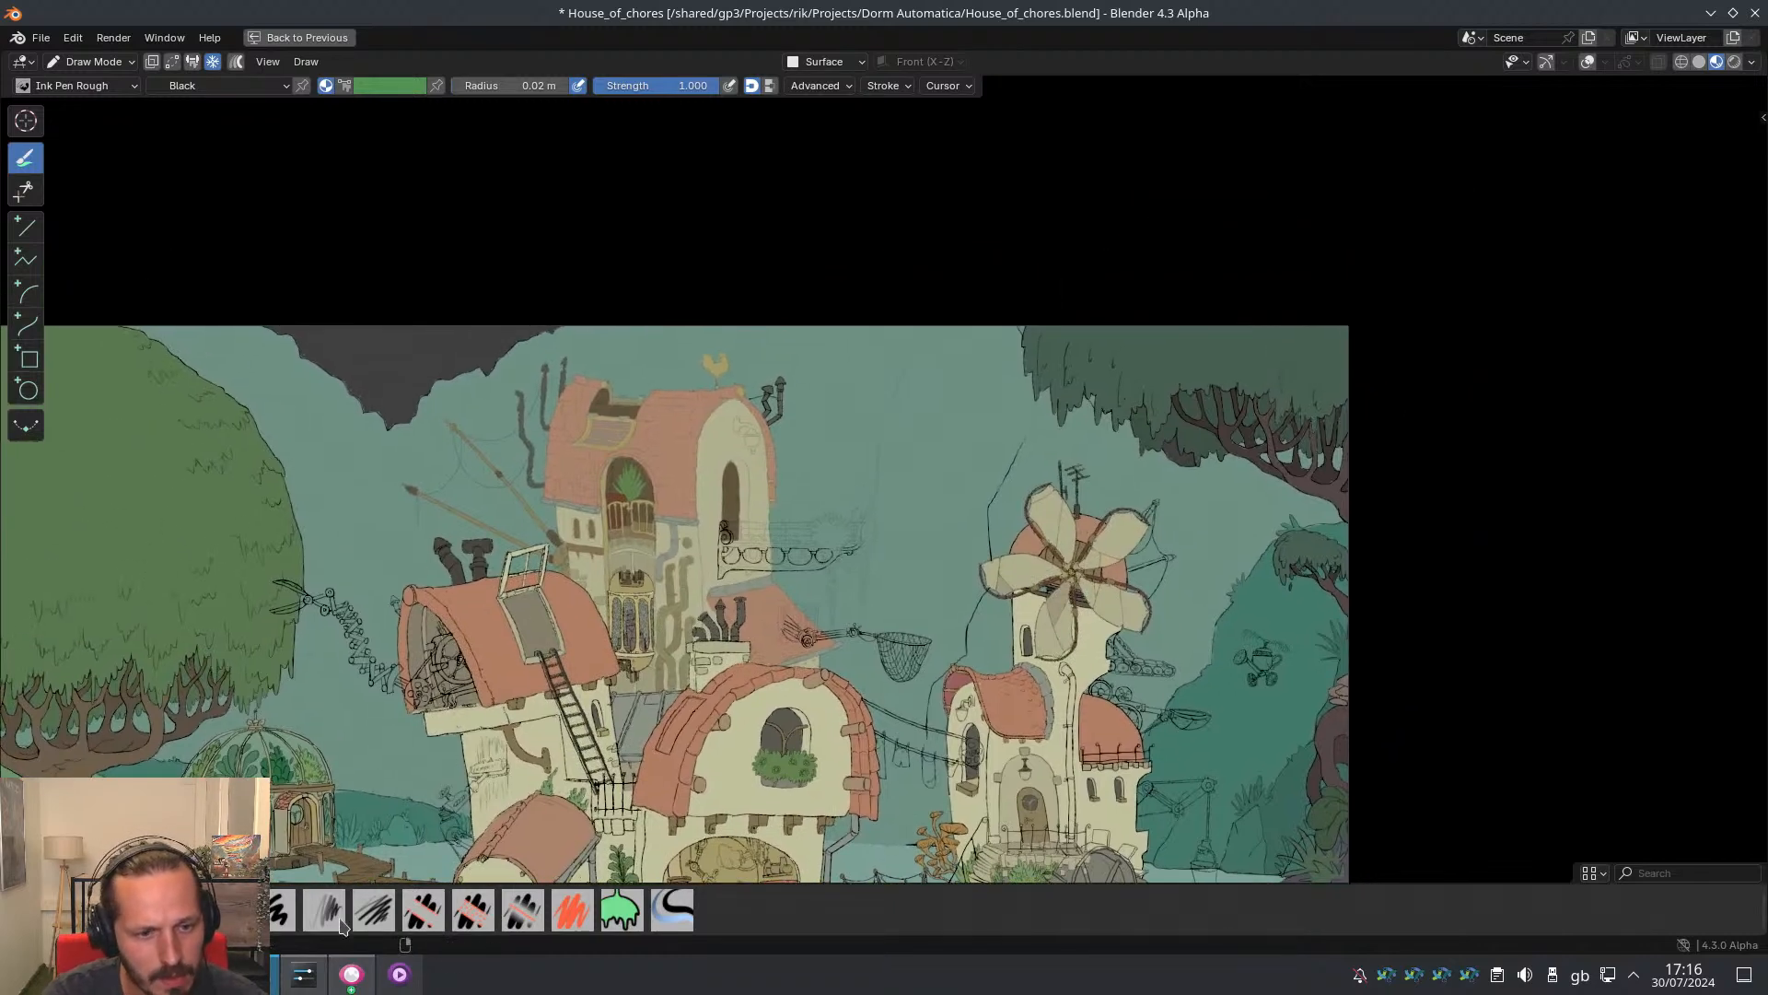
pyautogui.click(351, 973)
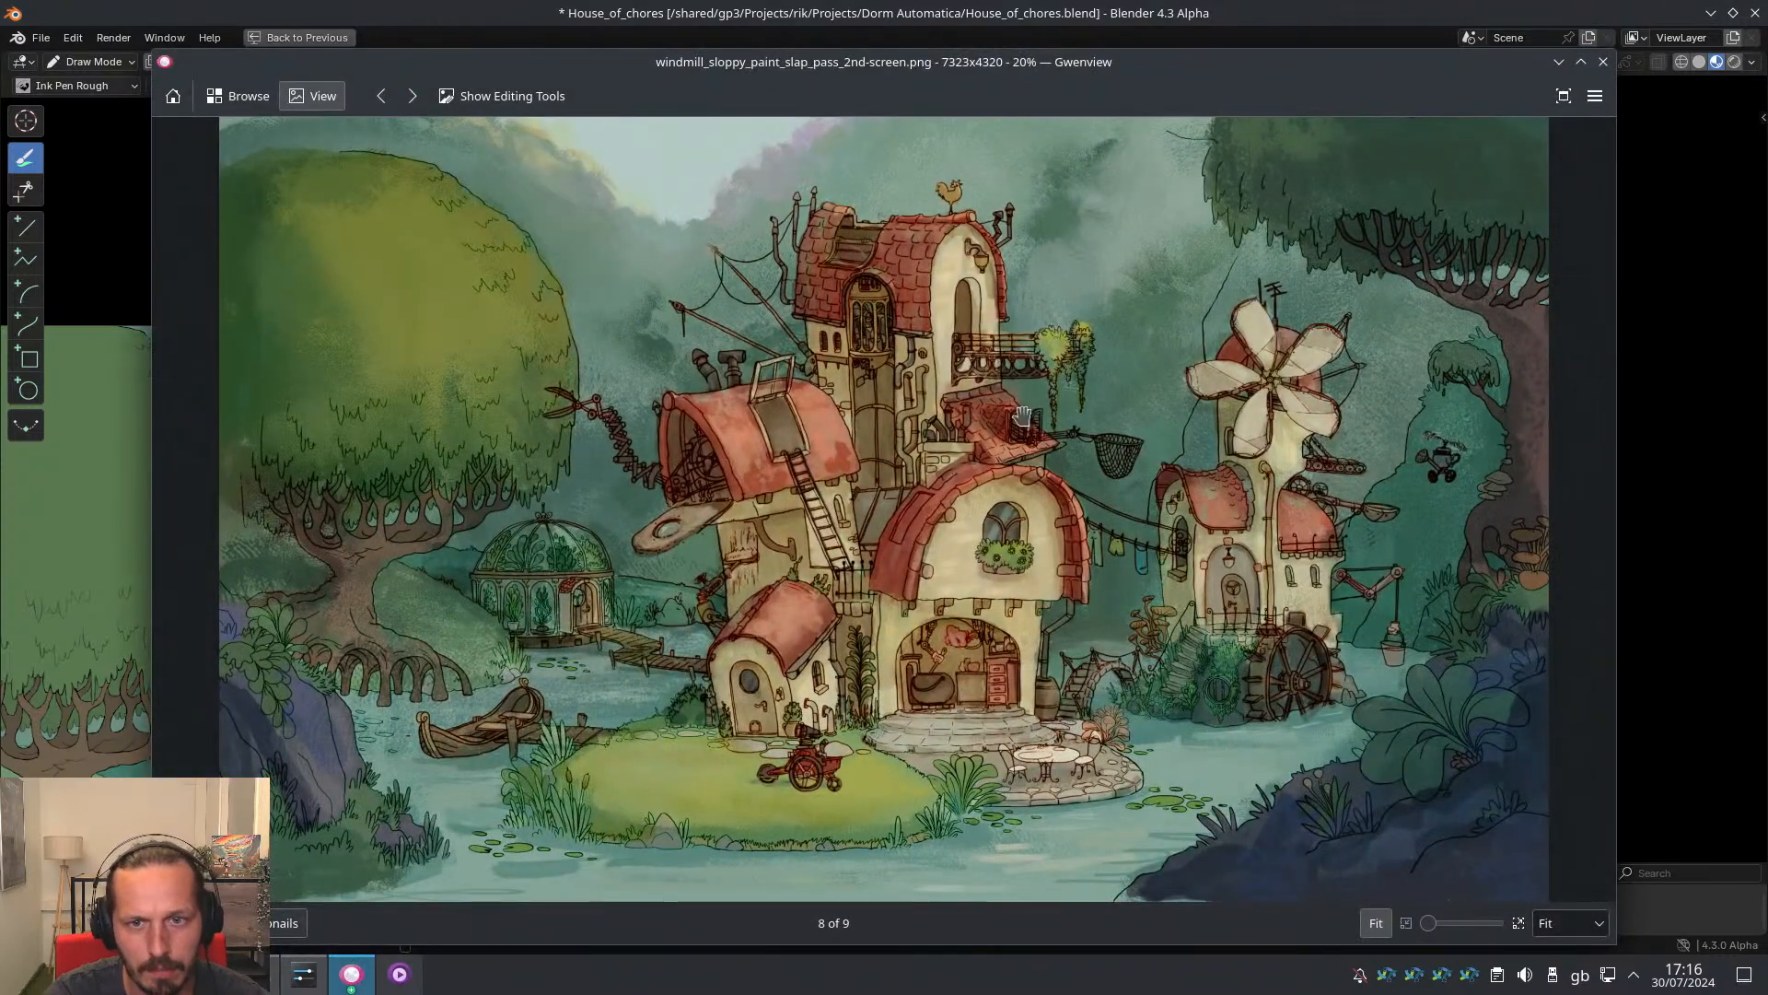
pyautogui.click(1581, 62)
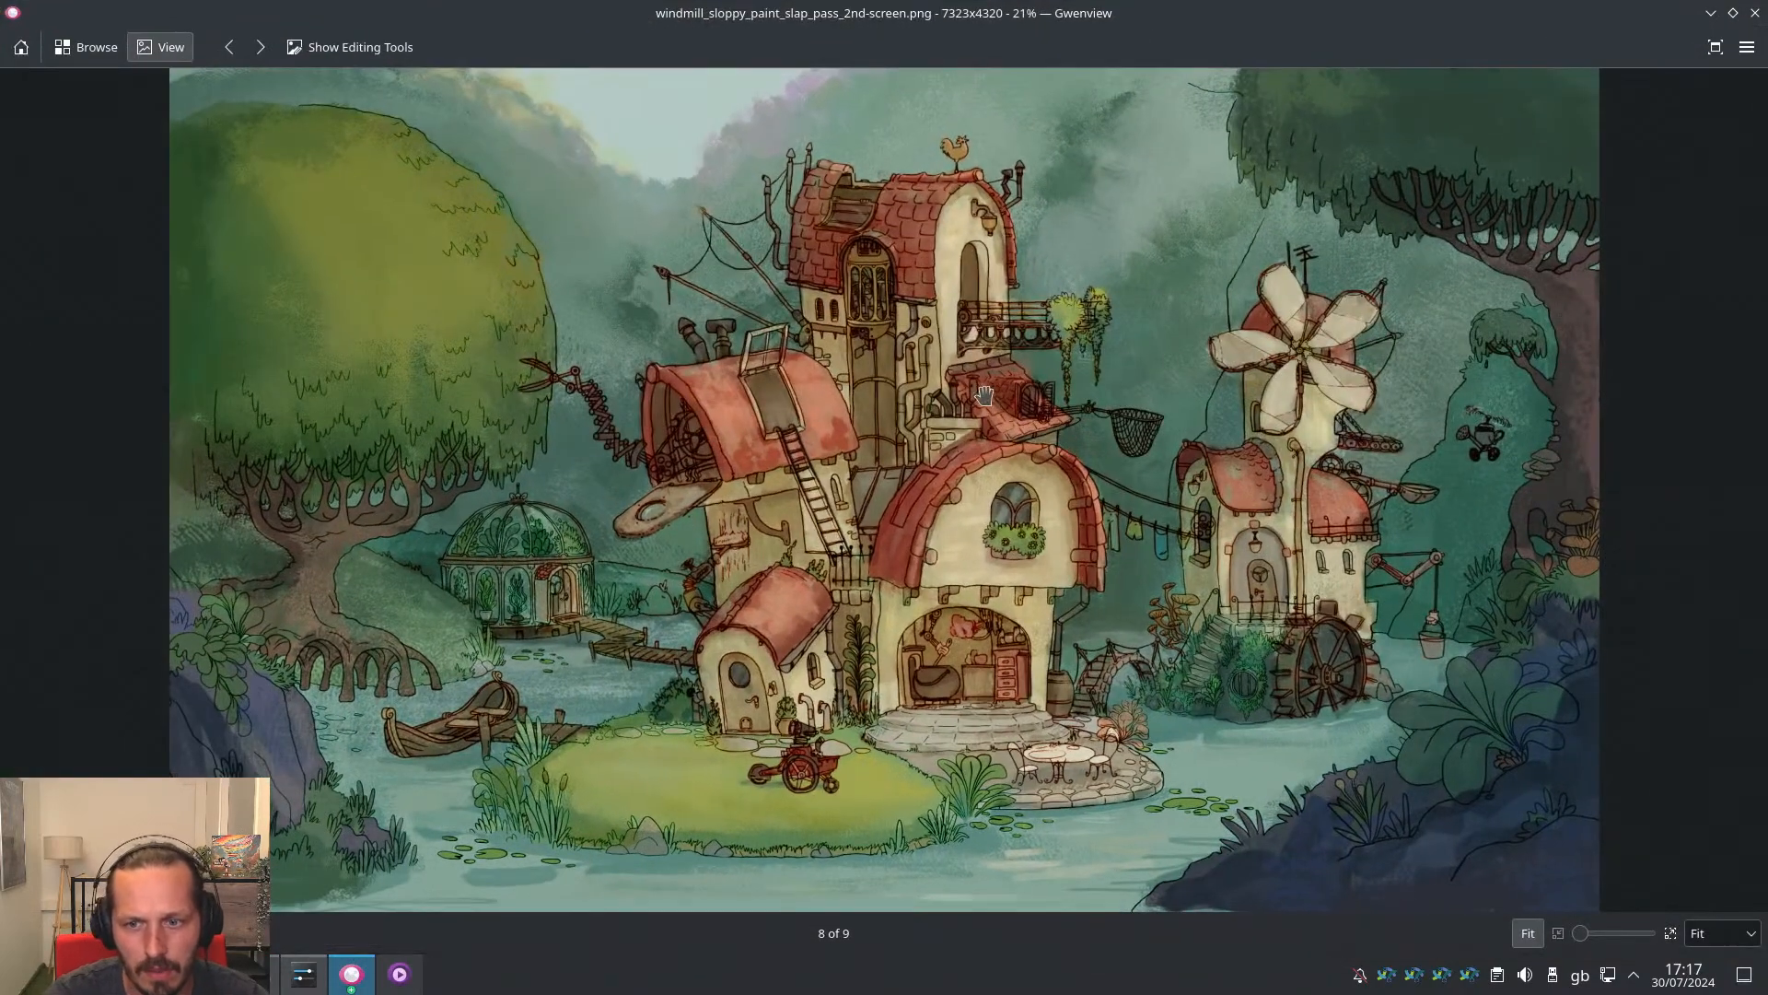
pyautogui.keyDown('ctrl'); pyautogui.scroll(3, 1537, 879); pyautogui.keyUp('ctrl')
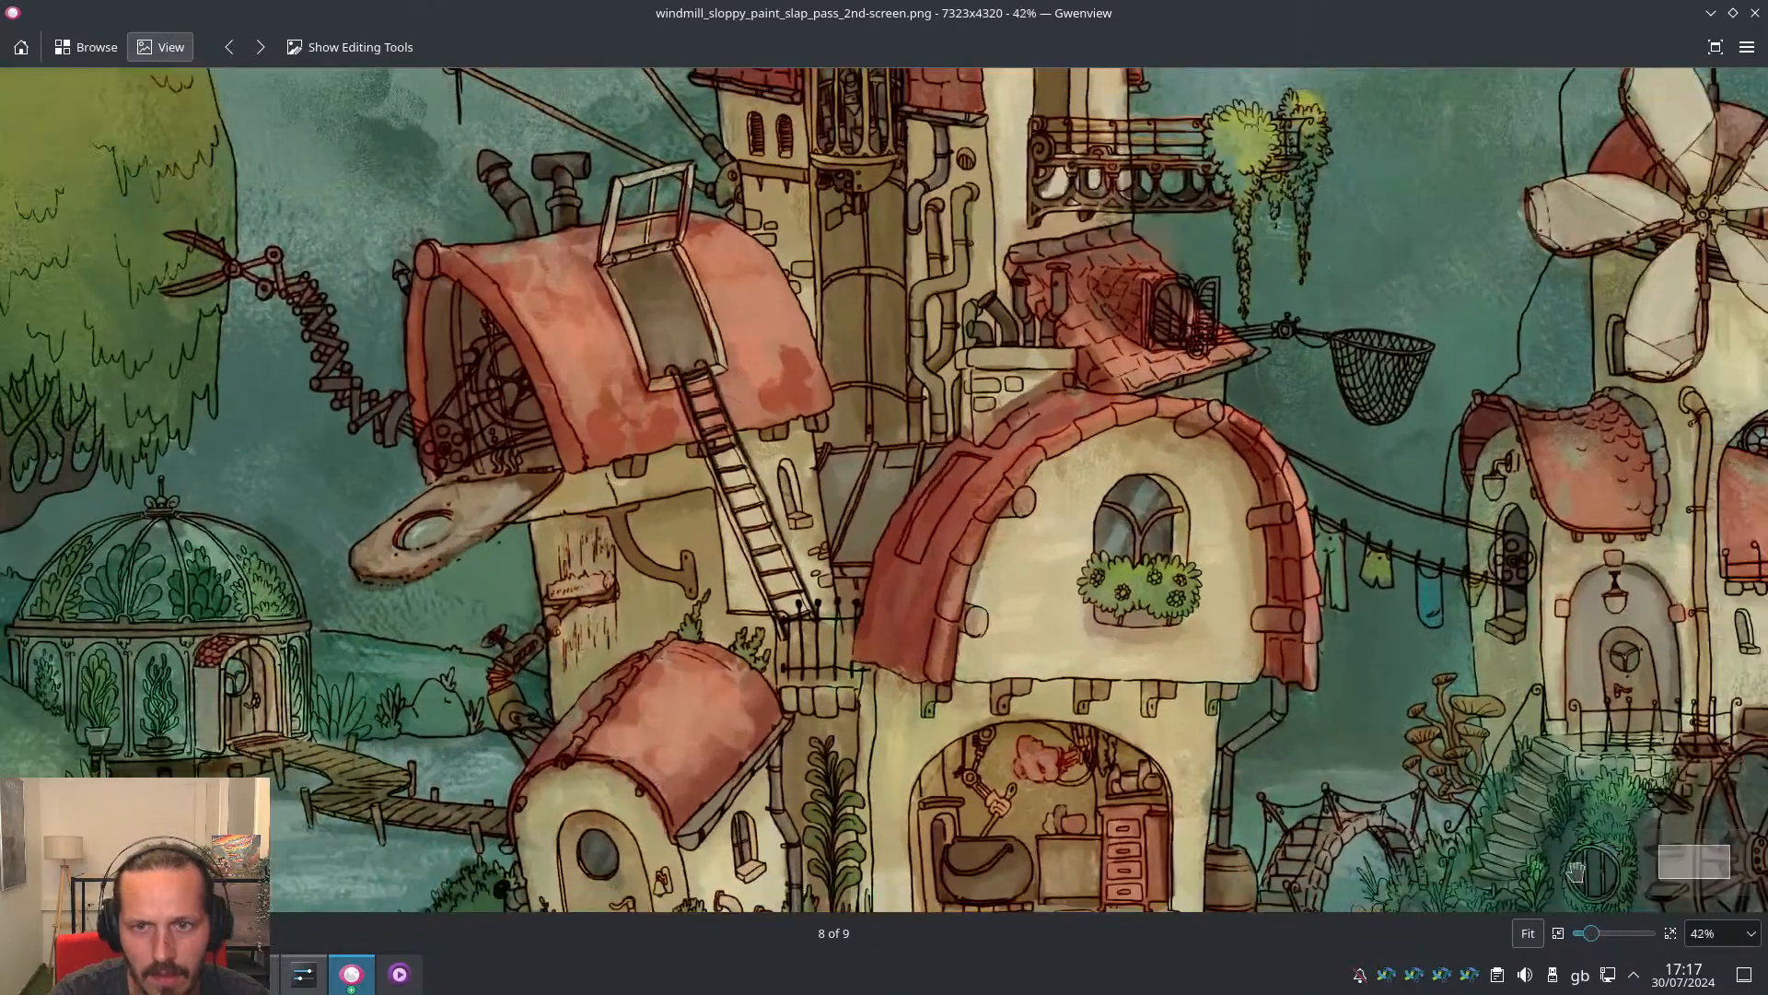
pyautogui.keyDown('ctrl'); pyautogui.scroll(-3, 999, 509); pyautogui.keyUp('ctrl')
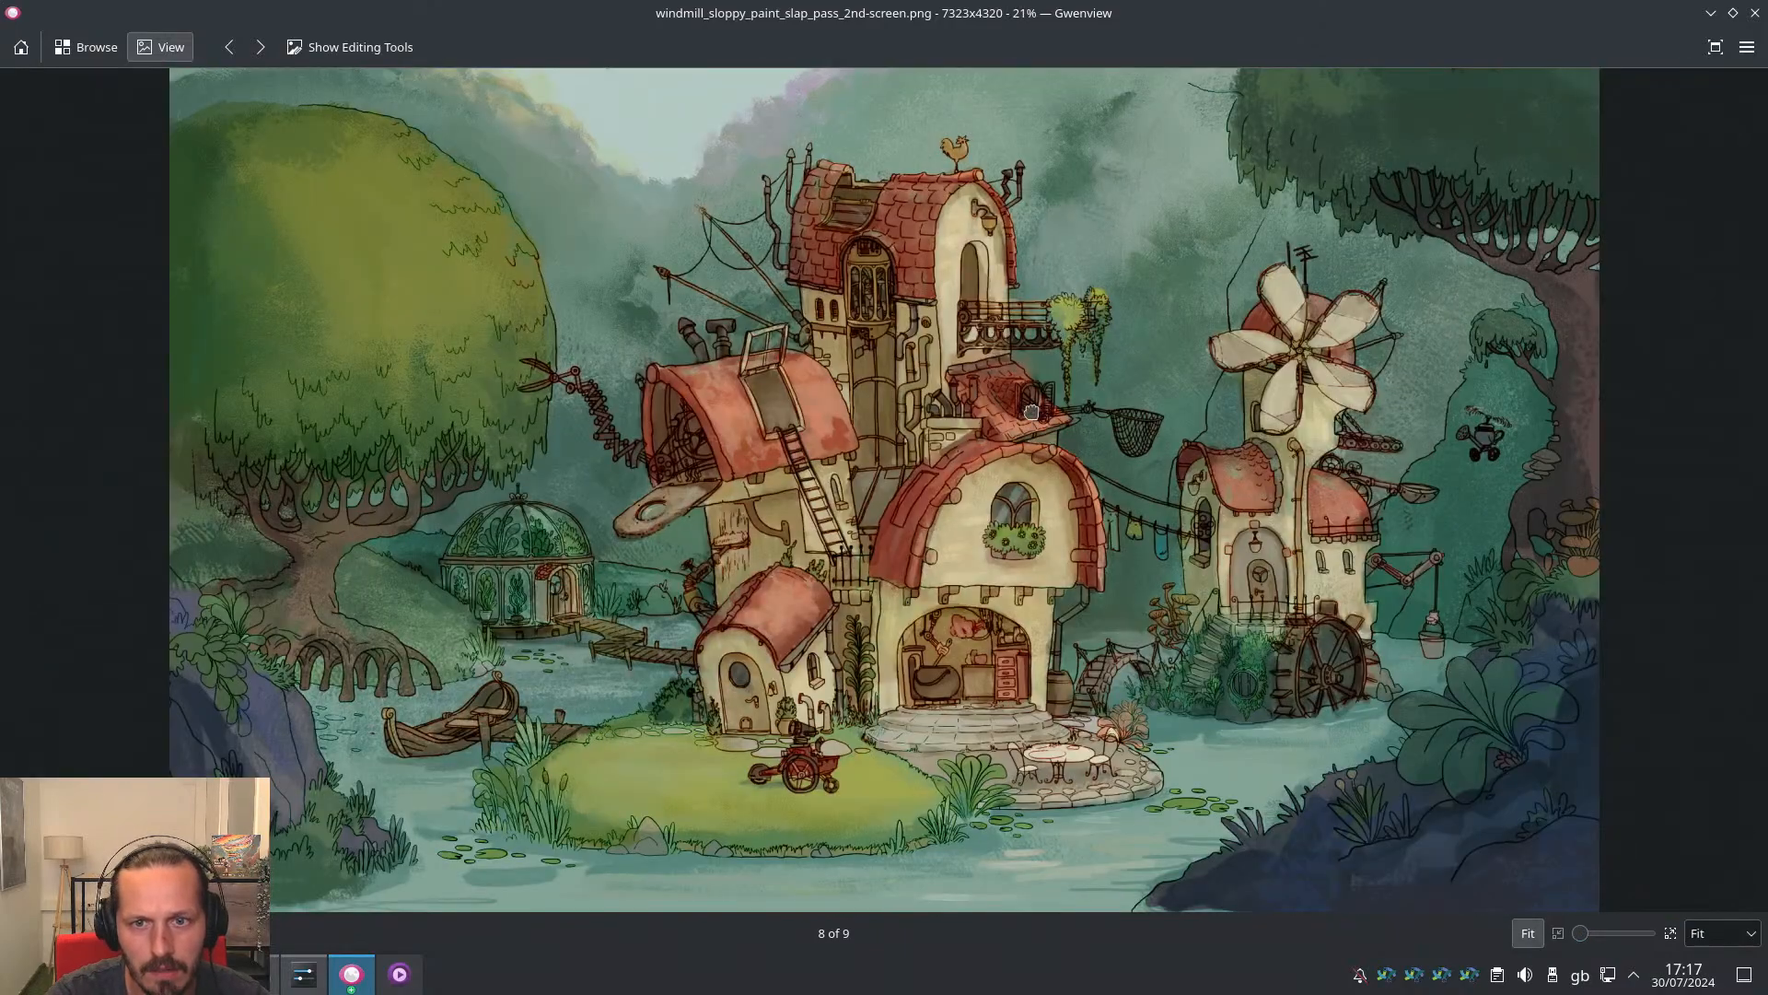
pyautogui.moveTo(1583, 936); pyautogui.dragTo(1596, 936)
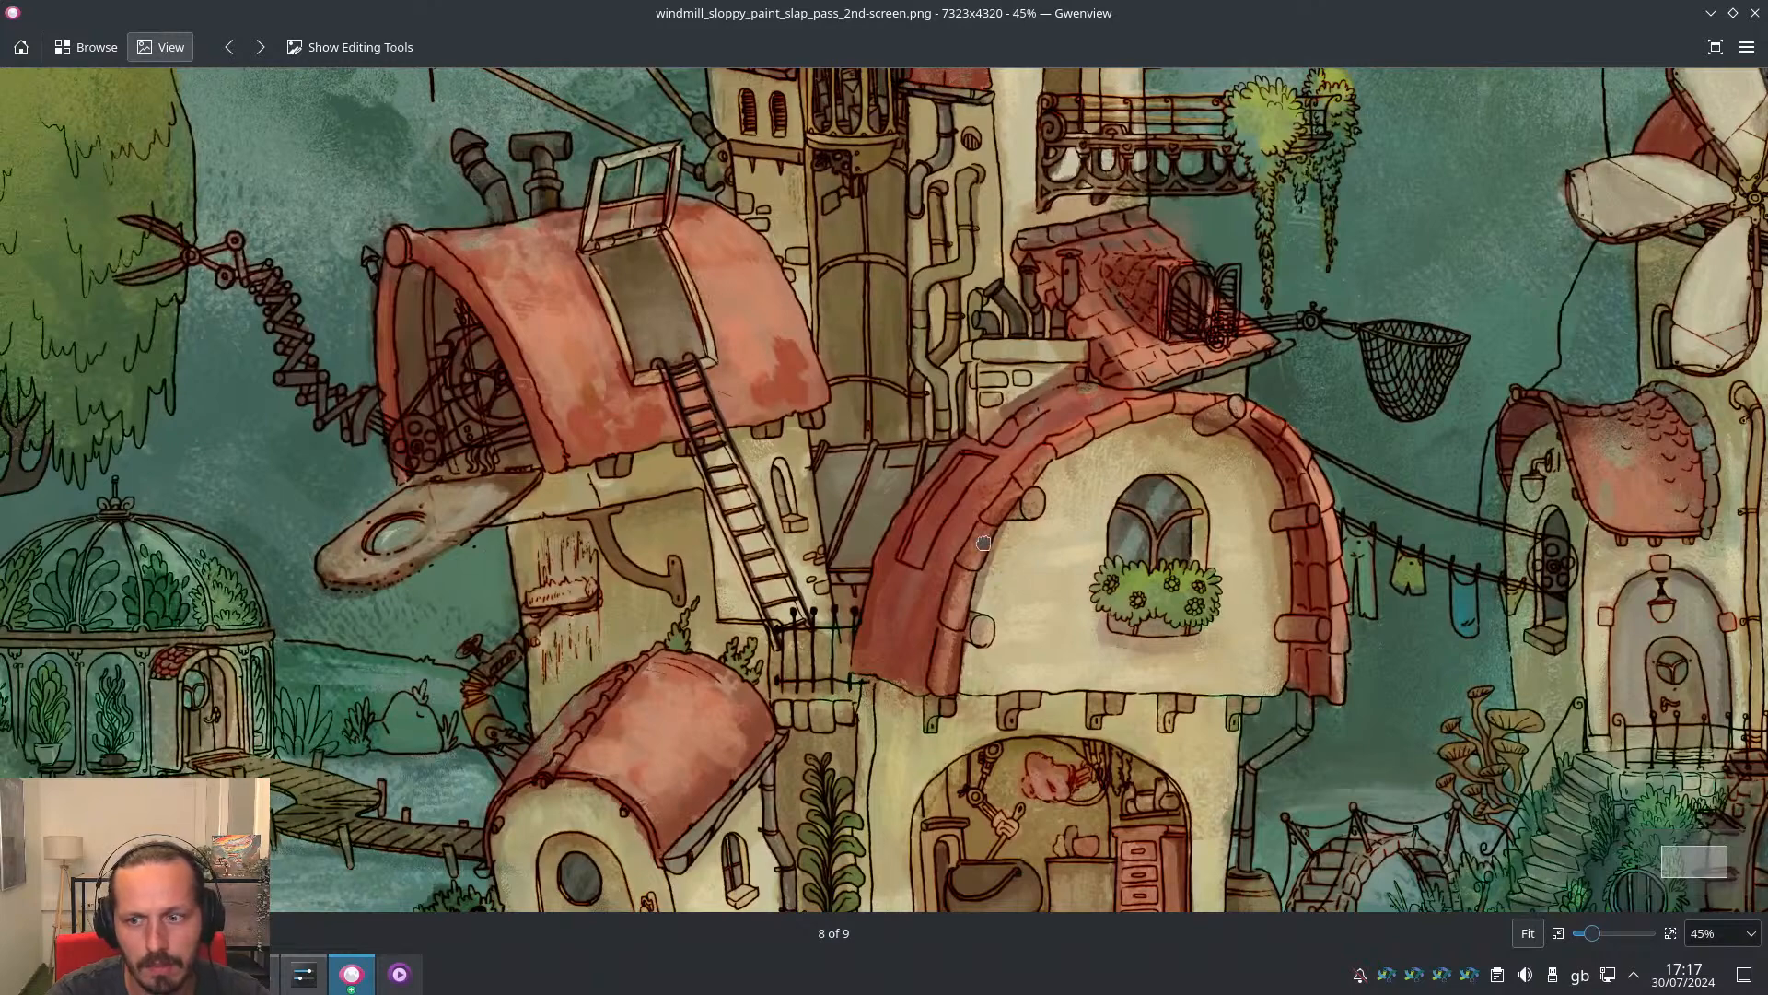
pyautogui.scroll(3, 1050, 493)
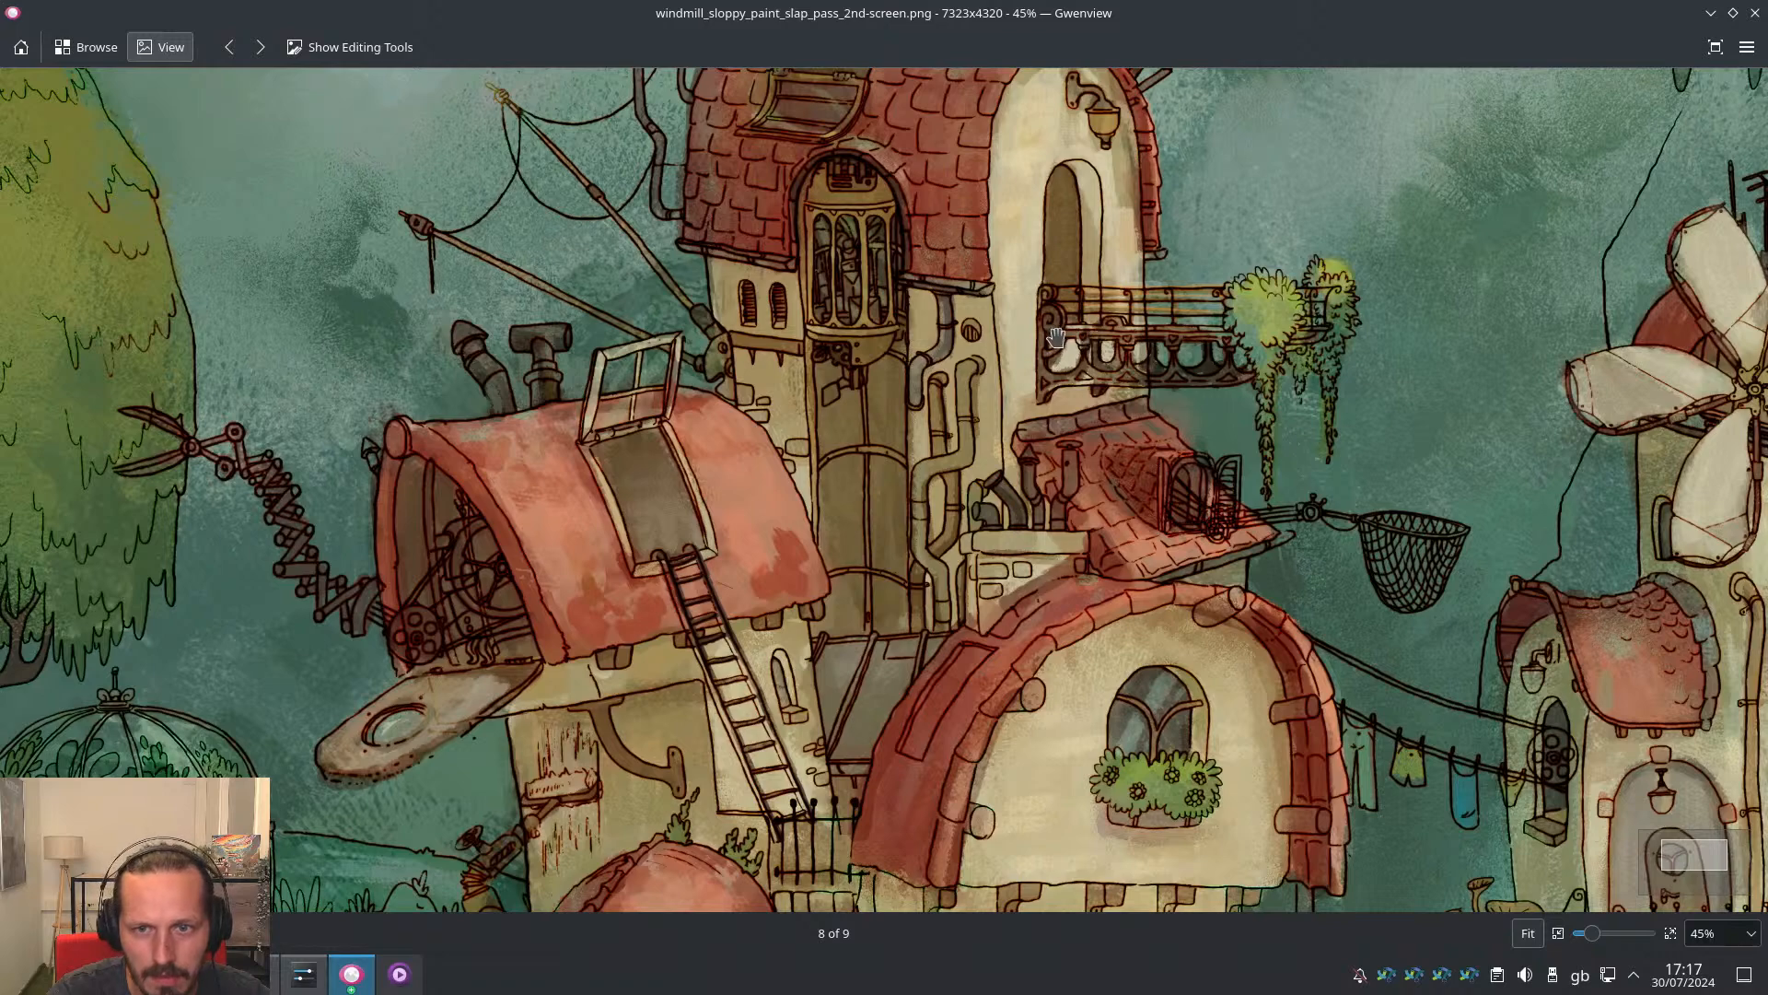
pyautogui.scroll(-2, 1216, 350)
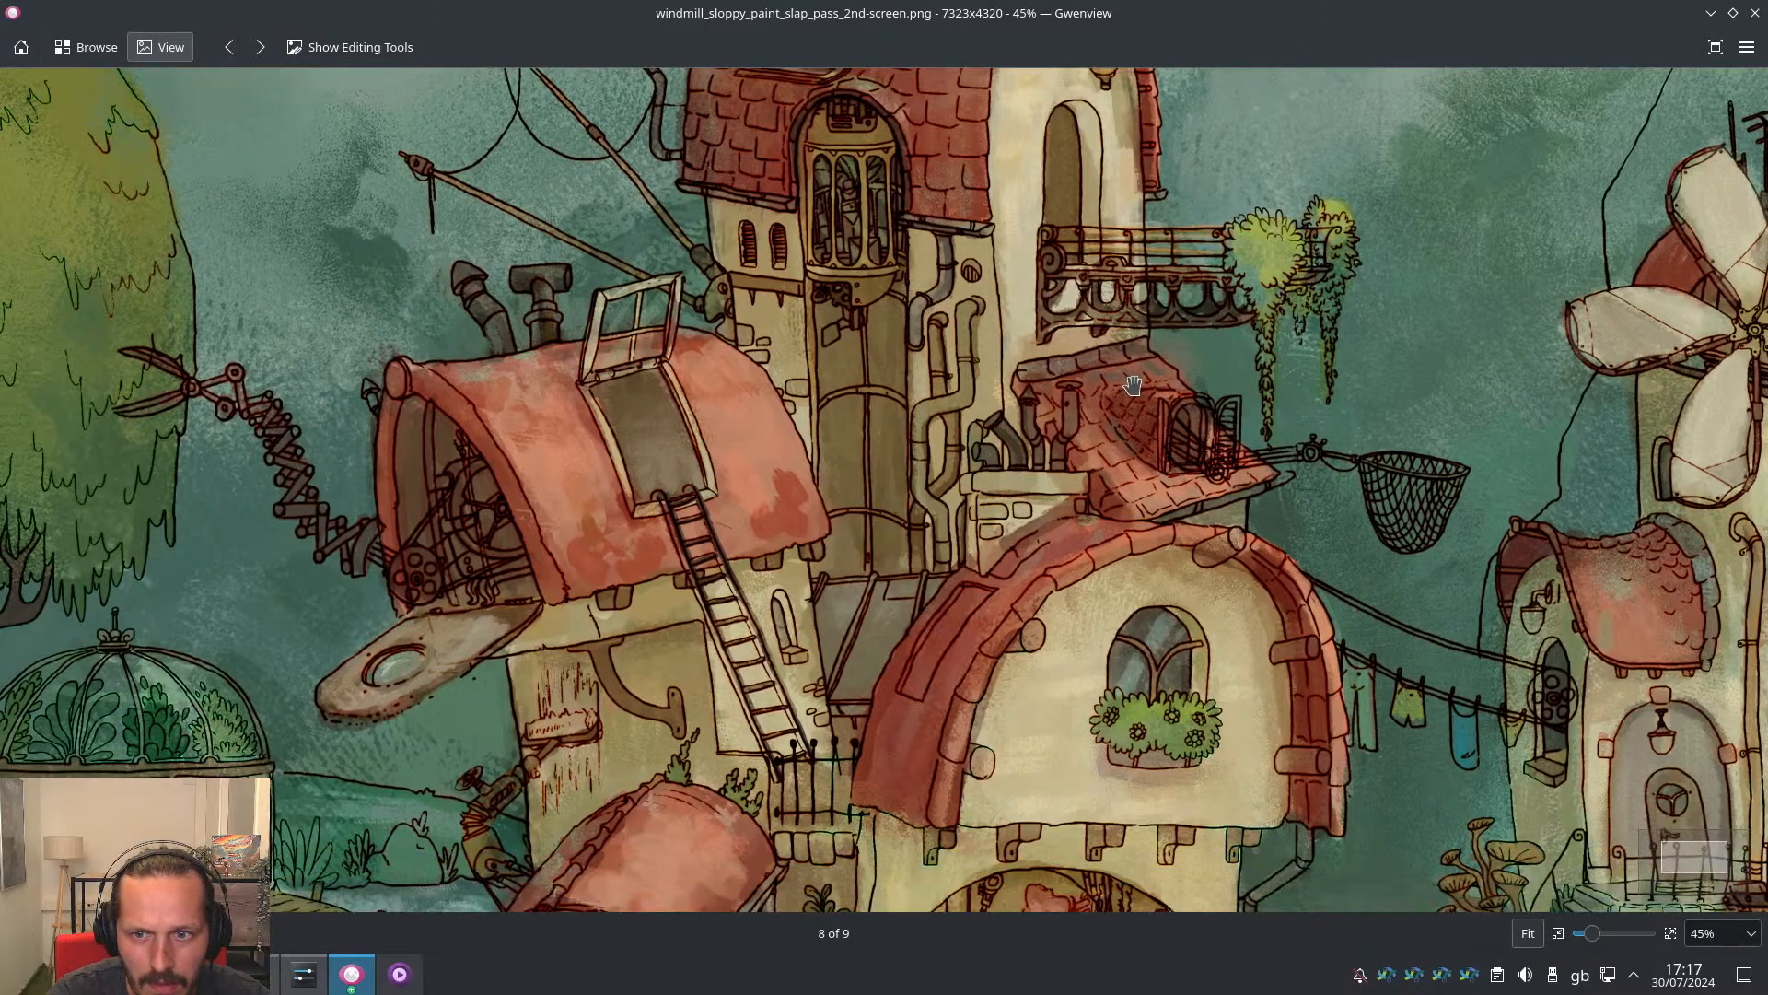
pyautogui.scroll(1, 1134, 393)
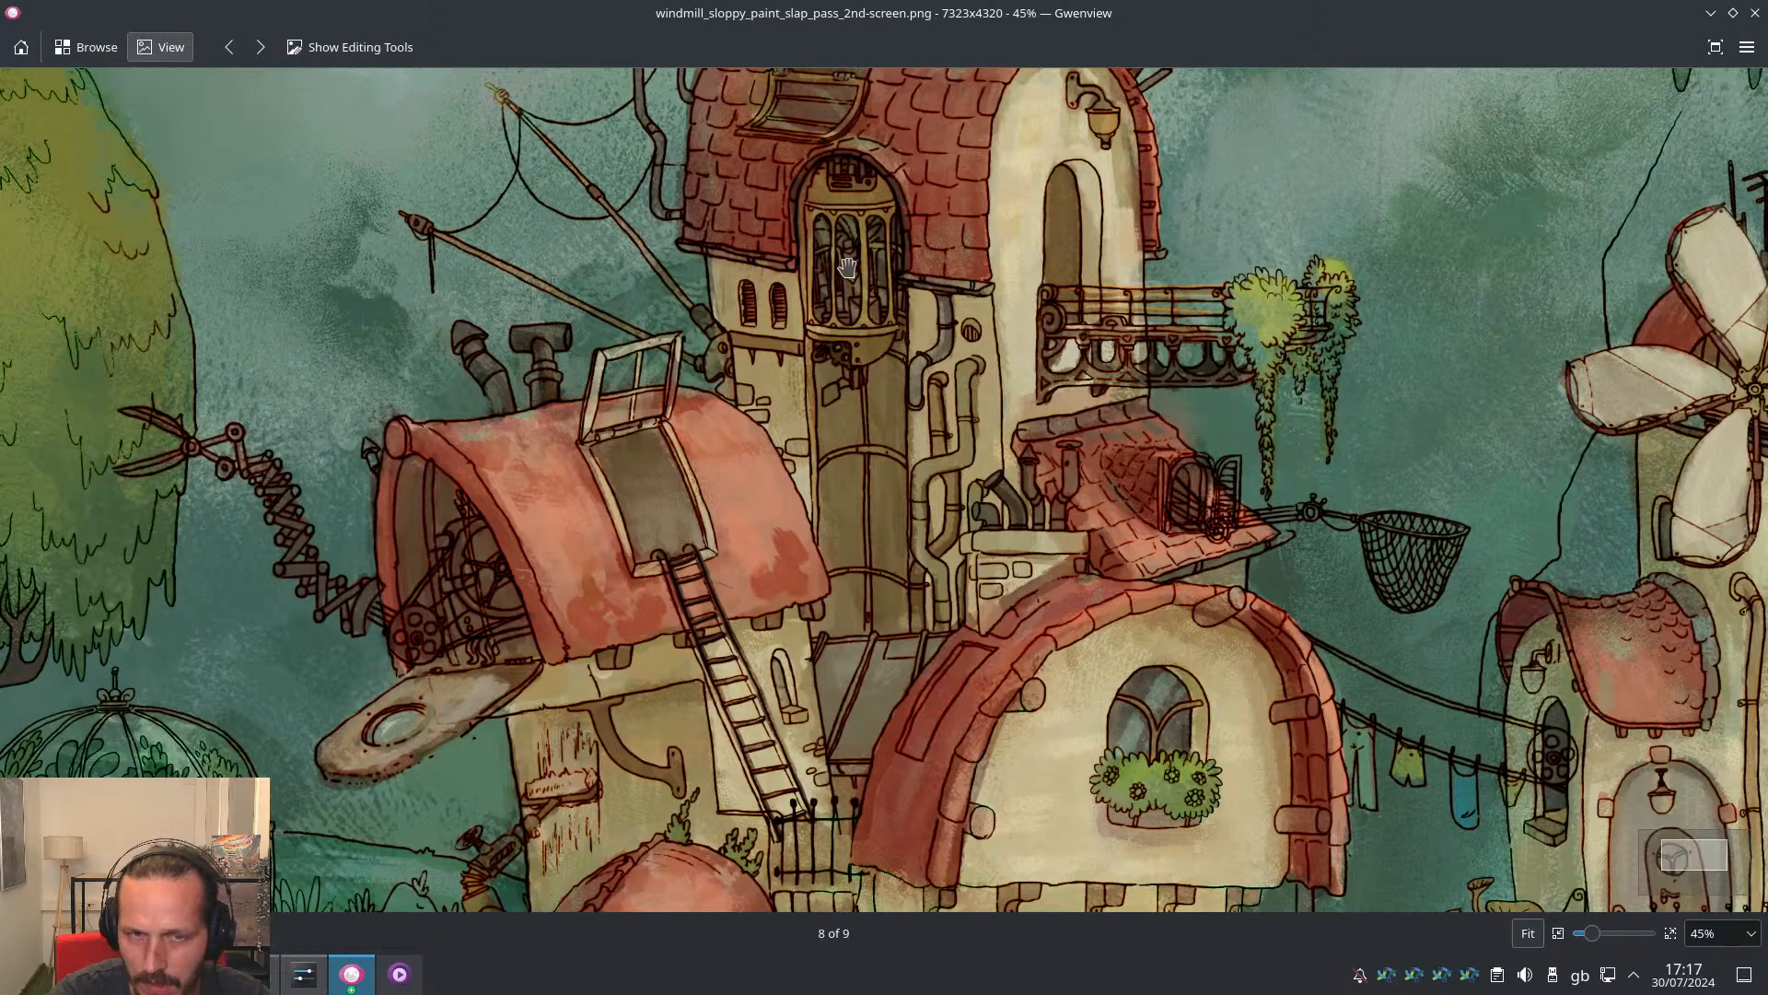
pyautogui.click(1711, 16)
# Ink the small triangular cutout in the lower end of the wall bracket, where it meets the underside edge
pyautogui.moveTo(818, 516)
pyautogui.keyDown('ctrl'); pyautogui.mouseDown(button='middle')
pyautogui.moveTo(818, 617)
pyautogui.moveTo(898, 584)
pyautogui.mouseUp(button='middle'); pyautogui.keyUp('ctrl')
pyautogui.keyDown('ctrl'); pyautogui.moveTo(898, 584); pyautogui.dragTo(897, 323, button='middle'); pyautogui.keyUp('ctrl')
pyautogui.keyDown('shift'); pyautogui.moveTo(840, 762); pyautogui.dragTo(934, 765); pyautogui.keyUp('shift')
pyautogui.keyDown('ctrl'); pyautogui.moveTo(934, 765); pyautogui.dragTo(935, 683, button='middle'); pyautogui.keyUp('ctrl')
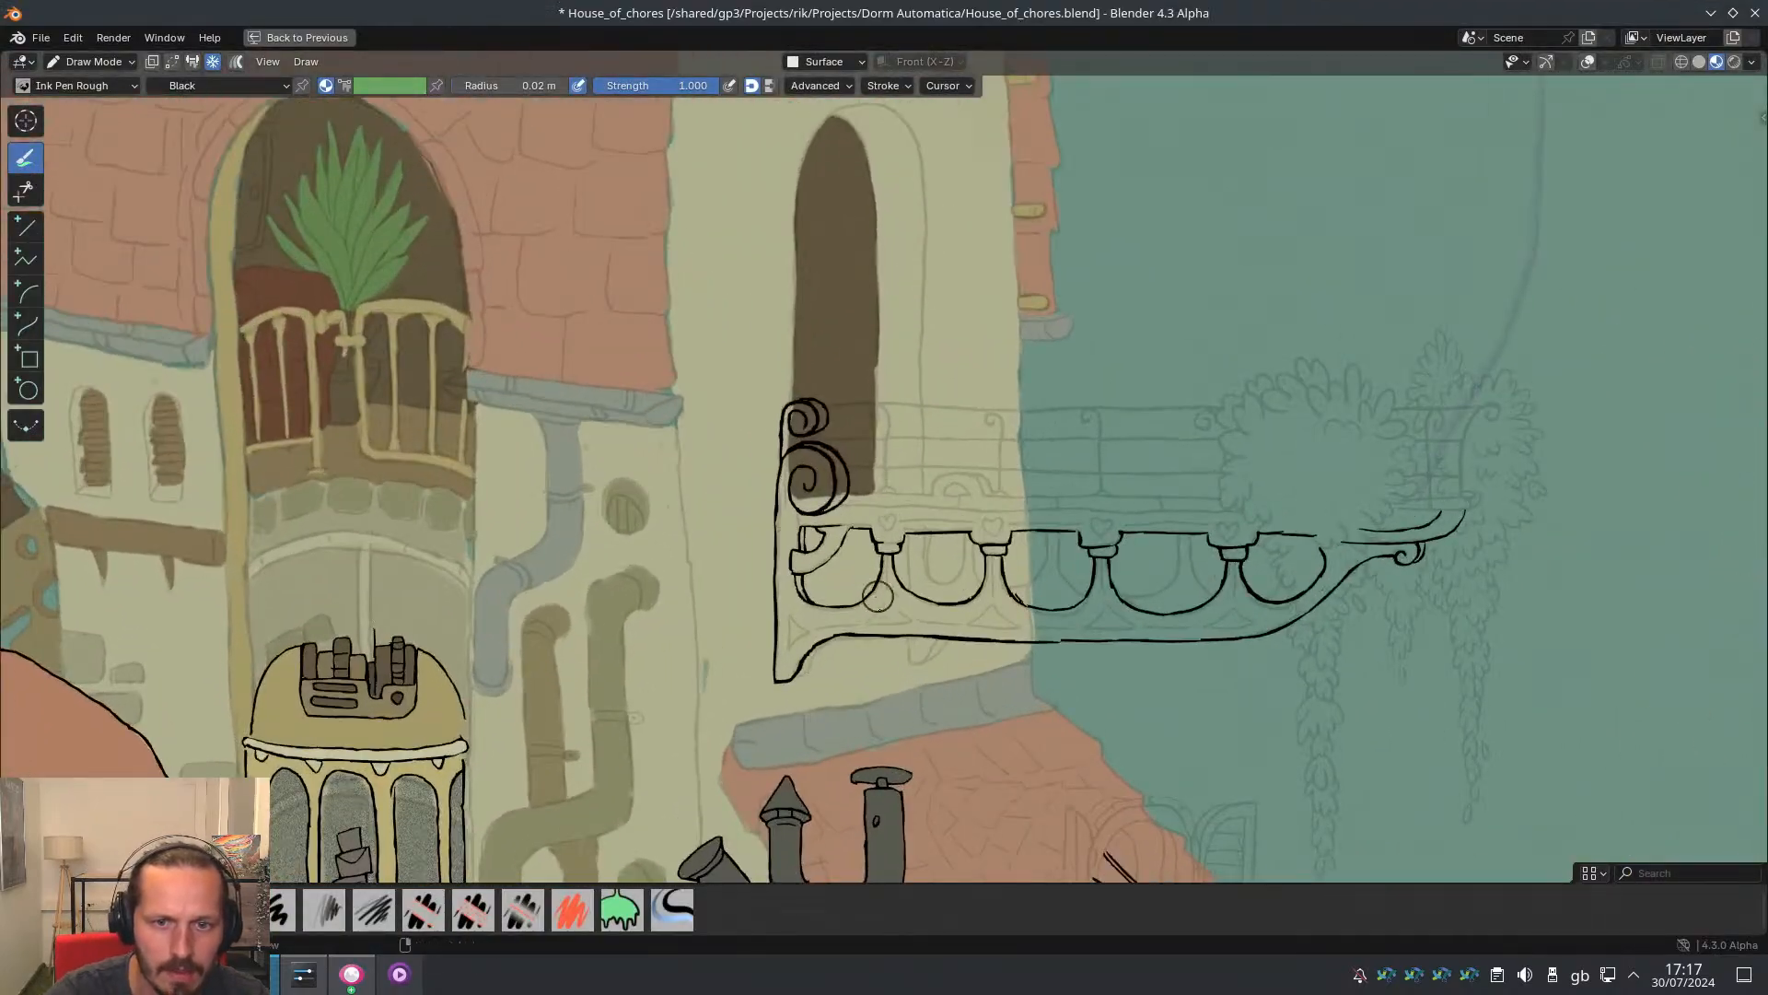
pyautogui.moveTo(1220, 490)
pyautogui.keyDown('ctrl'); pyautogui.mouseDown(button='middle')
pyautogui.moveTo(1279, 584)
pyautogui.moveTo(1047, 588)
pyautogui.mouseUp(button='middle'); pyautogui.keyUp('ctrl')
pyautogui.moveTo(1047, 588)
pyautogui.keyDown('ctrl'); pyautogui.mouseDown(button='middle')
pyautogui.moveTo(1063, 557)
pyautogui.moveTo(1128, 564)
pyautogui.mouseUp(button='middle'); pyautogui.keyUp('ctrl')
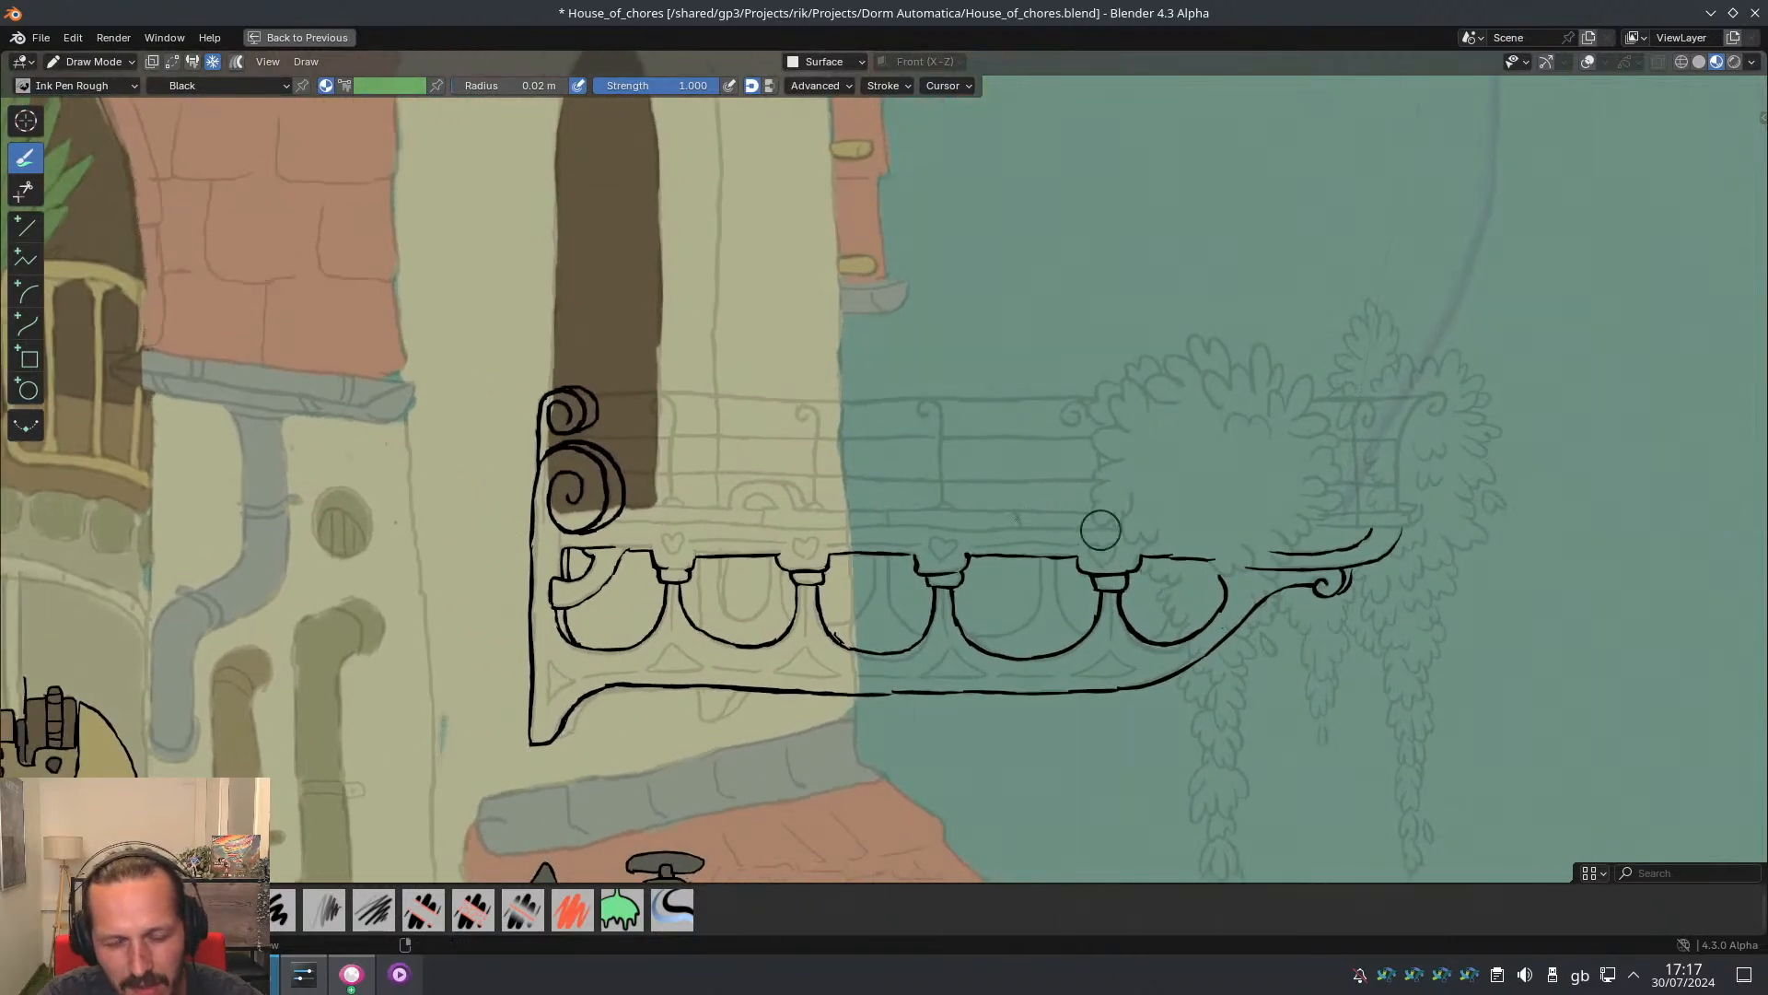
pyautogui.keyDown('shift'); pyautogui.moveTo(801, 647); pyautogui.dragTo(856, 609, button='middle'); pyautogui.keyUp('shift')
pyautogui.moveTo(810, 541)
pyautogui.keyDown('ctrl'); pyautogui.mouseDown(button='middle')
pyautogui.moveTo(706, 336)
pyautogui.moveTo(817, 571)
pyautogui.moveTo(891, 495)
pyautogui.moveTo(884, 571)
pyautogui.mouseUp(button='middle'); pyautogui.keyUp('ctrl')
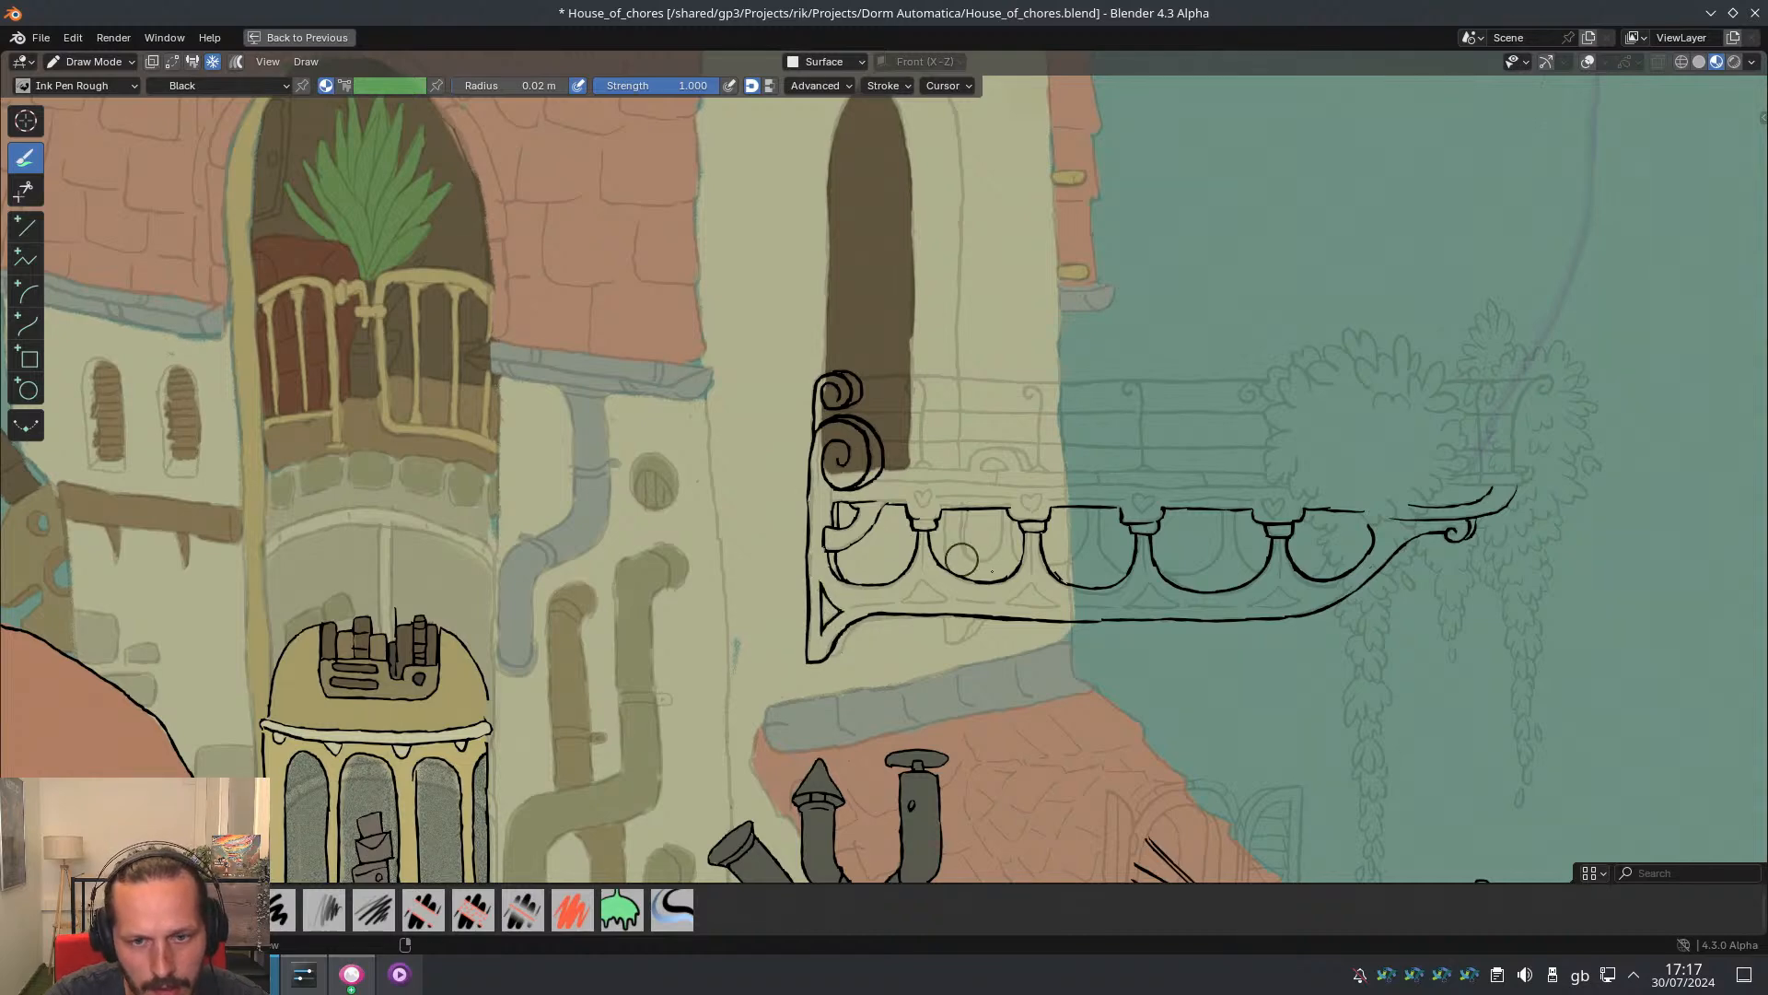
# Fit the whole camera view, hide the overlays and examine how the balcony linework reads within the scene
pyautogui.moveTo(987, 569)
pyautogui.keyDown('shift'); pyautogui.mouseDown(button='middle')
pyautogui.moveTo(899, 551)
pyautogui.moveTo(928, 567)
pyautogui.mouseUp(button='middle'); pyautogui.keyUp('shift')
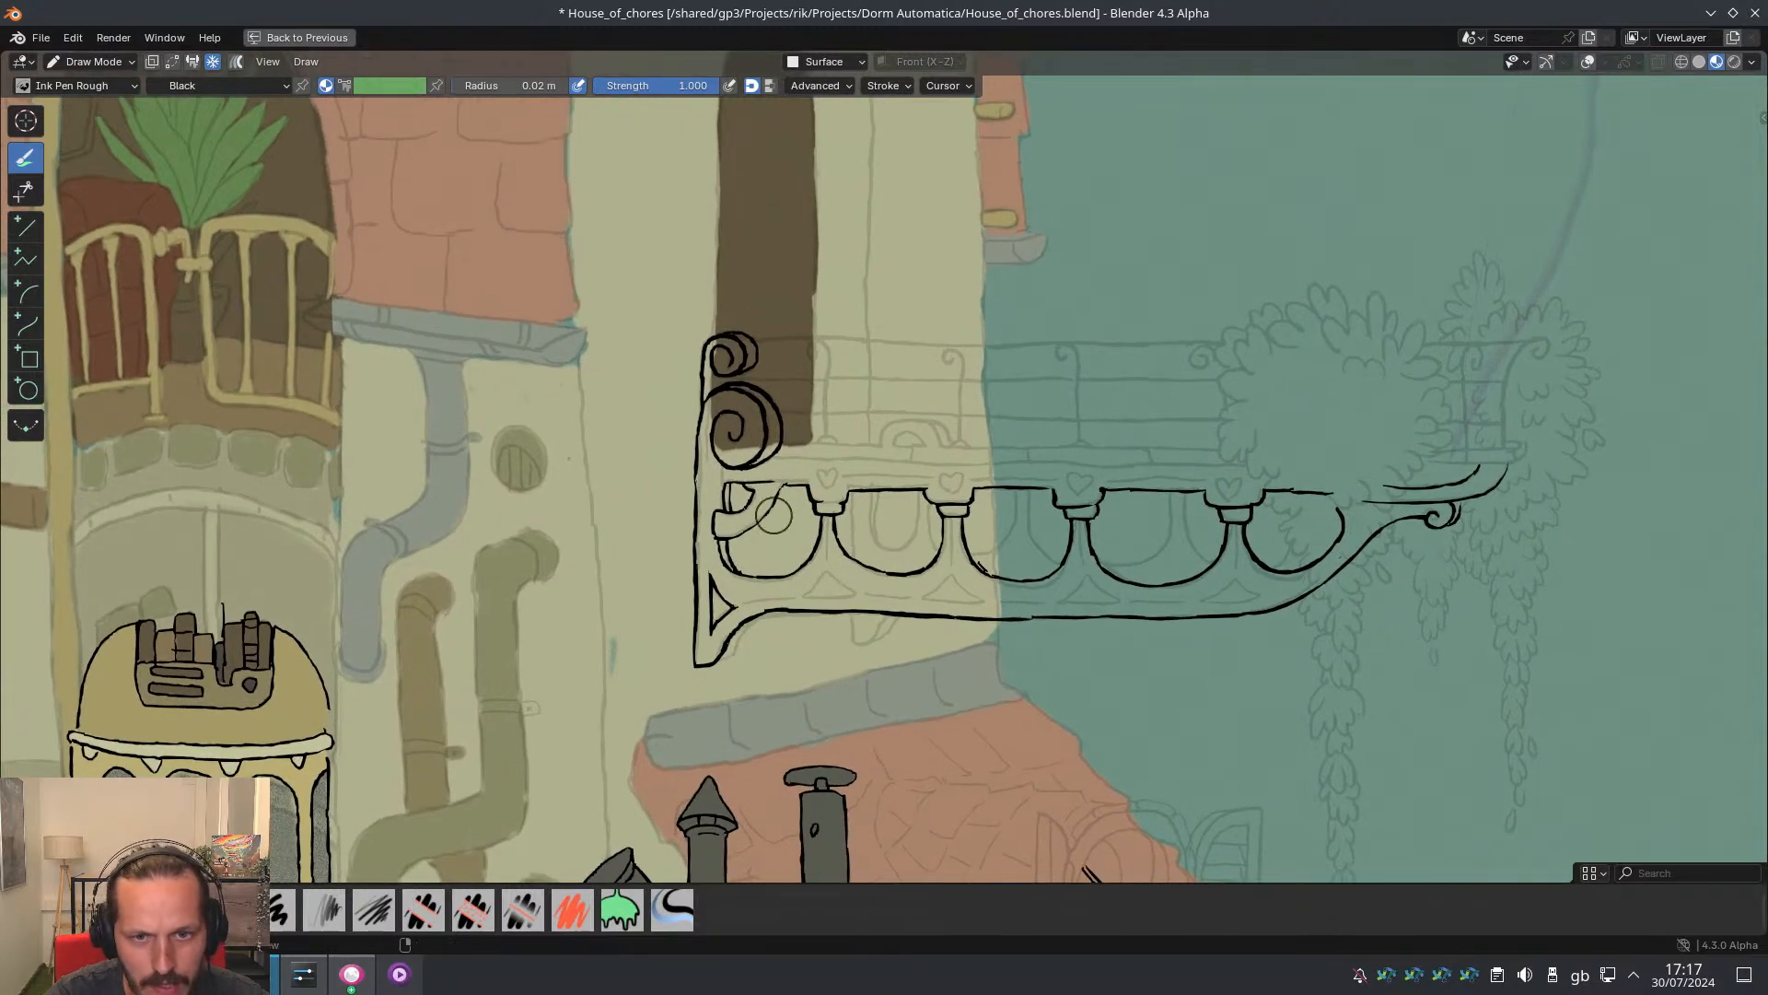
pyautogui.press('KP_0')
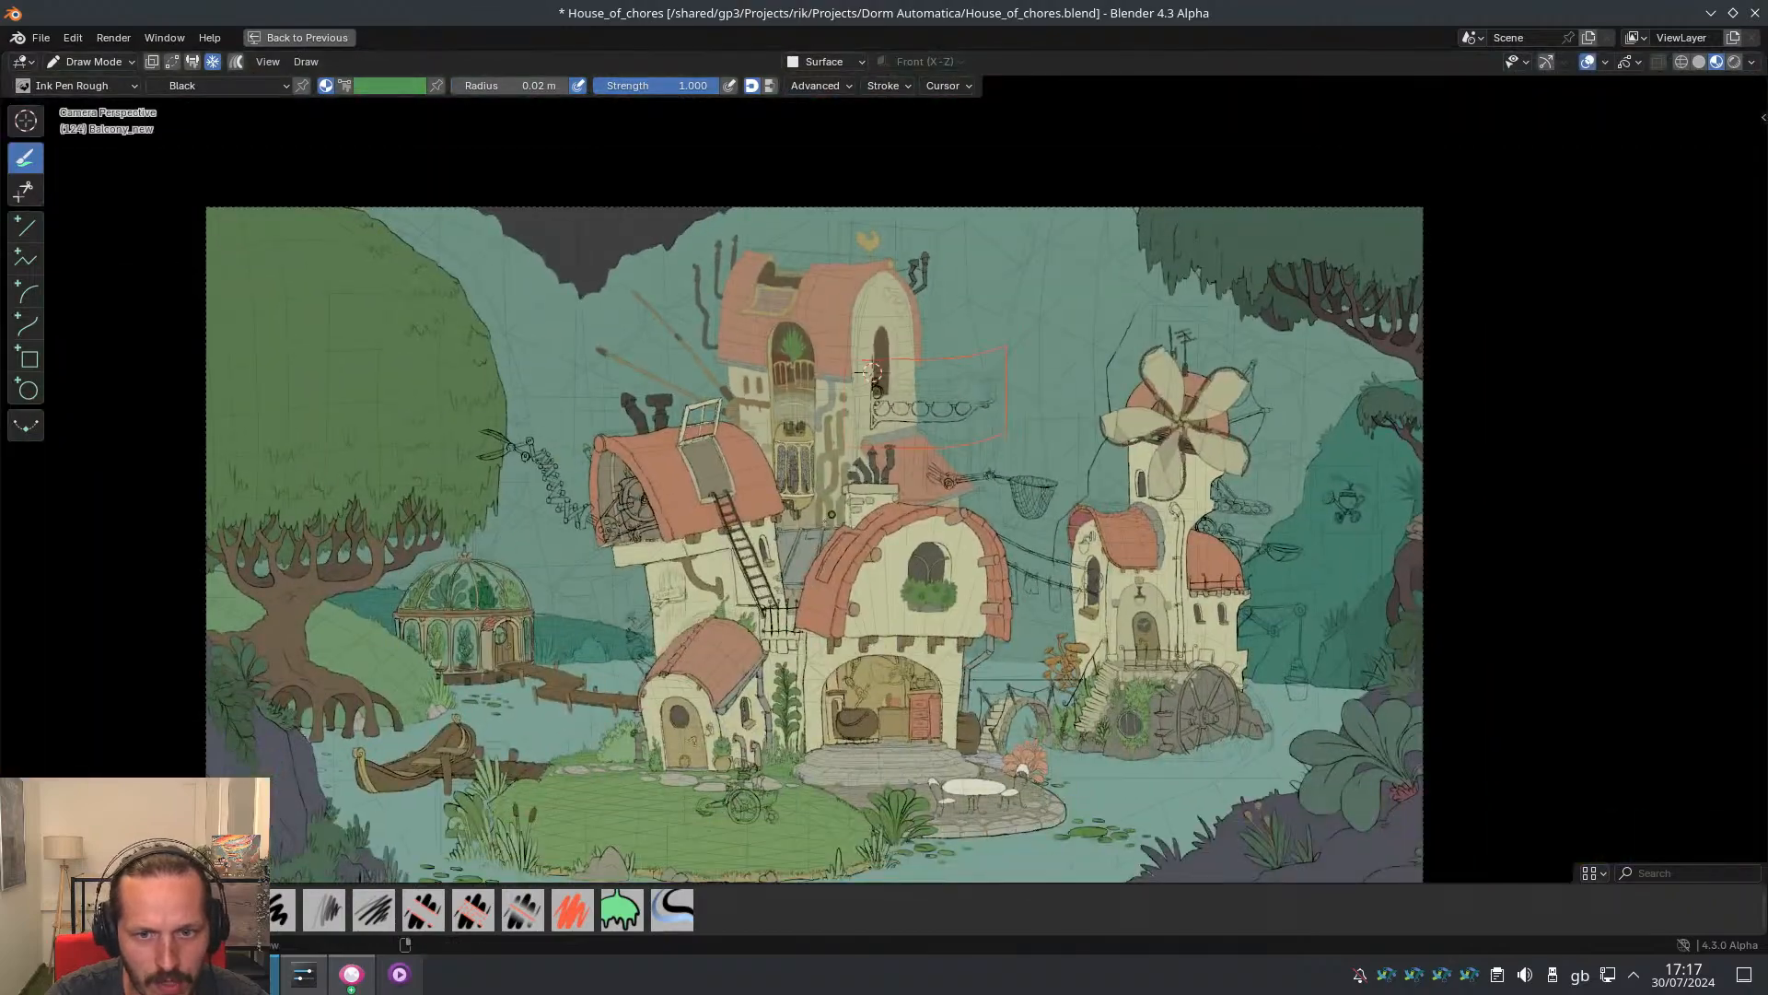
pyautogui.hotkey('alt', 'shift', 'z')
pyautogui.keyDown('shift'); pyautogui.moveTo(787, 569); pyautogui.dragTo(810, 453, button='middle'); pyautogui.keyUp('shift')
pyautogui.keyDown('ctrl'); pyautogui.moveTo(809, 453); pyautogui.dragTo(825, 361, button='middle'); pyautogui.keyUp('ctrl')
pyautogui.keyDown('shift'); pyautogui.moveTo(825, 361); pyautogui.dragTo(849, 423, button='middle'); pyautogui.keyUp('shift')
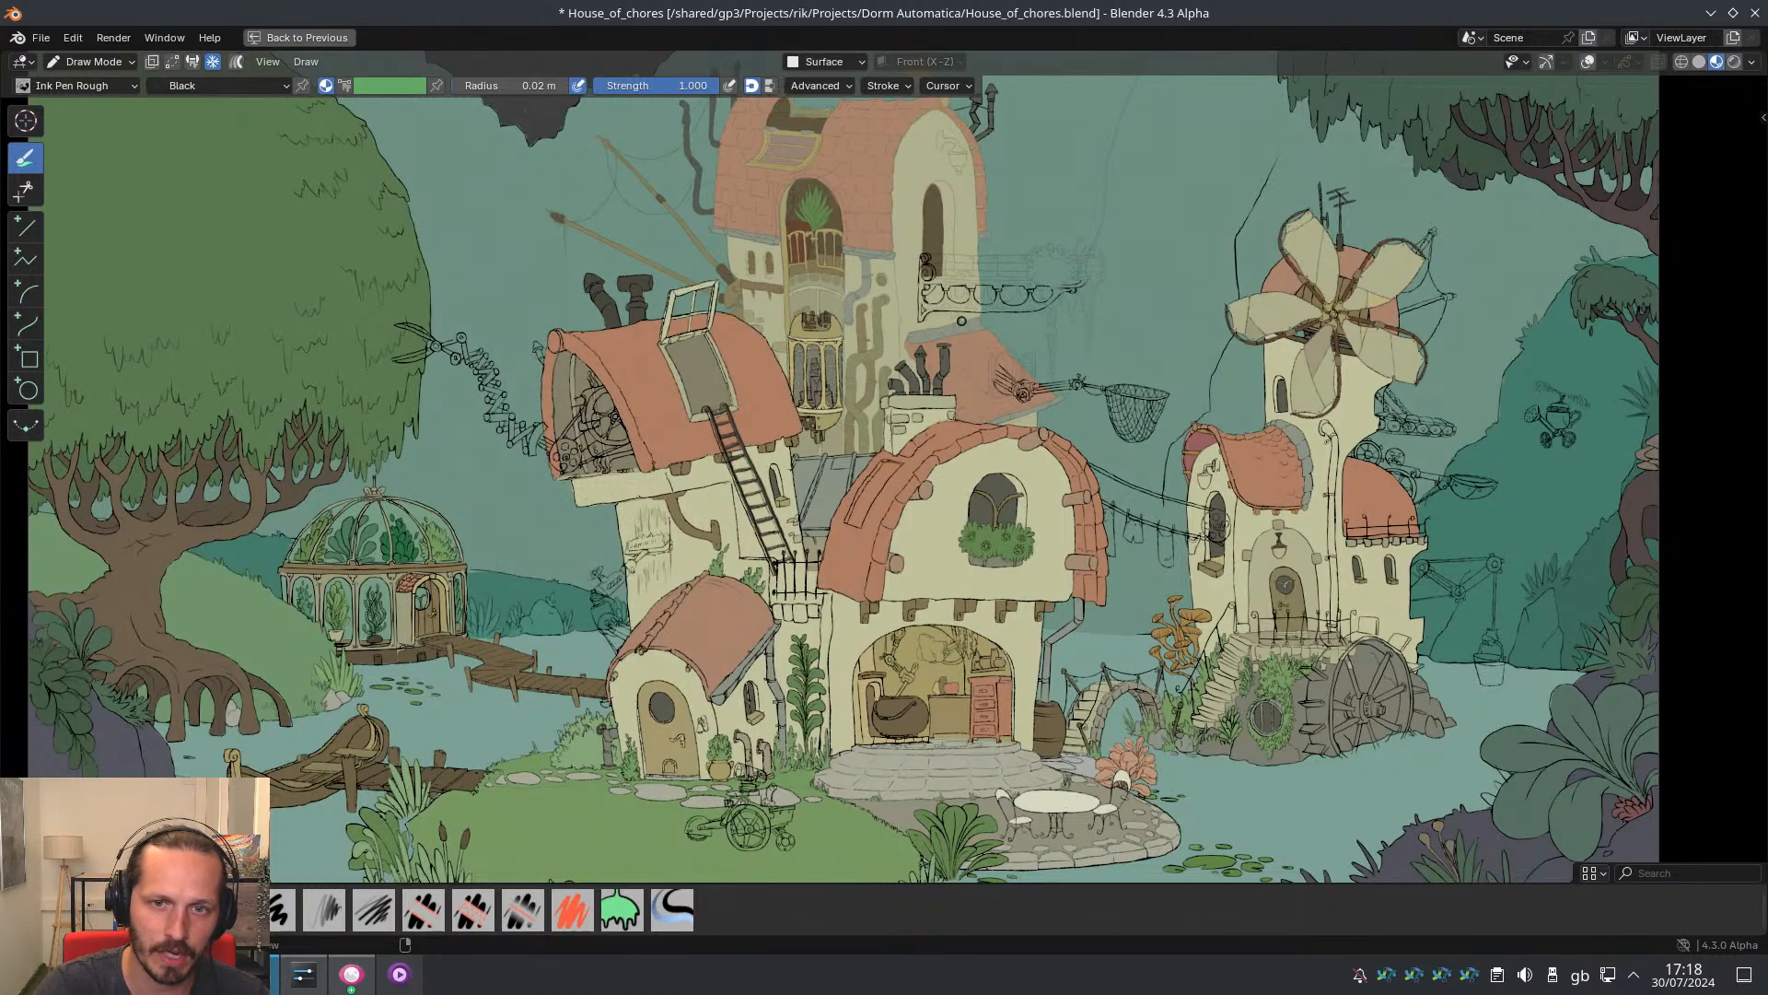
# Ink the small heart ornaments on the blocks above the fourth and third pillars
pyautogui.scroll(7, 897, 280)
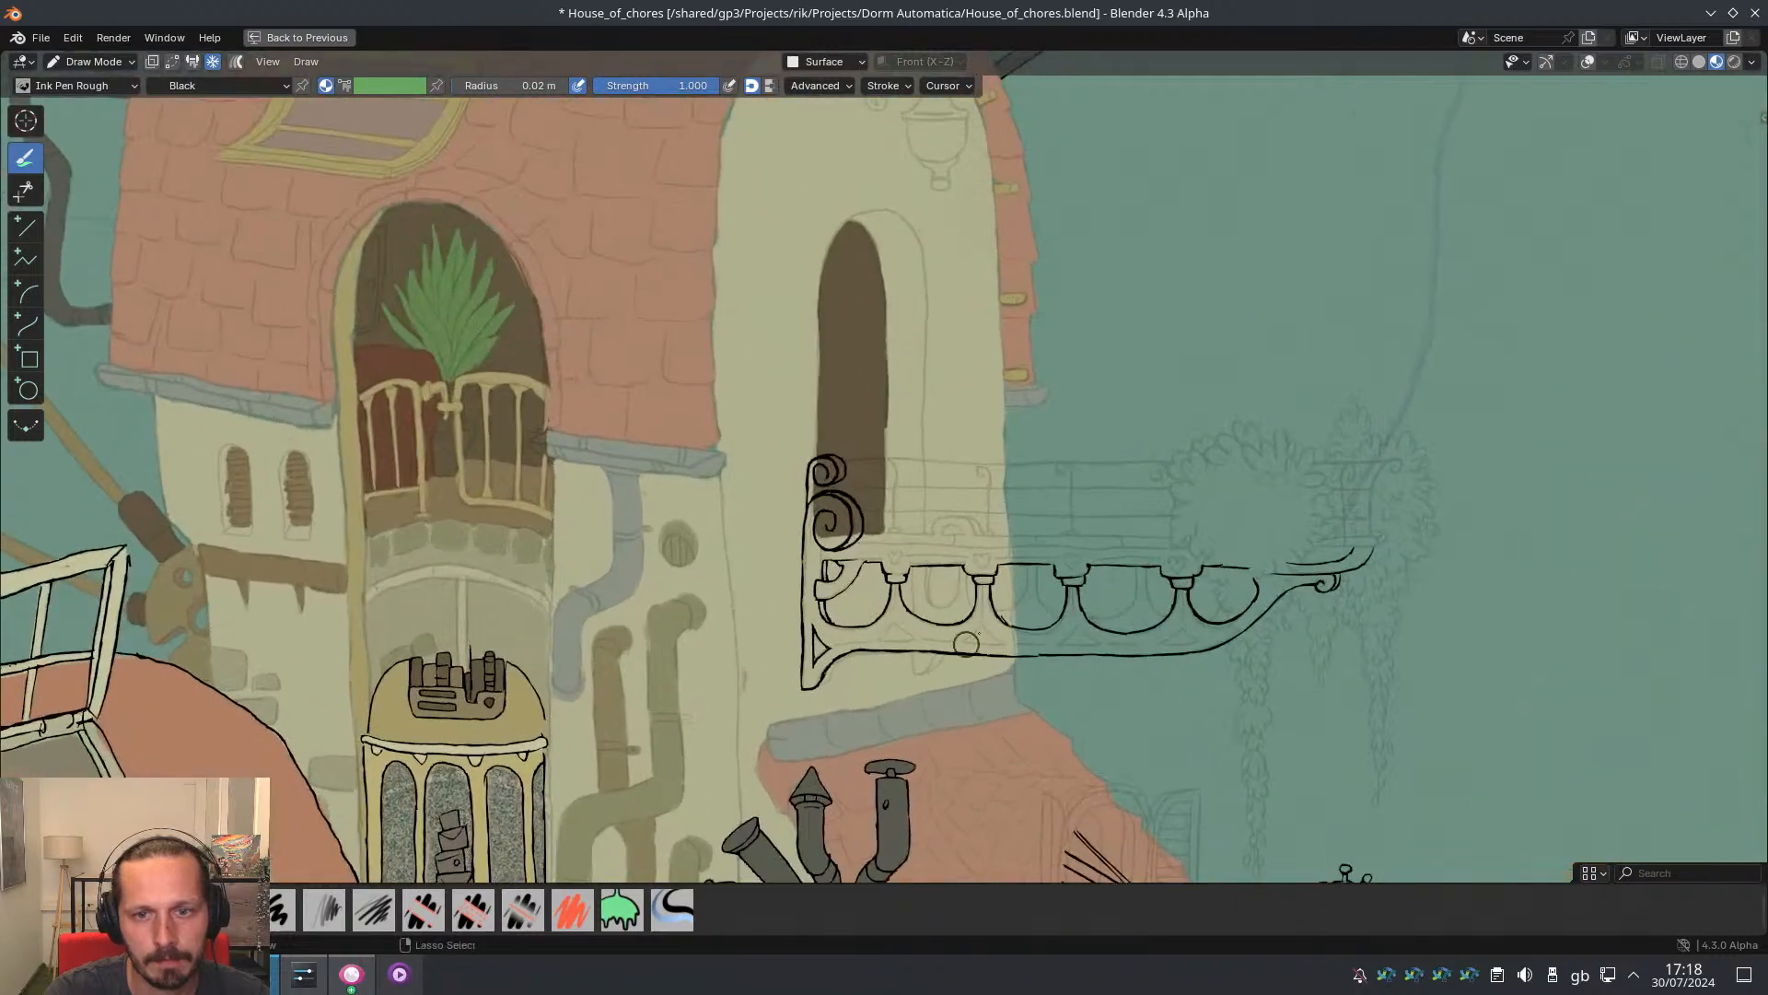
pyautogui.scroll(2, 907, 617)
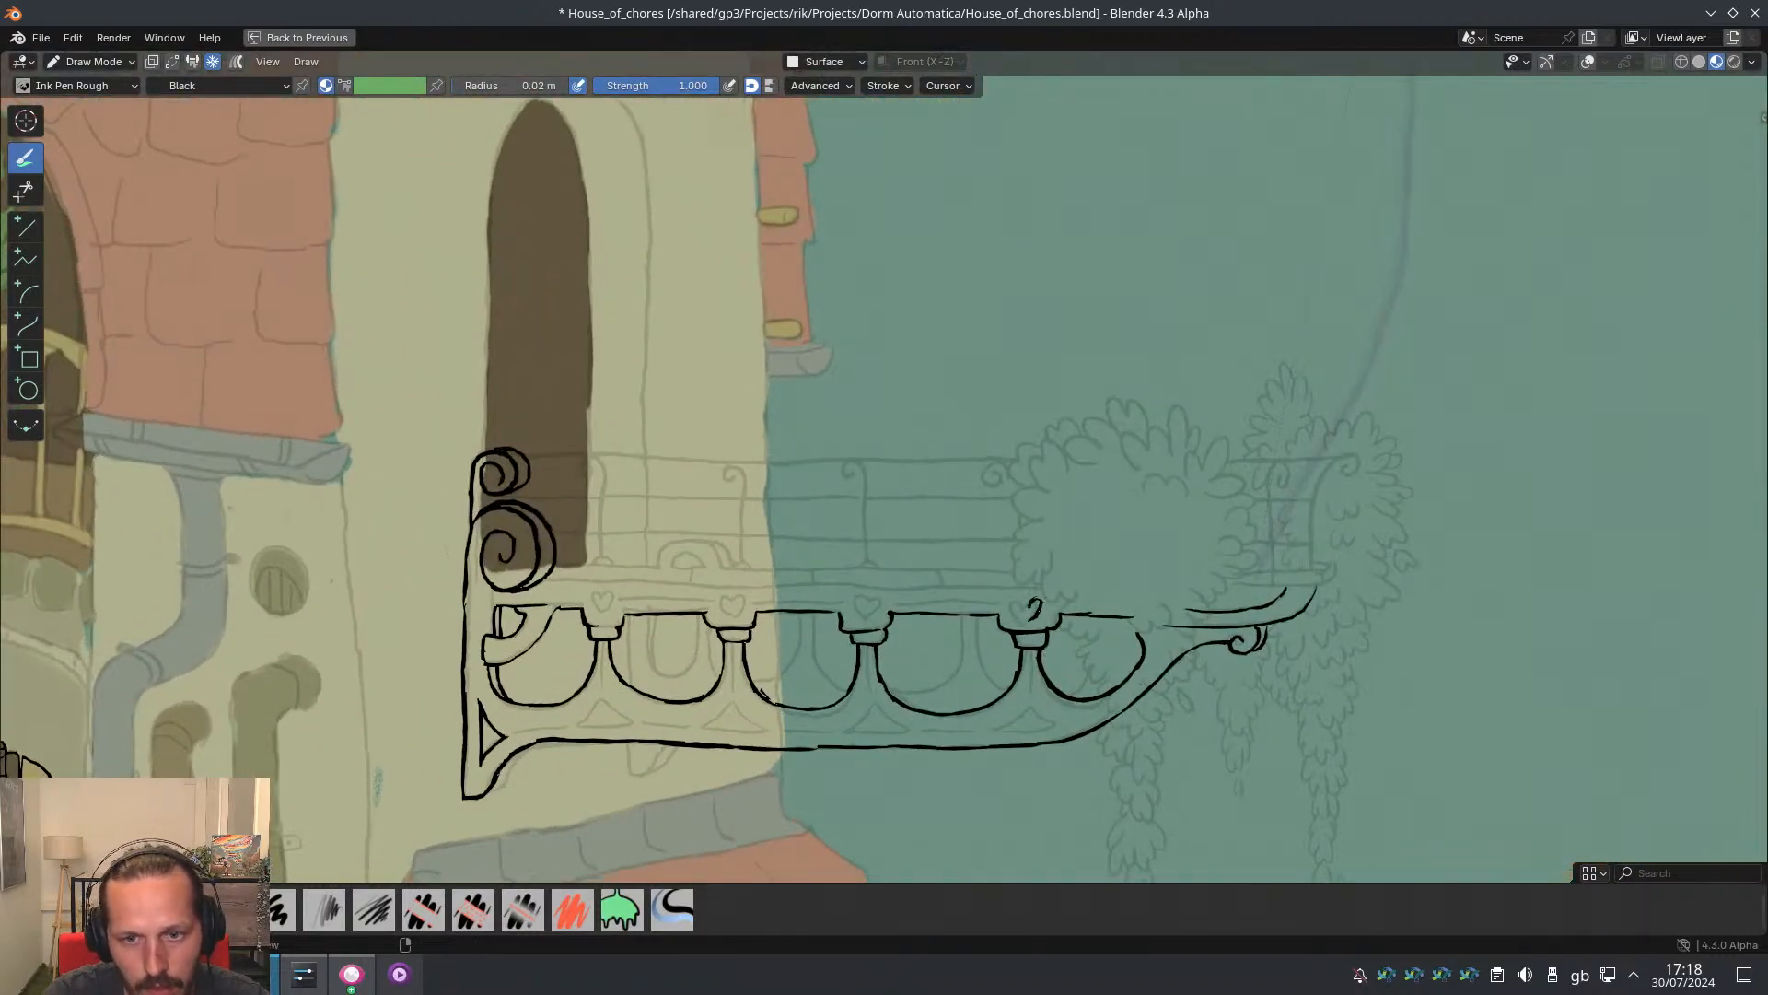
pyautogui.scroll(2, 1059, 589)
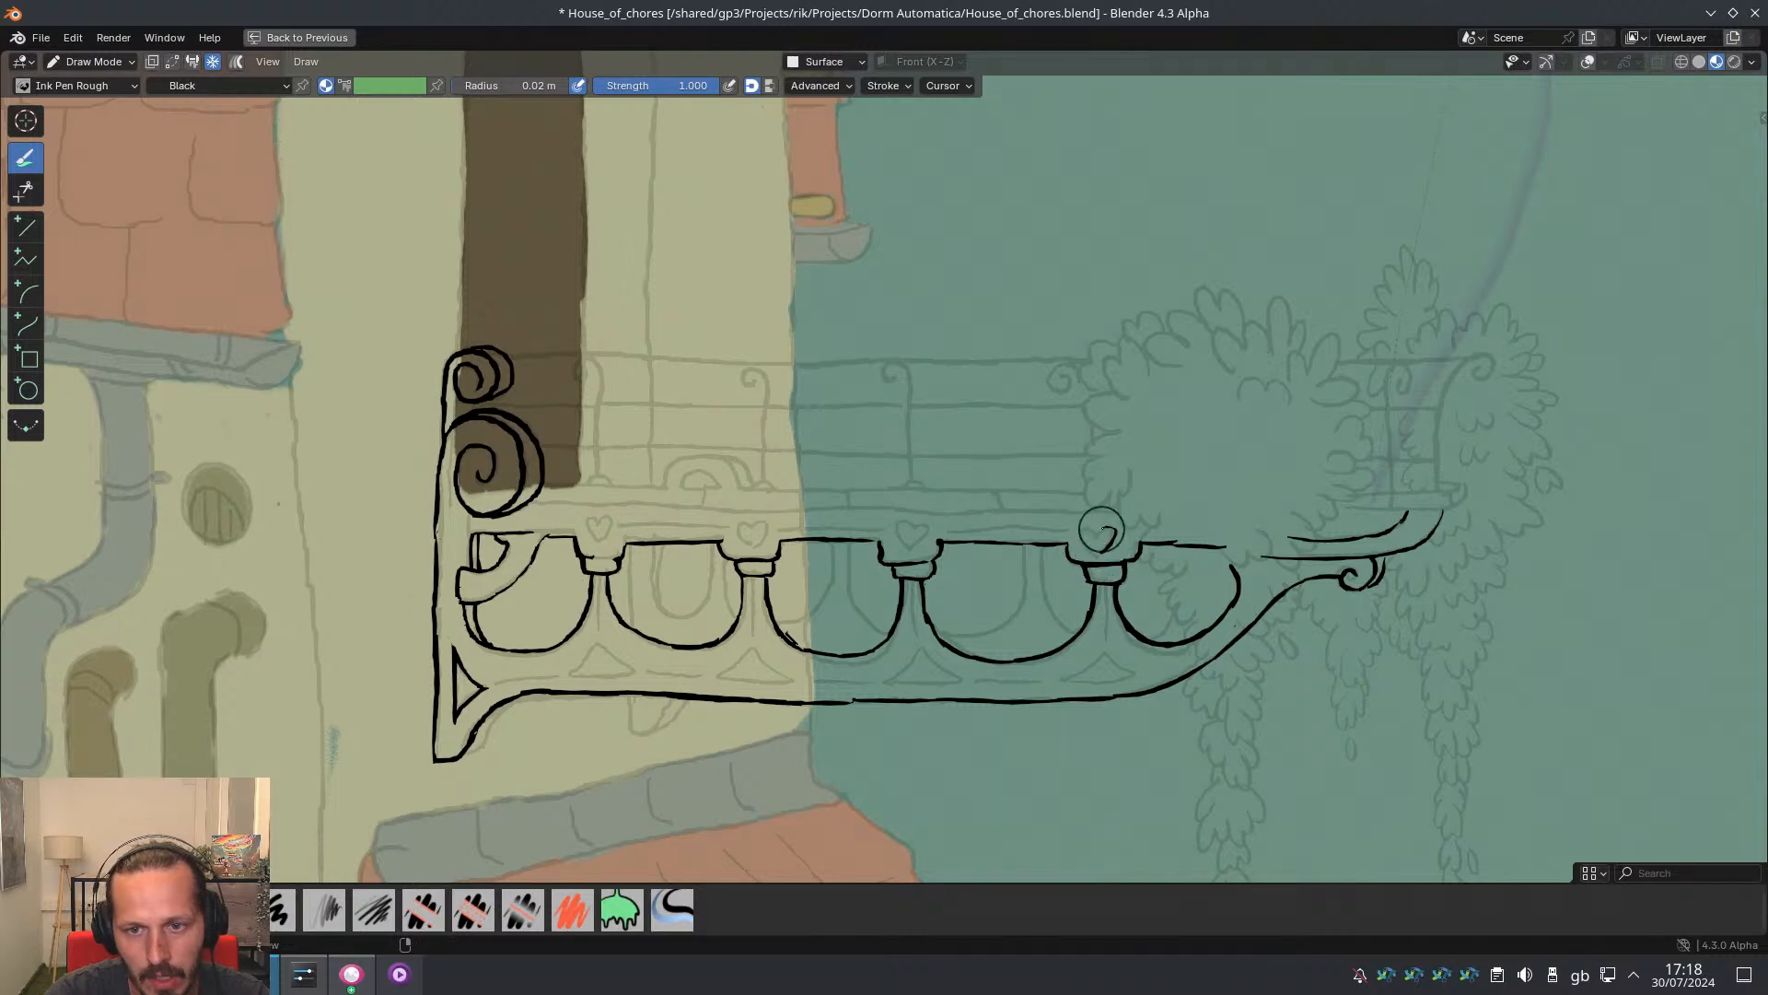
pyautogui.moveTo(1102, 528)
pyautogui.mouseDown()
pyautogui.moveTo(1080, 534)
pyautogui.moveTo(1091, 554)
pyautogui.mouseUp()
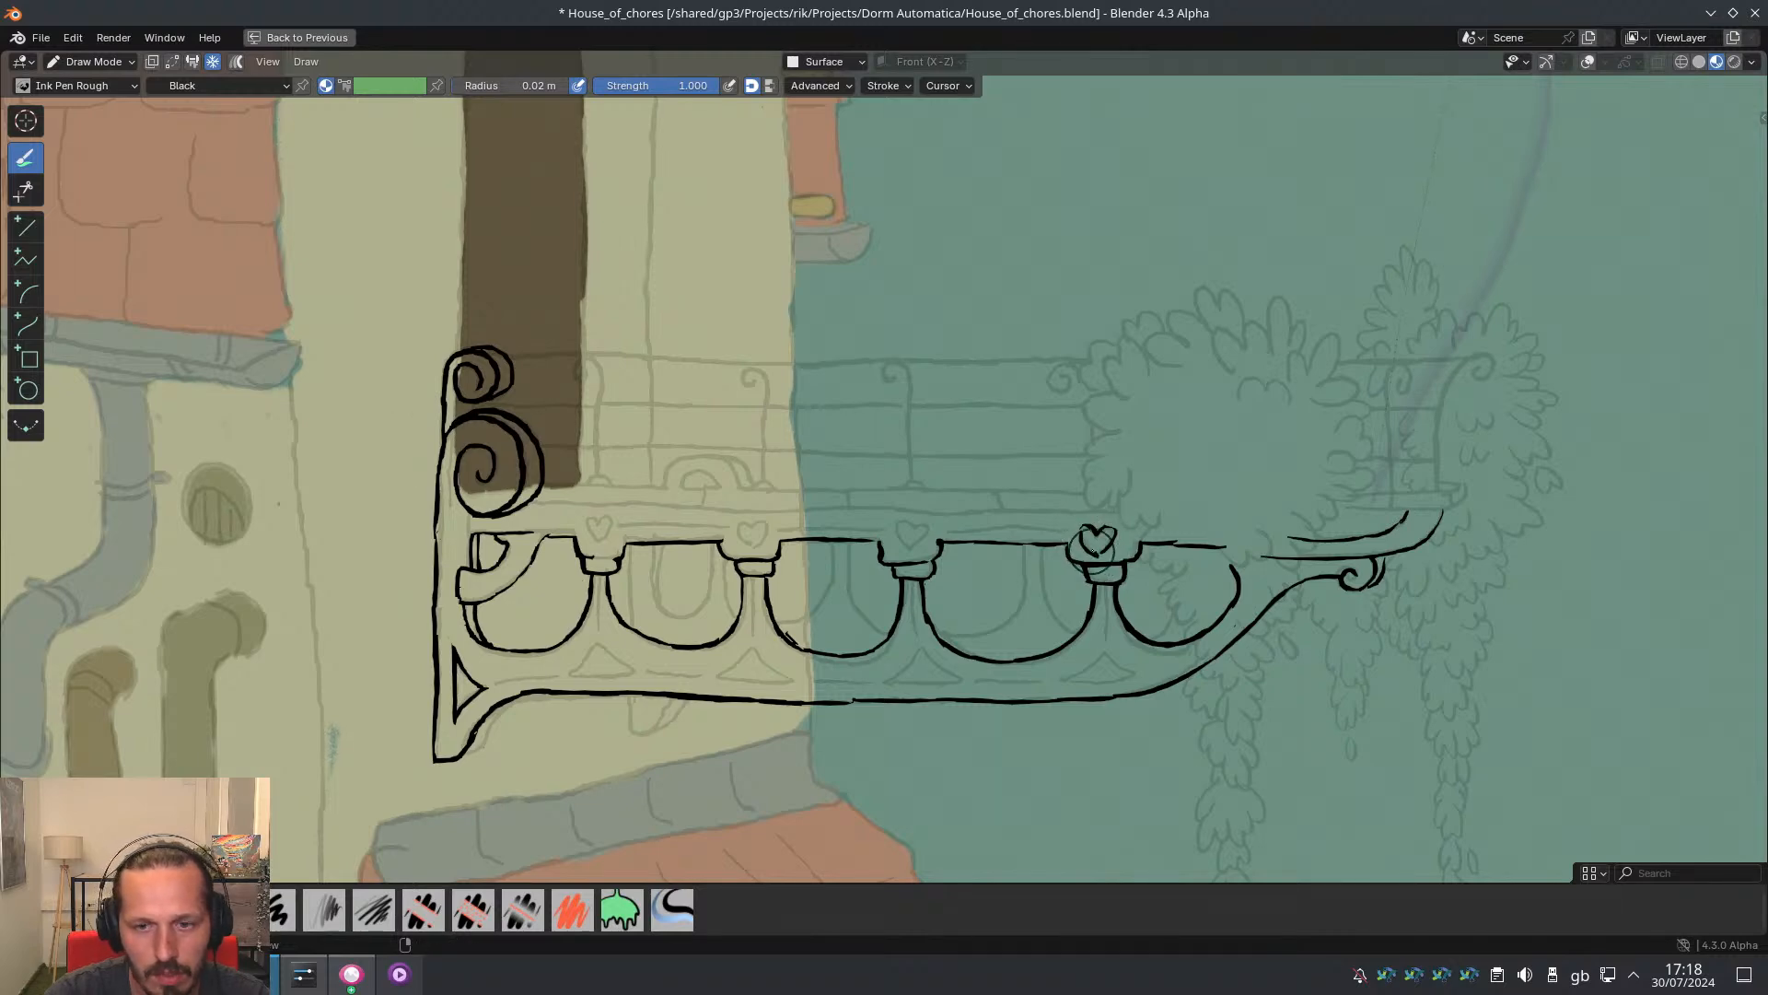
pyautogui.keyDown('shift'); pyautogui.moveTo(922, 531); pyautogui.dragTo(1022, 520, button='middle'); pyautogui.keyUp('shift')
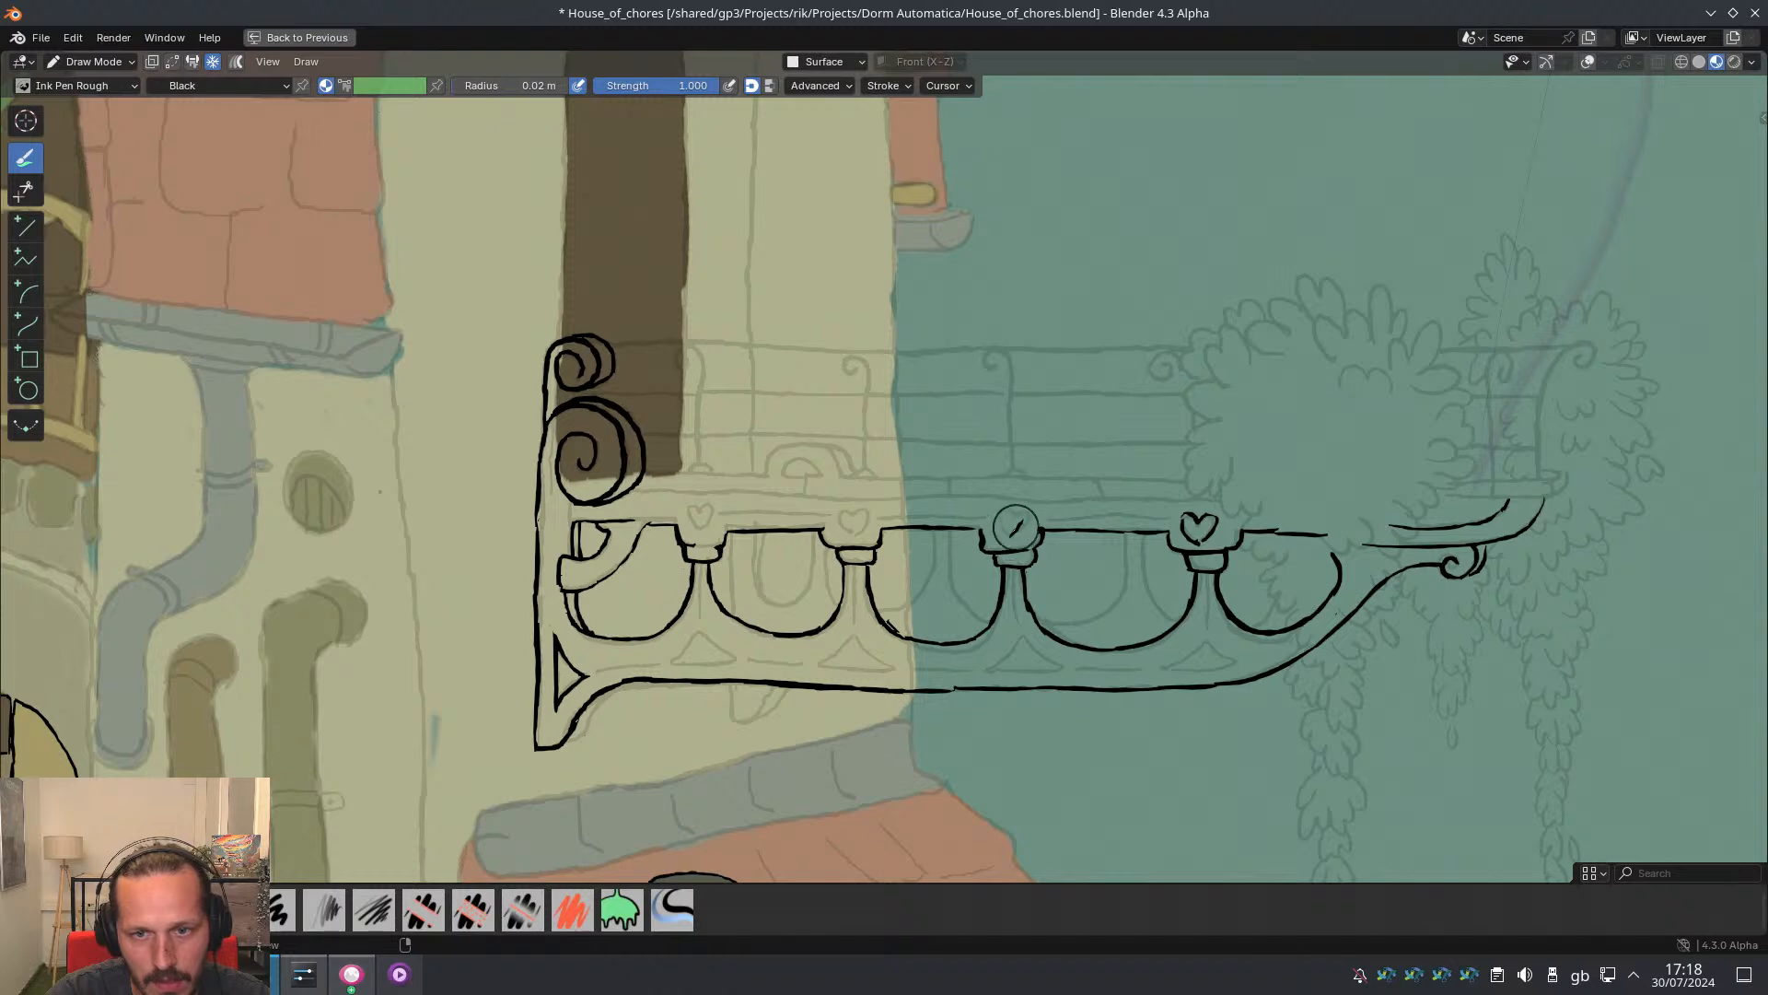
pyautogui.hotkey('ctrl', 'z')
pyautogui.moveTo(1029, 512); pyautogui.dragTo(1004, 531)
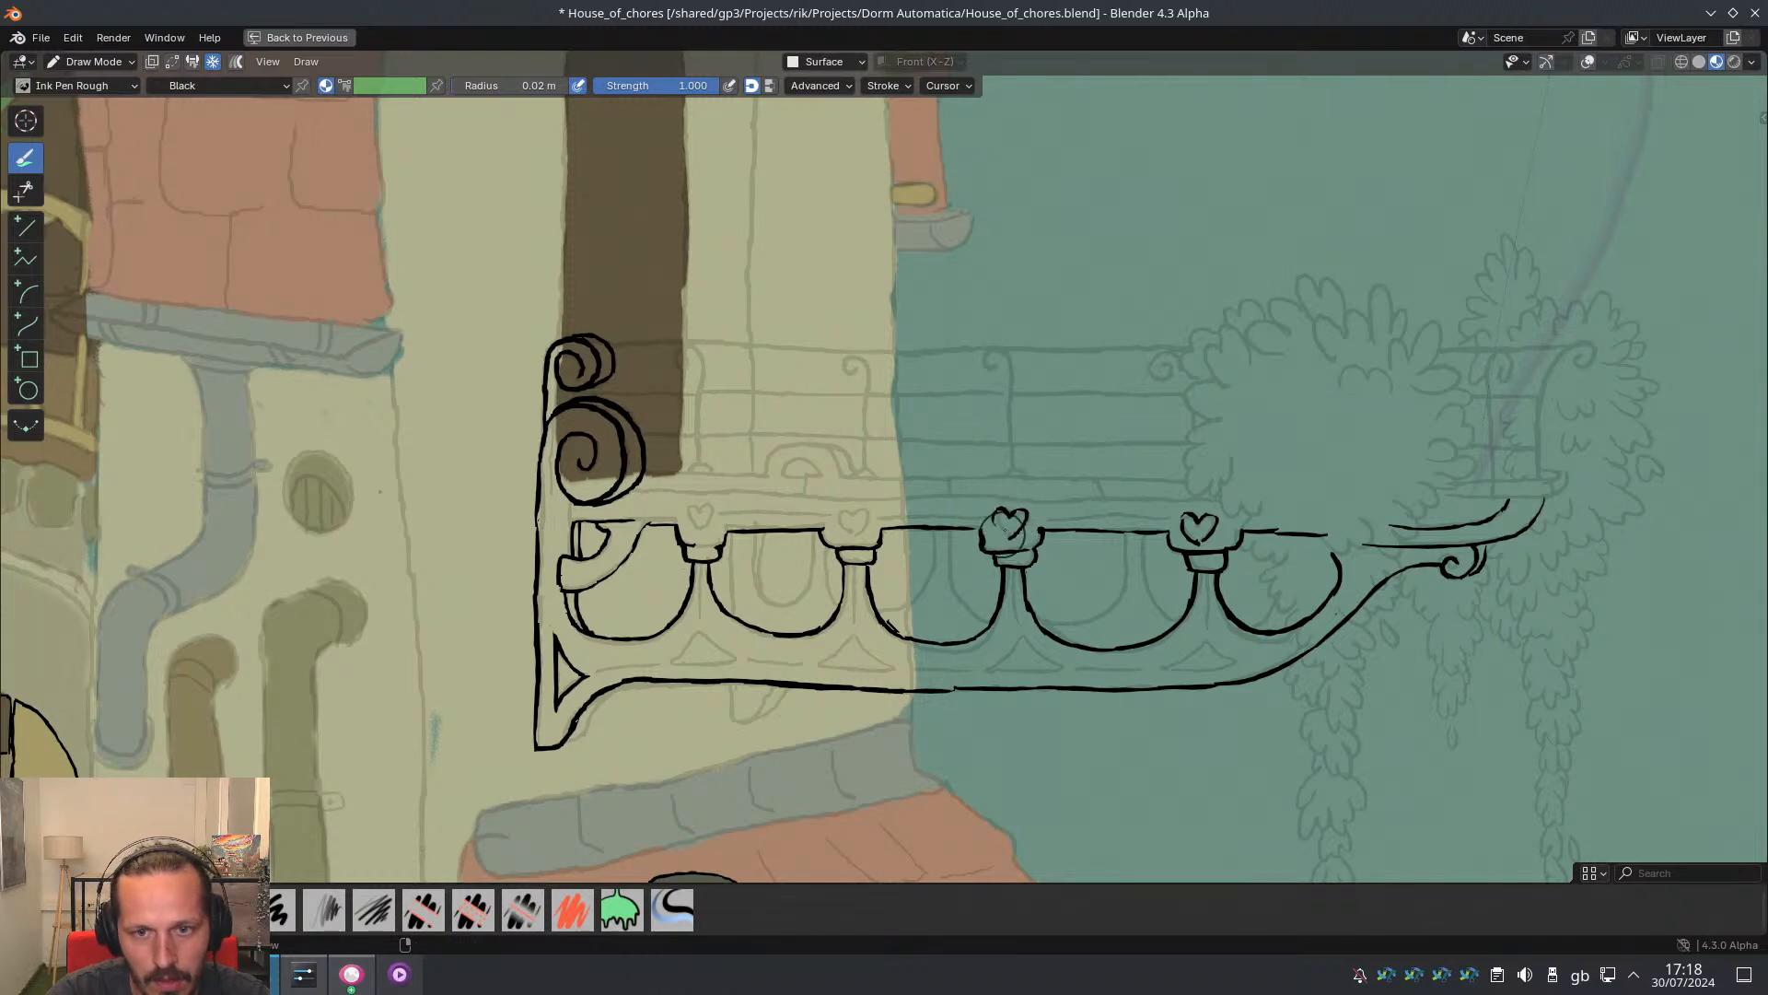
# Ink matching heart ornaments on the blocks above the second and first pillars, and check the row from farther away
pyautogui.keyDown('shift'); pyautogui.moveTo(890, 568); pyautogui.dragTo(1031, 572, button='middle'); pyautogui.keyUp('shift')
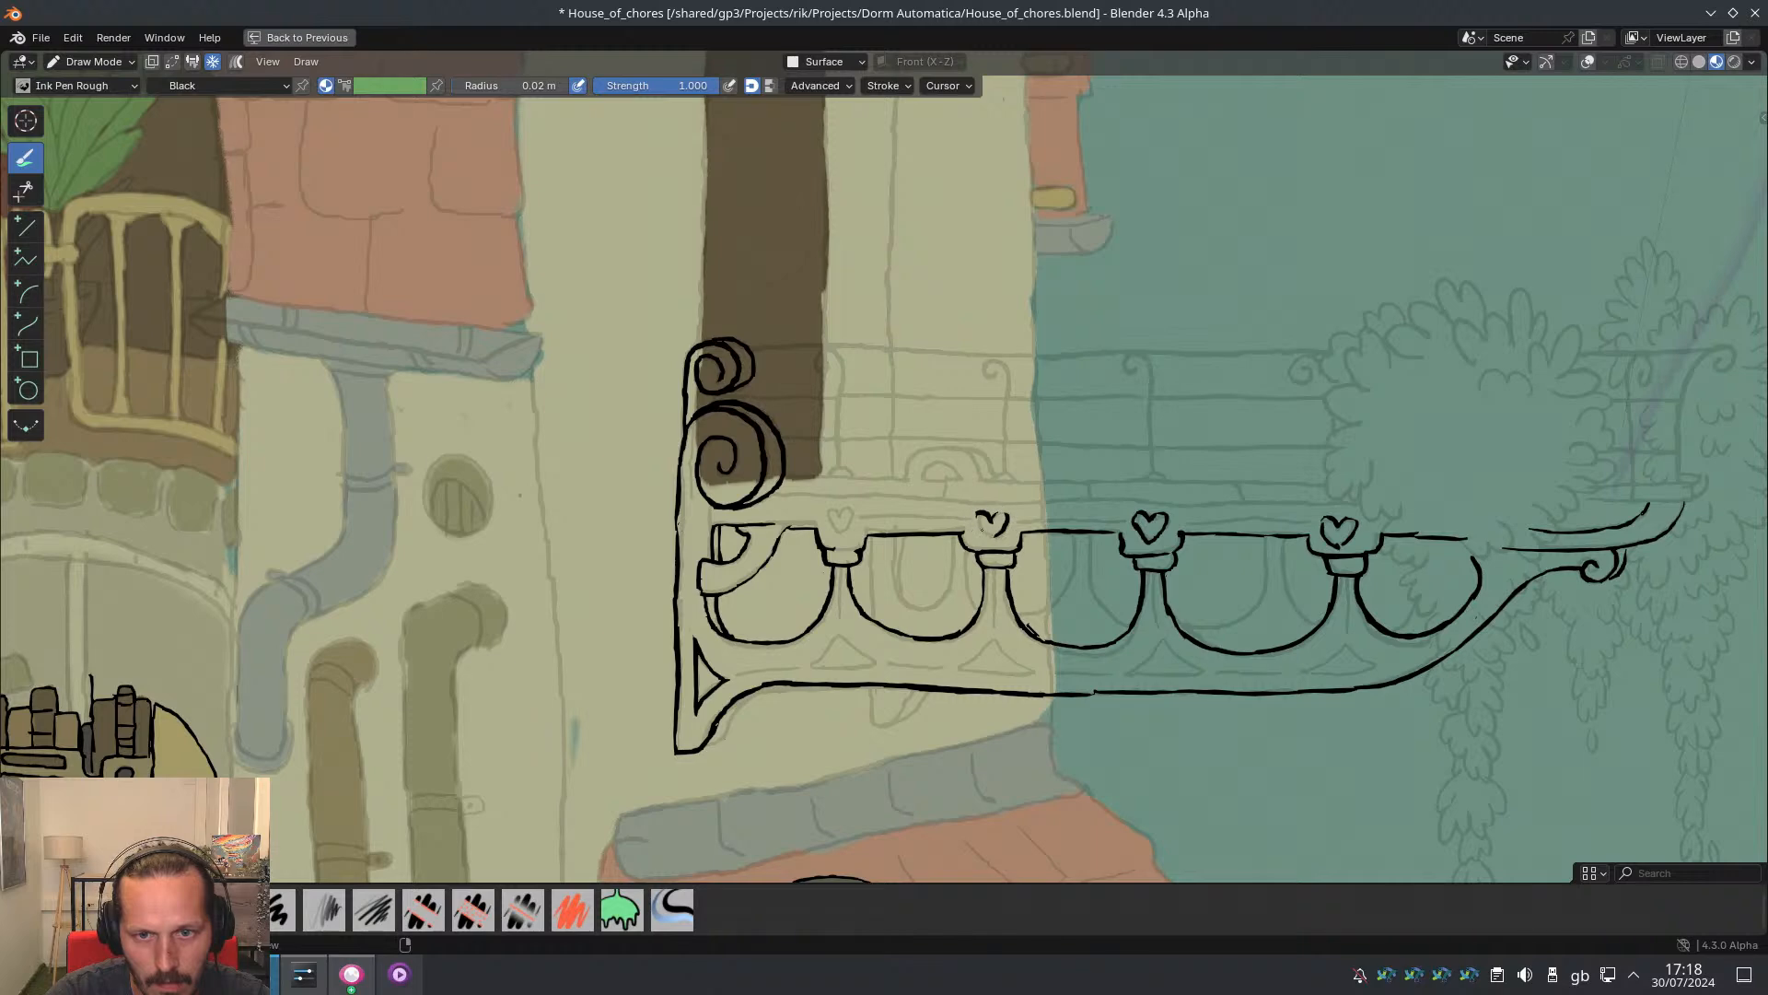
pyautogui.keyDown('shift'); pyautogui.moveTo(960, 520); pyautogui.dragTo(1069, 522, button='middle'); pyautogui.keyUp('shift')
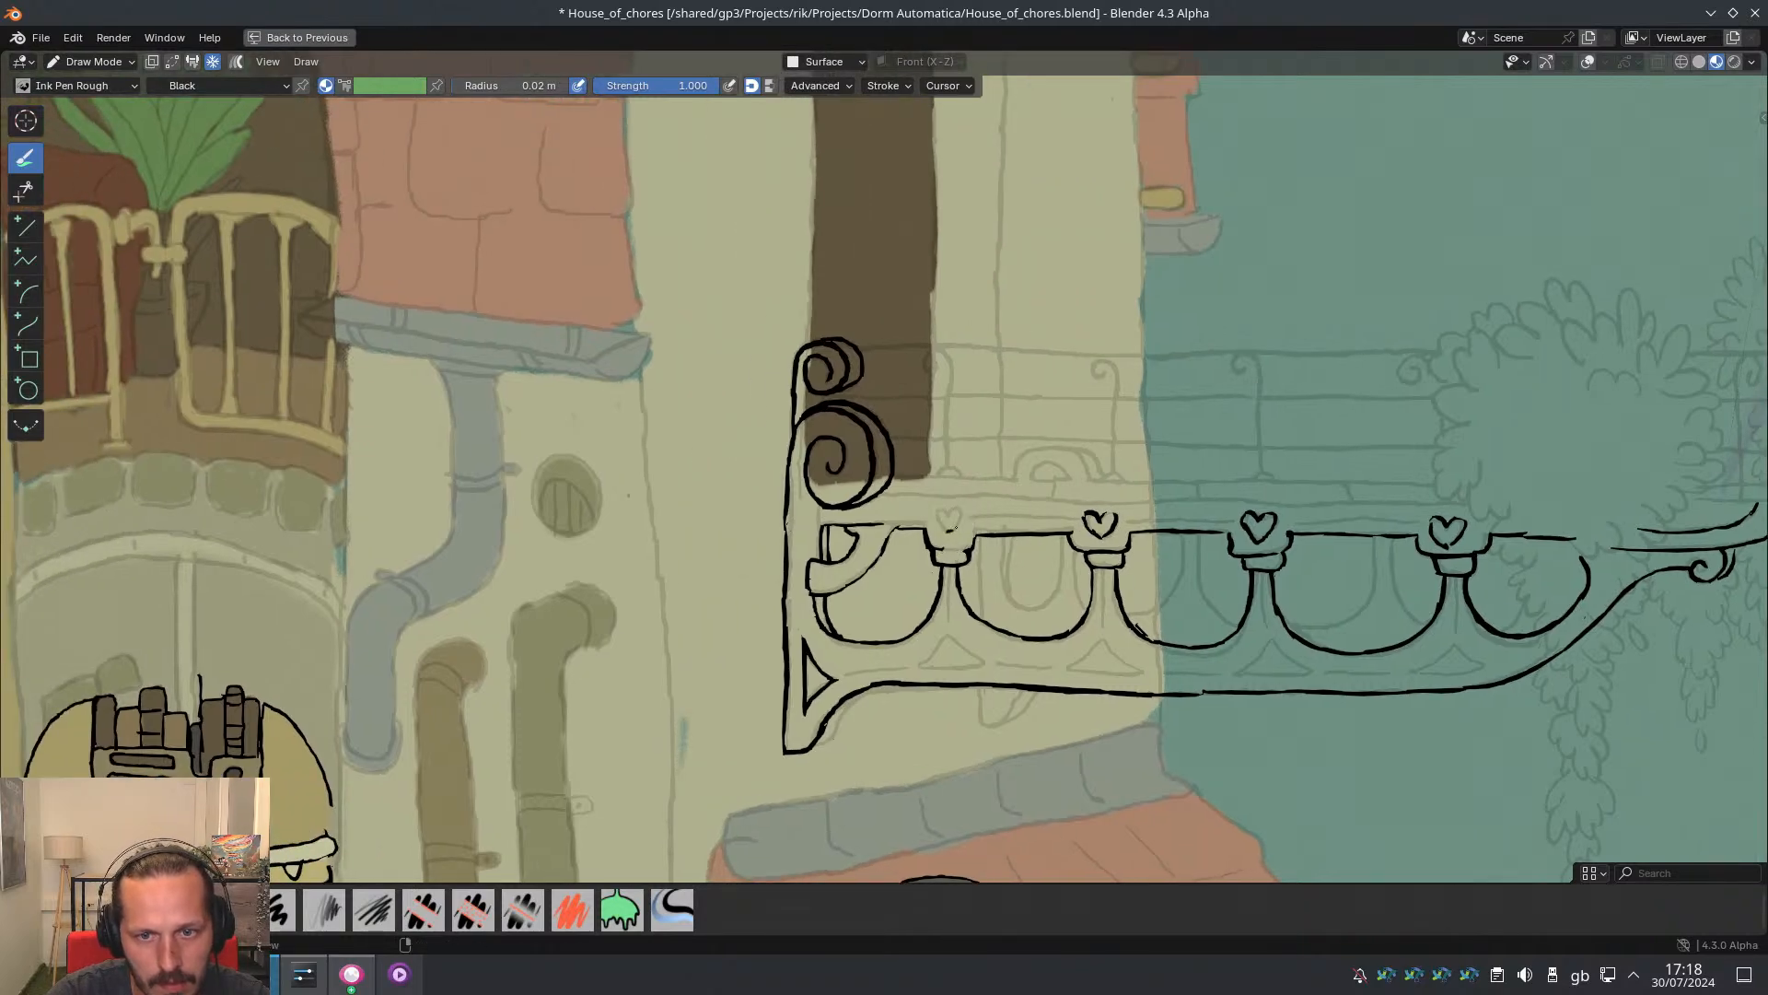
pyautogui.hotkey('ctrl', 'z')
pyautogui.moveTo(947, 518); pyautogui.dragTo(930, 526)
pyautogui.scroll(-4, 979, 473)
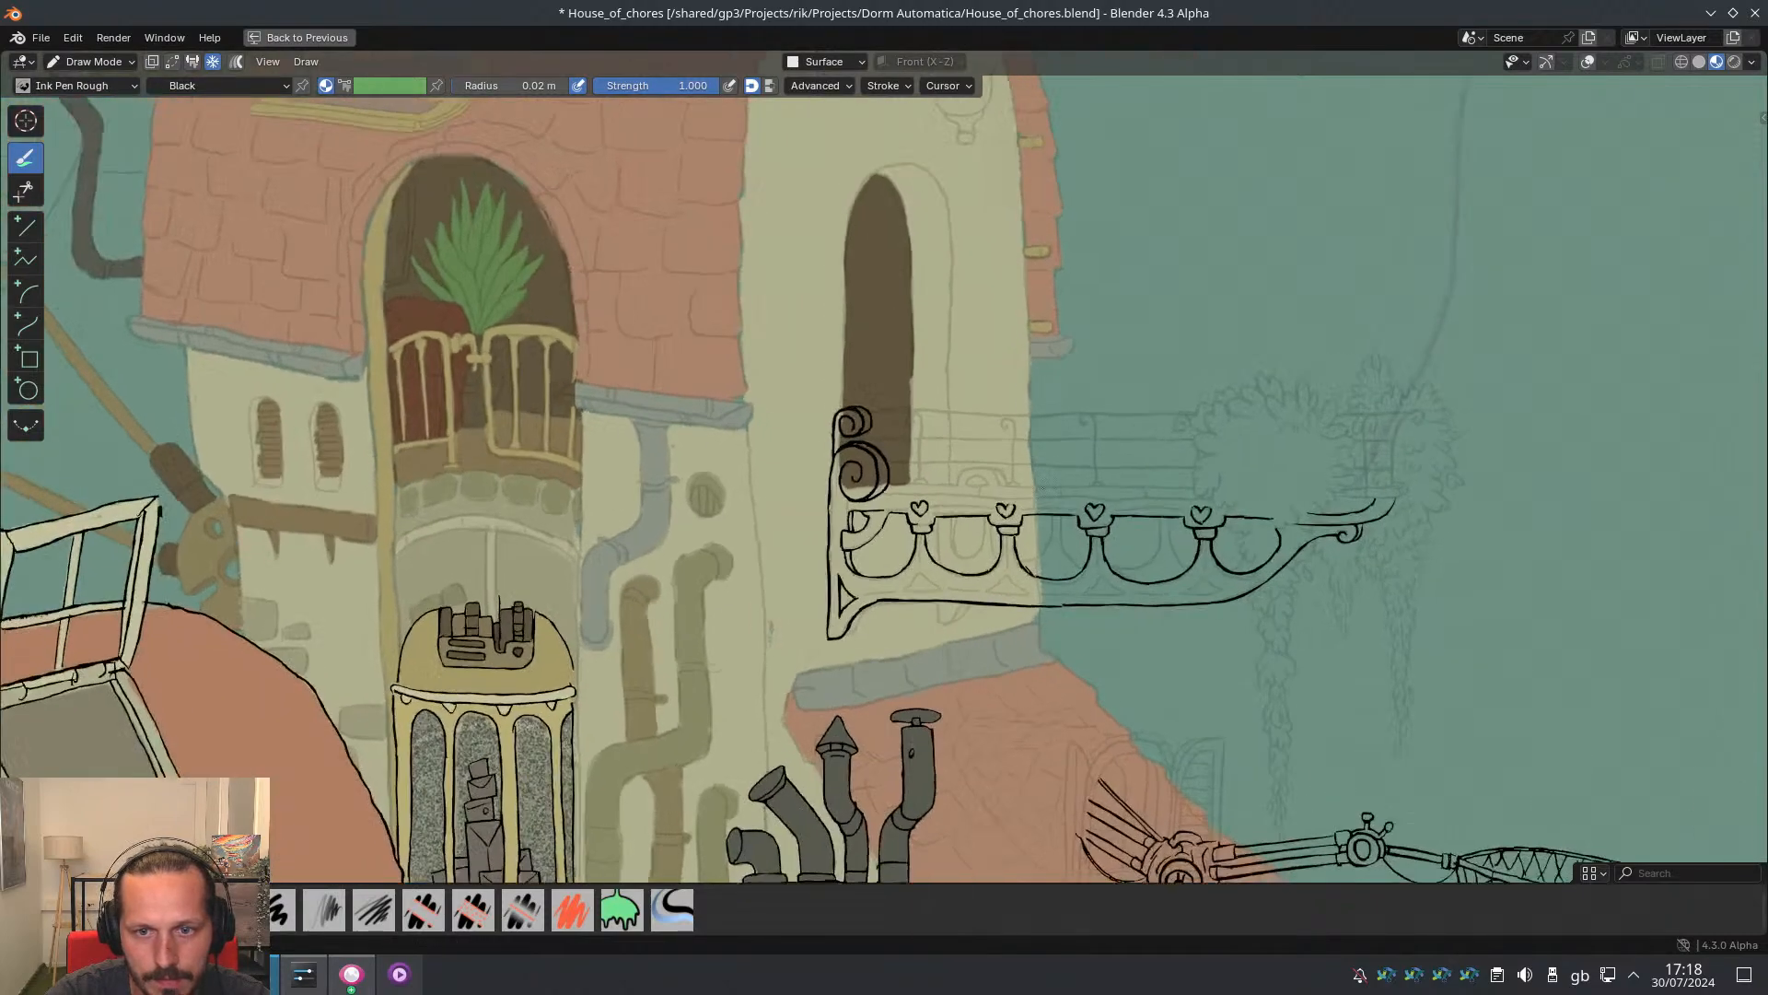
pyautogui.scroll(4, 1013, 477)
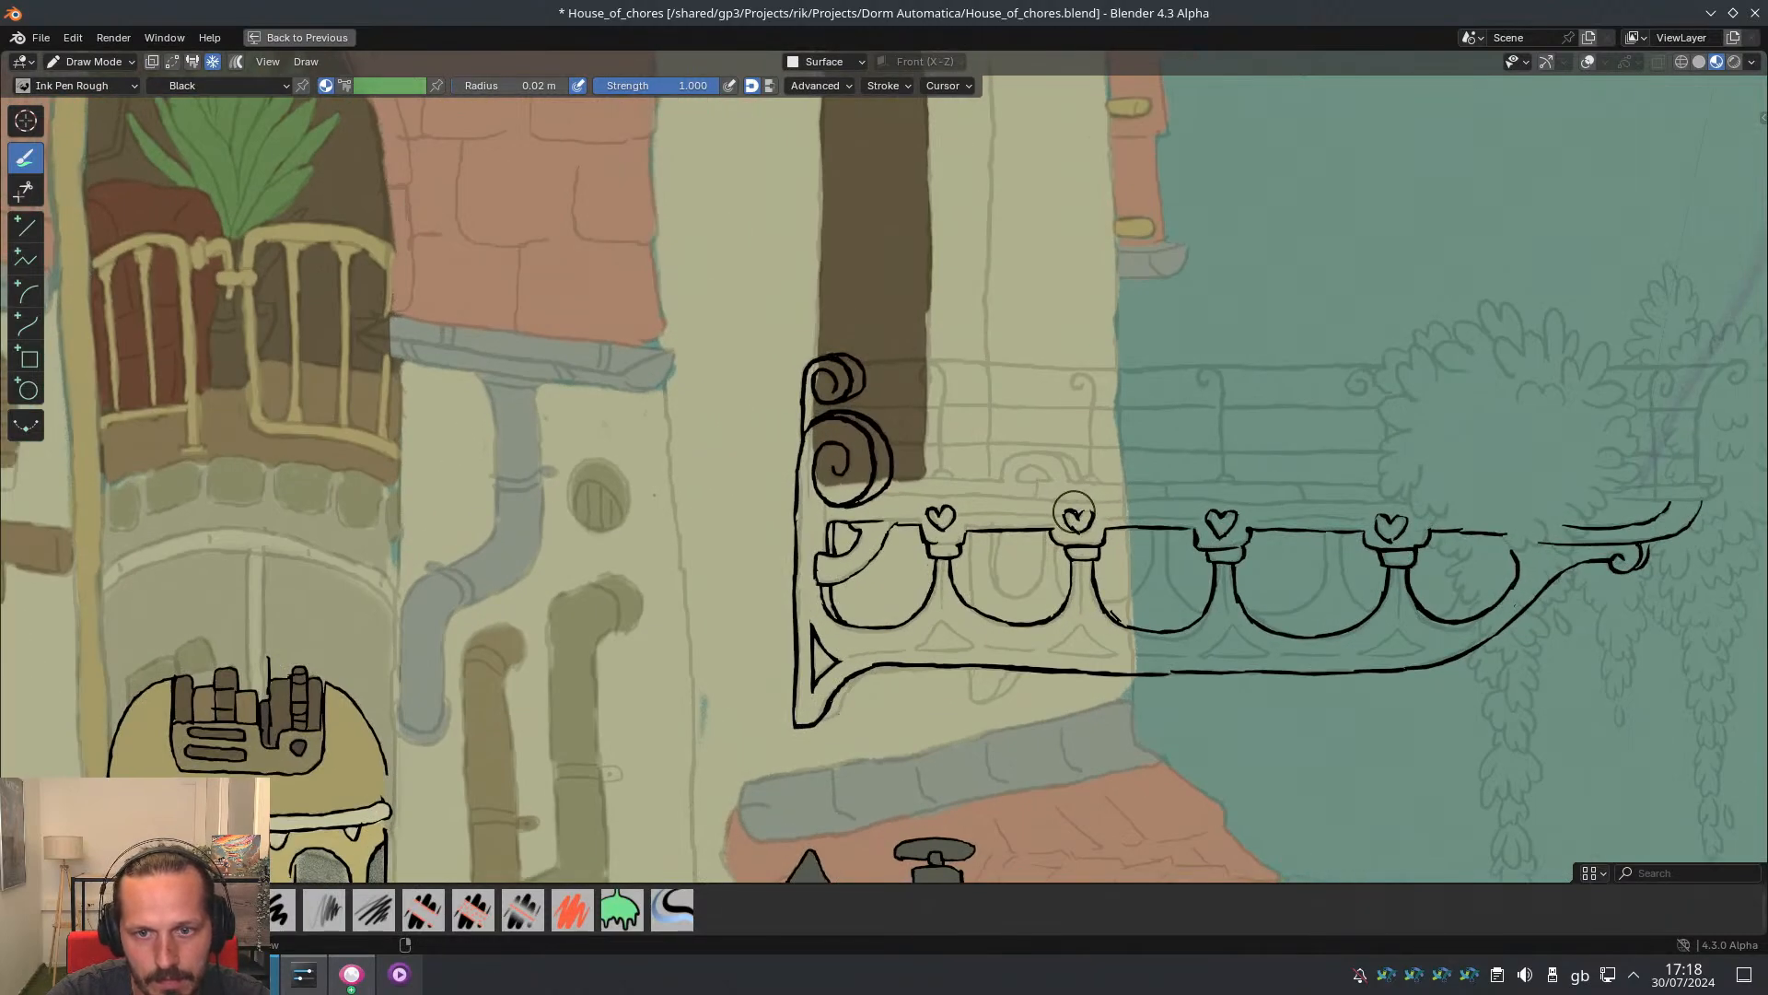
pyautogui.scroll(-4, 1185, 587)
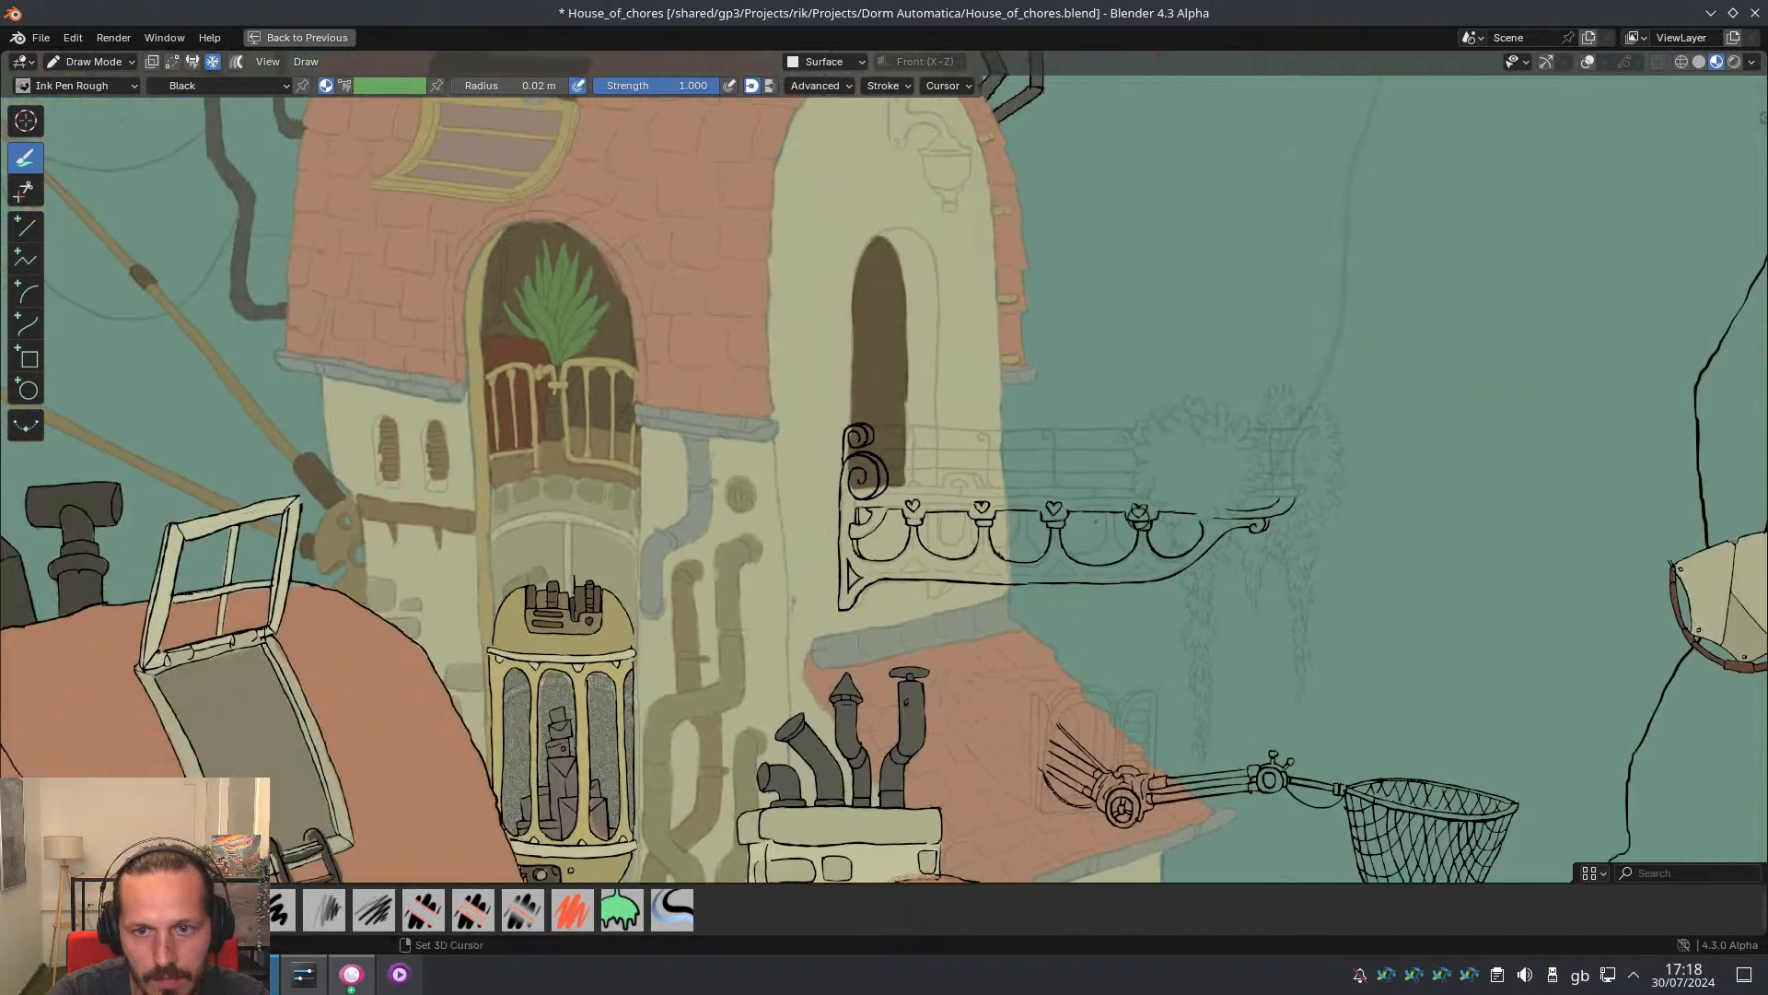
pyautogui.scroll(4, 1151, 561)
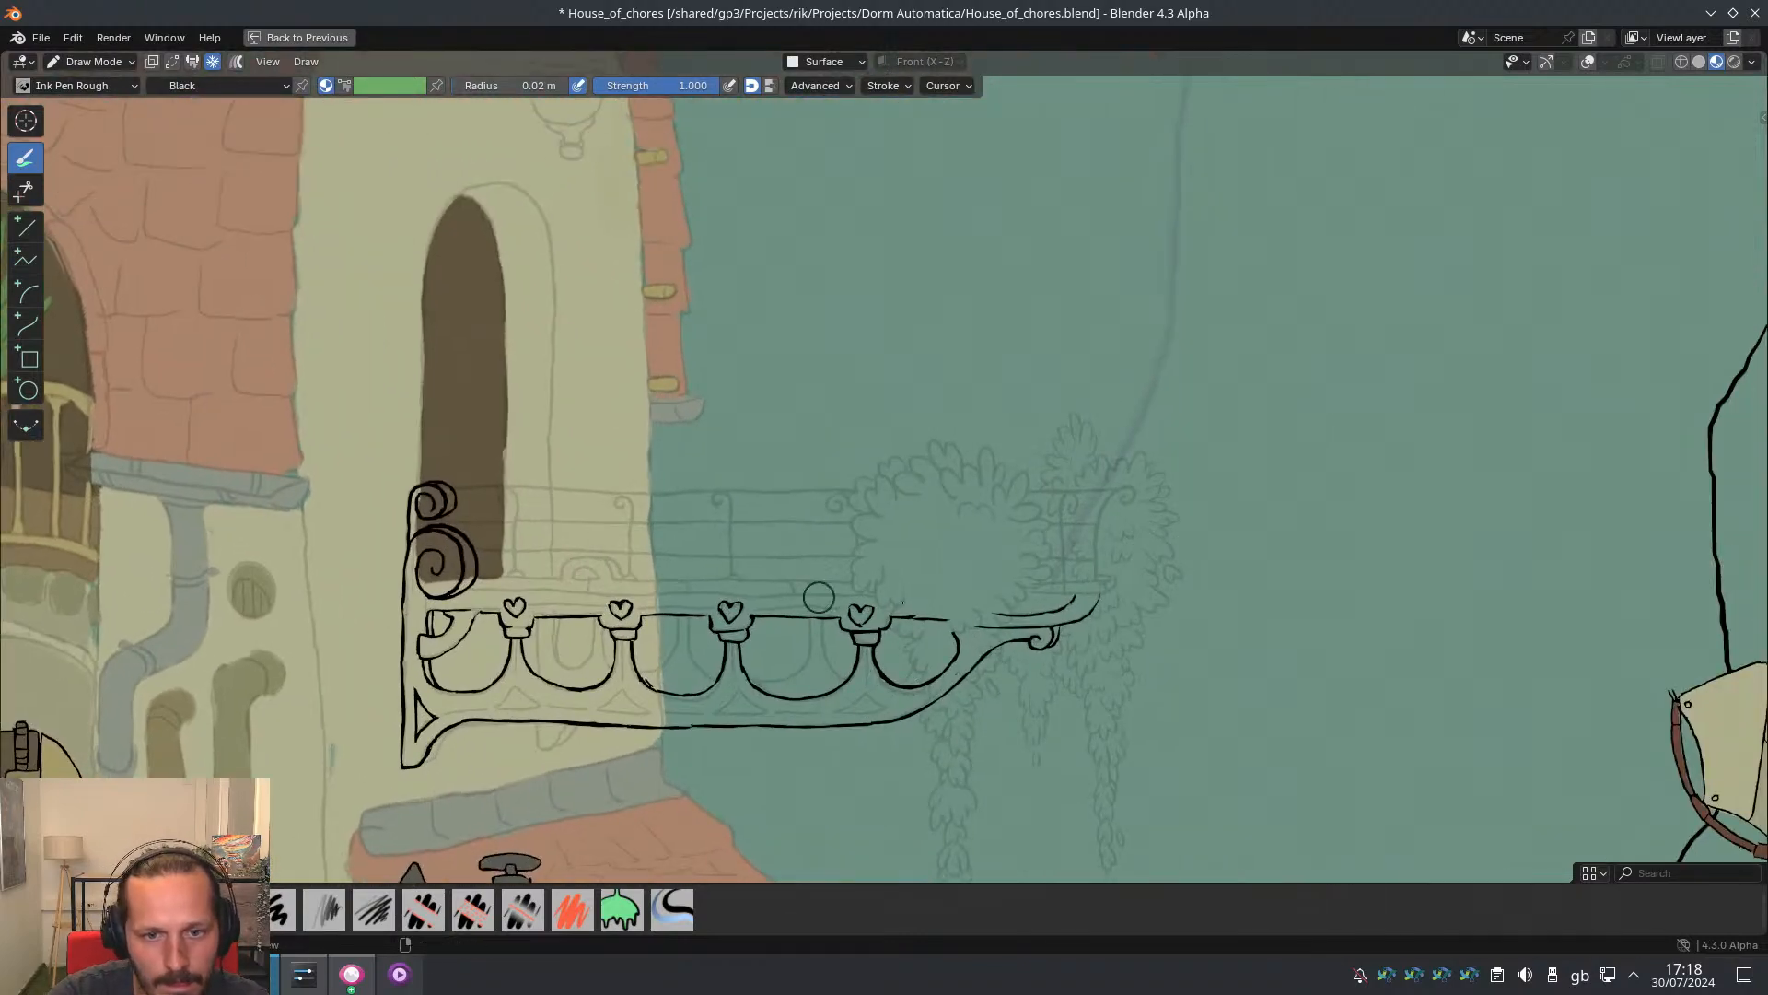
# Ink a second parallel line just above the arches' top edge, in segments between the four heart blocks
pyautogui.scroll(2, 838, 595)
pyautogui.keyDown('shift'); pyautogui.moveTo(838, 595); pyautogui.dragTo(1131, 567, button='middle'); pyautogui.keyUp('shift')
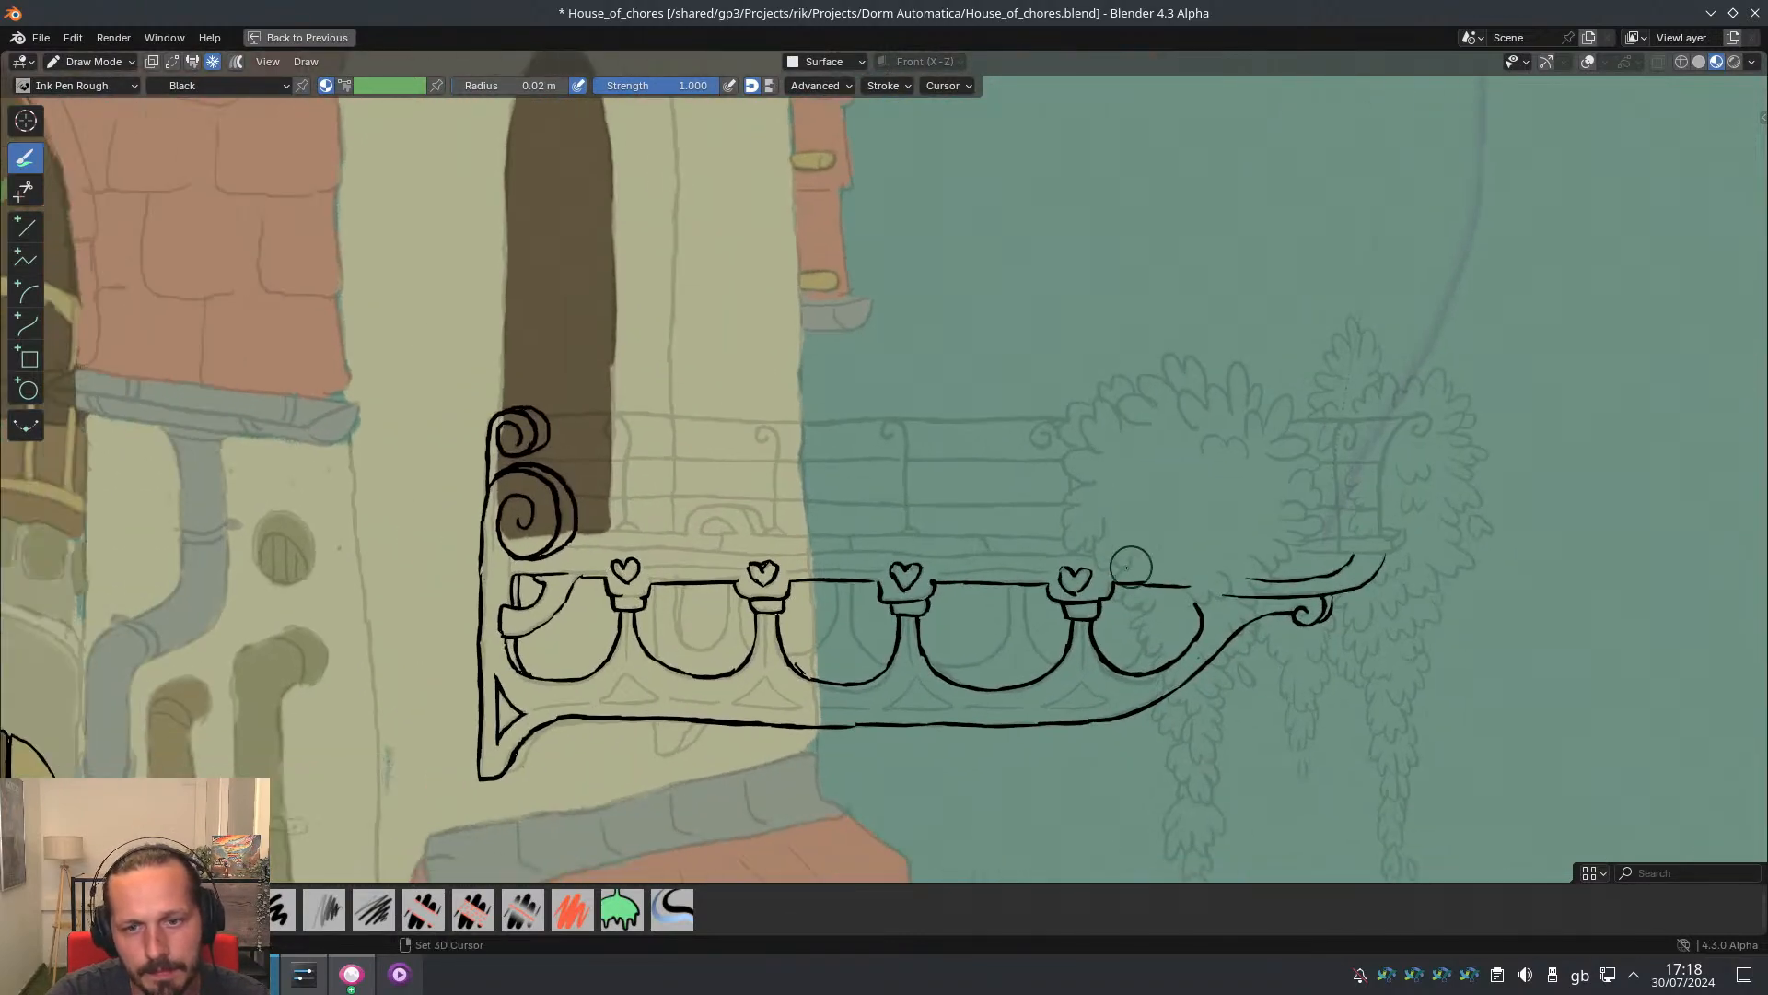
pyautogui.hotkey('ctrl', 'z')
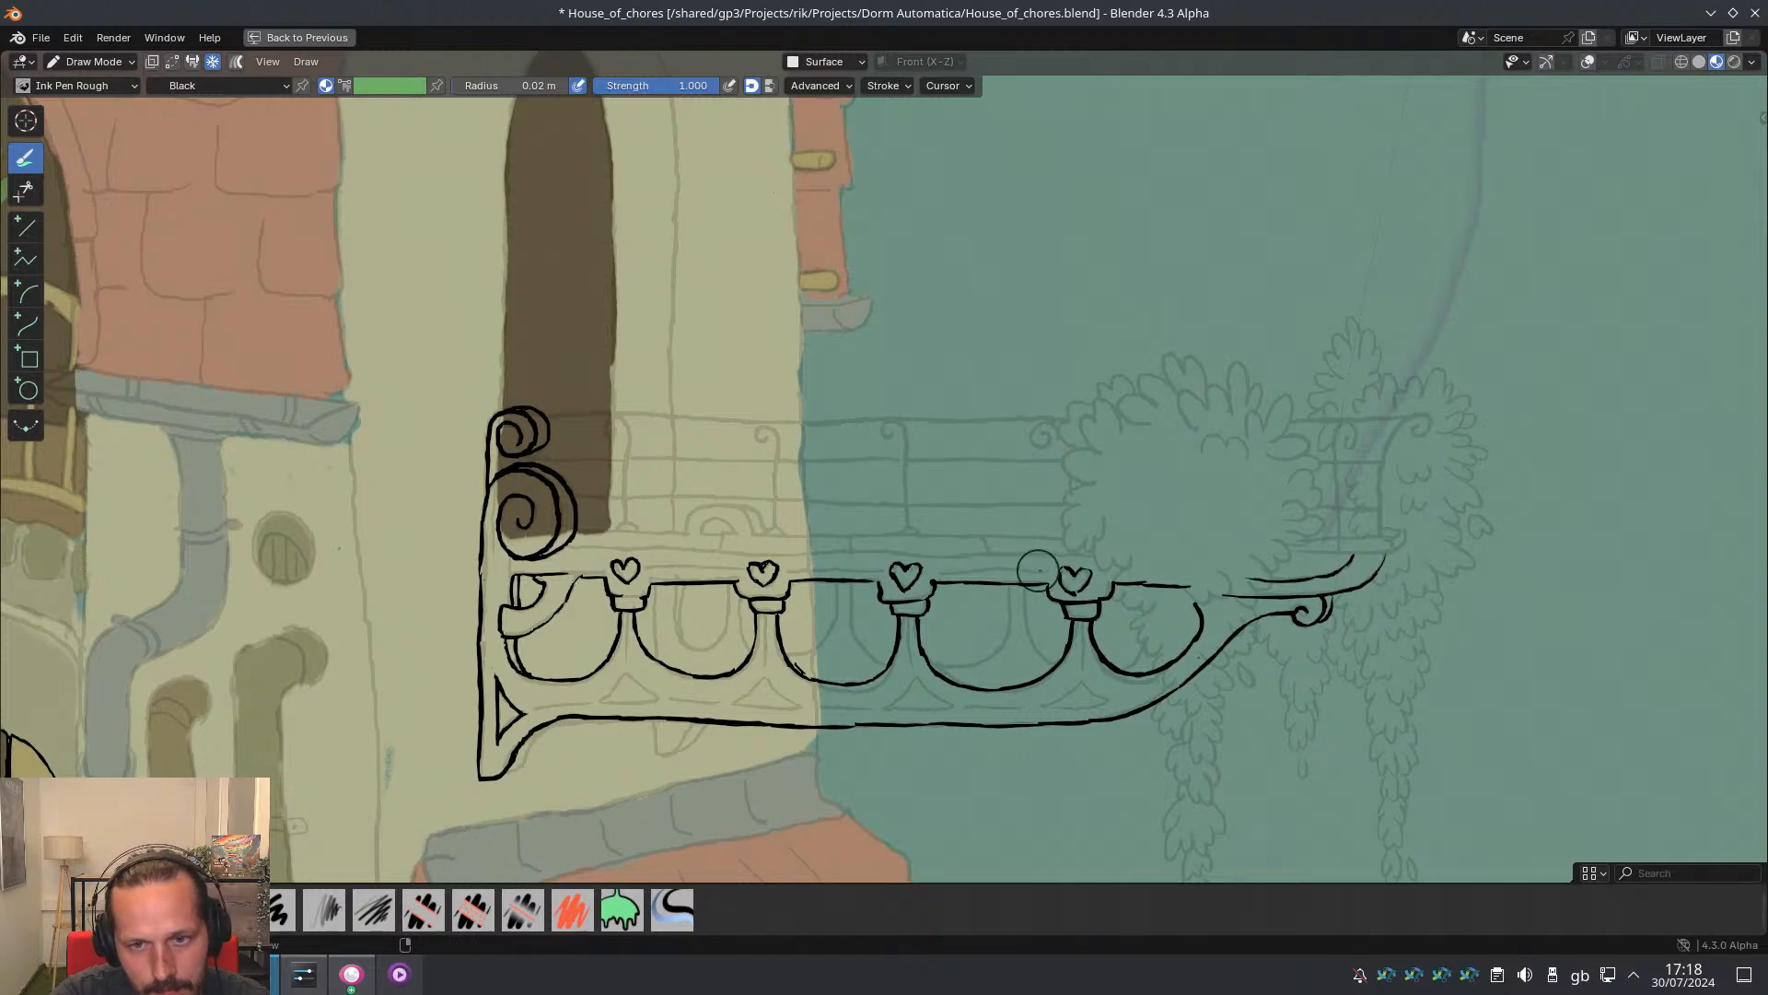
pyautogui.moveTo(1045, 571); pyautogui.dragTo(1000, 571)
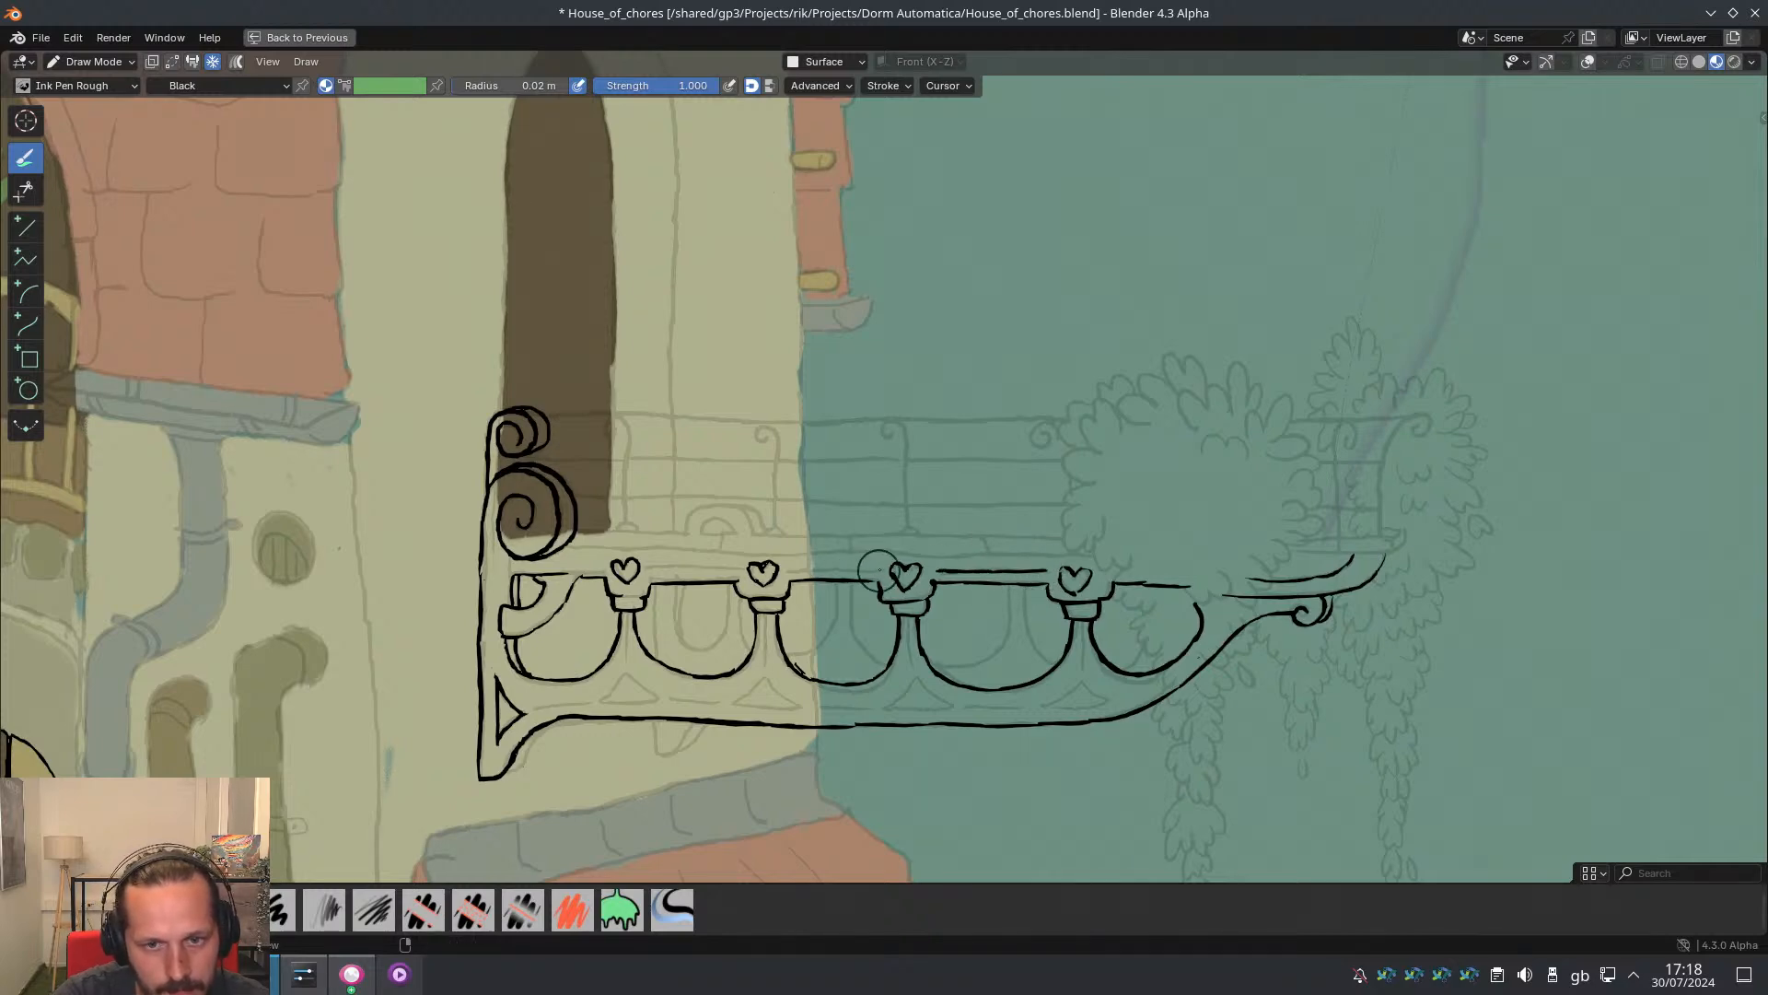
pyautogui.moveTo(803, 571); pyautogui.dragTo(784, 579)
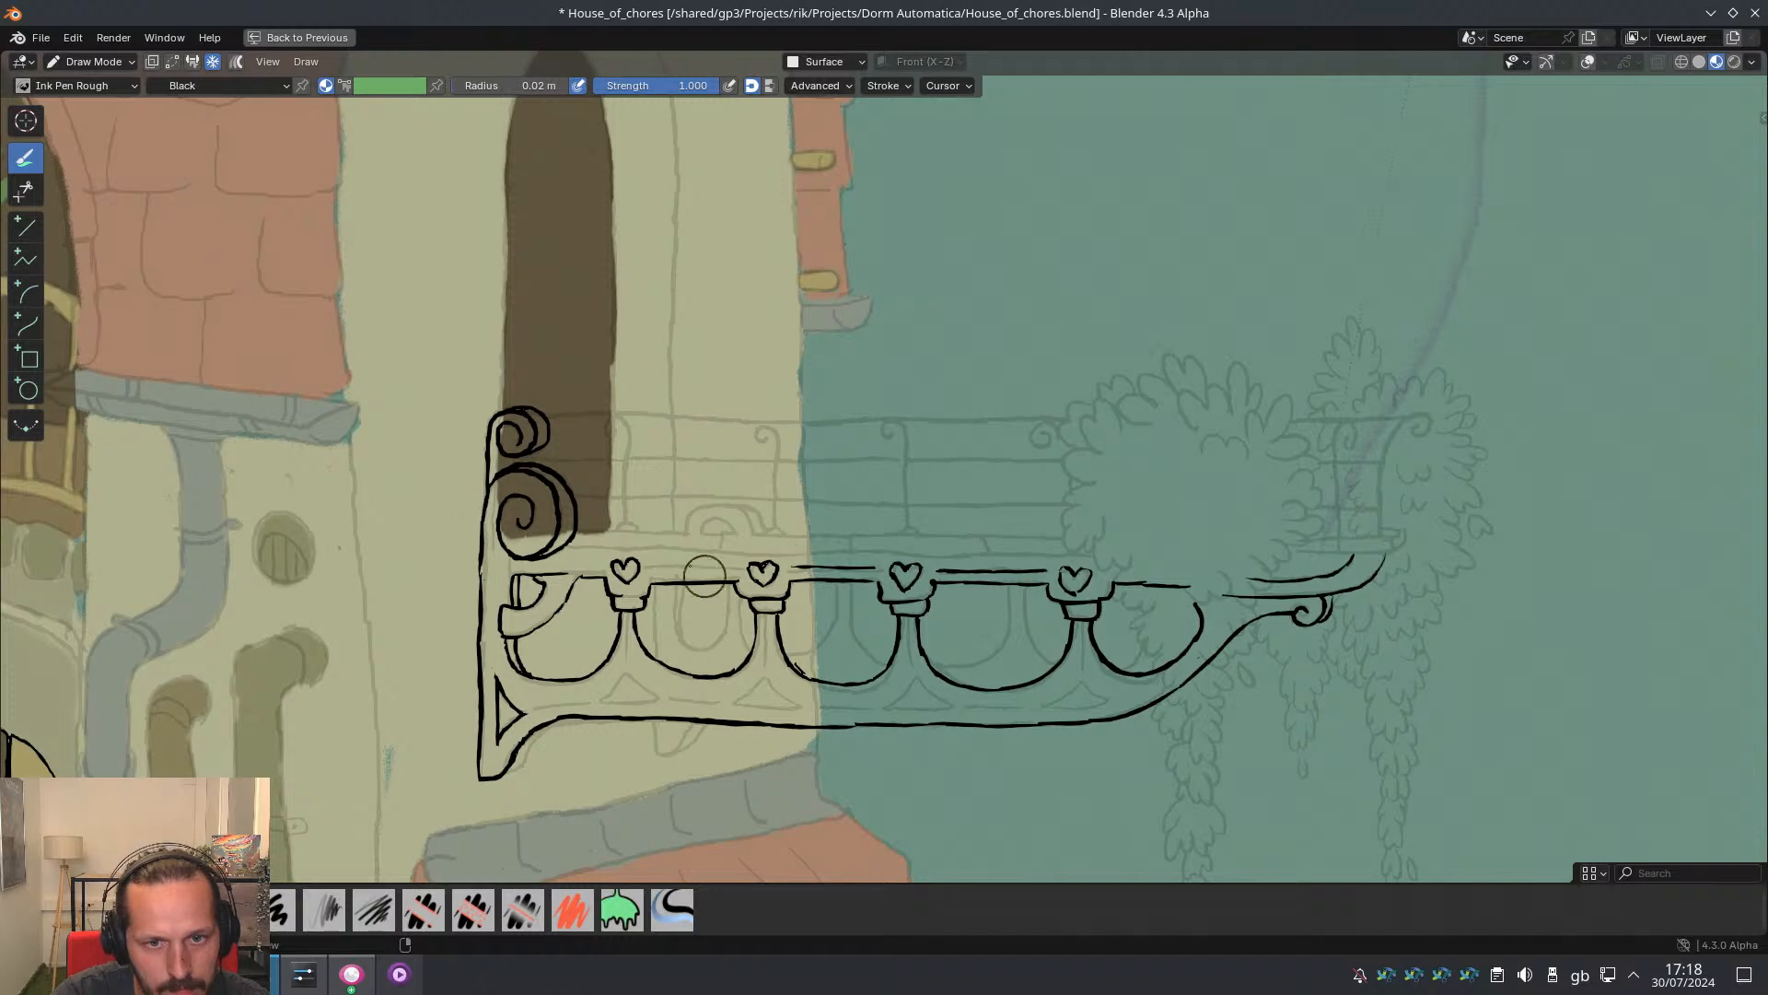
pyautogui.keyDown('shift'); pyautogui.moveTo(705, 576); pyautogui.dragTo(907, 581, button='middle'); pyautogui.keyUp('shift')
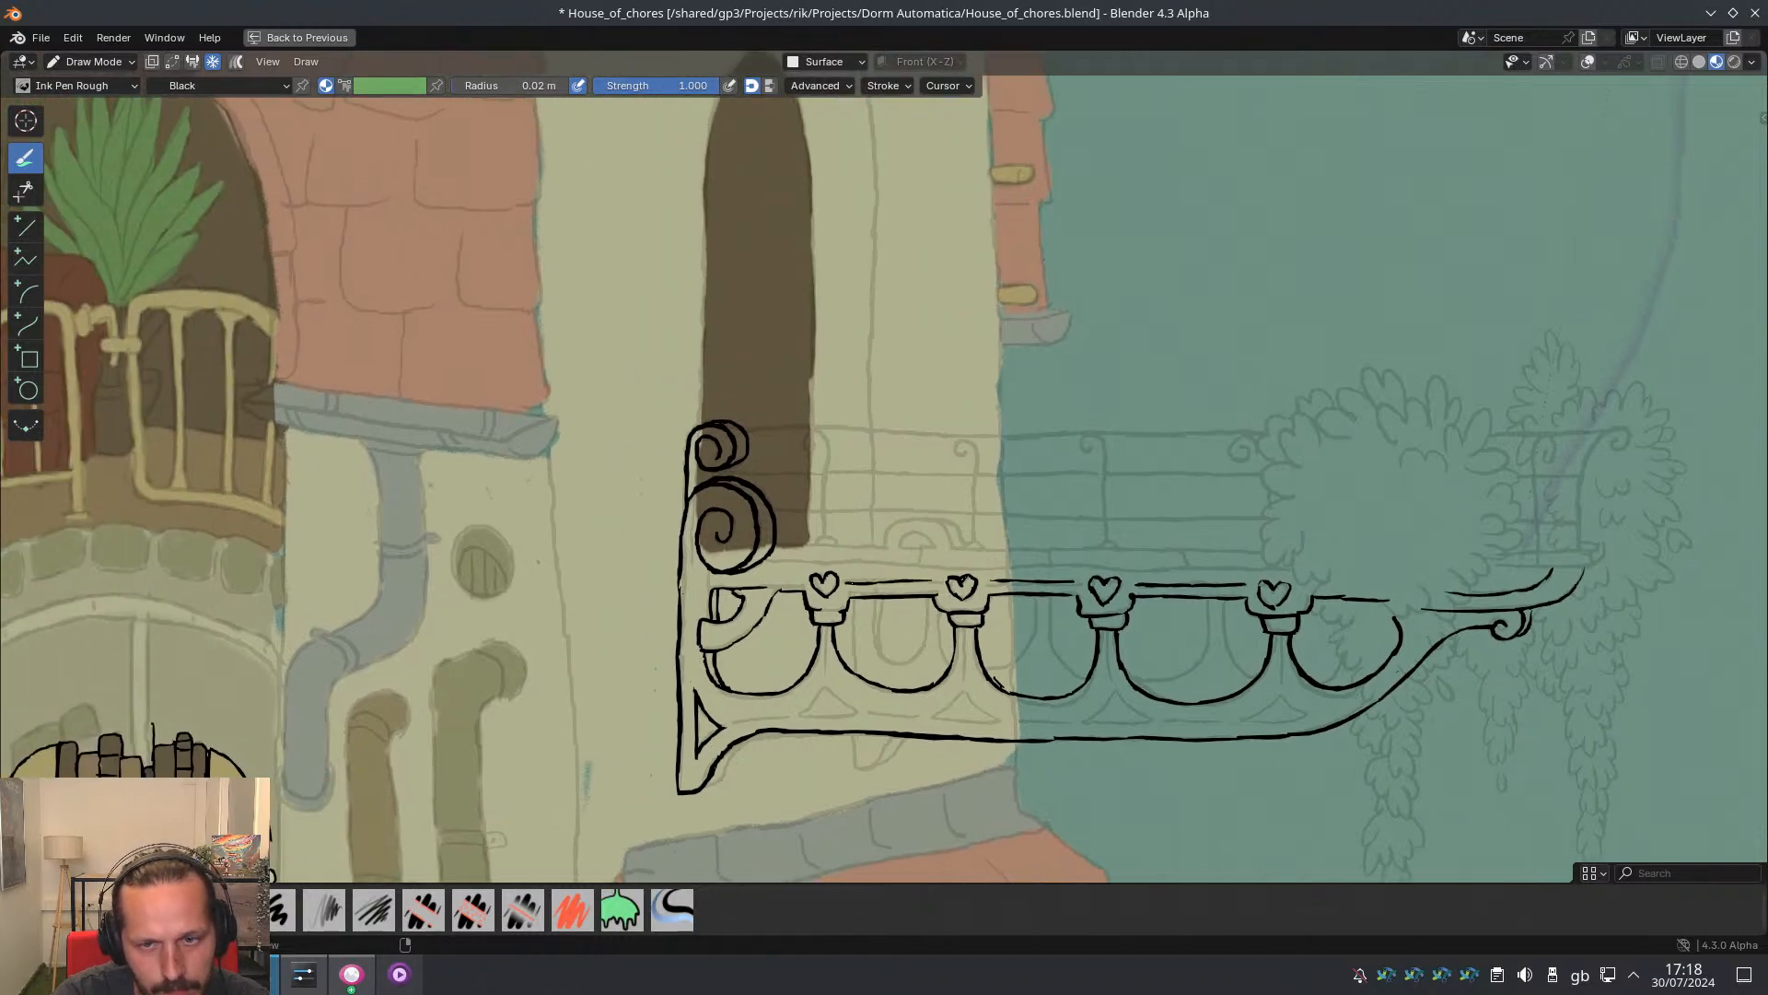
pyautogui.keyDown('shift'); pyautogui.moveTo(948, 484); pyautogui.dragTo(718, 478, button='middle'); pyautogui.keyUp('shift')
pyautogui.keyDown('ctrl'); pyautogui.moveTo(717, 478); pyautogui.dragTo(718, 545, button='middle'); pyautogui.keyUp('ctrl')
pyautogui.keyDown('shift'); pyautogui.moveTo(1335, 619); pyautogui.dragTo(1129, 550, button='middle'); pyautogui.keyUp('shift')
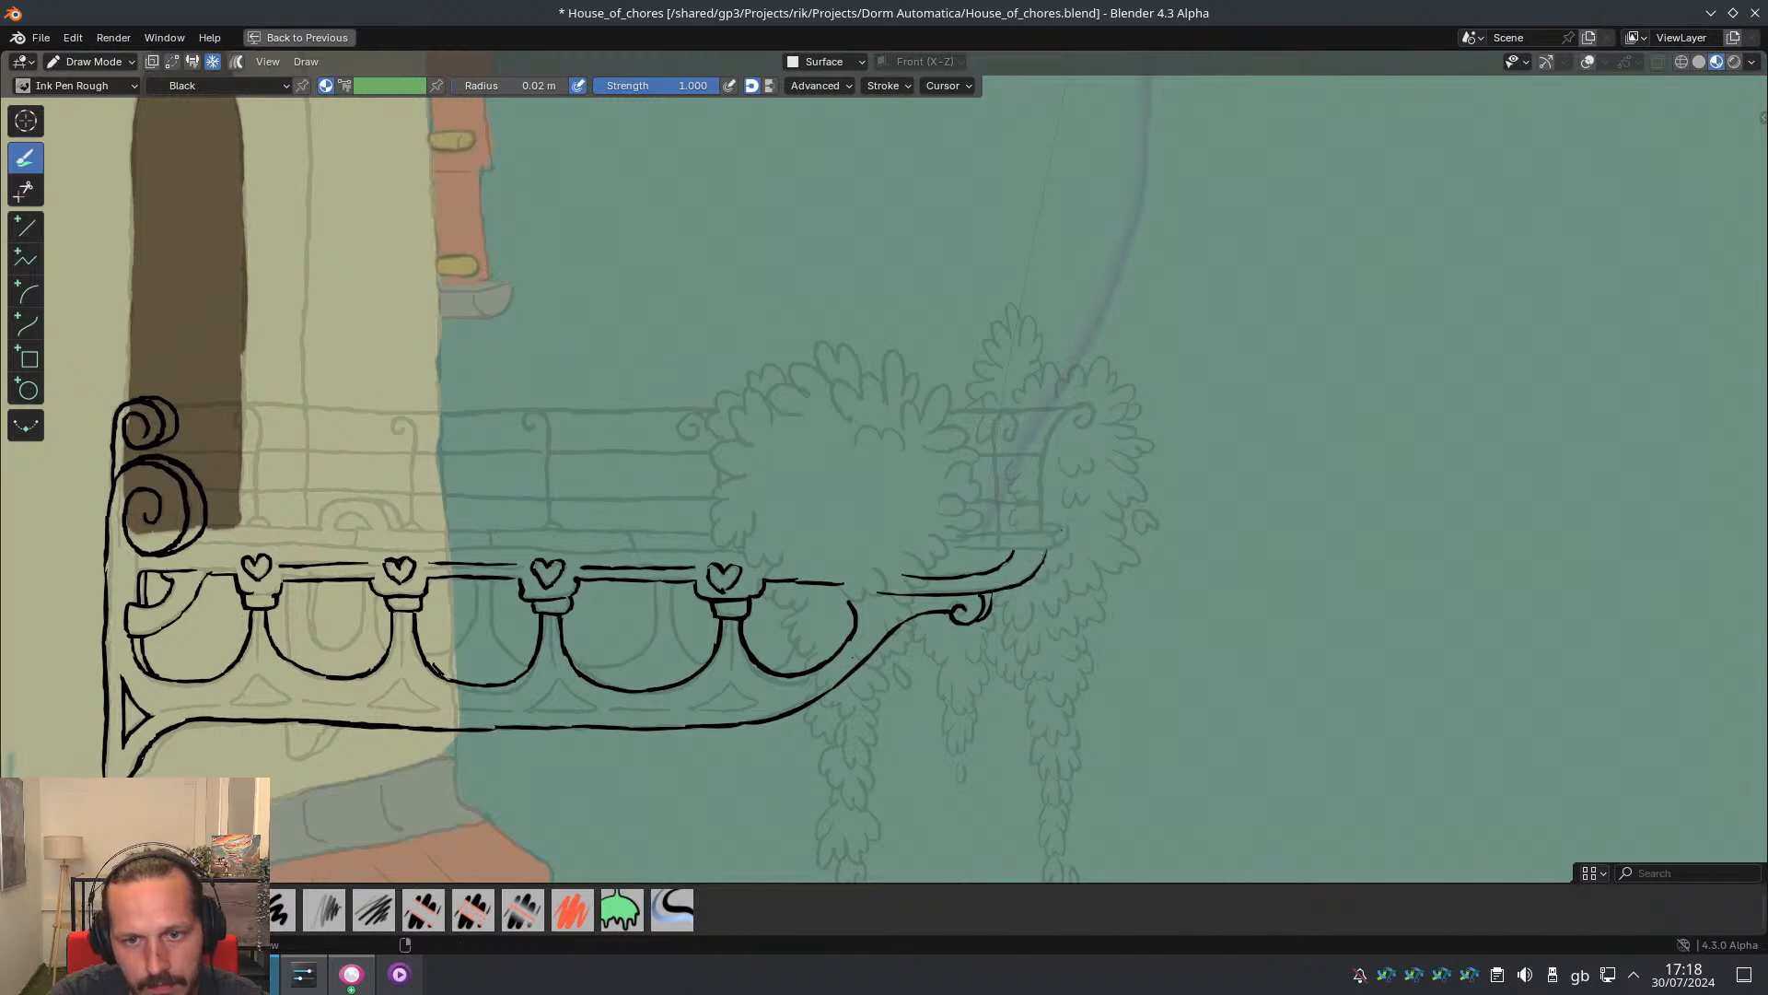
pyautogui.keyDown('ctrl'); pyautogui.moveTo(1047, 543); pyautogui.dragTo(967, 508, button='middle'); pyautogui.keyUp('ctrl')
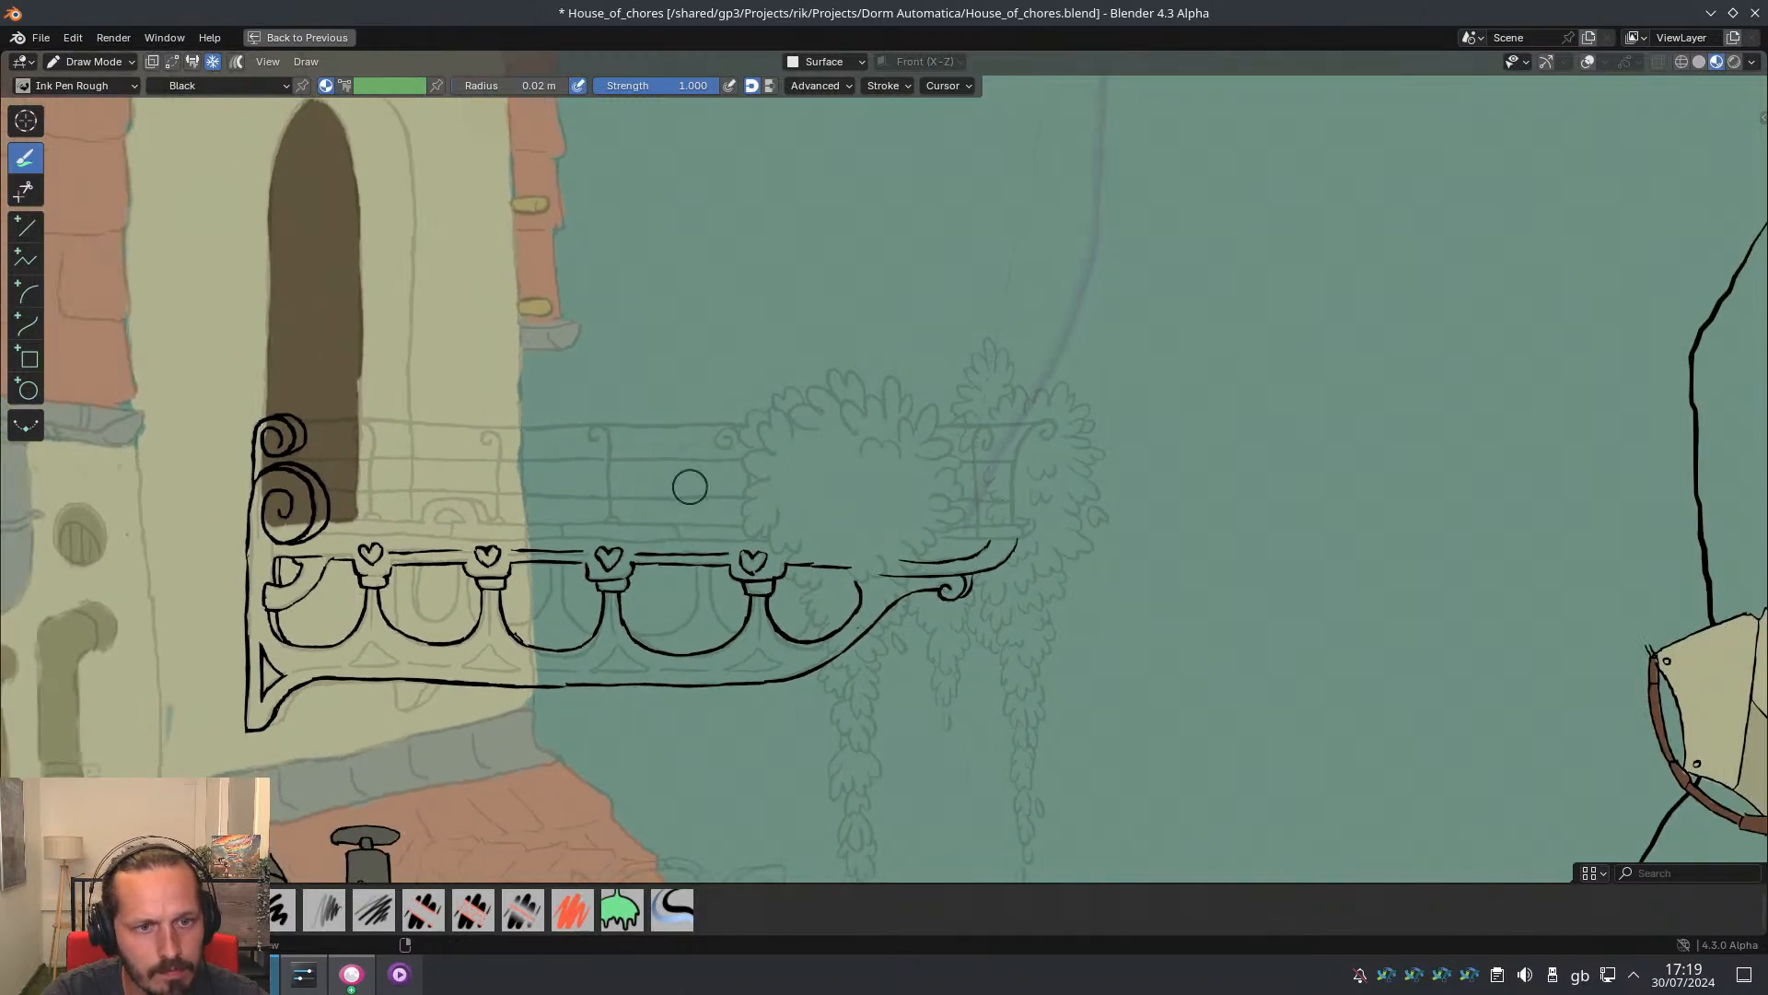
pyautogui.scroll(-3, 418, 523)
pyautogui.scroll(5, 471, 466)
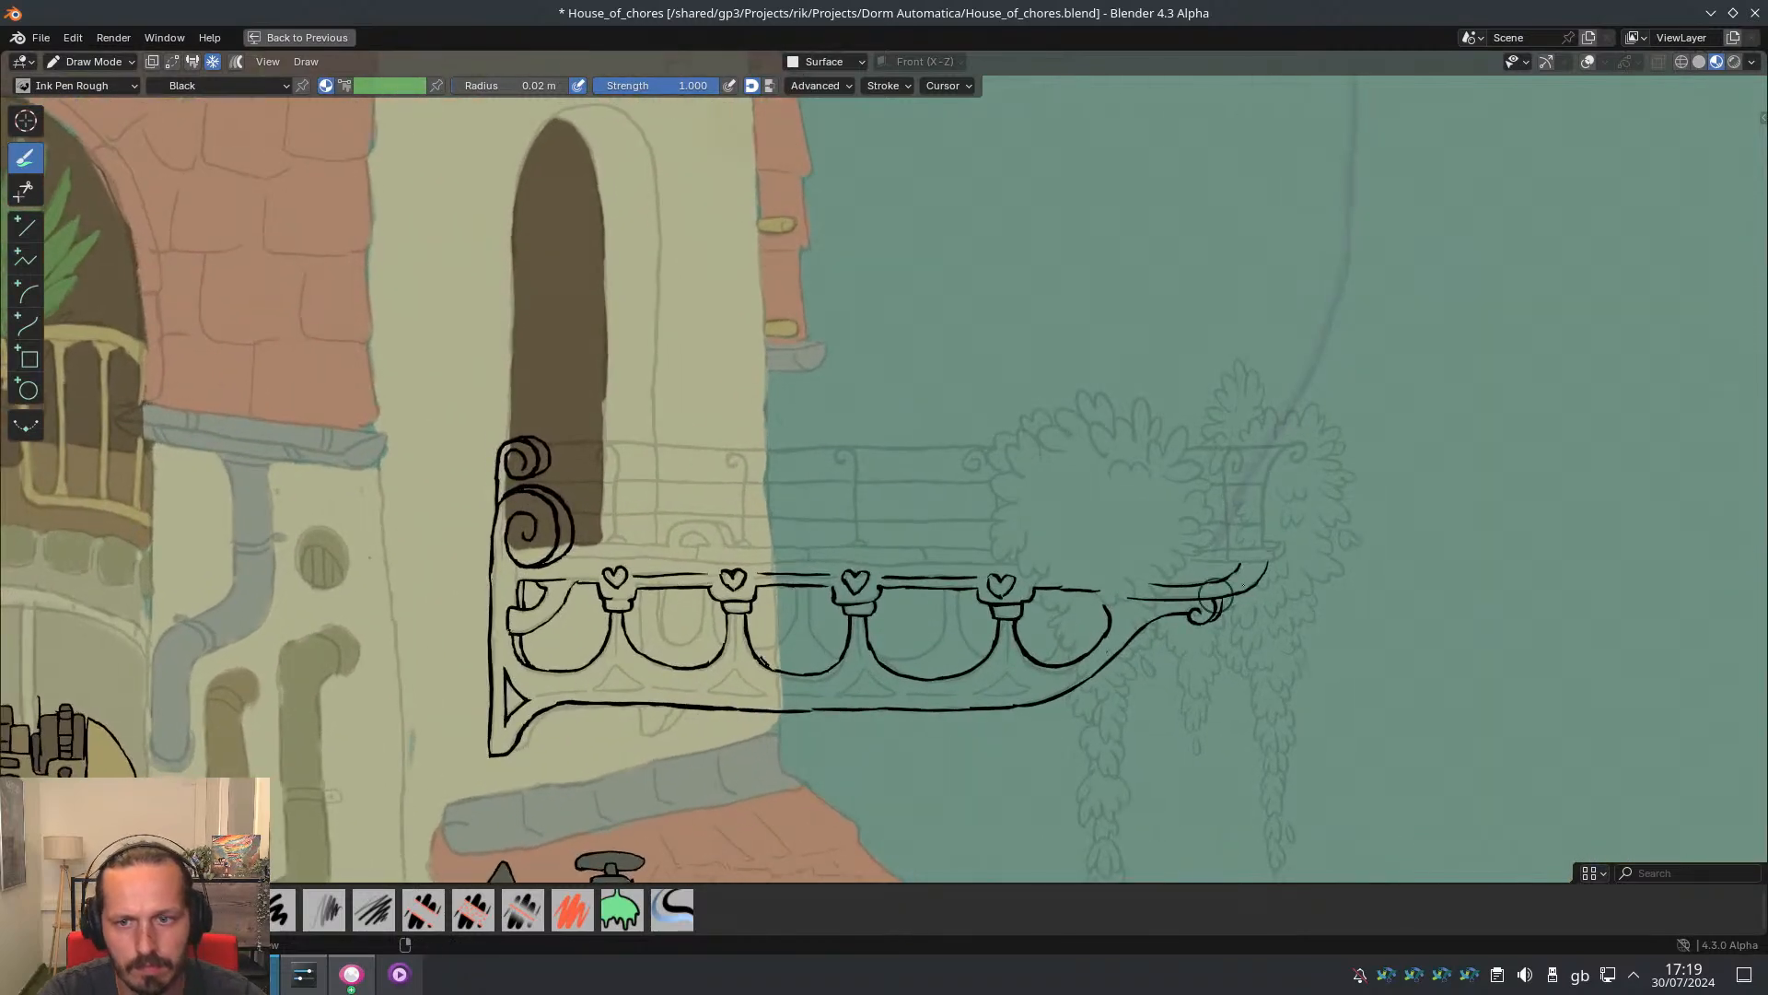
# Ink the balcony floor slab's outer tip with its double edge, and the long top edge line above the heart blocks
pyautogui.moveTo(1266, 563); pyautogui.dragTo(1225, 579)
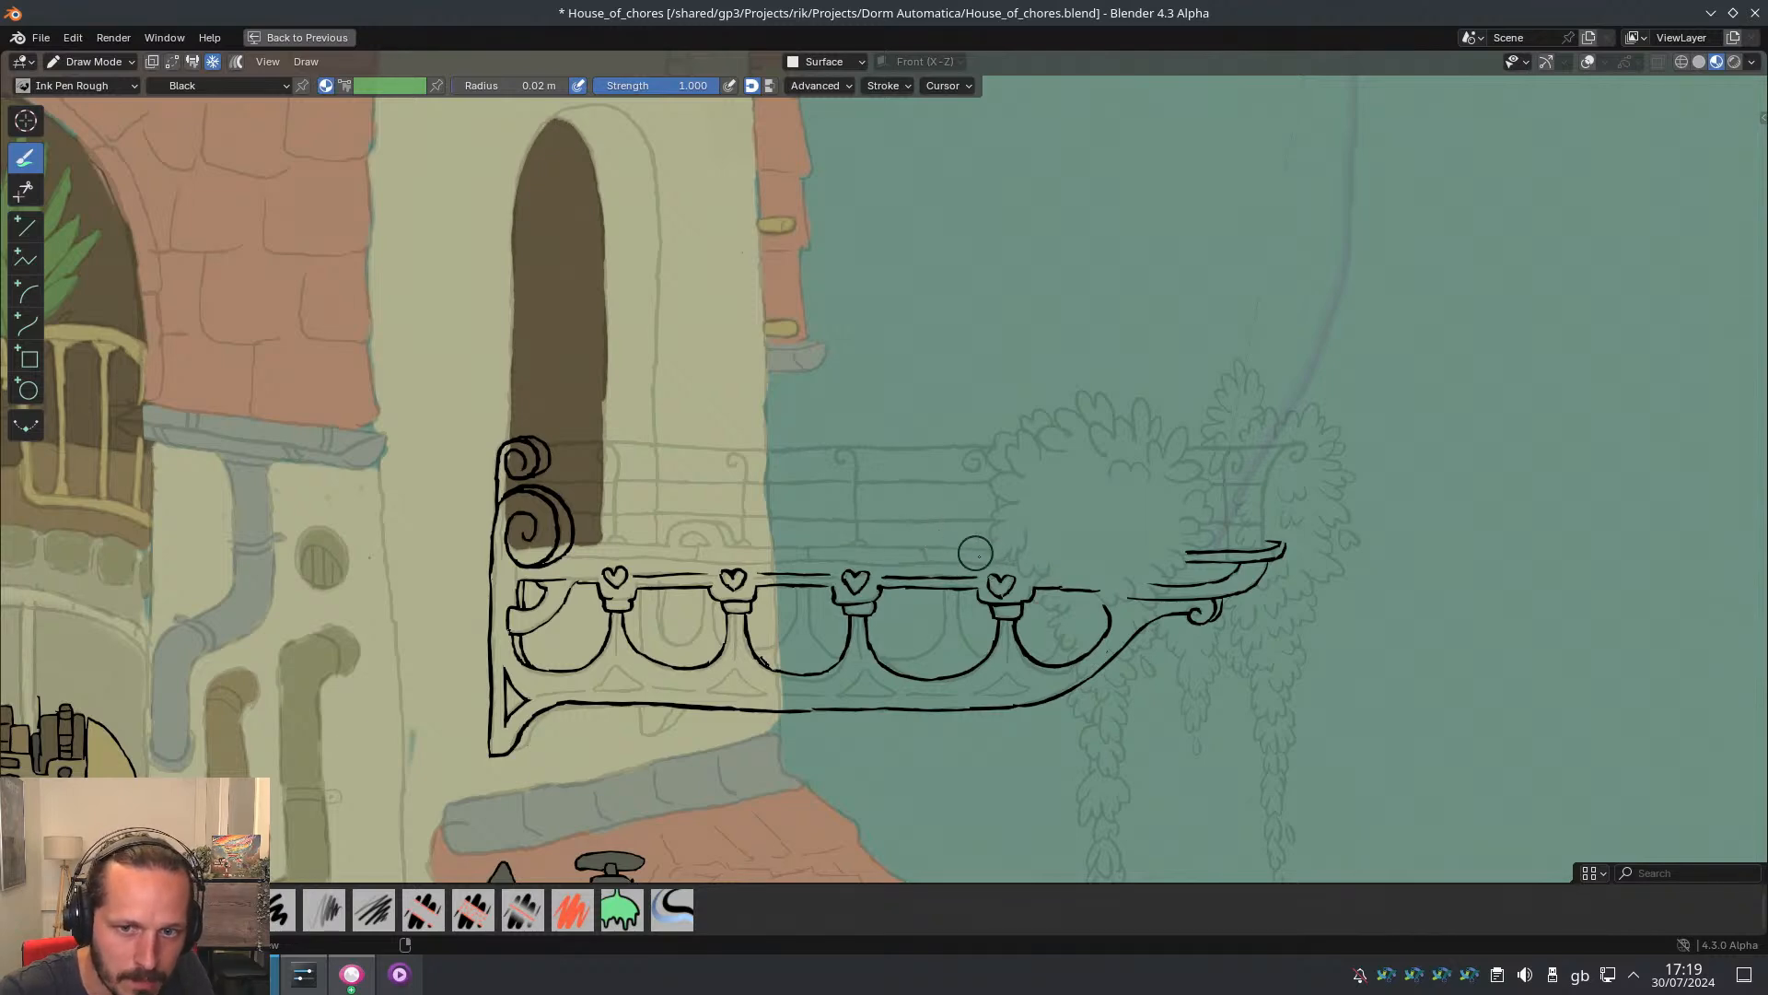
pyautogui.moveTo(992, 547); pyautogui.dragTo(779, 547)
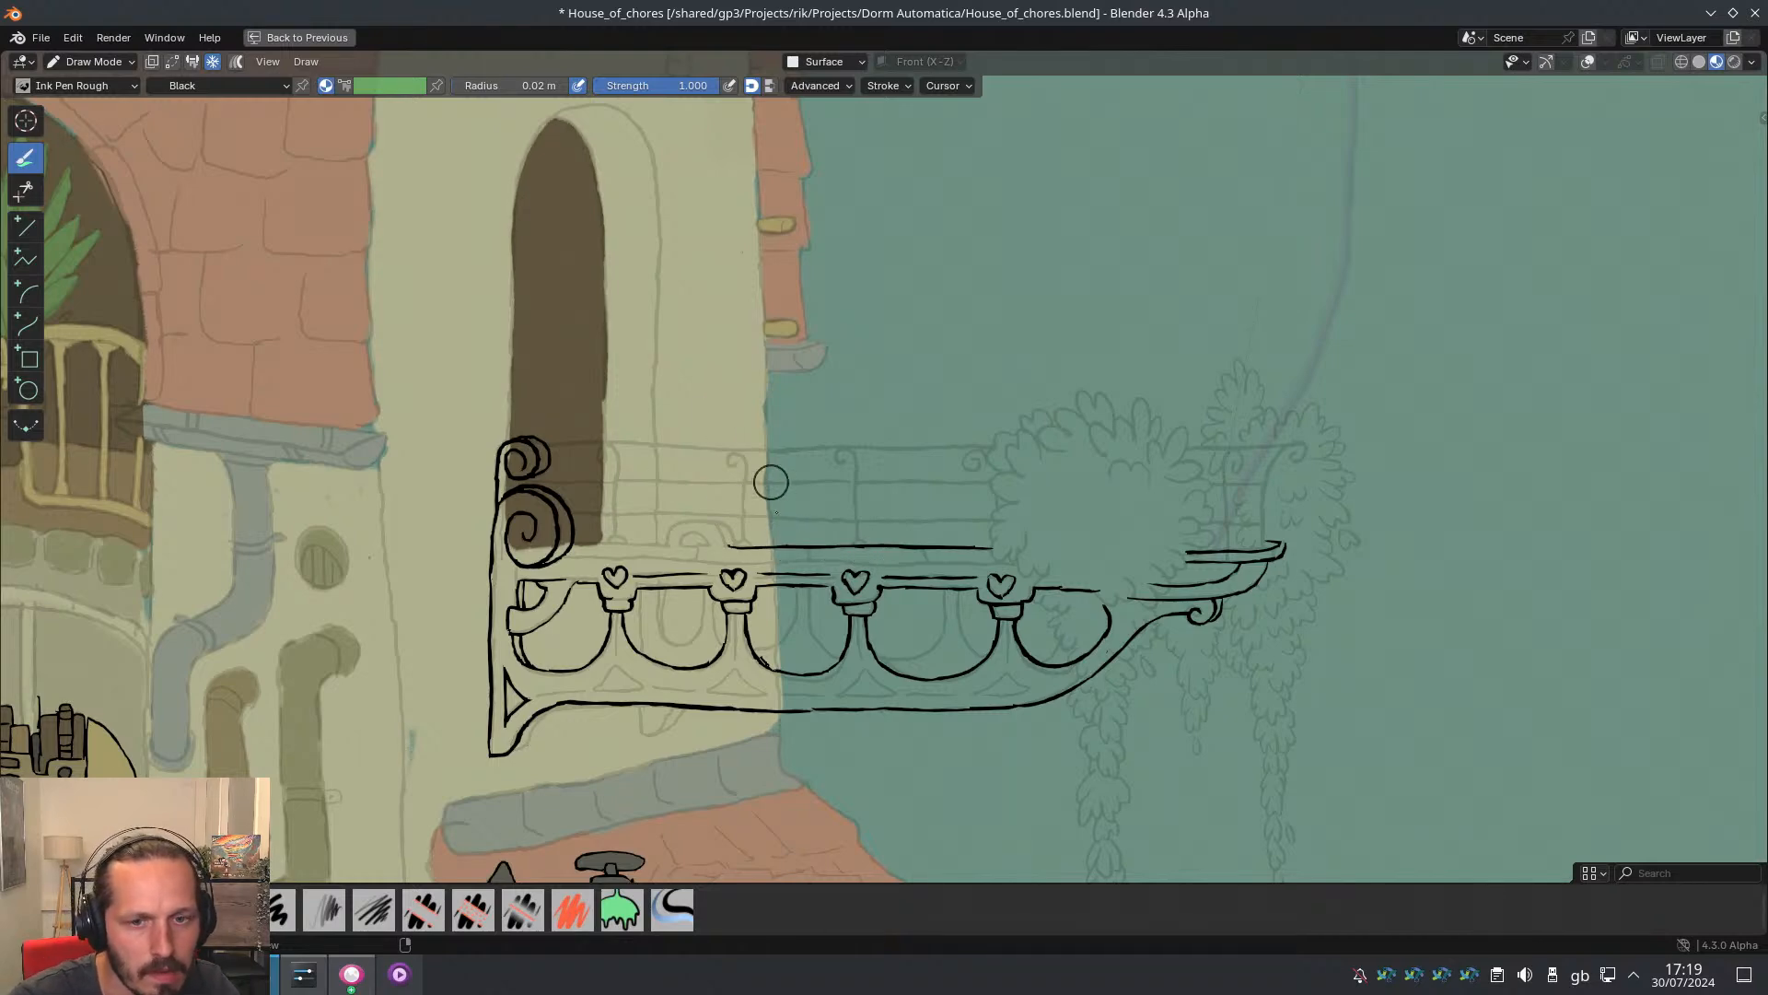
pyautogui.scroll(-1, 746, 497)
pyautogui.scroll(1, 723, 516)
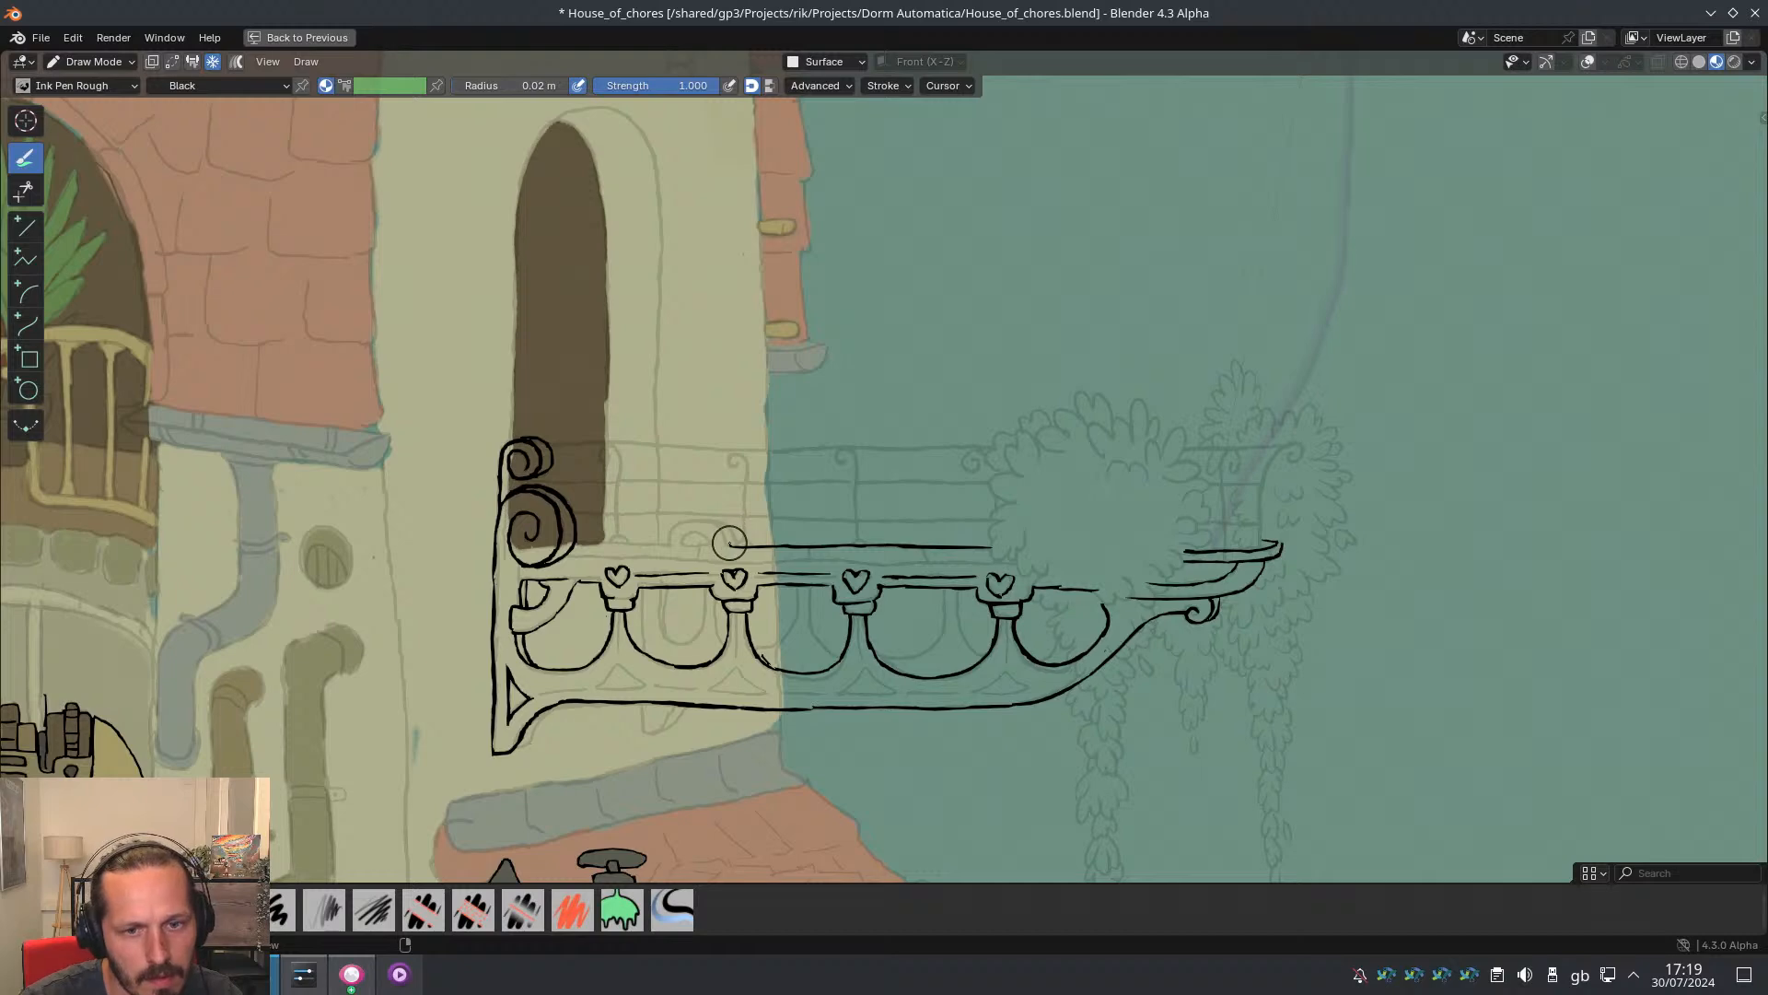
pyautogui.scroll(-2, 709, 419)
pyautogui.scroll(2, 702, 392)
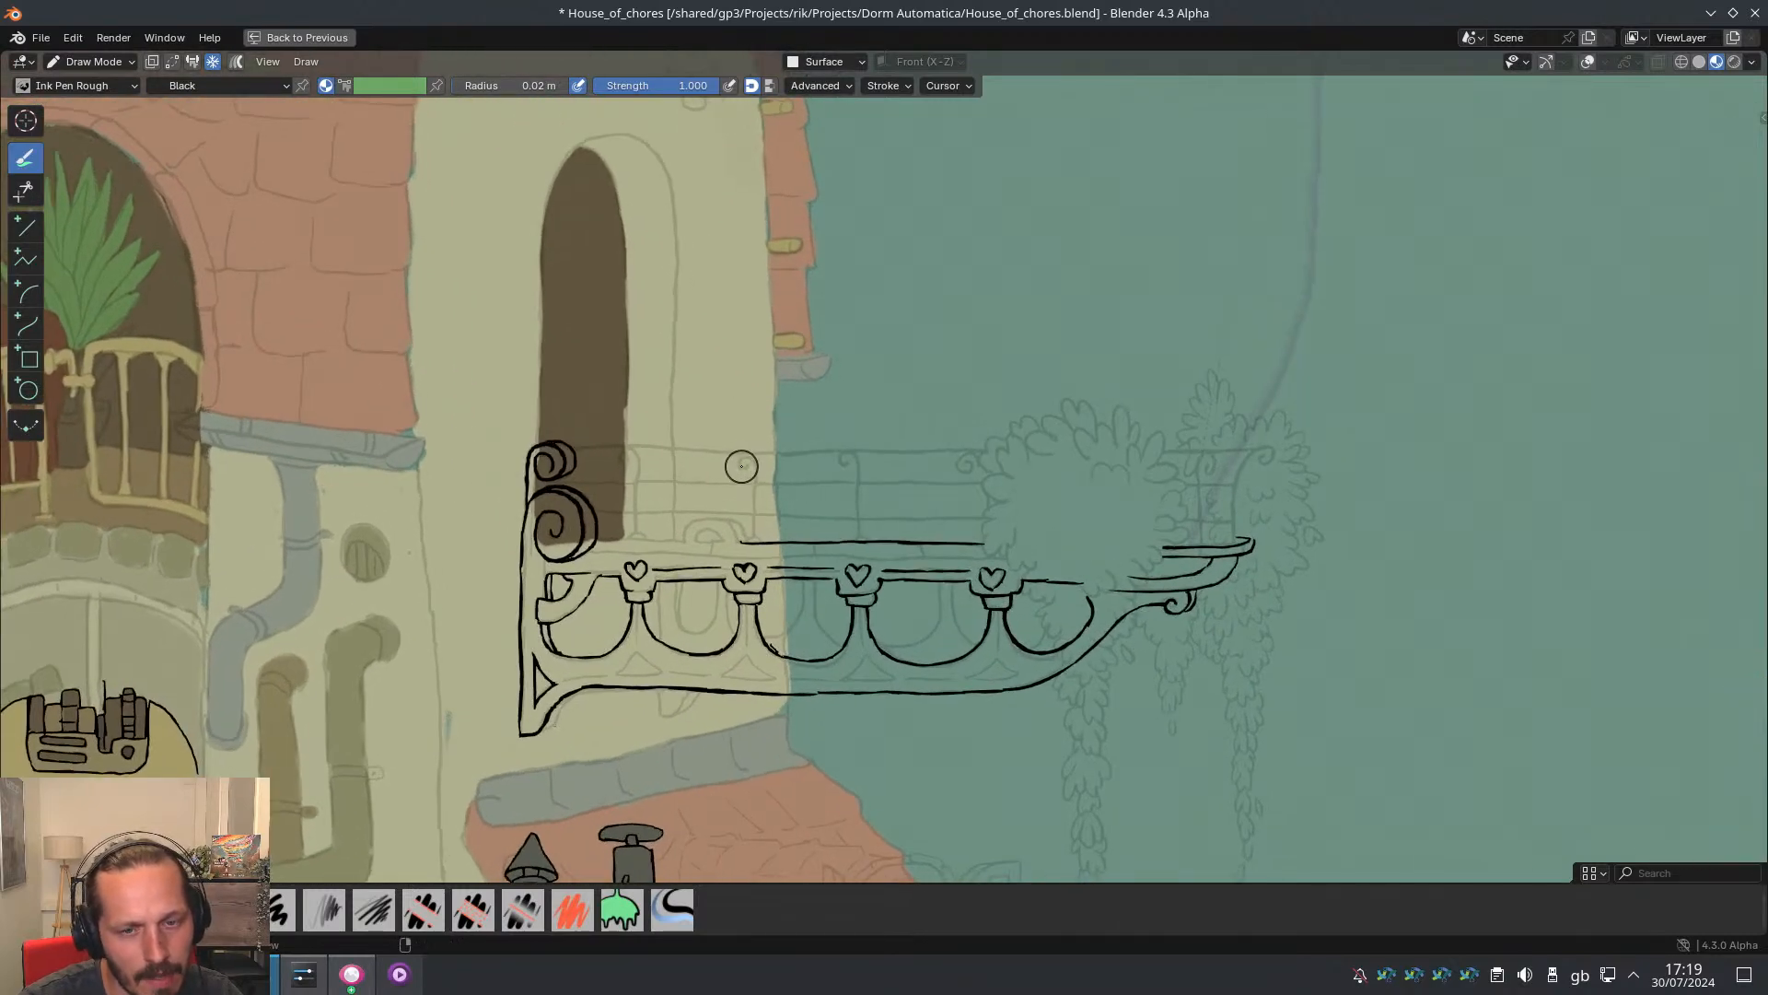
pyautogui.scroll(2, 641, 426)
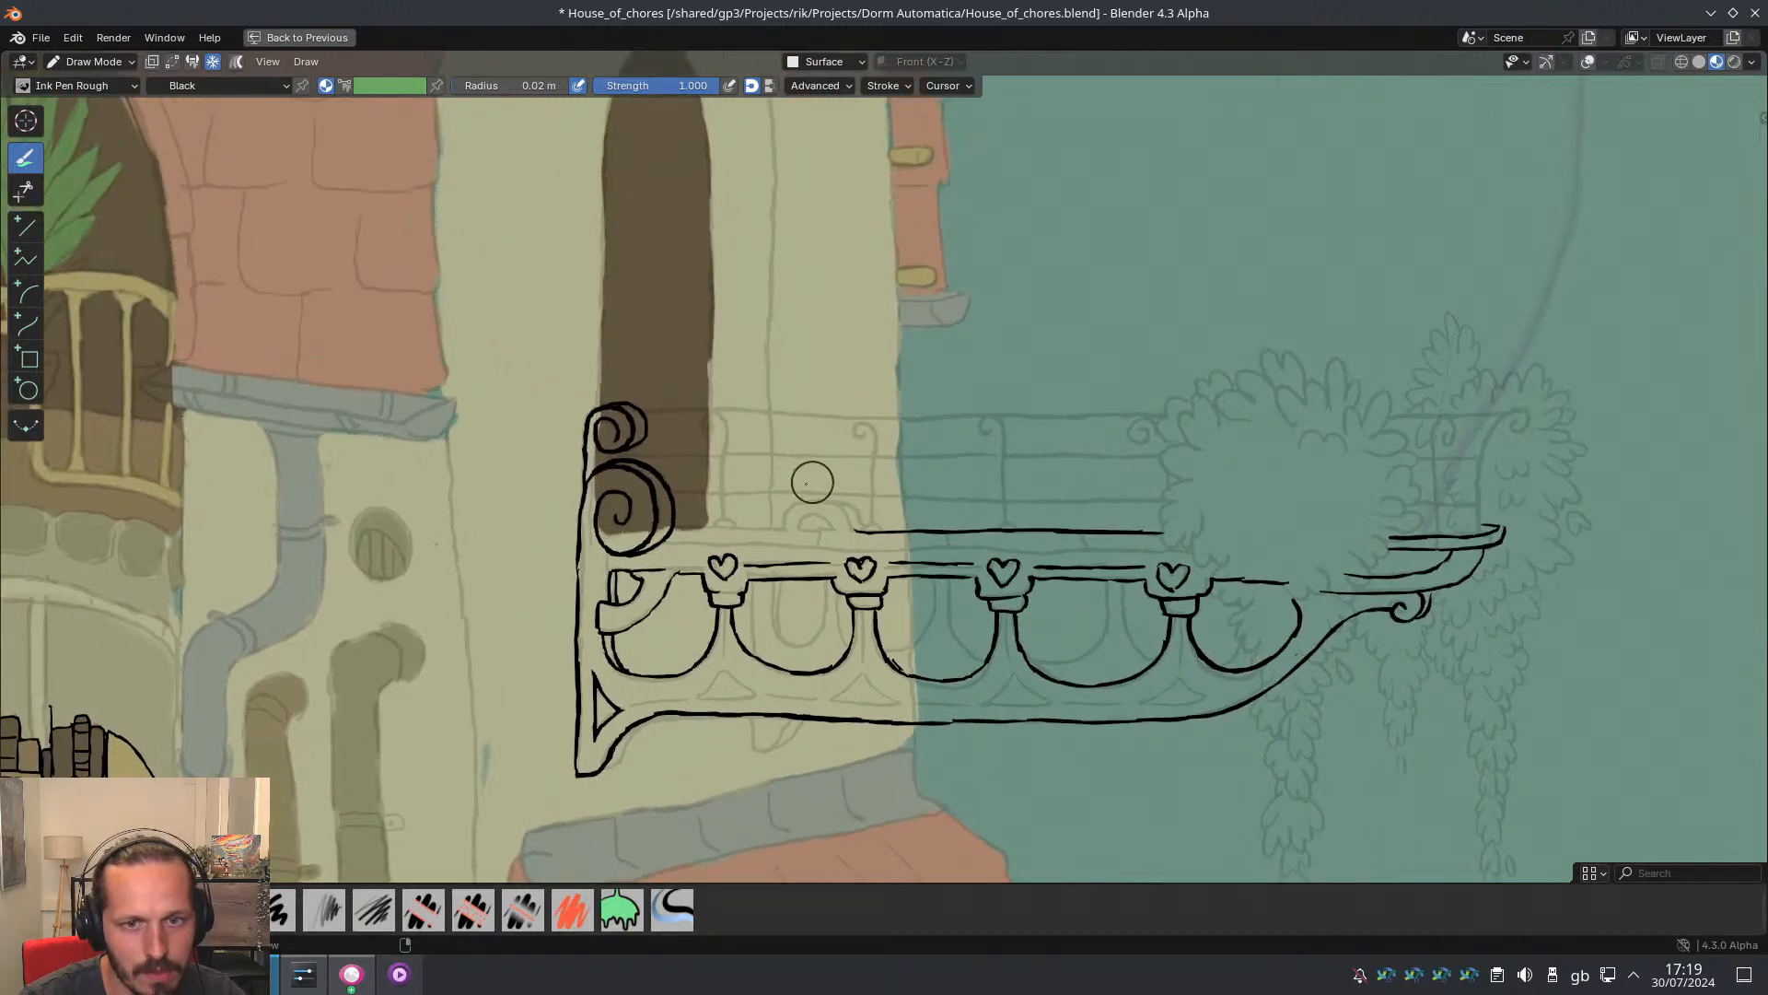
pyautogui.hotkey('ctrl', 'z')
pyautogui.moveTo(783, 497)
pyautogui.mouseDown()
pyautogui.moveTo(813, 511)
pyautogui.moveTo(698, 398)
pyautogui.mouseUp()
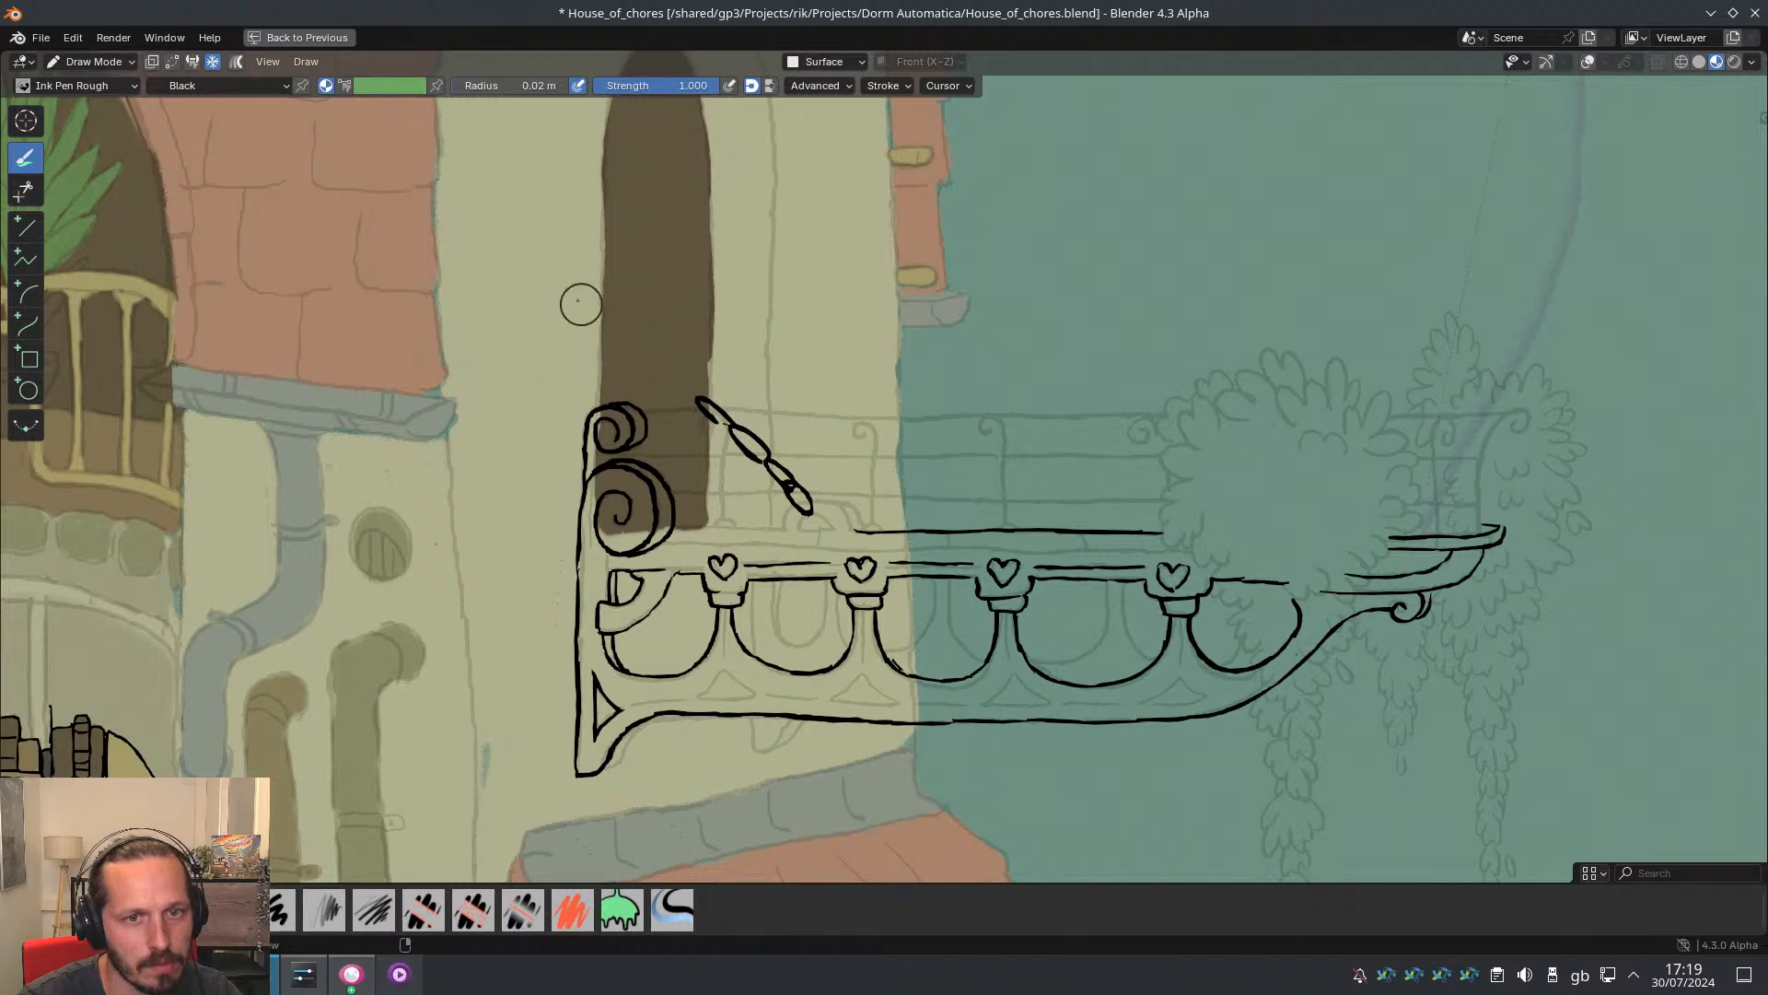
pyautogui.moveTo(552, 281); pyautogui.dragTo(697, 398)
pyautogui.scroll(-5, 648, 311)
pyautogui.scroll(4, 648, 311)
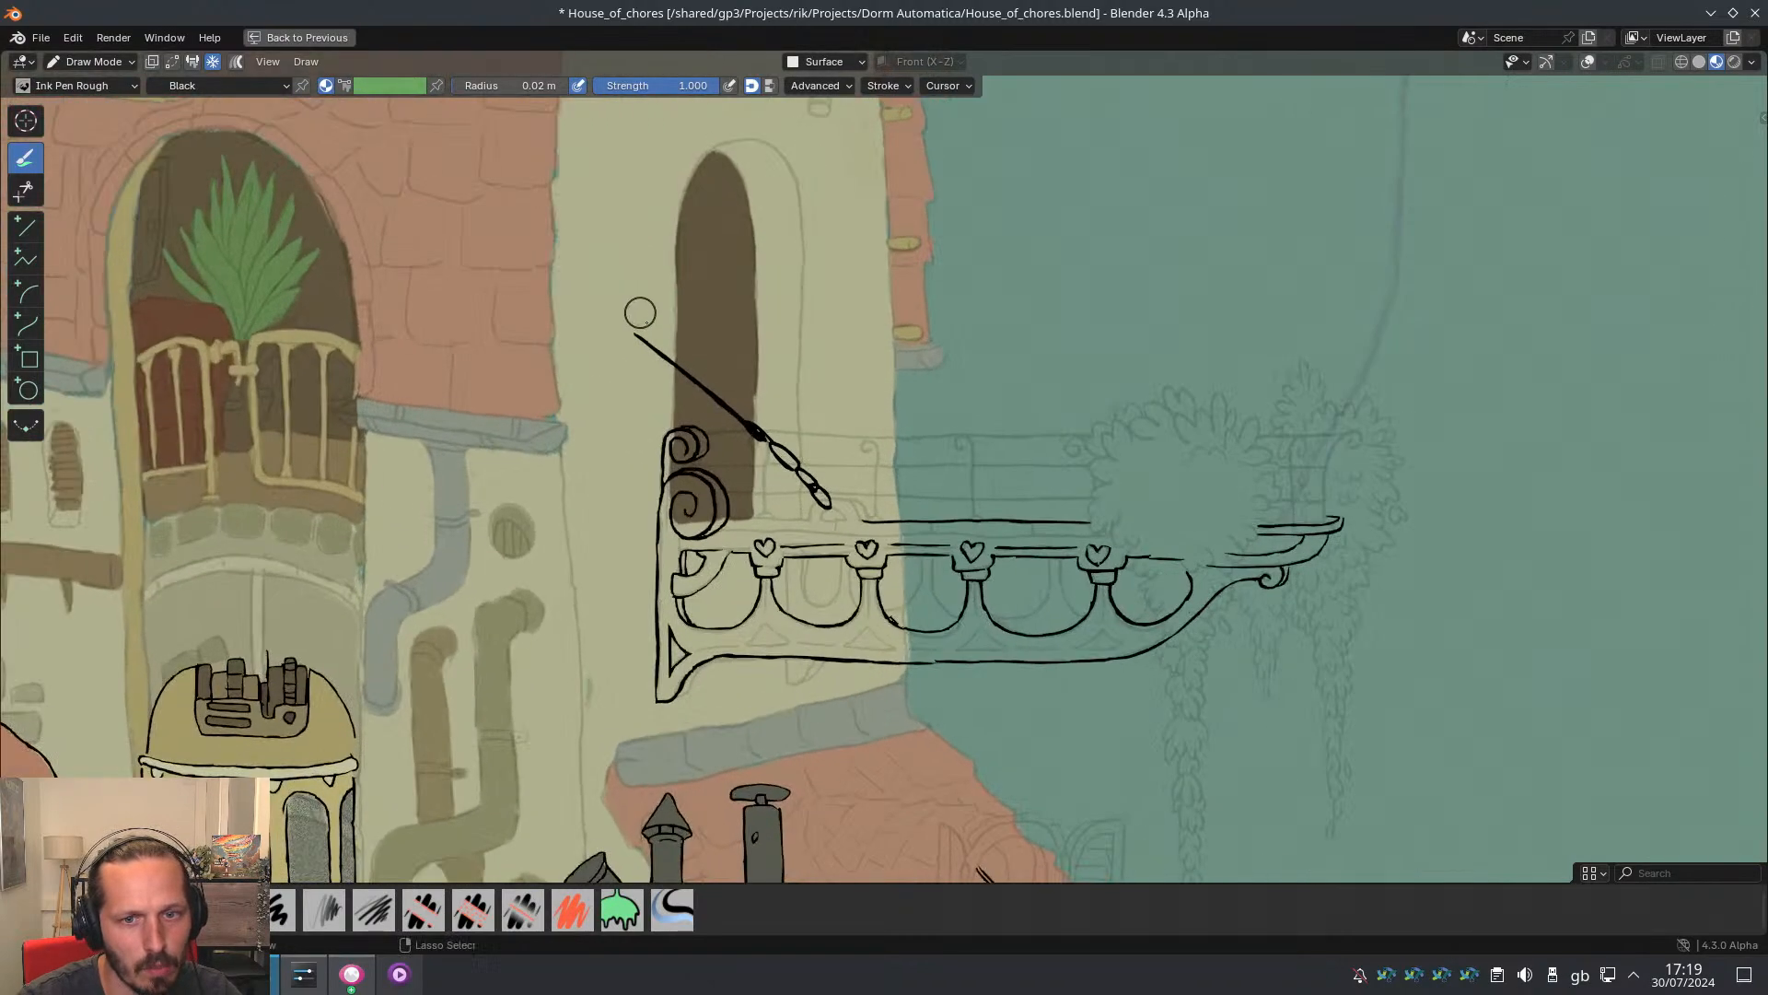
pyautogui.hotkey('ctrl', 'z')
pyautogui.hotkey('ctrl', 'z')
pyautogui.hotkey('ctrl', 'z')
pyautogui.scroll(2, 660, 328)
pyautogui.scroll(-3, 750, 462)
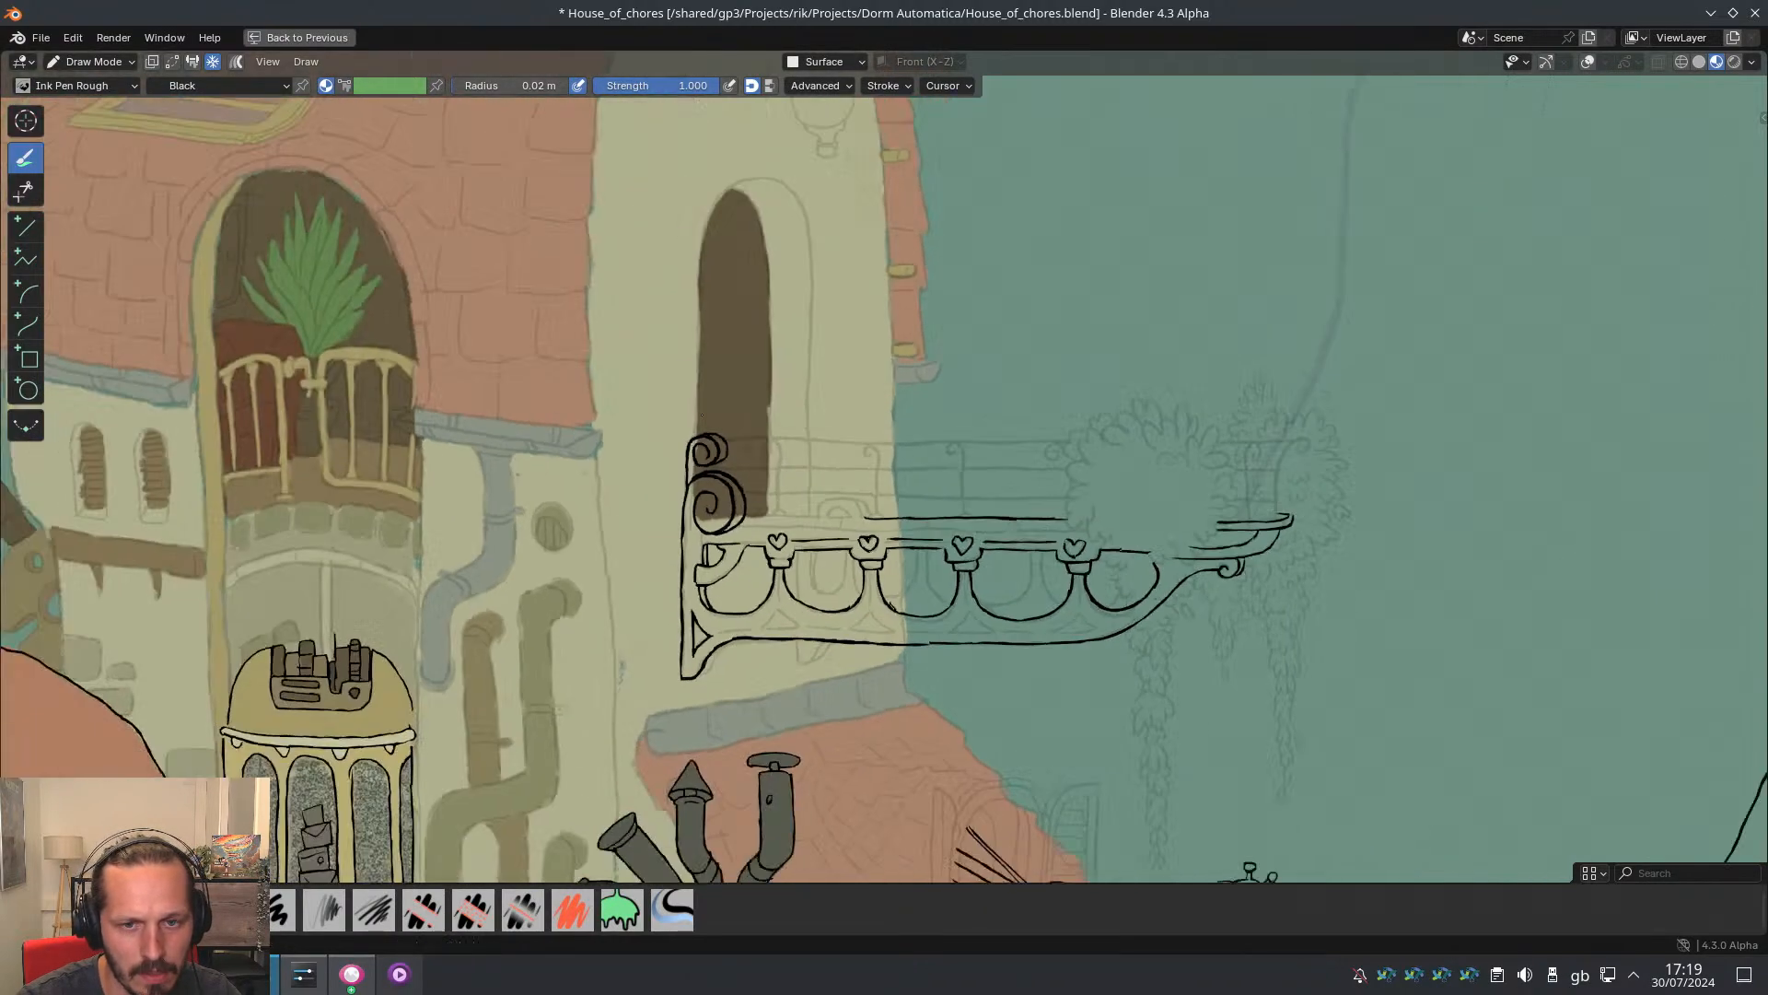
# Ink the small double arch on the balcony floor and continue the floor's top edge line to the large wall scroll
pyautogui.scroll(2, 834, 494)
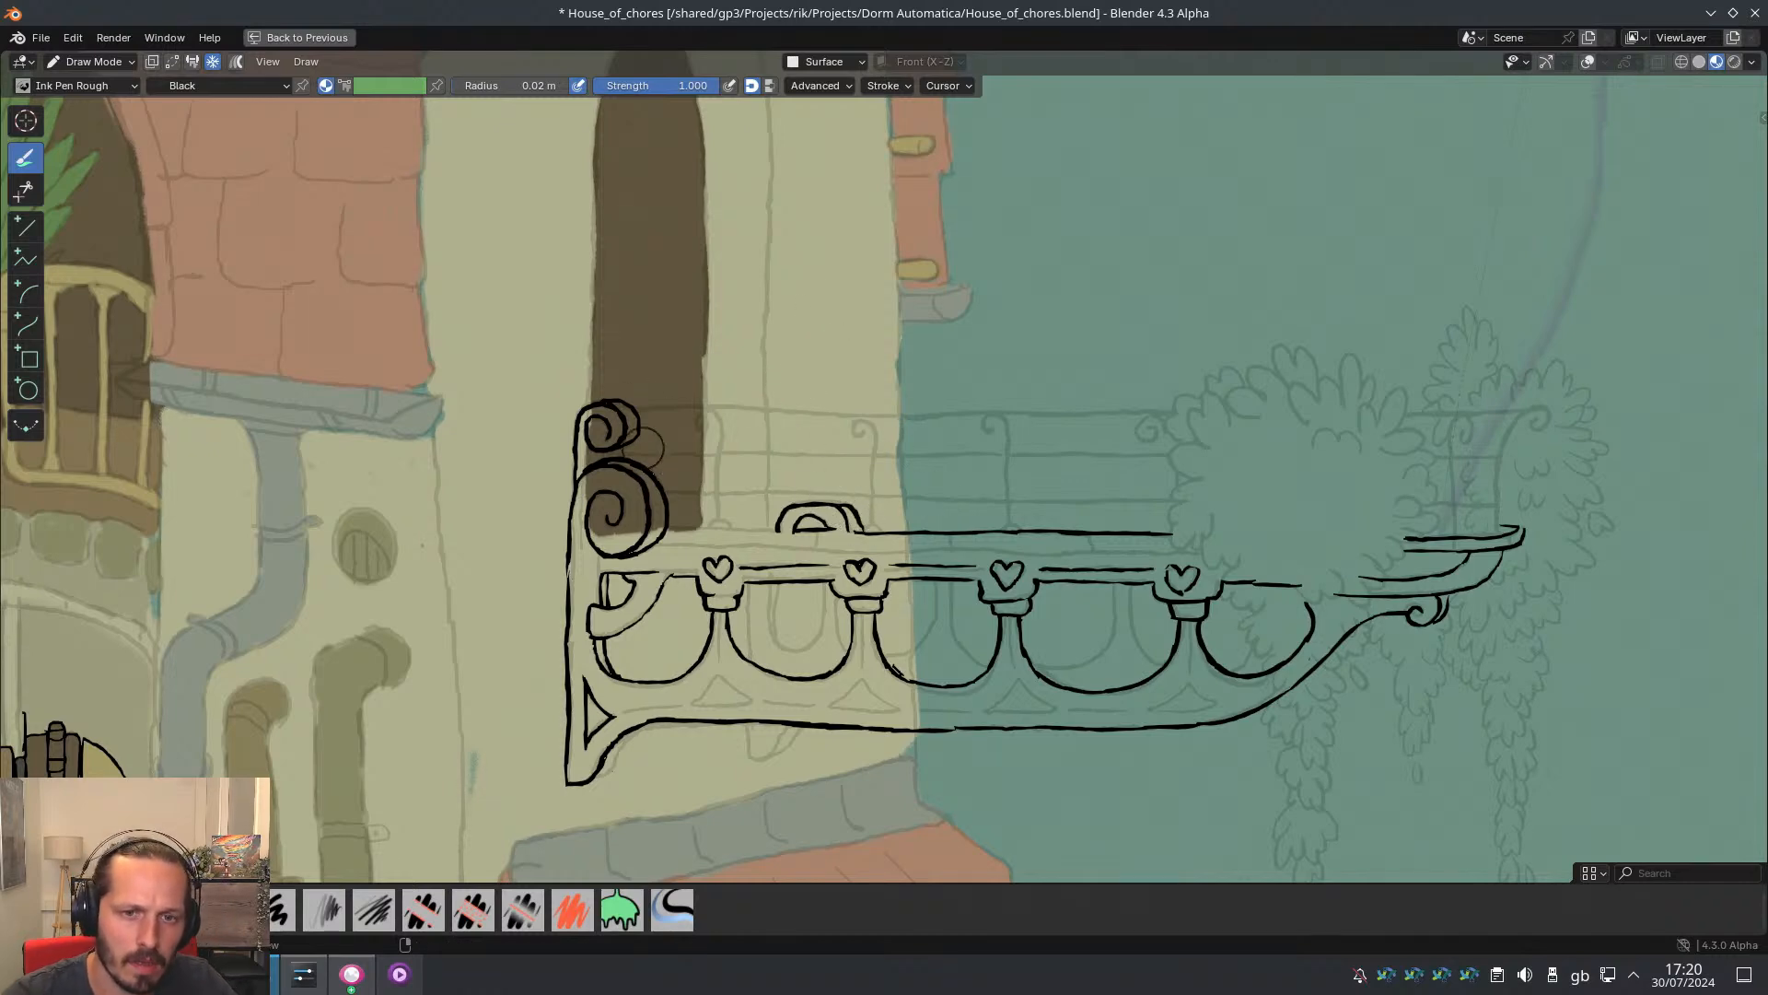
pyautogui.keyDown('ctrl'); pyautogui.moveTo(527, 531); pyautogui.dragTo(623, 463, button='middle'); pyautogui.keyUp('ctrl')
pyautogui.scroll(1, 554, 472)
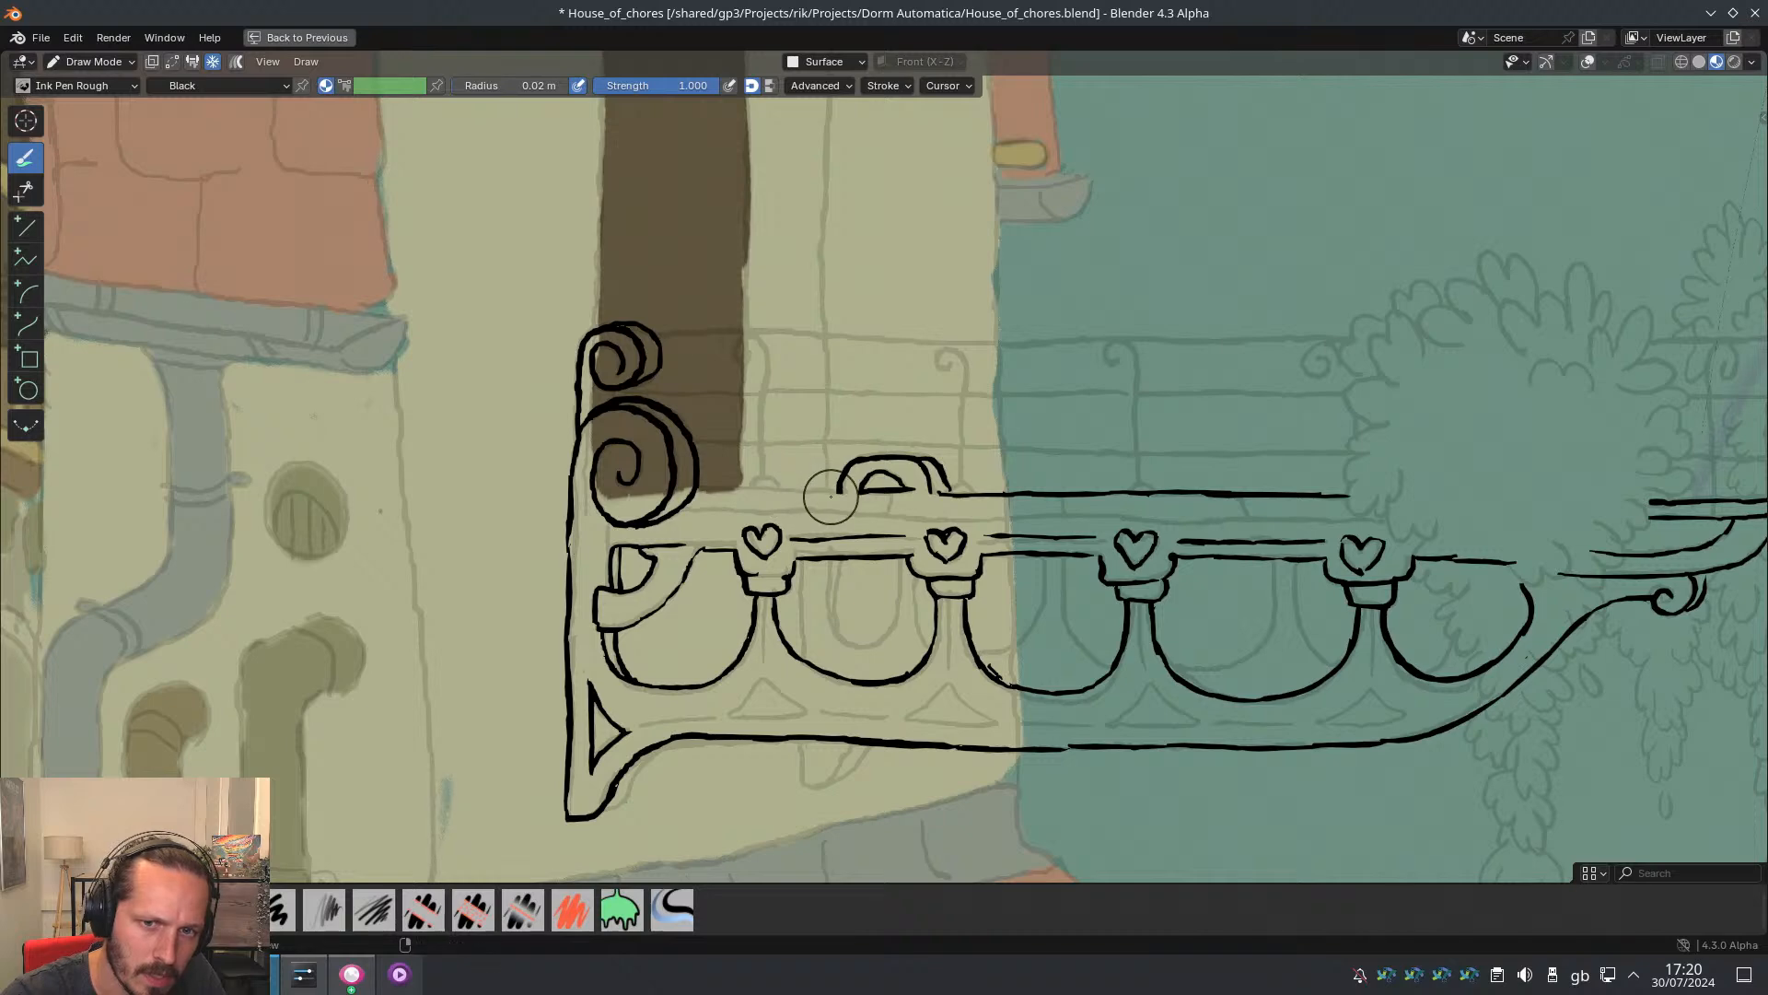
pyautogui.moveTo(840, 493); pyautogui.dragTo(735, 491)
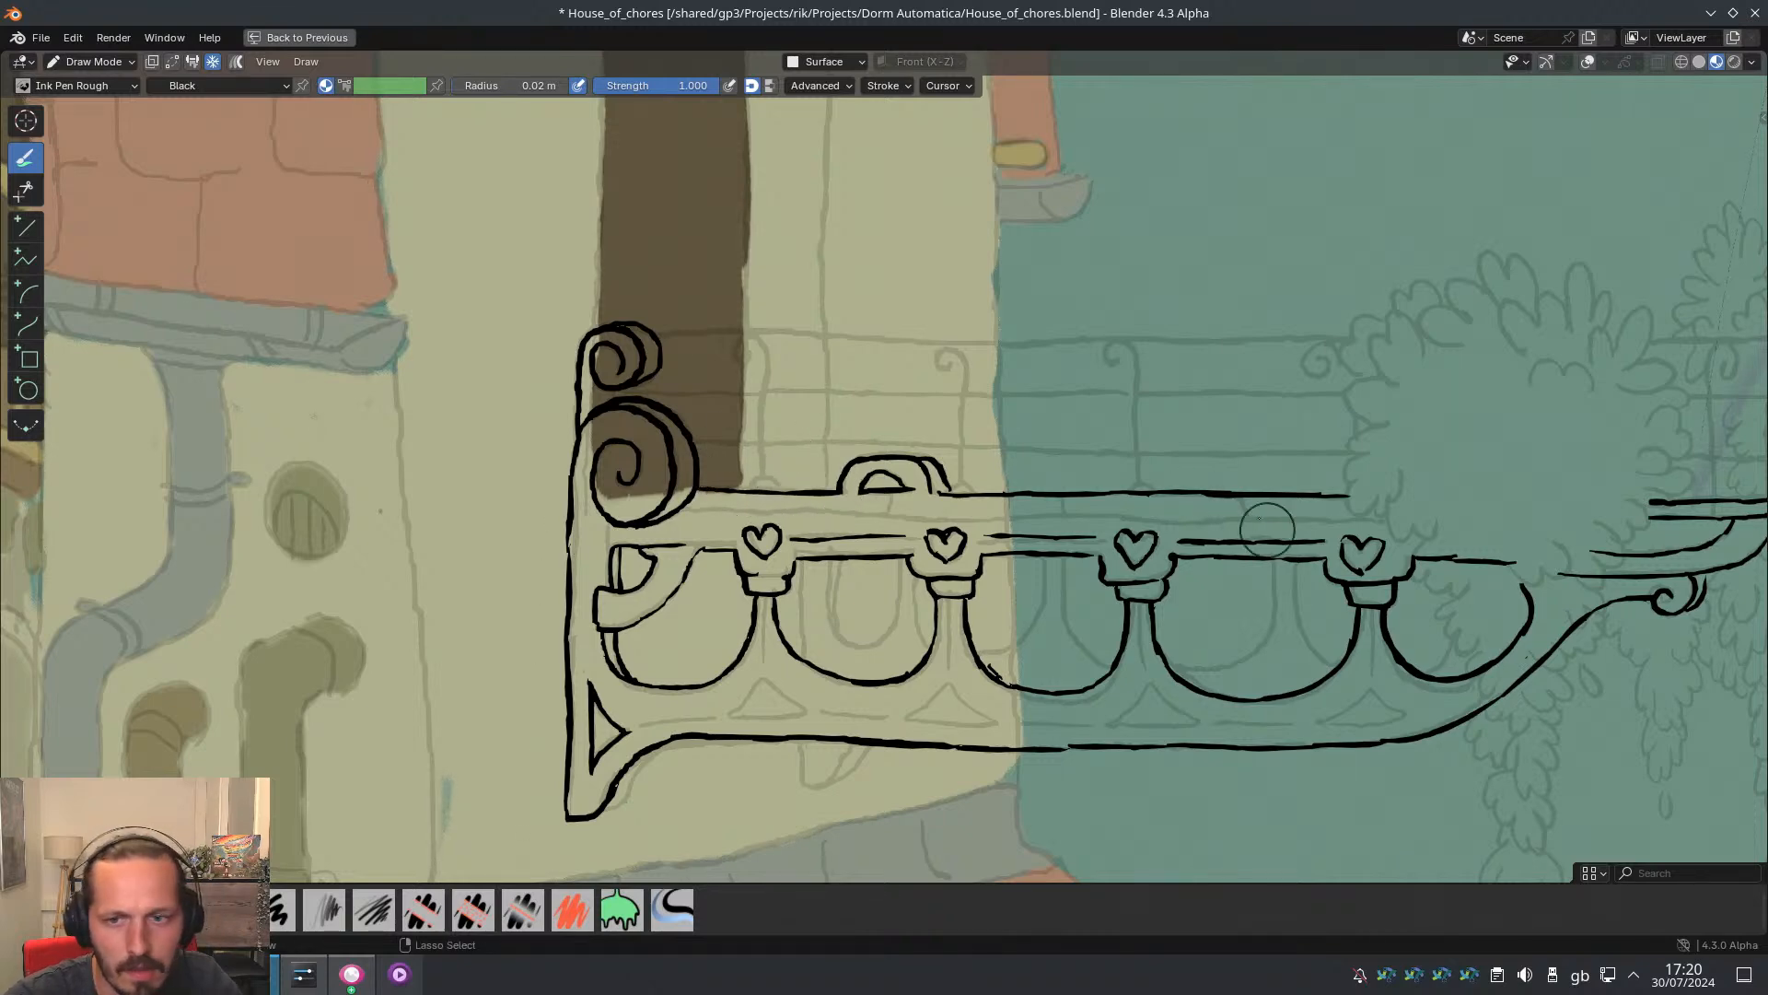
# Ink the curved railing post with a spiral tip at the balcony's outer end, redoing strokes until it follows the sketch
pyautogui.scroll(-6, 1105, 534)
pyautogui.scroll(4, 1073, 544)
pyautogui.scroll(3, 1074, 544)
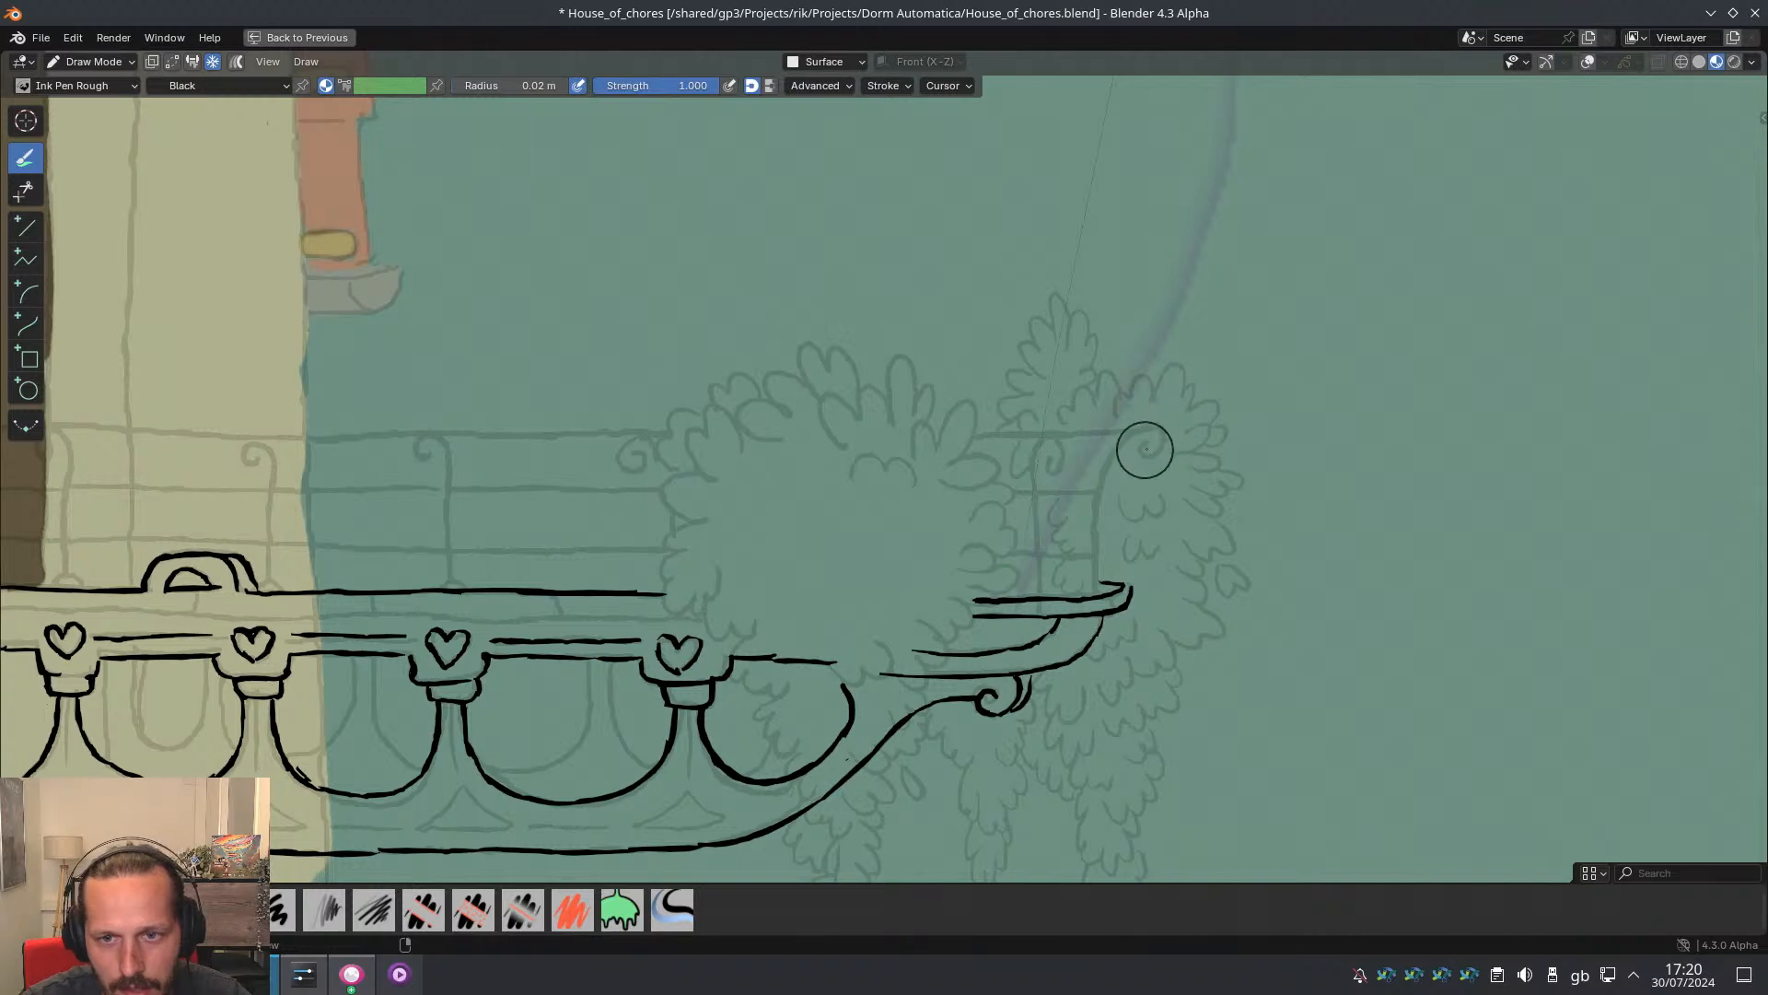
pyautogui.moveTo(1150, 442); pyautogui.dragTo(1158, 451)
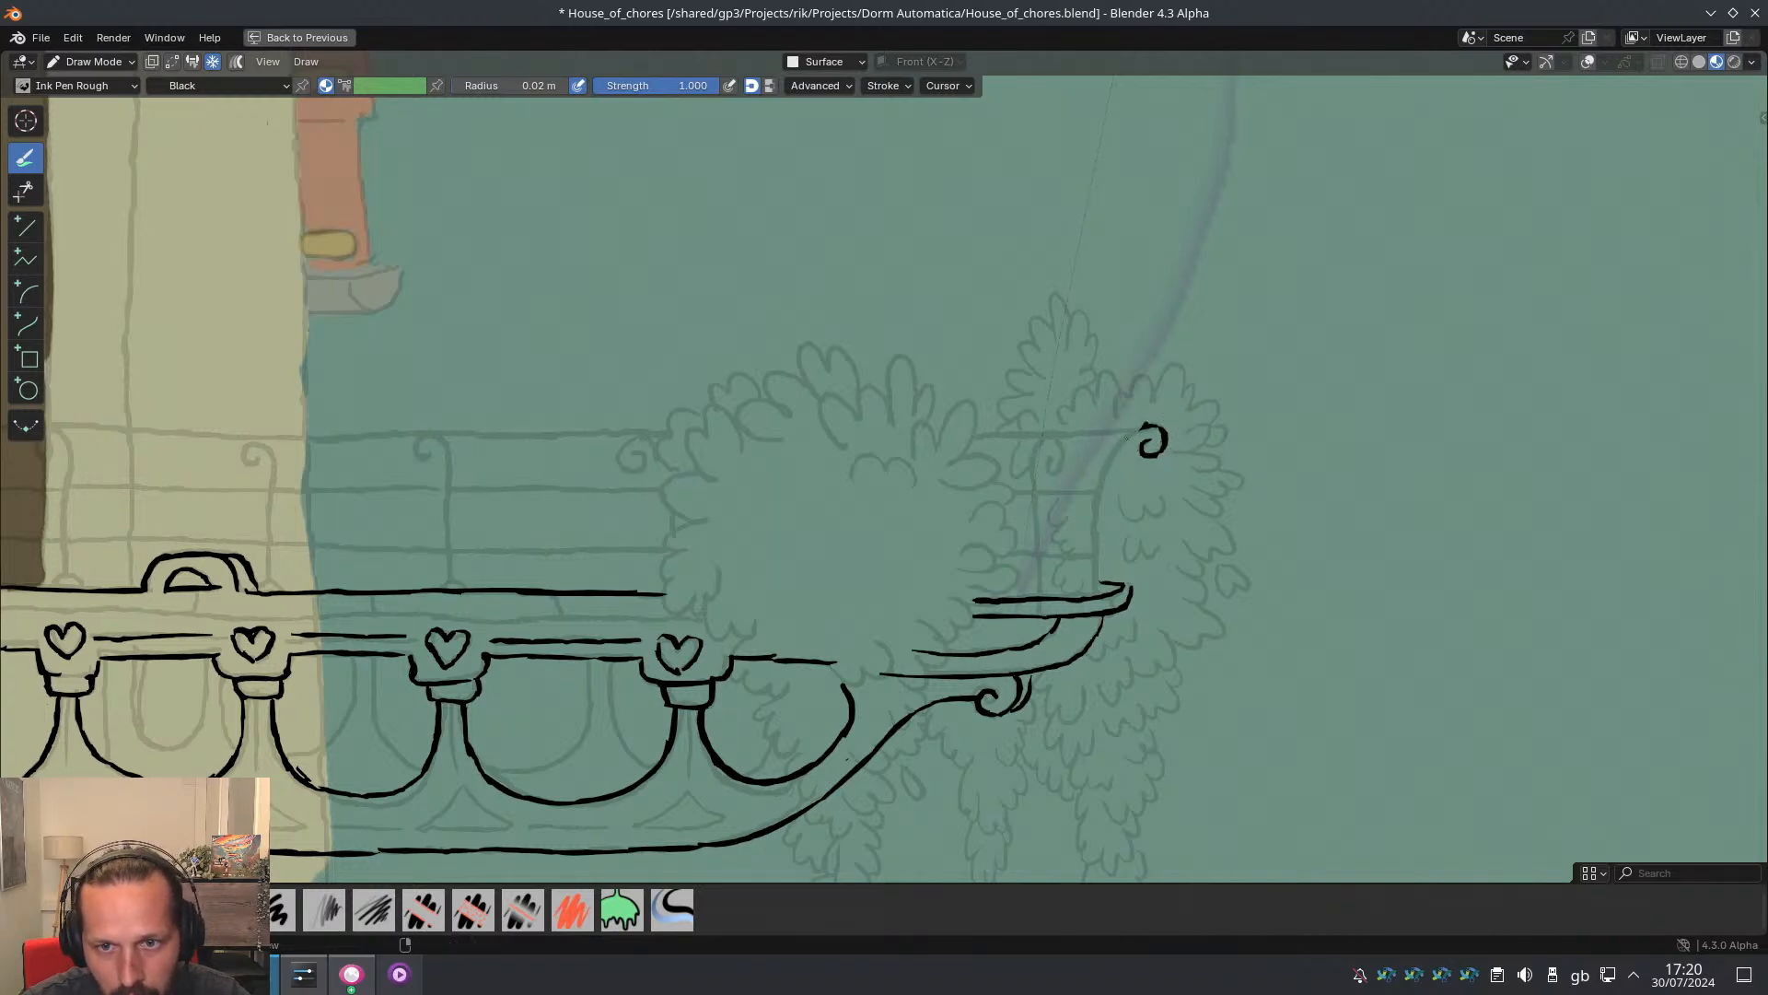
pyautogui.hotkey('ctrl', 'z')
pyautogui.moveTo(1151, 428)
pyautogui.mouseDown()
pyautogui.moveTo(1112, 463)
pyautogui.moveTo(1094, 556)
pyautogui.mouseUp()
pyautogui.hotkey('ctrl', 'z')
pyautogui.hotkey('ctrl', 'z')
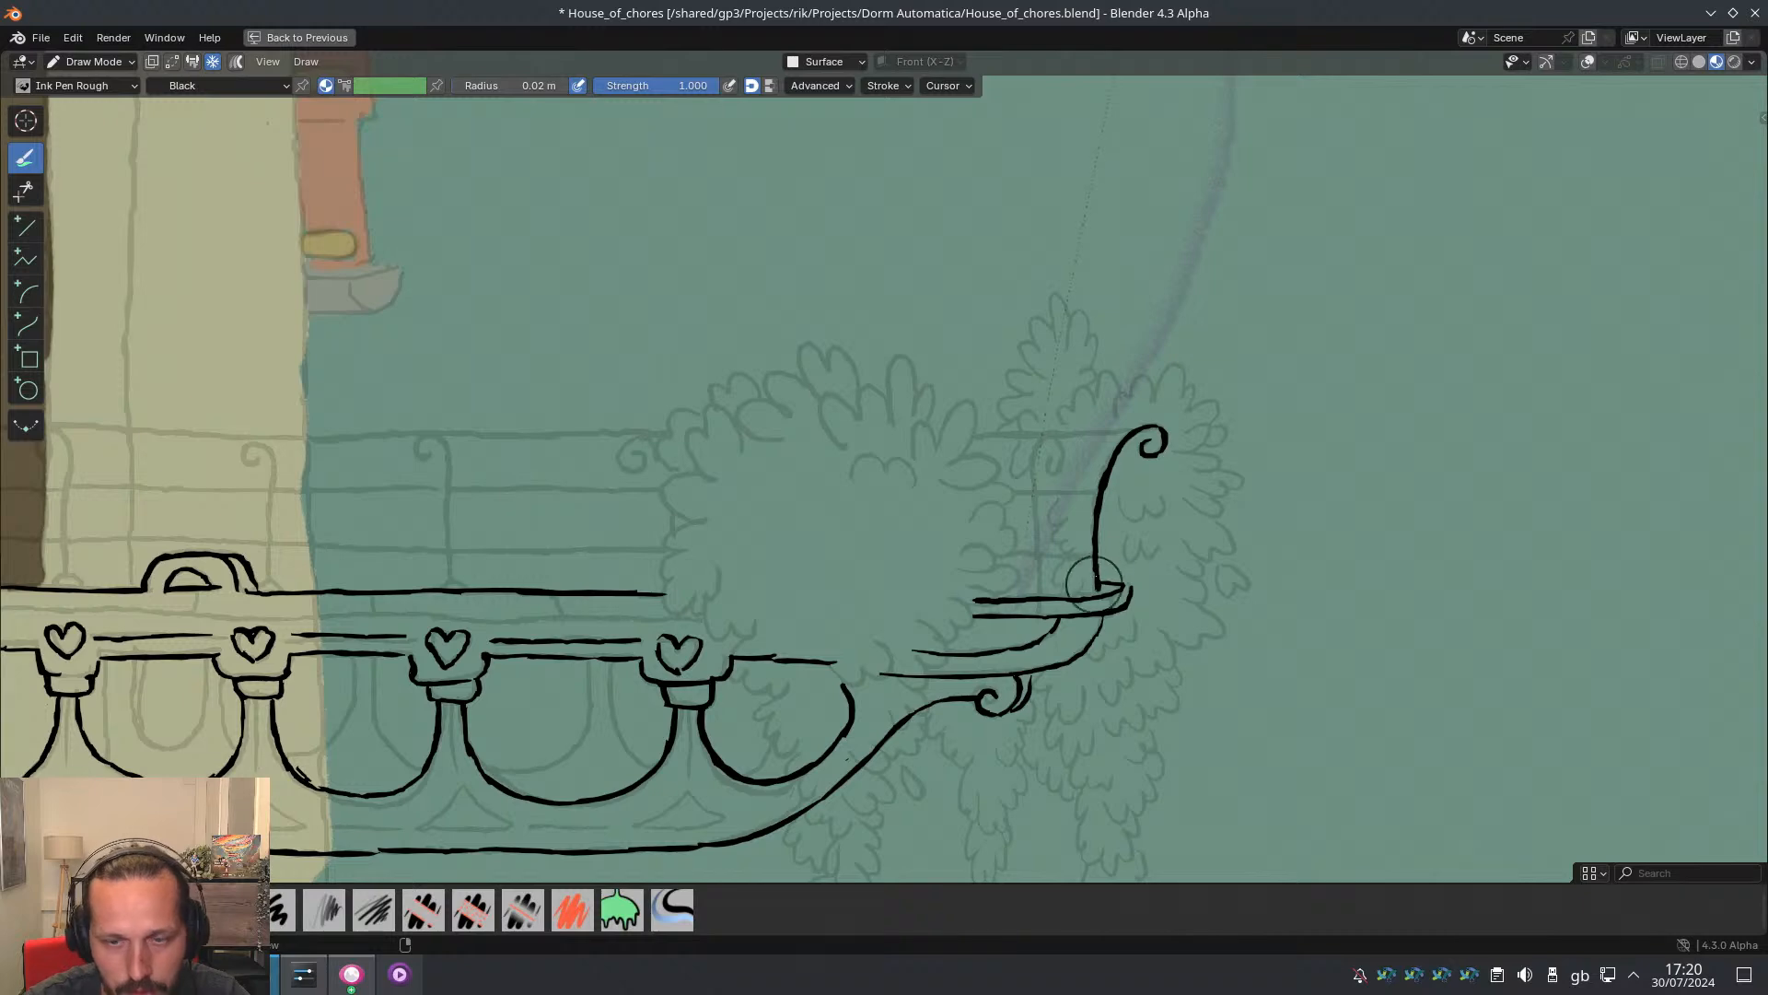
pyautogui.scroll(-3, 1034, 541)
pyautogui.scroll(2, 1059, 433)
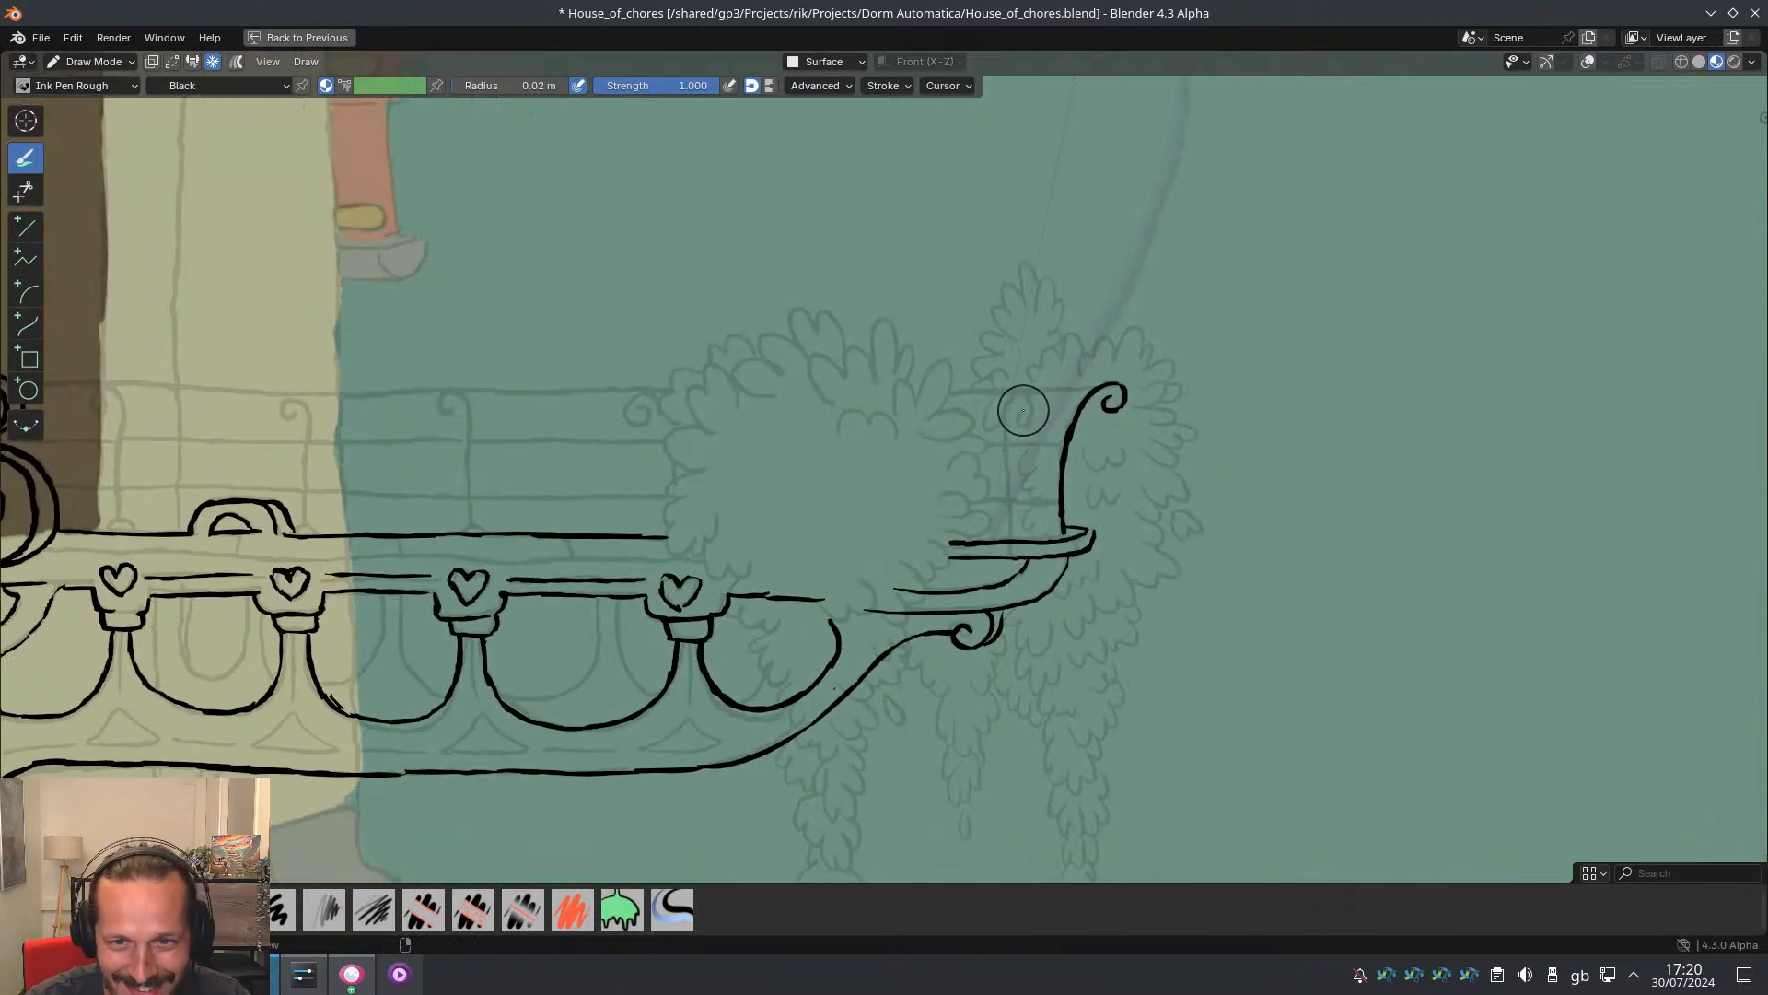
# Ink two more curled railing posts inward from the outer end, the second one over the large foliage clump
pyautogui.moveTo(1026, 408)
pyautogui.mouseDown()
pyautogui.moveTo(1023, 423)
pyautogui.moveTo(1010, 403)
pyautogui.moveTo(1005, 441)
pyautogui.moveTo(1012, 525)
pyautogui.mouseUp()
pyautogui.hotkey('ctrl', 'z')
pyautogui.hotkey('ctrl', 'z')
pyautogui.keyDown('ctrl'); pyautogui.moveTo(1069, 371); pyautogui.dragTo(954, 512, button='middle'); pyautogui.keyUp('ctrl')
pyautogui.keyDown('ctrl'); pyautogui.moveTo(793, 454); pyautogui.dragTo(1010, 470, button='middle'); pyautogui.keyUp('ctrl')
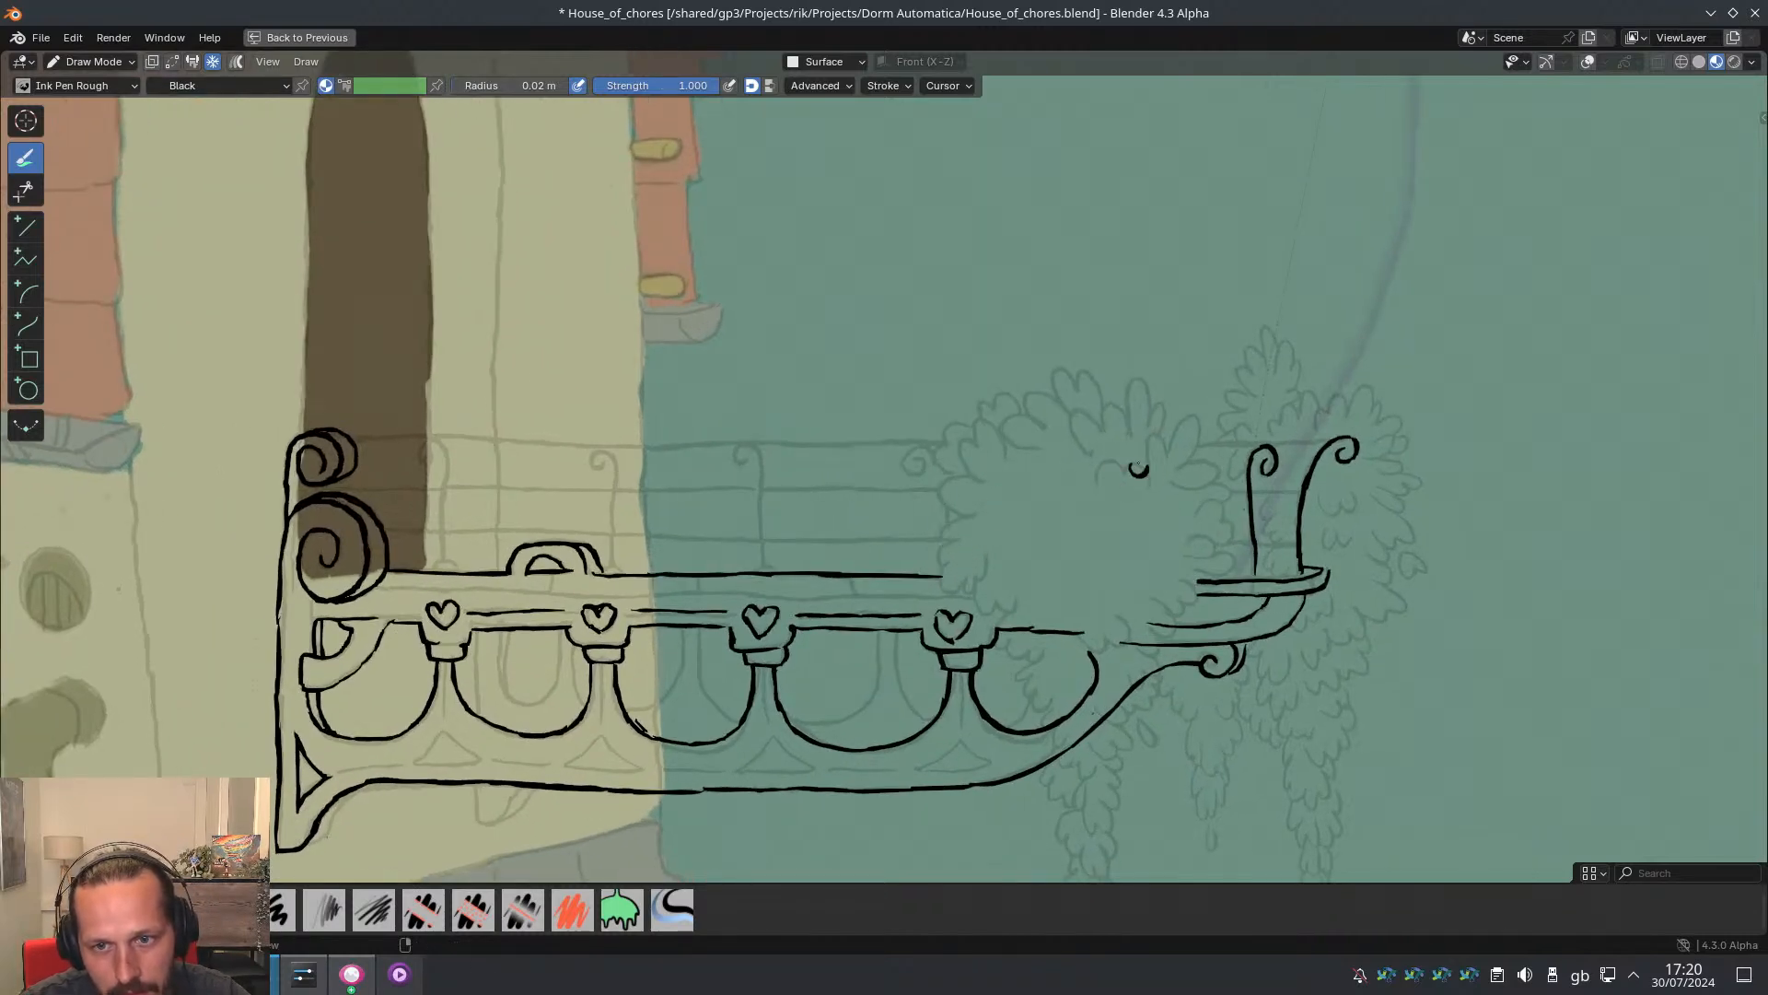
pyautogui.moveTo(1133, 451); pyautogui.dragTo(1109, 531)
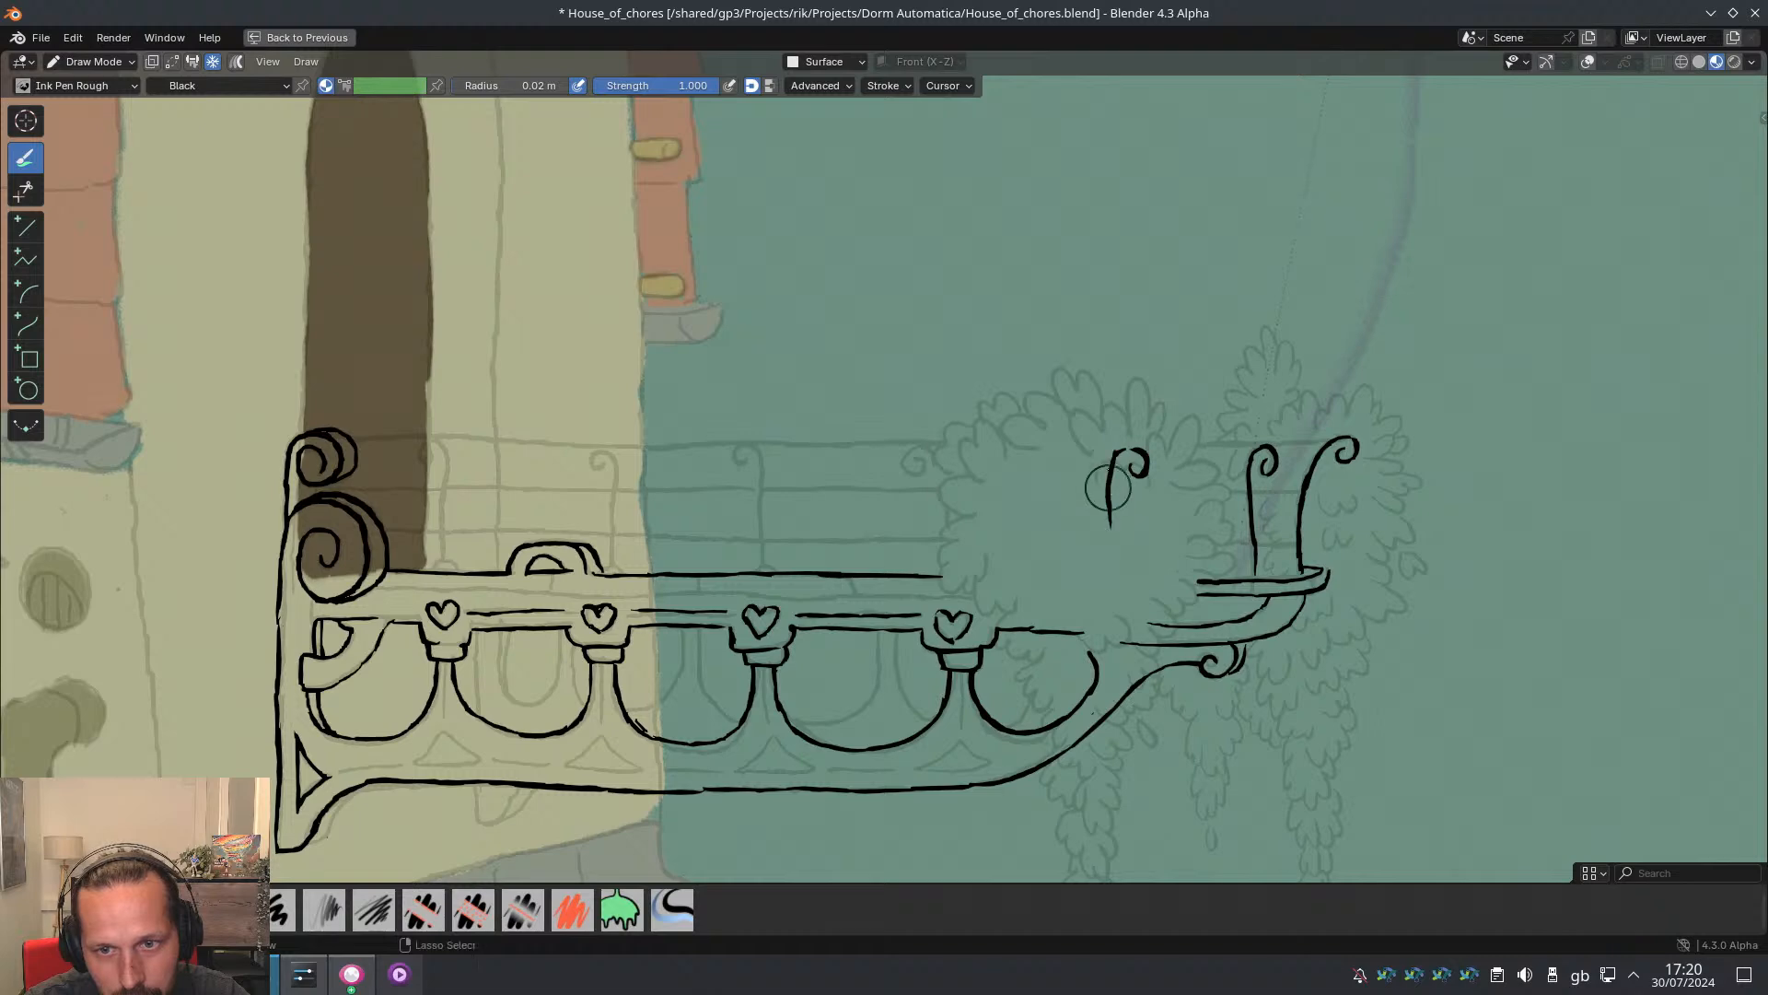
pyautogui.hotkey('ctrl', 'z')
pyautogui.moveTo(1115, 456); pyautogui.dragTo(1115, 546)
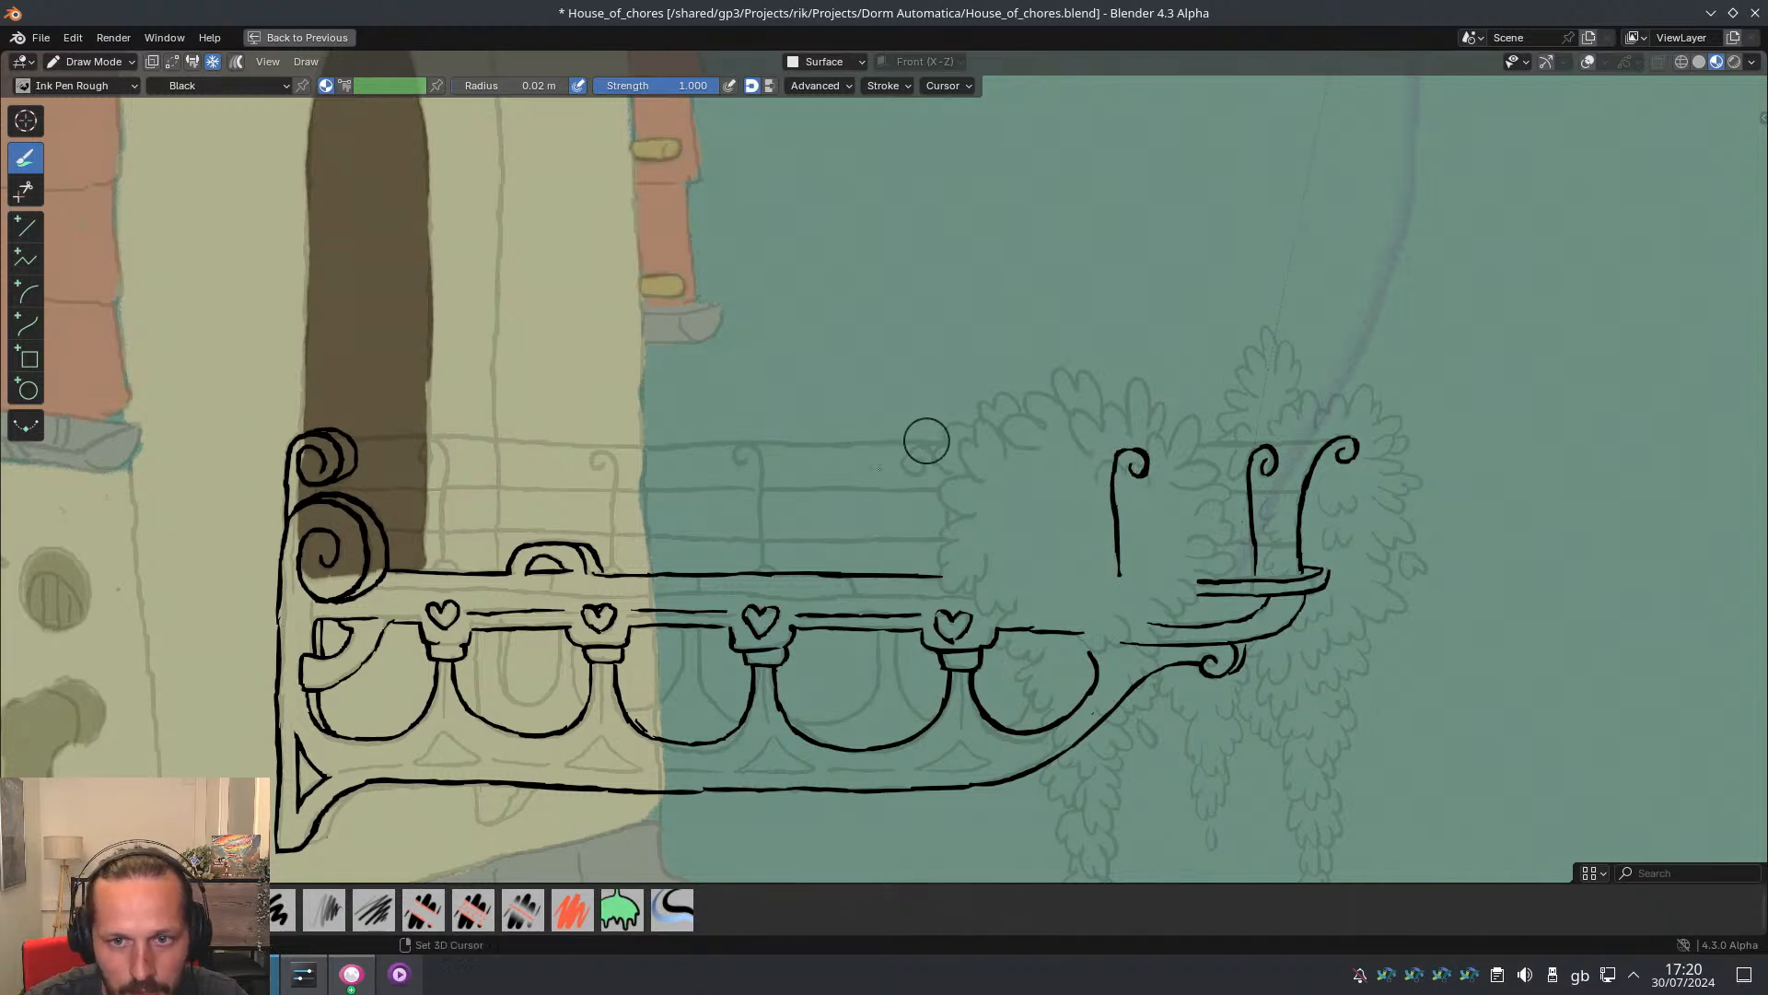
# Ink curled railing posts above the fourth and third pillars, adding a small base to the one above the third
pyautogui.keyDown('shift'); pyautogui.moveTo(923, 434); pyautogui.dragTo(995, 438, button='middle'); pyautogui.keyUp('shift')
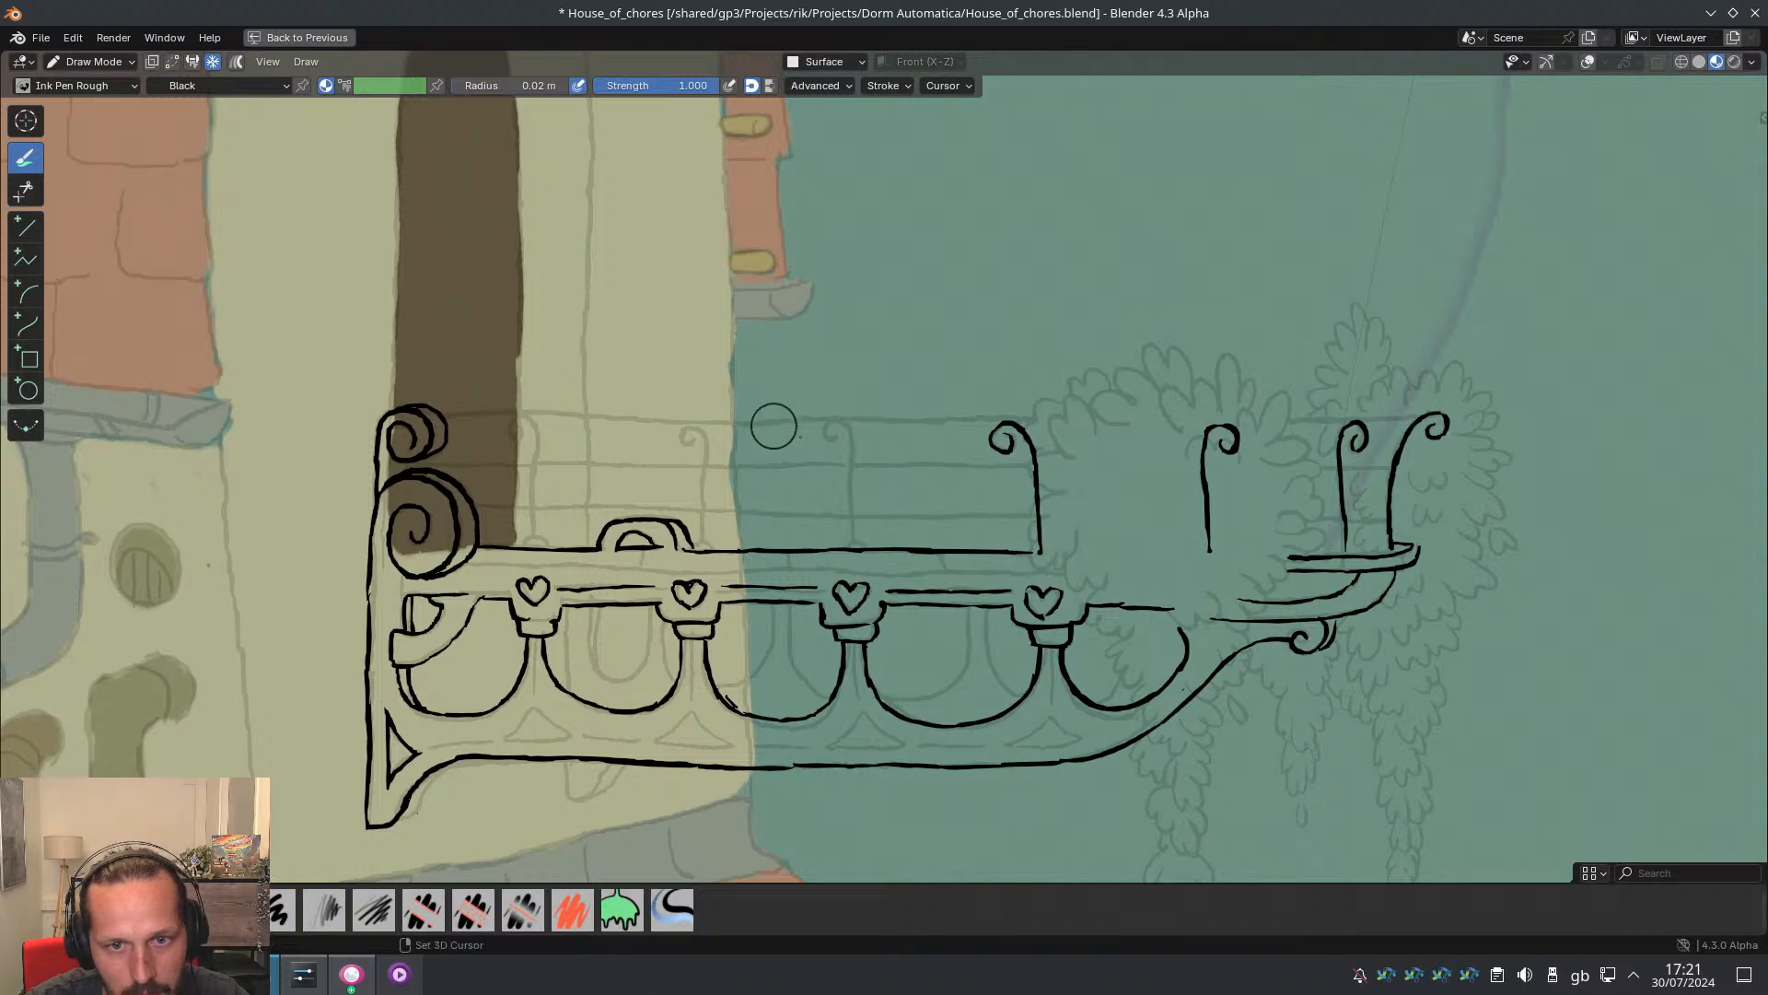
pyautogui.keyDown('shift'); pyautogui.moveTo(770, 422); pyautogui.dragTo(867, 450, button='middle'); pyautogui.keyUp('shift')
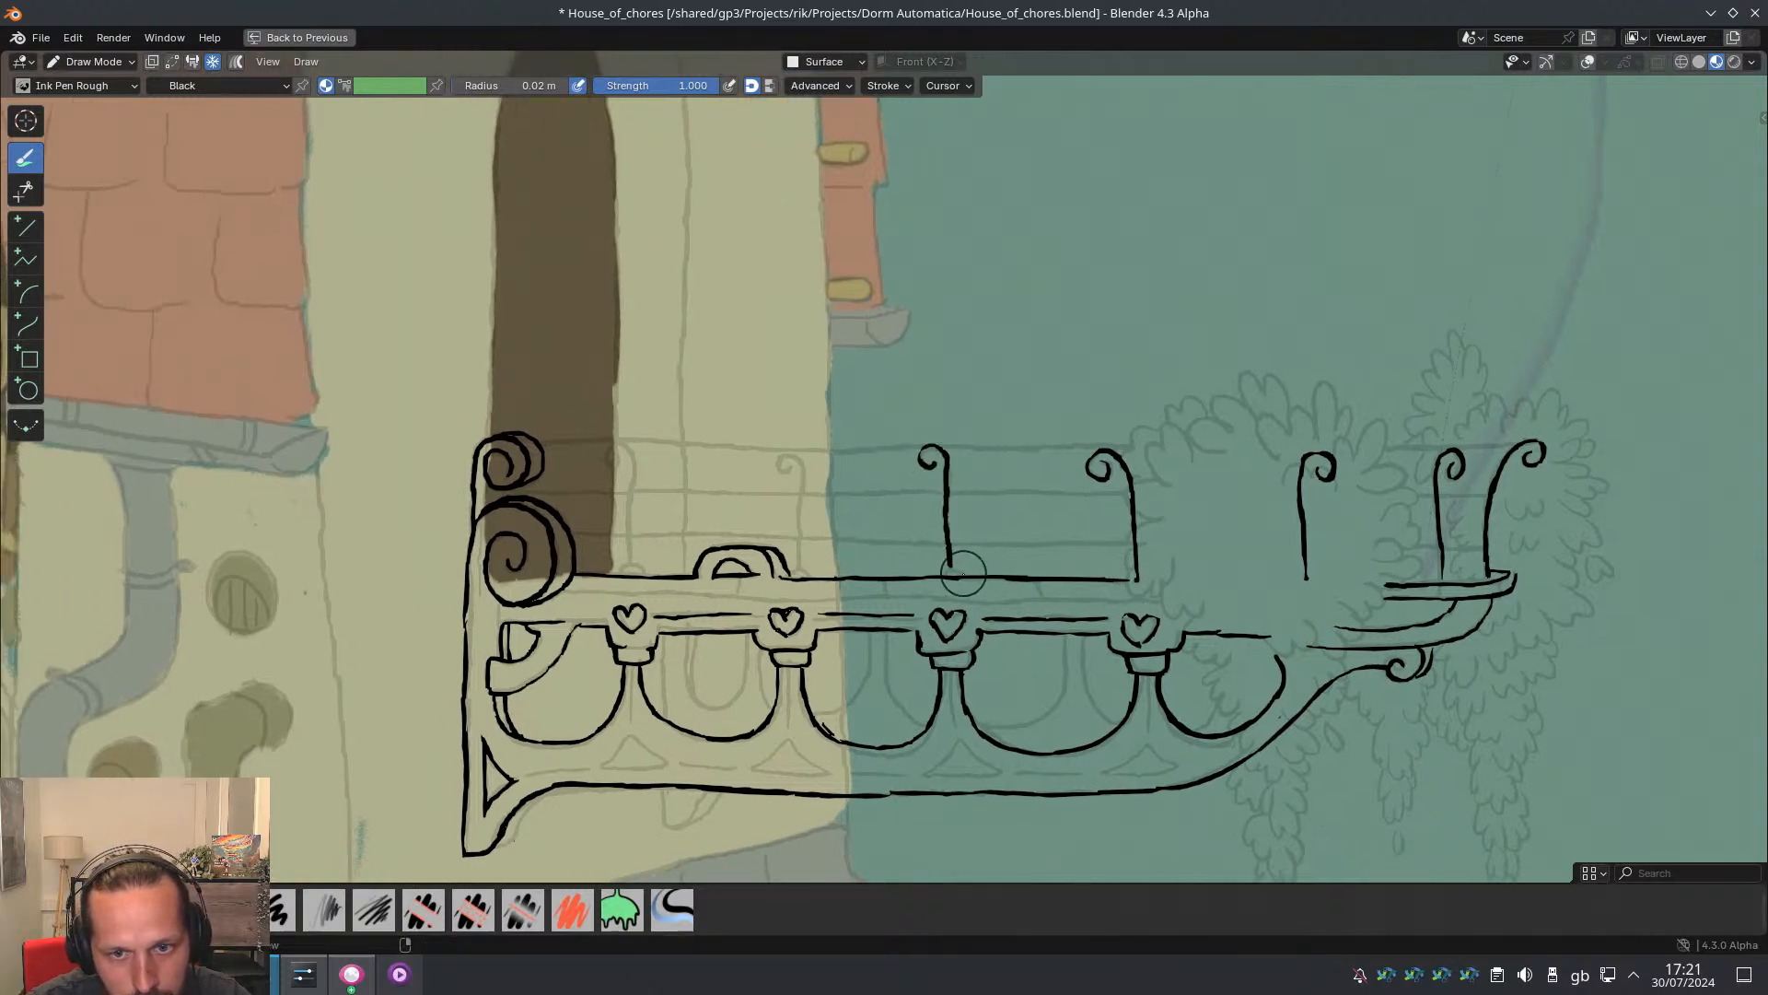
pyautogui.keyDown('shift'); pyautogui.moveTo(803, 582); pyautogui.dragTo(926, 605, button='middle'); pyautogui.keyUp('shift')
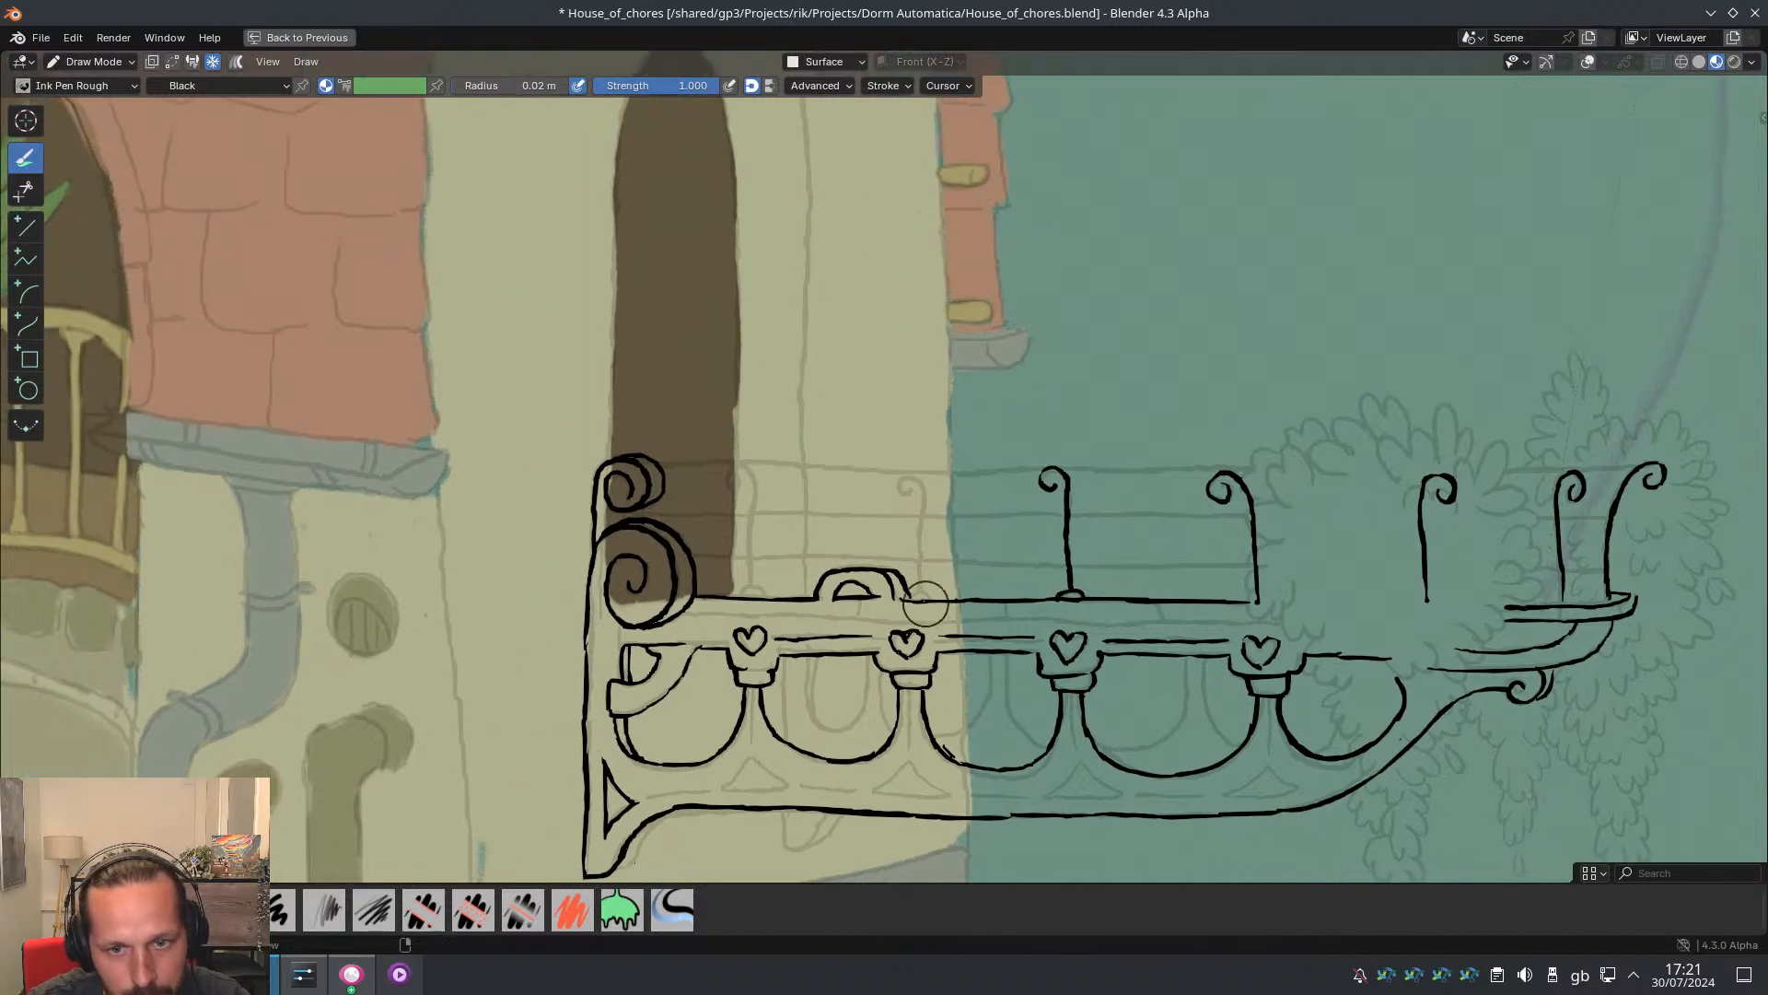
# Ink a curled railing post with a small base beside the small arch, above the second pillar
pyautogui.moveTo(930, 588); pyautogui.dragTo(920, 594)
pyautogui.hotkey('ctrl', 'z')
pyautogui.moveTo(917, 531); pyautogui.dragTo(918, 512)
pyautogui.hotkey('ctrl', 'z')
pyautogui.moveTo(922, 593); pyautogui.dragTo(922, 550)
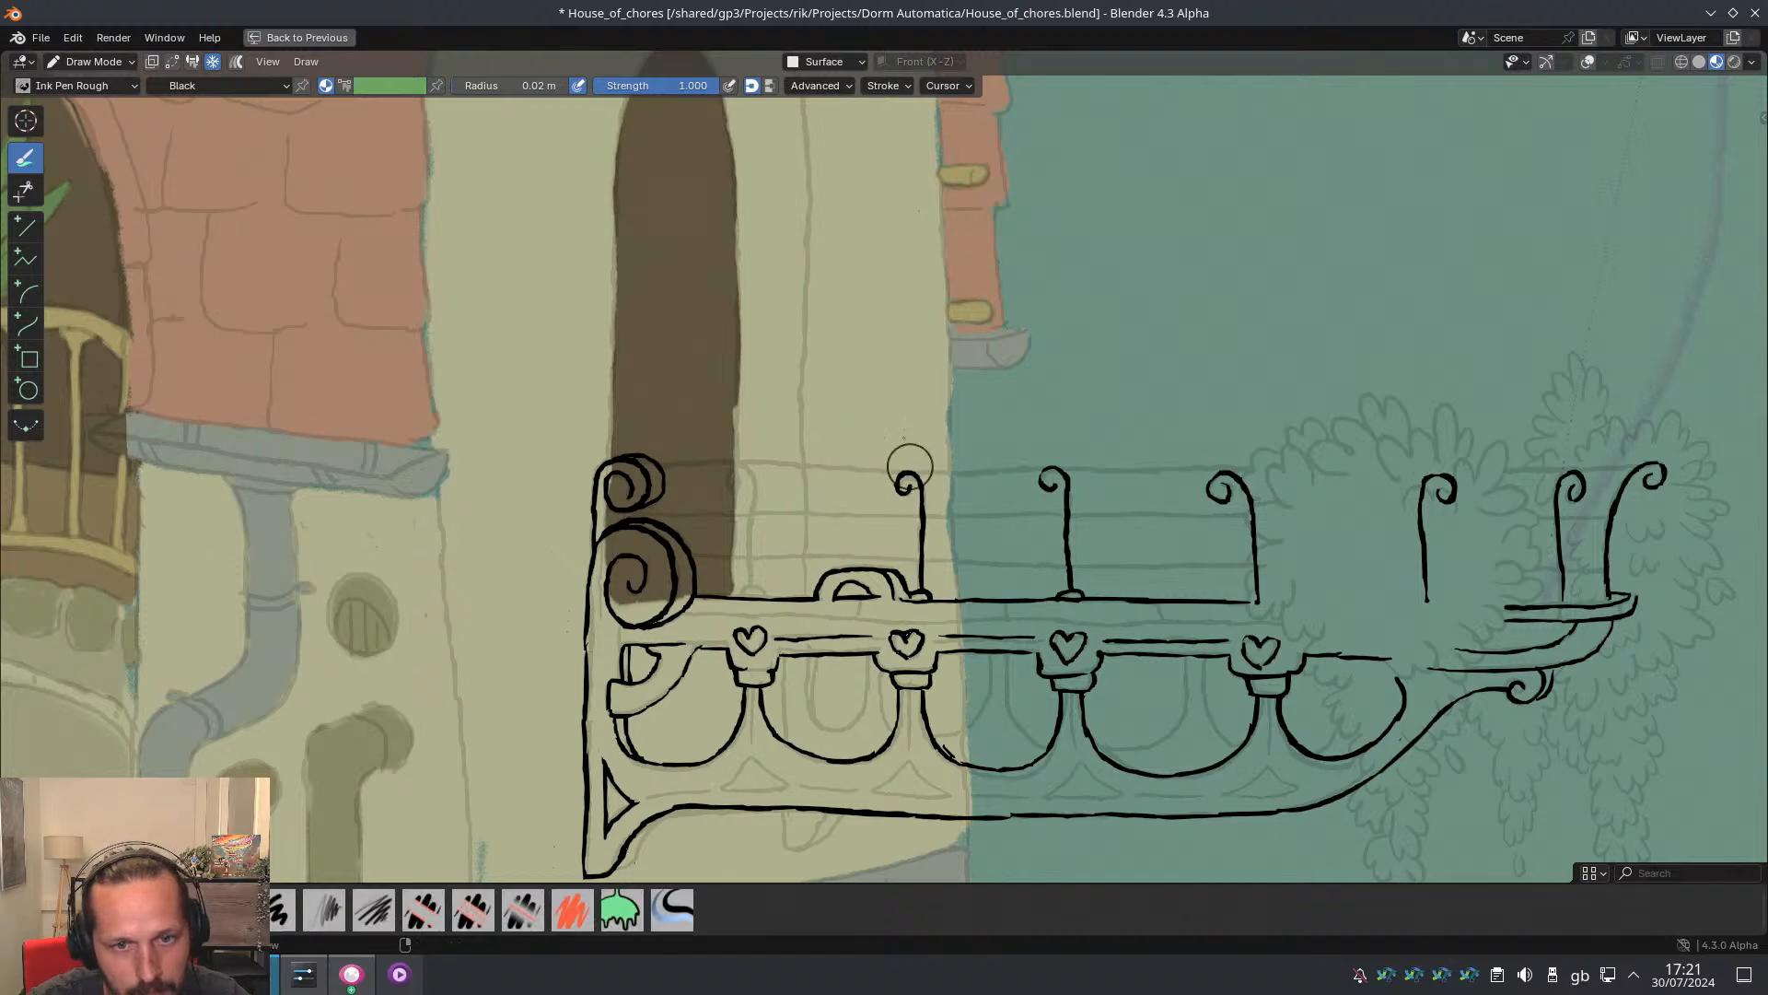
pyautogui.scroll(-4, 746, 547)
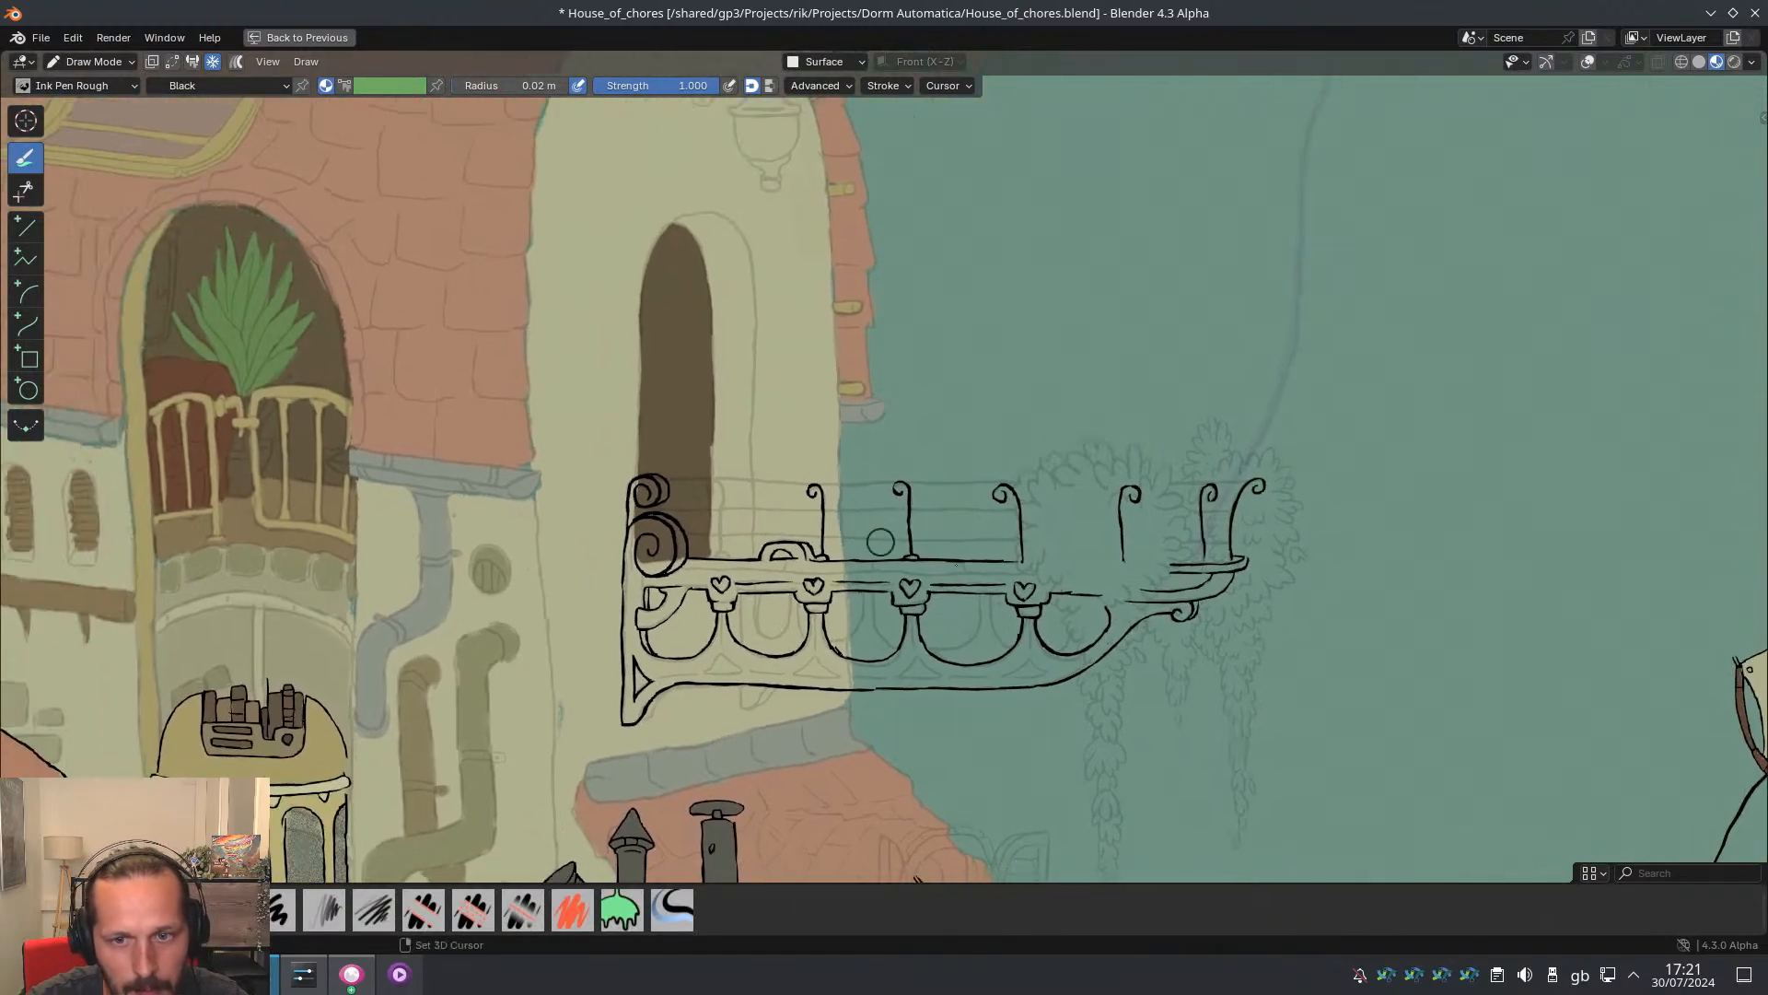
# Close the gap in the floor slab's top edge across the foliage and ink its parallel lower edge to the wall scroll
pyautogui.scroll(3, 1221, 585)
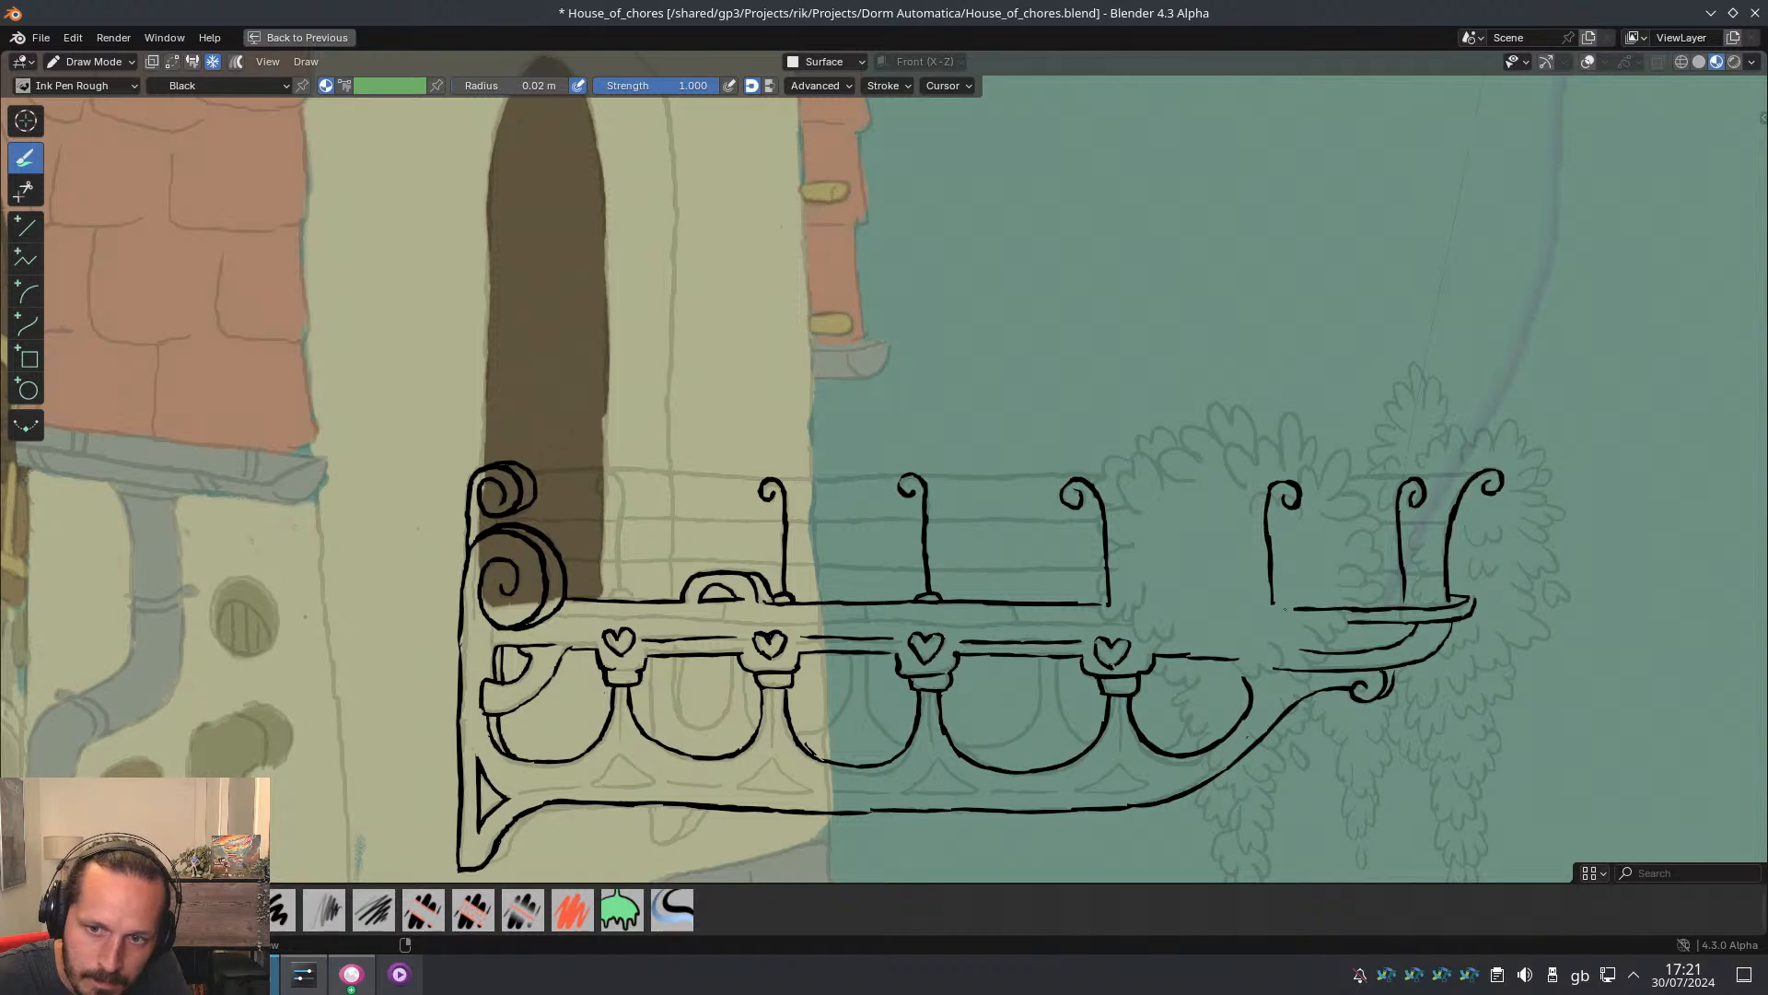
pyautogui.hotkey('ctrl', 'z')
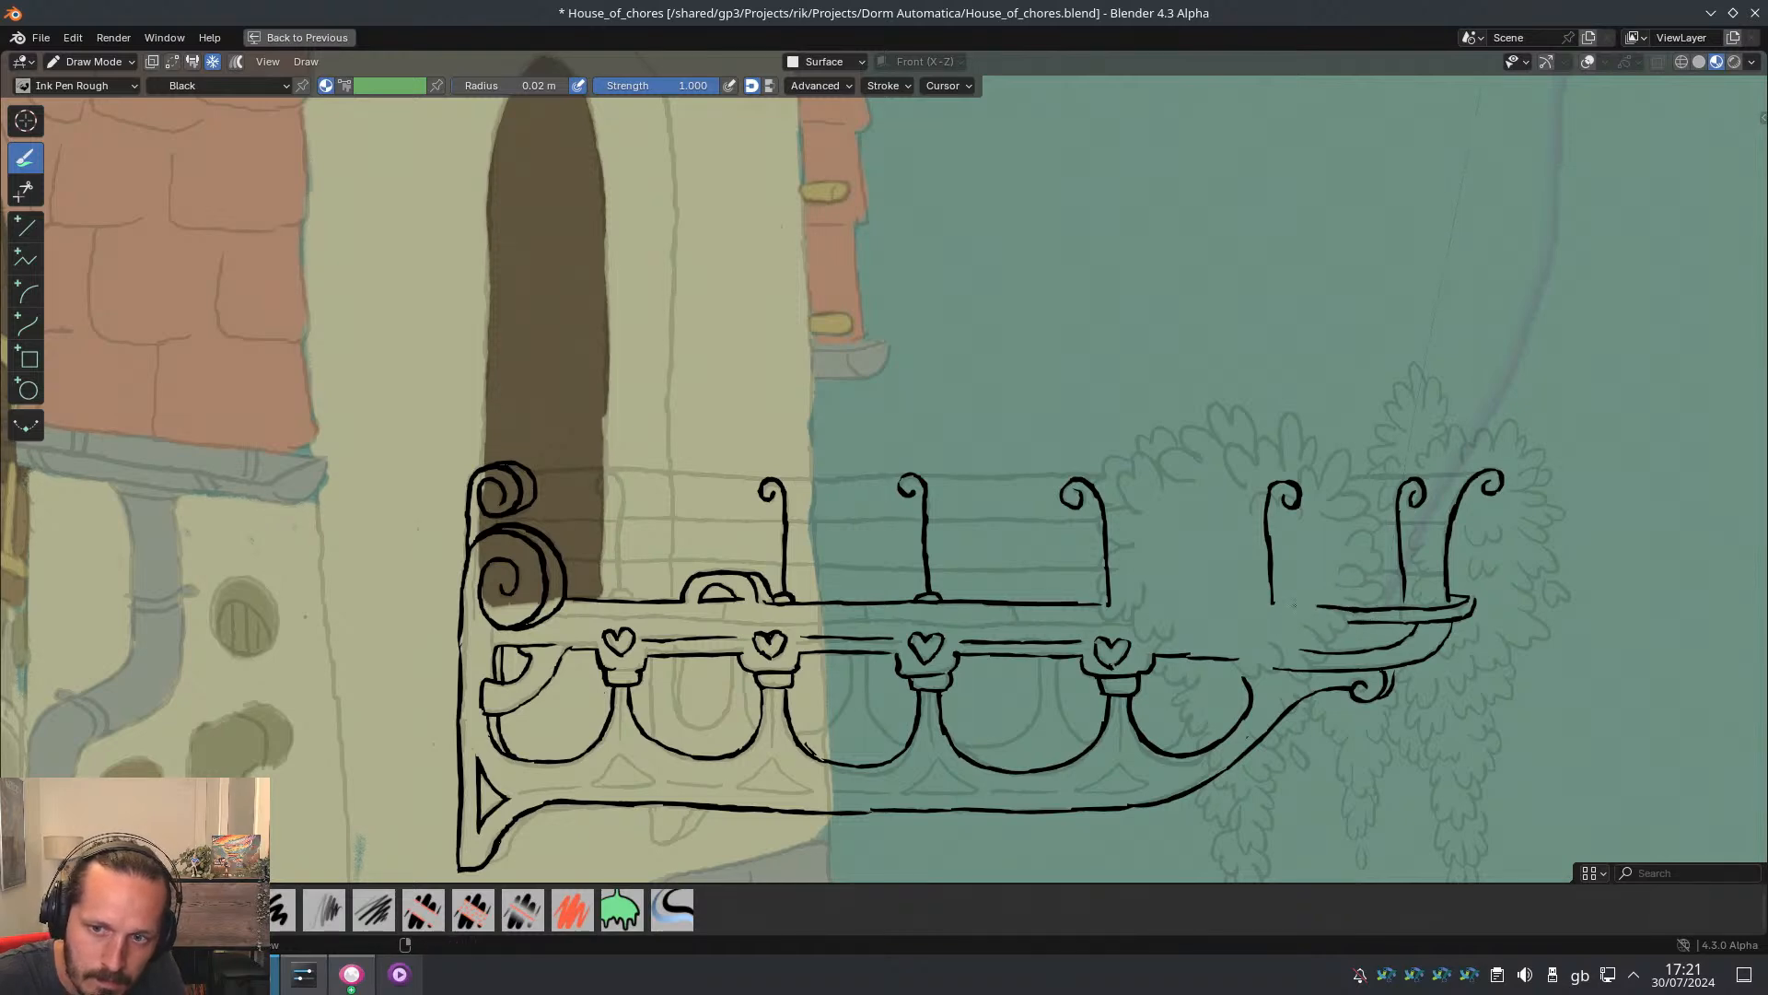
pyautogui.moveTo(1294, 605); pyautogui.dragTo(1254, 604)
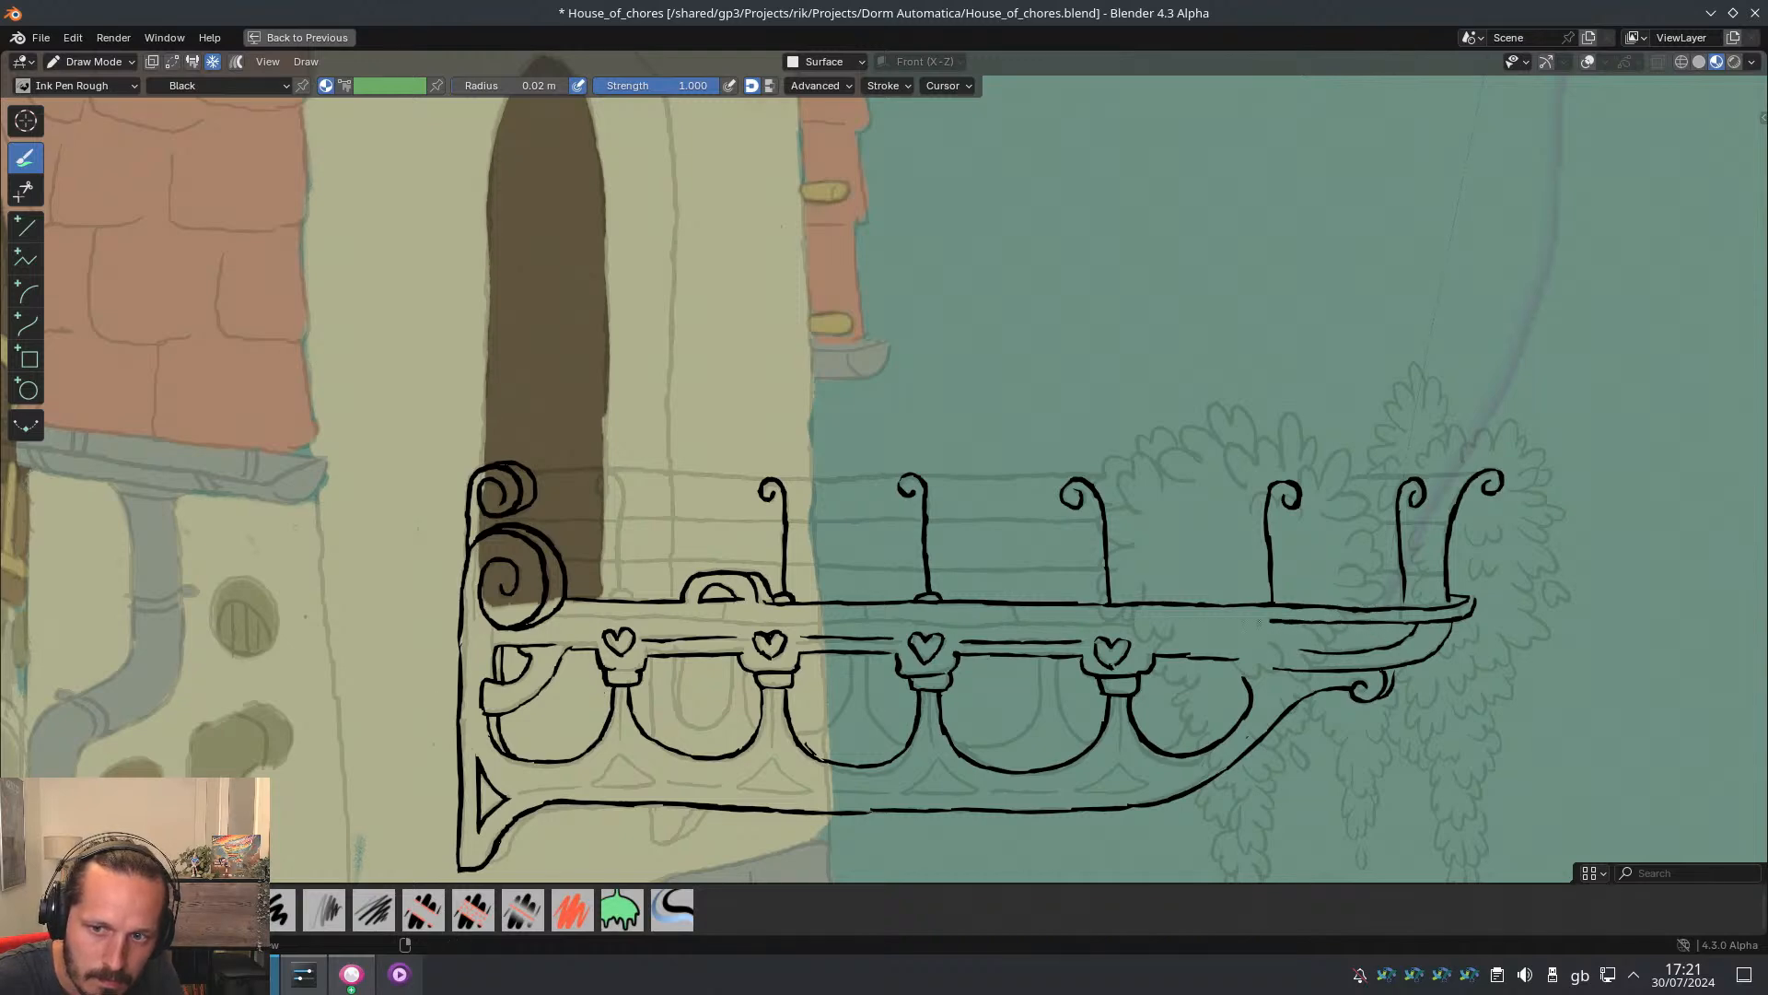
pyautogui.moveTo(1259, 622); pyautogui.dragTo(1117, 619)
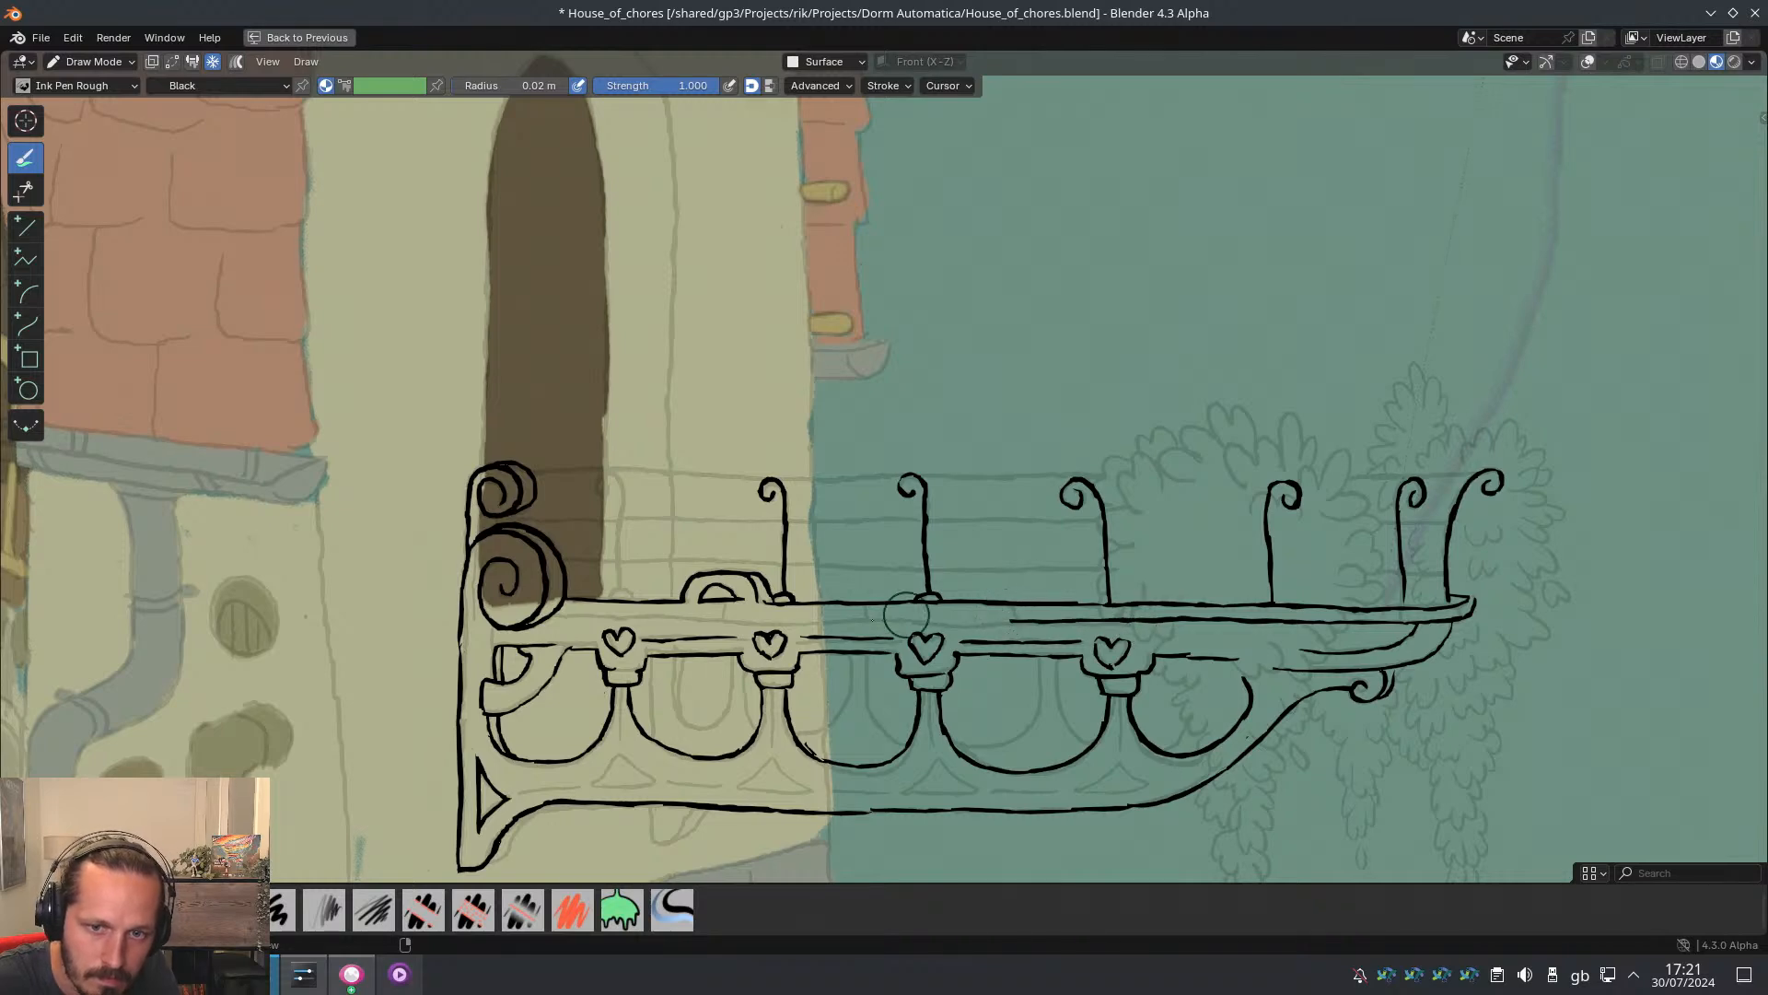
pyautogui.hotkey('ctrl', 'z')
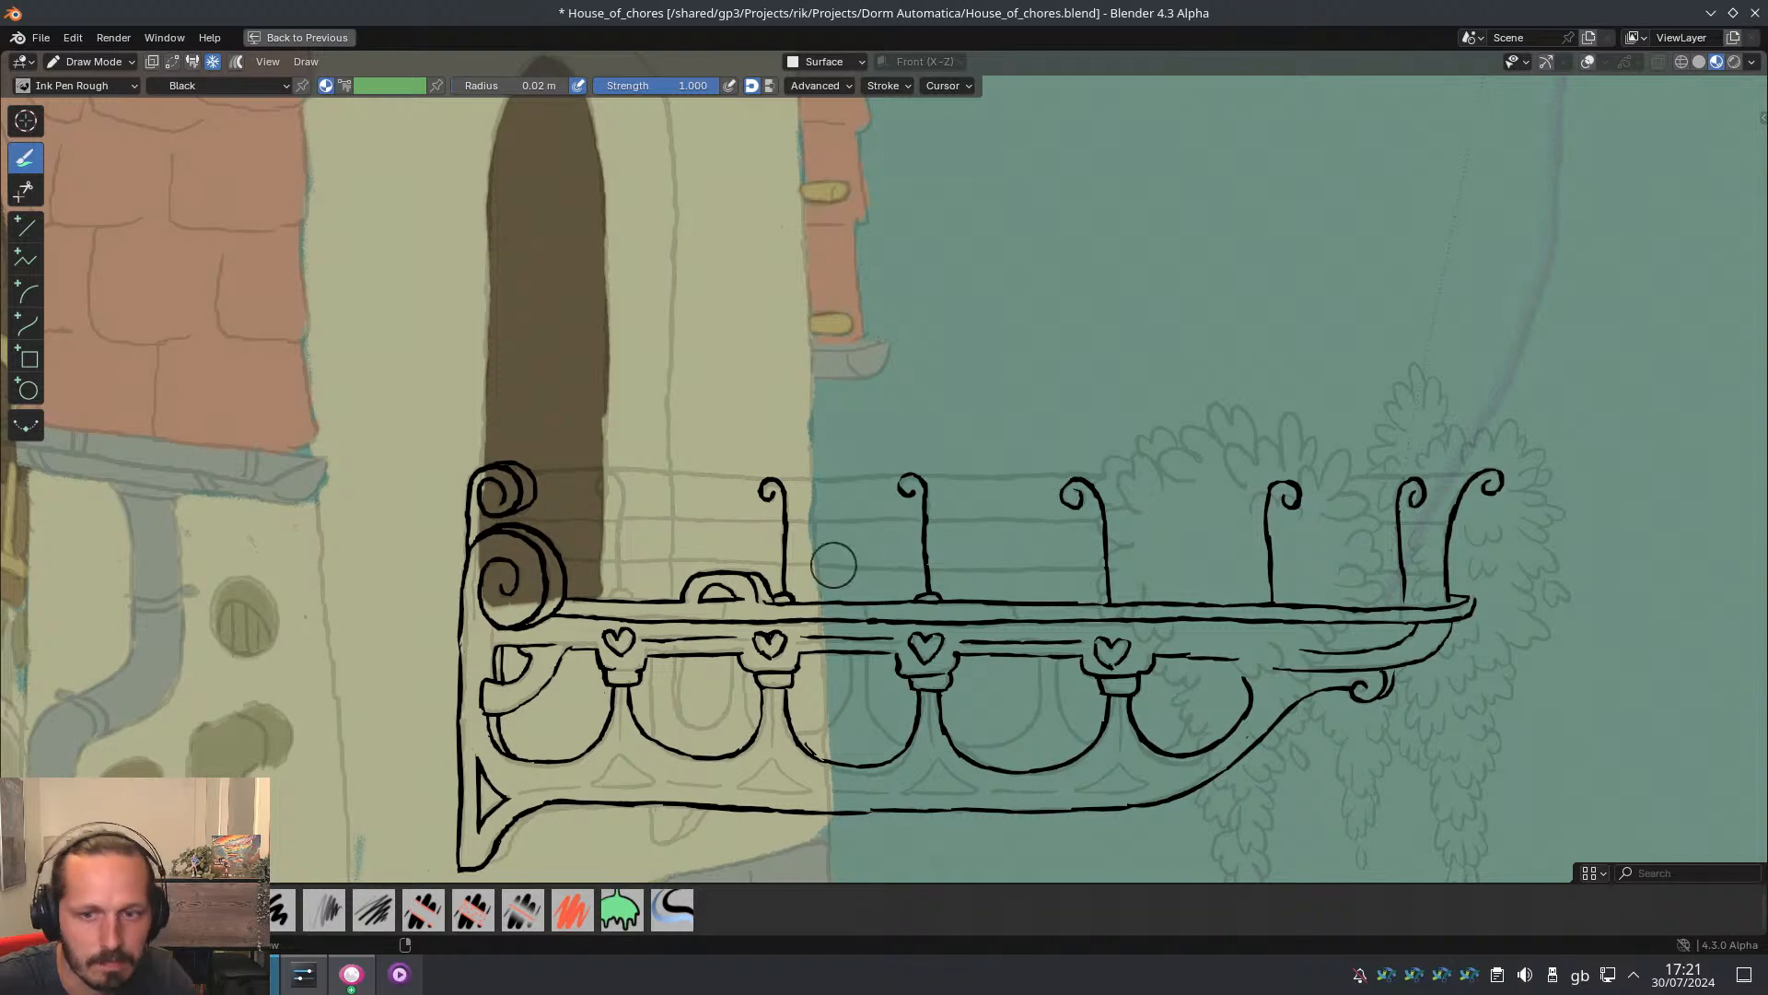
# Ink short vertical joints dividing the floor slab's edge band into segments, and check the balcony within the wider scene
pyautogui.keyDown('ctrl'); pyautogui.moveTo(833, 565); pyautogui.dragTo(943, 568, button='middle'); pyautogui.keyUp('ctrl')
pyautogui.keyDown('shift'); pyautogui.moveTo(777, 514); pyautogui.dragTo(956, 450, button='middle'); pyautogui.keyUp('shift')
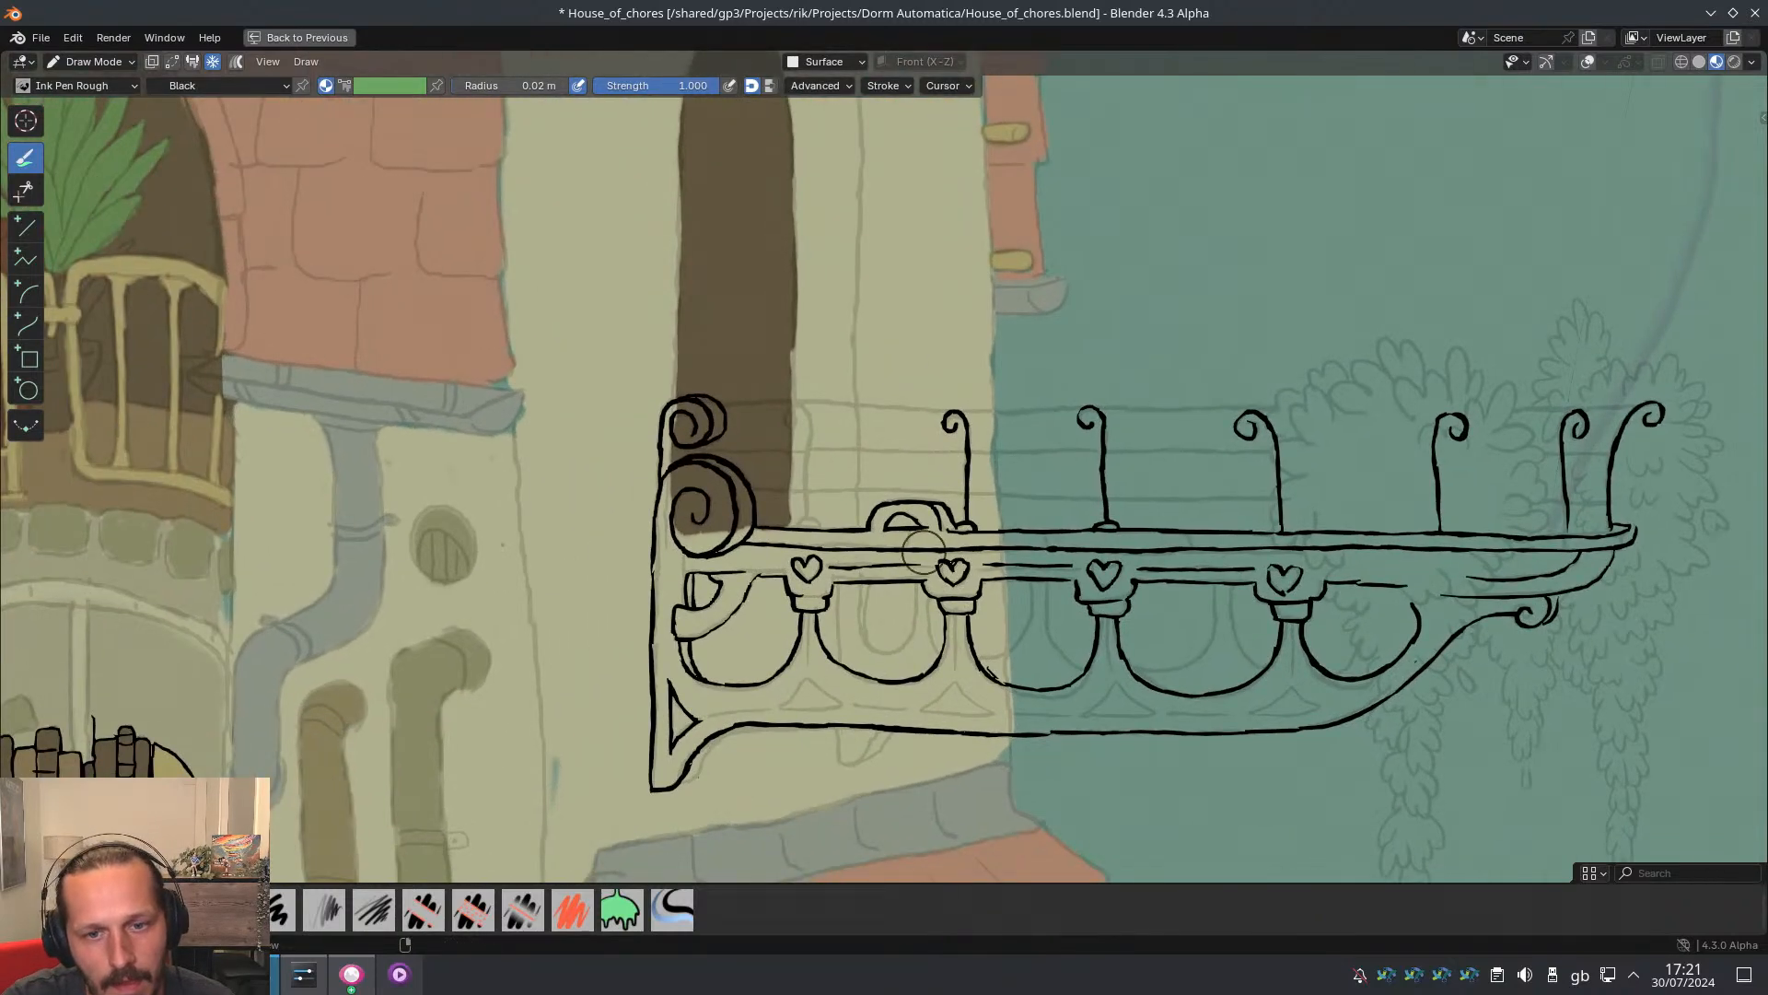
pyautogui.moveTo(848, 530); pyautogui.dragTo(848, 549)
pyautogui.moveTo(1050, 531); pyautogui.dragTo(1051, 550)
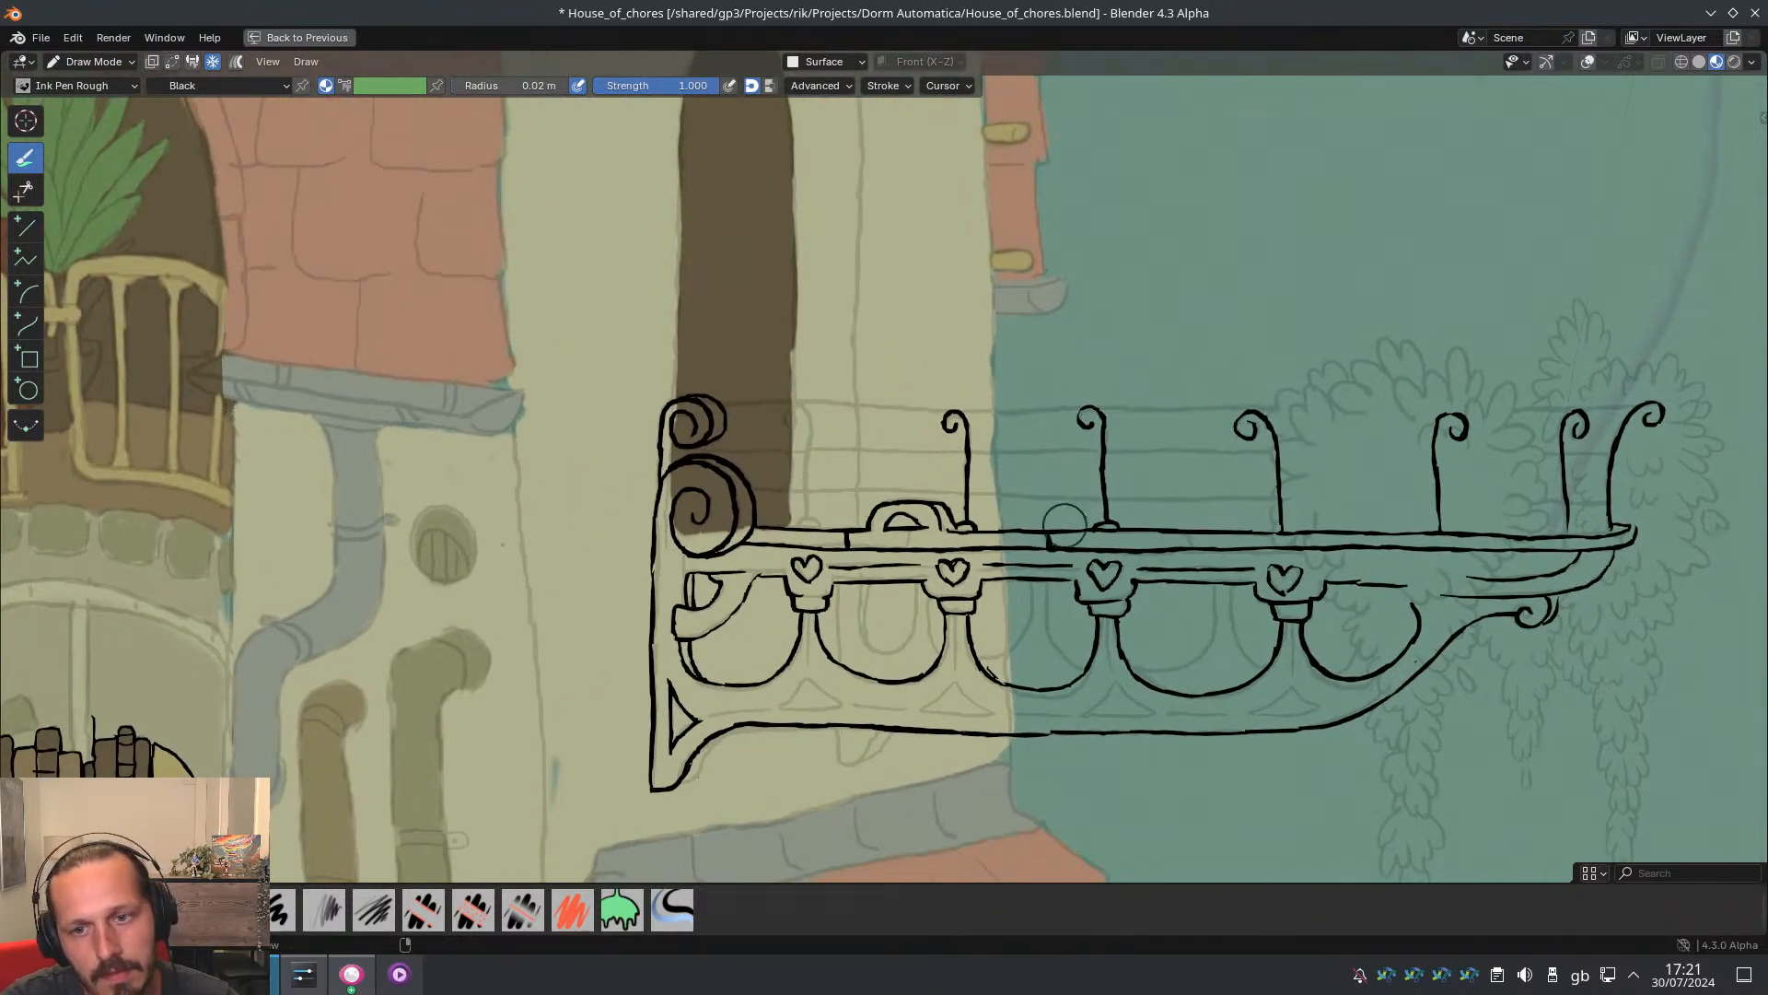
pyautogui.moveTo(1371, 531); pyautogui.dragTo(1371, 550)
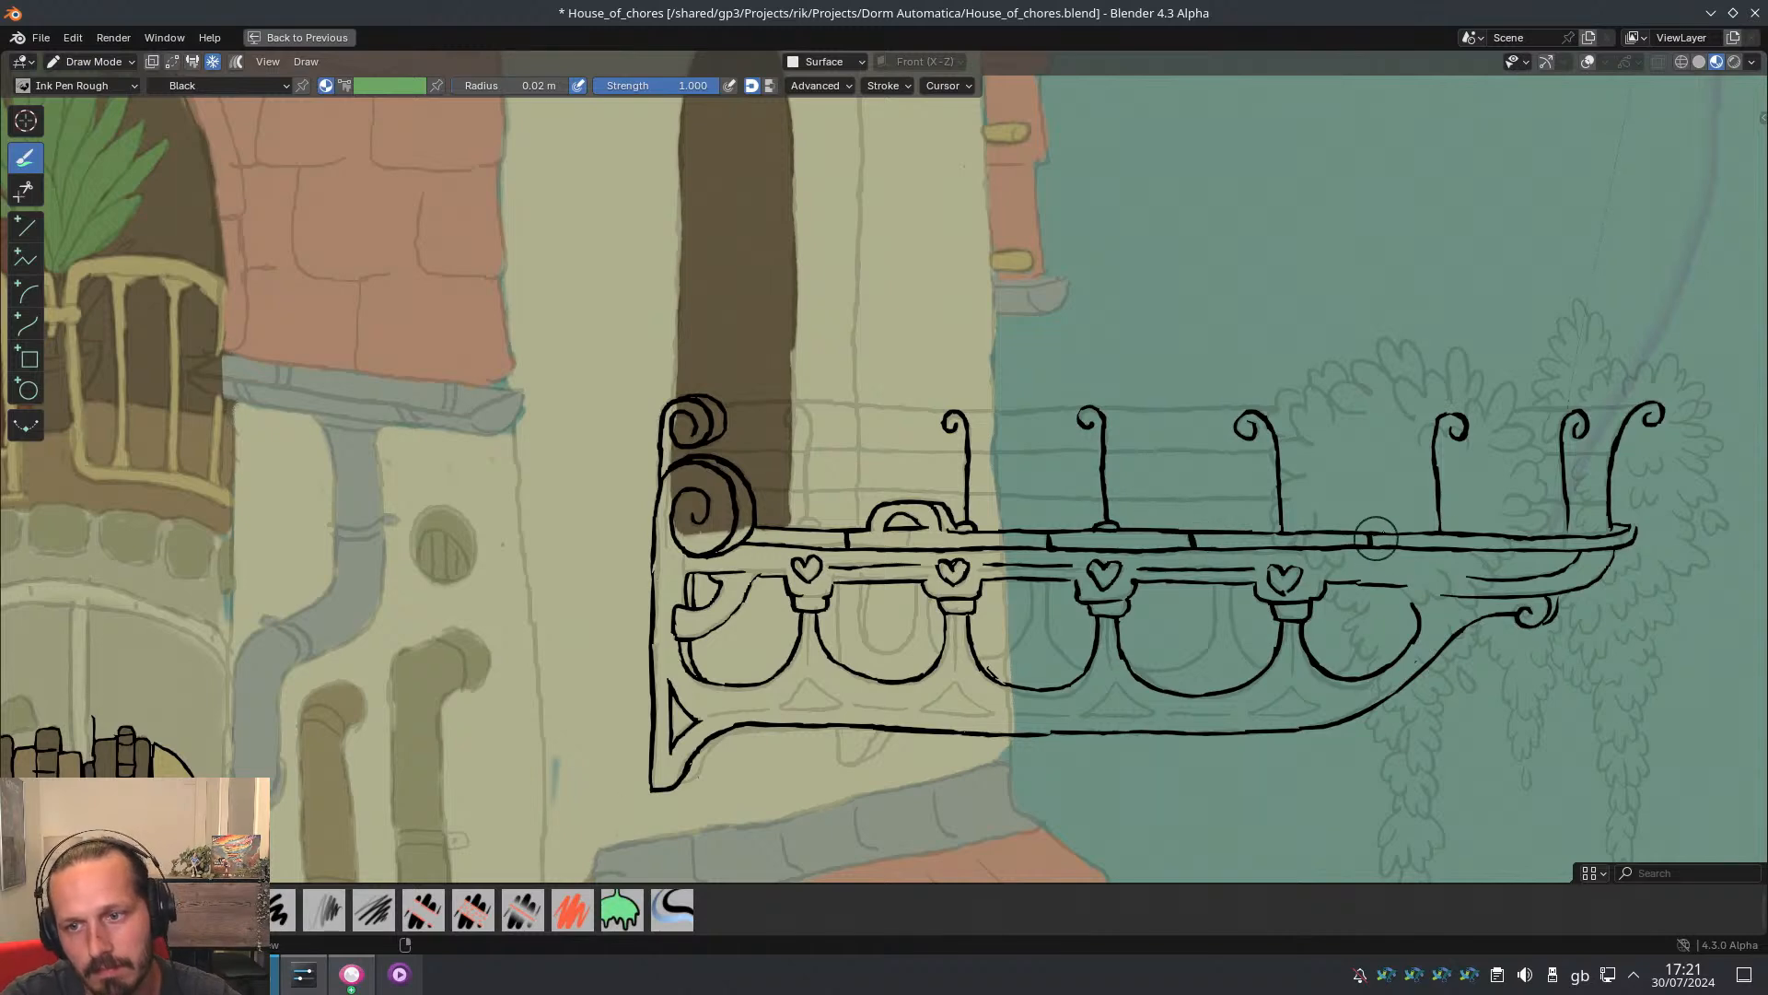
pyautogui.moveTo(1519, 534); pyautogui.dragTo(1522, 551)
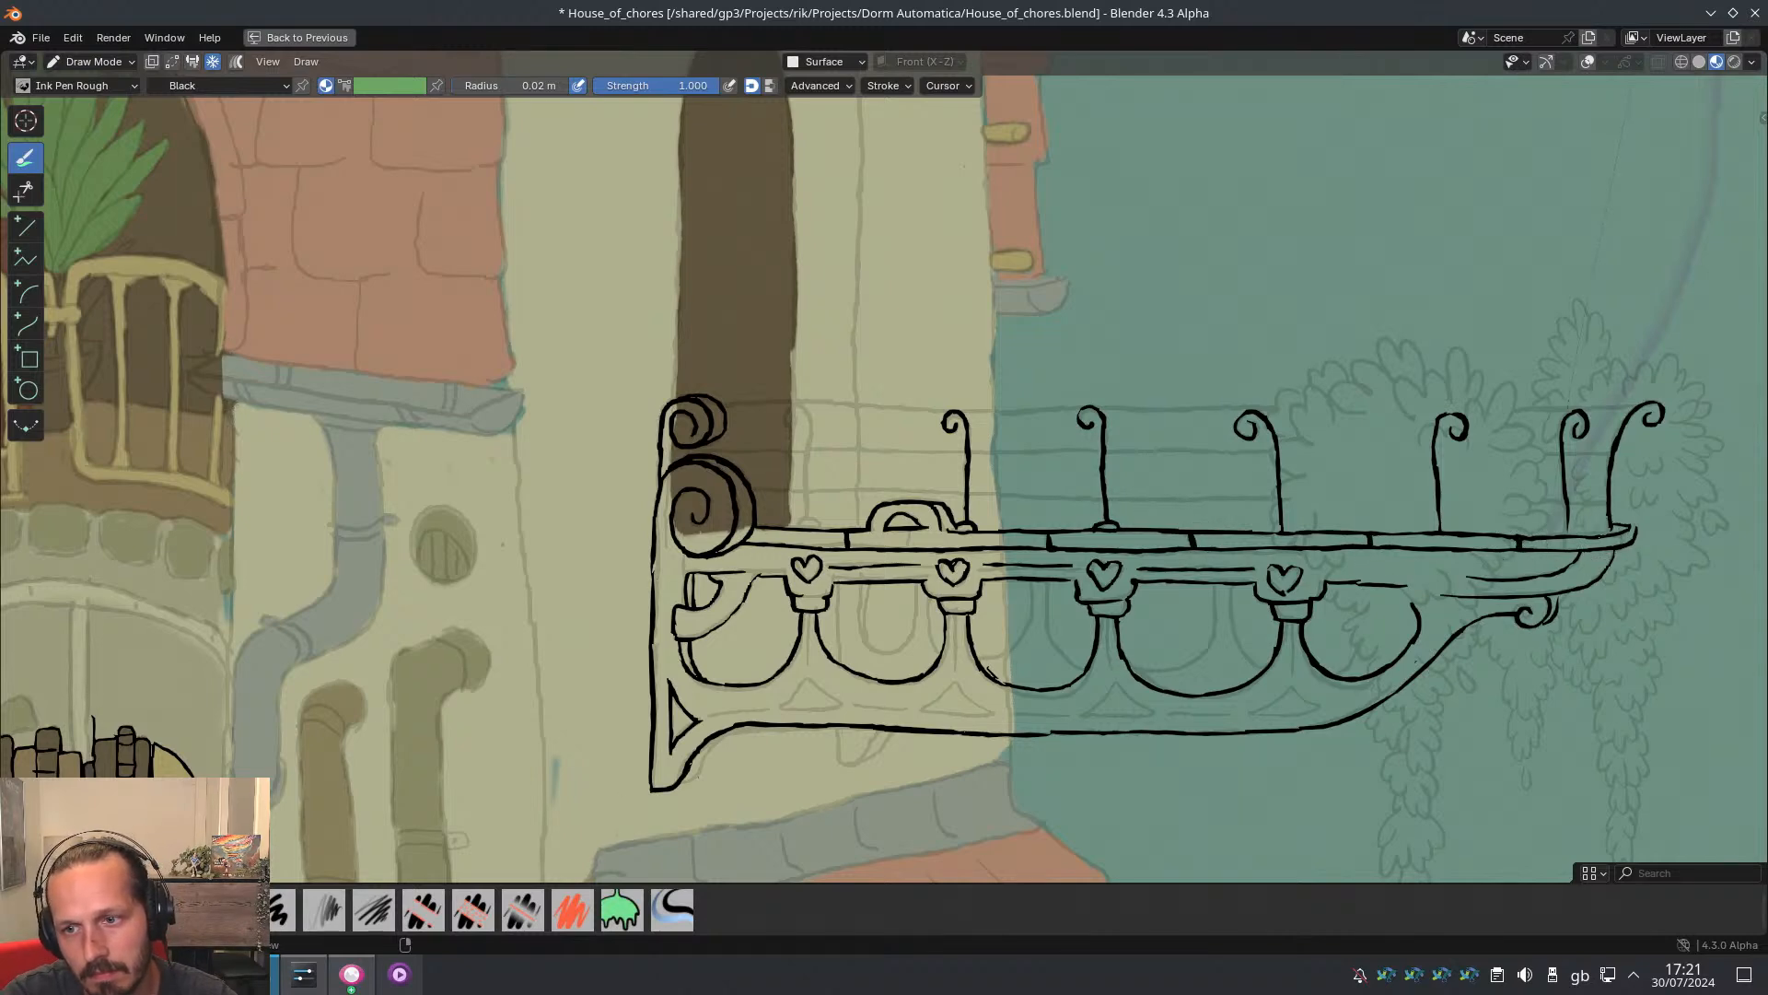
pyautogui.scroll(-5, 1140, 426)
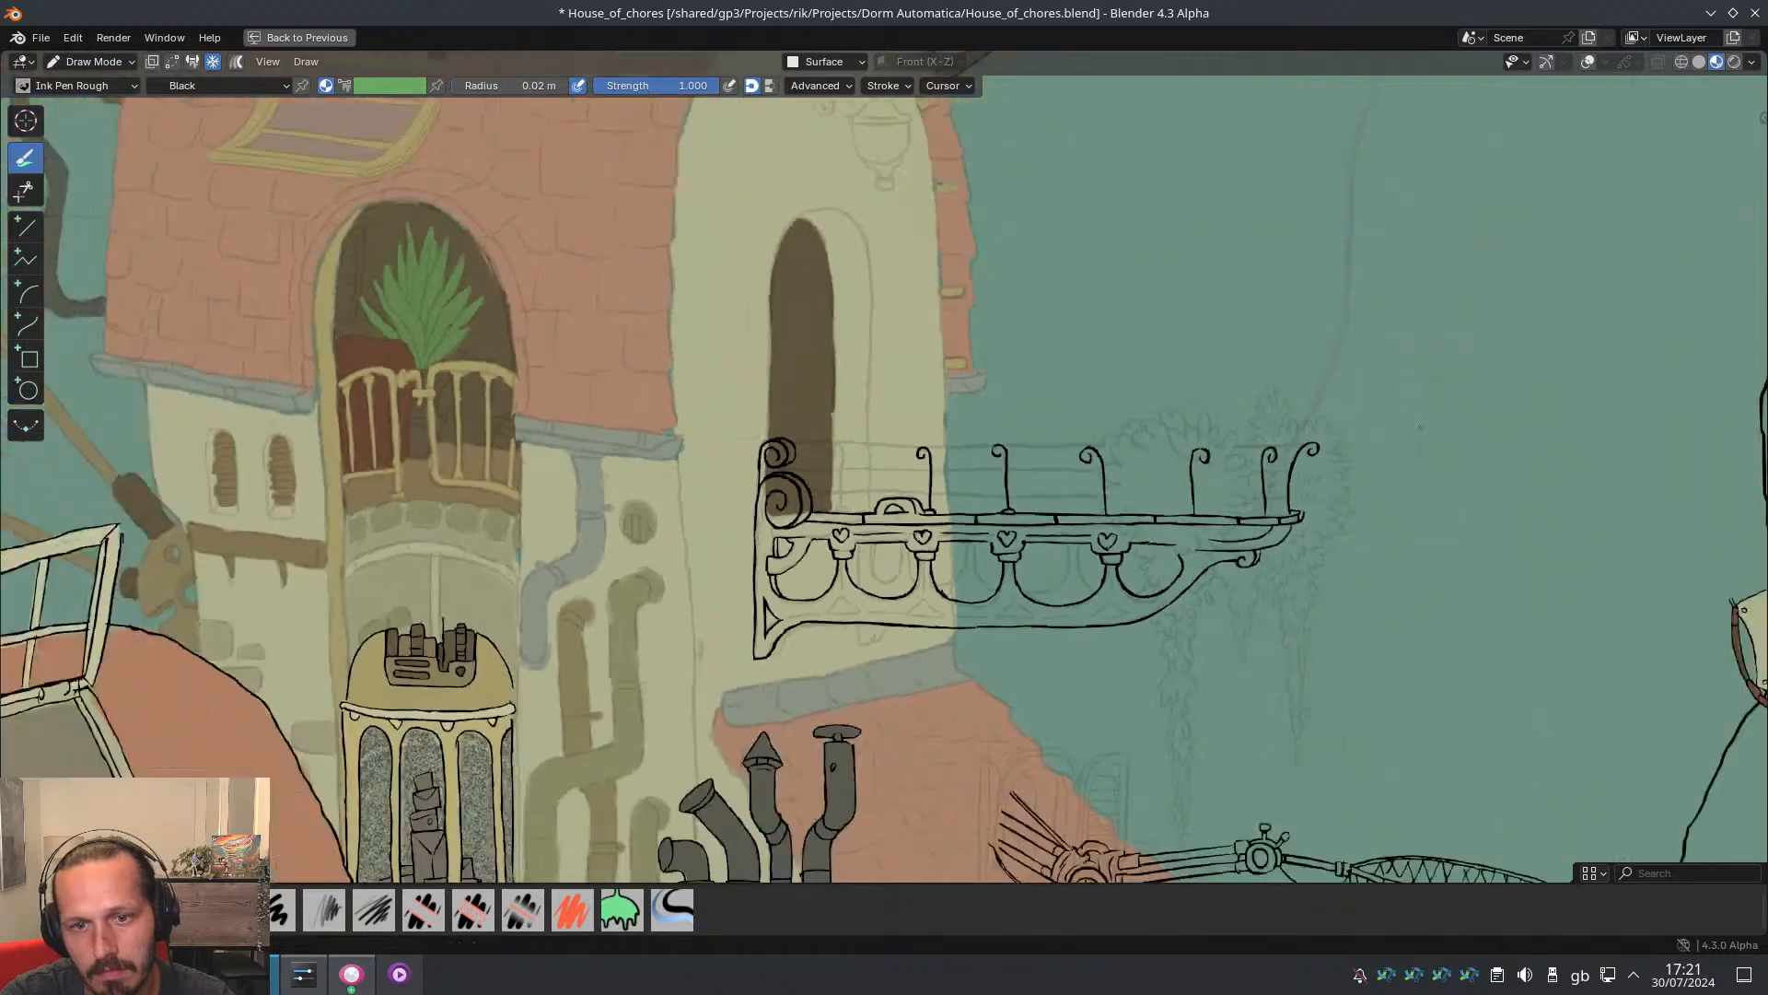
pyautogui.scroll(-4, 1045, 632)
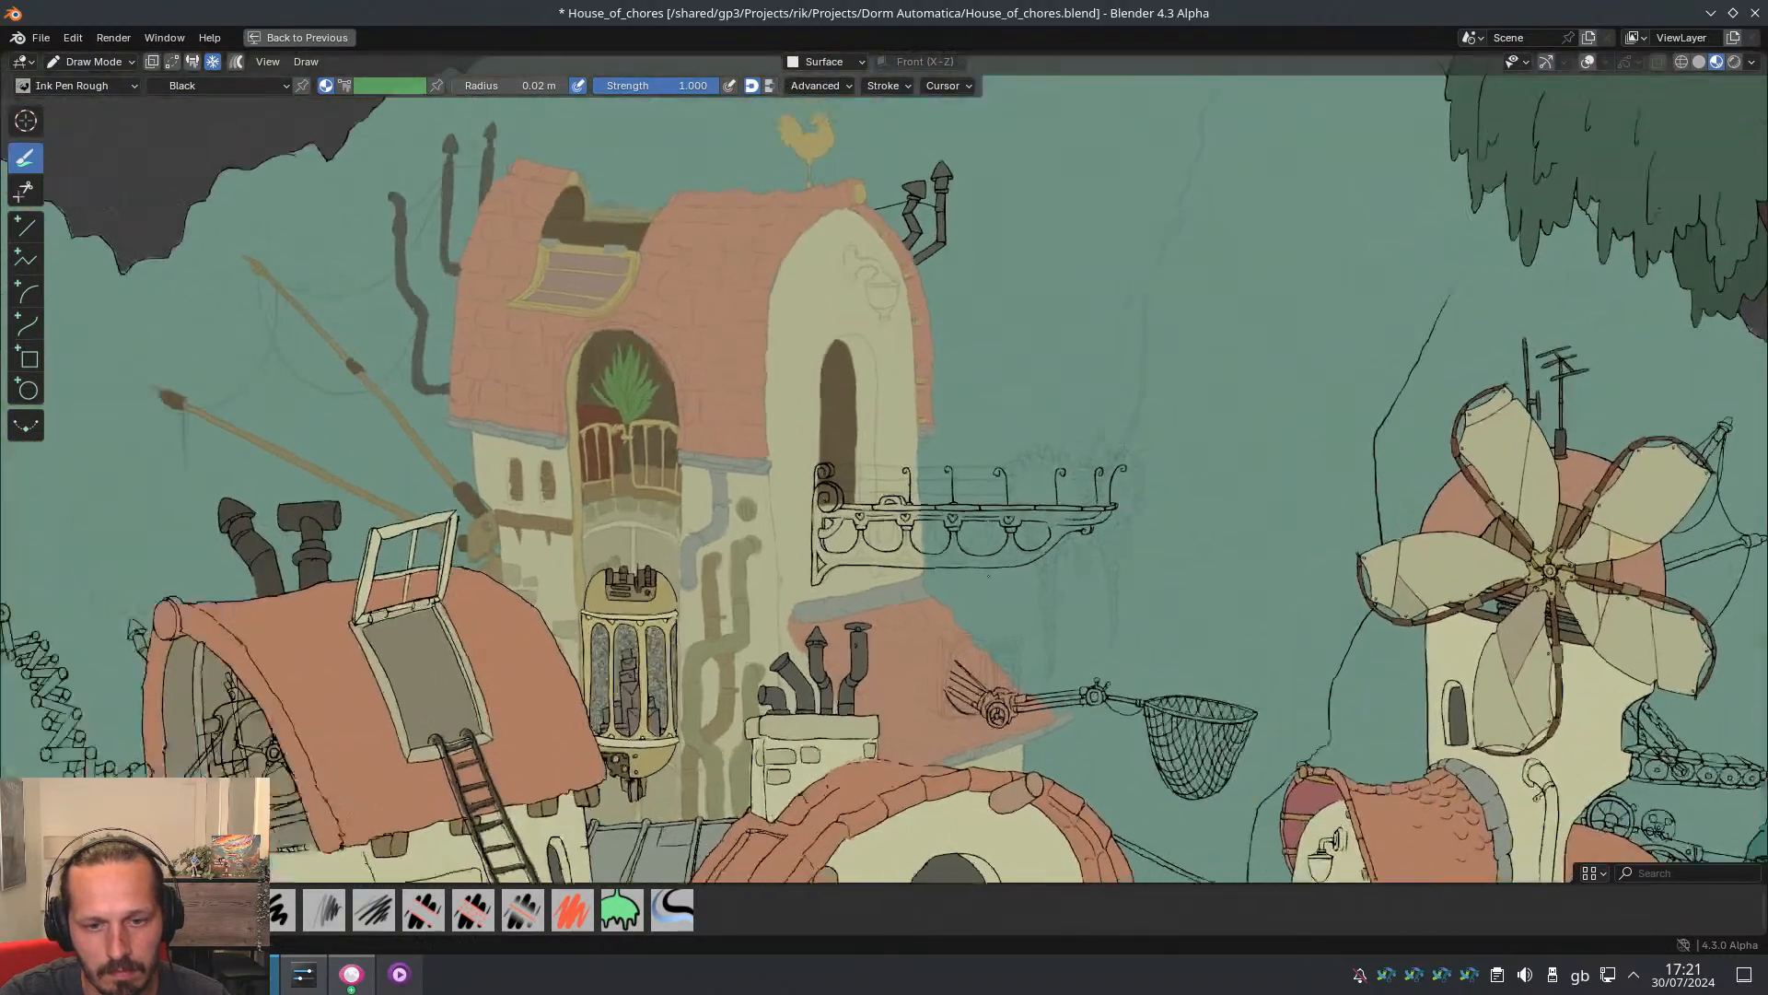
pyautogui.scroll(4, 1013, 608)
pyautogui.scroll(2, 974, 582)
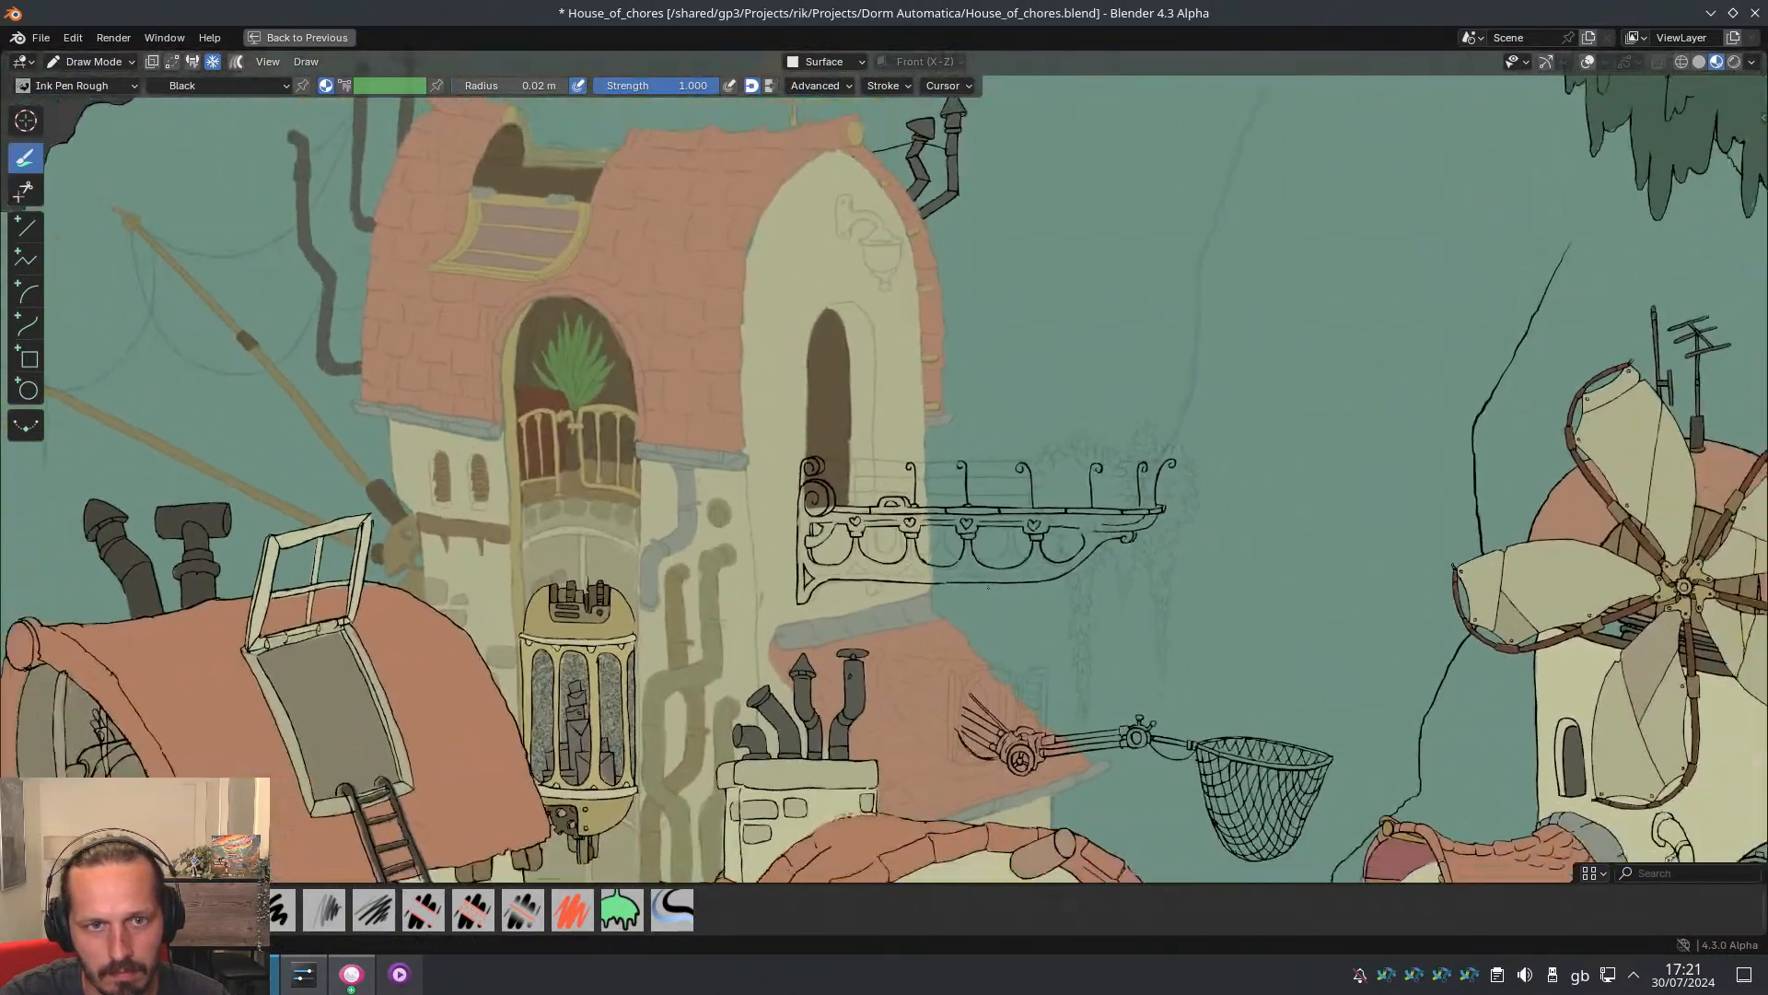
# Restore the full workspace layout and play through the animation to check the balcony linework against the moving scene, stopping at frame 178
pyautogui.hotkey('ctrl', 'space')
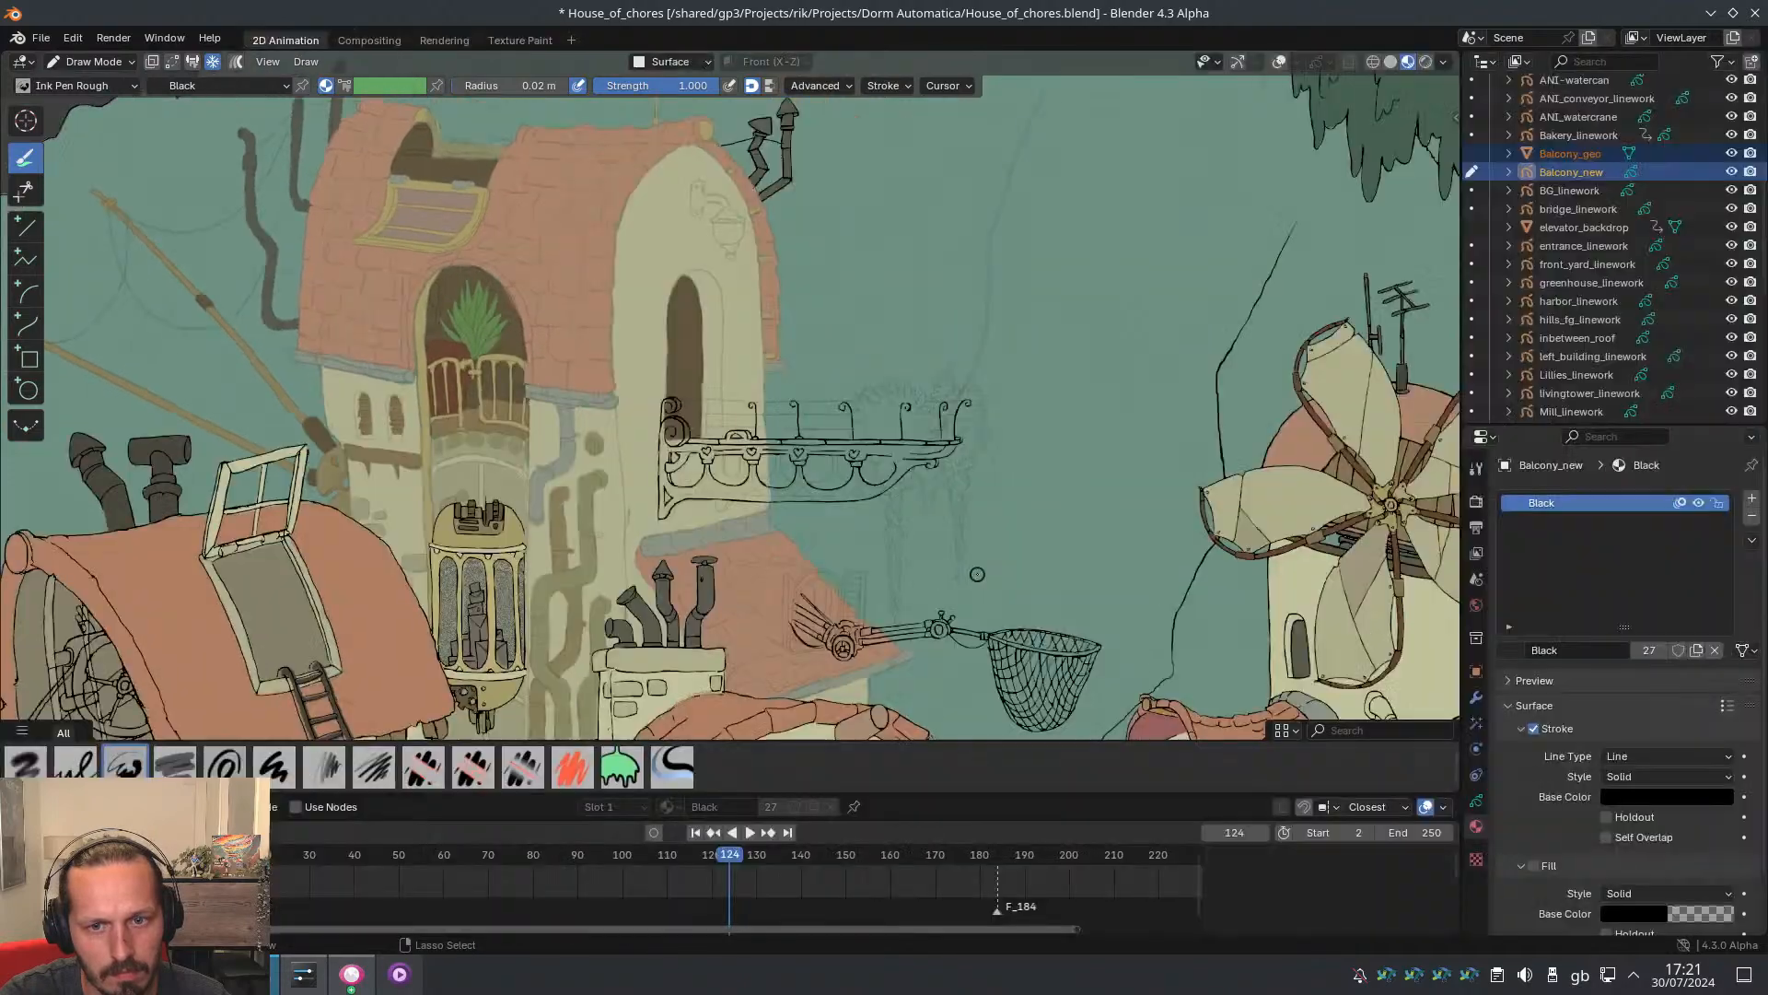
pyautogui.moveTo(736, 854); pyautogui.dragTo(456, 865)
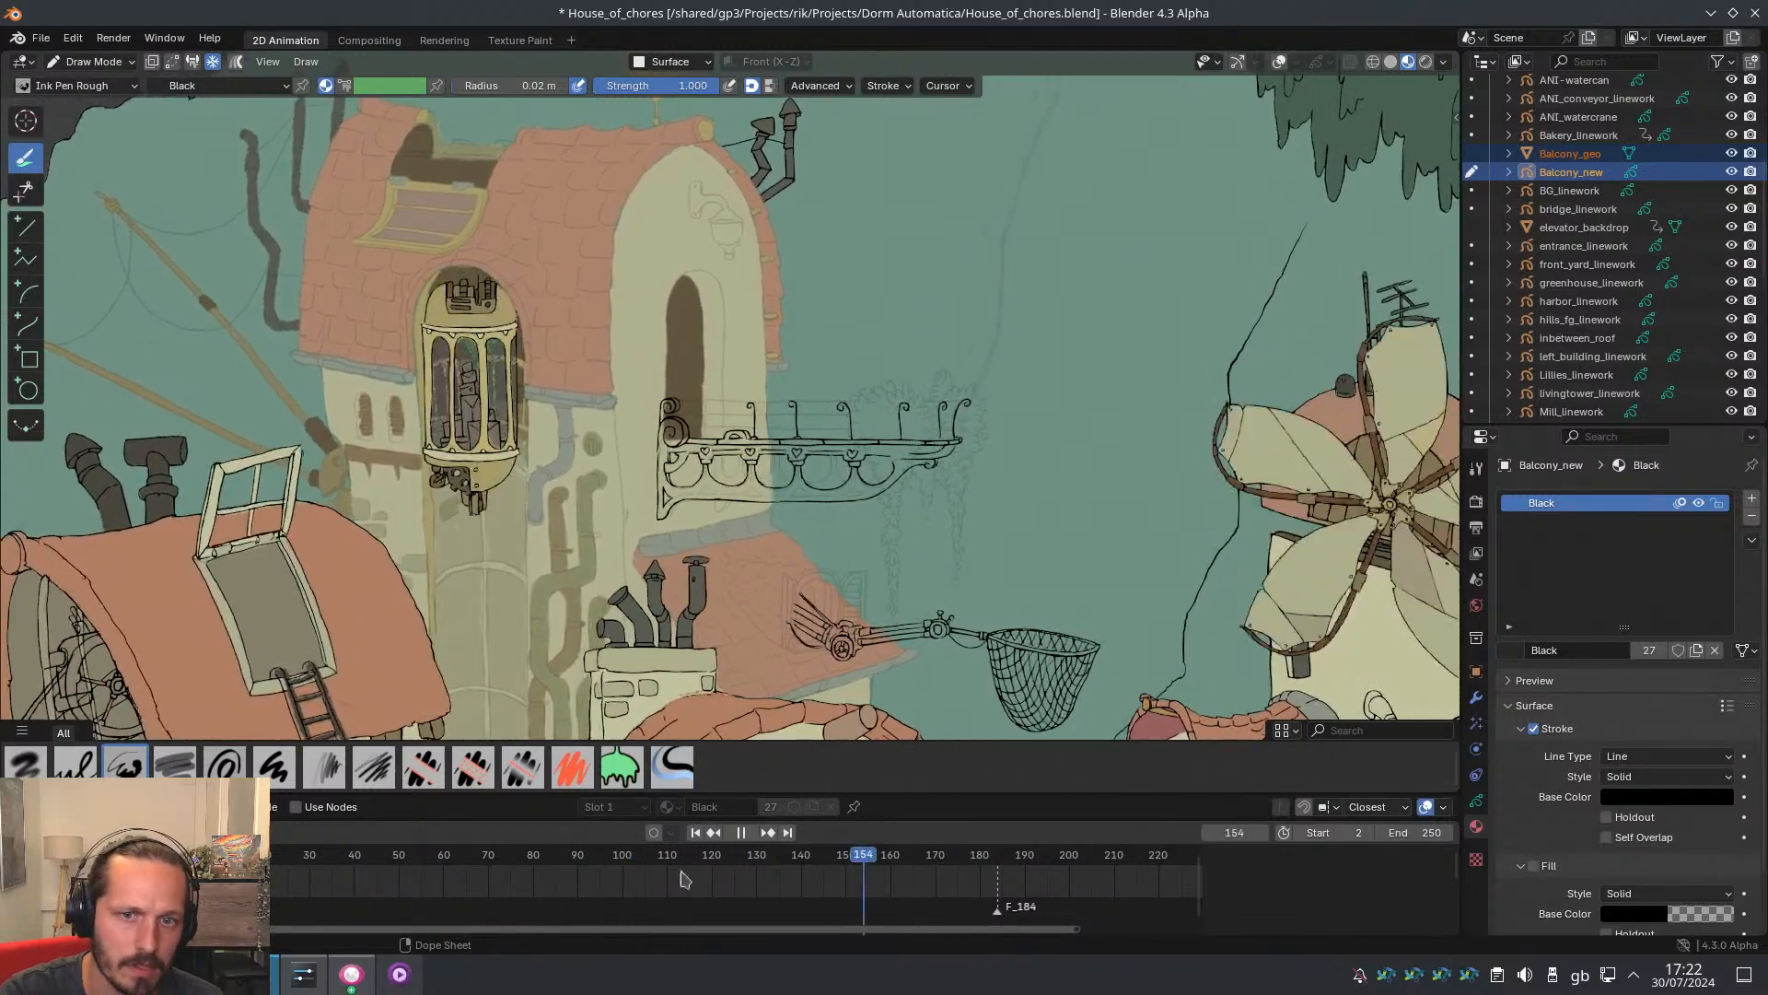
pyautogui.press('space')
pyautogui.scroll(3, 902, 477)
pyautogui.scroll(2, 902, 477)
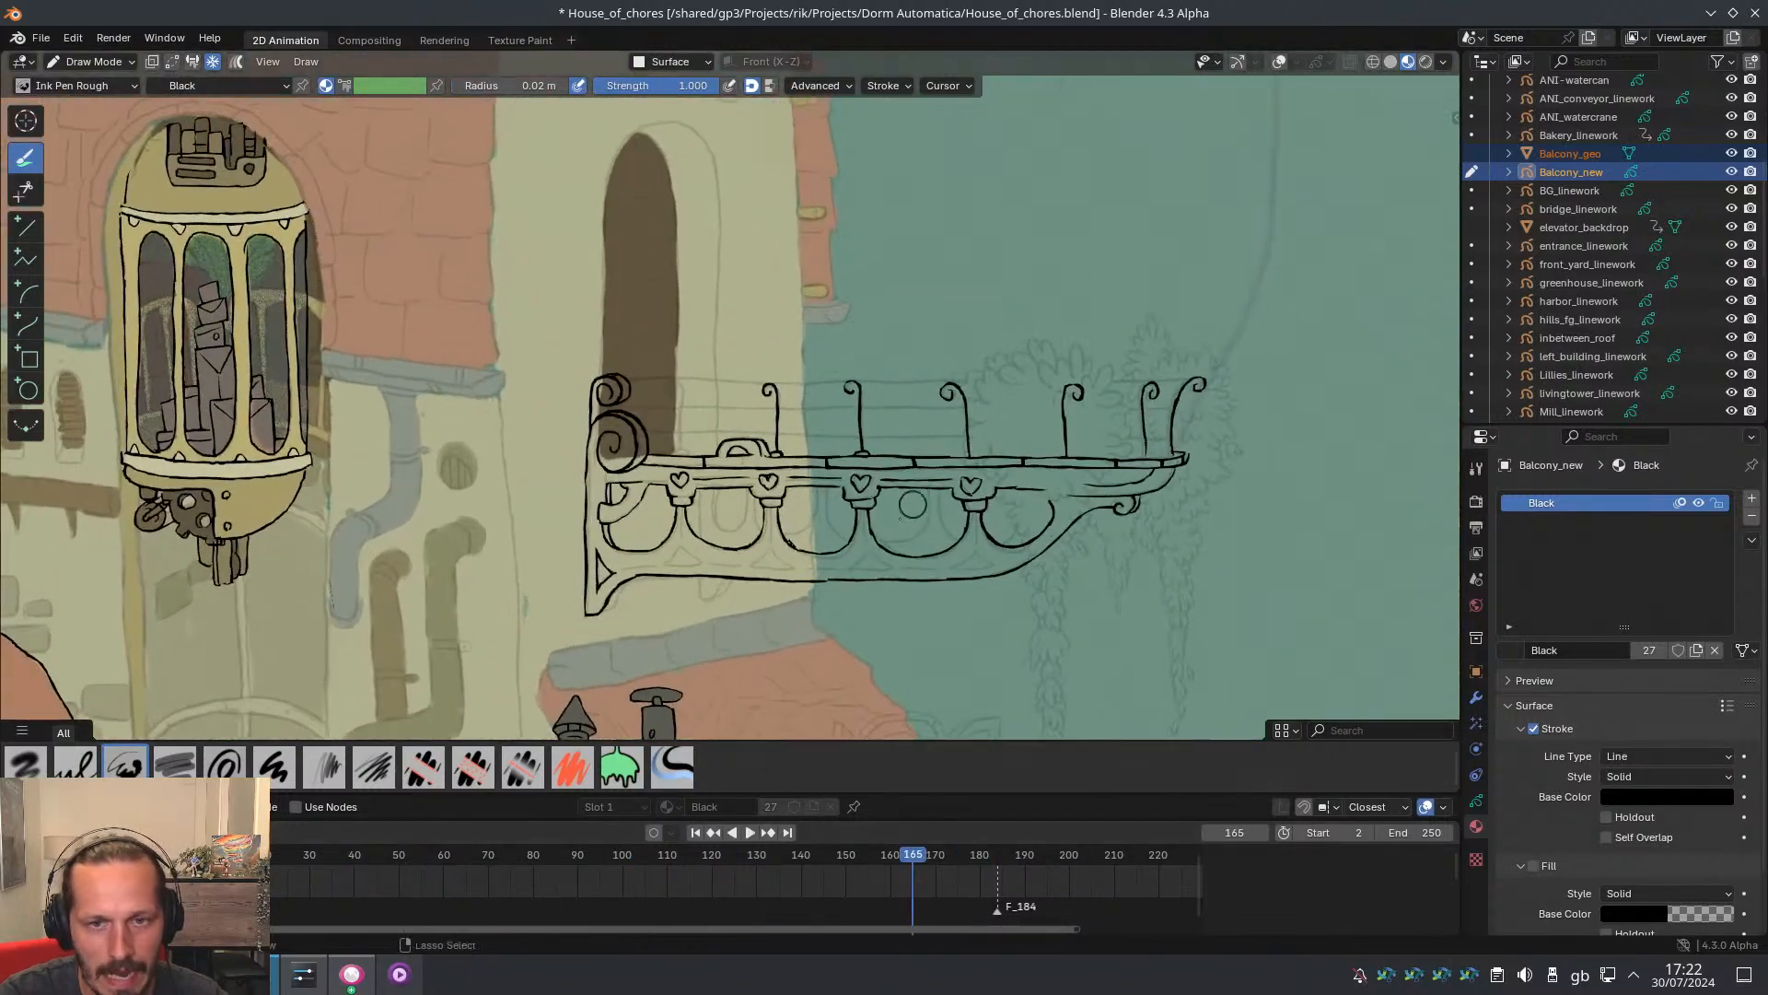
pyautogui.press('space')
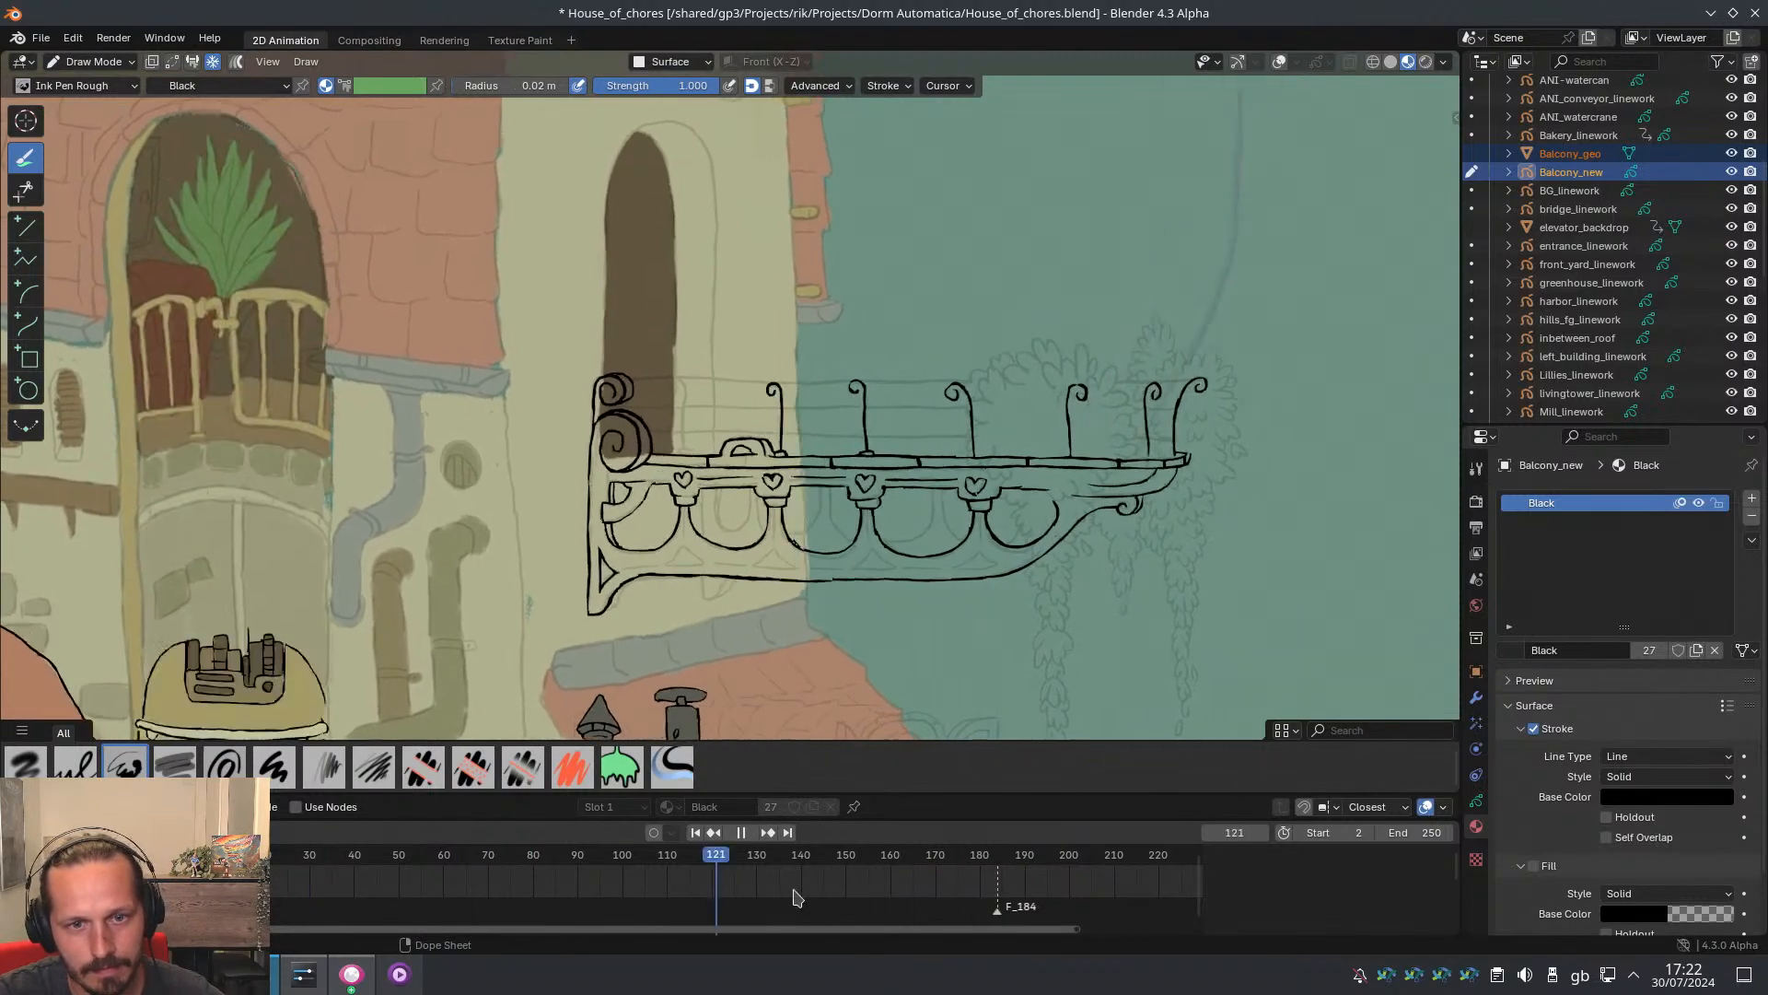
pyautogui.press('space')
# Ink a curled railing post with a small base above the first pillar, in front of the dark doorway
pyautogui.scroll(3, 728, 407)
pyautogui.keyDown('shift'); pyautogui.moveTo(732, 433); pyautogui.dragTo(881, 471, button='middle'); pyautogui.keyUp('shift')
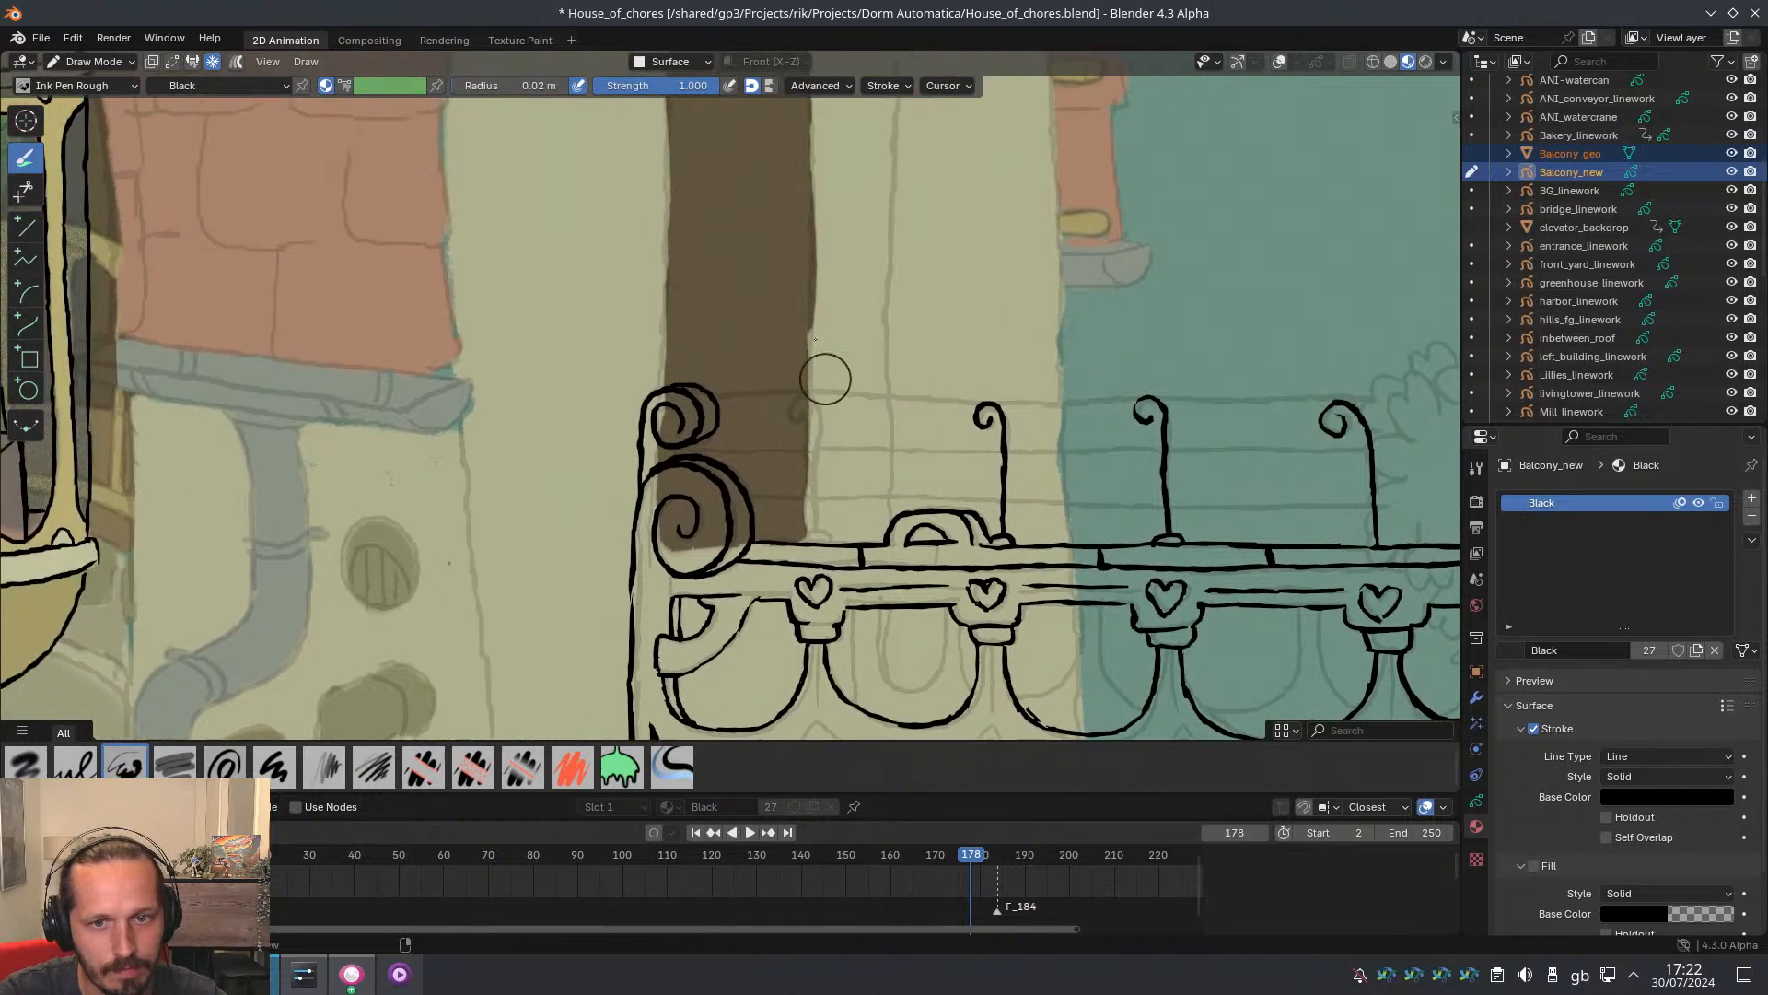
pyautogui.keyDown('ctrl'); pyautogui.moveTo(825, 379); pyautogui.dragTo(919, 595, button='middle'); pyautogui.keyUp('ctrl')
pyautogui.hotkey('ctrl', 'z')
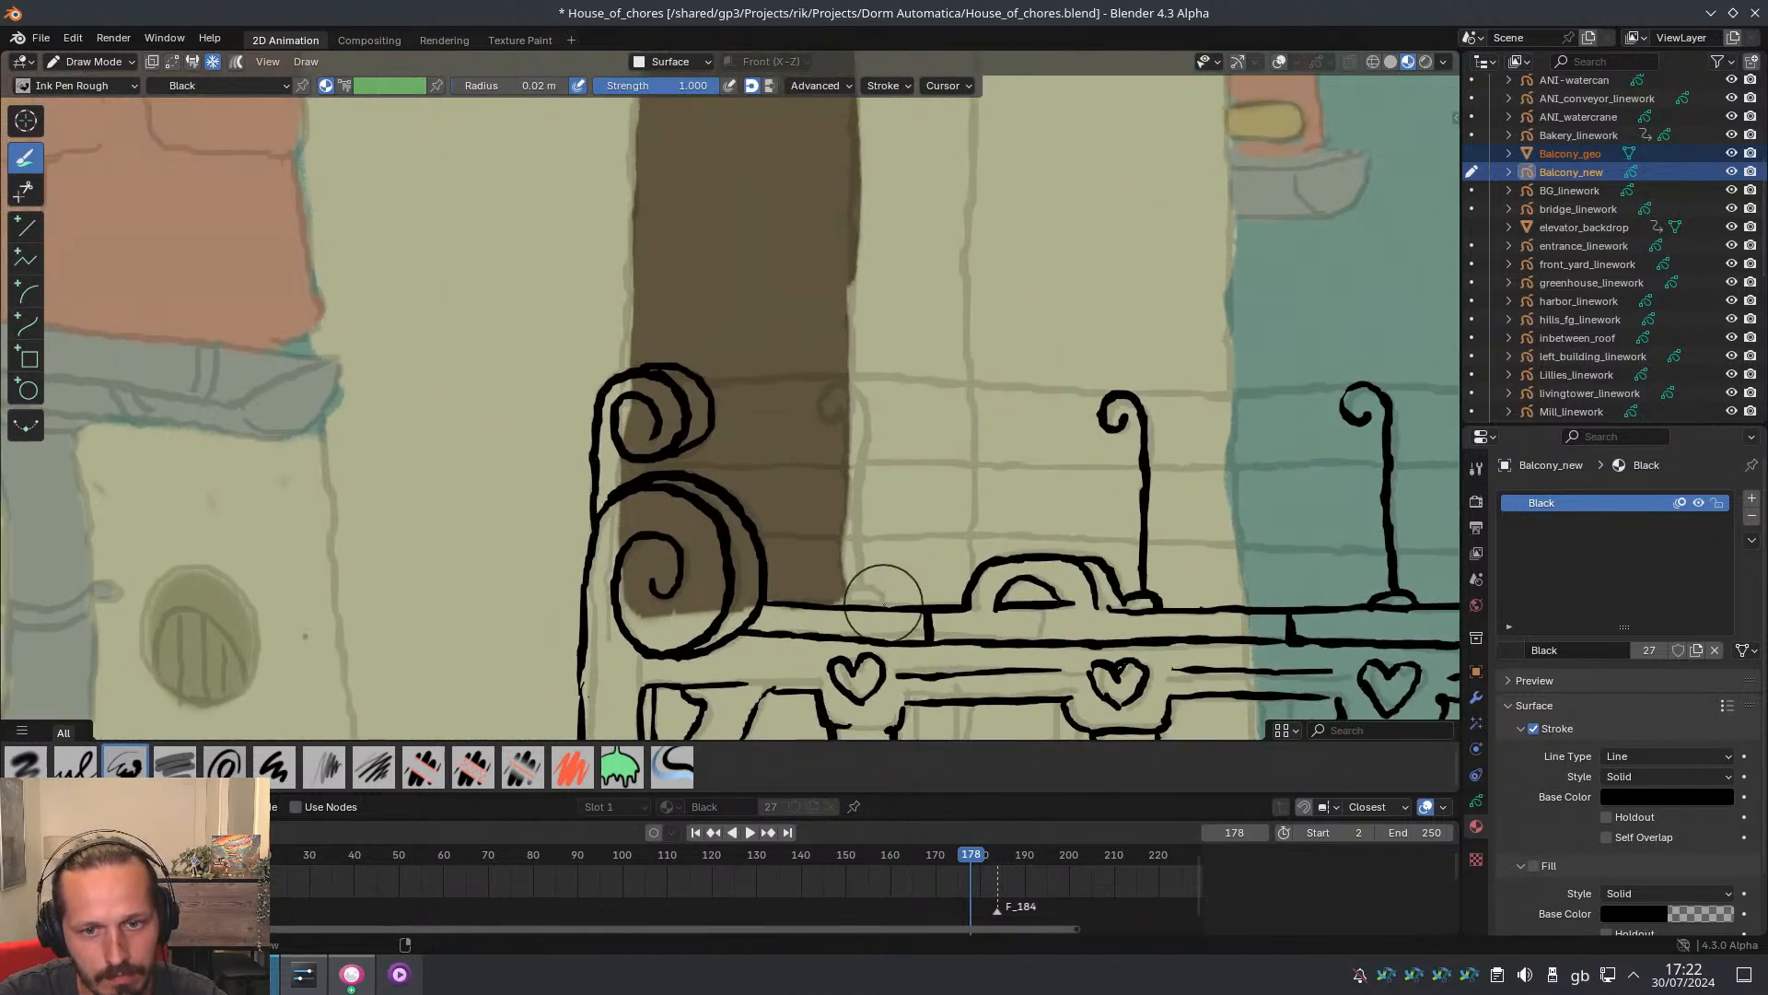
pyautogui.moveTo(833, 605)
pyautogui.mouseDown()
pyautogui.moveTo(884, 605)
pyautogui.moveTo(860, 480)
pyautogui.mouseUp()
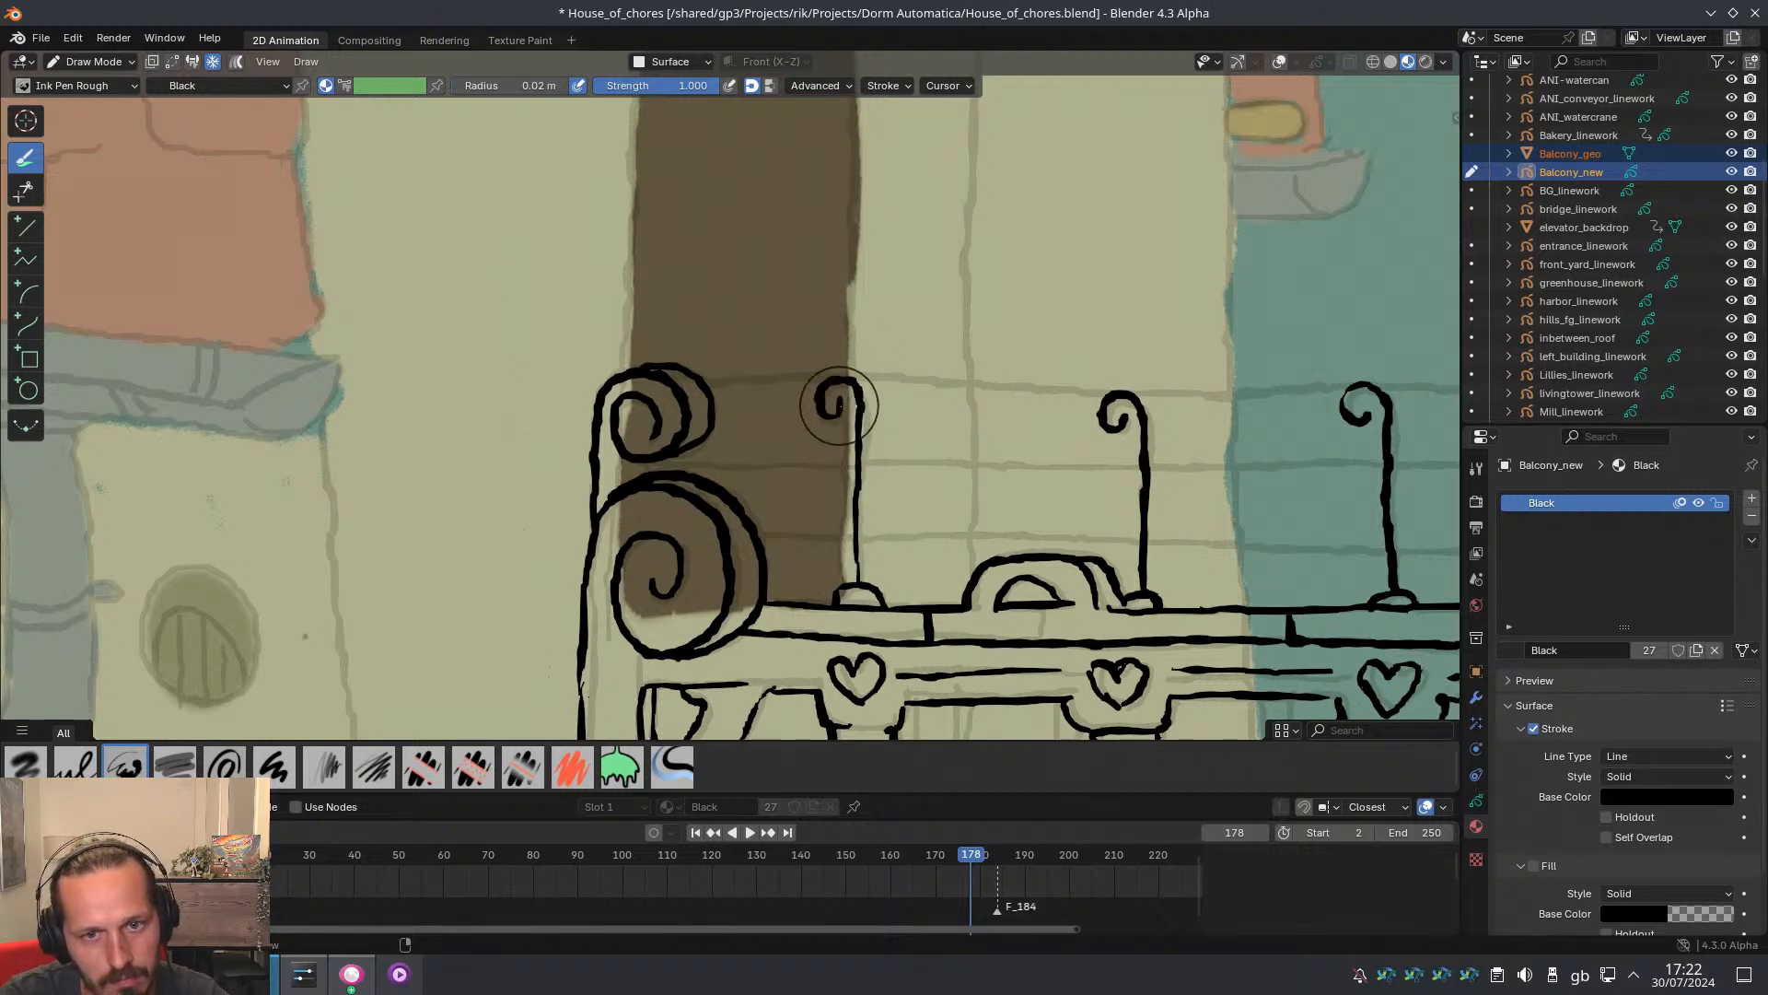
# Ink the top handrail across the curled posts from the outermost curl back to the wall scroll, redoing unsatisfactory segments
pyautogui.scroll(-4, 820, 347)
pyautogui.scroll(2, 820, 347)
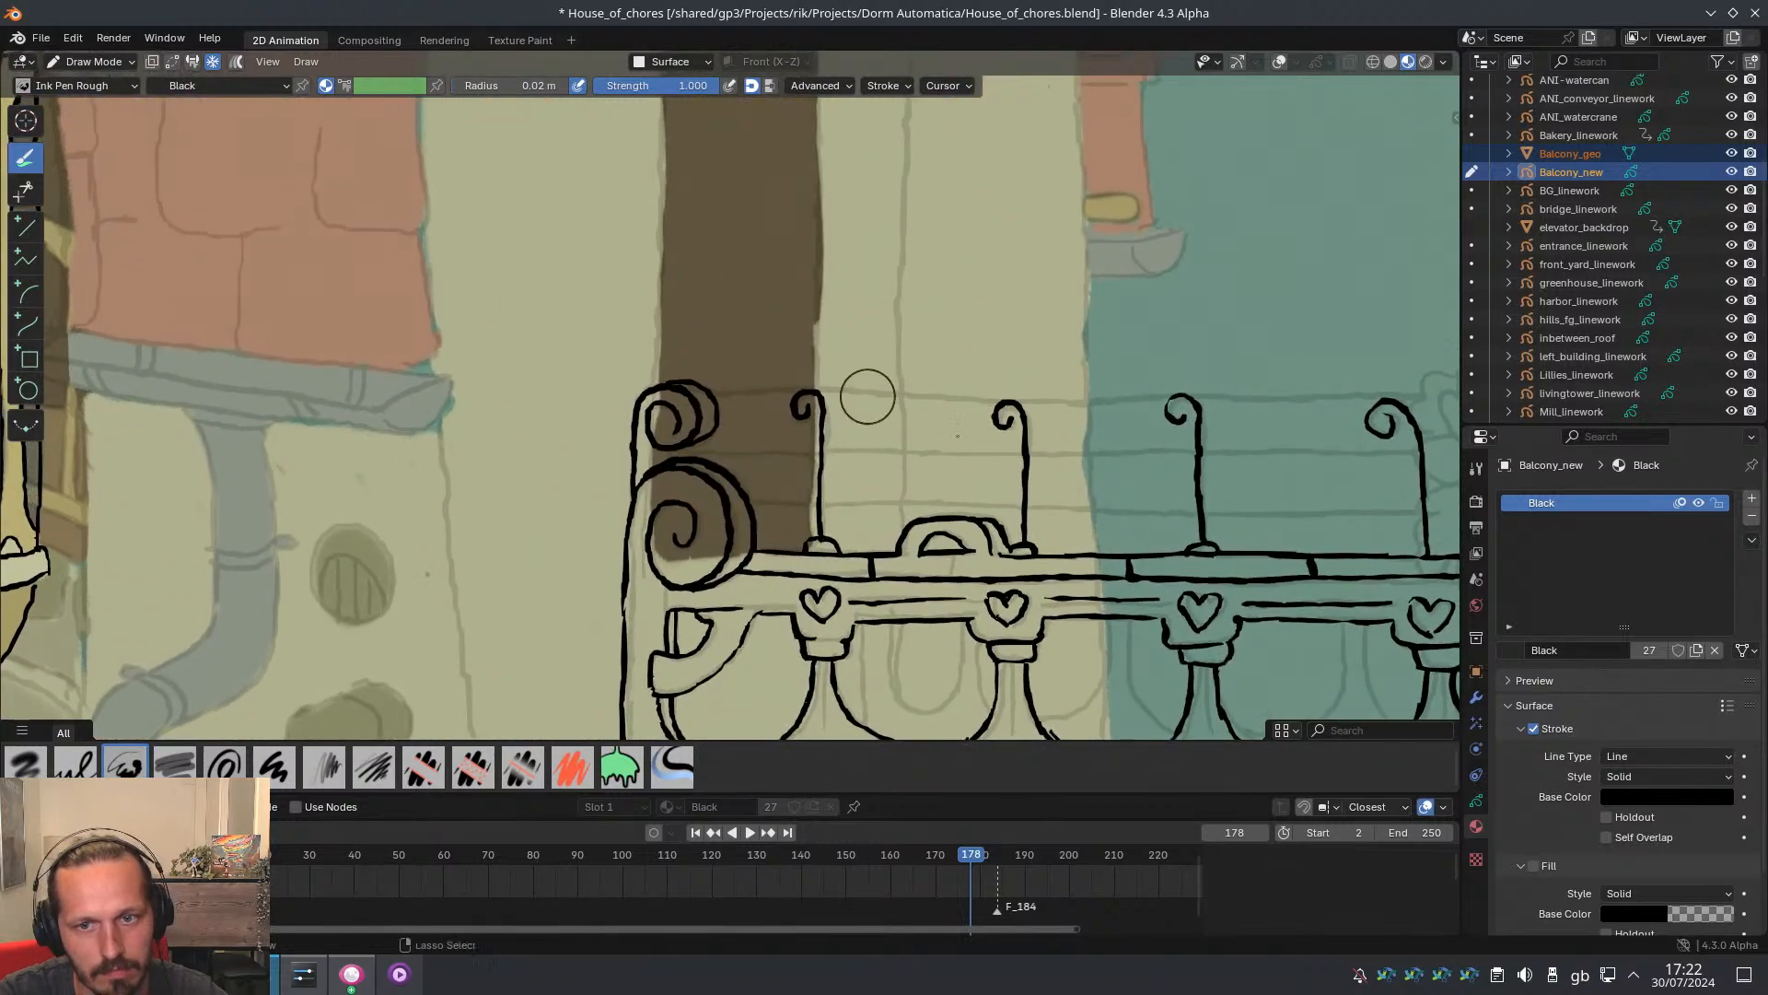
pyautogui.keyDown('ctrl'); pyautogui.moveTo(868, 396); pyautogui.dragTo(973, 456, button='middle'); pyautogui.keyUp('ctrl')
pyautogui.keyDown('shift'); pyautogui.moveTo(1285, 489); pyautogui.dragTo(1078, 556, button='middle'); pyautogui.keyUp('shift')
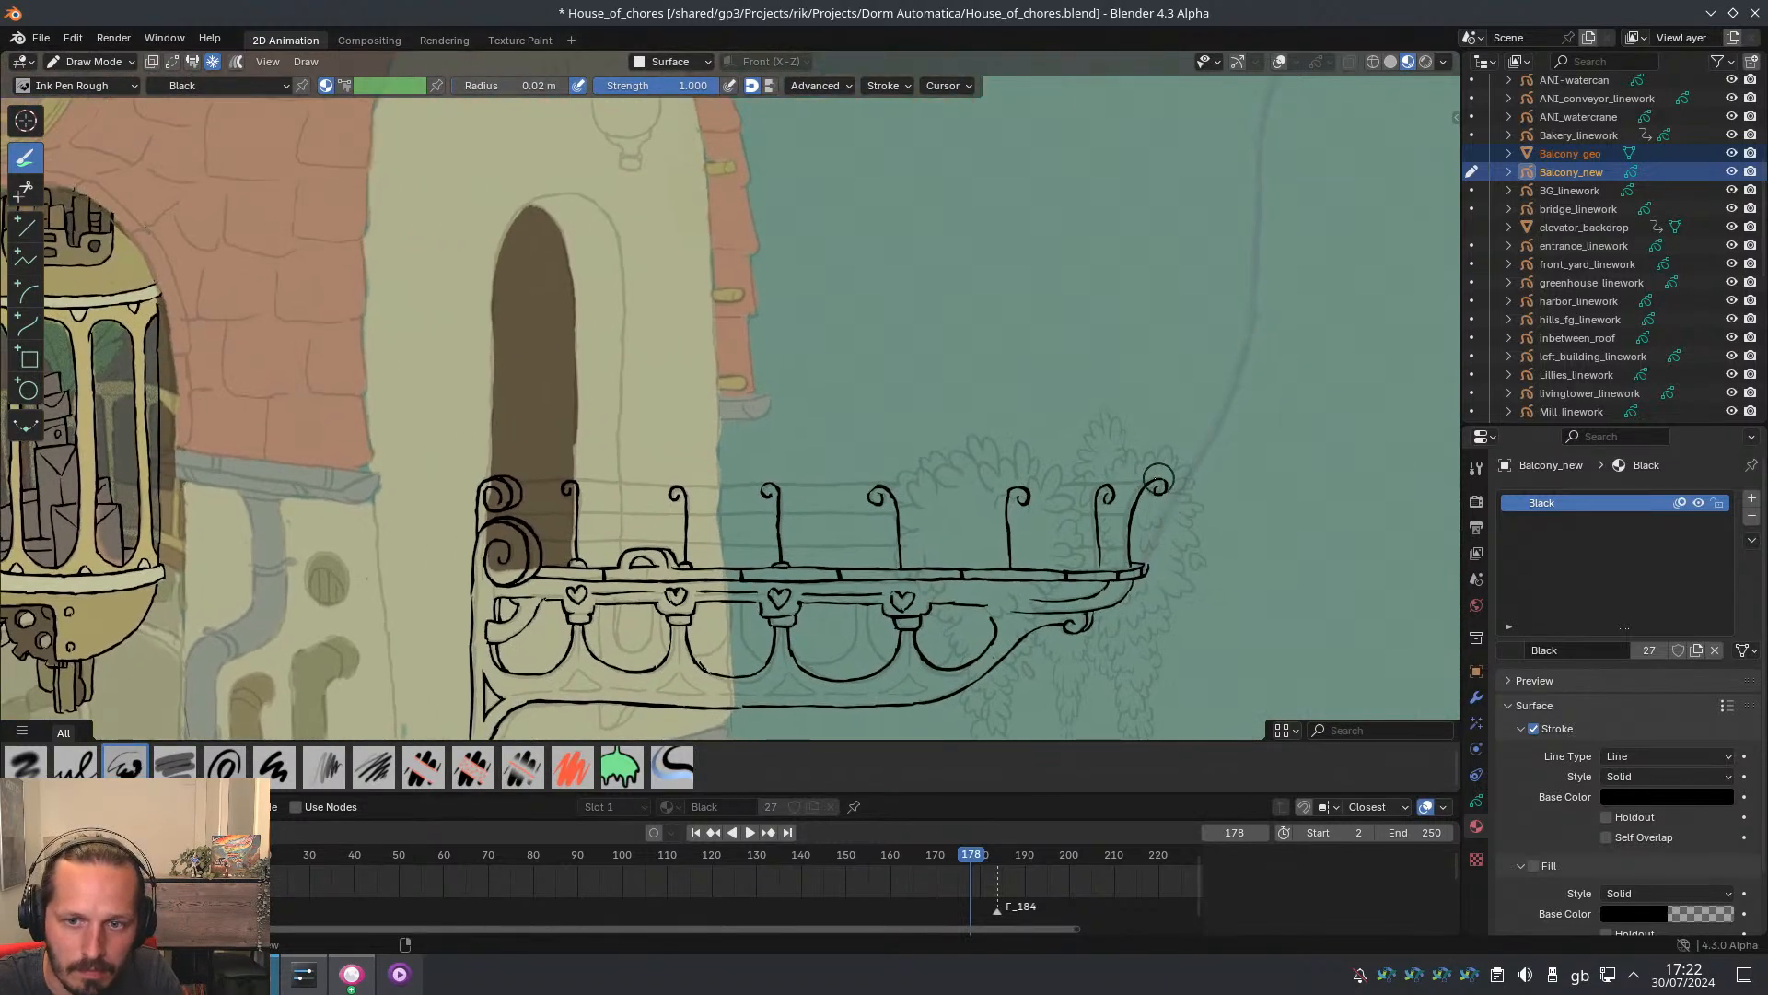
pyautogui.moveTo(1165, 479); pyautogui.dragTo(1088, 481)
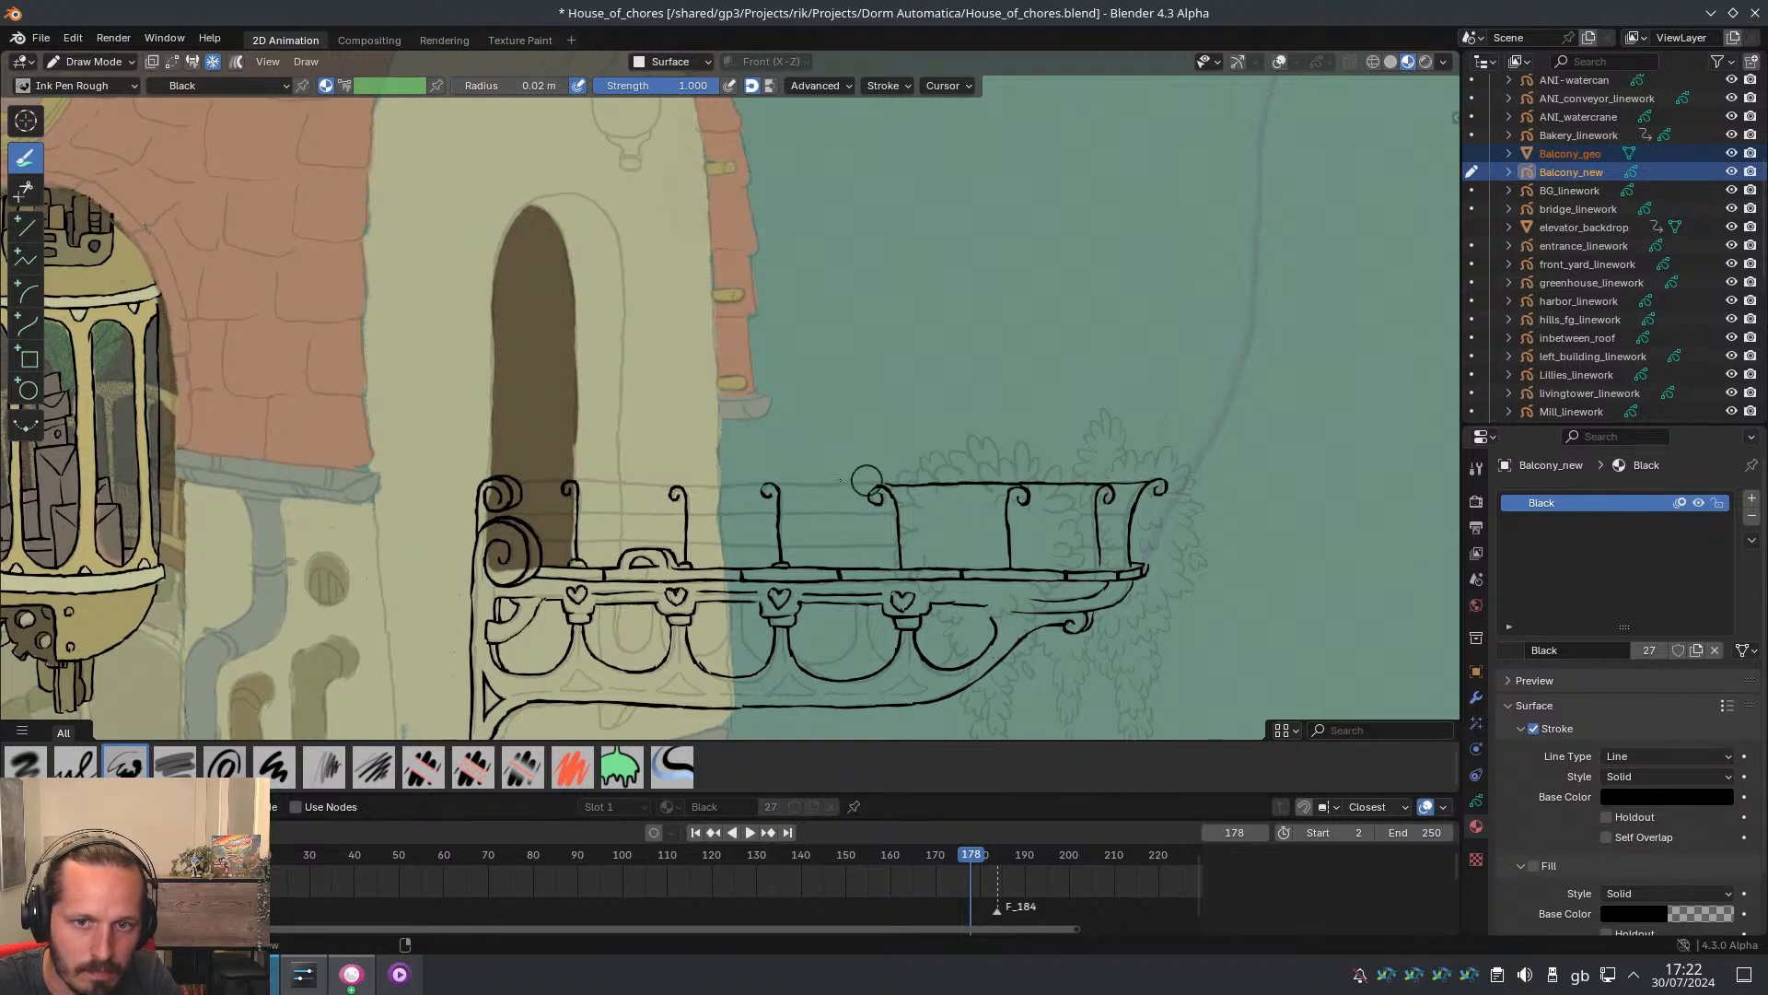
pyautogui.hotkey('ctrl', 'z')
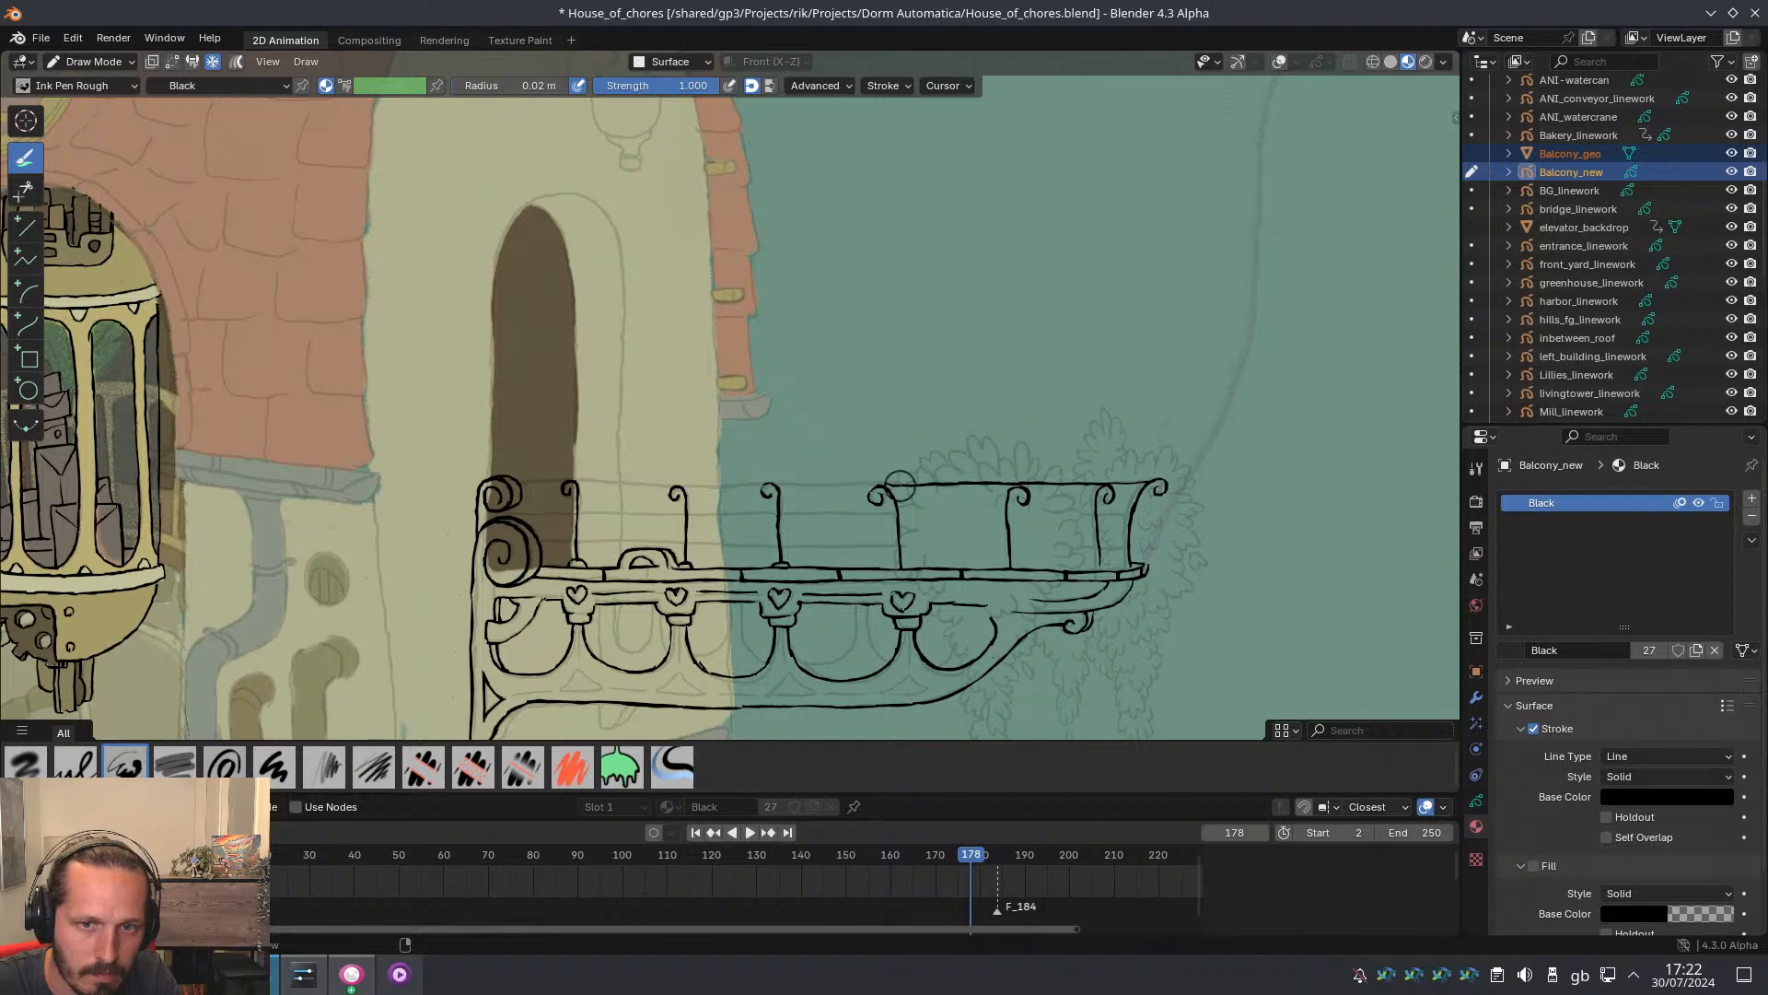
pyautogui.moveTo(781, 480); pyautogui.dragTo(737, 478)
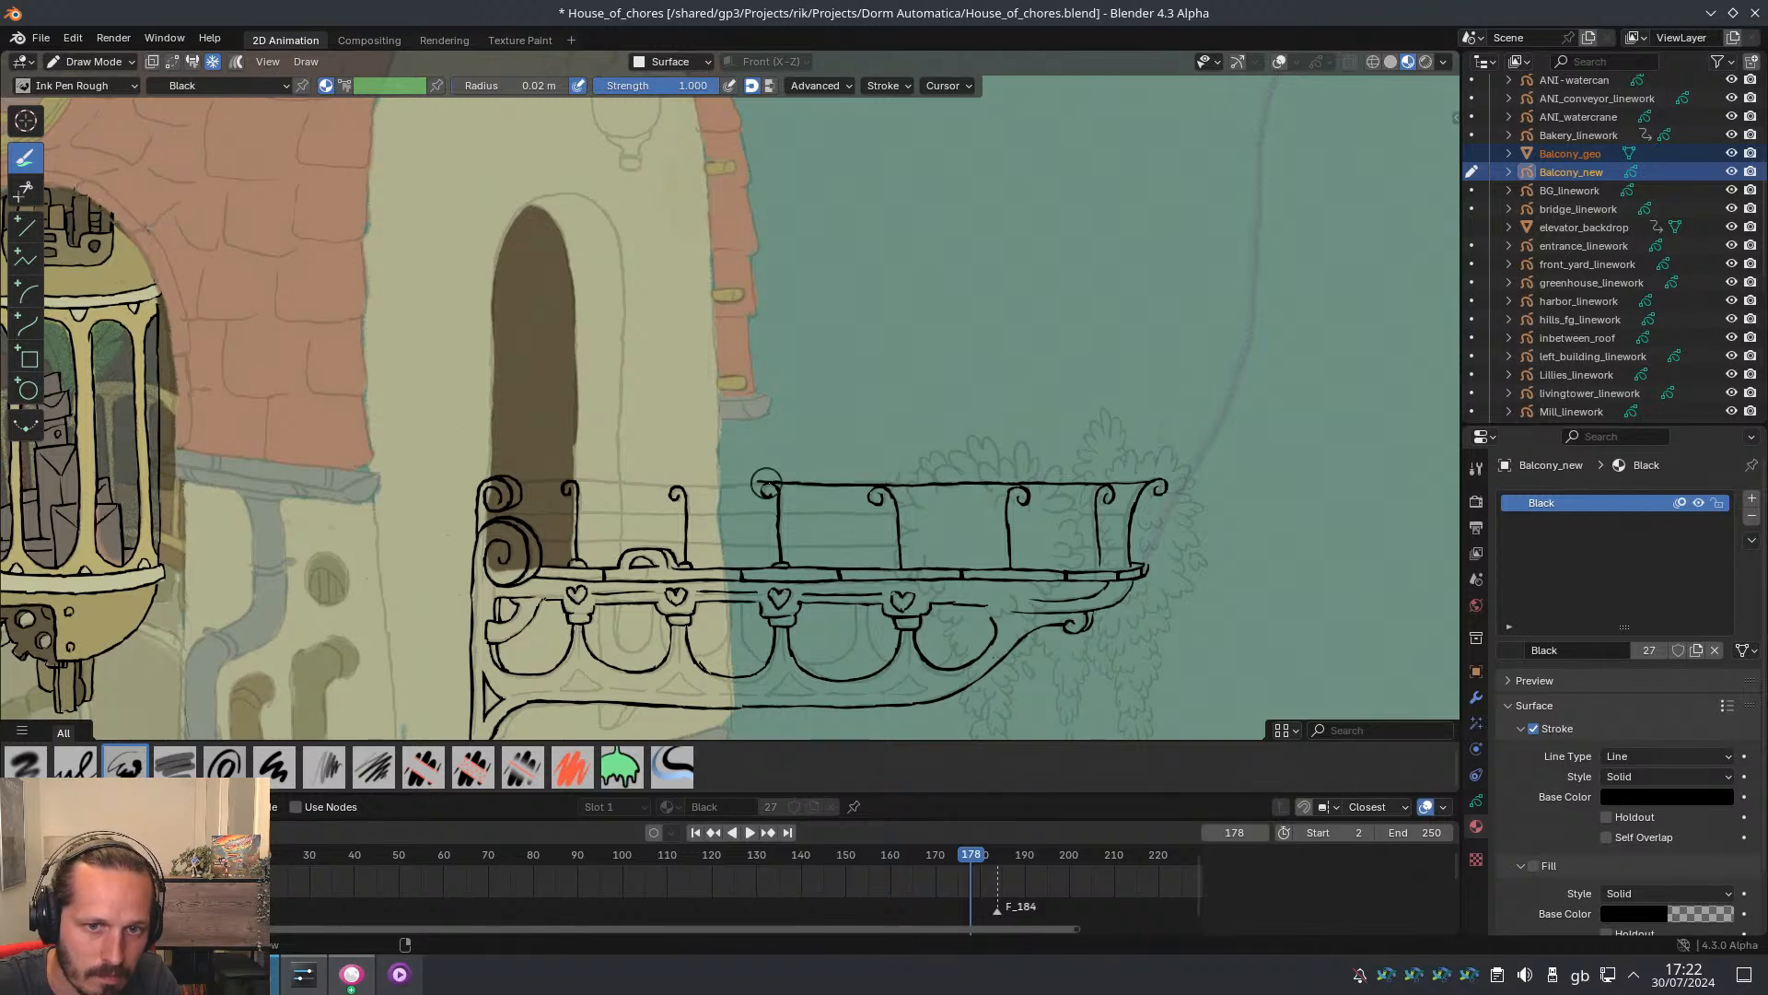
pyautogui.hotkey('ctrl', 'z')
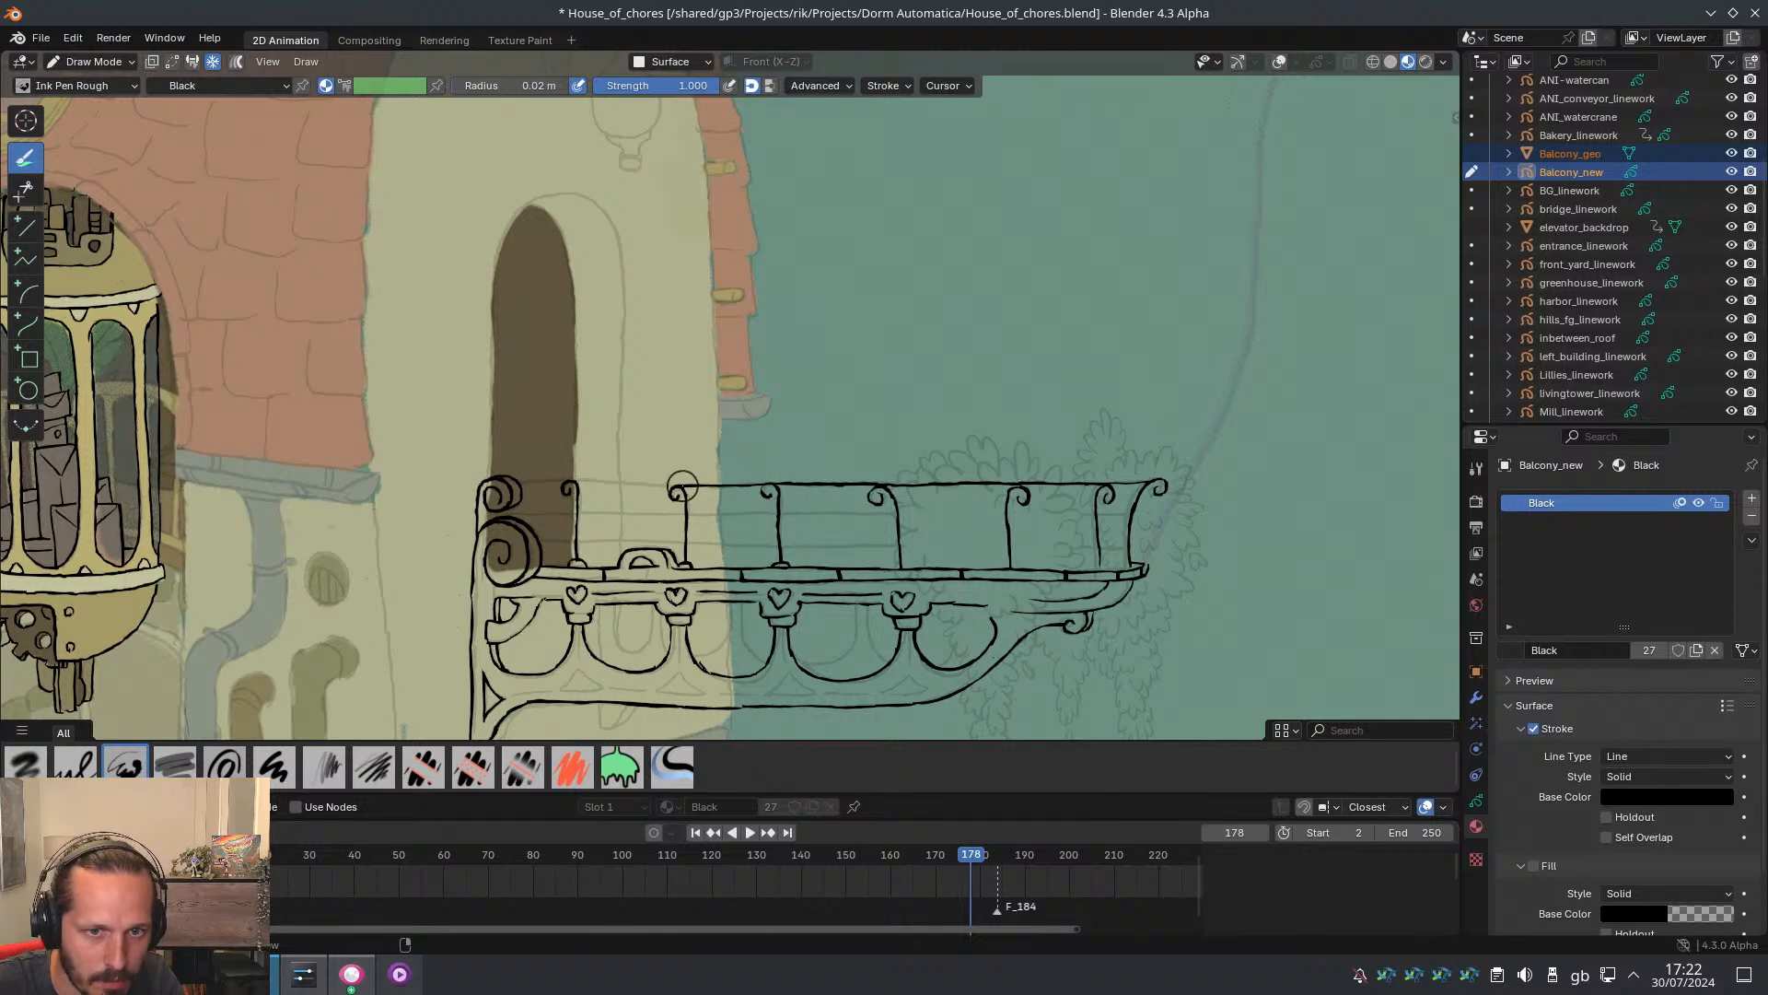
pyautogui.hotkey('ctrl', 'z')
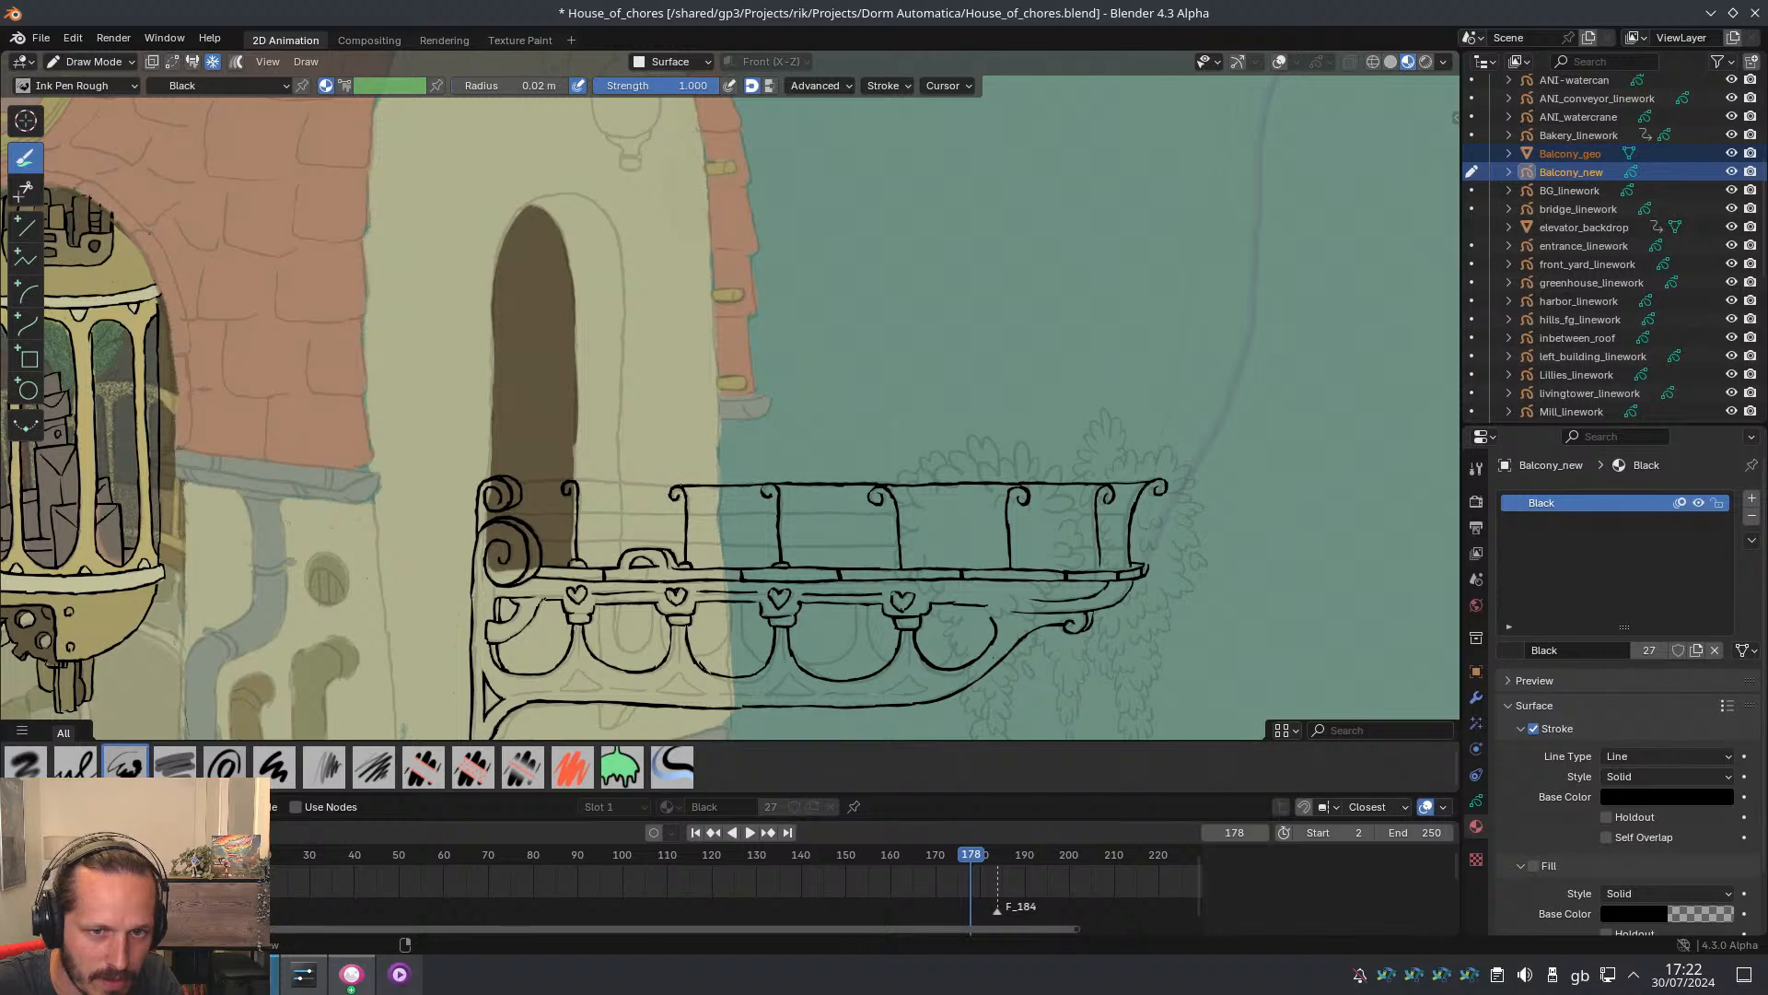
pyautogui.keyDown('ctrl'); pyautogui.moveTo(486, 468); pyautogui.dragTo(729, 423, button='middle'); pyautogui.keyUp('ctrl')
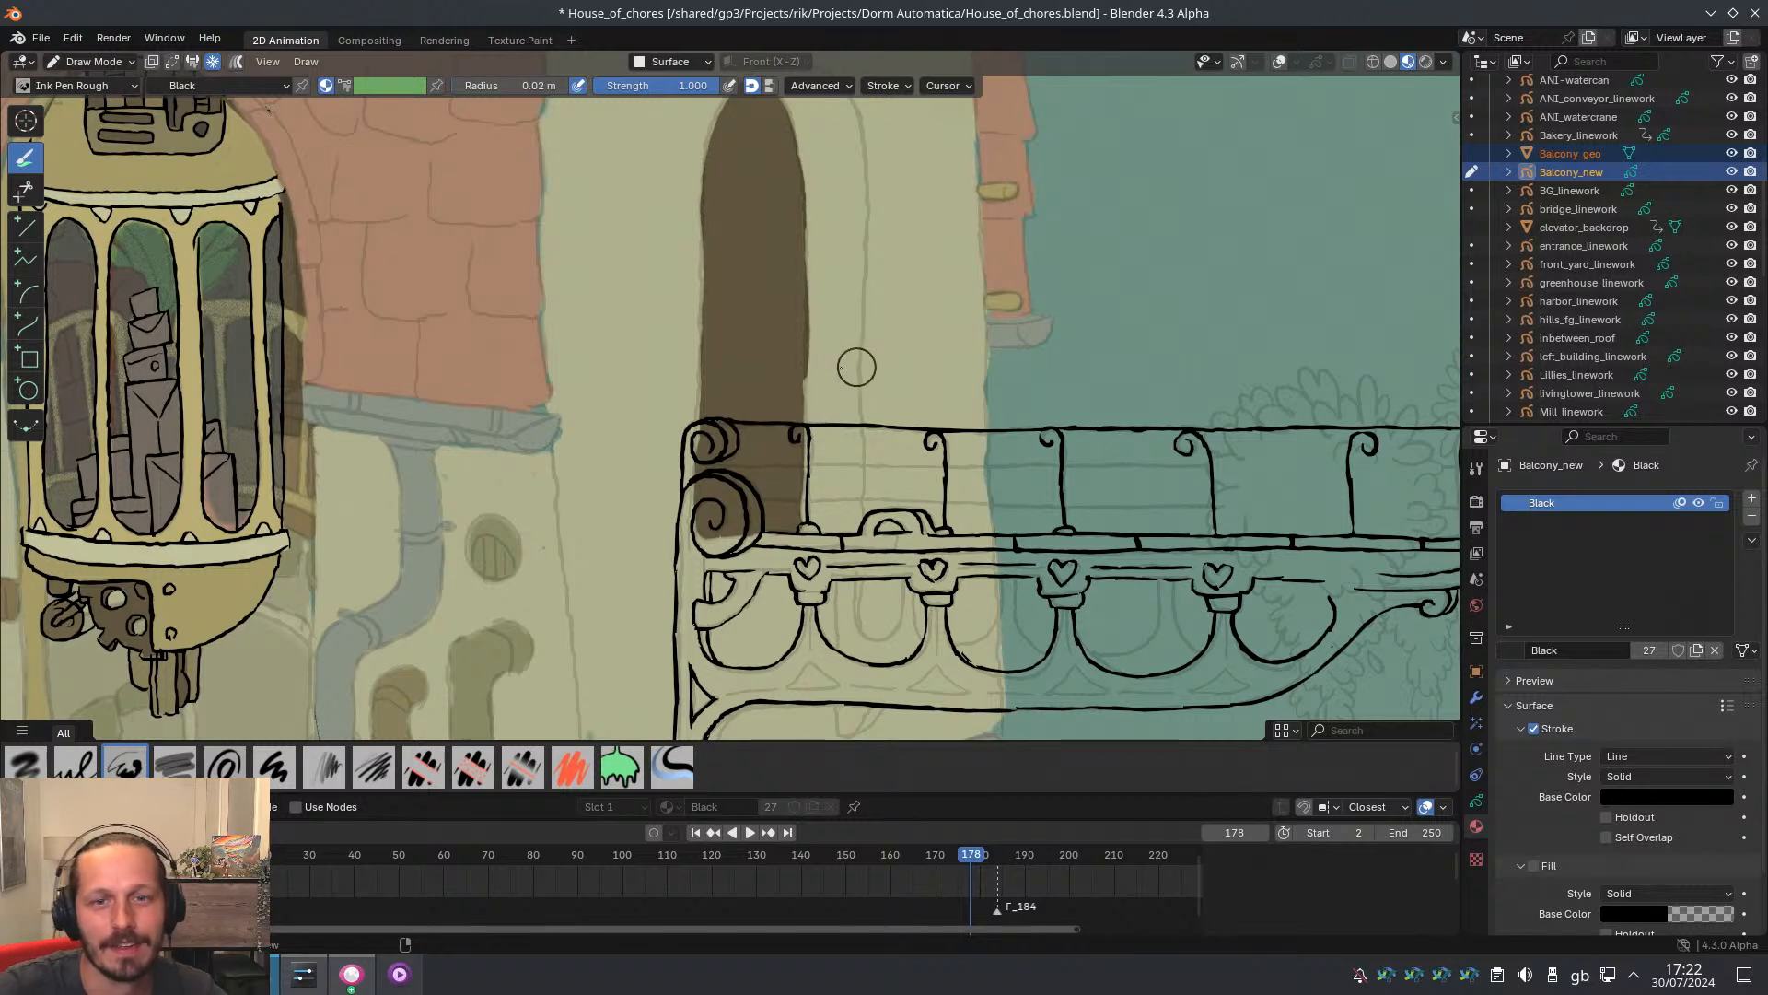
pyautogui.press('Tab')
pyautogui.moveTo(918, 474); pyautogui.dragTo(918, 474)
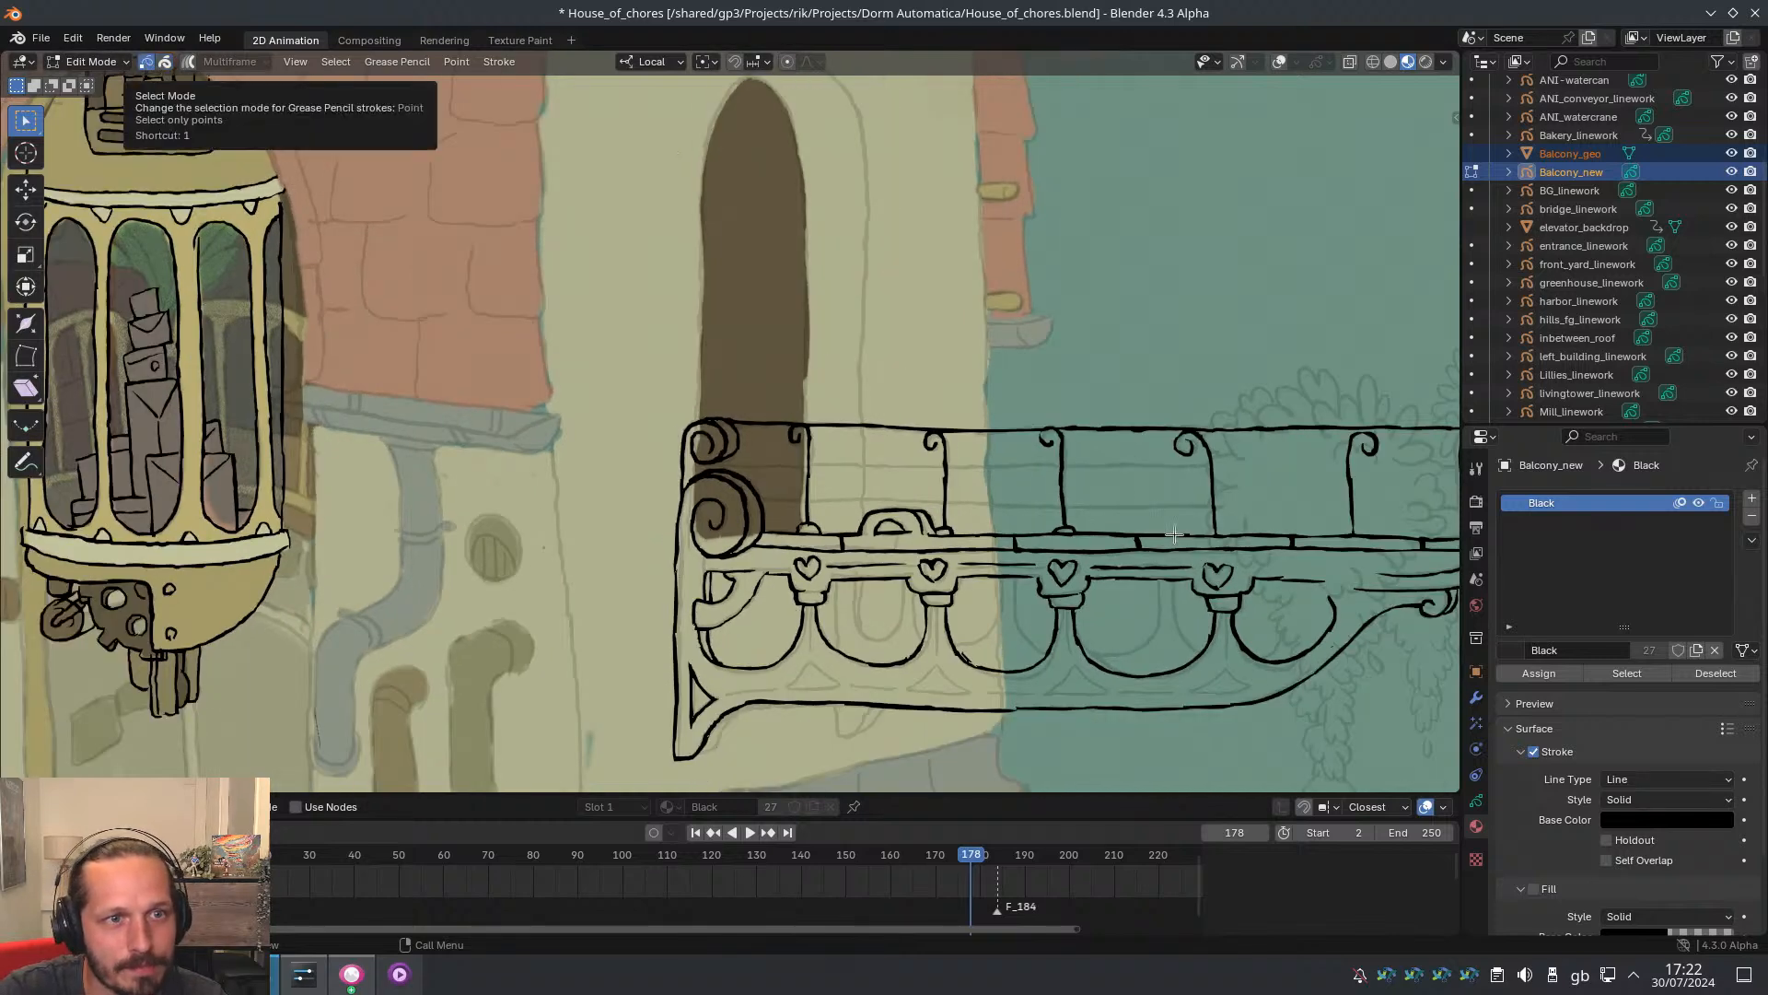
pyautogui.press('Tab')
# In Sculpt Mode, set the brush radius to 40 px and try the Thickness brush on the curl of the third post from the outer end
pyautogui.keyDown('shift'); pyautogui.moveTo(1198, 525); pyautogui.dragTo(939, 555, button='middle'); pyautogui.keyUp('shift')
pyautogui.keyDown('ctrl'); pyautogui.moveTo(939, 554); pyautogui.dragTo(1074, 537, button='middle'); pyautogui.keyUp('ctrl')
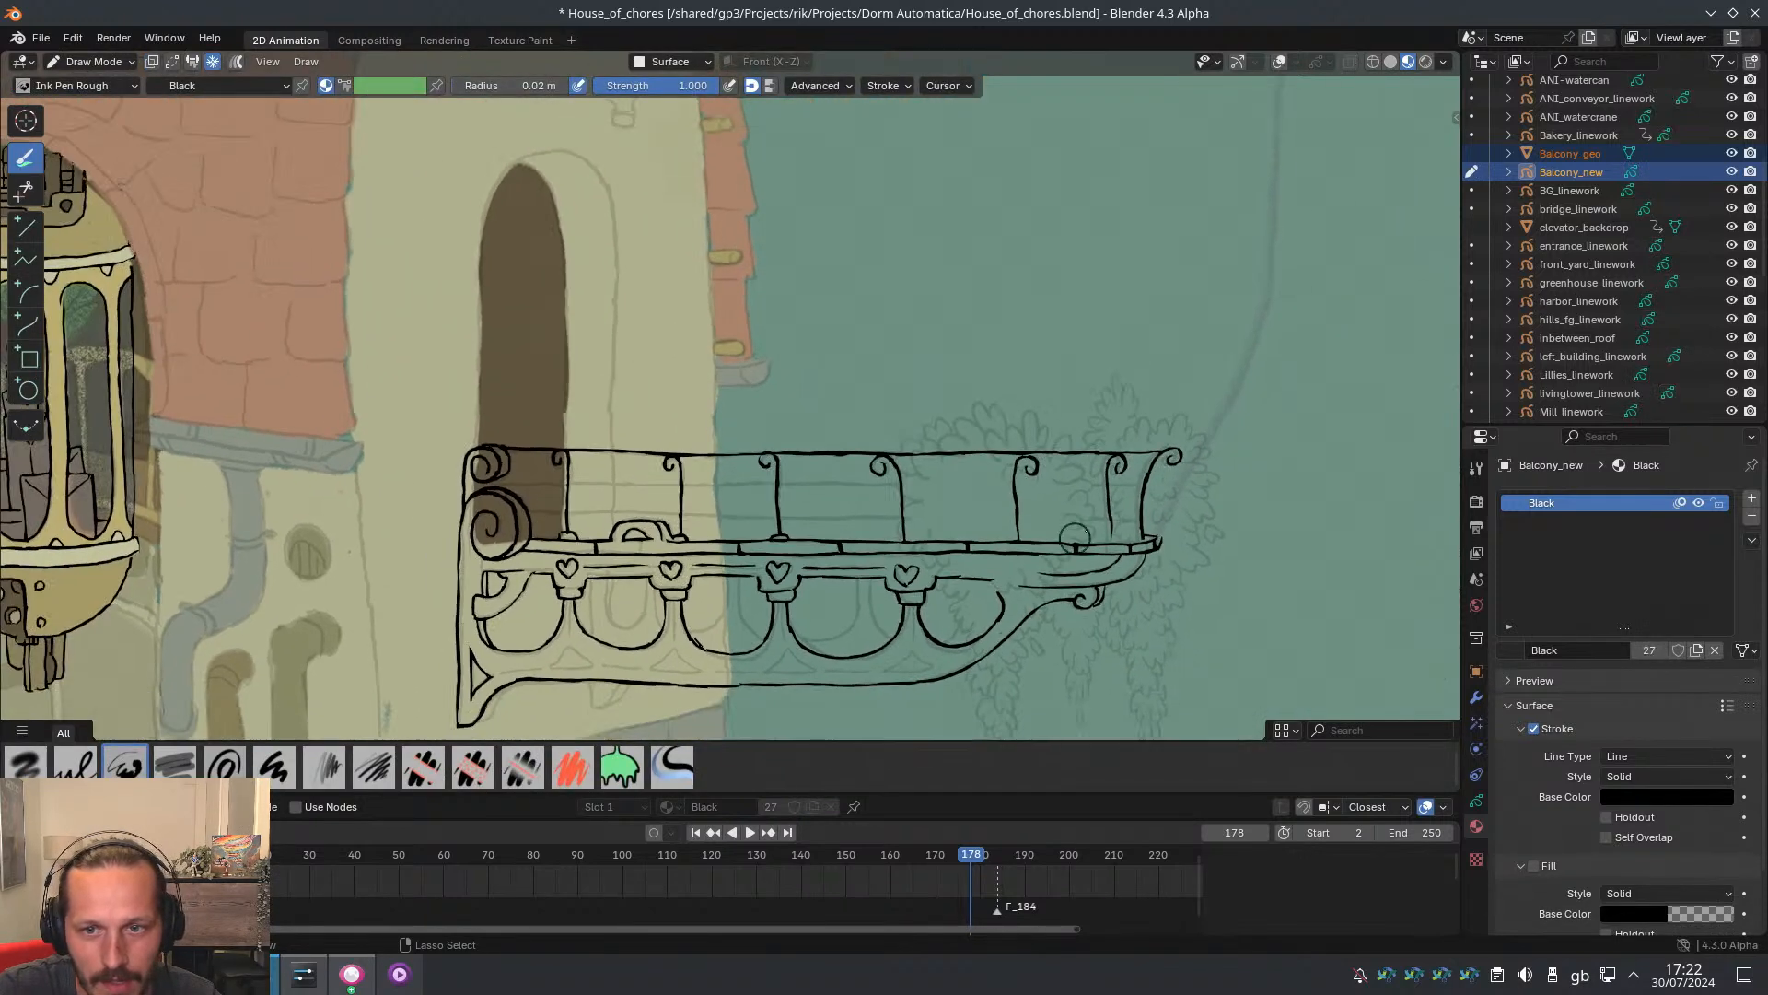
pyautogui.scroll(3, 1074, 537)
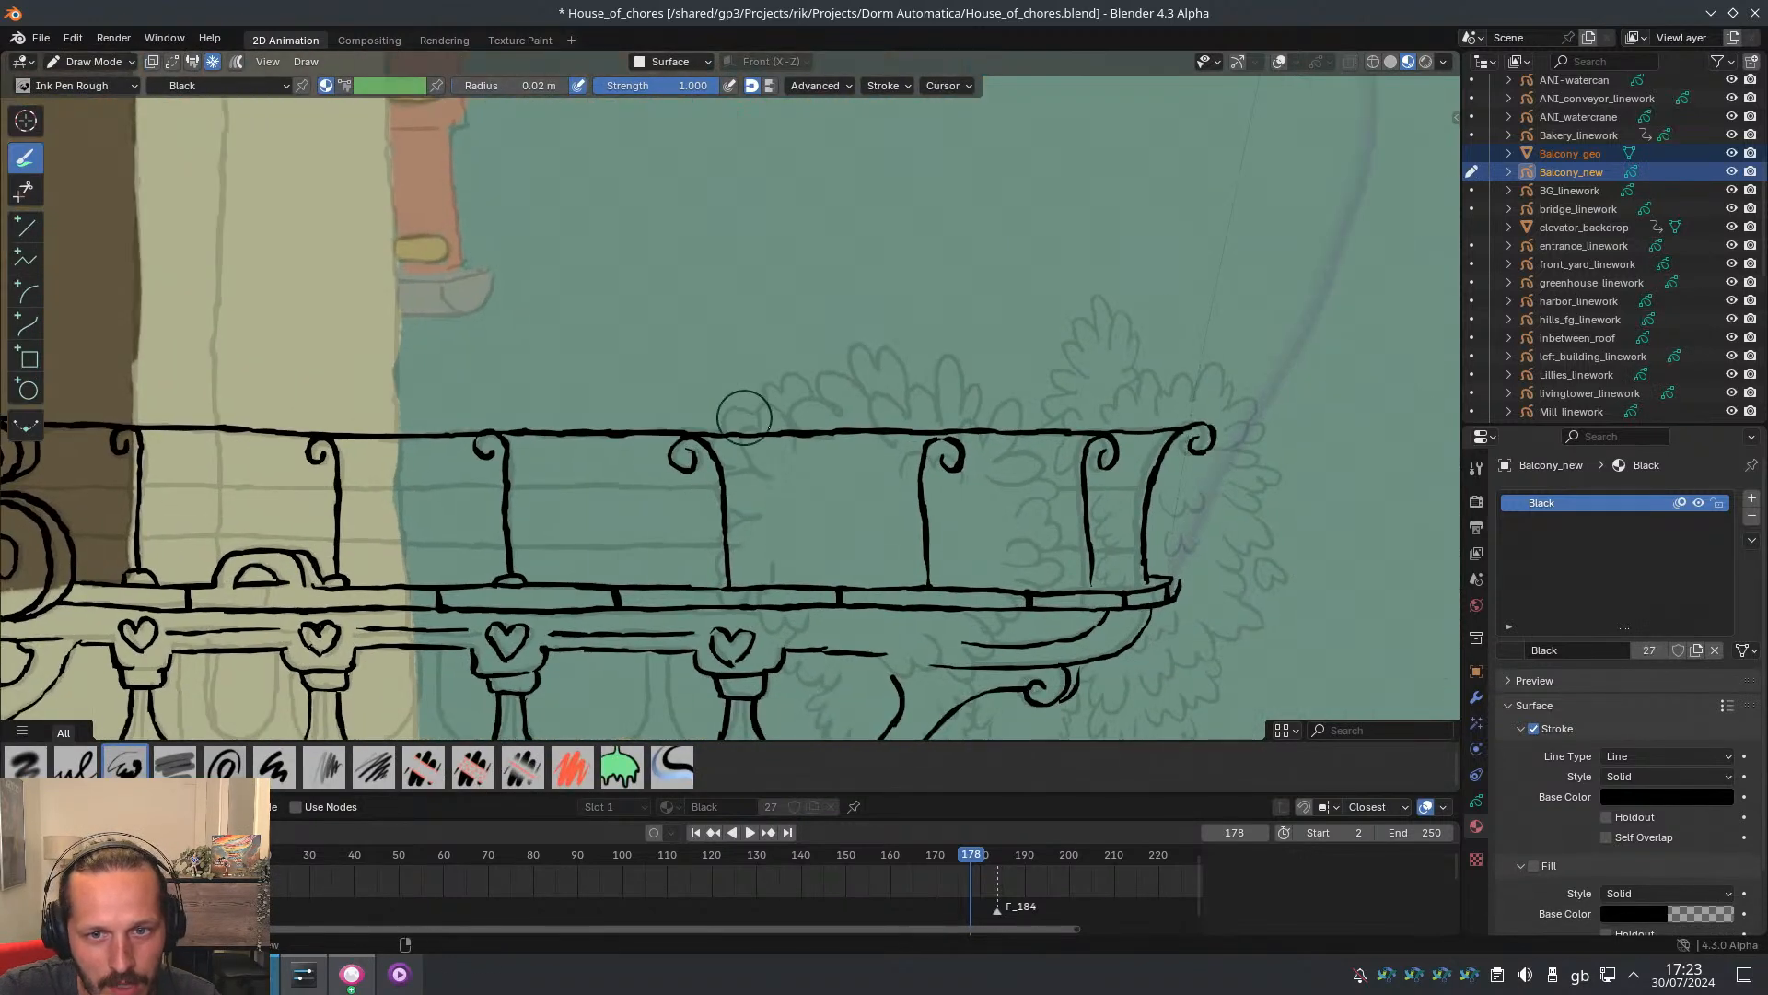
pyautogui.scroll(4, 744, 417)
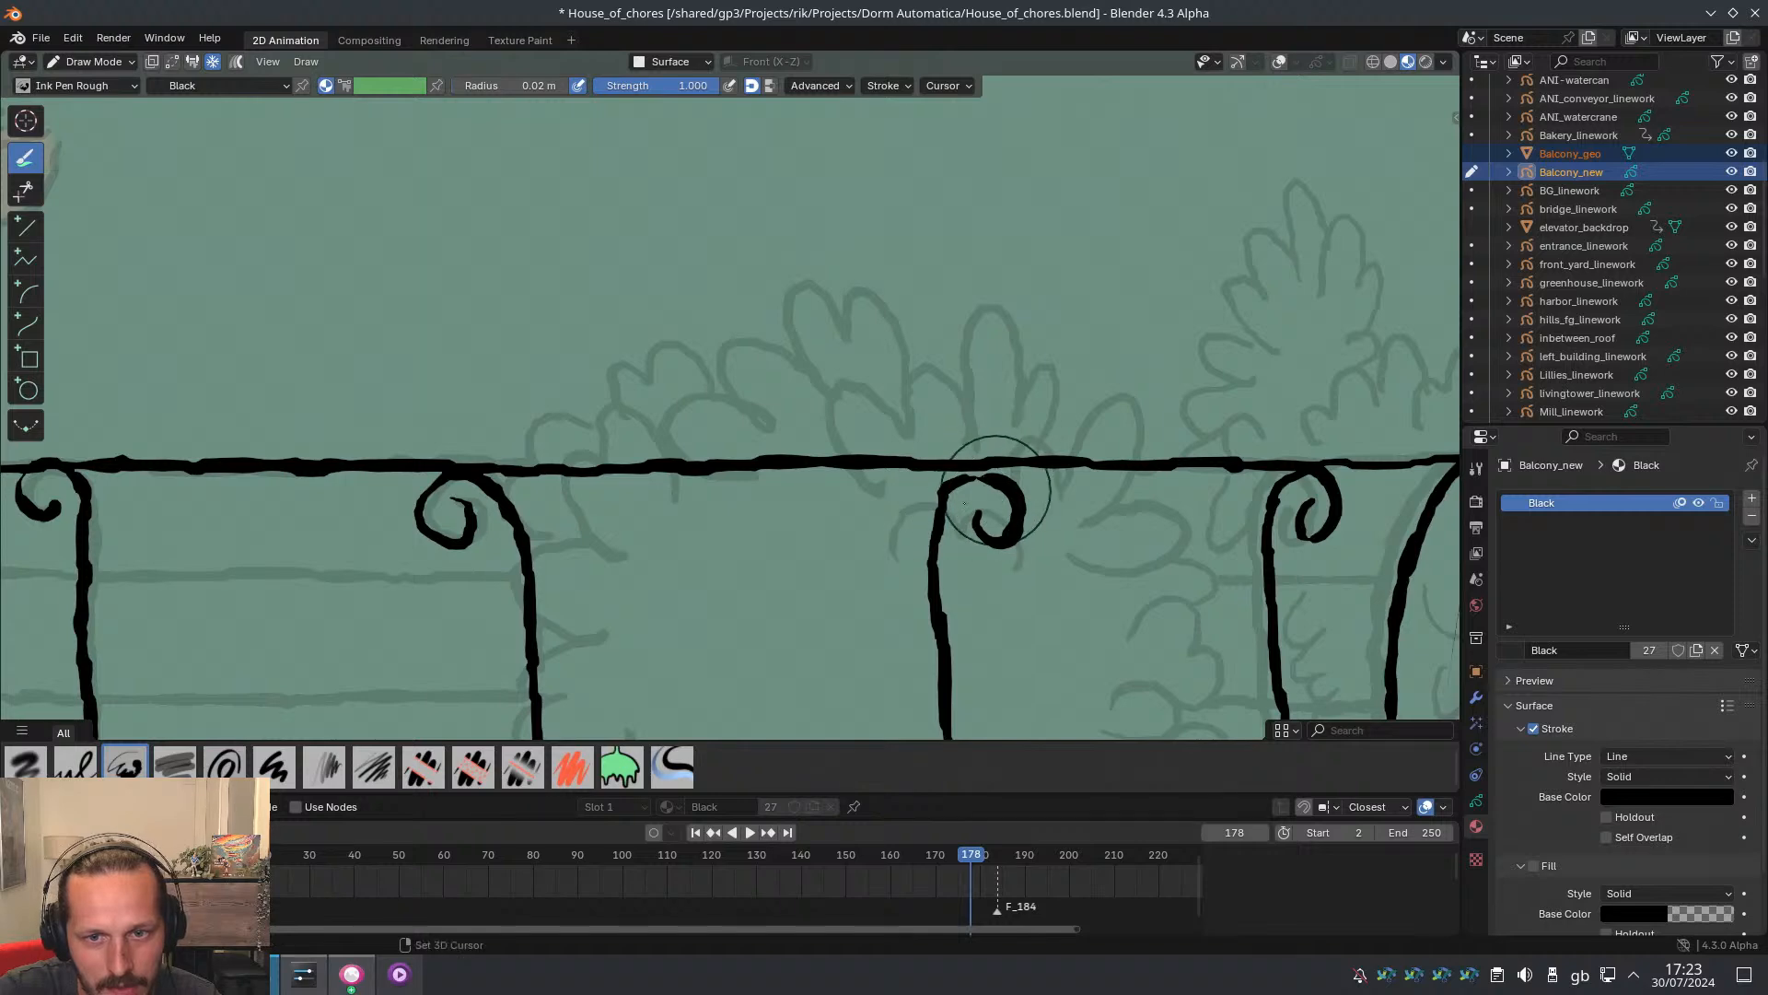
pyautogui.keyDown('shift'); pyautogui.moveTo(965, 503); pyautogui.dragTo(858, 531, button='middle'); pyautogui.keyUp('shift')
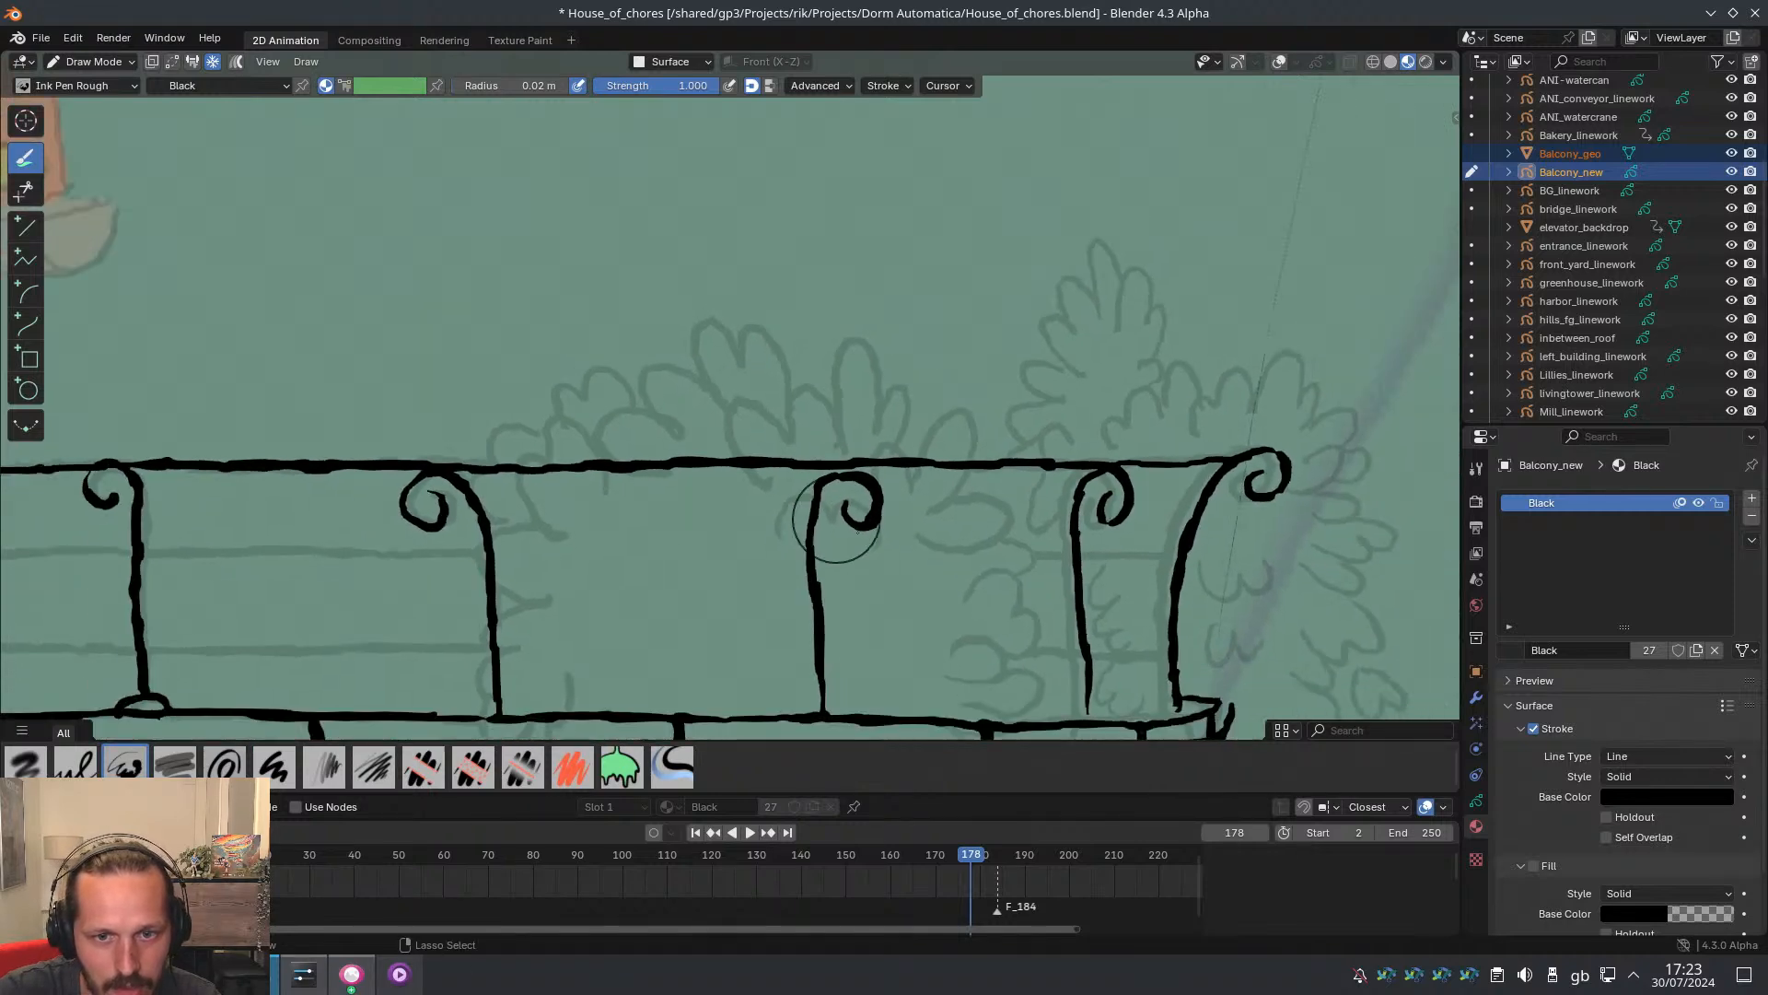
pyautogui.hotkey('ctrl', 'Tab')
pyautogui.click(848, 636)
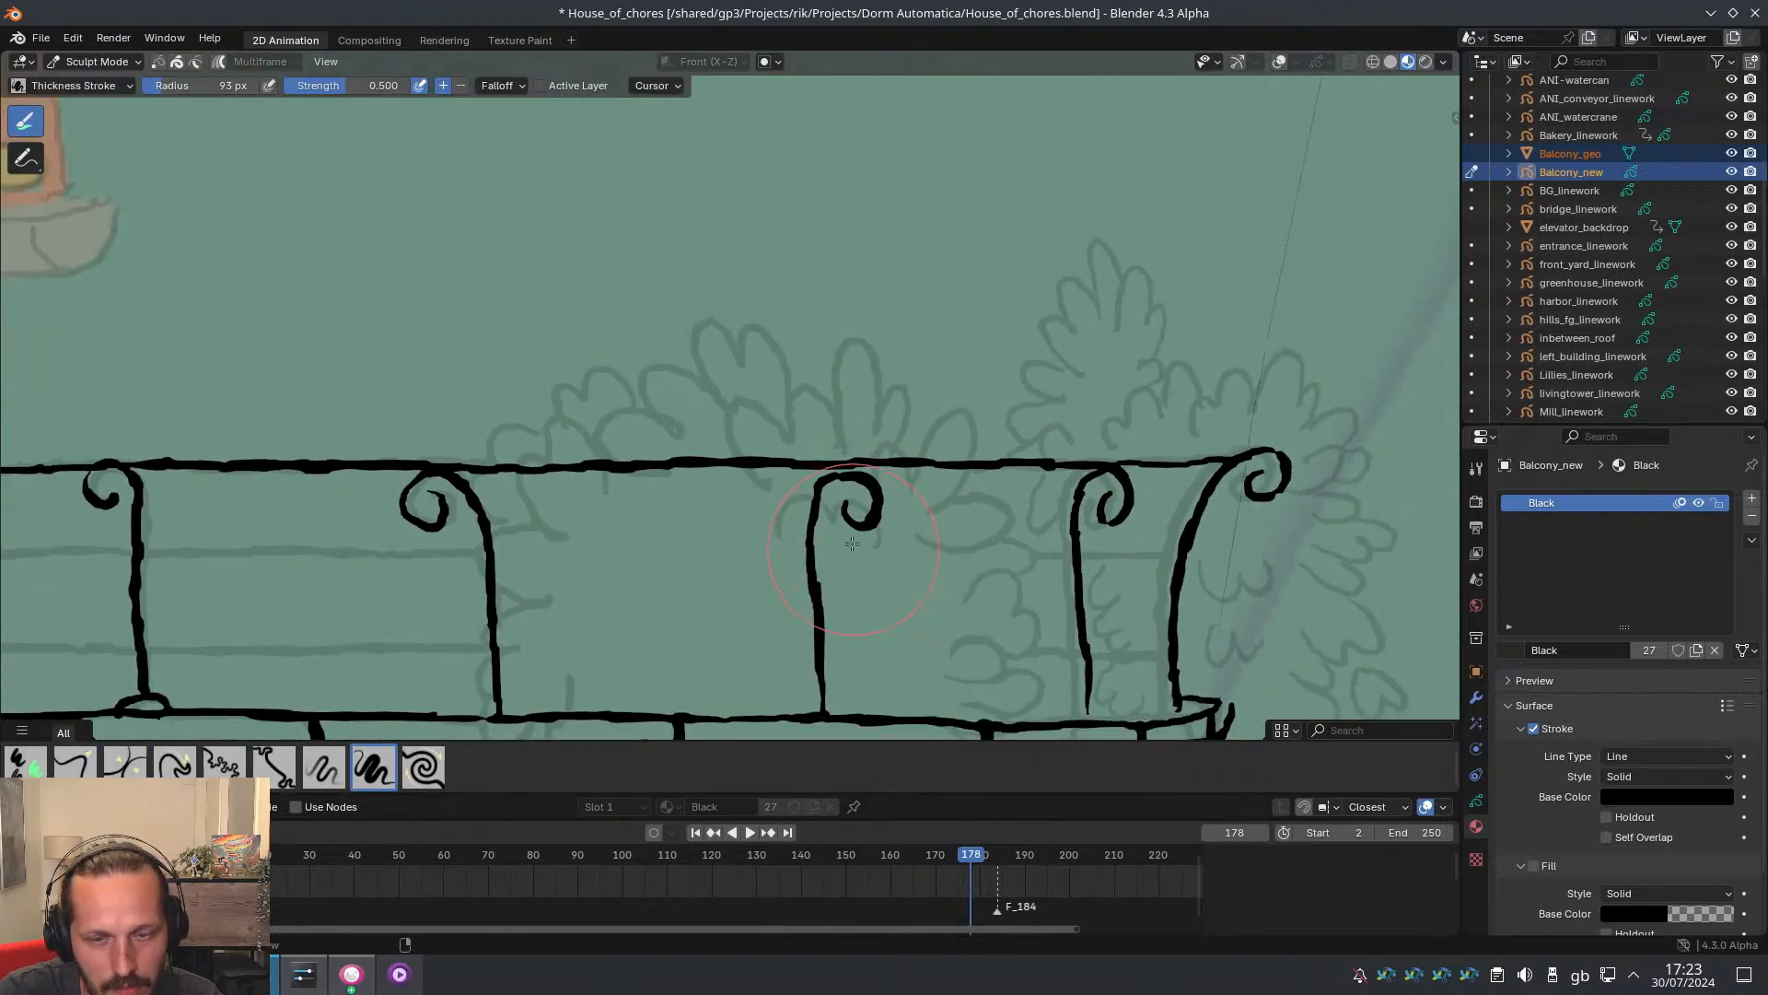
pyautogui.press('f')
pyautogui.click(819, 530)
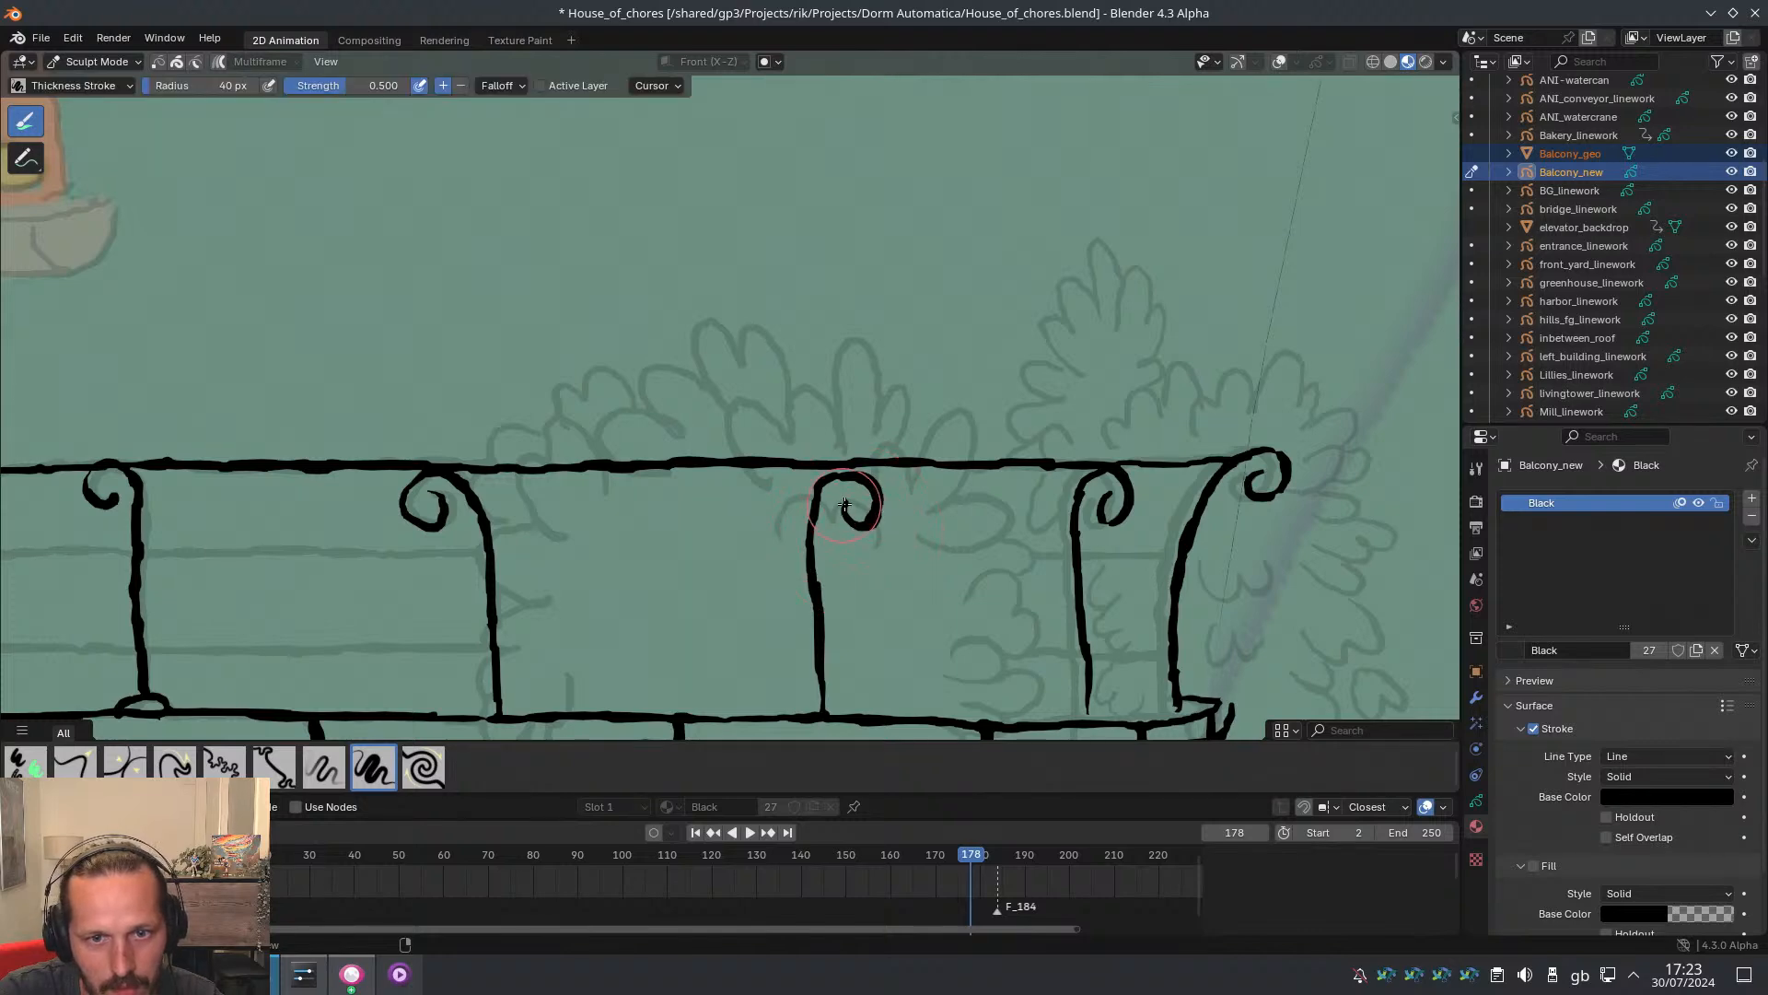
pyautogui.moveTo(845, 505); pyautogui.dragTo(846, 502)
pyautogui.hotkey('ctrl', 'z')
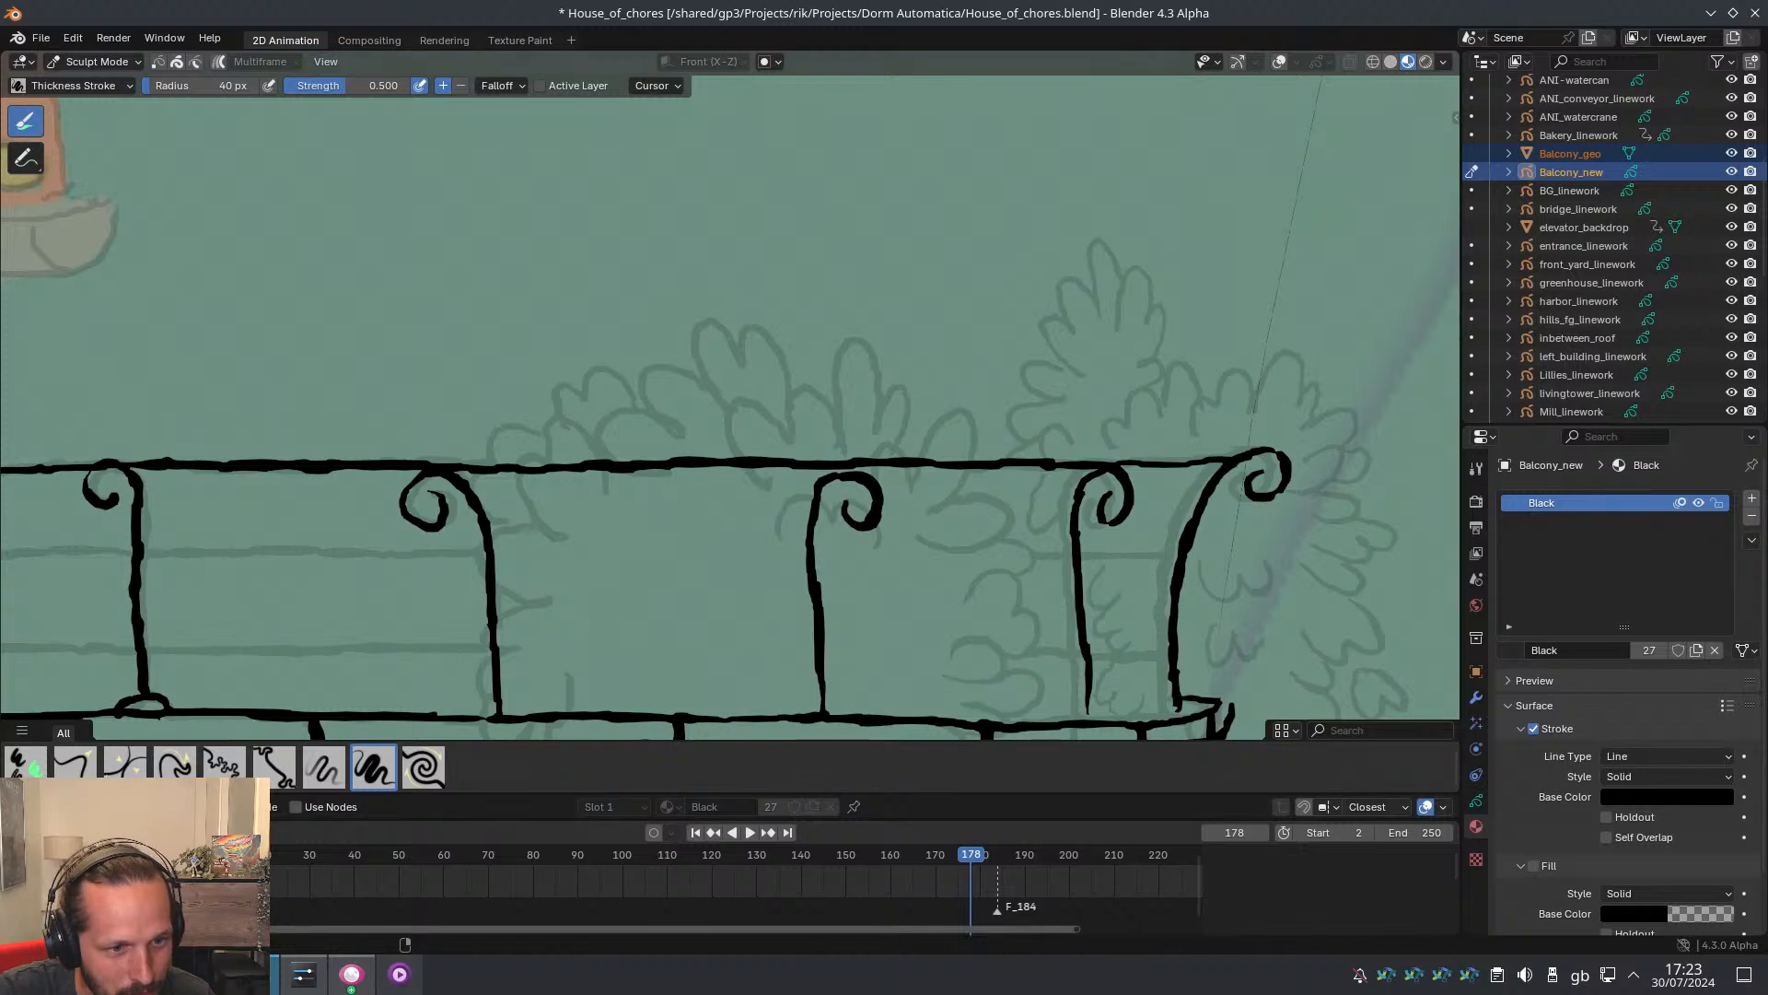
# Try to reshape the same post's curl with the Grab brush, and undo the attempt
pyautogui.click(74, 766)
pyautogui.moveTo(848, 505); pyautogui.dragTo(876, 503)
pyautogui.hotkey('ctrl', 'z')
pyautogui.hotkey('ctrl', 'z')
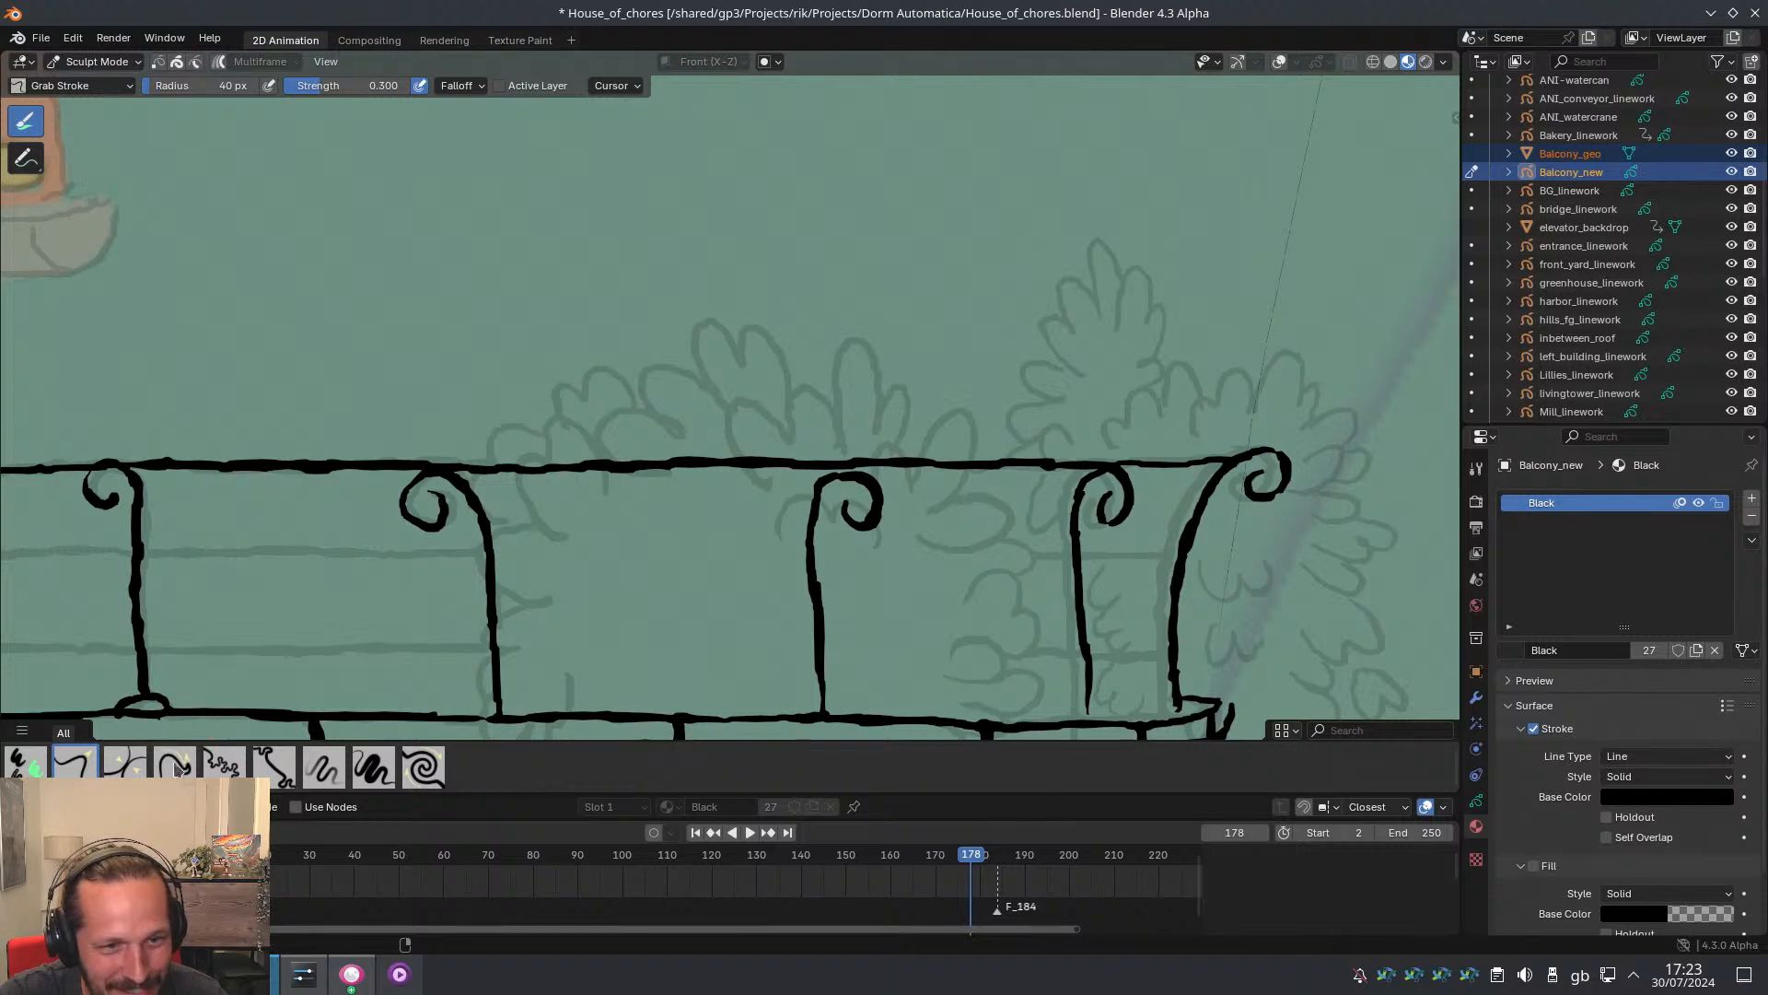
# Enable the viewport overlays in Edit Mode and select the points of the third outer post's curl and upper shaft
pyautogui.press('Tab')
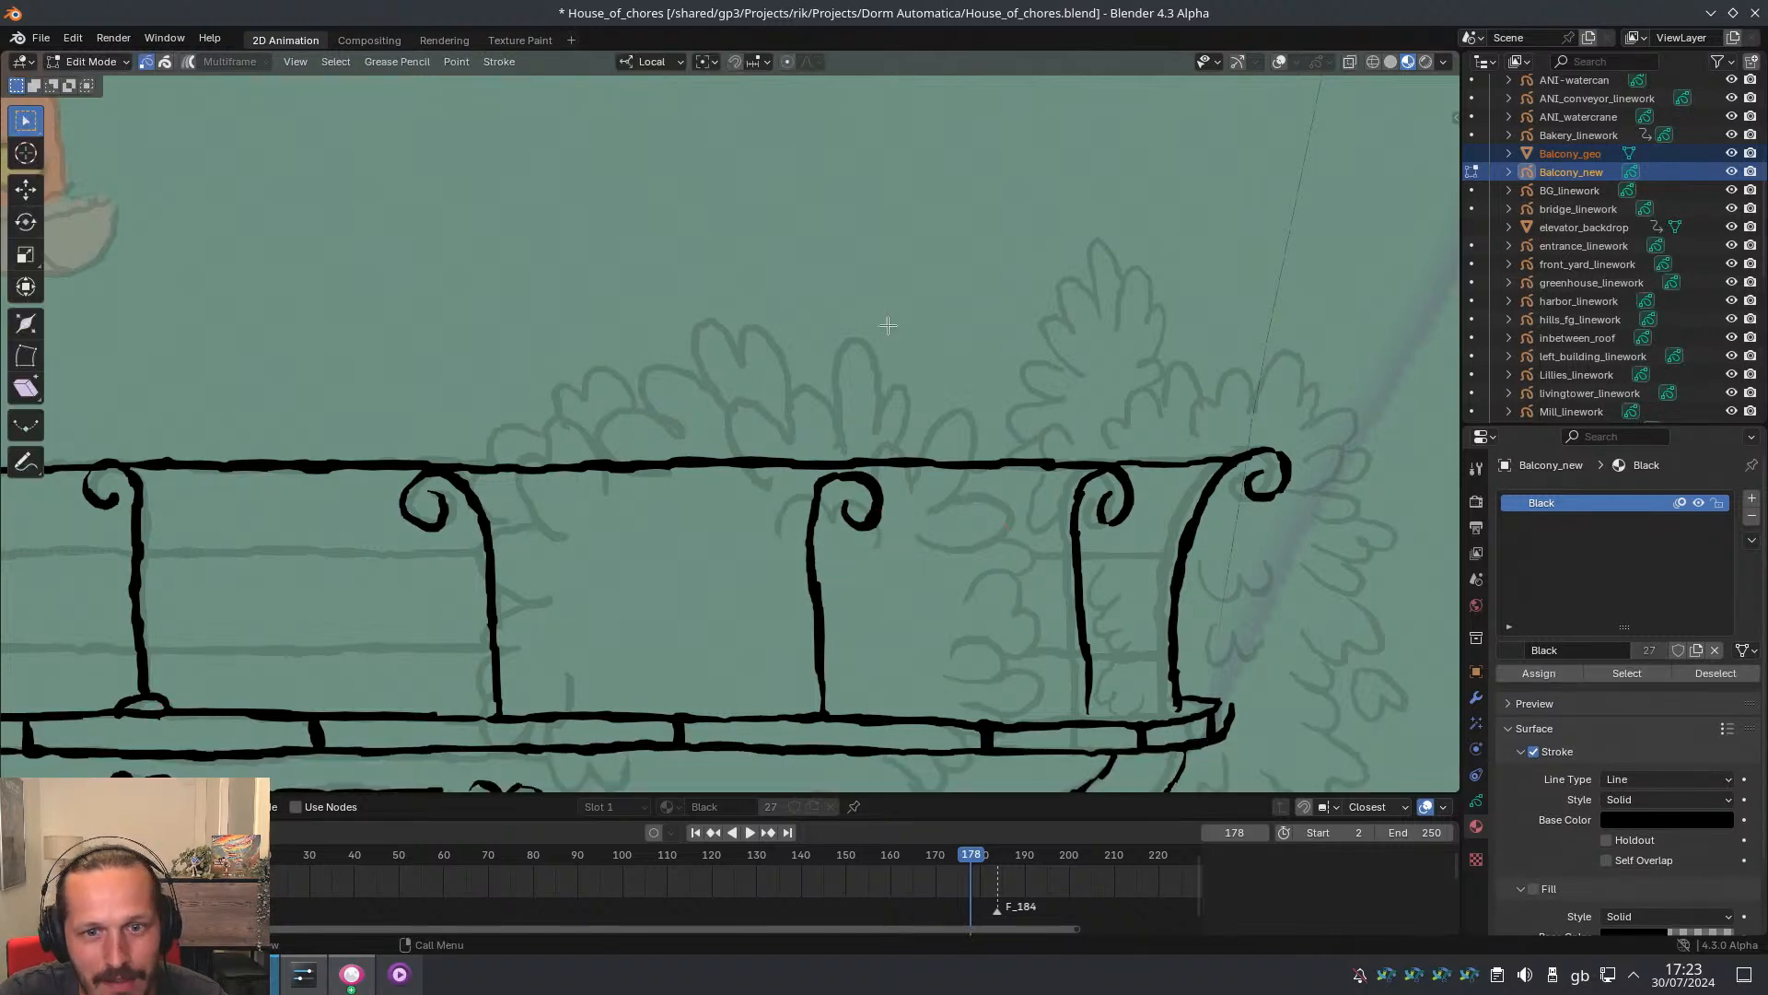
pyautogui.hotkey('shift', 'alt', 'z')
pyautogui.scroll(2, 888, 325)
pyautogui.moveTo(787, 645)
pyautogui.mouseDown()
pyautogui.moveTo(925, 481)
pyautogui.moveTo(952, 489)
pyautogui.mouseUp()
# Return to Sculpt Mode, try pulling the post's curl outward with the Grab brush, and undo it
pyautogui.press('Tab')
pyautogui.hotkey('ctrl', 'Tab')
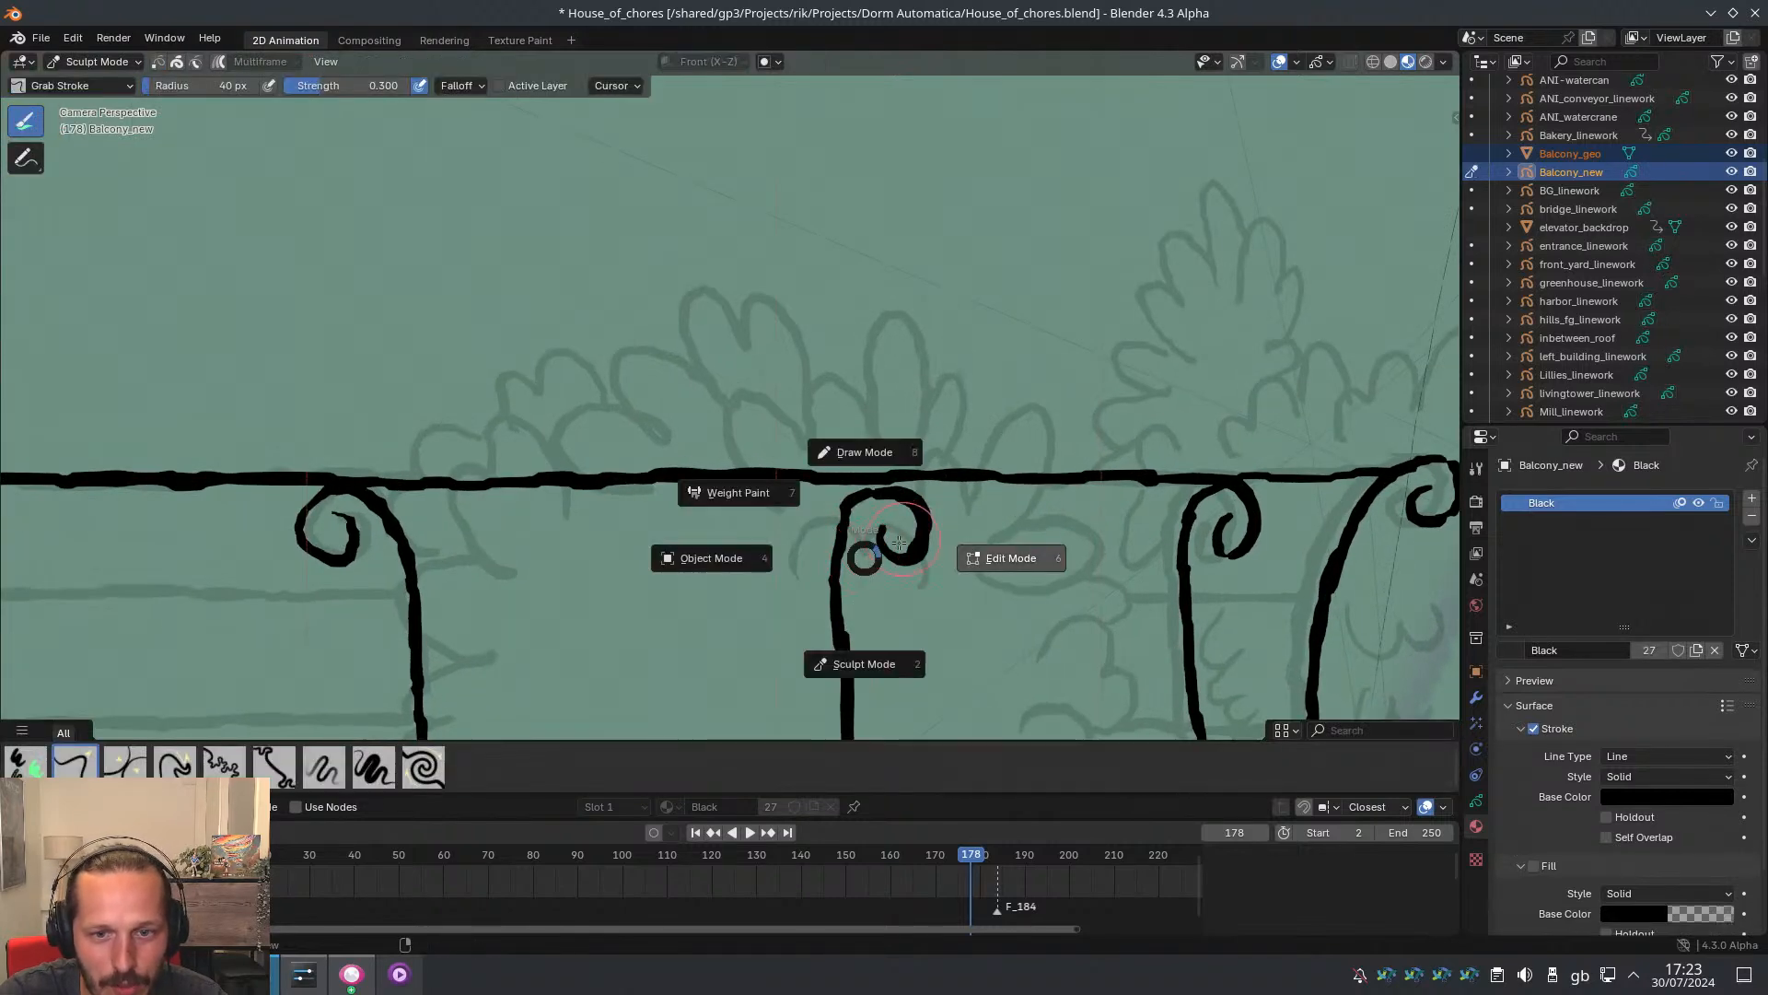
pyautogui.click(853, 663)
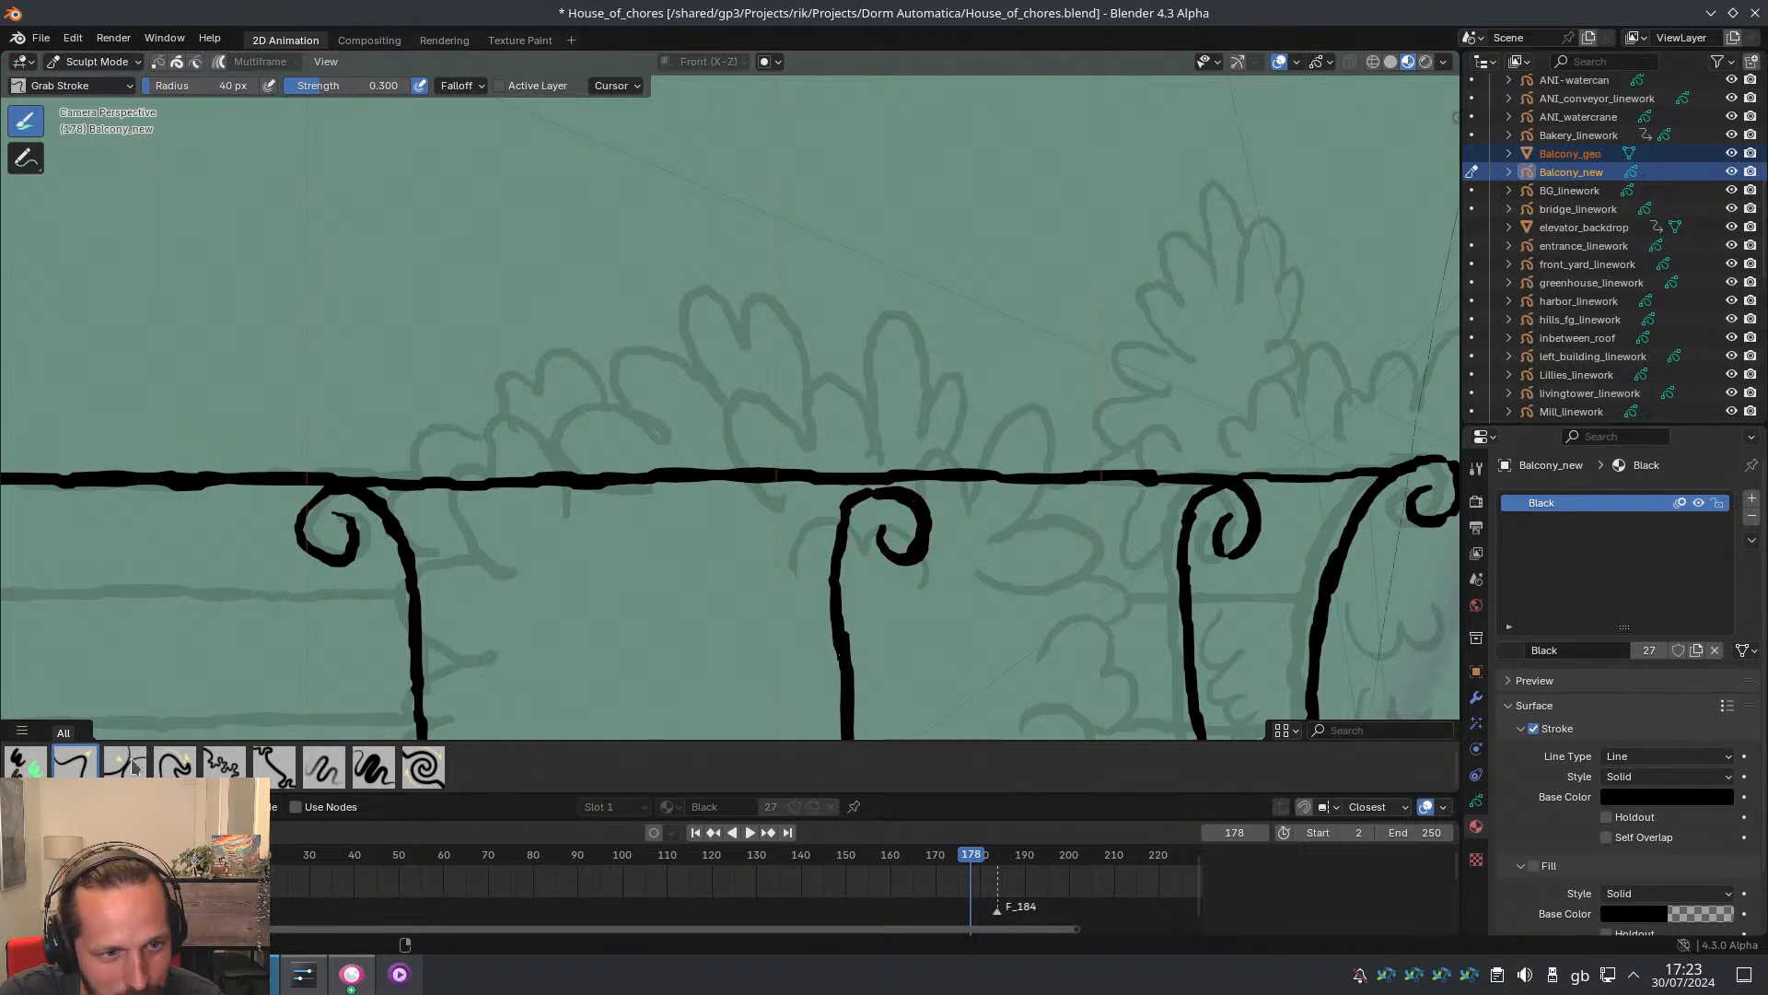
pyautogui.moveTo(889, 530)
pyautogui.mouseDown()
pyautogui.moveTo(915, 502)
pyautogui.moveTo(923, 534)
pyautogui.moveTo(978, 523)
pyautogui.mouseUp()
pyautogui.hotkey('ctrl', 'z')
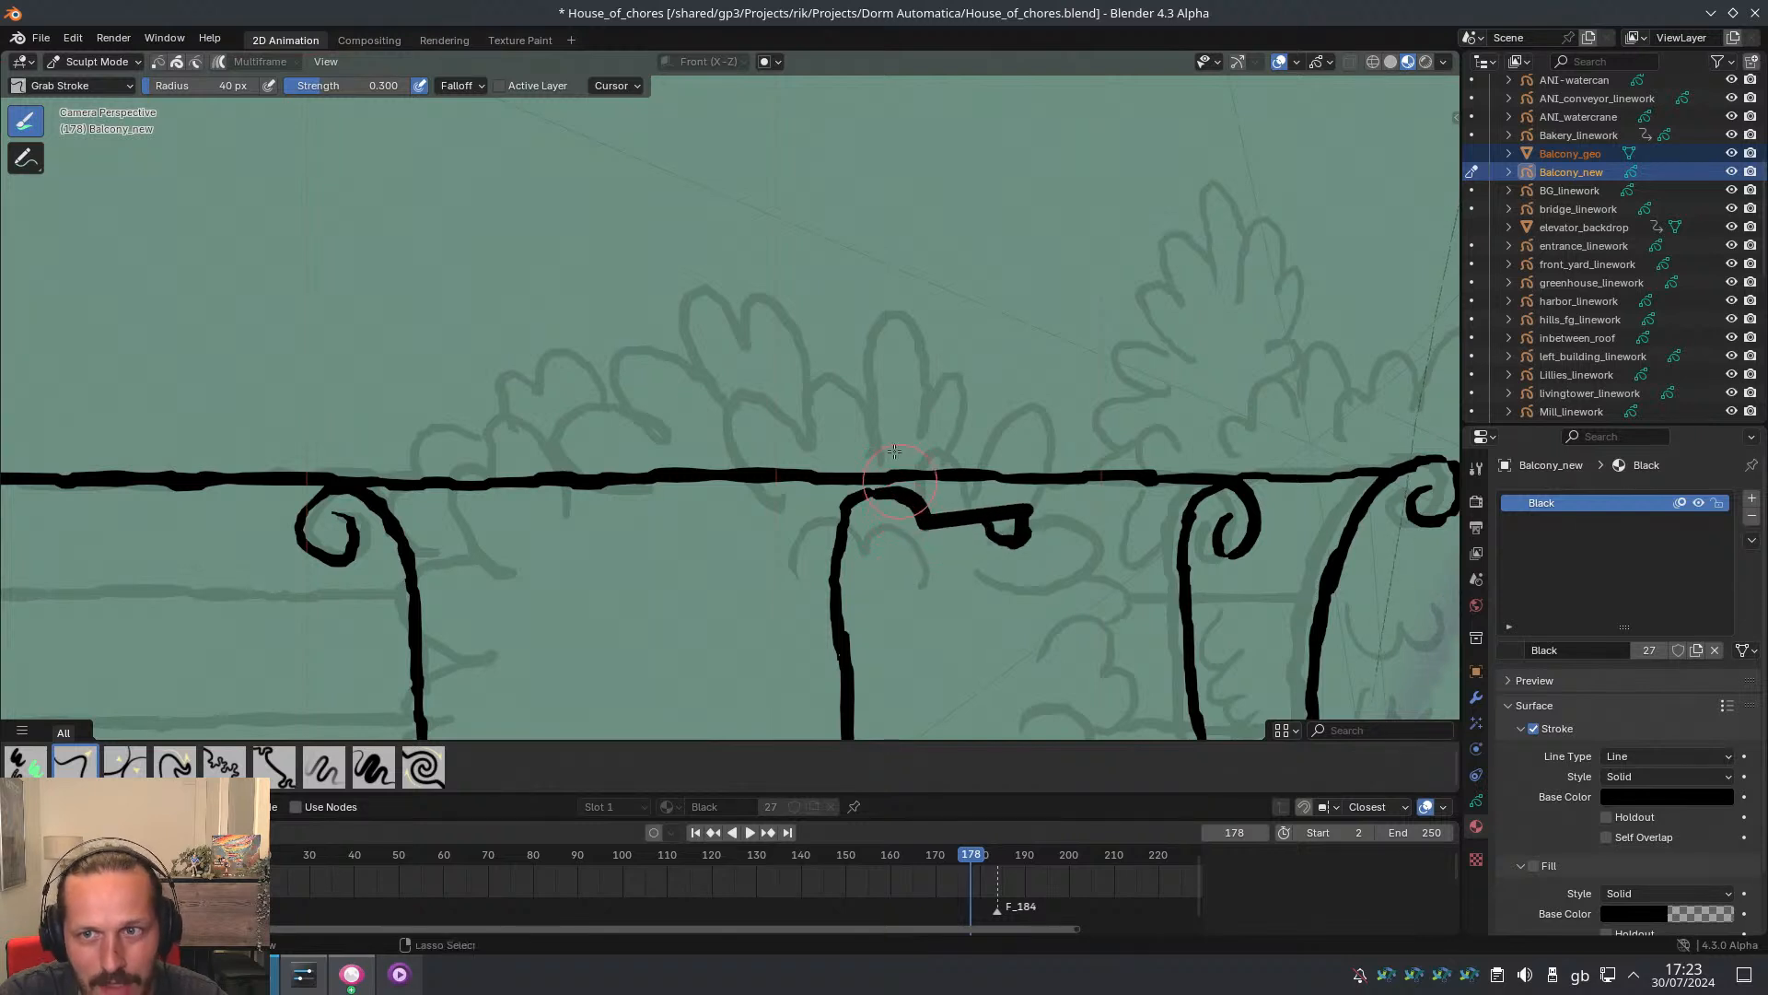
pyautogui.hotkey('ctrl', 'z')
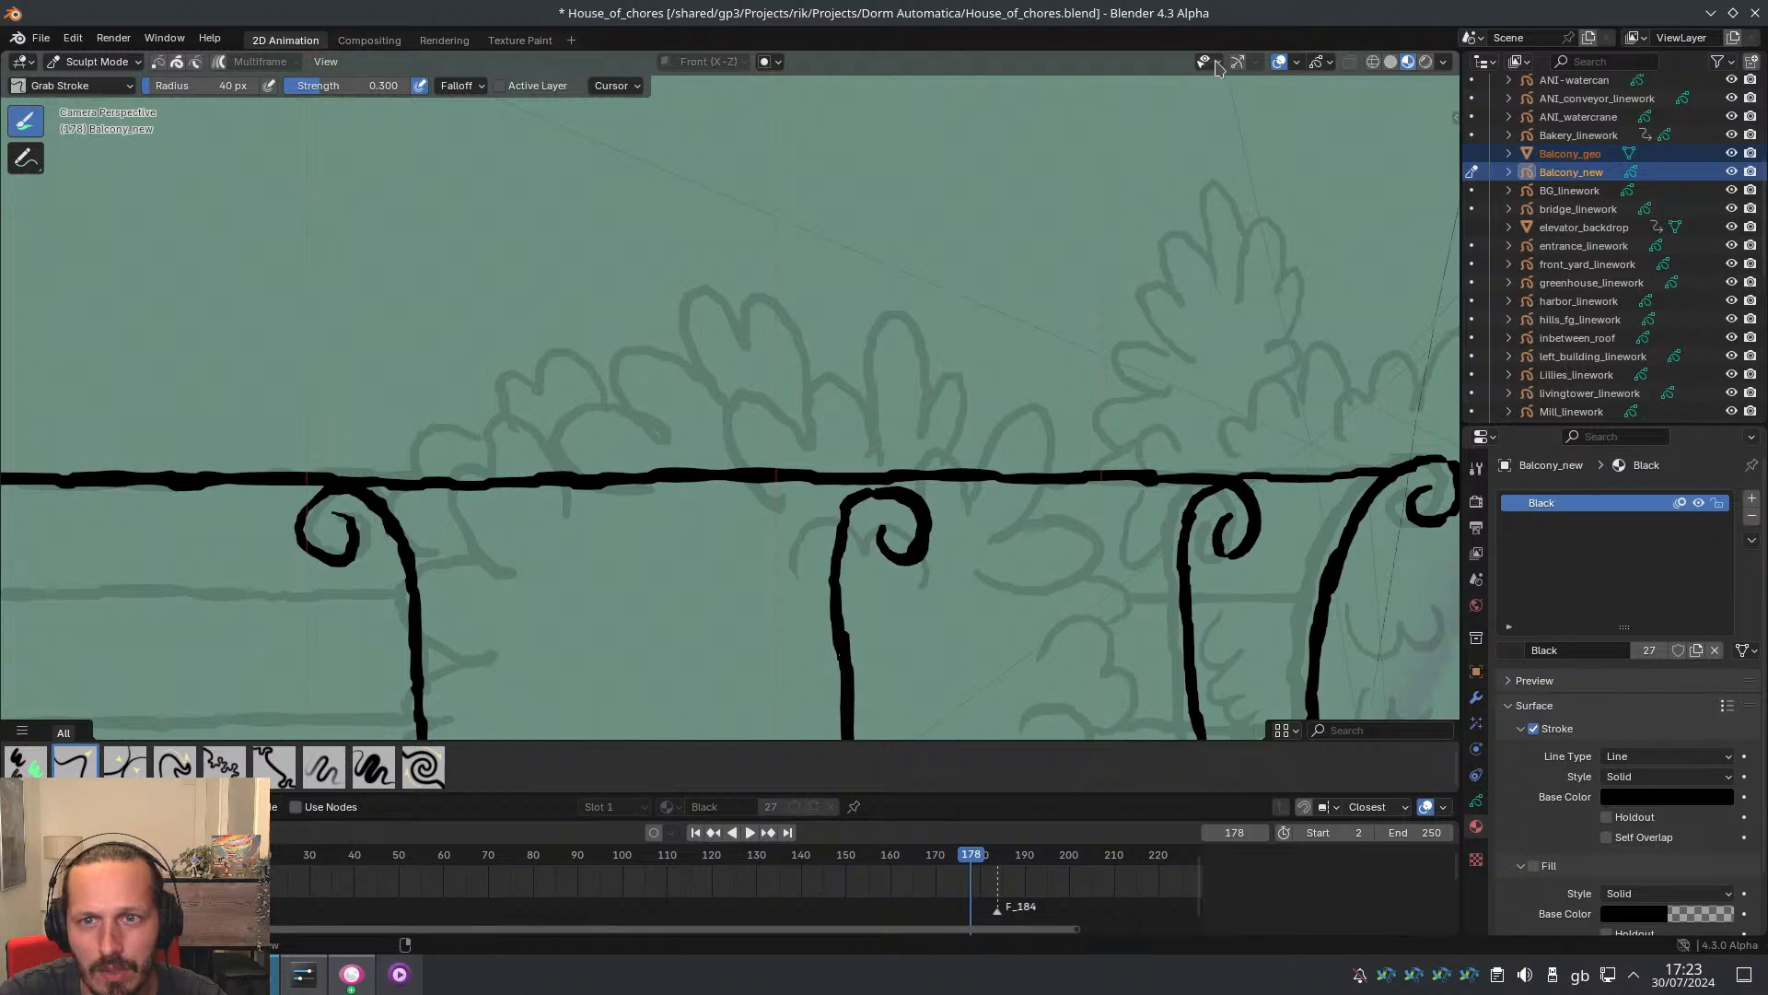
# In Edit Mode, reselect only the points of the third outer post's curl and the upper part of its shaft
pyautogui.moveTo(1050, 185); pyautogui.dragTo(994, 343, button='middle')
pyautogui.press('KP_0')
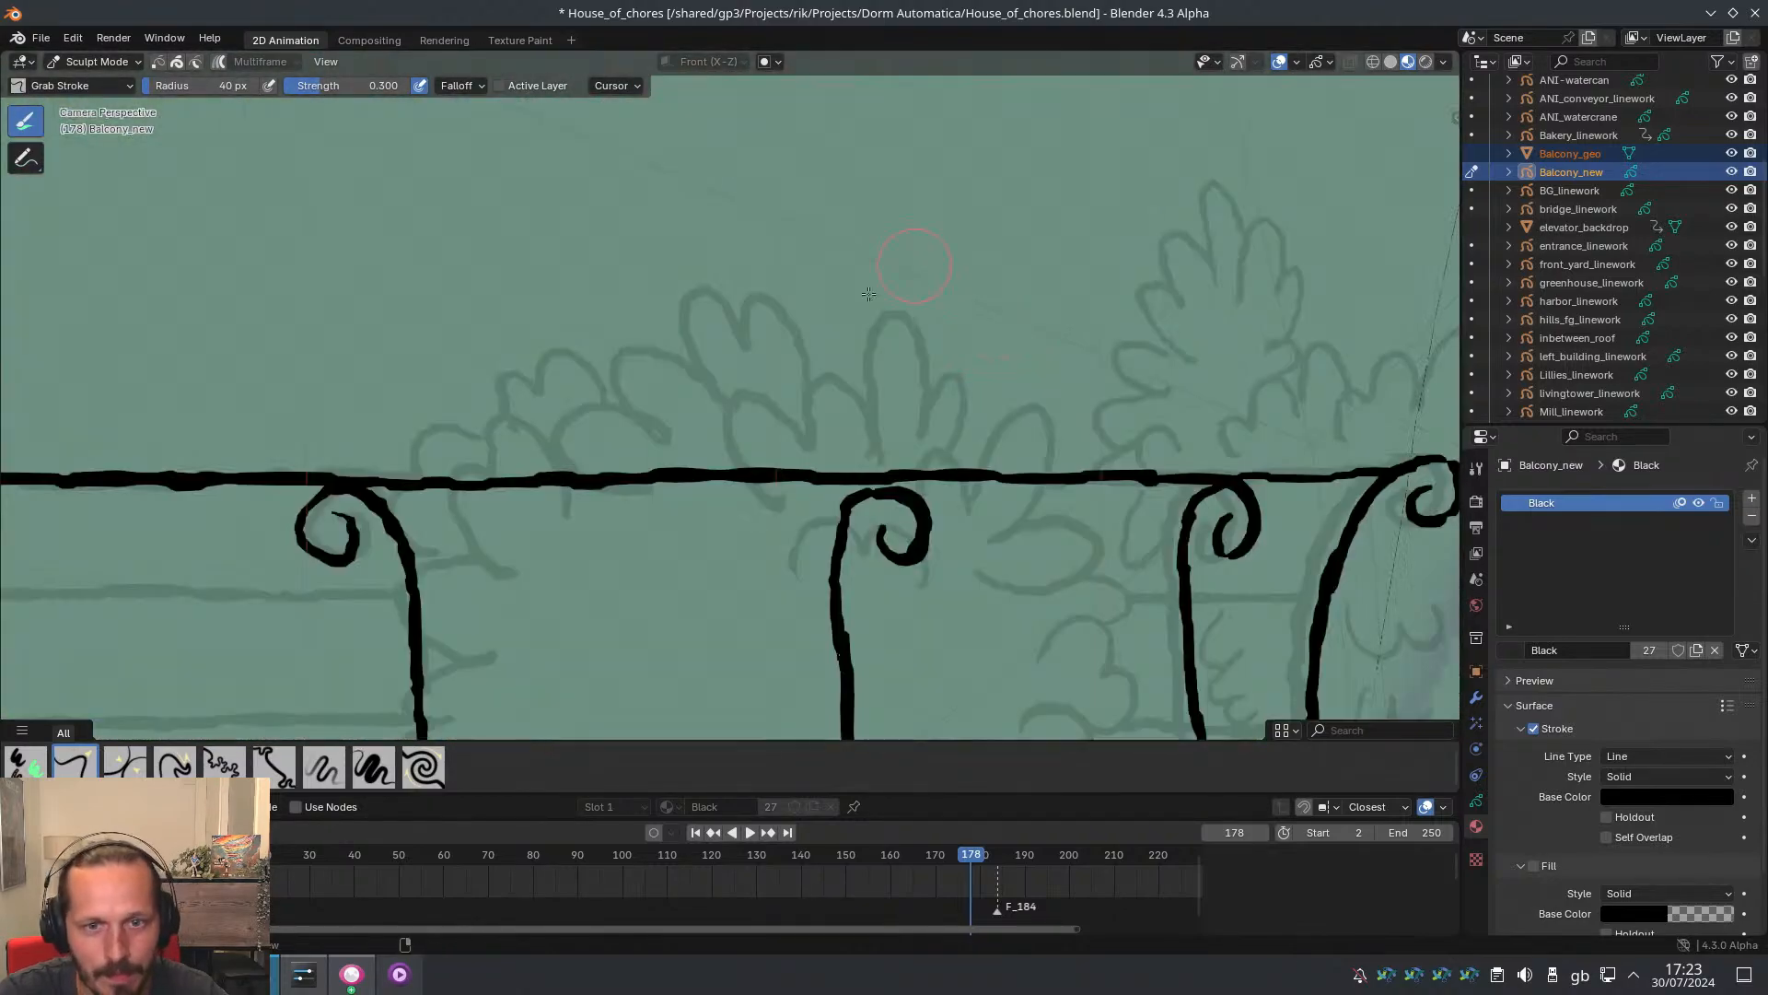
pyautogui.keyDown('ctrl'); pyautogui.moveTo(869, 293); pyautogui.dragTo(831, 389, button='middle'); pyautogui.keyUp('ctrl')
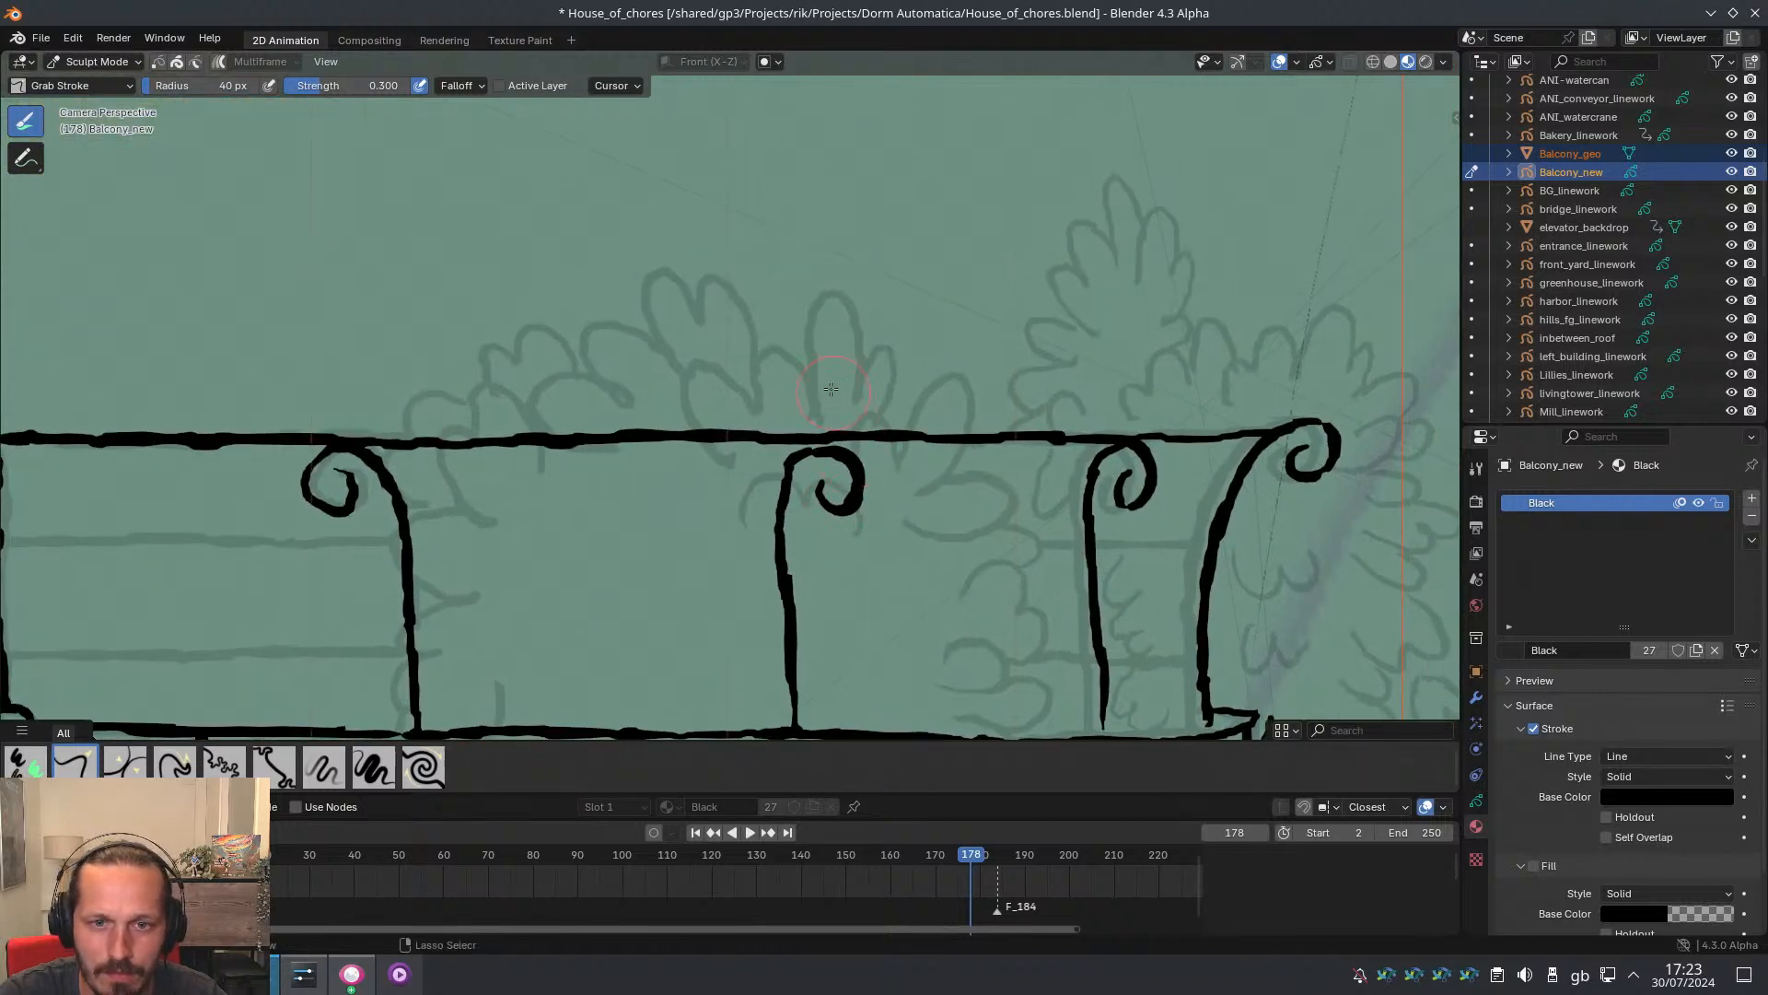
pyautogui.scroll(3, 830, 388)
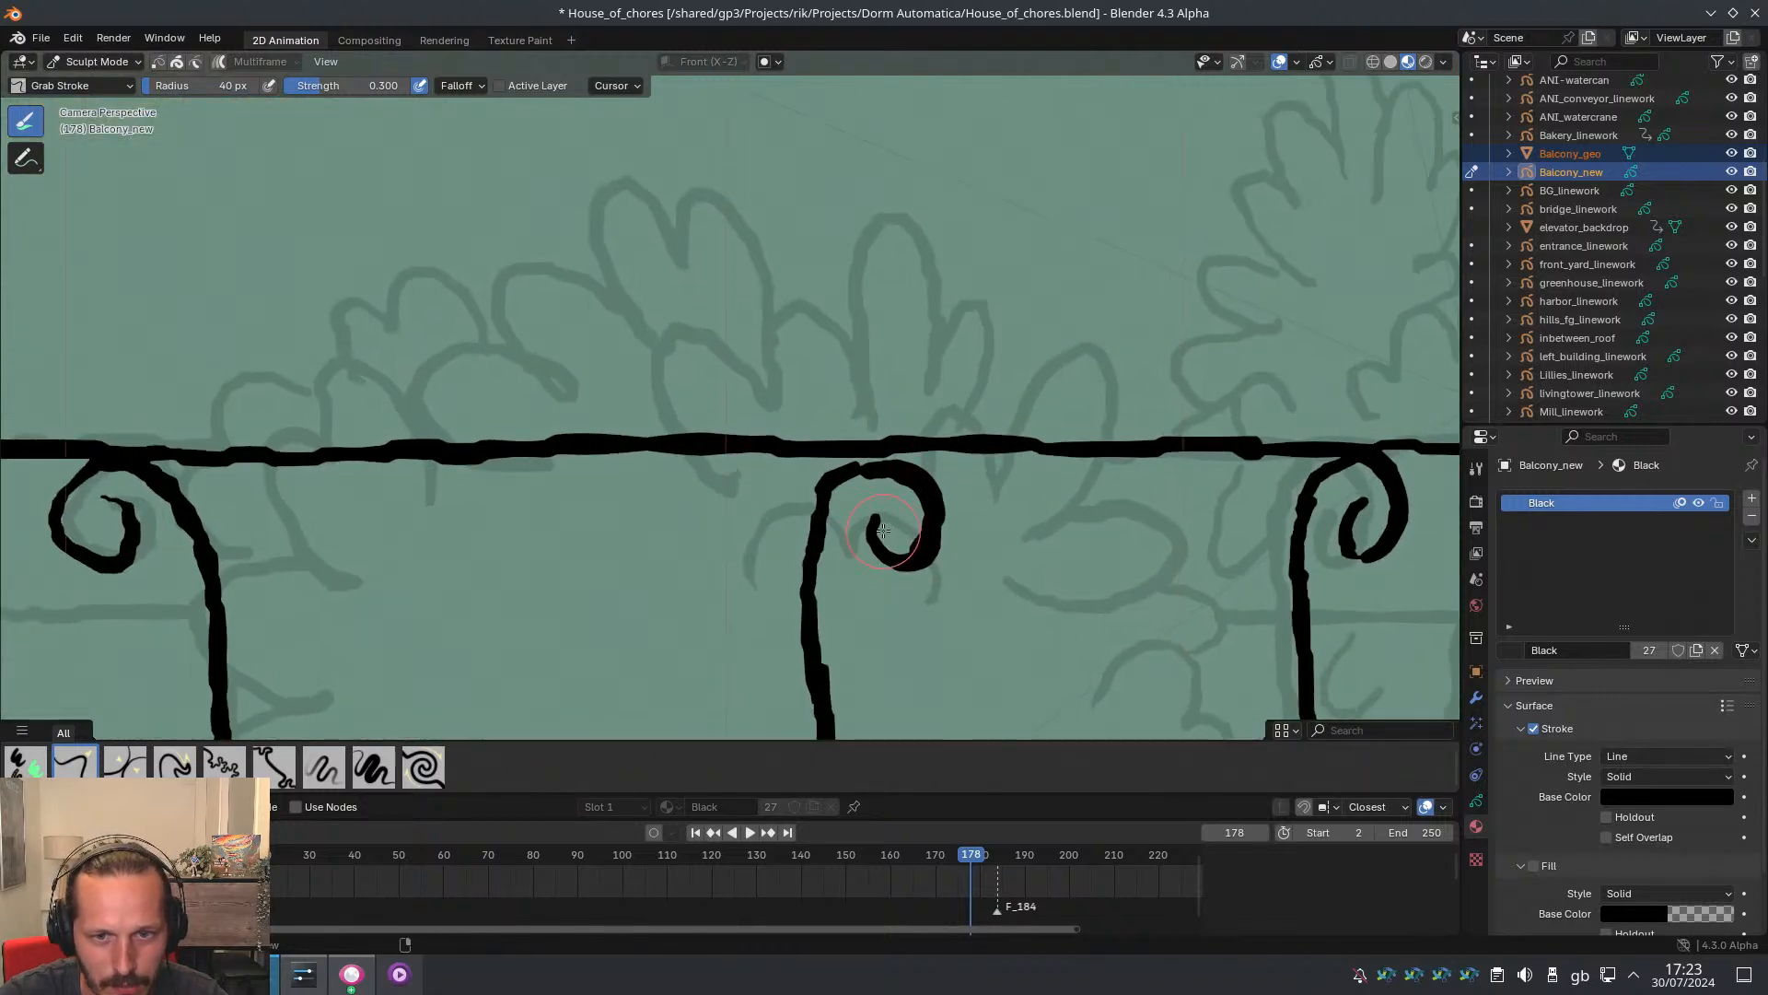
pyautogui.hotkey('ctrl', 'Tab')
pyautogui.click(758, 565)
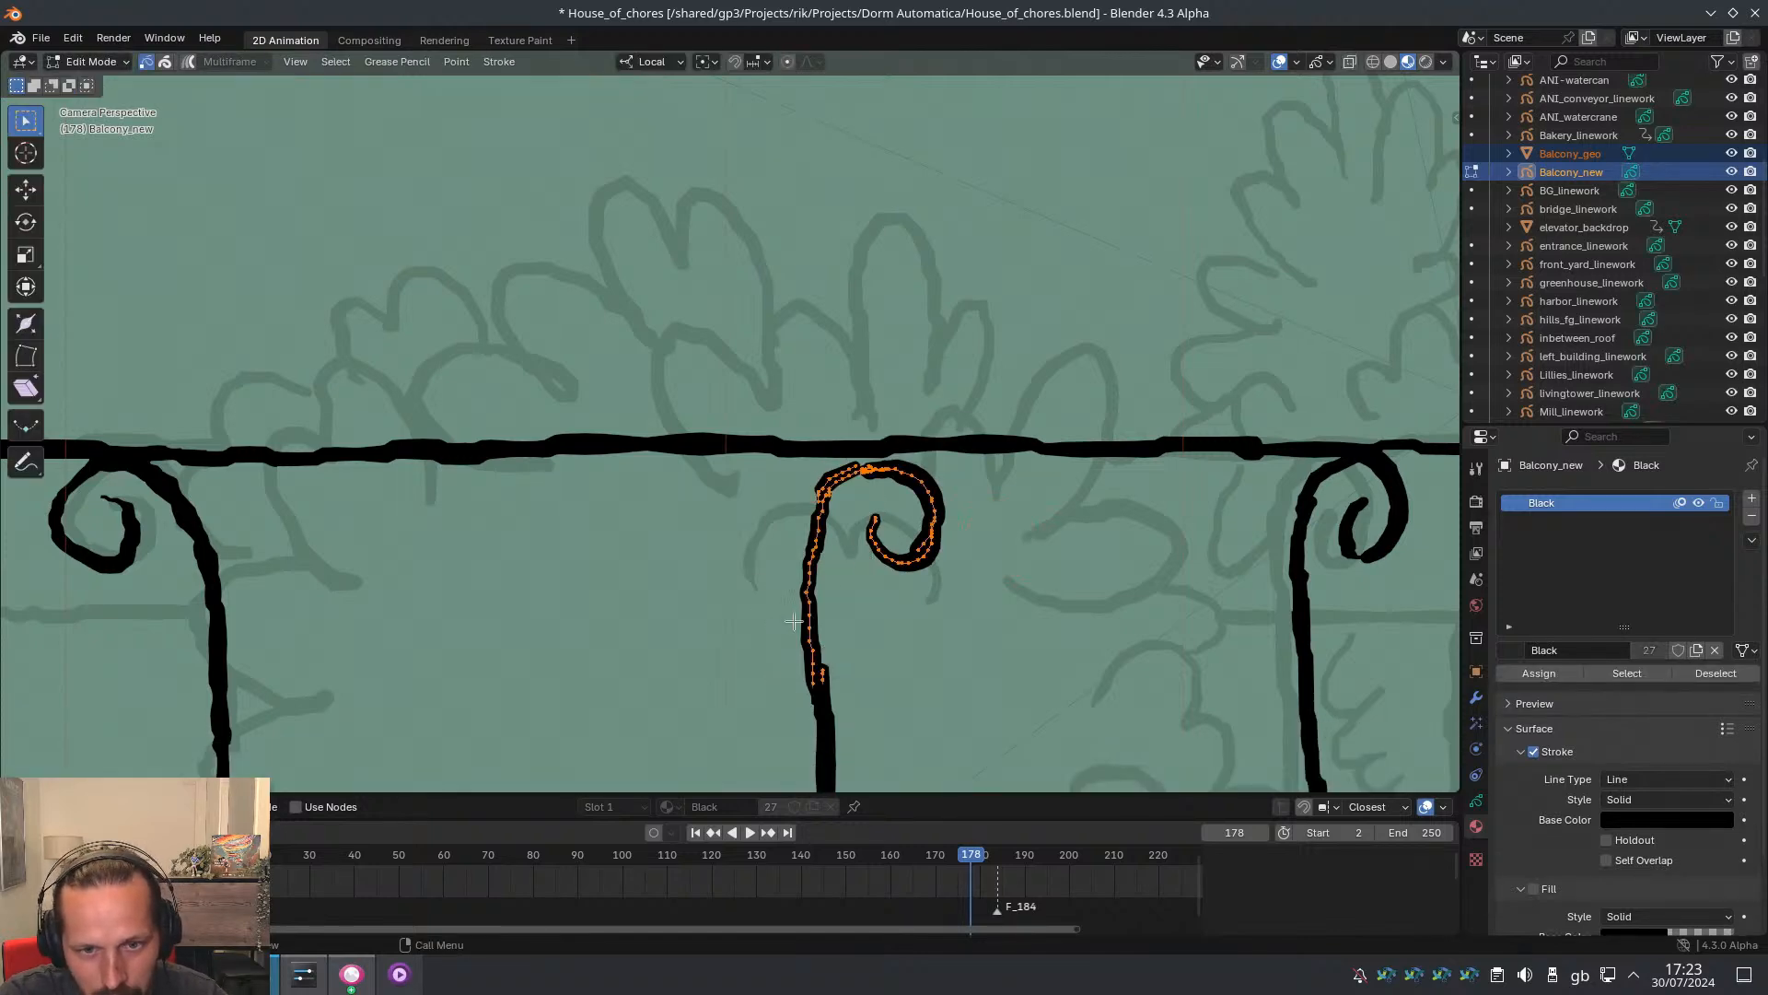
pyautogui.moveTo(750, 626); pyautogui.dragTo(946, 445)
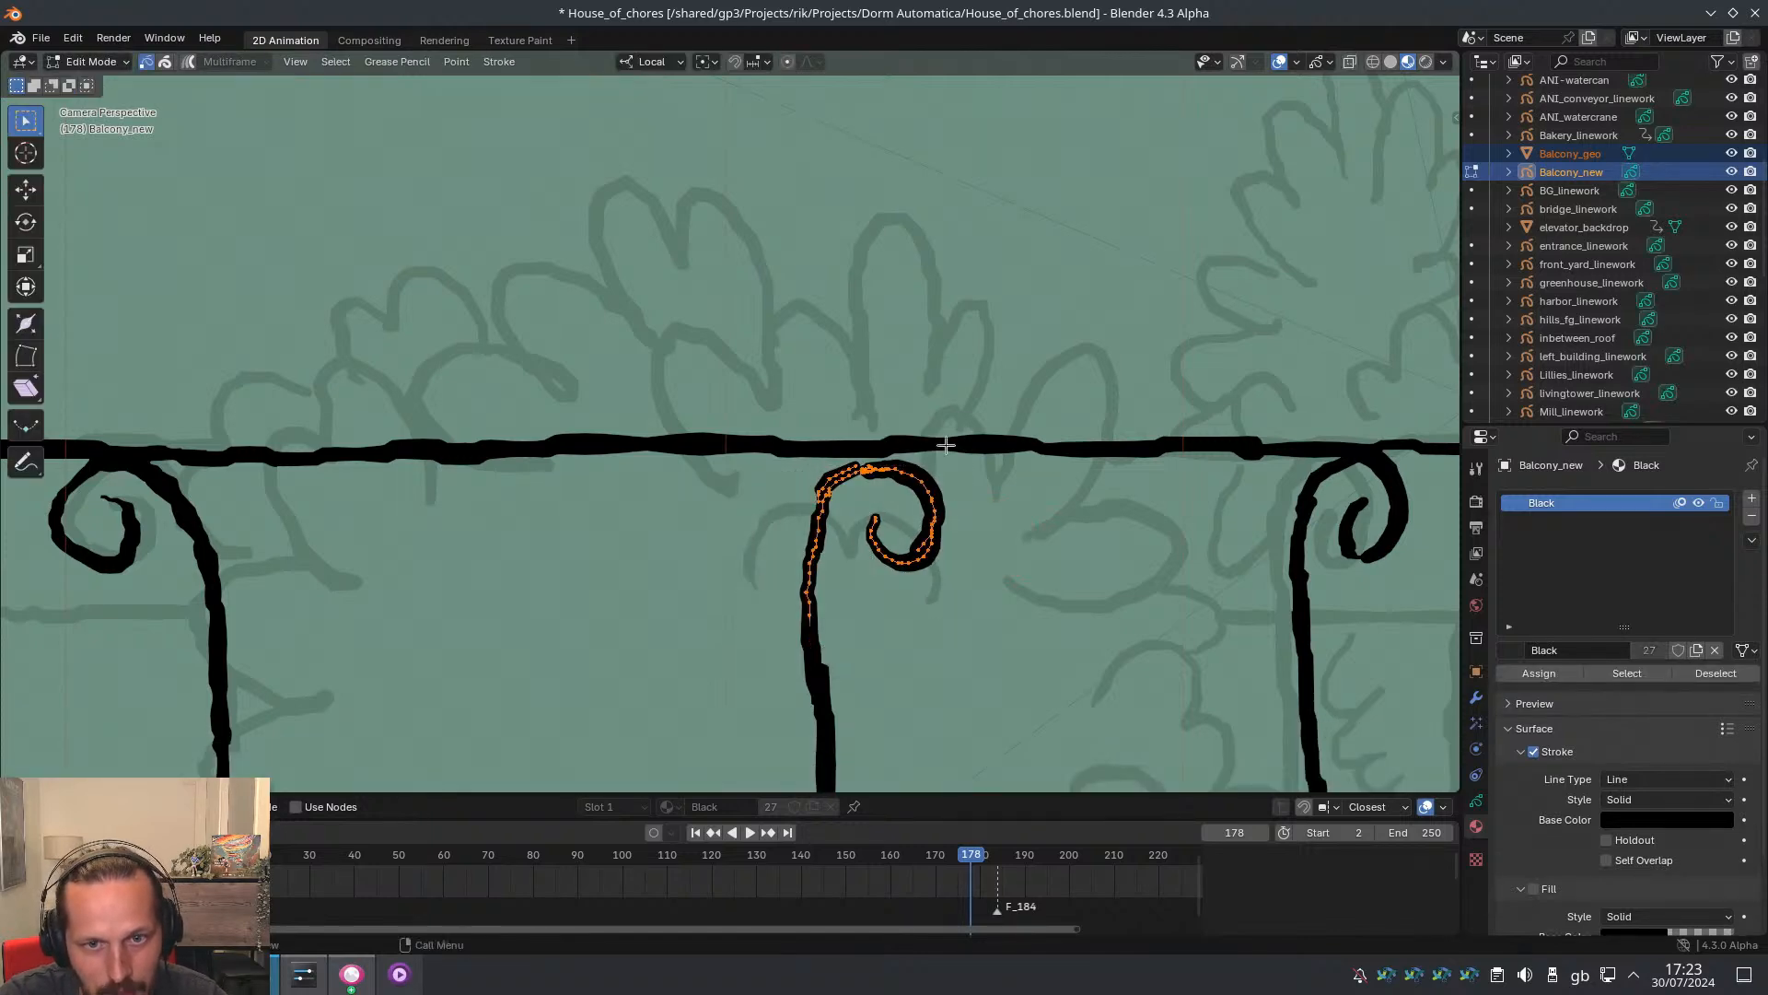
# Enable Connected Only proportional editing, move the selected curl points slightly up to meet the handrail, and leave Edit Mode
pyautogui.click(787, 62)
pyautogui.click(810, 62)
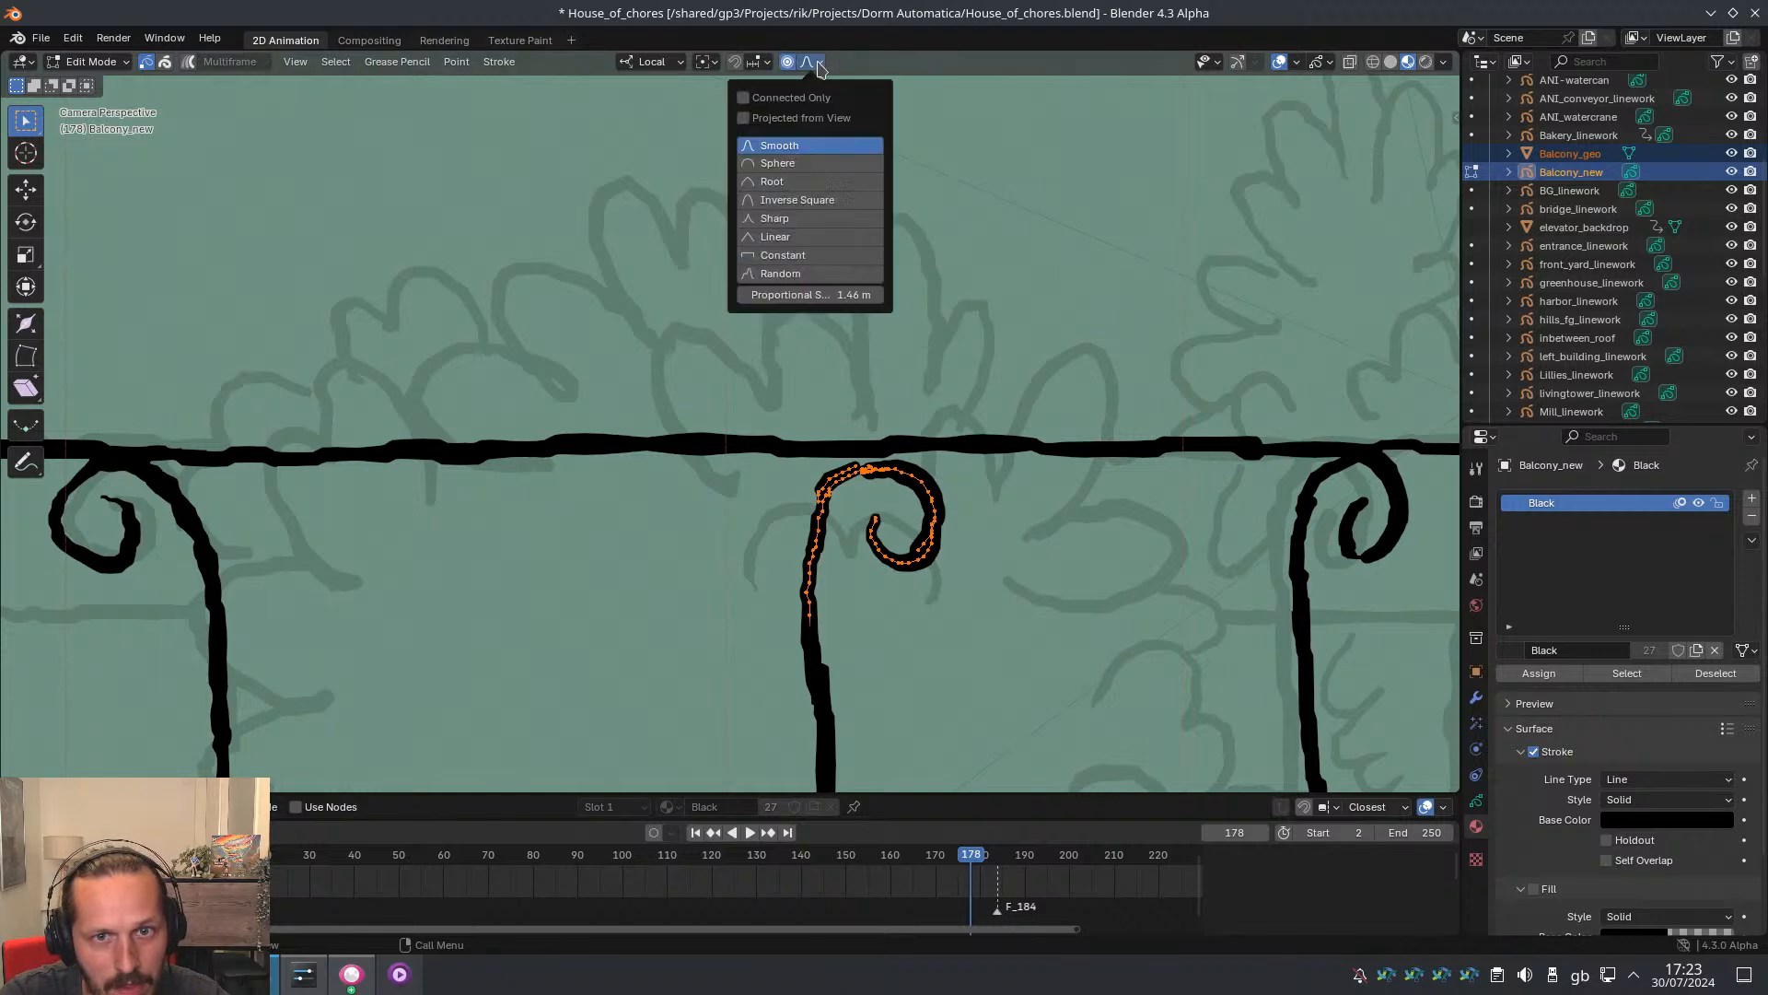
pyautogui.click(748, 98)
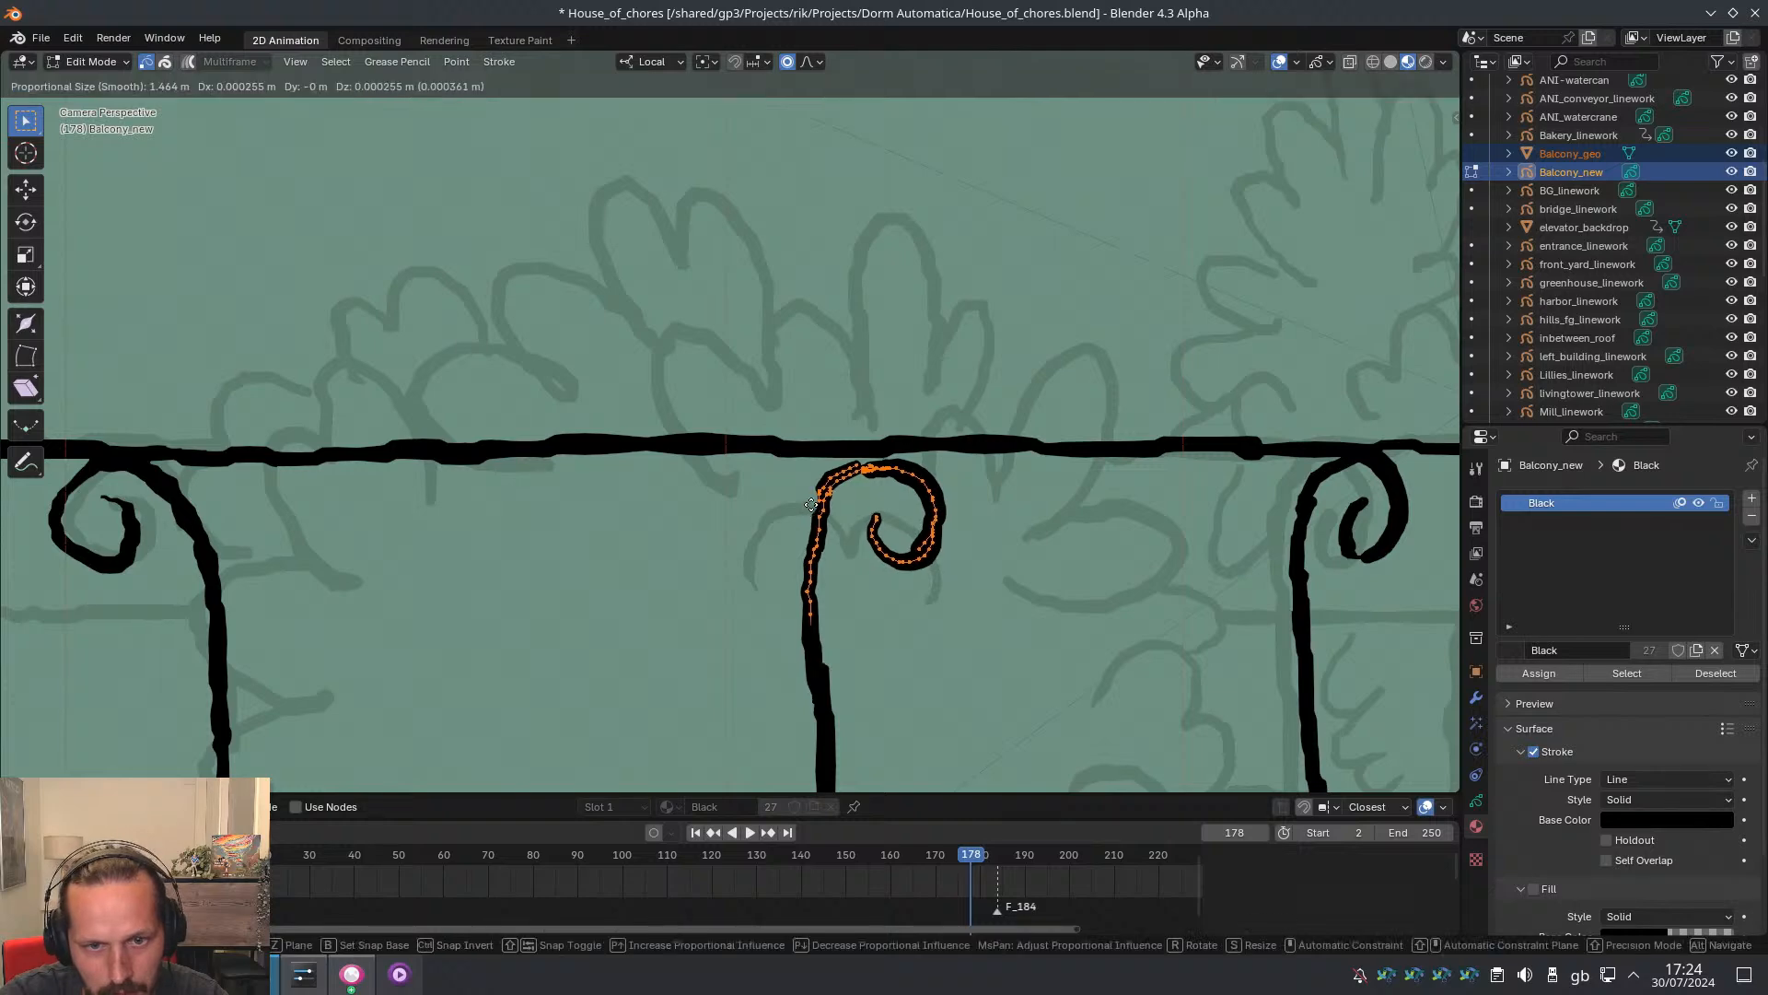
pyautogui.press('g')
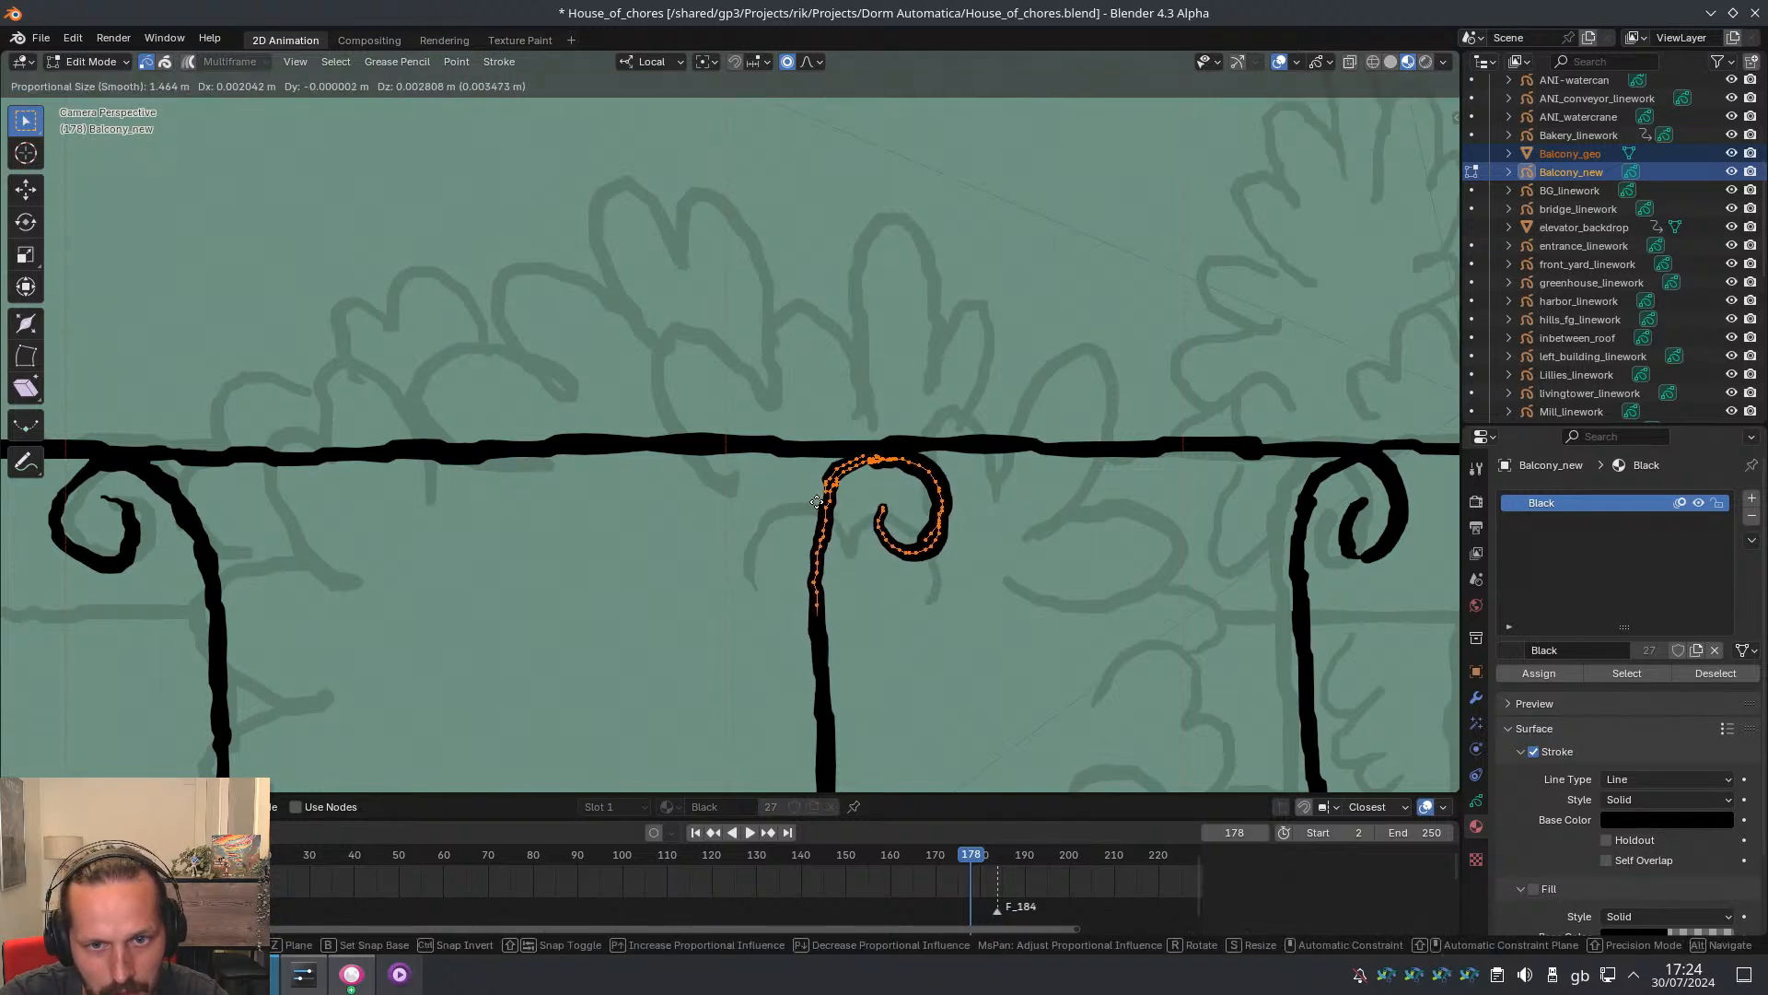
pyautogui.click(817, 502)
pyautogui.press('Tab')
# In Draw Mode, ink two horizontal rails across the posts between the handrail and the balcony floor with Ink Pen Rough
pyautogui.scroll(-8, 798, 322)
pyautogui.keyDown('shift'); pyautogui.moveTo(617, 385); pyautogui.dragTo(815, 374, button='middle'); pyautogui.keyUp('shift')
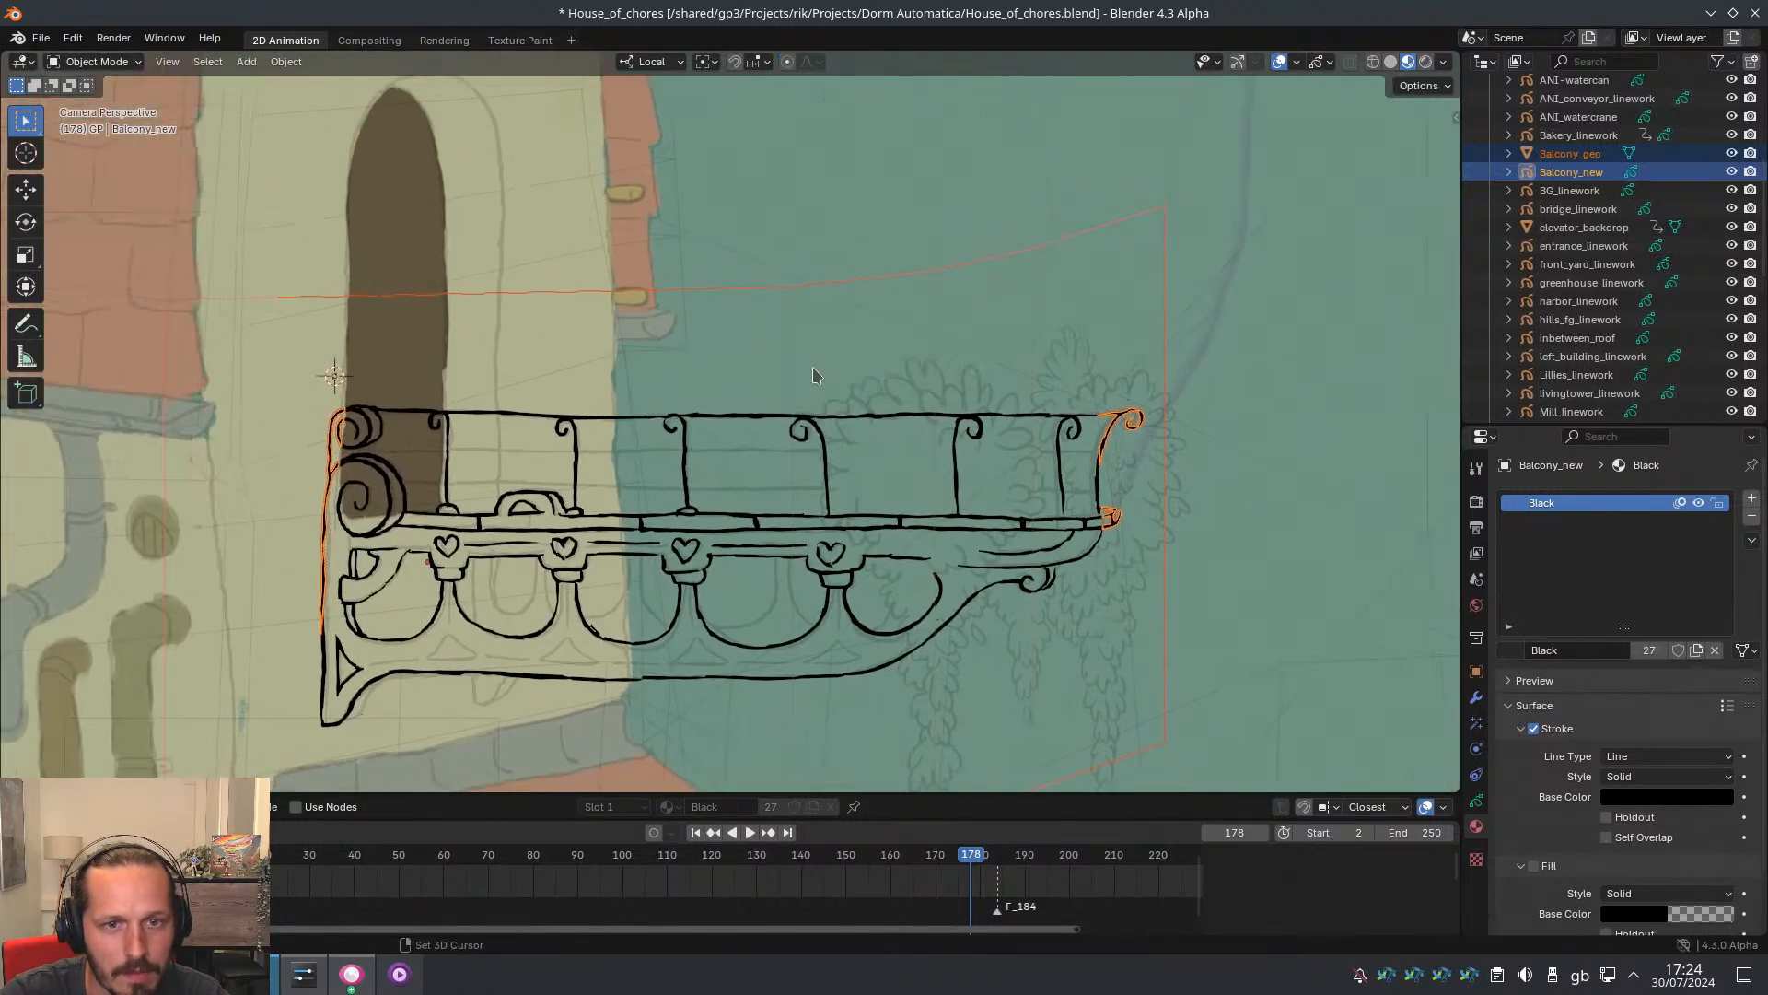
pyautogui.hotkey('ctrl', 'Tab')
pyautogui.click(826, 366)
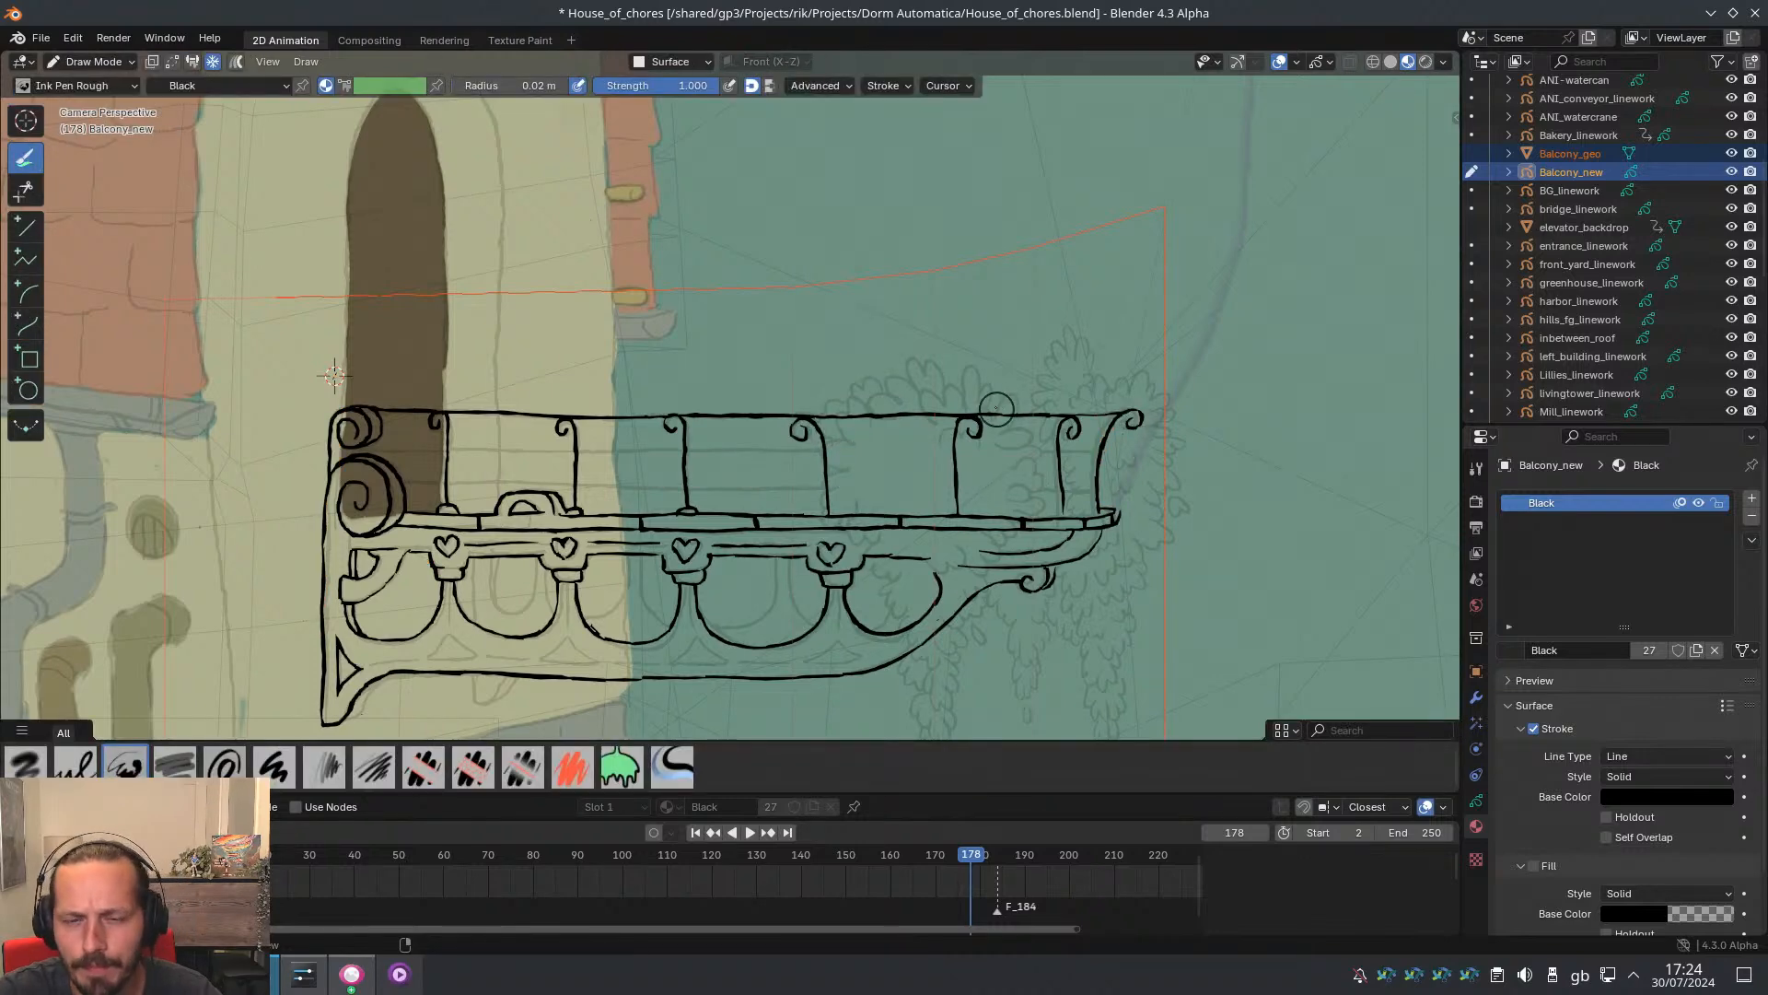
pyautogui.scroll(1, 777, 465)
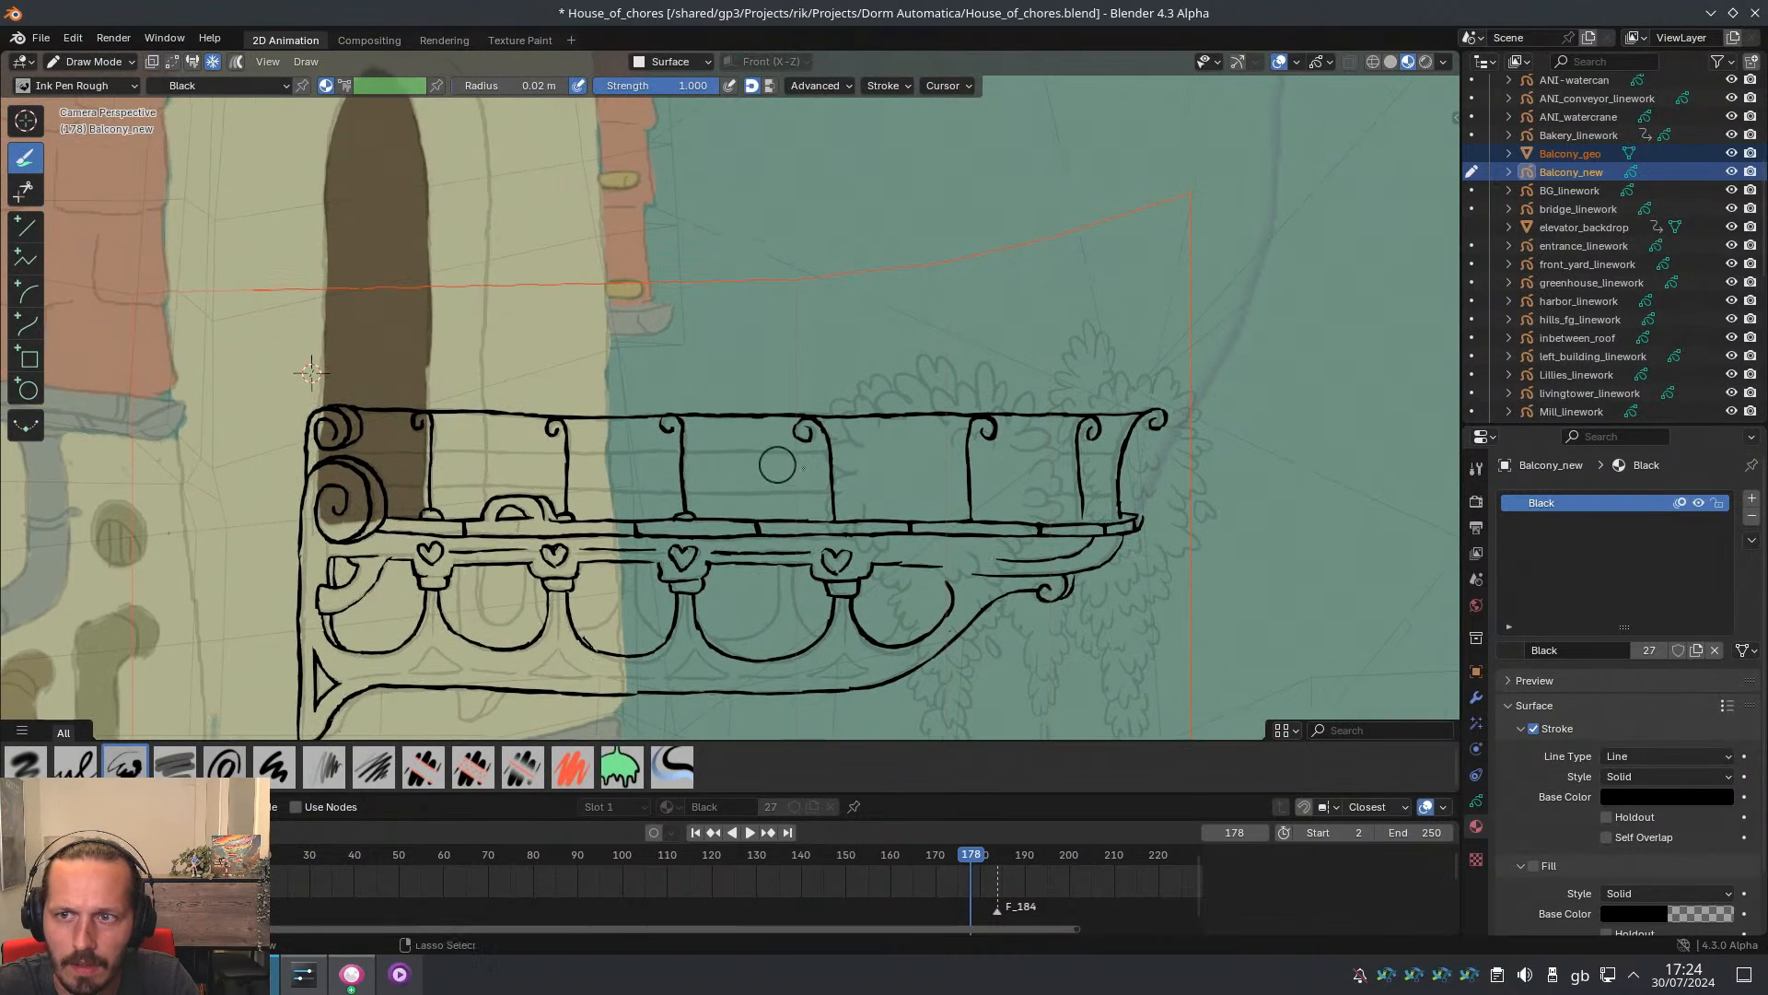
pyautogui.keyDown('shift'); pyautogui.moveTo(777, 466); pyautogui.dragTo(787, 508, button='middle'); pyautogui.keyUp('shift')
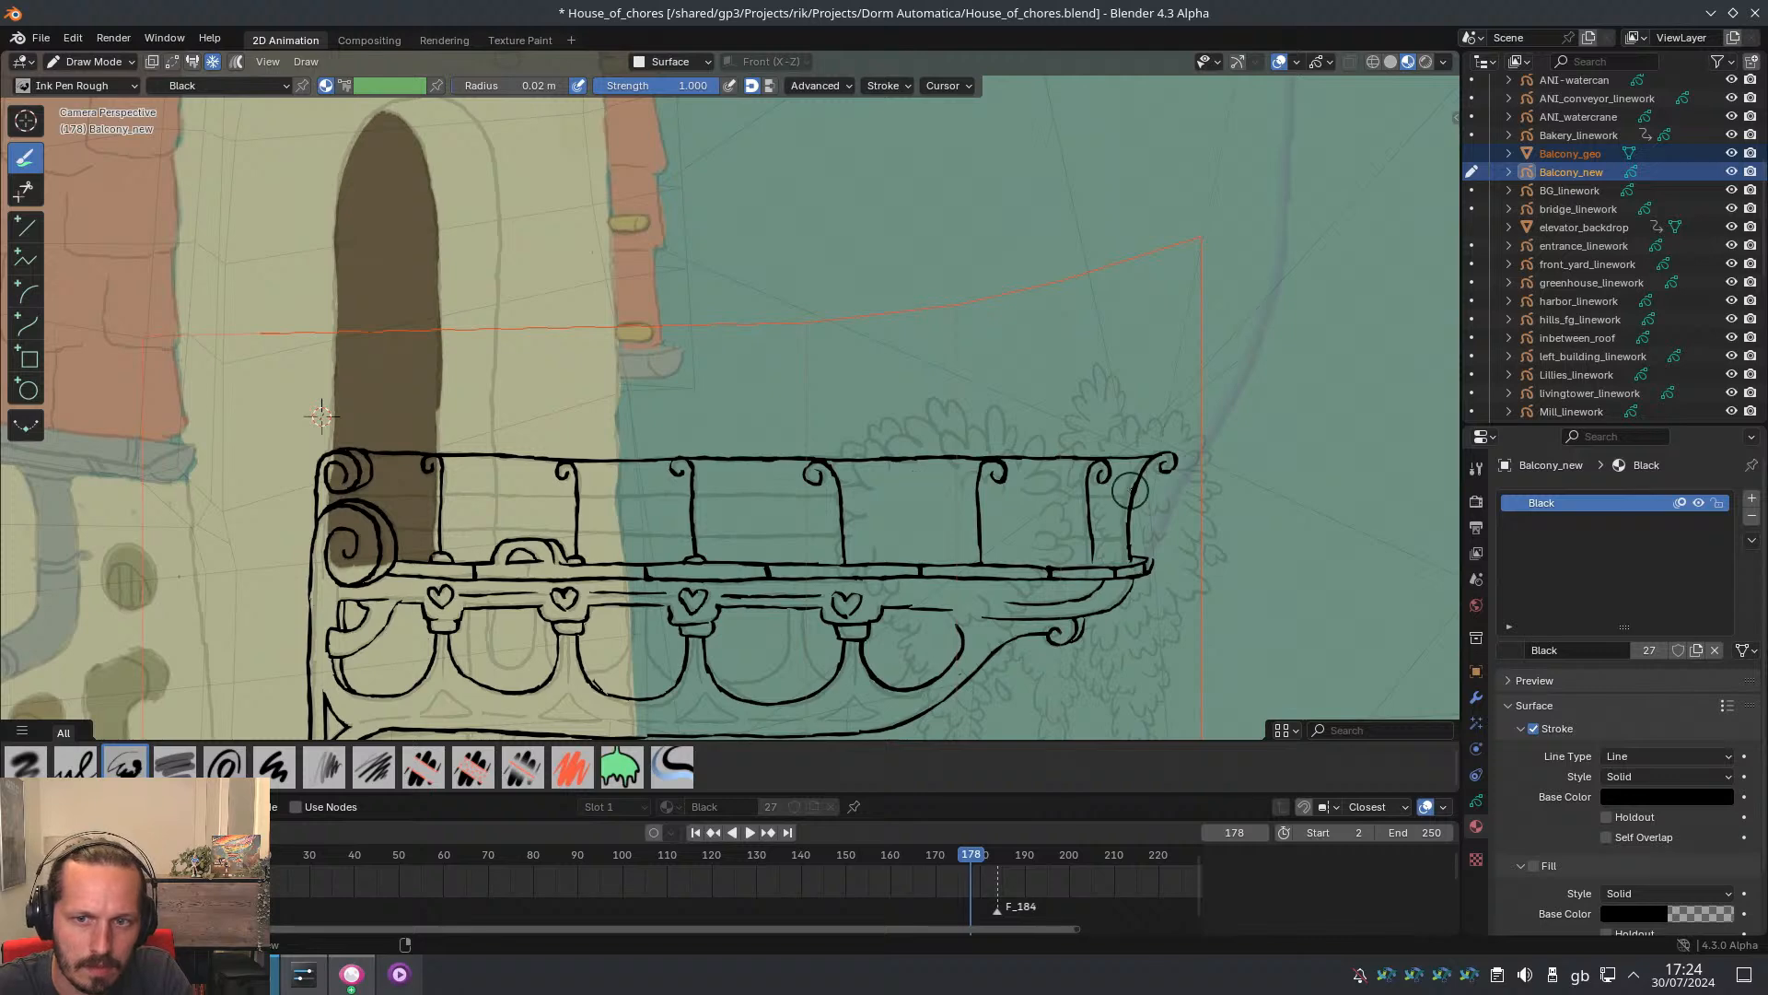
pyautogui.moveTo(1131, 498); pyautogui.dragTo(776, 494)
pyautogui.hotkey('ctrl', 'z')
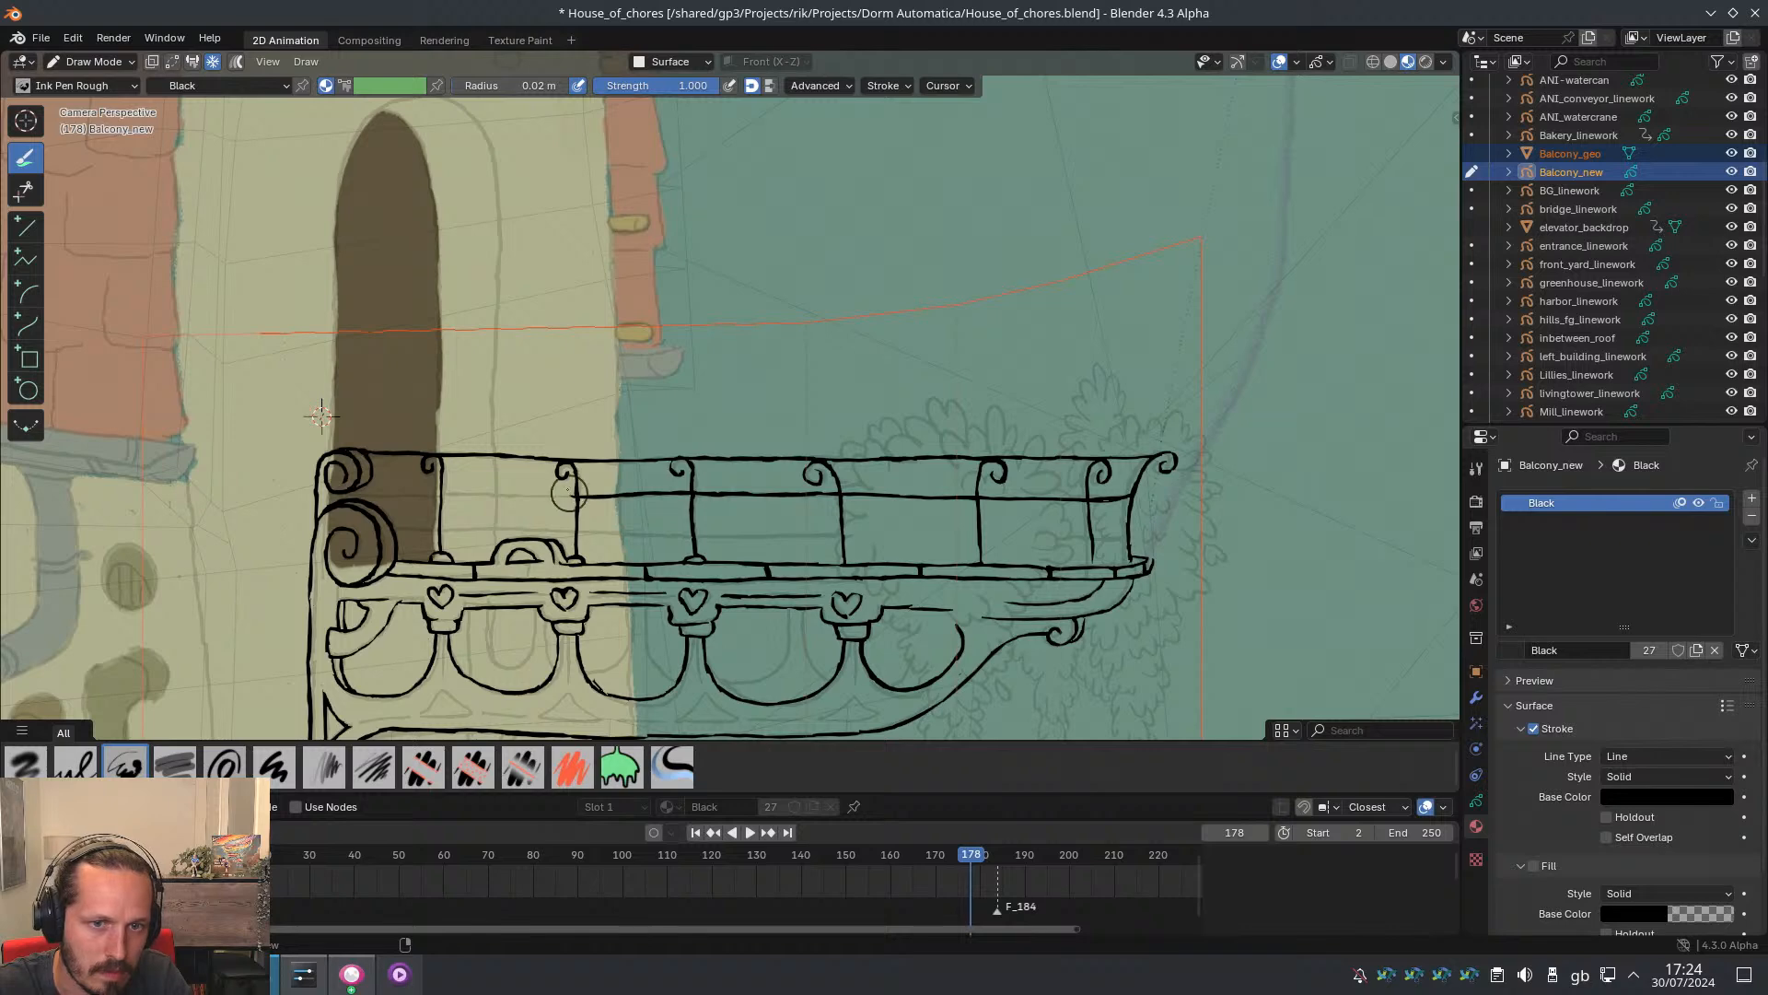
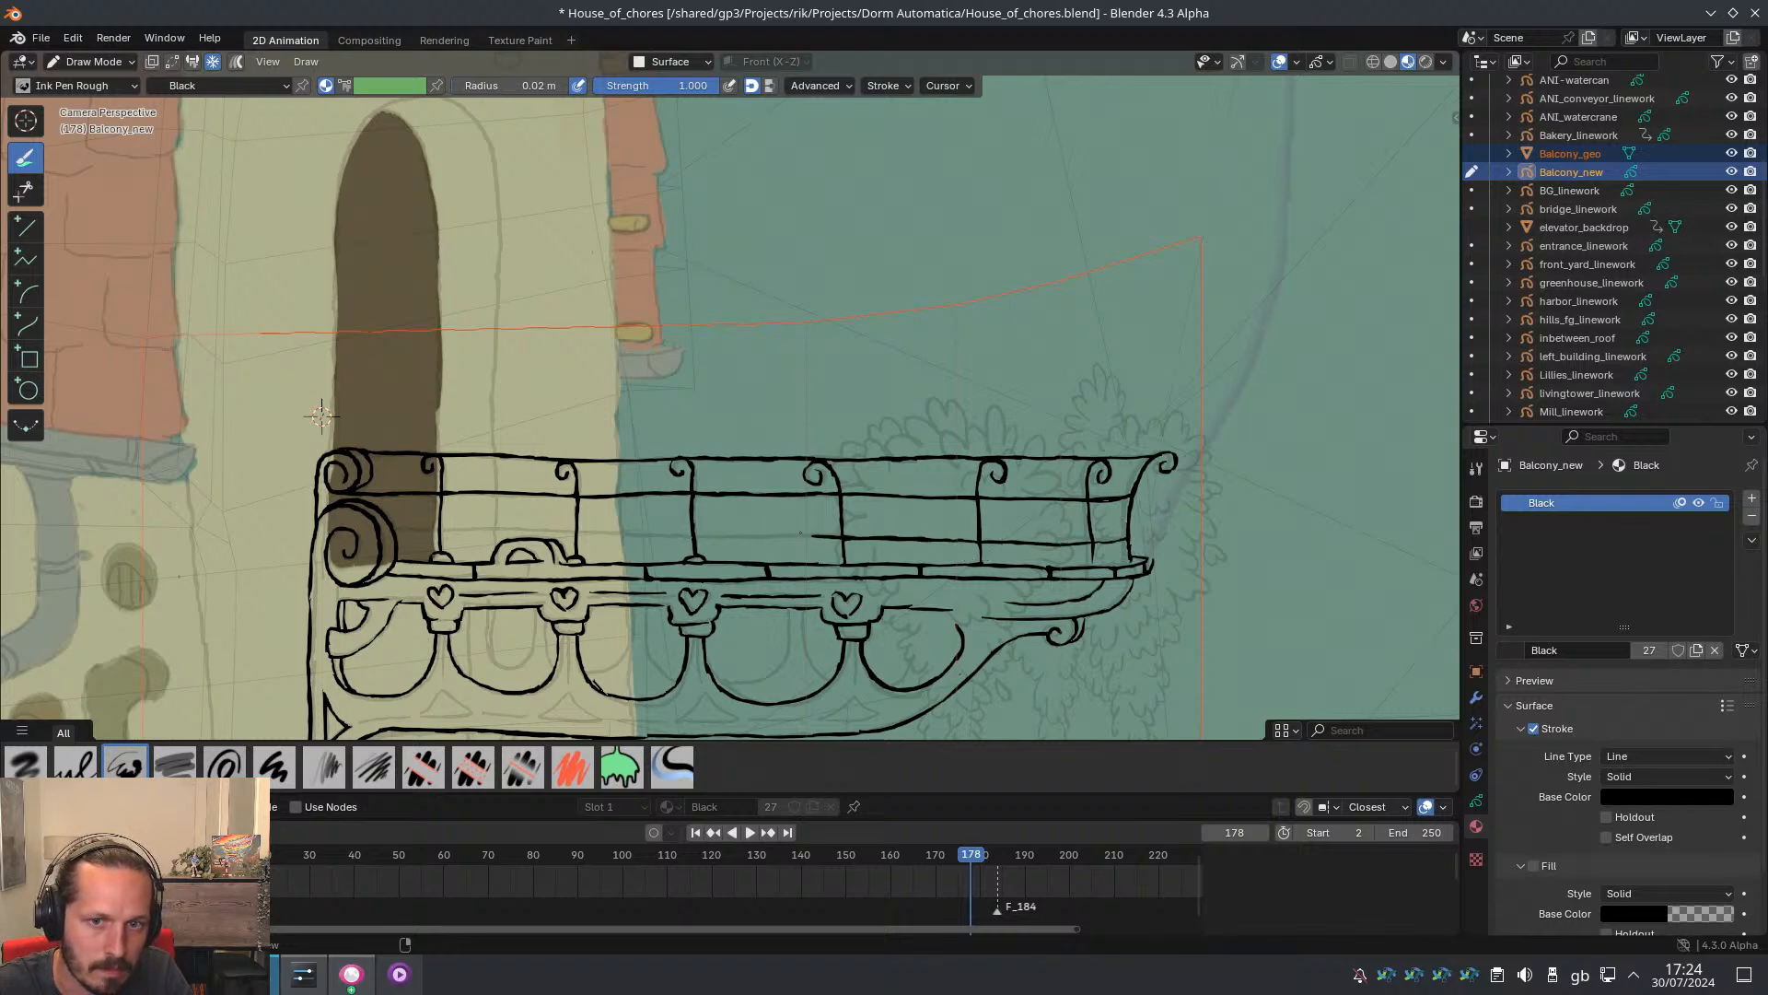
pyautogui.moveTo(737, 536); pyautogui.dragTo(700, 537)
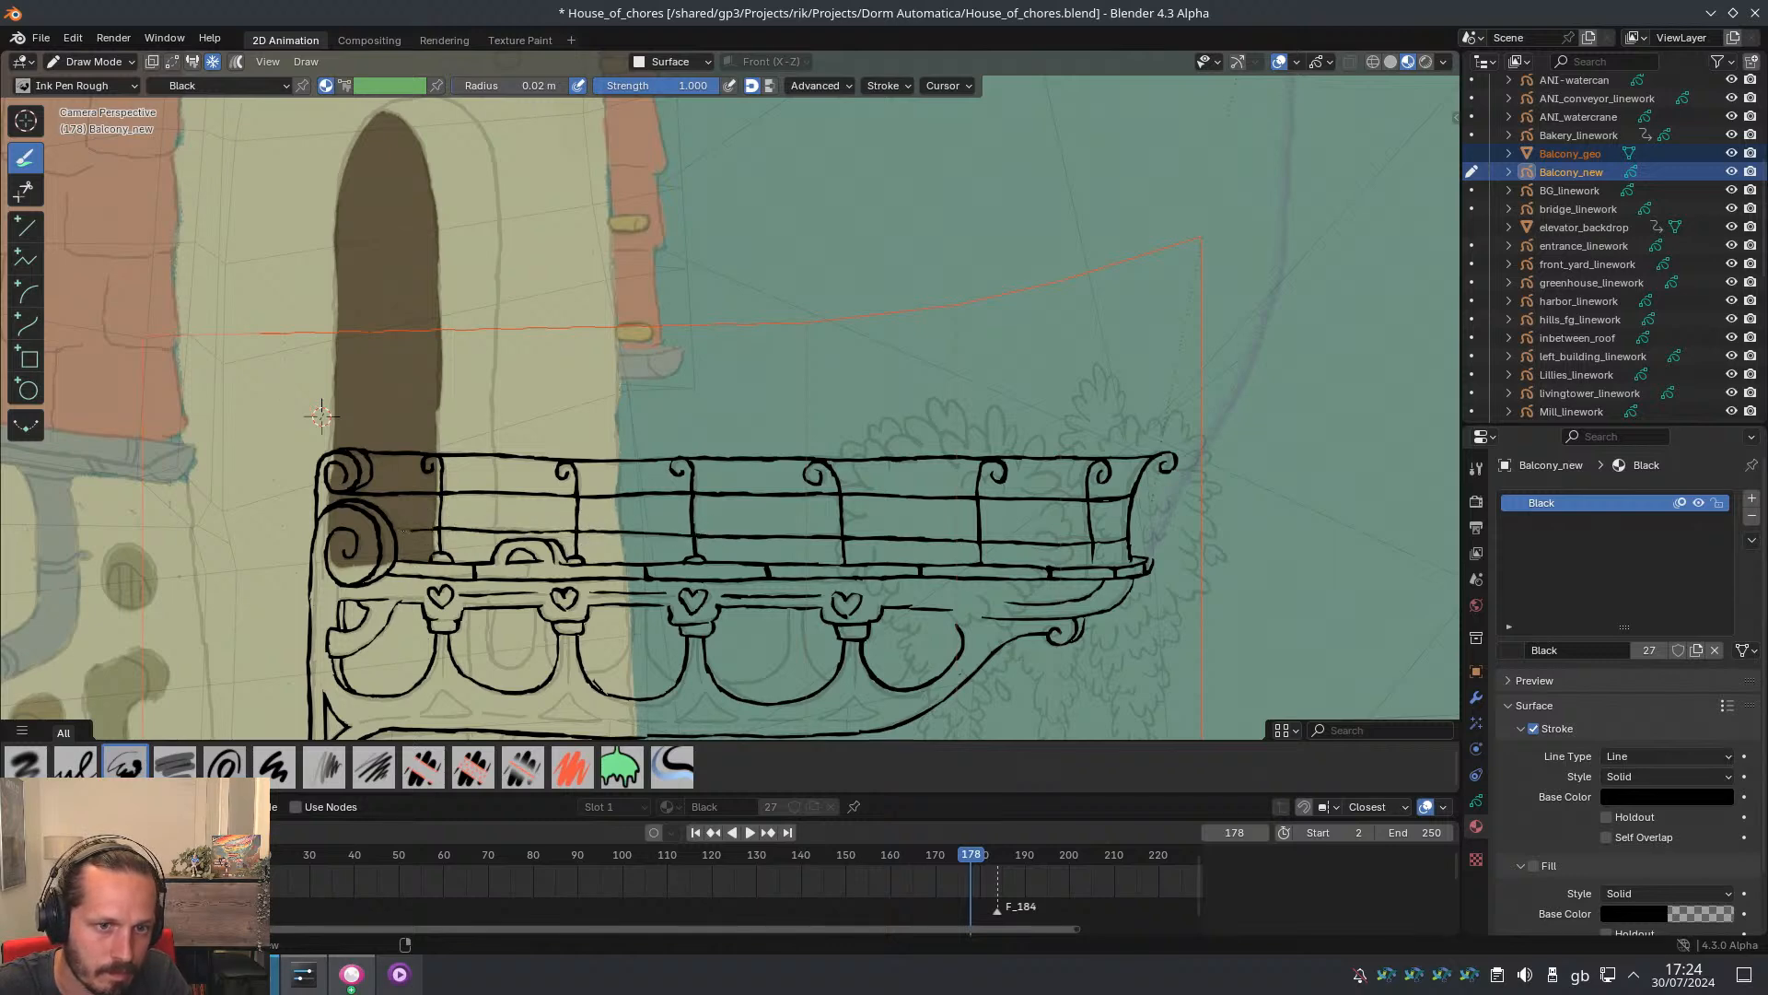
# Set the current frame to 102, switch to Object Mode and review the inked balcony within the scene
pyautogui.keyDown('ctrl'); pyautogui.moveTo(996, 451); pyautogui.dragTo(953, 429, button='middle'); pyautogui.keyUp('ctrl')
pyautogui.moveTo(969, 856); pyautogui.dragTo(631, 852)
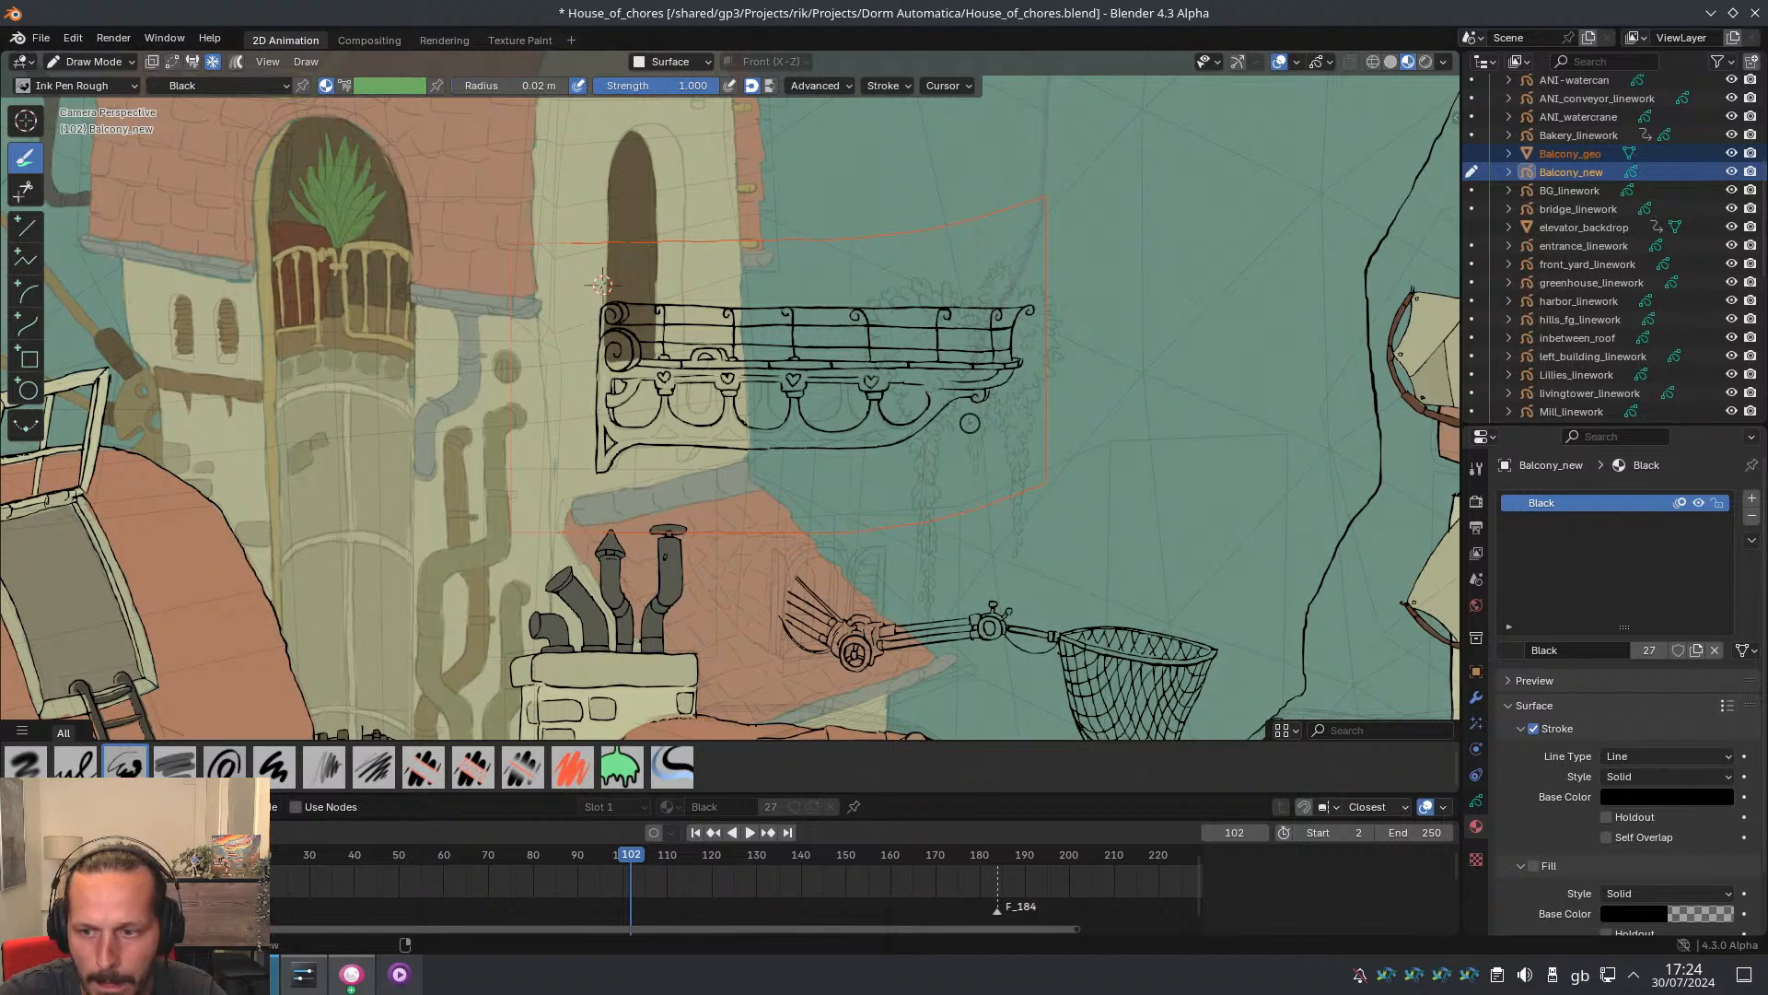
pyautogui.hotkey('ctrl', 'Tab')
pyautogui.click(841, 347)
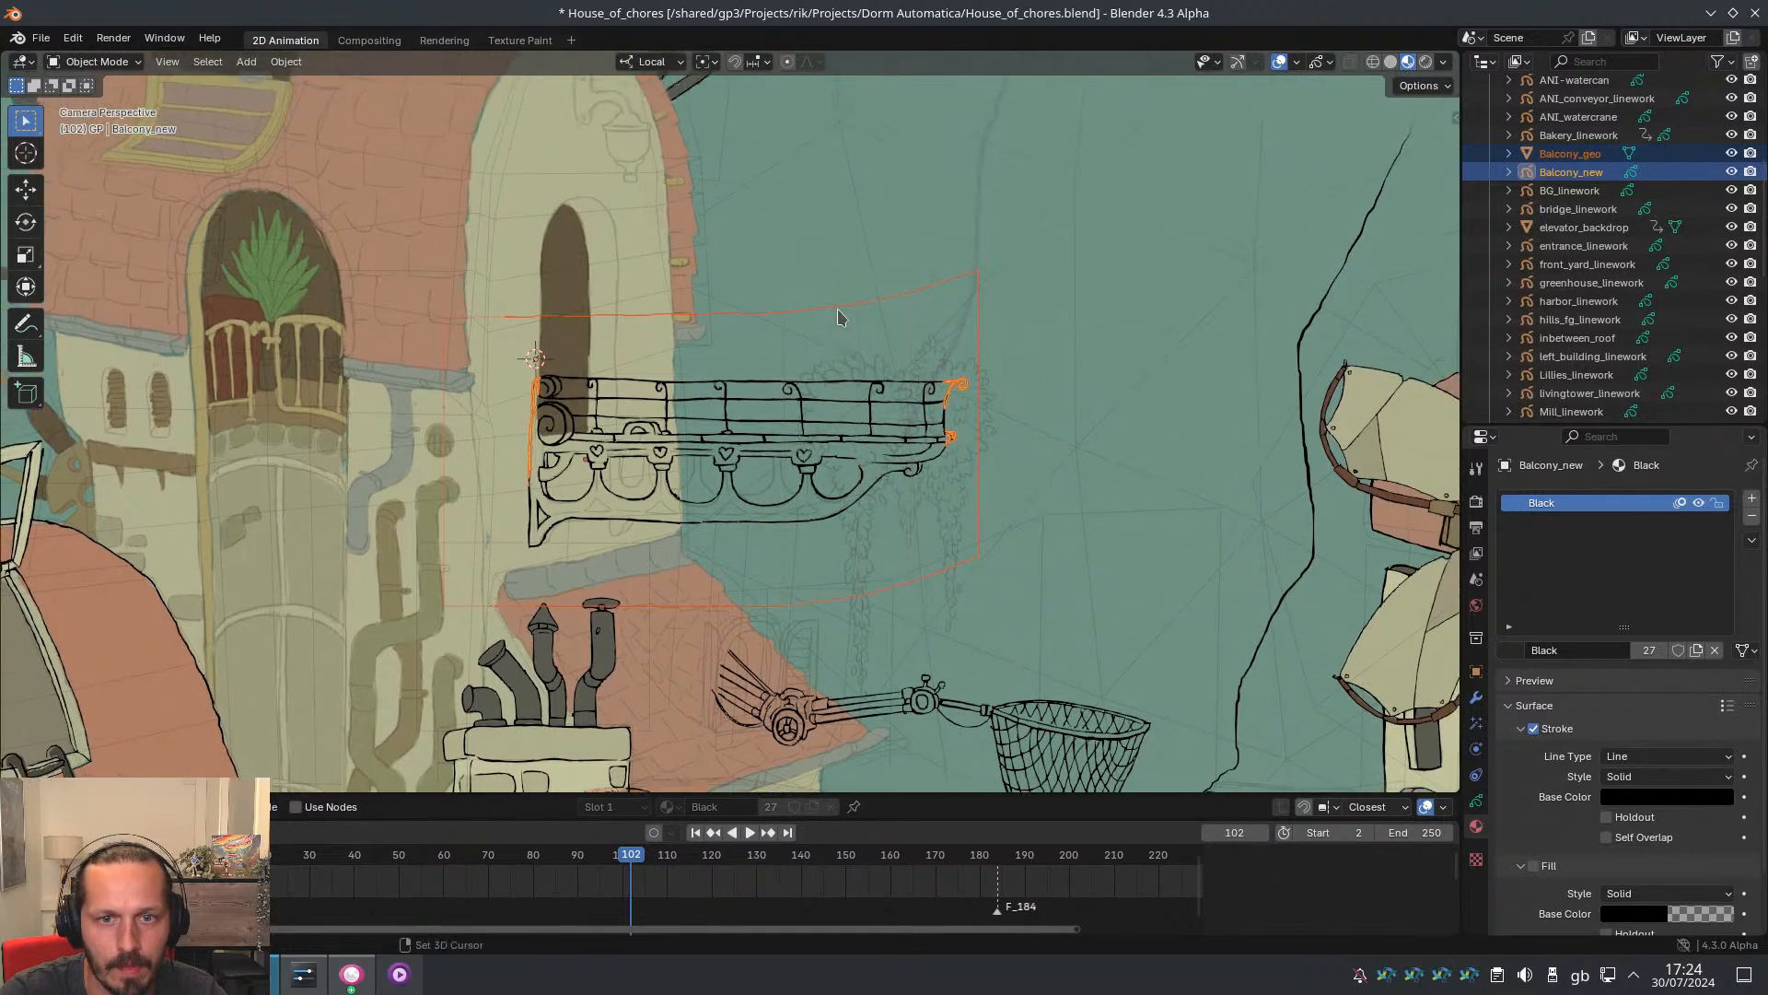
pyautogui.scroll(2, 875, 359)
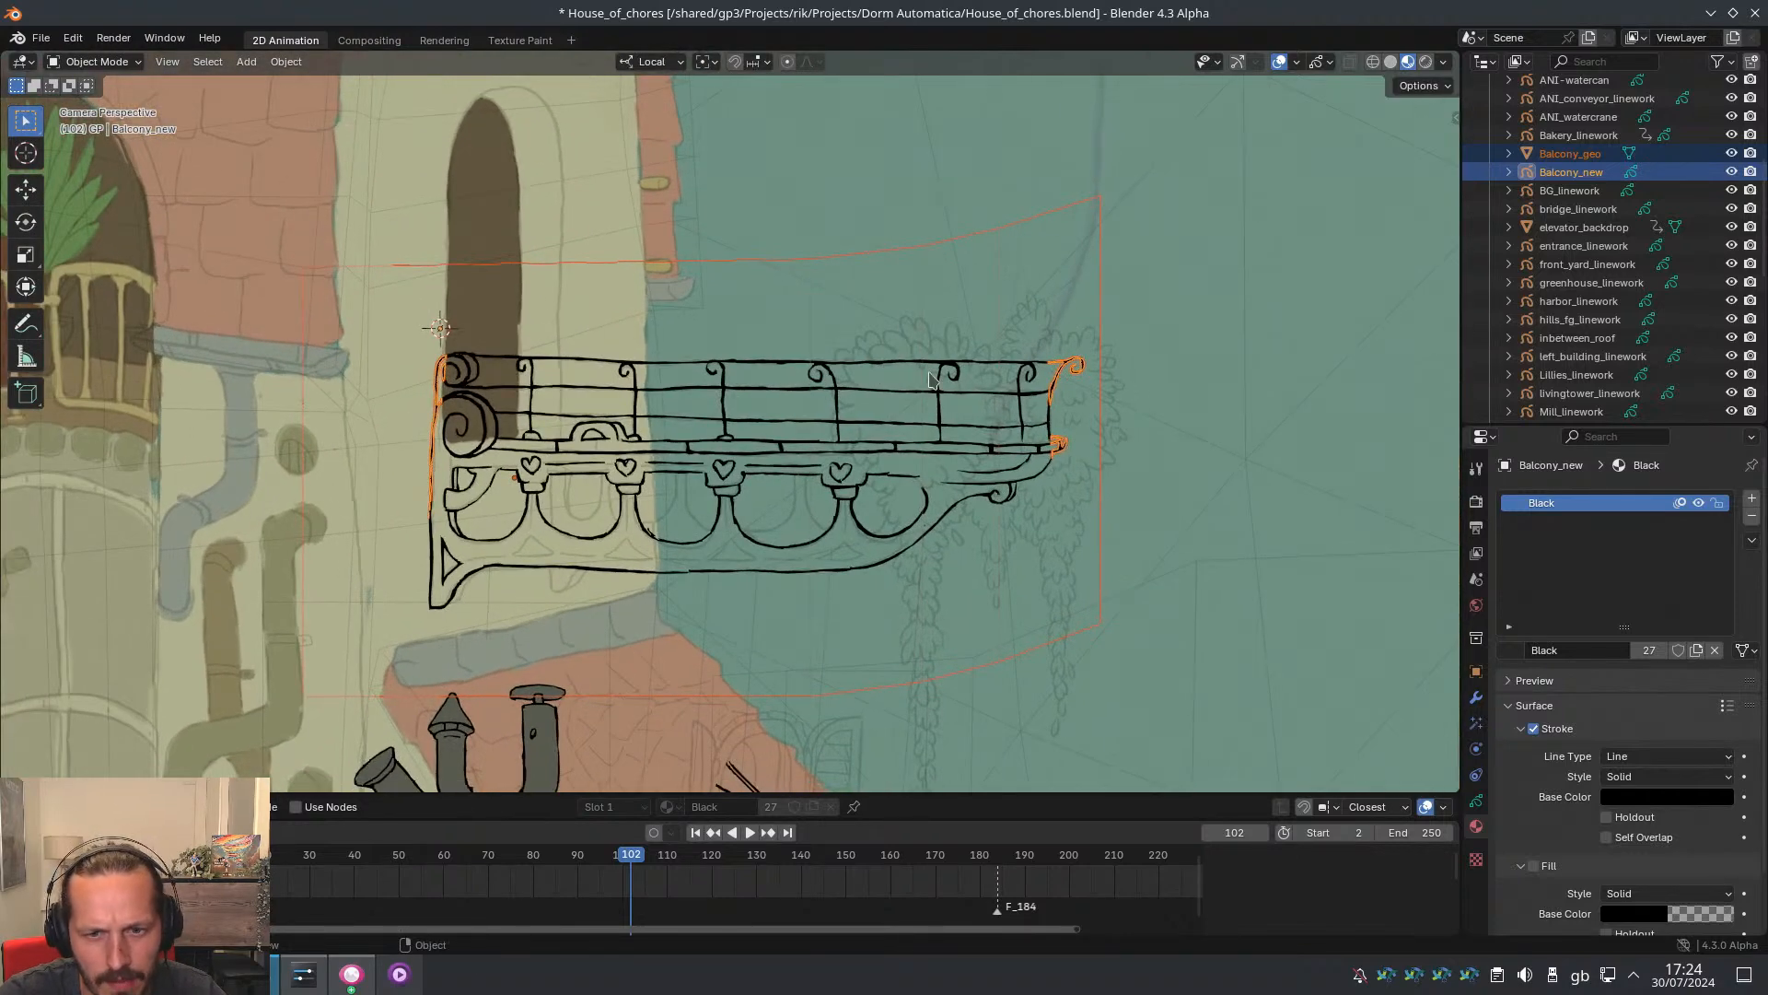
pyautogui.keyDown('shift'); pyautogui.moveTo(966, 660); pyautogui.dragTo(962, 525, button='middle'); pyautogui.keyUp('shift')
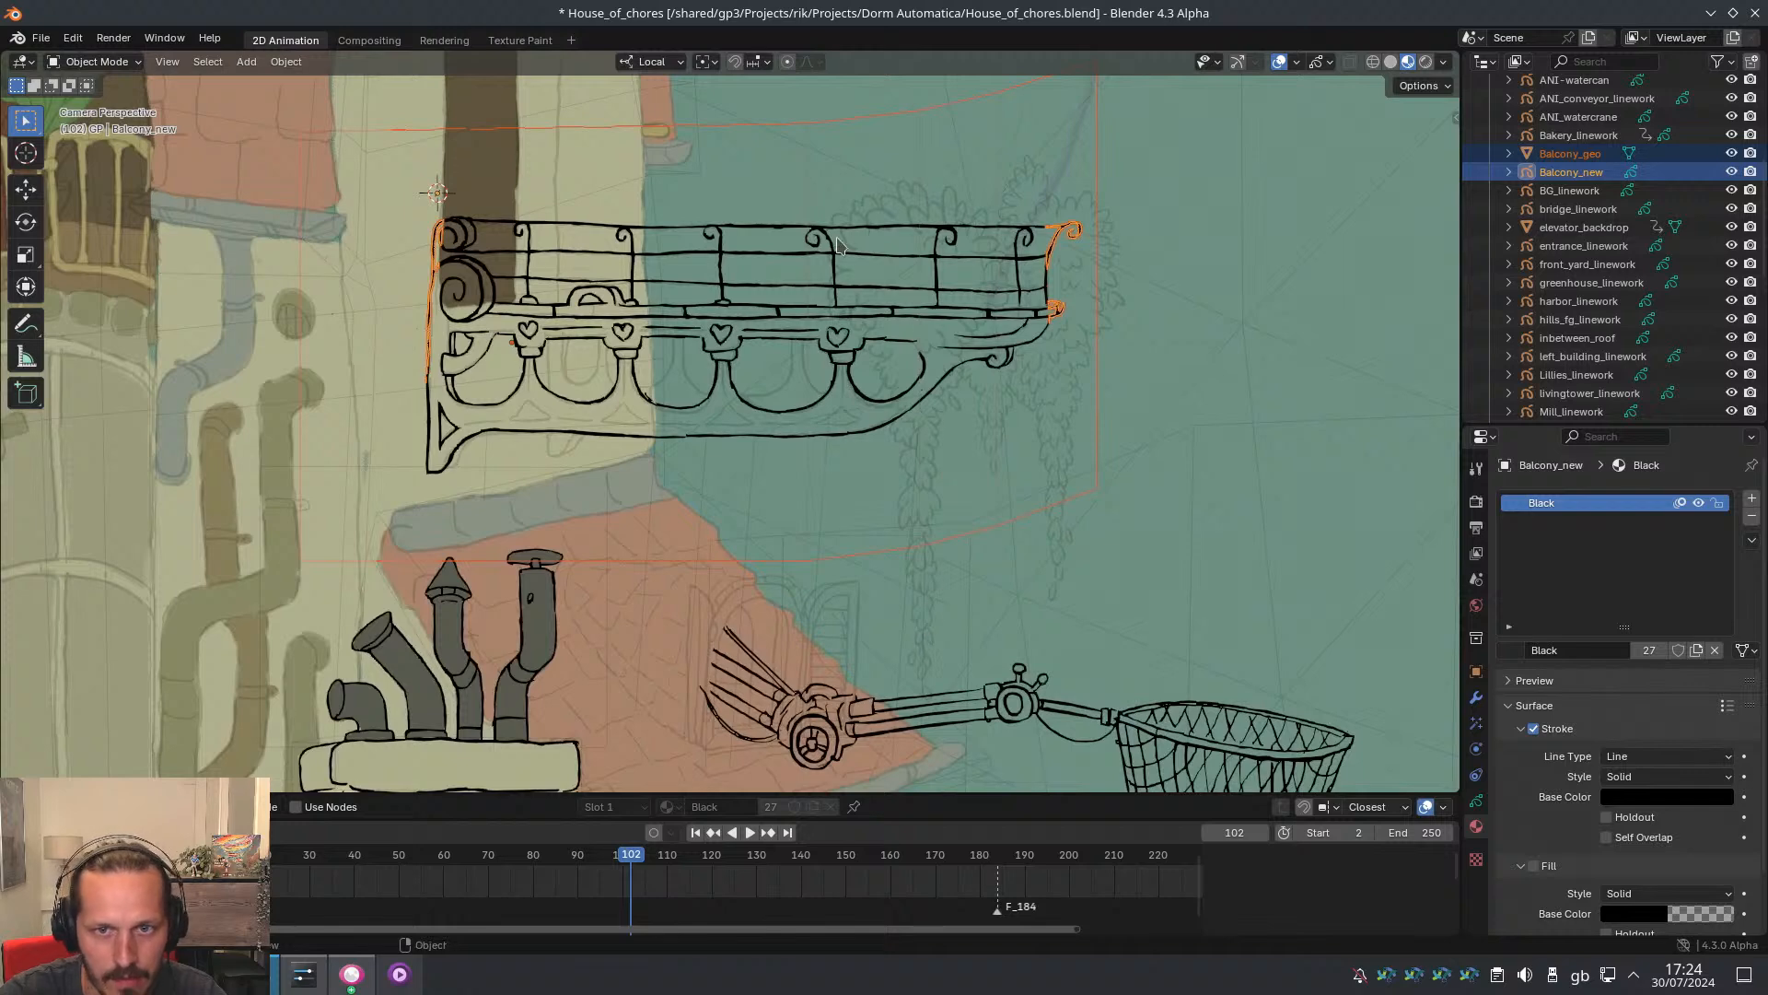
pyautogui.keyDown('shift'); pyautogui.moveTo(966, 323); pyautogui.dragTo(946, 409, button='middle'); pyautogui.keyUp('shift')
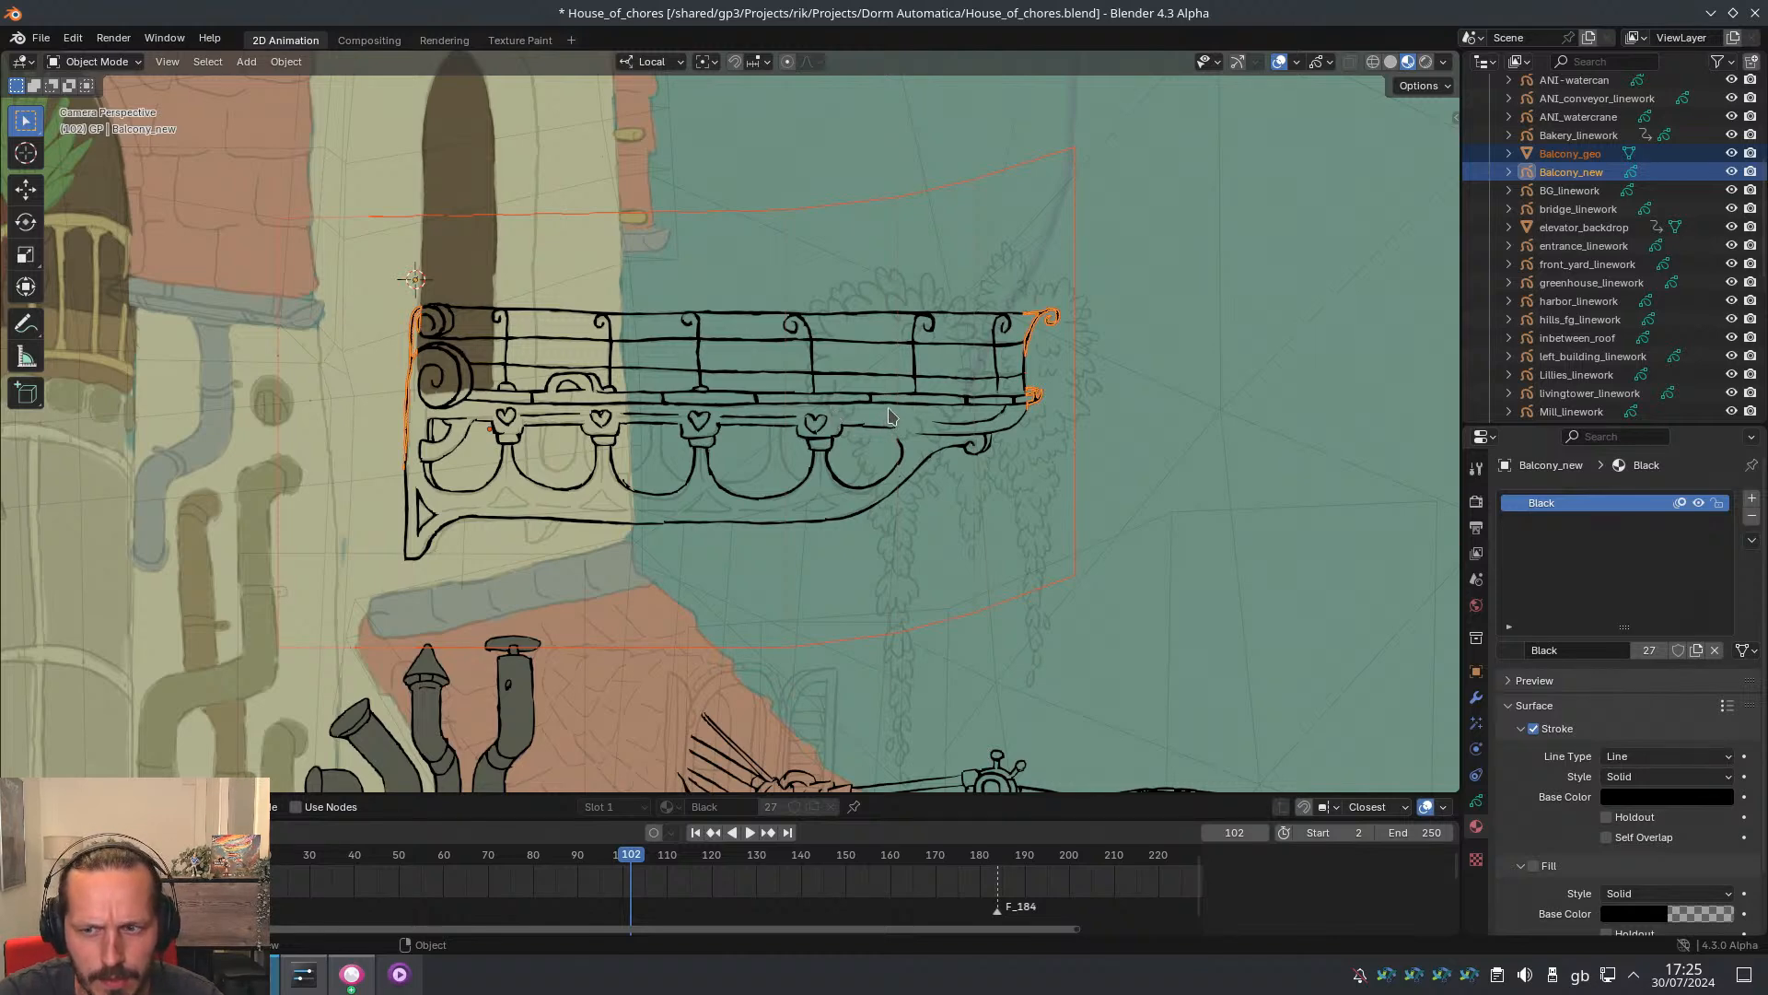
# Select the Balcony_new linework, lower its layer's opacity, and select the background object
pyautogui.click(792, 313)
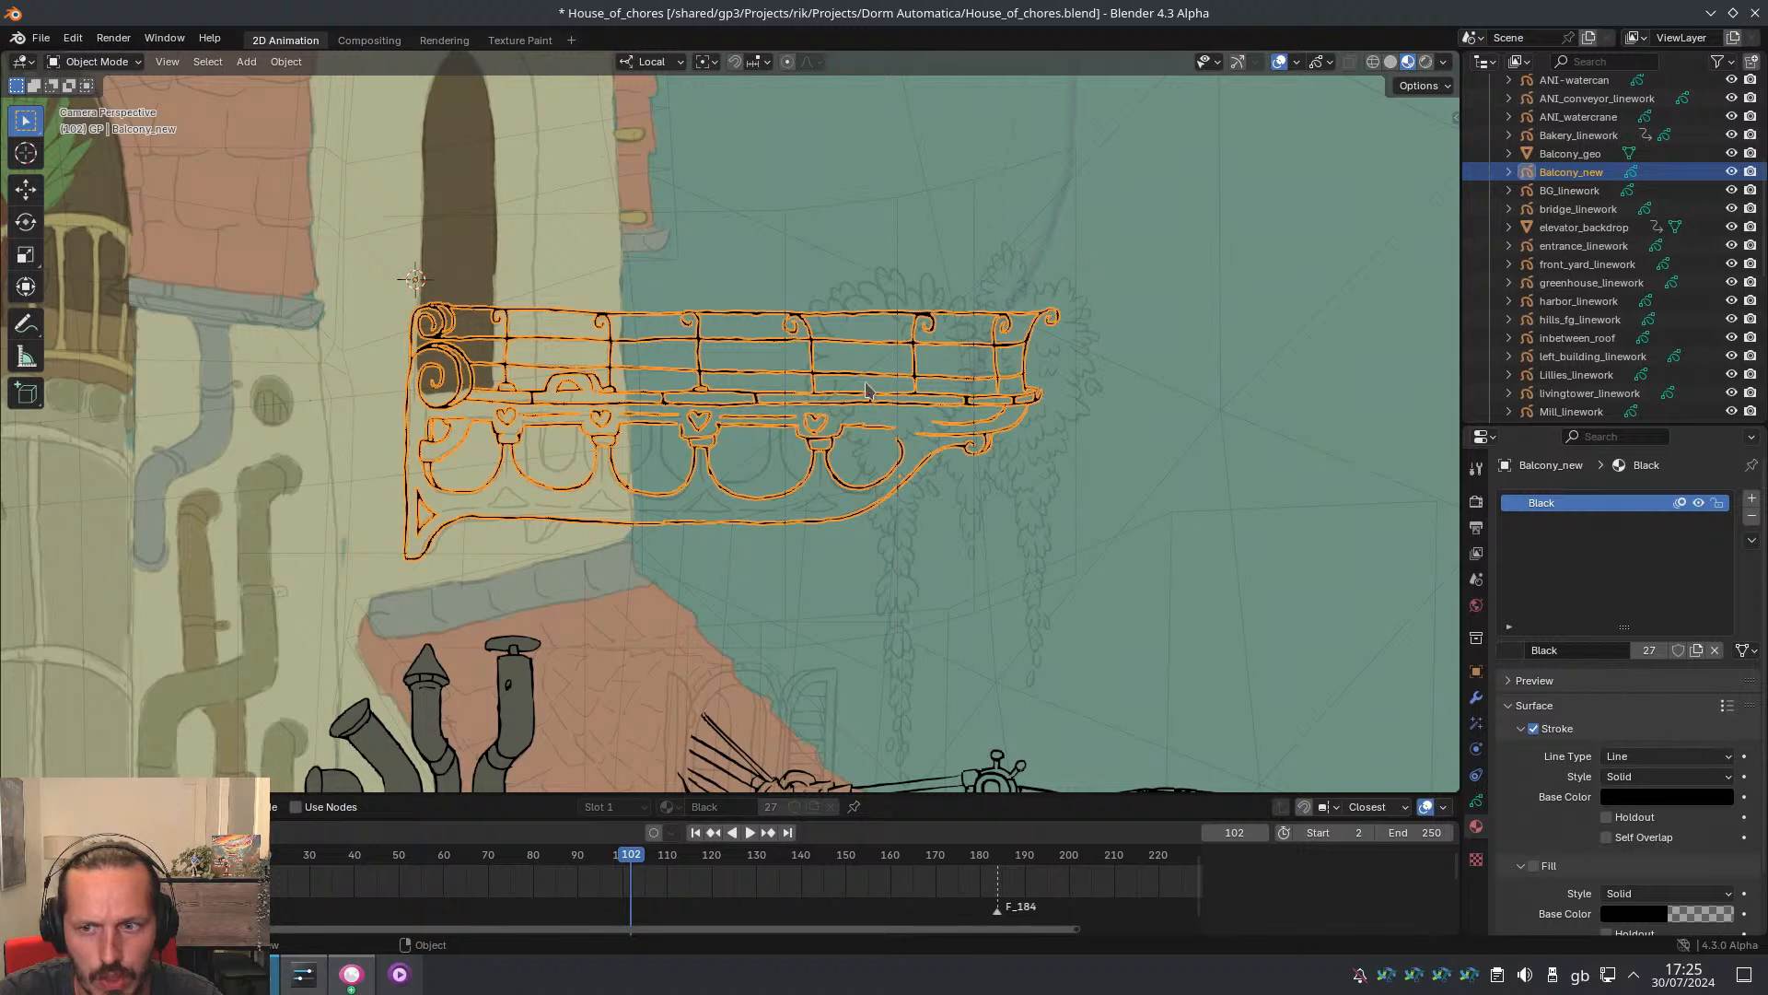
pyautogui.click(1476, 800)
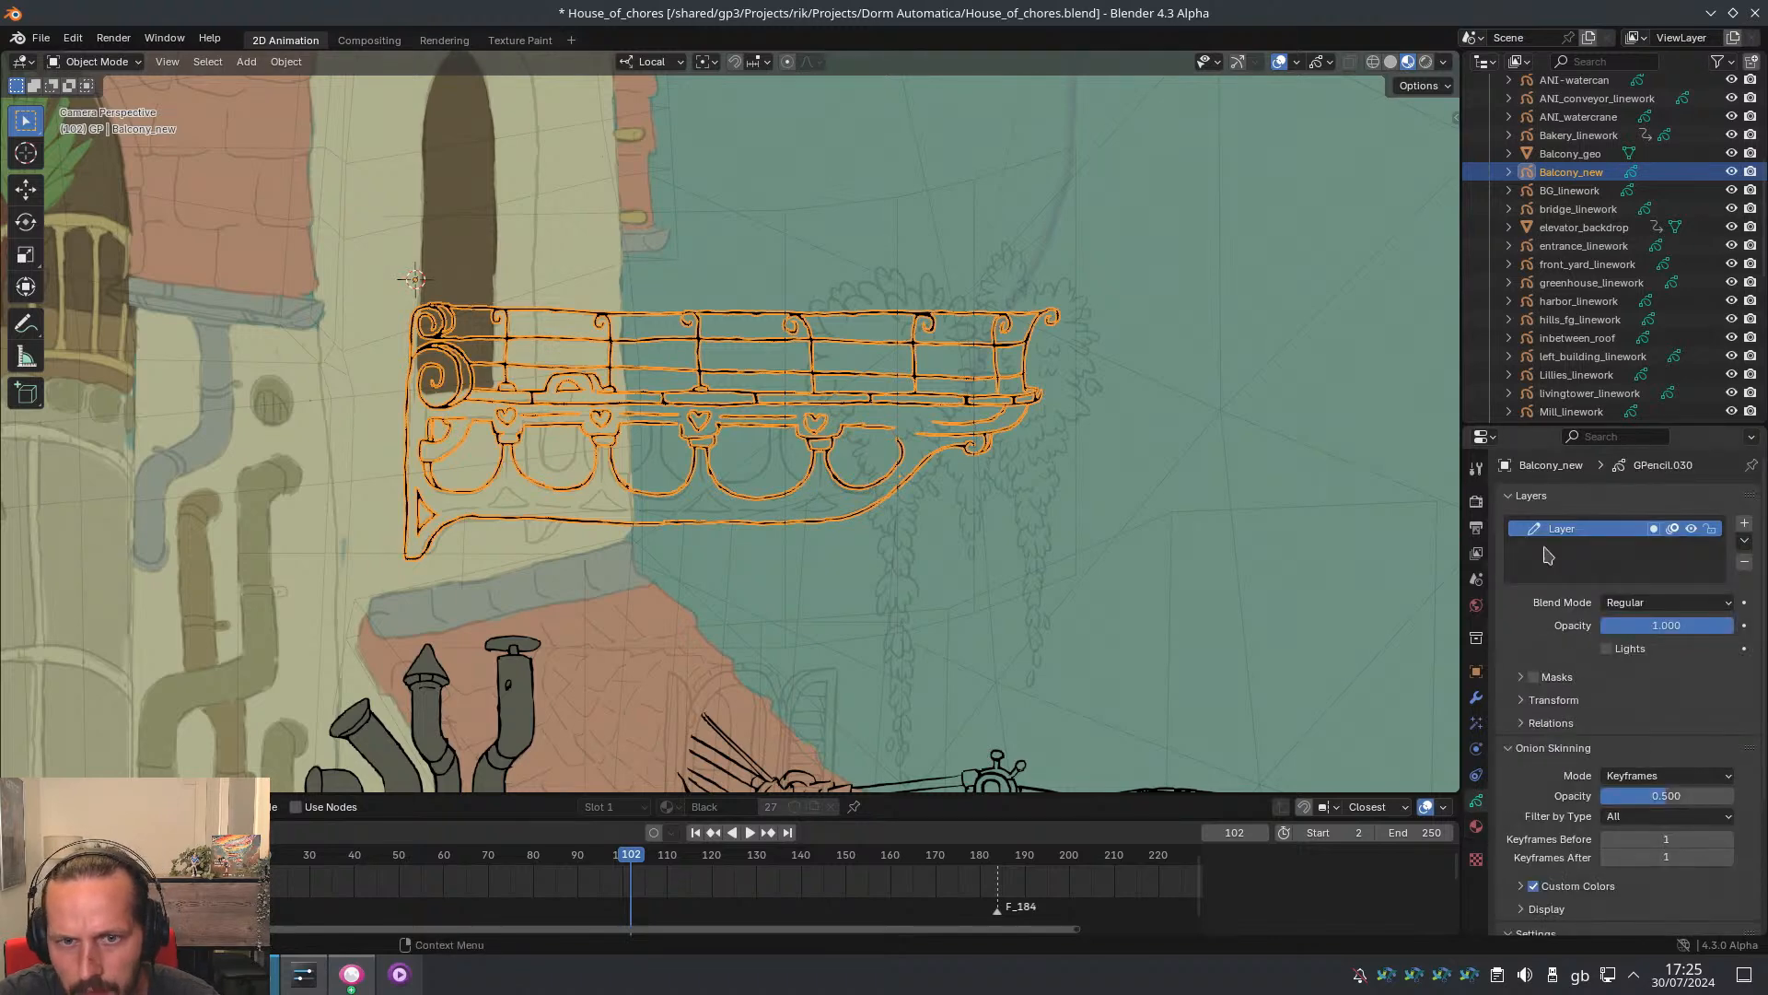
pyautogui.moveTo(1700, 624); pyautogui.dragTo(1634, 626)
pyautogui.click(1274, 437)
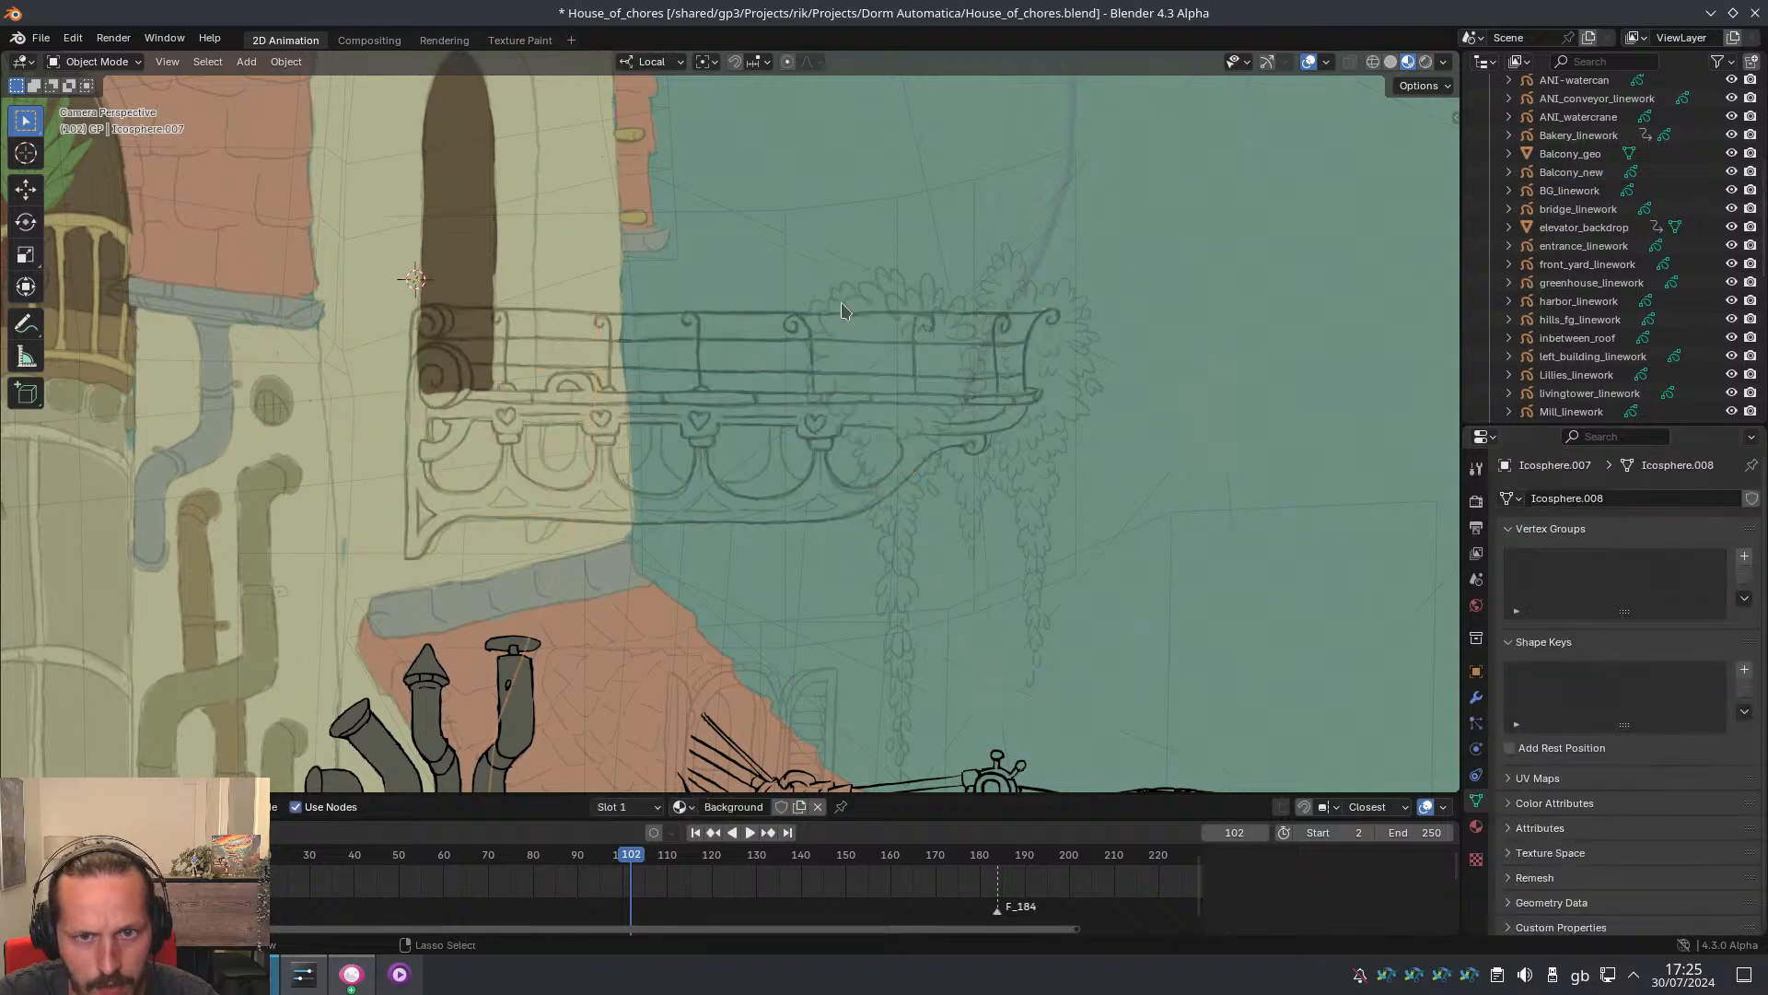
# Place the 3D cursor on the railing beside the foliage sketch and add a mesh plane there
pyautogui.scroll(-7, 842, 302)
pyautogui.scroll(9, 815, 439)
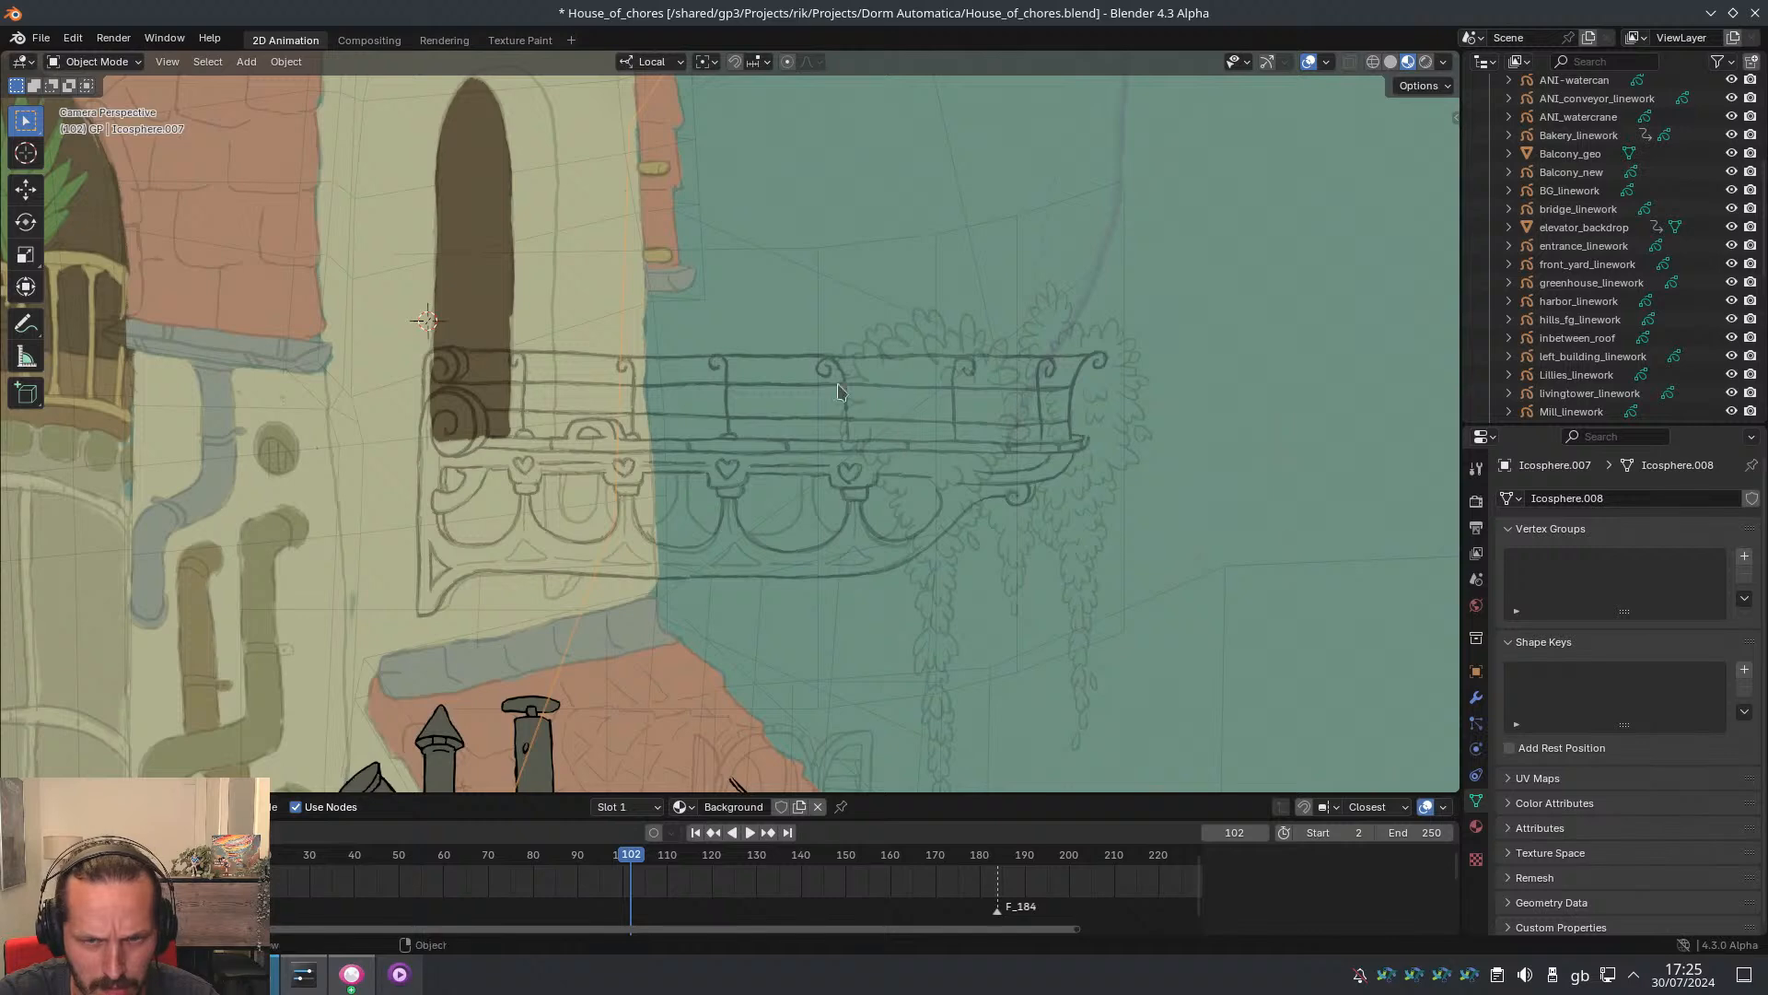
pyautogui.scroll(3, 992, 395)
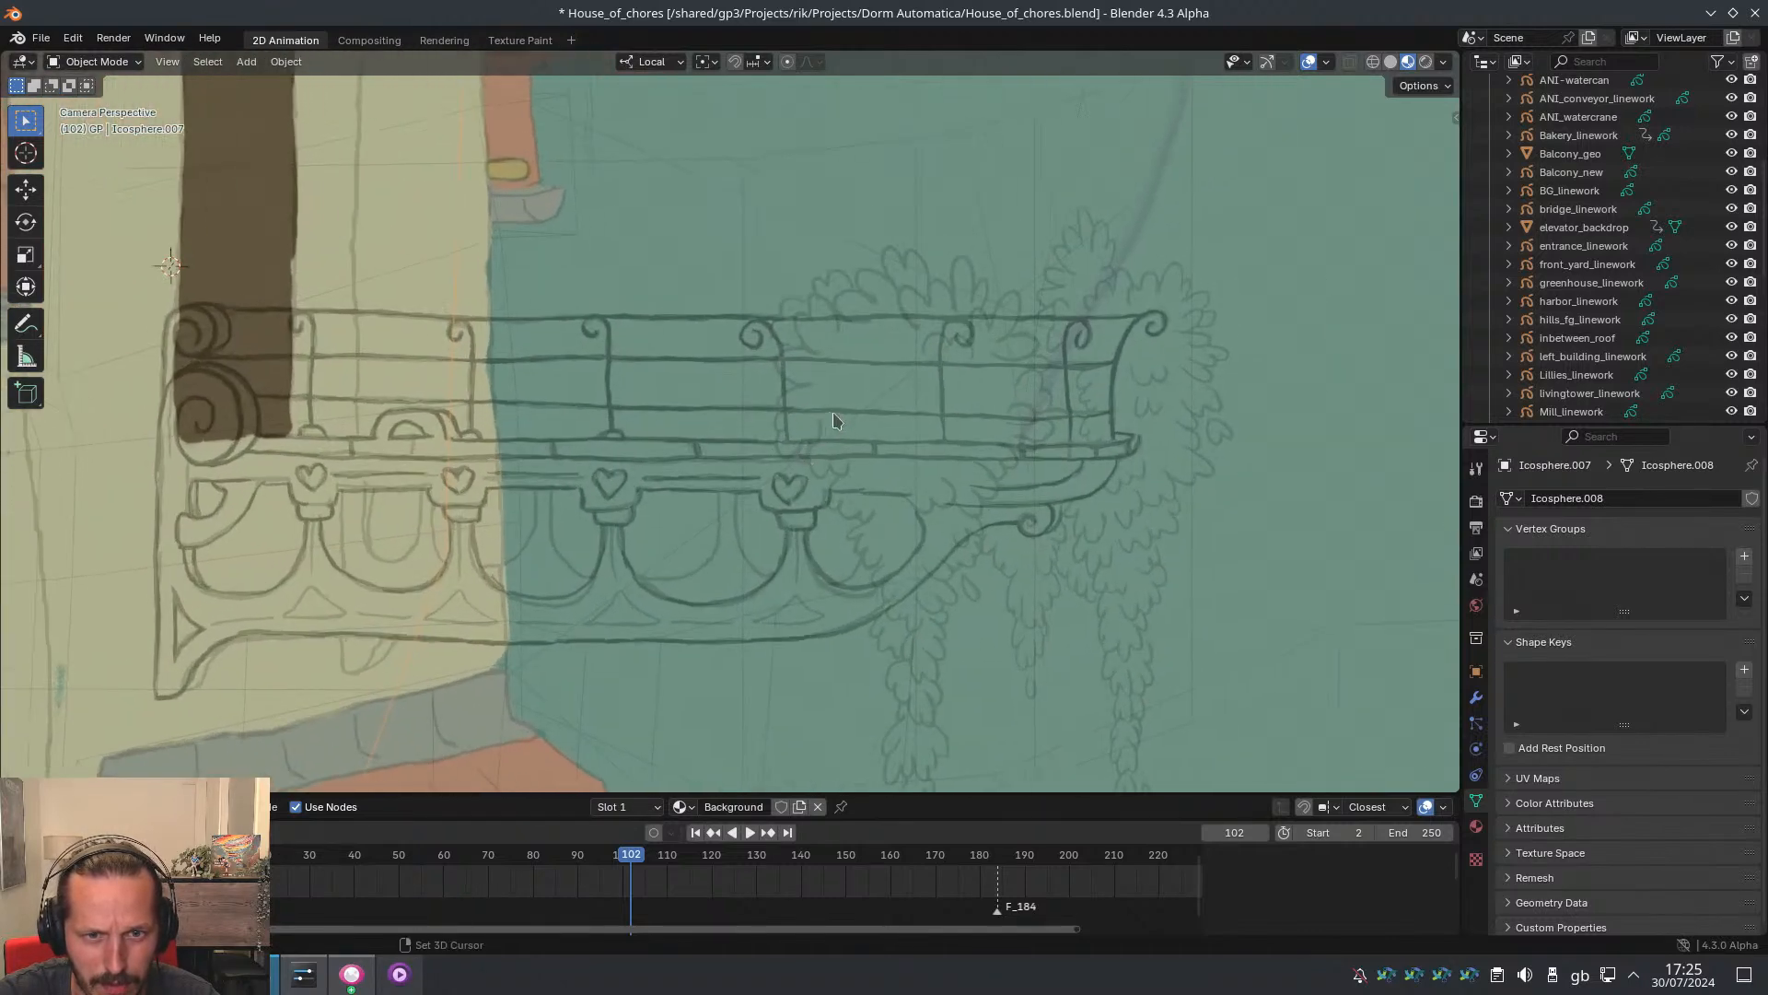
pyautogui.scroll(-2, 801, 373)
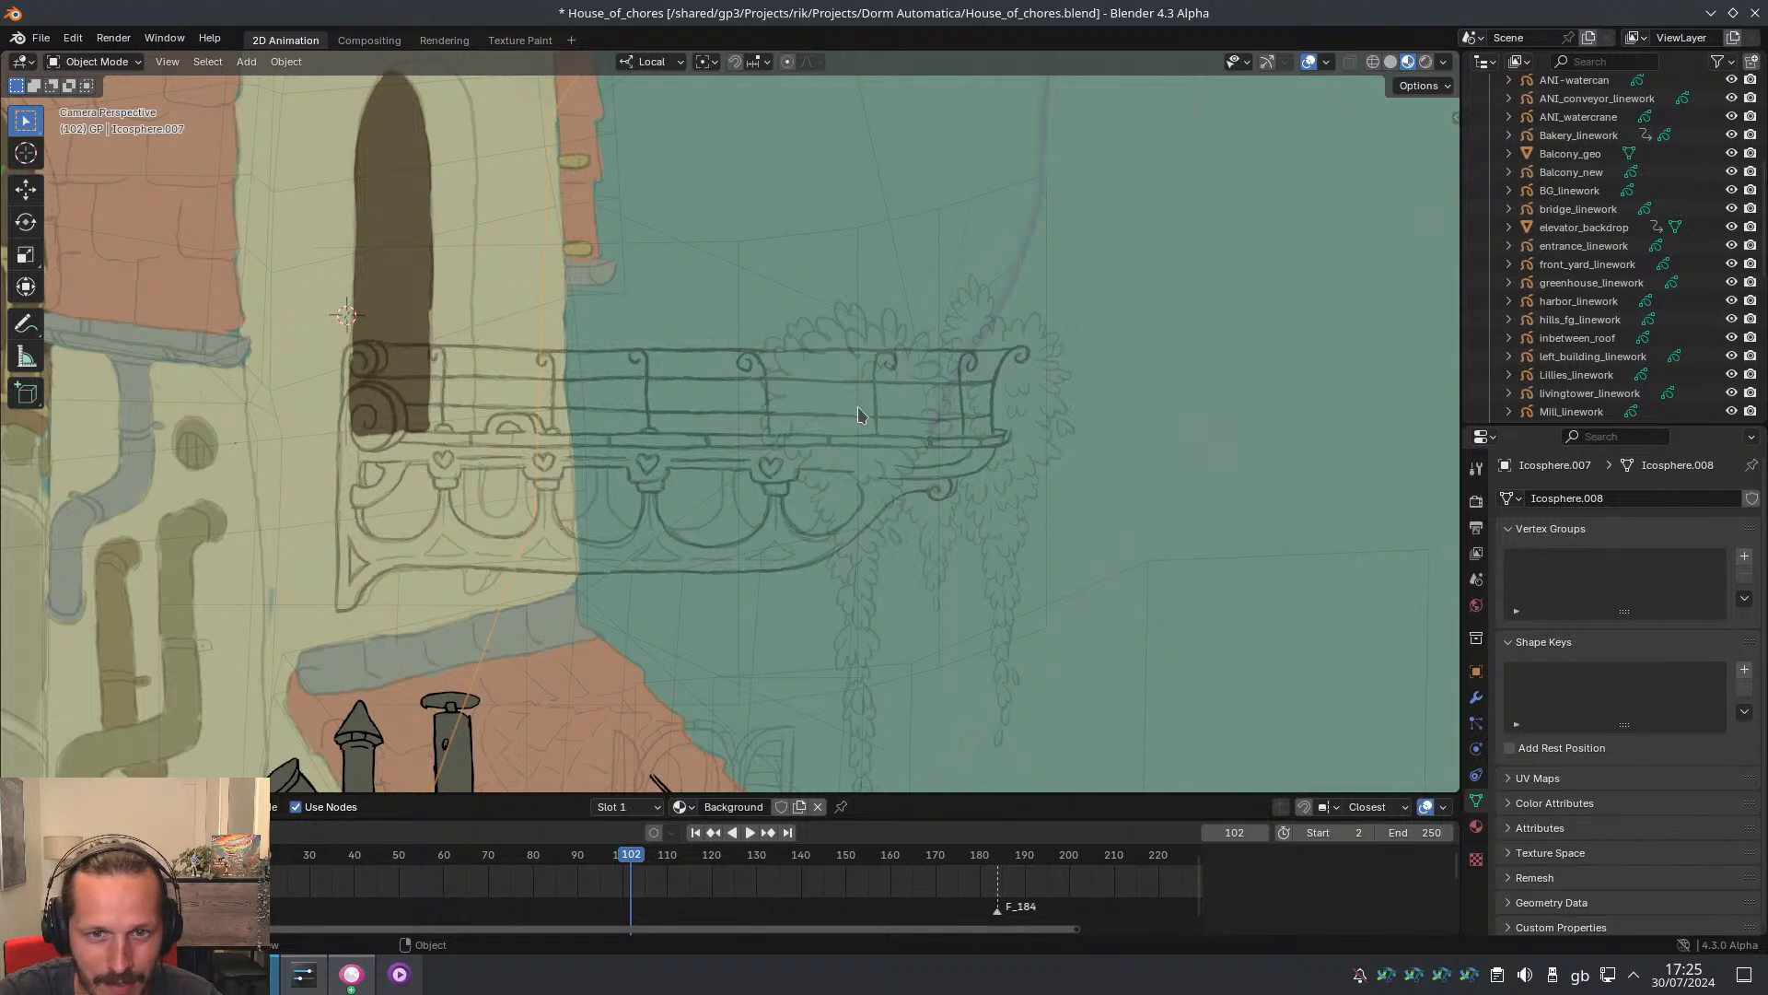
pyautogui.keyDown('shift'); pyautogui.rightClick(845, 382); pyautogui.keyUp('shift')
pyautogui.hotkey('shift', 'a')
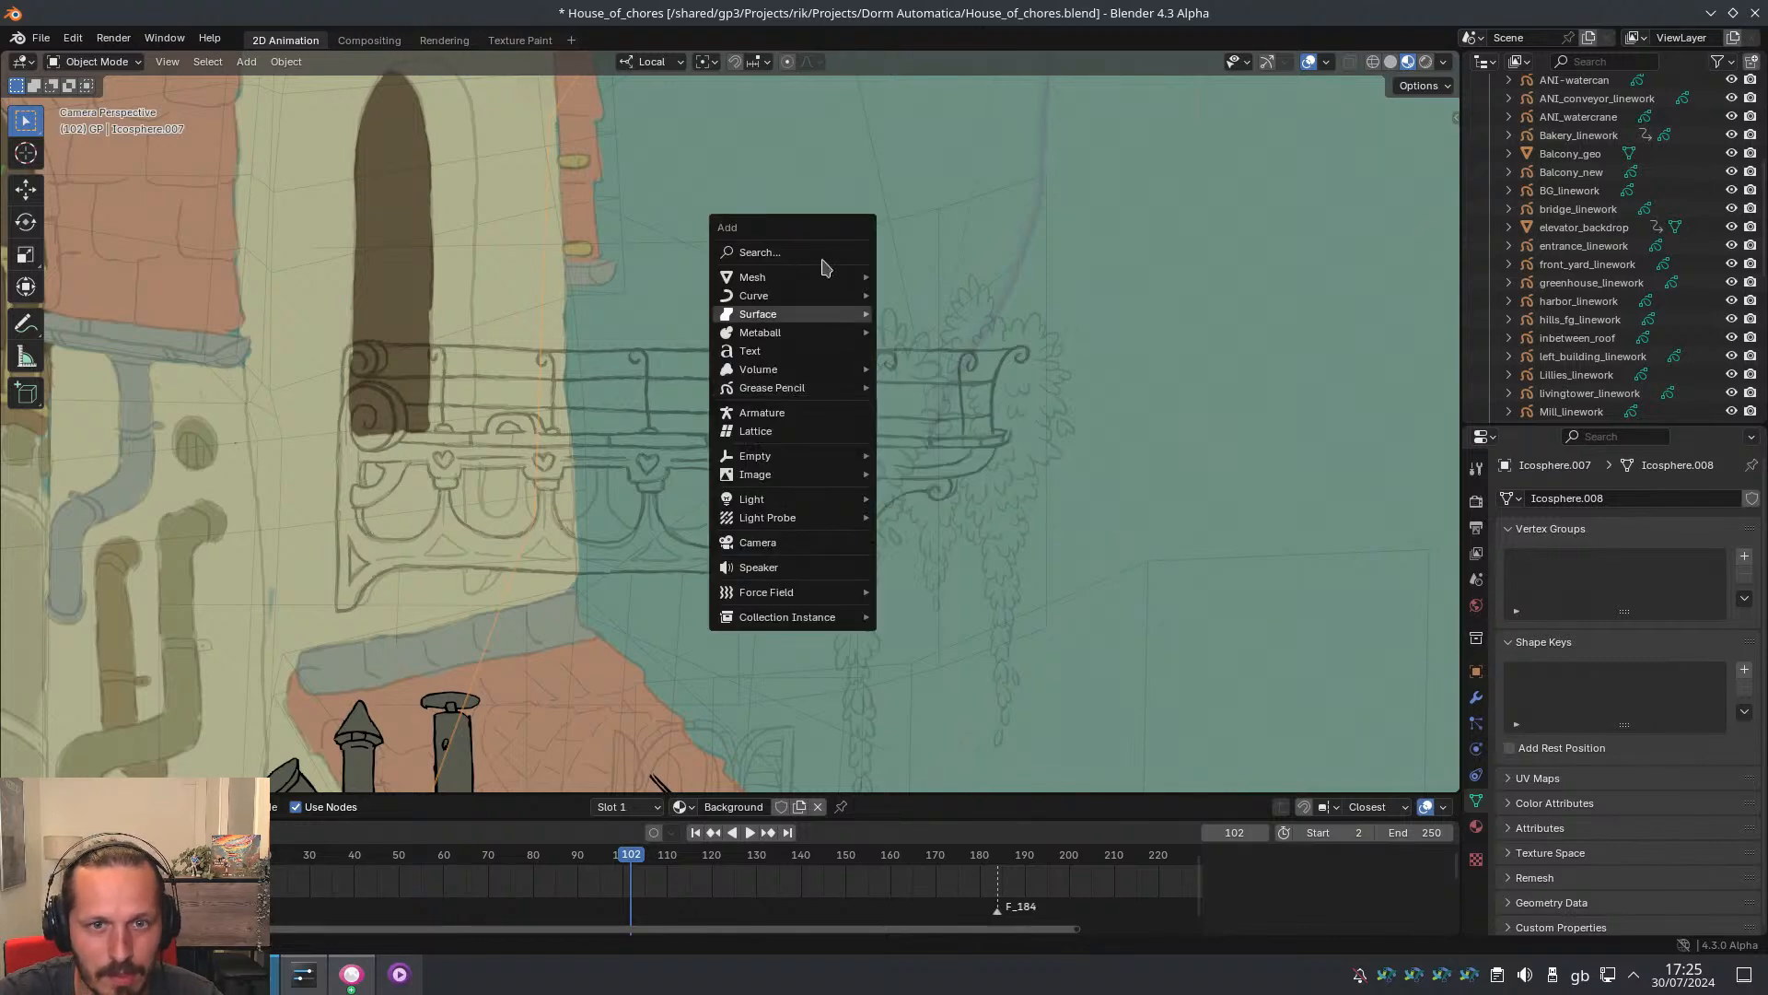
pyautogui.moveTo(817, 285)
pyautogui.click(911, 273)
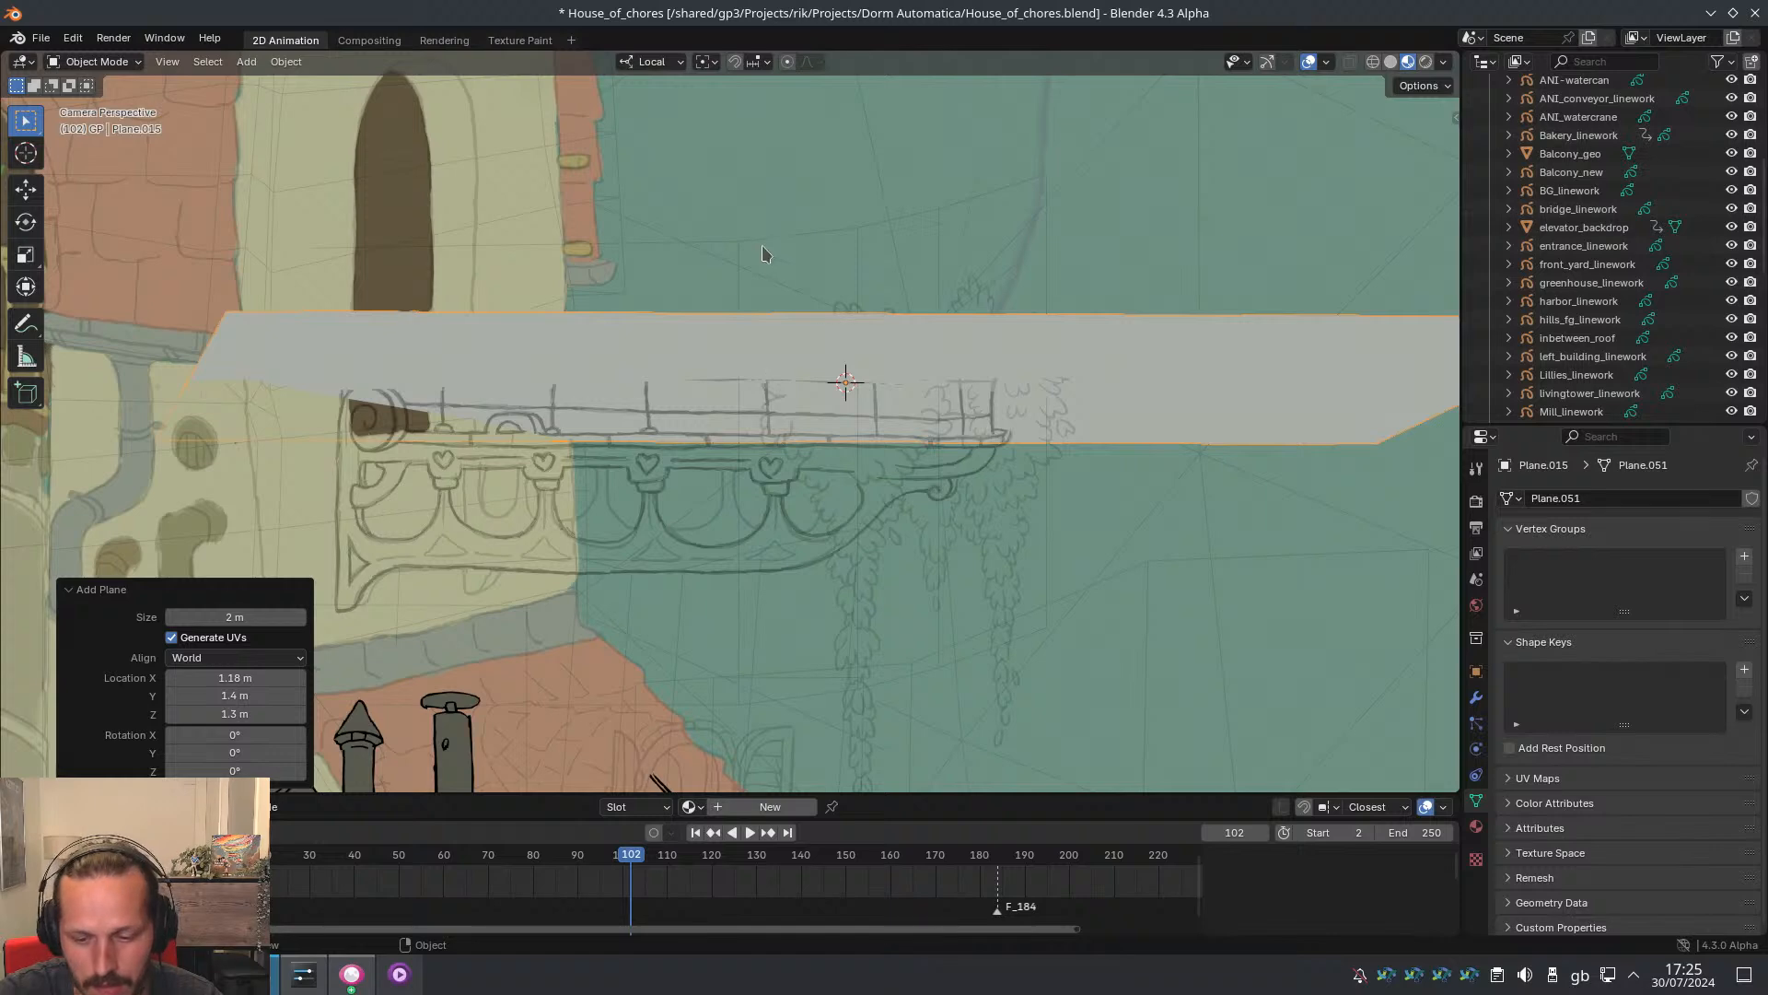
# Rotate the new plane 90° about its local X axis and scale it to 0.221
pyautogui.press('r')
pyautogui.press('x')
pyautogui.press('x')
pyautogui.write('90')
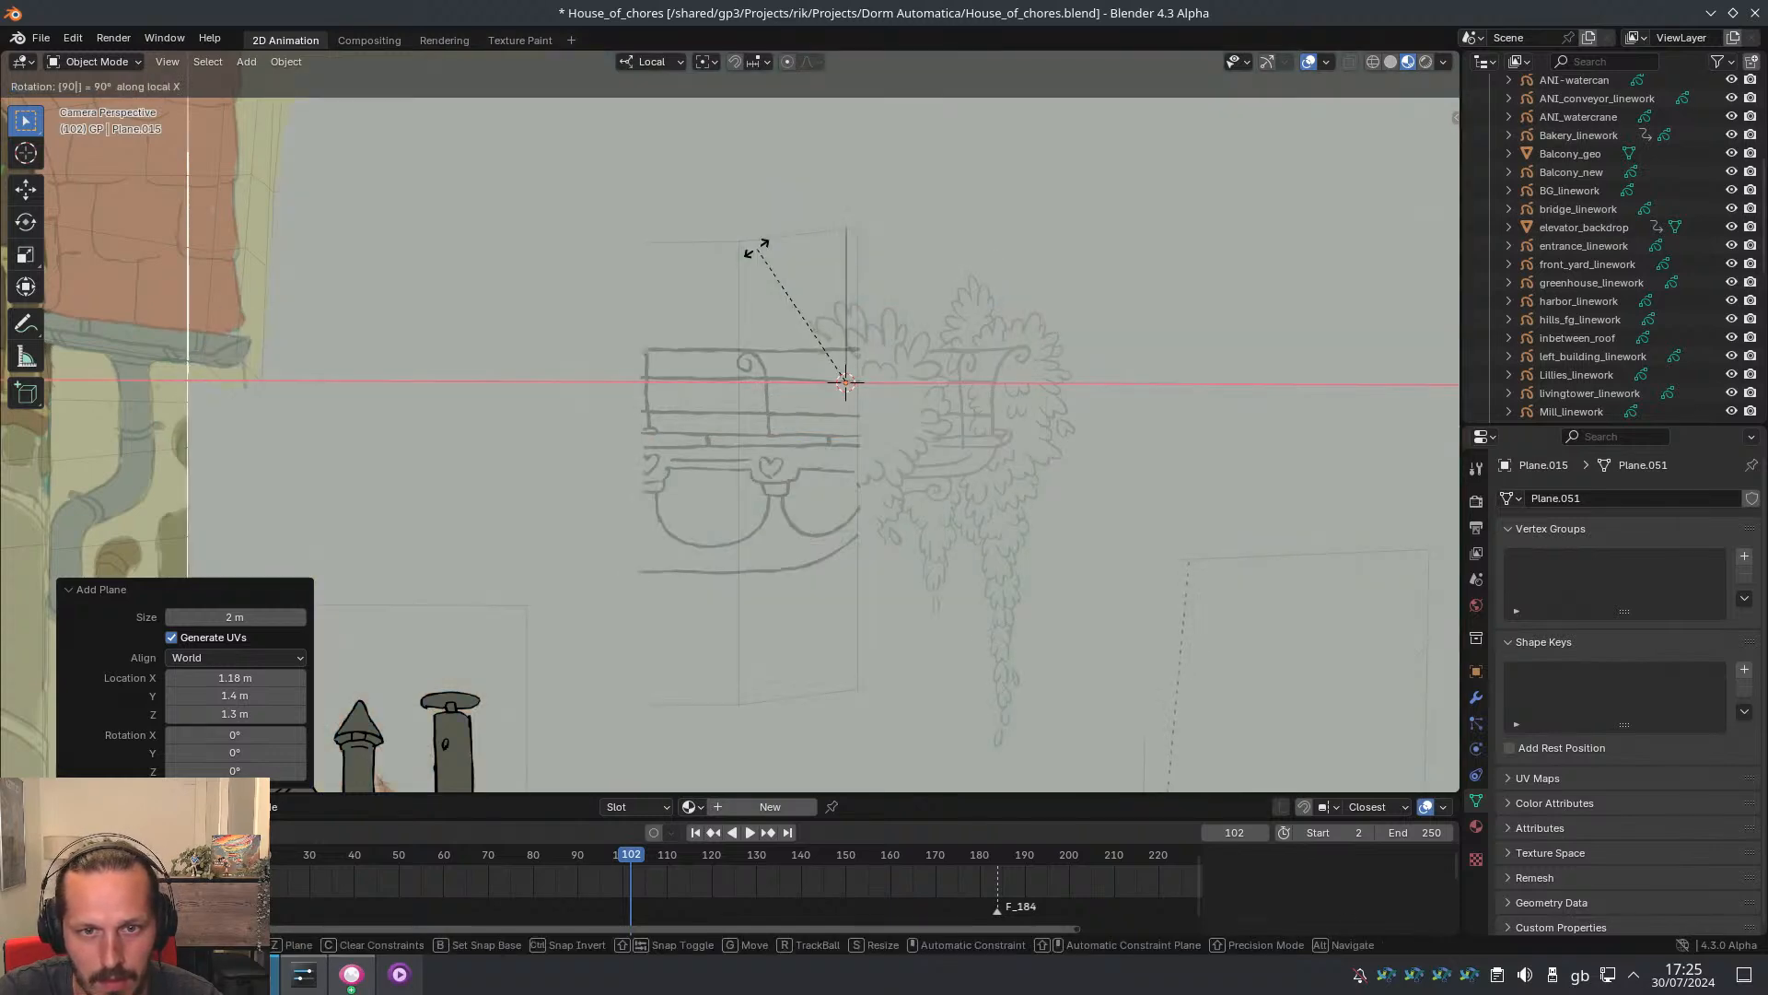
pyautogui.press('Return')
pyautogui.press('s')
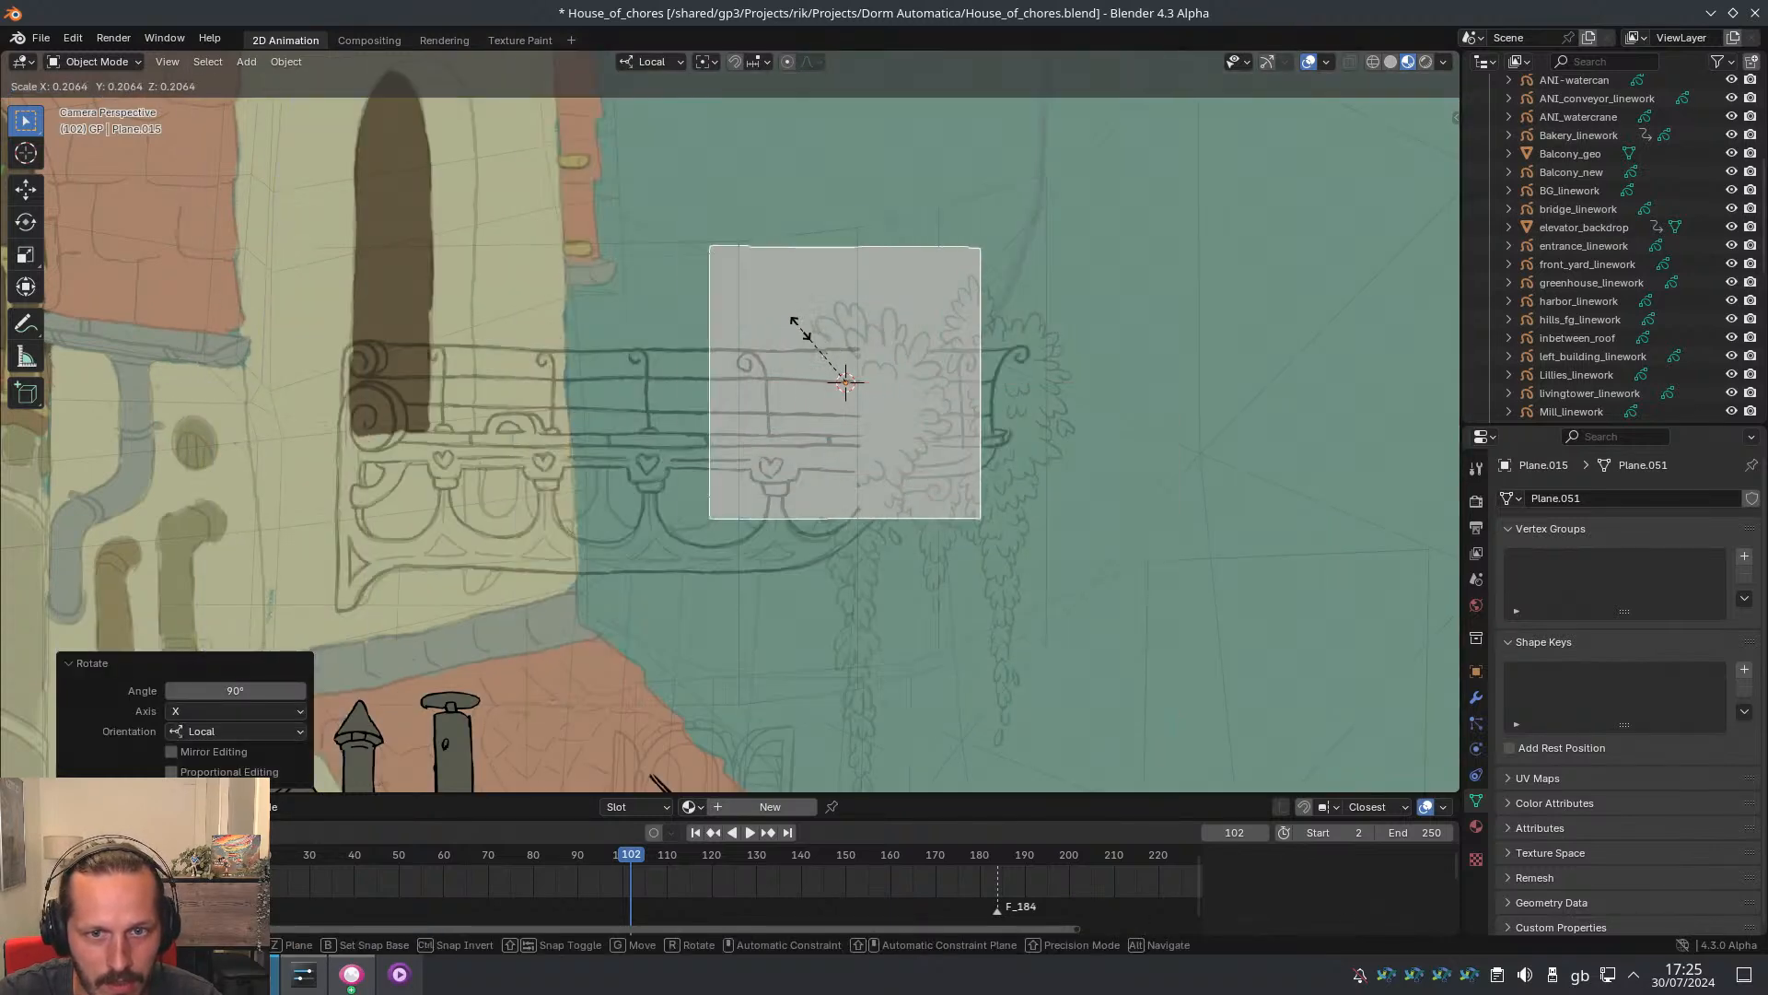
pyautogui.click(854, 467)
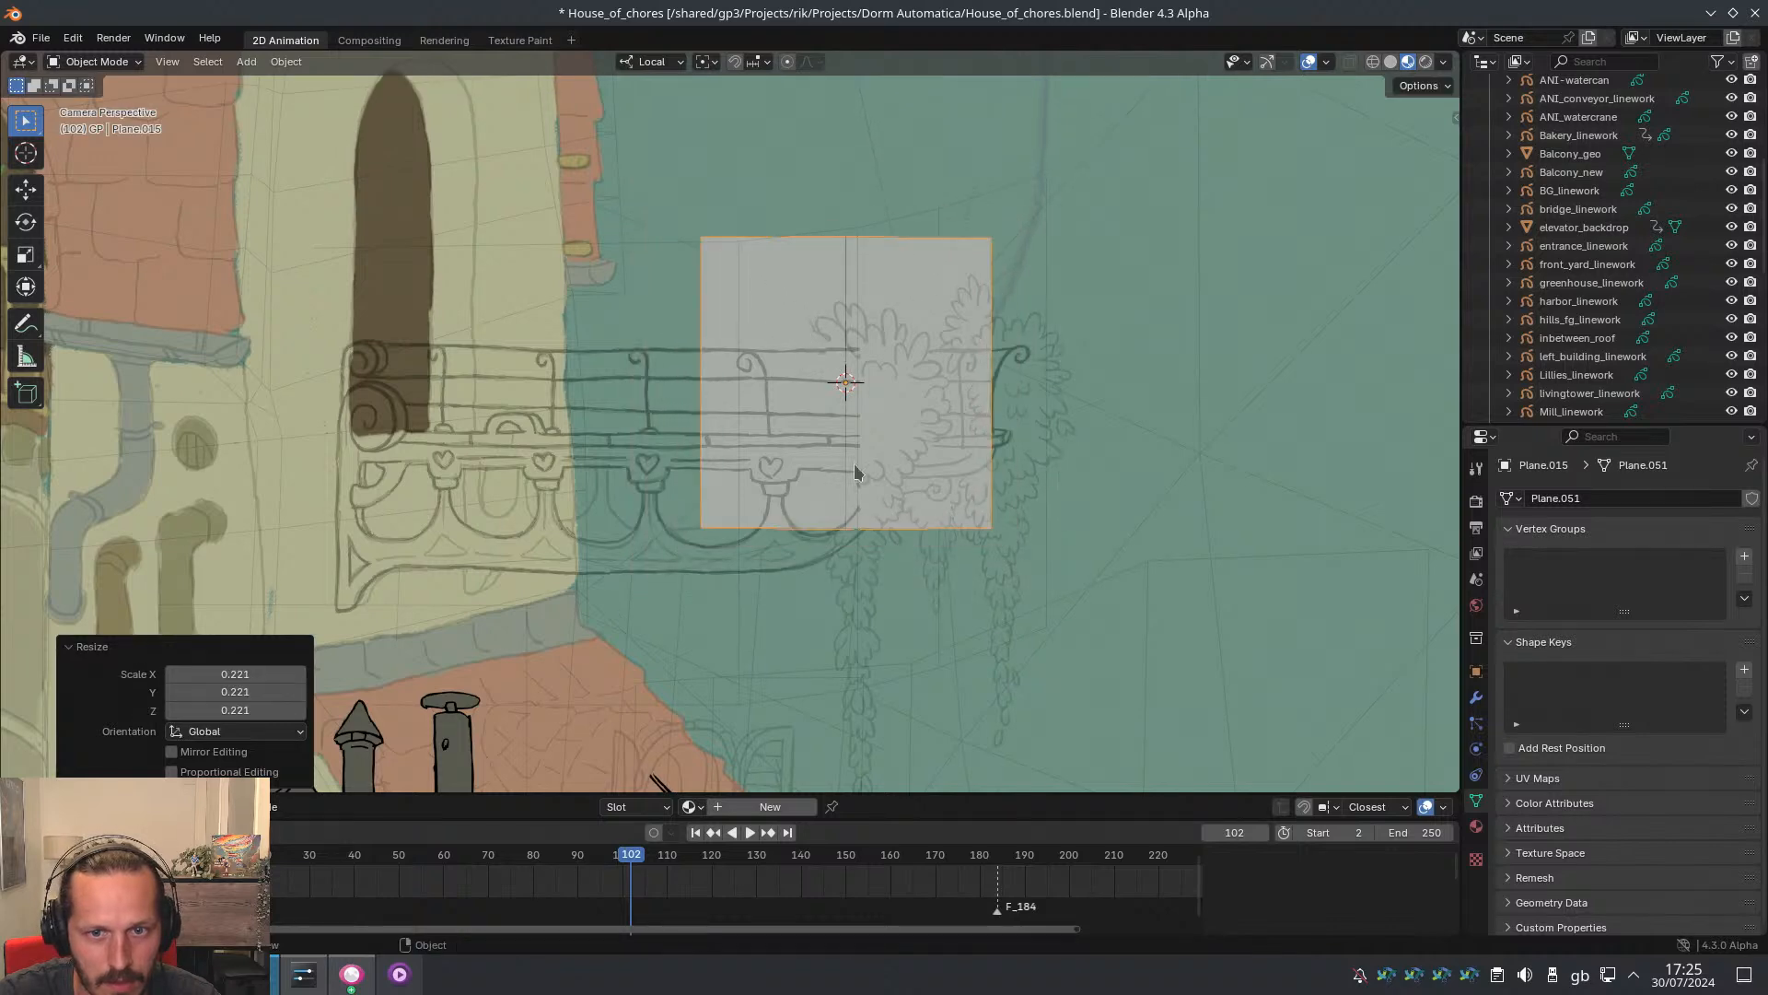
# In Edit Mode, move the plane's lower edge down about 0.048 m along local Y with proportional editing
pyautogui.press('Tab')
pyautogui.click(871, 528)
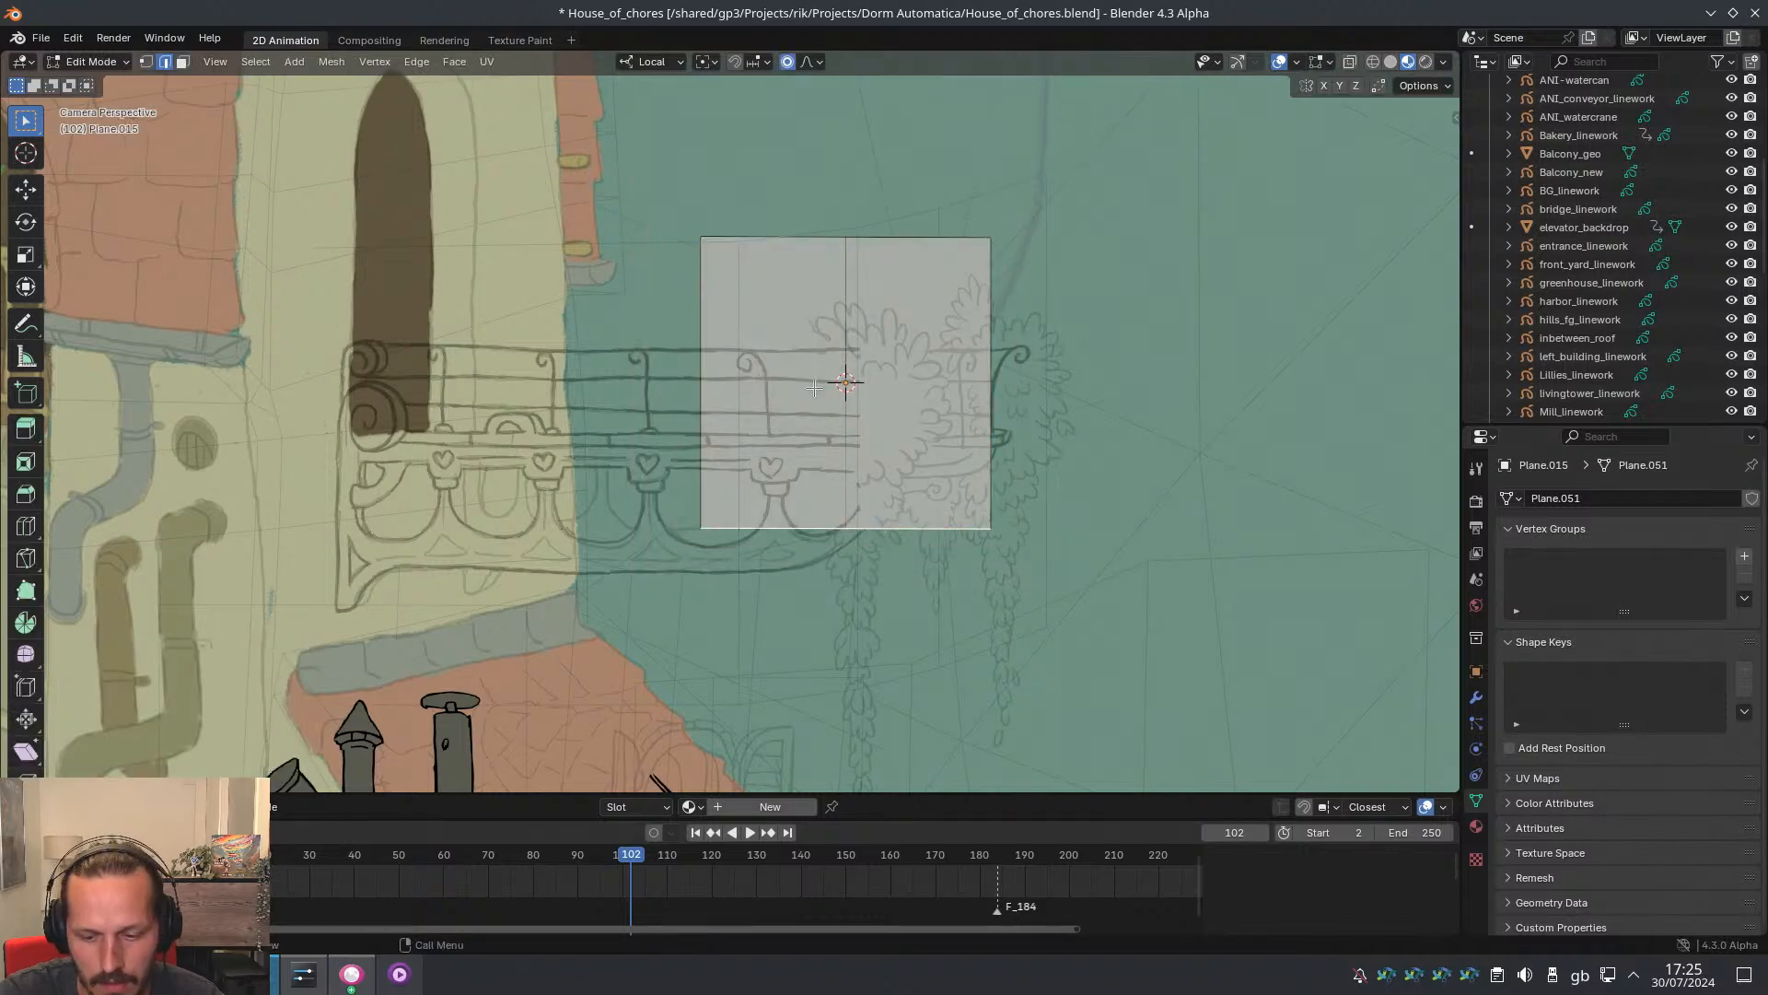
pyautogui.press('g')
pyautogui.press('y')
pyautogui.click(821, 419)
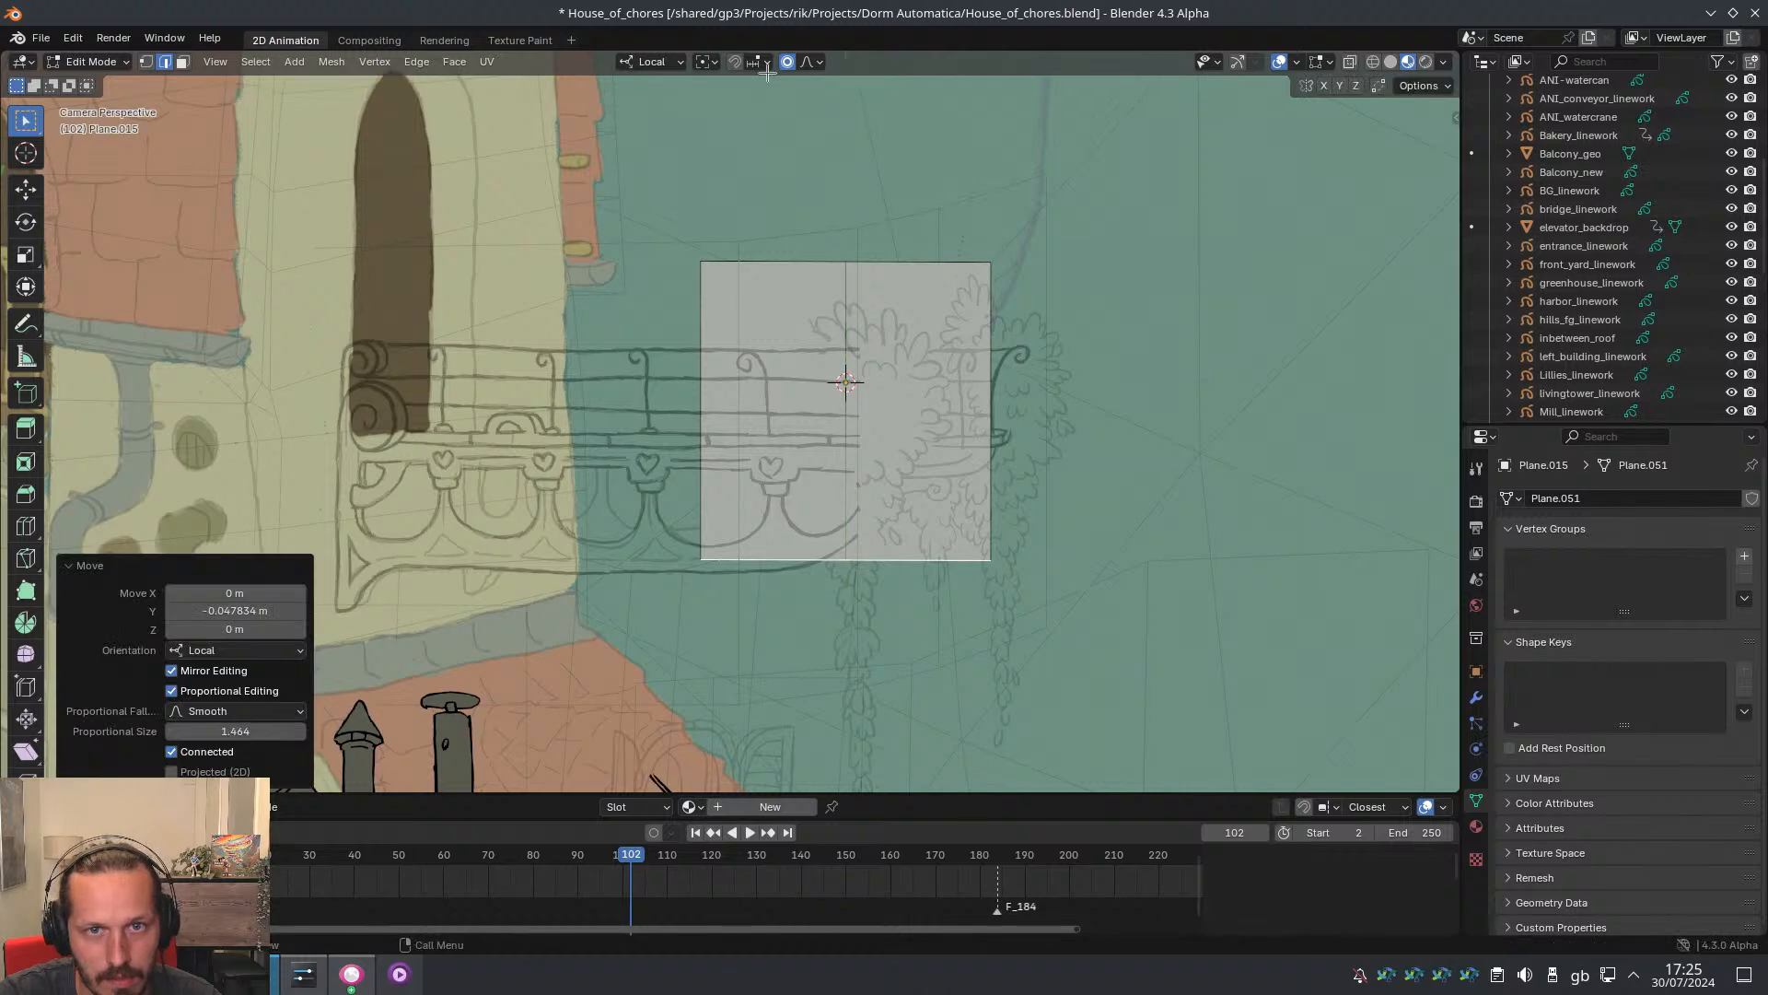
# Turn off proportional editing and move the plane's lower edge down about 0.519 m along local Y
pyautogui.click(787, 62)
pyautogui.scroll(-4, 842, 370)
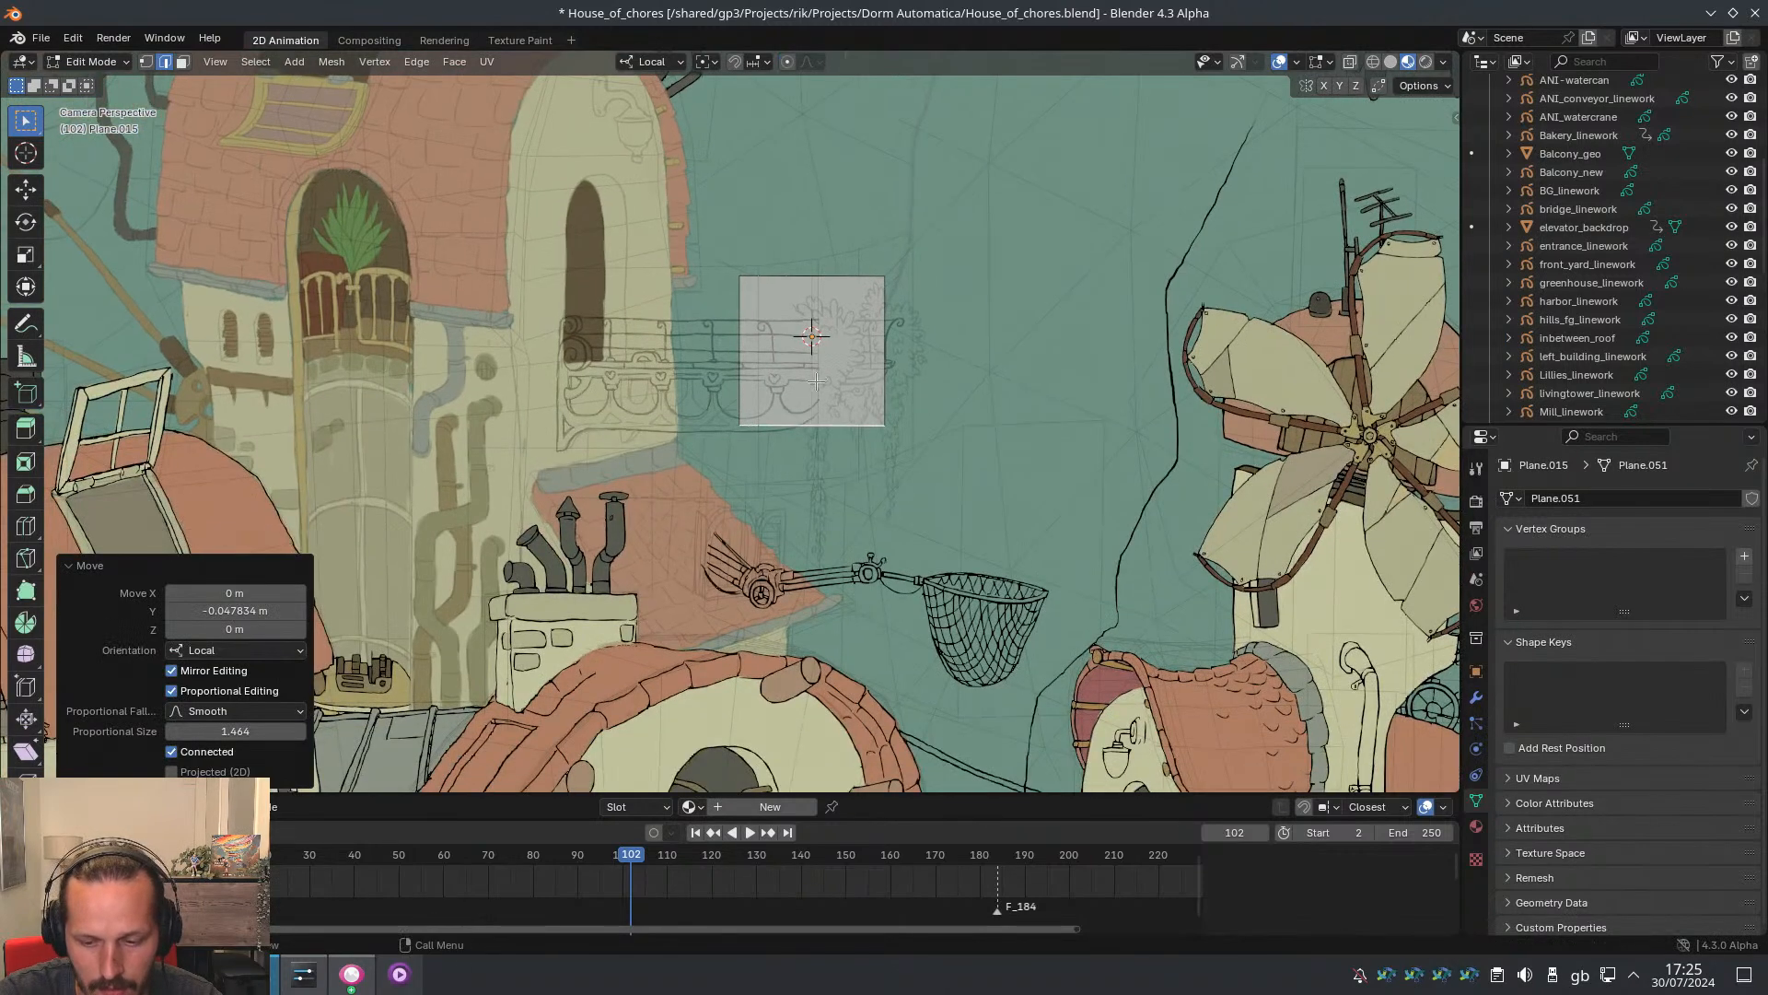
pyautogui.press('g')
pyautogui.press('y')
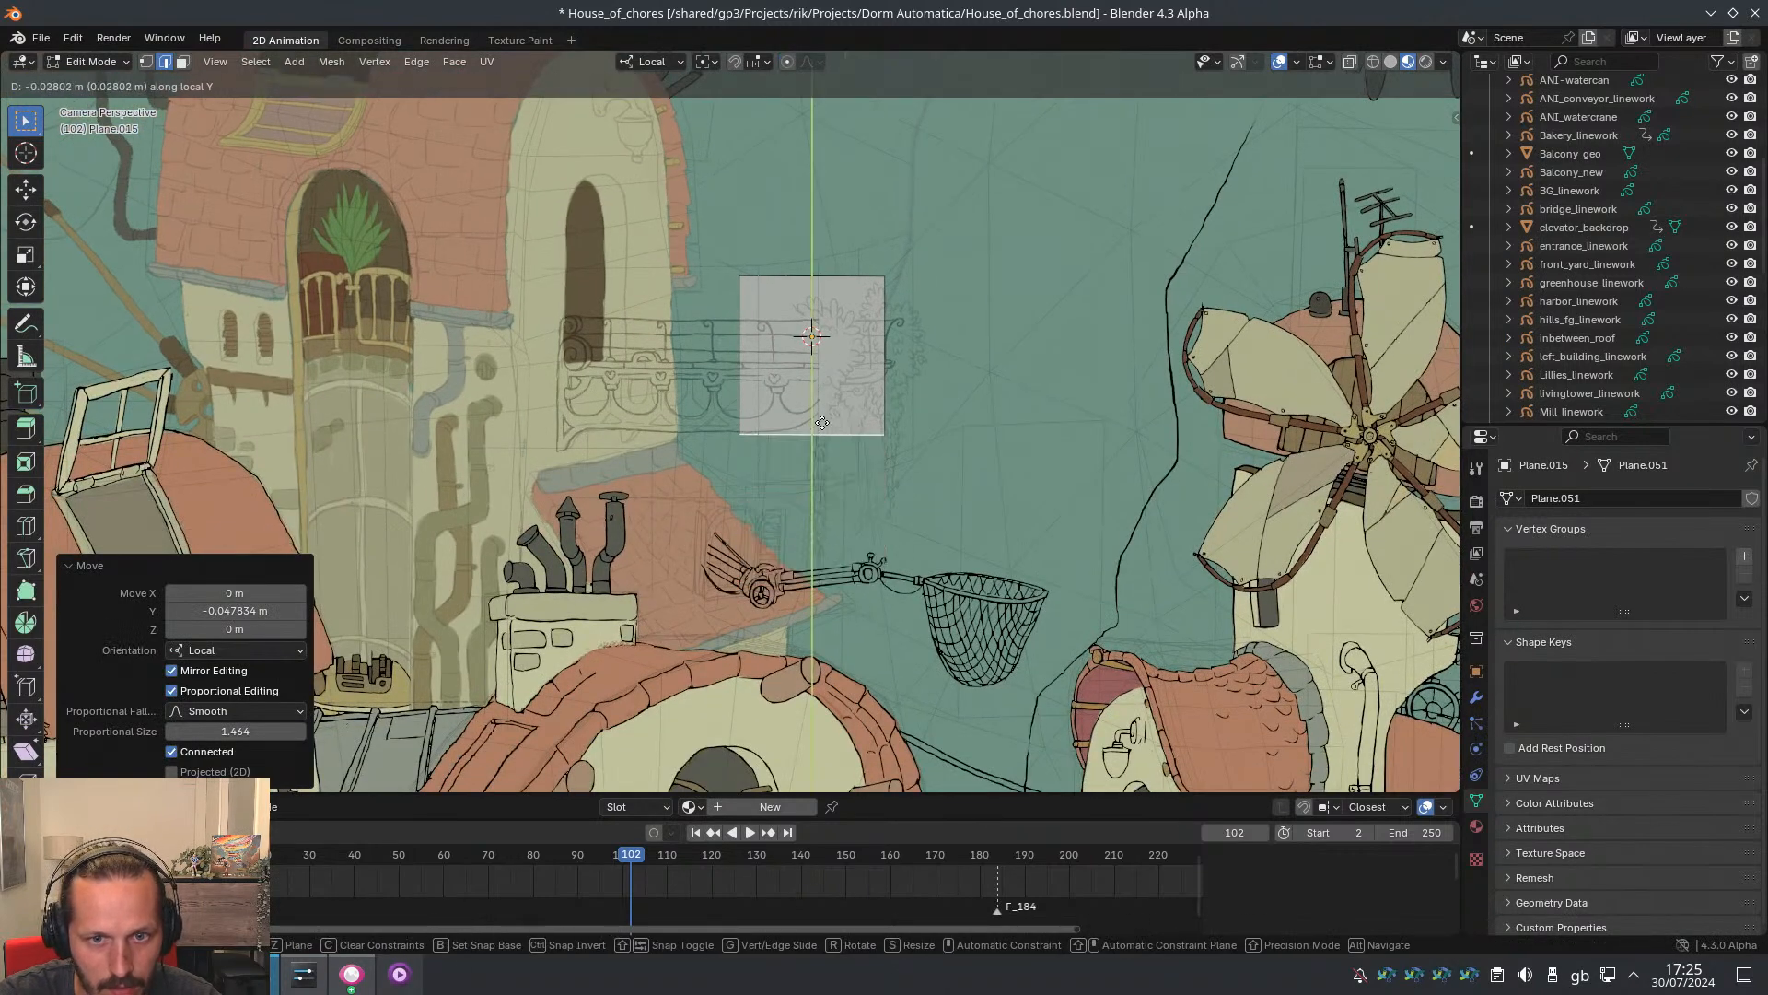
pyautogui.click(824, 585)
pyautogui.scroll(4, 874, 286)
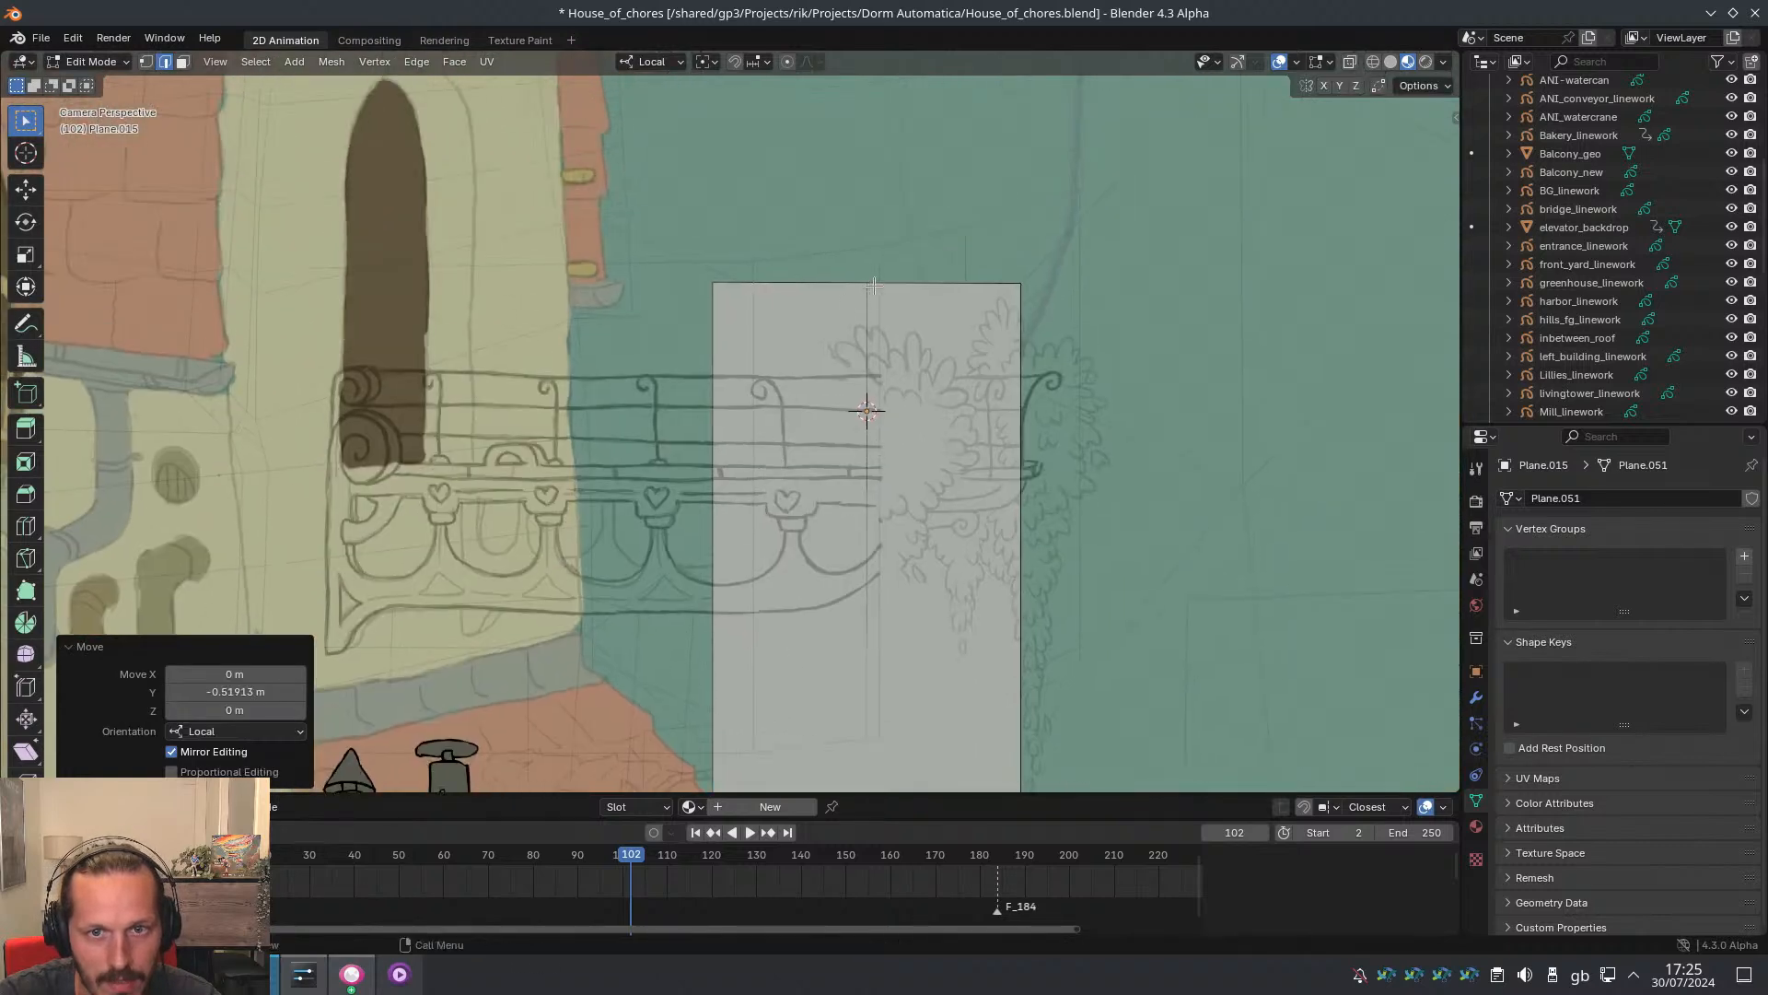
# Return to Object Mode and move the whole plane about 0.055 m along its local Z axis
pyautogui.click(840, 261)
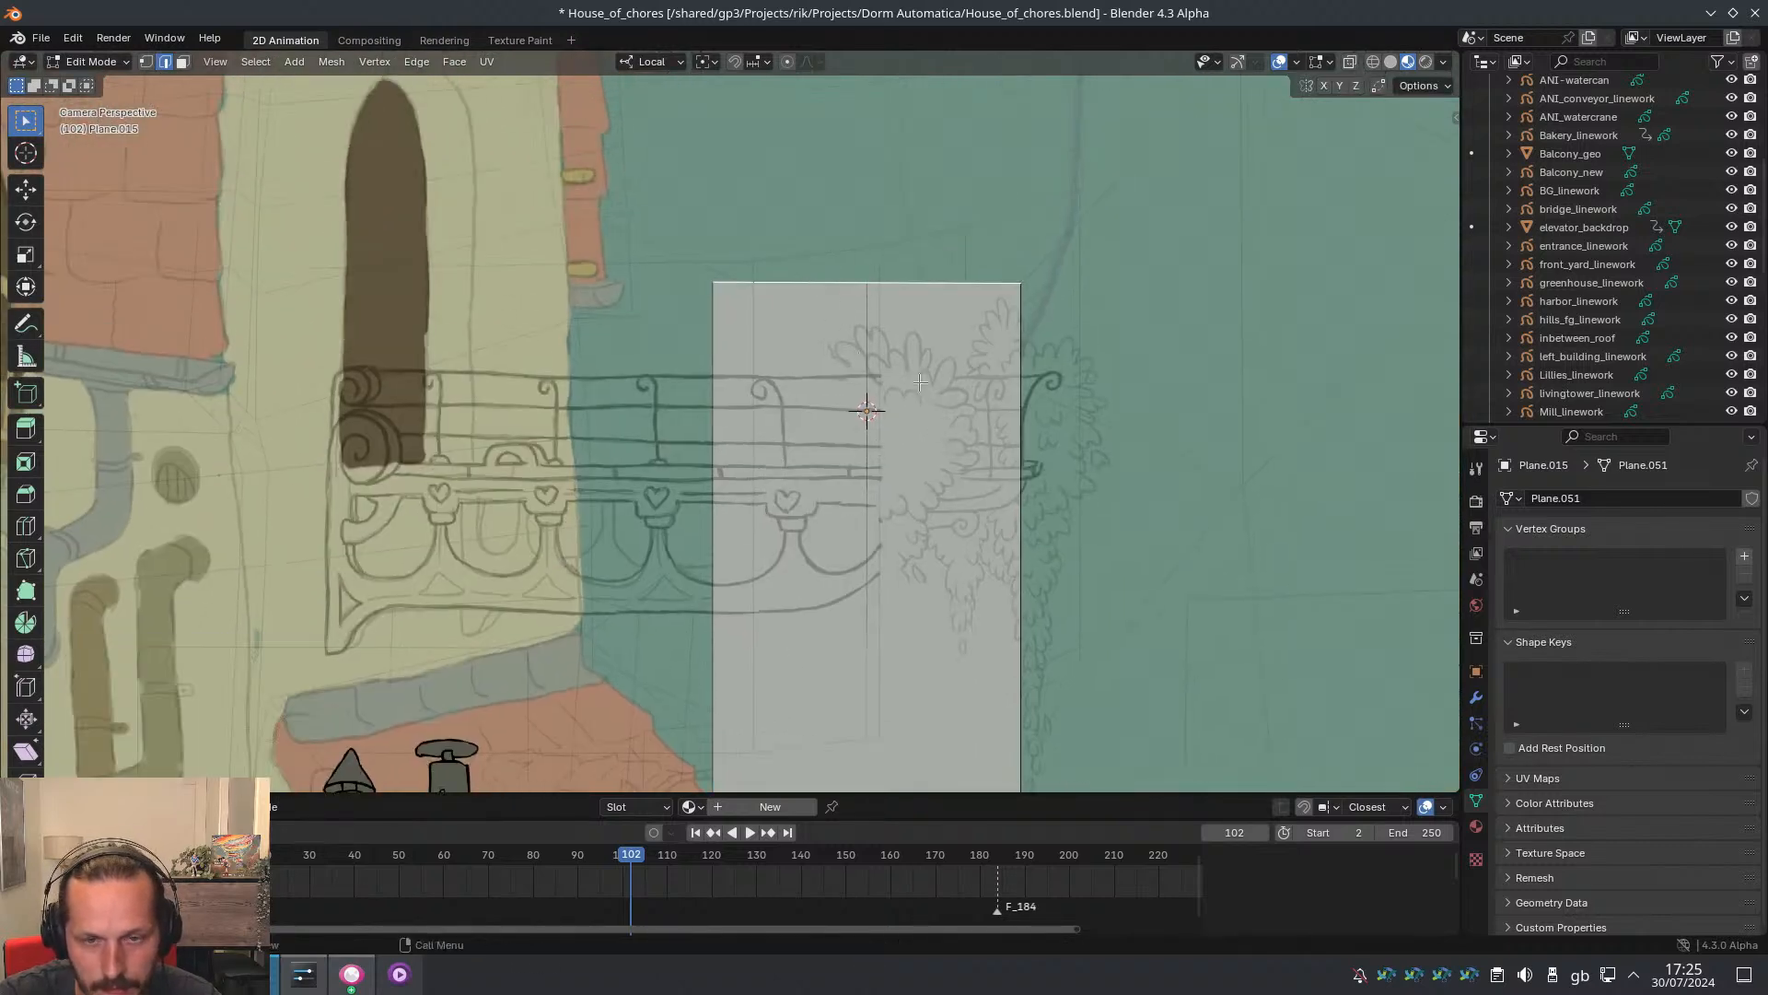
pyautogui.press('Tab')
pyautogui.press('g')
pyautogui.press('z')
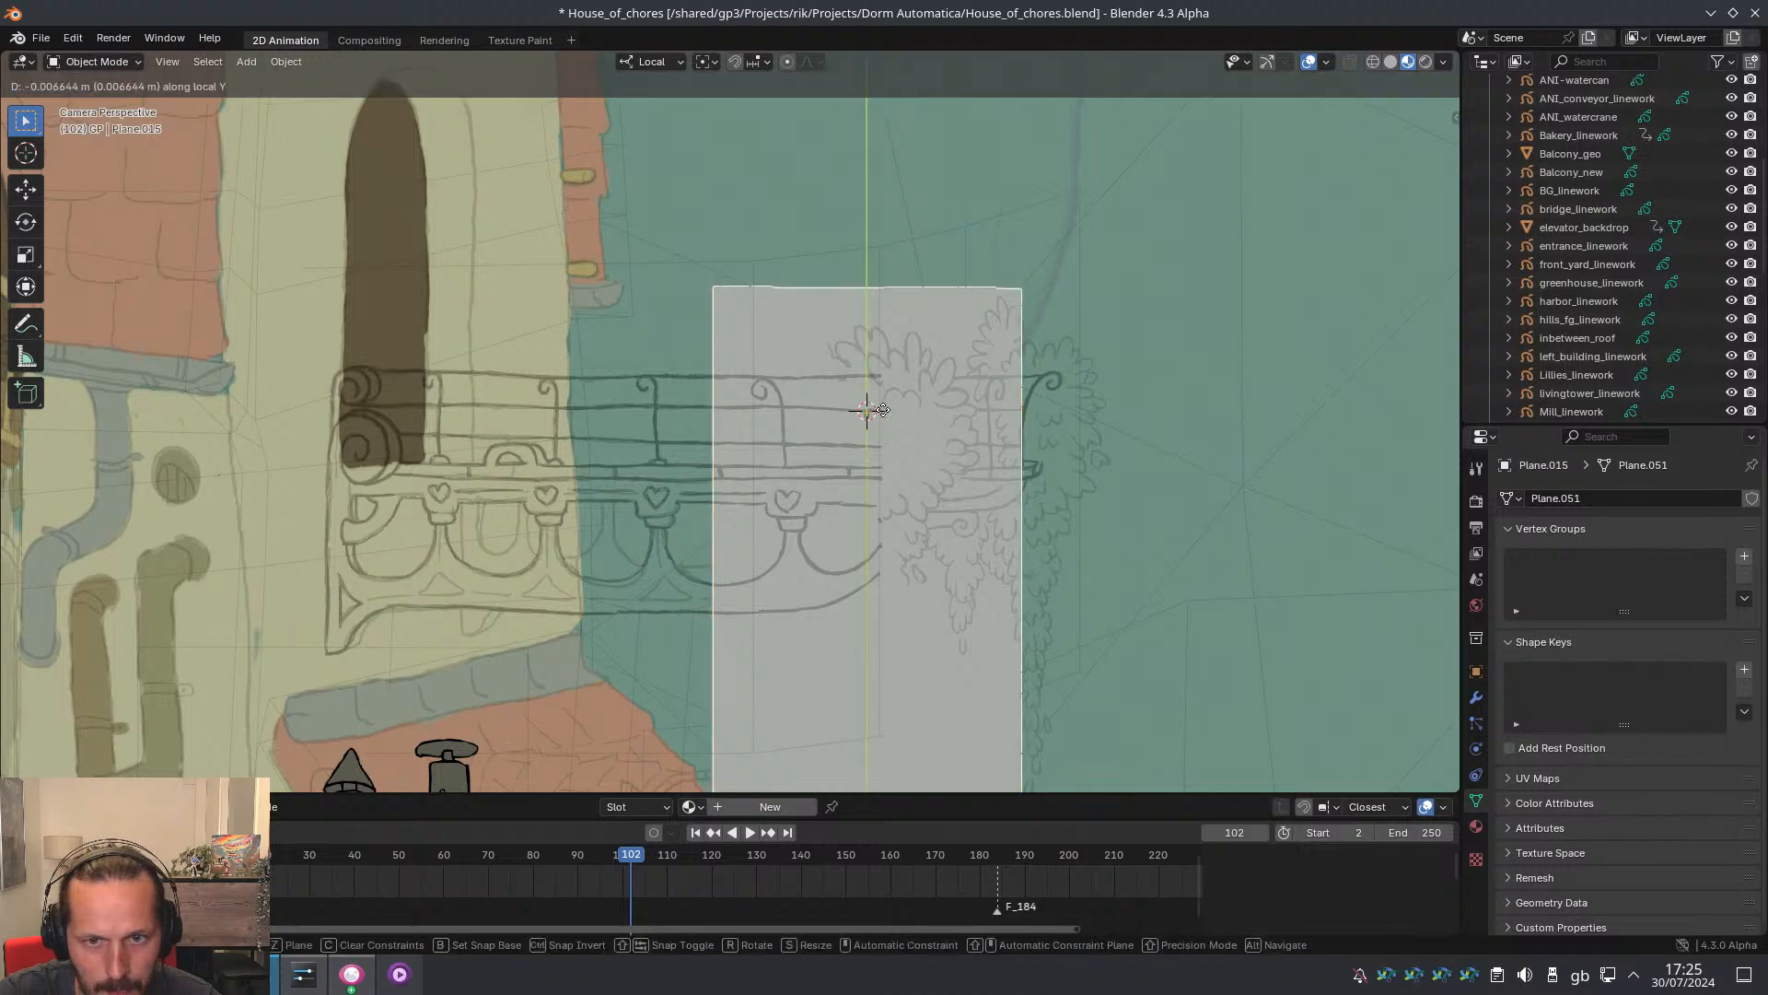
pyautogui.press('z')
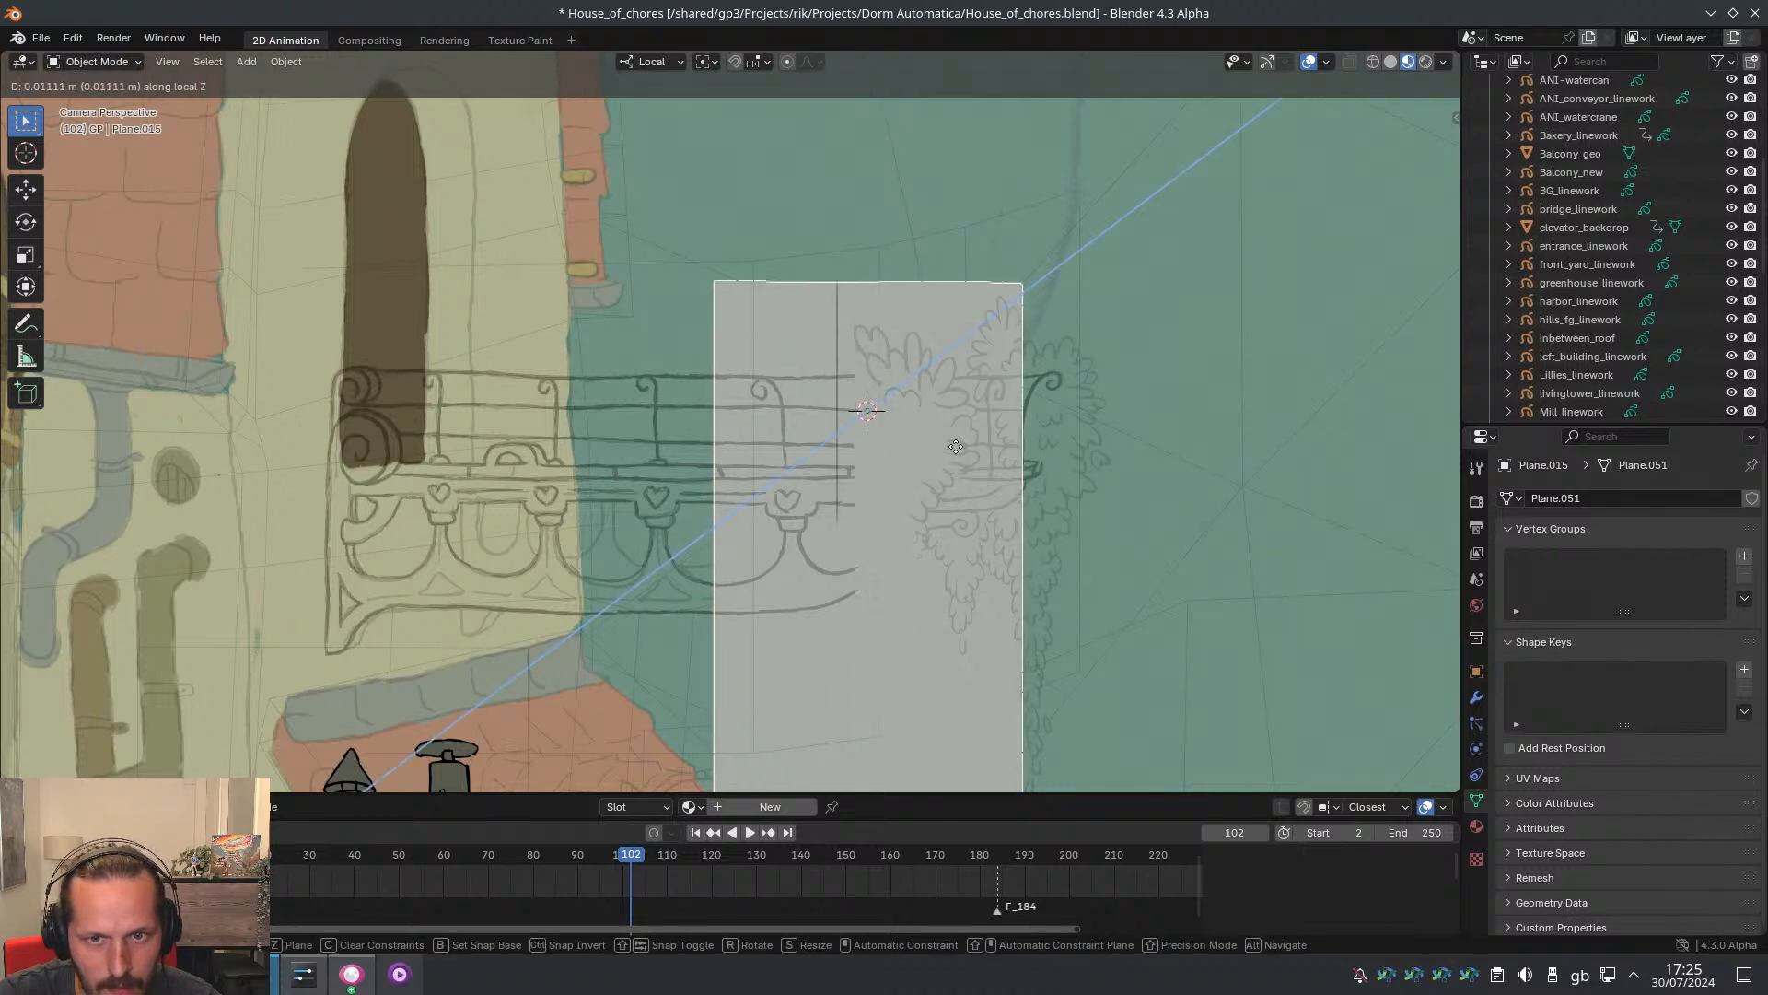
pyautogui.click(1018, 482)
pyautogui.moveTo(1019, 476); pyautogui.dragTo(948, 432, button='middle')
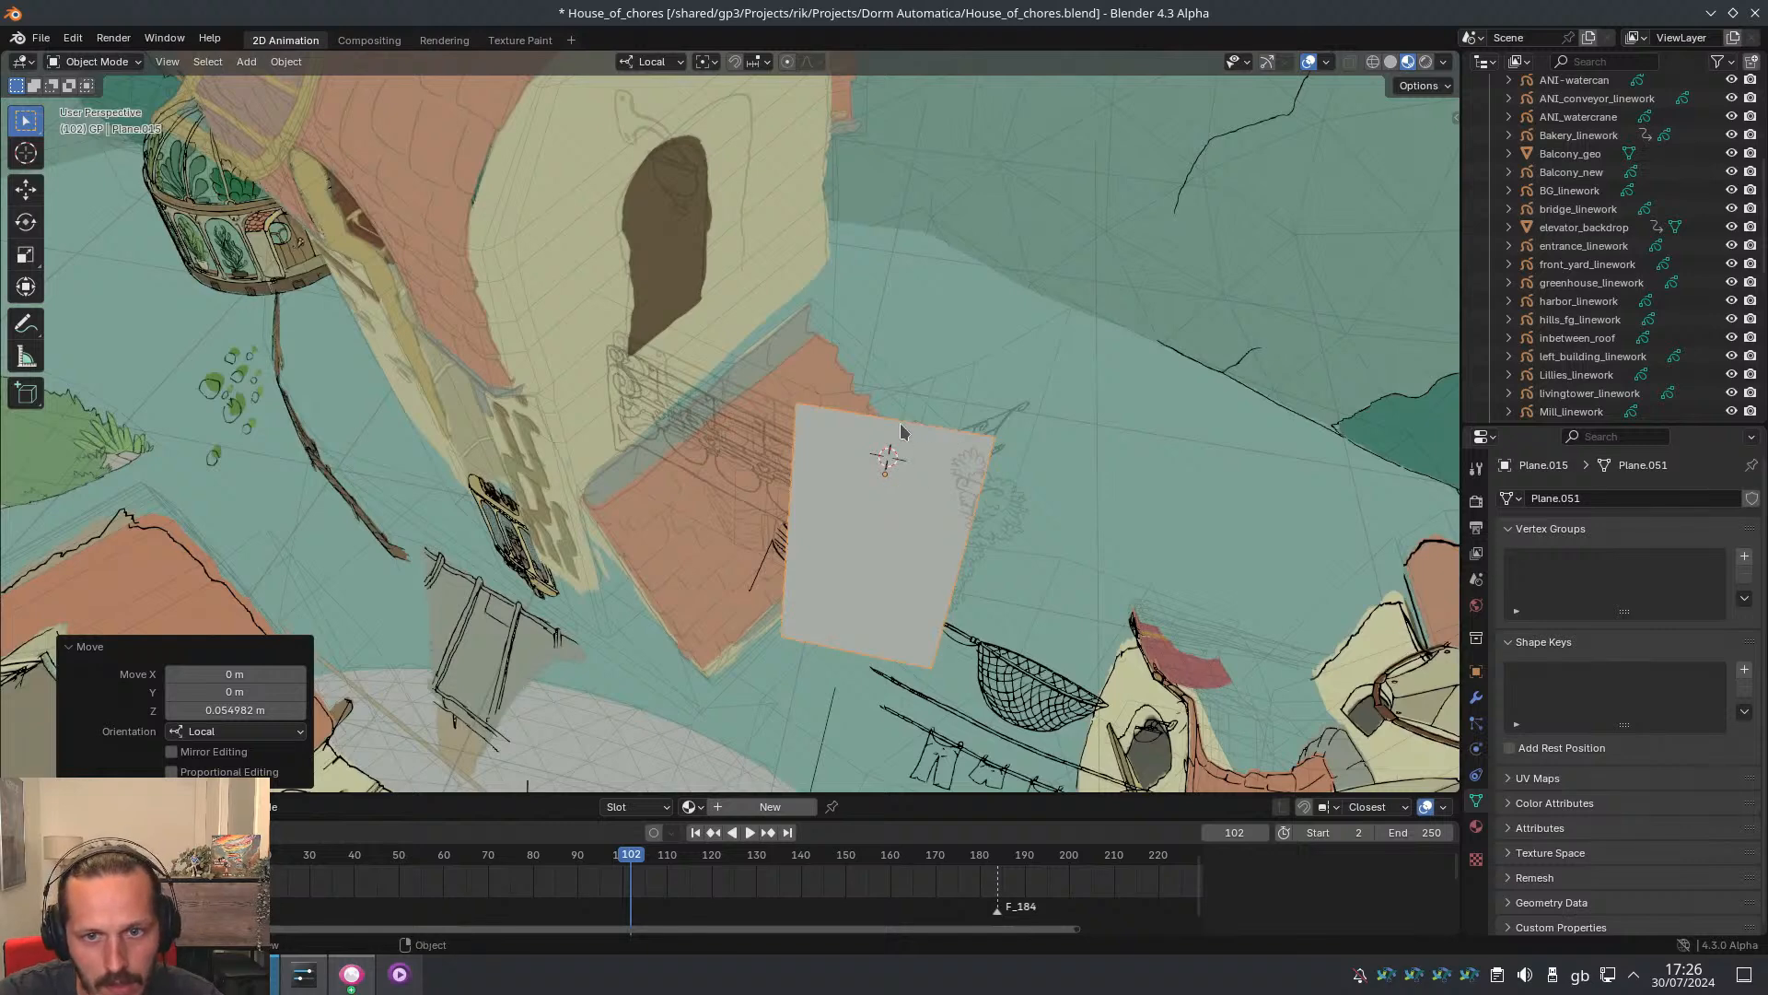
# Add three lengthwise loop cuts to the plane in Edit Mode
pyautogui.press('Tab')
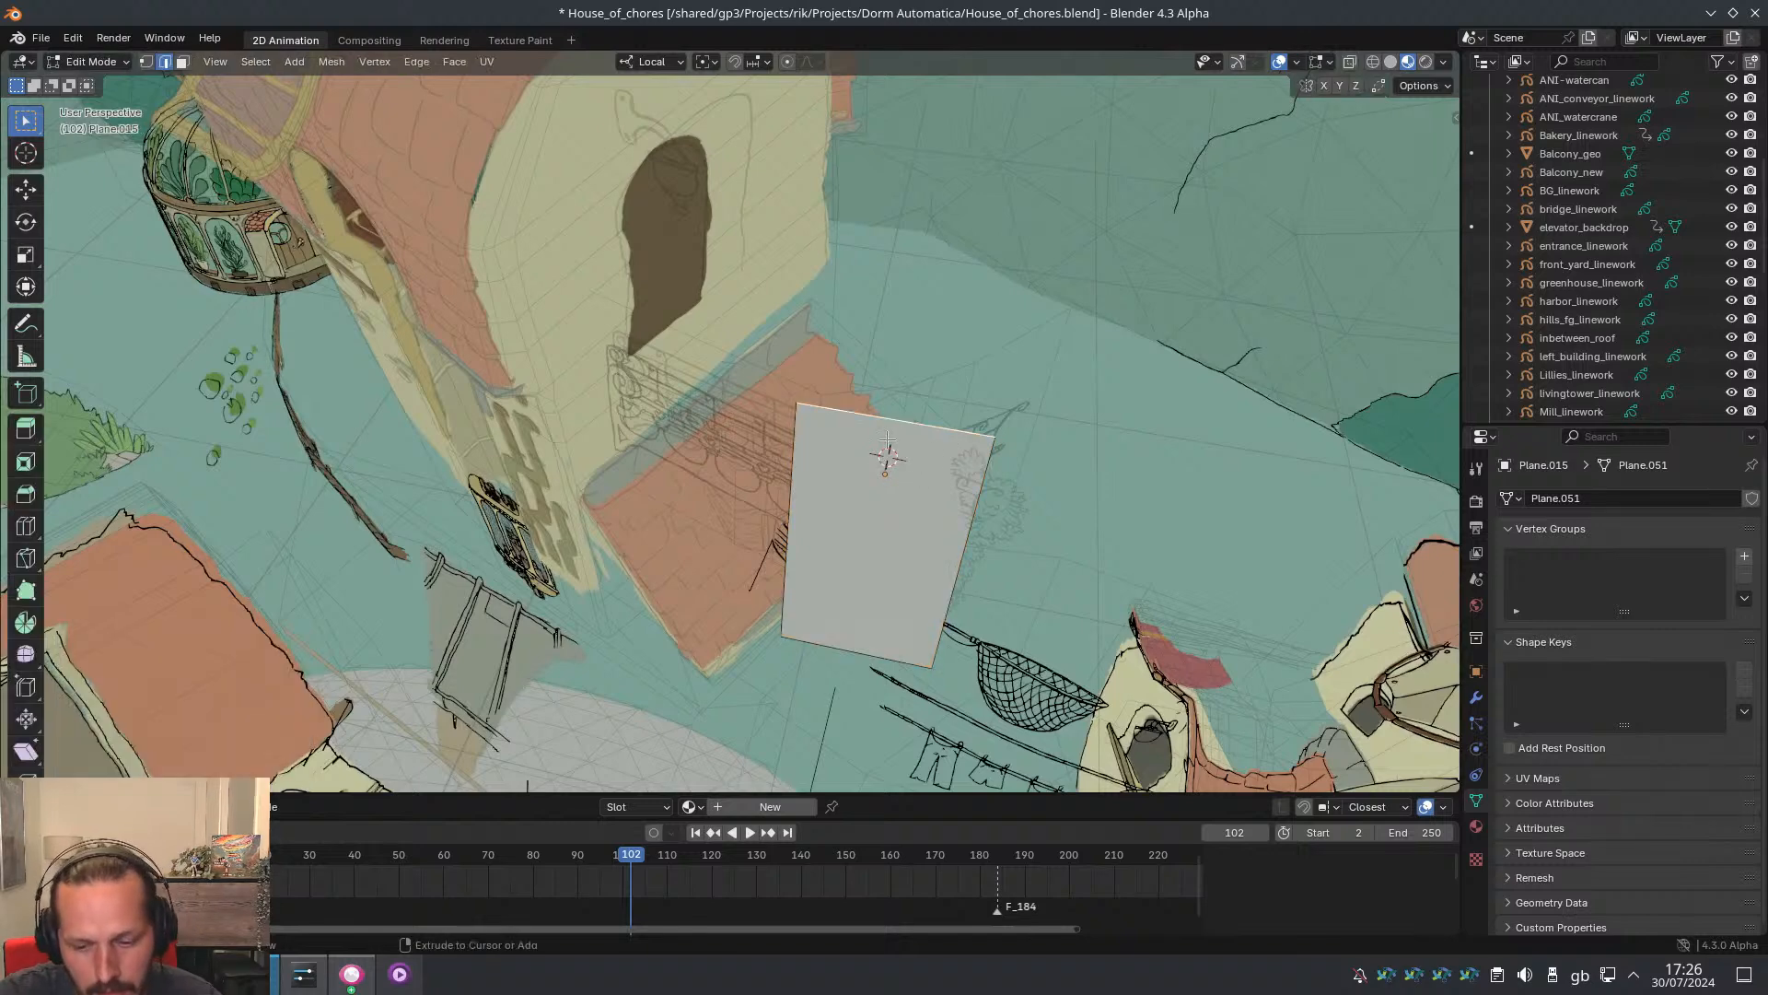
pyautogui.hotkey('ctrl', 'r')
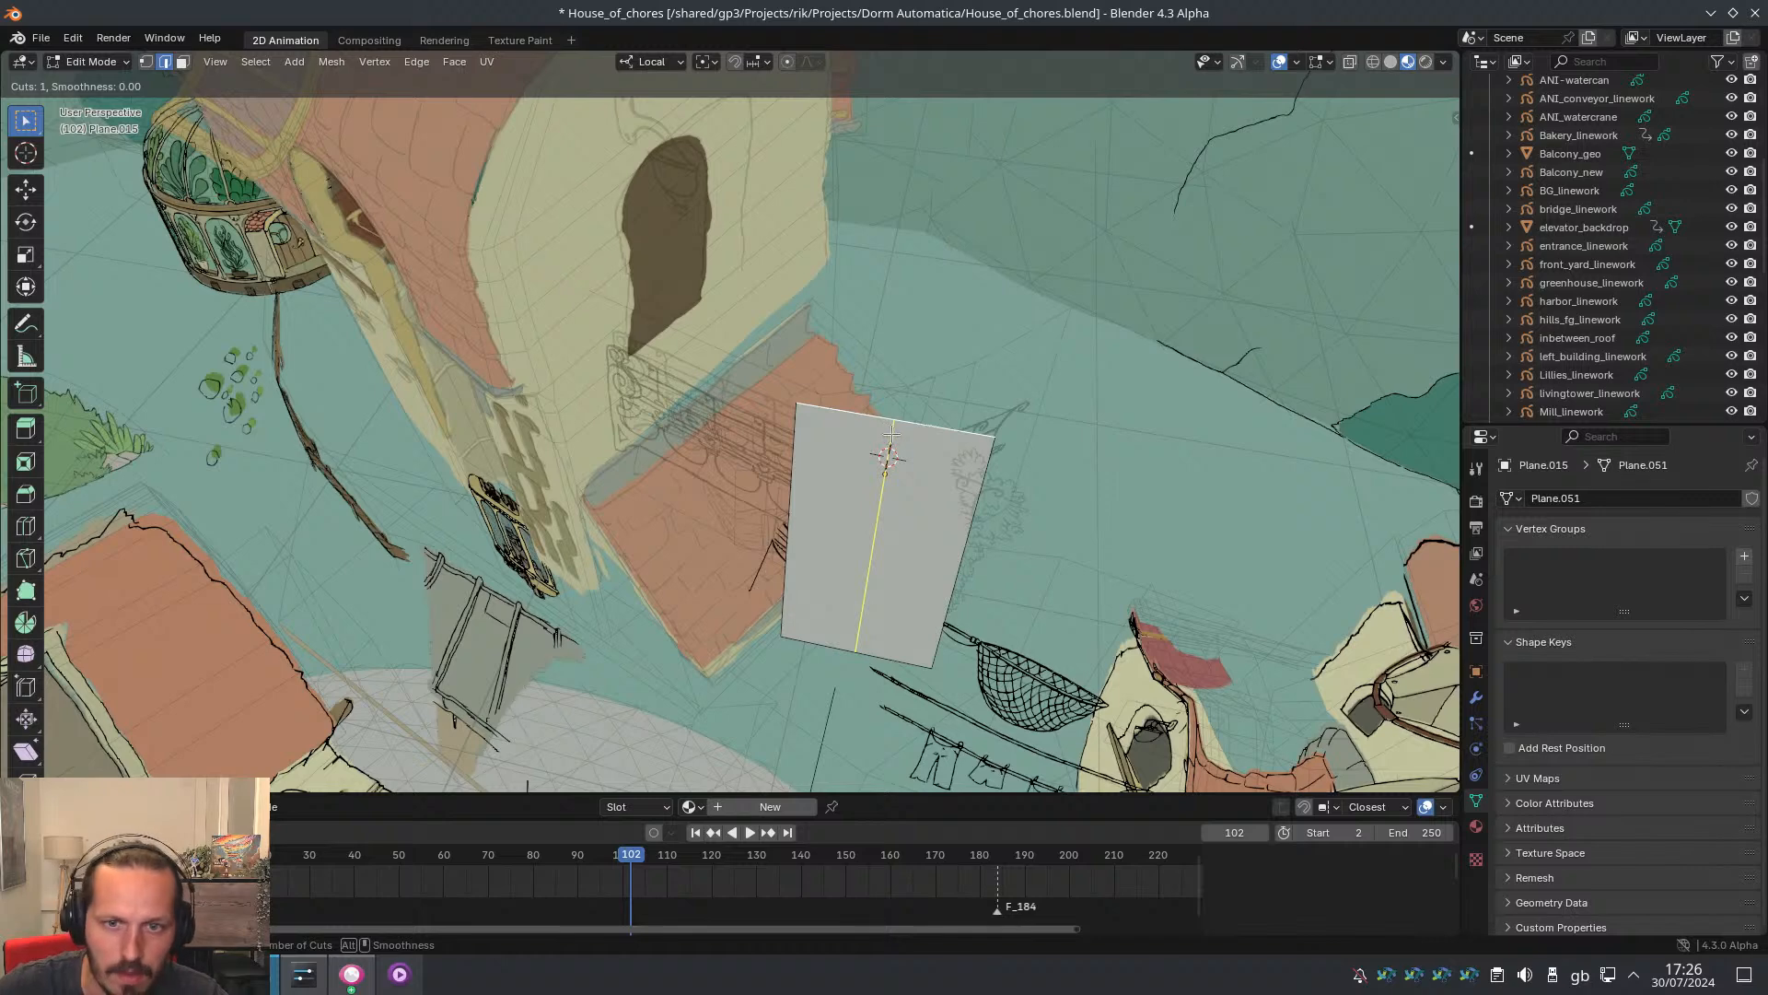
pyautogui.scroll(2, 889, 453)
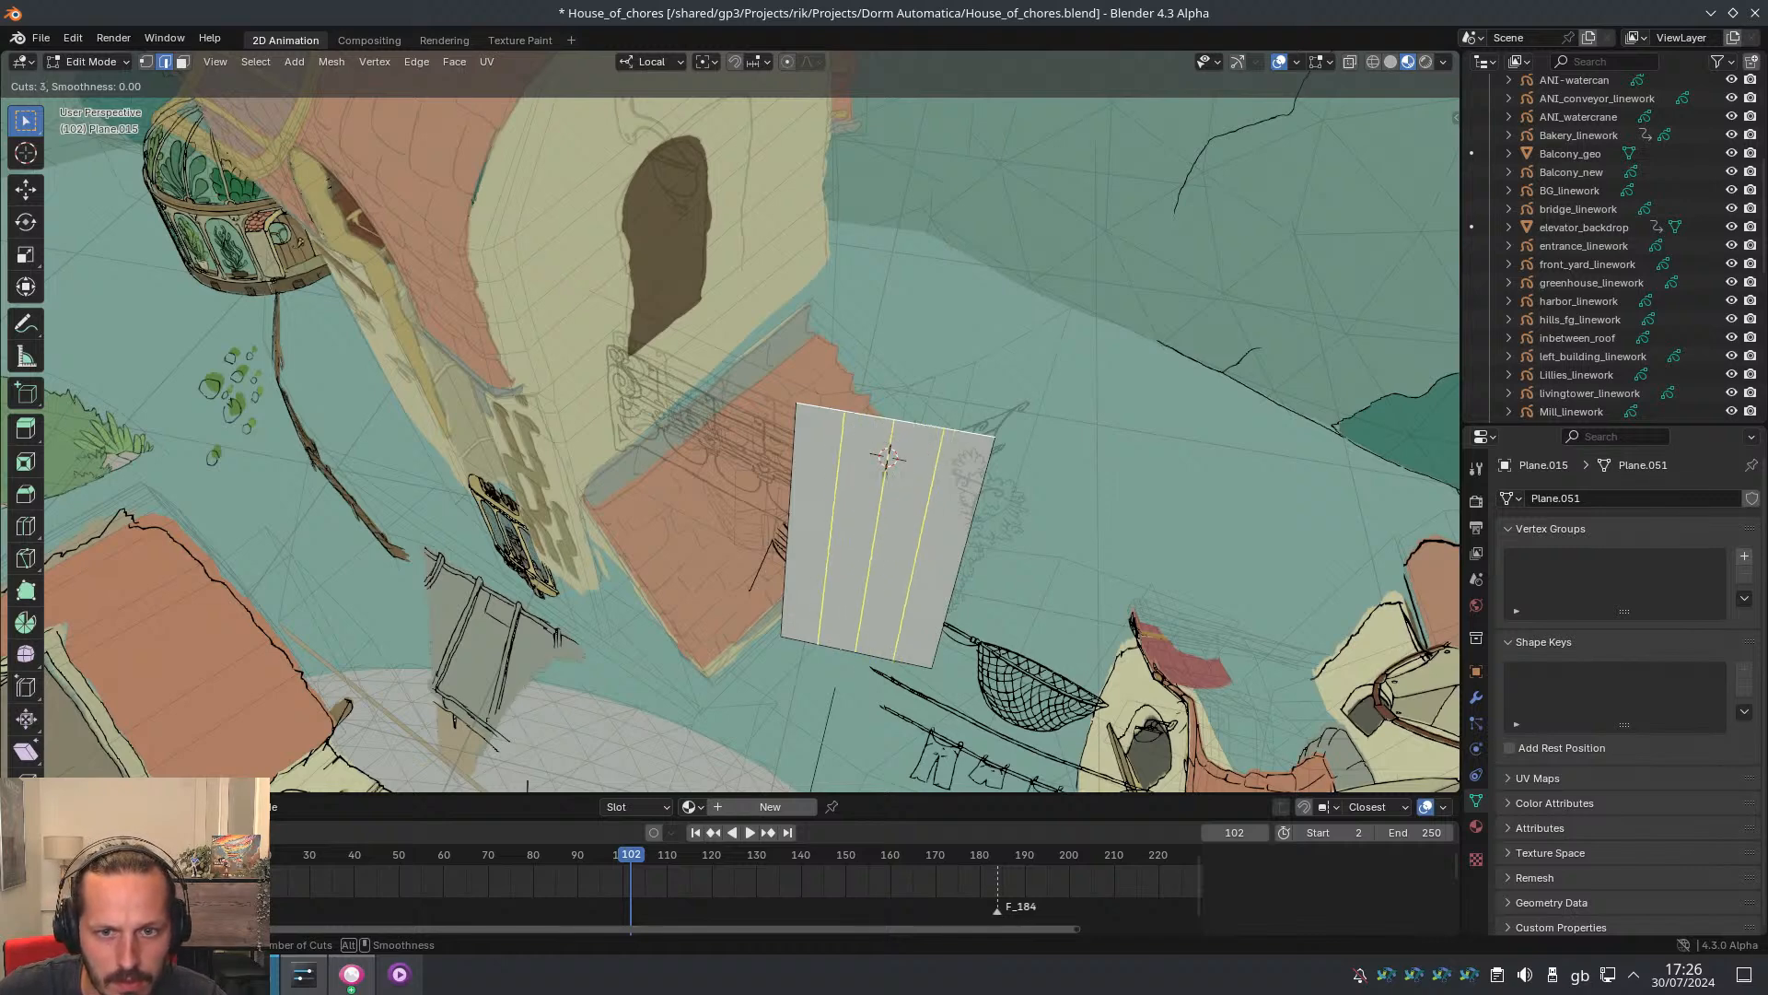
pyautogui.click(890, 453)
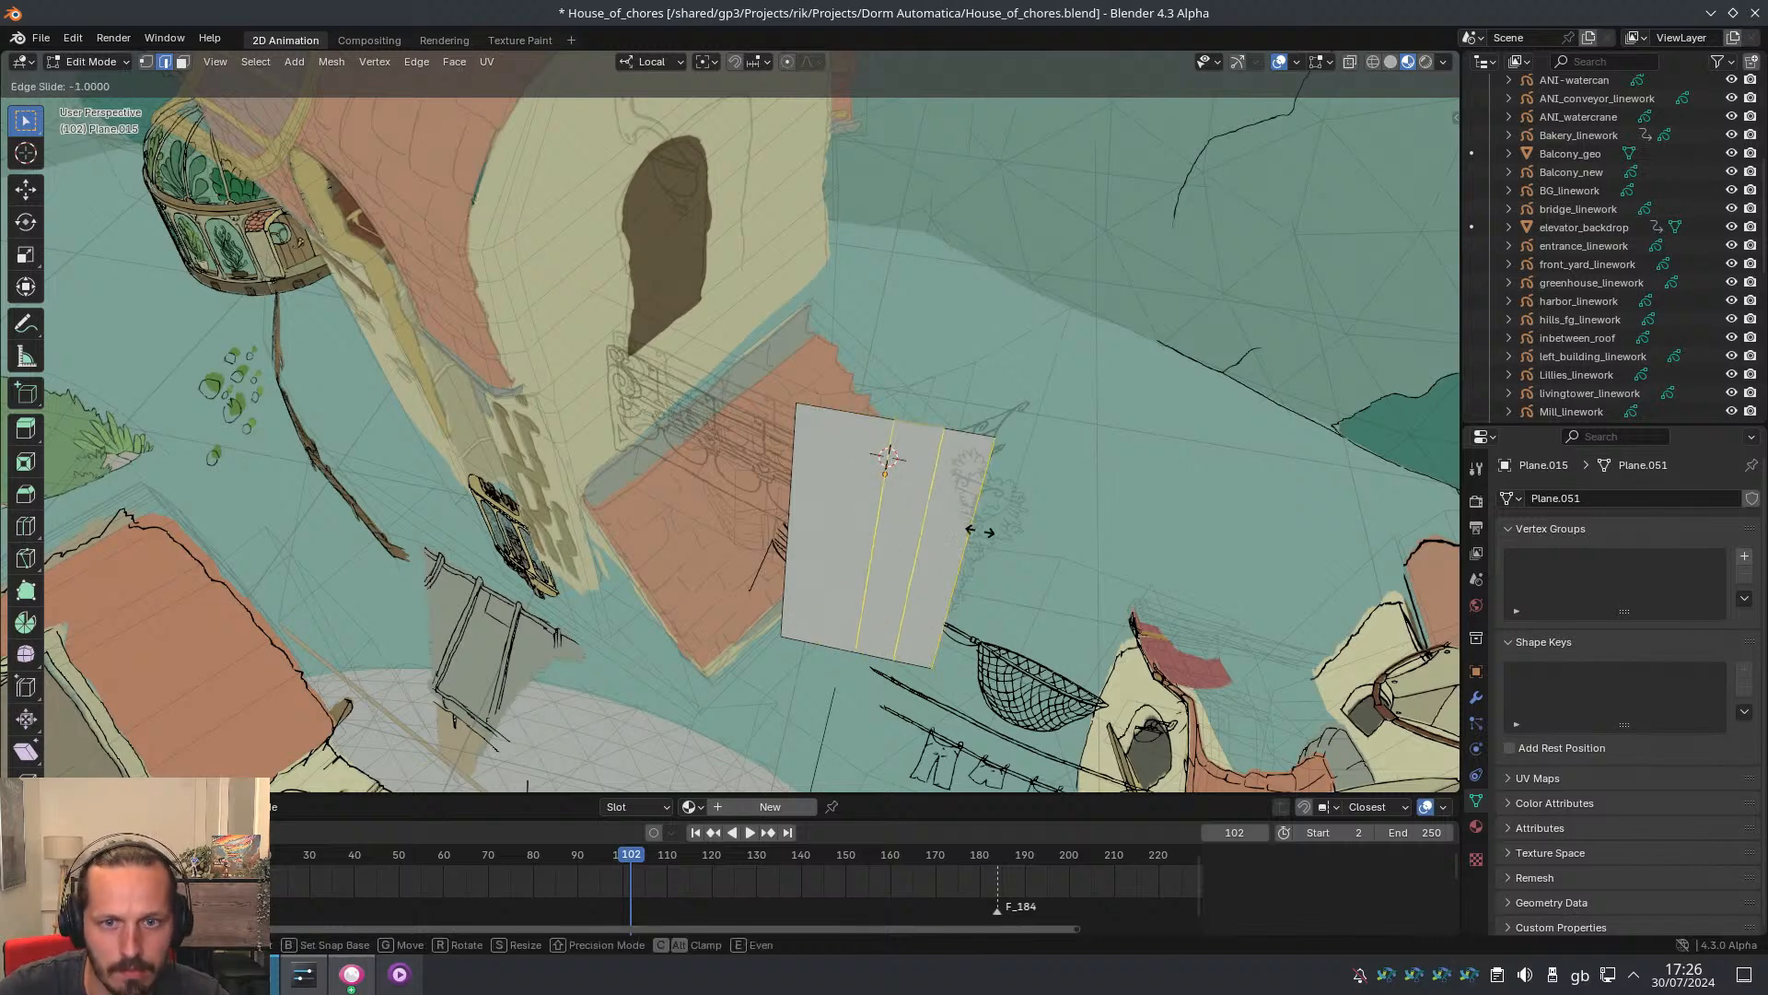
pyautogui.click(889, 453)
pyautogui.moveTo(889, 453)
pyautogui.mouseDown(button='middle')
pyautogui.moveTo(856, 446)
pyautogui.moveTo(886, 362)
pyautogui.moveTo(852, 448)
pyautogui.moveTo(880, 483)
pyautogui.mouseUp(button='middle')
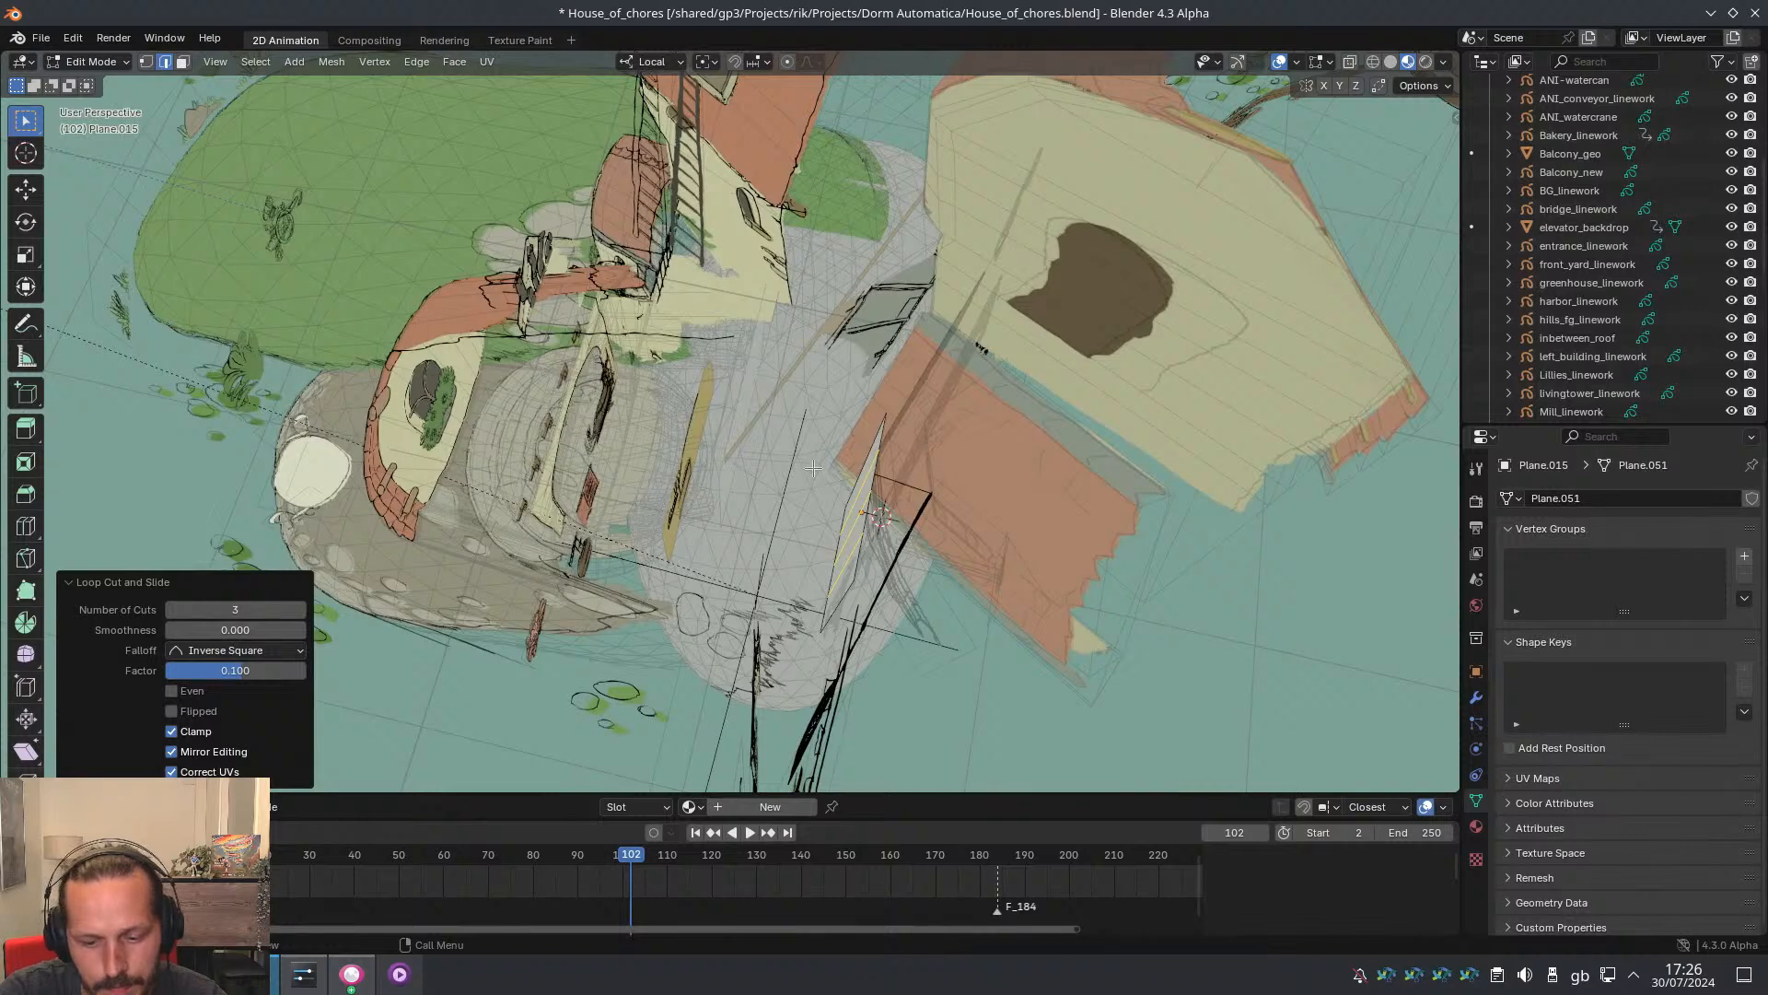
# Move the plane's inner edge loops along local Z to bow it into a curve, and return to Object Mode
pyautogui.press('g')
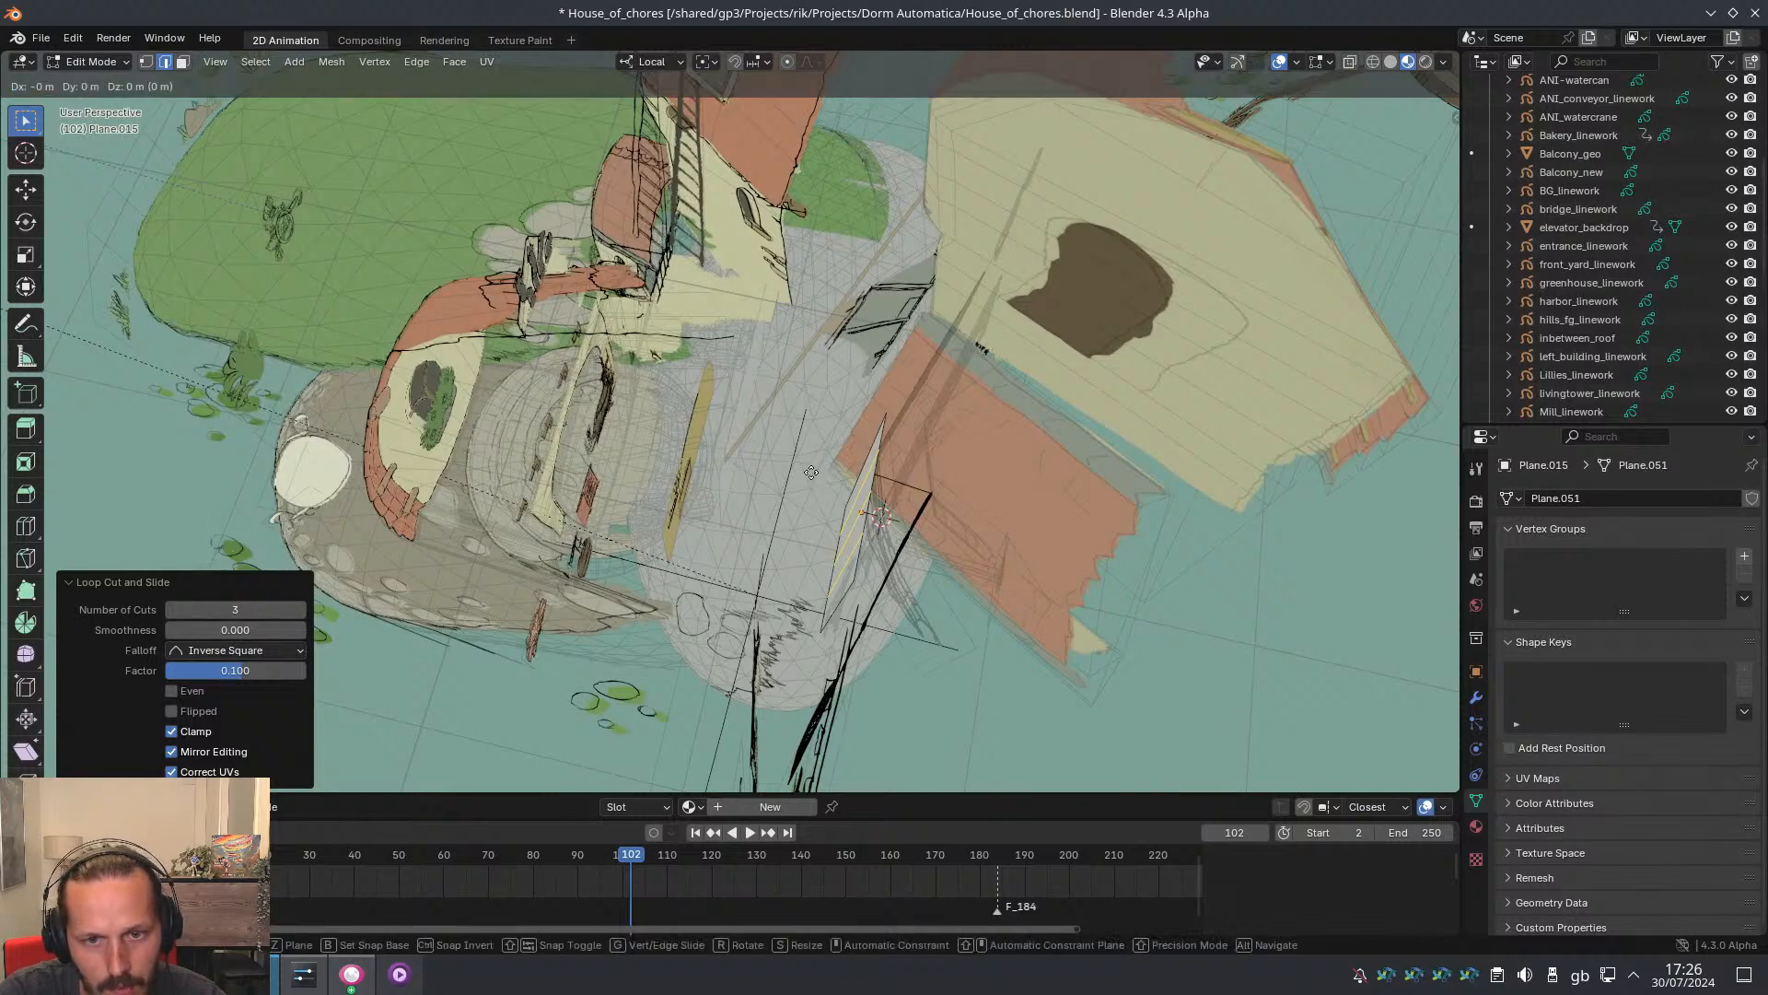
pyautogui.press('z')
pyautogui.click(843, 513)
pyautogui.press('g')
pyautogui.press('z')
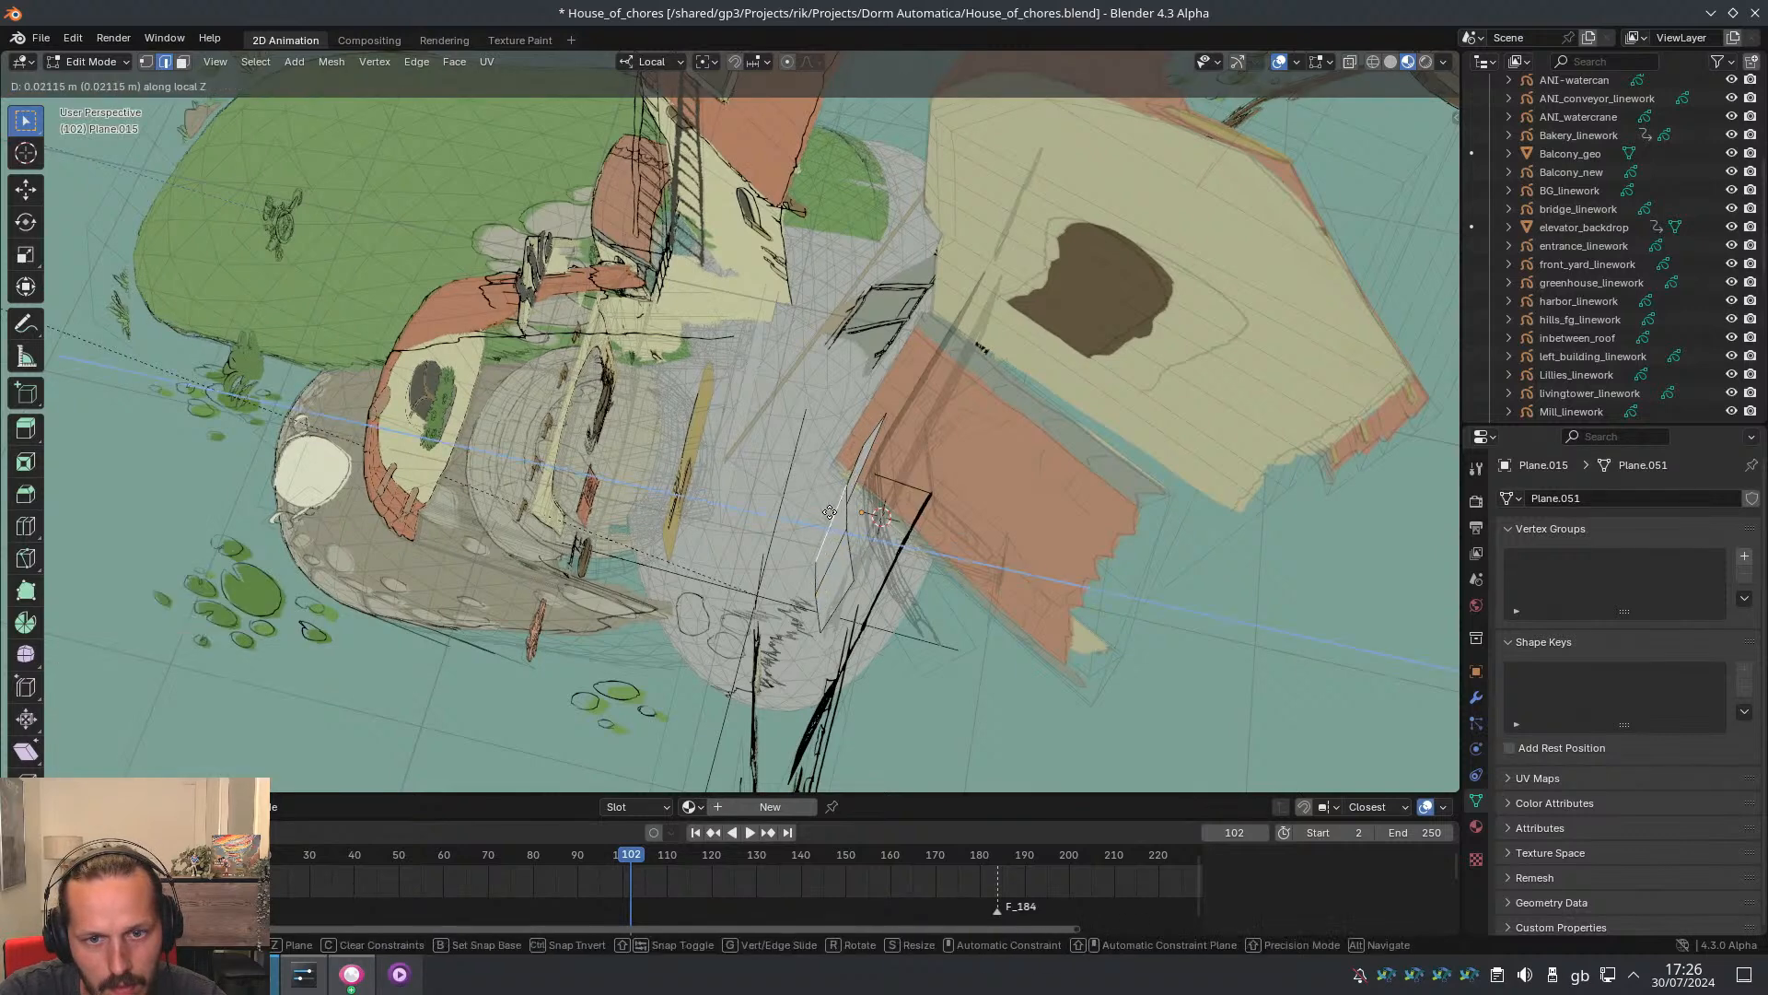
pyautogui.click(842, 513)
pyautogui.moveTo(843, 513)
pyautogui.mouseDown(button='middle')
pyautogui.moveTo(895, 458)
pyautogui.moveTo(1069, 438)
pyautogui.moveTo(921, 451)
pyautogui.moveTo(828, 506)
pyautogui.moveTo(828, 490)
pyautogui.mouseUp(button='middle')
pyautogui.press('Tab')
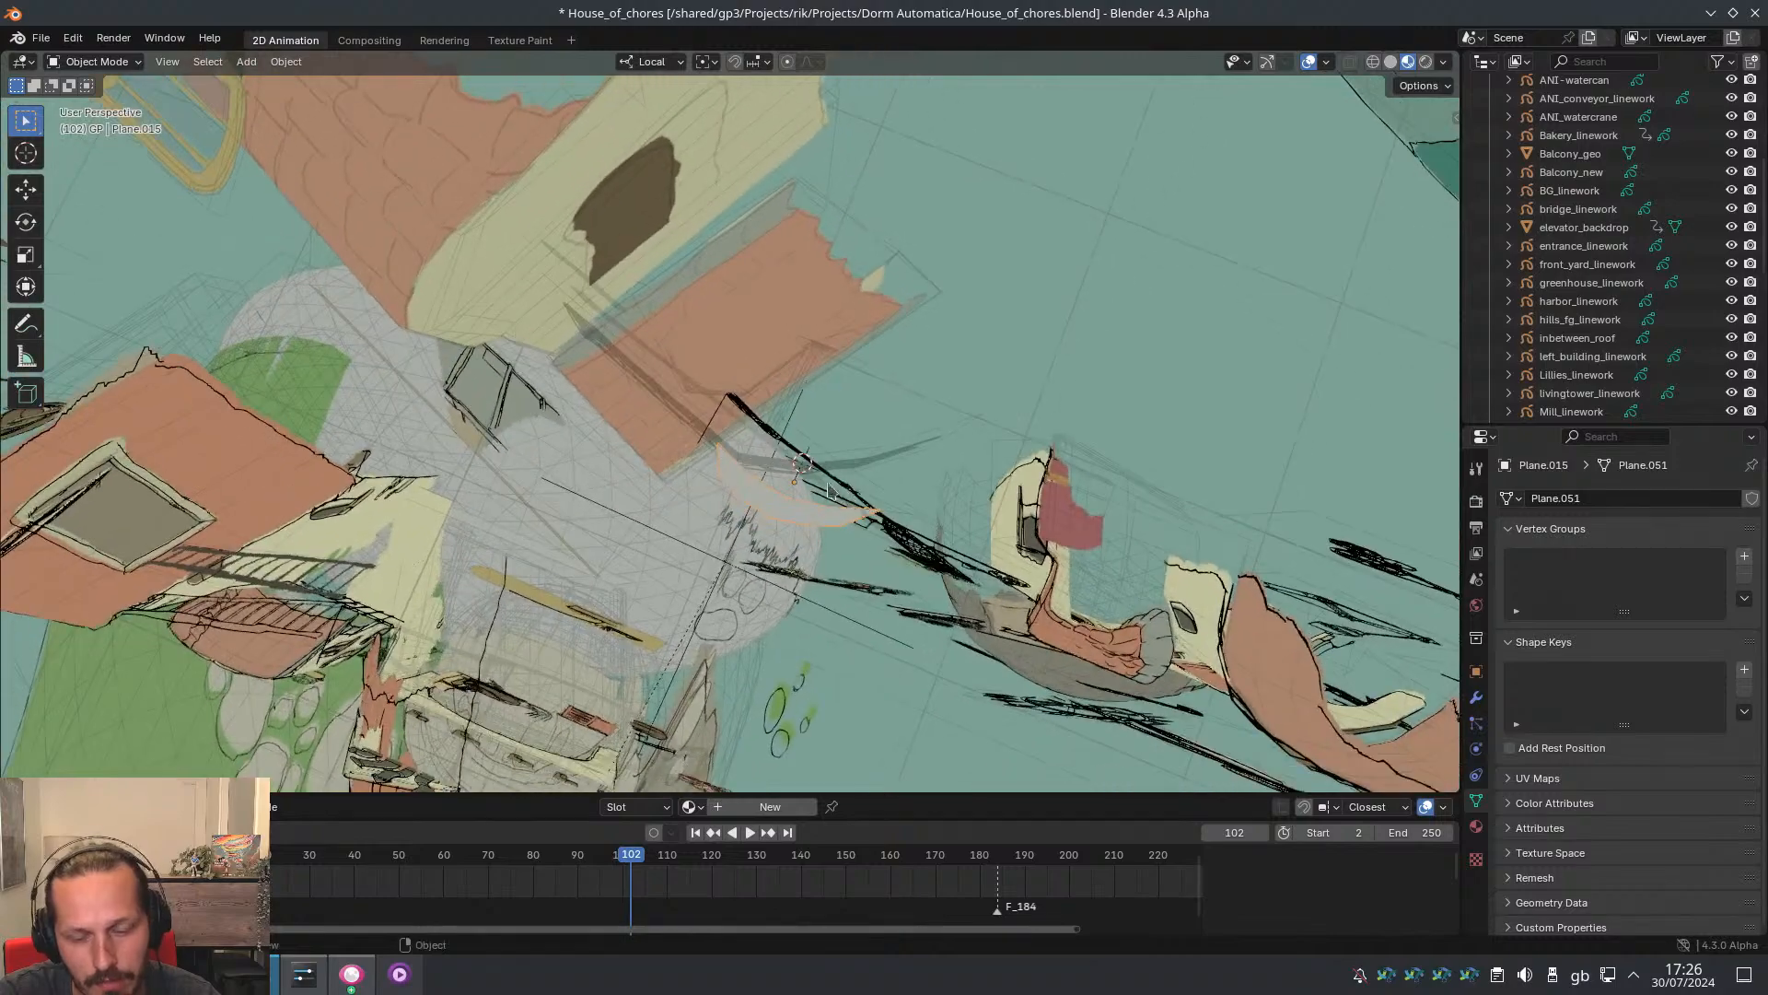
# Rotate the curved plane about its local Y axis, and fine-tune it by 3.84° about the view axis
pyautogui.press('r')
pyautogui.press('y')
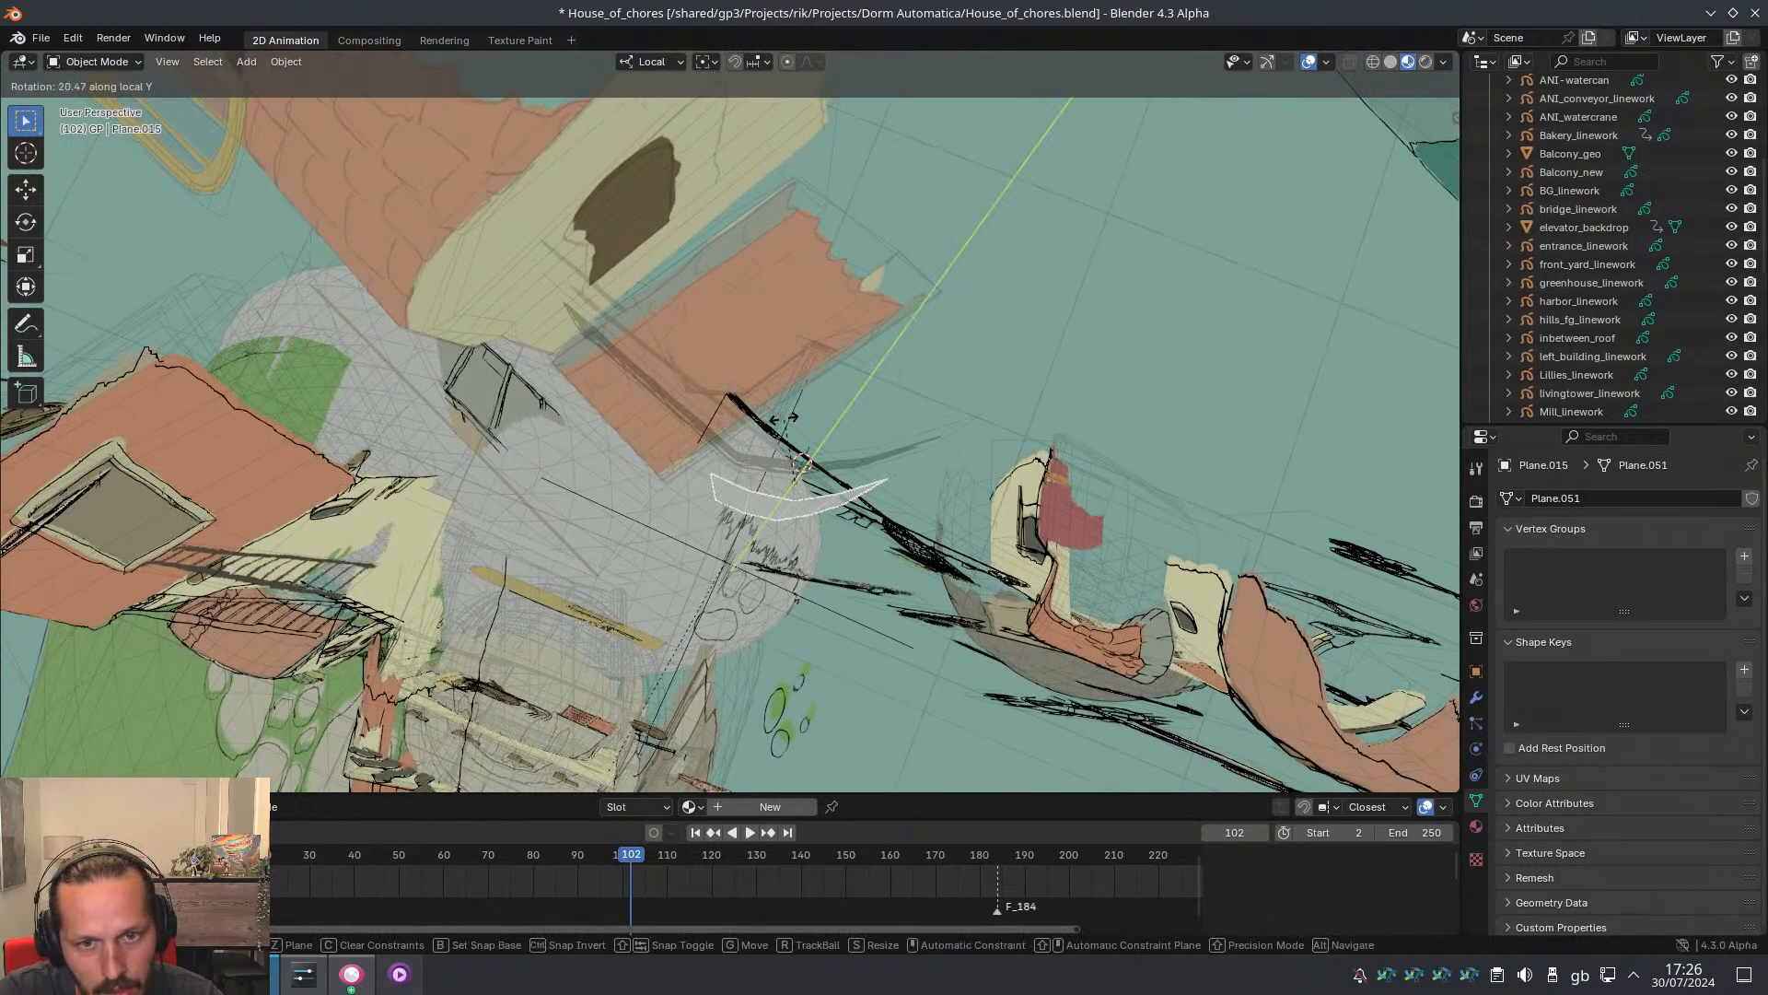
pyautogui.click(801, 426)
pyautogui.moveTo(801, 426); pyautogui.dragTo(763, 500, button='middle')
pyautogui.press('r')
pyautogui.click(825, 436)
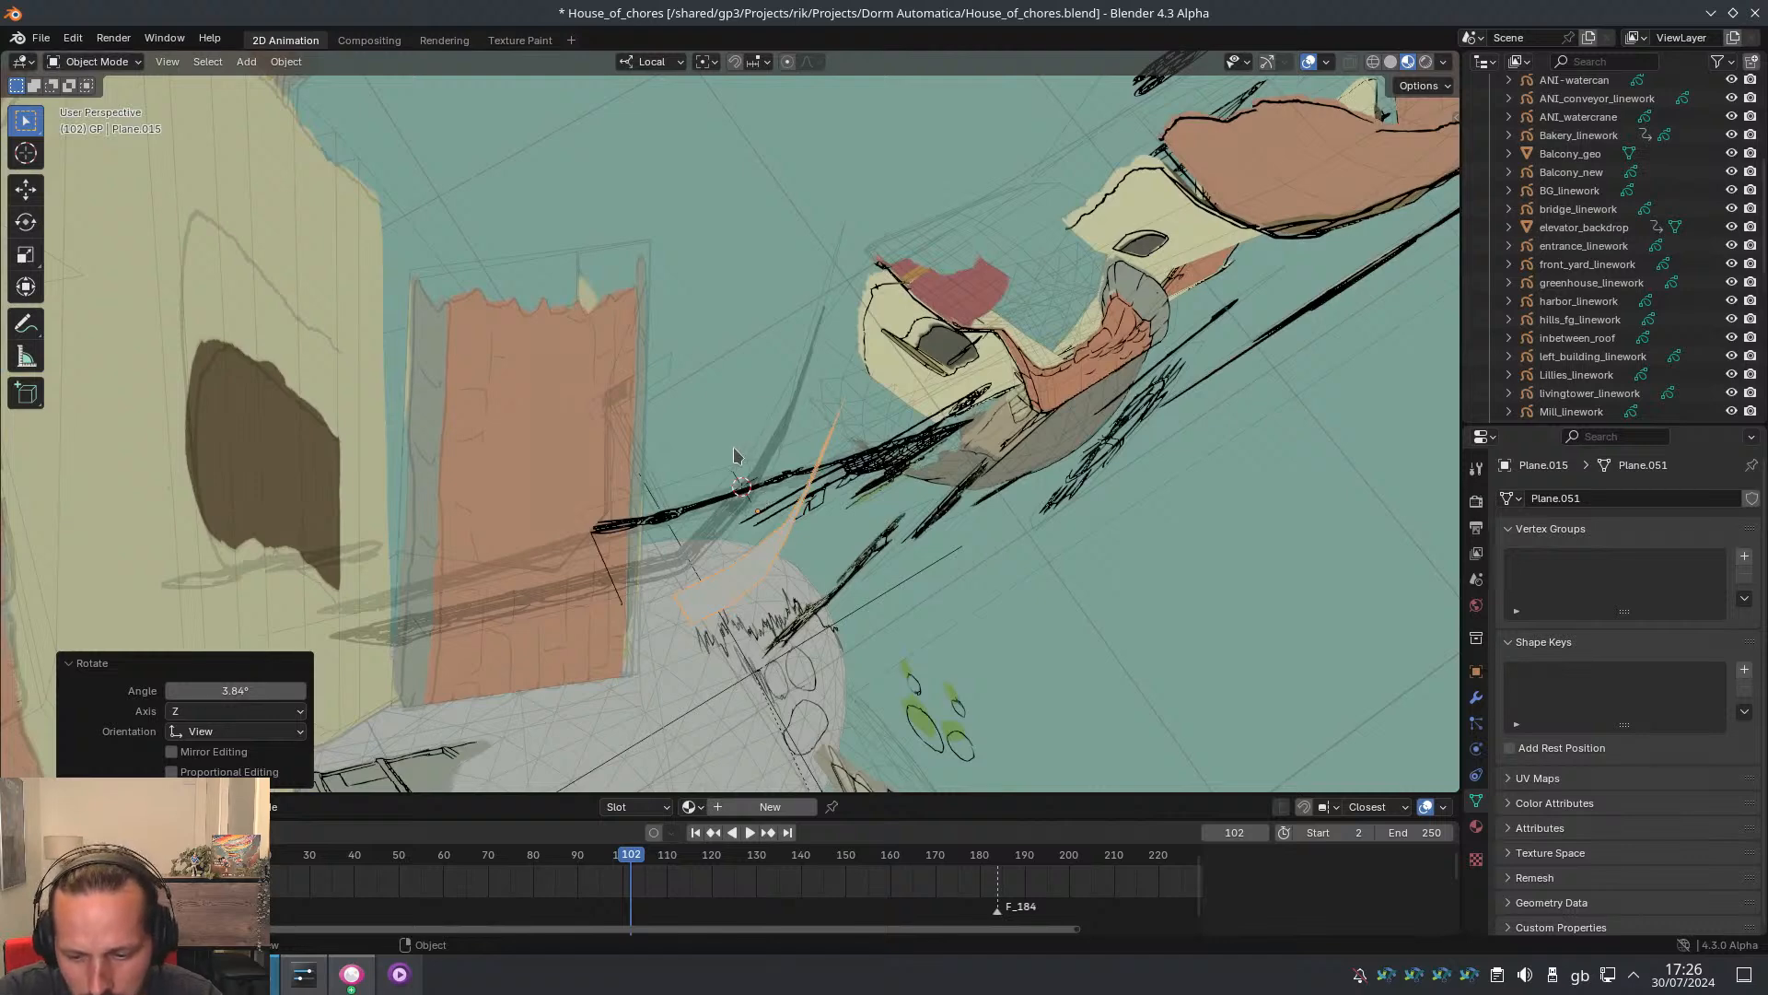
# Move the curved plane about -0.039 m along its local Z axis and return to the camera view
pyautogui.press('g')
pyautogui.press('z')
pyautogui.press('z')
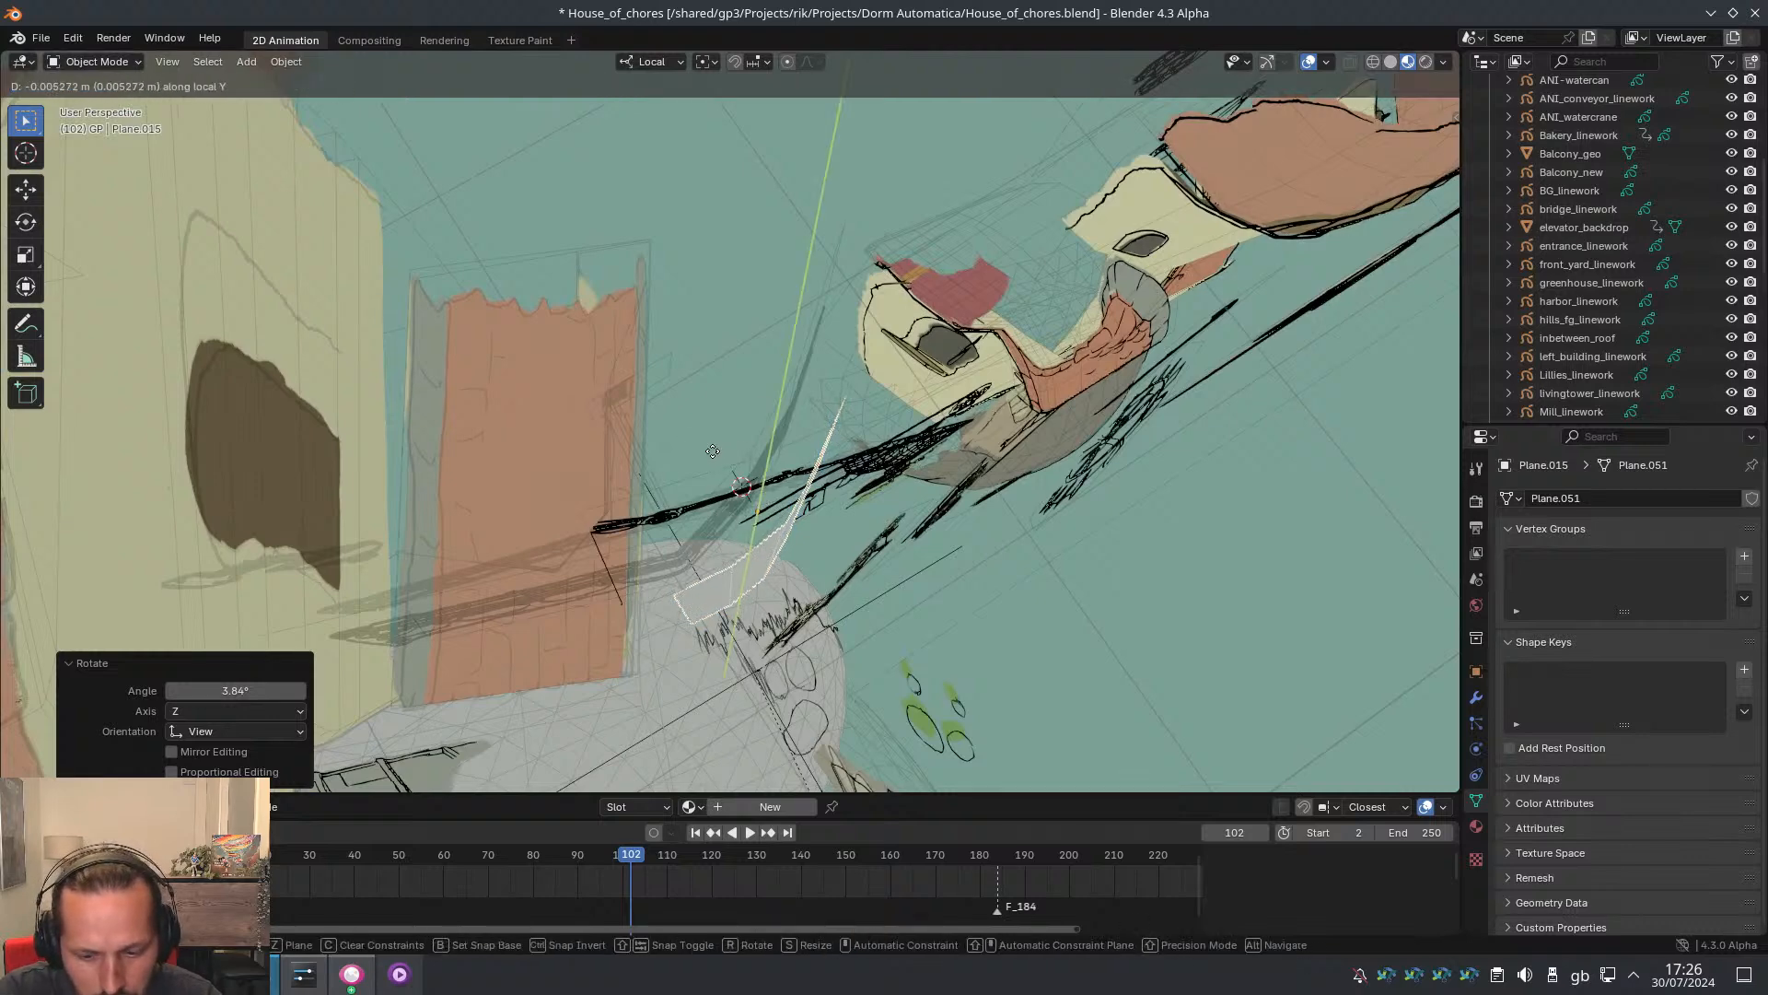
pyautogui.click(705, 453)
pyautogui.moveTo(706, 453); pyautogui.dragTo(680, 310, button='middle')
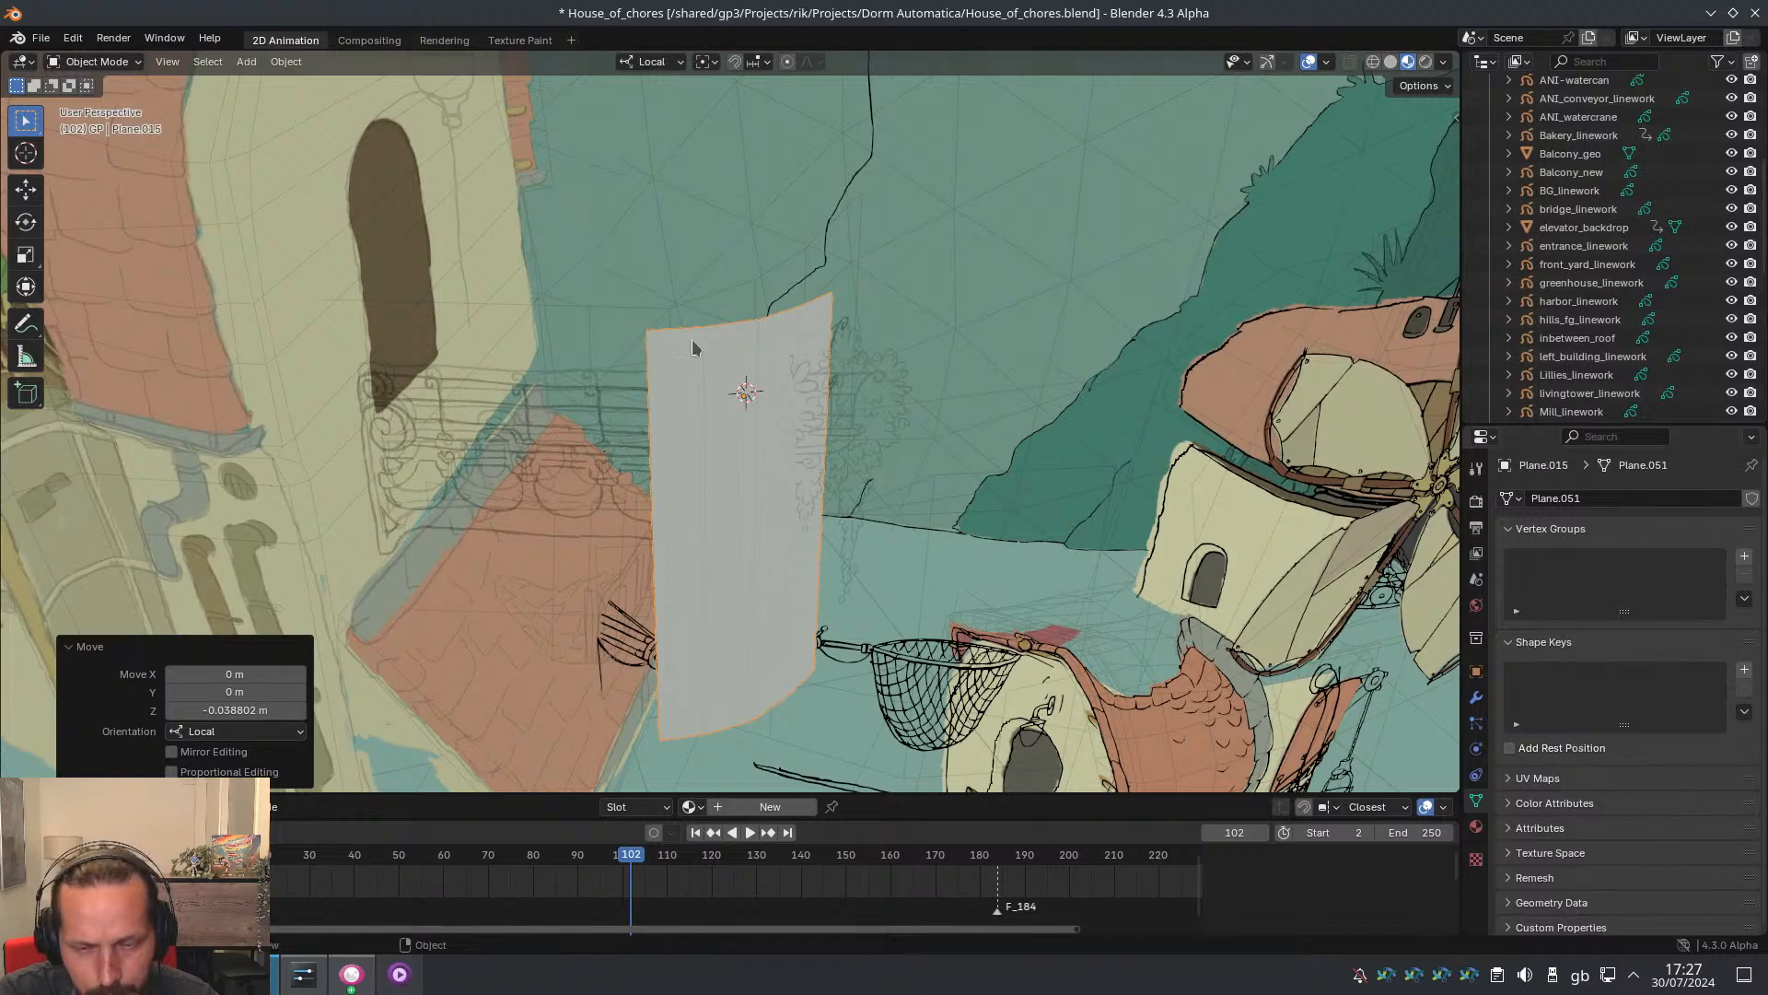
pyautogui.press('KP_0')
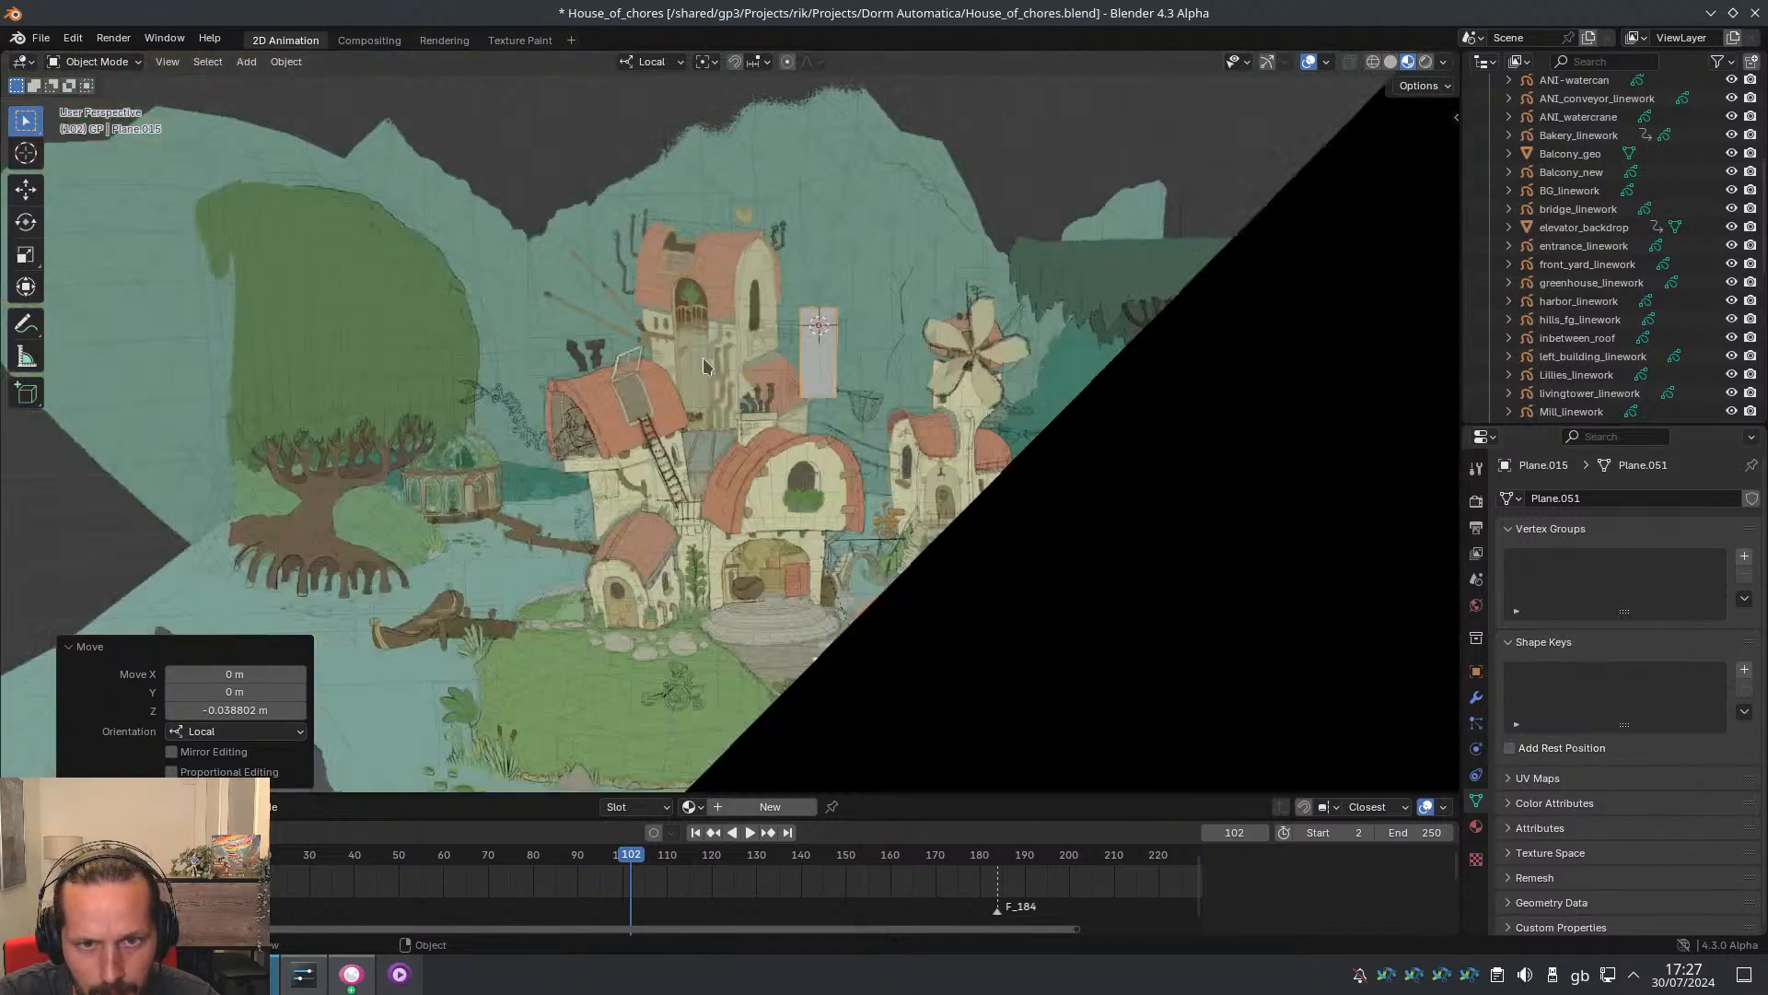
pyautogui.scroll(-2, 694, 263)
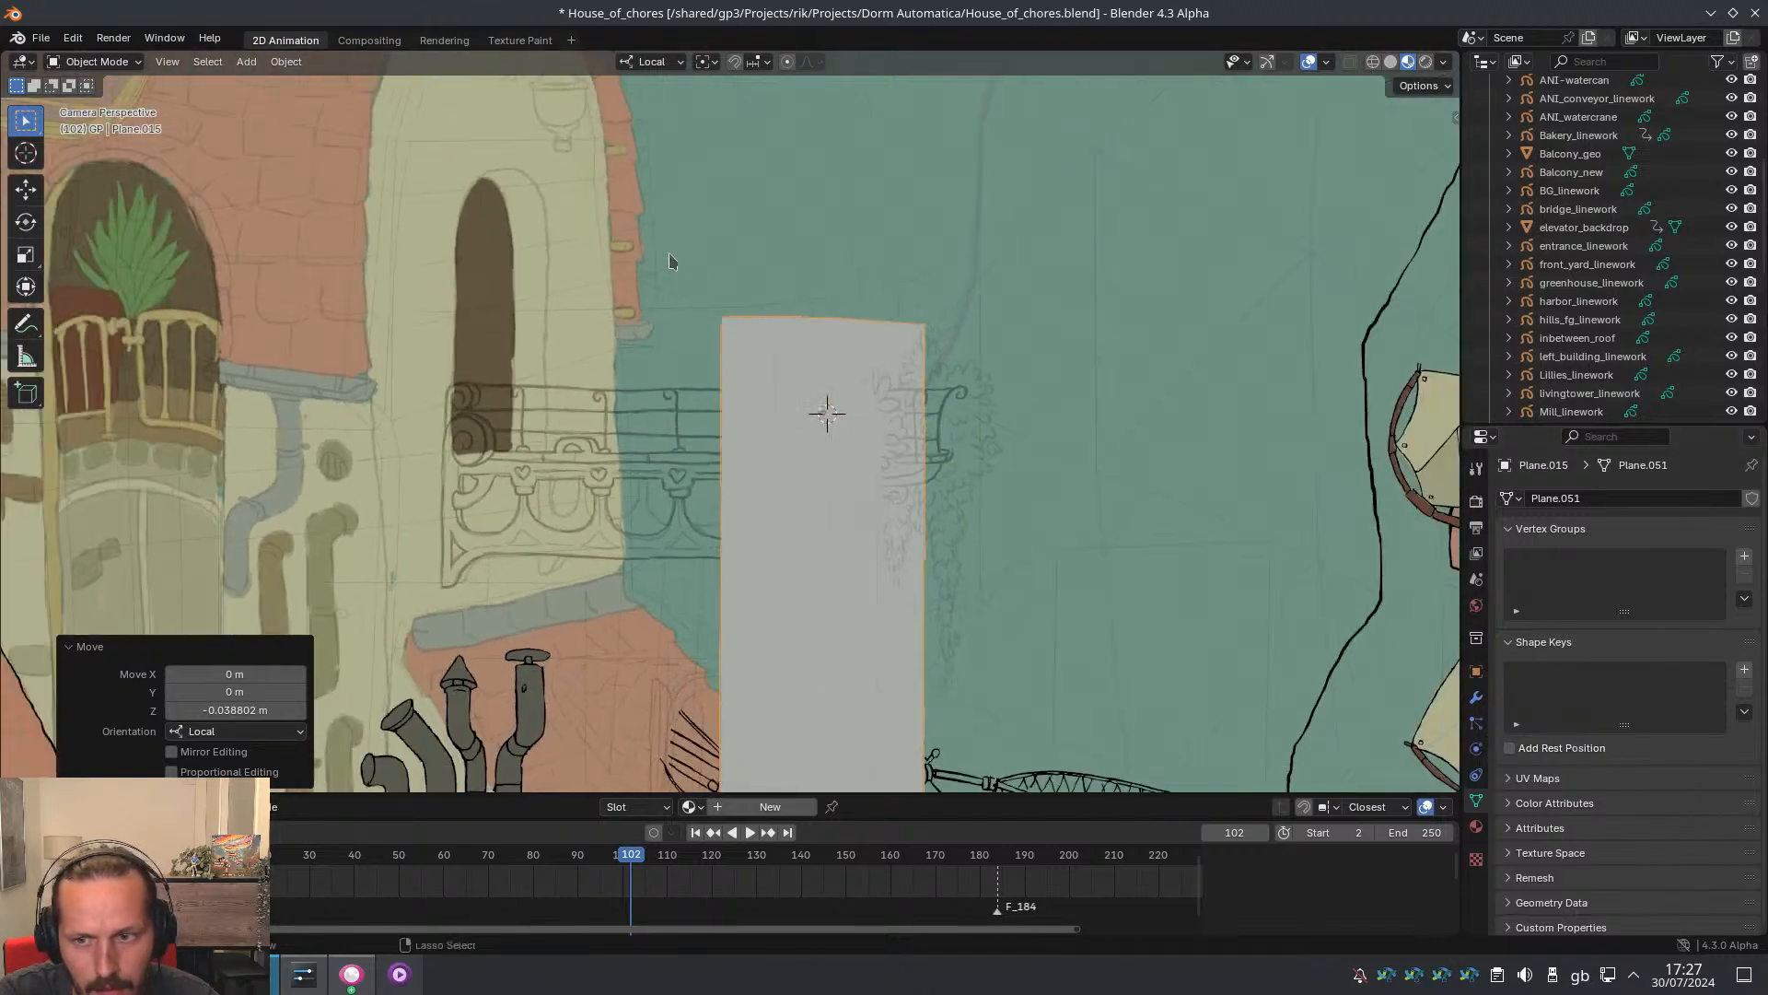
# Assign the existing Transparent material to the curved plane
pyautogui.click(1476, 826)
pyautogui.click(1508, 577)
pyautogui.scroll(-10, 1554, 657)
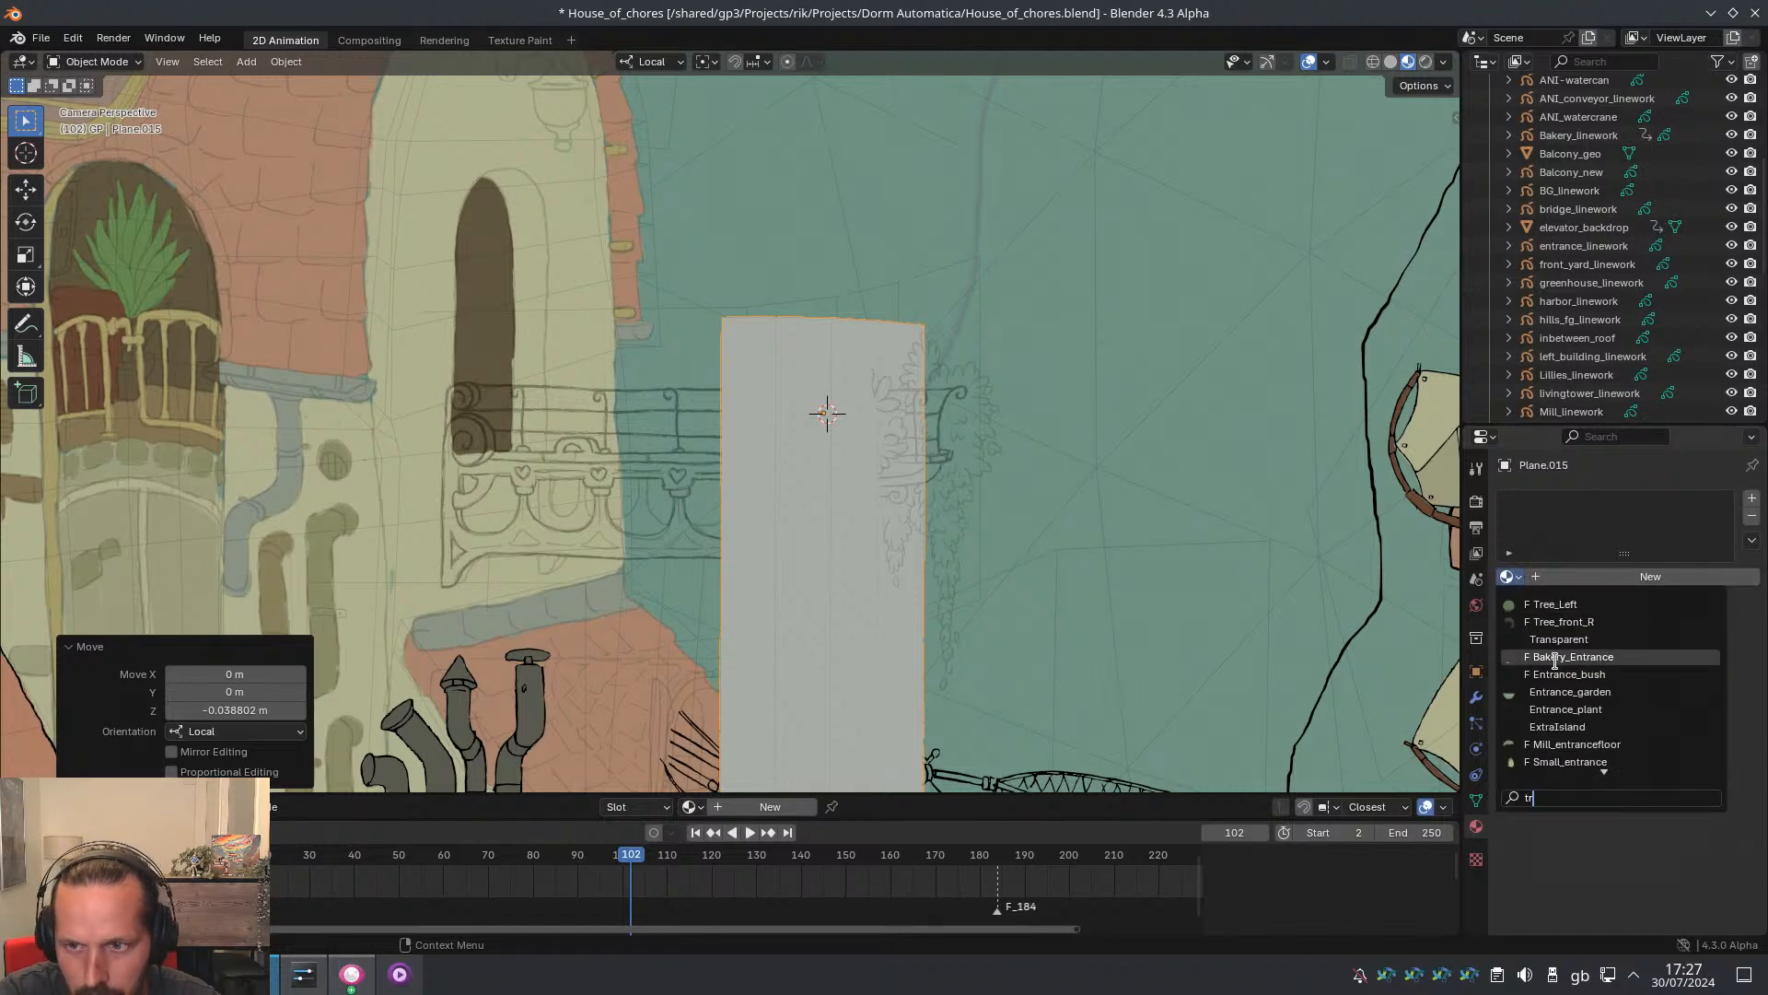
pyautogui.click(1554, 607)
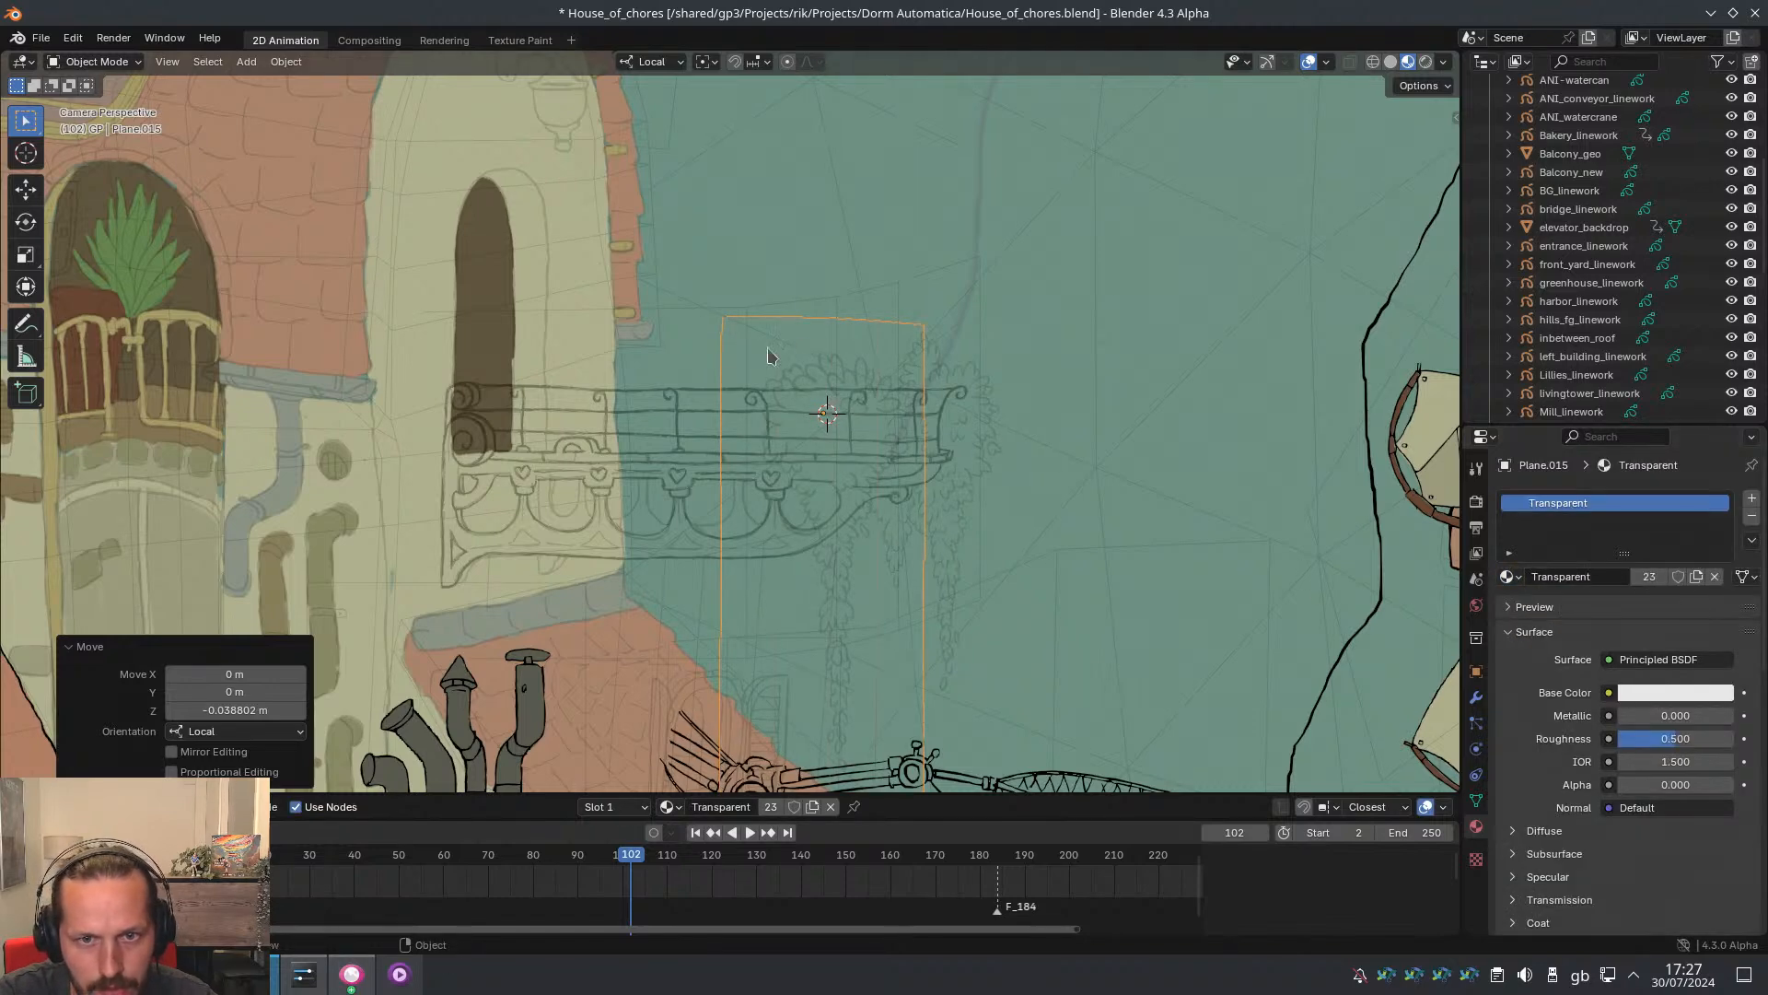
# Examine how the plane's outline covers the foliage sketch at the balcony's outer end
pyautogui.scroll(6, 771, 356)
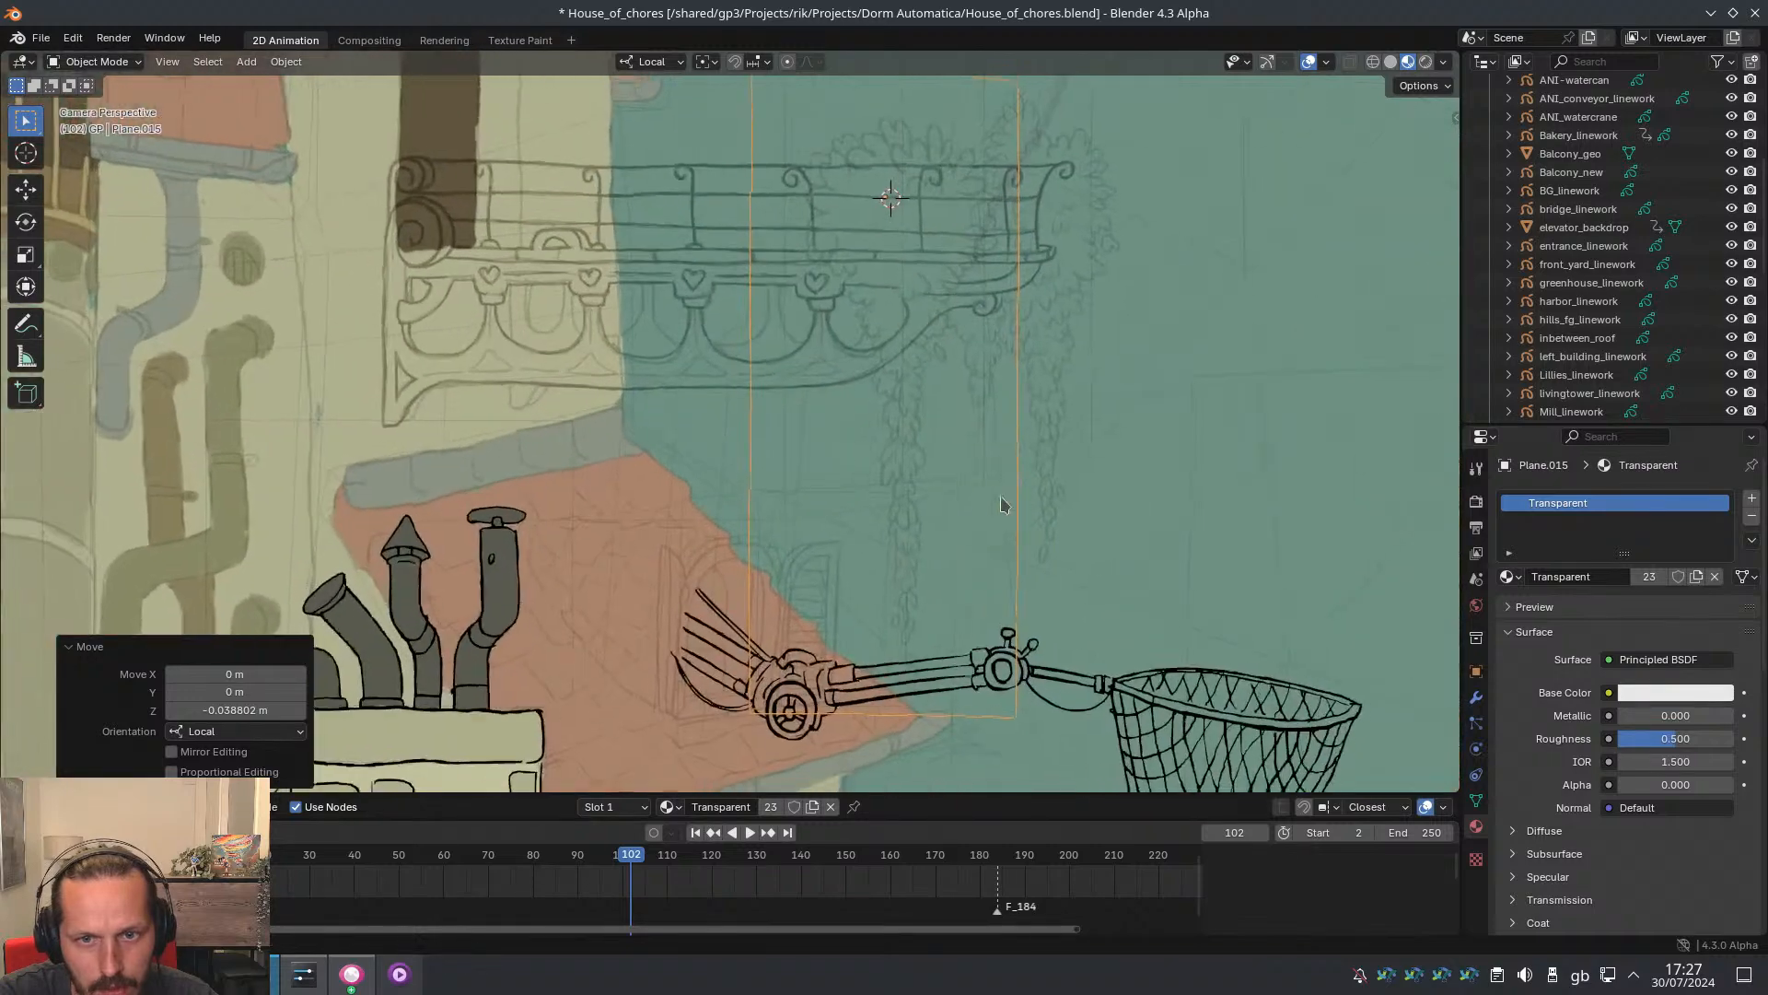
pyautogui.keyDown('shift'); pyautogui.moveTo(889, 368); pyautogui.dragTo(920, 331, button='middle'); pyautogui.keyUp('shift')
pyautogui.scroll(3, 875, 419)
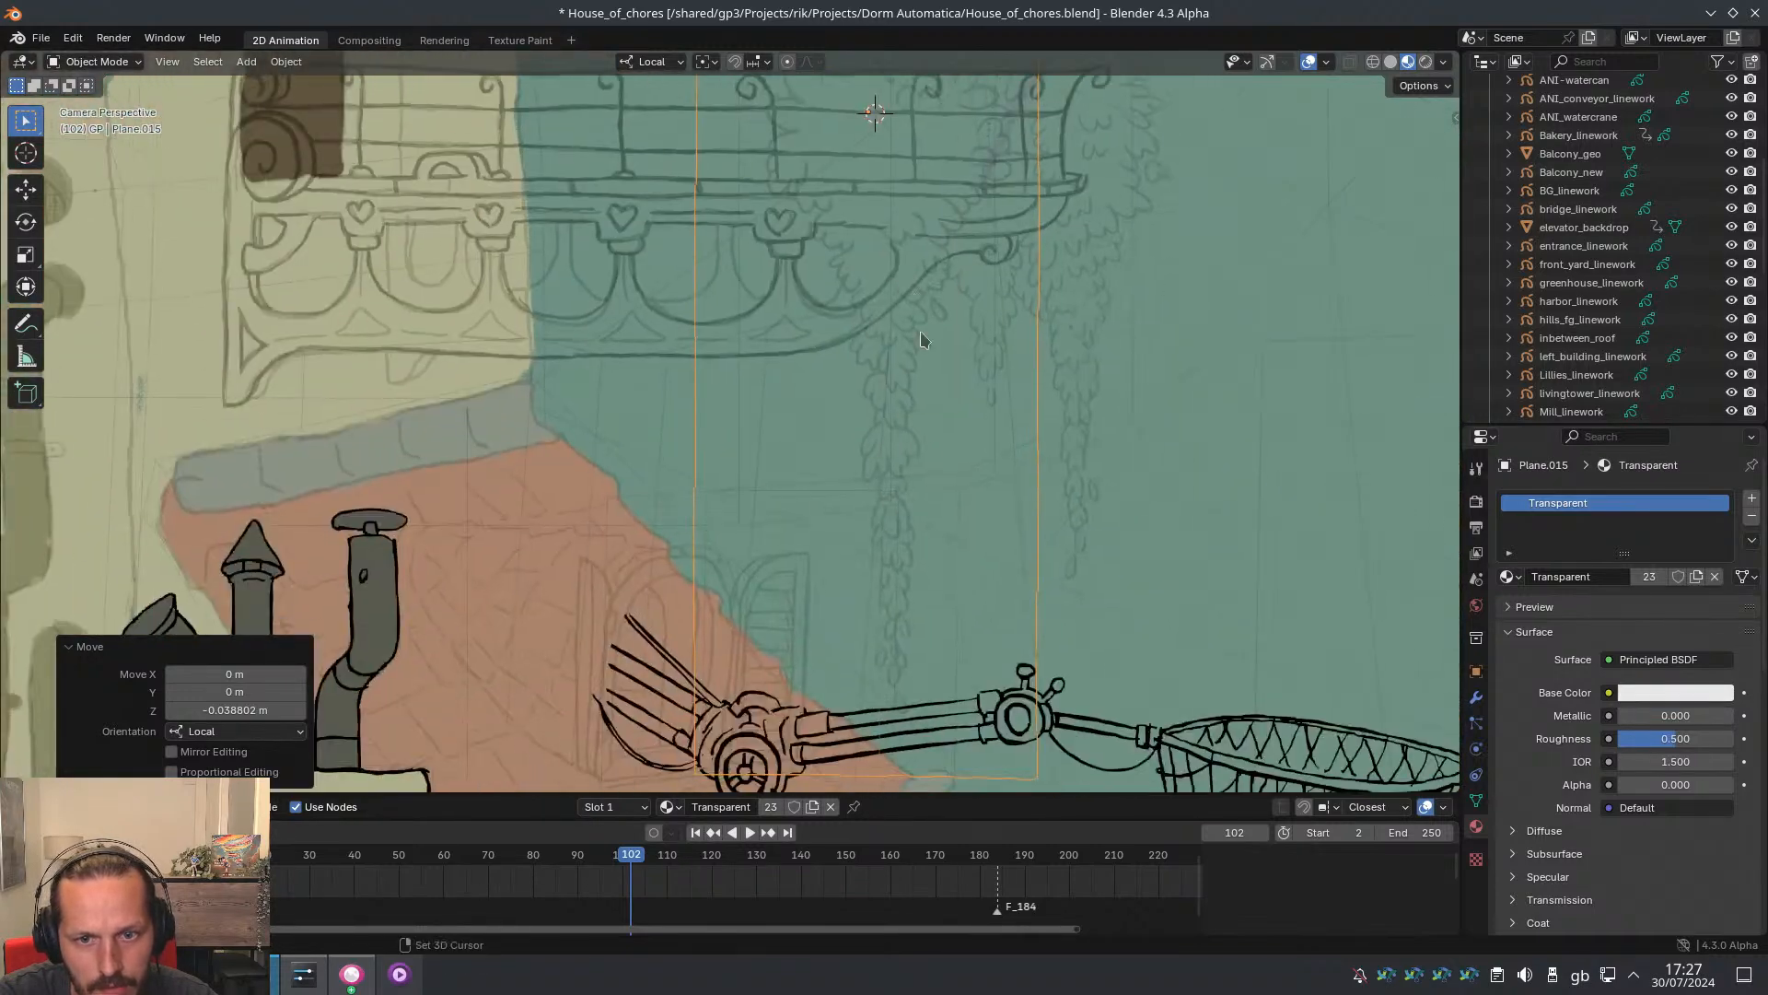
pyautogui.moveTo(934, 502)
pyautogui.keyDown('shift'); pyautogui.mouseDown(button='middle')
pyautogui.moveTo(935, 346)
pyautogui.moveTo(927, 621)
pyautogui.mouseUp(button='middle'); pyautogui.keyUp('shift')
pyautogui.keyDown('shift'); pyautogui.moveTo(919, 241); pyautogui.dragTo(927, 517, button='middle'); pyautogui.keyUp('shift')
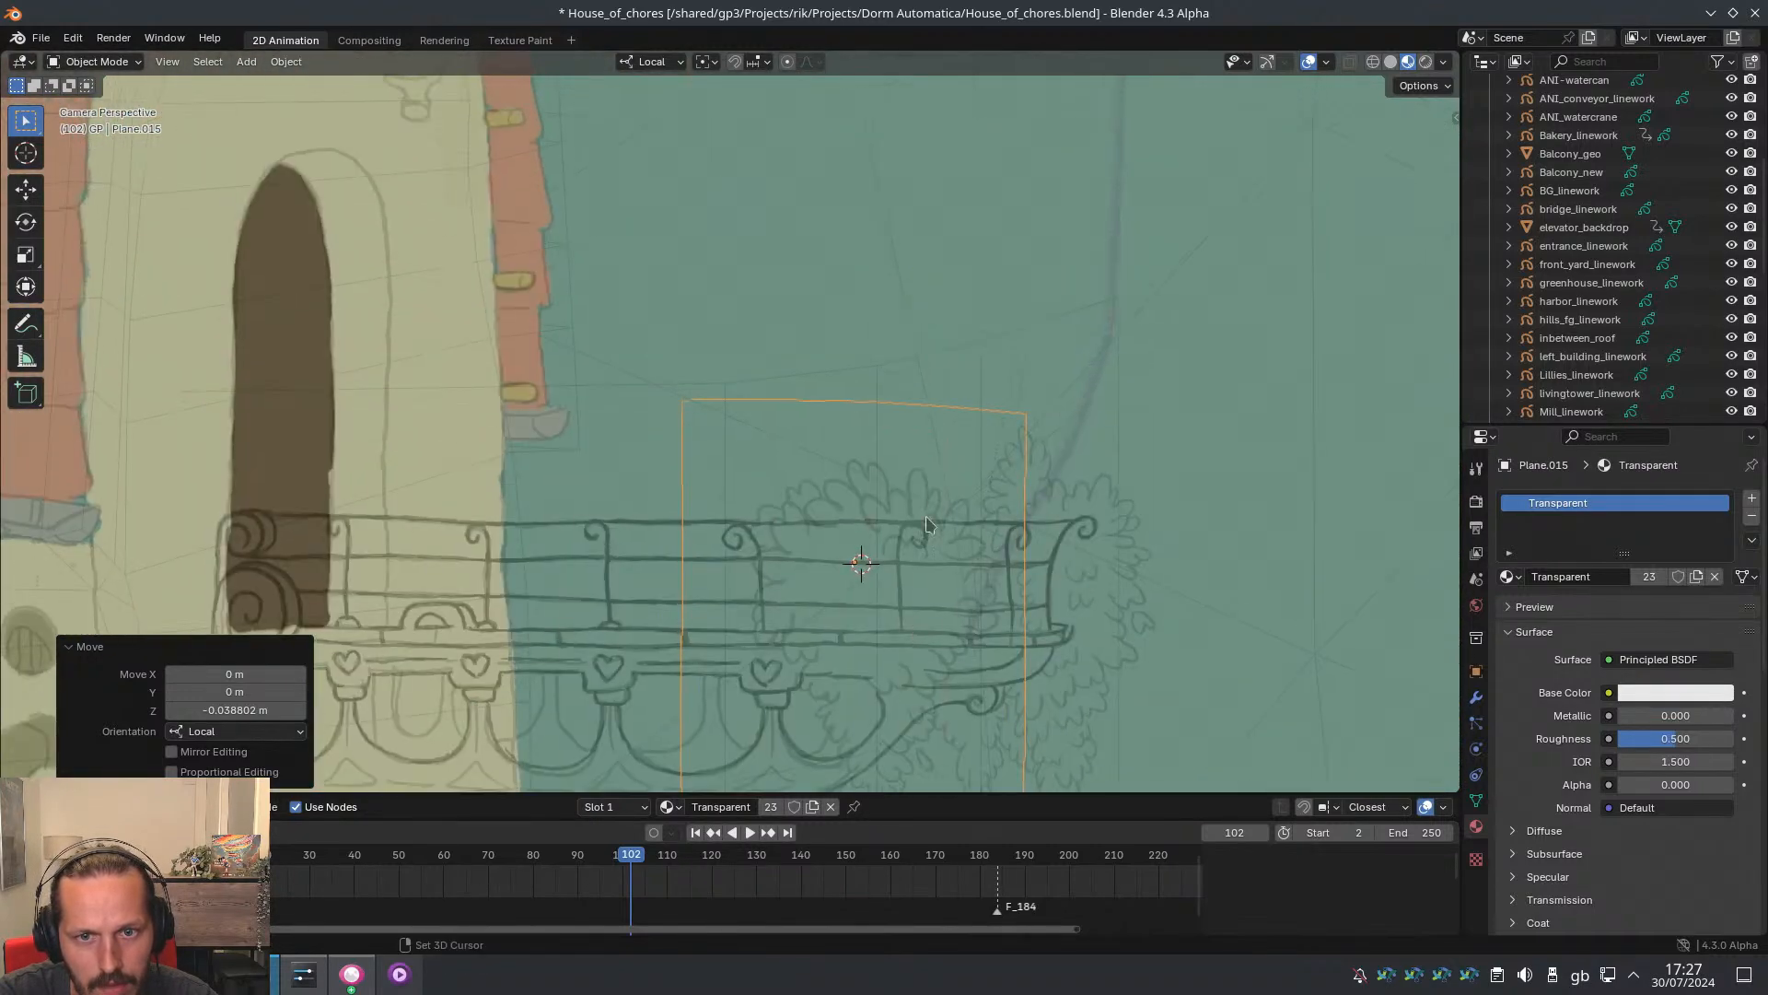
pyautogui.keyDown('shift'); pyautogui.moveTo(917, 627); pyautogui.dragTo(963, 413, button='middle'); pyautogui.keyUp('shift')
pyautogui.moveTo(948, 341)
pyautogui.keyDown('shift'); pyautogui.mouseDown(button='middle')
pyautogui.moveTo(954, 428)
pyautogui.moveTo(941, 367)
pyautogui.mouseUp(button='middle'); pyautogui.keyUp('shift')
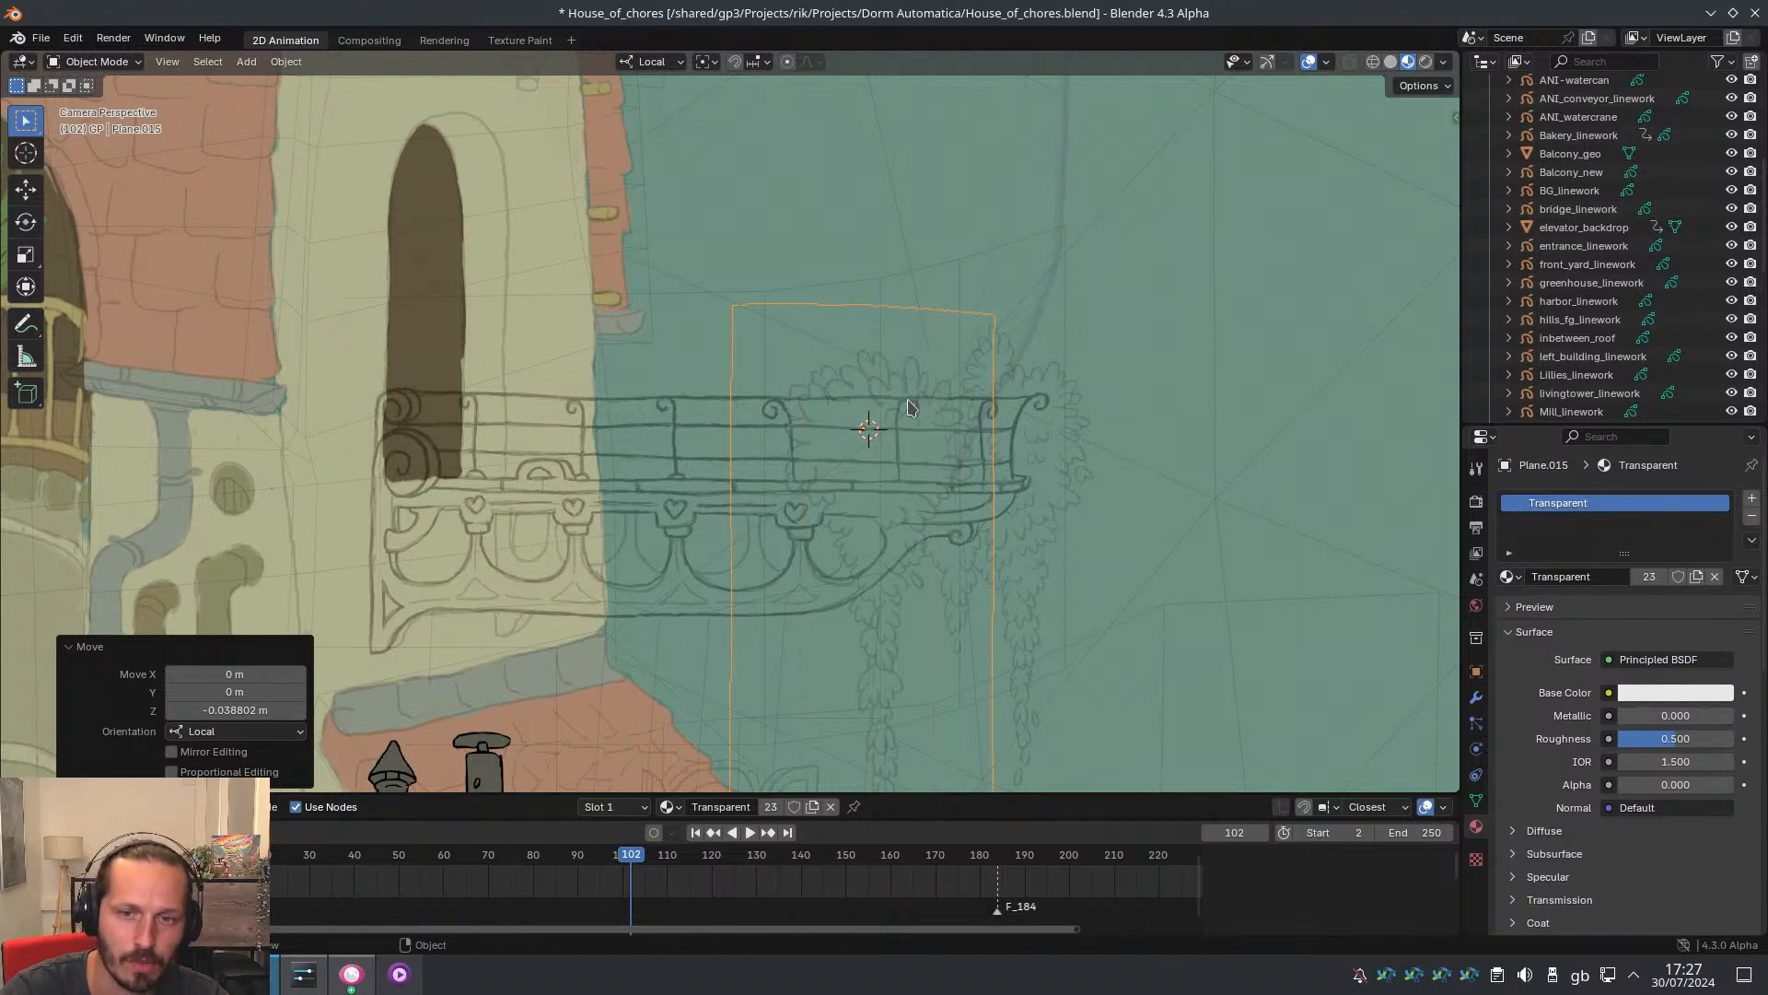
pyautogui.hotkey('ctrl', 'Tab')
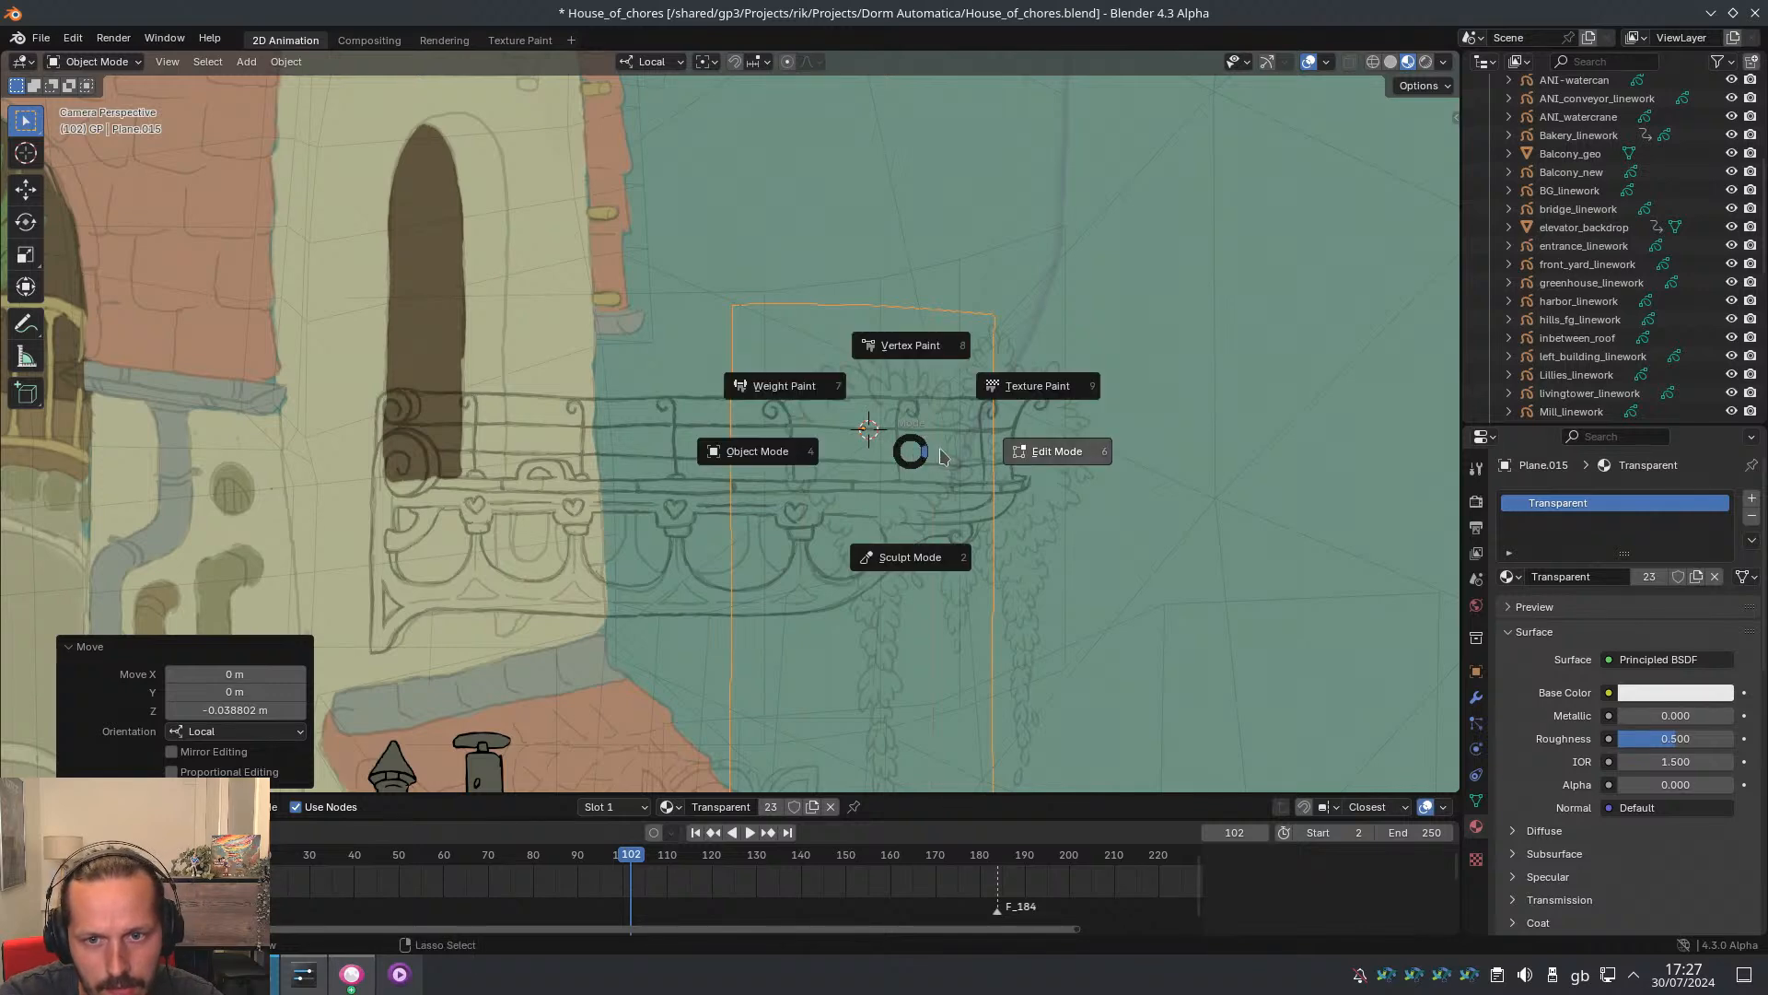
pyautogui.press('Escape')
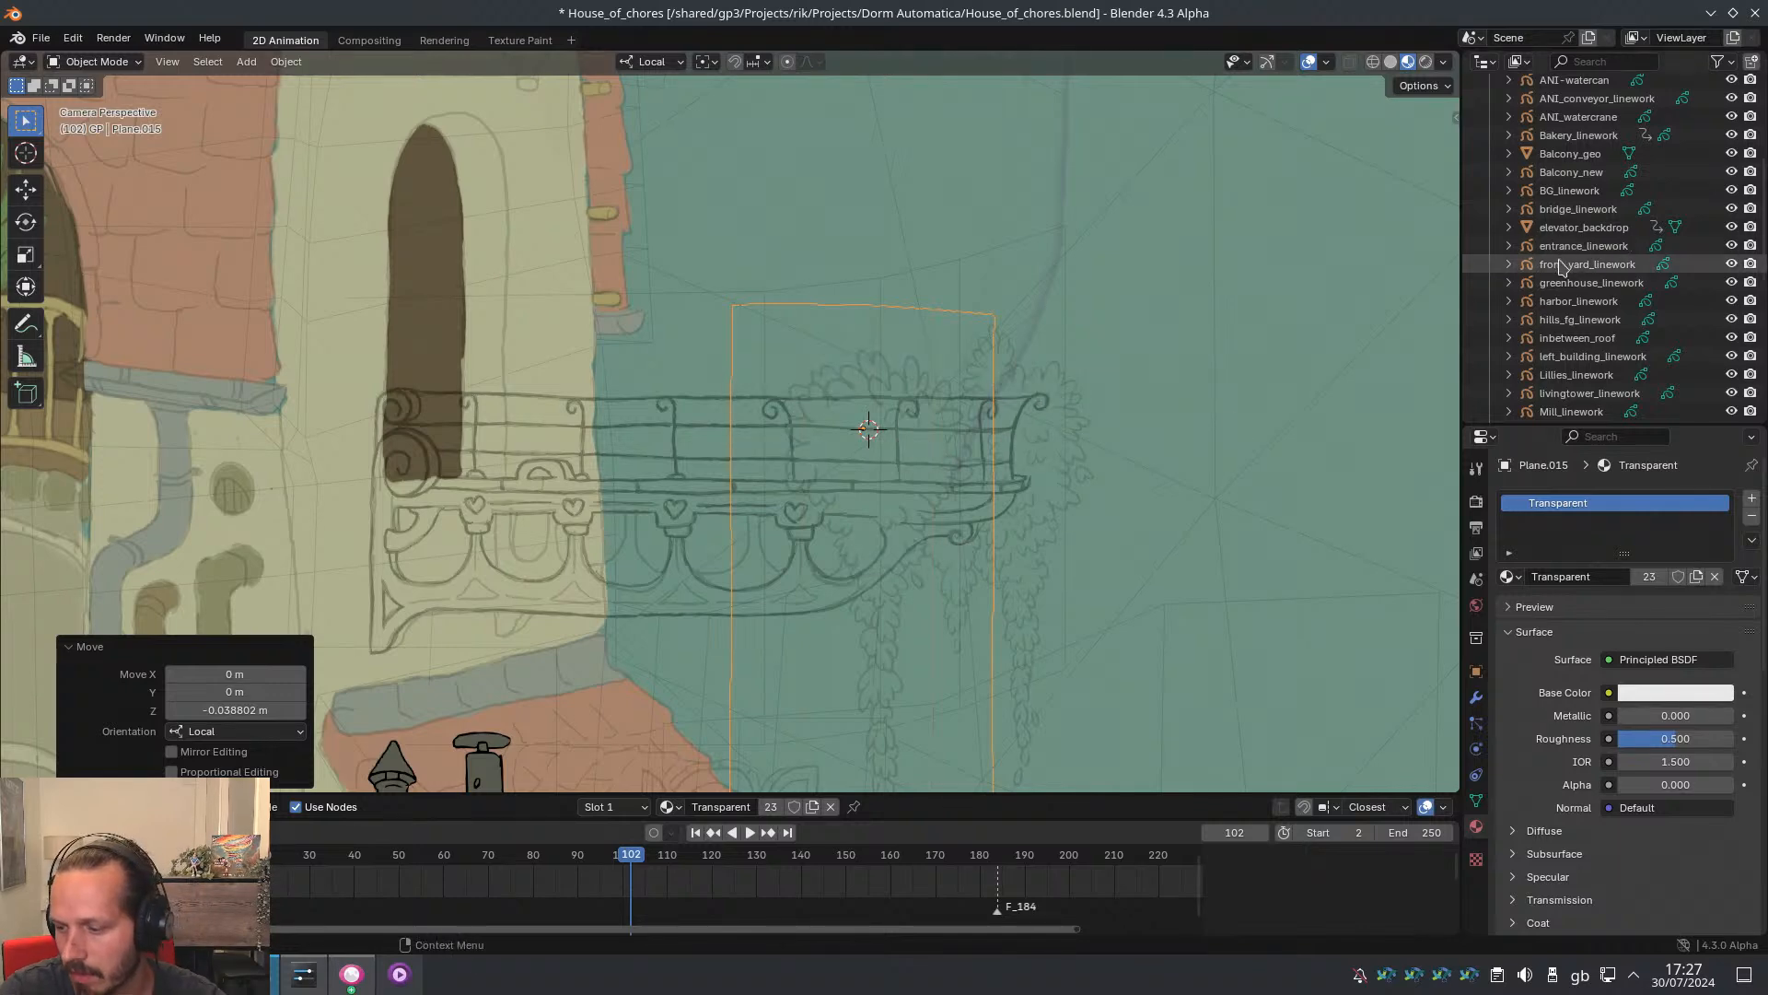
# Rename the curved plane object as Balcony_bush_front
pyautogui.press('KP_Decimal')
pyautogui.doubleClick(1575, 238)
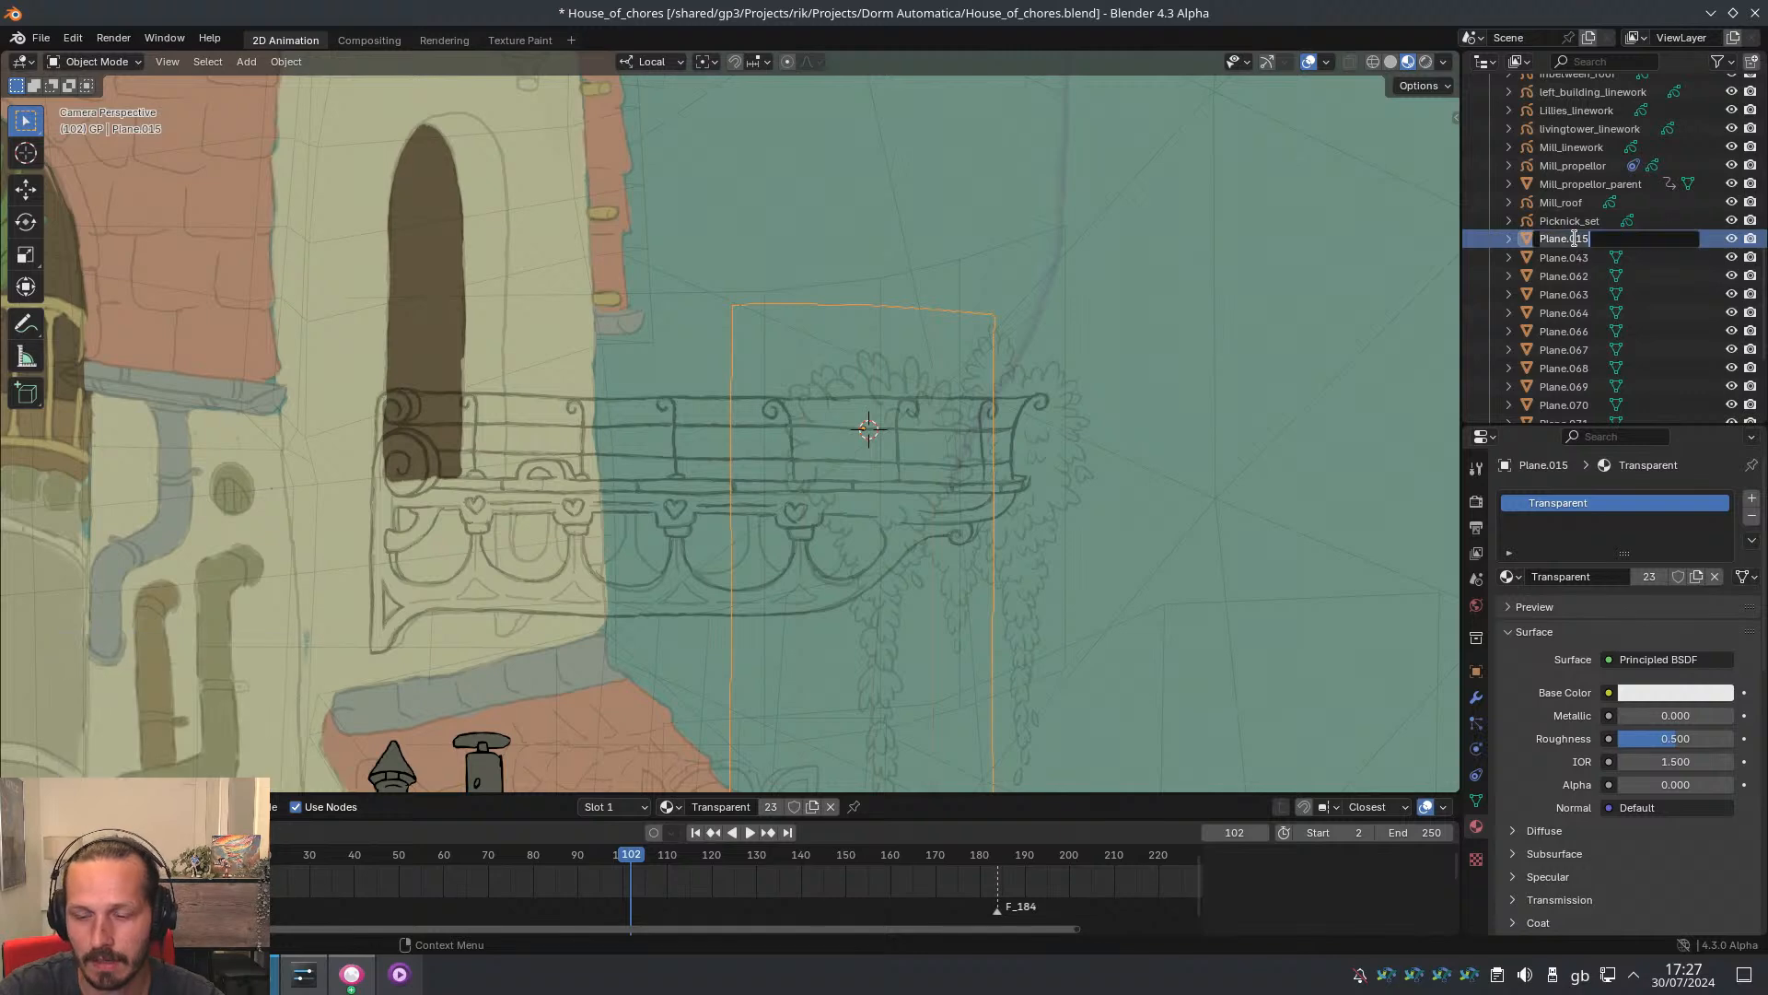
pyautogui.write('Balcony')
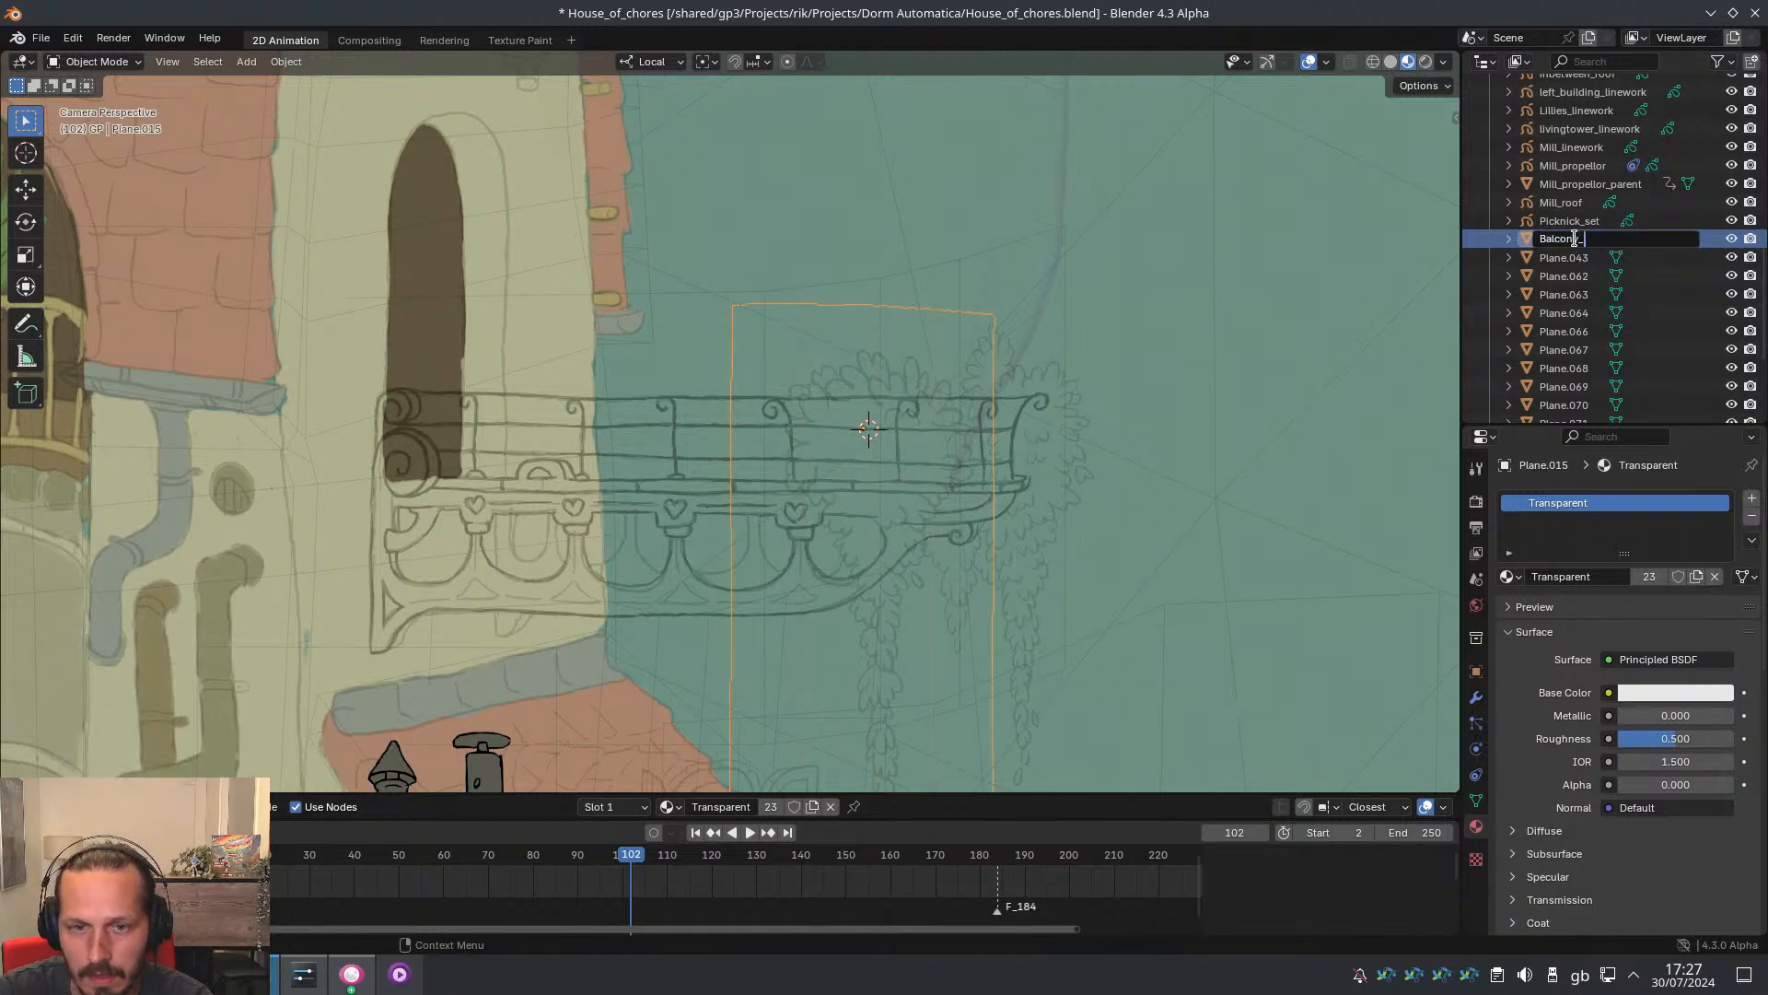
pyautogui.write('_bush_')
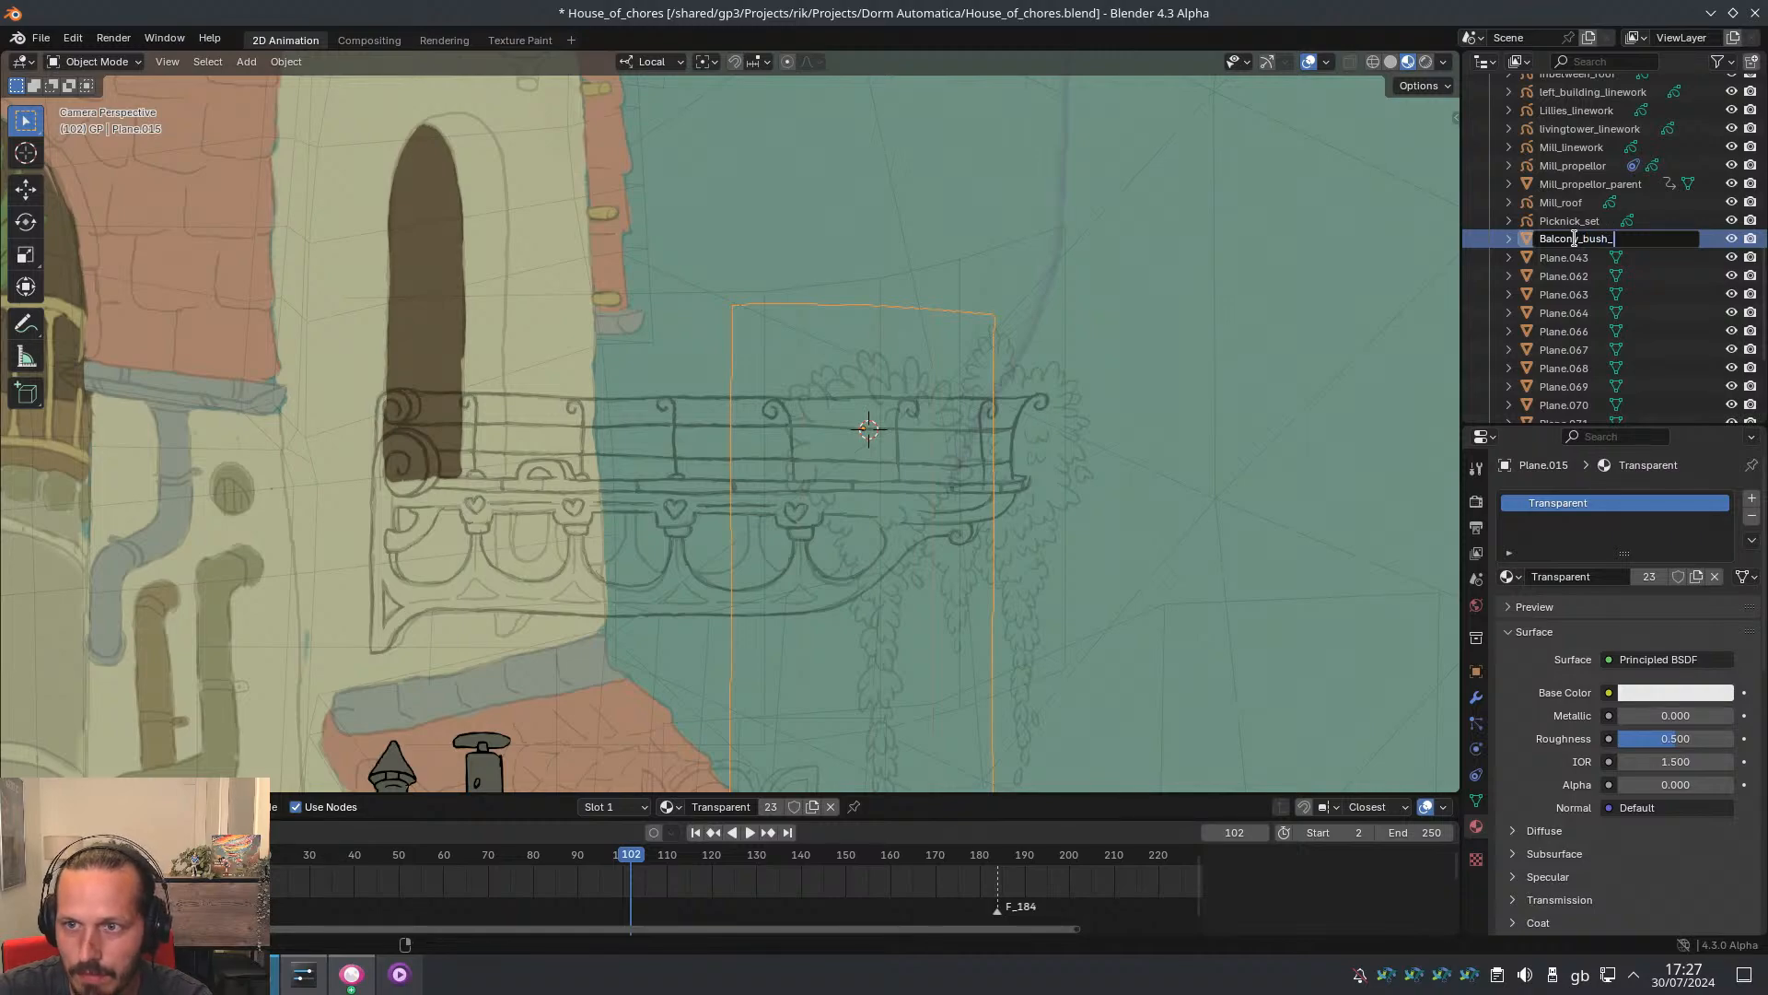
pyautogui.write('front')
pyautogui.press('Return')
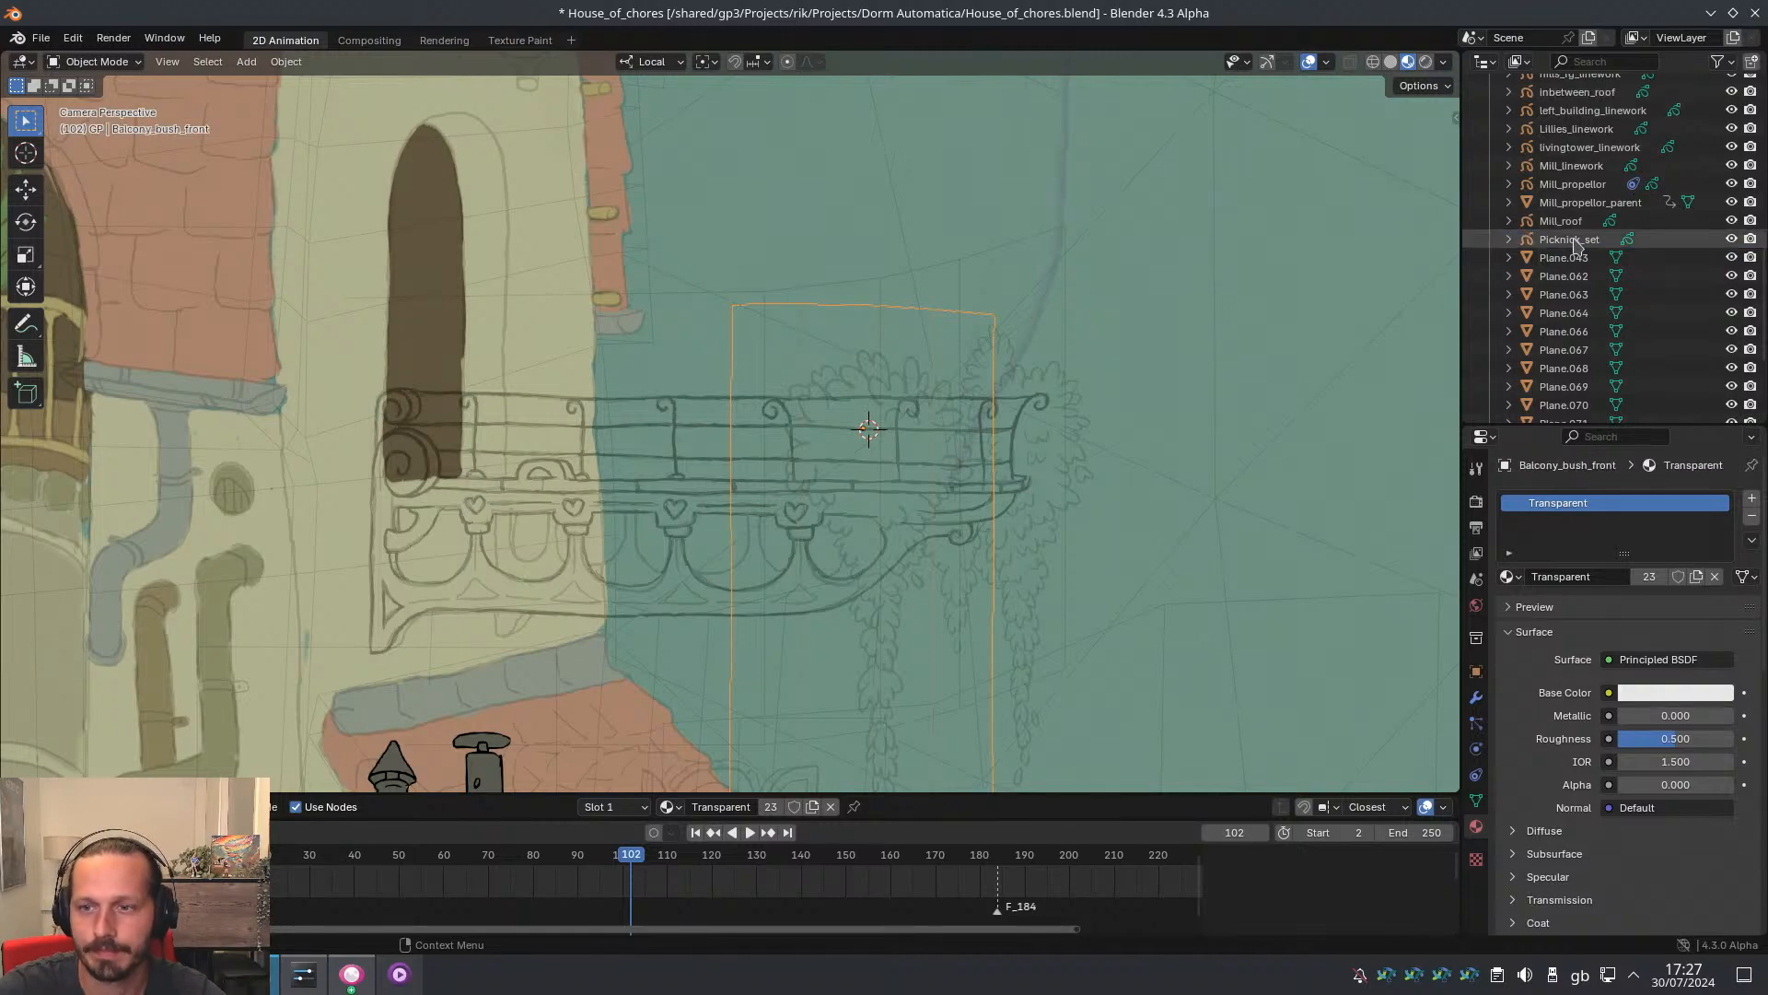
# Place the 3D cursor on the railing near the balcony's outer end and add a blank Grease Pencil object there
pyautogui.keyDown('ctrl'); pyautogui.moveTo(924, 485); pyautogui.dragTo(1173, 438, button='middle'); pyautogui.keyUp('ctrl')
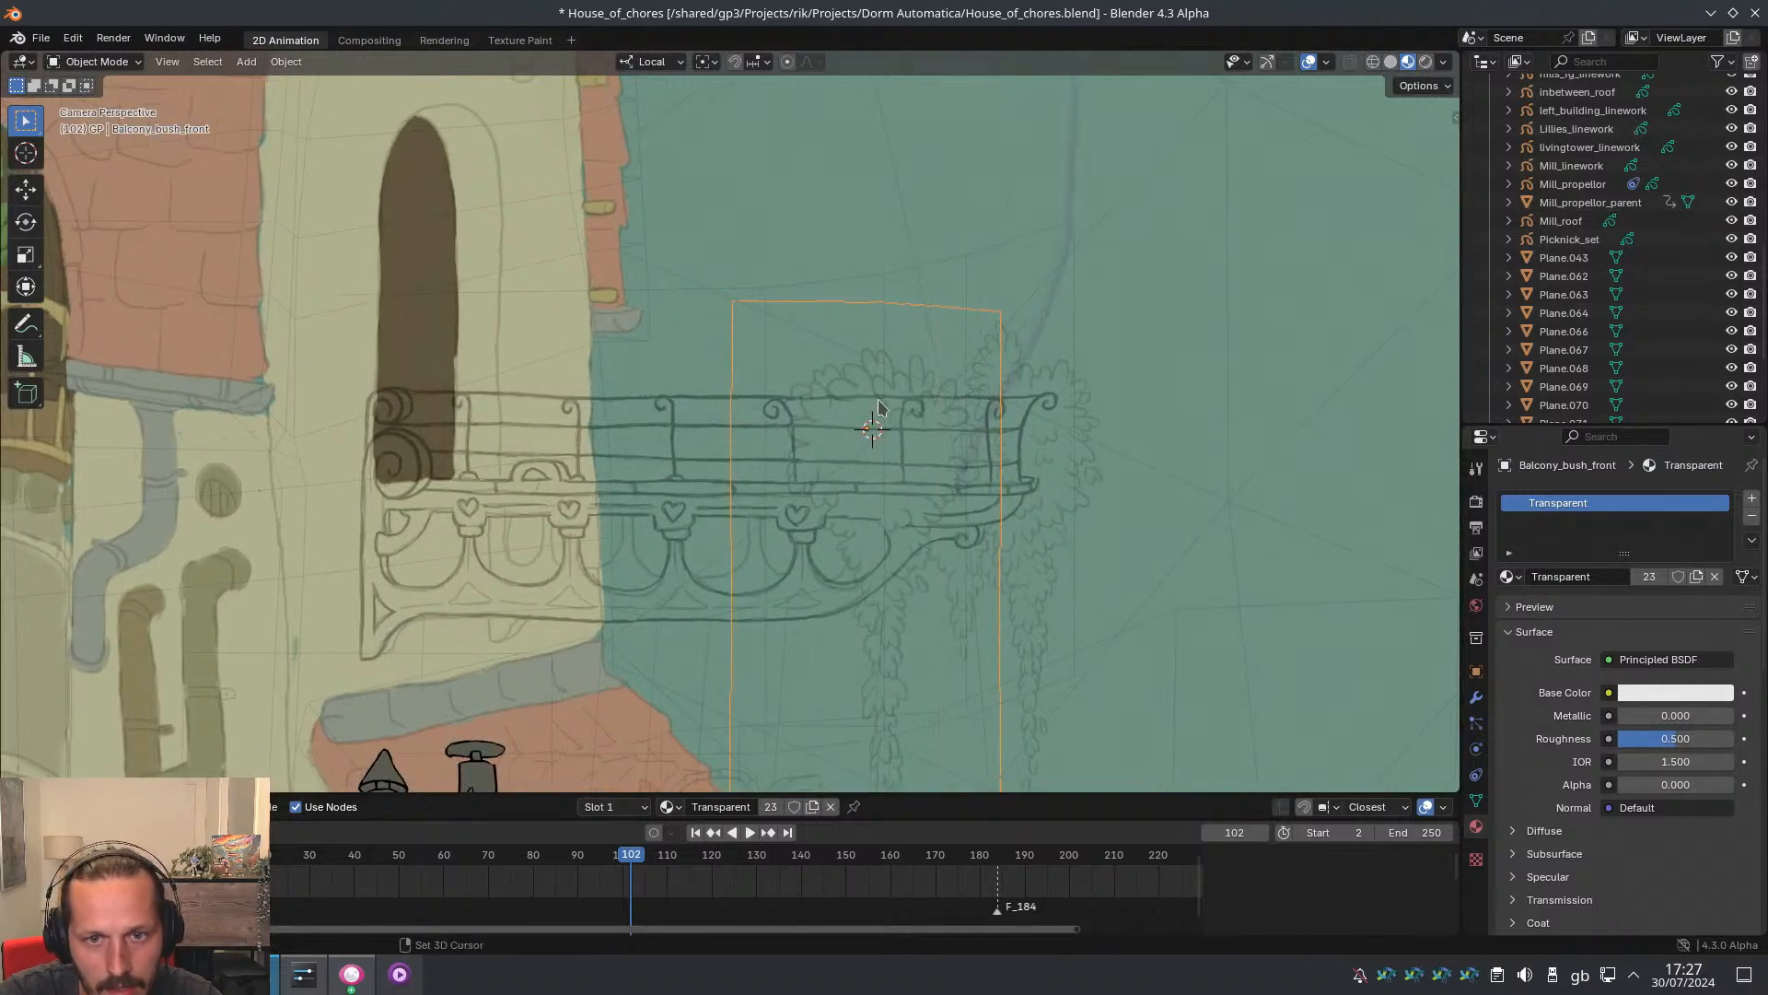
pyautogui.hotkey('shift', 'a')
pyautogui.moveTo(881, 406)
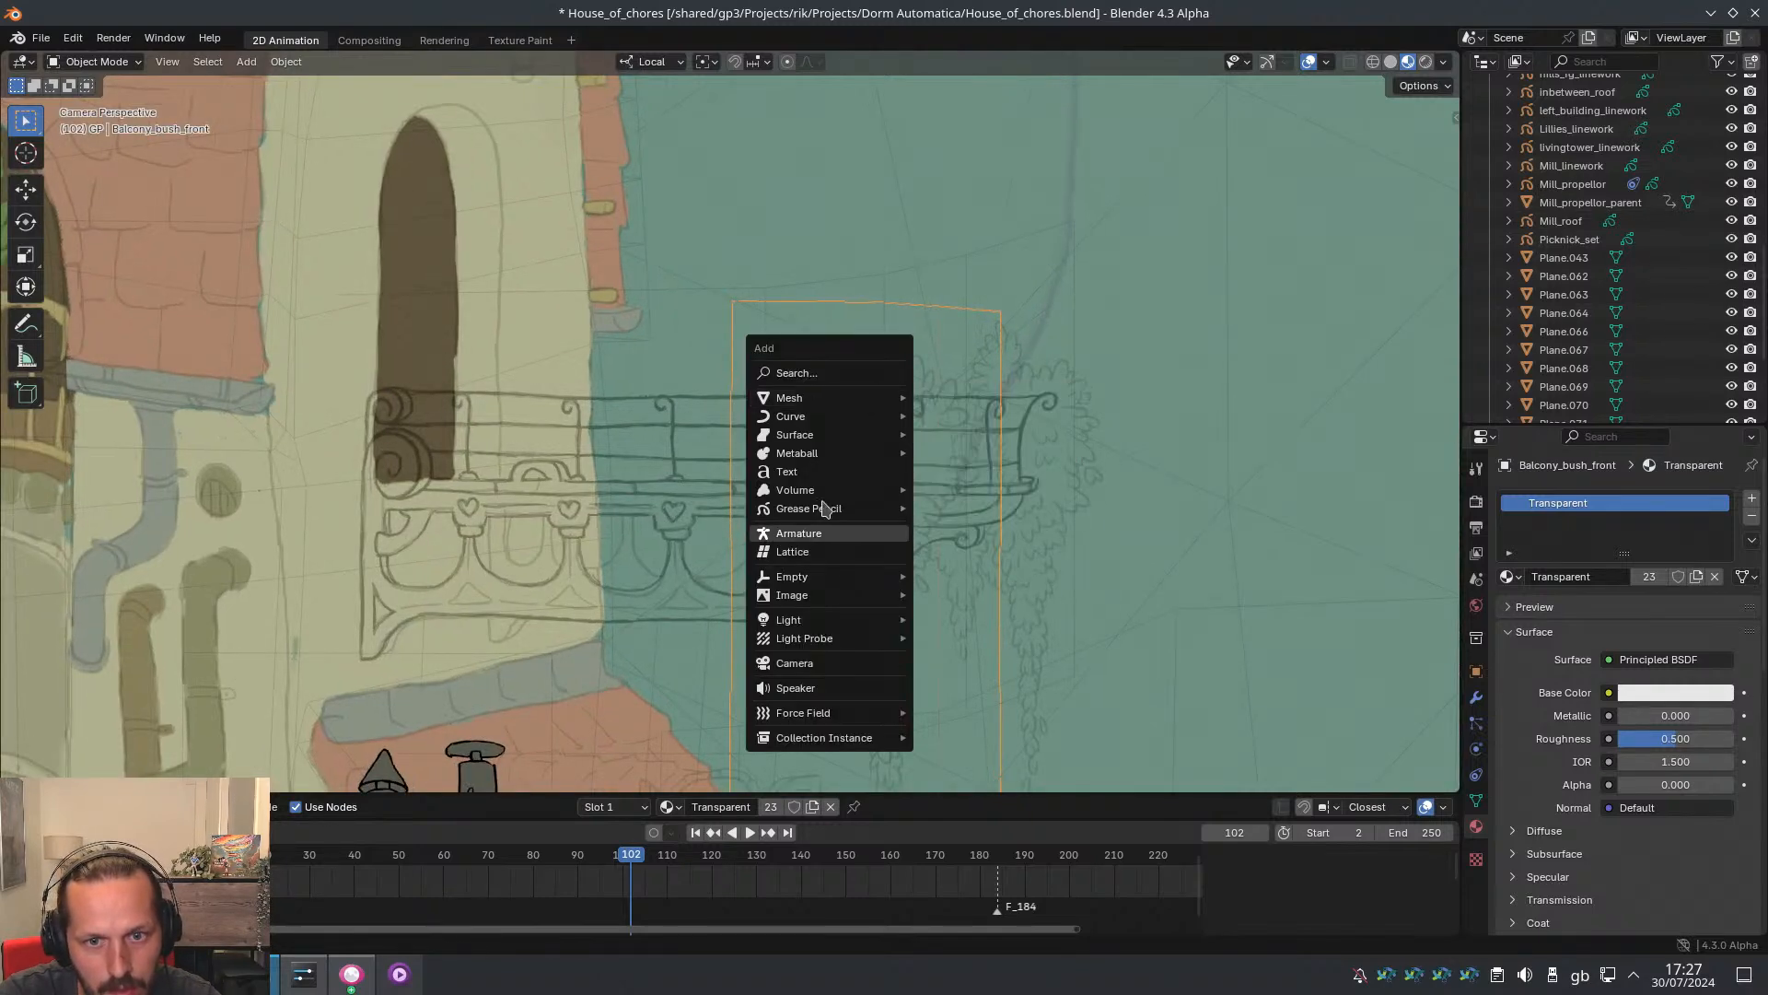
pyautogui.moveTo(829, 508)
pyautogui.click(952, 508)
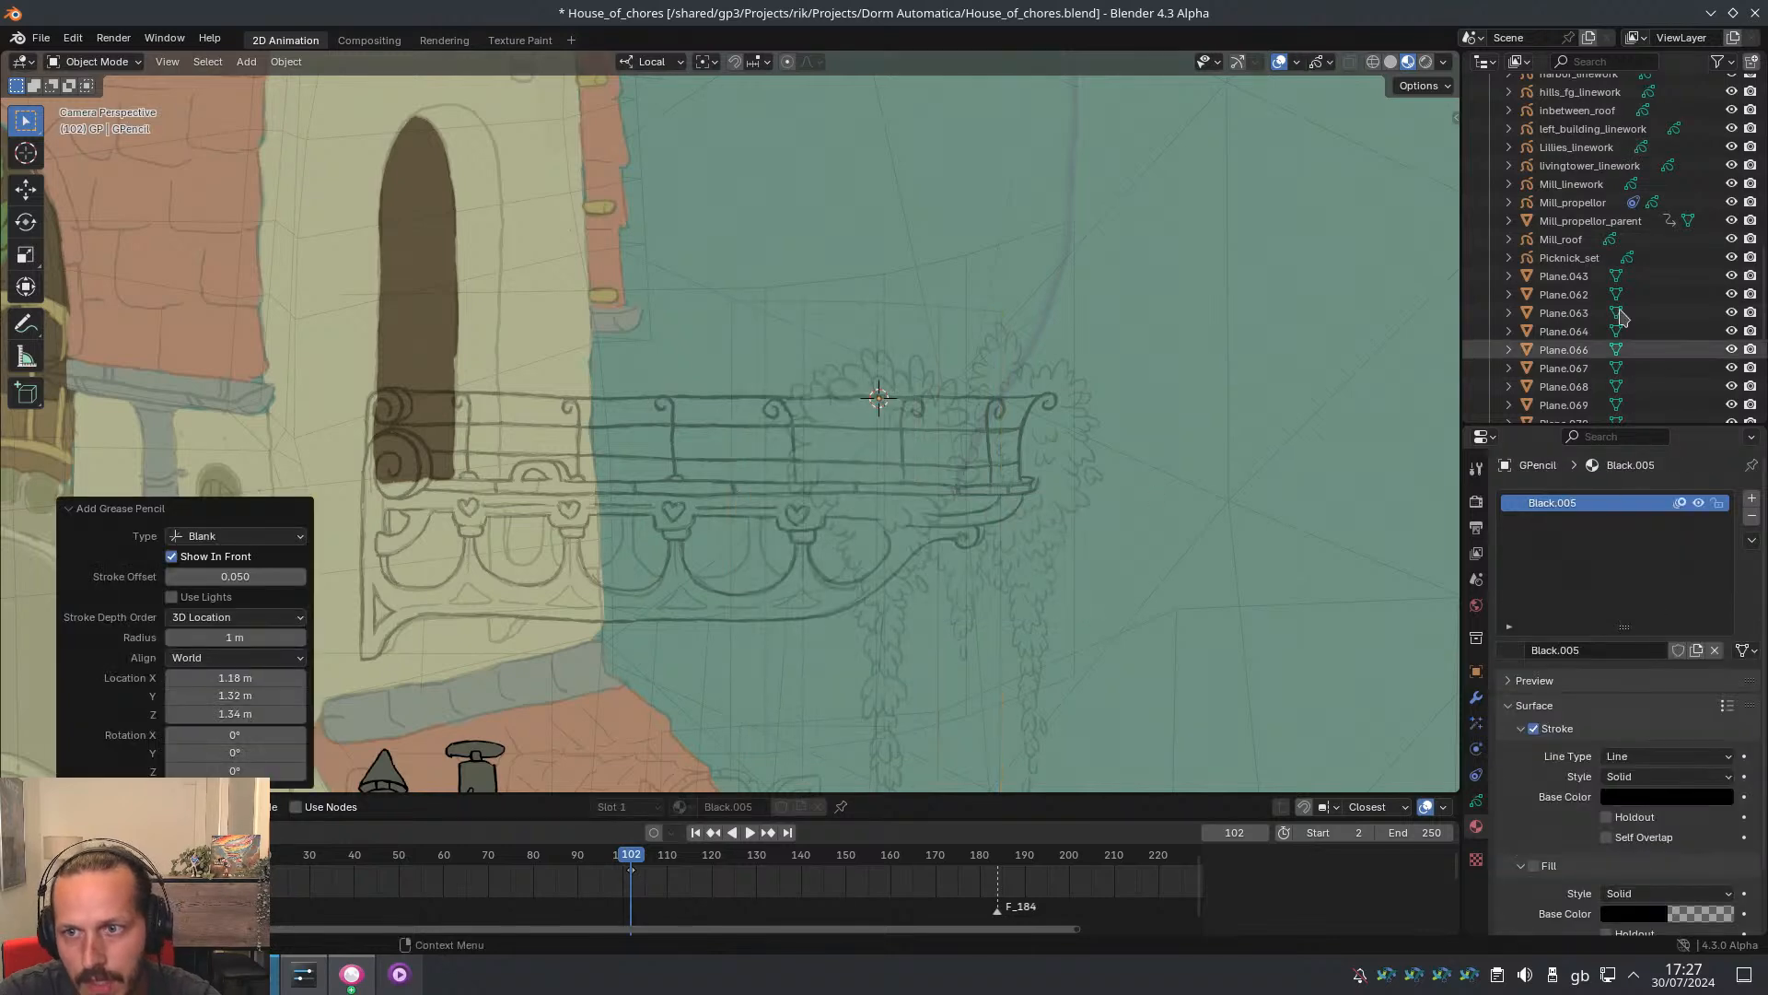
# Rename the new Grease Pencil object as Balcony_bush_front
pyautogui.press('KP_Decimal')
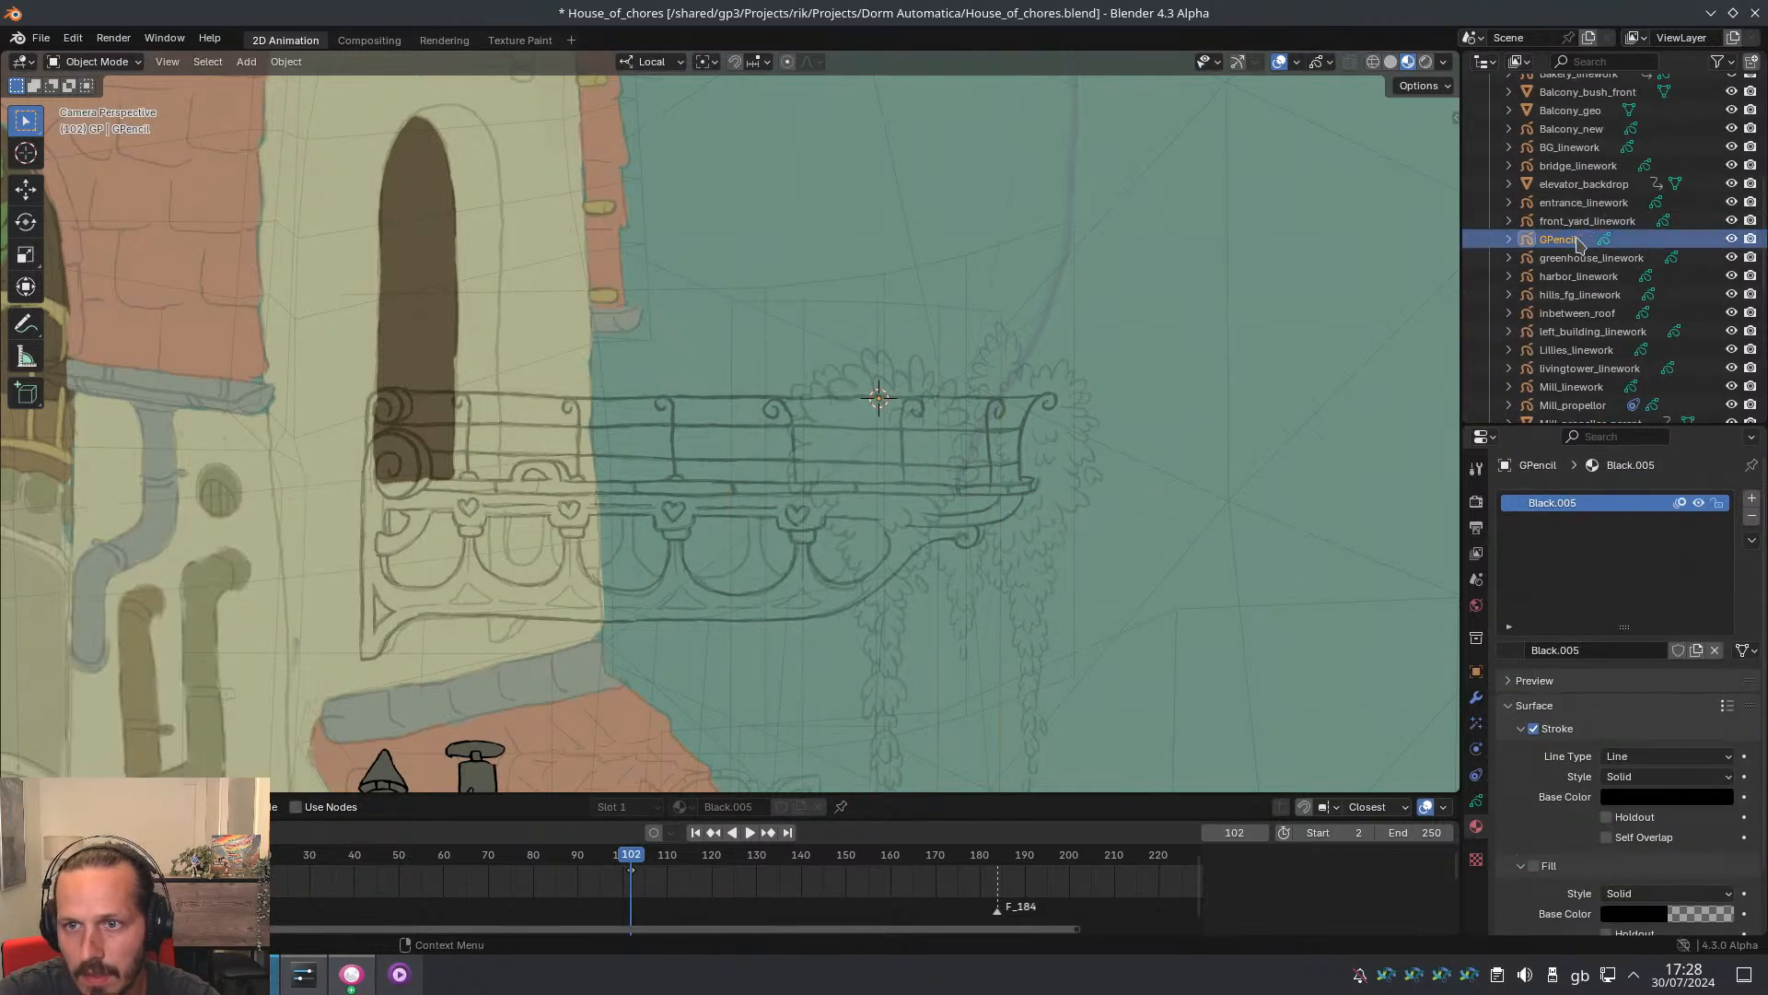
pyautogui.doubleClick(1577, 239)
pyautogui.write('Balcony_b')
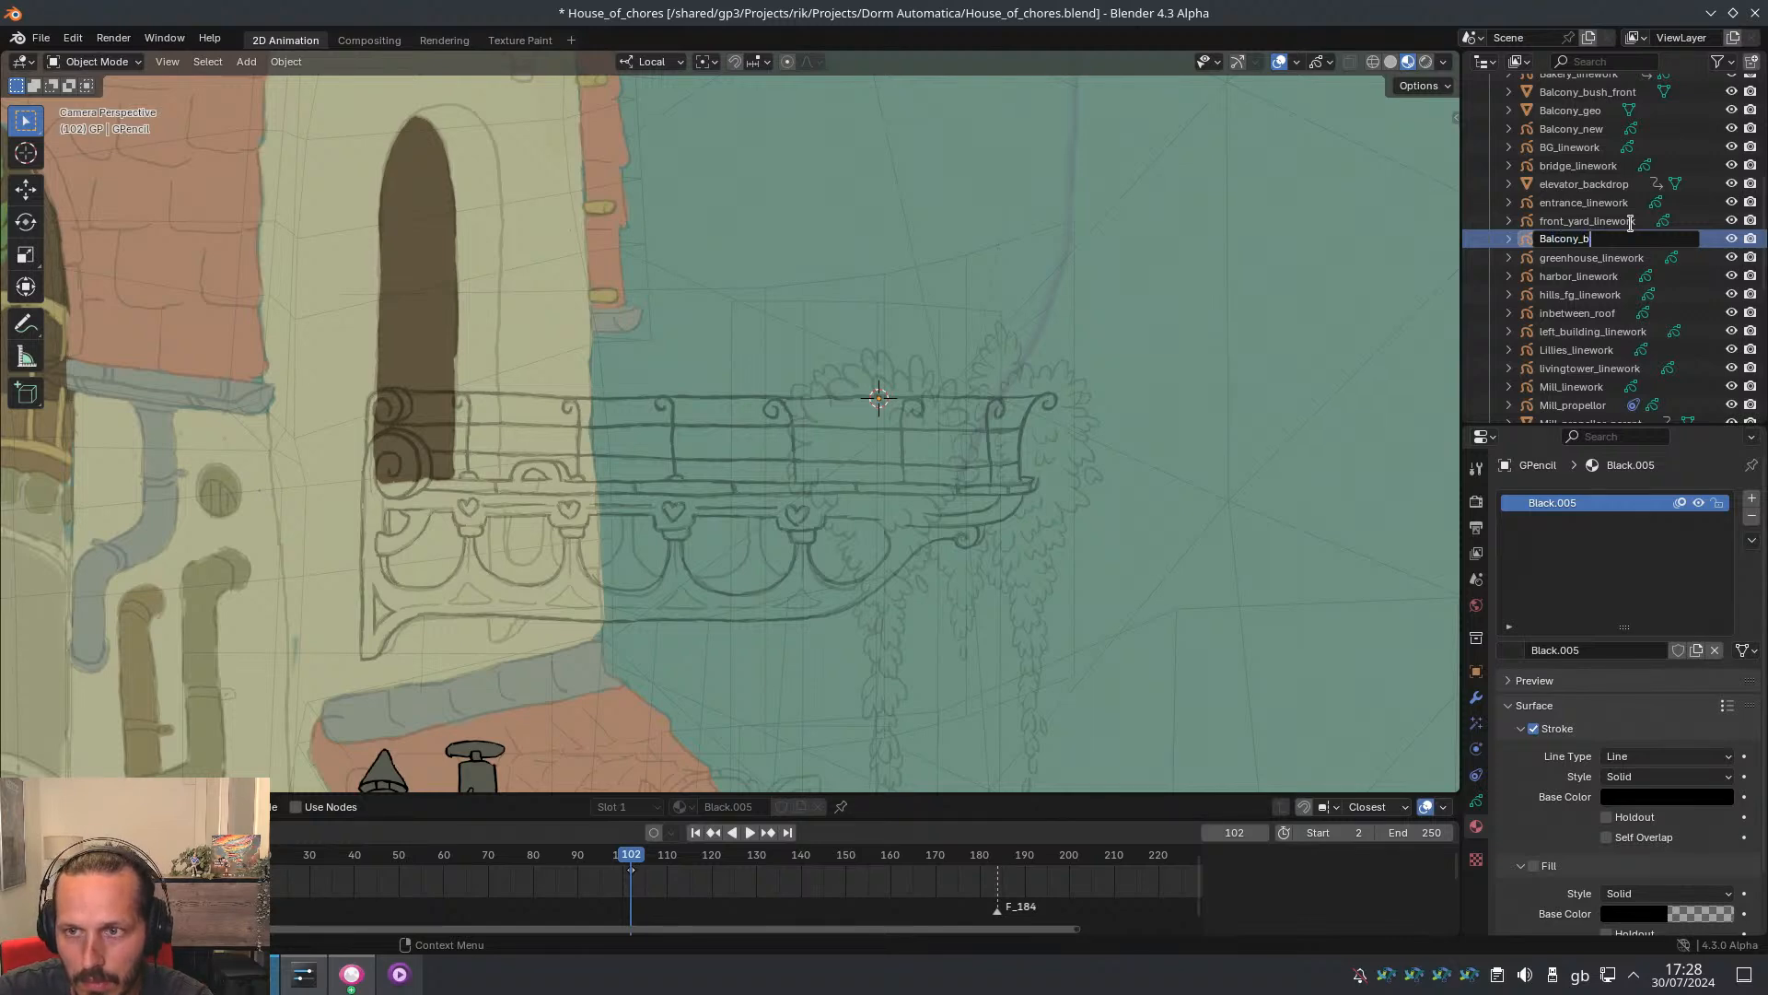
pyautogui.write('ush_front')
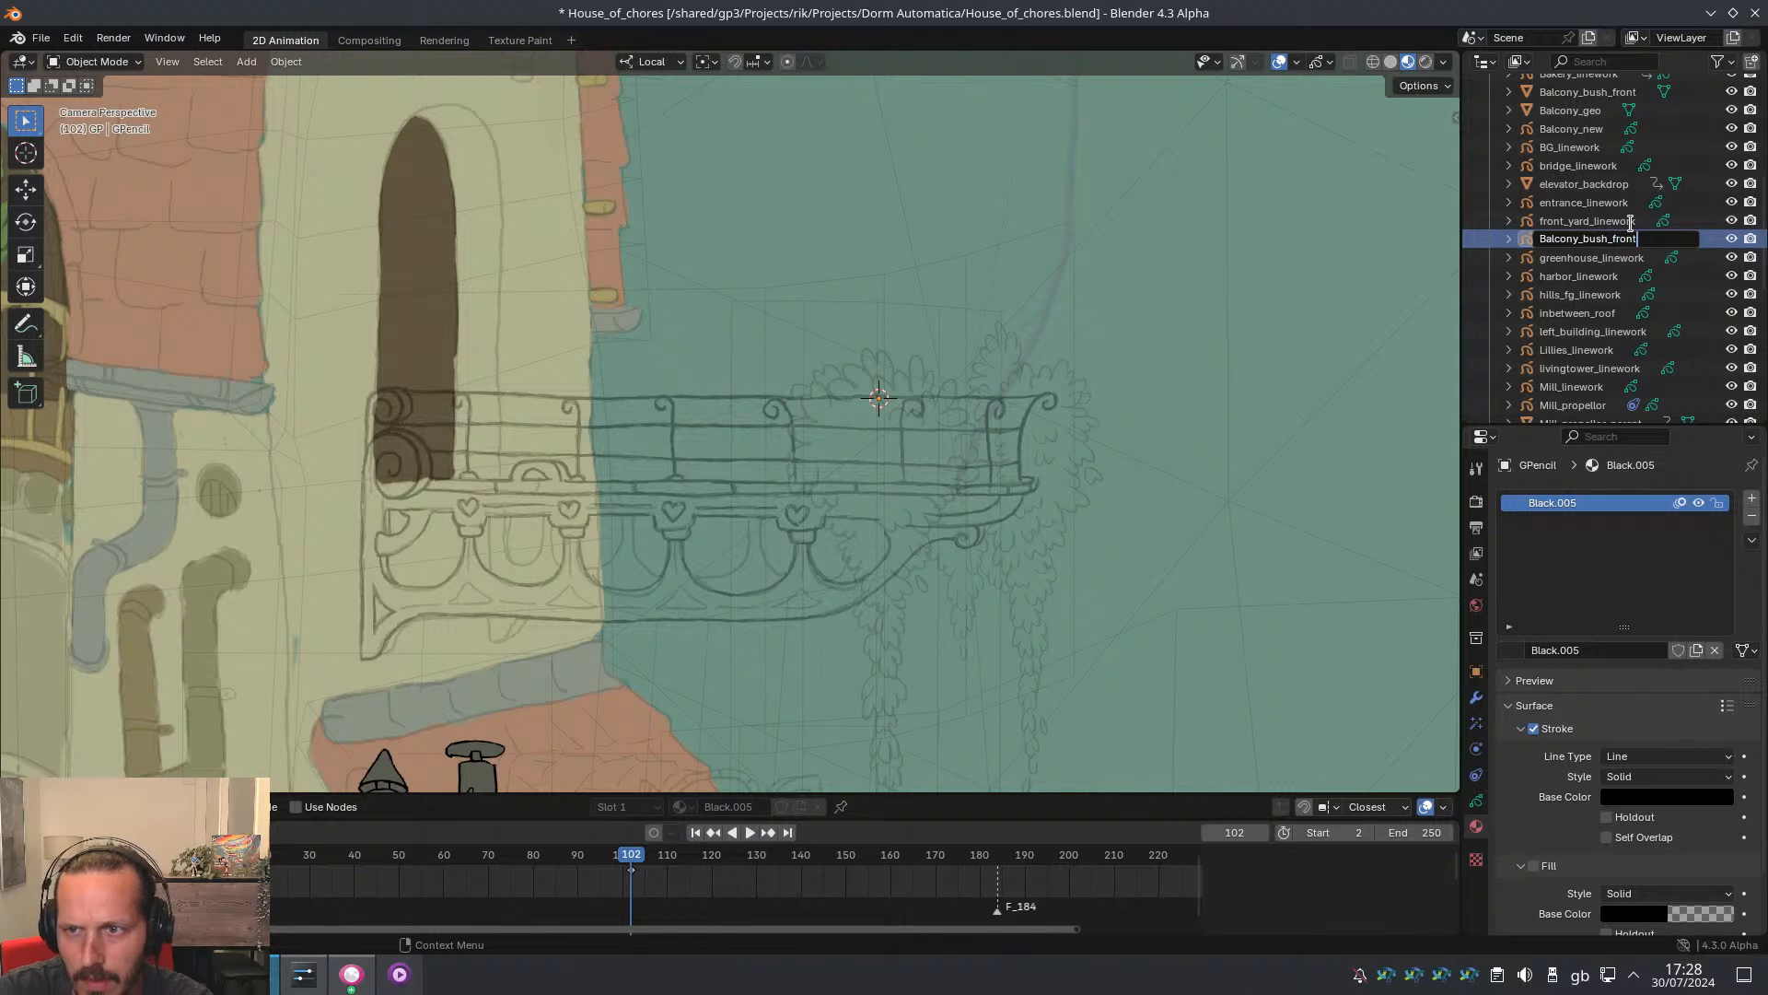
pyautogui.press('Return')
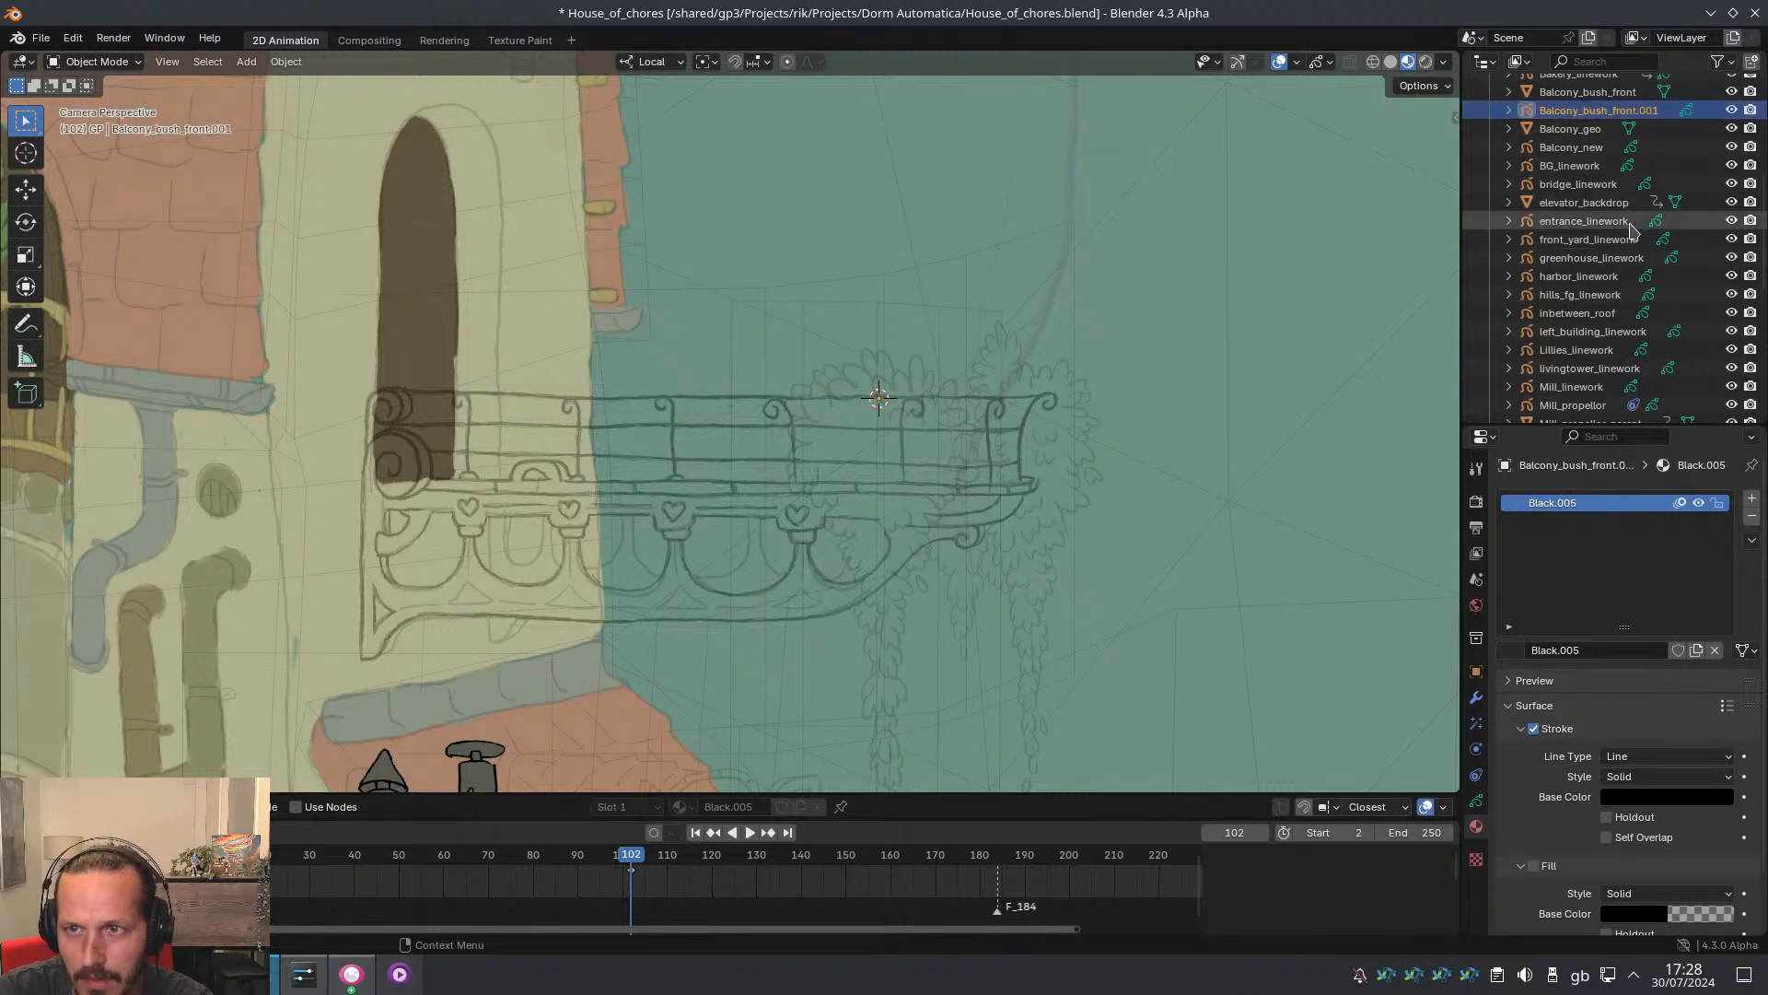
# Rename the bush's Grease Pencil object as Balcony_bush_front_outline
pyautogui.doubleClick(1649, 119)
pyautogui.click(1635, 239)
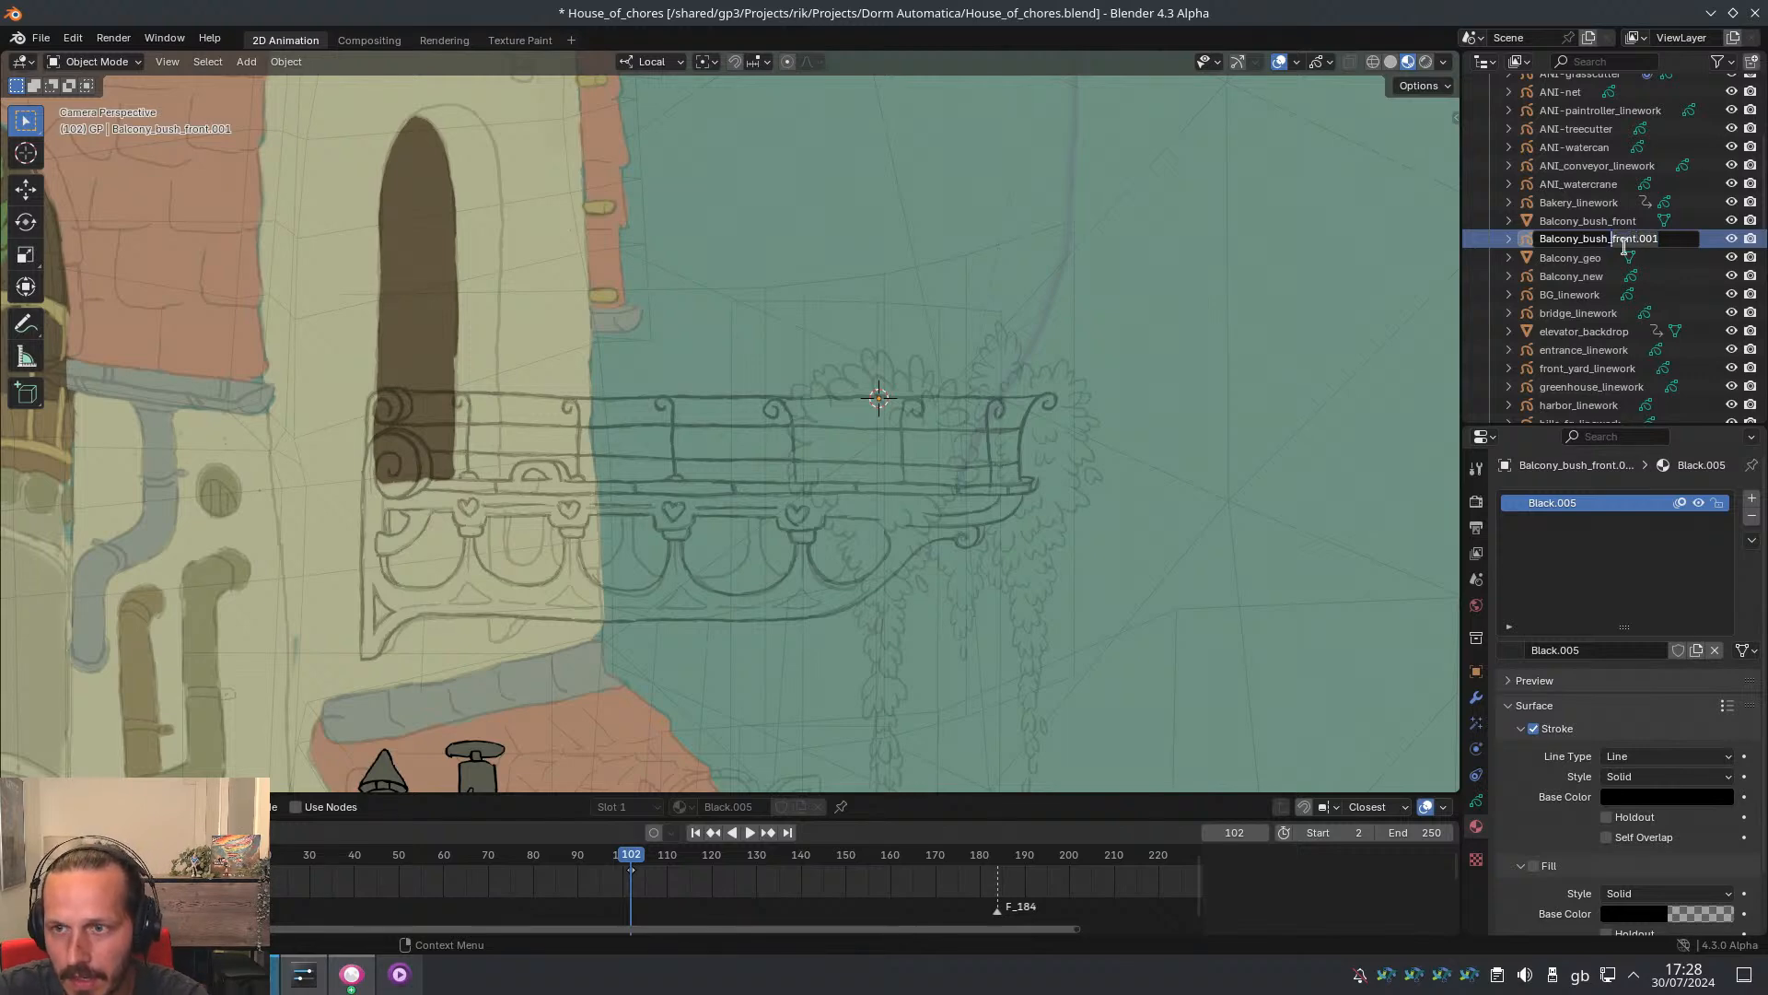
pyautogui.press('Delete')
pyautogui.press('Delete')
pyautogui.press('Delete')
pyautogui.press('Delete')
pyautogui.press('Delete')
pyautogui.press('Delete')
pyautogui.press('Delete')
pyautogui.write('ont_outline')
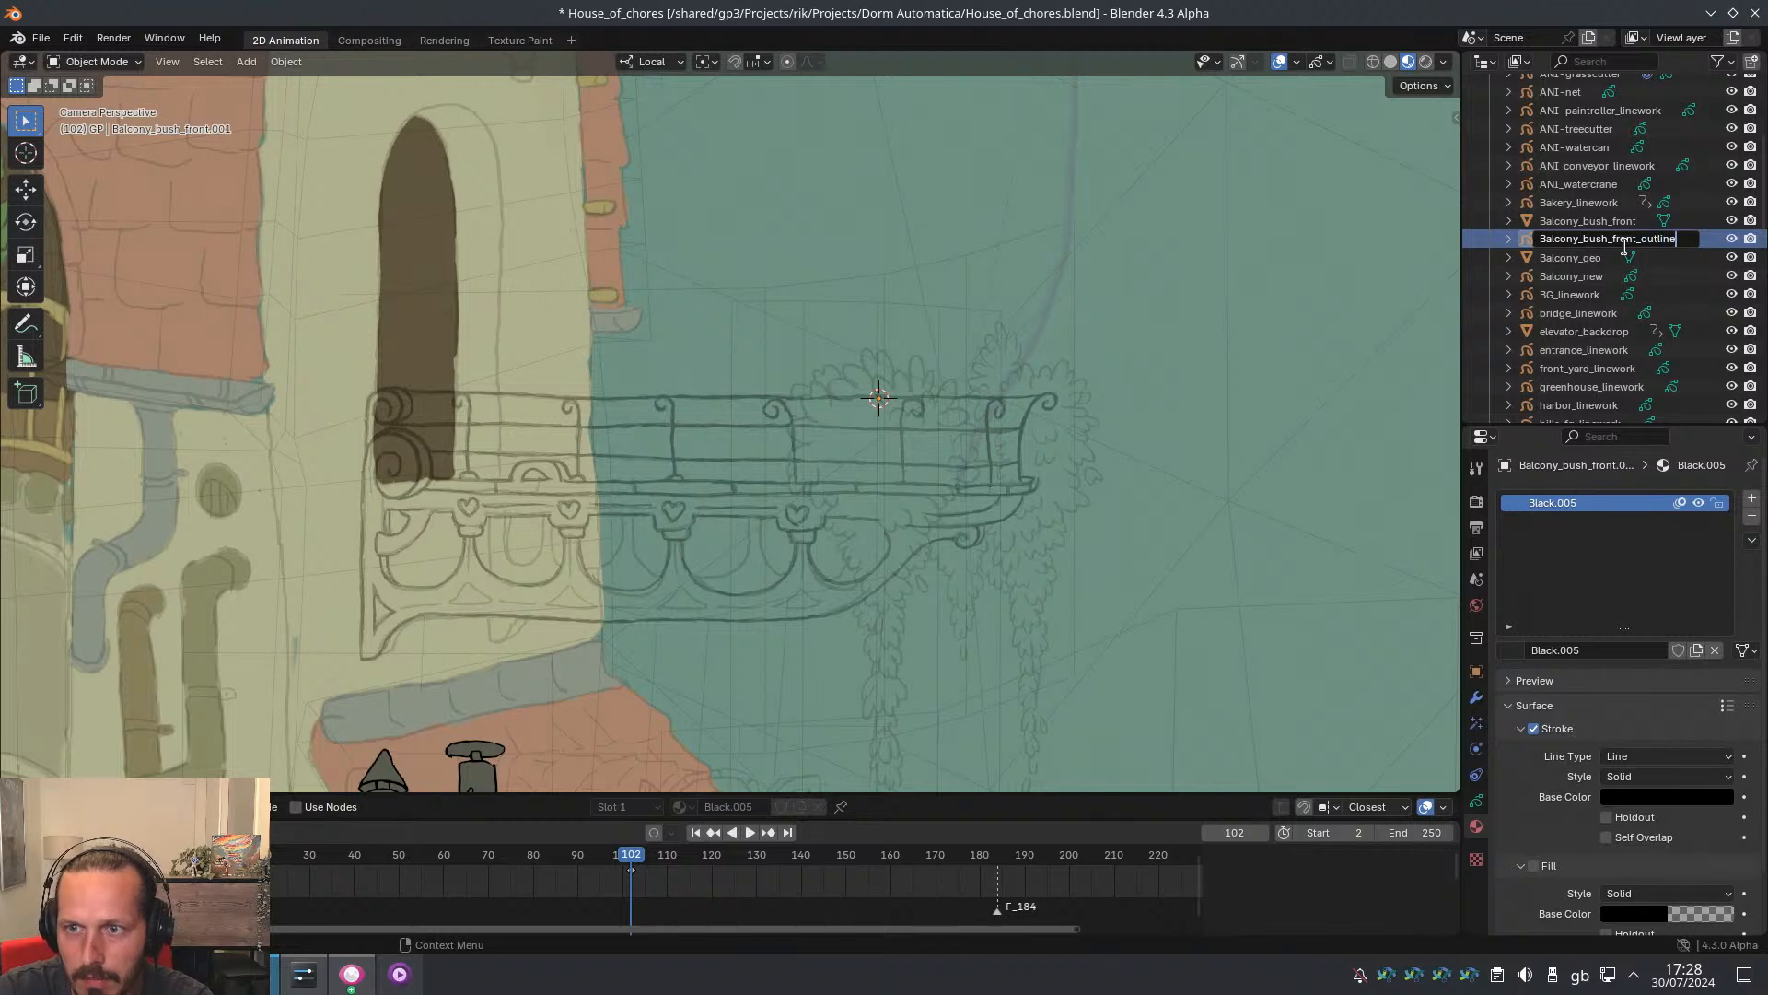
pyautogui.press('Return')
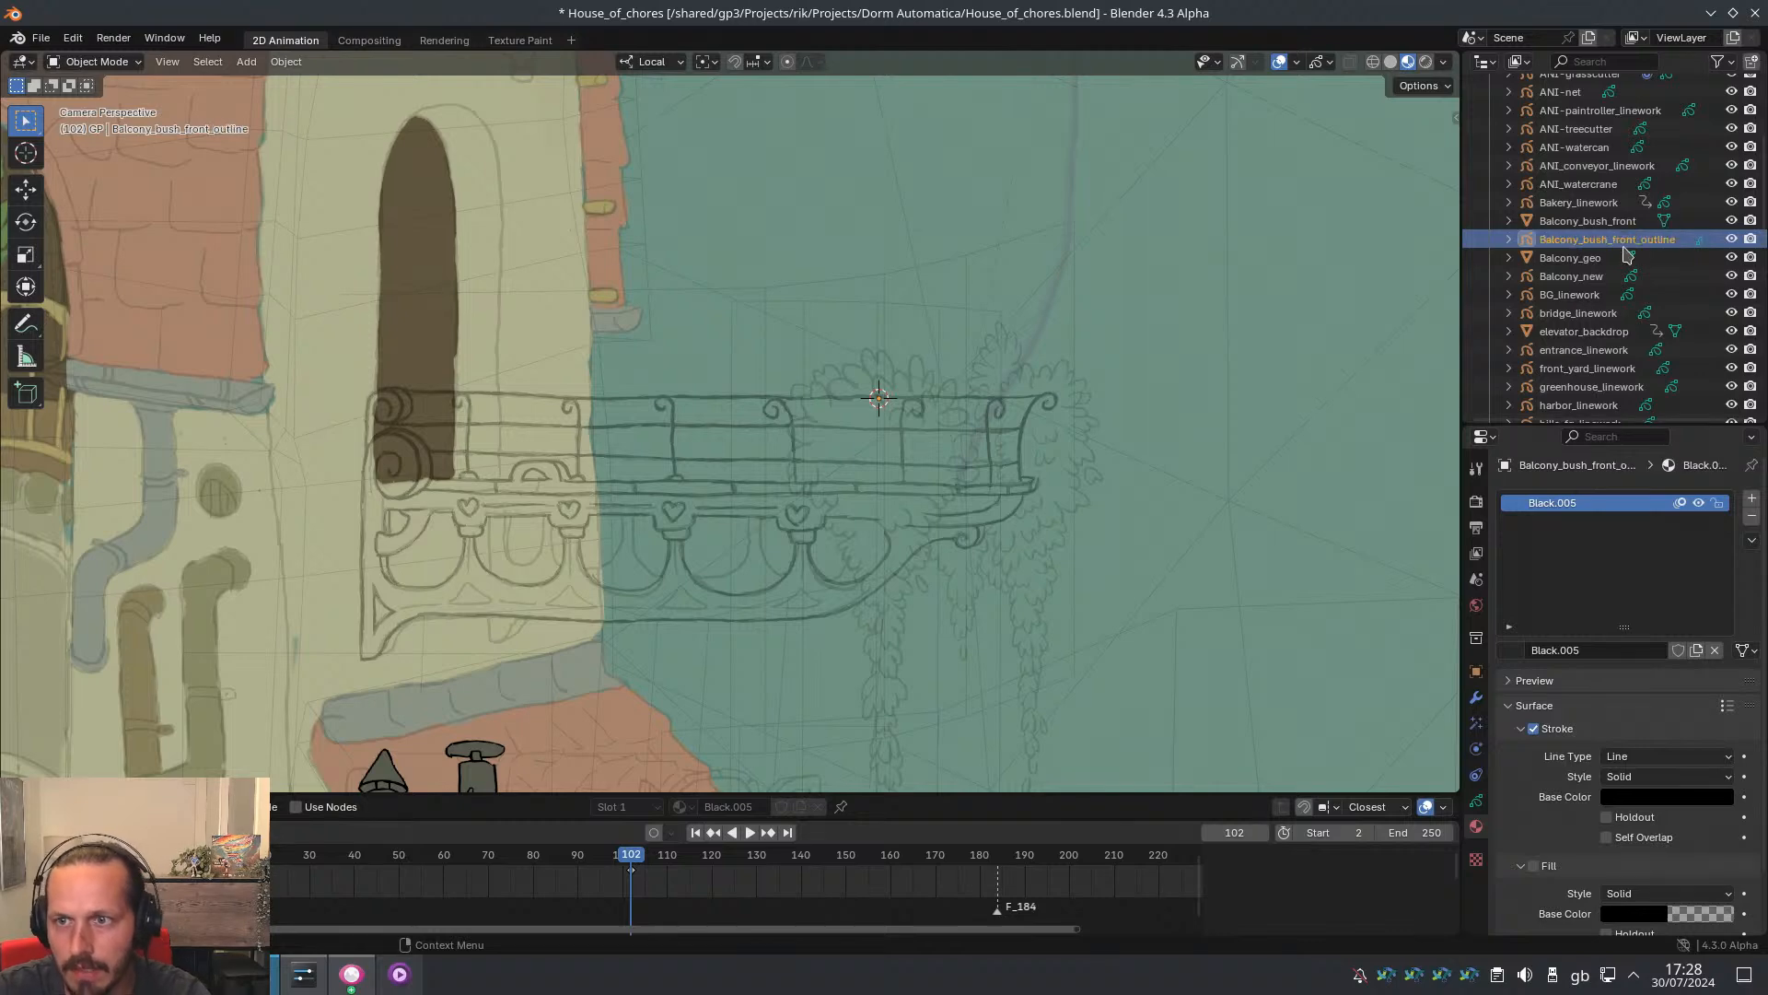
# Assign the existing Black material to the Balcony_bush_front_outline object
pyautogui.click(1508, 652)
pyautogui.click(1547, 686)
pyautogui.scroll(3, 833, 385)
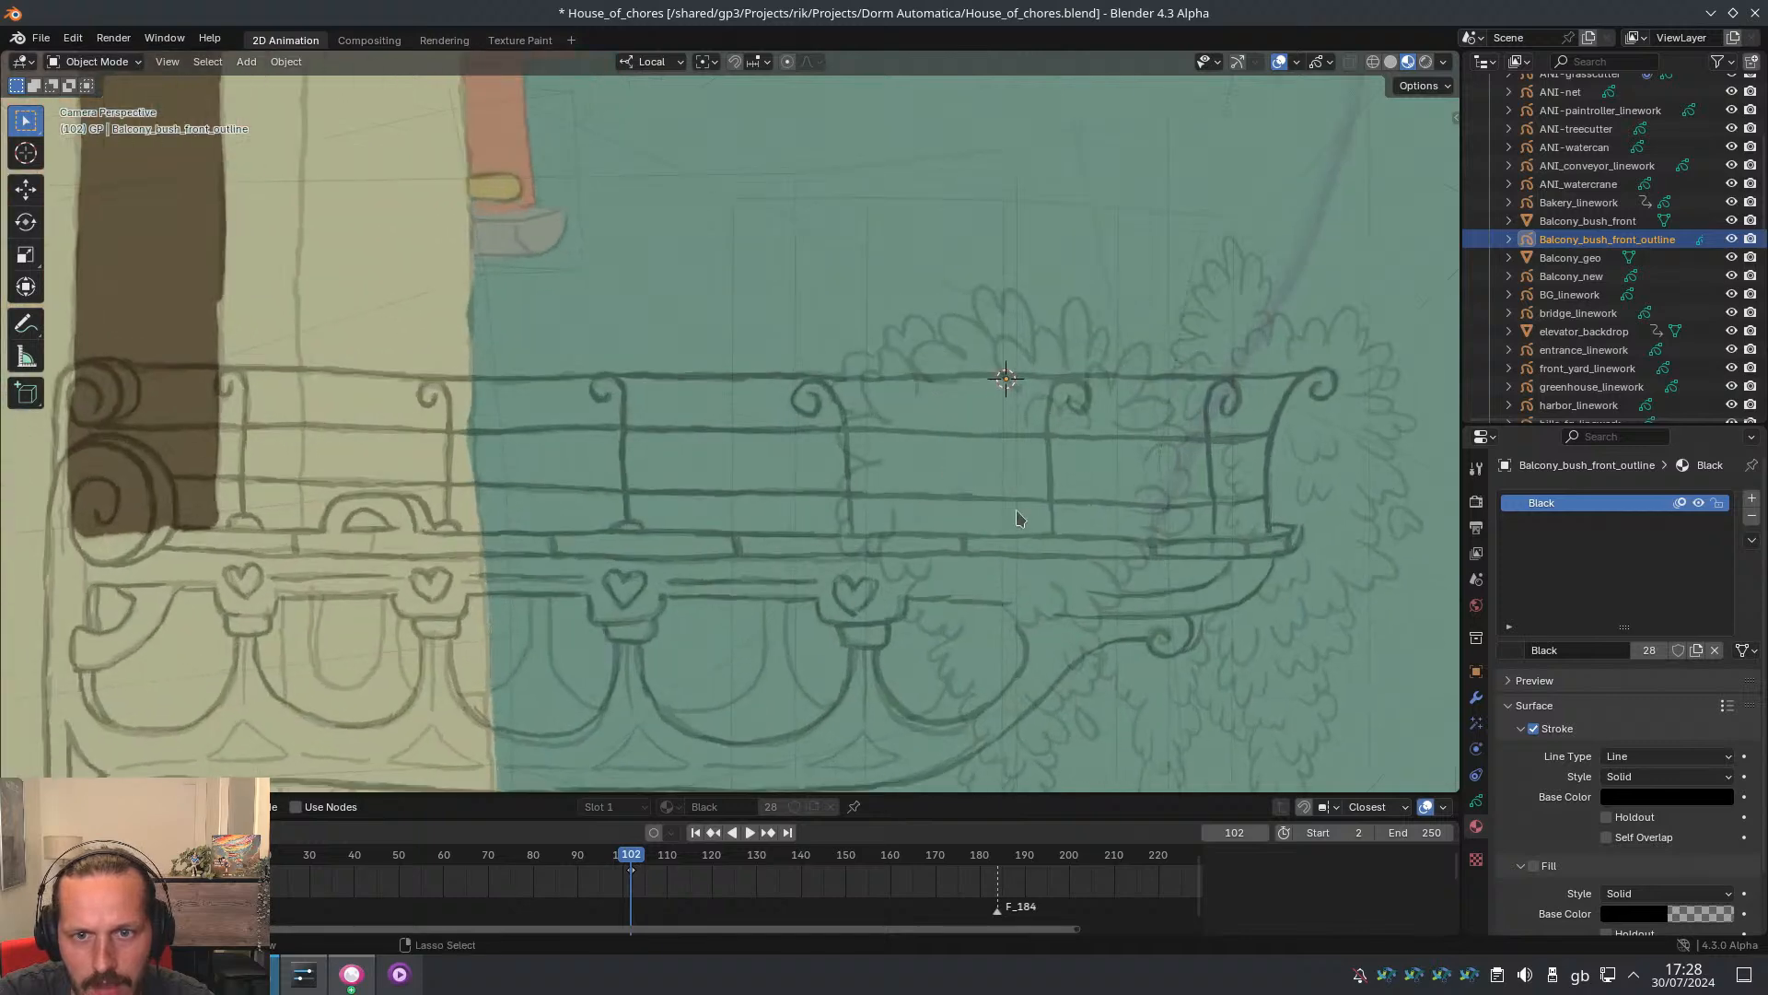
# Select the curved plane, add Balcony_bush_front_outline to the selection as the active object, and enter Draw Mode on it
pyautogui.scroll(-5, 843, 358)
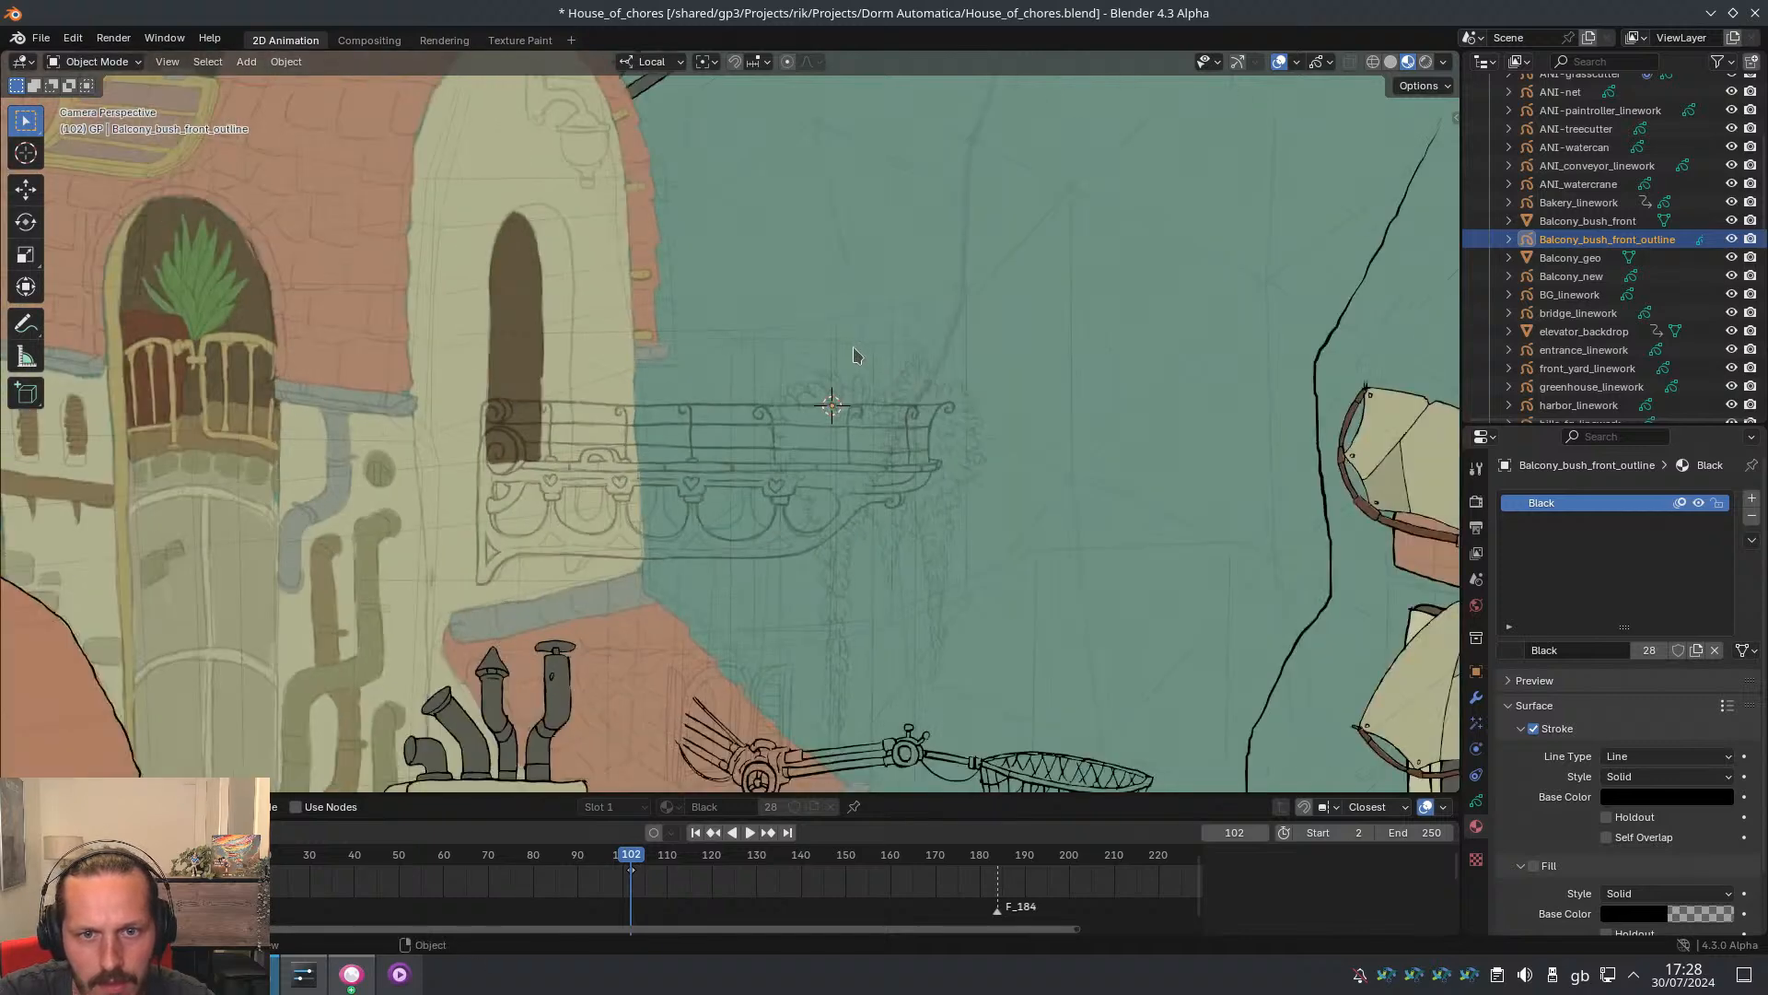
pyautogui.click(853, 356)
pyautogui.scroll(4, 829, 368)
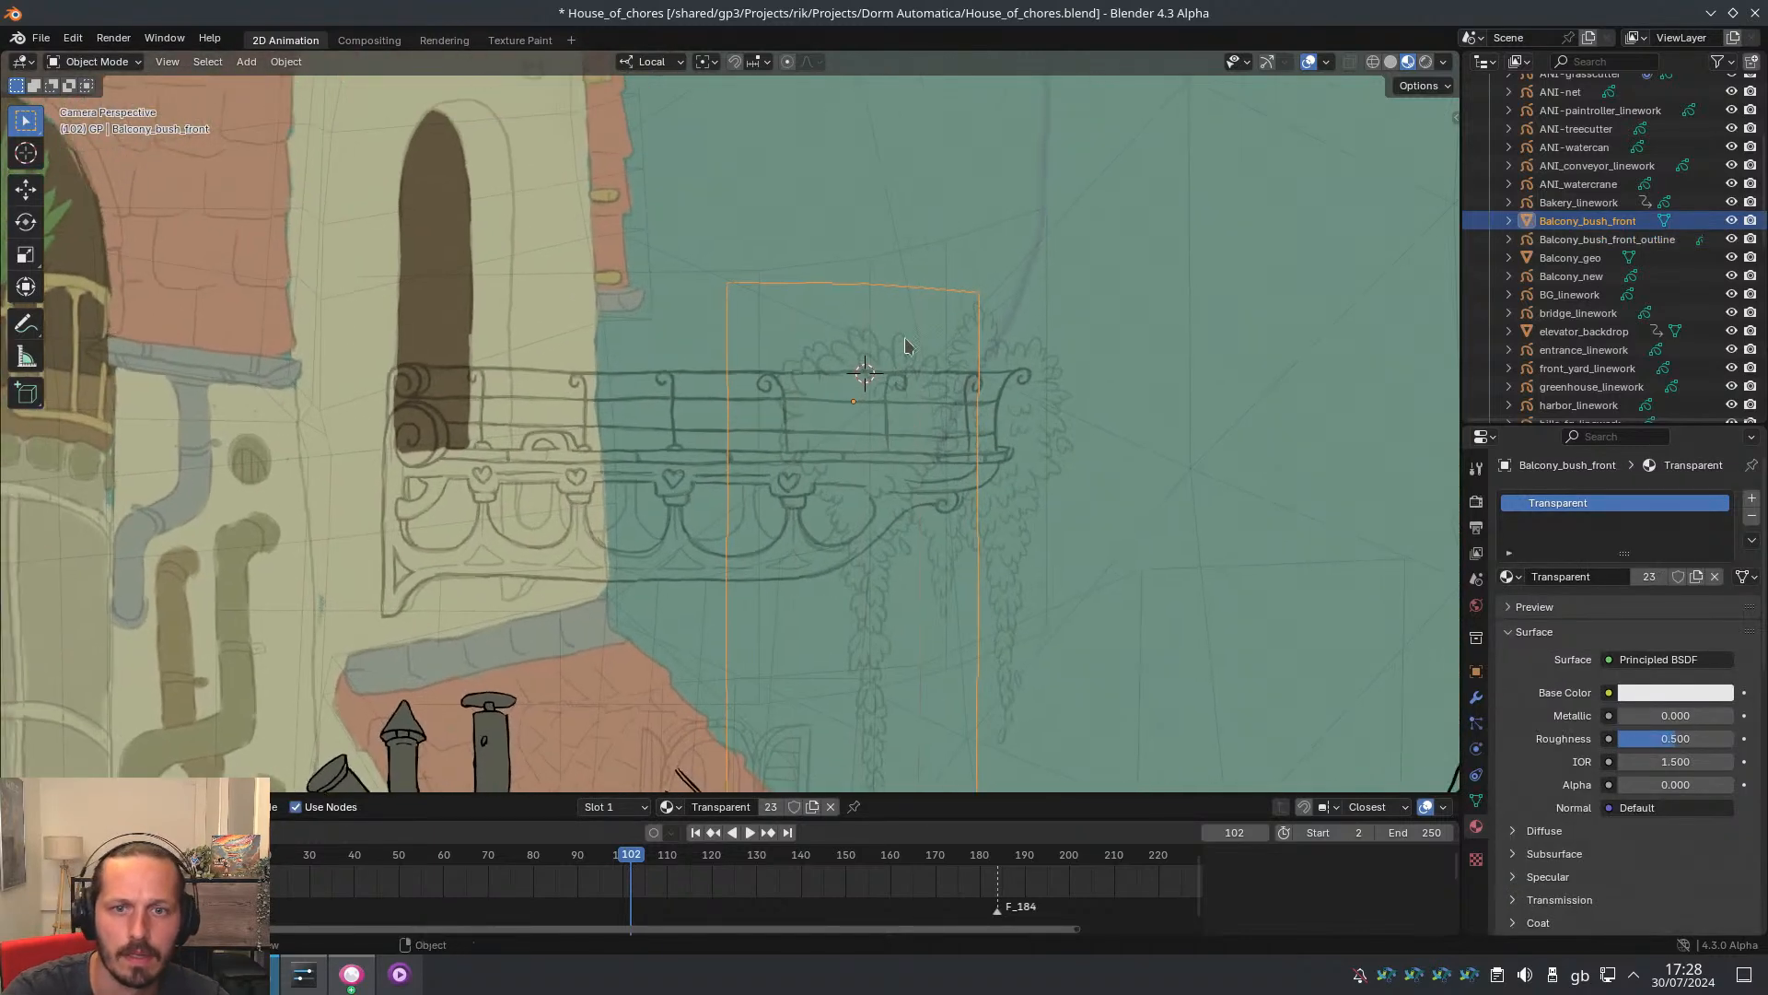
pyautogui.keyDown('ctrl'); pyautogui.click(1579, 242); pyautogui.keyUp('ctrl')
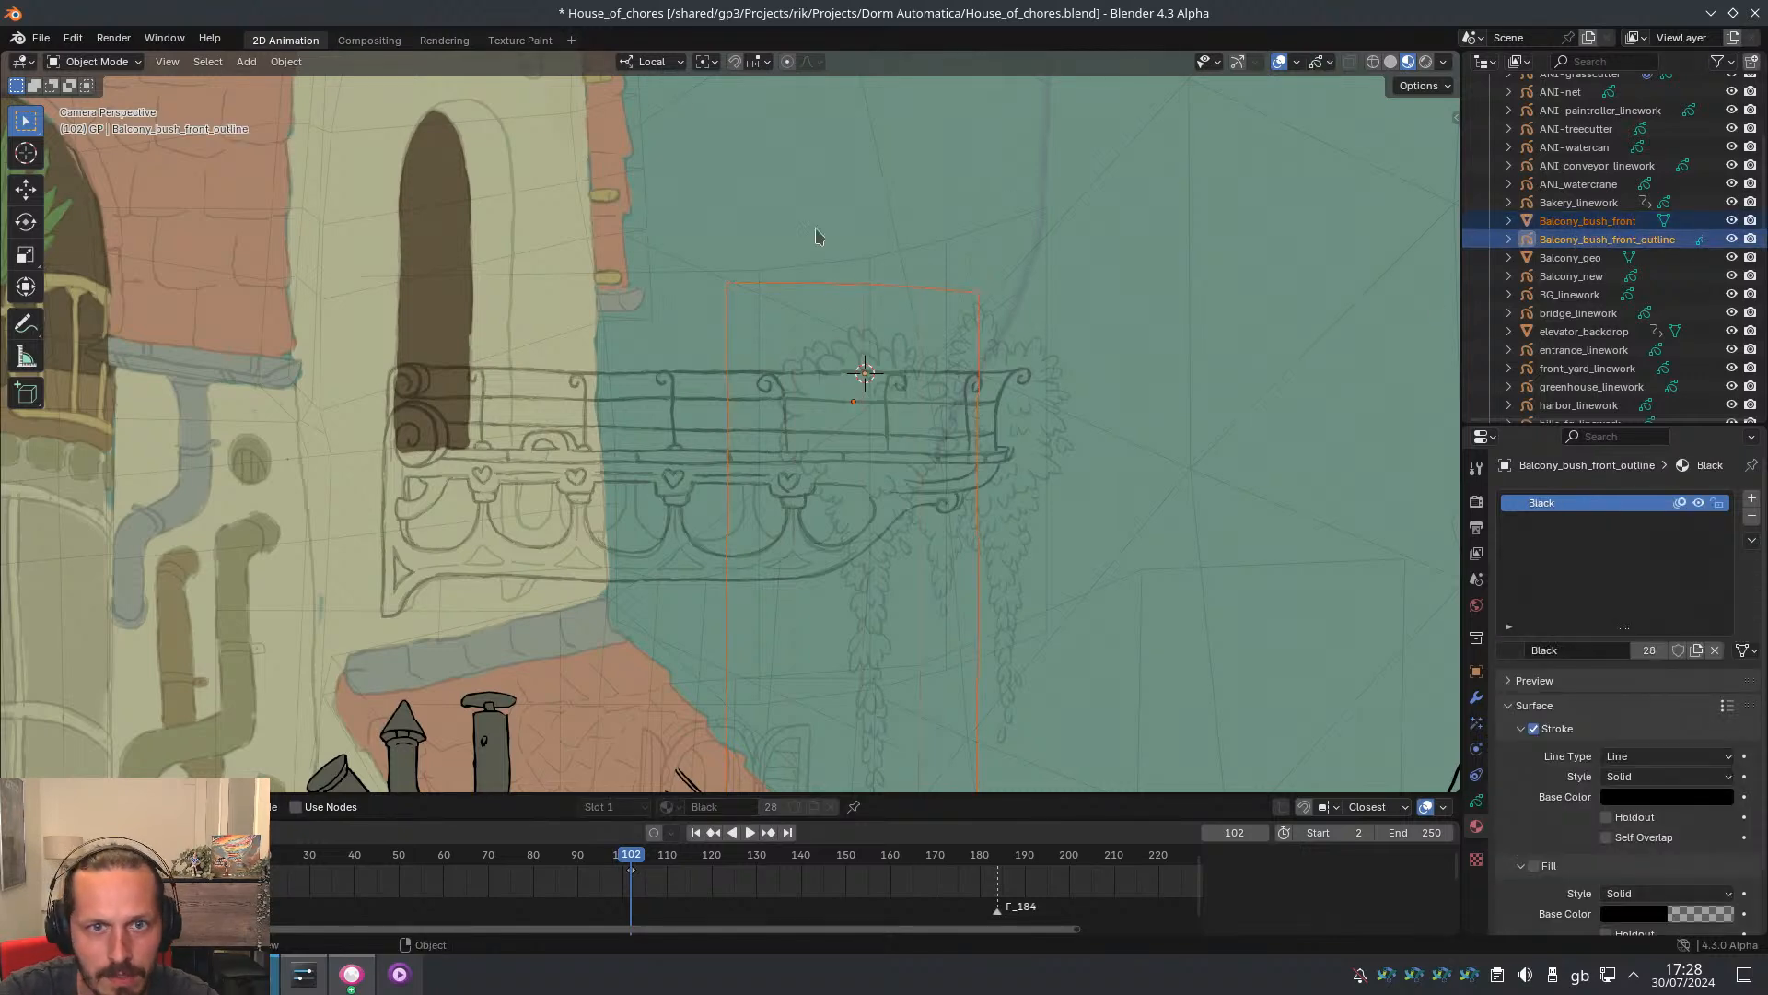
pyautogui.hotkey('ctrl', 'Tab')
pyautogui.click(861, 272)
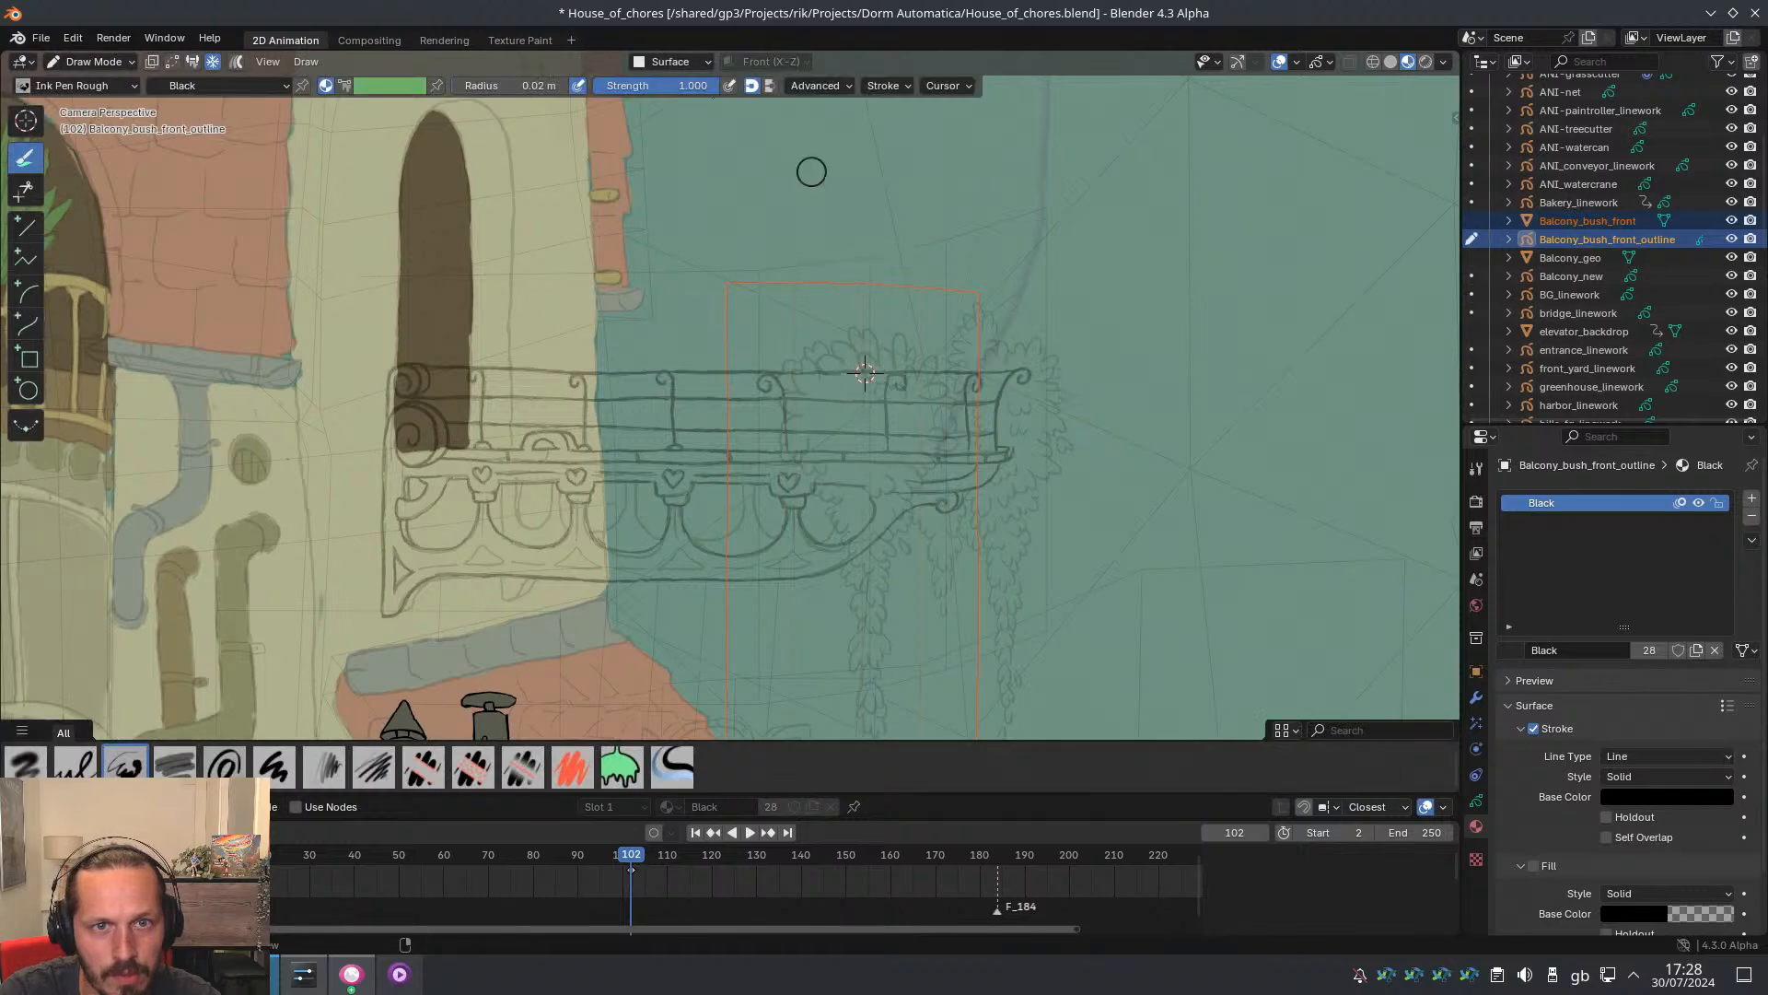
pyautogui.click(652, 65)
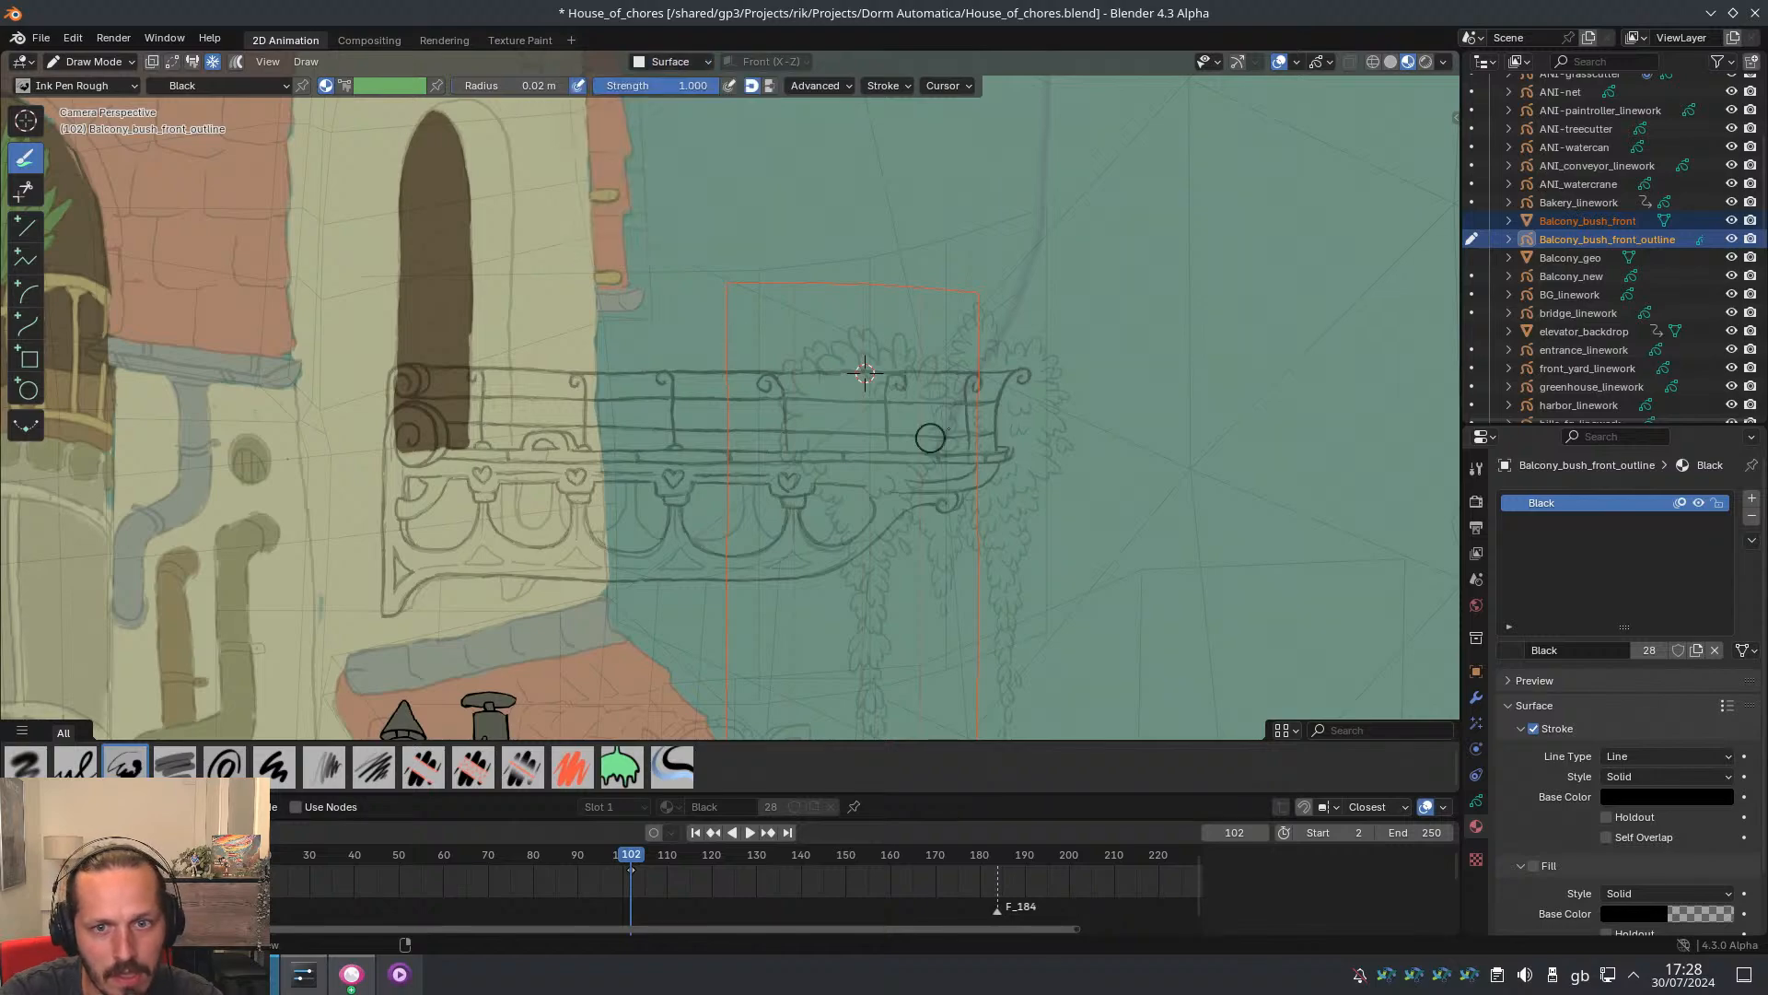
pyautogui.scroll(3, 1008, 152)
pyautogui.moveTo(907, 372)
pyautogui.keyDown('ctrl'); pyautogui.mouseDown(button='middle')
pyautogui.moveTo(902, 281)
pyautogui.moveTo(786, 367)
pyautogui.moveTo(962, 393)
pyautogui.mouseUp(button='middle'); pyautogui.keyUp('ctrl')
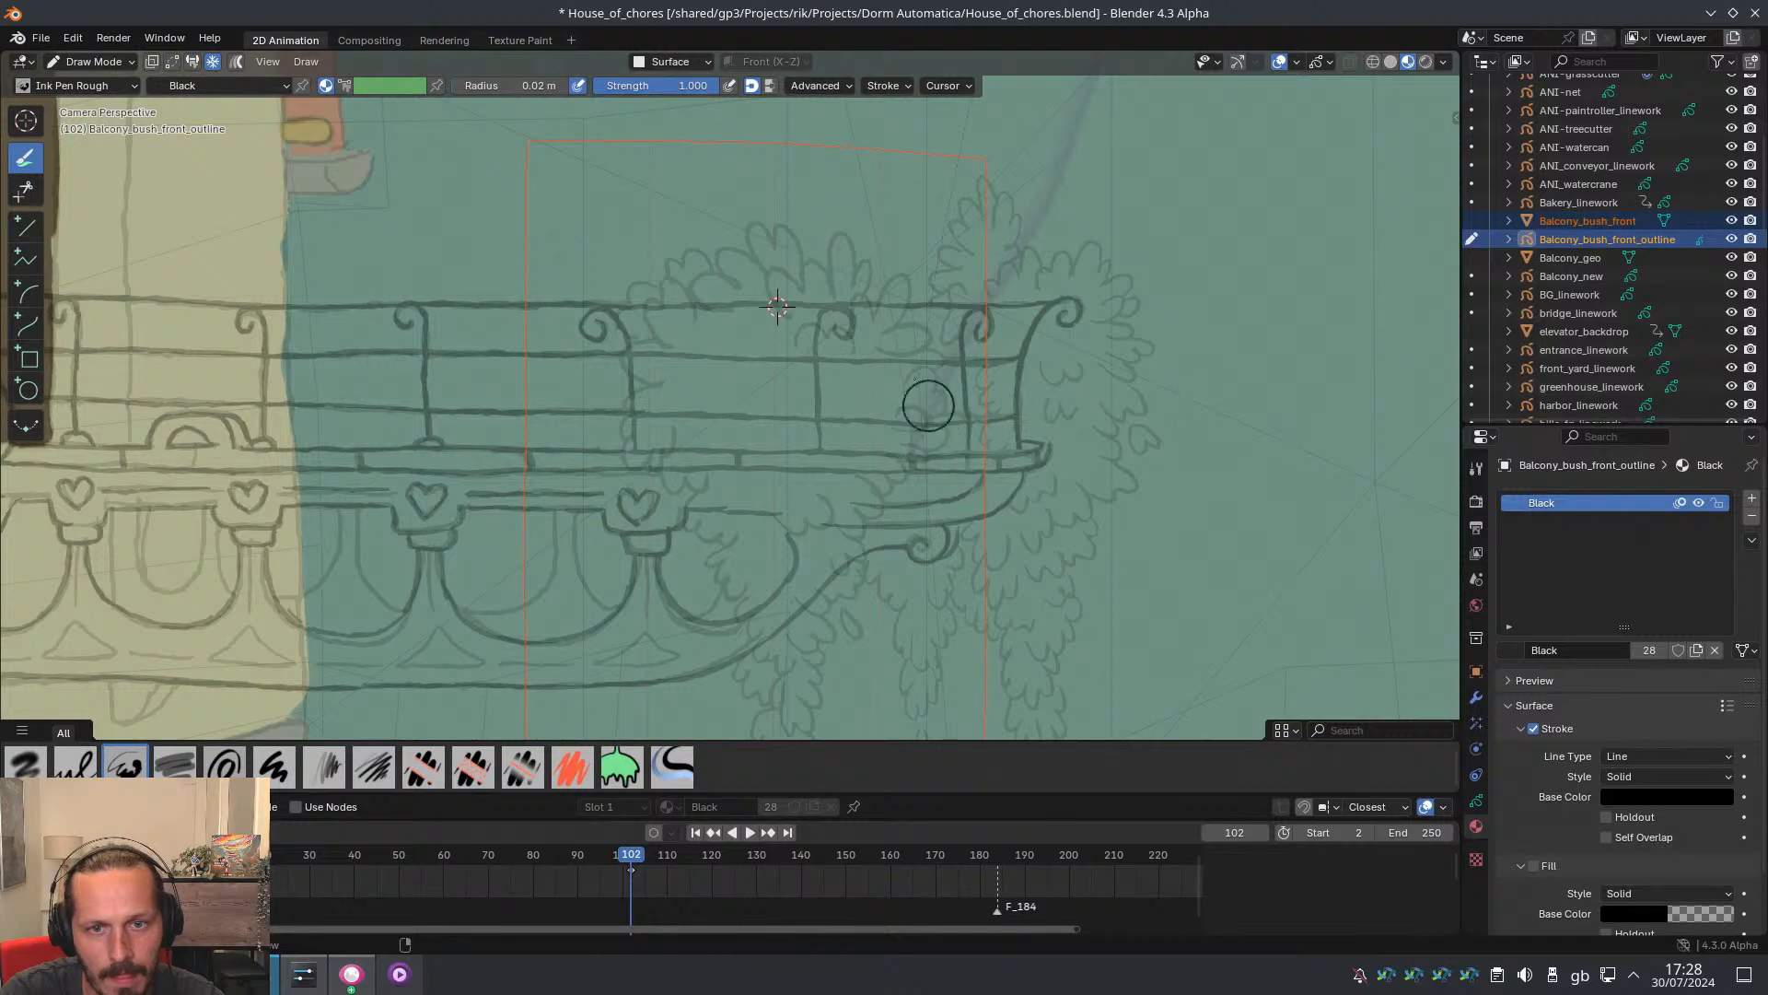
pyautogui.scroll(-5, 927, 402)
pyautogui.scroll(3, 908, 268)
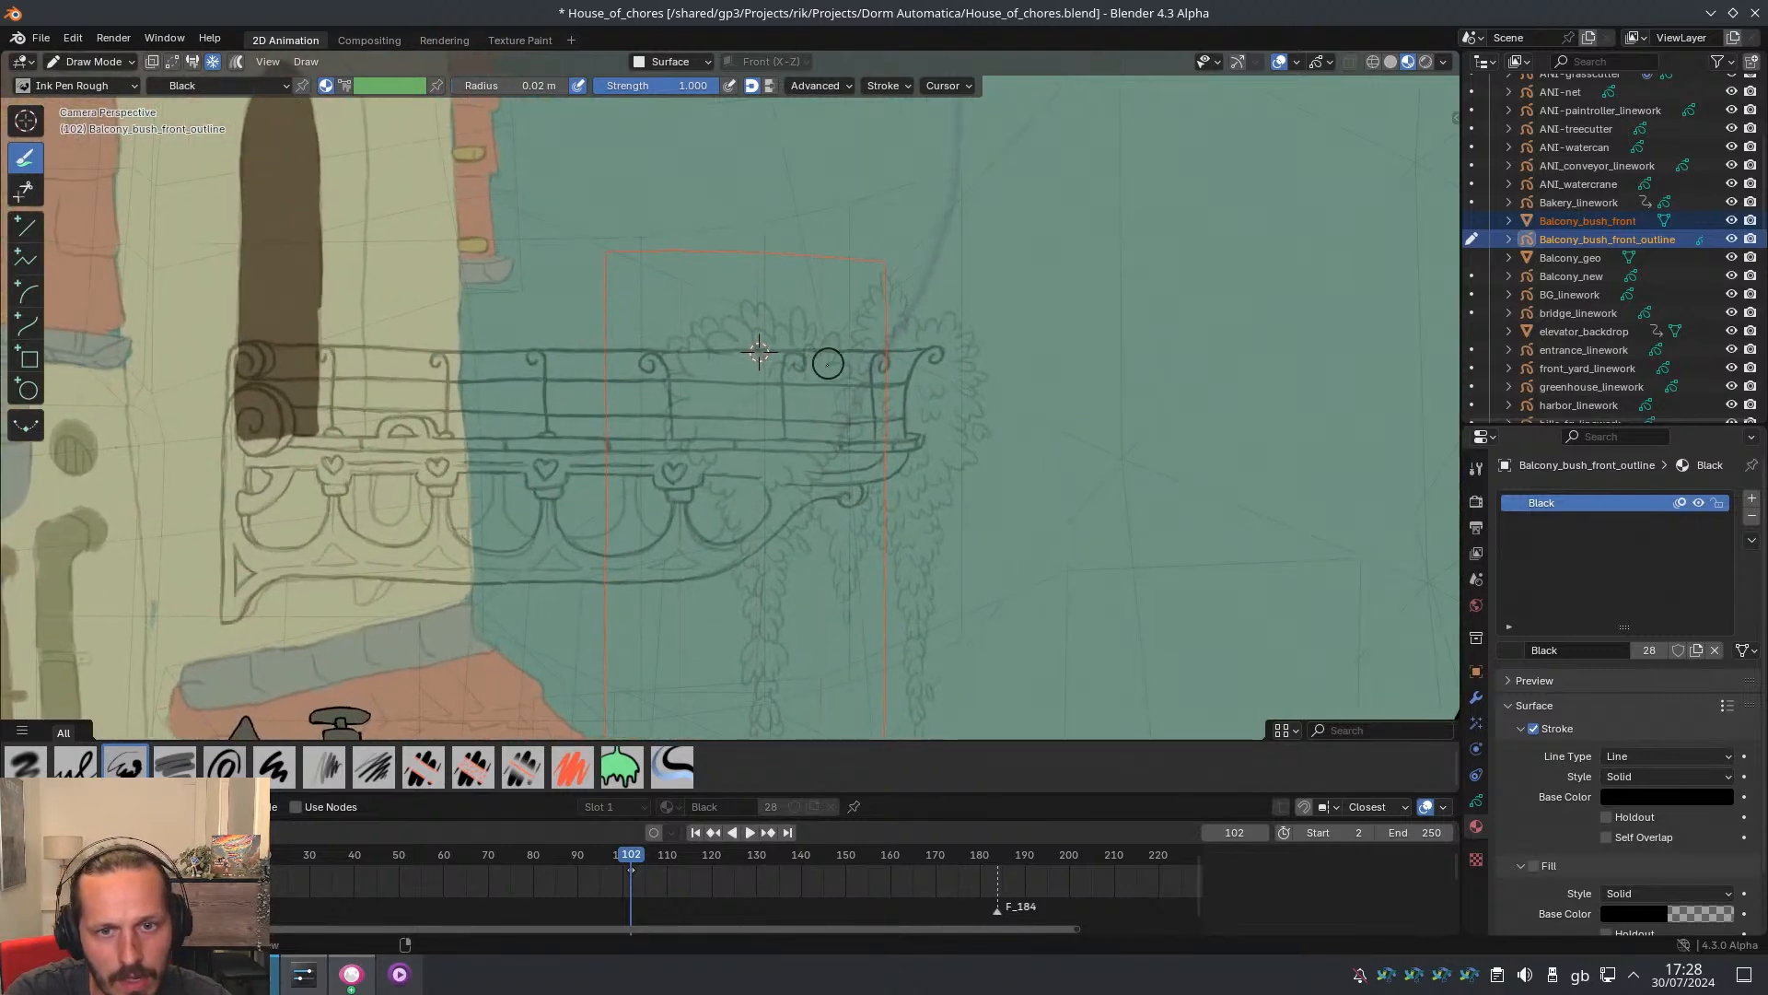
pyautogui.hotkey('ctrl', 'z')
pyautogui.hotkey('ctrl', 'shift', 'z')
pyautogui.hotkey('ctrl', 'z')
pyautogui.hotkey('ctrl', 'shift', 'z')
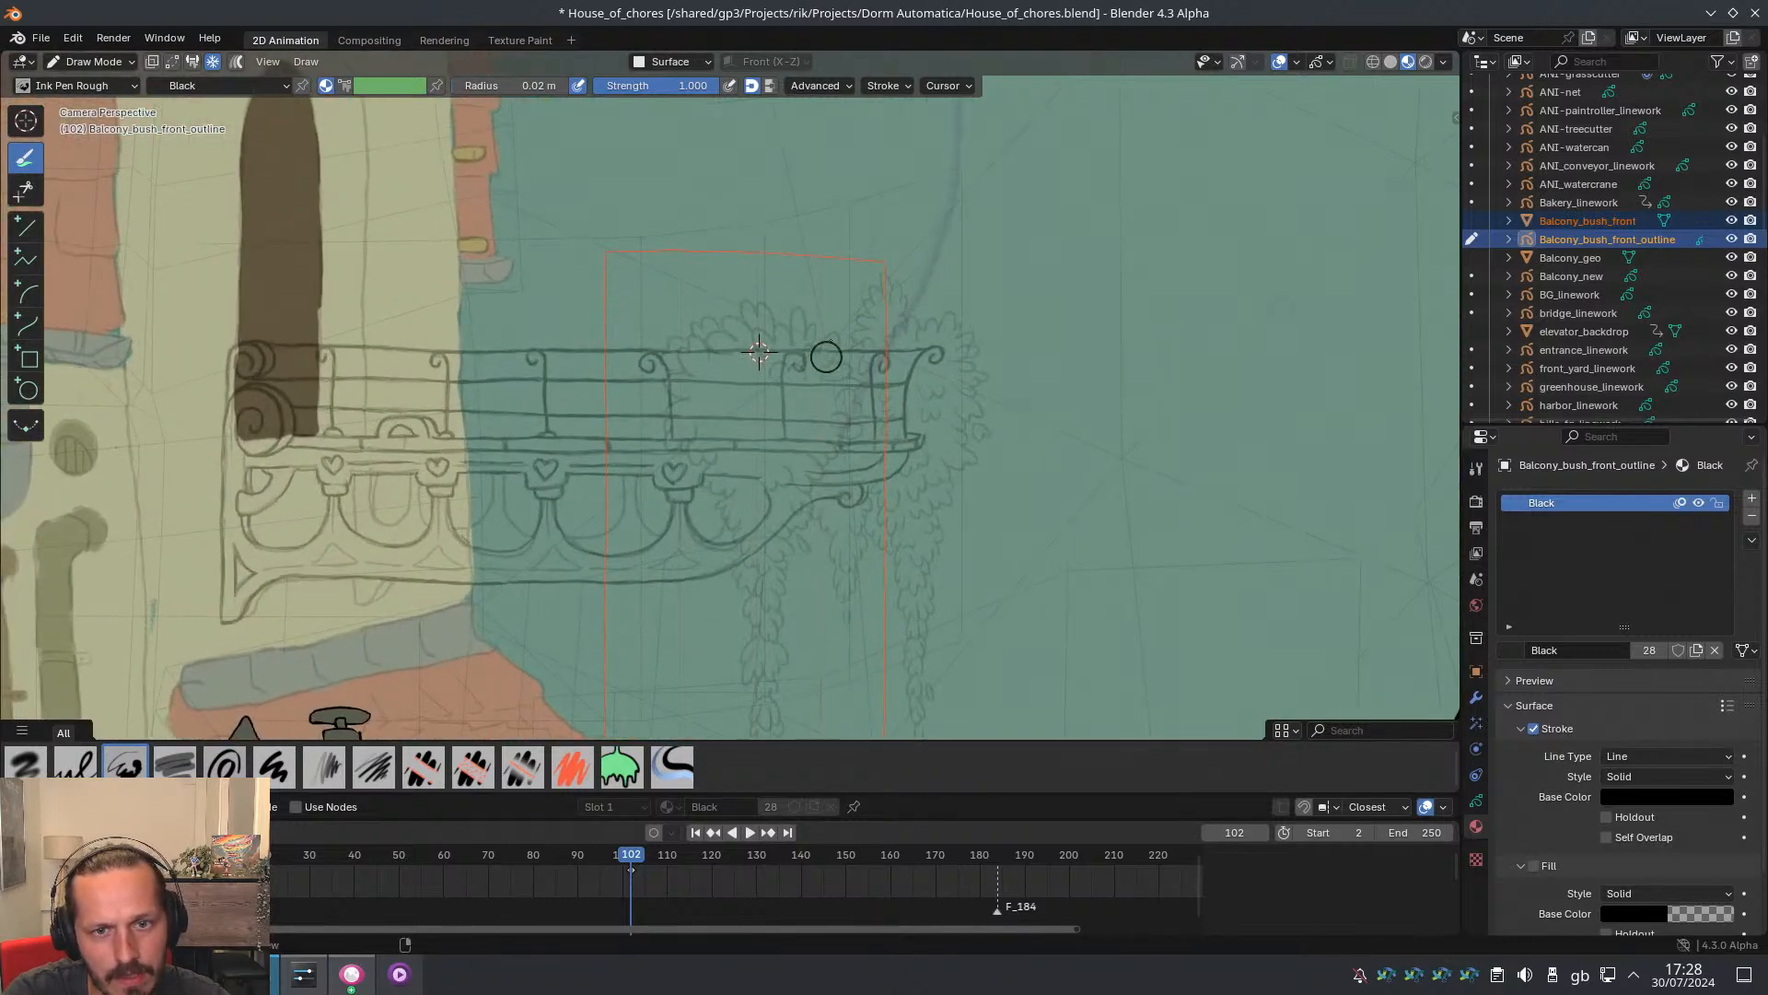
pyautogui.hotkey('ctrl', 'z')
pyautogui.scroll(-2, 750, 370)
pyautogui.scroll(2, 750, 370)
pyautogui.hotkey('ctrl', 'shift', 'z')
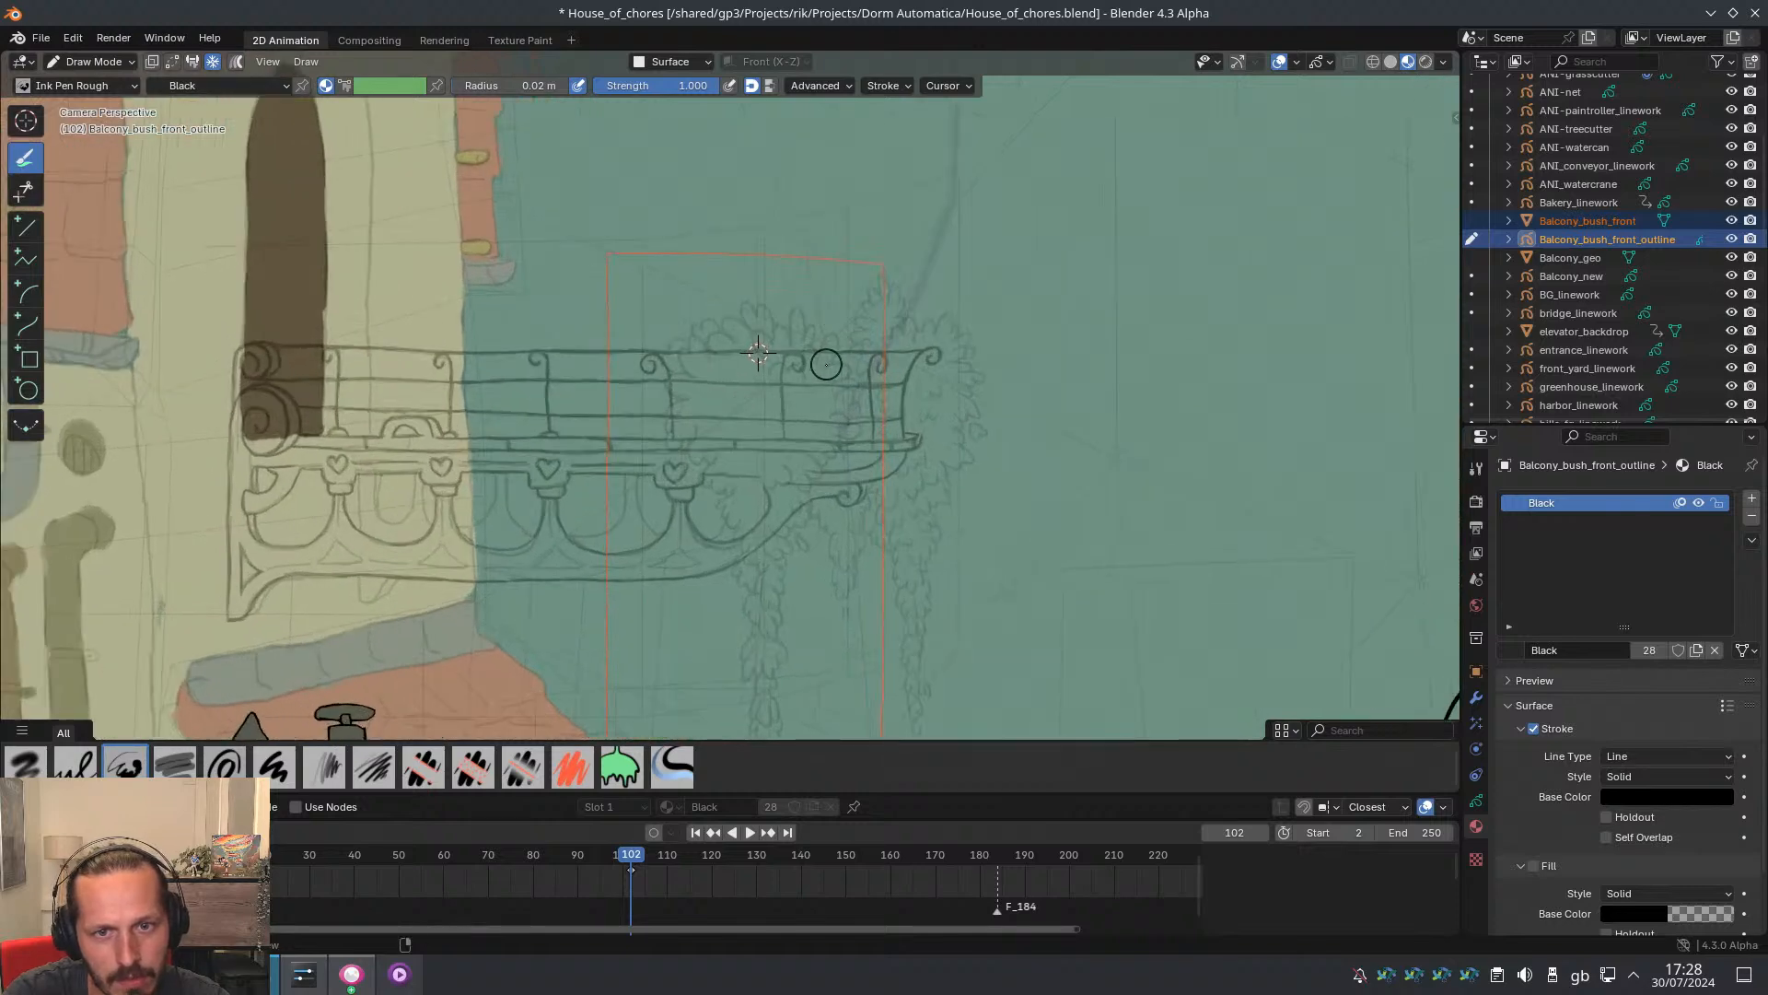
# Ink the scalloped leaf edge along the top of the bush sketch above the railing, undoing and redrawing unsatisfactory strokes
pyautogui.scroll(-1, 811, 325)
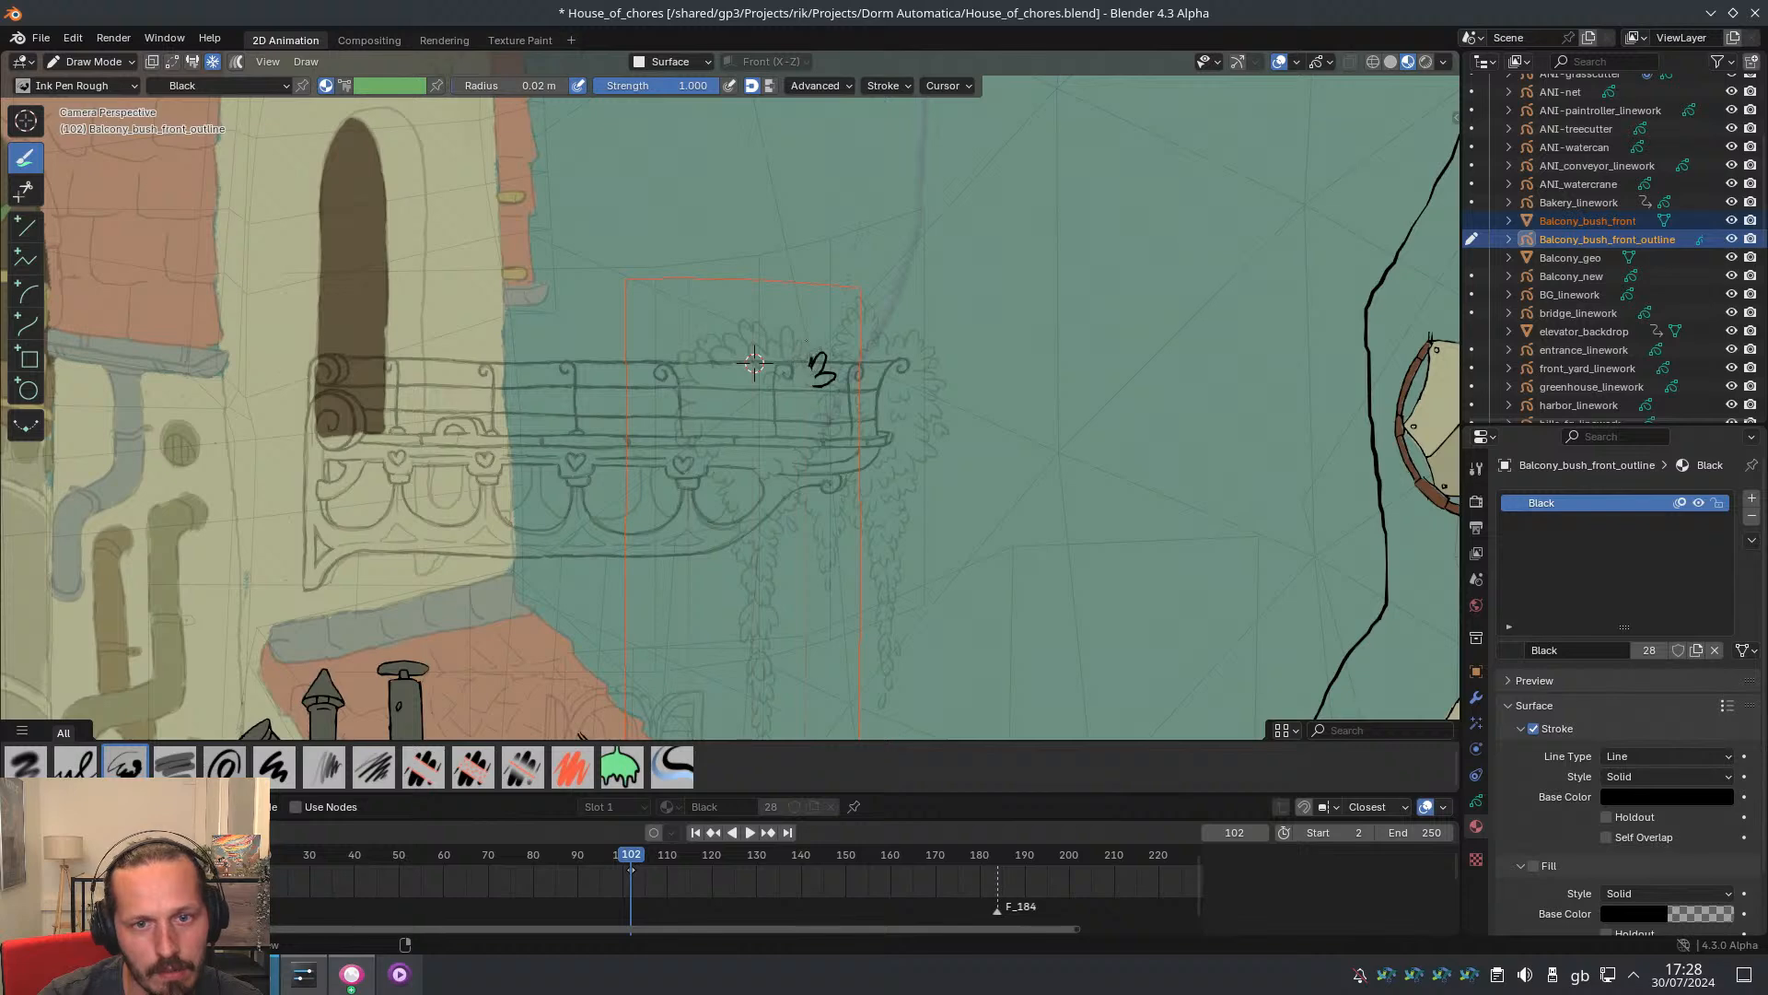
pyautogui.moveTo(807, 350)
pyautogui.mouseDown()
pyautogui.moveTo(798, 369)
pyautogui.moveTo(753, 364)
pyautogui.mouseUp()
pyautogui.hotkey('ctrl', 'z')
pyautogui.hotkey('ctrl', 'z')
pyautogui.hotkey('ctrl', 'z')
pyautogui.hotkey('ctrl', 'z')
pyautogui.hotkey('ctrl', 'z')
pyautogui.hotkey('ctrl', 'z')
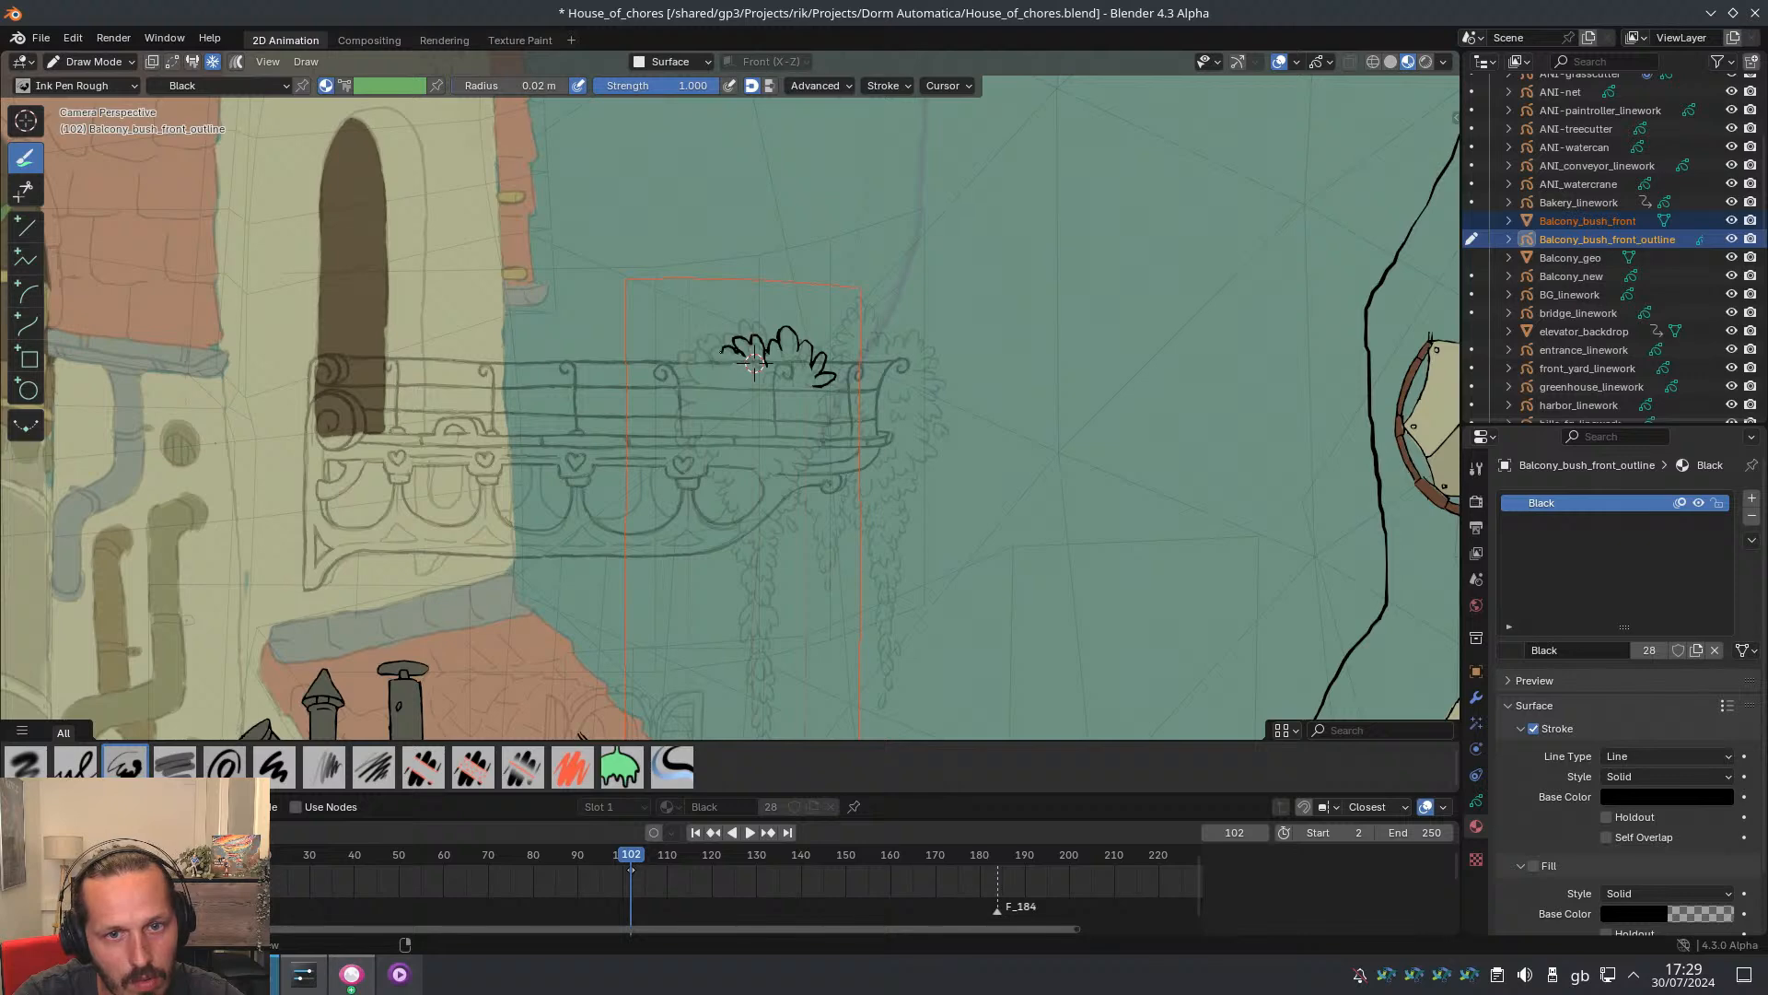
pyautogui.hotkey('ctrl', 'z')
pyautogui.moveTo(664, 343)
pyautogui.keyDown('ctrl'); pyautogui.mouseDown(button='middle')
pyautogui.moveTo(727, 399)
pyautogui.moveTo(768, 322)
pyautogui.moveTo(766, 352)
pyautogui.mouseUp(button='middle'); pyautogui.keyUp('ctrl')
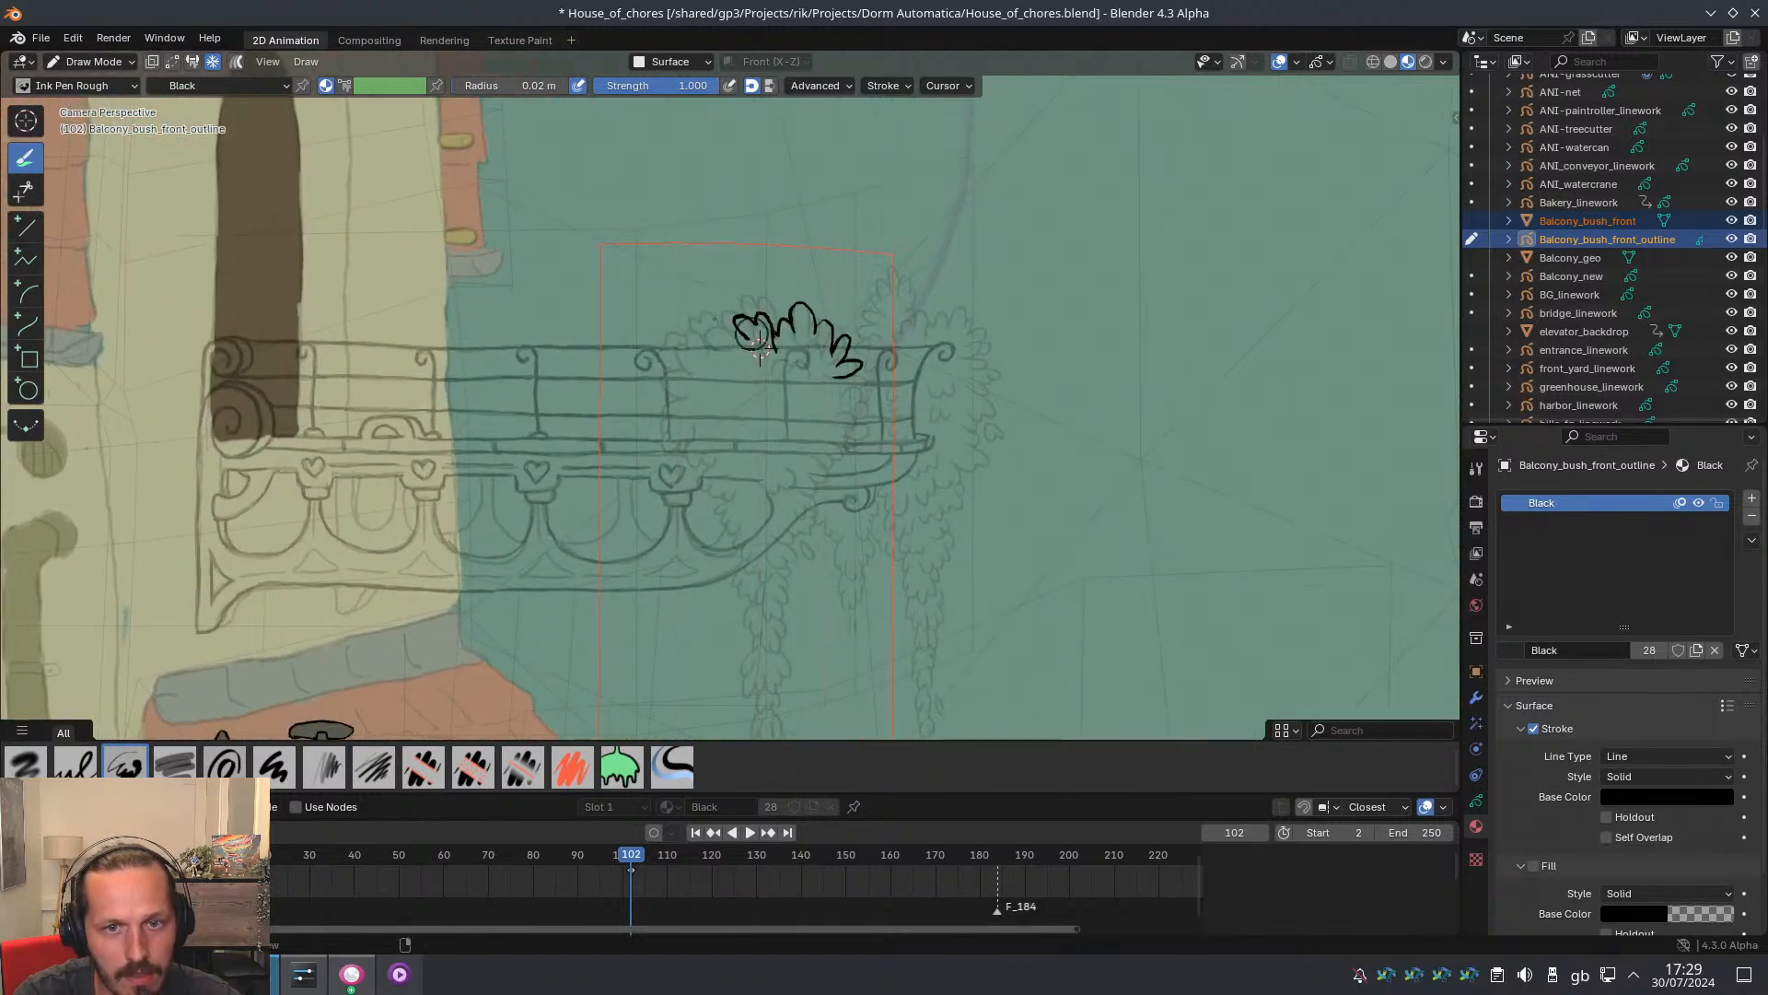
# Draw the bush's leafy outline from its top around the left side to the underside, redoing strokes that miss the sketch
pyautogui.moveTo(728, 339)
pyautogui.mouseDown()
pyautogui.moveTo(760, 350)
pyautogui.moveTo(697, 348)
pyautogui.moveTo(665, 390)
pyautogui.moveTo(684, 401)
pyautogui.moveTo(683, 446)
pyautogui.moveTo(701, 435)
pyautogui.mouseUp()
pyautogui.hotkey('ctrl', 'z')
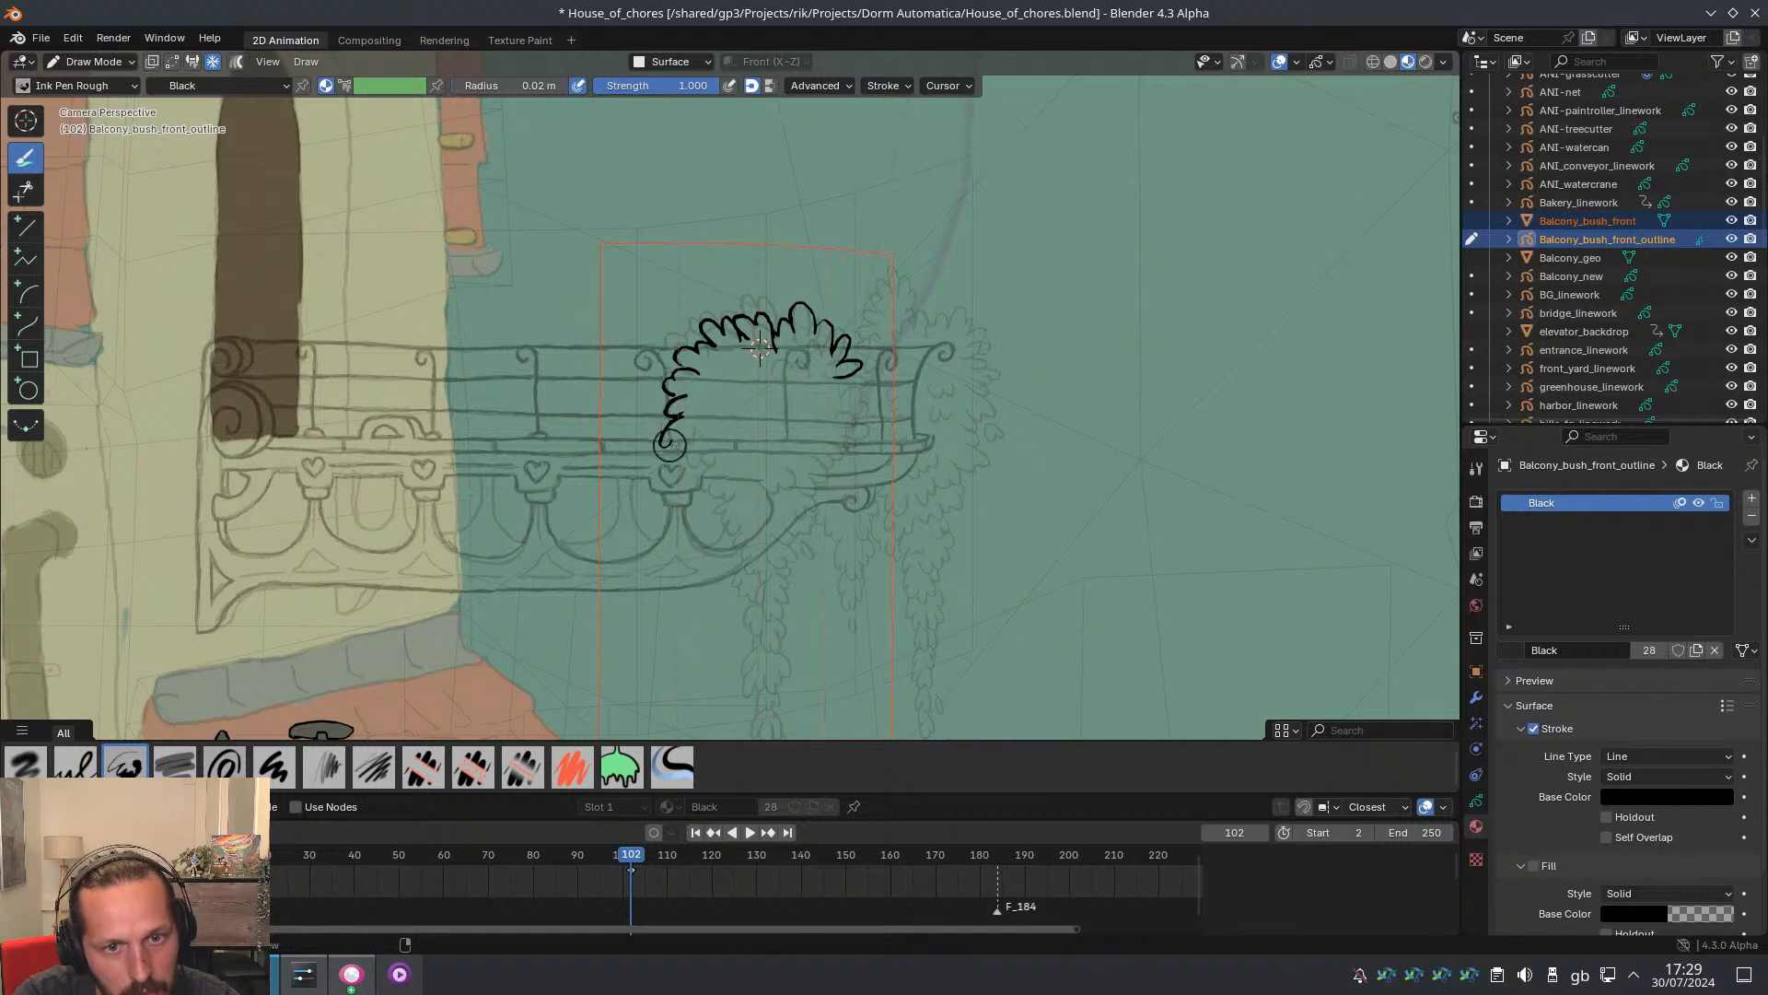
pyautogui.hotkey('ctrl', 'z')
pyautogui.moveTo(778, 477)
pyautogui.keyDown('shift'); pyautogui.mouseDown(button='middle')
pyautogui.moveTo(707, 382)
pyautogui.moveTo(742, 399)
pyautogui.moveTo(733, 465)
pyautogui.moveTo(698, 397)
pyautogui.mouseUp(button='middle'); pyautogui.keyUp('shift')
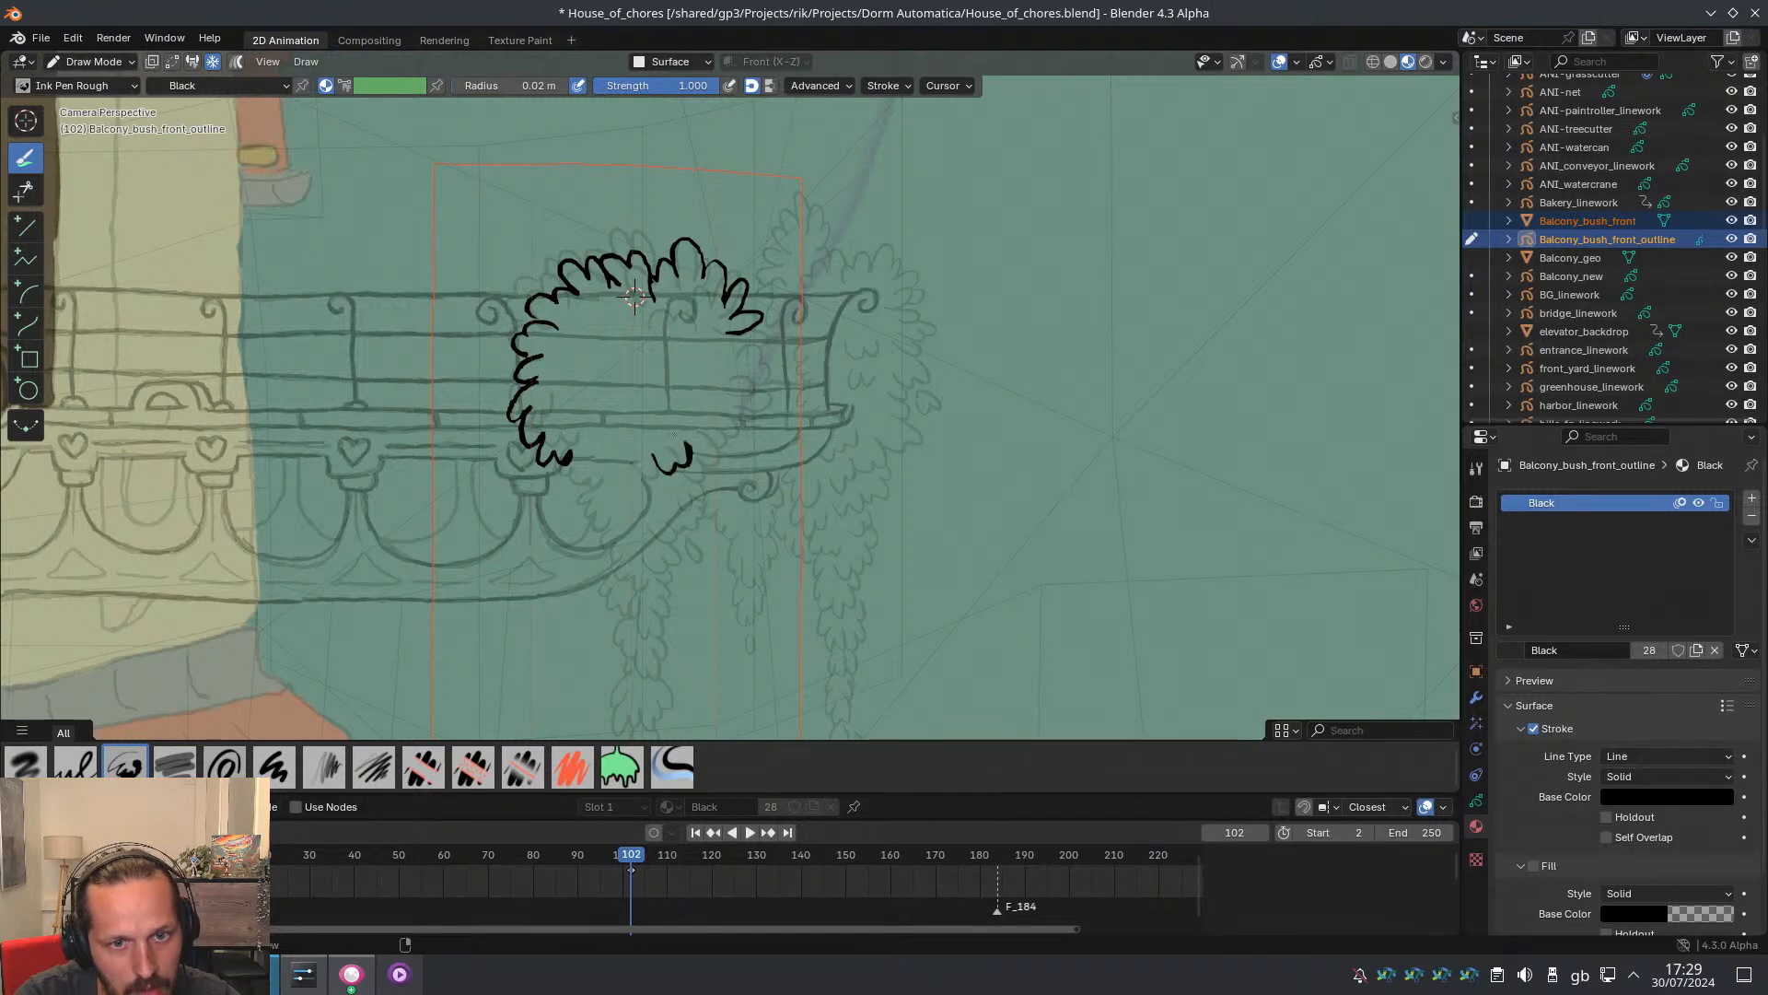
# Set the brush radius to 0.014 m and draw the leafy outline down the bush's right side
pyautogui.press('f')
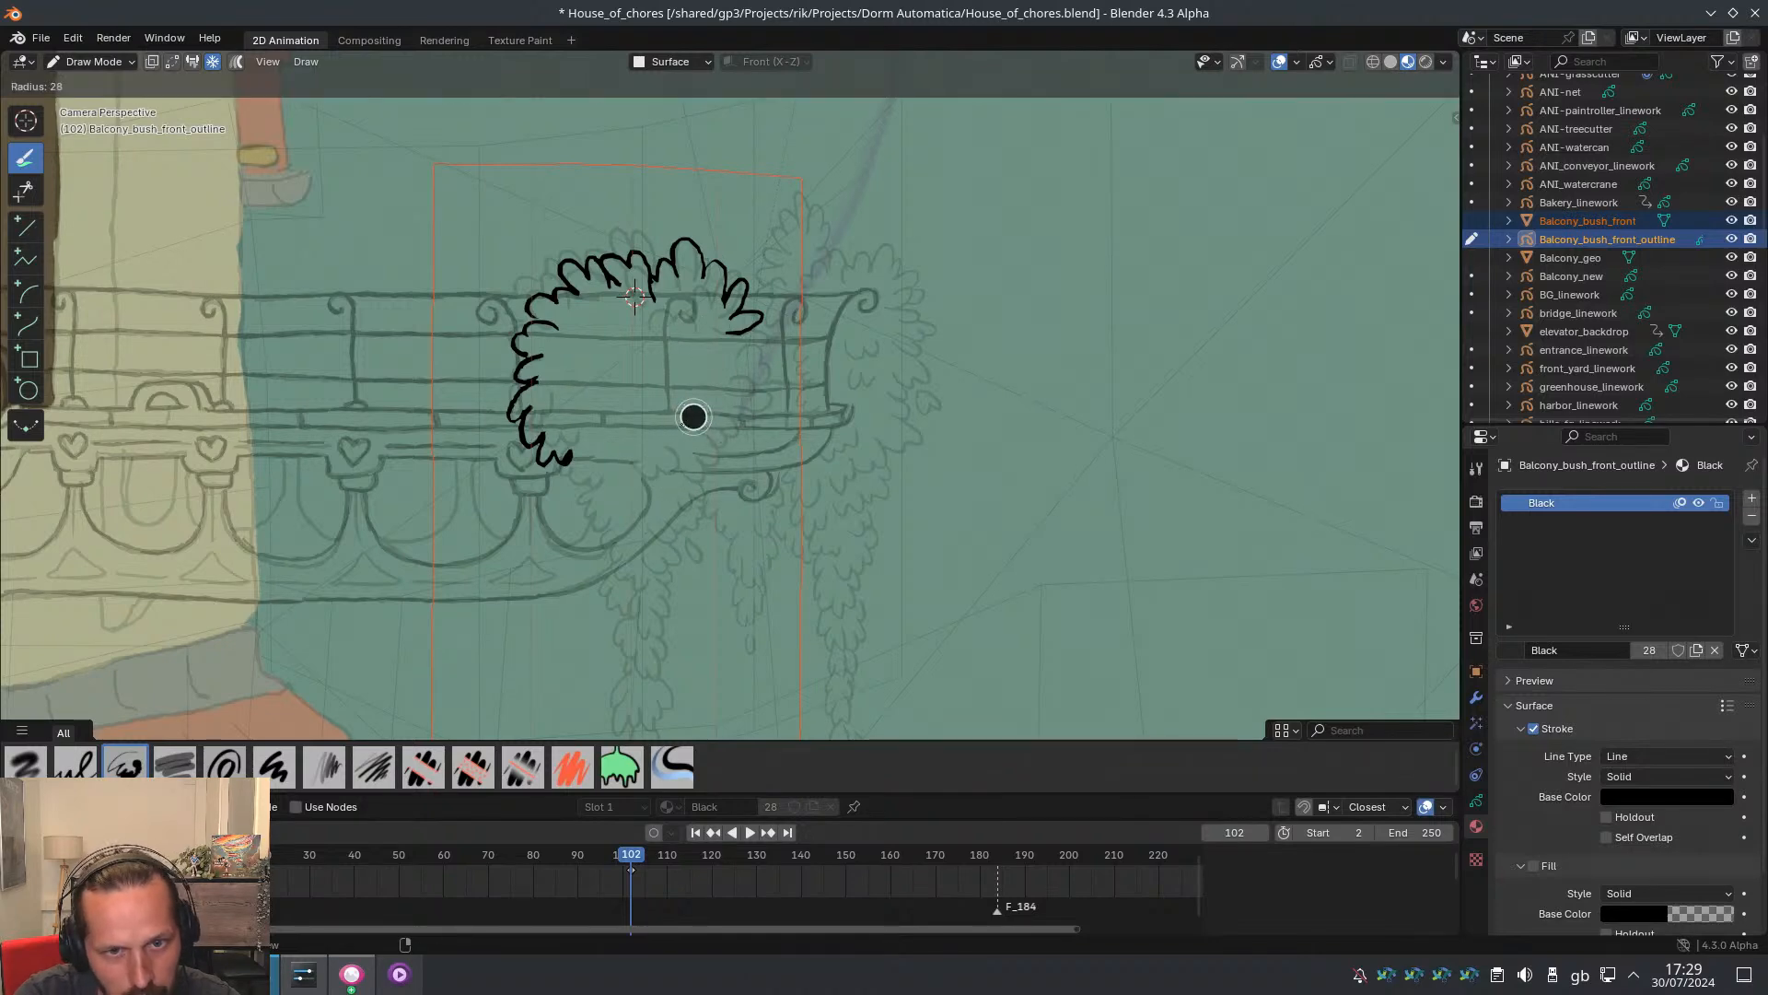
pyautogui.click(693, 414)
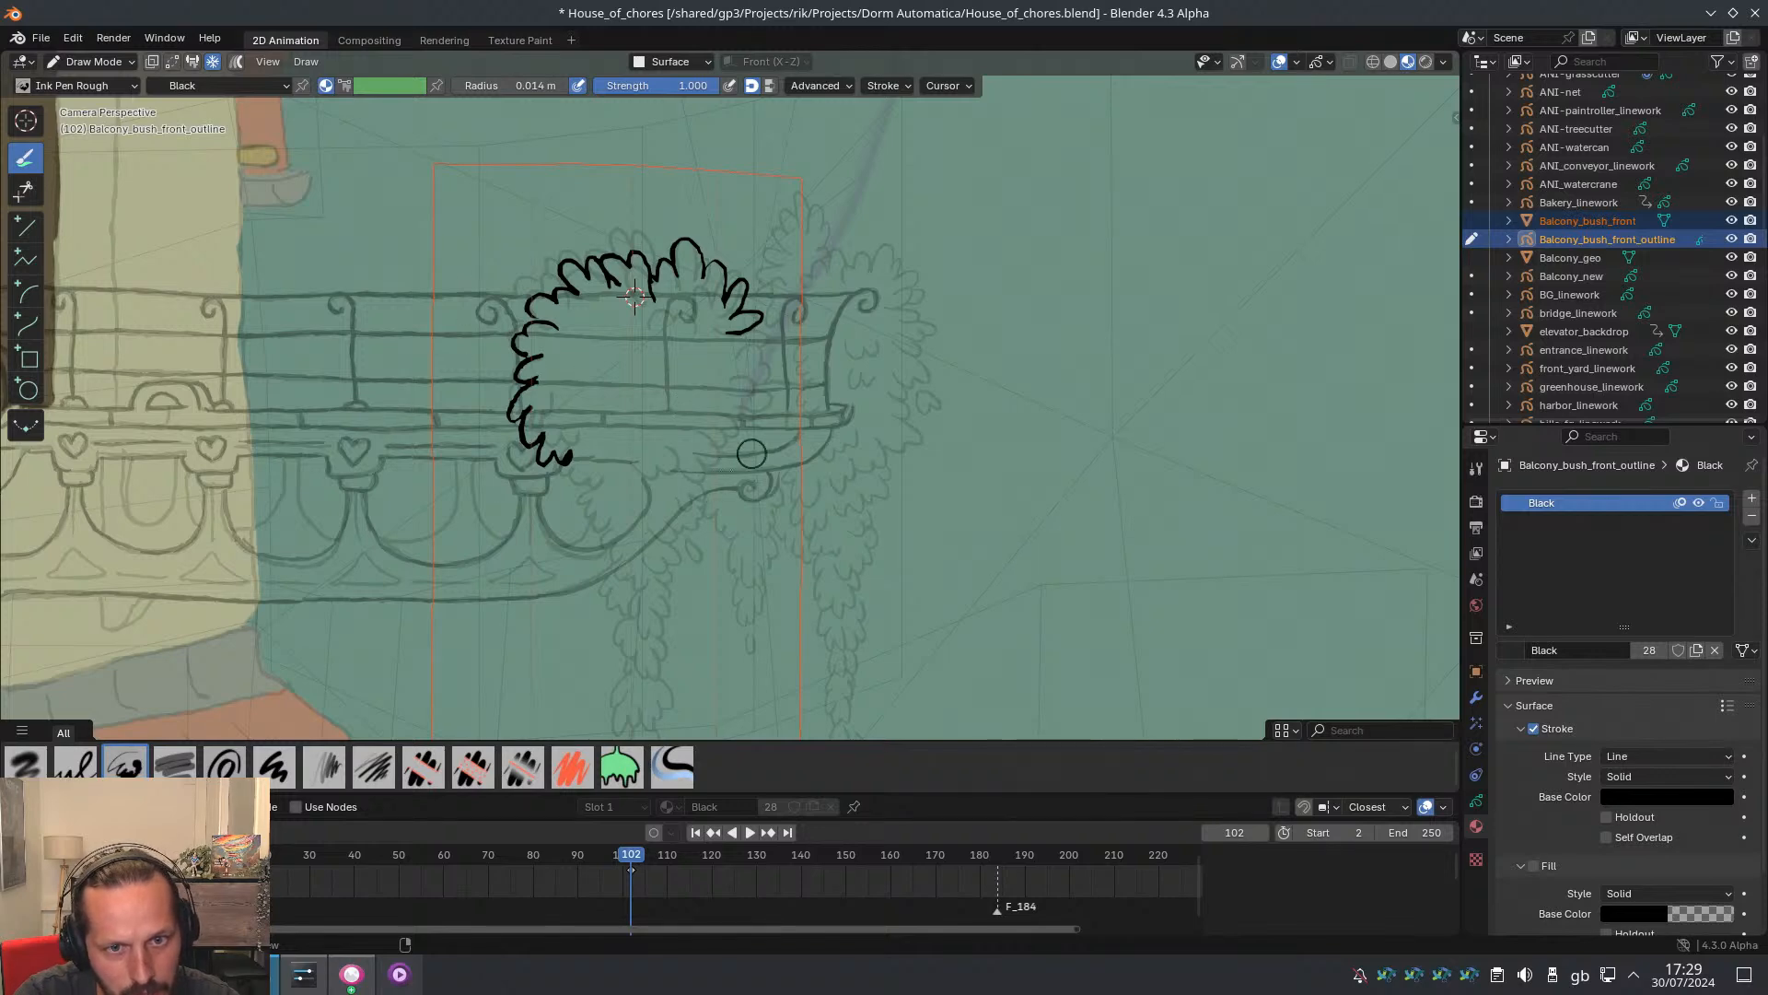
pyautogui.moveTo(737, 329)
pyautogui.mouseDown()
pyautogui.moveTo(763, 352)
pyautogui.moveTo(762, 319)
pyautogui.mouseUp()
pyautogui.hotkey('ctrl', 'z')
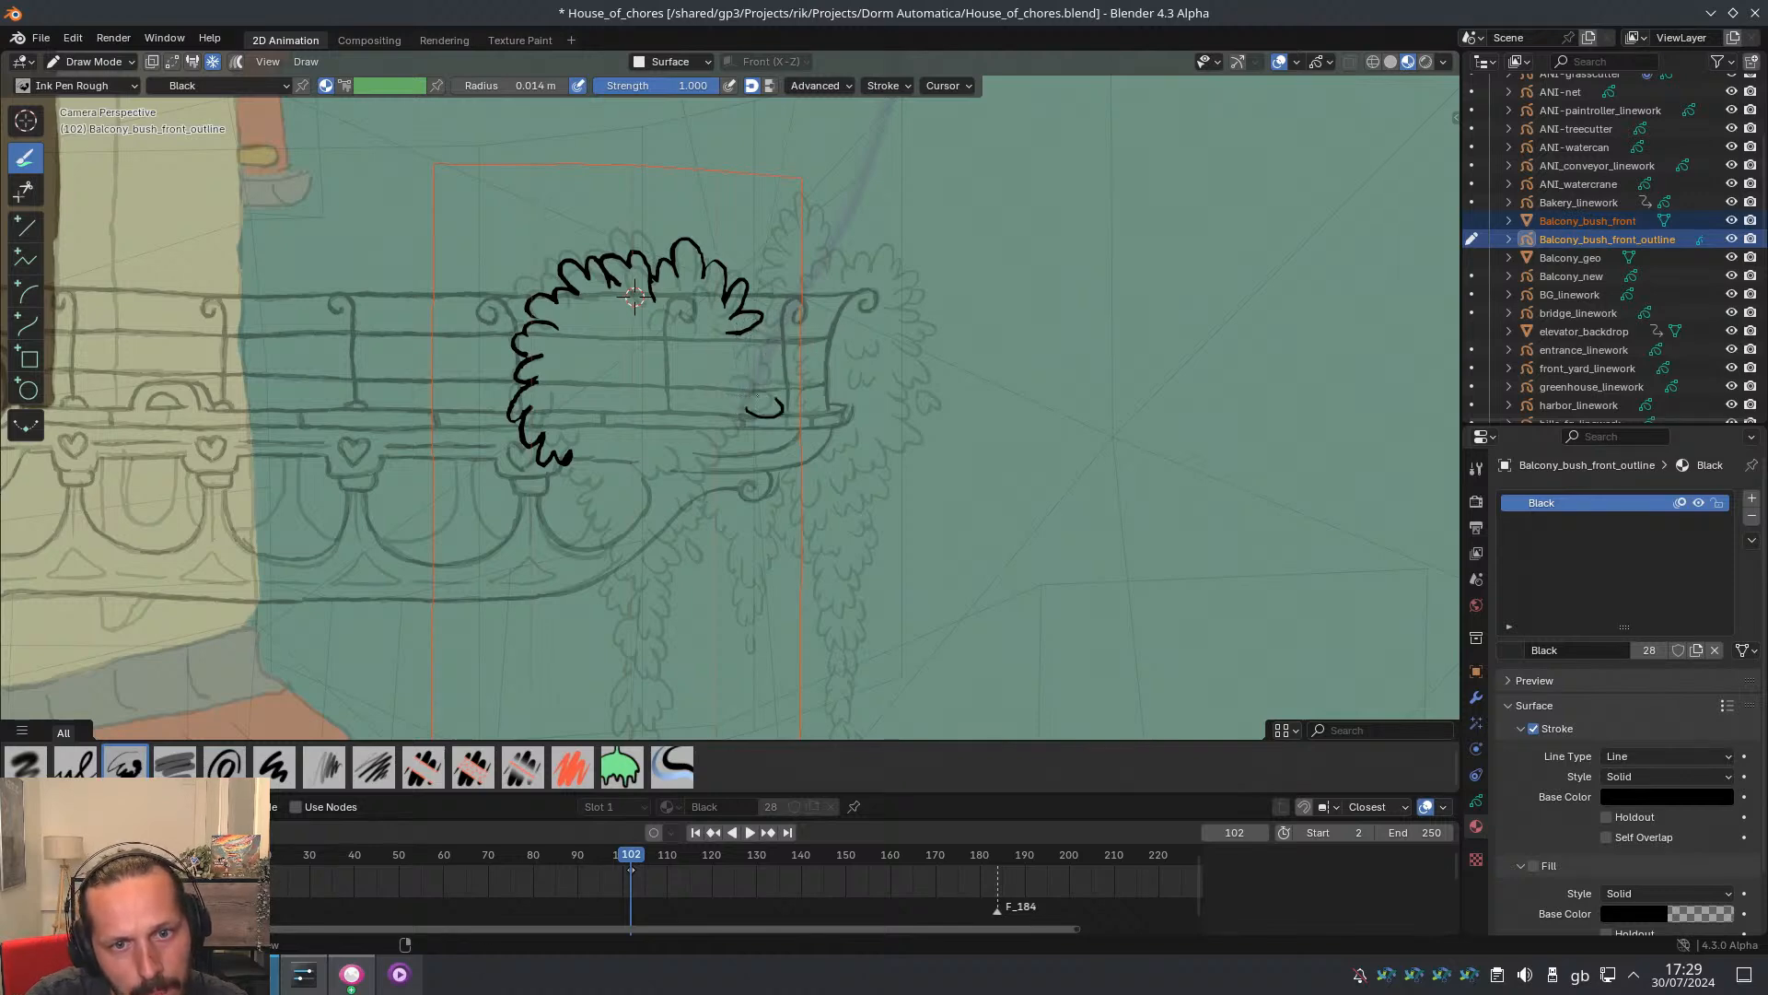
pyautogui.moveTo(738, 380)
pyautogui.mouseDown()
pyautogui.moveTo(754, 386)
pyautogui.moveTo(756, 332)
pyautogui.mouseUp()
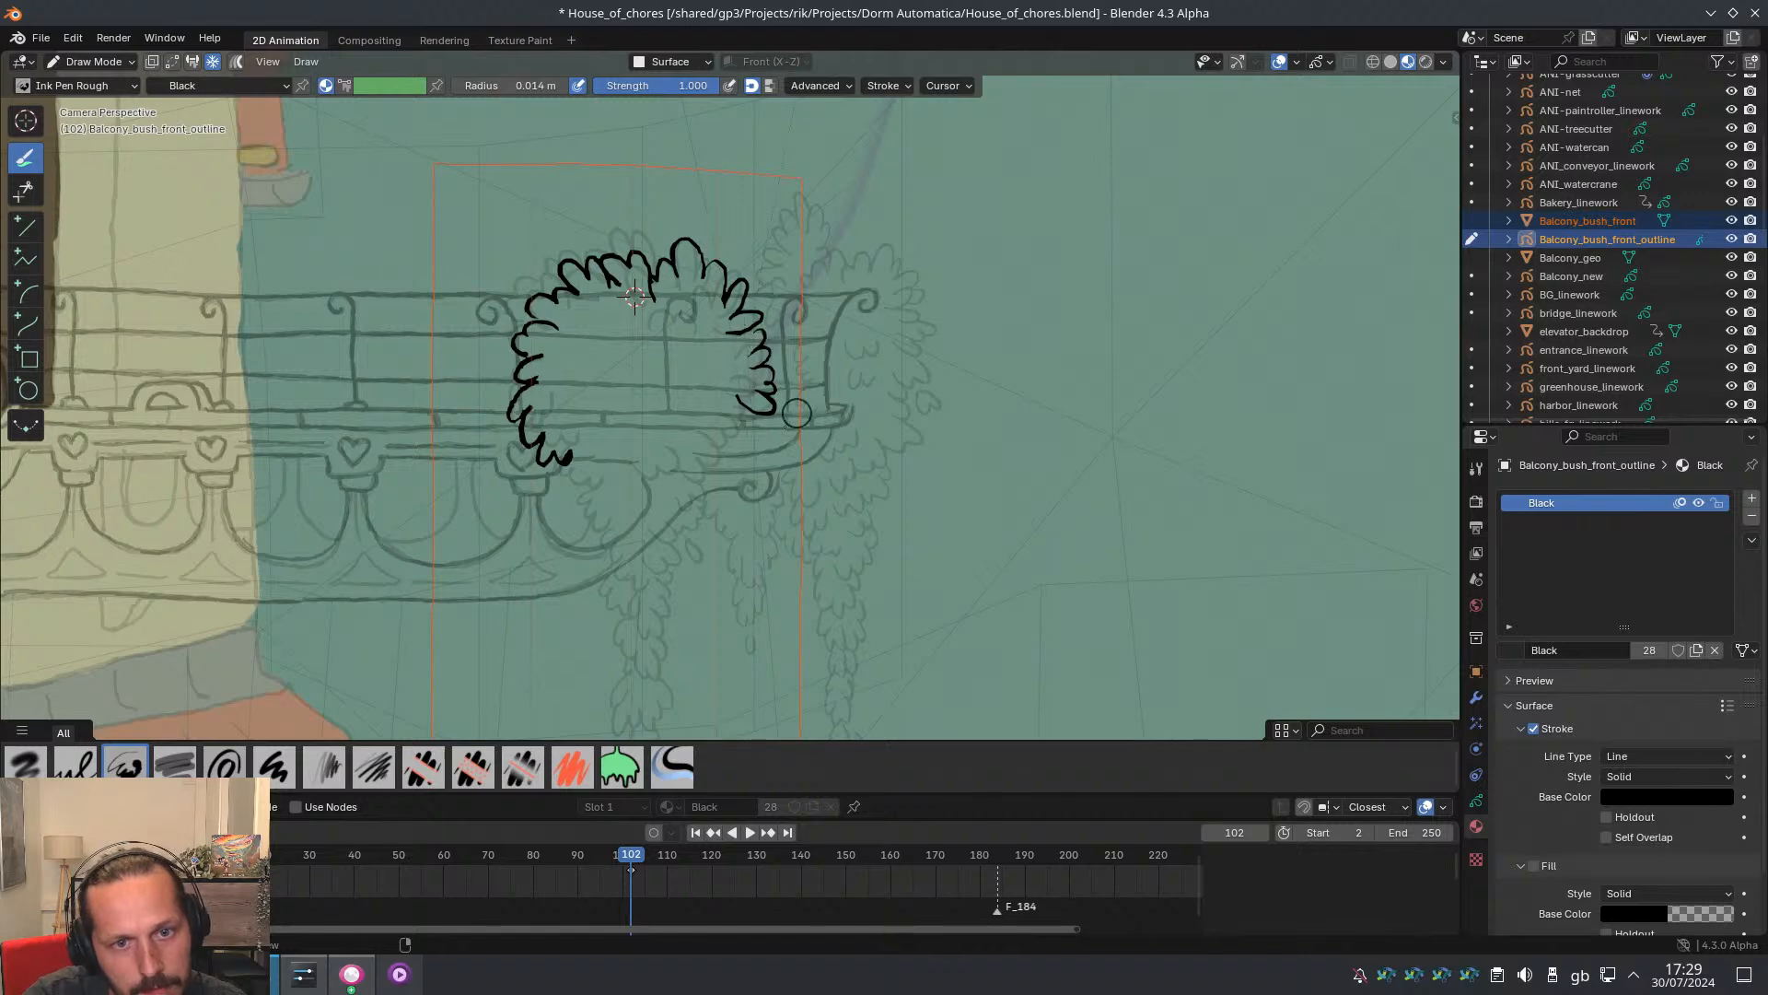
# Draw scalloped leaf strokes along the bush's lower-right edge, joining them to the right side
pyautogui.moveTo(647, 460); pyautogui.dragTo(680, 467)
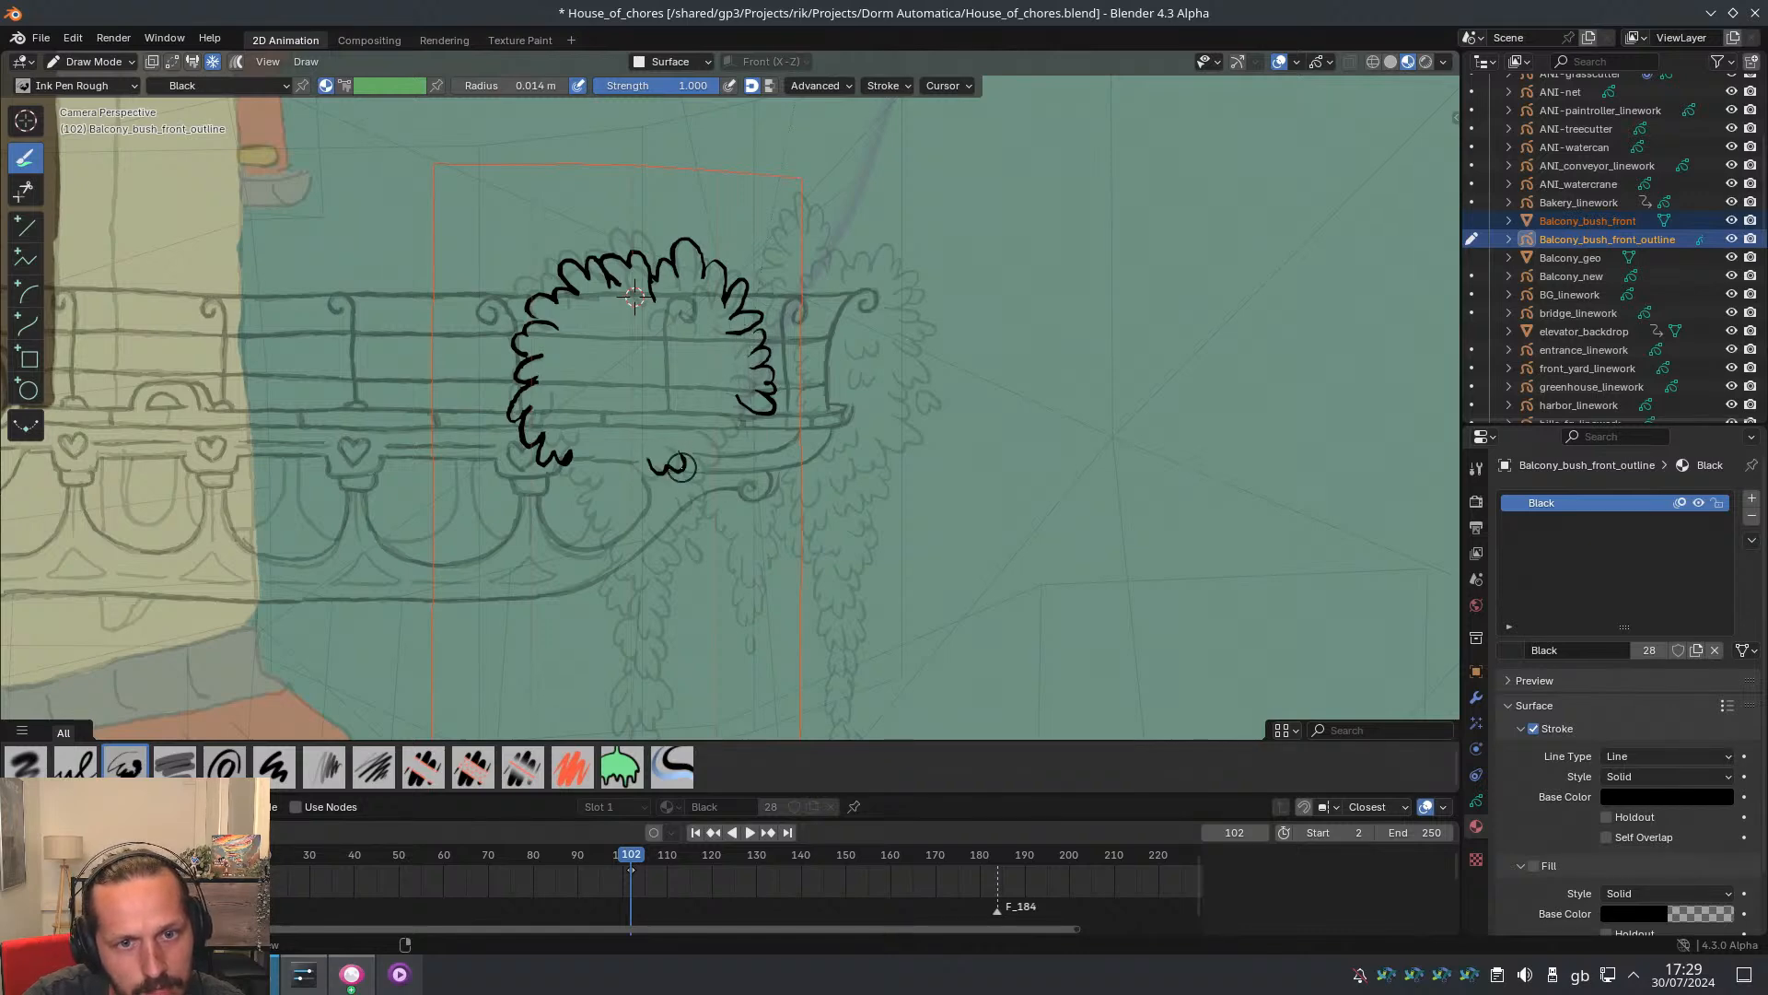
pyautogui.hotkey('ctrl', 'z')
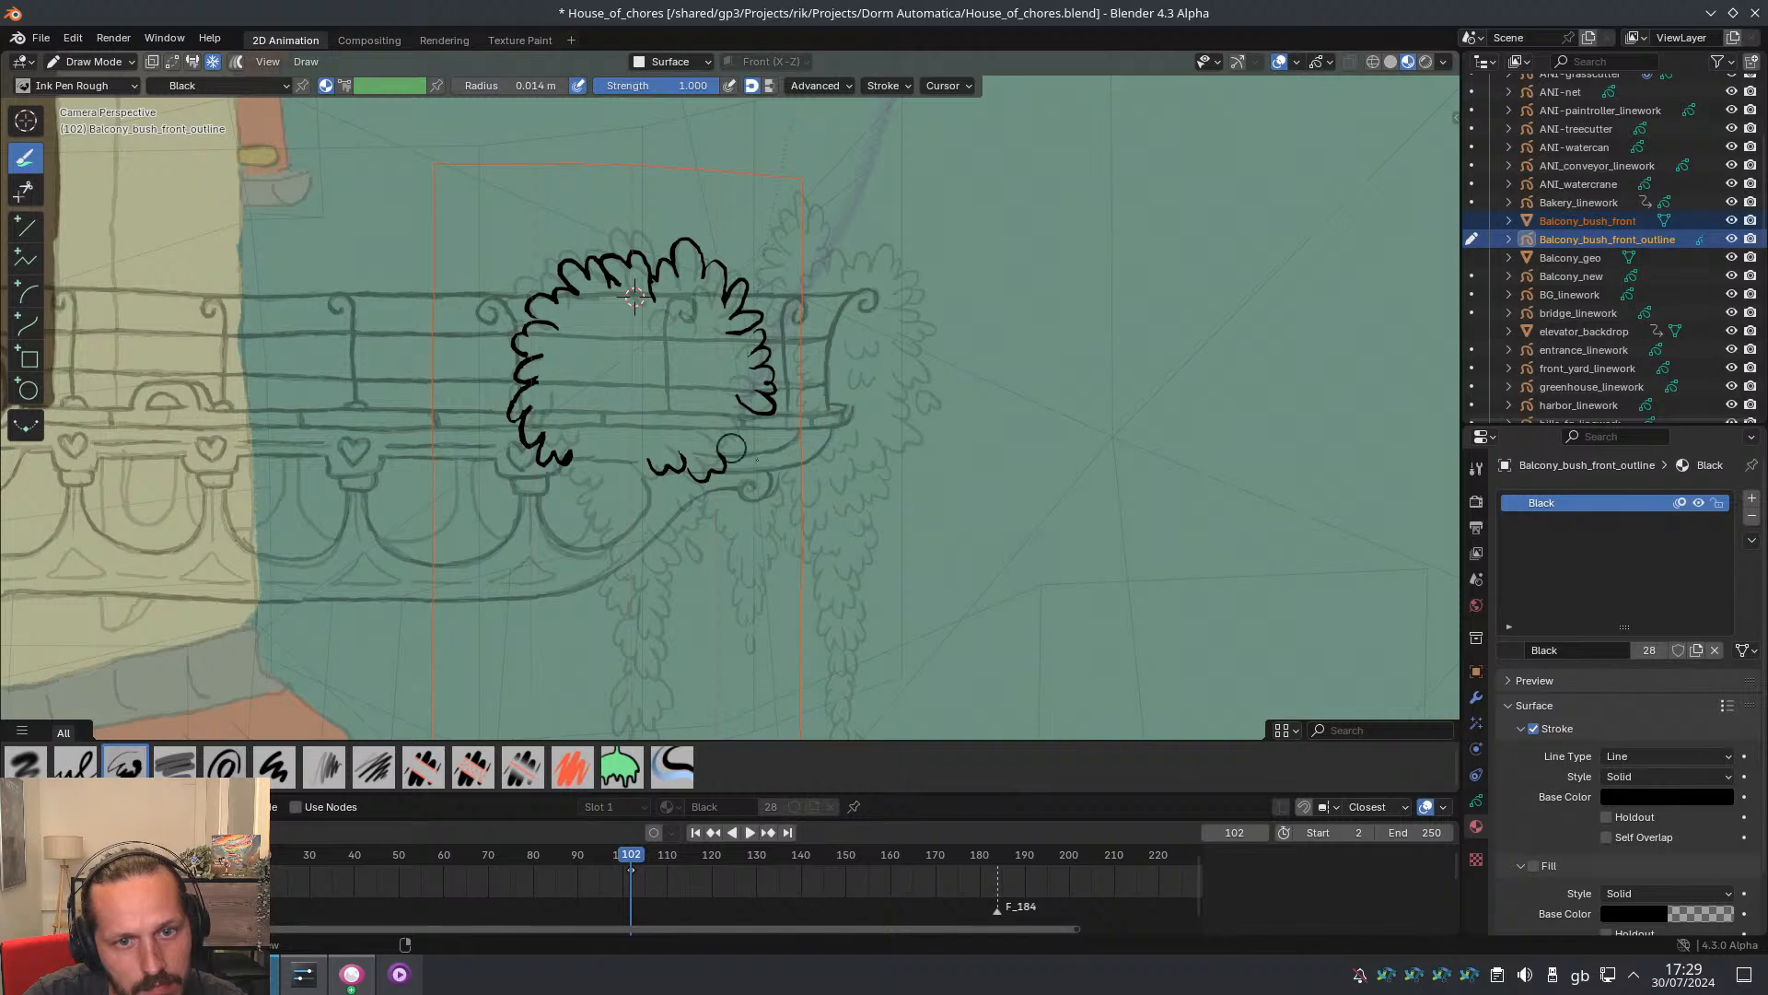
pyautogui.moveTo(689, 459); pyautogui.dragTo(731, 465)
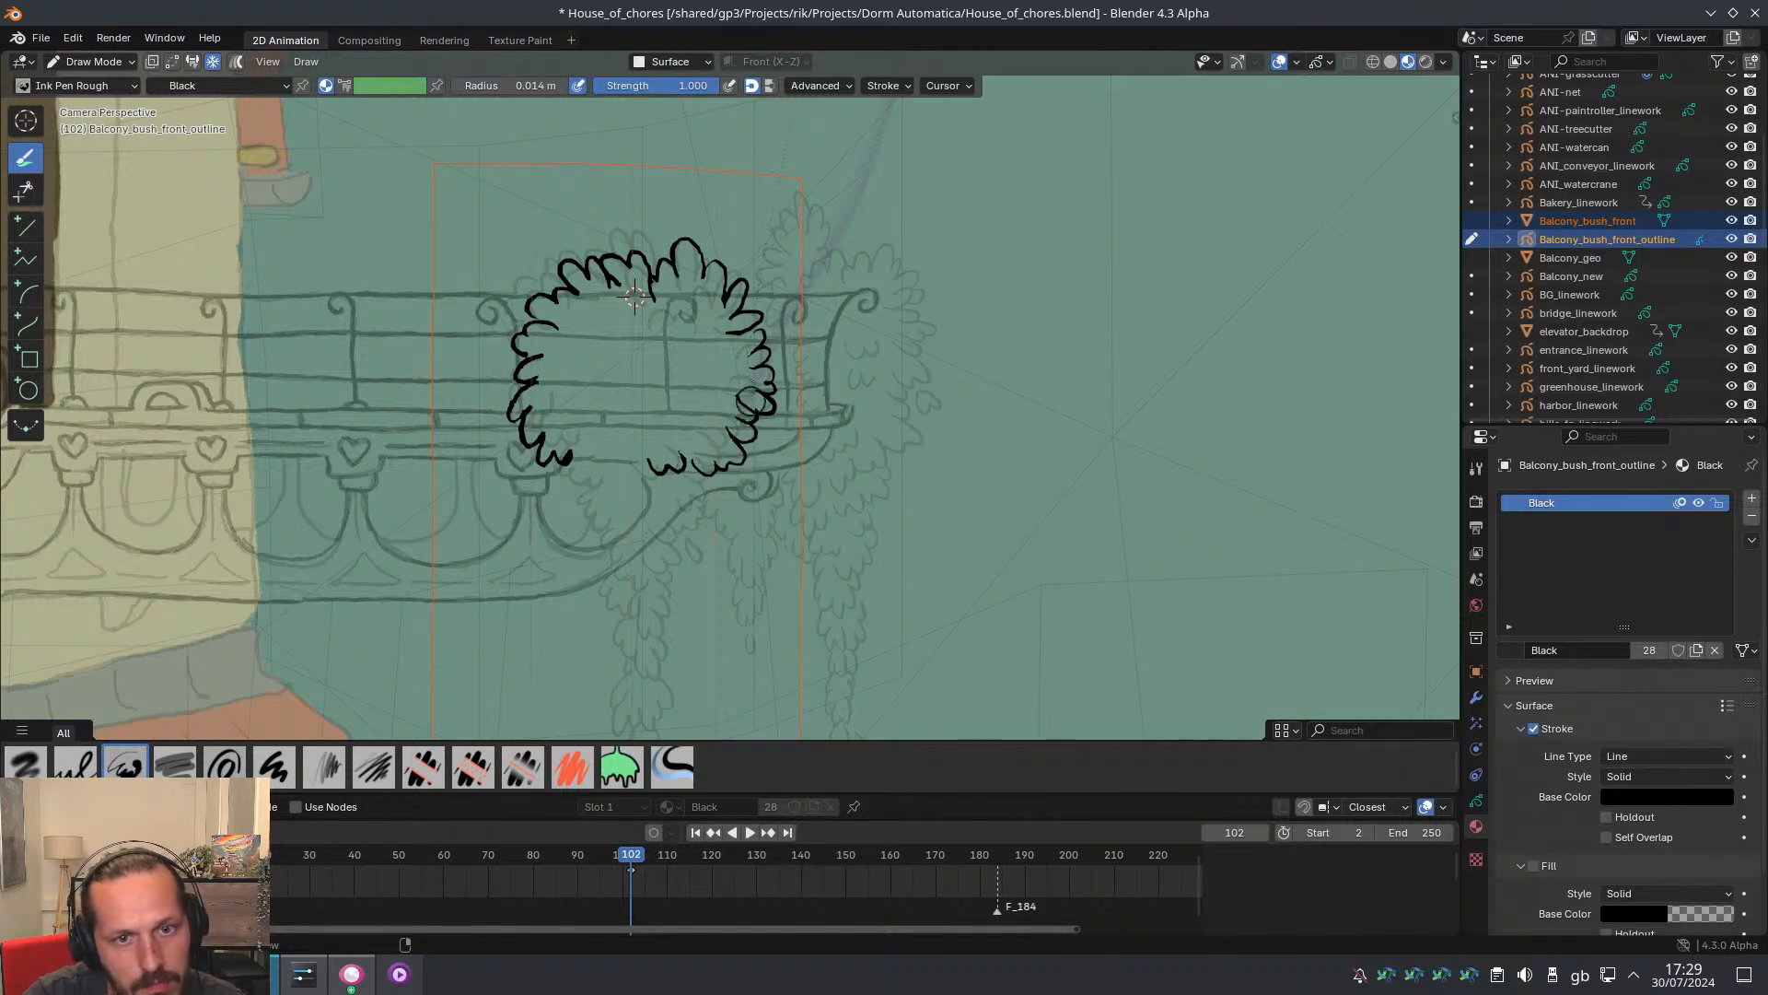
# Add a few inner leaf strokes just inside the bush's lower-left outline
pyautogui.moveTo(729, 406)
pyautogui.keyDown('ctrl'); pyautogui.mouseDown(button='middle')
pyautogui.moveTo(709, 557)
pyautogui.moveTo(659, 428)
pyautogui.moveTo(829, 424)
pyautogui.moveTo(827, 594)
pyautogui.moveTo(815, 456)
pyautogui.mouseUp(button='middle'); pyautogui.keyUp('ctrl')
pyautogui.keyDown('shift'); pyautogui.moveTo(868, 544); pyautogui.dragTo(702, 433, button='middle'); pyautogui.keyUp('shift')
pyautogui.moveTo(702, 368)
pyautogui.keyDown('ctrl'); pyautogui.mouseDown(button='middle')
pyautogui.moveTo(702, 295)
pyautogui.moveTo(698, 387)
pyautogui.mouseUp(button='middle'); pyautogui.keyUp('ctrl')
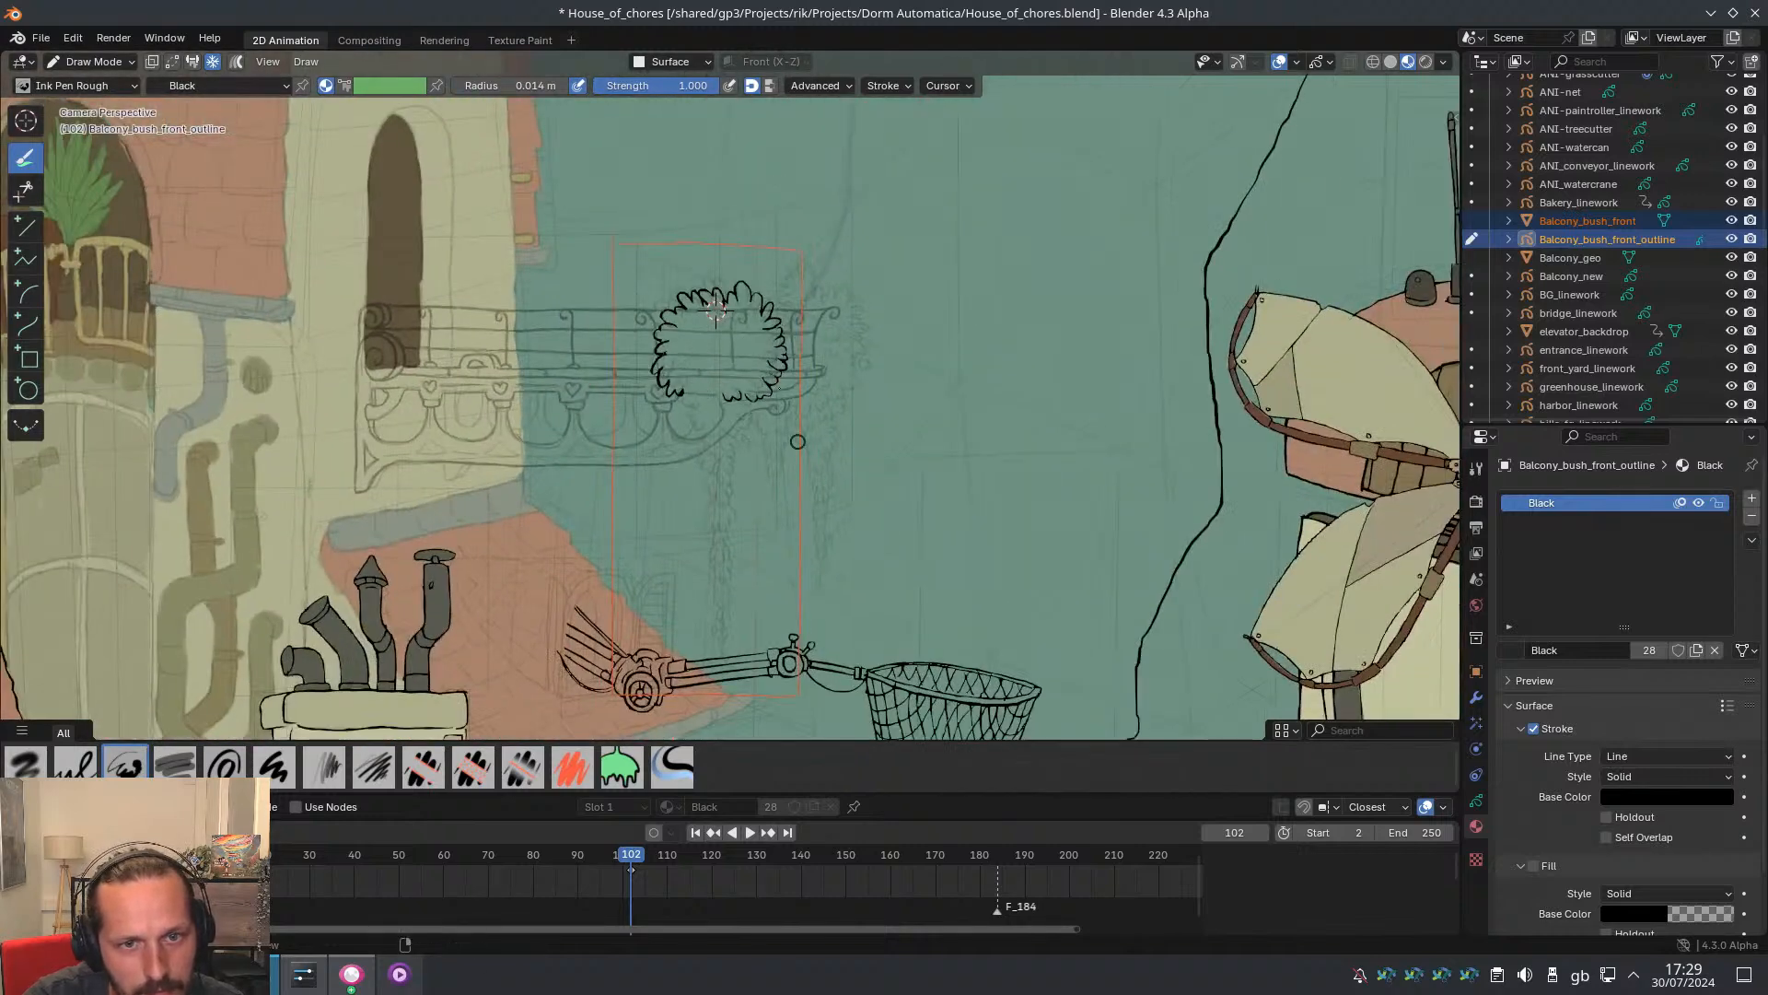
pyautogui.moveTo(748, 523)
pyautogui.keyDown('ctrl'); pyautogui.mouseDown(button='middle')
pyautogui.moveTo(721, 417)
pyautogui.moveTo(759, 462)
pyautogui.mouseUp(button='middle'); pyautogui.keyUp('ctrl')
pyautogui.keyDown('ctrl'); pyautogui.moveTo(759, 462); pyautogui.dragTo(772, 421, button='middle'); pyautogui.keyUp('ctrl')
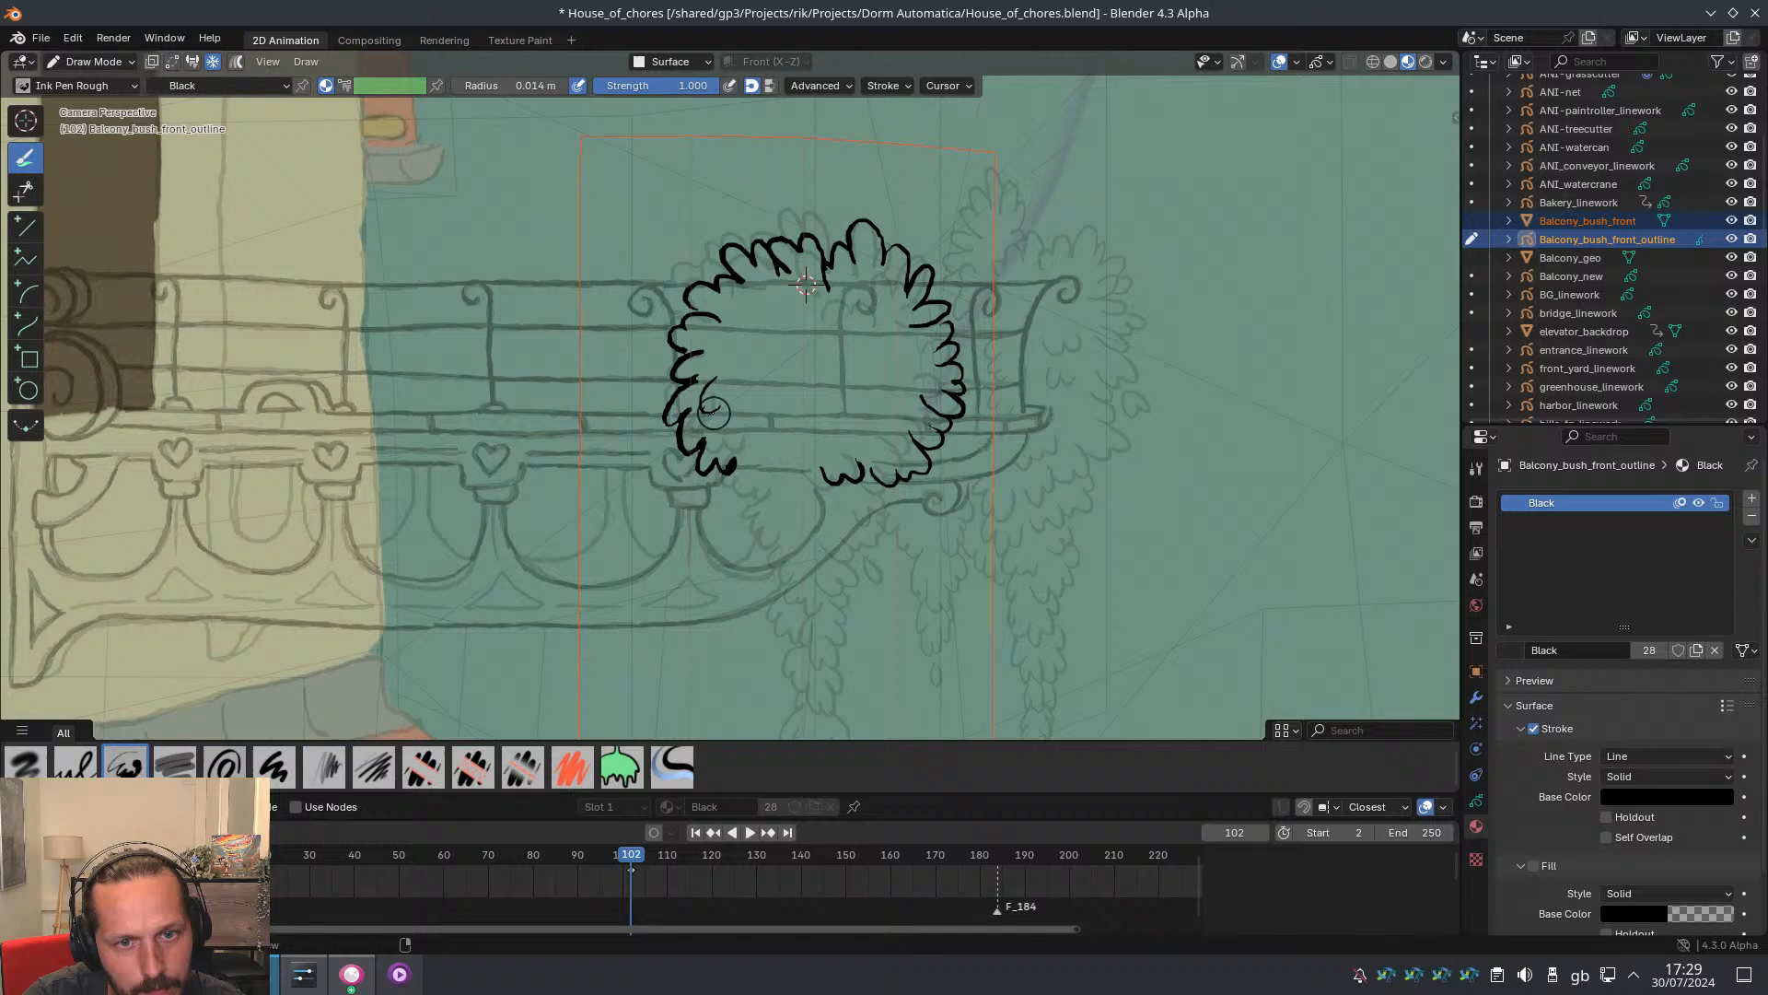
pyautogui.keyDown('ctrl'); pyautogui.moveTo(789, 288); pyautogui.dragTo(808, 396, button='middle'); pyautogui.keyUp('ctrl')
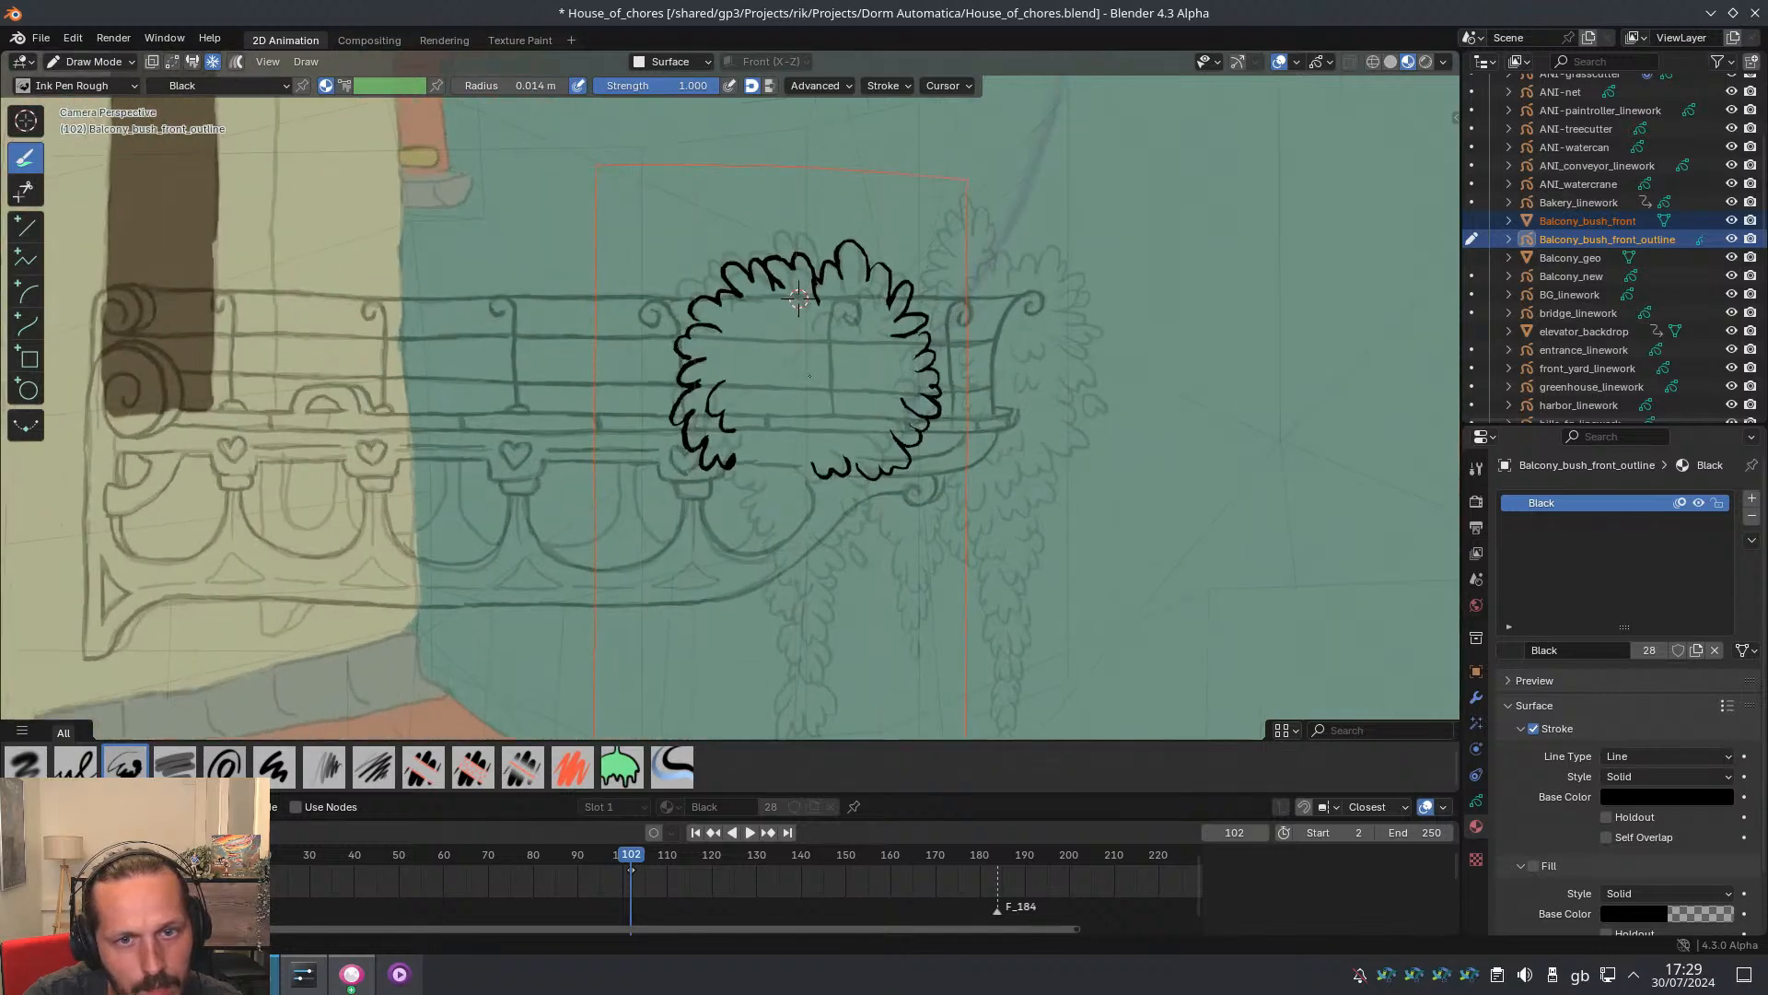
# Draw leafy edges tapering inward from both sides of the bush's underside, following the faint sketch below the railing
pyautogui.keyDown('shift'); pyautogui.moveTo(906, 547); pyautogui.dragTo(833, 361, button='middle'); pyautogui.keyUp('shift')
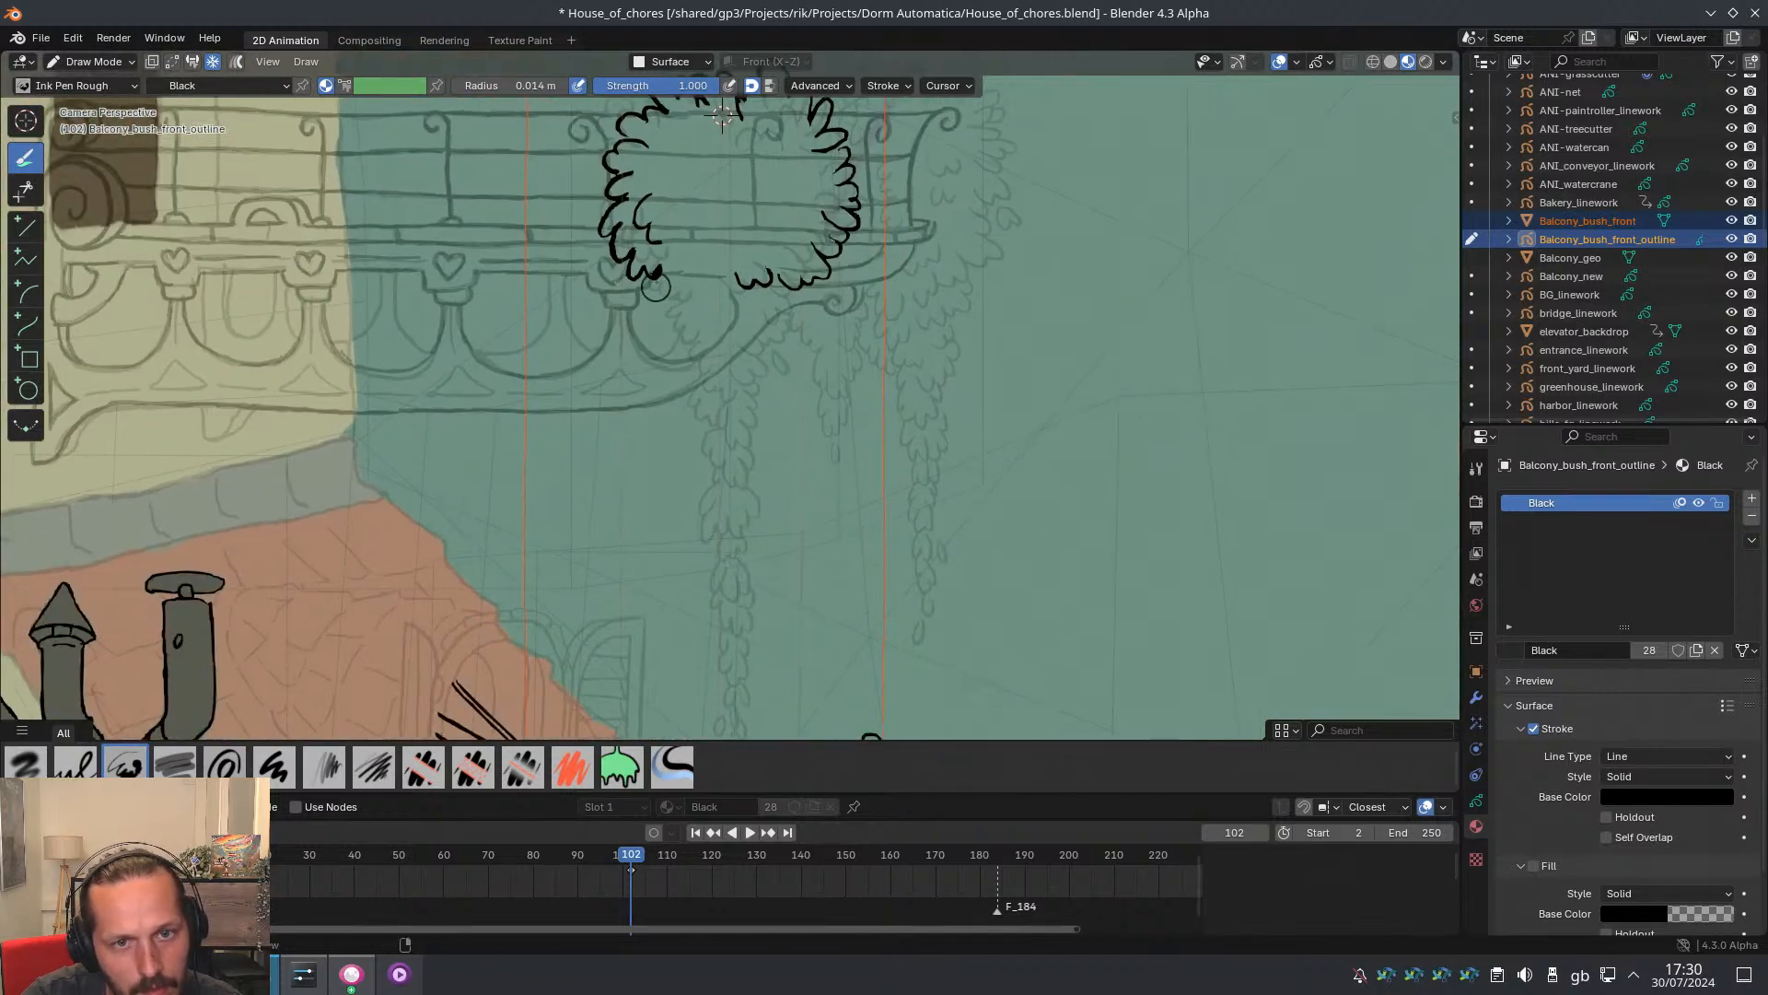
pyautogui.moveTo(659, 271); pyautogui.dragTo(660, 300)
pyautogui.hotkey('ctrl', 'z')
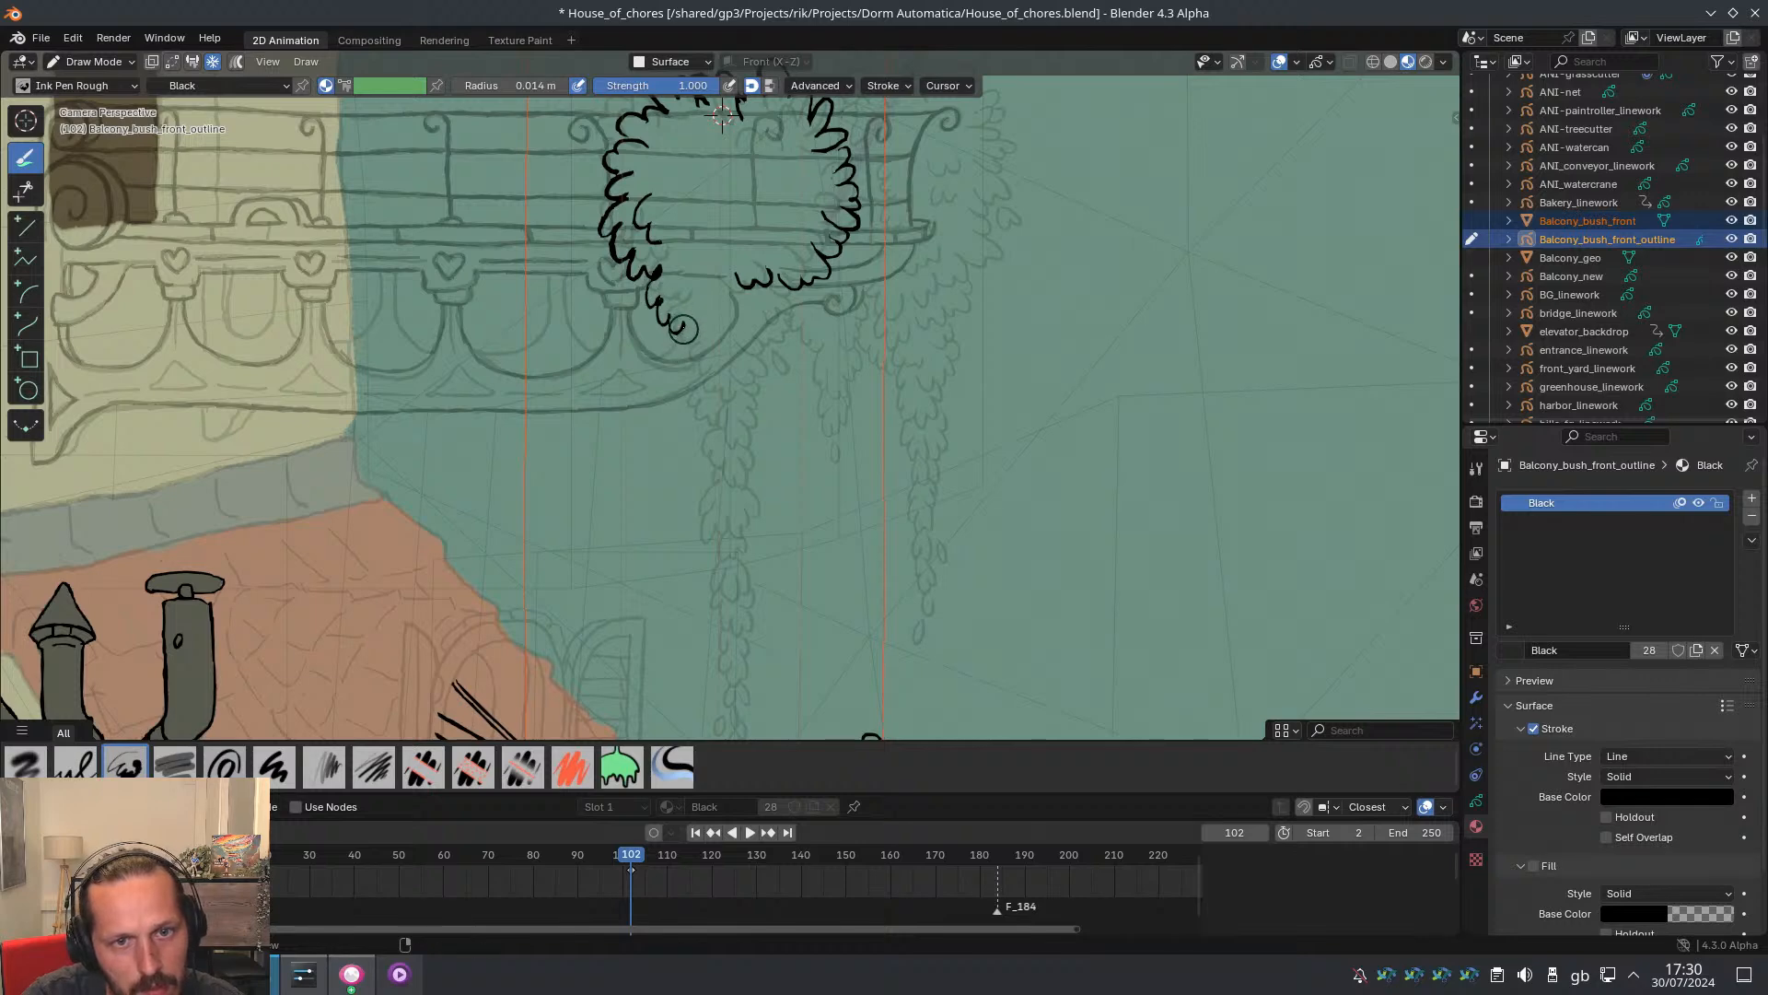
pyautogui.moveTo(750, 328)
pyautogui.mouseDown()
pyautogui.moveTo(776, 345)
pyautogui.moveTo(803, 277)
pyautogui.mouseUp()
pyautogui.hotkey('ctrl', 'z')
pyautogui.hotkey('ctrl', 'z')
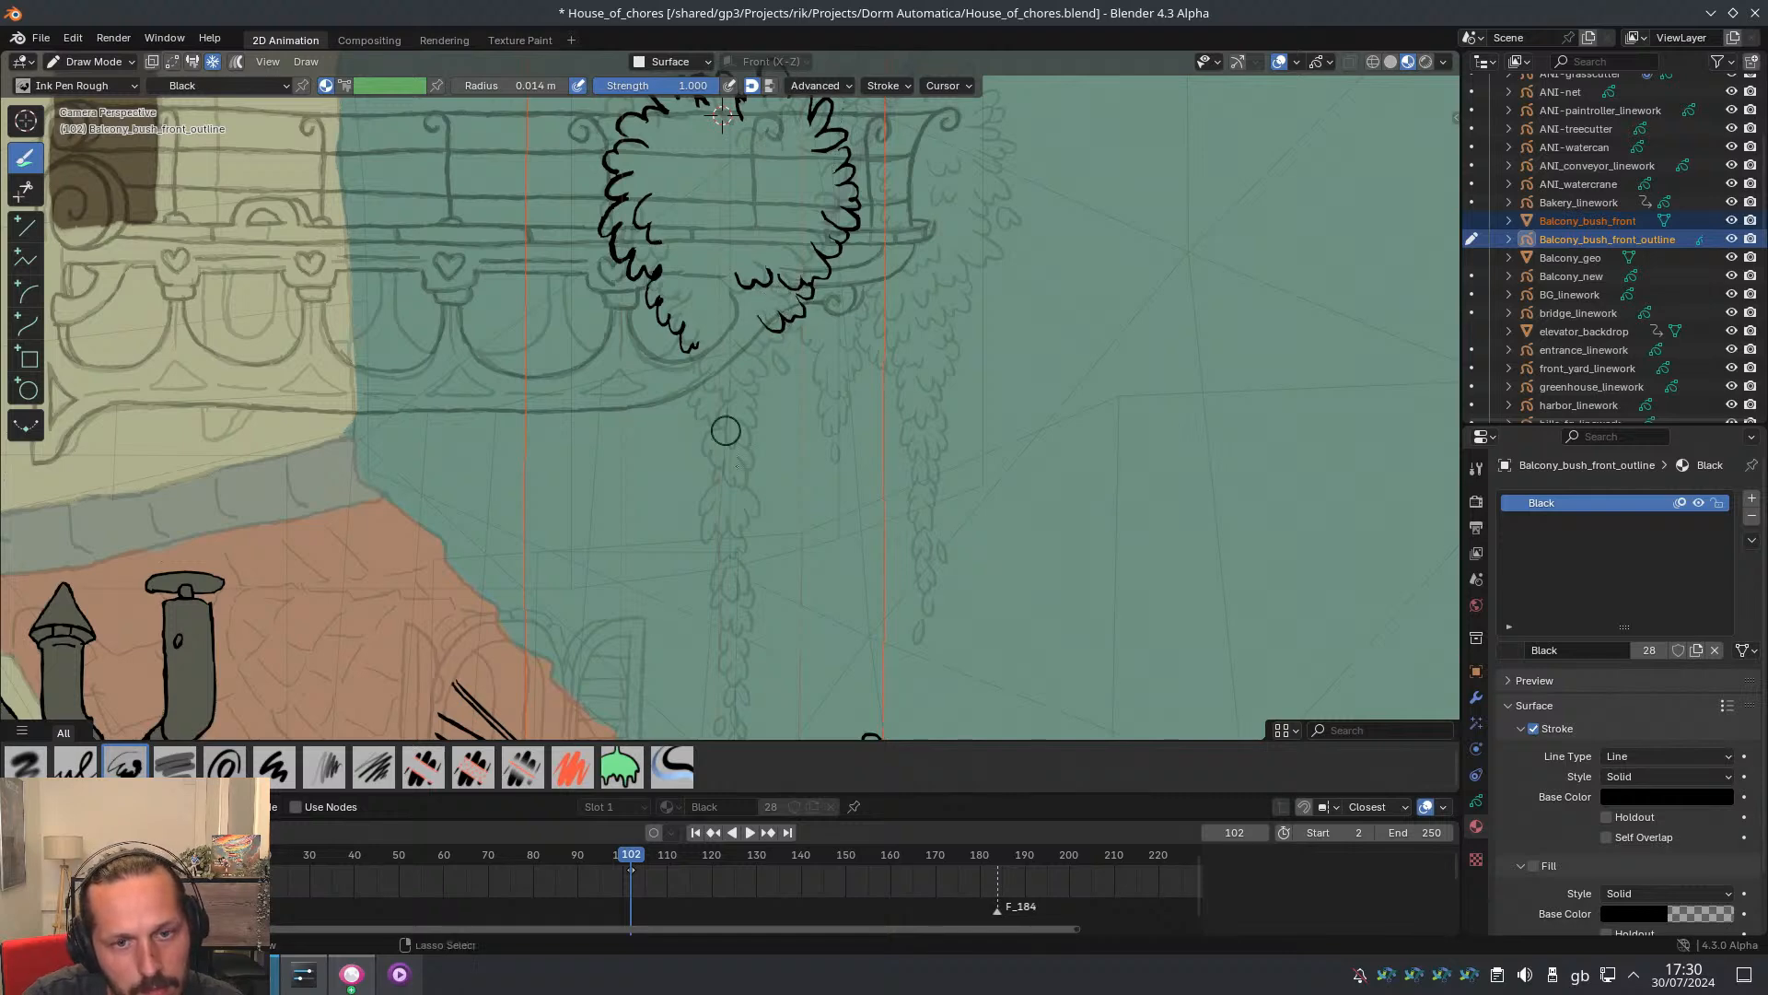
# Continue the taper's right edge with leaf strokes down to the start of the hanging vine
pyautogui.keyDown('ctrl'); pyautogui.moveTo(726, 431); pyautogui.dragTo(717, 460, button='middle'); pyautogui.keyUp('ctrl')
pyautogui.keyDown('shift'); pyautogui.moveTo(715, 424); pyautogui.dragTo(832, 335, button='middle'); pyautogui.keyUp('shift')
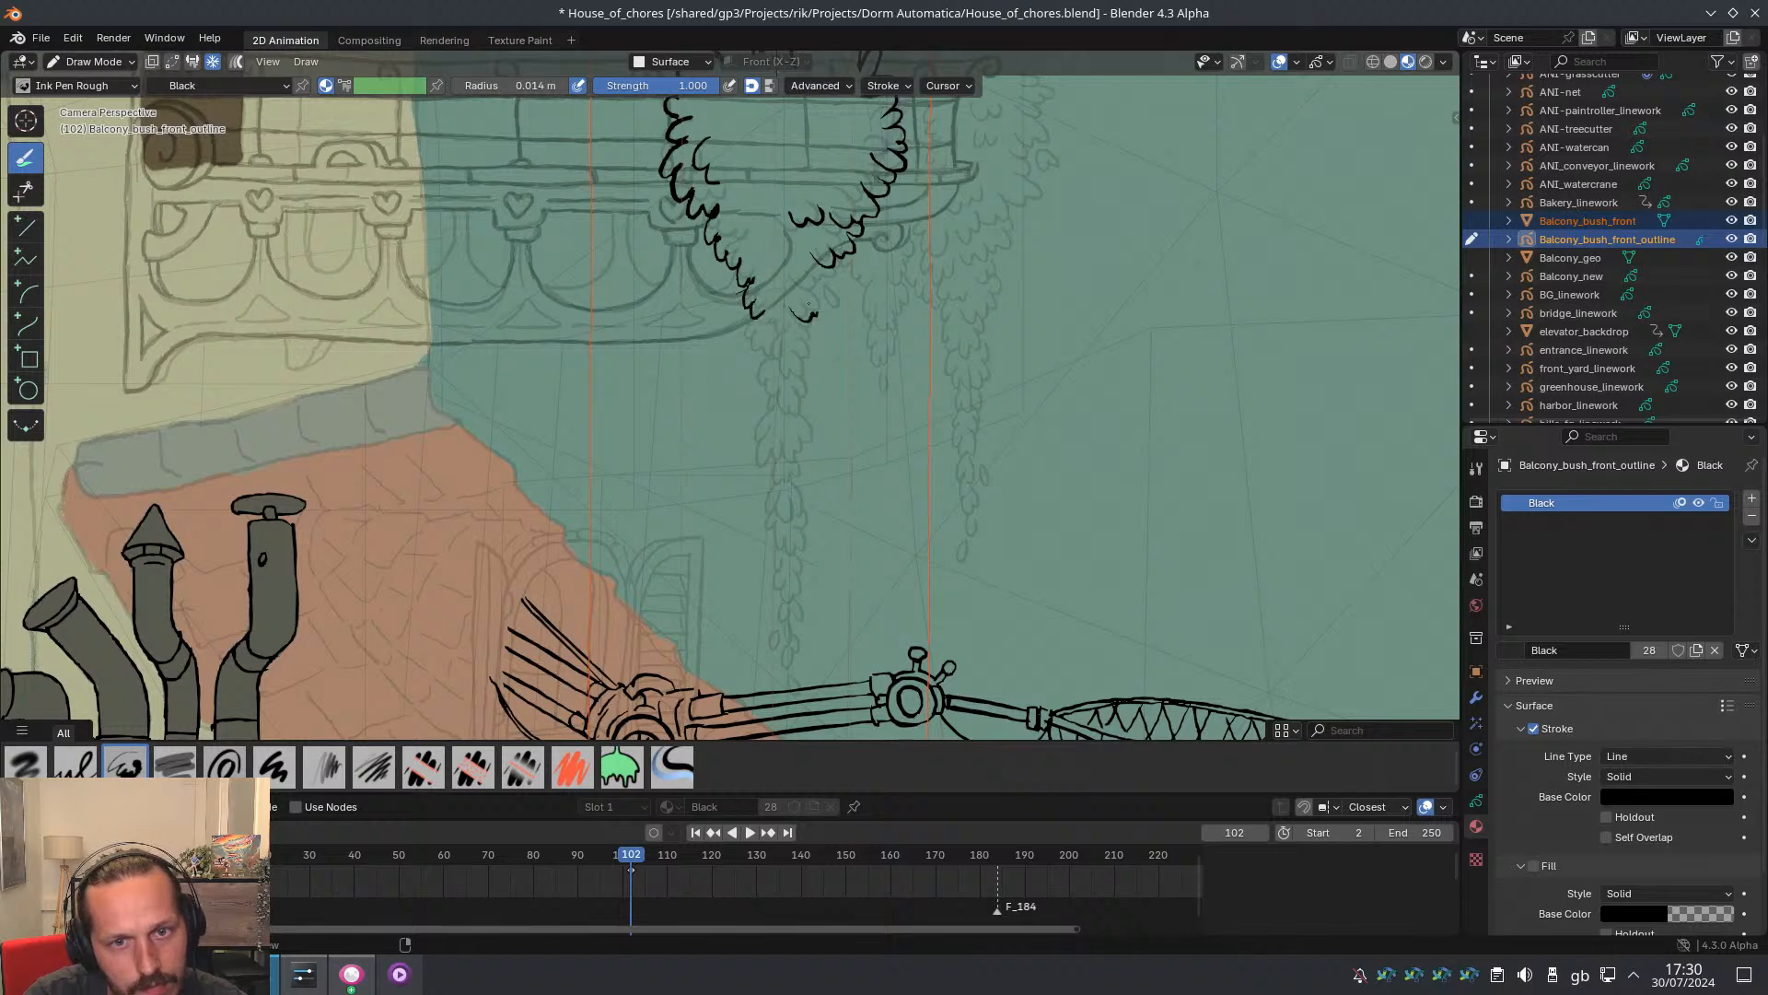
pyautogui.hotkey('ctrl', 'z')
pyautogui.moveTo(794, 303)
pyautogui.mouseDown()
pyautogui.moveTo(815, 306)
pyautogui.moveTo(825, 281)
pyautogui.mouseUp()
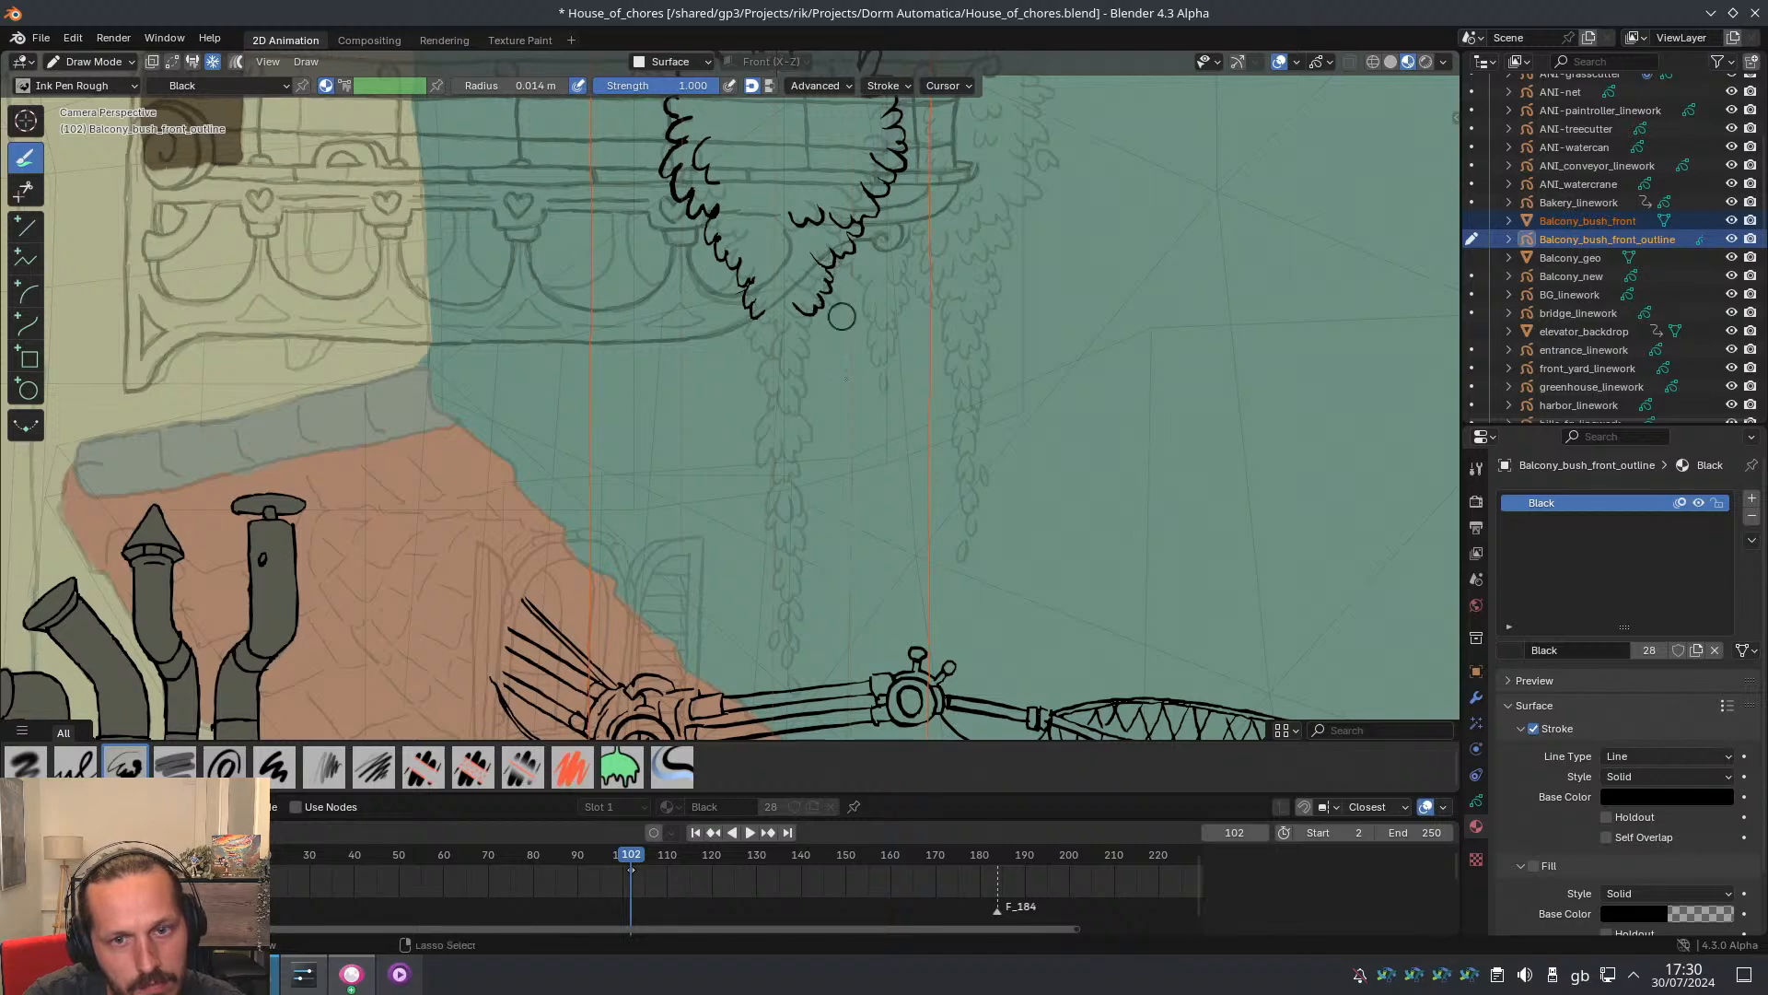
# Draw the upper section of the hanging vine, with leafy edges on both sides and leaf strokes inside
pyautogui.keyDown('ctrl'); pyautogui.moveTo(840, 461); pyautogui.dragTo(783, 502, button='middle'); pyautogui.keyUp('ctrl')
pyautogui.moveTo(783, 502)
pyautogui.keyDown('ctrl'); pyautogui.mouseDown(button='middle')
pyautogui.moveTo(793, 450)
pyautogui.moveTo(830, 480)
pyautogui.mouseUp(button='middle'); pyautogui.keyUp('ctrl')
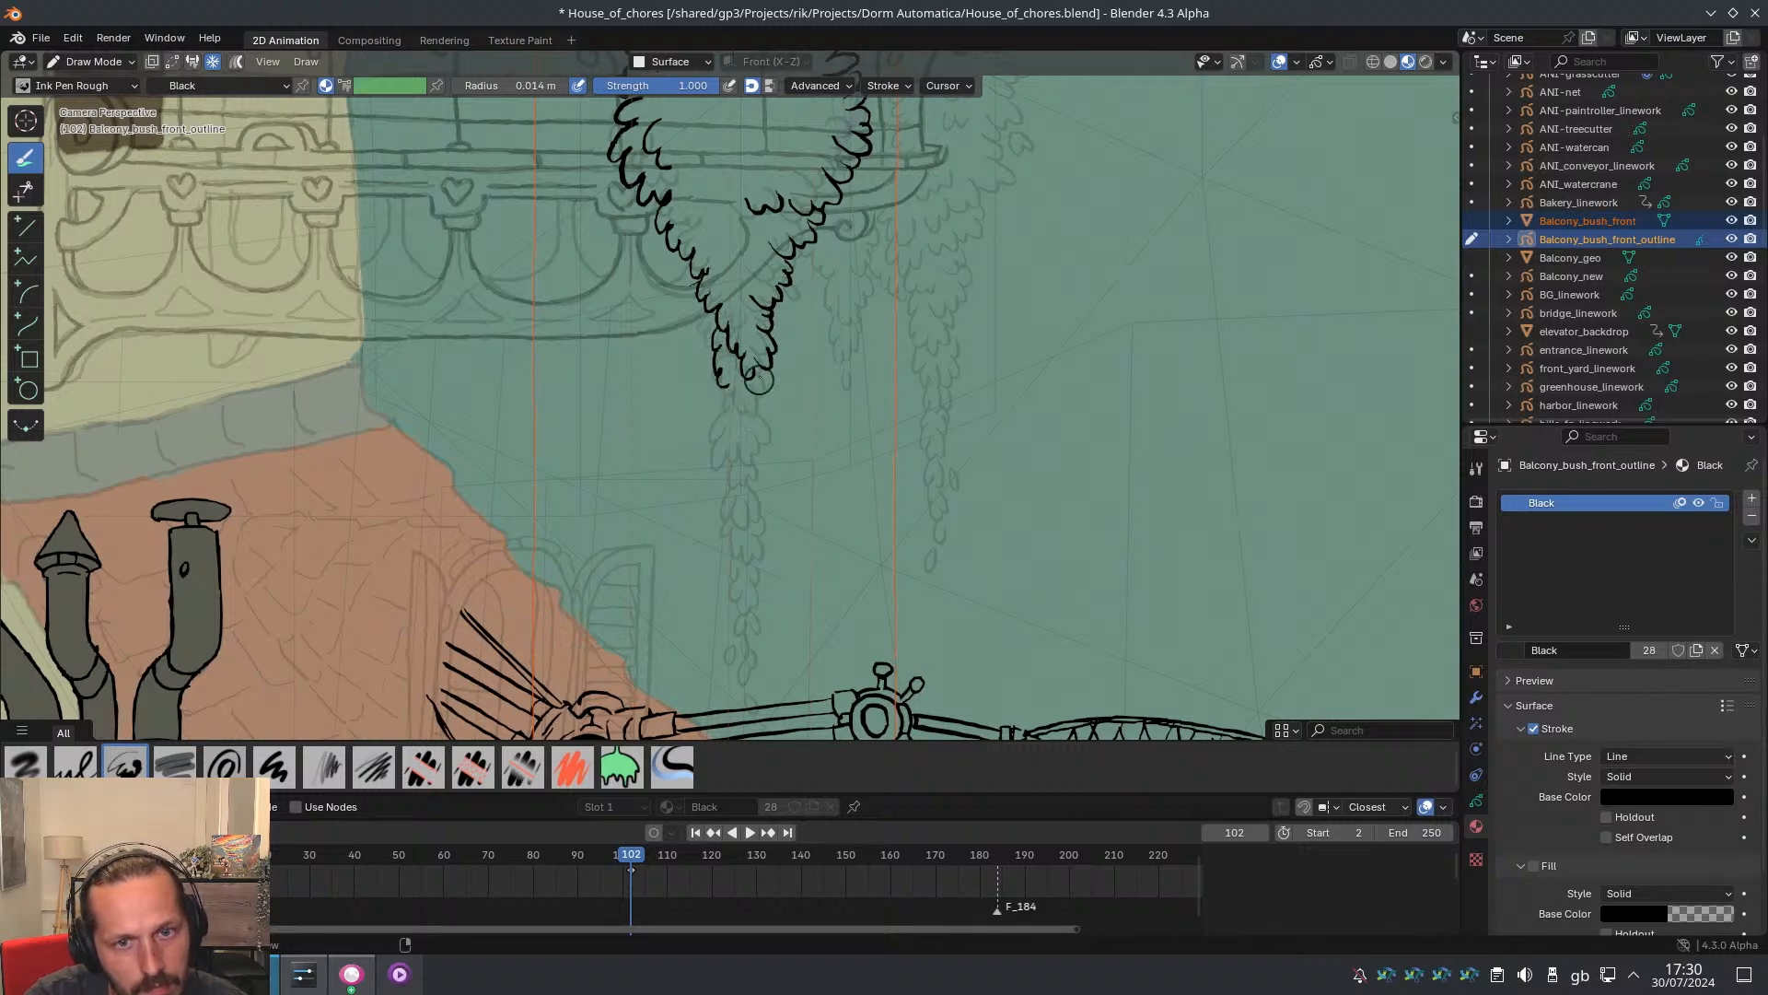
pyautogui.hotkey('ctrl', 'z')
pyautogui.hotkey('ctrl', 'z')
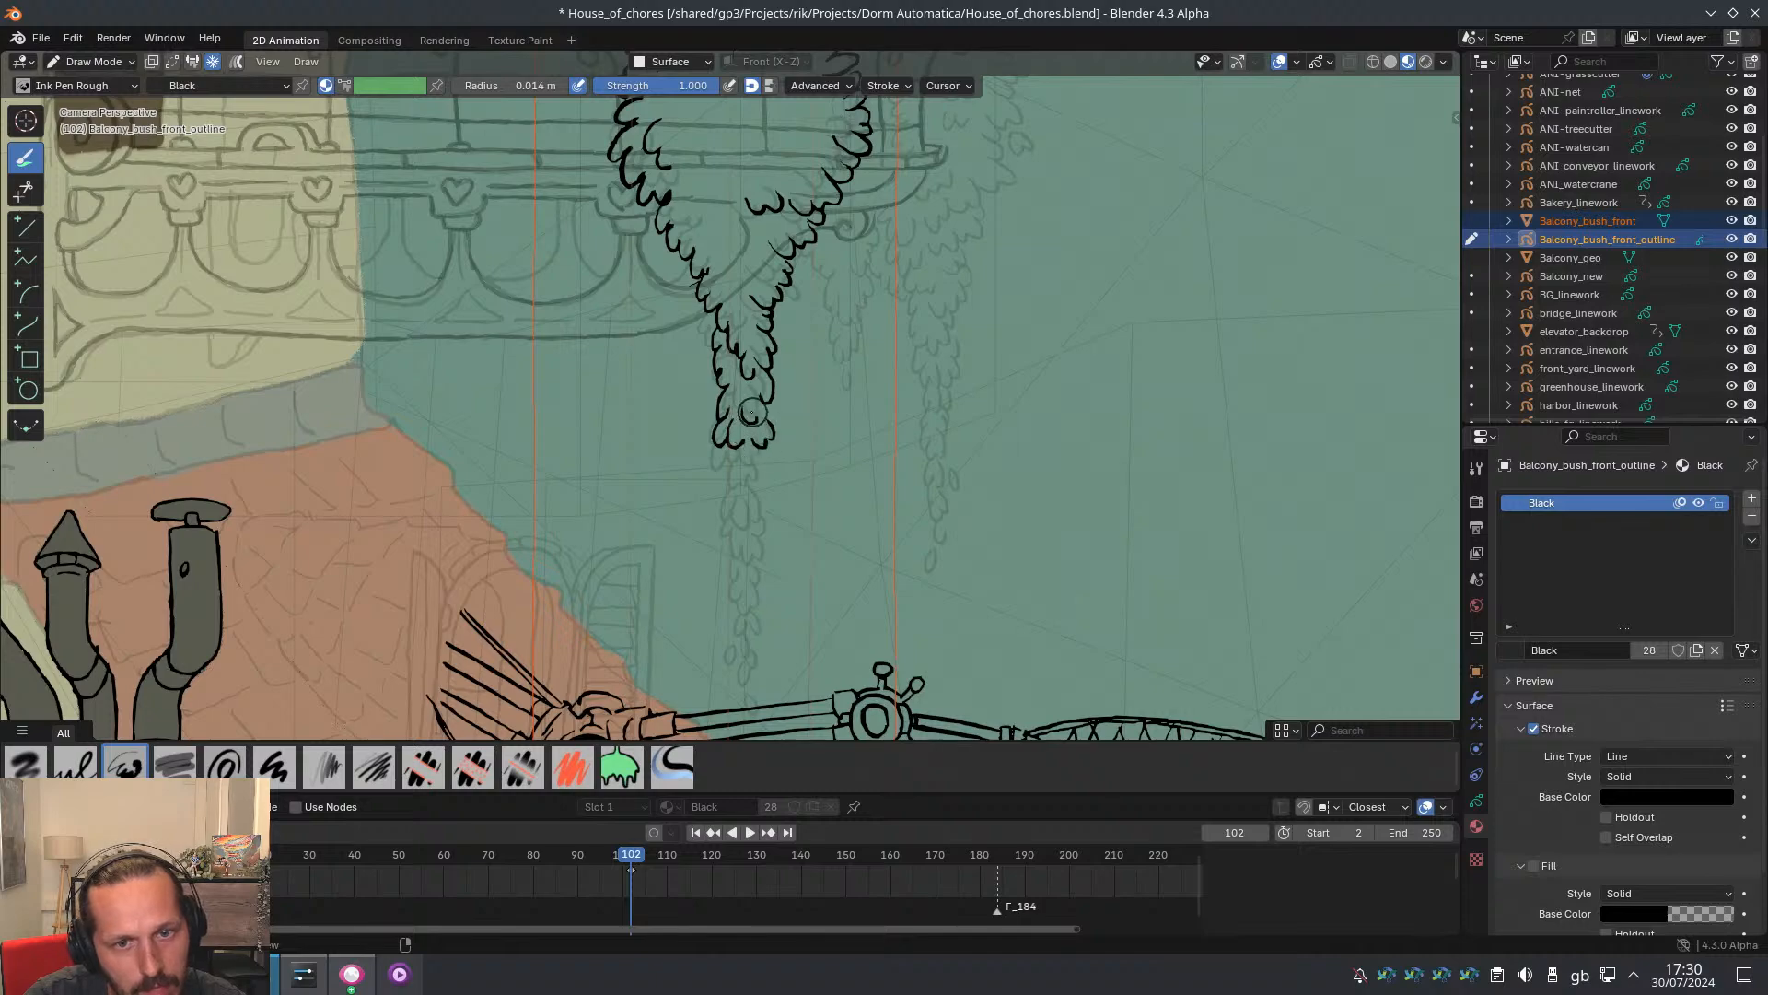
pyautogui.moveTo(740, 394); pyautogui.dragTo(753, 419)
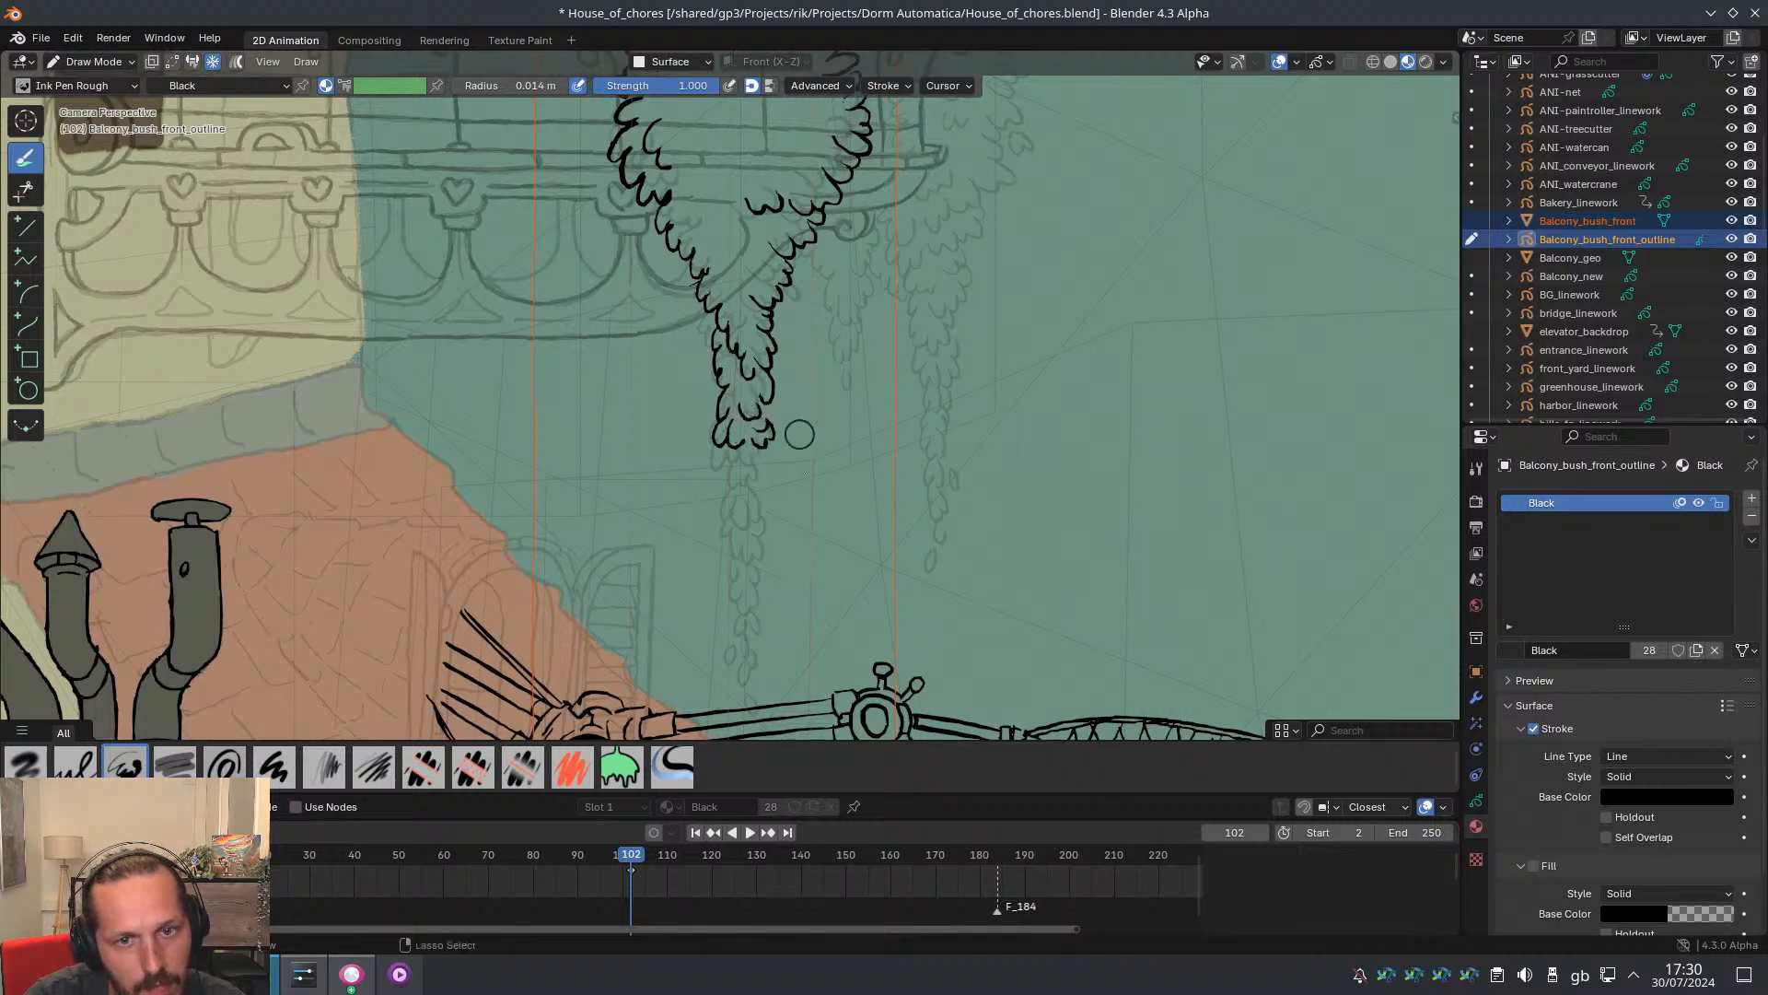
# Extend the hanging vine downward with another narrowing cluster of leaves, redoing misplaced strokes
pyautogui.moveTo(797, 434)
pyautogui.keyDown('ctrl'); pyautogui.mouseDown(button='middle')
pyautogui.moveTo(764, 553)
pyautogui.moveTo(683, 310)
pyautogui.moveTo(769, 446)
pyautogui.moveTo(696, 375)
pyautogui.mouseUp(button='middle'); pyautogui.keyUp('ctrl')
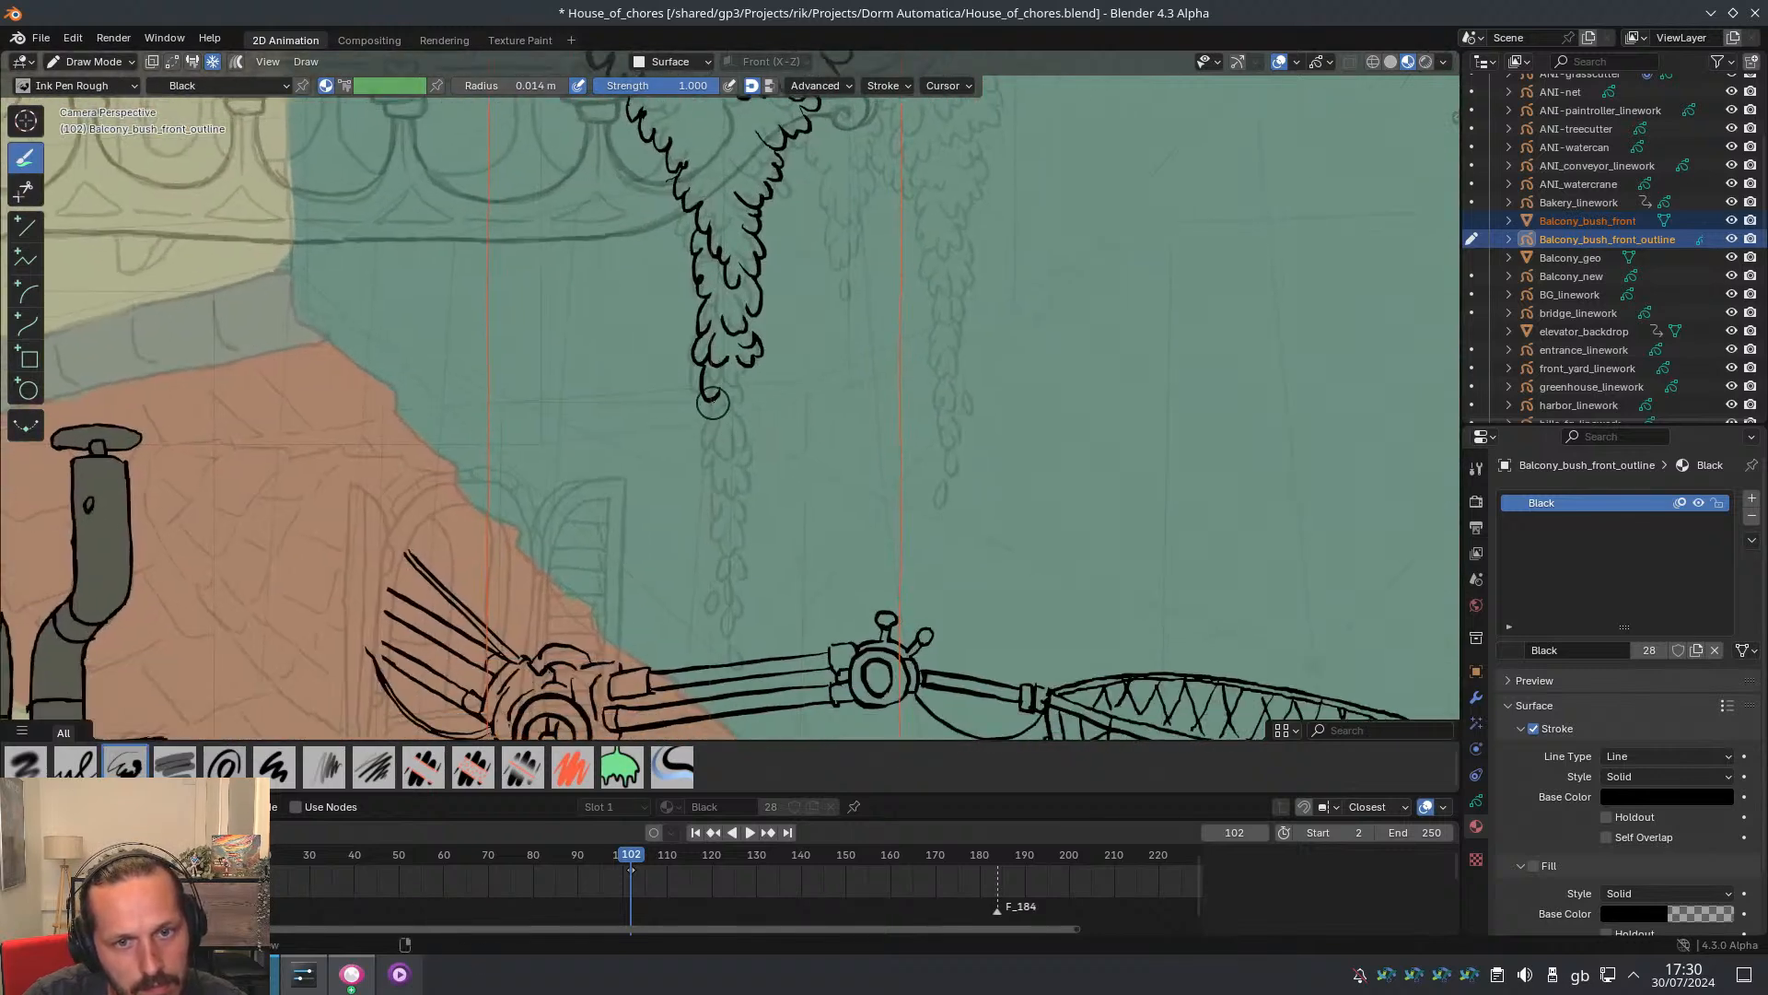
pyautogui.moveTo(714, 450); pyautogui.dragTo(710, 477)
pyautogui.hotkey('ctrl', 'z')
pyautogui.moveTo(716, 400)
pyautogui.mouseDown()
pyautogui.moveTo(714, 464)
pyautogui.moveTo(739, 447)
pyautogui.mouseUp()
pyautogui.hotkey('ctrl', 'z')
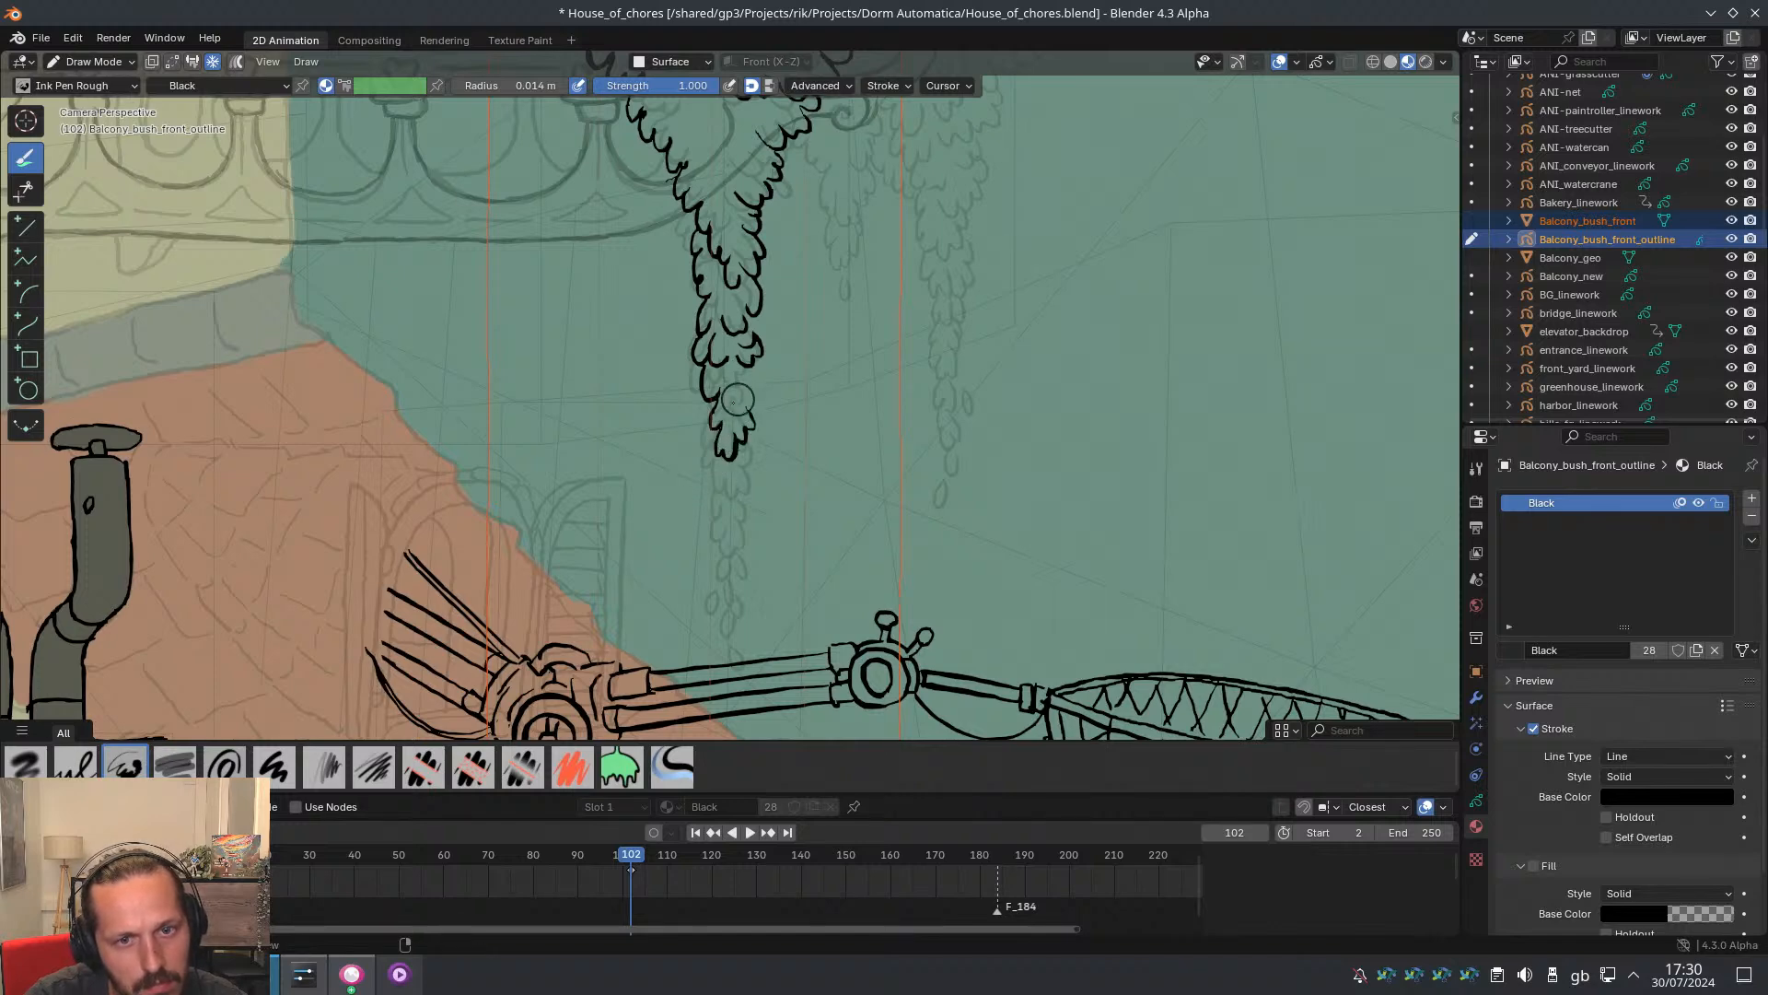
# Add further leaf strokes along the vine and at its lower end, and check the plant against the whole scene
pyautogui.keyDown('ctrl'); pyautogui.moveTo(793, 437); pyautogui.dragTo(792, 392, button='middle'); pyautogui.keyUp('ctrl')
pyautogui.keyDown('ctrl'); pyautogui.moveTo(792, 391); pyautogui.dragTo(765, 341, button='middle'); pyautogui.keyUp('ctrl')
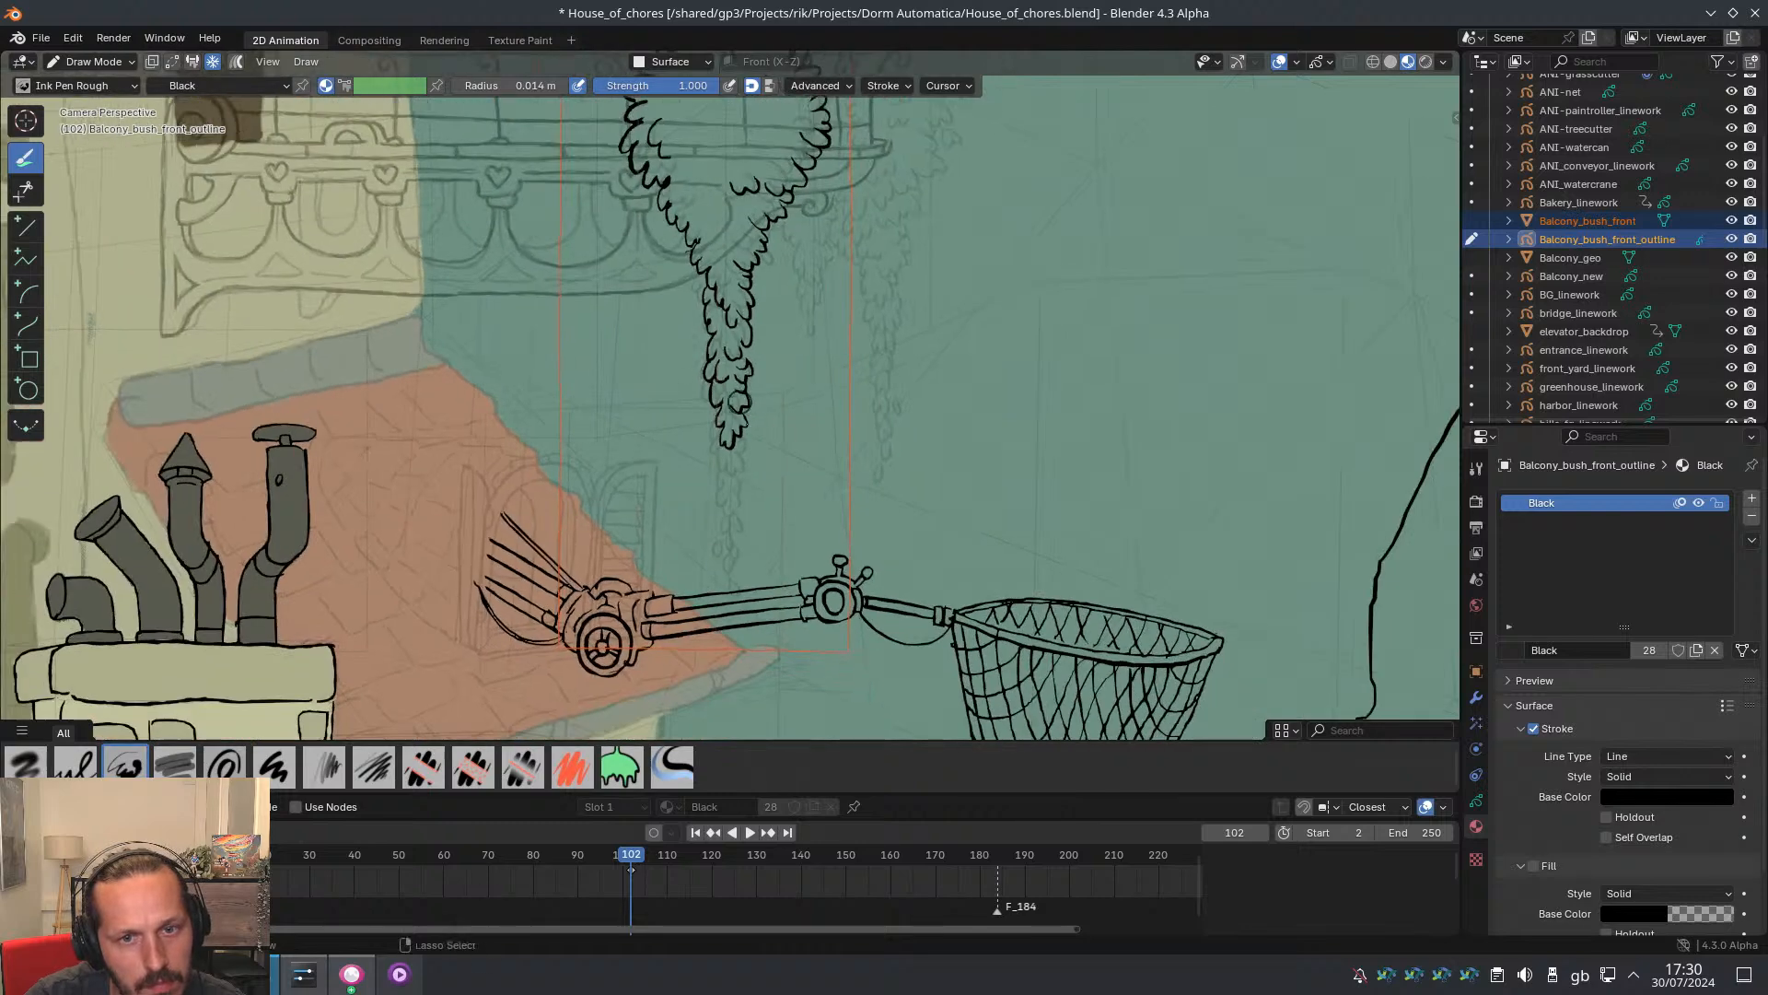
pyautogui.moveTo(708, 293); pyautogui.dragTo(718, 344)
pyautogui.hotkey('ctrl', 'z')
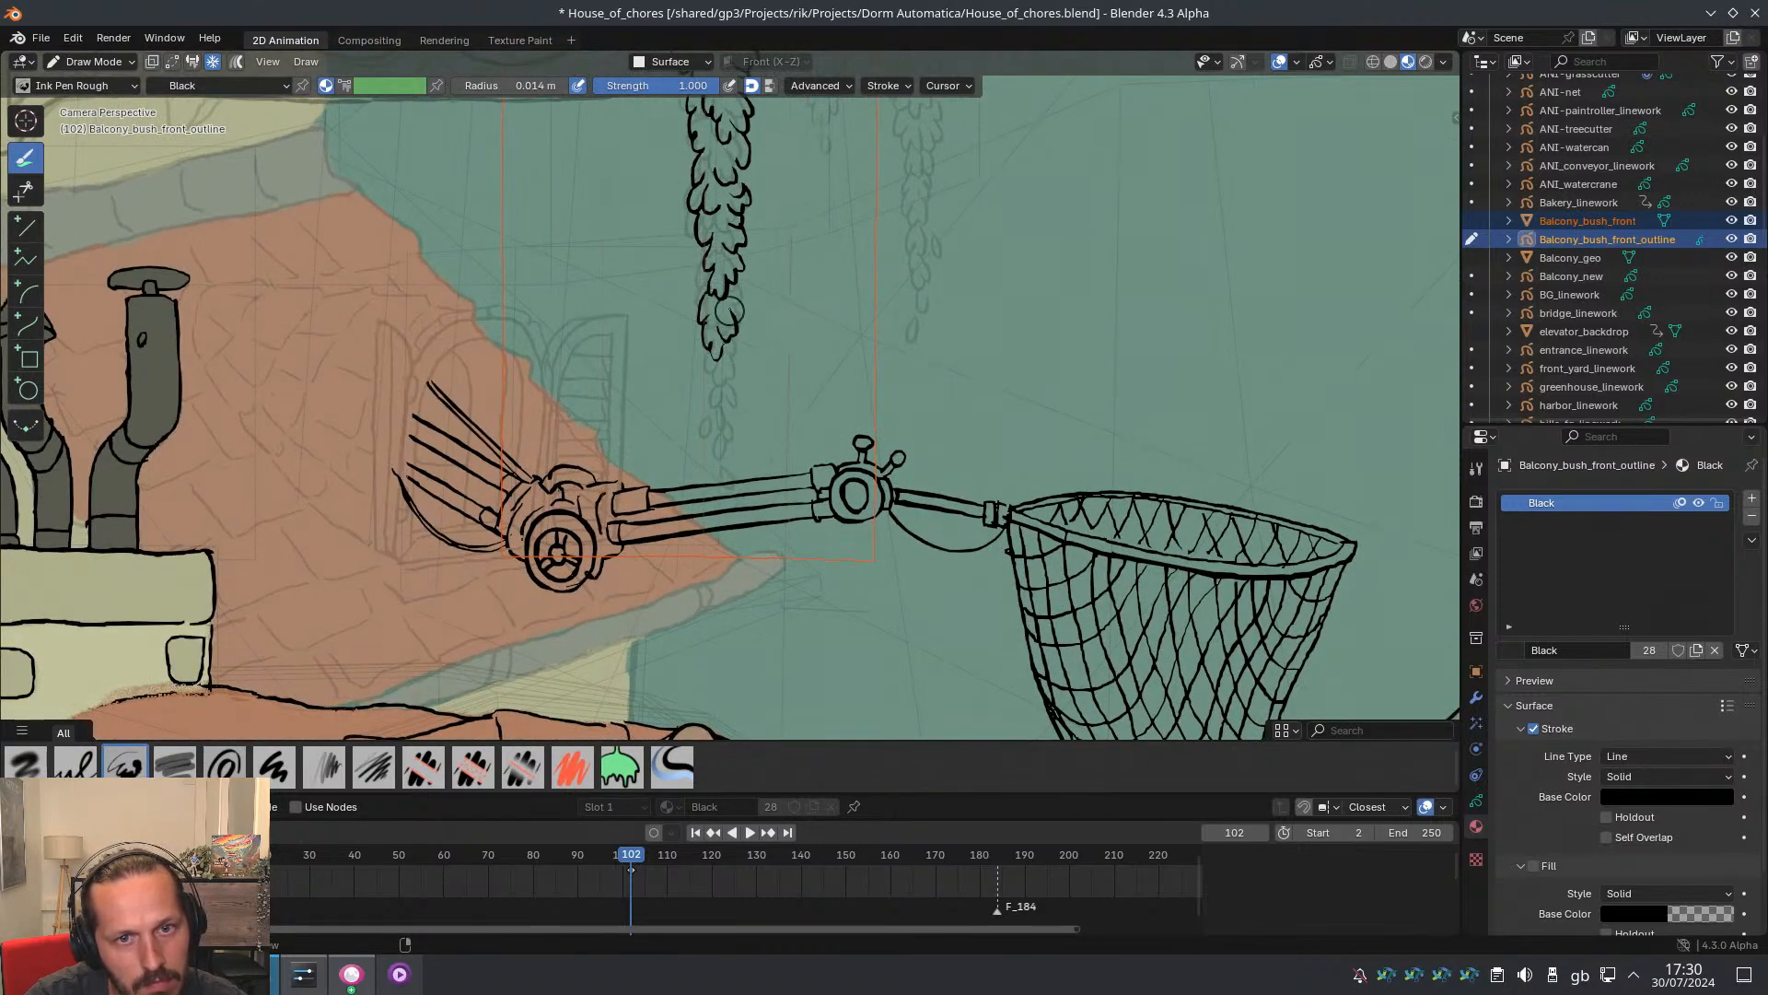
pyautogui.scroll(-8, 725, 293)
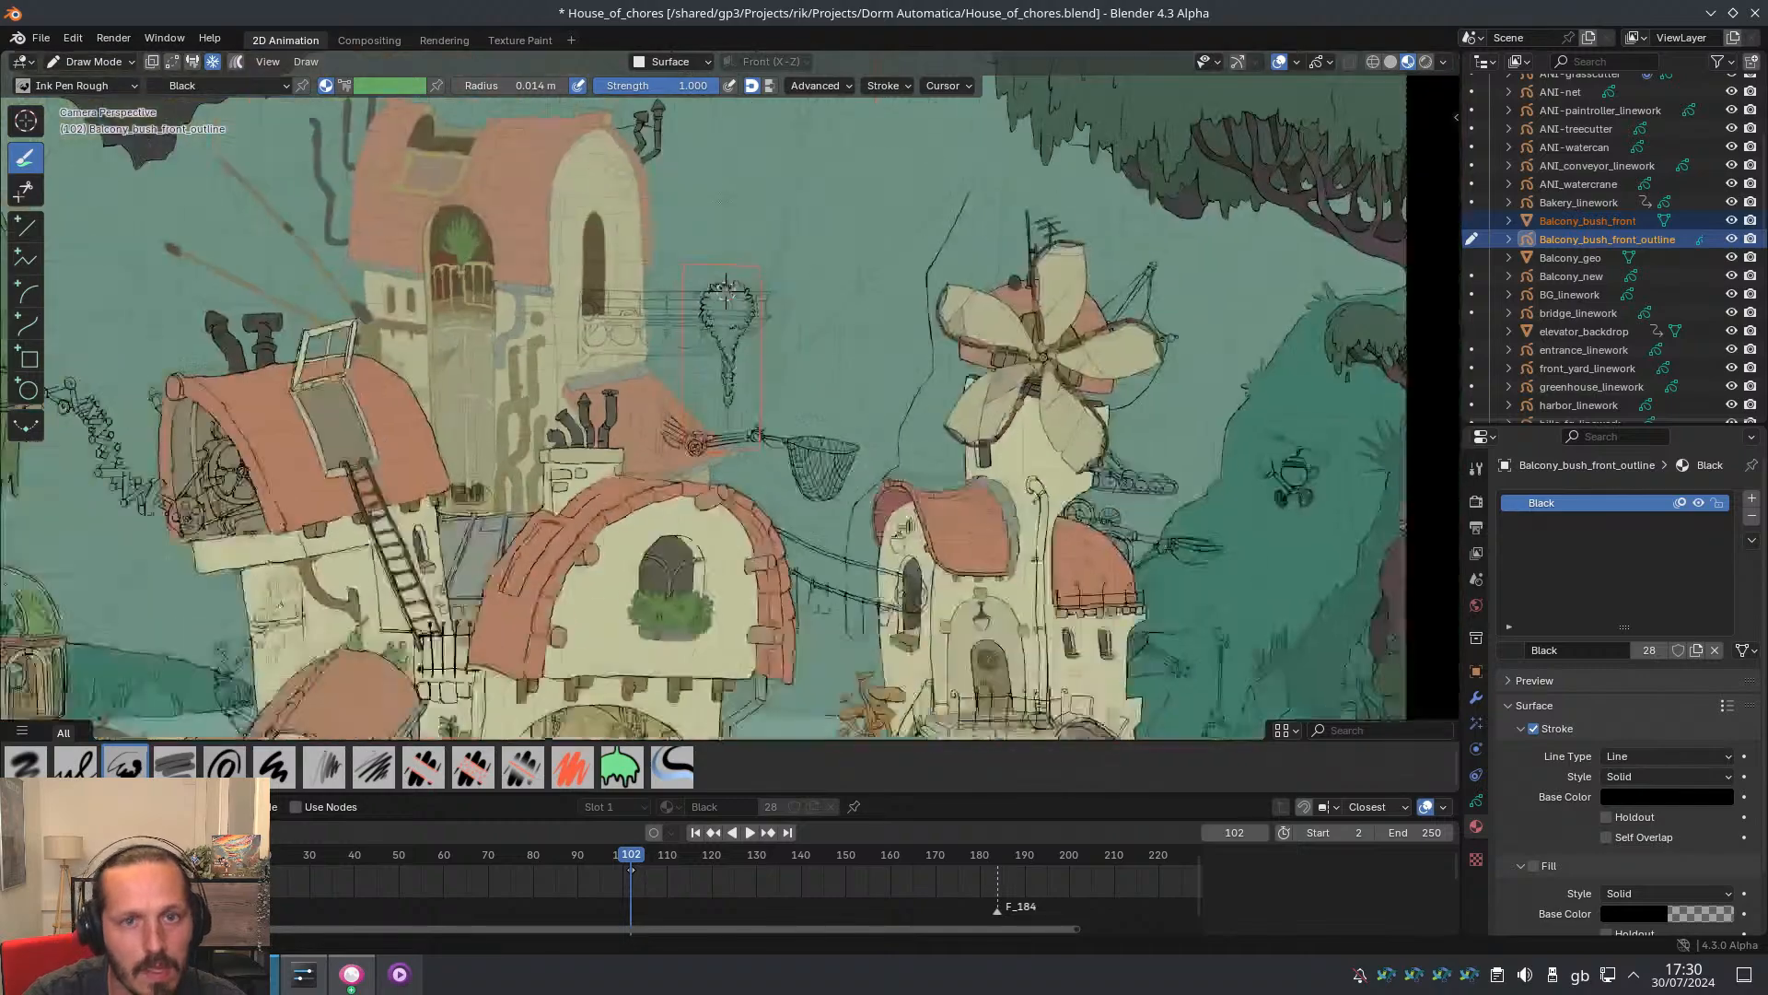
pyautogui.scroll(7, 726, 293)
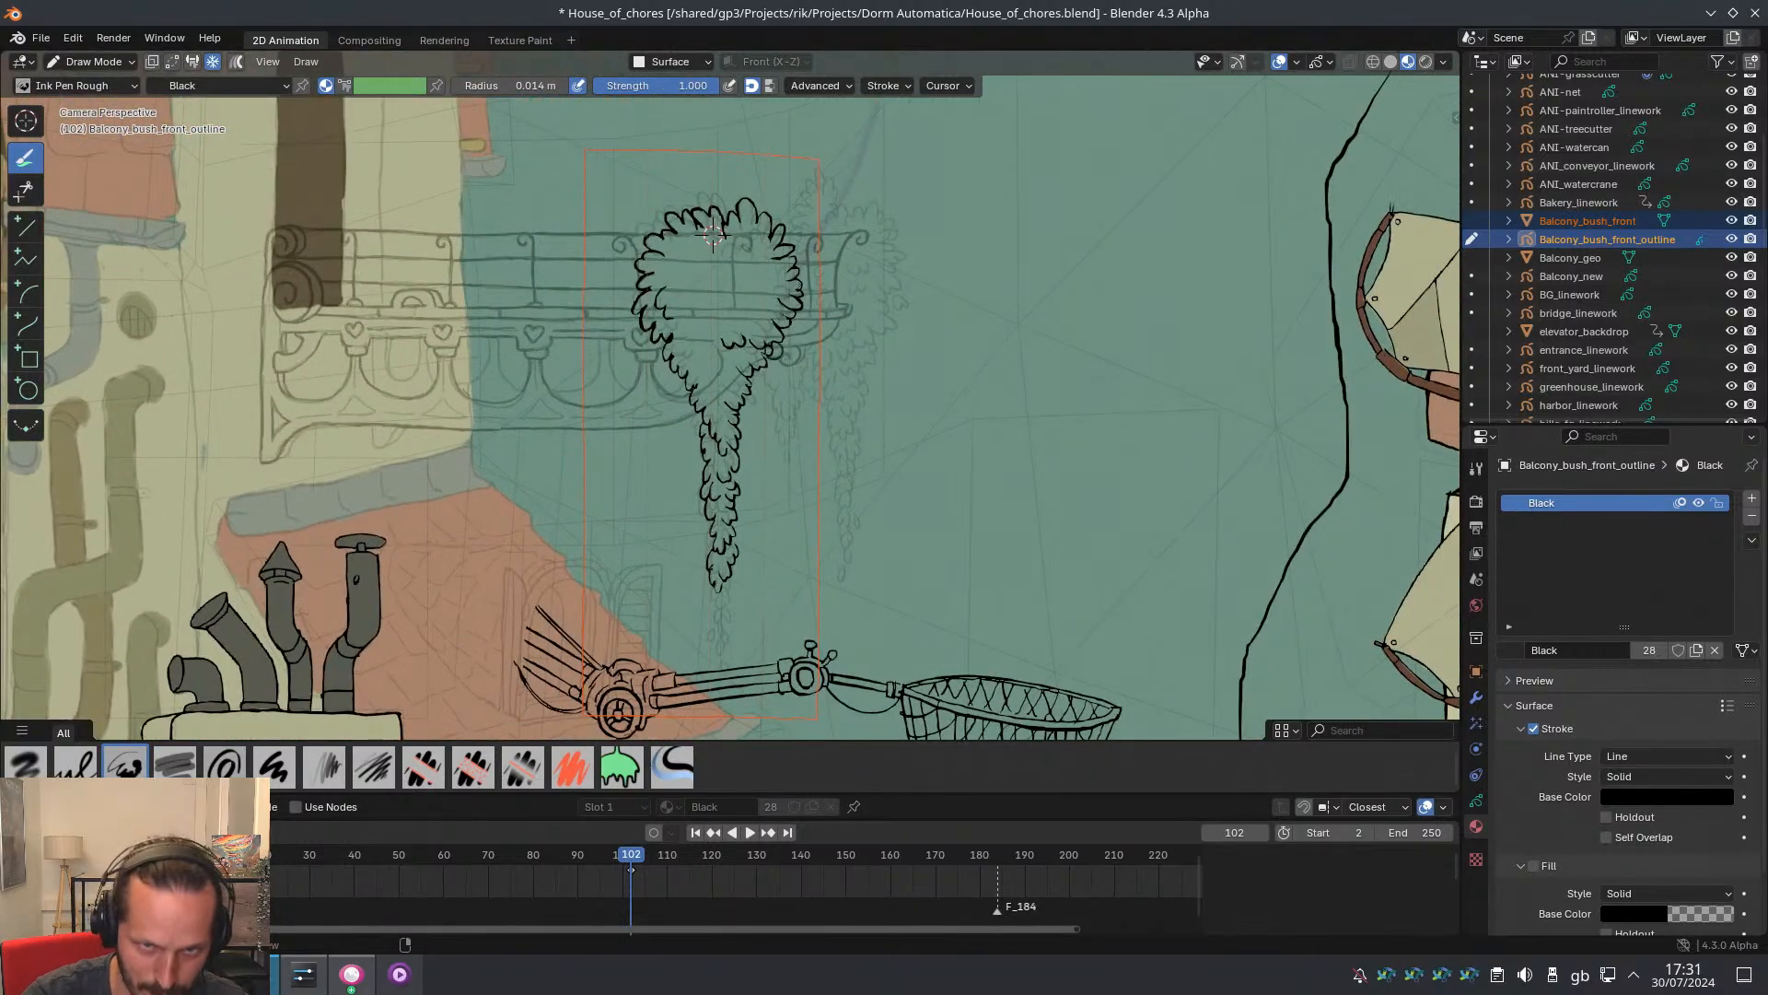
# Lengthen the vine's tip with smaller leaf strokes following the sketch above the net's mechanical arm
pyautogui.moveTo(763, 420)
pyautogui.keyDown('ctrl'); pyautogui.mouseDown(button='middle')
pyautogui.moveTo(677, 599)
pyautogui.moveTo(688, 504)
pyautogui.moveTo(792, 341)
pyautogui.moveTo(722, 502)
pyautogui.moveTo(714, 604)
pyautogui.moveTo(791, 462)
pyautogui.moveTo(782, 410)
pyautogui.mouseUp(button='middle'); pyautogui.keyUp('ctrl')
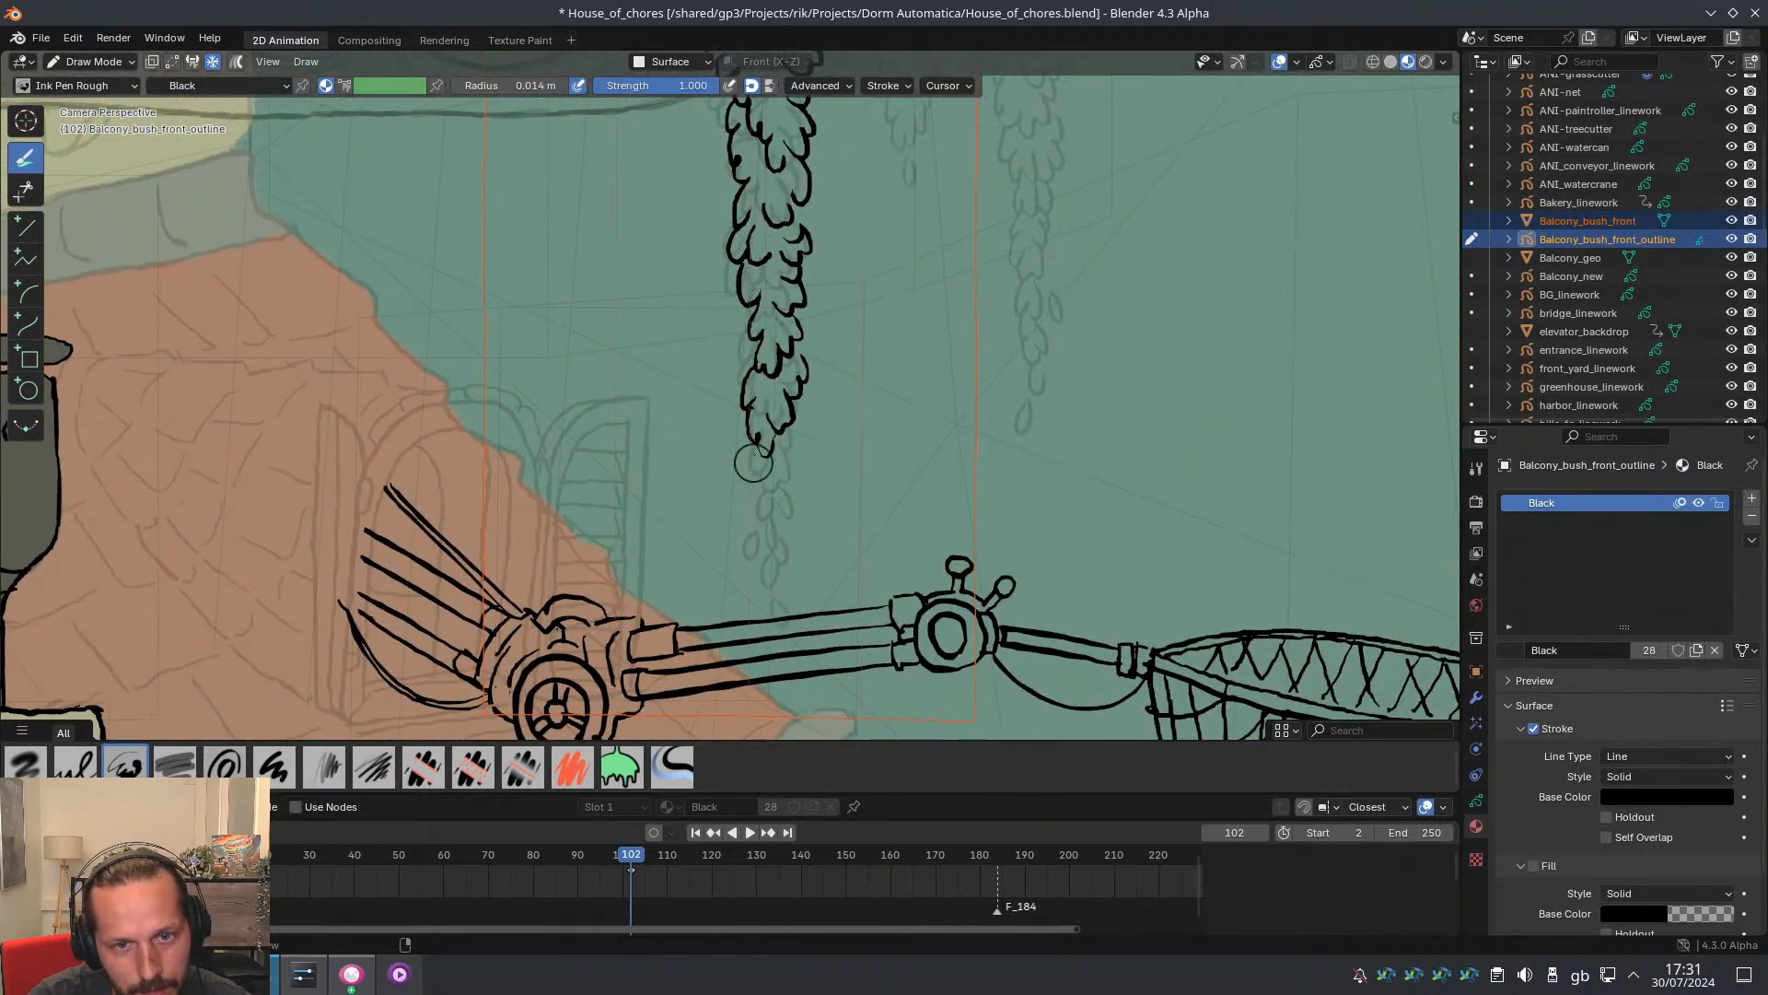
pyautogui.moveTo(760, 478)
pyautogui.mouseDown()
pyautogui.moveTo(773, 500)
pyautogui.moveTo(776, 467)
pyautogui.mouseUp()
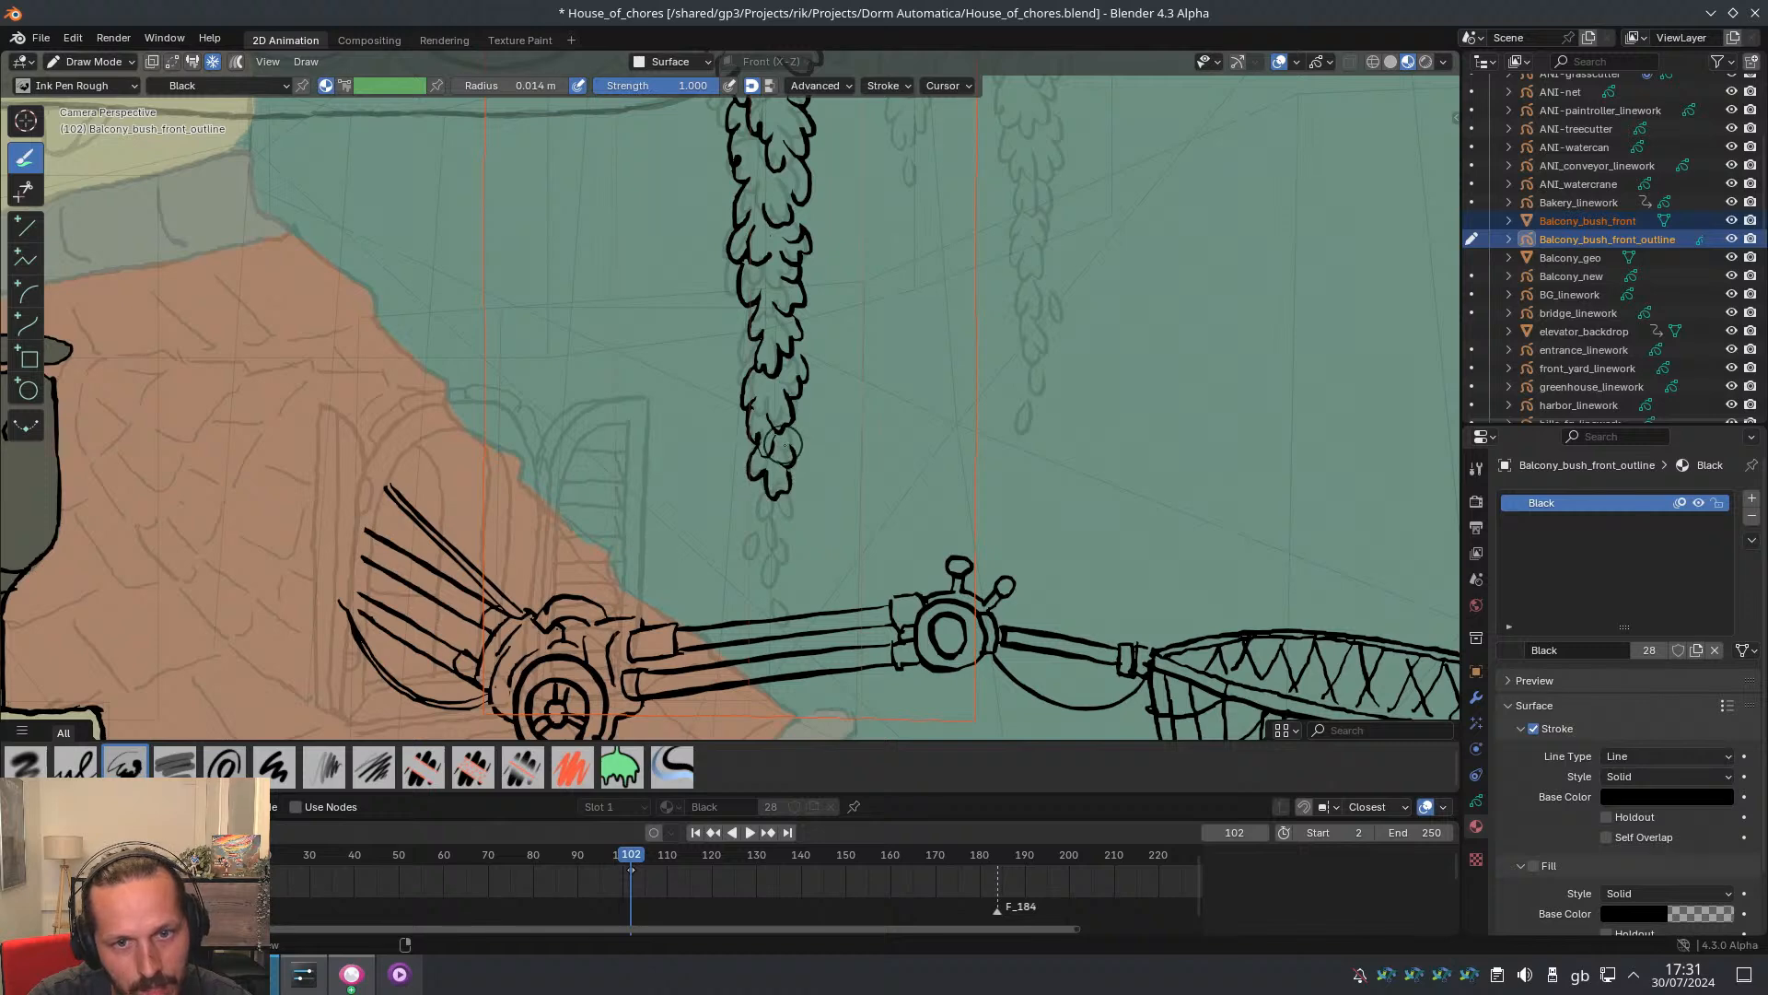
pyautogui.keyDown('shift'); pyautogui.moveTo(814, 529); pyautogui.dragTo(795, 391, button='middle'); pyautogui.keyUp('shift')
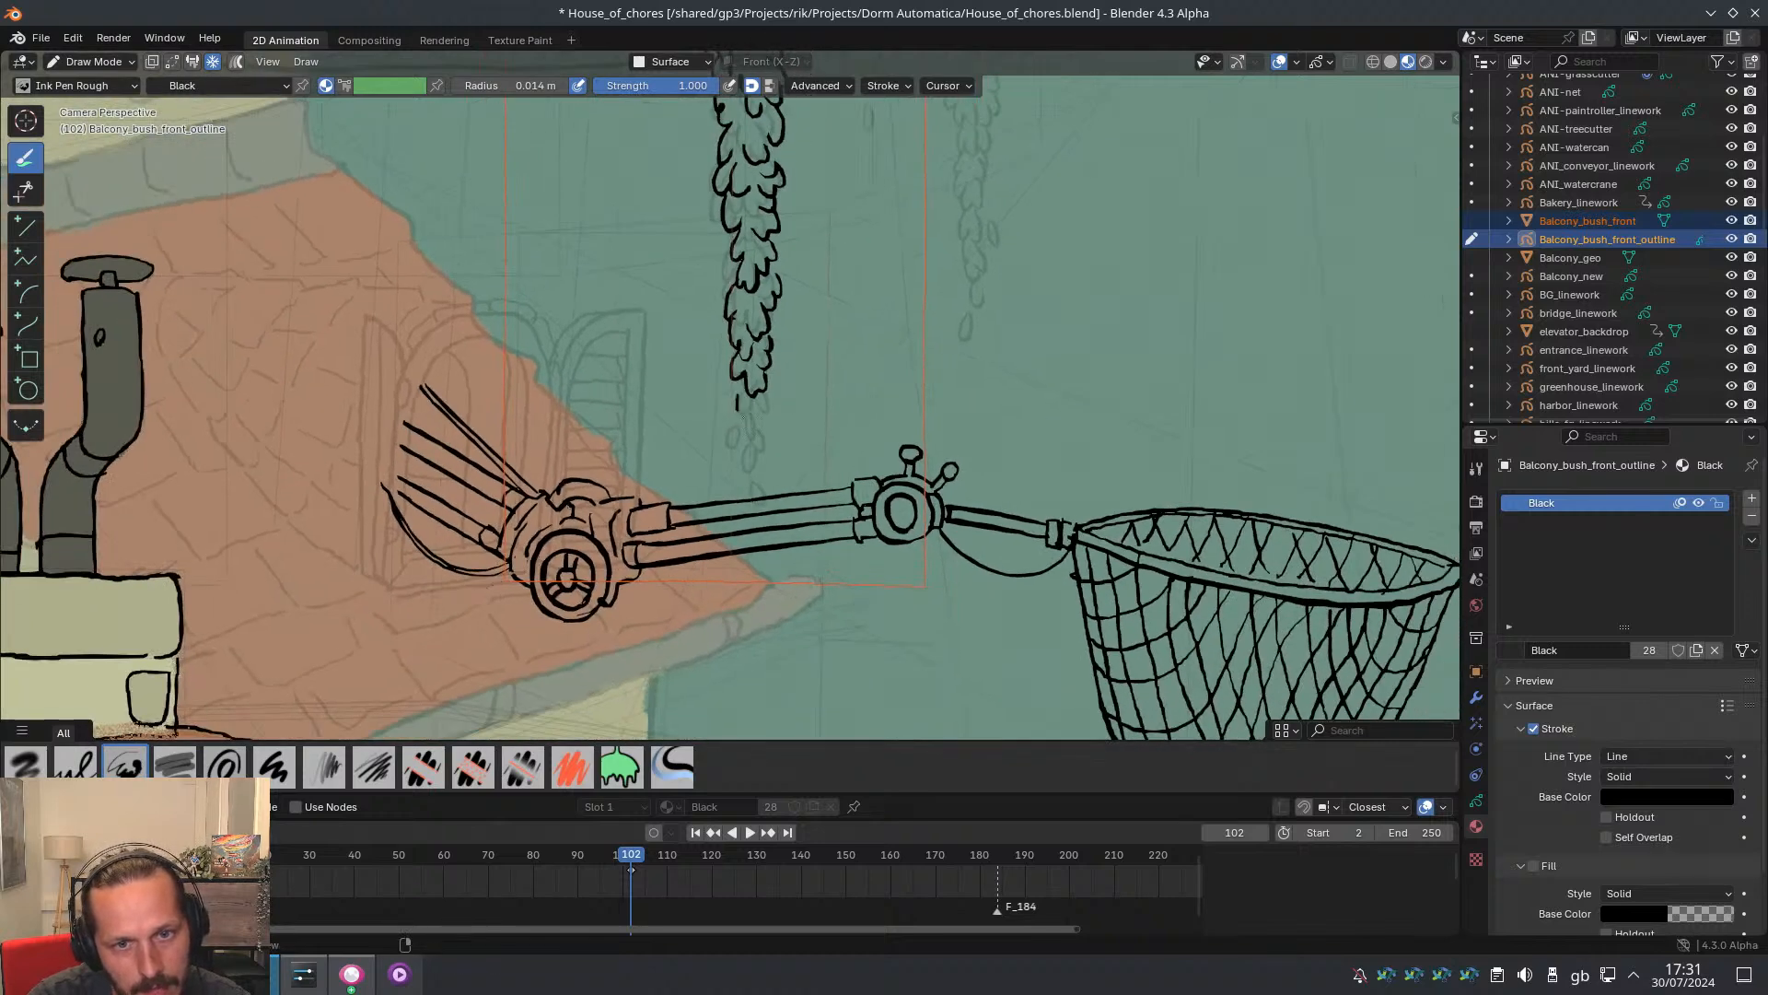
pyautogui.moveTo(738, 386); pyautogui.dragTo(769, 413)
pyautogui.hotkey('ctrl', 'z')
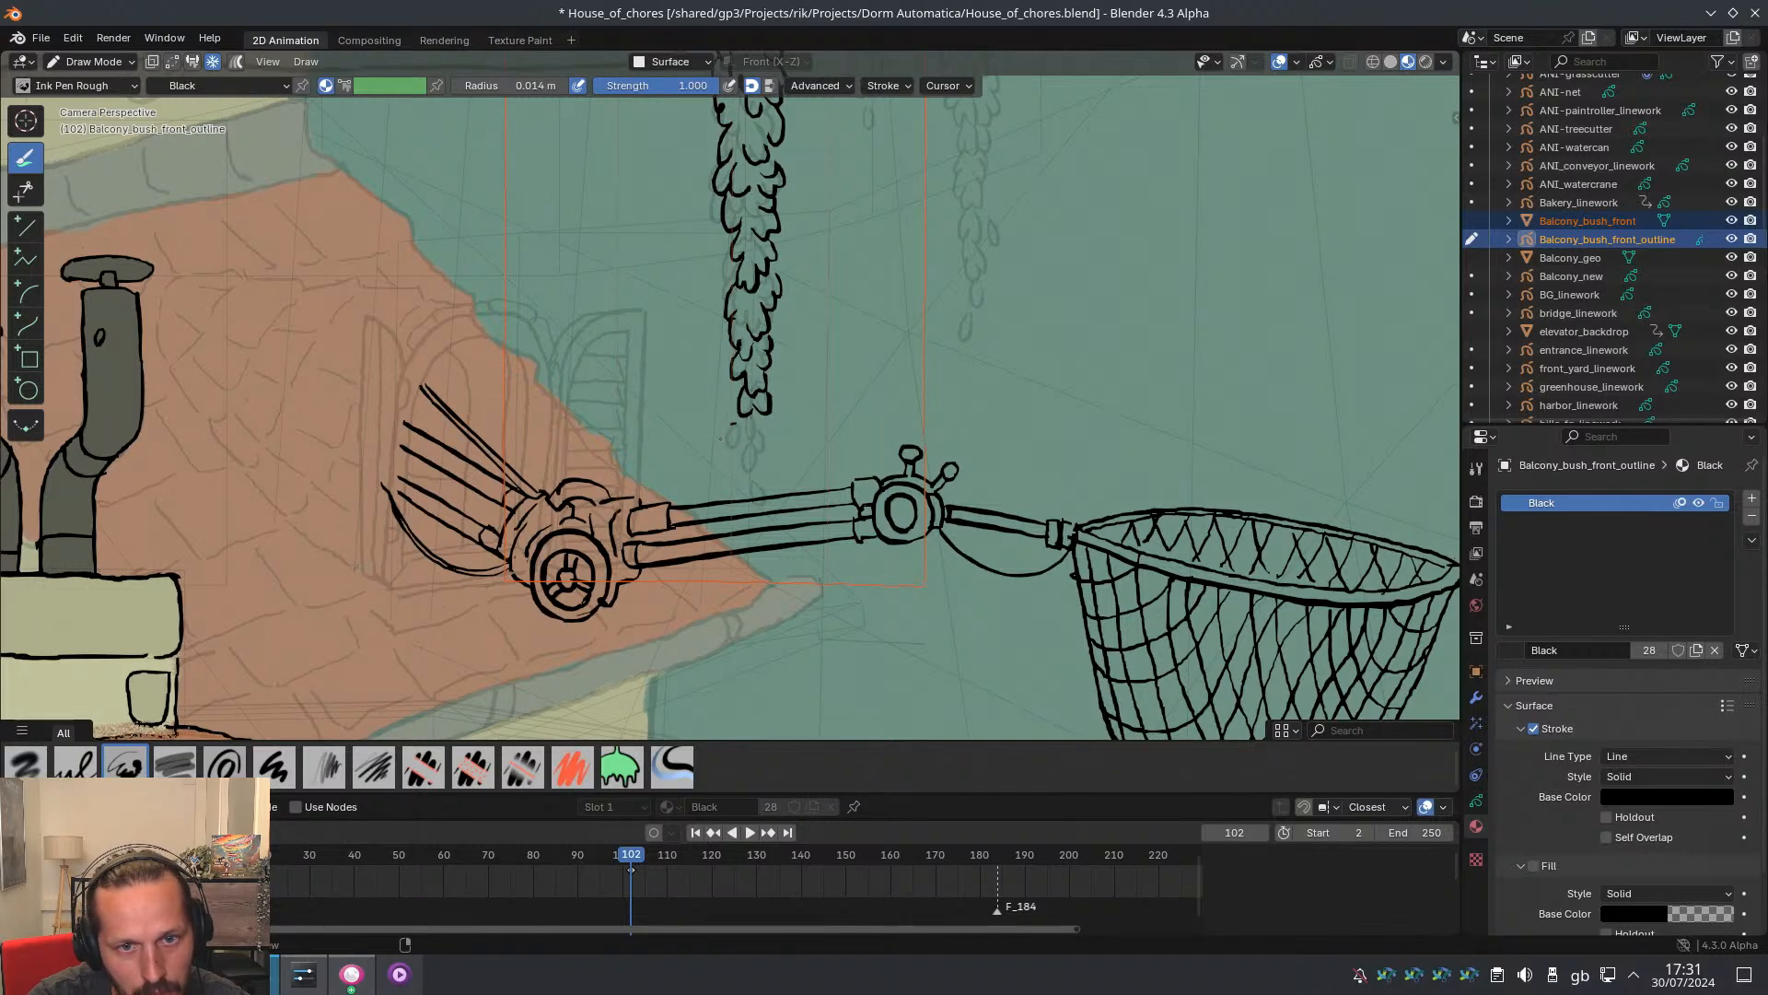
# Draw small separate leaf loops beneath the vine's tip, undoing the strokes that do not fit
pyautogui.scroll(2, 736, 412)
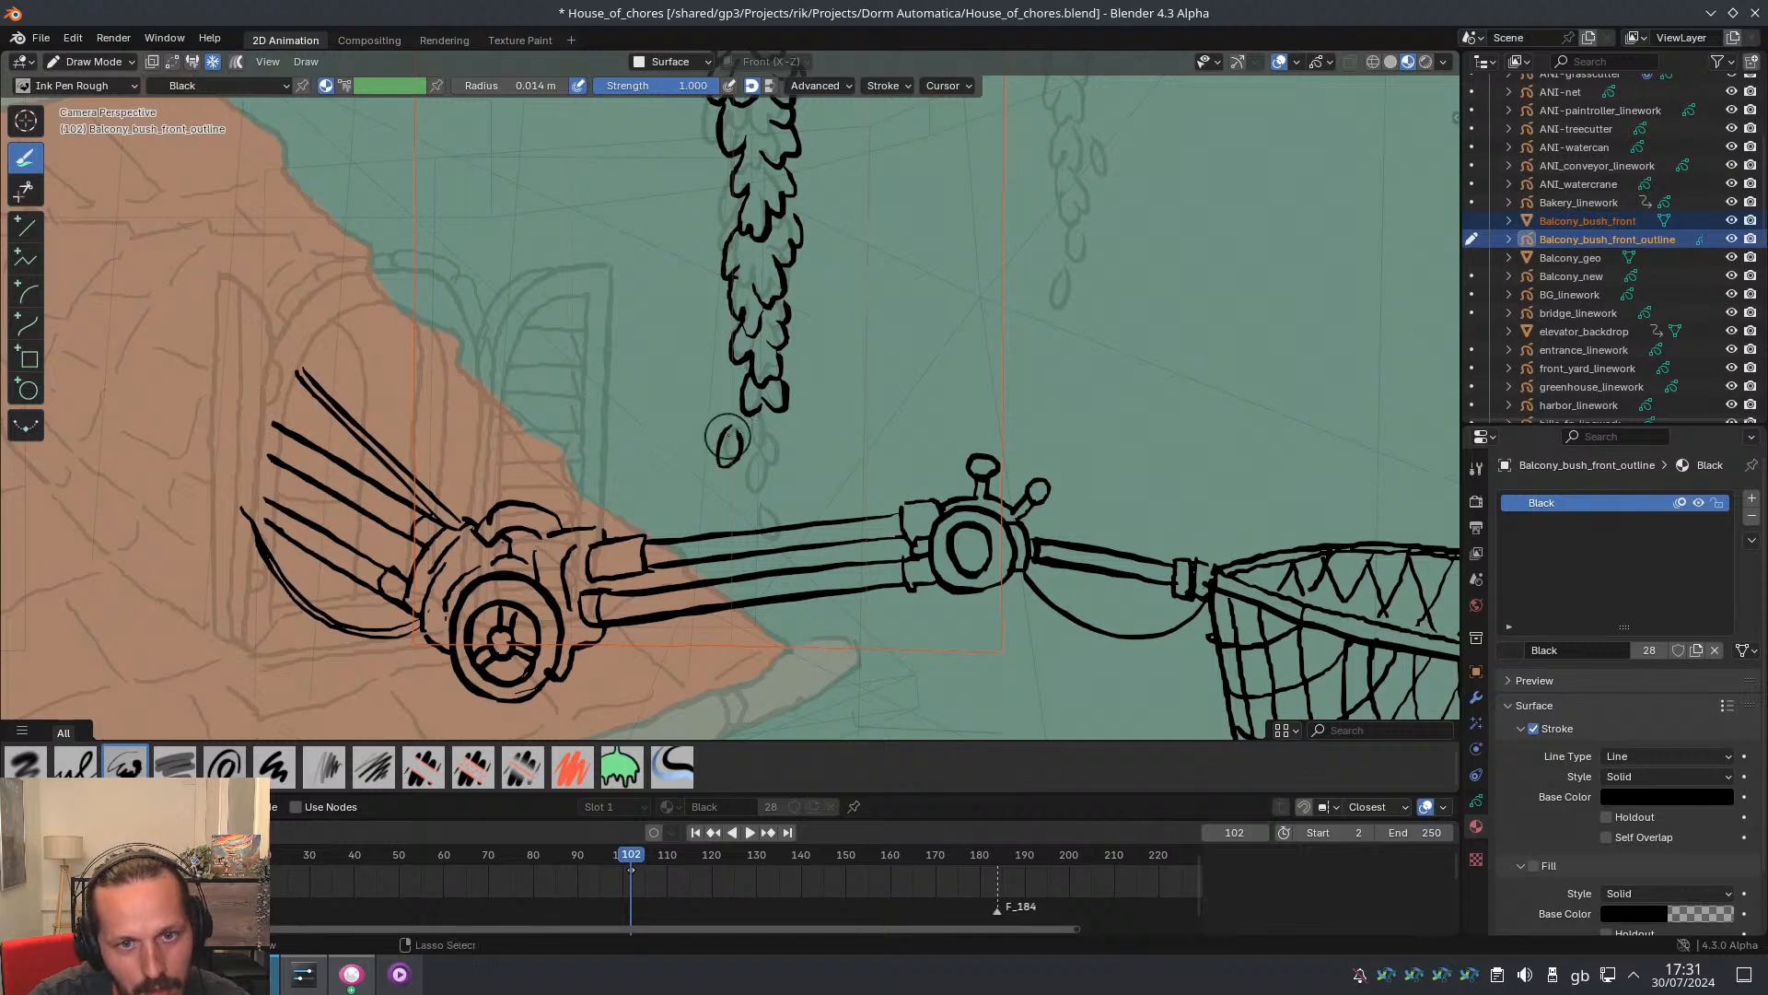
pyautogui.keyDown('shift'); pyautogui.moveTo(798, 469); pyautogui.dragTo(741, 401, button='middle'); pyautogui.keyUp('shift')
pyautogui.scroll(1, 740, 378)
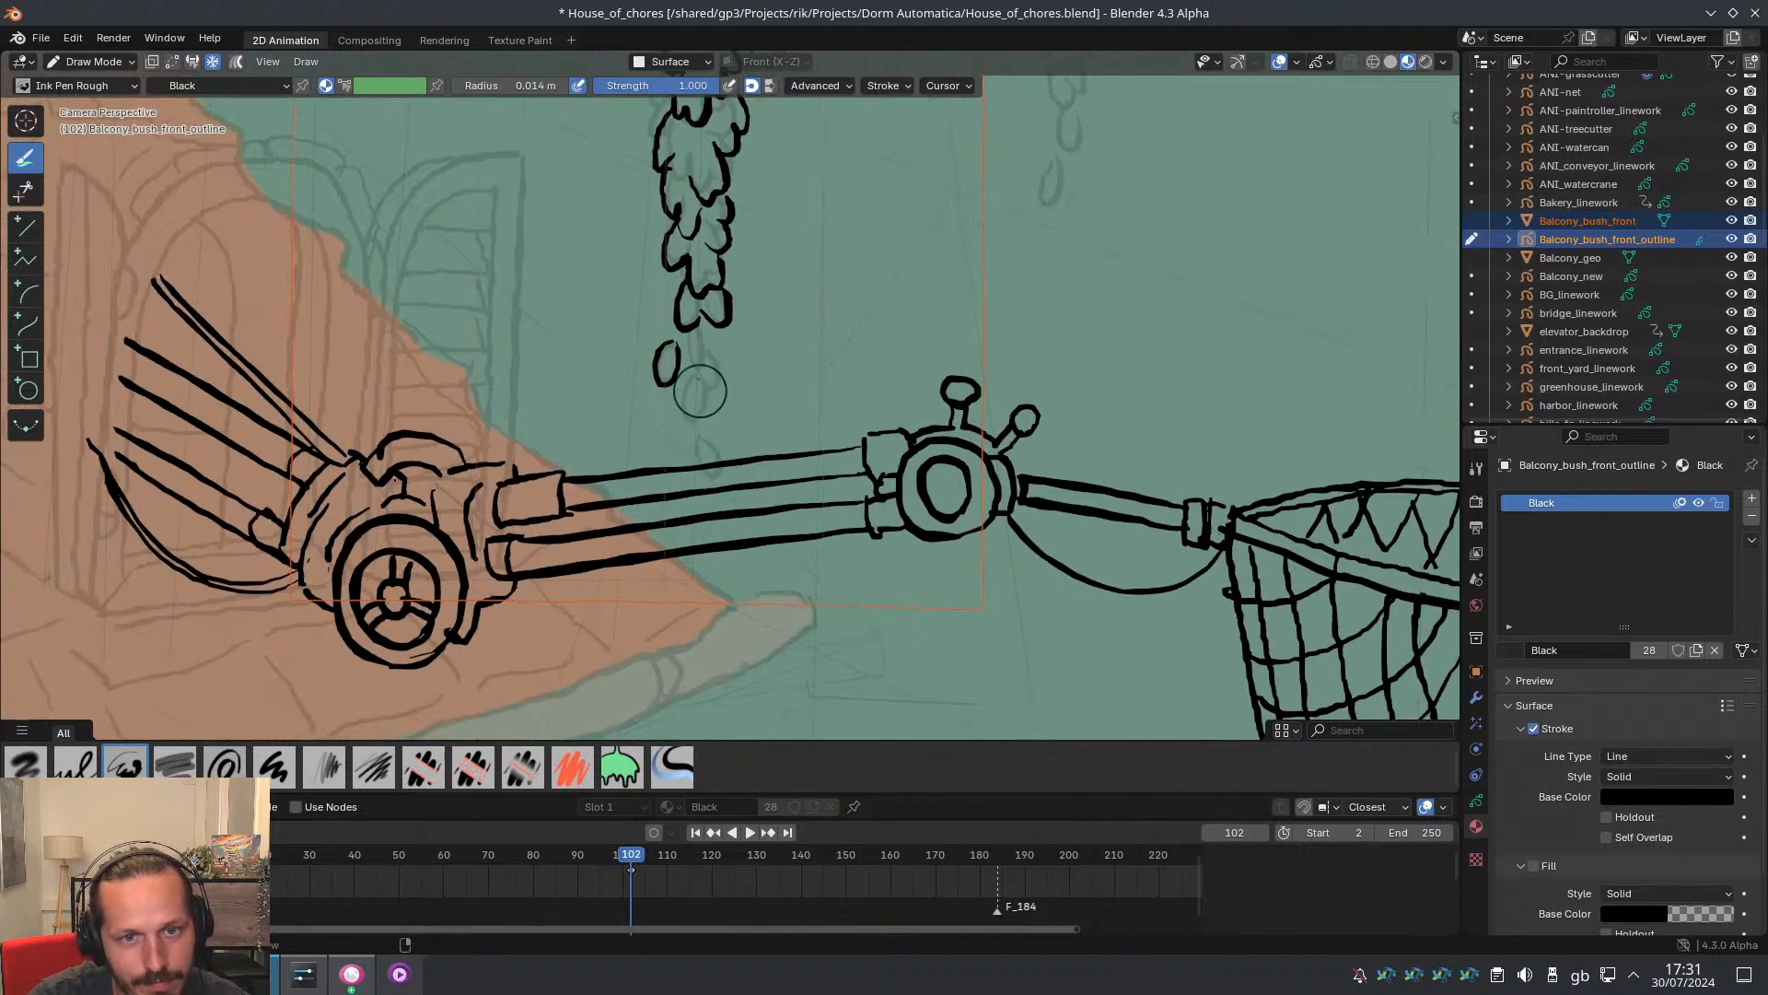
pyautogui.moveTo(692, 334); pyautogui.dragTo(711, 473)
pyautogui.hotkey('ctrl', 'z')
pyautogui.hotkey('ctrl', 'z')
pyautogui.hotkey('ctrl', 'z')
pyautogui.hotkey('ctrl', 'z')
# Bring the bush's main body back into view and switch its outline to Sculpt Mode
pyautogui.keyDown('ctrl'); pyautogui.moveTo(785, 370); pyautogui.dragTo(772, 501, button='middle'); pyautogui.keyUp('ctrl')
pyautogui.moveTo(759, 264)
pyautogui.keyDown('shift'); pyautogui.mouseDown(button='middle')
pyautogui.moveTo(772, 539)
pyautogui.moveTo(771, 415)
pyautogui.mouseUp(button='middle'); pyautogui.keyUp('shift')
pyautogui.keyDown('shift'); pyautogui.moveTo(753, 264); pyautogui.dragTo(772, 437, button='middle'); pyautogui.keyUp('shift')
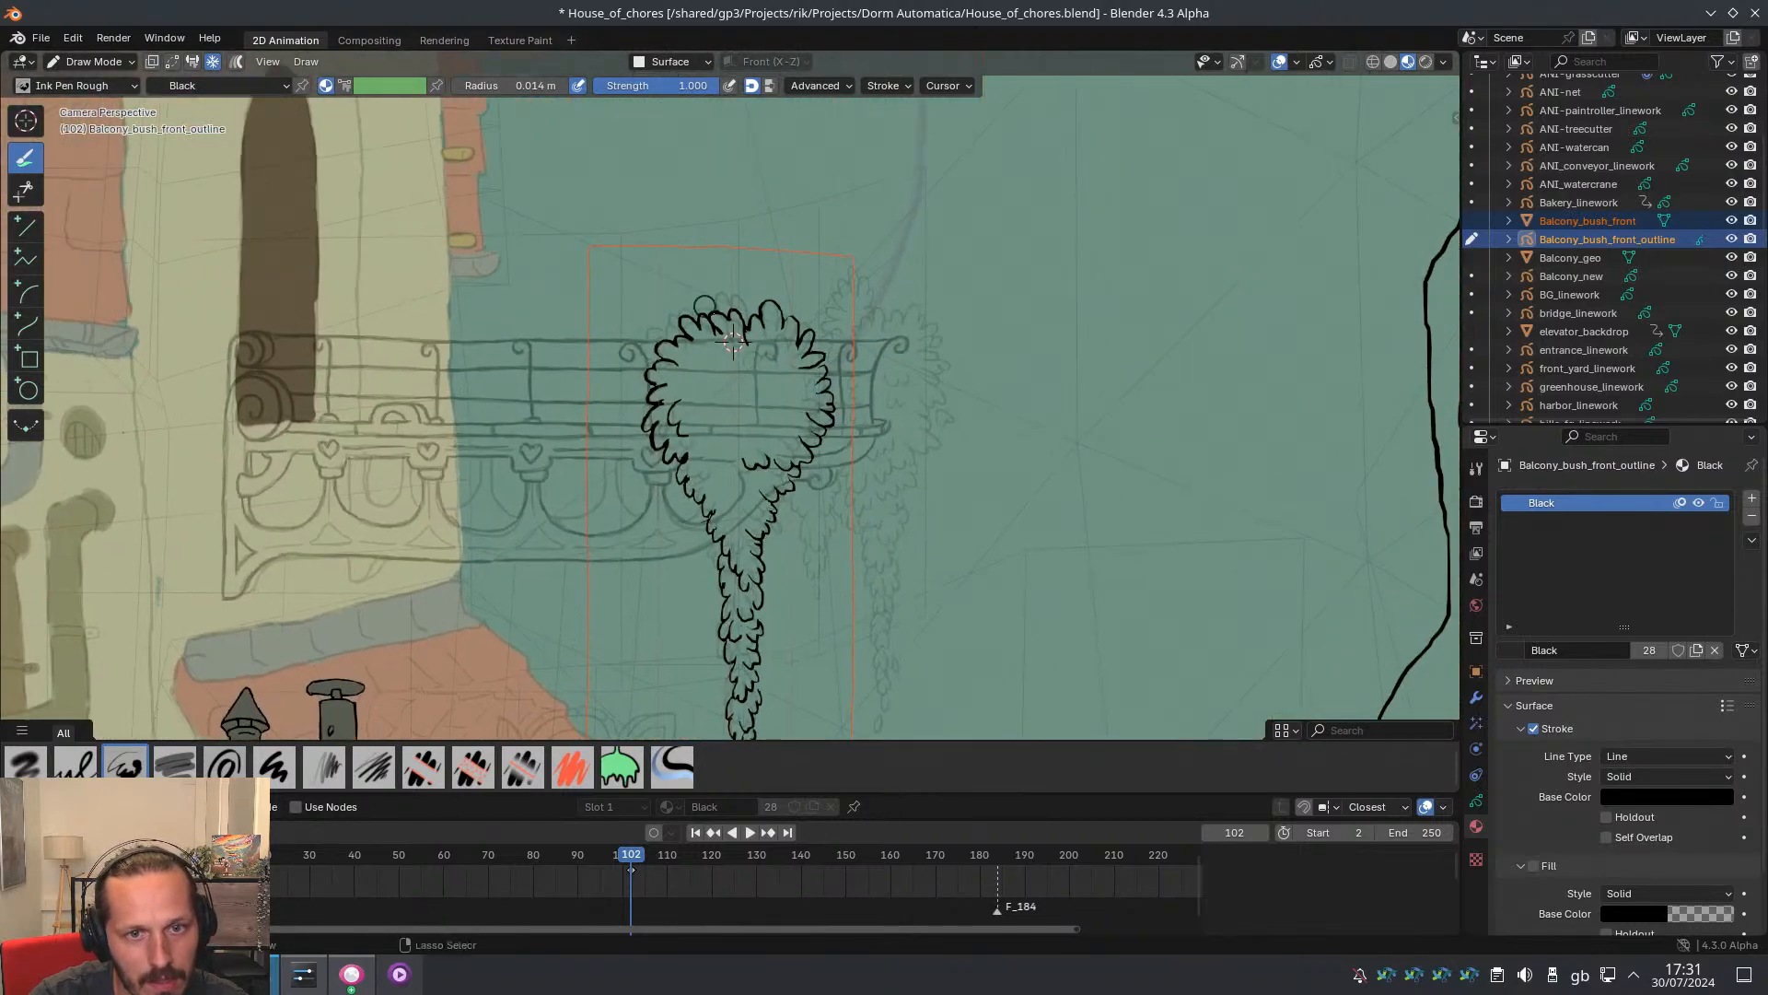
pyautogui.keyDown('ctrl'); pyautogui.moveTo(767, 516); pyautogui.dragTo(773, 434, button='middle'); pyautogui.keyUp('ctrl')
pyautogui.hotkey('ctrl', 'Tab')
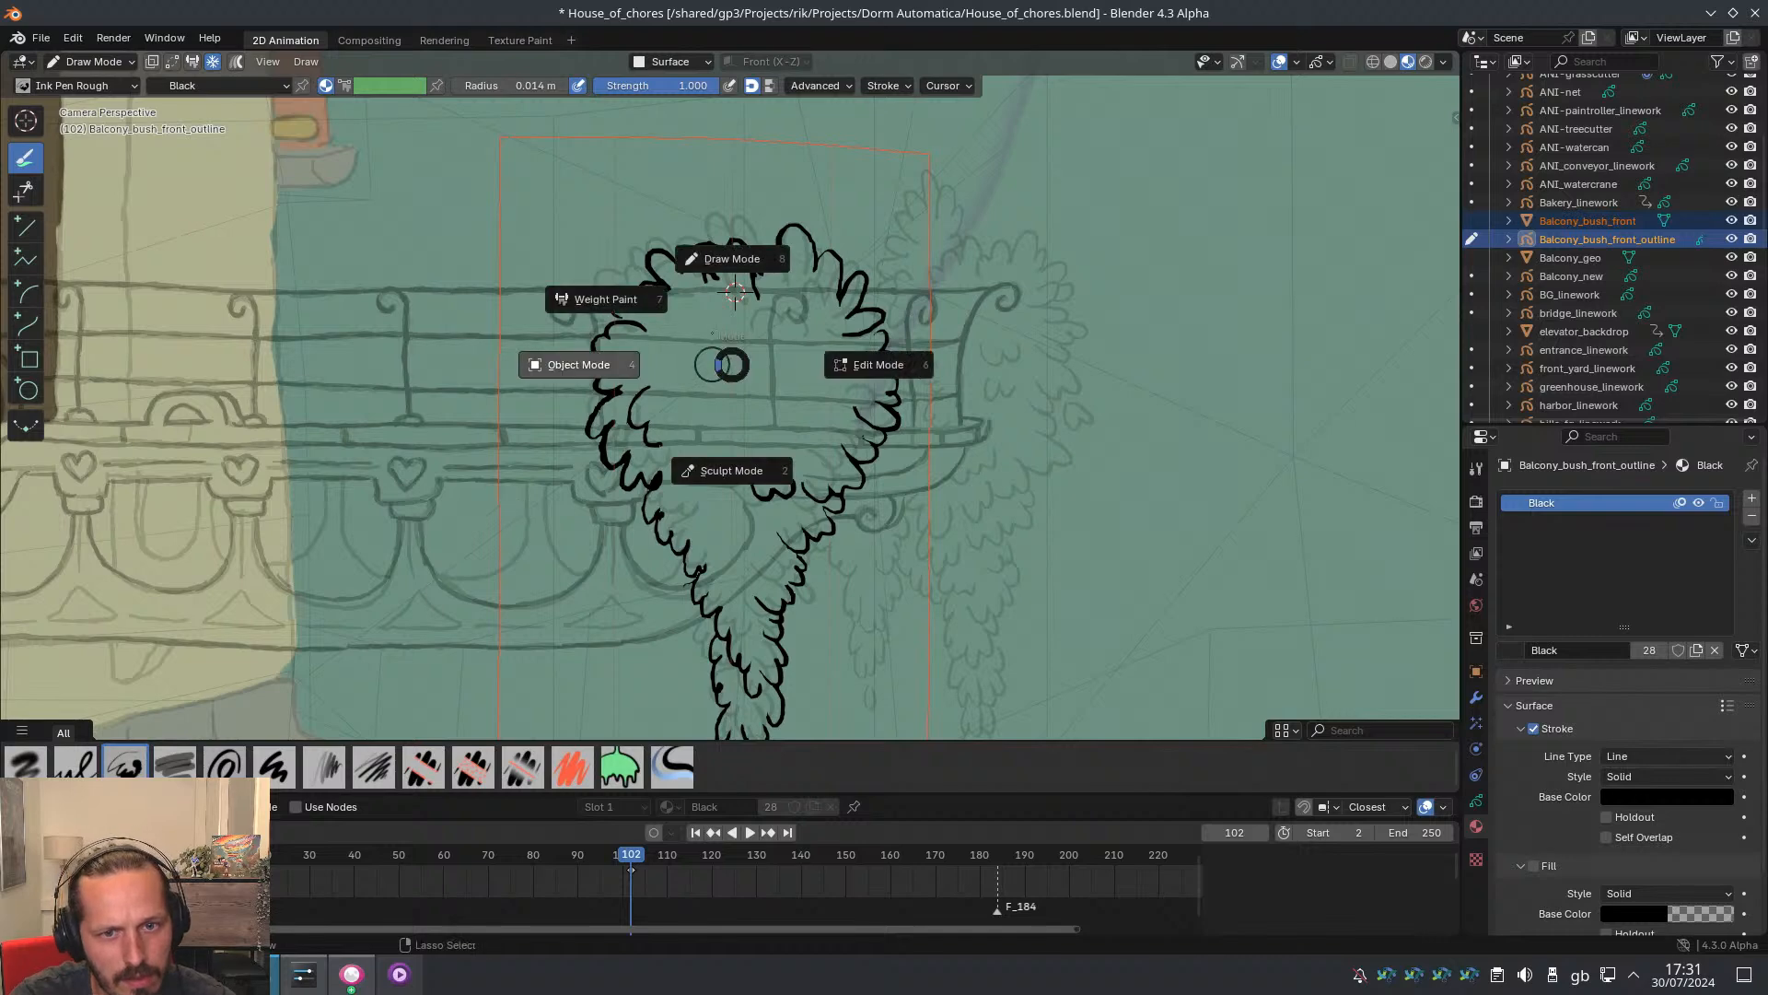
pyautogui.click(729, 465)
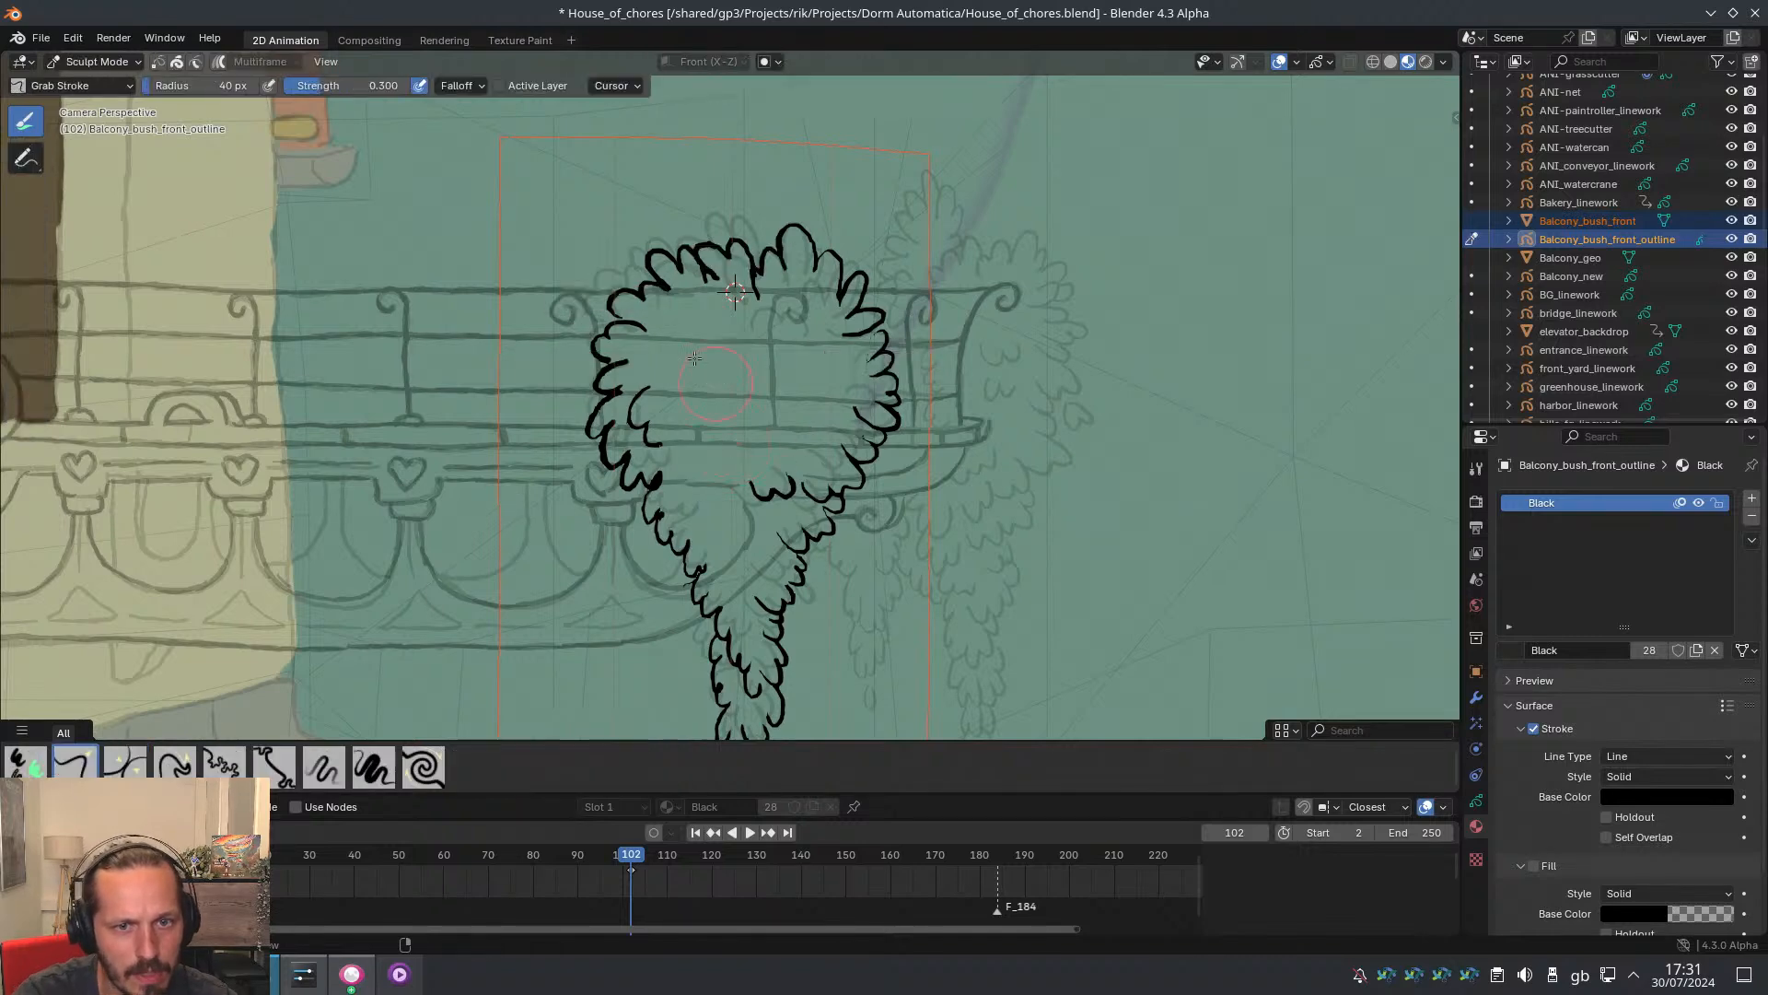
# Try the Thickness Stroke brush, switch to Smooth Stroke at strength 0.300, and inspect the bush linework down to the vine's tip
pyautogui.click(364, 768)
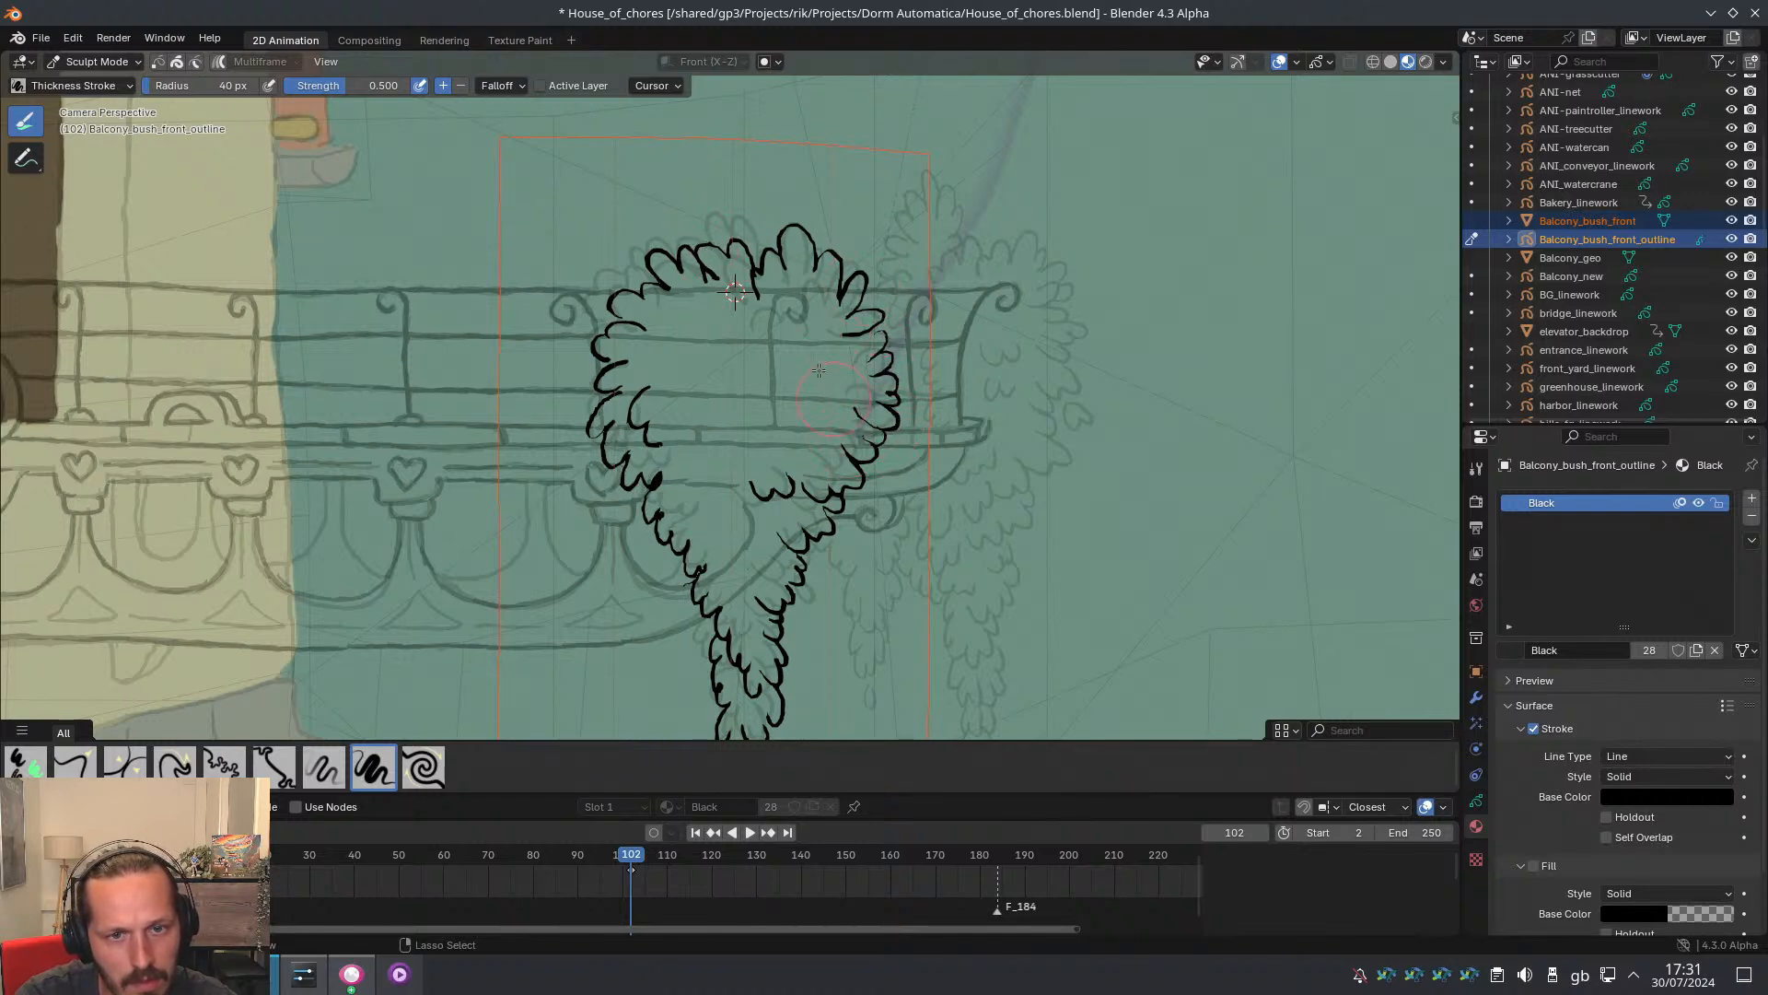
pyautogui.scroll(-2, 757, 355)
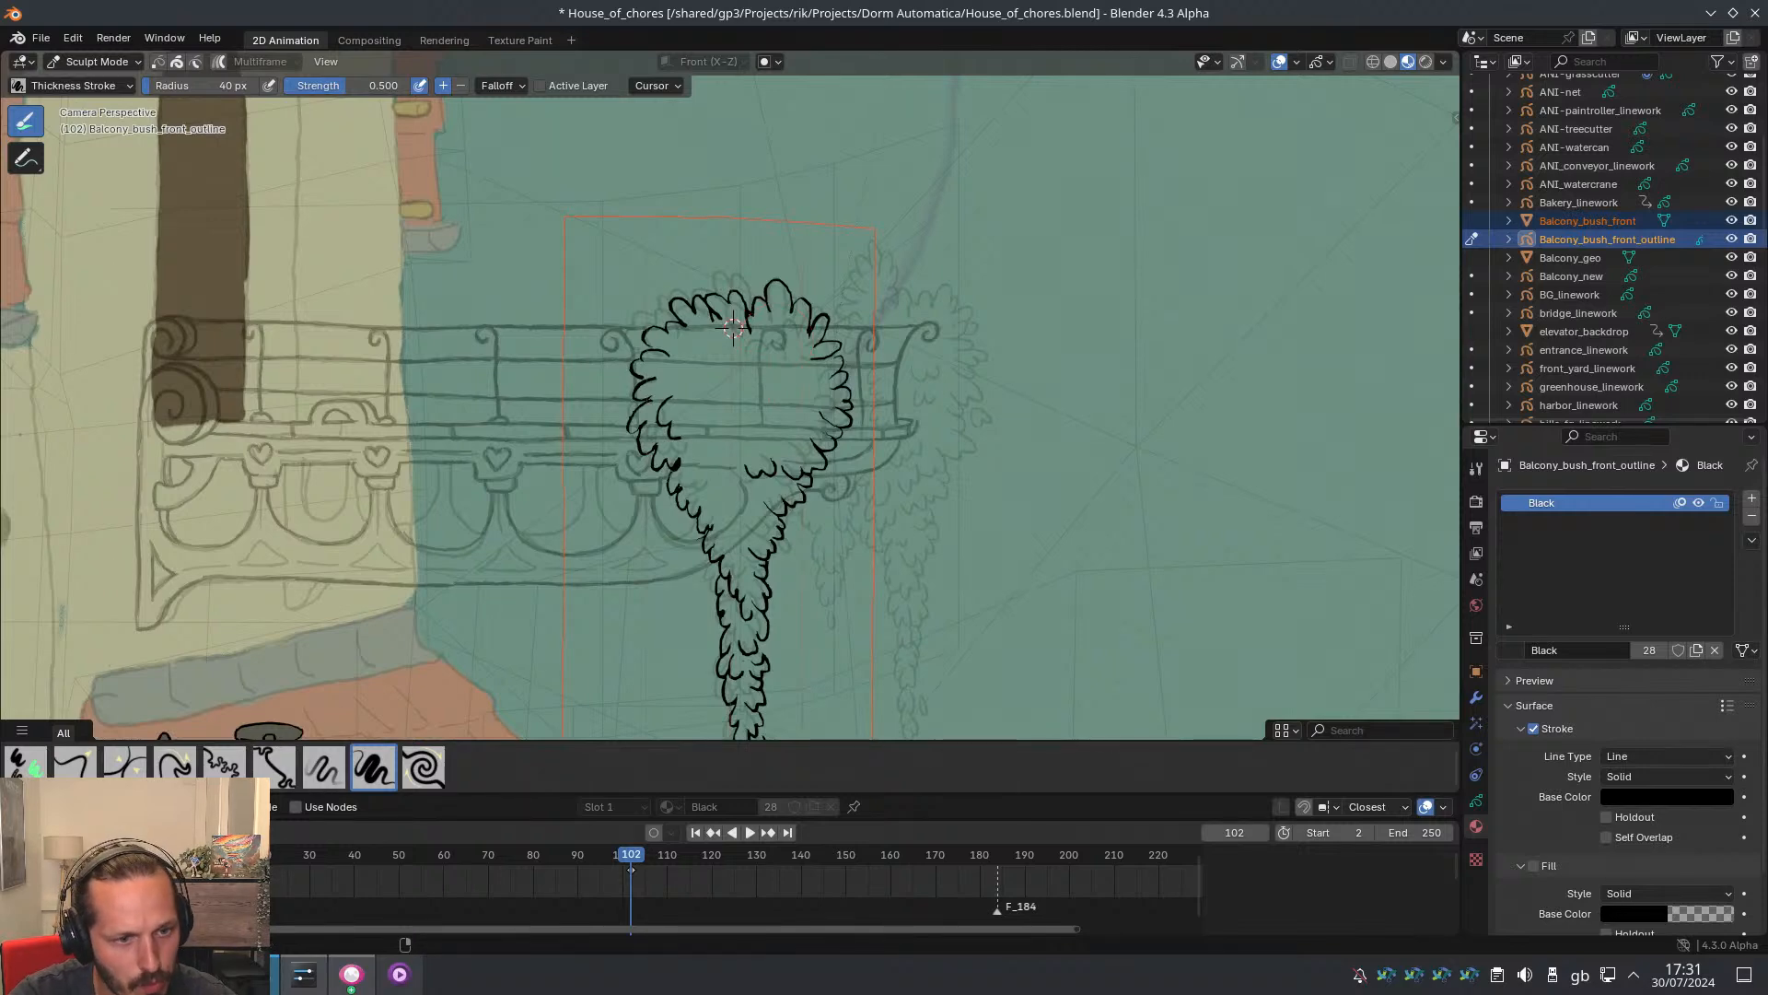
pyautogui.click(275, 751)
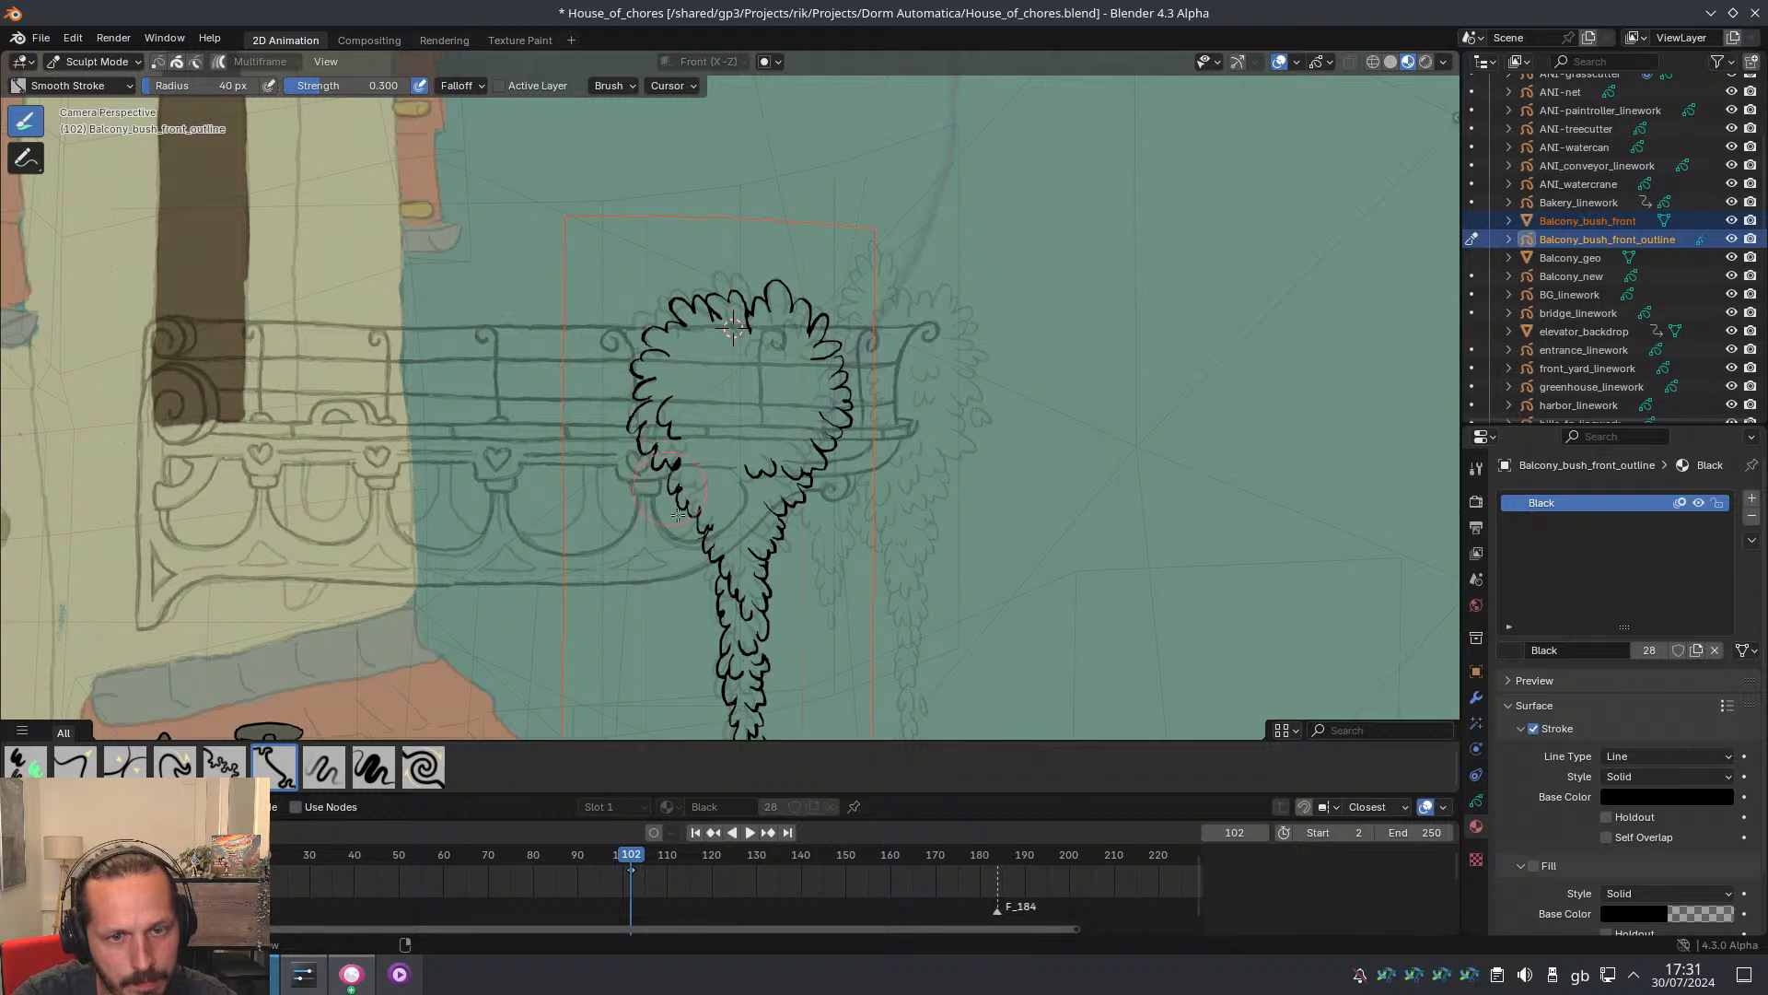
pyautogui.scroll(2, 678, 514)
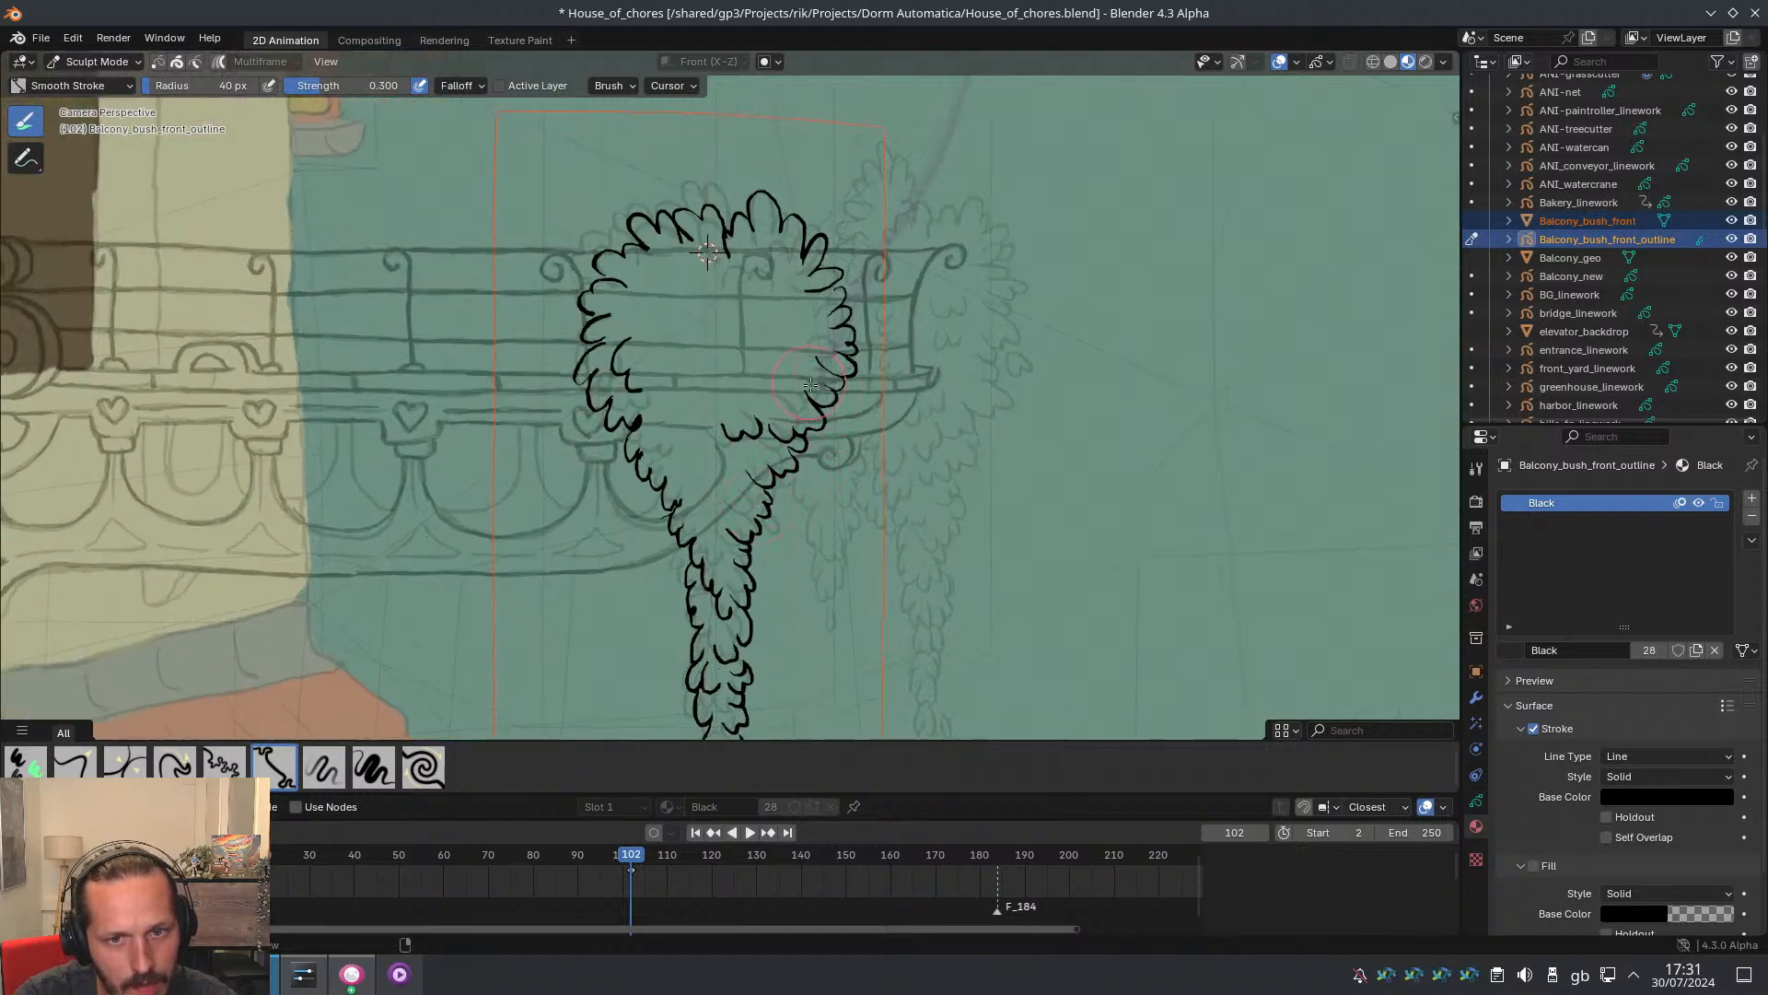
pyautogui.keyDown('shift'); pyautogui.moveTo(697, 568); pyautogui.dragTo(692, 384, button='middle'); pyautogui.keyUp('shift')
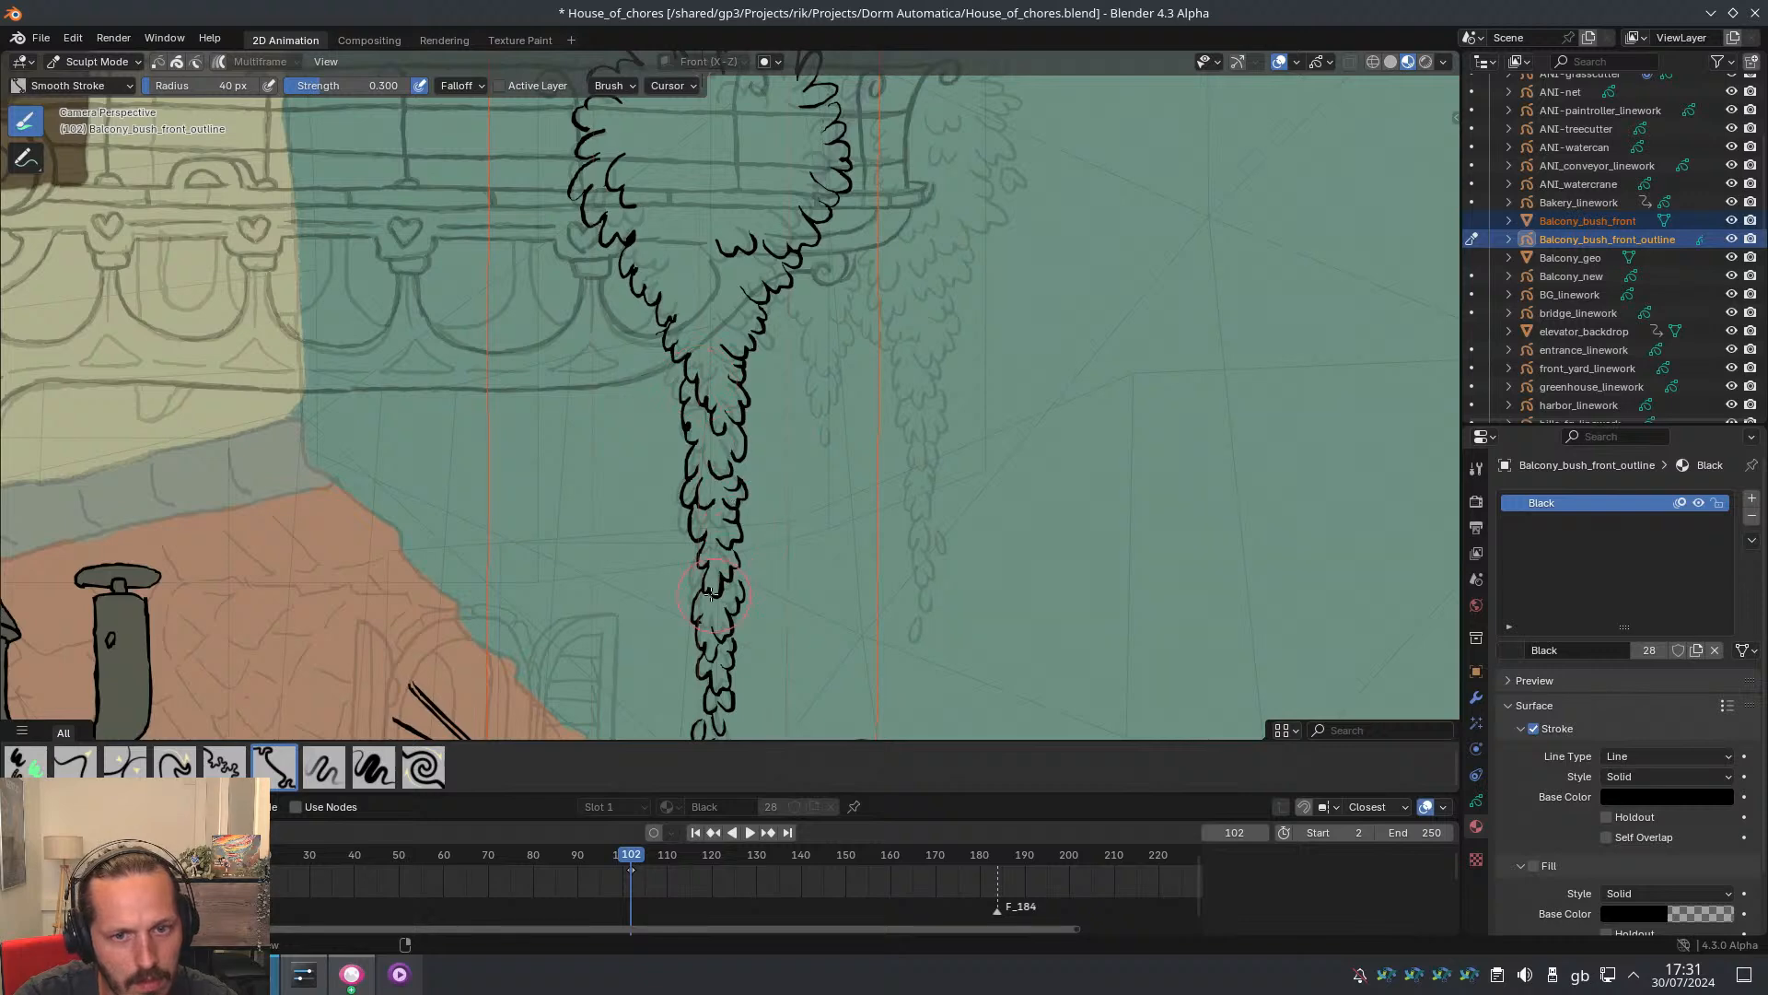
pyautogui.keyDown('shift'); pyautogui.moveTo(711, 594); pyautogui.dragTo(721, 481, button='middle'); pyautogui.keyUp('shift')
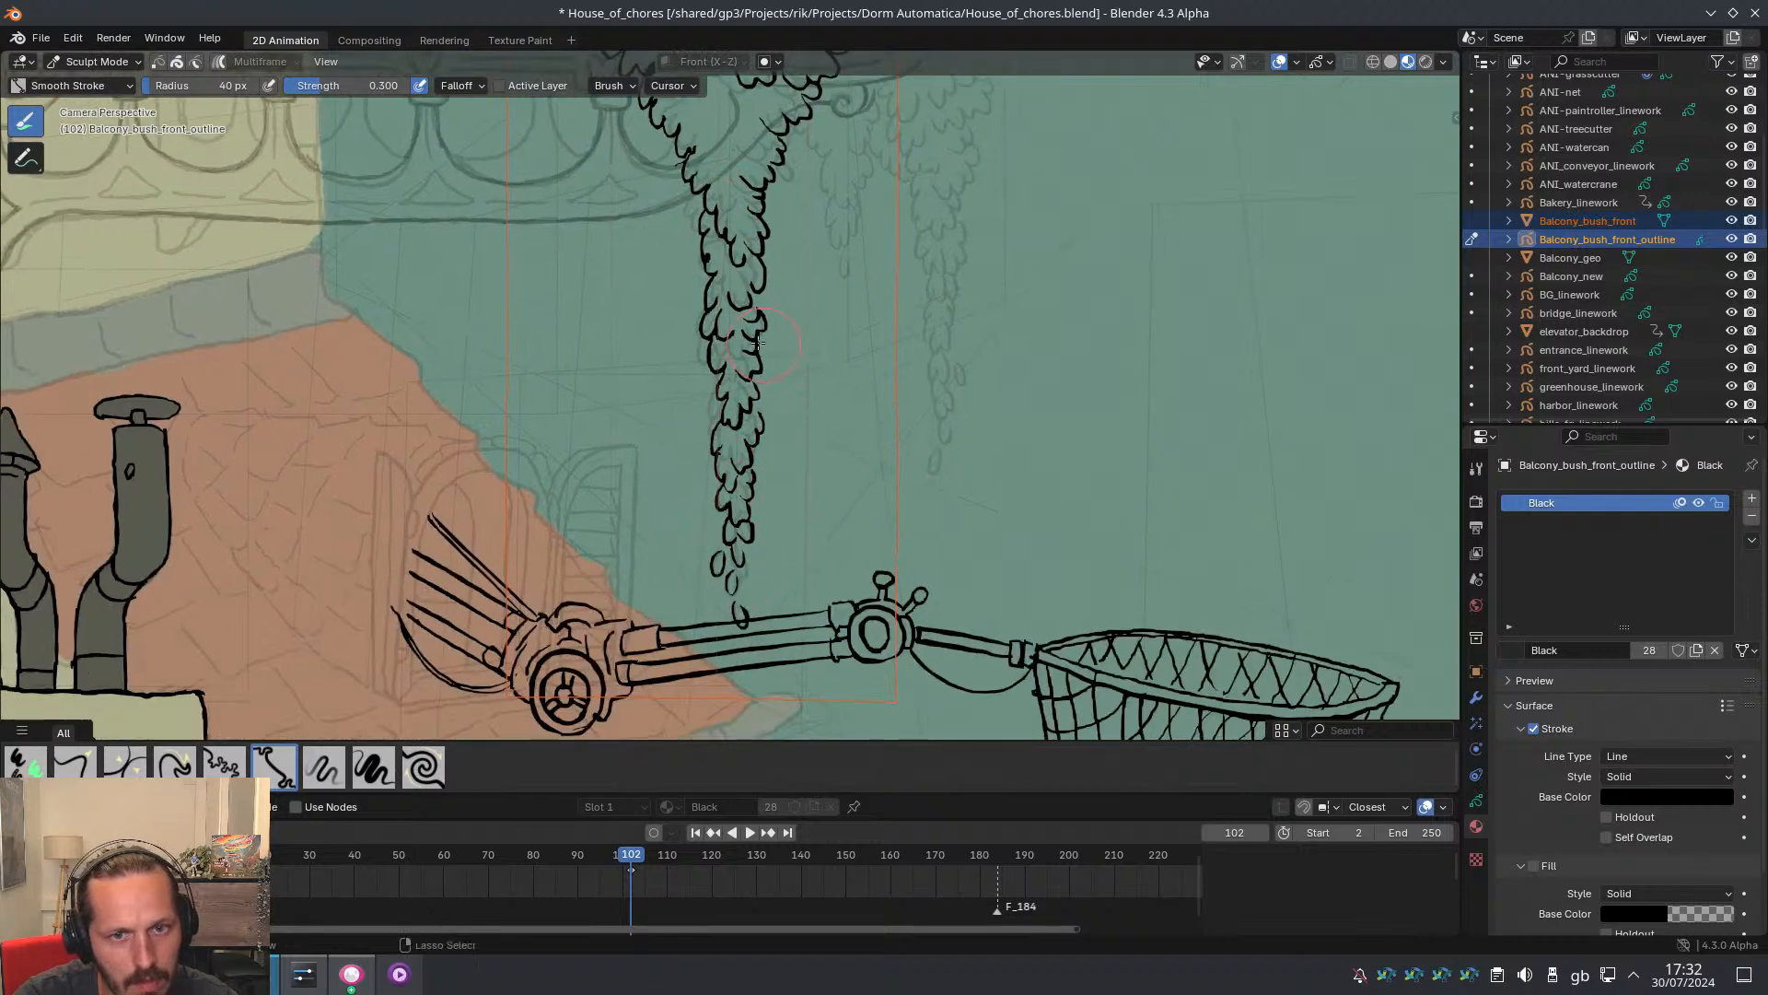
pyautogui.scroll(-1, 758, 343)
pyautogui.keyDown('shift'); pyautogui.moveTo(700, 234); pyautogui.dragTo(711, 385, button='middle'); pyautogui.keyUp('shift')
pyautogui.scroll(-4, 776, 446)
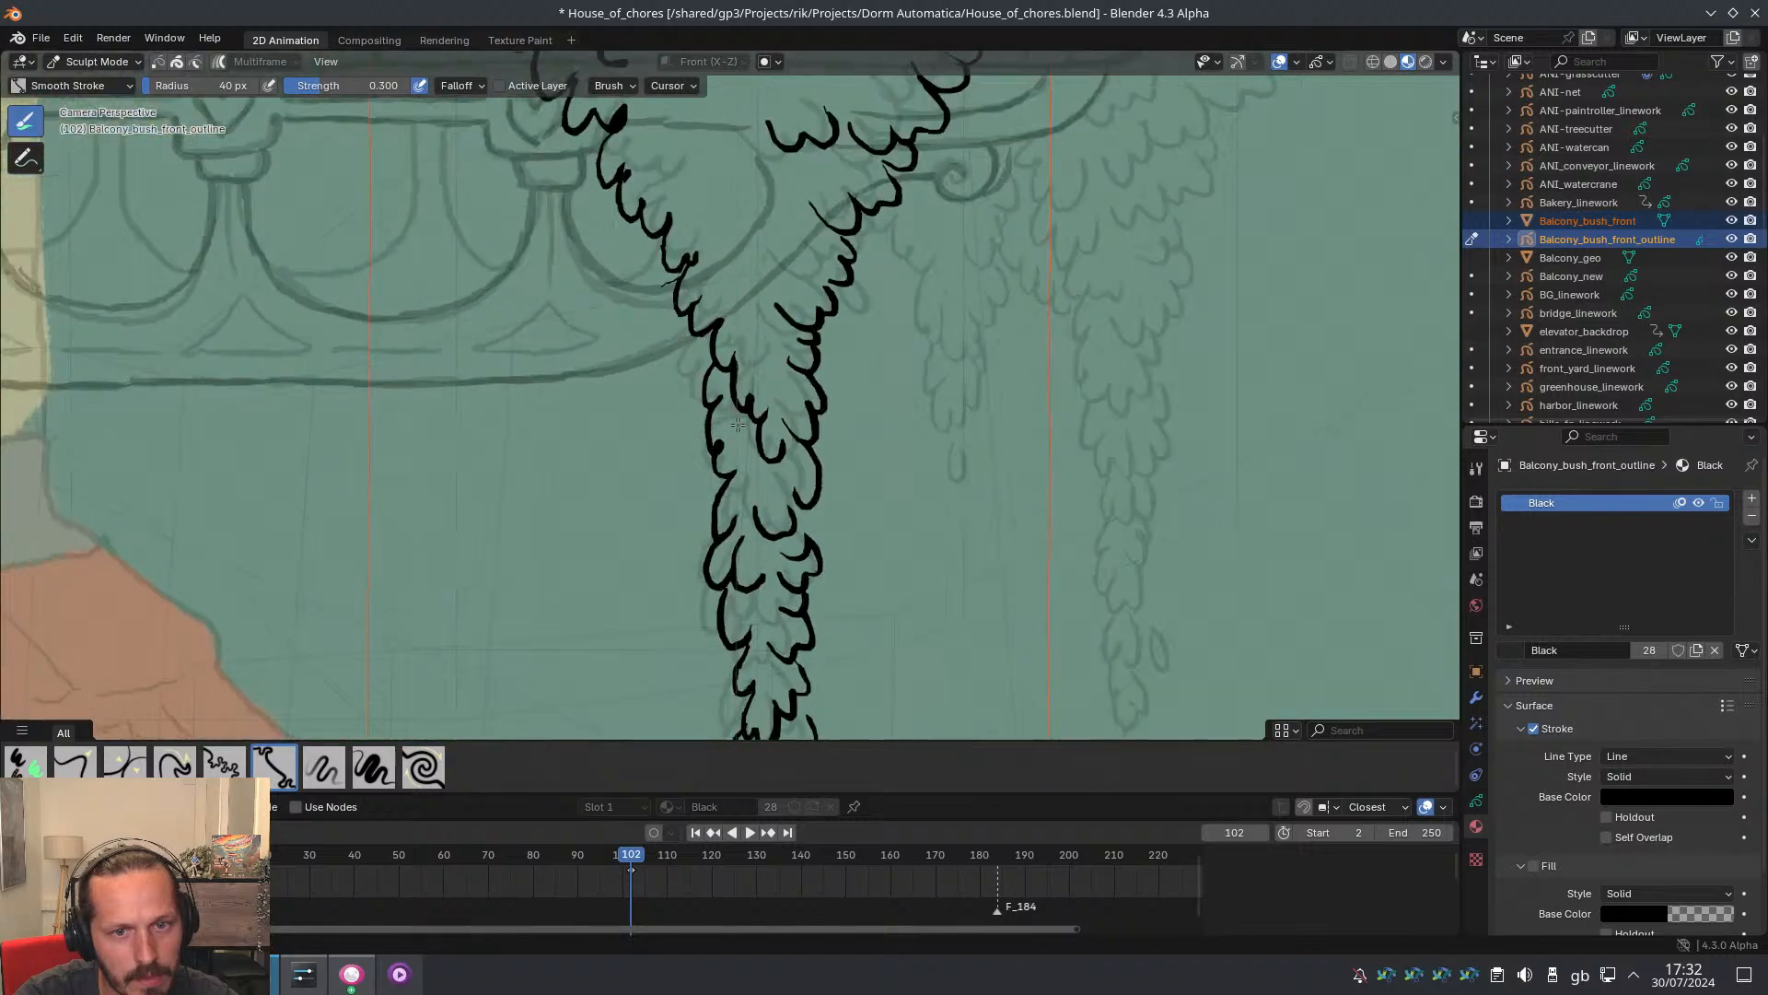
pyautogui.scroll(-6, 675, 268)
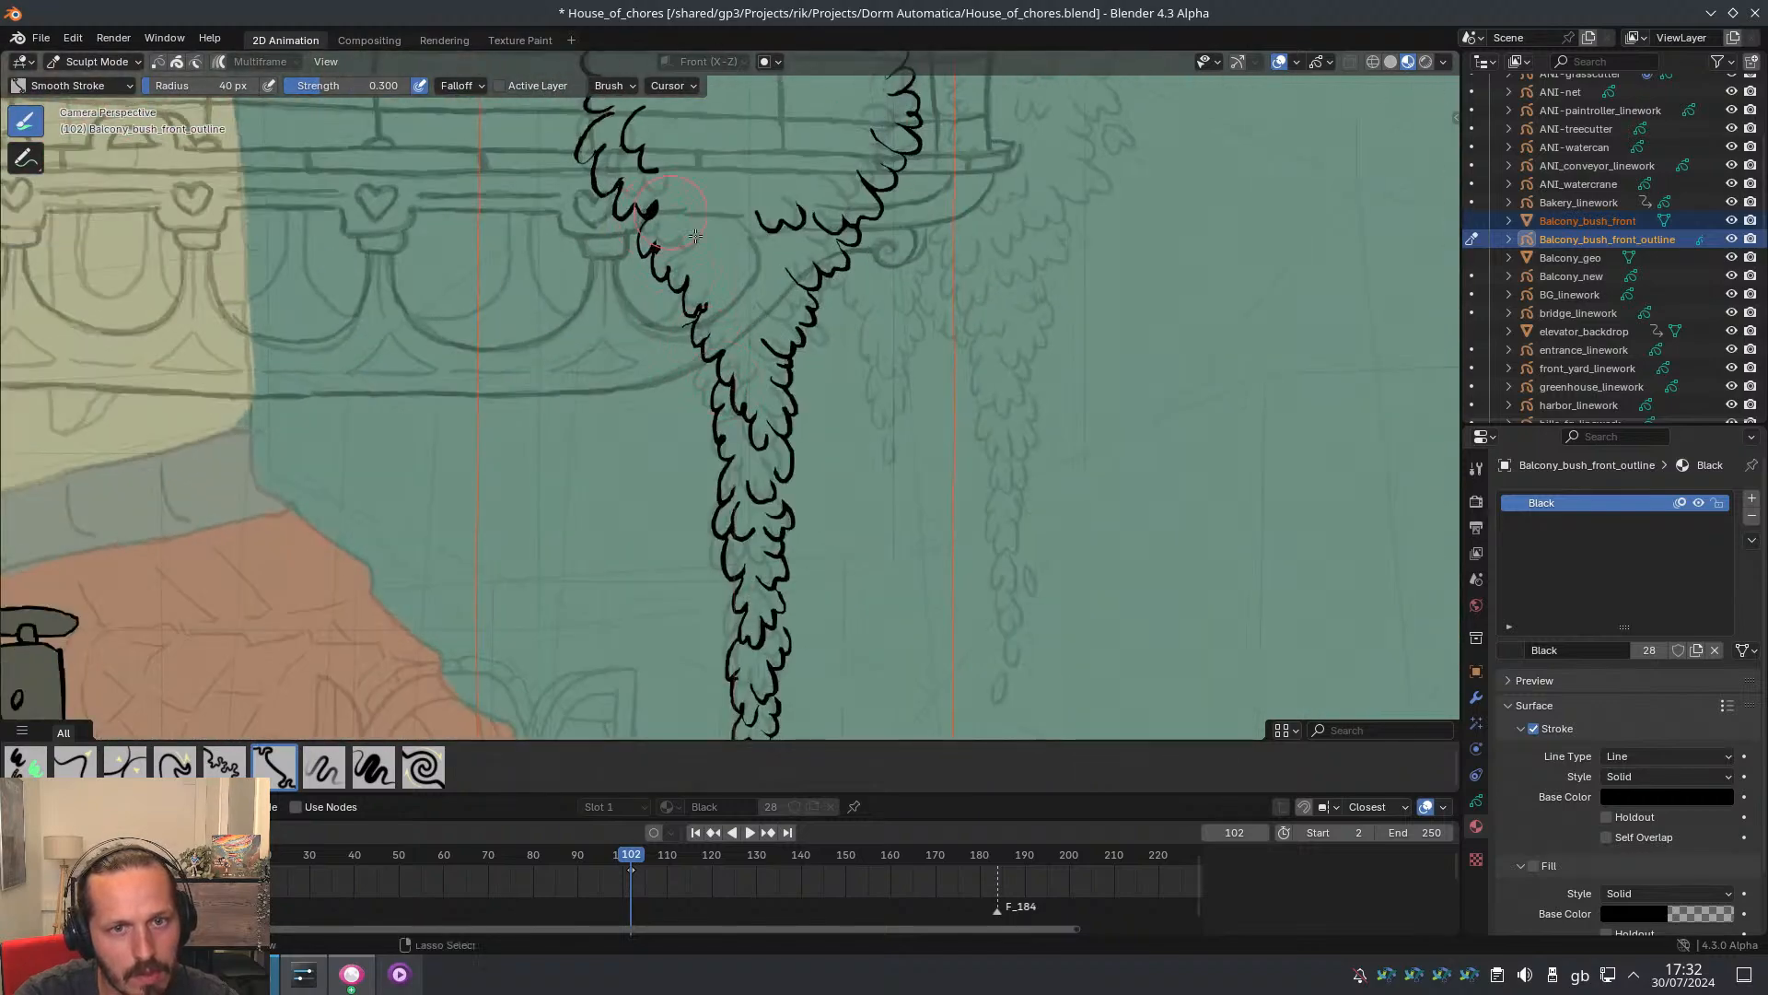
# Return the bush outline to Object Mode and play the animation with the background mesh selected instead
pyautogui.hotkey('ctrl', 'Tab')
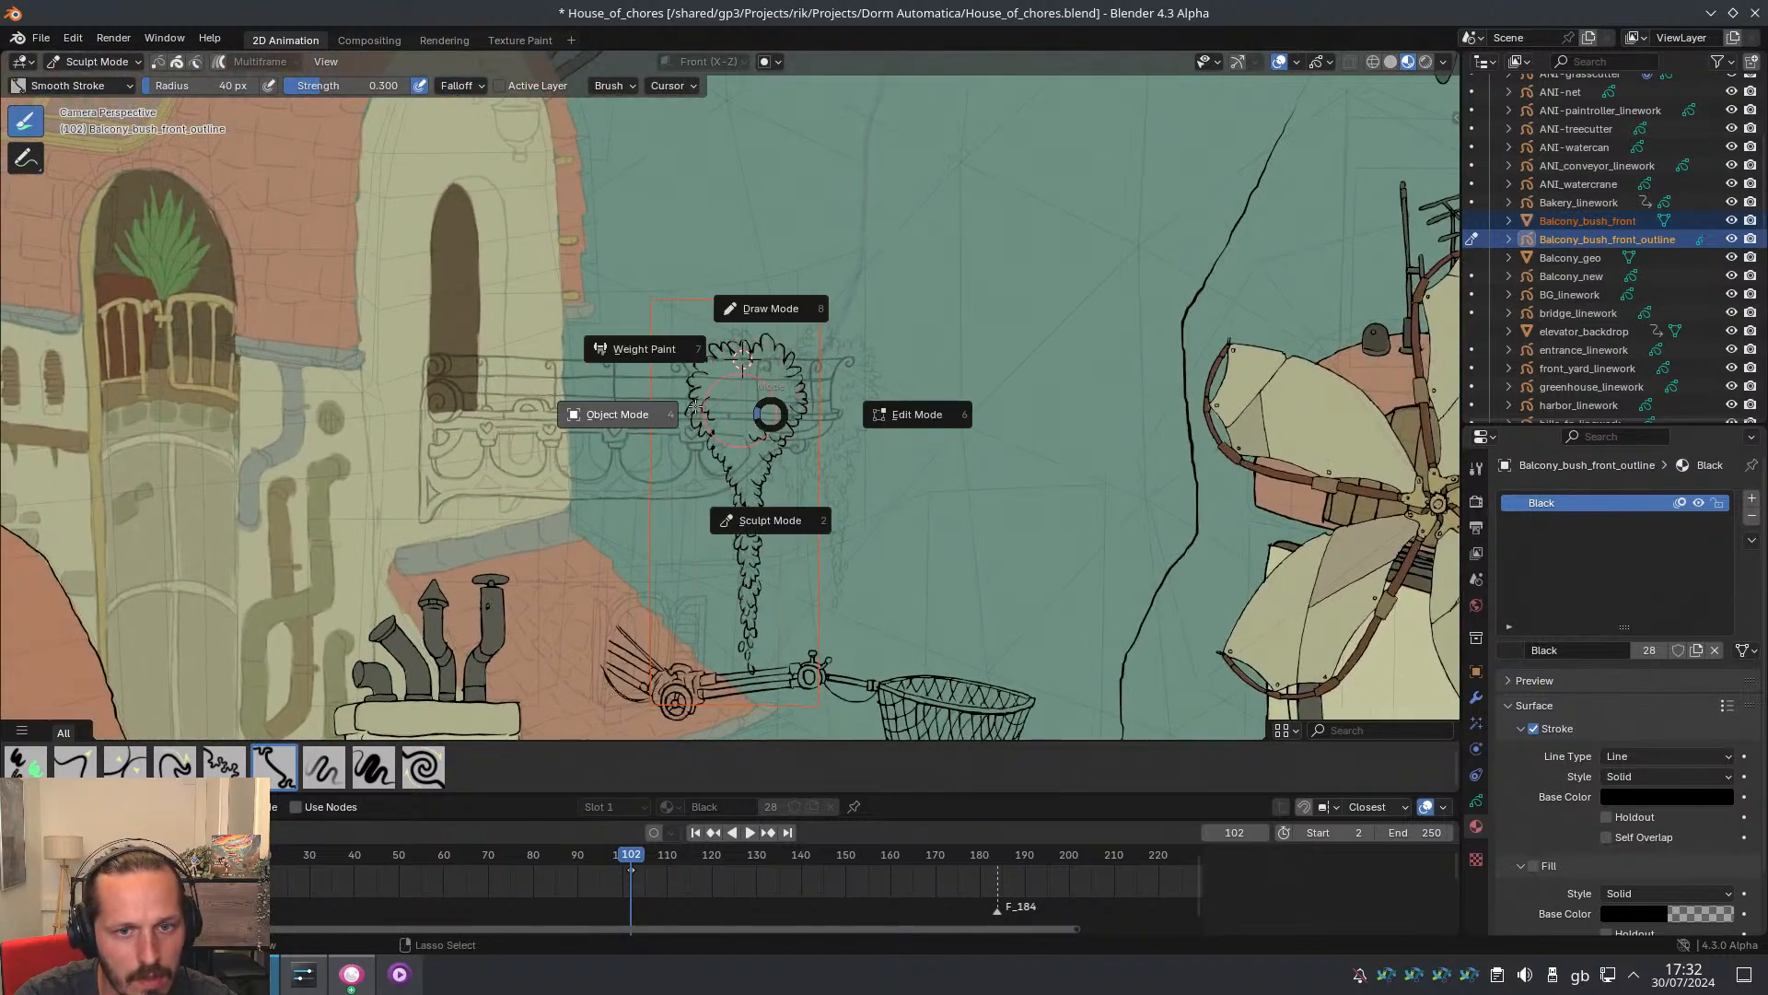
pyautogui.click(637, 408)
pyautogui.click(655, 195)
pyautogui.press('space')
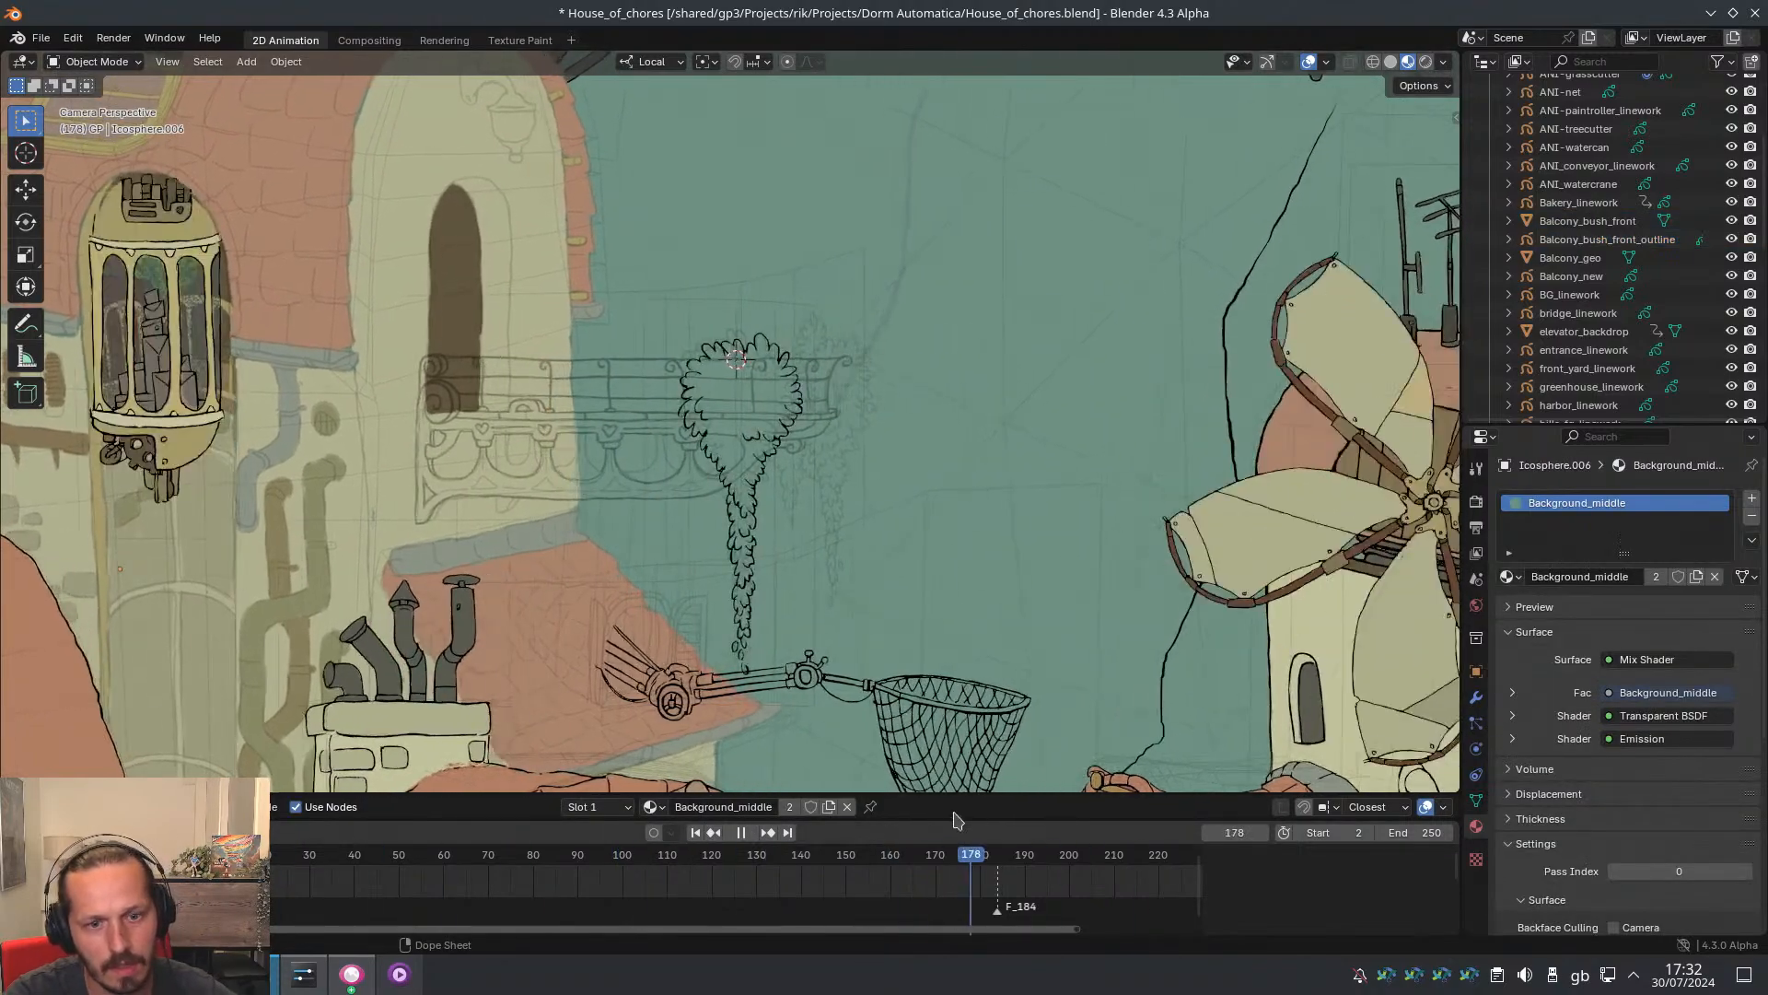
pyautogui.press('space')
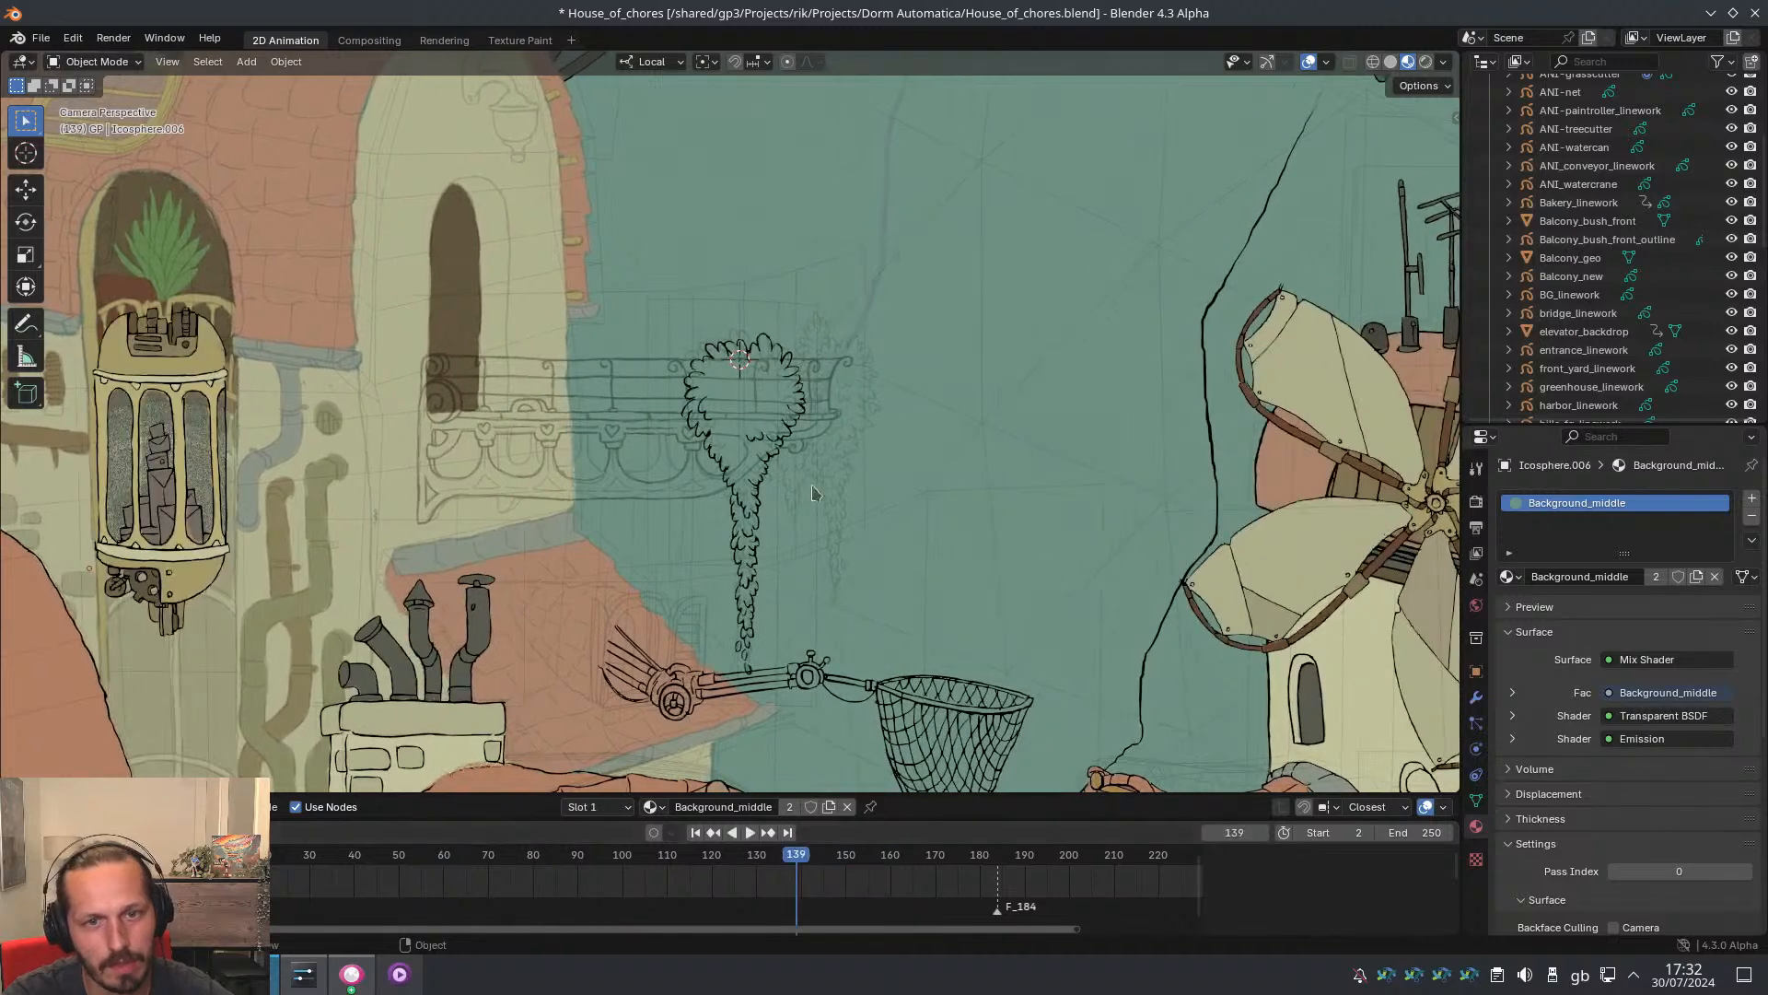
# Leave the background mesh's Edit Mode, select the front bush outline, and move its keyframe near the start of the timeline
pyautogui.press('Tab')
pyautogui.hotkey('ctrl', 'Tab')
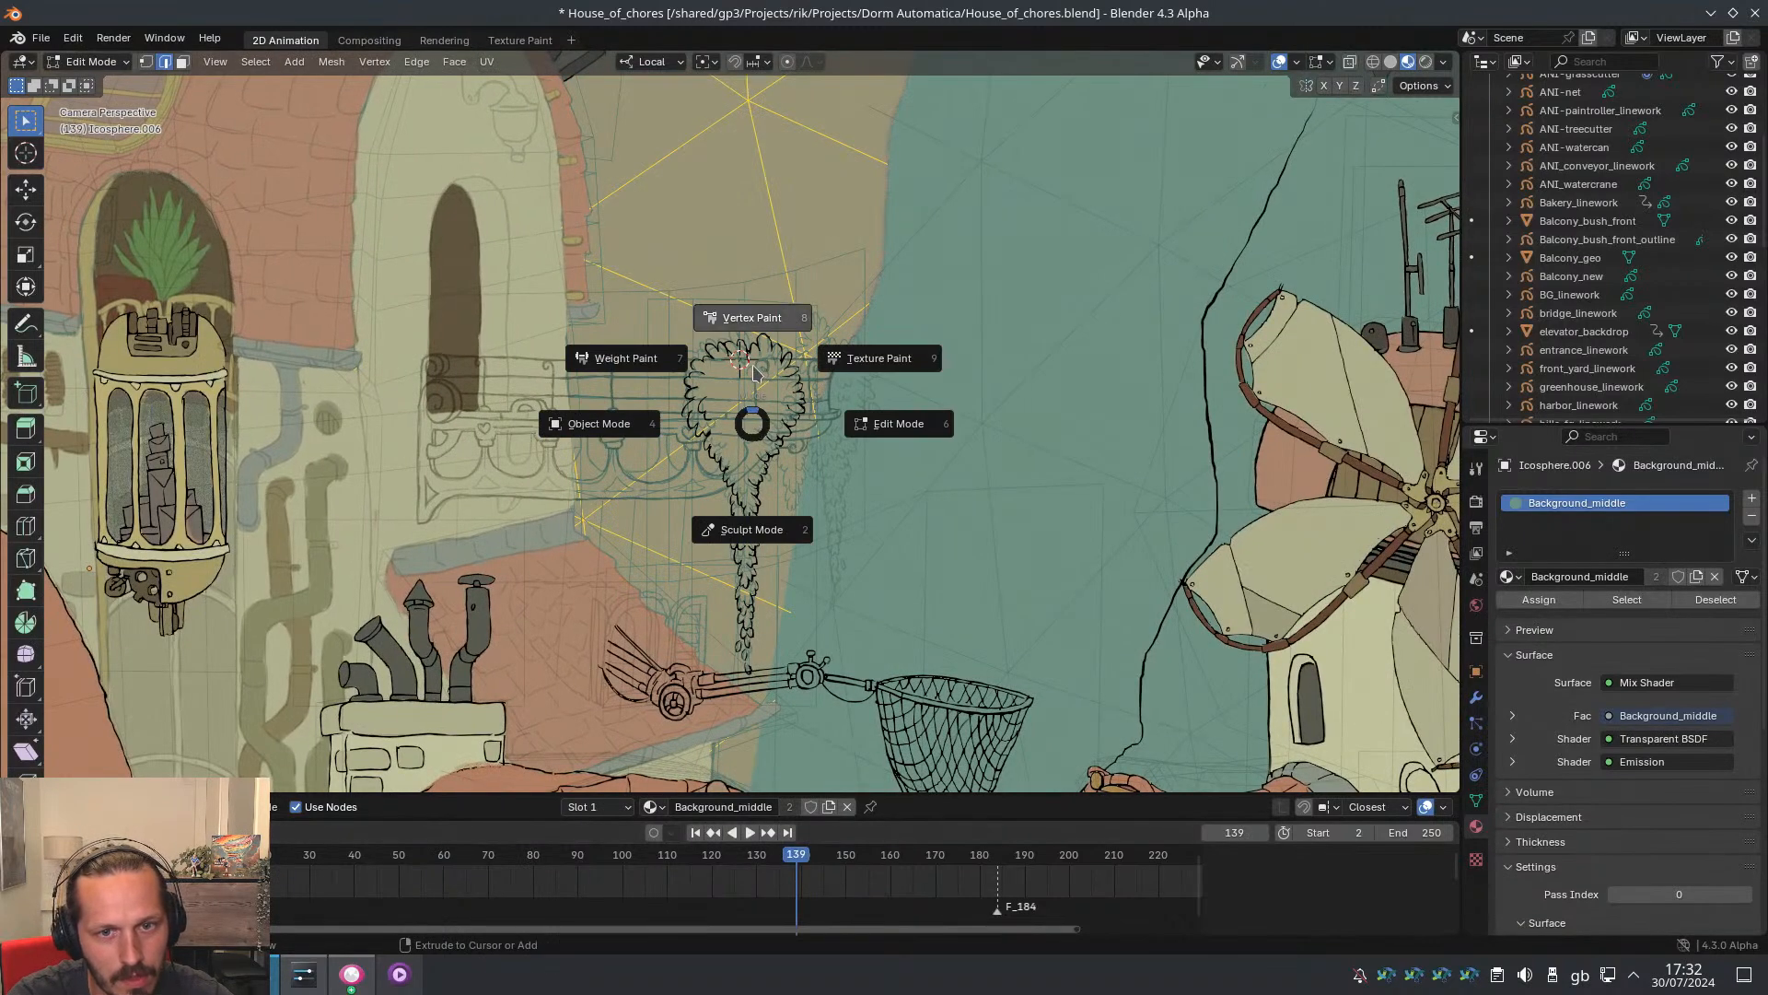
pyautogui.click(741, 425)
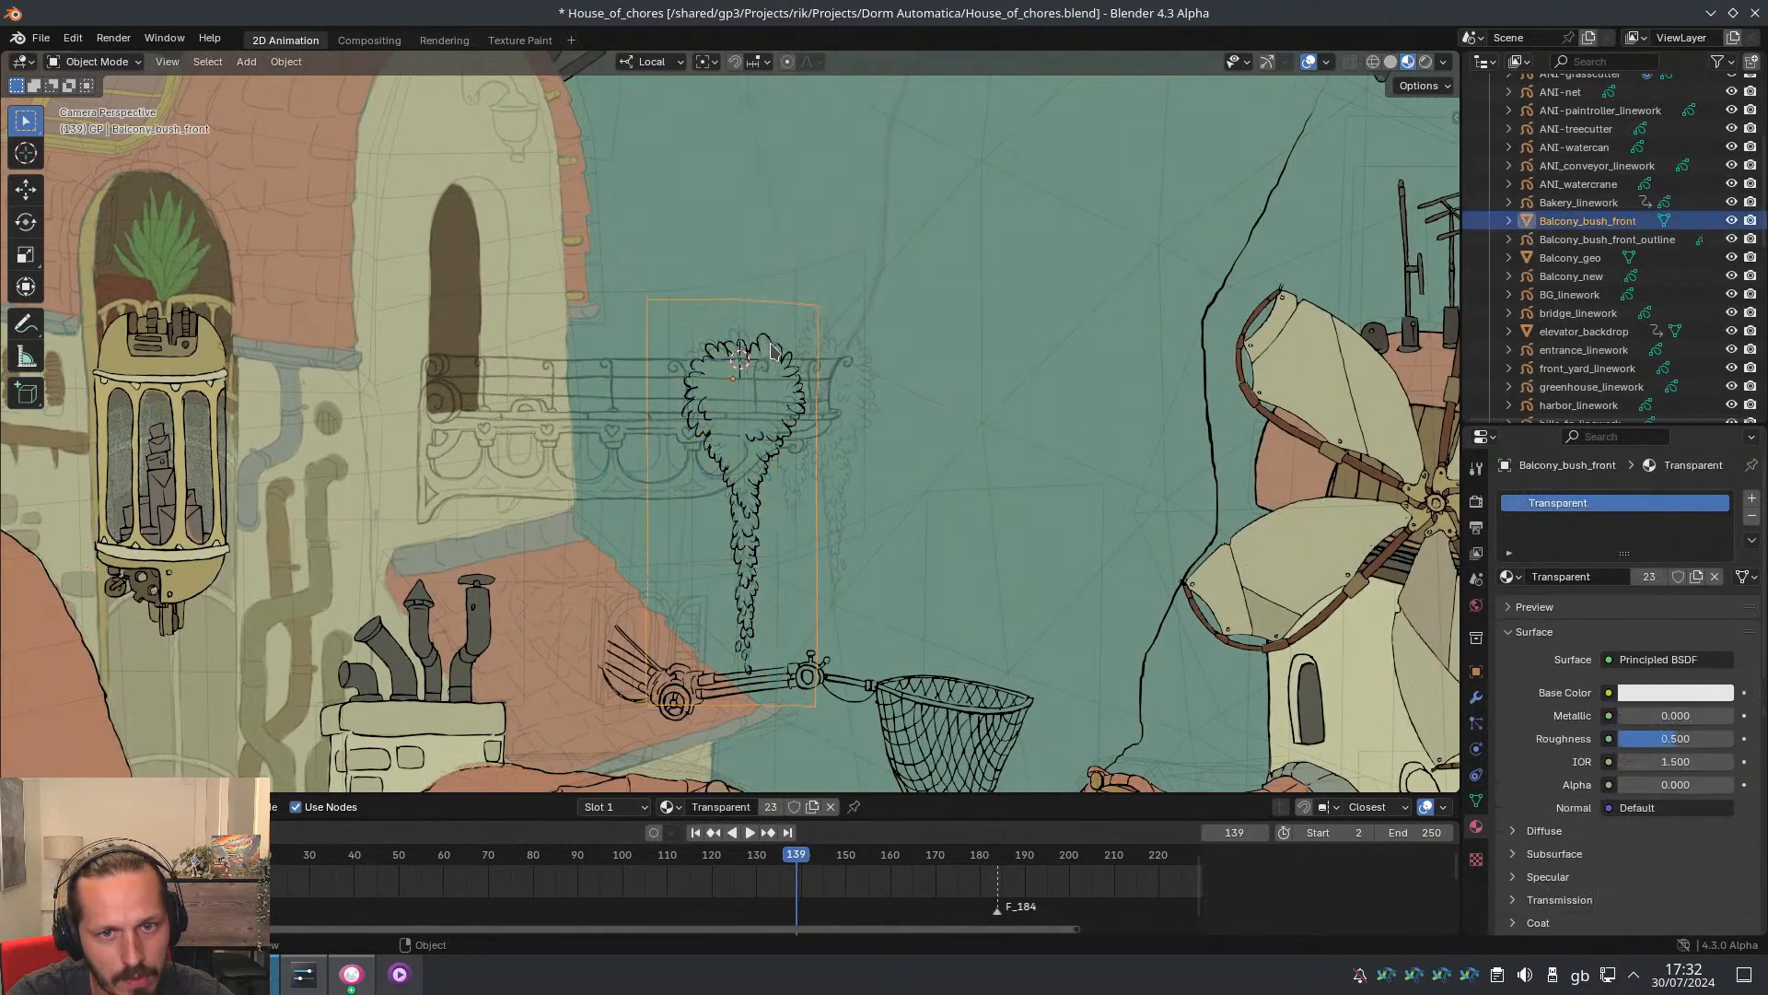
pyautogui.click(783, 361)
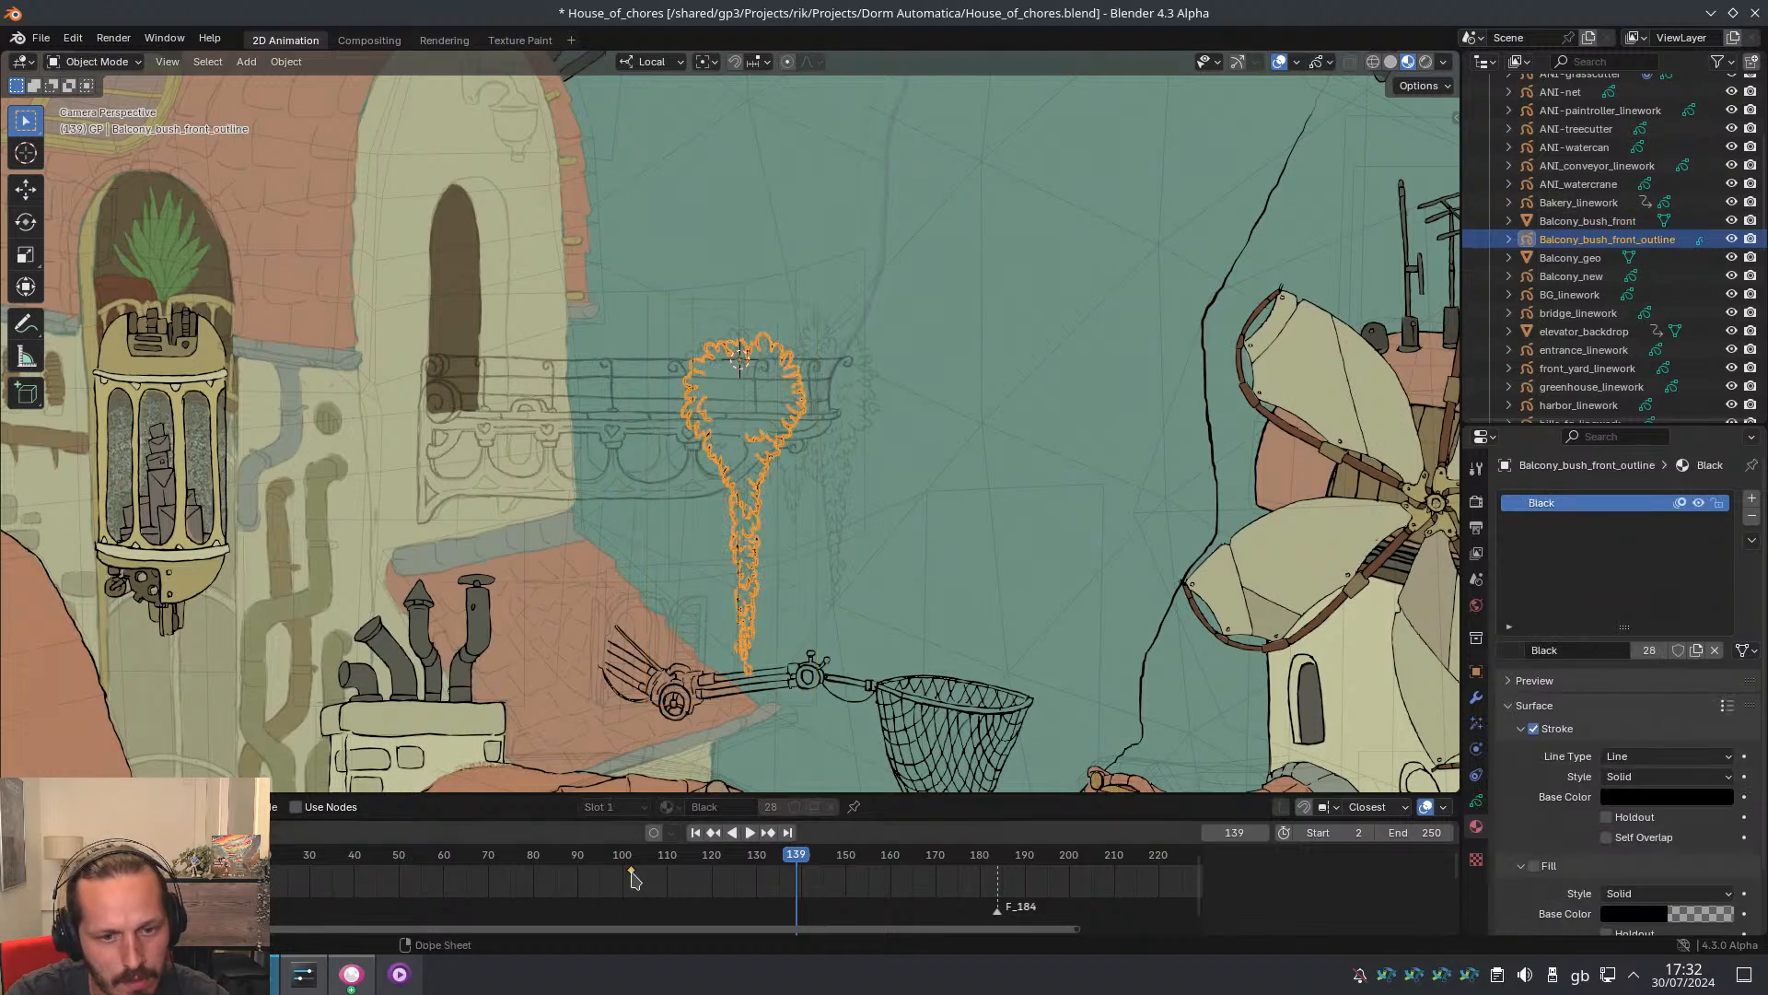
pyautogui.moveTo(631, 870); pyautogui.dragTo(210, 871)
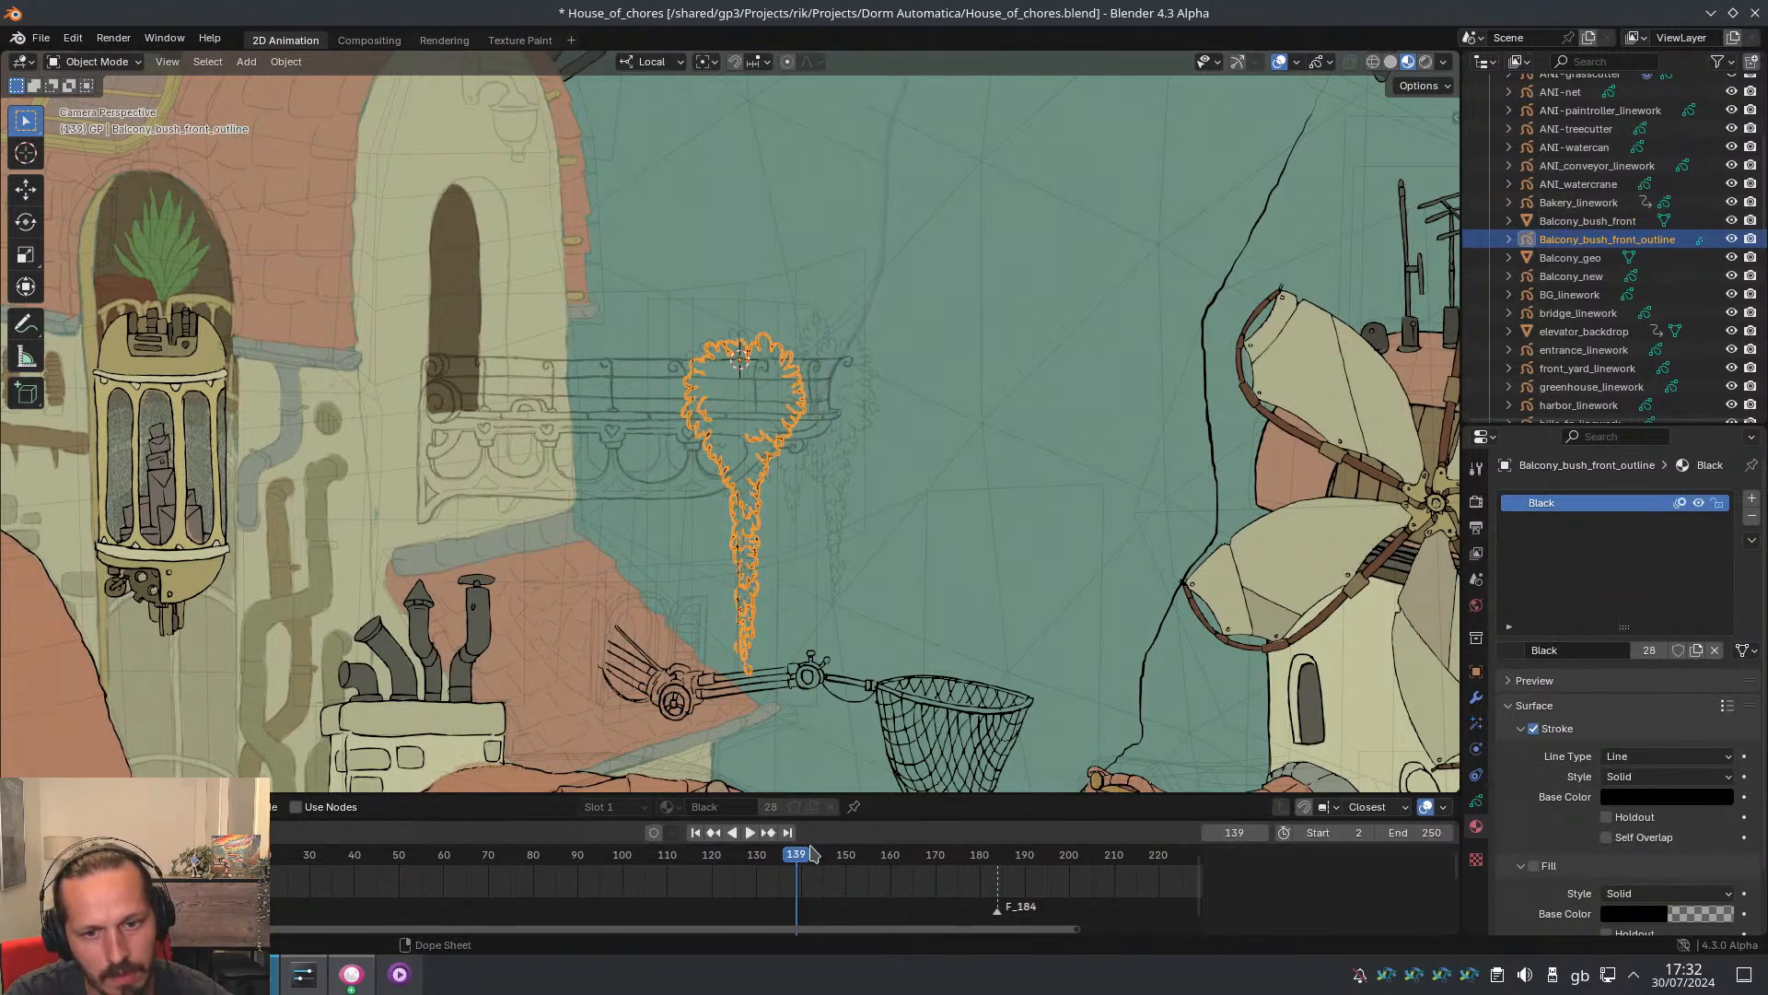
# Check the bush without overlays by scrubbing to frame 43, playing the animation, and stopping at frame 138
pyautogui.moveTo(790, 857); pyautogui.dragTo(368, 879)
pyautogui.hotkey('shift', 'alt', 'z')
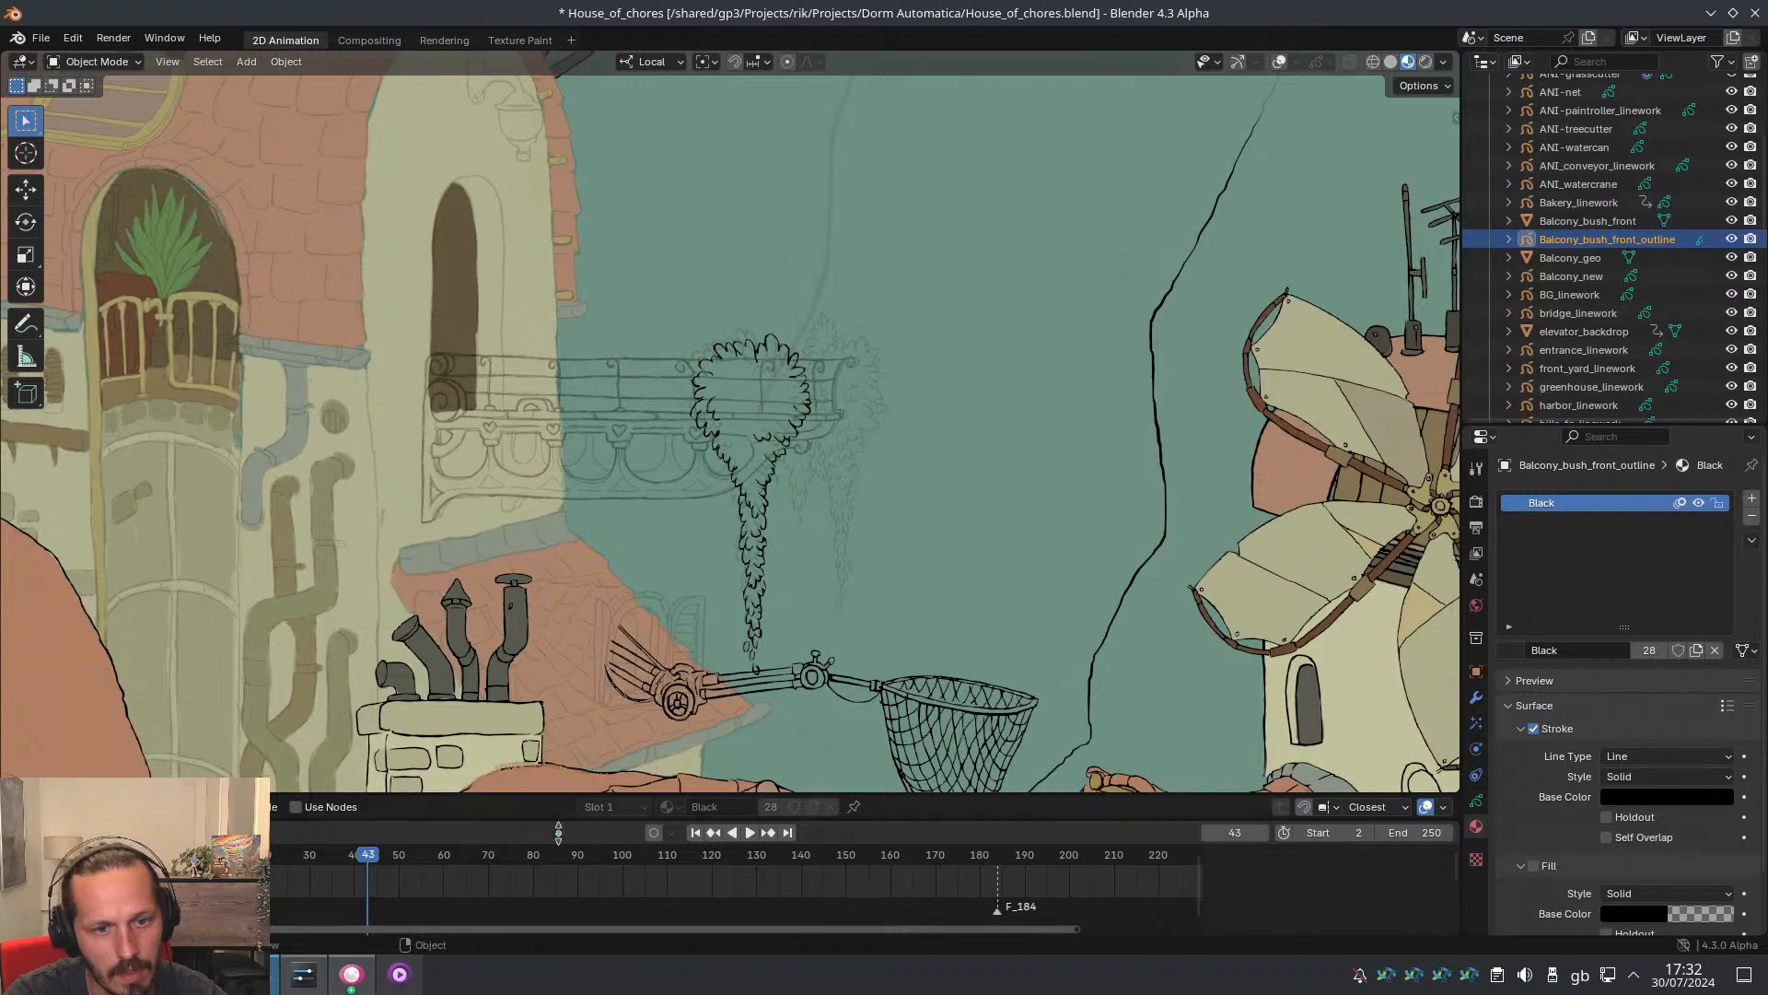
pyautogui.press('space')
pyautogui.click(386, 842)
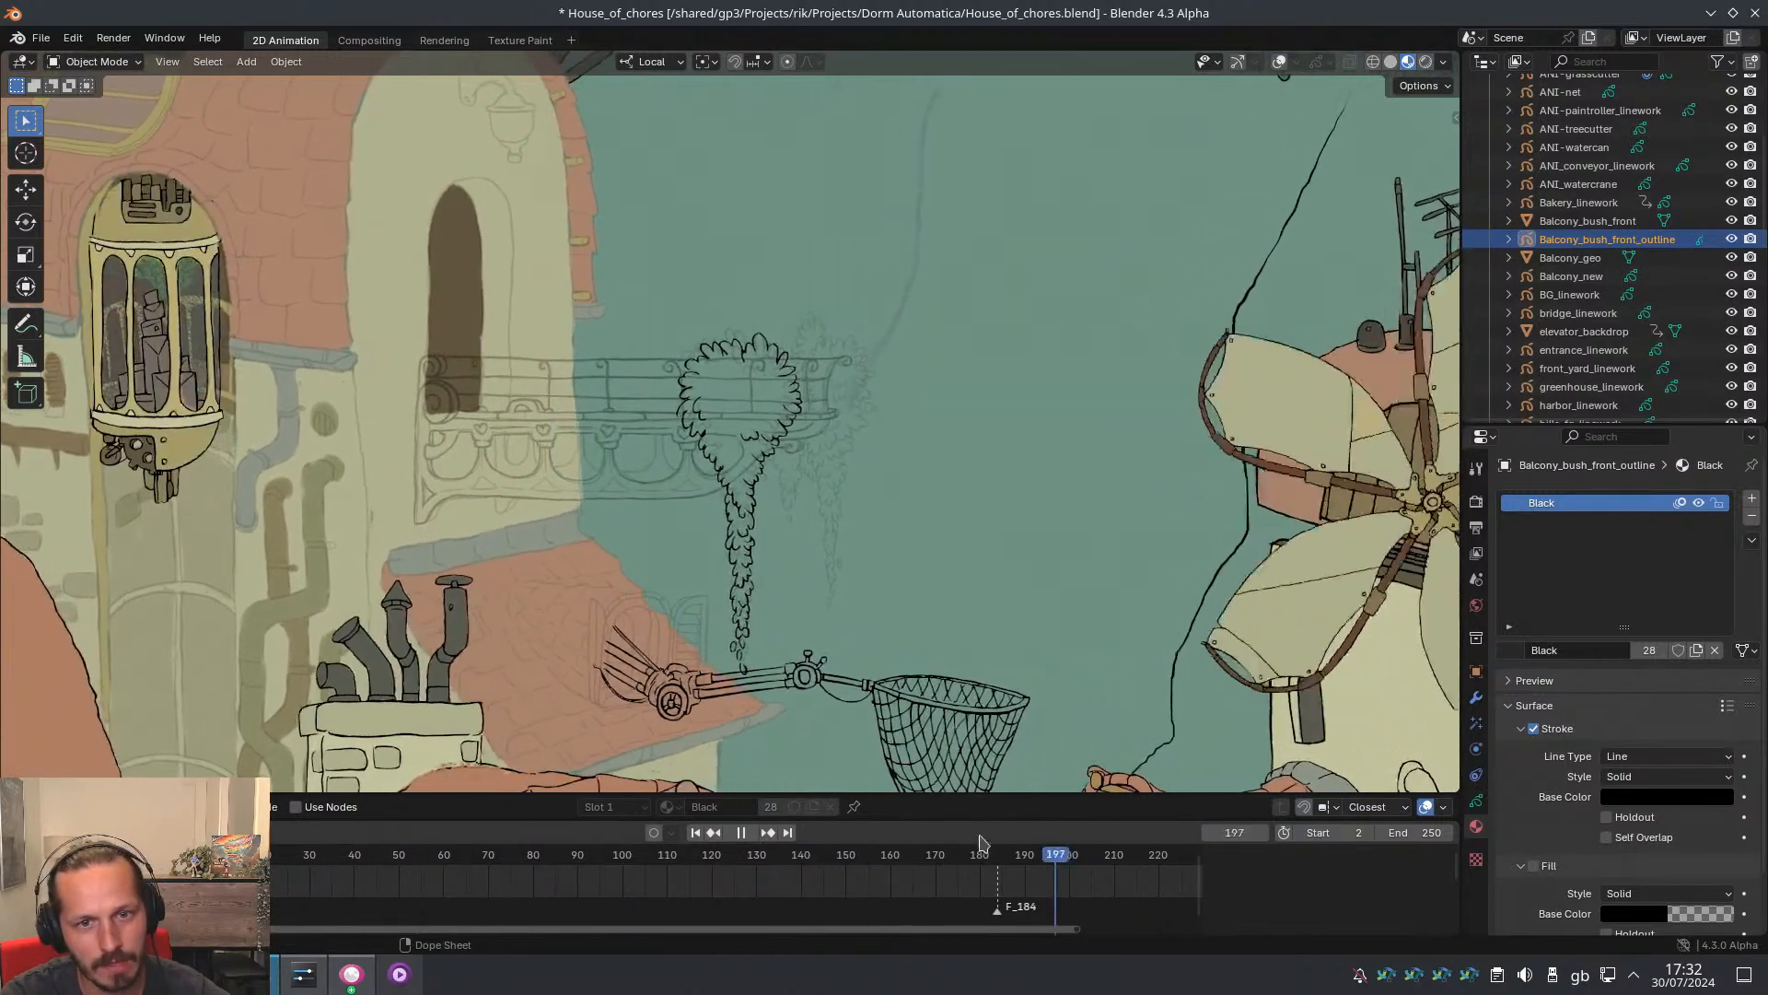
pyautogui.click(786, 835)
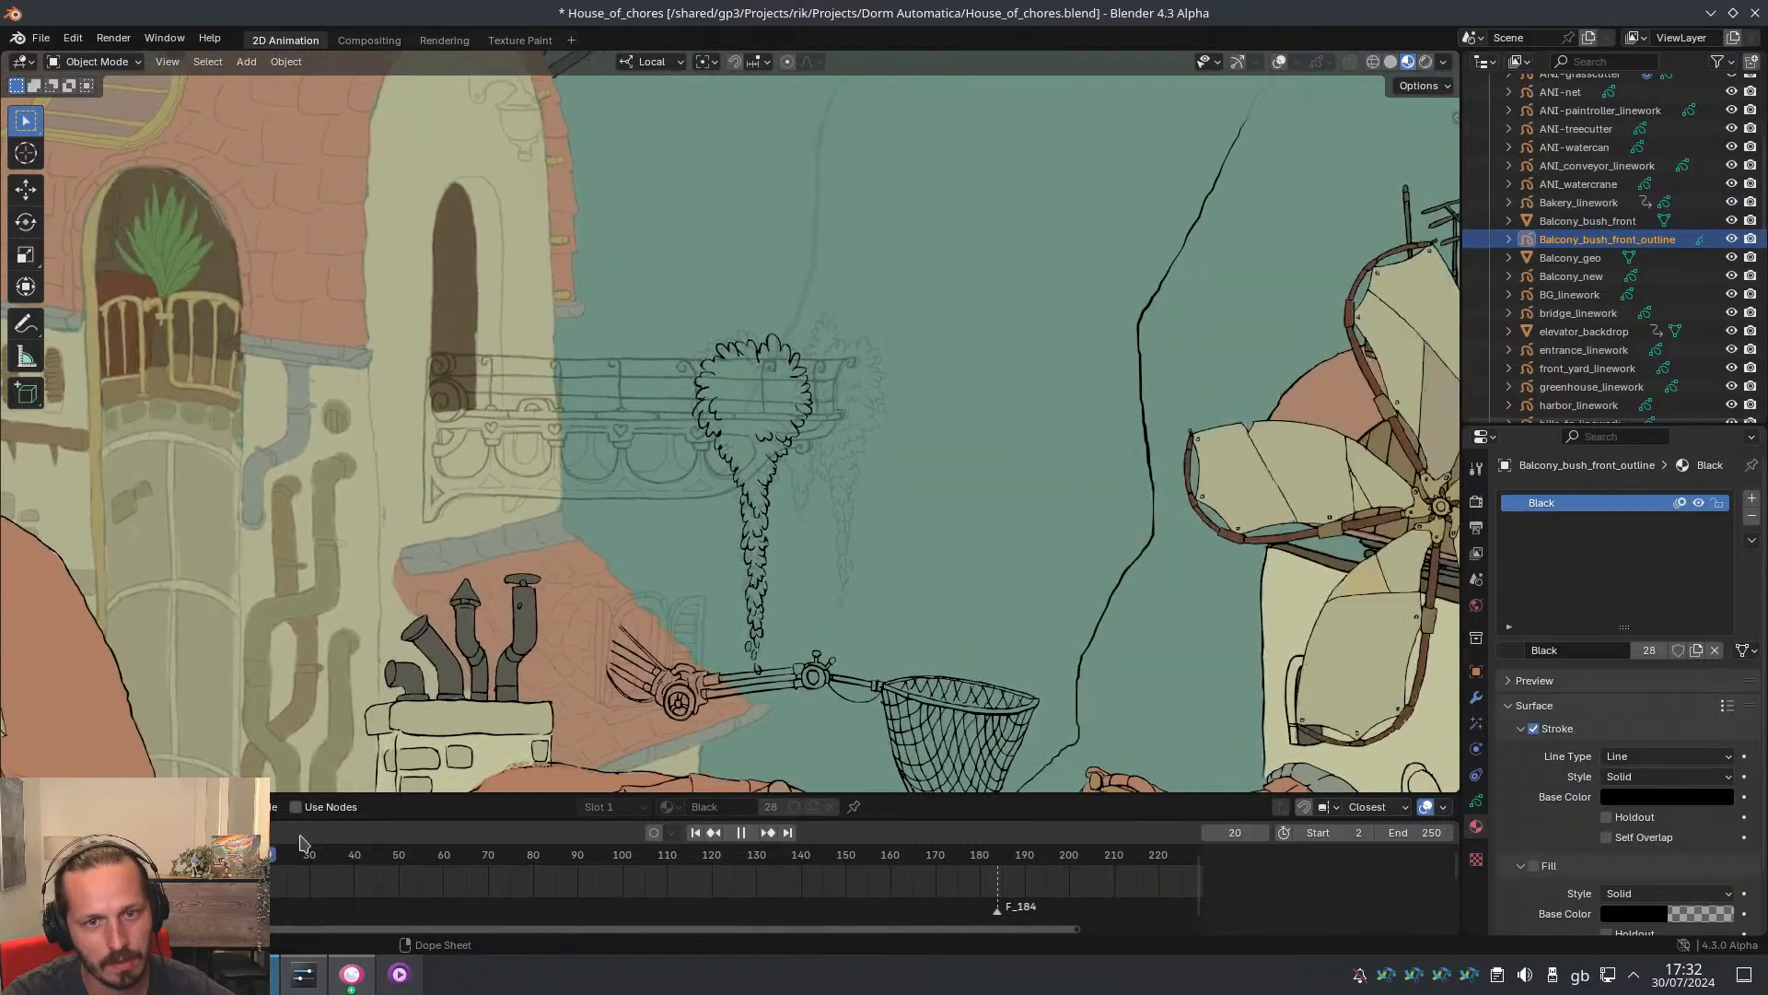
pyautogui.click(791, 851)
pyautogui.press('space')
# Review the whole scene around the balcony and play the animation in a maximized viewport
pyautogui.scroll(-3, 741, 362)
pyautogui.scroll(-4, 741, 362)
pyautogui.keyDown('shift'); pyautogui.moveTo(742, 362); pyautogui.dragTo(758, 307, button='middle'); pyautogui.keyUp('shift')
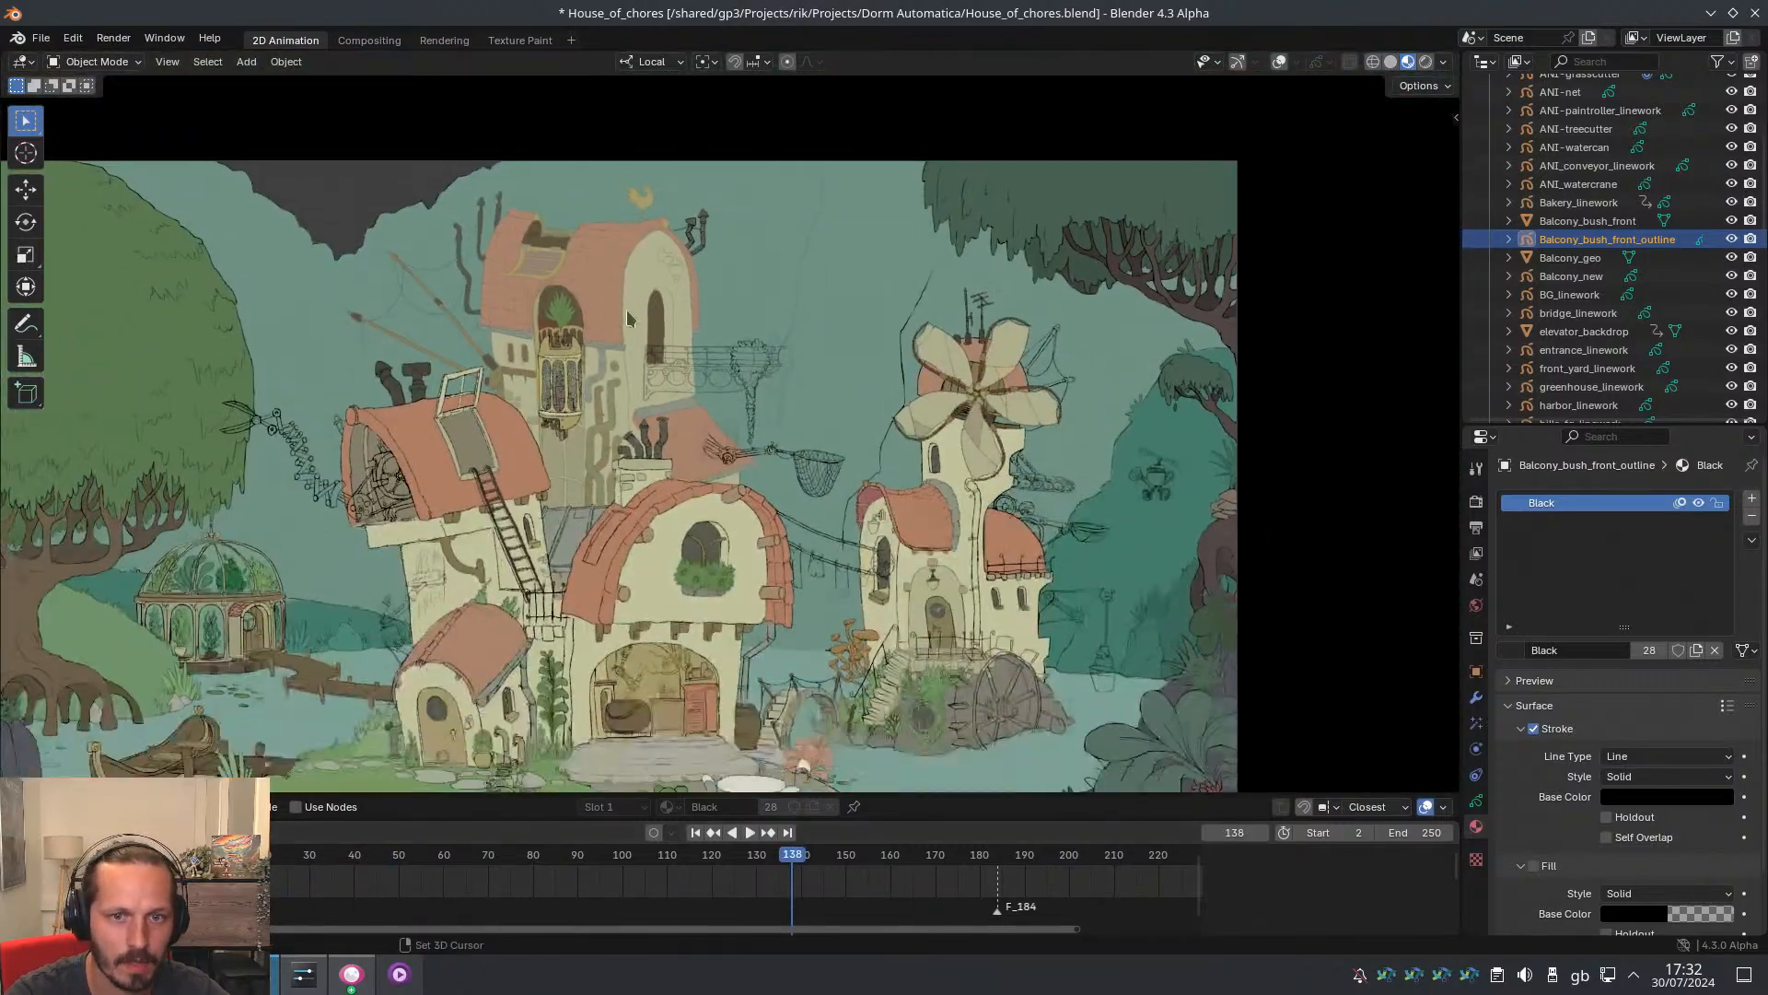
pyautogui.hotkey('shift', 'alt', 'z')
pyautogui.hotkey('shift', 'alt', 'z')
pyautogui.scroll(3, 616, 357)
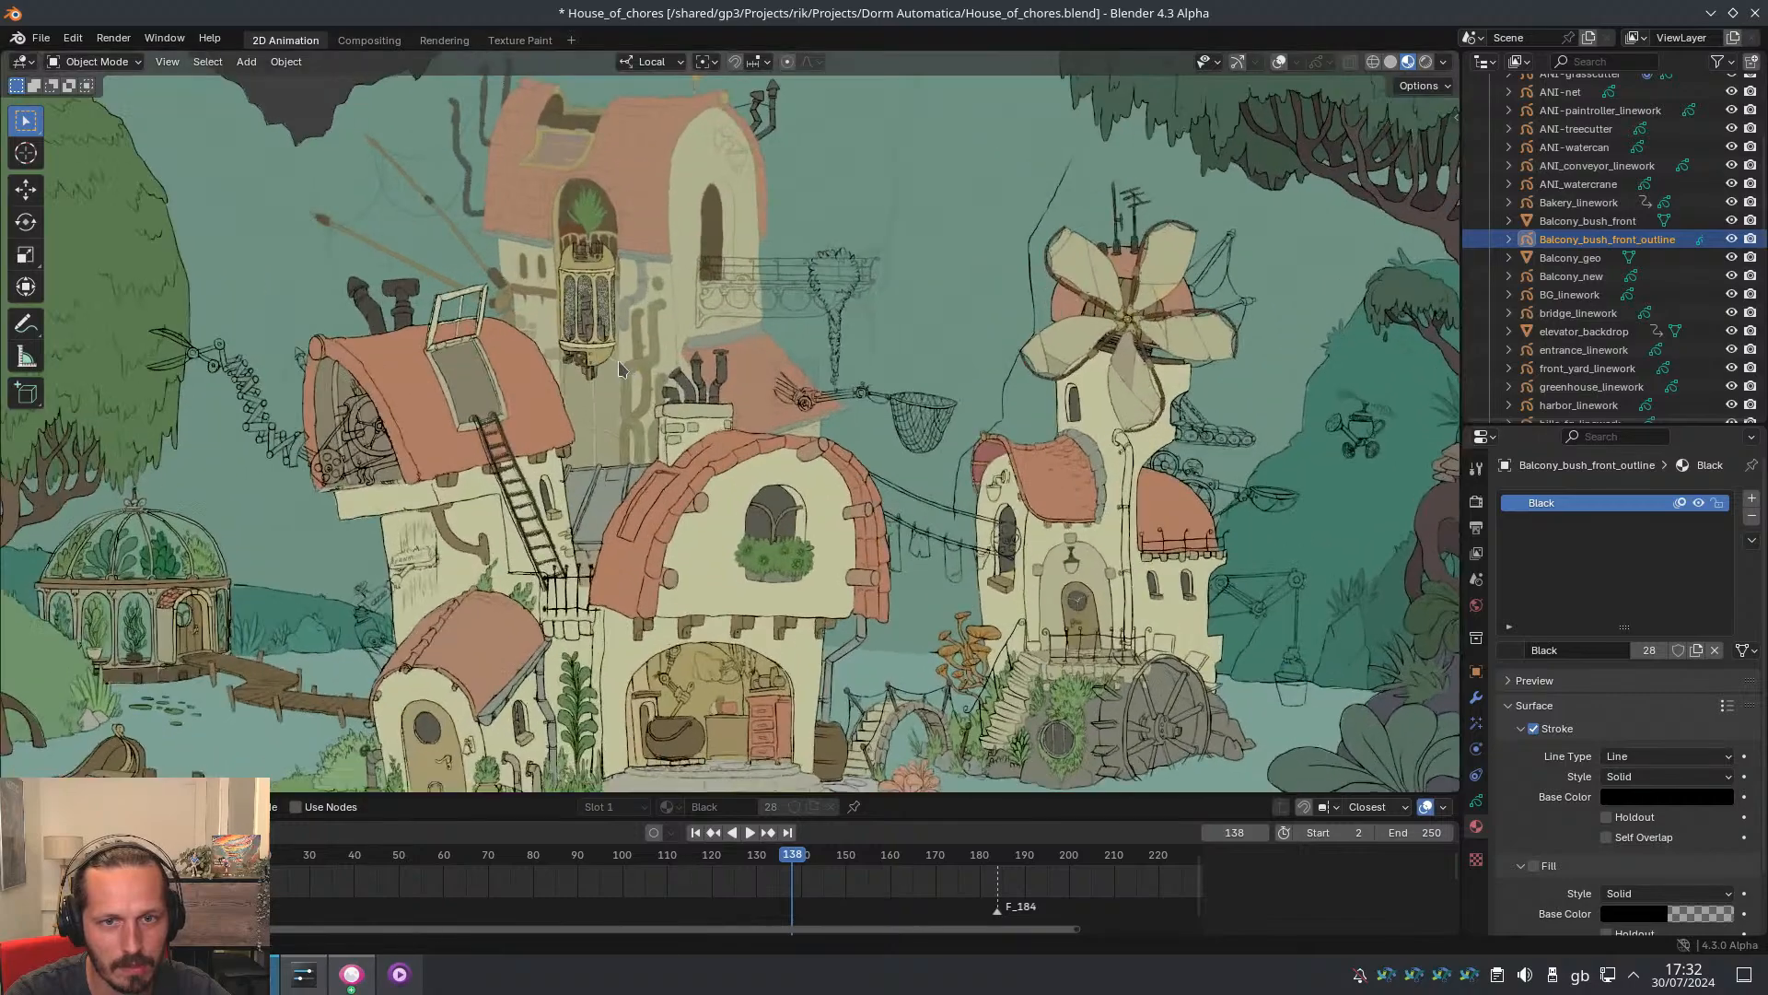
pyautogui.hotkey('ctrl', 'space')
pyautogui.moveTo(653, 341); pyautogui.dragTo(674, 389, button='middle')
pyautogui.press('space')
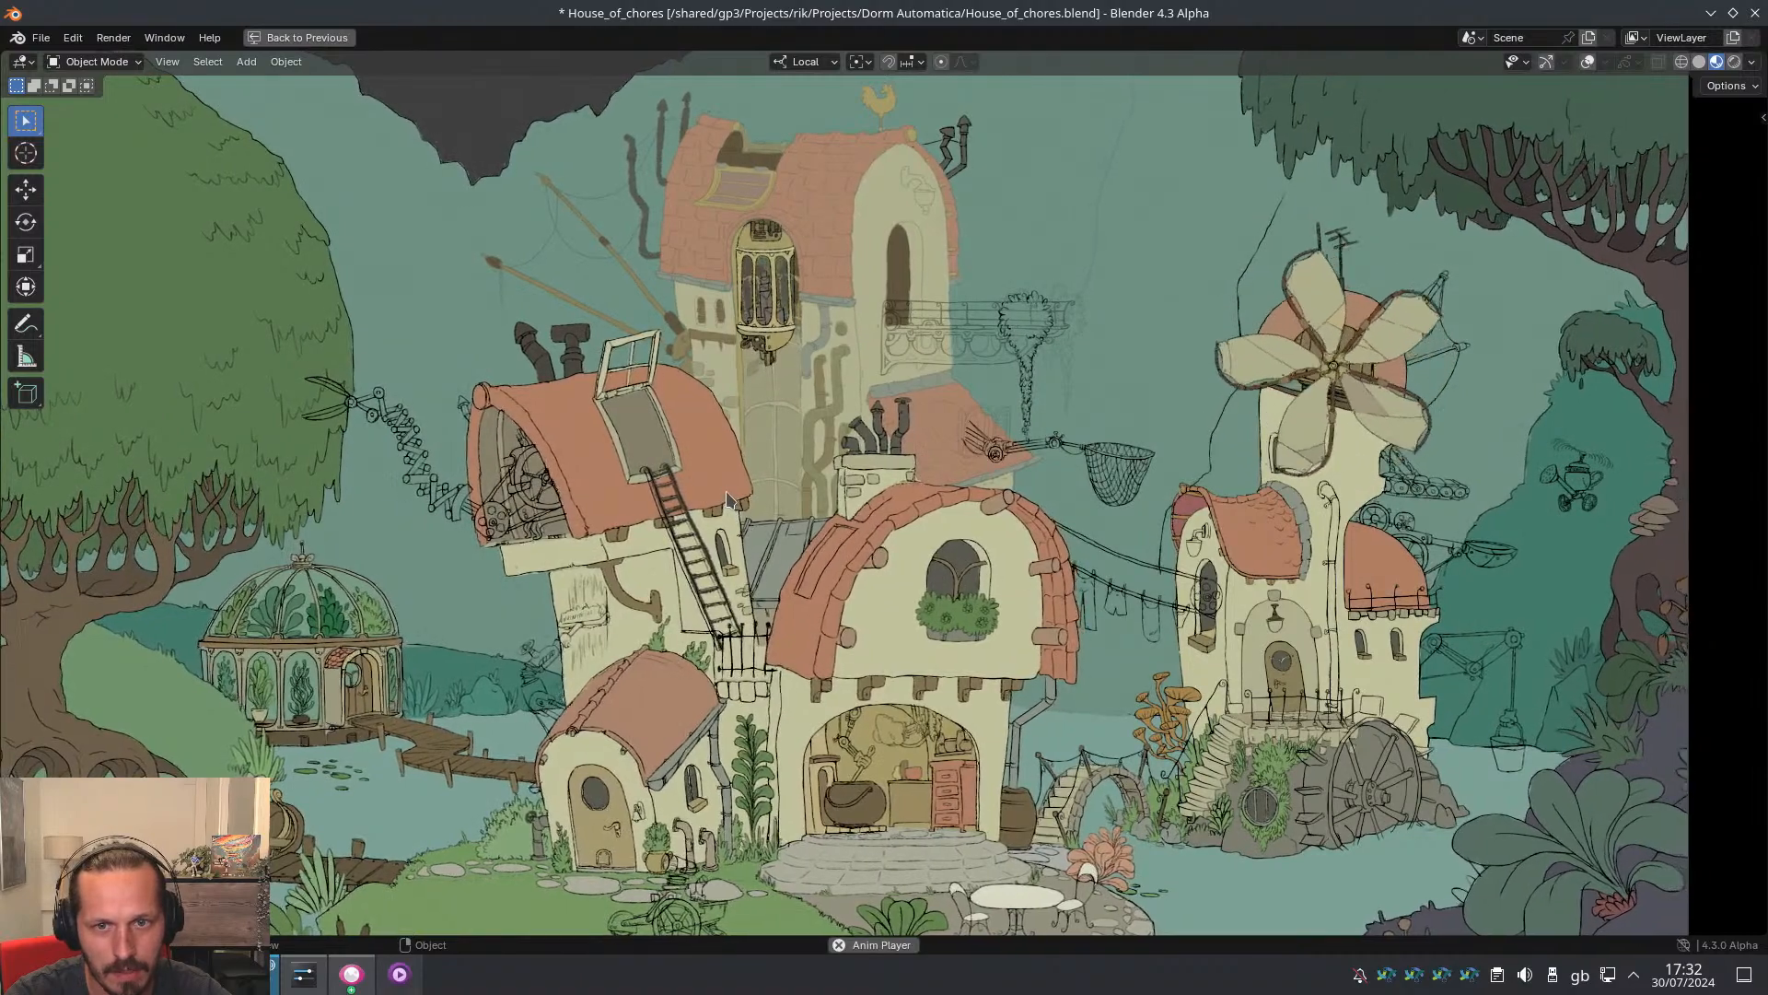
# Select the balcony railing linework, restore the full layout, and set its Grease Pencil layer opacity to 1.000
pyautogui.click(1004, 323)
pyautogui.scroll(4, 925, 309)
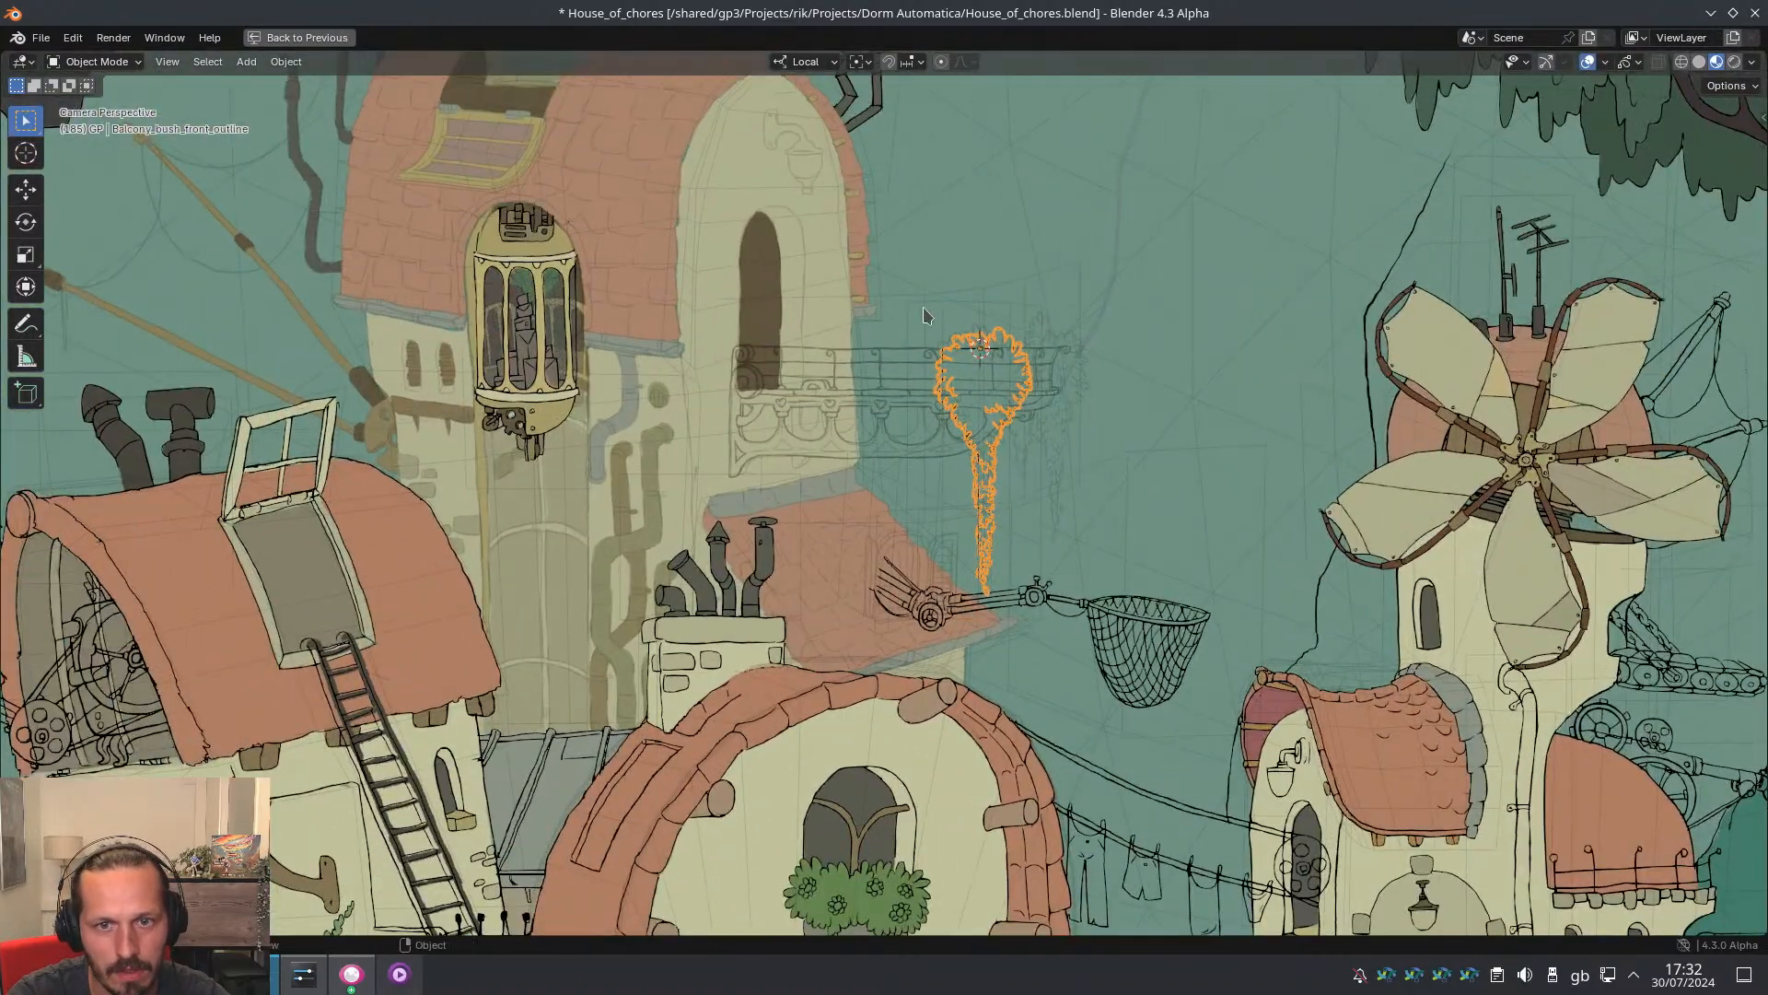
pyautogui.click(919, 299)
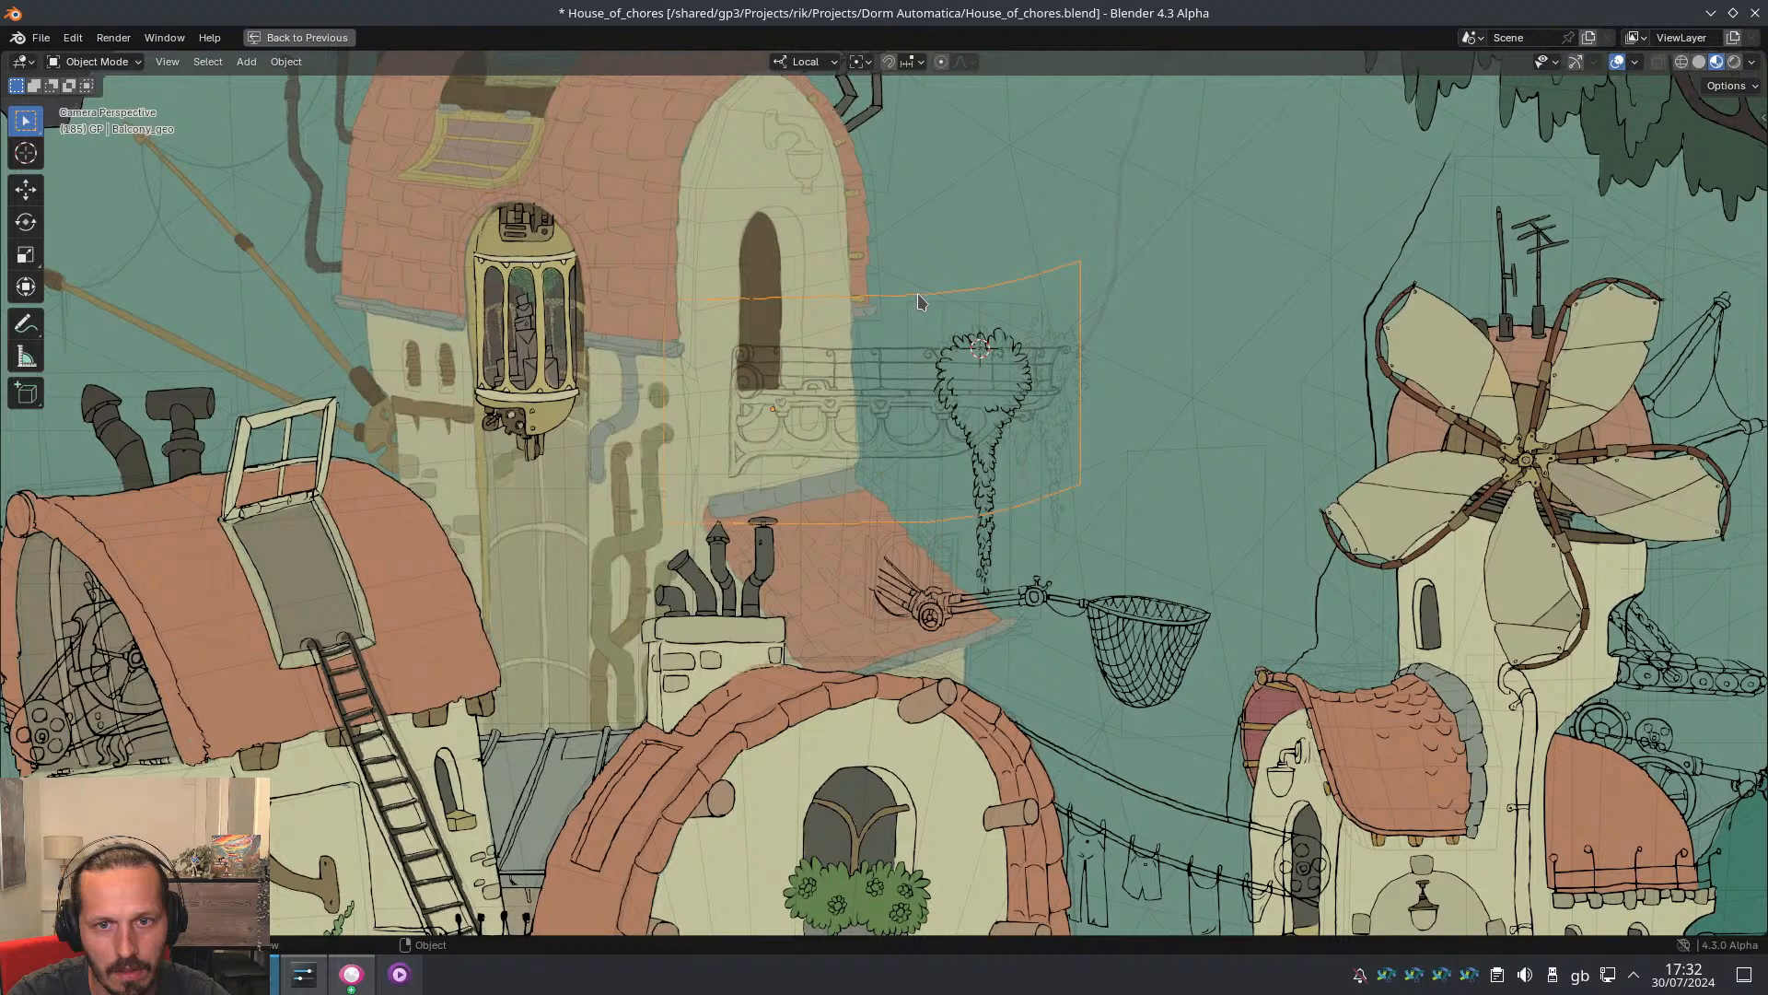
pyautogui.click(884, 361)
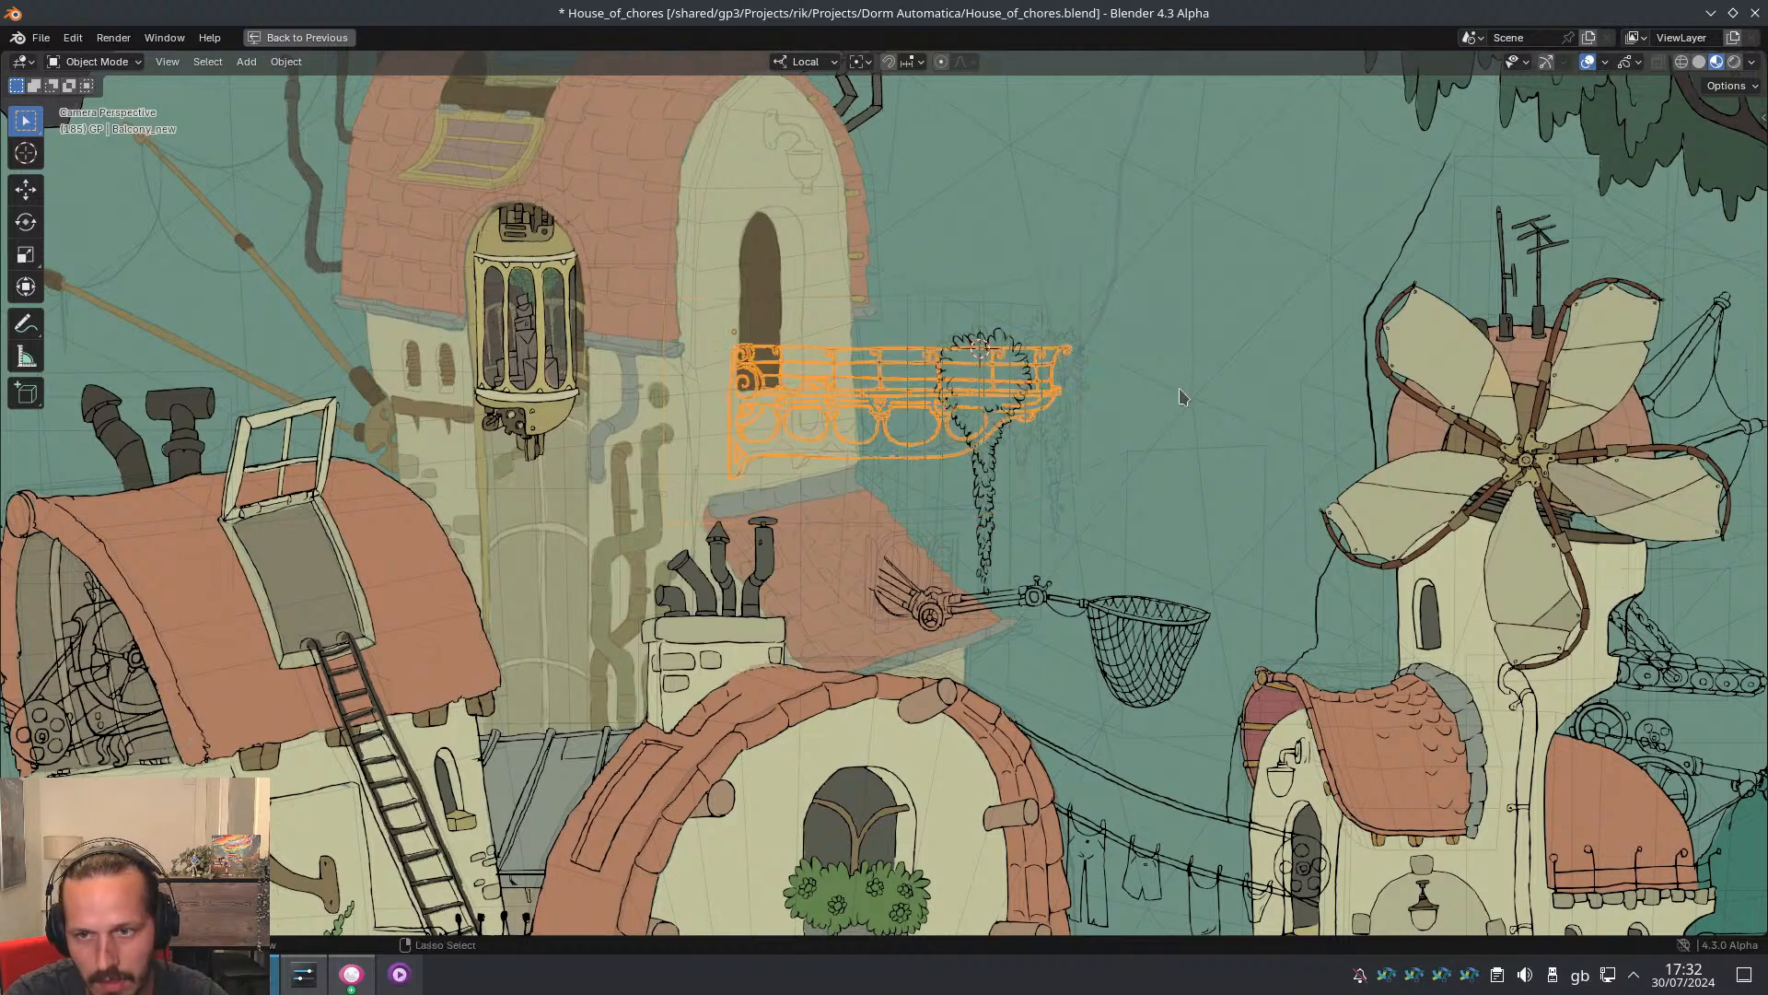
pyautogui.hotkey('ctrl', 'space')
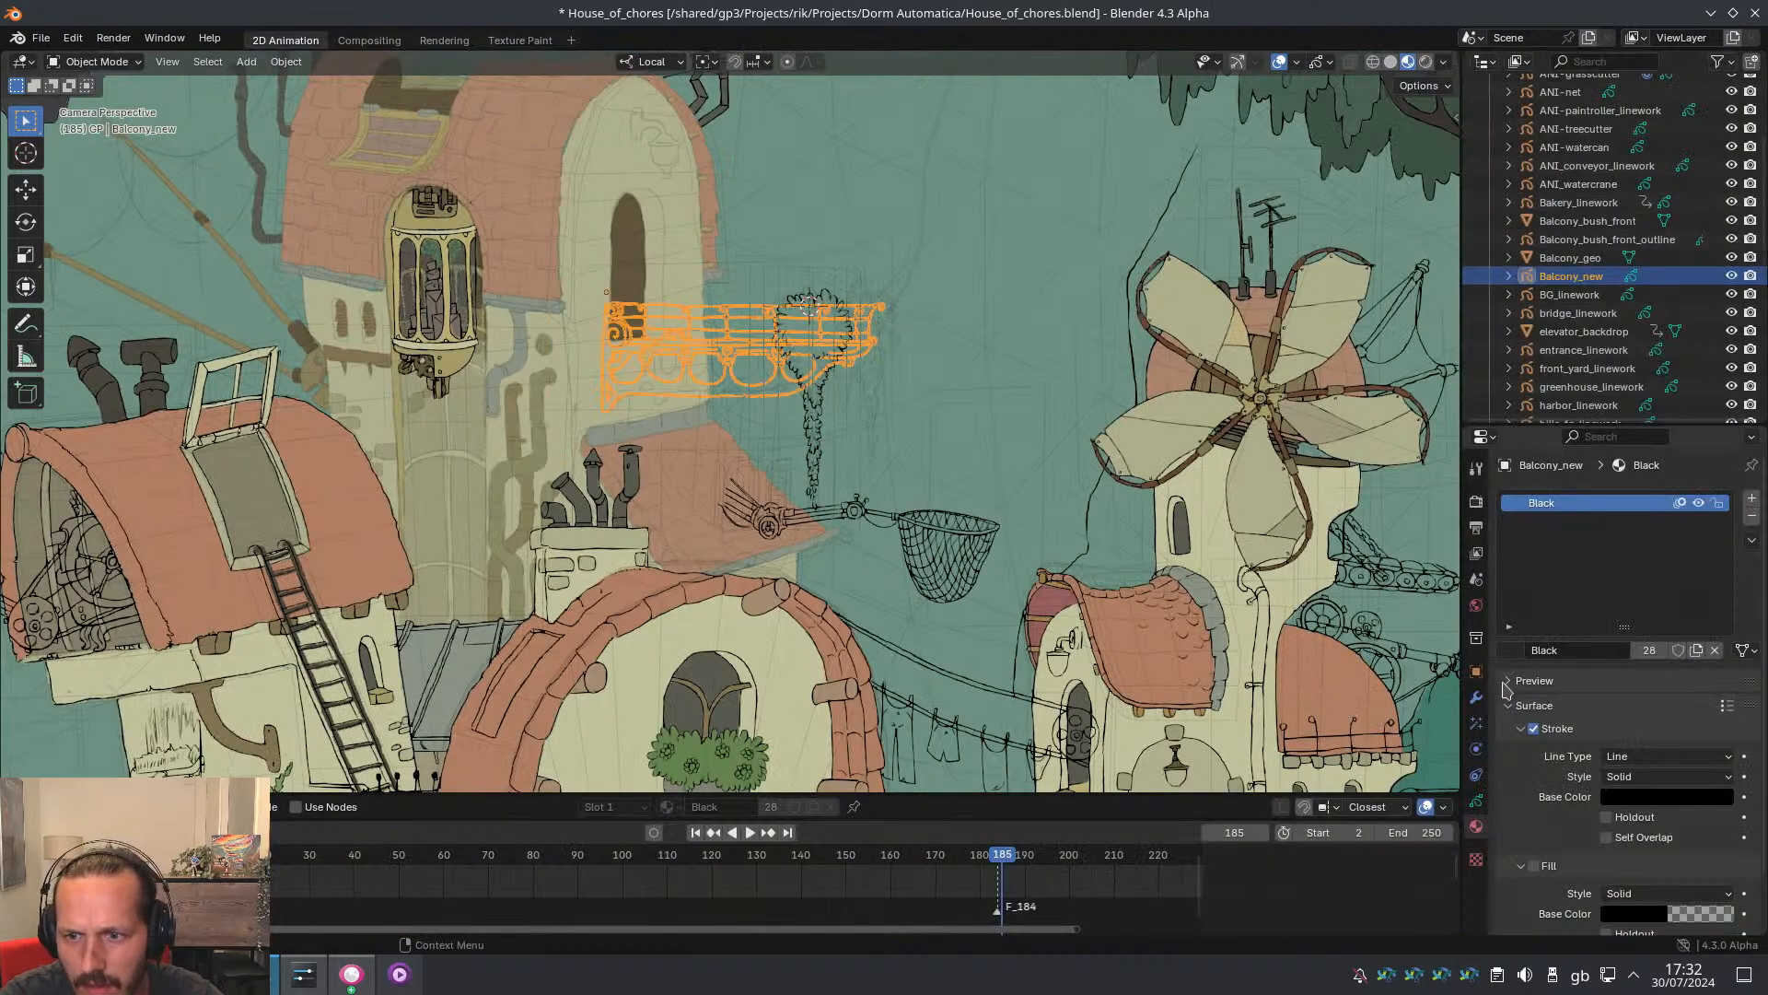
pyautogui.click(1476, 799)
pyautogui.moveTo(1658, 625); pyautogui.dragTo(1745, 625)
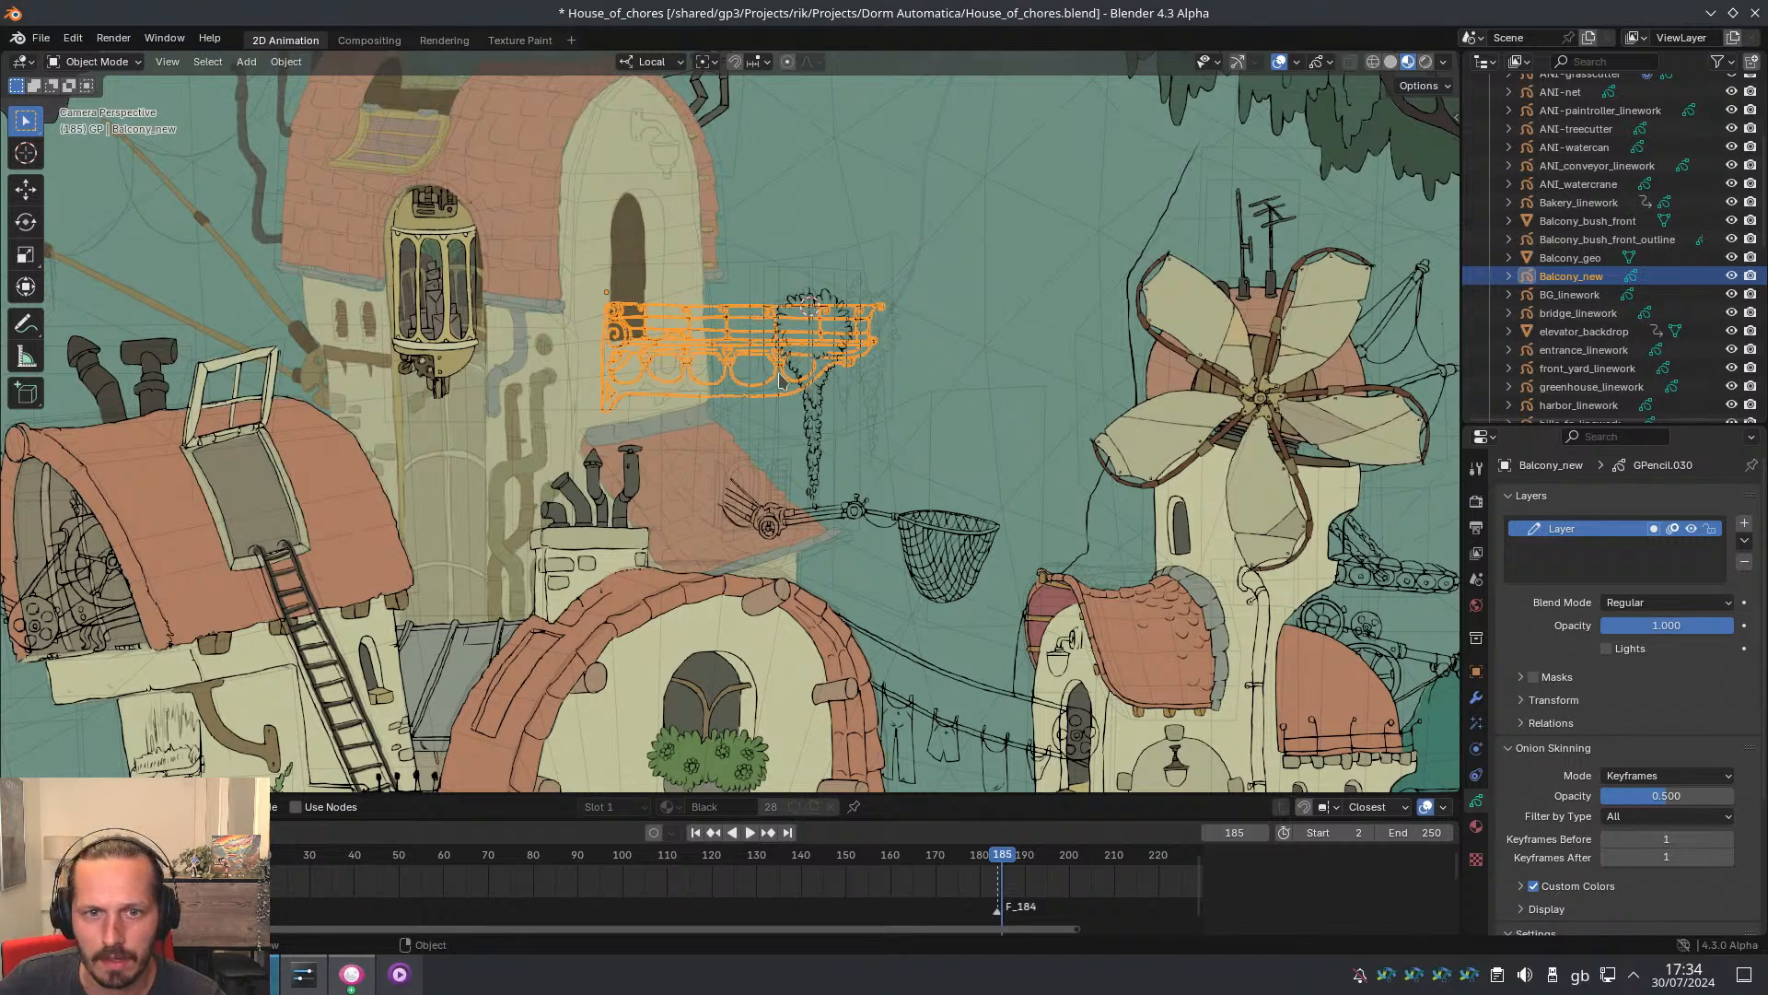
# Leave the camera view, switch the viewport to Solid shading, and select the curved plane behind the balcony linework
pyautogui.click(858, 238)
pyautogui.moveTo(913, 292); pyautogui.dragTo(841, 321, button='middle')
pyautogui.scroll(3, 649, 277)
pyautogui.click(1391, 64)
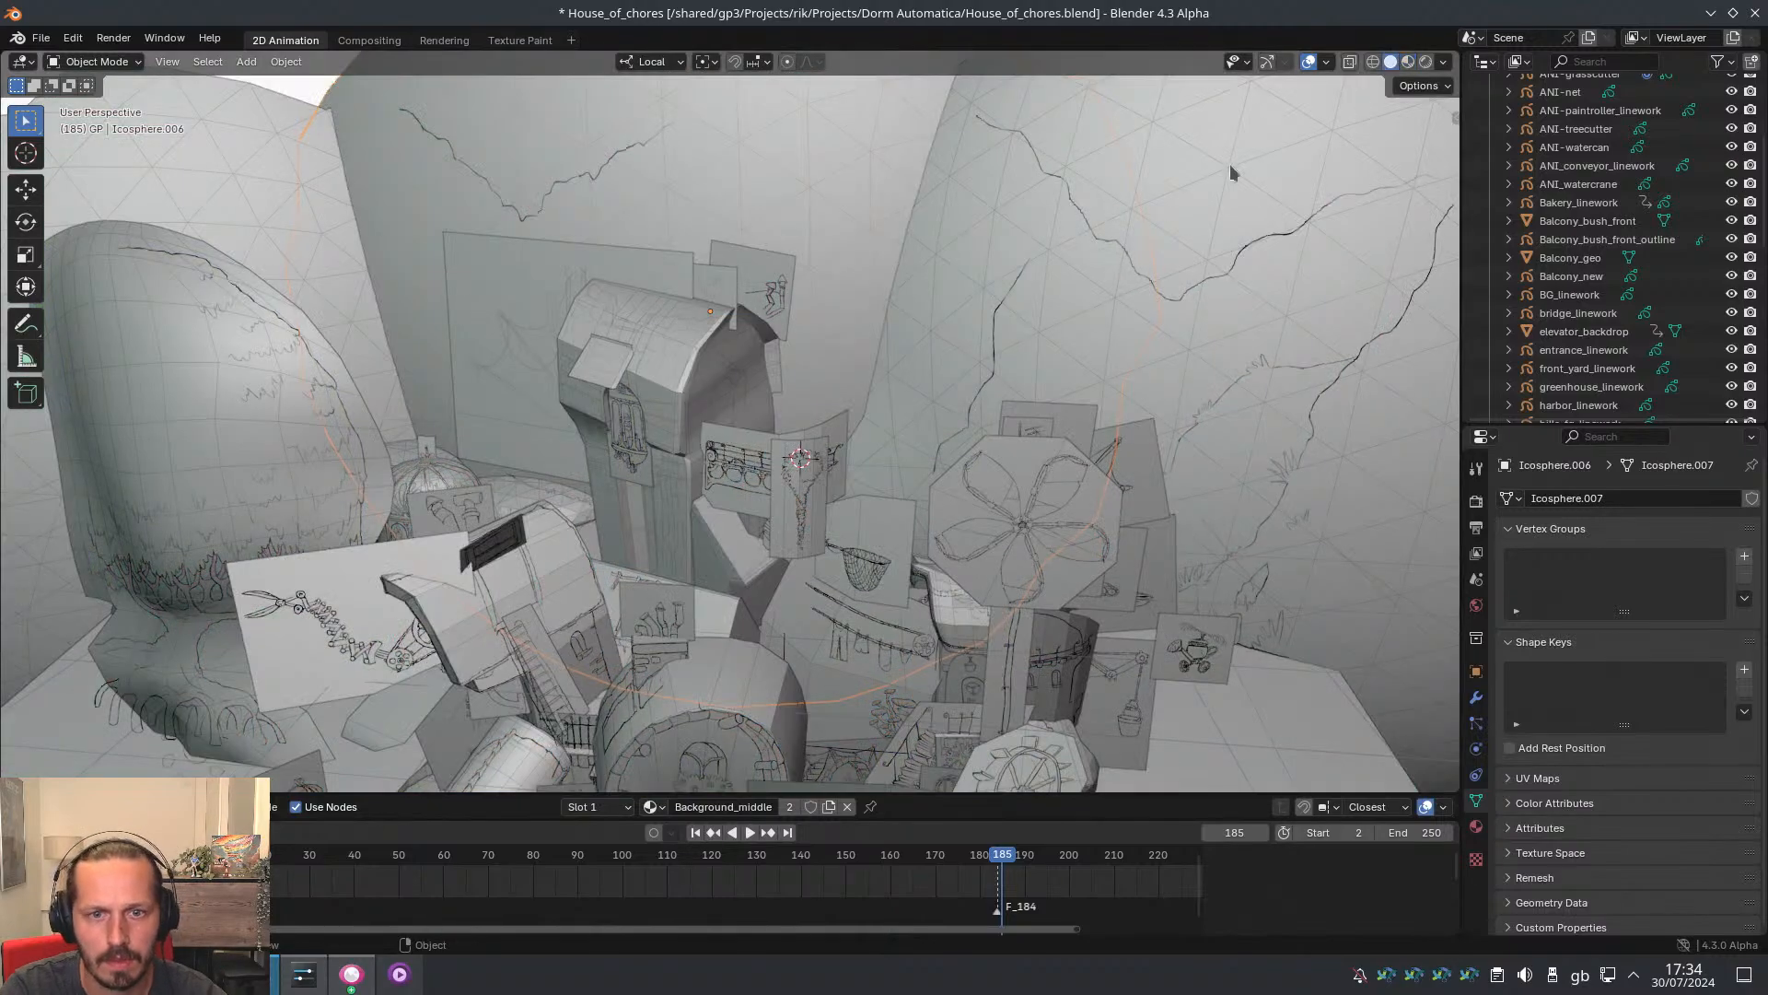
pyautogui.scroll(4, 882, 502)
pyautogui.moveTo(879, 496); pyautogui.dragTo(753, 439, button='middle')
pyautogui.click(754, 440)
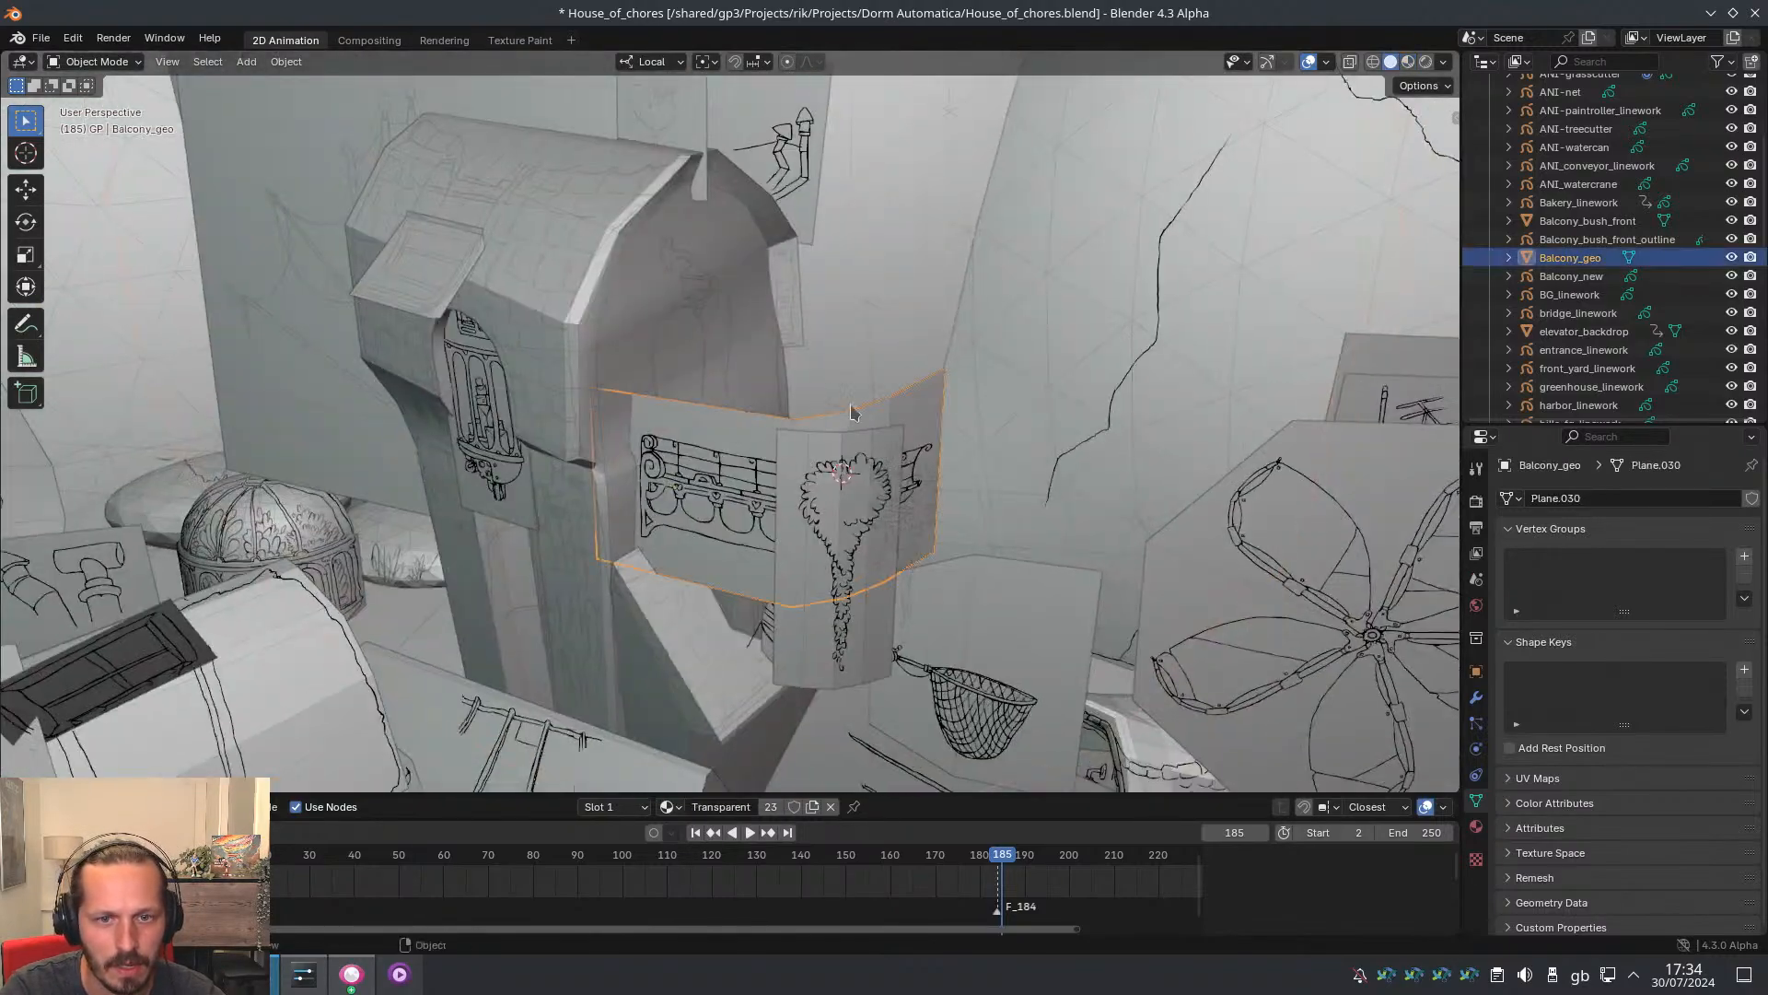
# Examine from several angles how the curved balcony plane and the bush plane sit against the tower
pyautogui.moveTo(852, 410); pyautogui.dragTo(826, 359, button='middle')
pyautogui.moveTo(853, 479); pyautogui.dragTo(848, 552, button='middle')
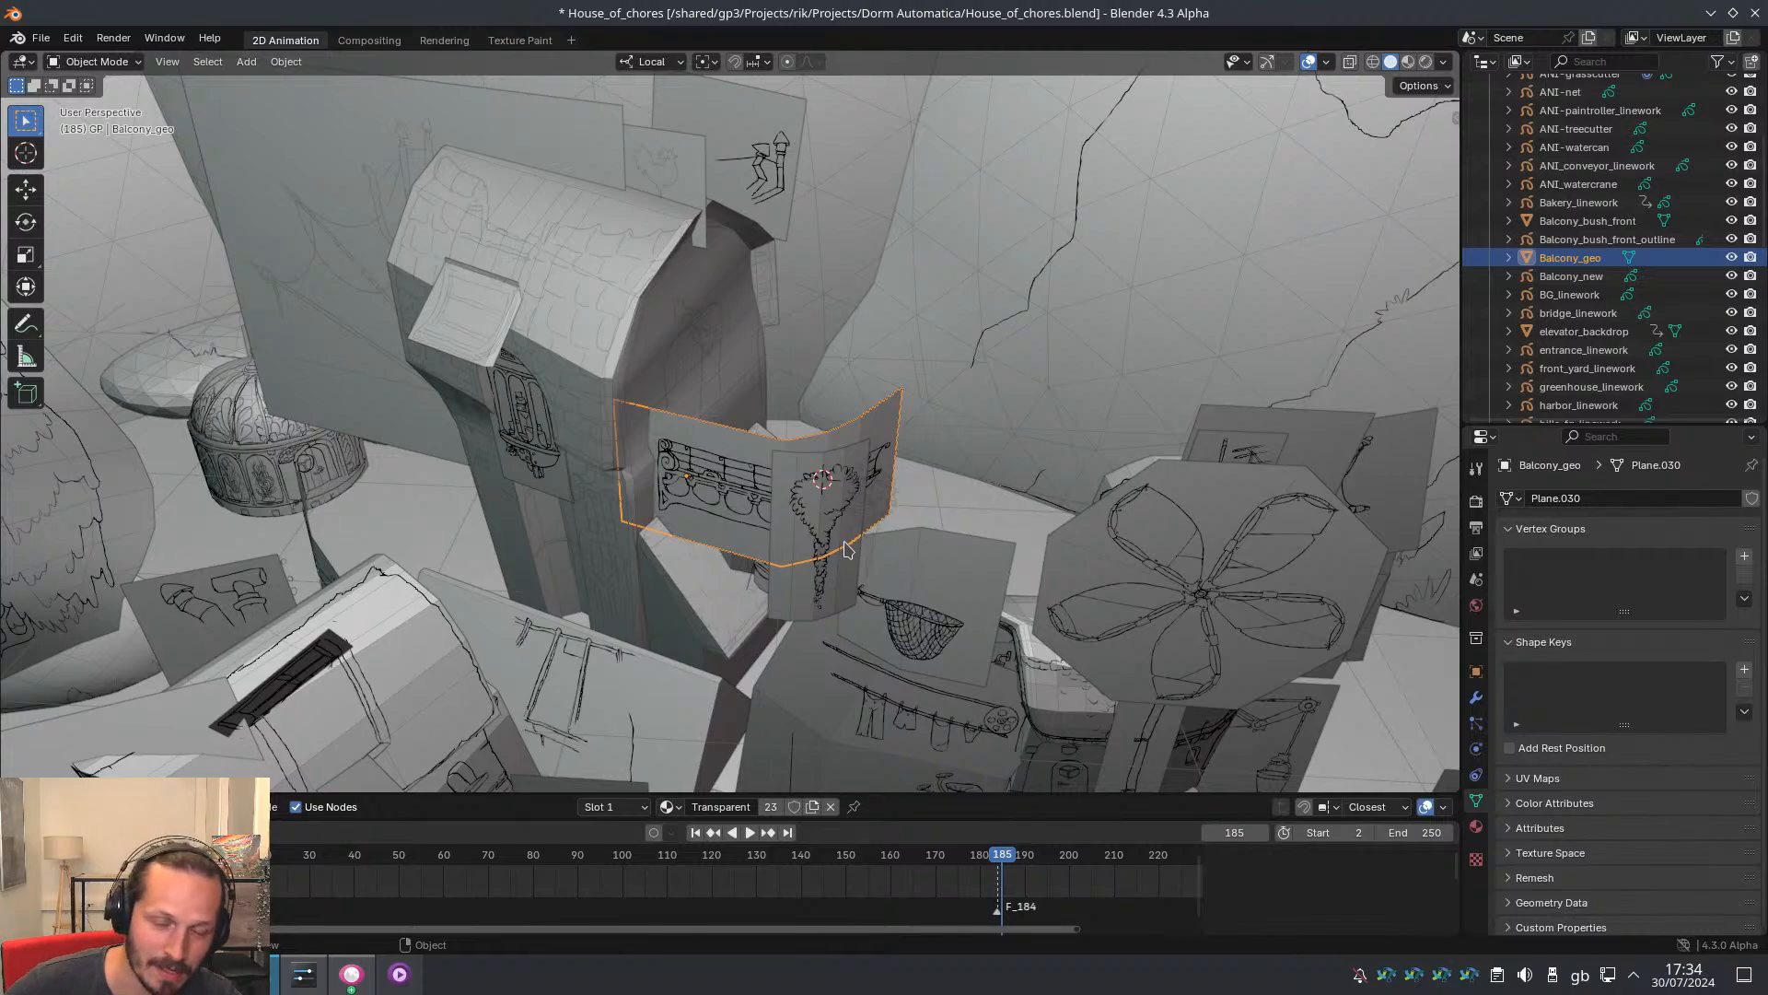
pyautogui.moveTo(717, 536); pyautogui.dragTo(762, 447, button='middle')
pyautogui.scroll(2, 835, 532)
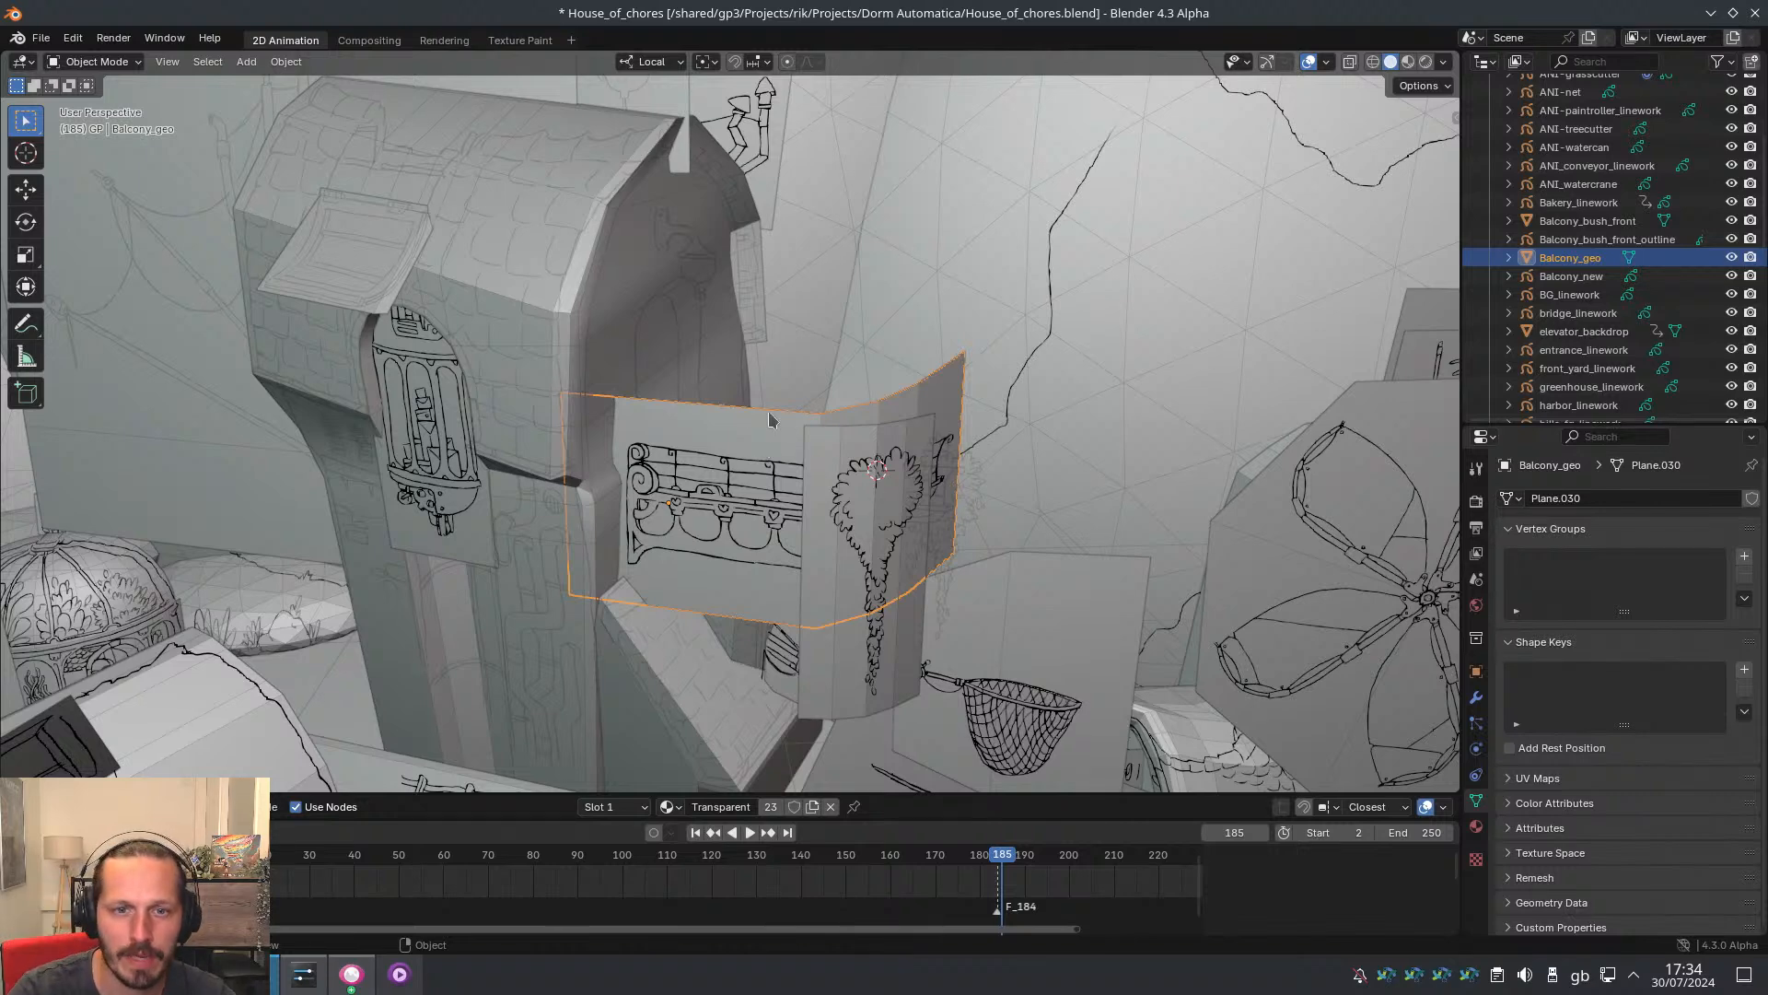
pyautogui.moveTo(674, 437); pyautogui.dragTo(711, 492, button='middle')
pyautogui.moveTo(811, 444); pyautogui.dragTo(838, 470, button='middle')
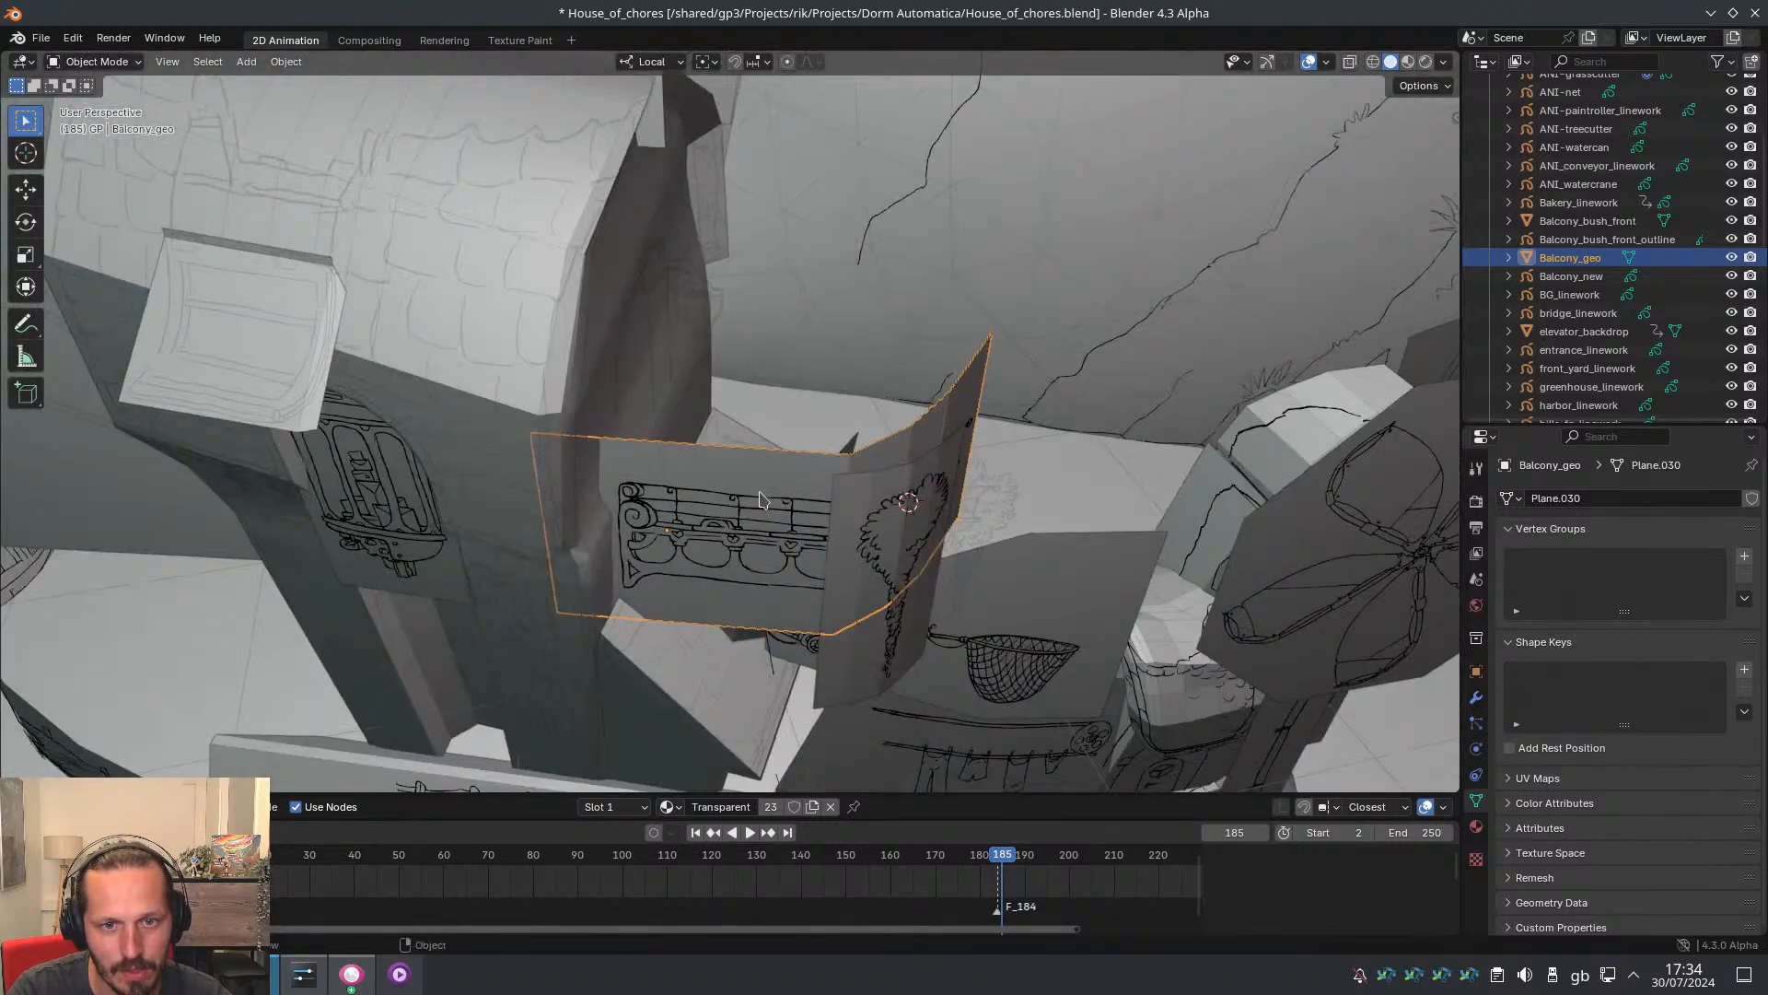
pyautogui.moveTo(709, 497)
pyautogui.mouseDown(button='middle')
pyautogui.moveTo(667, 514)
pyautogui.moveTo(709, 469)
pyautogui.mouseUp(button='middle')
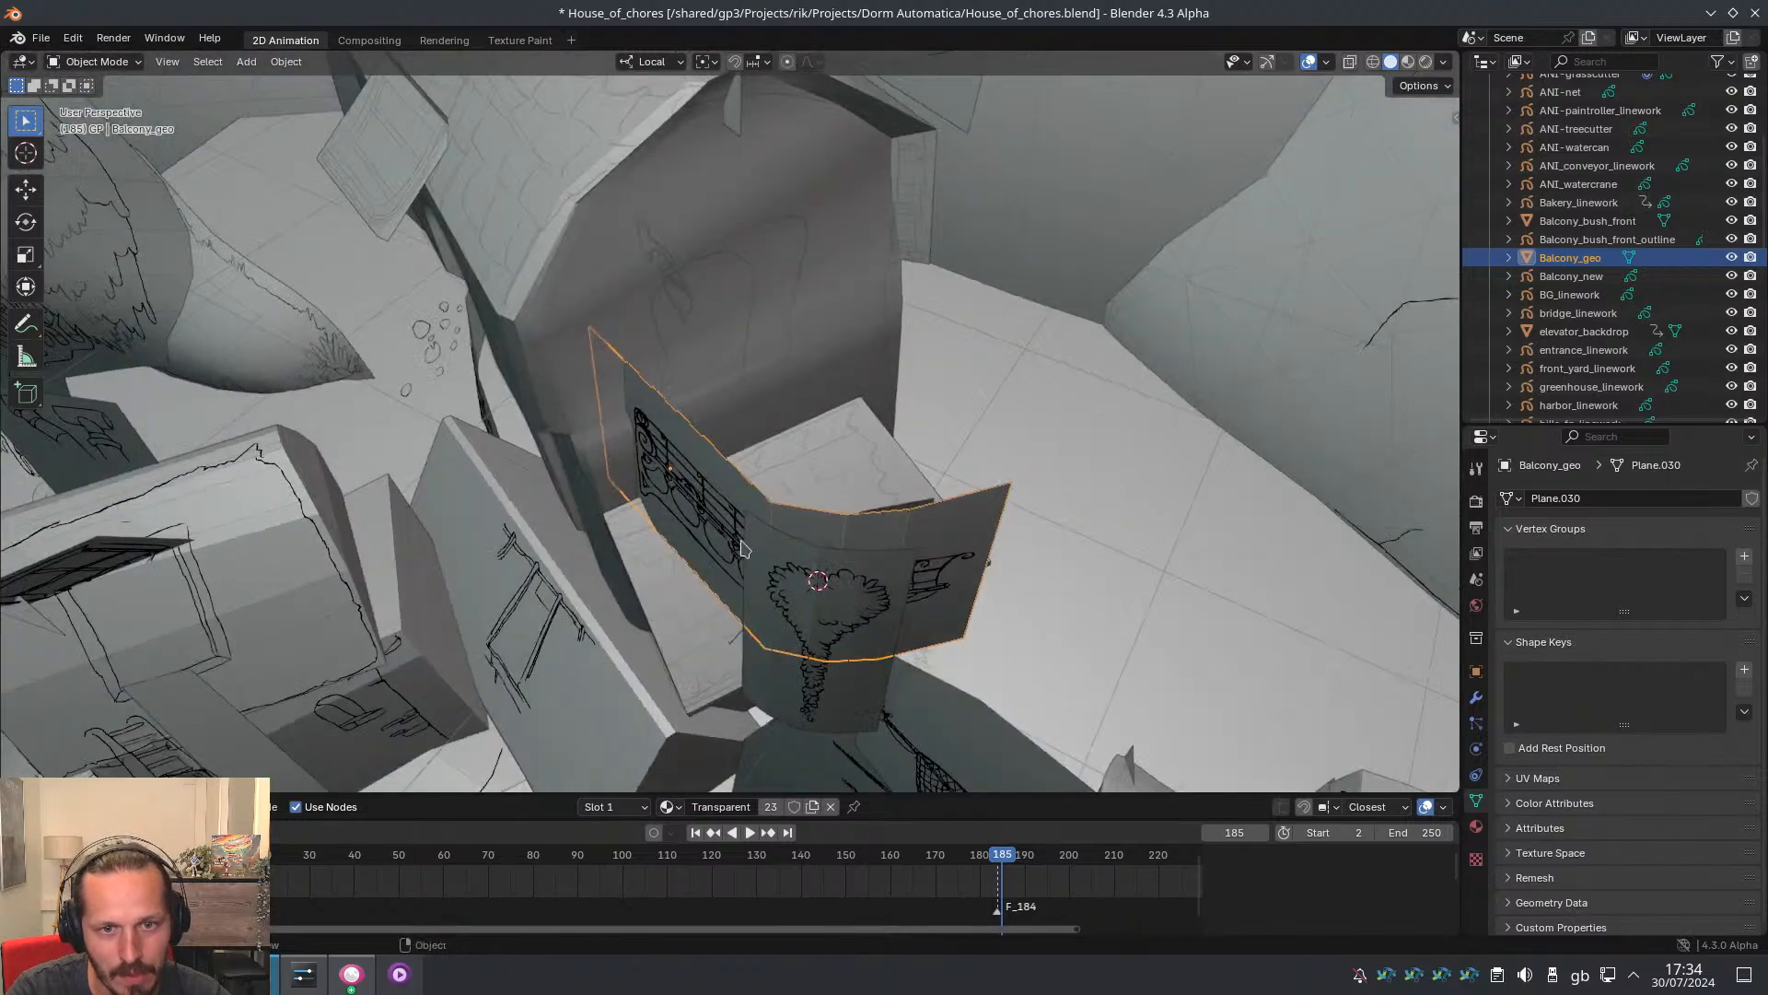
pyautogui.moveTo(746, 550); pyautogui.dragTo(786, 442, button='middle')
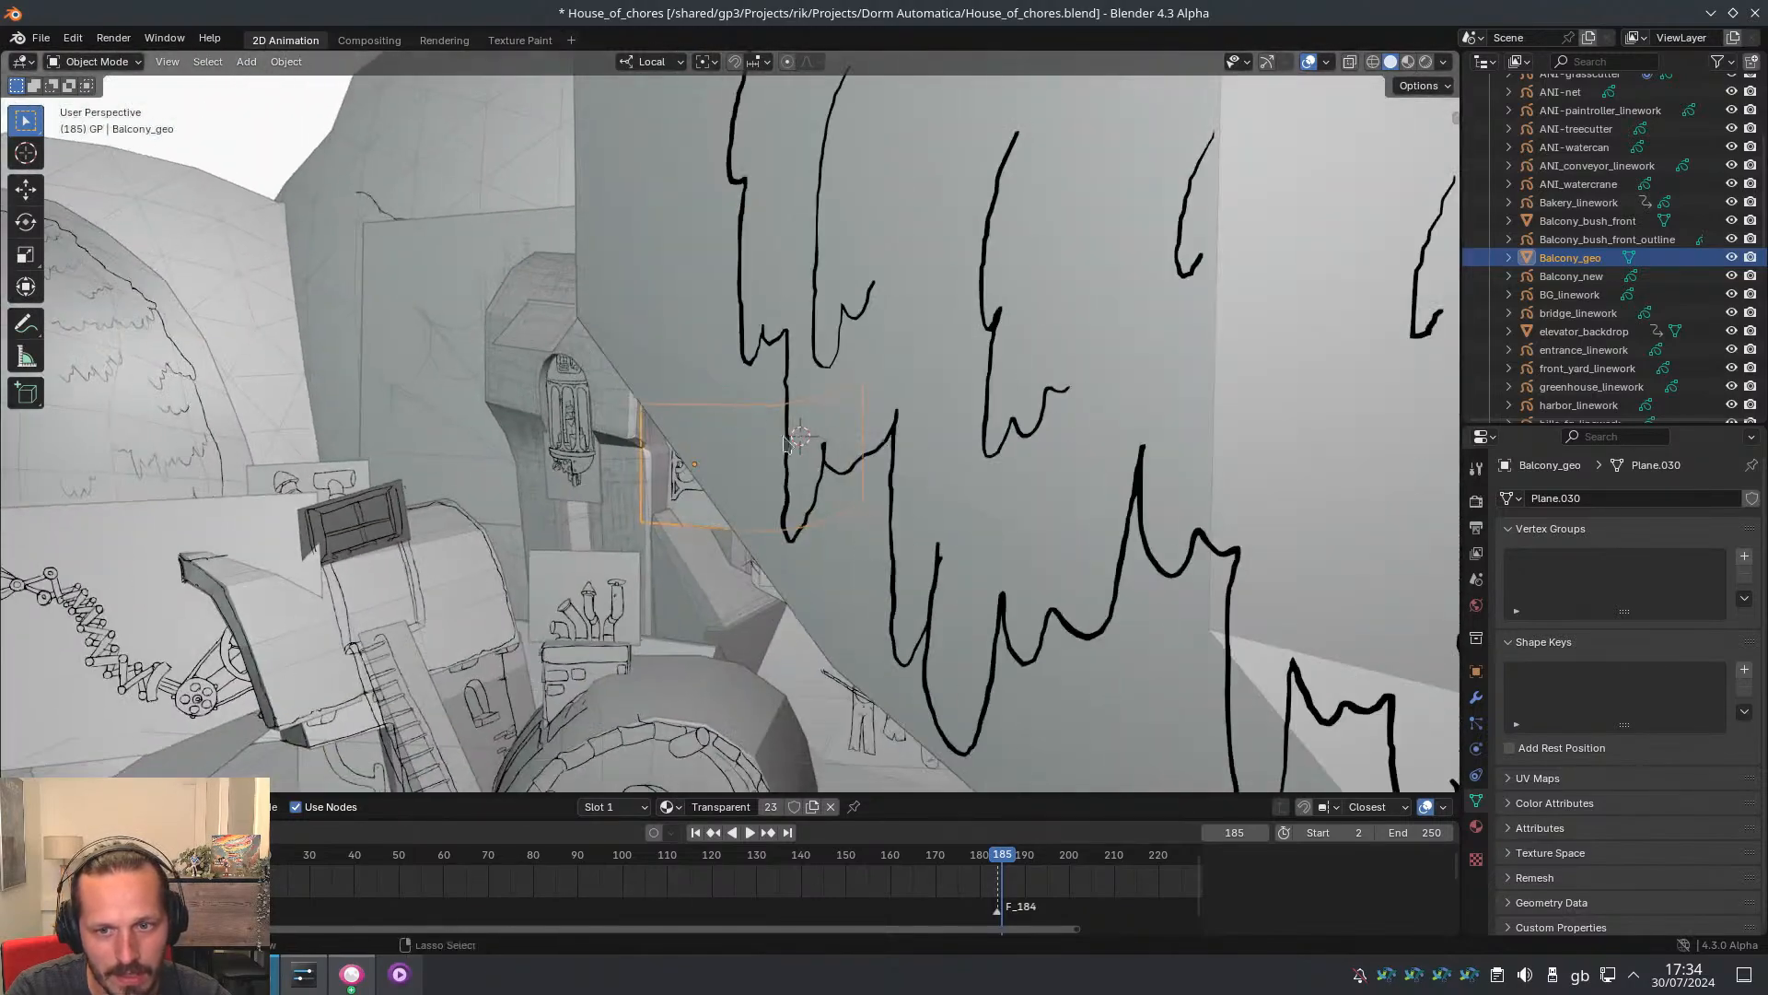
pyautogui.moveTo(682, 499); pyautogui.dragTo(882, 583, button='middle')
pyautogui.keyDown('shift'); pyautogui.moveTo(936, 450); pyautogui.dragTo(908, 555, button='middle'); pyautogui.keyUp('shift')
pyautogui.moveTo(908, 555)
pyautogui.keyDown('ctrl'); pyautogui.mouseDown(button='middle')
pyautogui.moveTo(882, 460)
pyautogui.moveTo(604, 549)
pyautogui.moveTo(869, 469)
pyautogui.mouseUp(button='middle'); pyautogui.keyUp('ctrl')
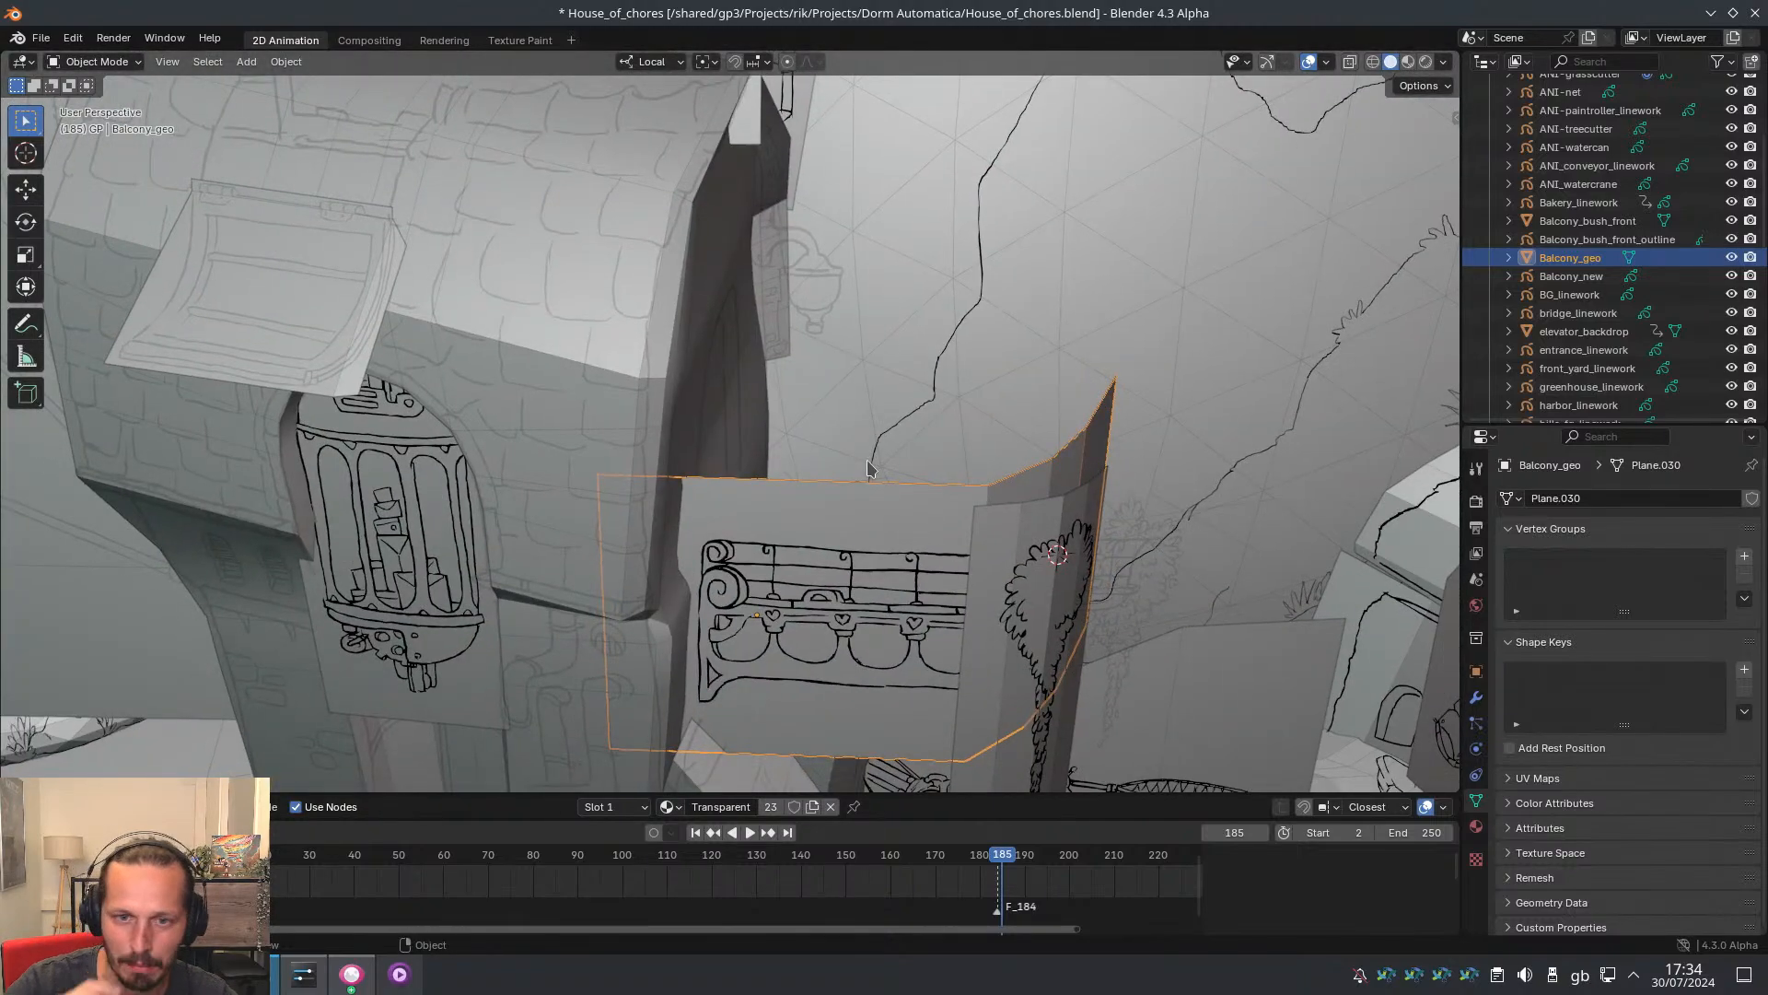
pyautogui.moveTo(943, 405); pyautogui.dragTo(909, 347, button='middle')
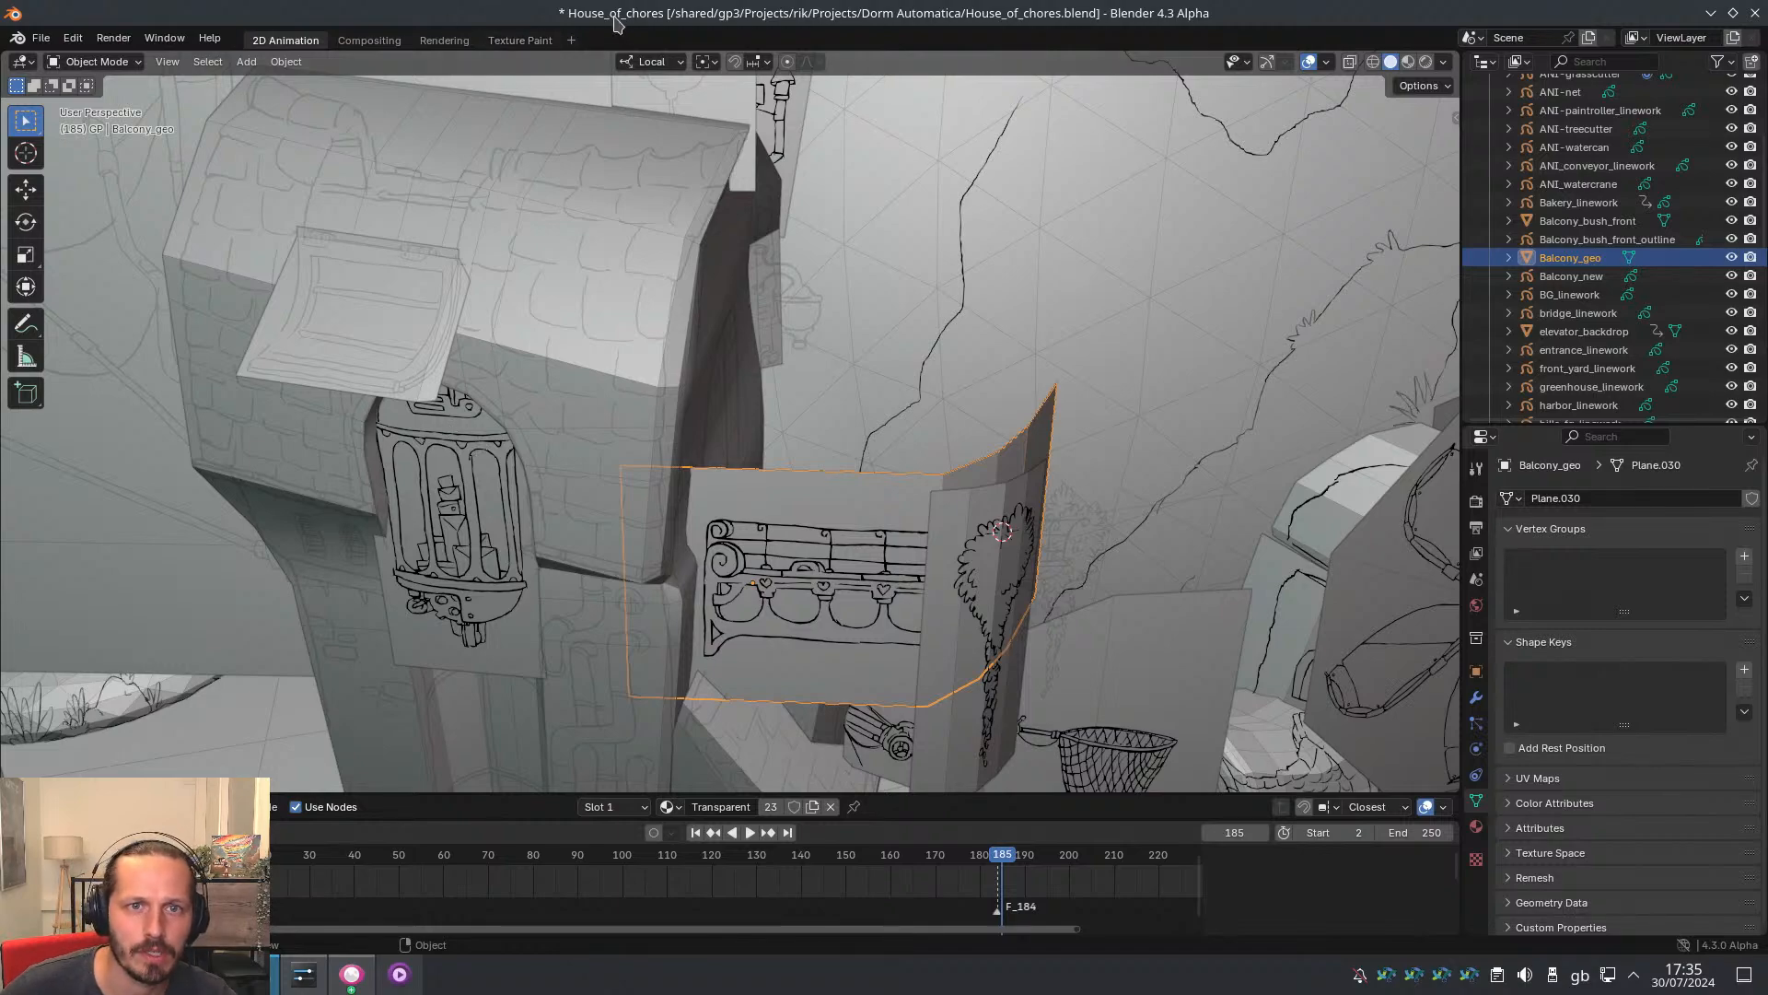
# Return to the camera view in Material Preview shading, hide the overlays, and frame the whole scene
pyautogui.keyDown('ctrl'); pyautogui.moveTo(884, 398); pyautogui.dragTo(664, 253, button='middle'); pyautogui.keyUp('ctrl')
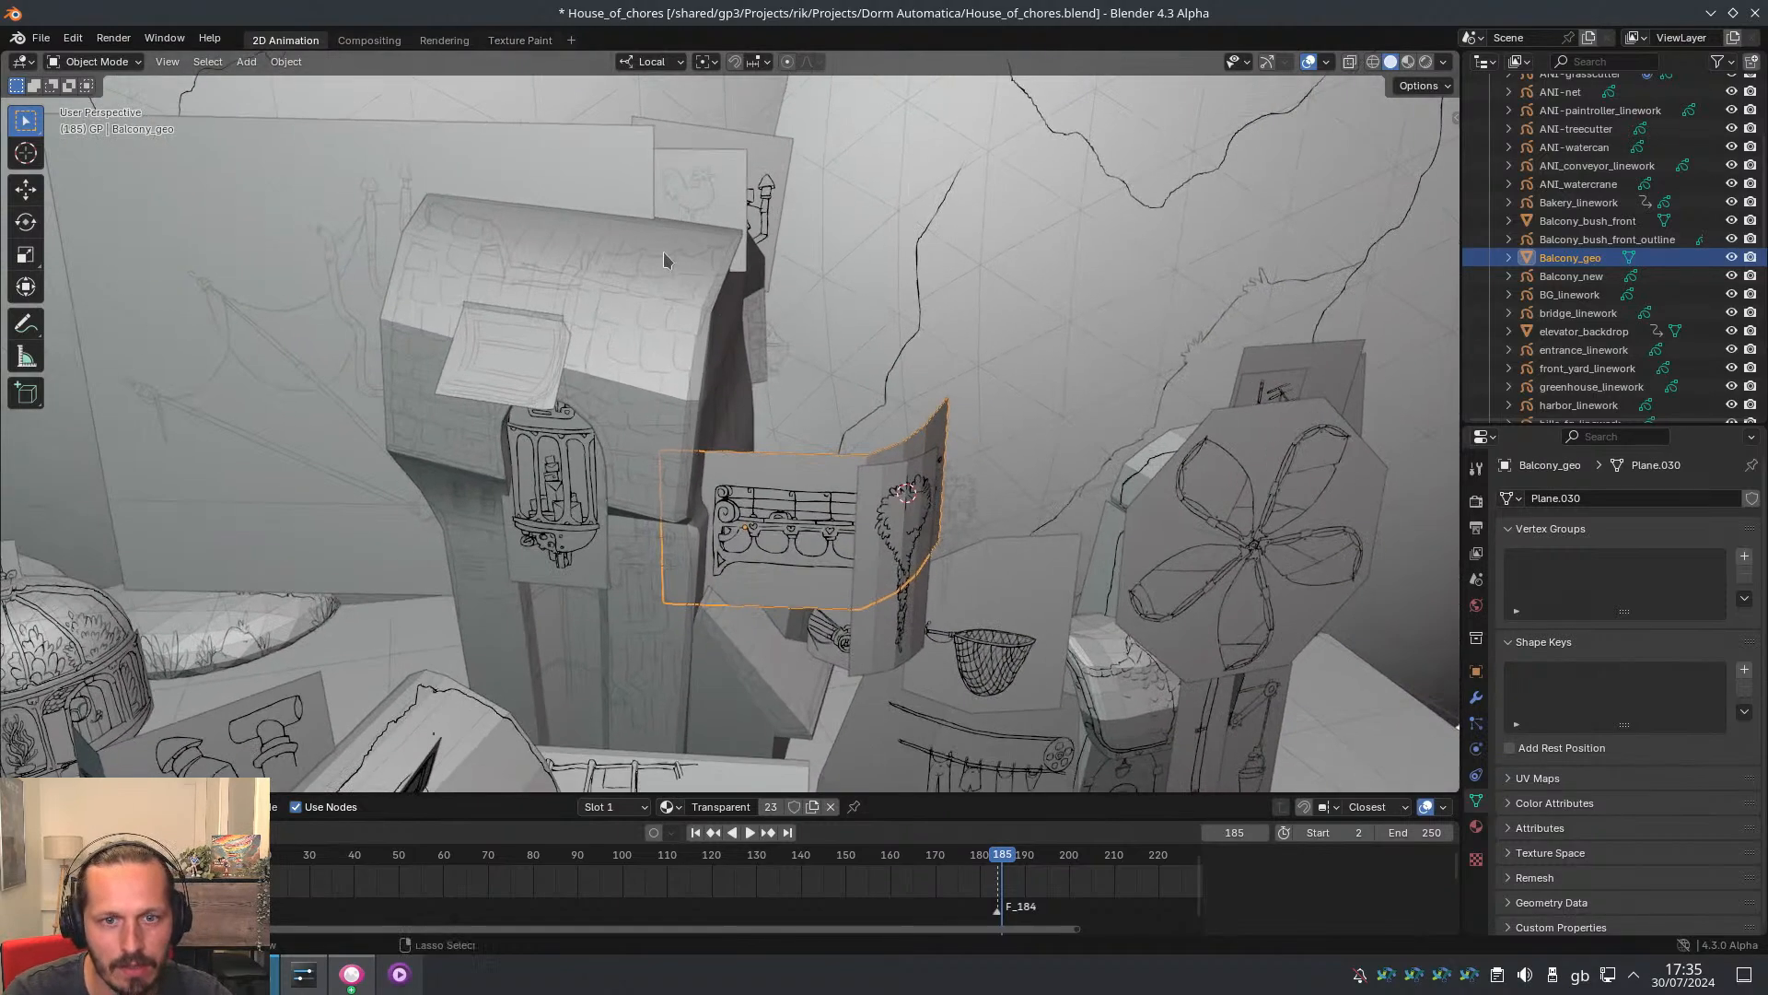
pyautogui.press('KP_0')
pyautogui.scroll(-2, 724, 304)
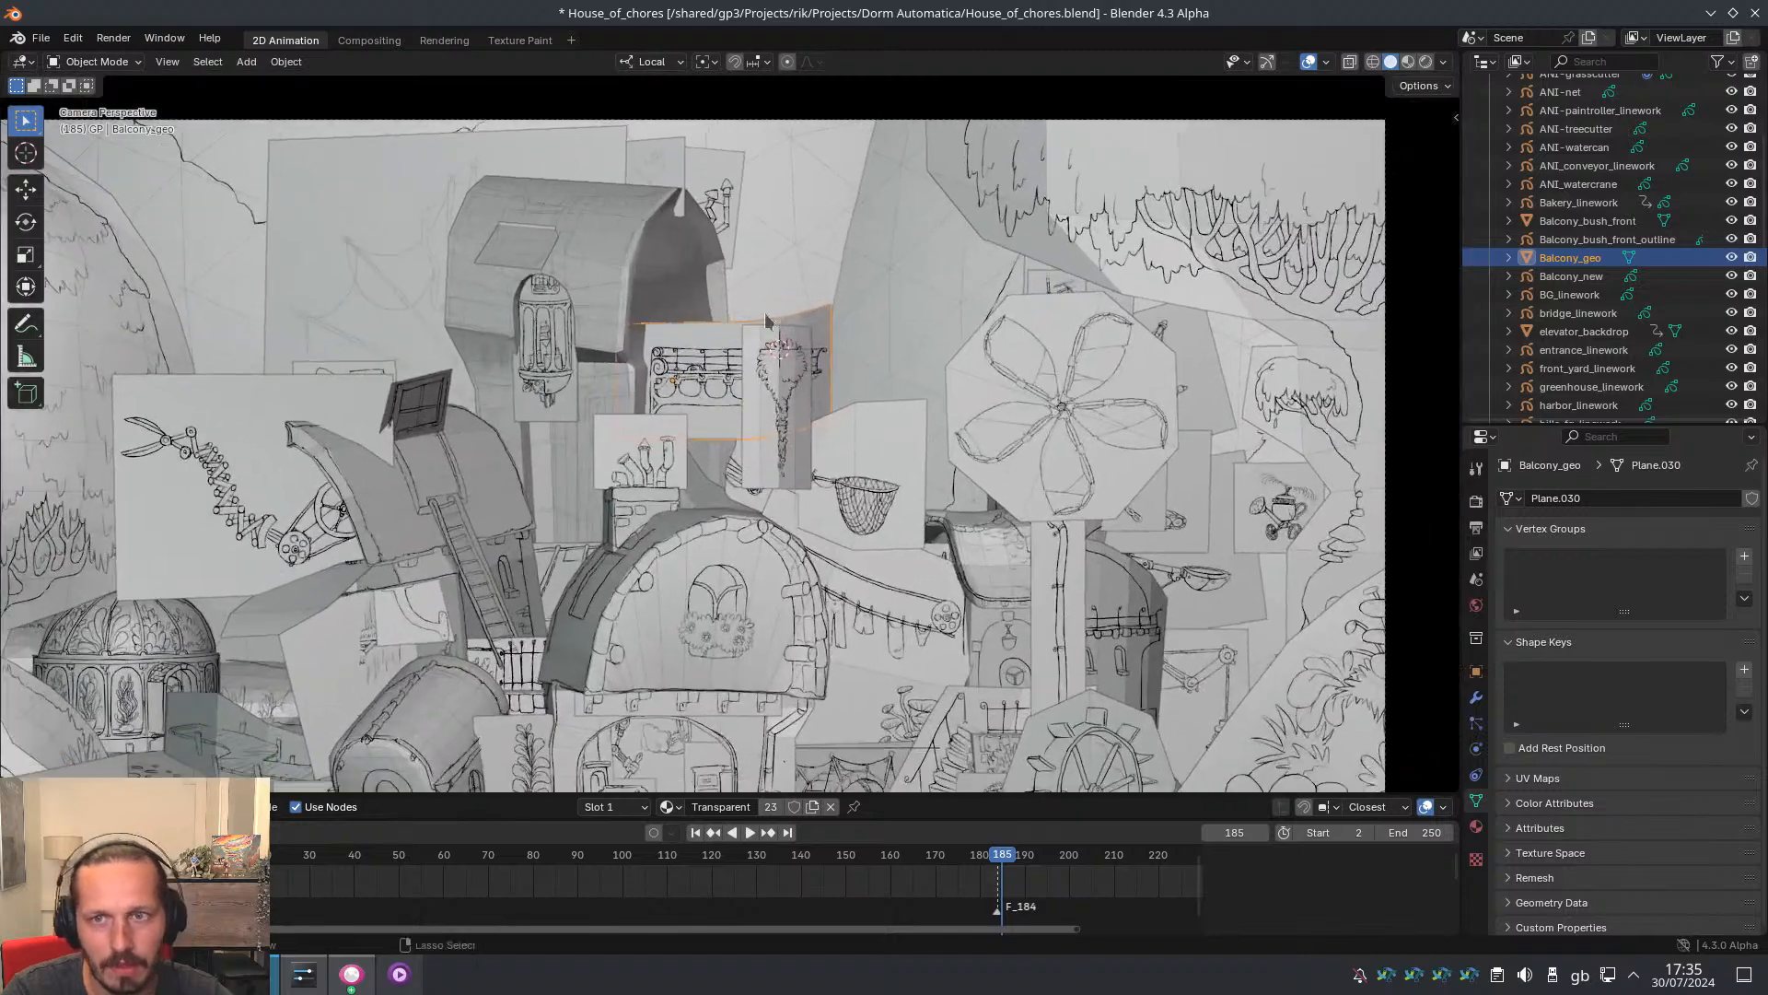
pyautogui.click(1408, 63)
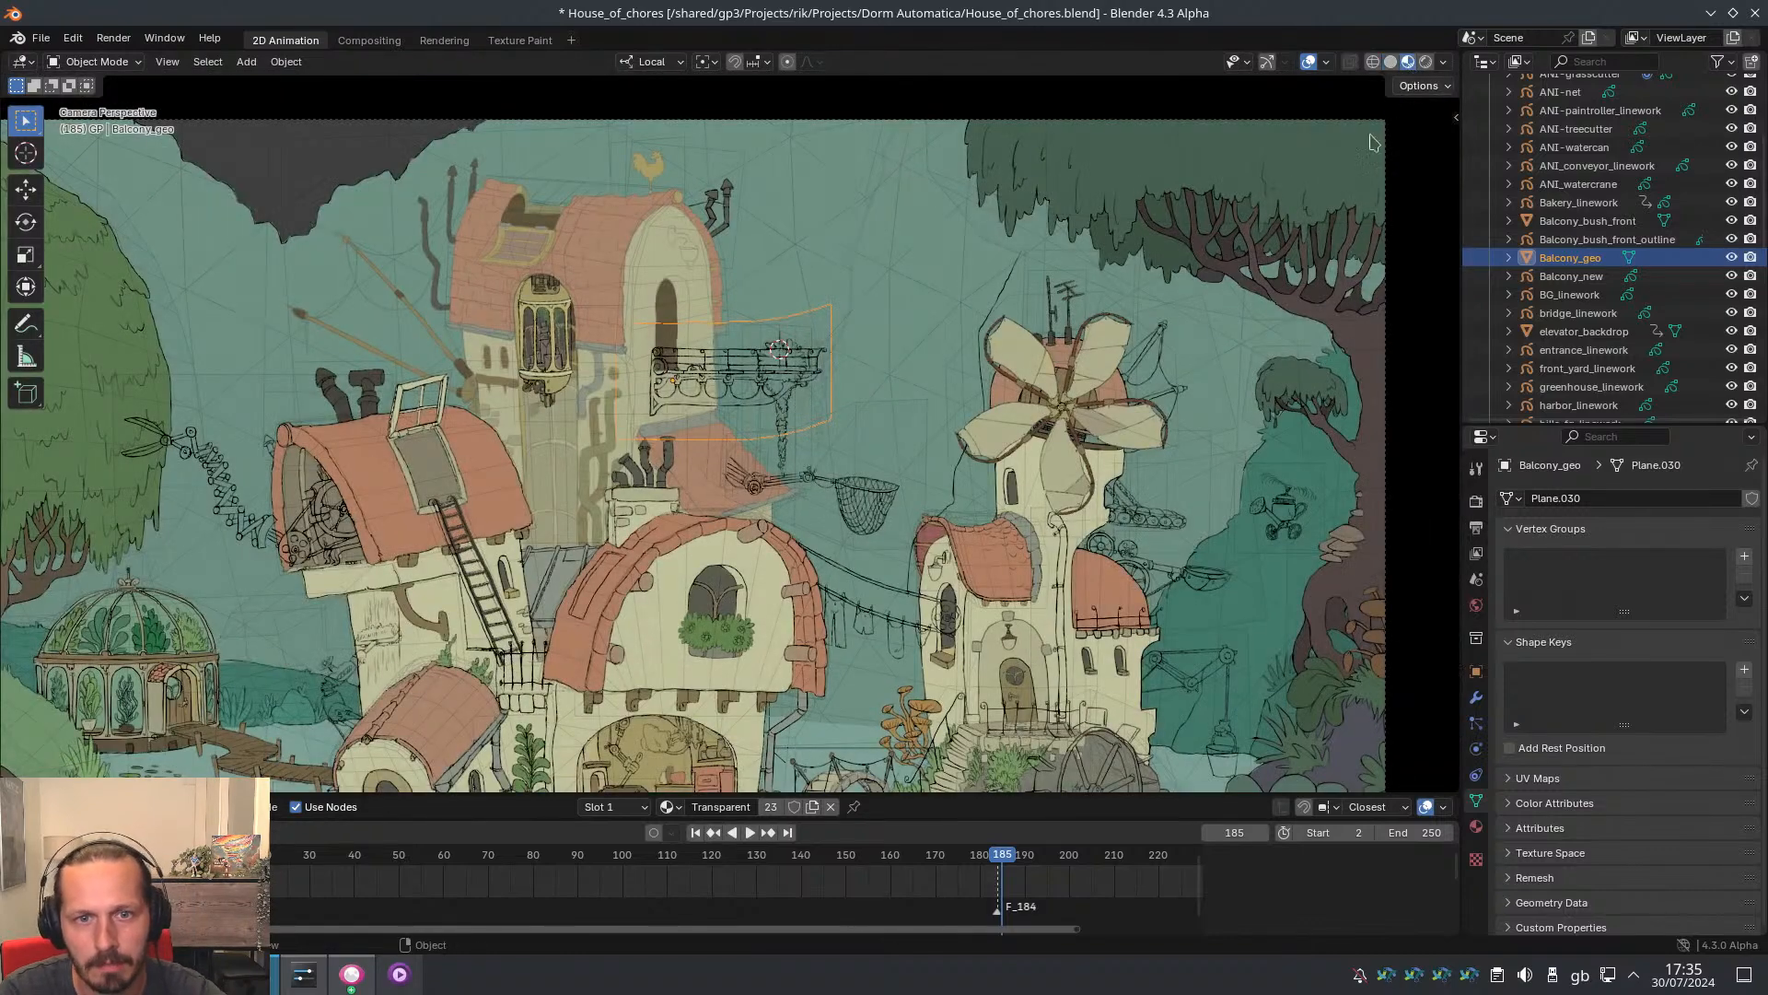
pyautogui.keyDown('ctrl'); pyautogui.moveTo(607, 440); pyautogui.dragTo(730, 414, button='middle'); pyautogui.keyUp('ctrl')
pyautogui.hotkey('shift', 'alt', 'z')
pyautogui.keyDown('ctrl'); pyautogui.moveTo(730, 415); pyautogui.dragTo(682, 348, button='middle'); pyautogui.keyUp('ctrl')
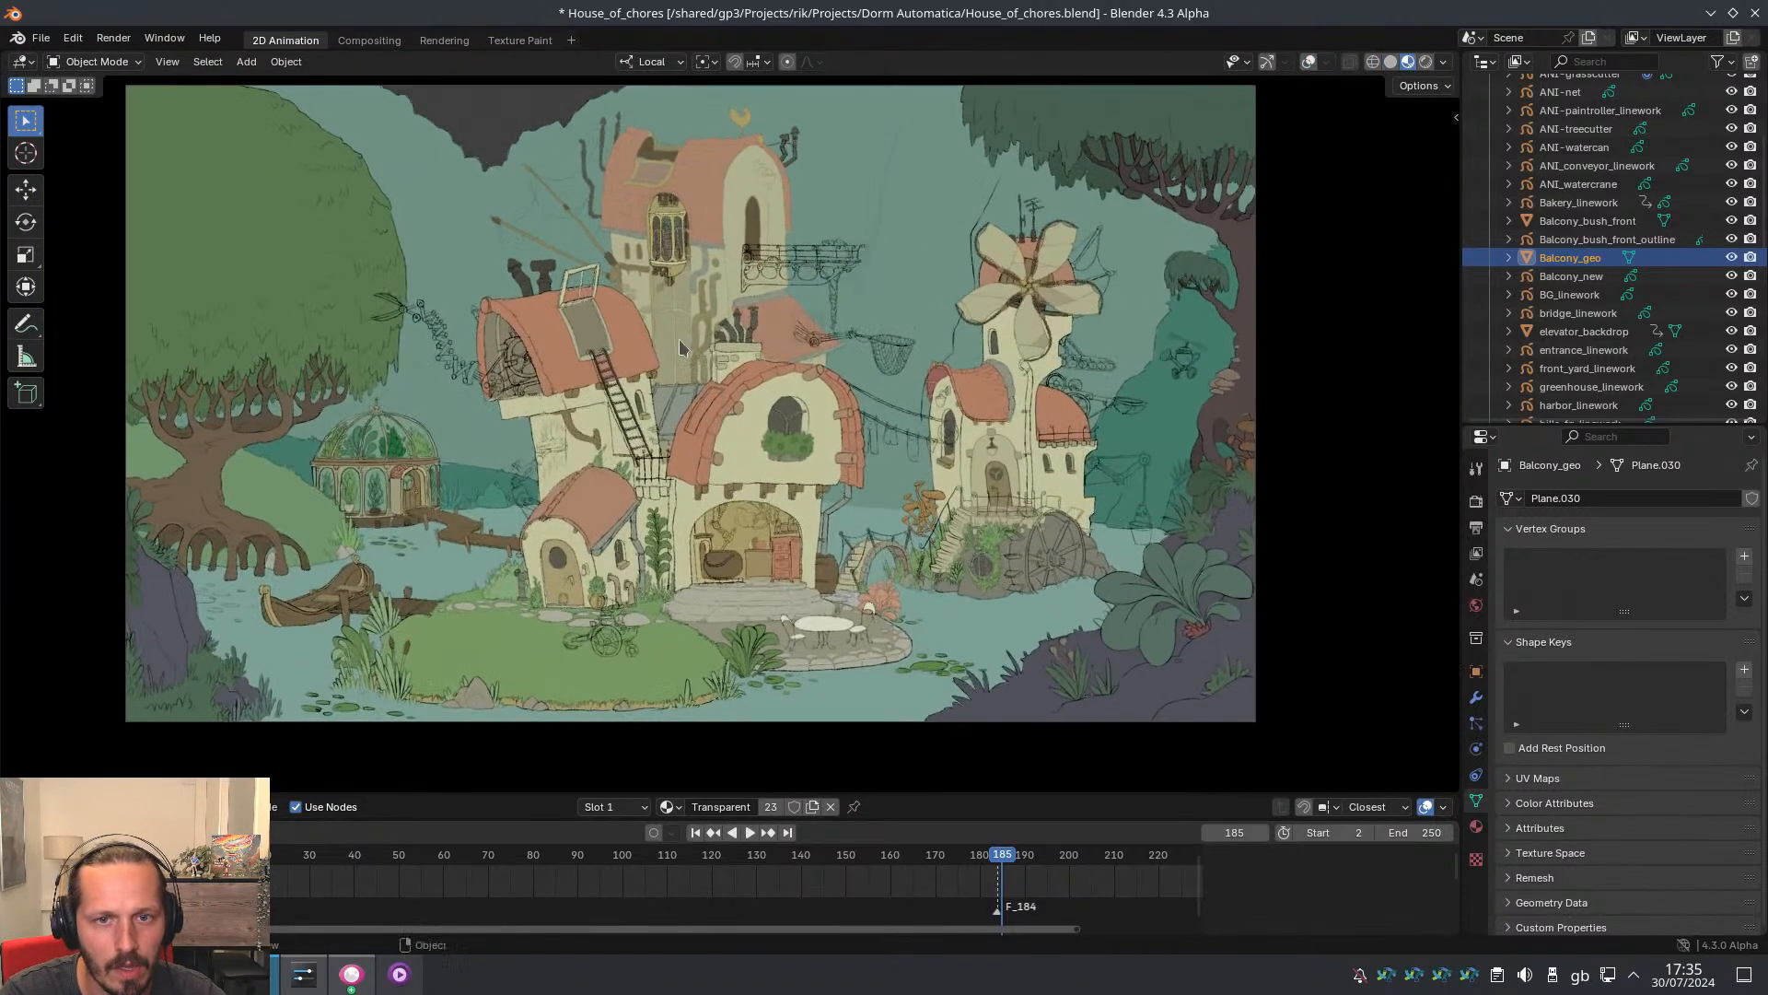
pyautogui.press('Home')
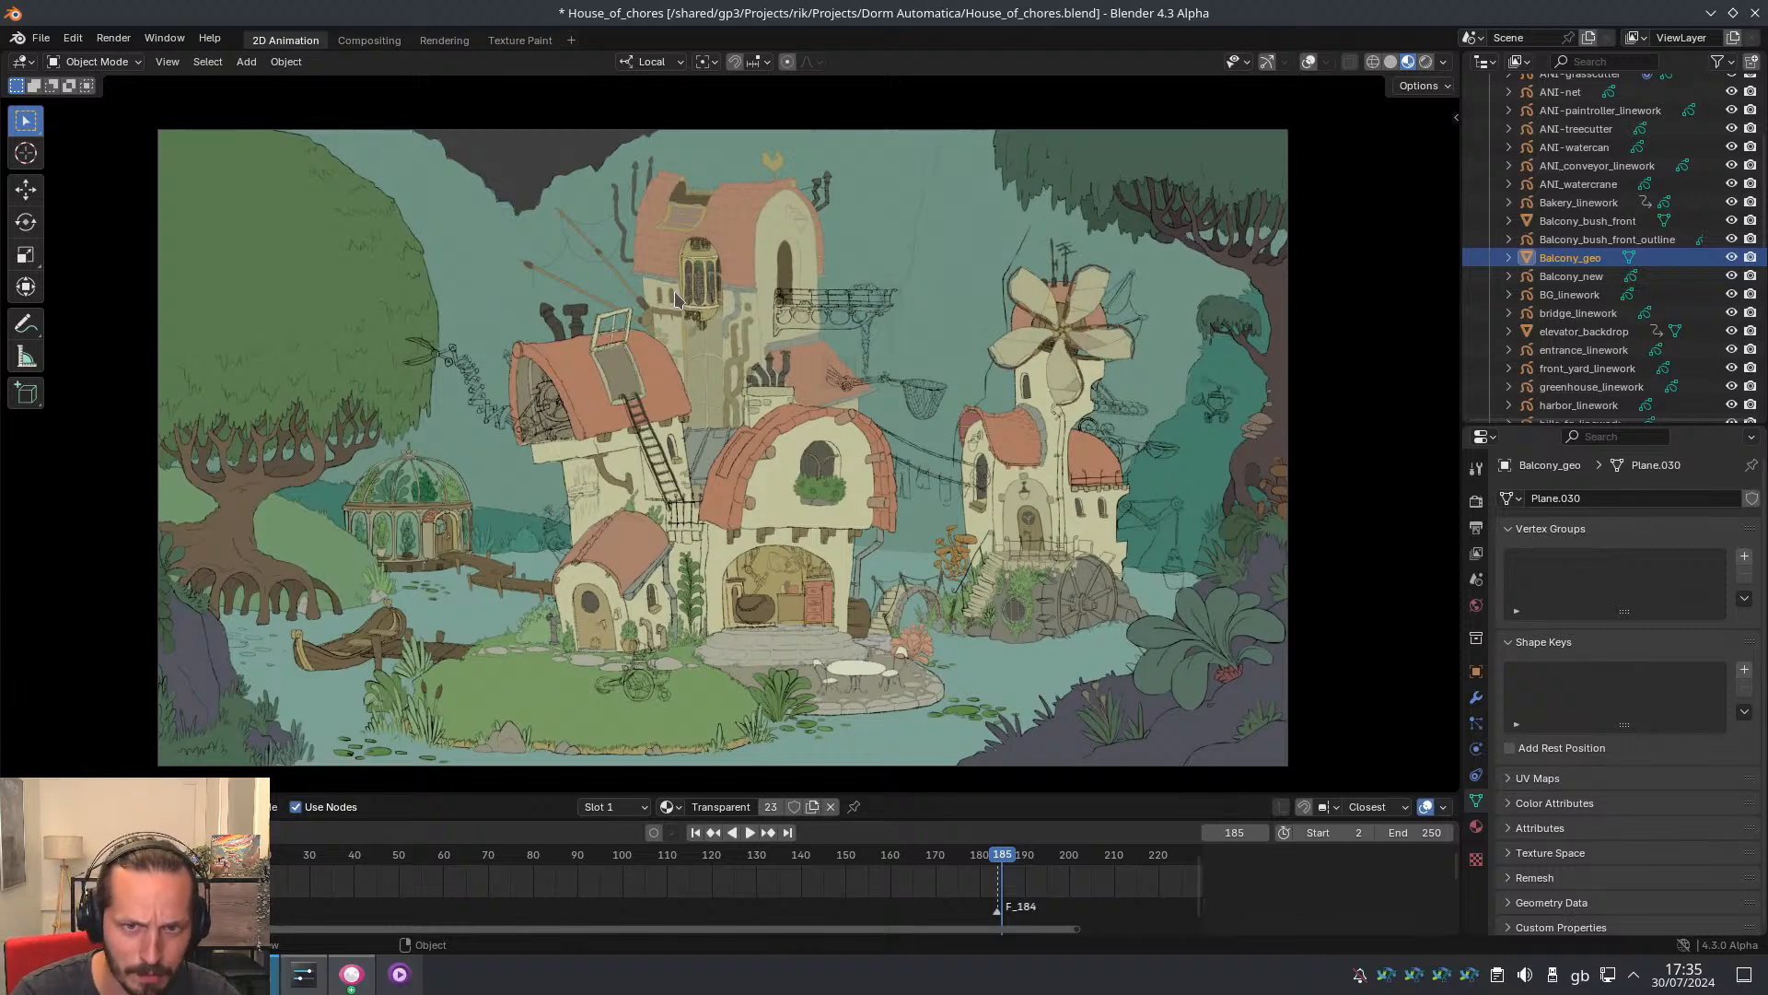
# Play the scene's animation briefly, stop it, and scrub to frame 103 to review the camera move
pyautogui.press('space')
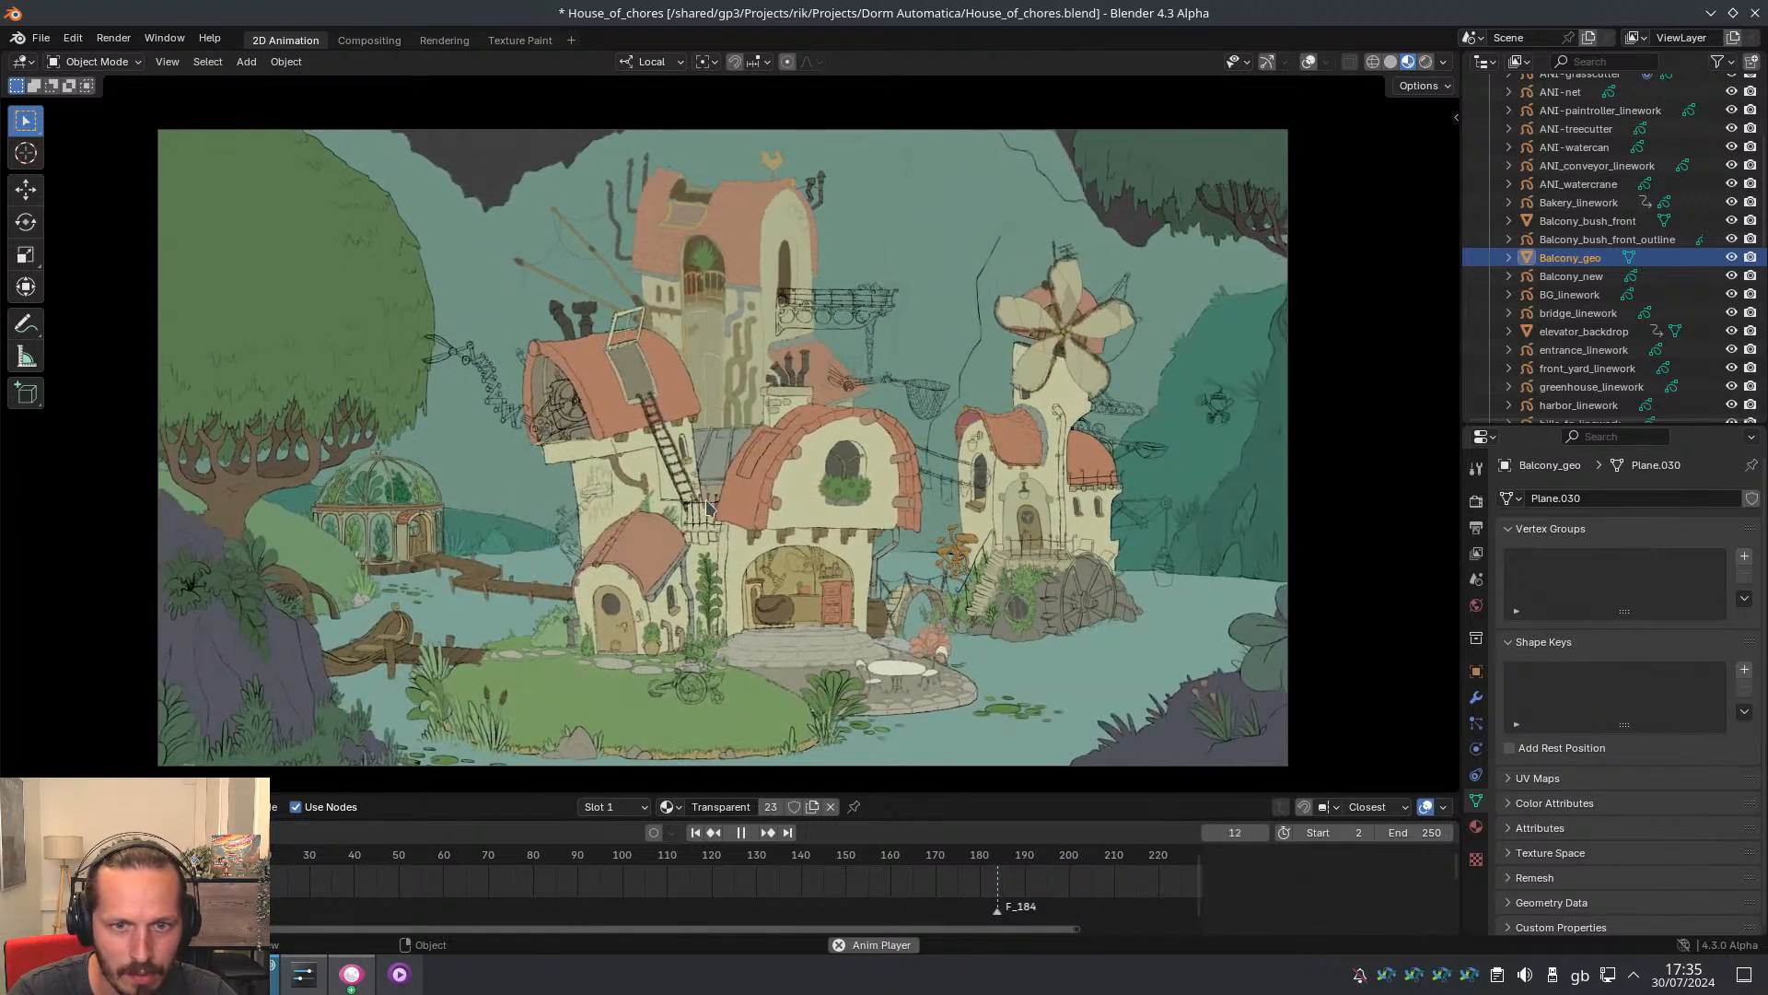
pyautogui.press('space')
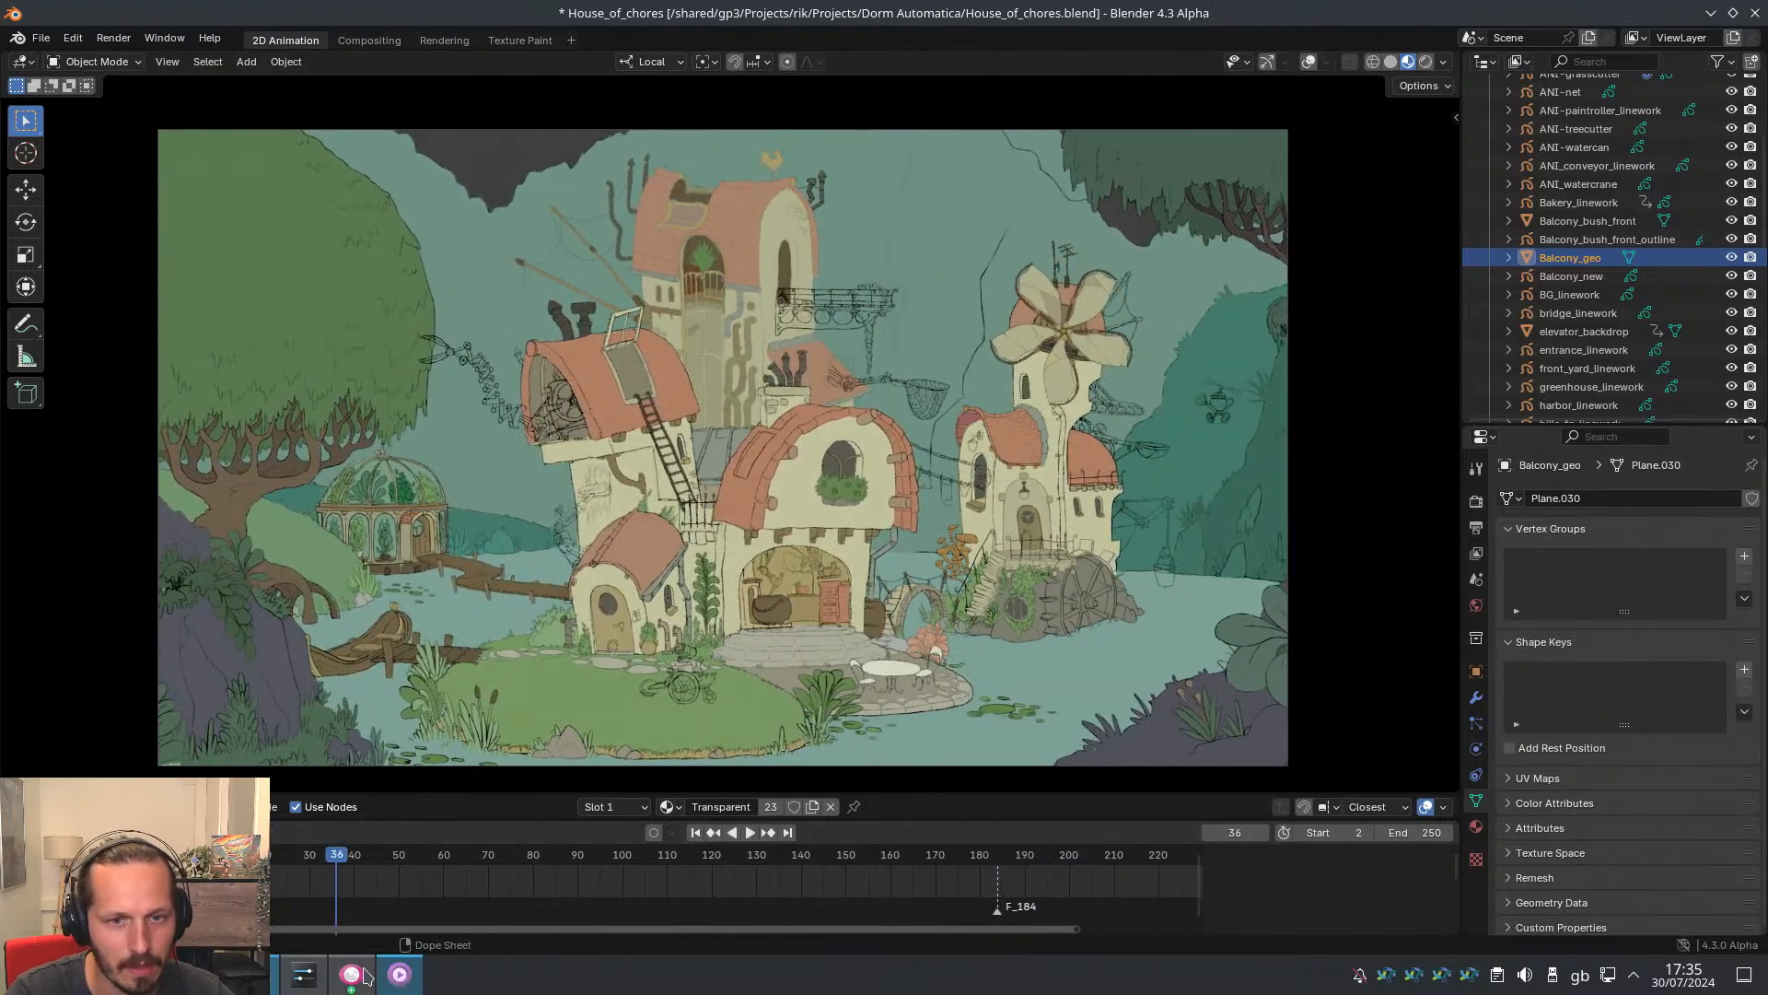
pyautogui.scroll(2, 781, 459)
pyautogui.scroll(-1, 686, 489)
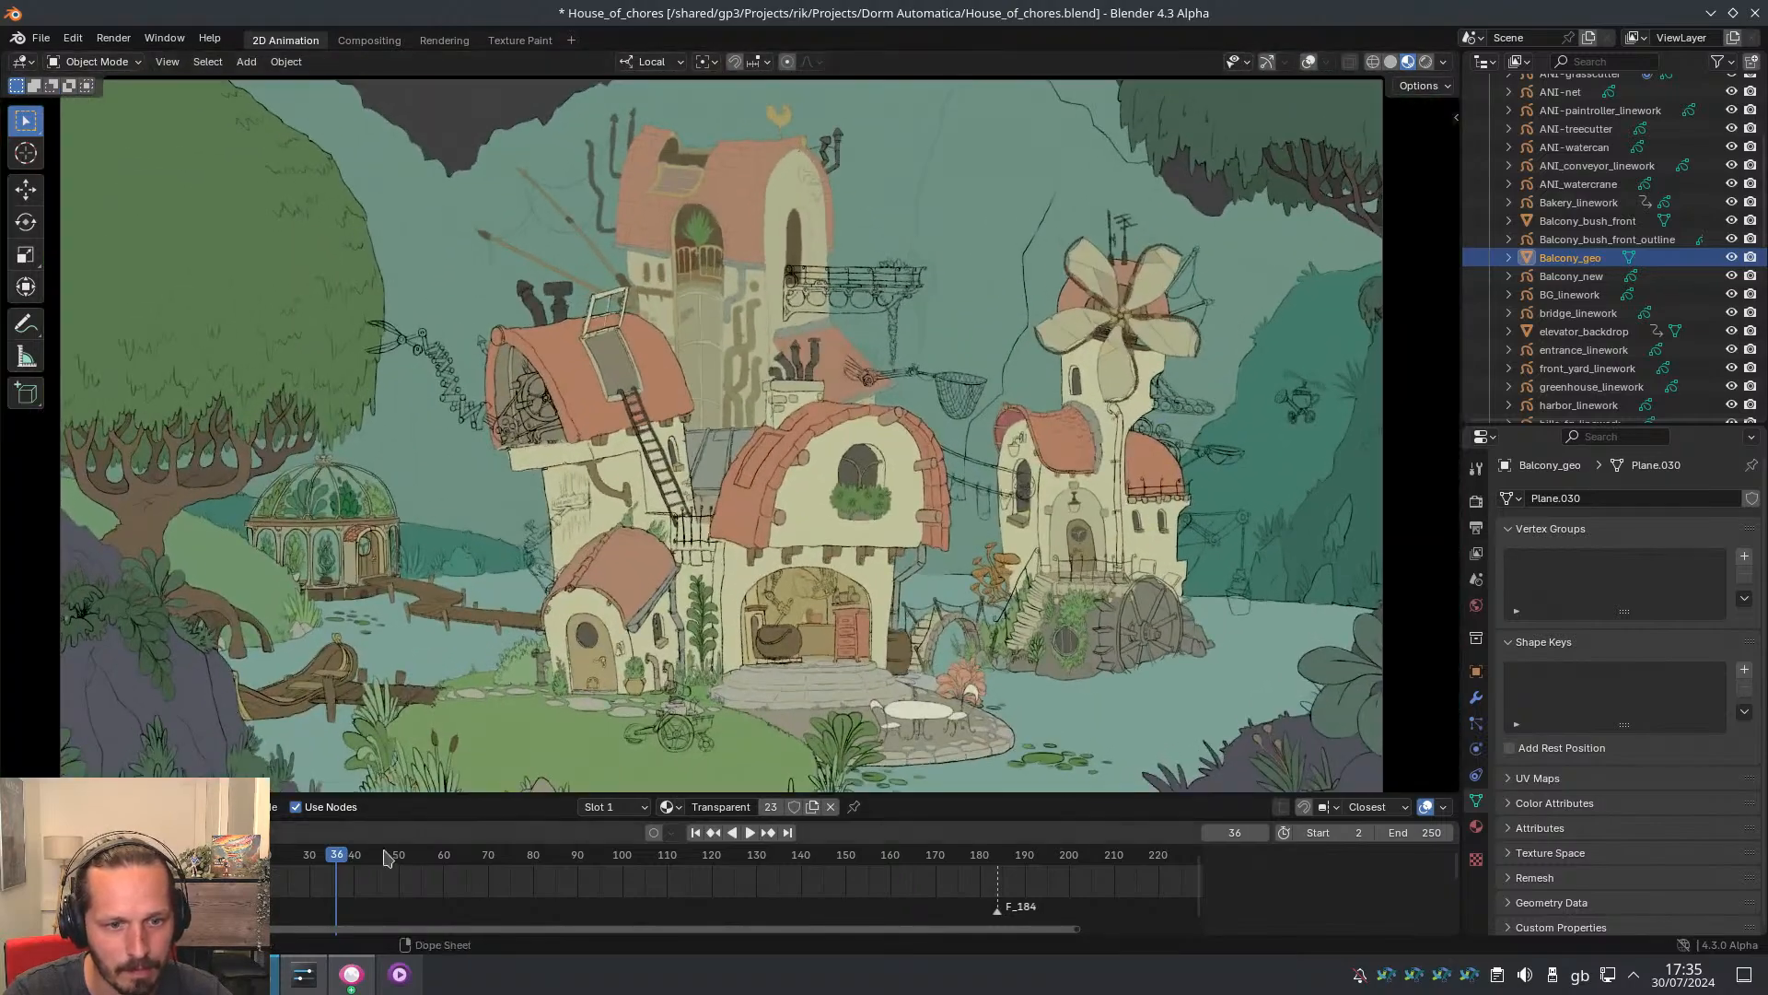
pyautogui.moveTo(387, 856); pyautogui.dragTo(636, 857)
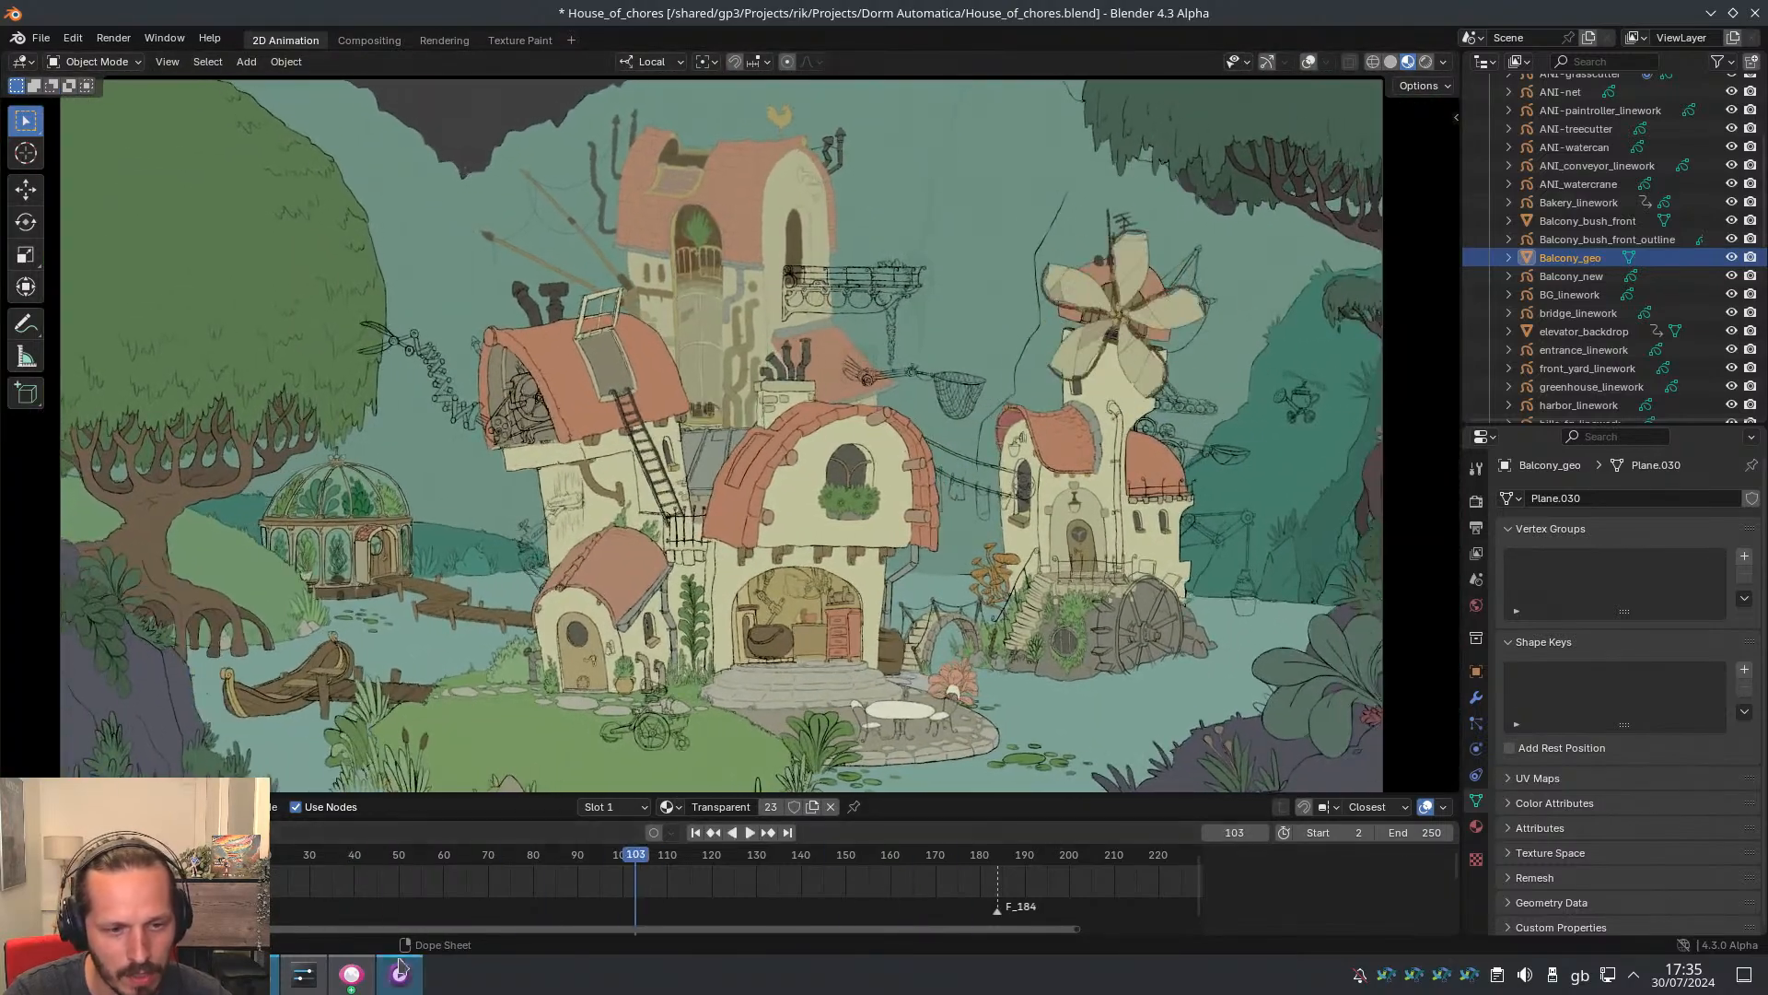
# Switch to Gwenview, compare the painted reference windmill_sloppy_paint_slap_pass_2nd-screen.png as a whole, and return to Blender
pyautogui.click(353, 974)
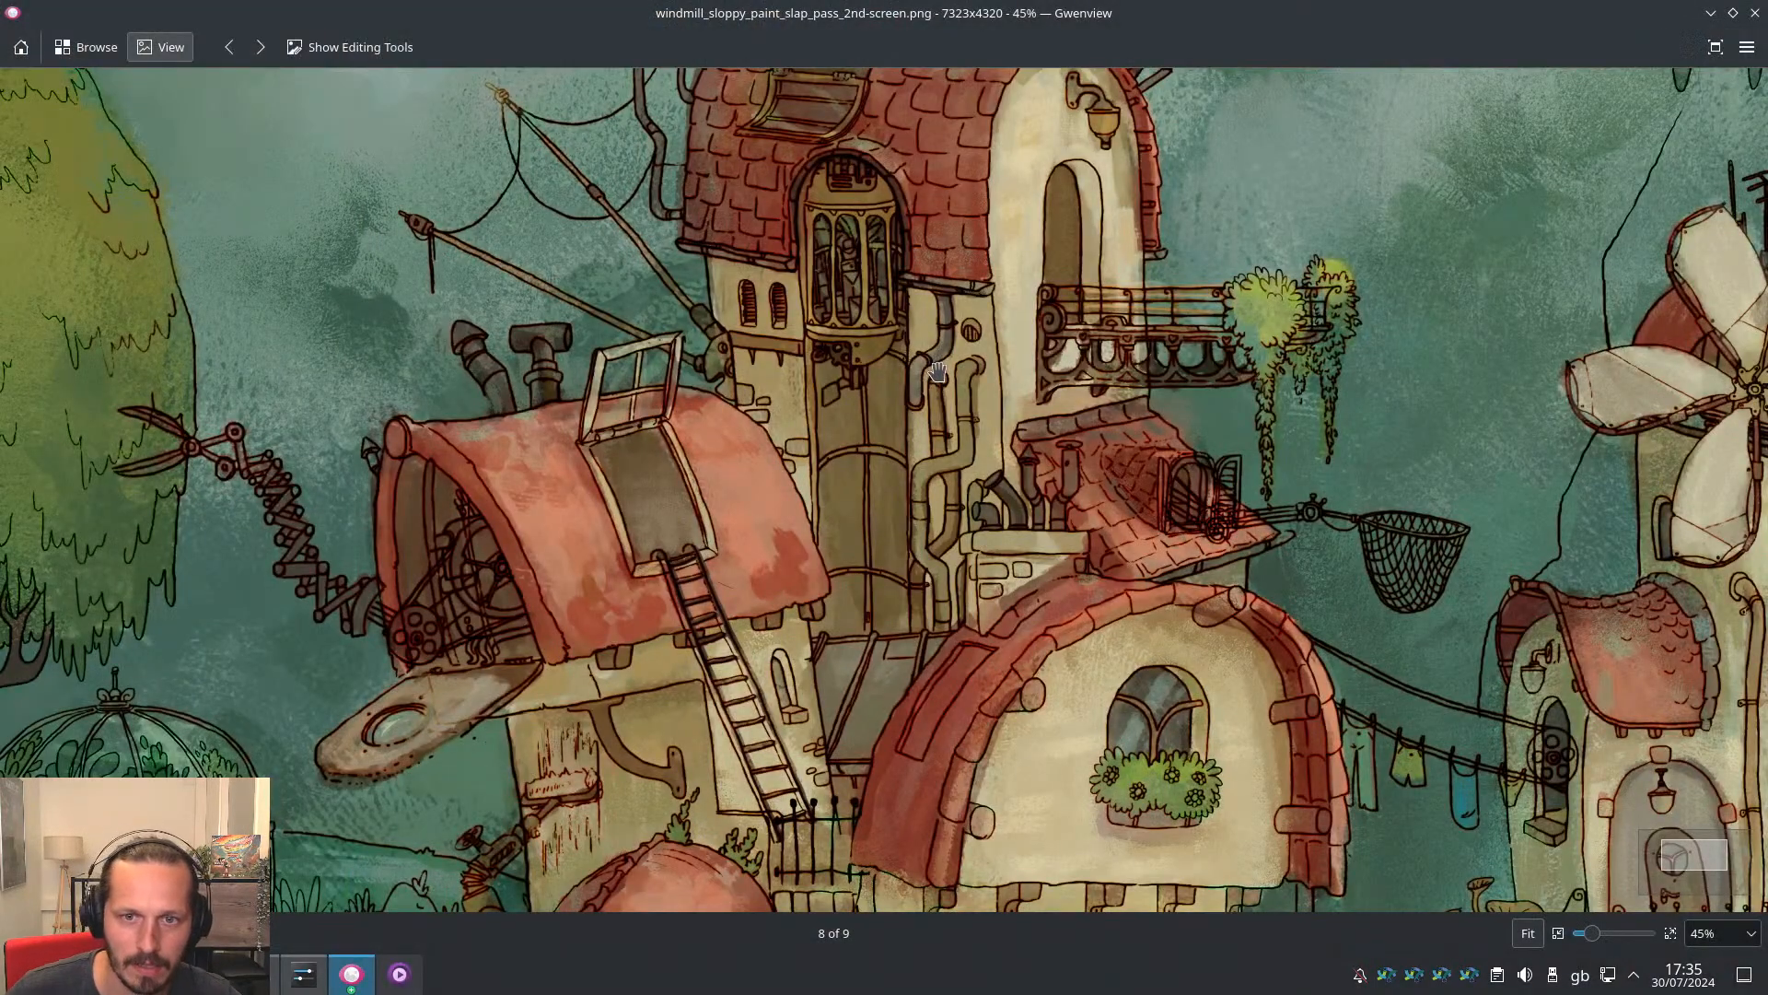
pyautogui.scroll(-1, 889, 359)
pyautogui.scroll(1, 893, 365)
pyautogui.keyDown('ctrl'); pyautogui.scroll(-3, 905, 370); pyautogui.keyUp('ctrl')
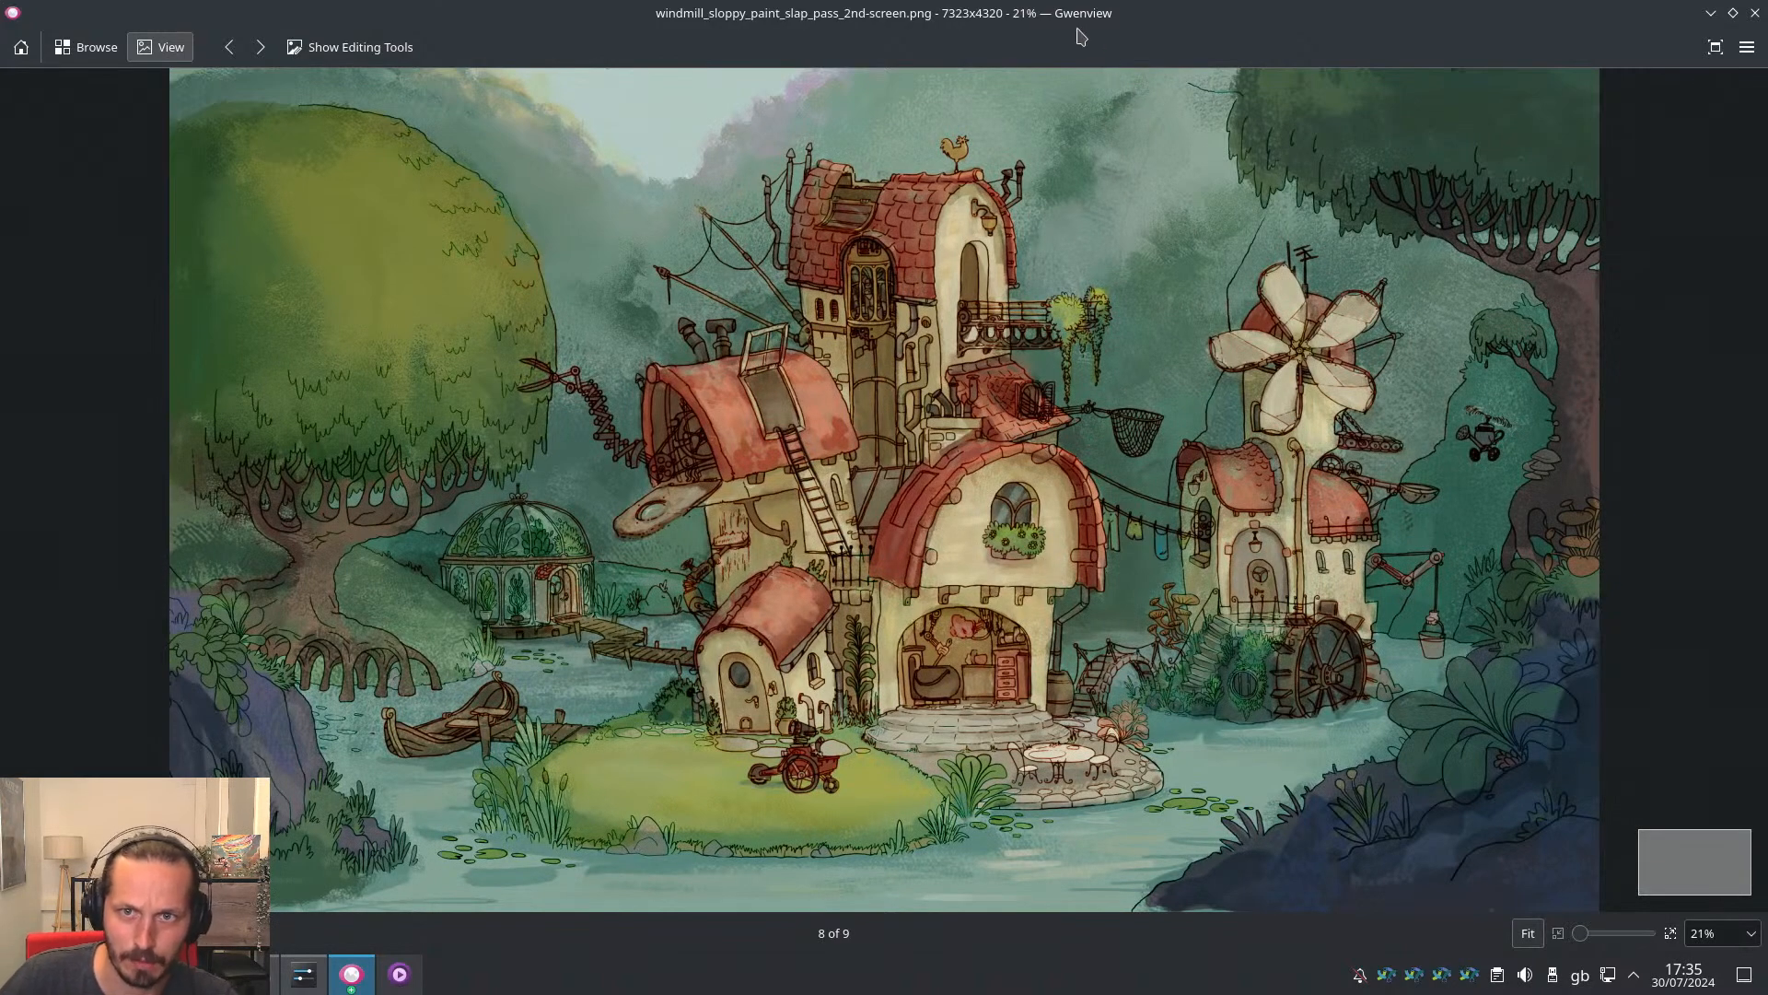
pyautogui.moveTo(1068, 27); pyautogui.dragTo(993, 180)
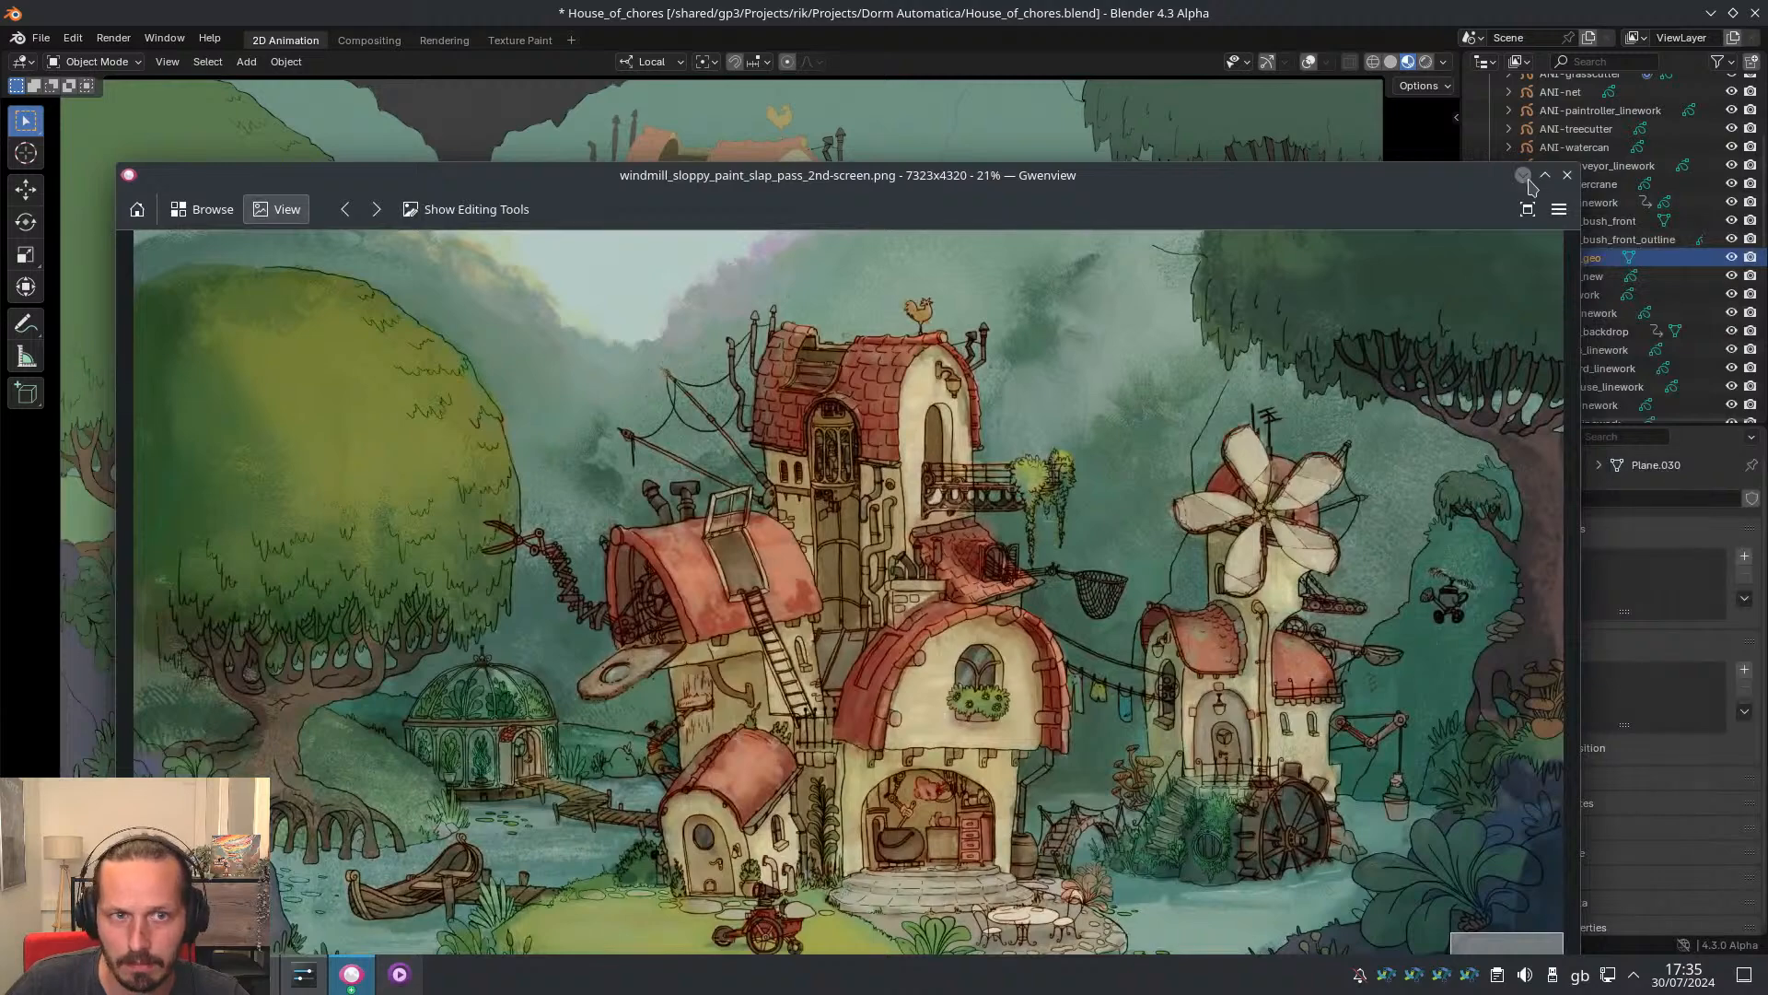
pyautogui.click(318, 18)
# Start opening another file and save the changes to House_of_chores.blend
pyautogui.click(44, 36)
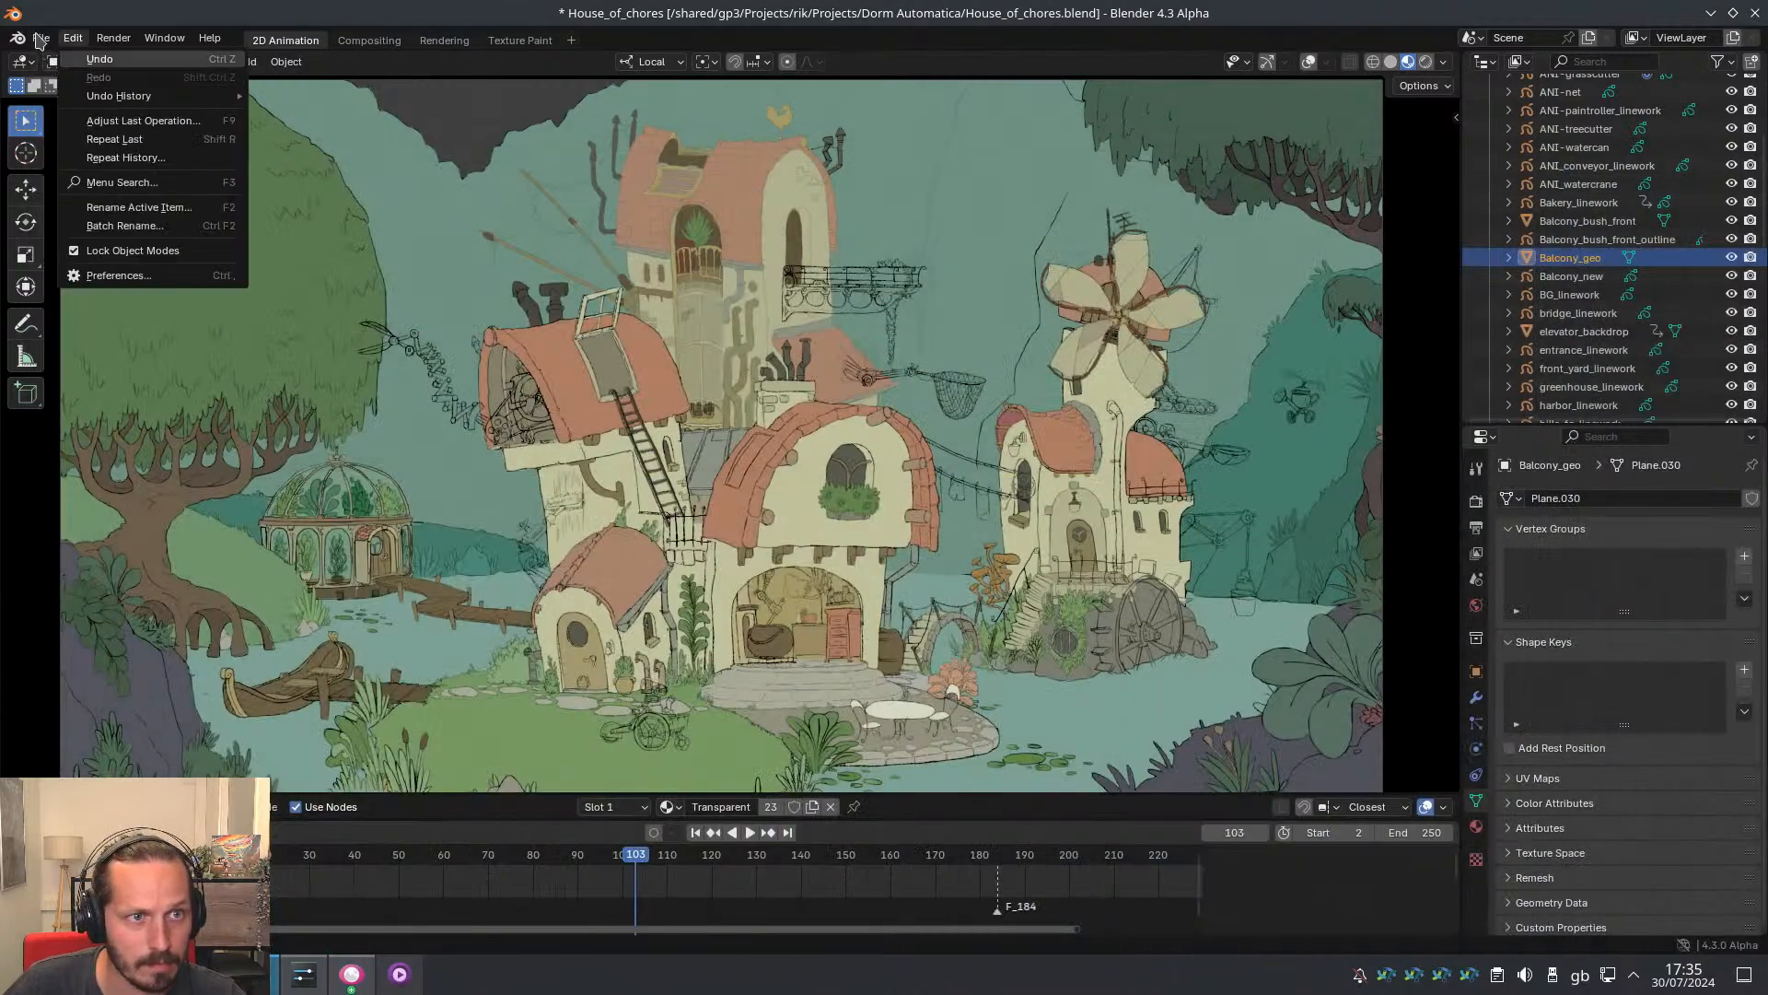
pyautogui.hotkey('ctrl', 'q')
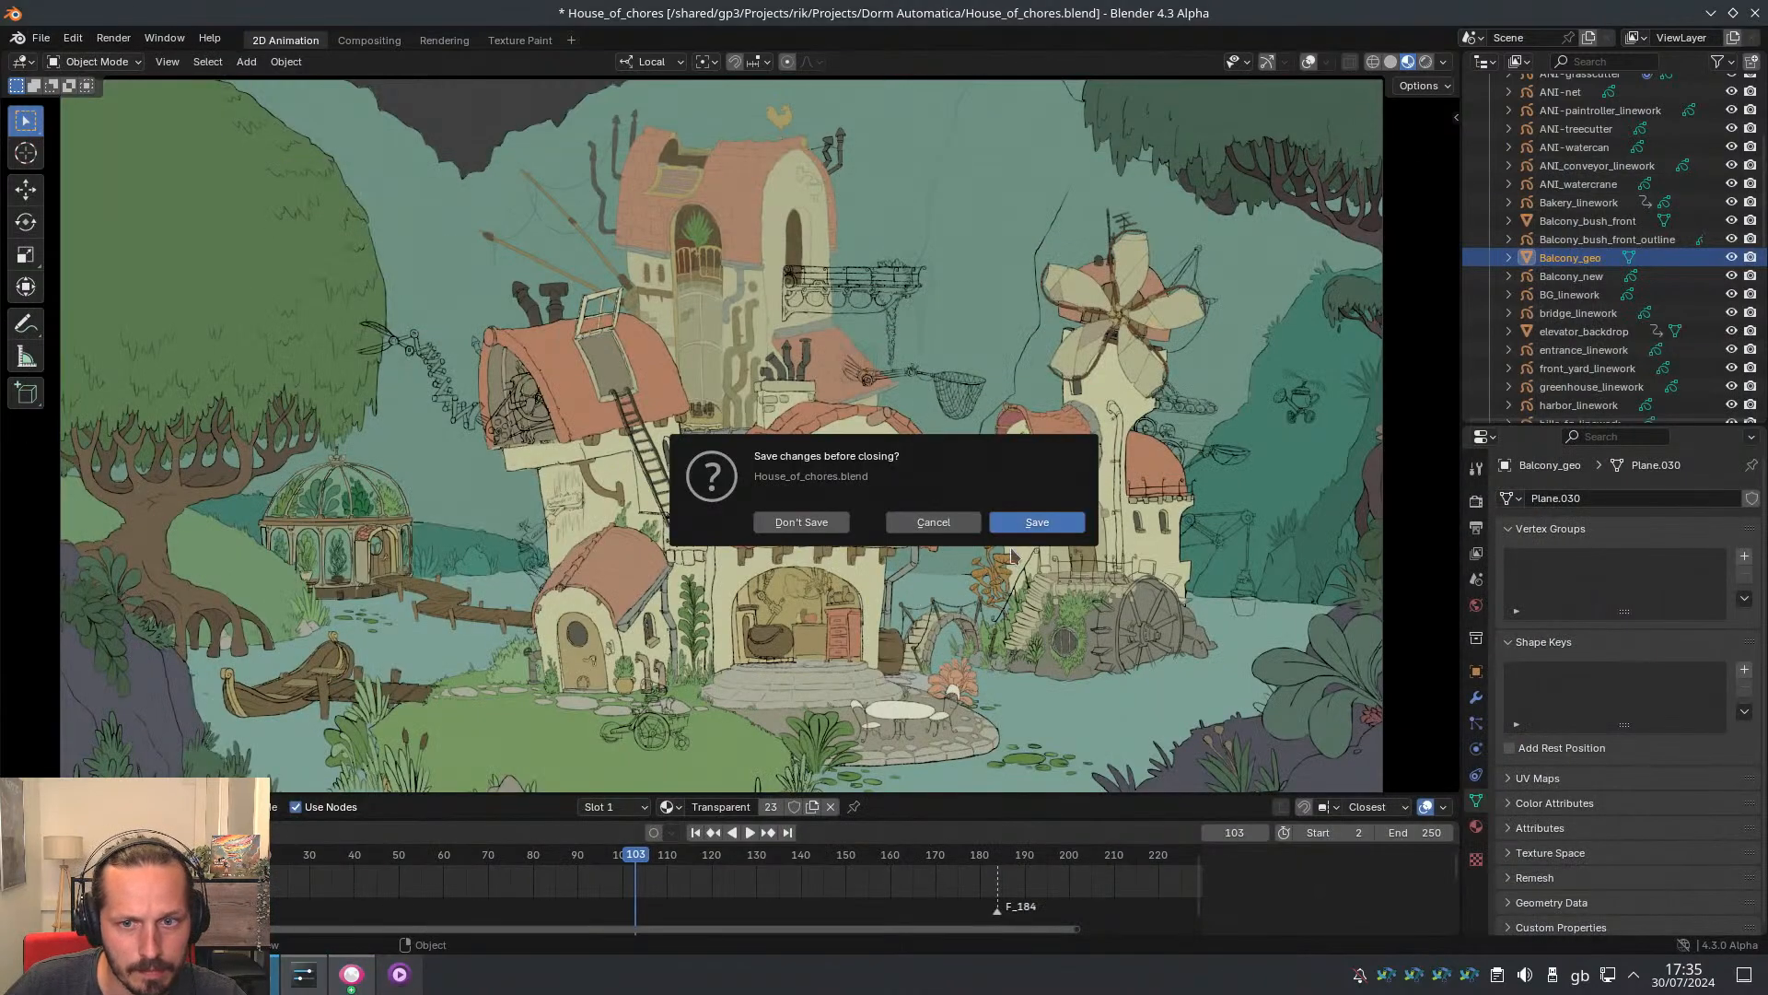
pyautogui.click(1039, 526)
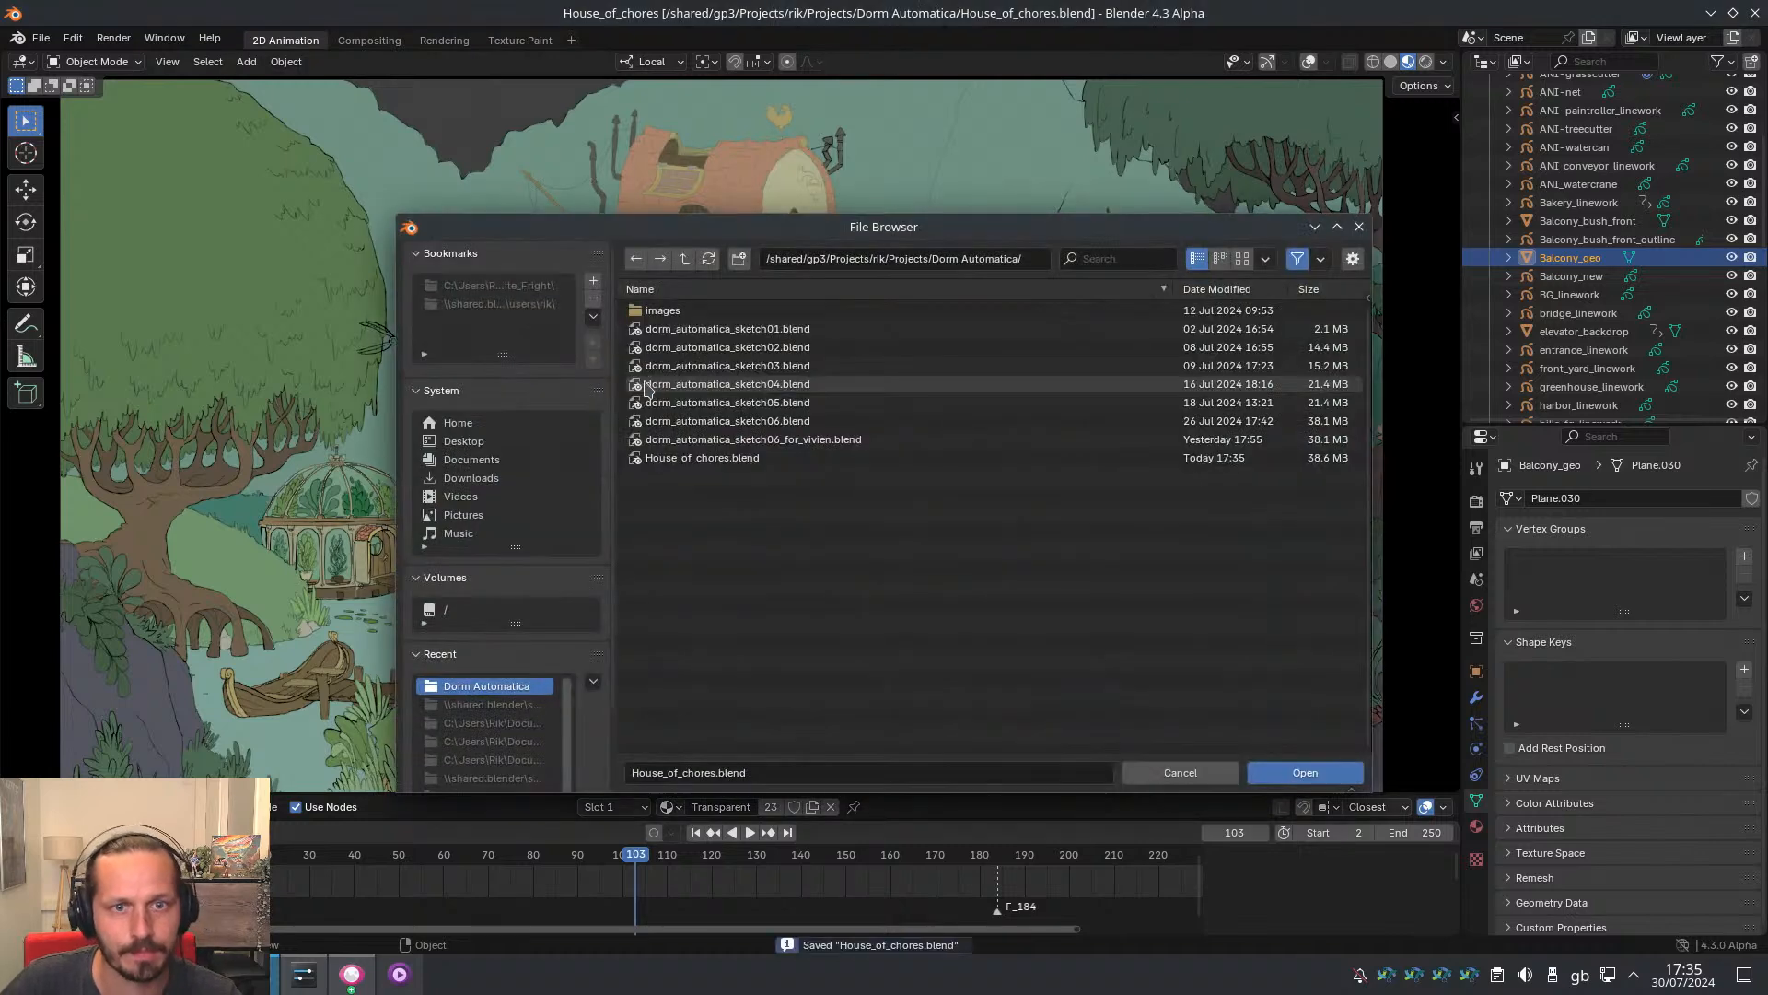
# Browse up from the Dorm Automatica project folder to /shared/ and enter the users folder
pyautogui.click(683, 260)
pyautogui.click(684, 260)
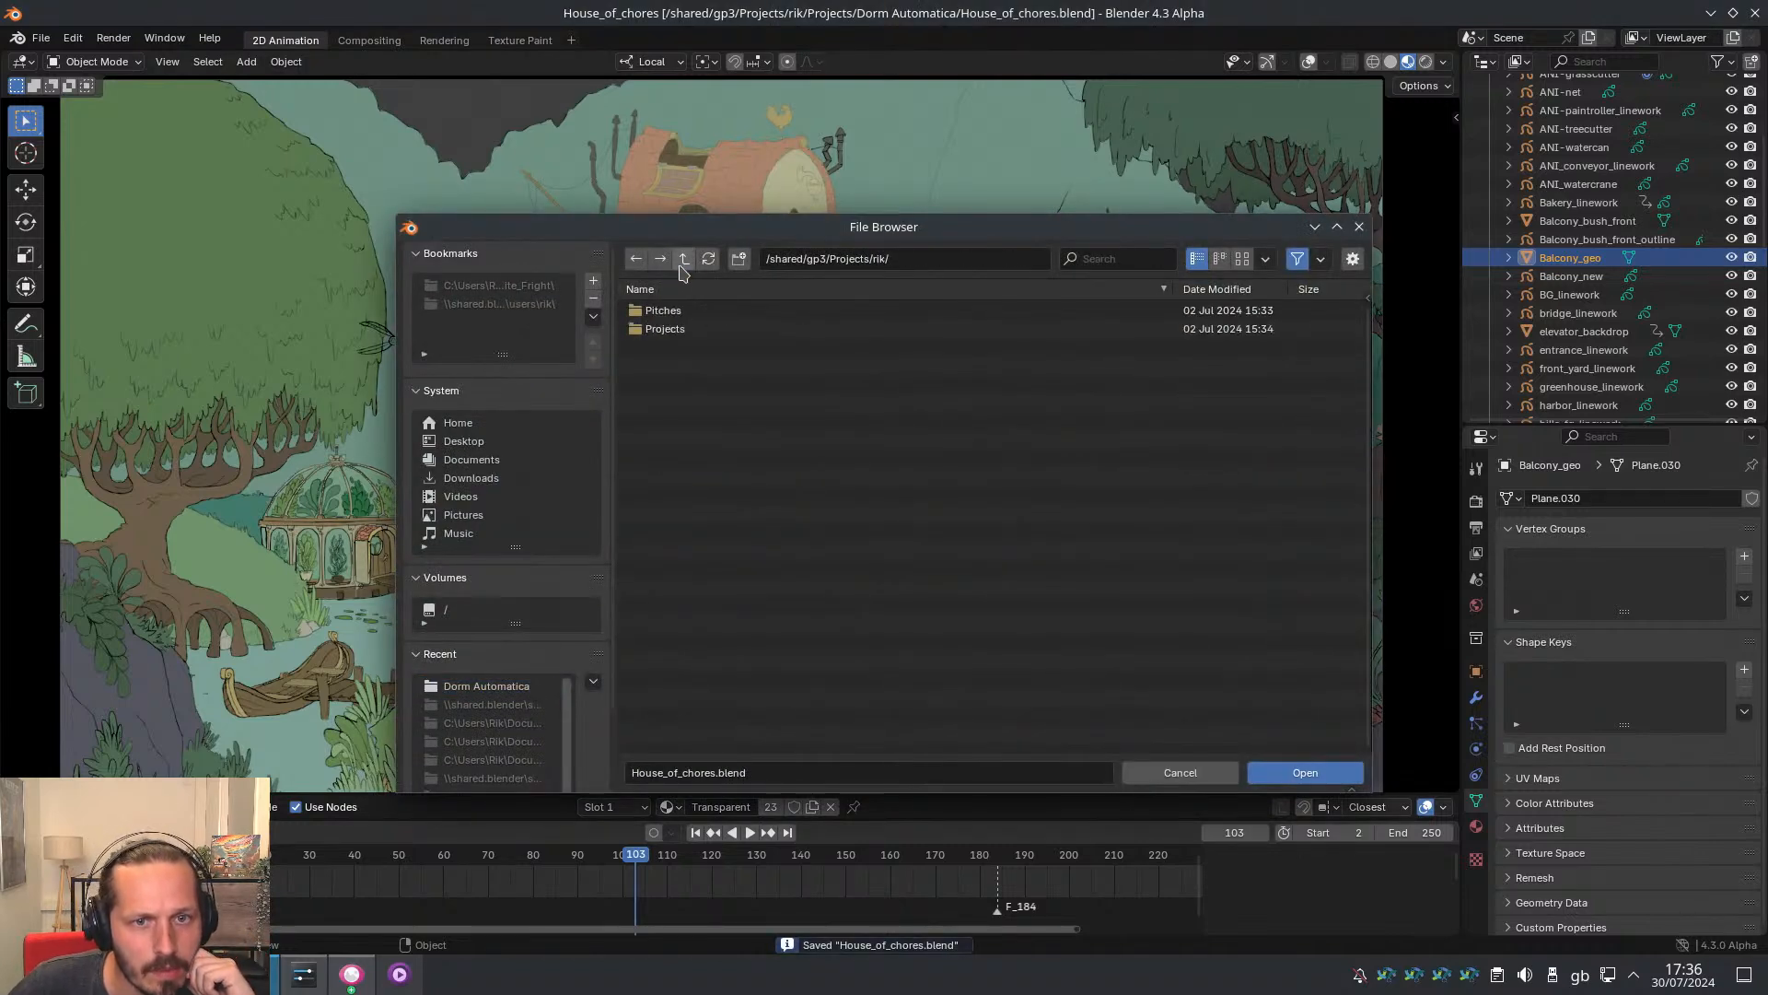
pyautogui.click(683, 260)
pyautogui.click(683, 259)
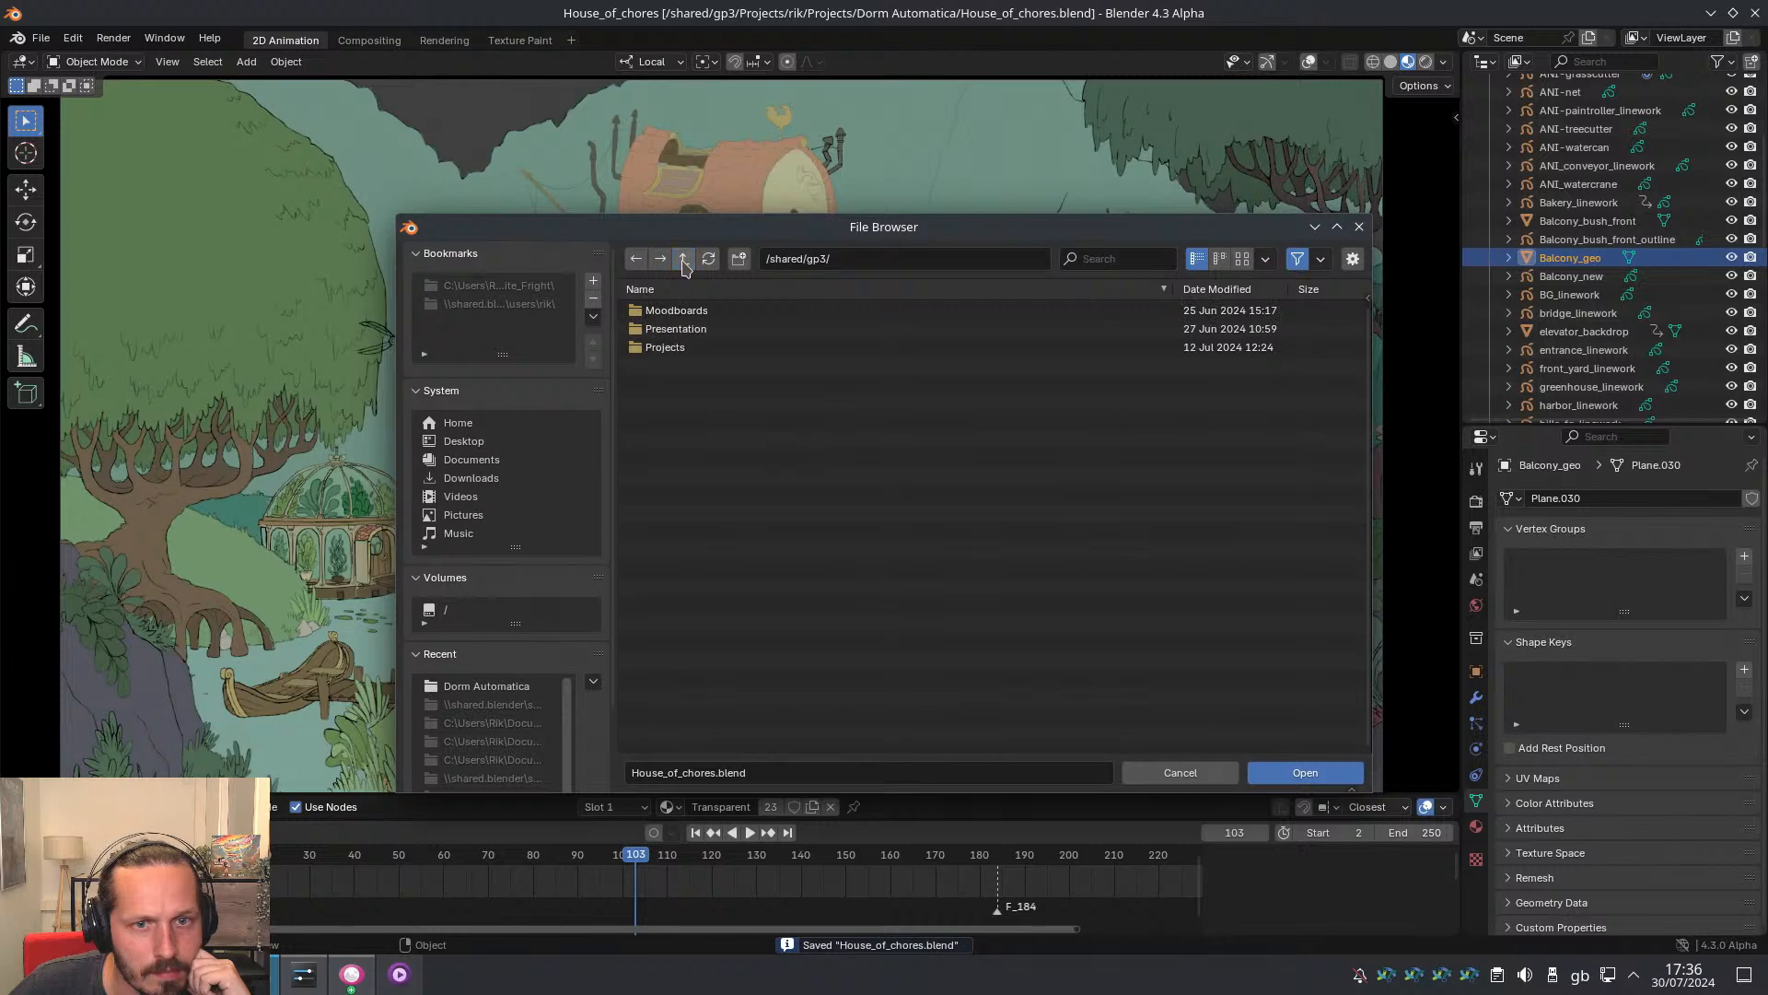
pyautogui.click(684, 260)
pyautogui.scroll(-1, 709, 502)
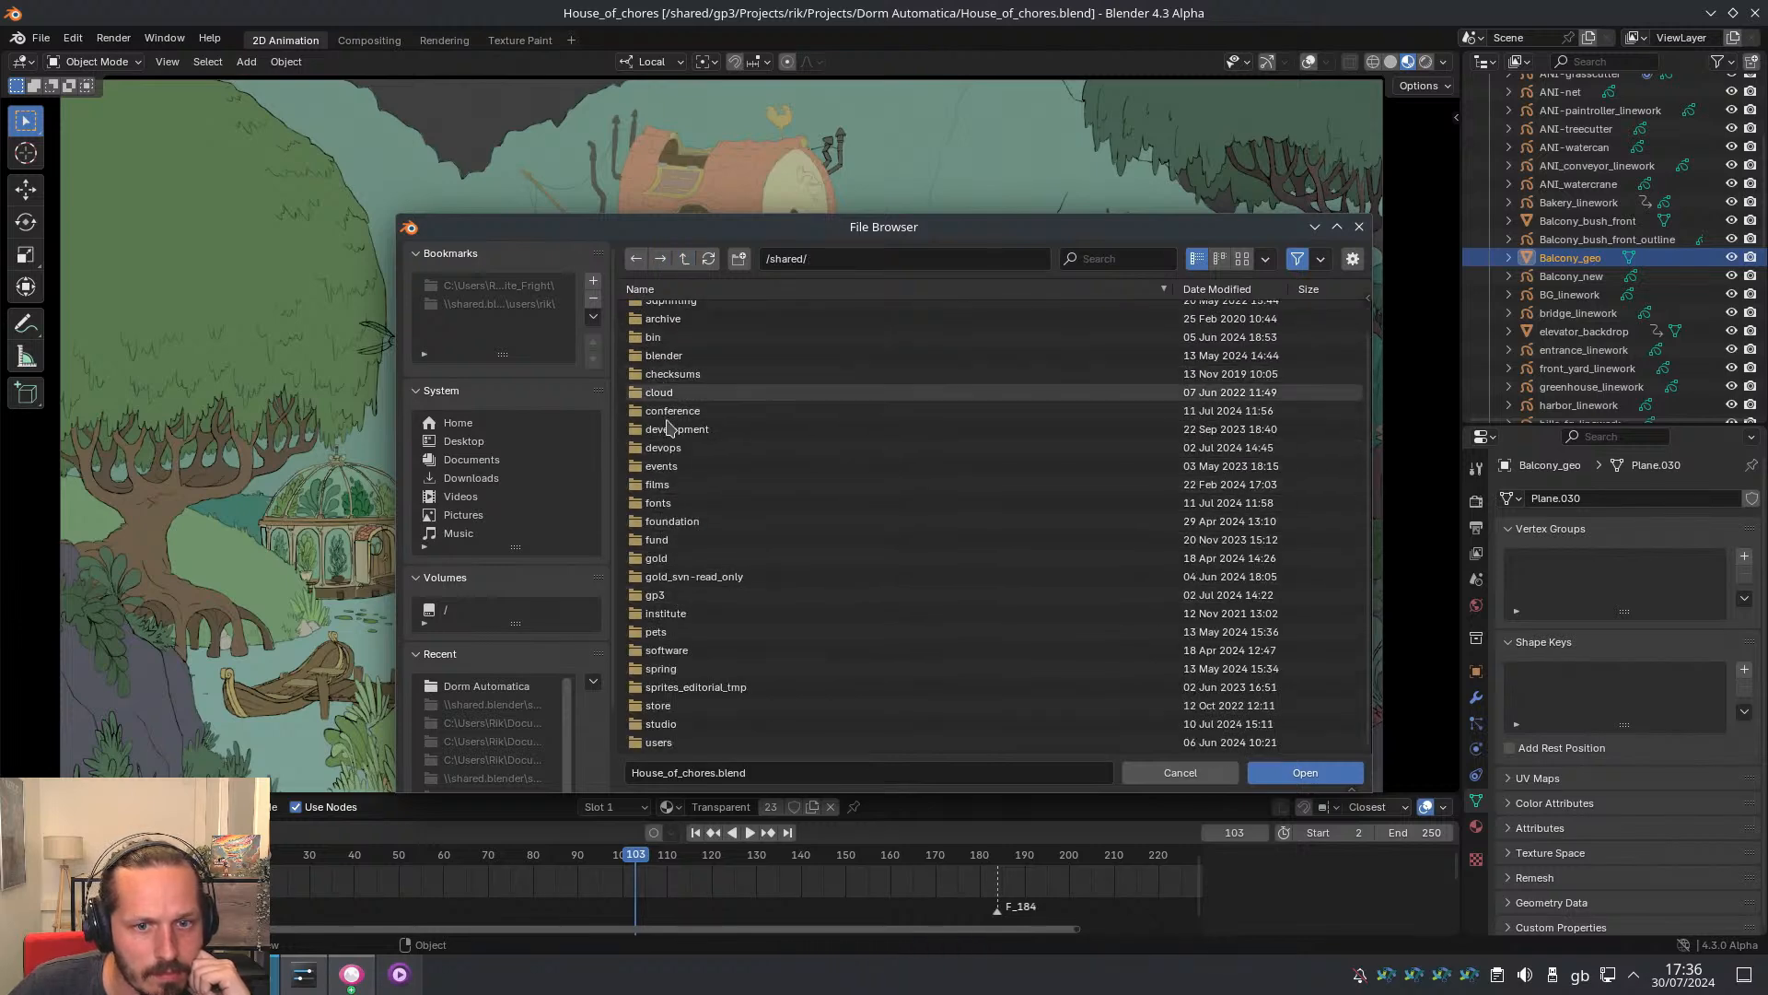
pyautogui.doubleClick(660, 744)
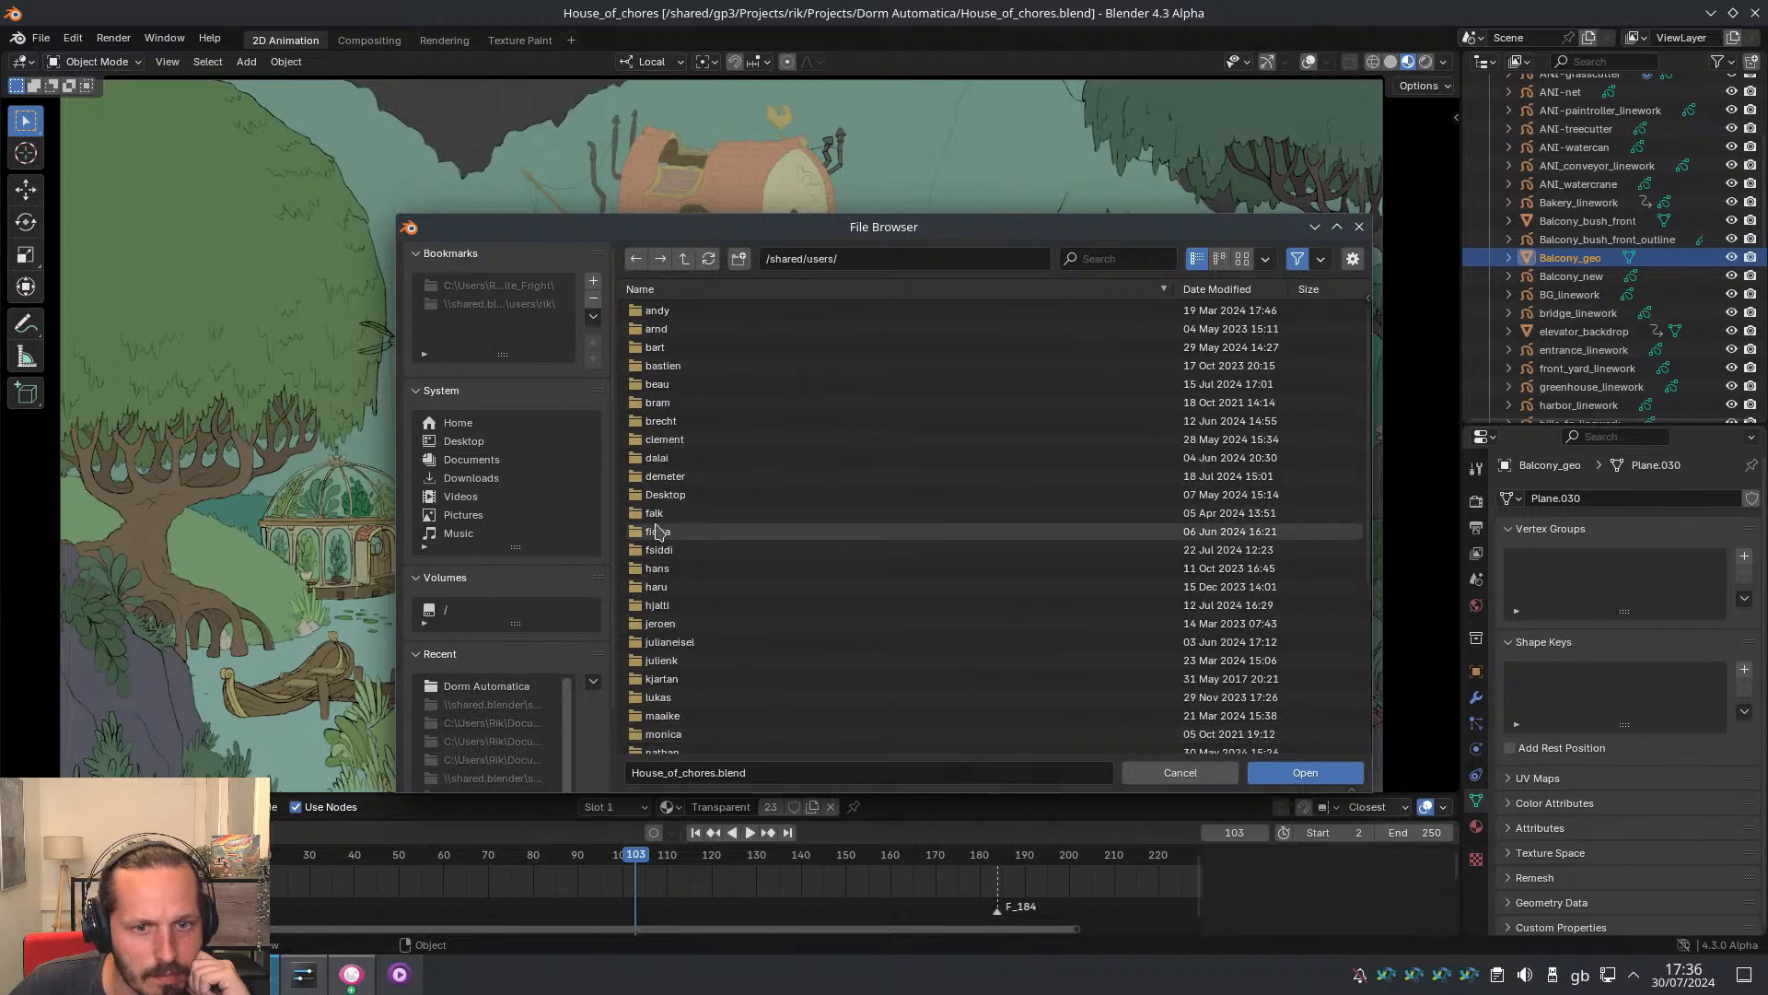
# Open testing_scatterBrush_geonodes_issue.blend from the GP3/R&D folder inside the artist's user folder
pyautogui.scroll(-3, 683, 534)
pyautogui.doubleClick(654, 697)
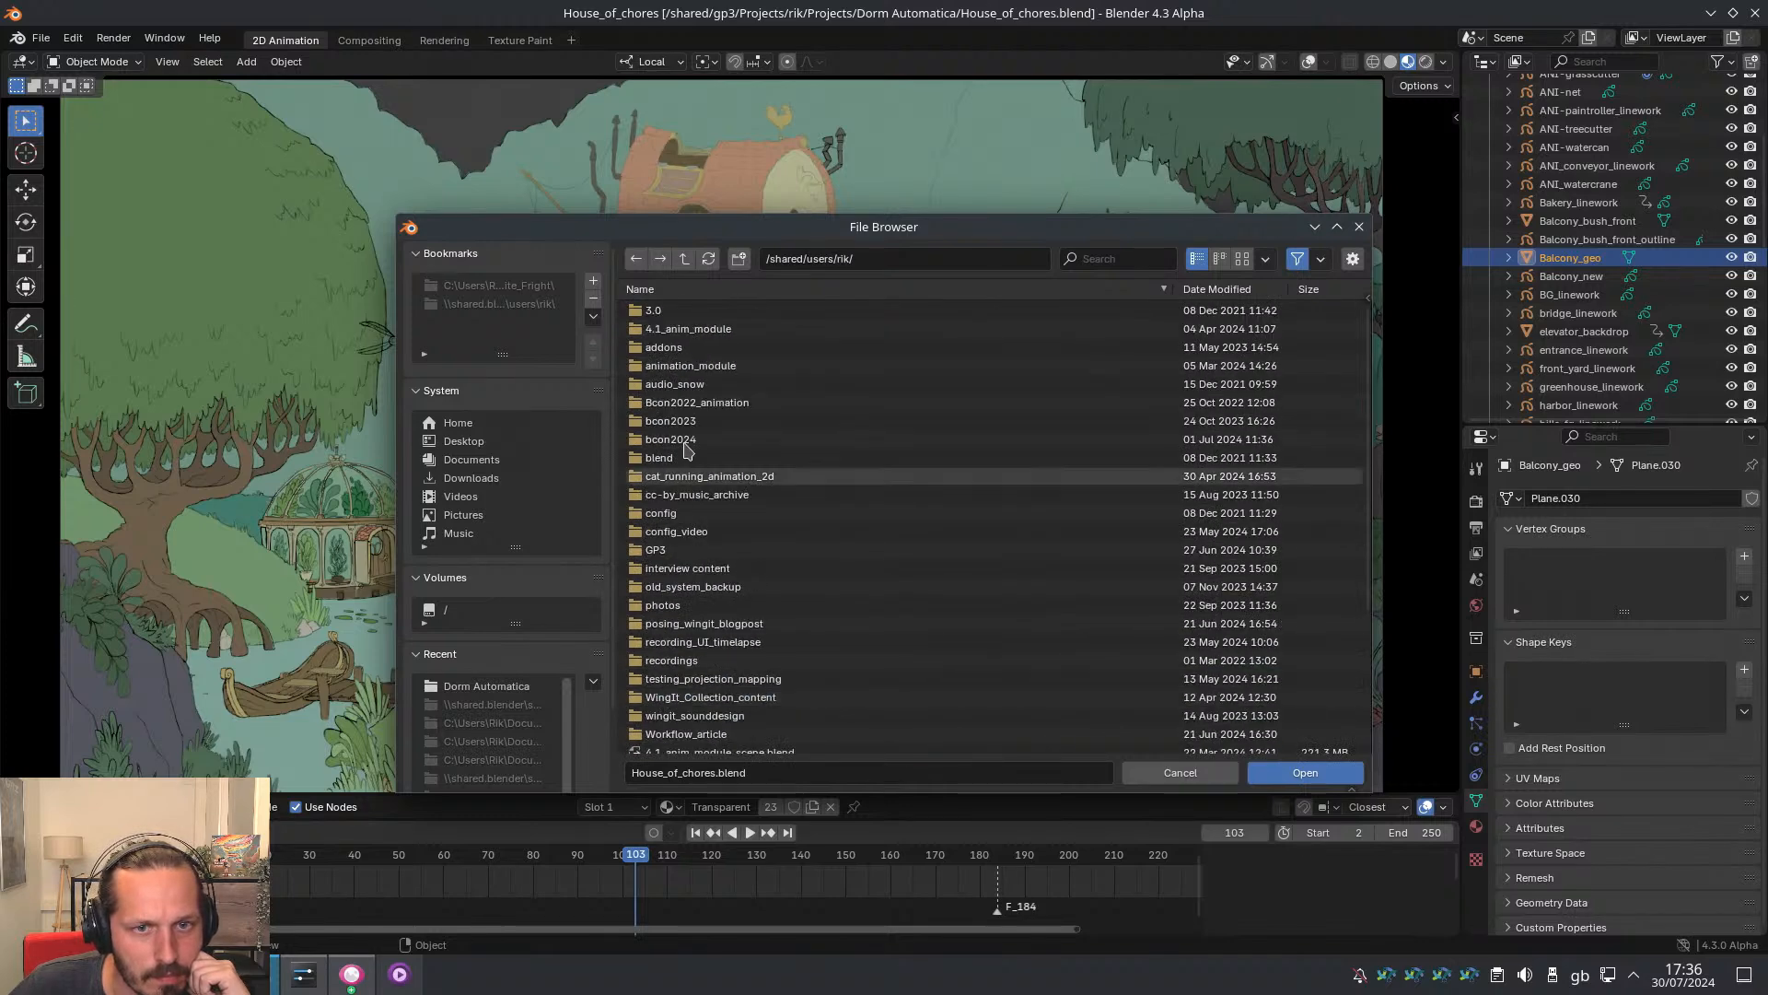
pyautogui.doubleClick(675, 550)
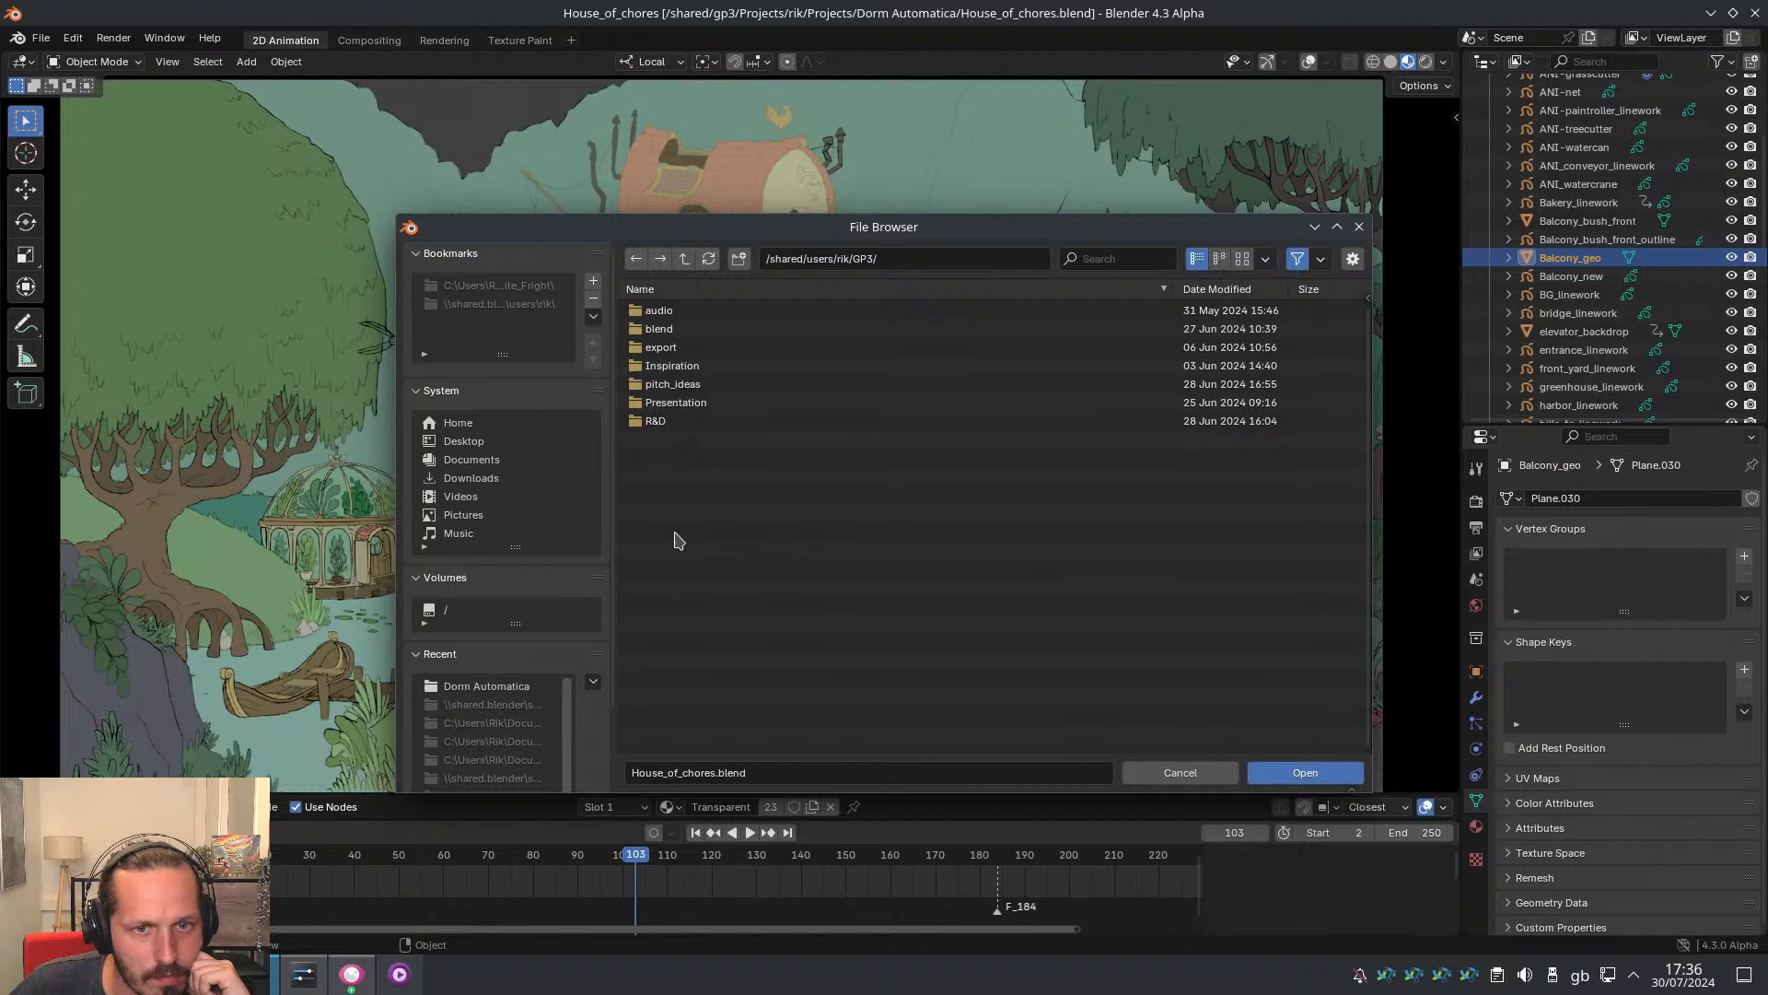
pyautogui.doubleClick(681, 421)
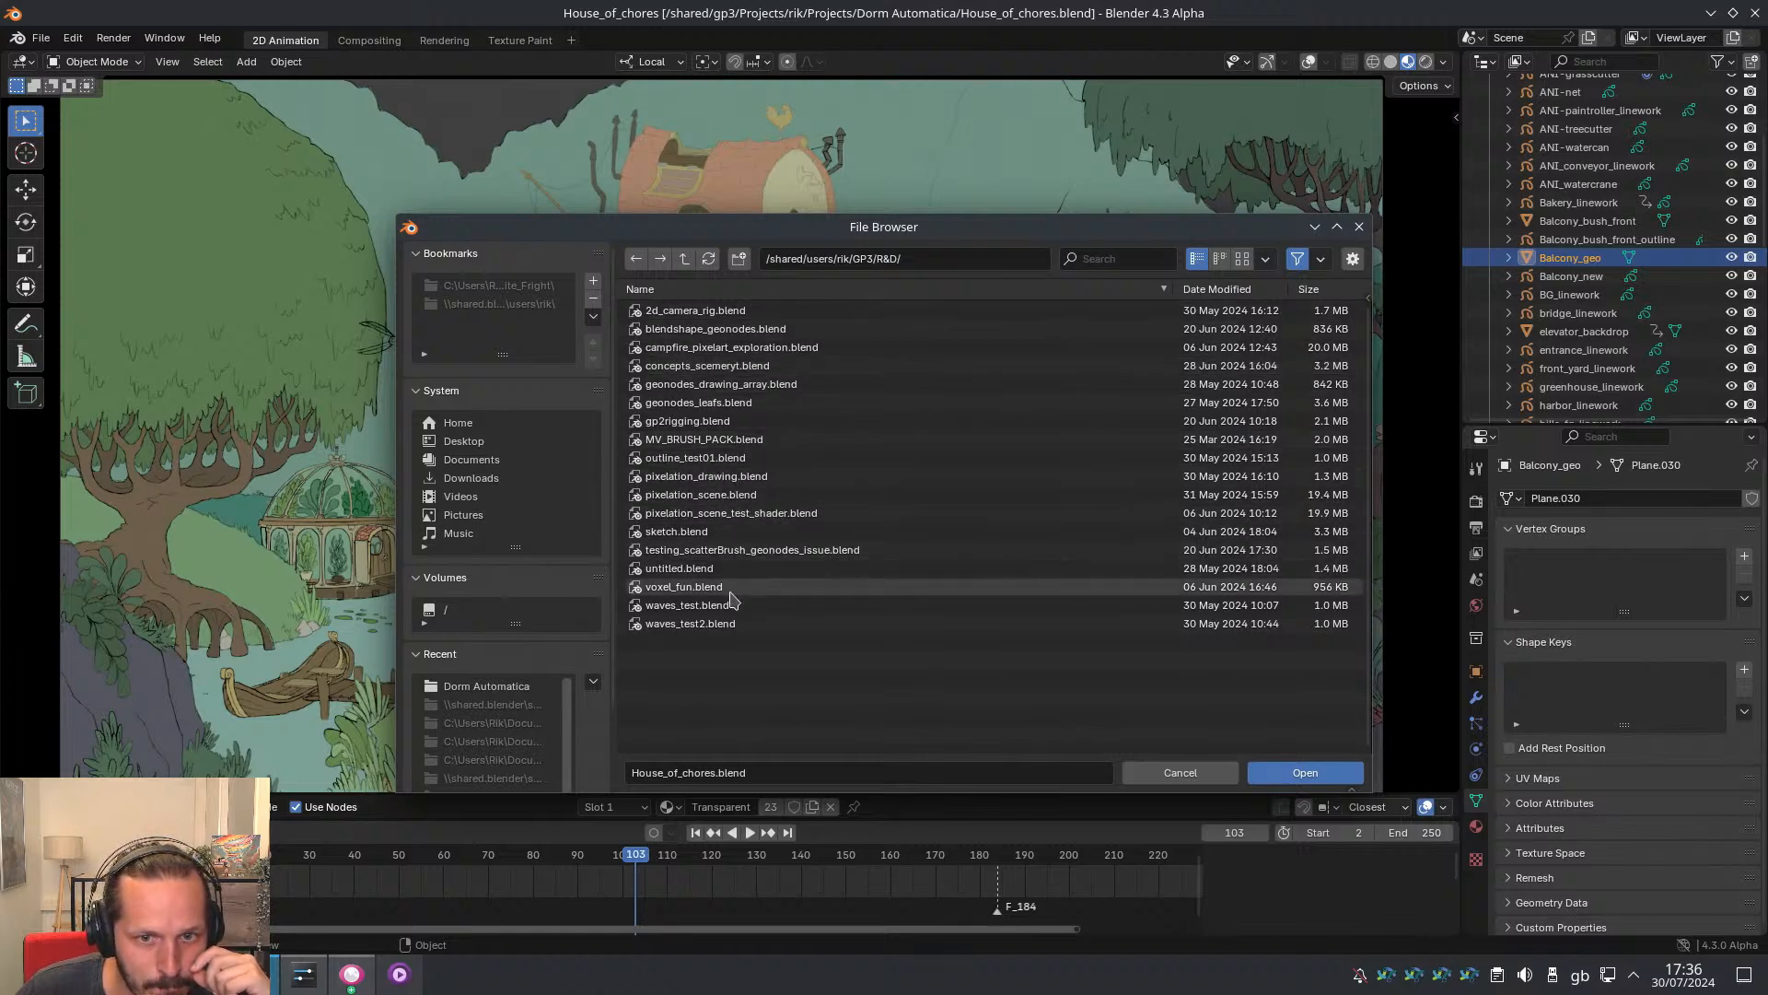
pyautogui.click(732, 551)
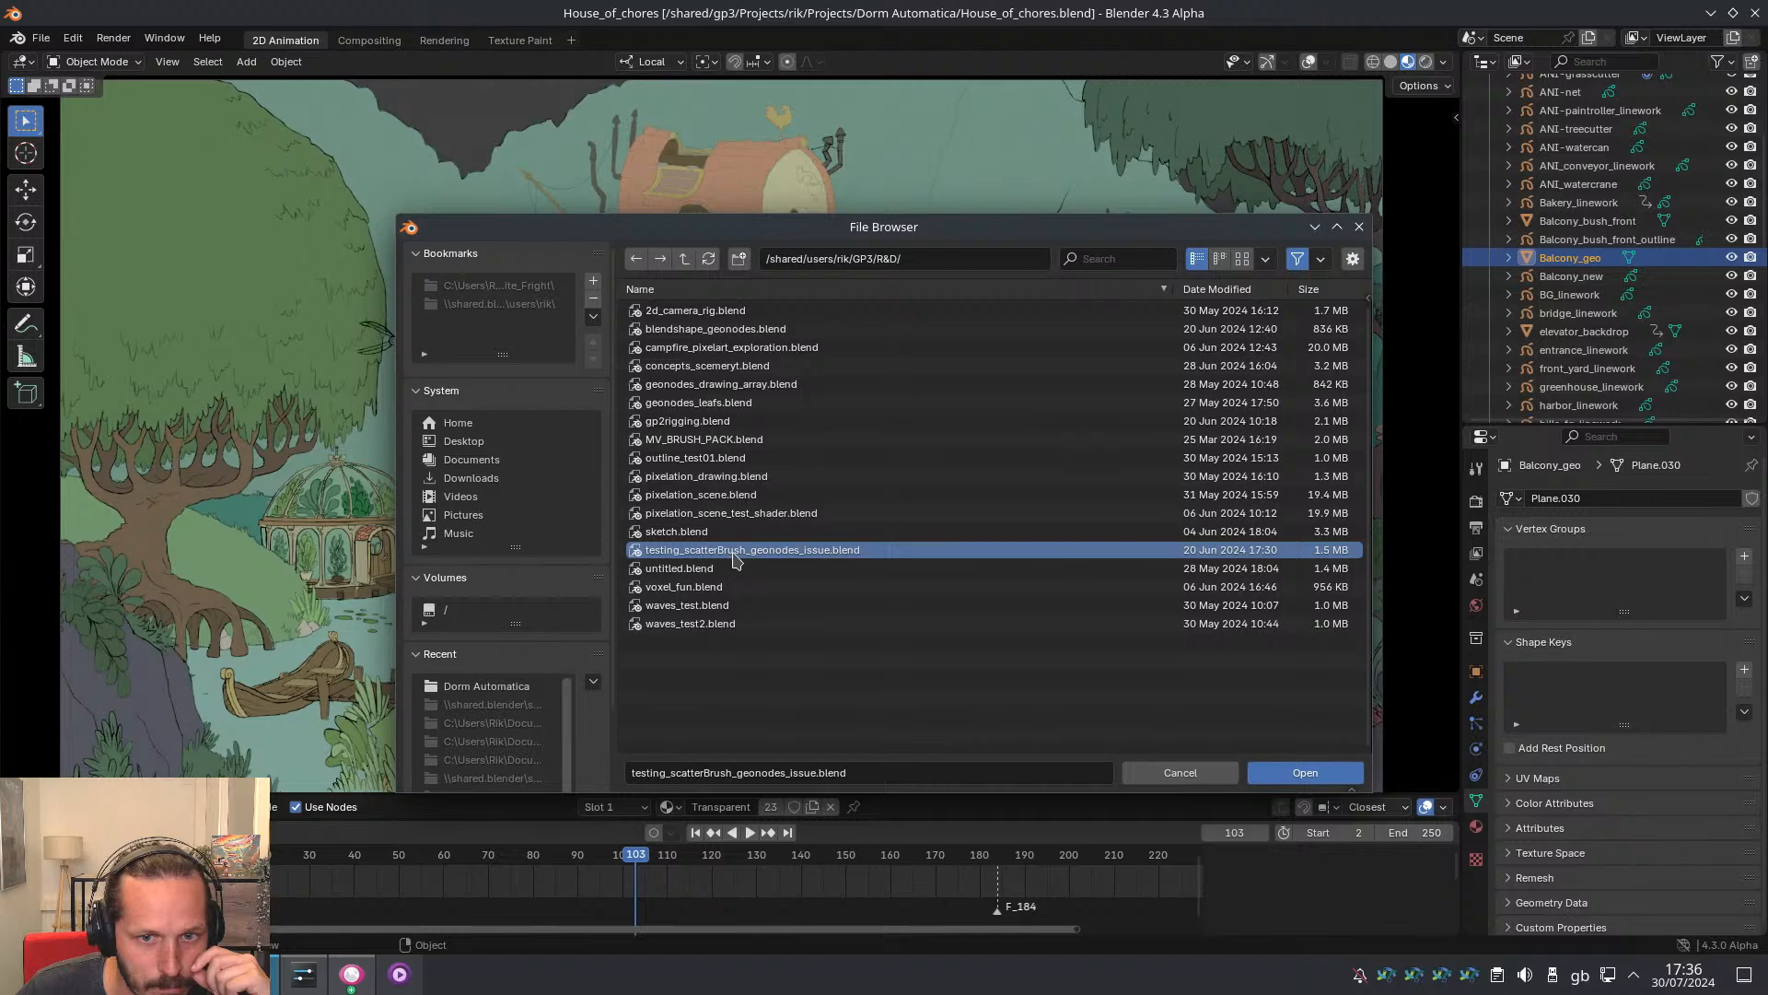
pyautogui.click(1306, 777)
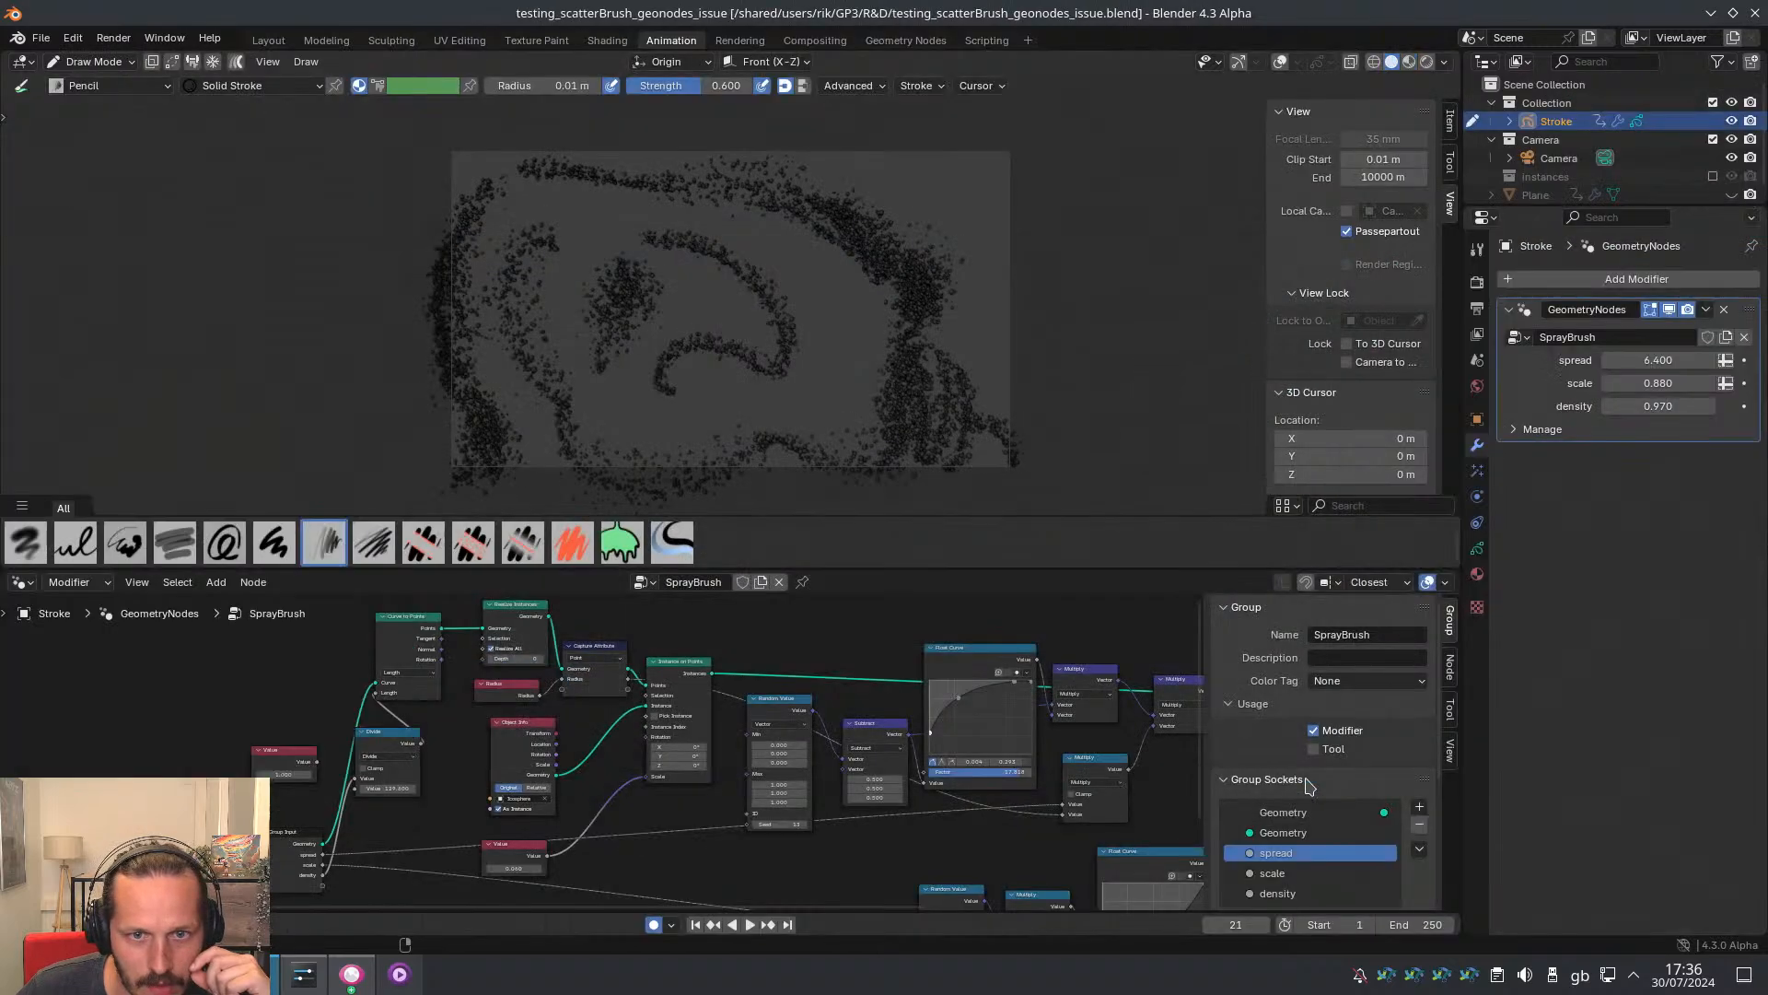
# Switch the viewport to Rendered shading and look over the SprayBrush geometry node tree through to its output
pyautogui.click(1426, 61)
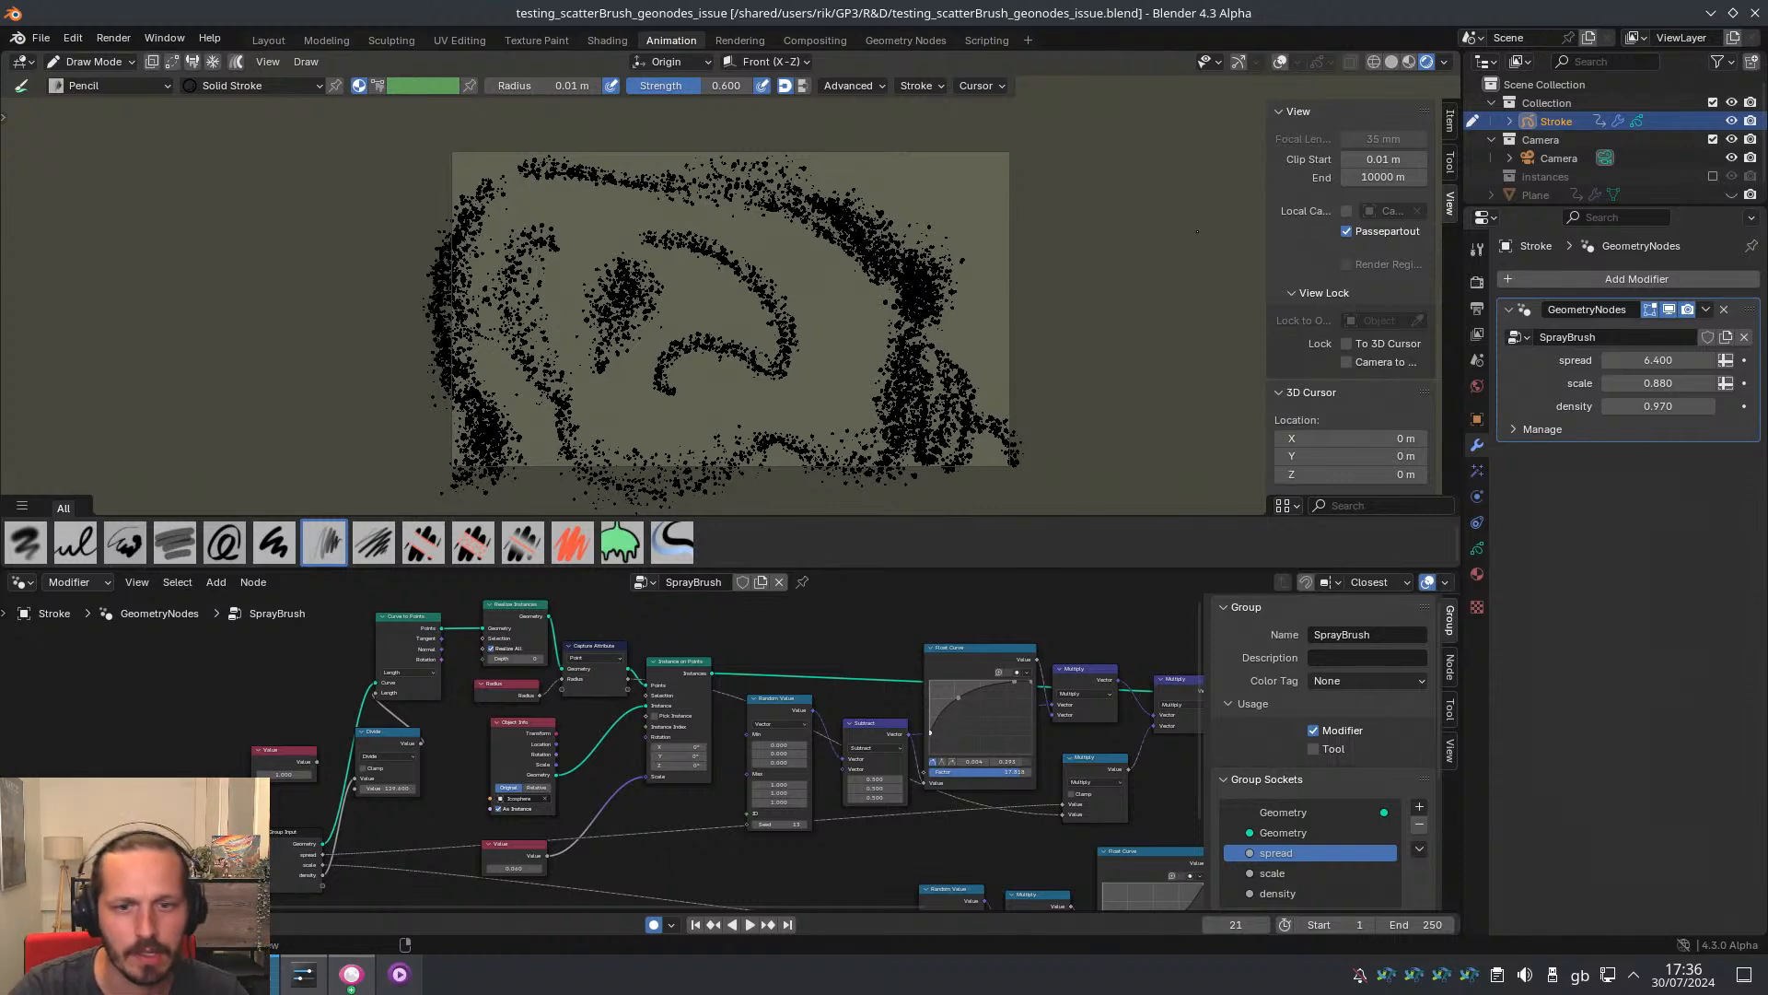
pyautogui.keyDown('shift'); pyautogui.moveTo(947, 648); pyautogui.dragTo(707, 640, button='middle'); pyautogui.keyUp('shift')
pyautogui.keyDown('shift'); pyautogui.moveTo(840, 785); pyautogui.dragTo(778, 665, button='middle'); pyautogui.keyUp('shift')
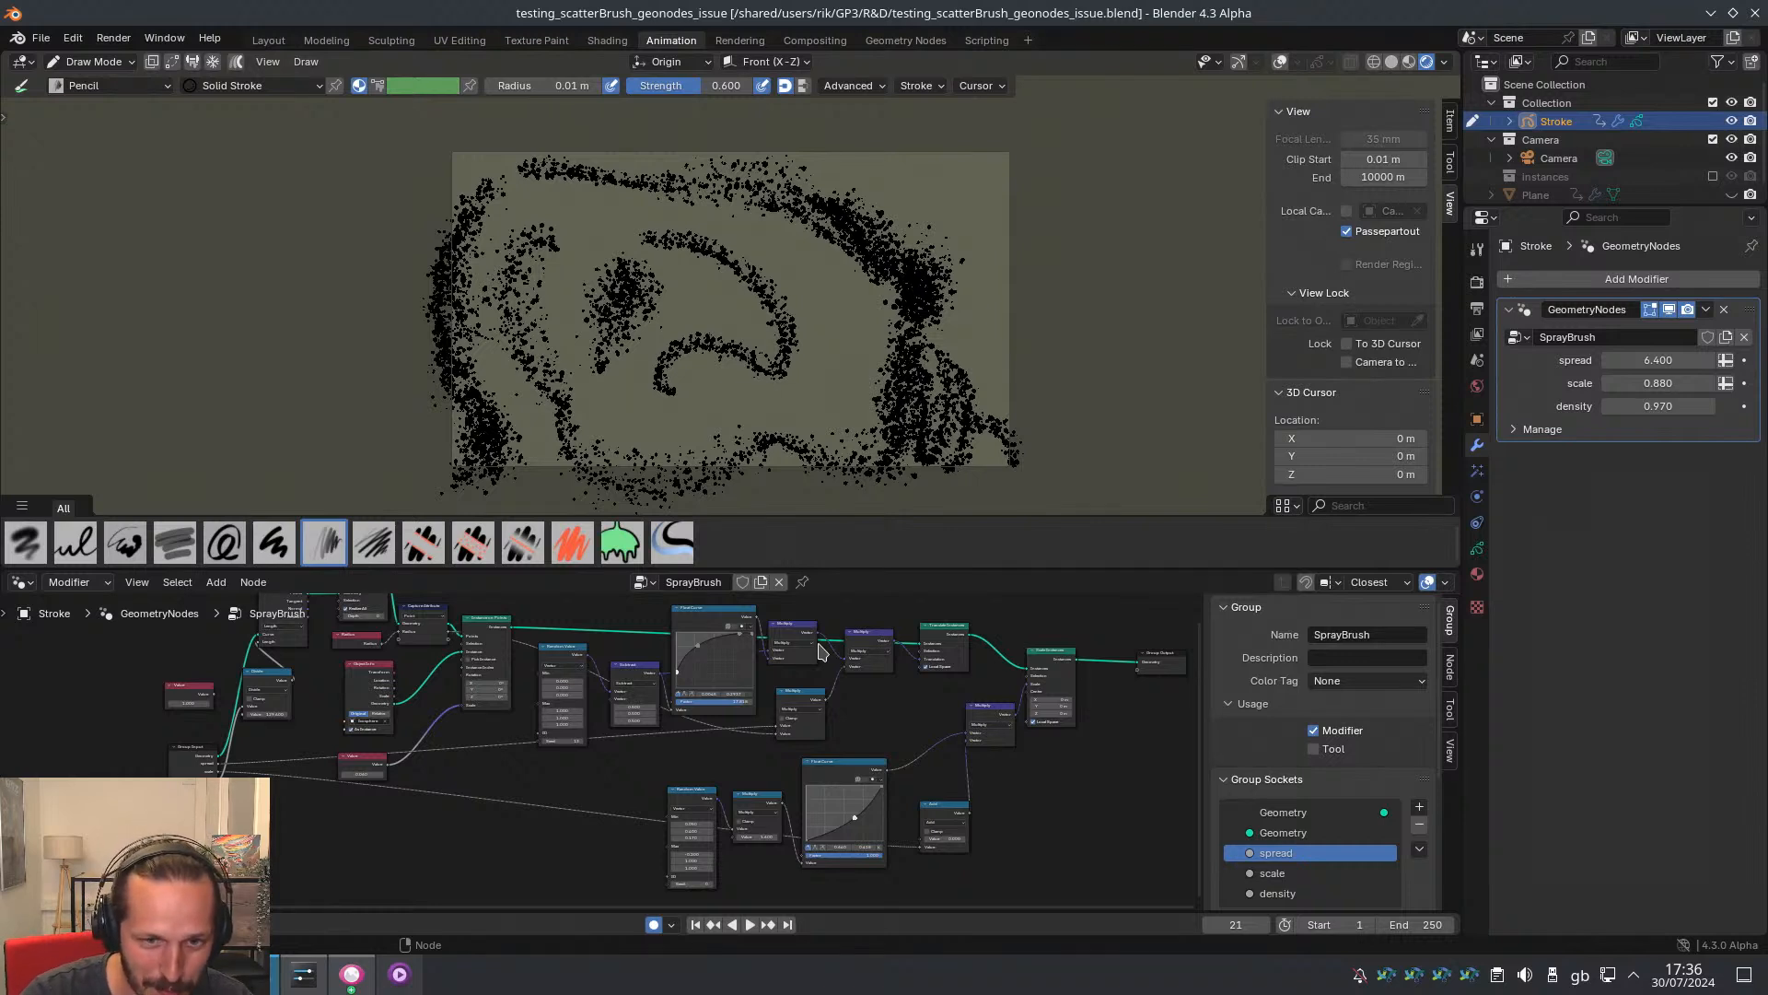
pyautogui.keyDown('shift'); pyautogui.moveTo(877, 688); pyautogui.dragTo(791, 681, button='middle'); pyautogui.keyUp('shift')
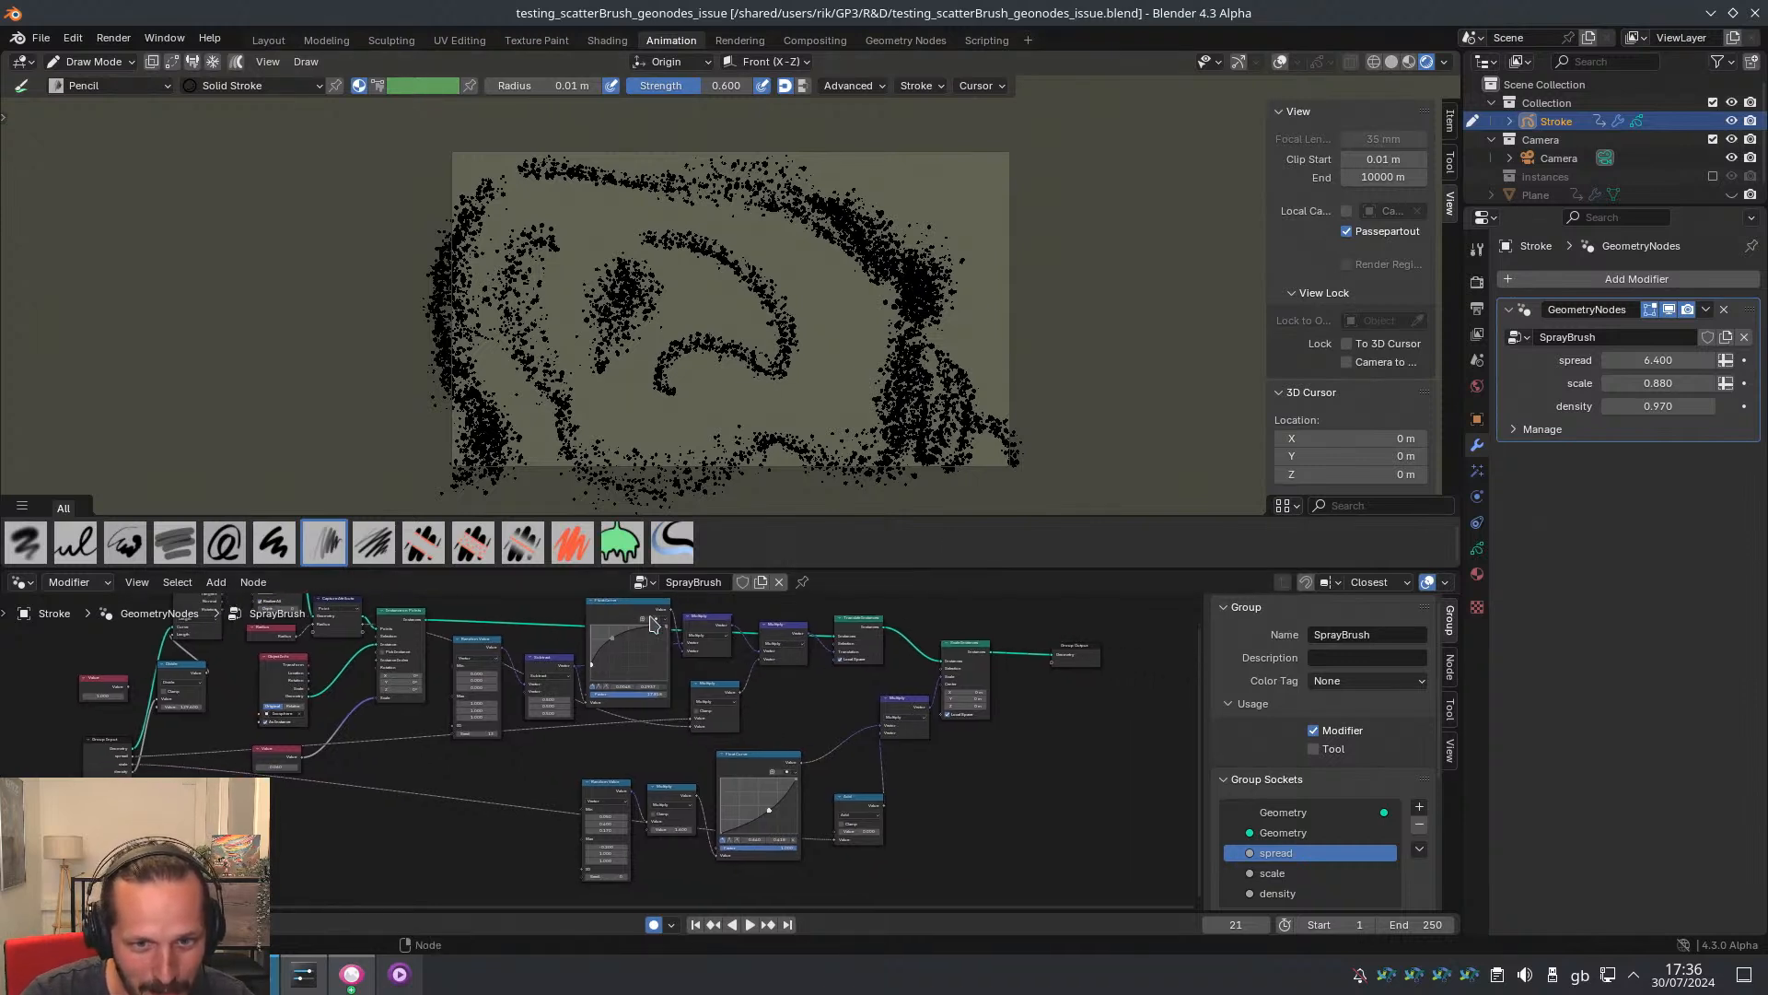
pyautogui.moveTo(452, 677); pyautogui.dragTo(493, 699, button='middle')
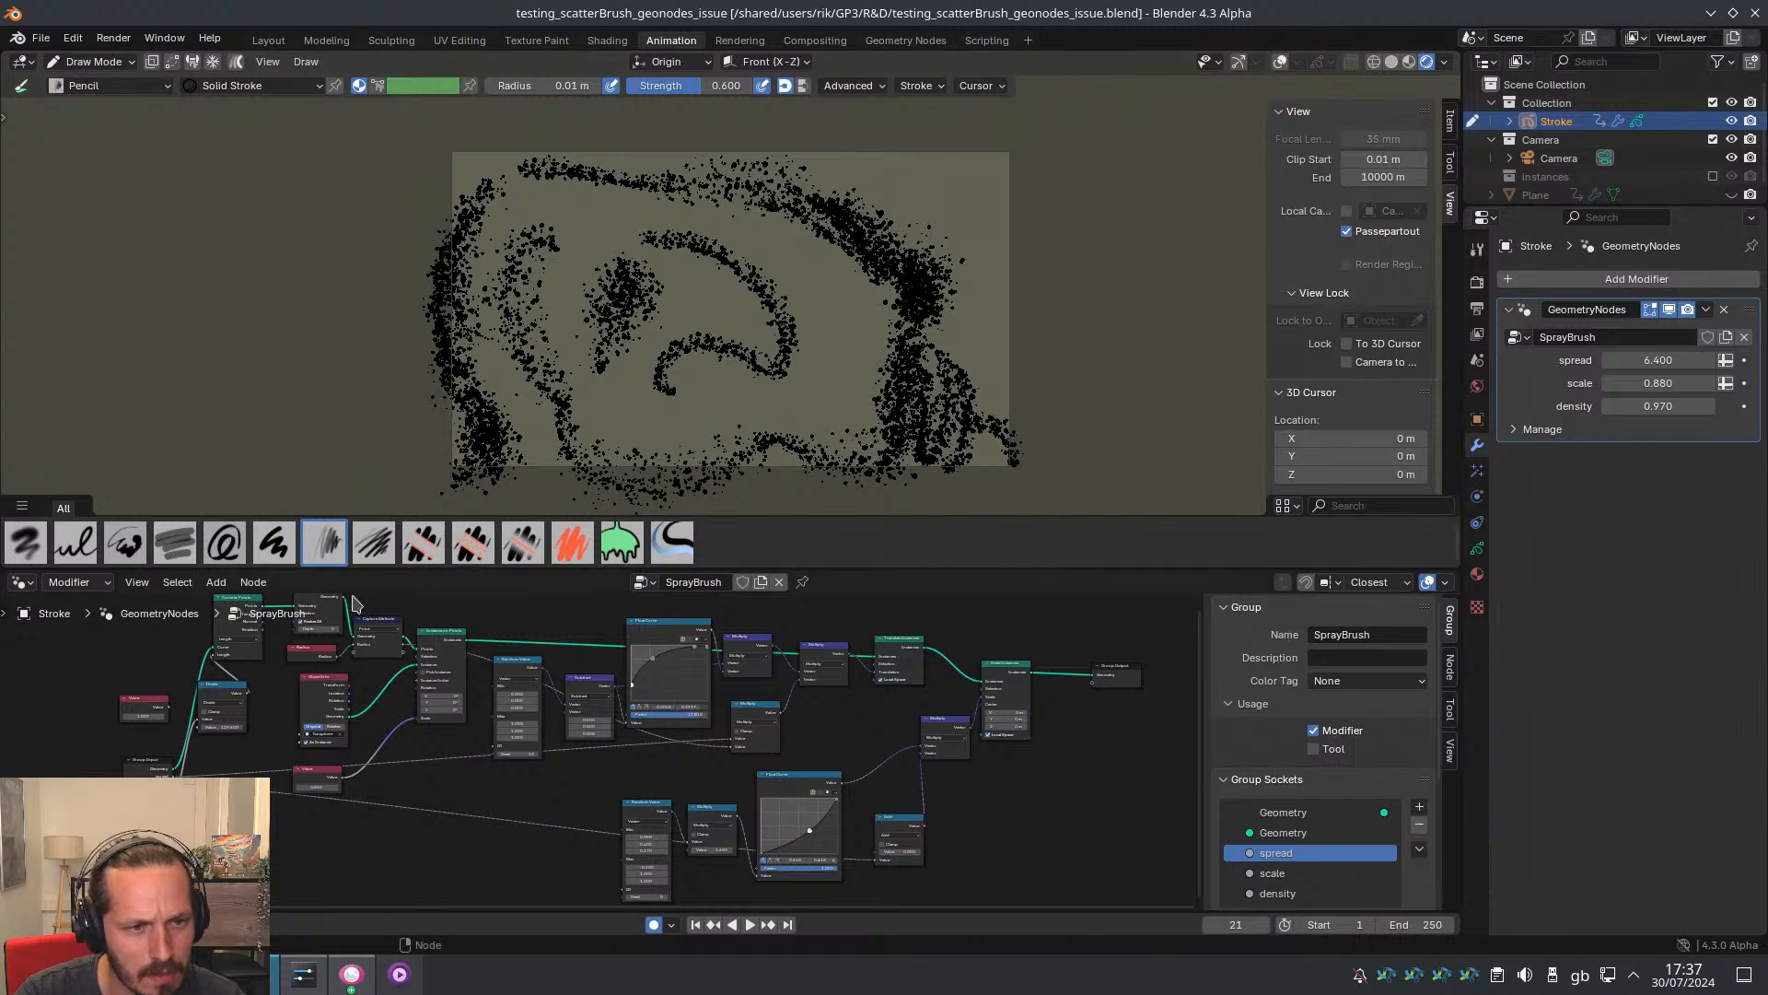
# Change the geometry node editor into a Dope Sheet showing the Stroke object's keyframes
pyautogui.click(20, 582)
pyautogui.click(259, 636)
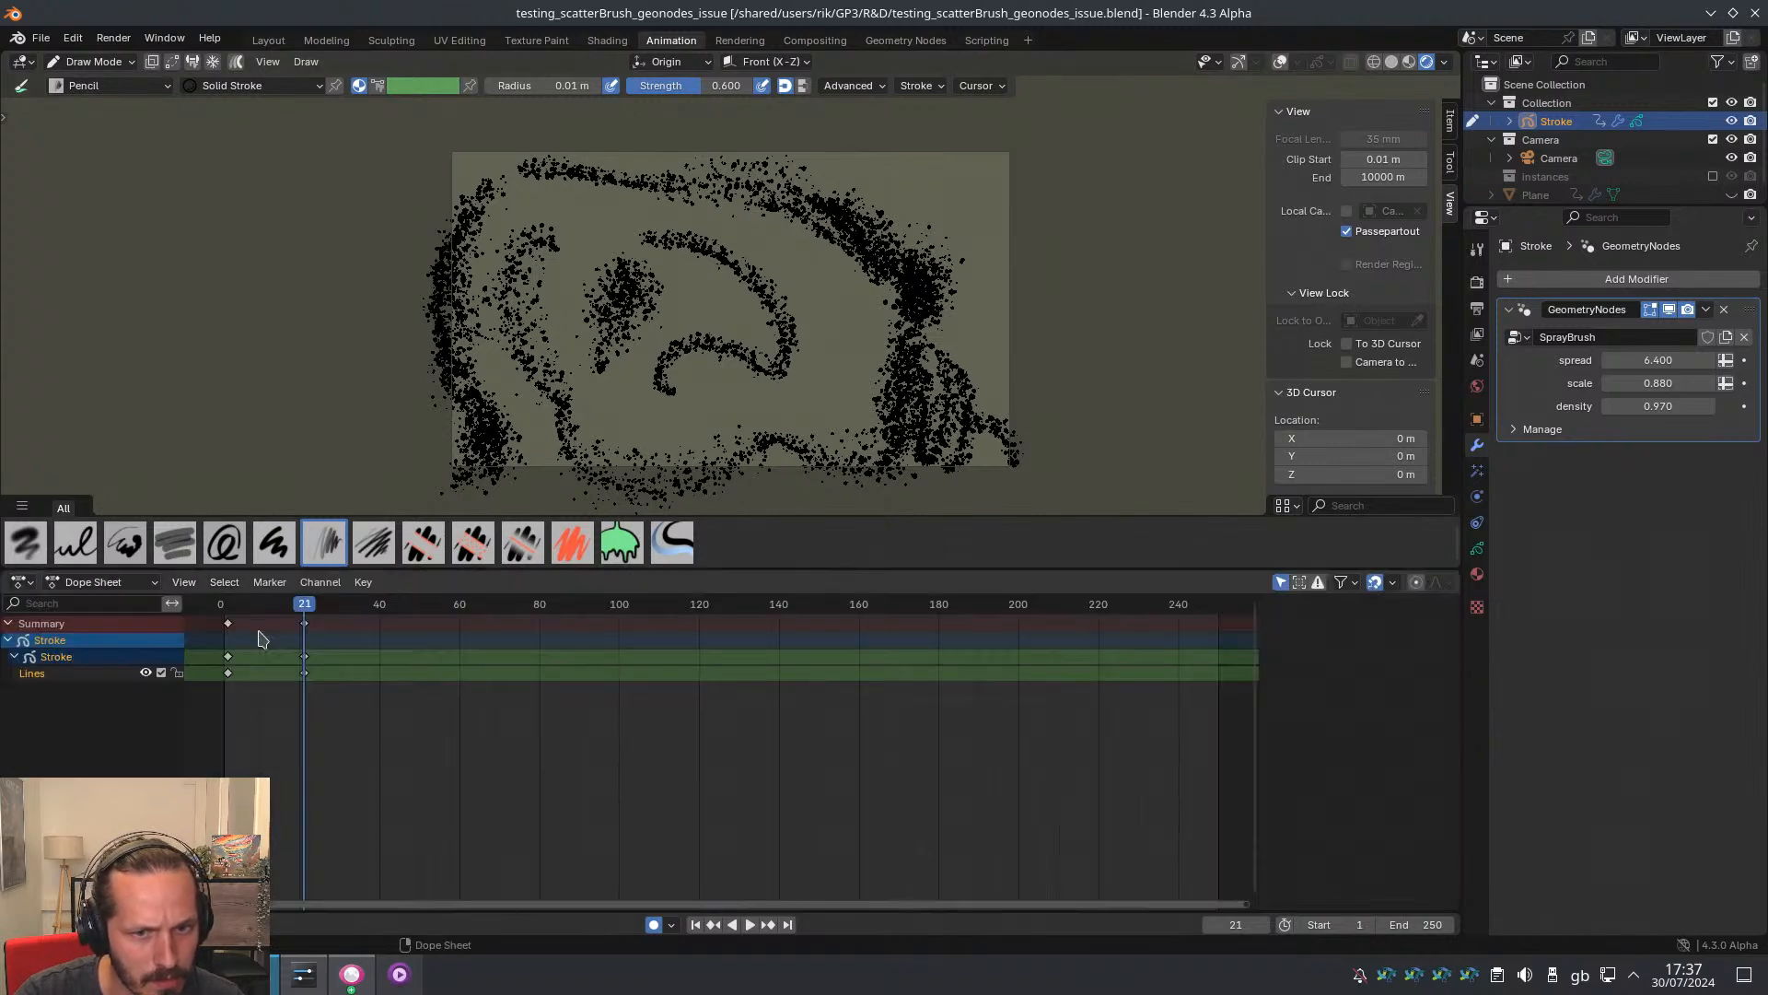
pyautogui.keyDown('ctrl'); pyautogui.scroll(5, 584, 737); pyautogui.keyUp('ctrl')
# Delete all keyframes of the Stroke object's Lines layer
pyautogui.moveTo(611, 732); pyautogui.dragTo(426, 594)
pyautogui.press('x')
pyautogui.click(454, 648)
# Enlarge the 3D viewport over the Dope Sheet and try spray strokes across the canvas in Draw Mode
pyautogui.hotkey('ctrl', 'Tab')
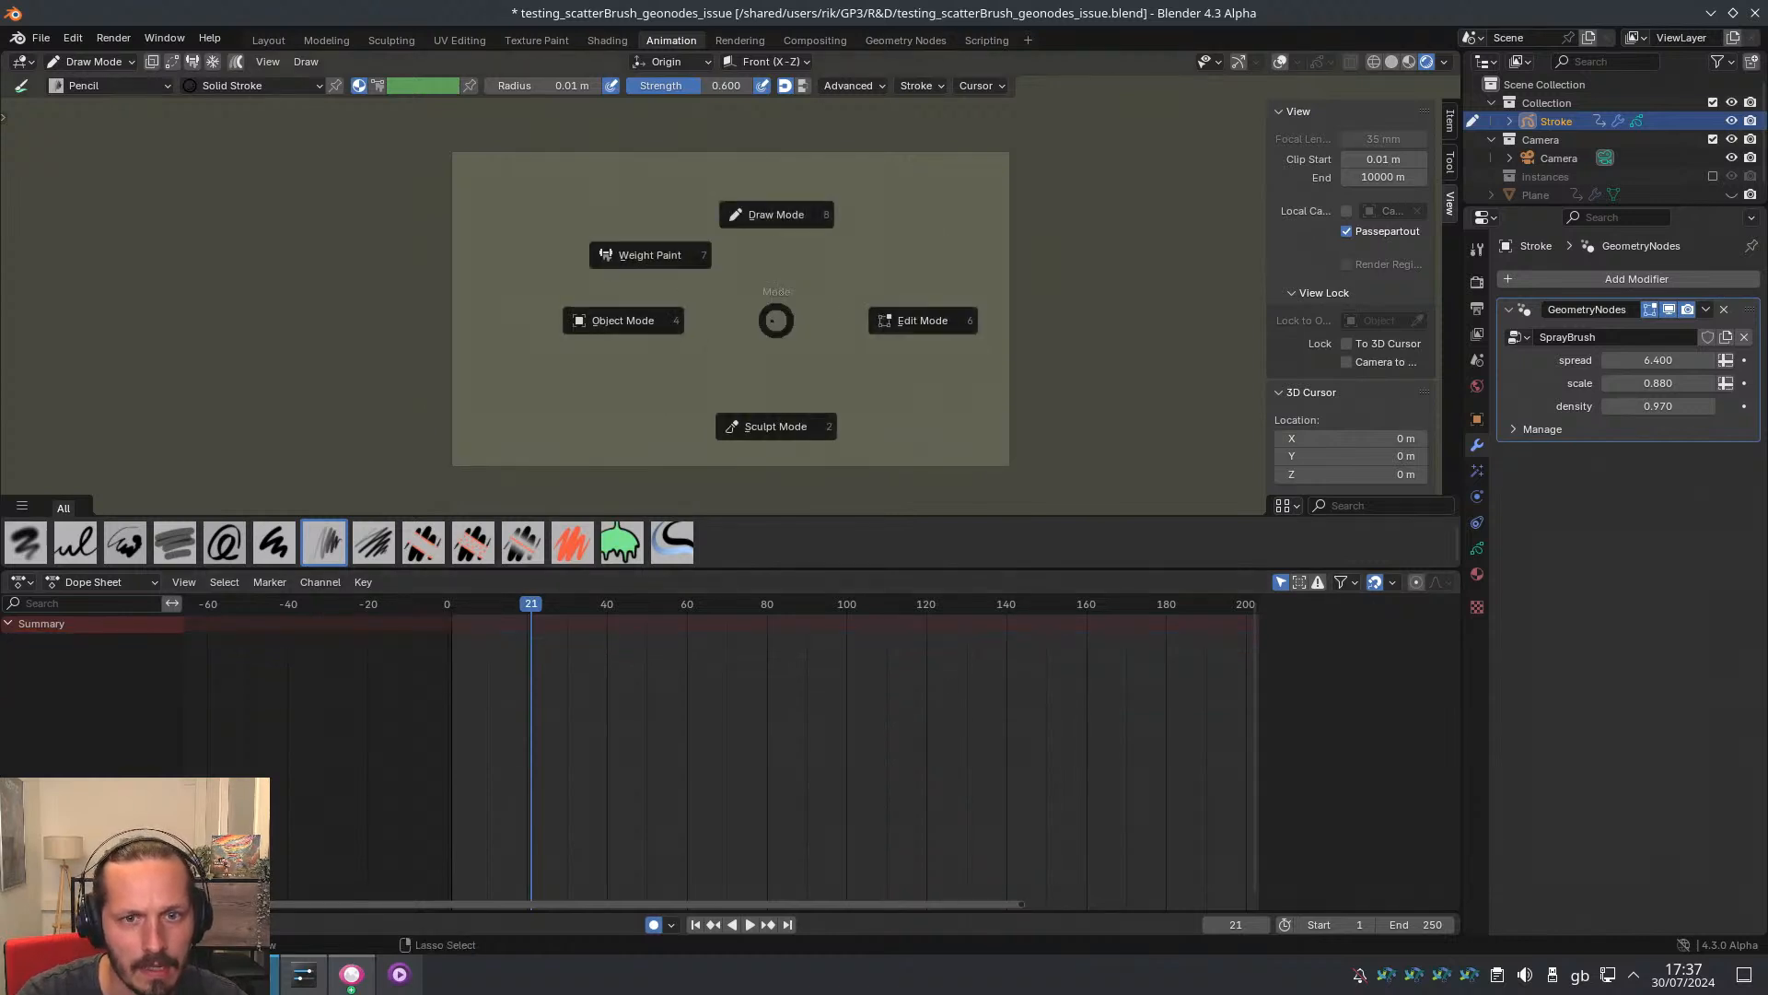
pyautogui.click(776, 222)
pyautogui.keyDown('ctrl'); pyautogui.moveTo(896, 234); pyautogui.dragTo(854, 270, button='middle'); pyautogui.keyUp('ctrl')
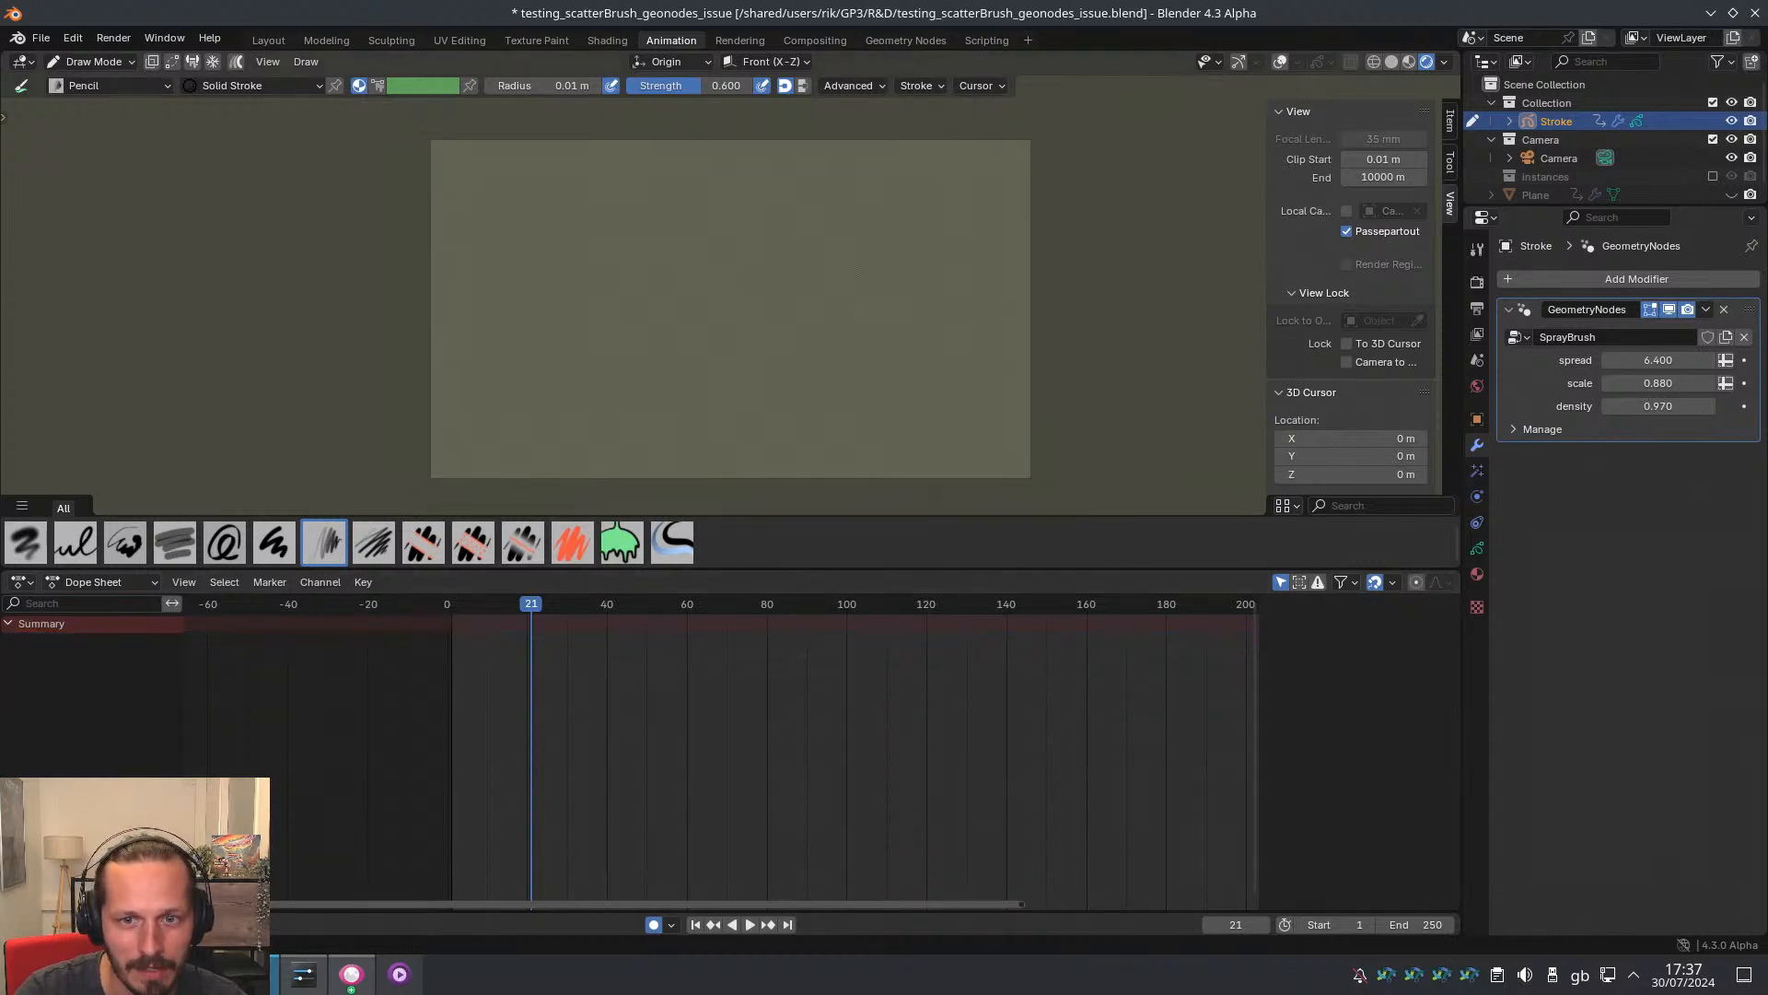
pyautogui.moveTo(920, 568); pyautogui.dragTo(920, 835)
pyautogui.moveTo(1174, 294)
pyautogui.mouseDown()
pyautogui.moveTo(954, 318)
pyautogui.moveTo(746, 462)
pyautogui.mouseUp()
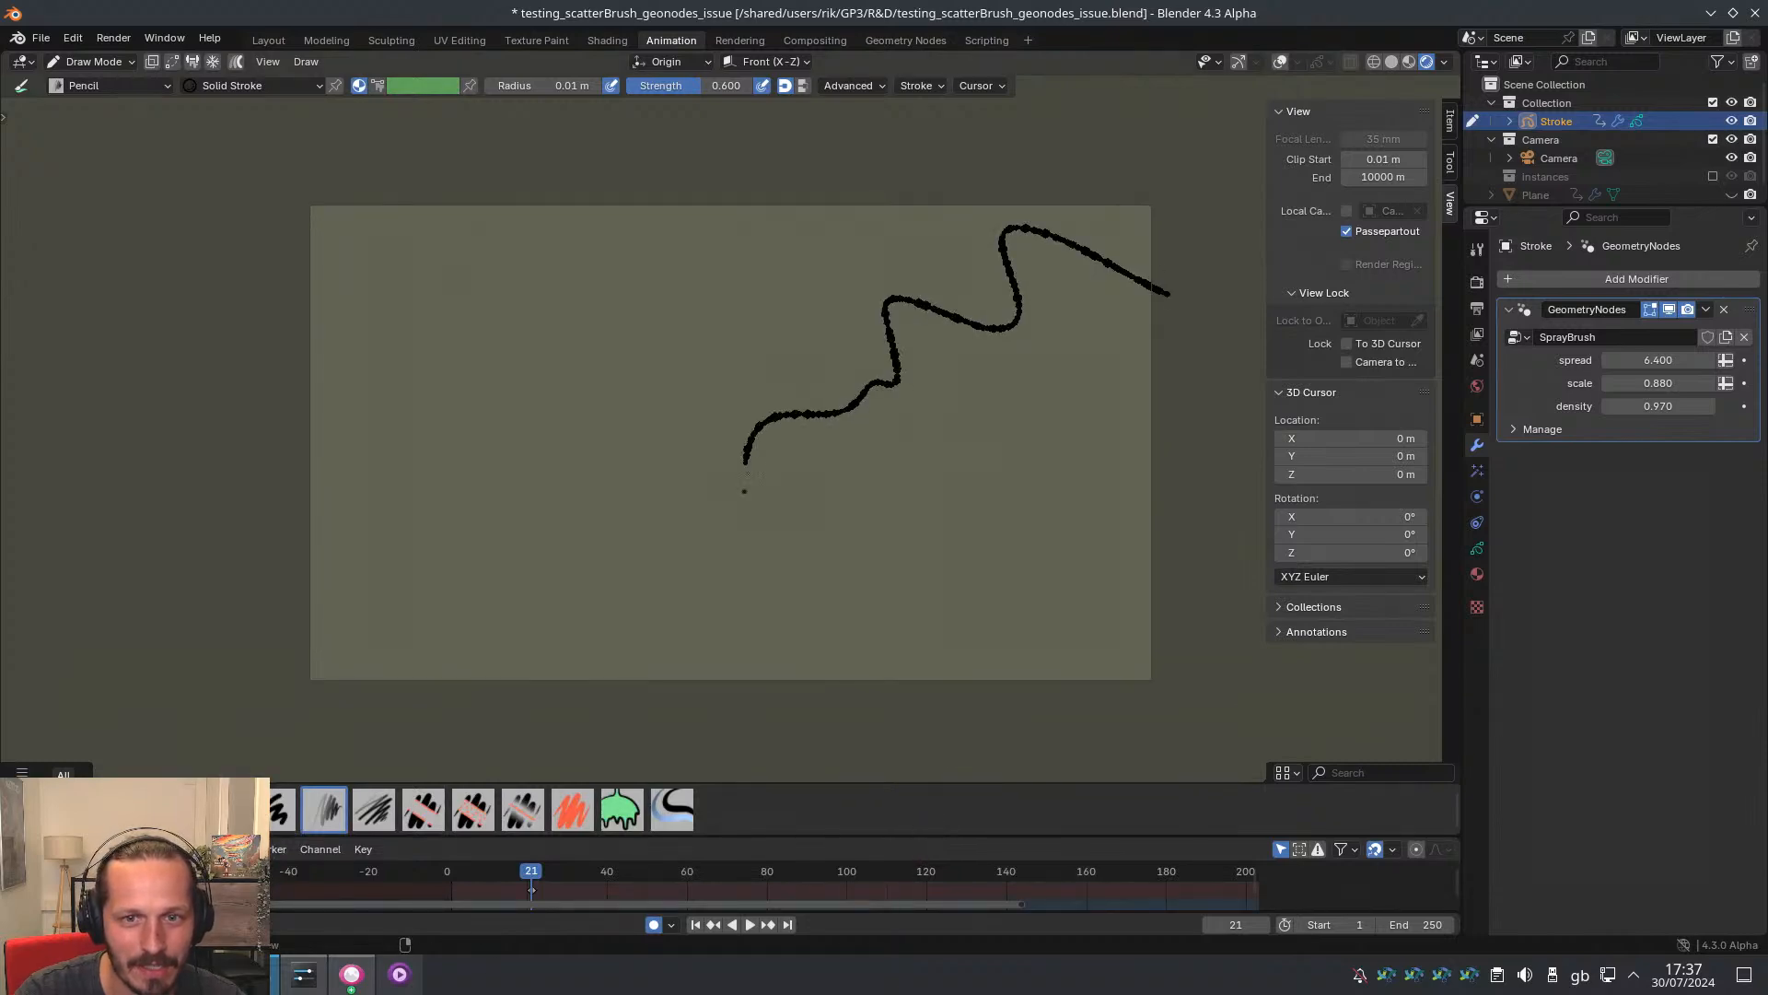
pyautogui.moveTo(853, 277)
pyautogui.mouseDown()
pyautogui.moveTo(810, 433)
pyautogui.moveTo(452, 543)
pyautogui.mouseUp()
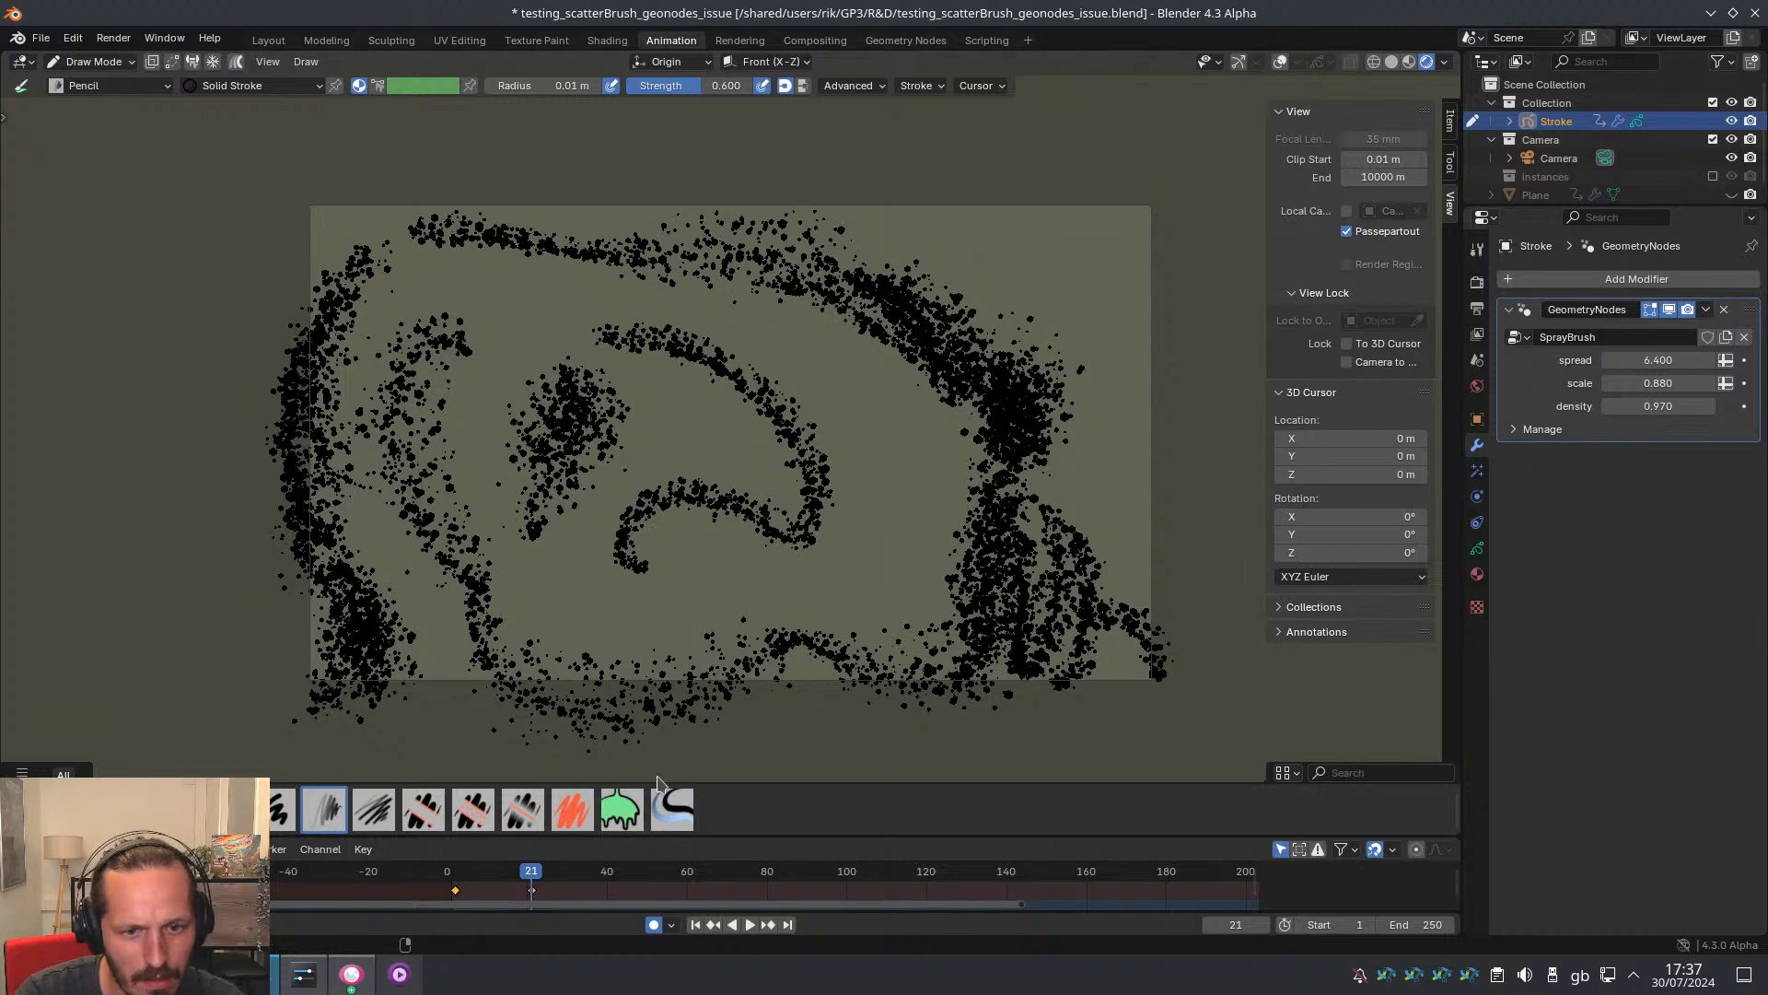
# Move to frame 44, test a stroke, and set the Pencil brush radius to 0.052 m
pyautogui.moveTo(557, 880); pyautogui.dragTo(623, 875)
pyautogui.moveTo(998, 219); pyautogui.dragTo(801, 454)
pyautogui.press('f')
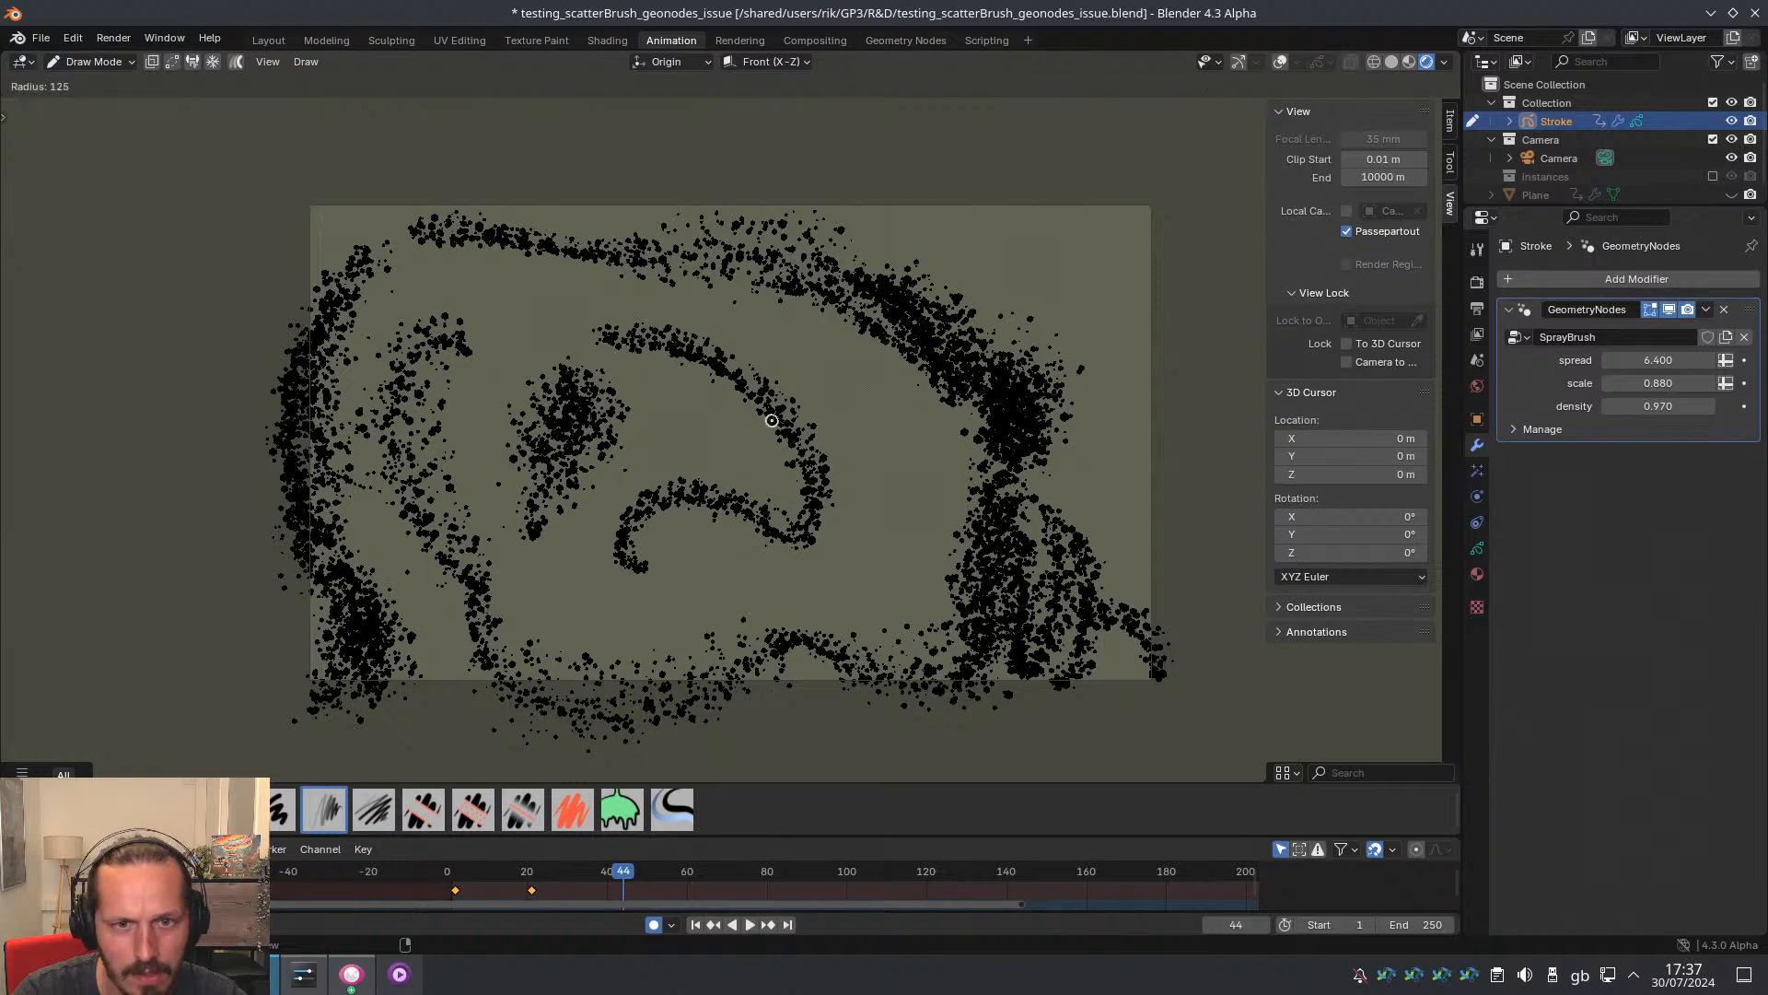
pyautogui.click(772, 420)
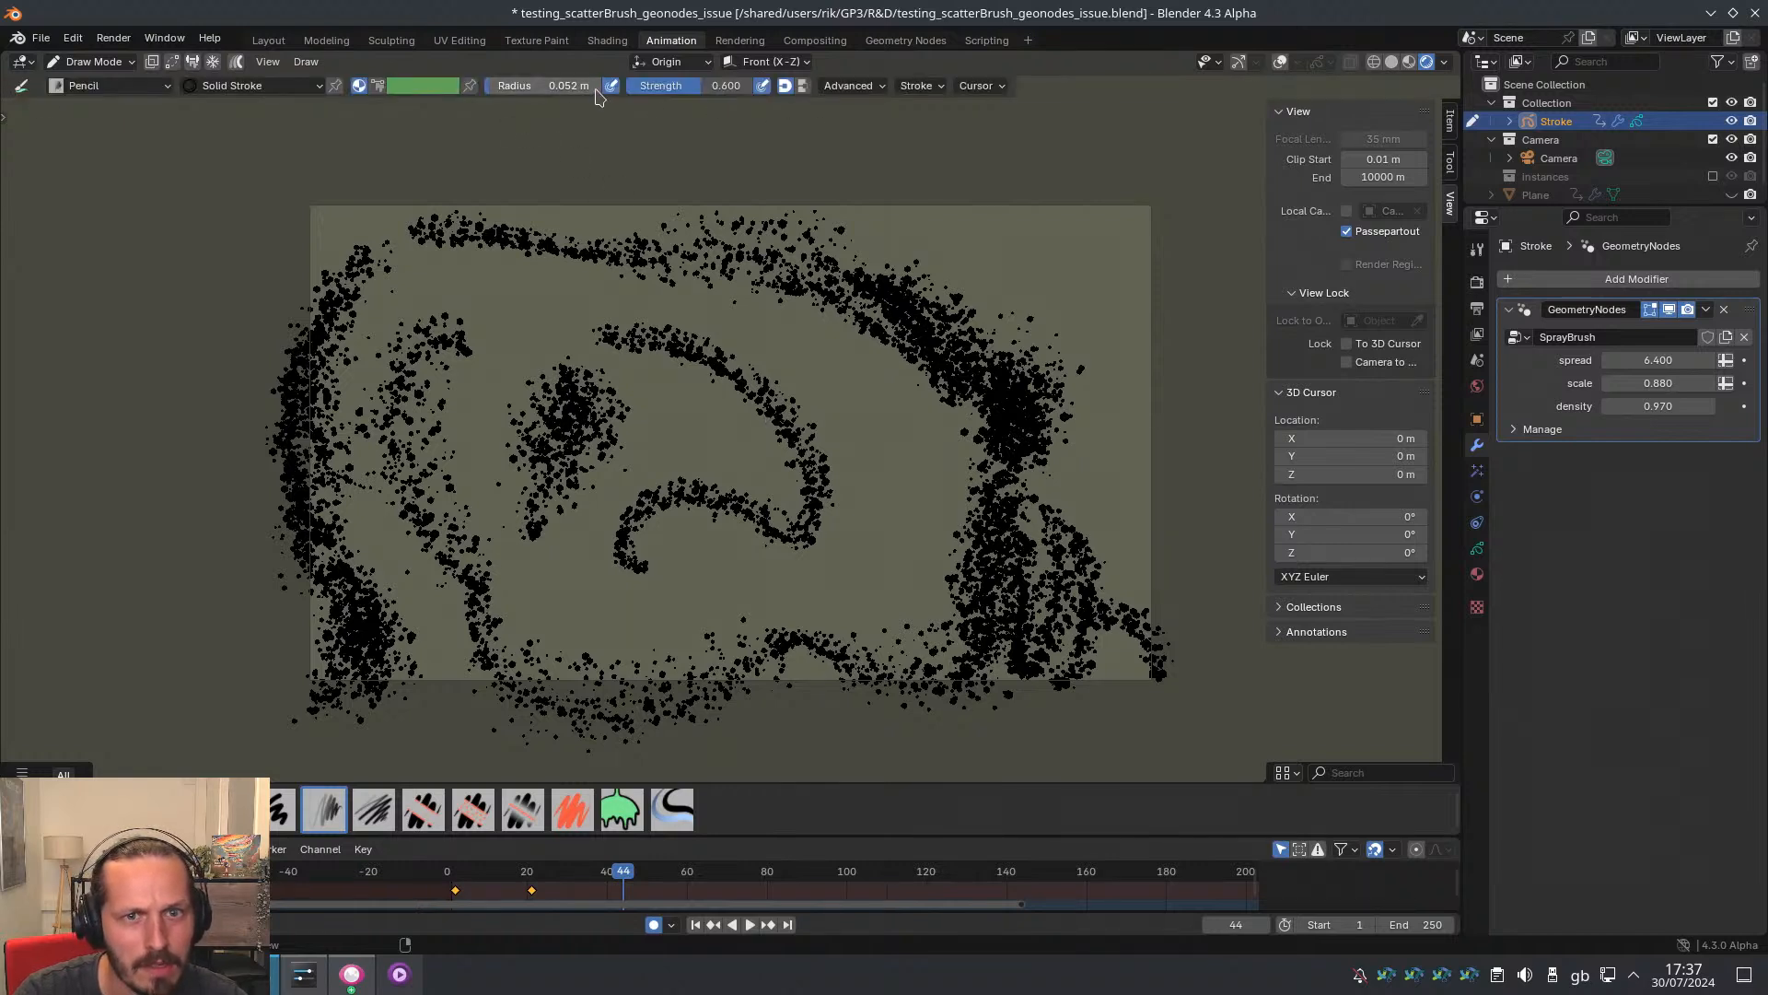
# Try wavy diagonal strokes on frame 44 and a SprayBrush spread of 7.710
pyautogui.moveTo(953, 221)
pyautogui.mouseDown()
pyautogui.moveTo(829, 406)
pyautogui.moveTo(534, 455)
pyautogui.mouseUp()
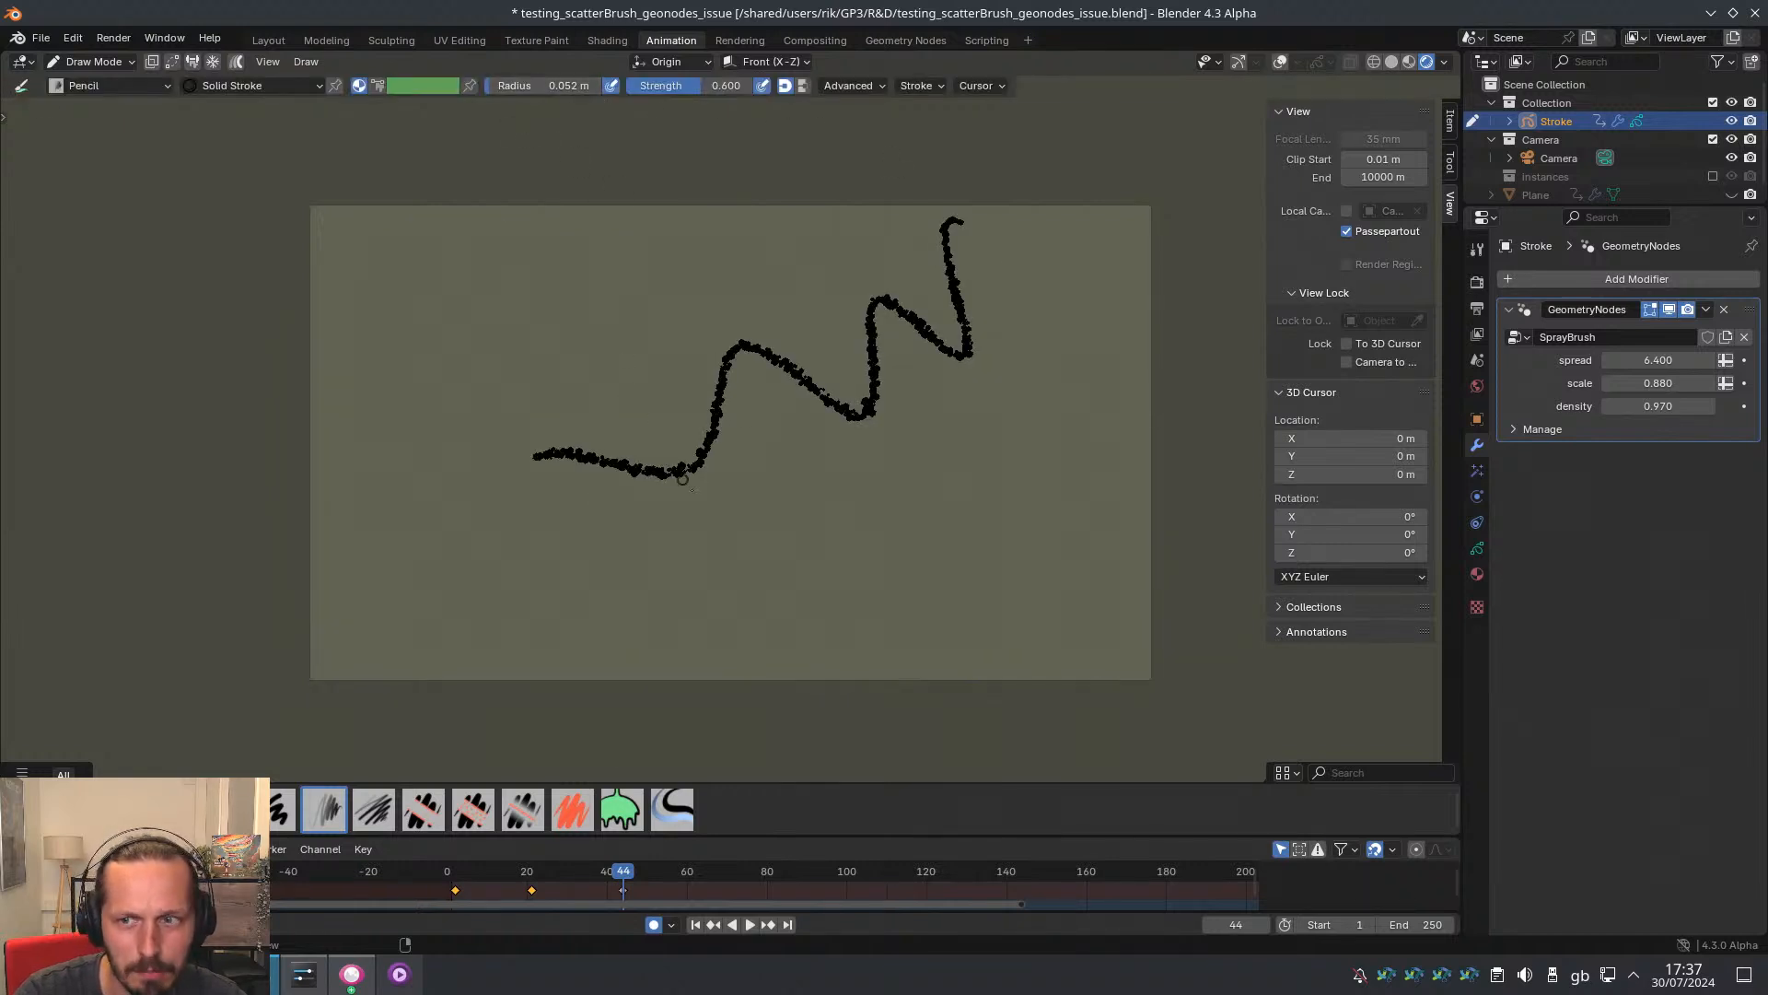
pyautogui.hotkey('ctrl', 'z')
pyautogui.moveTo(807, 221)
pyautogui.mouseDown()
pyautogui.moveTo(659, 475)
pyautogui.moveTo(381, 571)
pyautogui.mouseUp()
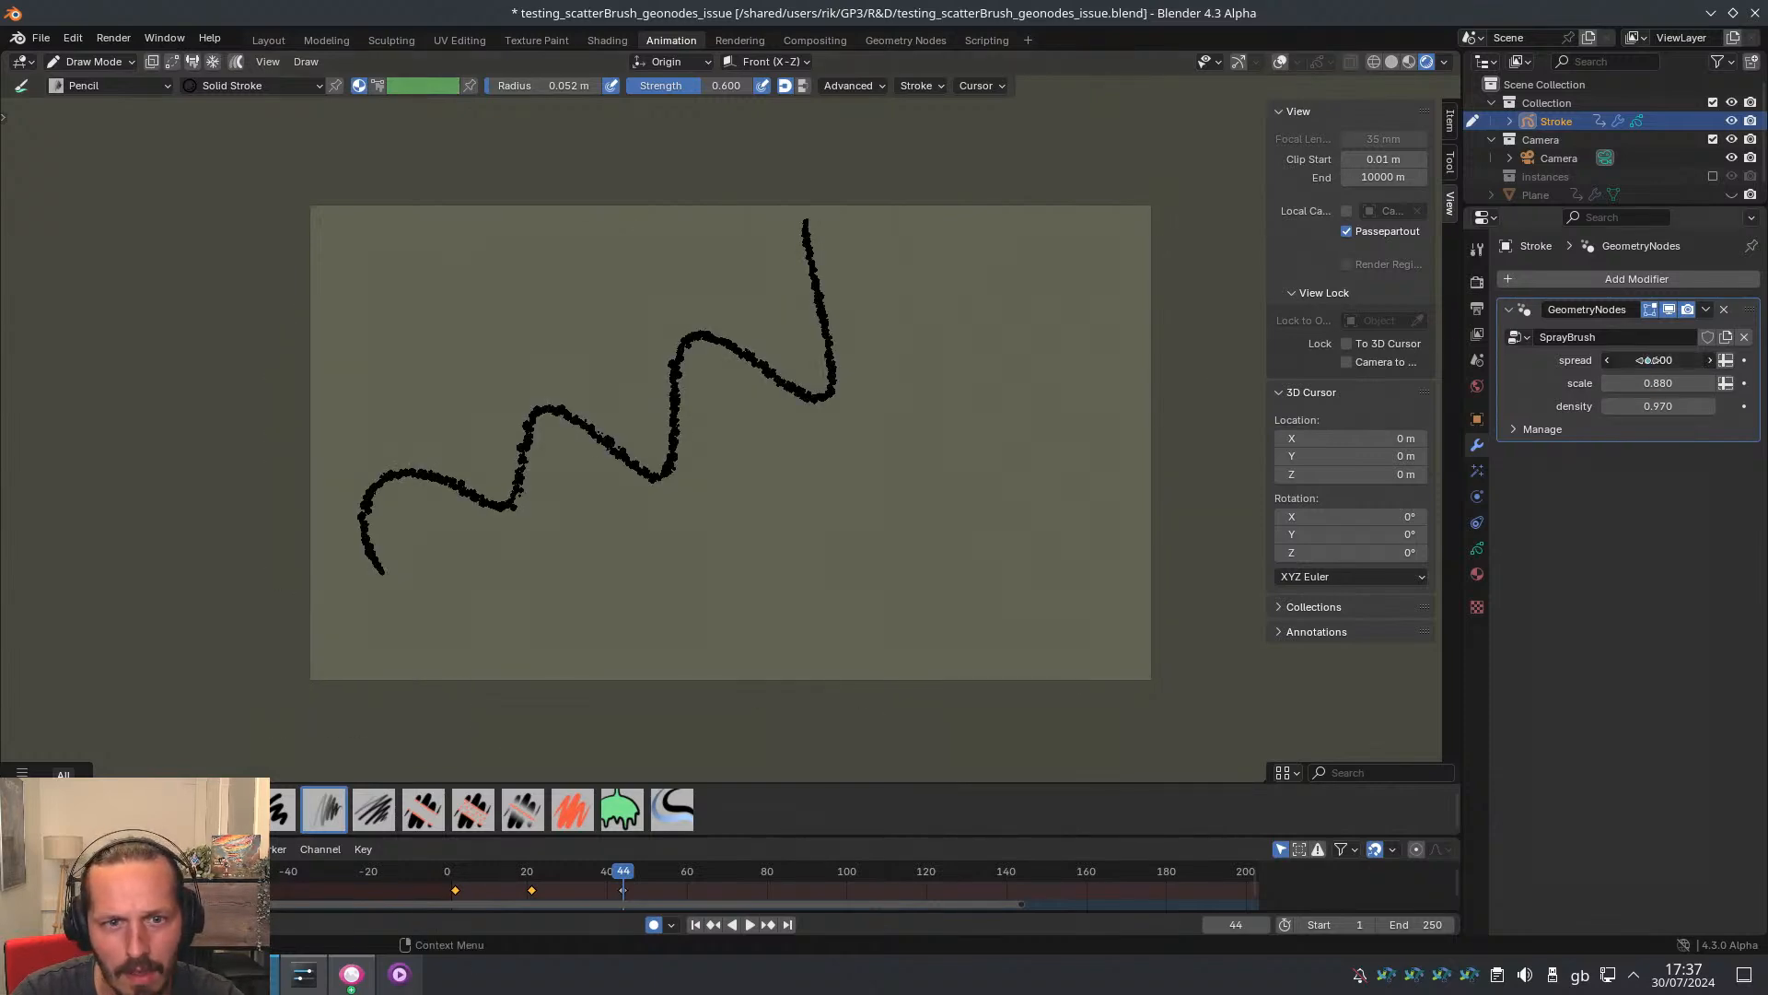
pyautogui.moveTo(1603, 360); pyautogui.dragTo(1658, 360)
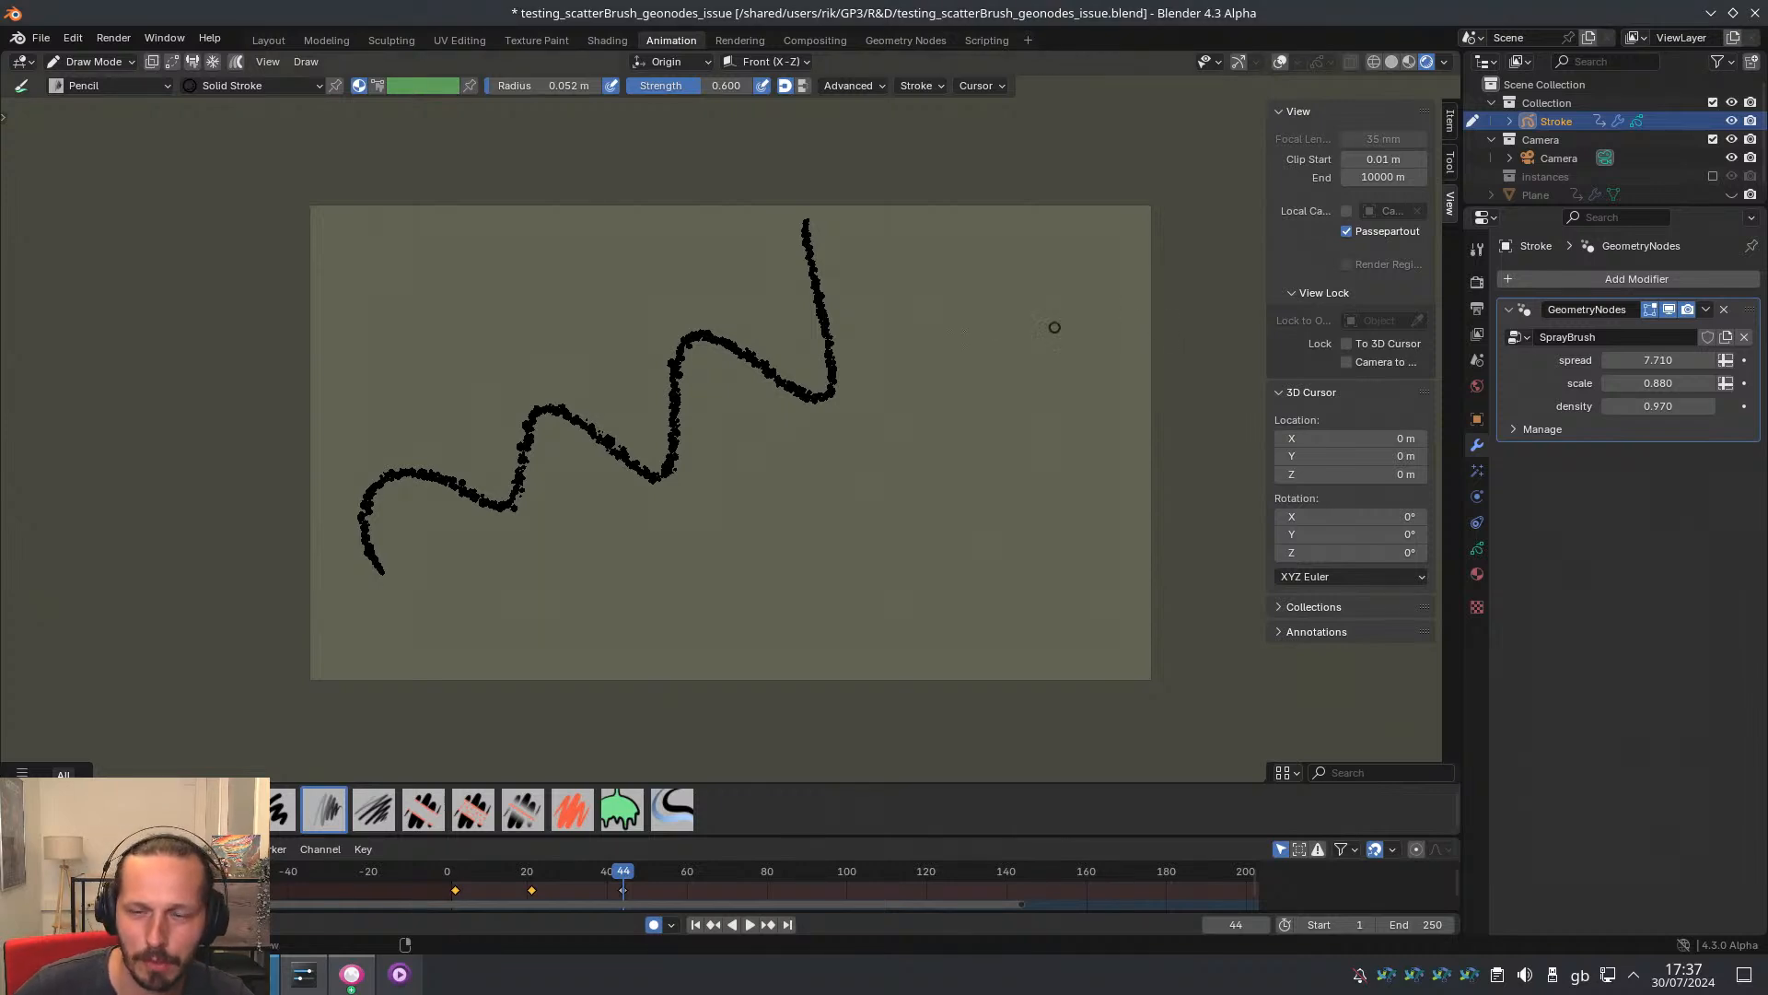
pyautogui.keyDown('shift'); pyautogui.moveTo(765, 402); pyautogui.dragTo(709, 347, button='middle'); pyautogui.keyUp('shift')
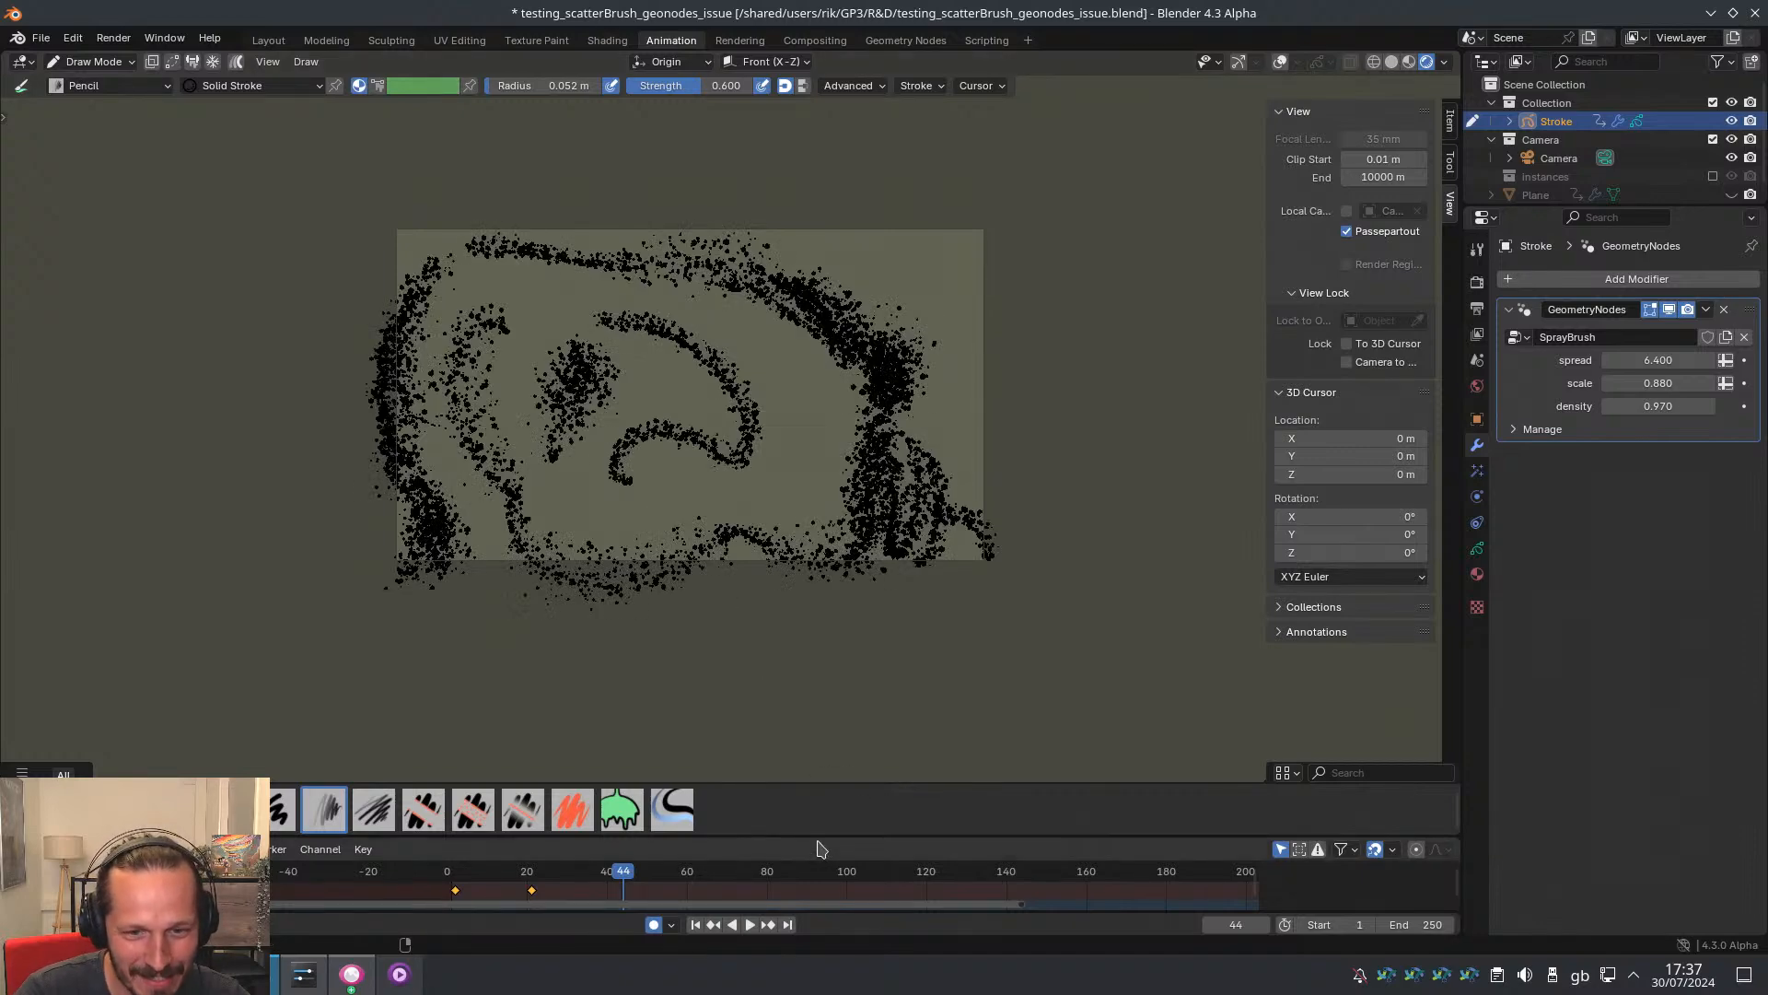
# Enlarge the Dope Sheet area and move the playhead to the keyframe at frame 21
pyautogui.moveTo(817, 837); pyautogui.dragTo(791, 637)
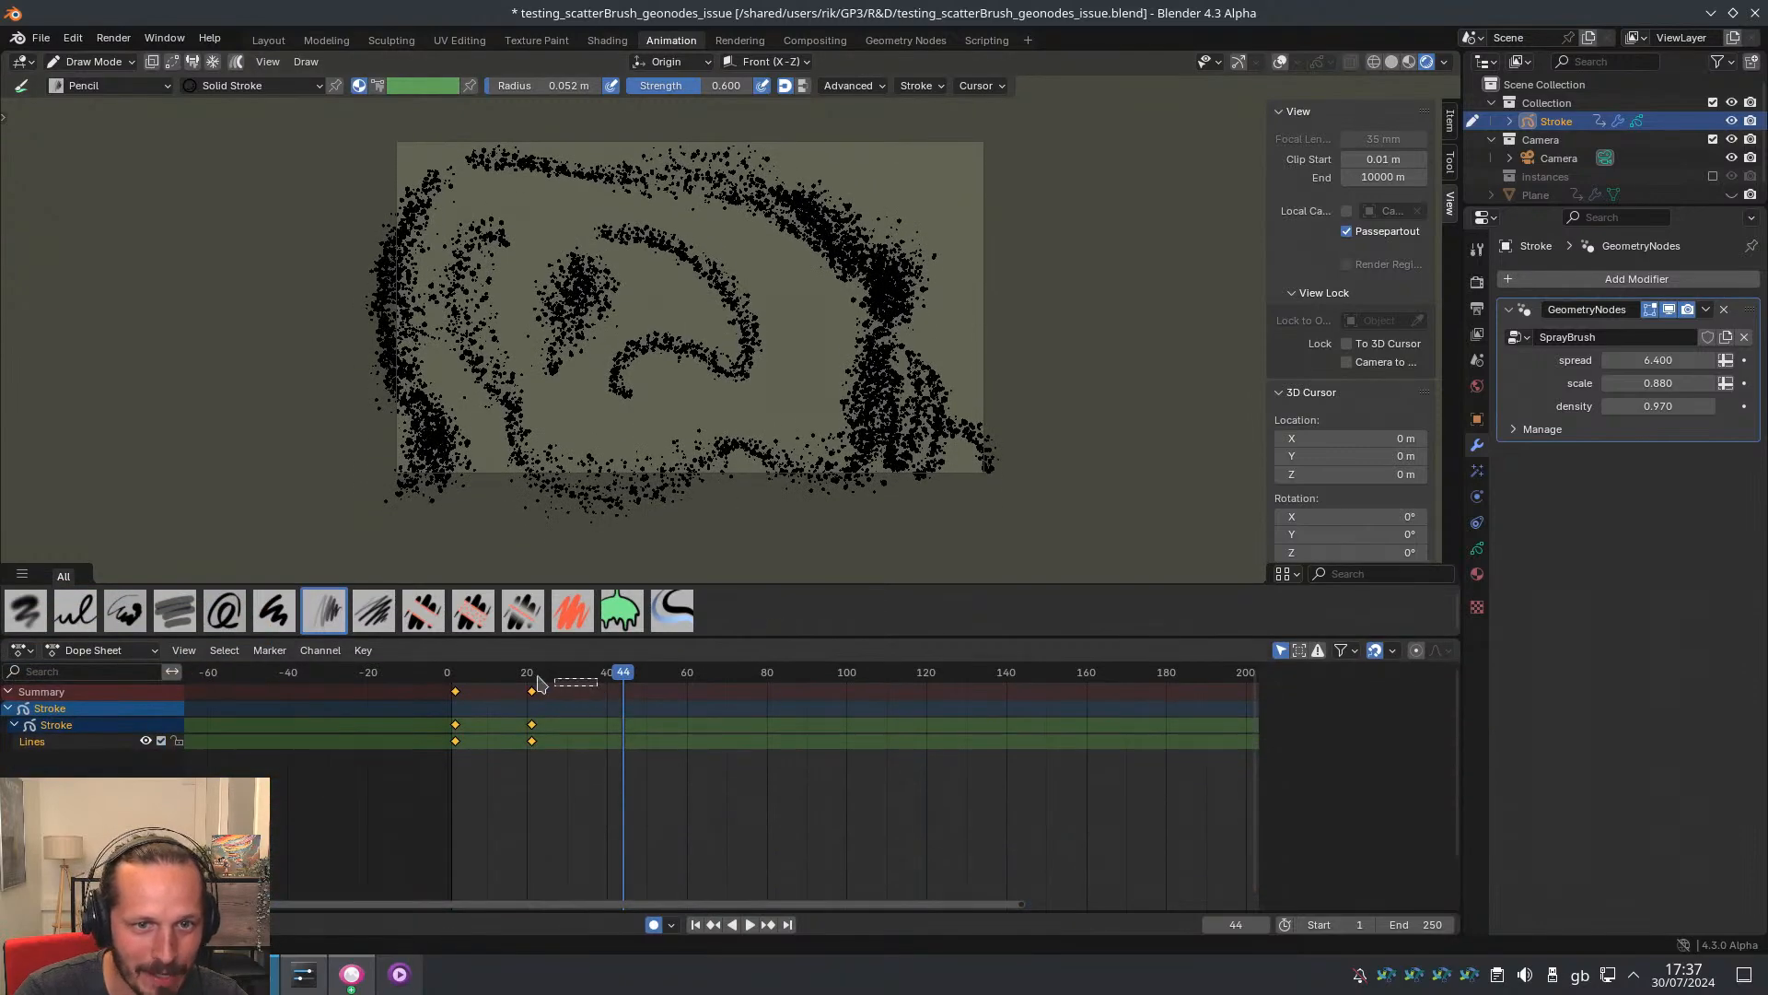
pyautogui.moveTo(559, 673); pyautogui.dragTo(534, 682)
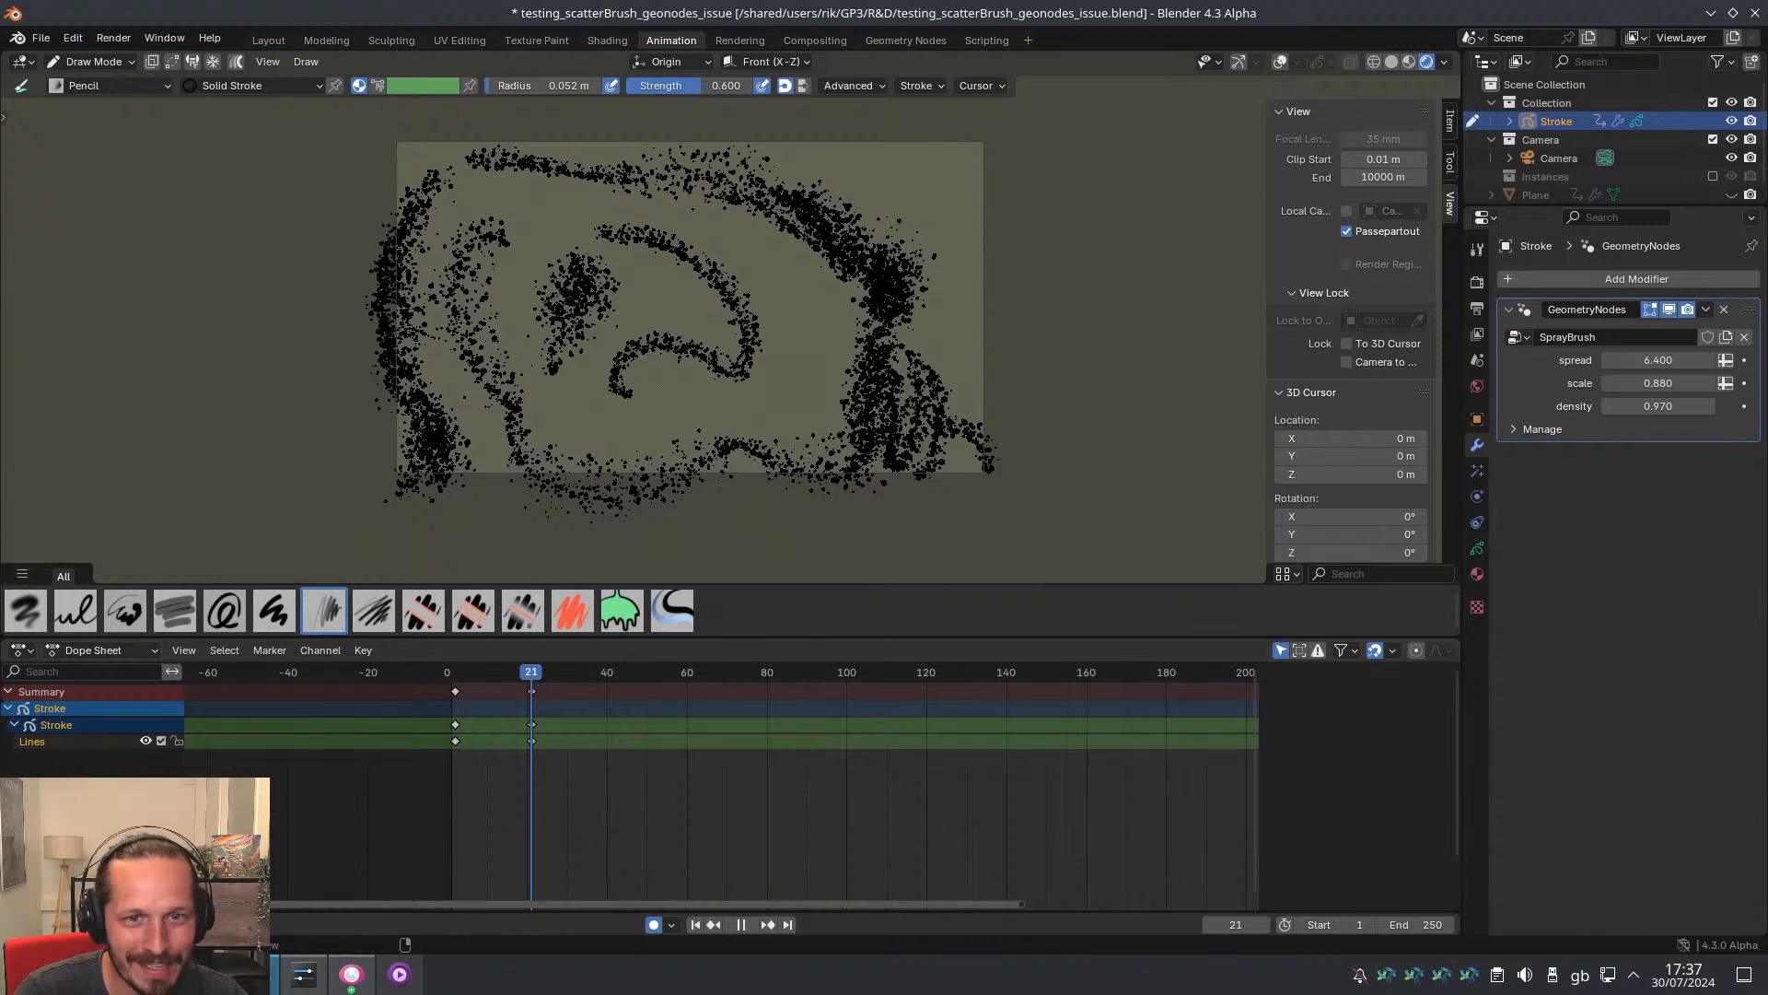
pyautogui.scroll(4, 659, 386)
pyautogui.scroll(-4, 660, 387)
# Try zigzag strokes over the existing drawing on frame 21, undoing each one
pyautogui.moveTo(845, 331)
pyautogui.mouseDown()
pyautogui.moveTo(785, 293)
pyautogui.moveTo(639, 448)
pyautogui.mouseUp()
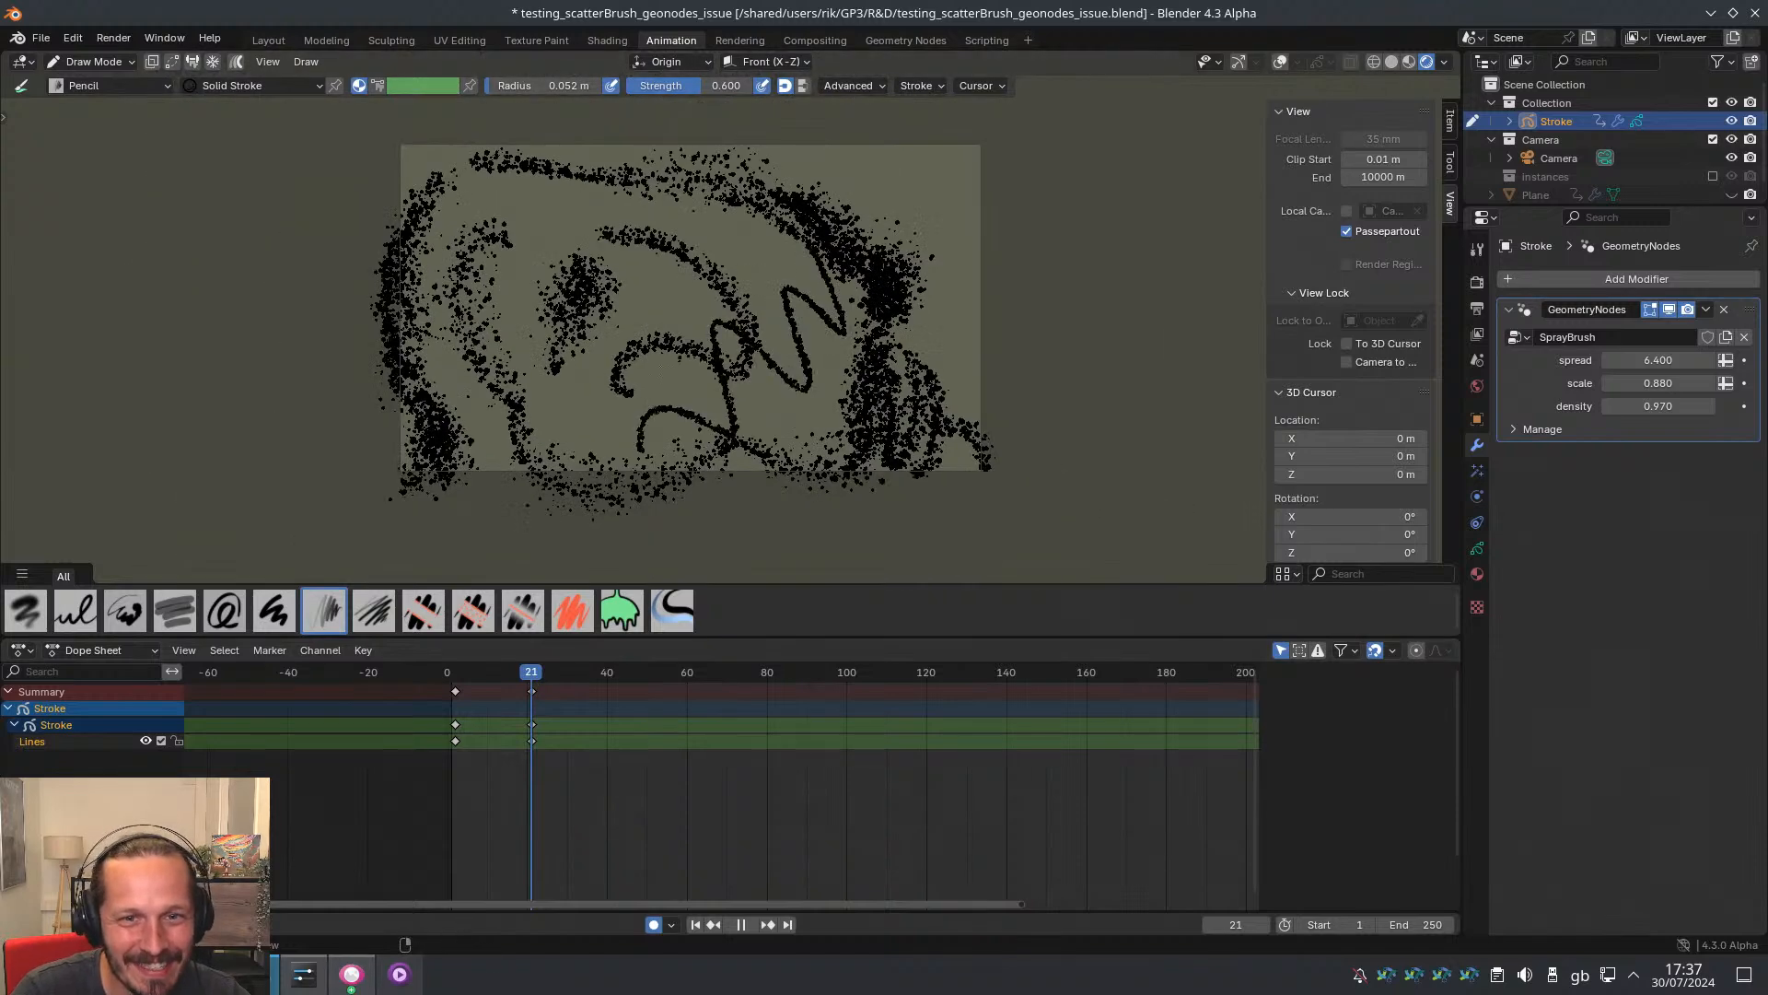
pyautogui.keyDown('ctrl'); pyautogui.moveTo(660, 365); pyautogui.dragTo(898, 363, button='middle'); pyautogui.keyUp('ctrl')
pyautogui.hotkey('ctrl', 'z')
pyautogui.moveTo(845, 227)
pyautogui.mouseDown()
pyautogui.moveTo(822, 404)
pyautogui.moveTo(713, 446)
pyautogui.mouseUp()
pyautogui.hotkey('ctrl', 'z')
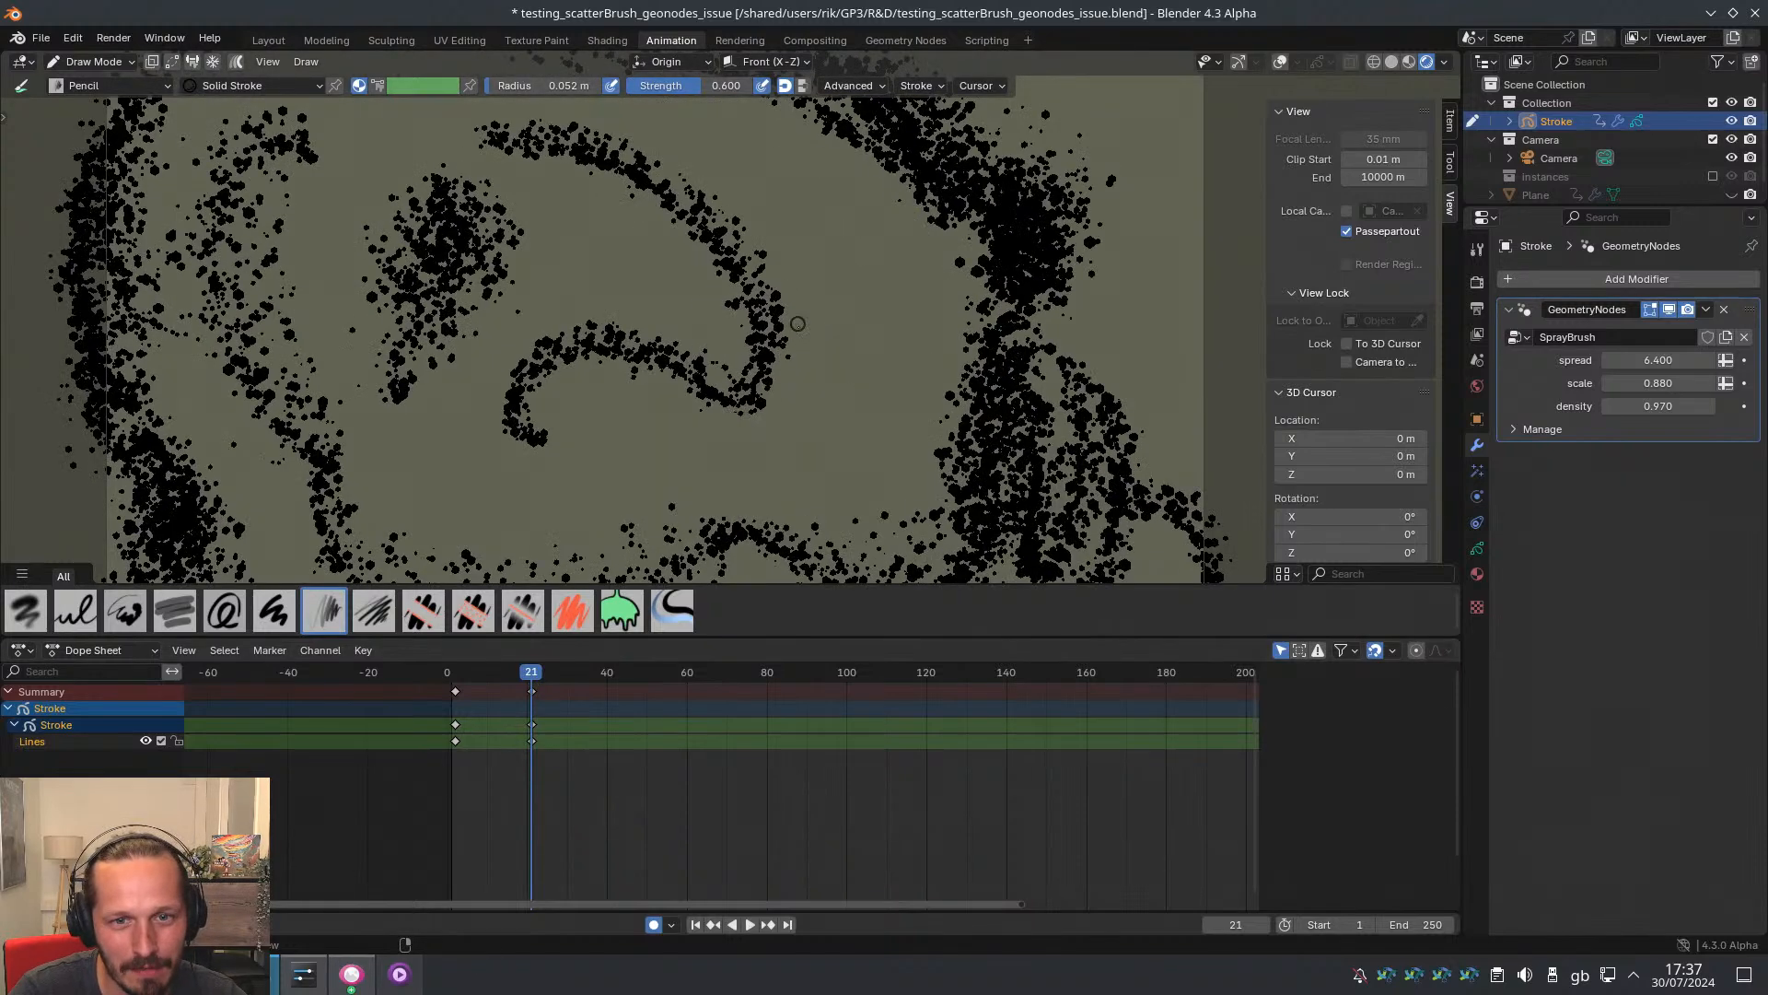
# Set the Pencil brush radius to 0.25 m and try strokes over the frame 21 drawing, undoing each one
pyautogui.press('f')
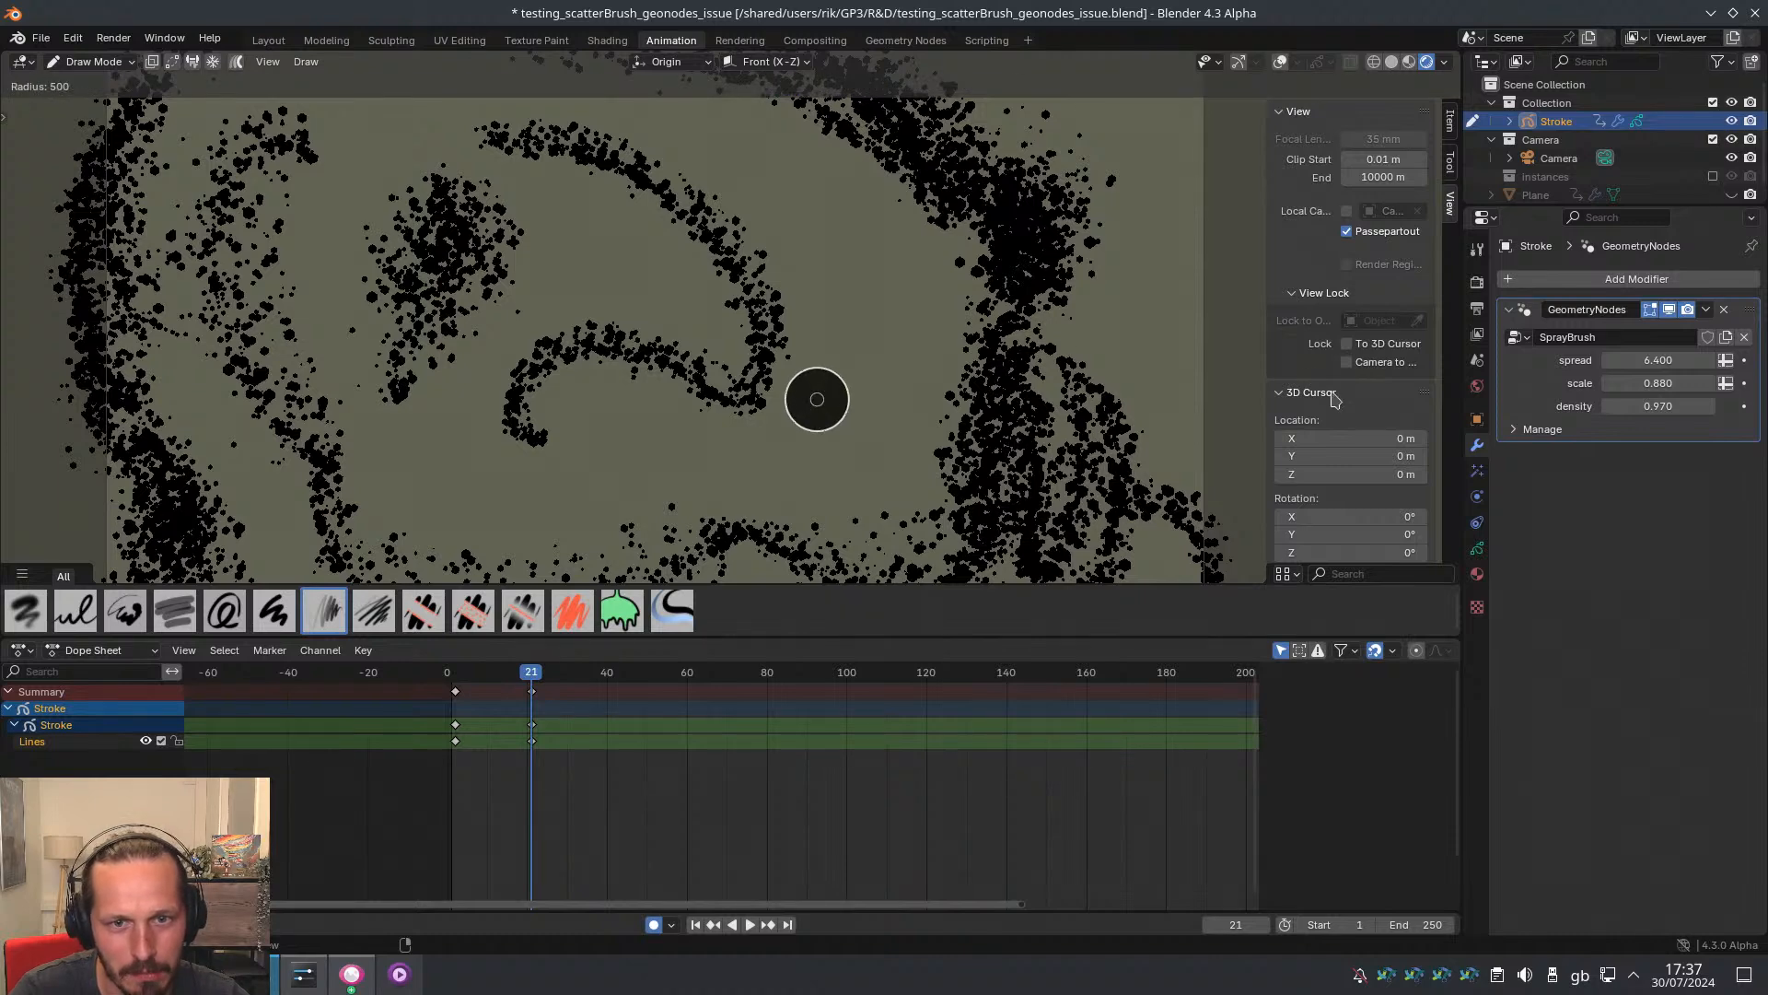
pyautogui.click(846, 400)
pyautogui.moveTo(968, 269); pyautogui.dragTo(659, 513)
pyautogui.hotkey('ctrl', 'z')
pyautogui.keyDown('ctrl'); pyautogui.moveTo(835, 431); pyautogui.dragTo(654, 429, button='middle'); pyautogui.keyUp('ctrl')
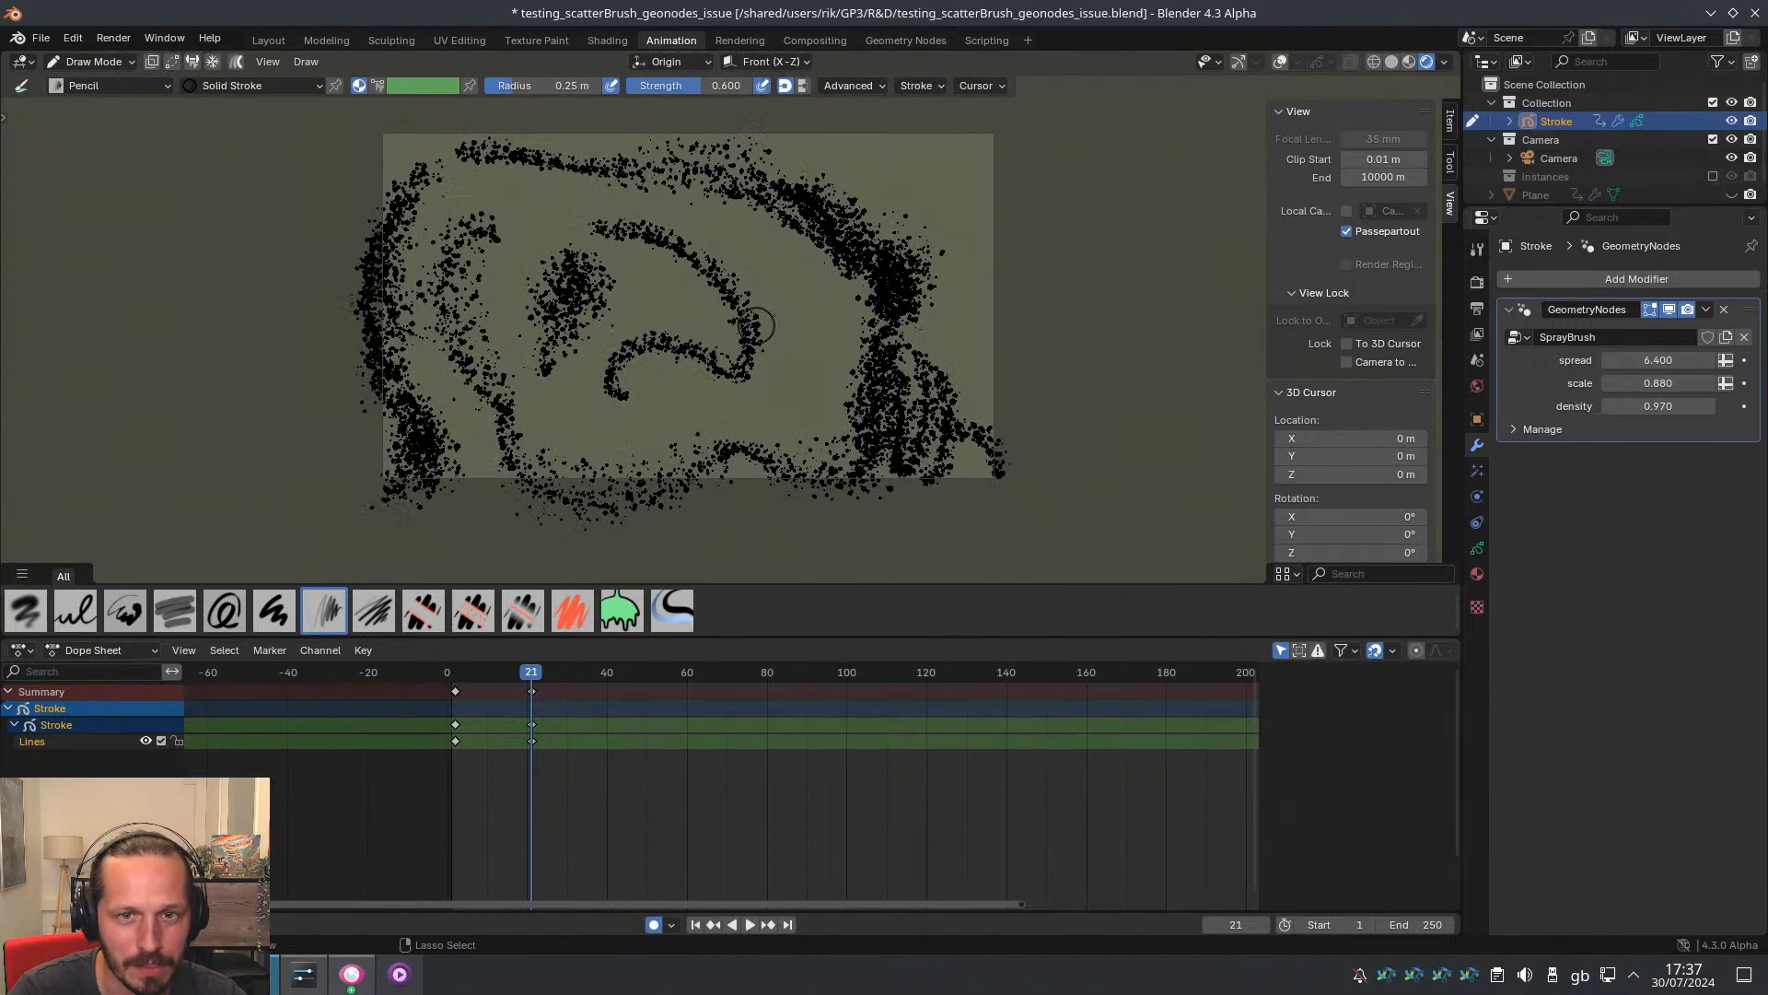
pyautogui.moveTo(979, 166)
pyautogui.mouseDown()
pyautogui.moveTo(940, 152)
pyautogui.moveTo(810, 355)
pyautogui.moveTo(639, 427)
pyautogui.mouseUp()
pyautogui.hotkey('ctrl', 'z')
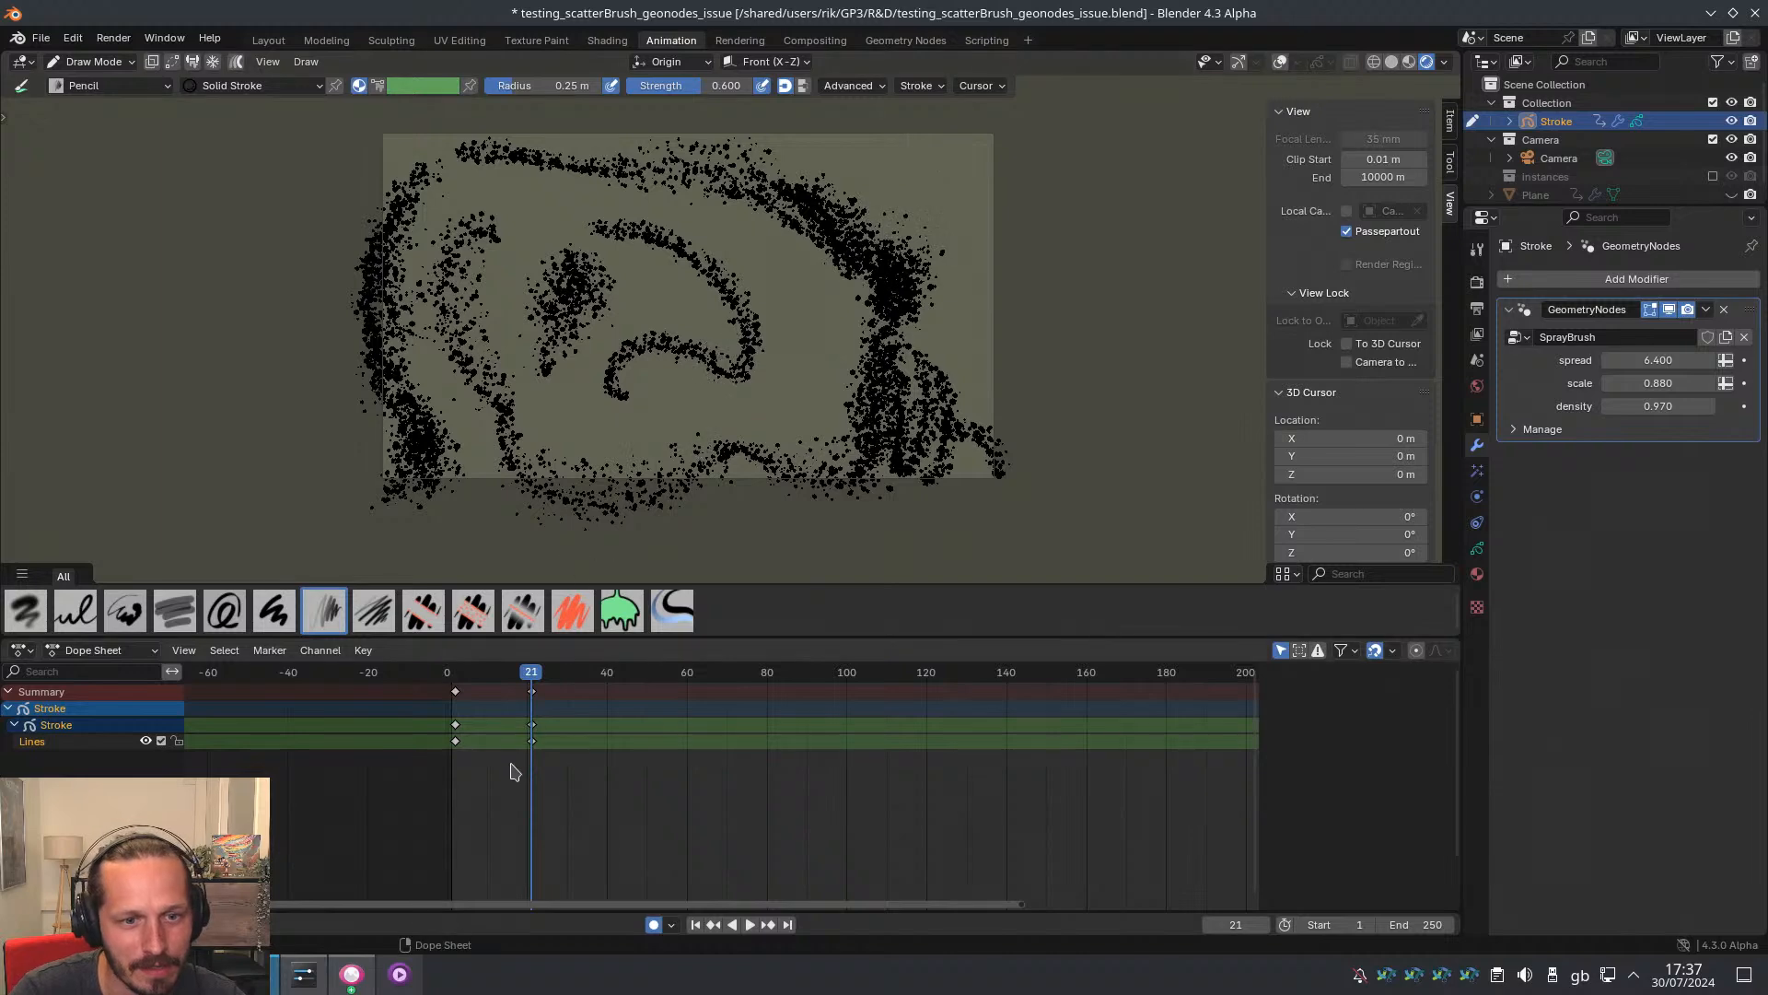
# Delete the Lines layer's keyframe at frame 21
pyautogui.press('x')
pyautogui.click(502, 684)
pyautogui.keyDown('shift'); pyautogui.moveTo(692, 232); pyautogui.dragTo(734, 296, button='middle'); pyautogui.keyUp('shift')
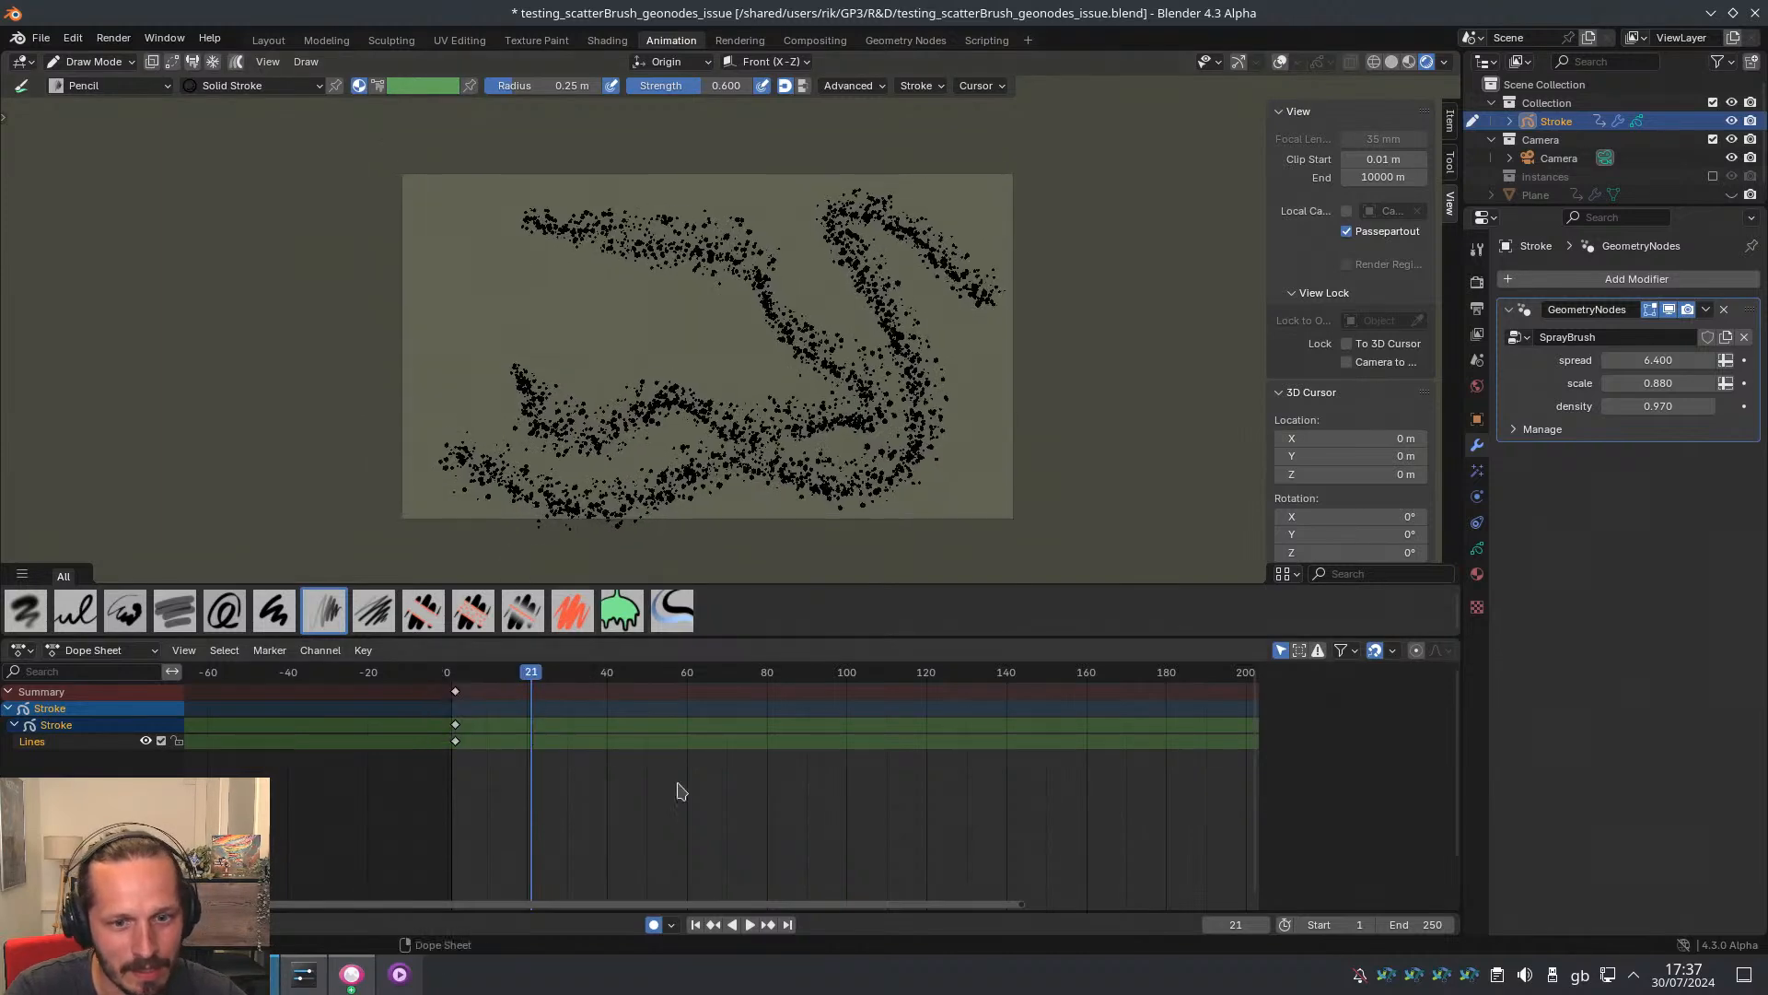
# Try a short stroke and a spiral stroke with the 0.25 m brush on frame 21, undoing both
pyautogui.moveTo(671, 213); pyautogui.dragTo(486, 383)
pyautogui.hotkey('ctrl', 'z')
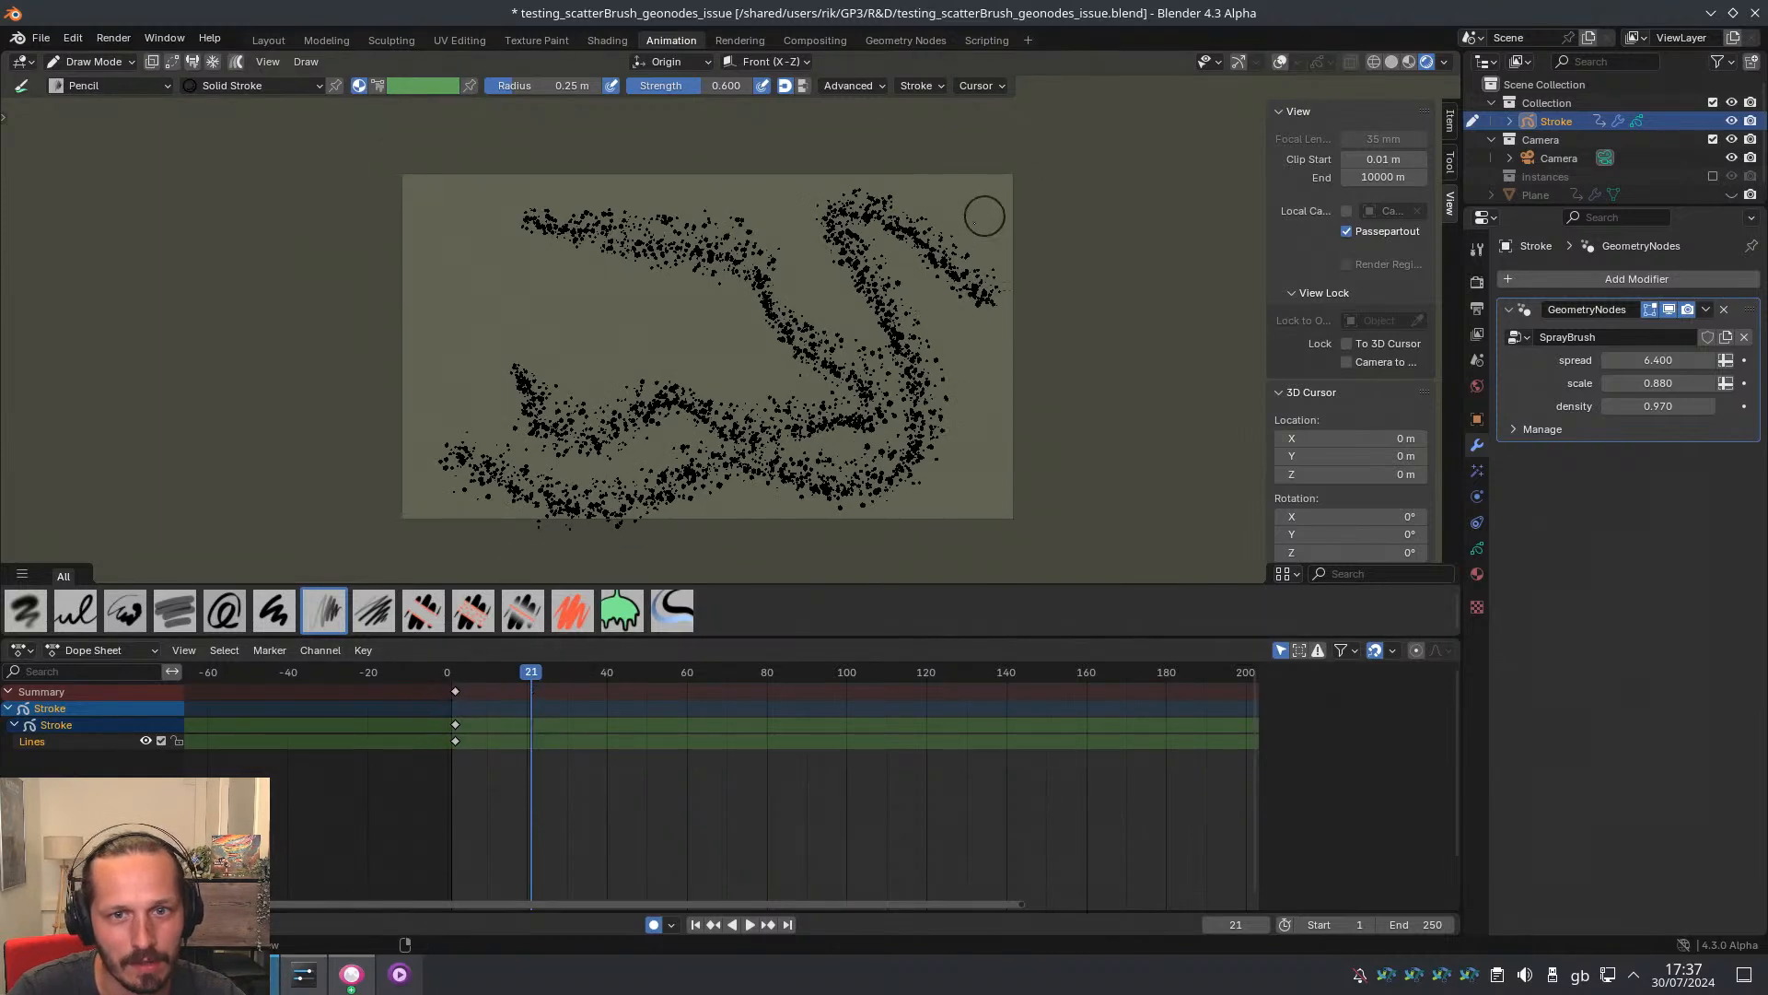
pyautogui.moveTo(969, 232)
pyautogui.mouseDown()
pyautogui.moveTo(612, 247)
pyautogui.moveTo(691, 464)
pyautogui.moveTo(633, 422)
pyautogui.mouseUp()
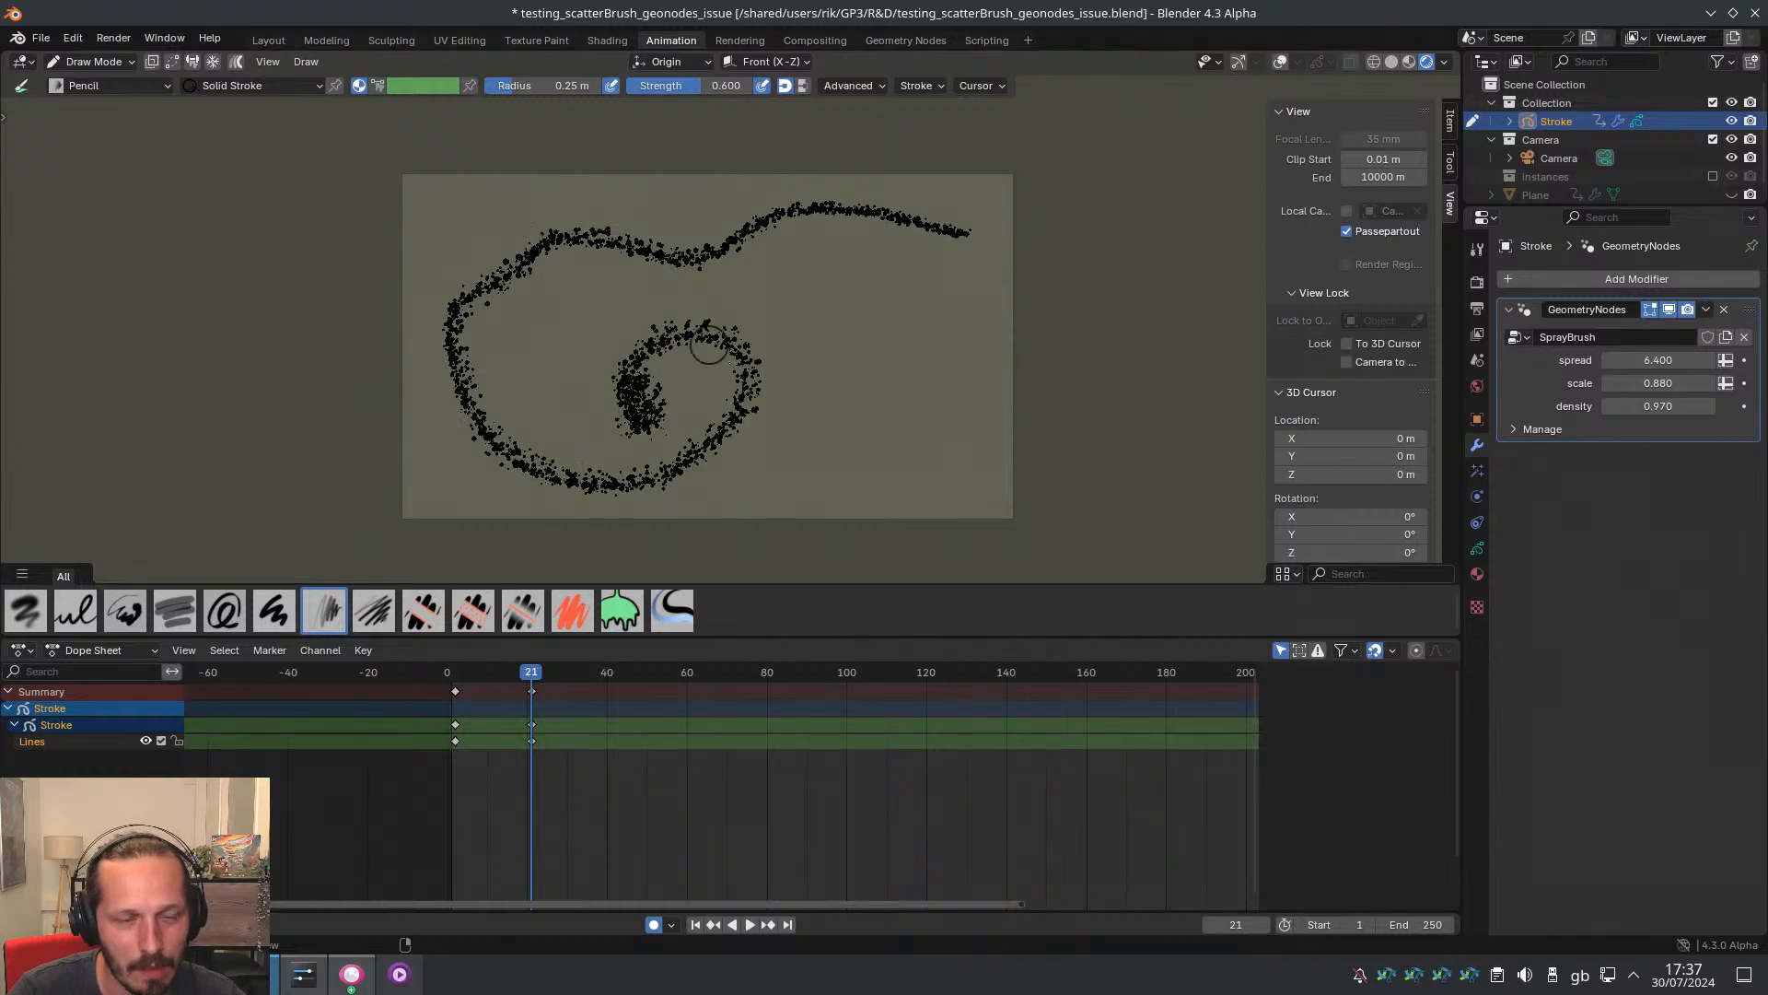
pyautogui.scroll(2, 709, 345)
pyautogui.hotkey('ctrl', 'z')
pyautogui.scroll(-4, 645, 276)
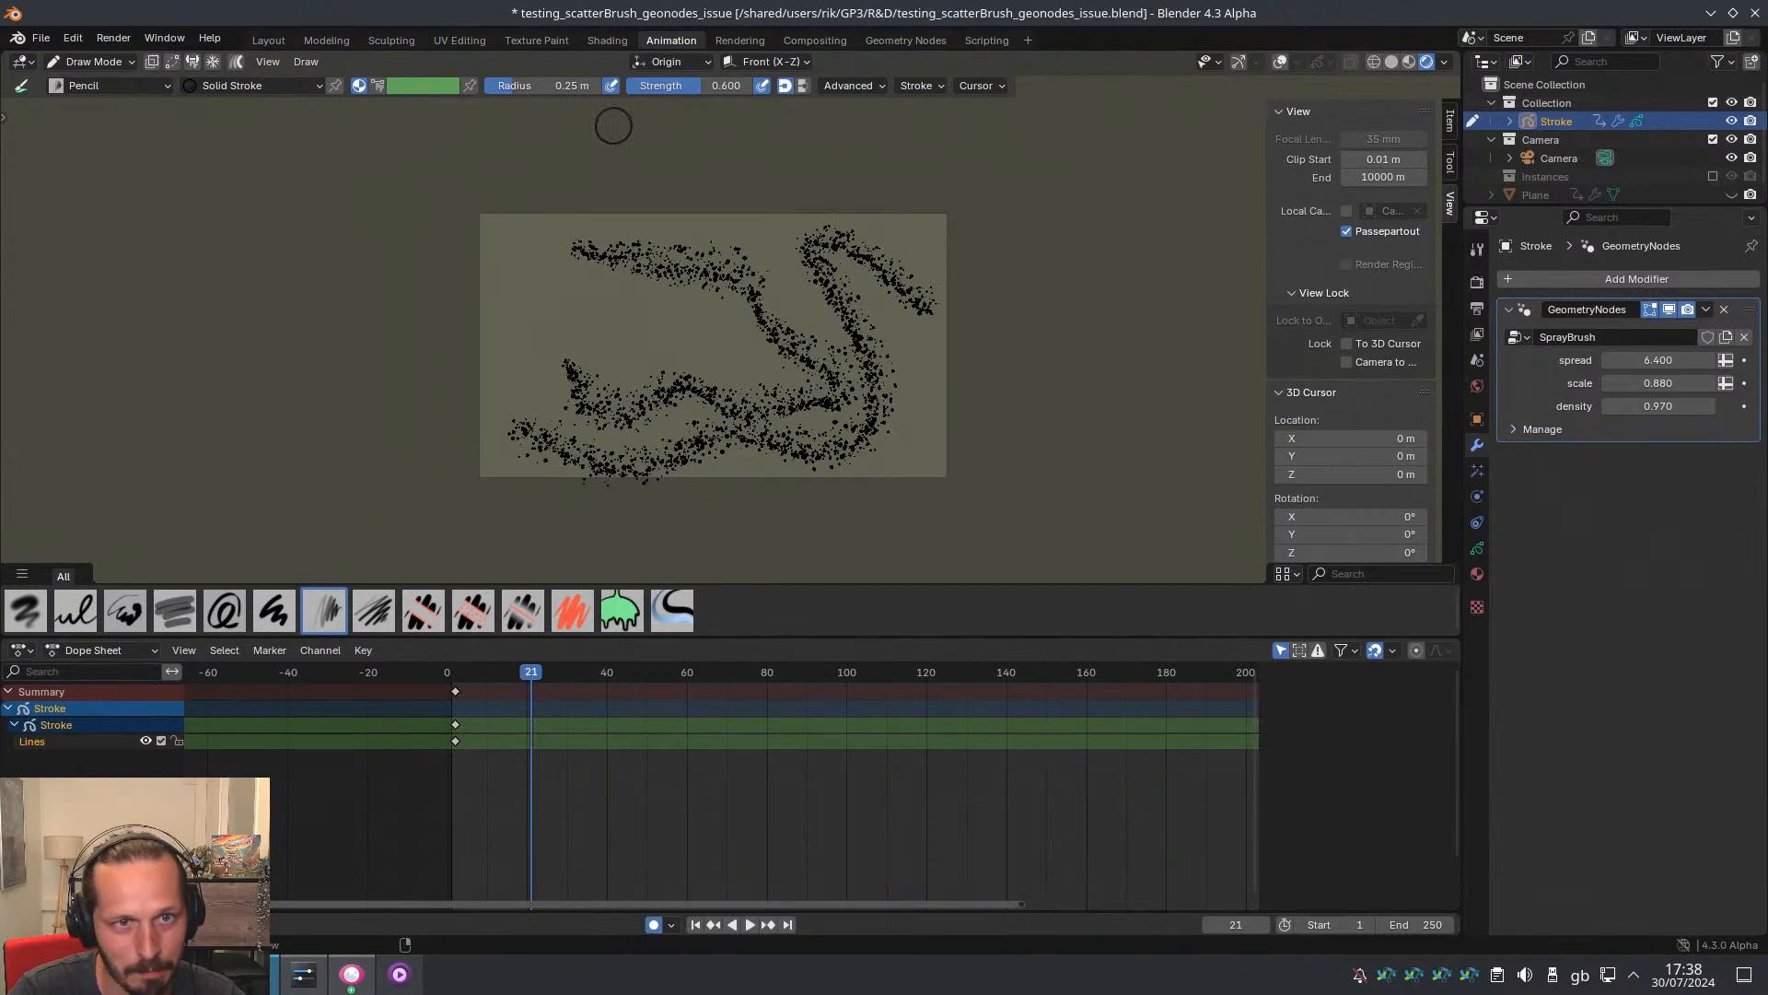
# Set the Pencil brush radius to 0.71 m and spray a zigzag stroke diagonally across the canvas
pyautogui.moveTo(575, 94); pyautogui.dragTo(567, 94)
pyautogui.moveTo(910, 203)
pyautogui.mouseDown()
pyautogui.moveTo(842, 221)
pyautogui.moveTo(644, 348)
pyautogui.moveTo(540, 363)
pyautogui.mouseUp()
pyautogui.scroll(2, 704, 347)
pyautogui.keyDown('shift'); pyautogui.moveTo(540, 256); pyautogui.dragTo(632, 296, button='middle'); pyautogui.keyUp('shift')
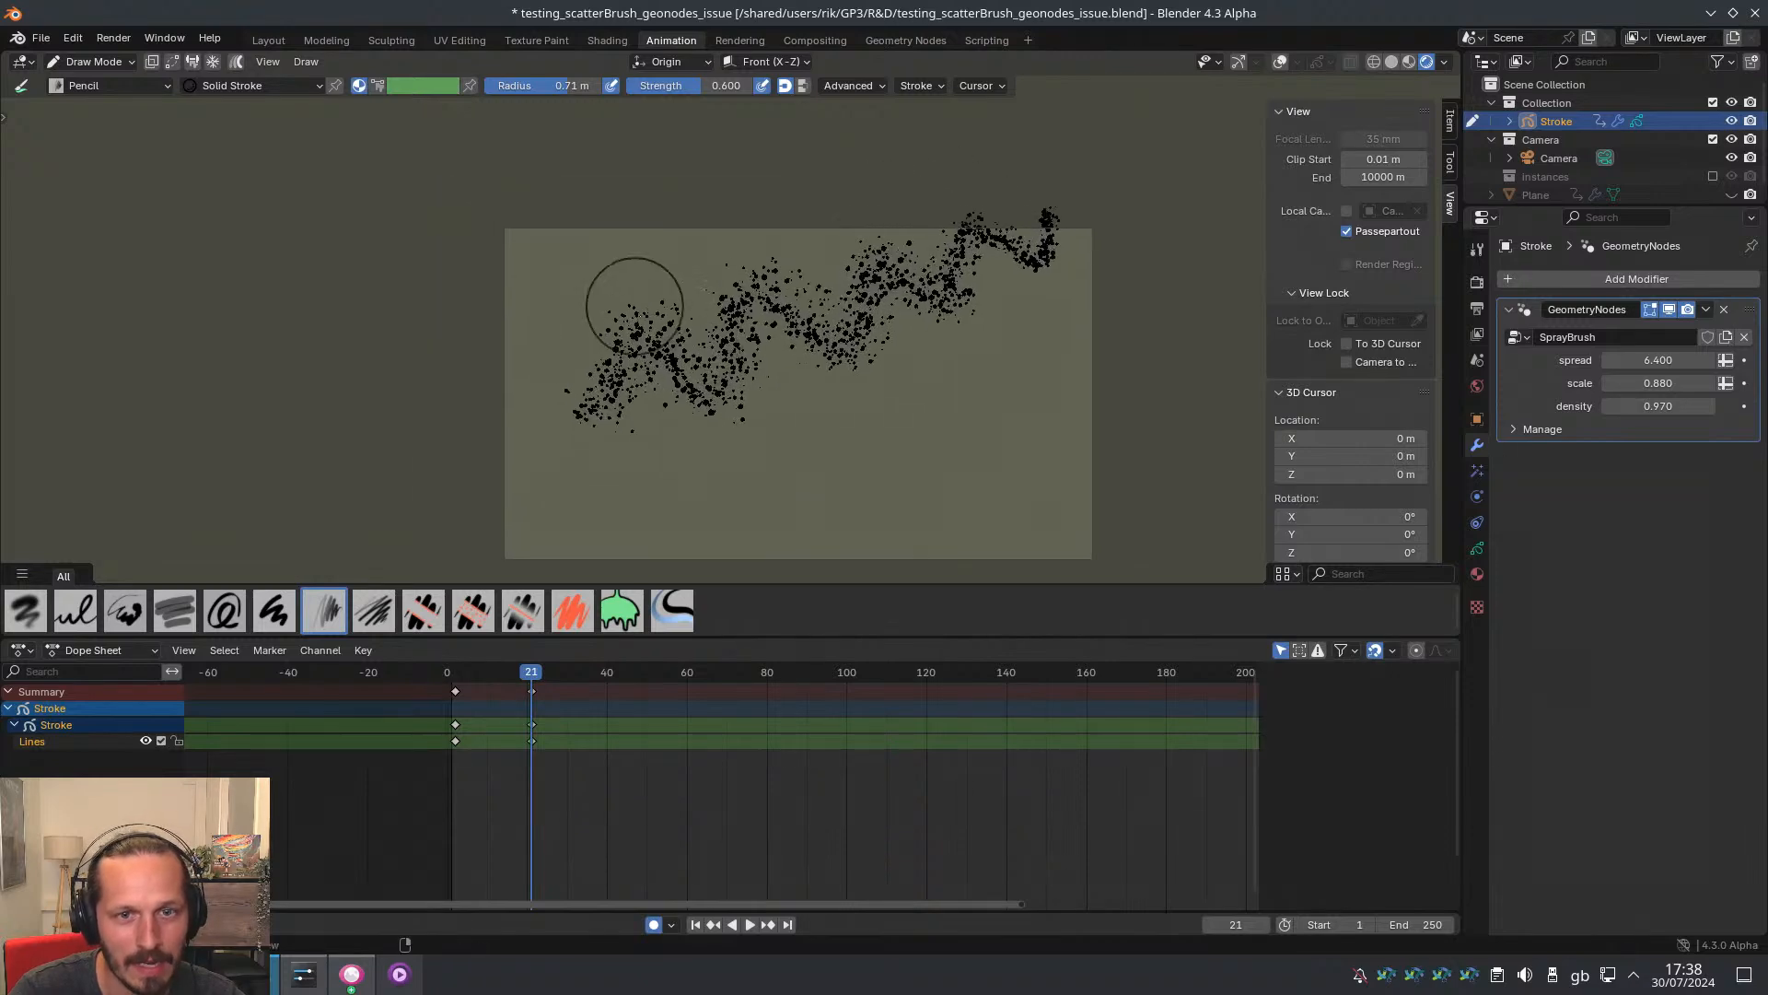
# Spray two more scattered strokes below the diagonal zigzag, filling the middle of the canvas
pyautogui.moveTo(808, 404); pyautogui.dragTo(618, 480)
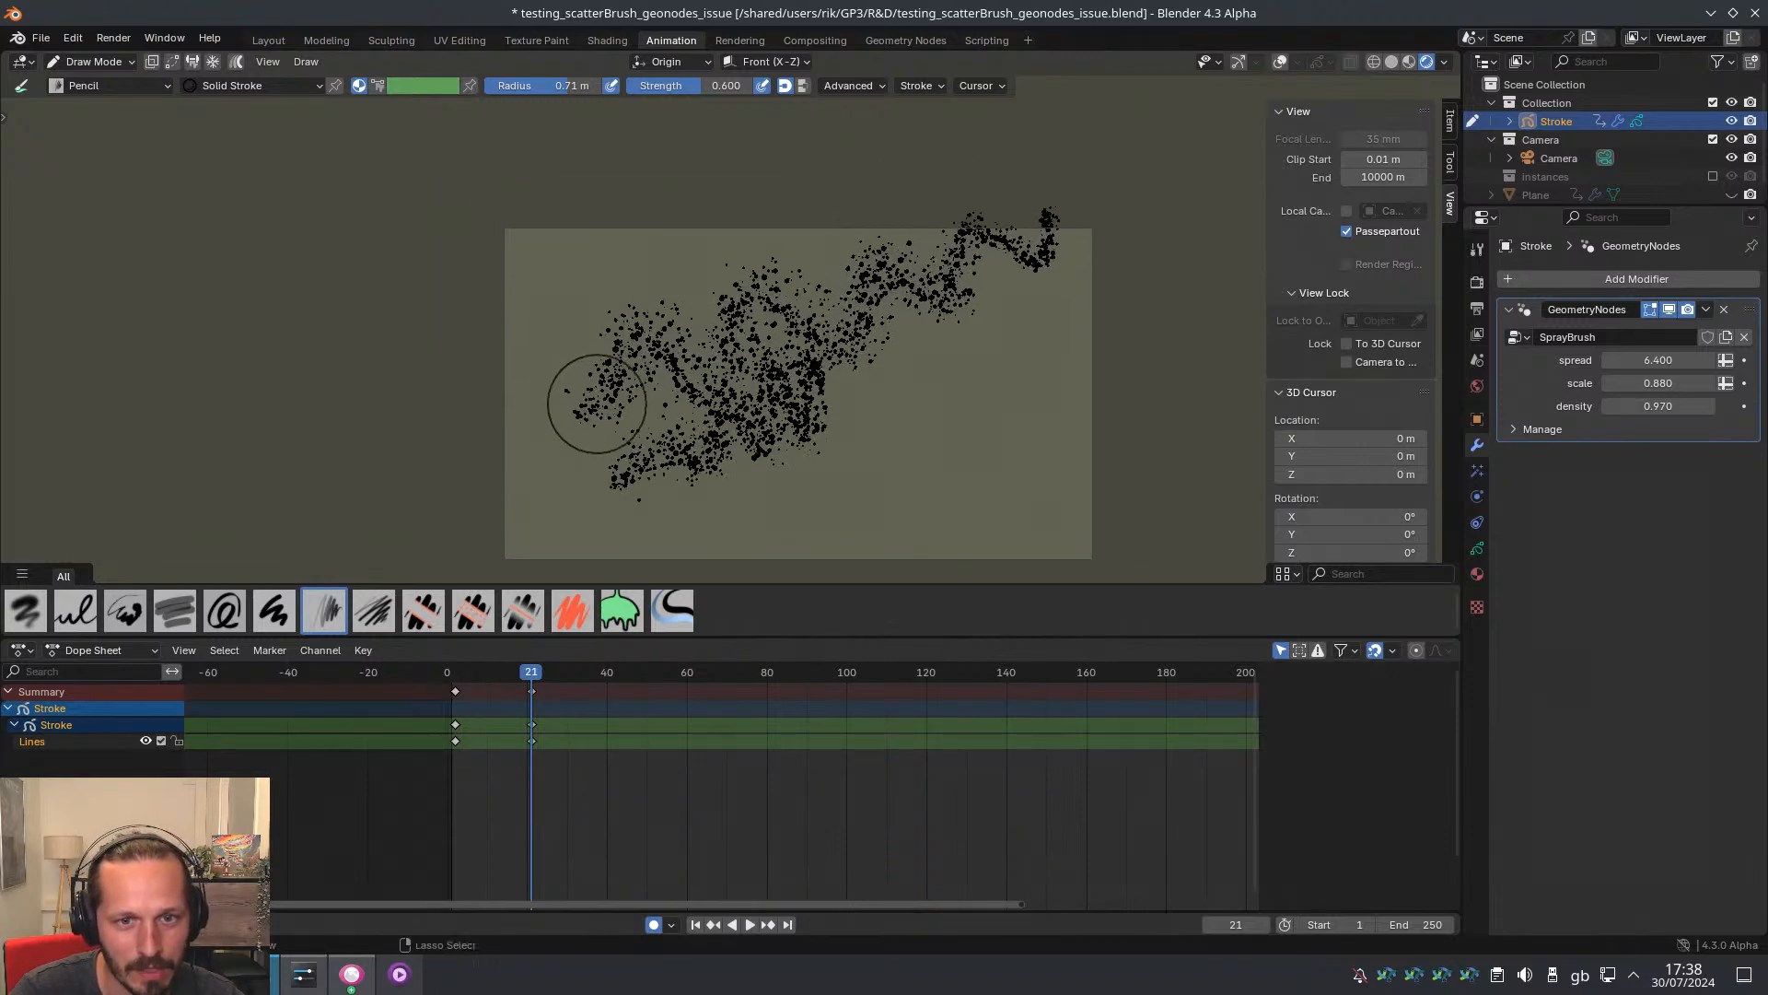
pyautogui.moveTo(600, 392)
pyautogui.keyDown('ctrl'); pyautogui.mouseDown(button='middle')
pyautogui.moveTo(637, 327)
pyautogui.moveTo(655, 330)
pyautogui.mouseUp(button='middle'); pyautogui.keyUp('ctrl')
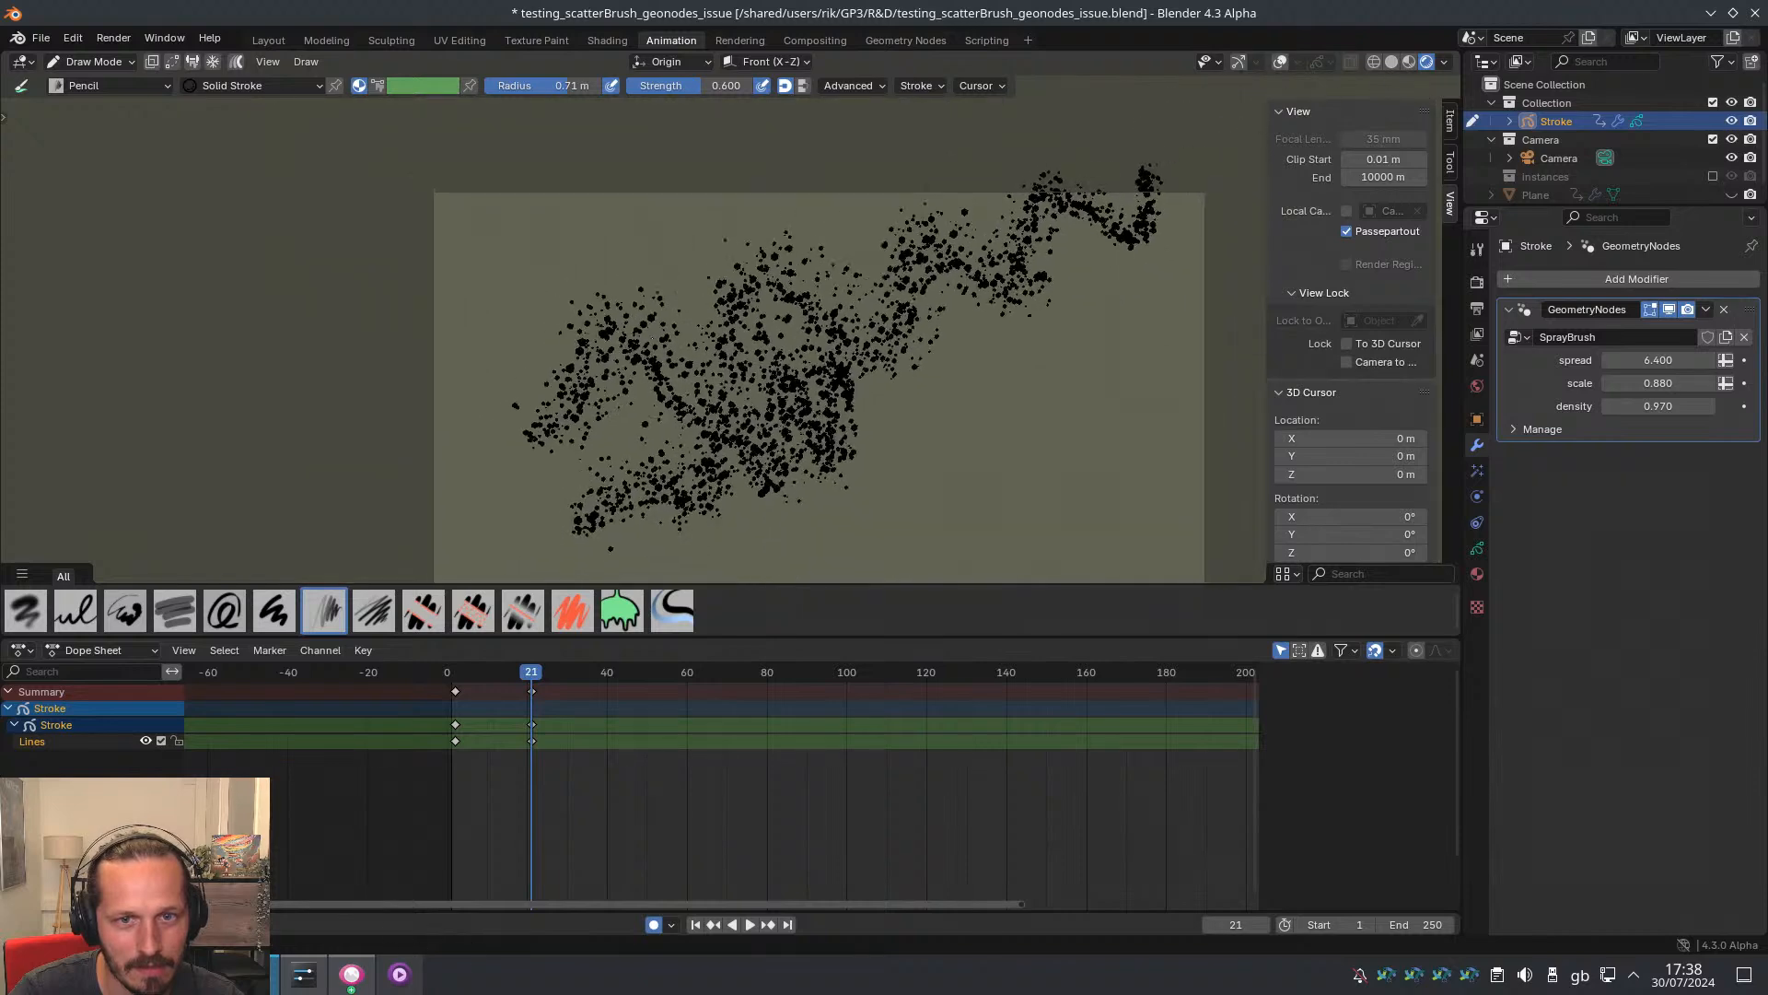
pyautogui.keyDown('shift'); pyautogui.moveTo(655, 330); pyautogui.dragTo(624, 302, button='middle'); pyautogui.keyUp('shift')
pyautogui.moveTo(974, 311); pyautogui.dragTo(818, 496)
pyautogui.keyDown('shift'); pyautogui.moveTo(984, 473); pyautogui.dragTo(920, 417, button='middle'); pyautogui.keyUp('shift')
pyautogui.scroll(-2, 920, 418)
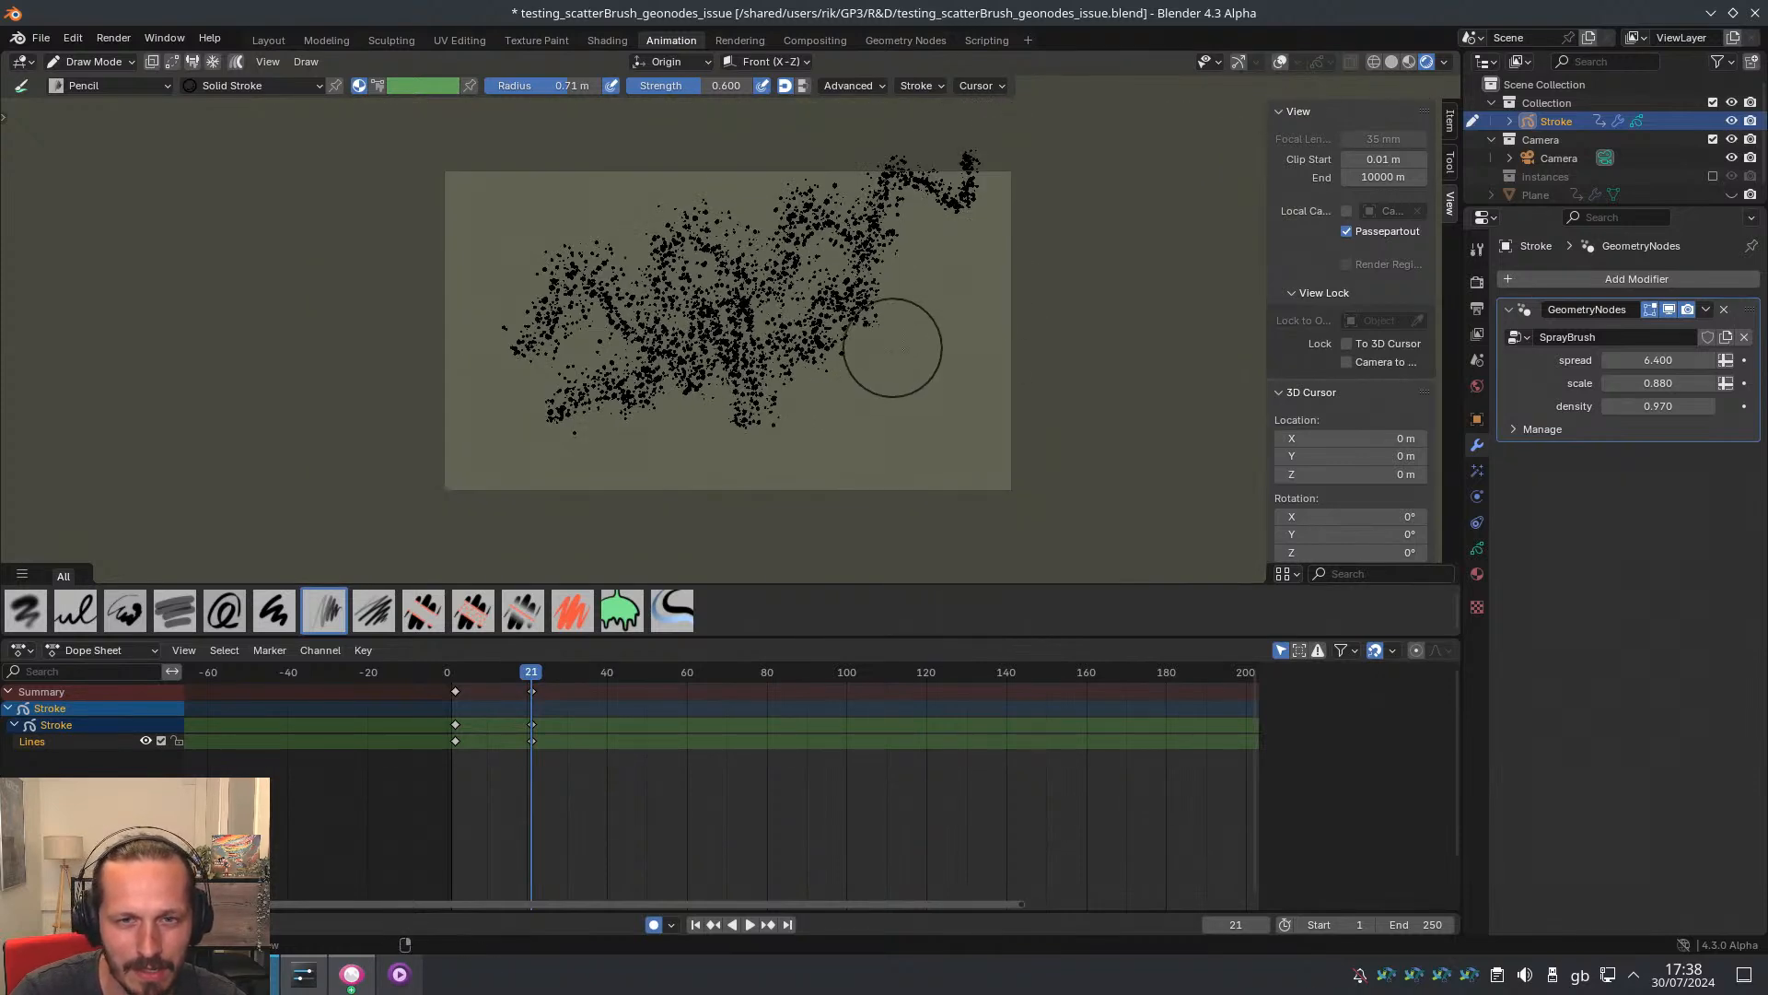
# Try further spray strokes on the right-hand side of the canvas, undoing them
pyautogui.scroll(1, 915, 276)
pyautogui.moveTo(987, 276); pyautogui.dragTo(990, 273)
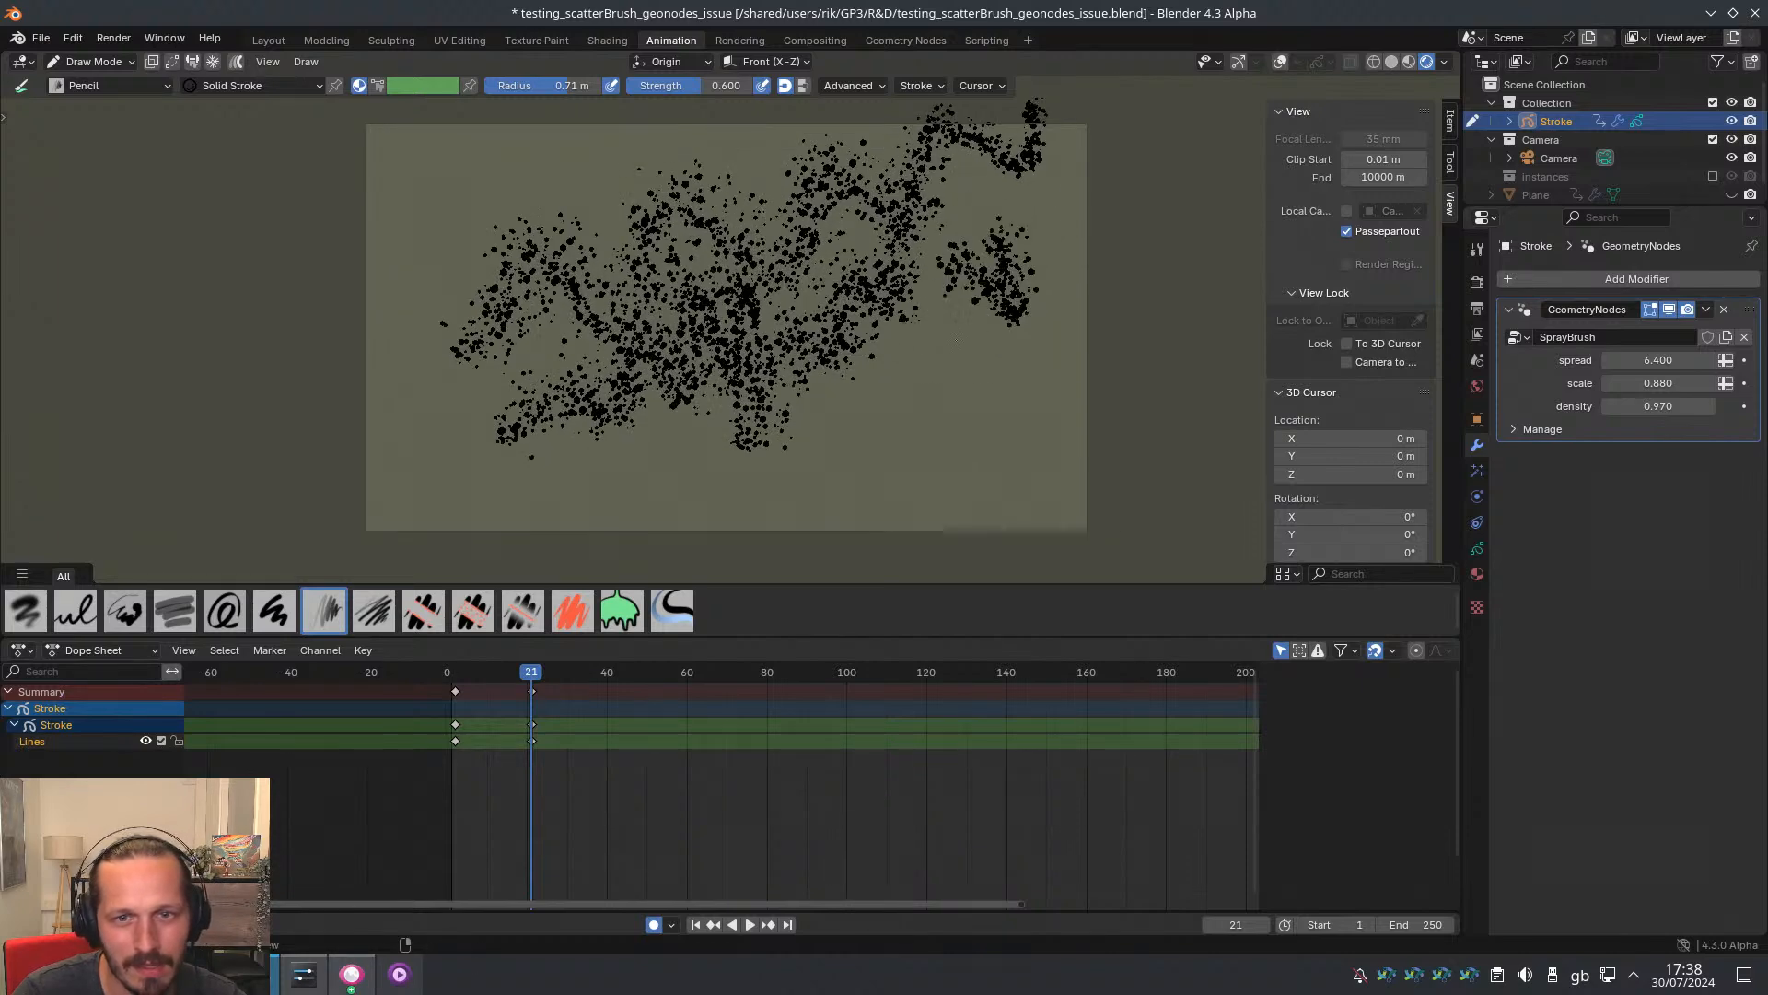
pyautogui.moveTo(956, 340); pyautogui.dragTo(826, 449)
pyautogui.hotkey('ctrl', 'z')
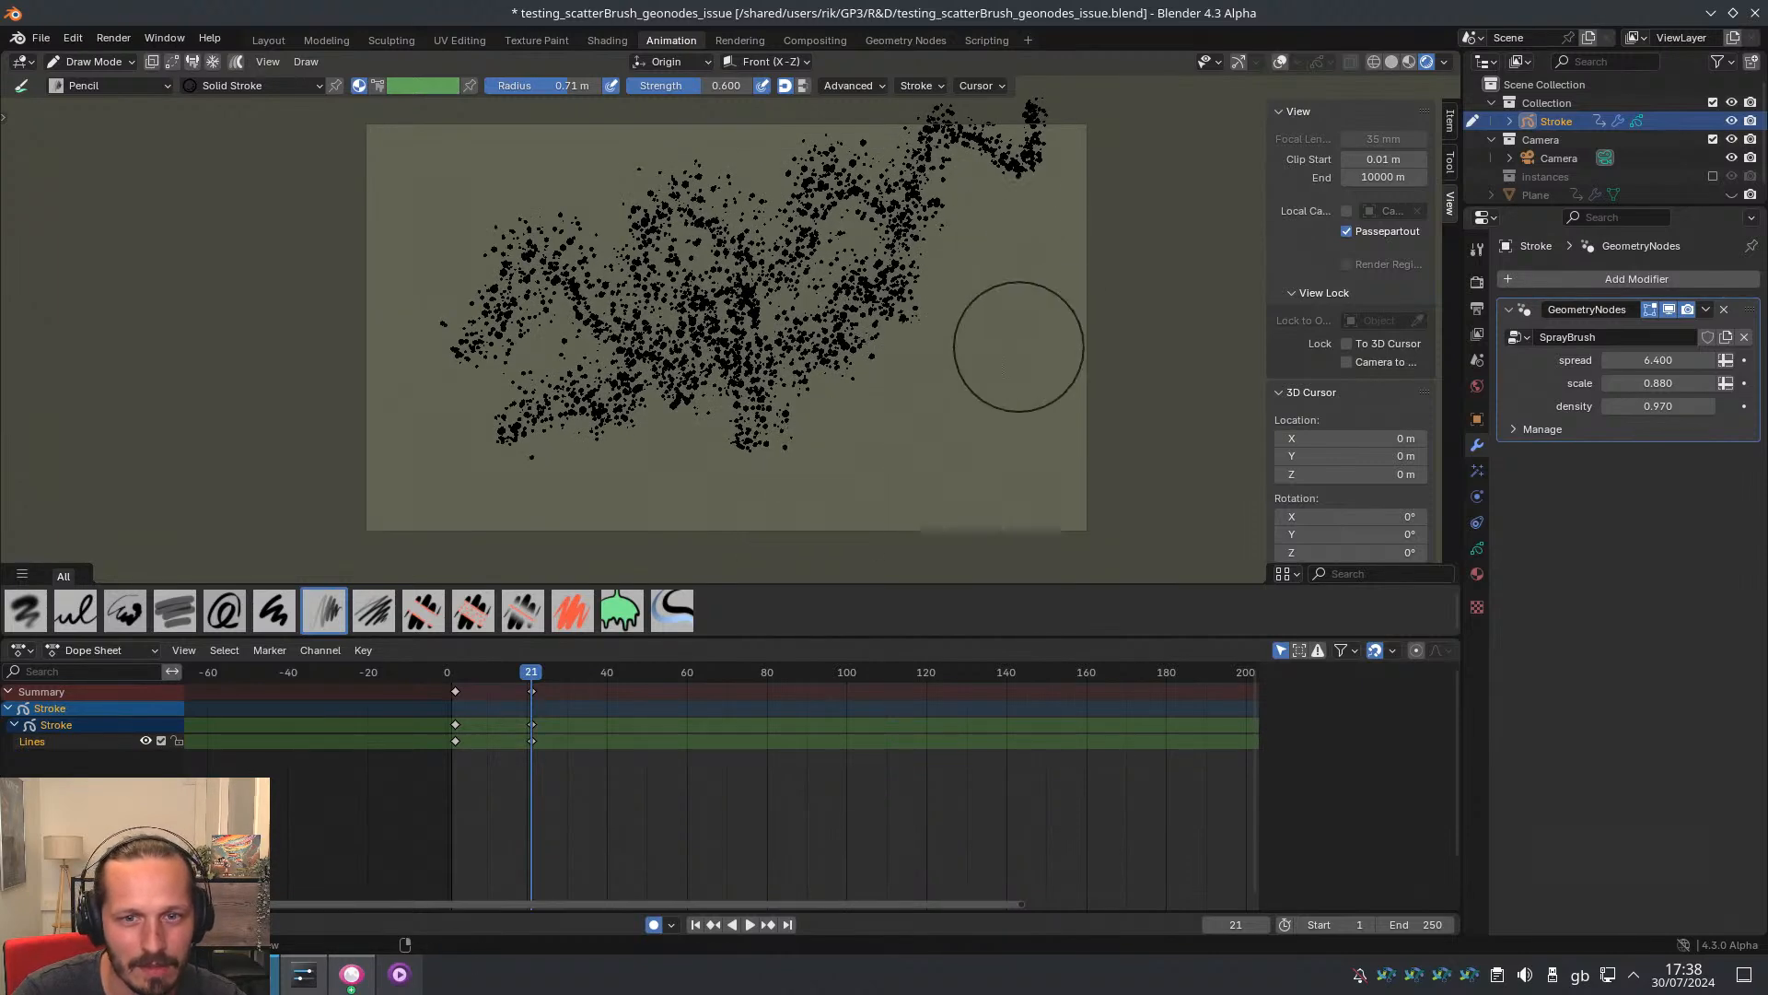
pyautogui.moveTo(1037, 327); pyautogui.dragTo(529, 511)
pyautogui.hotkey('ctrl', 'z')
# Spray a sweeping stroke along the lower part of the canvas and another near its upper-left corner
pyautogui.moveTo(788, 412); pyautogui.dragTo(451, 483)
pyautogui.moveTo(479, 242)
pyautogui.mouseDown()
pyautogui.moveTo(463, 221)
pyautogui.moveTo(440, 334)
pyautogui.mouseUp()
pyautogui.moveTo(636, 251)
pyautogui.keyDown('shift'); pyautogui.mouseDown(button='middle')
pyautogui.moveTo(710, 301)
pyautogui.moveTo(698, 339)
pyautogui.moveTo(712, 291)
pyautogui.mouseUp(button='middle'); pyautogui.keyUp('shift')
pyautogui.moveTo(705, 297)
pyautogui.keyDown('ctrl'); pyautogui.mouseDown(button='middle')
pyautogui.moveTo(692, 315)
pyautogui.moveTo(679, 282)
pyautogui.moveTo(645, 304)
pyautogui.mouseUp(button='middle'); pyautogui.keyUp('ctrl')
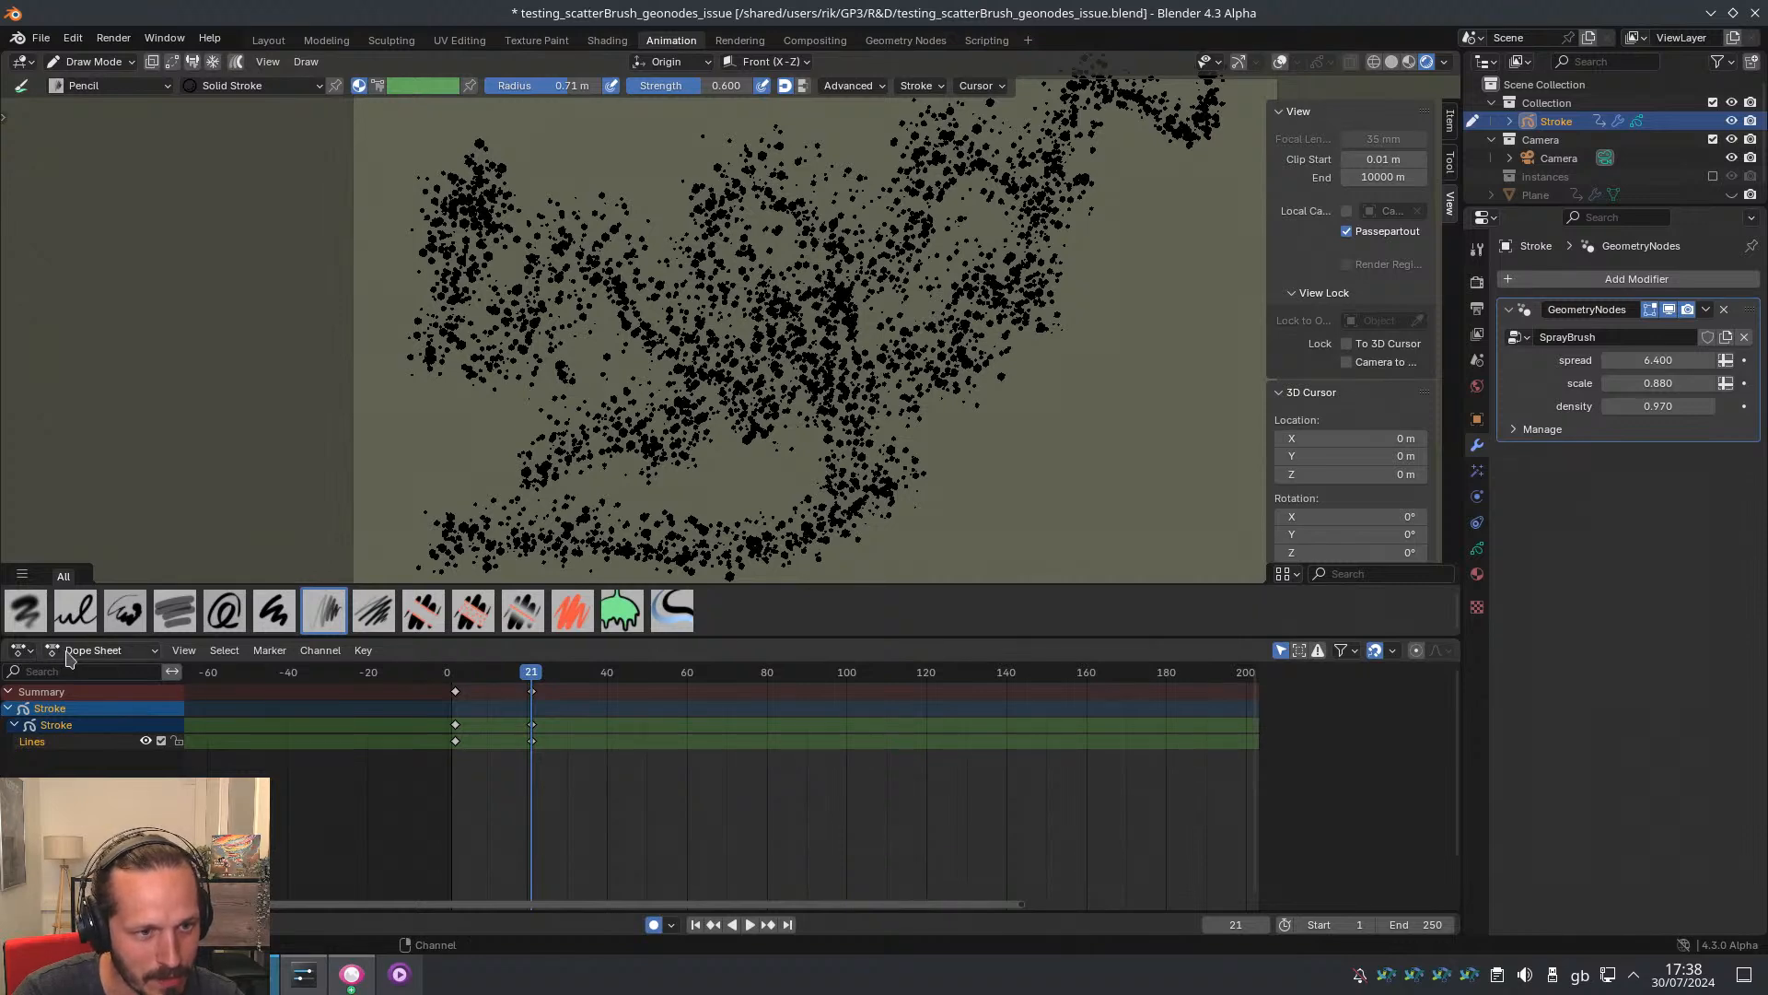
# Change the Dope Sheet into a Geometry Node Editor showing the SprayBrush tree and enlarge it
pyautogui.click(26, 652)
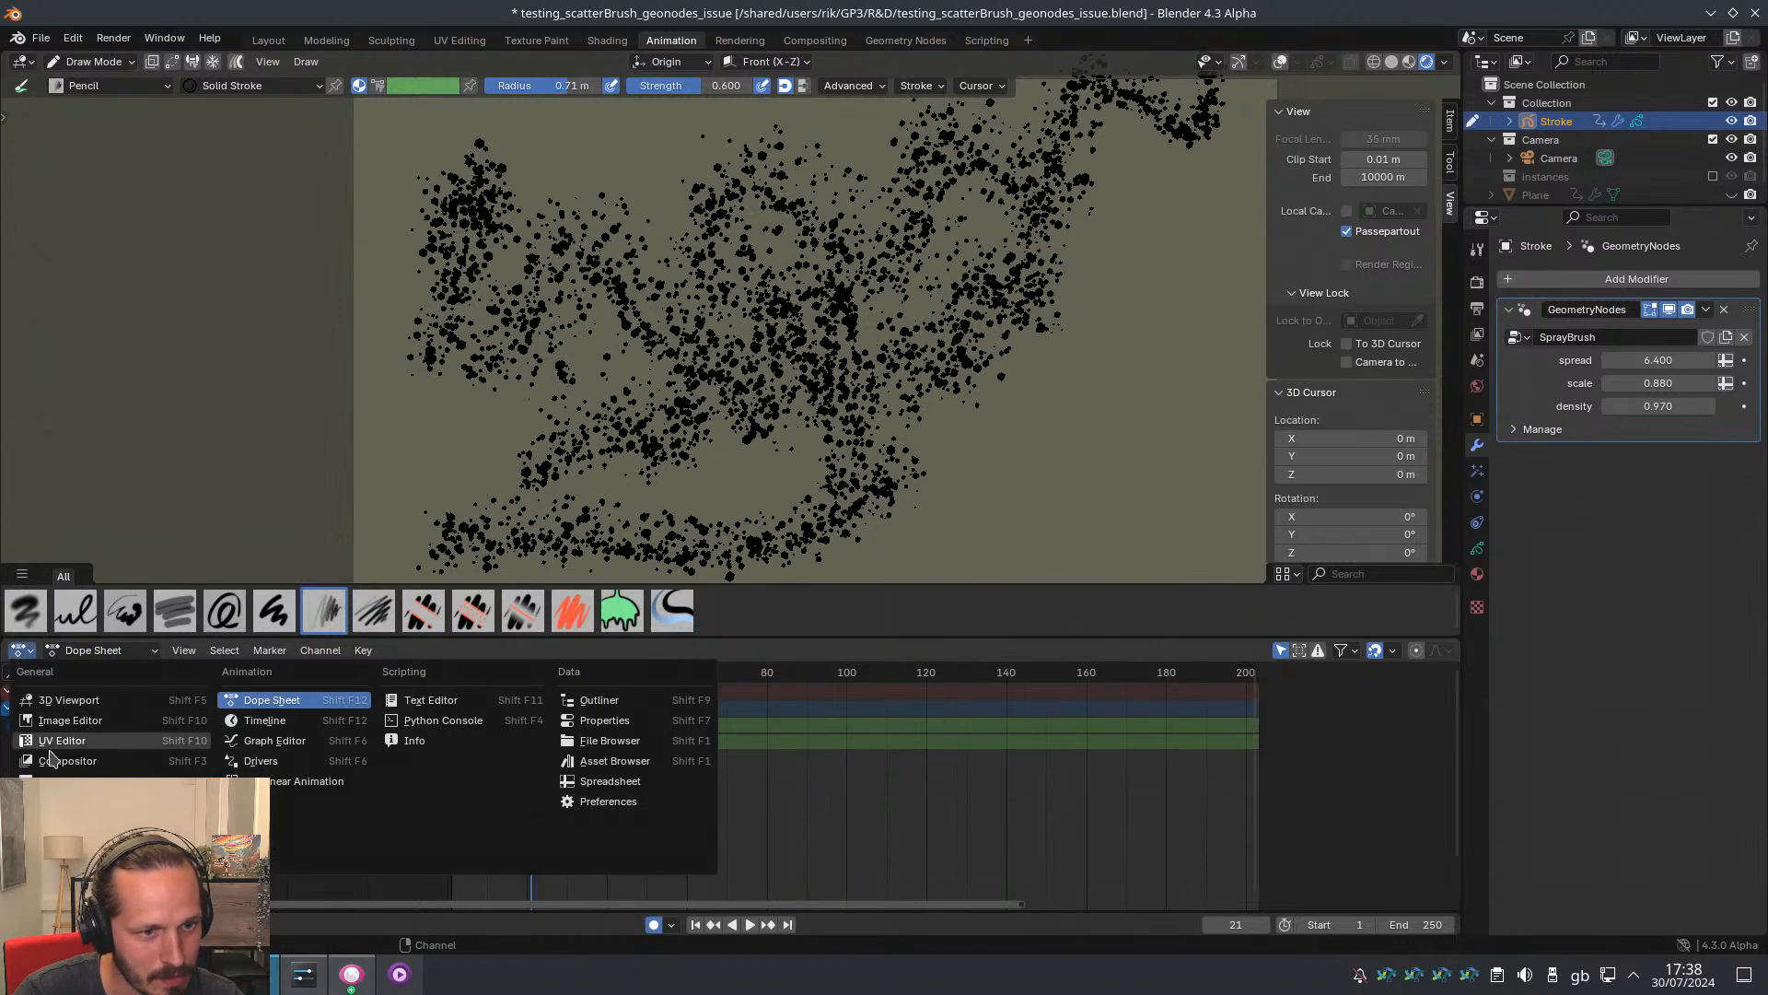
pyautogui.click(88, 801)
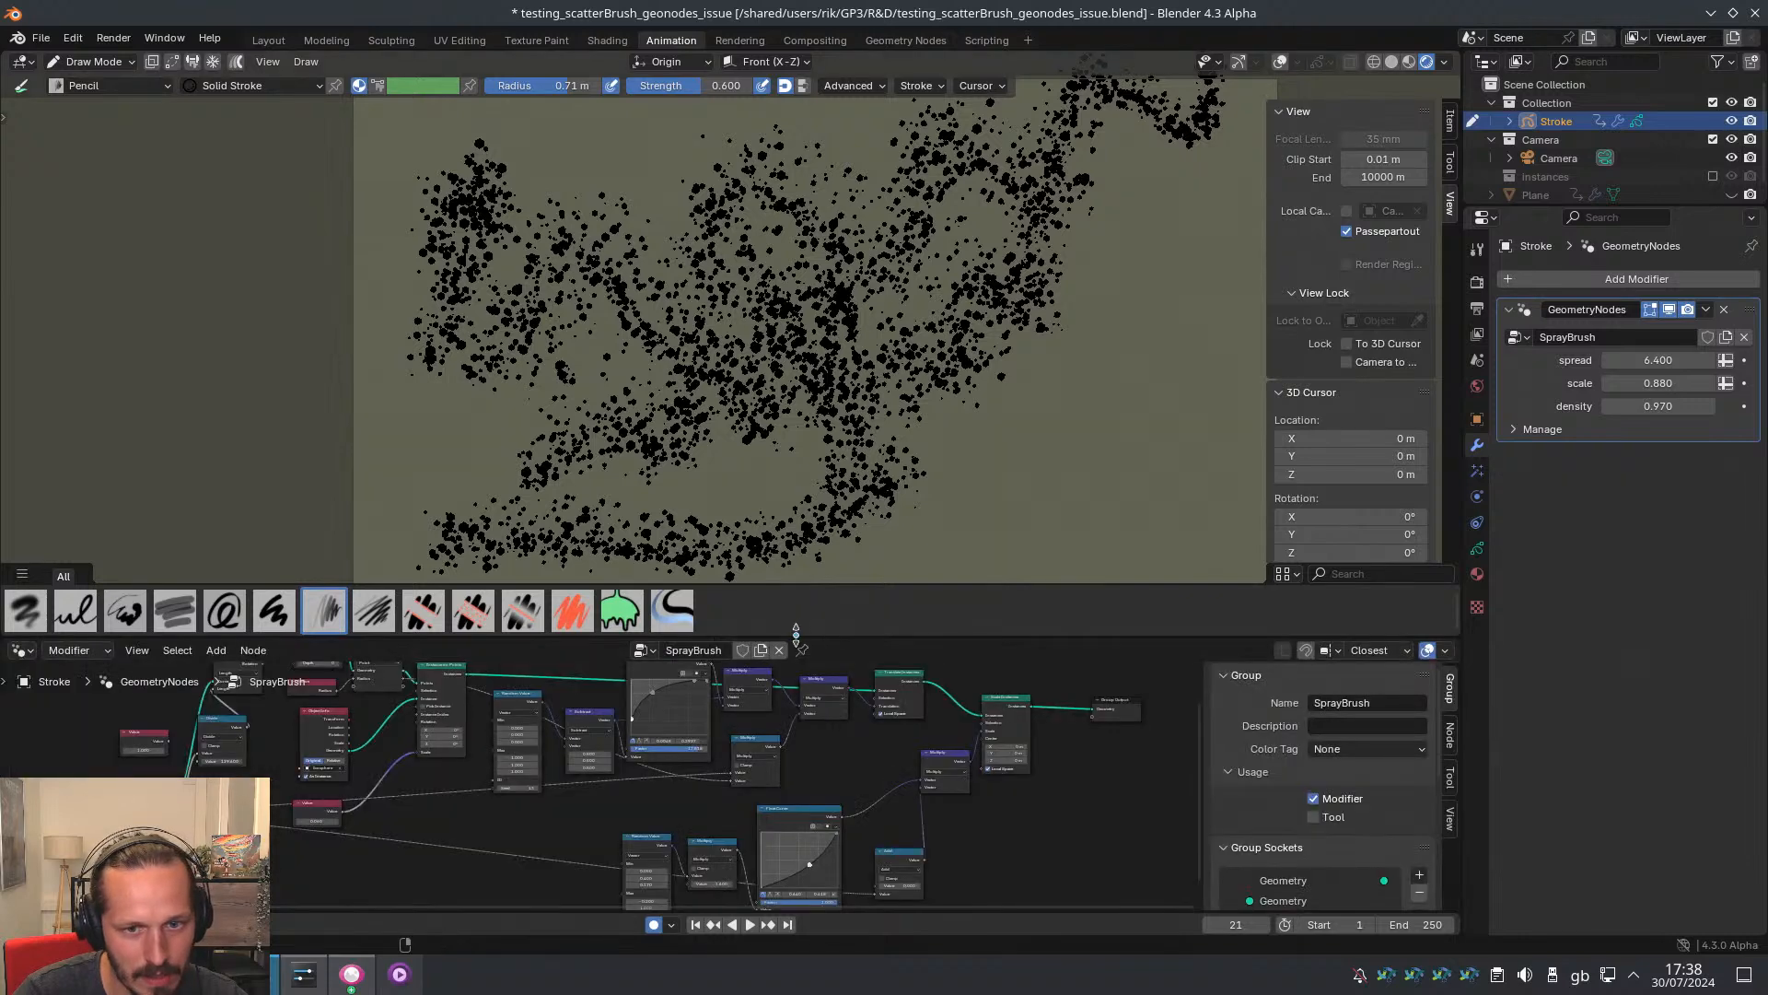
pyautogui.moveTo(801, 635); pyautogui.dragTo(801, 521)
pyautogui.scroll(3, 744, 723)
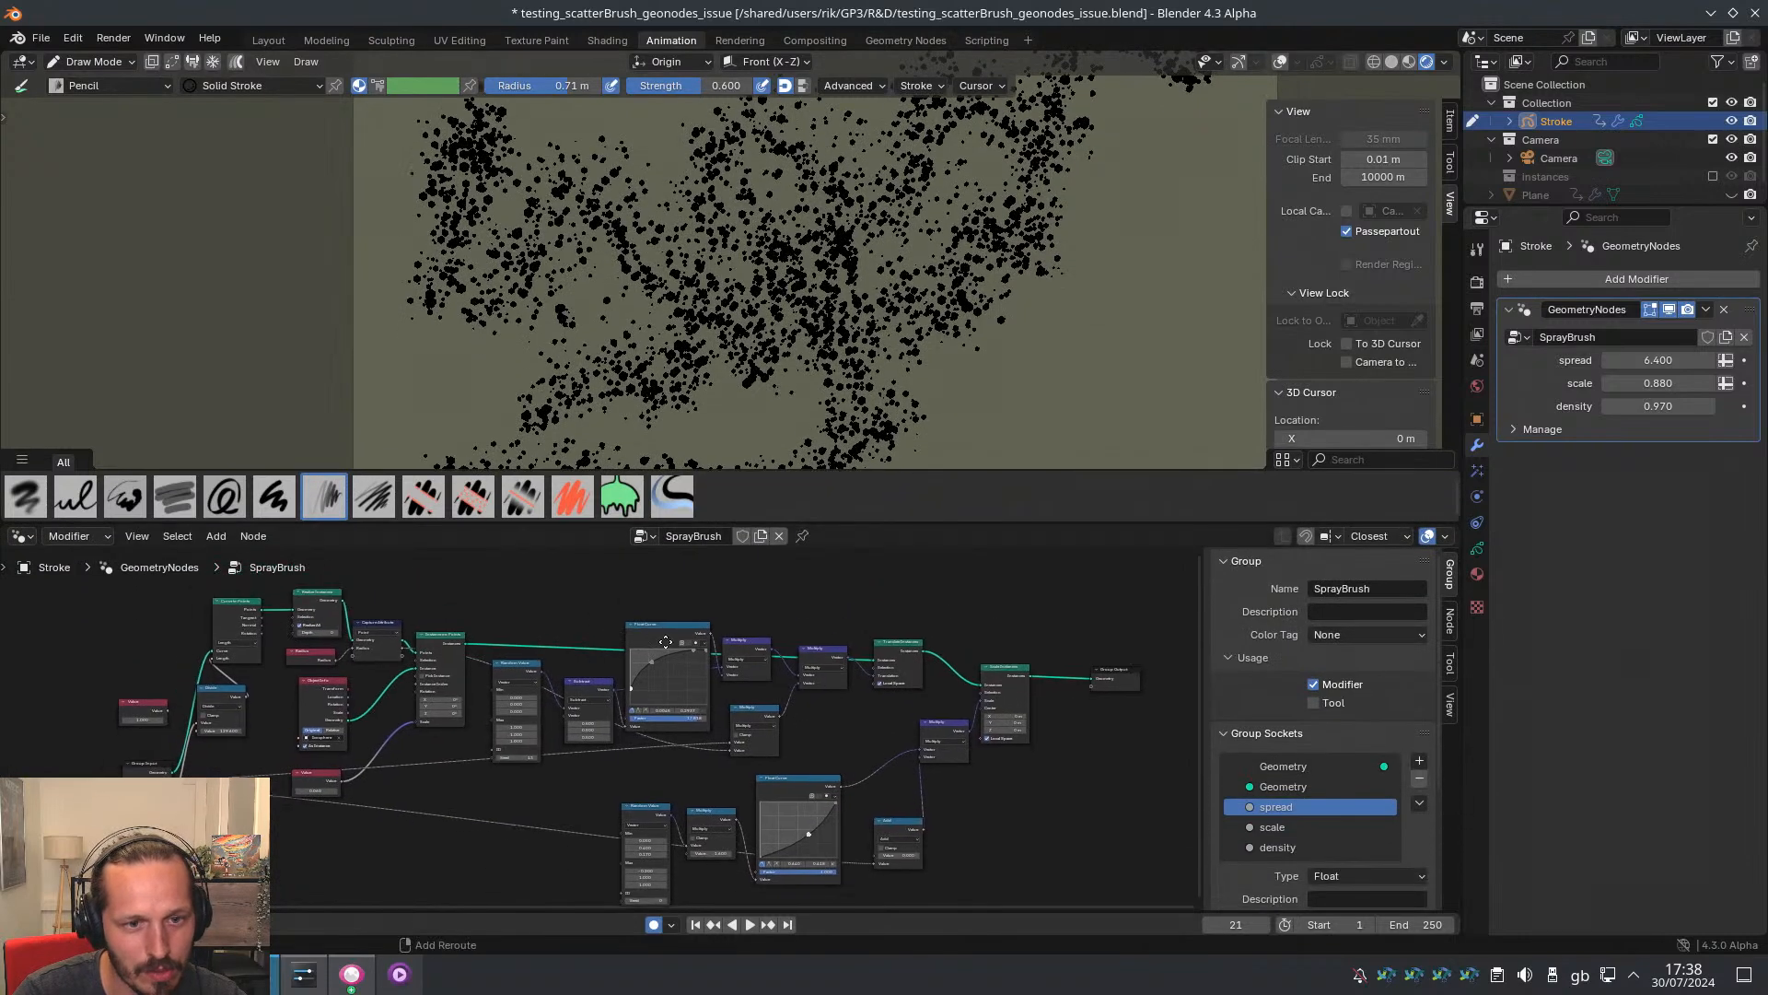
# Move the Group Input node up beside the Curve to Points node in the SprayBrush tree
pyautogui.scroll(4, 745, 723)
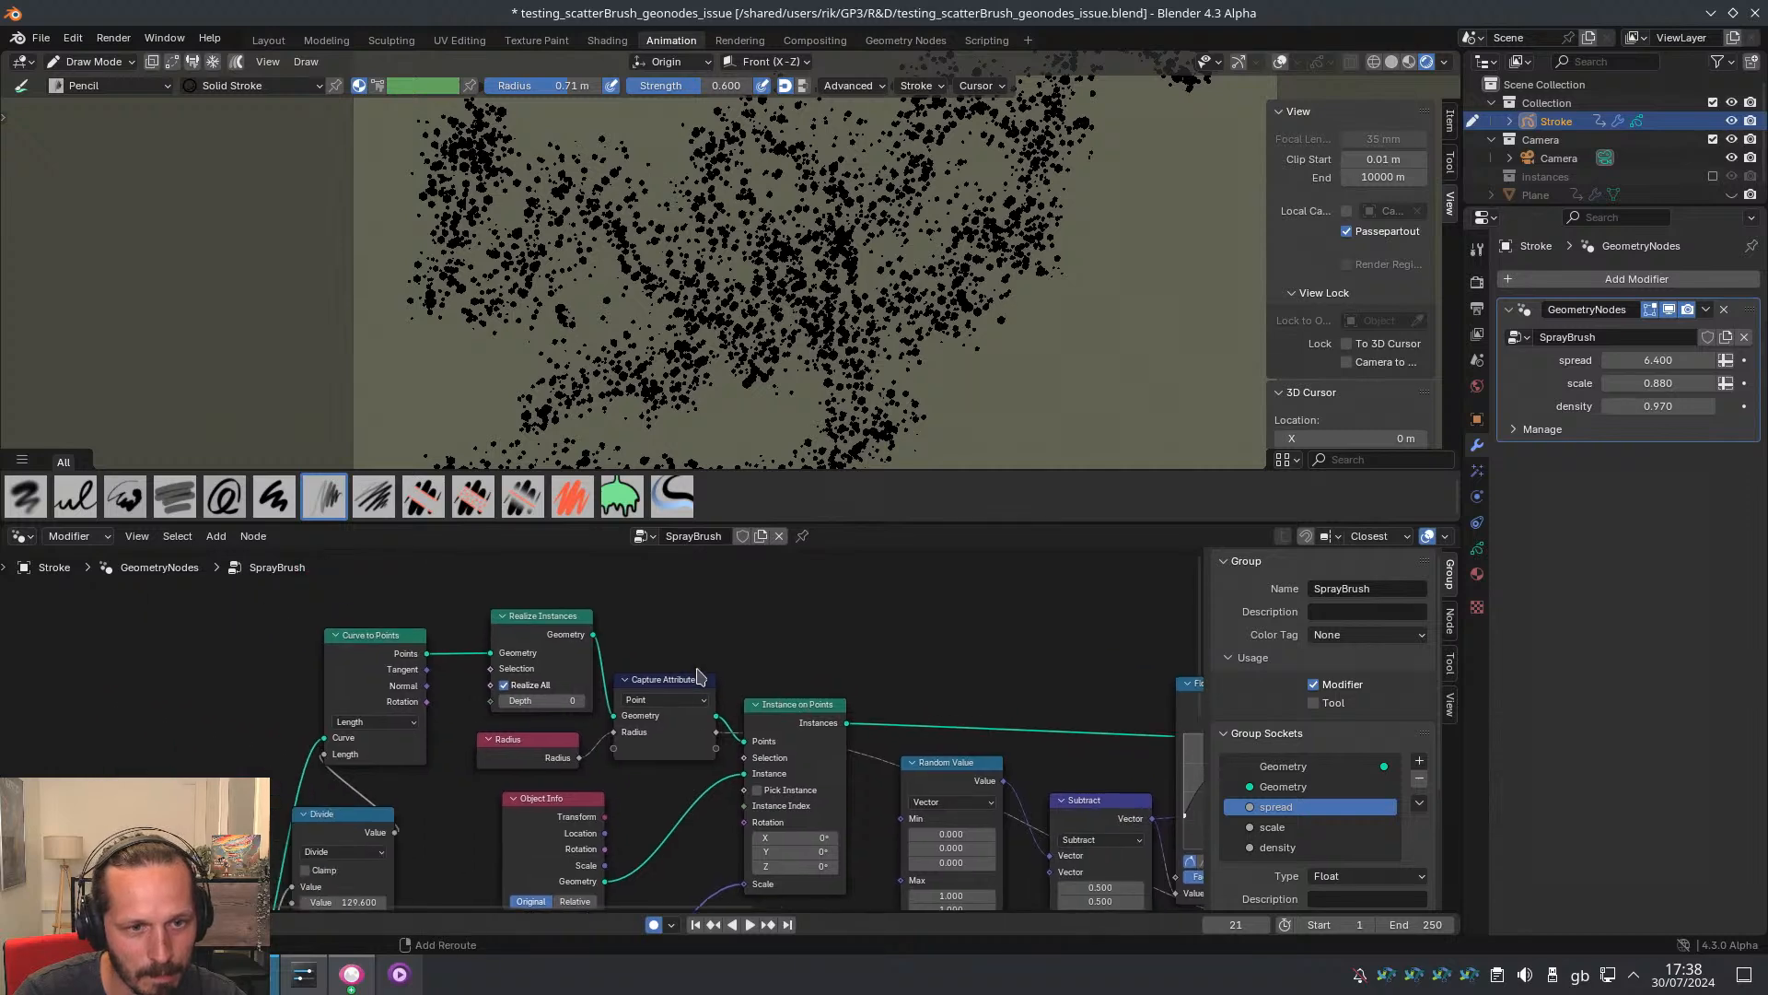
pyautogui.keyDown('shift'); pyautogui.moveTo(544, 653); pyautogui.dragTo(324, 626, button='middle'); pyautogui.keyUp('shift')
pyautogui.keyDown('shift'); pyautogui.moveTo(557, 729); pyautogui.dragTo(764, 675, button='middle'); pyautogui.keyUp('shift')
pyautogui.moveTo(468, 753)
pyautogui.keyDown('shift'); pyautogui.mouseDown(button='middle')
pyautogui.moveTo(706, 675)
pyautogui.moveTo(754, 637)
pyautogui.mouseUp(button='middle'); pyautogui.keyUp('shift')
pyautogui.moveTo(479, 761); pyautogui.dragTo(527, 603)
# Examine how the Random Value, Float Curve and Multiply nodes of the SprayBrush tree scatter the drawn strokes
pyautogui.scroll(-2, 921, 667)
pyautogui.moveTo(912, 668); pyautogui.dragTo(589, 704, button='middle')
pyautogui.moveTo(750, 690); pyautogui.dragTo(581, 628, button='middle')
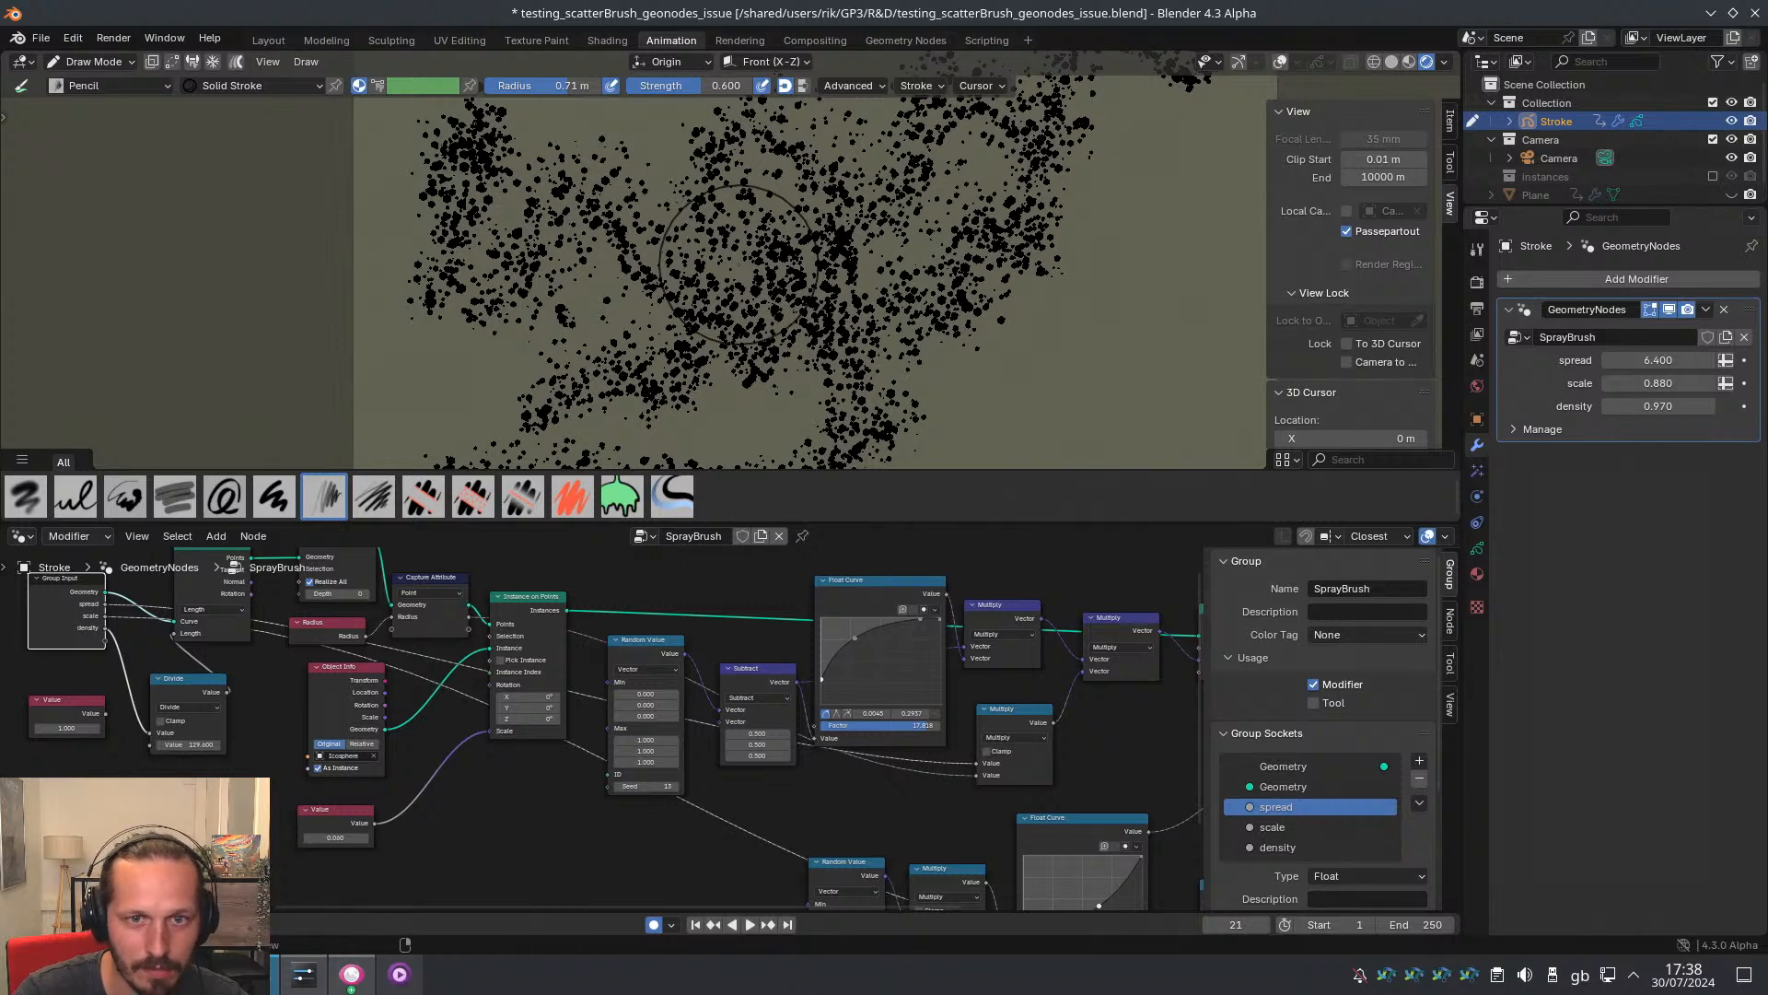
pyautogui.scroll(-5, 1059, 281)
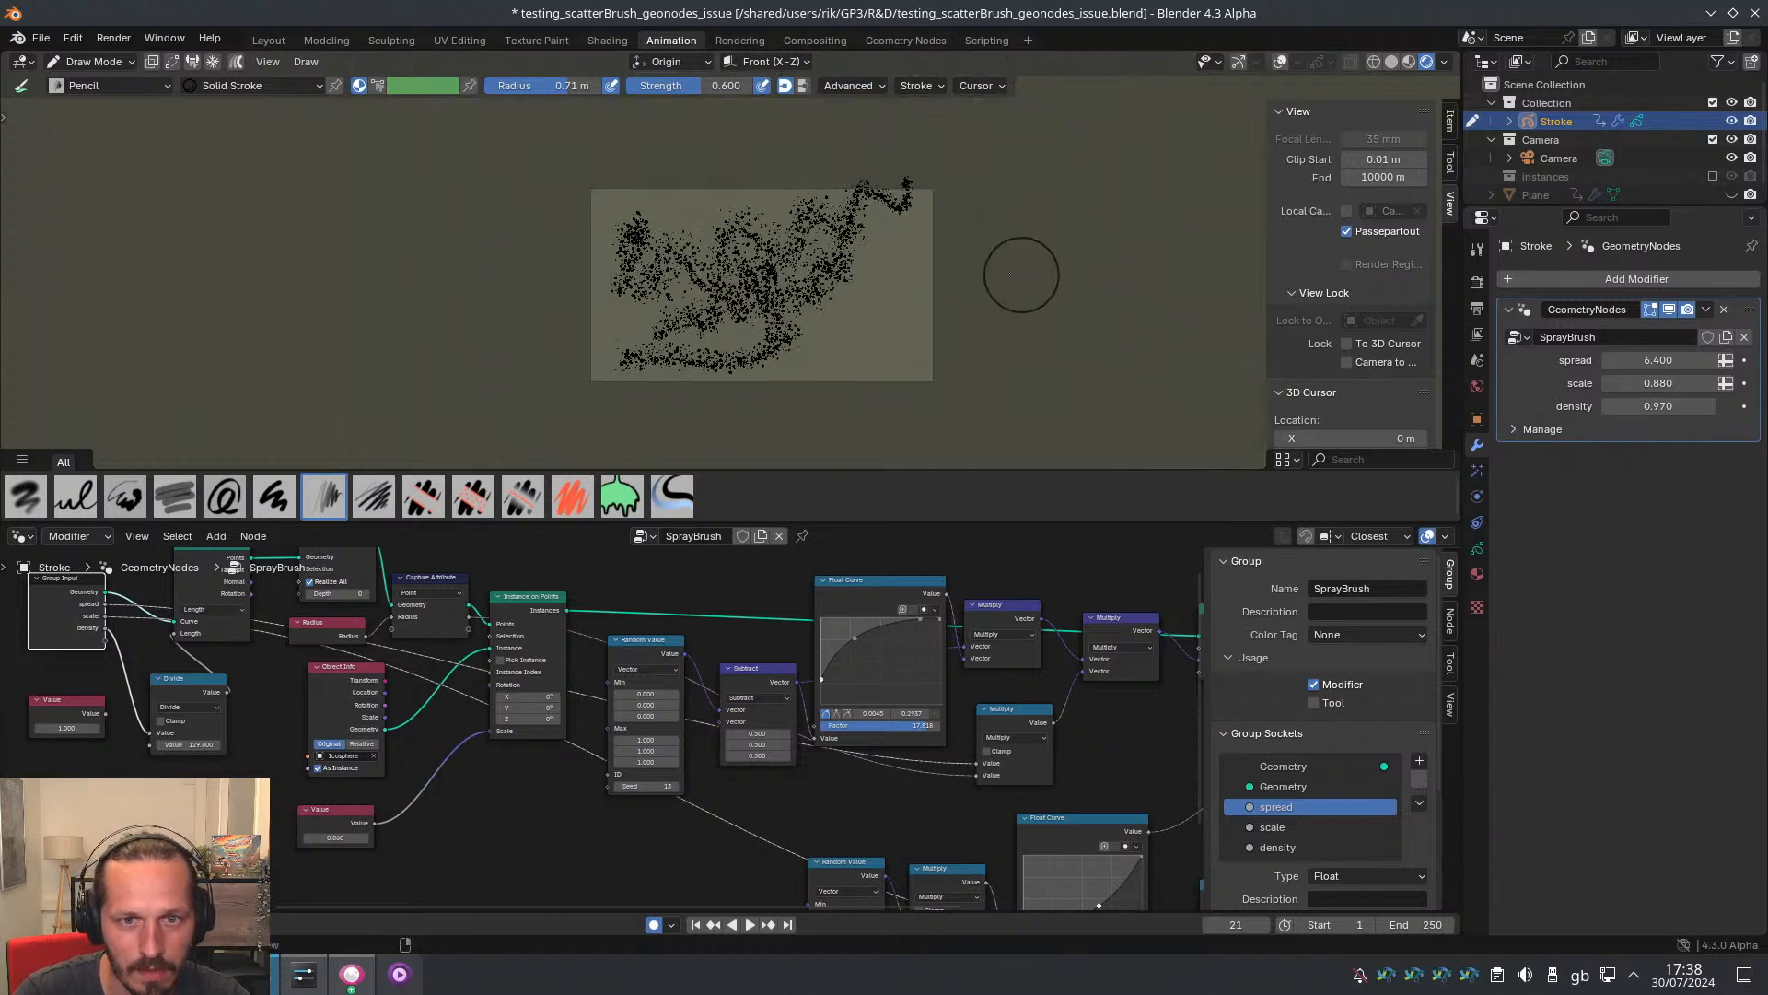
pyautogui.scroll(3, 896, 283)
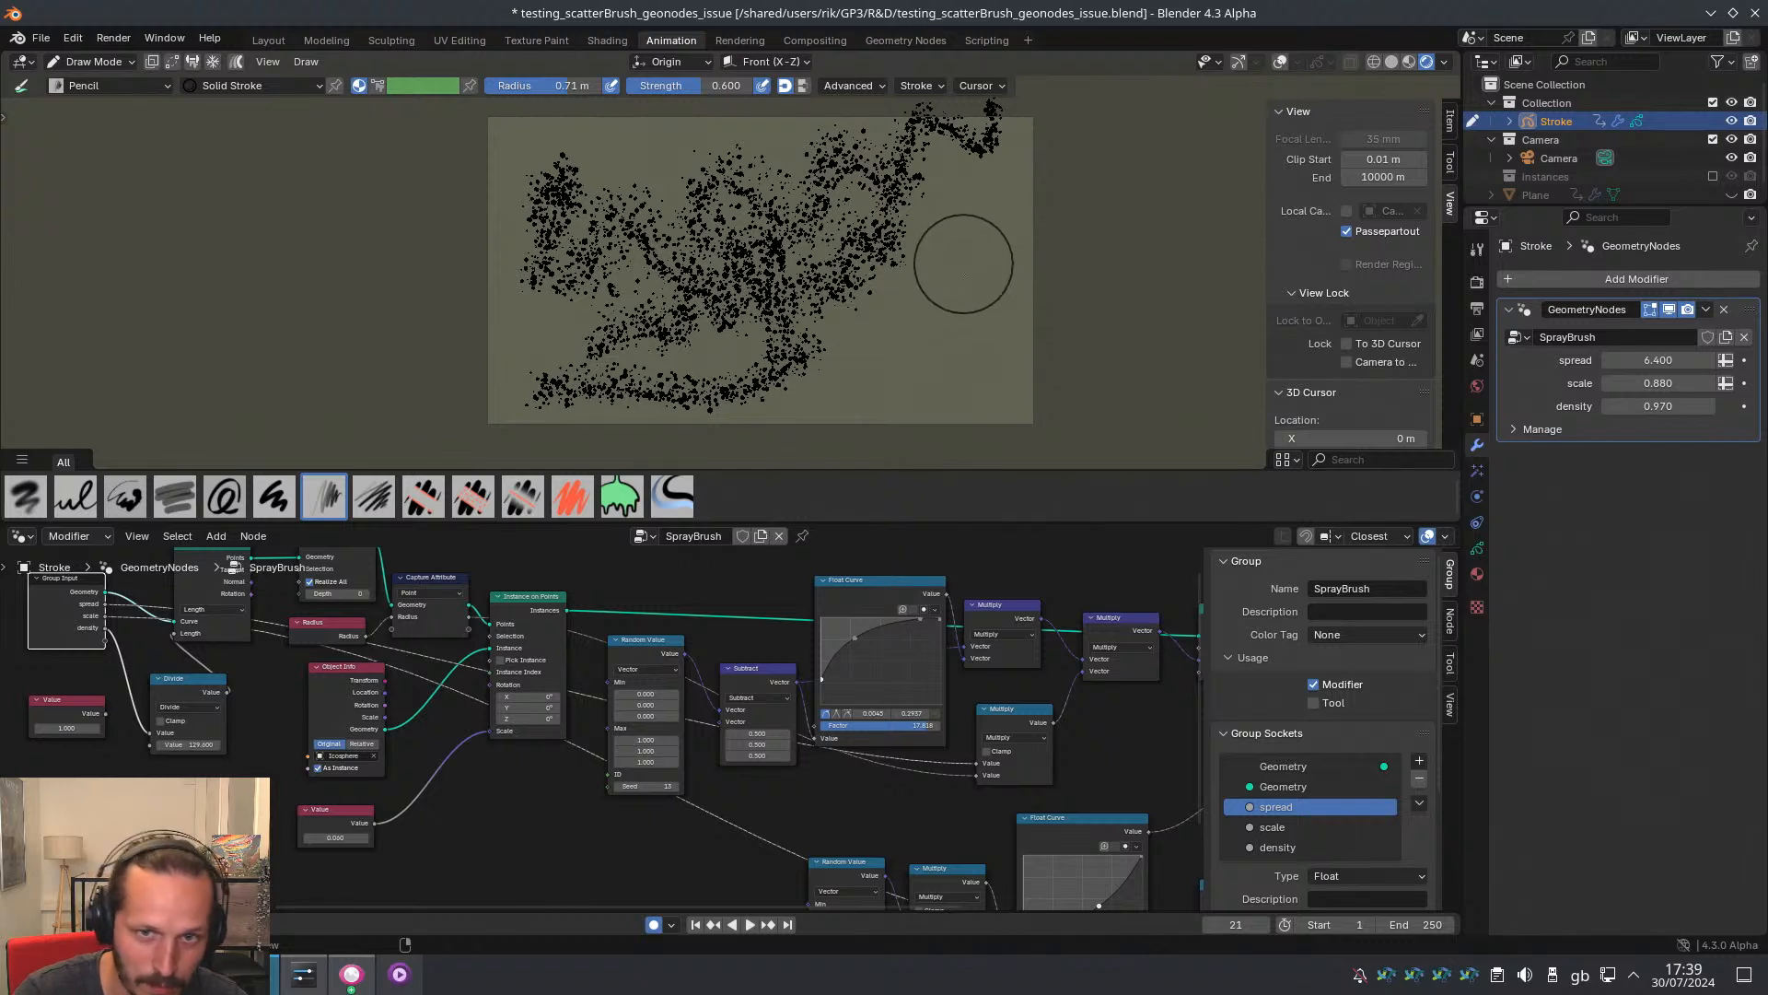
pyautogui.moveTo(734, 671); pyautogui.dragTo(750, 723, button='middle')
pyautogui.scroll(-1, 751, 723)
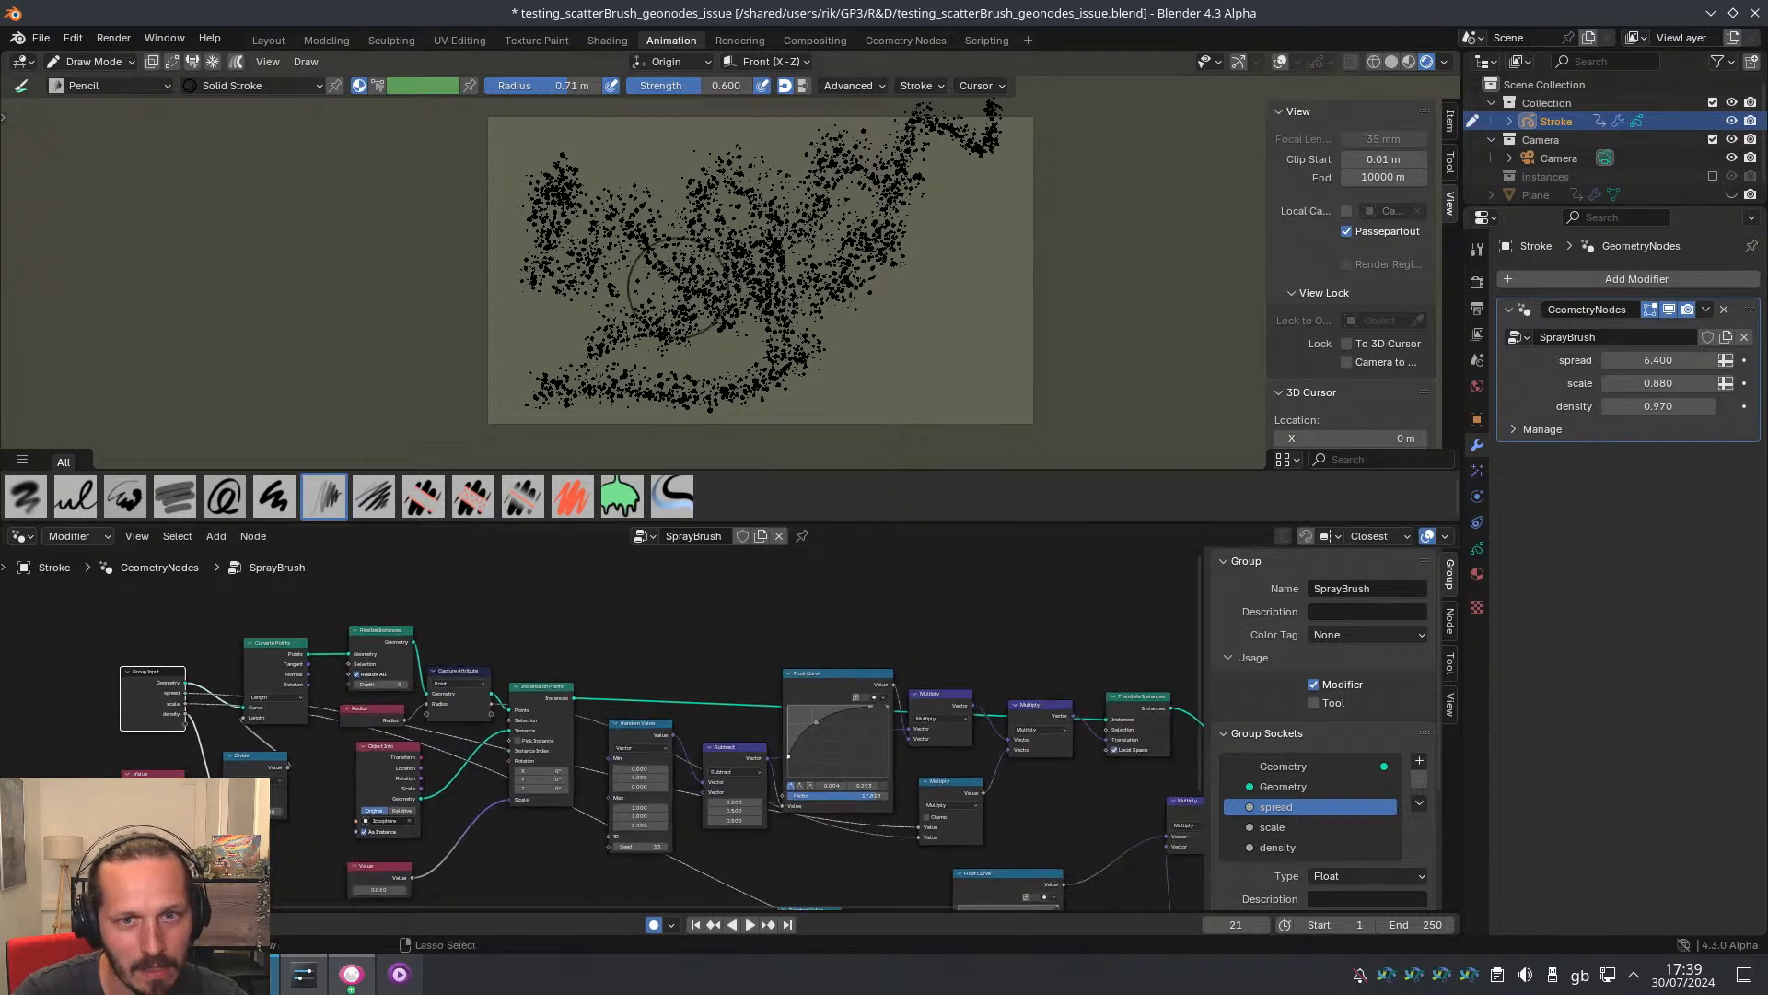
pyautogui.scroll(3, 737, 373)
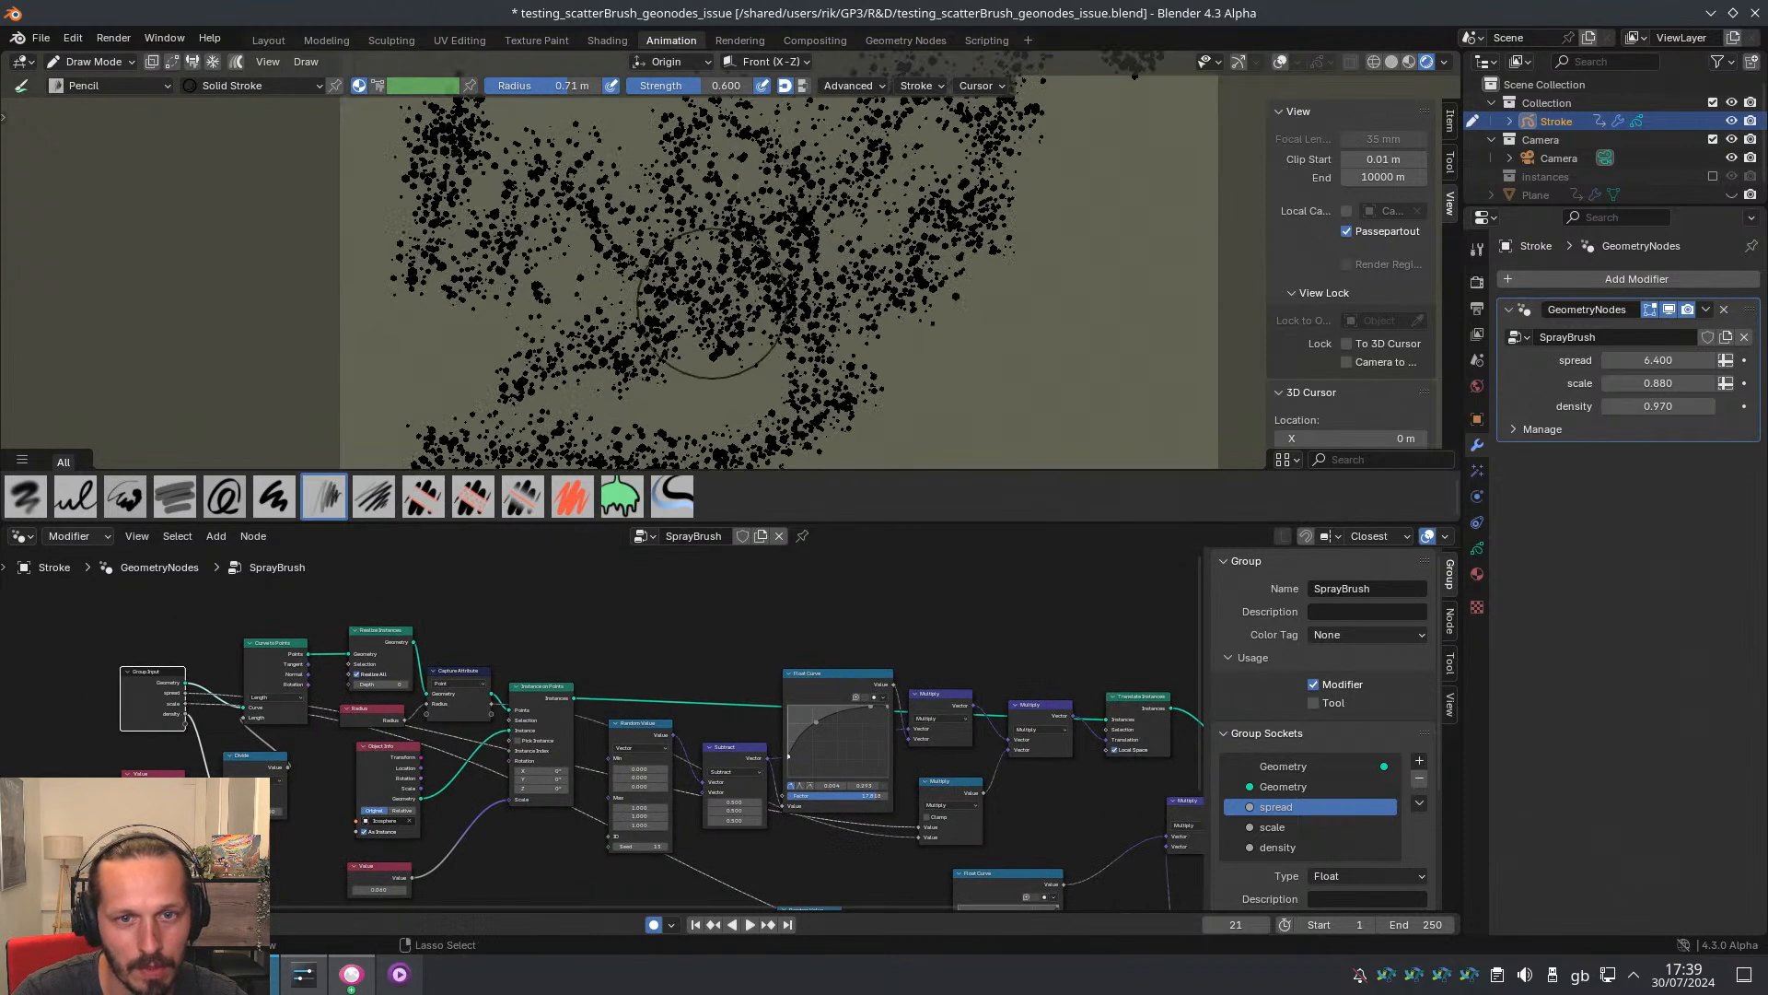
pyautogui.scroll(-1, 791, 291)
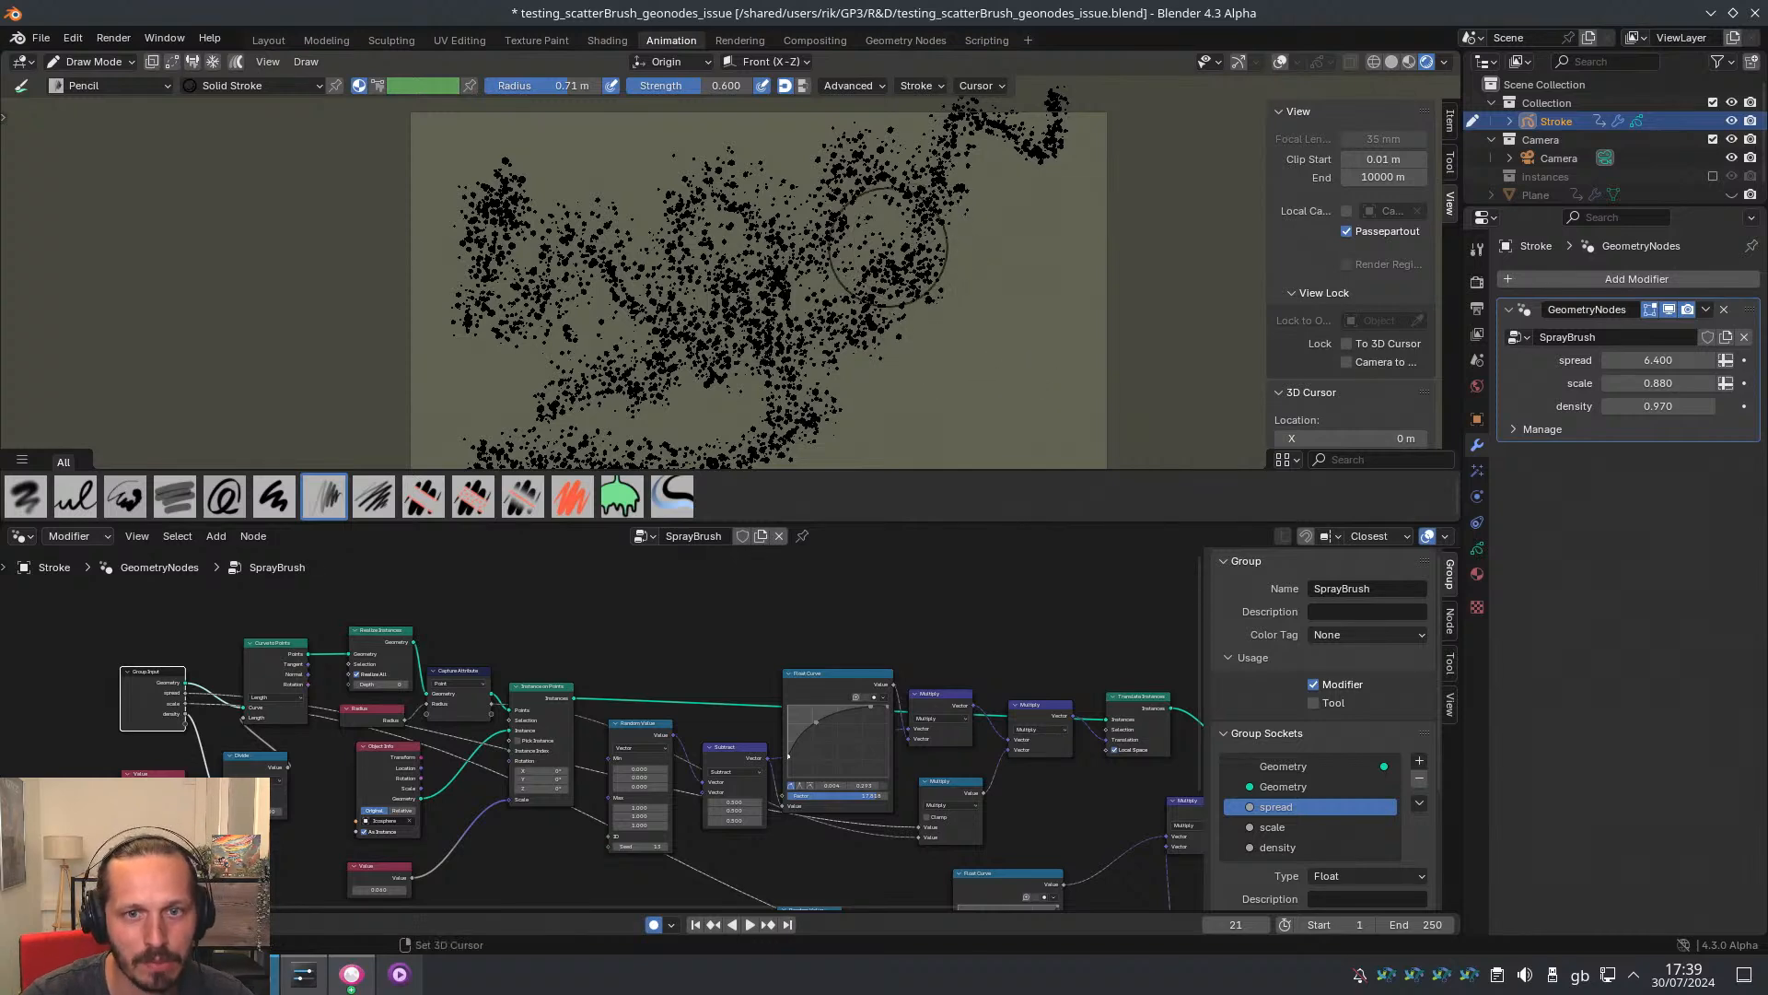
# Spray additional strokes along the right side and lower-right corner of the canvas
pyautogui.scroll(5, 911, 244)
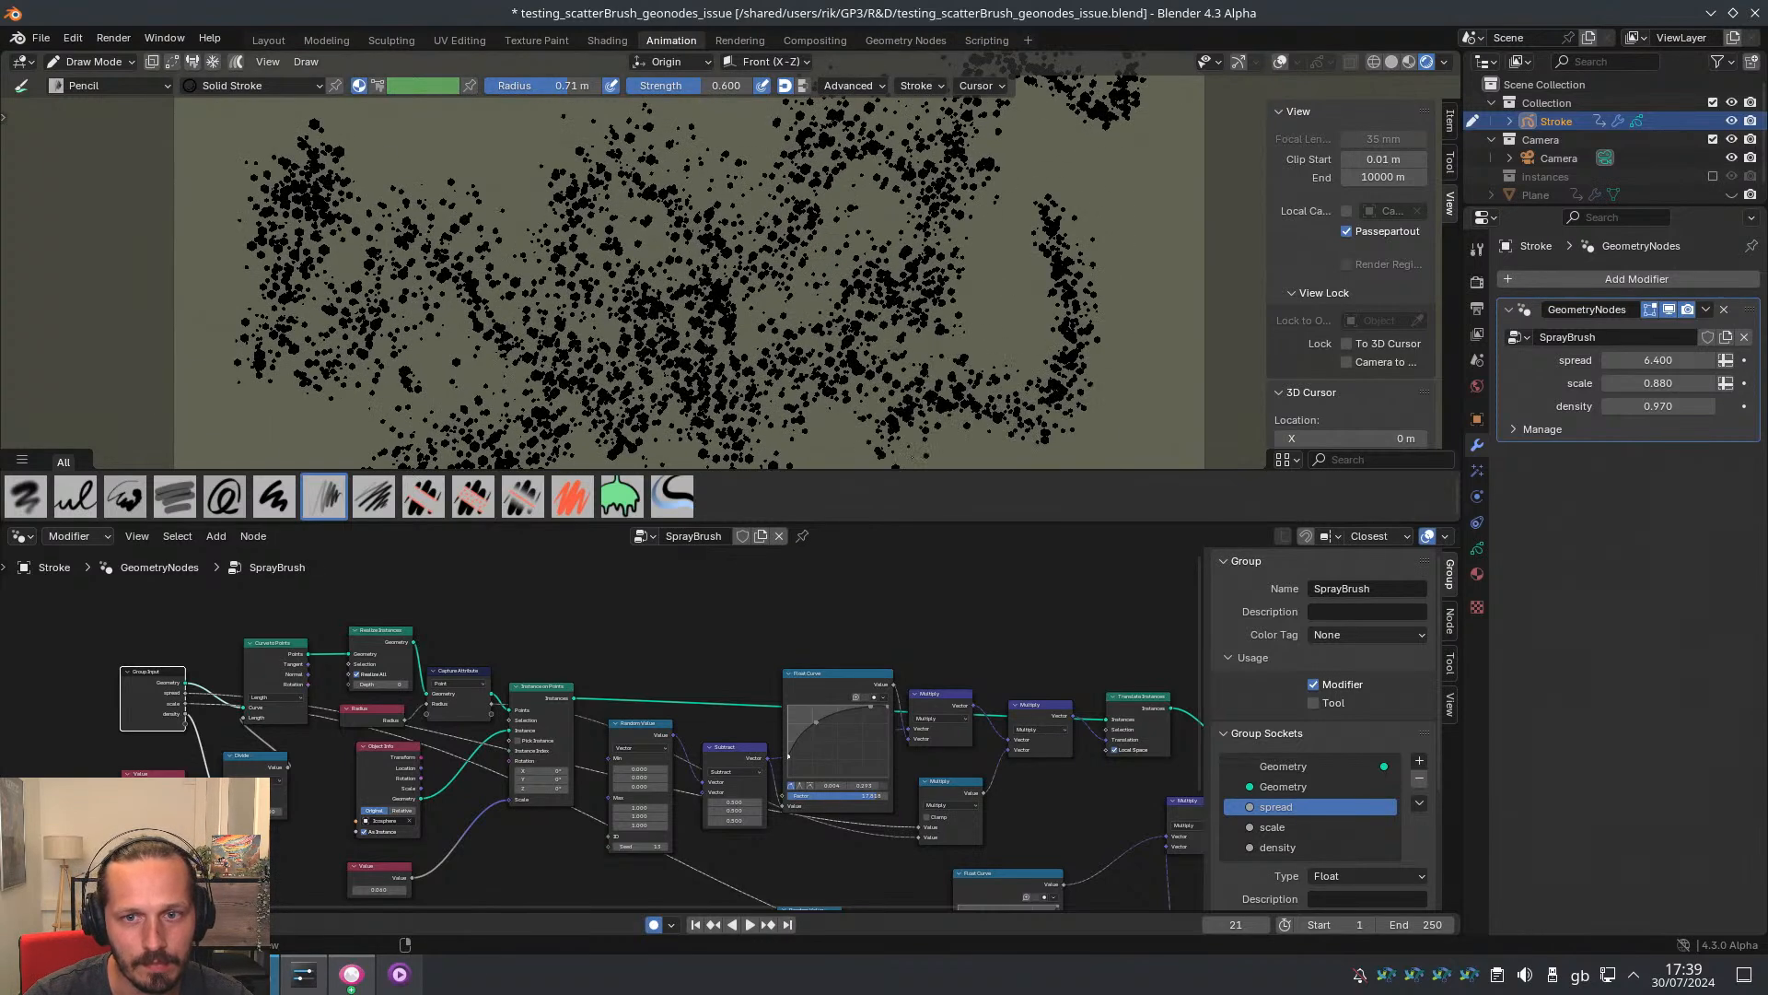
pyautogui.scroll(-5, 943, 383)
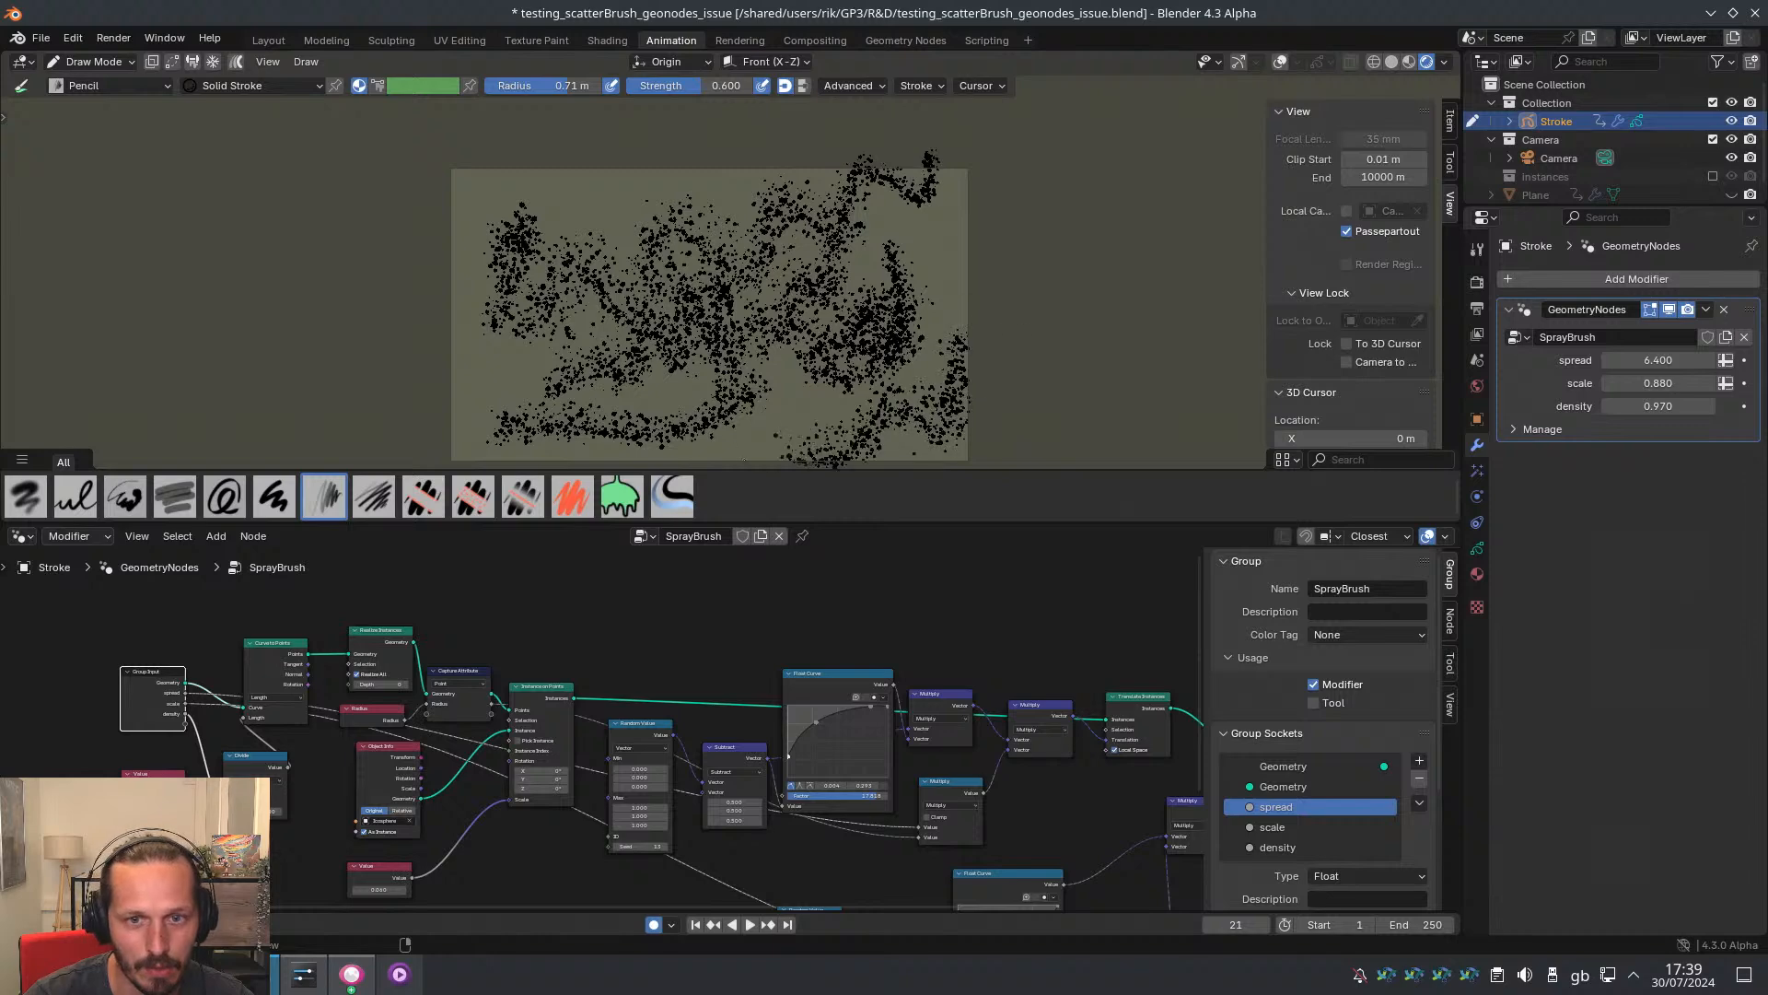
pyautogui.scroll(5, 958, 359)
pyautogui.scroll(-2, 887, 359)
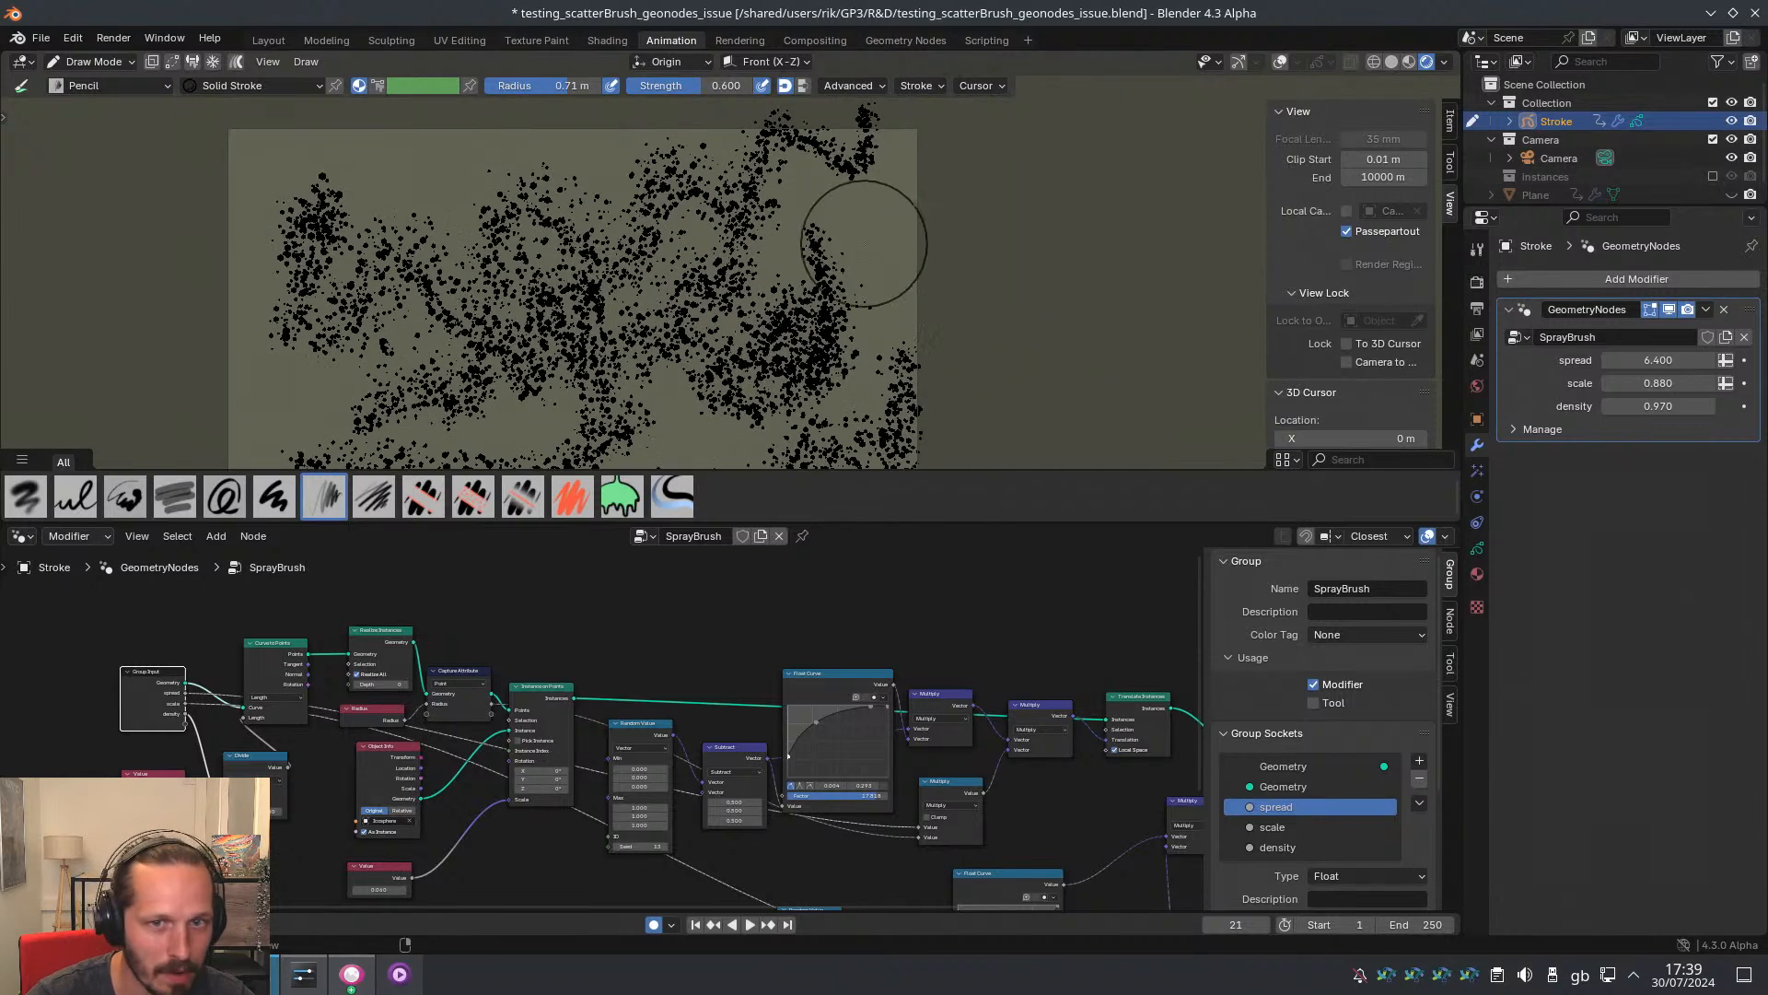
# Set the SprayBrush modifier's spread to 2.910, scale to 0.760 and density to 1.050
pyautogui.keyDown('shift'); pyautogui.moveTo(695, 370); pyautogui.dragTo(898, 395, button='middle'); pyautogui.keyUp('shift')
pyautogui.keyDown('ctrl'); pyautogui.moveTo(898, 395); pyautogui.dragTo(930, 451, button='middle'); pyautogui.keyUp('ctrl')
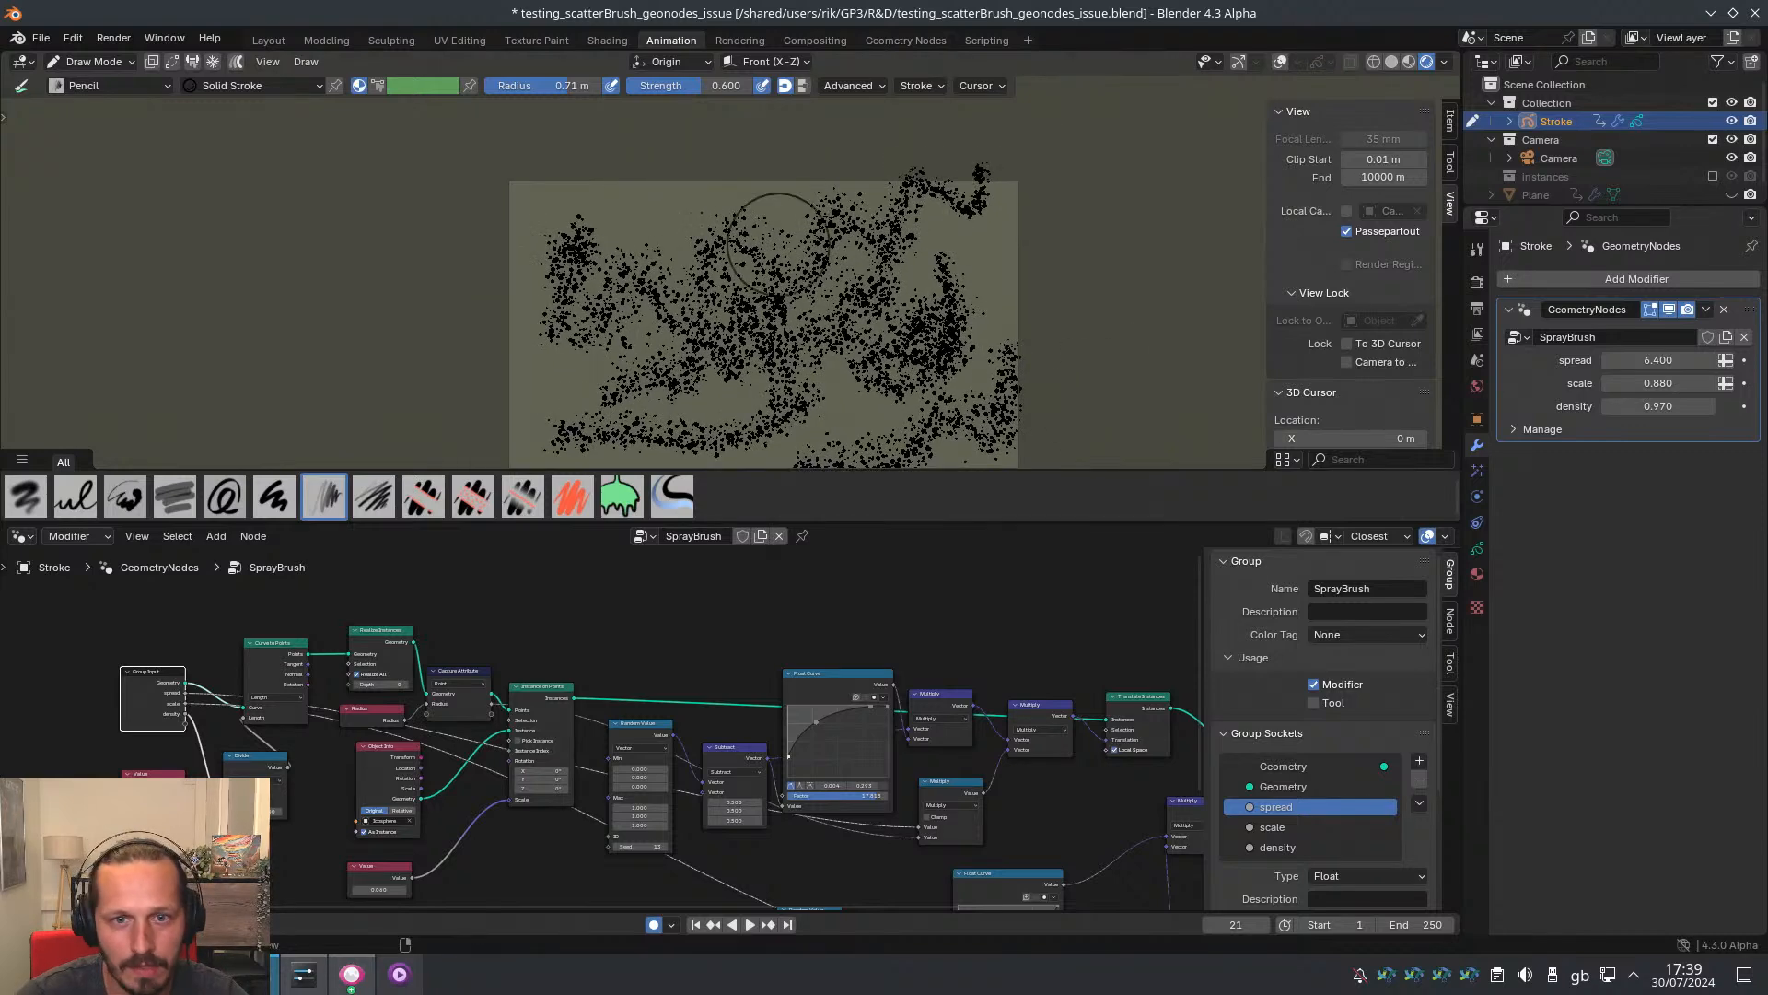
pyautogui.scroll(5, 778, 241)
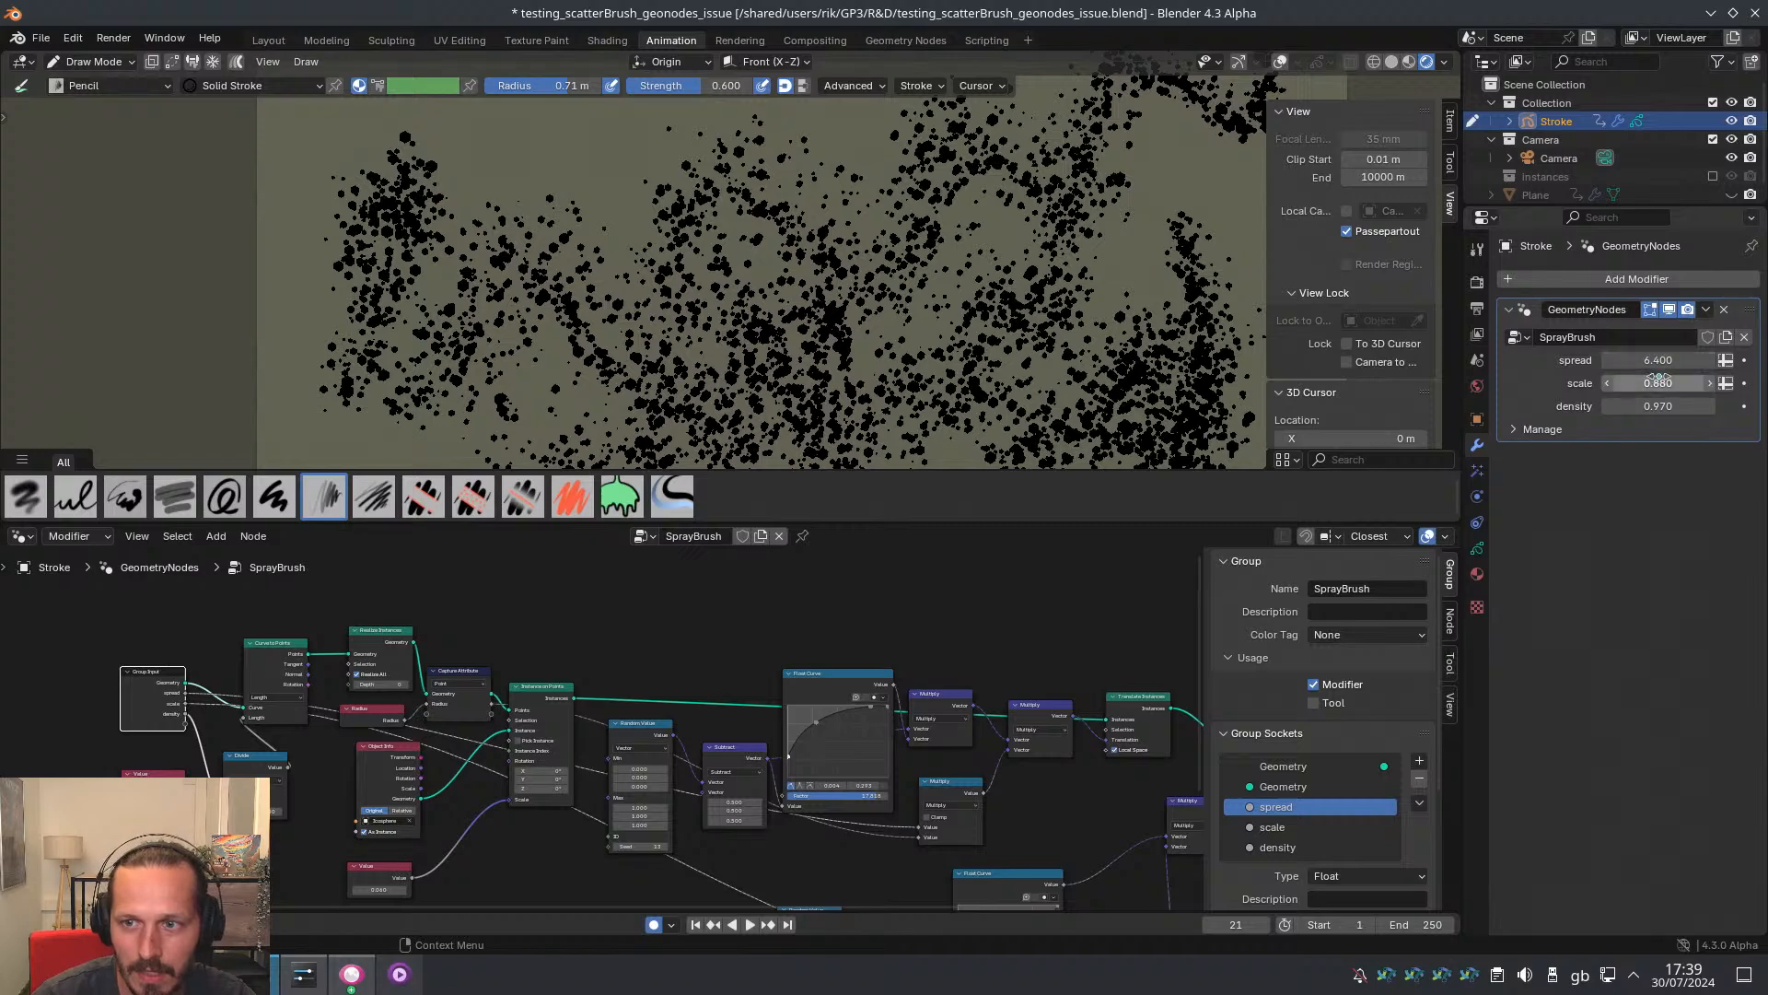
pyautogui.moveTo(1664, 360)
pyautogui.mouseDown()
pyautogui.moveTo(1620, 363)
pyautogui.moveTo(1709, 362)
pyautogui.moveTo(1261, 385)
pyautogui.moveTo(1733, 383)
pyautogui.moveTo(1607, 384)
pyautogui.moveTo(1722, 405)
pyautogui.moveTo(1634, 405)
pyautogui.mouseUp()
pyautogui.scroll(-3, 755, 272)
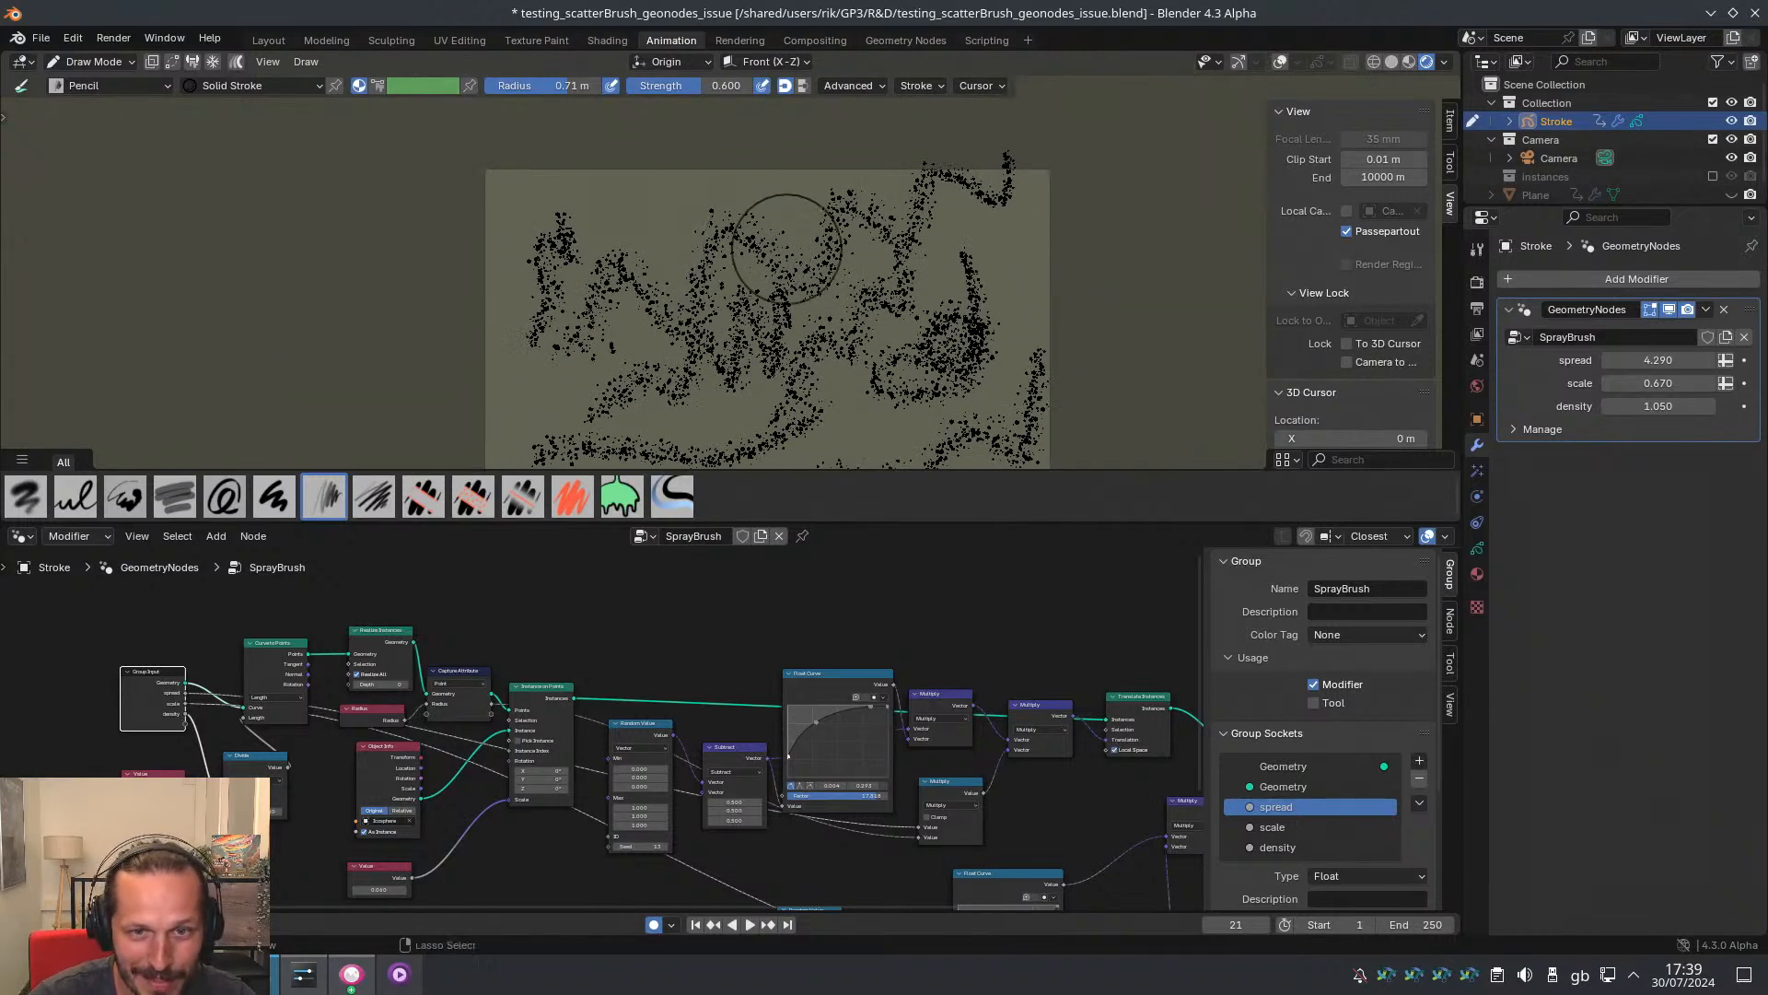
pyautogui.scroll(2, 792, 249)
pyautogui.scroll(-1, 806, 277)
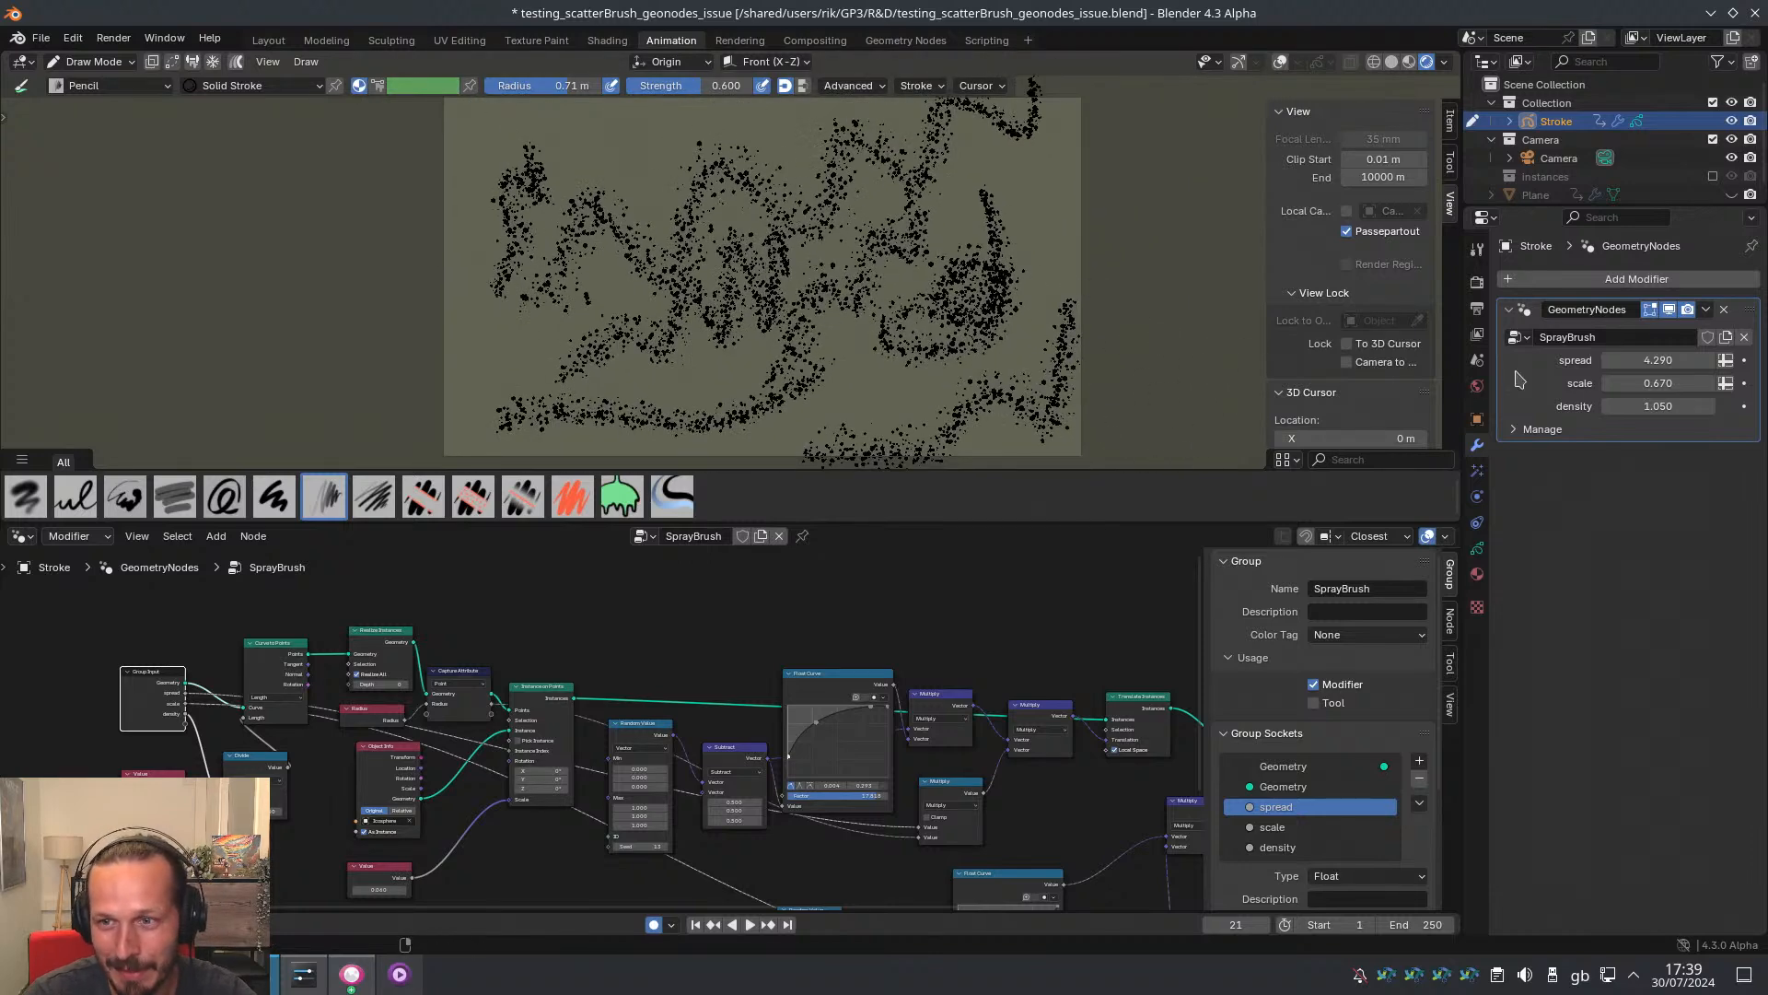
pyautogui.moveTo(1671, 385); pyautogui.dragTo(1529, 340)
# Spray additional strokes over the upper-left and lower-left parts of the drawing
pyautogui.moveTo(953, 634); pyautogui.dragTo(823, 697, button='middle')
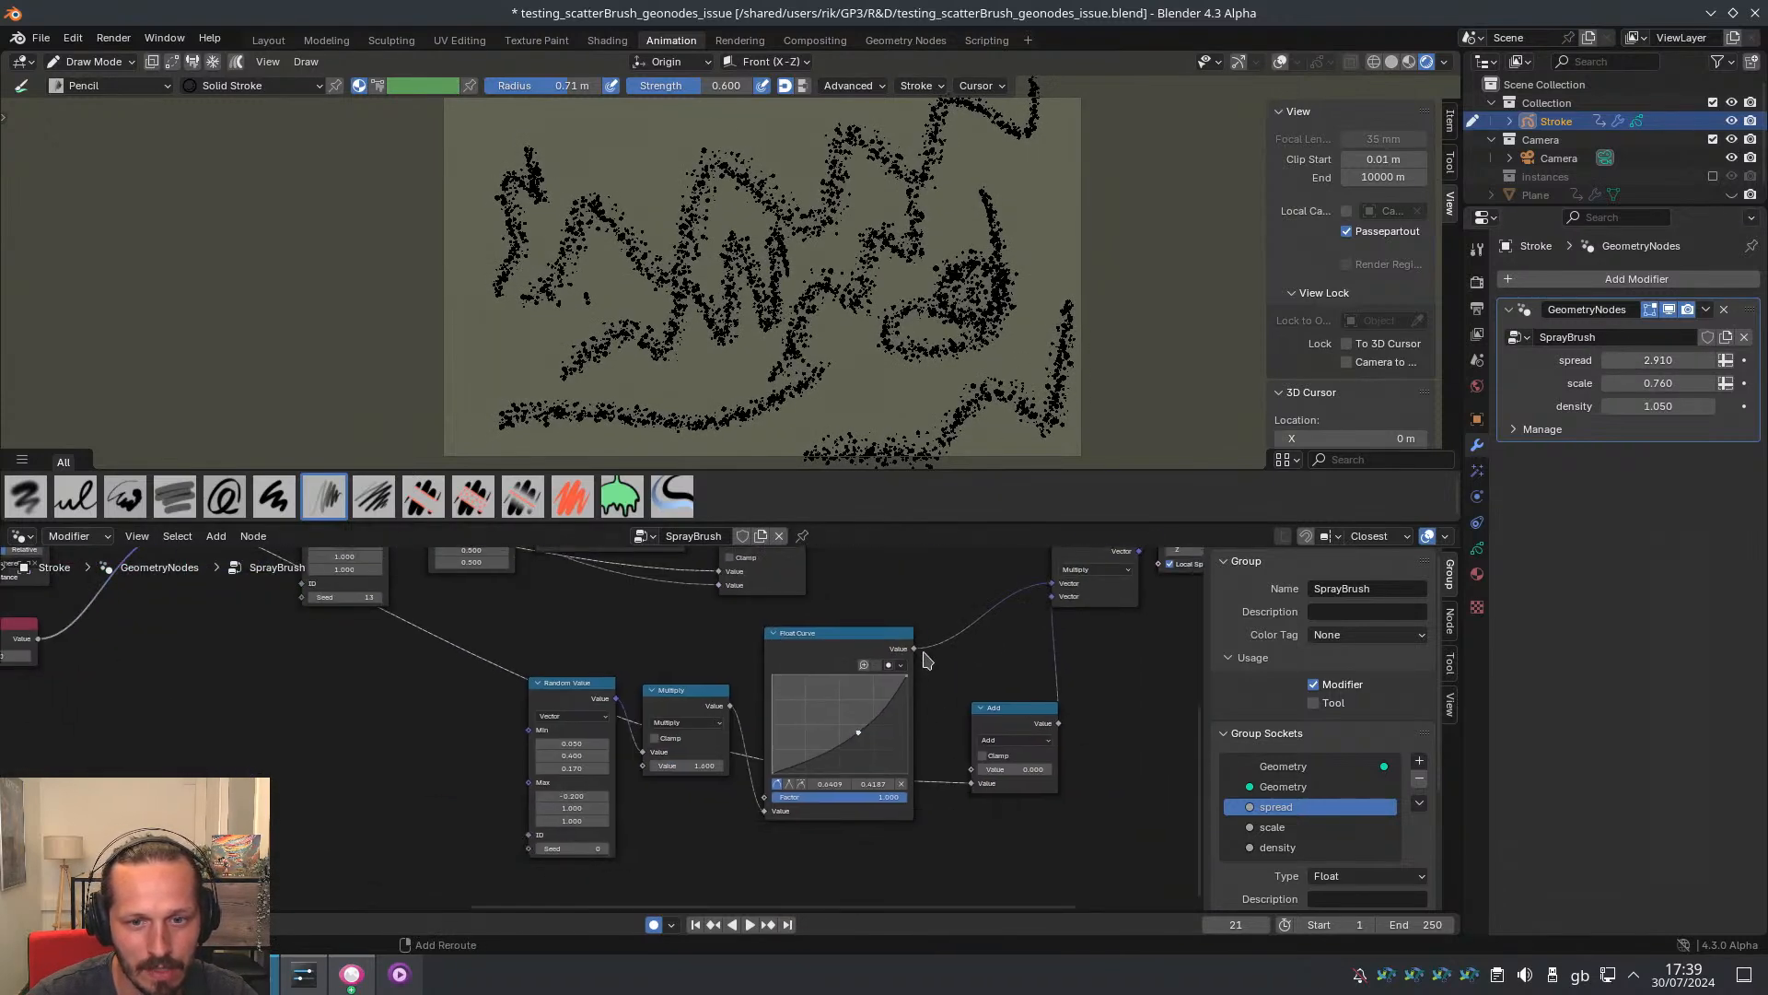
pyautogui.keyDown('shift'); pyautogui.moveTo(891, 554); pyautogui.dragTo(915, 728, button='middle'); pyautogui.keyUp('shift')
pyautogui.moveTo(741, 263)
pyautogui.keyDown('shift'); pyautogui.mouseDown(button='middle')
pyautogui.moveTo(804, 437)
pyautogui.moveTo(752, 261)
pyautogui.mouseUp(button='middle'); pyautogui.keyUp('shift')
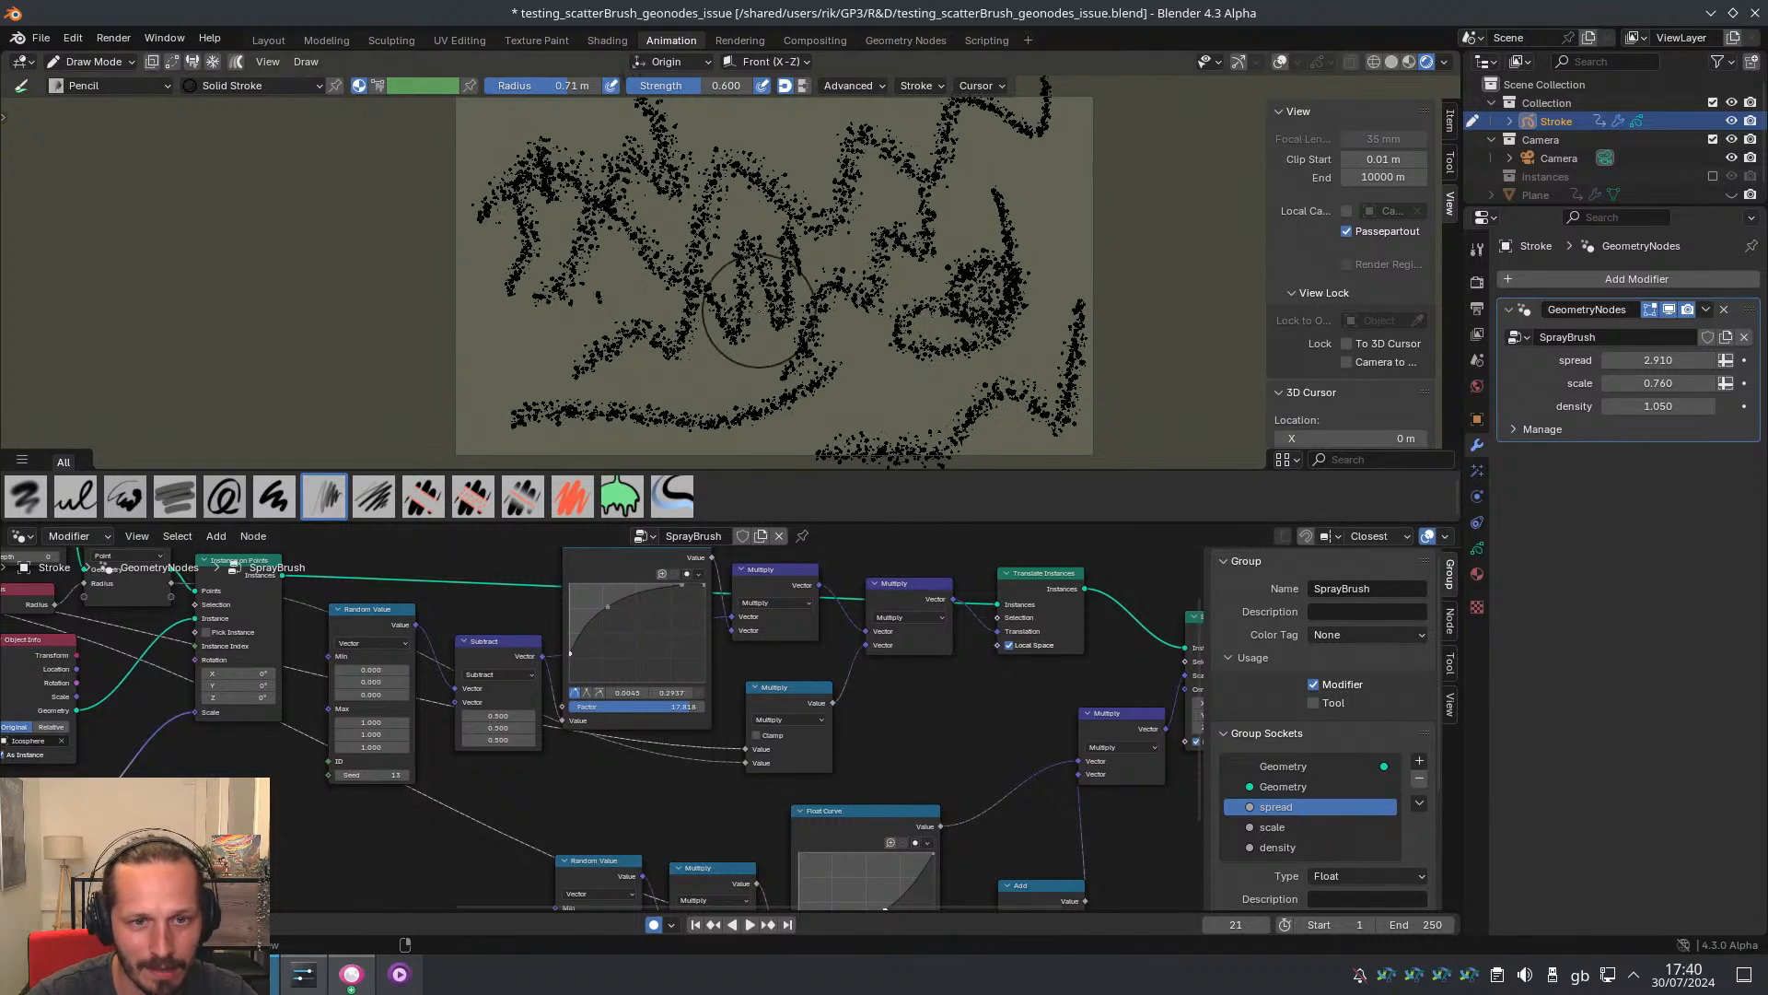
pyautogui.moveTo(711, 368); pyautogui.dragTo(461, 397)
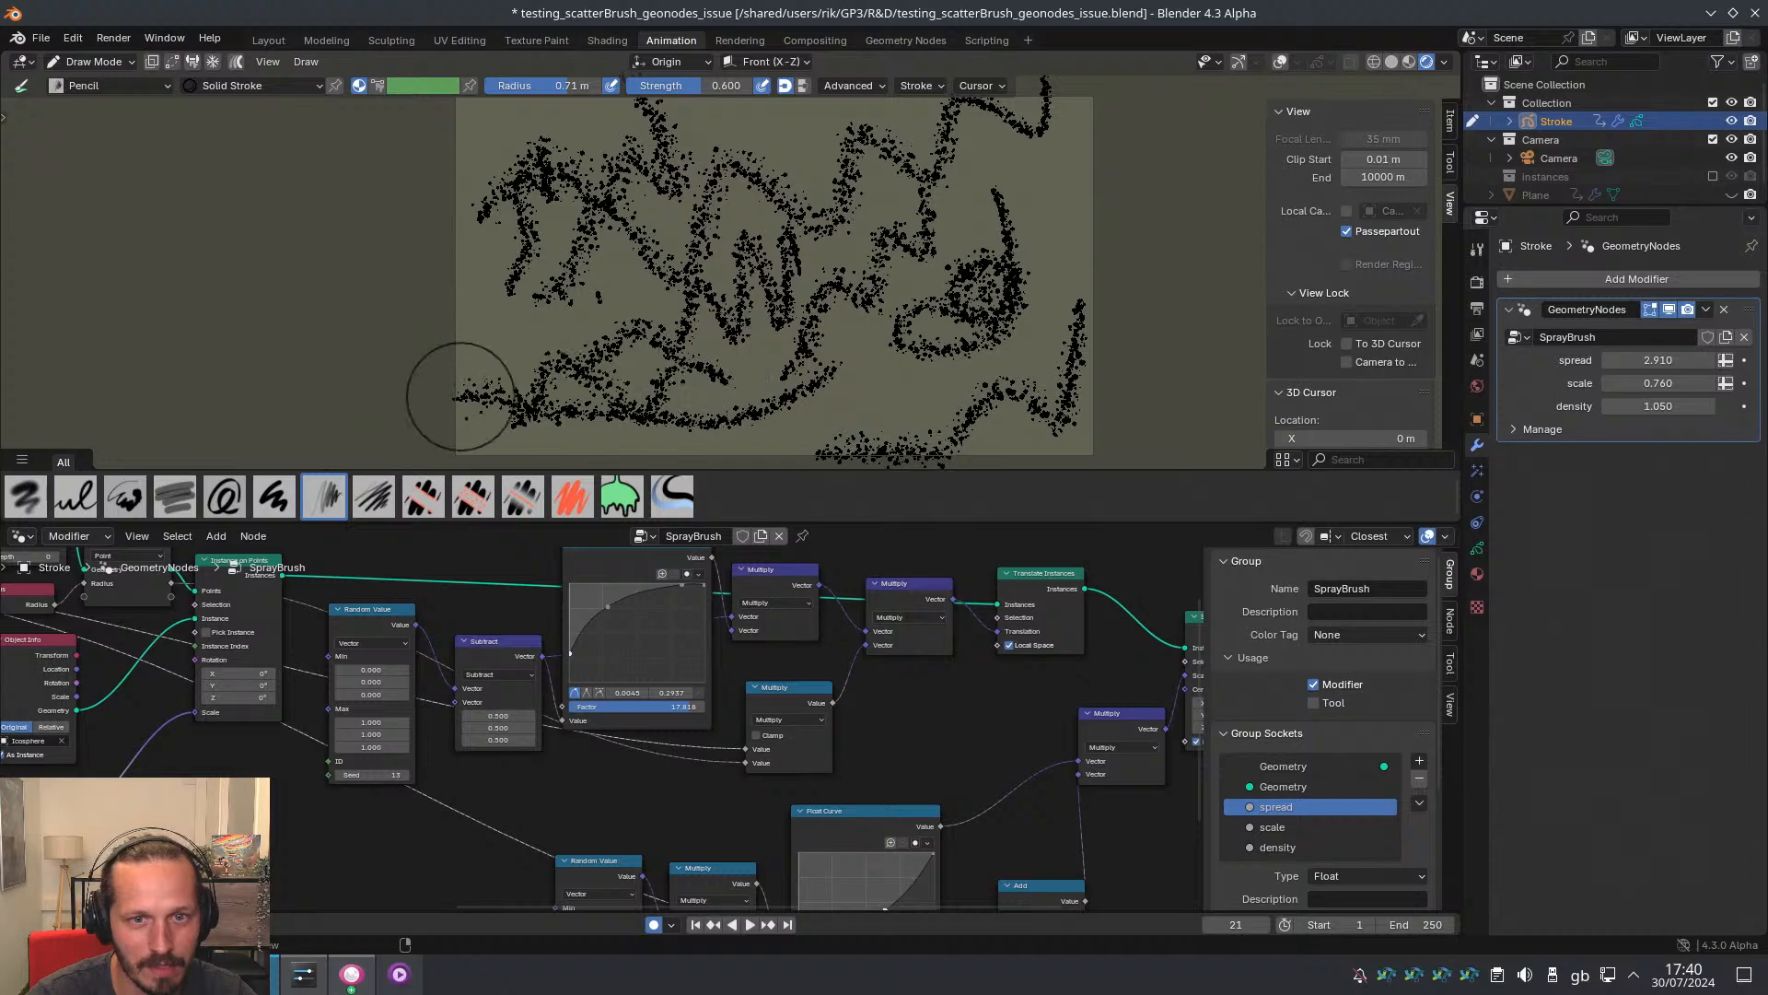
pyautogui.keyDown('shift'); pyautogui.moveTo(635, 275); pyautogui.dragTo(601, 254, button='middle'); pyautogui.keyUp('shift')
pyautogui.moveTo(601, 253); pyautogui.dragTo(526, 253, button='middle')
pyautogui.scroll(-2, 719, 281)
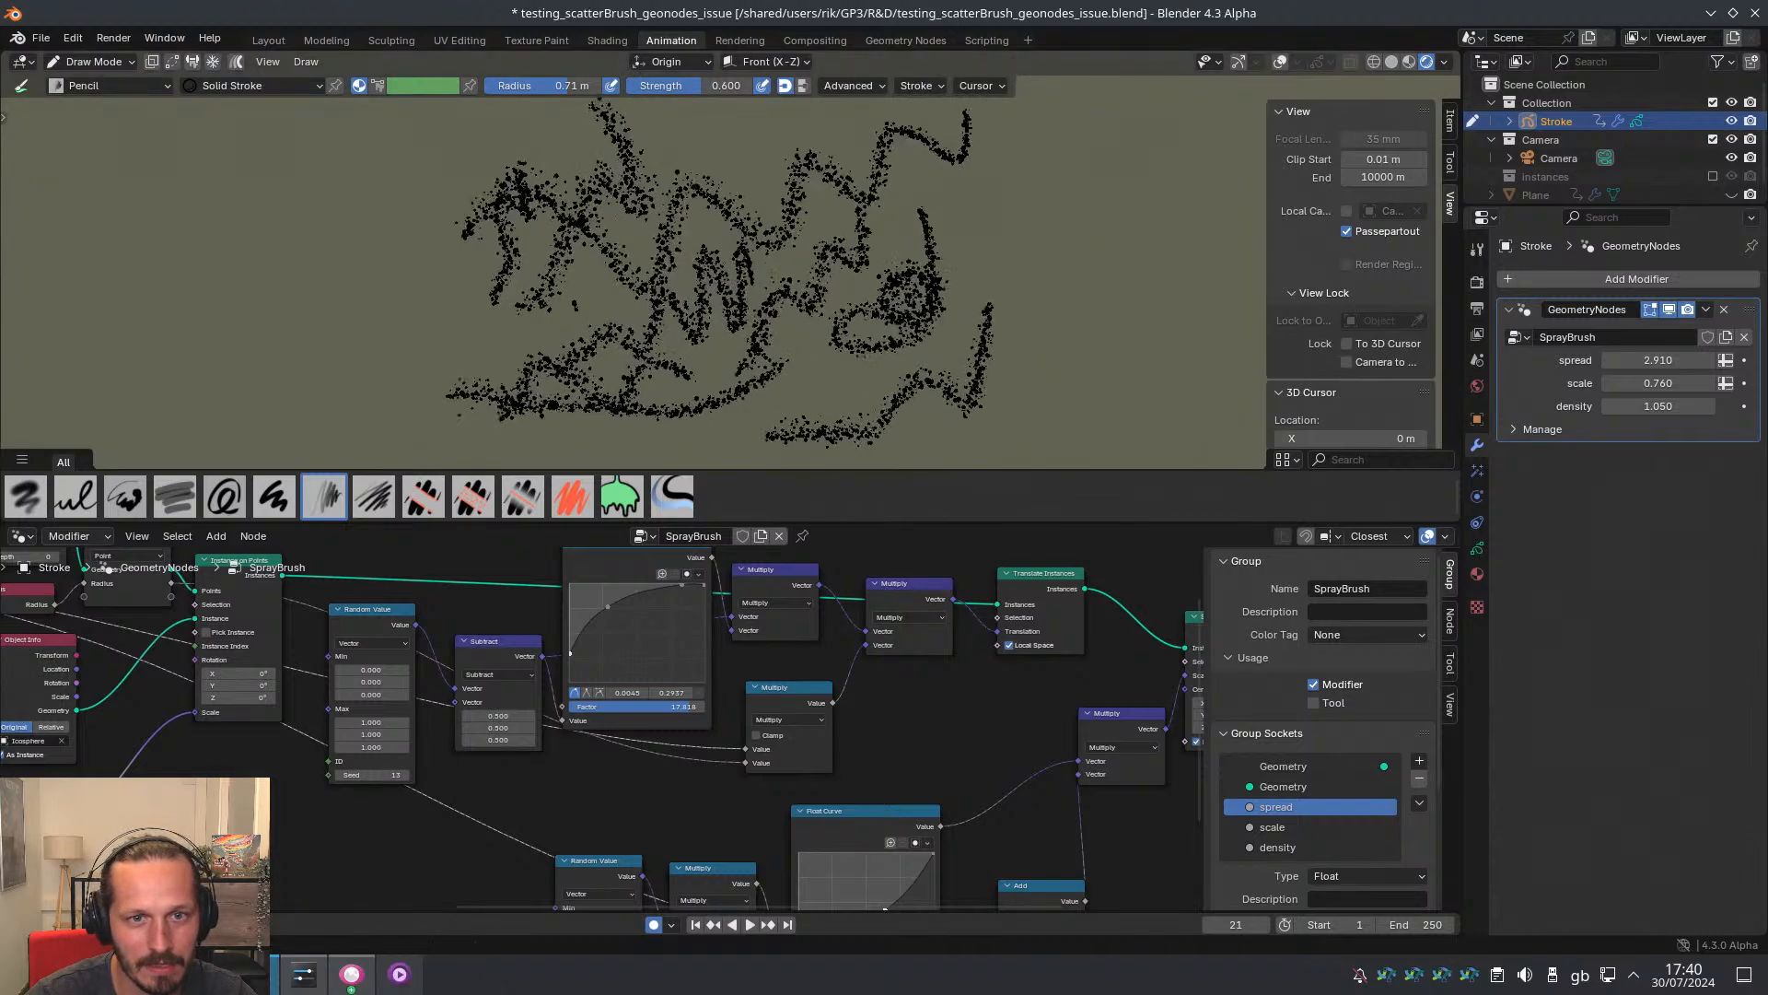
# Spray a large loop that wraps around the left side of the existing scribbles
pyautogui.scroll(6, 718, 281)
pyautogui.moveTo(720, 282)
pyautogui.mouseDown(button='middle')
pyautogui.moveTo(793, 348)
pyautogui.moveTo(856, 367)
pyautogui.moveTo(765, 371)
pyautogui.mouseUp(button='middle')
pyautogui.scroll(-7, 765, 371)
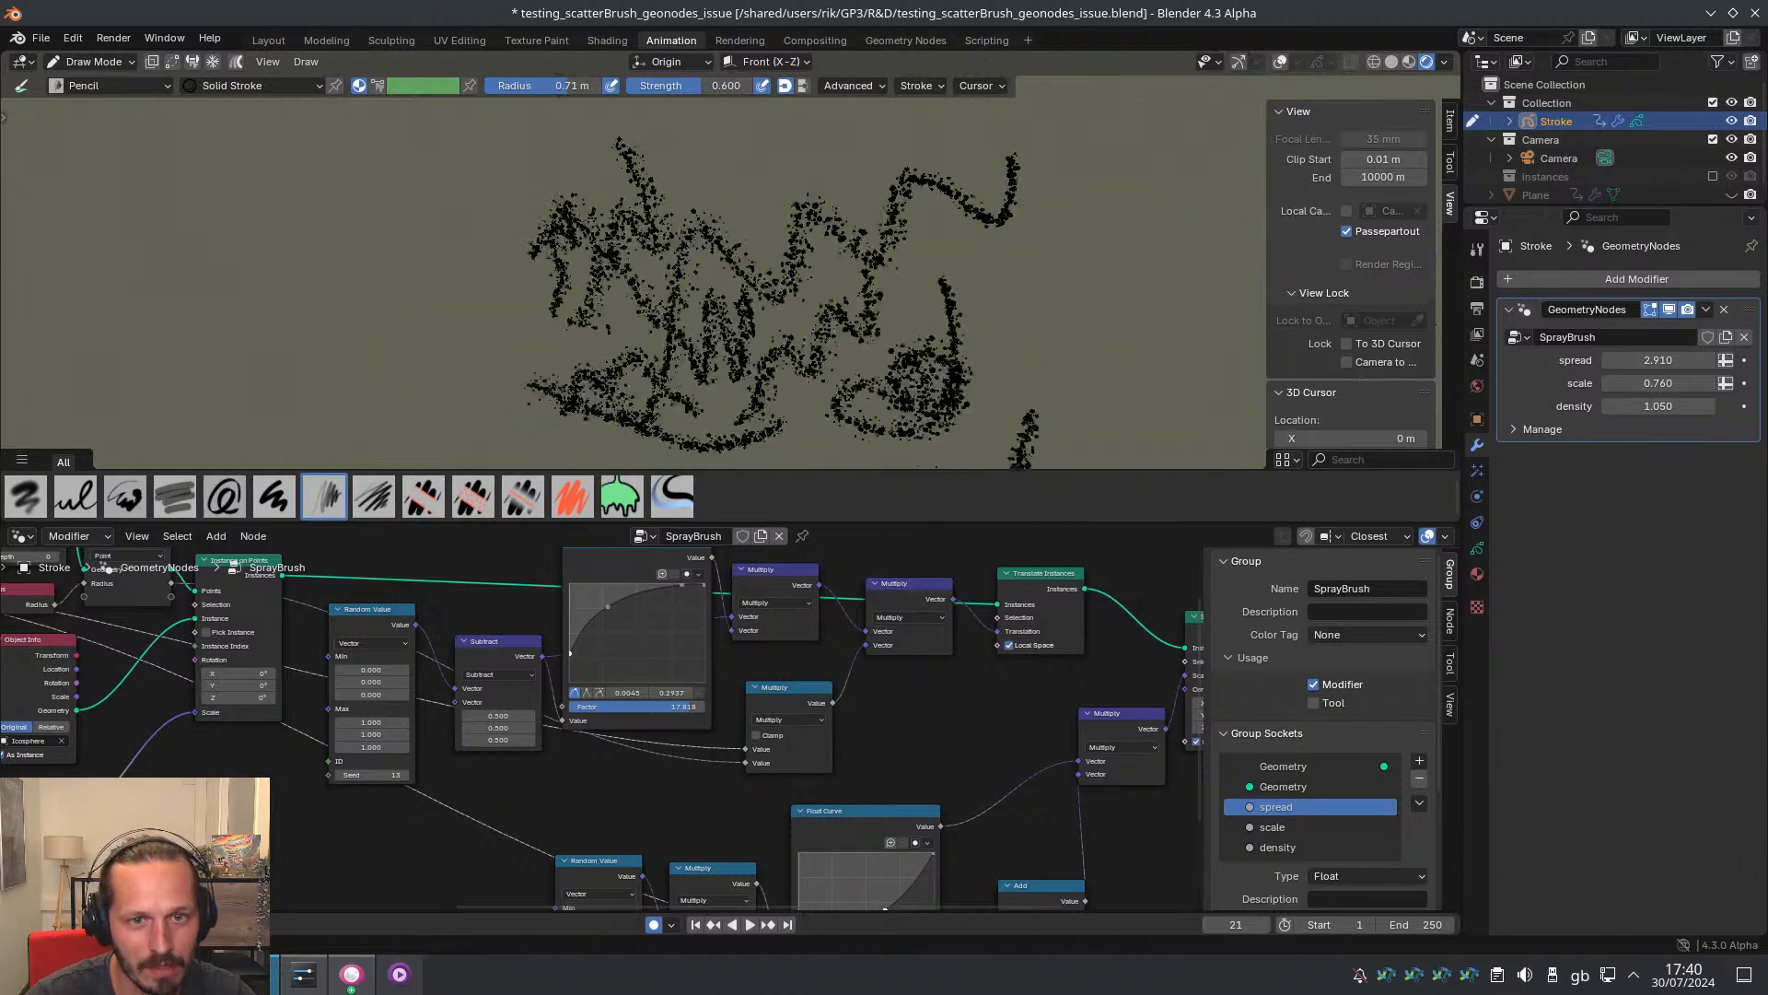
pyautogui.moveTo(763, 190); pyautogui.dragTo(714, 355)
pyautogui.scroll(4, 554, 258)
pyautogui.moveTo(555, 258)
pyautogui.mouseDown(button='middle')
pyautogui.moveTo(792, 285)
pyautogui.moveTo(645, 295)
pyautogui.moveTo(589, 285)
pyautogui.moveTo(681, 295)
pyautogui.moveTo(583, 273)
pyautogui.mouseUp(button='middle')
# Change the Geometry Node Editor to the Dope Sheet and spray a curved stroke on frame 25
pyautogui.click(22, 535)
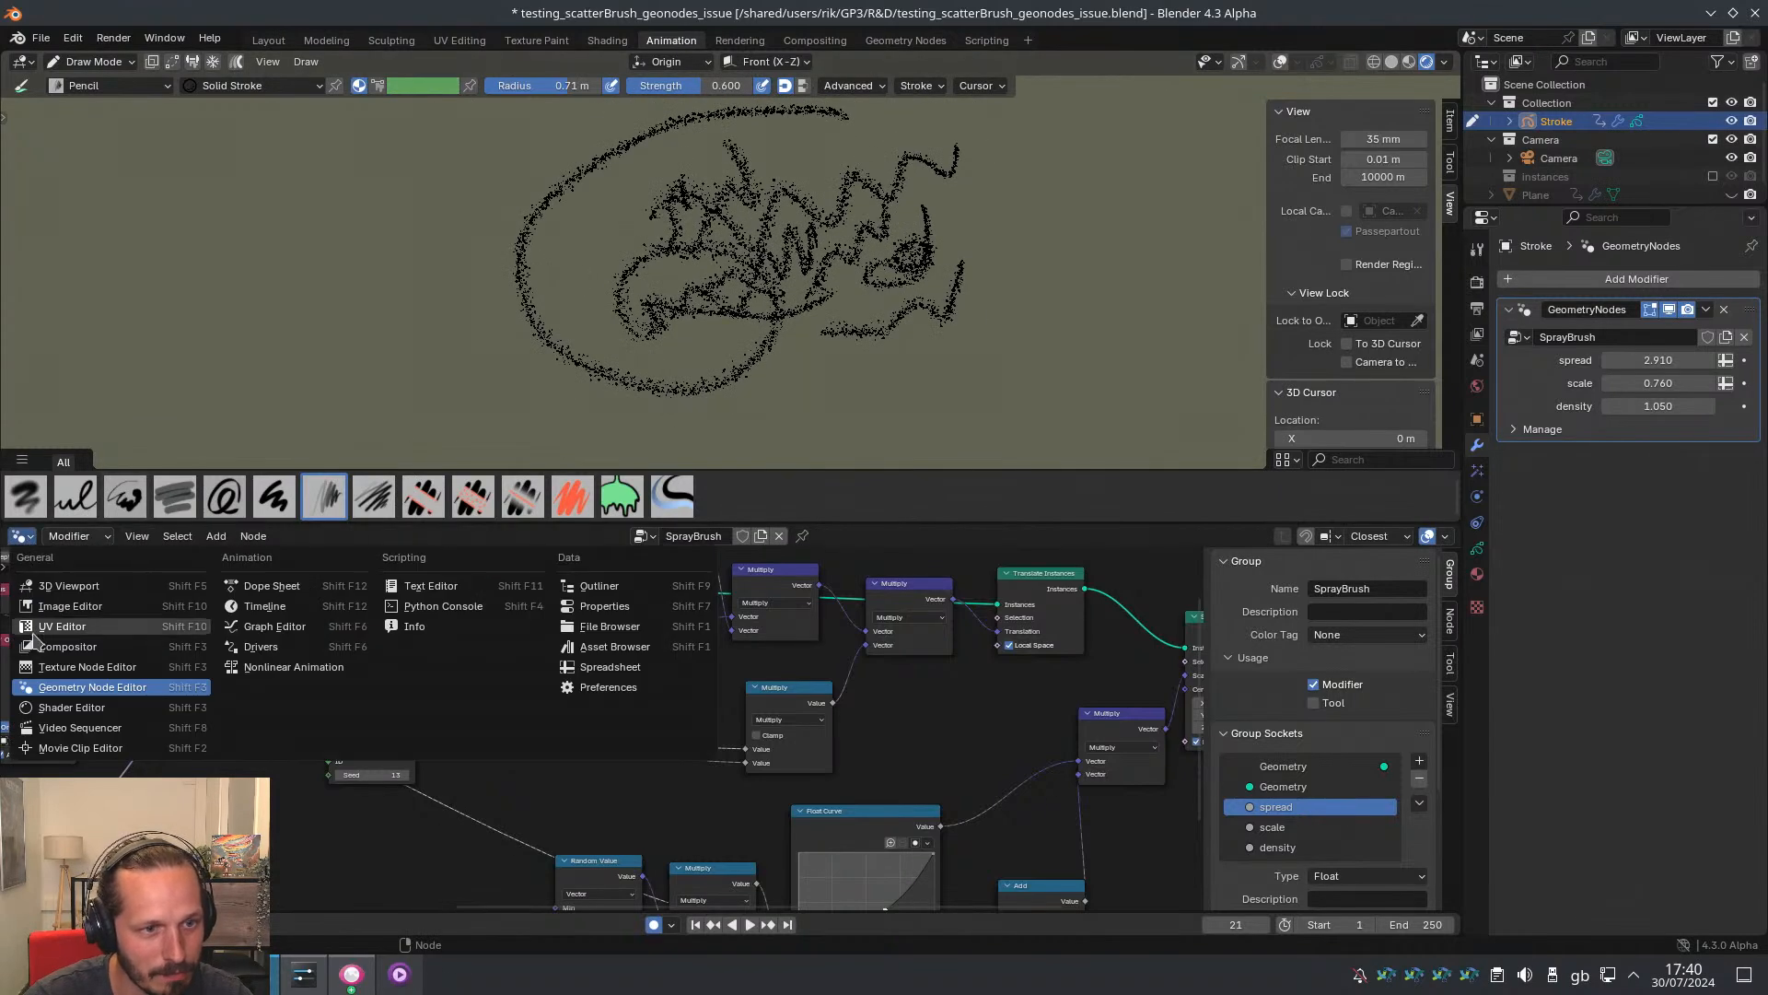
pyautogui.click(270, 585)
pyautogui.press('space')
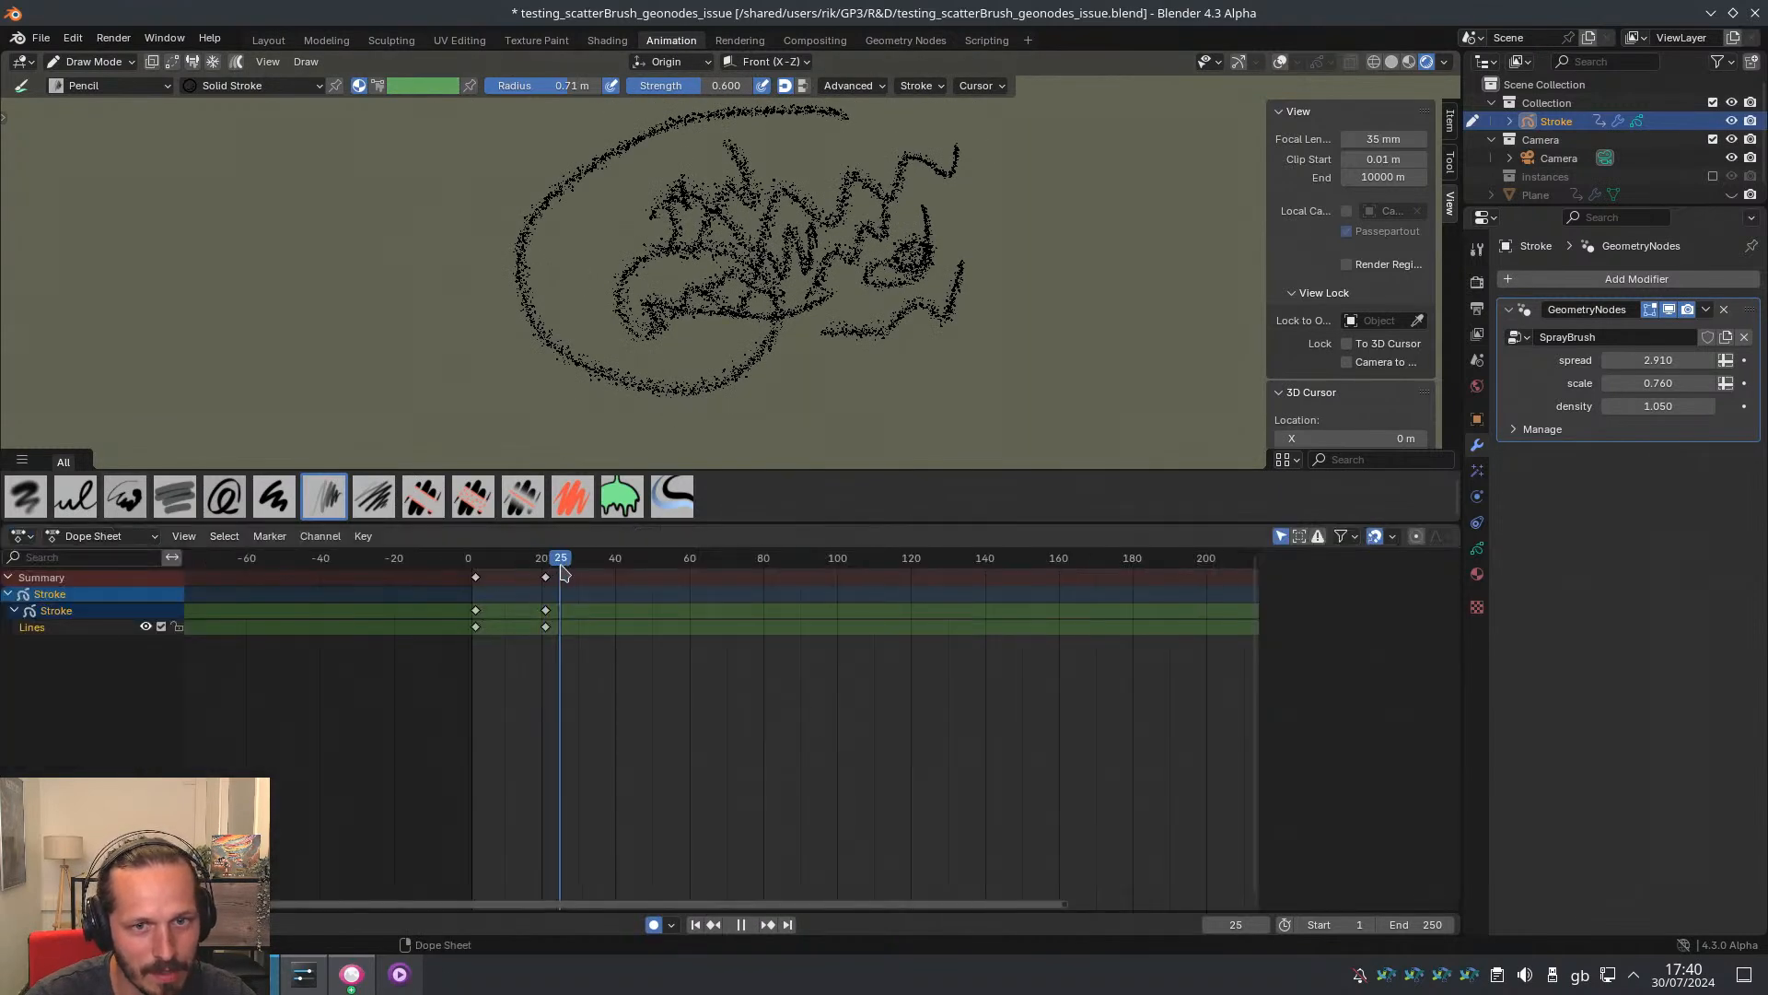
pyautogui.press('space')
pyautogui.moveTo(612, 376); pyautogui.dragTo(649, 235)
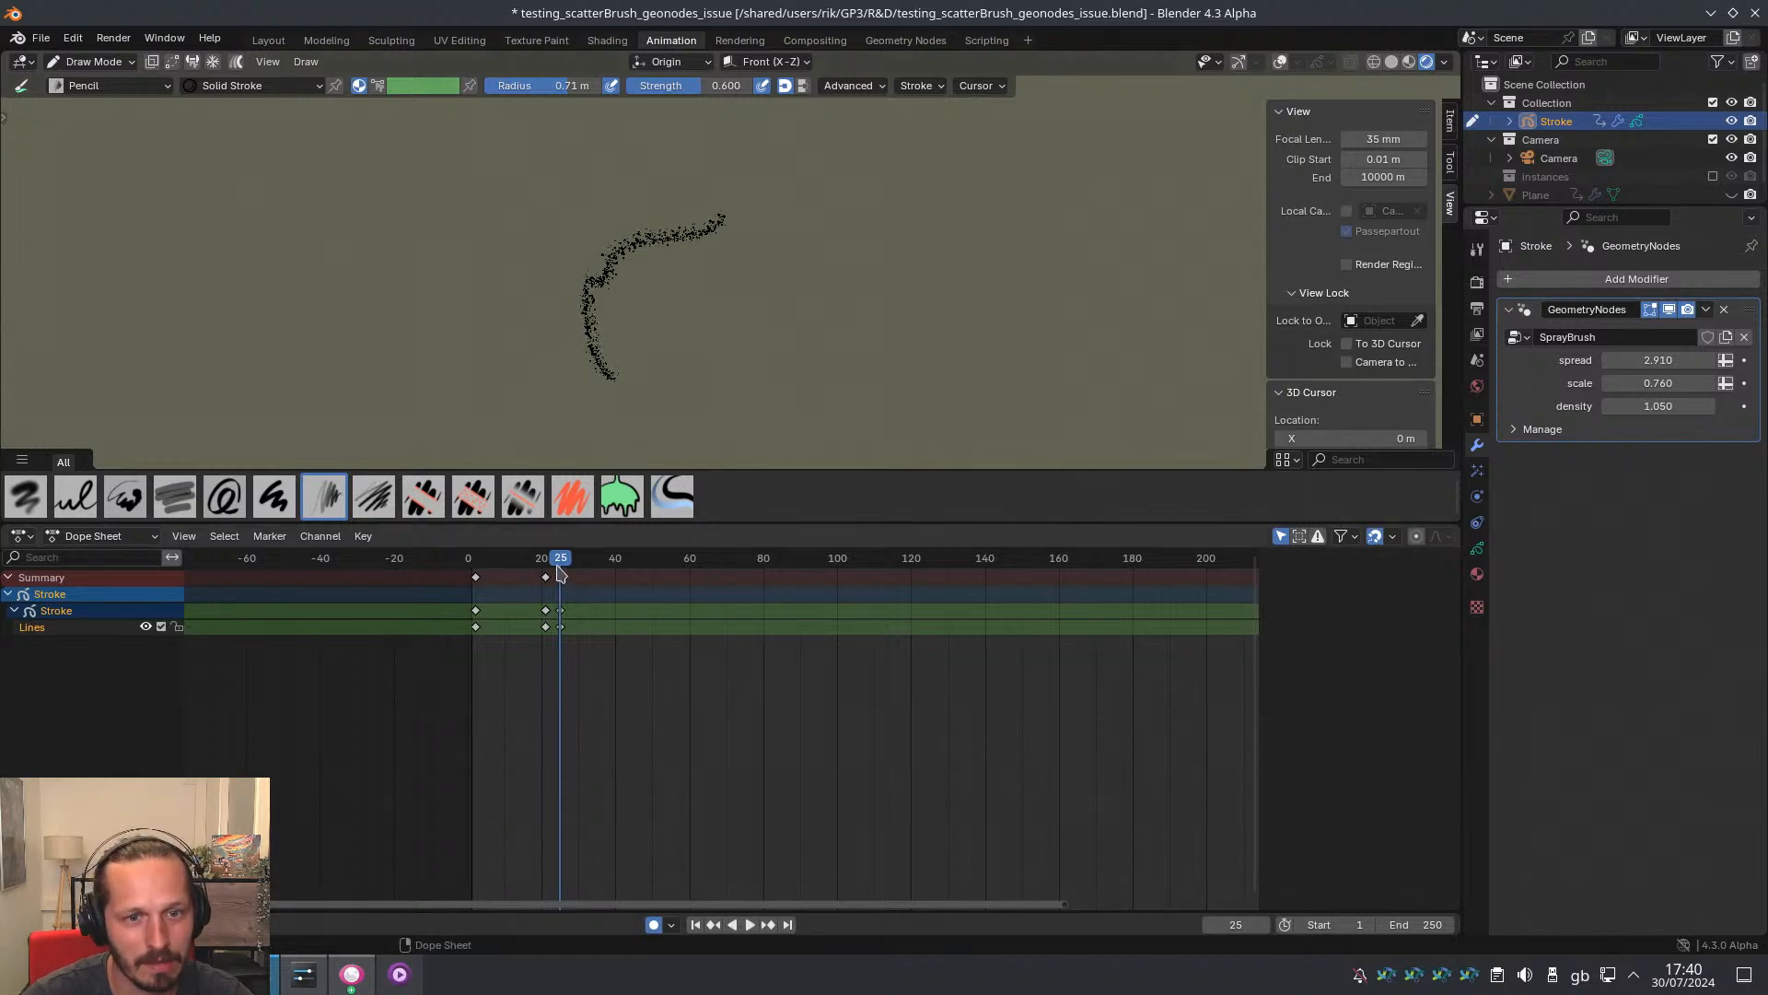
# Spray one new wavy stroke on frame 34 and another on frame 45
pyautogui.moveTo(560, 574); pyautogui.dragTo(594, 574)
pyautogui.moveTo(680, 340); pyautogui.dragTo(953, 195)
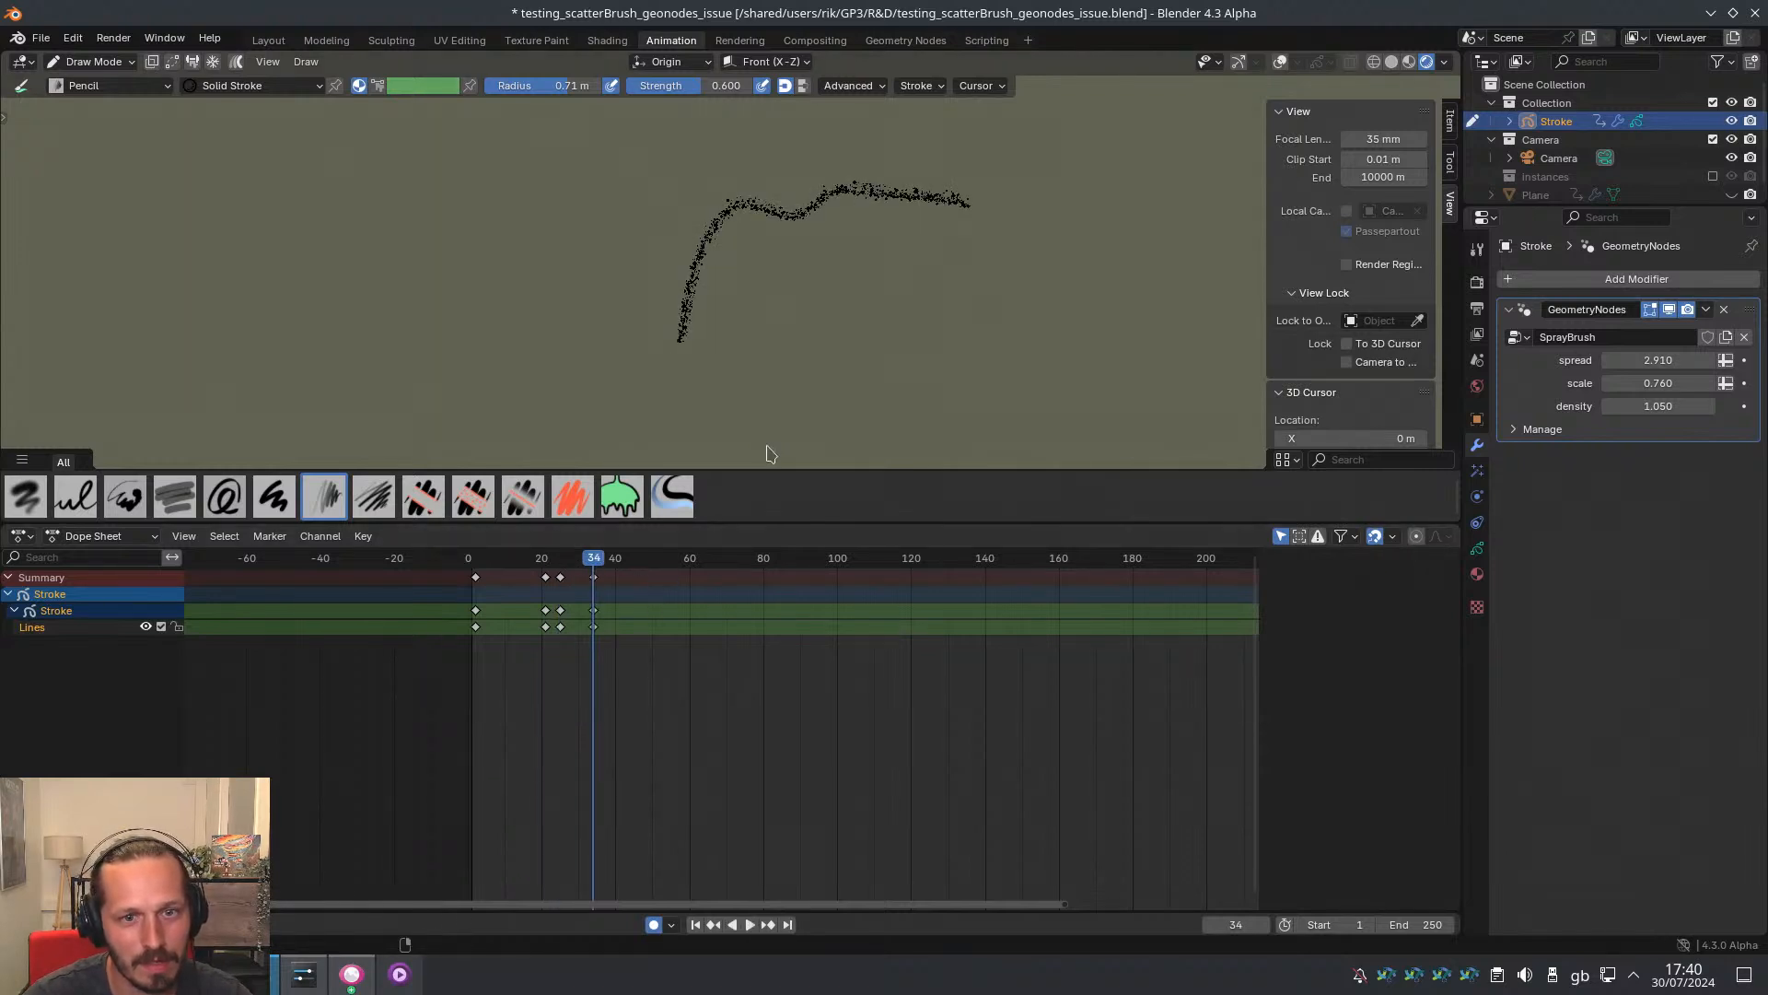
pyautogui.moveTo(623, 568); pyautogui.dragTo(634, 567)
pyautogui.moveTo(772, 263)
pyautogui.mouseDown()
pyautogui.moveTo(852, 205)
pyautogui.moveTo(1091, 241)
pyautogui.mouseUp()
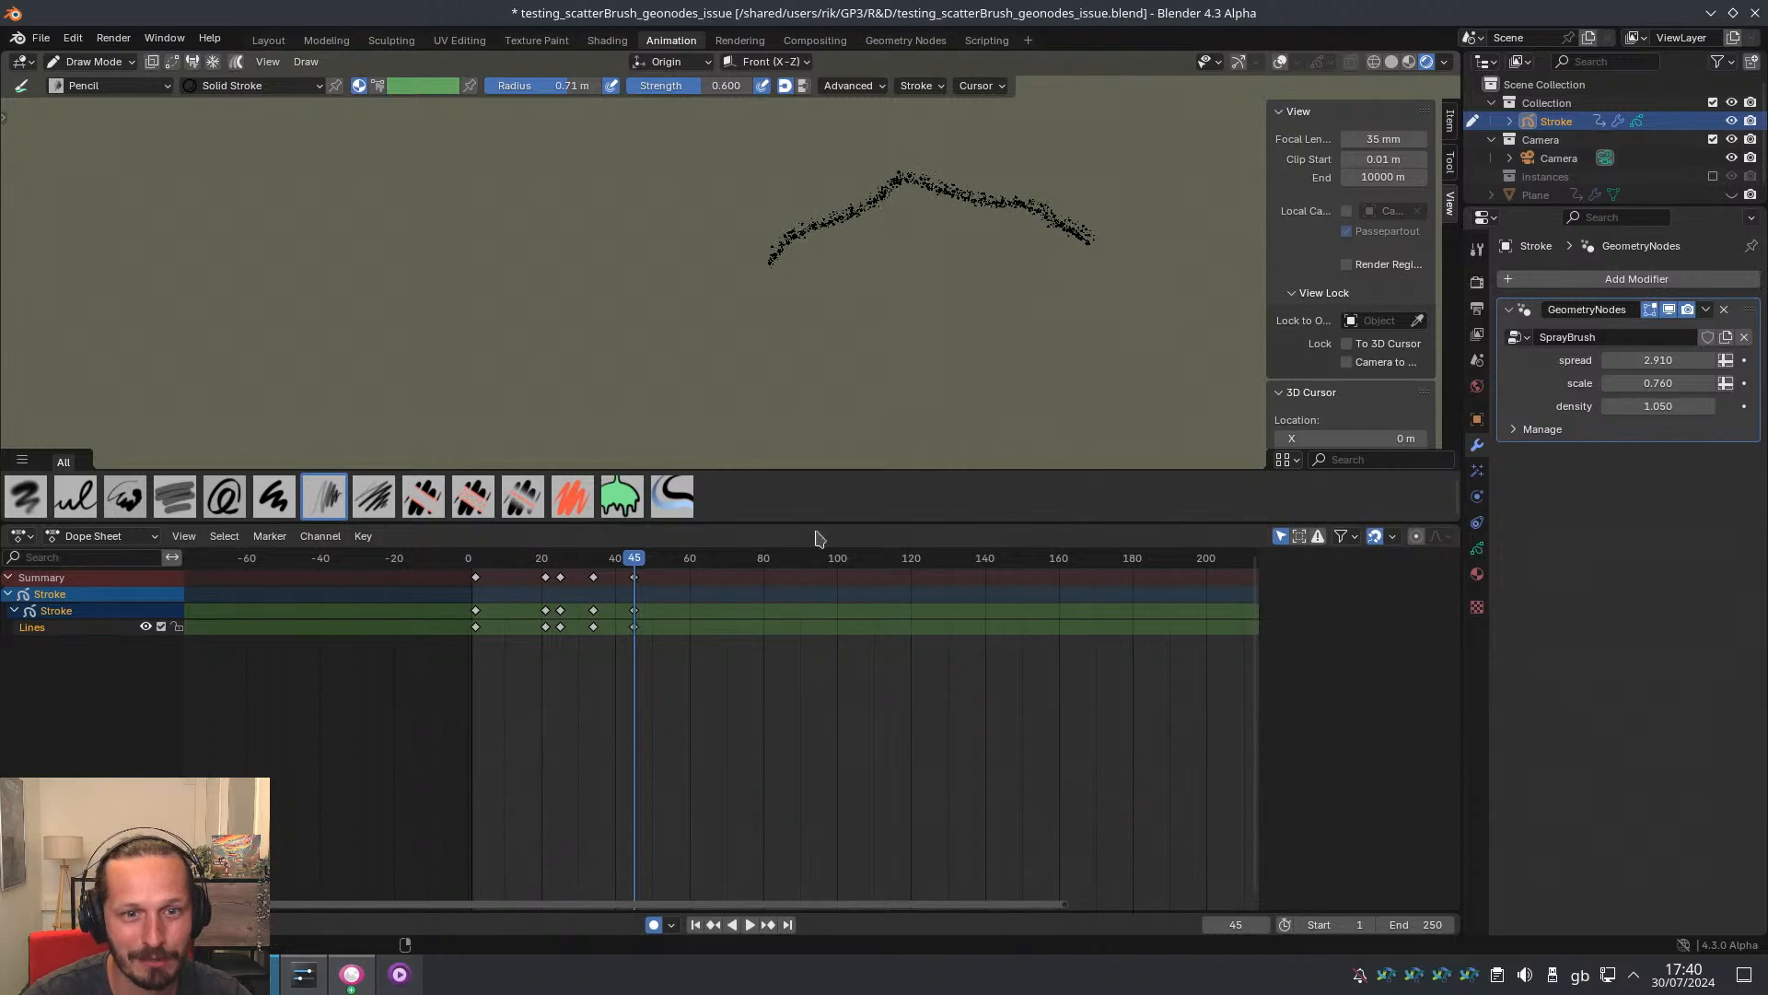
# Spray a wide zigzag stroke on frame 59 and a diagonal wavy stroke on frame 83
pyautogui.moveTo(618, 568)
pyautogui.mouseDown()
pyautogui.moveTo(516, 568)
pyautogui.moveTo(661, 576)
pyautogui.mouseUp()
pyautogui.keyDown('ctrl'); pyautogui.moveTo(666, 360); pyautogui.dragTo(724, 209, button='middle'); pyautogui.keyUp('ctrl')
pyautogui.moveTo(723, 208)
pyautogui.keyDown('shift'); pyautogui.mouseDown(button='middle')
pyautogui.moveTo(604, 253)
pyautogui.moveTo(630, 348)
pyautogui.mouseUp(button='middle'); pyautogui.keyUp('shift')
pyautogui.moveTo(558, 368)
pyautogui.mouseDown()
pyautogui.moveTo(750, 245)
pyautogui.moveTo(1050, 226)
pyautogui.mouseUp()
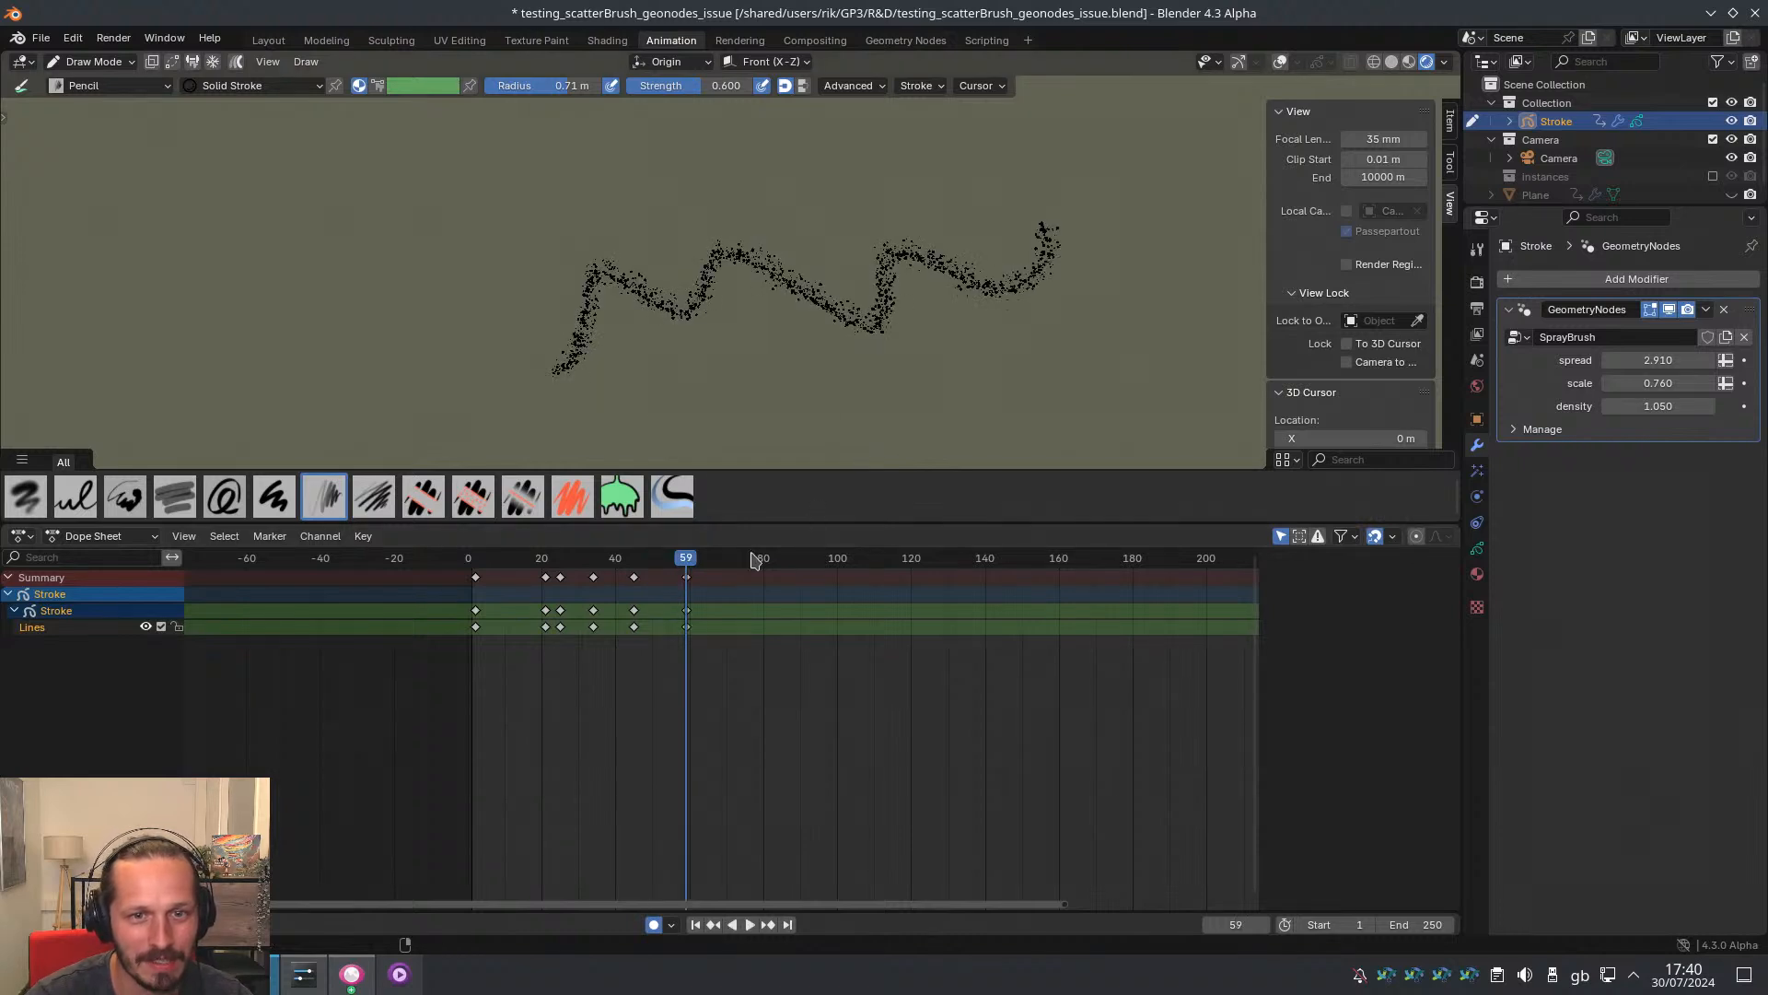
pyautogui.press('space')
pyautogui.moveTo(879, 189); pyautogui.dragTo(551, 381)
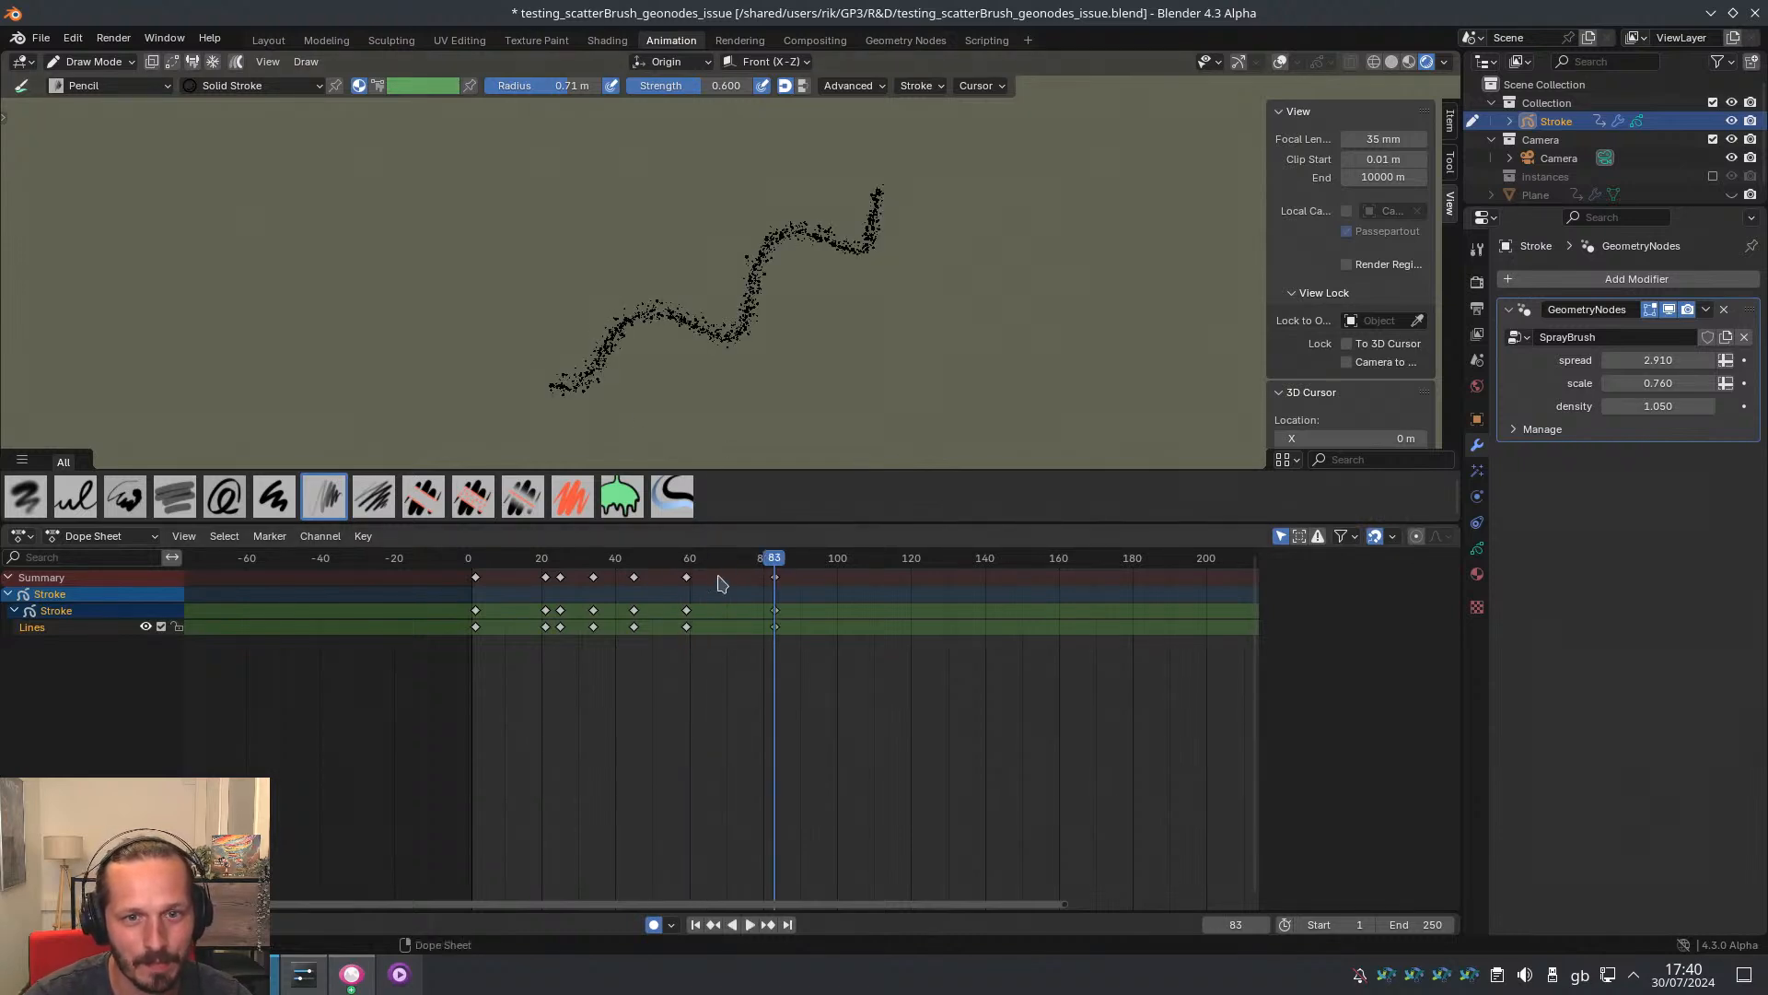
# Set the SprayBrush spread to 4.160 at frame 62 and play on past frame 83 to check the next drawing
pyautogui.moveTo(711, 564)
pyautogui.mouseDown()
pyautogui.moveTo(503, 581)
pyautogui.moveTo(698, 569)
pyautogui.mouseUp()
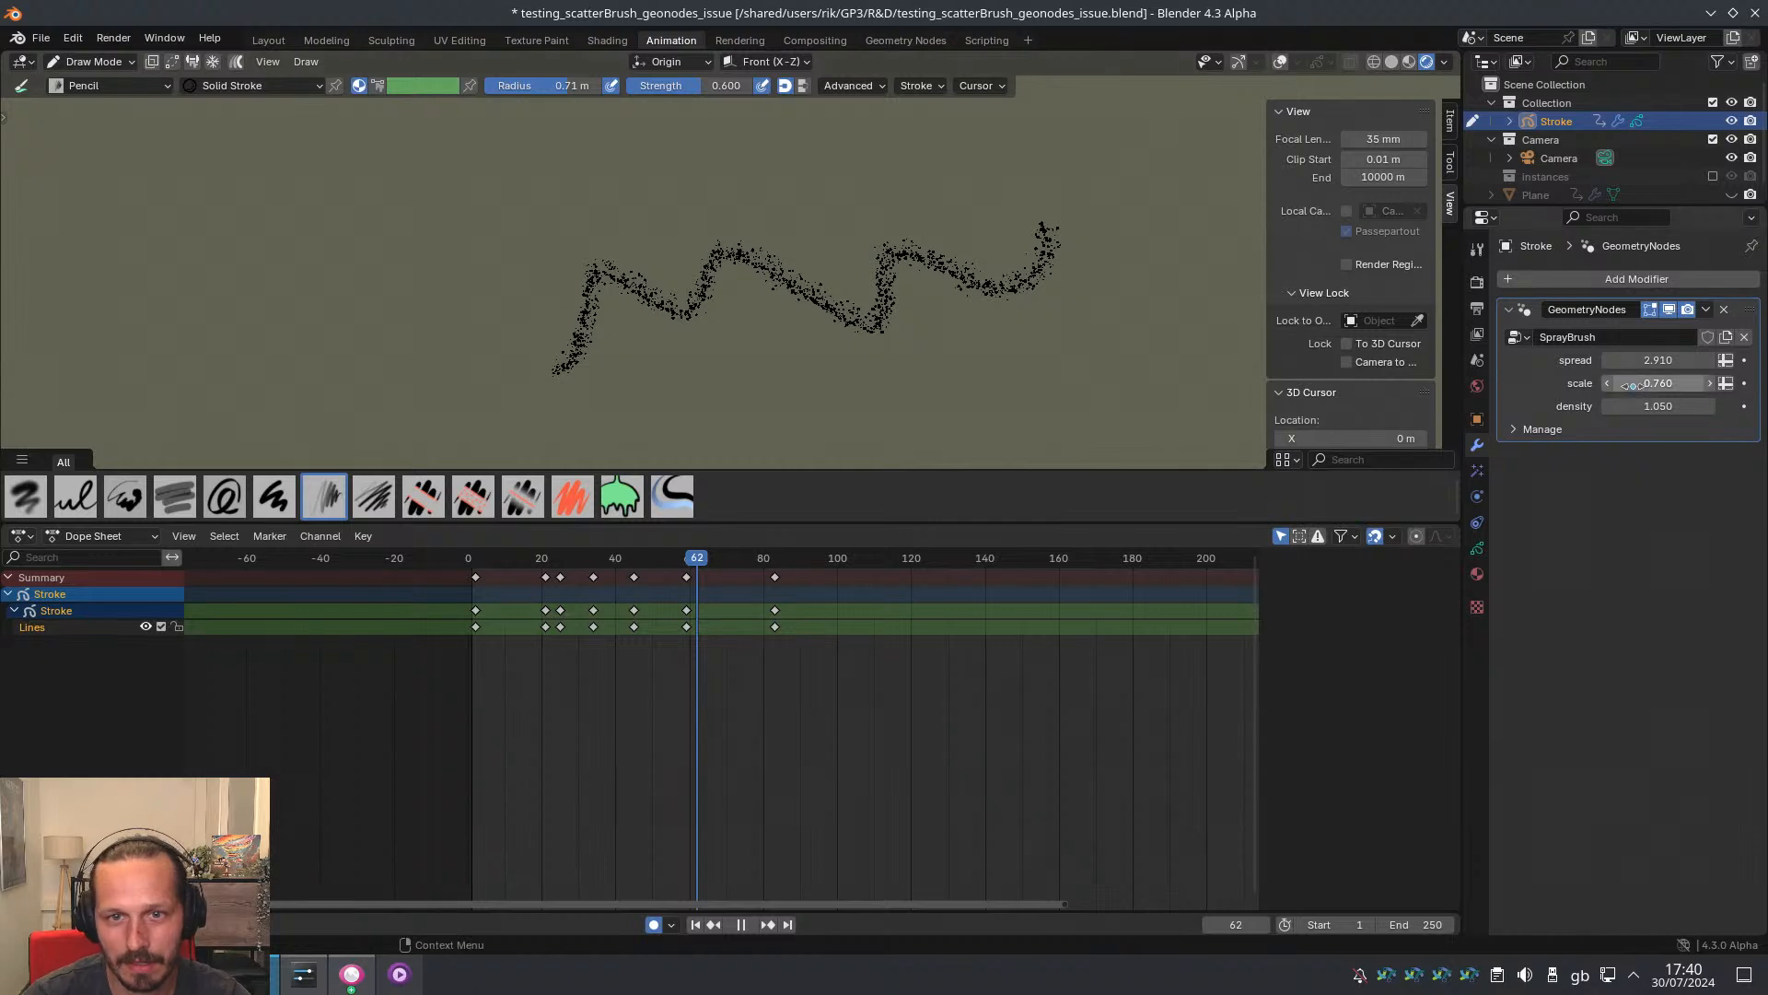
pyautogui.moveTo(1633, 386)
pyautogui.mouseDown()
pyautogui.moveTo(1606, 384)
pyautogui.moveTo(1757, 360)
pyautogui.mouseUp()
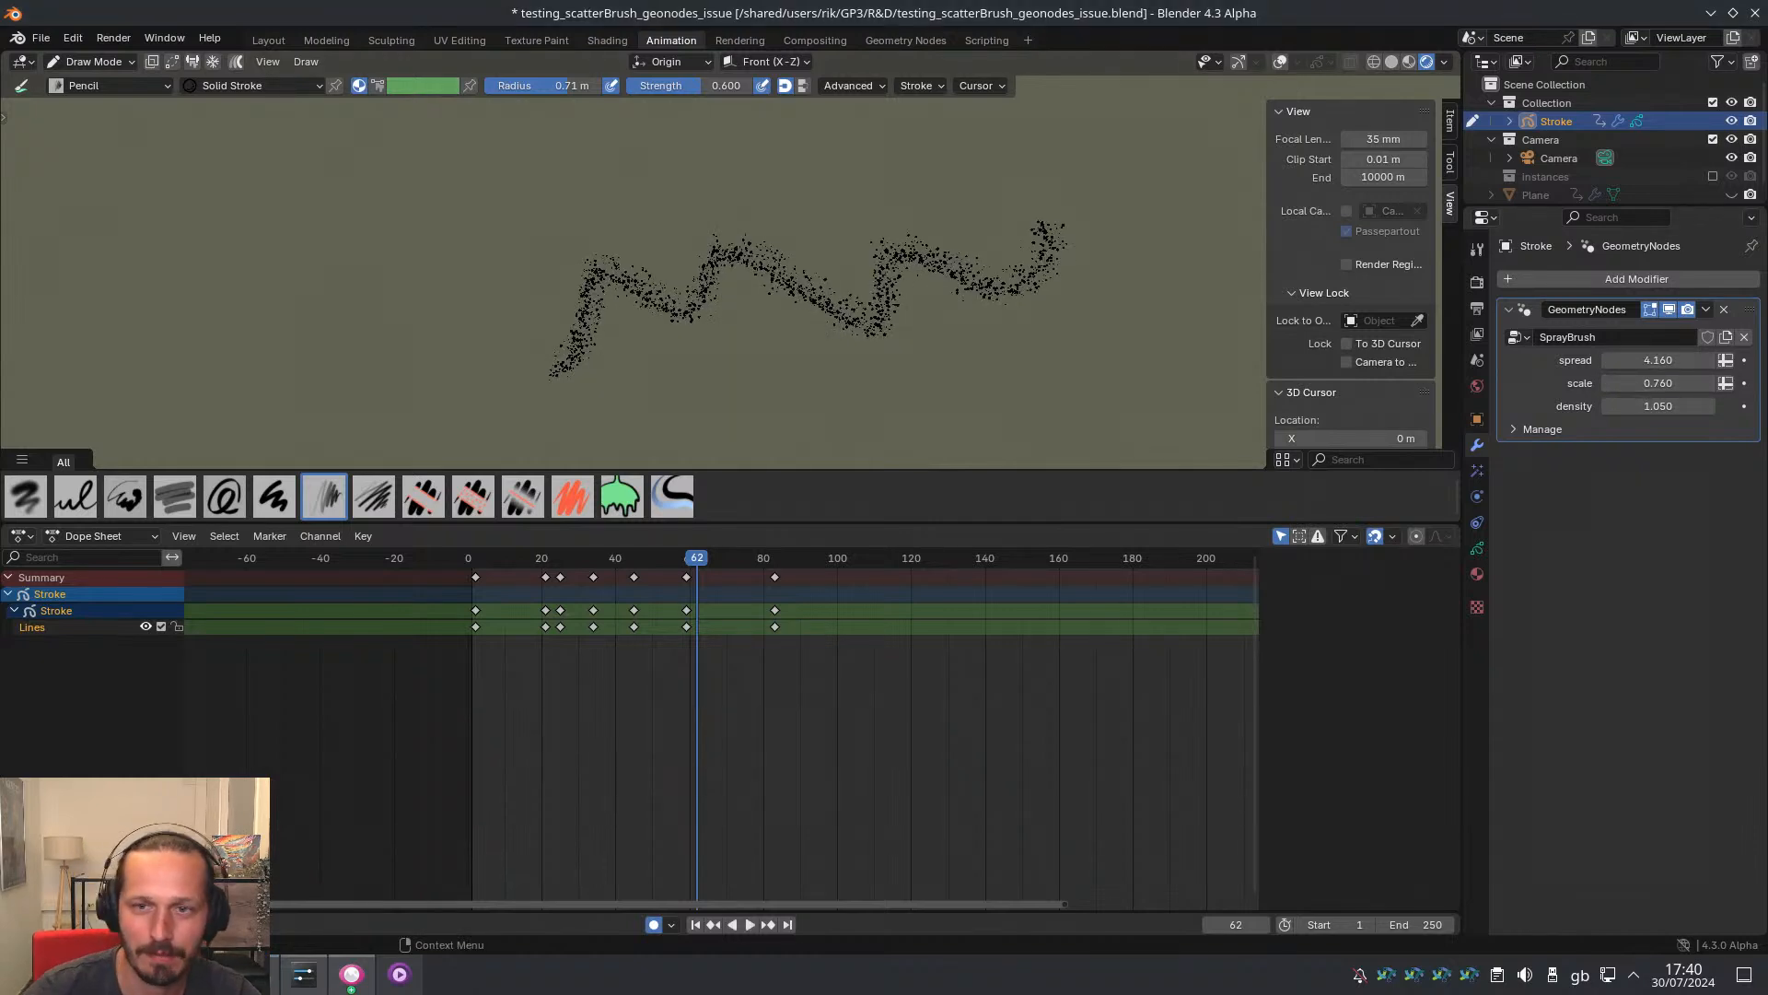
pyautogui.click(704, 677)
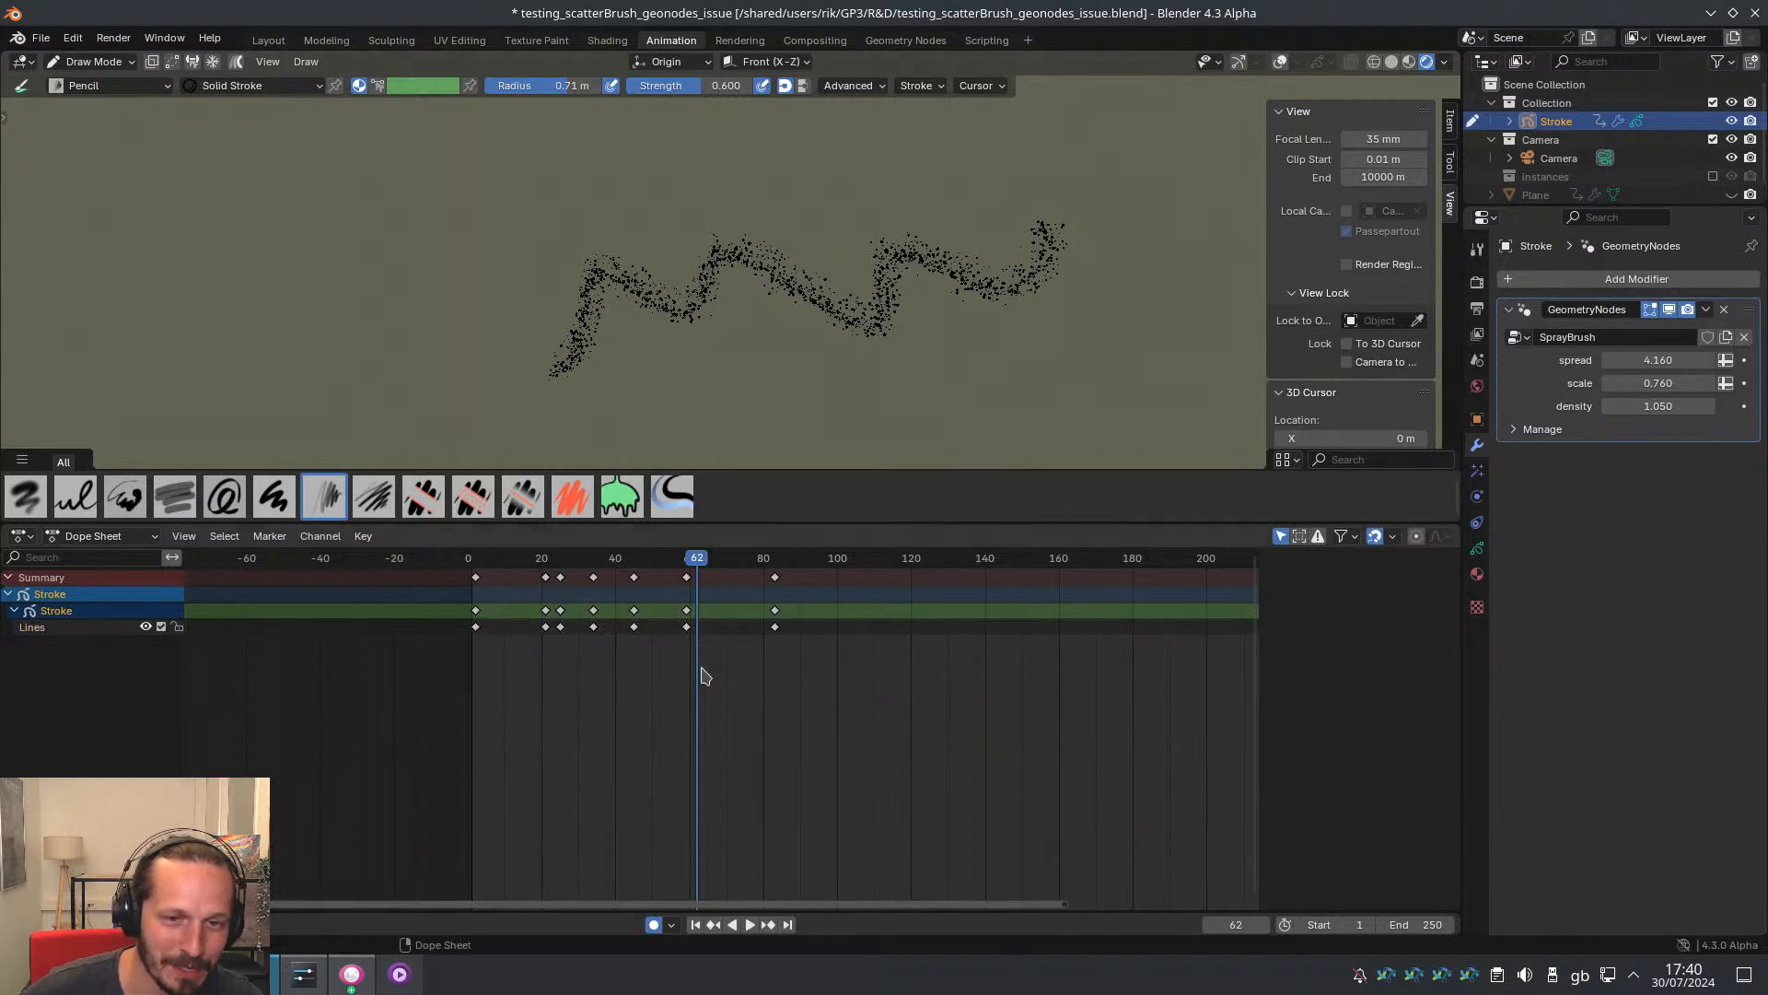
pyautogui.press('space')
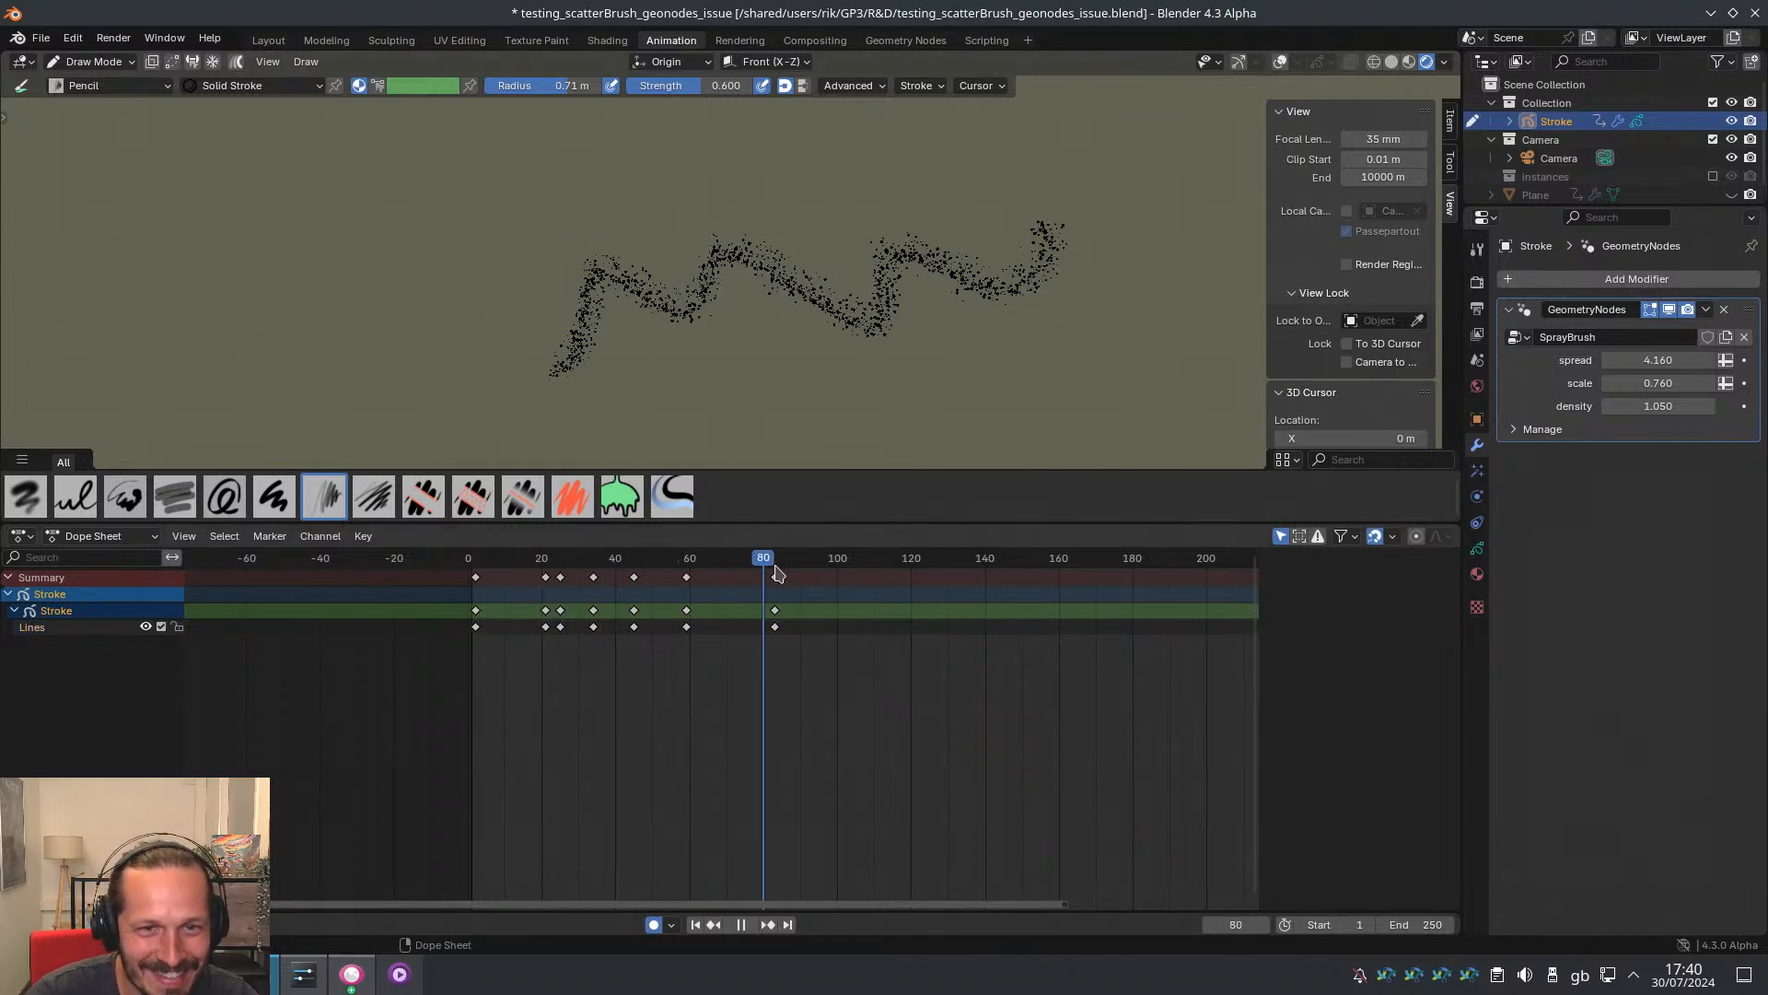
pyautogui.moveTo(734, 571); pyautogui.dragTo(789, 645)
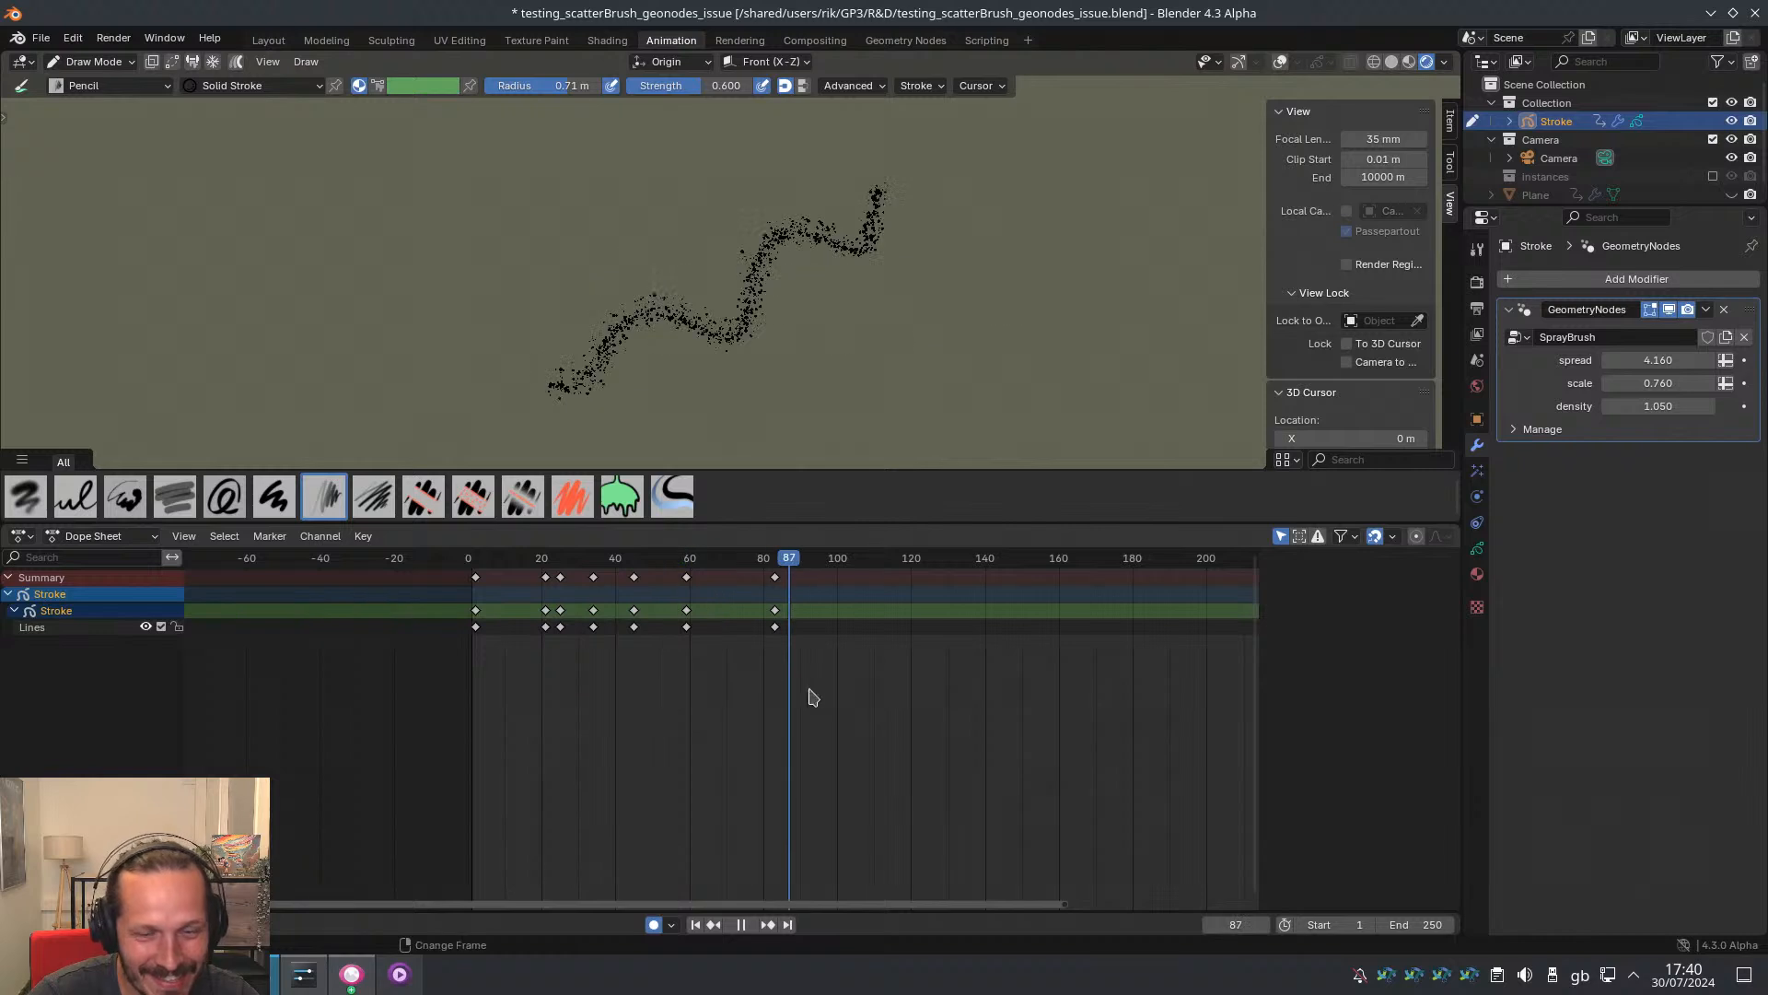
# Move on to frame 100 and spray overlapping zigzag strokes there
pyautogui.moveTo(809, 699); pyautogui.dragTo(929, 677, button='middle')
pyautogui.keyDown('ctrl'); pyautogui.moveTo(717, 237); pyautogui.dragTo(717, 175, button='middle'); pyautogui.keyUp('ctrl')
pyautogui.moveTo(734, 277)
pyautogui.keyDown('ctrl'); pyautogui.mouseDown(button='middle')
pyautogui.moveTo(738, 255)
pyautogui.moveTo(743, 276)
pyautogui.mouseUp(button='middle'); pyautogui.keyUp('ctrl')
pyautogui.keyDown('ctrl'); pyautogui.moveTo(295, 152); pyautogui.dragTo(76, 104, button='middle'); pyautogui.keyUp('ctrl')
pyautogui.moveTo(727, 326)
pyautogui.keyDown('ctrl'); pyautogui.mouseDown(button='middle')
pyautogui.moveTo(770, 296)
pyautogui.moveTo(811, 316)
pyautogui.mouseUp(button='middle'); pyautogui.keyUp('ctrl')
pyautogui.press('space')
pyautogui.moveTo(783, 214)
pyautogui.mouseDown()
pyautogui.moveTo(688, 336)
pyautogui.moveTo(412, 327)
pyautogui.mouseUp()
pyautogui.keyDown('ctrl'); pyautogui.moveTo(758, 269); pyautogui.dragTo(739, 311, button='middle'); pyautogui.keyUp('ctrl')
pyautogui.moveTo(715, 203); pyautogui.dragTo(505, 225)
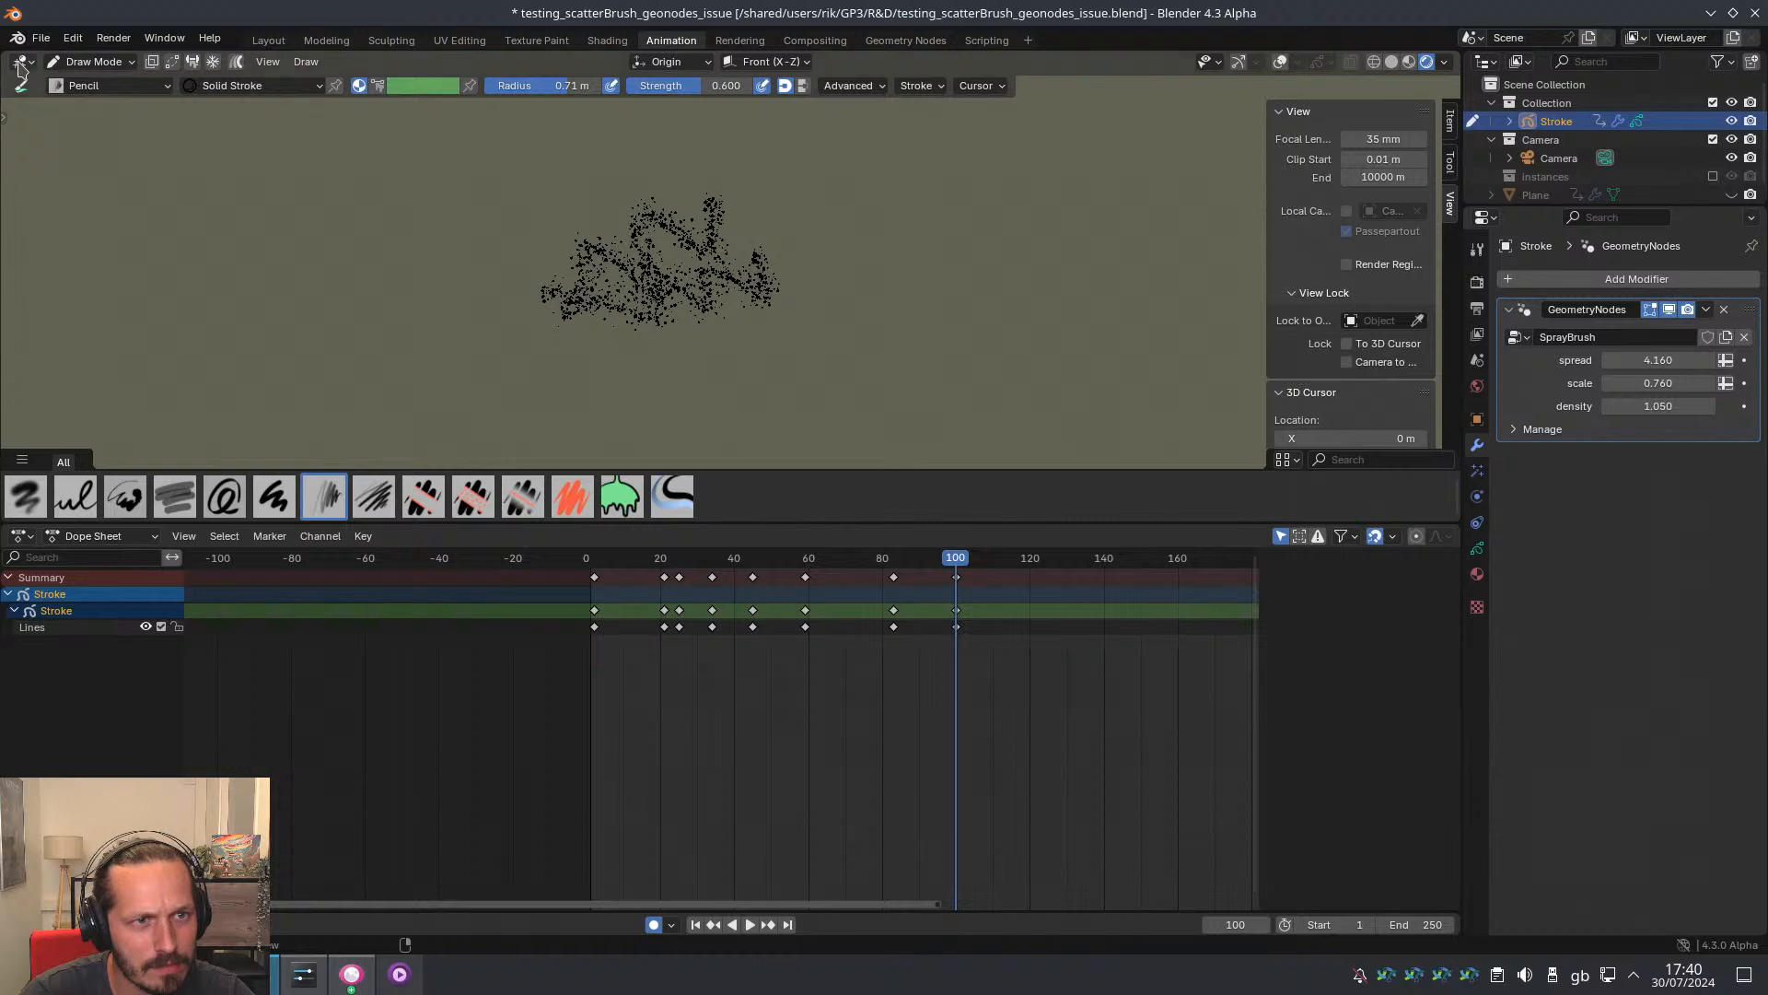
# Open voxel_fun.blend from the R&D folder without saving the current file, and view its voxel strokes in 3D
pyautogui.click(43, 39)
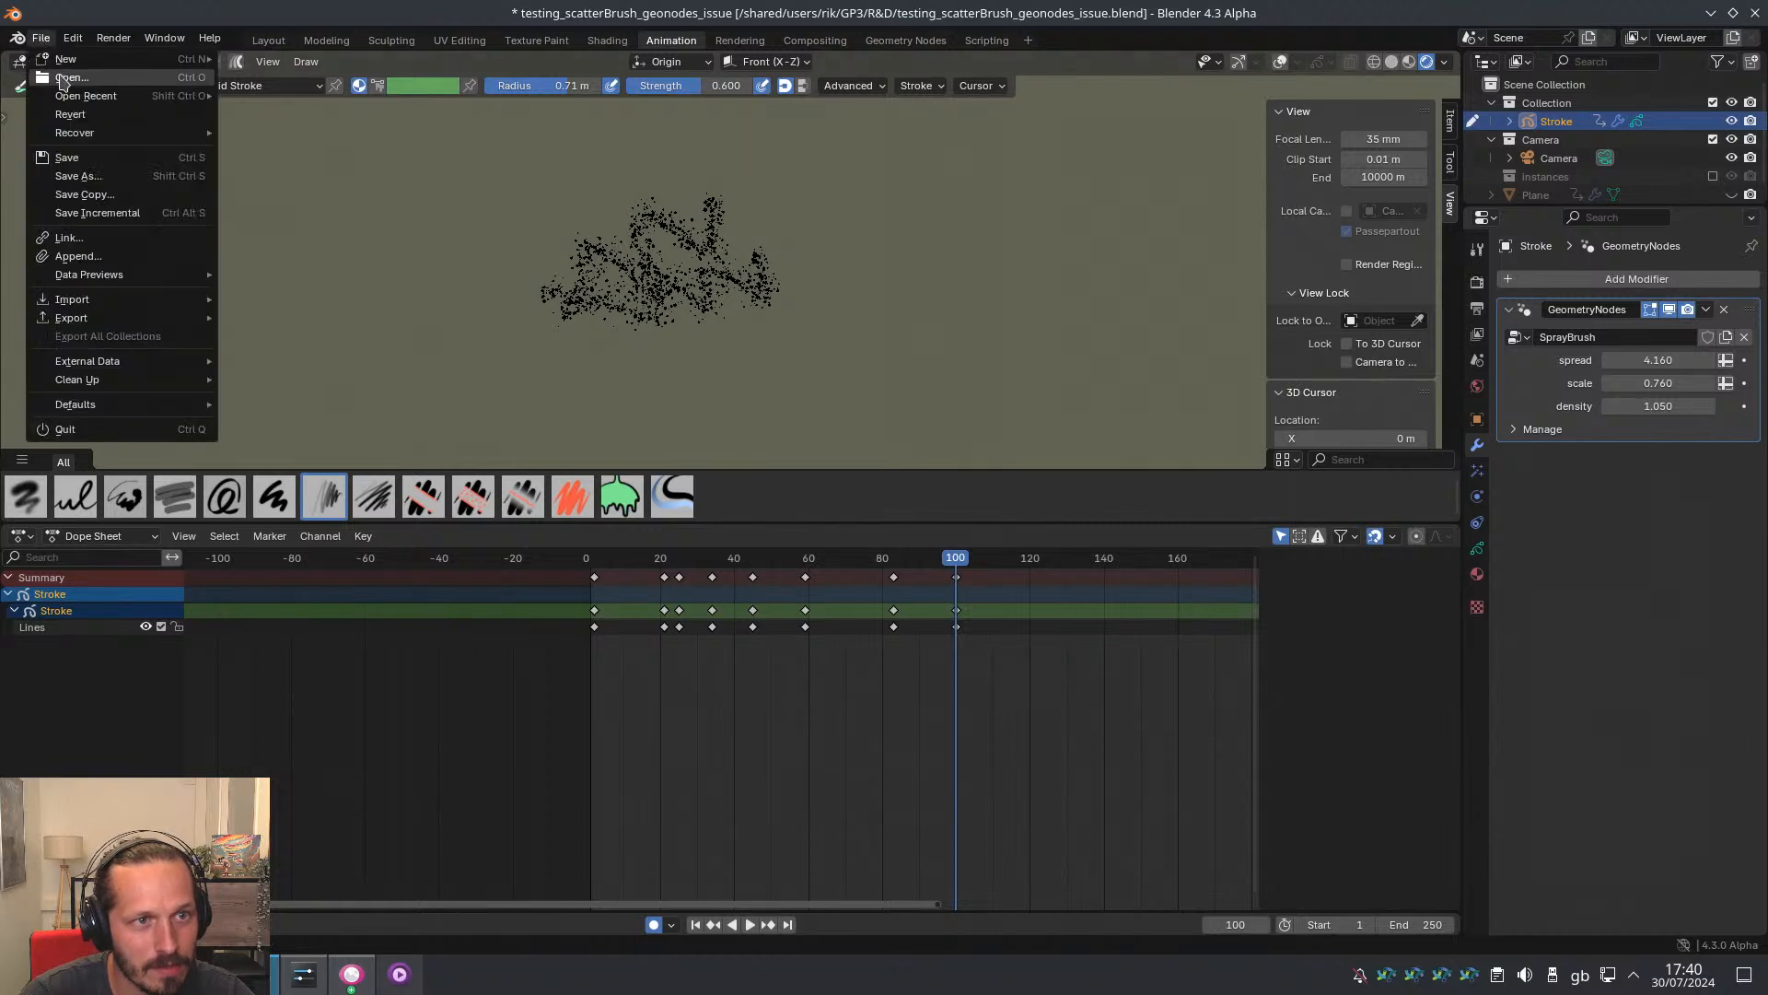
pyautogui.click(74, 81)
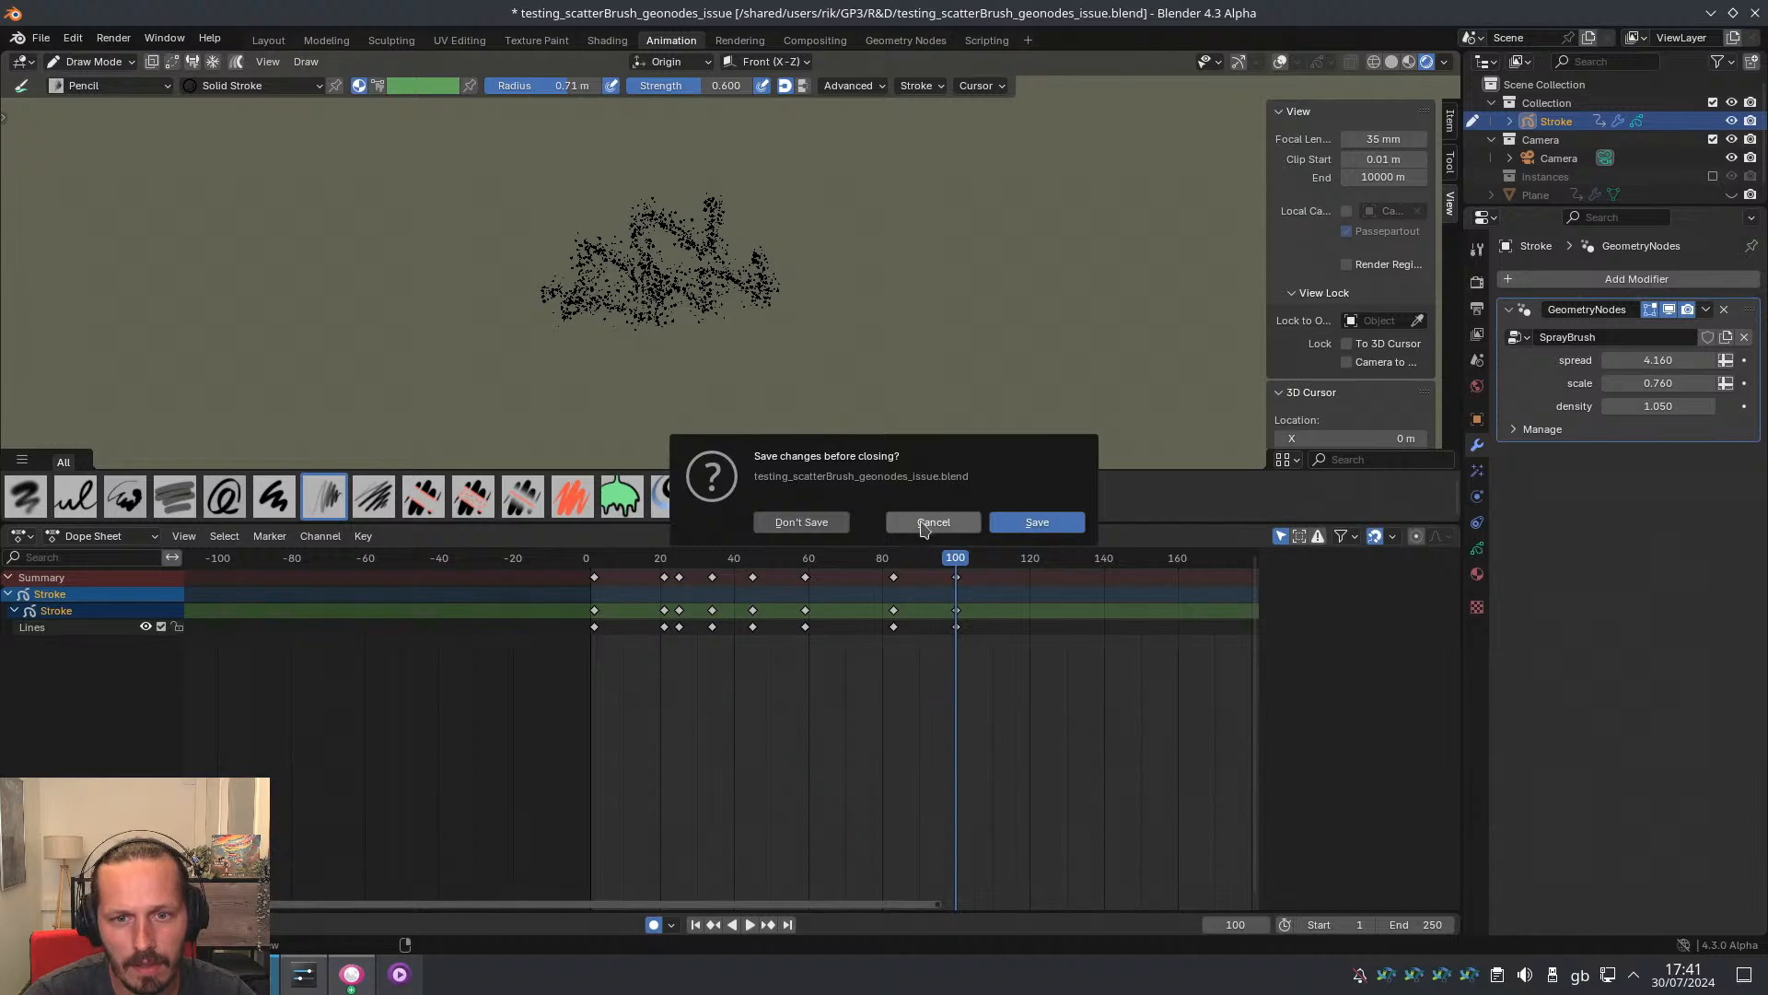
pyautogui.click(794, 522)
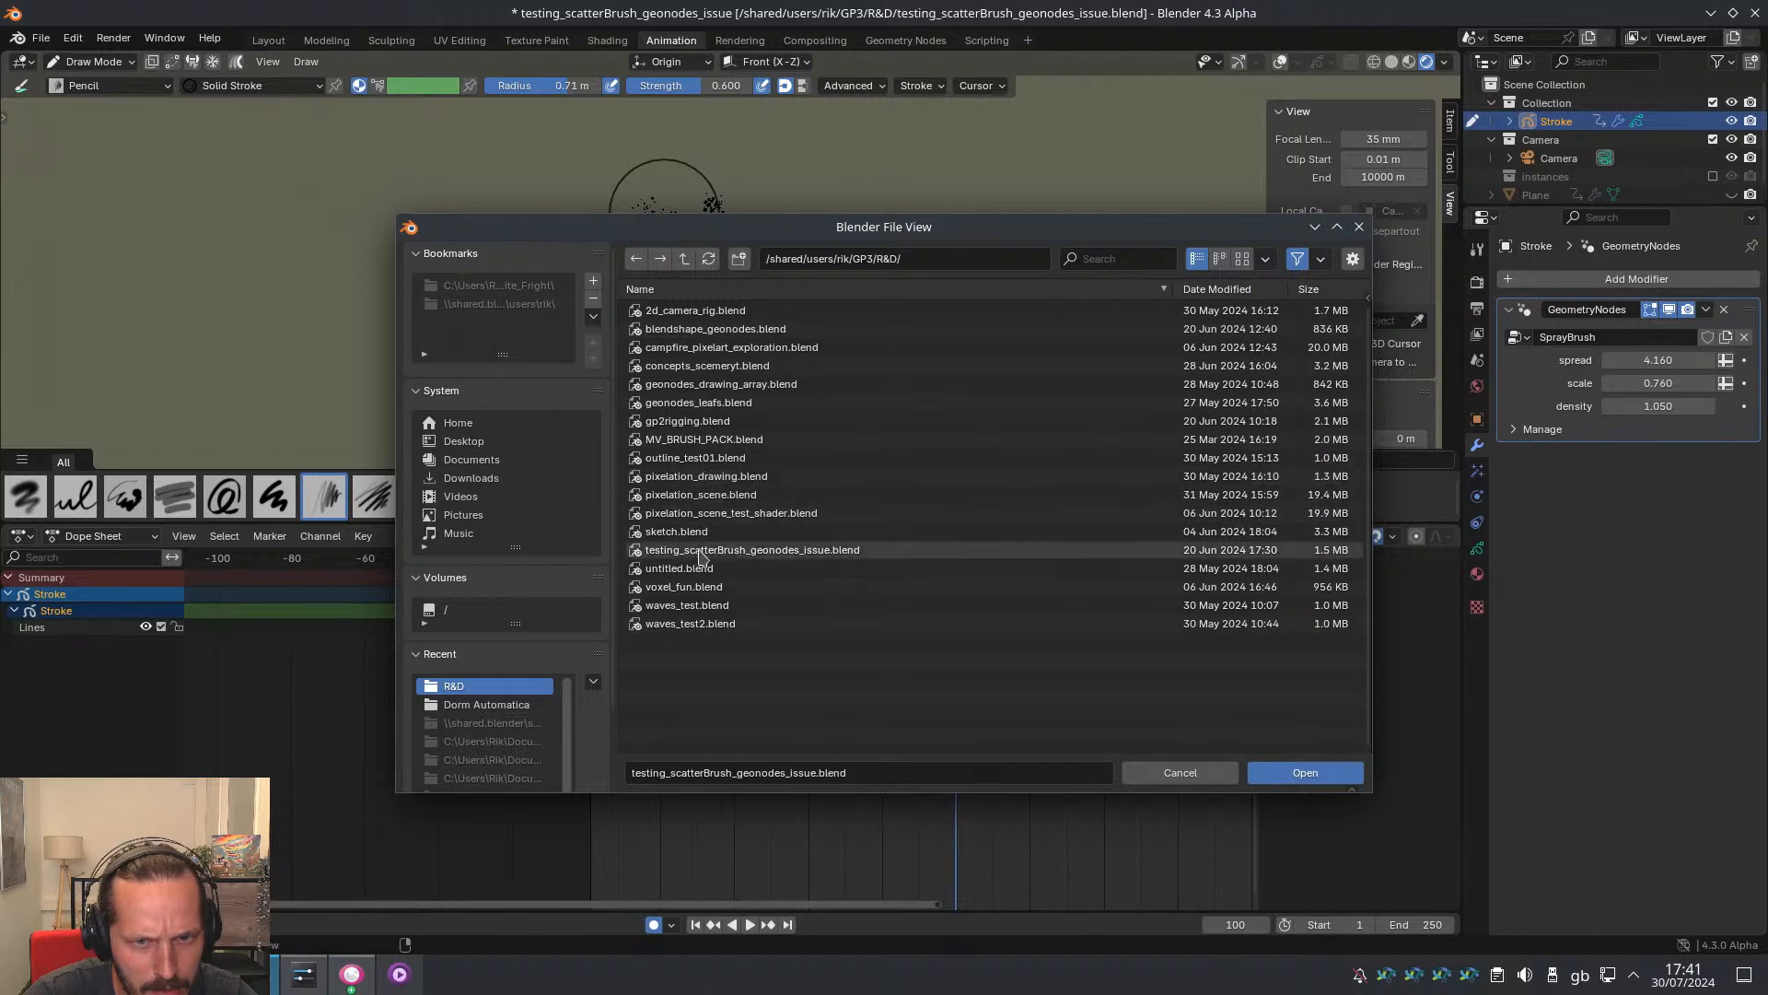
pyautogui.click(691, 586)
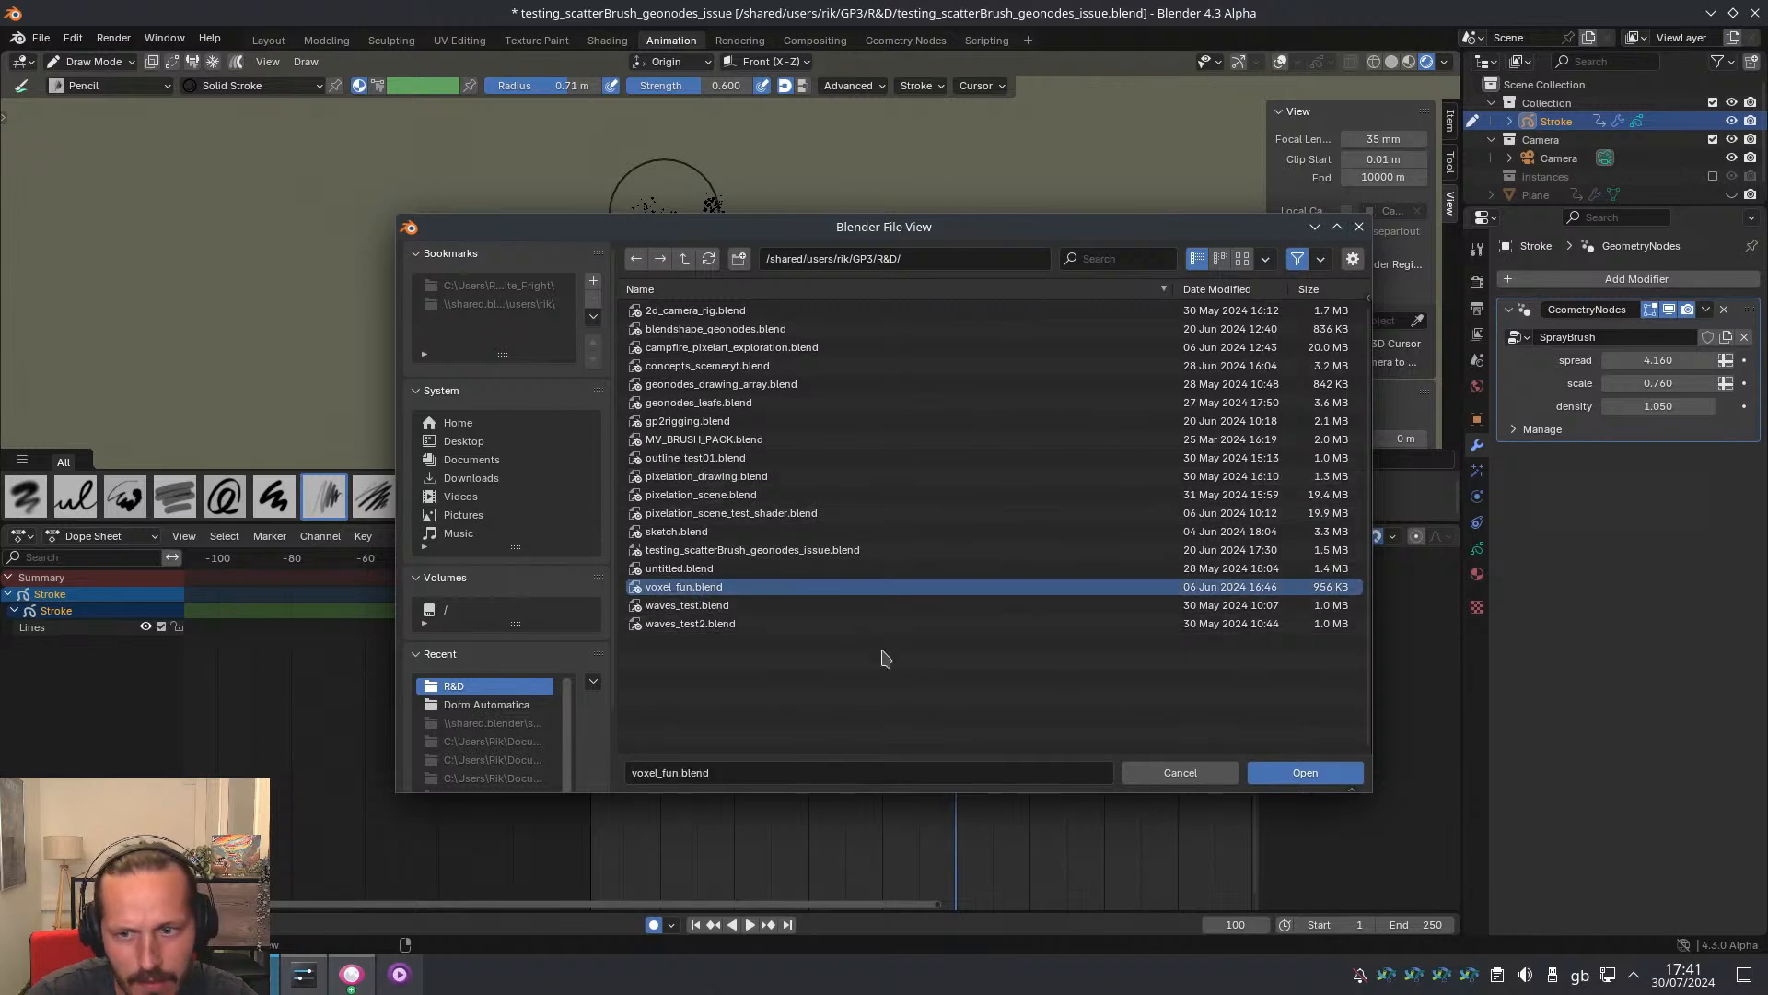
pyautogui.click(1301, 773)
pyautogui.keyDown('ctrl'); pyautogui.moveTo(777, 303); pyautogui.dragTo(798, 424, button='middle'); pyautogui.keyUp('ctrl')
pyautogui.moveTo(797, 423)
pyautogui.mouseDown(button='middle')
pyautogui.moveTo(769, 461)
pyautogui.moveTo(803, 452)
pyautogui.mouseUp(button='middle')
pyautogui.moveTo(803, 451)
pyautogui.keyDown('ctrl'); pyautogui.mouseDown(button='middle')
pyautogui.moveTo(801, 387)
pyautogui.moveTo(751, 433)
pyautogui.moveTo(796, 409)
pyautogui.moveTo(762, 404)
pyautogui.mouseUp(button='middle'); pyautogui.keyUp('ctrl')
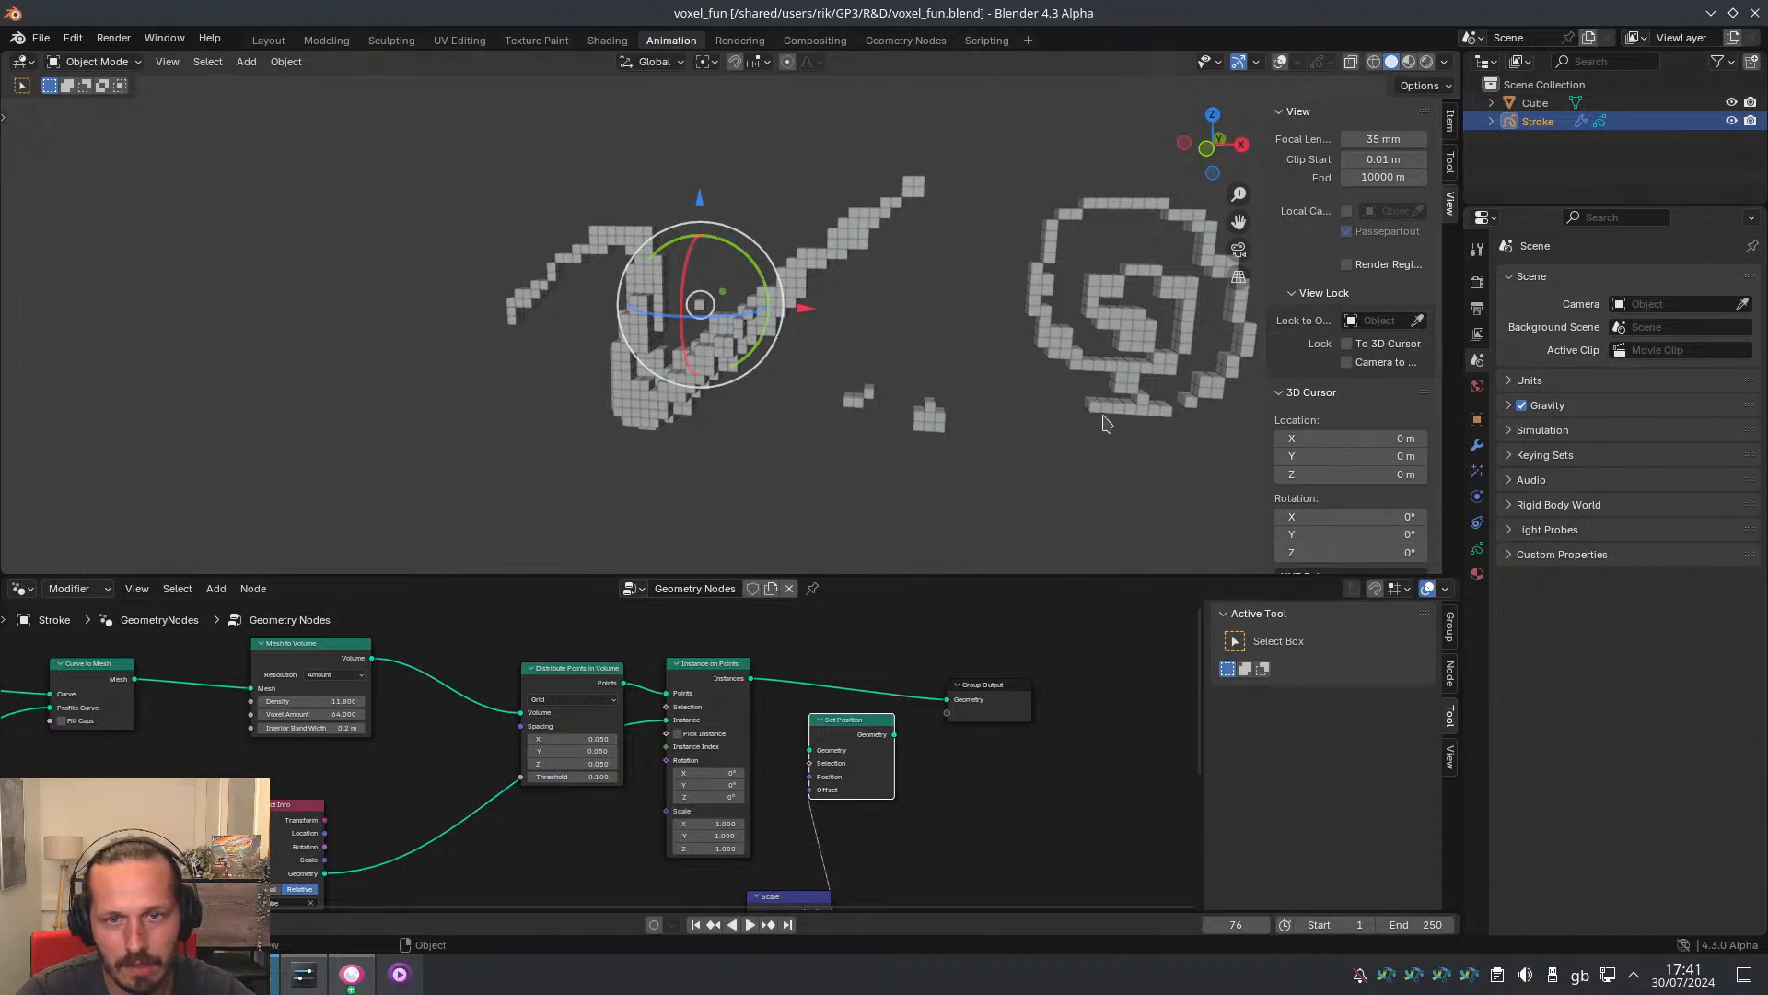
pyautogui.moveTo(812, 408); pyautogui.dragTo(749, 413, button='middle')
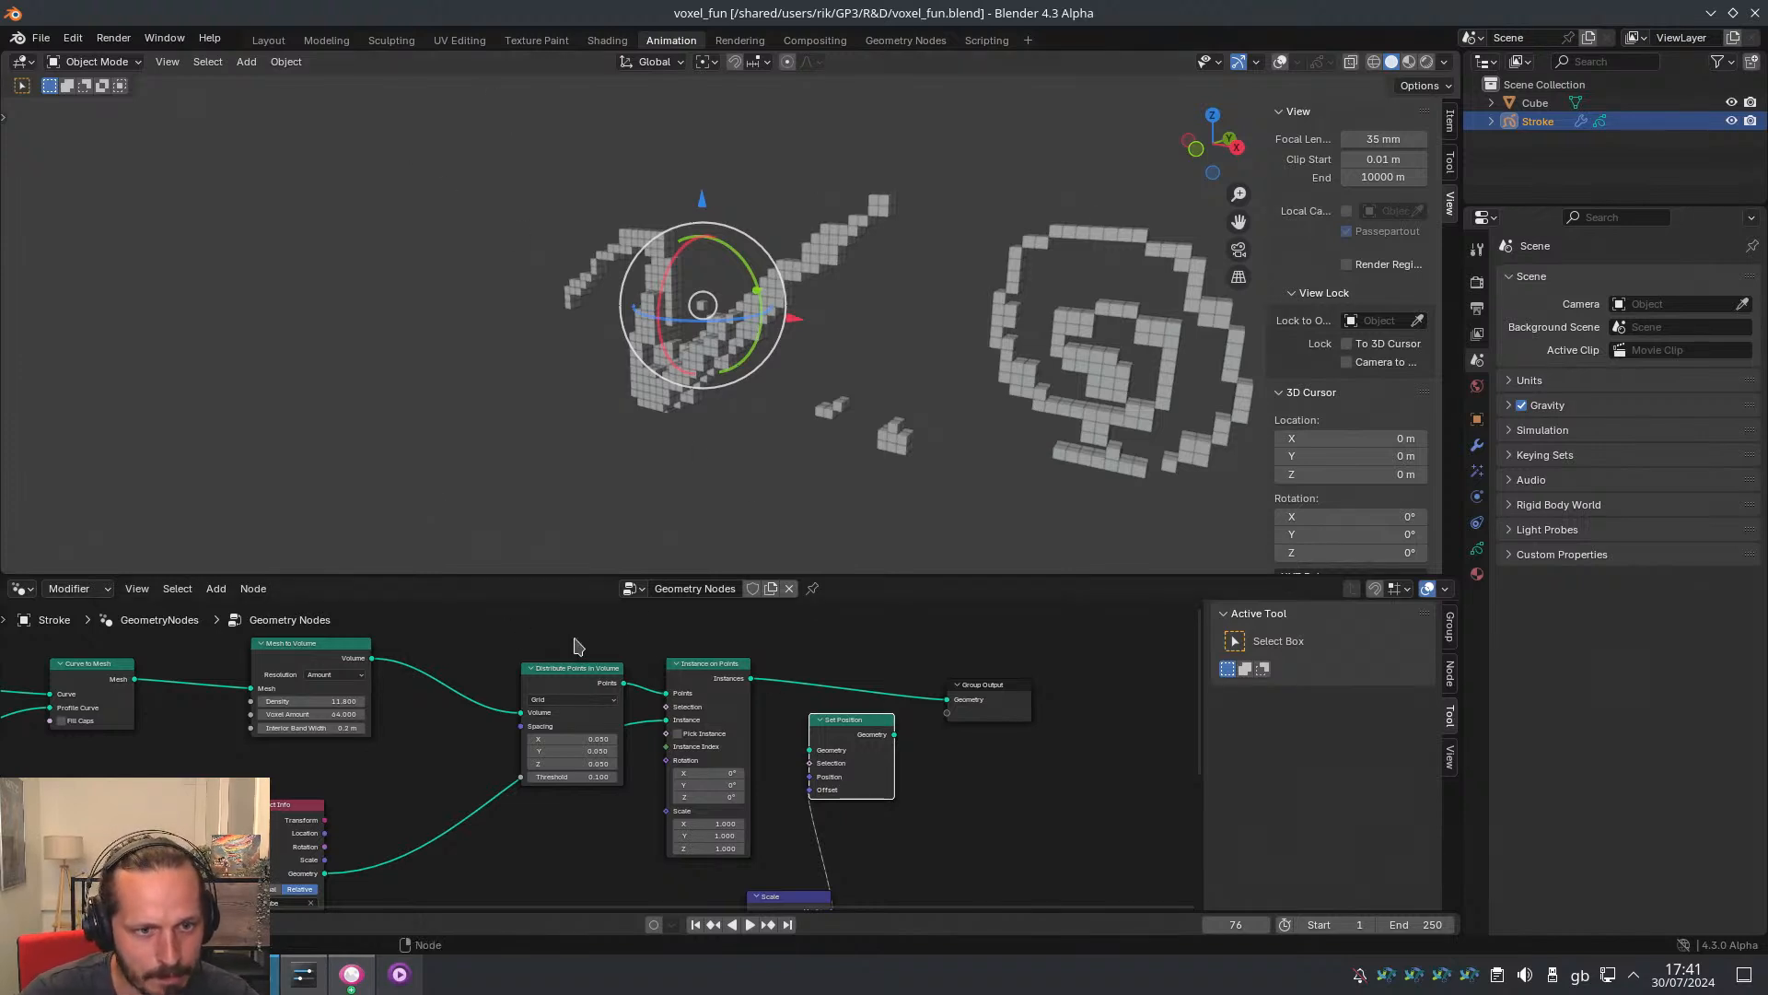
# Change the Geometry Node Editor to the Dope Sheet and put the Stroke object into Draw Mode in front view
pyautogui.click(20, 588)
pyautogui.click(267, 637)
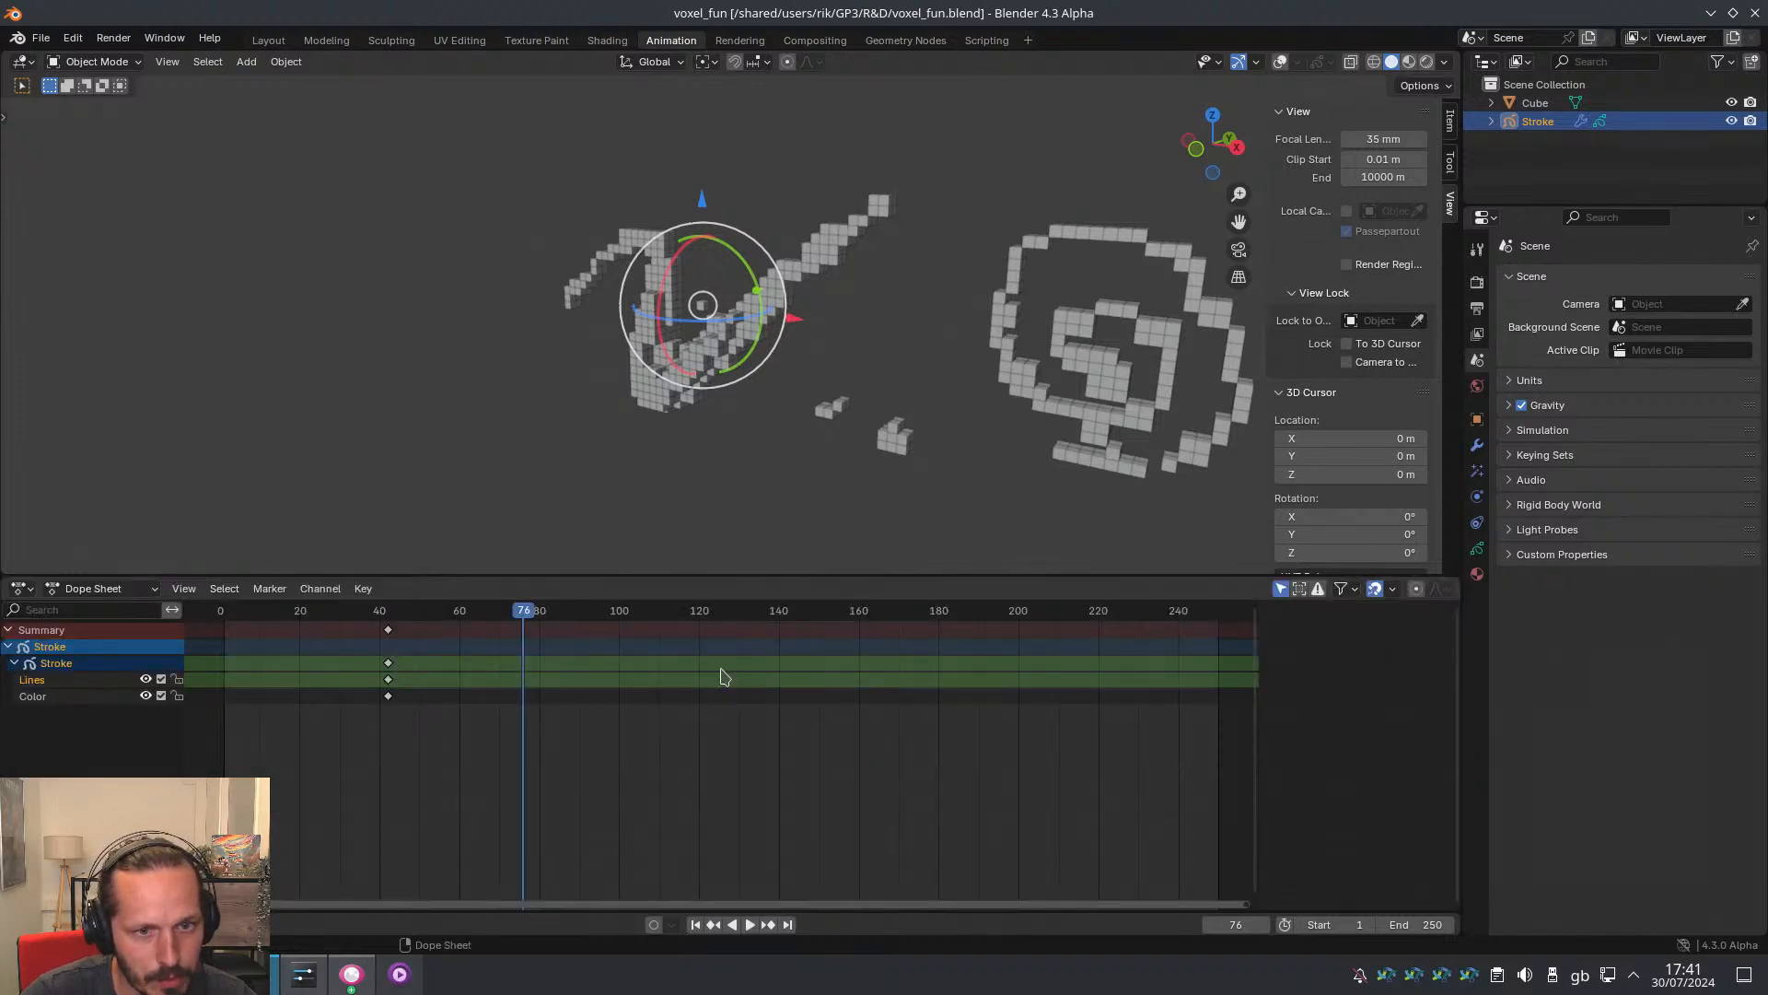
pyautogui.hotkey('ctrl', 'Tab')
pyautogui.click(731, 312)
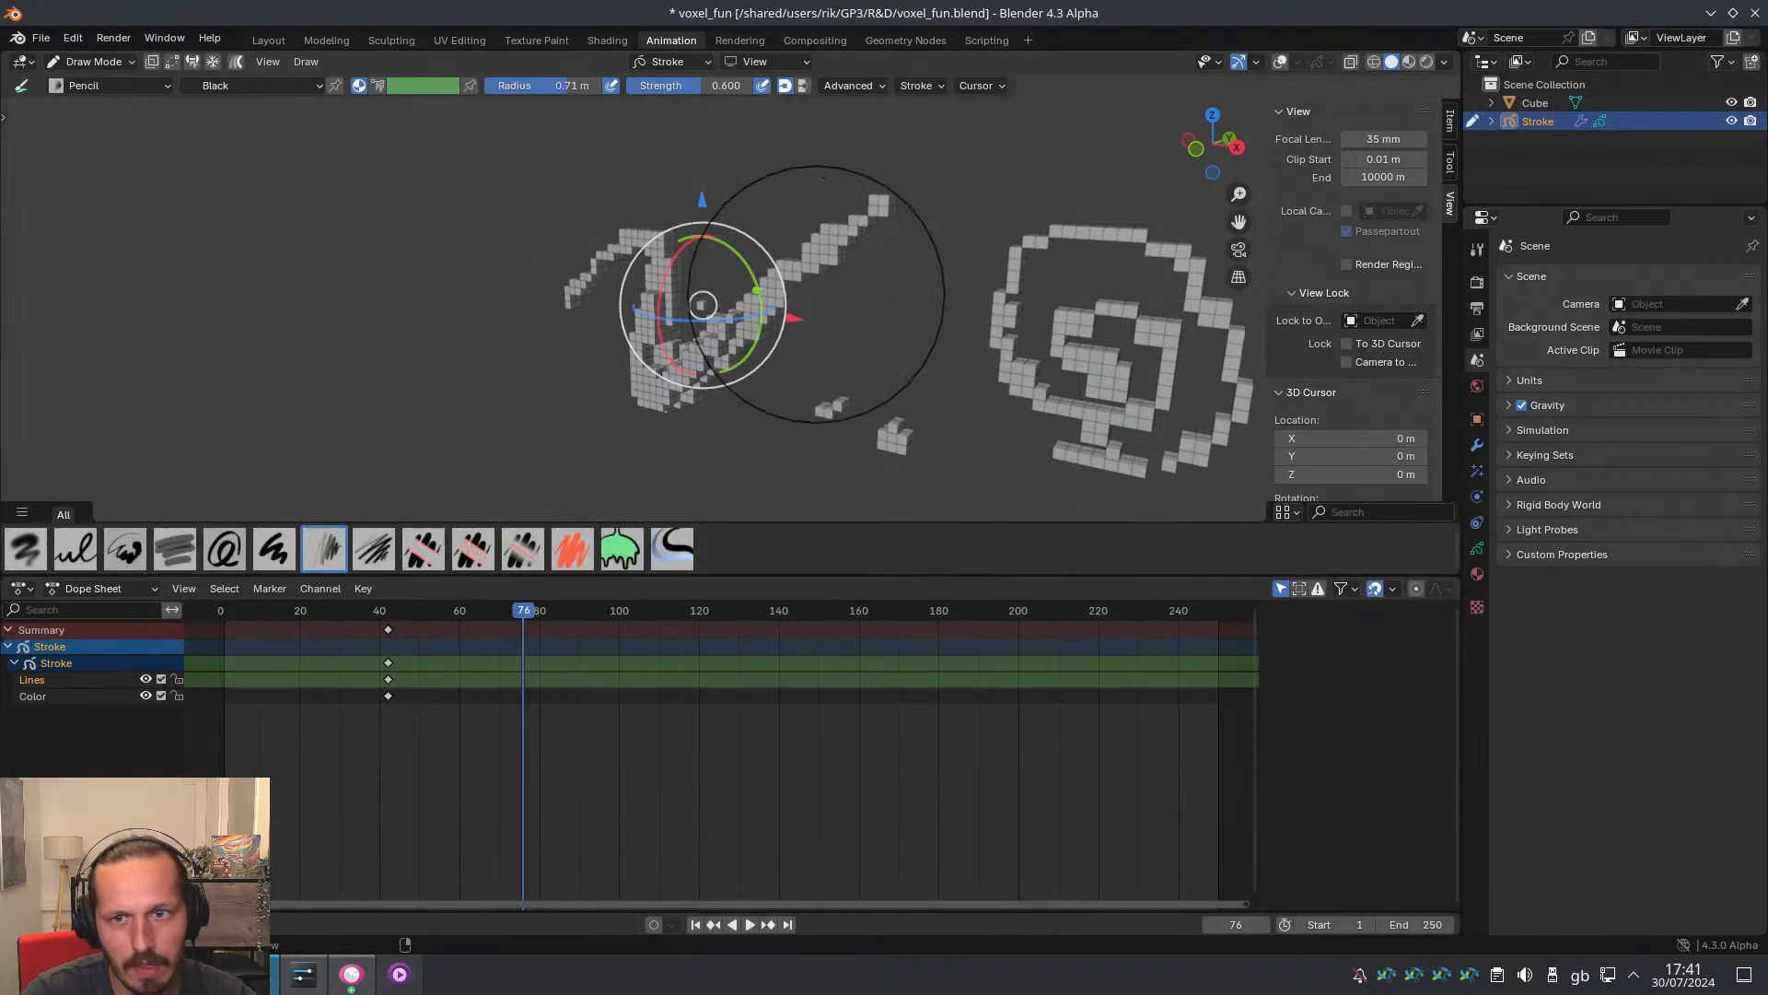
pyautogui.click(1196, 149)
pyautogui.scroll(-5, 810, 267)
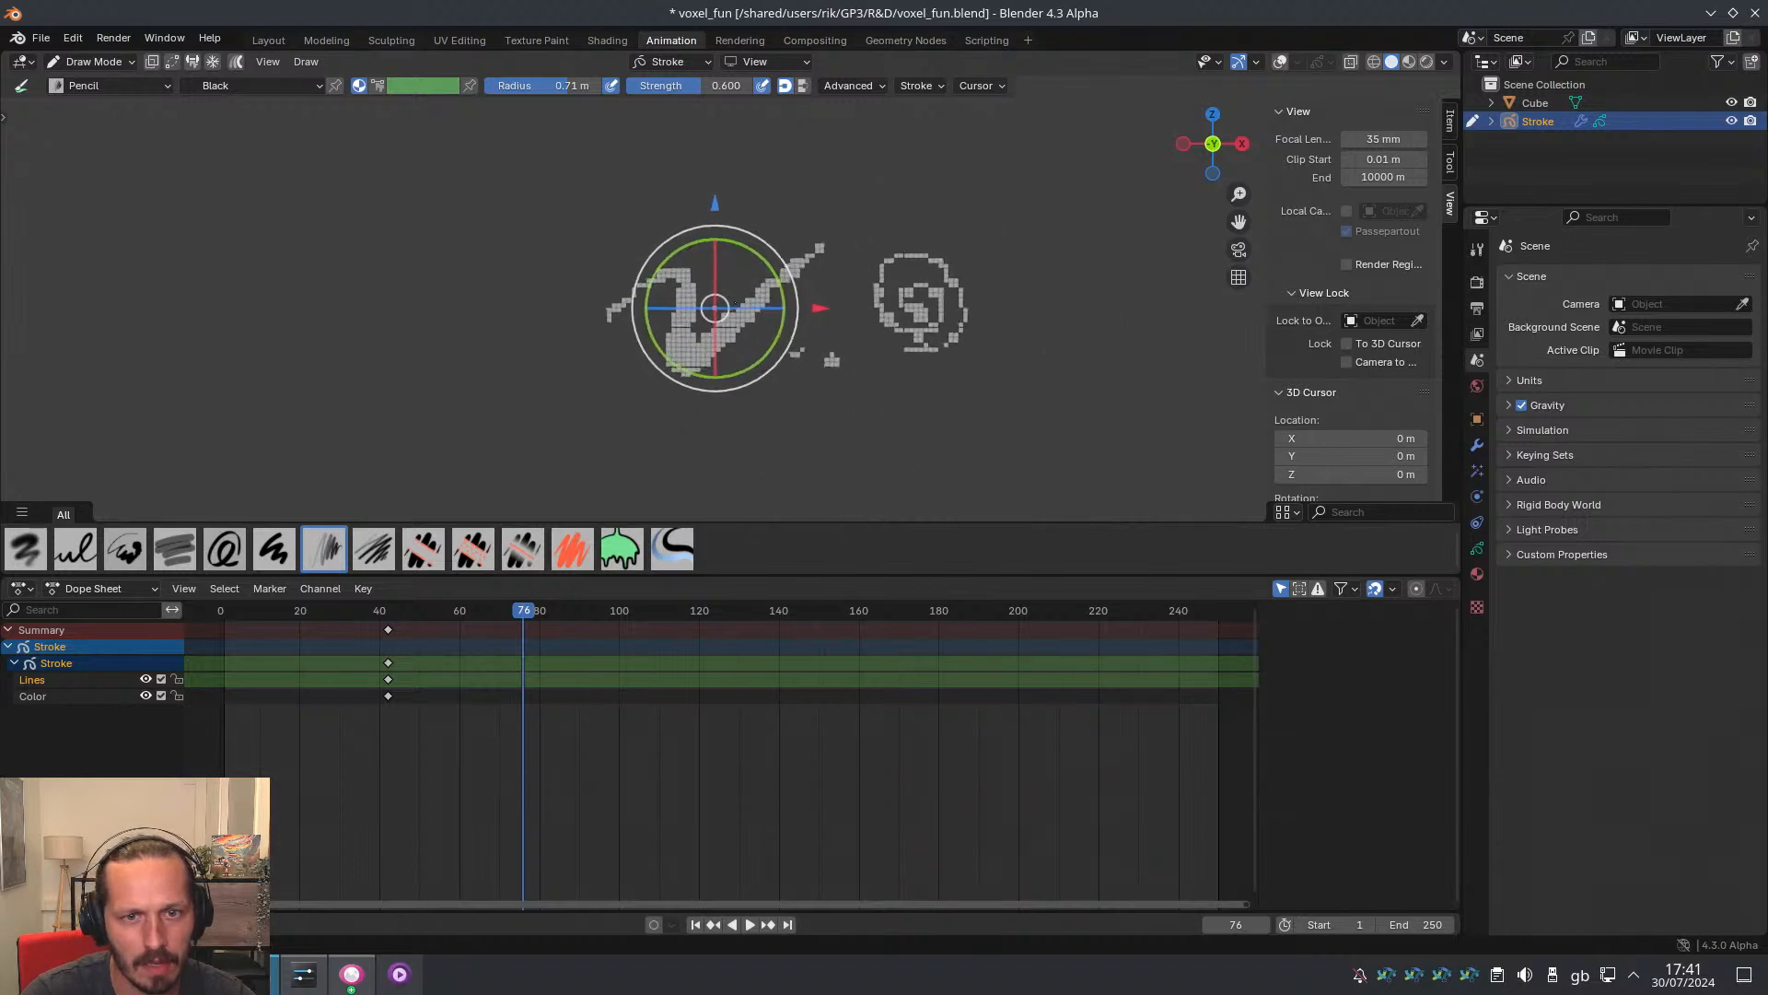
pyautogui.press('f')
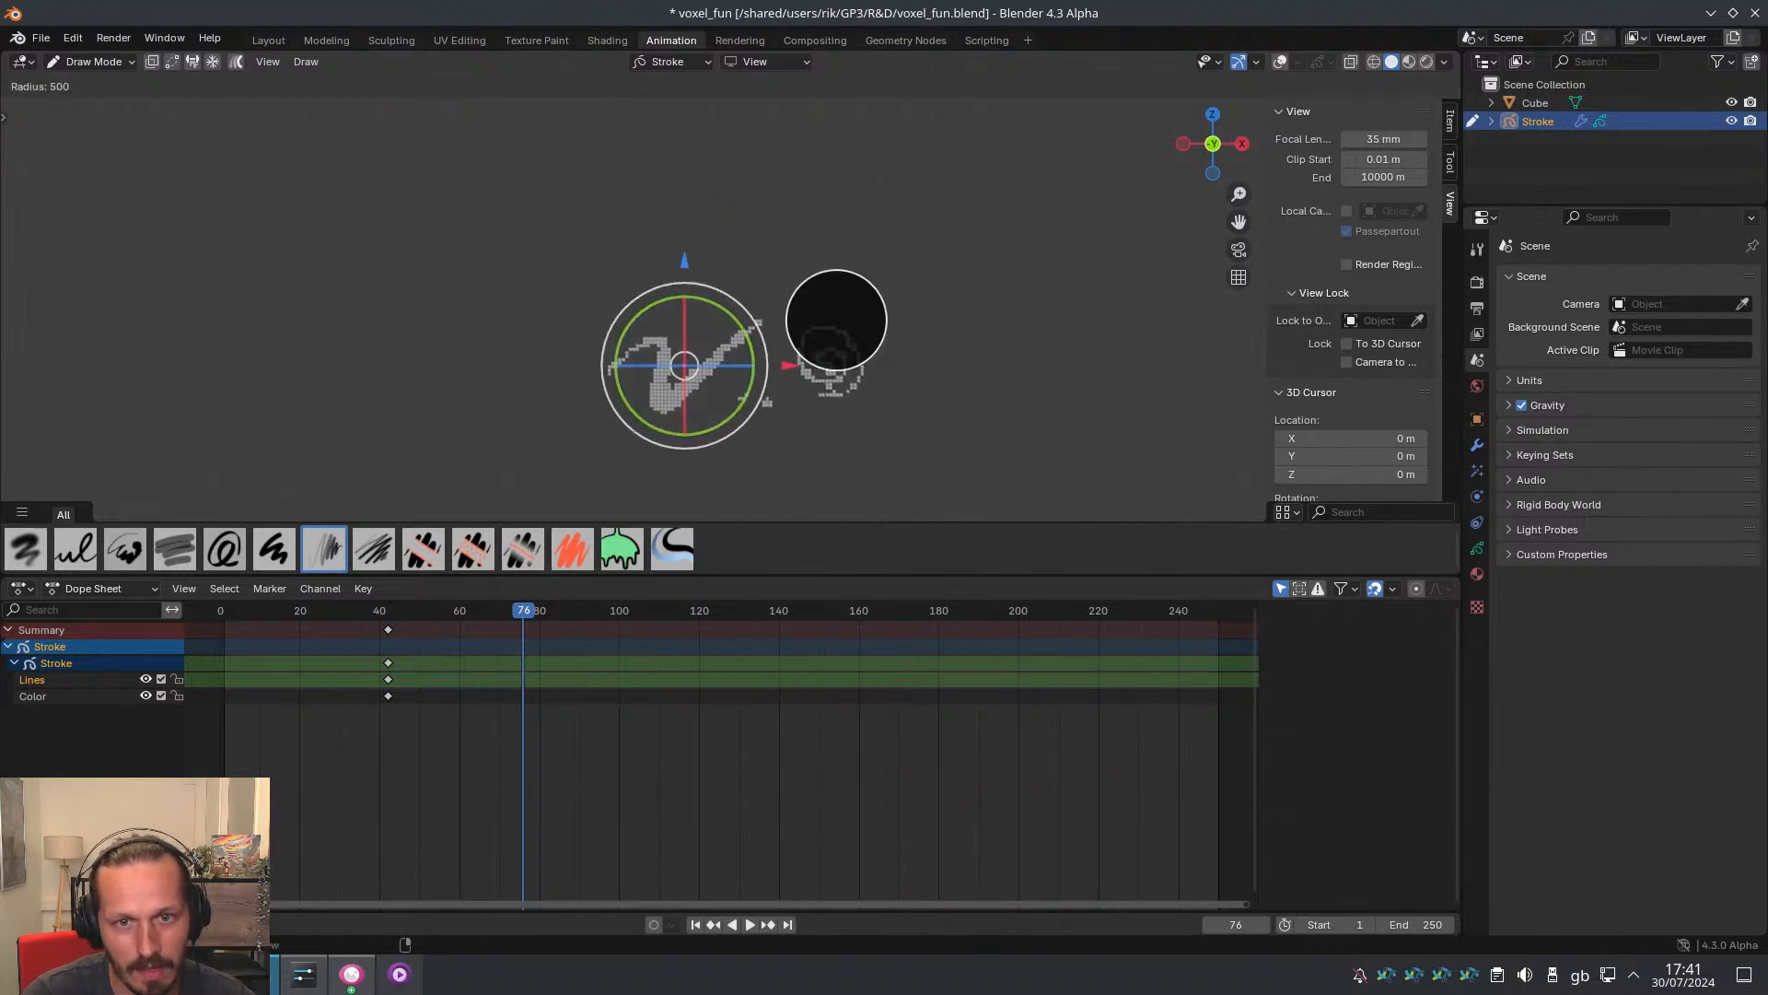
pyautogui.press('Escape')
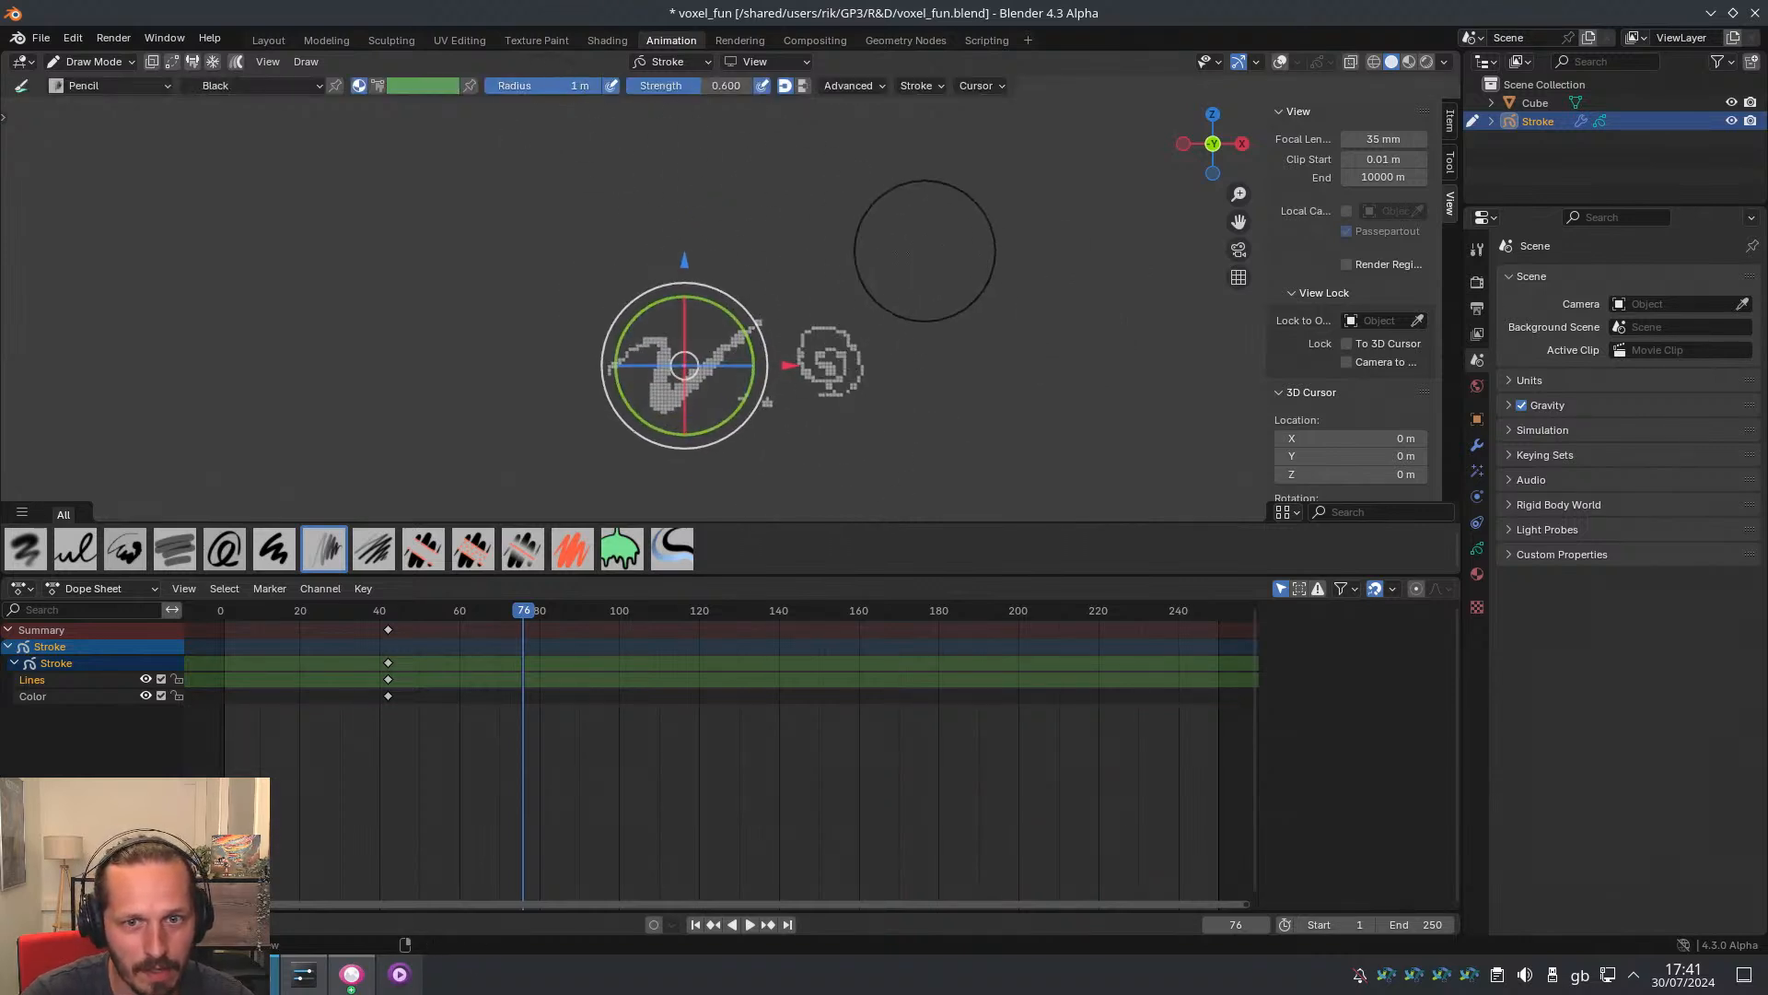
pyautogui.moveTo(910, 198)
pyautogui.mouseDown()
pyautogui.moveTo(824, 337)
pyautogui.moveTo(619, 352)
pyautogui.moveTo(489, 171)
pyautogui.mouseUp()
pyautogui.hotkey('ctrl', 'z')
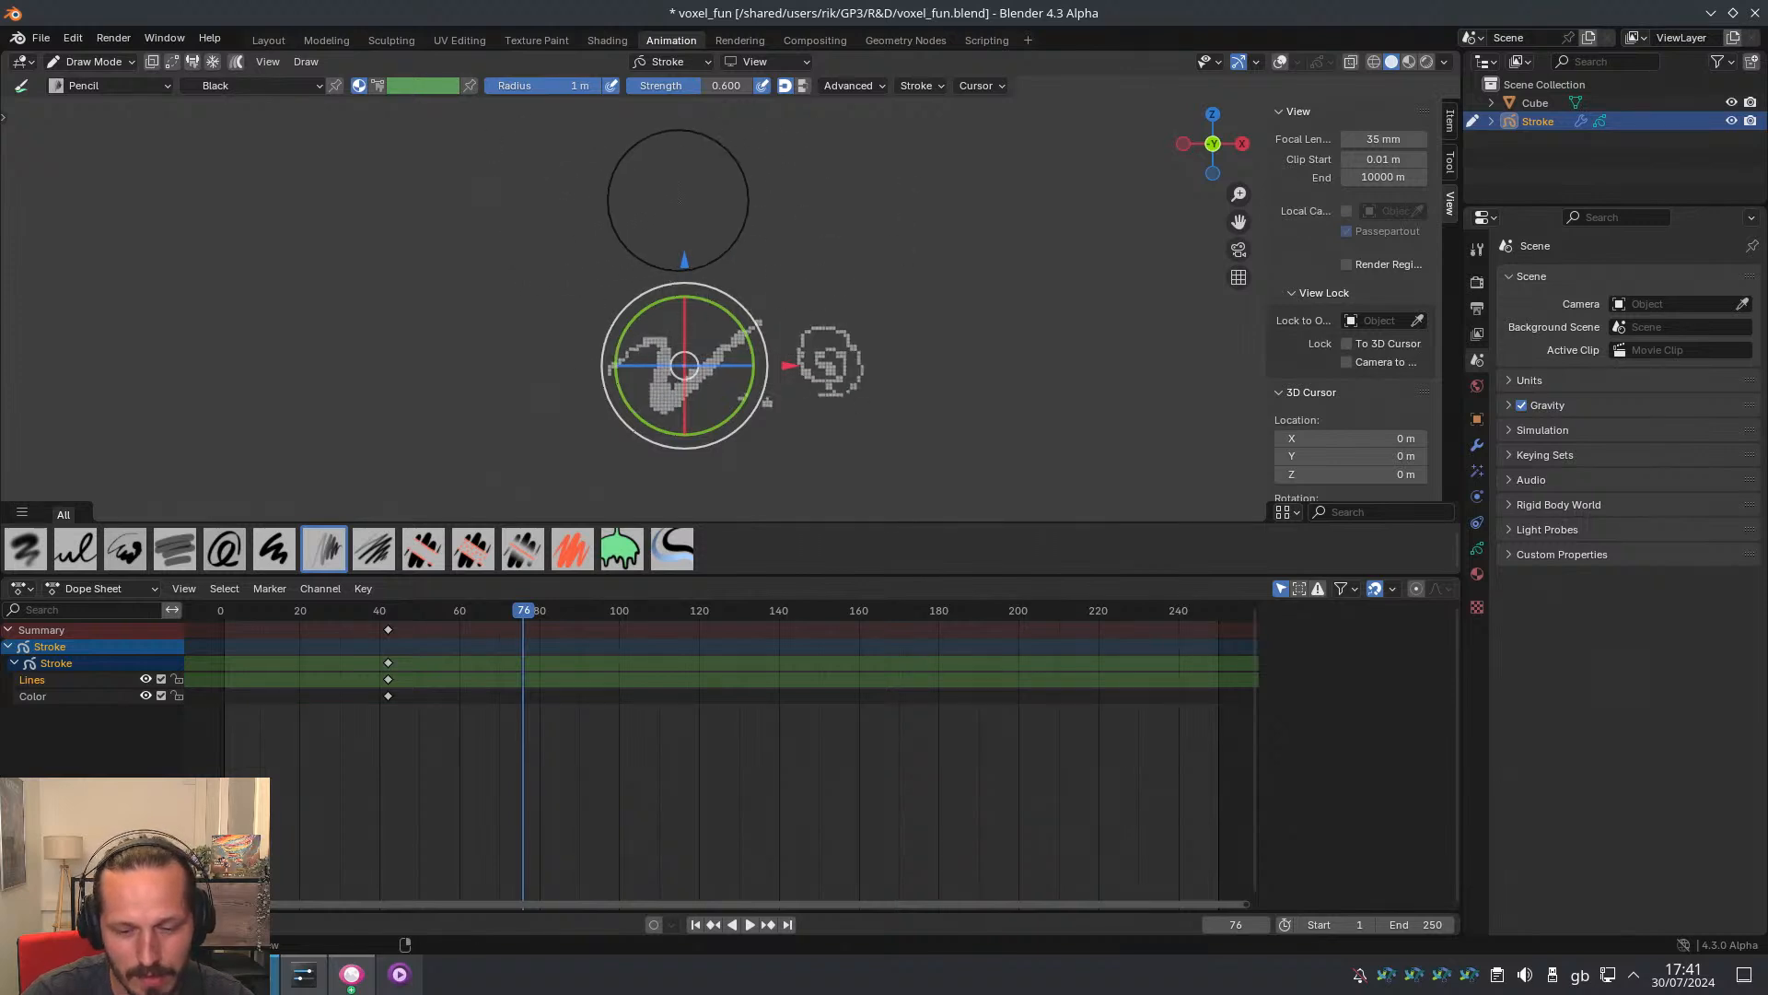
# Set the brush radius to 0.13 m and draw a large voxel arch above the existing strokes
pyautogui.press('f')
pyautogui.click(699, 196)
pyautogui.moveTo(550, 376)
pyautogui.mouseDown()
pyautogui.moveTo(571, 299)
pyautogui.moveTo(688, 196)
pyautogui.moveTo(766, 210)
pyautogui.moveTo(828, 348)
pyautogui.mouseUp()
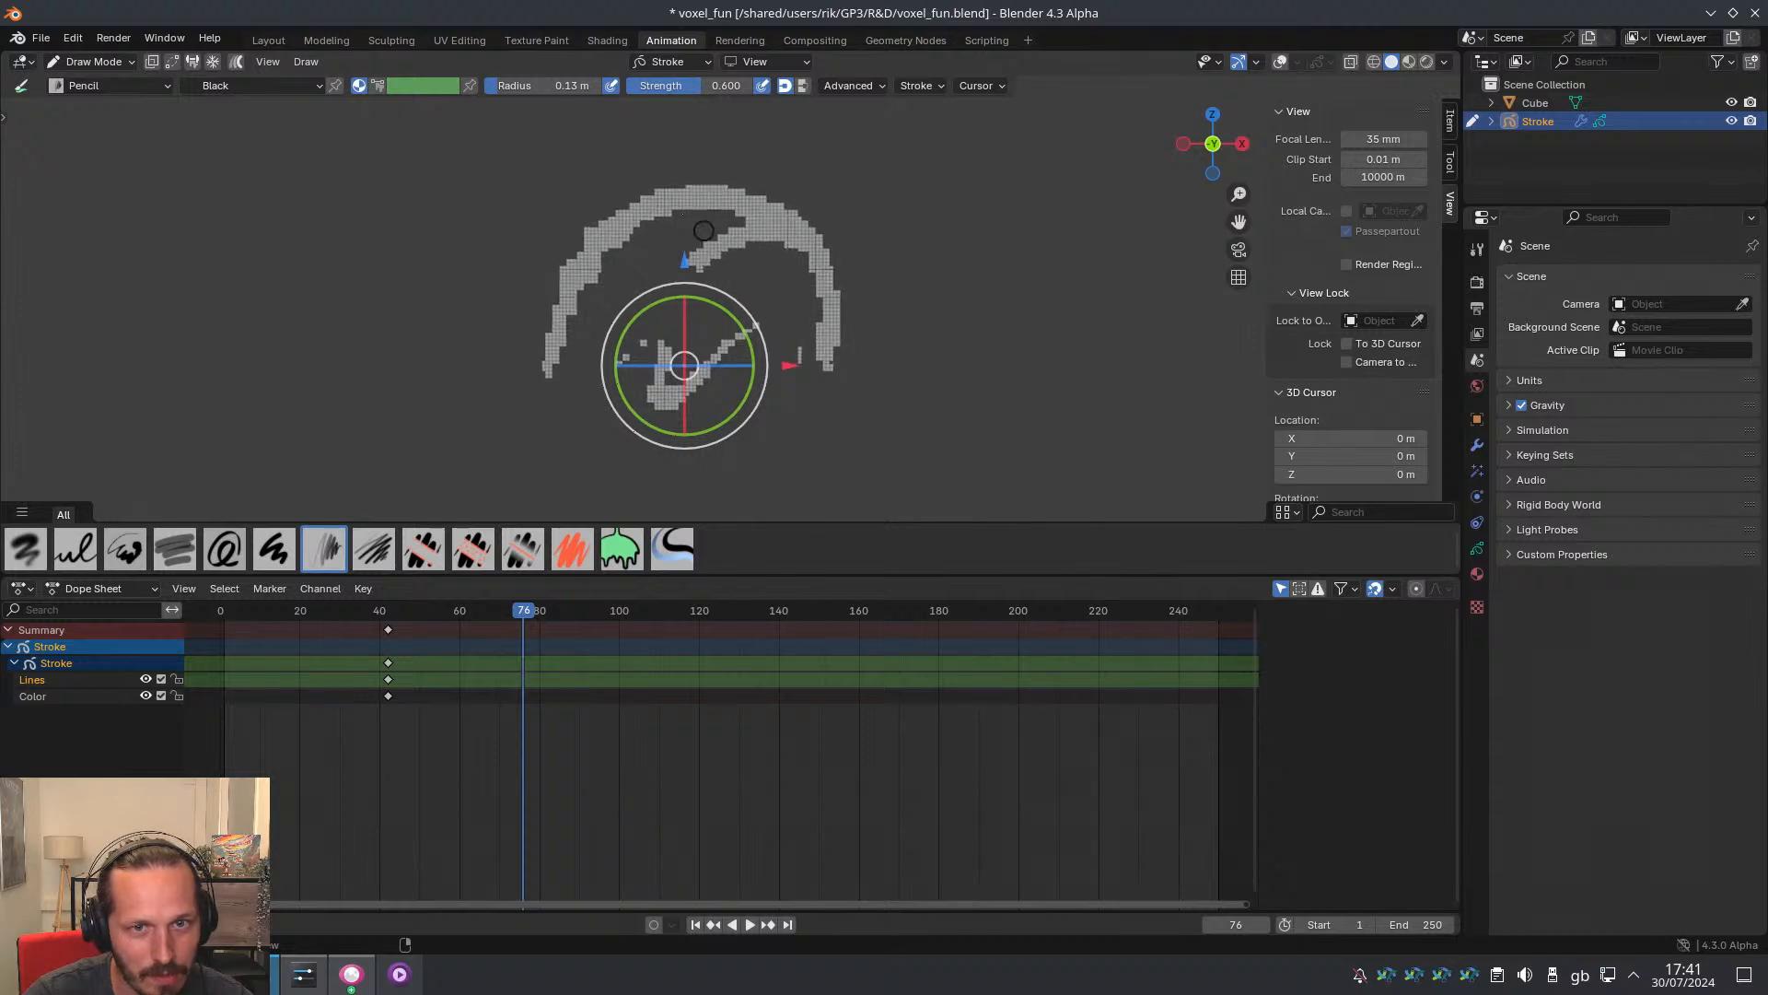
# Draw another voxel stroke near the lower end of the arch from an angled 3D view
pyautogui.moveTo(714, 224); pyautogui.dragTo(824, 269, button='middle')
pyautogui.scroll(7, 683, 288)
pyautogui.scroll(-3, 683, 288)
pyautogui.keyDown('shift'); pyautogui.moveTo(748, 378); pyautogui.dragTo(689, 322, button='middle'); pyautogui.keyUp('shift')
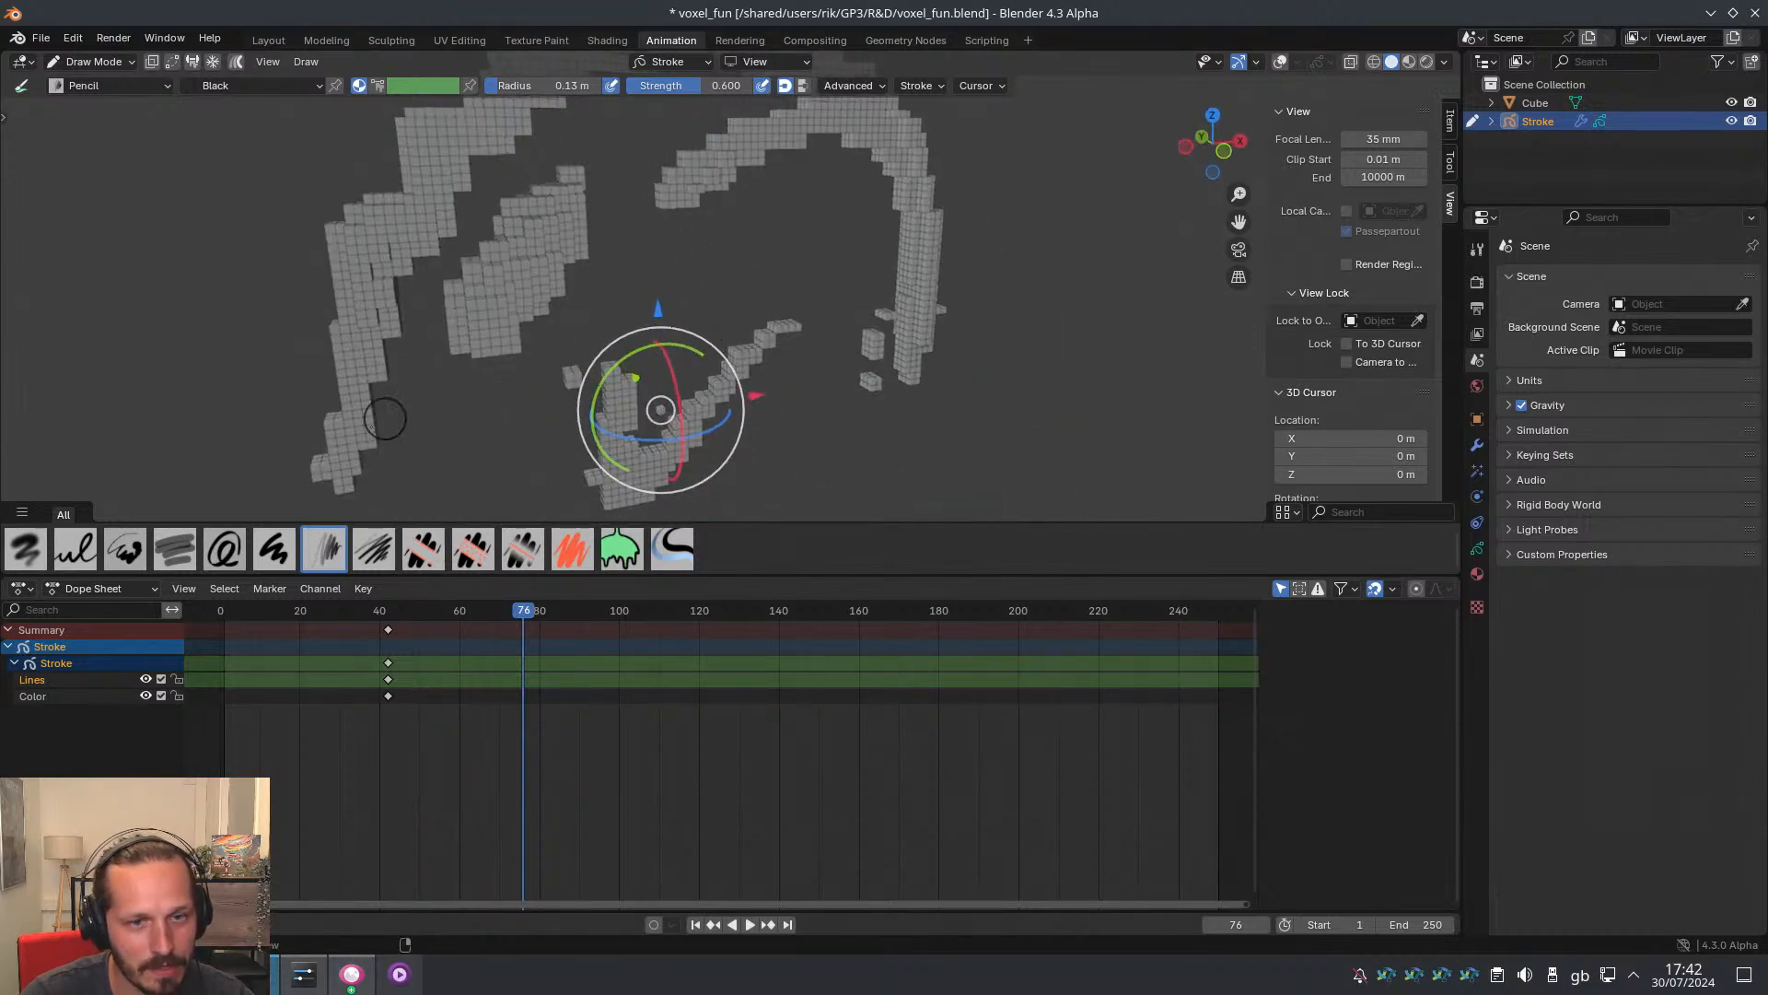
pyautogui.moveTo(801, 248); pyautogui.dragTo(815, 369)
pyautogui.moveTo(720, 280); pyautogui.dragTo(810, 278, button='middle')
pyautogui.moveTo(517, 304); pyautogui.dragTo(518, 255, button='middle')
pyautogui.scroll(5, 631, 249)
pyautogui.scroll(-2, 520, 267)
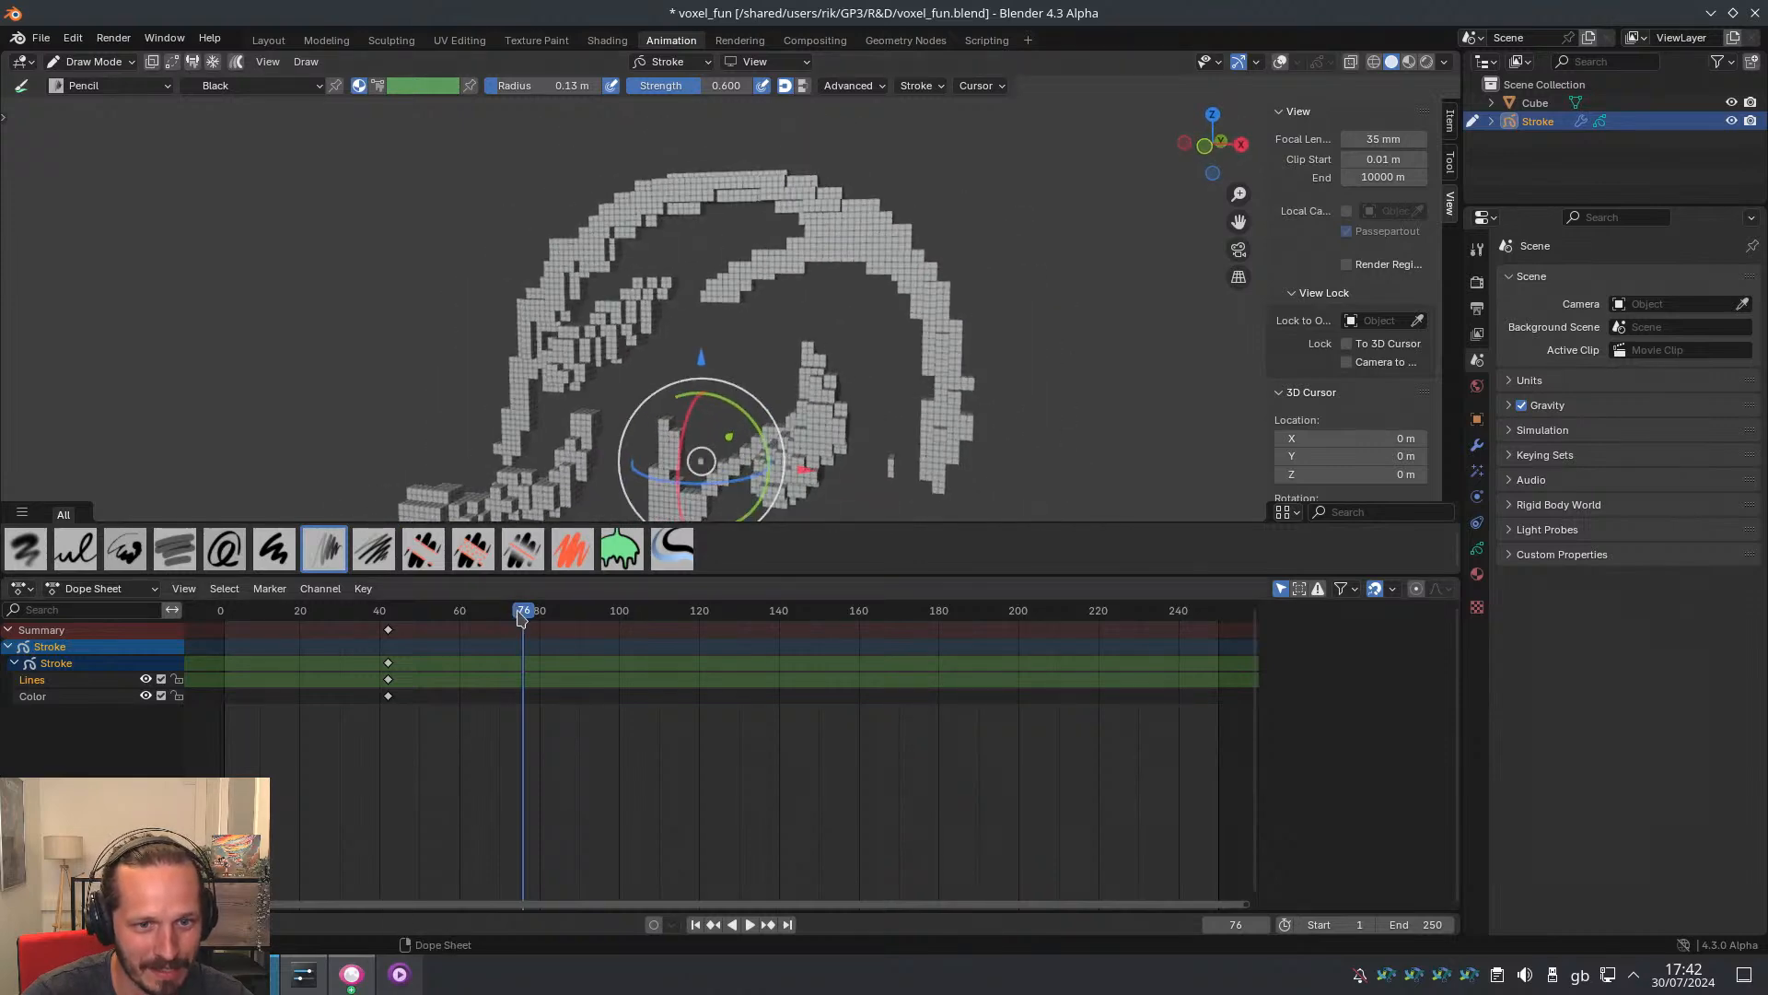
# Turn on auto keying, move to frame 53 and draw new voxel strokes there from different angles
pyautogui.moveTo(521, 617); pyautogui.dragTo(519, 615)
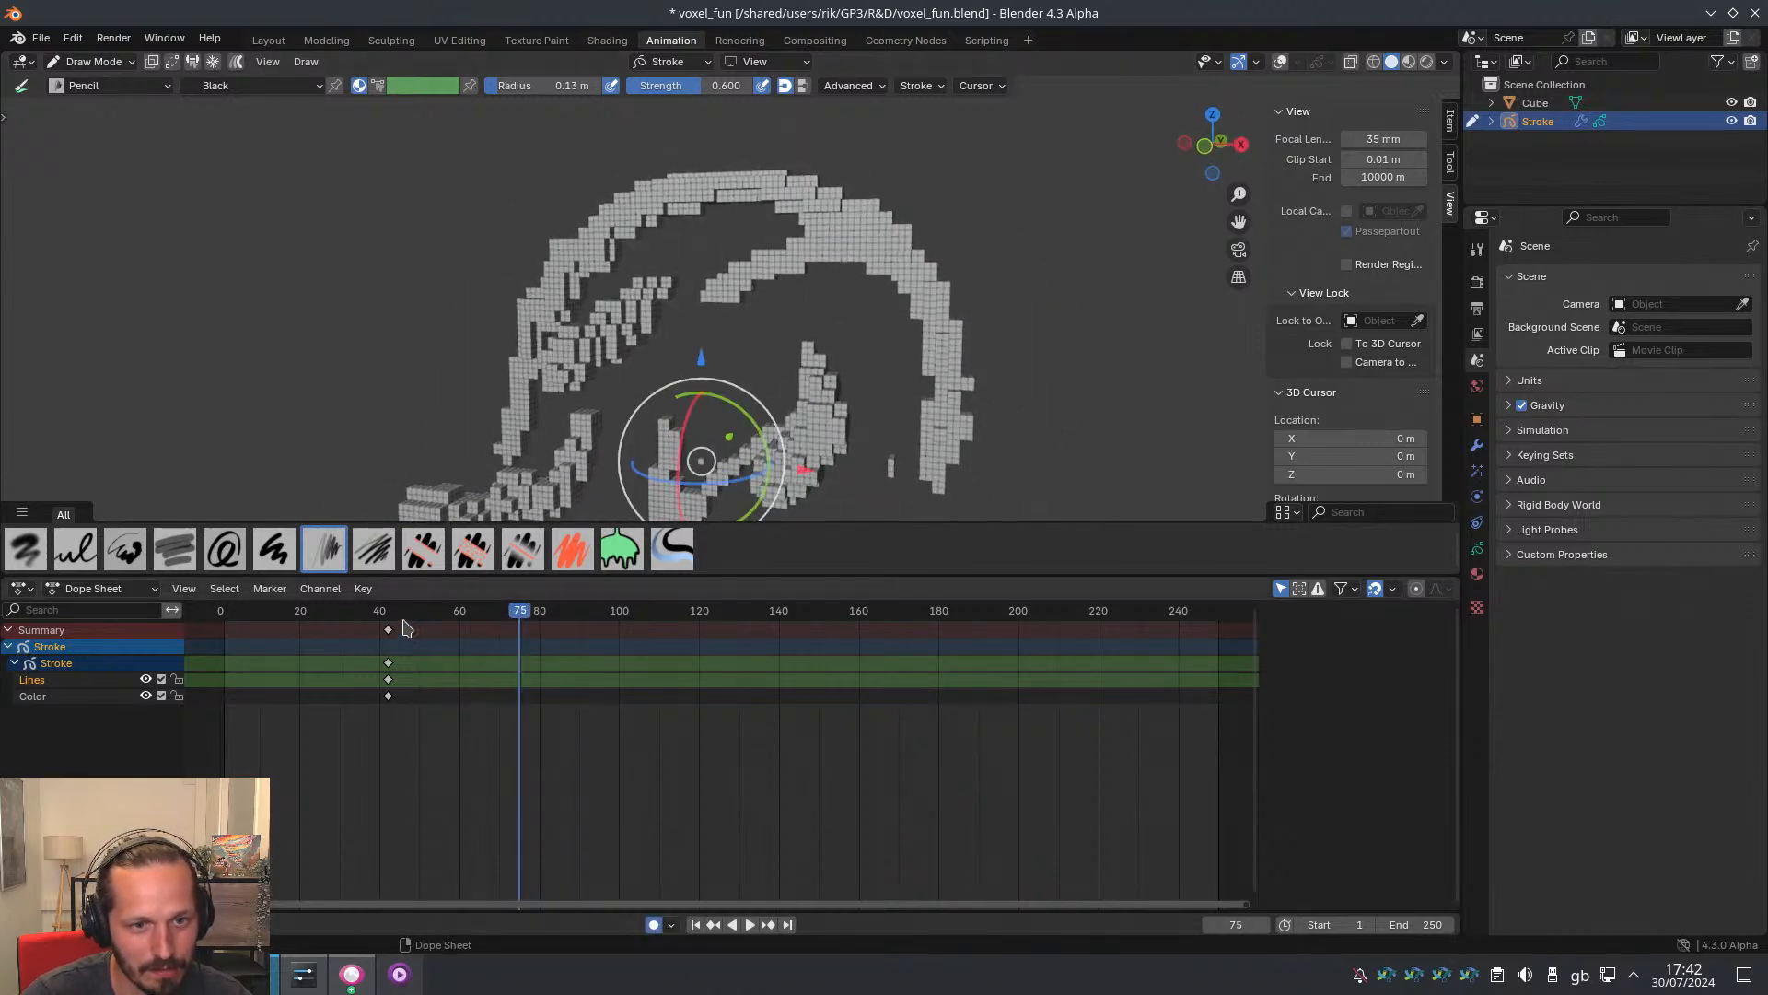
pyautogui.moveTo(410, 615); pyautogui.dragTo(432, 610)
pyautogui.scroll(-1, 672, 286)
pyautogui.moveTo(674, 278); pyautogui.dragTo(676, 276)
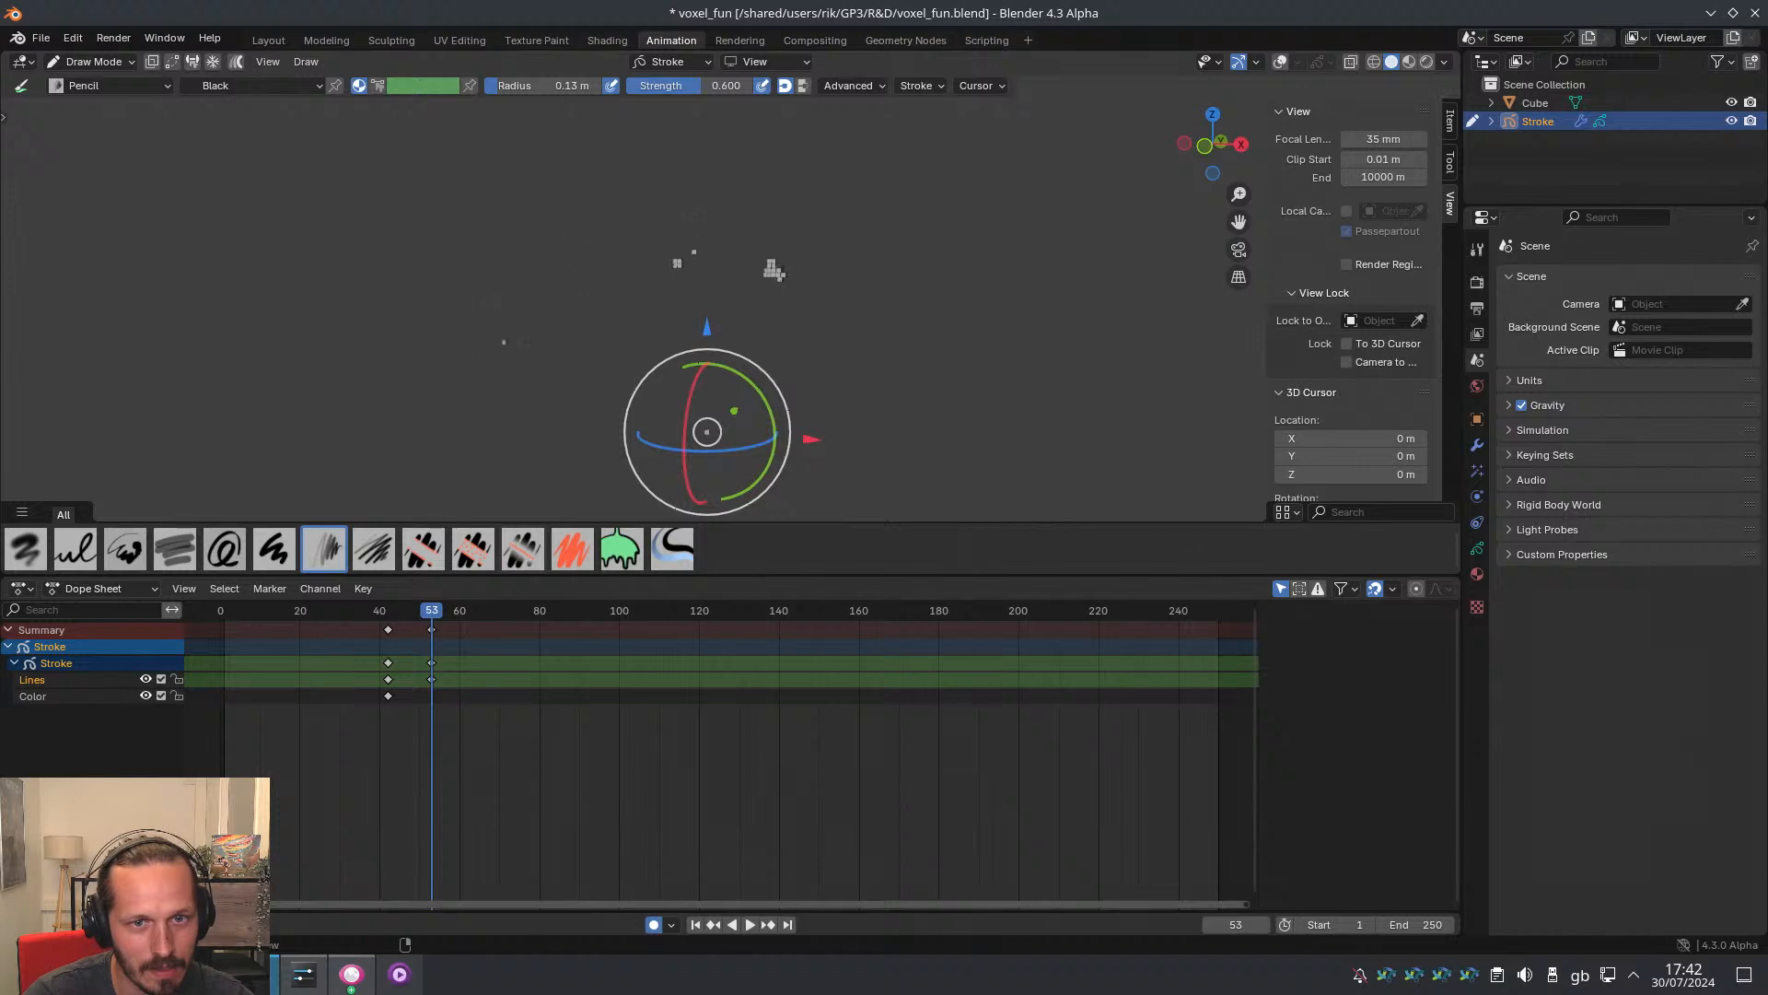
pyautogui.hotkey('ctrl', 'z')
pyautogui.moveTo(794, 285); pyautogui.dragTo(779, 303)
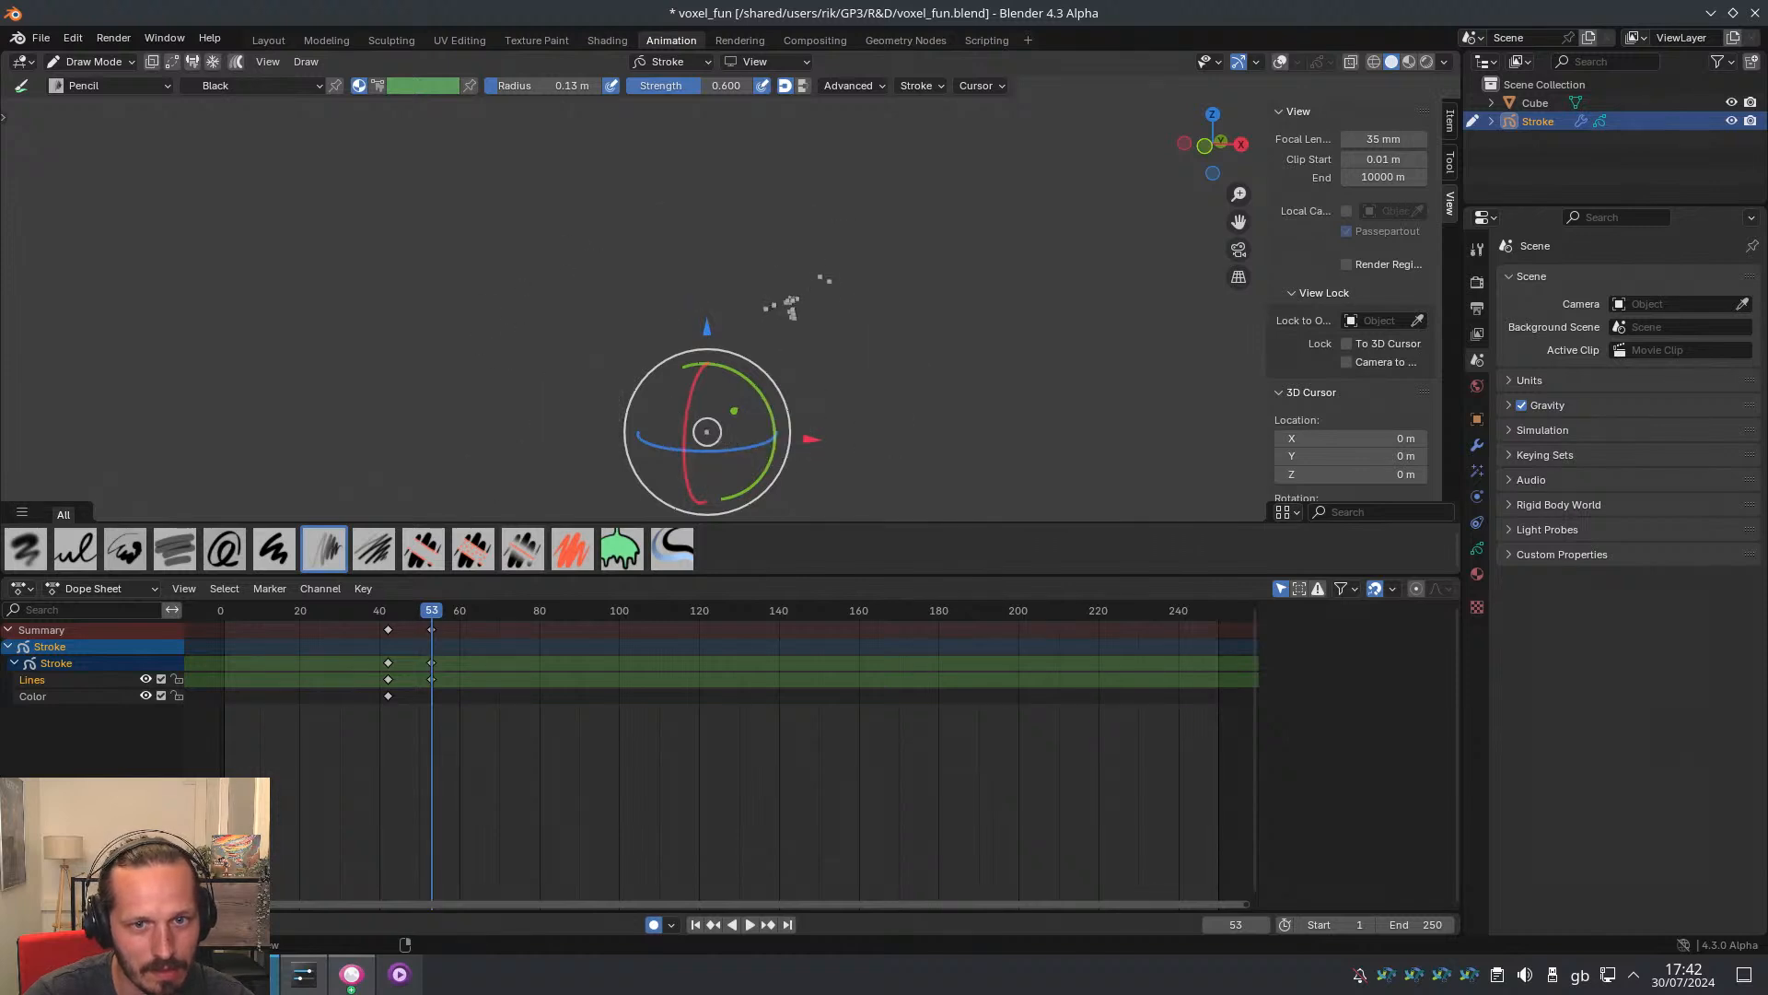
pyautogui.moveTo(653, 288); pyautogui.dragTo(788, 300, button='middle')
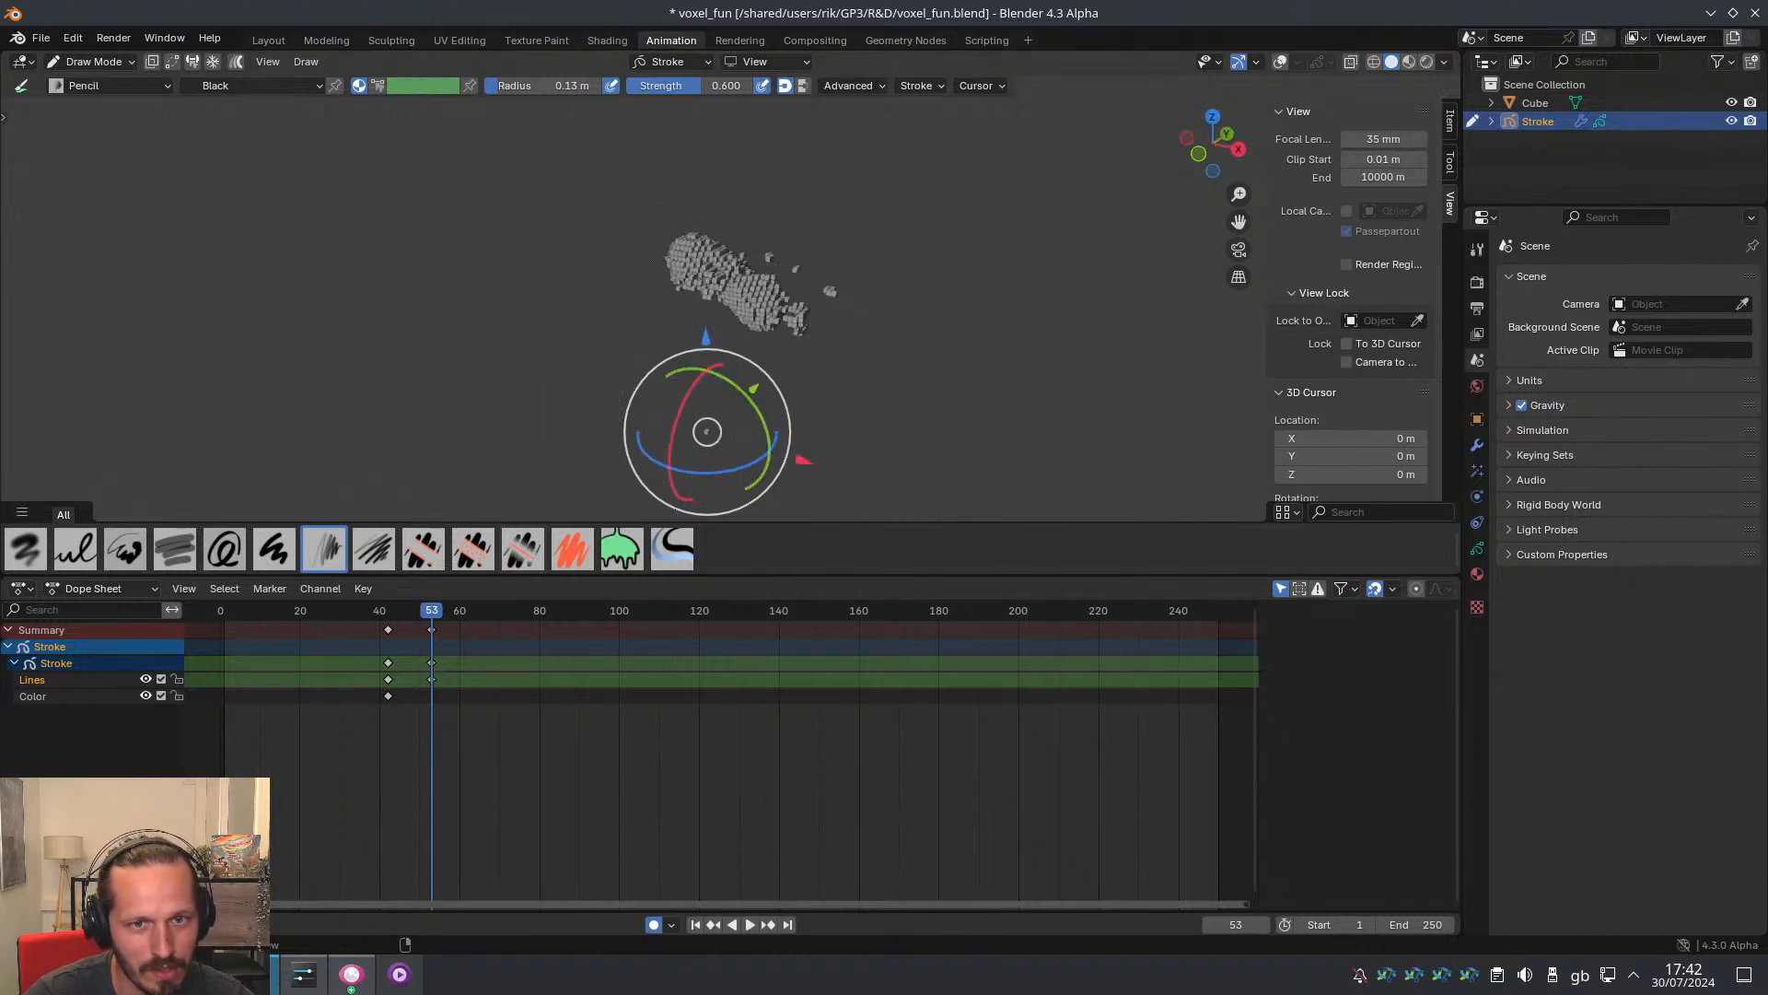
pyautogui.moveTo(614, 281); pyautogui.dragTo(663, 276, button='middle')
pyautogui.moveTo(558, 296); pyautogui.dragTo(488, 594, button='middle')
# Go to frame 60 and examine the new voxel strokes from several 3D angles
pyautogui.moveTo(431, 615)
pyautogui.mouseDown()
pyautogui.moveTo(460, 615)
pyautogui.moveTo(383, 615)
pyautogui.moveTo(459, 615)
pyautogui.mouseUp()
pyautogui.scroll(-2, 697, 293)
pyautogui.scroll(4, 665, 249)
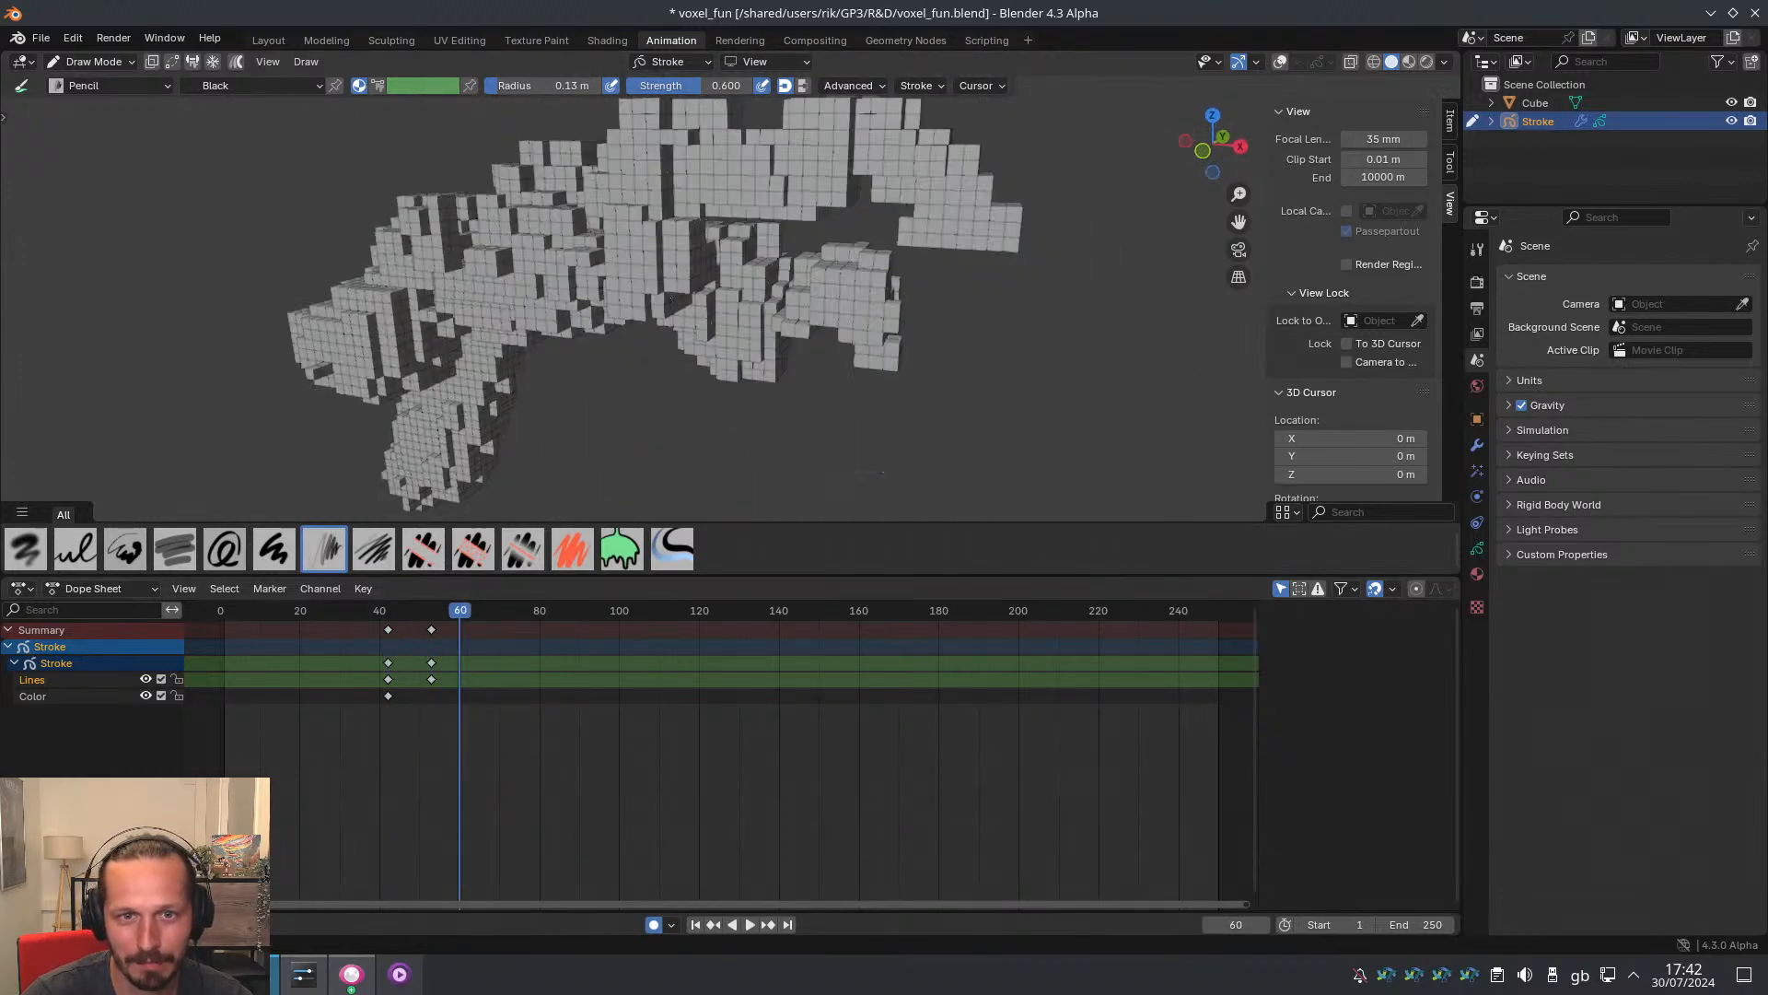
pyautogui.moveTo(553, 244); pyautogui.dragTo(437, 241, button='middle')
# Open campfire_pixelart_exploration.blend from the R&D folder without saving voxel_fun.blend
pyautogui.click(42, 38)
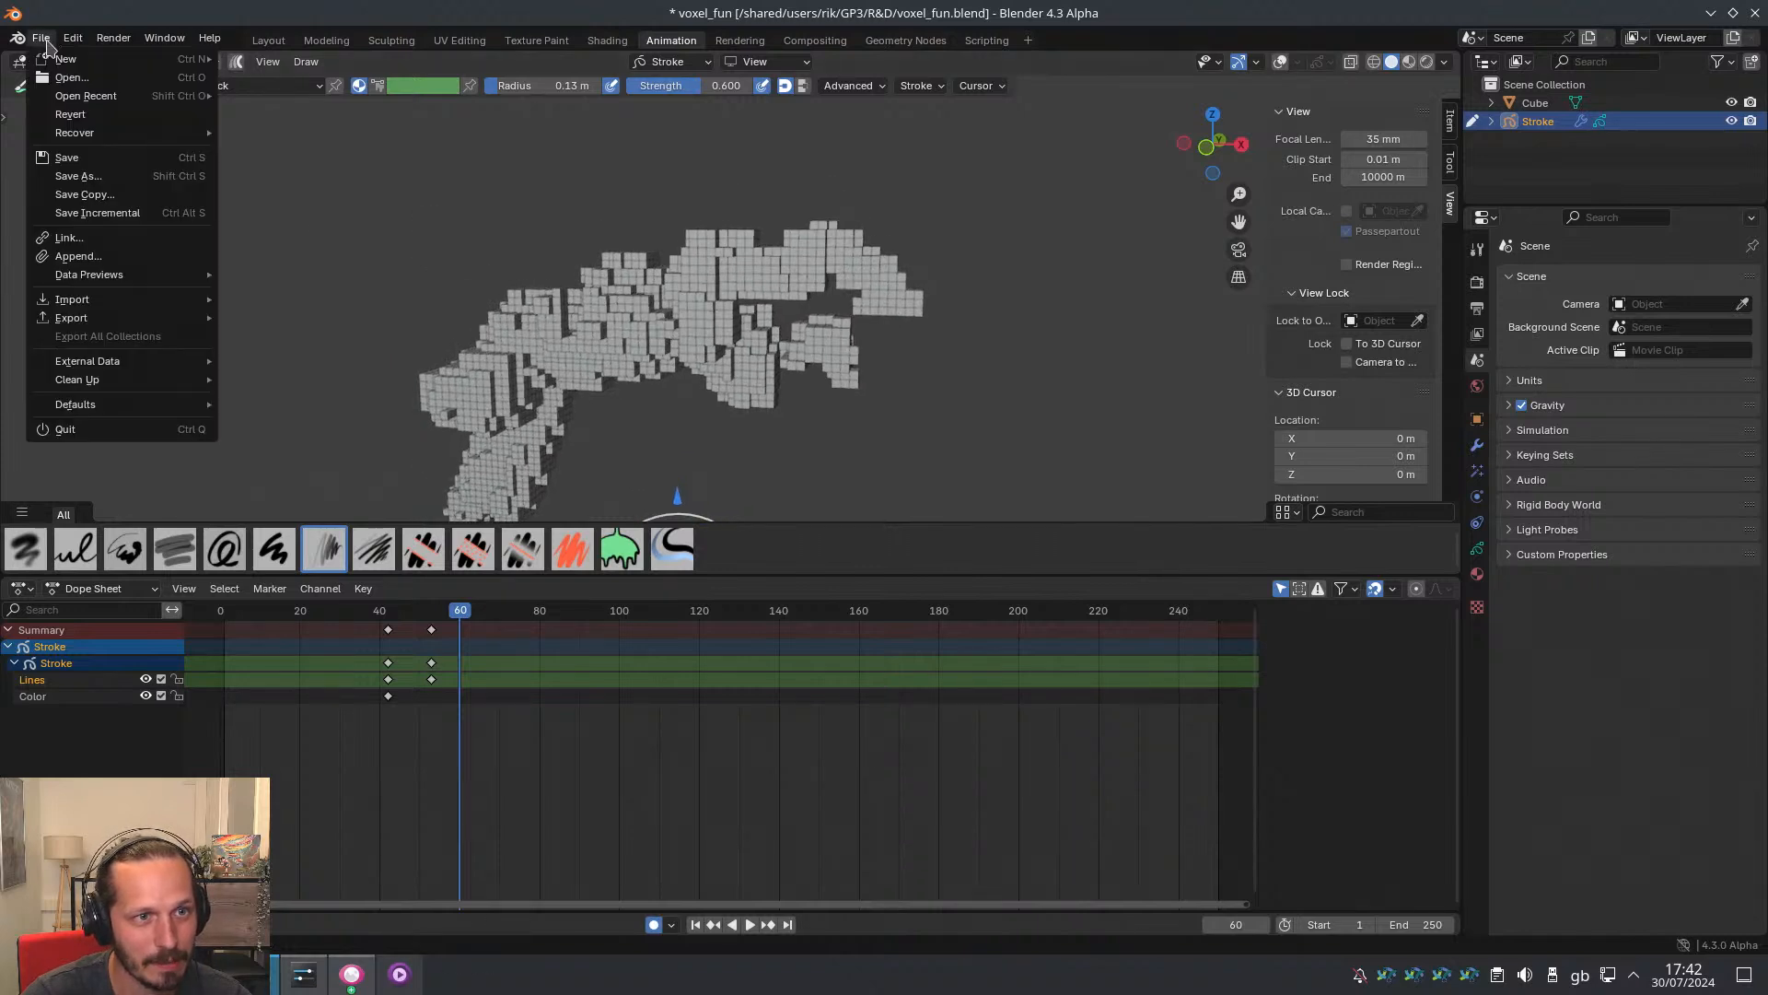
pyautogui.click(73, 79)
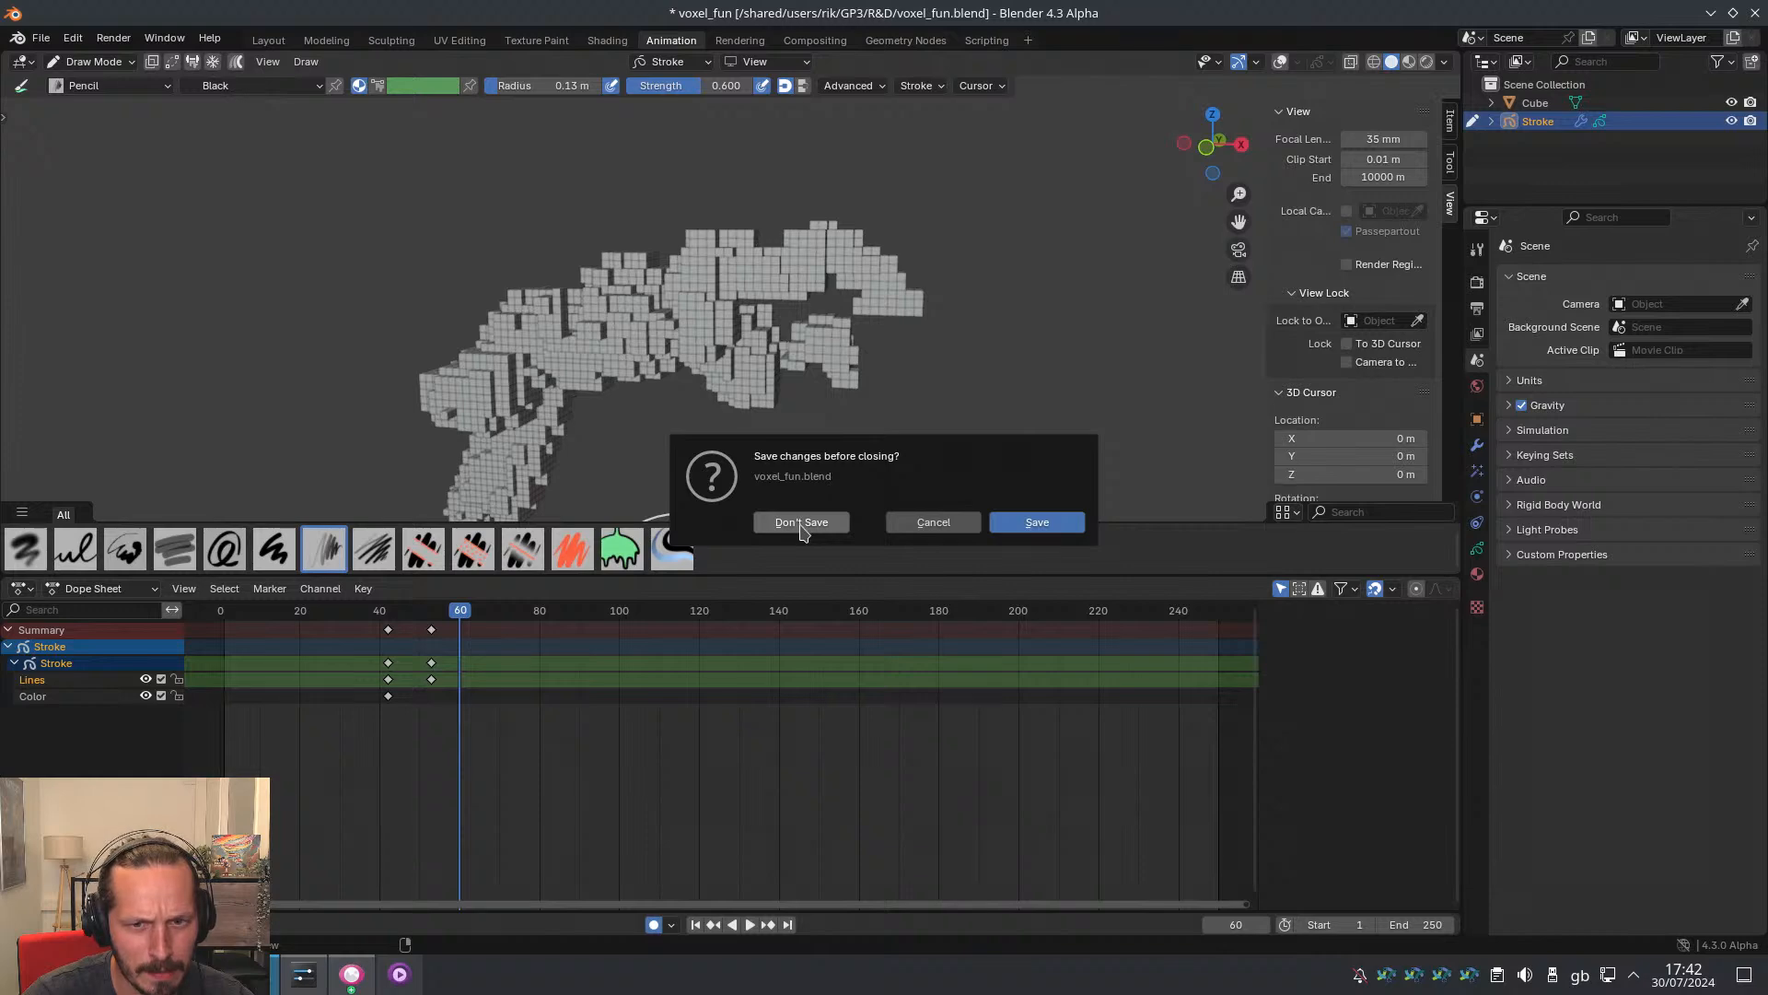
pyautogui.click(802, 529)
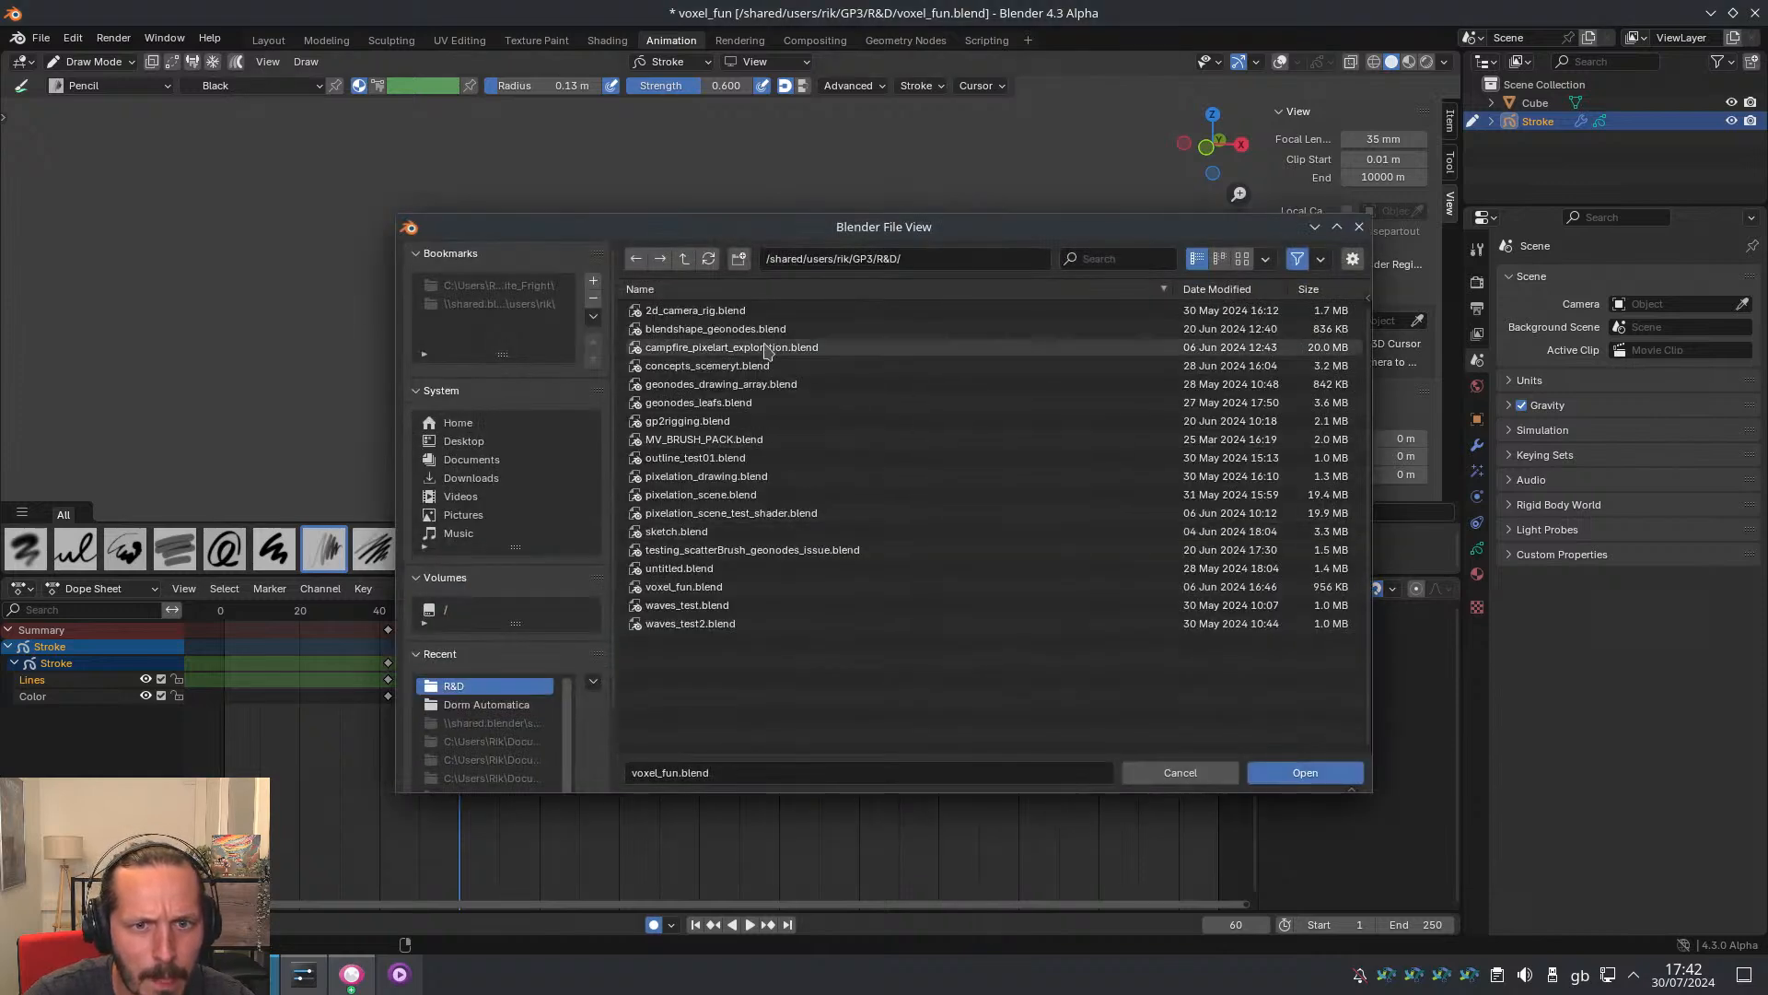
pyautogui.click(730, 347)
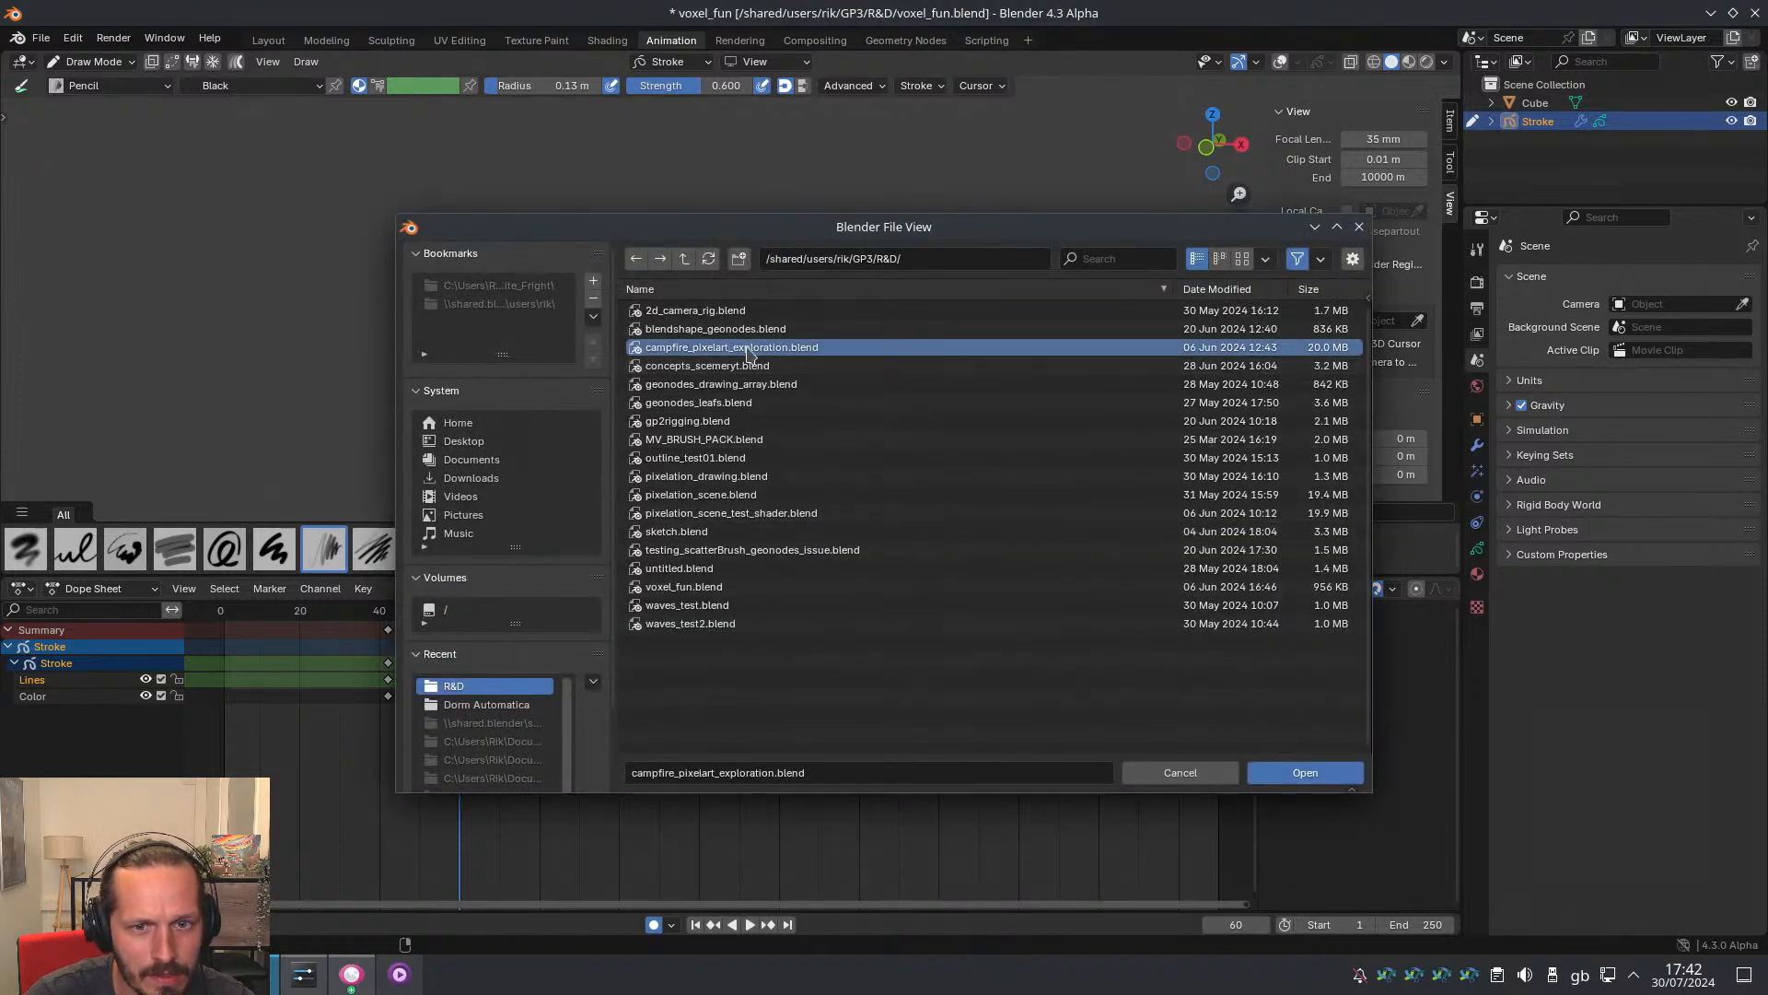
pyautogui.click(1279, 774)
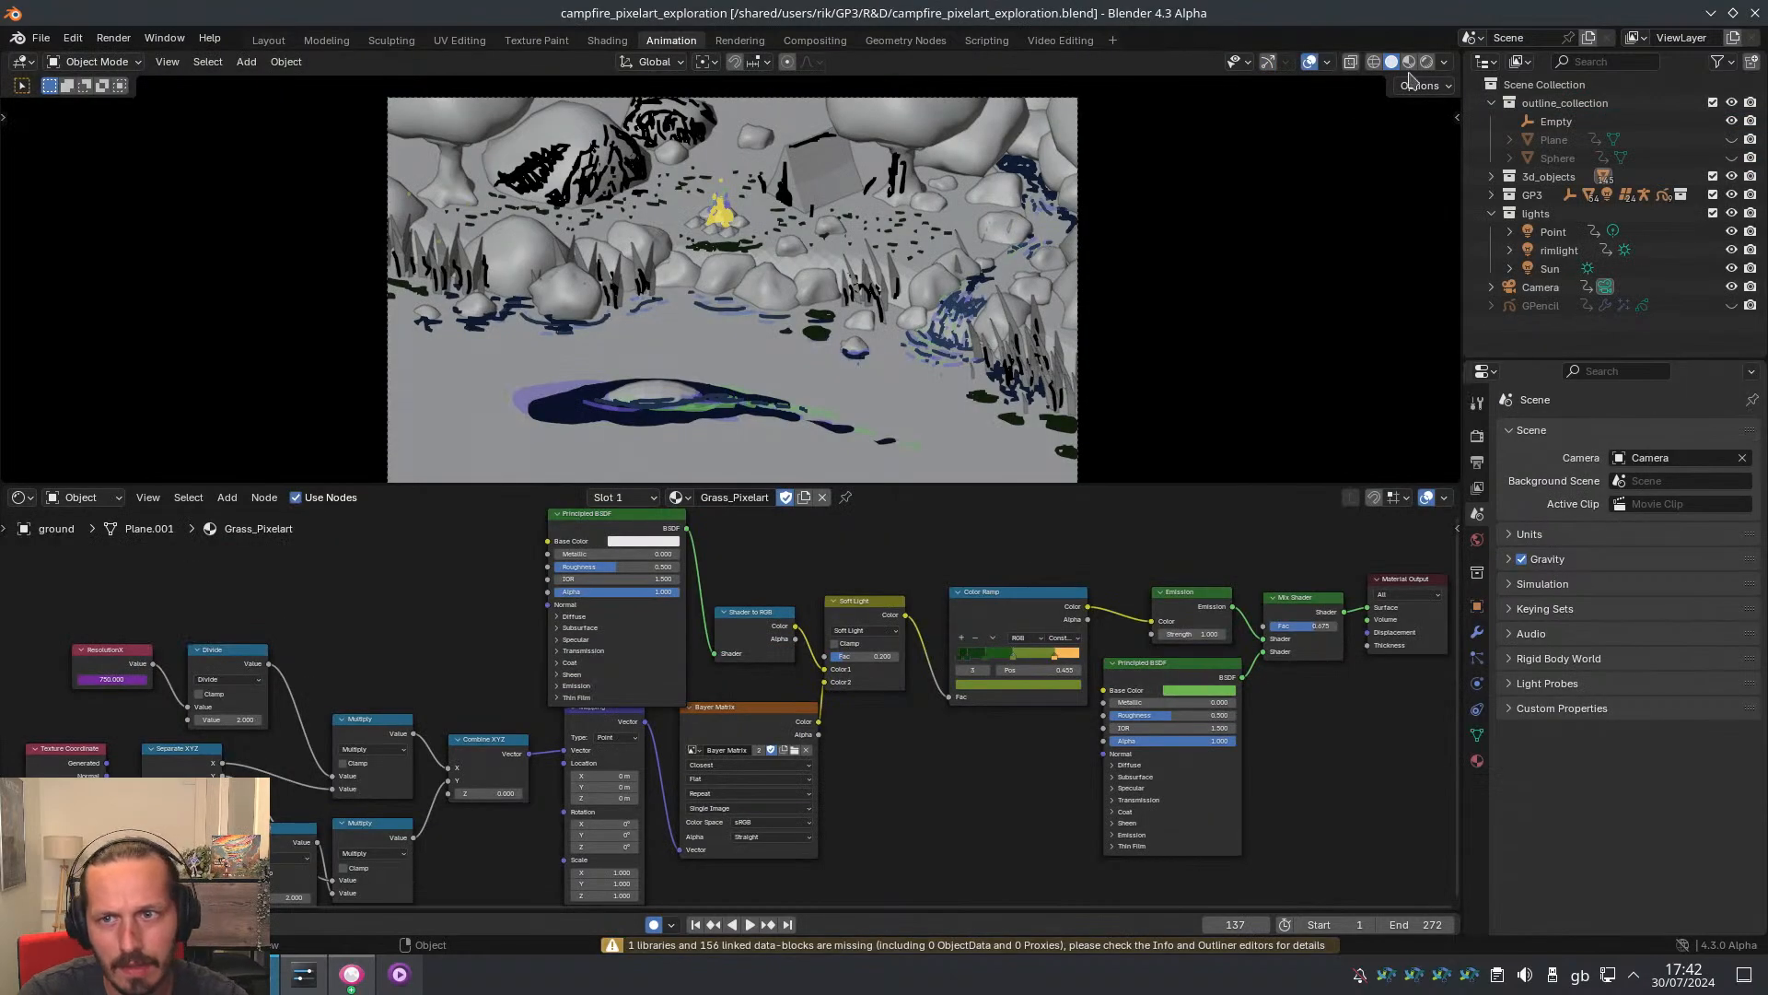
# Show the campfire scene in rendered shading, play its animation and view it outside the camera
pyautogui.click(1426, 62)
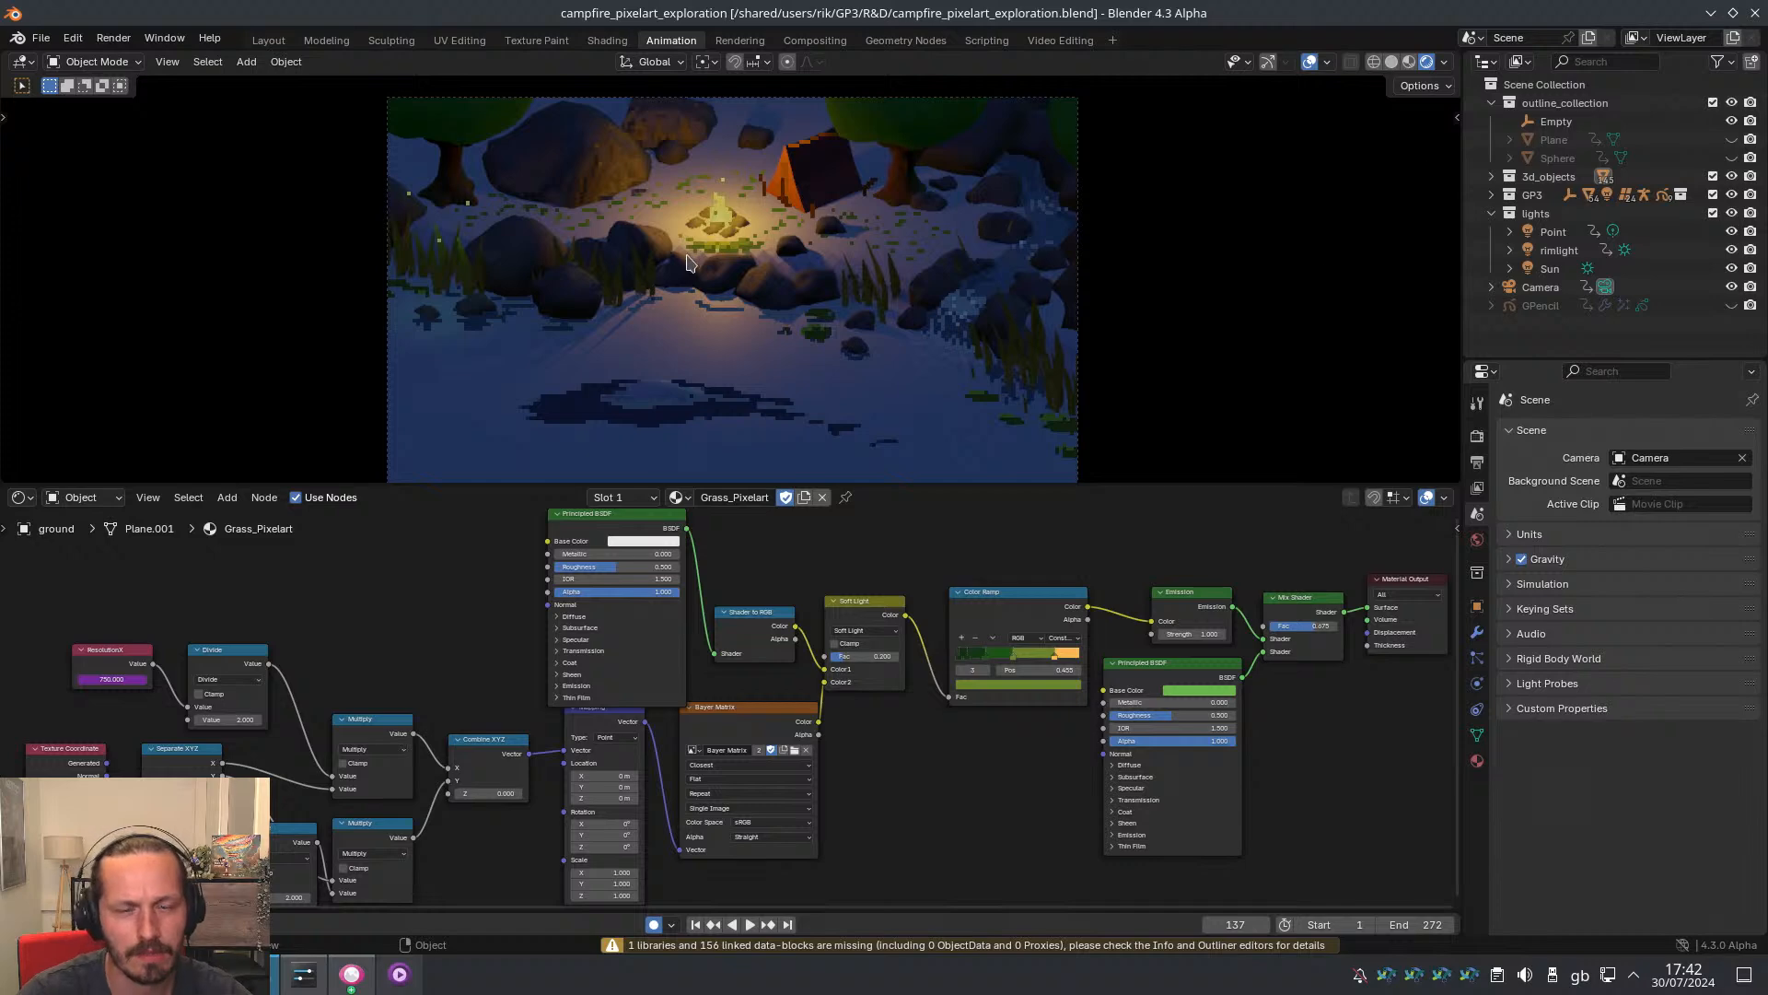
pyautogui.moveTo(687, 256)
pyautogui.keyDown('ctrl'); pyautogui.mouseDown(button='middle')
pyautogui.moveTo(691, 300)
pyautogui.moveTo(696, 262)
pyautogui.mouseUp(button='middle'); pyautogui.keyUp('ctrl')
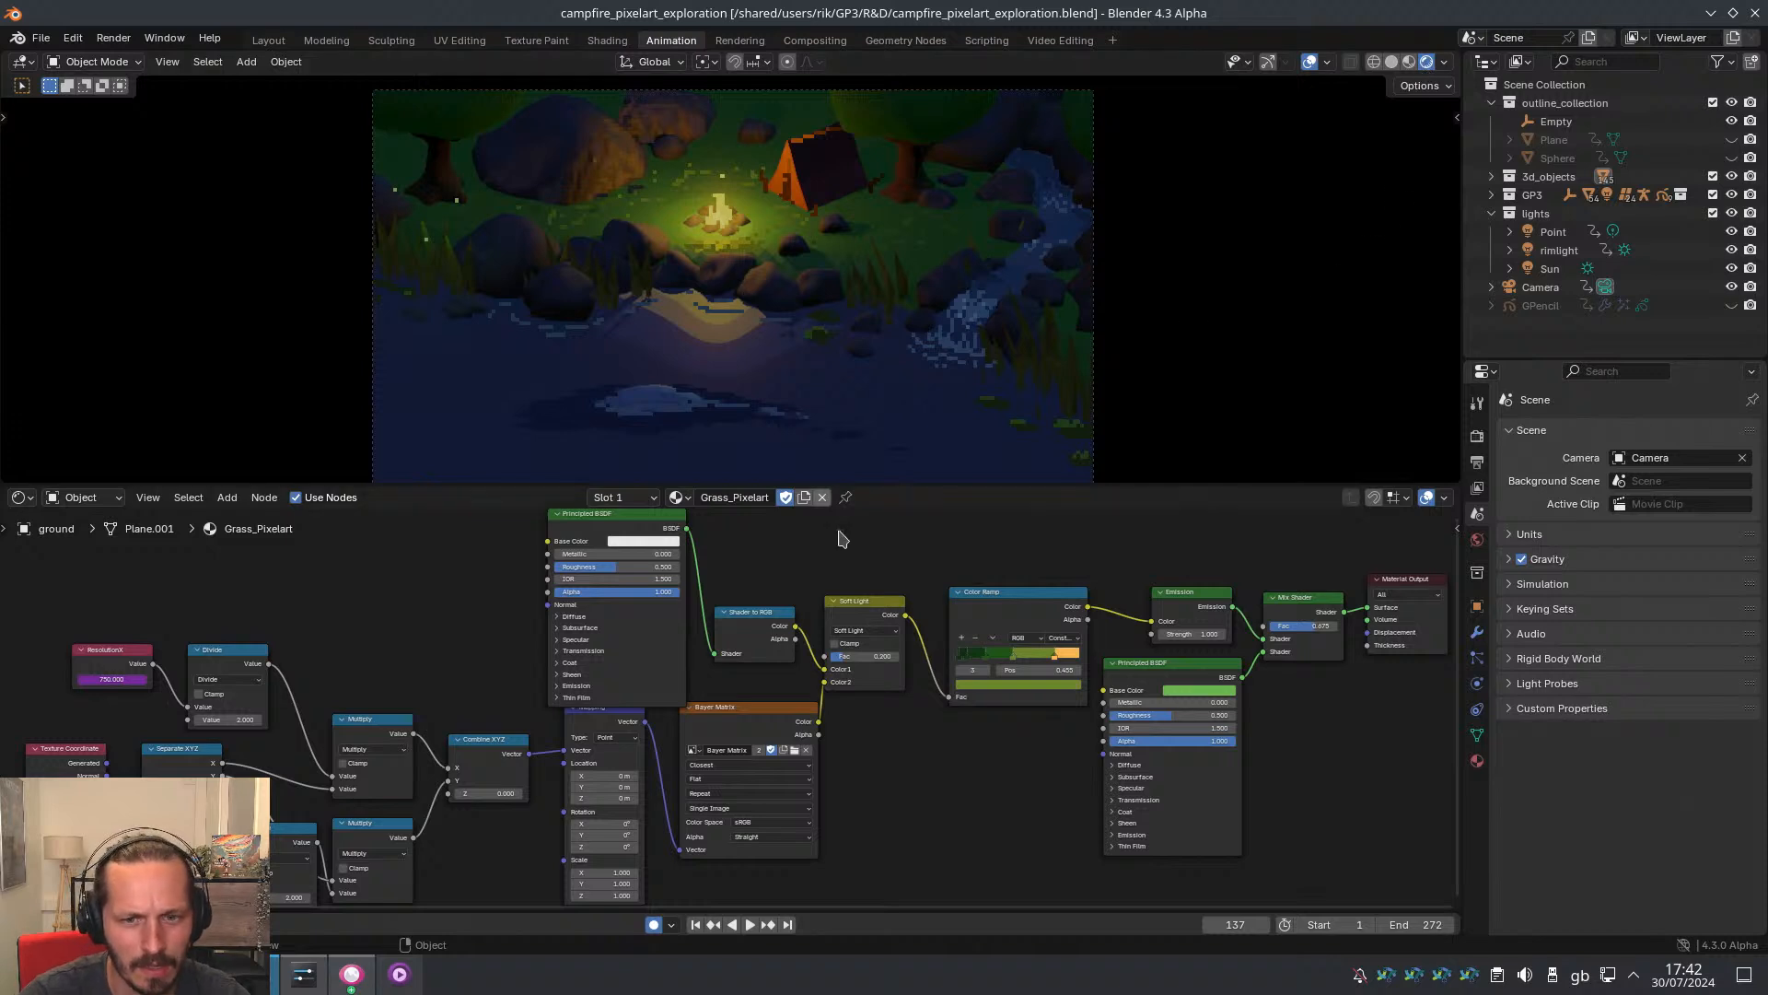
pyautogui.keyDown('ctrl'); pyautogui.moveTo(1014, 695); pyautogui.dragTo(932, 643, button='middle'); pyautogui.keyUp('ctrl')
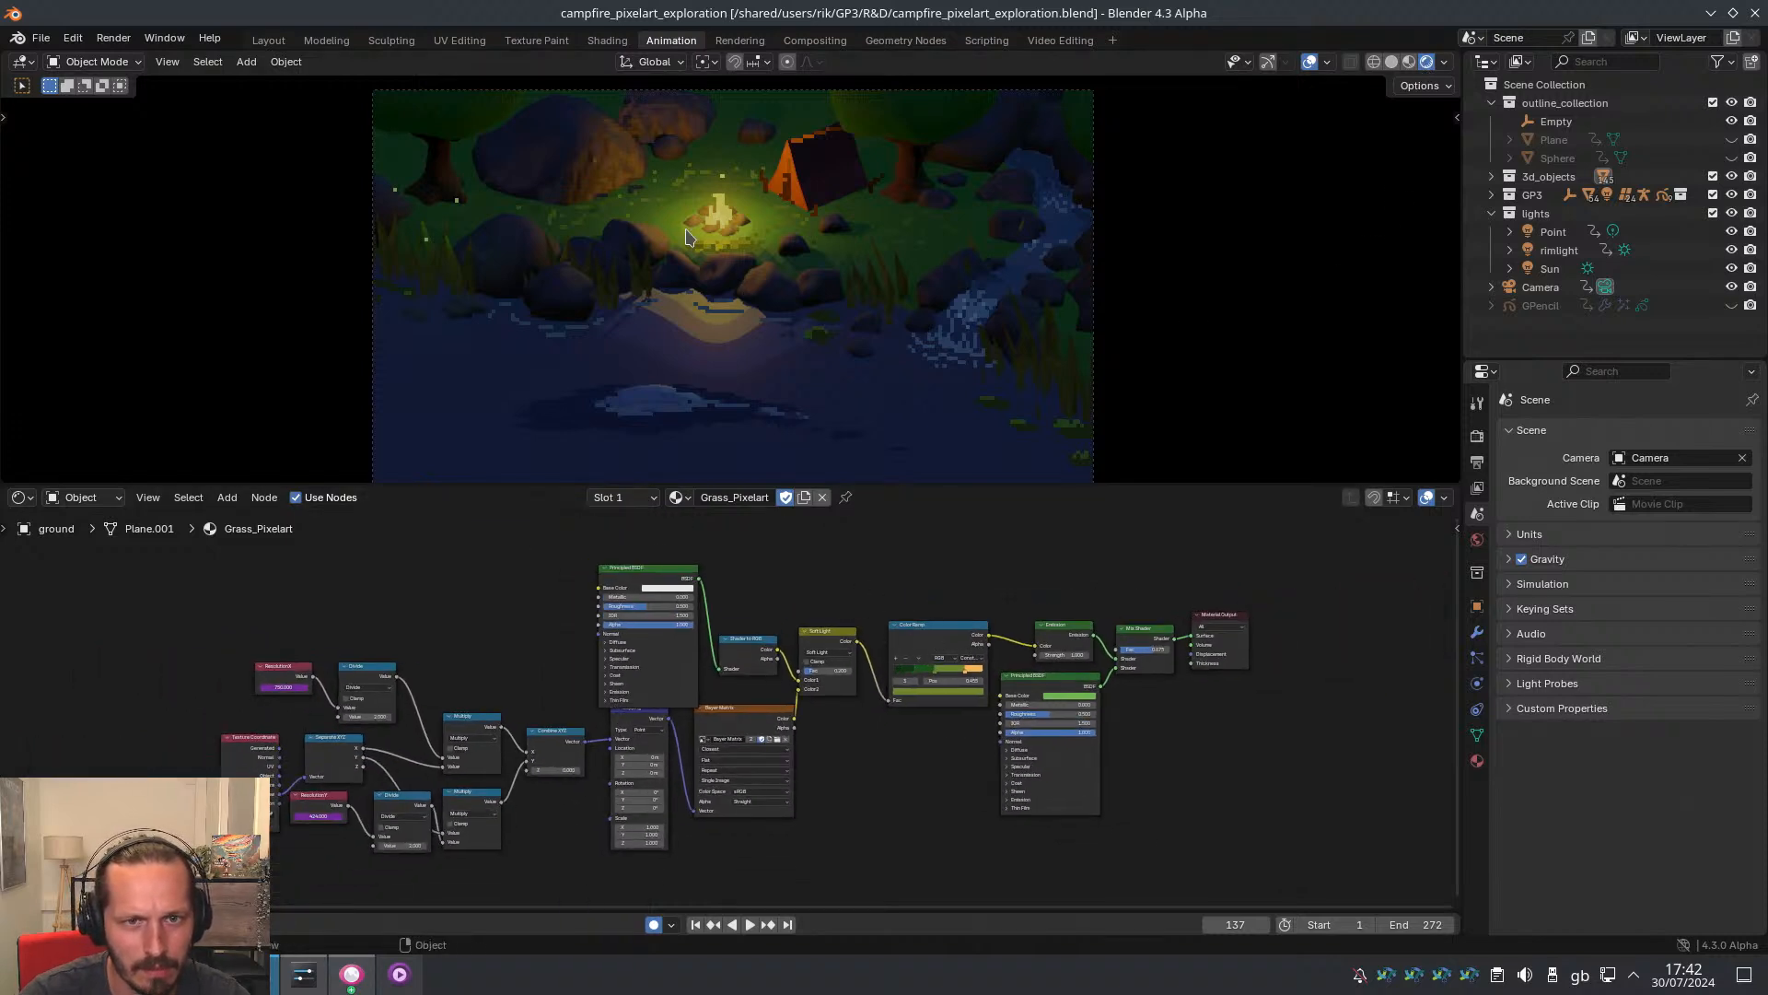
pyautogui.moveTo(842, 576); pyautogui.dragTo(810, 645, button='middle')
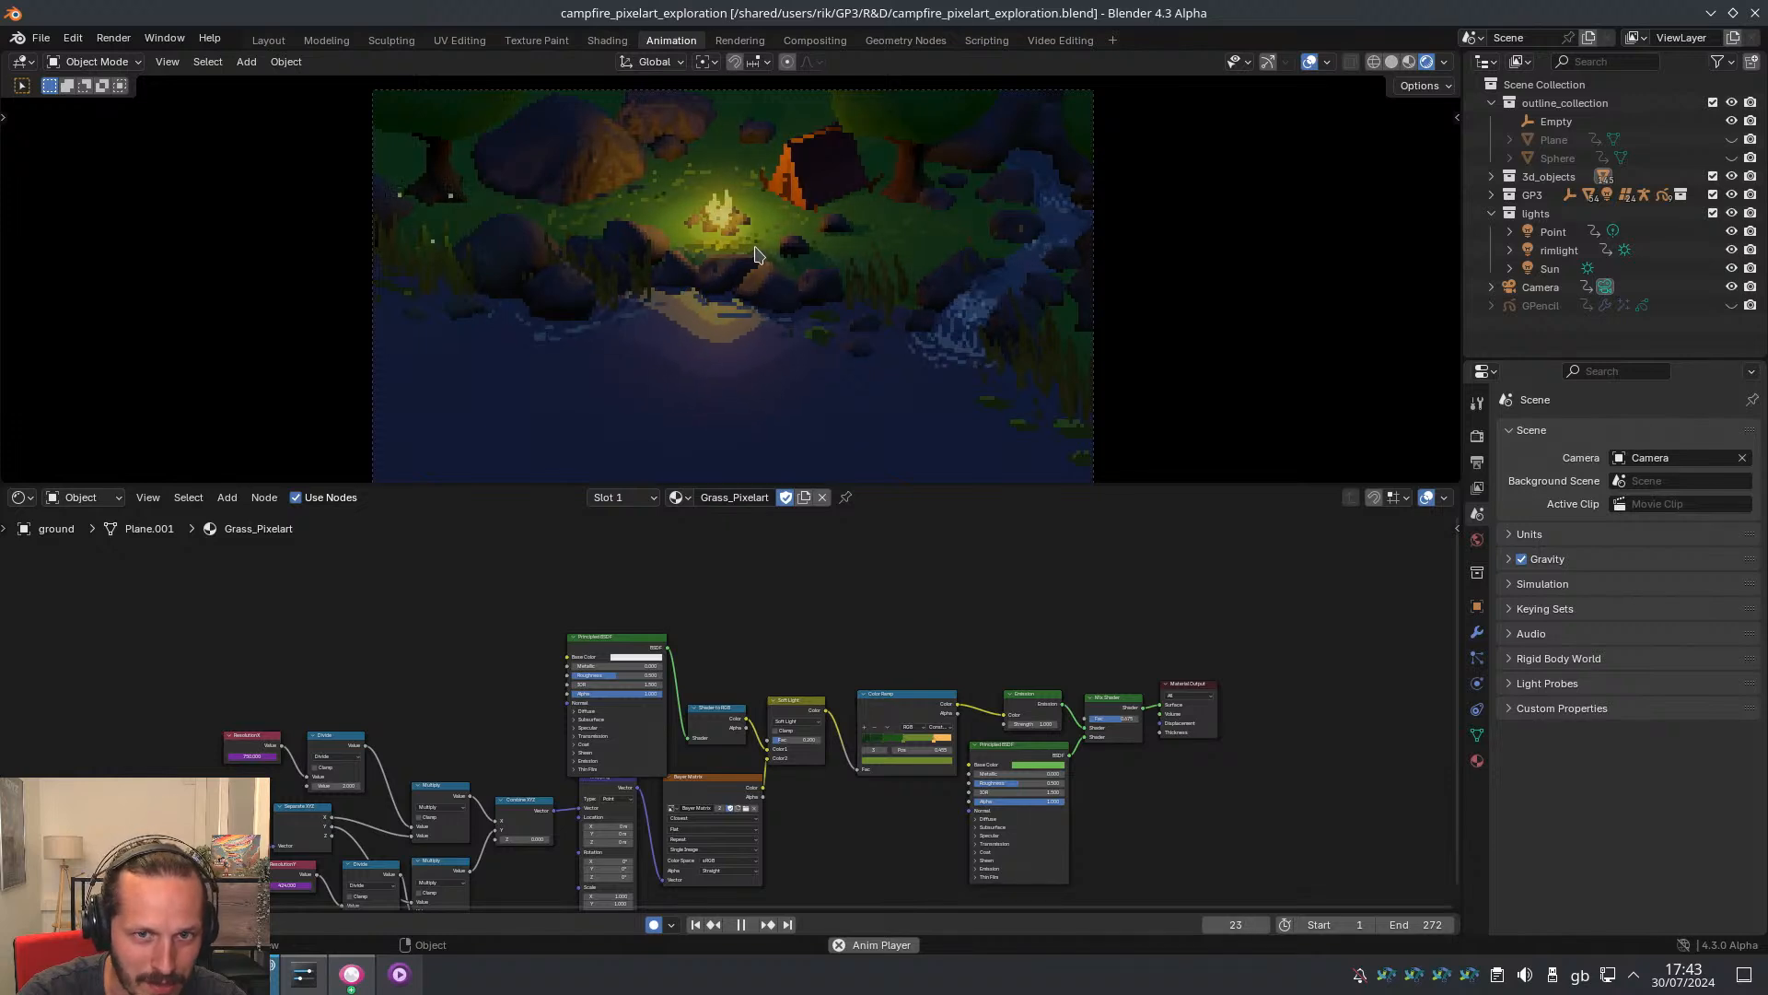
pyautogui.press('KP_0')
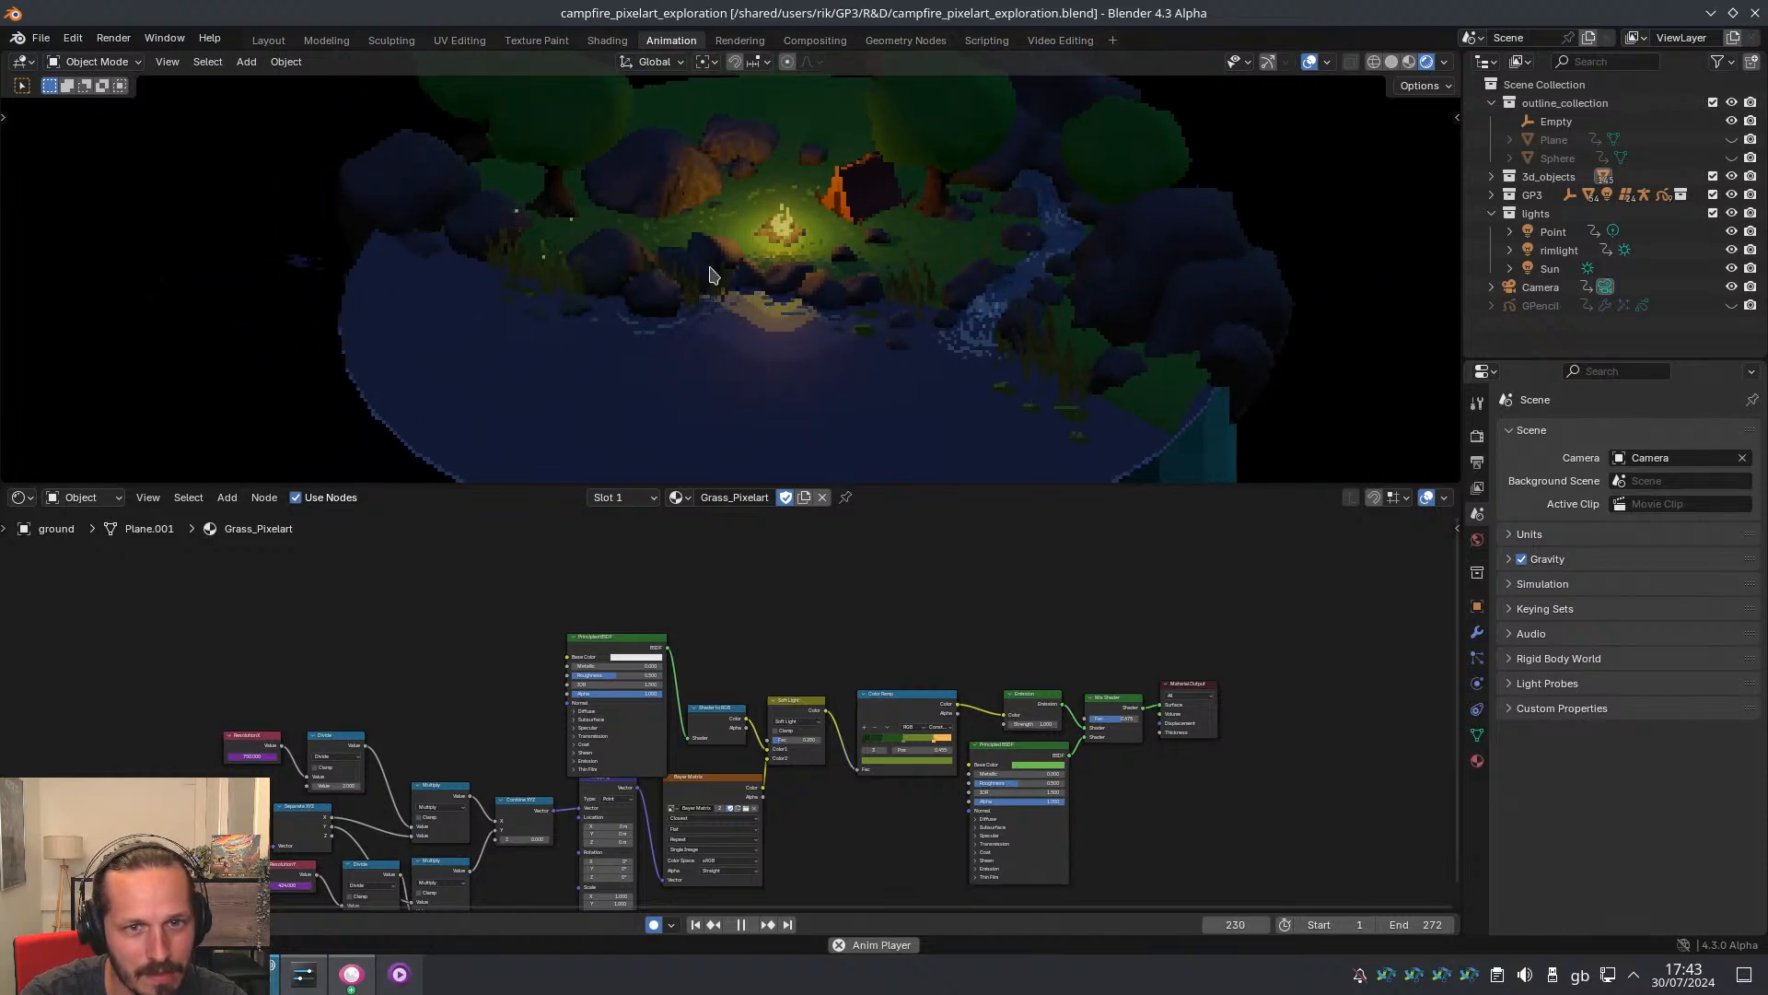
# Open waves_test.blend from the R&D folder
pyautogui.click(40, 38)
pyautogui.click(71, 77)
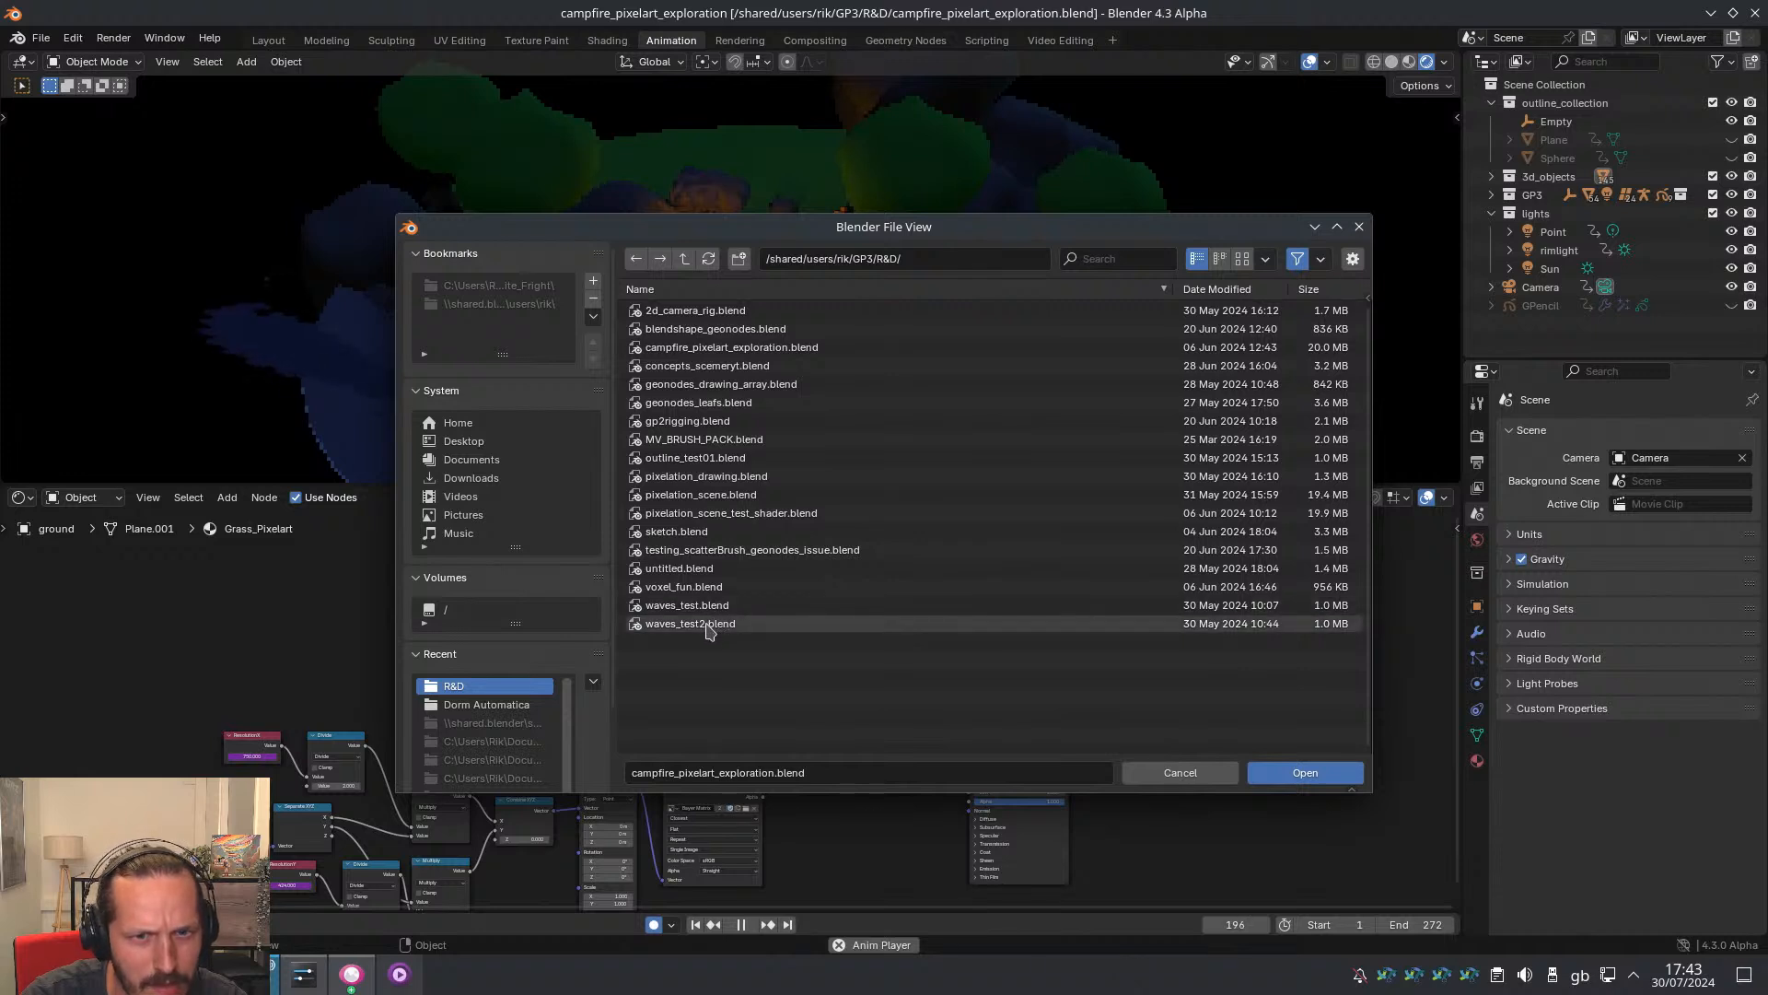
pyautogui.click(687, 605)
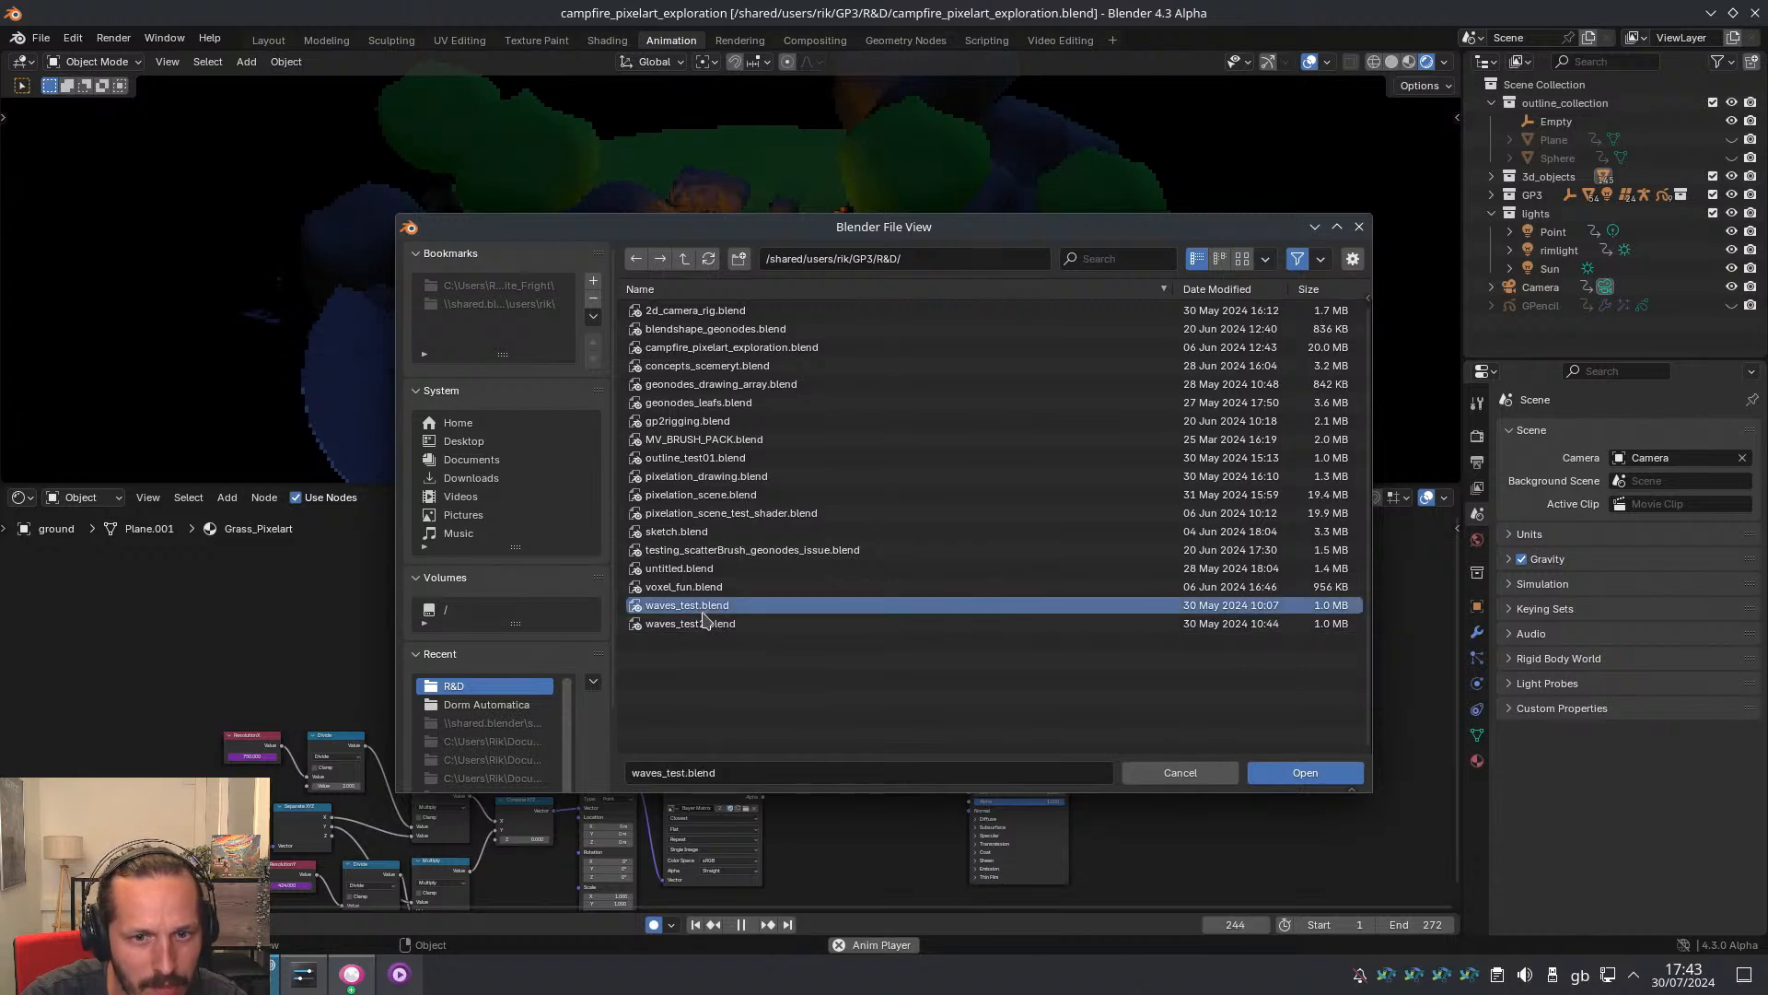
pyautogui.click(1302, 773)
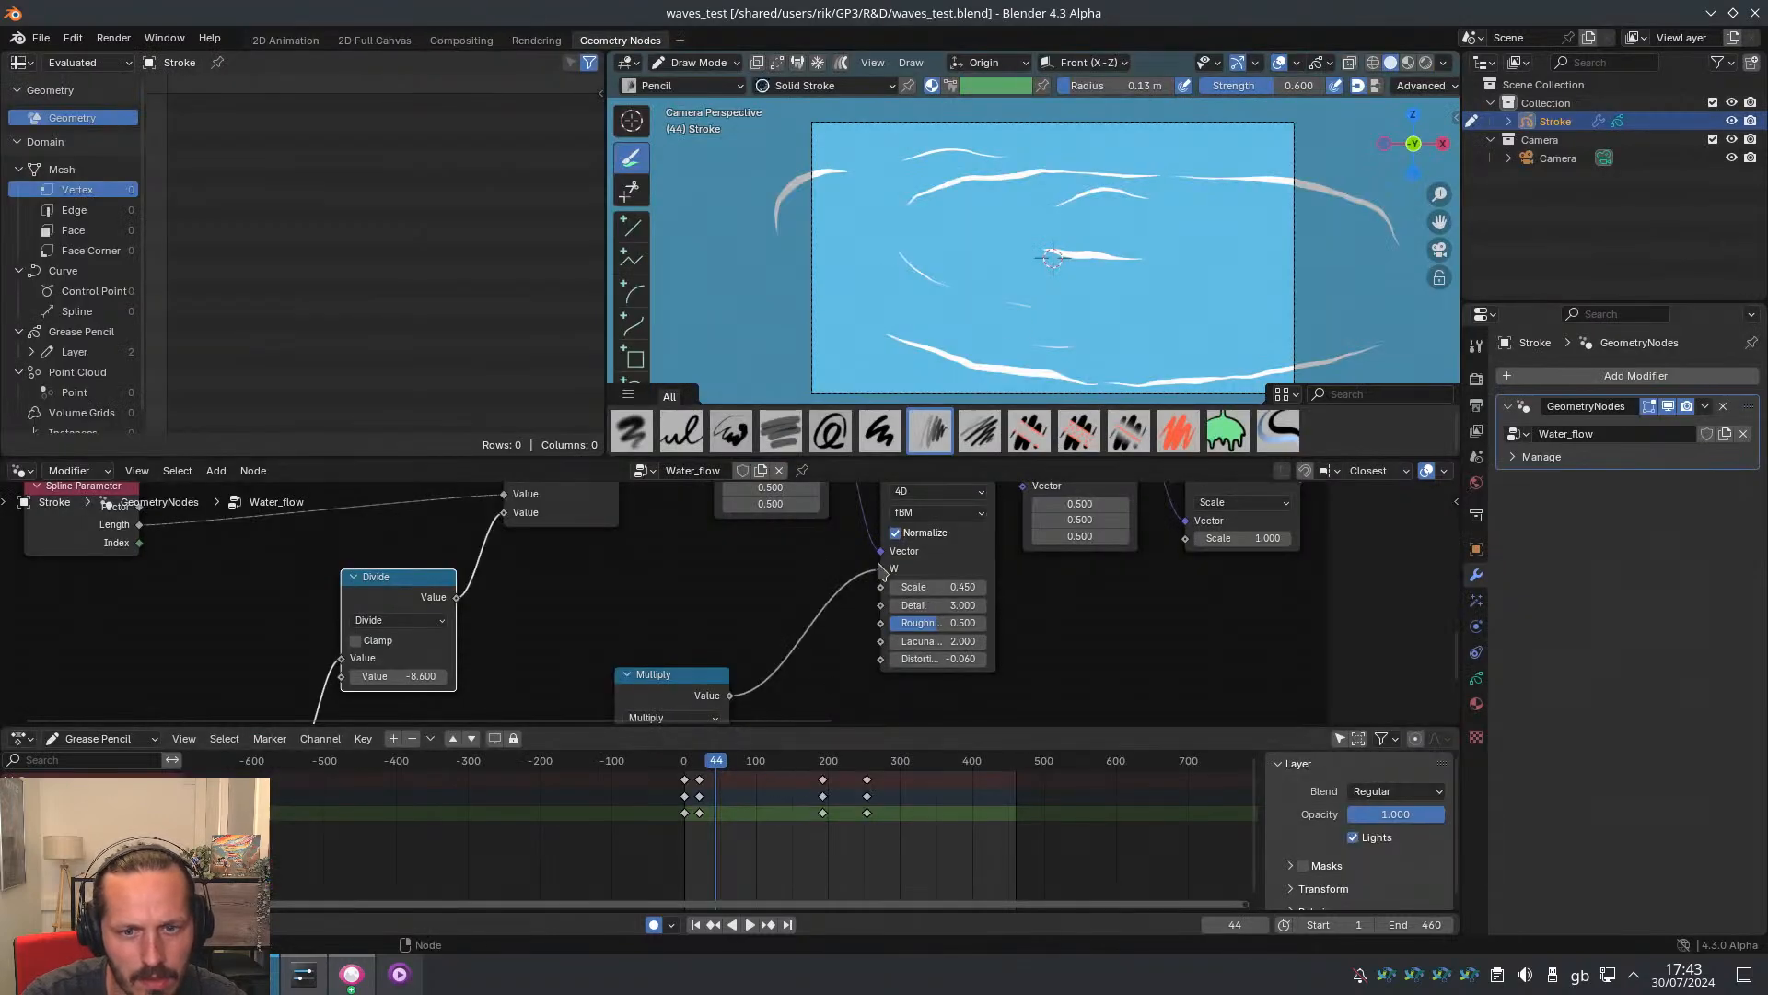
# Enlarge the node editor to show more of the Water_flow tree, and preview the wave animation
pyautogui.moveTo(887, 721); pyautogui.dragTo(891, 817)
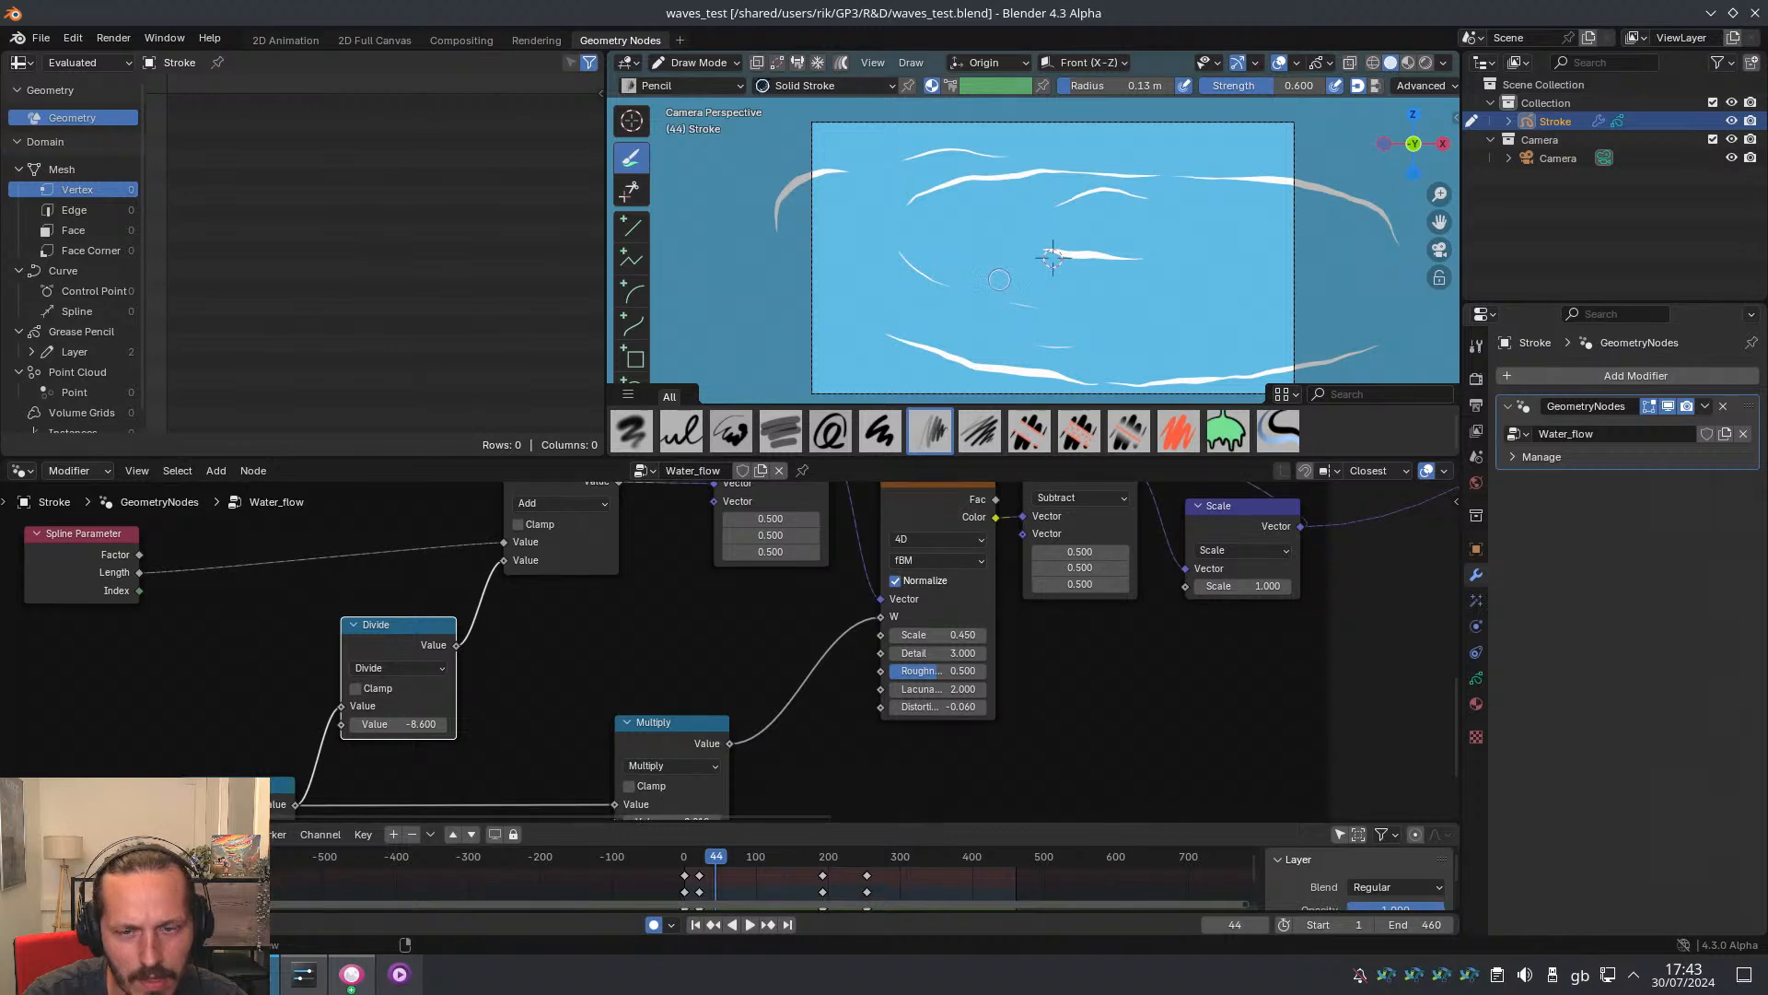
pyautogui.keyDown('ctrl'); pyautogui.moveTo(1001, 647); pyautogui.dragTo(677, 589, button='middle'); pyautogui.keyUp('ctrl')
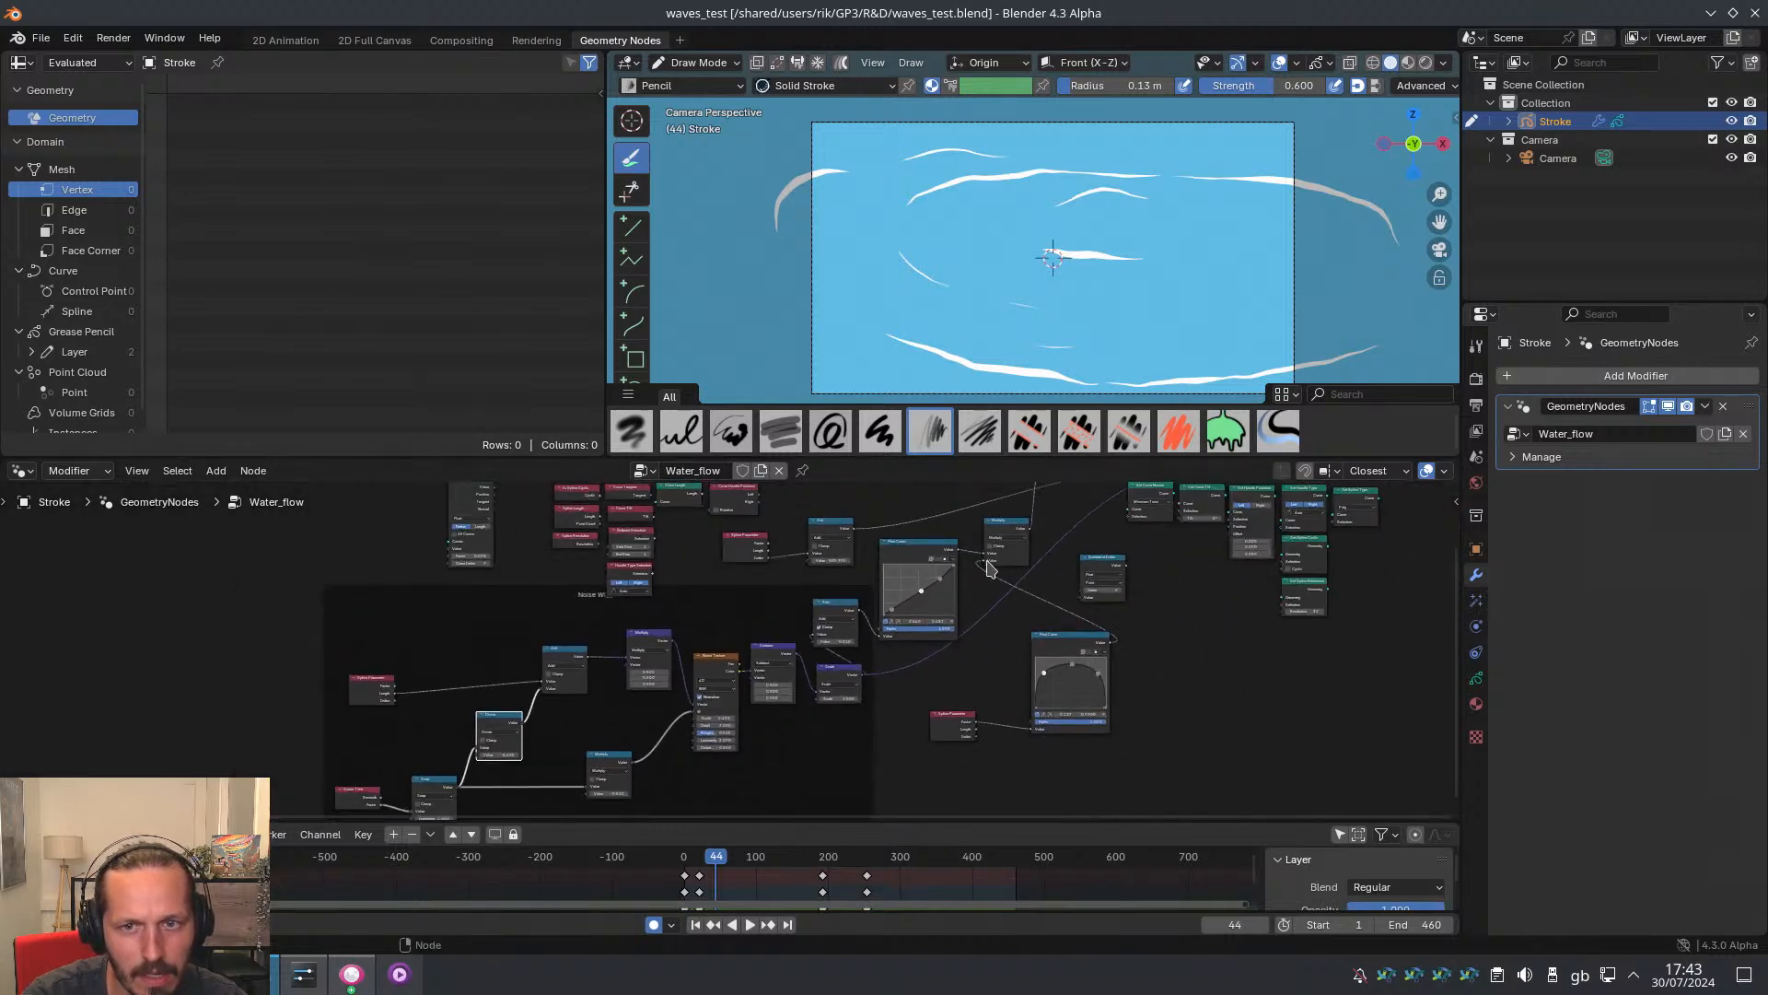
pyautogui.keyDown('shift'); pyautogui.moveTo(1030, 549); pyautogui.dragTo(920, 598, button='middle'); pyautogui.keyUp('shift')
pyautogui.press('space')
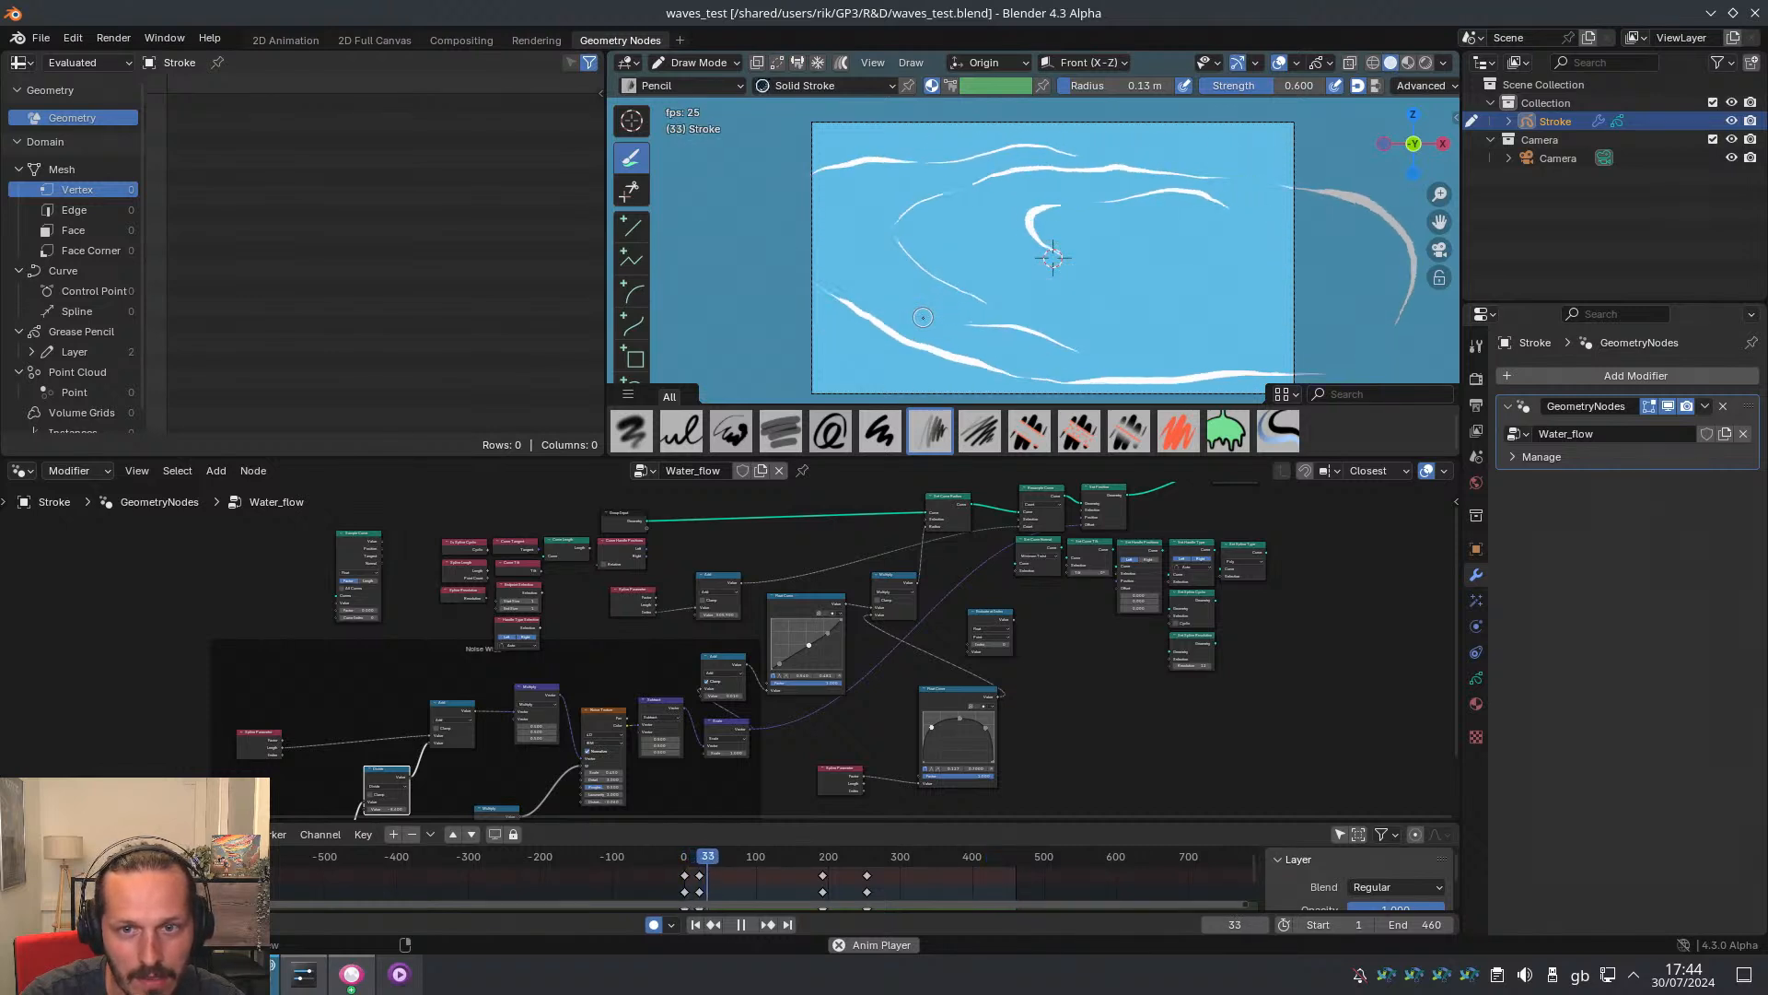
pyautogui.press('space')
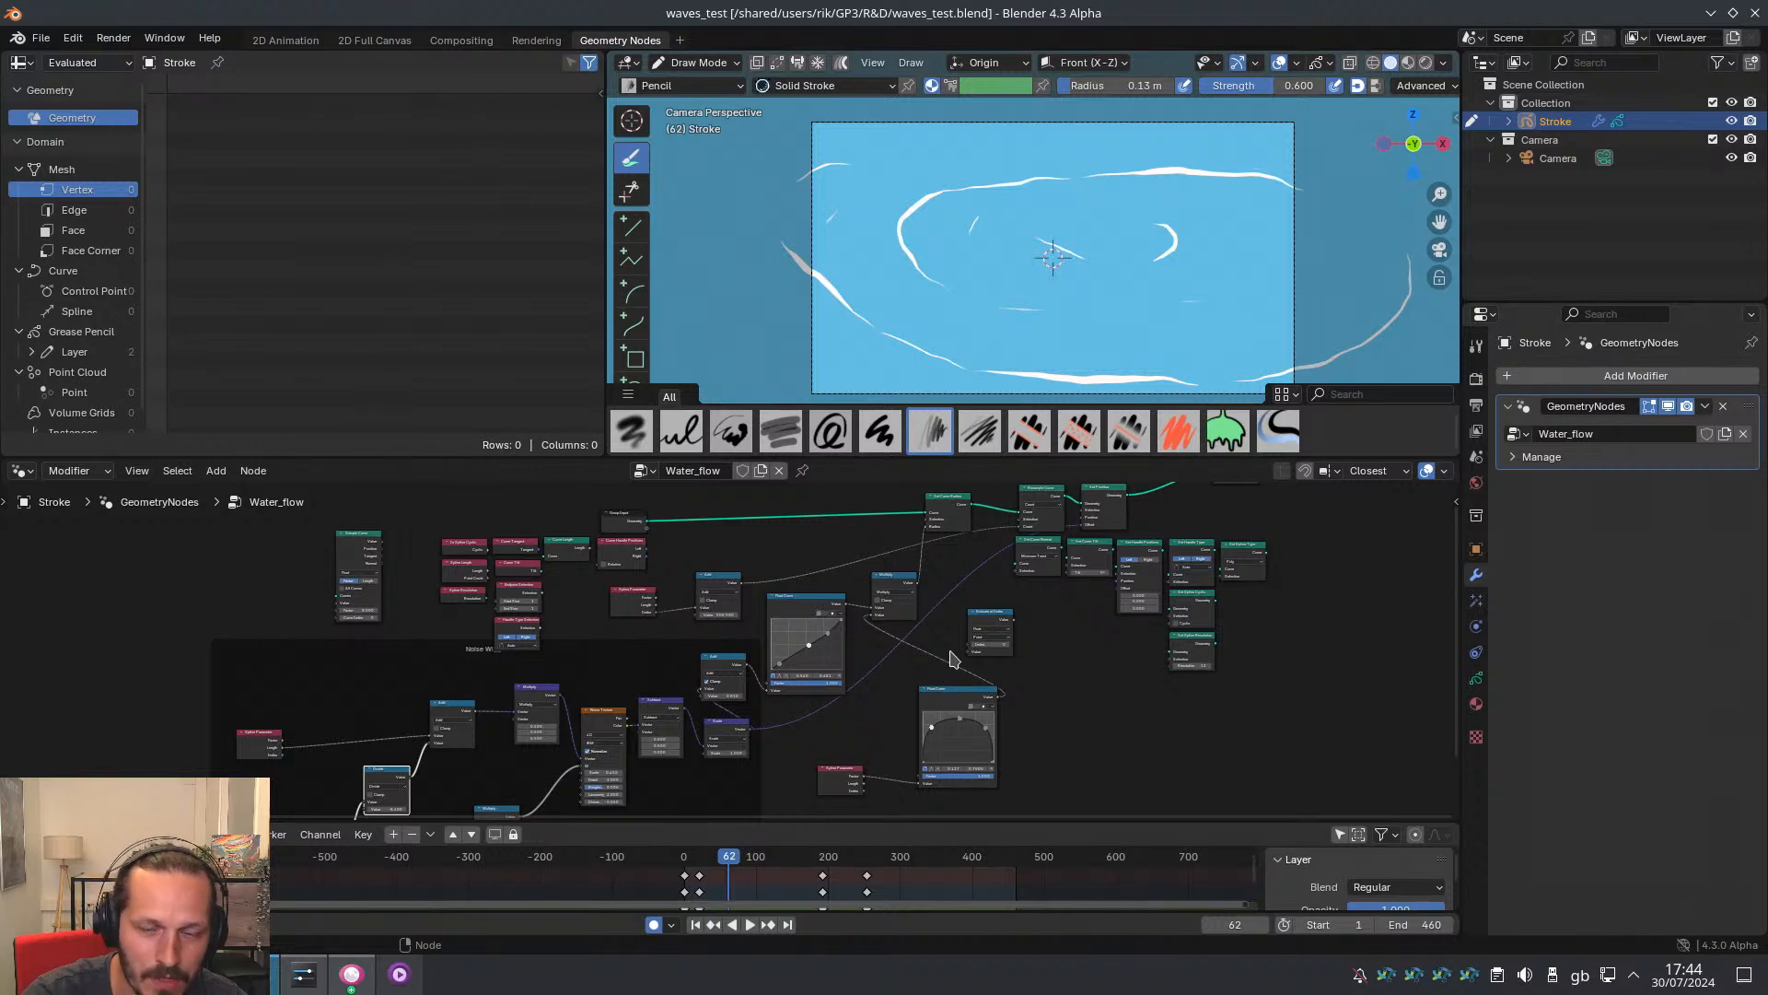
# Look through the Water_flow node tree and set the Noise Texture node's Roughness to 0.183
pyautogui.scroll(4, 995, 721)
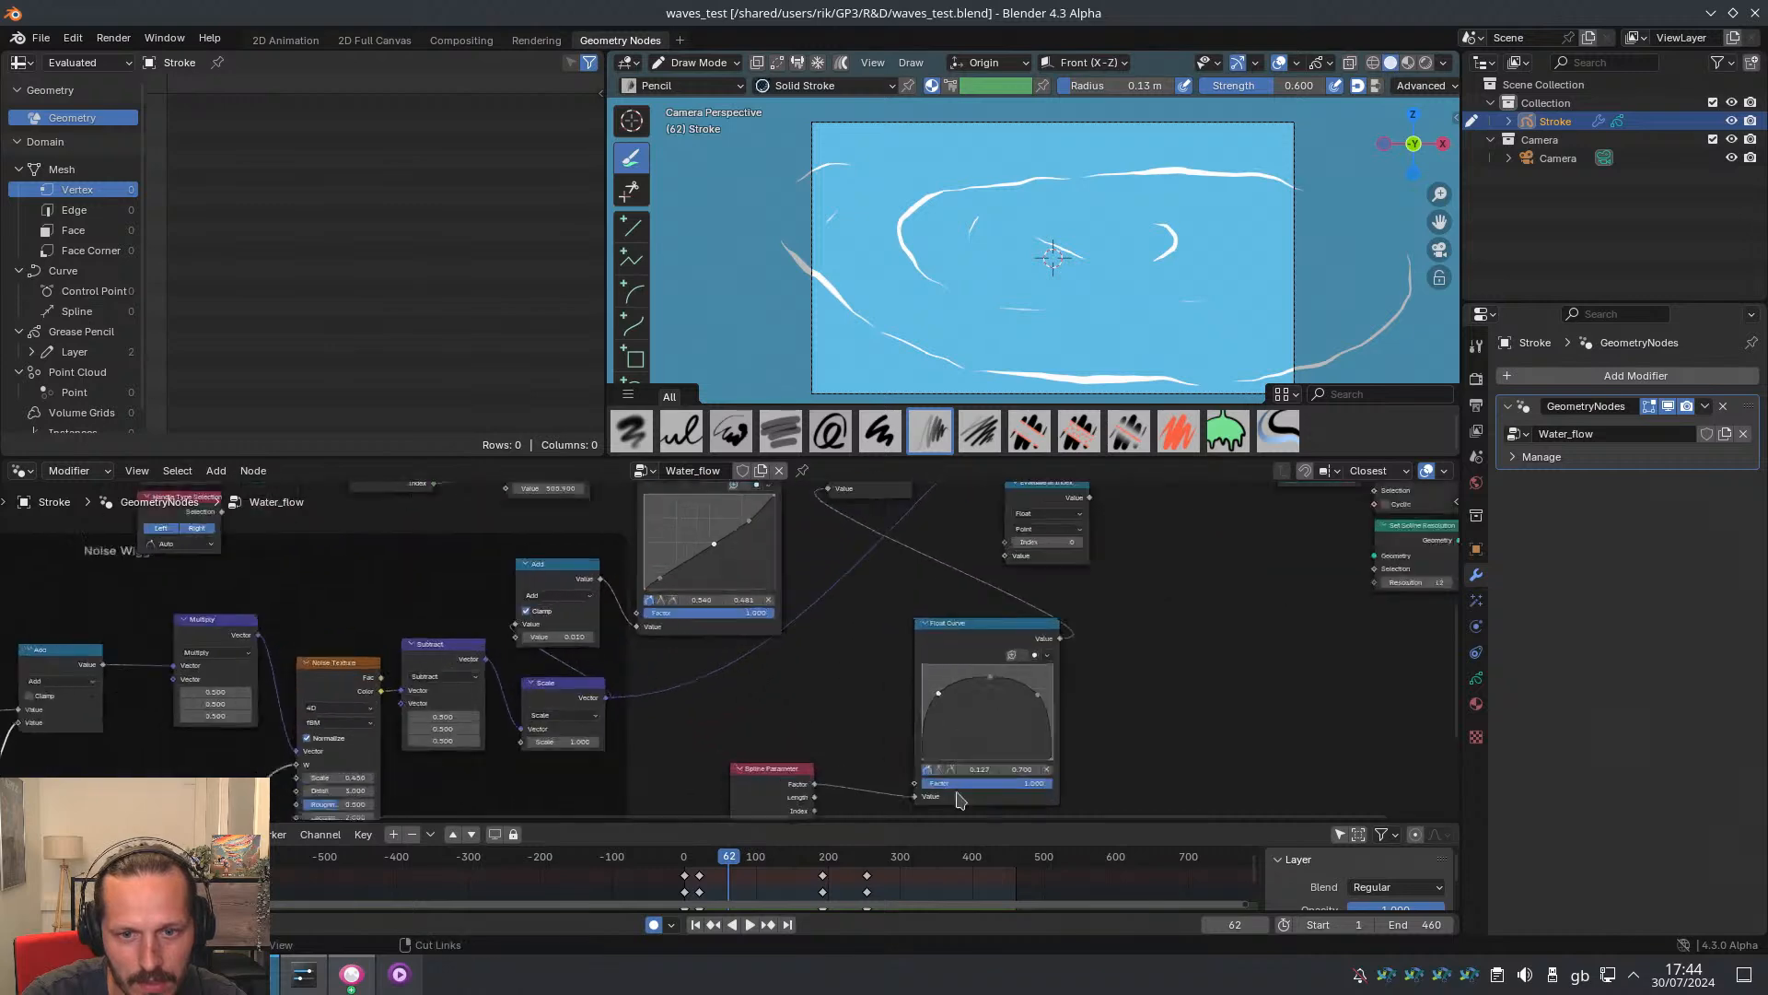
pyautogui.moveTo(1054, 560); pyautogui.dragTo(943, 665, button='middle')
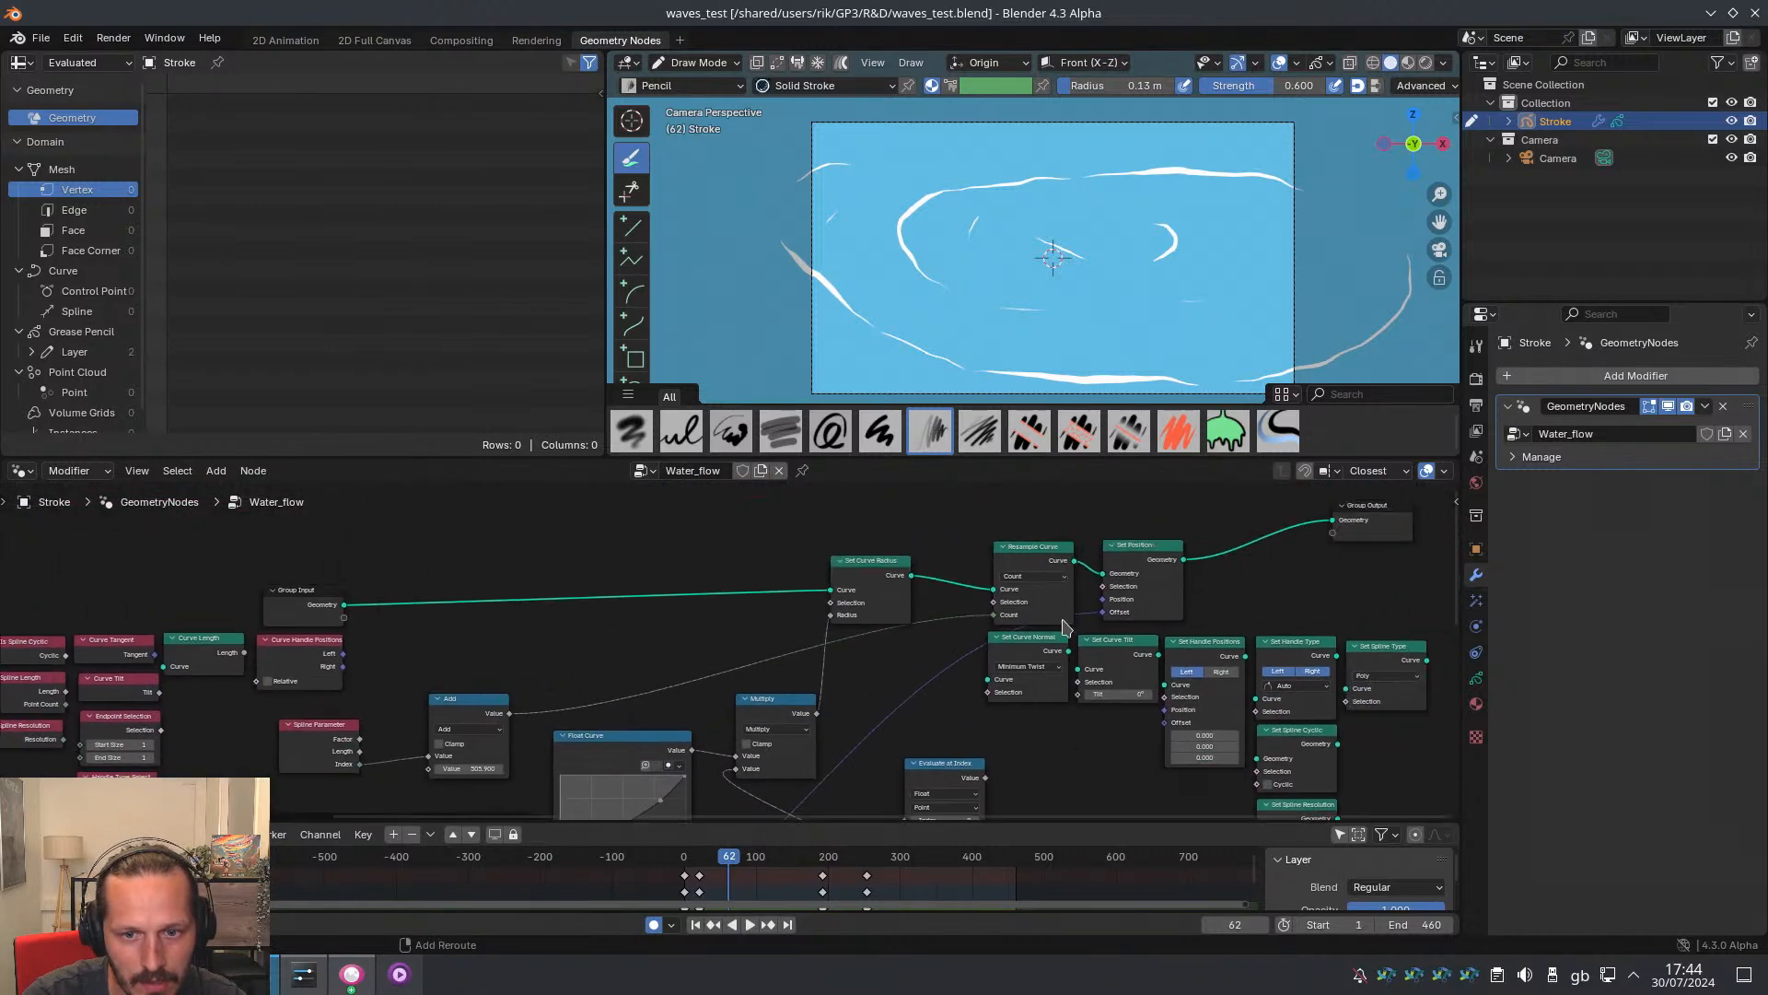
pyautogui.moveTo(841, 750); pyautogui.dragTo(1038, 668, button='middle')
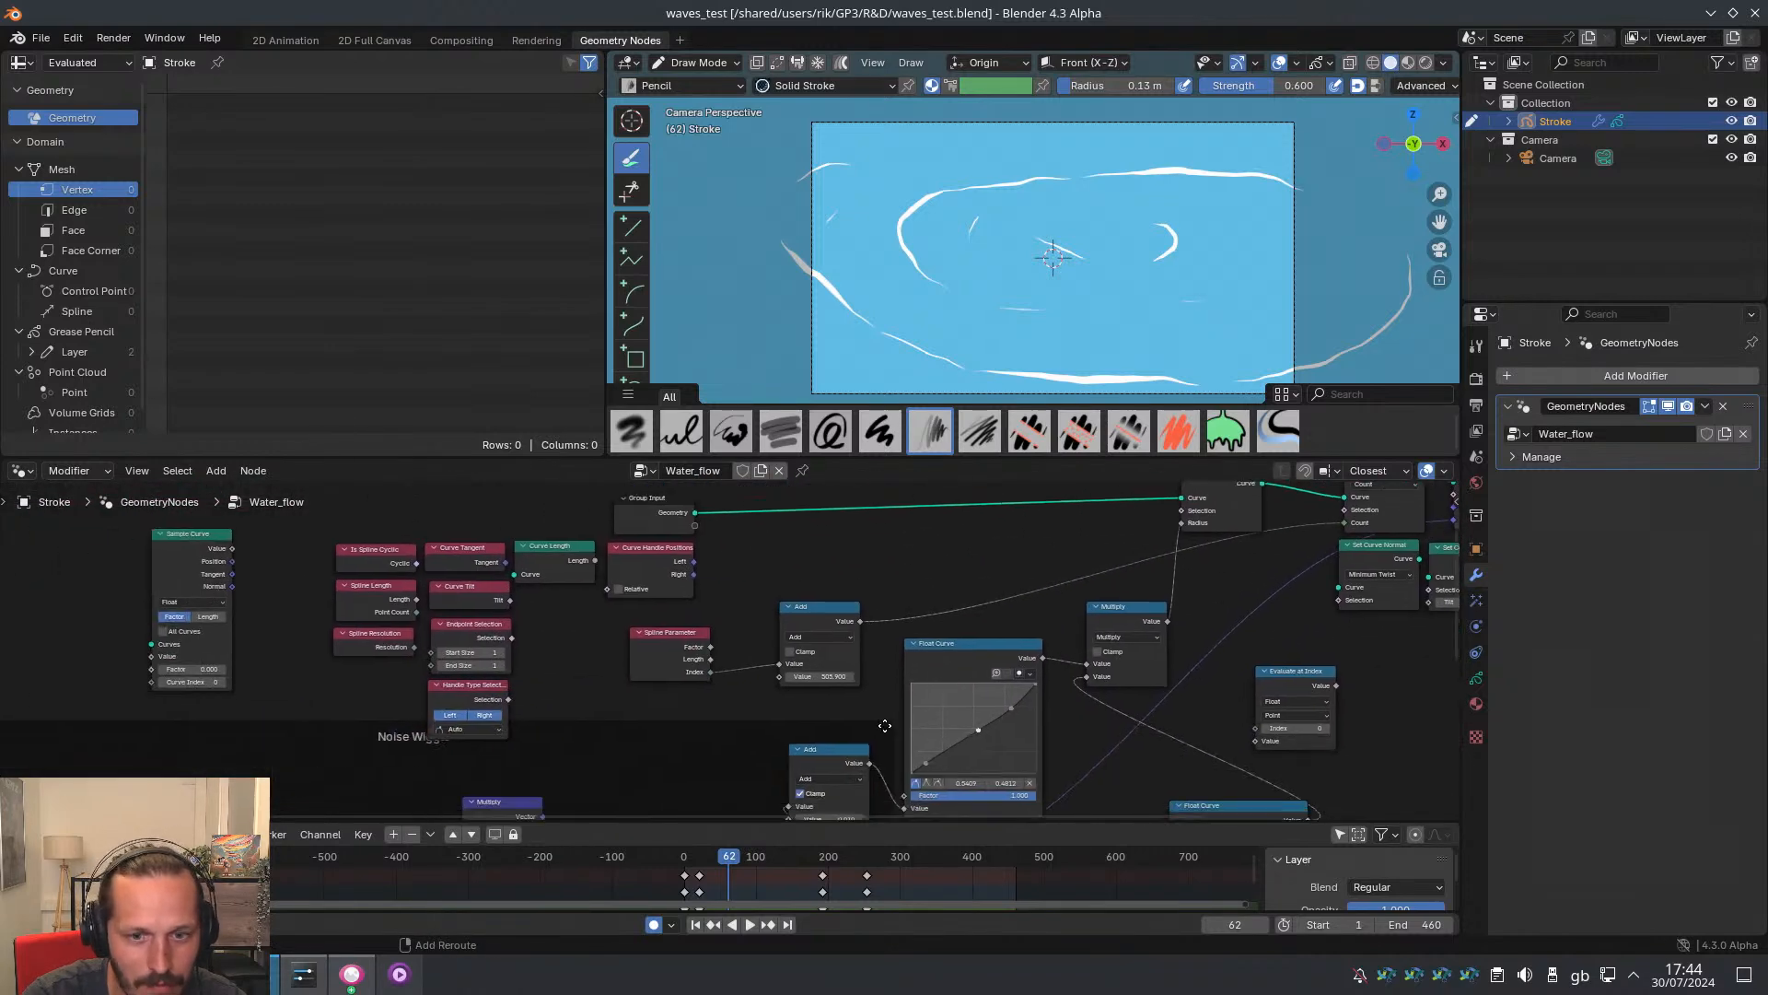
pyautogui.moveTo(810, 782); pyautogui.dragTo(955, 688, button='middle')
pyautogui.keyDown('shift'); pyautogui.moveTo(907, 760); pyautogui.dragTo(1049, 661, button='middle'); pyautogui.keyUp('shift')
pyautogui.keyDown('shift'); pyautogui.moveTo(1050, 661); pyautogui.dragTo(962, 700, button='middle'); pyautogui.keyUp('shift')
pyautogui.keyDown('ctrl'); pyautogui.moveTo(962, 700); pyautogui.dragTo(1055, 641, button='middle'); pyautogui.keyUp('ctrl')
pyautogui.keyDown('shift'); pyautogui.moveTo(1055, 641); pyautogui.dragTo(887, 677, button='middle'); pyautogui.keyUp('shift')
pyautogui.moveTo(878, 681); pyautogui.dragTo(810, 682)
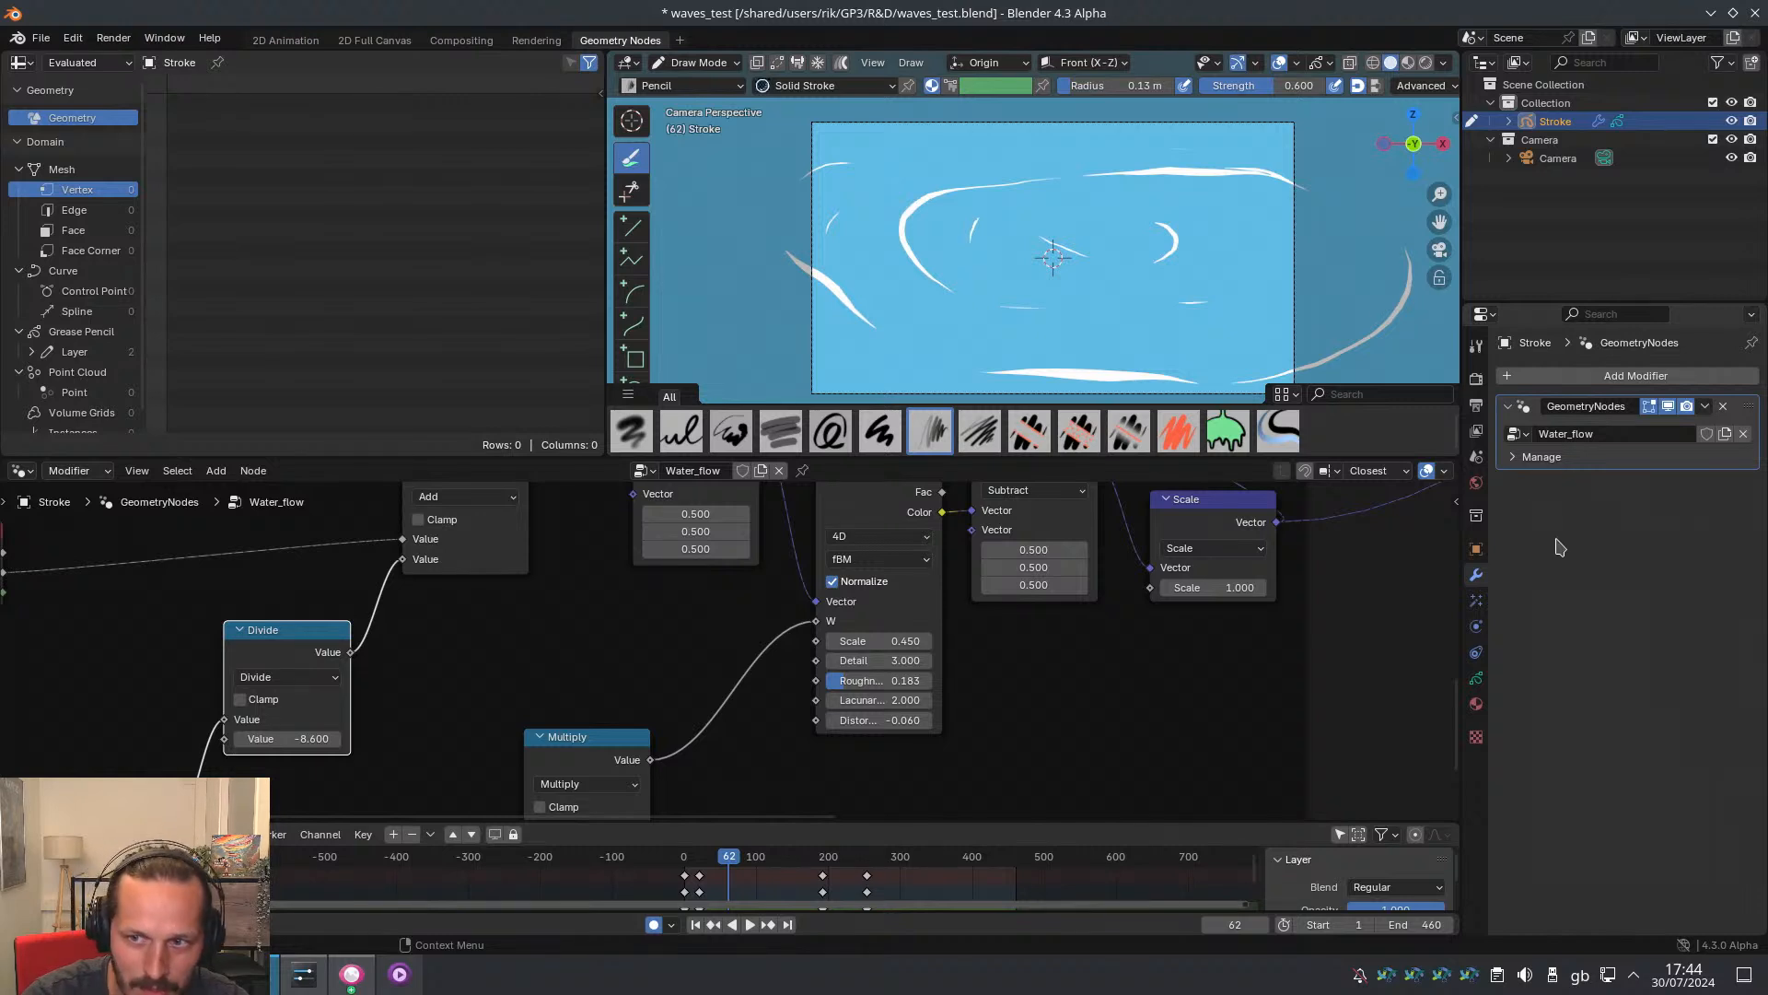
# Play a short stretch of the animation to check the waves with the changed noise
pyautogui.scroll(-2, 900, 608)
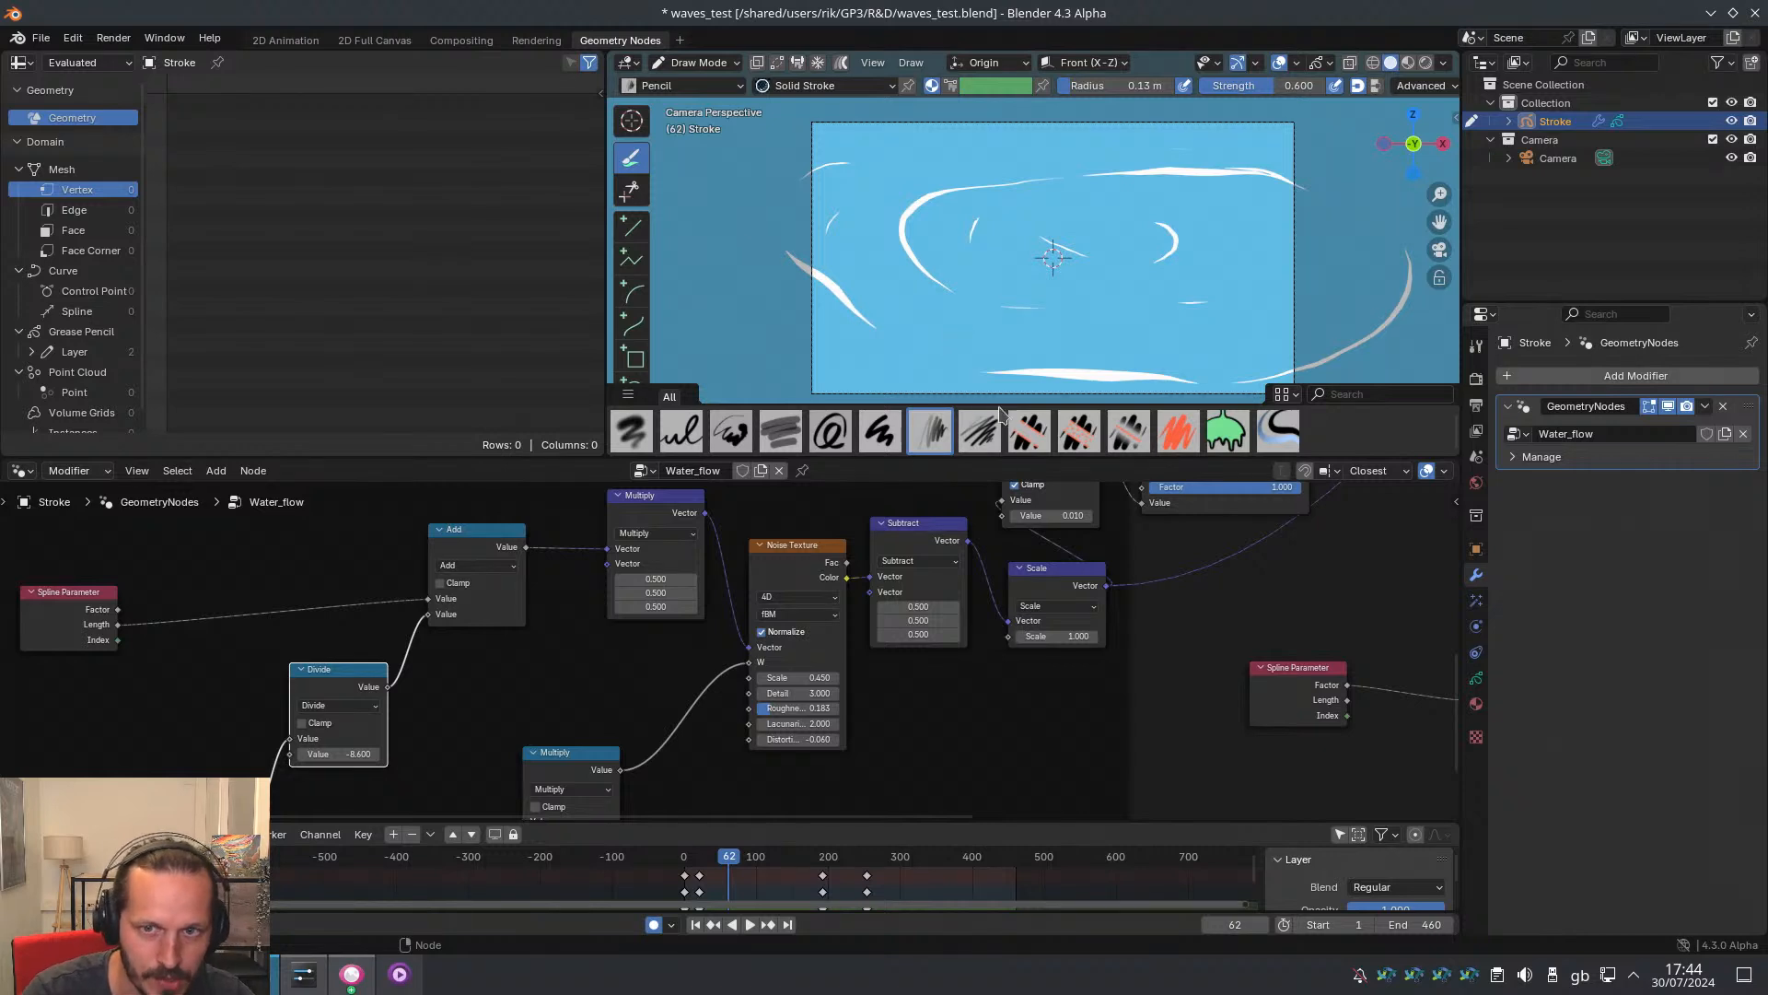
pyautogui.scroll(-3, 941, 680)
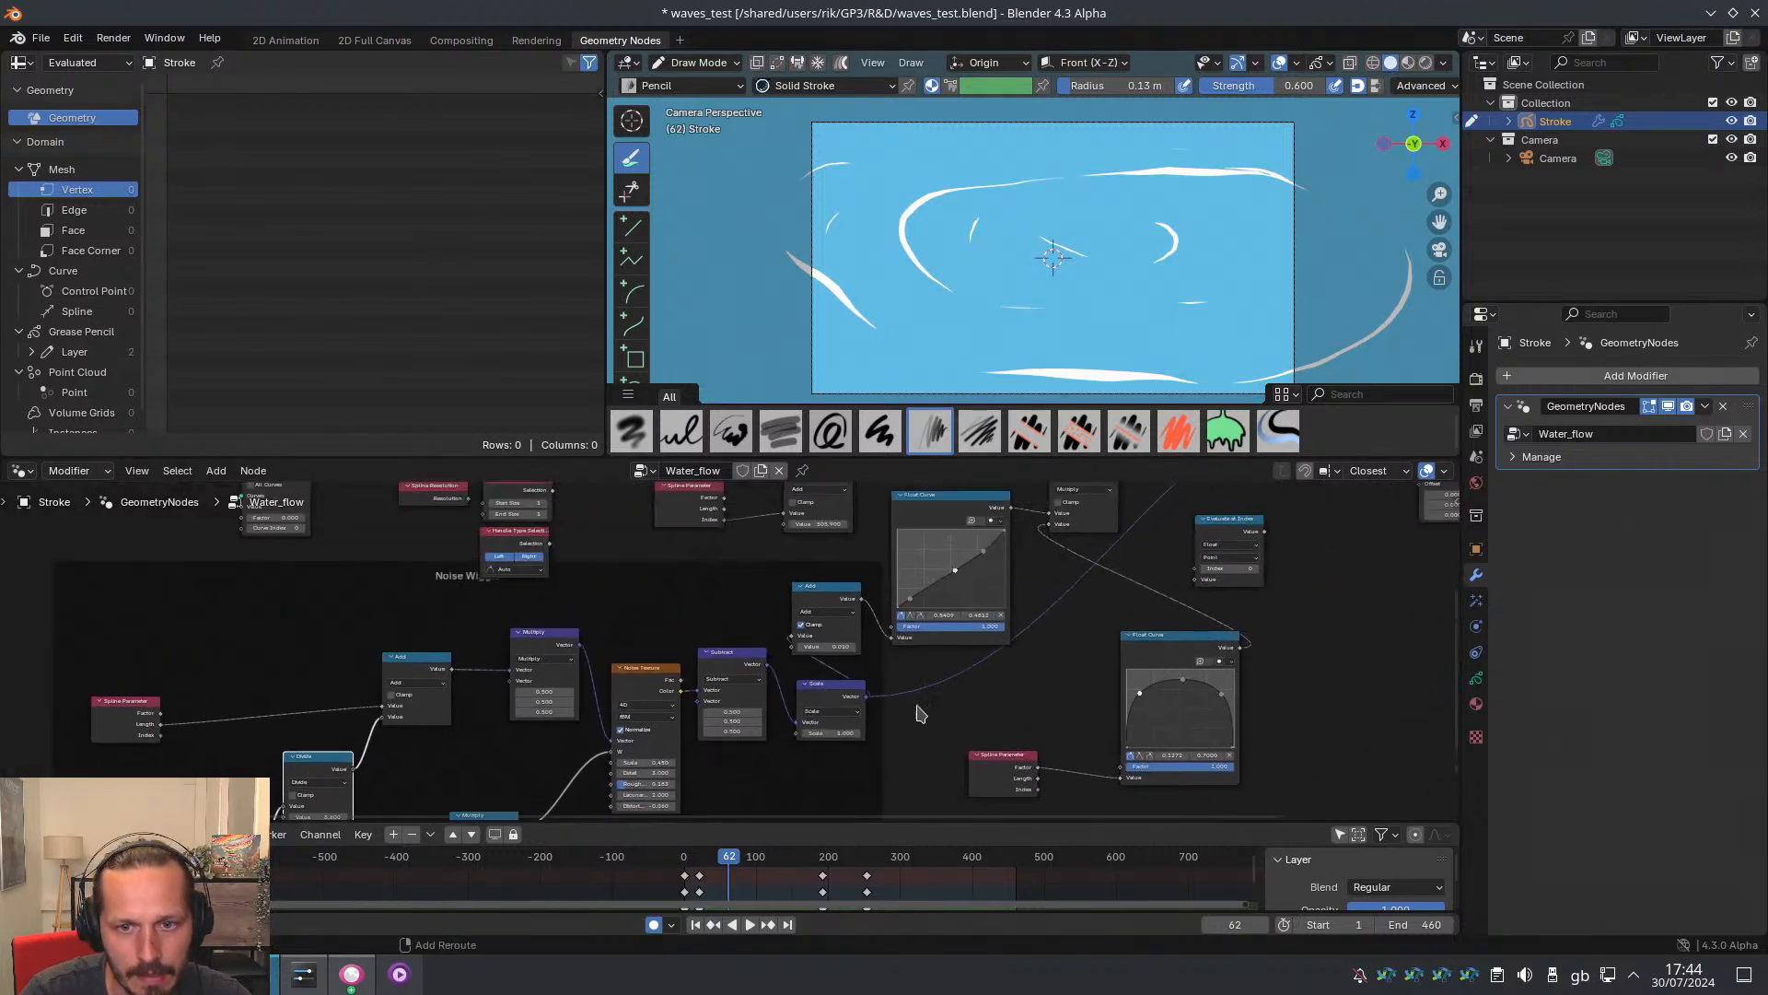
pyautogui.press('space')
pyautogui.press('space')
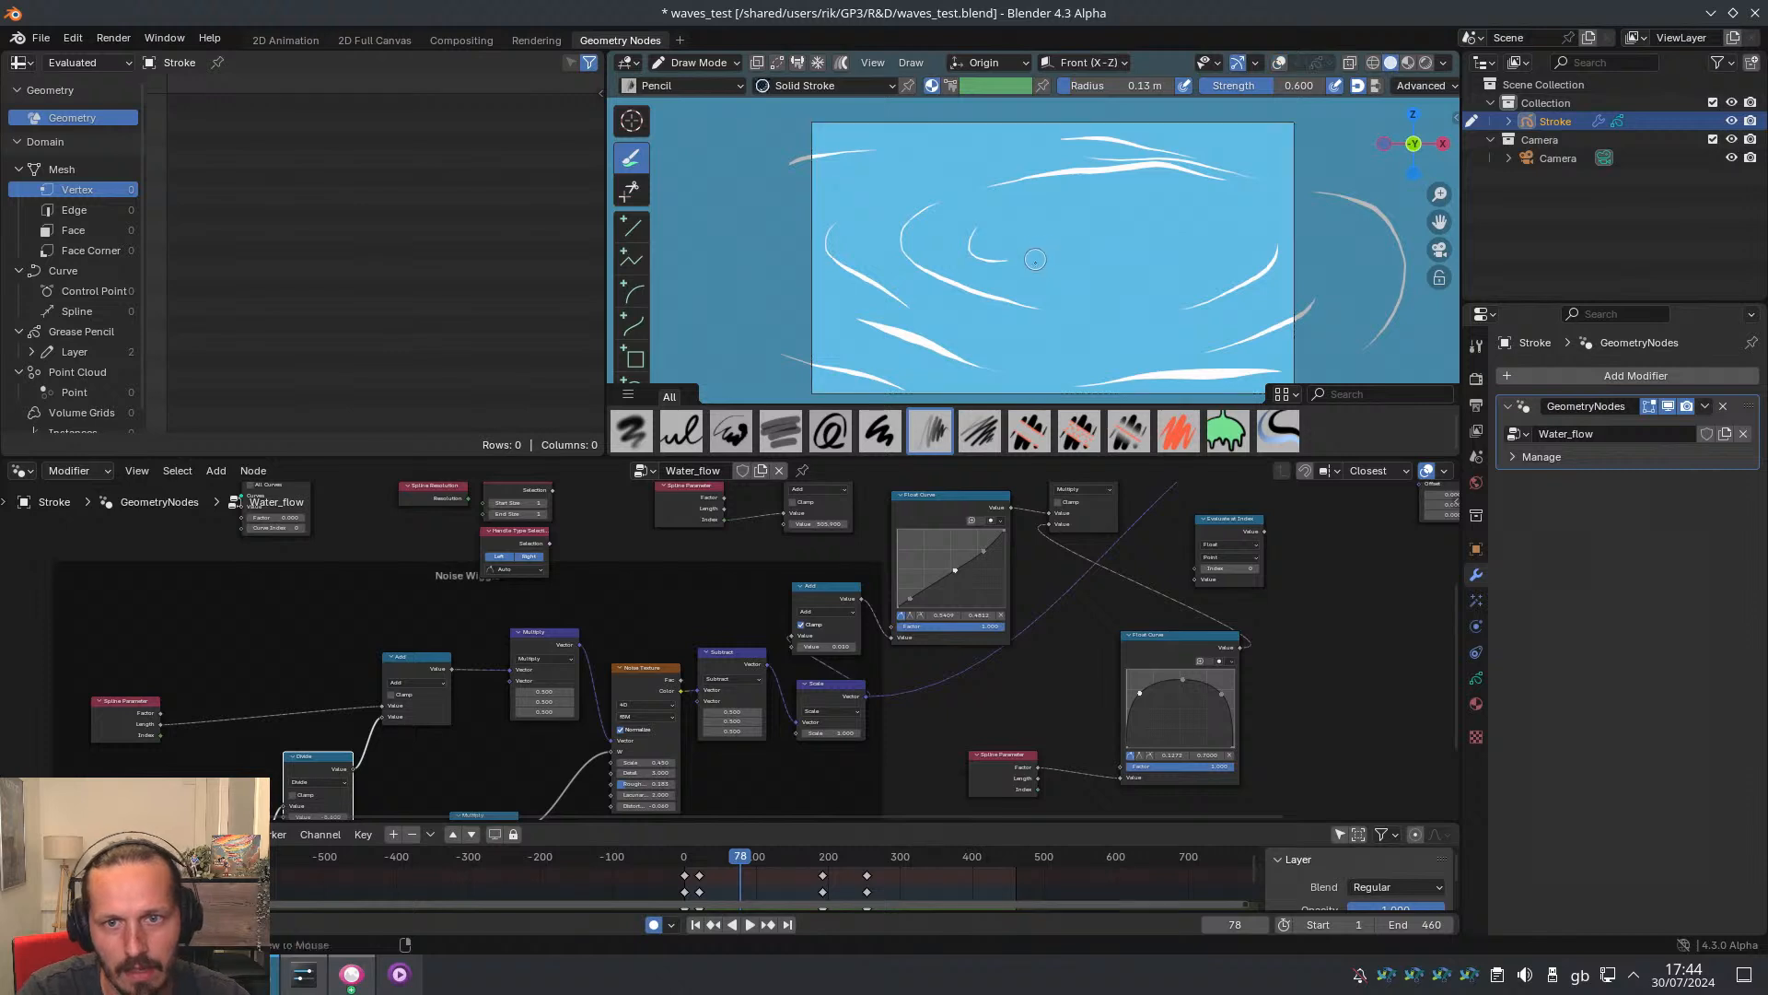
# Play the waves in Edit Mode to compare them with their source strokes, and finish in Object Mode
pyautogui.hotkey('ctrl', 'Tab')
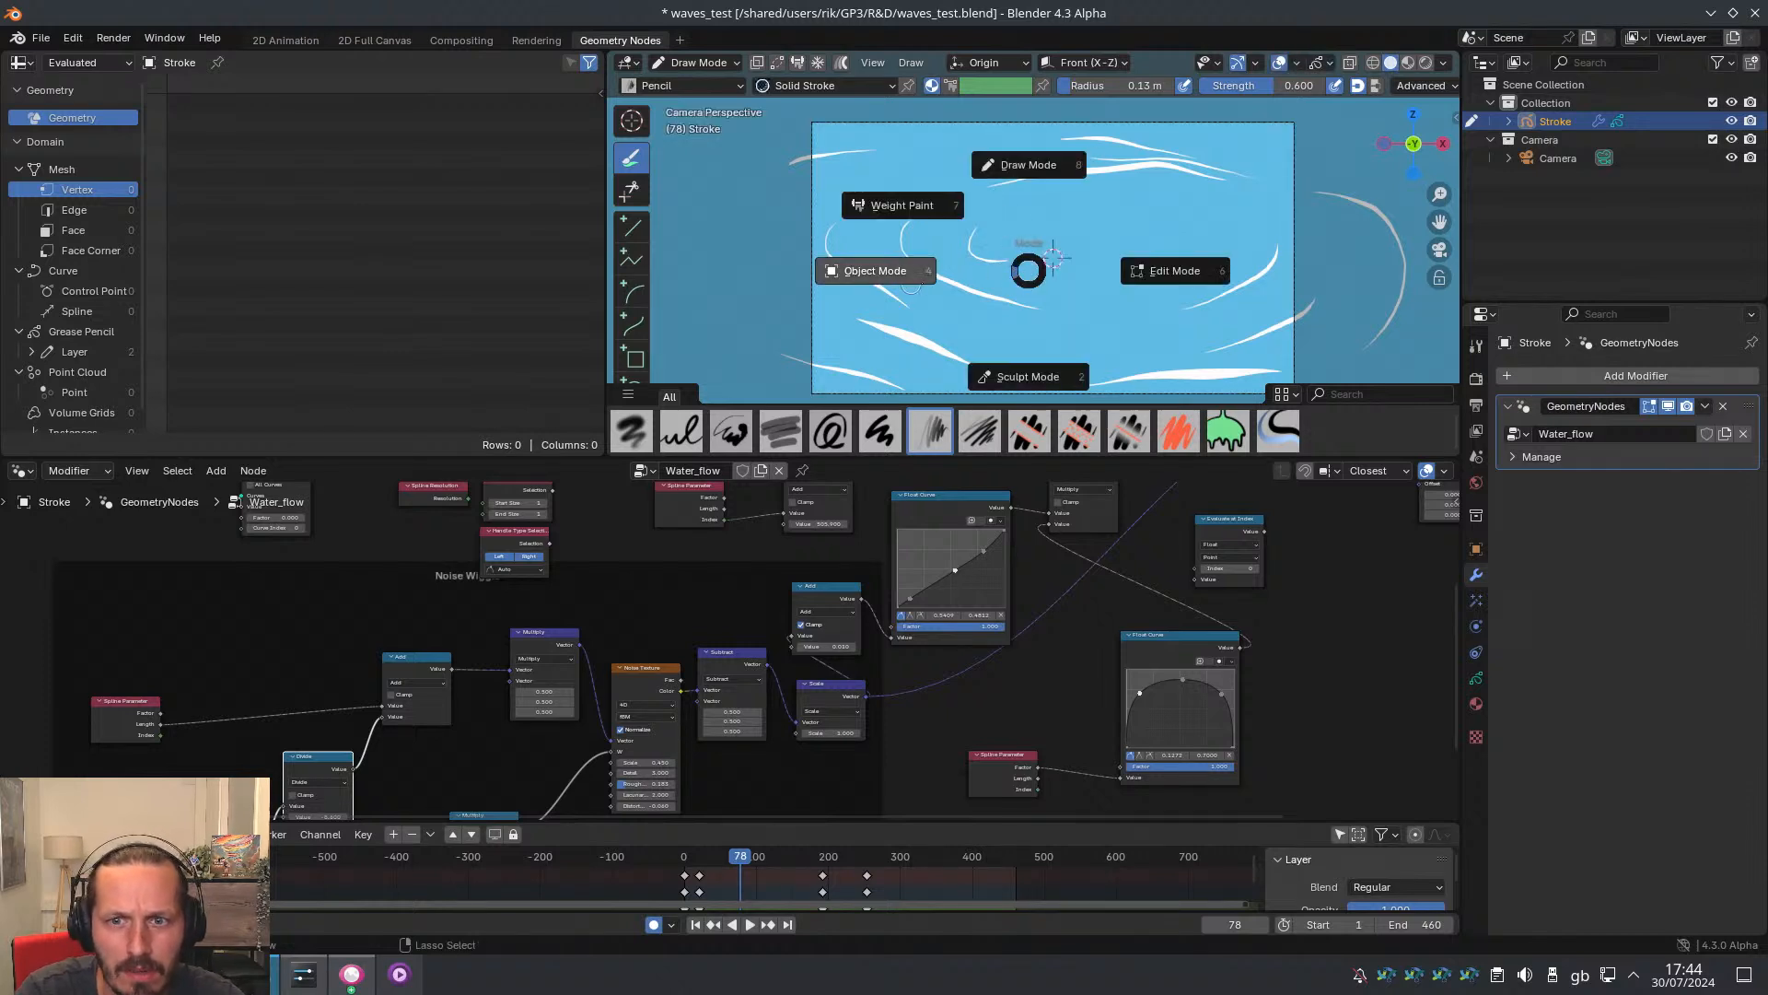
pyautogui.click(1152, 264)
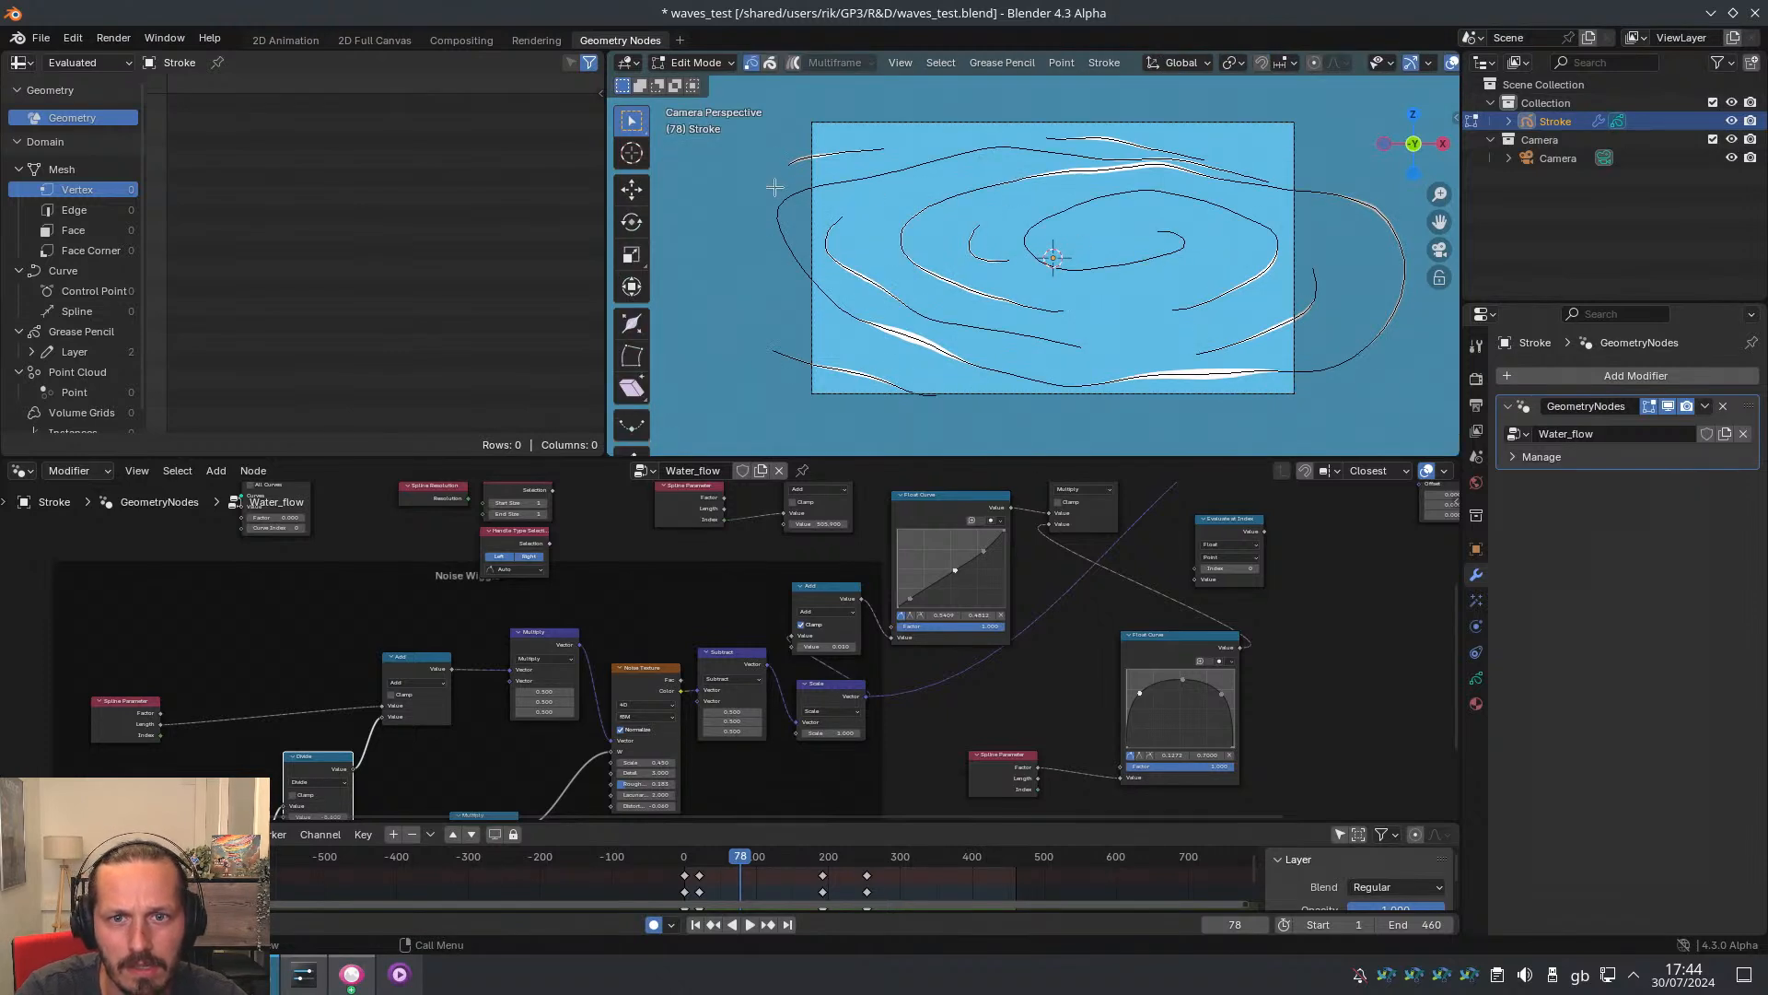
pyautogui.press('space')
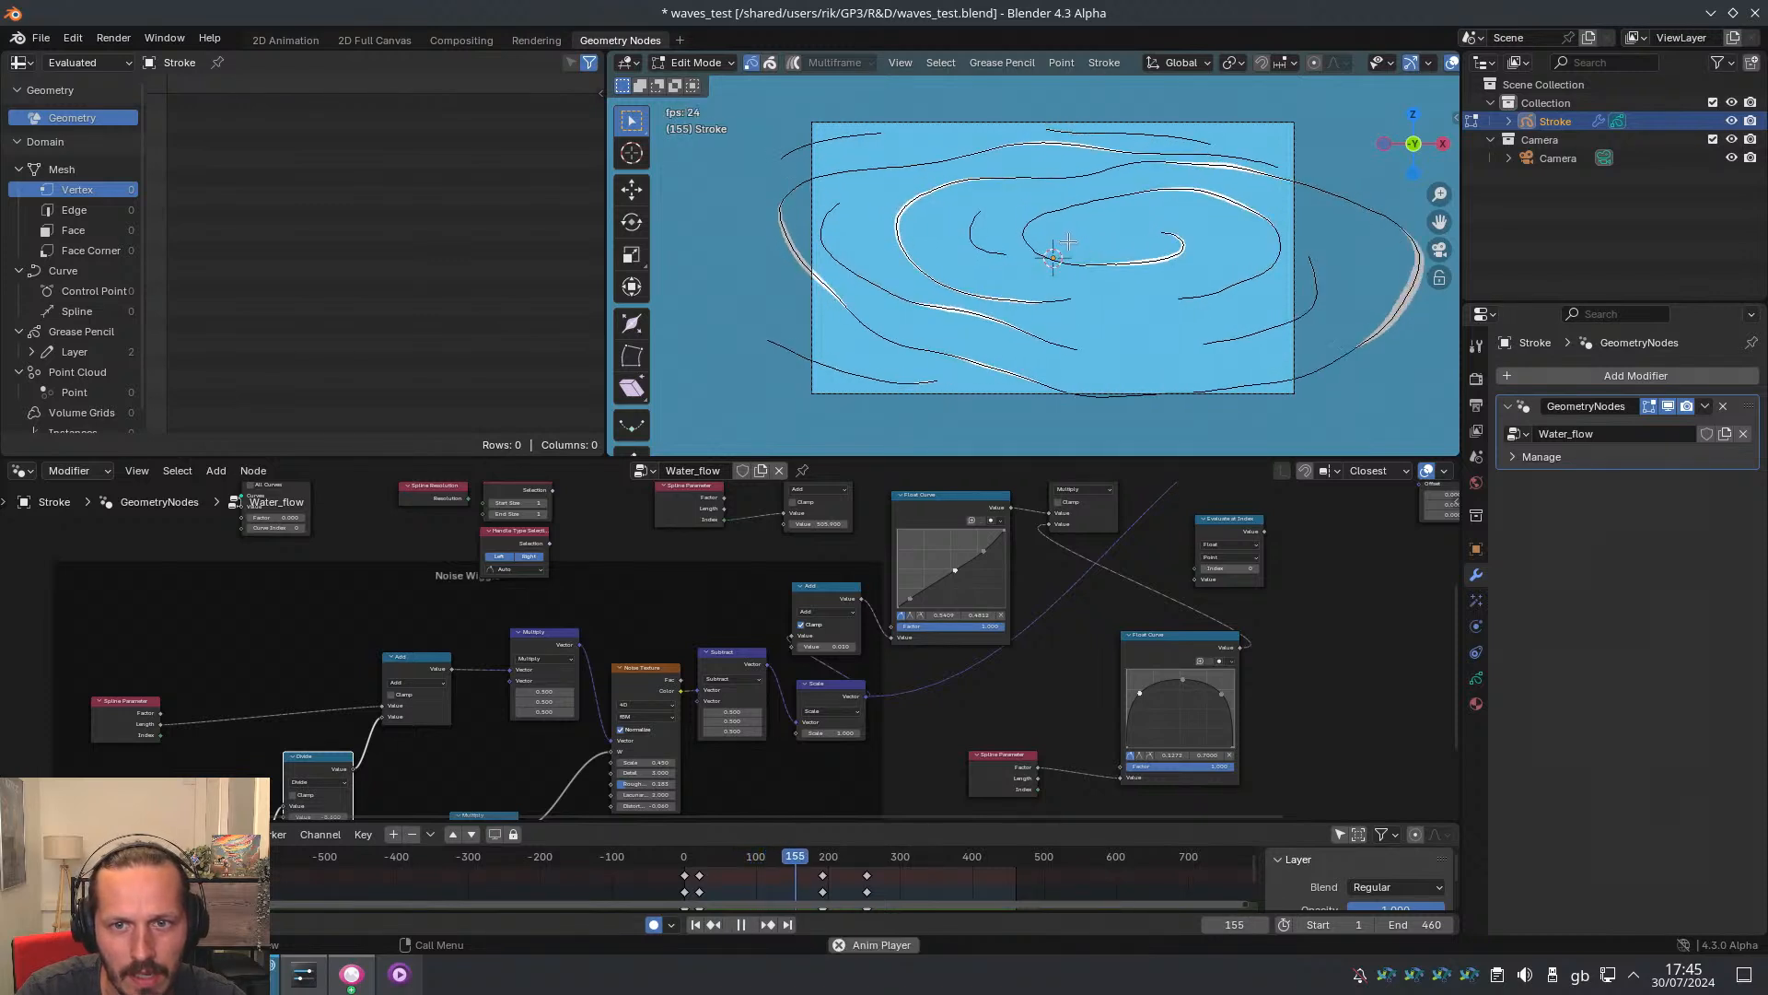
pyautogui.press('space')
pyautogui.hotkey('ctrl', 'Tab')
pyautogui.click(948, 296)
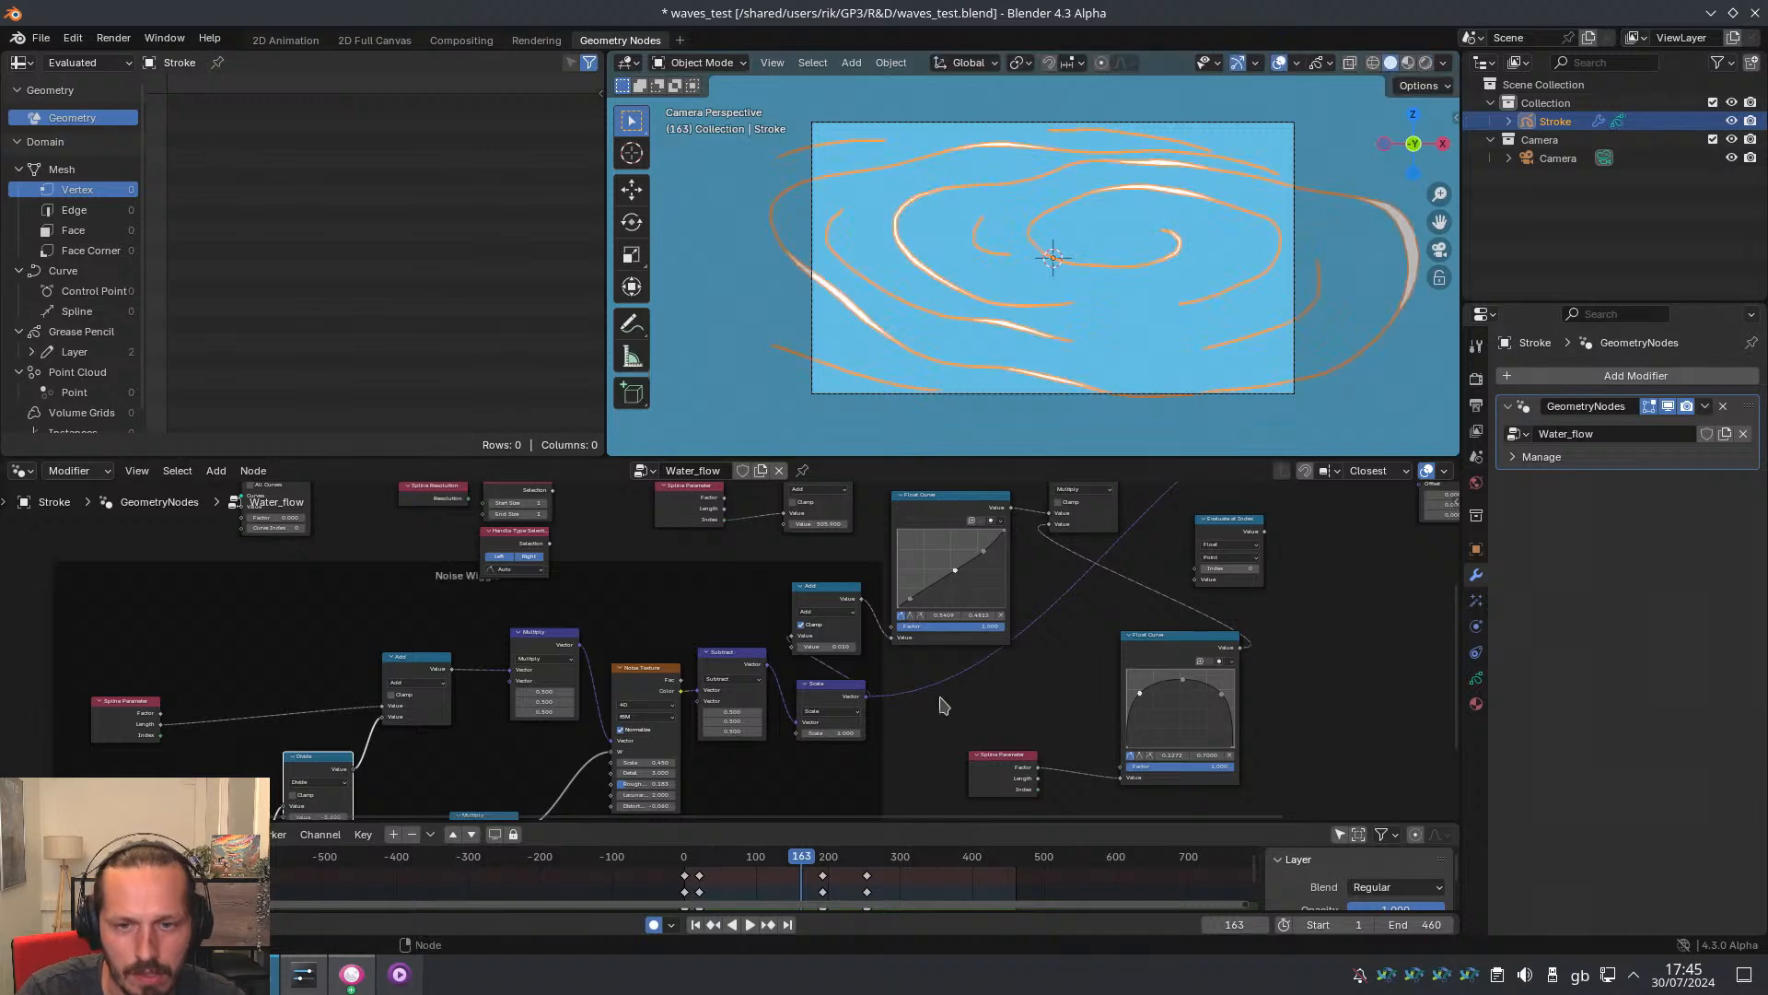
# Line up the Noise Texture node with the Subtract node beside it in the Noise Wiggle frame
pyautogui.moveTo(1068, 551); pyautogui.dragTo(1202, 556, button='middle')
pyautogui.scroll(-3, 1017, 626)
pyautogui.scroll(3, 941, 706)
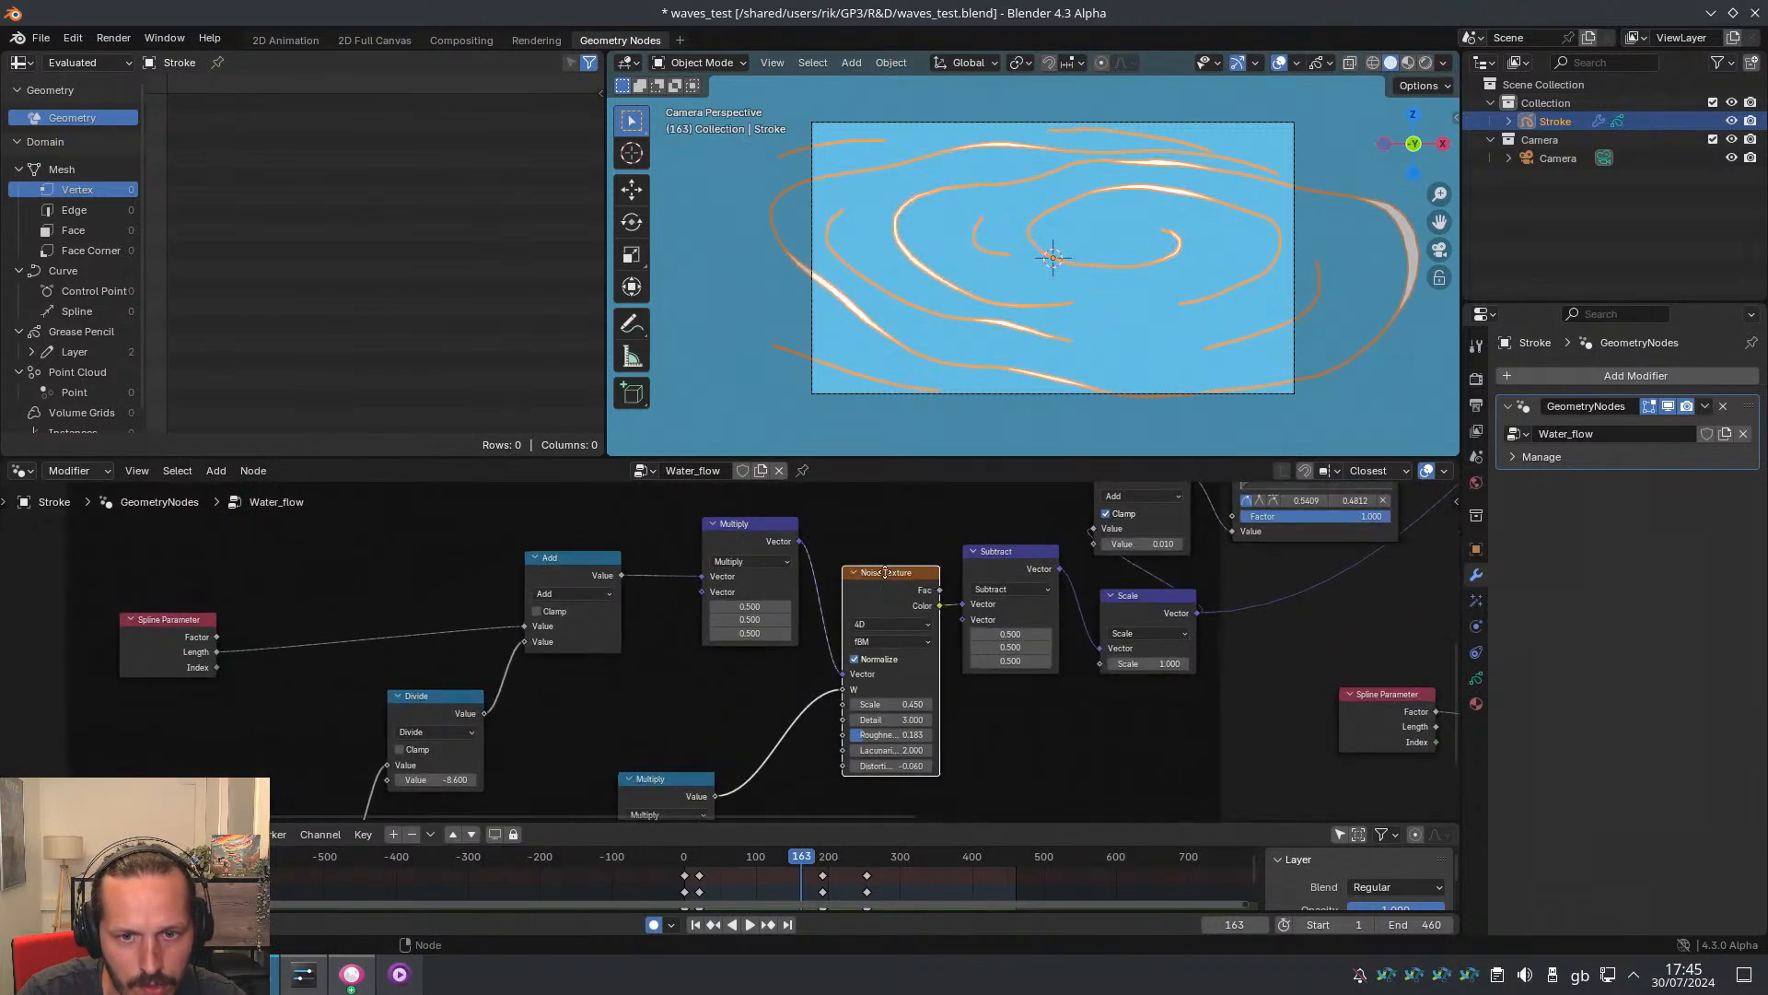
pyautogui.moveTo(885, 572); pyautogui.dragTo(866, 550)
# Raise the middle point of the upper Float Curve node's curve to 0.4545, 0.5542
pyautogui.keyDown('shift'); pyautogui.moveTo(857, 701); pyautogui.dragTo(988, 676, button='middle'); pyautogui.keyUp('shift')
pyautogui.keyDown('ctrl'); pyautogui.moveTo(988, 676); pyautogui.dragTo(1220, 569, button='middle'); pyautogui.keyUp('ctrl')
pyautogui.keyDown('shift'); pyautogui.moveTo(1229, 567); pyautogui.dragTo(991, 671, button='middle'); pyautogui.keyUp('shift')
pyautogui.keyDown('shift'); pyautogui.moveTo(1120, 553); pyautogui.dragTo(875, 670, button='middle'); pyautogui.keyUp('shift')
pyautogui.scroll(1, 876, 671)
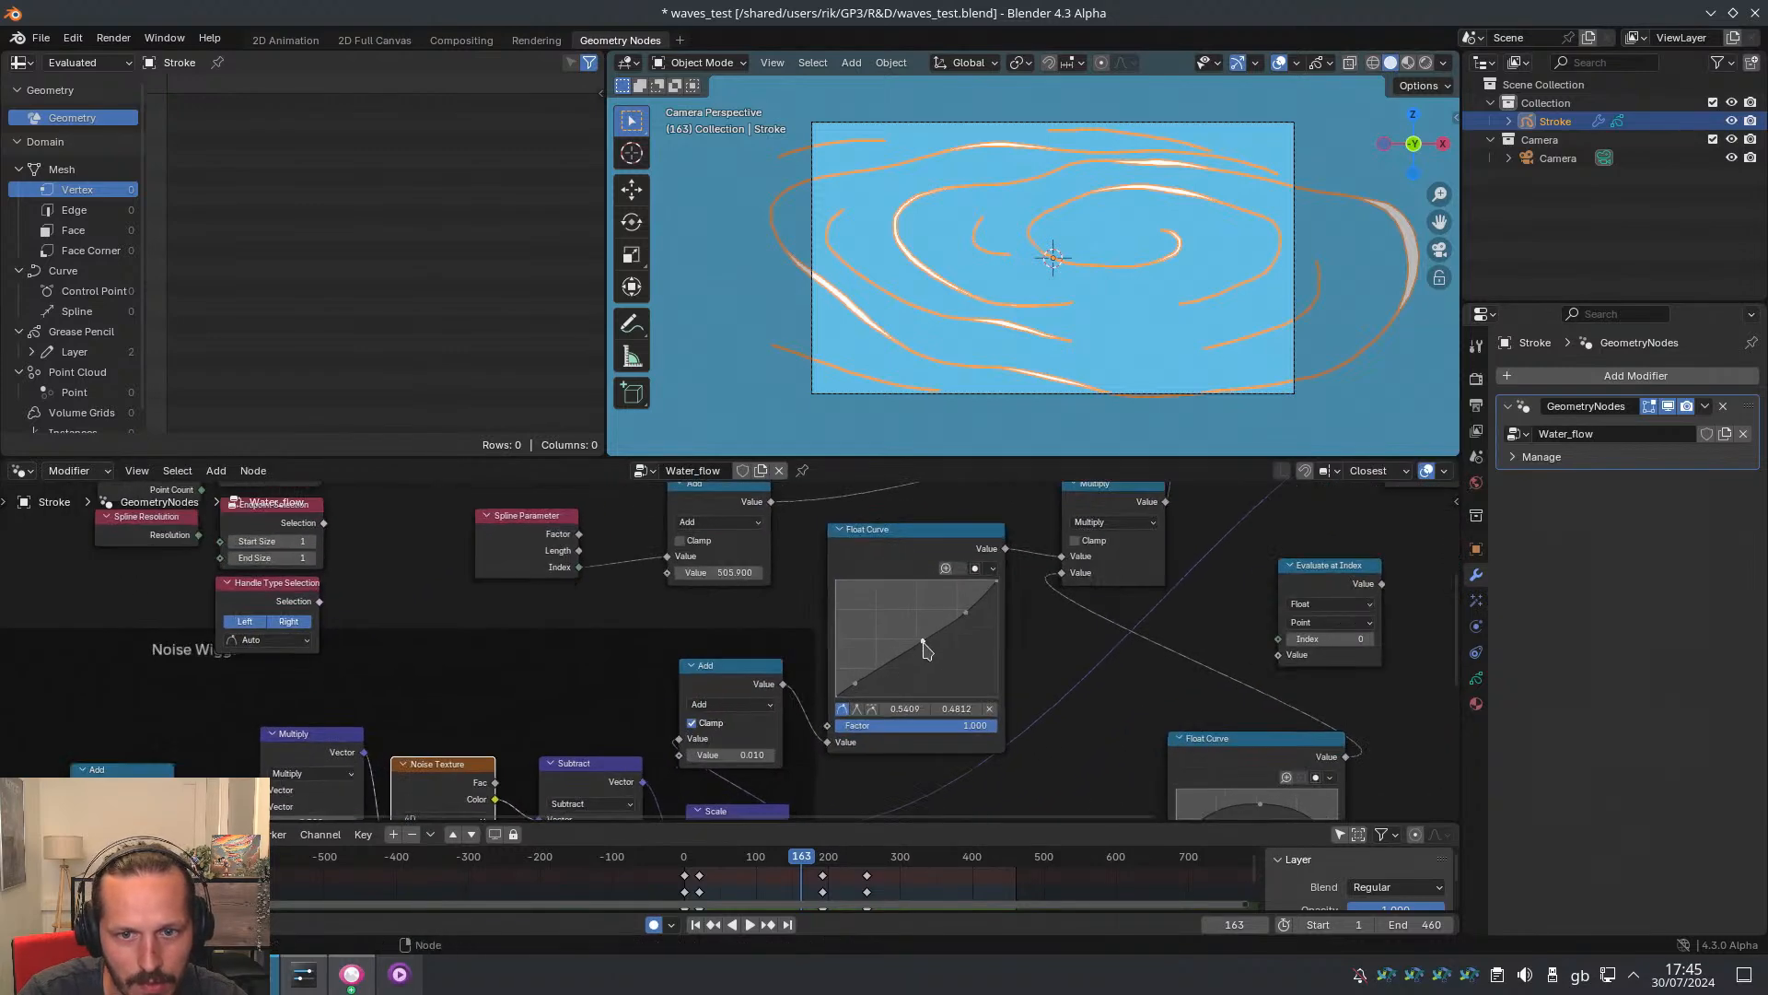
pyautogui.moveTo(881, 643)
pyautogui.mouseDown()
pyautogui.moveTo(870, 627)
pyautogui.moveTo(926, 676)
pyautogui.moveTo(908, 635)
pyautogui.mouseUp()
pyautogui.hotkey('ctrl', 'z')
# Hide the viewport overlays and adjust the value of the clamped Add node that feeds the Float Curve
pyautogui.hotkey('shift', 'alt', 'z')
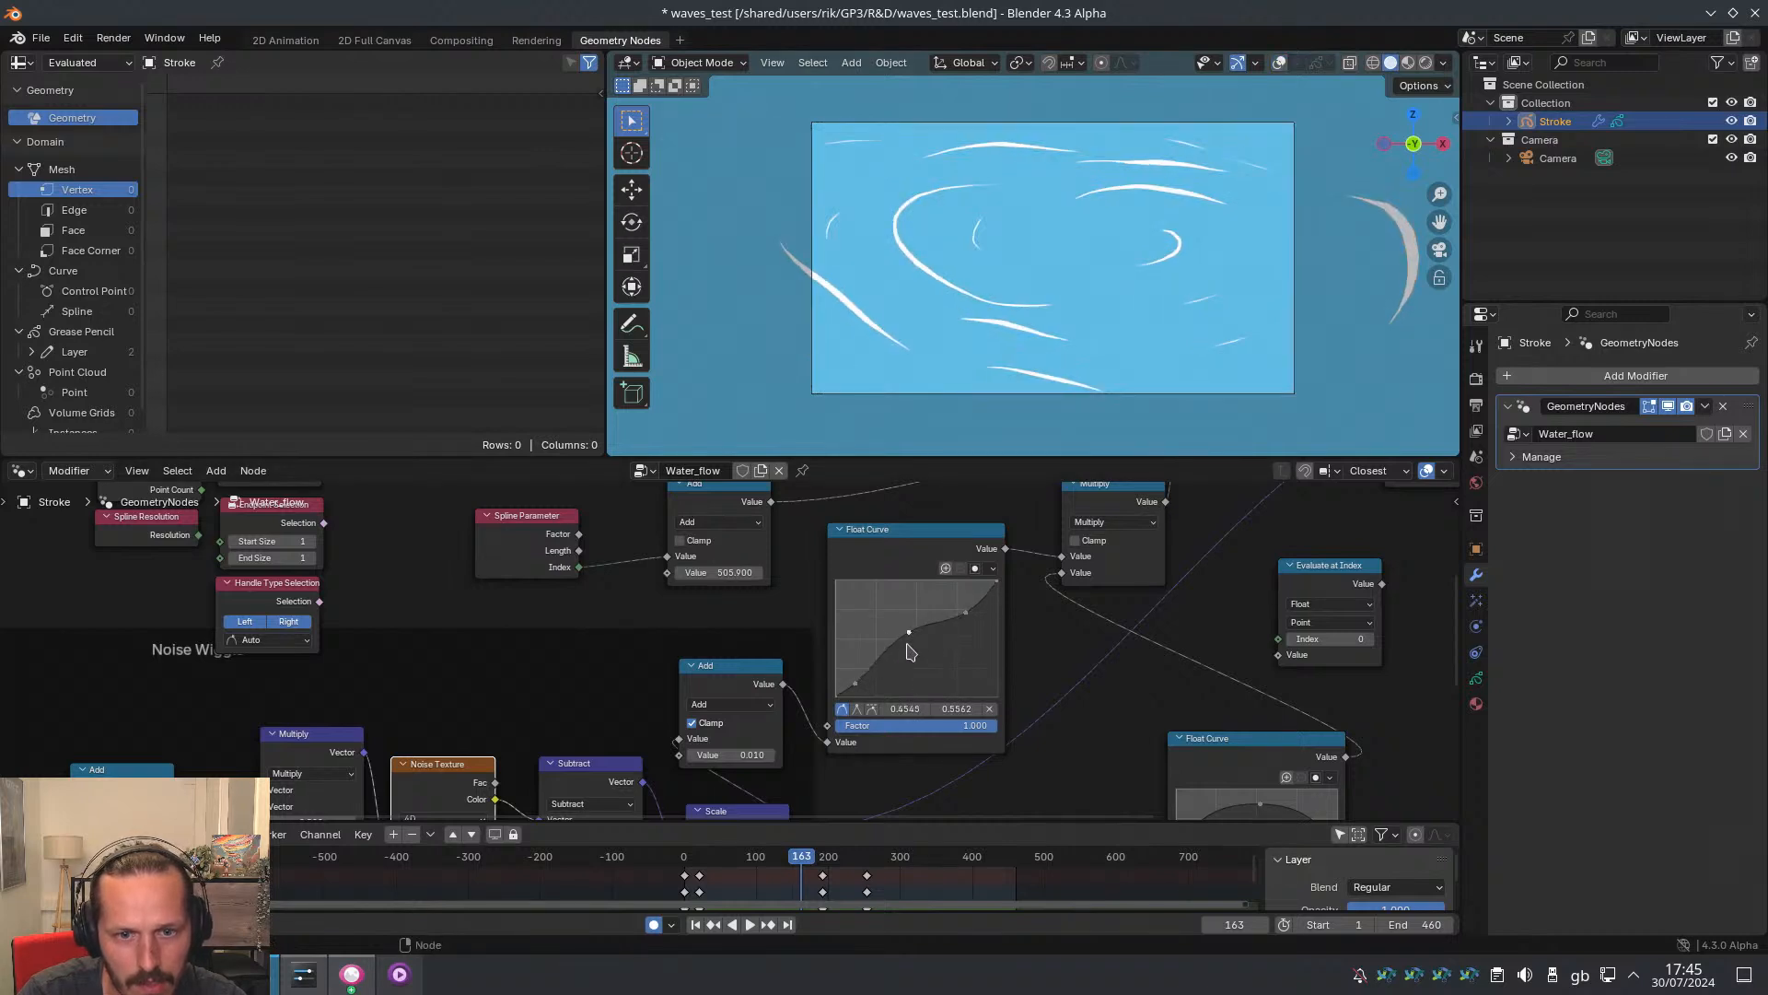
pyautogui.moveTo(758, 747); pyautogui.dragTo(853, 629, button='middle')
pyautogui.moveTo(824, 634)
pyautogui.mouseDown()
pyautogui.moveTo(884, 634)
pyautogui.moveTo(834, 635)
pyautogui.mouseUp()
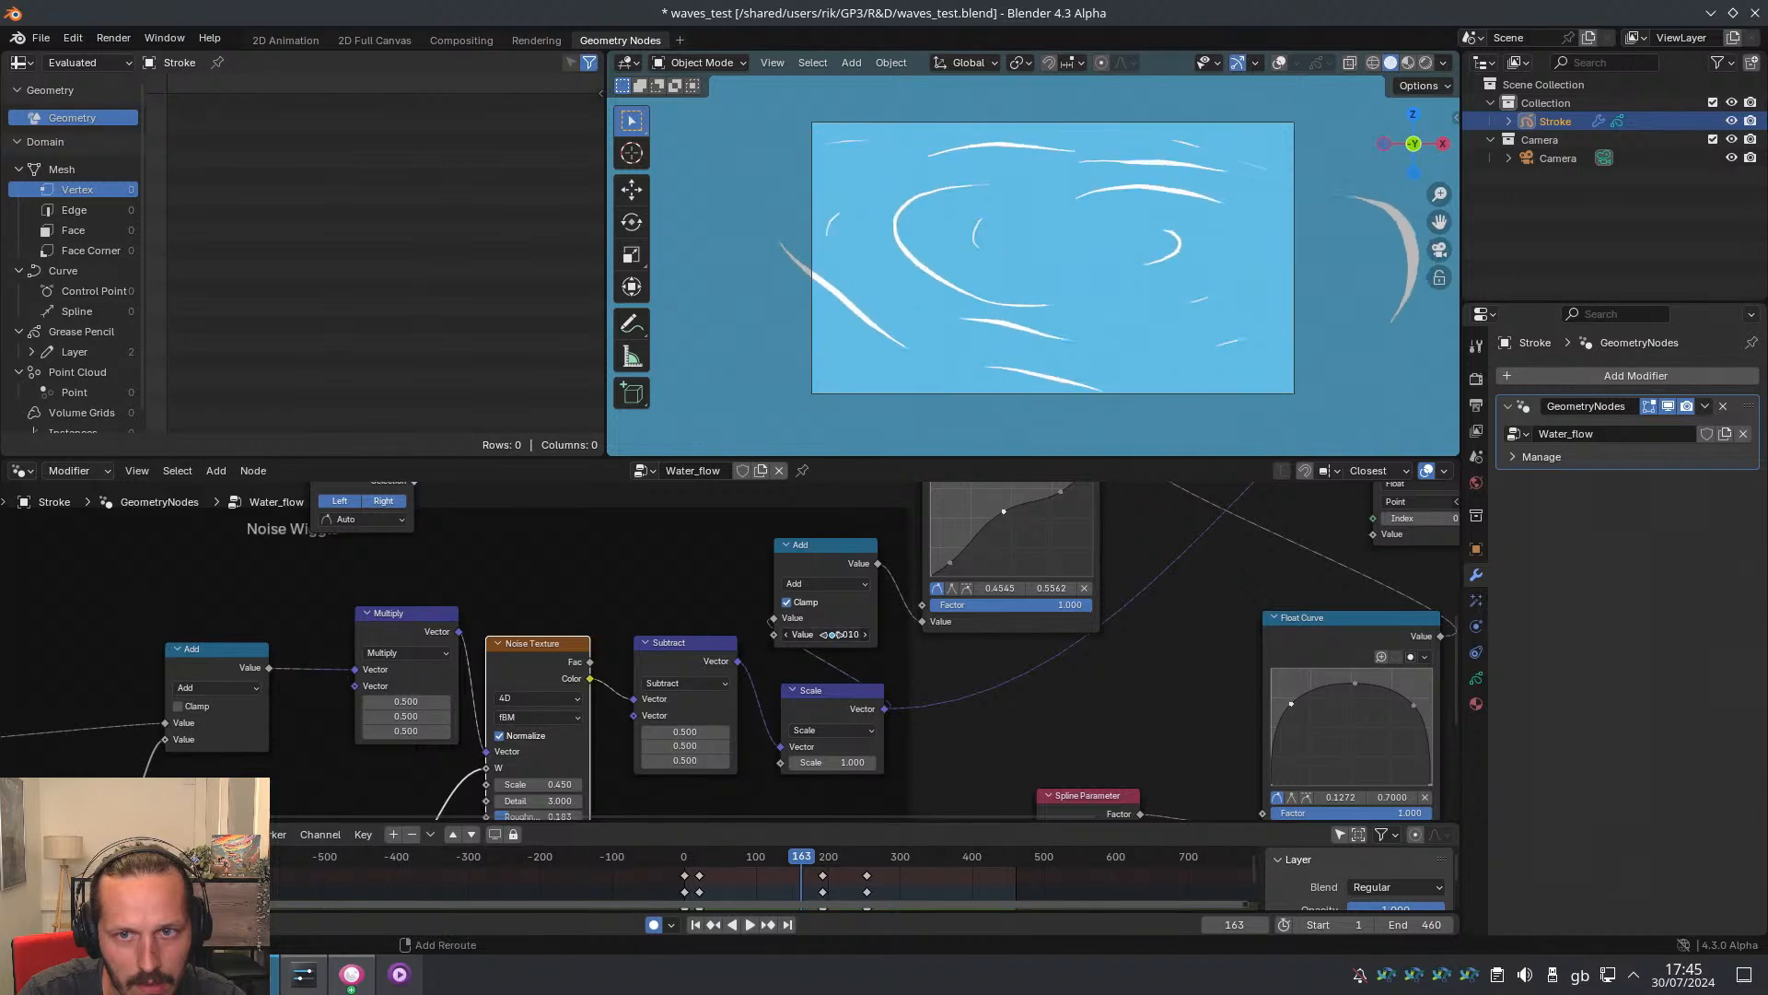
# Examine the Water_flow node tree from the curve input nodes through Set Curve Radius, Resample Curve and Set Position to the output
pyautogui.moveTo(1142, 694); pyautogui.dragTo(815, 612, button='middle')
pyautogui.scroll(-6, 819, 613)
pyautogui.moveTo(1090, 595); pyautogui.dragTo(1019, 727, button='middle')
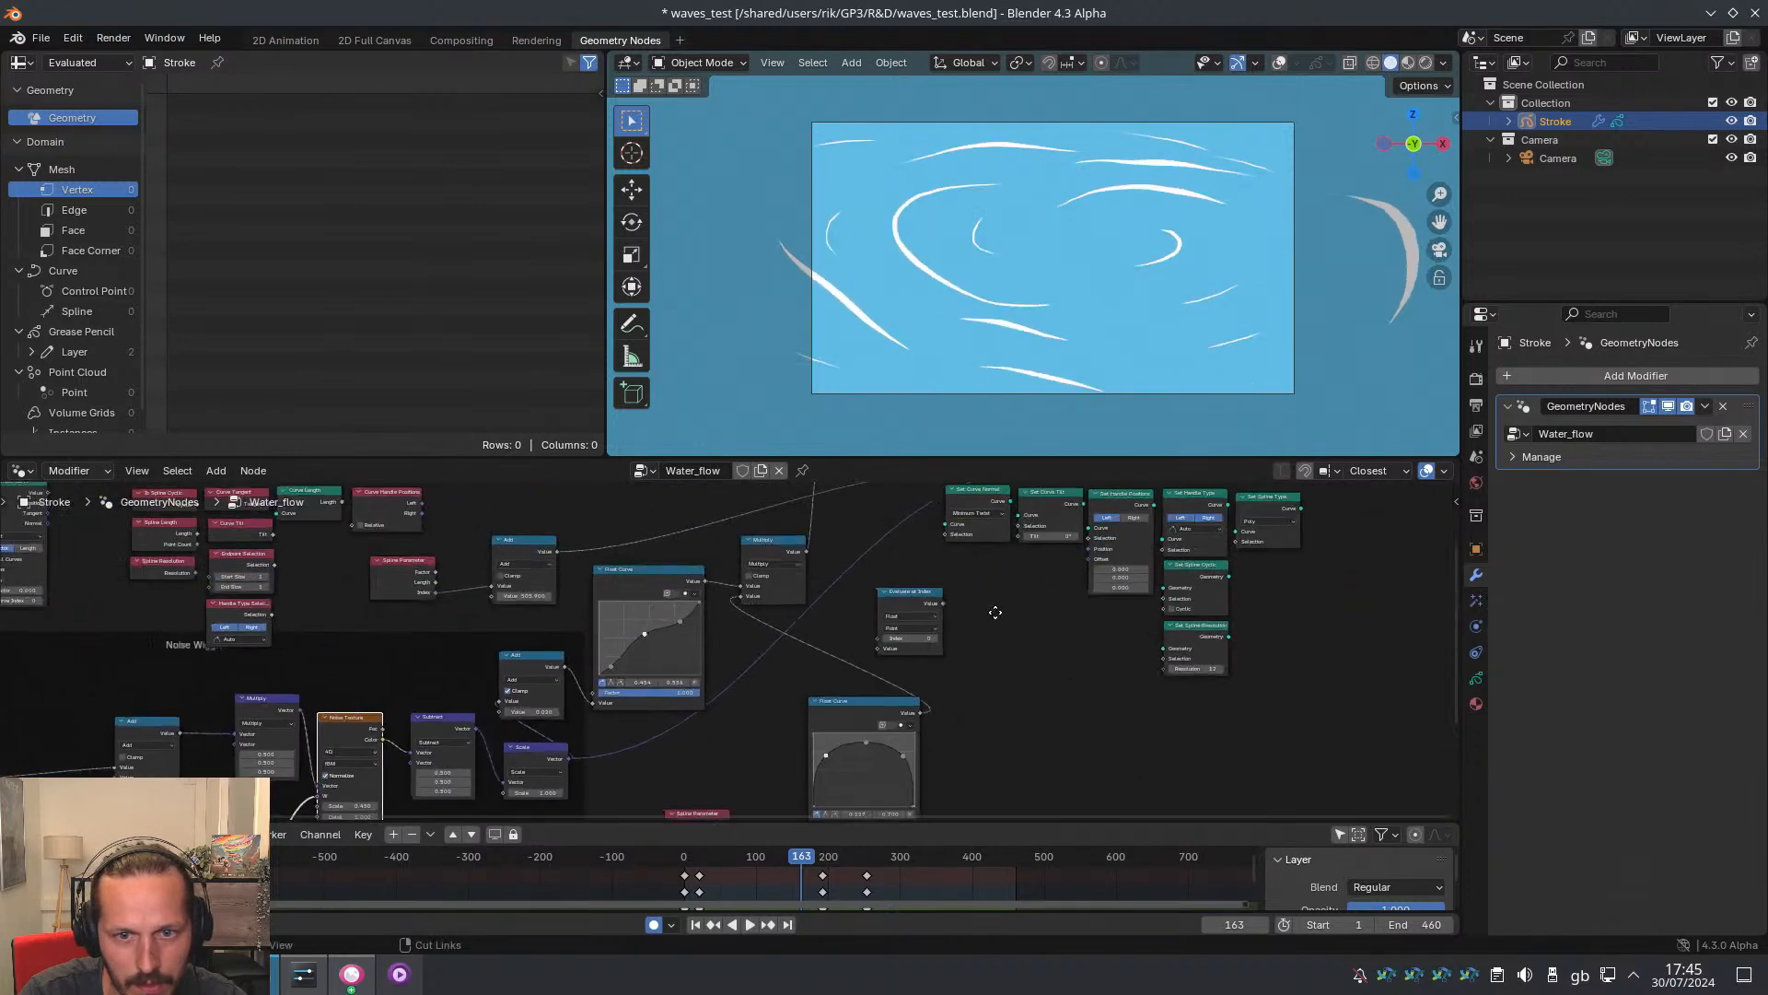
pyautogui.moveTo(955, 582); pyautogui.dragTo(1069, 715, button='middle')
pyautogui.scroll(5, 1069, 715)
pyautogui.scroll(-2, 1069, 715)
pyautogui.keyDown('ctrl'); pyautogui.scroll(-5, 972, 590); pyautogui.keyUp('ctrl')
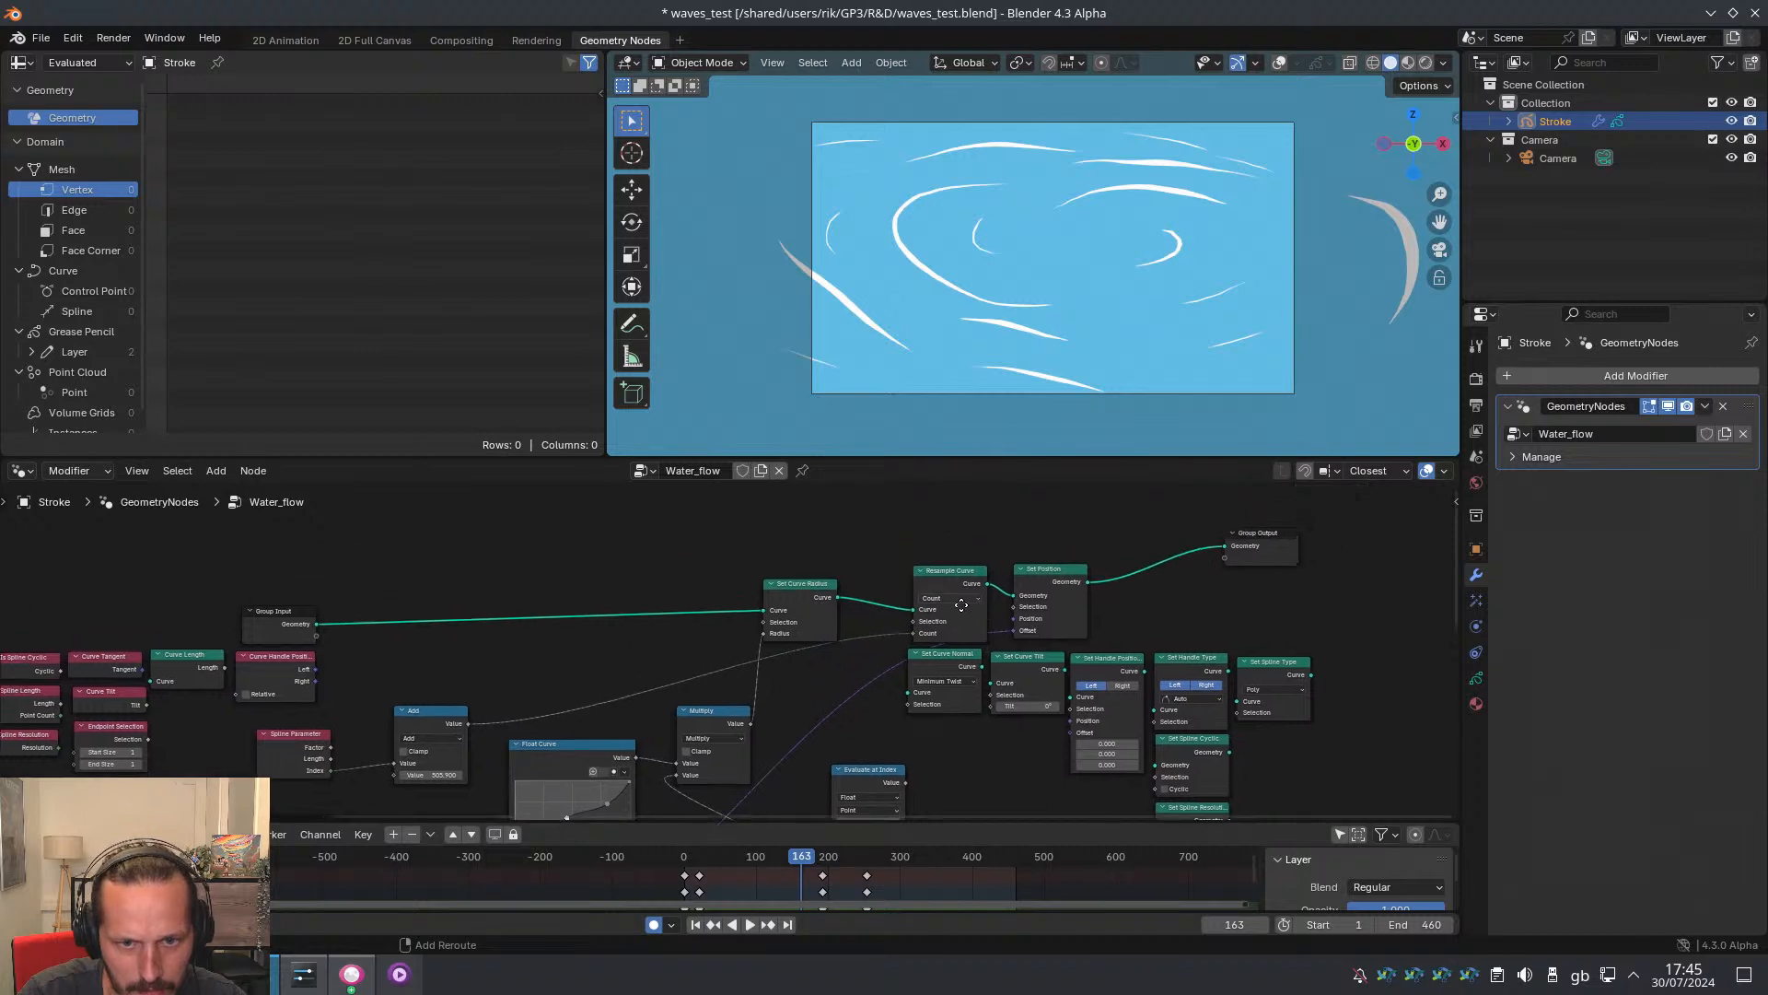
pyautogui.scroll(-2, 1010, 622)
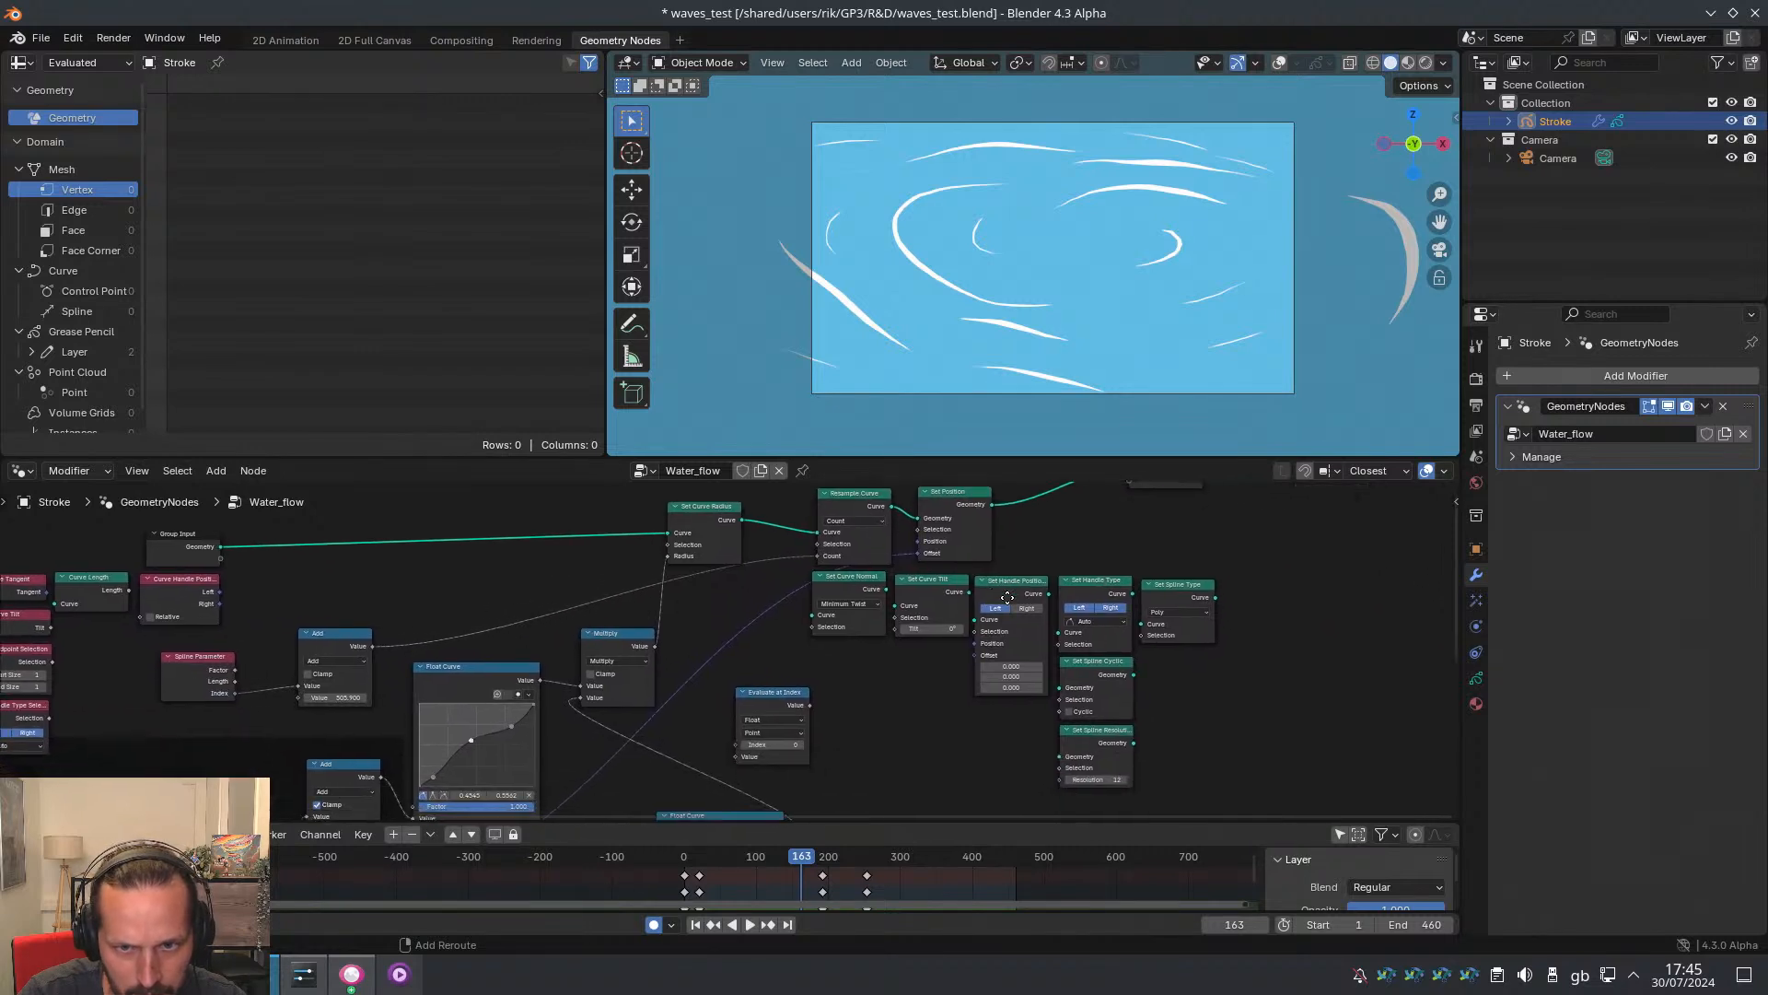
pyautogui.moveTo(1203, 565); pyautogui.dragTo(900, 734)
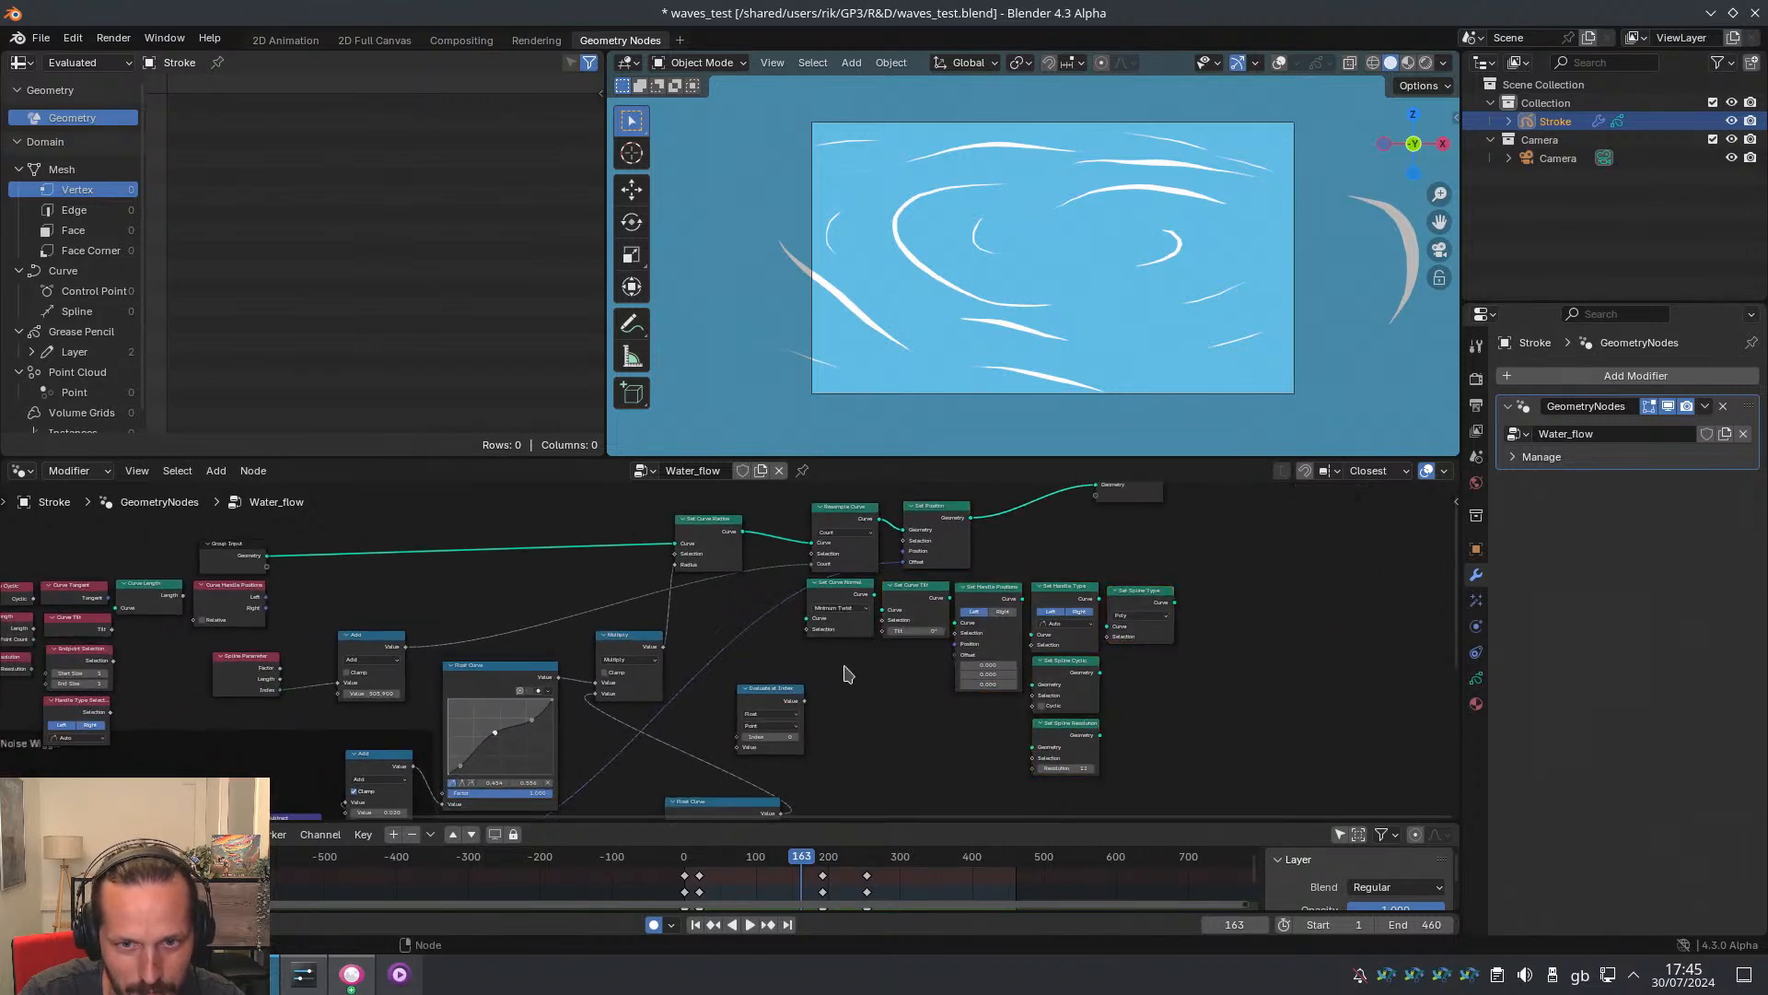
pyautogui.moveTo(304, 728); pyautogui.dragTo(1234, 621, button='middle')
pyautogui.keyDown('ctrl'); pyautogui.moveTo(1234, 621); pyautogui.dragTo(1033, 681, button='middle'); pyautogui.keyUp('ctrl')
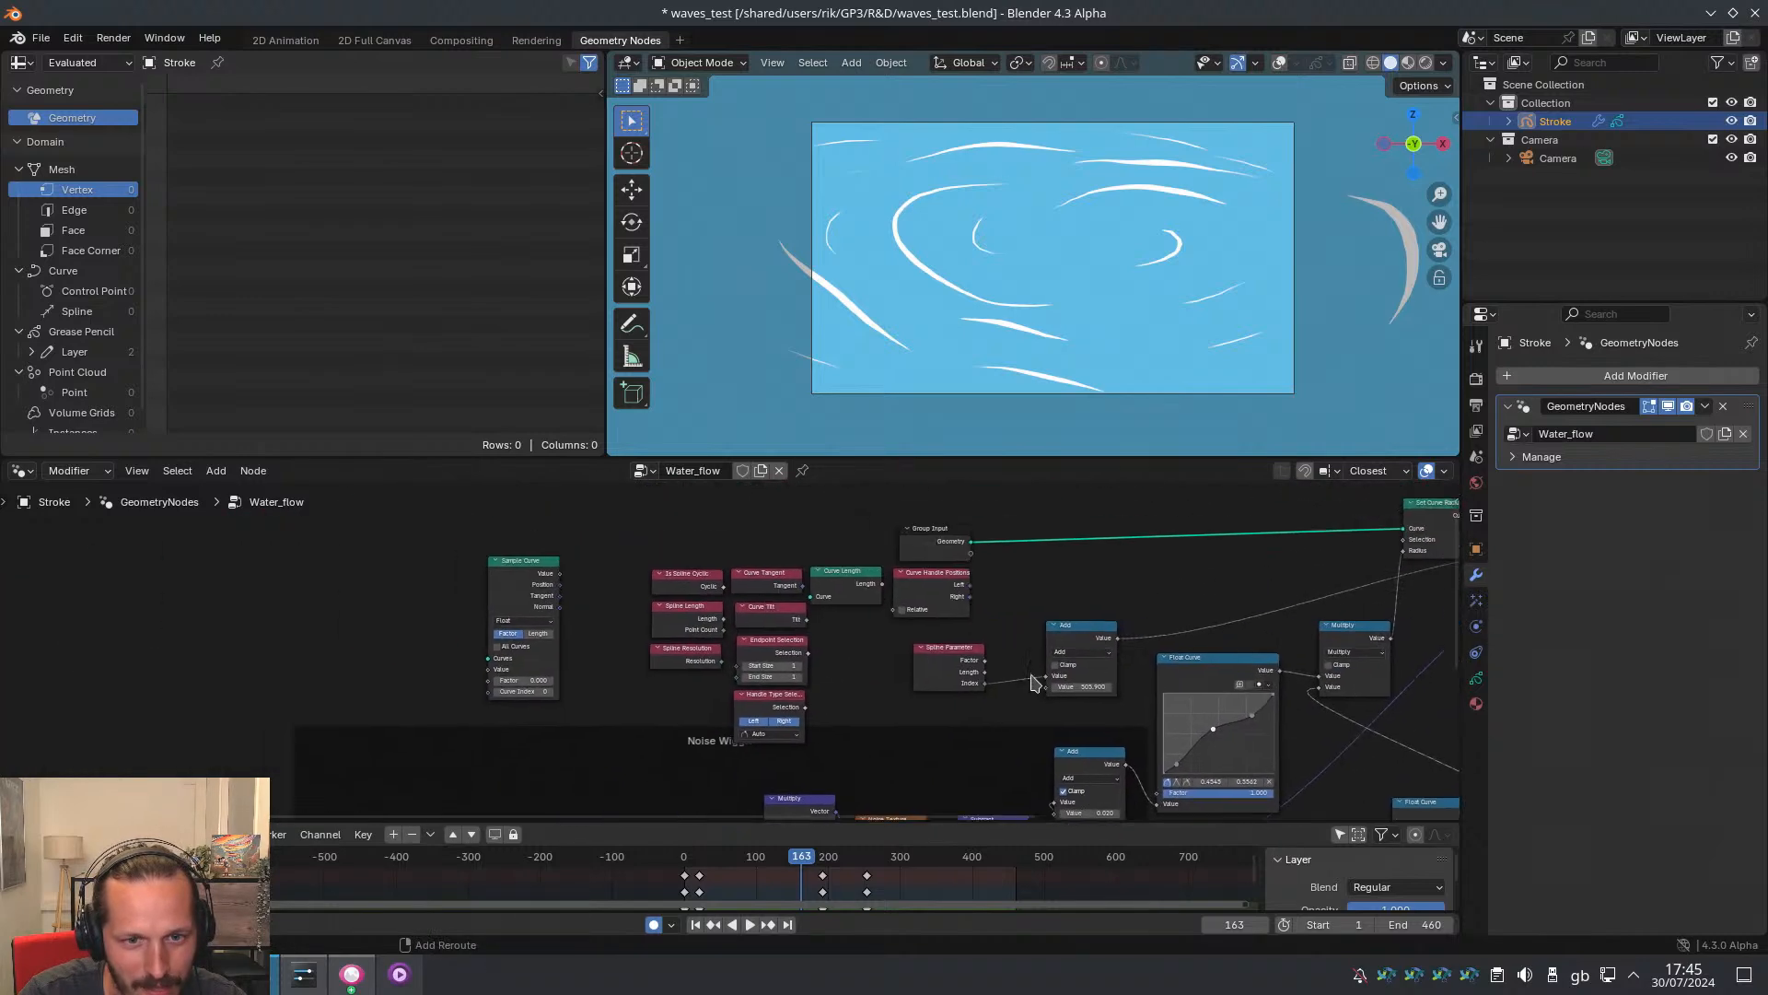
pyautogui.moveTo(1151, 695); pyautogui.dragTo(1021, 653, button='middle')
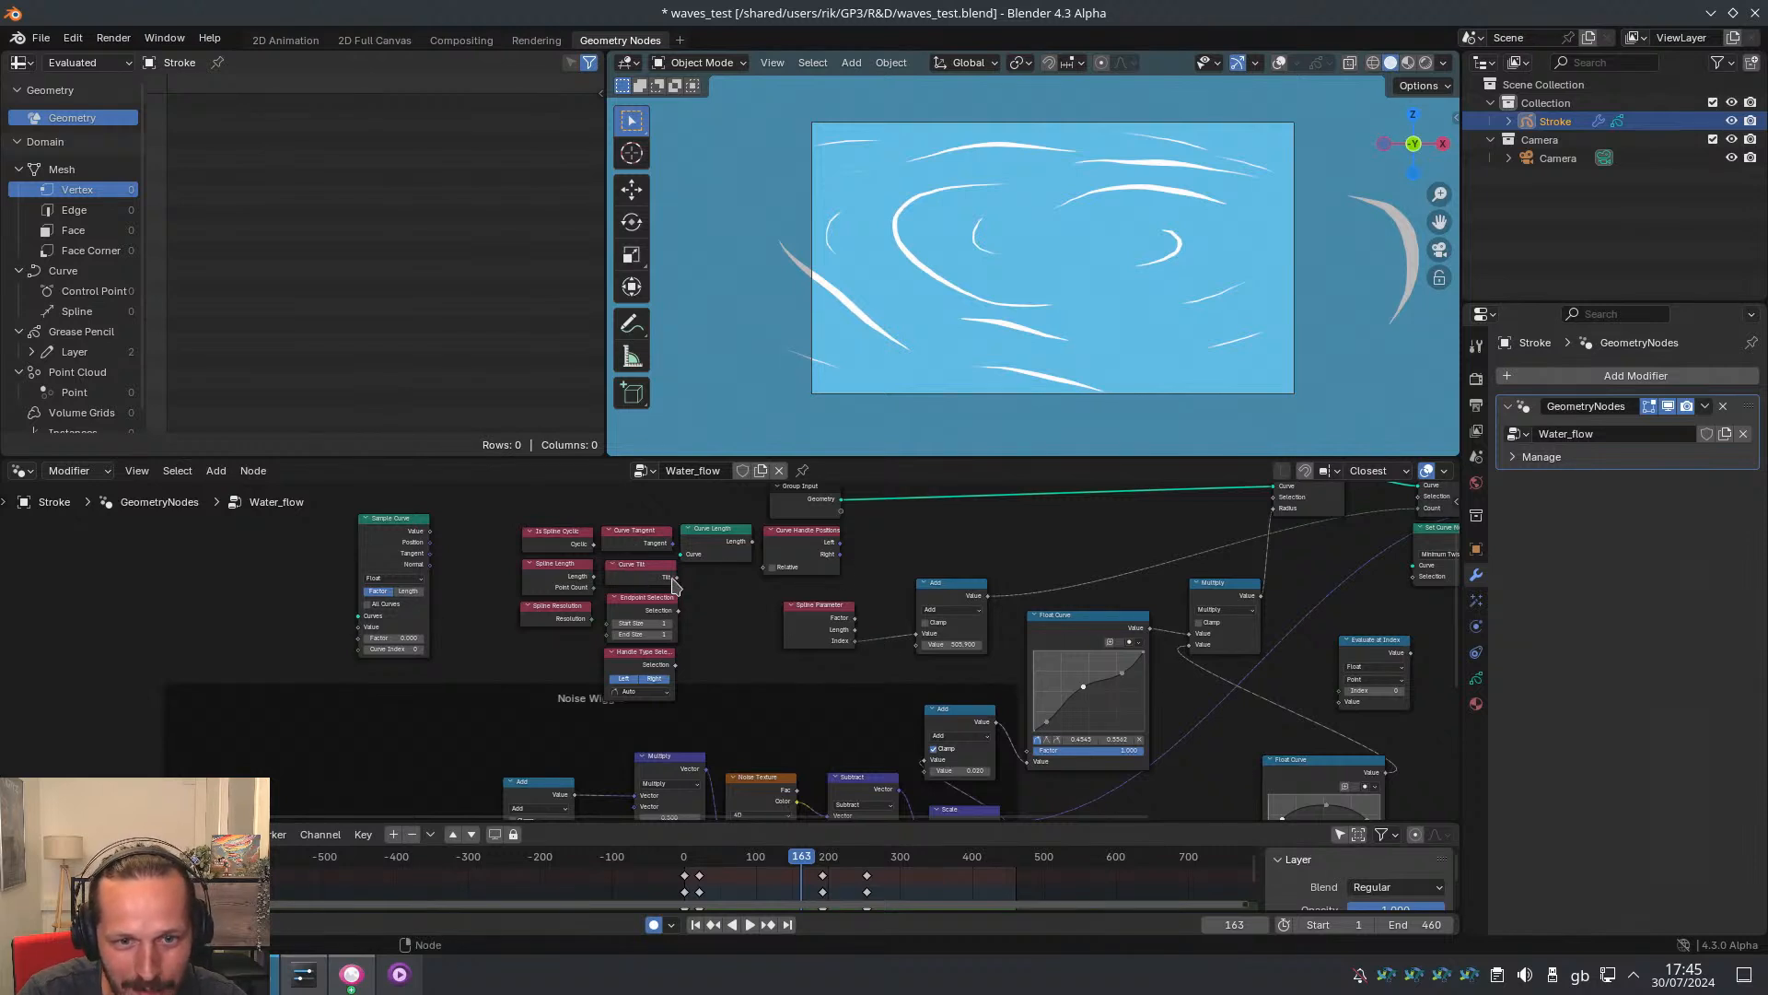
# Rearrange the lower Float Curve node and the Multiply node it feeds so they sit closer in line
pyautogui.moveTo(675, 578); pyautogui.dragTo(711, 624)
pyautogui.moveTo(1112, 591); pyautogui.dragTo(913, 662, button='middle')
pyautogui.moveTo(1015, 721); pyautogui.dragTo(888, 632, button='middle')
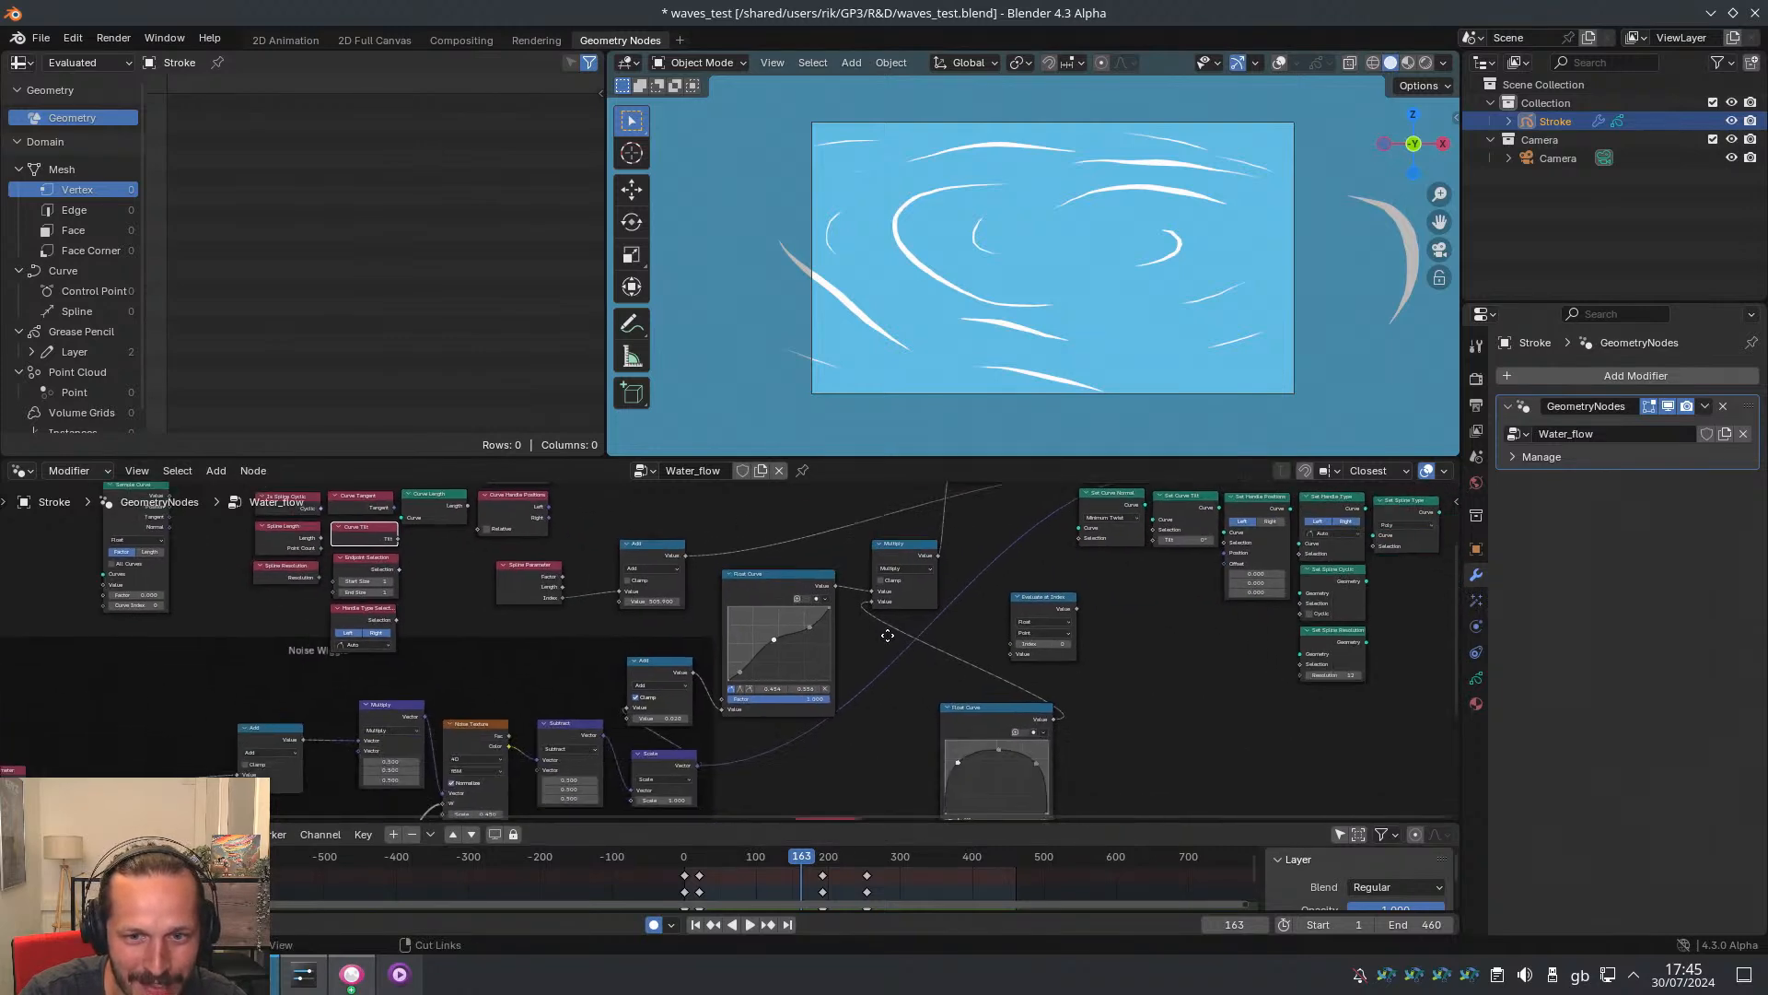
pyautogui.scroll(4, 888, 631)
pyautogui.moveTo(1129, 733); pyautogui.dragTo(1008, 716)
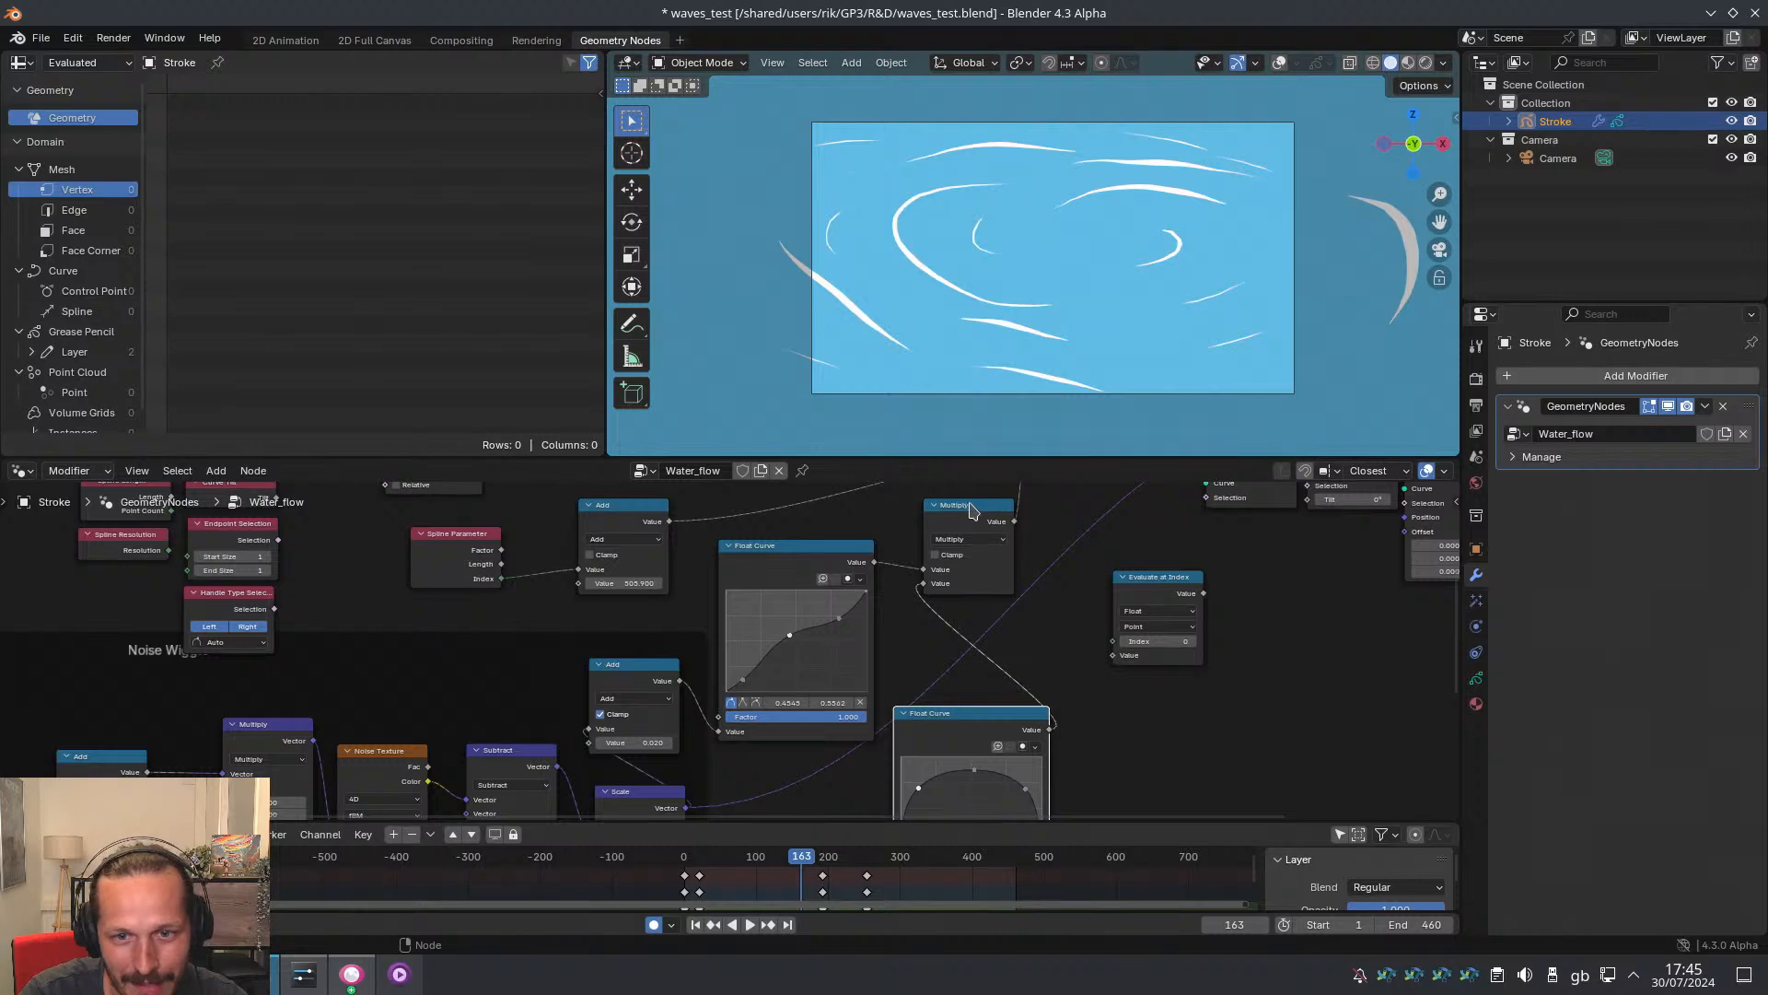
pyautogui.moveTo(970, 505); pyautogui.dragTo(1007, 503)
pyautogui.moveTo(1043, 543); pyautogui.dragTo(1055, 654, button='middle')
pyautogui.scroll(-3, 1055, 654)
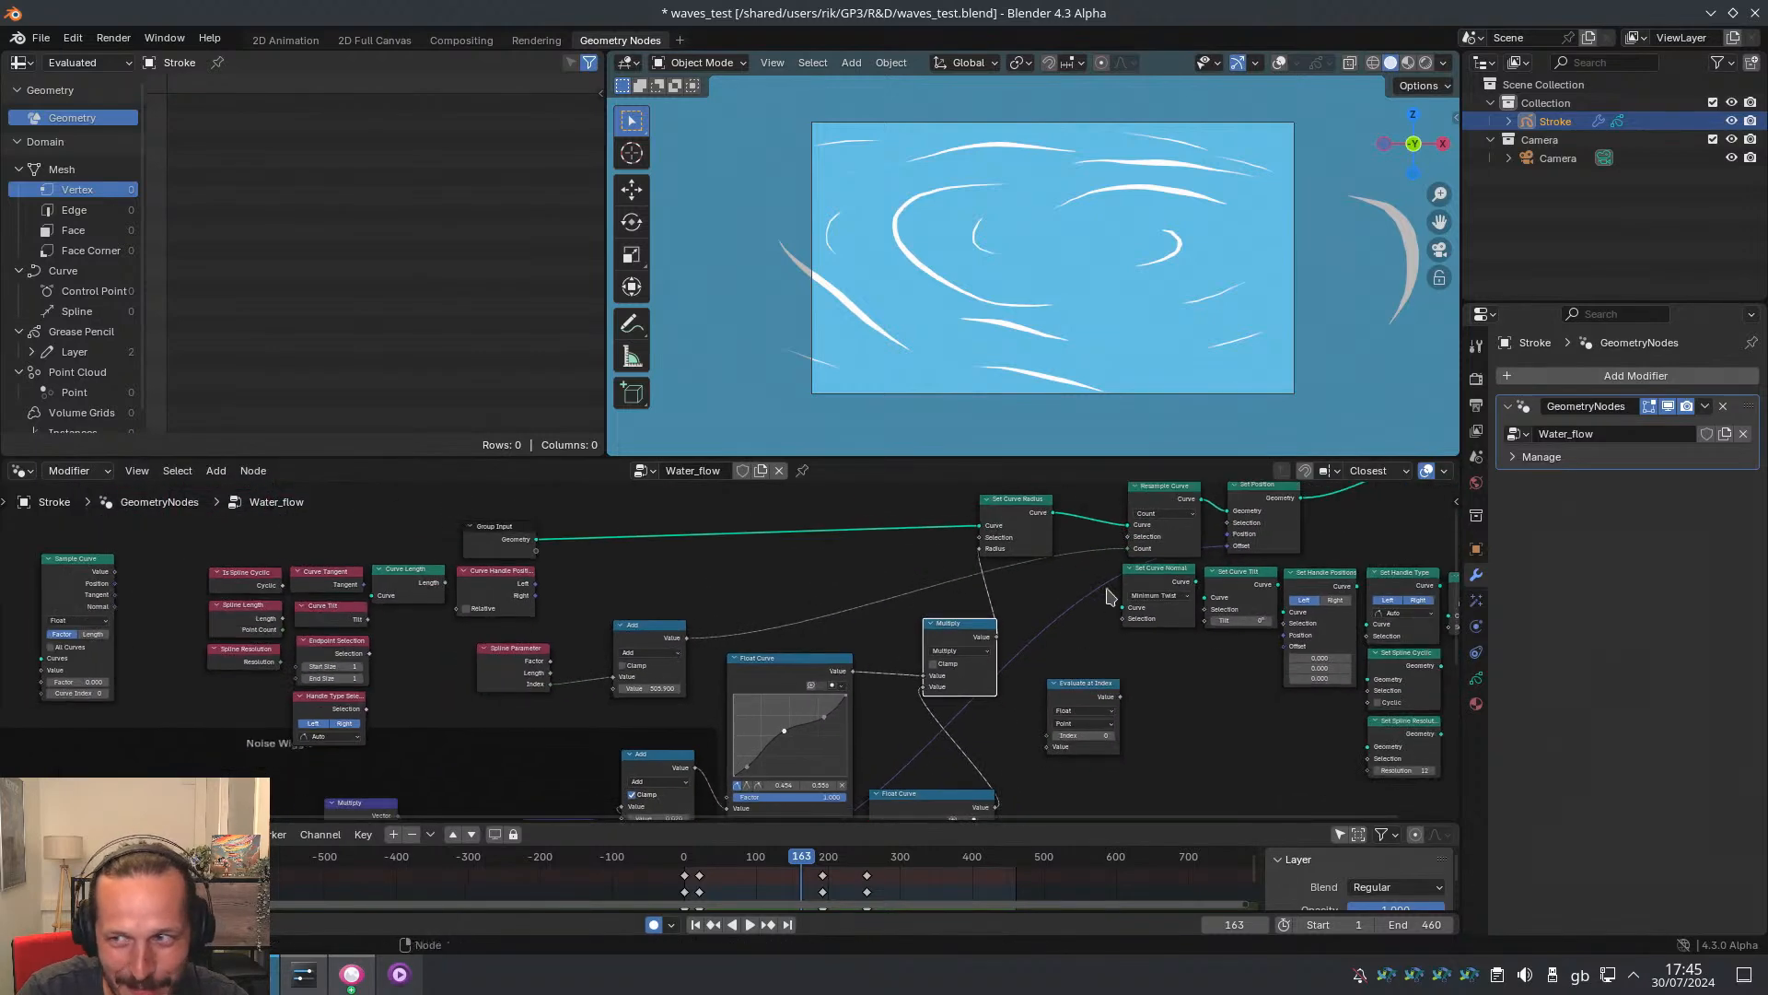
# Play a short stretch of the animation to check the waves with the reshaped Float Curve
pyautogui.press('space')
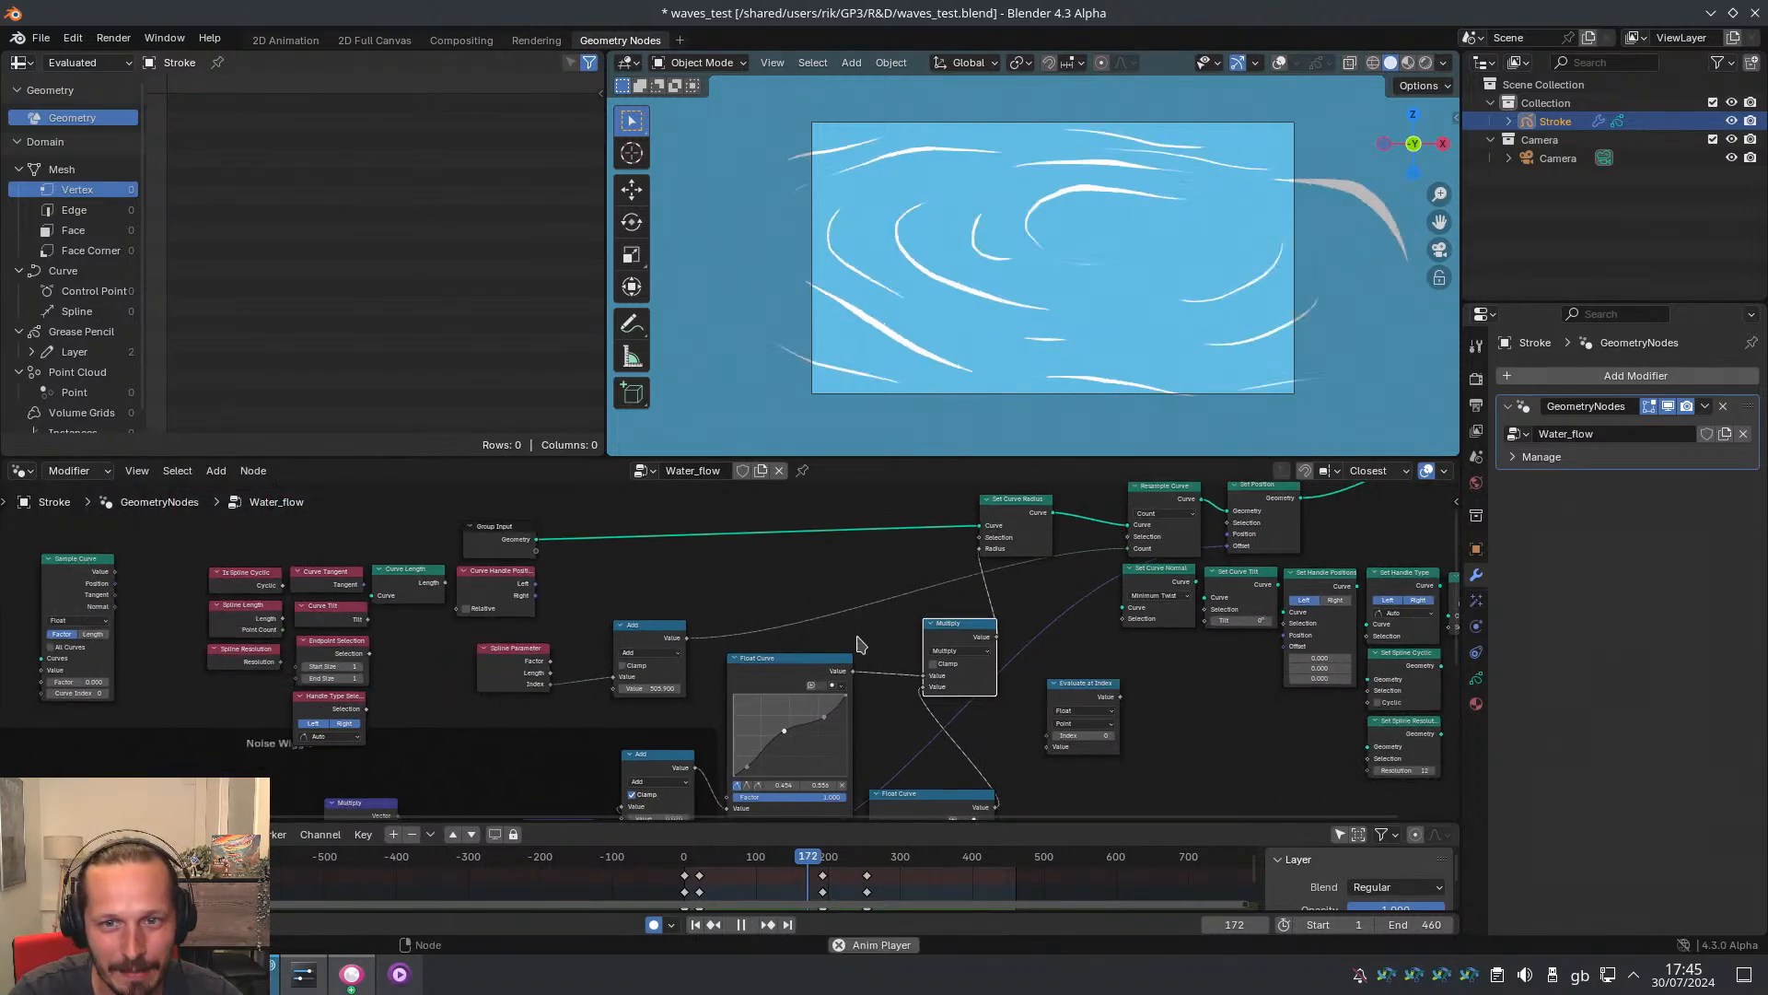
pyautogui.press('space')
pyautogui.scroll(-1, 74, 185)
pyautogui.click(41, 37)
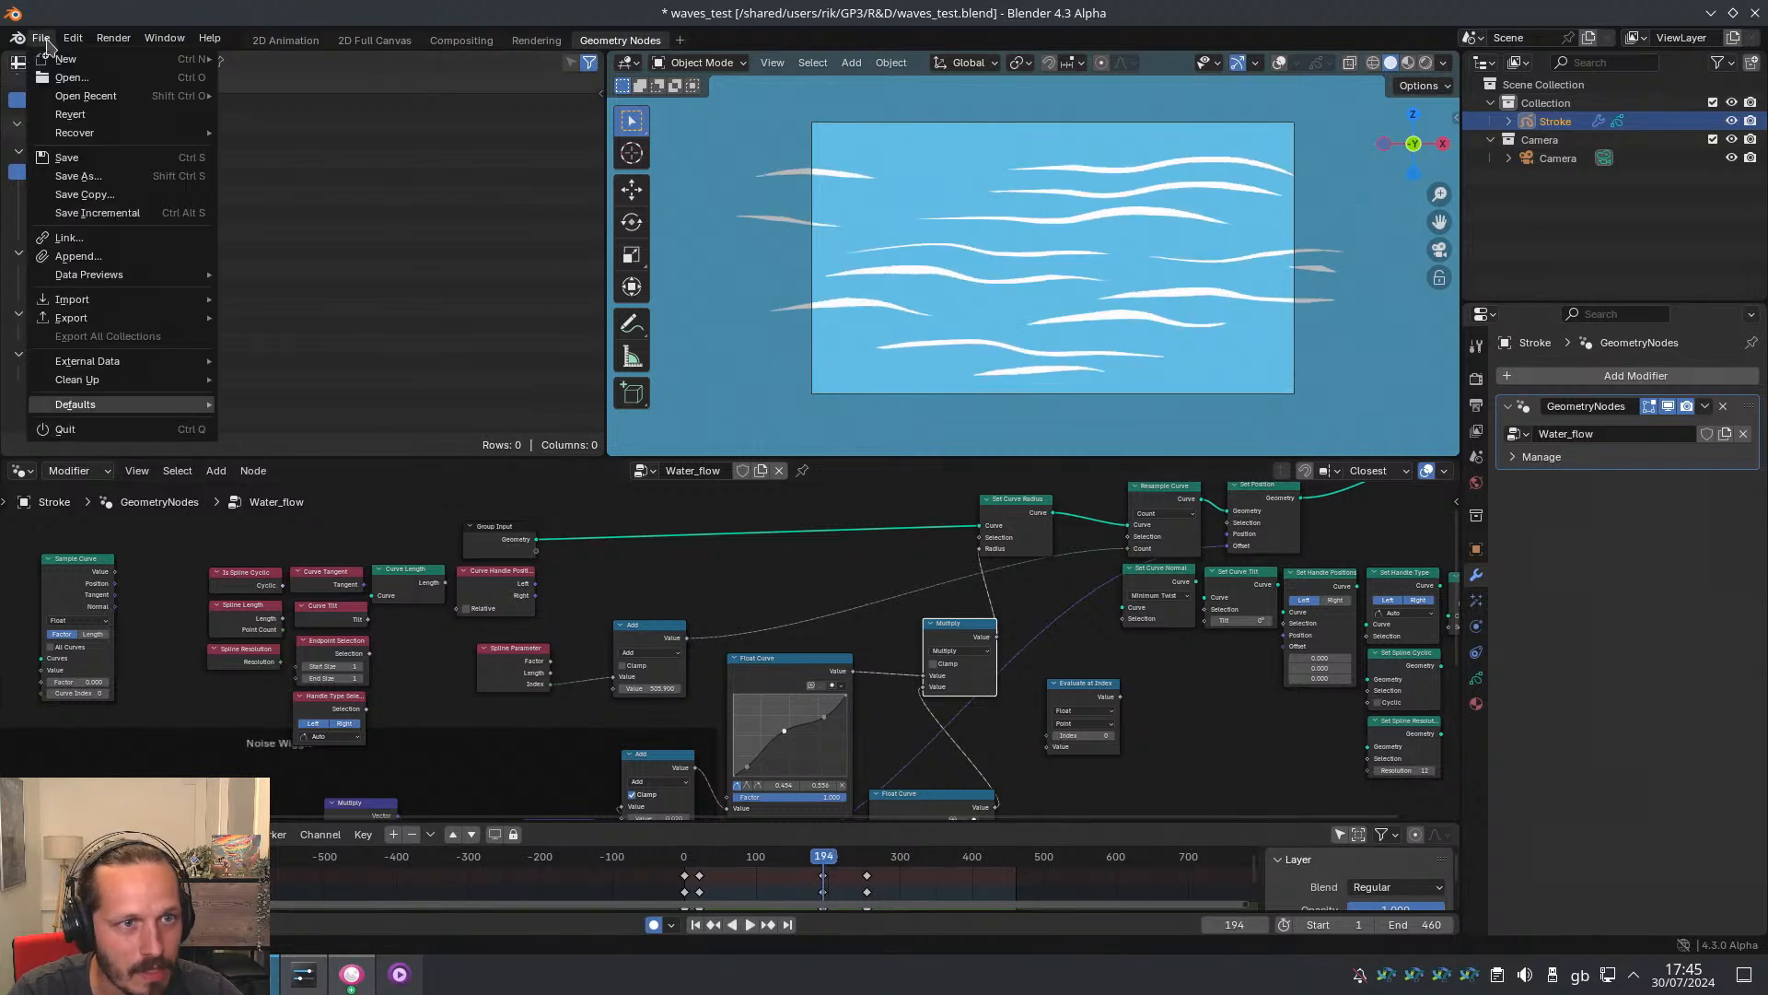
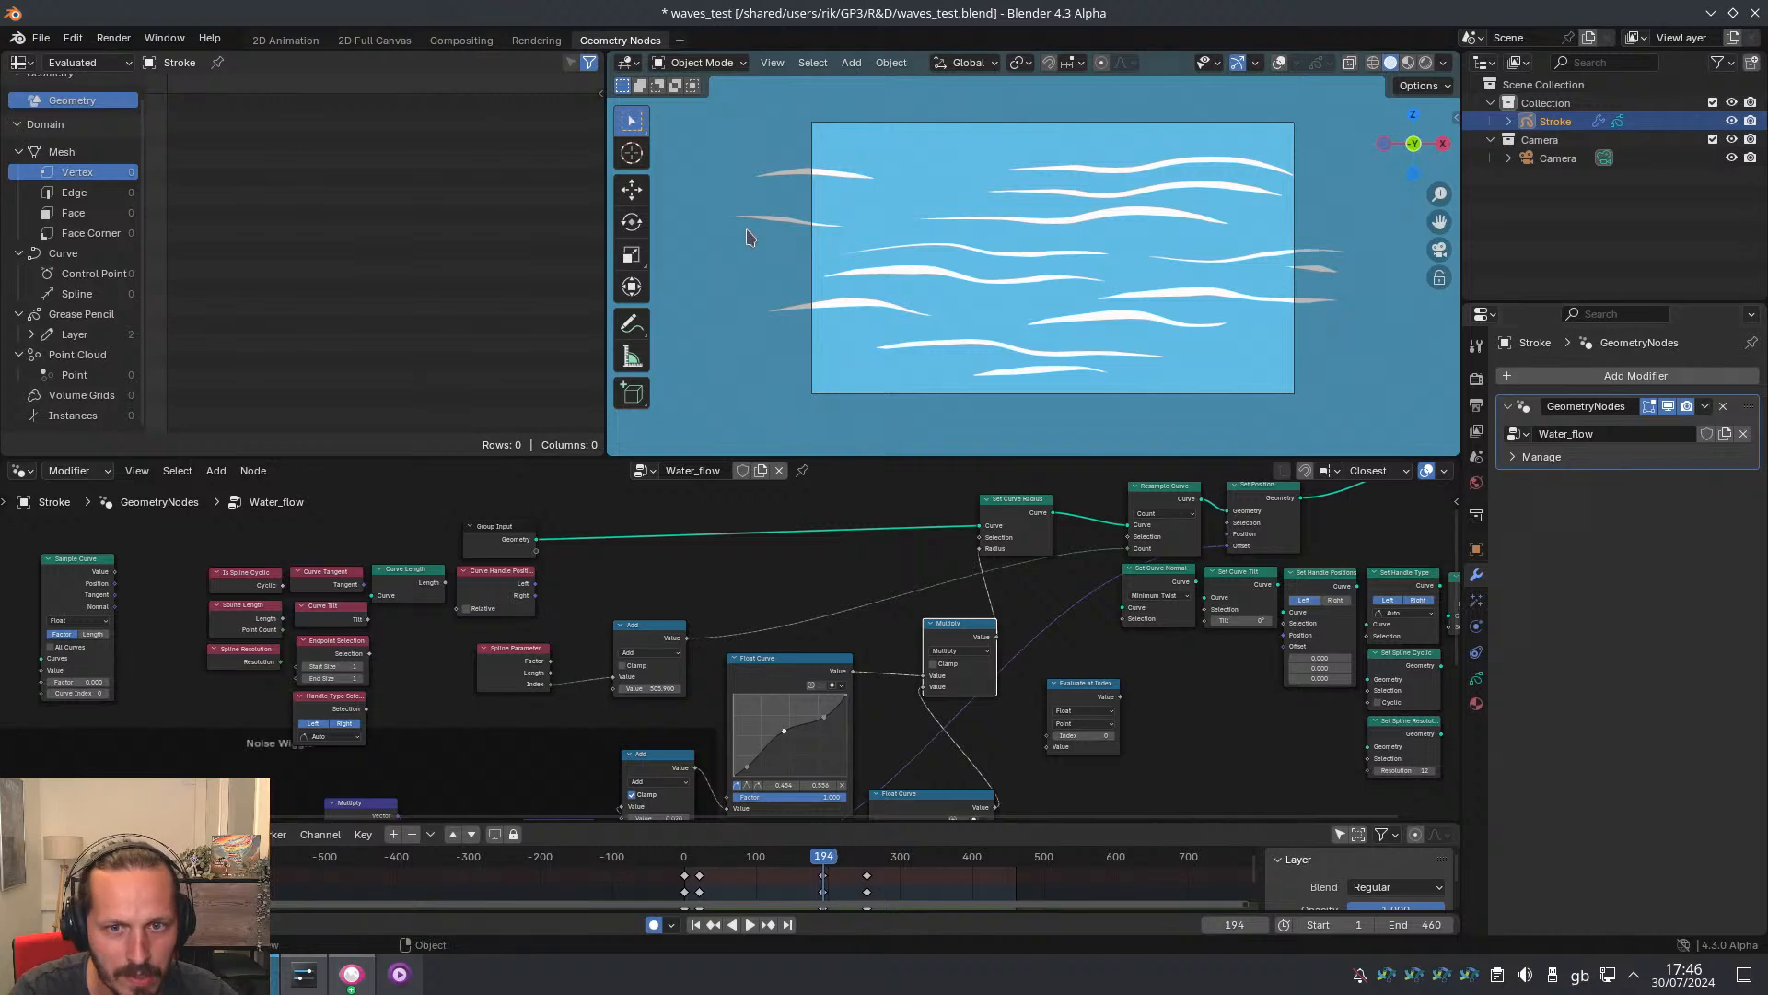
# Look over the main geometry chain of the Water_flow tree, from Group Input to Group Output
pyautogui.scroll(-2, 1010, 663)
pyautogui.moveTo(921, 709)
pyautogui.keyDown('shift'); pyautogui.mouseDown(button='middle')
pyautogui.moveTo(1010, 597)
pyautogui.moveTo(900, 595)
pyautogui.moveTo(903, 643)
pyautogui.moveTo(847, 675)
pyautogui.mouseUp(button='middle'); pyautogui.keyUp('shift')
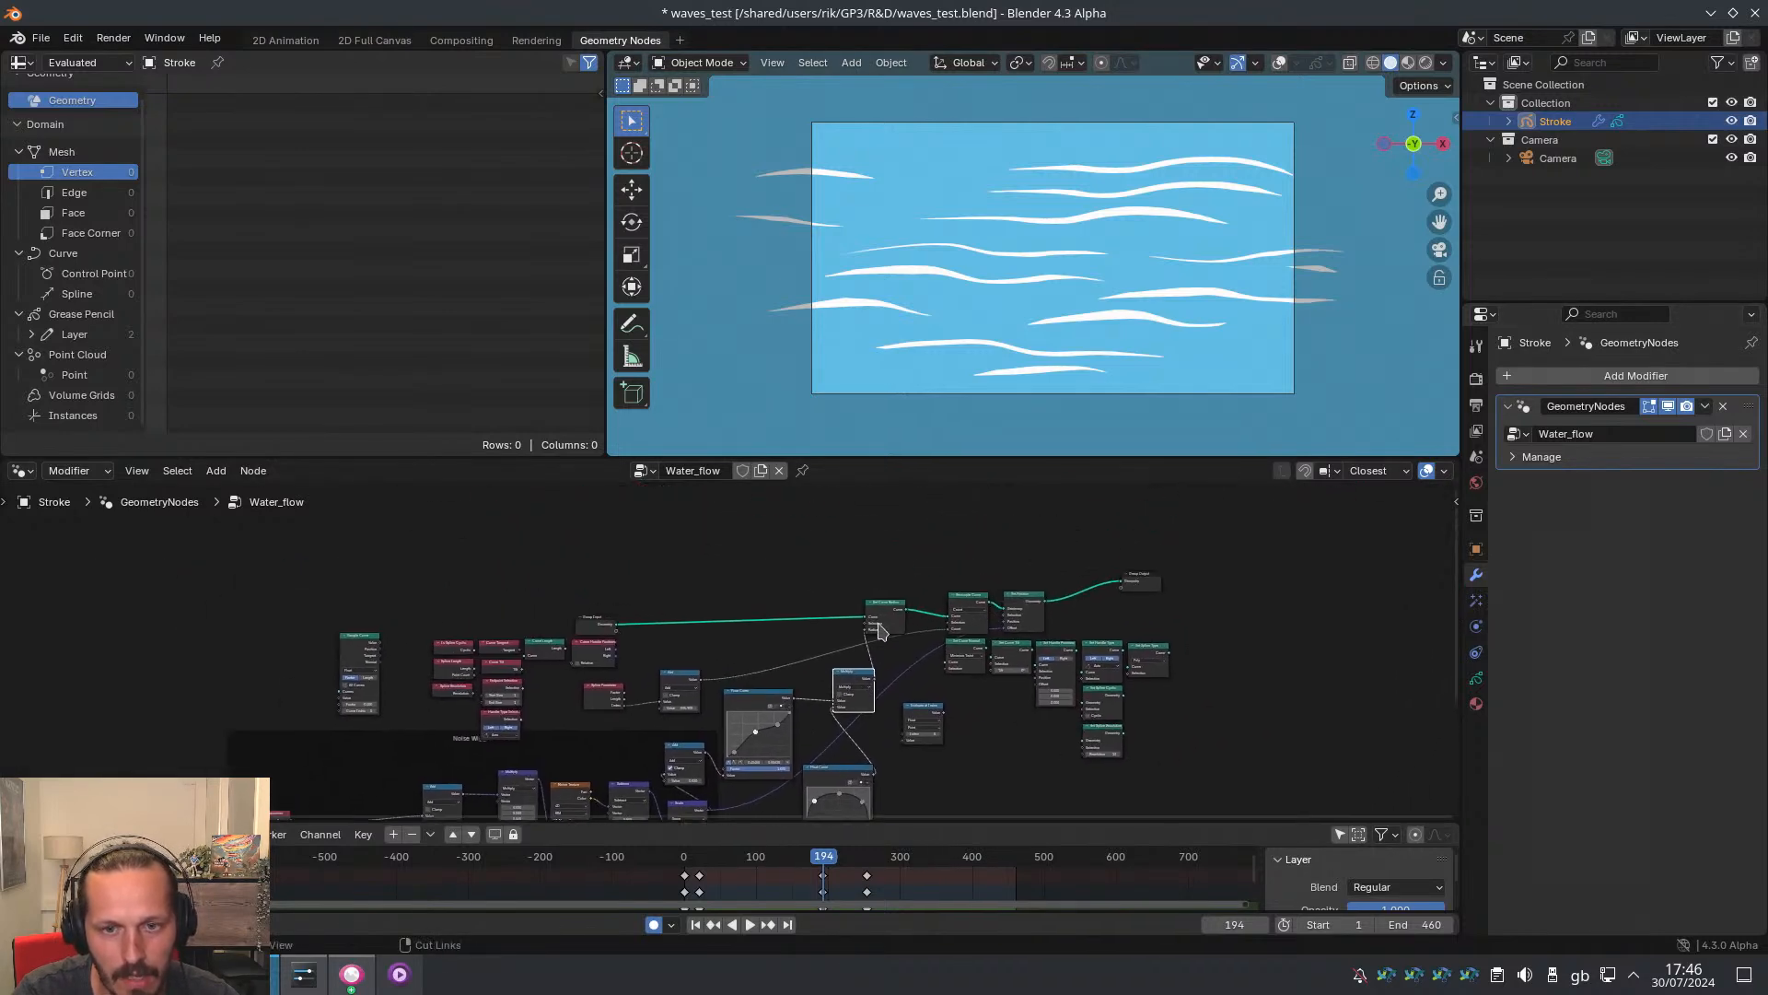
pyautogui.keyDown('ctrl'); pyautogui.moveTo(880, 619); pyautogui.dragTo(979, 558, button='middle'); pyautogui.keyUp('ctrl')
pyautogui.click(1045, 536)
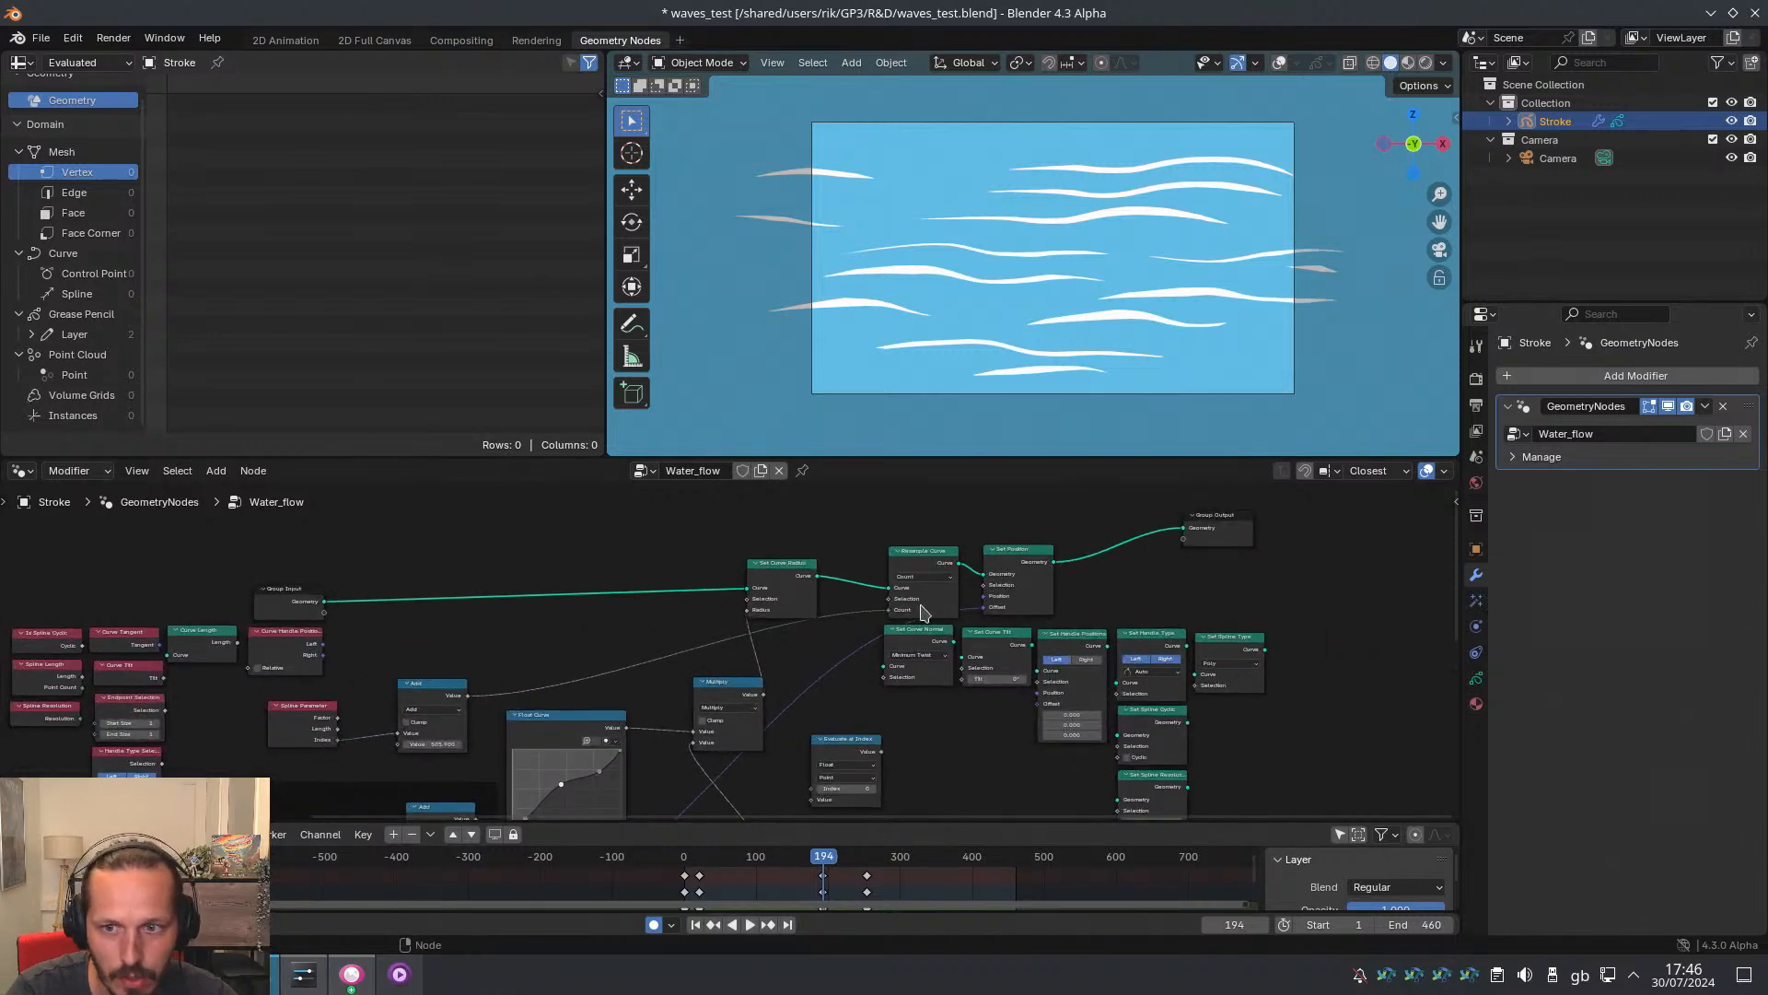
pyautogui.scroll(-1, 730, 582)
pyautogui.moveTo(730, 581); pyautogui.dragTo(849, 597, button='middle')
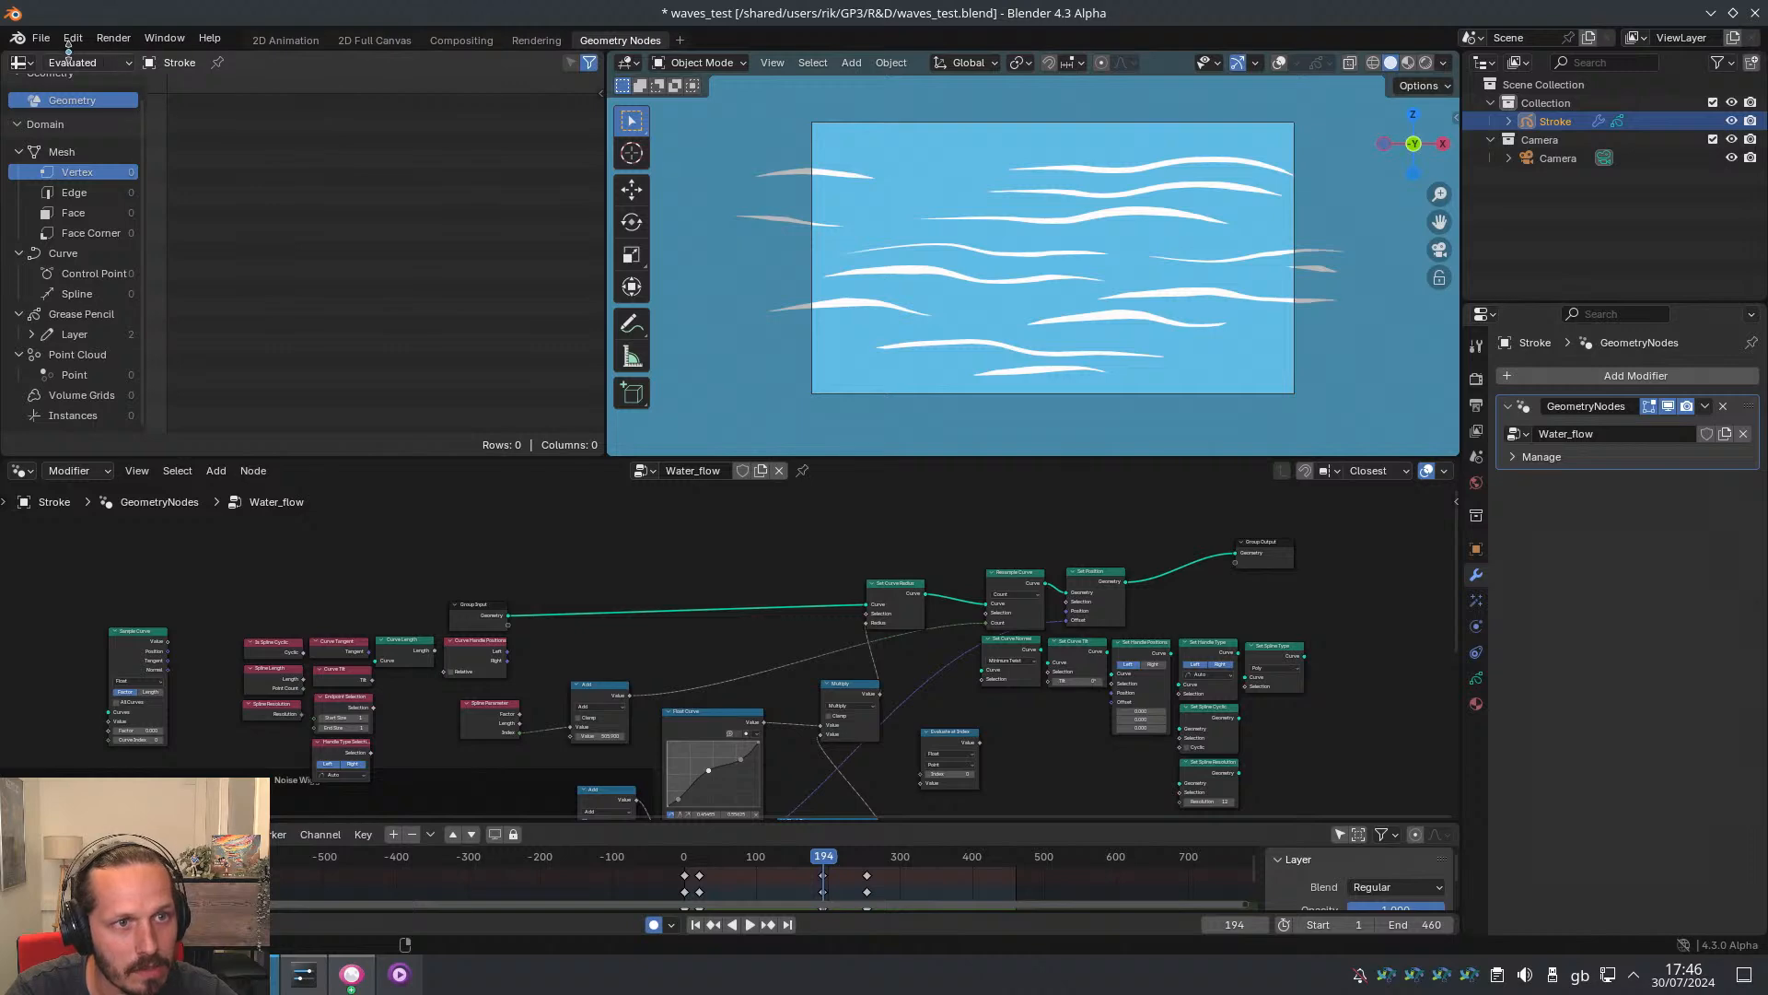
pyautogui.click(42, 38)
pyautogui.click(45, 35)
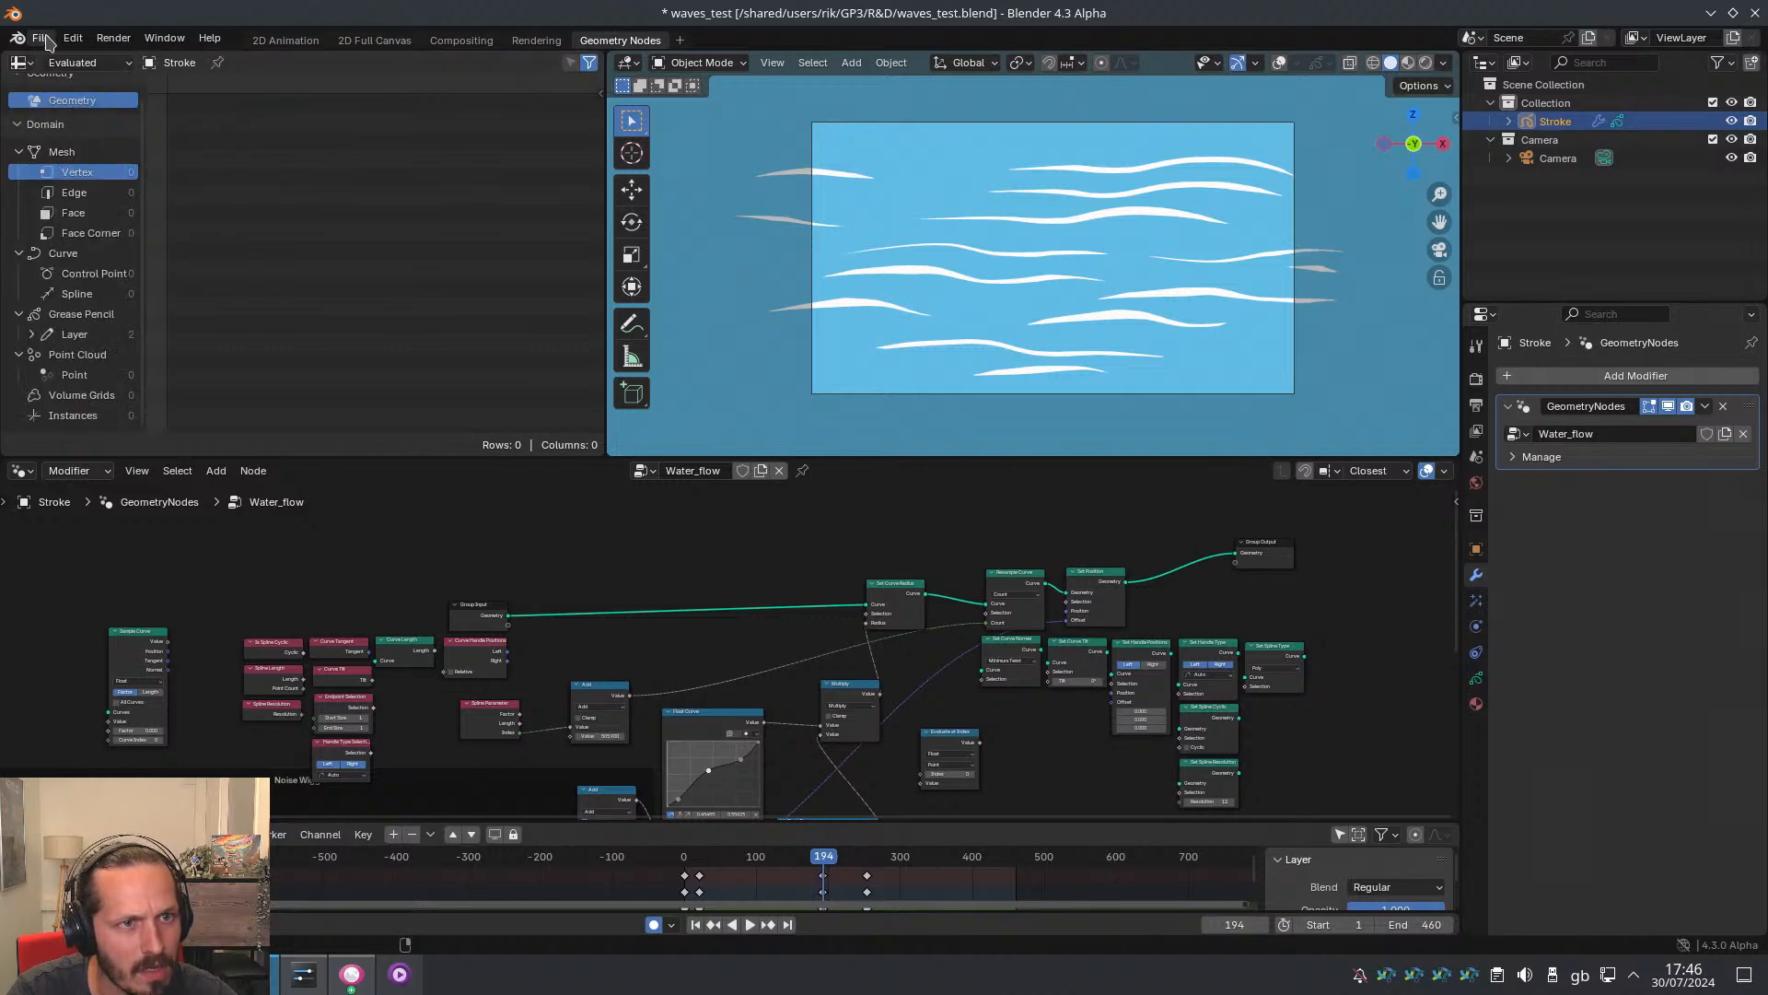
pyautogui.click(43, 37)
pyautogui.click(71, 77)
pyautogui.click(776, 523)
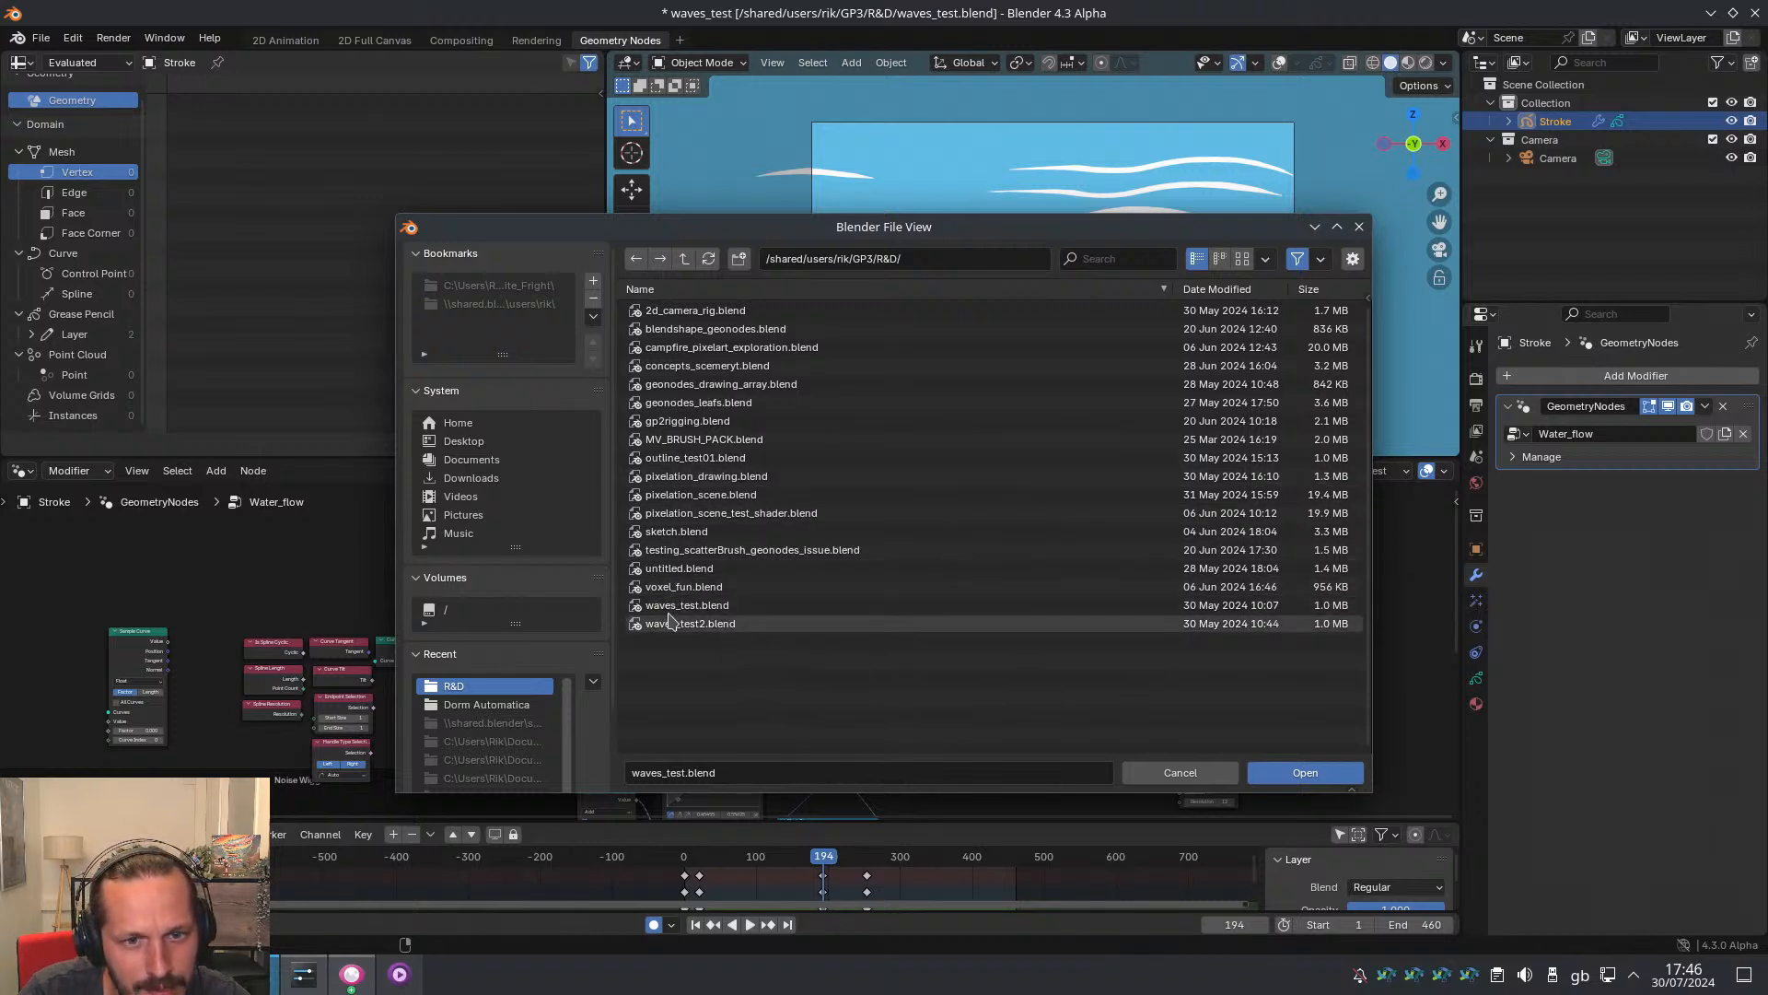
pyautogui.click(683, 533)
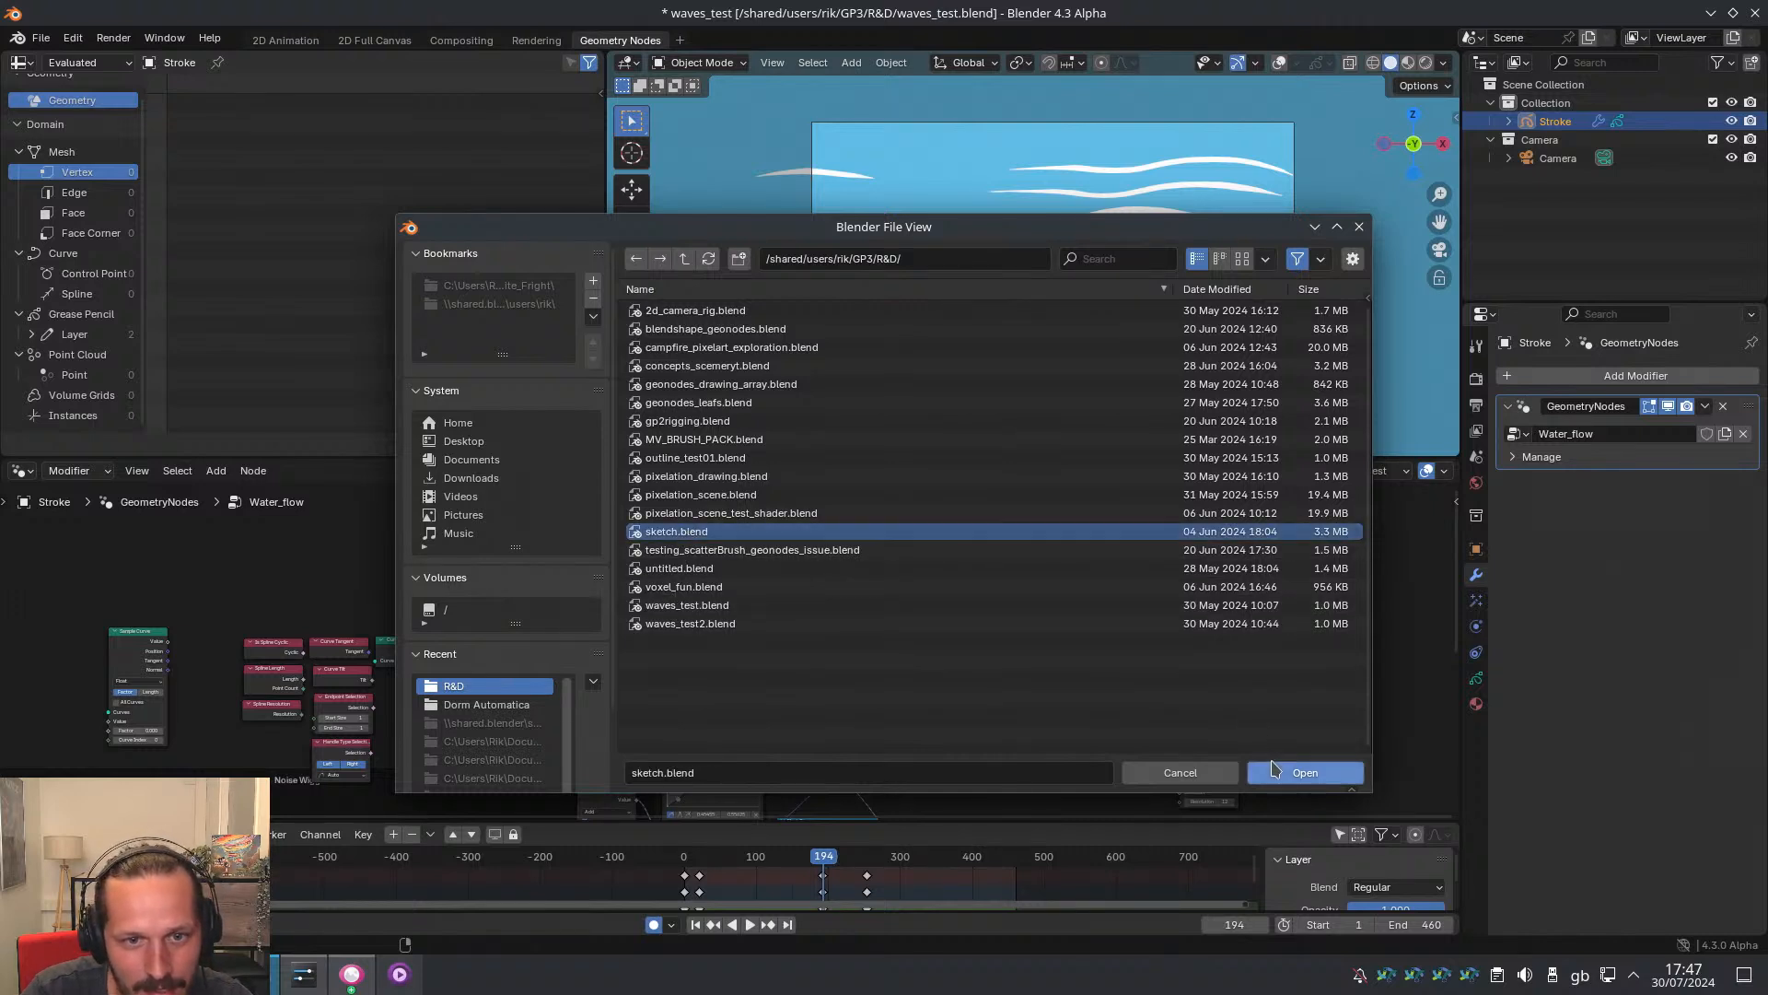
pyautogui.click(1276, 768)
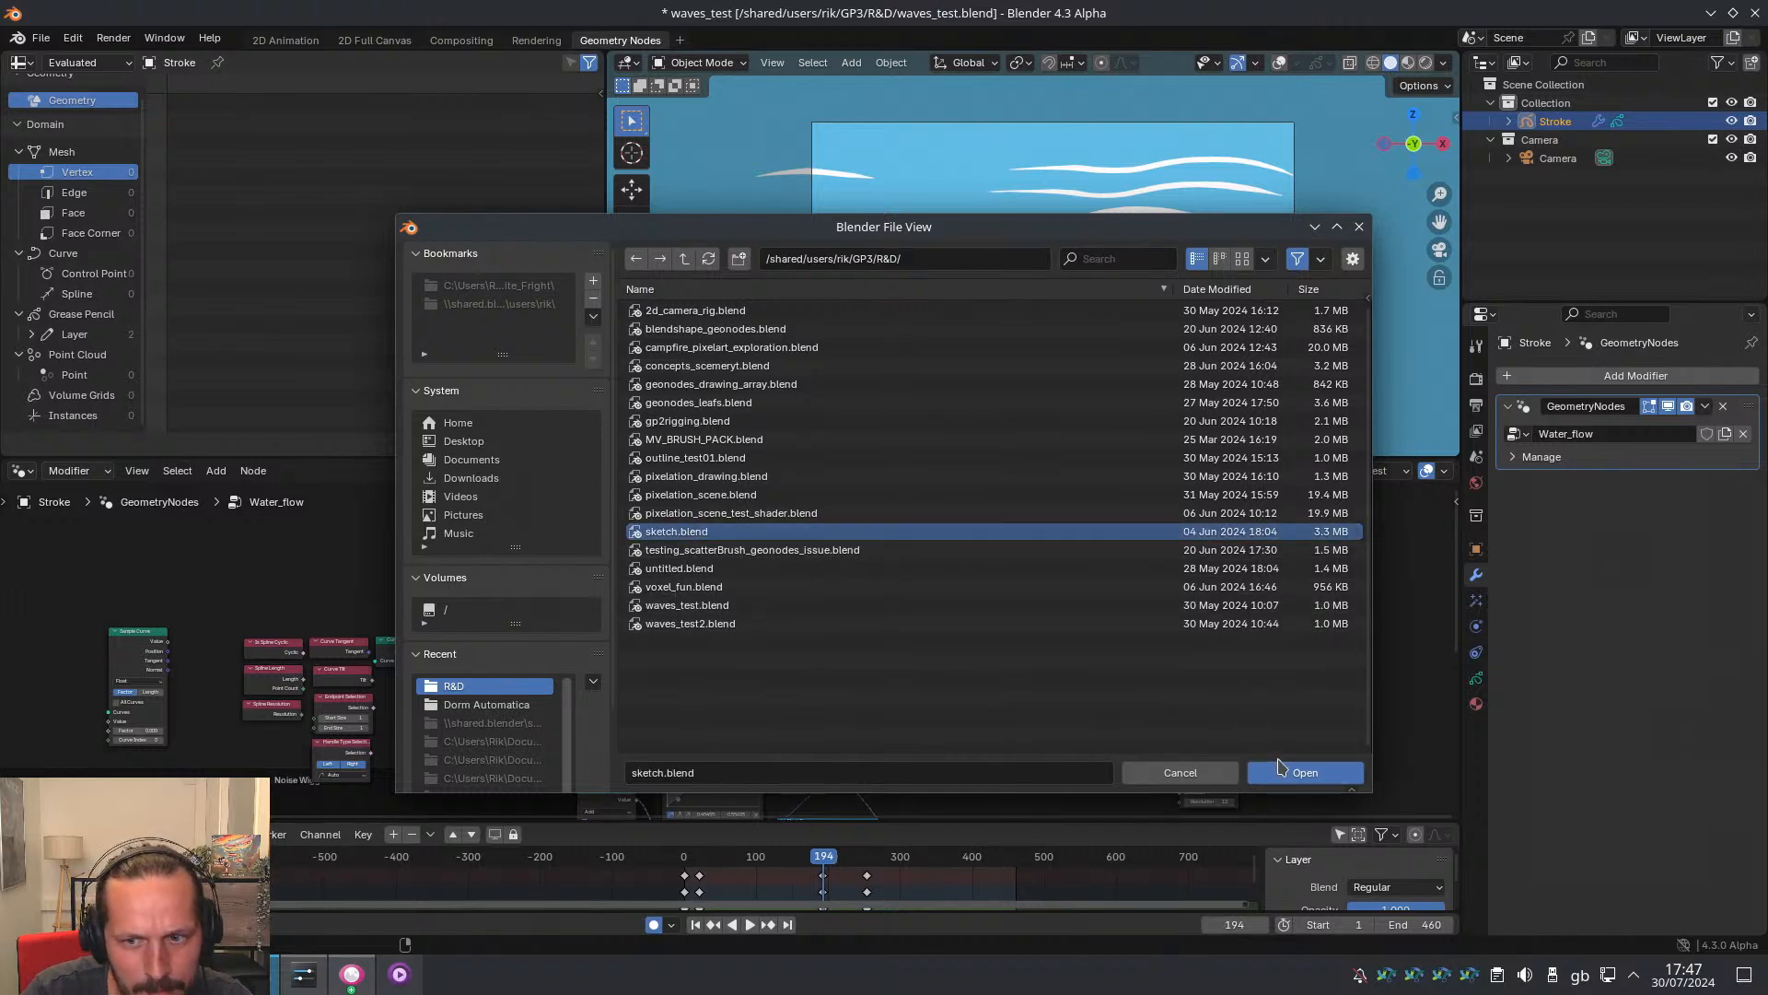
pyautogui.click(1182, 777)
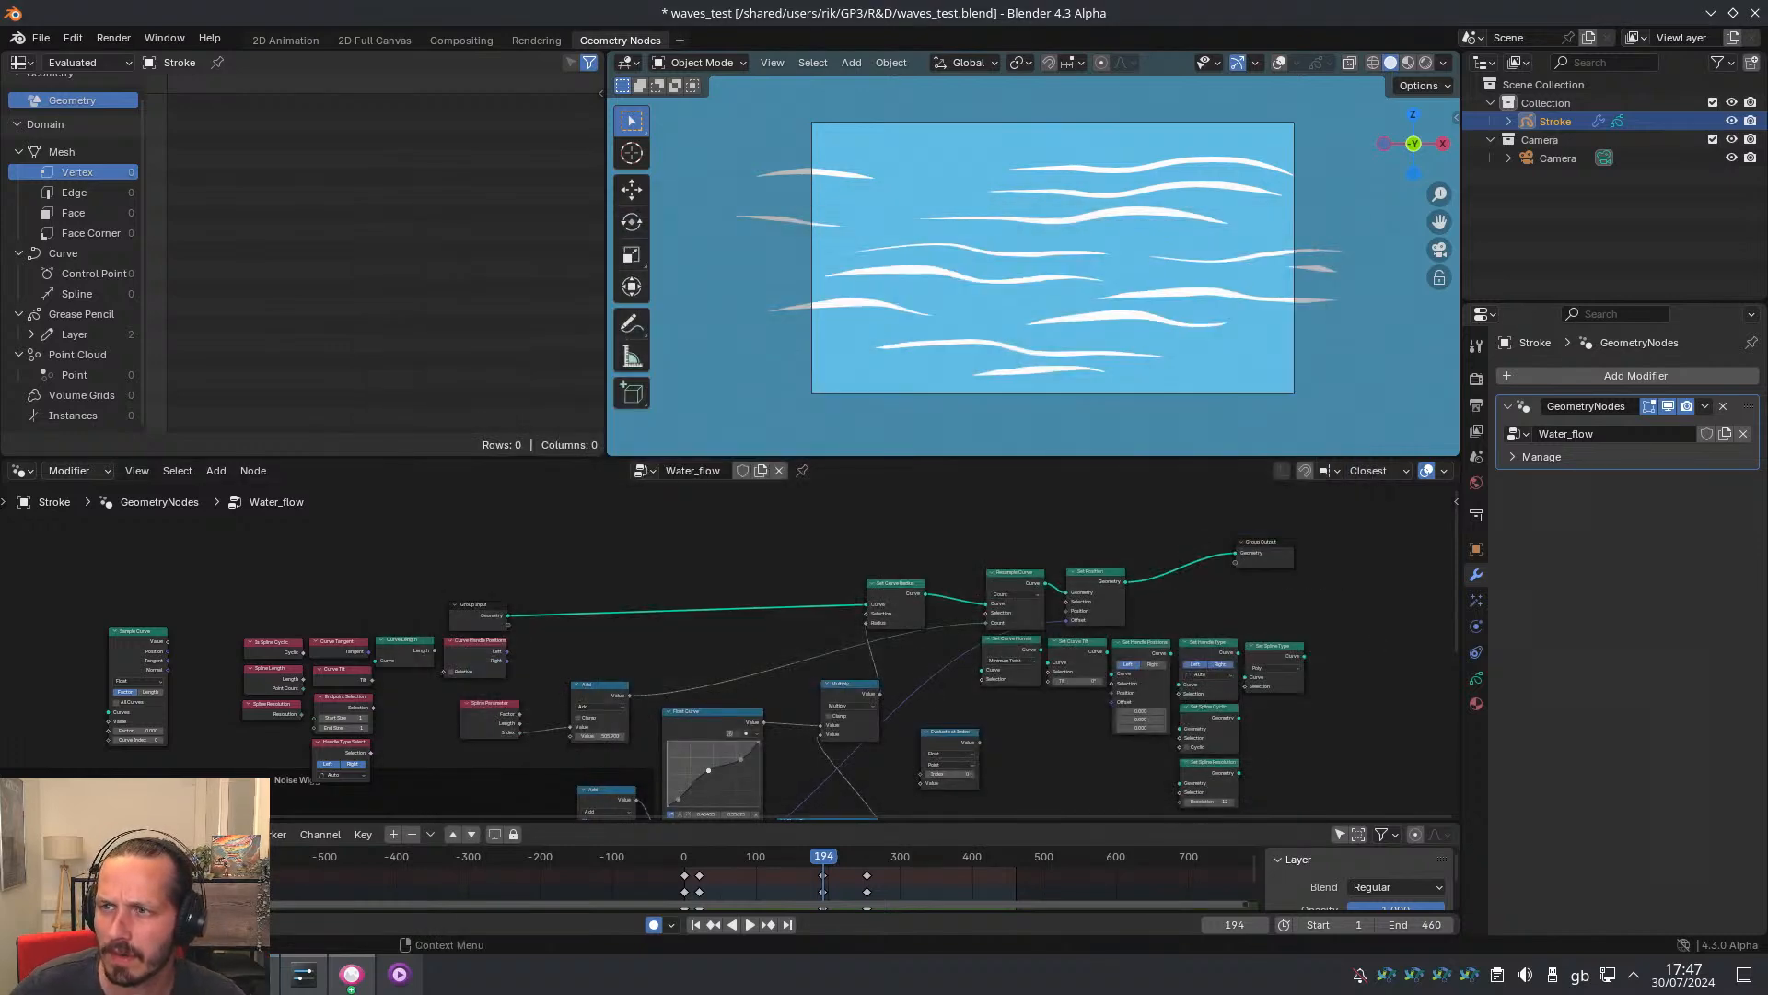
# Open waves_test2.blend from the R&D folder without saving the changes to the current file
pyautogui.click(46, 41)
pyautogui.click(69, 81)
pyautogui.click(815, 523)
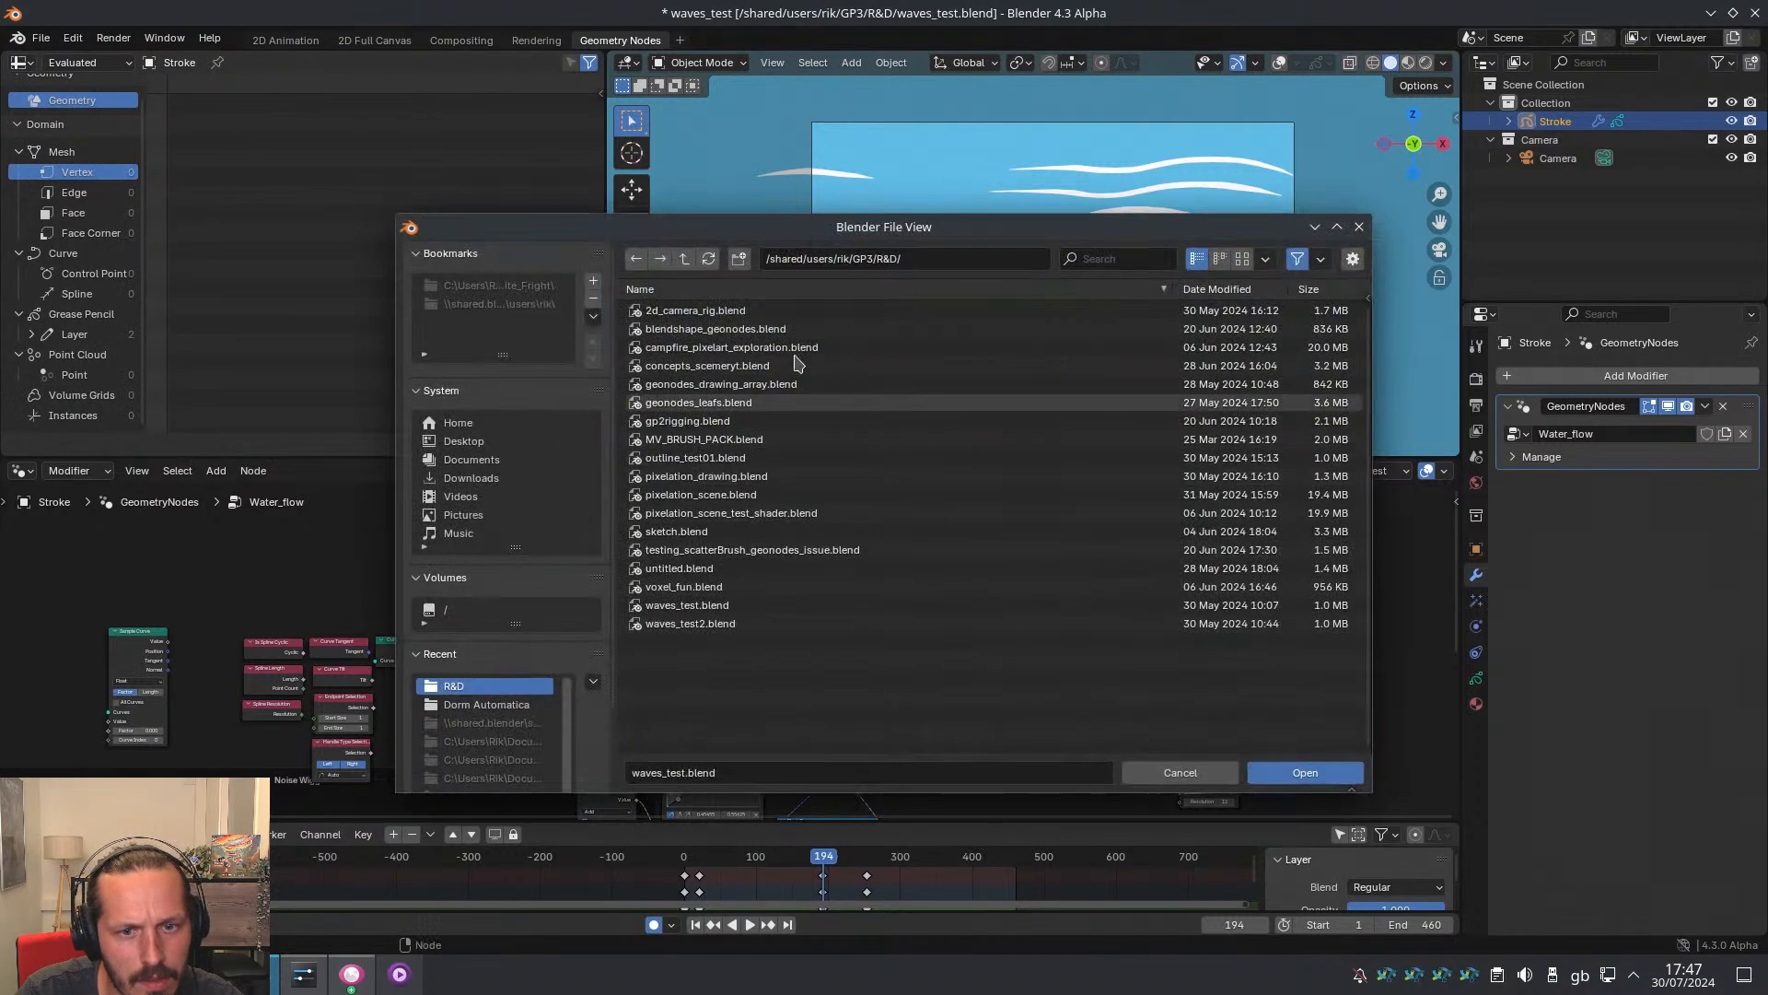
pyautogui.doubleClick(728, 624)
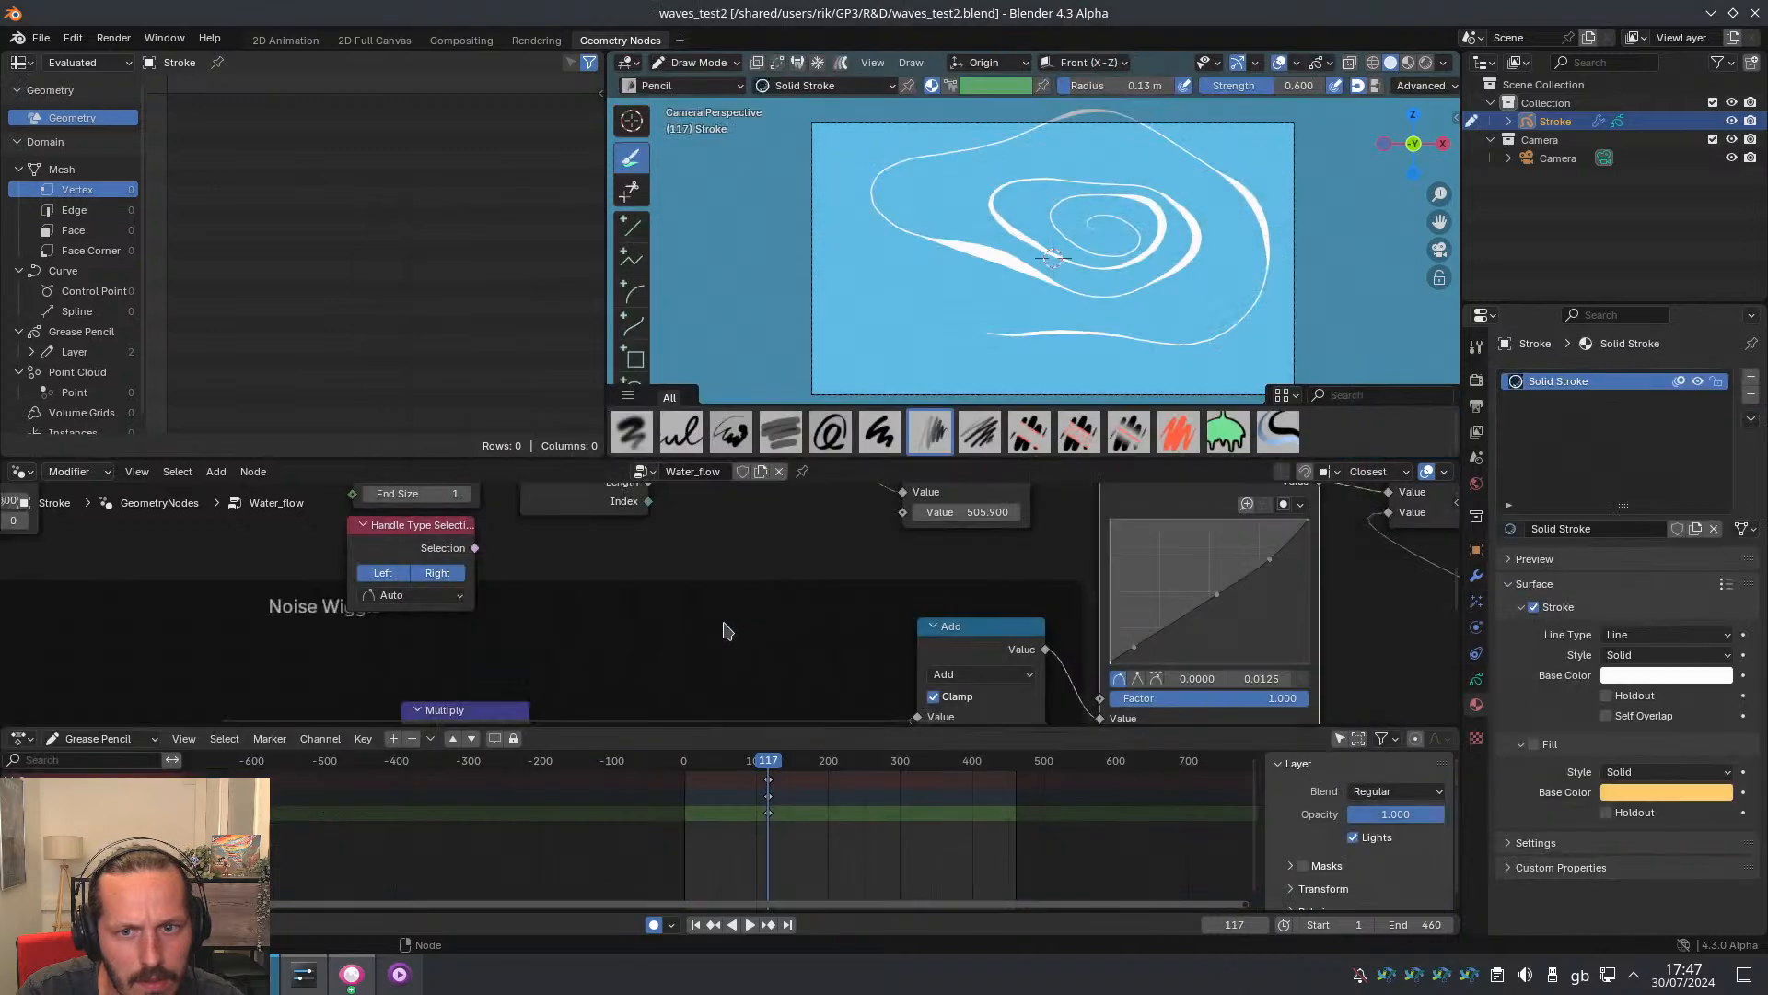
# Move the drawing's keyframe near the start of the timeline and play the spiral wave animation
pyautogui.moveTo(781, 768); pyautogui.dragTo(714, 762)
pyautogui.click(740, 782)
pyautogui.click(661, 785)
pyautogui.press('space')
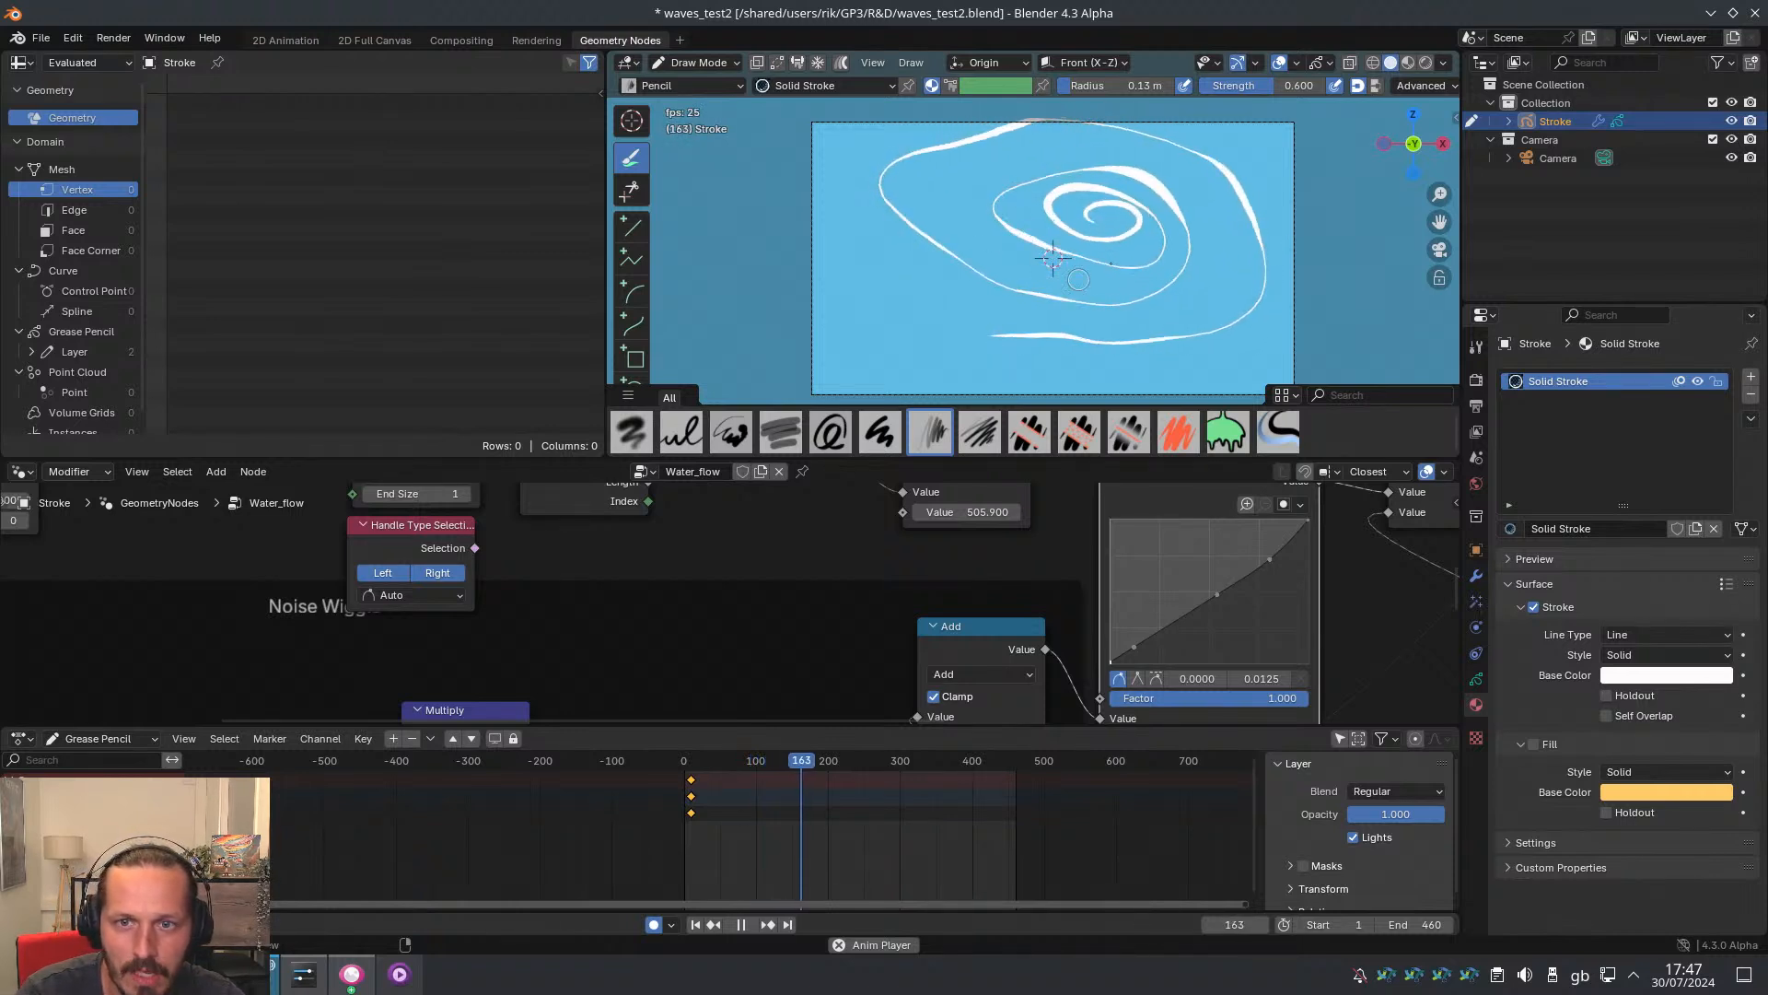
pyautogui.press('space')
# Insert a blank Grease Pencil keyframe at the current frame, play past it, and delete that keyframe again
pyautogui.moveTo(1141, 246)
pyautogui.keyDown('shift'); pyautogui.mouseDown(button='middle')
pyautogui.moveTo(1034, 259)
pyautogui.moveTo(1021, 291)
pyautogui.mouseUp(button='middle'); pyautogui.keyUp('shift')
pyautogui.hotkey('shift', 'i')
pyautogui.press('space')
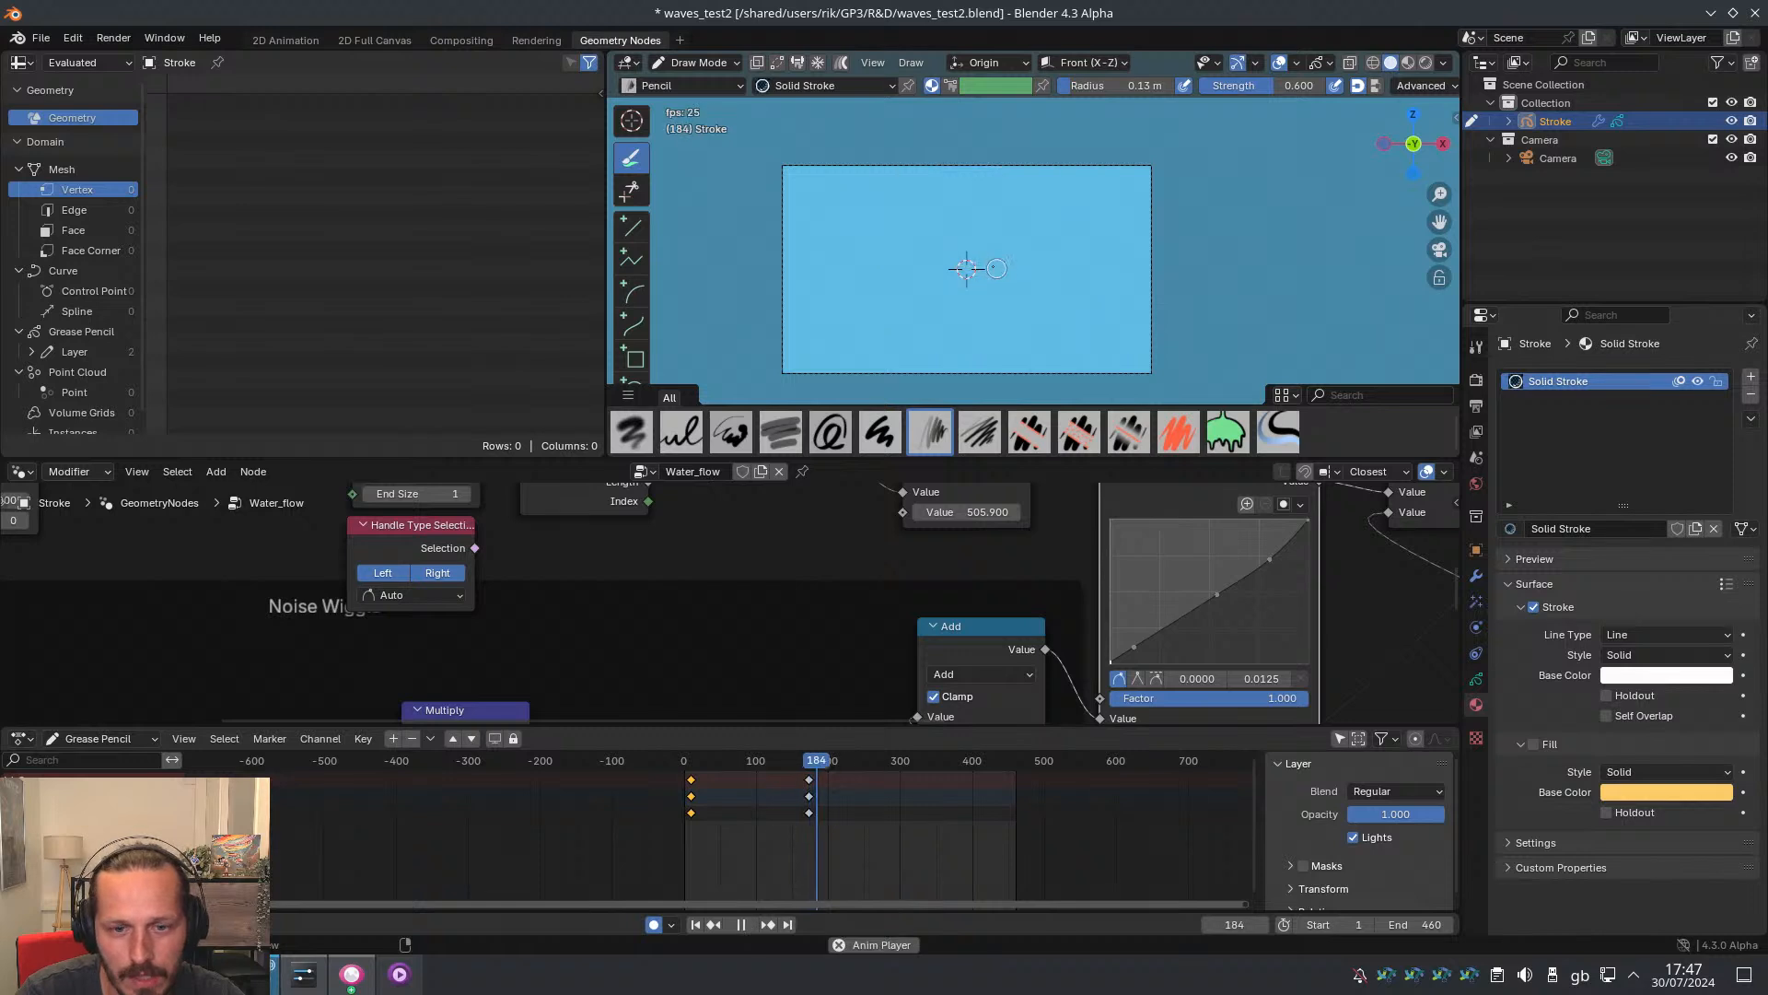
pyautogui.press('space')
pyautogui.moveTo(818, 767); pyautogui.dragTo(812, 776)
pyautogui.click(808, 812)
pyautogui.press('Delete')
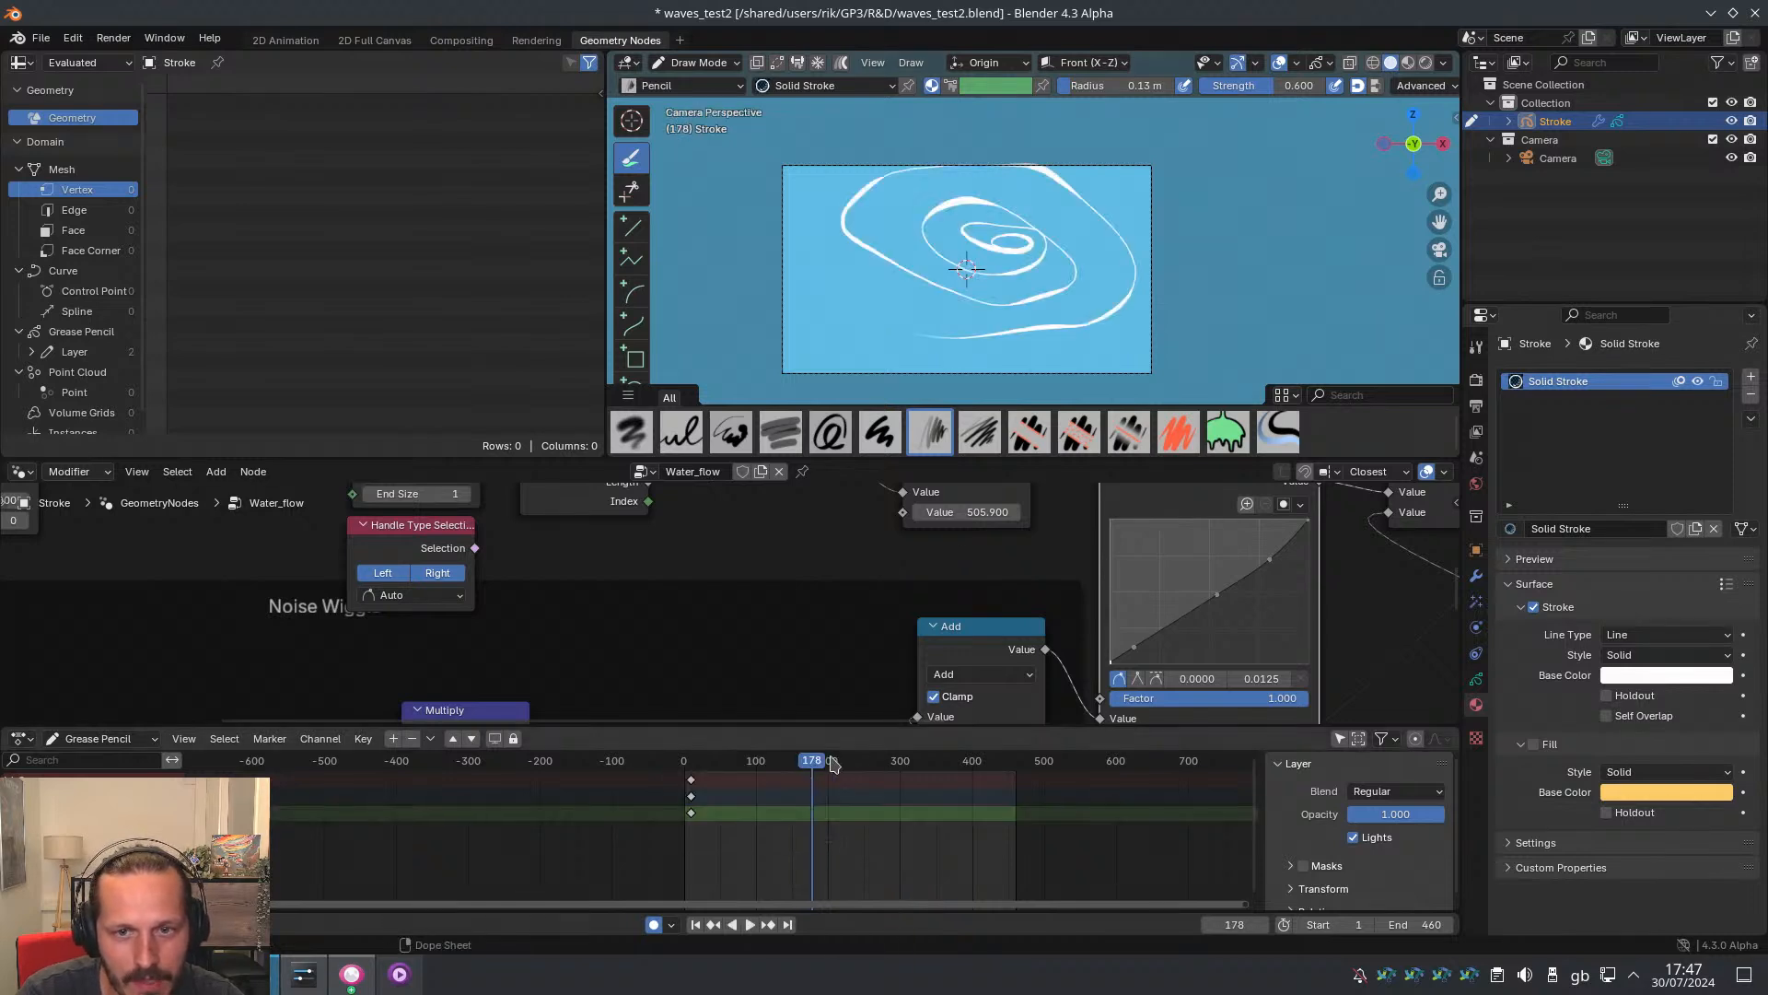
# Try drawing new spiral wave strokes at frame 178, undoing each attempt
pyautogui.moveTo(846, 332)
pyautogui.mouseDown()
pyautogui.moveTo(902, 341)
pyautogui.moveTo(981, 281)
pyautogui.mouseUp()
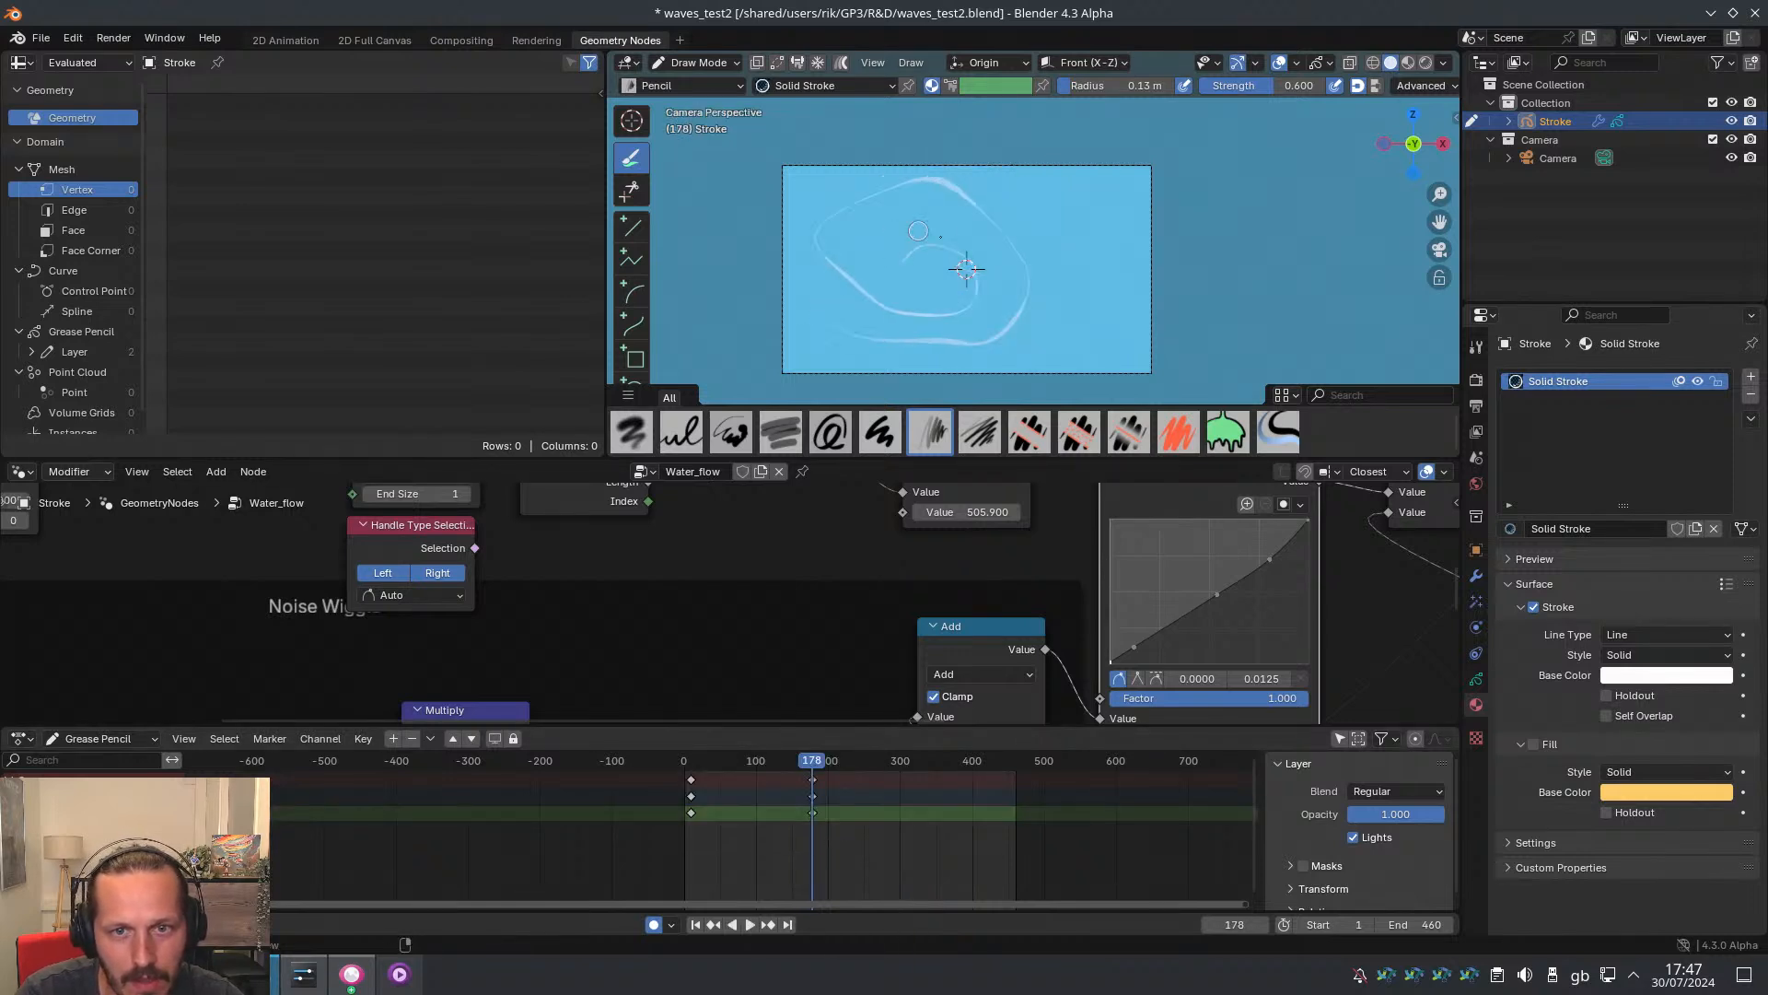
pyautogui.moveTo(940, 237)
pyautogui.keyDown('ctrl'); pyautogui.mouseDown(button='middle')
pyautogui.moveTo(947, 208)
pyautogui.moveTo(901, 188)
pyautogui.mouseUp(button='middle'); pyautogui.keyUp('ctrl')
pyautogui.moveTo(1110, 235)
pyautogui.mouseDown()
pyautogui.moveTo(1002, 151)
pyautogui.moveTo(865, 278)
pyautogui.moveTo(1096, 385)
pyautogui.moveTo(955, 336)
pyautogui.mouseUp()
pyautogui.hotkey('ctrl', 'z')
pyautogui.hotkey('ctrl', 'z')
pyautogui.keyDown('shift'); pyautogui.moveTo(946, 279); pyautogui.dragTo(992, 247, button='middle'); pyautogui.keyUp('shift')
pyautogui.moveTo(762, 245)
pyautogui.mouseDown()
pyautogui.moveTo(916, 324)
pyautogui.moveTo(1085, 210)
pyautogui.mouseUp()
pyautogui.hotkey('ctrl', 'z')
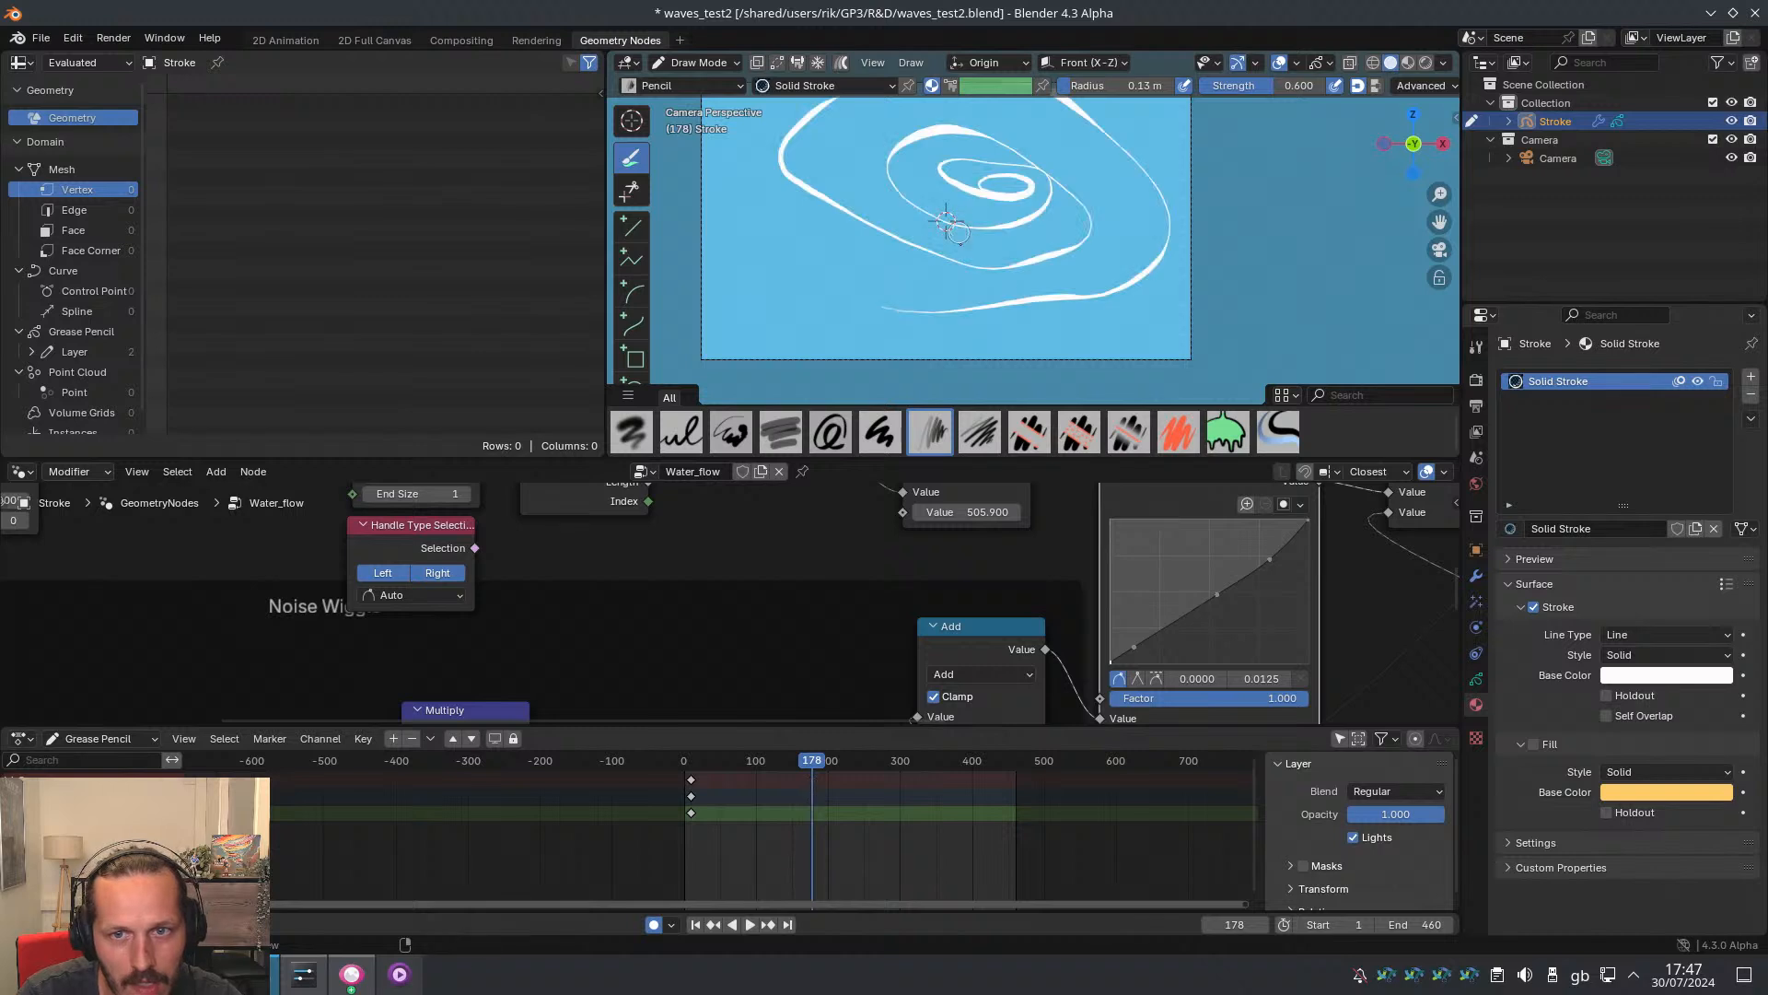
# Go to frame 217 and set the Pencil brush's Strength to 1.000
pyautogui.moveTo(822, 760); pyautogui.dragTo(839, 757)
pyautogui.moveTo(1144, 165)
pyautogui.keyDown('shift'); pyautogui.mouseDown(button='middle')
pyautogui.moveTo(1157, 247)
pyautogui.moveTo(1117, 184)
pyautogui.mouseUp(button='middle'); pyautogui.keyUp('shift')
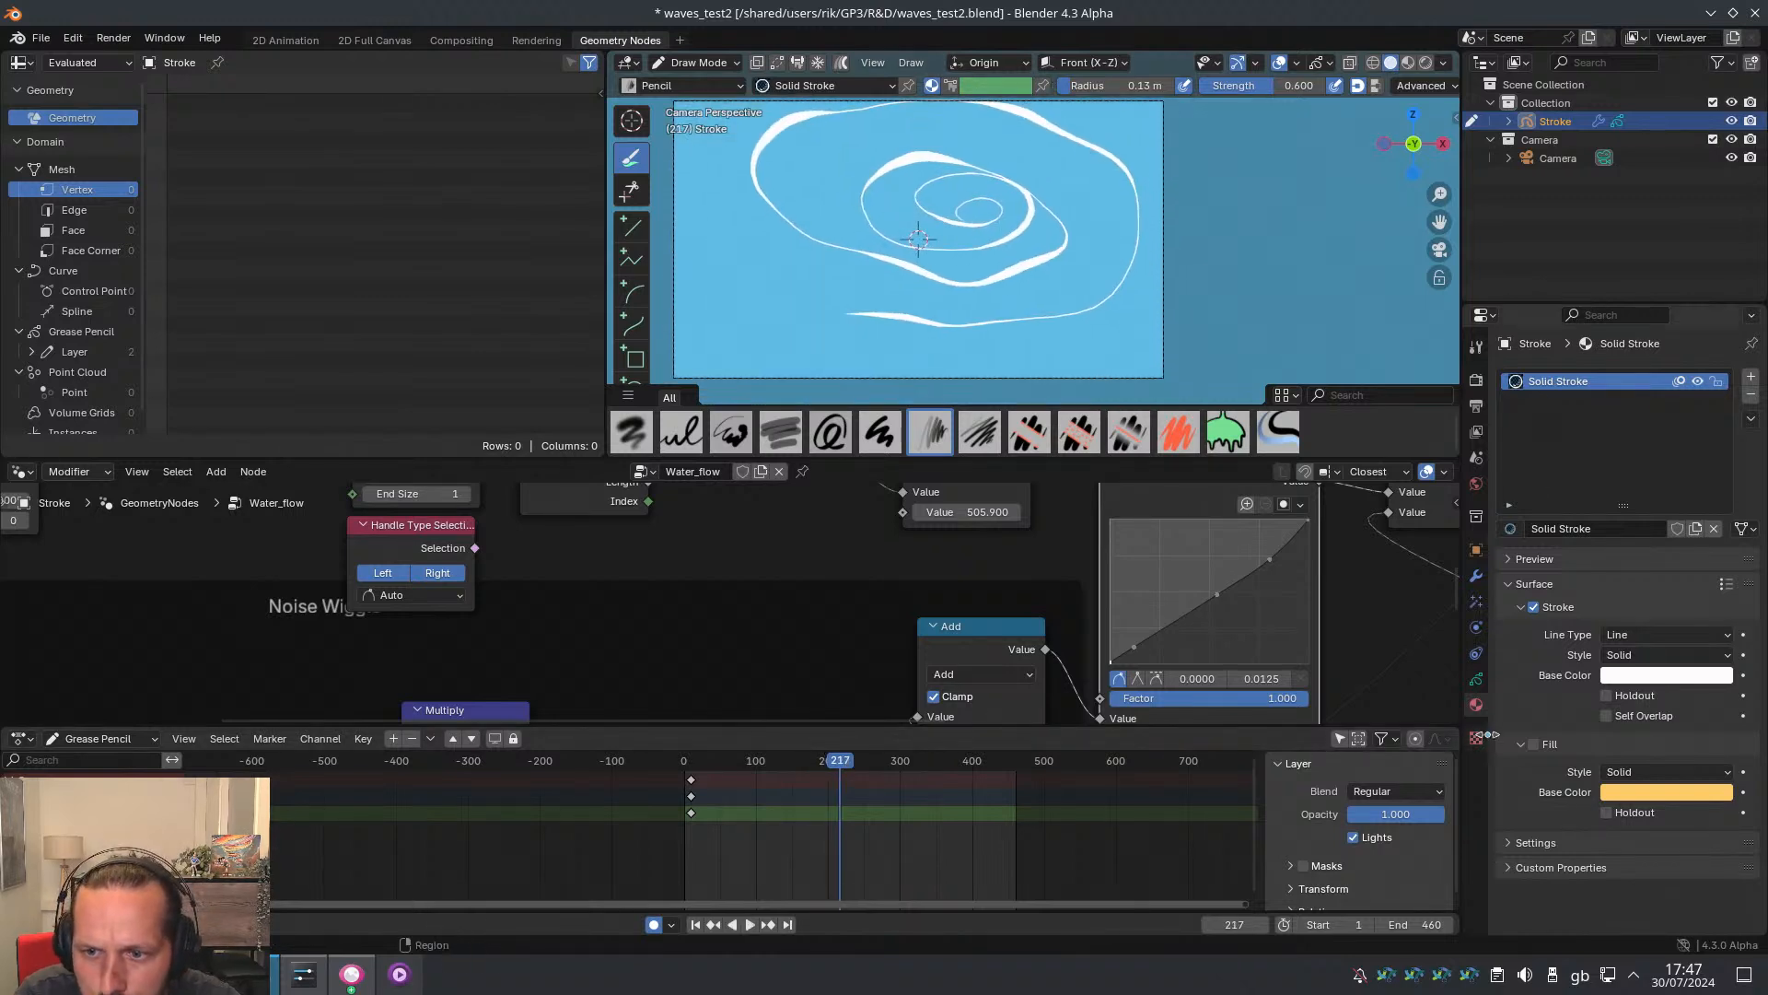
pyautogui.click(1477, 684)
pyautogui.click(1478, 703)
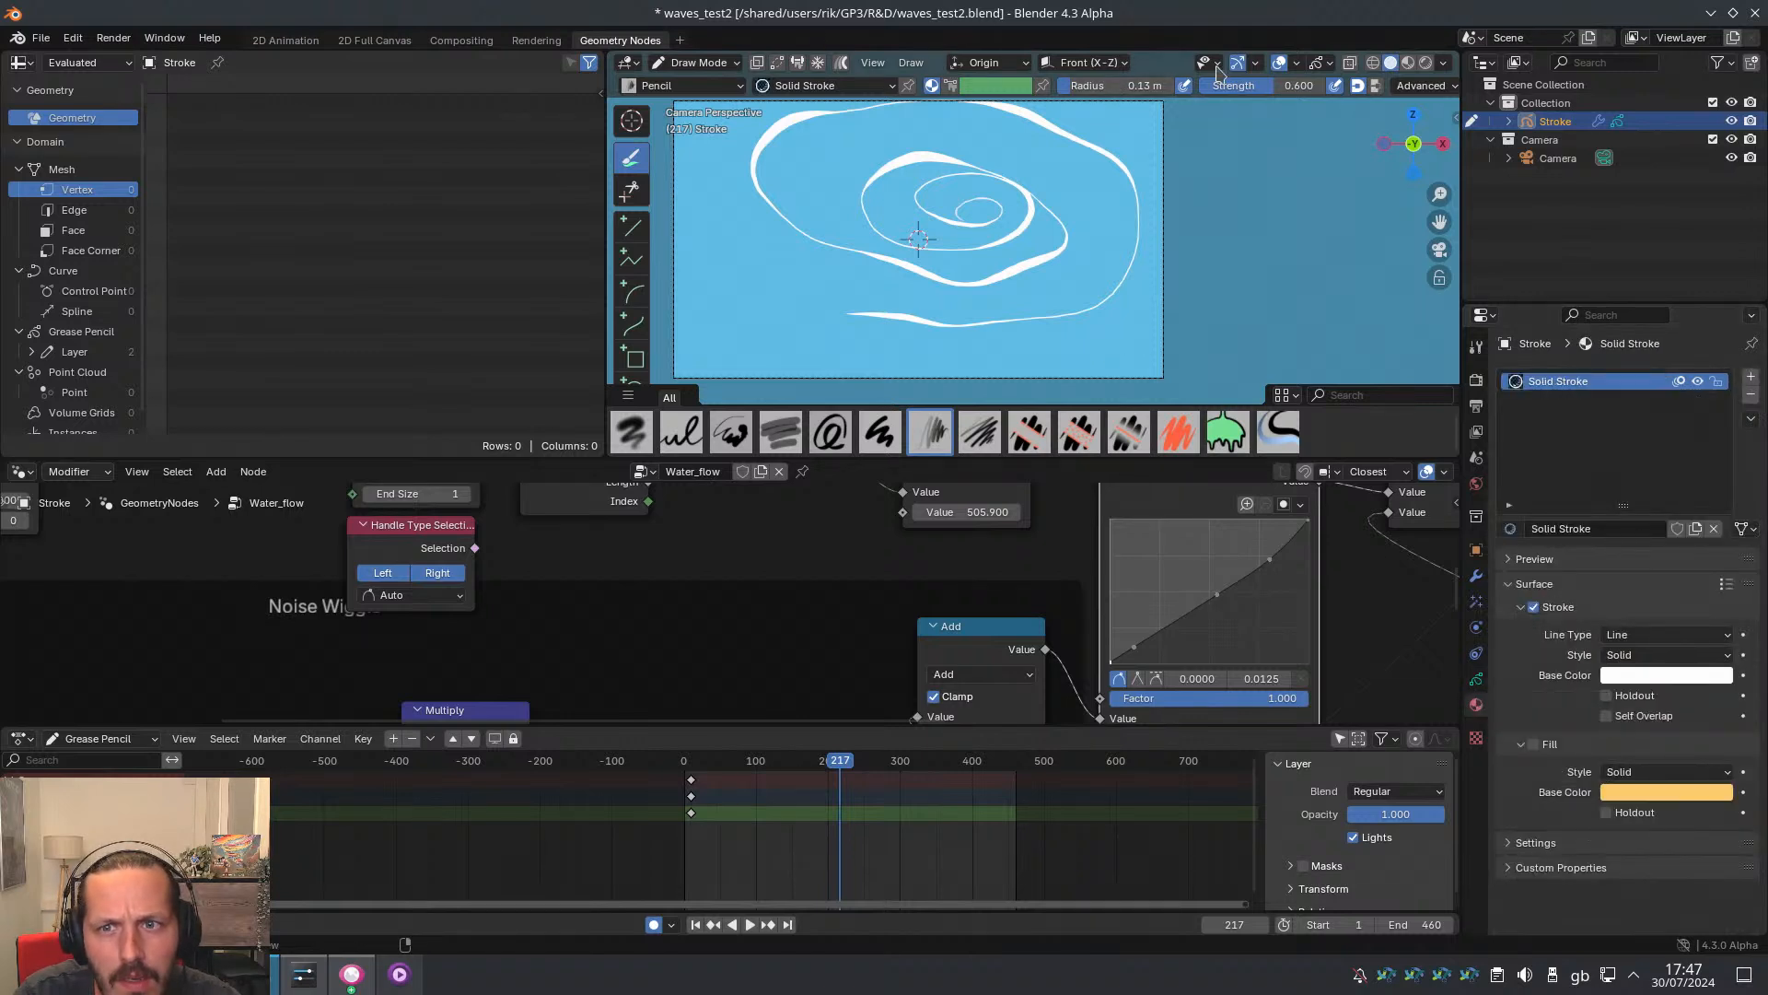
pyautogui.moveTo(1256, 83); pyautogui.dragTo(1383, 83)
# Maximize the 3D viewport with the whole camera frame in view
pyautogui.moveTo(974, 269)
pyautogui.keyDown('shift'); pyautogui.mouseDown(button='middle')
pyautogui.moveTo(1046, 287)
pyautogui.moveTo(1048, 262)
pyautogui.moveTo(1042, 289)
pyautogui.mouseUp(button='middle'); pyautogui.keyUp('shift')
pyautogui.scroll(-1, 1047, 262)
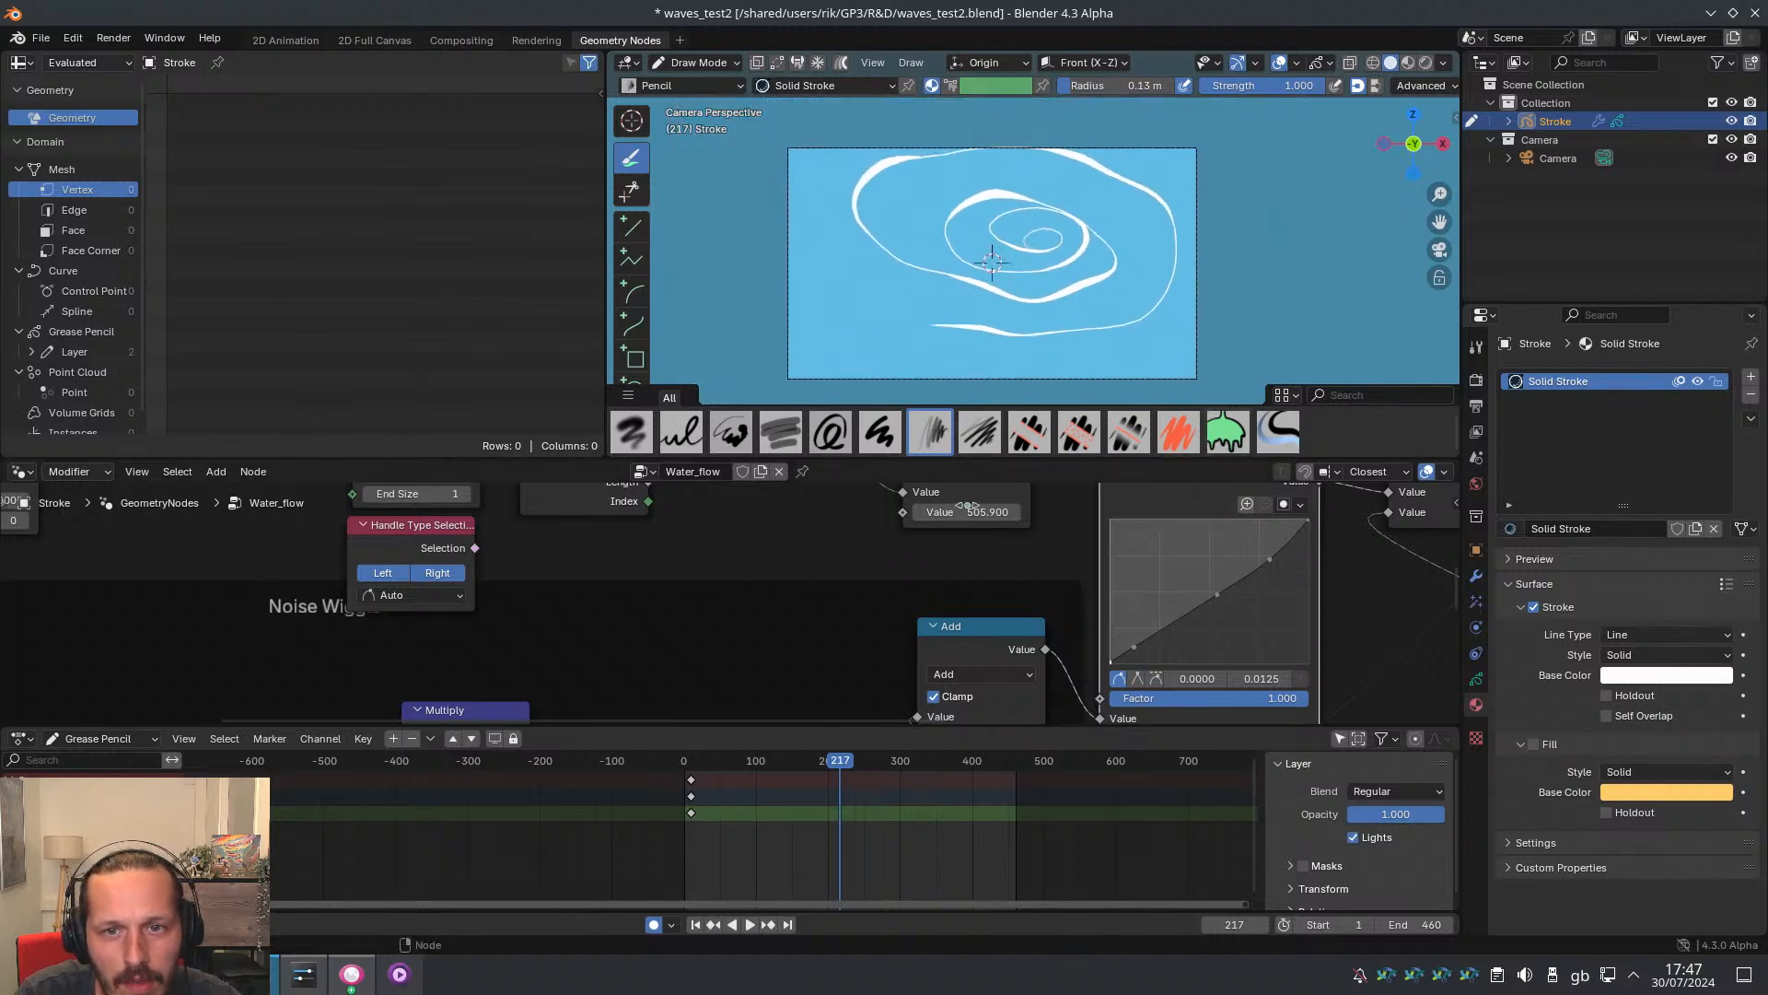
pyautogui.hotkey('ctrl', 'space')
pyautogui.scroll(-1, 921, 449)
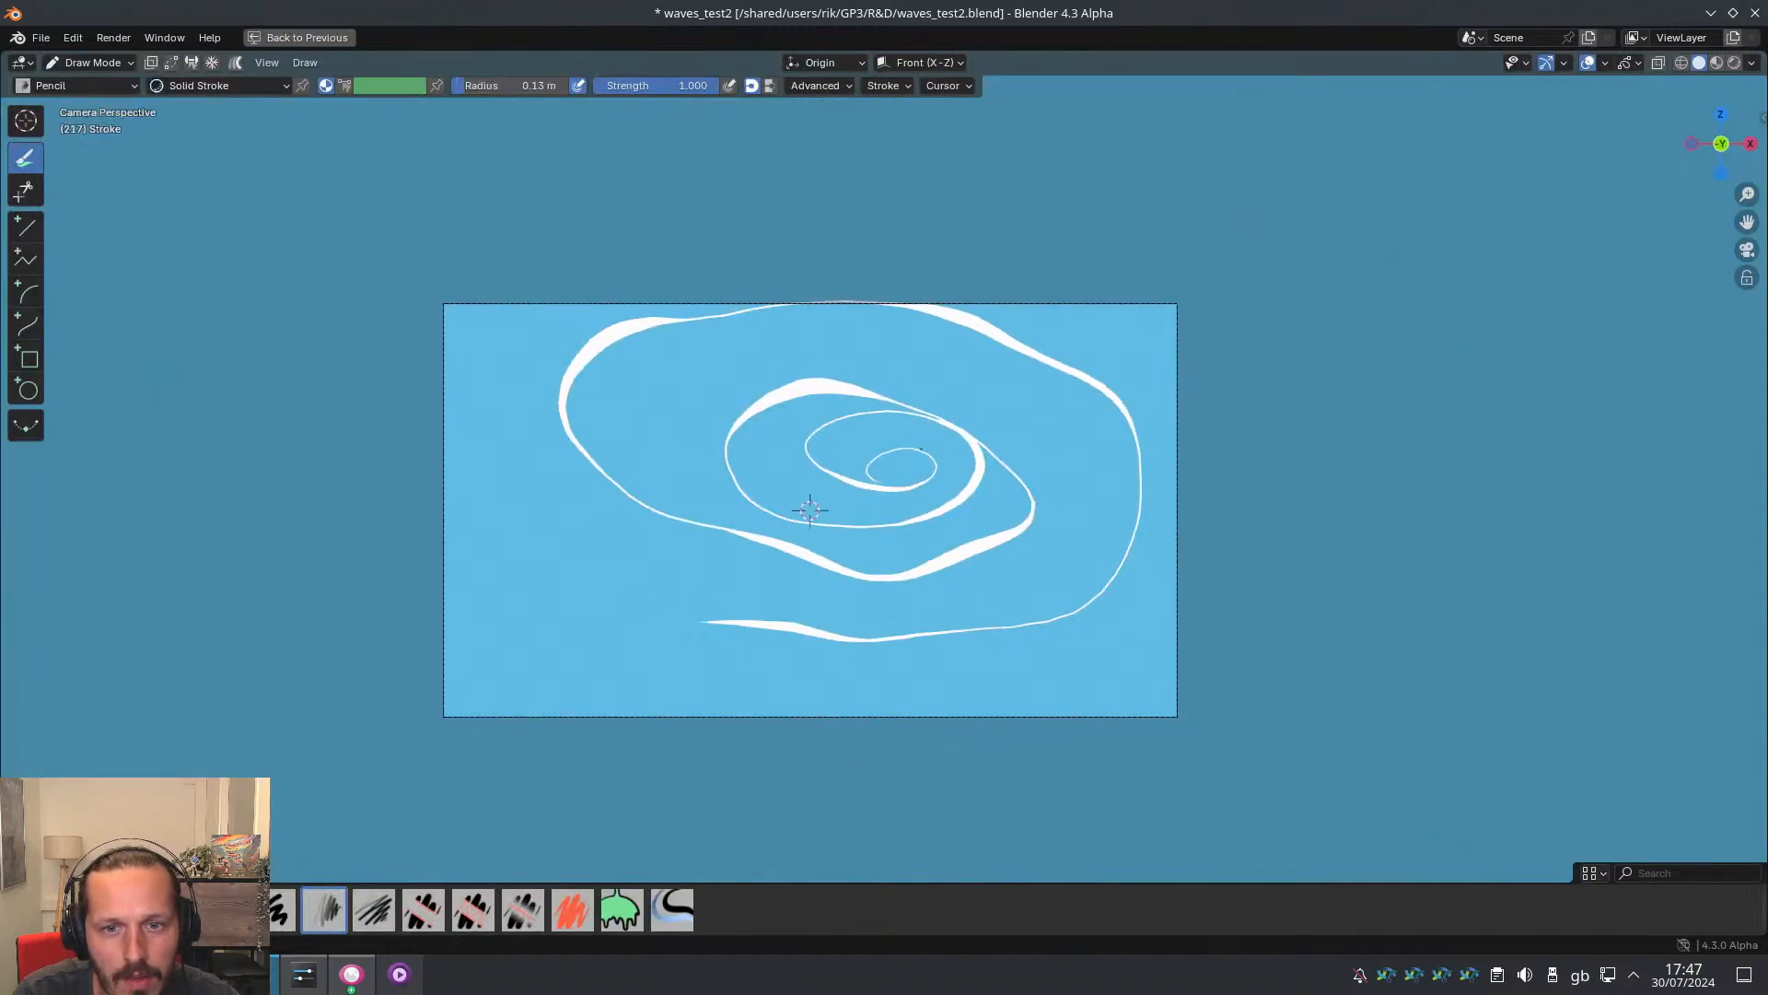
# Draw a cartoon face in white Pencil strokes inside the camera frame at frame 217, with two eyes, nose, lips and chin
pyautogui.scroll(-1, 921, 449)
pyautogui.keyDown('shift'); pyautogui.moveTo(921, 449); pyautogui.dragTo(994, 360, button='middle'); pyautogui.keyUp('shift')
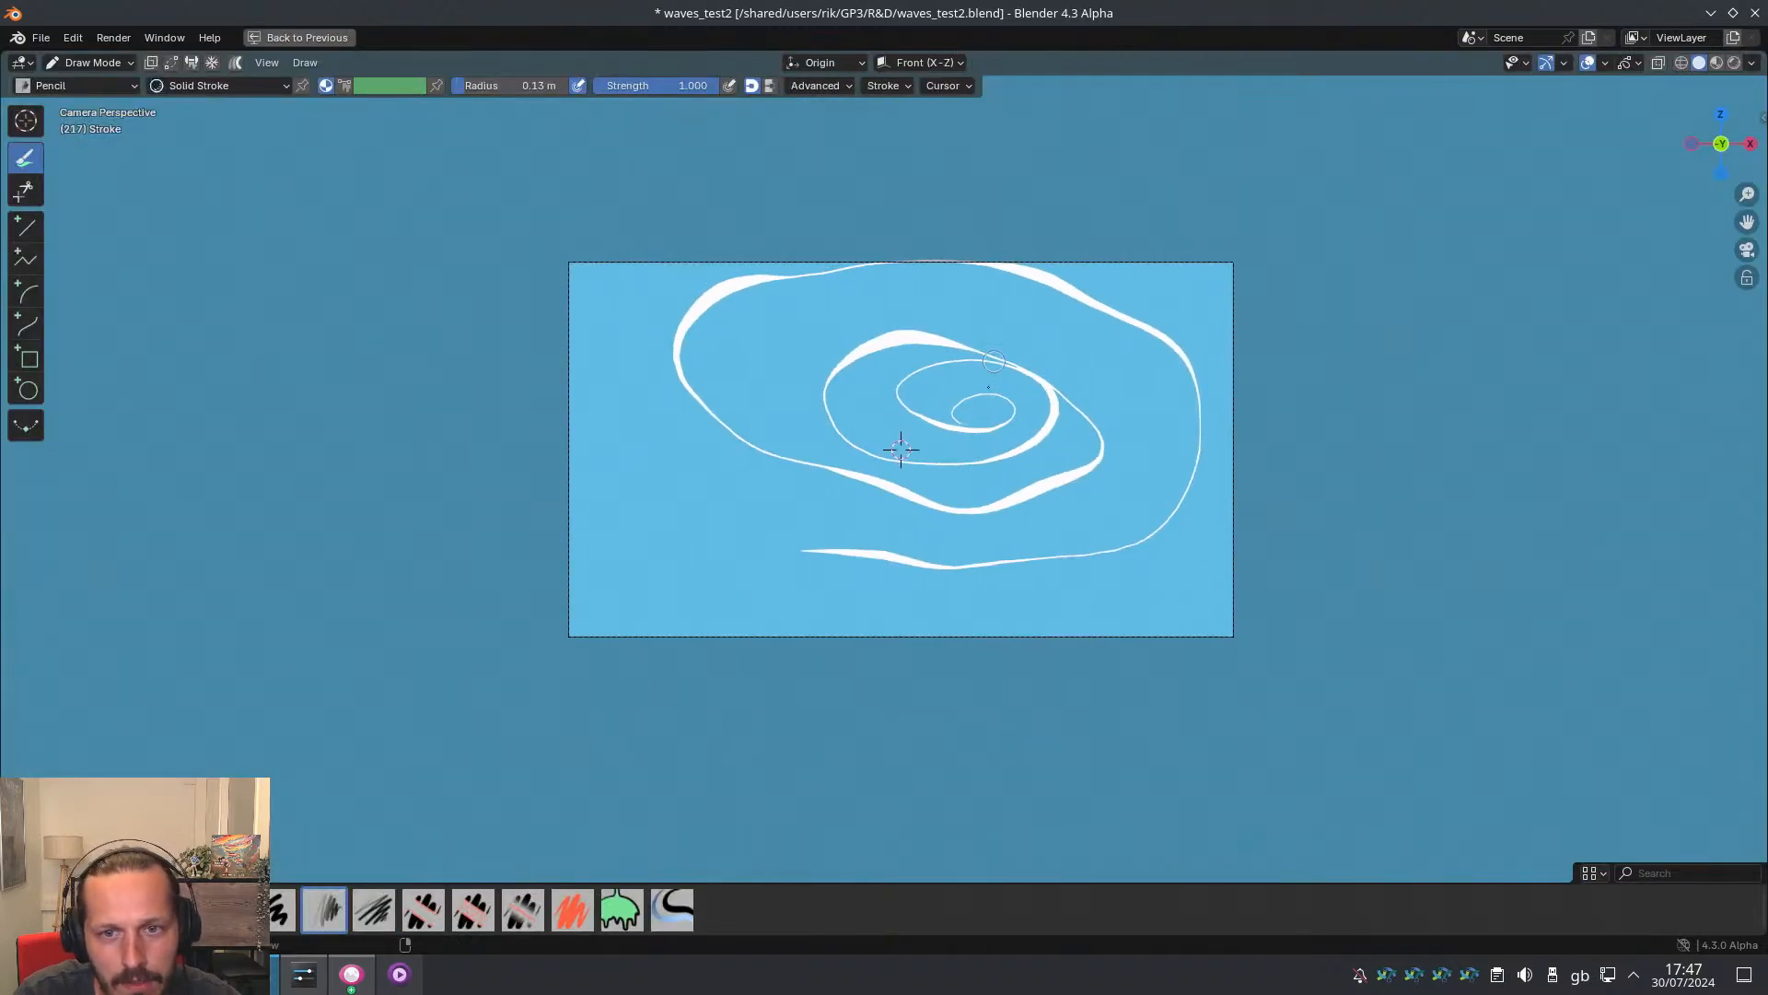
pyautogui.moveTo(926, 382)
pyautogui.mouseDown()
pyautogui.moveTo(872, 350)
pyautogui.moveTo(916, 380)
pyautogui.mouseUp()
pyautogui.moveTo(913, 414)
pyautogui.mouseDown()
pyautogui.moveTo(913, 353)
pyautogui.moveTo(1142, 428)
pyautogui.moveTo(1041, 445)
pyautogui.mouseUp()
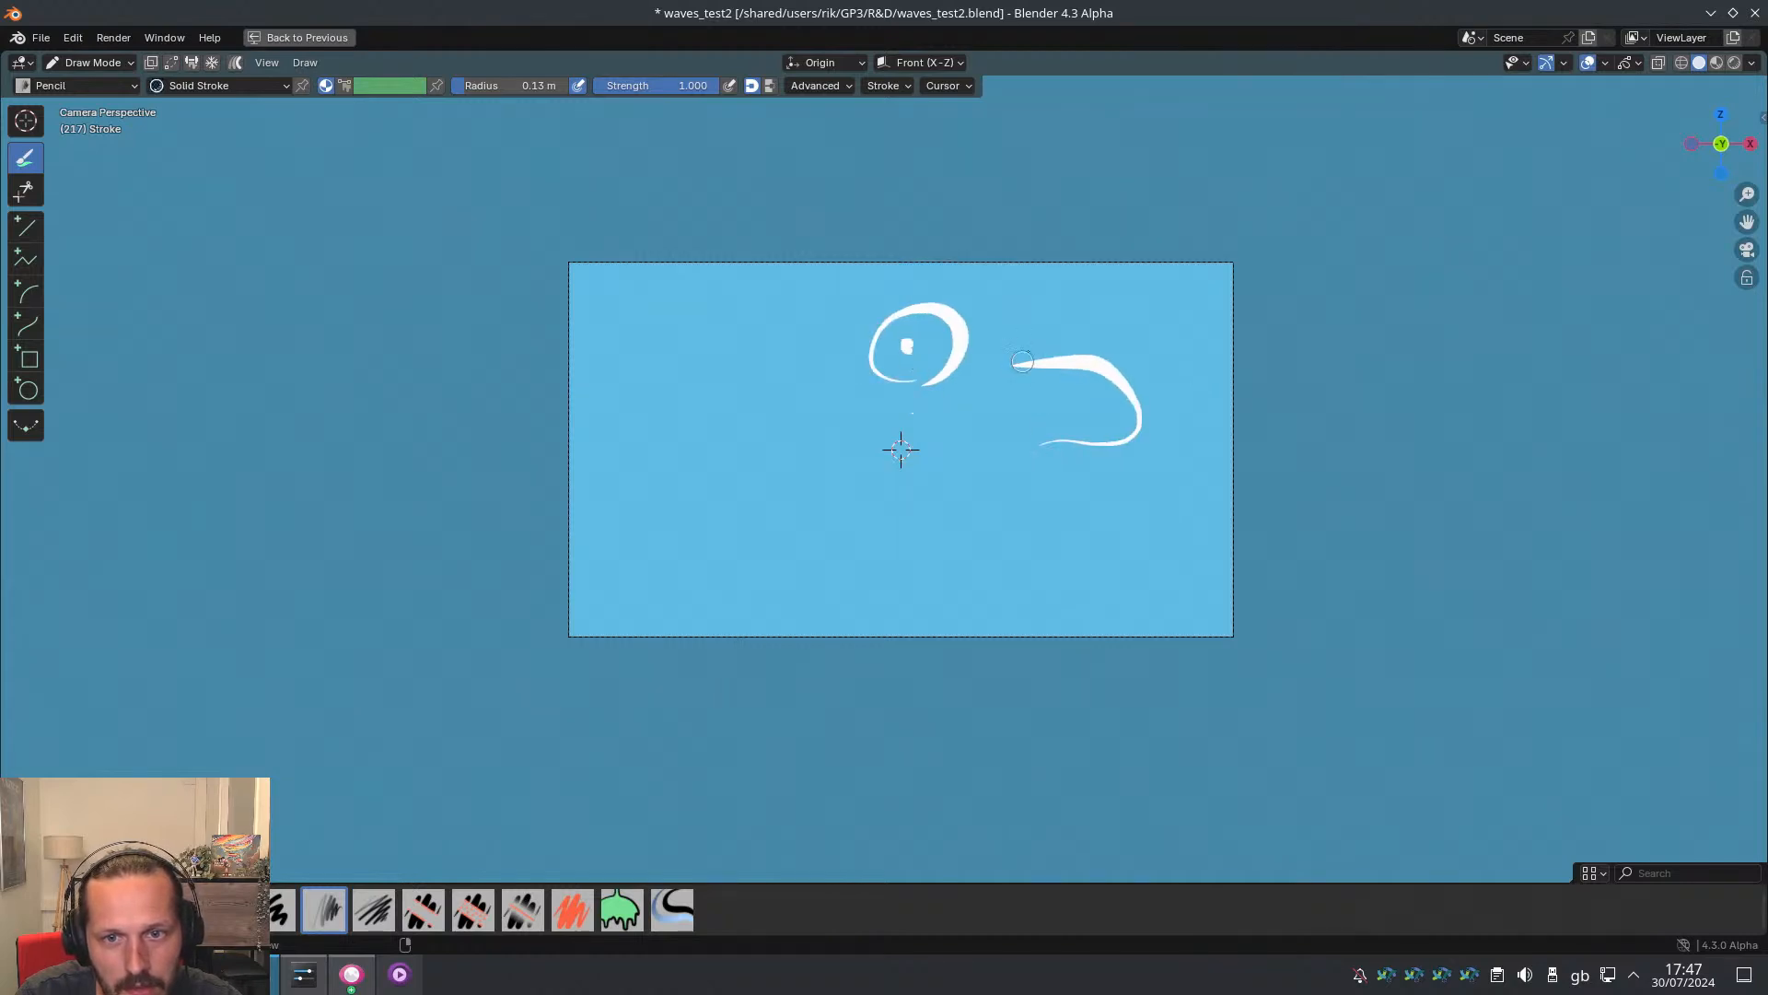
pyautogui.moveTo(1008, 319); pyautogui.dragTo(1056, 311)
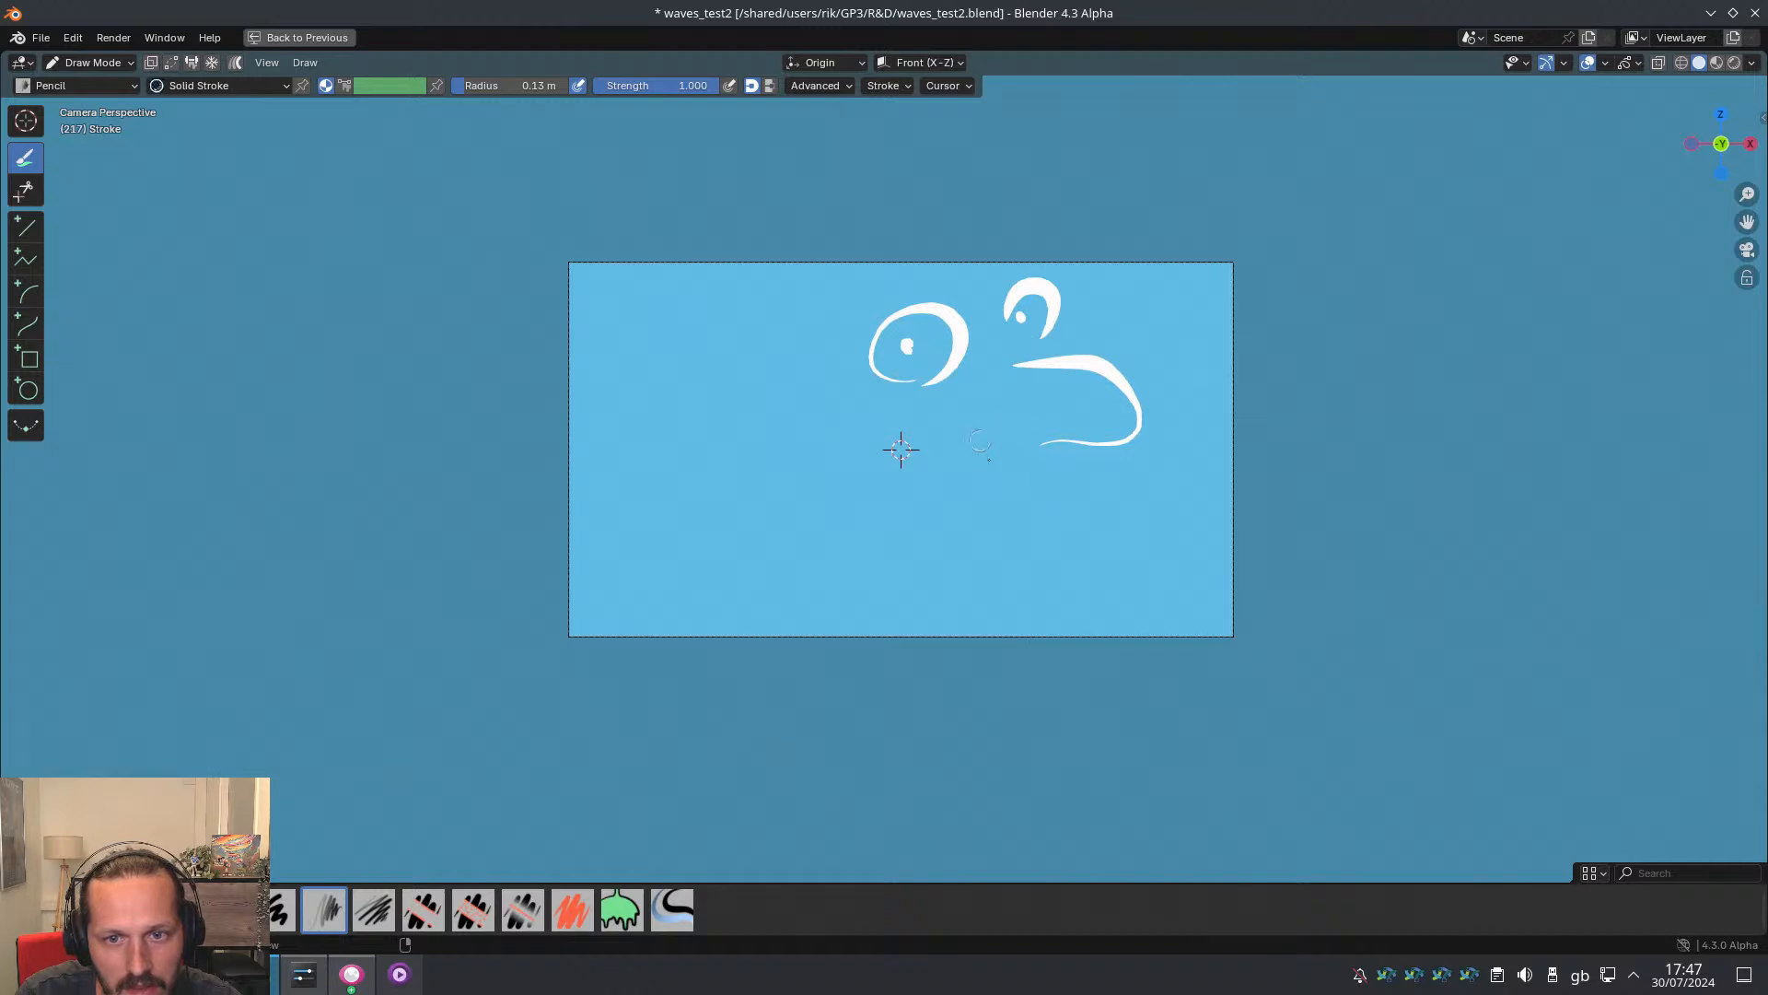
pyautogui.moveTo(1041, 458)
pyautogui.mouseDown()
pyautogui.moveTo(1013, 498)
pyautogui.moveTo(946, 505)
pyautogui.moveTo(974, 523)
pyautogui.moveTo(916, 575)
pyautogui.mouseUp()
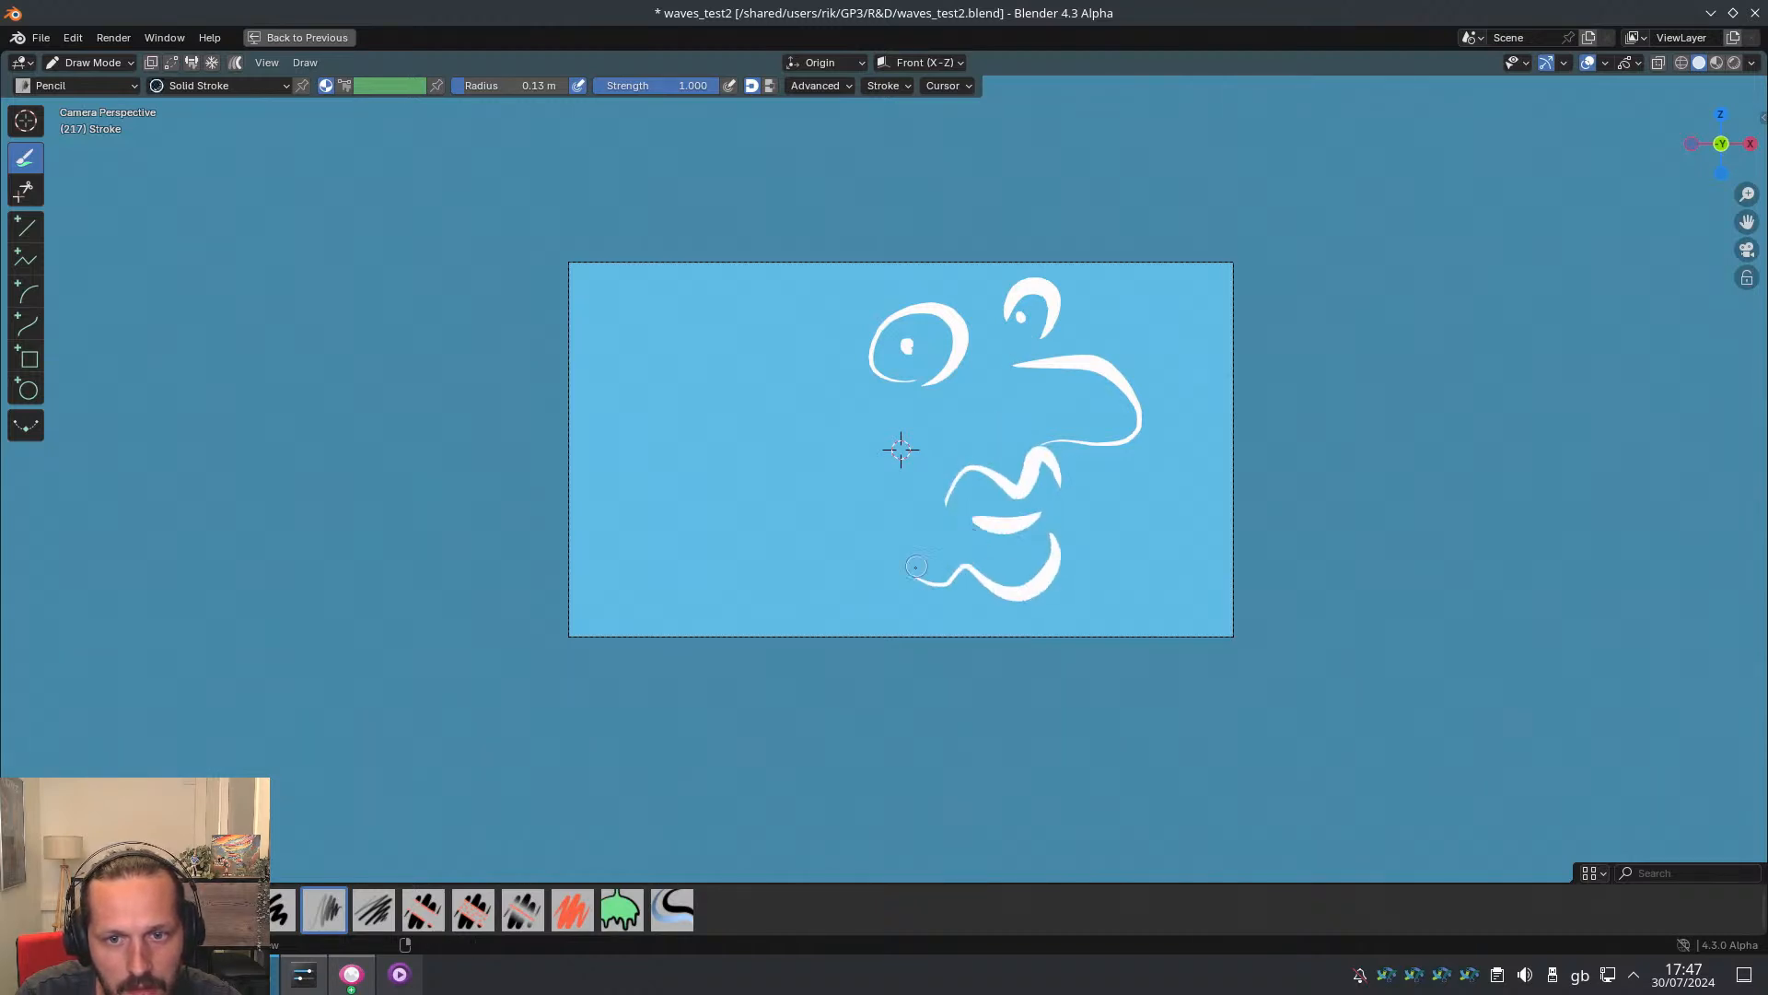
# Play back the animated face drawing, try adding a head stroke above the eyes, and undo it
pyautogui.press('space')
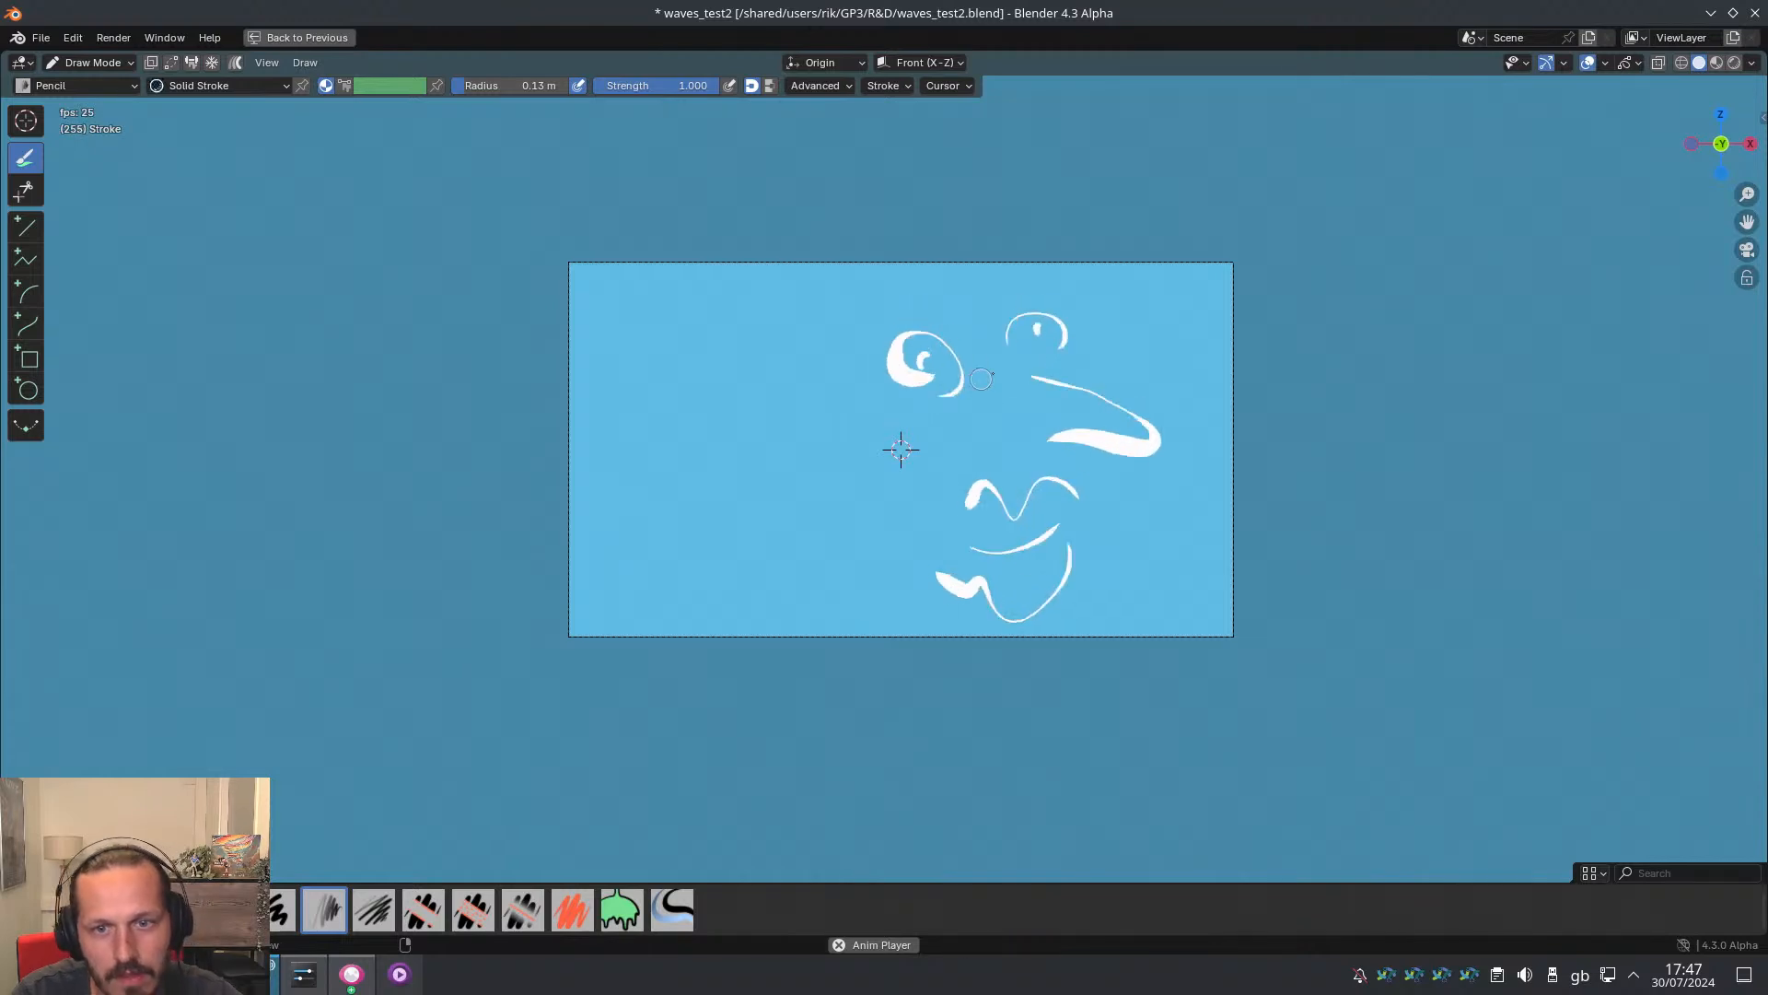
pyautogui.press('space')
pyautogui.moveTo(983, 268)
pyautogui.mouseDown()
pyautogui.moveTo(912, 295)
pyautogui.moveTo(718, 302)
pyautogui.mouseUp()
pyautogui.hotkey('ctrl', 'z')
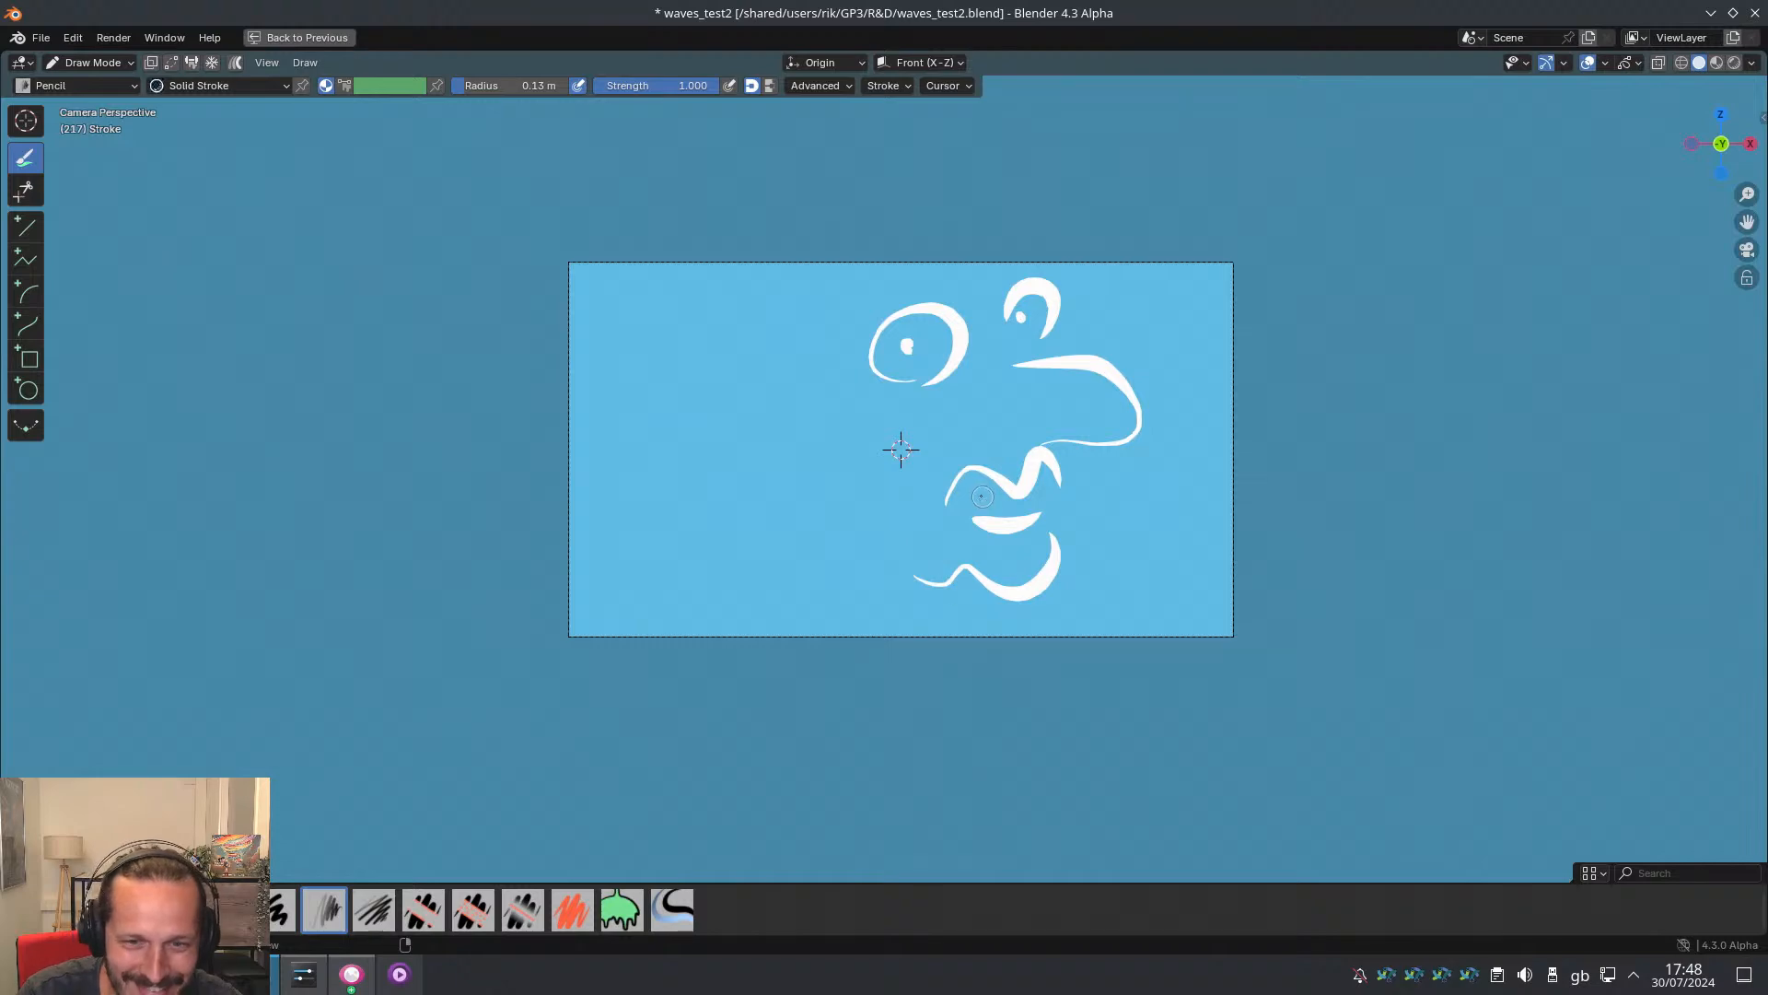
# Restore the full editor layout, return to frame 217, and add hair and ear strokes to the face
pyautogui.hotkey('ctrl', 'space')
pyautogui.click(840, 764)
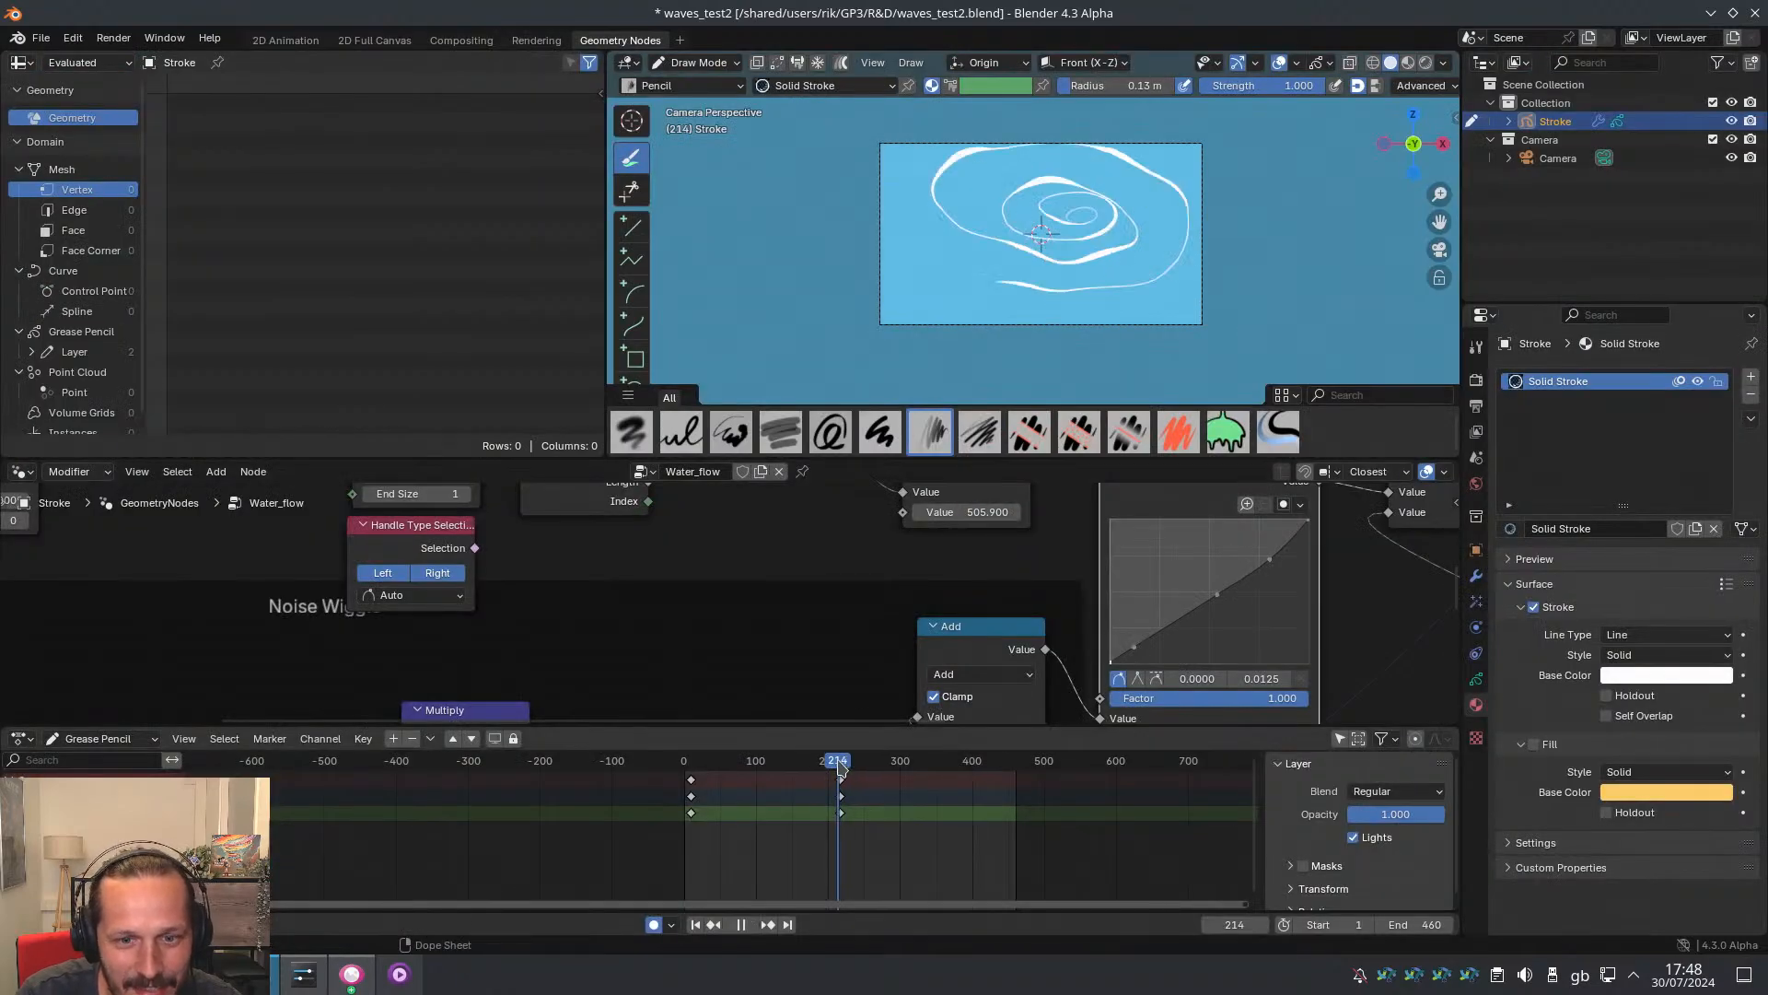
pyautogui.moveTo(838, 762); pyautogui.dragTo(840, 763)
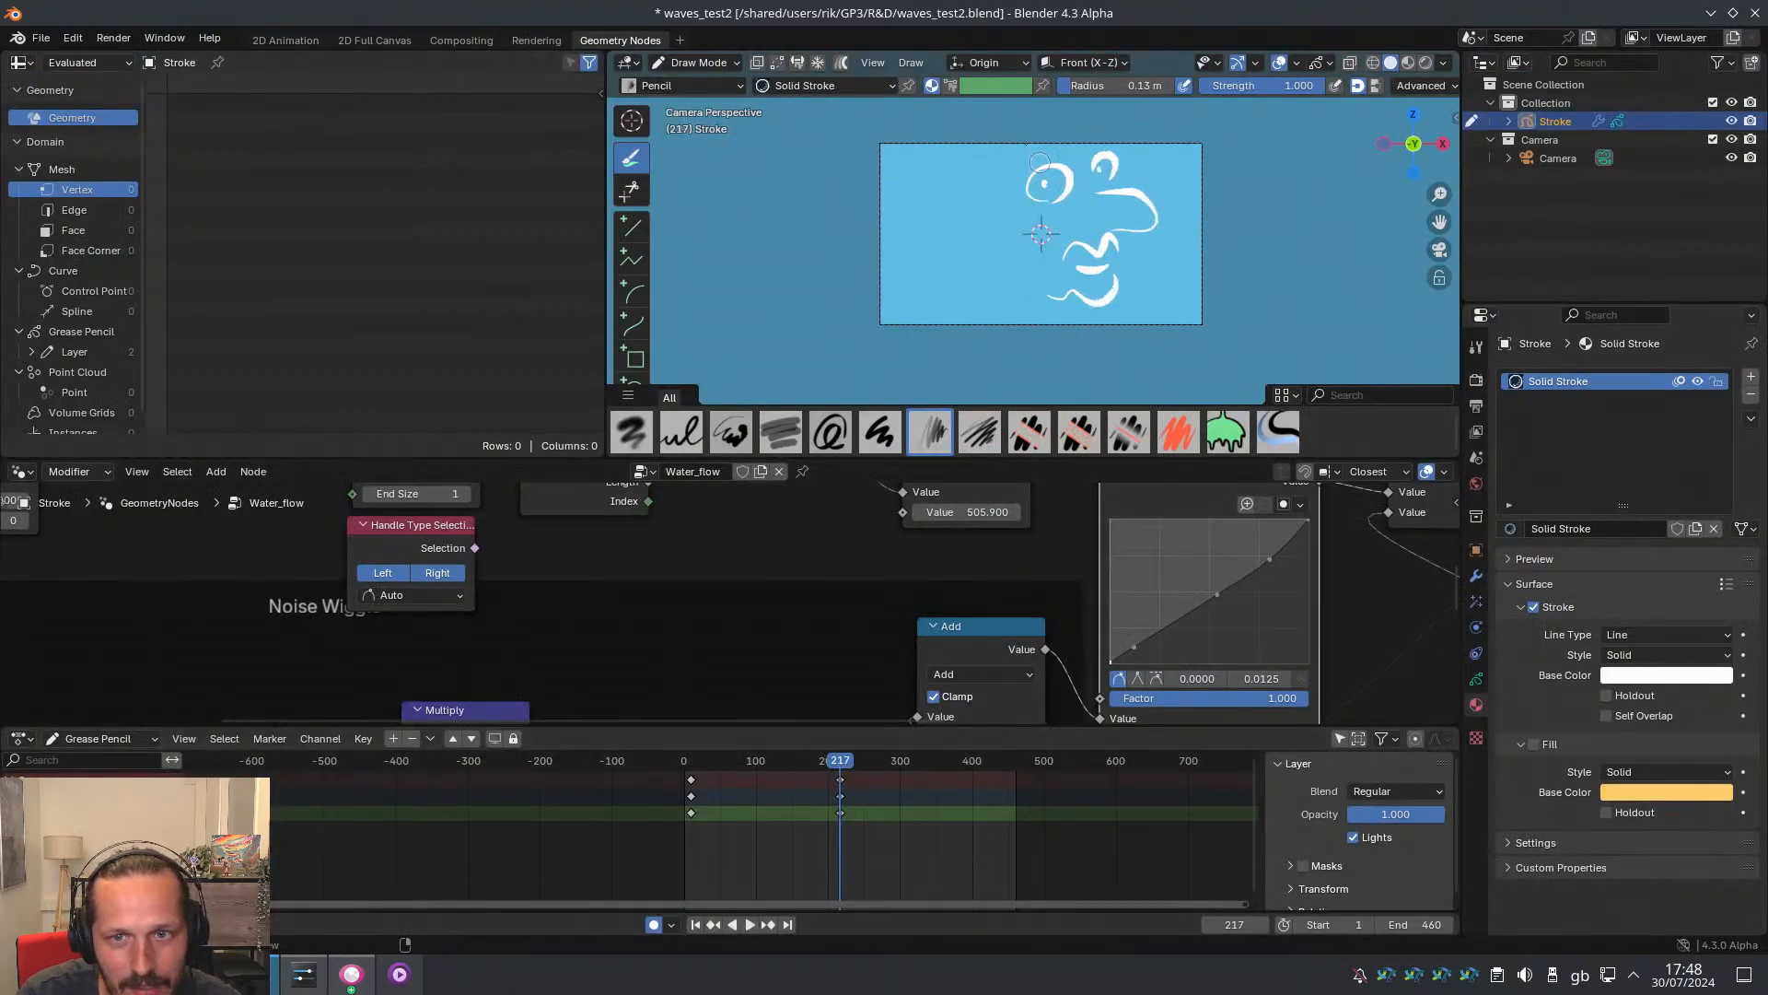
pyautogui.moveTo(1059, 135); pyautogui.dragTo(1011, 108)
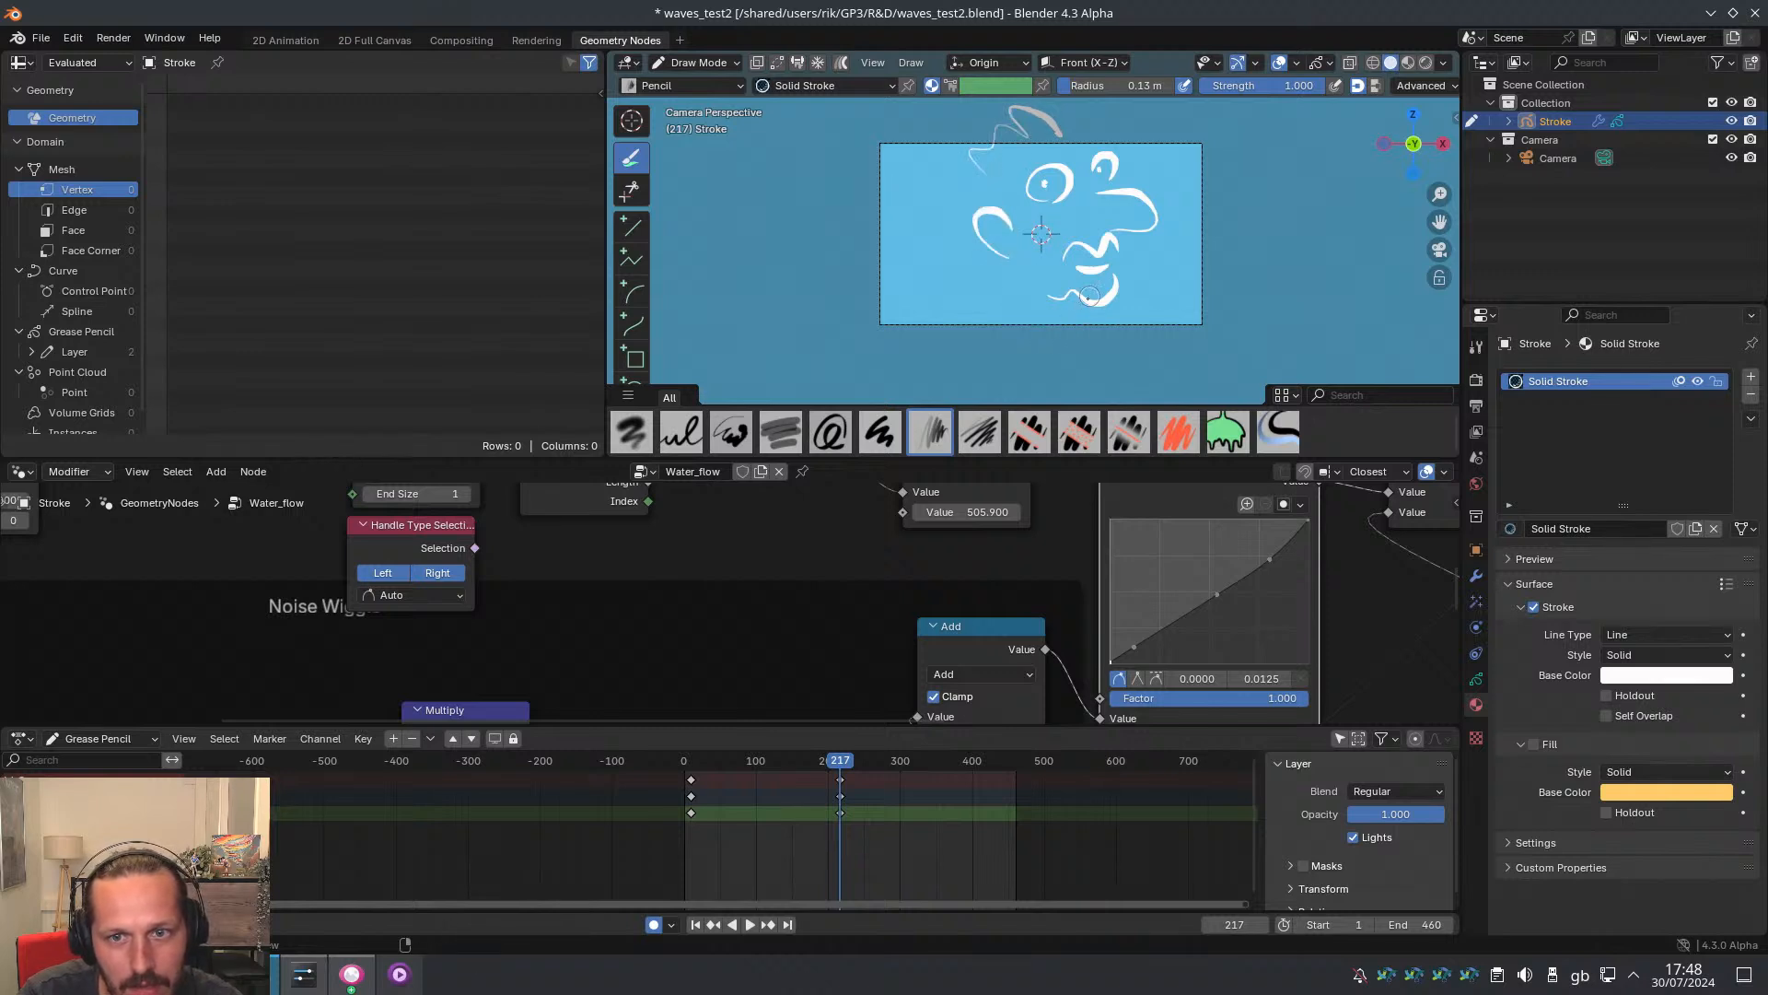
# Play back the face animation from the camera view, and play the spiral waves from frame 40 to frame 100
pyautogui.press('space')
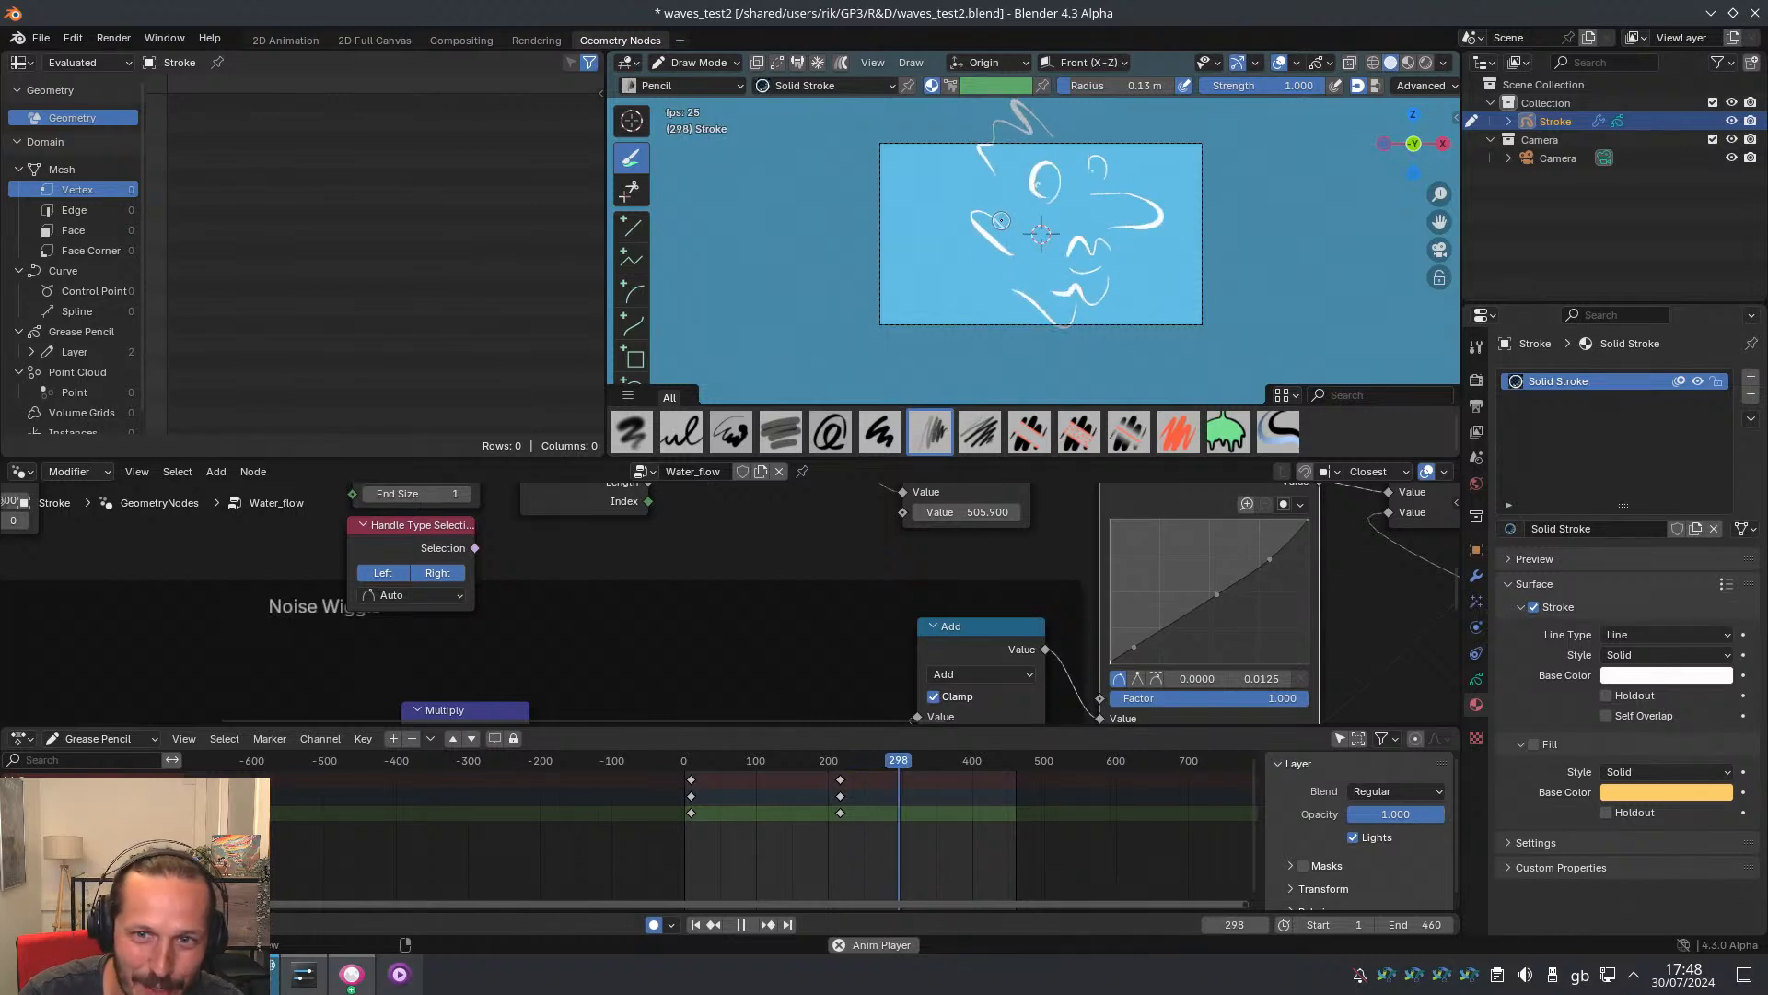
pyautogui.press('space')
pyautogui.press('KP_0')
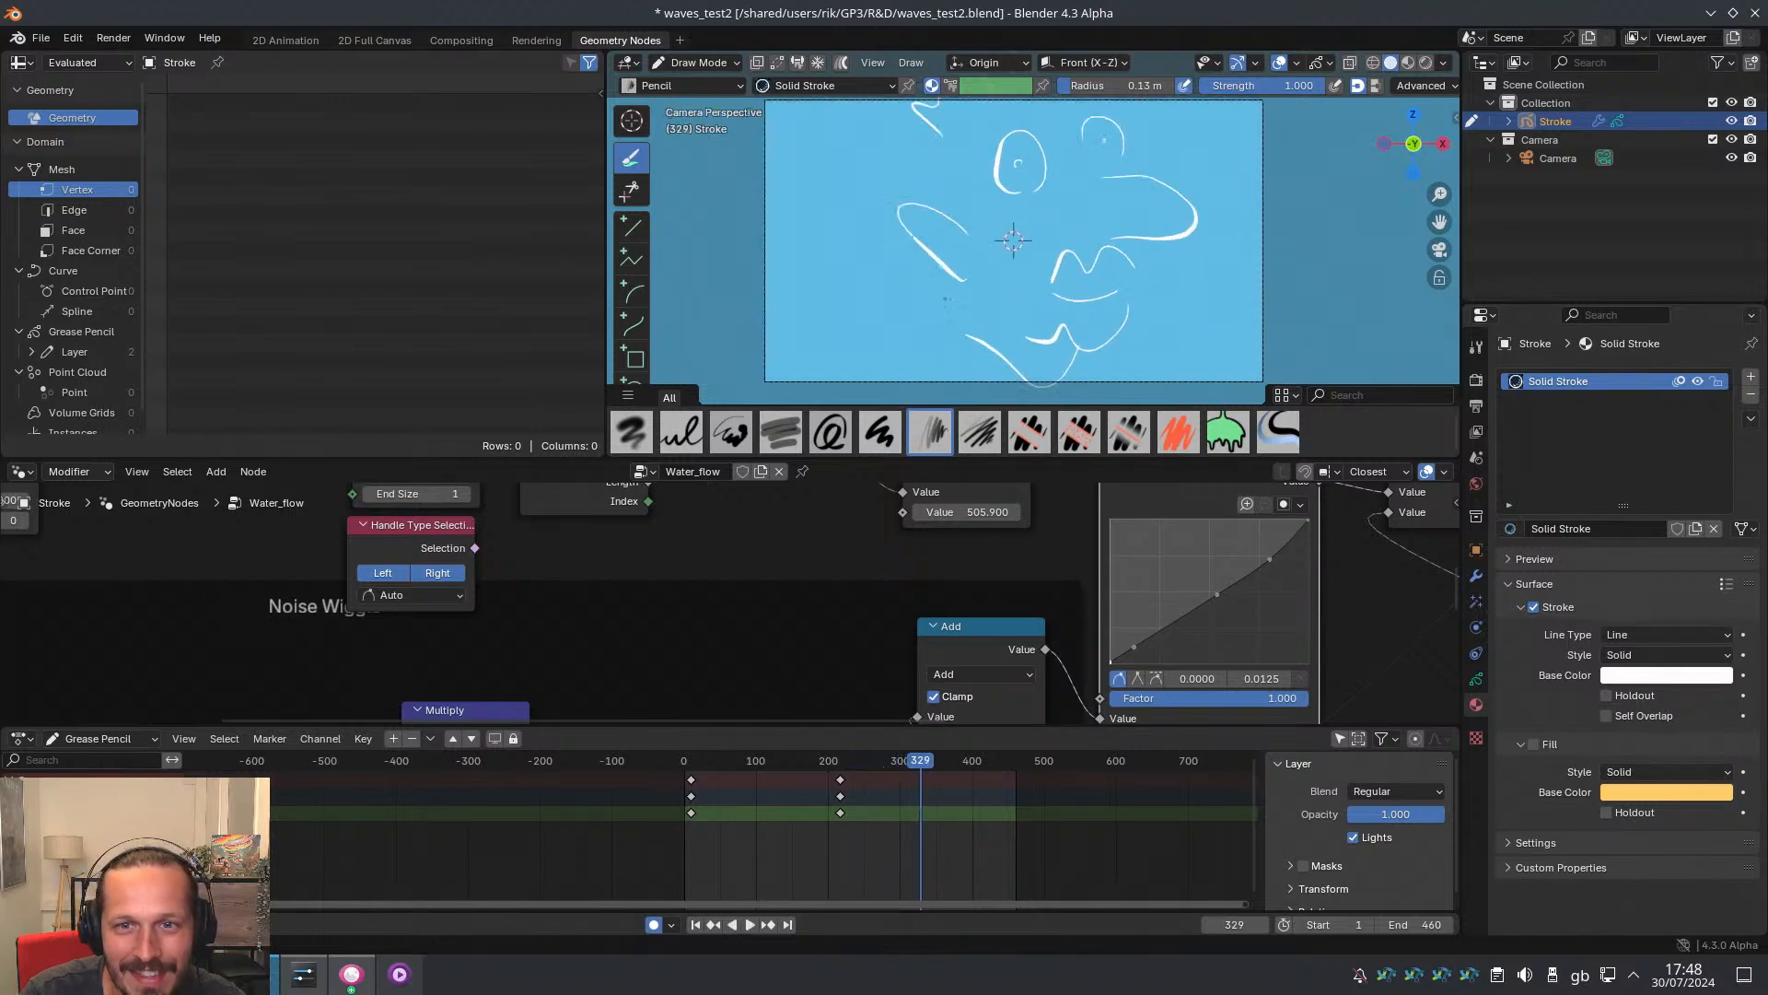
pyautogui.scroll(-2, 958, 286)
pyautogui.scroll(4, 976, 267)
pyautogui.press('space')
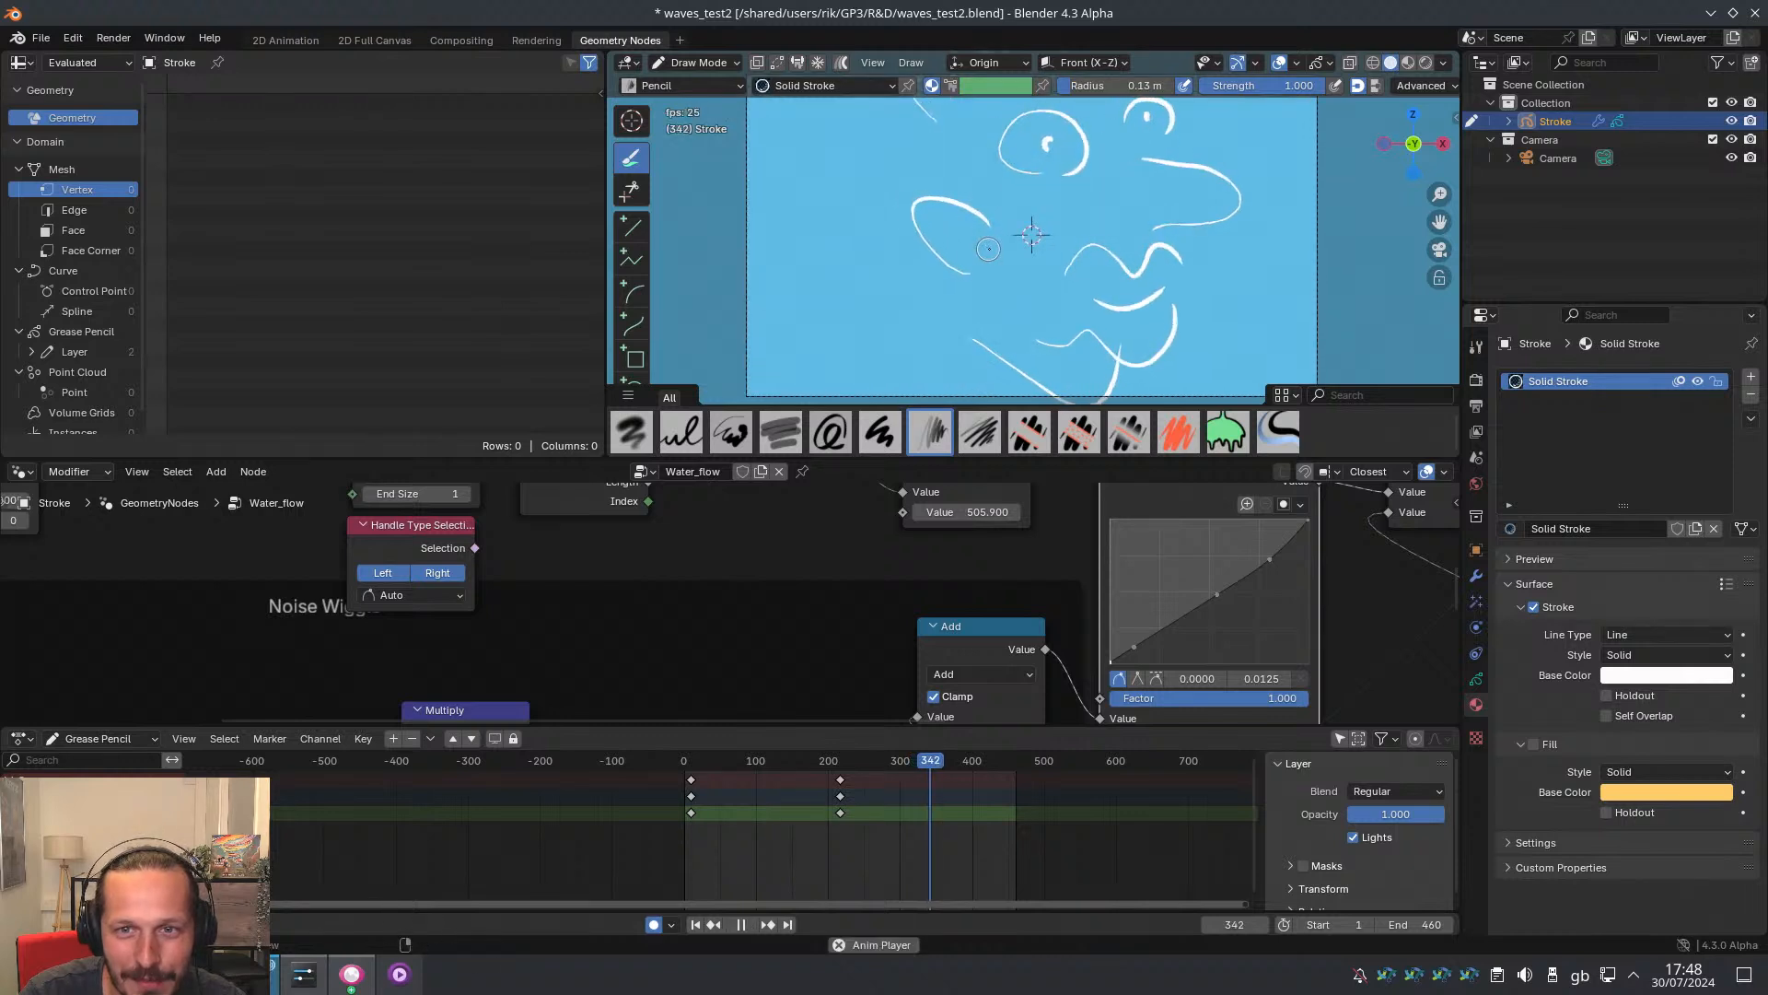
pyautogui.press('space')
pyautogui.scroll(-3, 1031, 238)
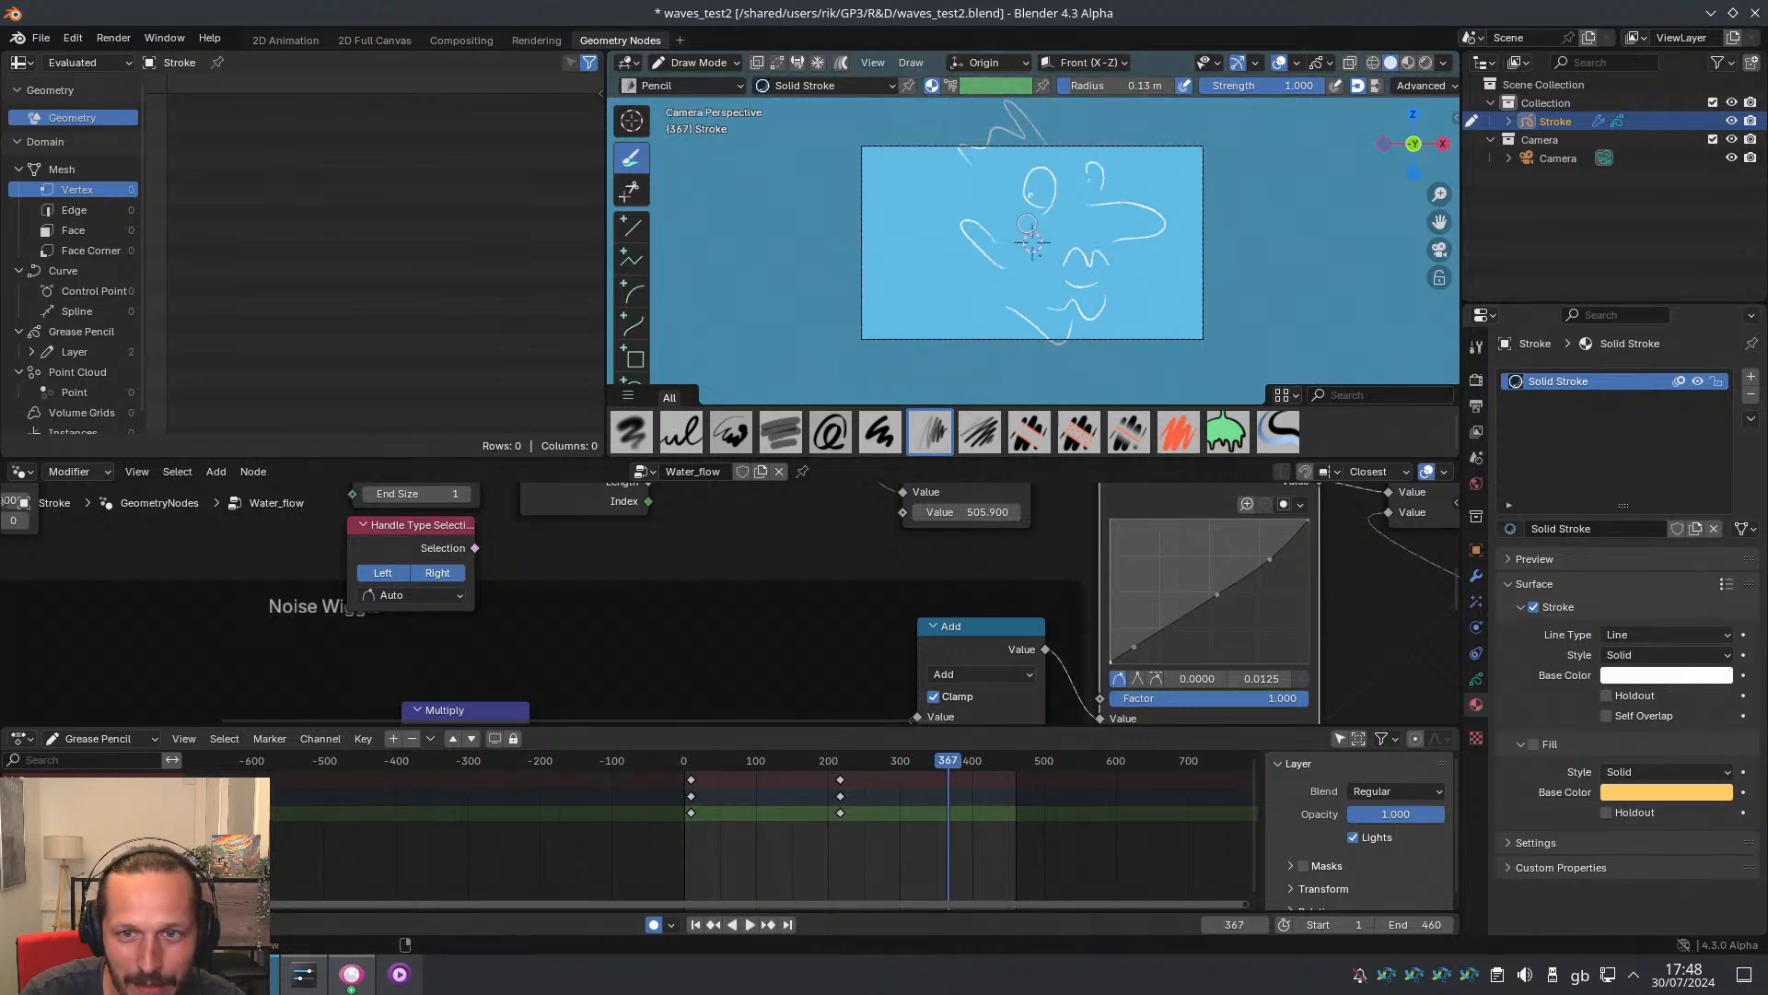
pyautogui.press('space')
pyautogui.press('space')
pyautogui.moveTo(829, 763); pyautogui.dragTo(726, 772)
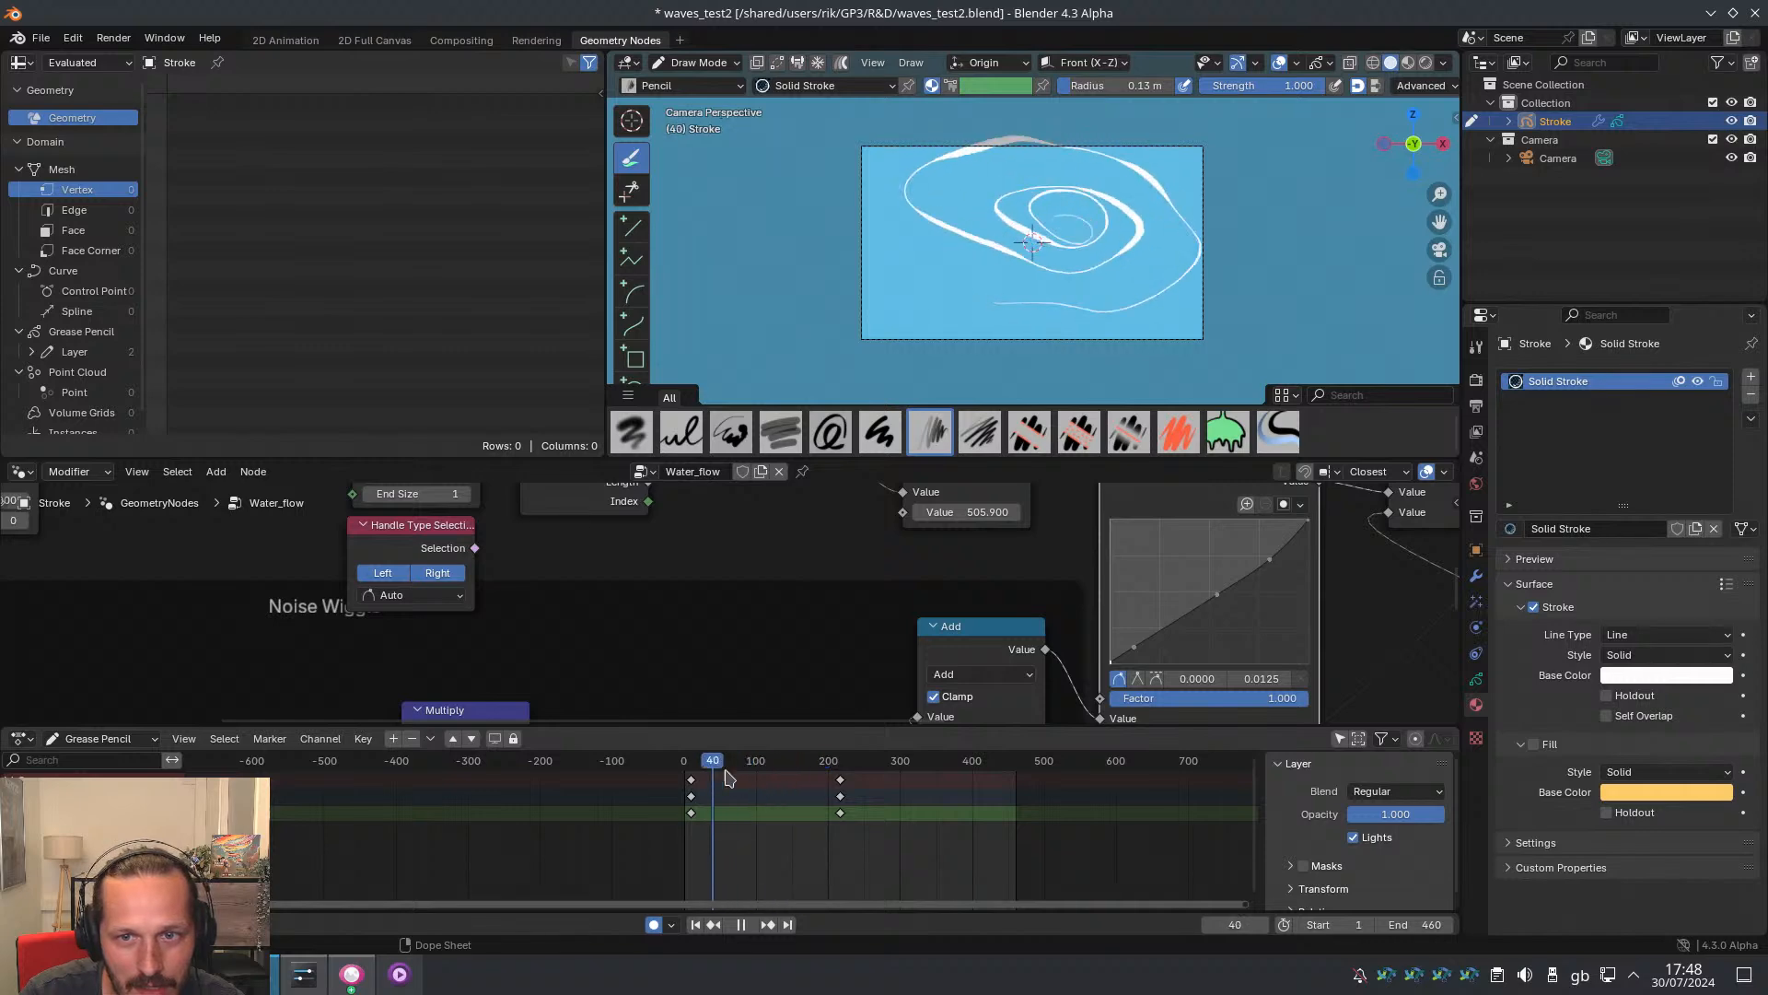
pyautogui.press('space')
# Examine the spiral at frame 100 and the layout of the Water_flow node tree
pyautogui.scroll(2, 1225, 191)
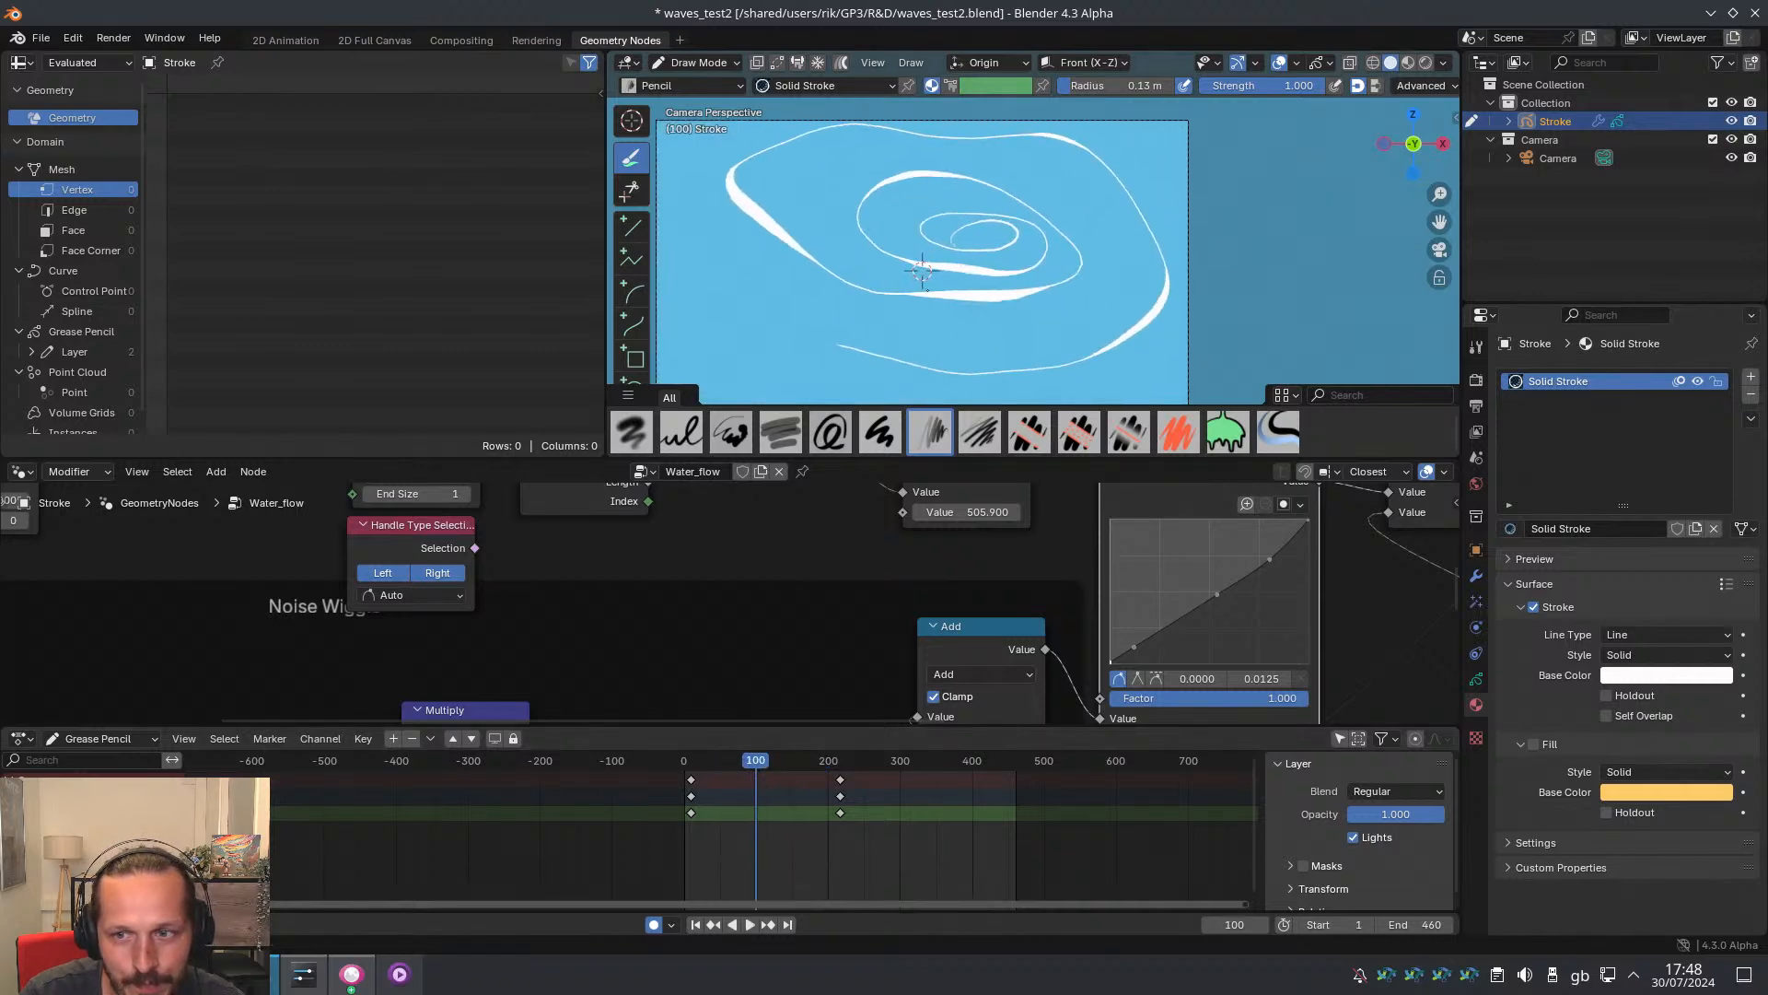
pyautogui.scroll(-2, 1093, 139)
pyautogui.scroll(-5, 1007, 569)
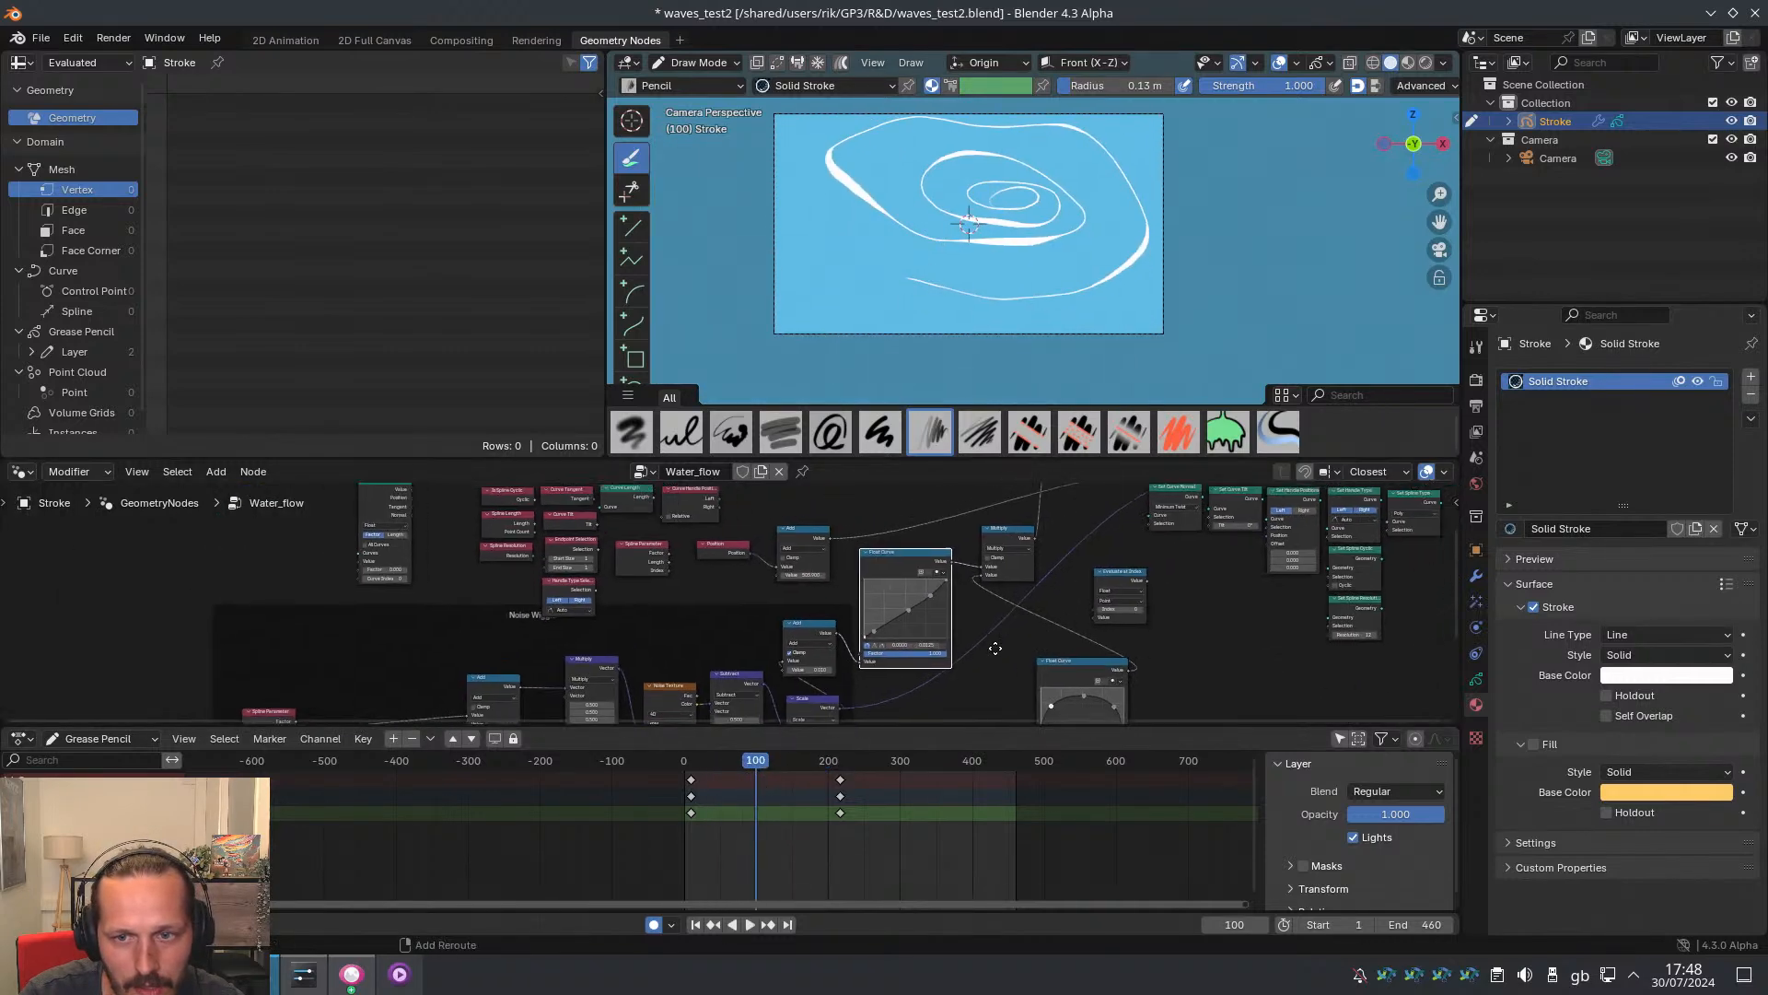
pyautogui.moveTo(996, 648); pyautogui.dragTo(838, 662, button='middle')
pyautogui.scroll(-4, 875, 626)
pyautogui.moveTo(1061, 560)
pyautogui.mouseDown(button='middle')
pyautogui.moveTo(971, 585)
pyautogui.moveTo(1007, 644)
pyautogui.moveTo(1079, 660)
pyautogui.moveTo(1169, 631)
pyautogui.mouseUp(button='middle')
pyautogui.scroll(2, 972, 627)
pyautogui.scroll(2, 949, 645)
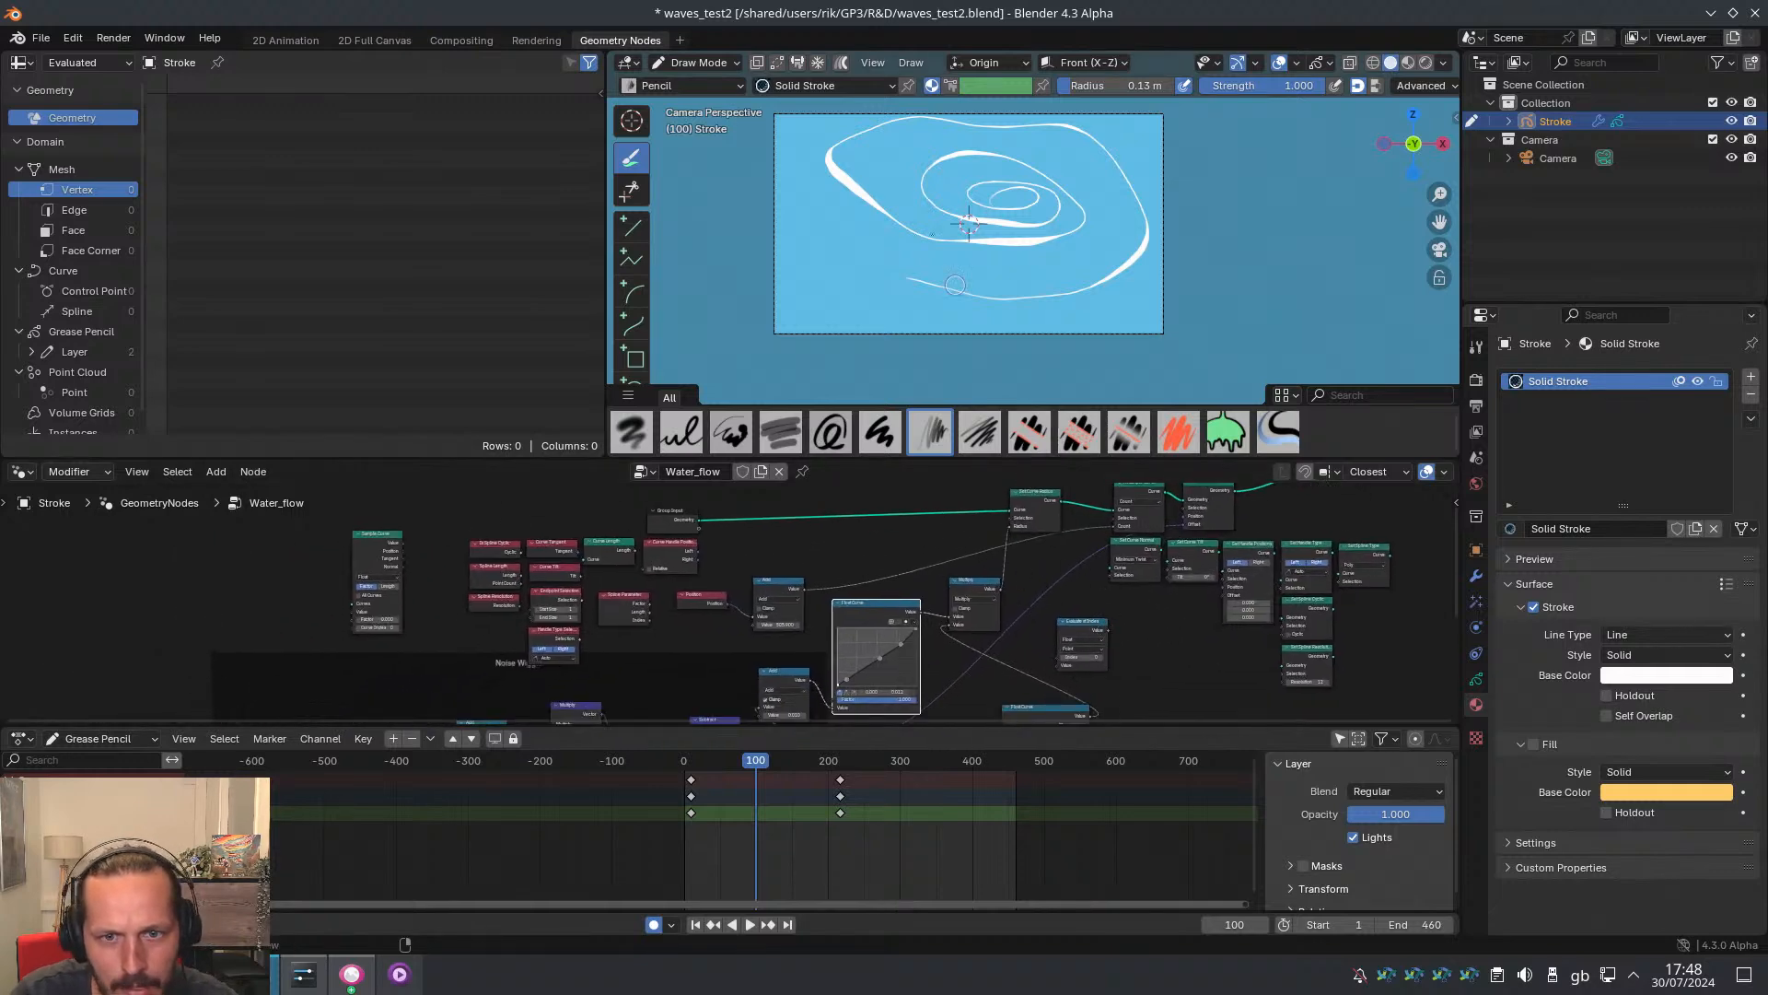
# Try drawing a stroke over the spiral at frame 100 with the Airbrush brush
pyautogui.scroll(2, 907, 193)
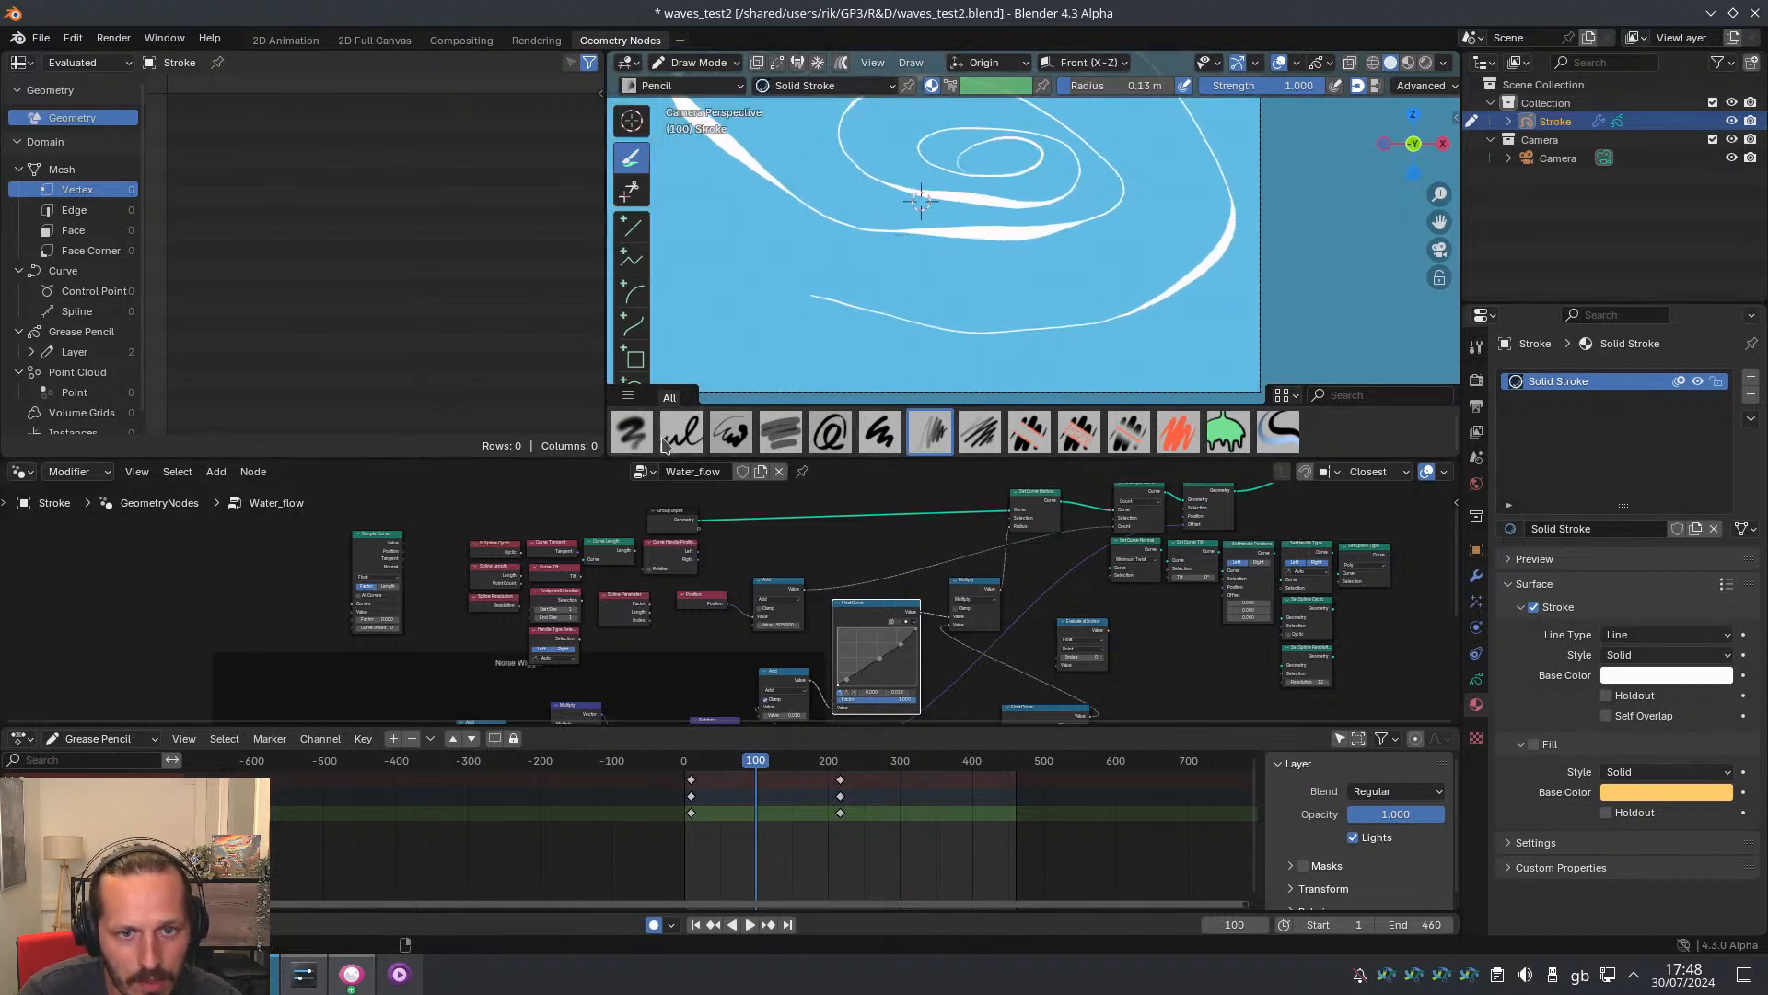
pyautogui.keyDown('shift'); pyautogui.moveTo(903, 244); pyautogui.dragTo(934, 273, button='middle'); pyautogui.keyUp('shift')
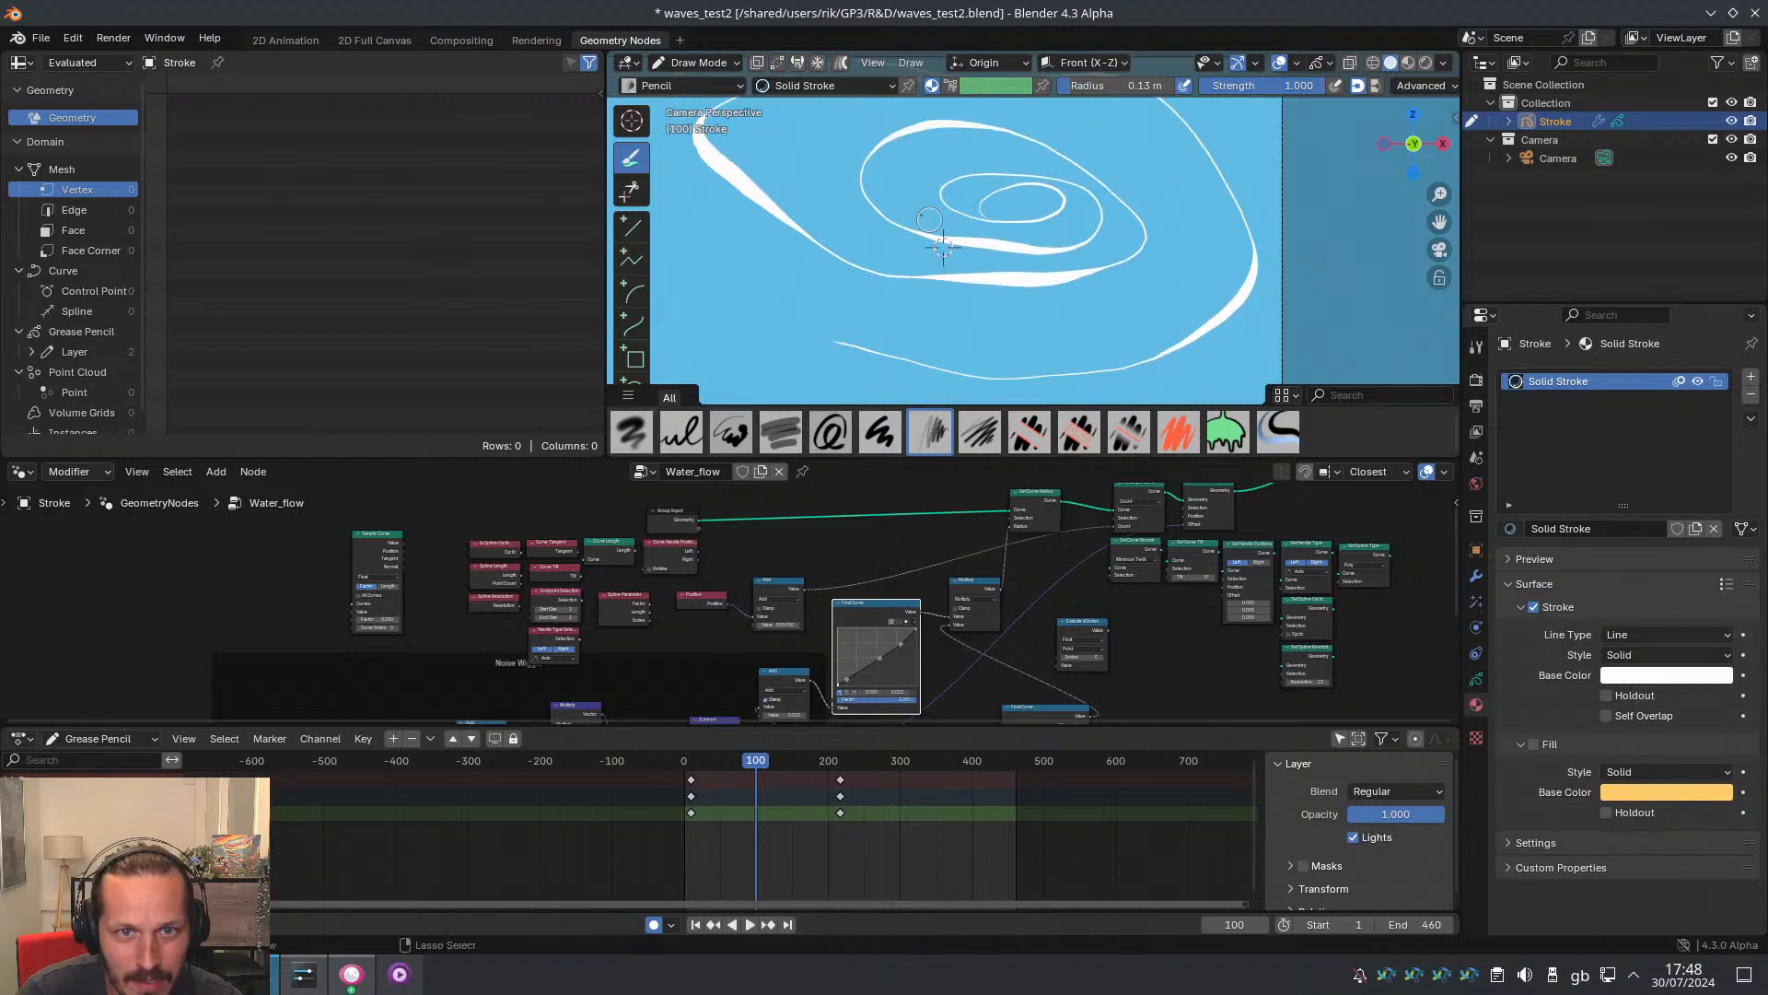
pyautogui.click(636, 445)
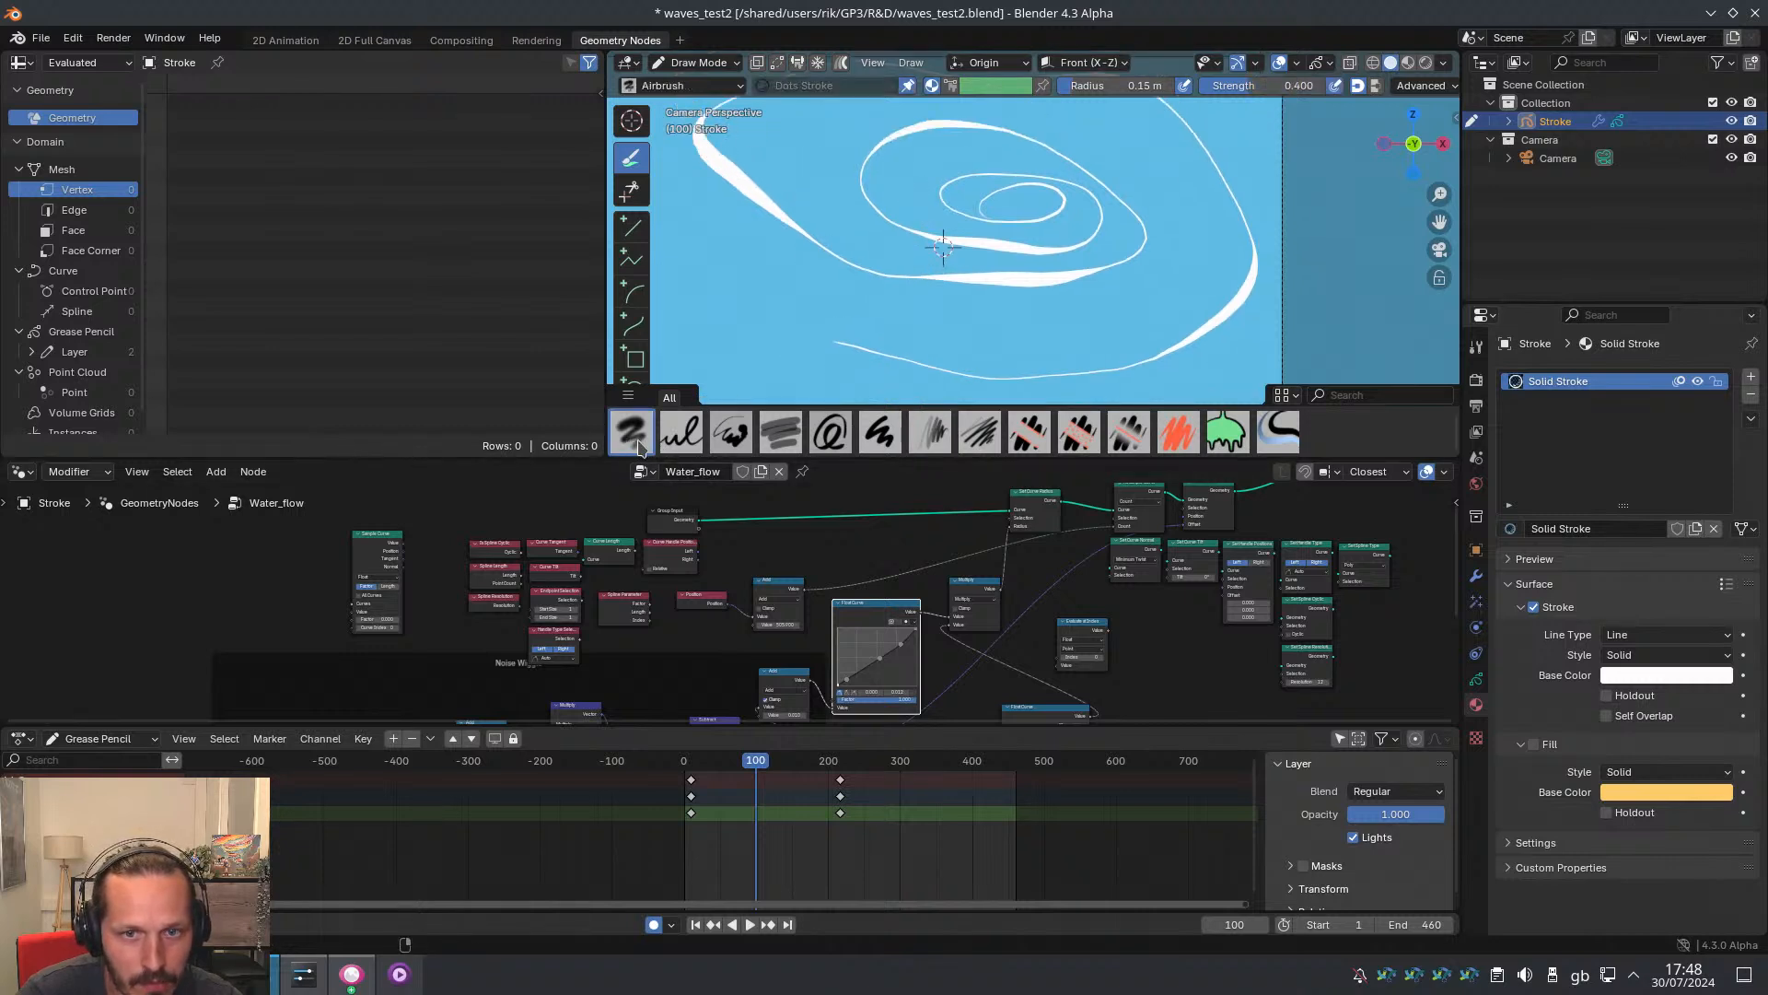
pyautogui.moveTo(827, 251)
pyautogui.mouseDown()
pyautogui.moveTo(843, 263)
pyautogui.moveTo(748, 324)
pyautogui.mouseUp()
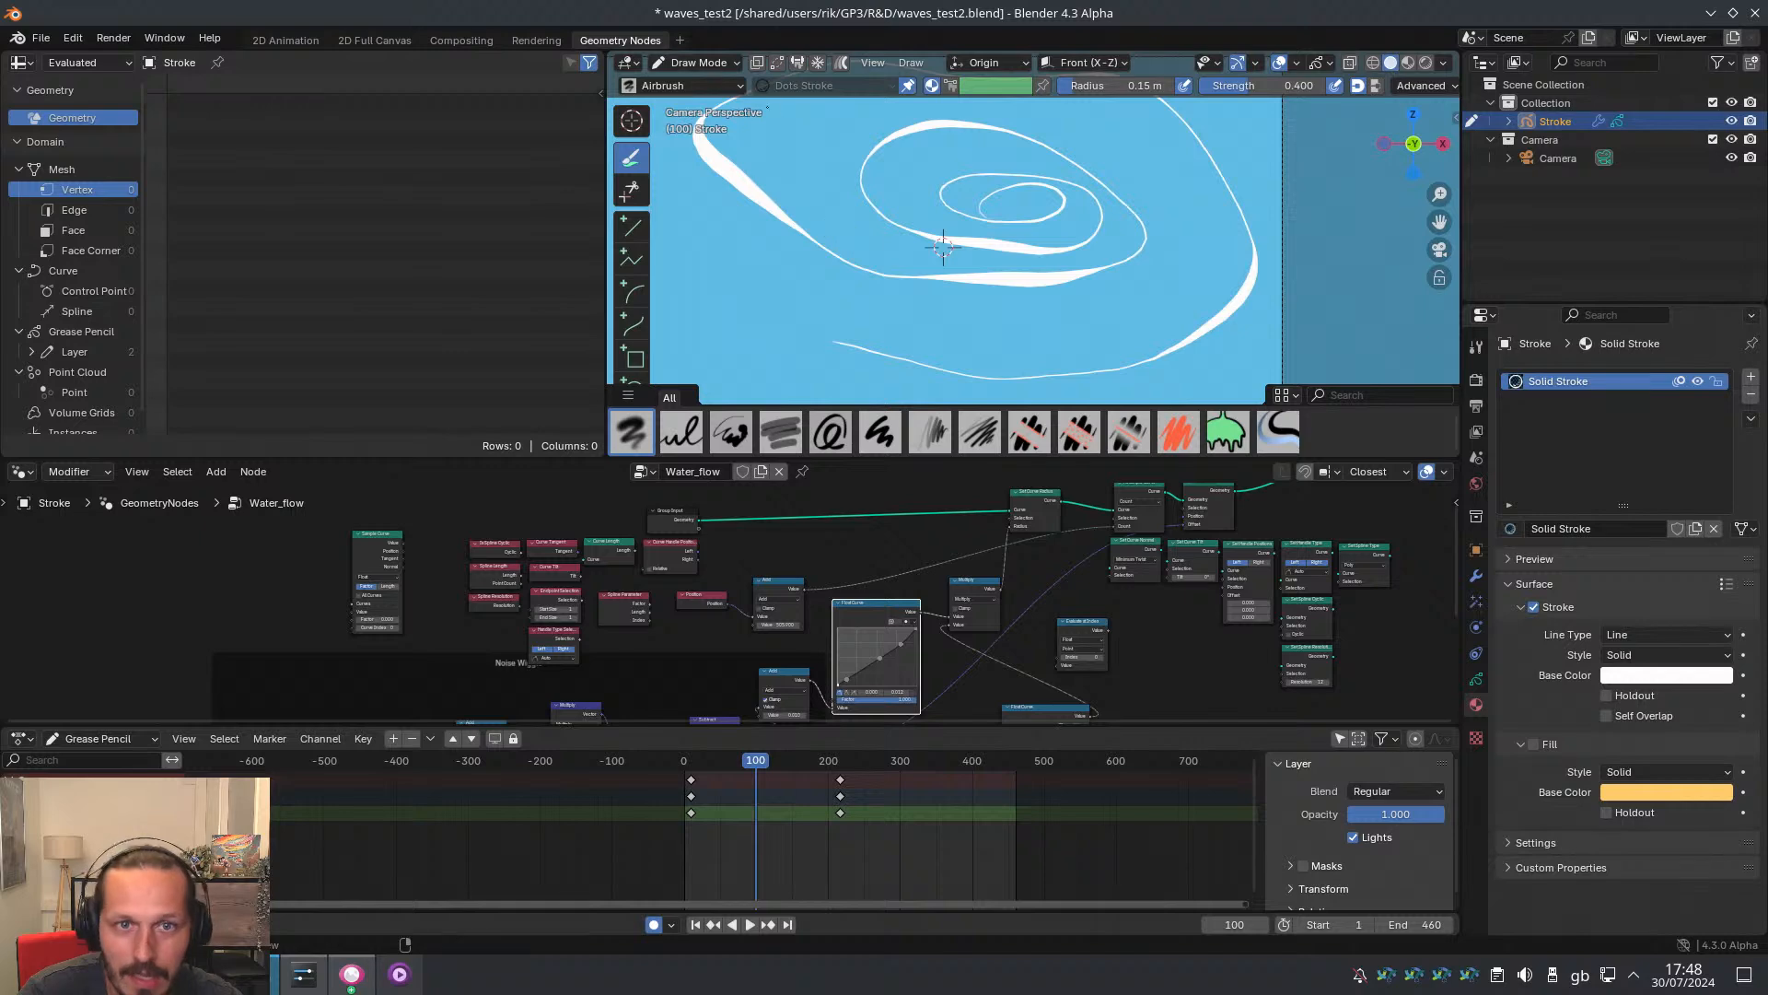
# Create a new General file and close its separate 3D Viewport window
pyautogui.click(43, 37)
pyautogui.moveTo(57, 57)
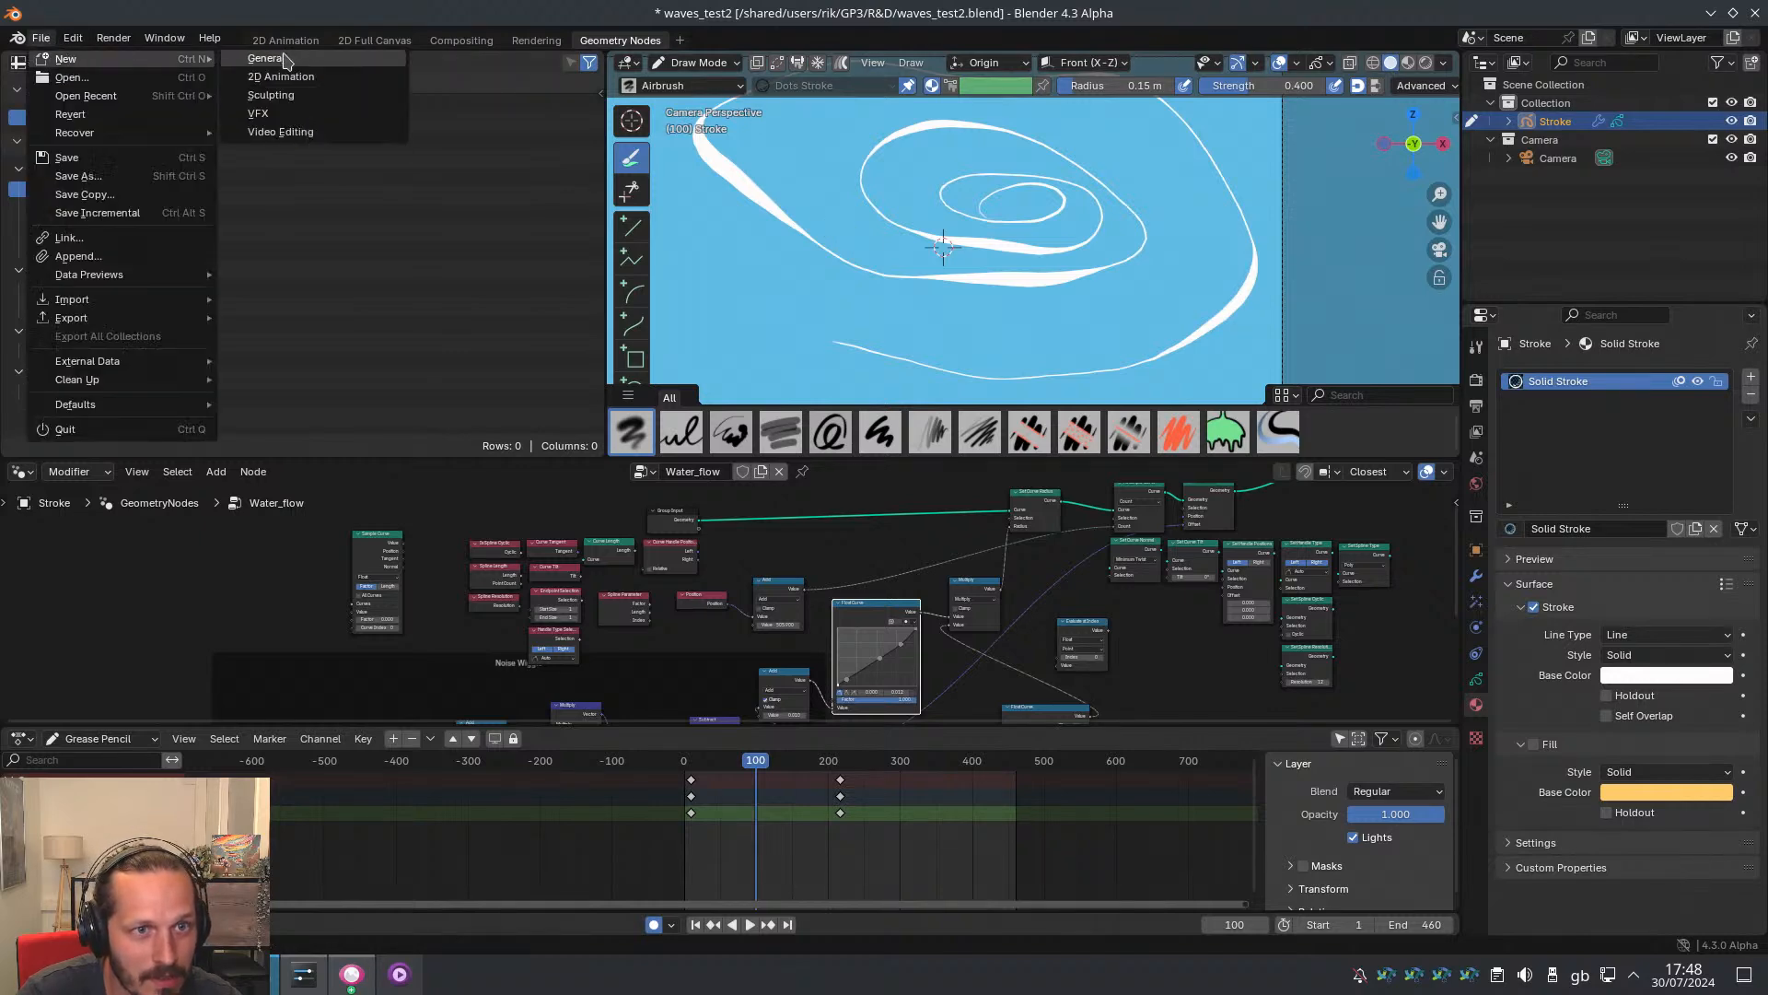
pyautogui.click(294, 60)
pyautogui.click(802, 526)
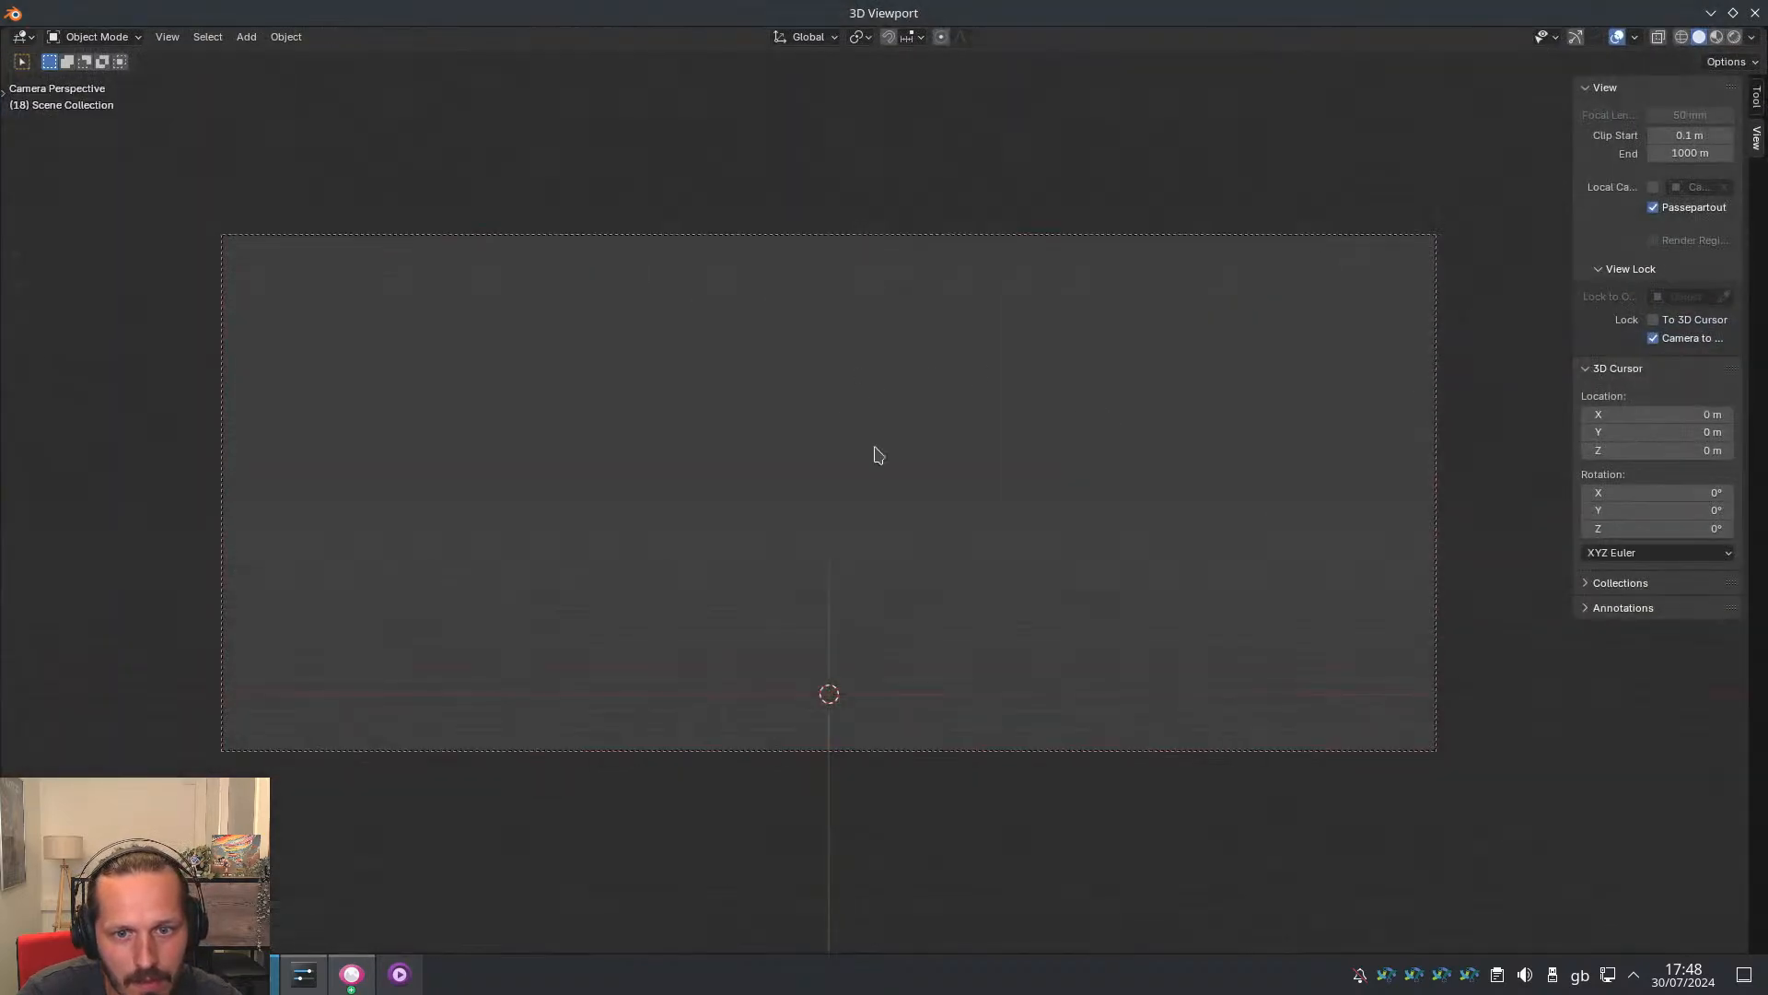
pyautogui.click(1749, 19)
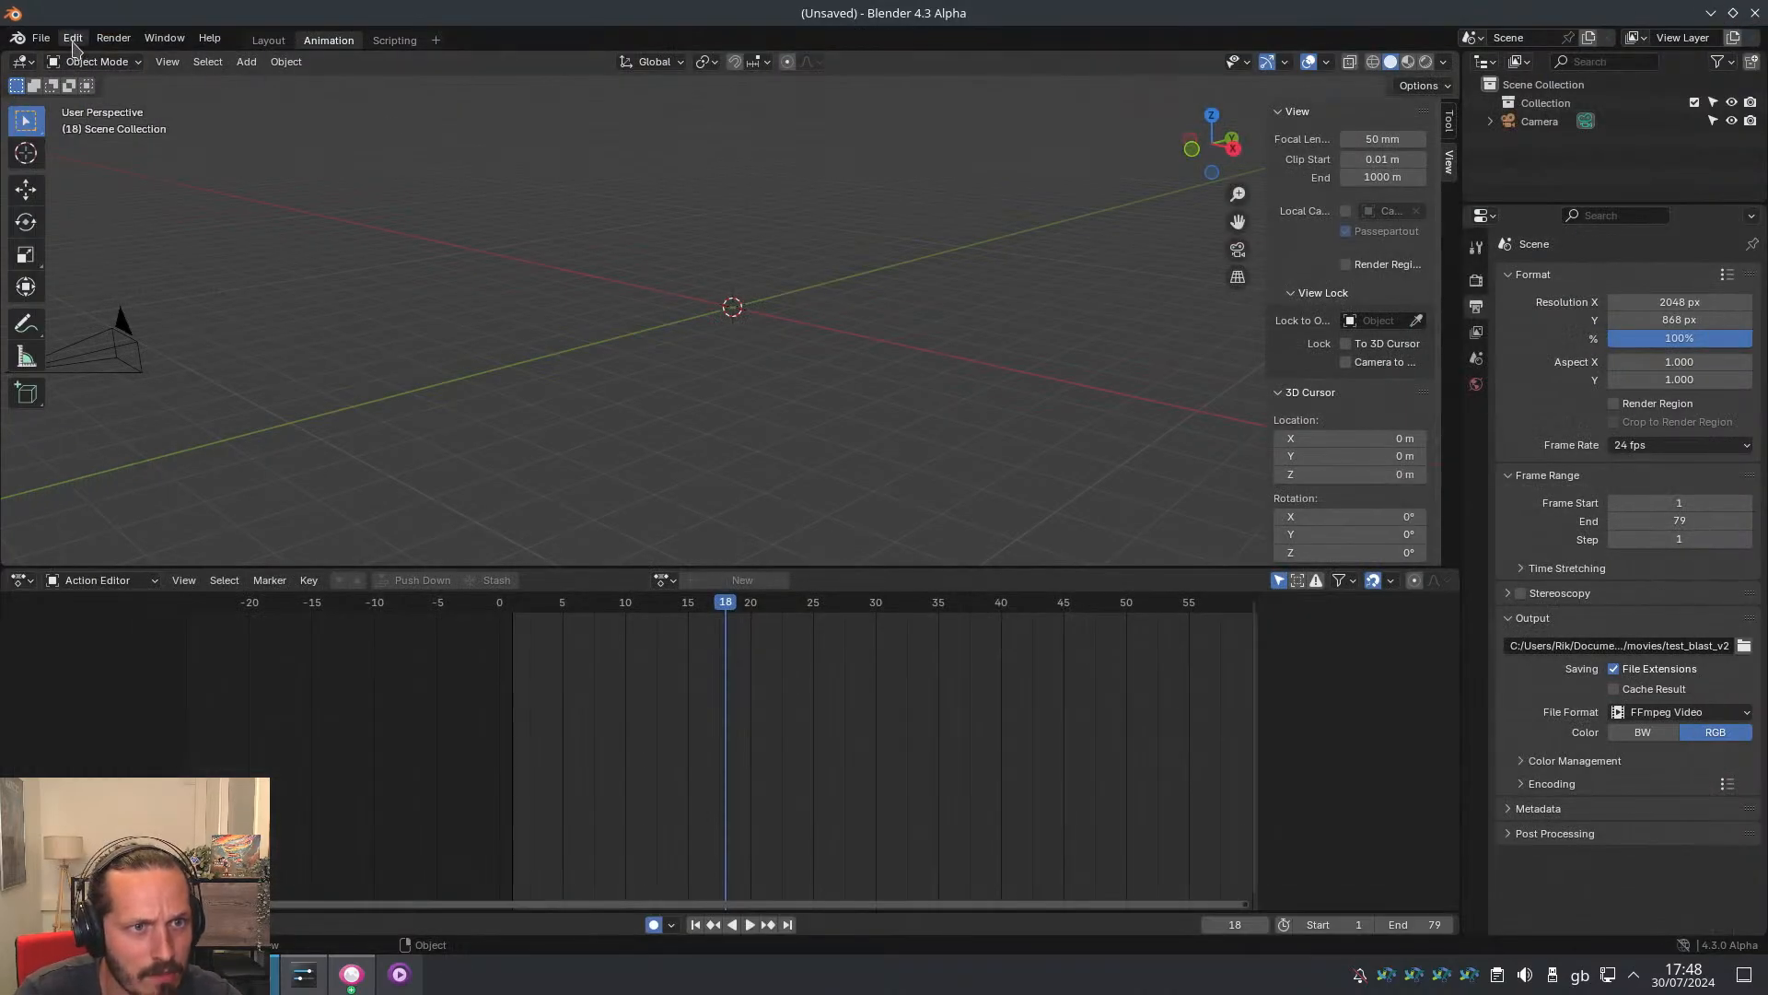
# Create a new 2D Animation file and fit the whole camera frame in the viewport
pyautogui.click(42, 37)
pyautogui.moveTo(92, 60)
pyautogui.click(281, 76)
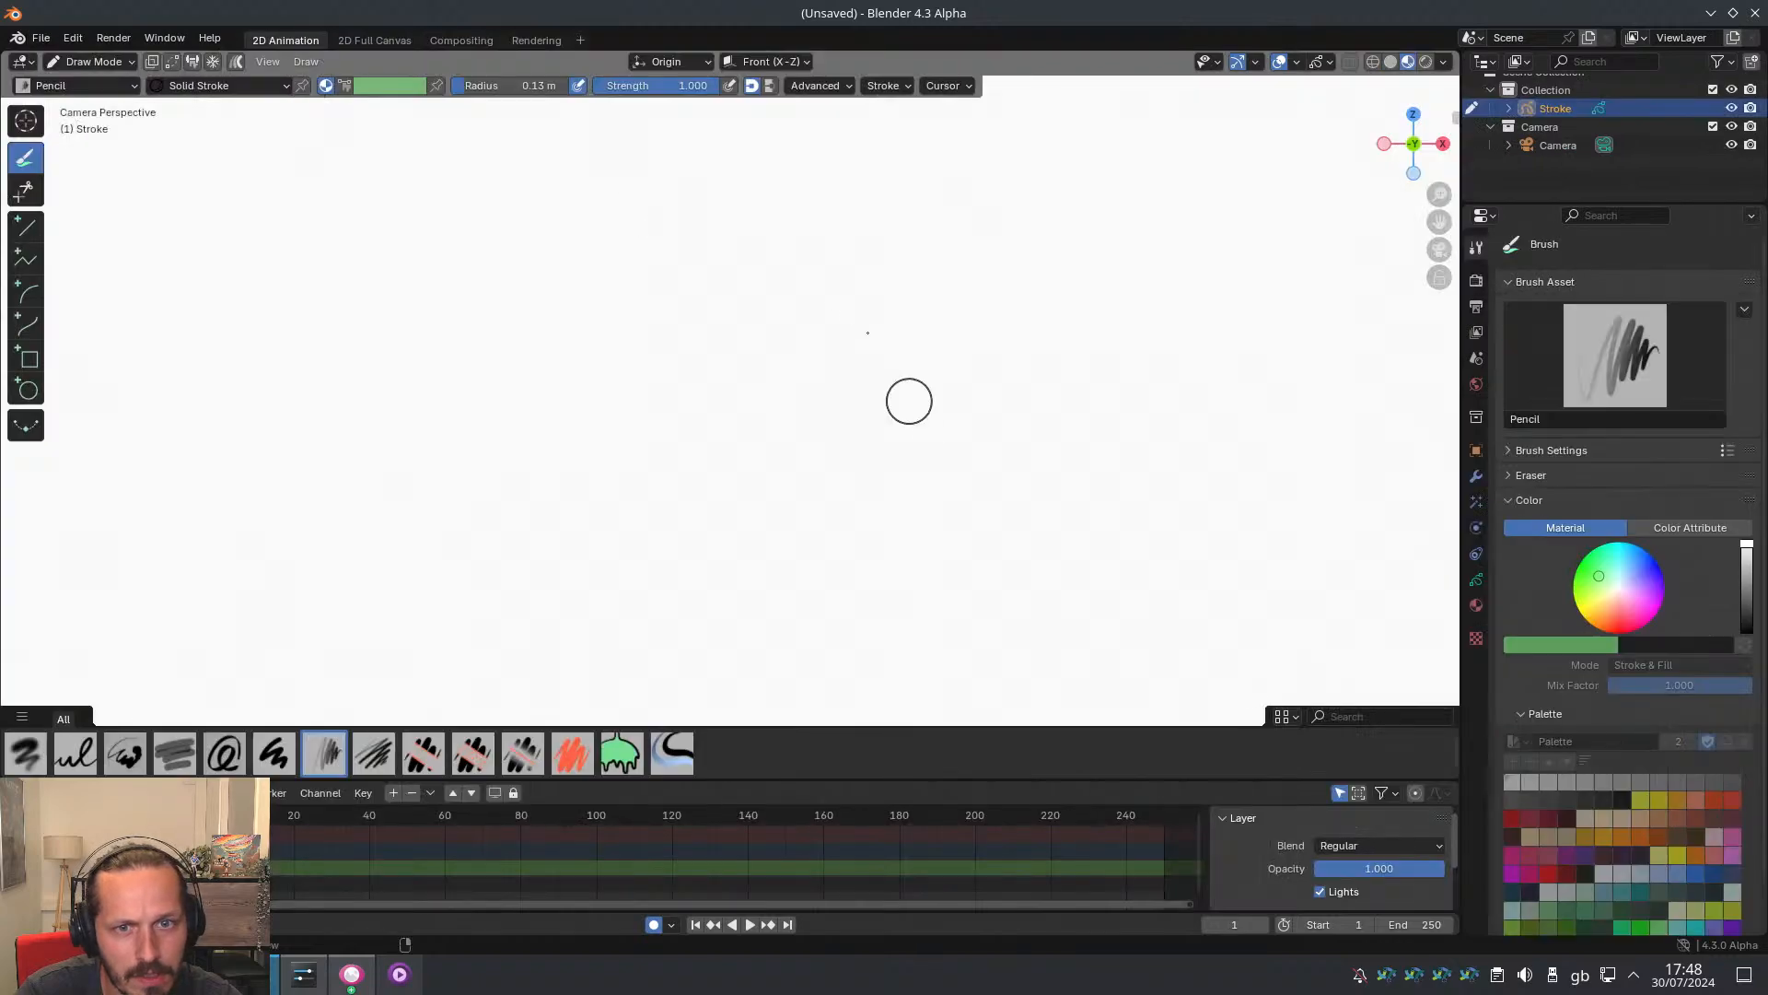
pyautogui.press('Home')
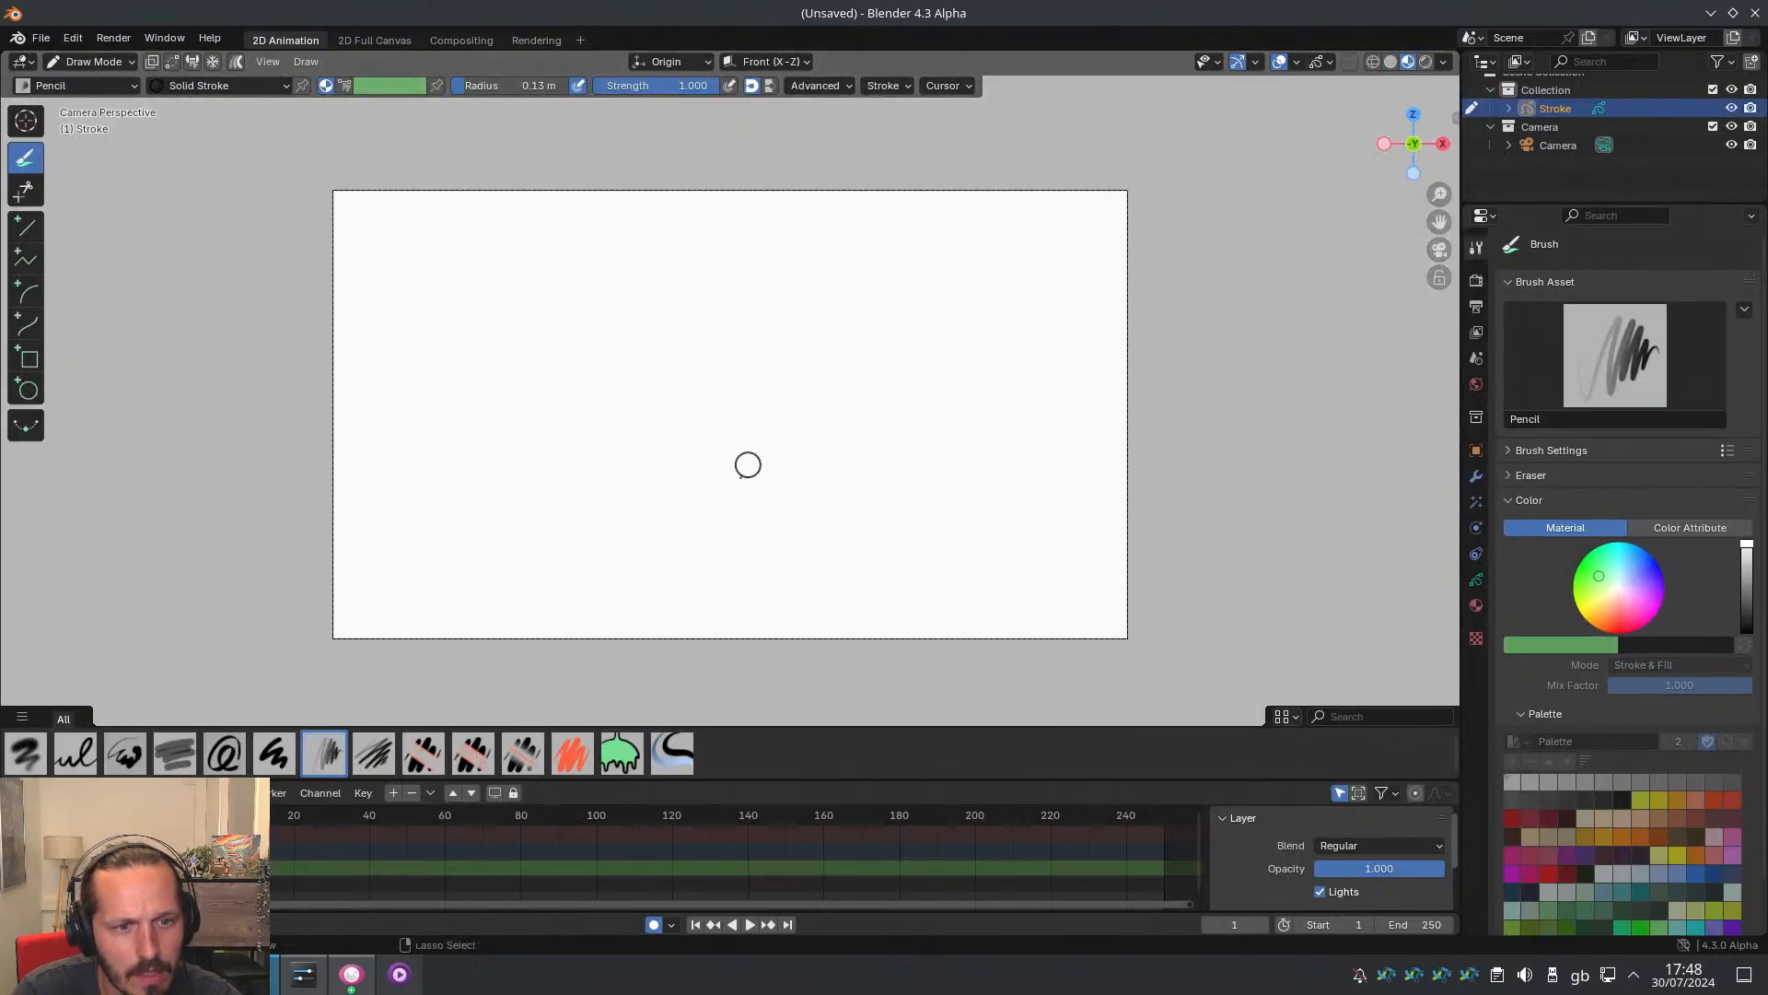
# Draw a wavy diagonal stroke with the Airbrush brush and a second one below it with the Ink Pen
pyautogui.click(26, 753)
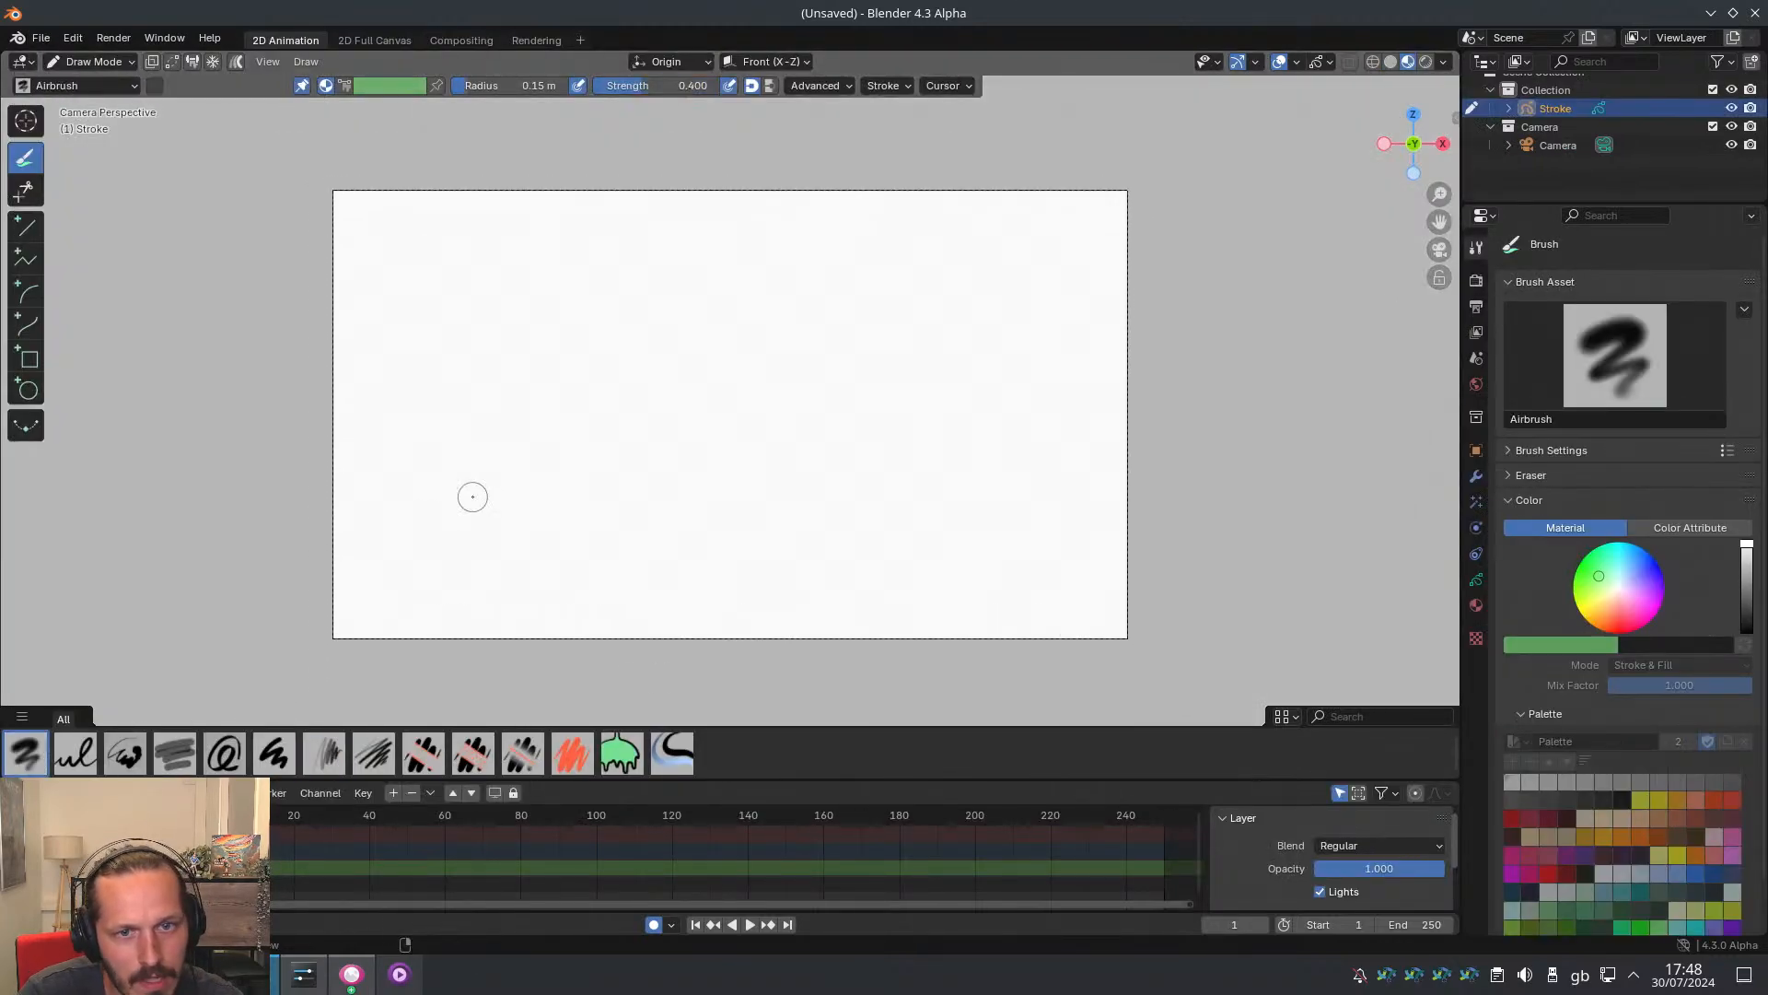
pyautogui.moveTo(670, 196)
pyautogui.mouseDown()
pyautogui.moveTo(604, 290)
pyautogui.moveTo(398, 416)
pyautogui.mouseUp()
pyautogui.click(75, 753)
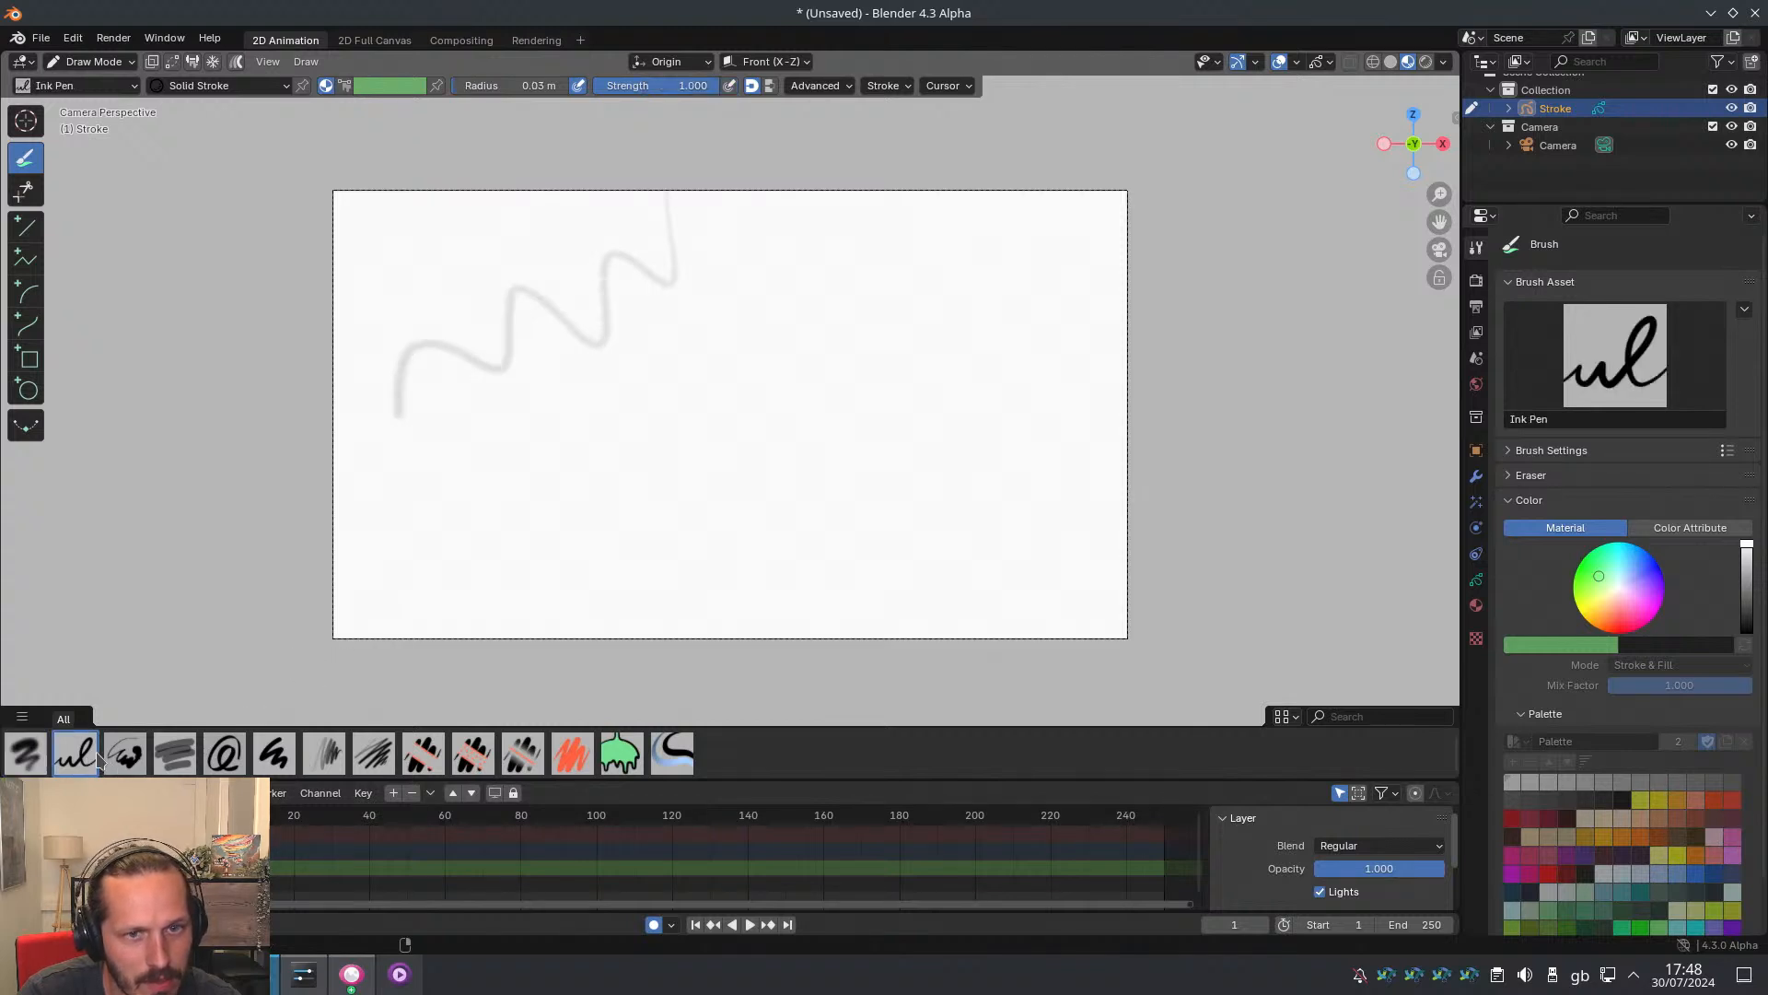
pyautogui.moveTo(746, 247); pyautogui.dragTo(408, 504)
# Erase the middle sections of both wavy strokes with the Eraser Point brush
pyautogui.scroll(3, 603, 594)
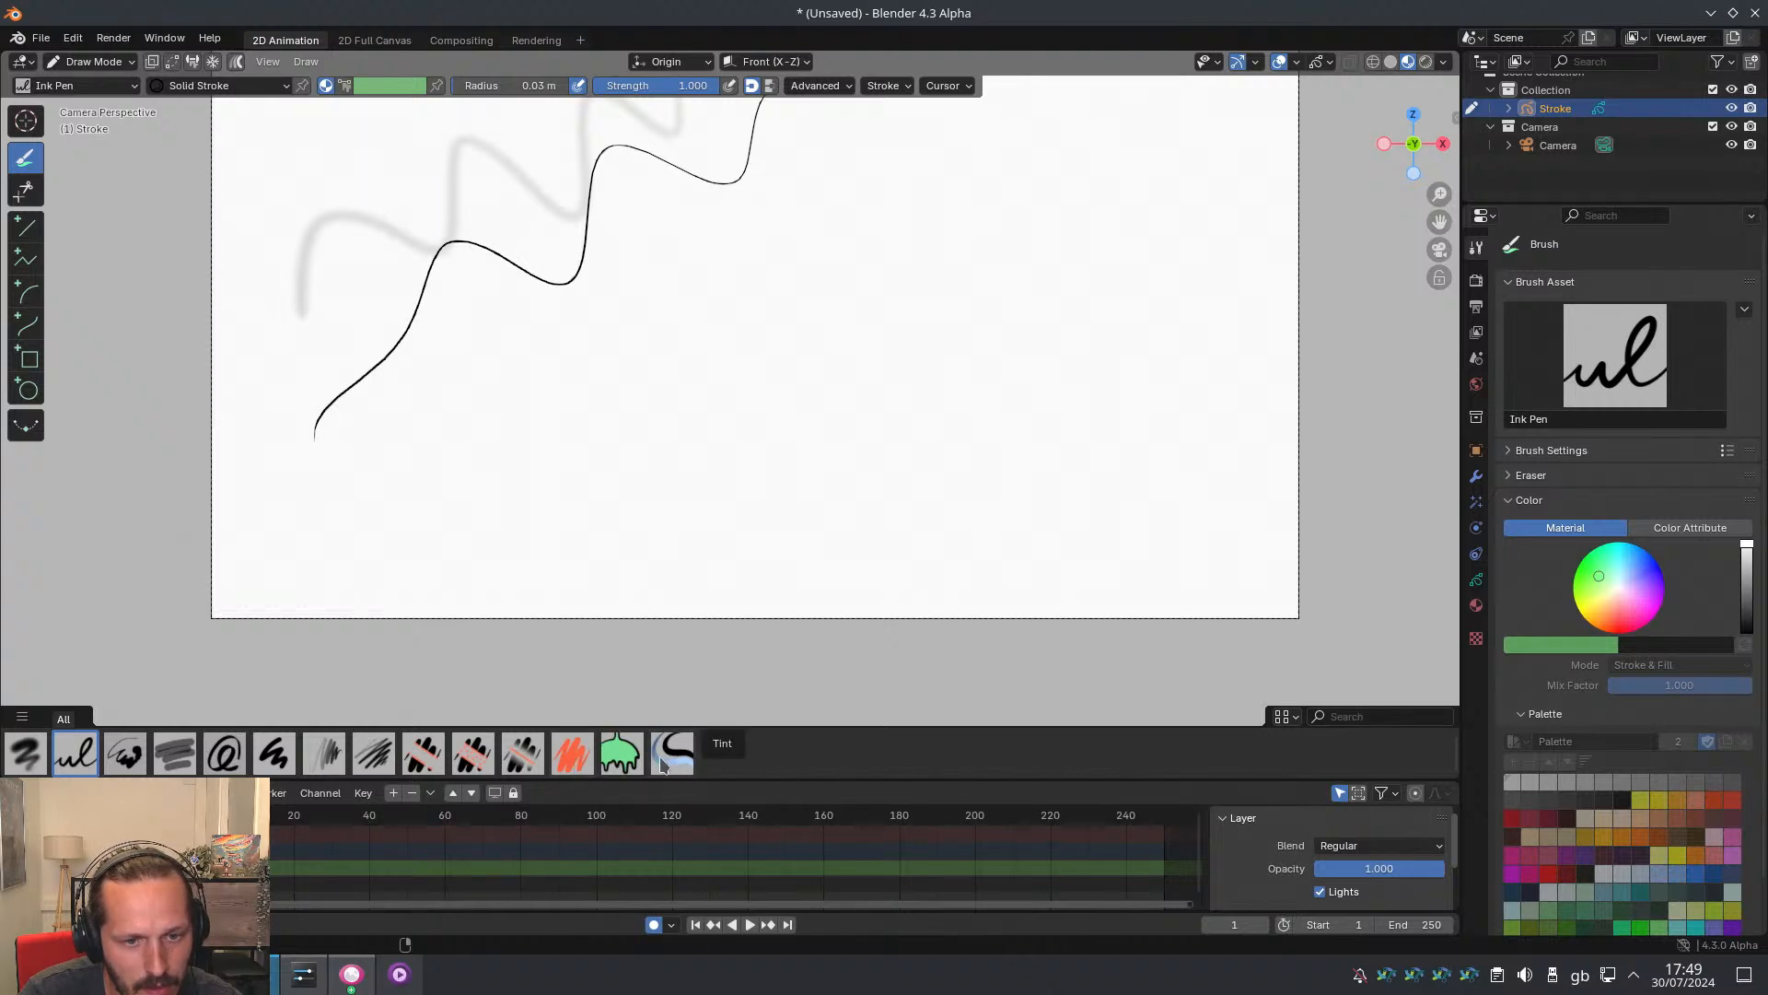
pyautogui.click(472, 752)
pyautogui.moveTo(592, 284)
pyautogui.mouseDown()
pyautogui.moveTo(515, 289)
pyautogui.moveTo(449, 255)
pyautogui.mouseUp()
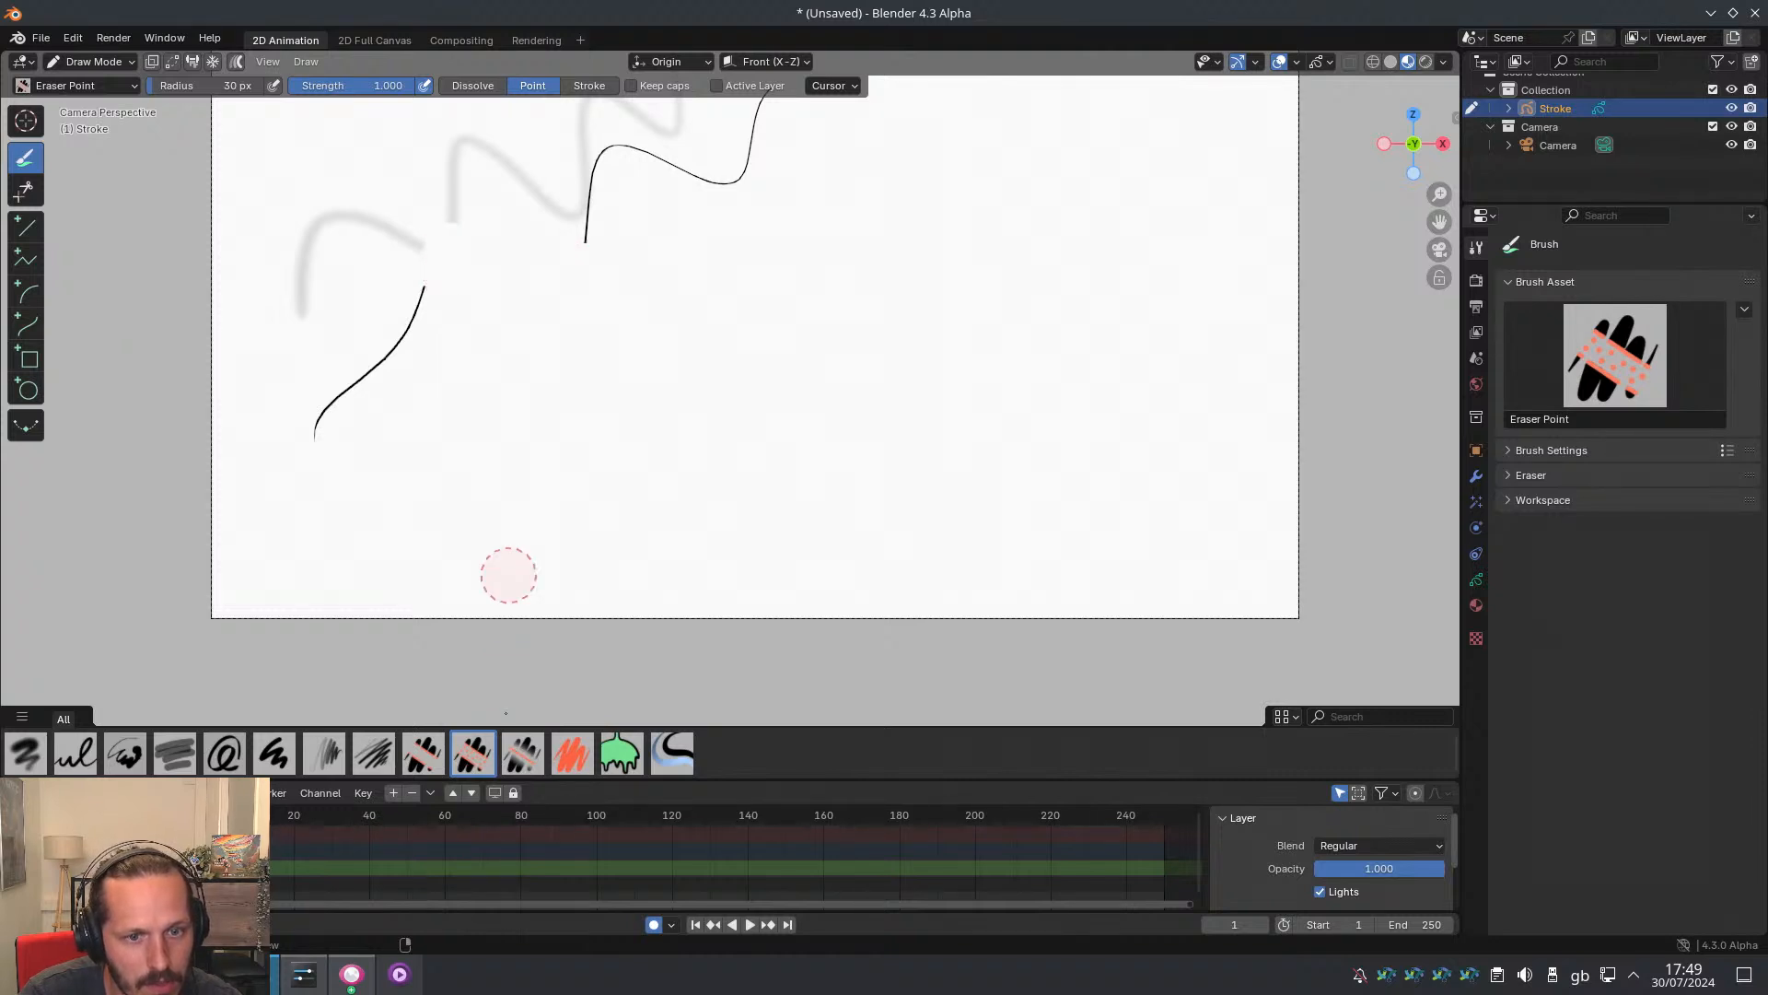
# Color parts of the two remaining Ink Pen stroke pieces green with the Tint brush
pyautogui.click(675, 755)
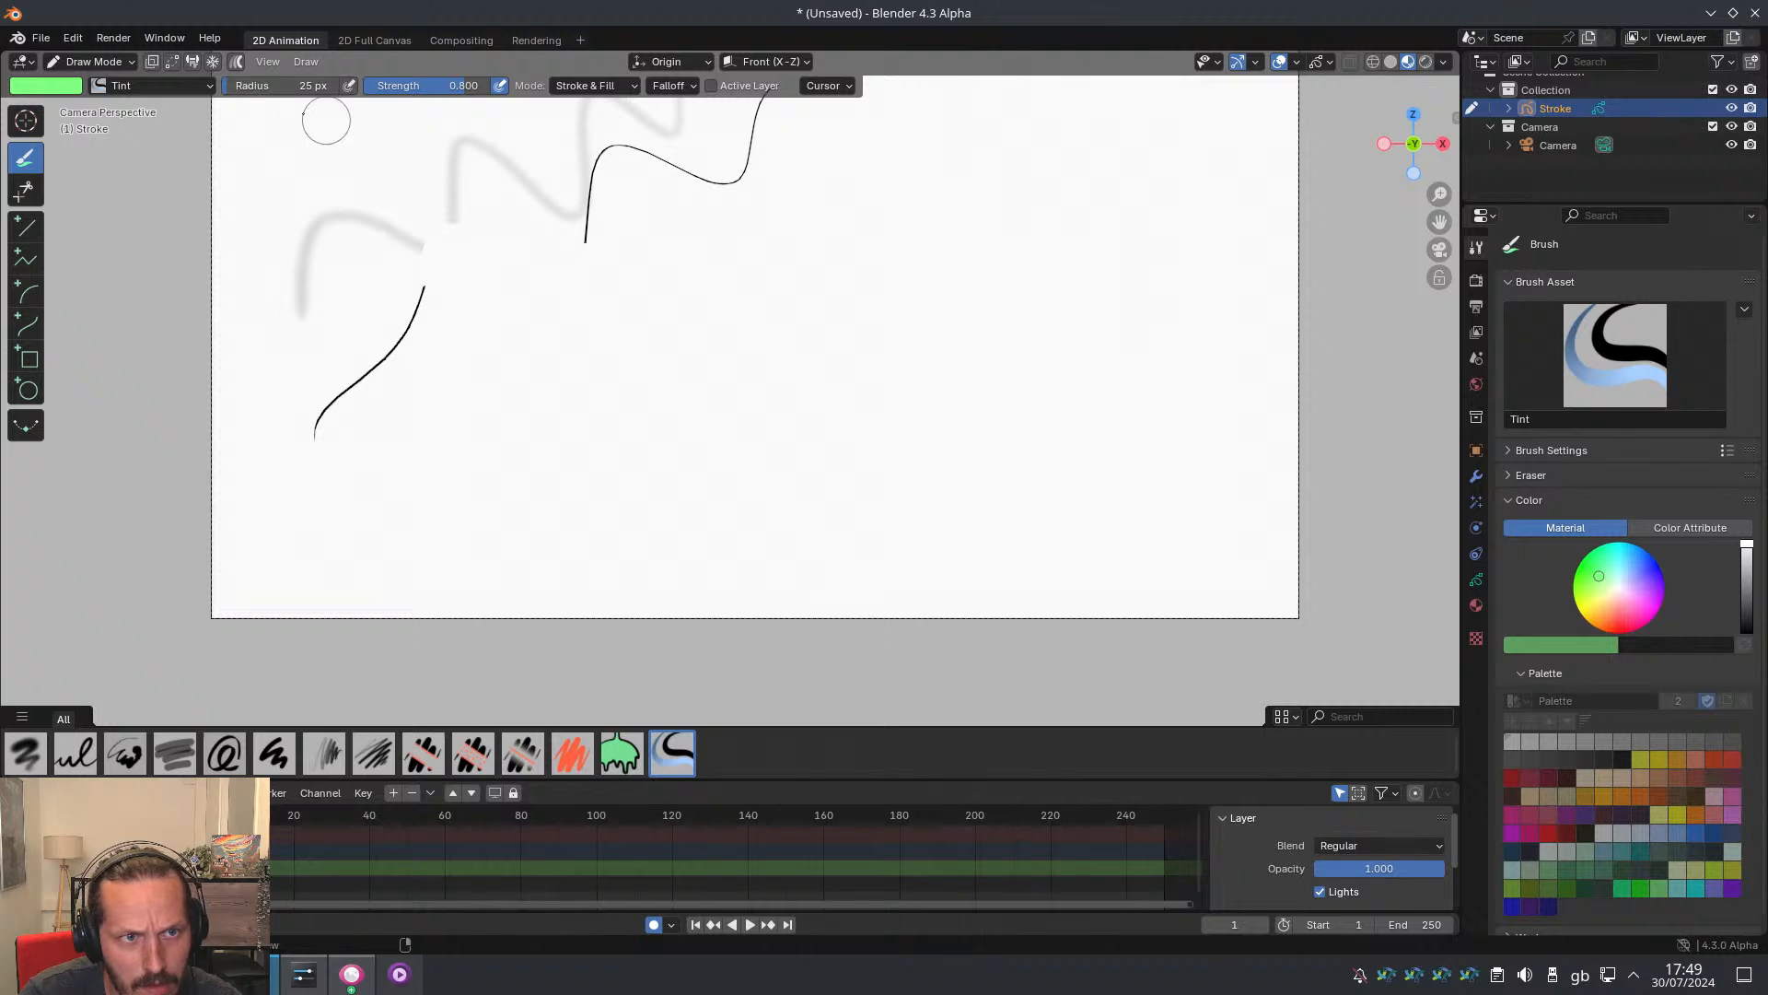
pyautogui.moveTo(430, 296); pyautogui.dragTo(407, 270)
pyautogui.keyDown('shift'); pyautogui.scroll(9, 428, 274); pyautogui.keyUp('shift')
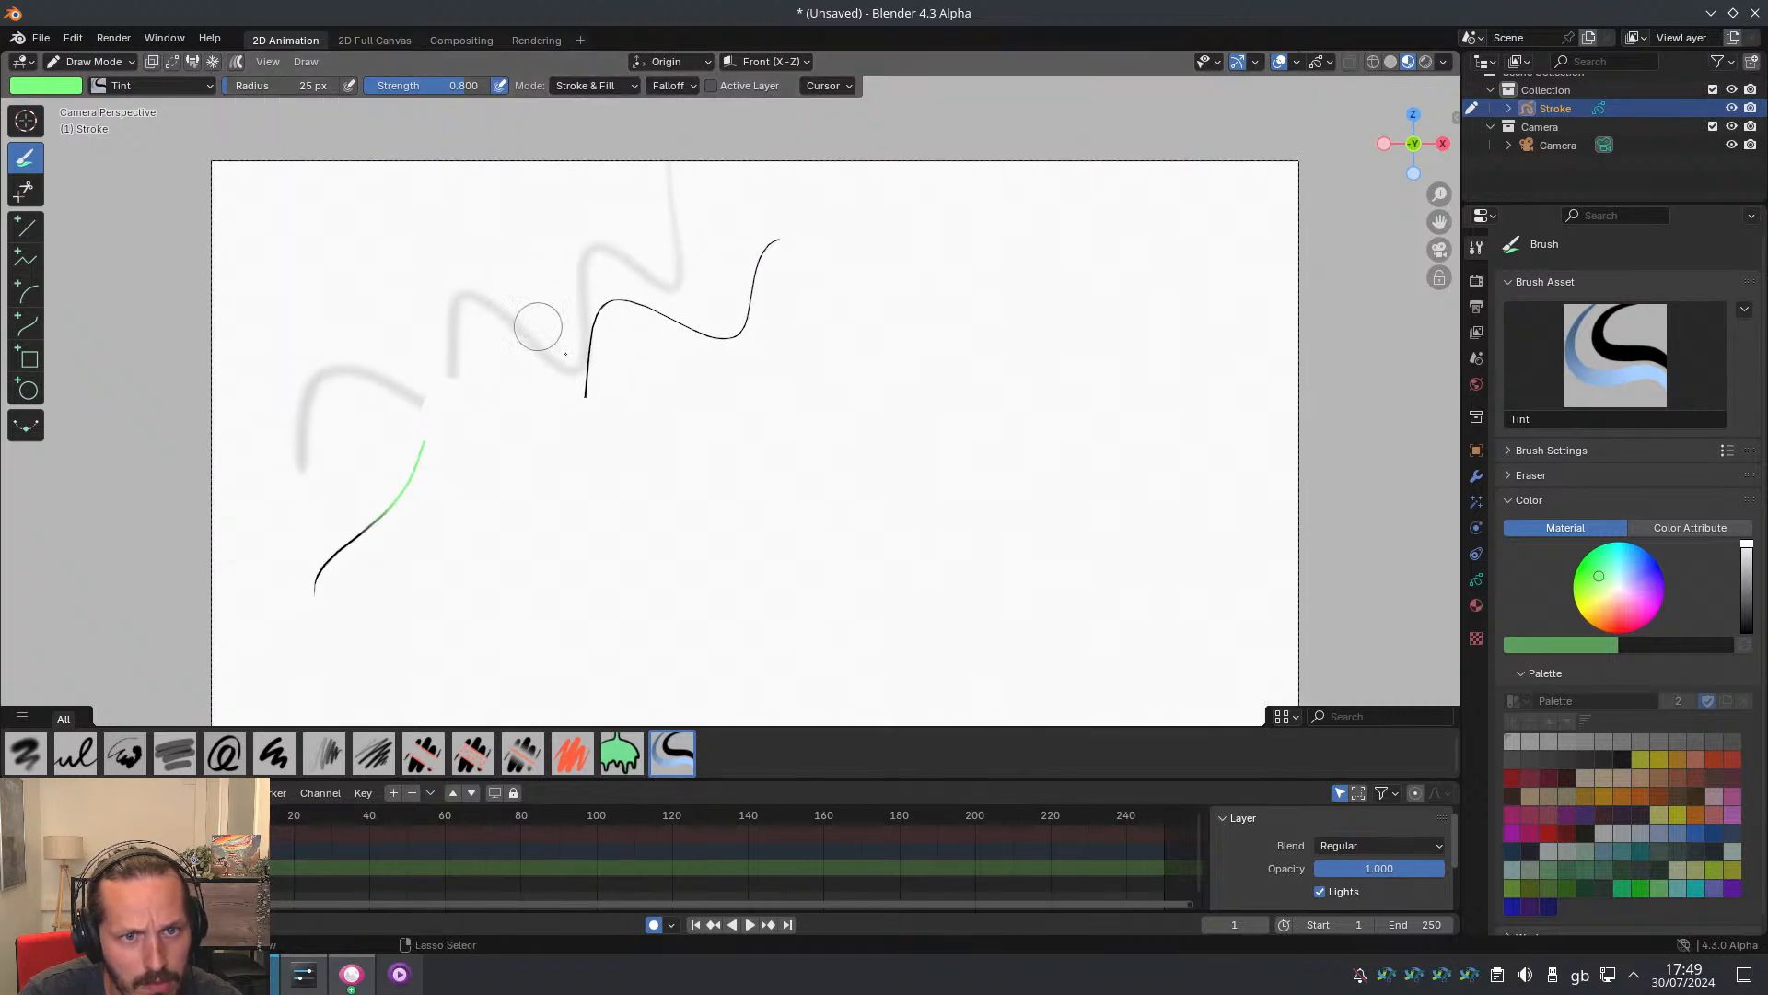
pyautogui.scroll(2, 538, 325)
pyautogui.moveTo(529, 444)
pyautogui.mouseDown()
pyautogui.moveTo(553, 300)
pyautogui.moveTo(669, 344)
pyautogui.moveTo(742, 308)
pyautogui.moveTo(750, 328)
pyautogui.mouseUp()
pyautogui.scroll(-5, 697, 373)
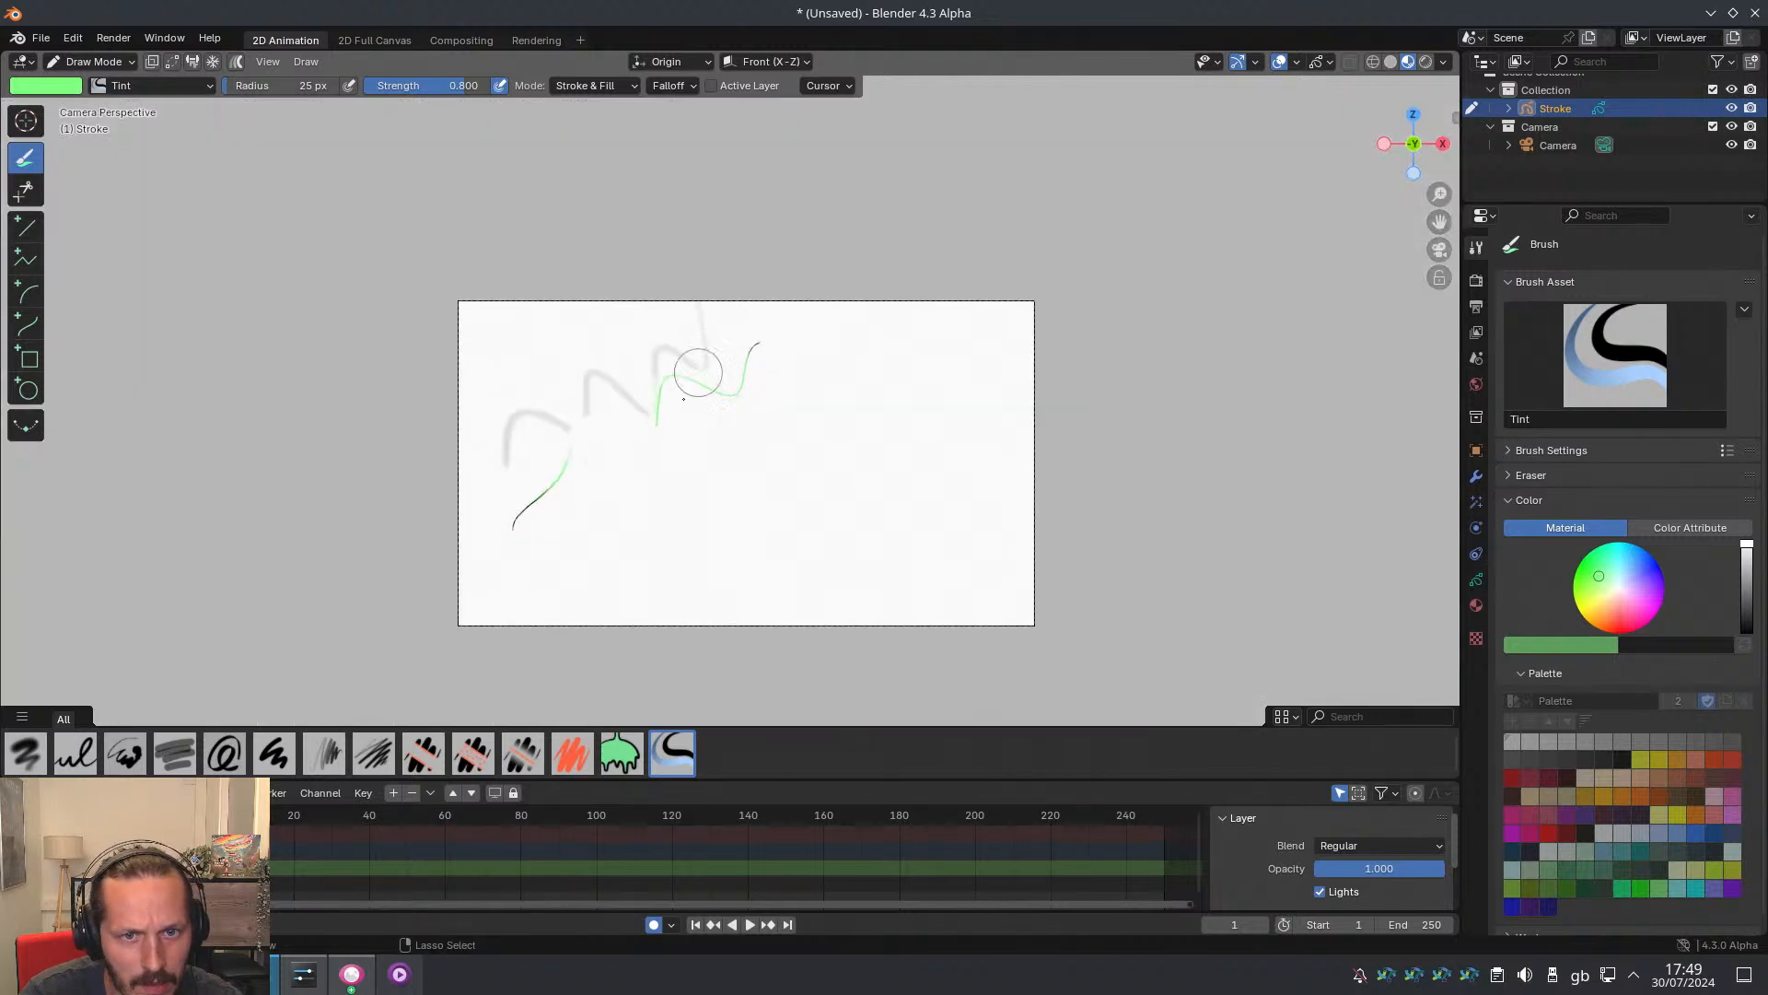
pyautogui.scroll(3, 686, 369)
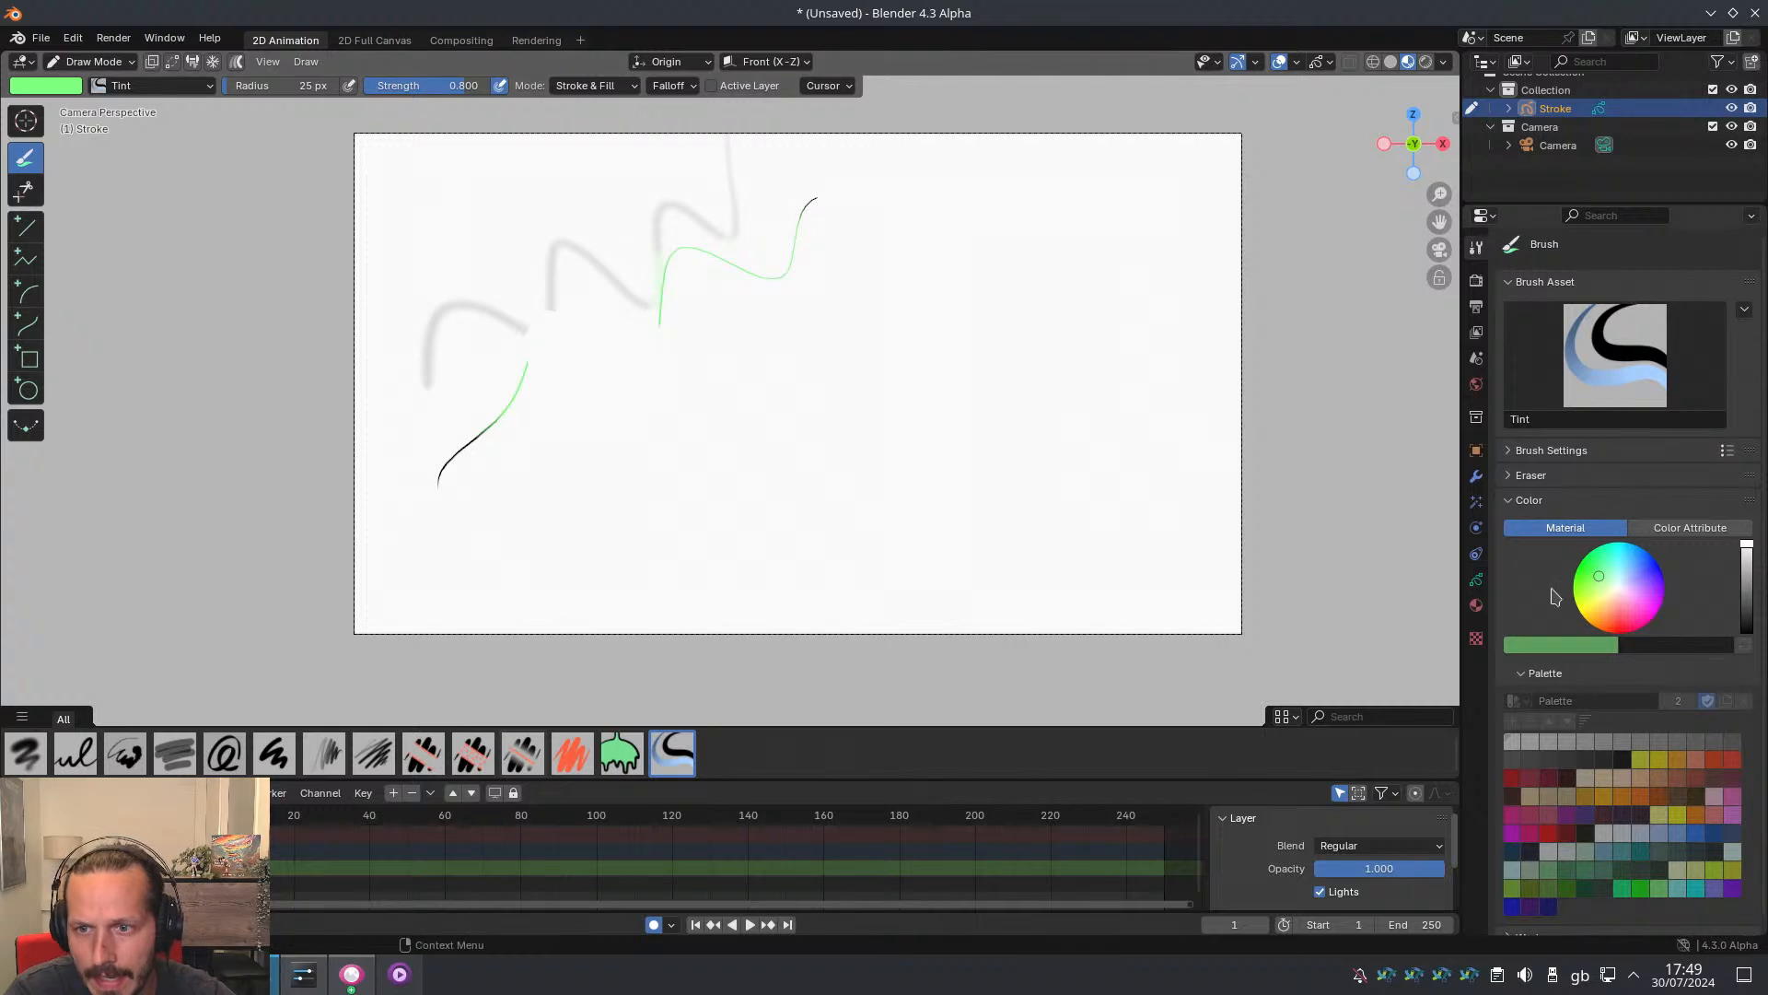
# Show the stroke object's modifier settings and move the playhead to frame 33
pyautogui.click(1477, 476)
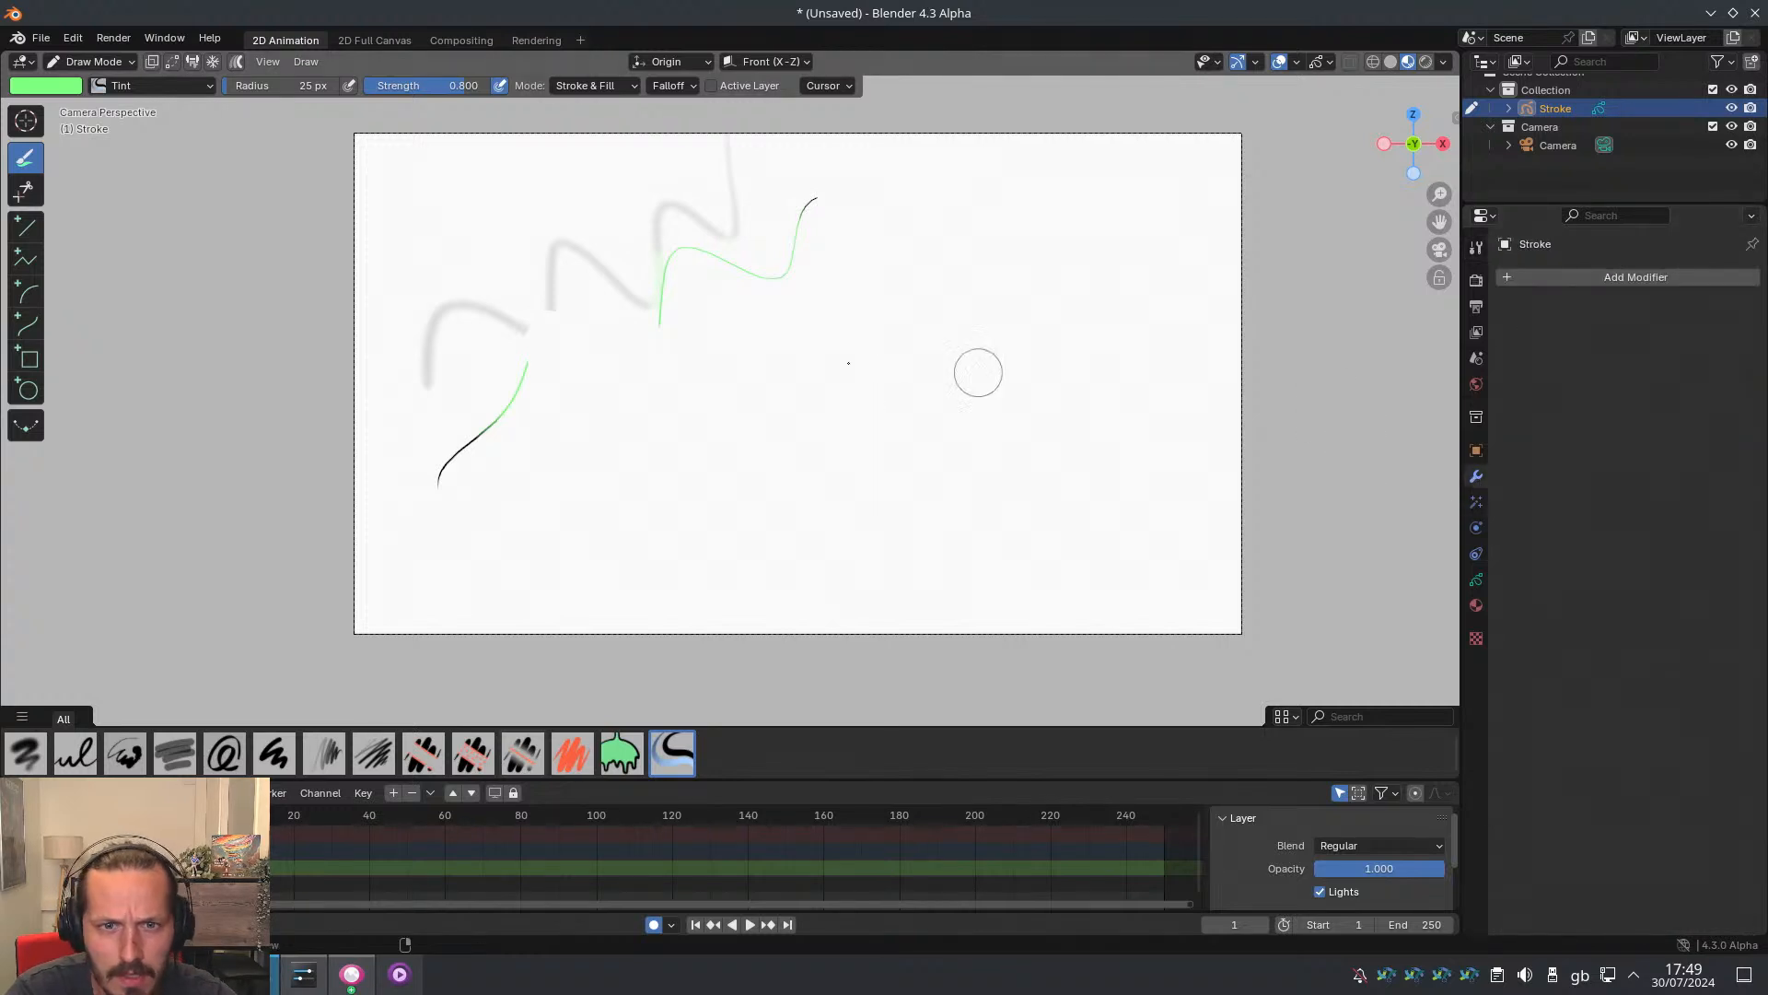
pyautogui.scroll(-3, 644, 303)
pyautogui.click(342, 816)
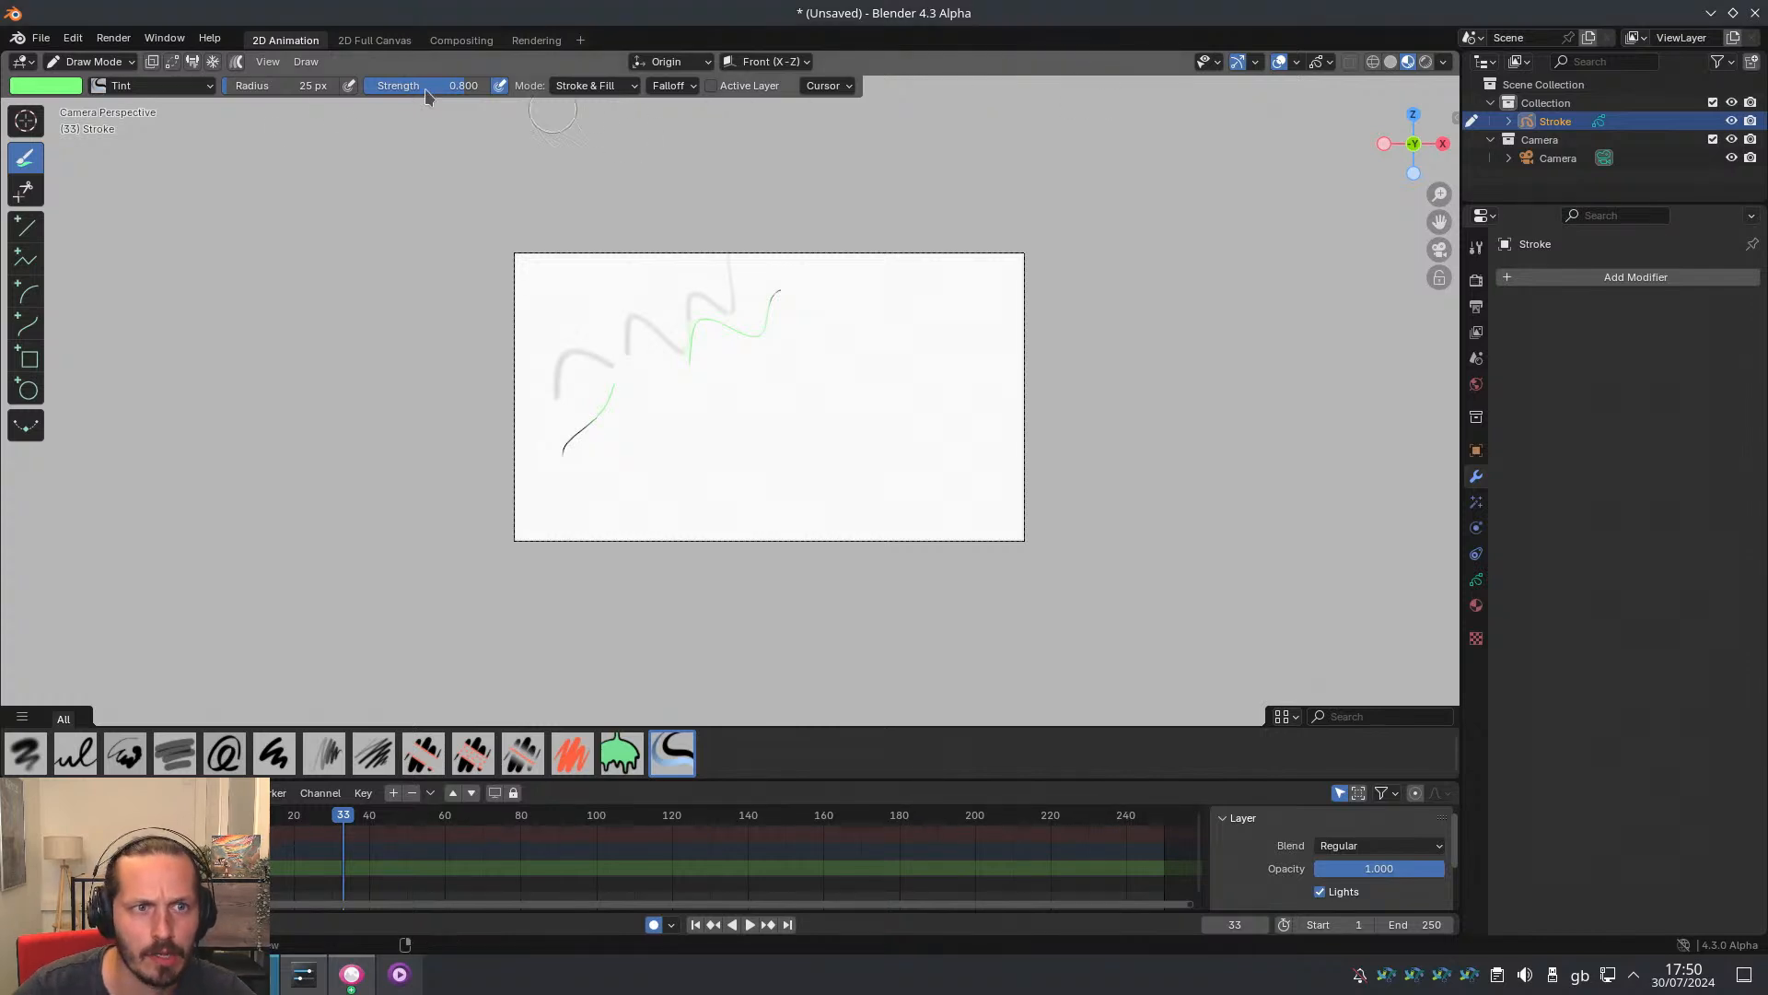
# Open the recent file dorm_automatica_sketch06.blend without saving the current drawing, and inspect the balcony in the painted scene
pyautogui.click(43, 39)
pyautogui.moveTo(82, 96)
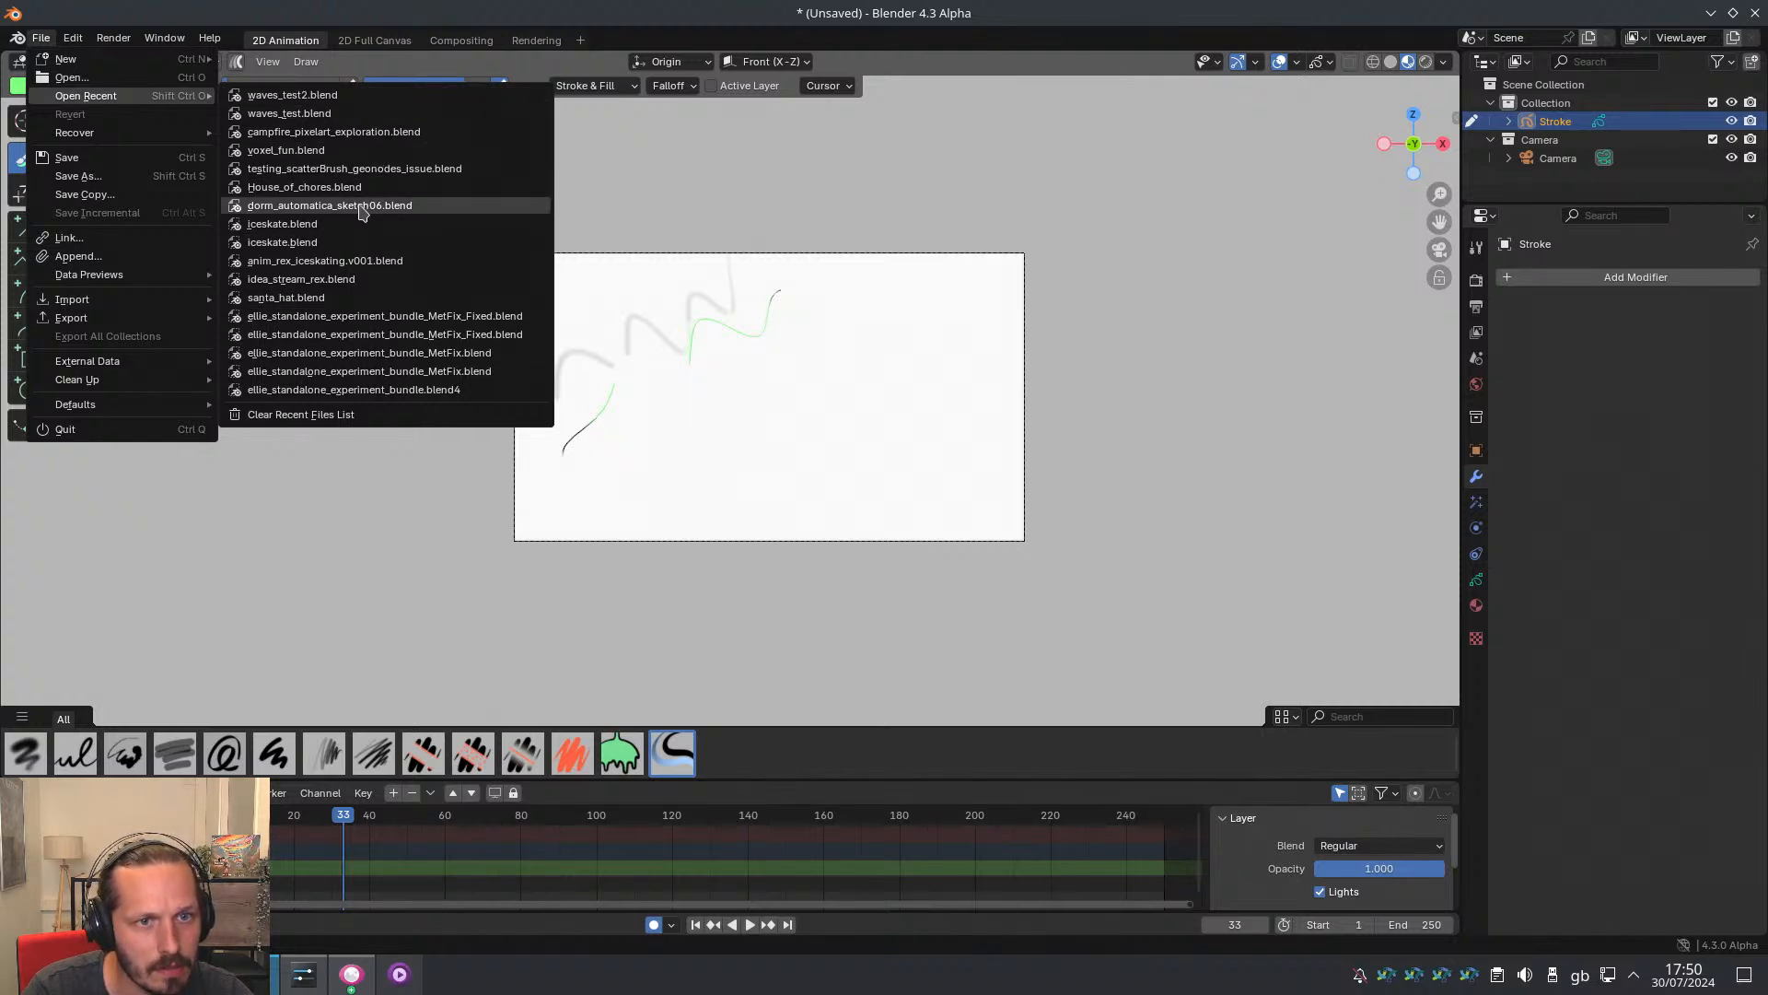
pyautogui.click(359, 207)
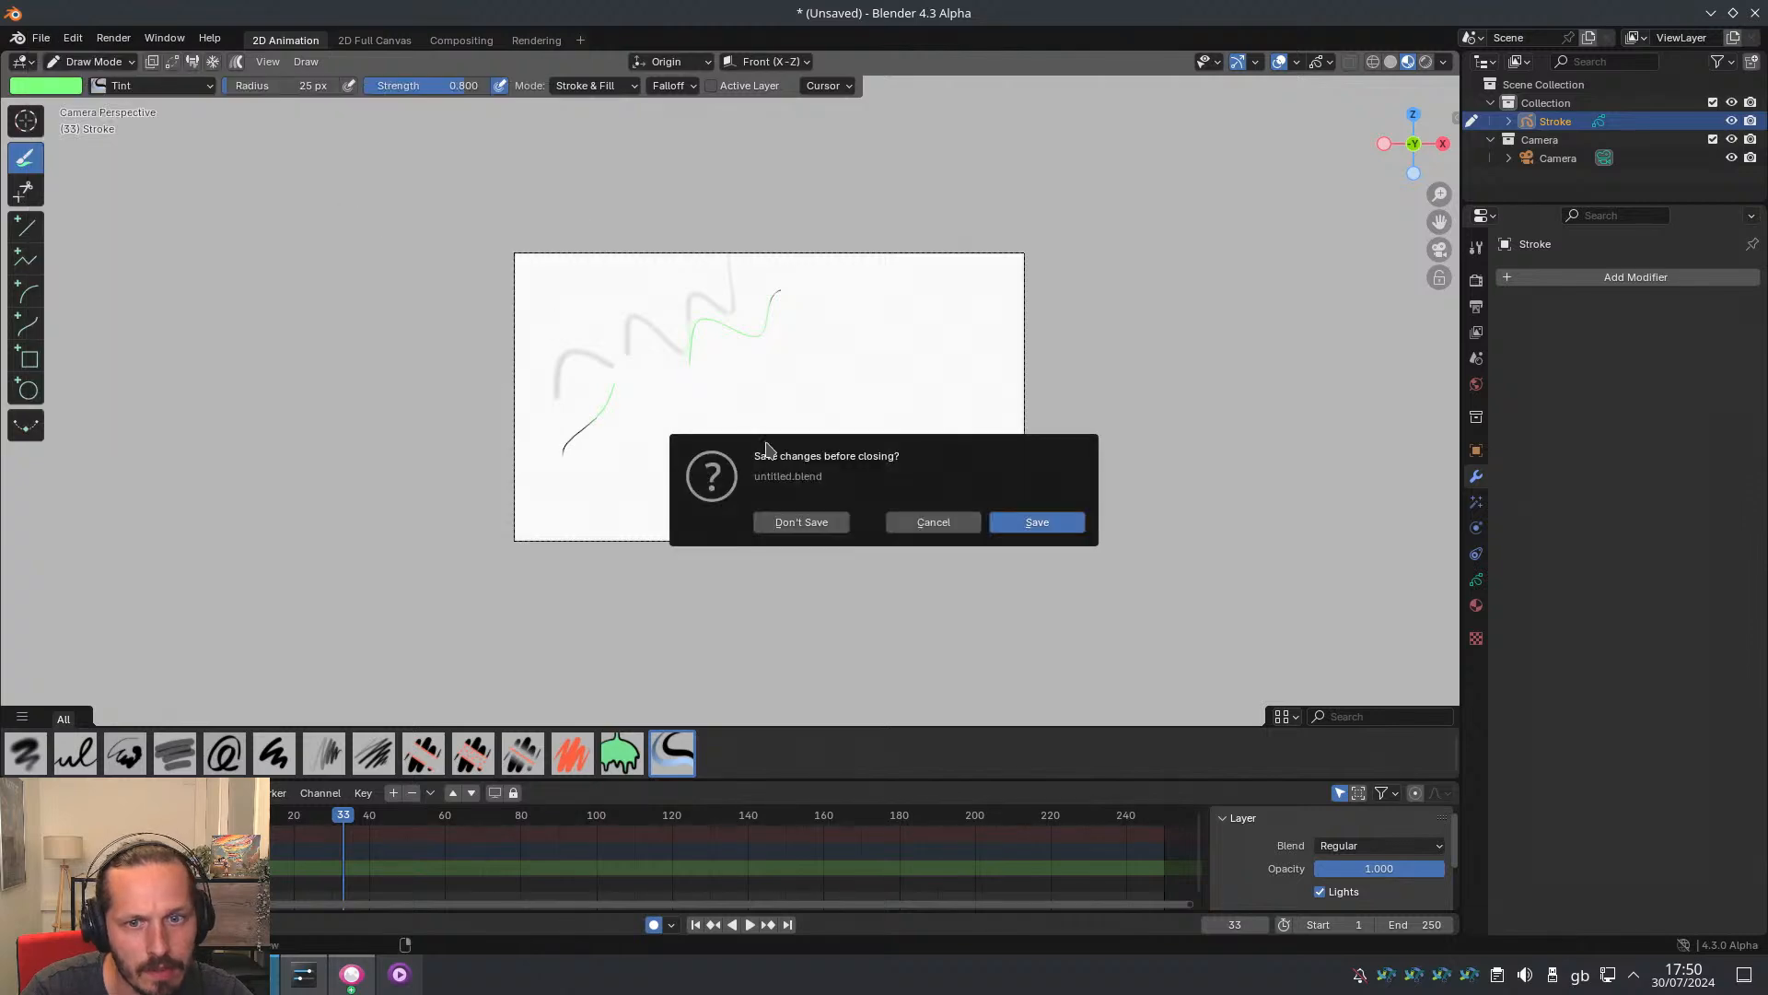
pyautogui.click(801, 522)
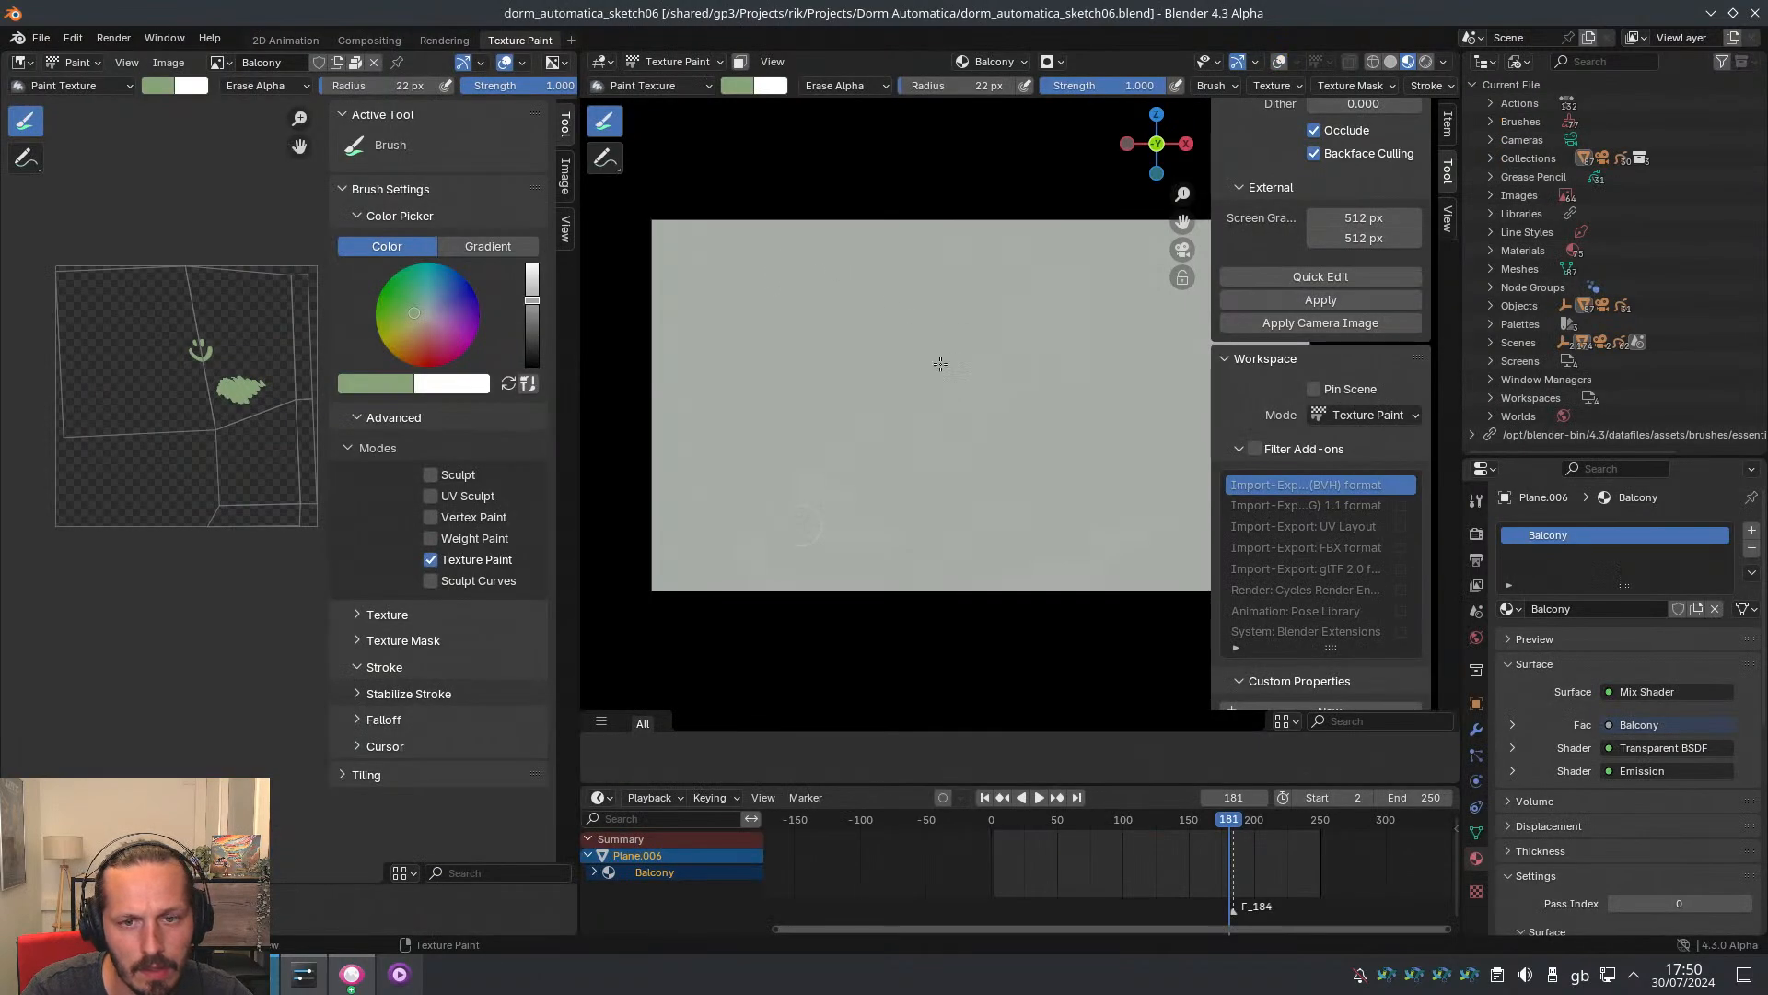
pyautogui.moveTo(952, 375)
pyautogui.keyDown('shift'); pyautogui.mouseDown(button='middle')
pyautogui.moveTo(827, 330)
pyautogui.moveTo(796, 233)
pyautogui.mouseUp(button='middle'); pyautogui.keyUp('shift')
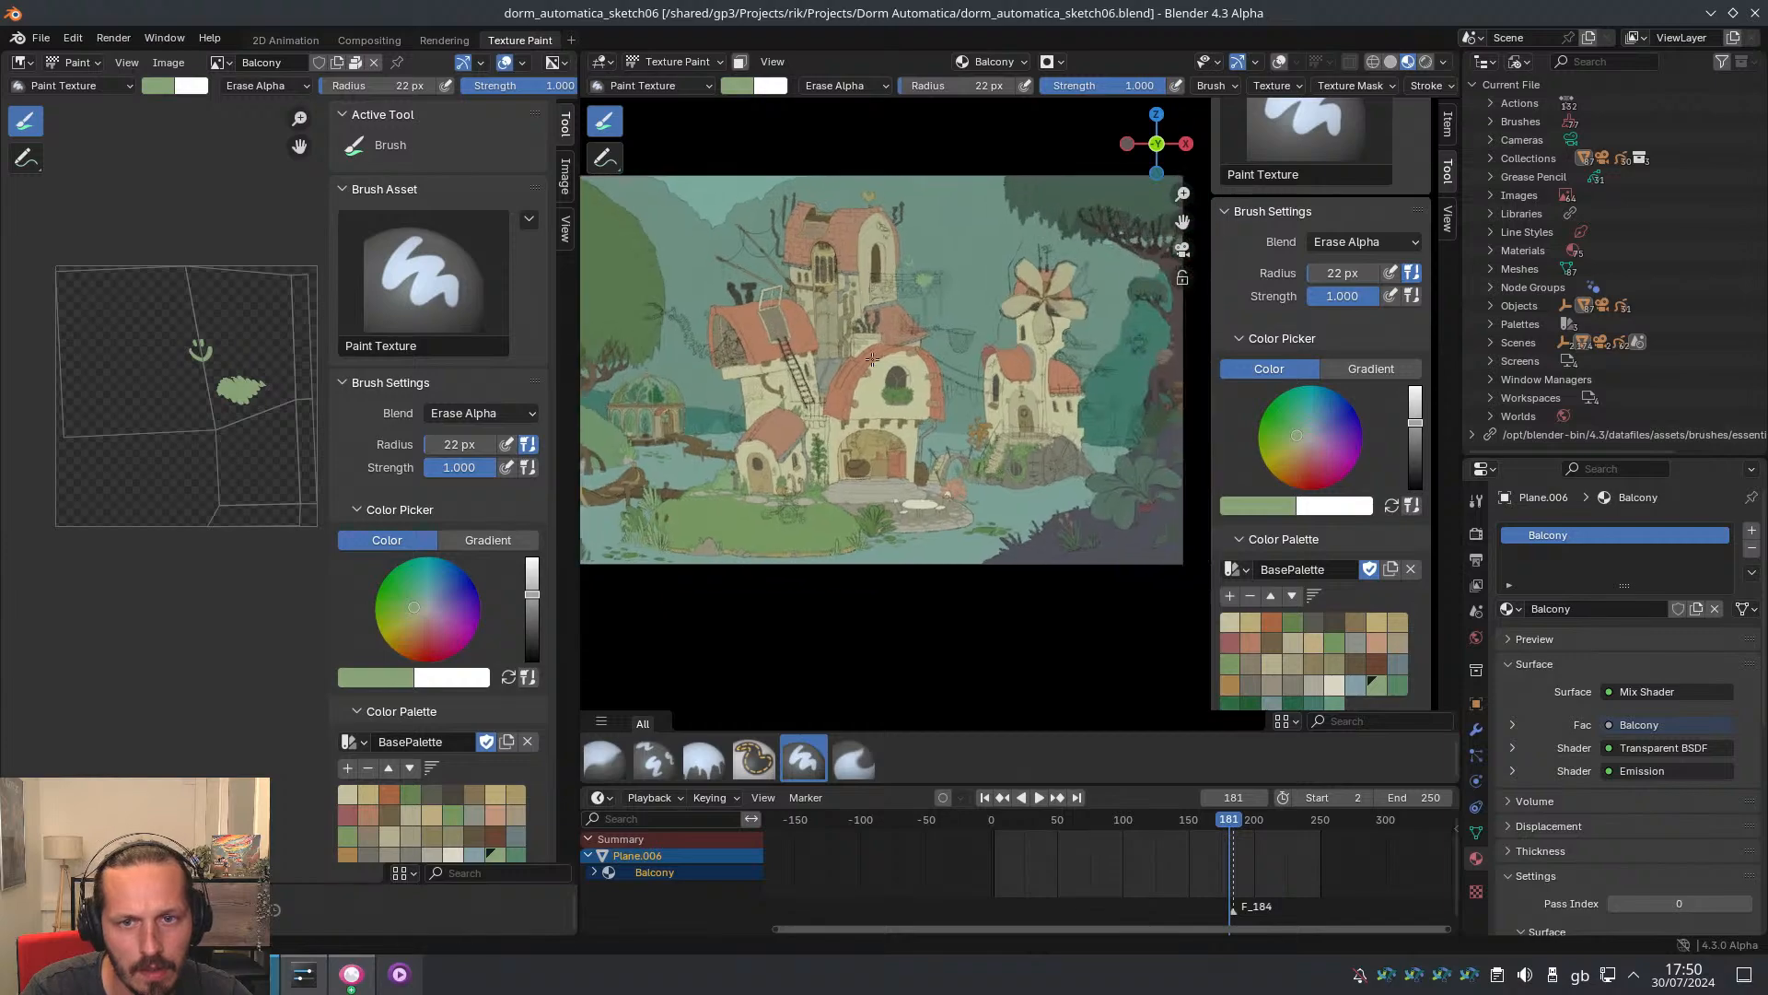
pyautogui.scroll(7, 794, 232)
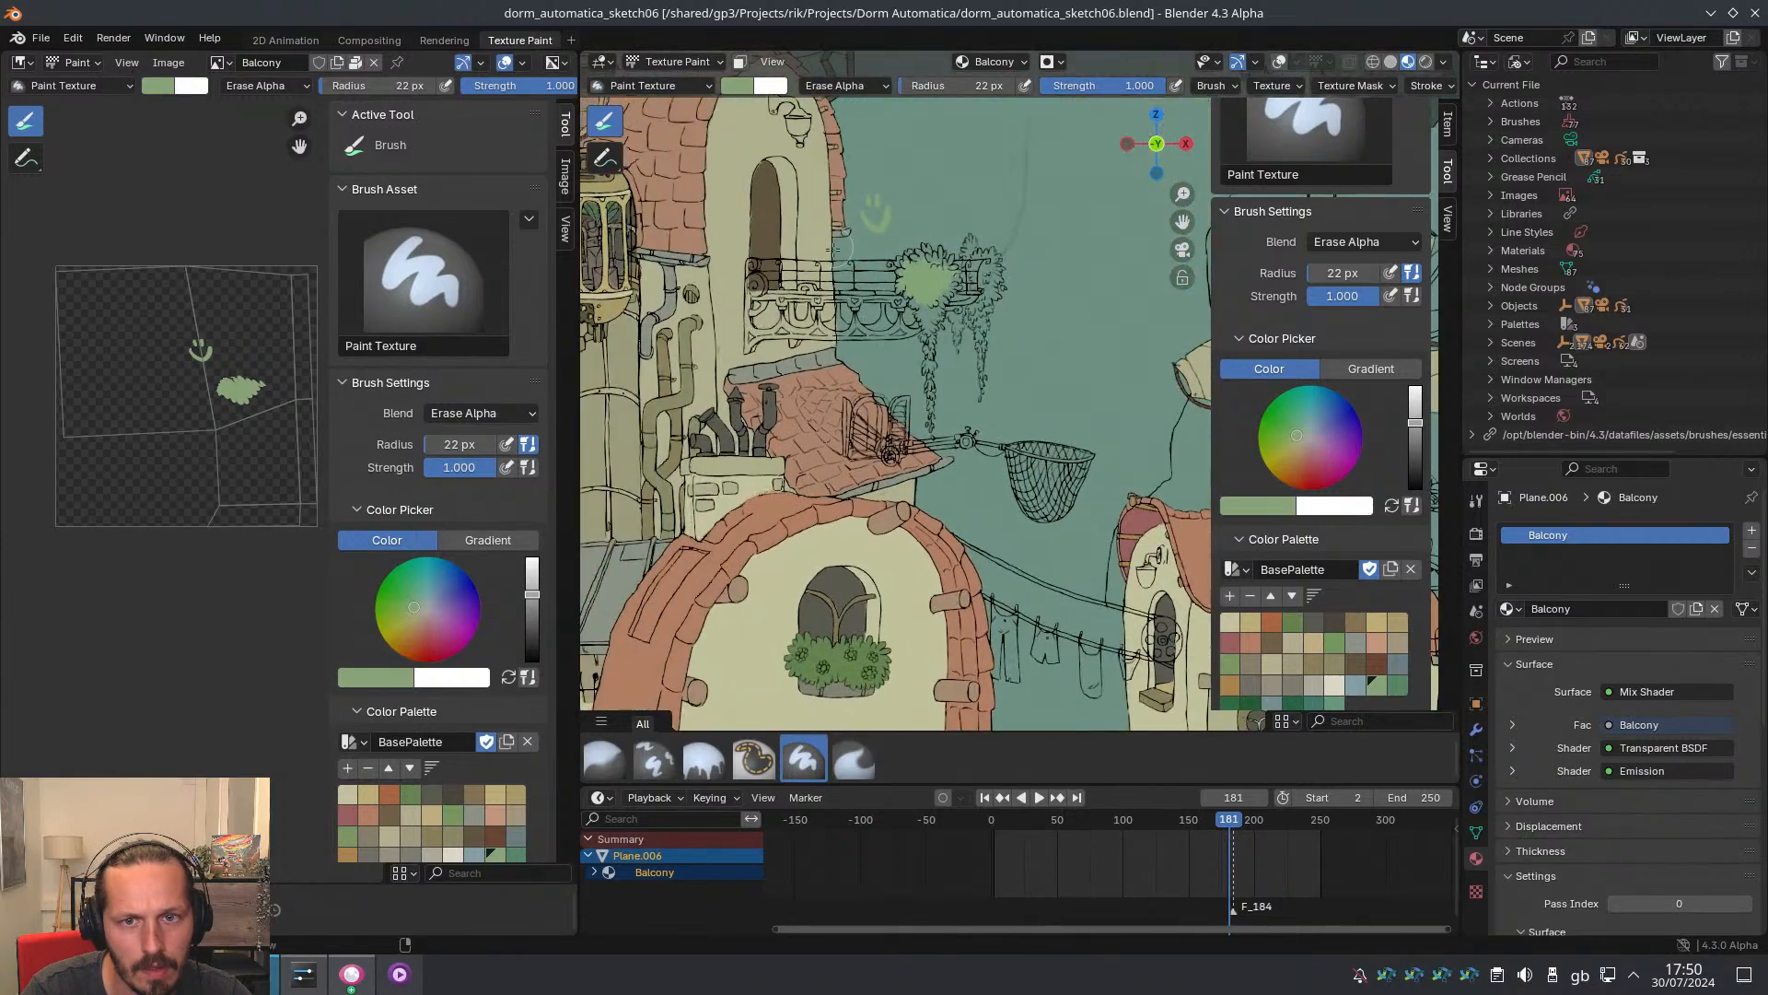
pyautogui.scroll(-7, 861, 314)
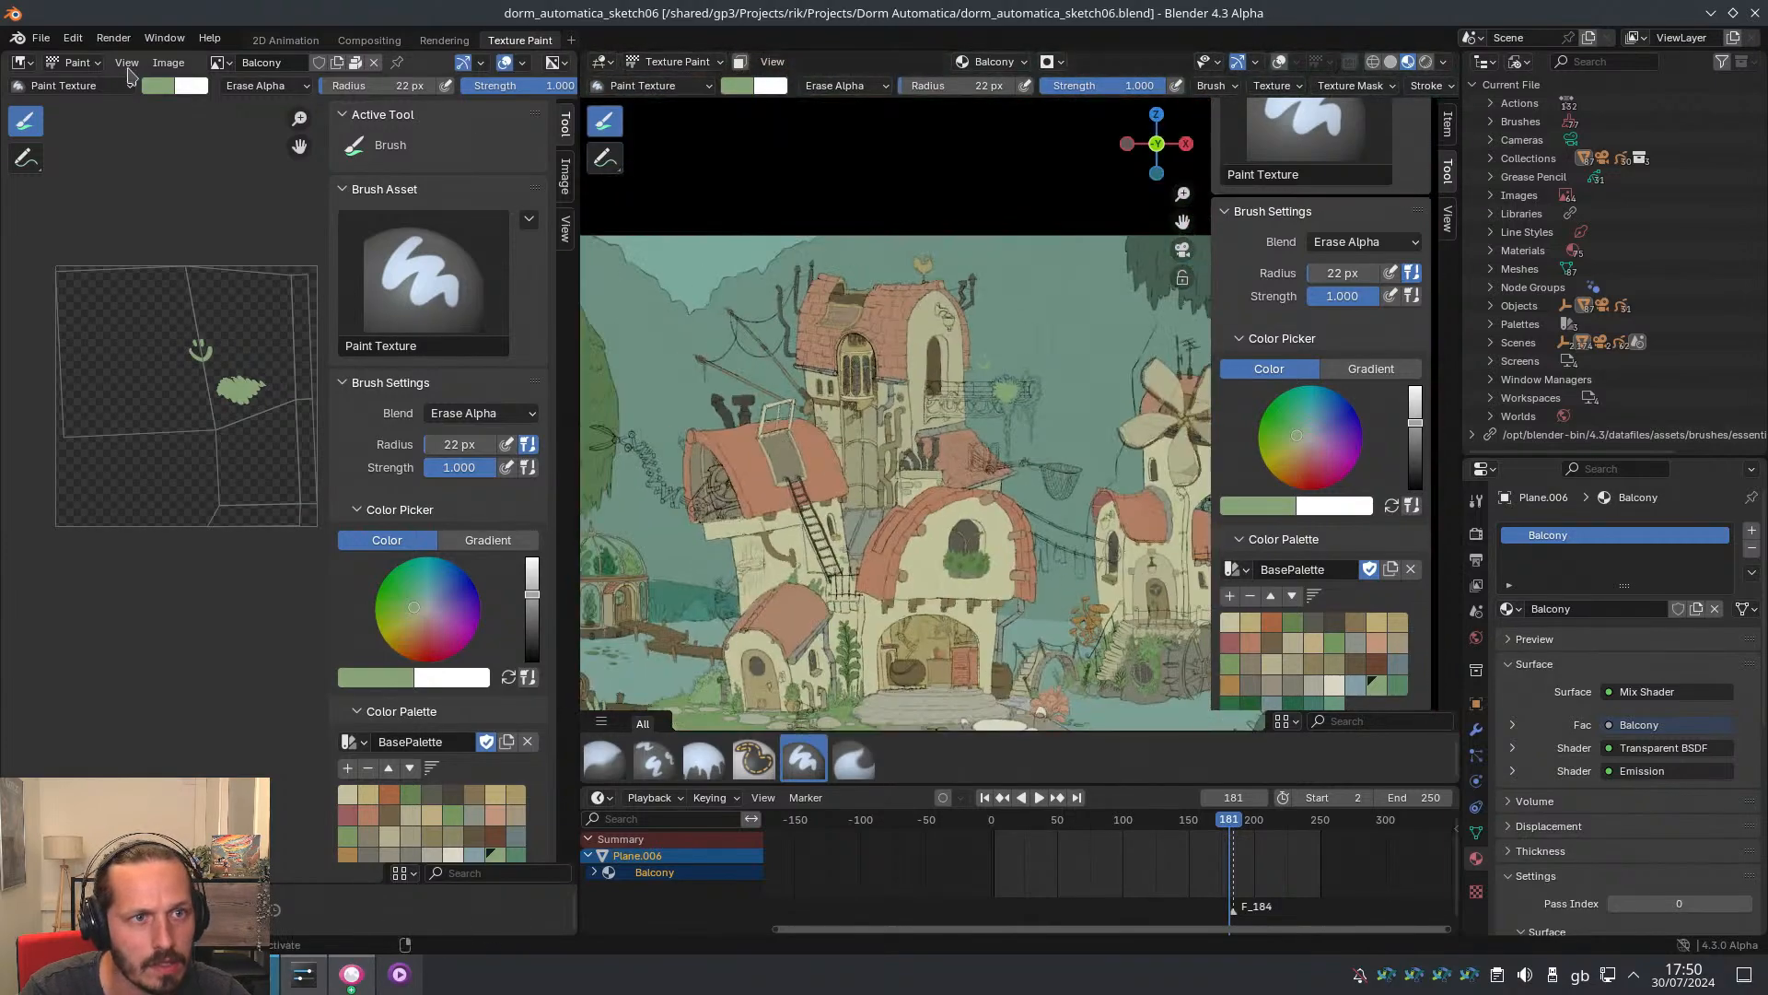
# Open the recent file House_of_chores.blend and get a close view of the tower's balcony
pyautogui.click(42, 43)
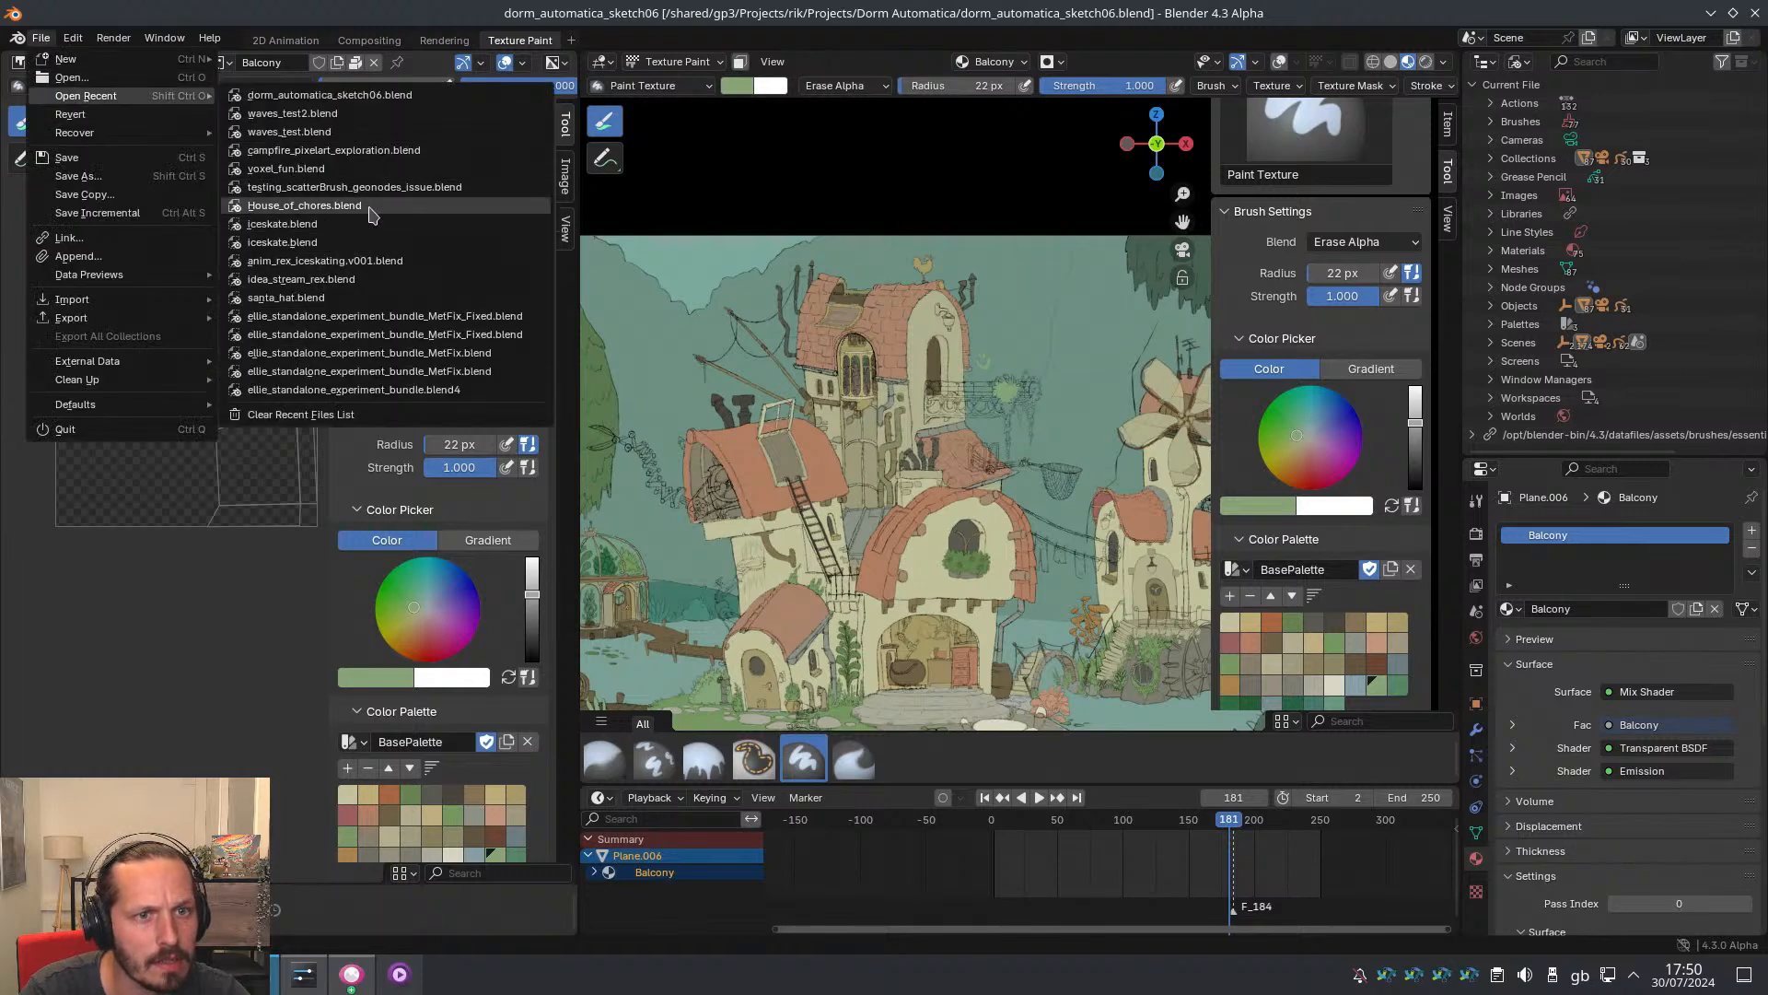
pyautogui.click(355, 208)
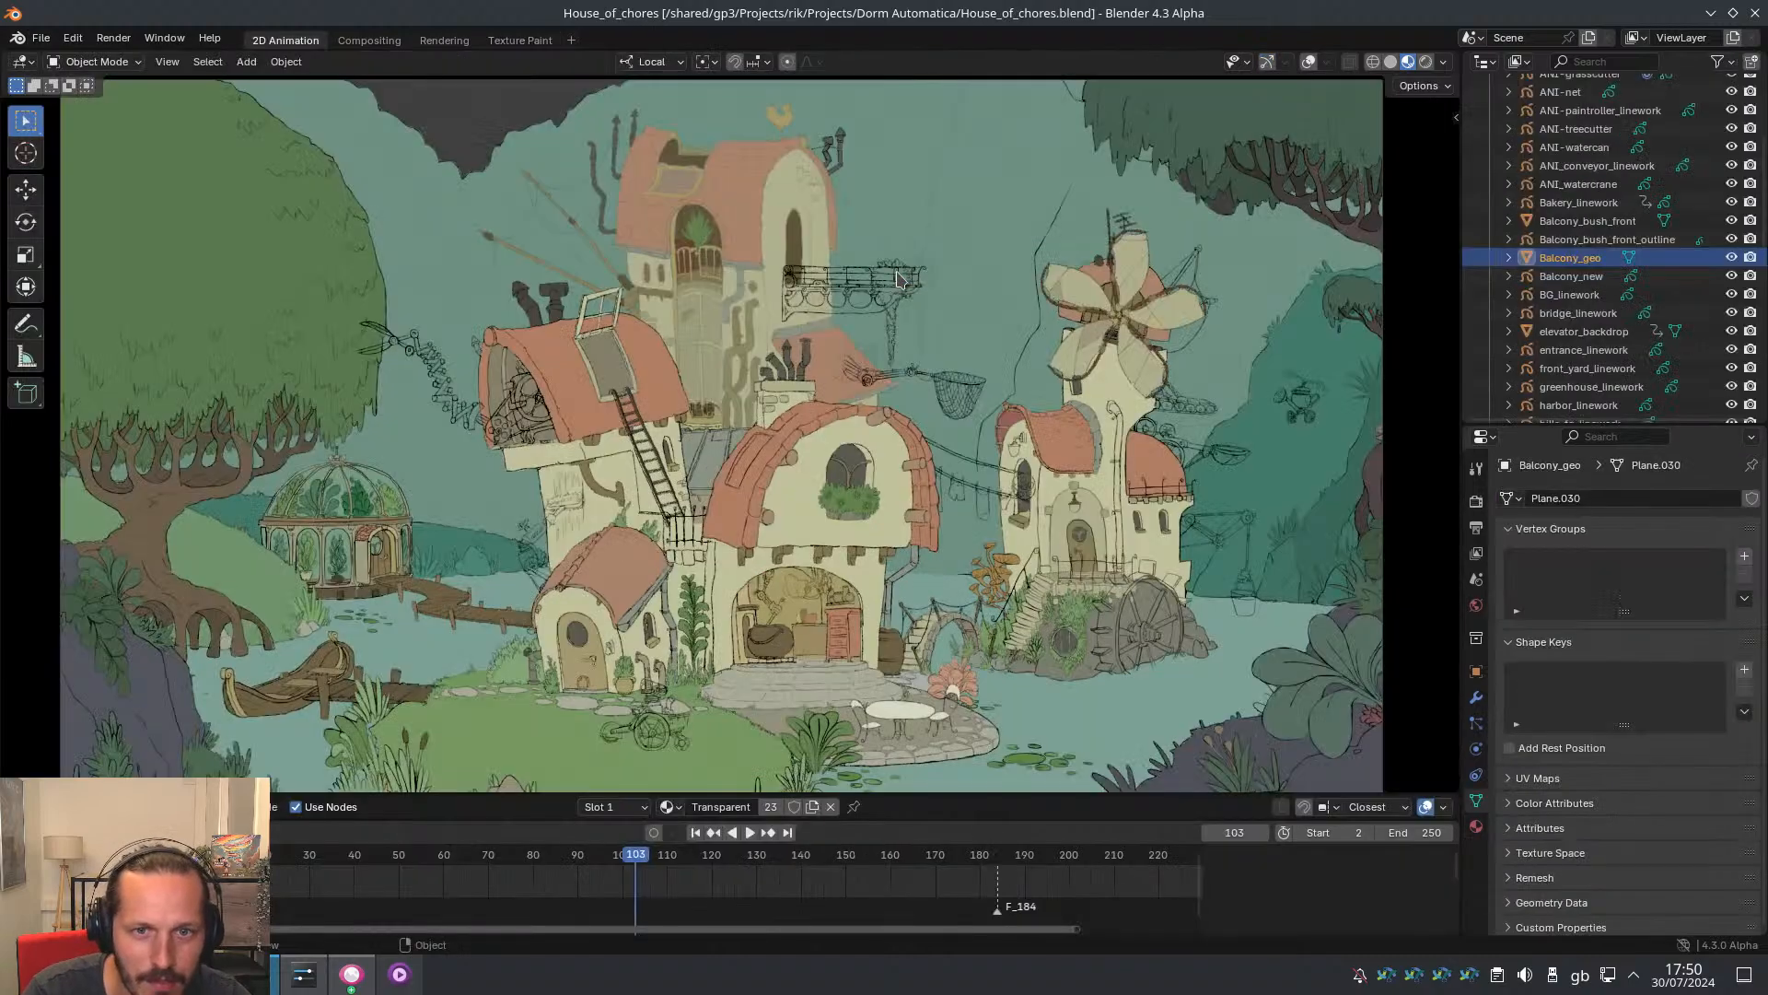
pyautogui.scroll(6, 773, 458)
pyautogui.keyDown('shift'); pyautogui.moveTo(773, 458); pyautogui.dragTo(878, 384, button='middle'); pyautogui.keyUp('shift')
pyautogui.scroll(2, 873, 388)
# Show the viewport overlays, select livingtower_linework and set its layer opacity to 1.000
pyautogui.hotkey('ctrl', 'Tab')
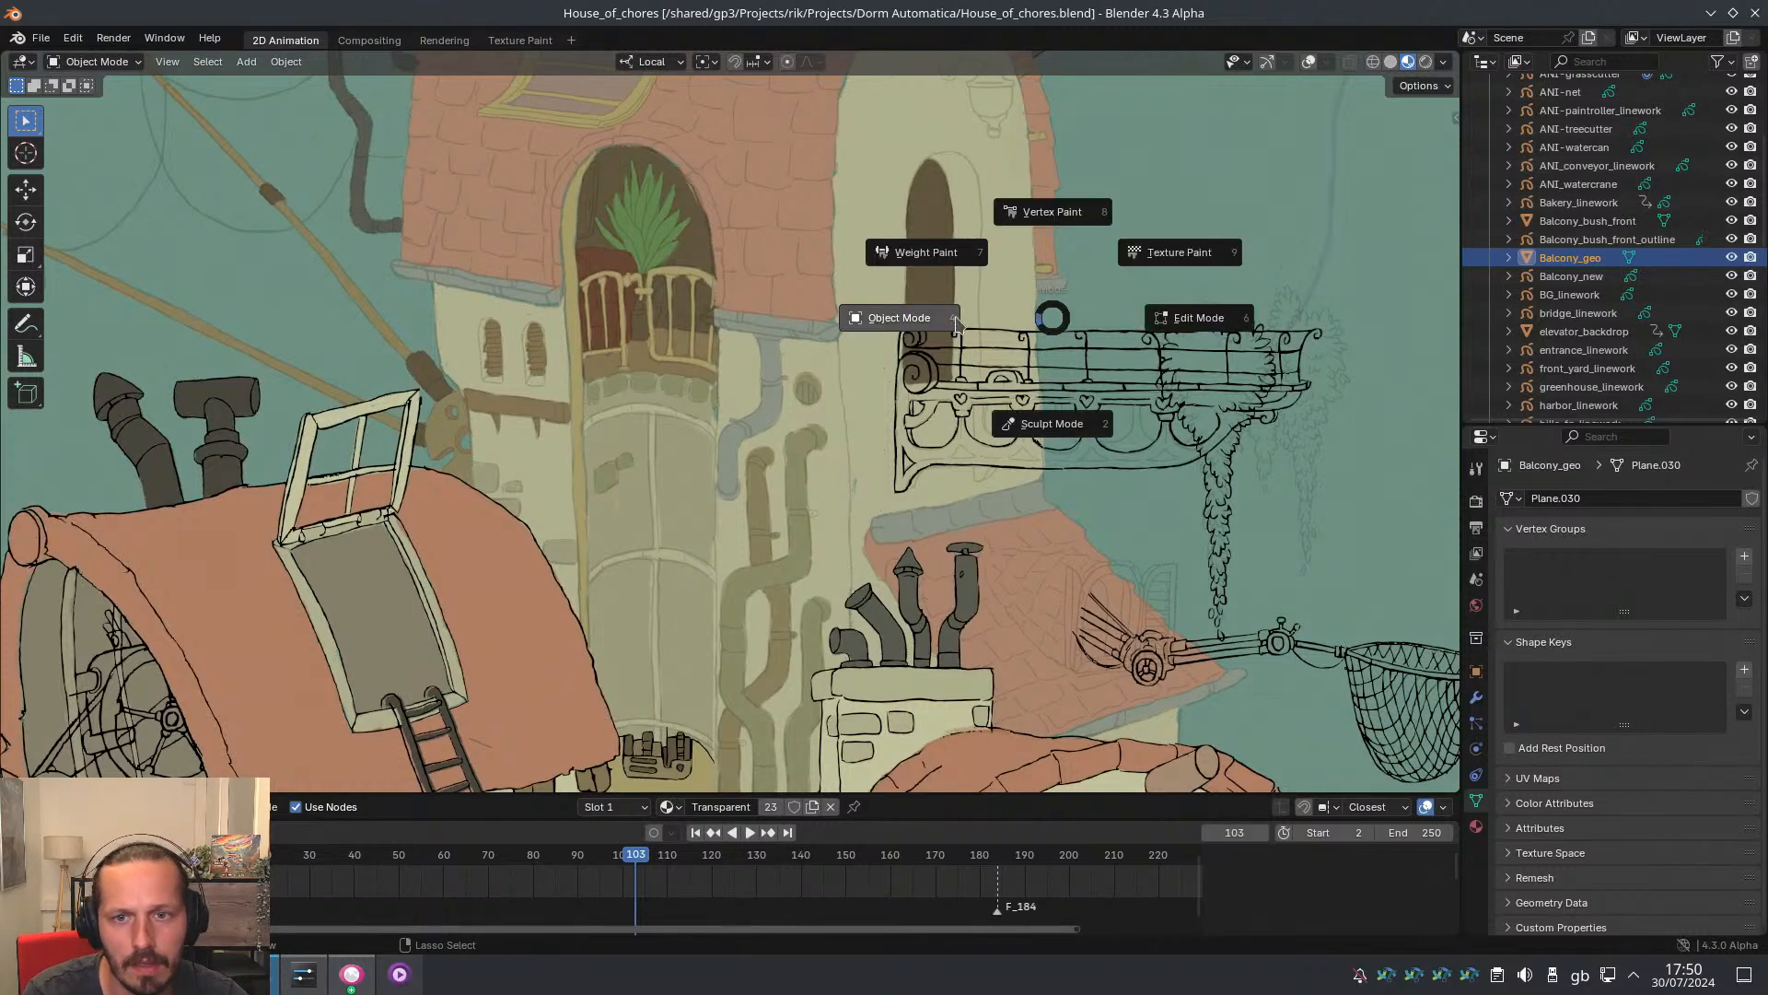
pyautogui.press('Escape')
pyautogui.hotkey('shift', 'alt', 'z')
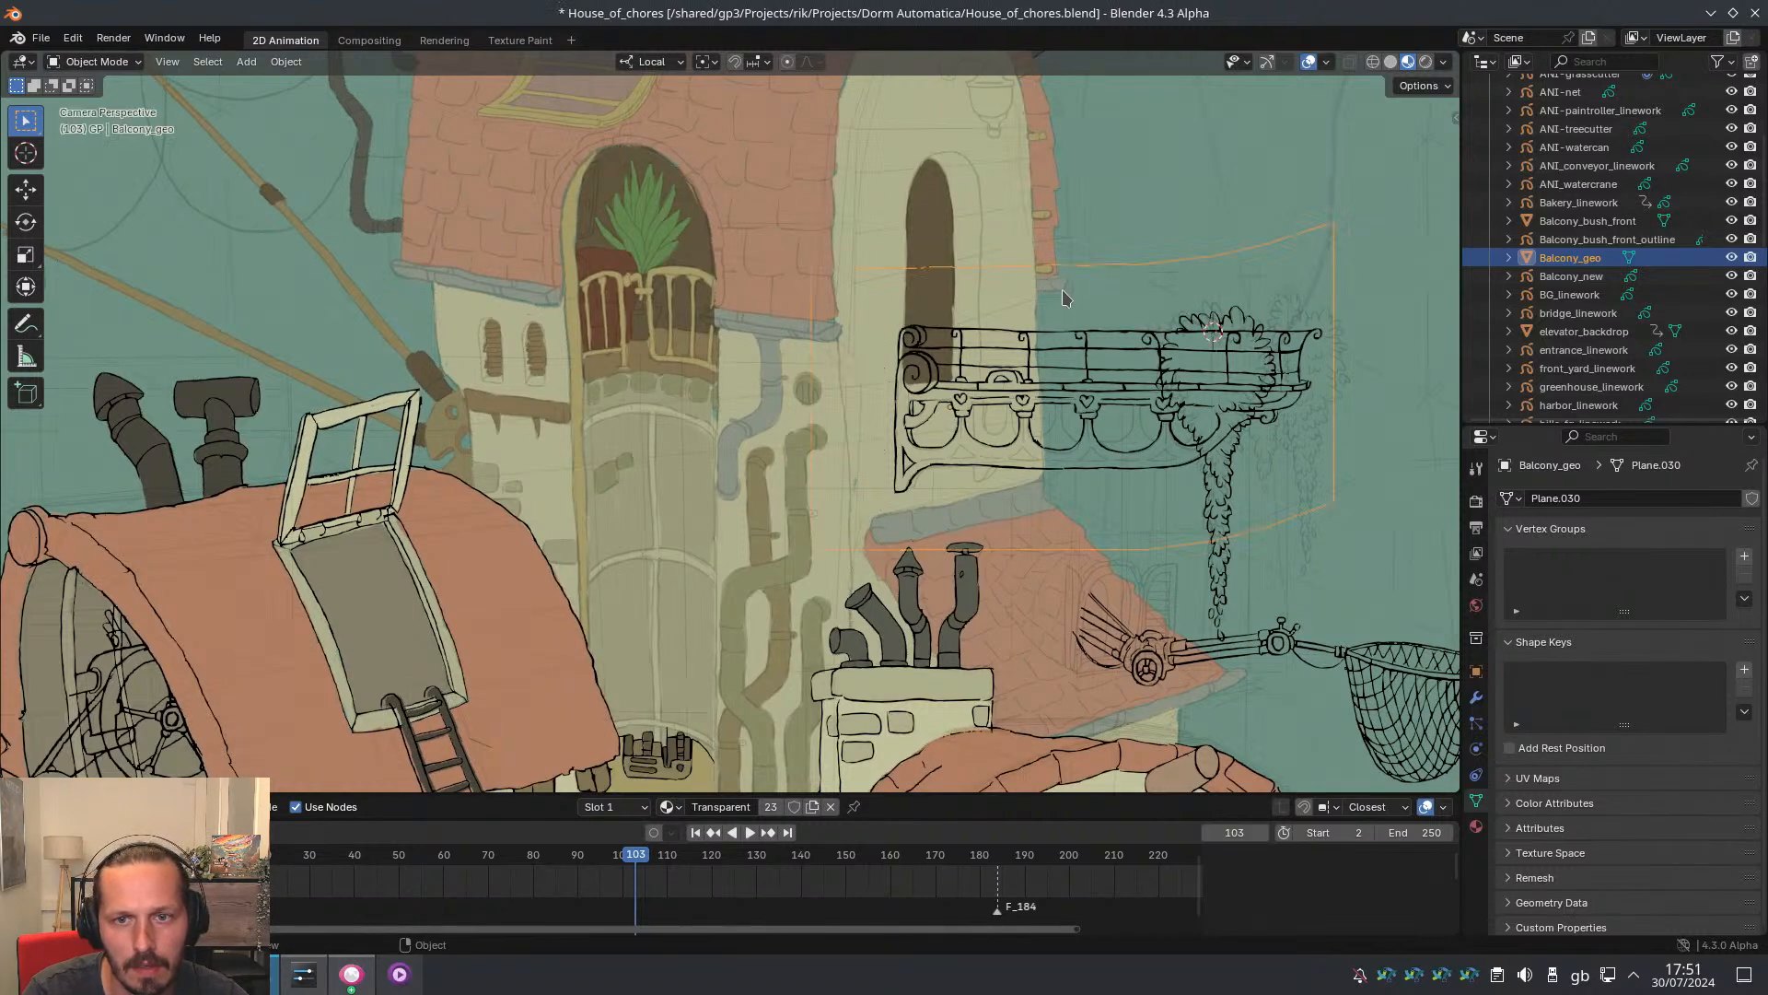
pyautogui.click(1060, 288)
pyautogui.moveTo(1658, 625); pyautogui.dragTo(1732, 625)
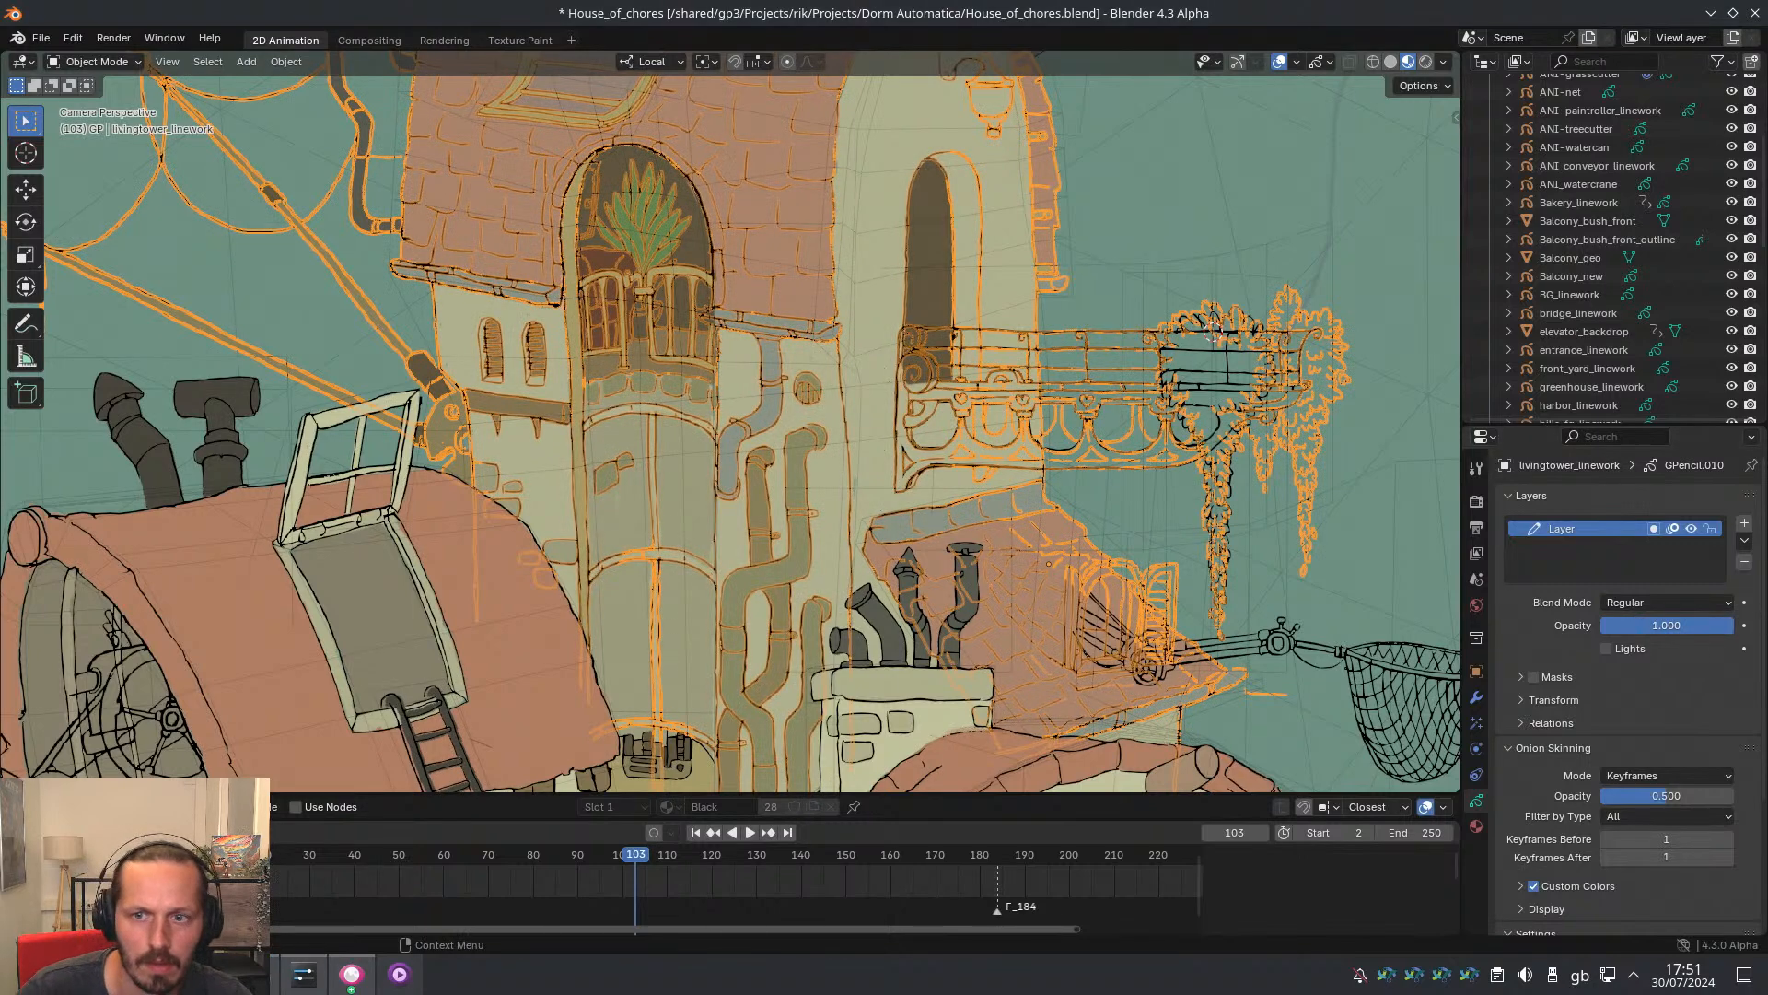
# Enter Edit Mode on the tower linework and select its balcony railing and hanging plant strokes as whole strokes
pyautogui.scroll(-1, 1088, 270)
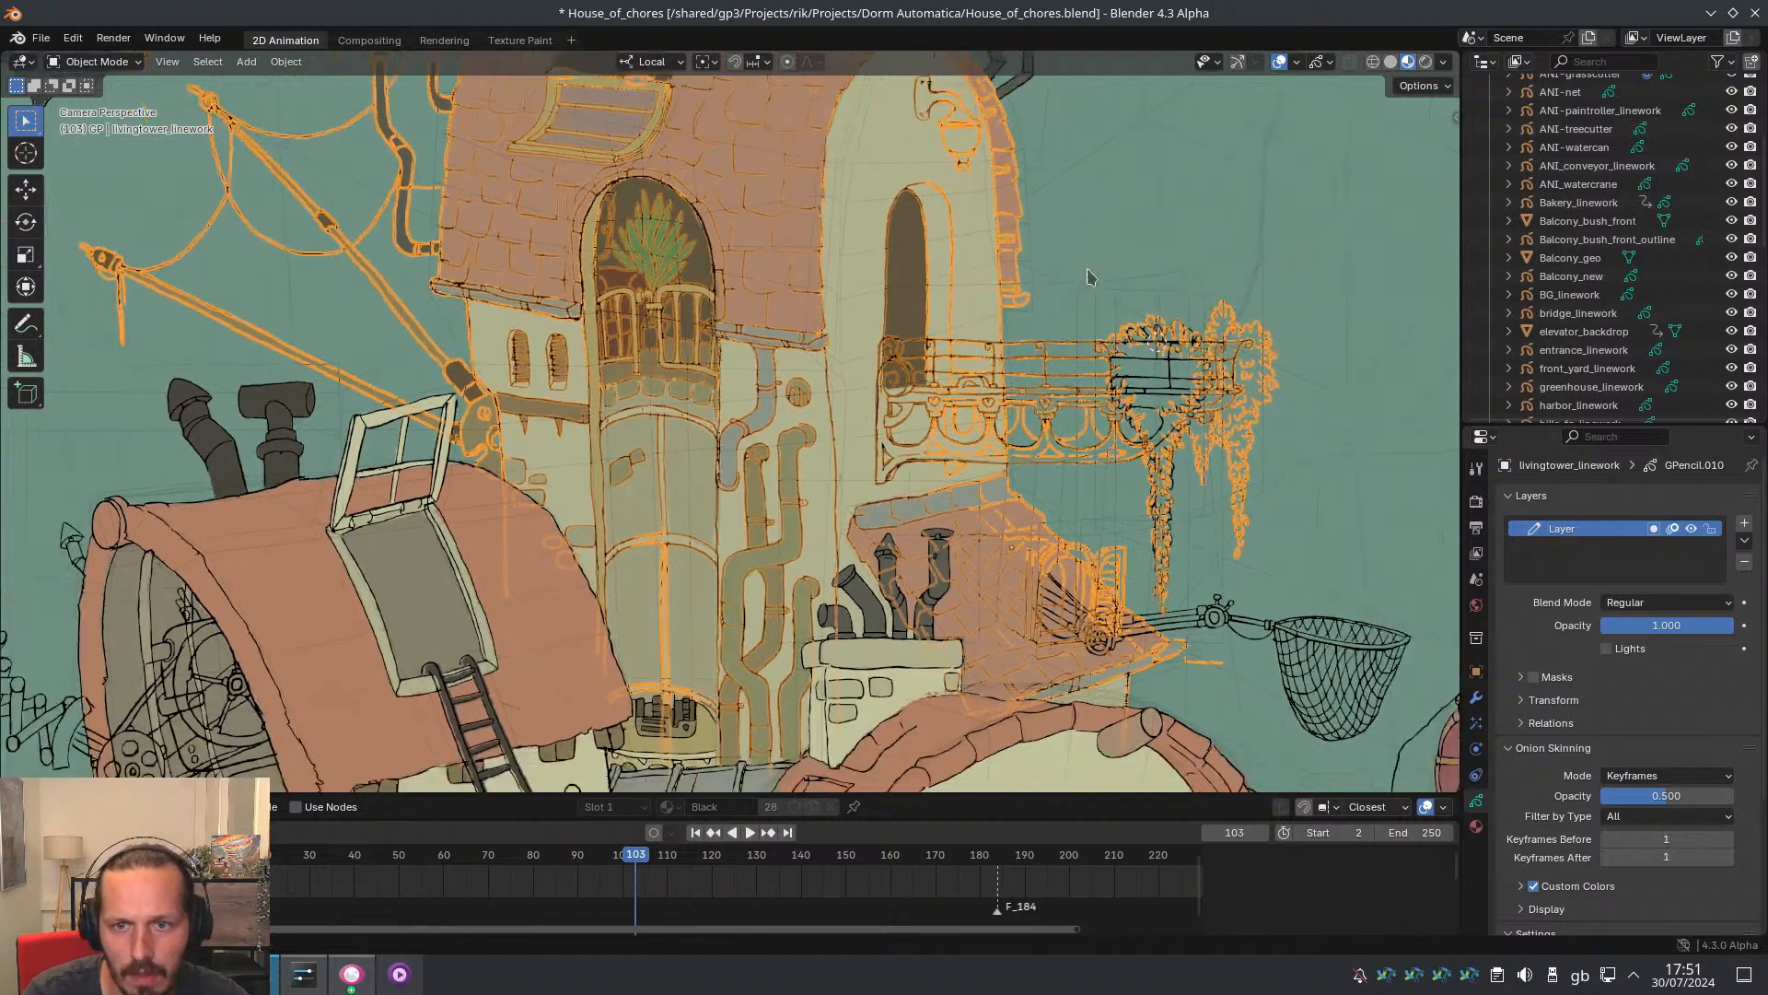
pyautogui.press('Tab')
pyautogui.keyDown('shift'); pyautogui.moveTo(1242, 384); pyautogui.dragTo(1129, 380, button='middle'); pyautogui.keyUp('shift')
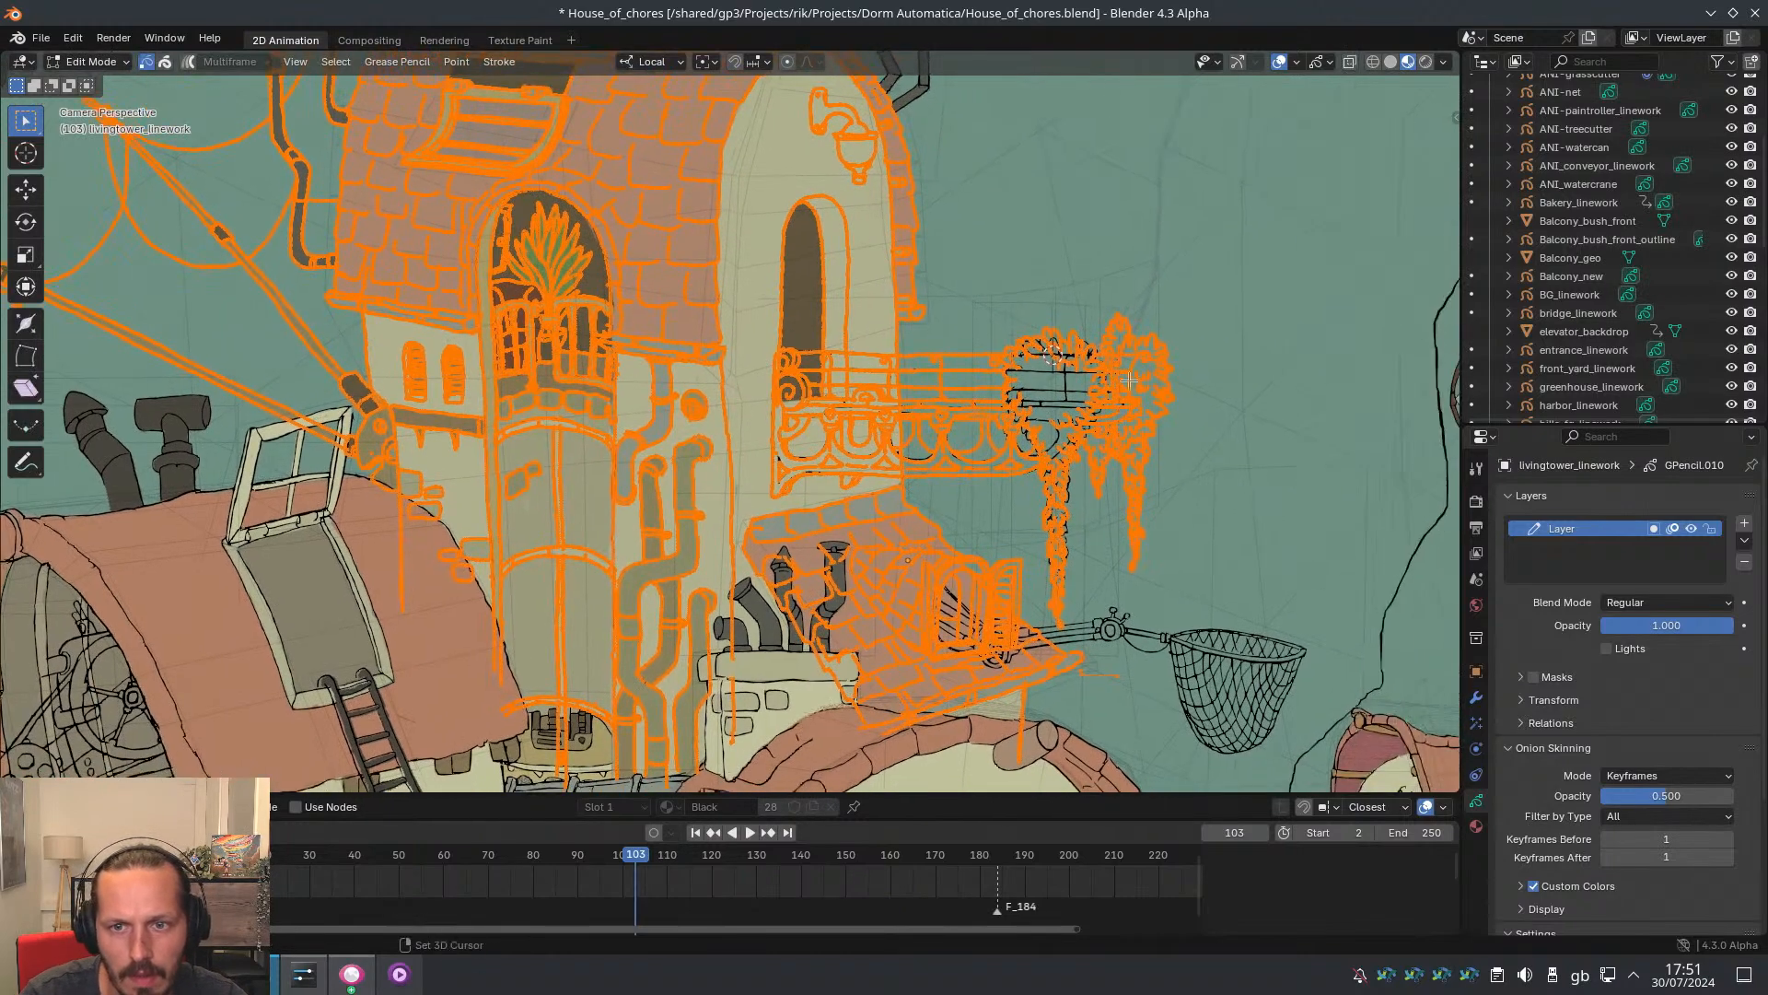
pyautogui.click(1191, 312)
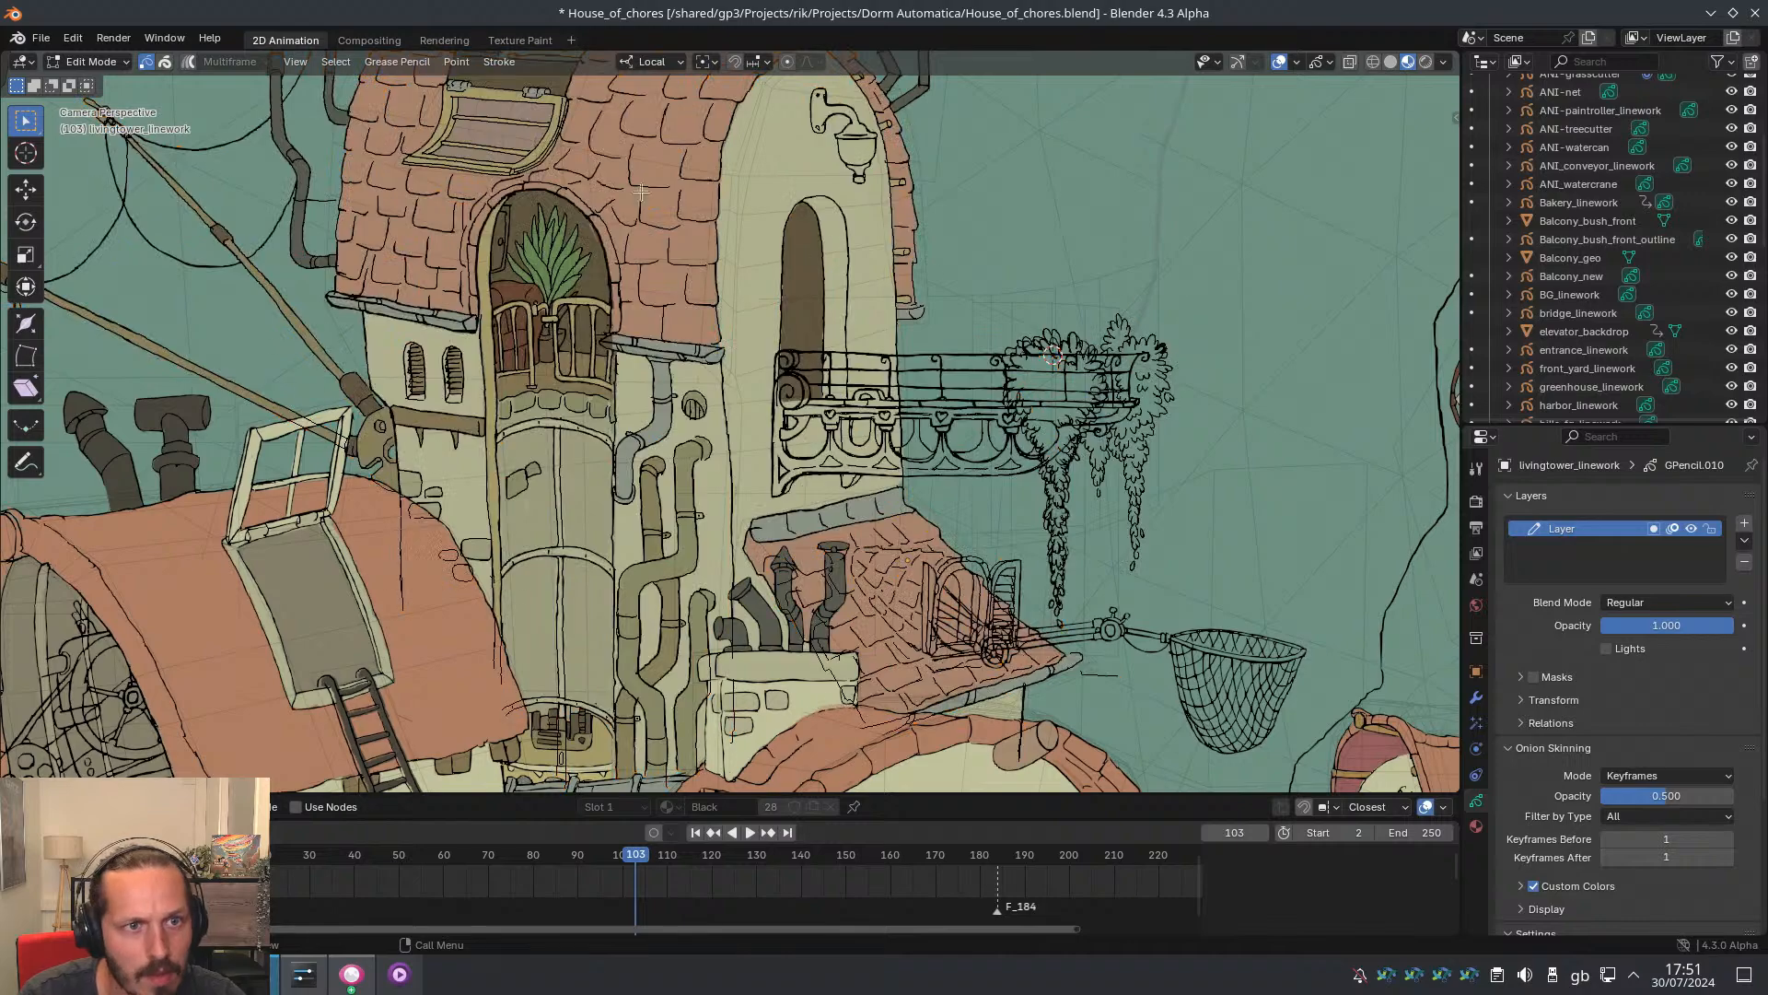
pyautogui.moveTo(1229, 279); pyautogui.dragTo(965, 468)
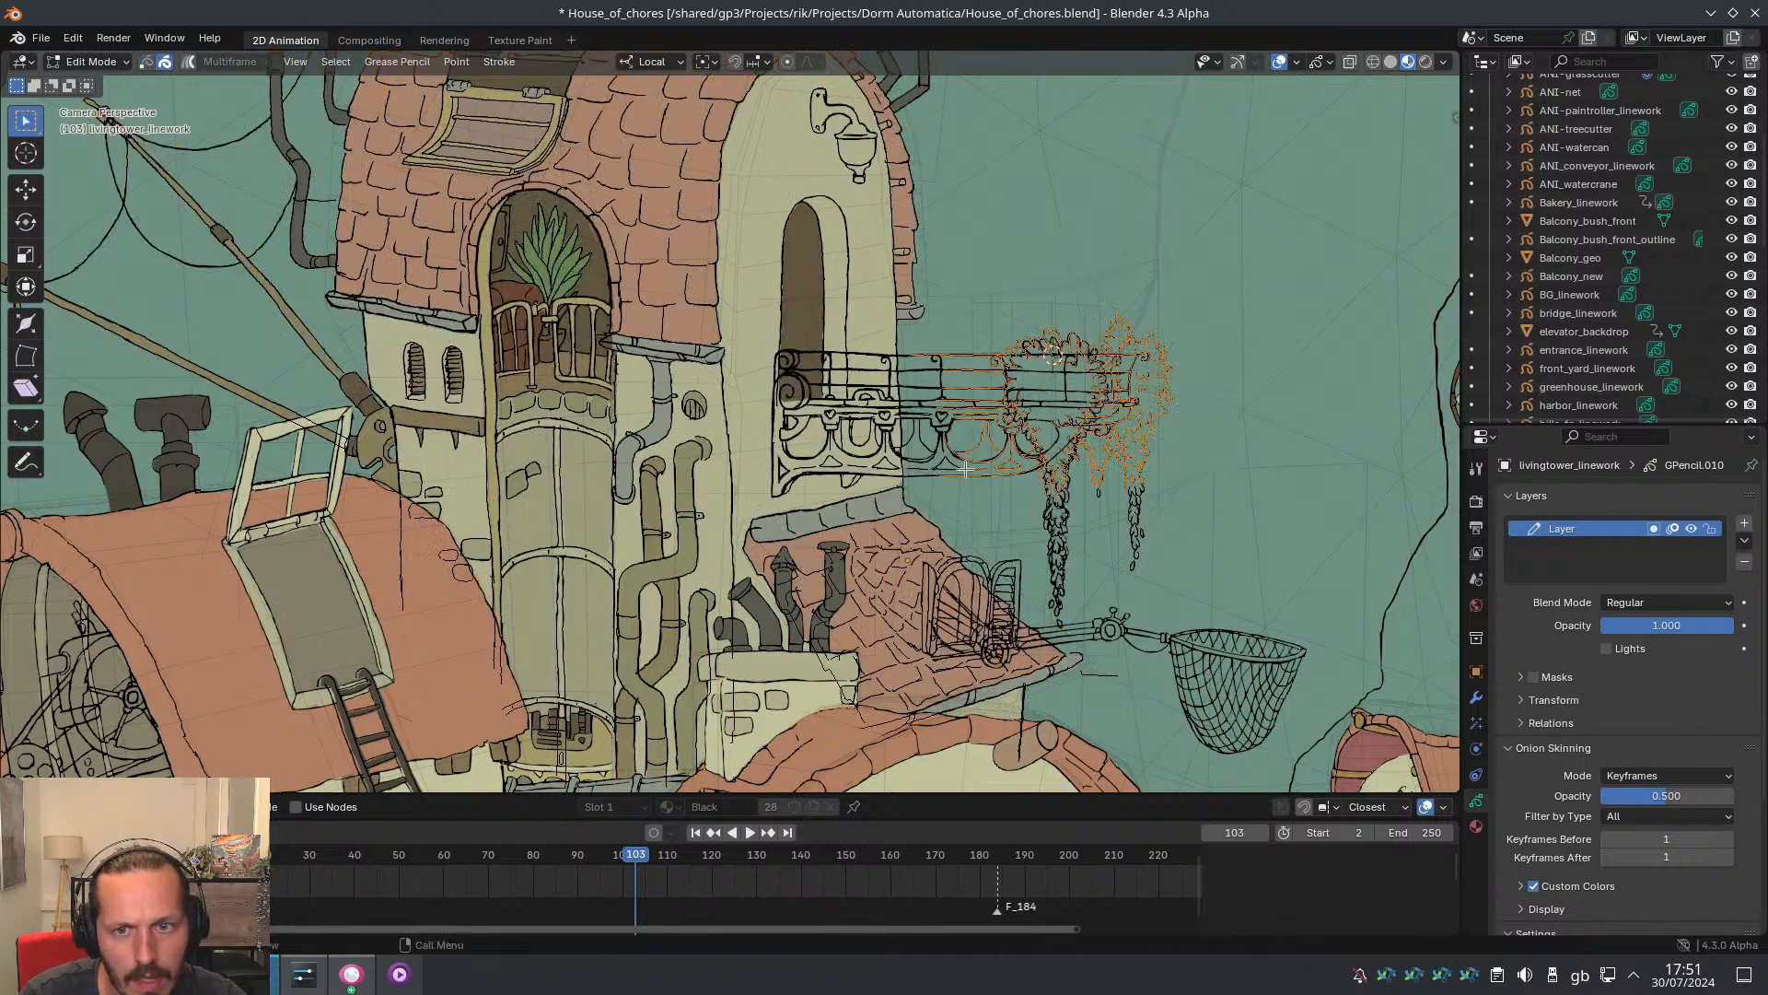
pyautogui.scroll(3, 964, 420)
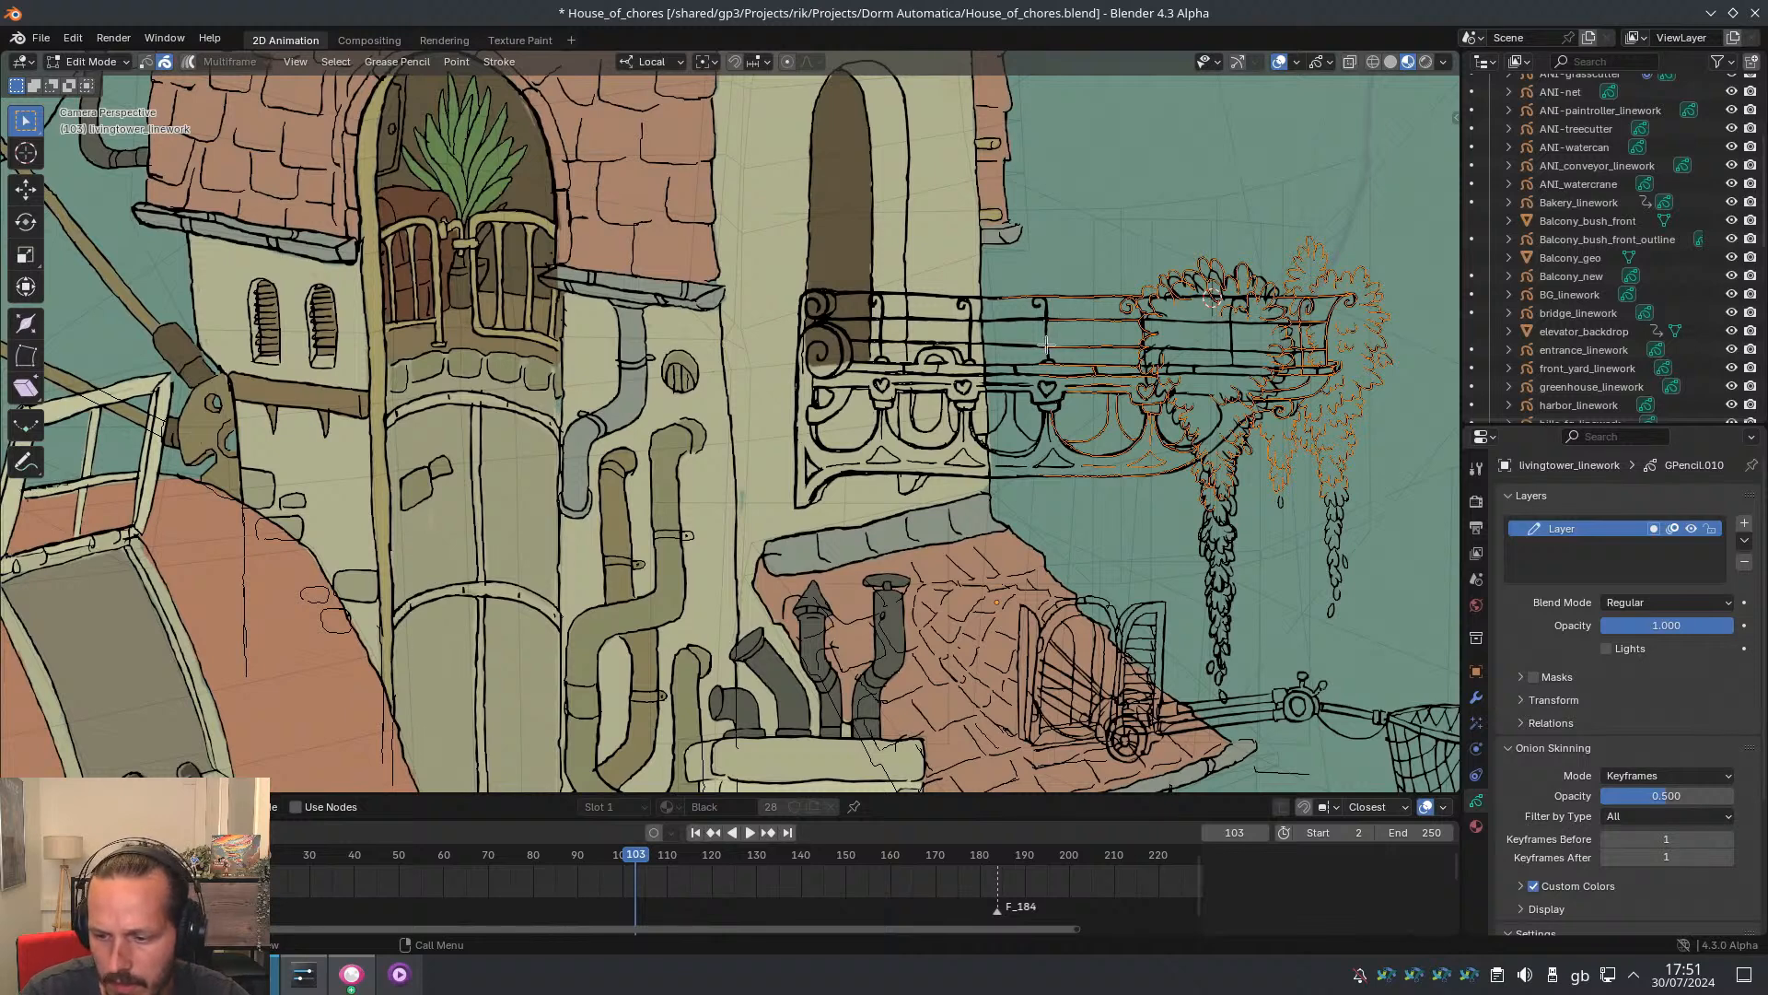
pyautogui.keyDown('shift'); pyautogui.moveTo(949, 347); pyautogui.dragTo(1003, 349, button='middle'); pyautogui.keyUp('shift')
pyautogui.moveTo(1112, 265); pyautogui.dragTo(1064, 480)
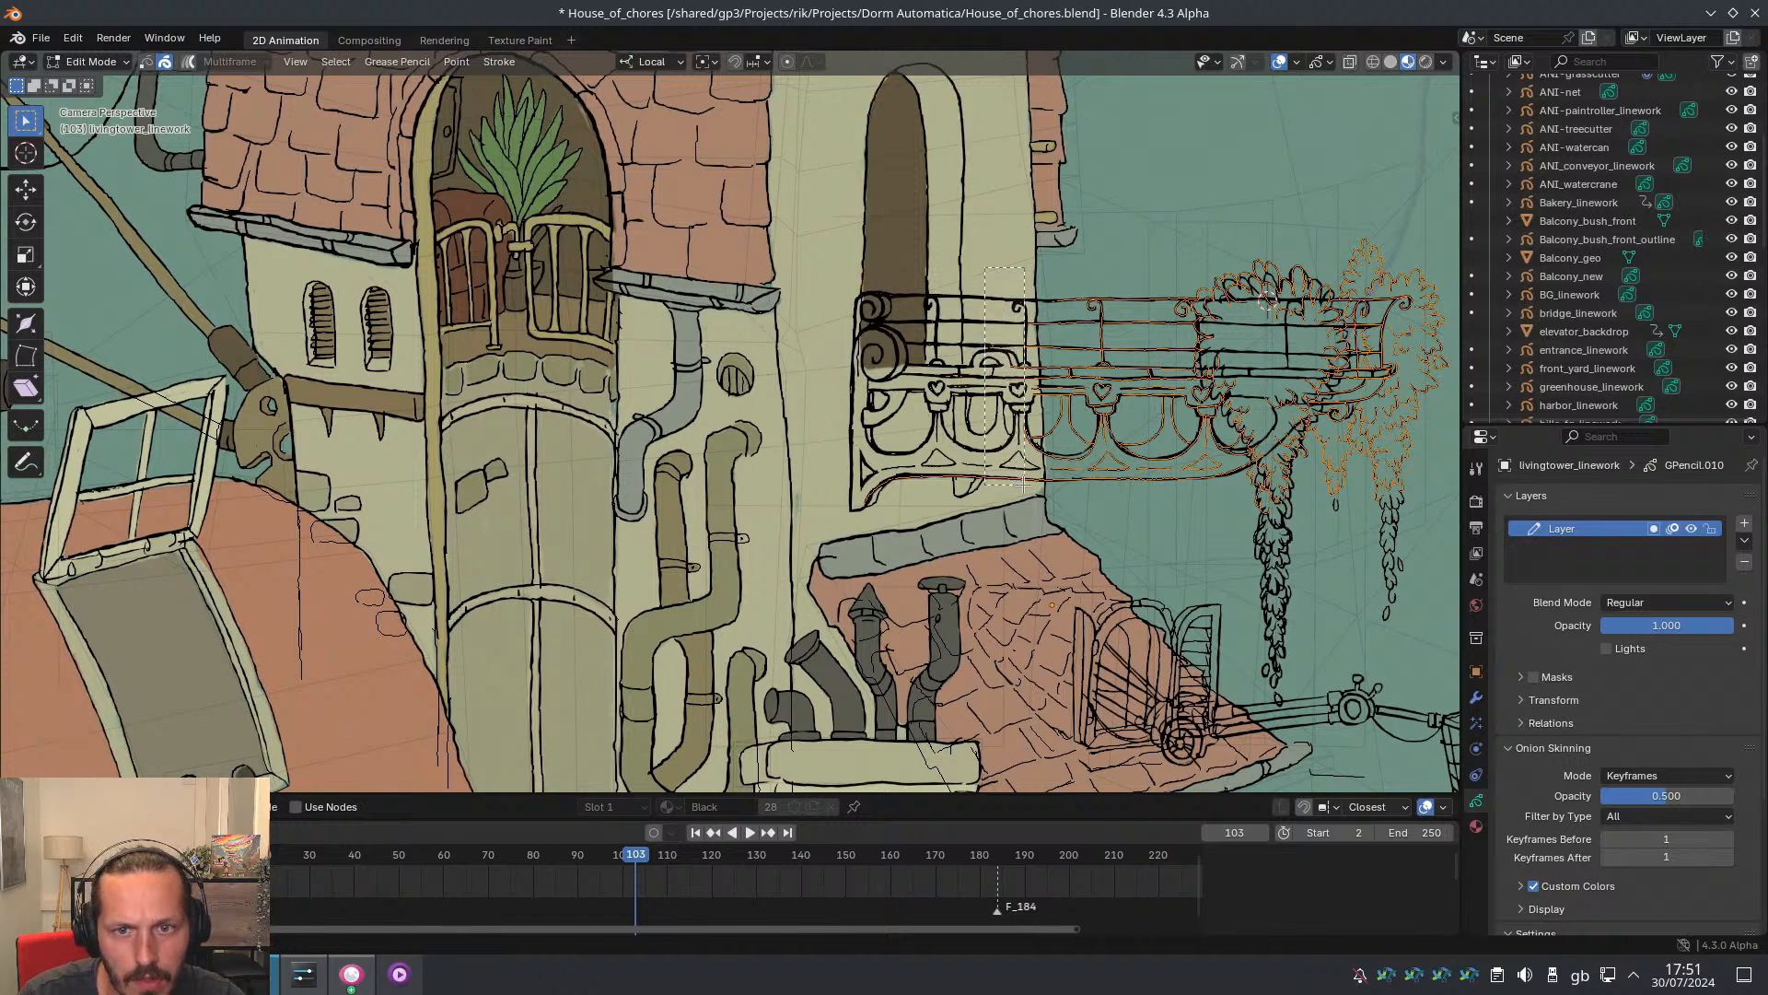
# Try deleting the selected balcony strokes and undo the deletion
pyautogui.press('x')
pyautogui.click(982, 455)
pyautogui.keyDown('shift'); pyautogui.moveTo(898, 353); pyautogui.dragTo(961, 354, button='middle'); pyautogui.keyUp('shift')
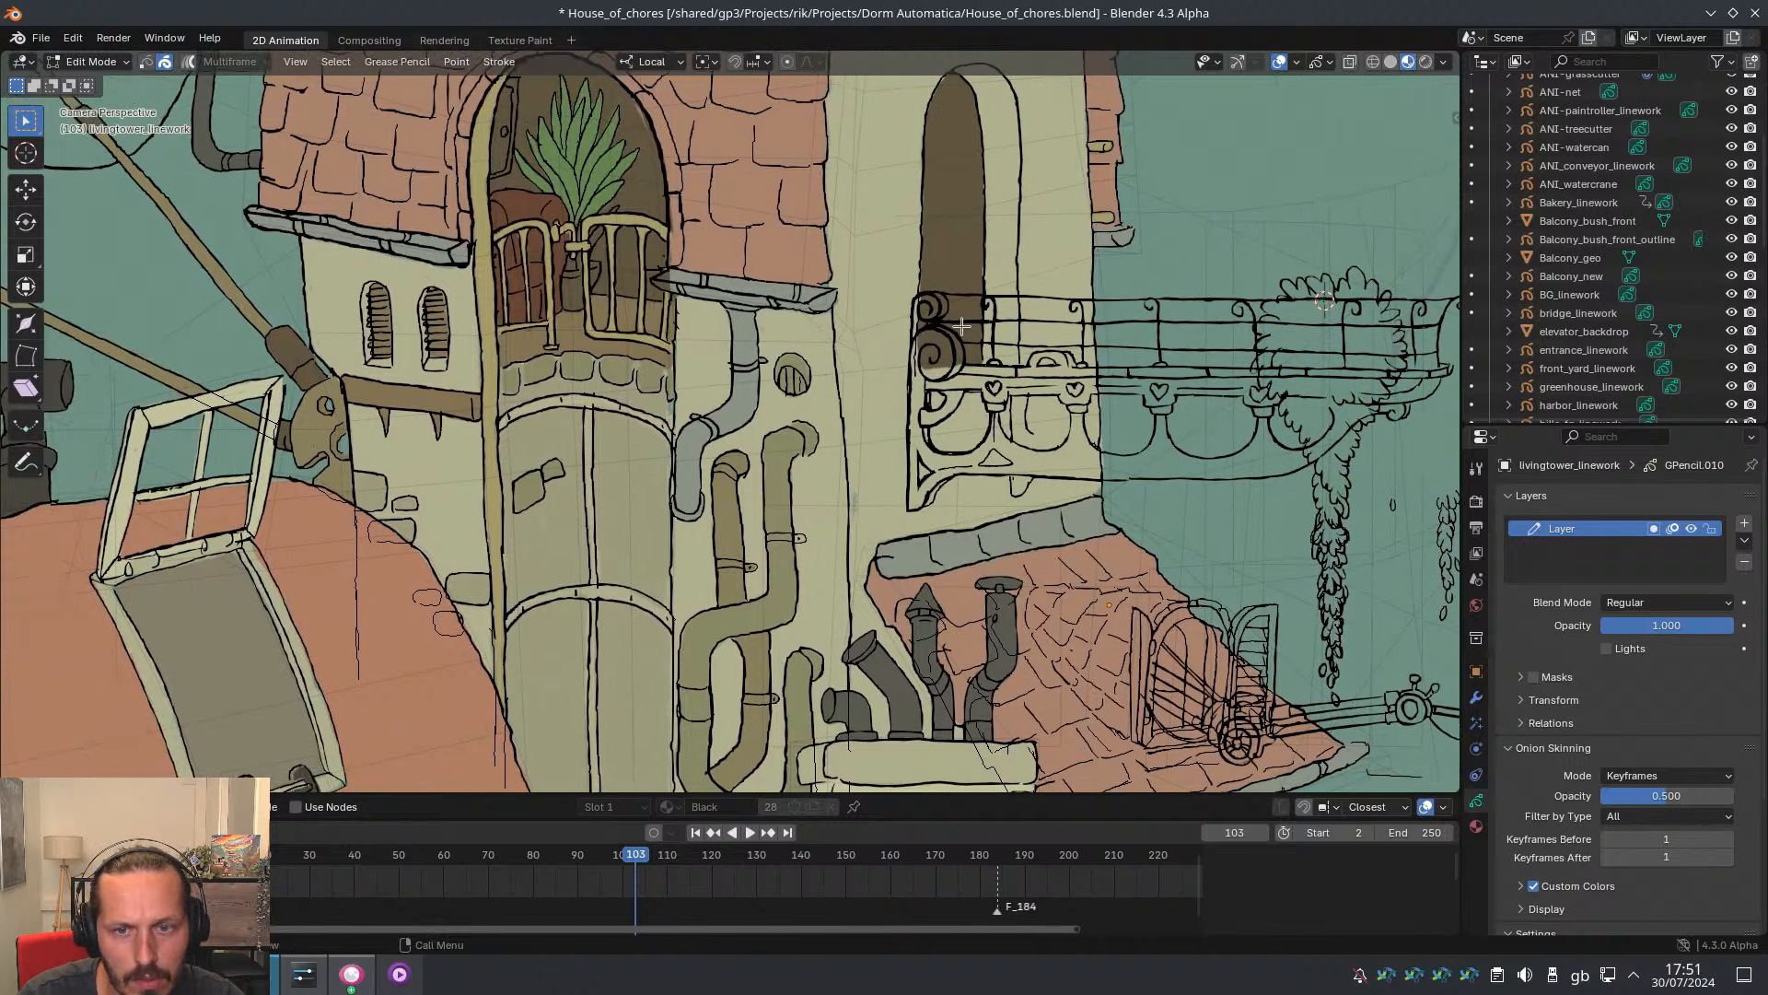
pyautogui.moveTo(940, 284)
pyautogui.keyDown('ctrl'); pyautogui.mouseDown(button='middle')
pyautogui.moveTo(1017, 324)
pyautogui.moveTo(953, 368)
pyautogui.mouseUp(button='middle'); pyautogui.keyUp('ctrl')
pyautogui.hotkey('ctrl', 'z')
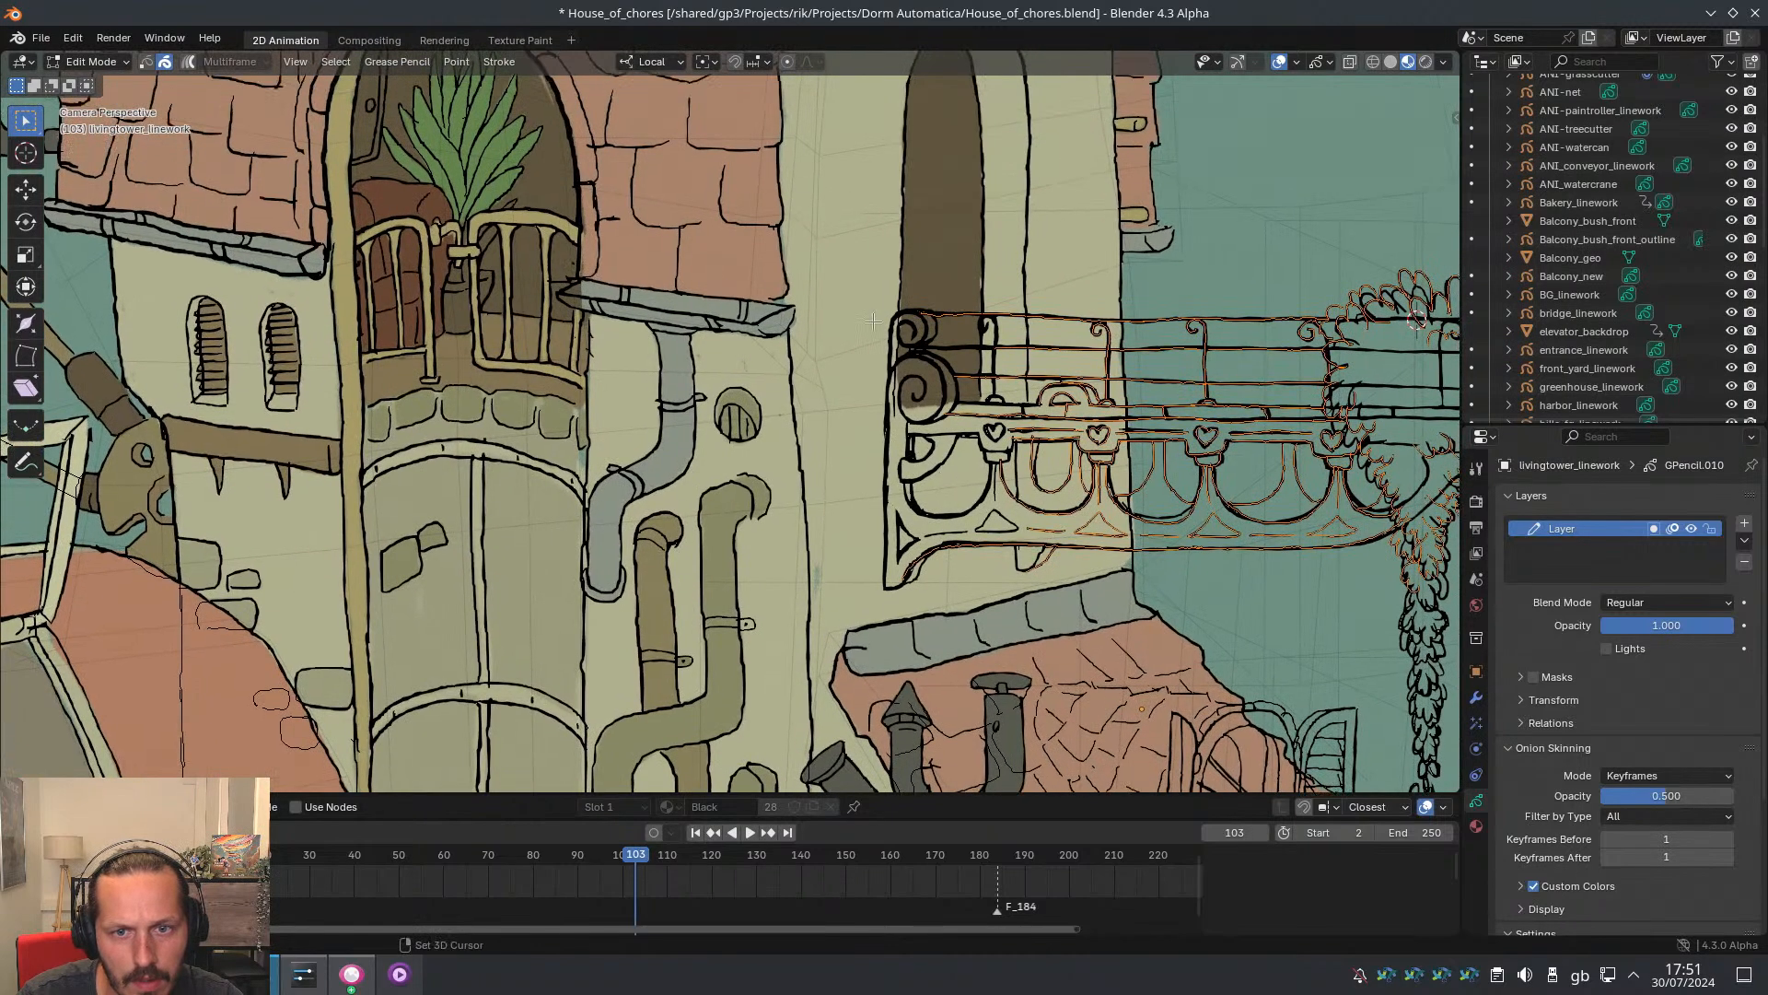
# Add the scroll and bracket strokes at the balcony's wall end to the selection
pyautogui.moveTo(866, 296)
pyautogui.mouseDown()
pyautogui.moveTo(984, 378)
pyautogui.moveTo(976, 596)
pyautogui.mouseUp()
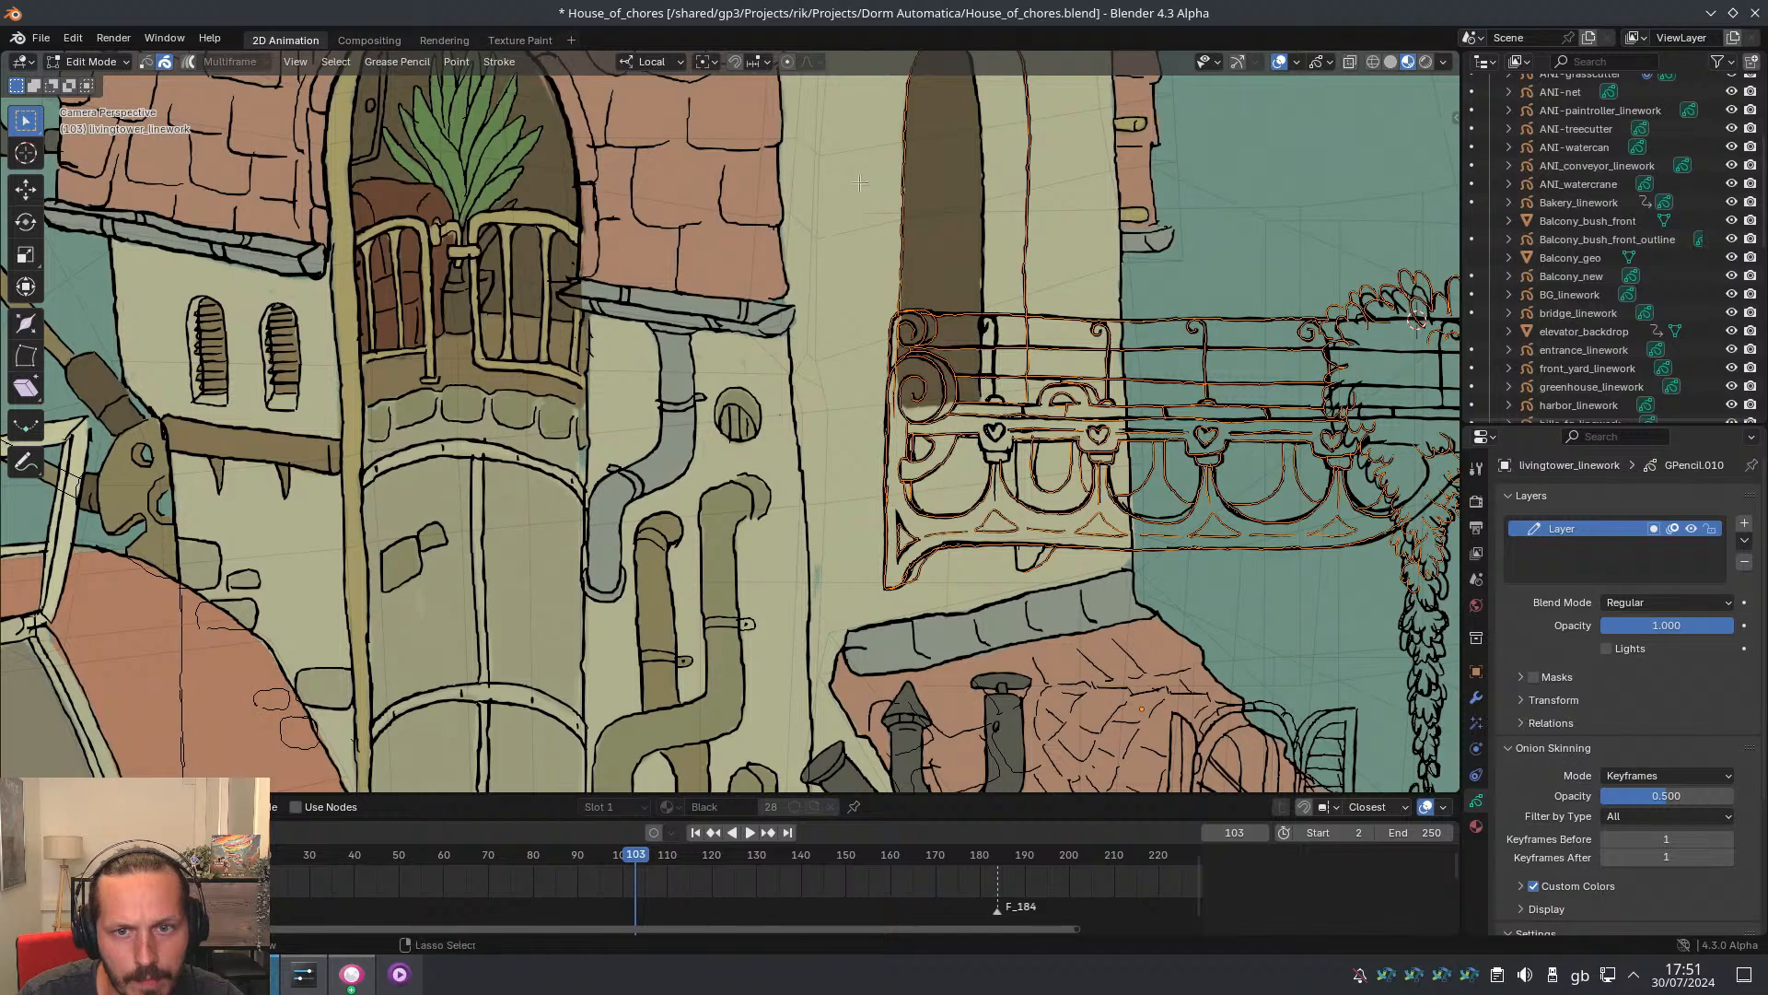
pyautogui.keyDown('ctrl'); pyautogui.moveTo(859, 183); pyautogui.dragTo(1001, 250); pyautogui.keyUp('ctrl')
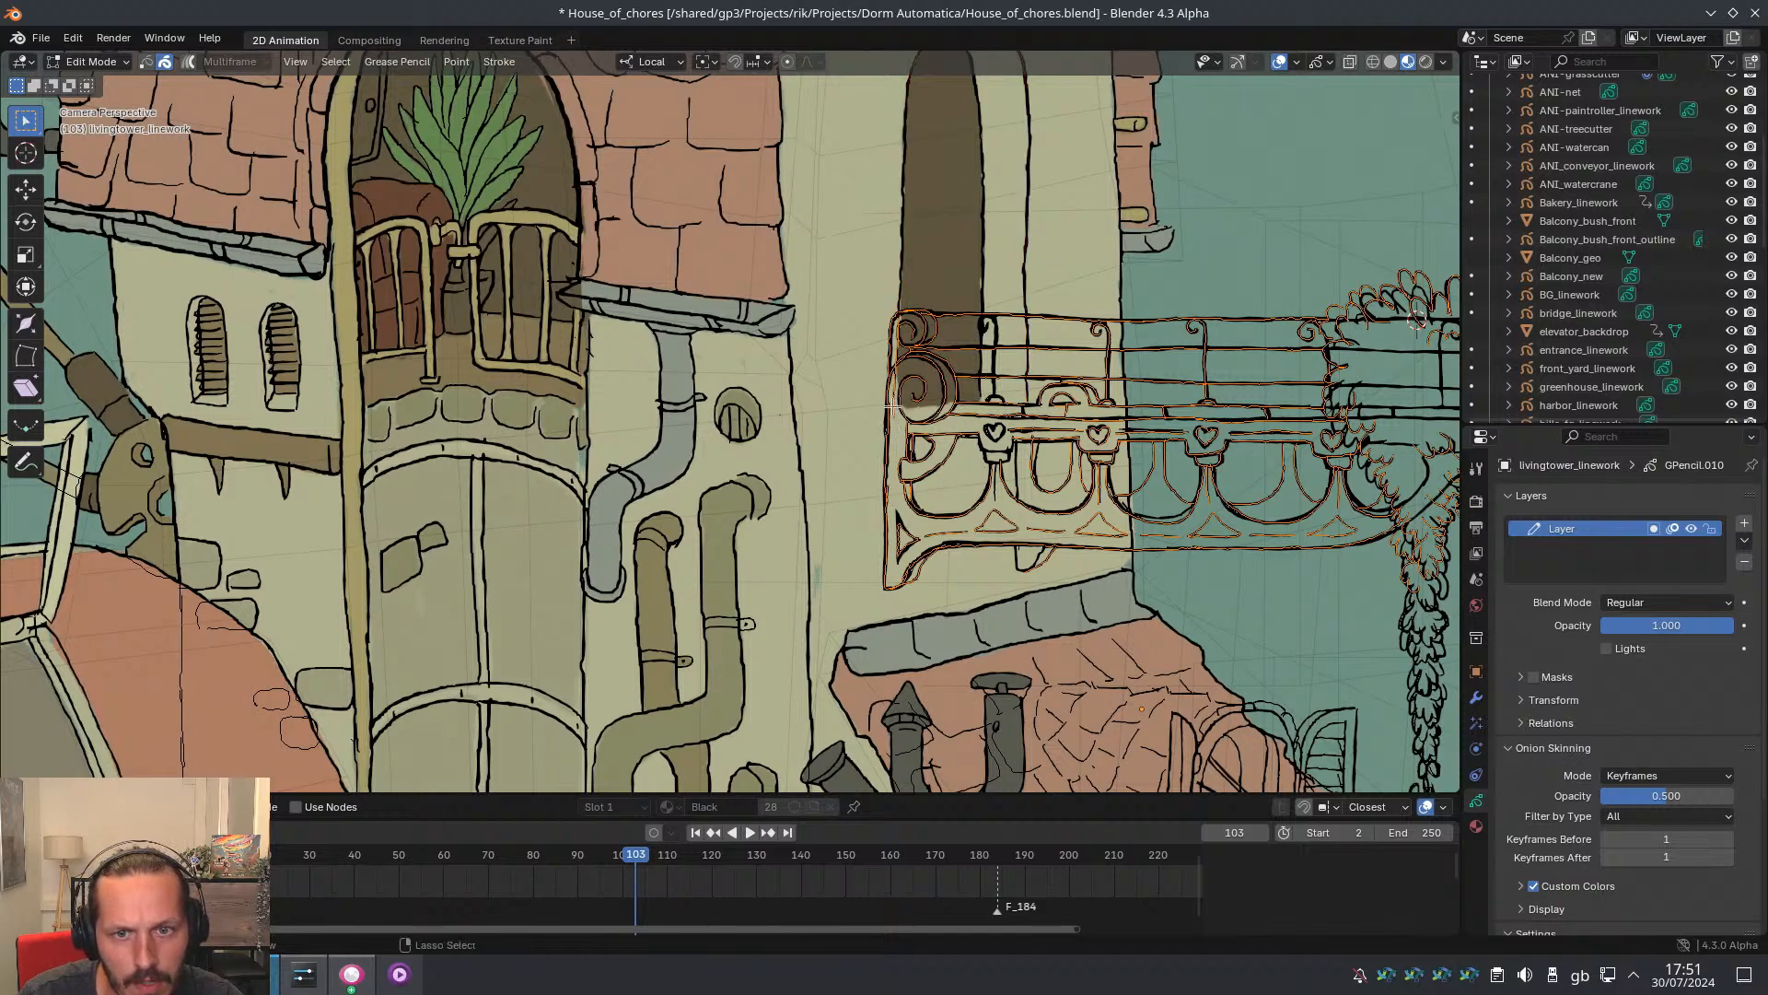
pyautogui.scroll(5, 899, 401)
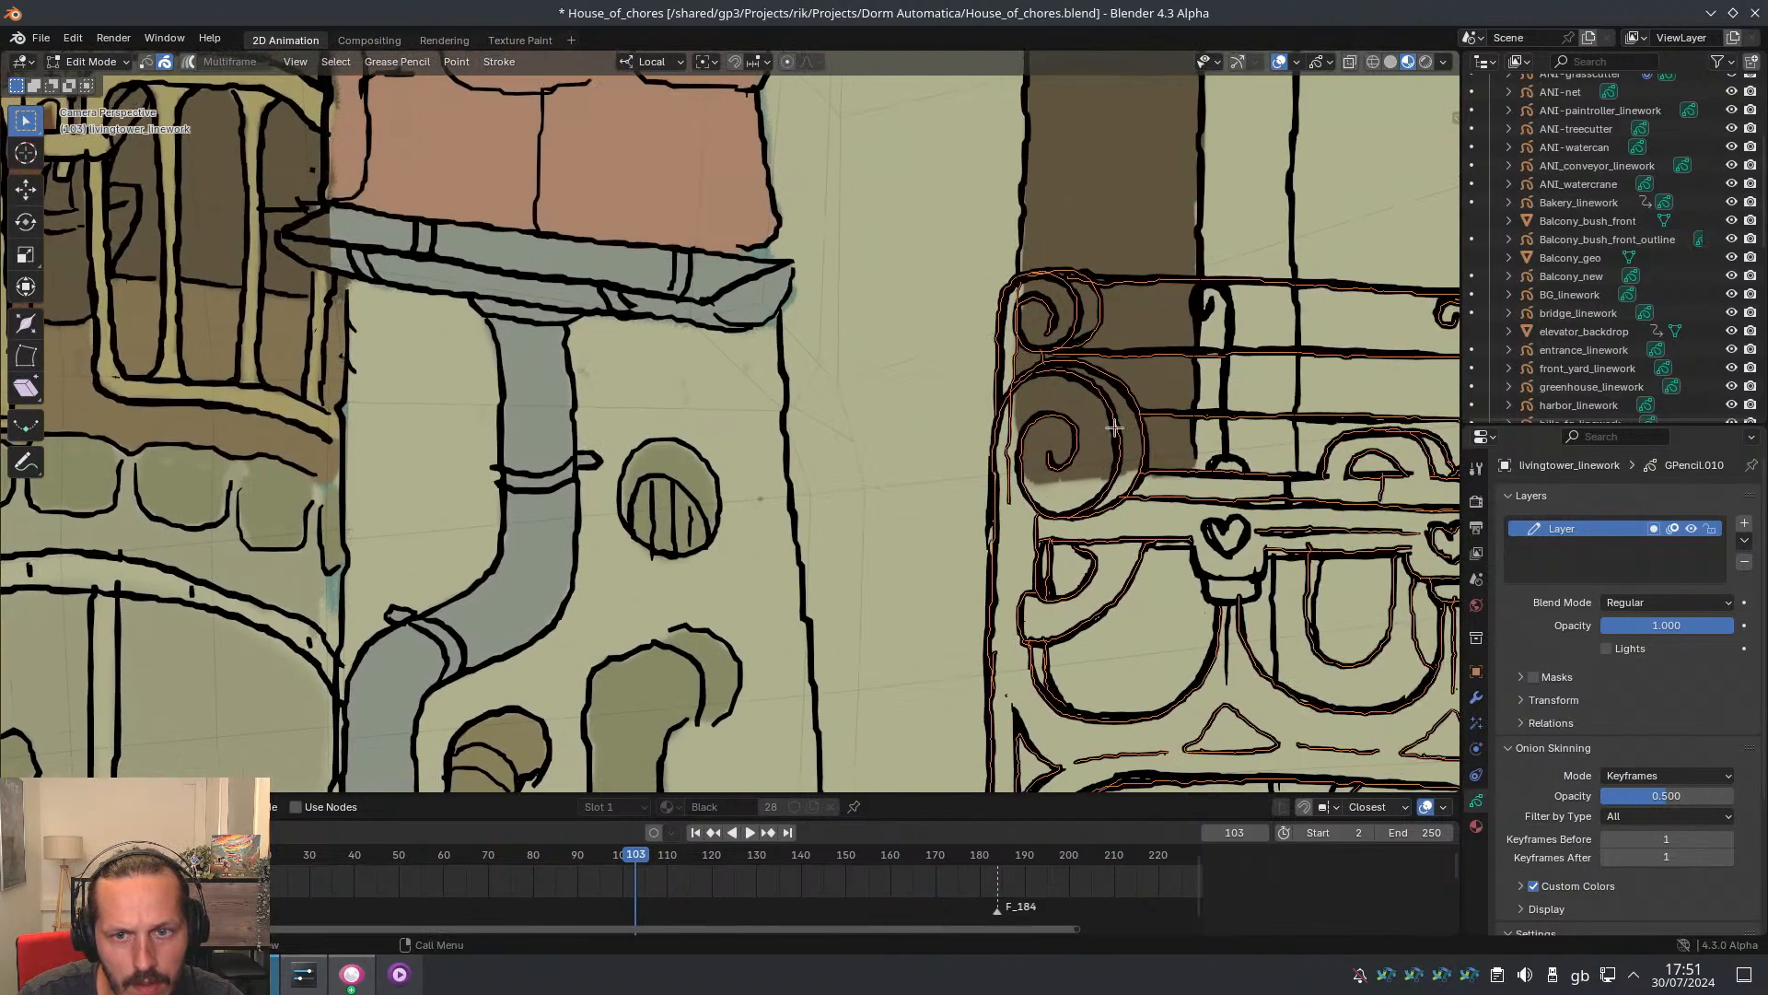
pyautogui.scroll(-6, 1114, 414)
pyautogui.scroll(2, 1031, 387)
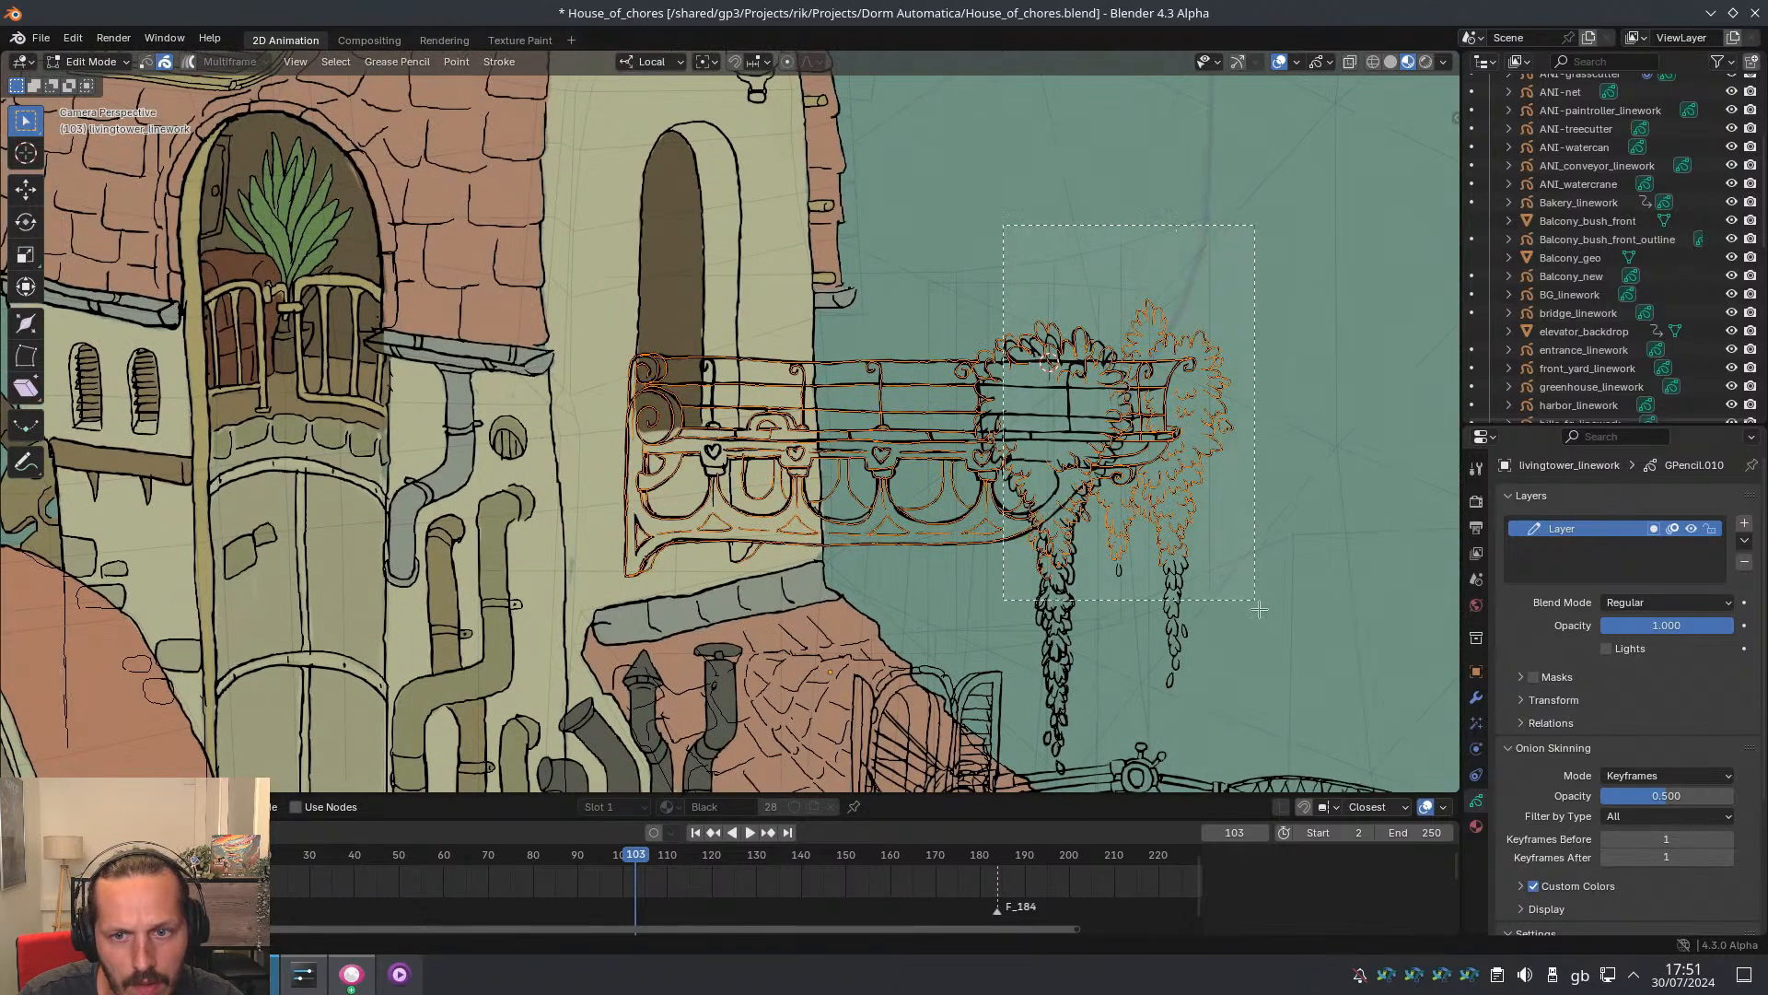
pyautogui.scroll(-2, 1174, 553)
pyautogui.keyDown('shift'); pyautogui.moveTo(1046, 364); pyautogui.dragTo(971, 341, button='middle'); pyautogui.keyUp('shift')
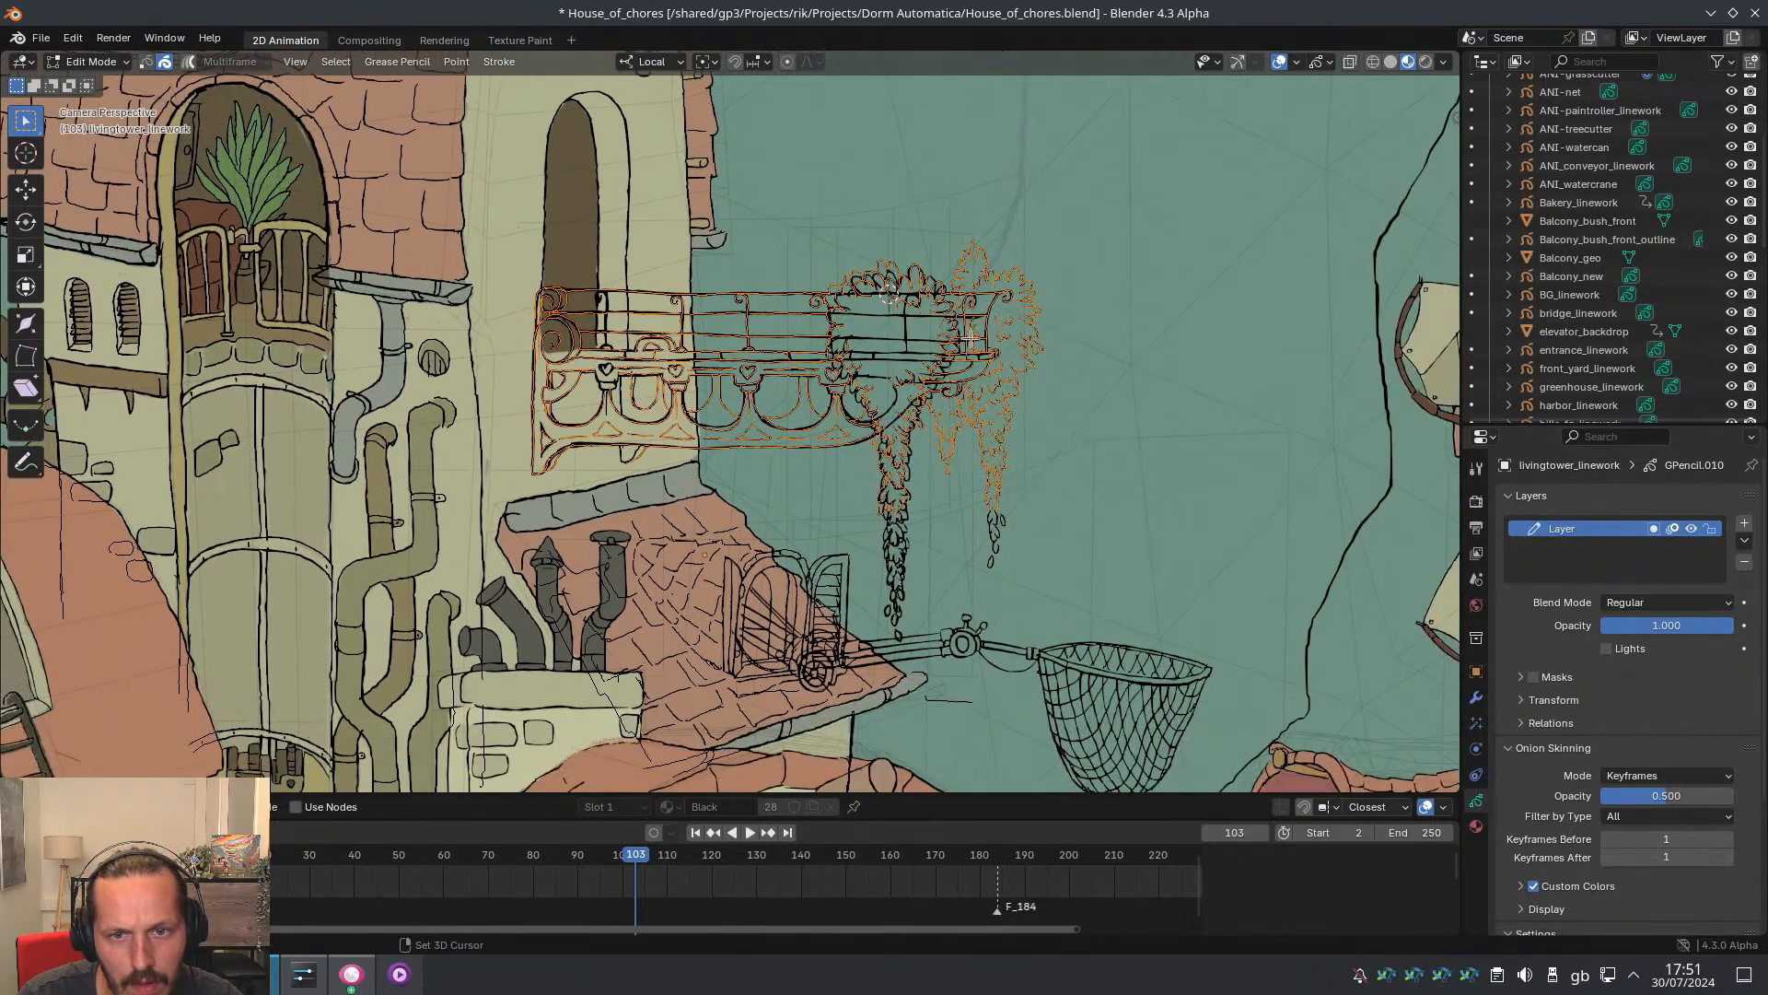
pyautogui.keyDown('shift'); pyautogui.moveTo(943, 281); pyautogui.dragTo(953, 295, button='middle'); pyautogui.keyUp('shift')
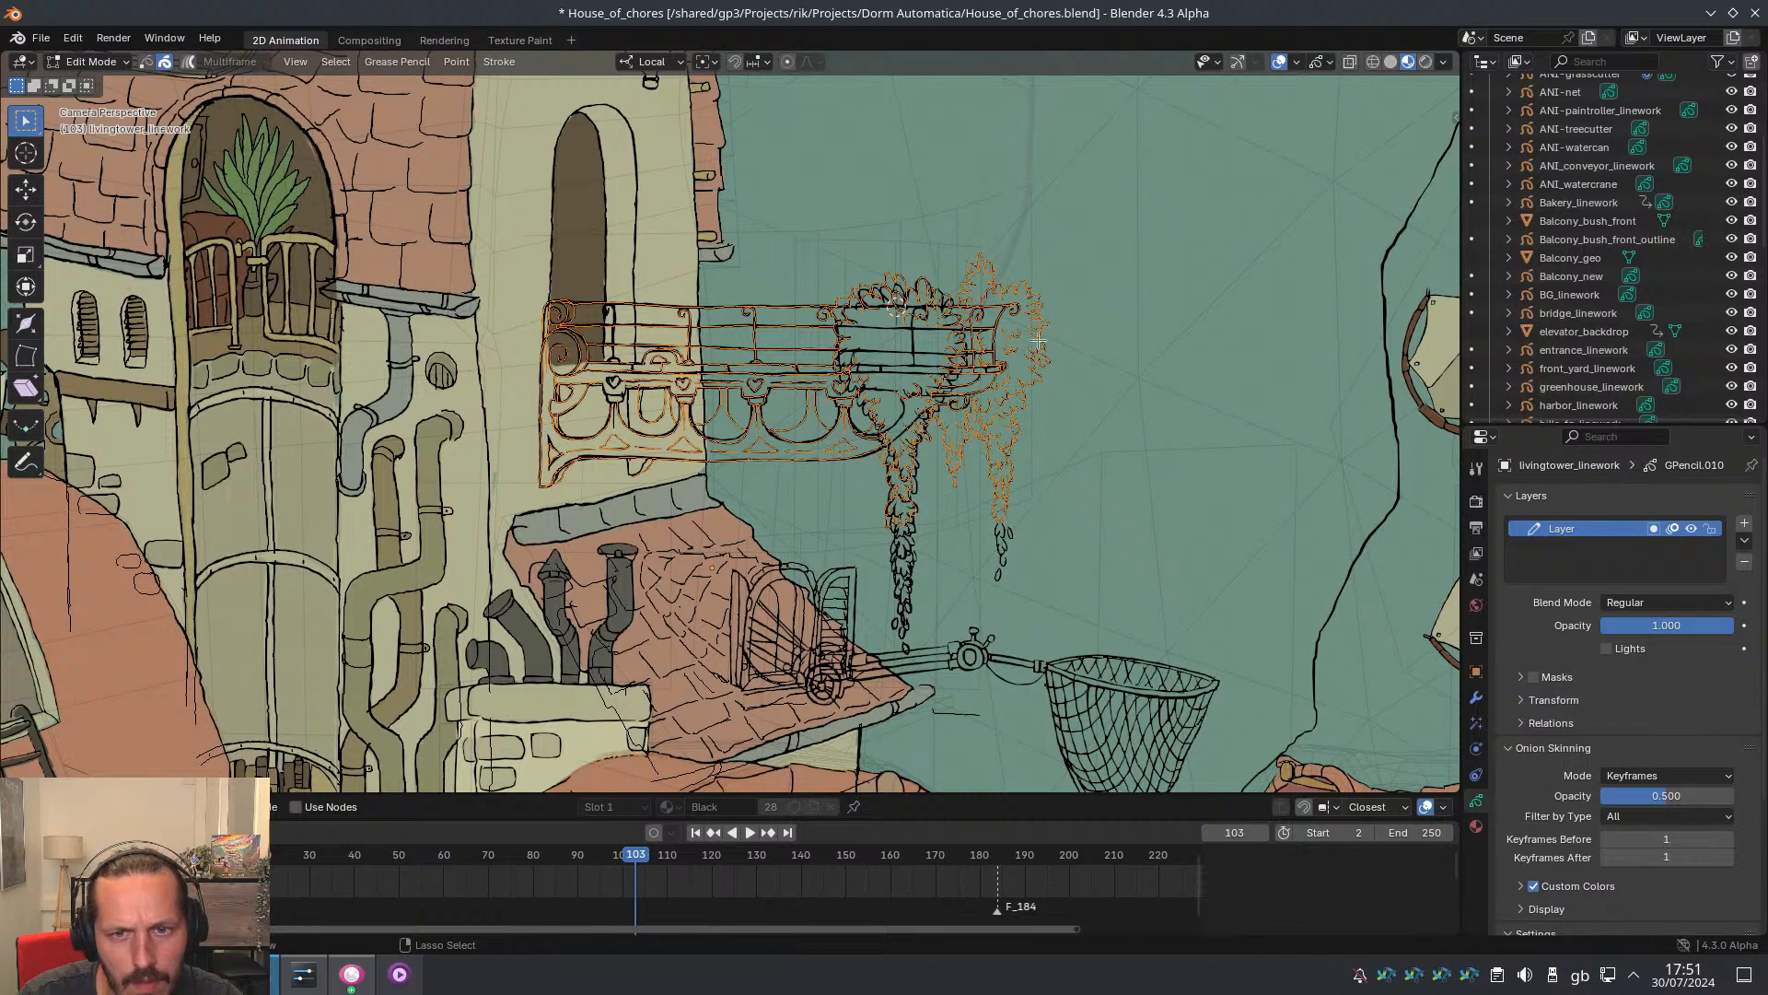
pyautogui.keyDown('shift'); pyautogui.moveTo(949, 436); pyautogui.dragTo(926, 350, button='middle'); pyautogui.keyUp('shift')
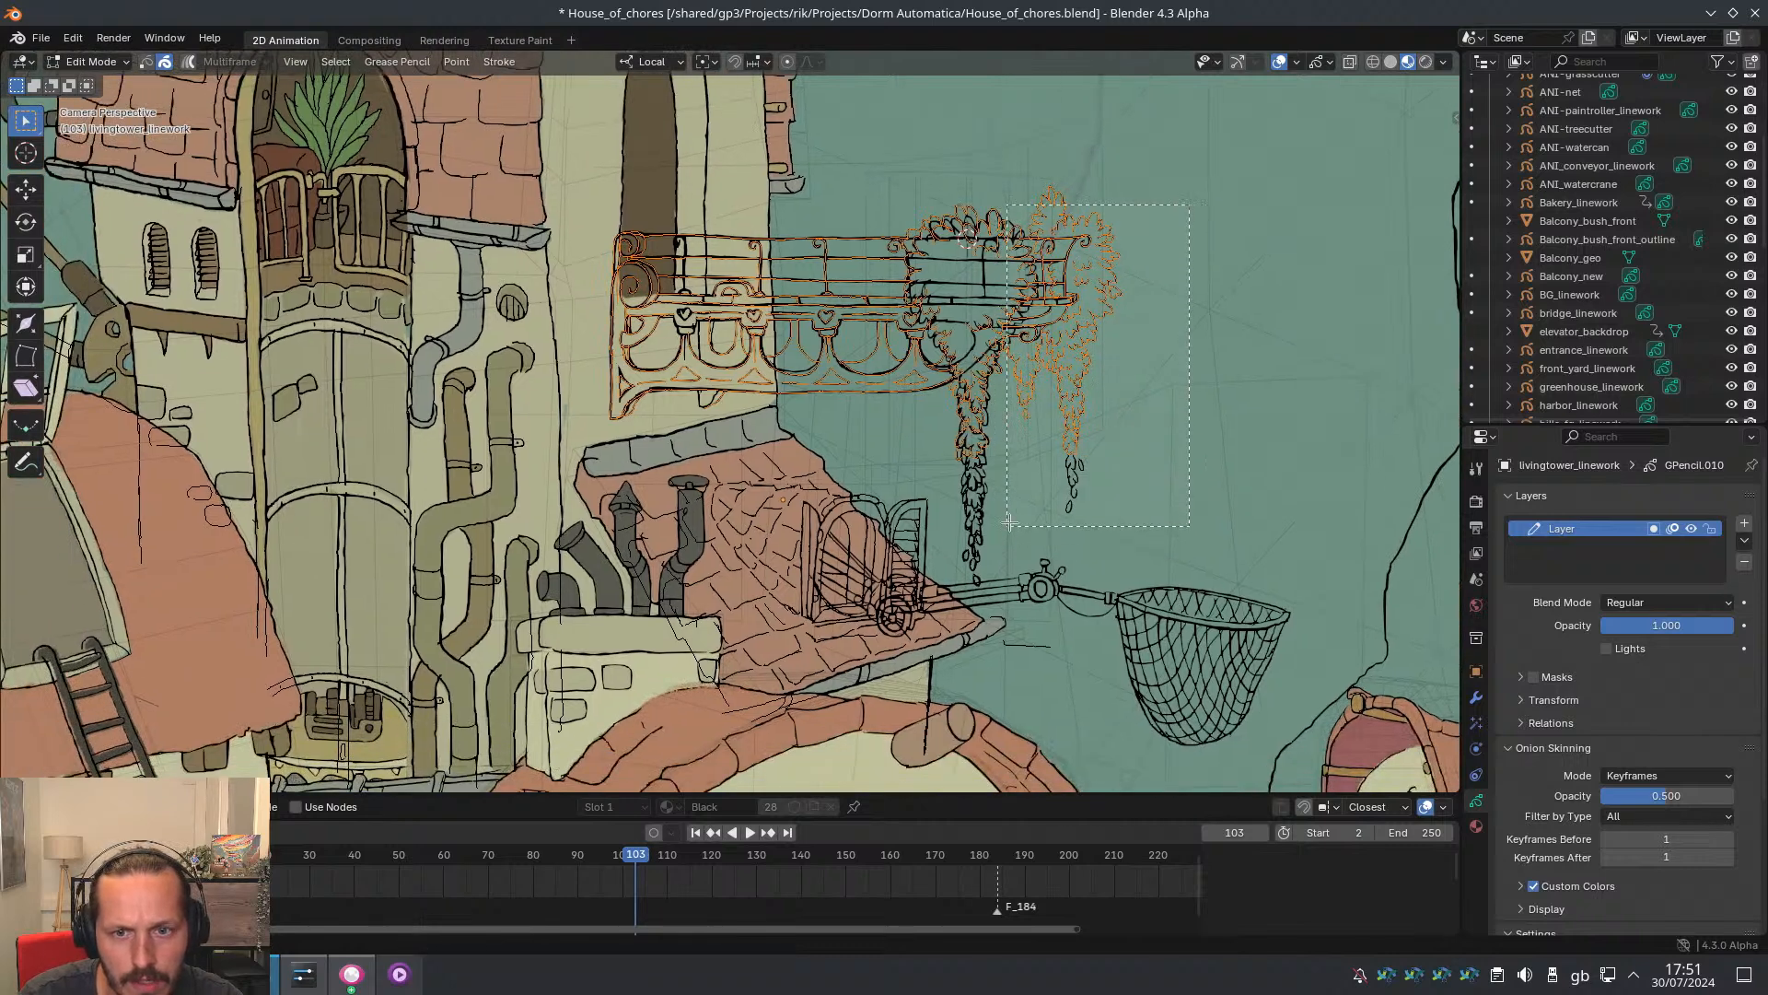
# Add the remaining hanging vine strokes, exclude the window shutter strokes, delete the selection and return to Object Mode
pyautogui.click(1087, 278)
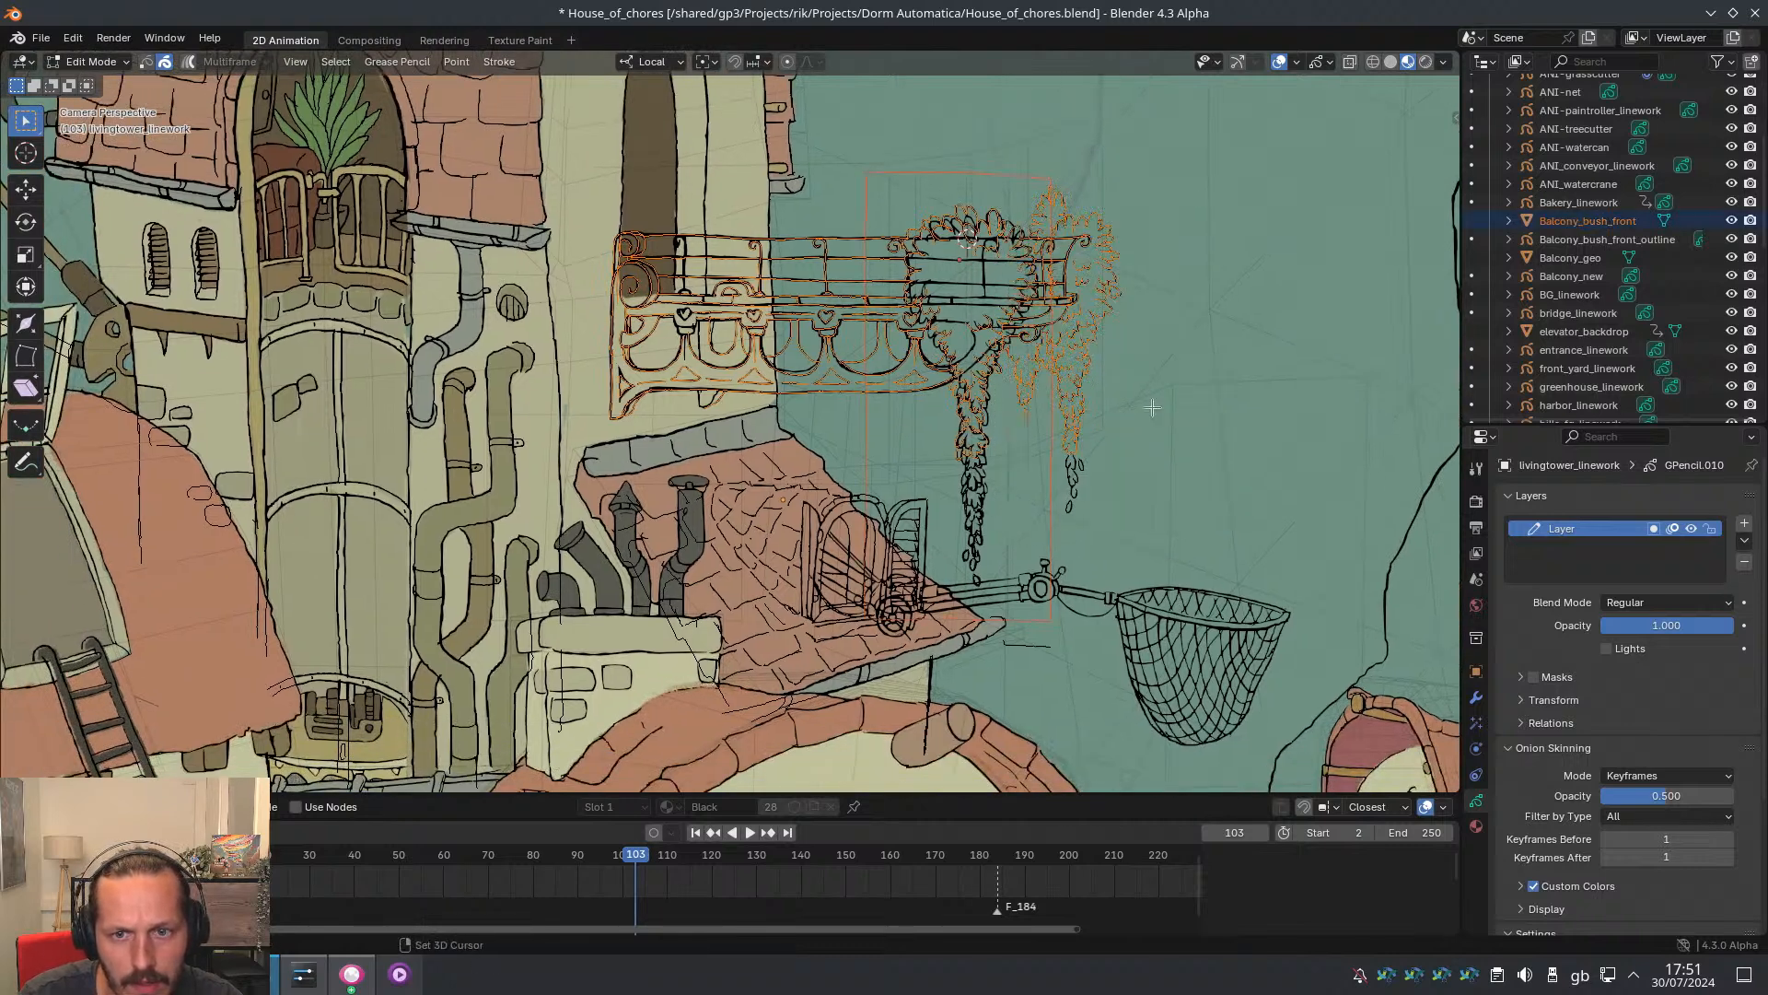
pyautogui.keyDown('shift'); pyautogui.moveTo(908, 353); pyautogui.dragTo(1027, 603); pyautogui.keyUp('shift')
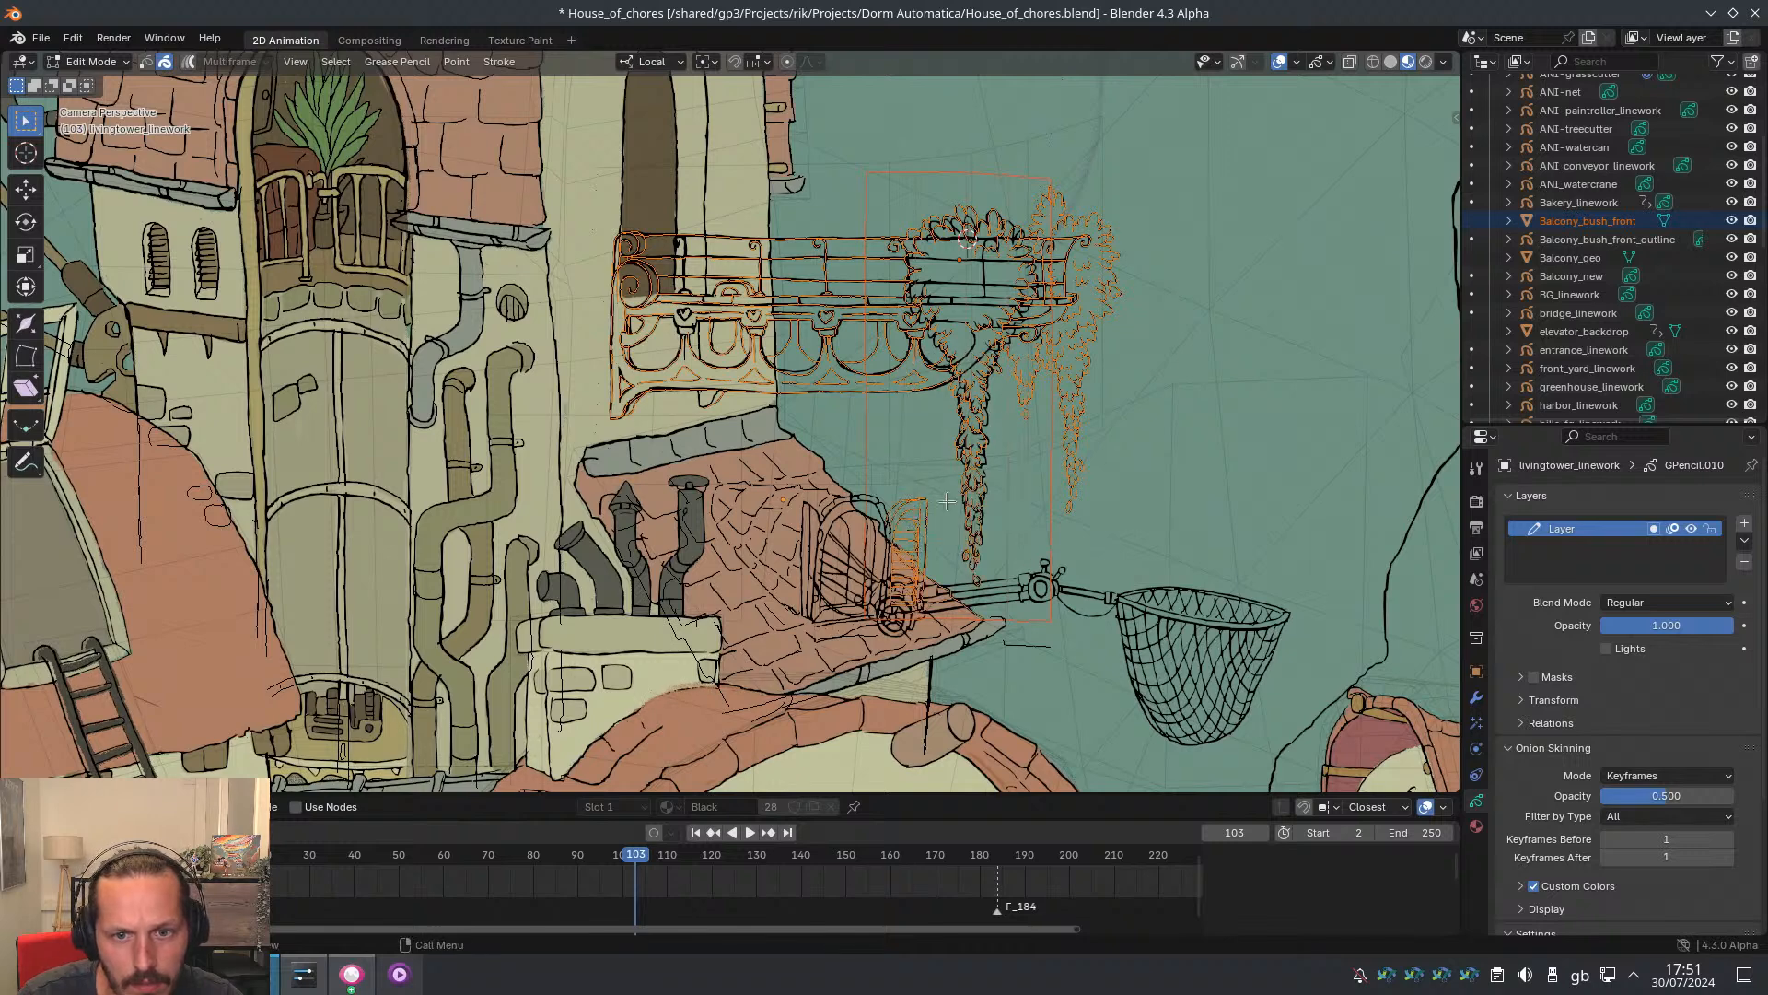
pyautogui.moveTo(863, 503)
pyautogui.keyDown('ctrl'); pyautogui.mouseDown()
pyautogui.moveTo(885, 577)
pyautogui.moveTo(933, 629)
pyautogui.mouseUp(); pyautogui.keyUp('ctrl')
pyautogui.press('x')
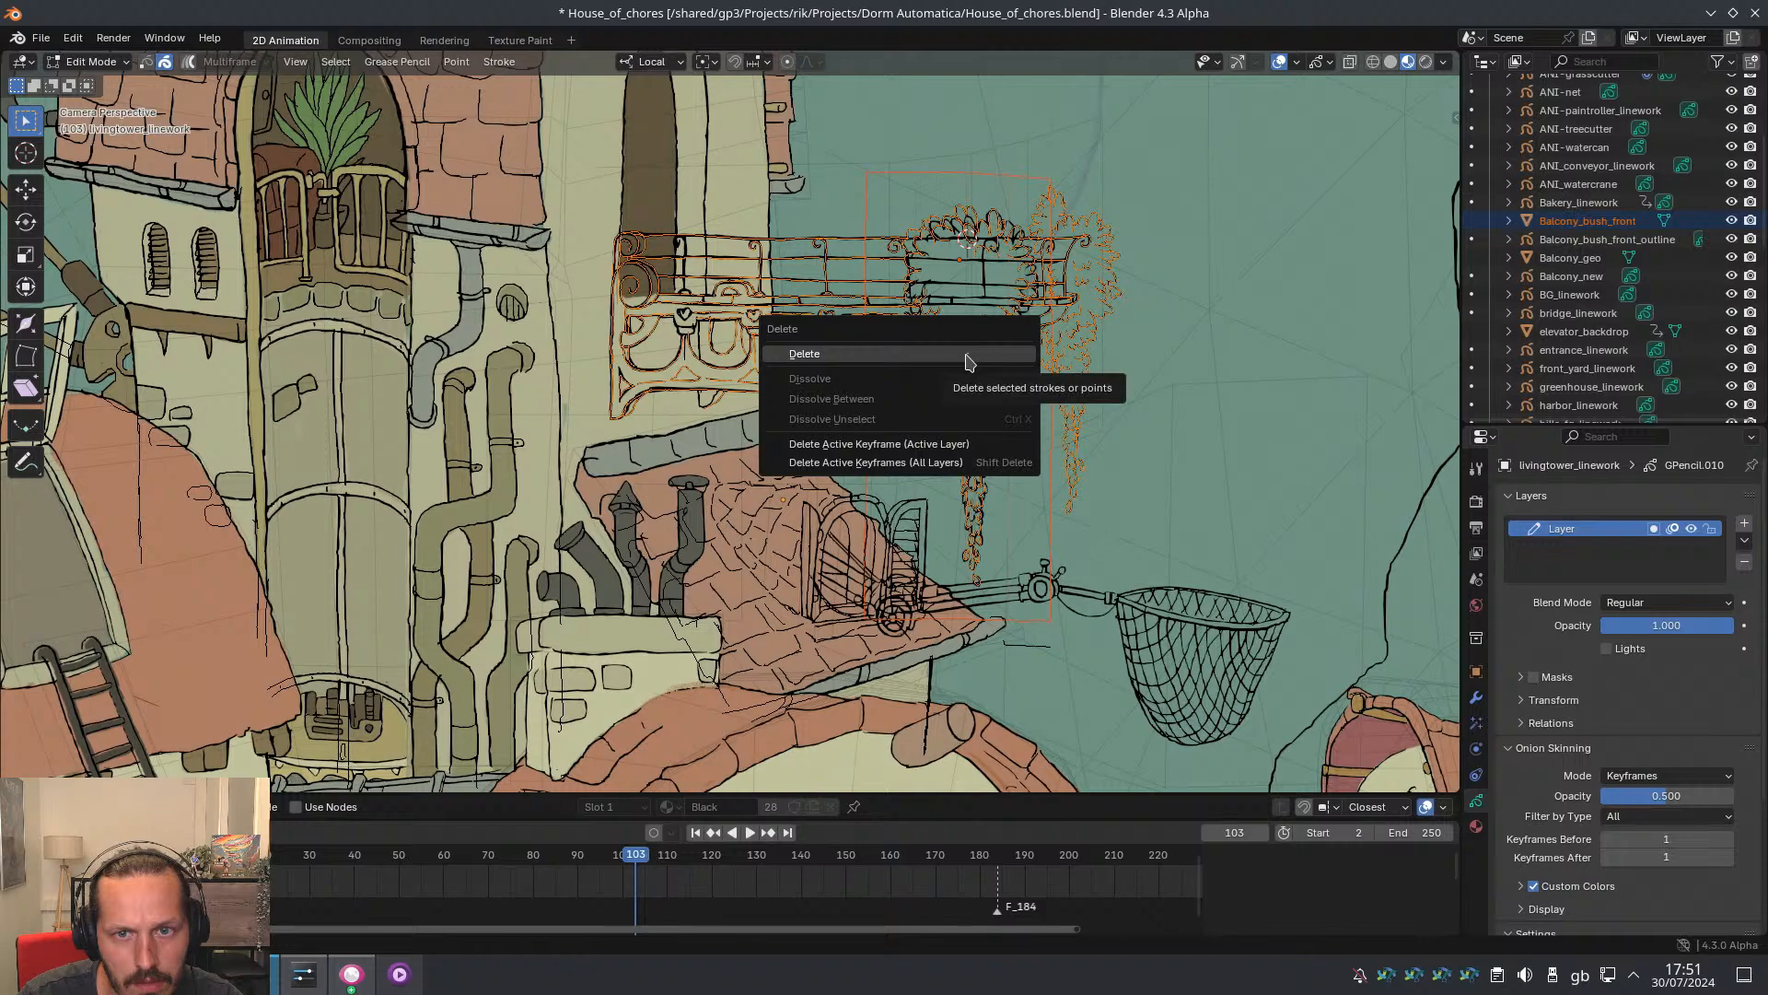
pyautogui.click(969, 355)
pyautogui.press('Tab')
pyautogui.hotkey('ctrl', 'Tab')
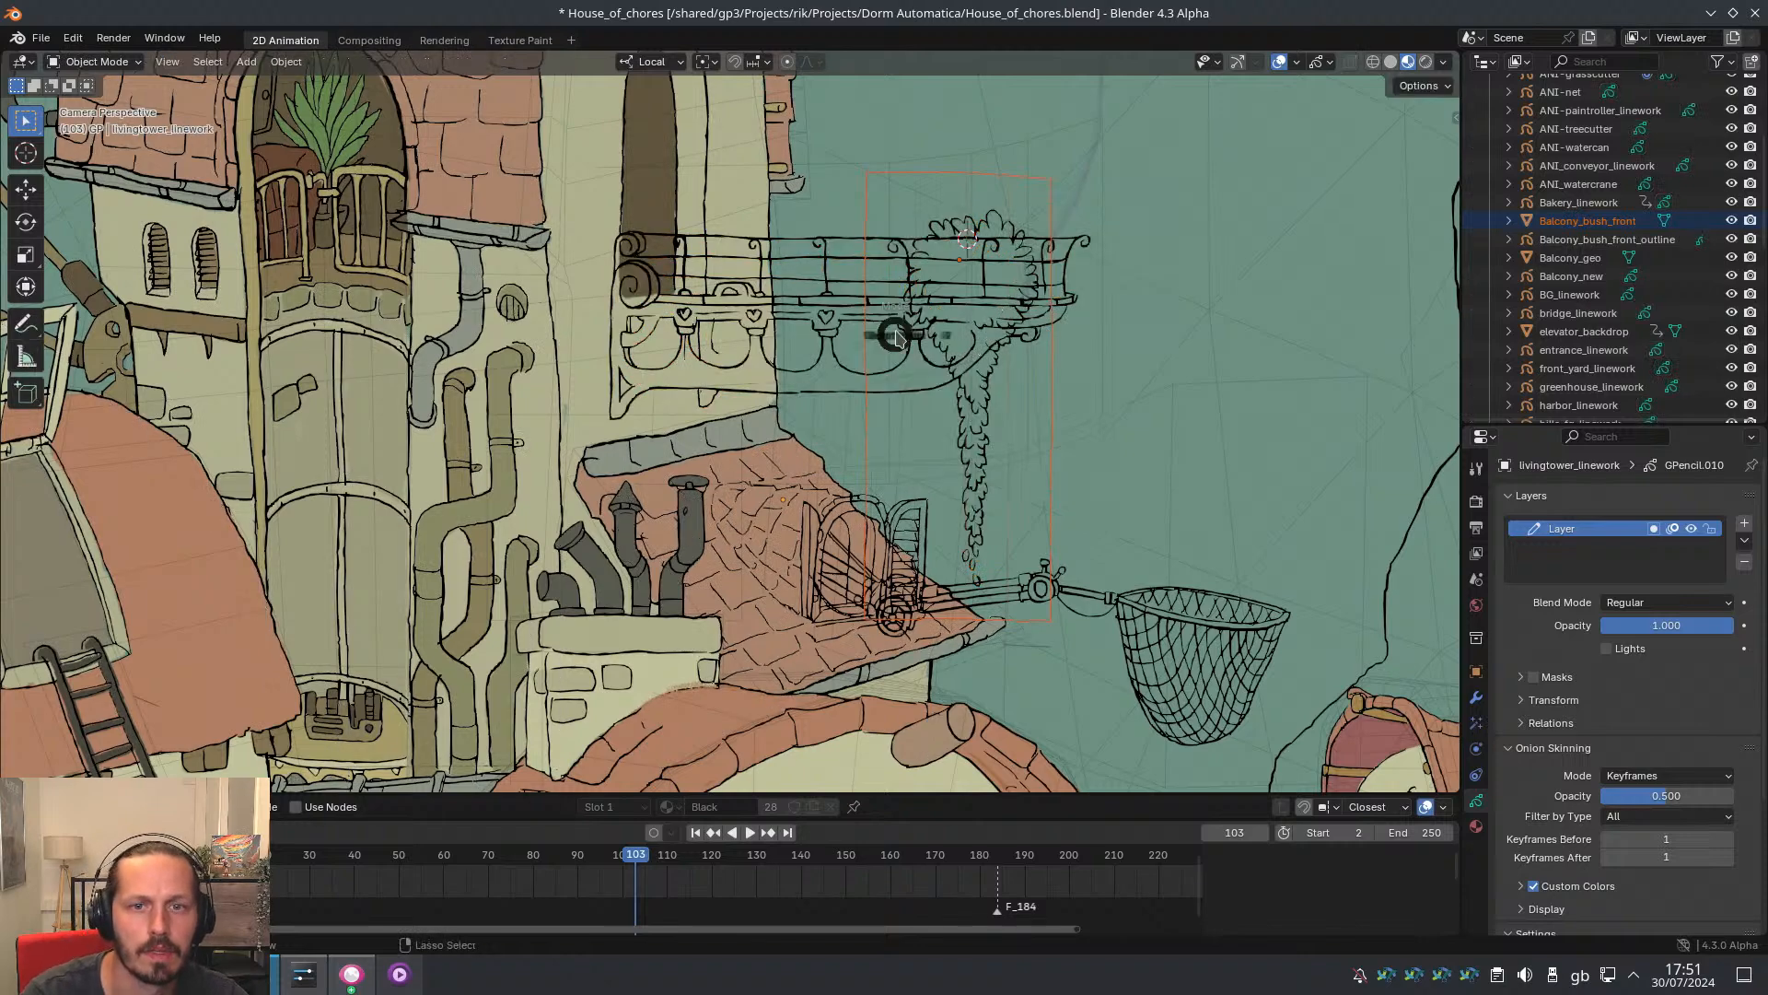
pyautogui.click(761, 335)
# Scrub and play the animation with overlays hidden to review the tower and its balcony, ending at frame 156
pyautogui.keyDown('ctrl'); pyautogui.moveTo(800, 312); pyautogui.dragTo(895, 250, button='middle'); pyautogui.keyUp('ctrl')
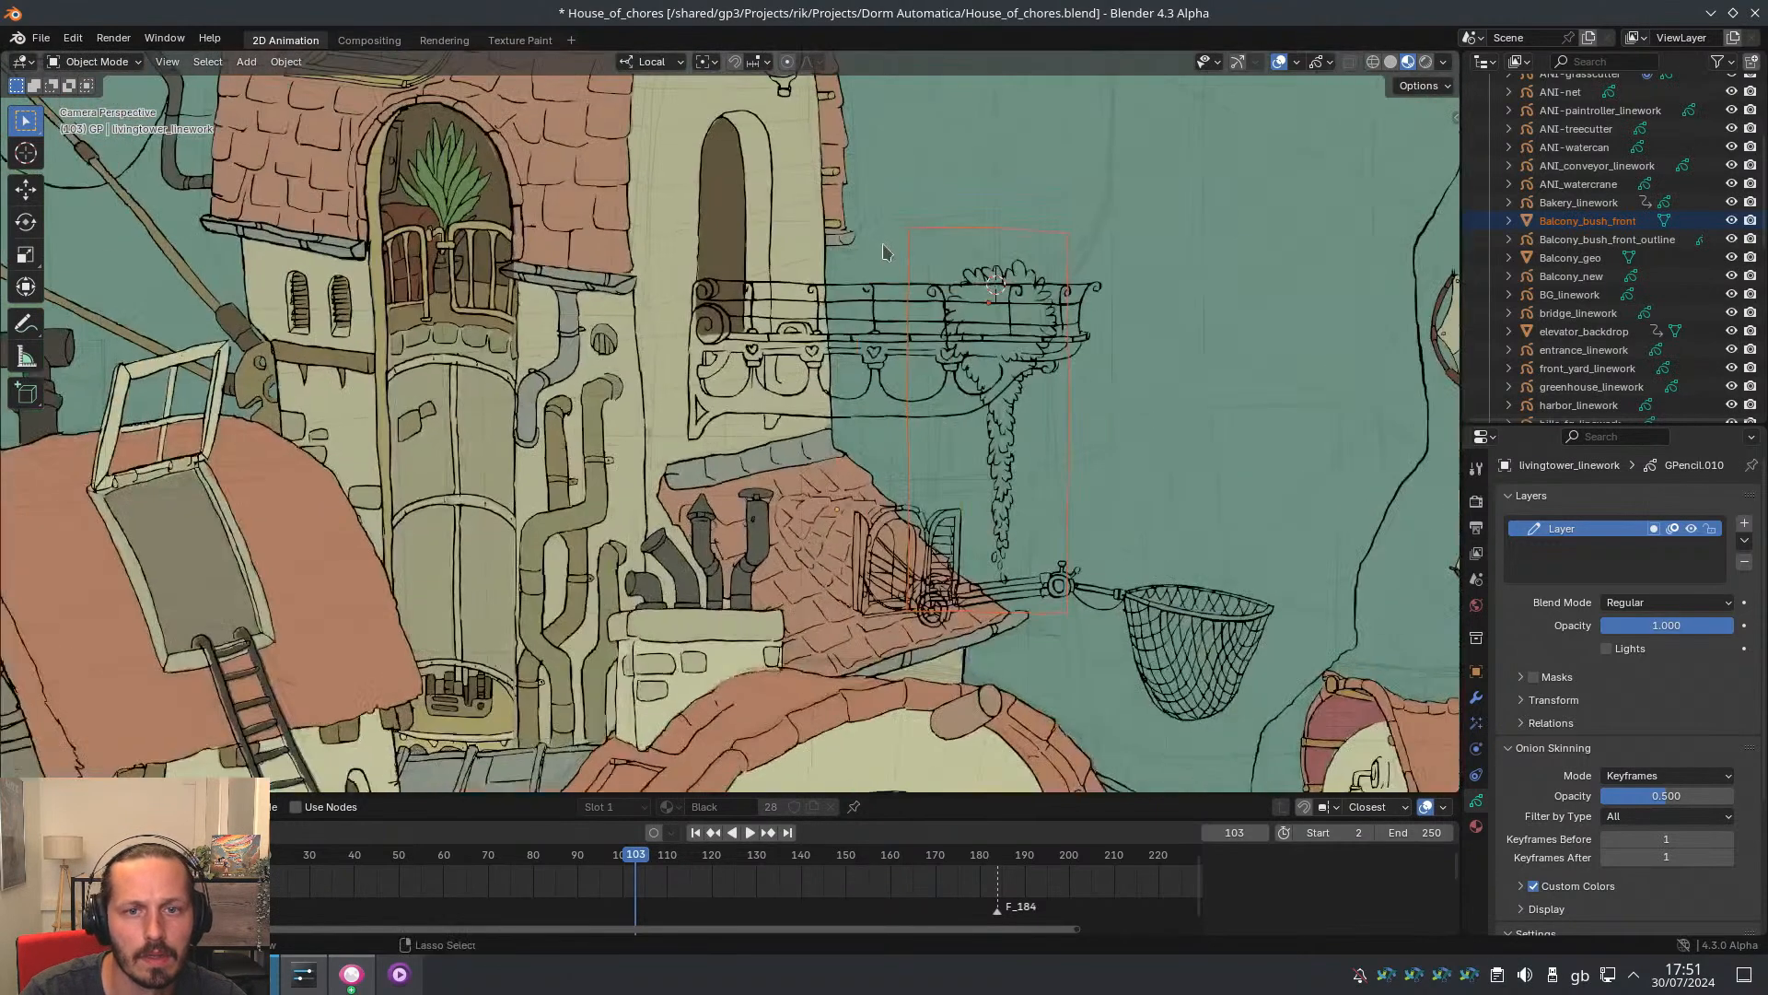
pyautogui.moveTo(955, 358)
pyautogui.keyDown('ctrl'); pyautogui.mouseDown(button='middle')
pyautogui.moveTo(1018, 444)
pyautogui.moveTo(961, 386)
pyautogui.mouseUp(button='middle'); pyautogui.keyUp('ctrl')
pyautogui.moveTo(641, 855); pyautogui.dragTo(468, 852)
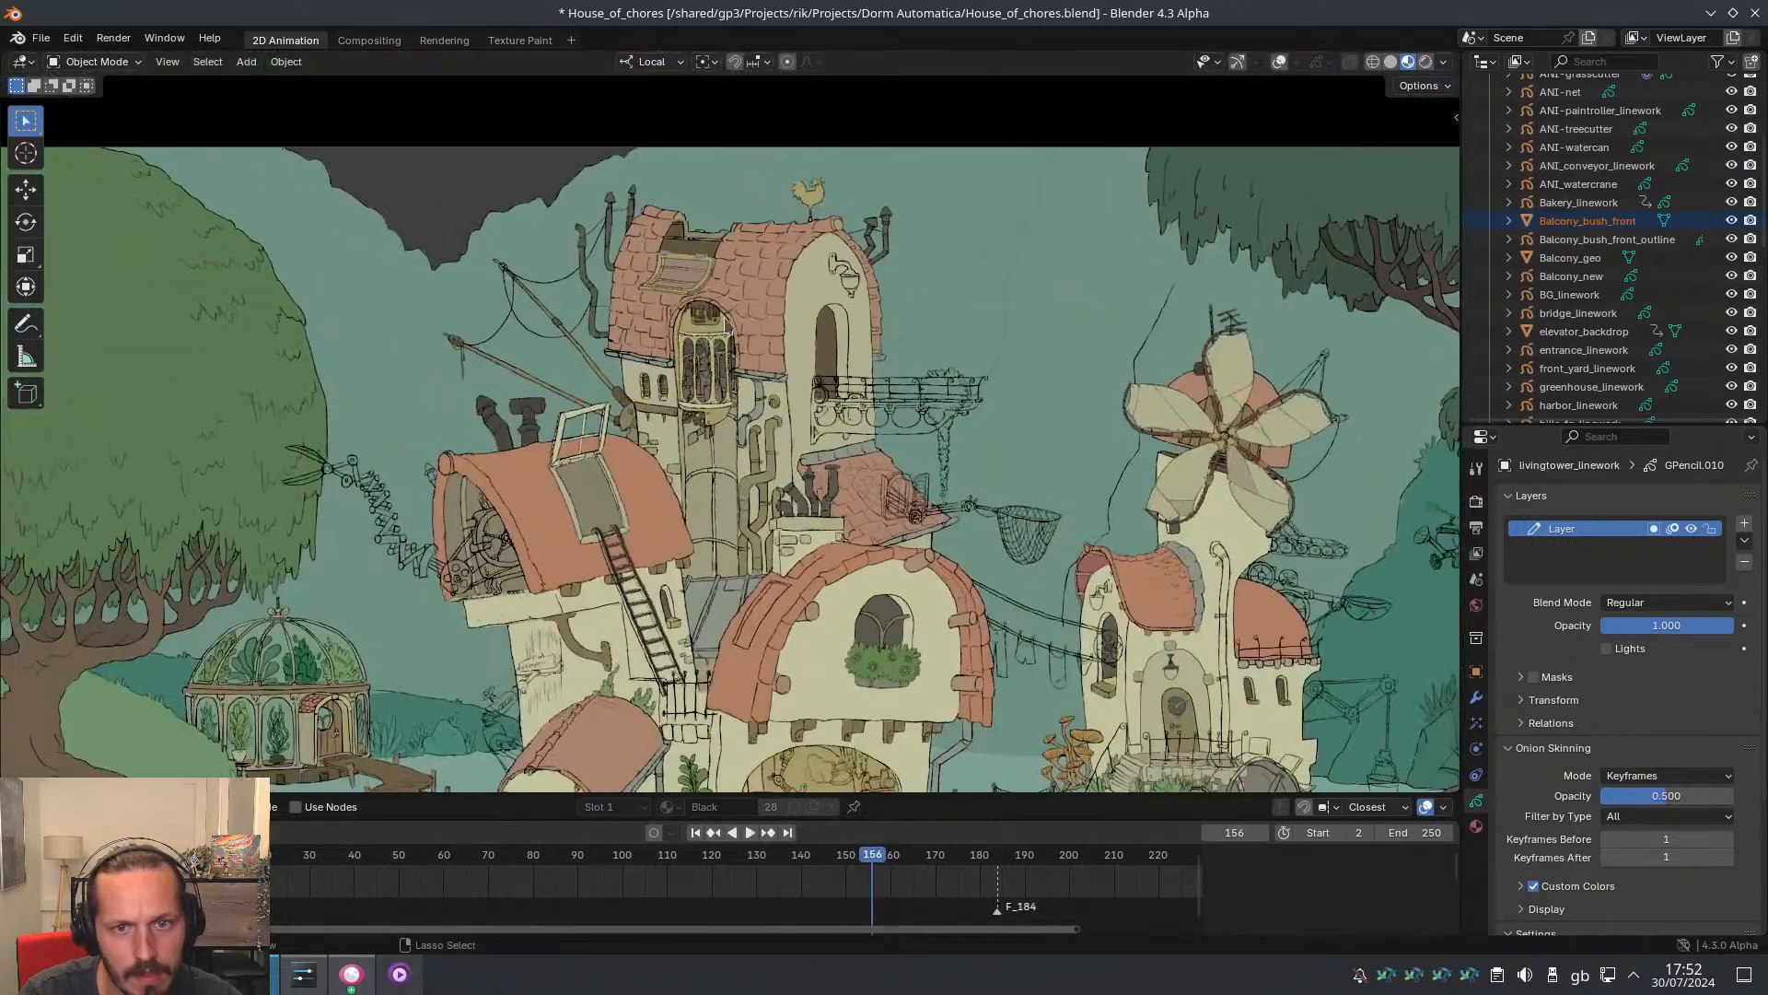
pyautogui.press('space')
pyautogui.keyDown('ctrl'); pyautogui.moveTo(976, 498); pyautogui.dragTo(763, 484, button='middle'); pyautogui.keyUp('ctrl')
pyautogui.keyDown('ctrl'); pyautogui.moveTo(763, 484); pyautogui.dragTo(857, 445, button='middle'); pyautogui.keyUp('ctrl')
pyautogui.hotkey('ctrl', 'Tab')
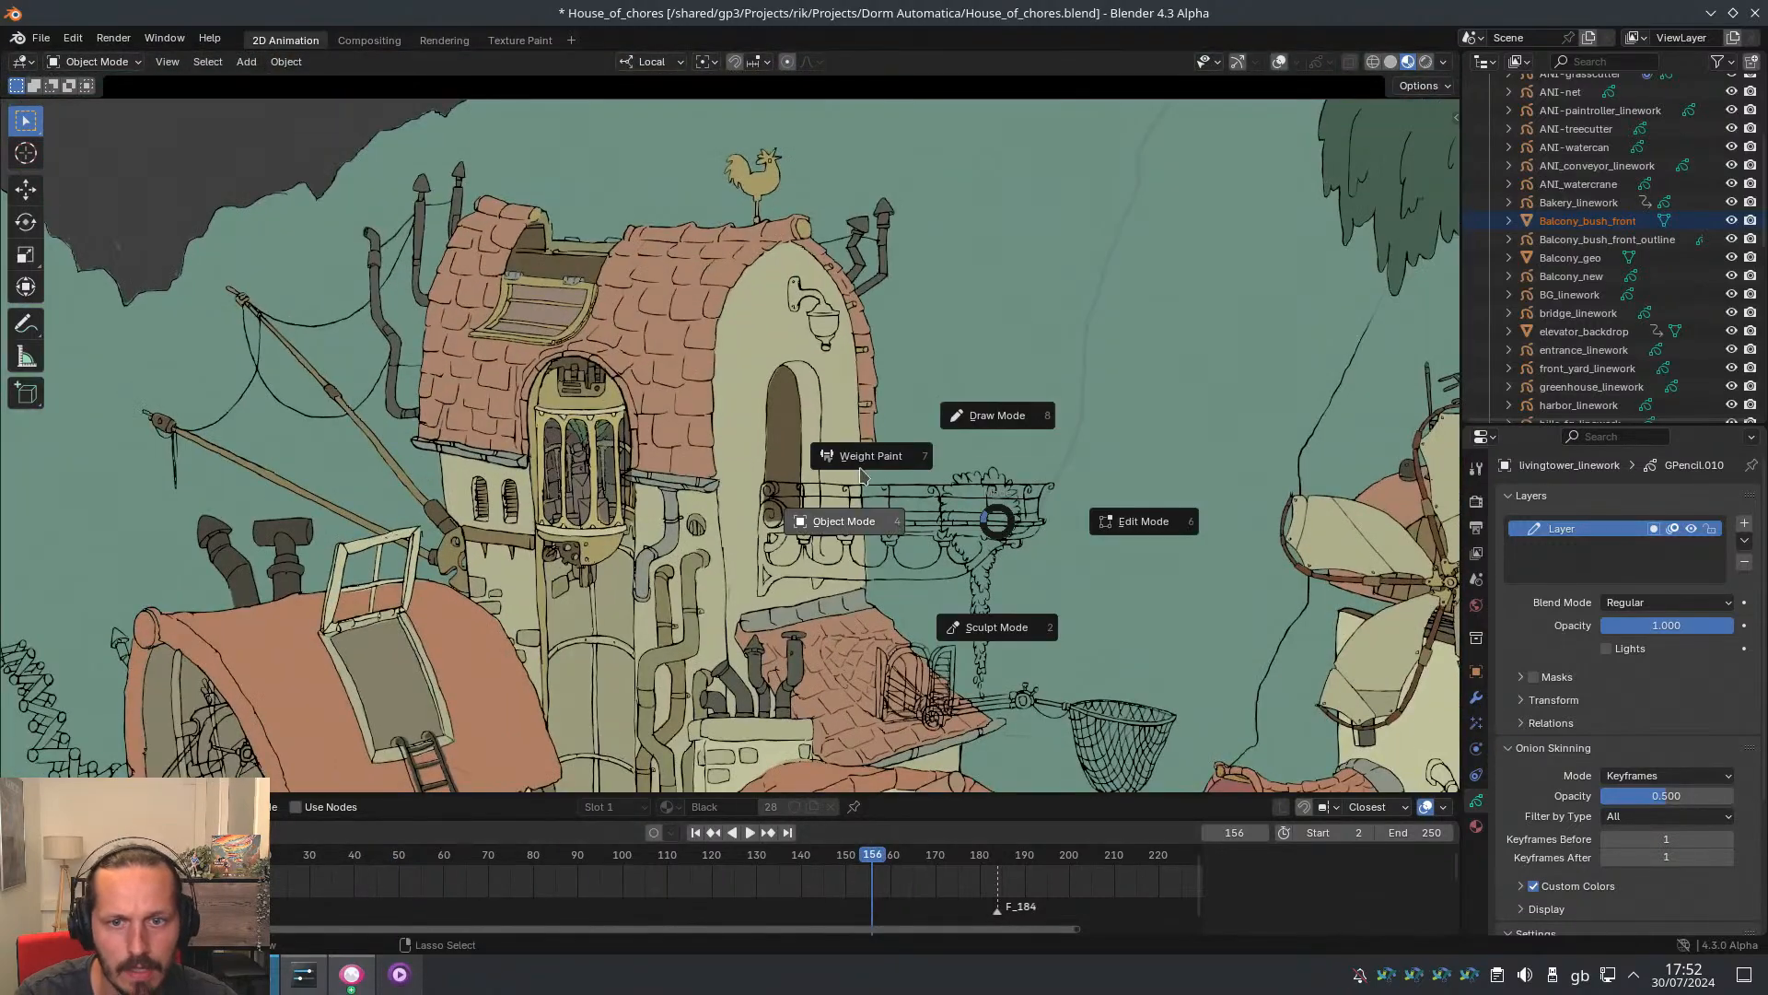
pyautogui.press('Escape')
pyautogui.scroll(3, 958, 557)
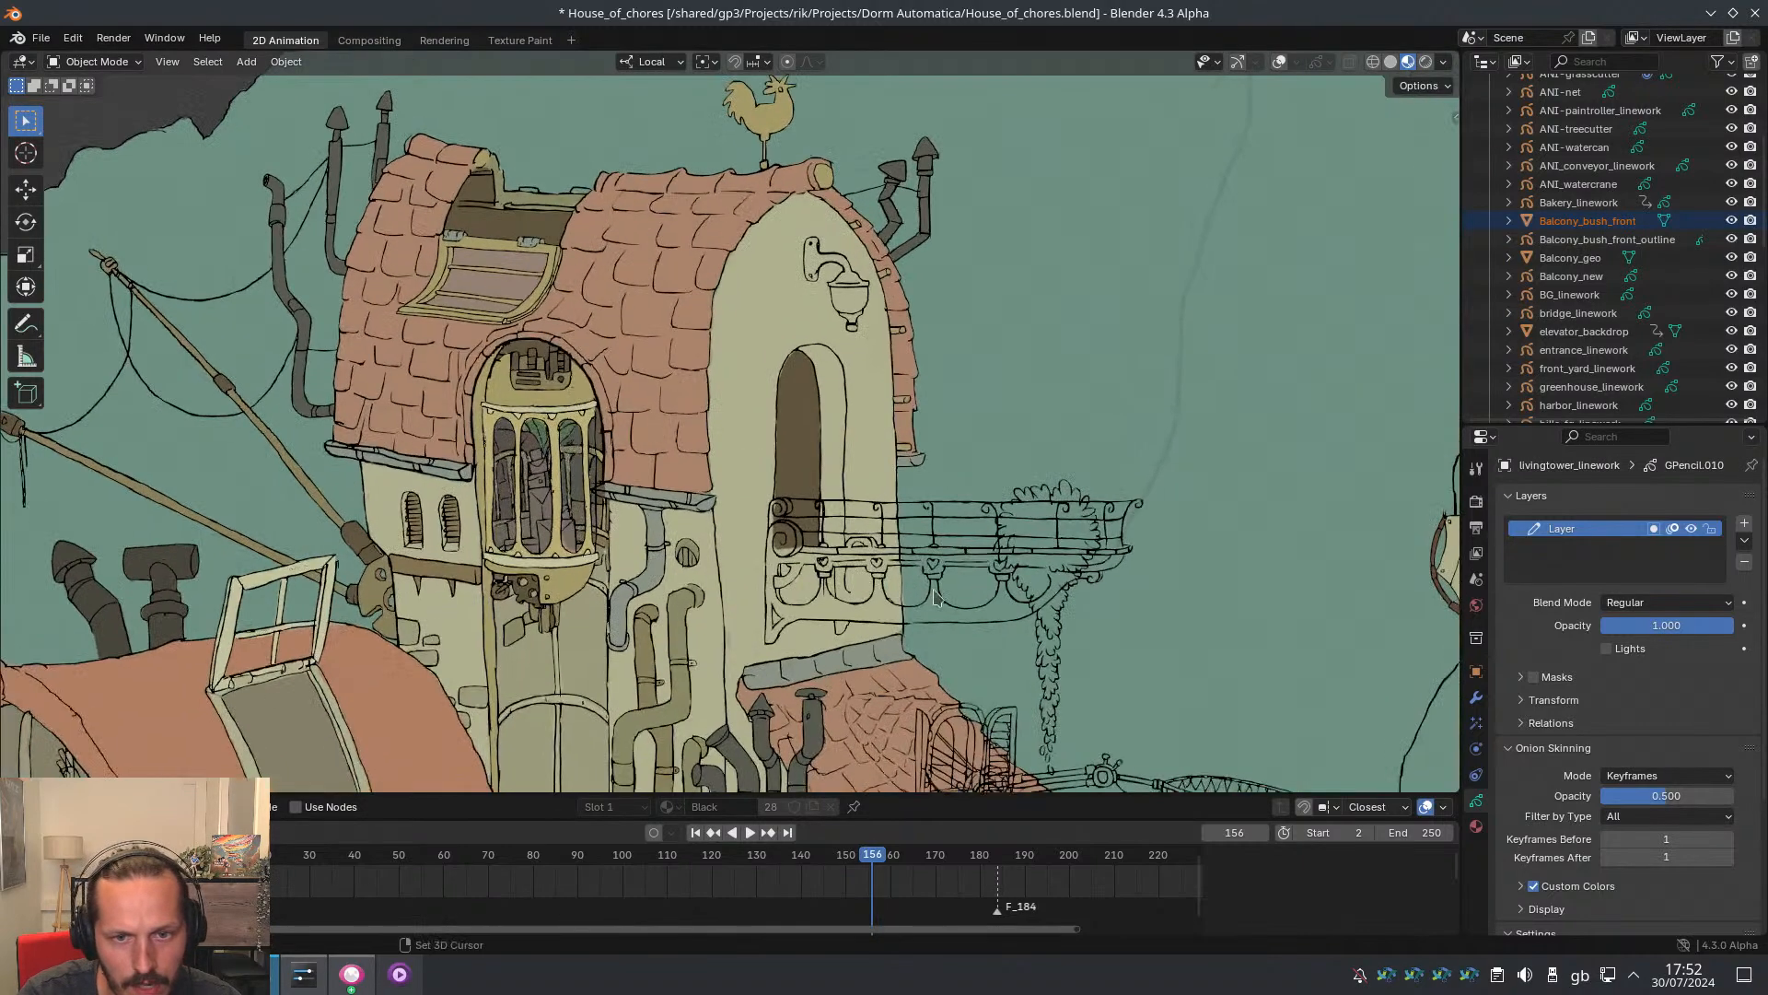
pyautogui.hotkey('ctrl', 'Tab')
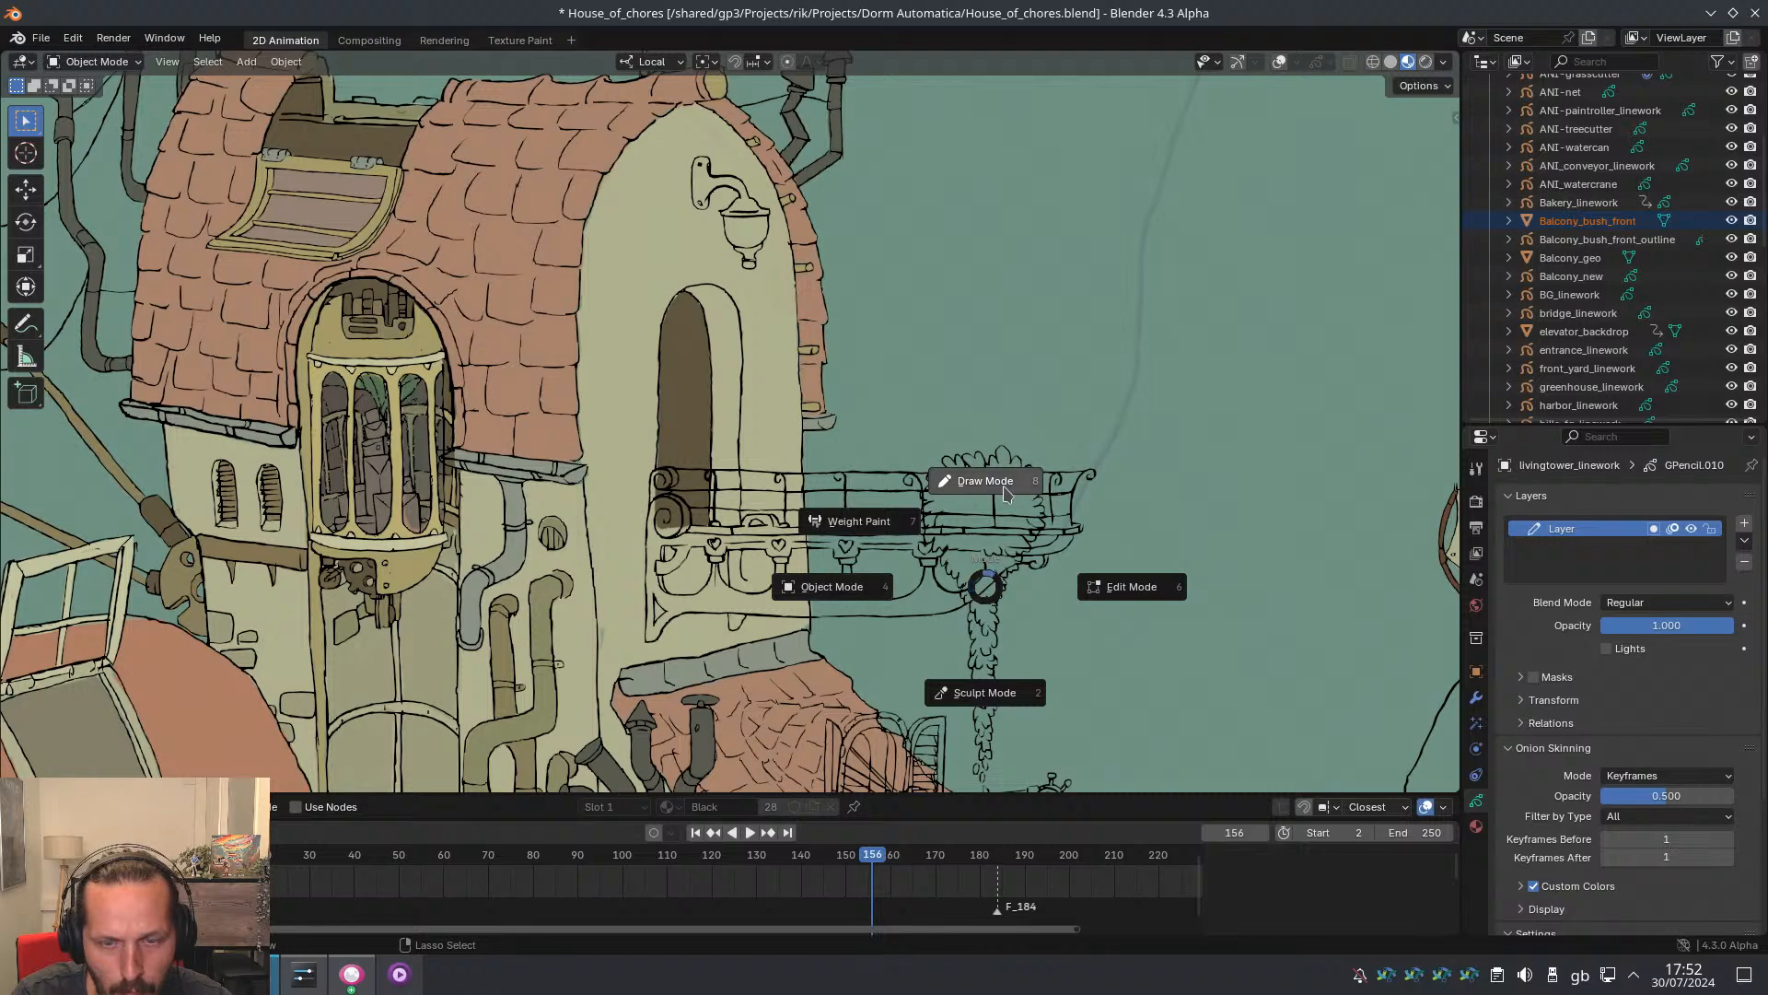
pyautogui.press('Escape')
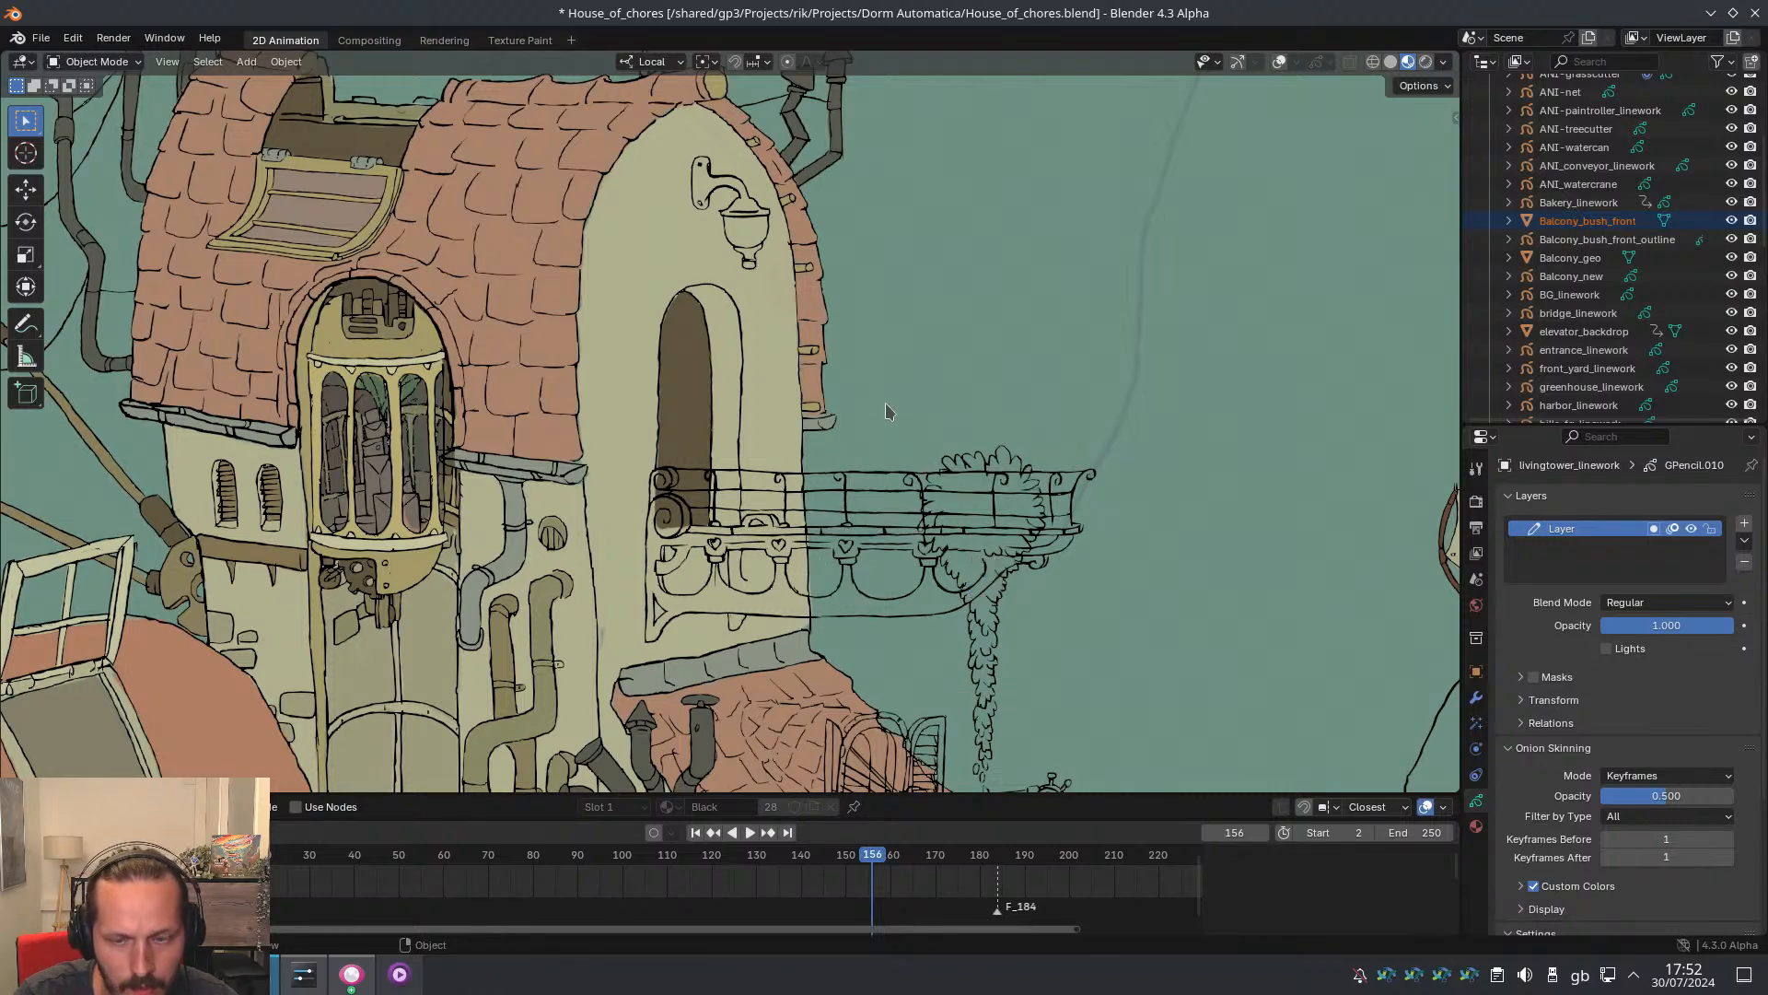
# Show the viewport overlays and place the 3D cursor on the tower's front wall beside the balcony doorway
pyautogui.hotkey('shift', 'alt', 'z')
pyautogui.moveTo(894, 403); pyautogui.dragTo(829, 469, button='middle')
pyautogui.scroll(2, 875, 368)
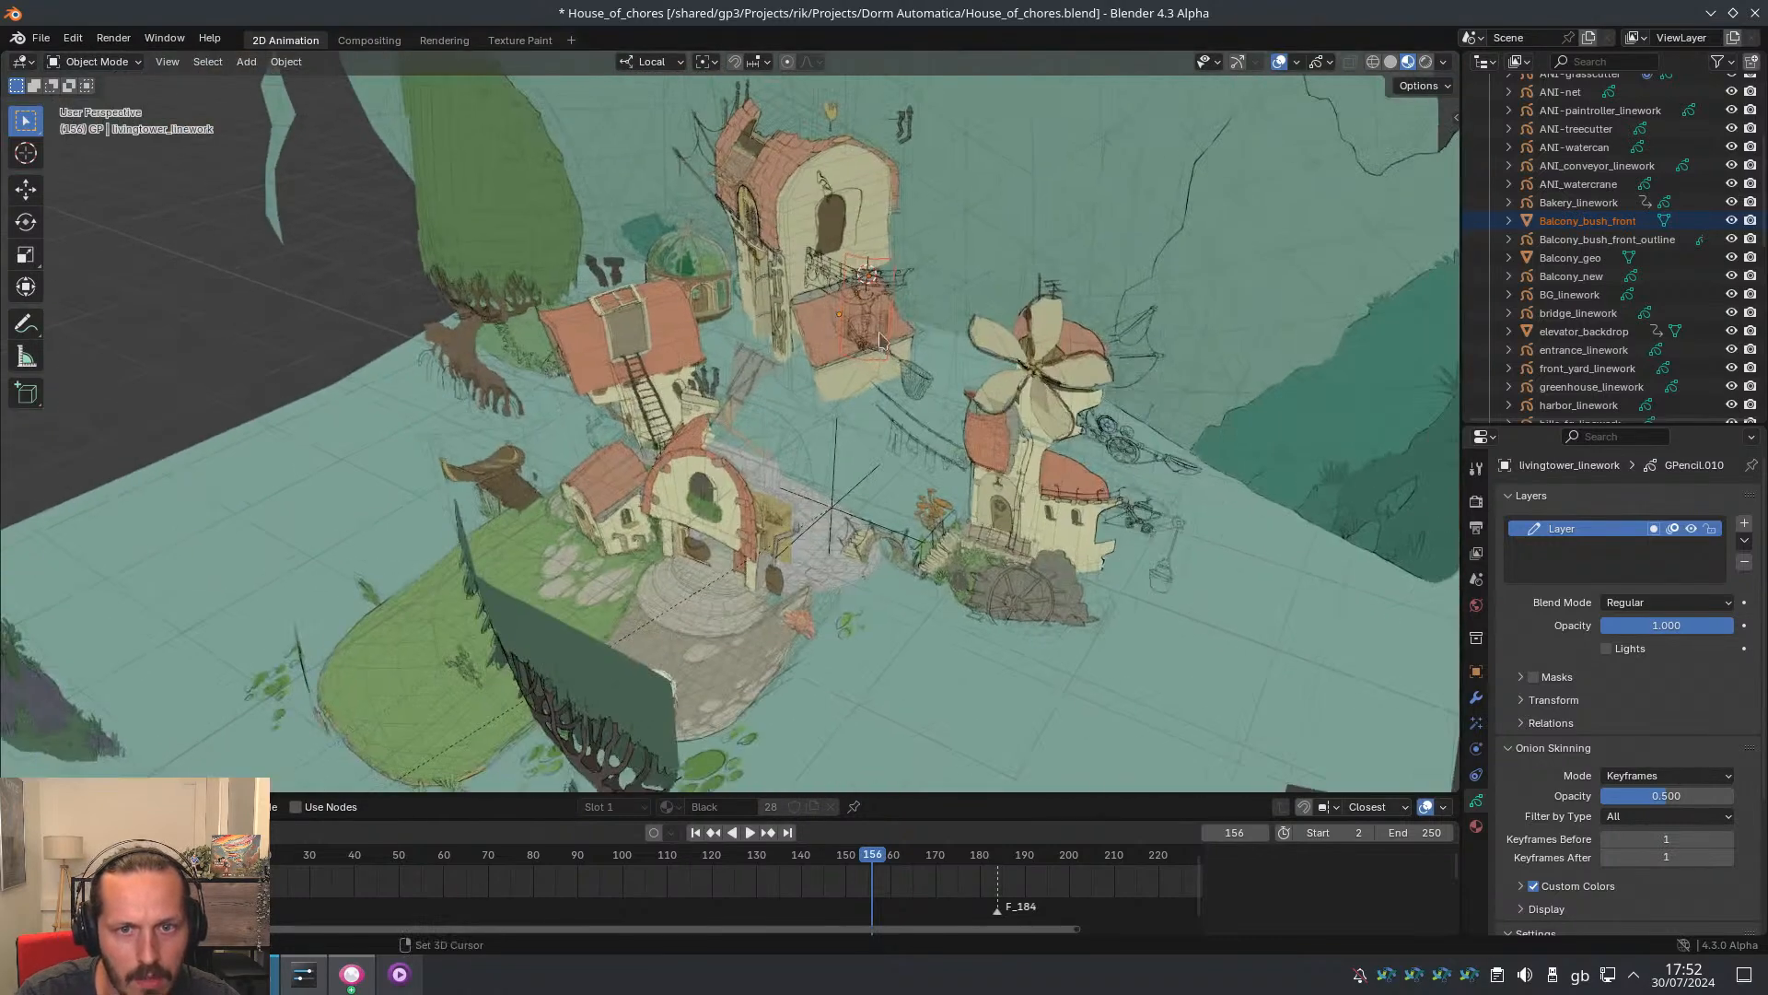
pyautogui.keyDown('shift'); pyautogui.moveTo(880, 335); pyautogui.dragTo(812, 484, button='middle'); pyautogui.keyUp('shift')
pyautogui.scroll(3, 807, 489)
pyautogui.keyDown('shift'); pyautogui.rightClick(807, 490); pyautogui.keyUp('shift')
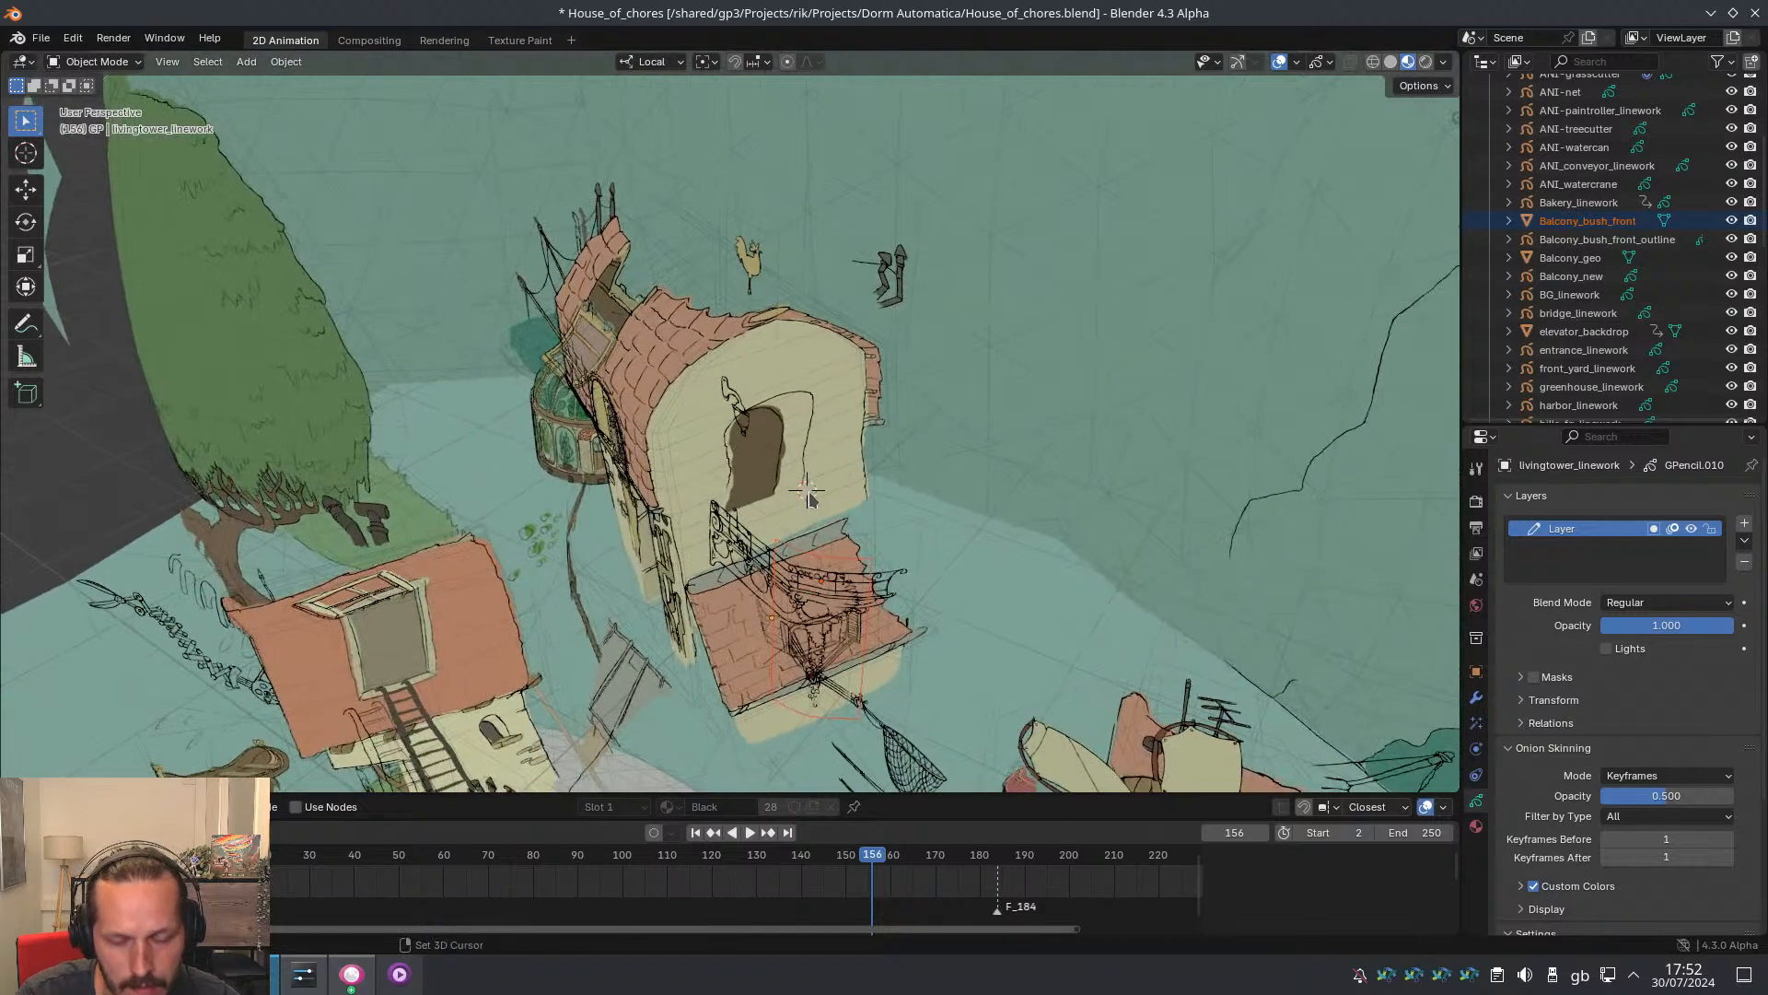
# Add a 2 m mesh plane at the 3D cursor in front of the tower
pyautogui.hotkey('shift', 'a')
pyautogui.press('Escape')
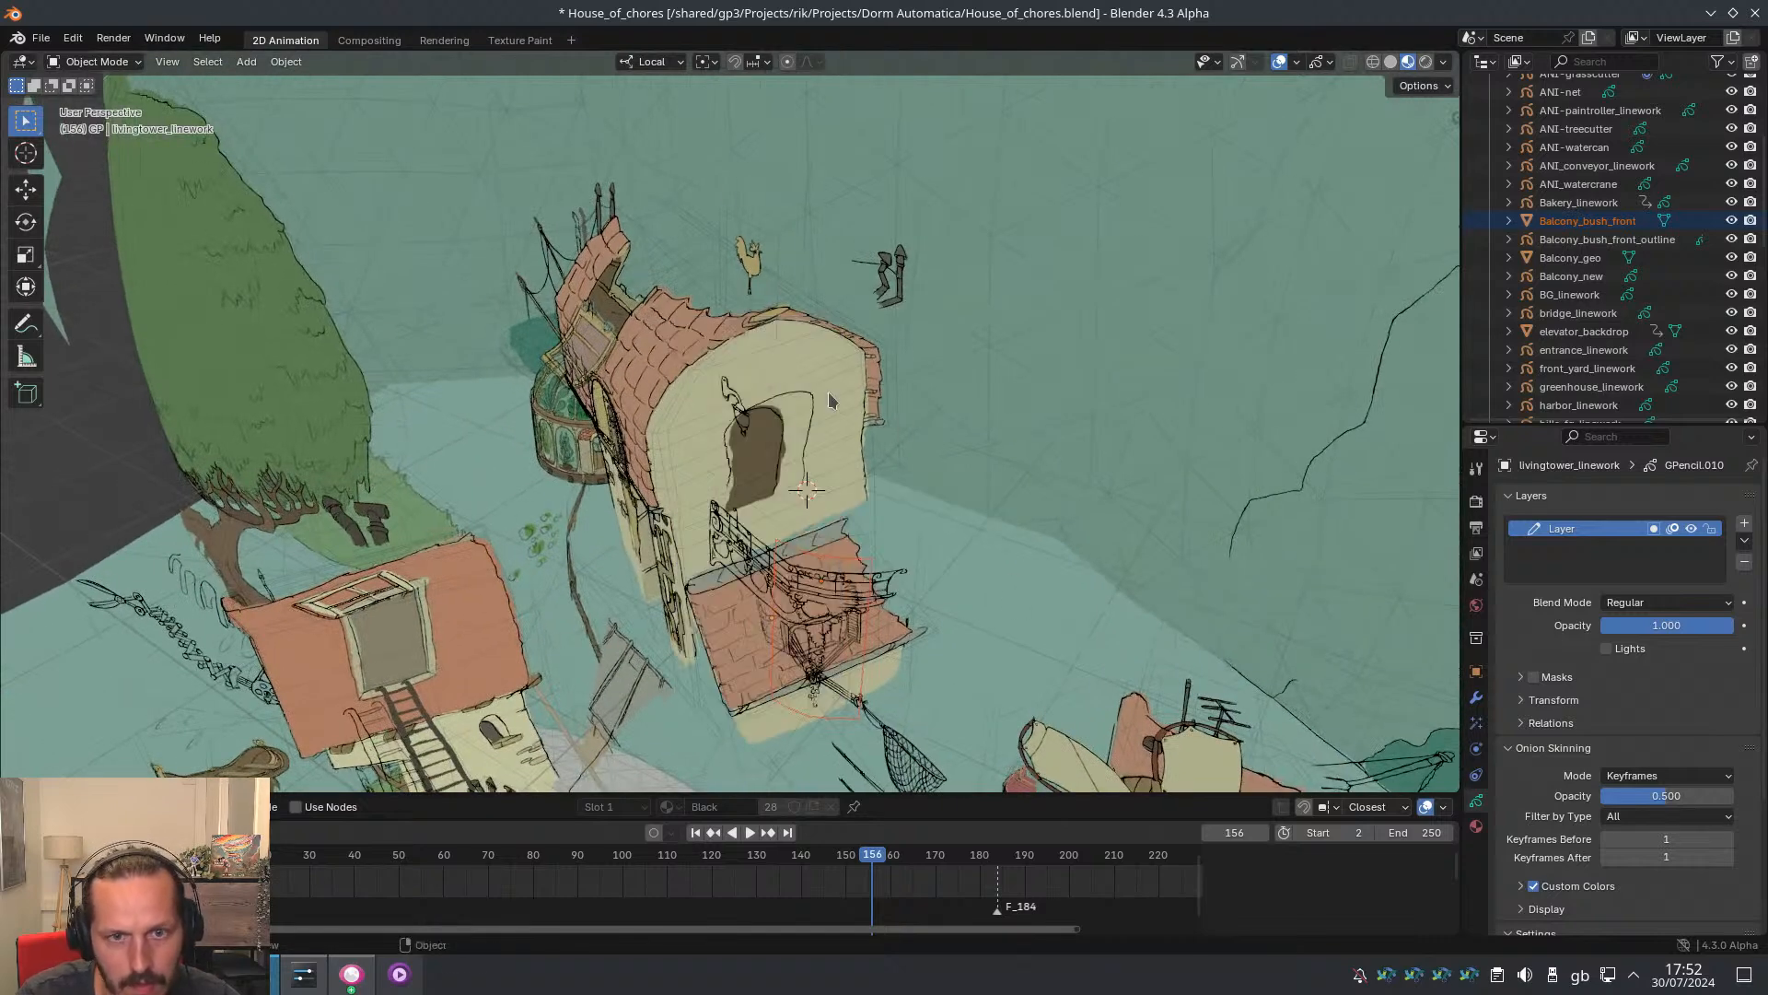
pyautogui.hotkey('shift', 'a')
pyautogui.moveTo(790, 378)
pyautogui.click(865, 374)
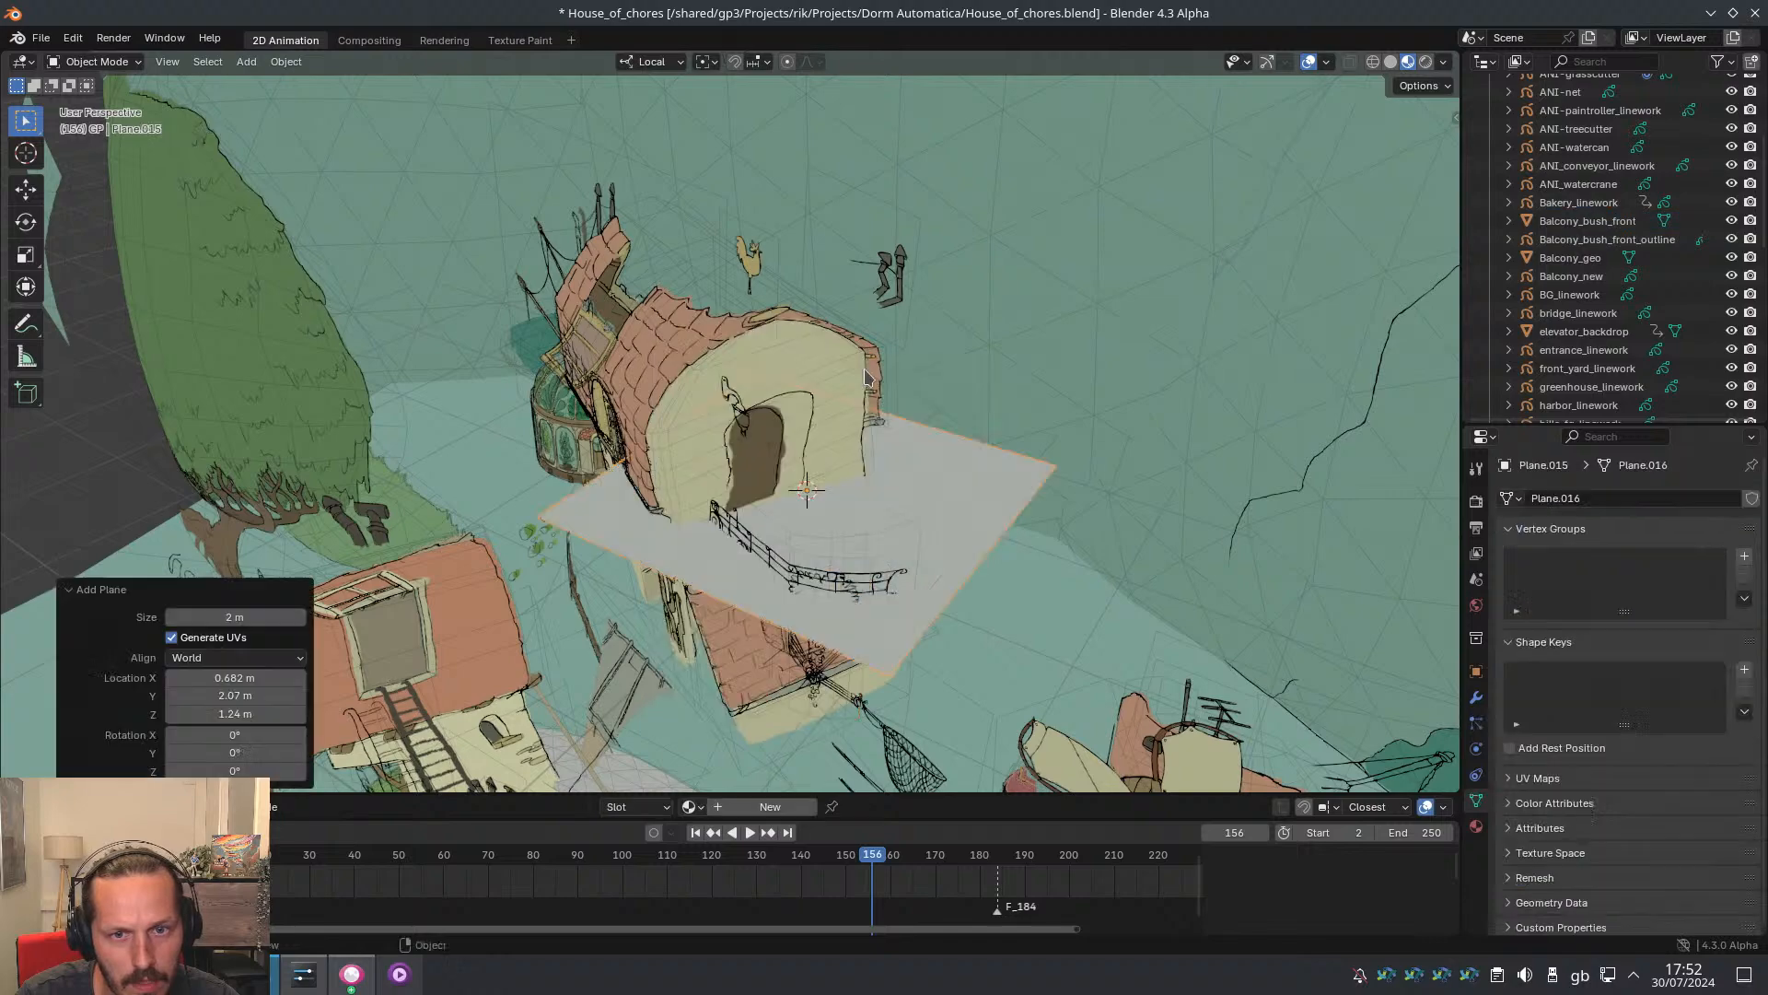
# Rotate the new plane 90° around its local X axis so it stands upright
pyautogui.moveTo(865, 378); pyautogui.dragTo(843, 465, button='middle')
pyautogui.press('r')
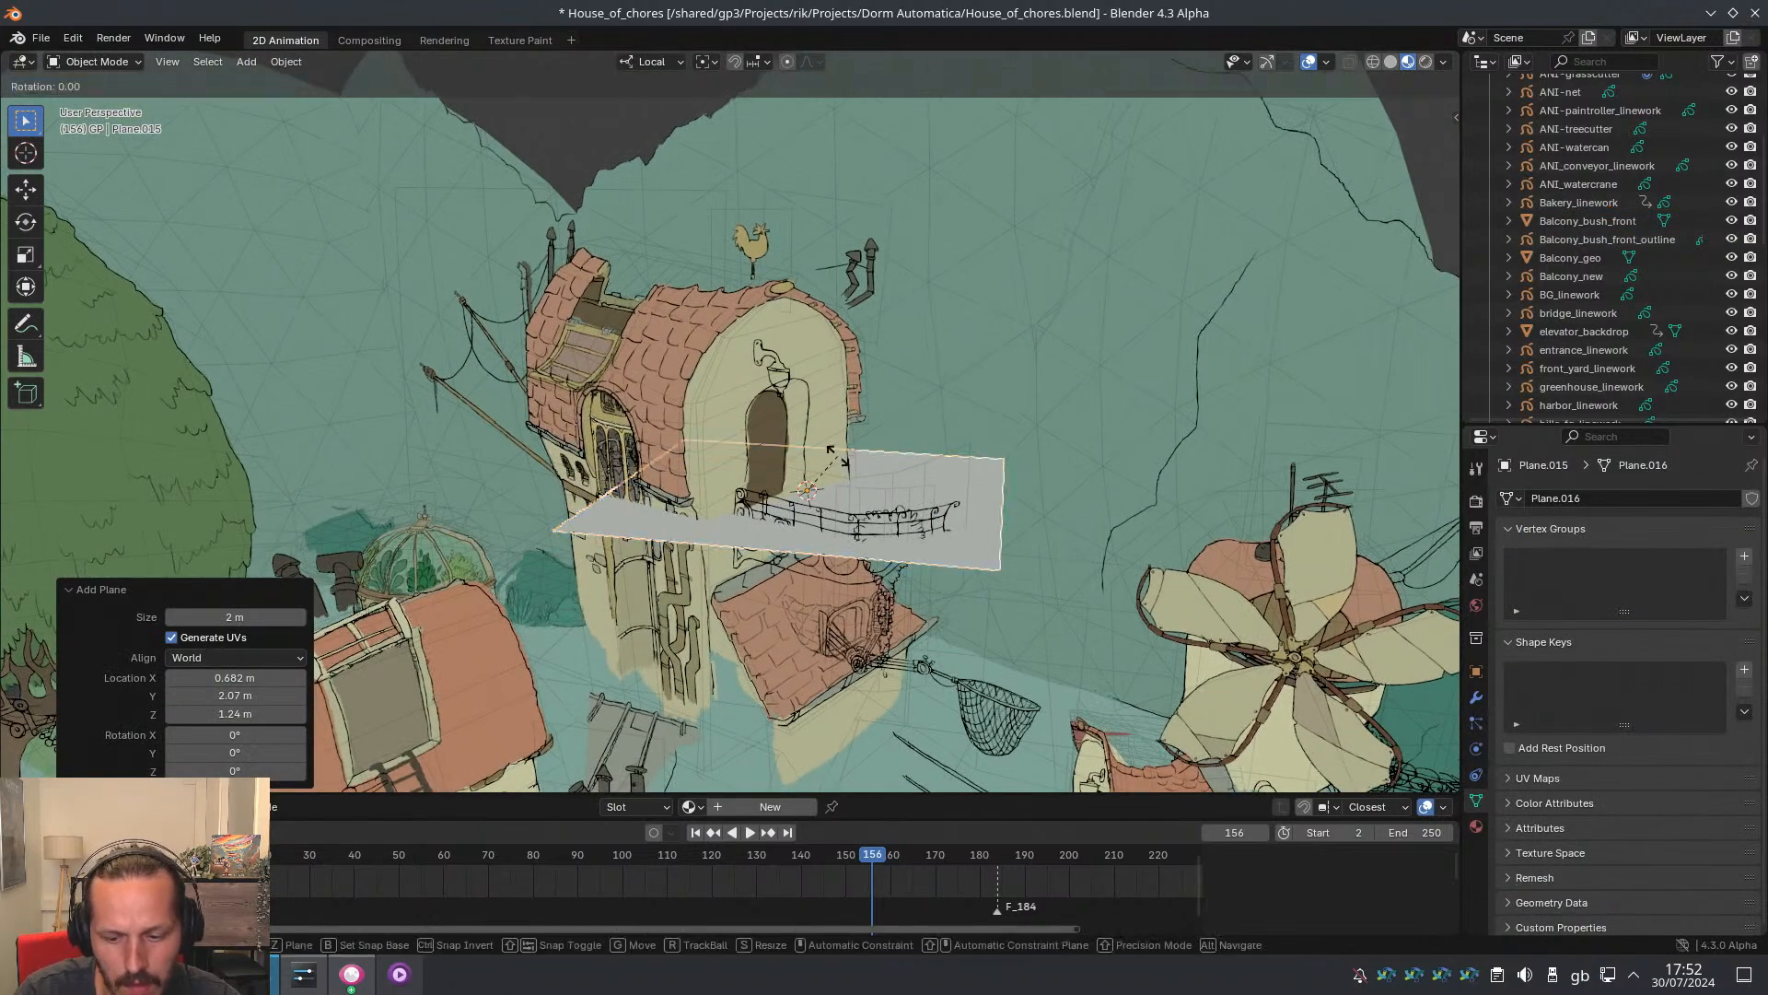
pyautogui.press('x')
pyautogui.press('x')
pyautogui.write('980')
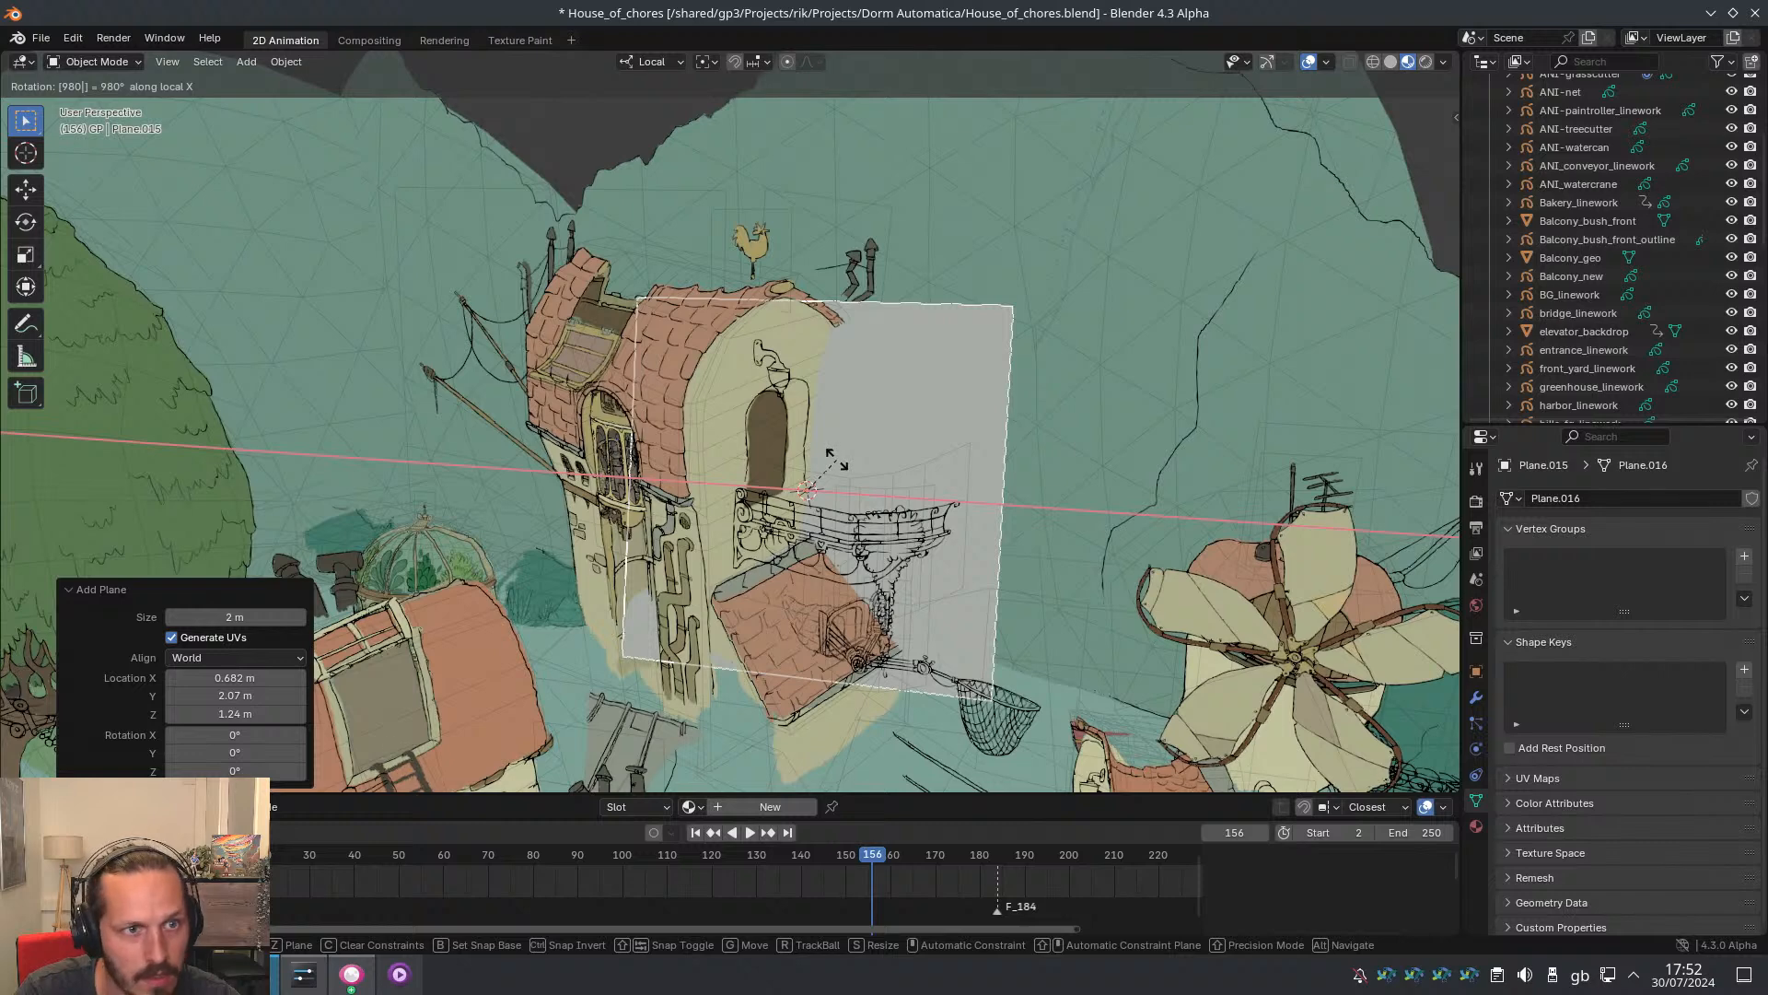
pyautogui.press('BackSpace')
pyautogui.press('BackSpace')
pyautogui.write('0')
pyautogui.press('Return')
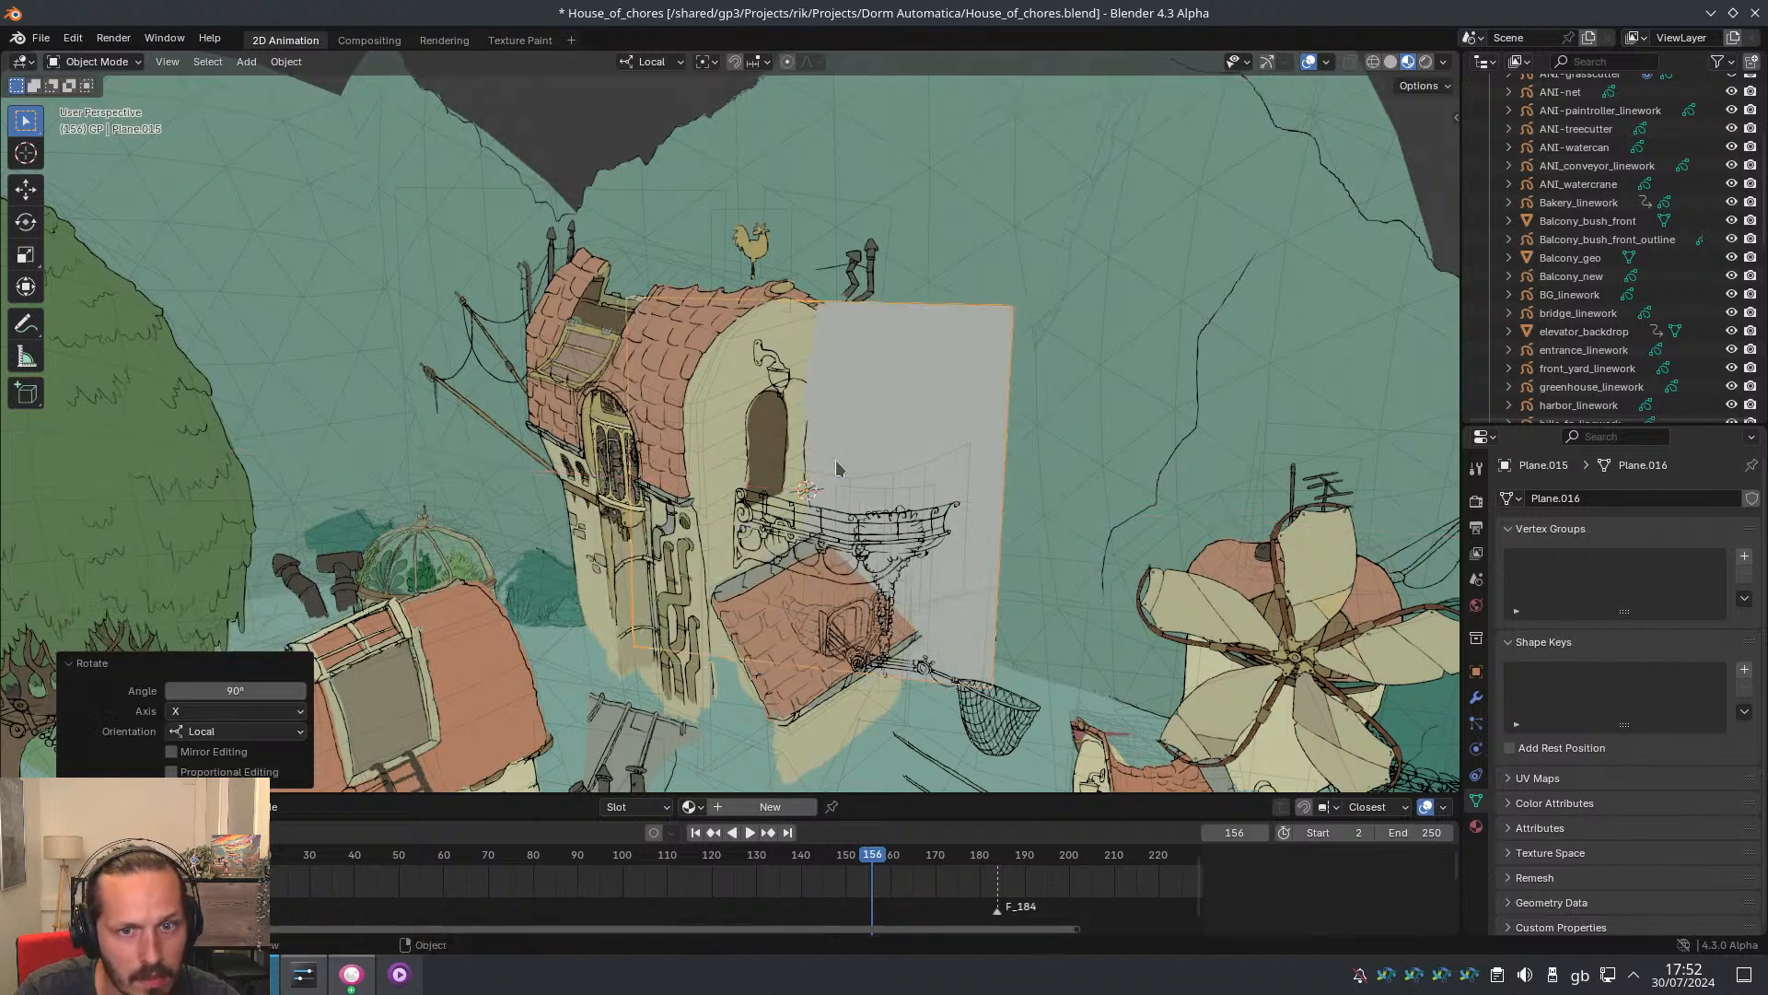
# Try to assign the existing Transparent material to the upright plane
pyautogui.scroll(1, 900, 442)
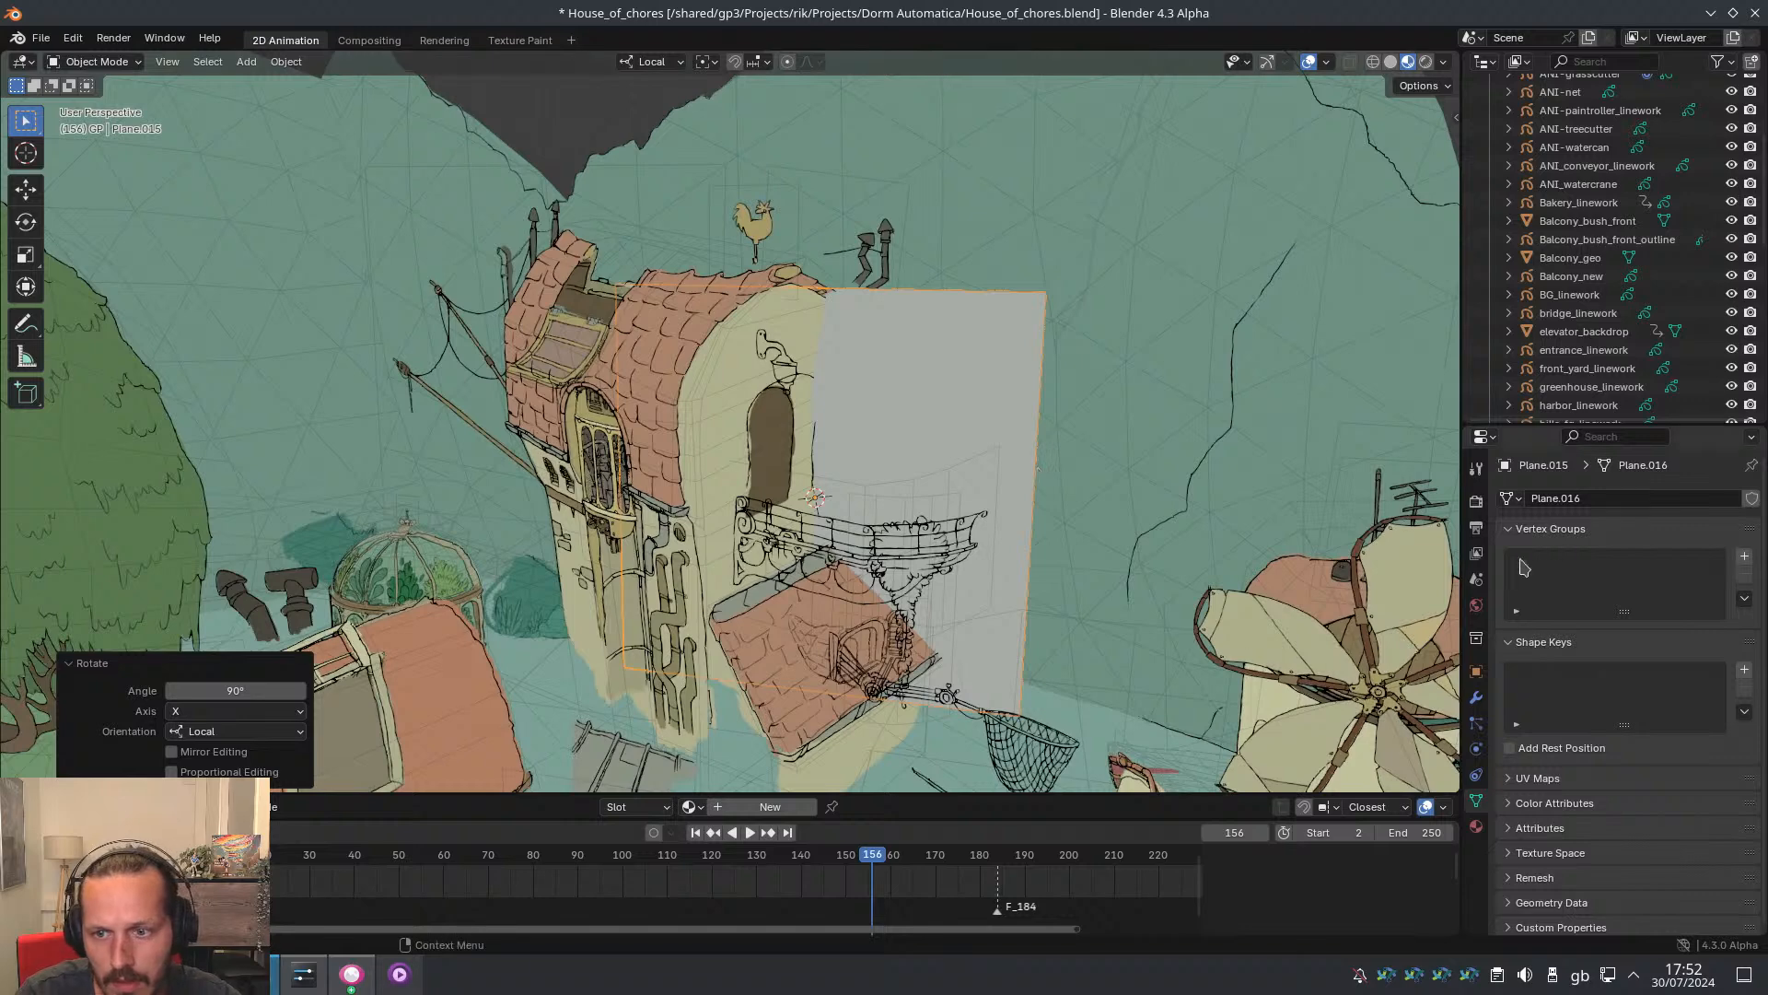
pyautogui.click(1477, 826)
pyautogui.click(1508, 576)
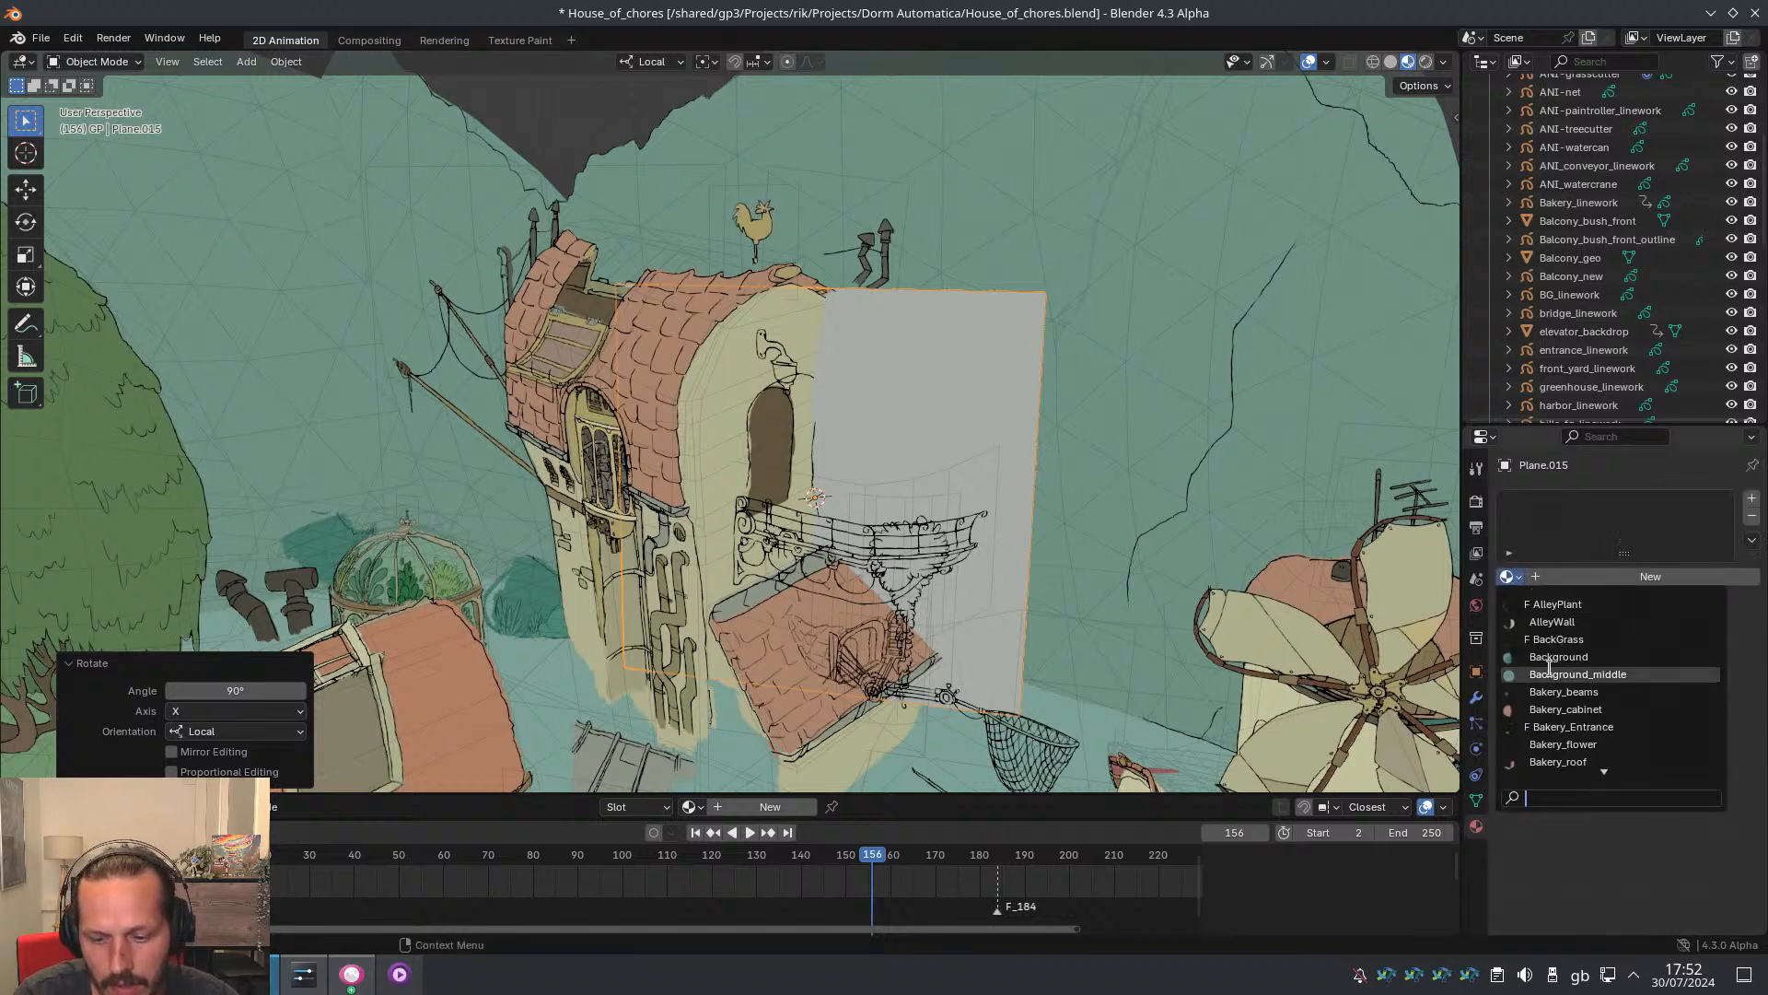
pyautogui.write('tra')
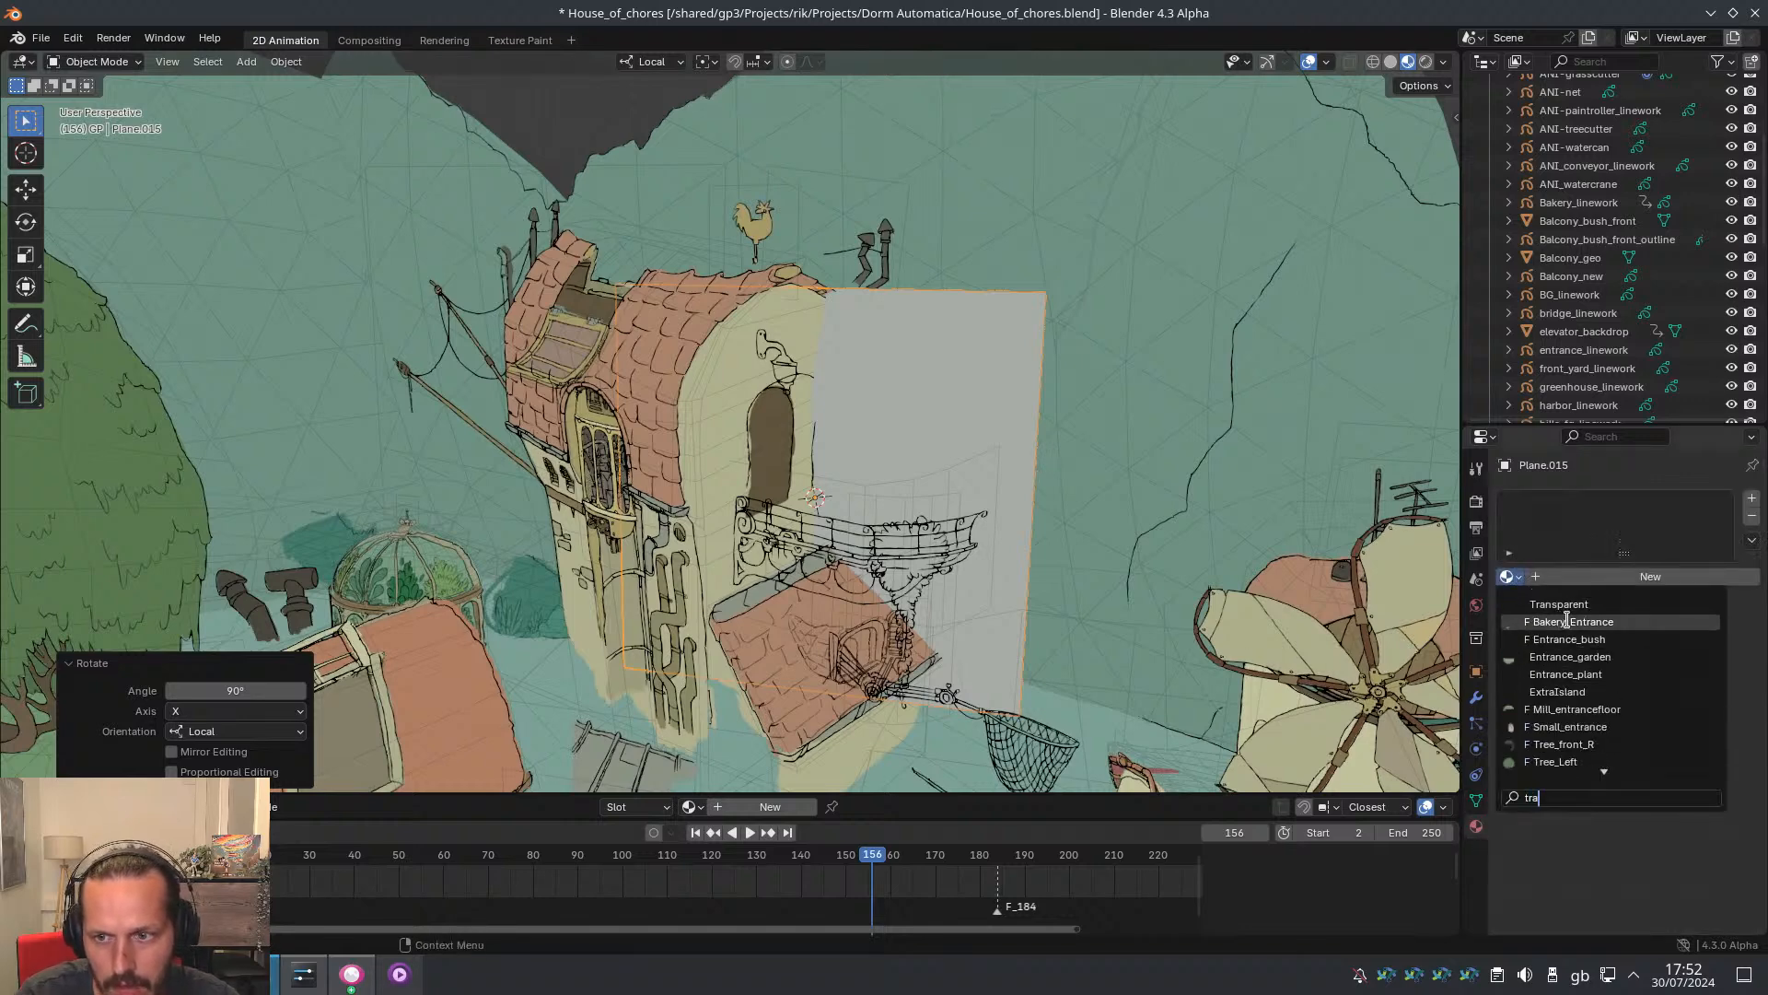
pyautogui.click(1568, 604)
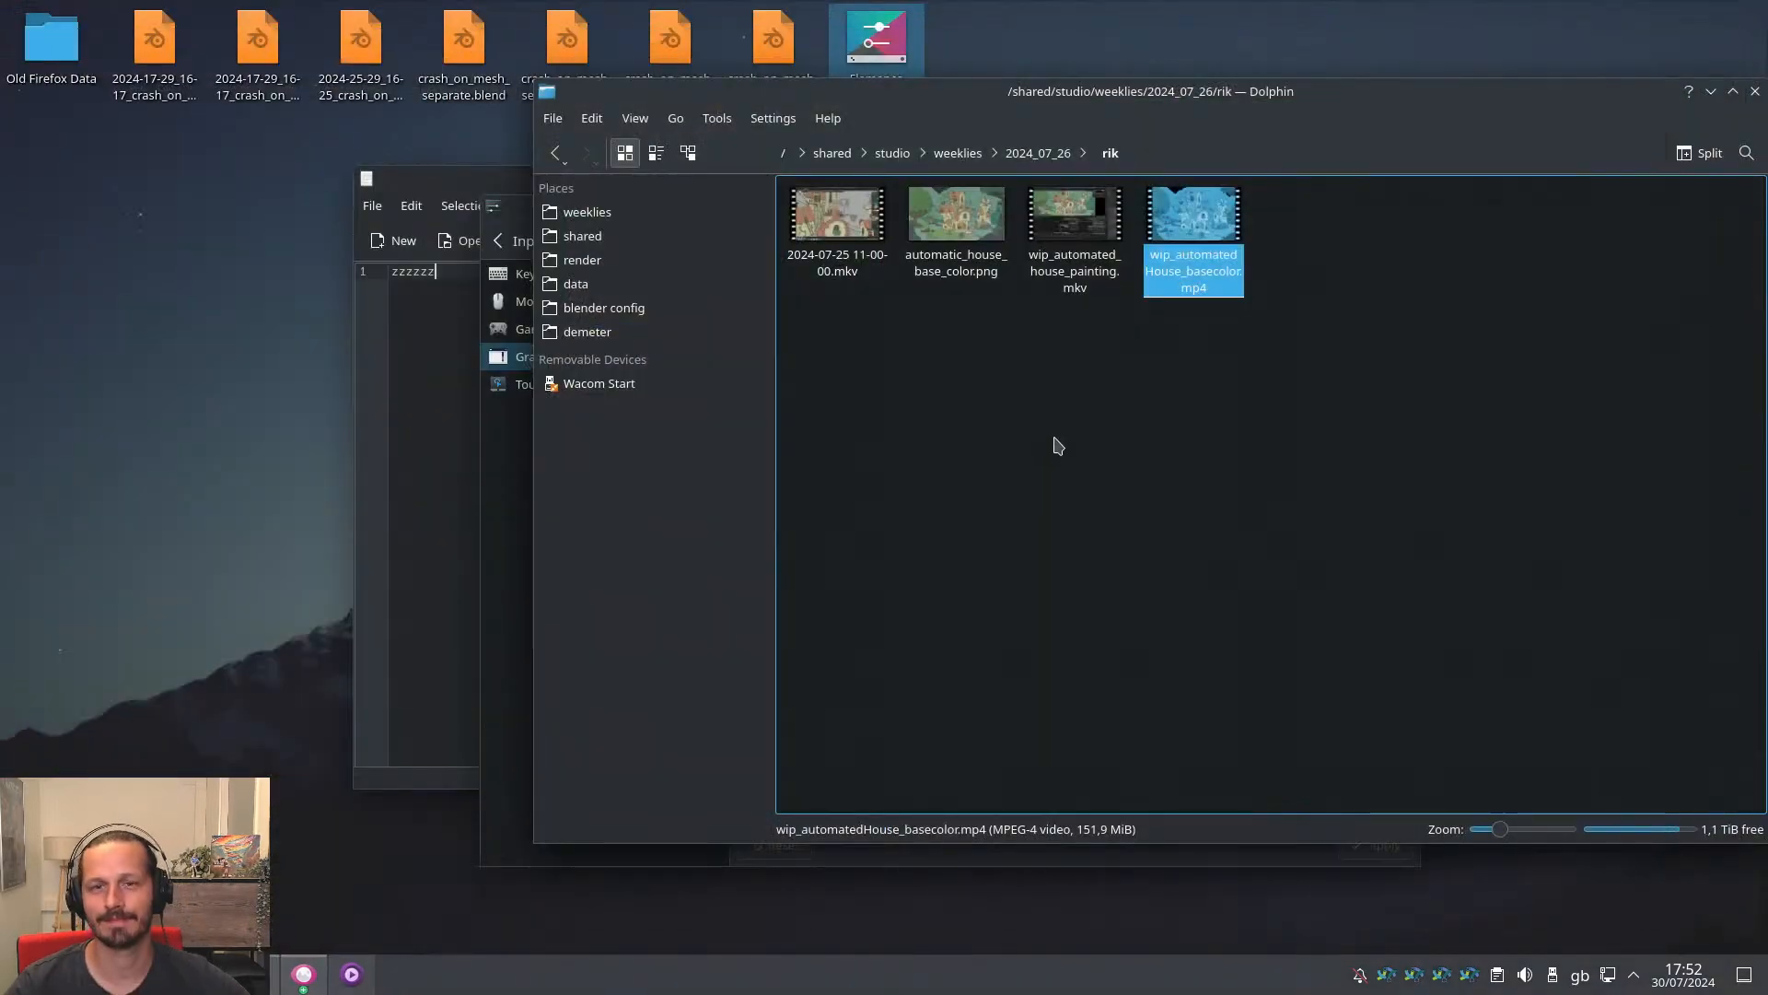